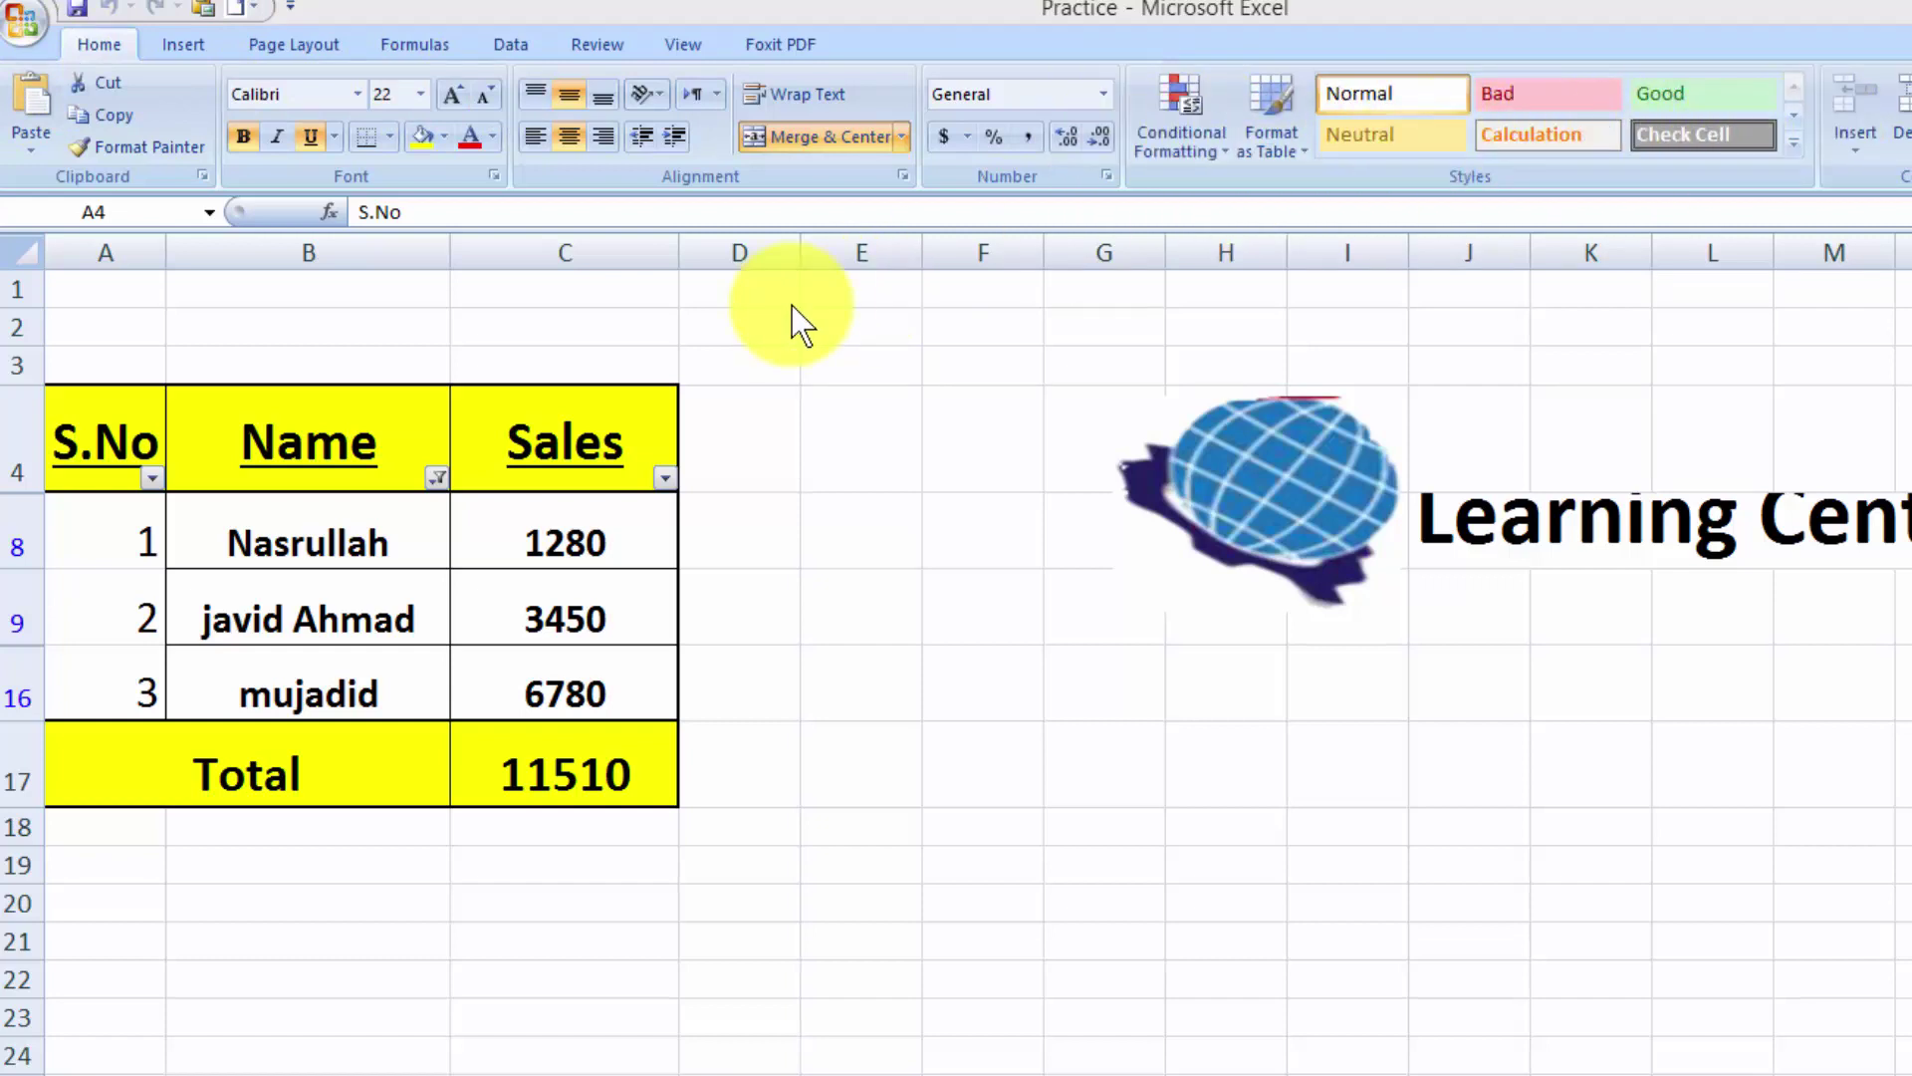
Select the whole S.No, Name and Sales table (A4:C17) with Ctrl+A
key("ctrl+a")
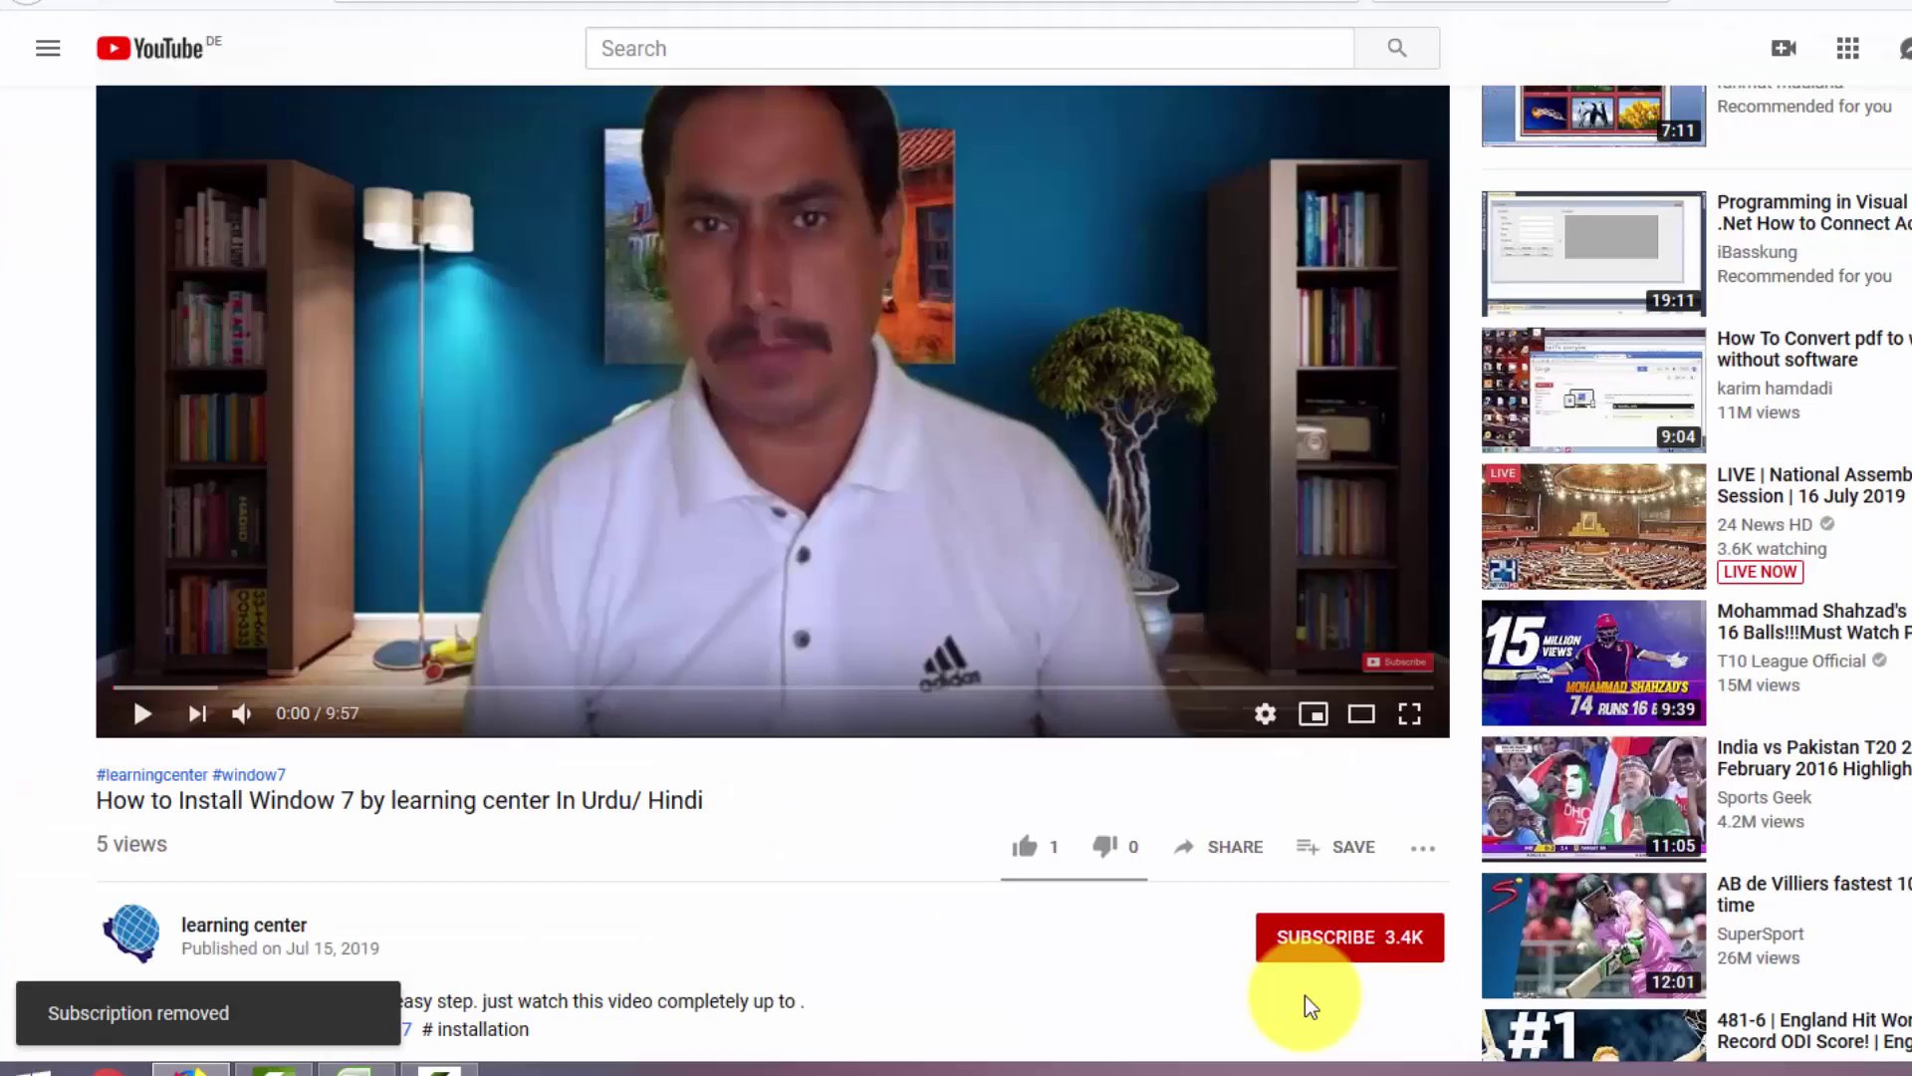
Subscribe to the channel that published the Windows 7 installation video
left_click(1317, 936)
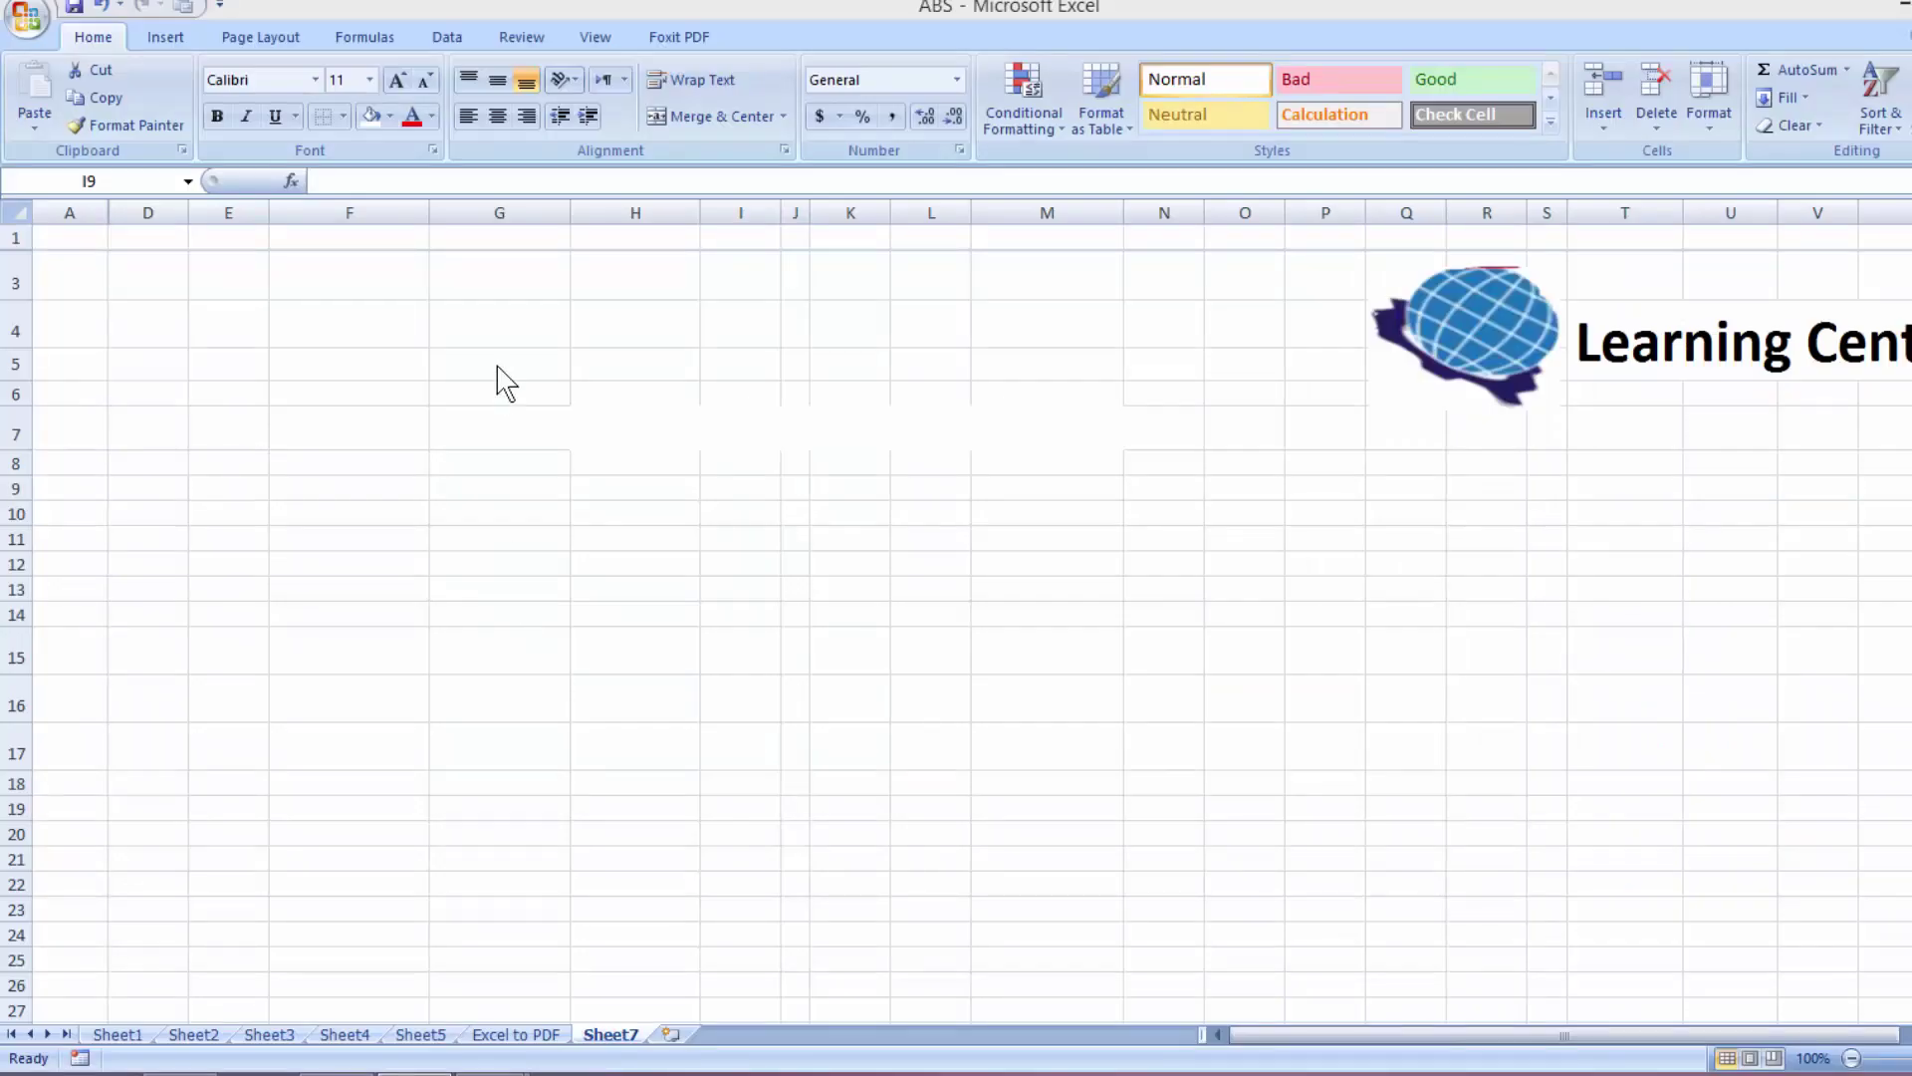
left_click(504, 211)
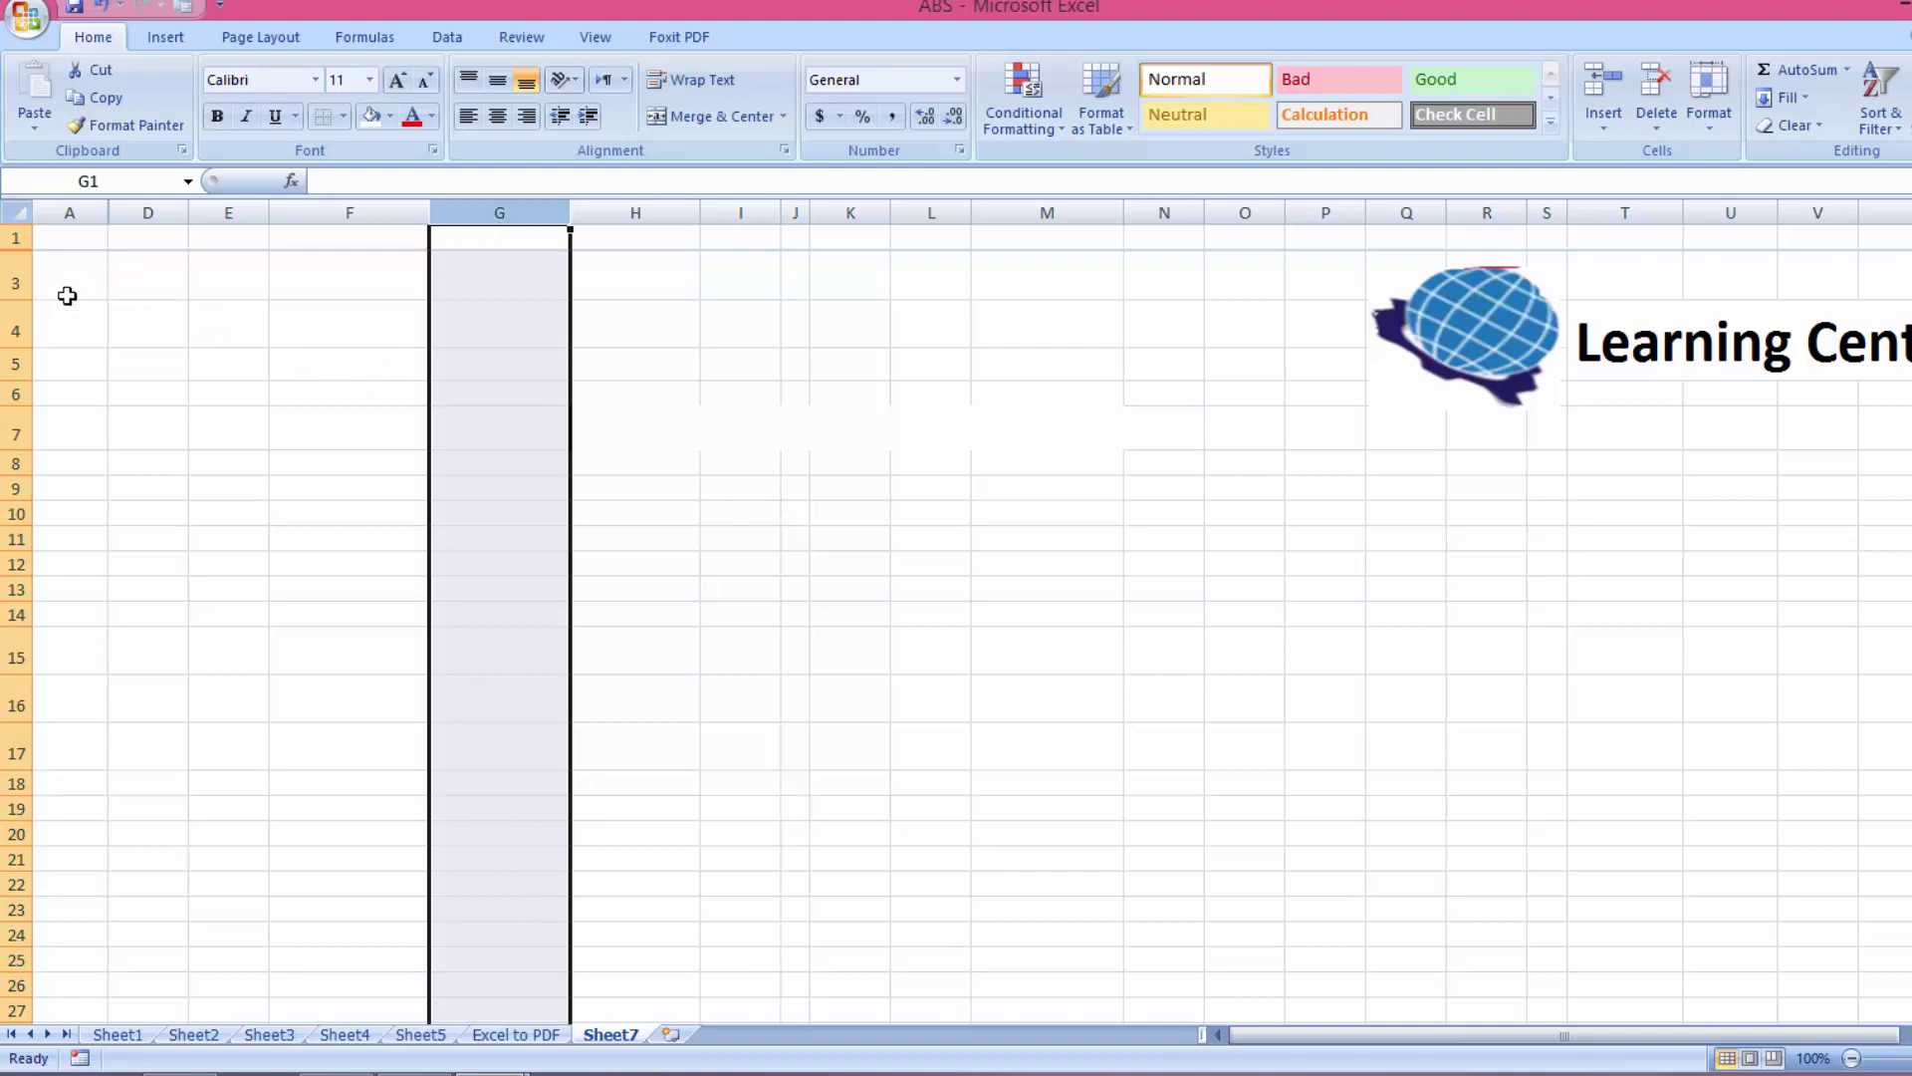
left_click(10, 317)
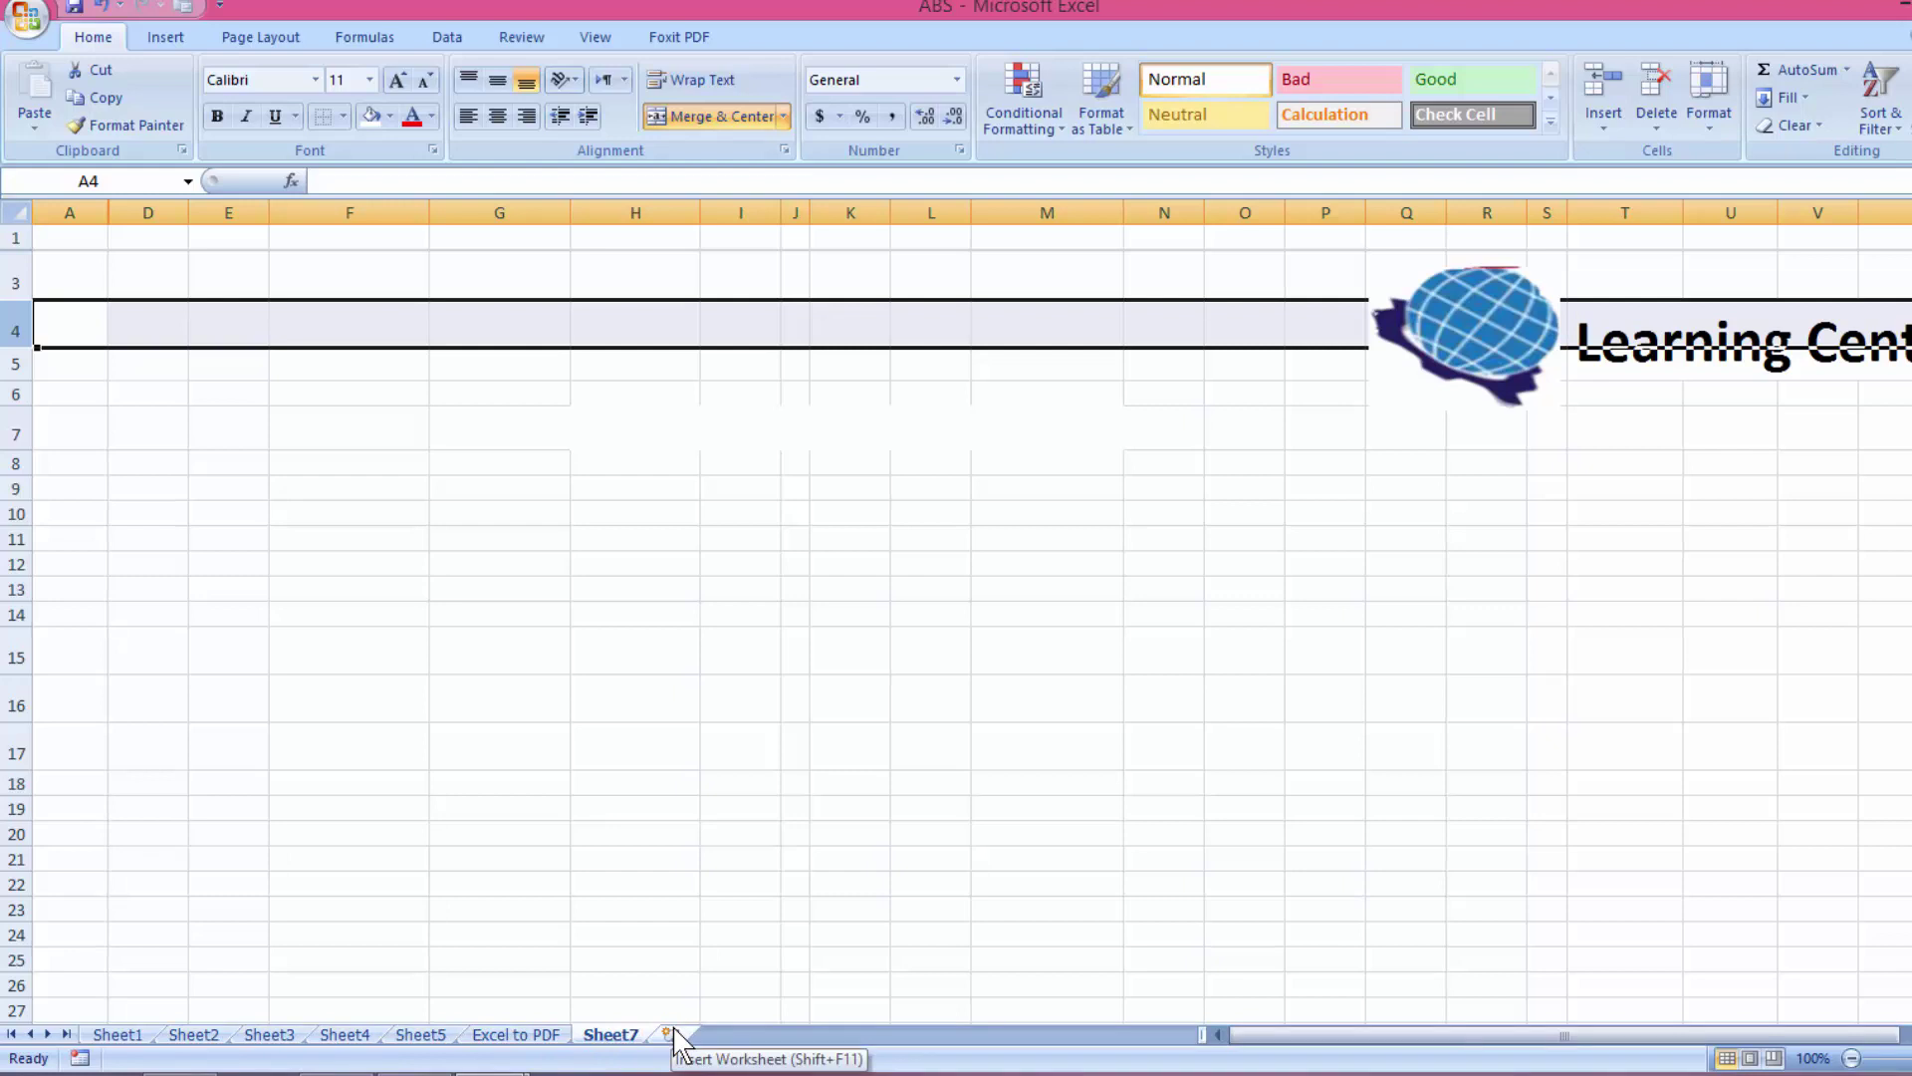
left_click(673, 1037)
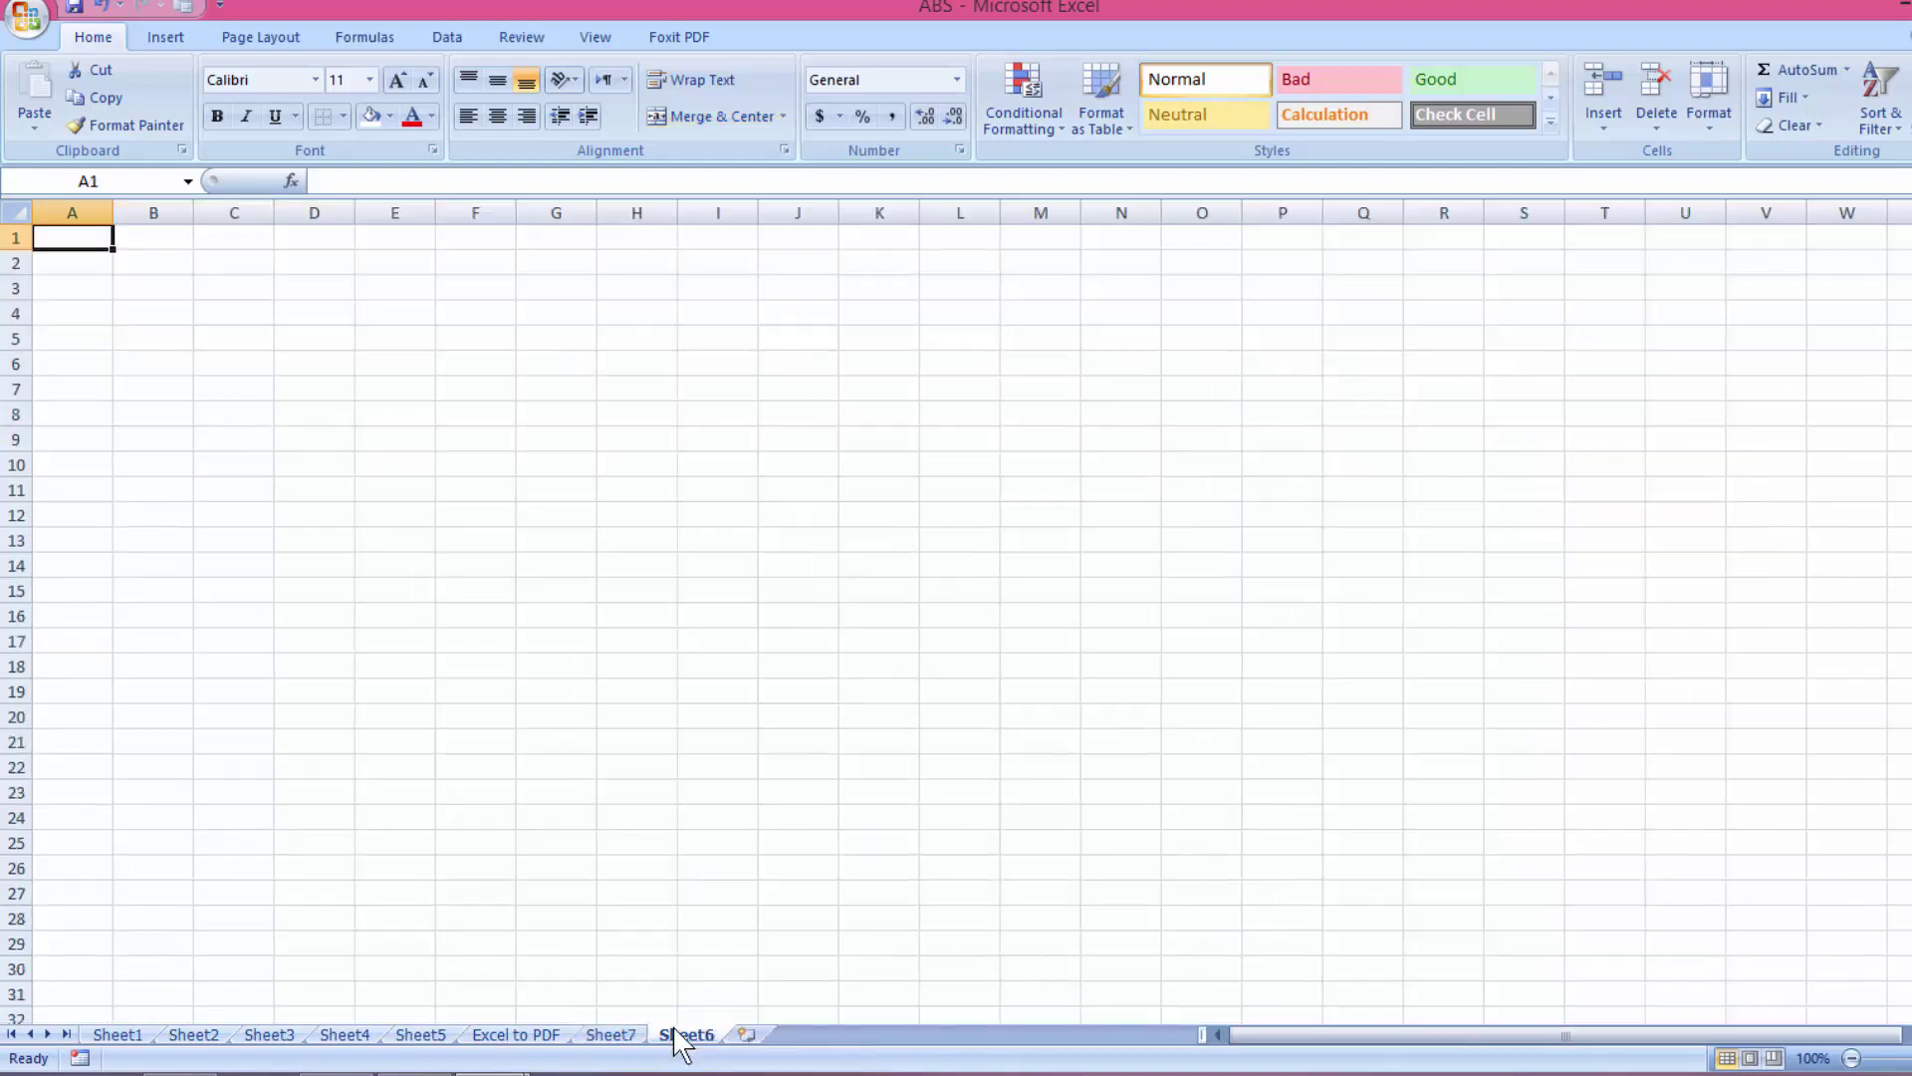
left_click(746, 1037)
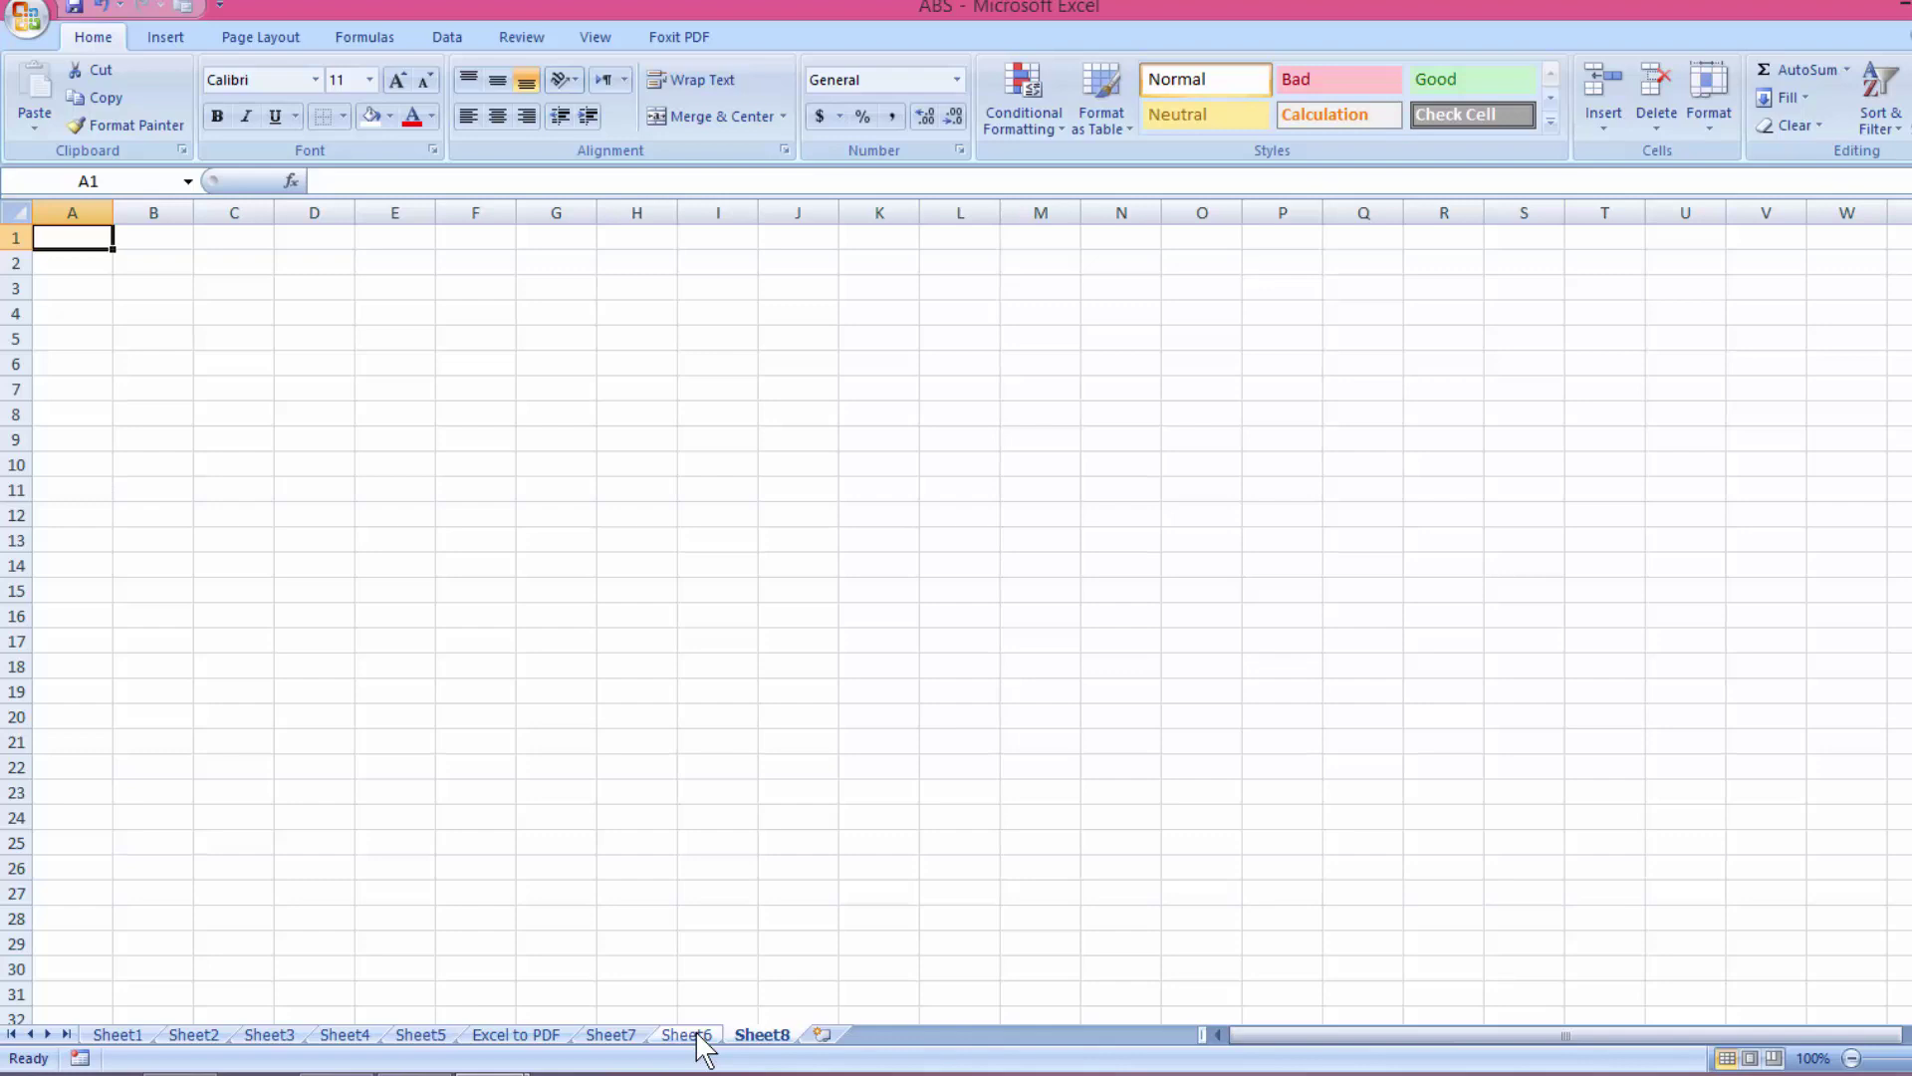
right_click(697, 1035)
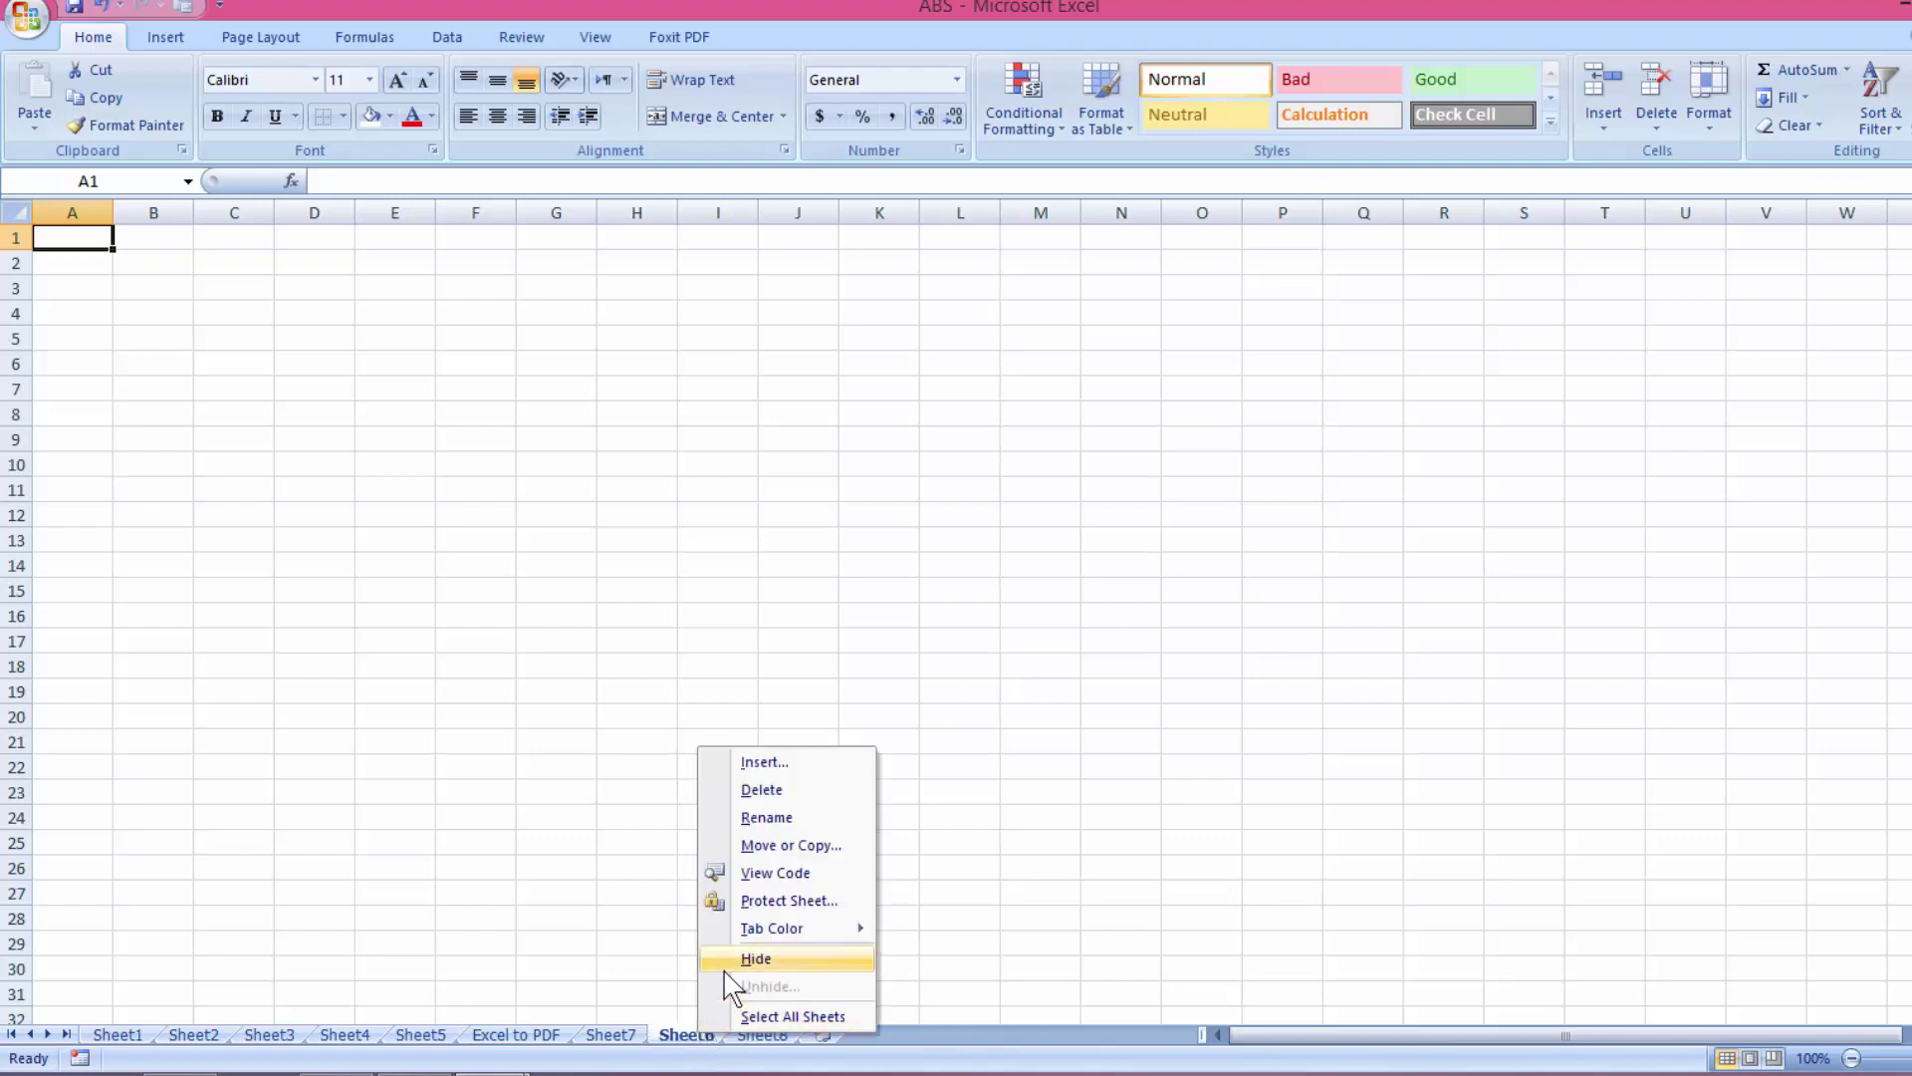
left_click(762, 790)
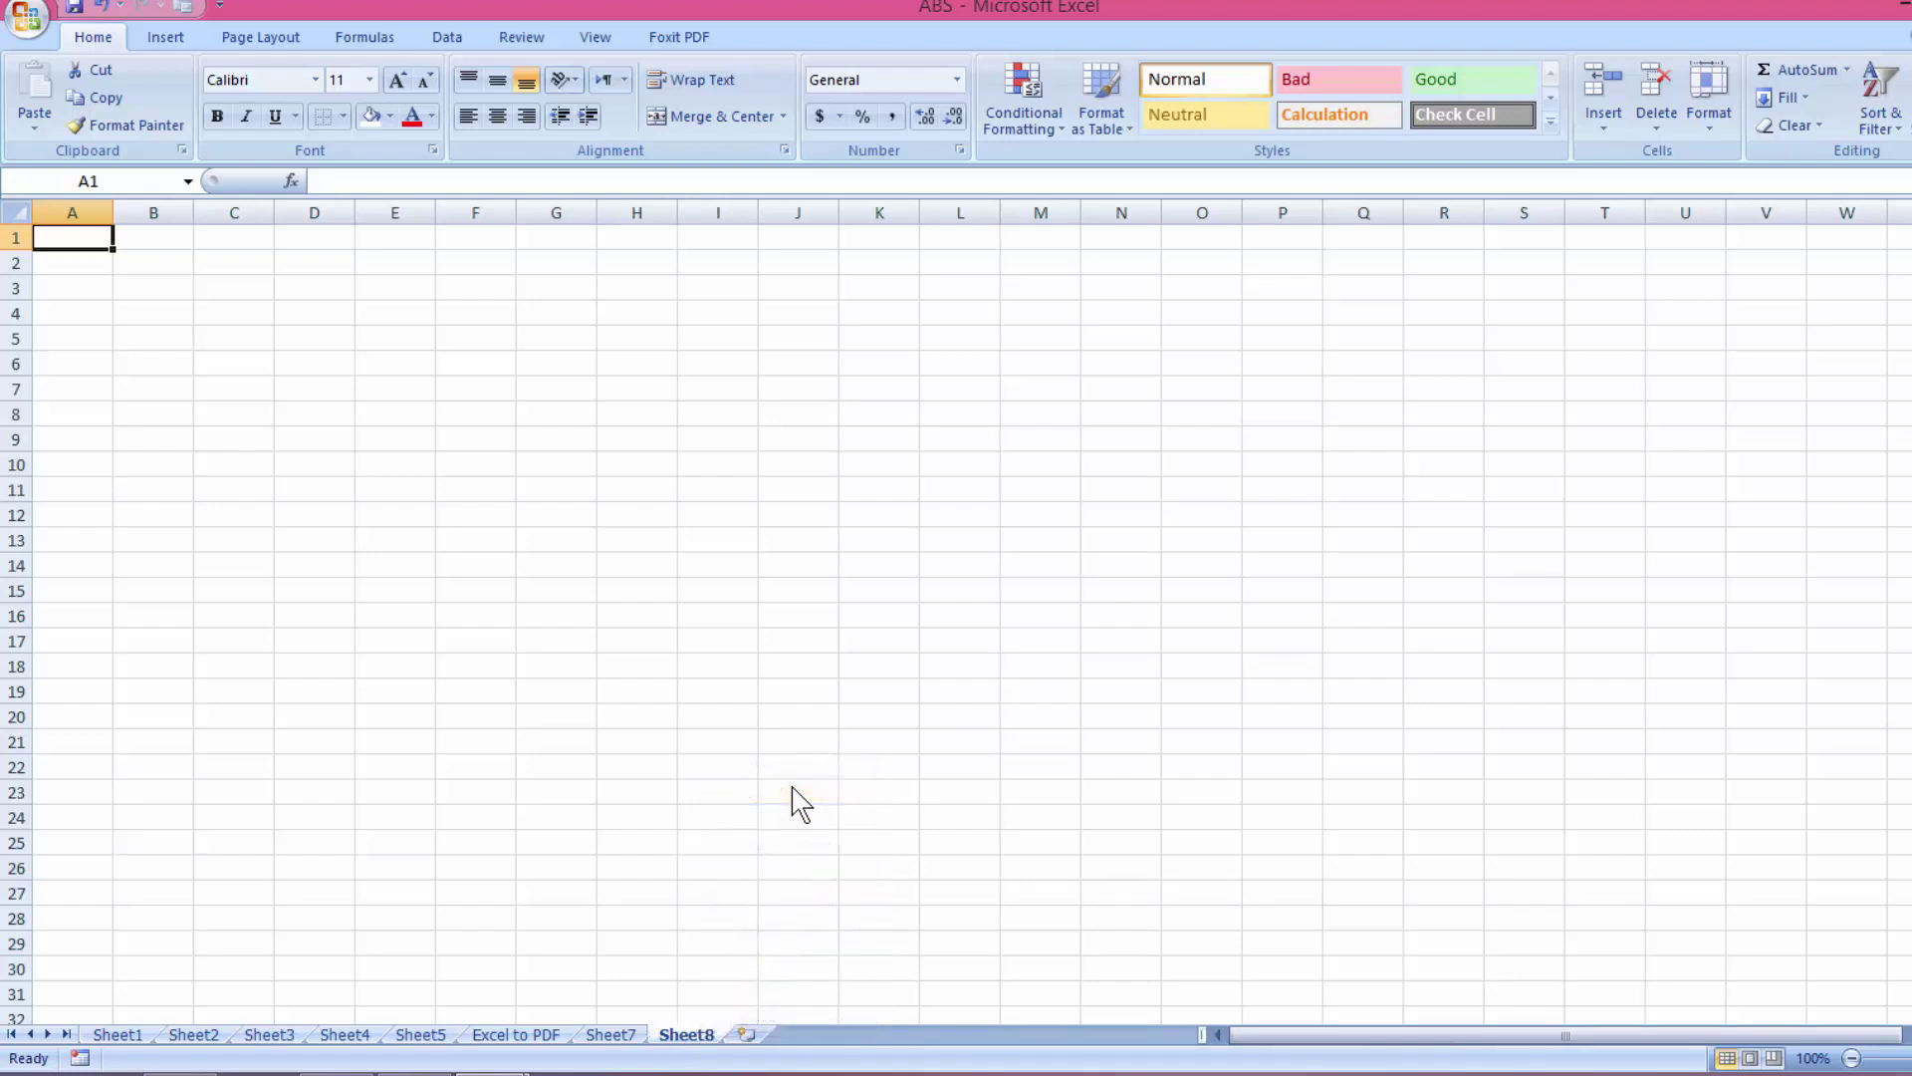
right_click(685, 1034)
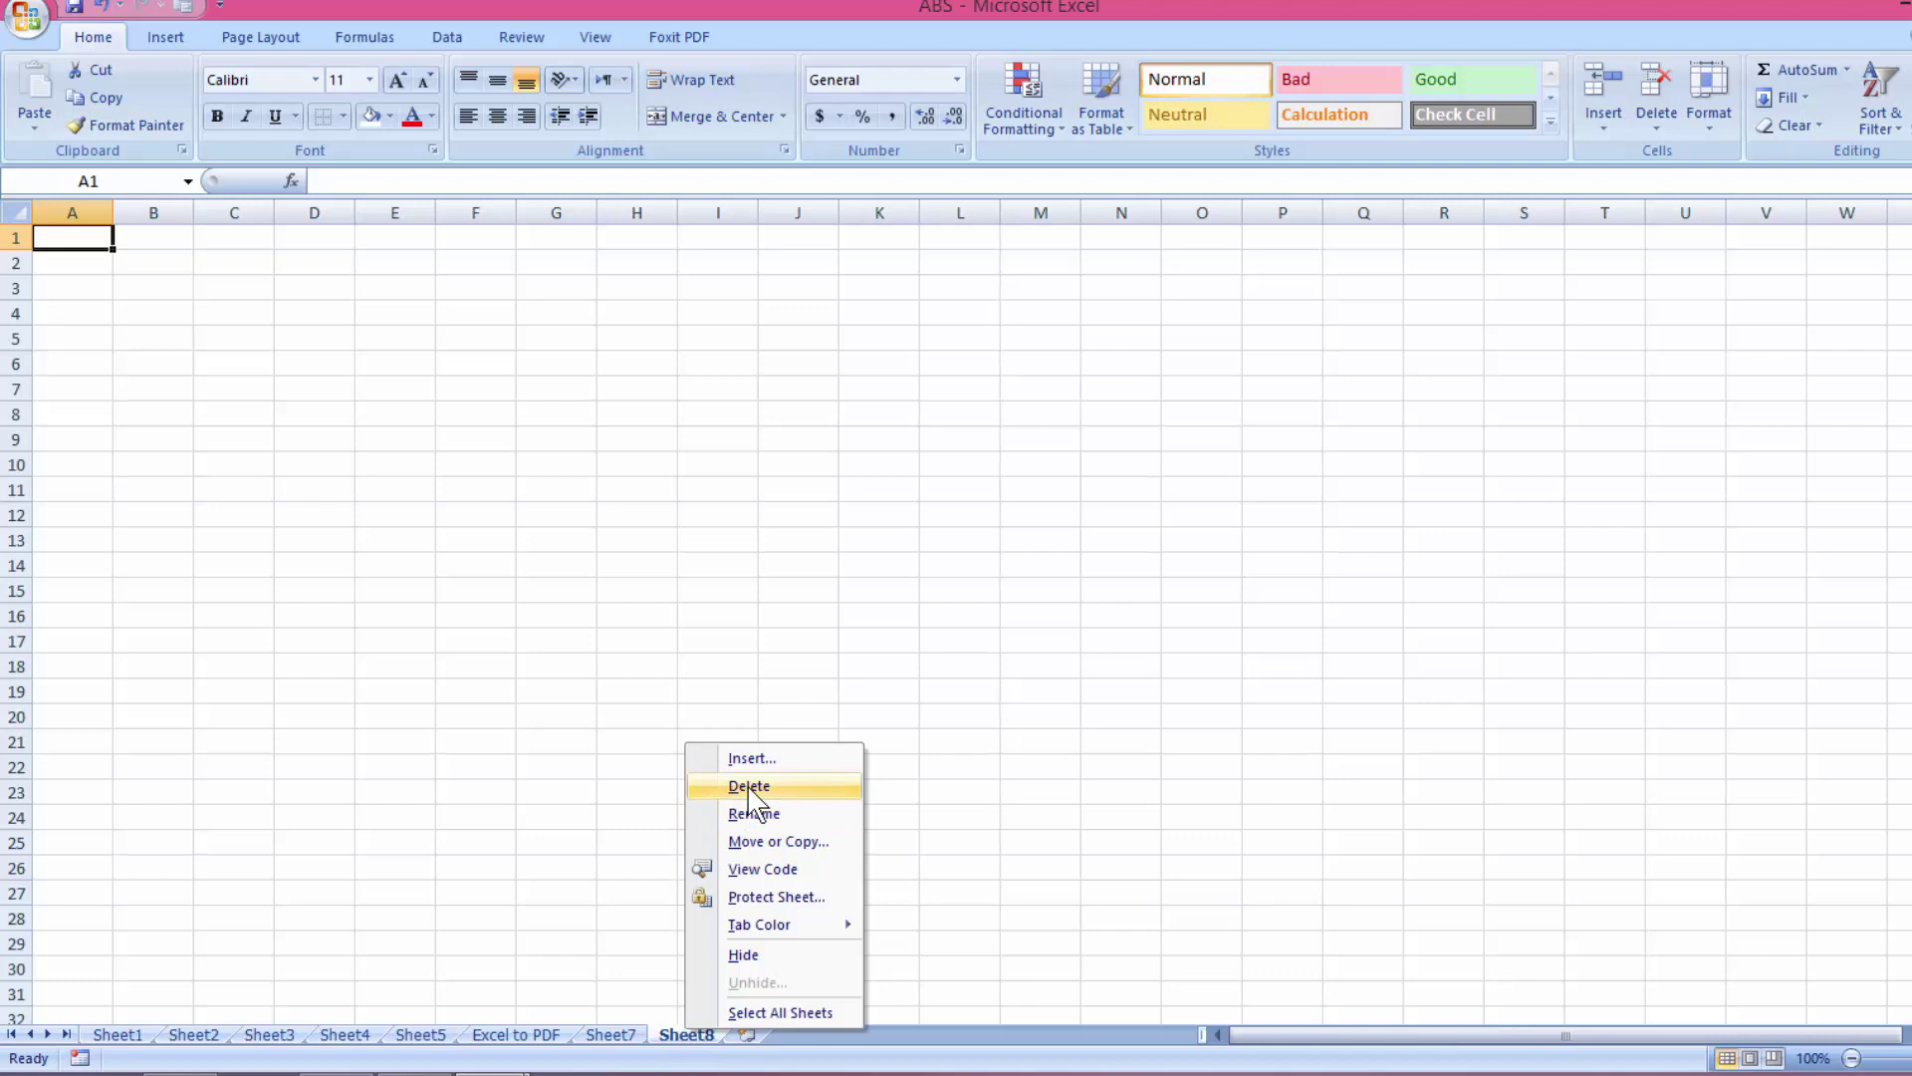
left_click(749, 786)
left_click(797, 782)
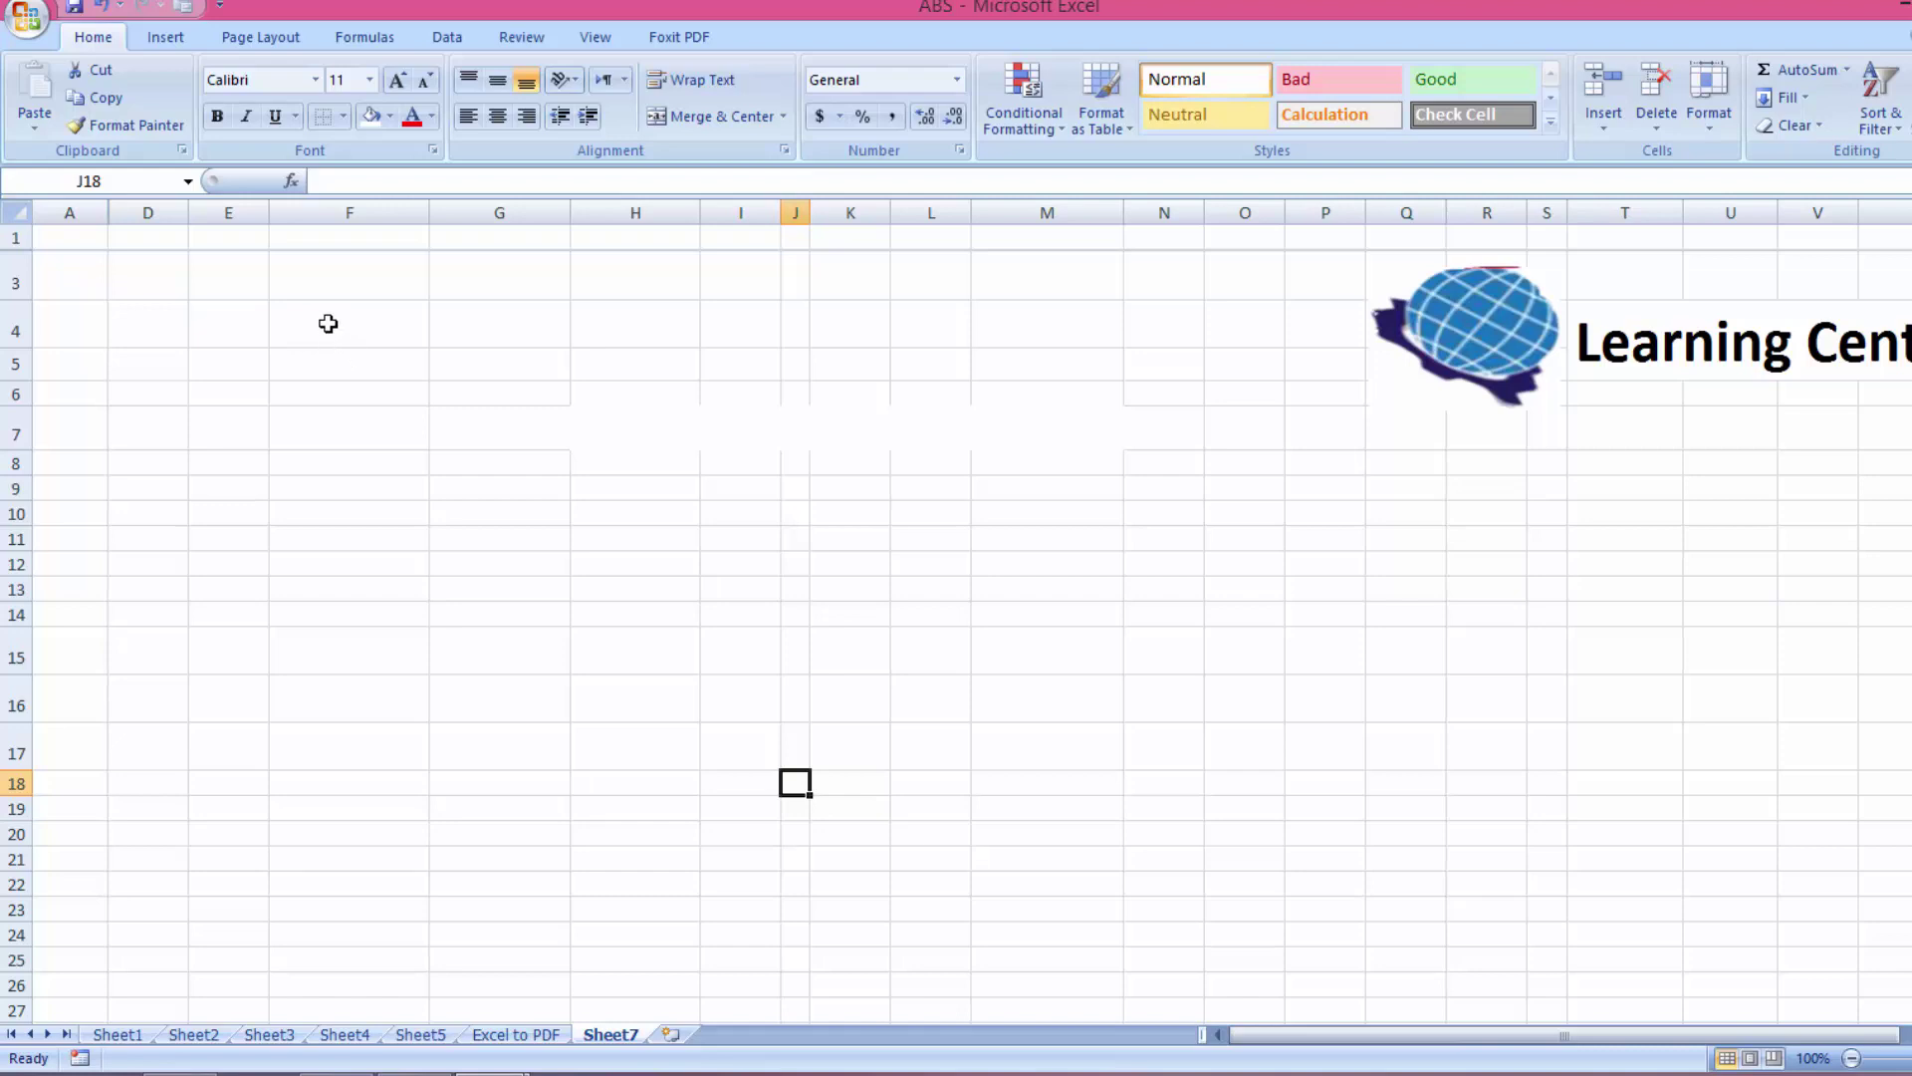
Enter 34 in cell F4 and 45 in cell F5
left_click(328, 323)
left_click(442, 374)
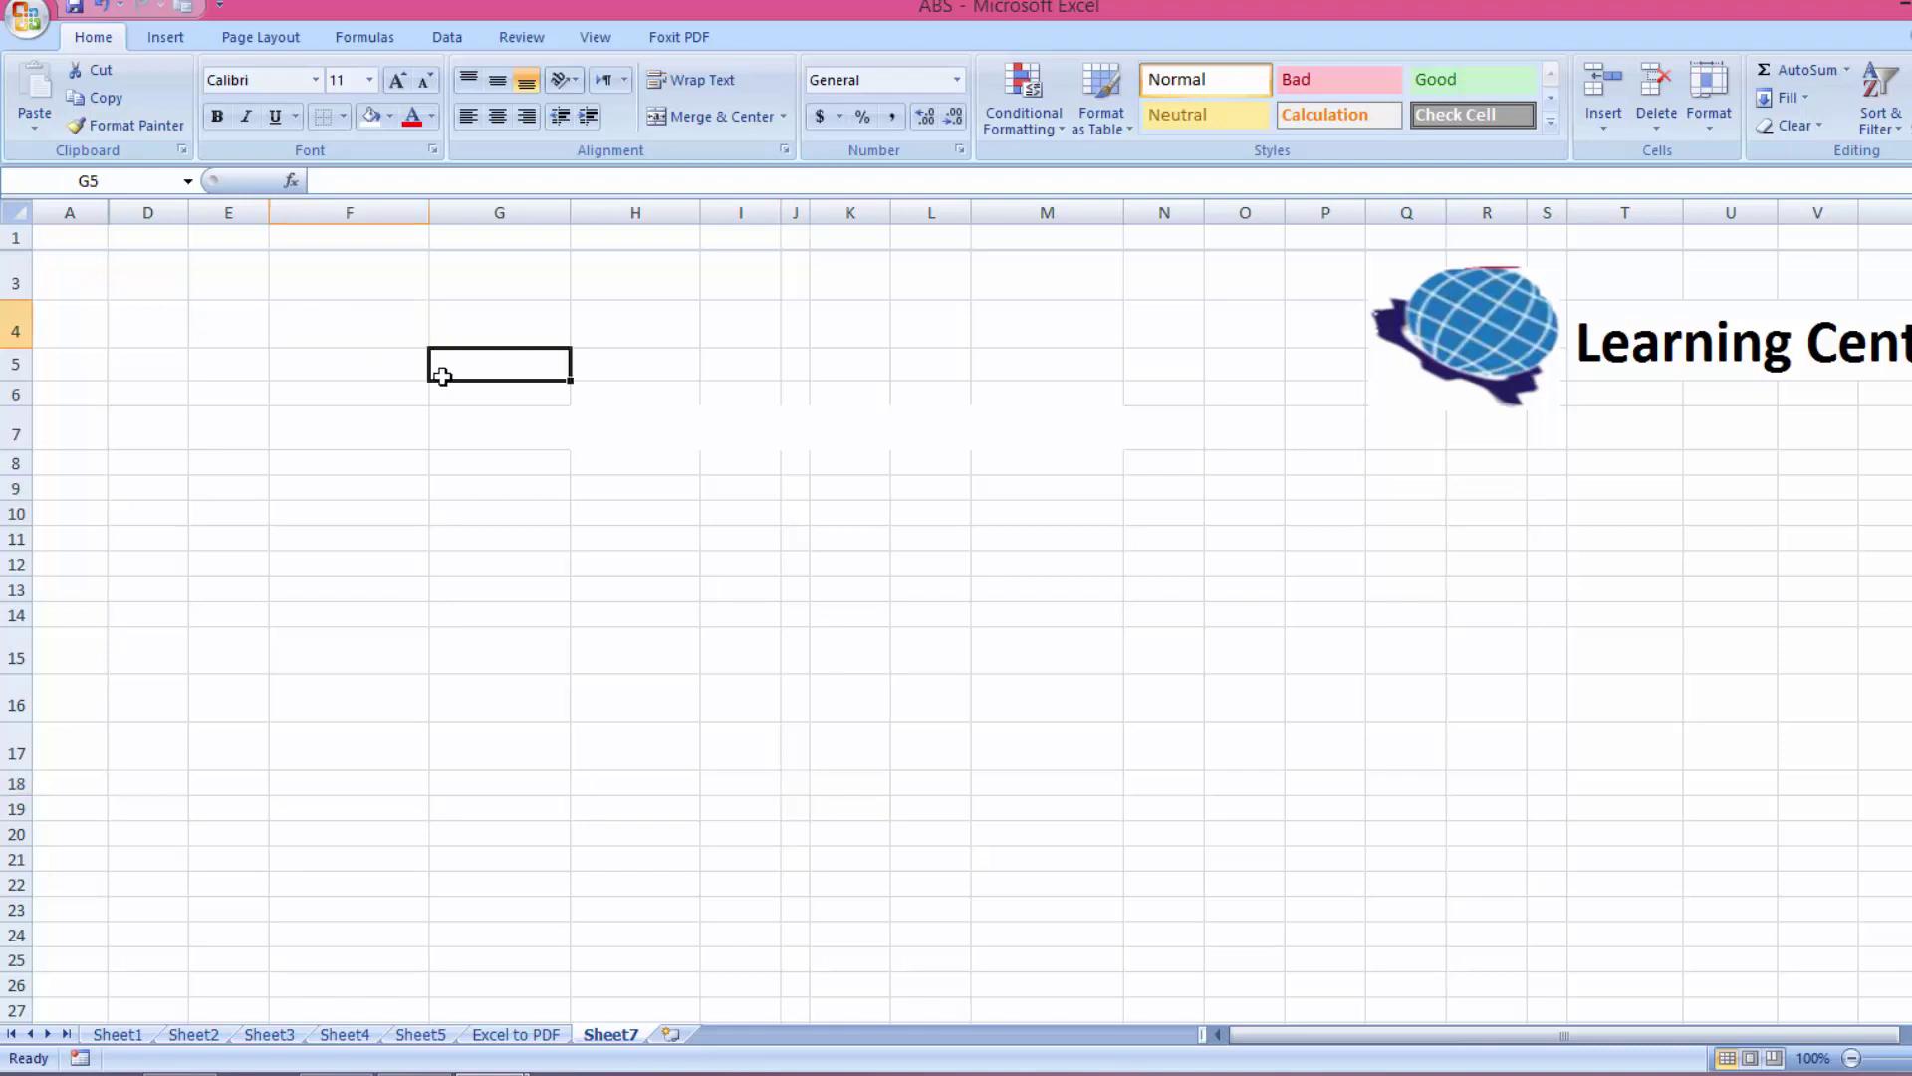
left_click(476, 458)
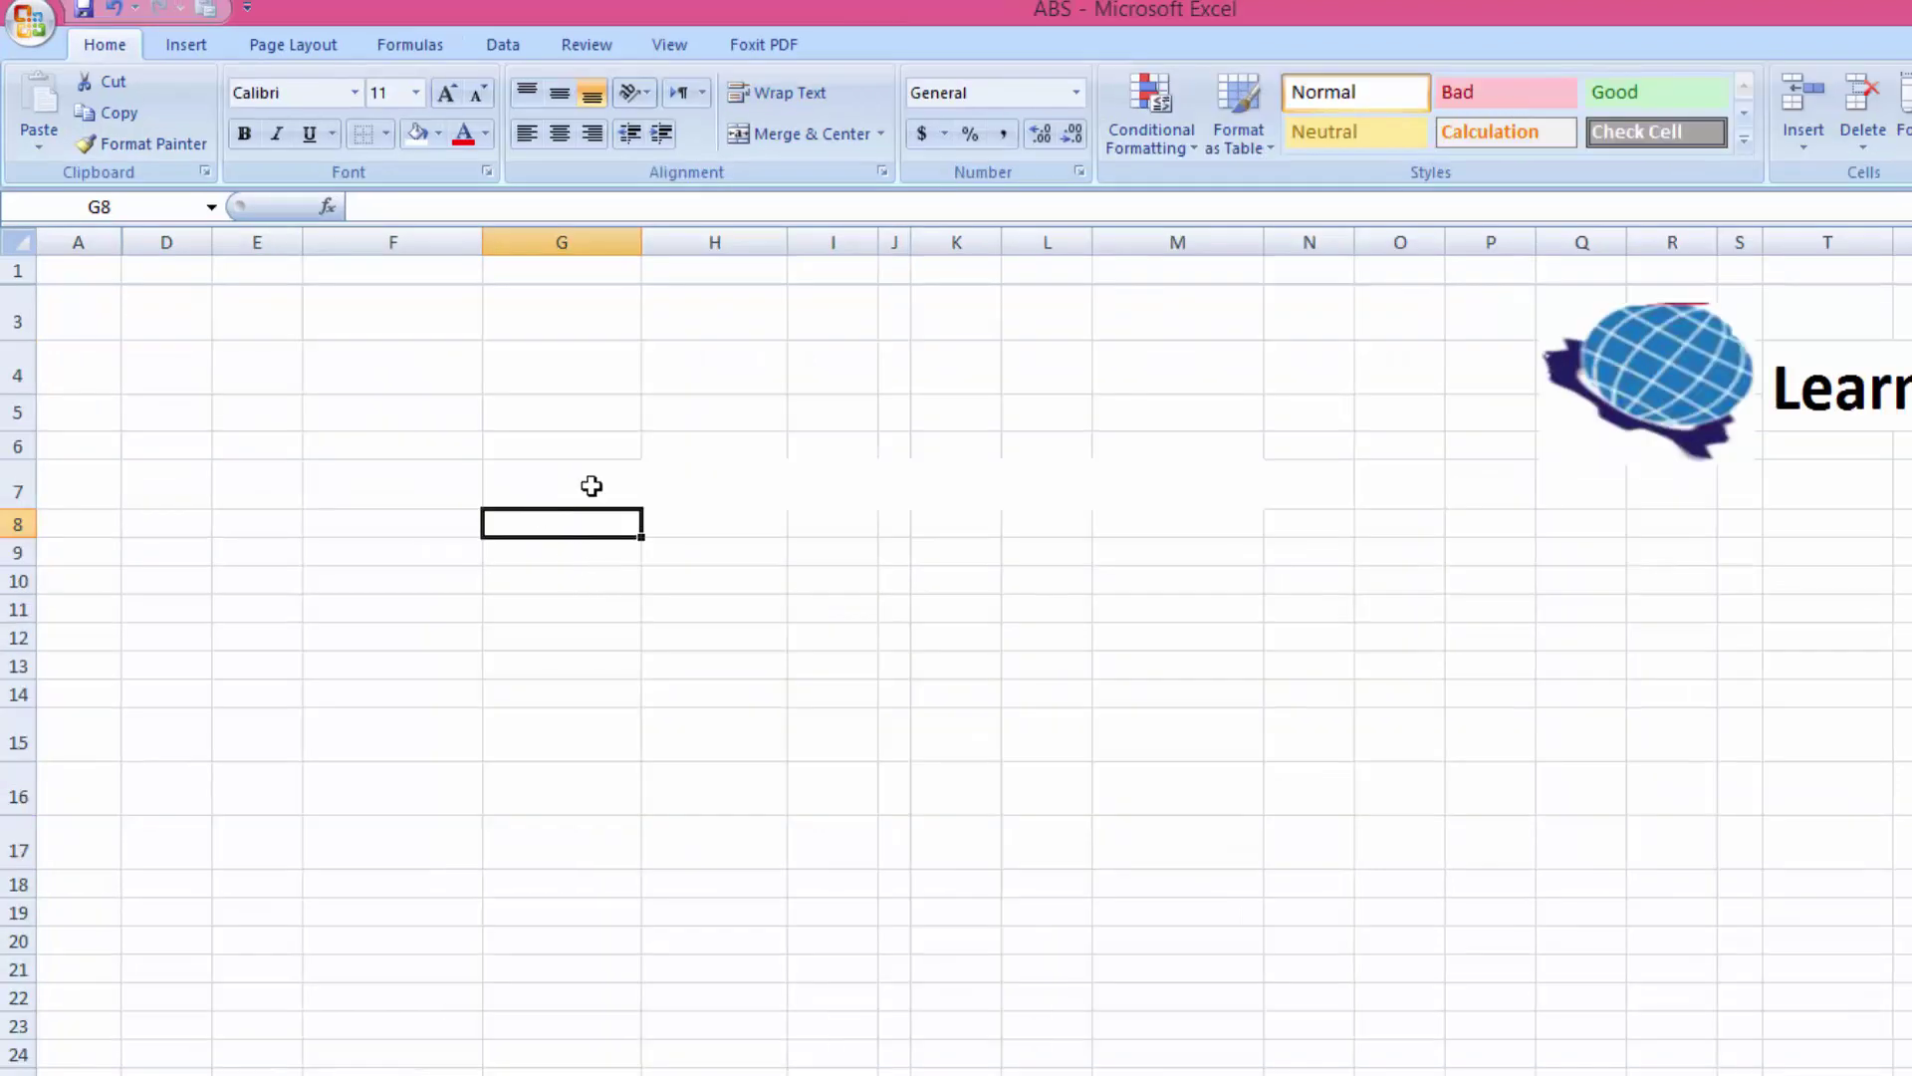
left_click(542, 383)
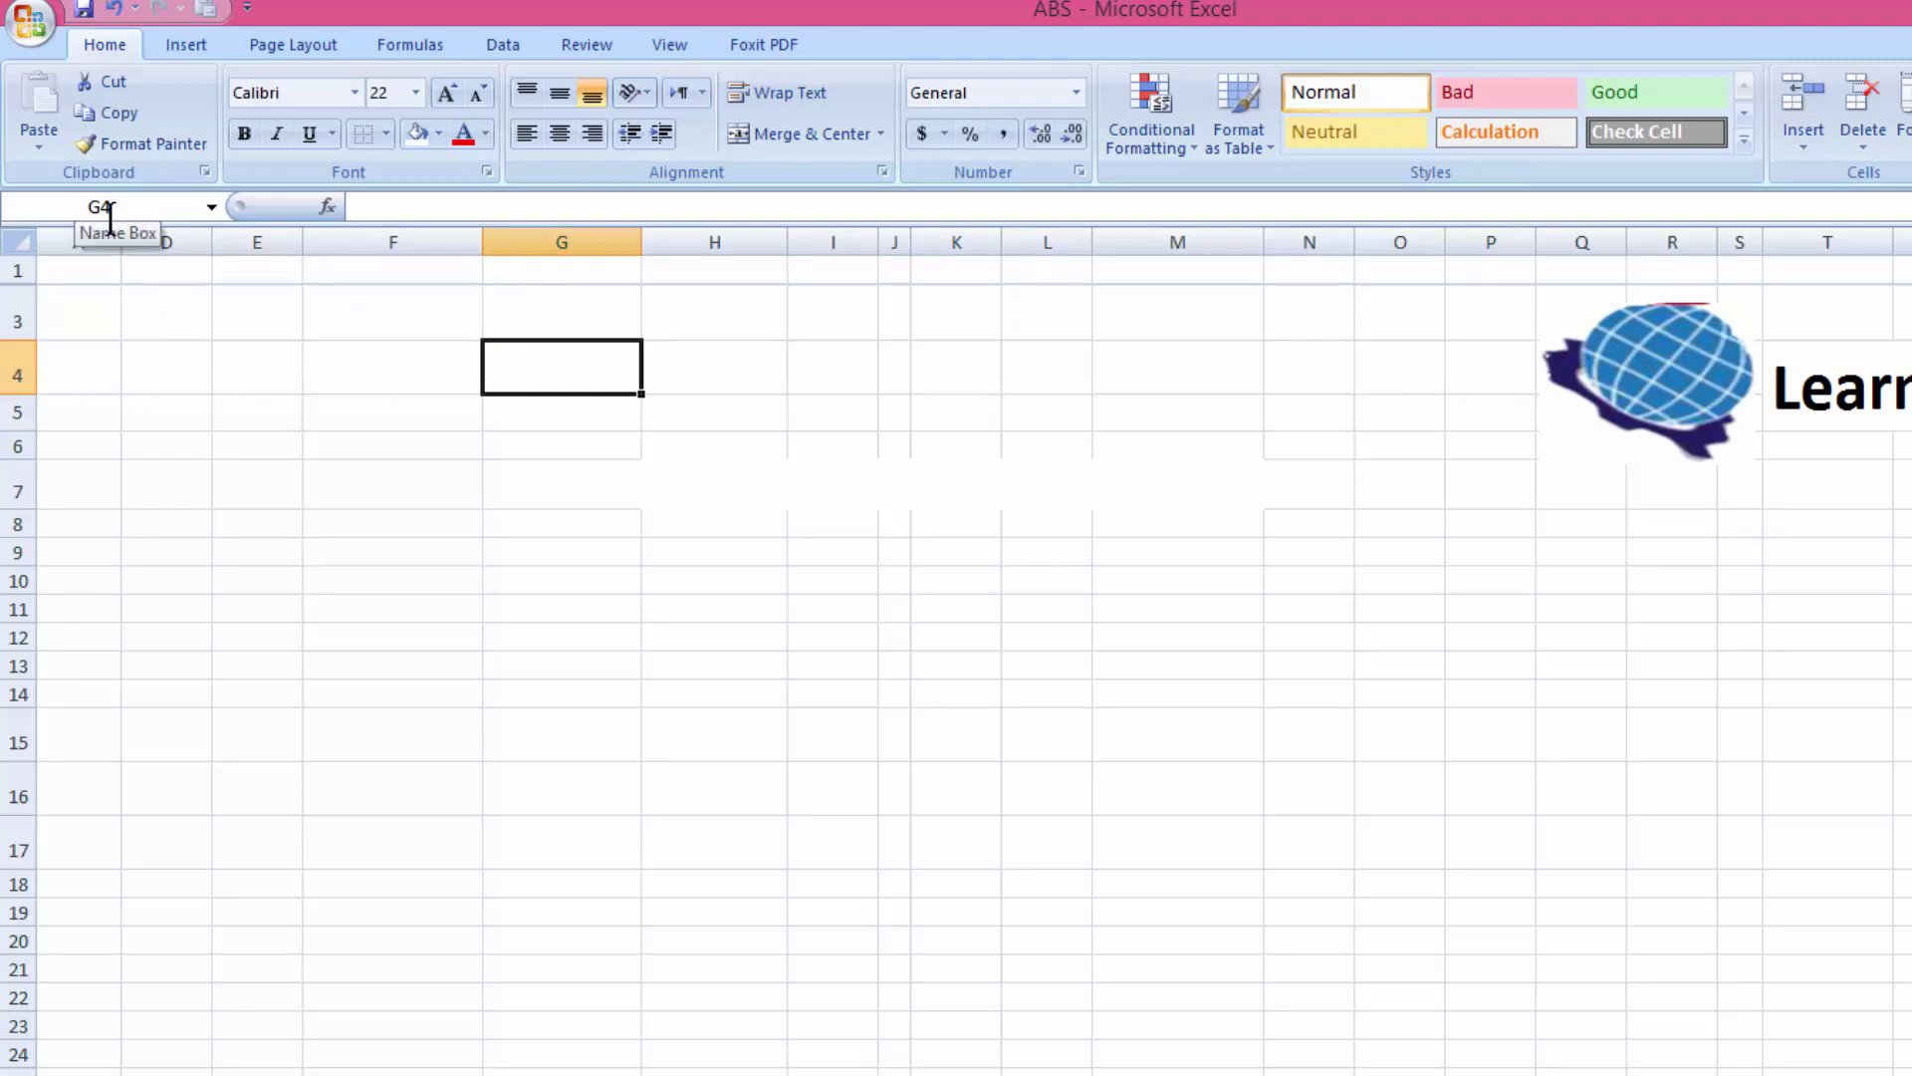
left_click(409, 208)
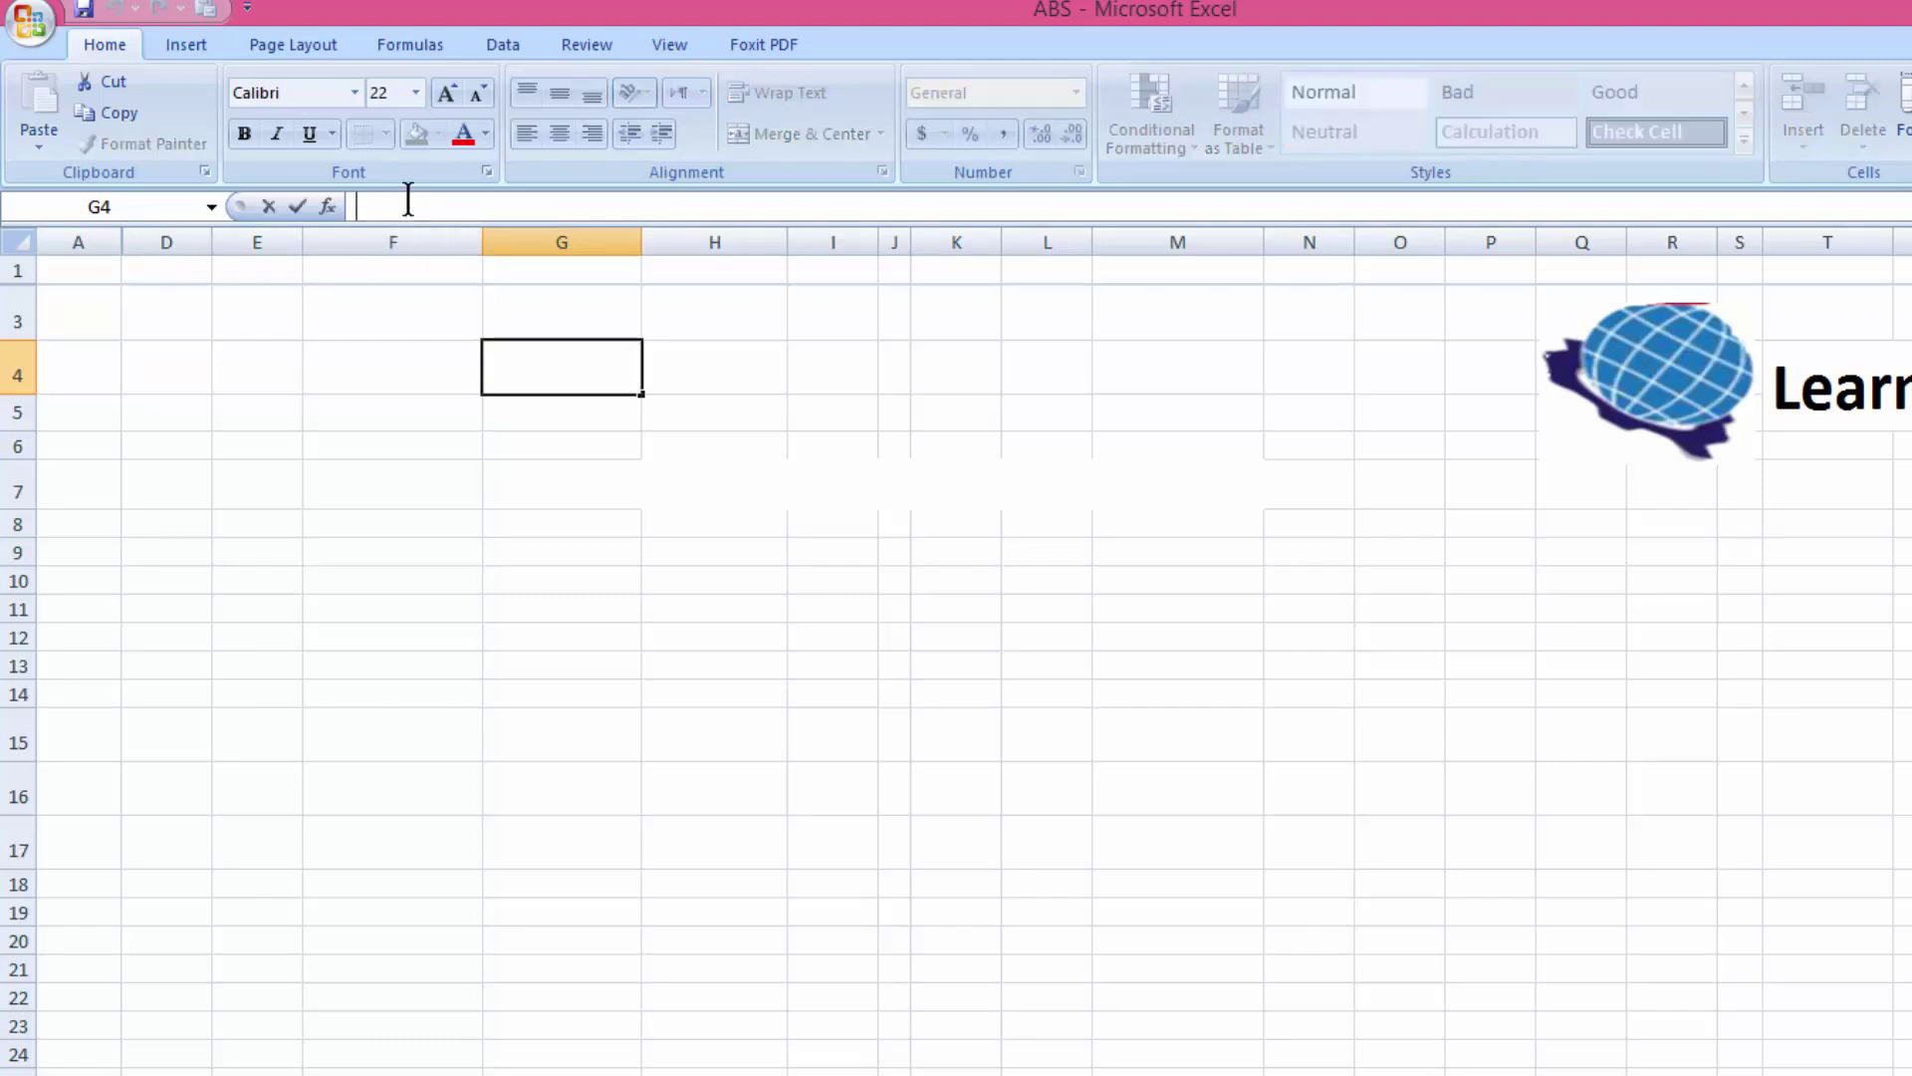
left_click(406, 353)
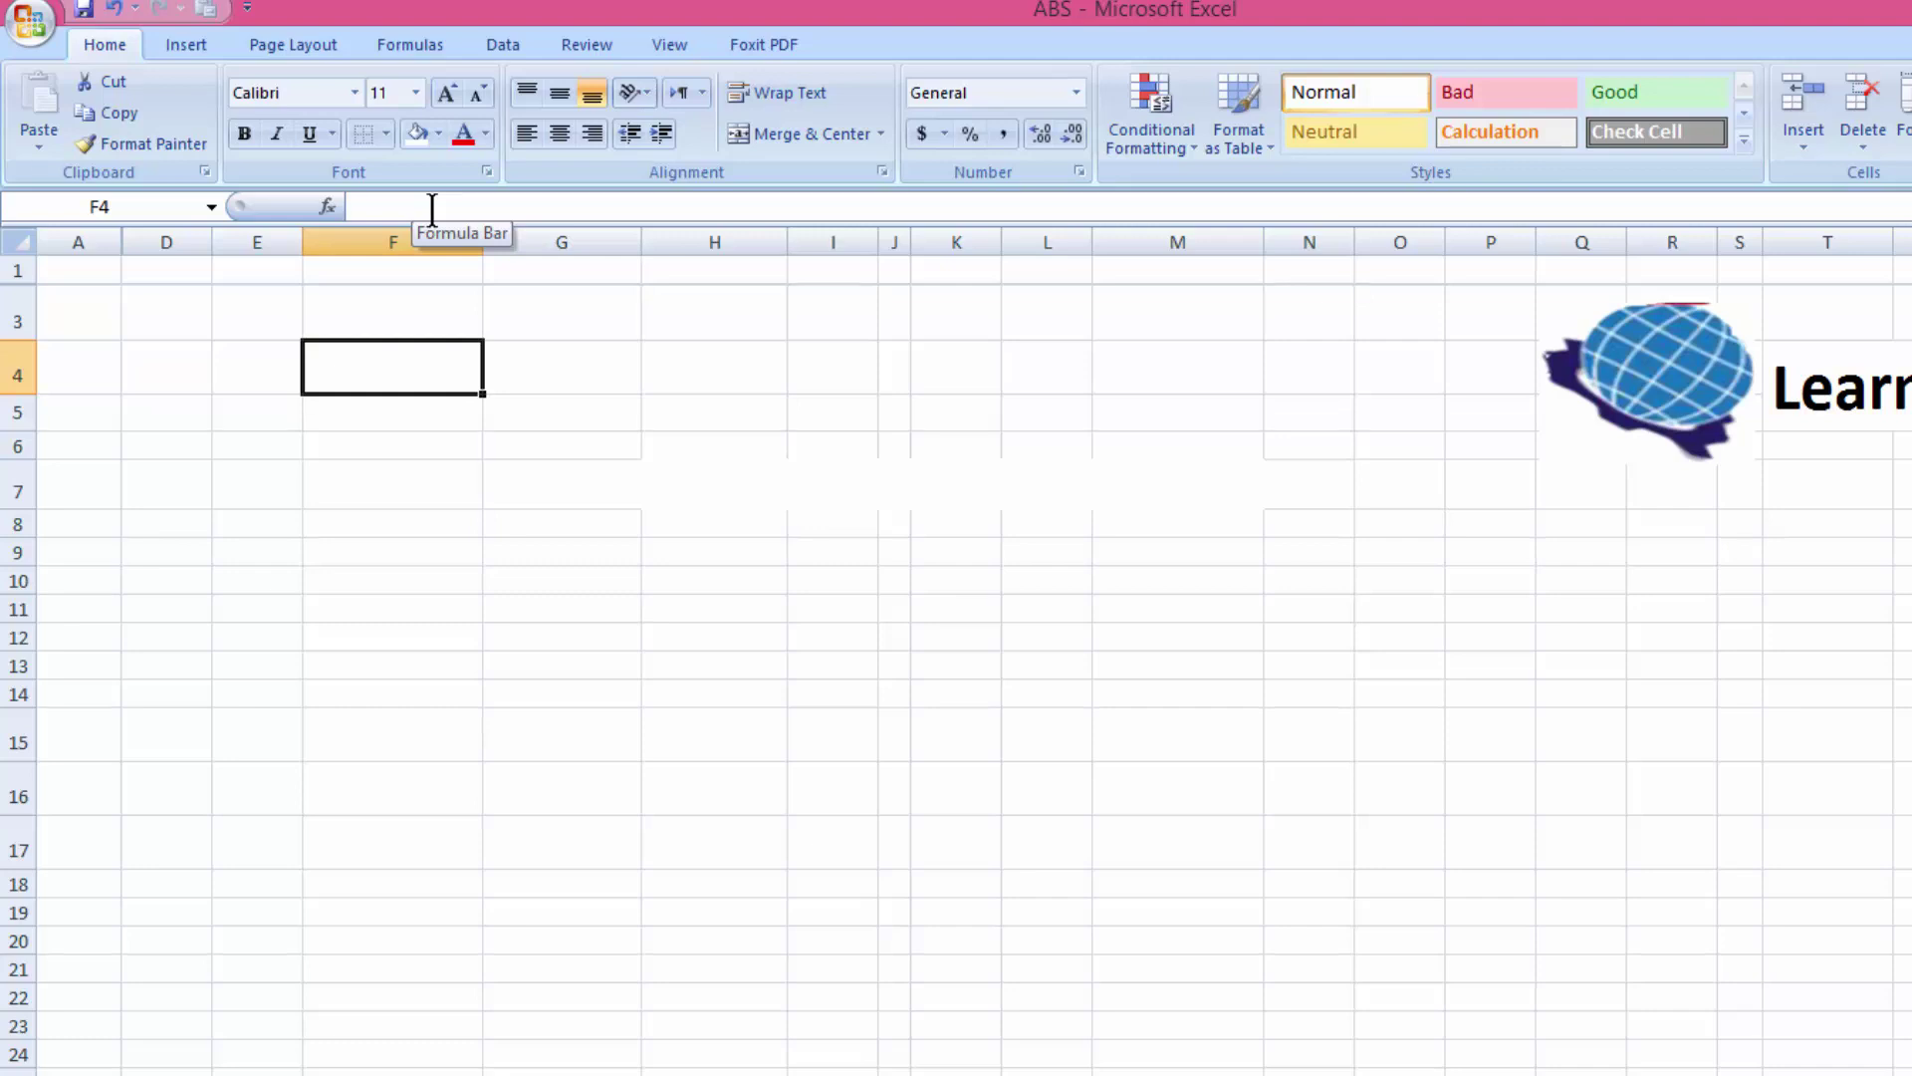
type("34")
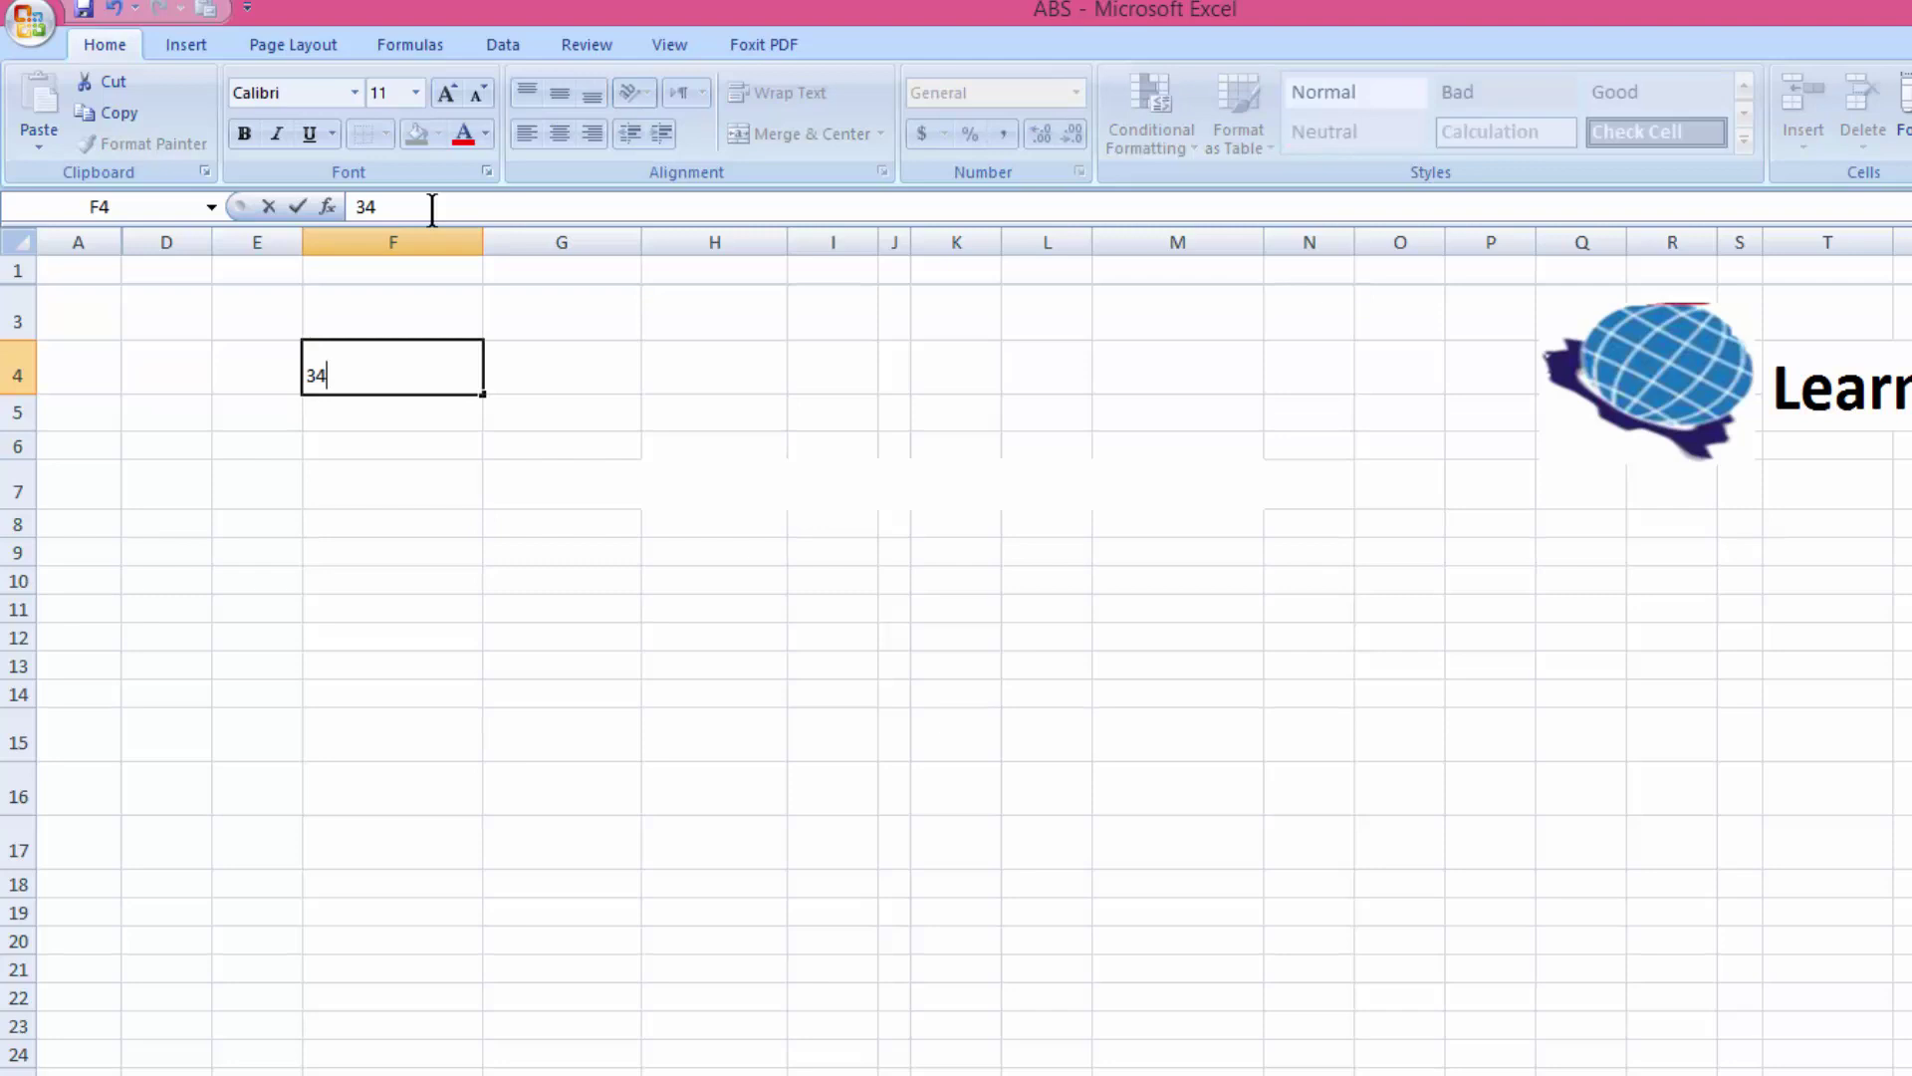
key("Return")
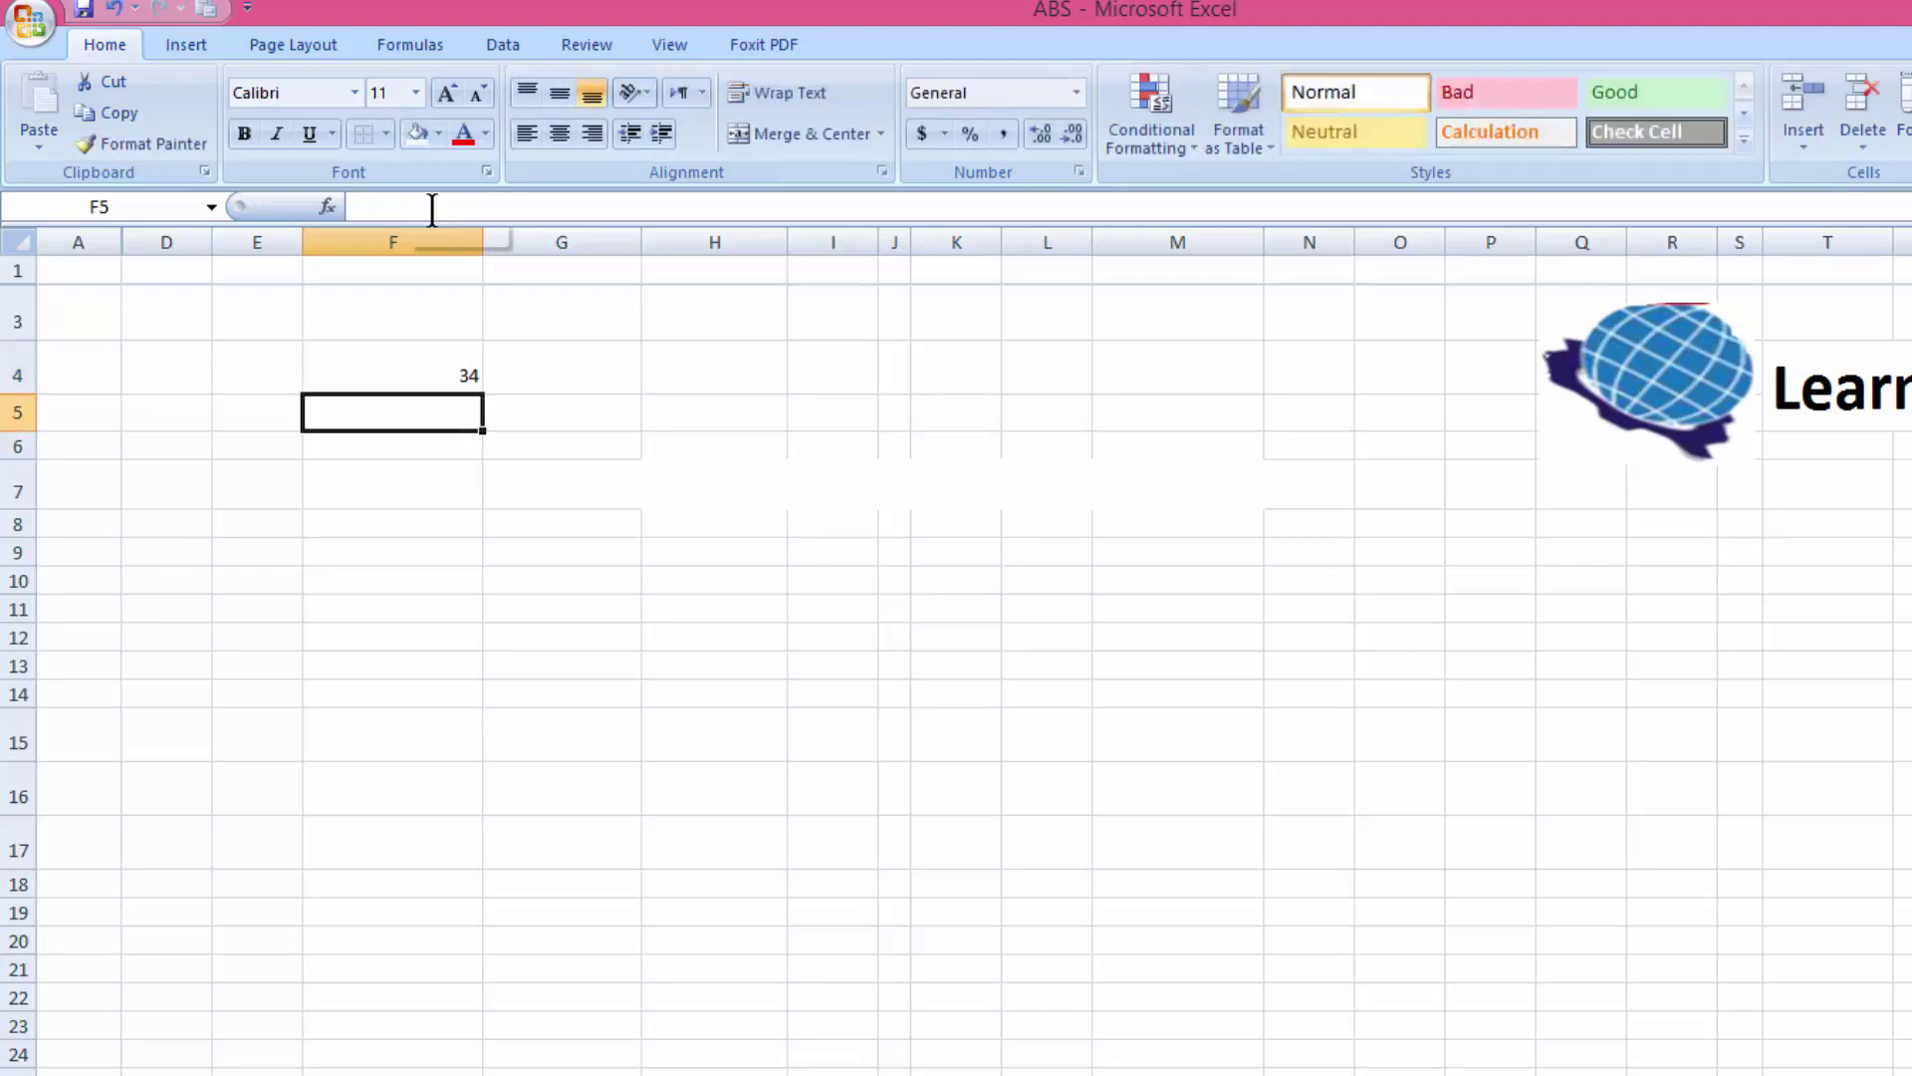
type("4")
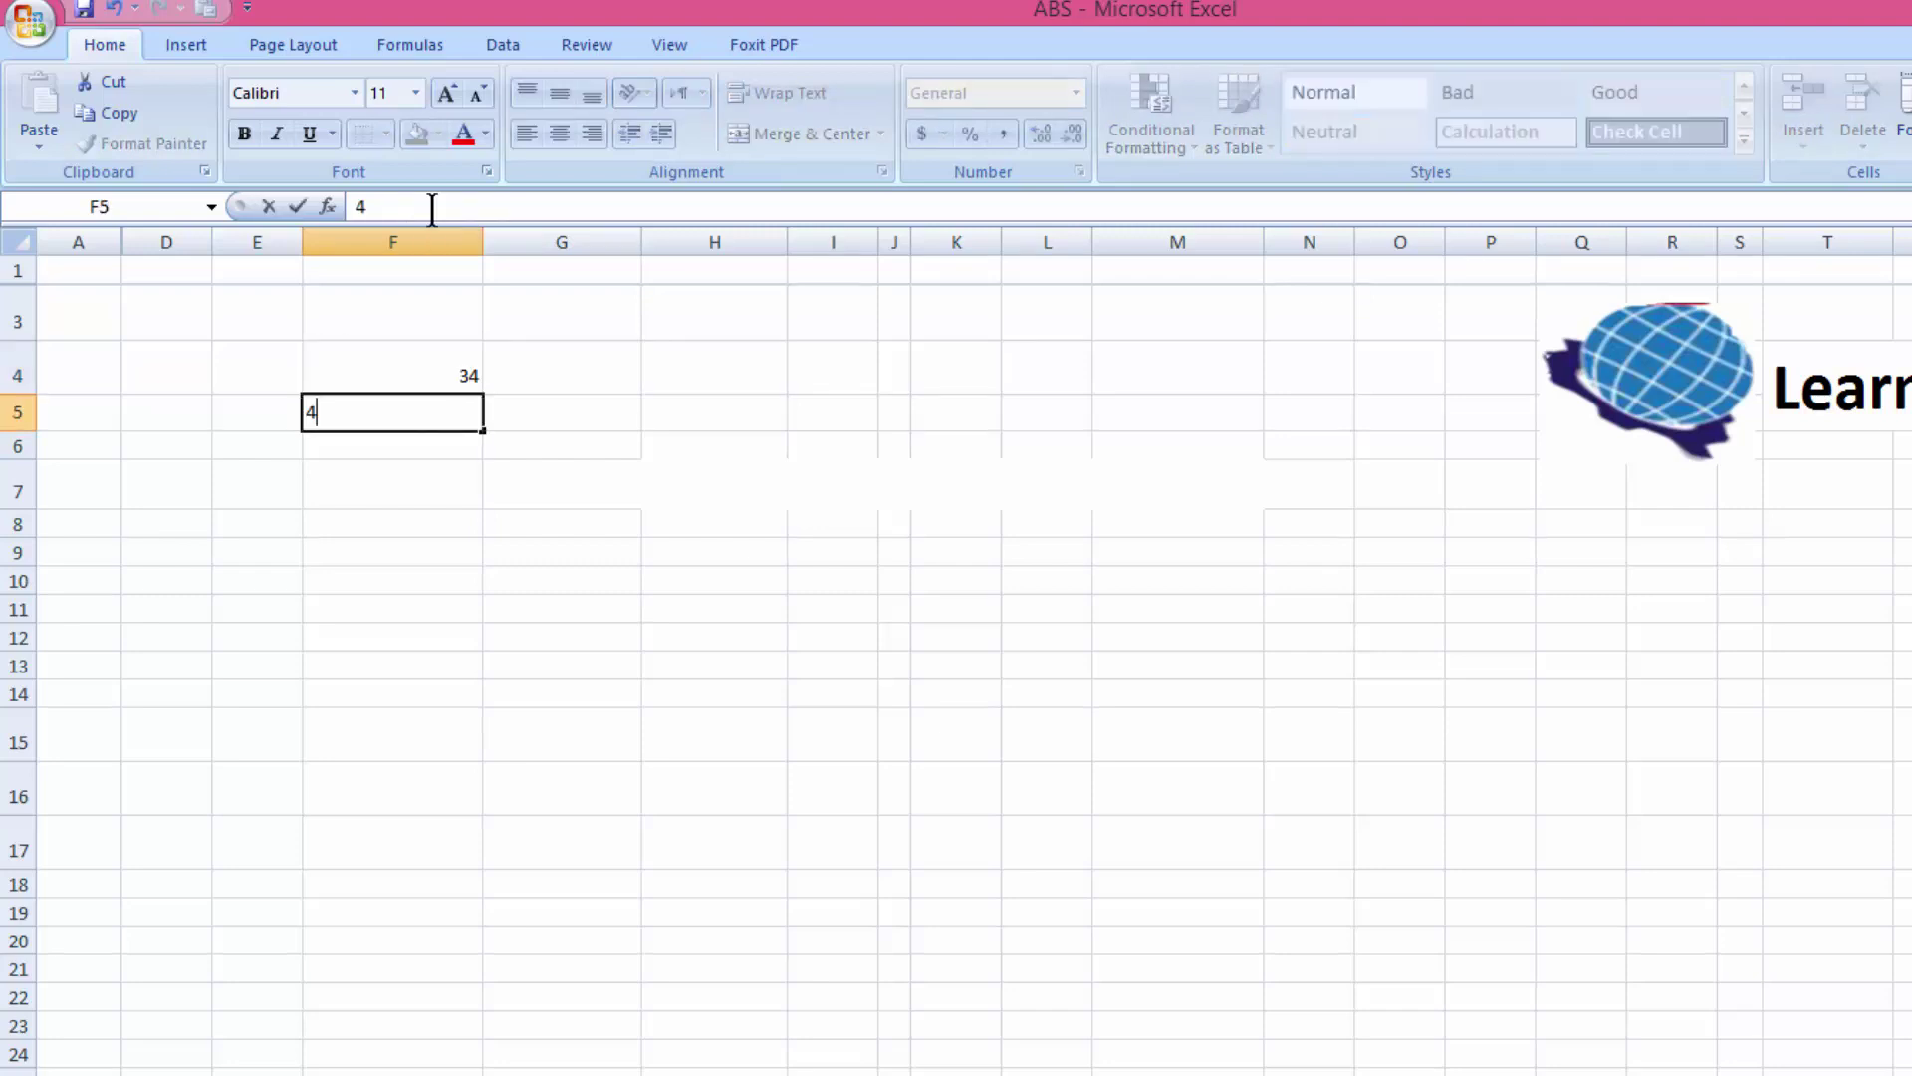
type("5")
key("Tab")
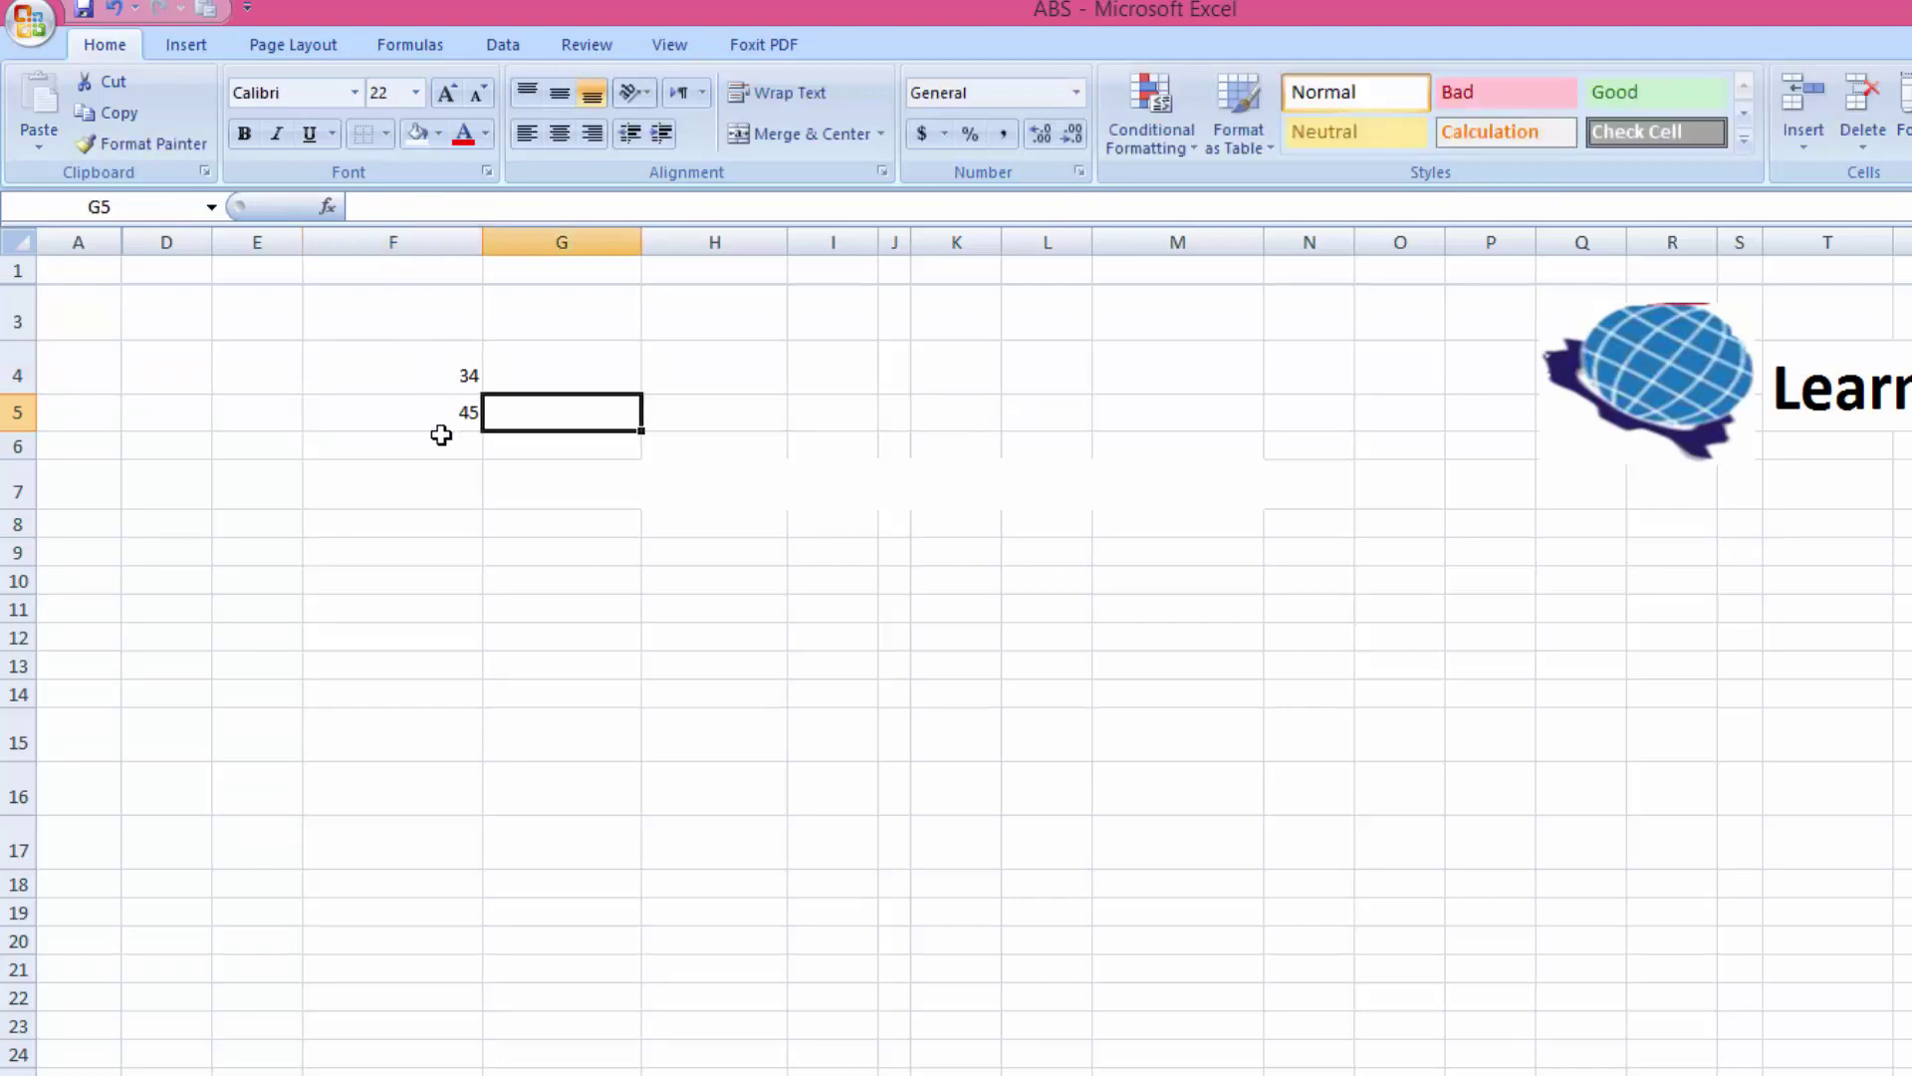
Start a formula in F6 that references F5 (=F5)
left_click(442, 445)
type("=")
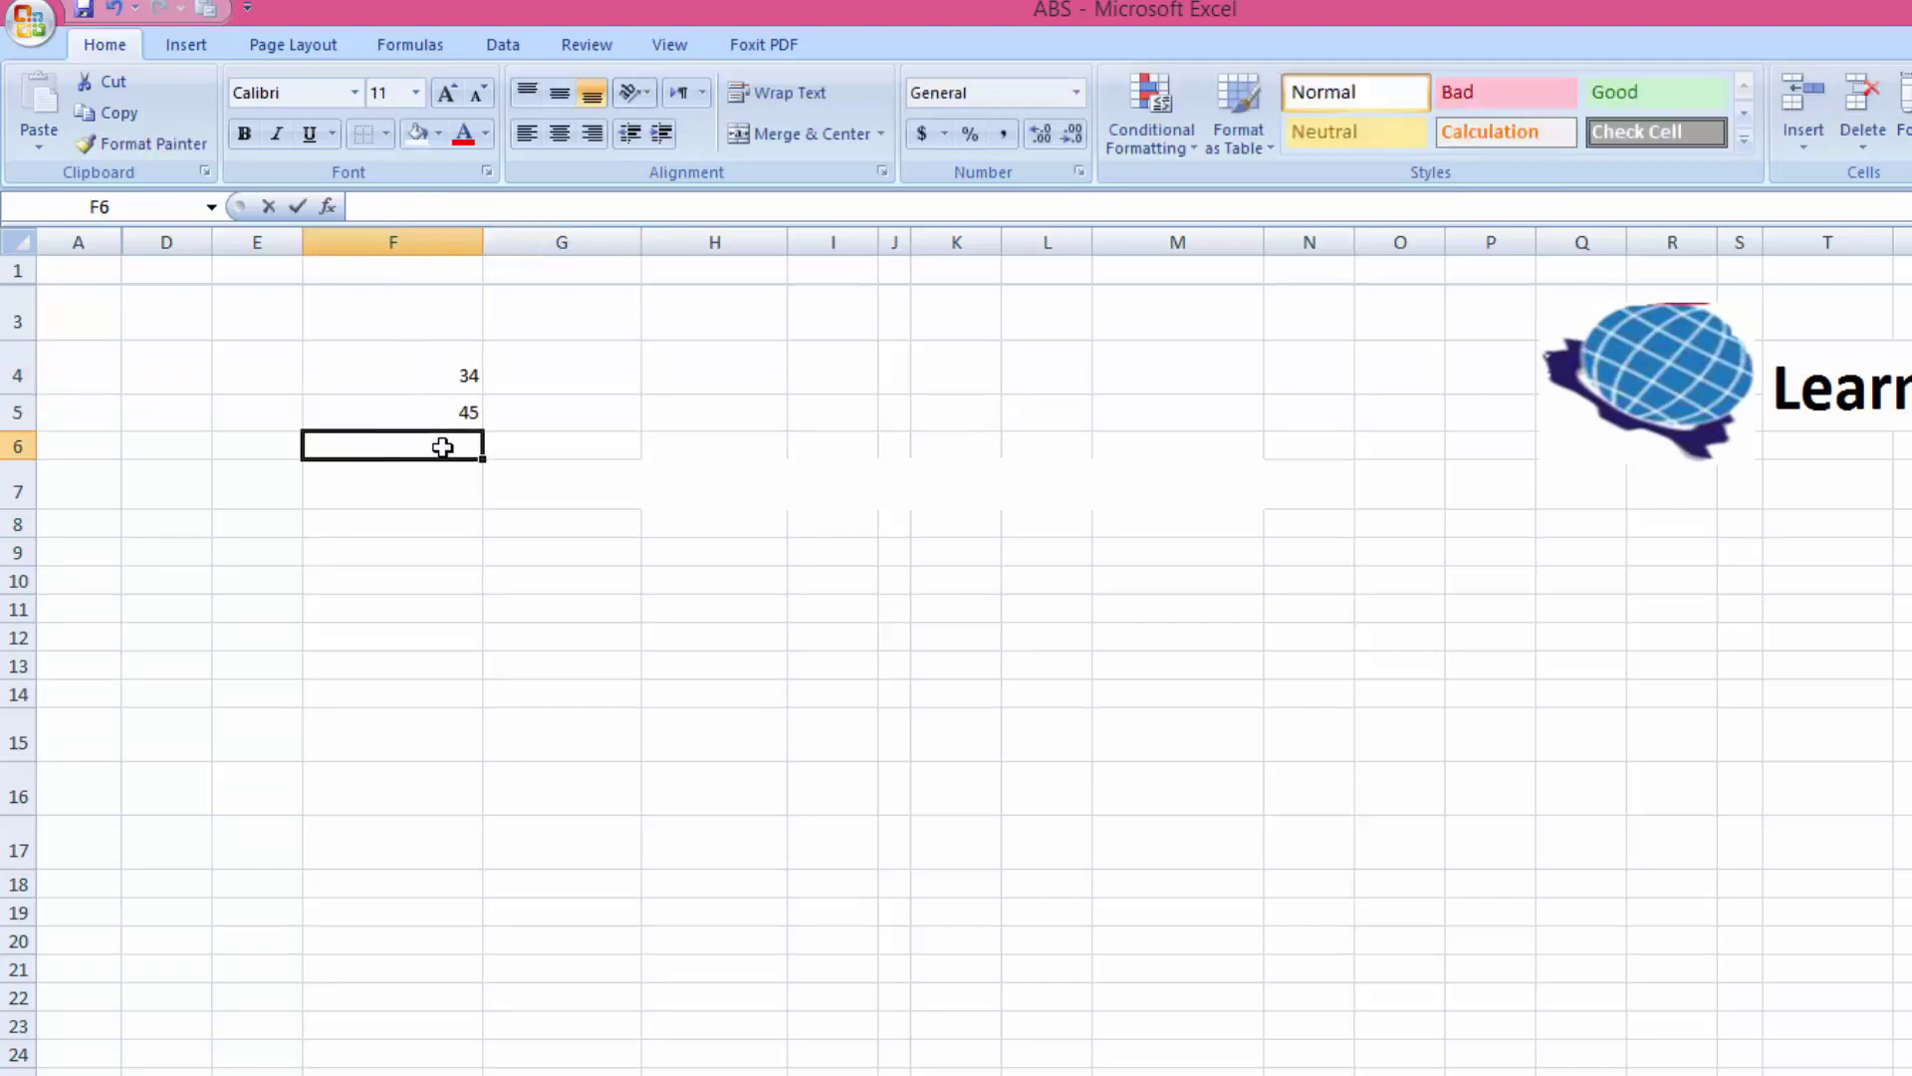
key("Up")
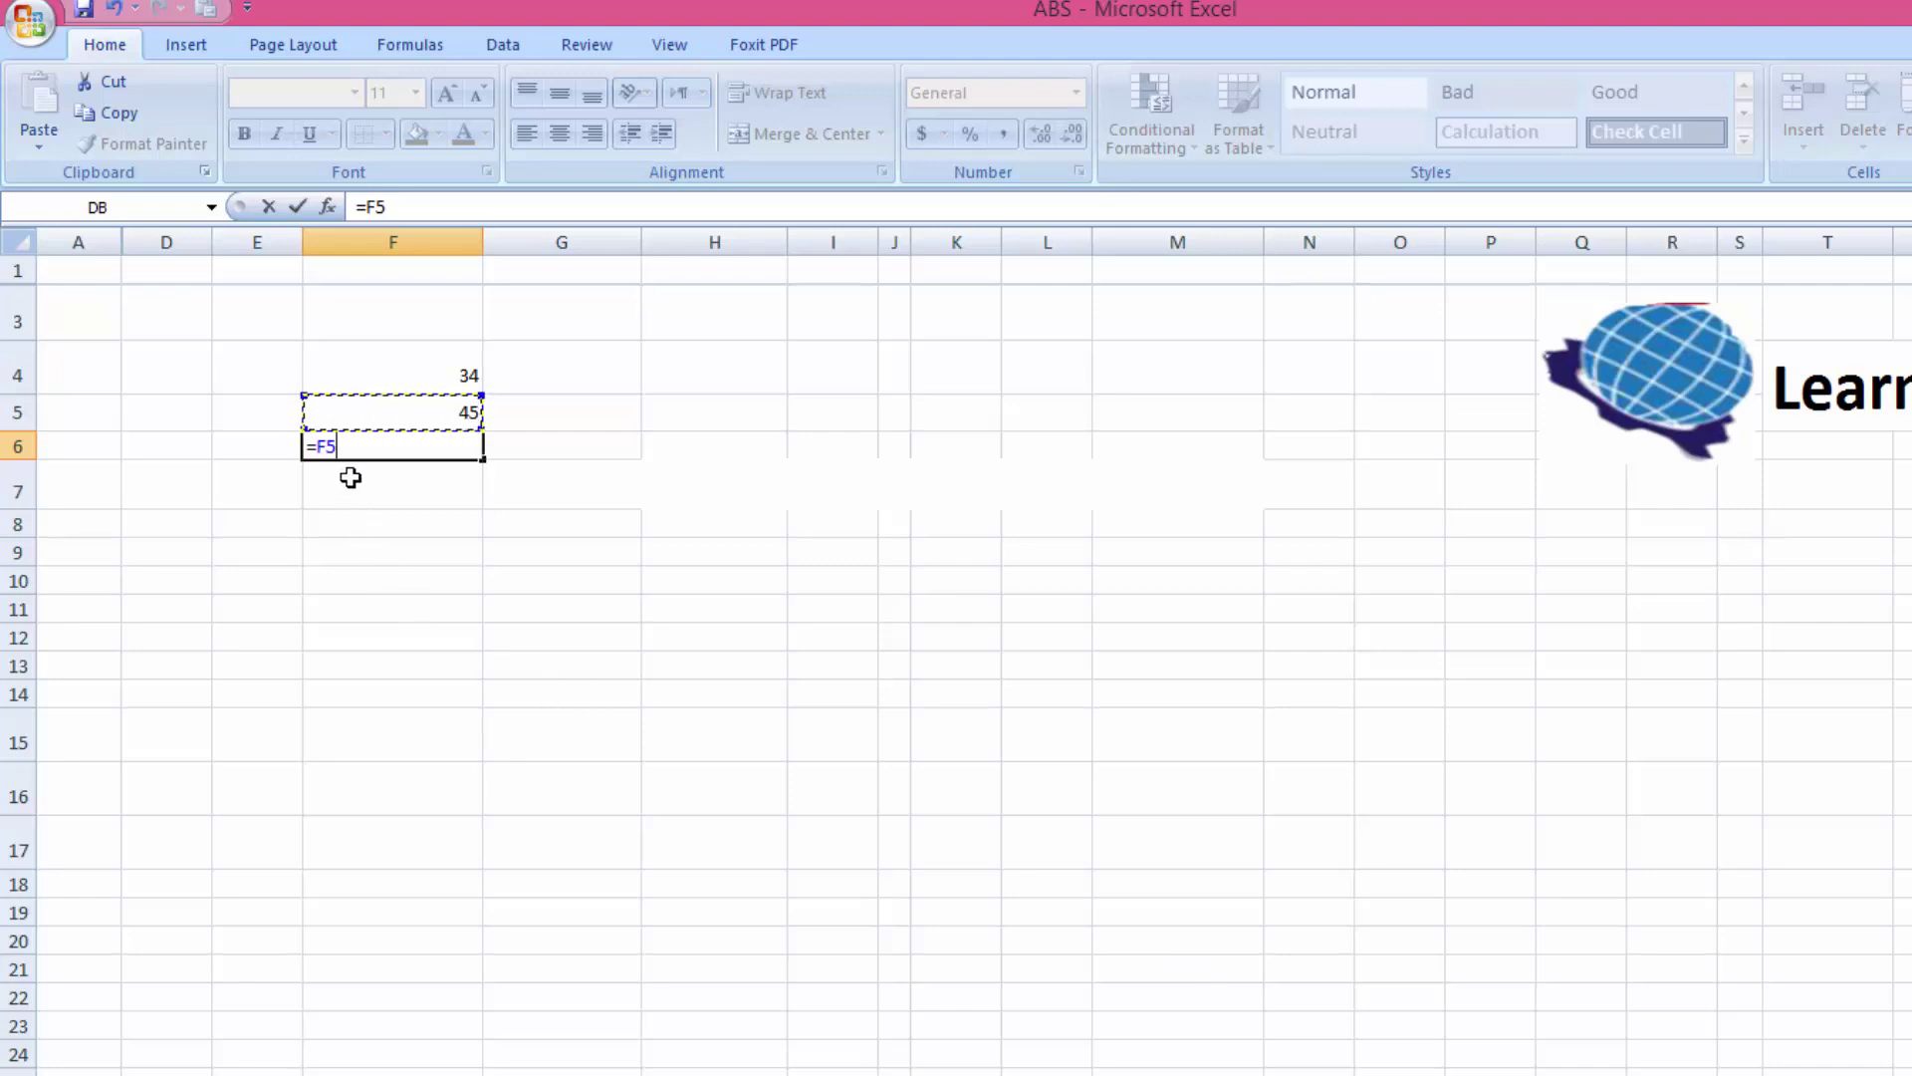
Complete F6's formula as =F5+F4 so it shows 79, then recheck it
type("+")
left_click(384, 367)
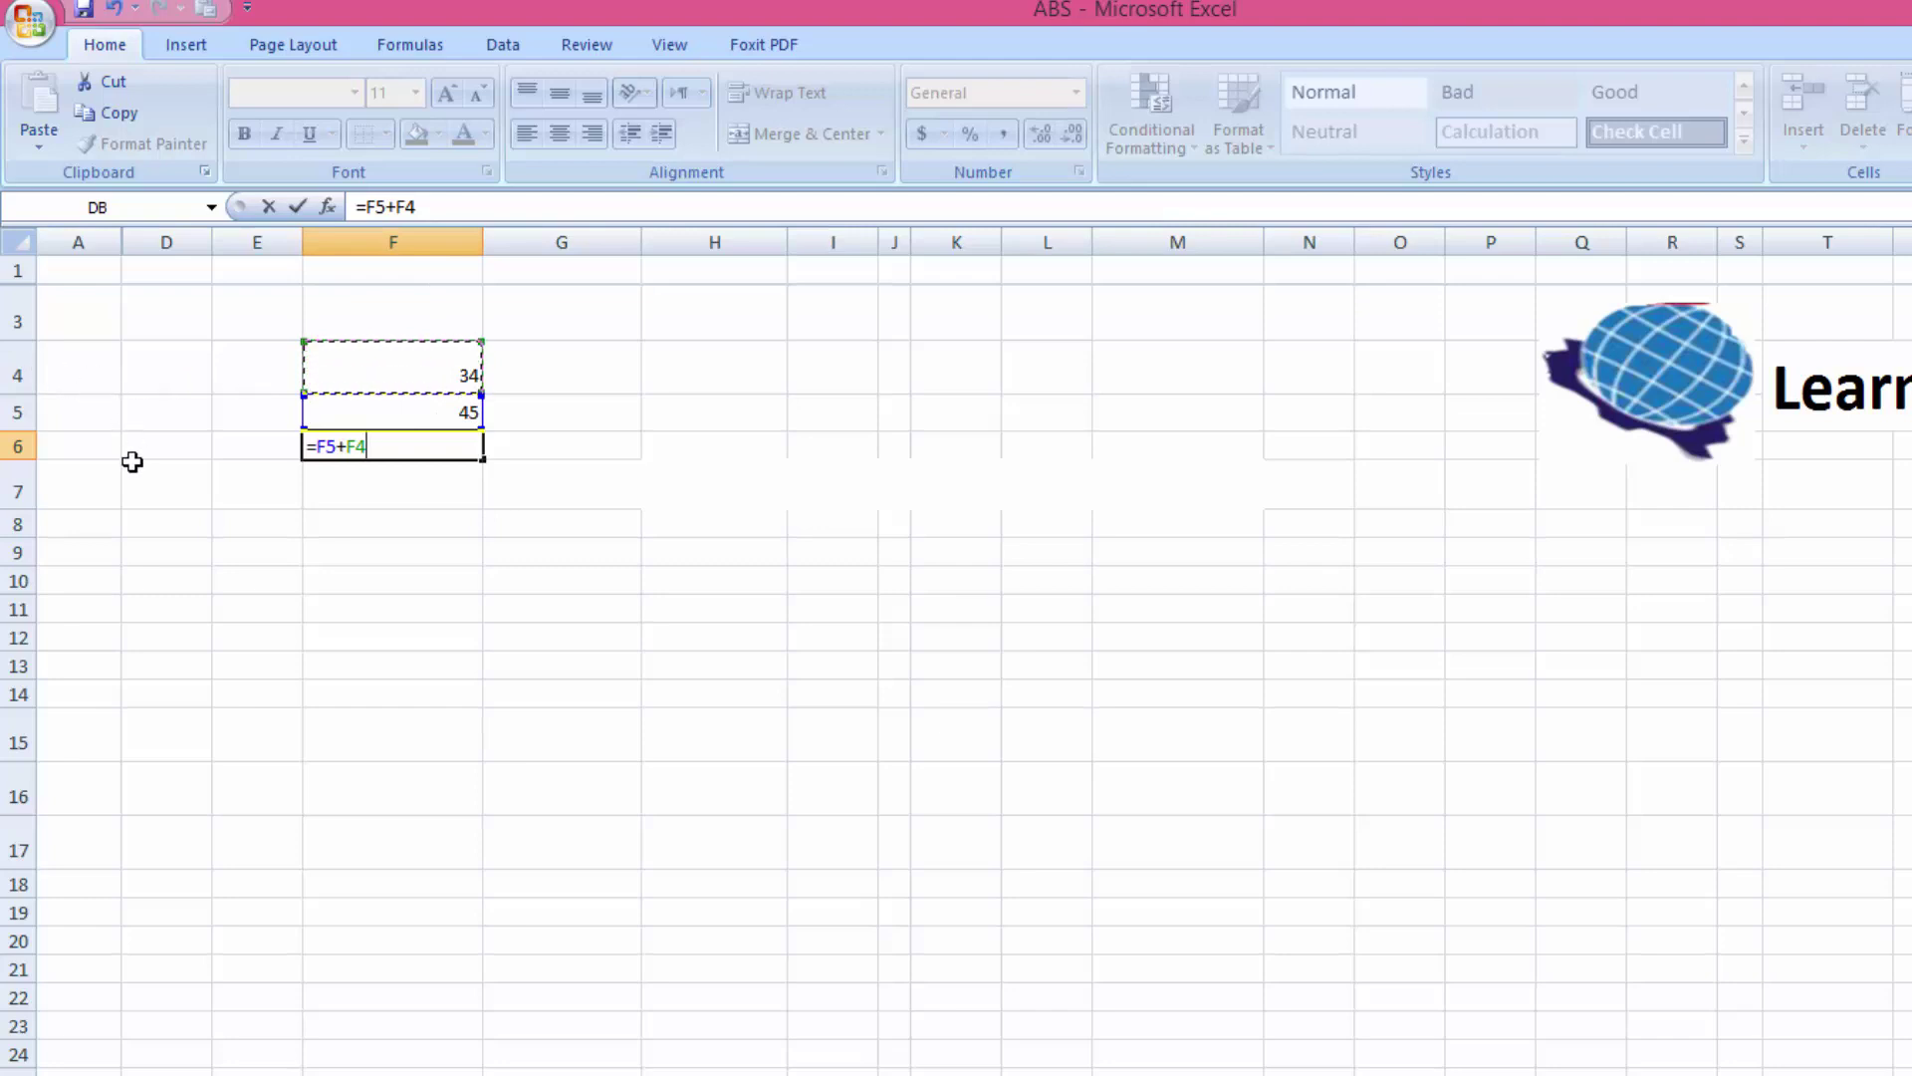
key("Return")
left_click(453, 444)
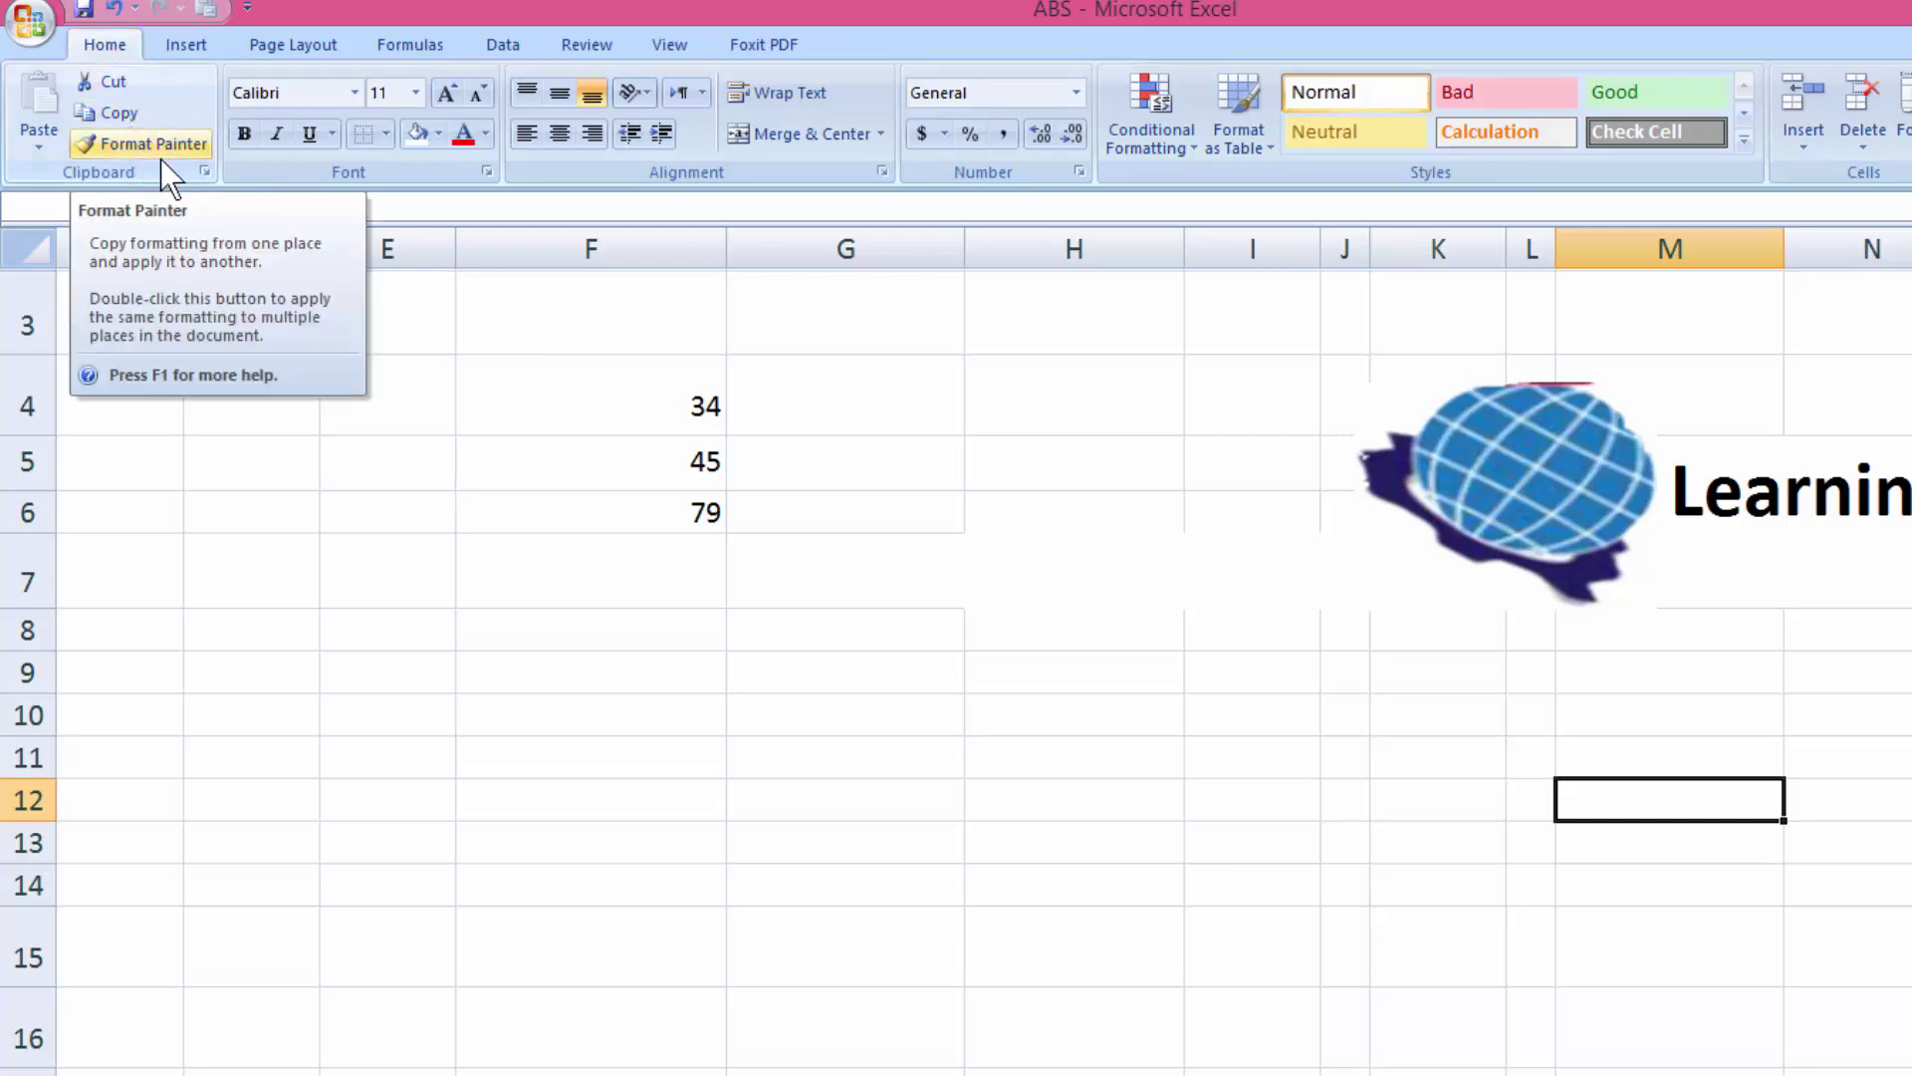
Type the first person's name into cell E4, correcting a typo
left_click(355, 92)
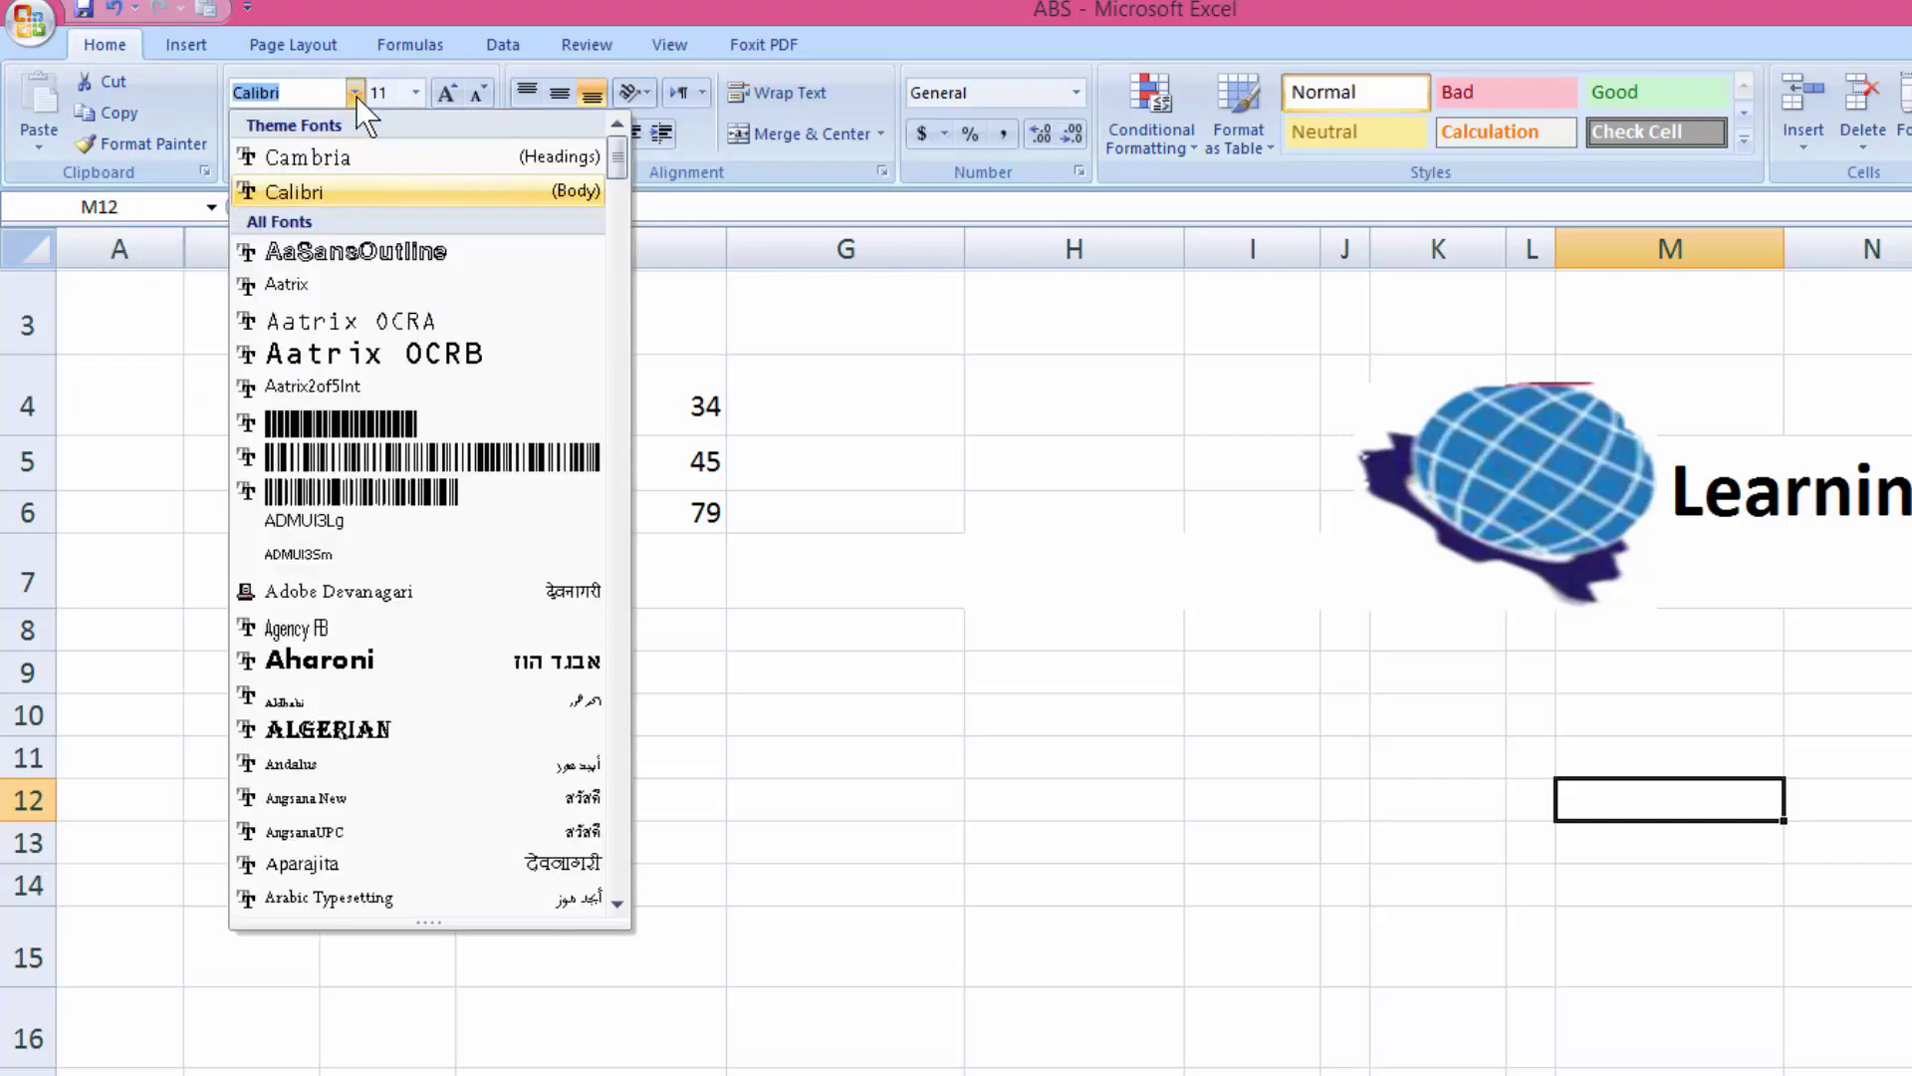
left_click(355, 95)
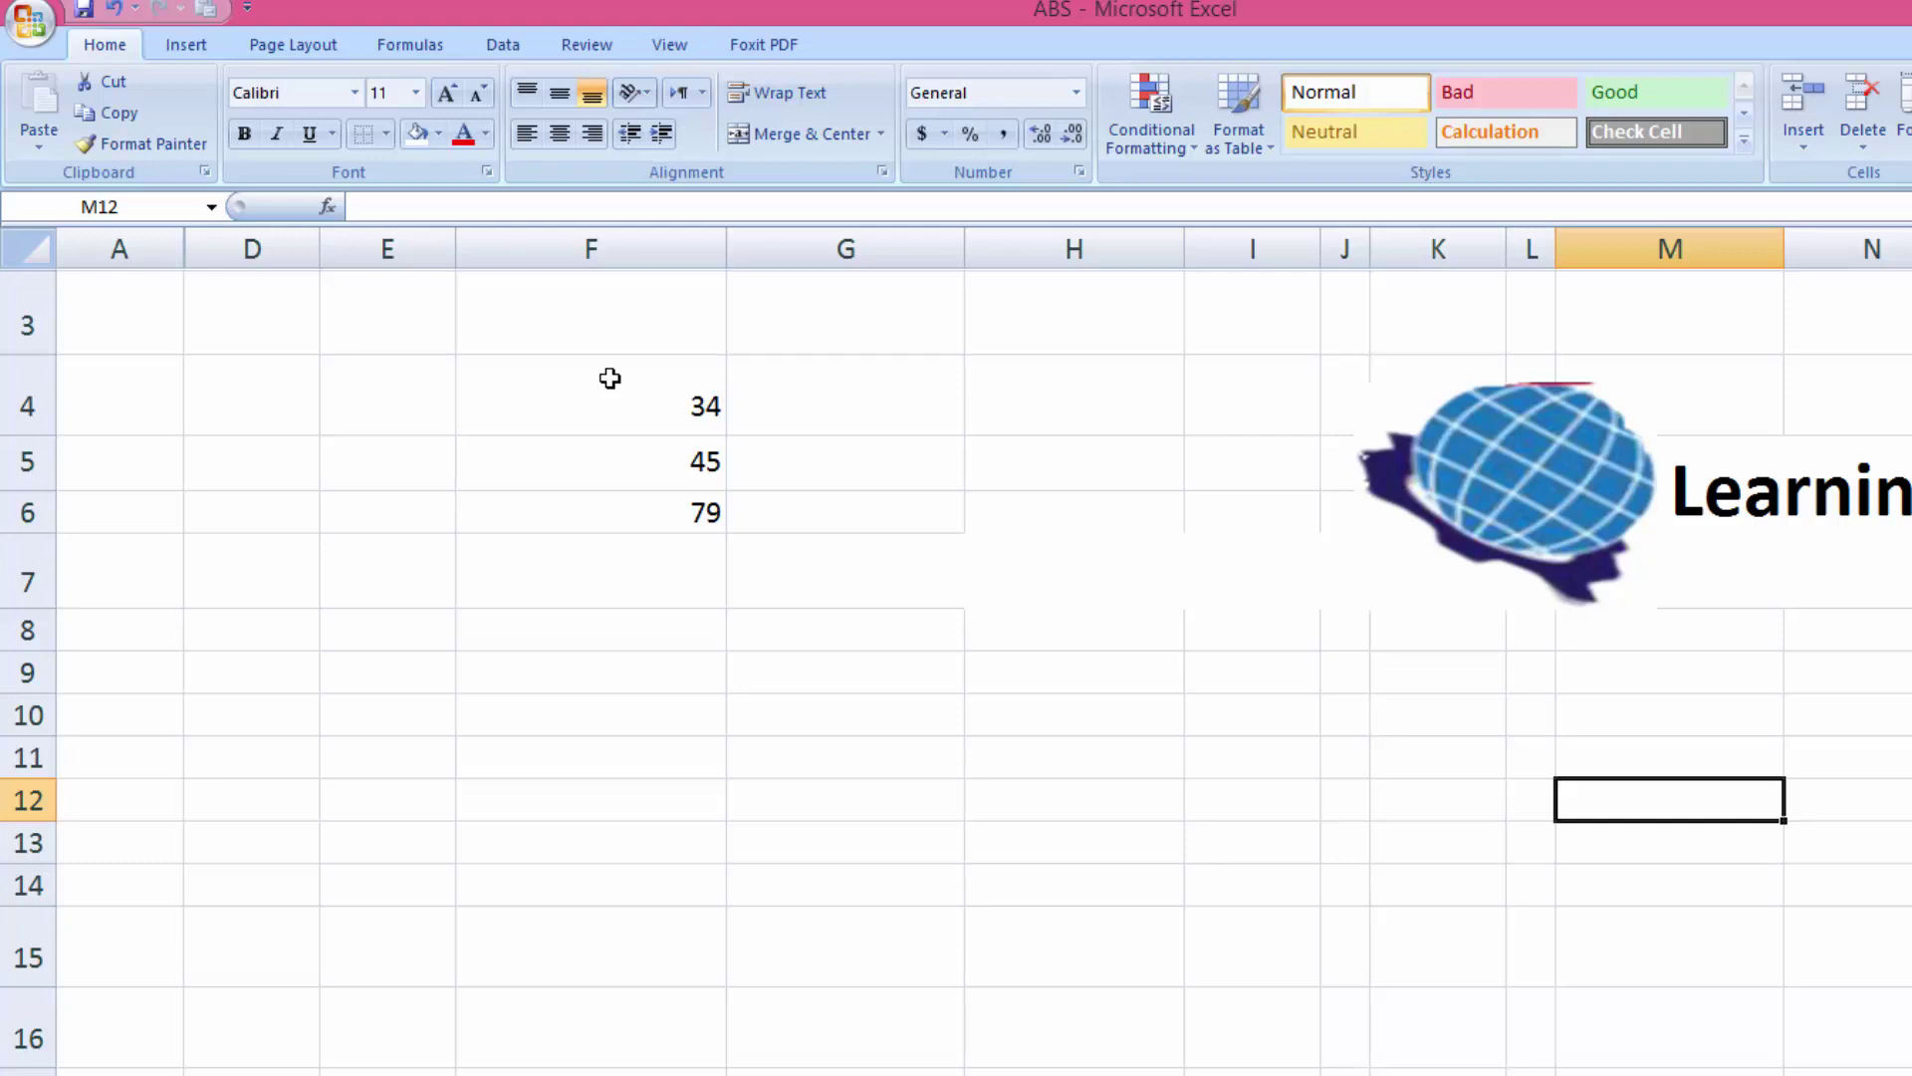
left_click(388, 414)
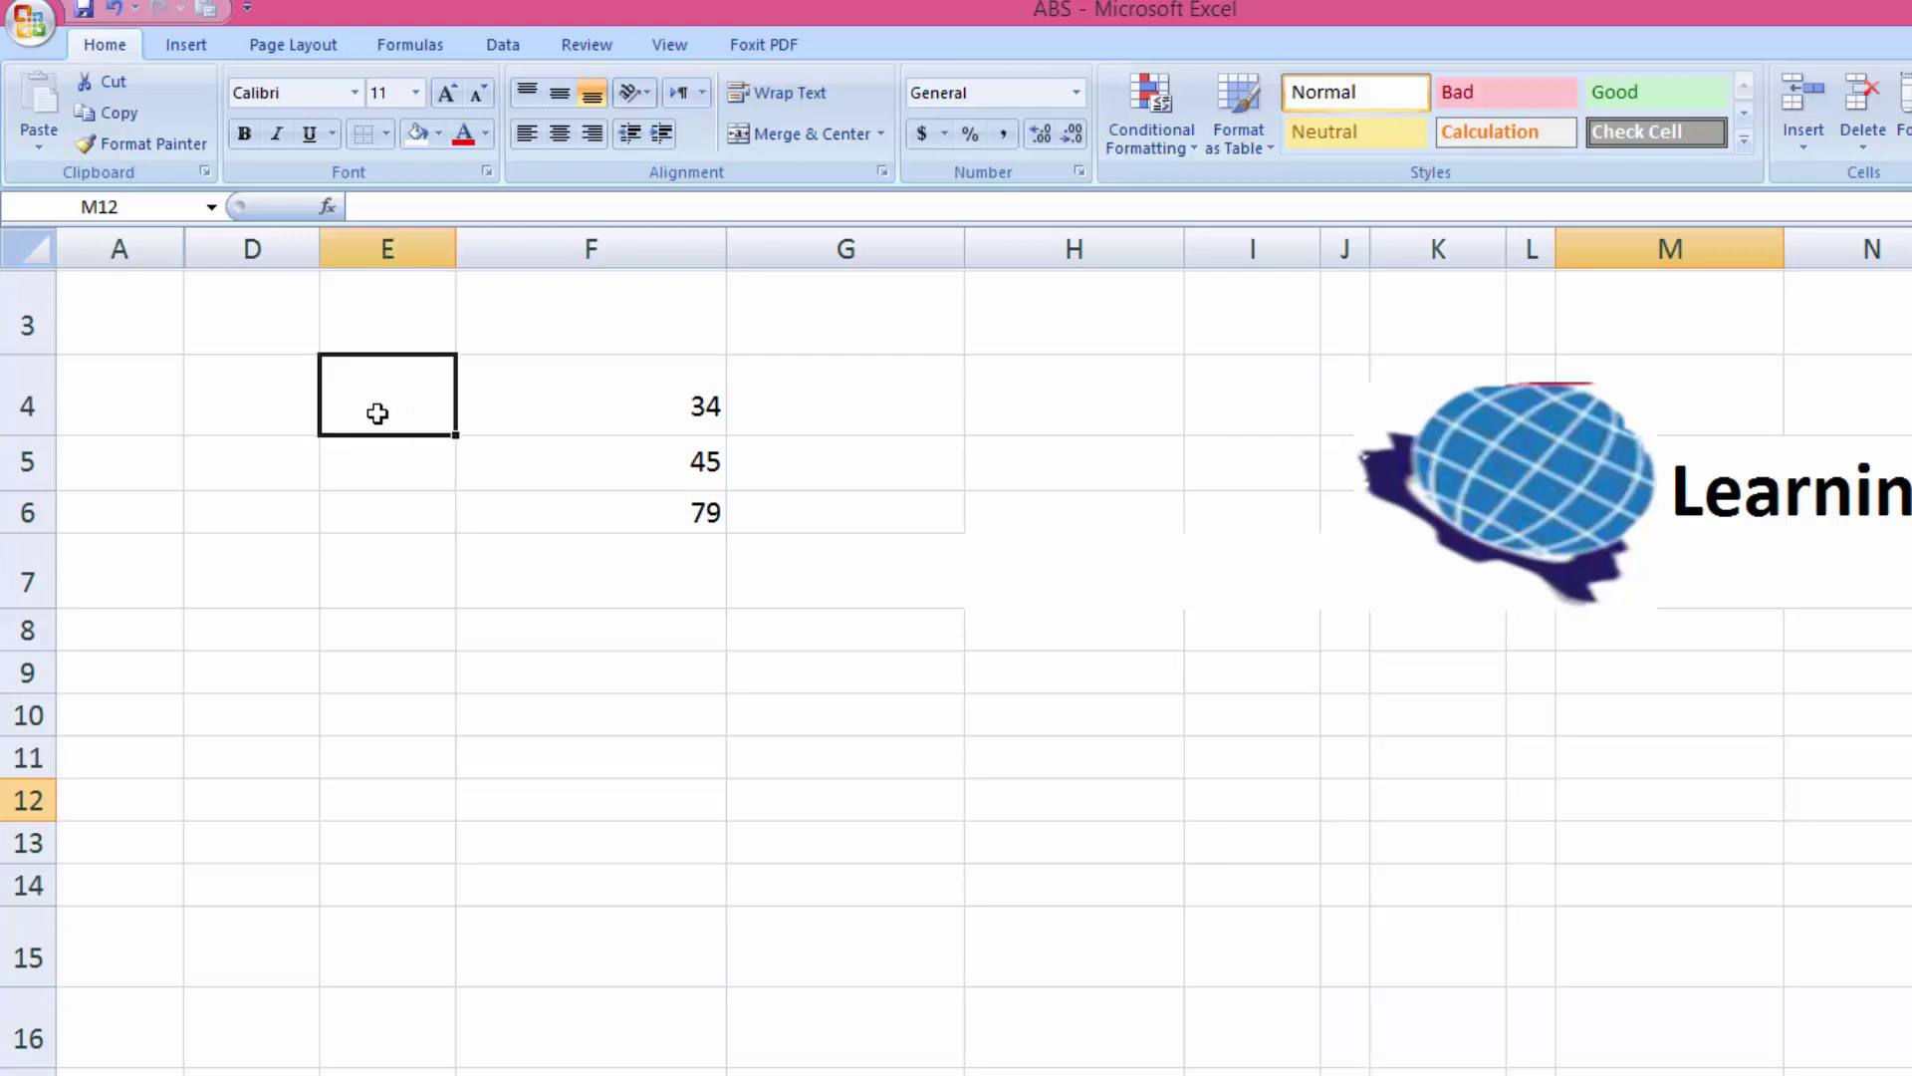
type("n")
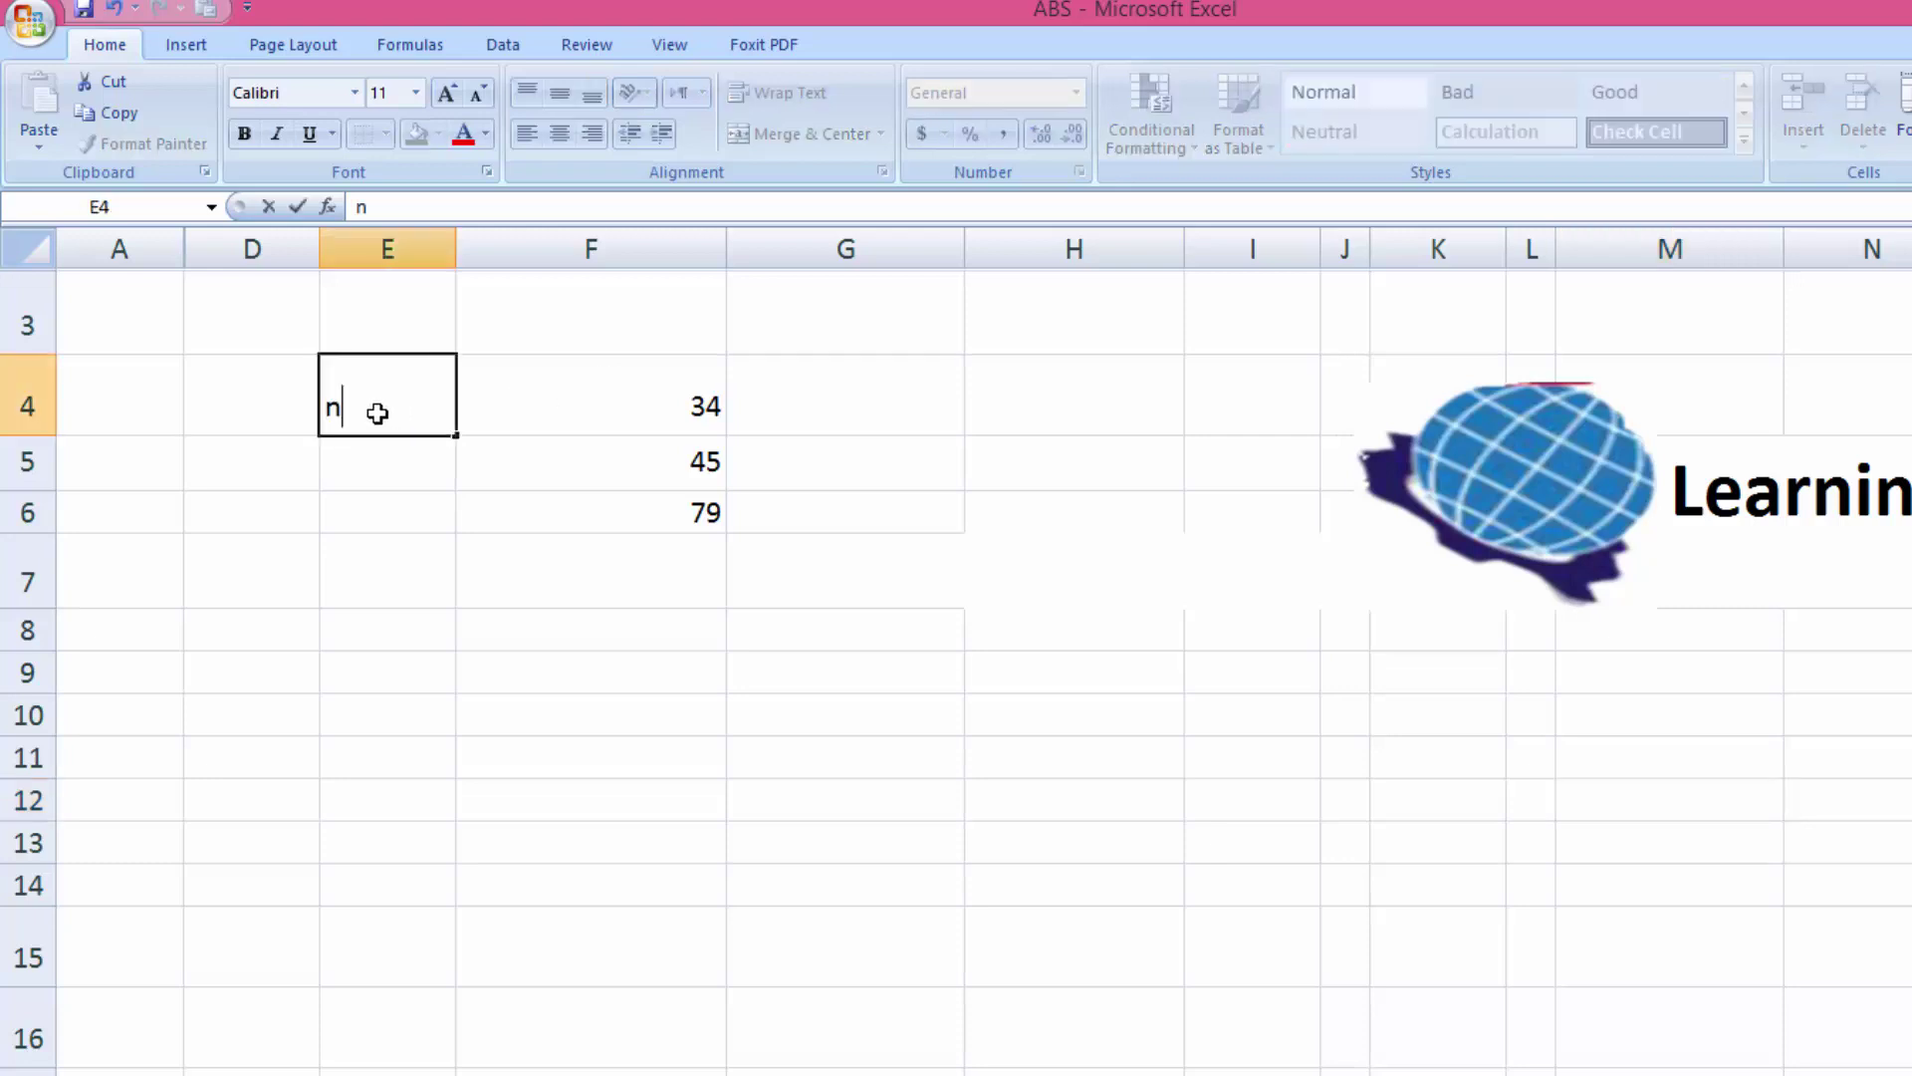
type("AB")
key("BackSpace")
key("BackSpace")
key("BackSpace")
type("b")
key("BackSpace")
type("nAB")
key("BackSpace")
key("BackSpace")
key("BackSpace")
type("Na")
type("qib")
key("Return")
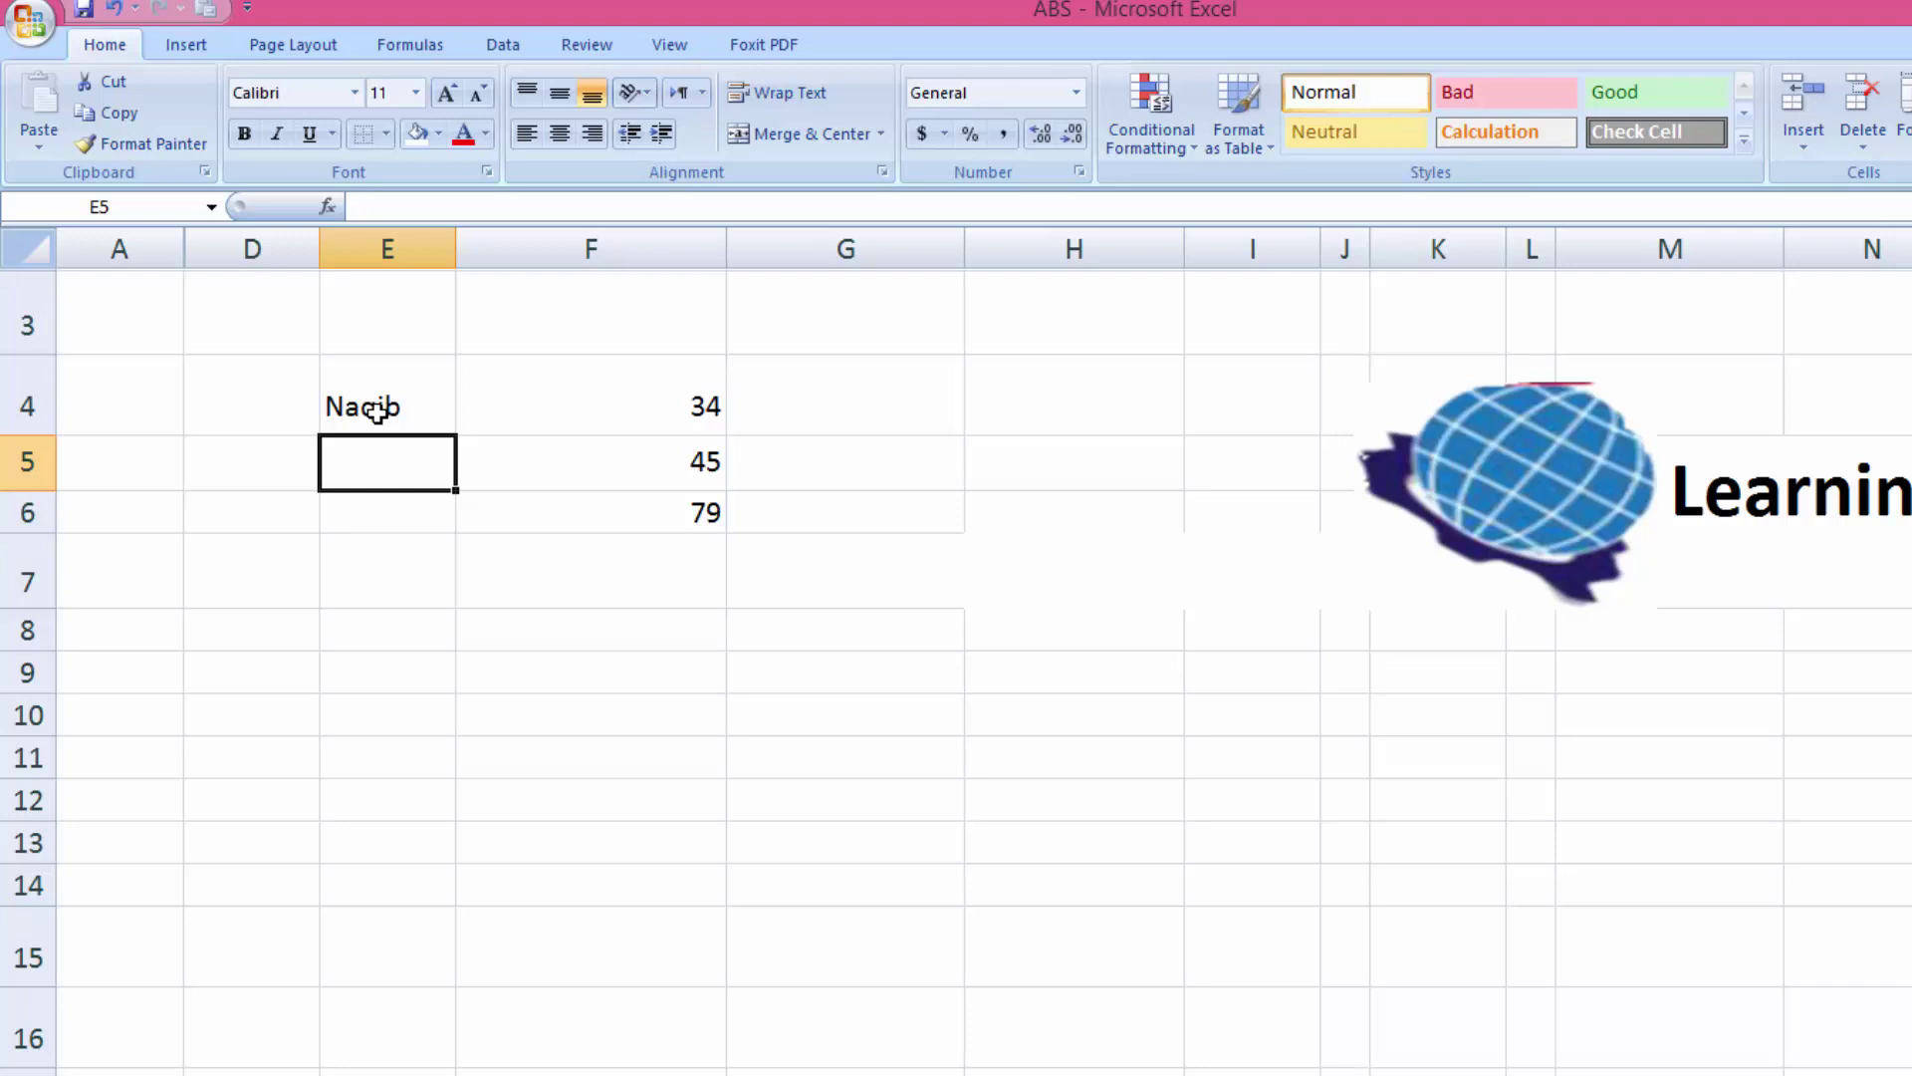
Type the second and third names into E5 and E6
type("raees")
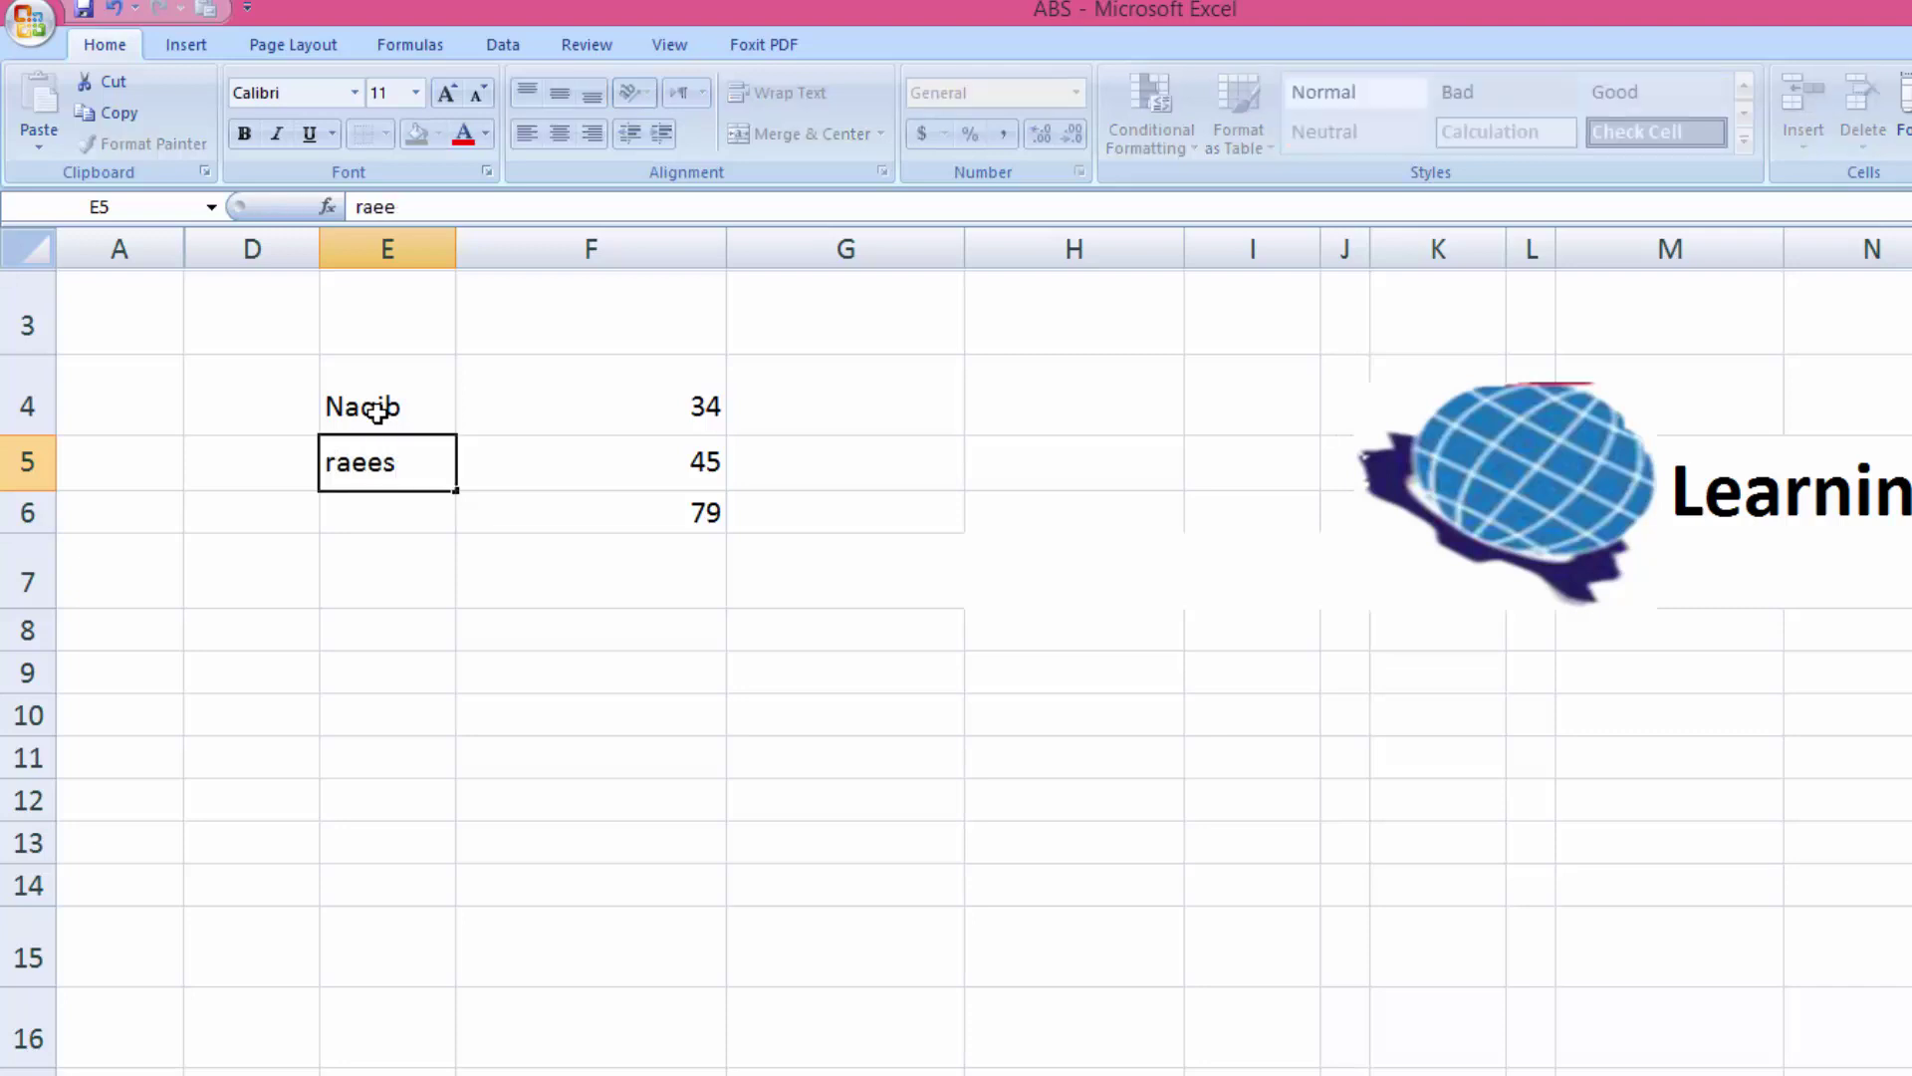
key("Return")
type("mansoo")
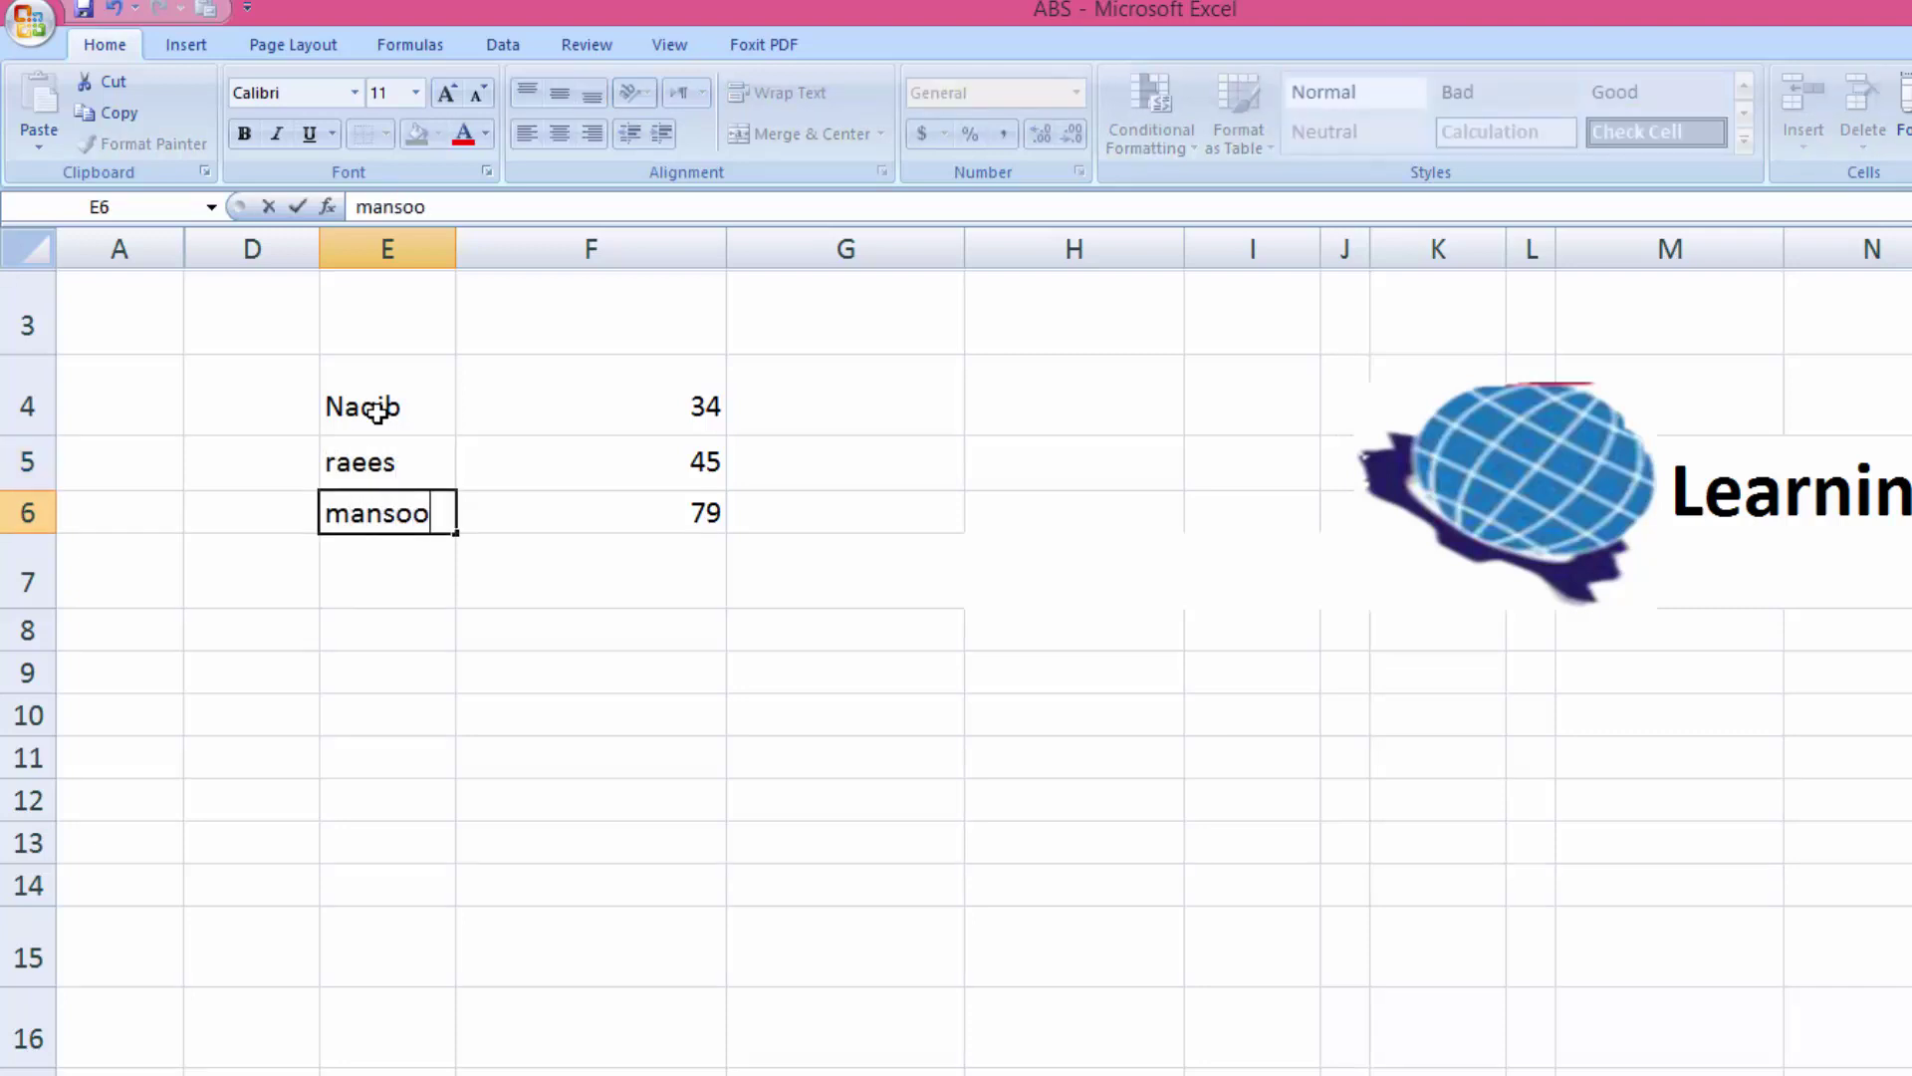
type("r")
key("Return")
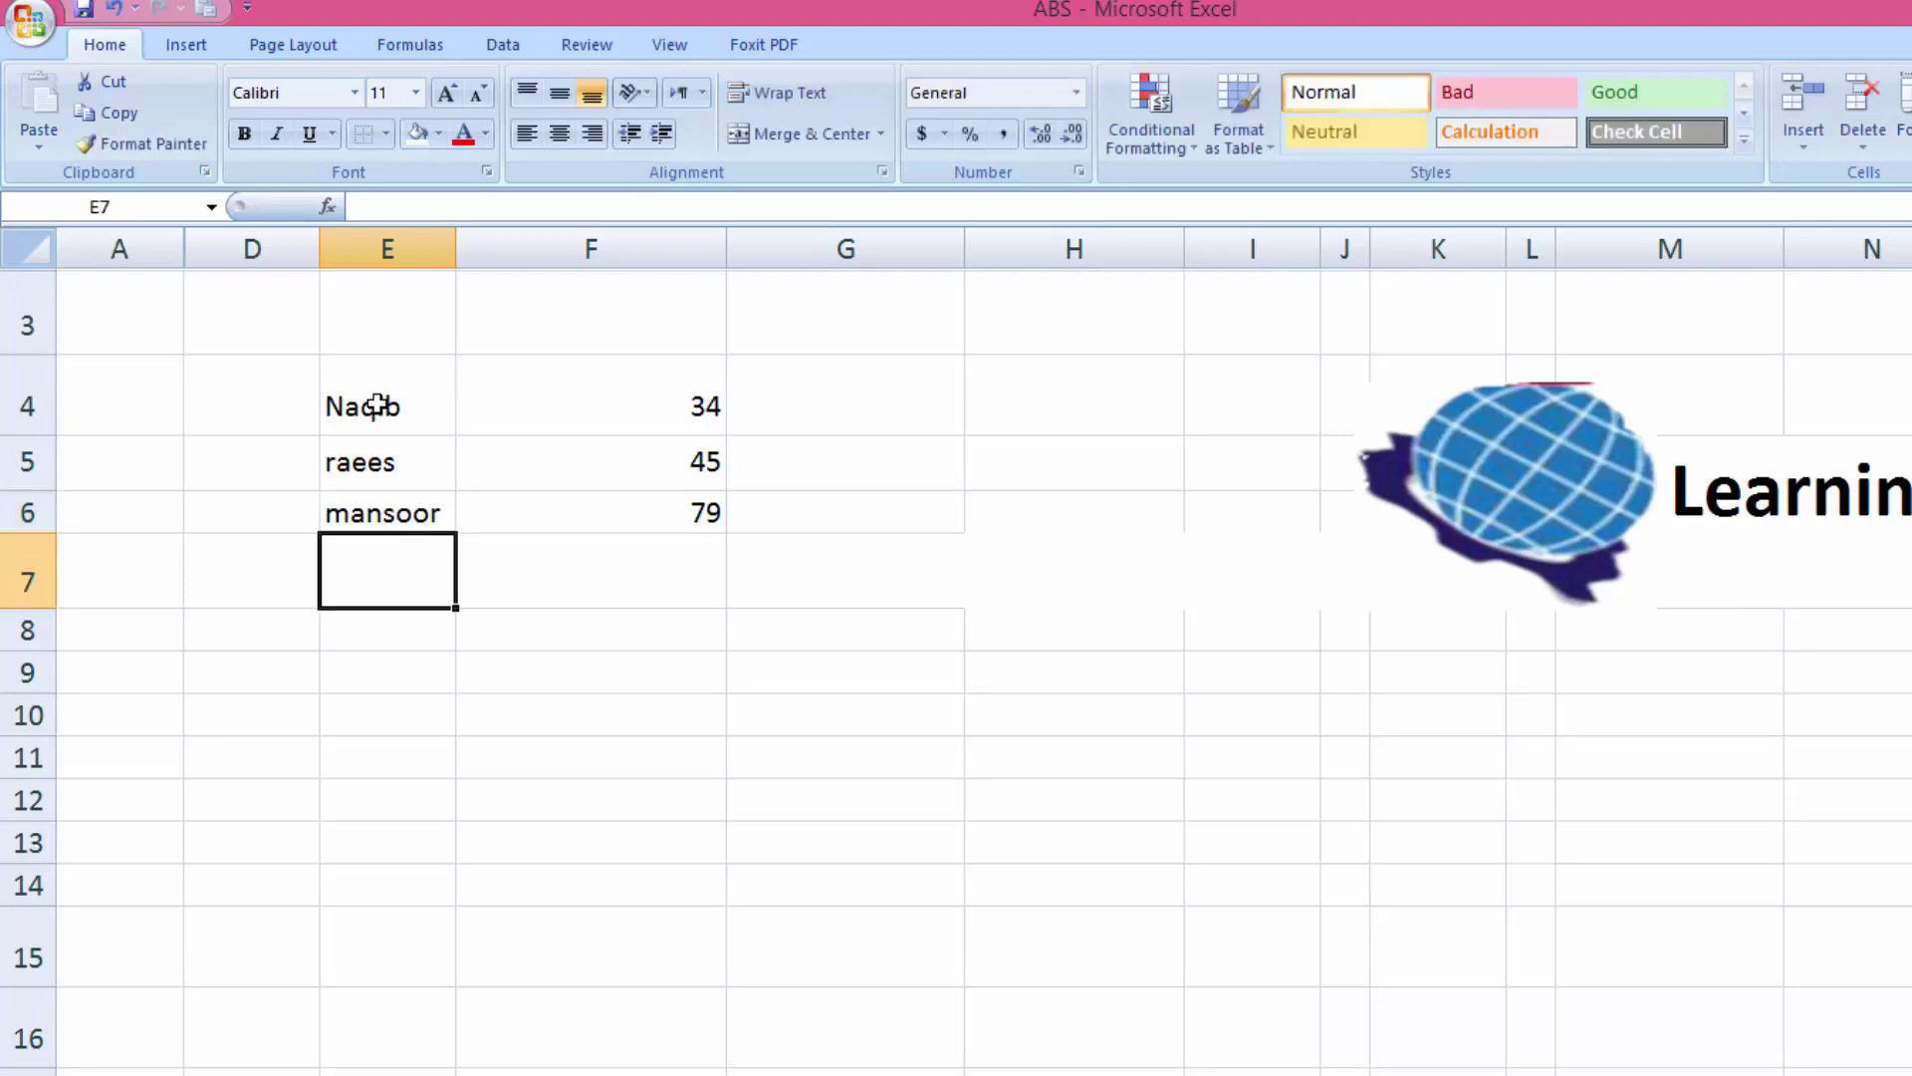
left_click(376, 405)
Set E4:F6 to the Algerian font after briefly trying Aatrix OCRB
left_click_drag(376, 405, 546, 519)
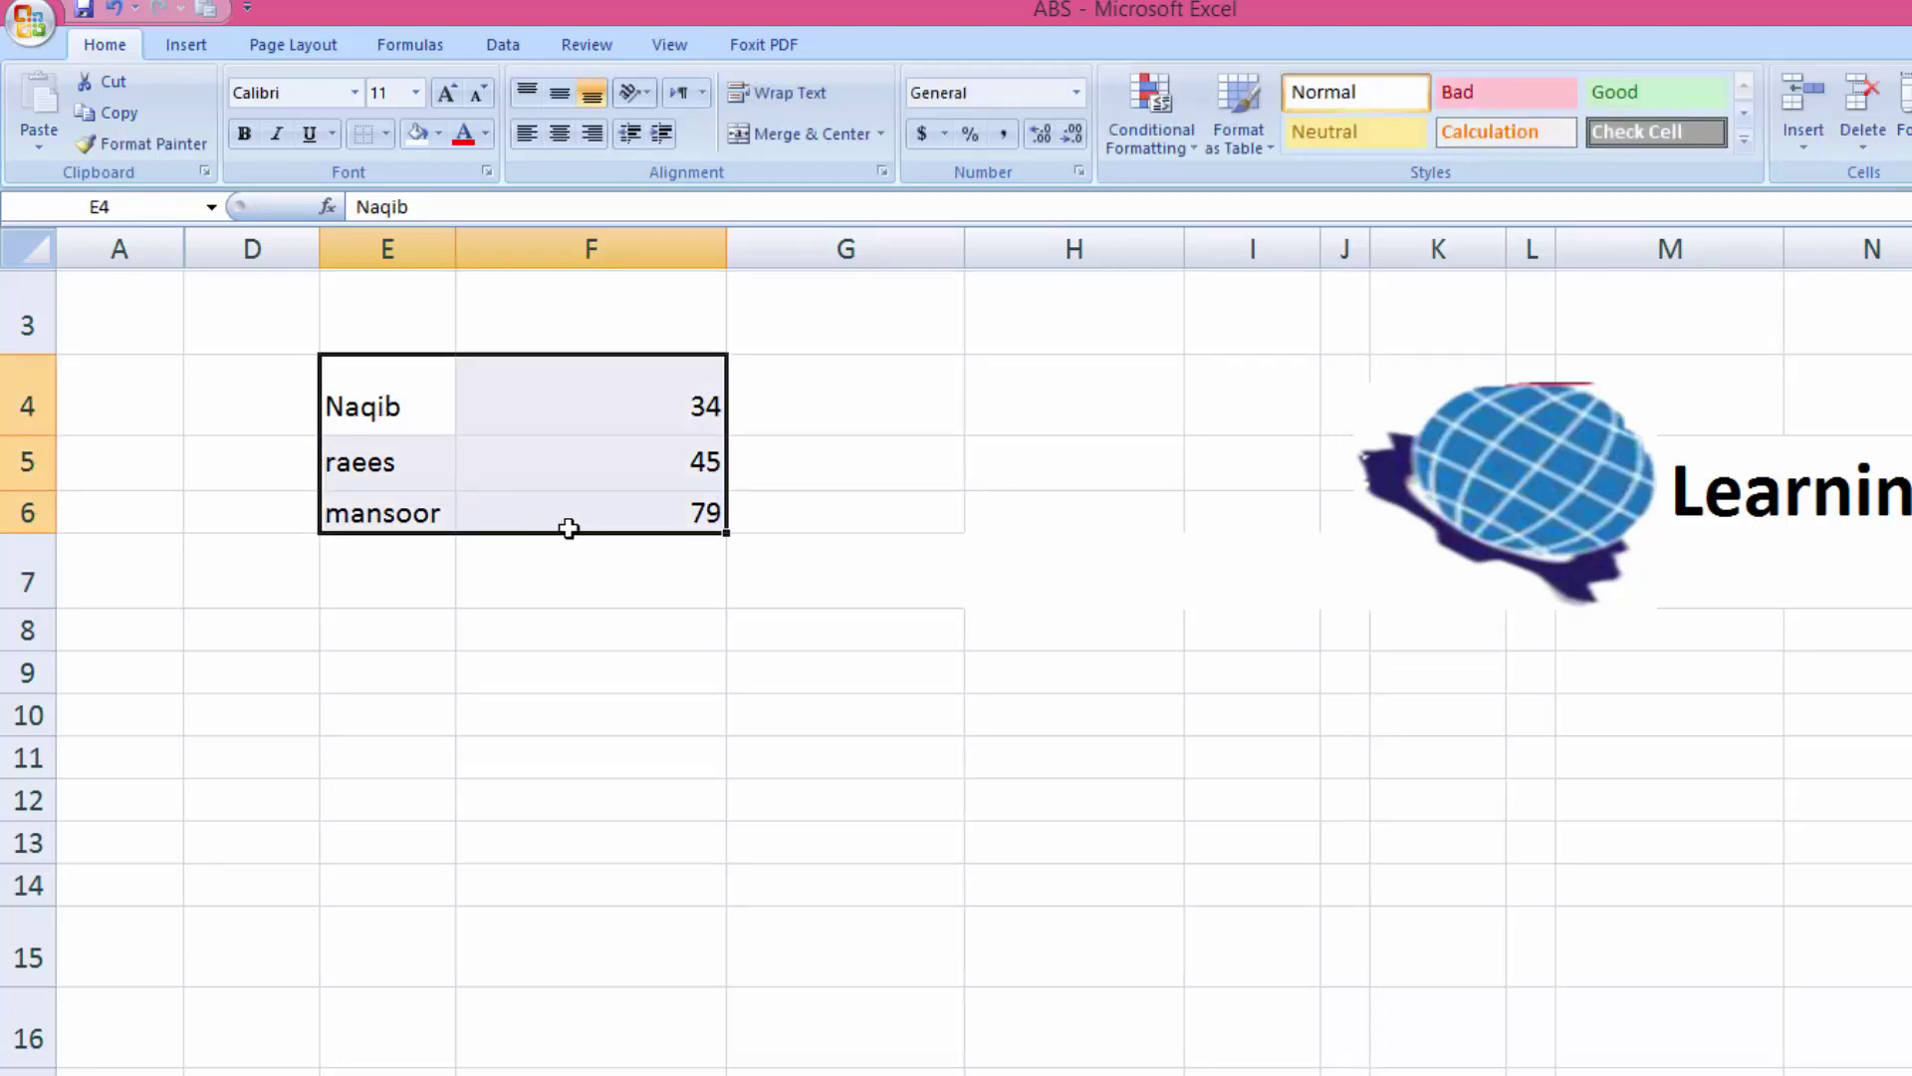
left_click(836, 660)
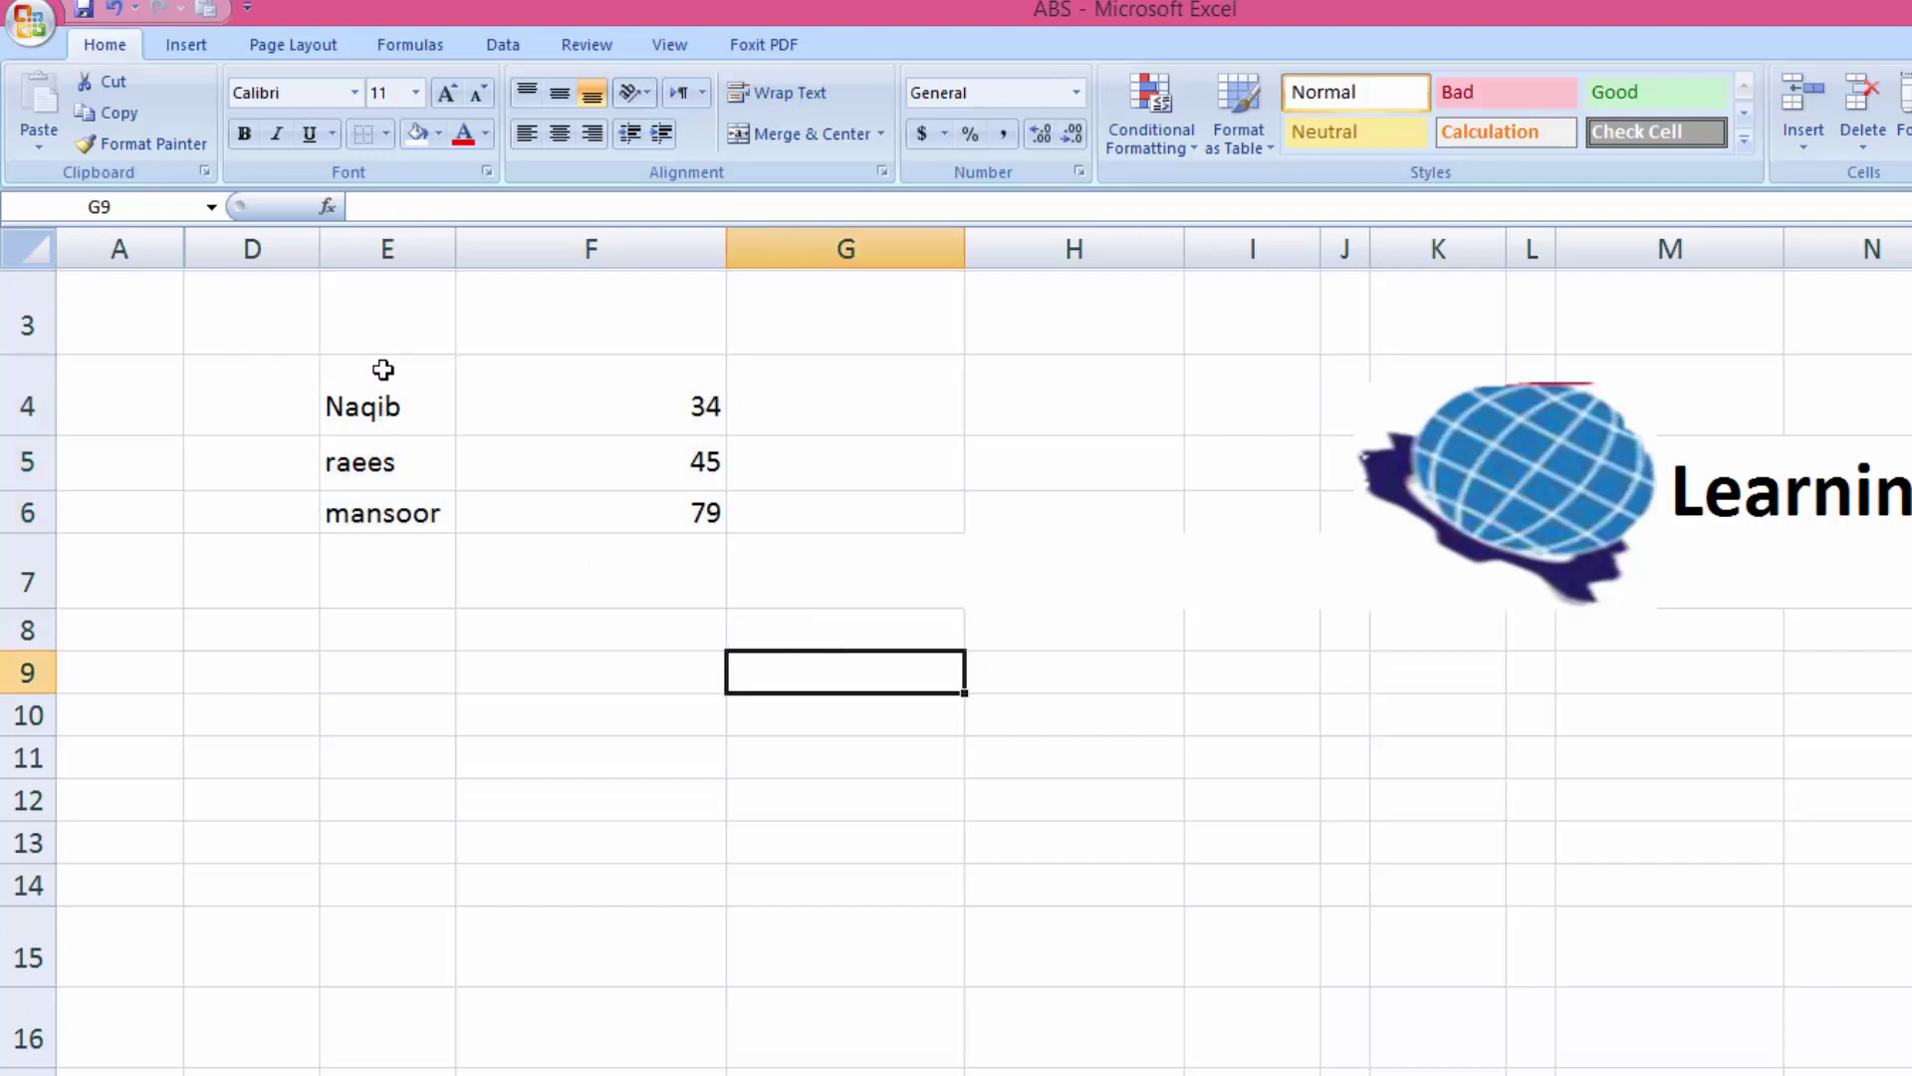
left_click_drag(376, 376, 587, 514)
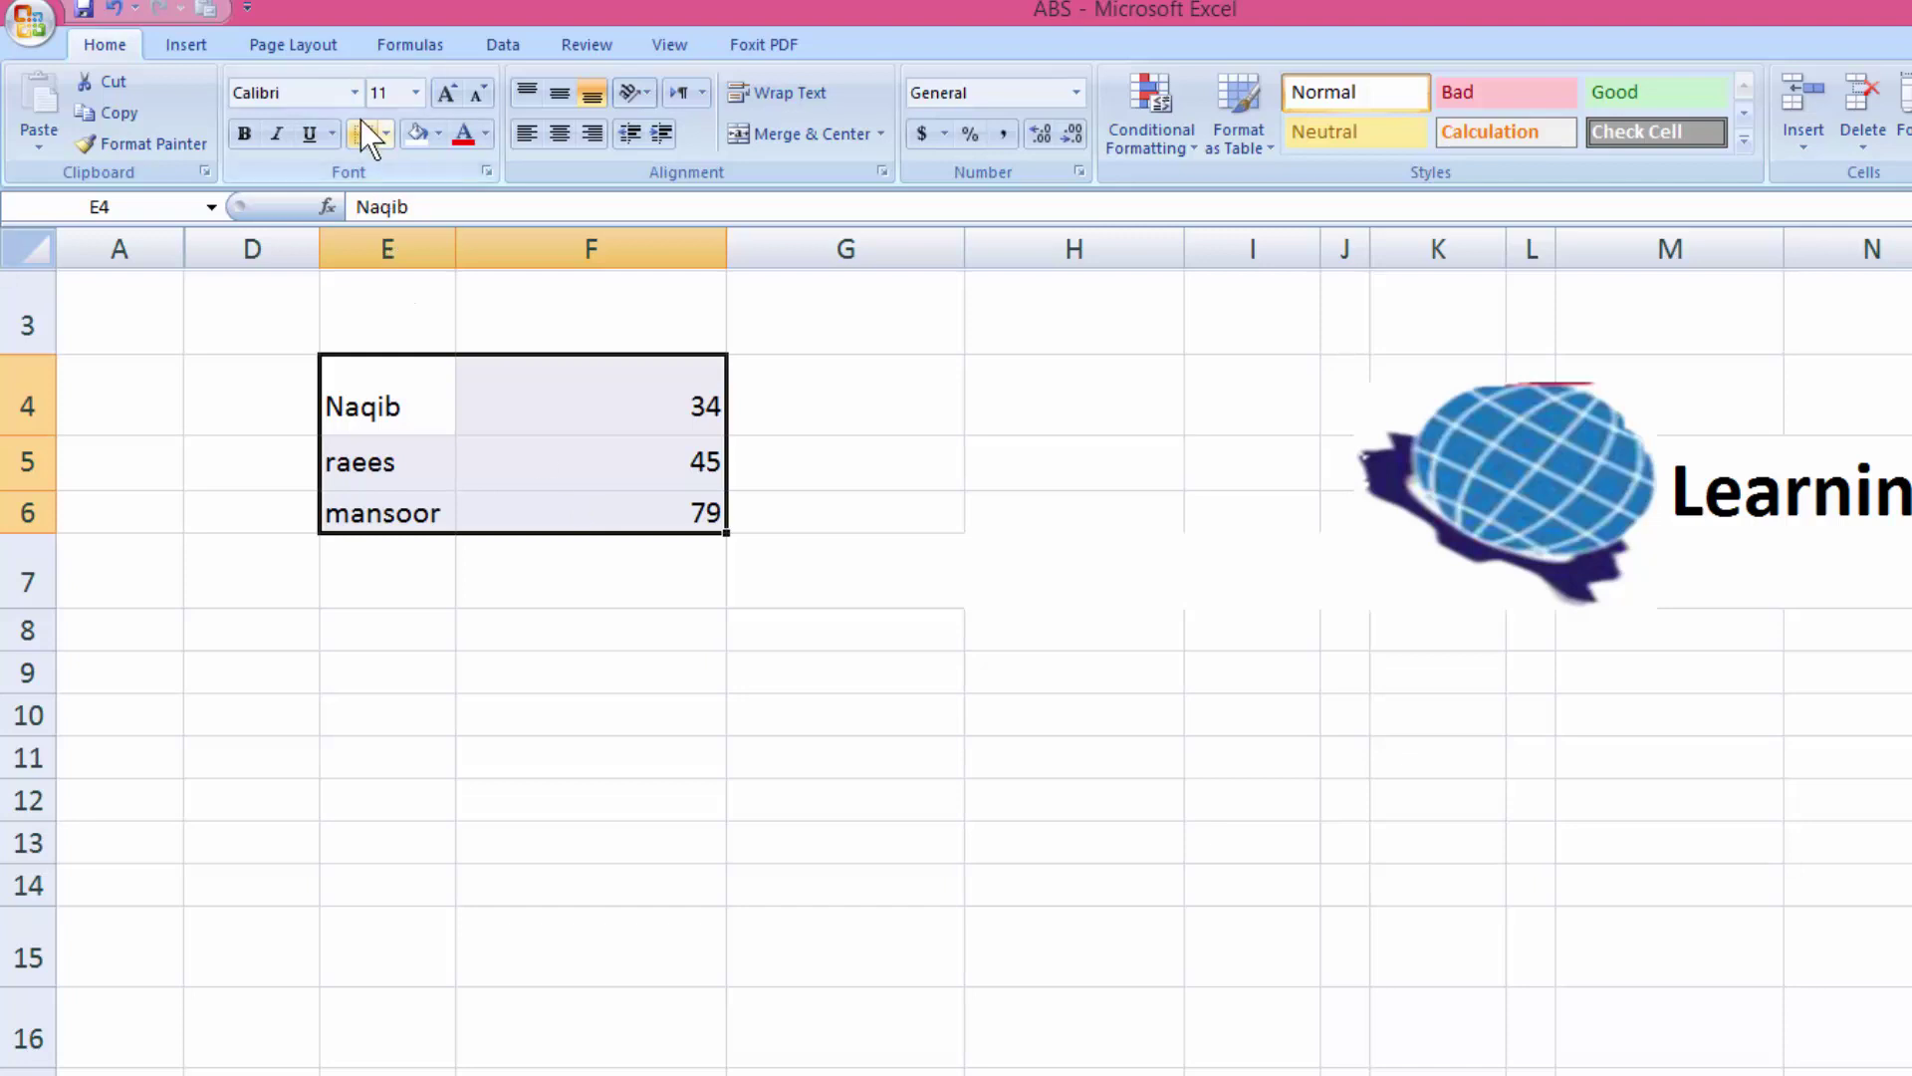
left_click(354, 94)
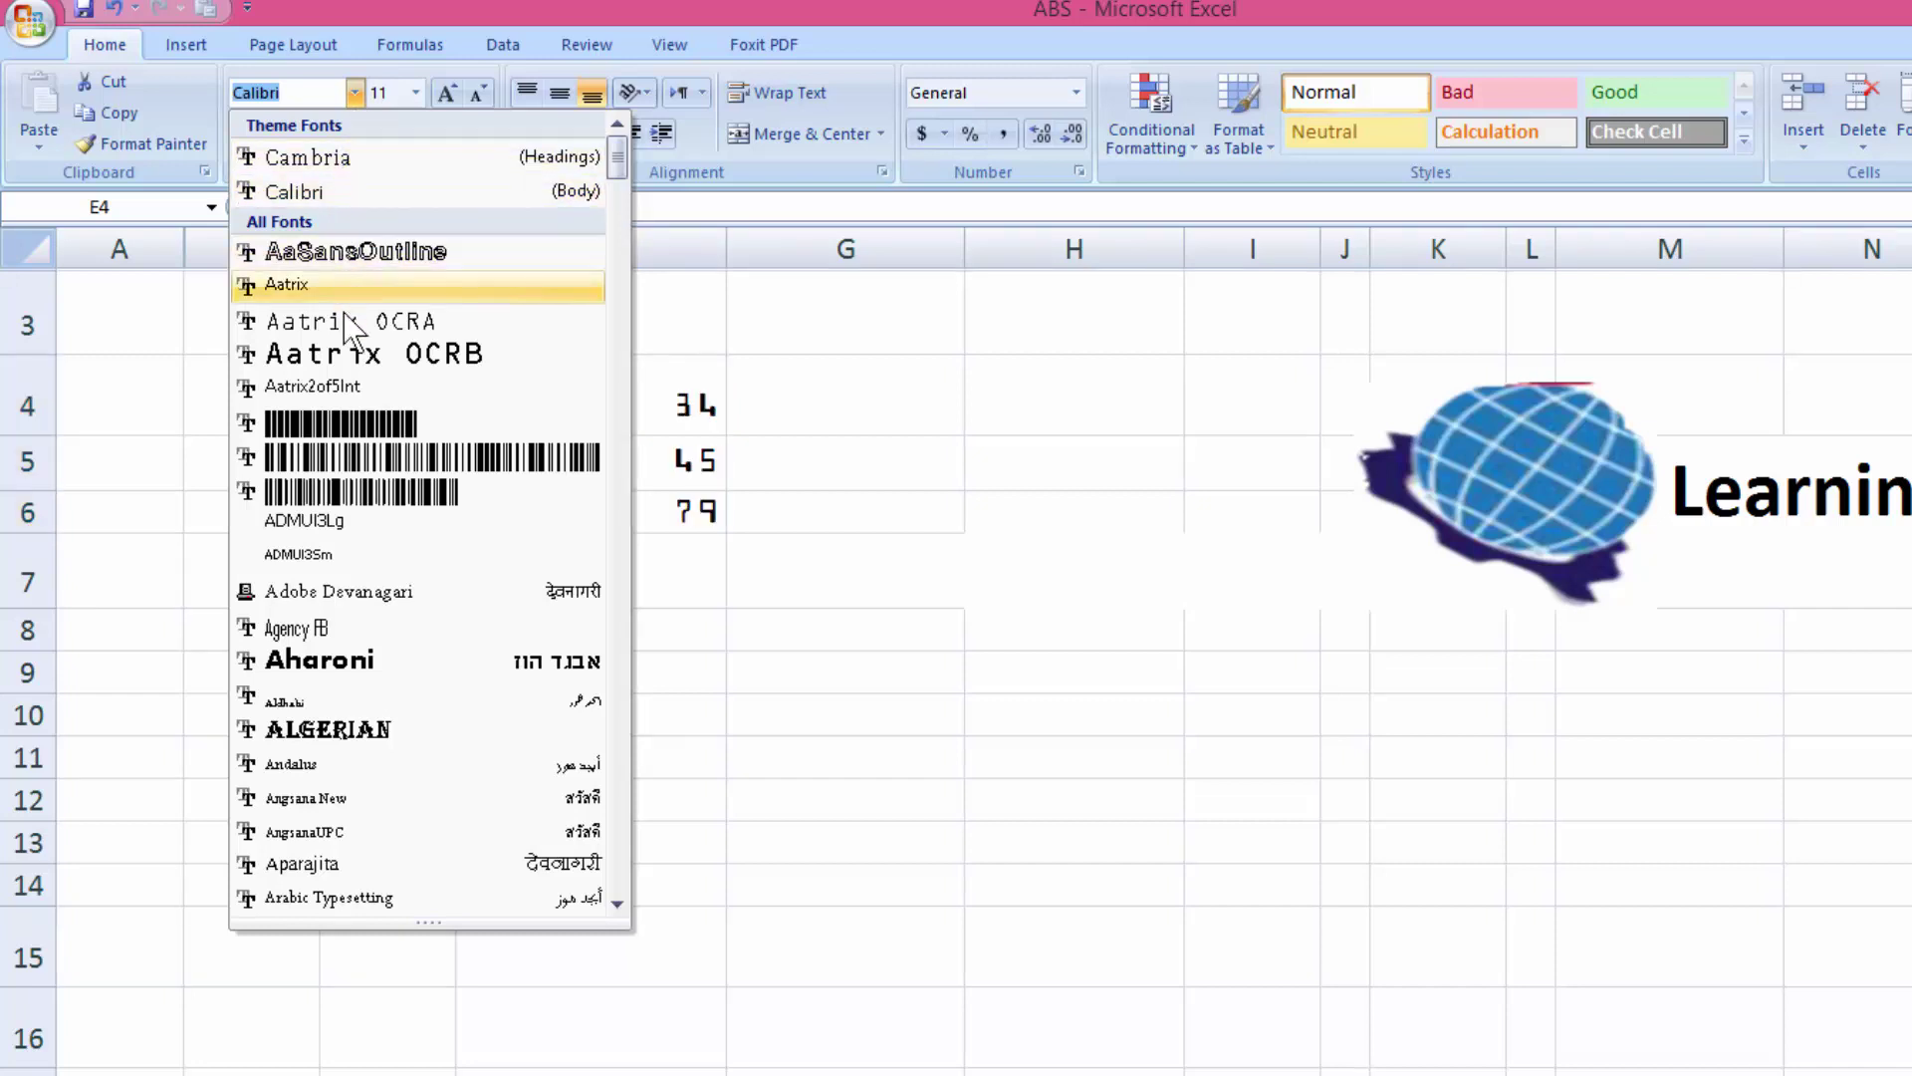
left_click(350, 345)
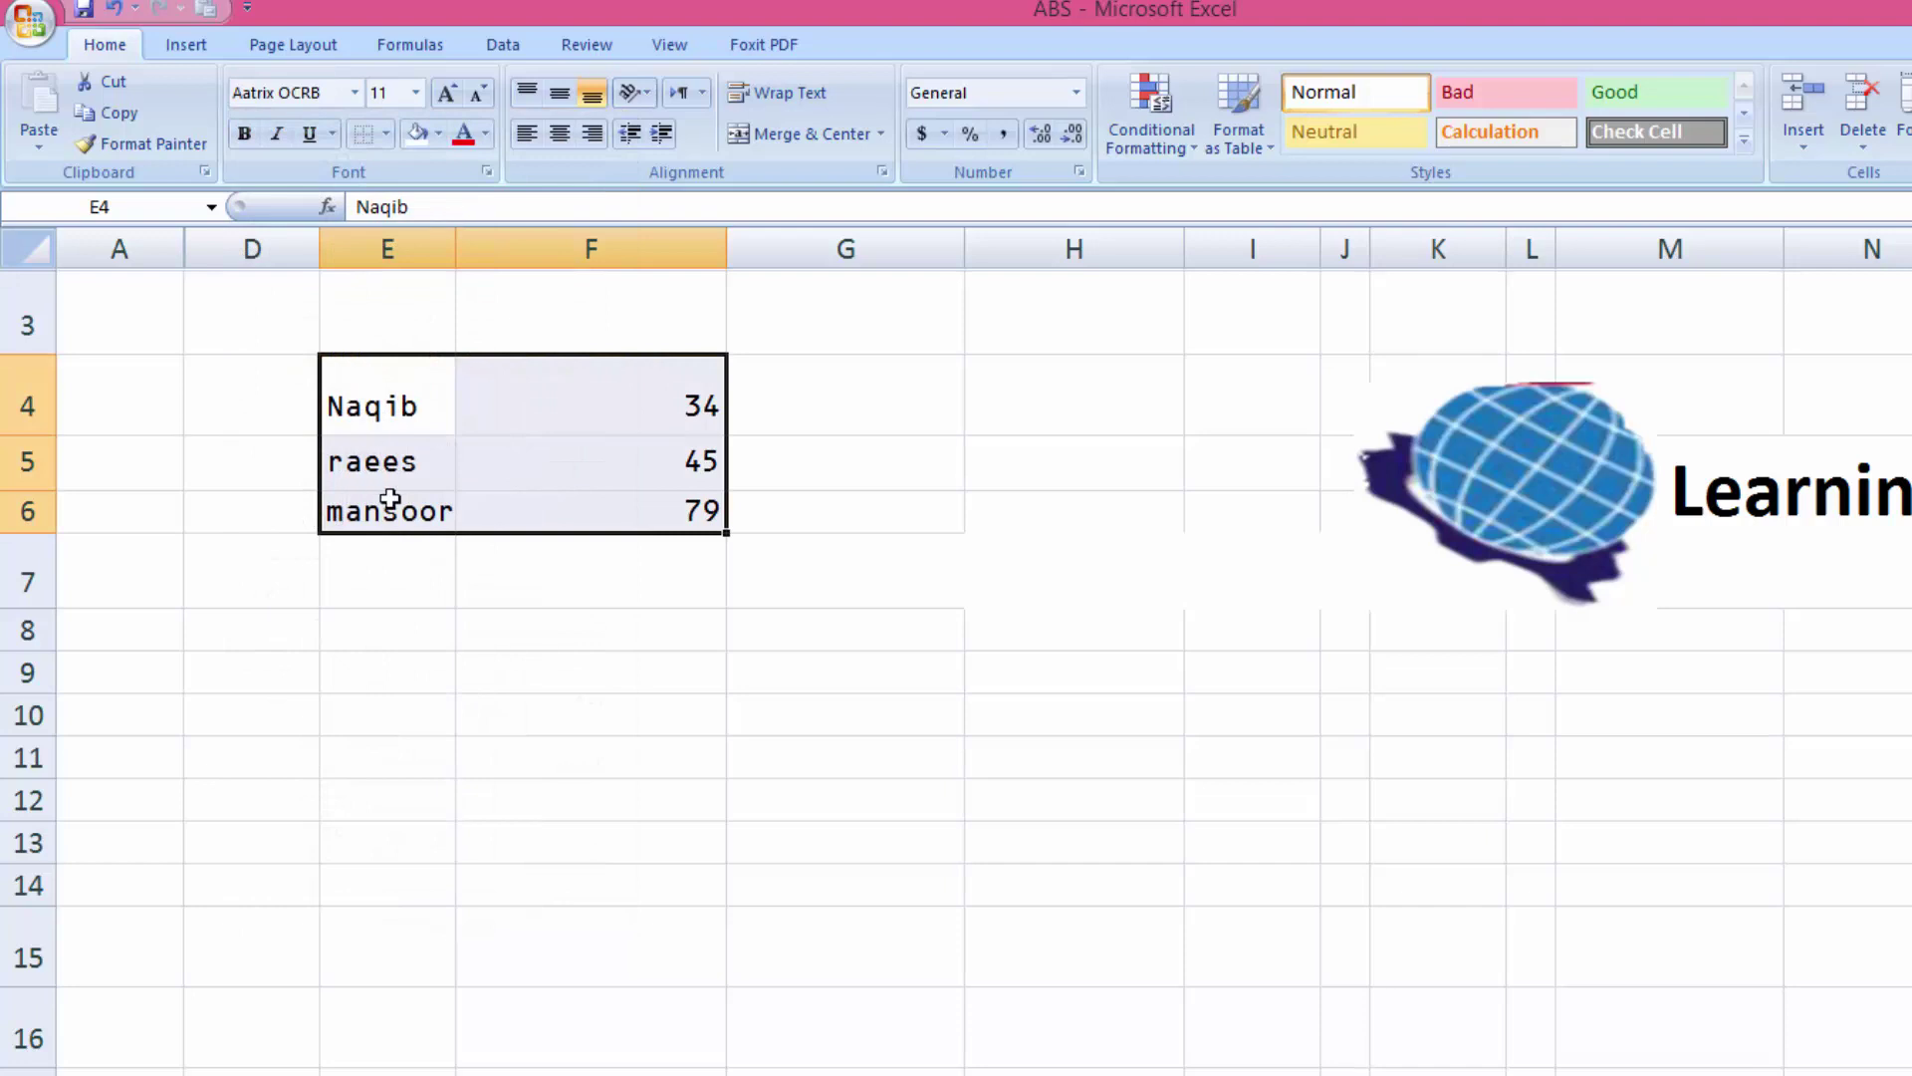
left_click(354, 94)
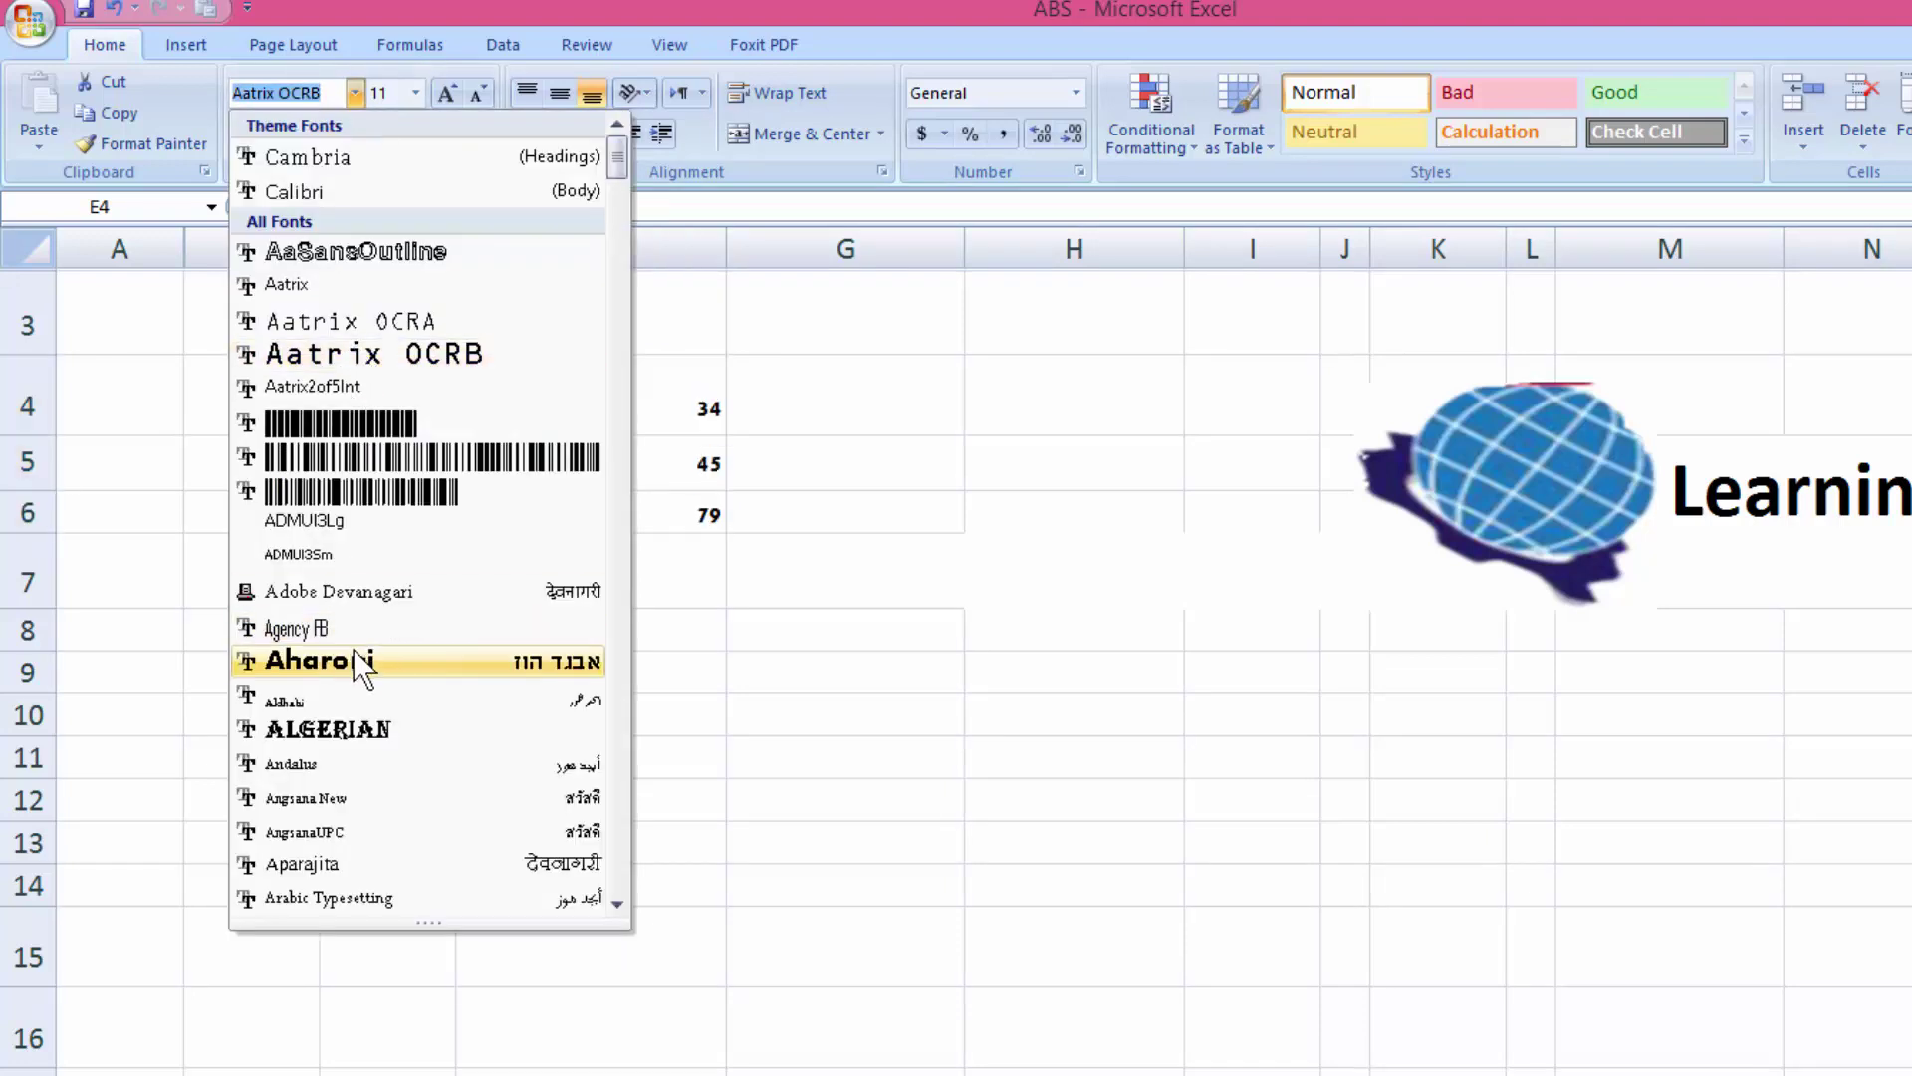
left_click(367, 724)
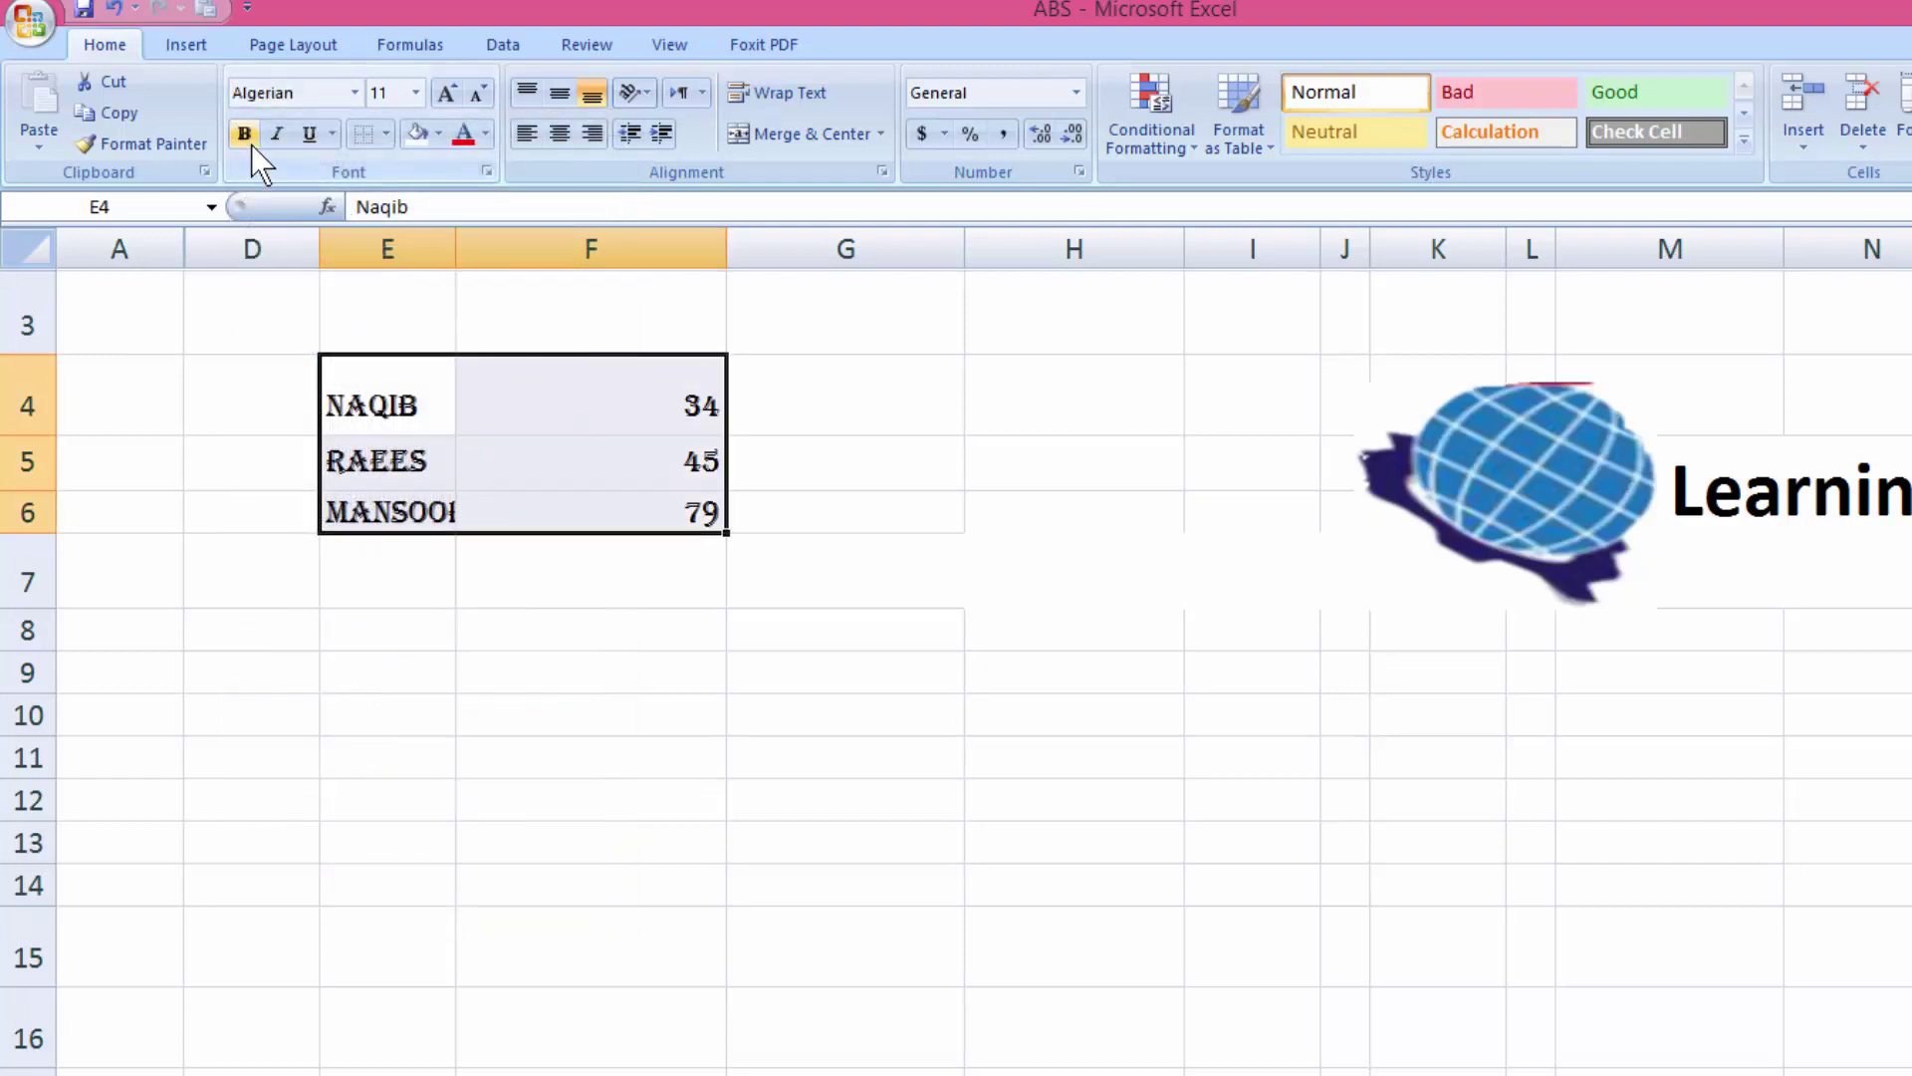
Switch the table text back to Aatrix OCRB and make it bold
left_click(353, 94)
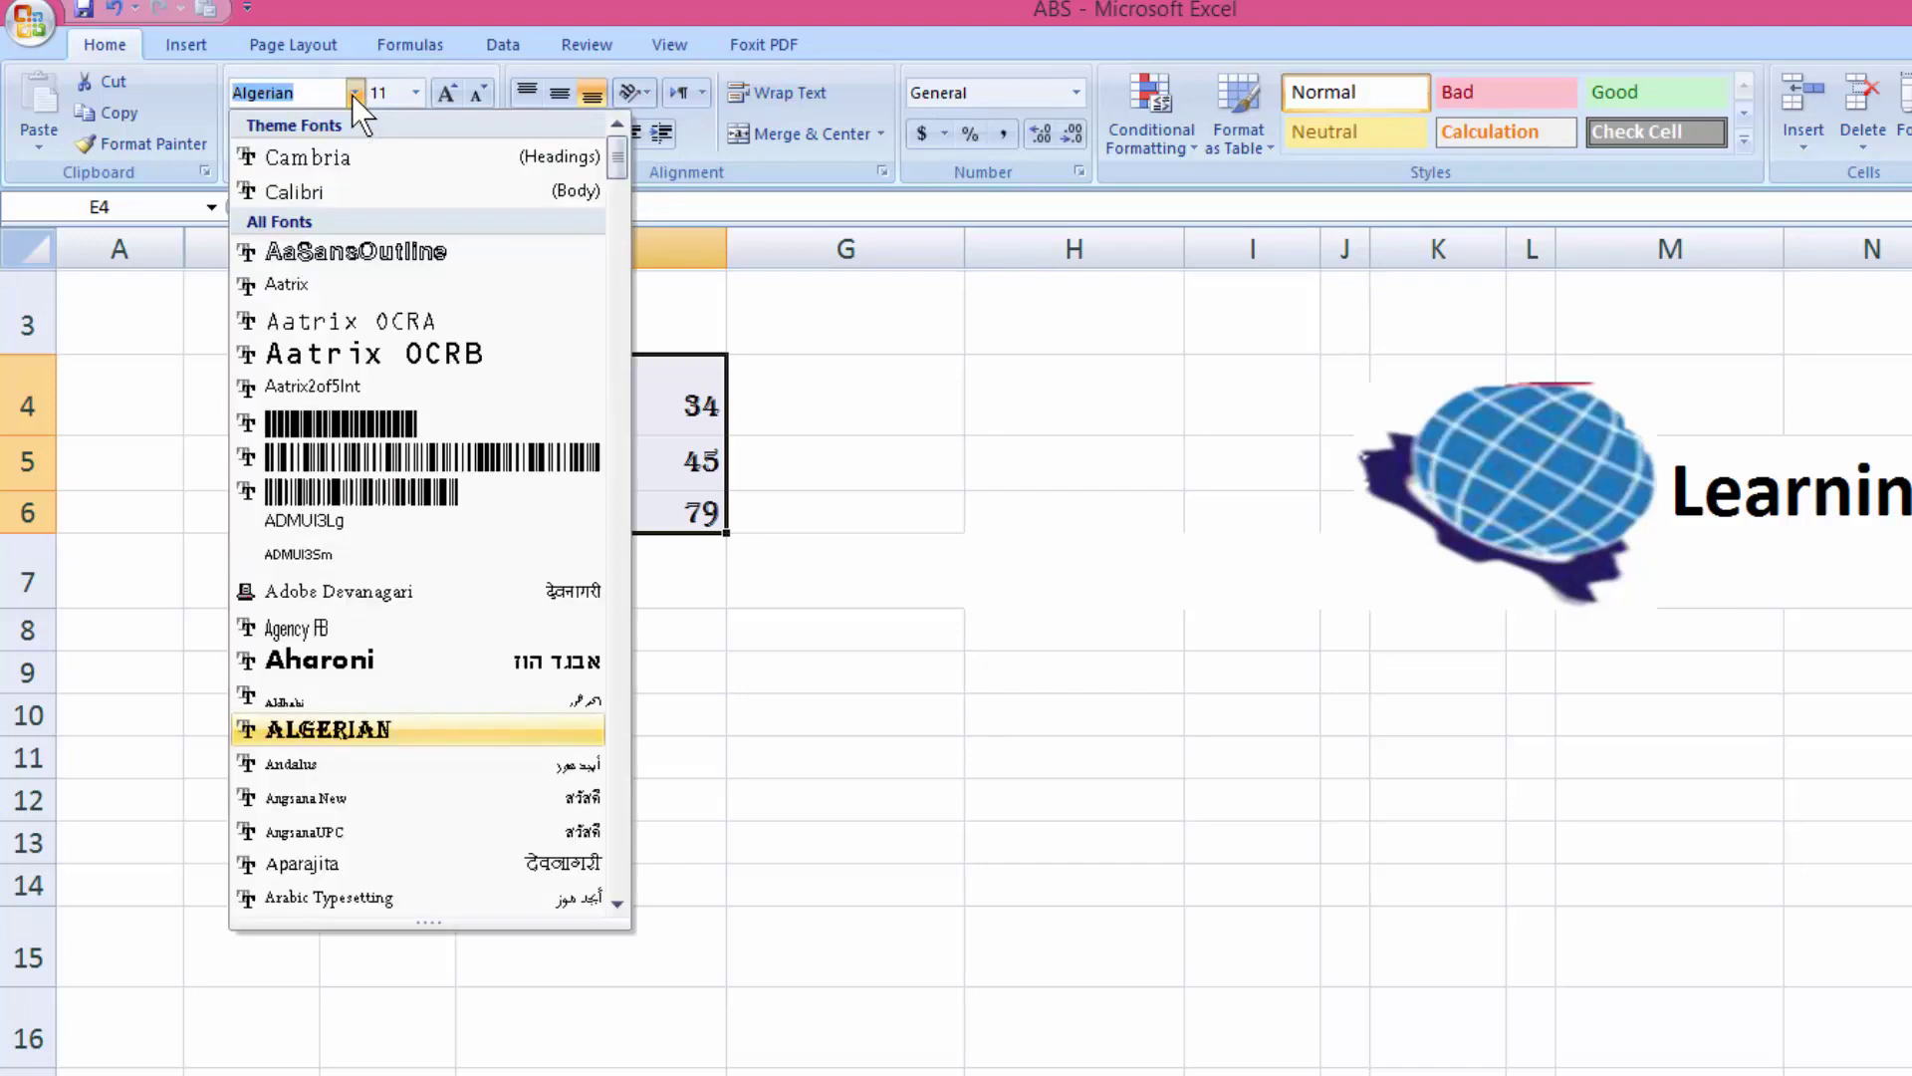
left_click(435, 355)
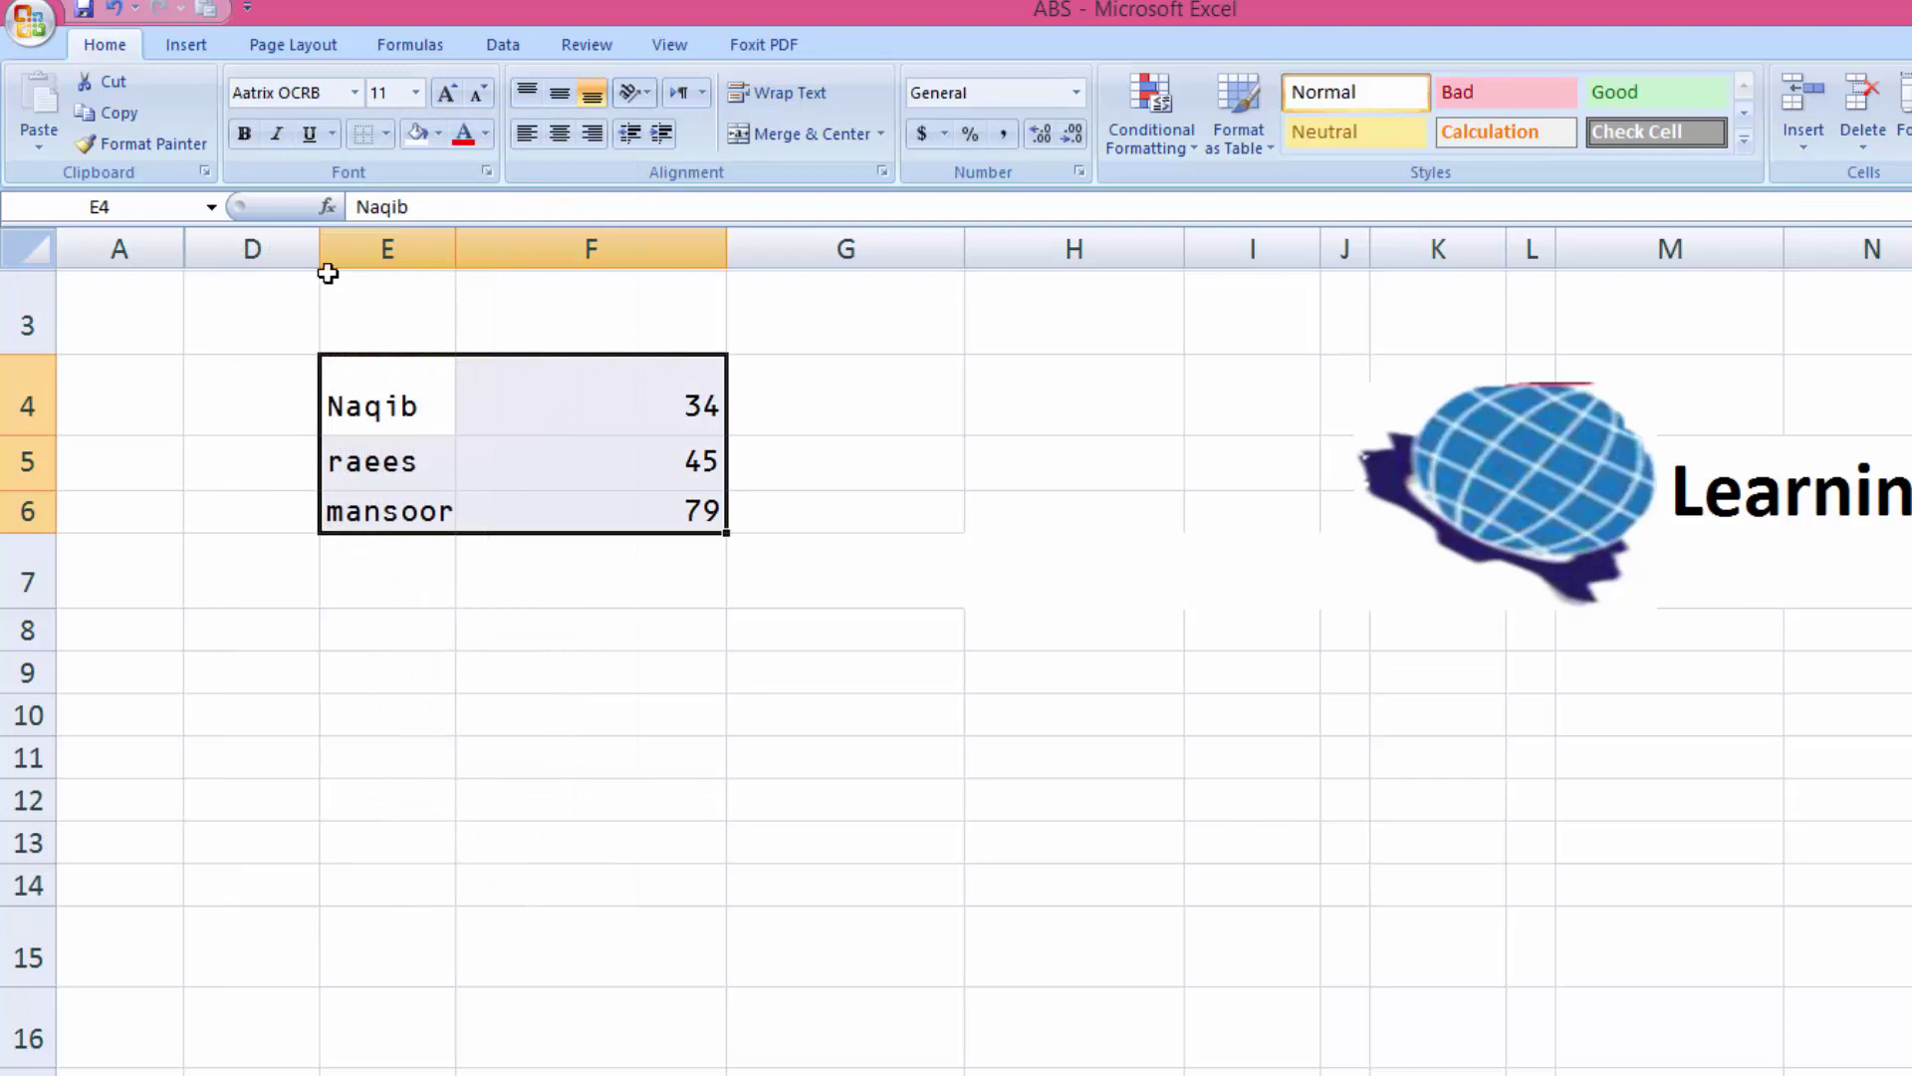
left_click(244, 133)
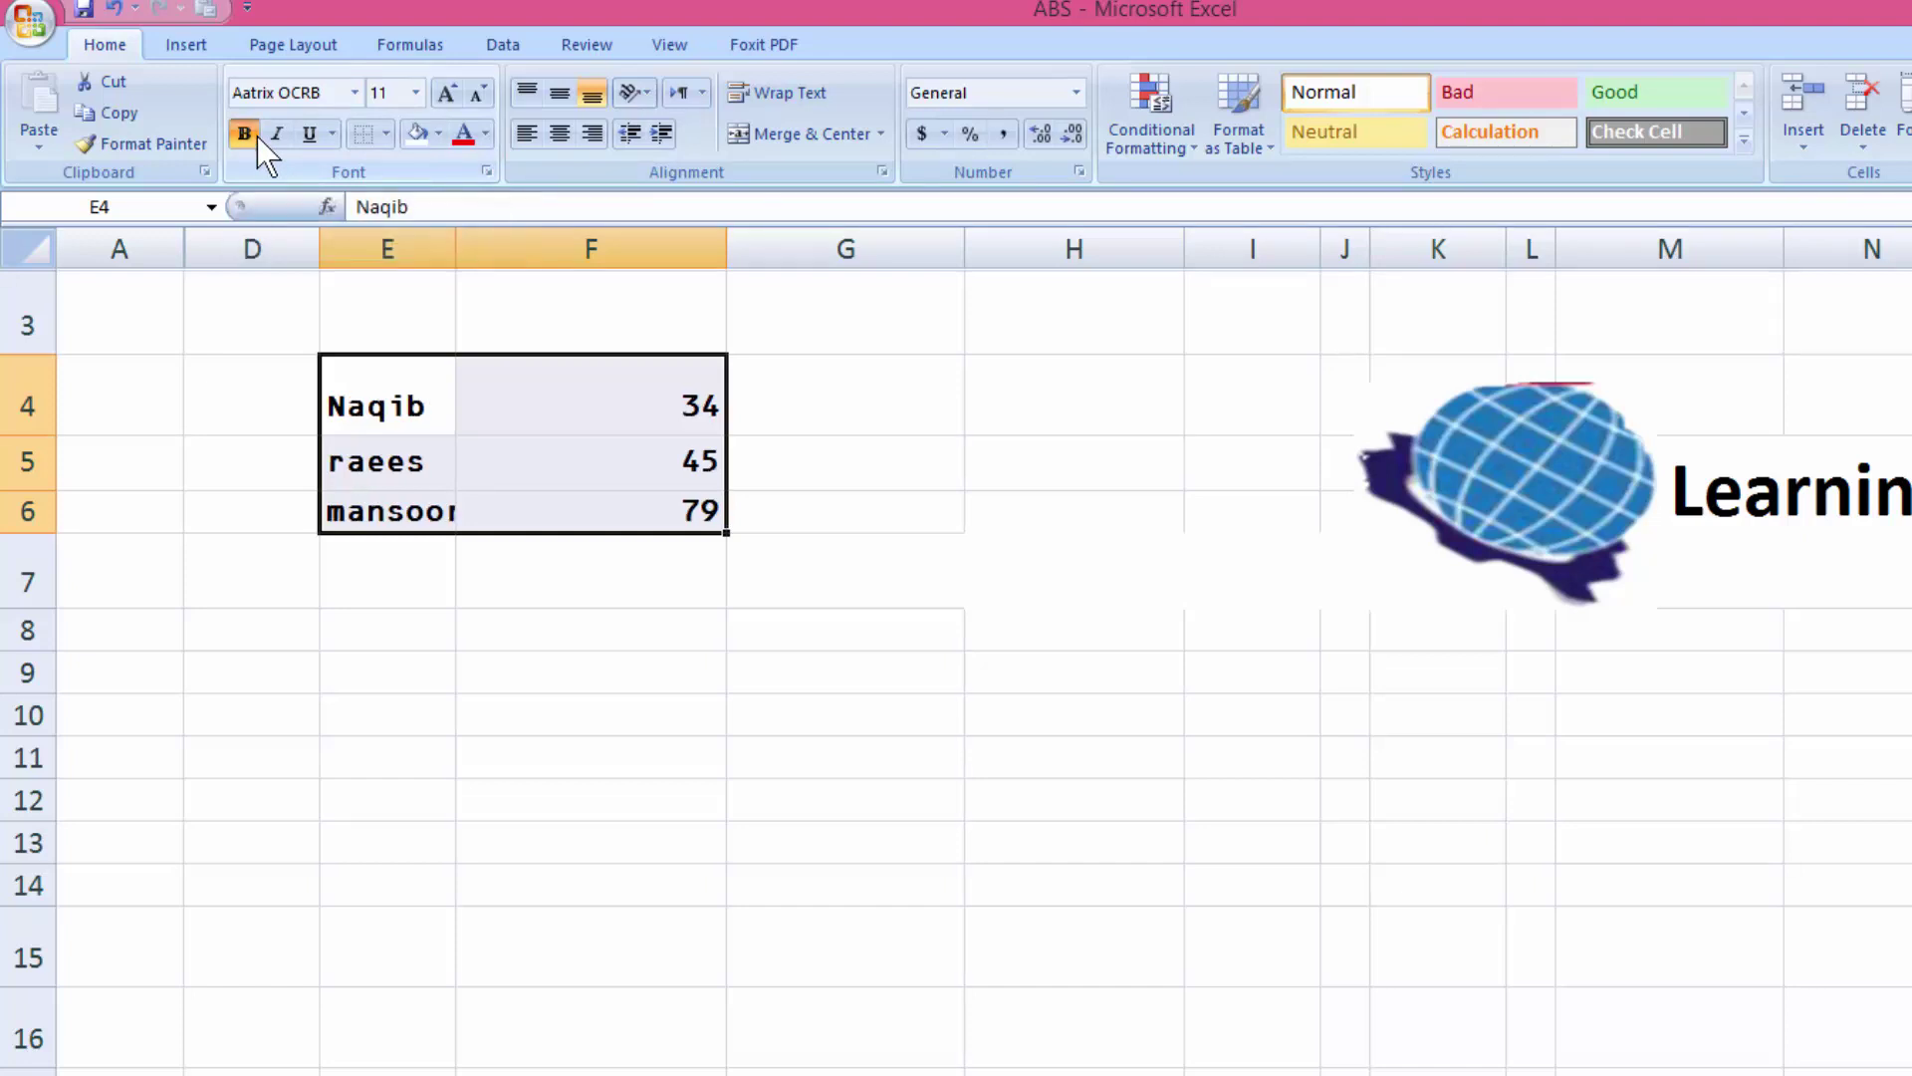
left_click(257, 136)
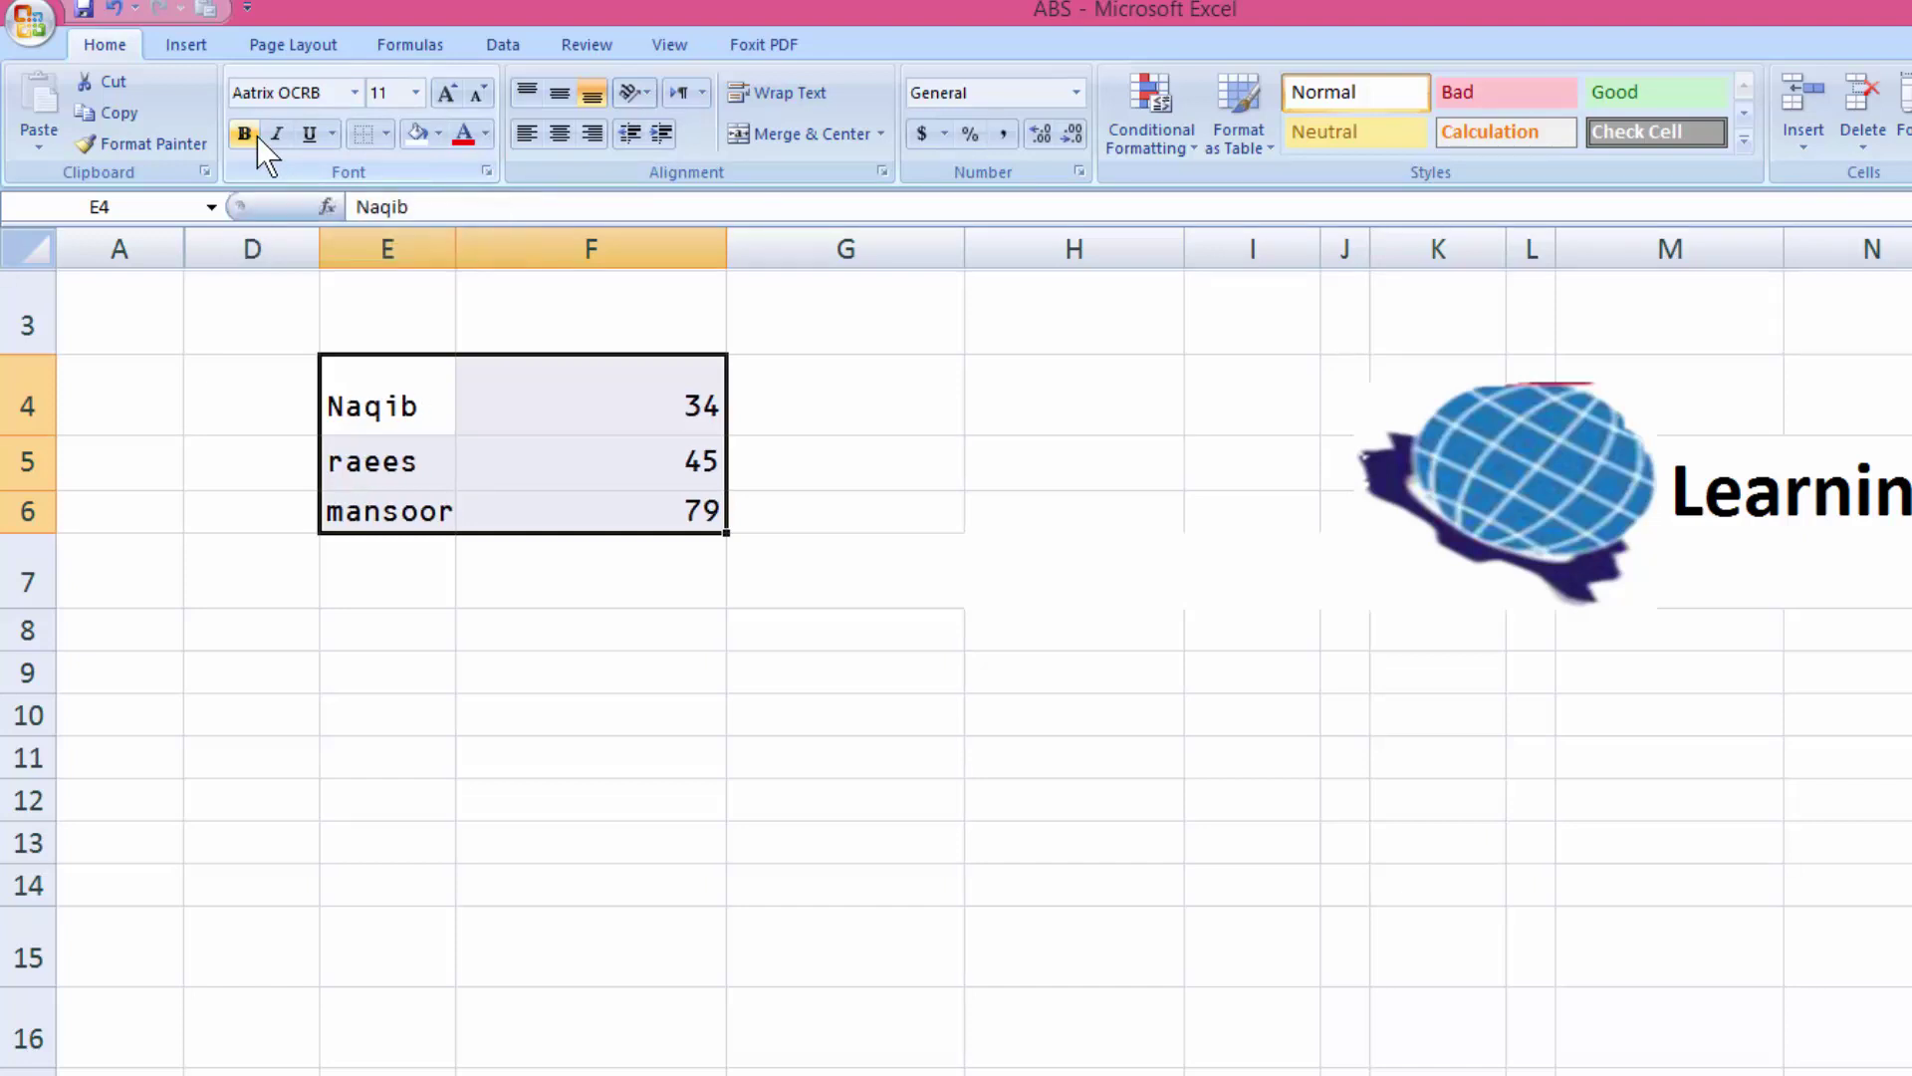
left_click(257, 136)
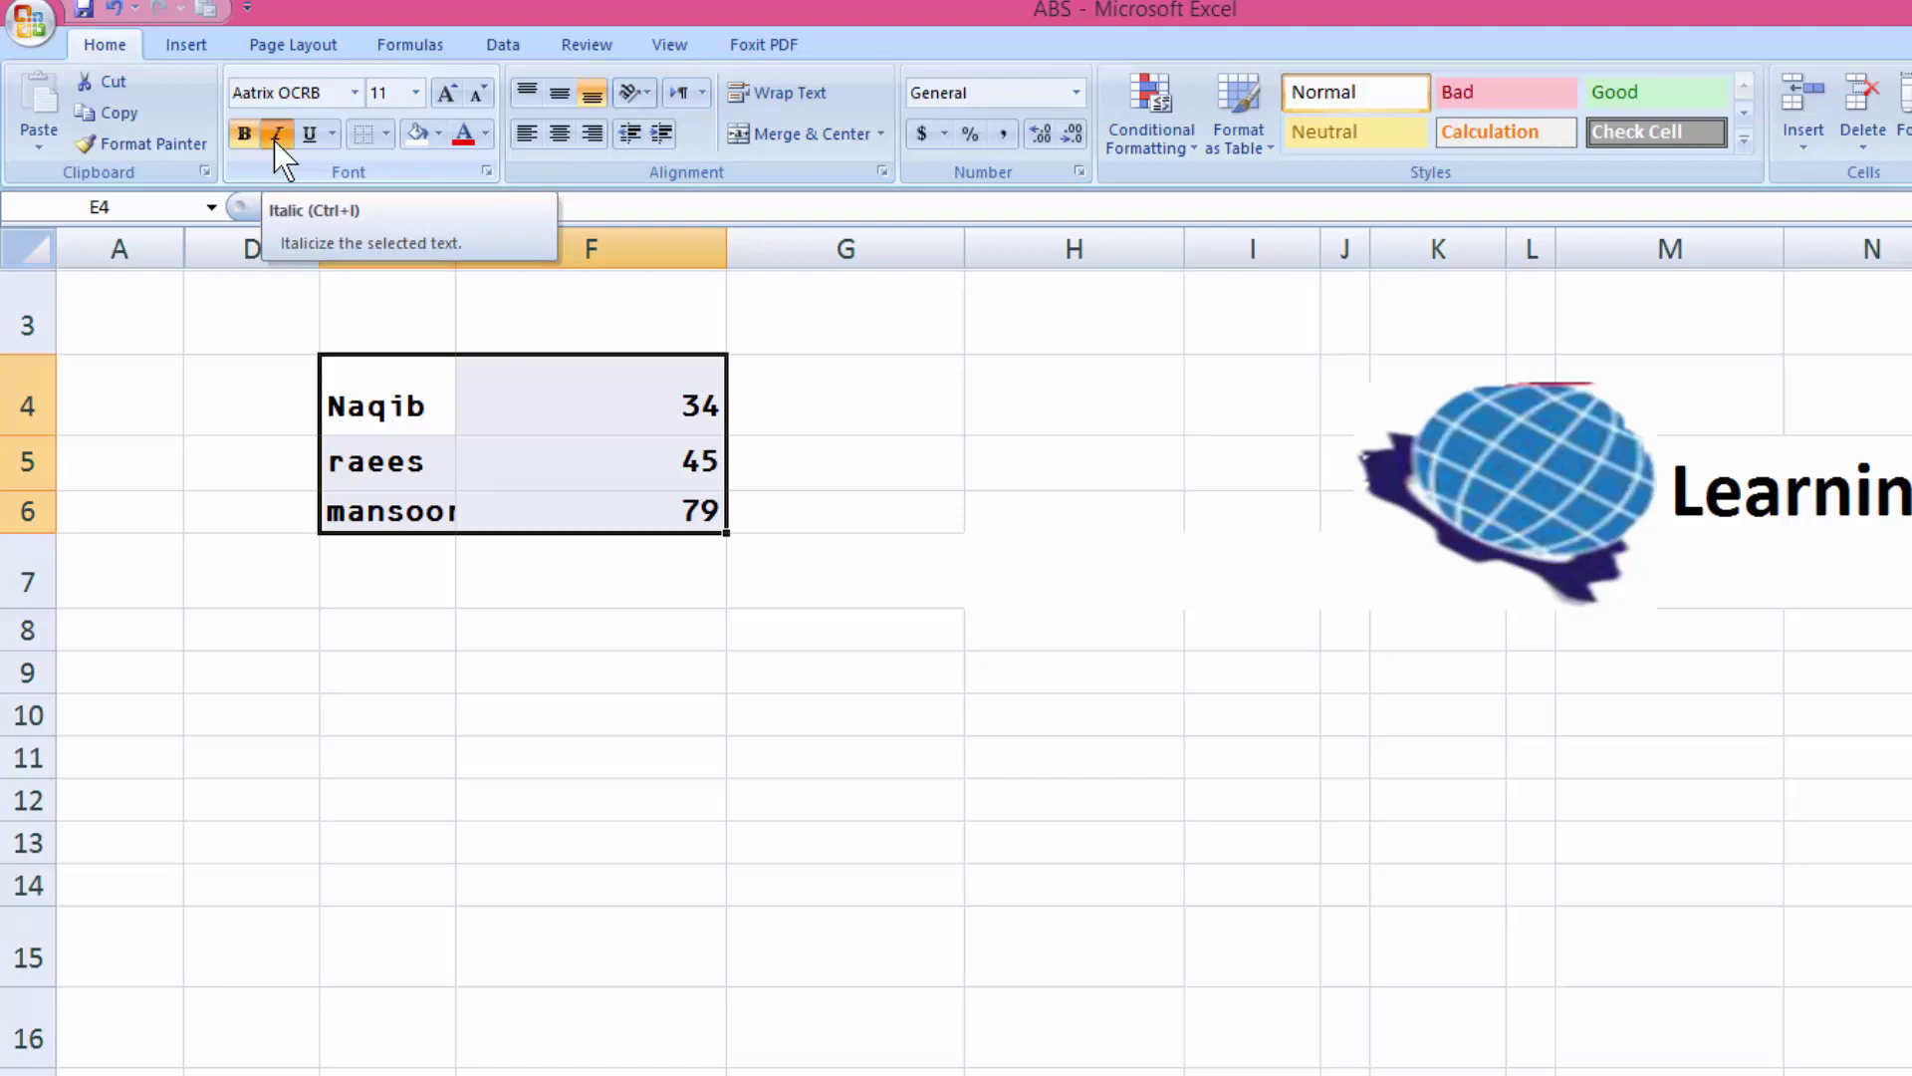
Apply italic to the table text, then remove it again
left_click(276, 134)
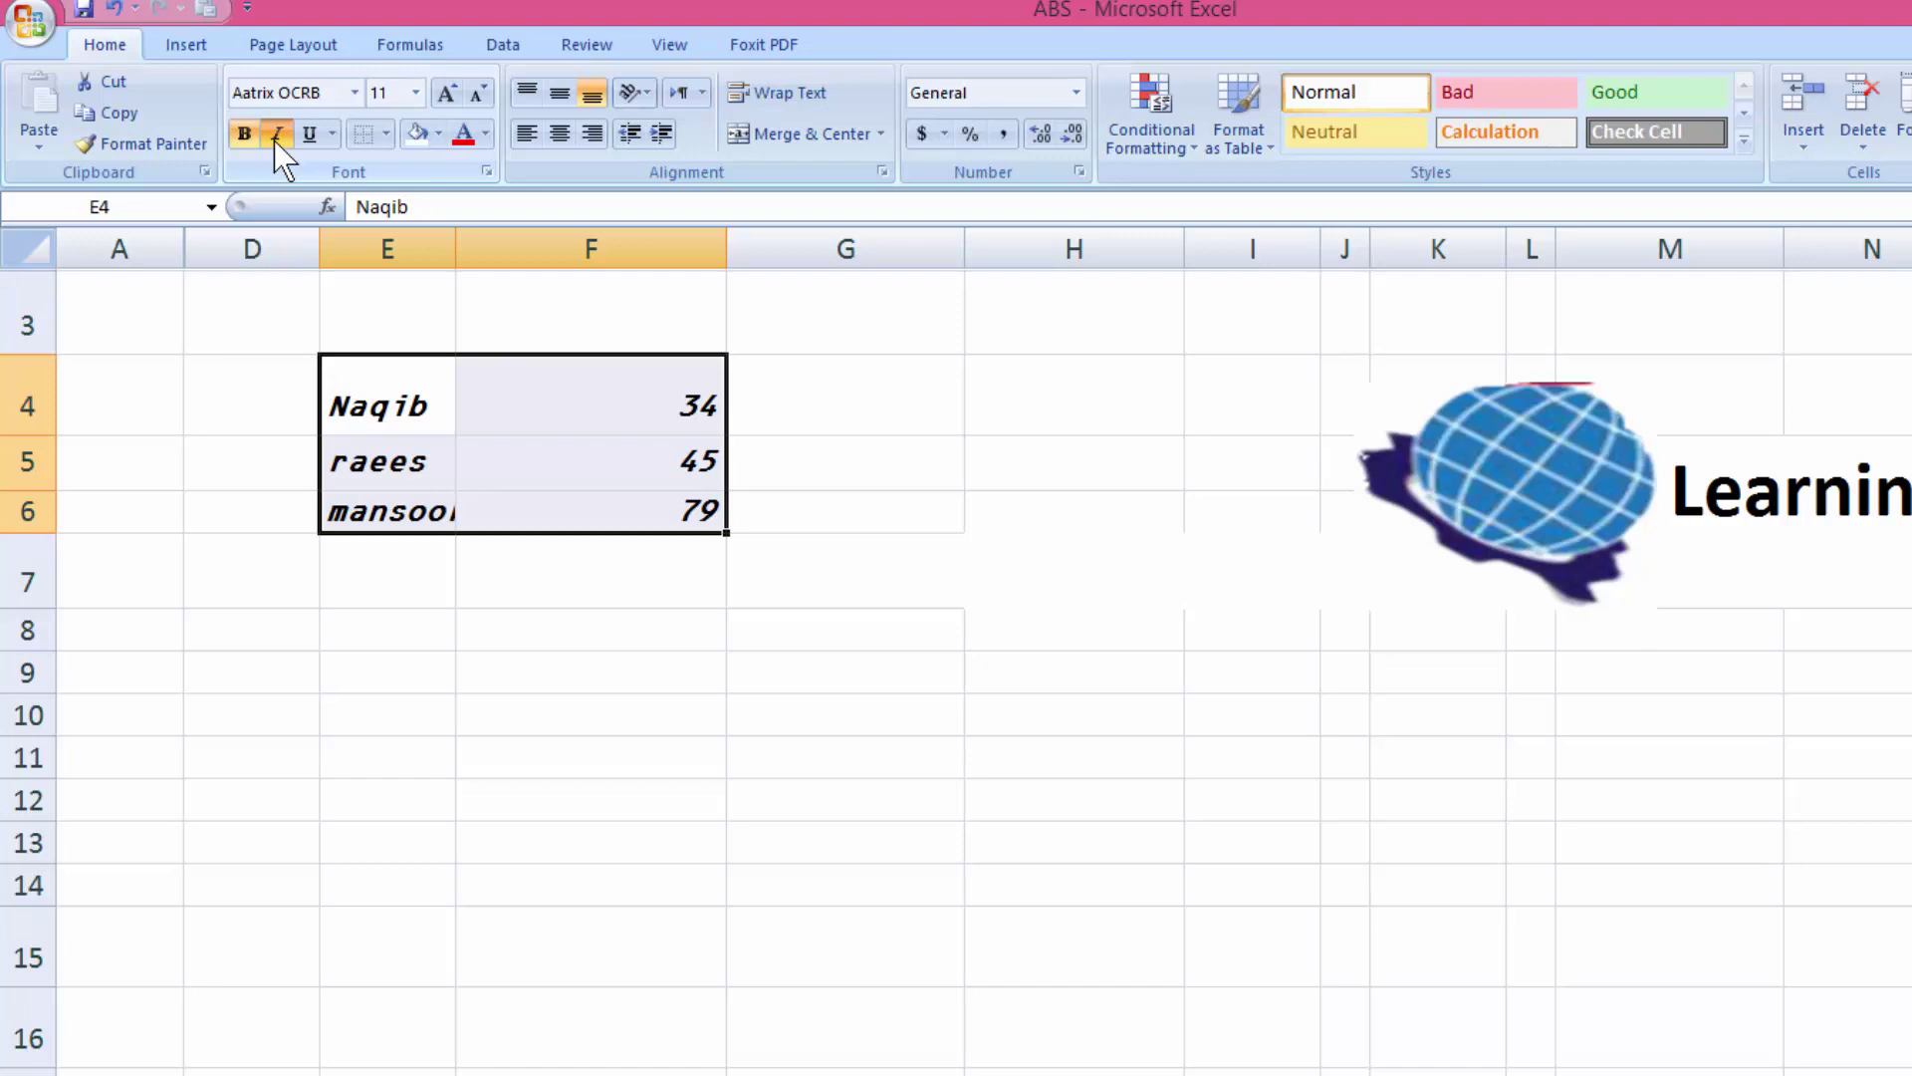
left_click(275, 138)
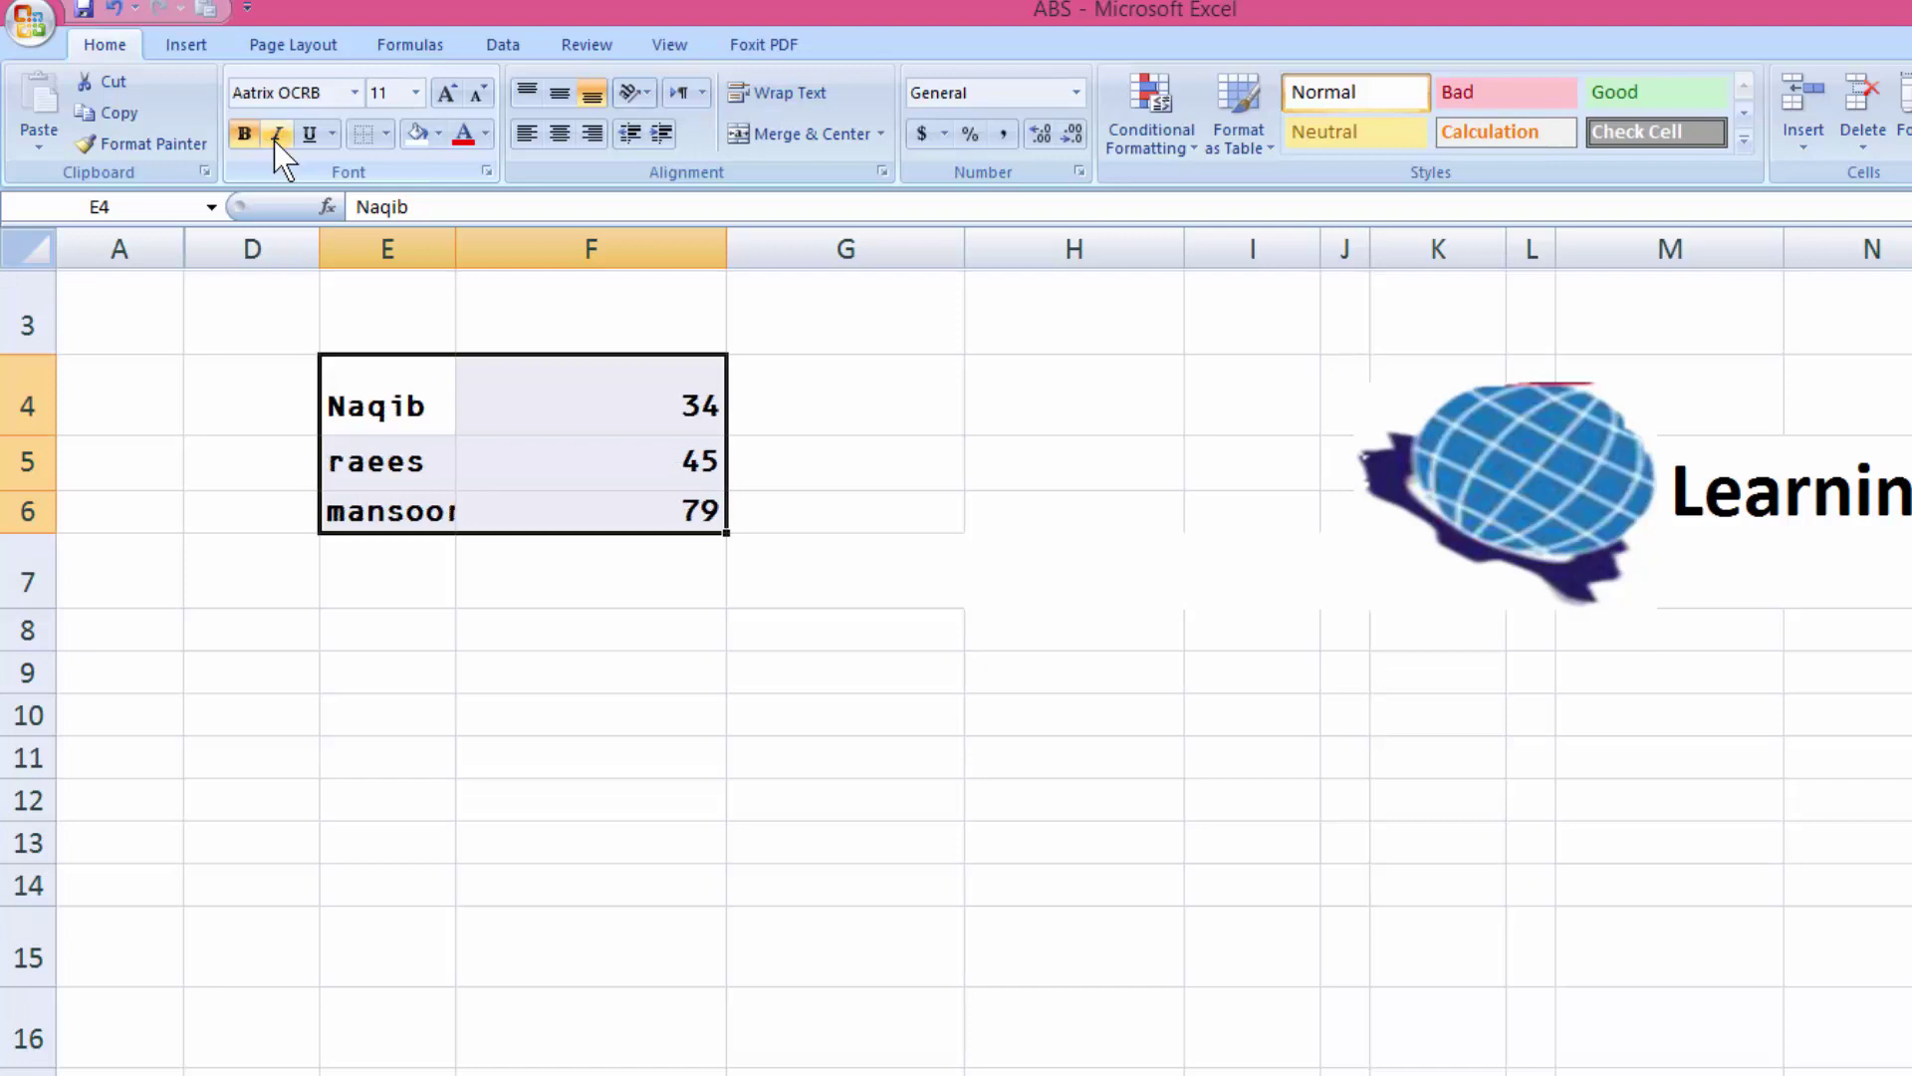
left_click(331, 137)
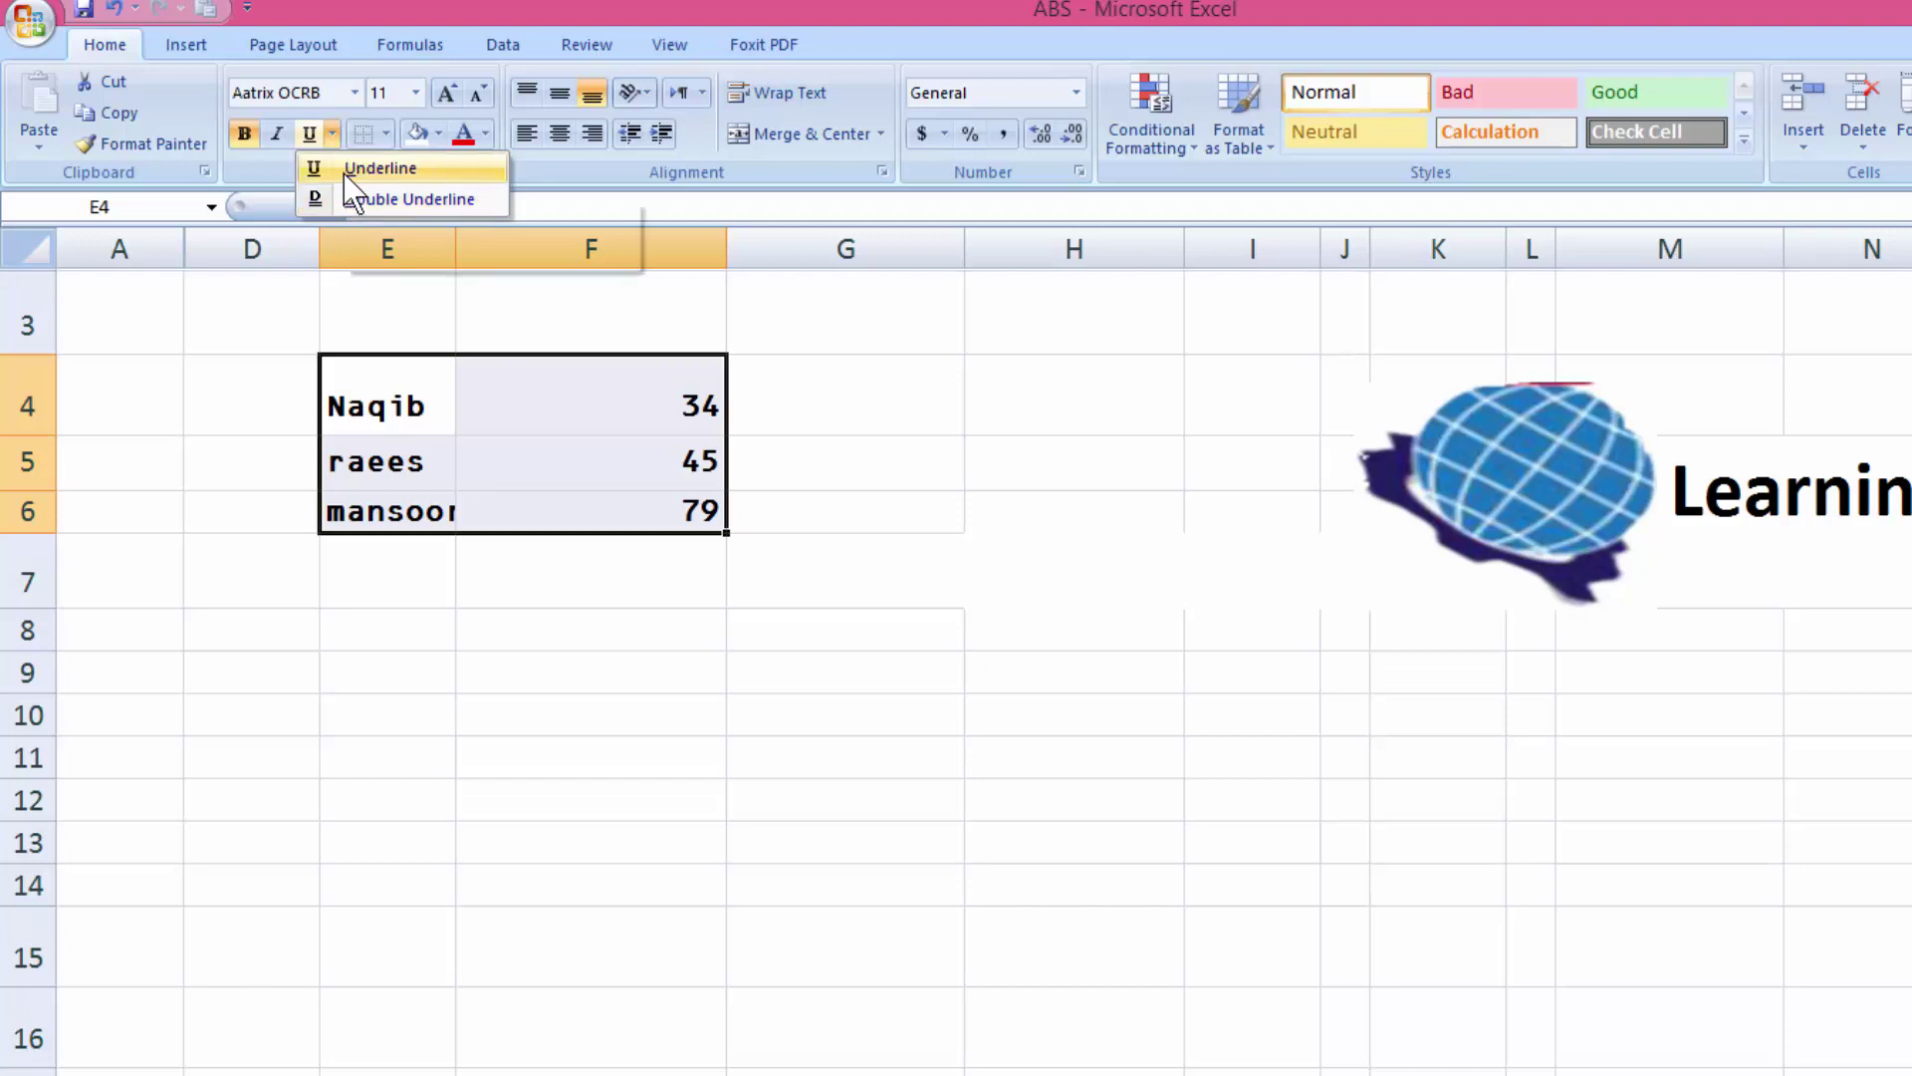
left_click(350, 179)
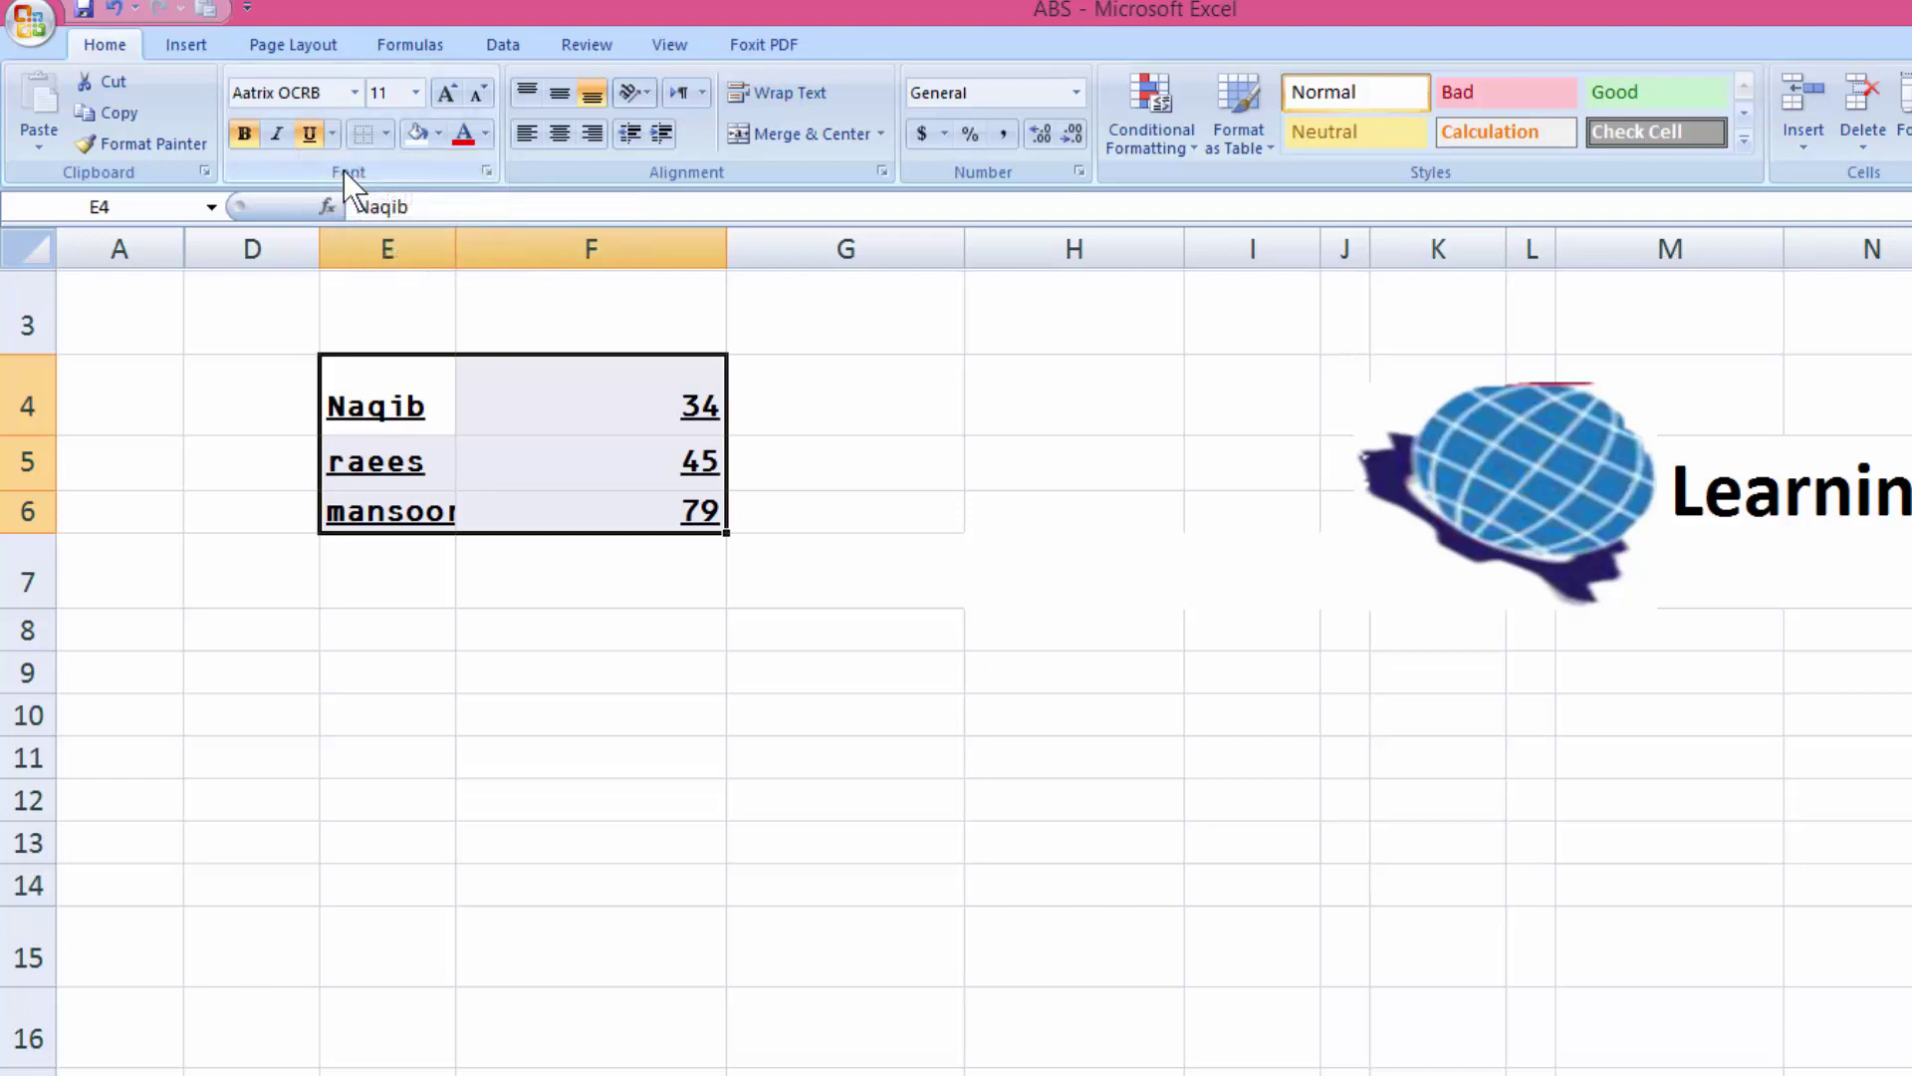
left_click(335, 139)
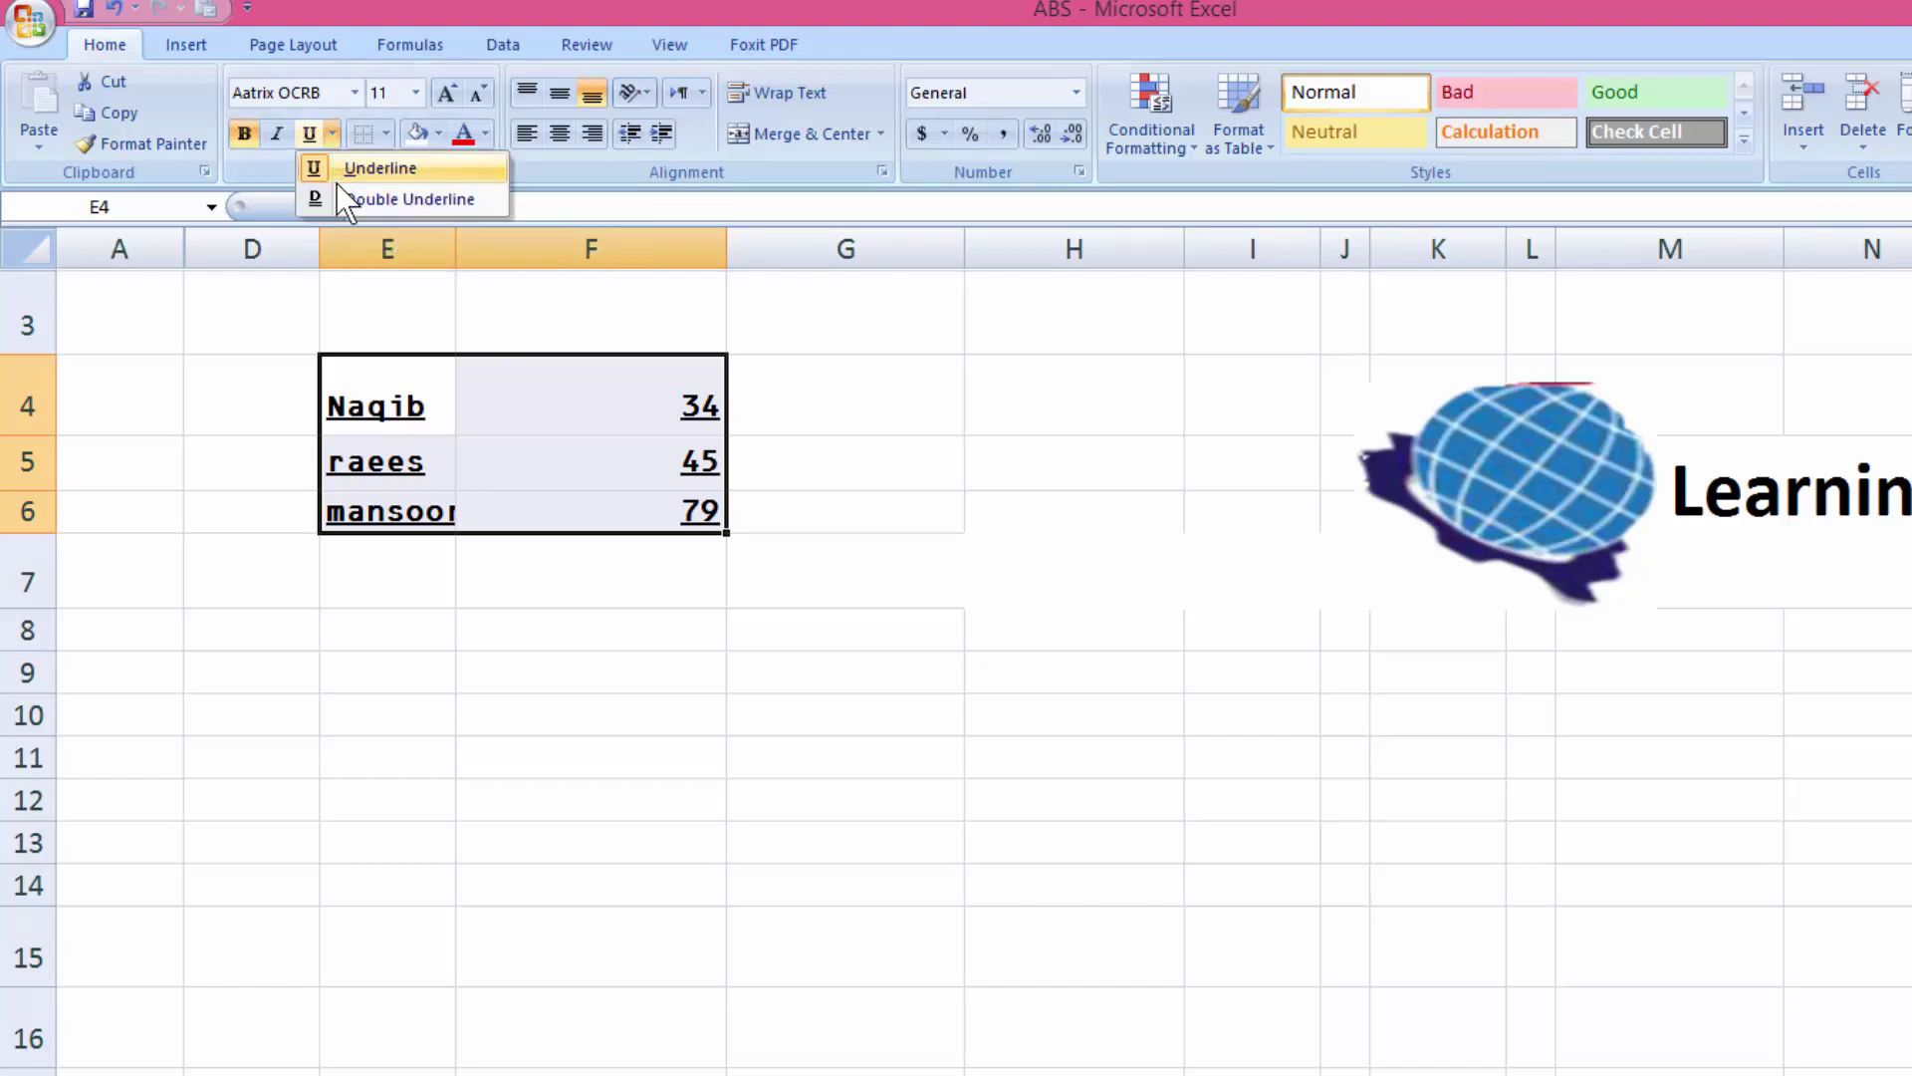
left_click(341, 197)
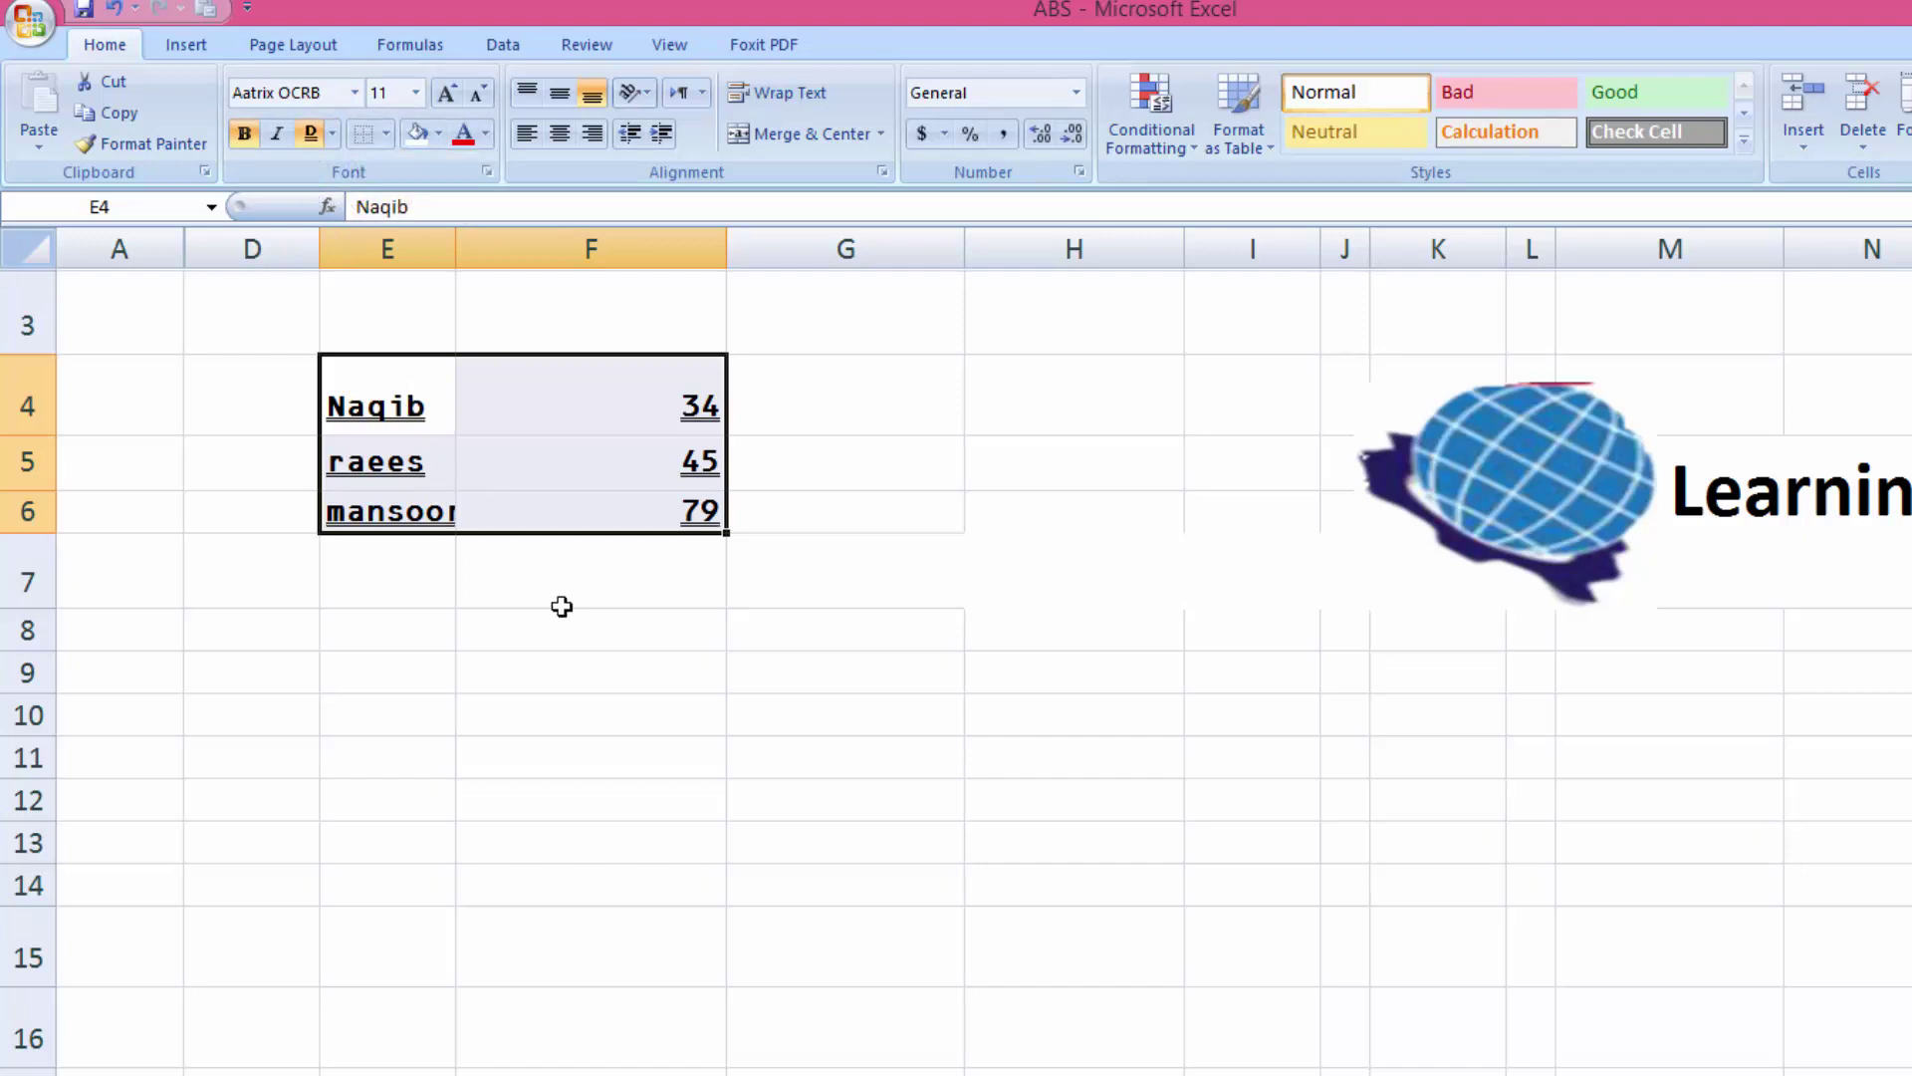
left_click(562, 606)
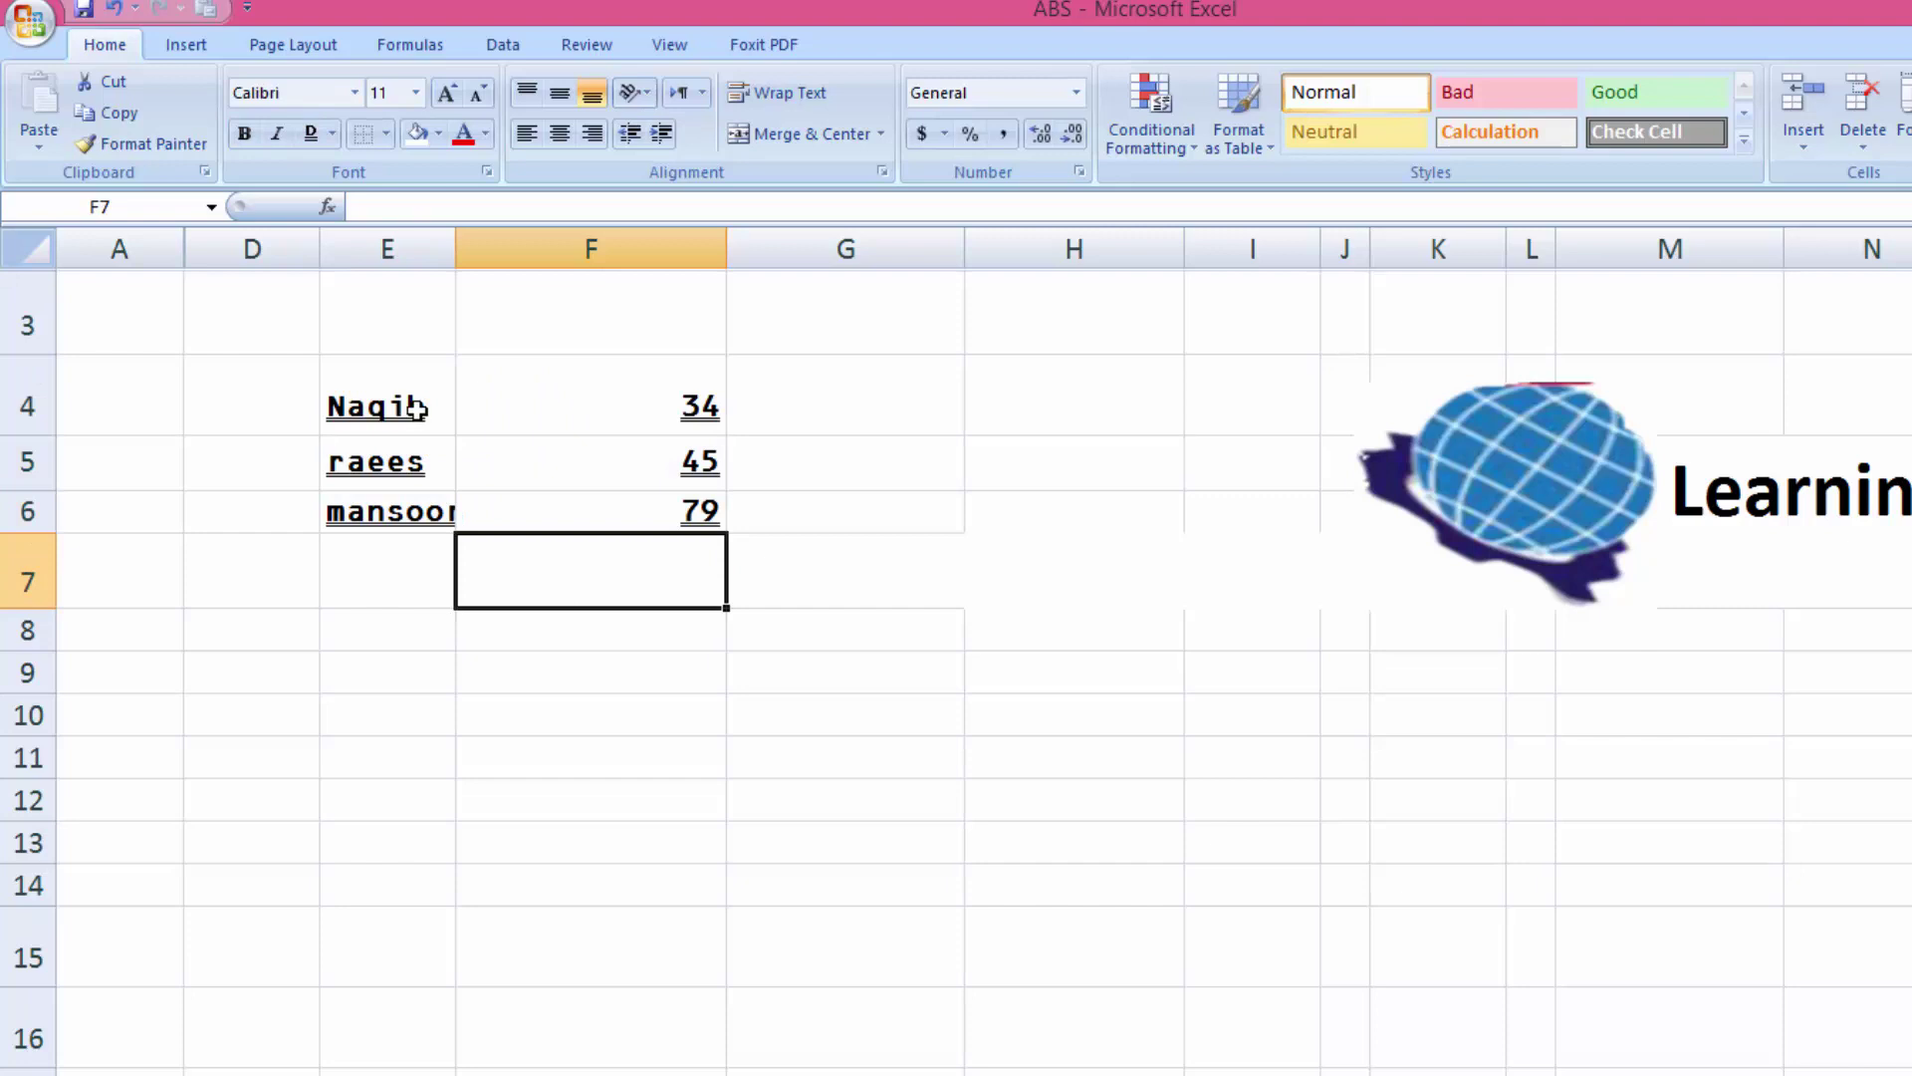
left_click_drag(416, 399, 503, 510)
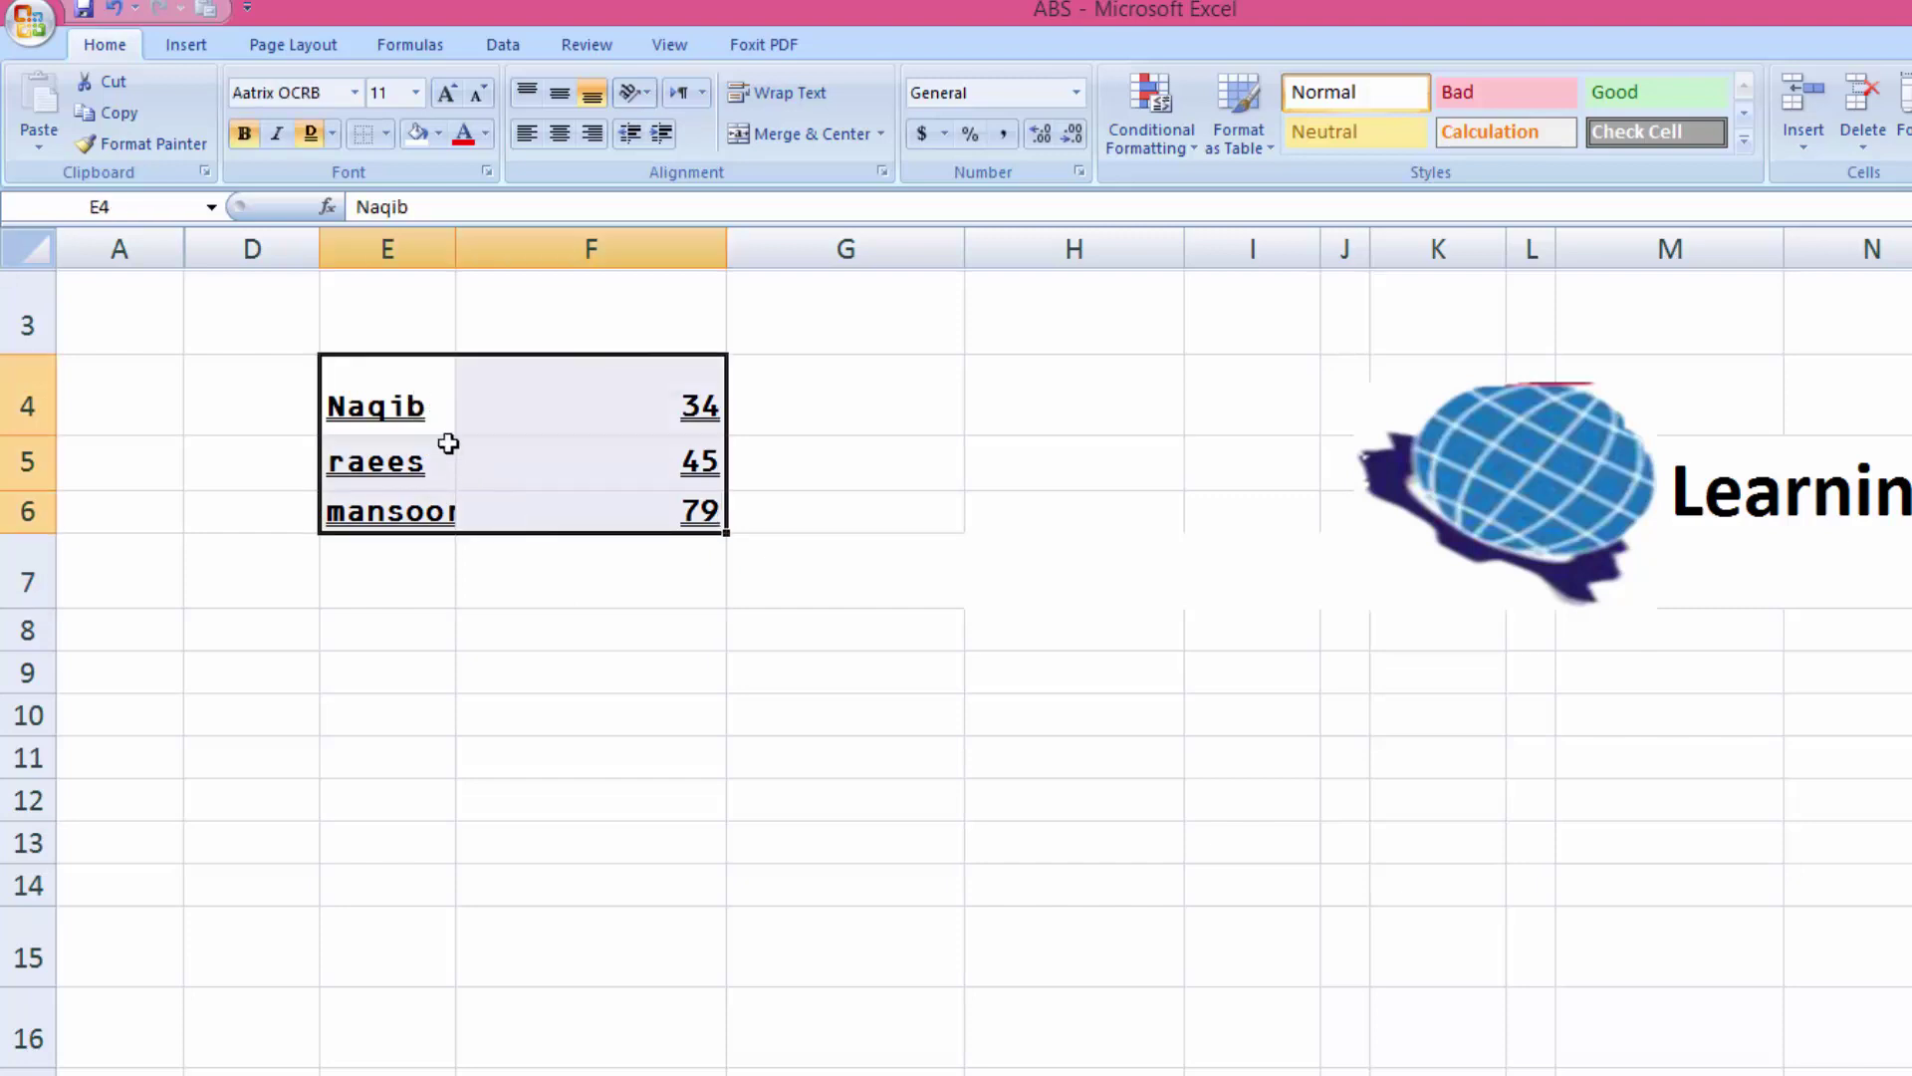
left_click(313, 140)
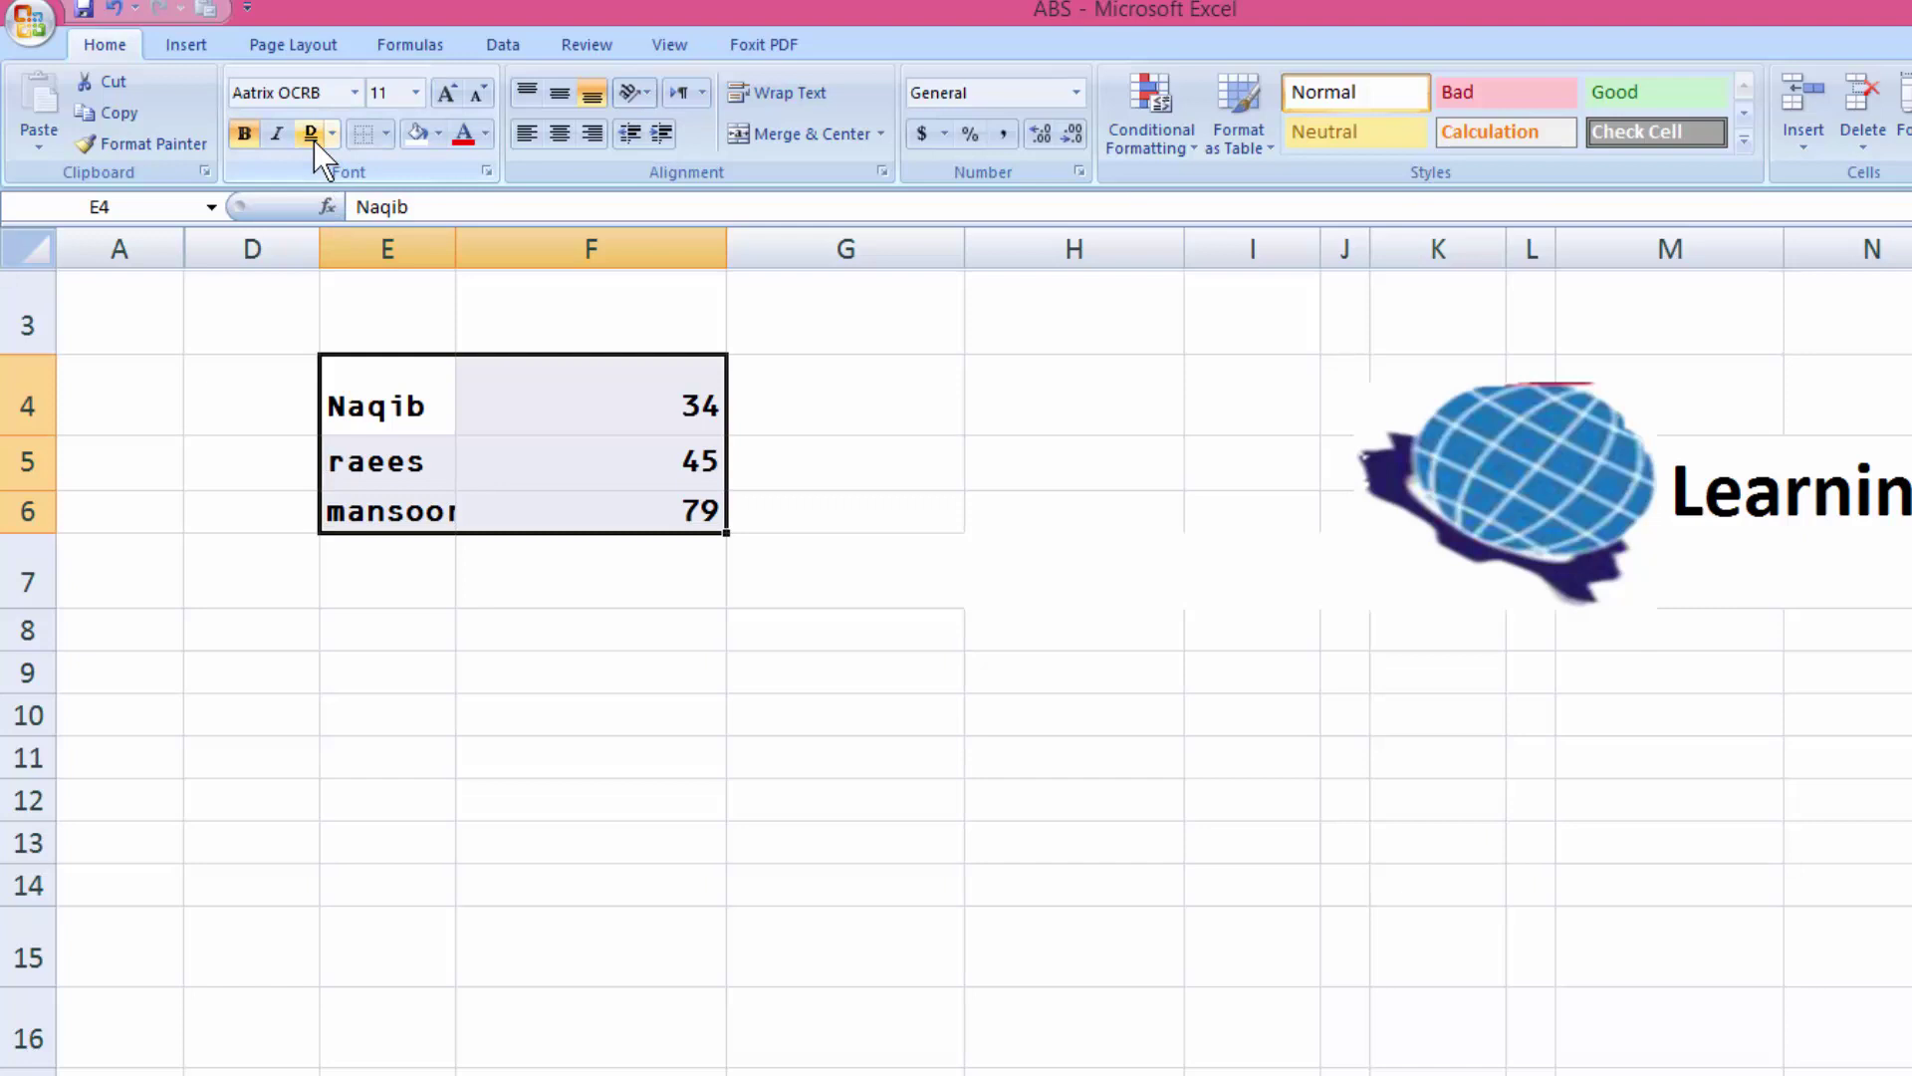
Raise the E4:F6 font size to 16, then reduce it to 12
left_click(447, 92)
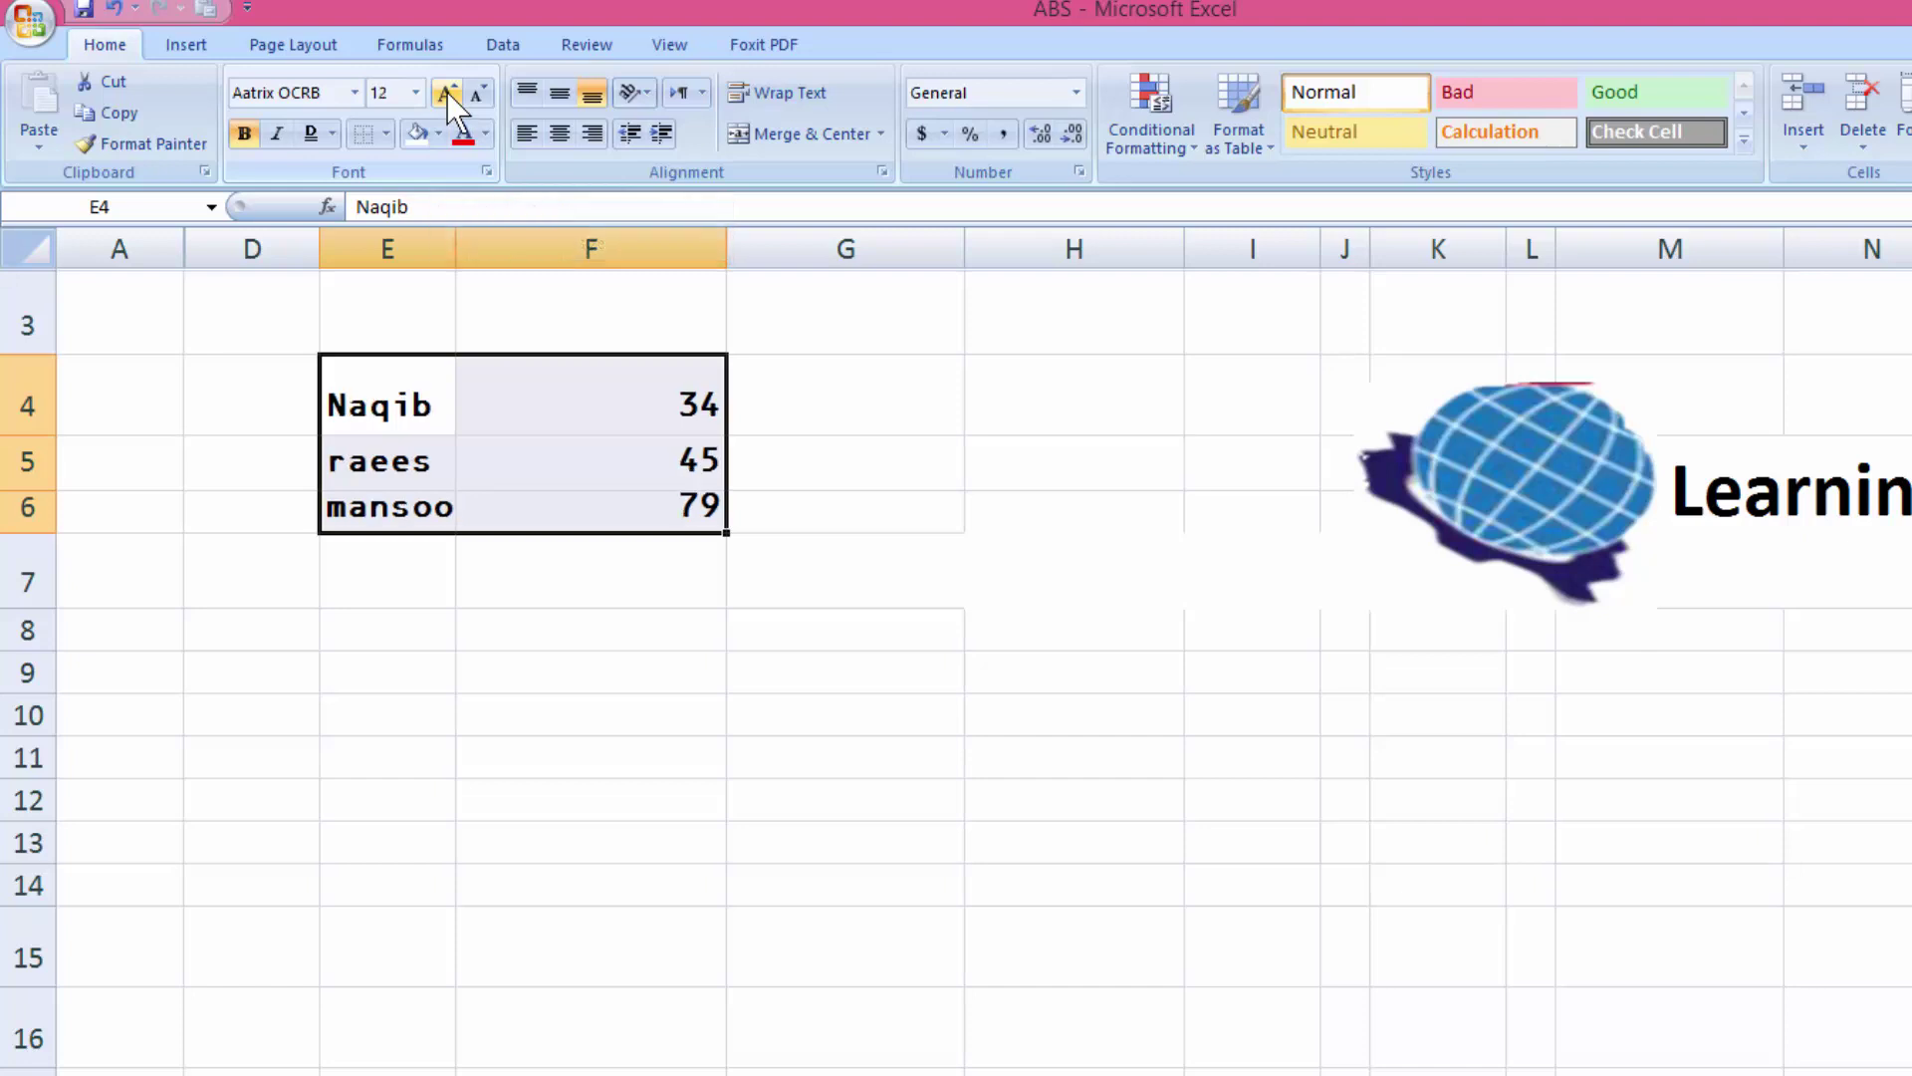
left_click(446, 92)
left_click(447, 92)
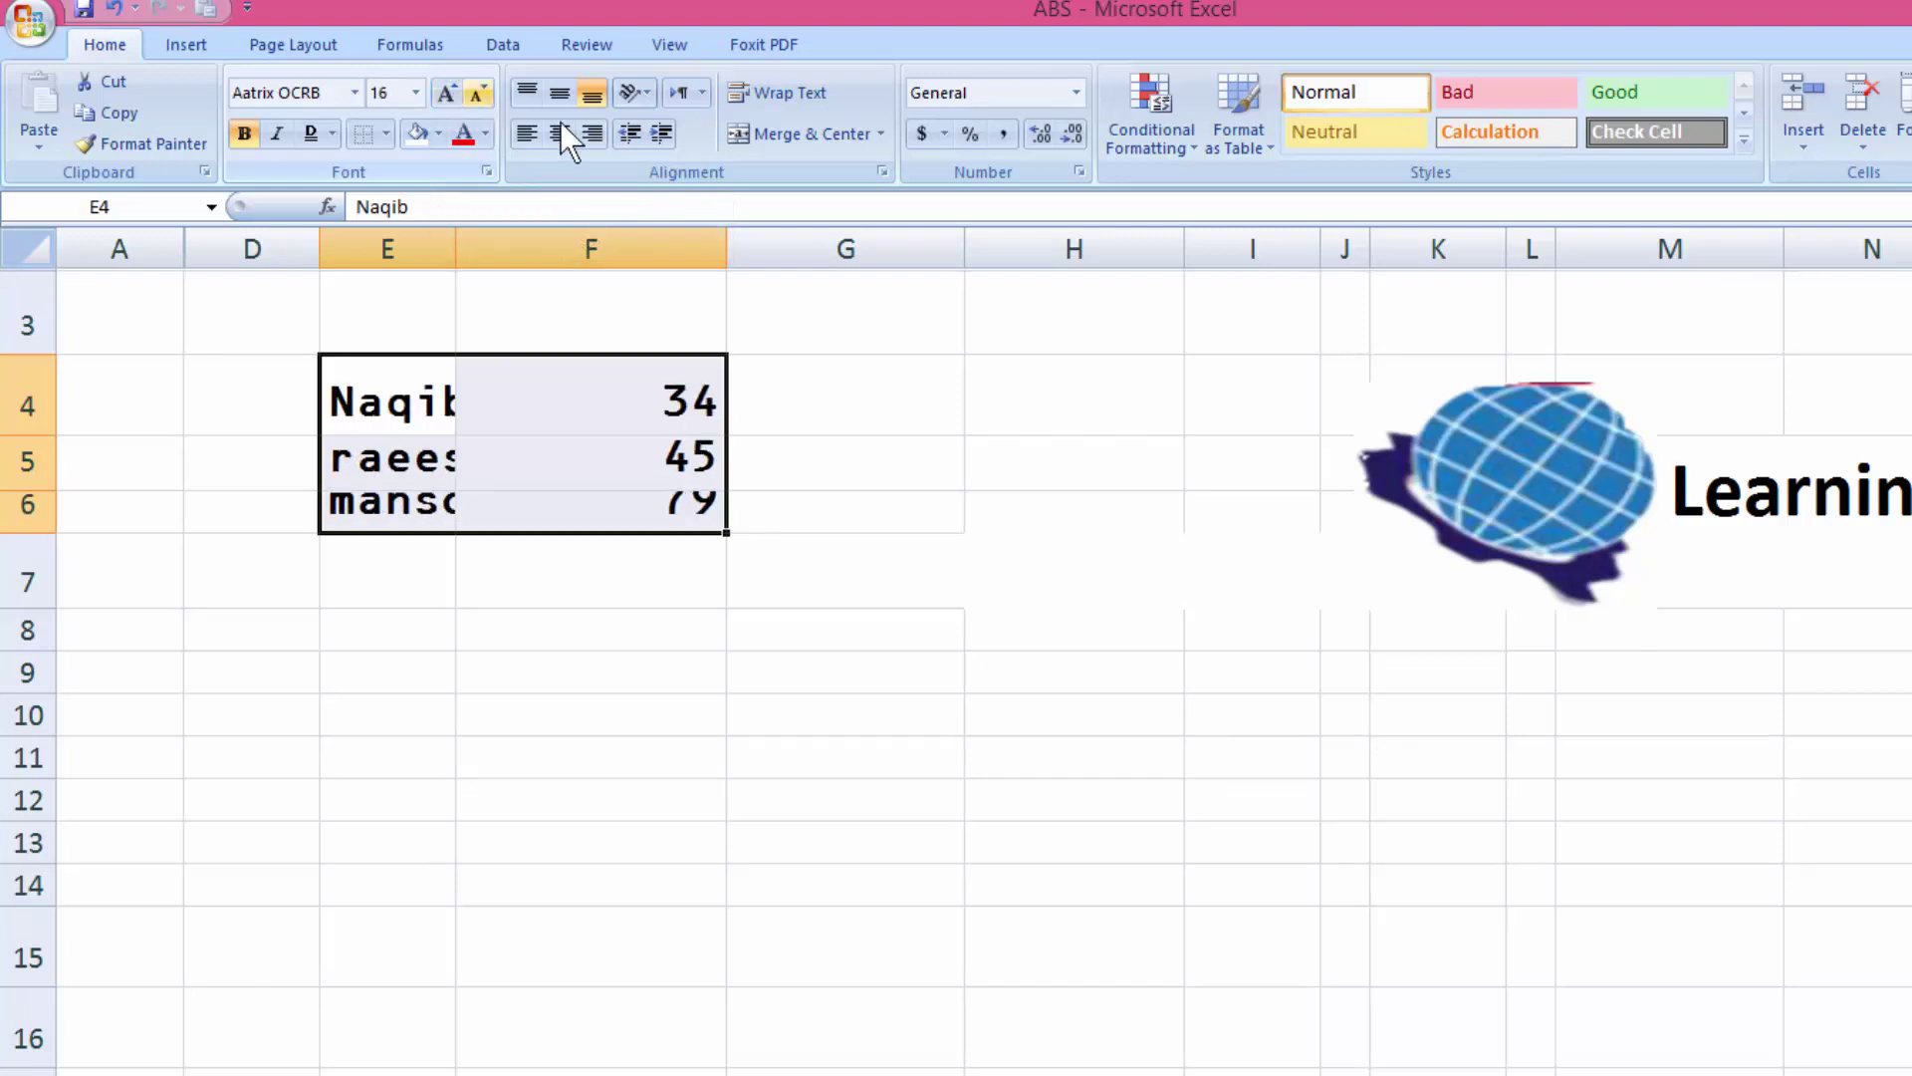
left_click(486, 99)
left_click(486, 99)
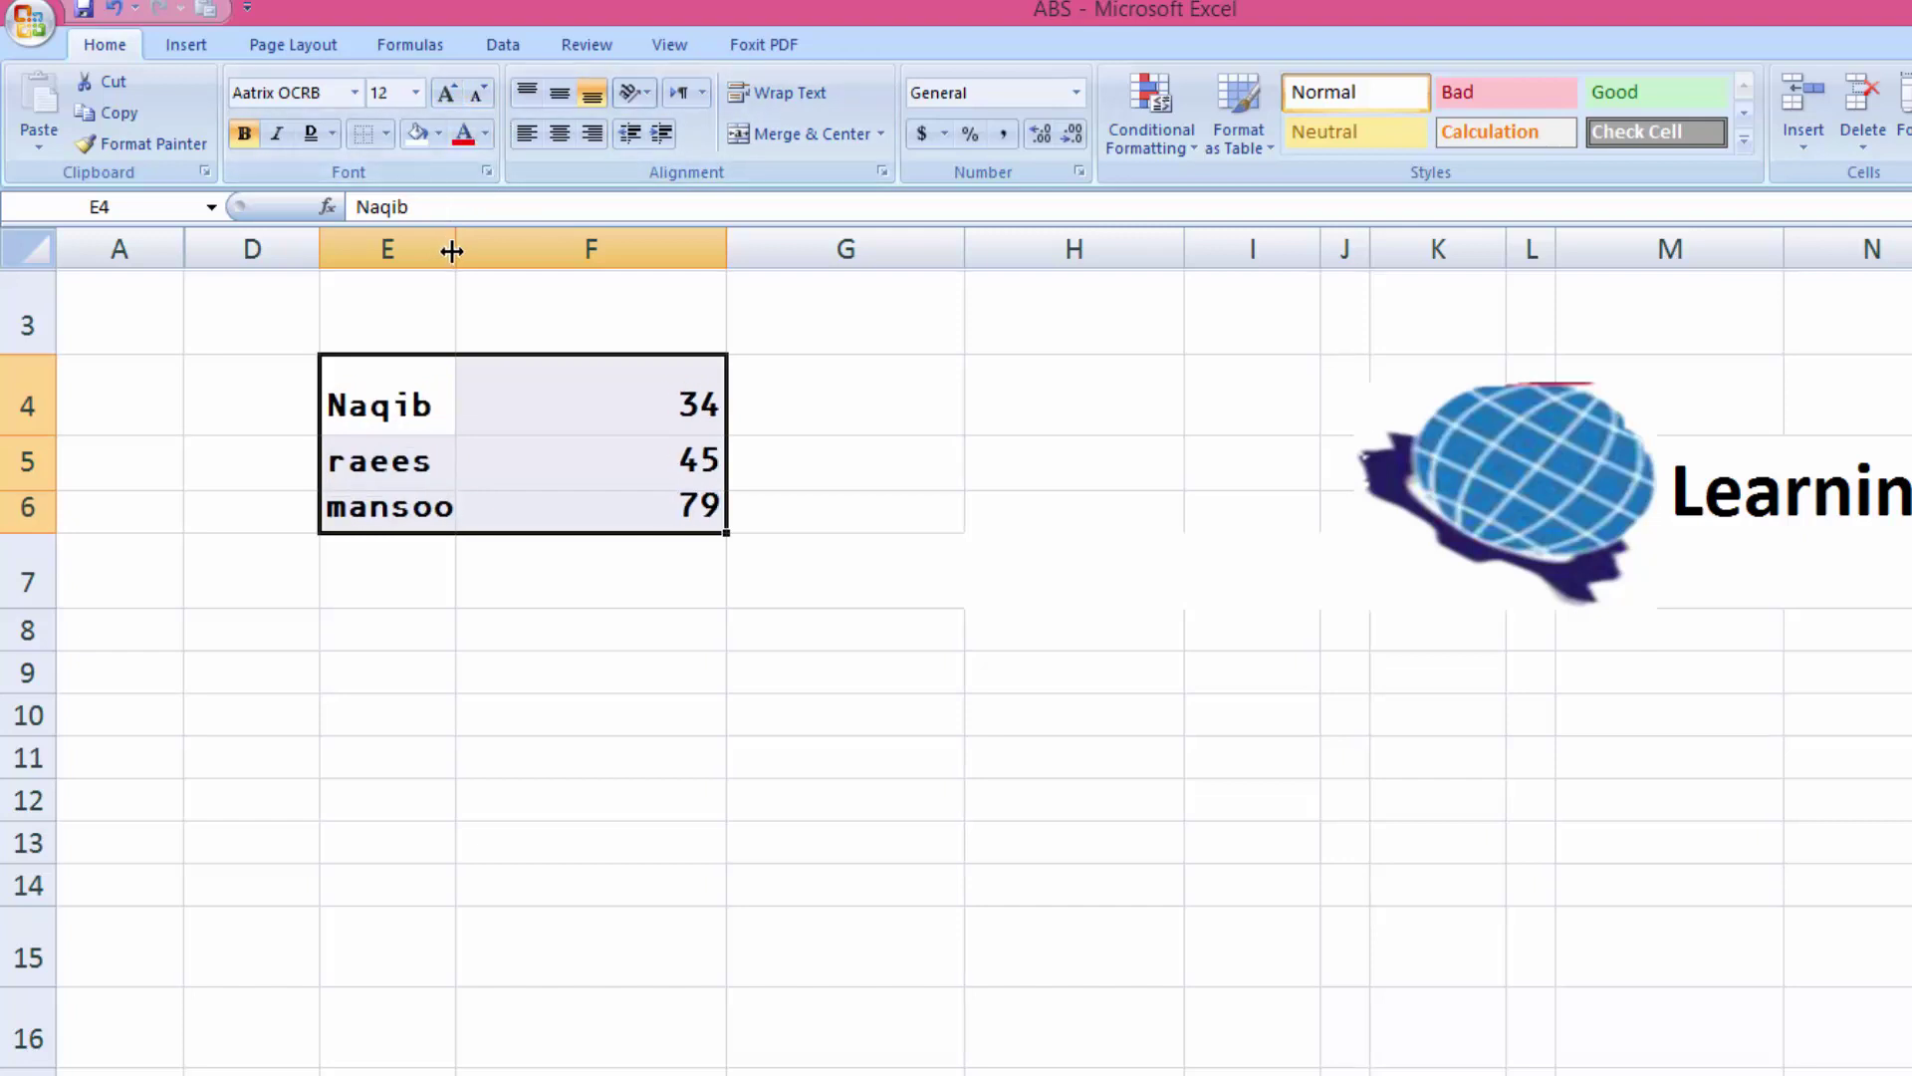
Deselect the table and select several whole columns starting from column A
left_click(1094, 452)
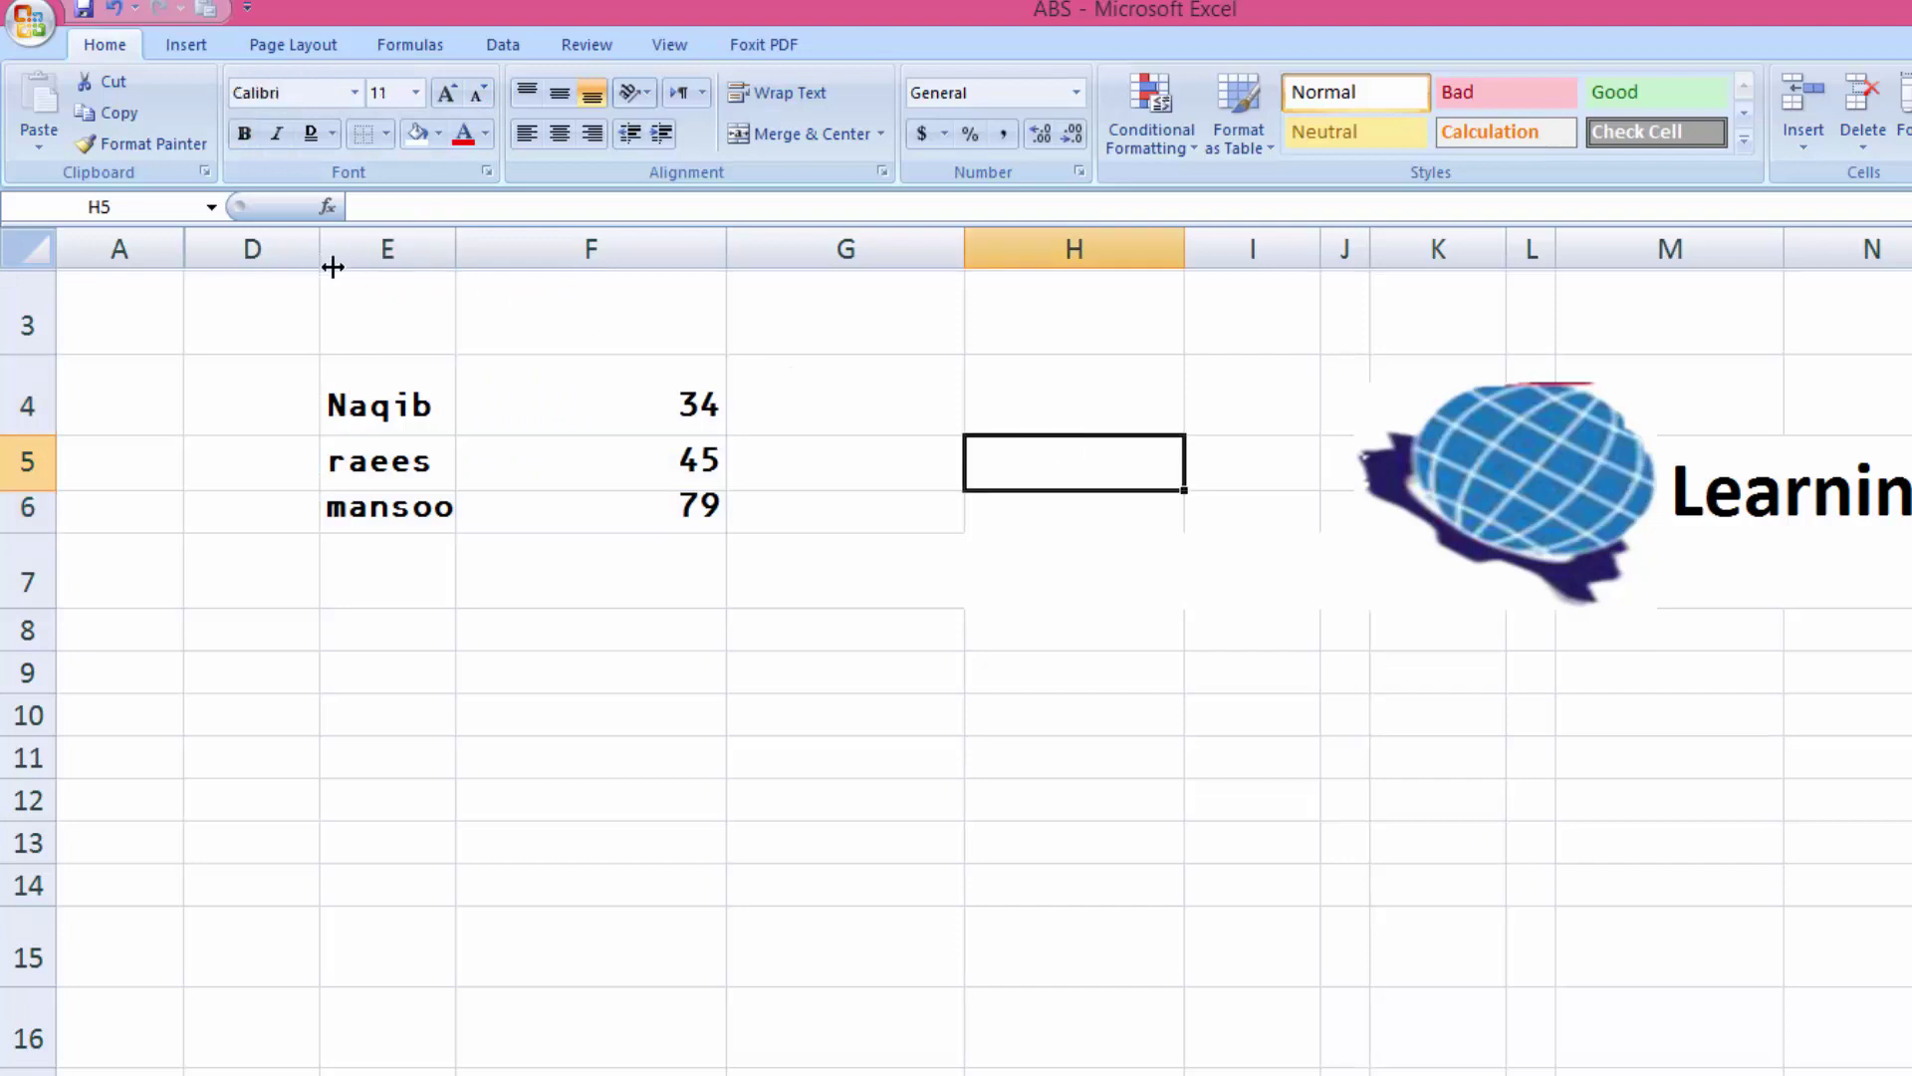
left_click(245, 394)
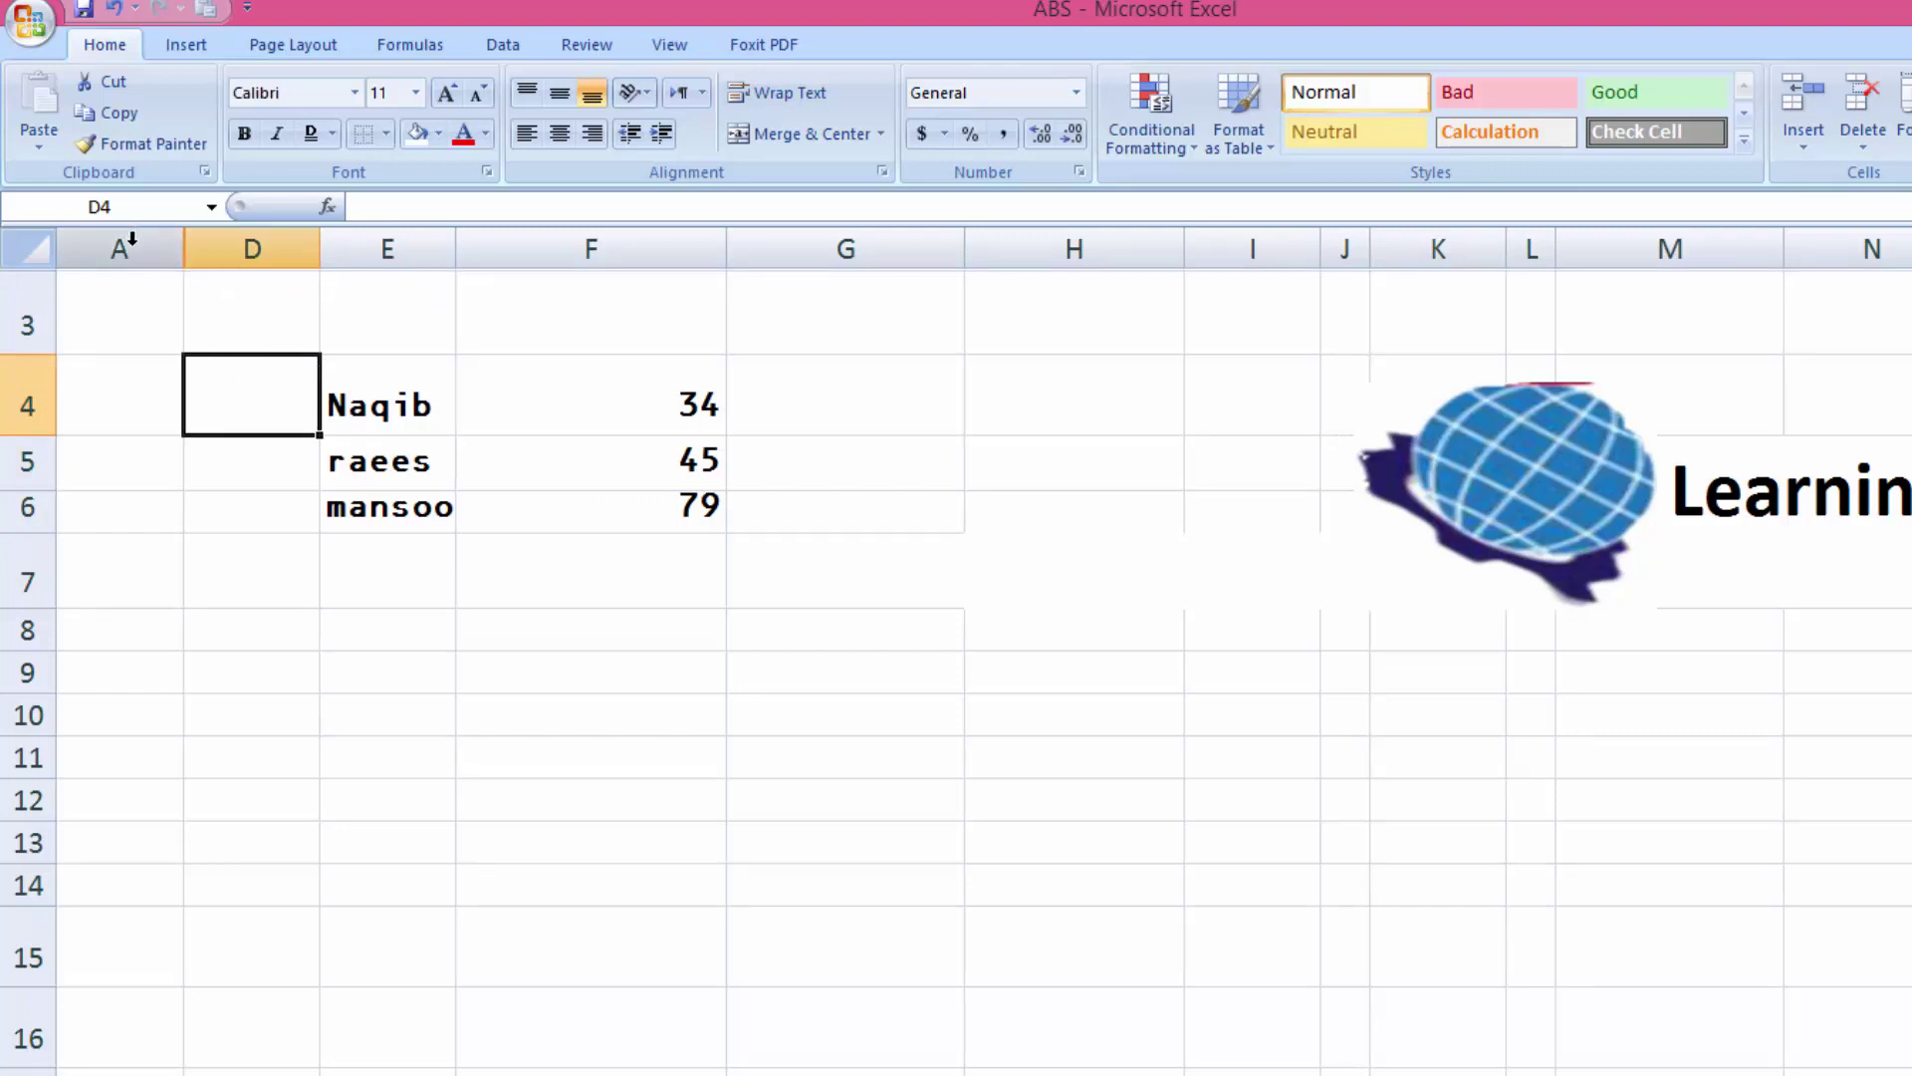
left_click_drag(152, 249, 1217, 237)
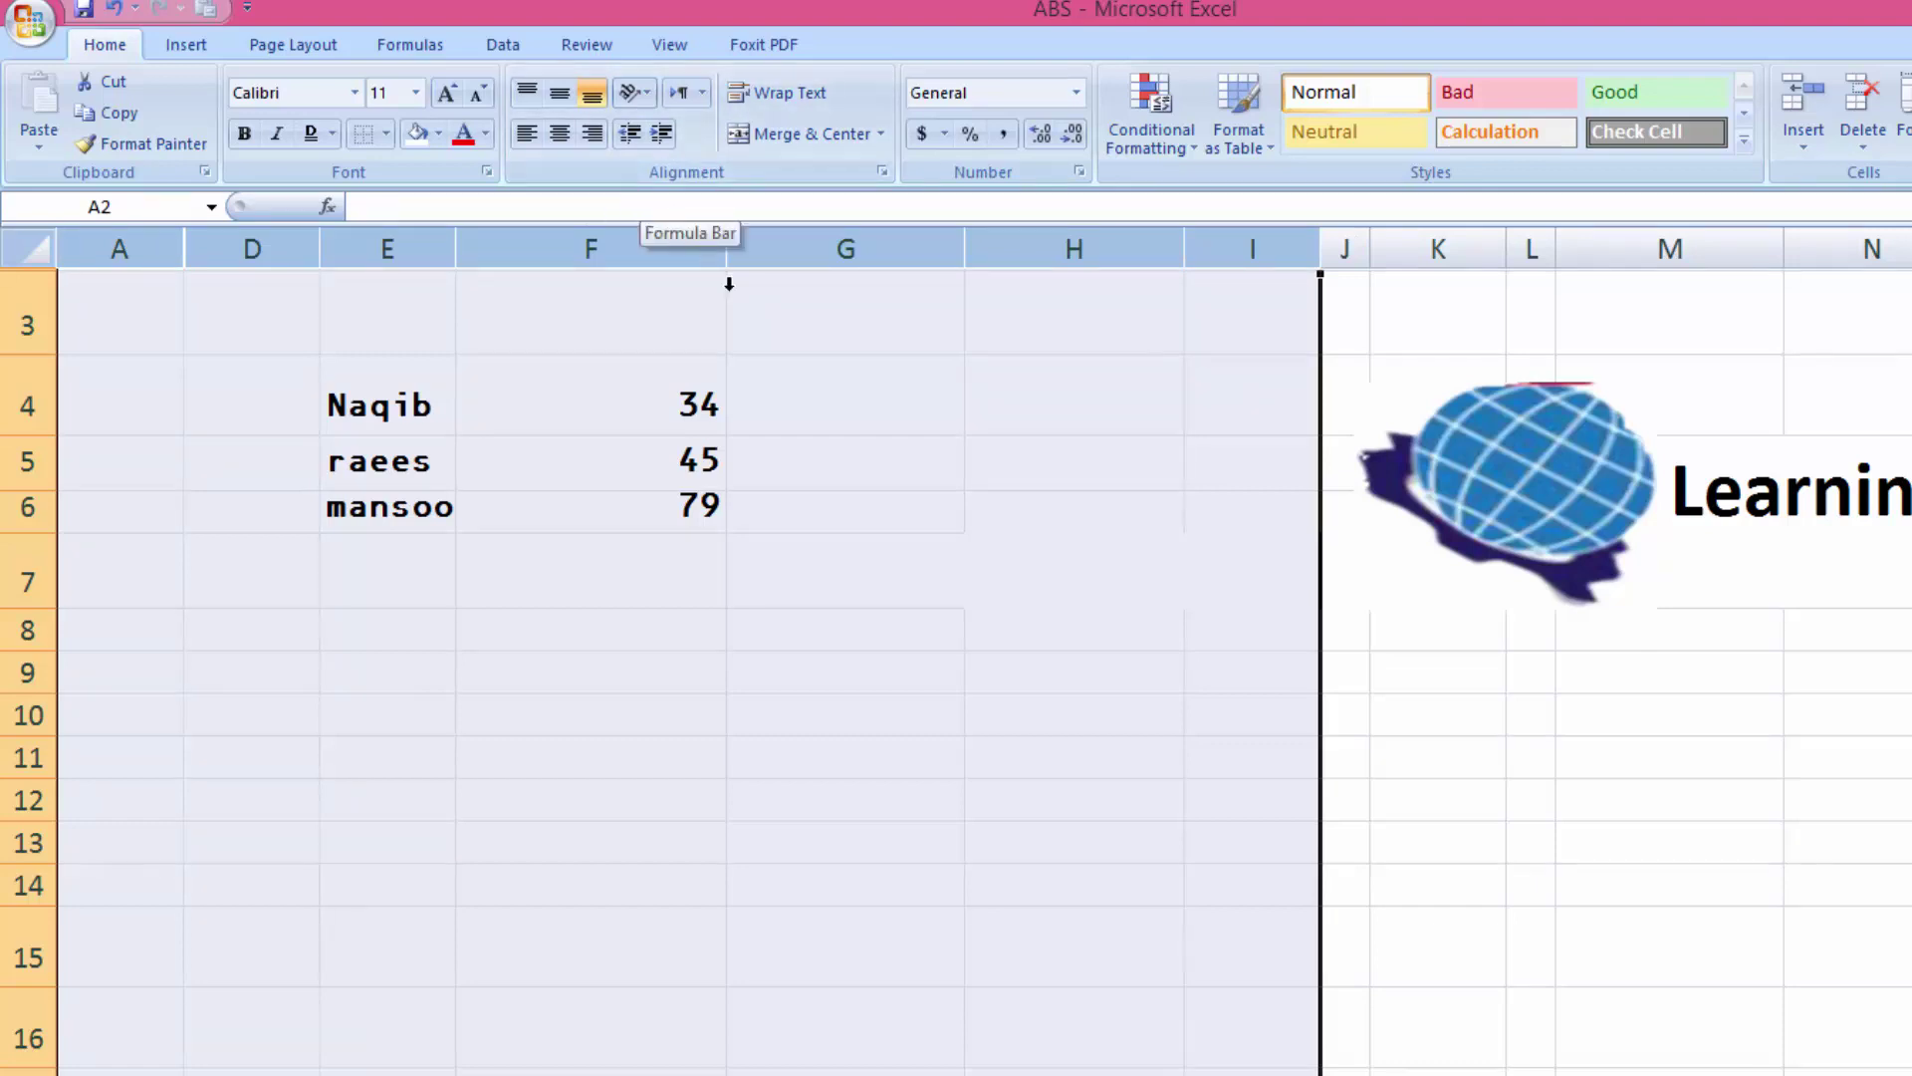
Adjust the widths of columns E, F and H by dragging their borders
left_click(819, 402)
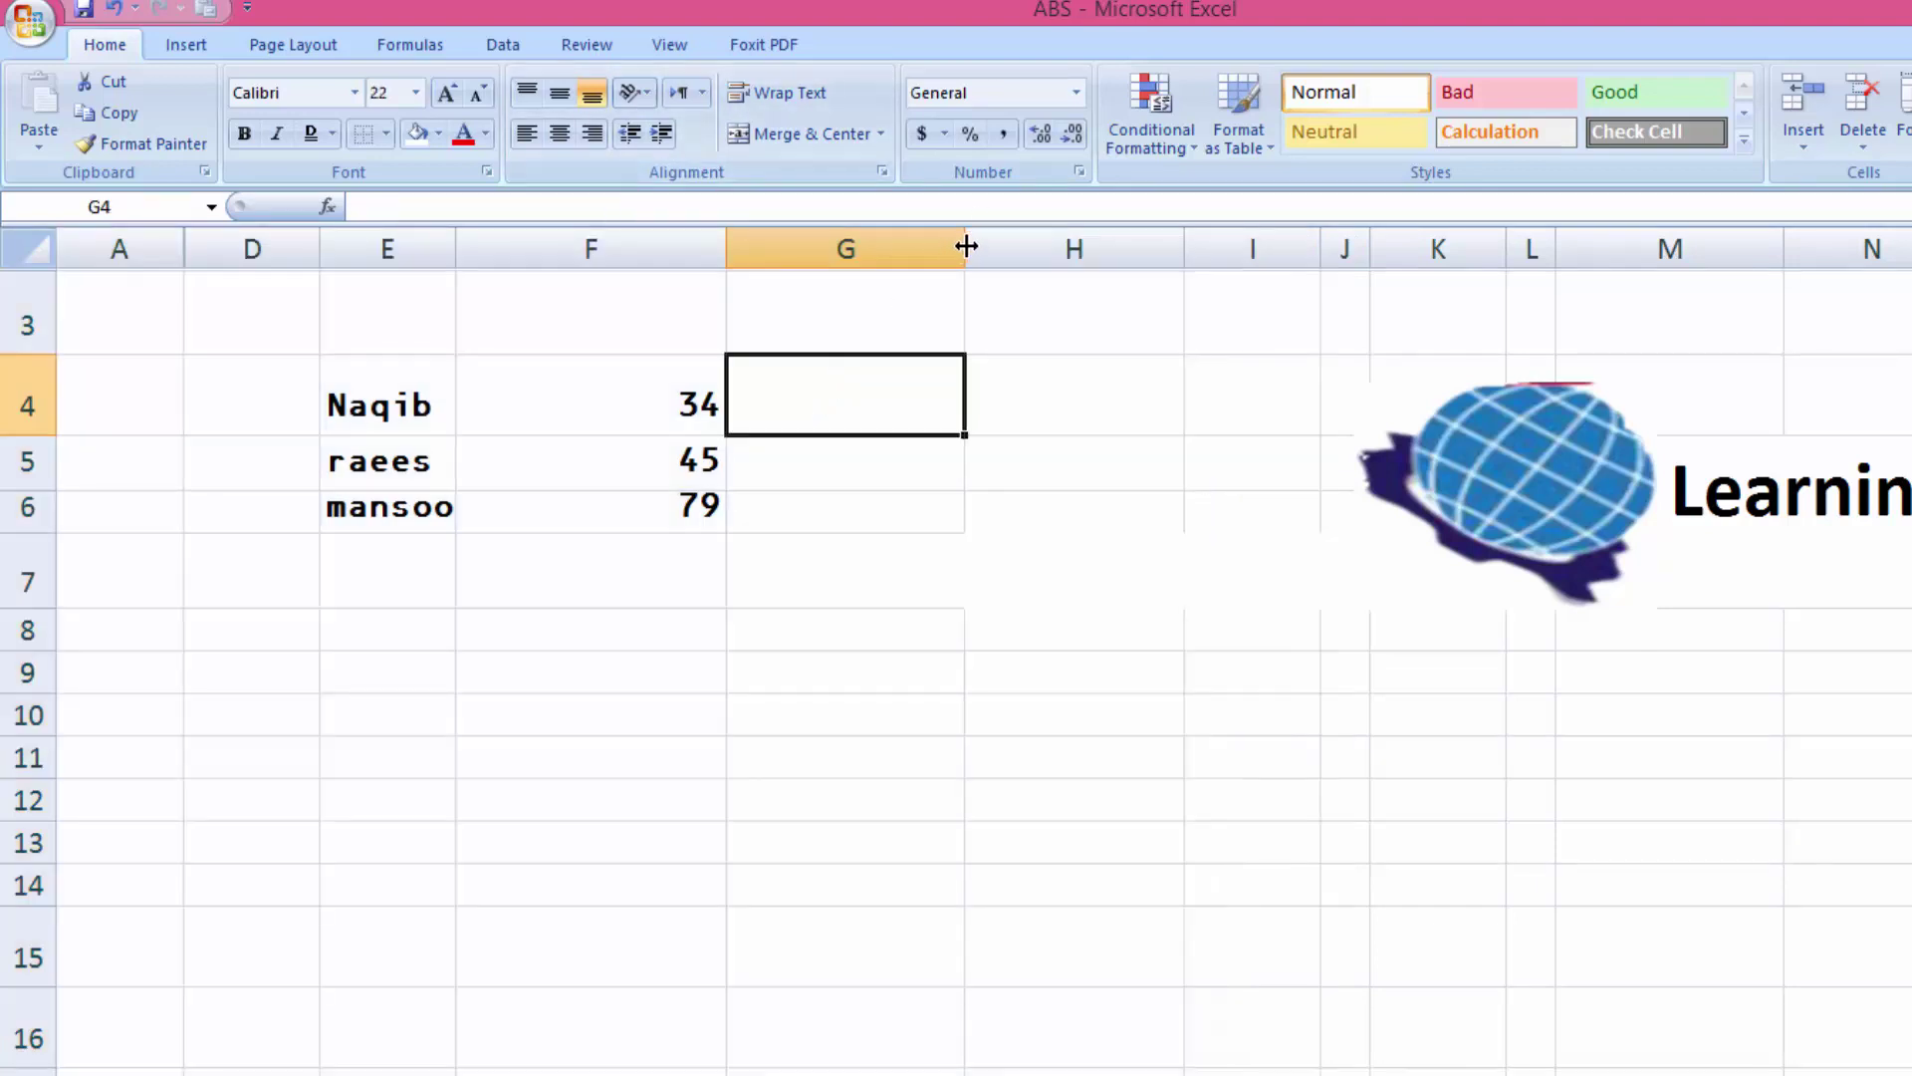
left_click_drag(966, 246, 654, 245)
left_click_drag(558, 246, 774, 244)
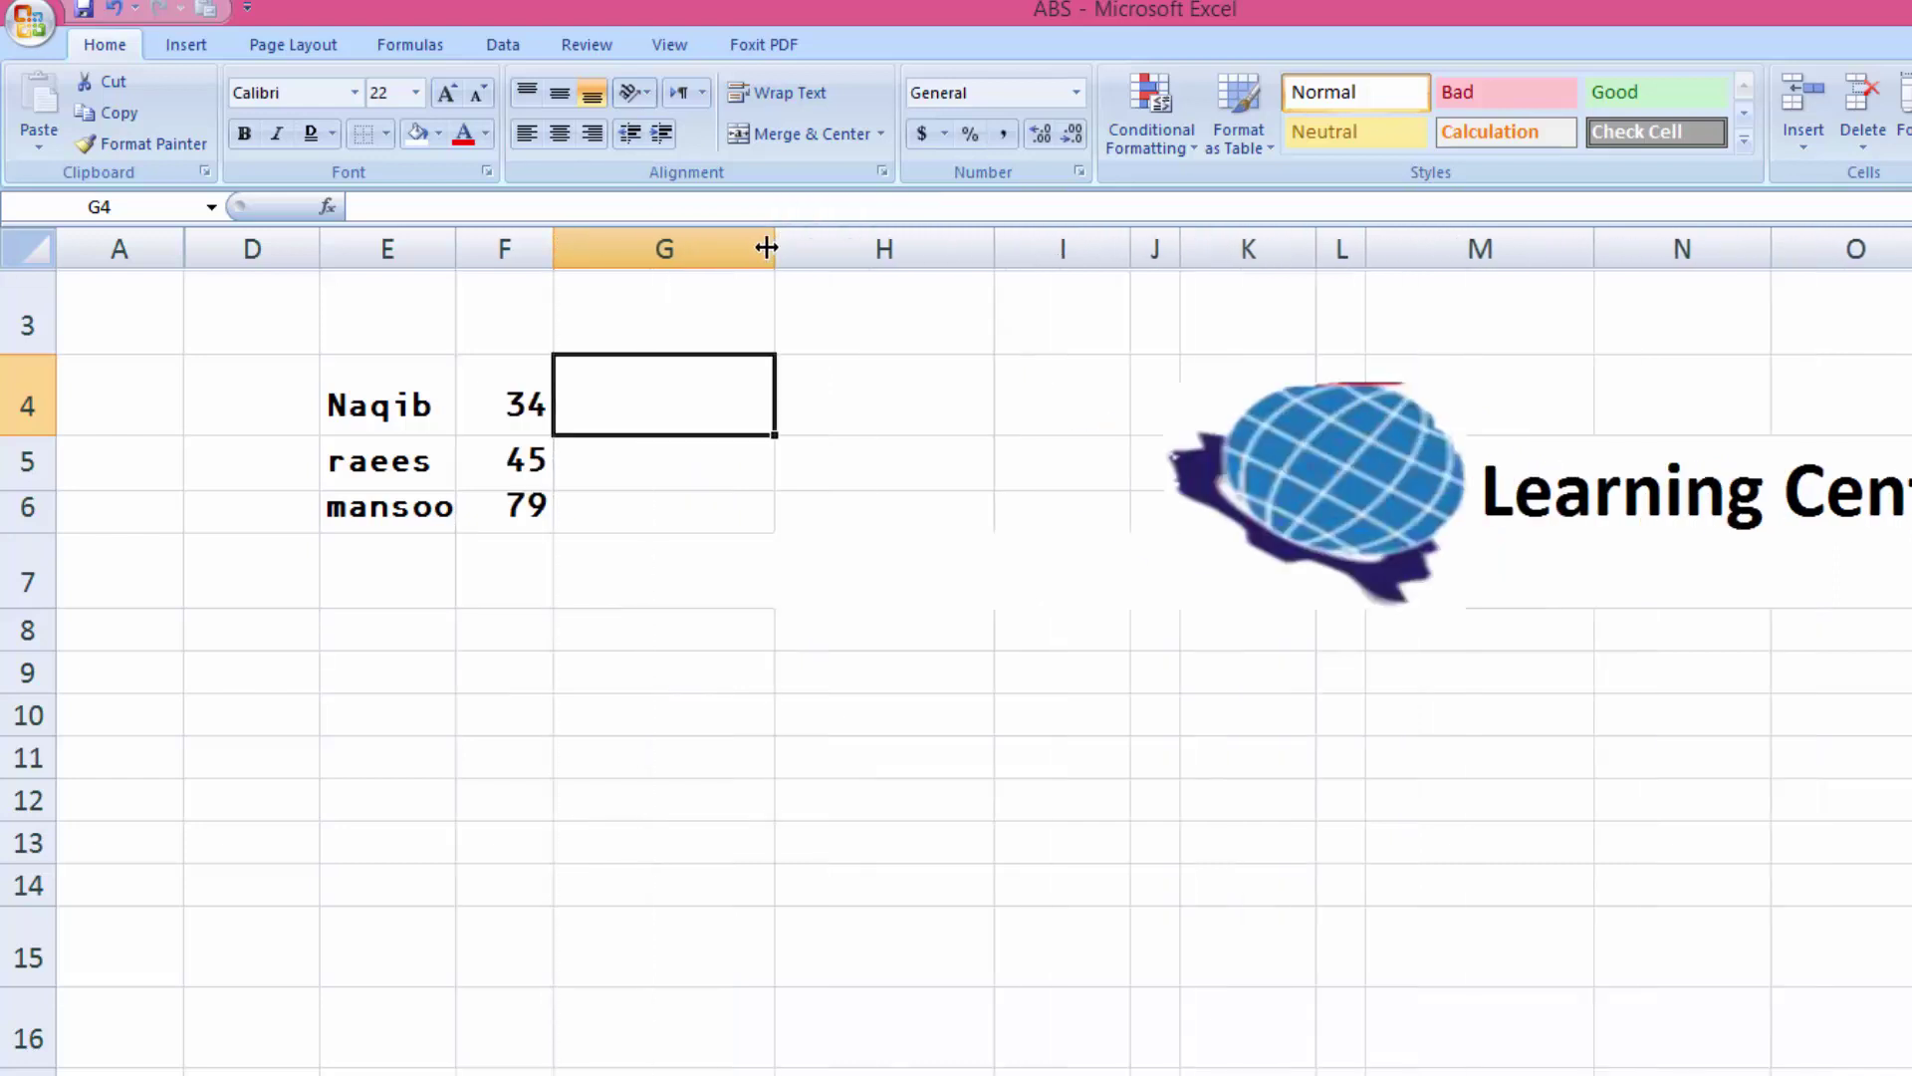
left_click_drag(554, 247, 670, 246)
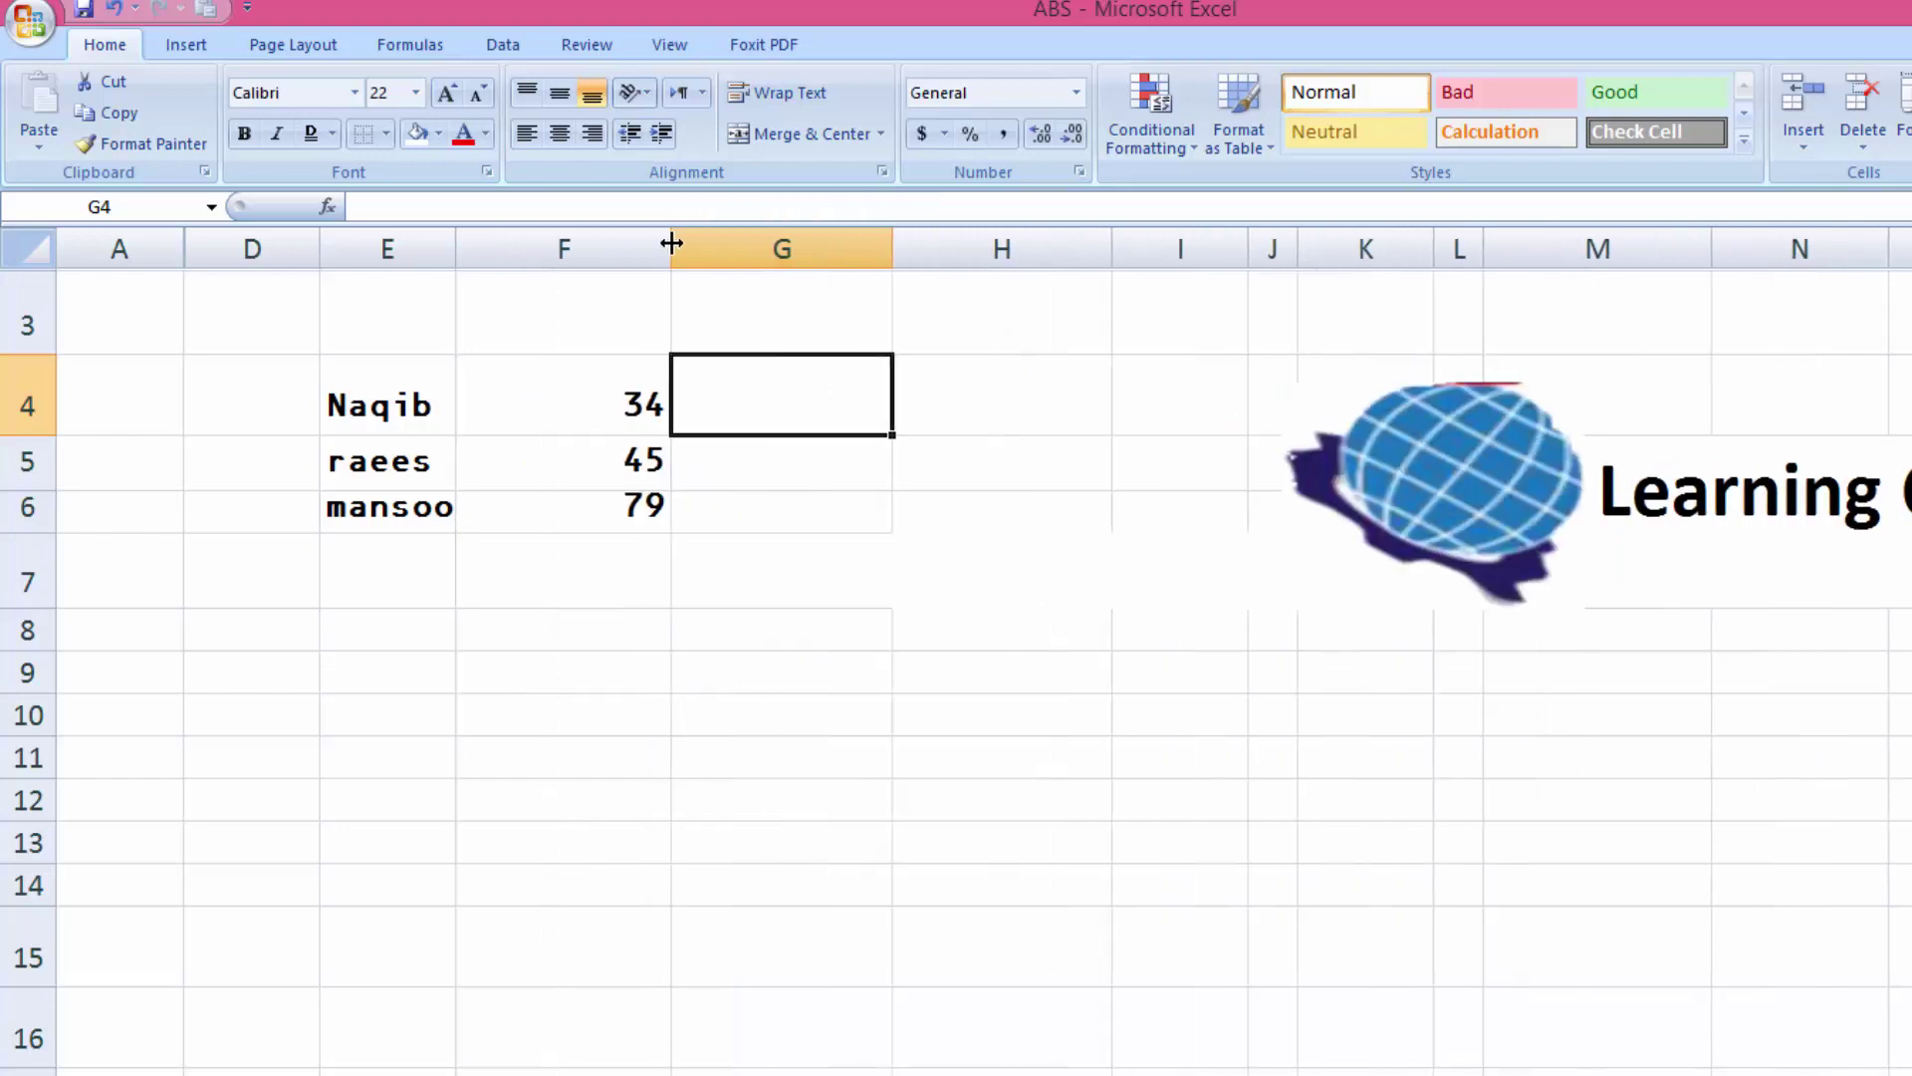
left_click_drag(893, 236, 972, 239)
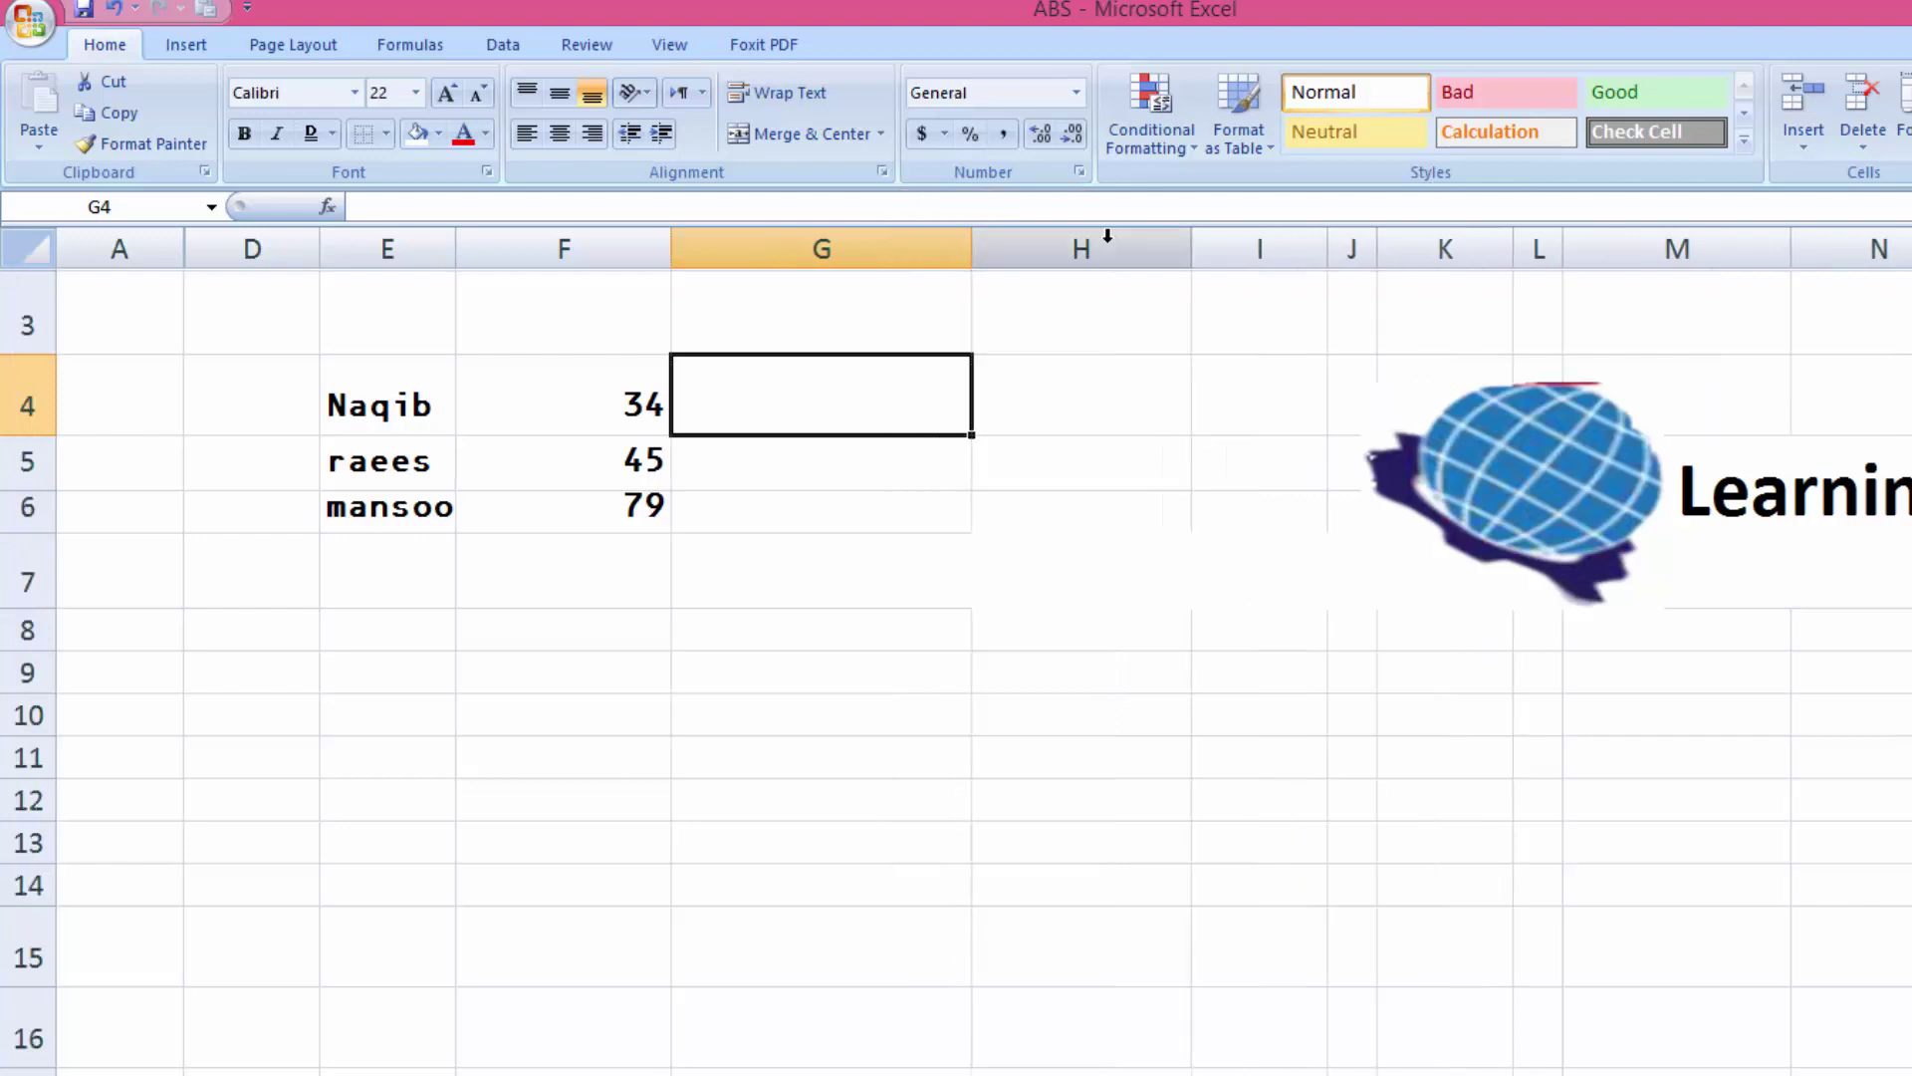
left_click_drag(1192, 243, 1243, 248)
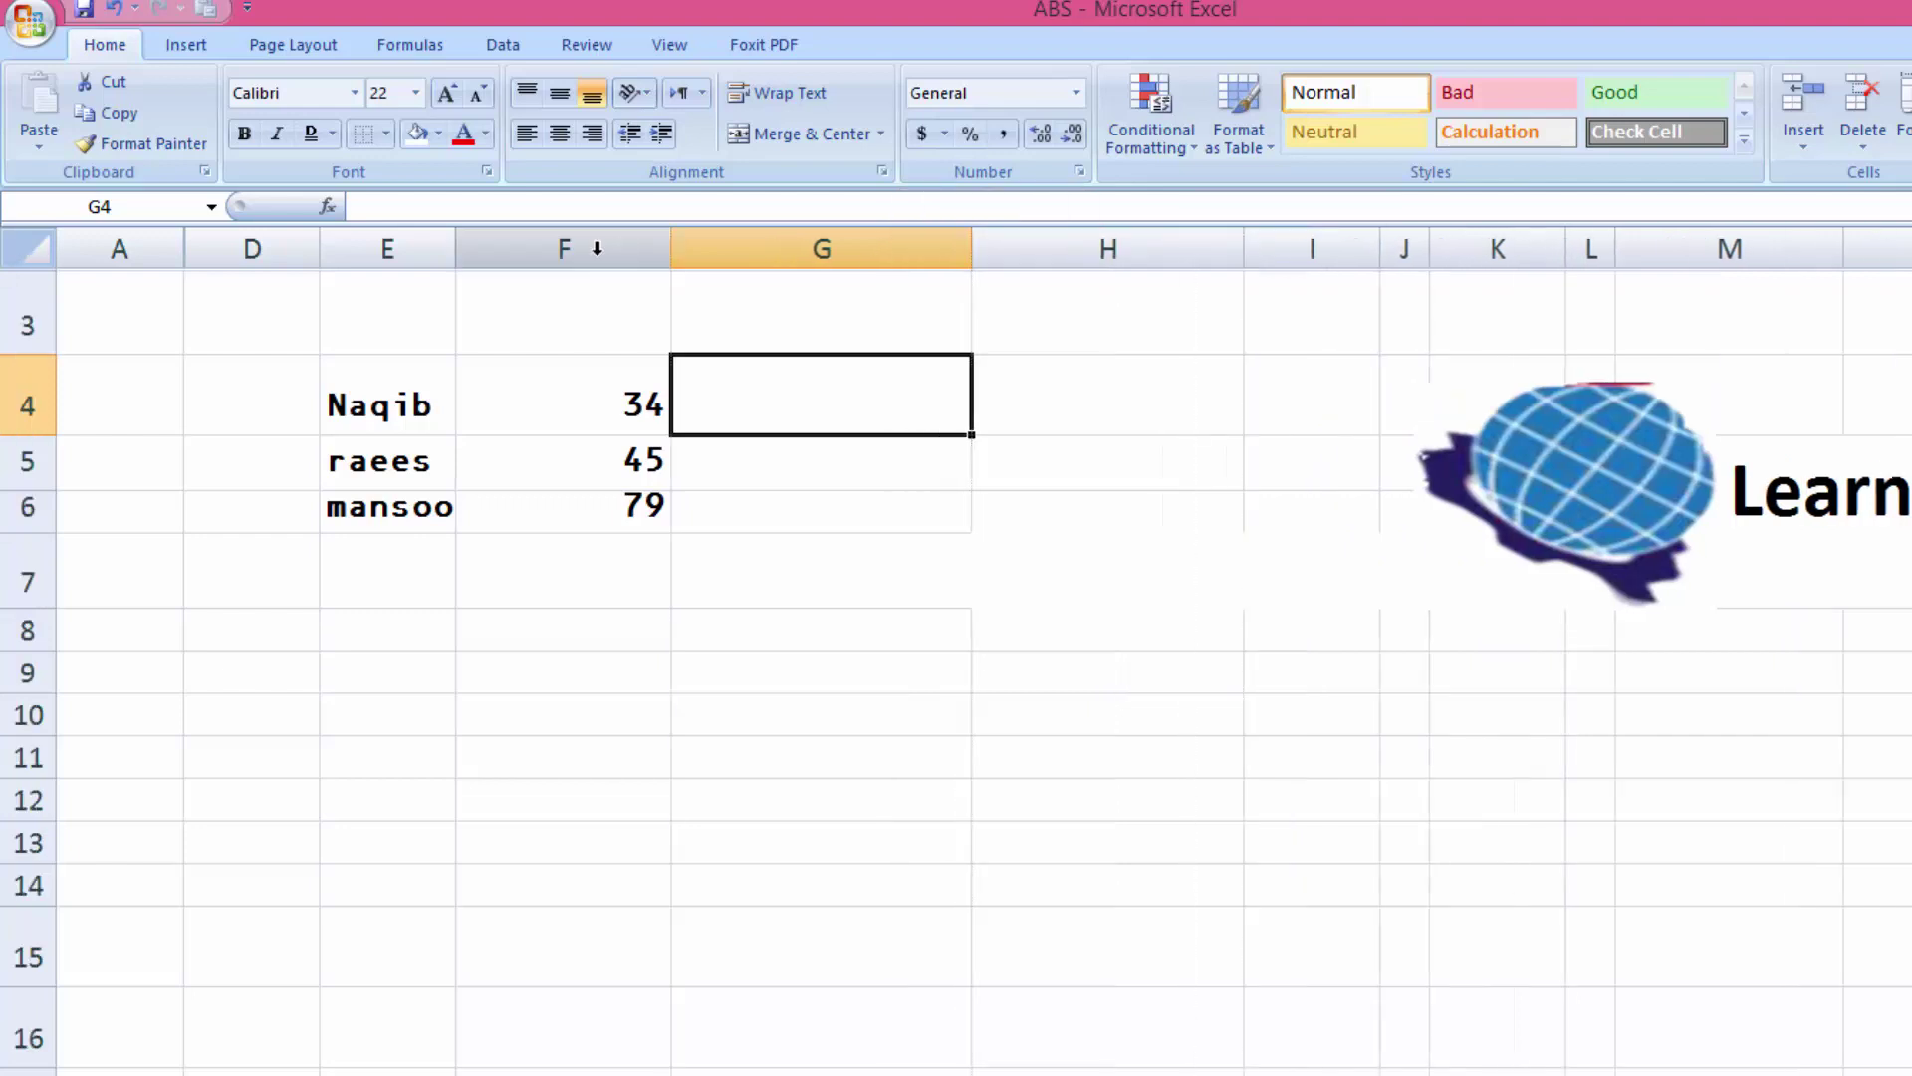
left_click_drag(456, 248, 549, 248)
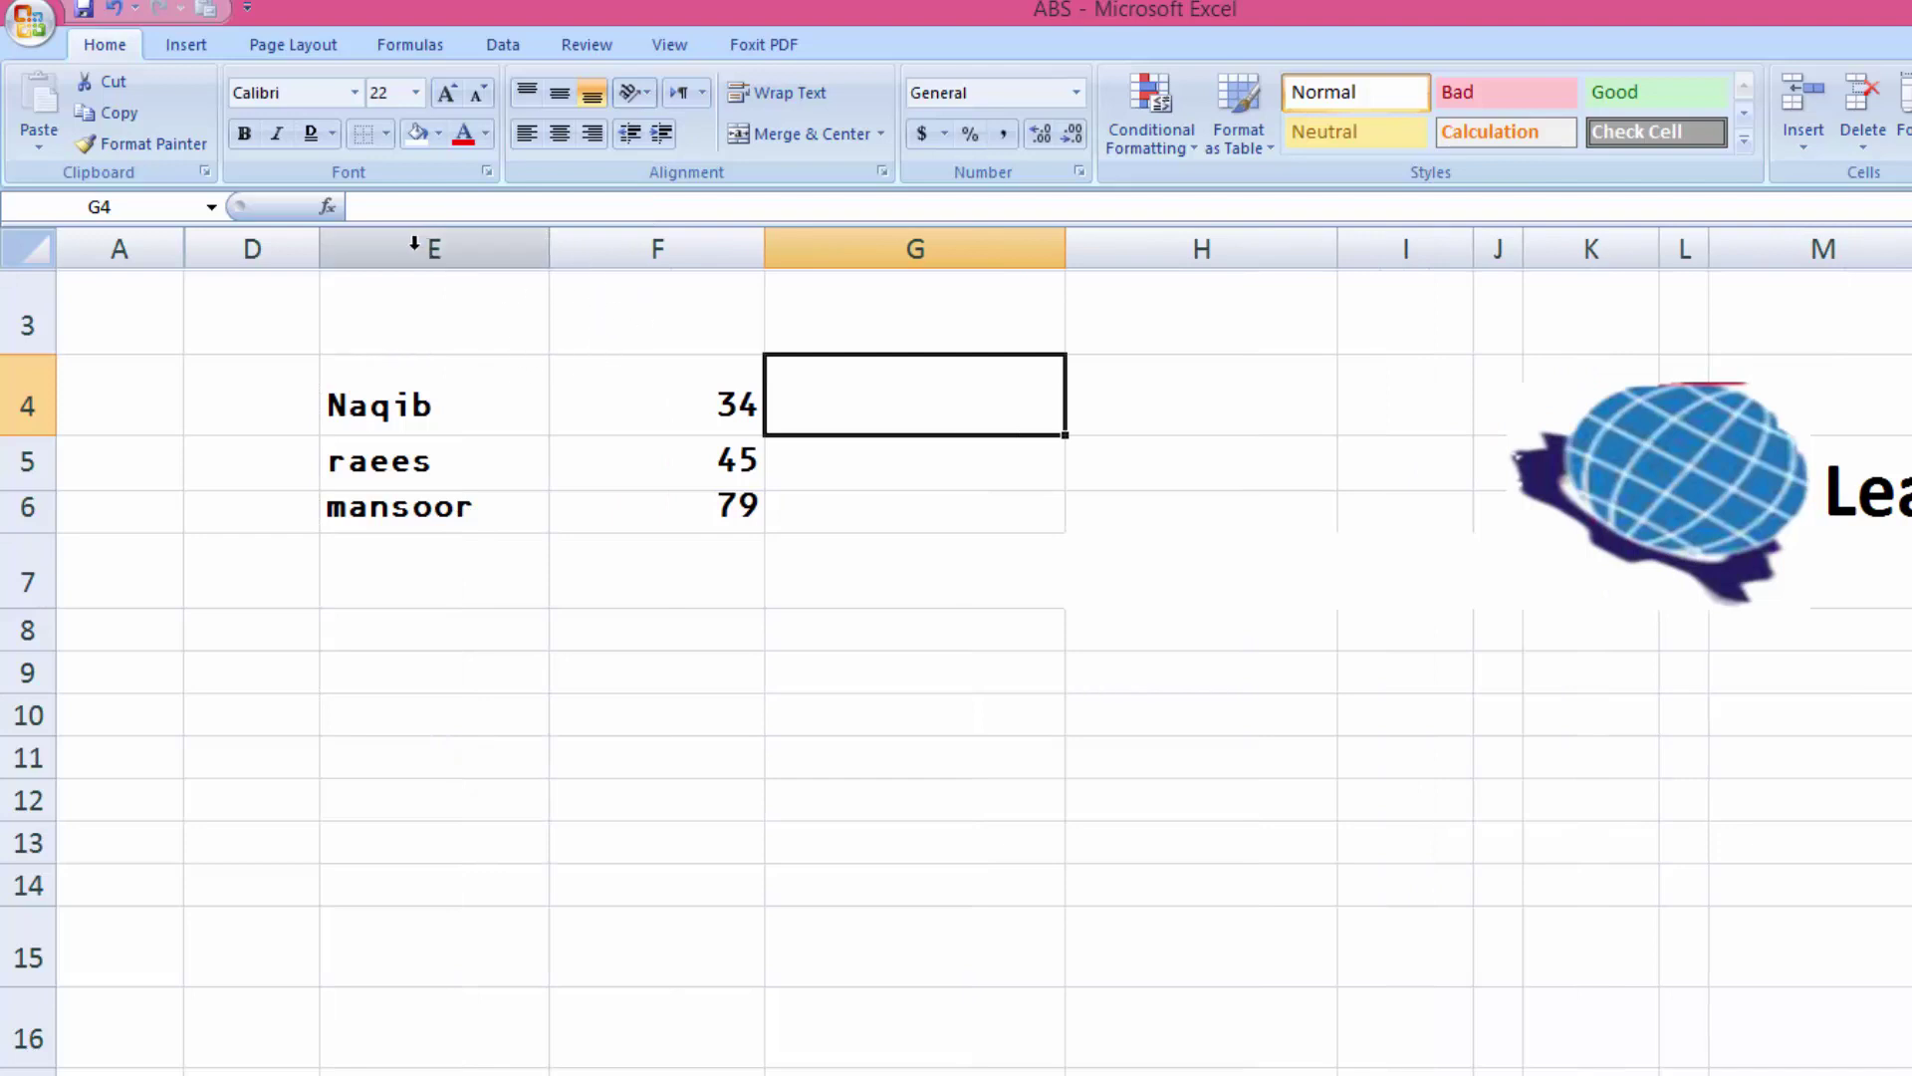
Select columns A through F and AutoFit columns E and F to their contents
left_click_drag(149, 249, 1231, 319)
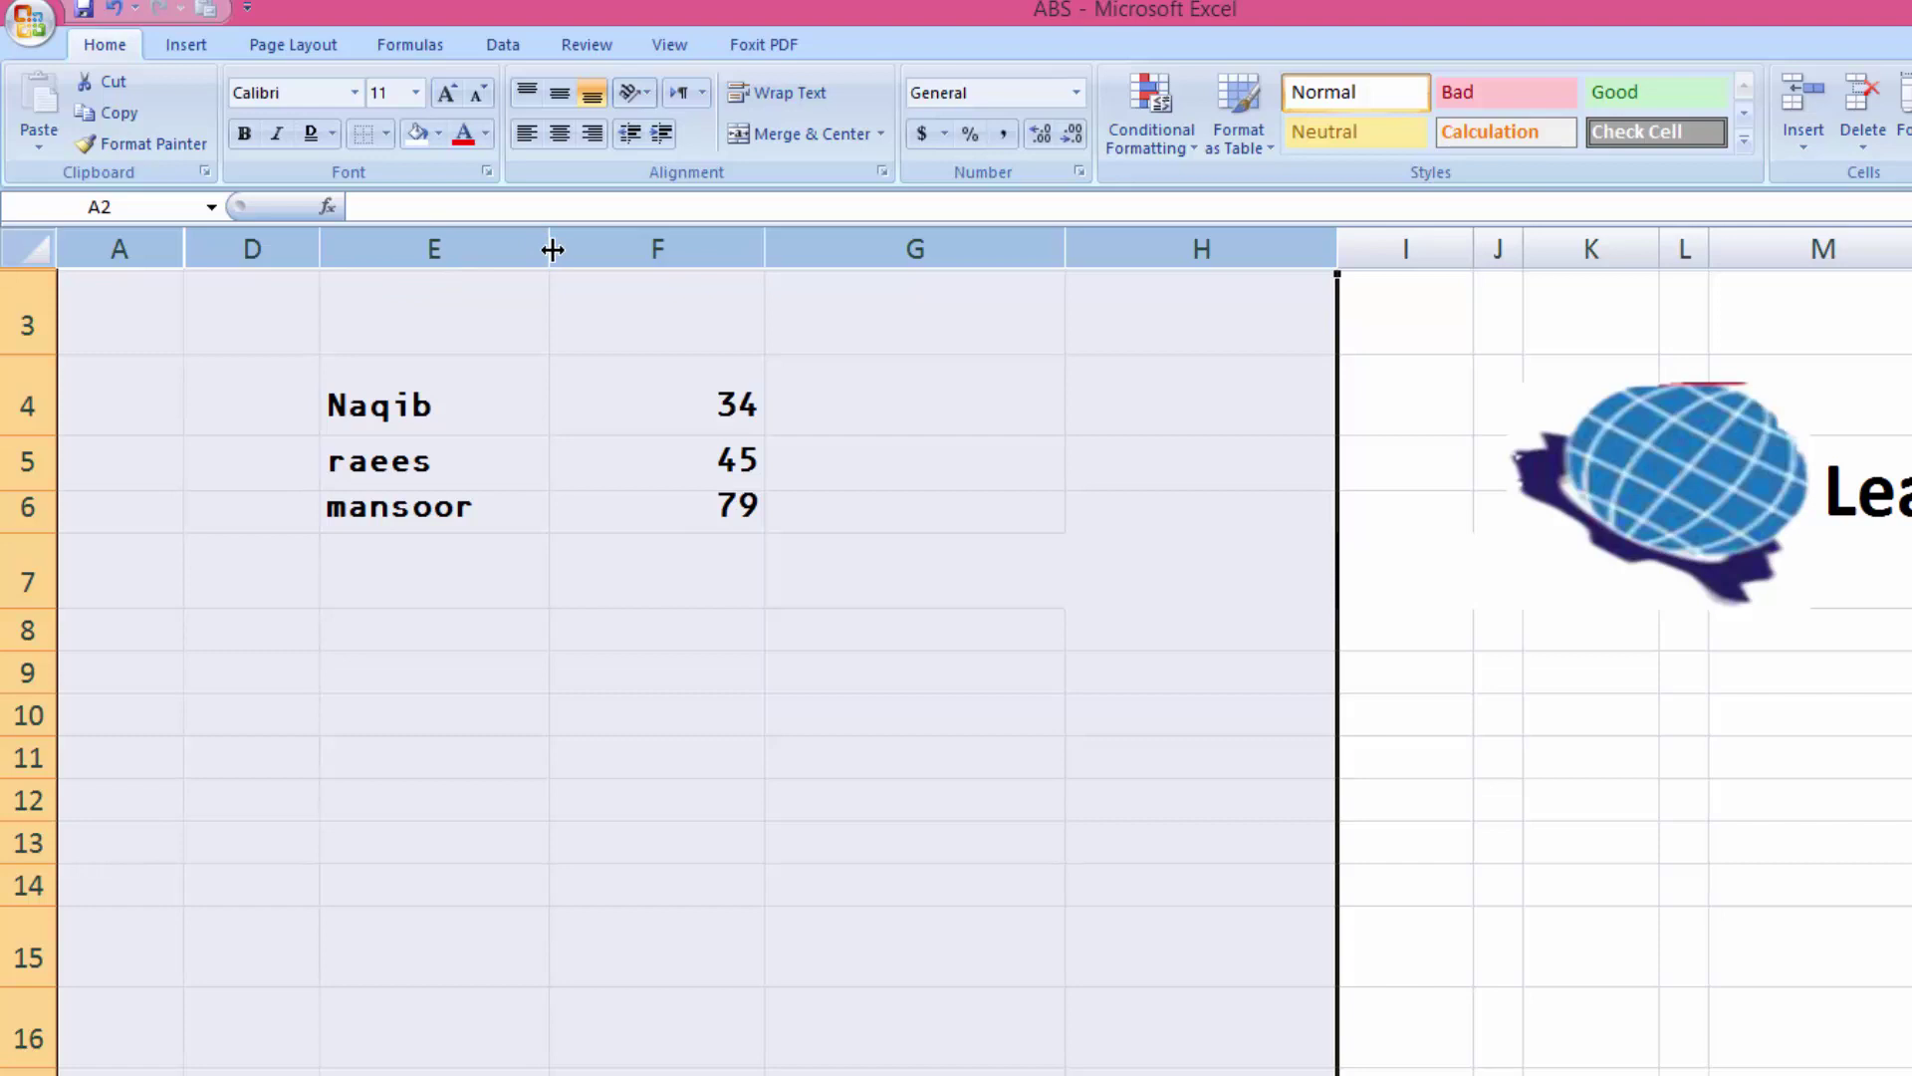
double_click(551, 249)
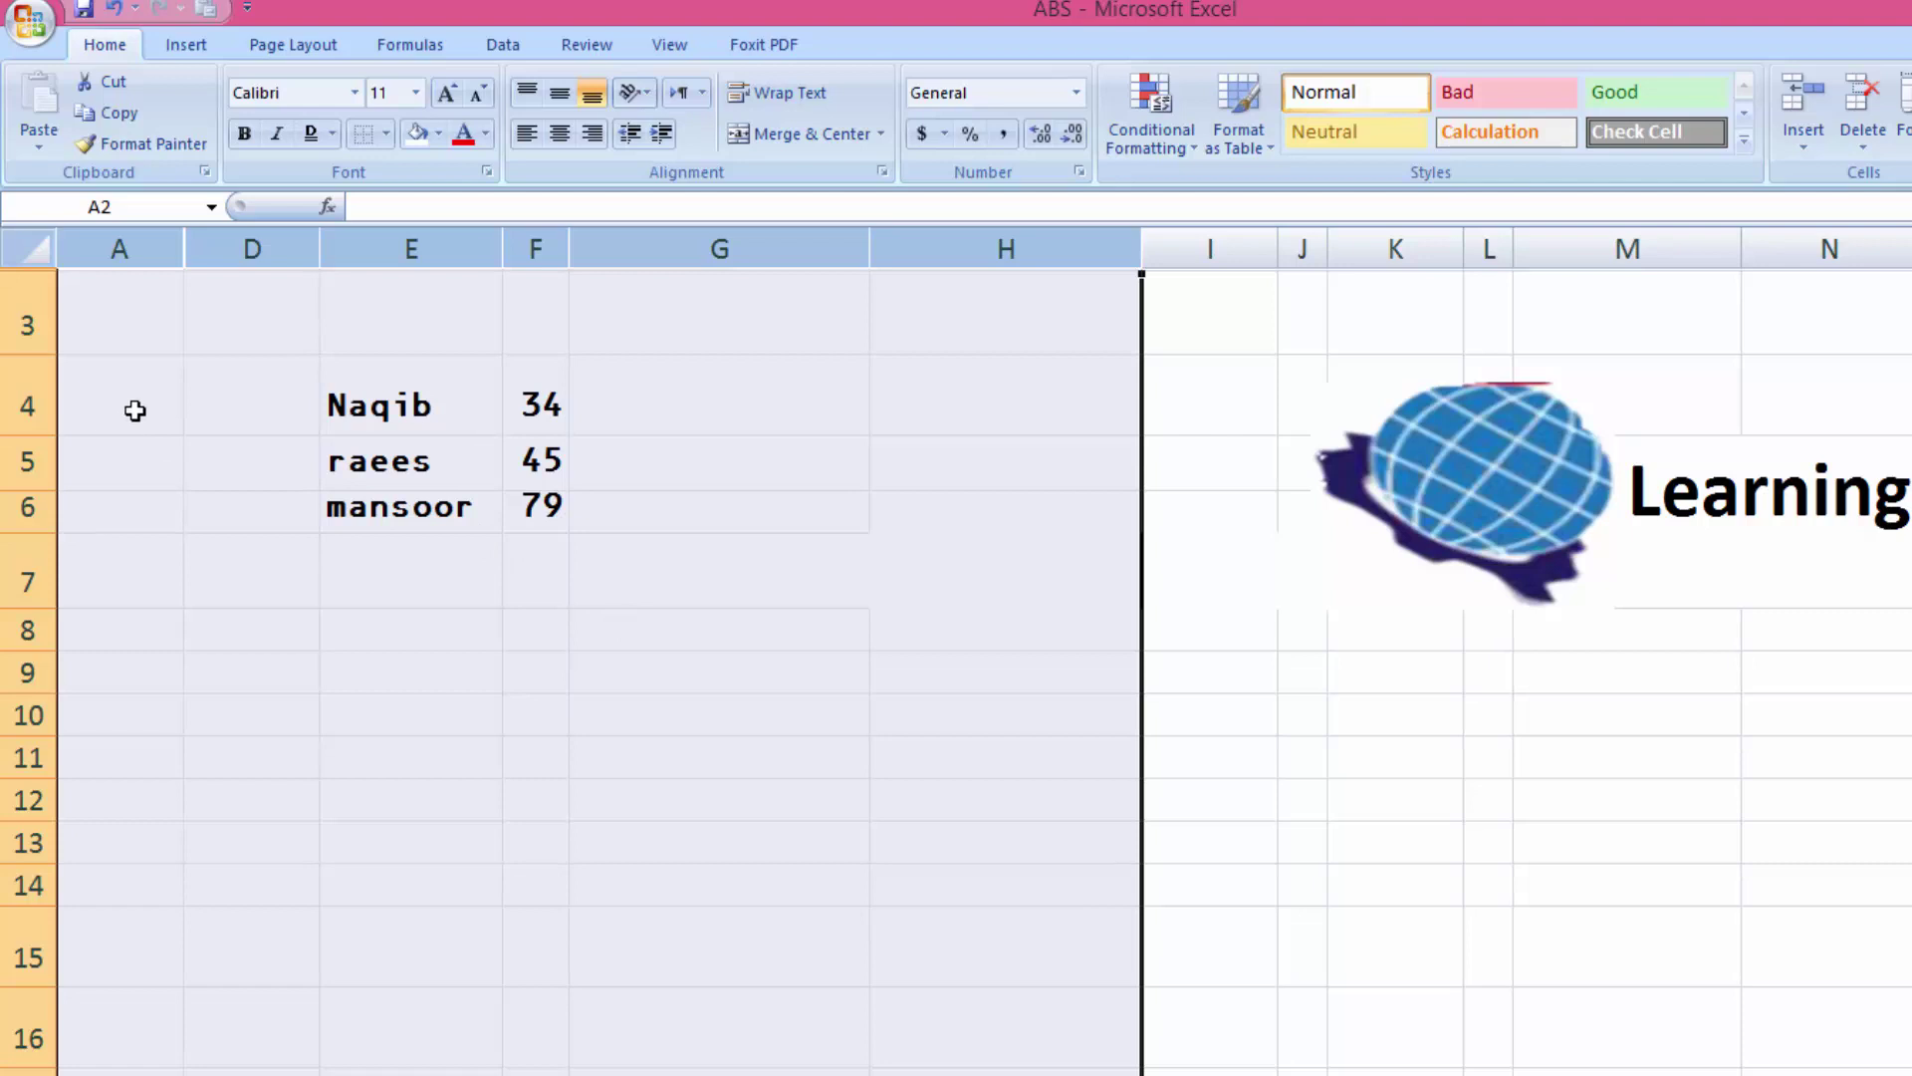
left_click(862, 715)
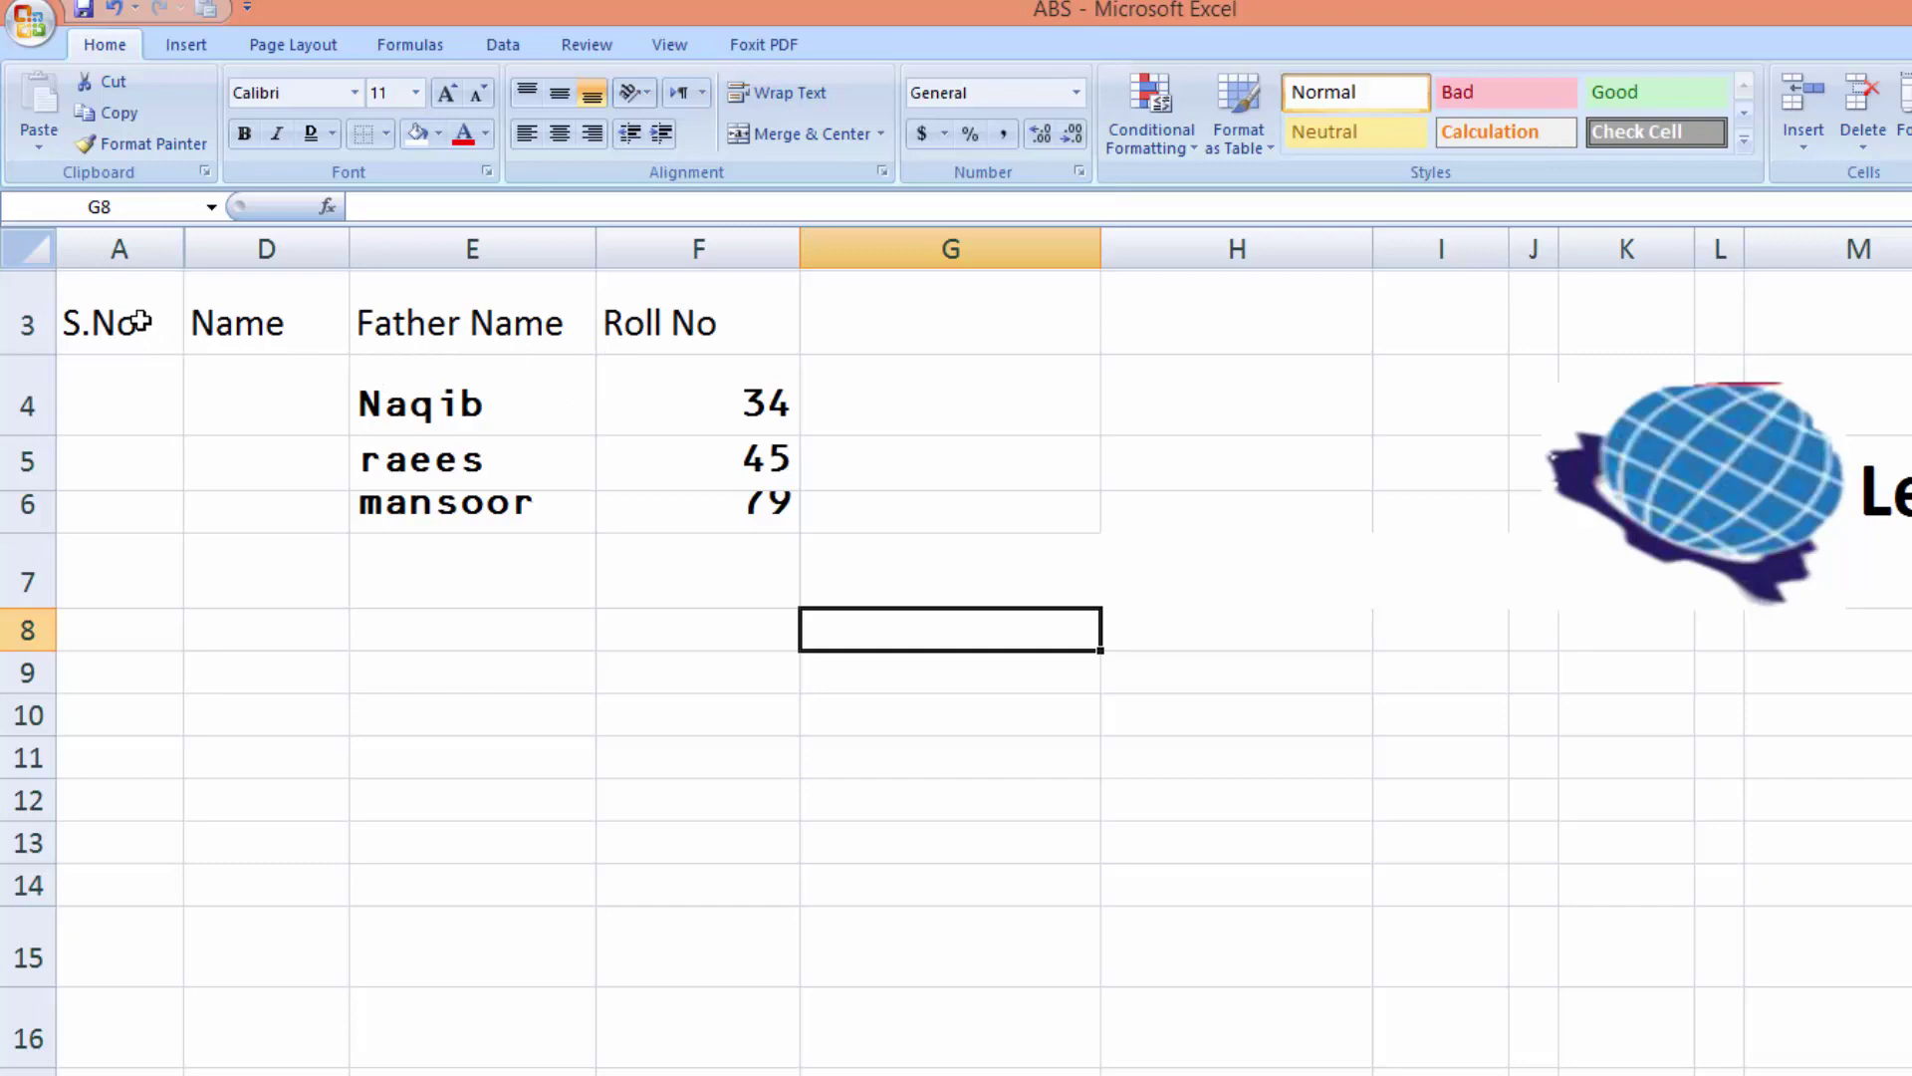
Select the table range A3:F7, including the header row
left_click_drag(141, 321, 683, 521)
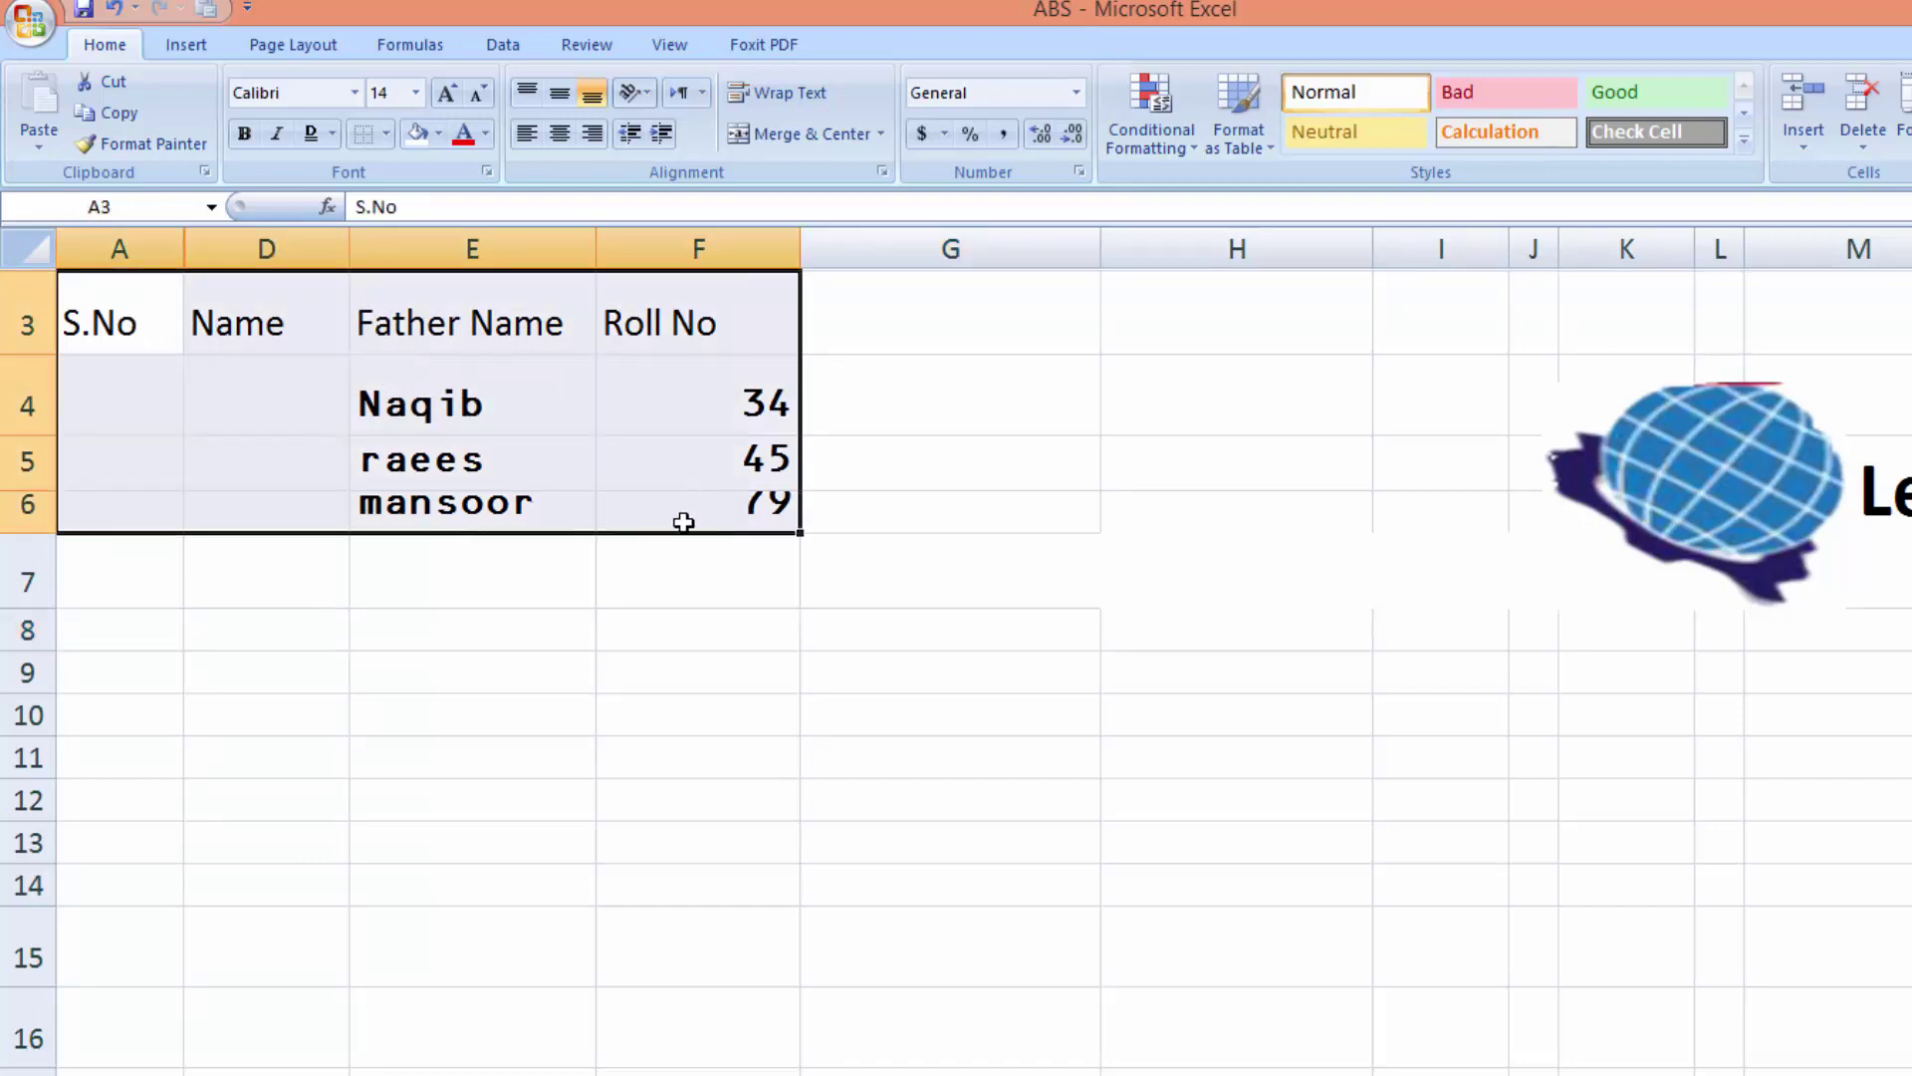
left_click(742, 754)
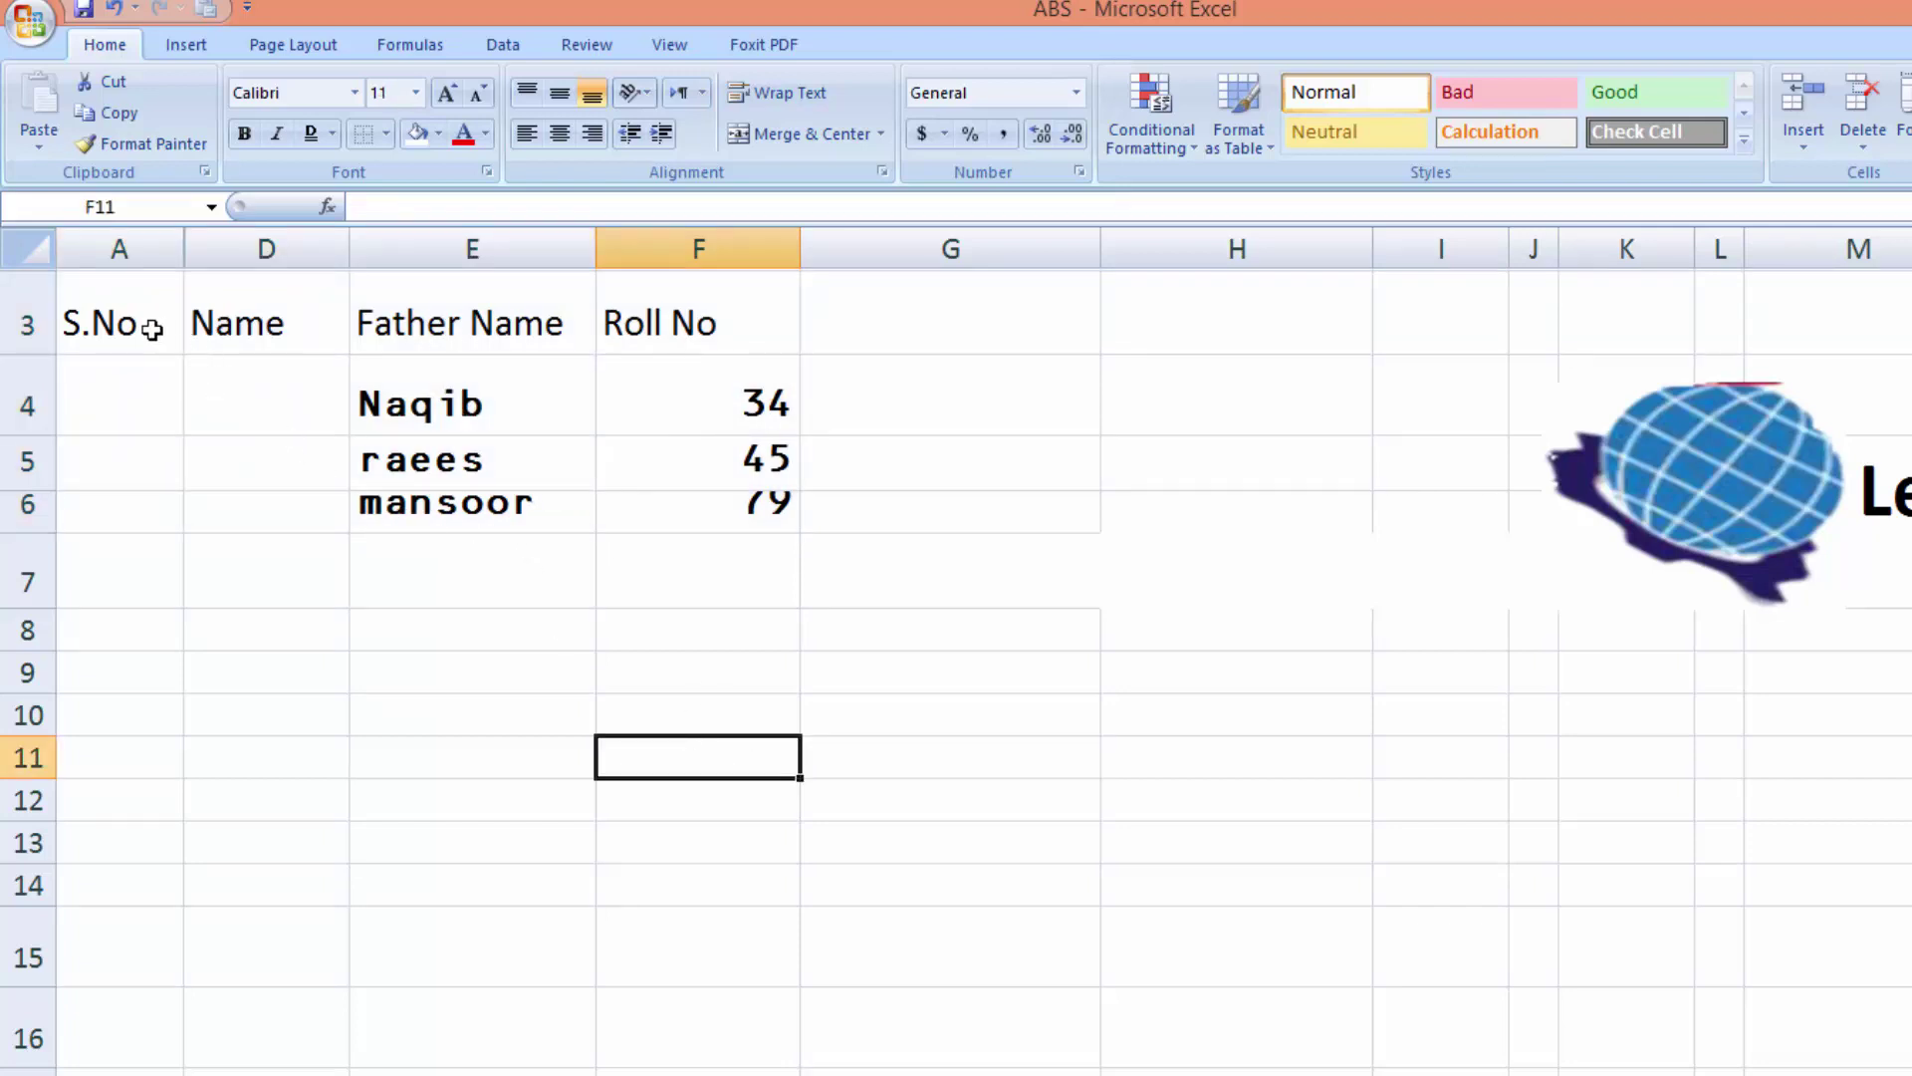
left_click_drag(137, 327, 696, 554)
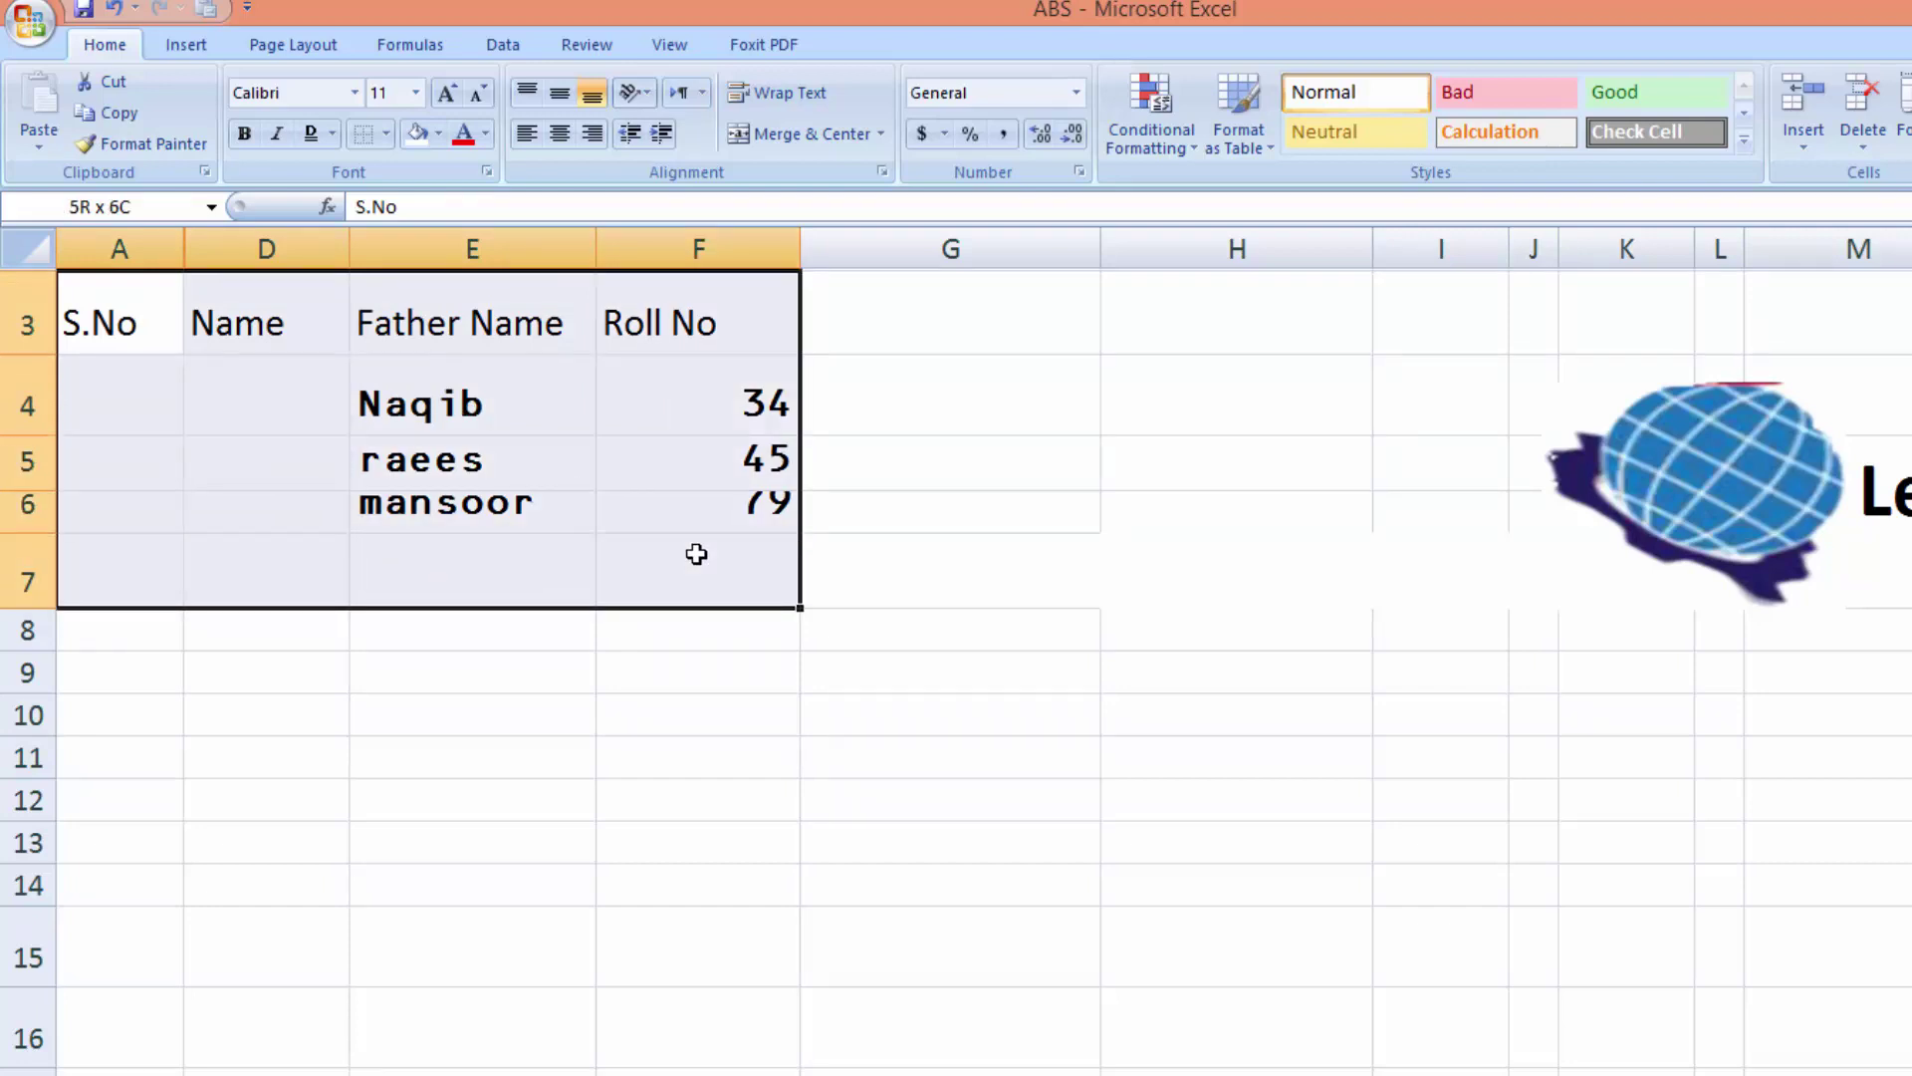
left_click_drag(697, 555, 692, 539)
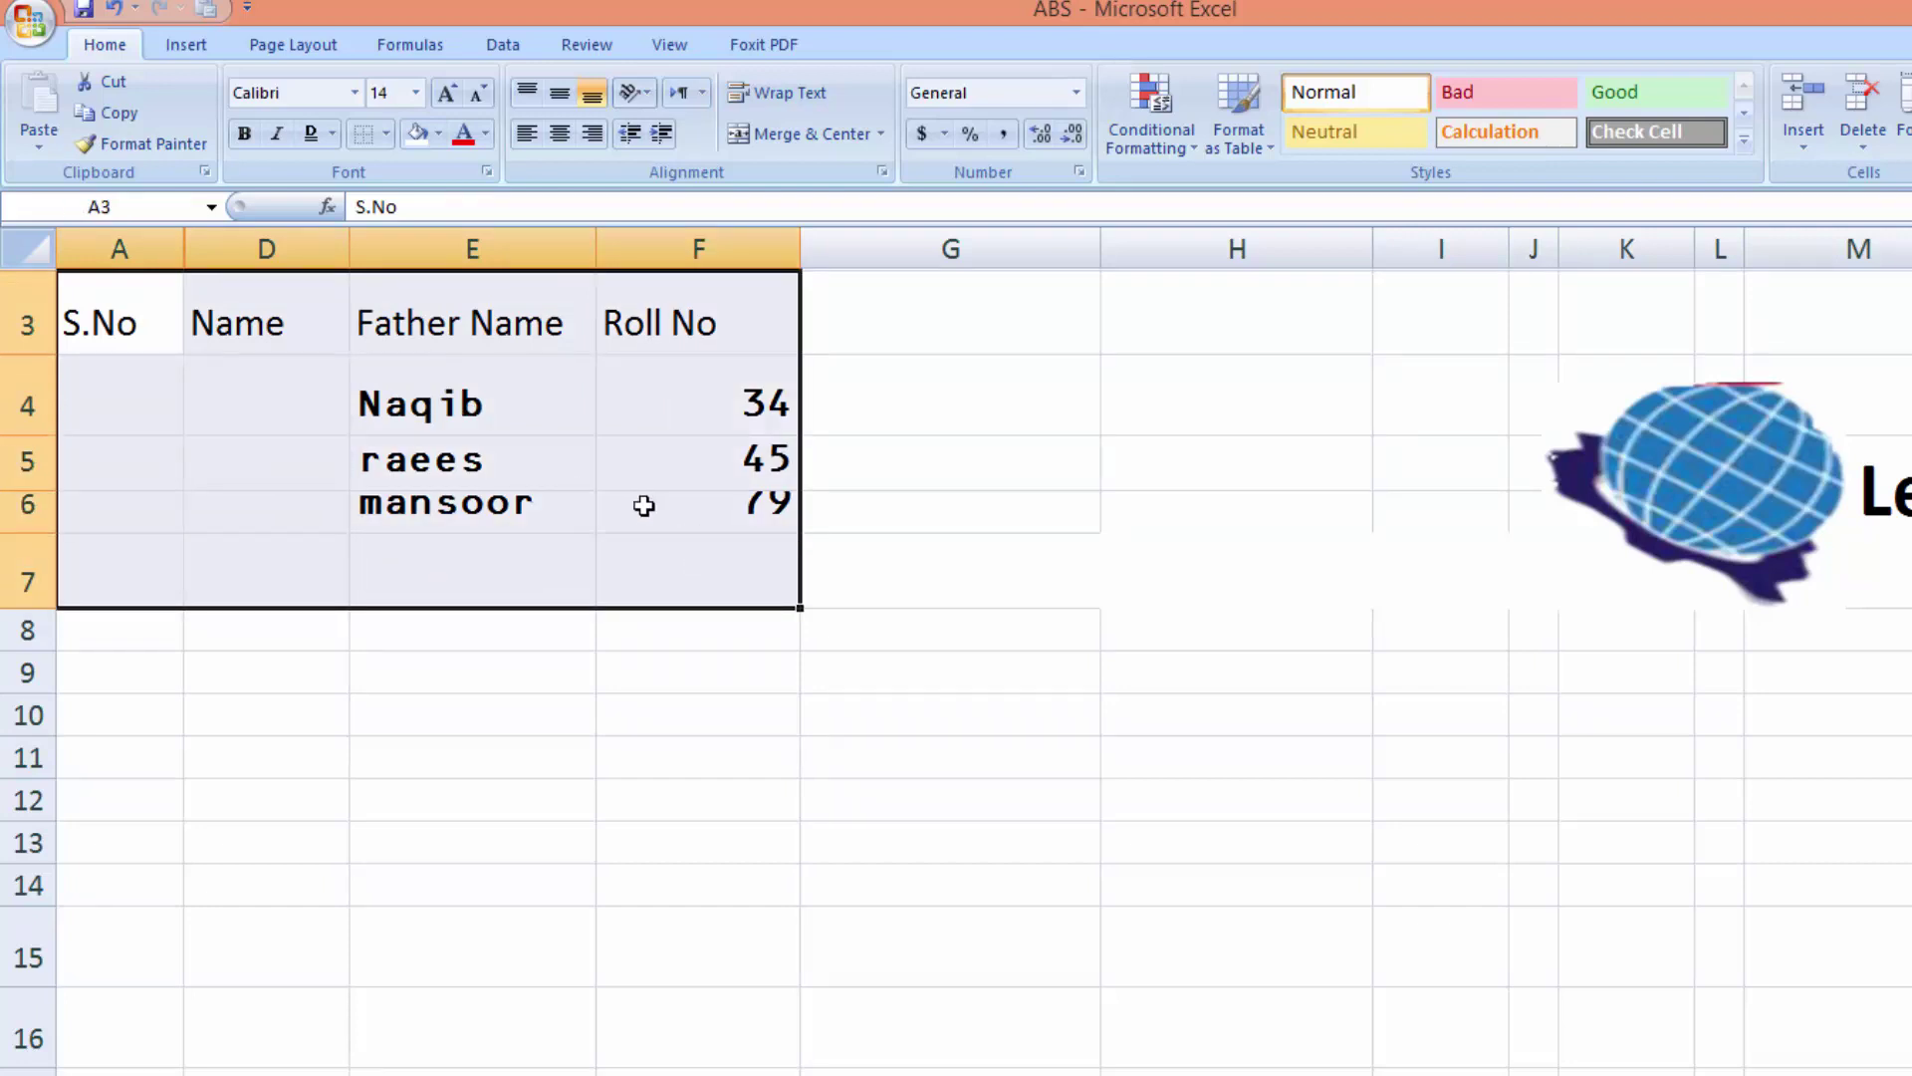
Apply All Borders to the A3:F7 table
left_click(384, 136)
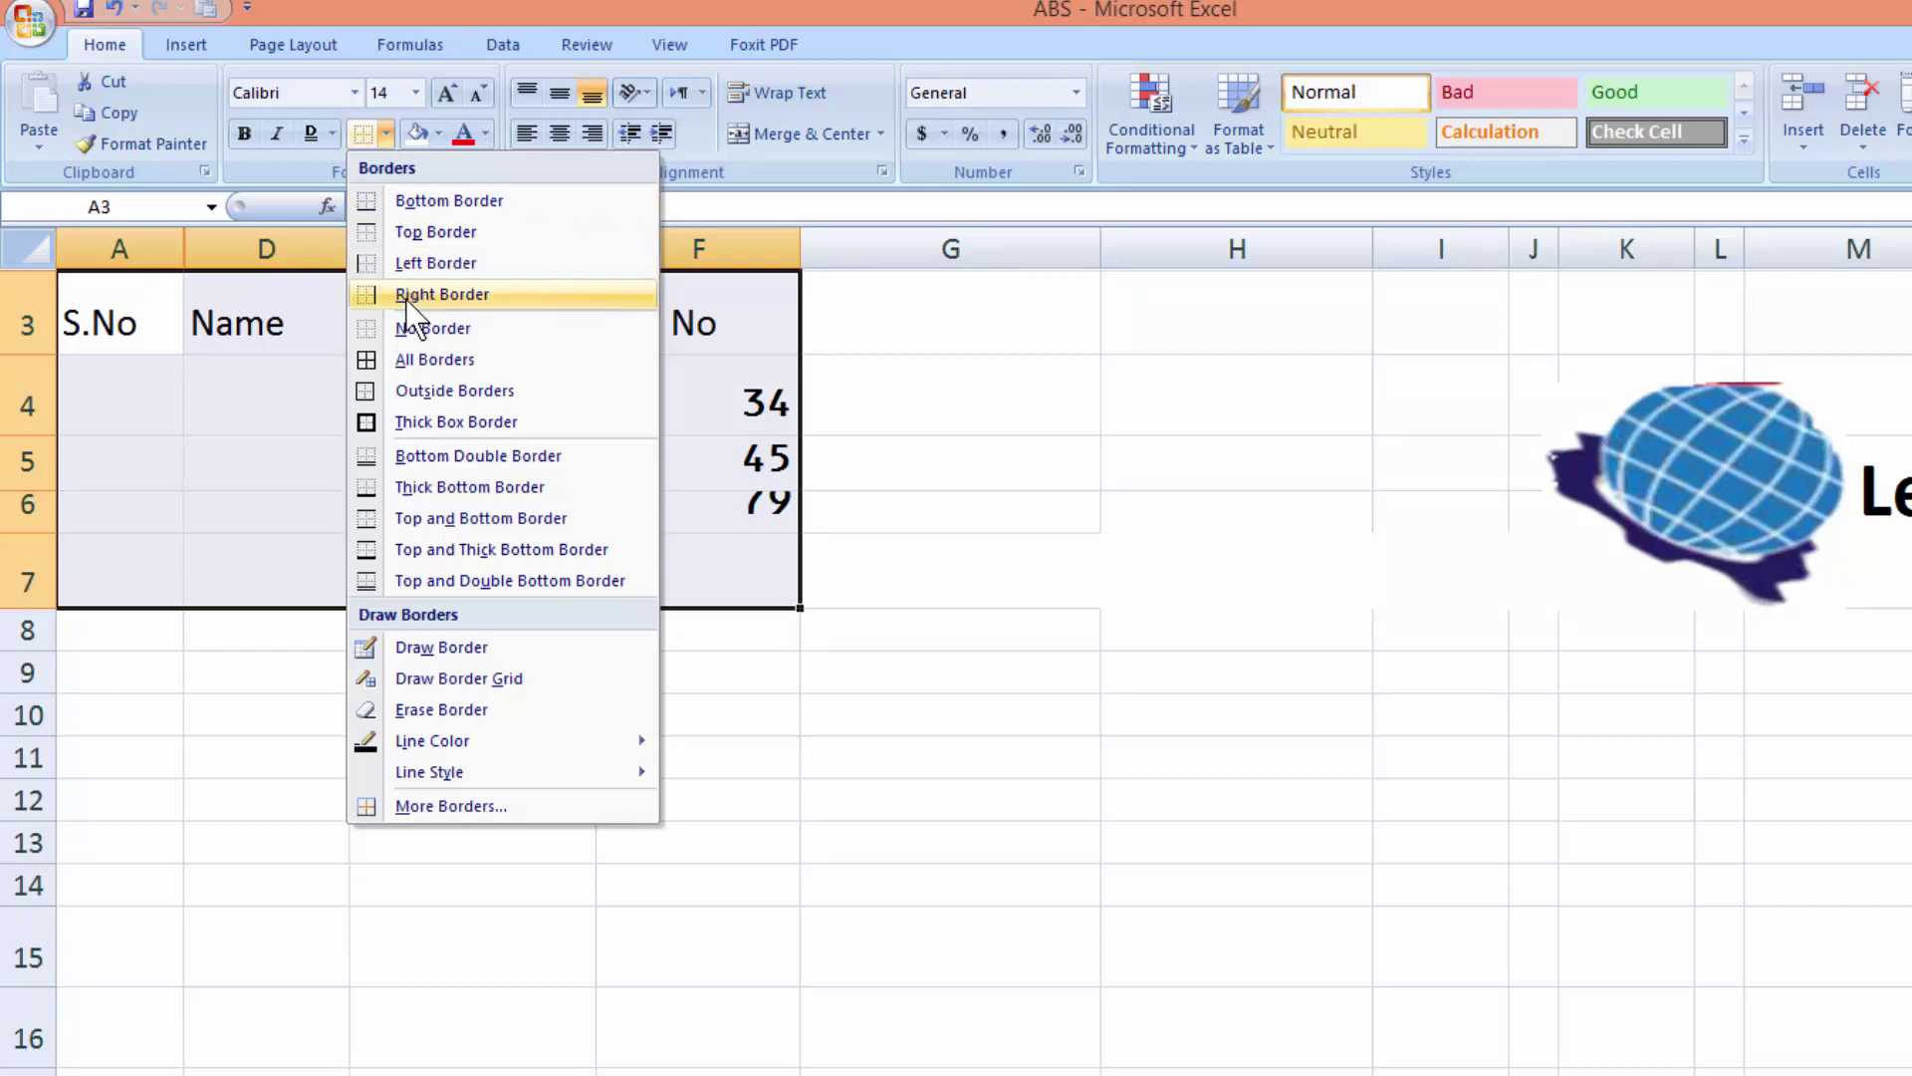
left_click(404, 361)
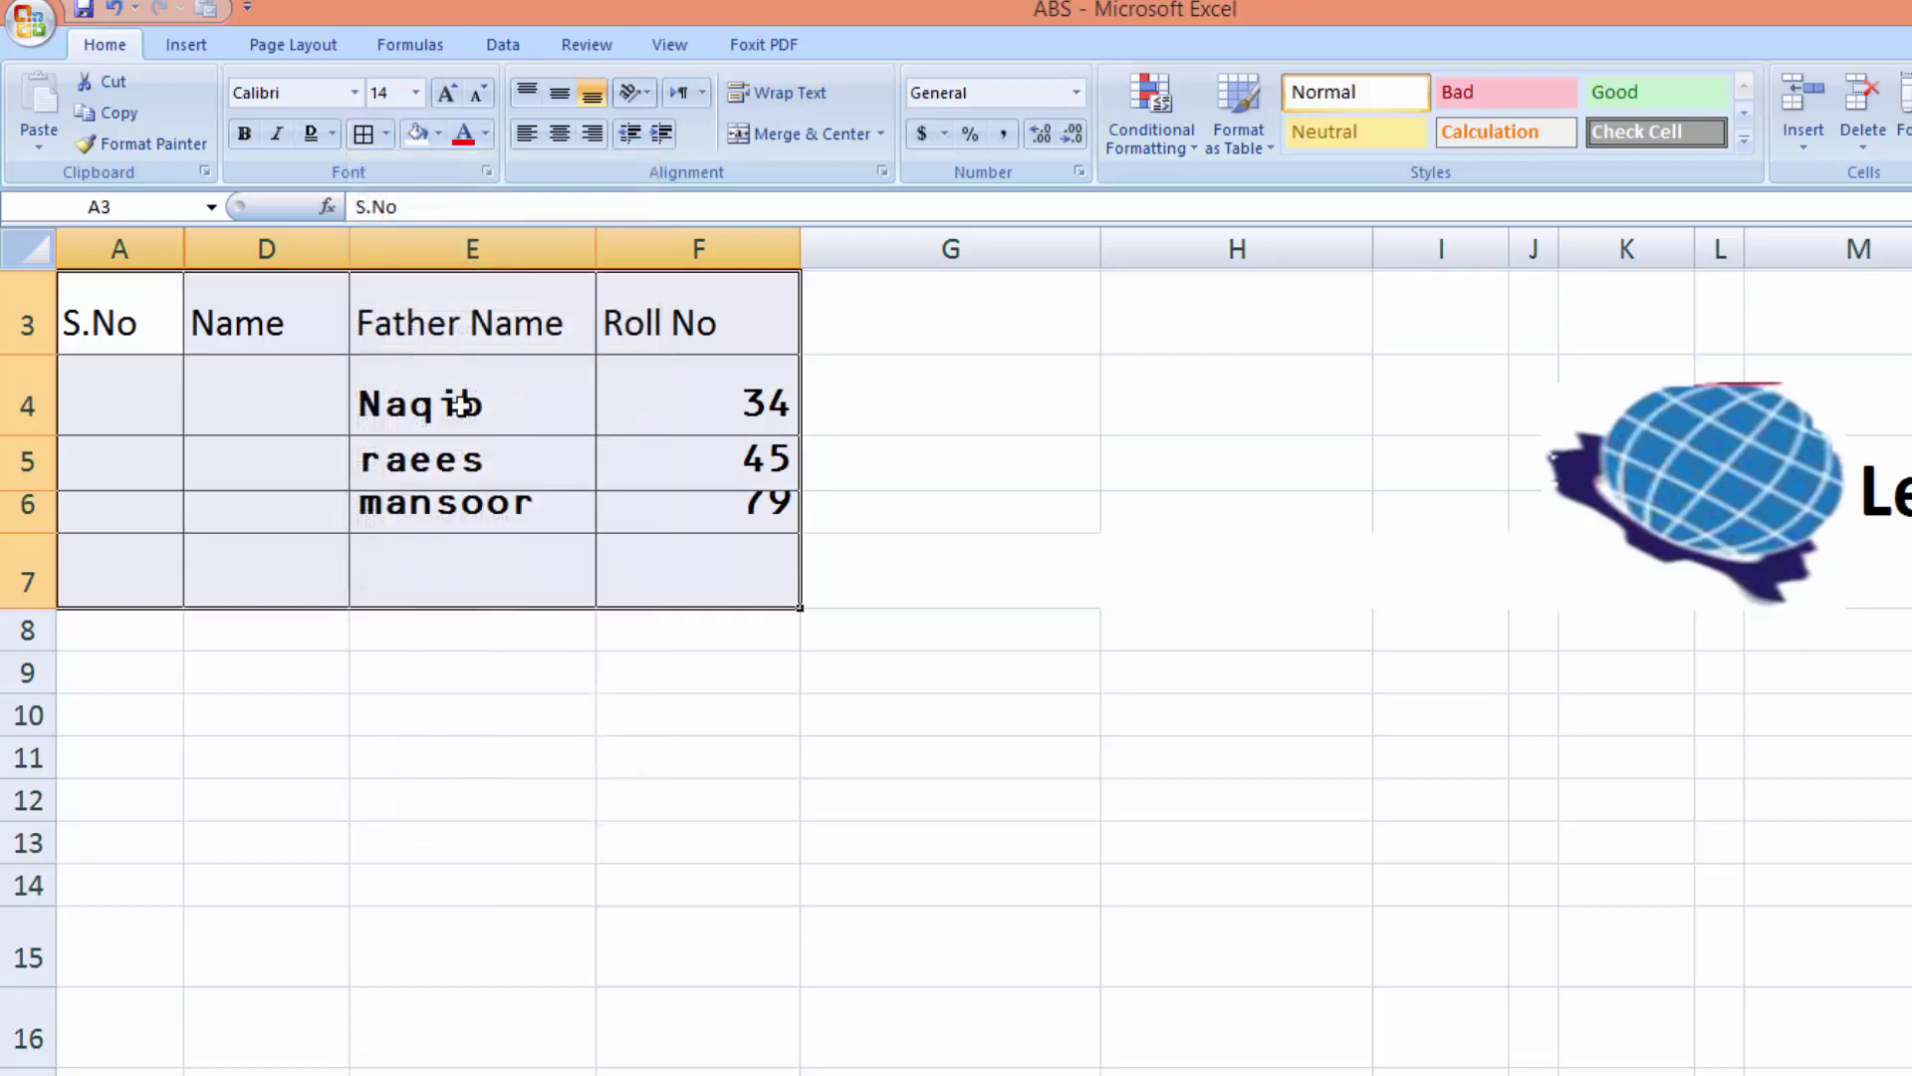
left_click(917, 702)
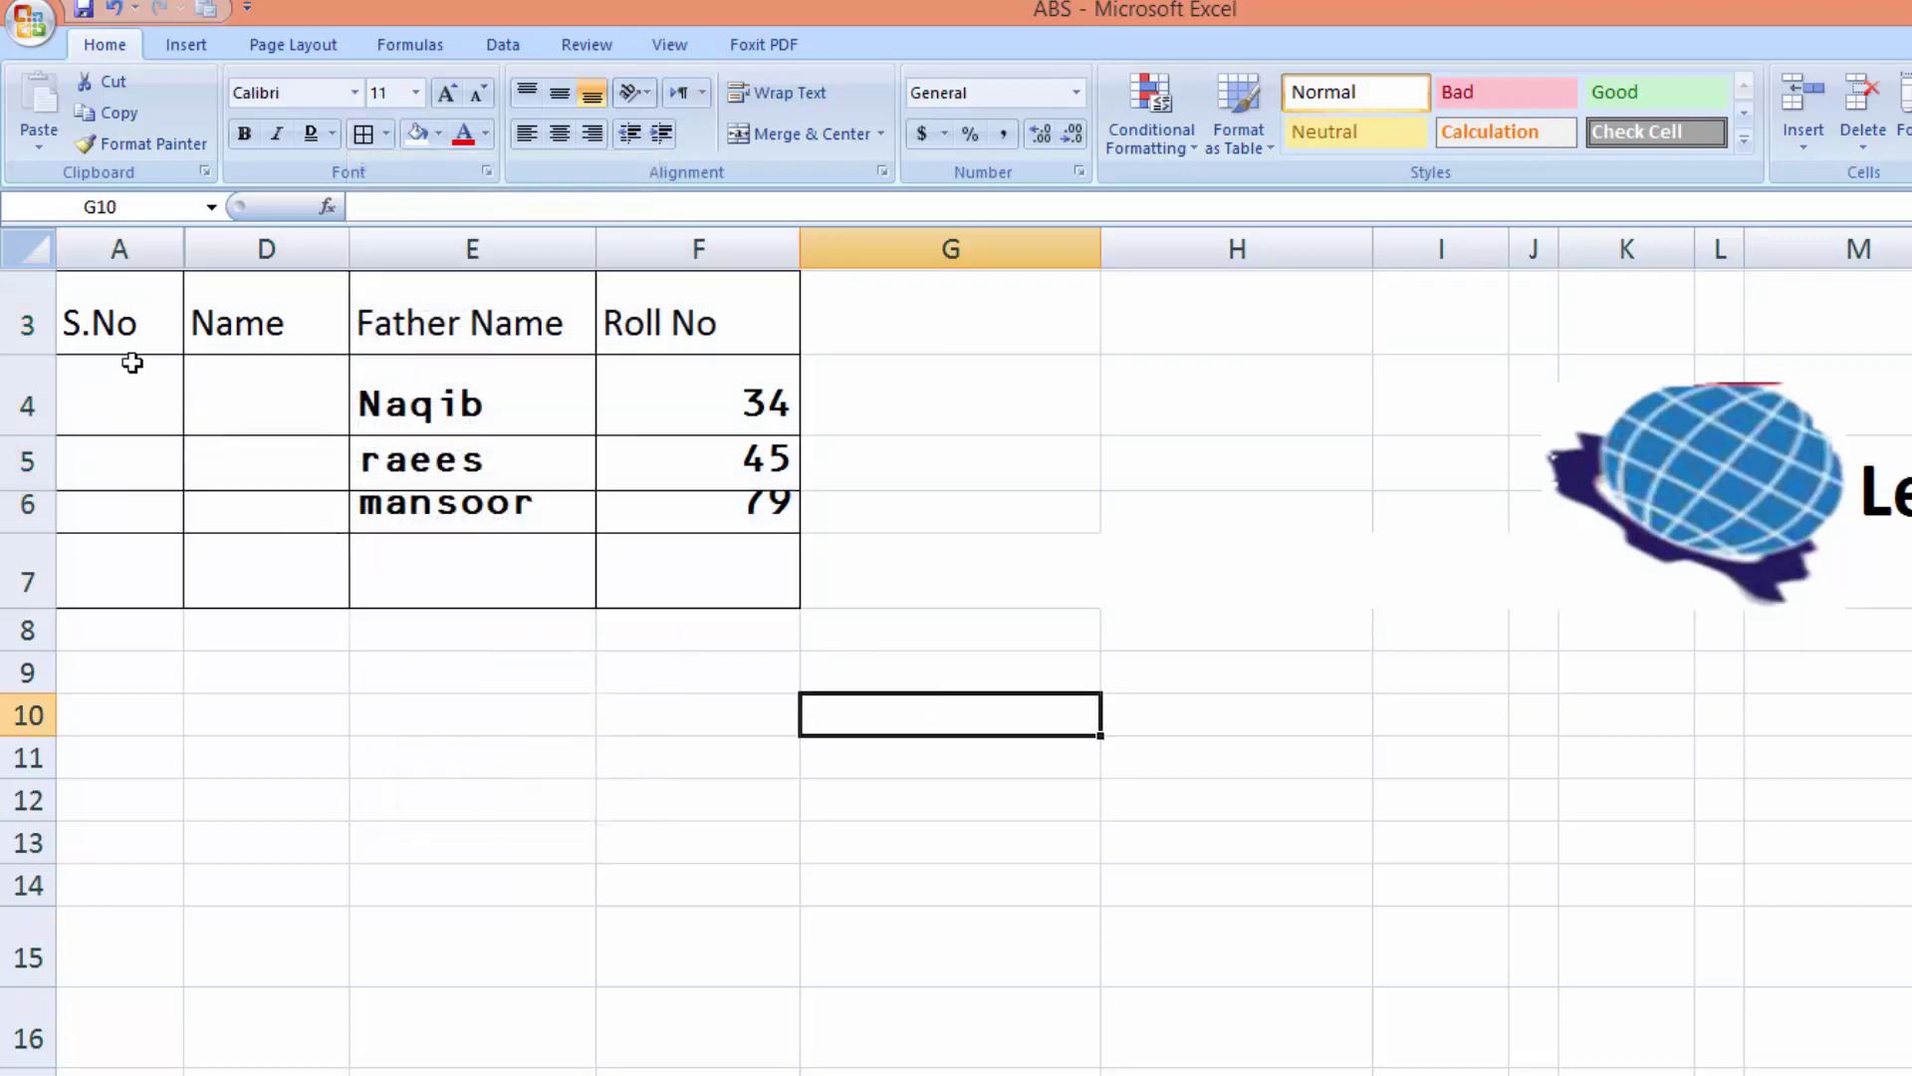
Add an outside border around A3:F7, then reselect the table range
left_click_drag(126, 327, 676, 583)
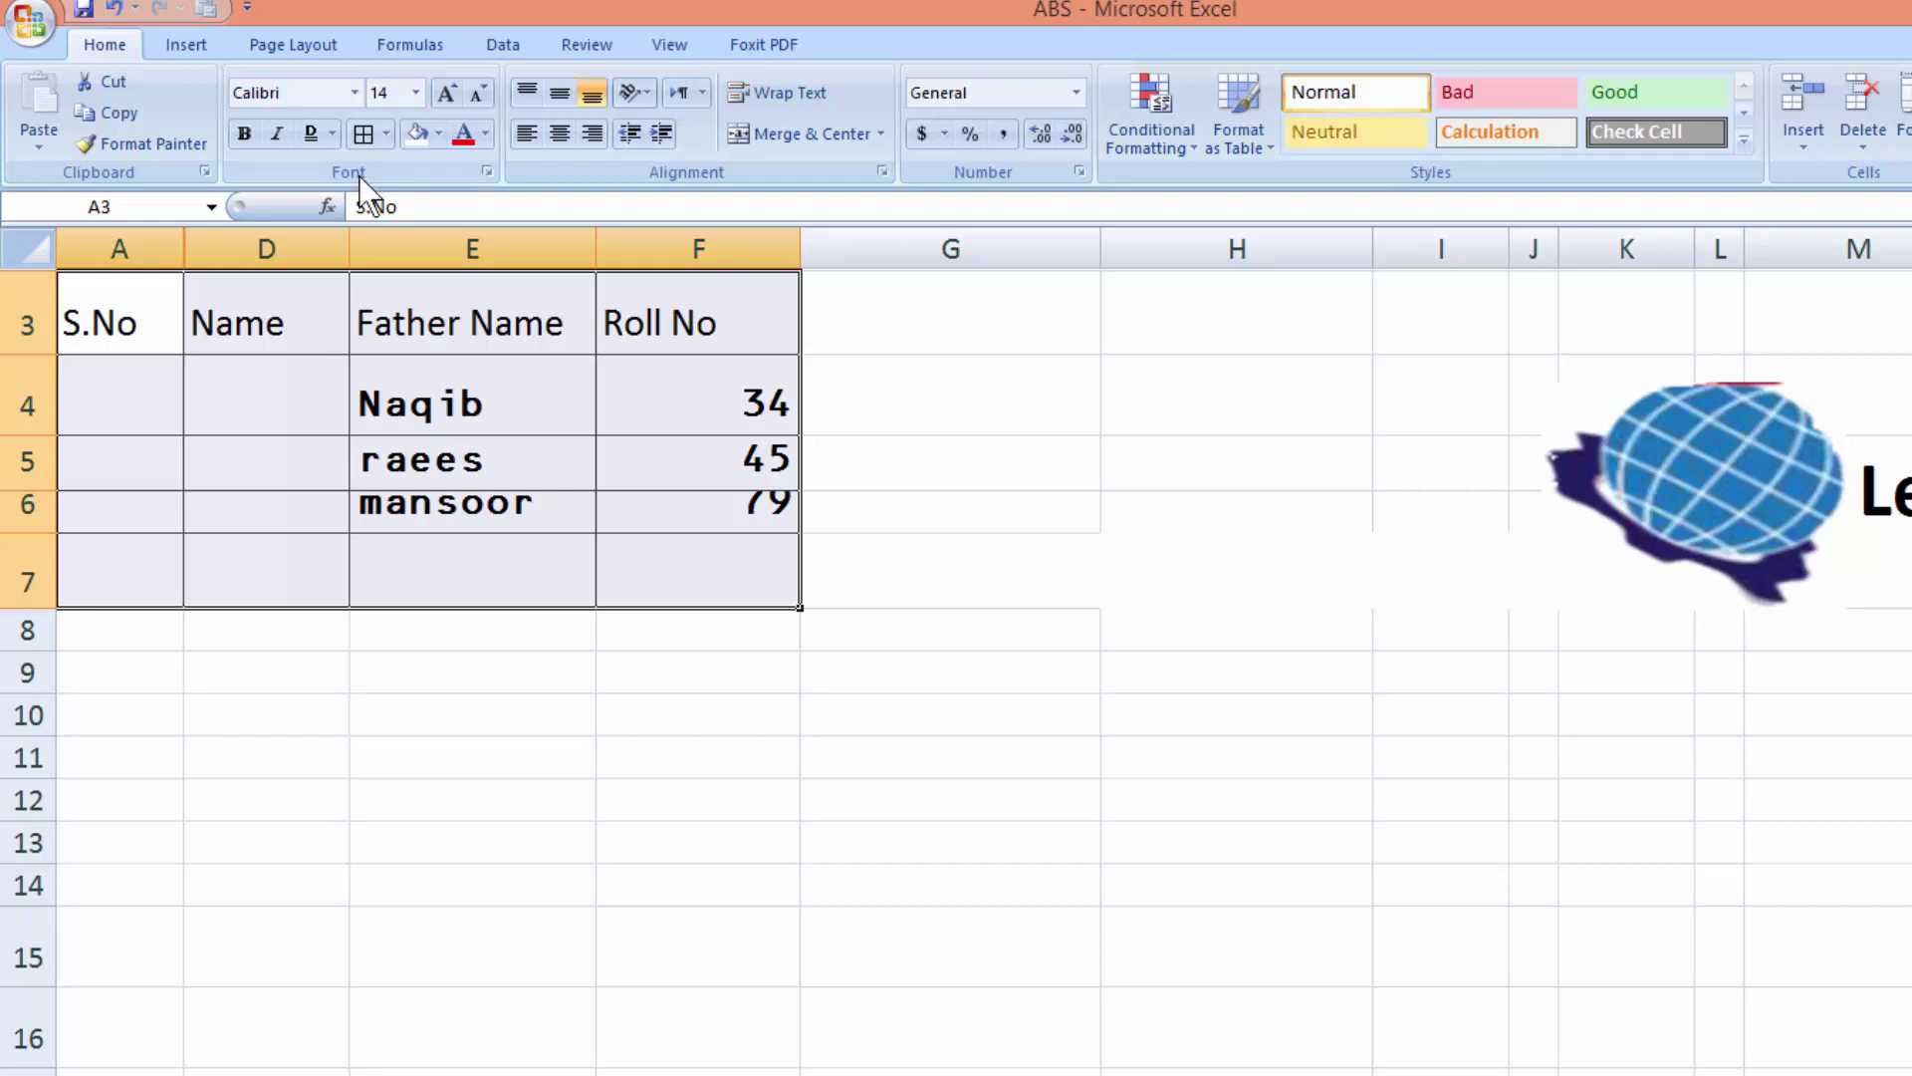
left_click(383, 137)
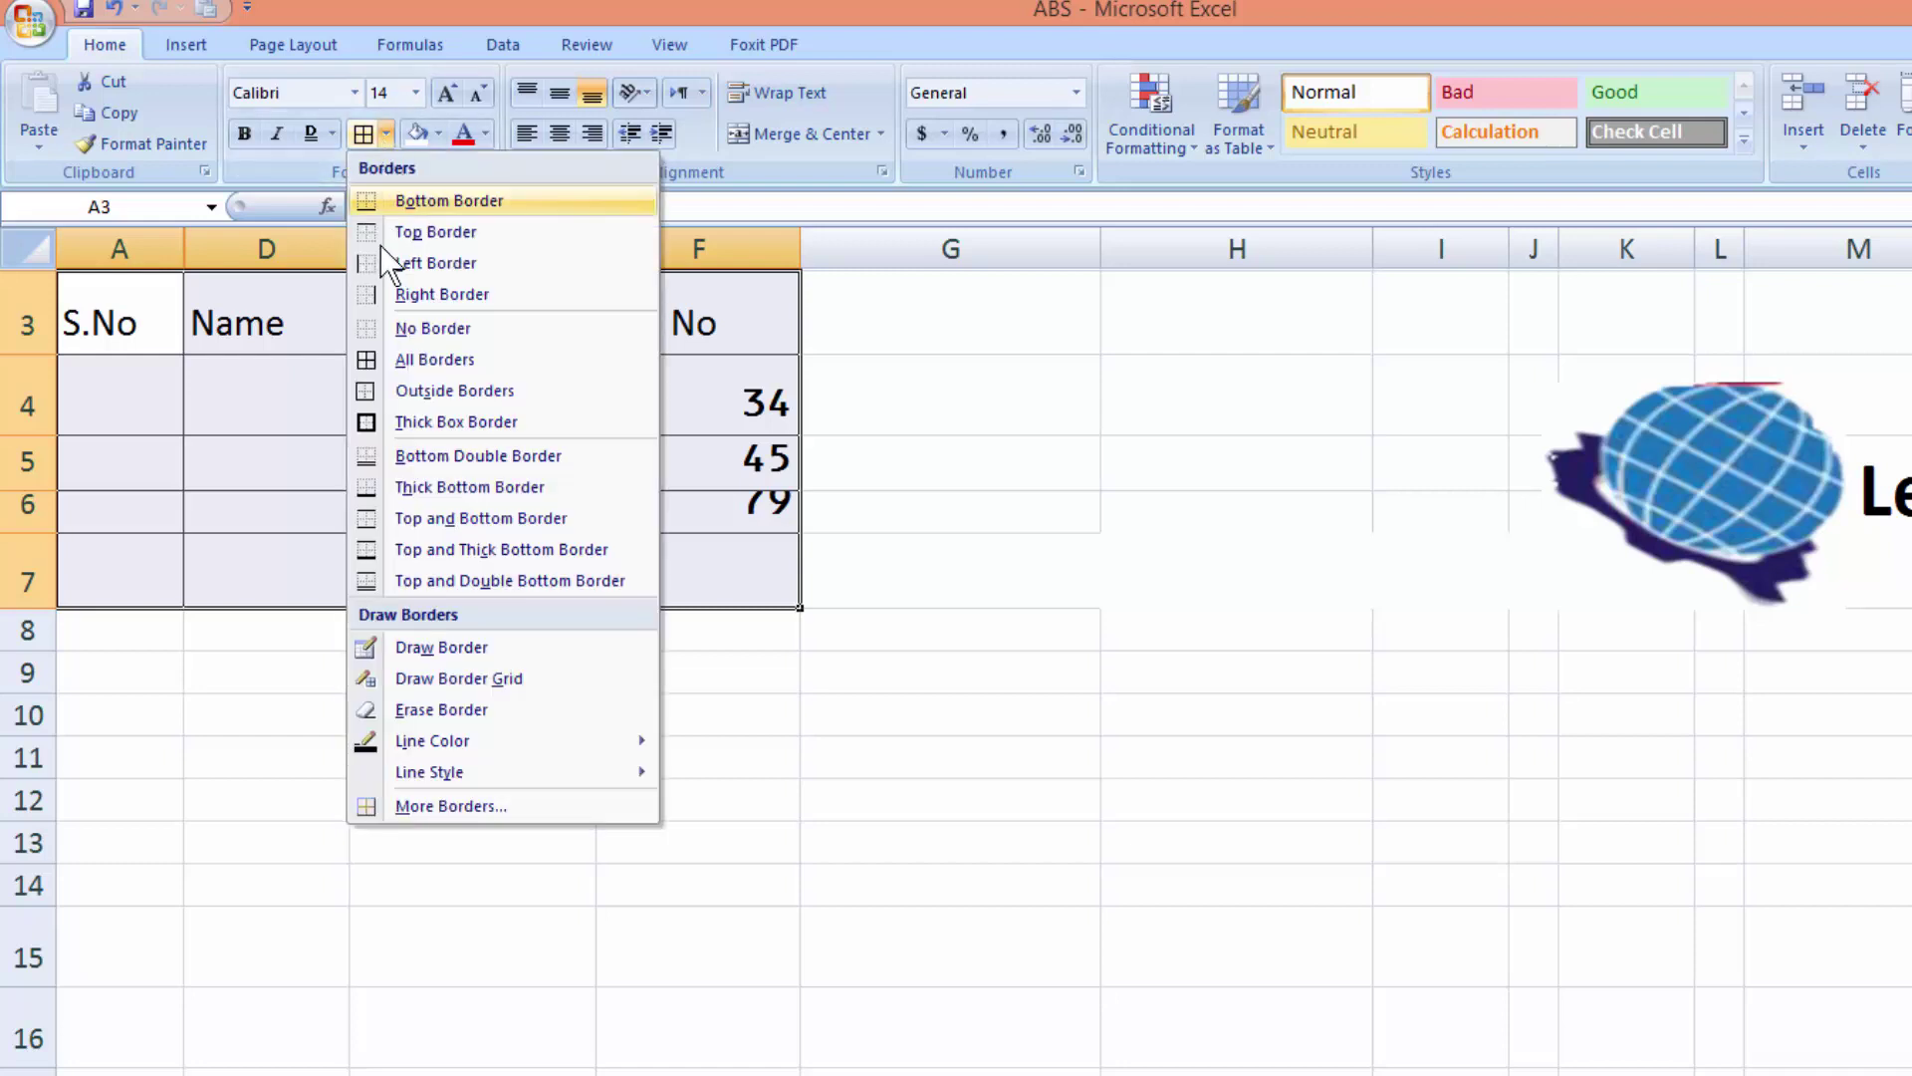
left_click(398, 391)
left_click(1058, 703)
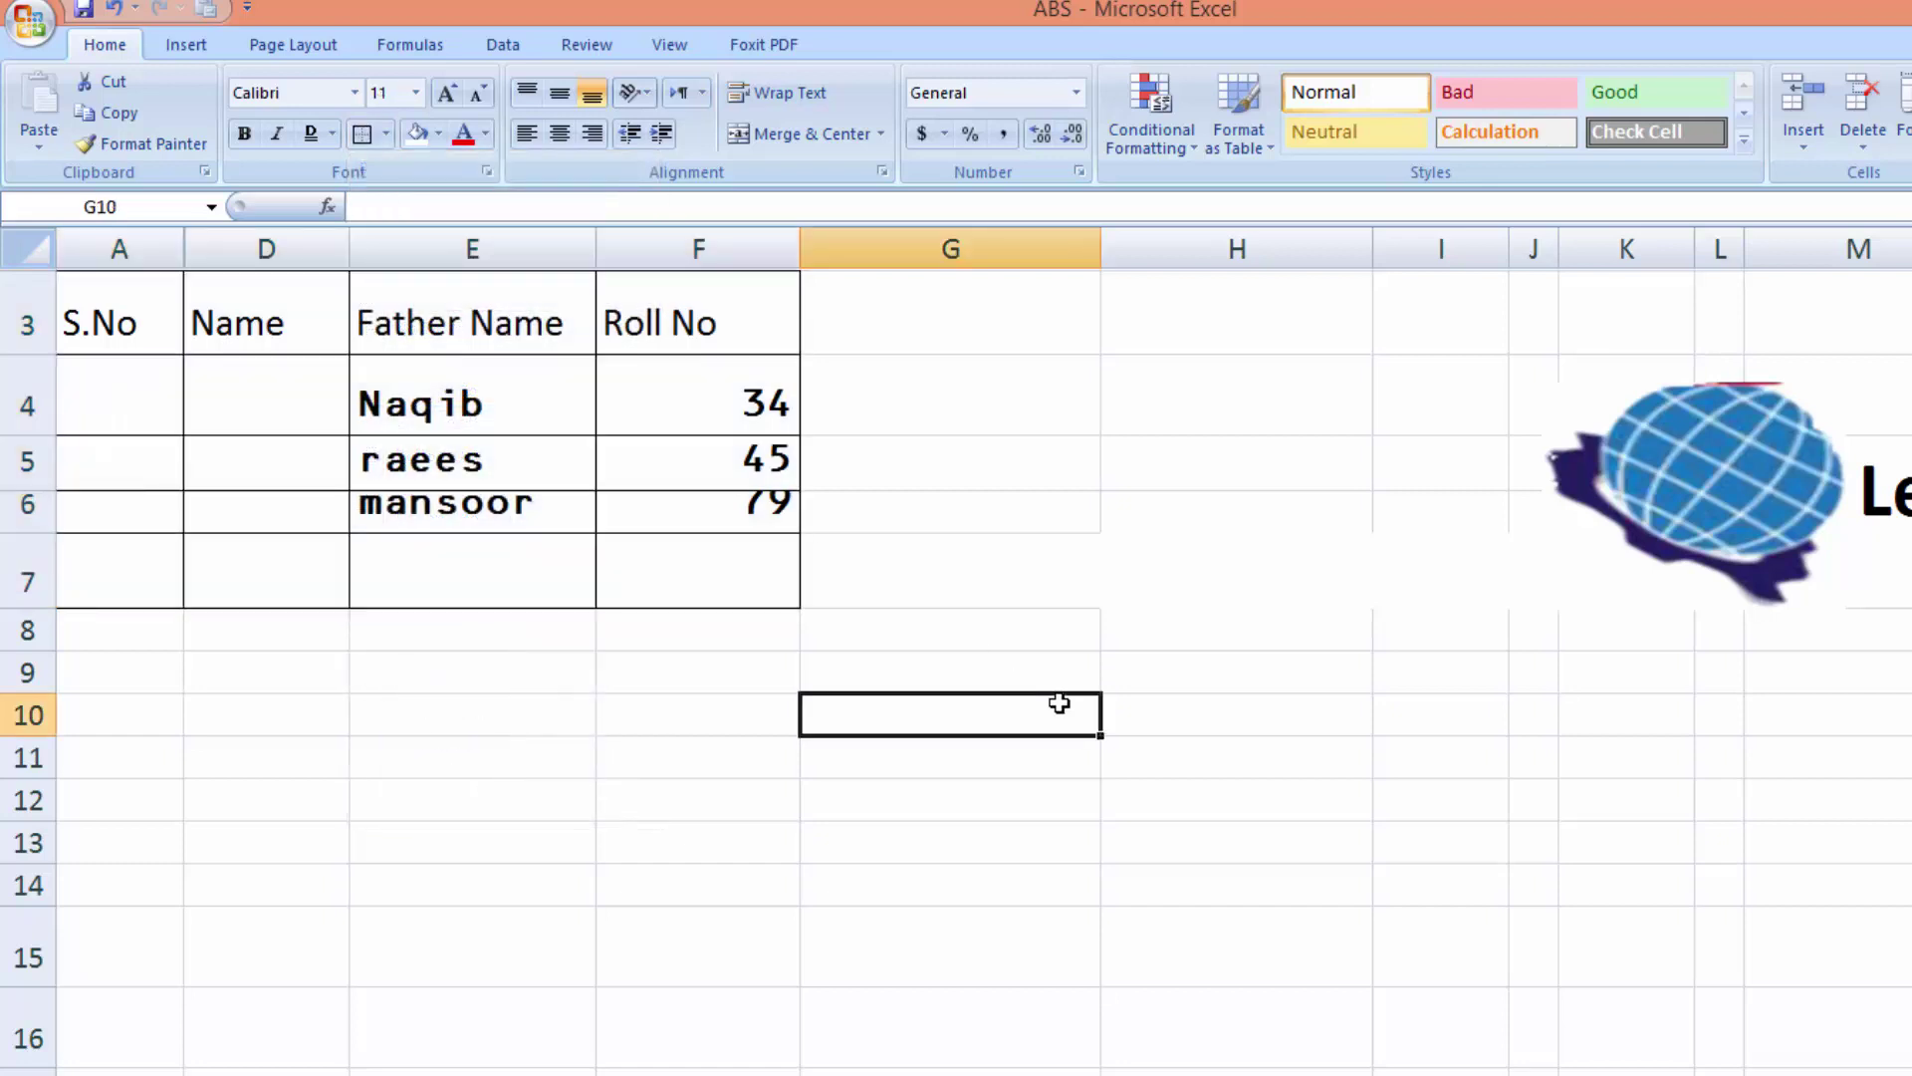
left_click(157, 319)
left_click_drag(157, 319, 787, 596)
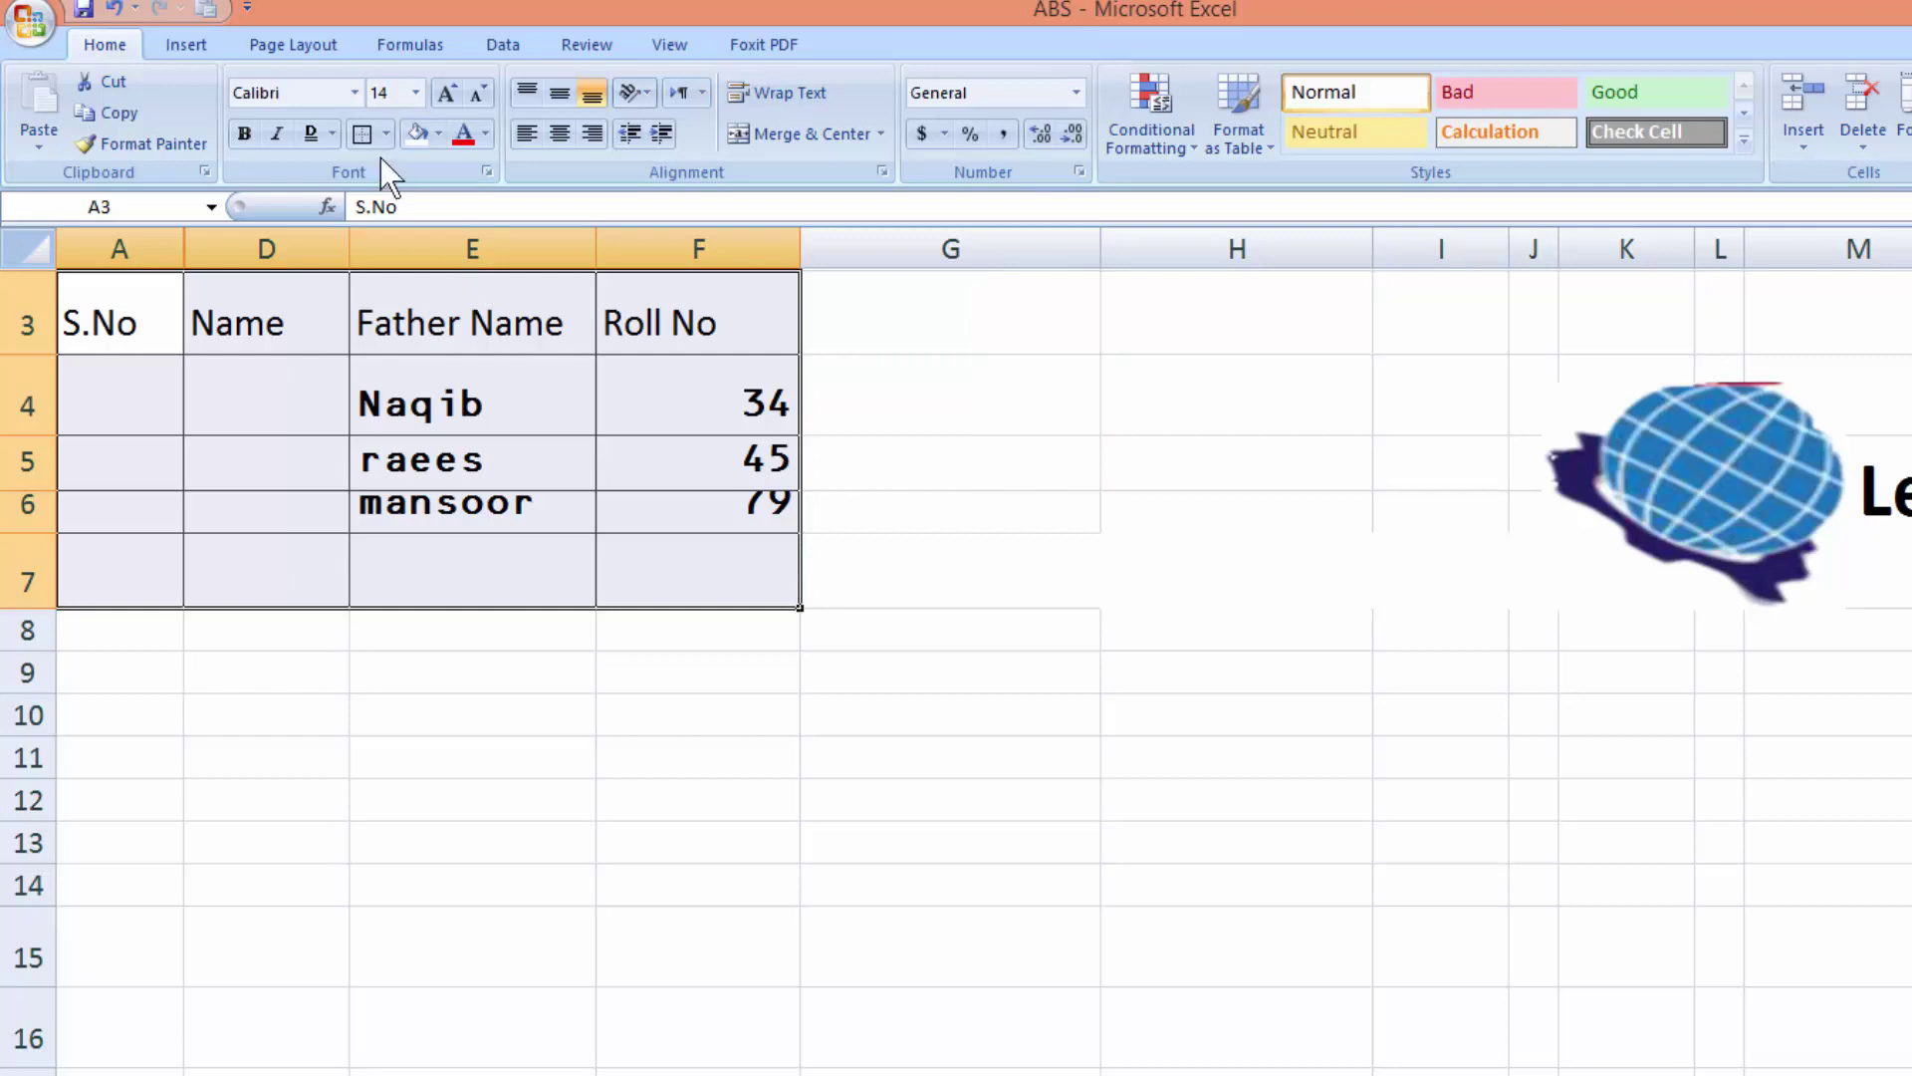
Clear all borders from the table, then give it only an outline border
left_click(386, 135)
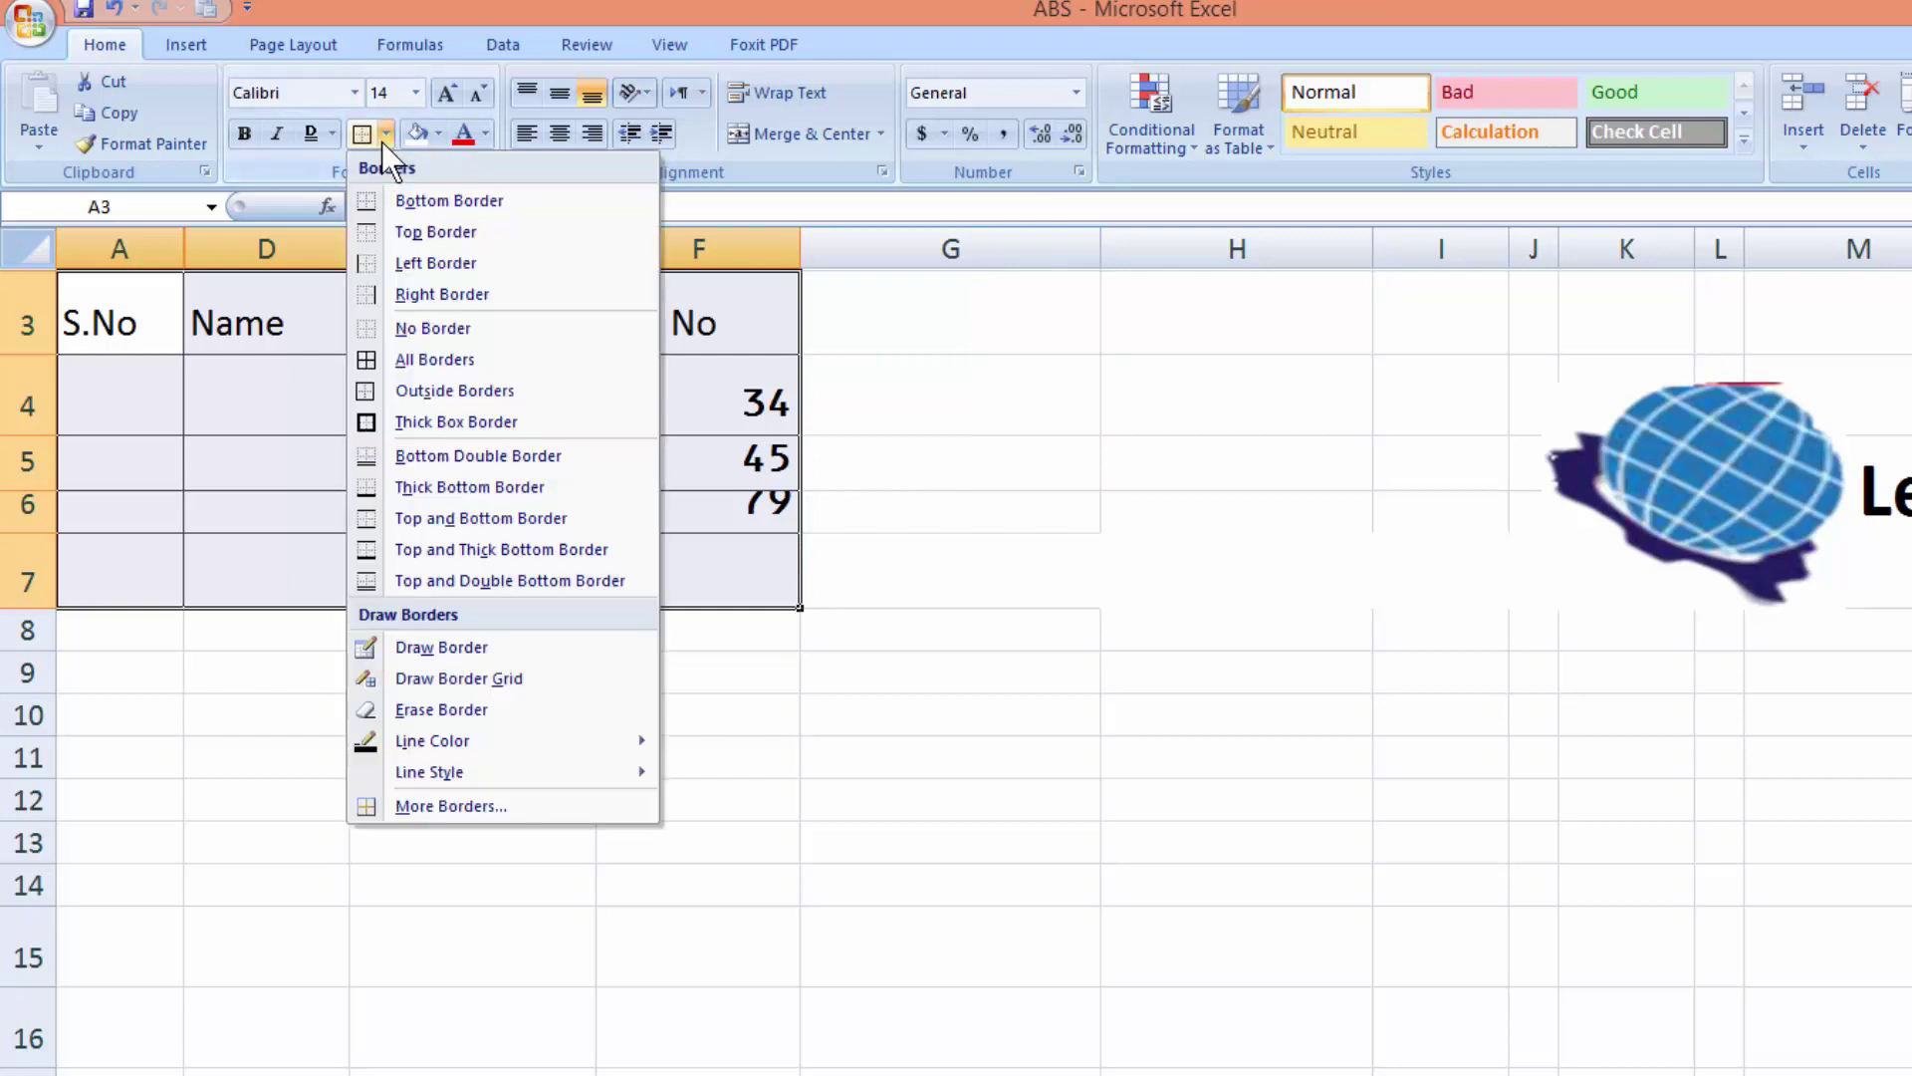
left_click(379, 324)
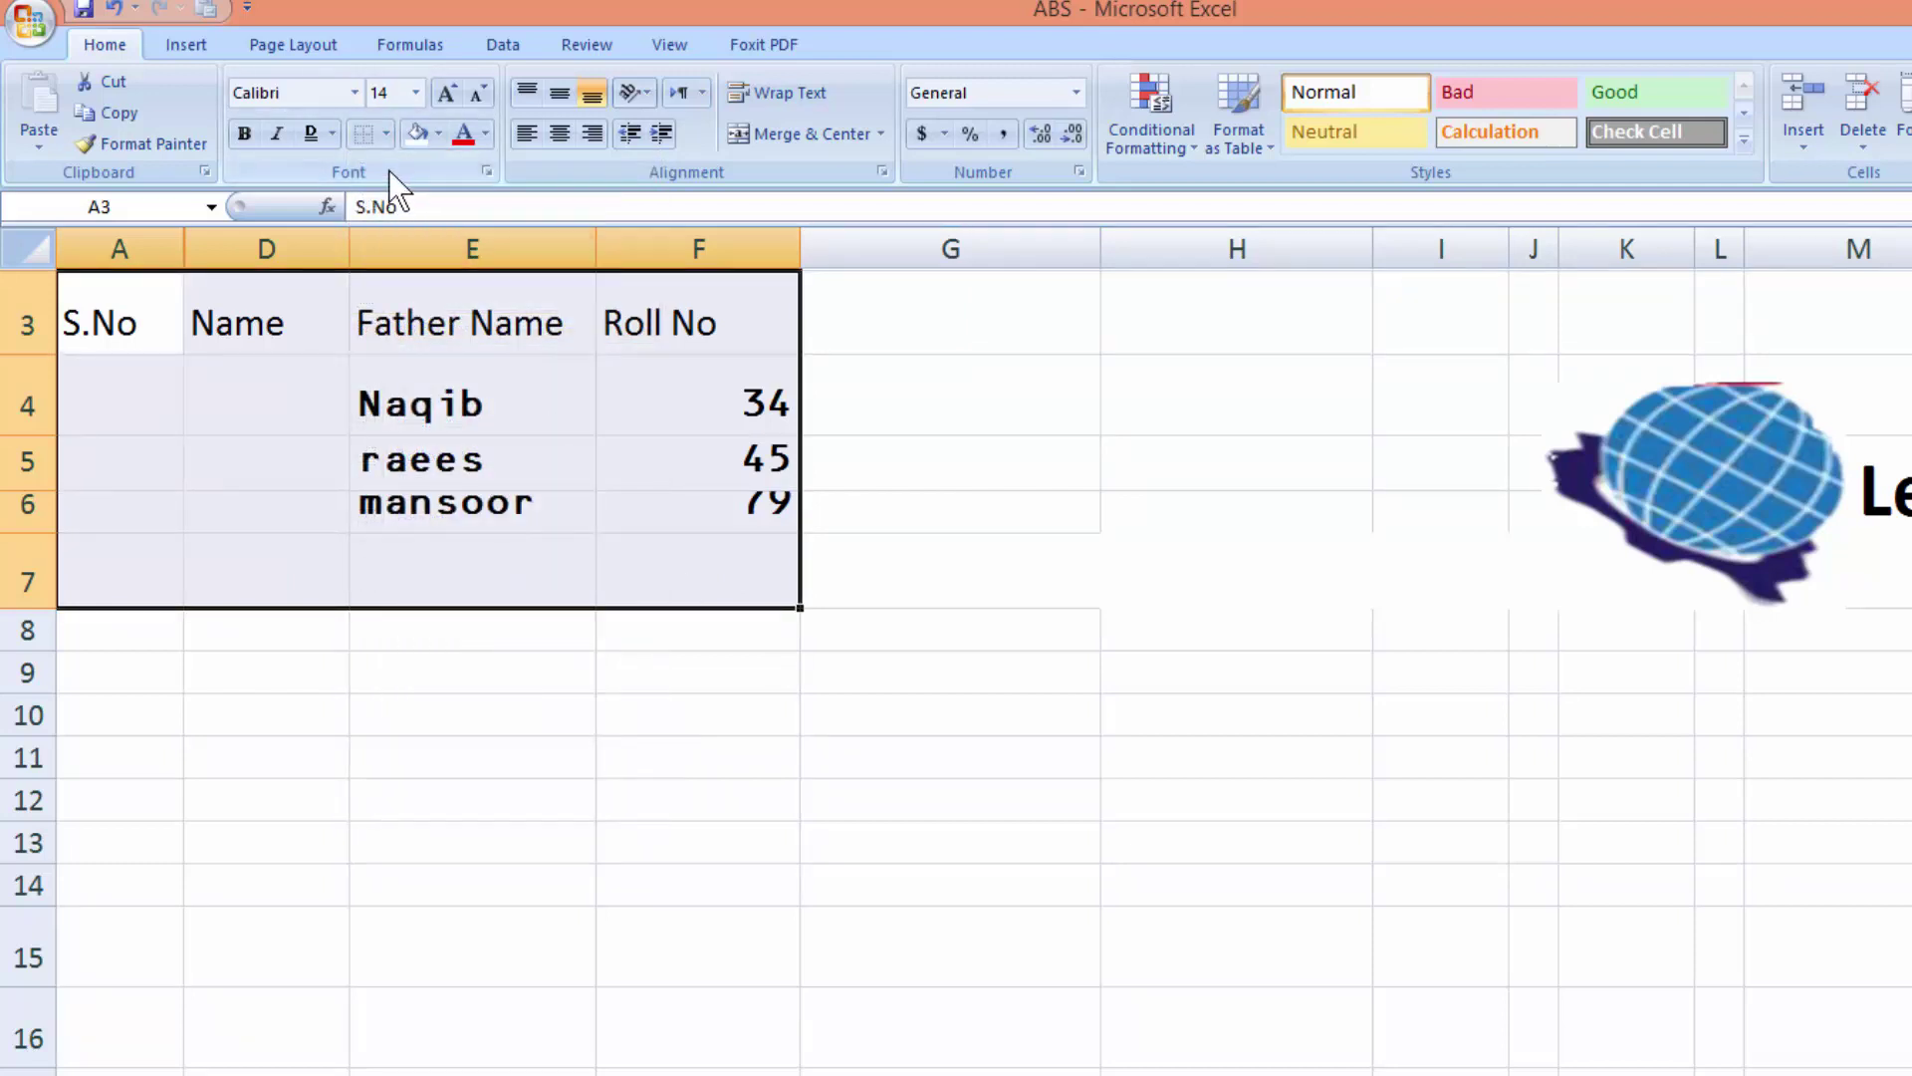
left_click(387, 144)
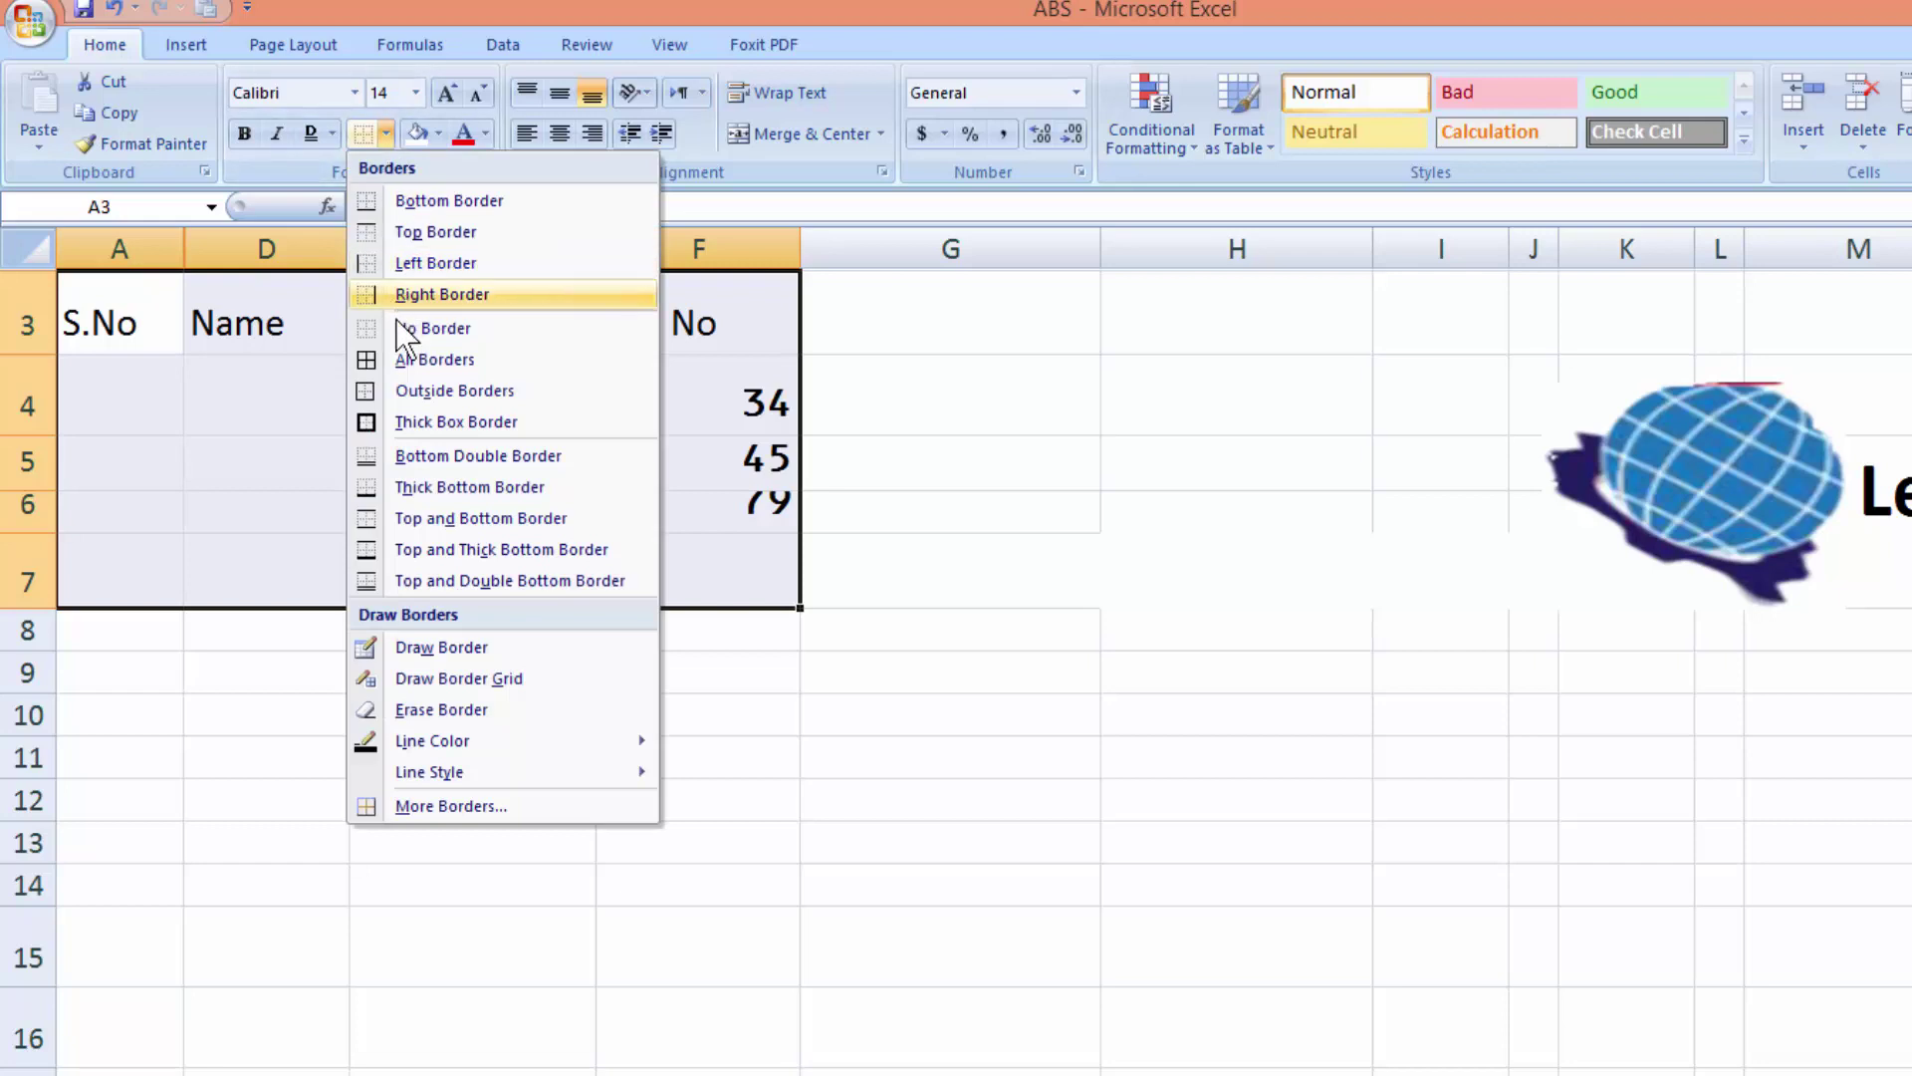
left_click(405, 388)
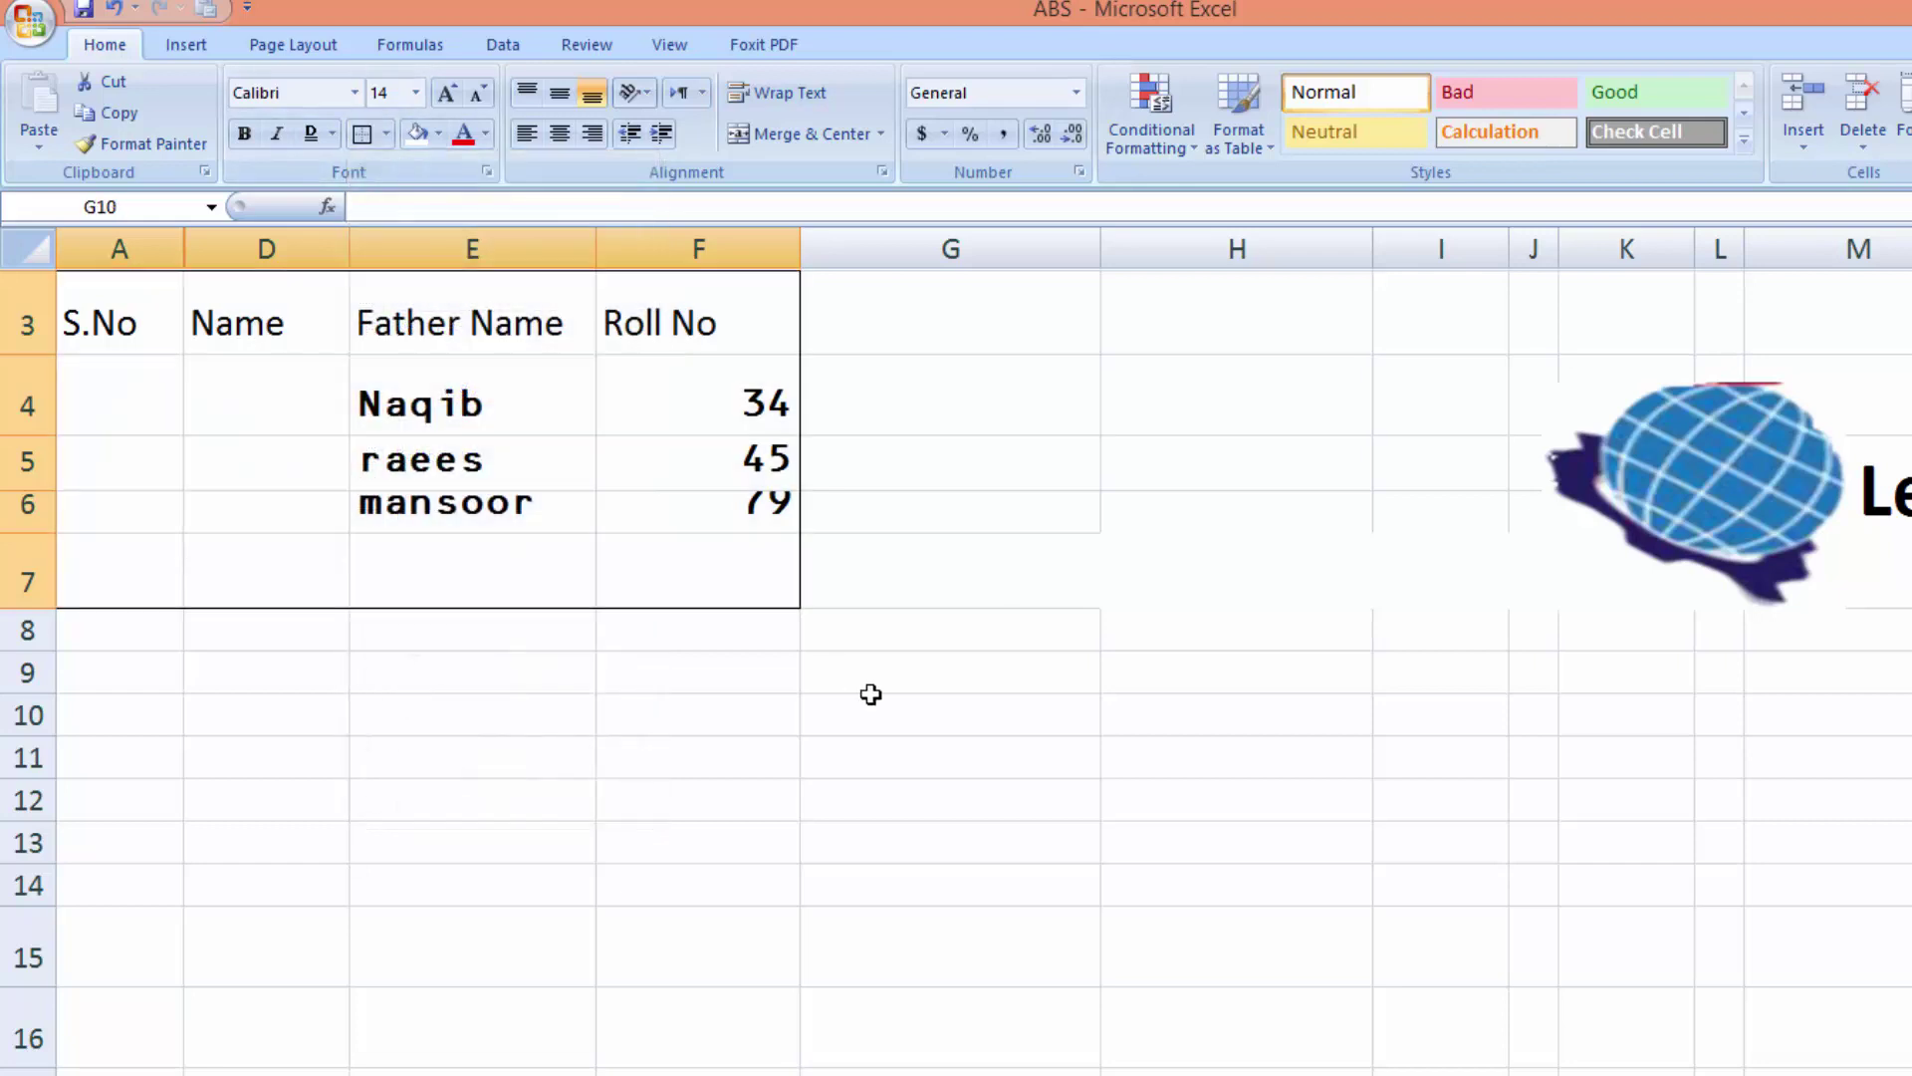
left_click(869, 702)
Give the A3:F7 table a thick box border
left_click(159, 301)
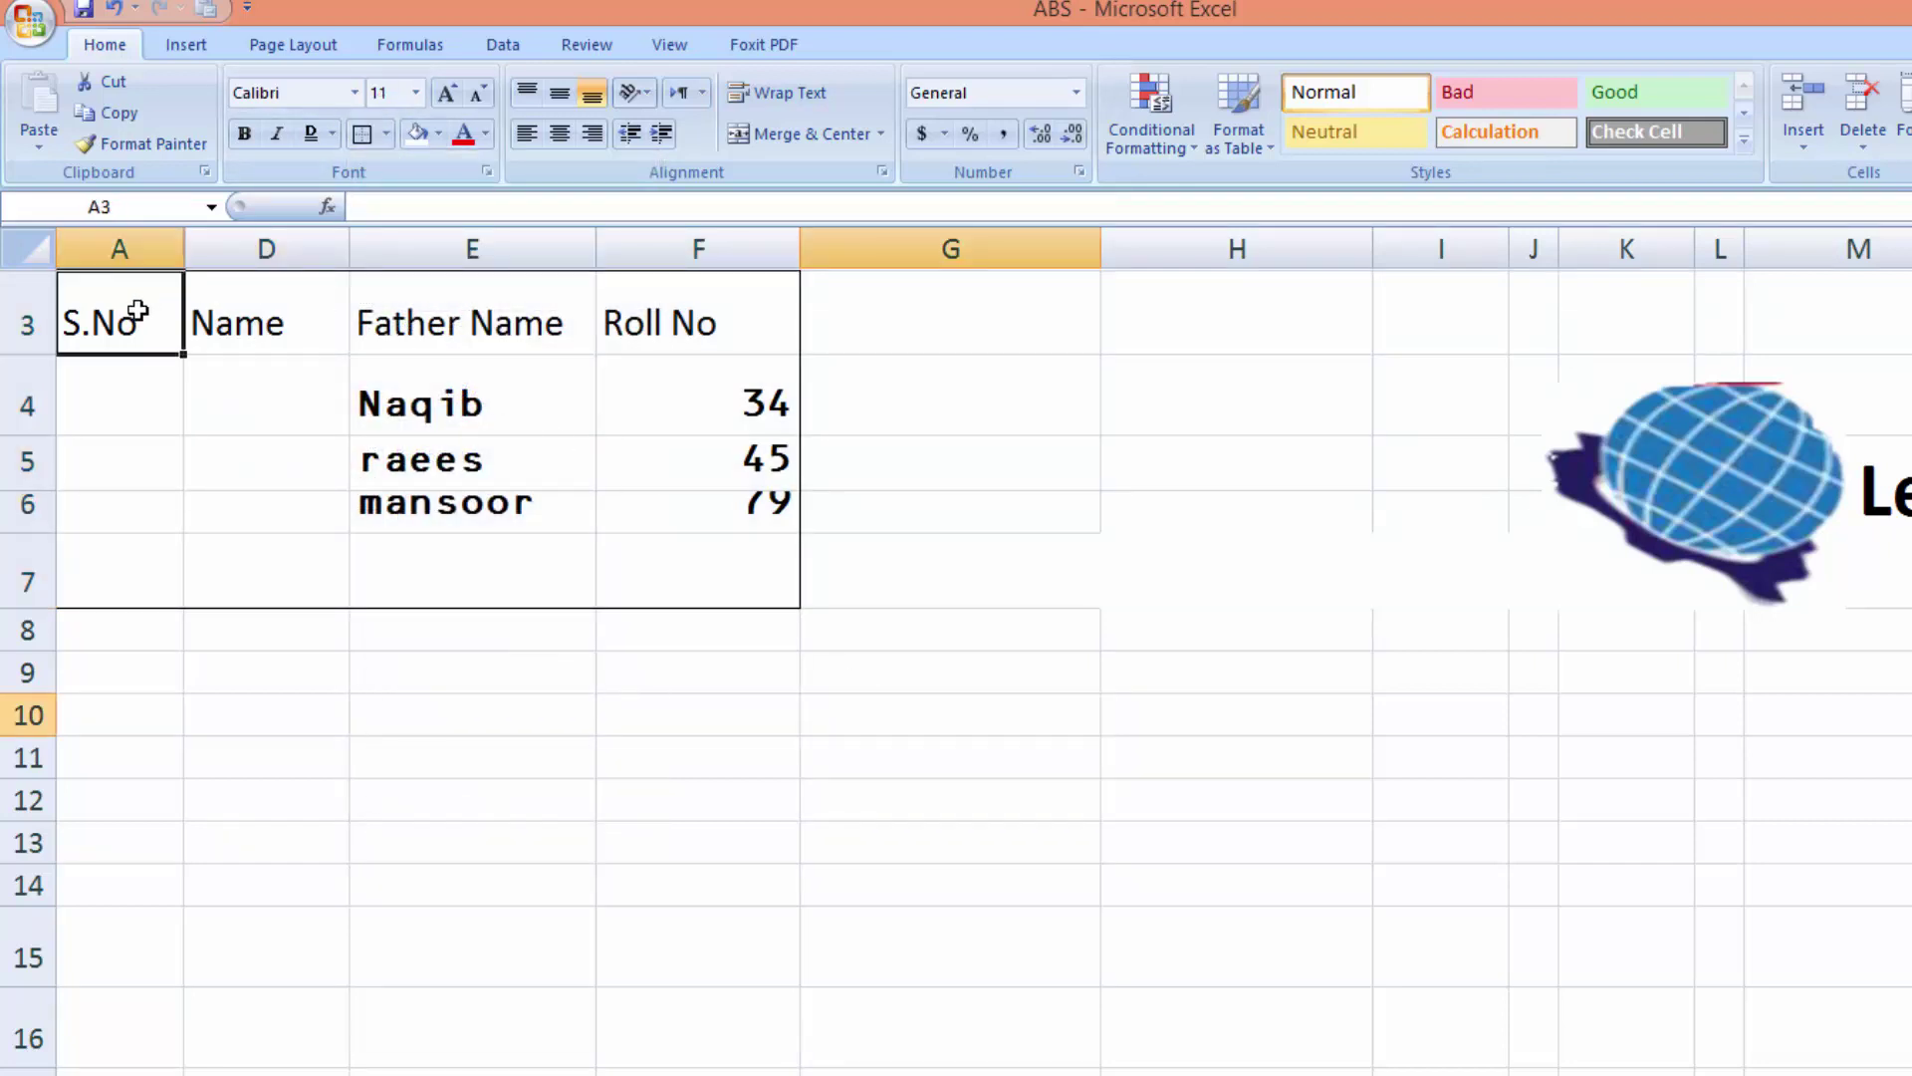
left_click_drag(276, 355, 636, 572)
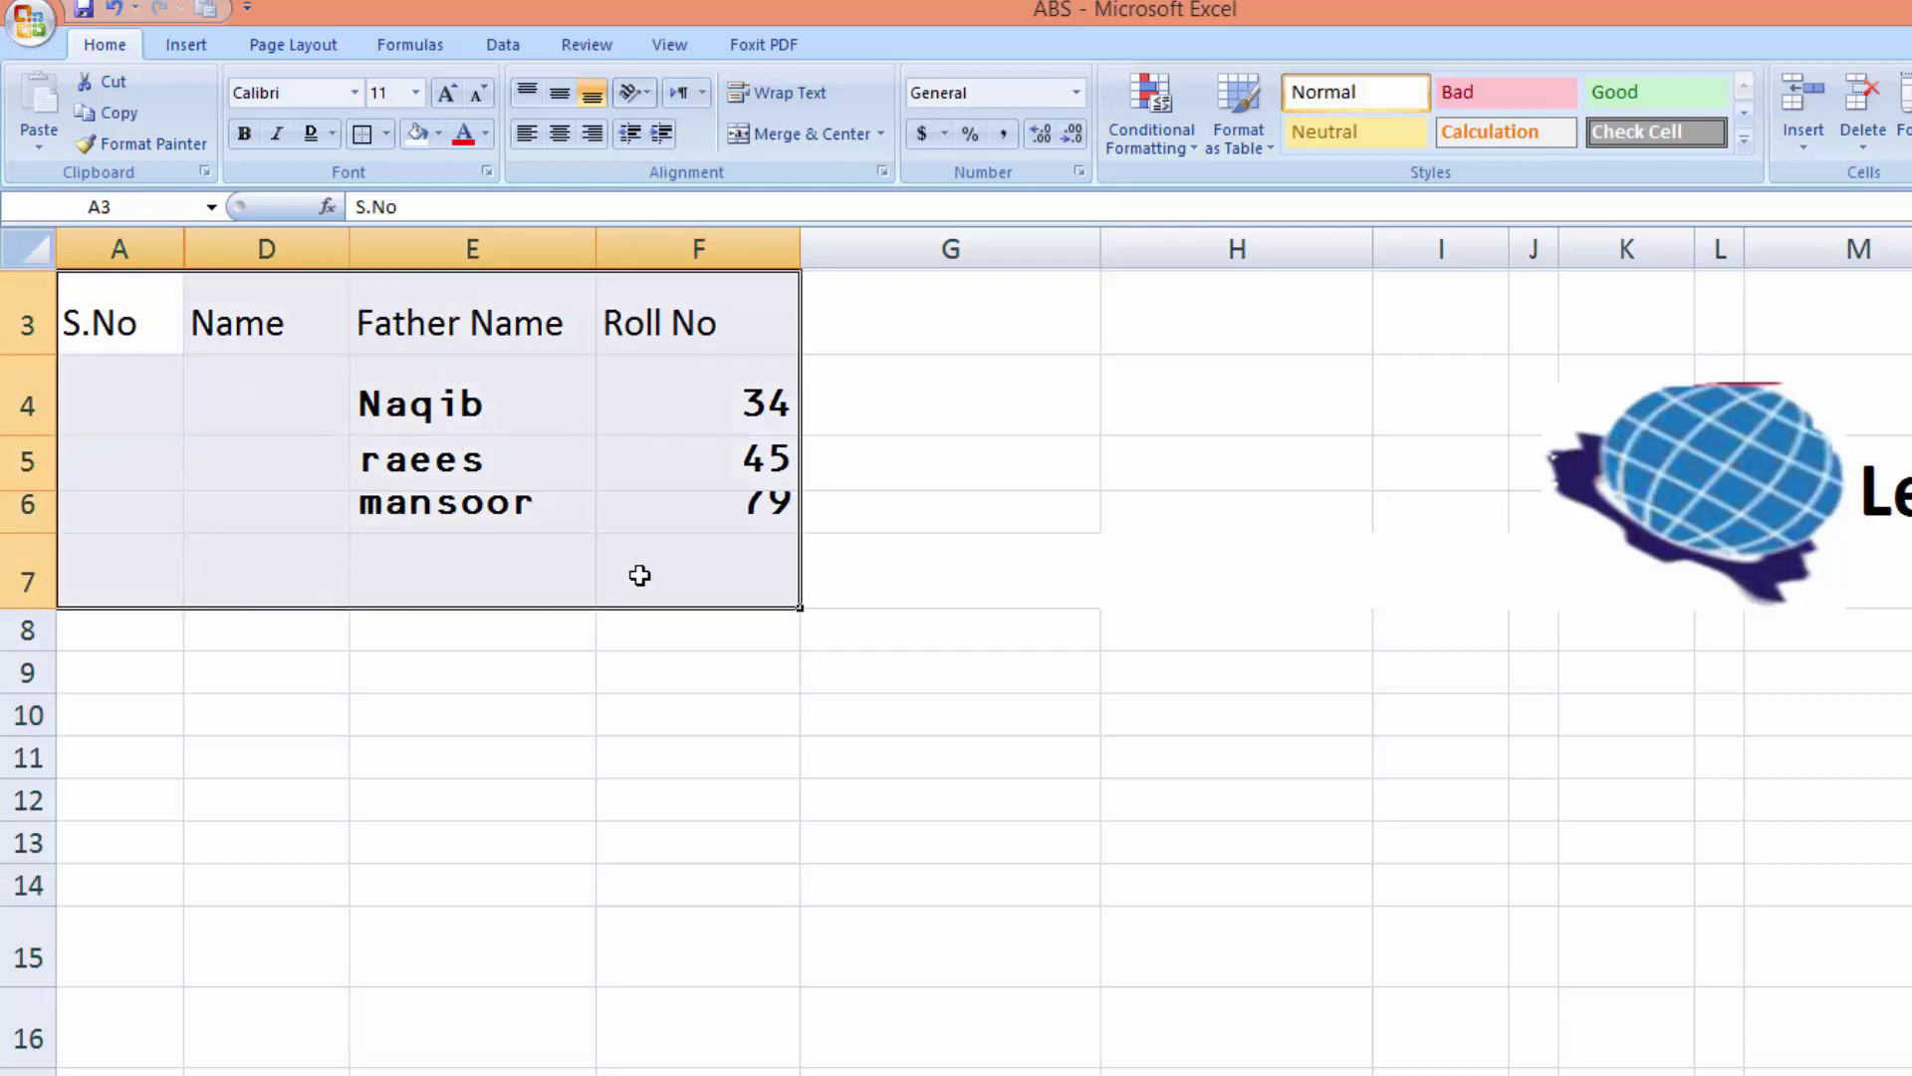
left_click(386, 136)
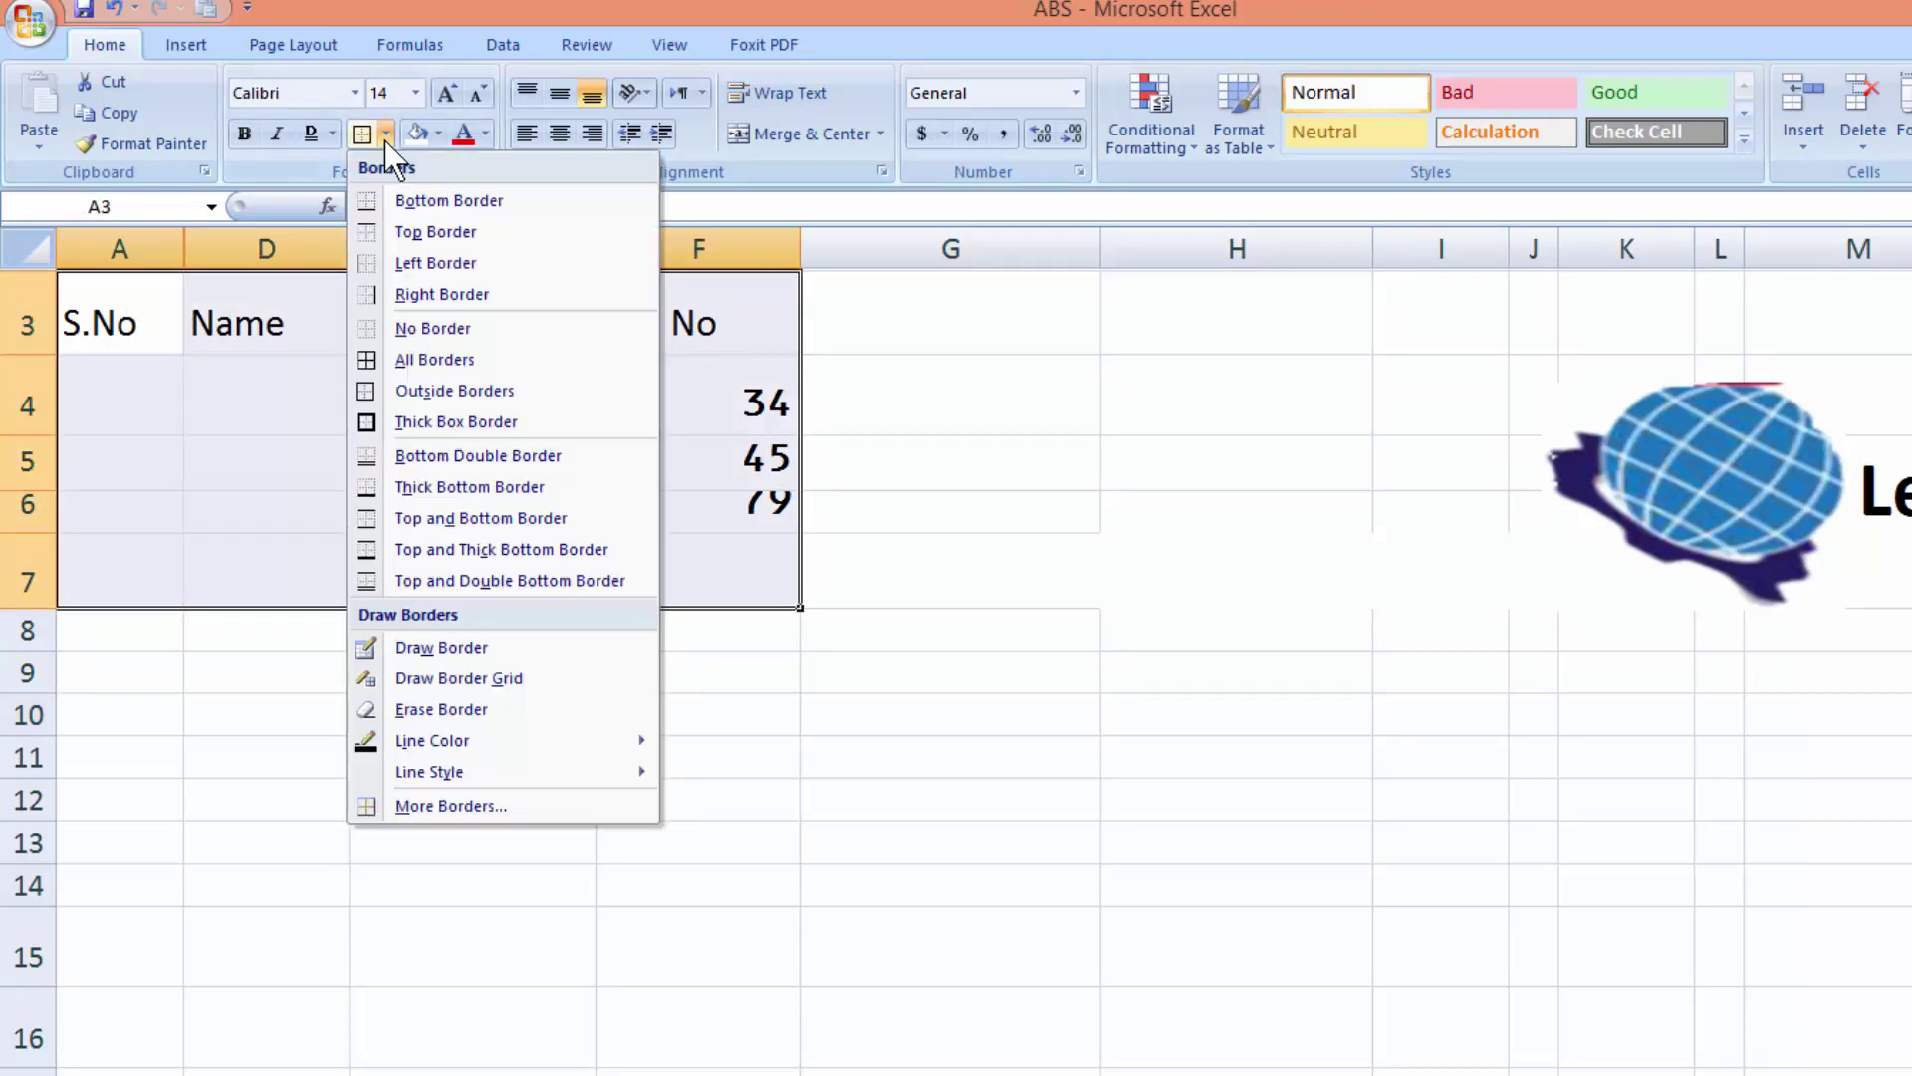
left_click(398, 421)
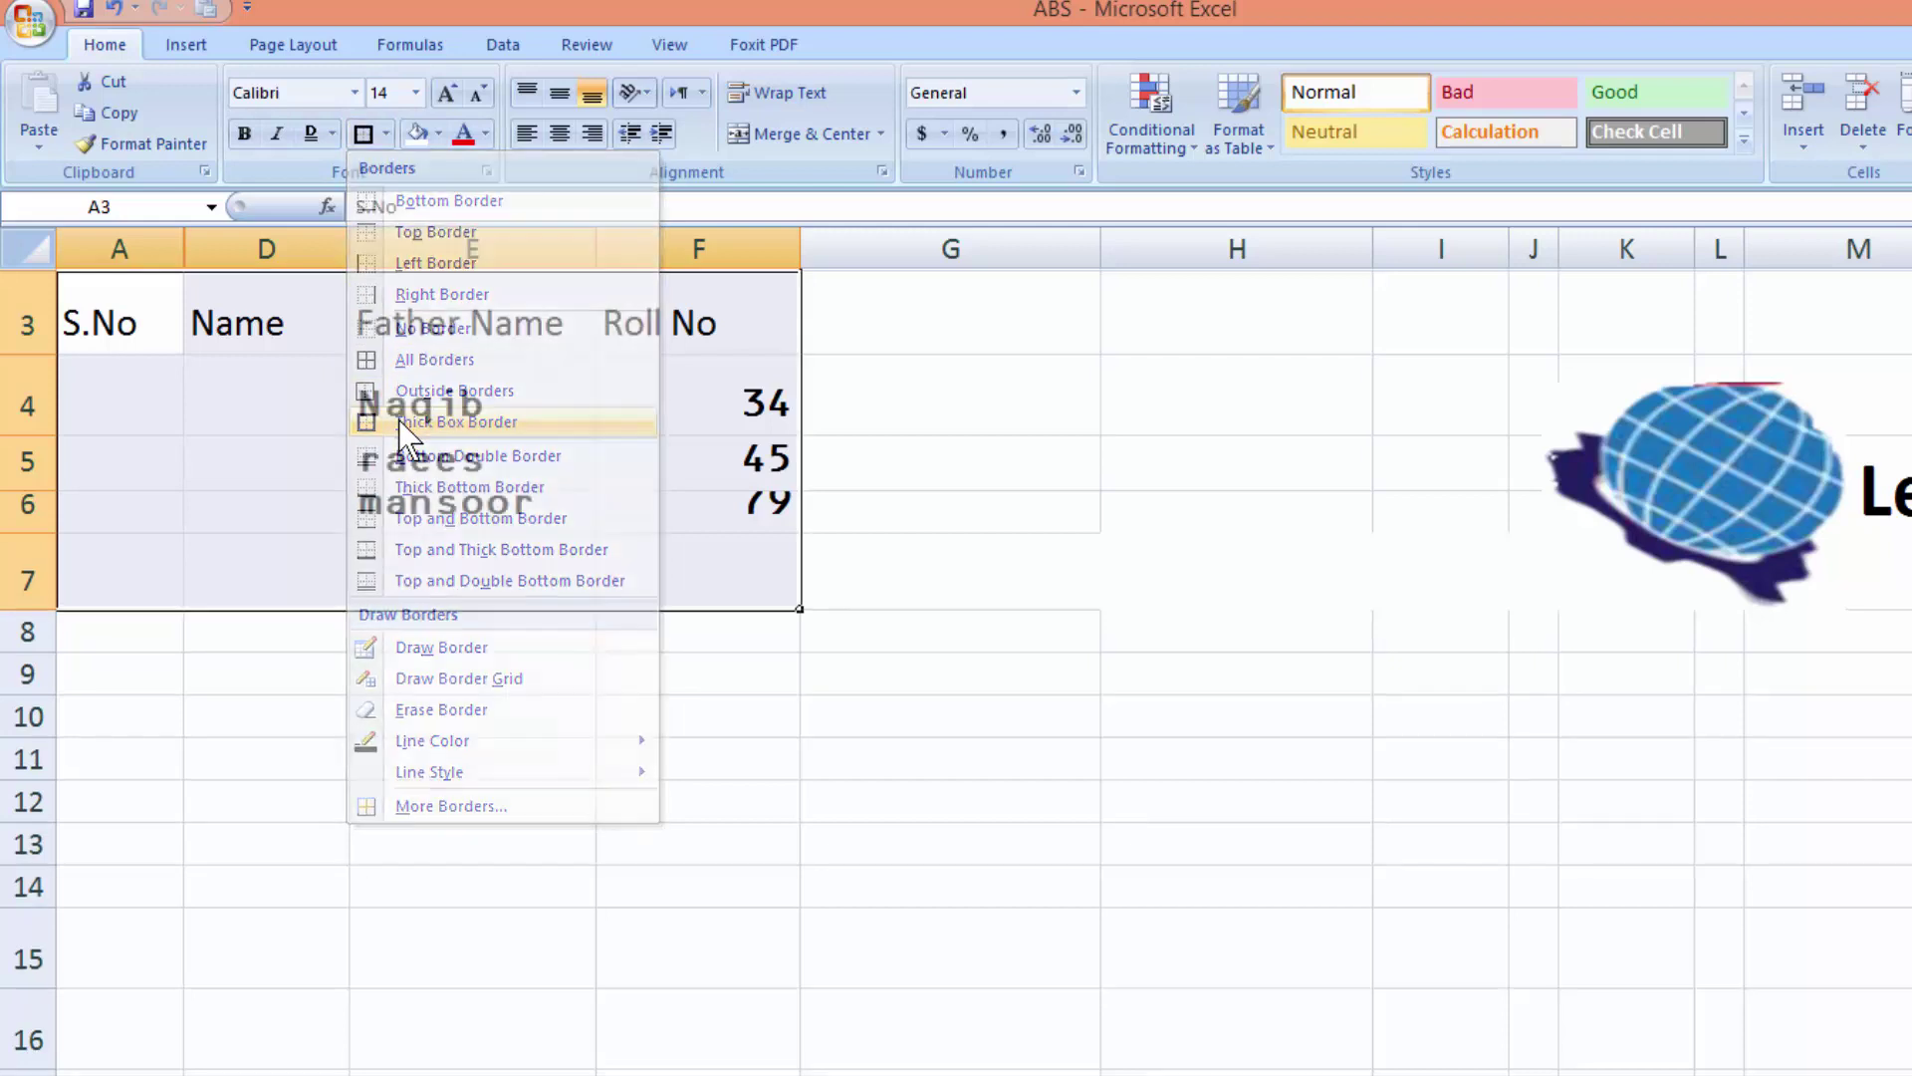
left_click(1039, 735)
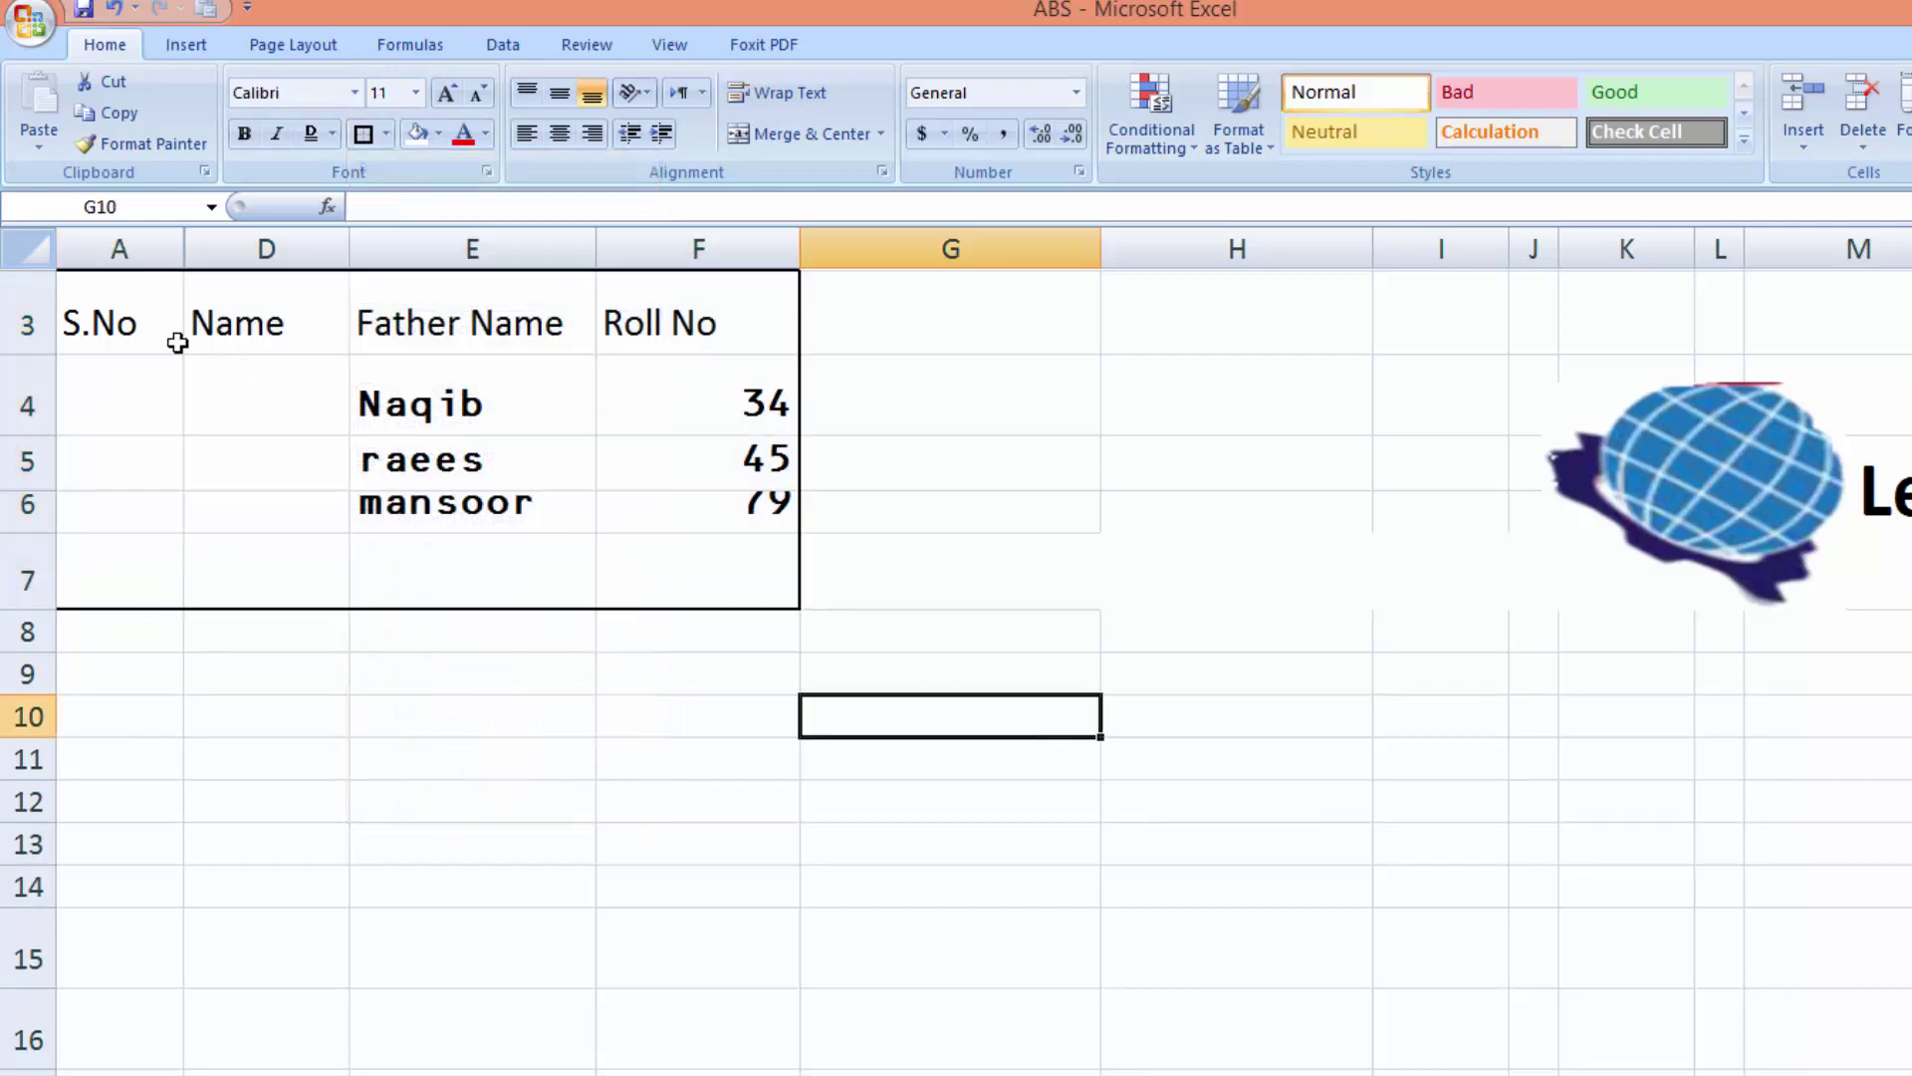
Reapply All Borders so every cell in A3:F7 is framed
left_click_drag(115, 321, 619, 564)
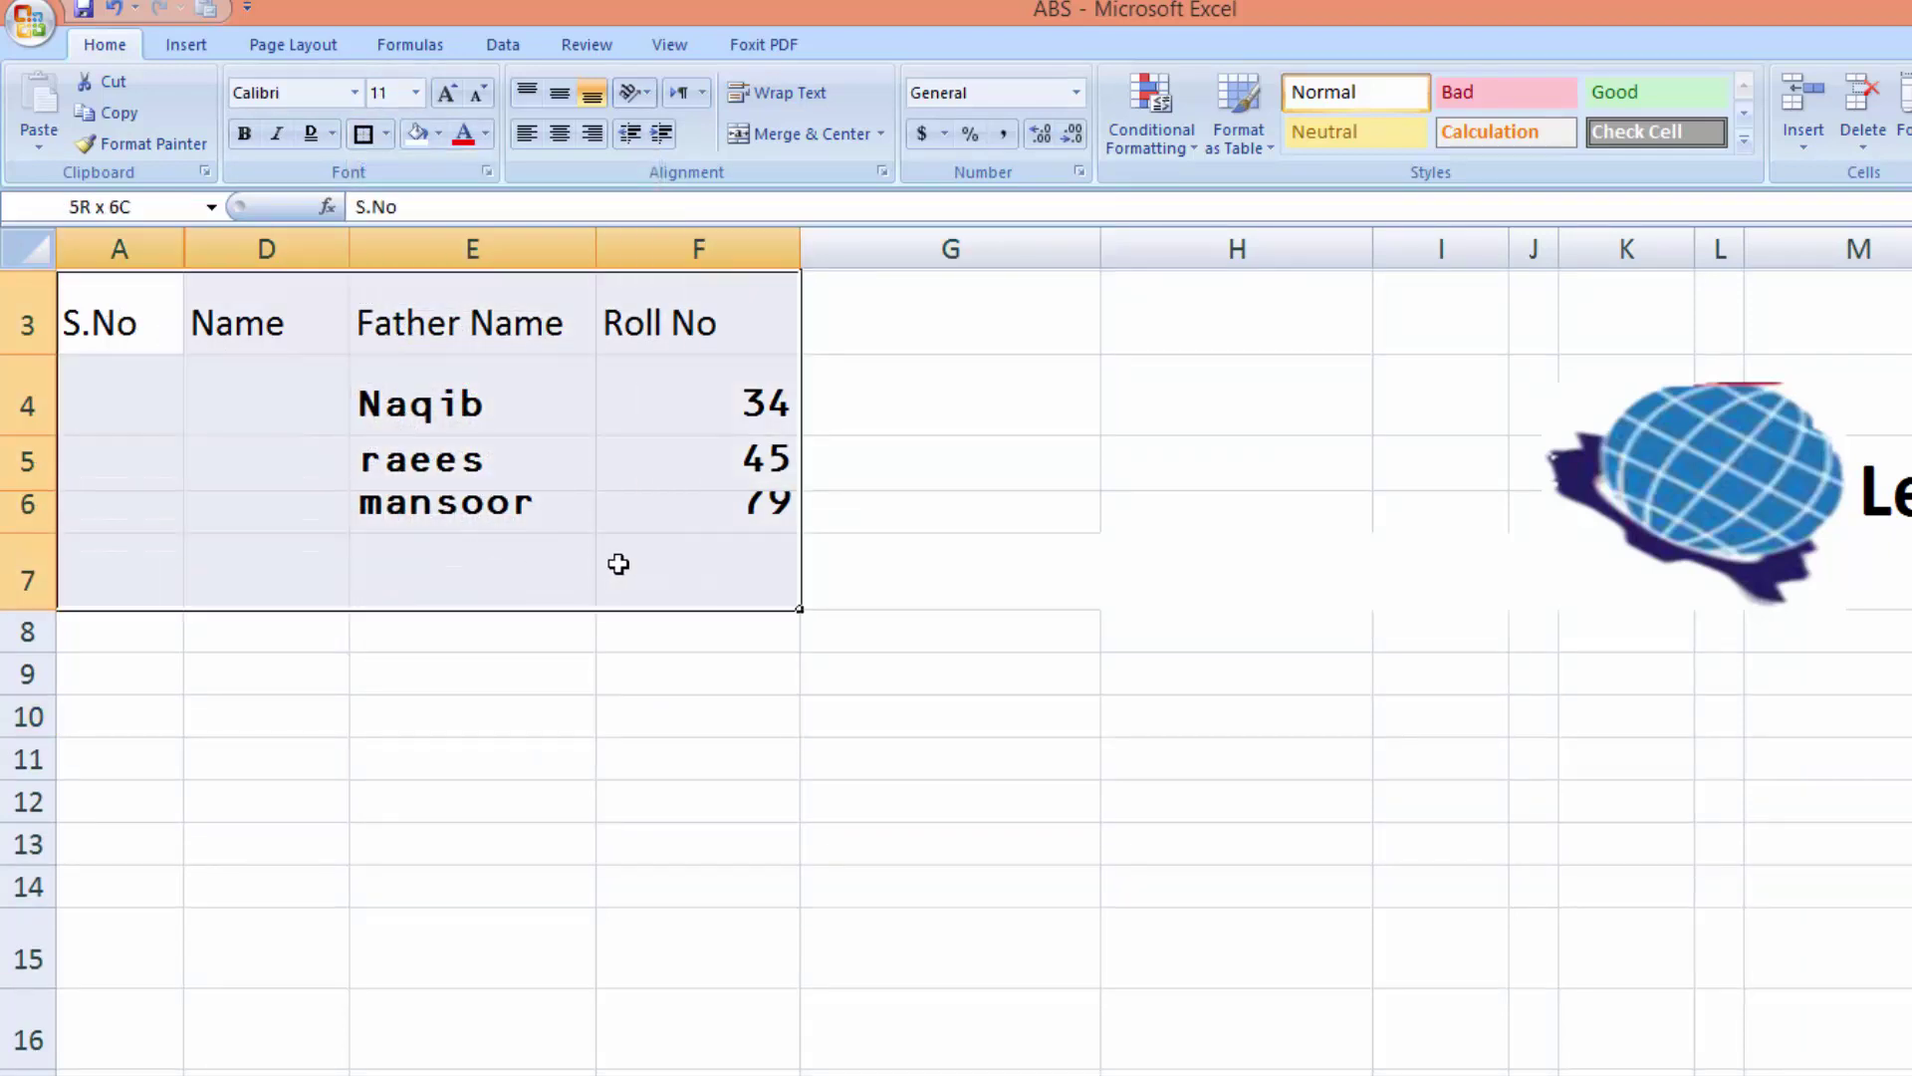
left_click(384, 135)
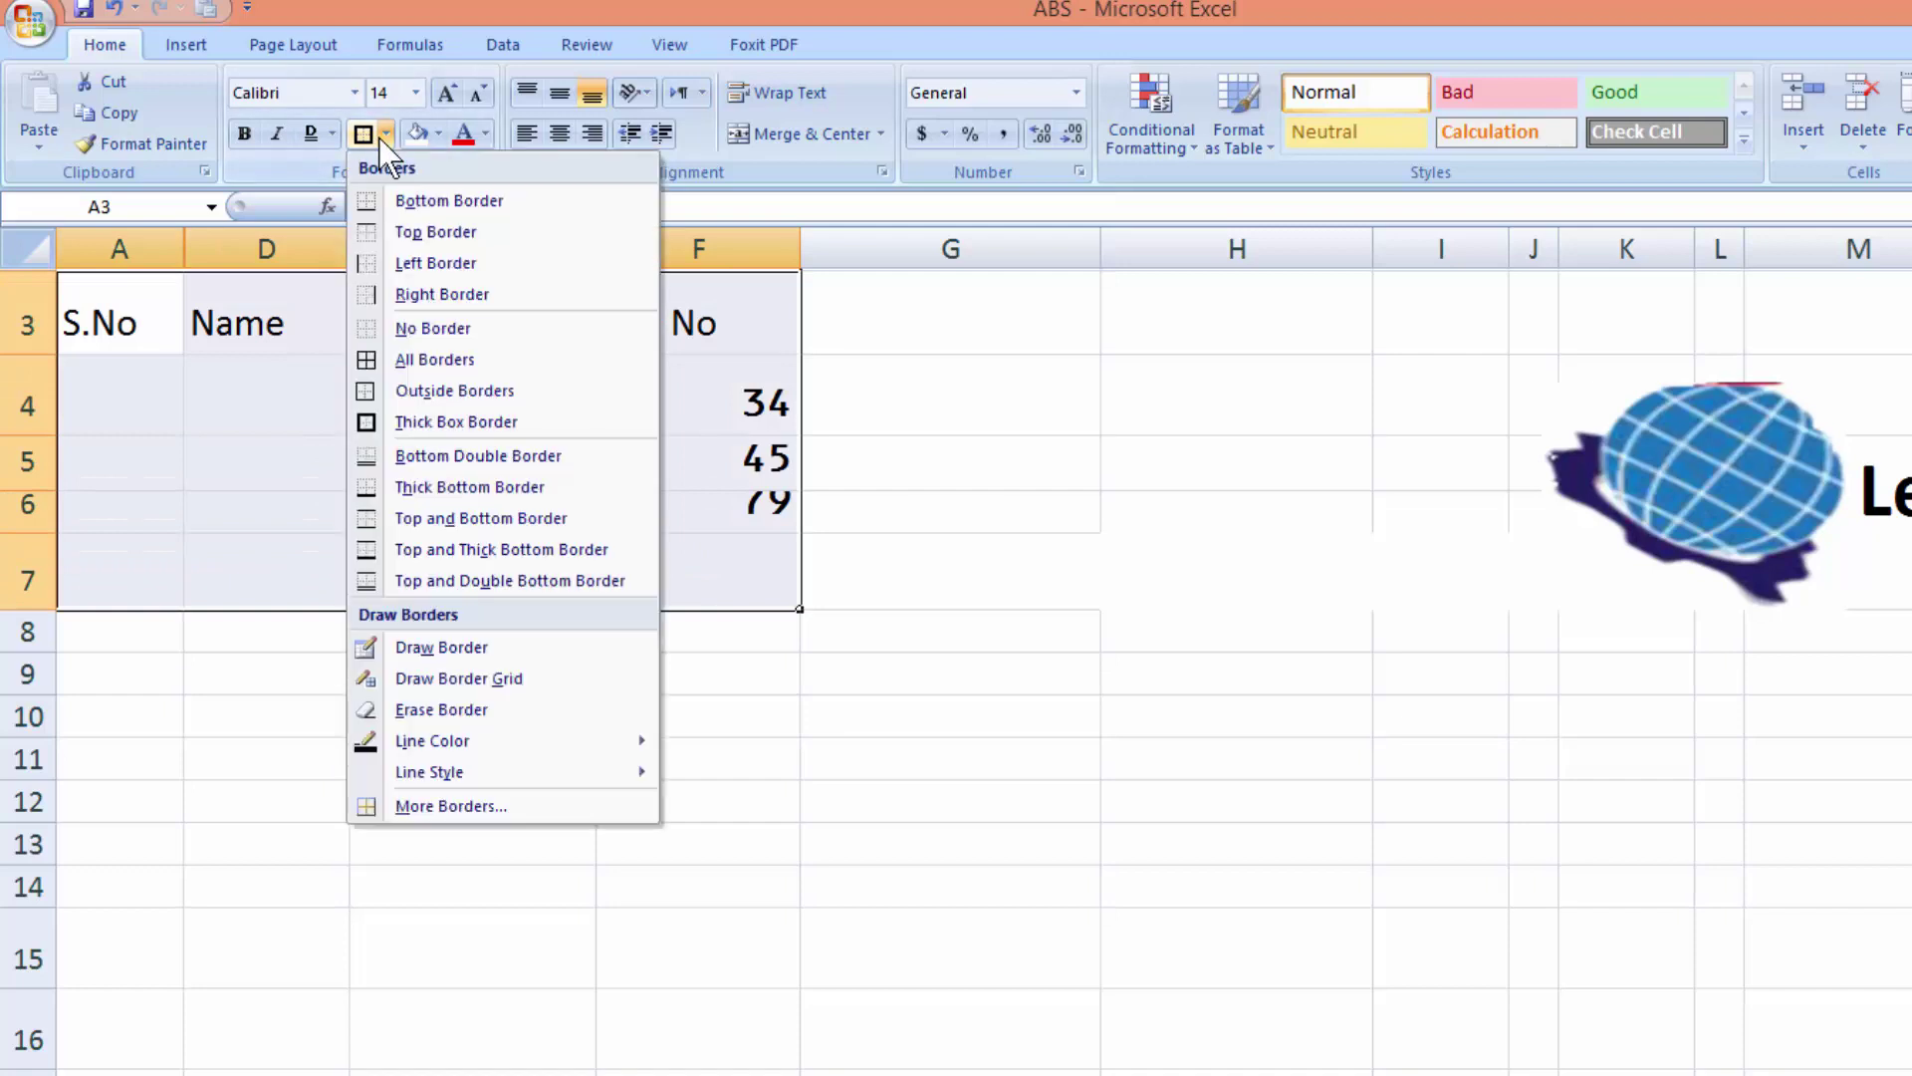
left_click(402, 357)
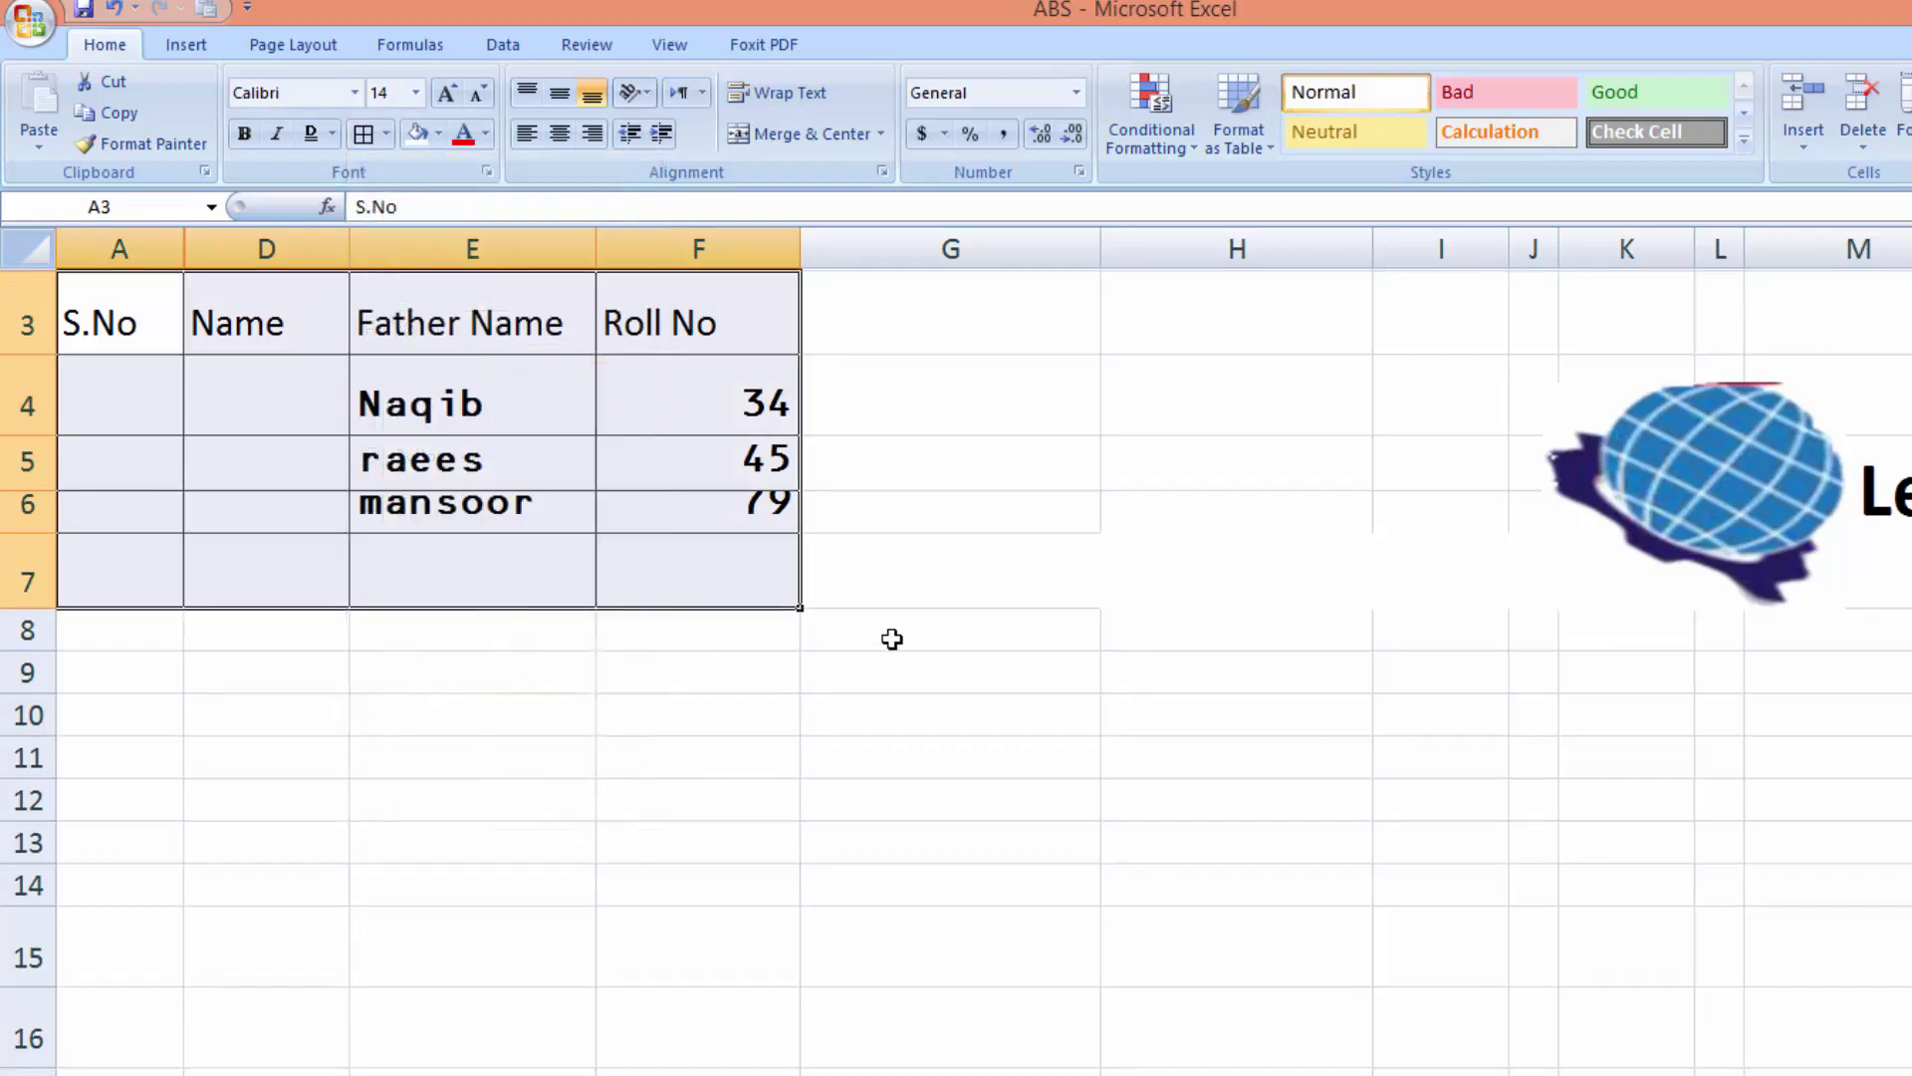
left_click(874, 624)
left_click_drag(153, 319, 629, 555)
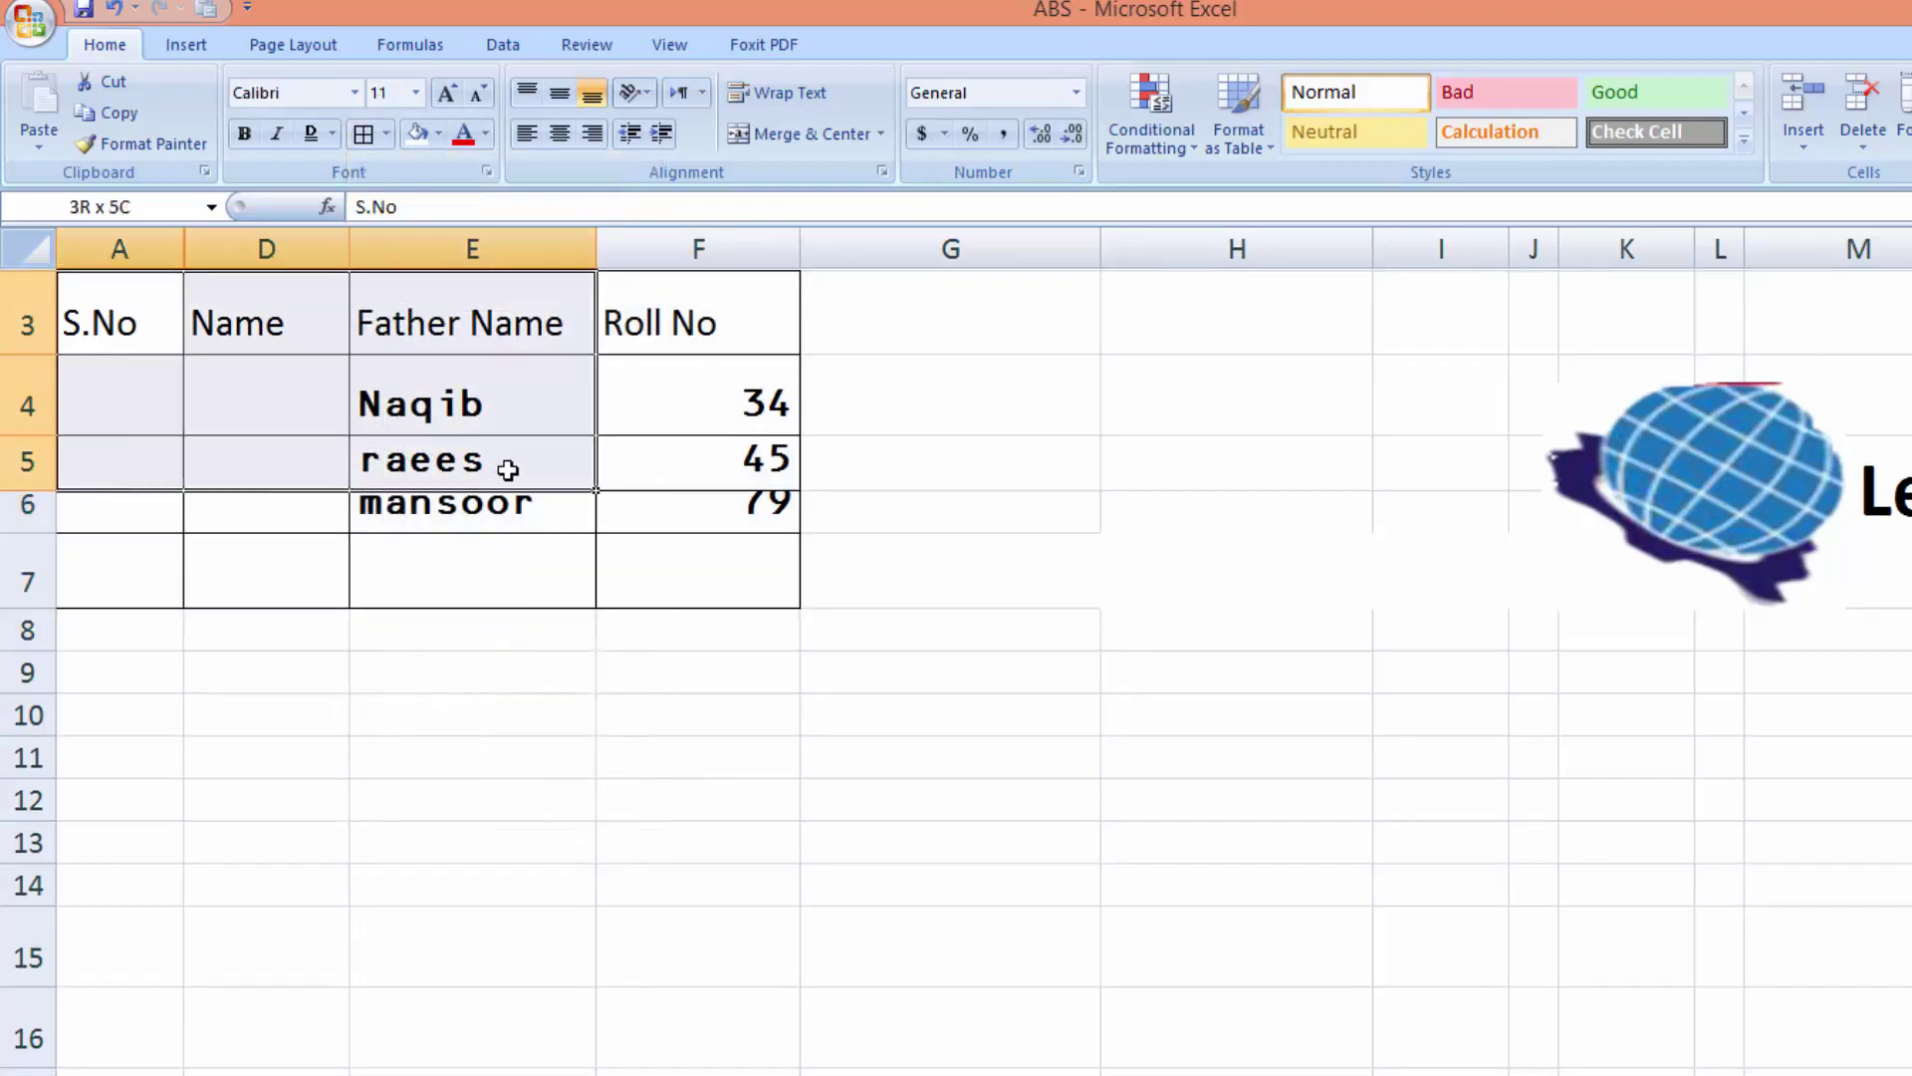
left_click(385, 135)
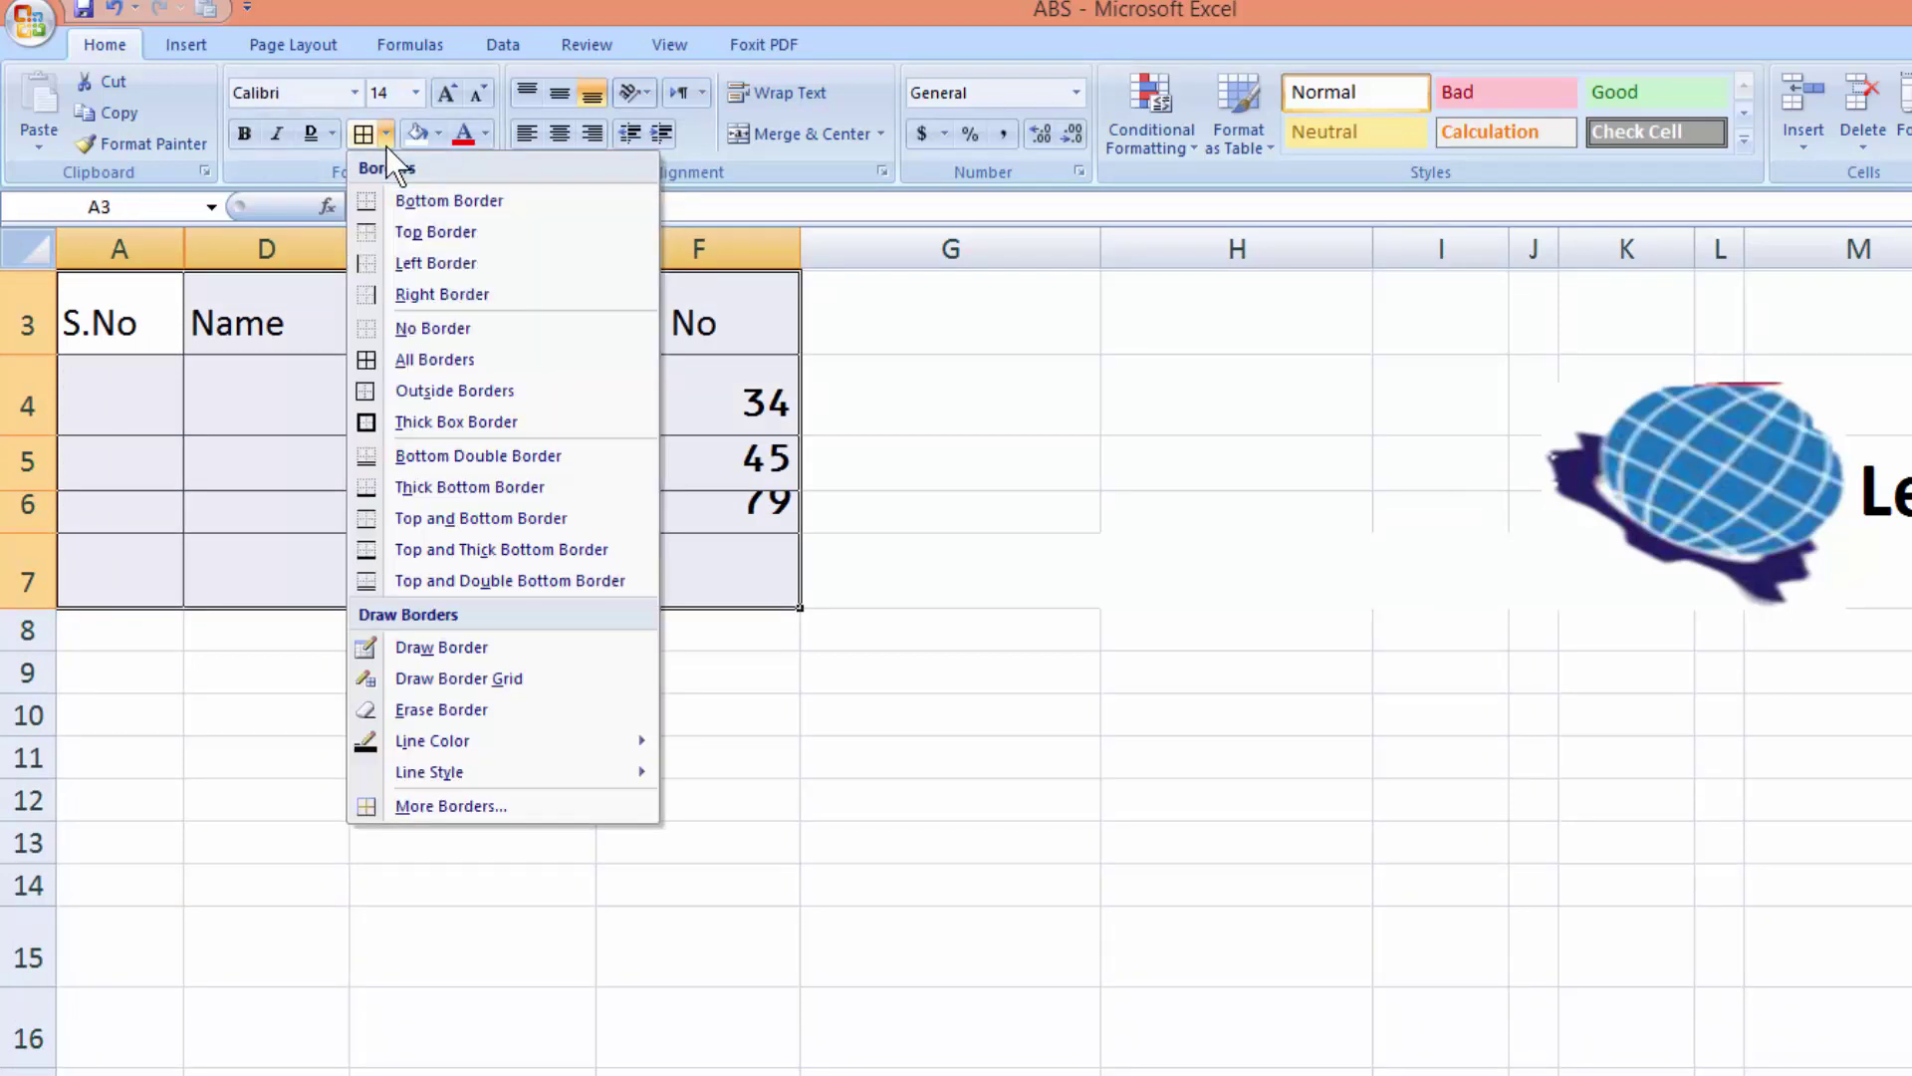
left_click(1114, 611)
left_click(1007, 713)
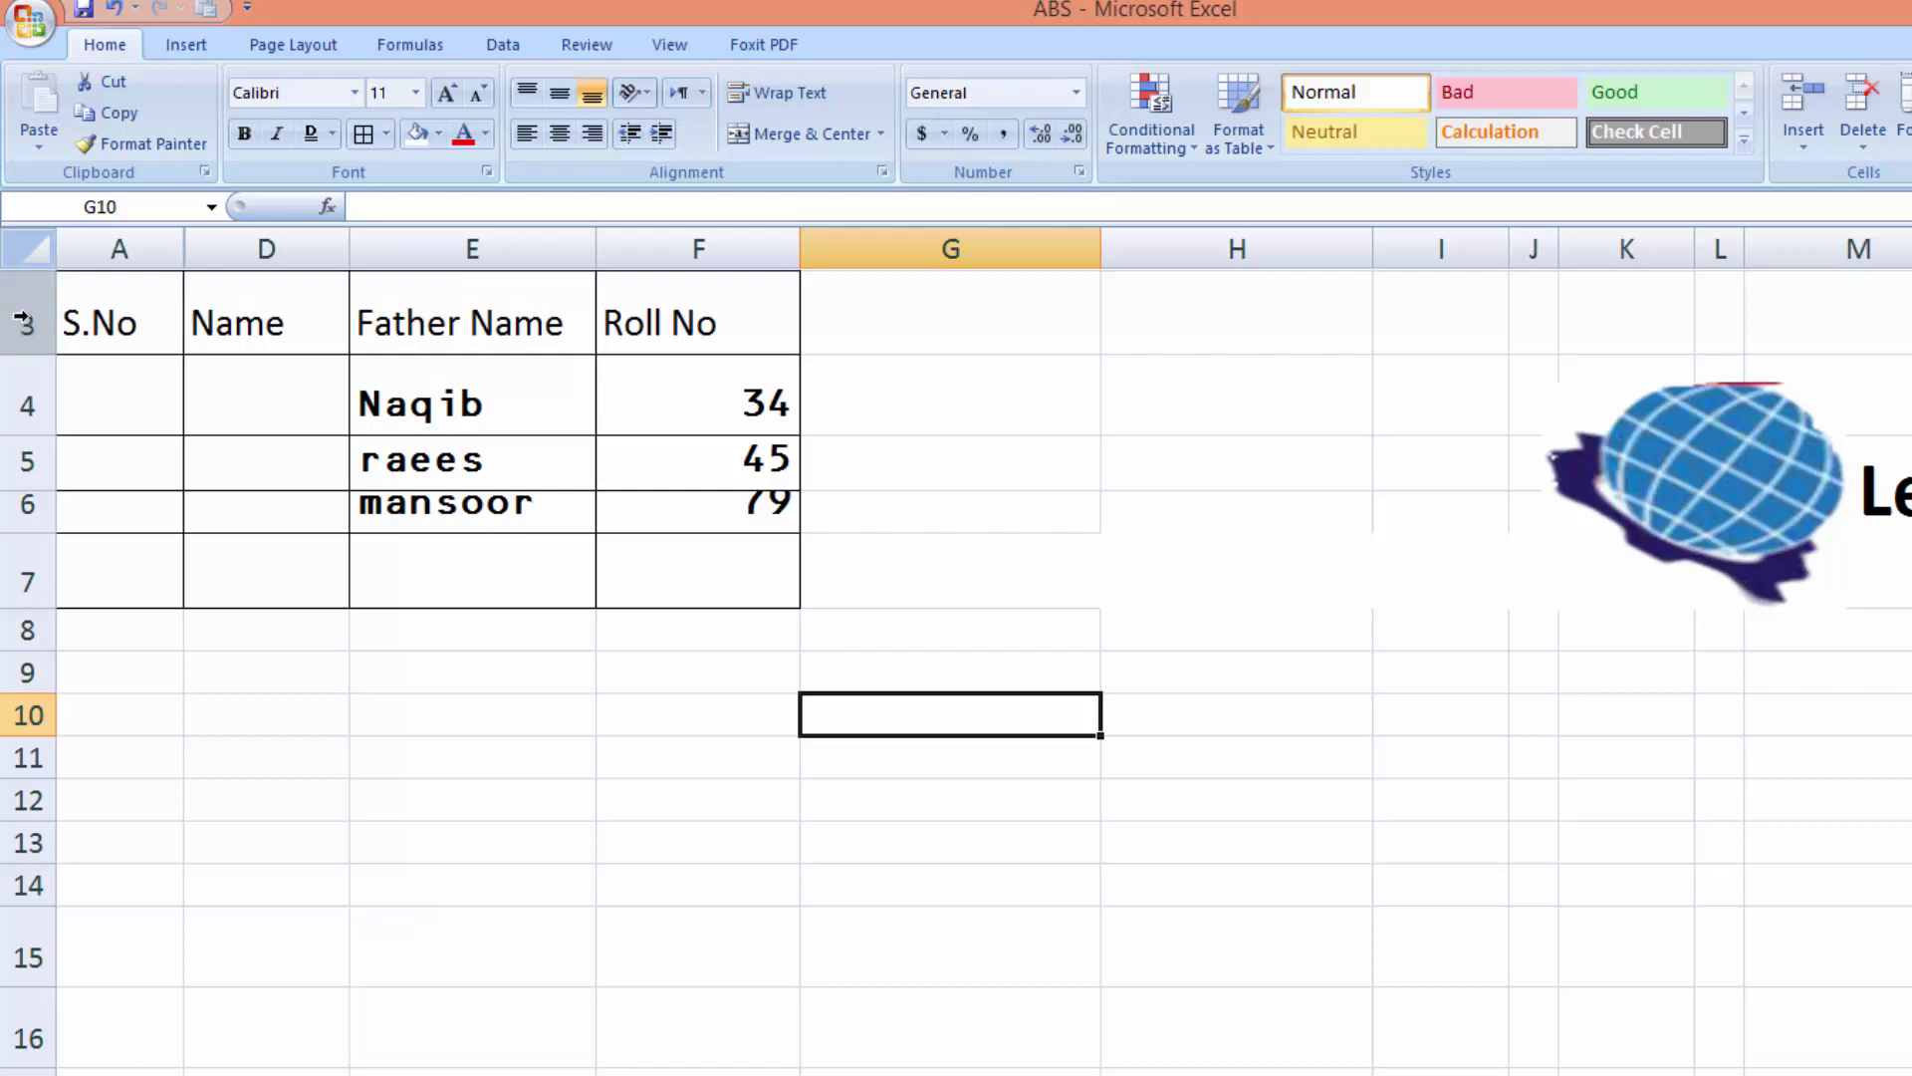
Insert a blank row above the table at row 3
right_click(20, 316)
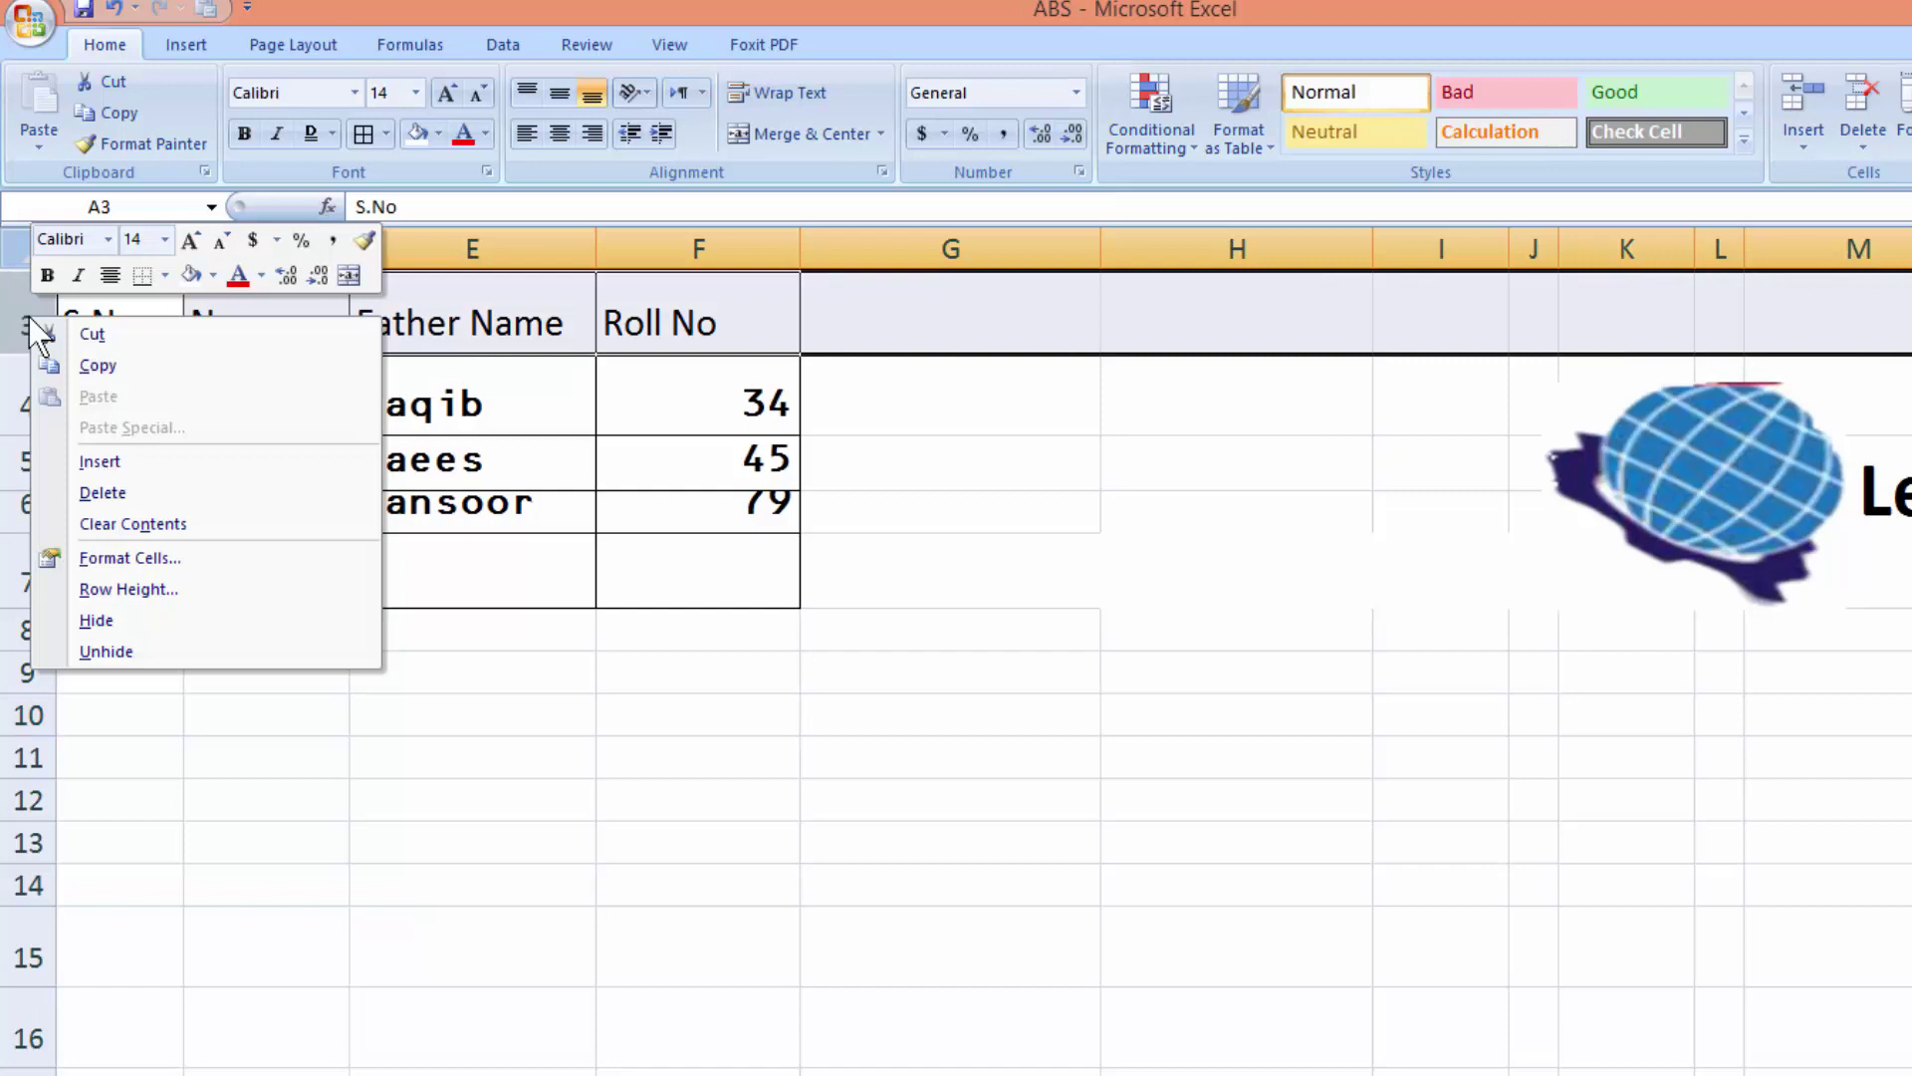
left_click(74, 458)
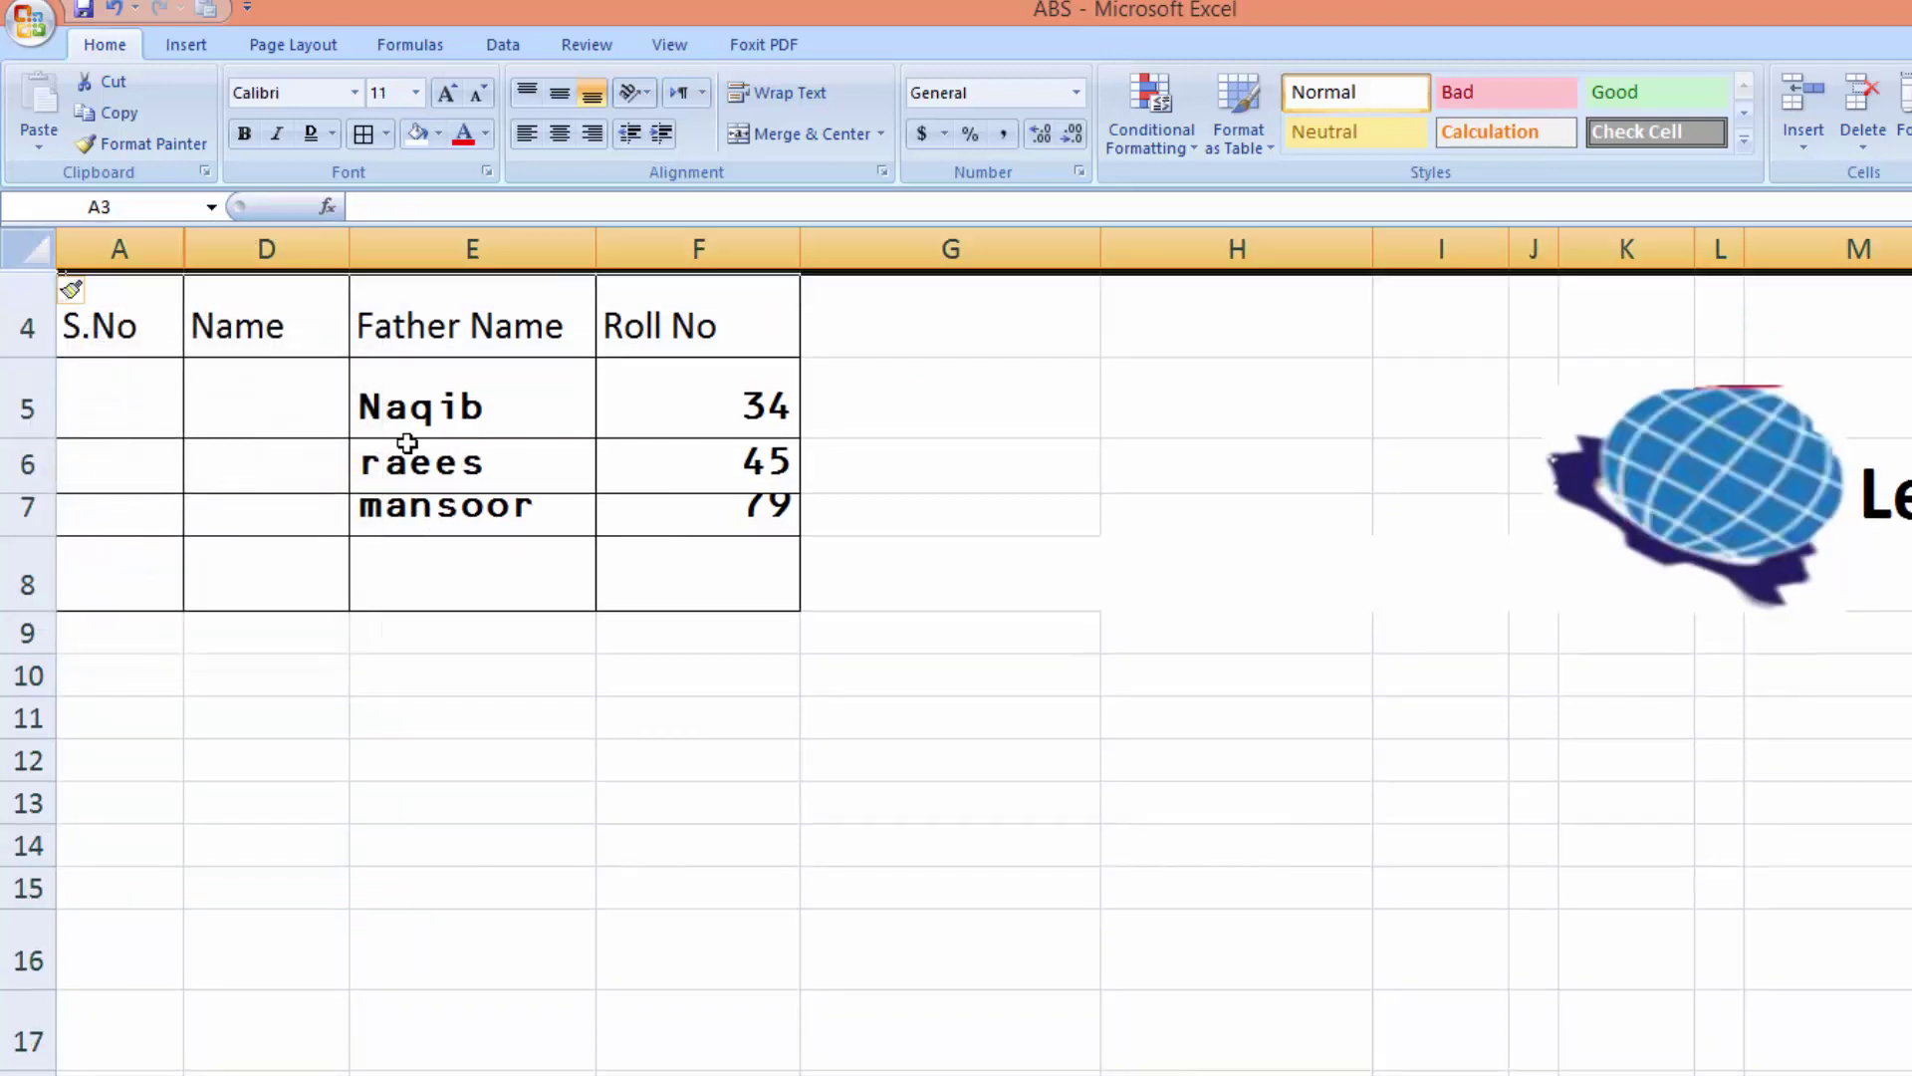
left_click(846, 686)
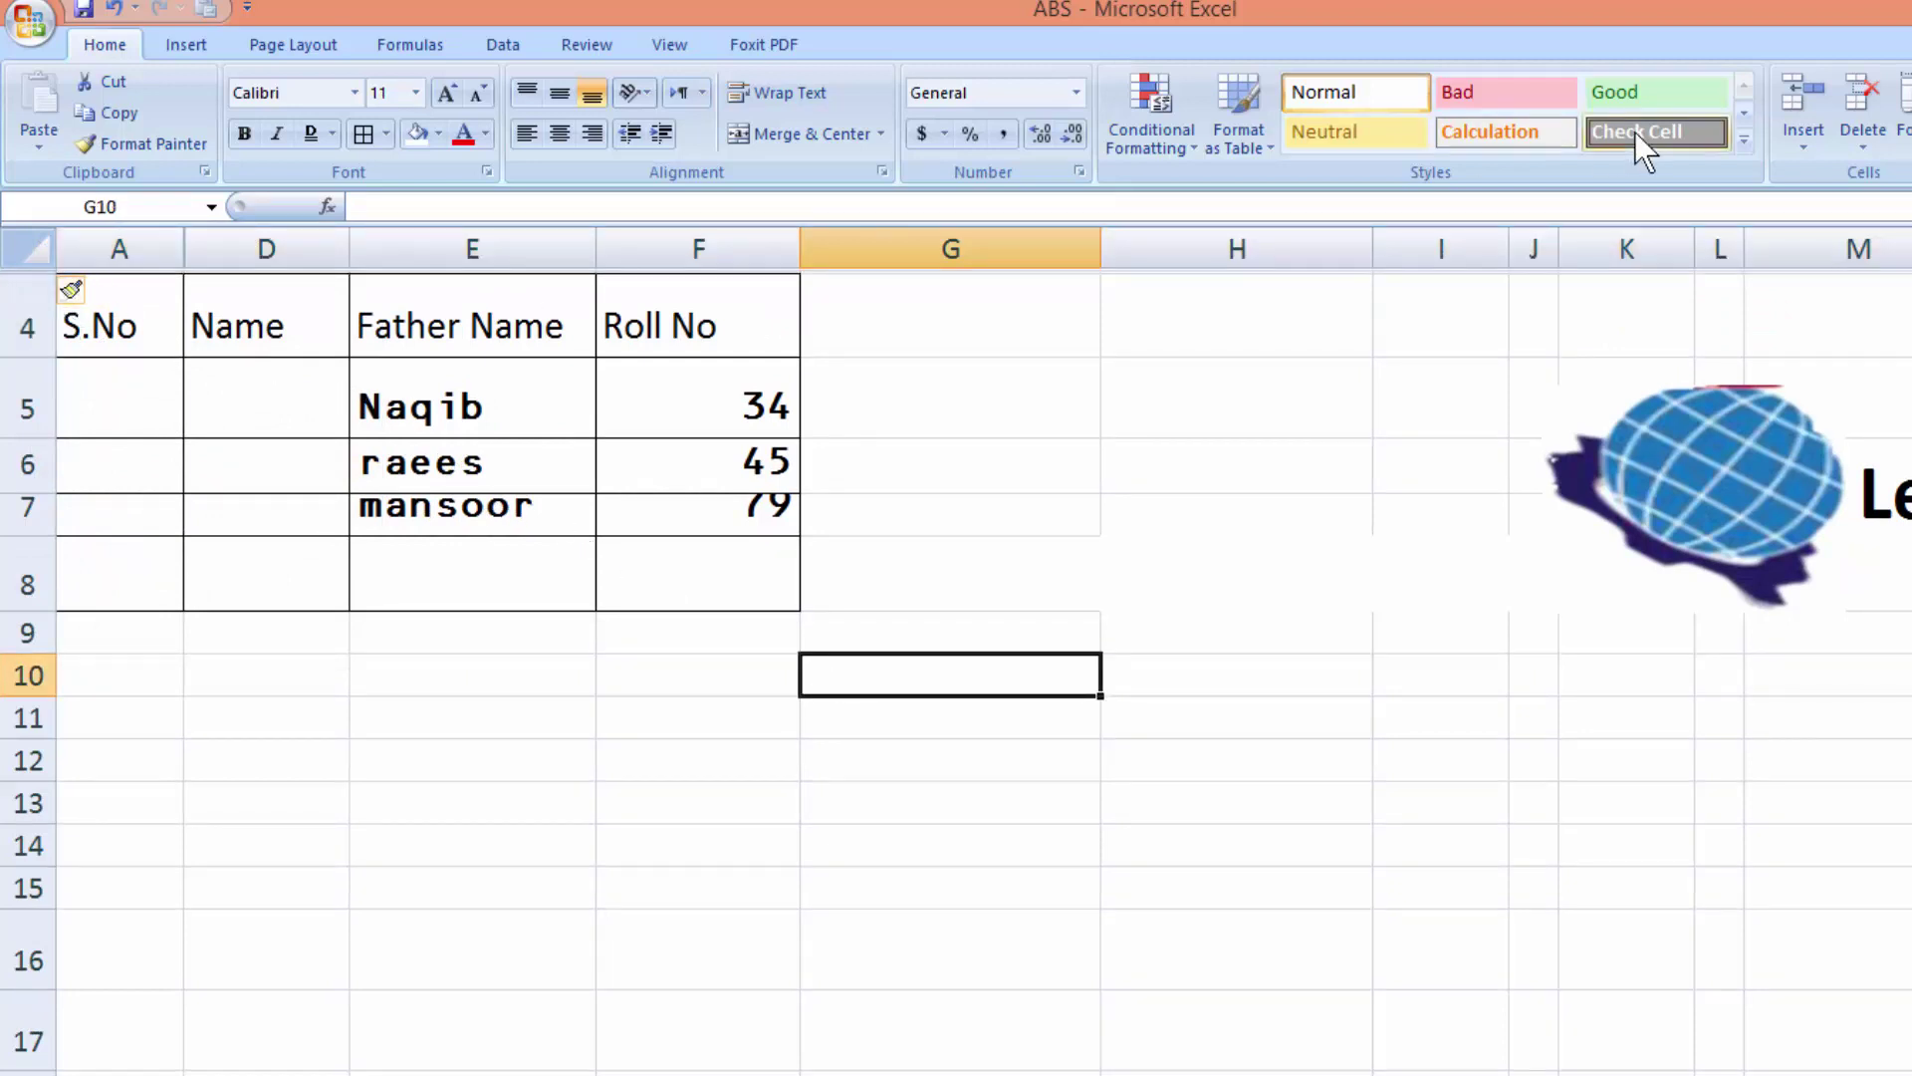
Insert a blank column A before the table
scroll(956, 668, "up", 1)
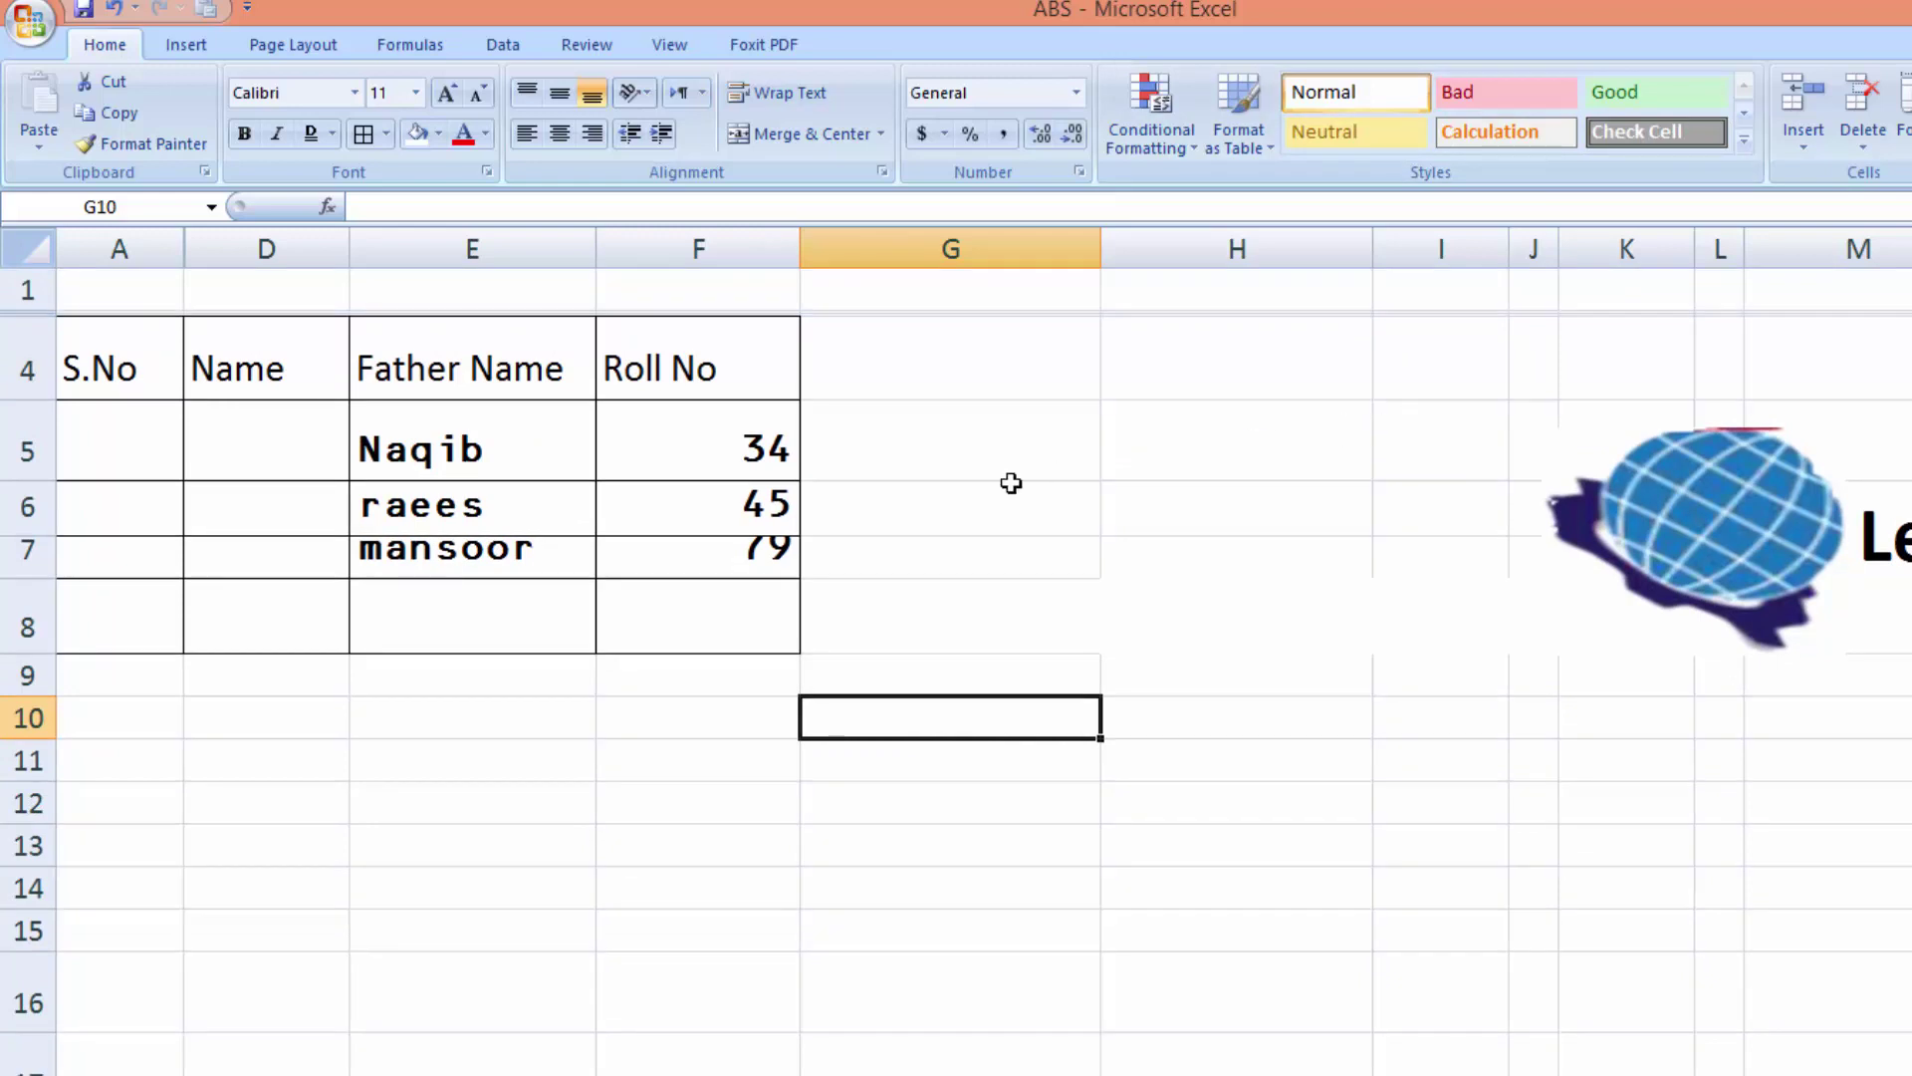
scroll(1011, 483, "up", 1)
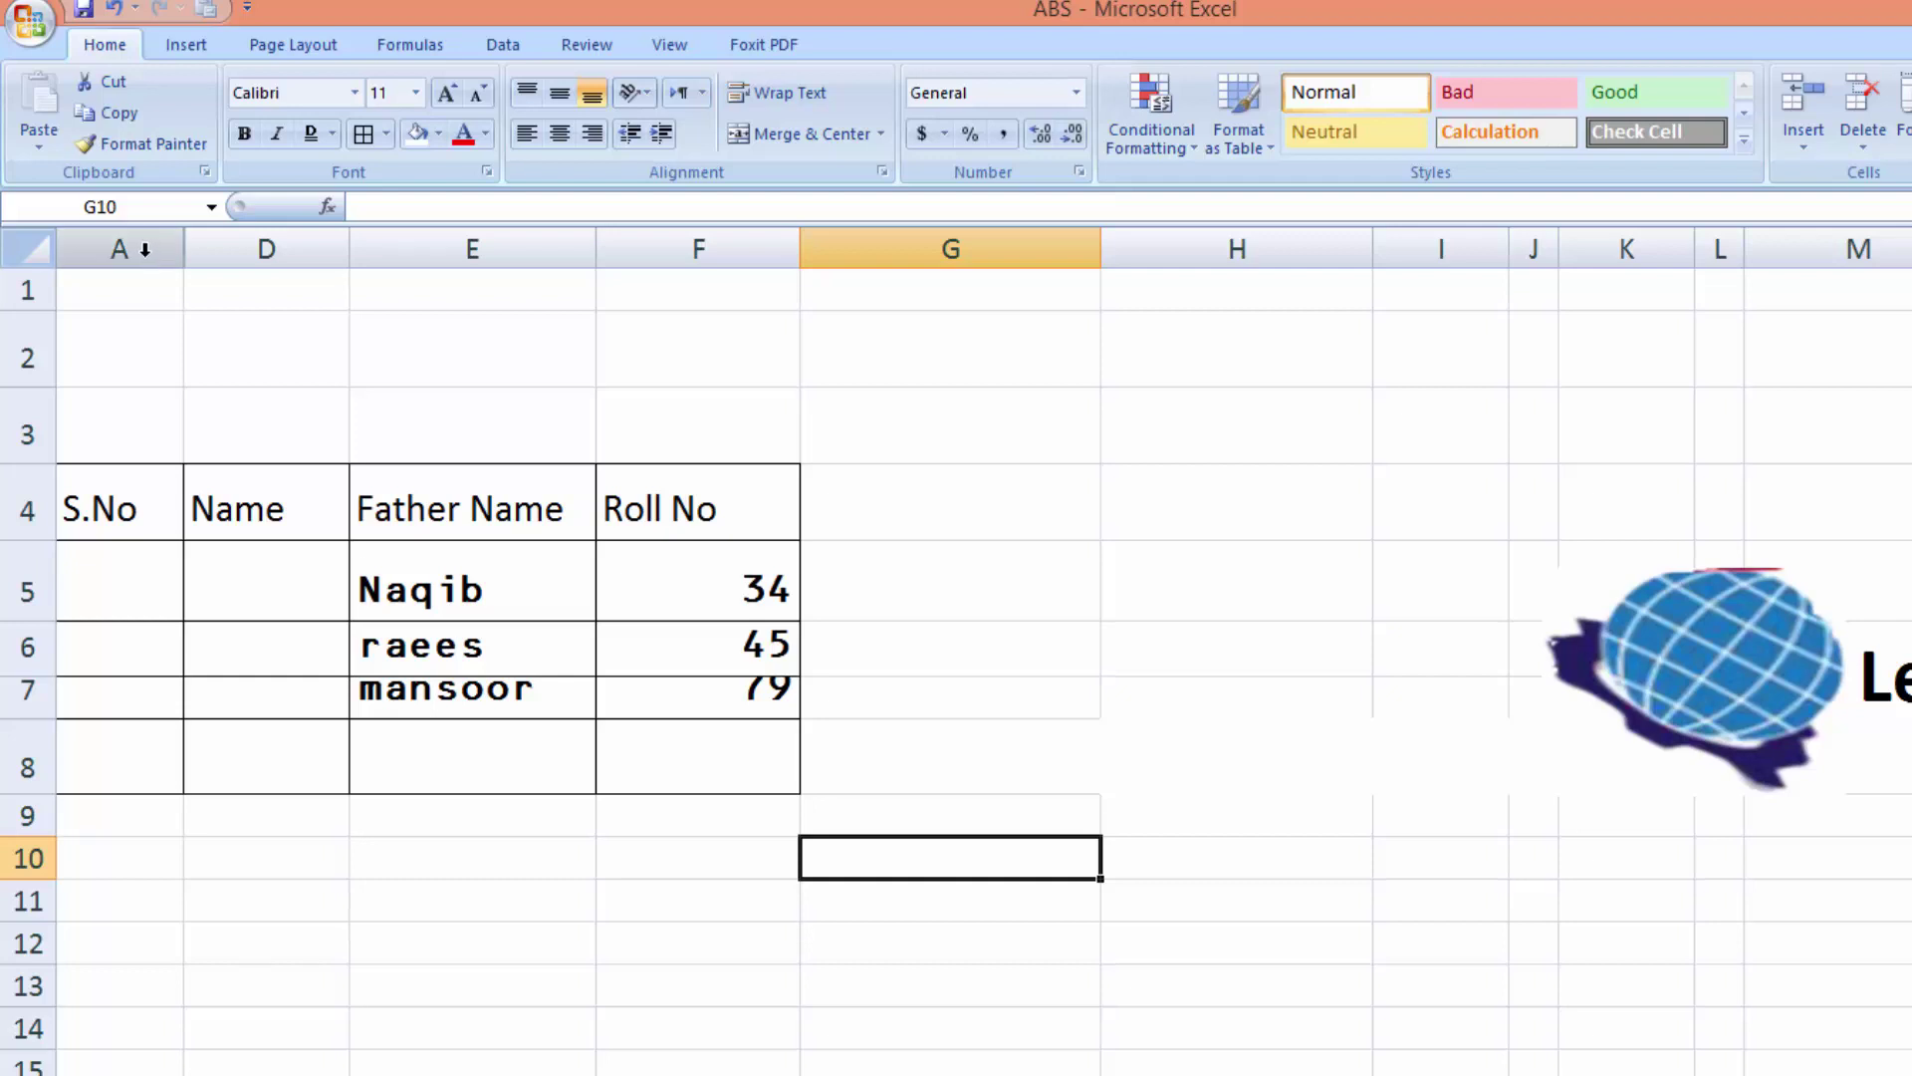
right_click(146, 250)
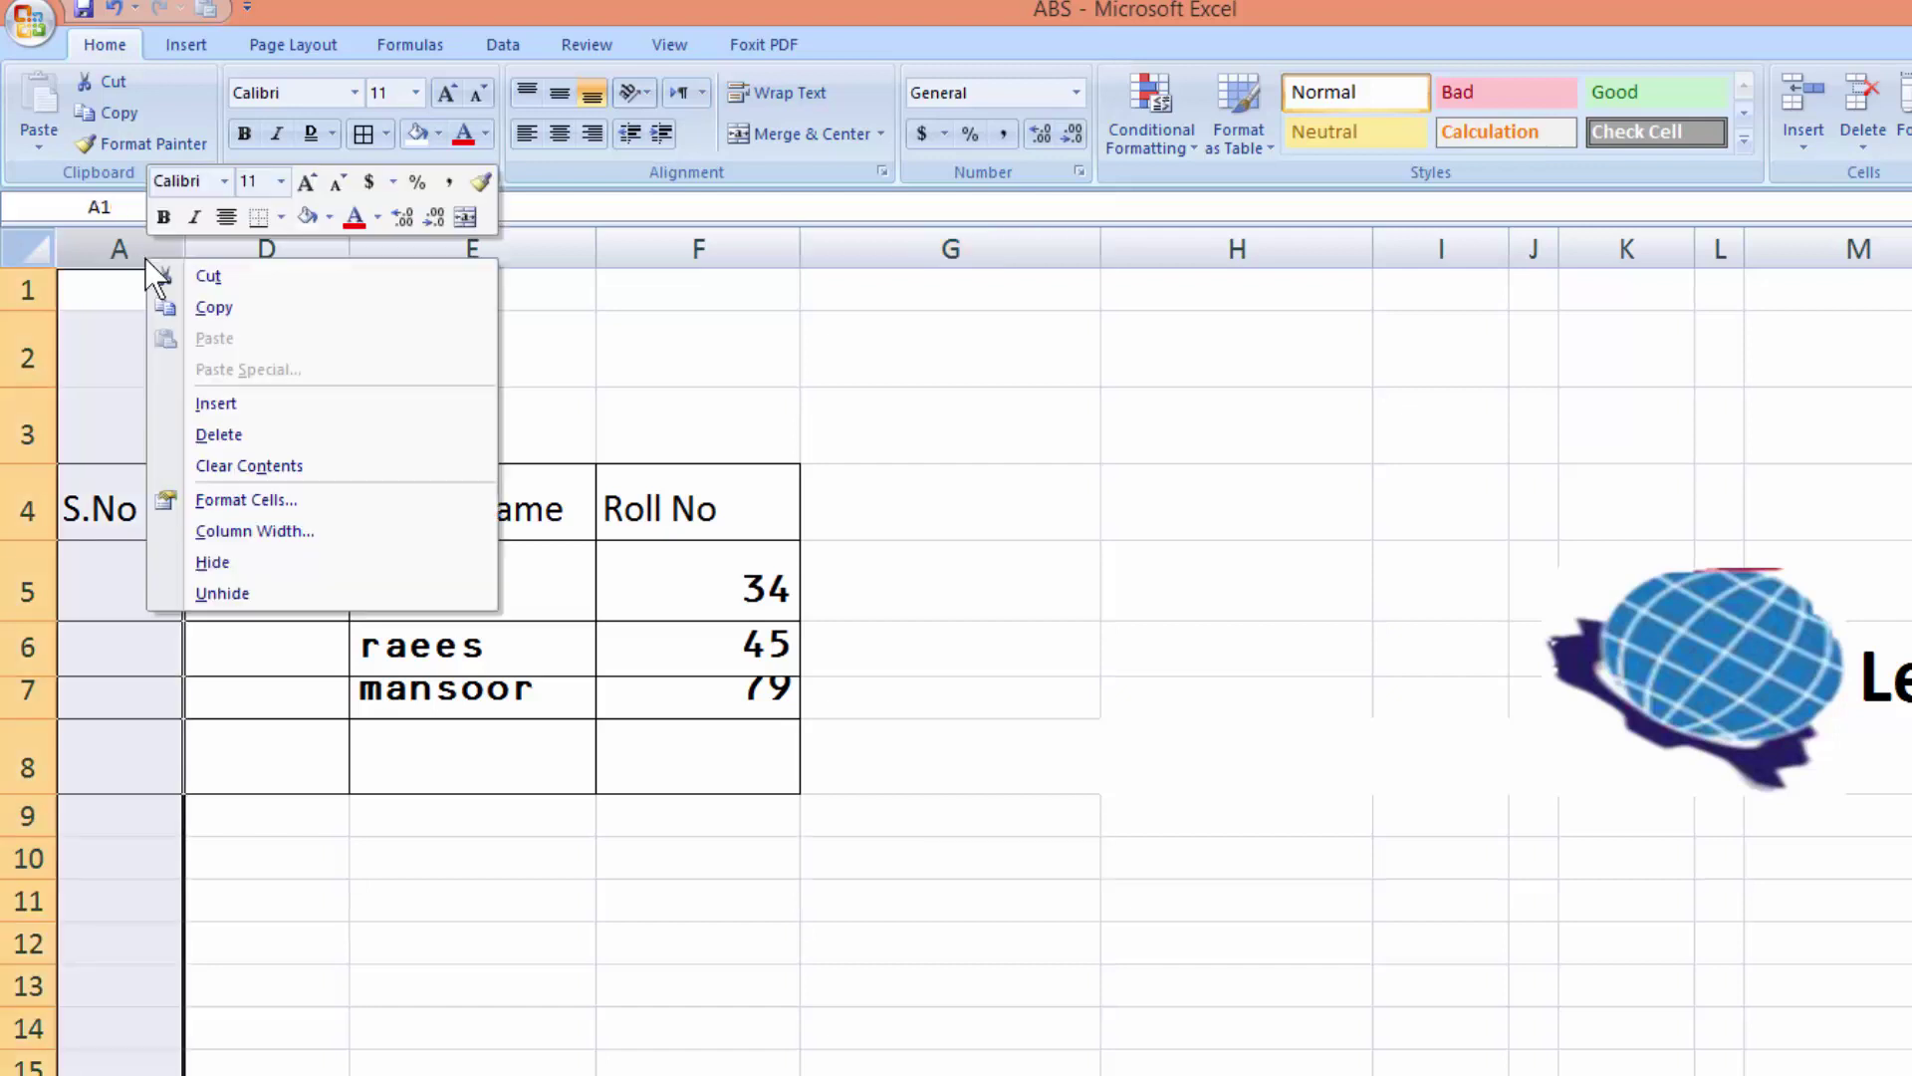
left_click(219, 403)
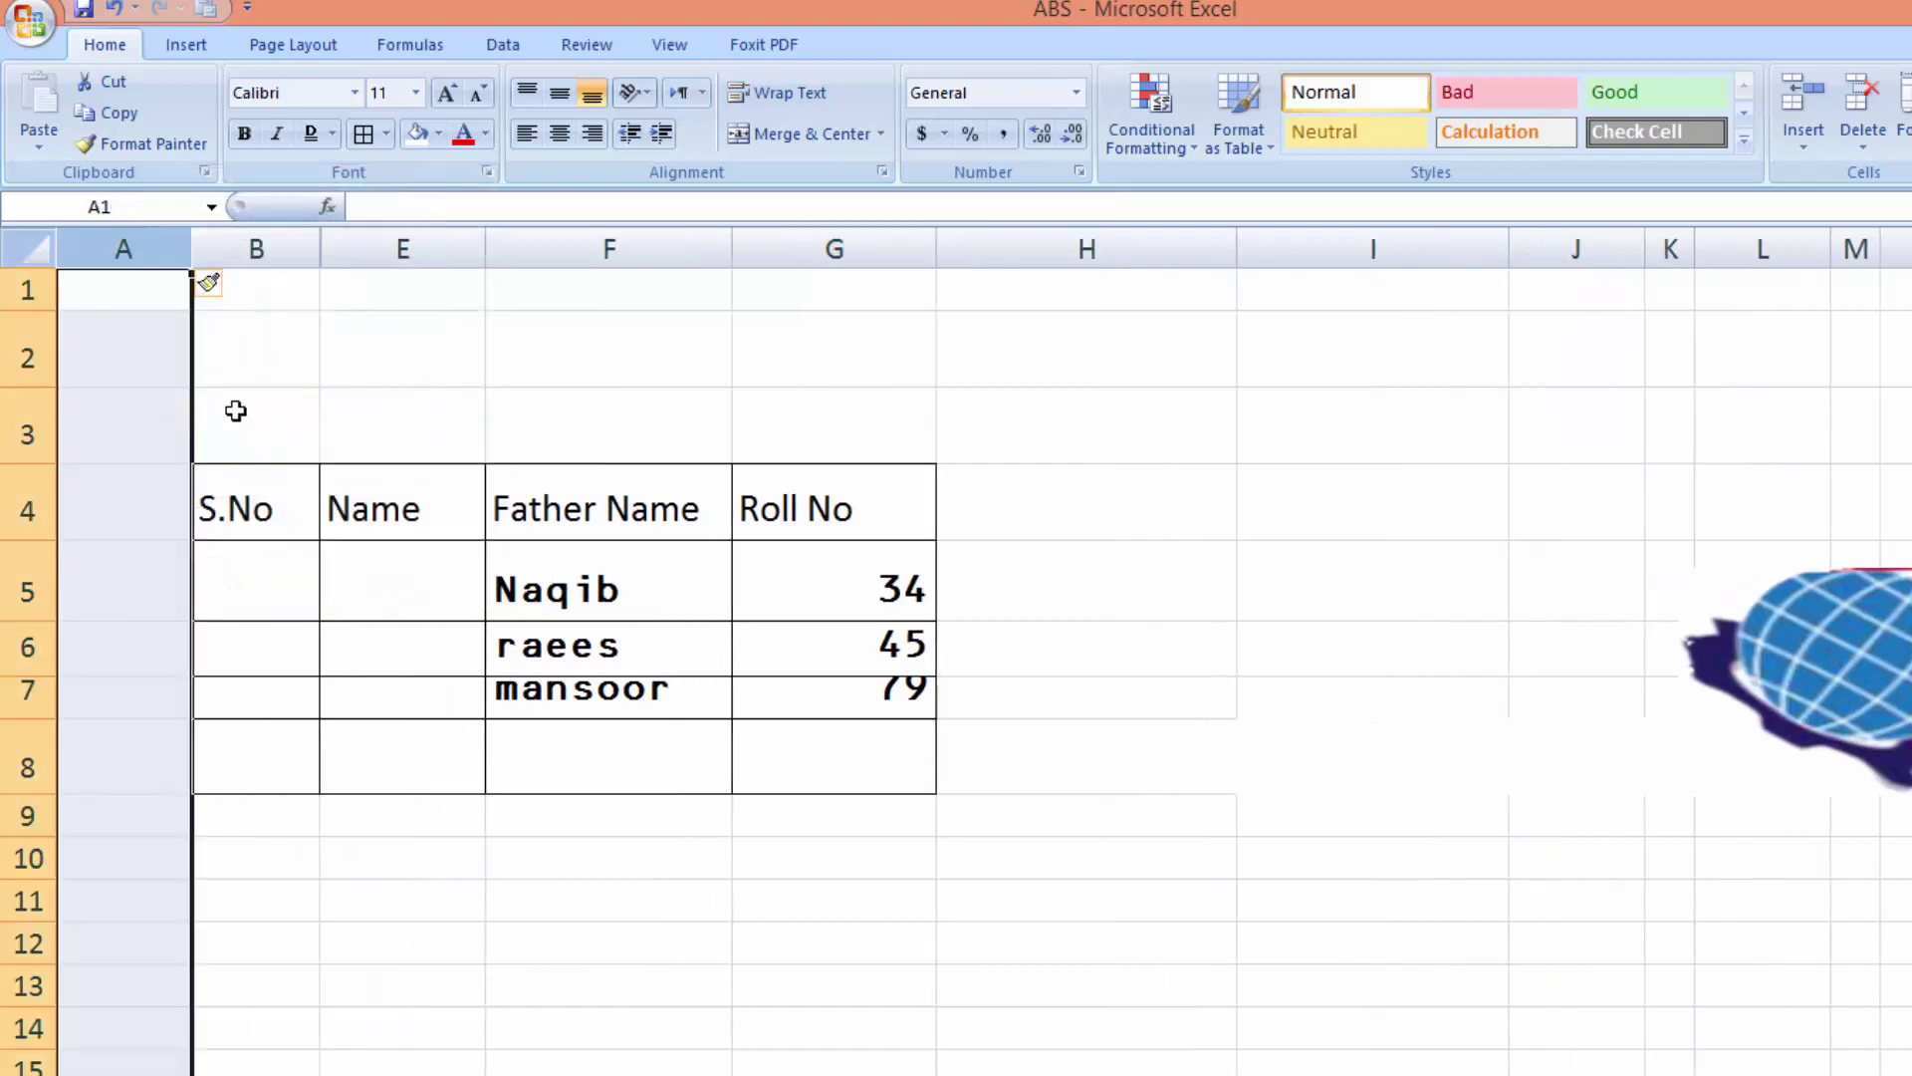
left_click(1132, 829)
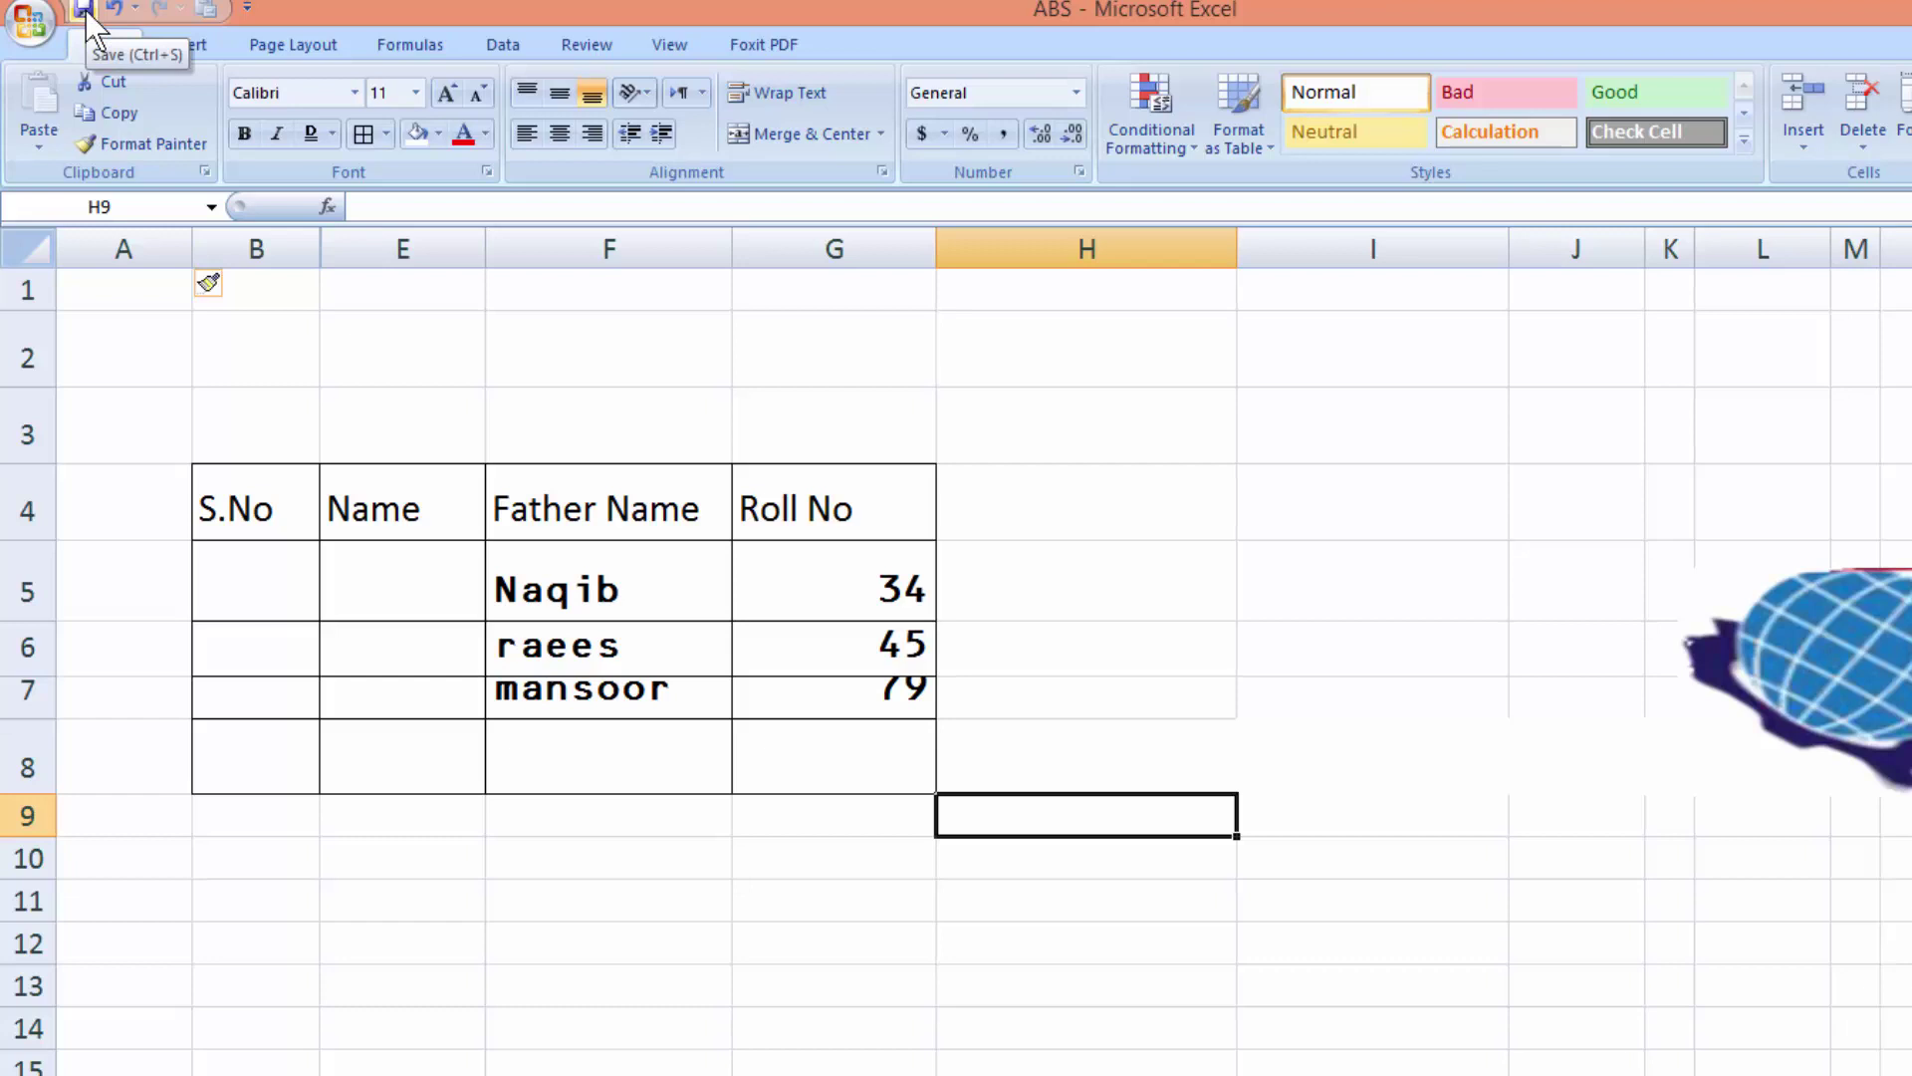
Save the workbook as ABS in Excel Workbook format, replacing the existing ABS.xlsx
left_click(44, 18)
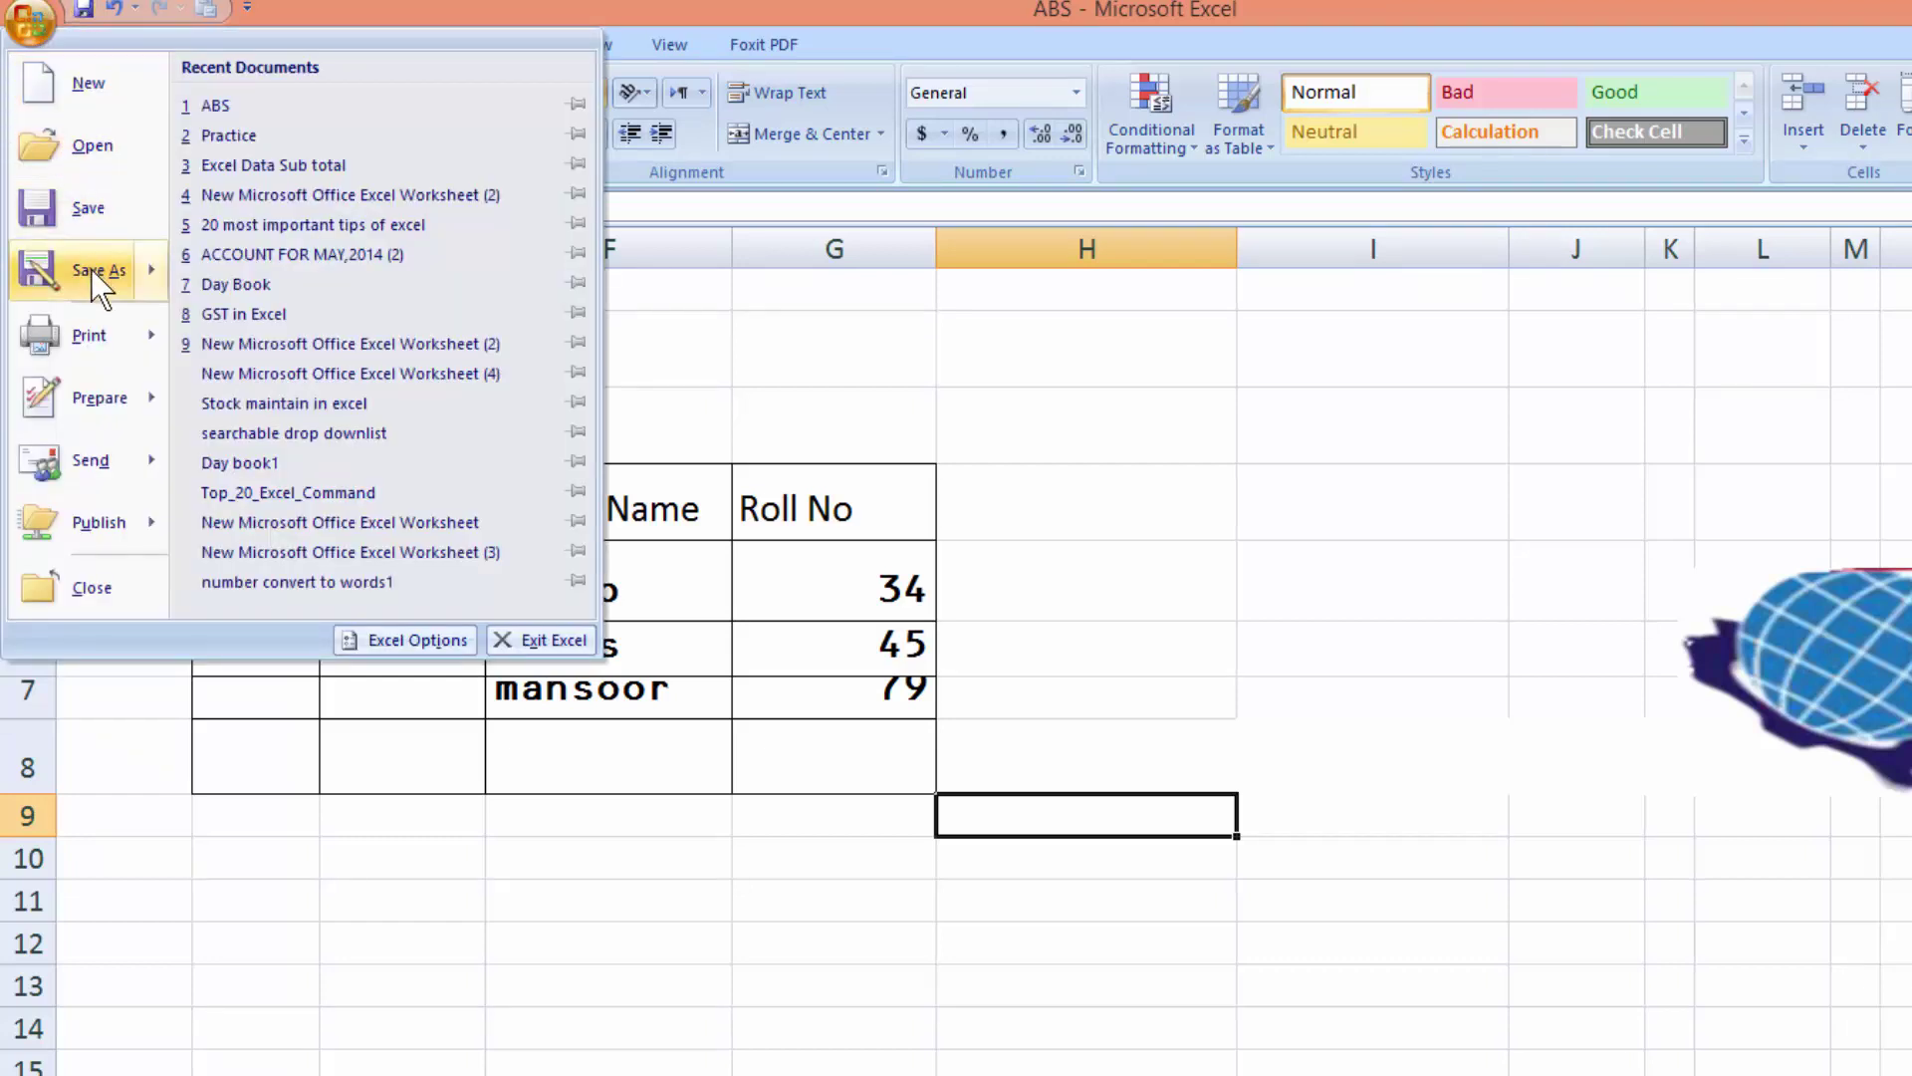
mouse_move(93, 271)
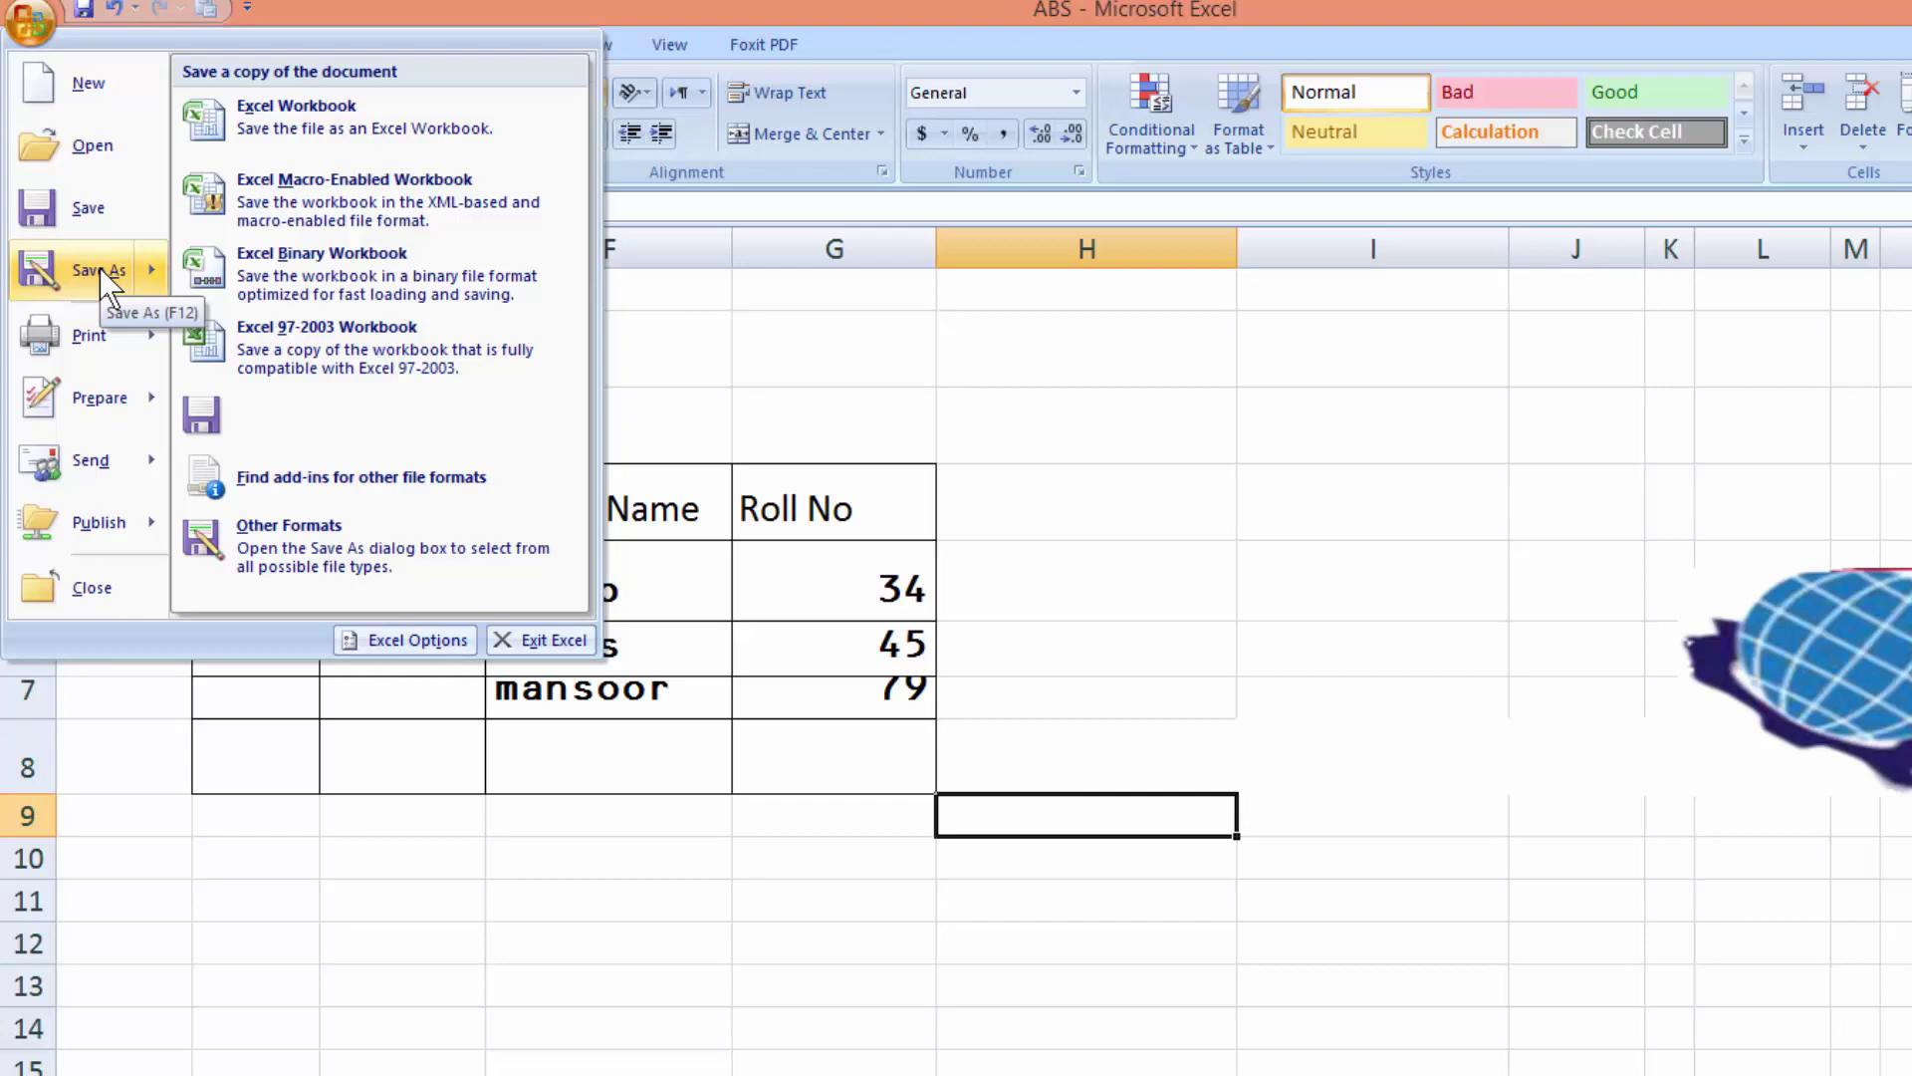
left_click(99, 267)
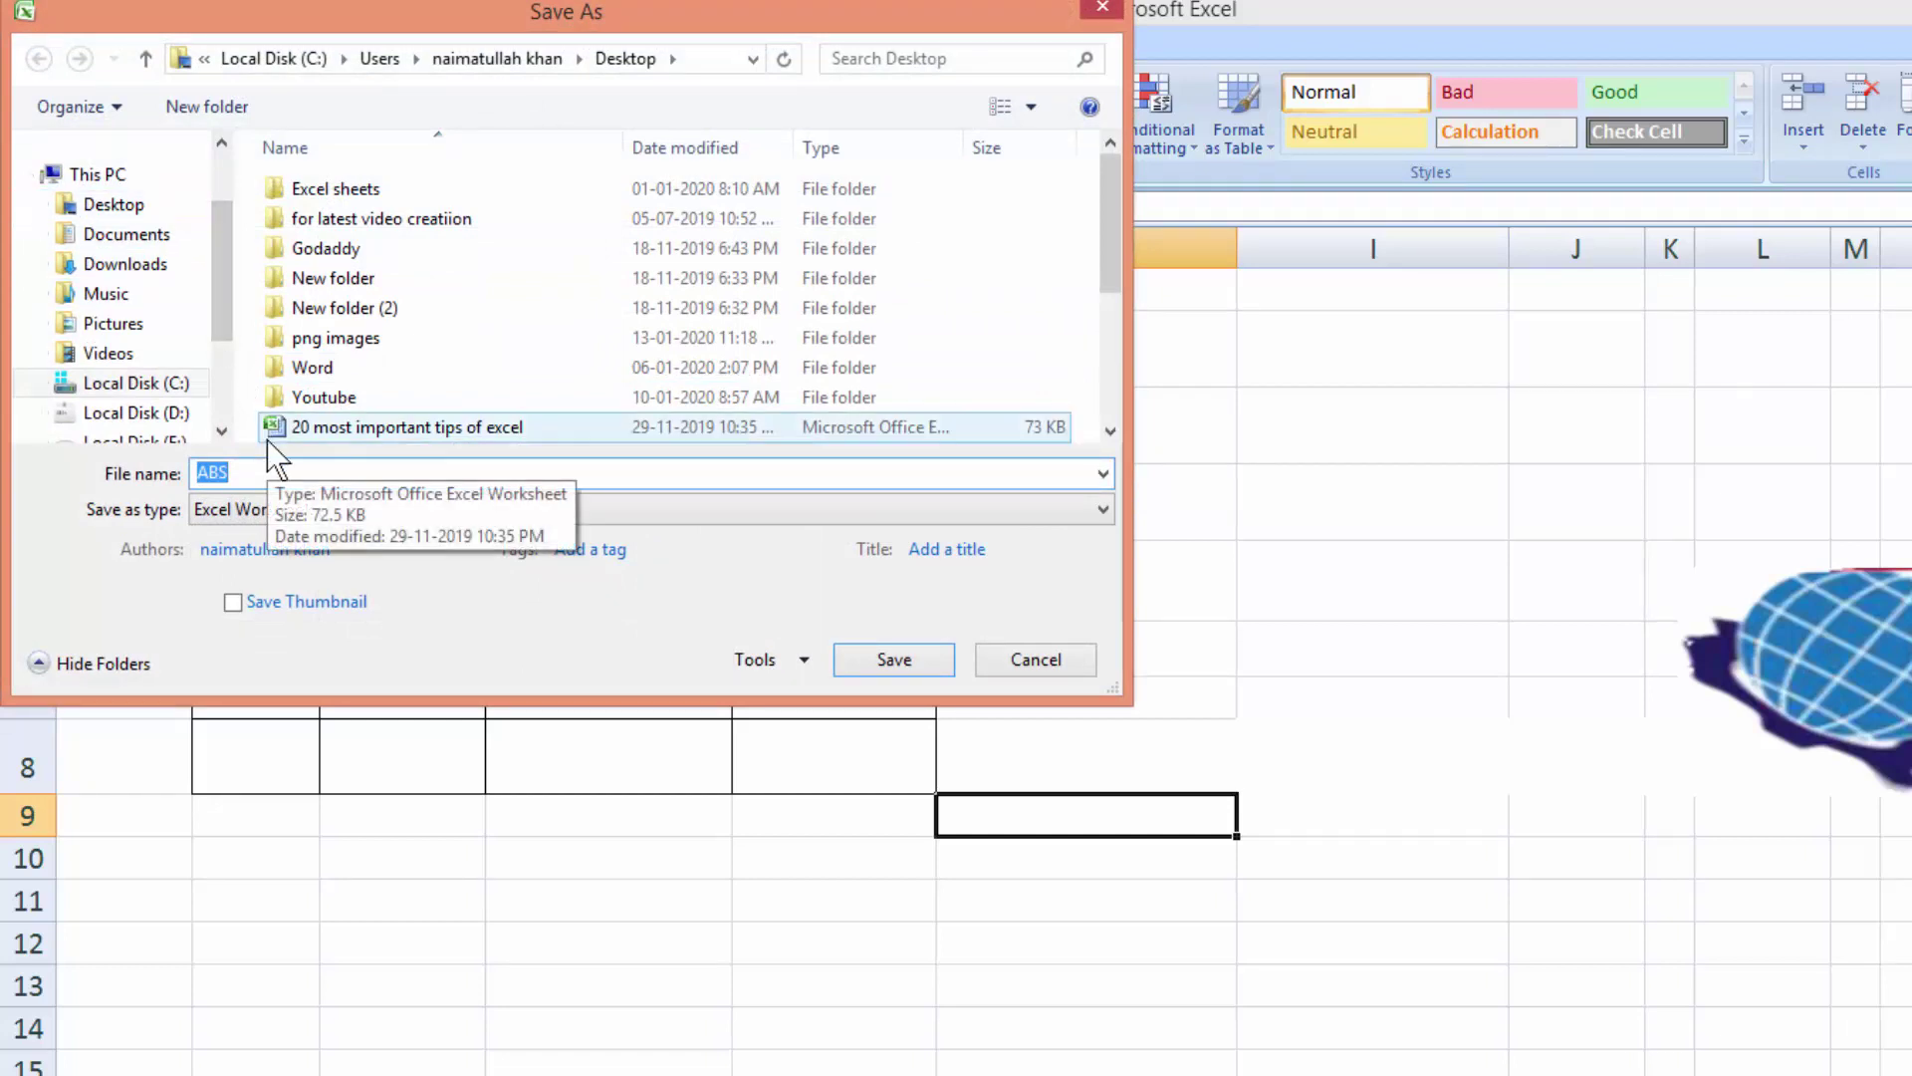
type("A")
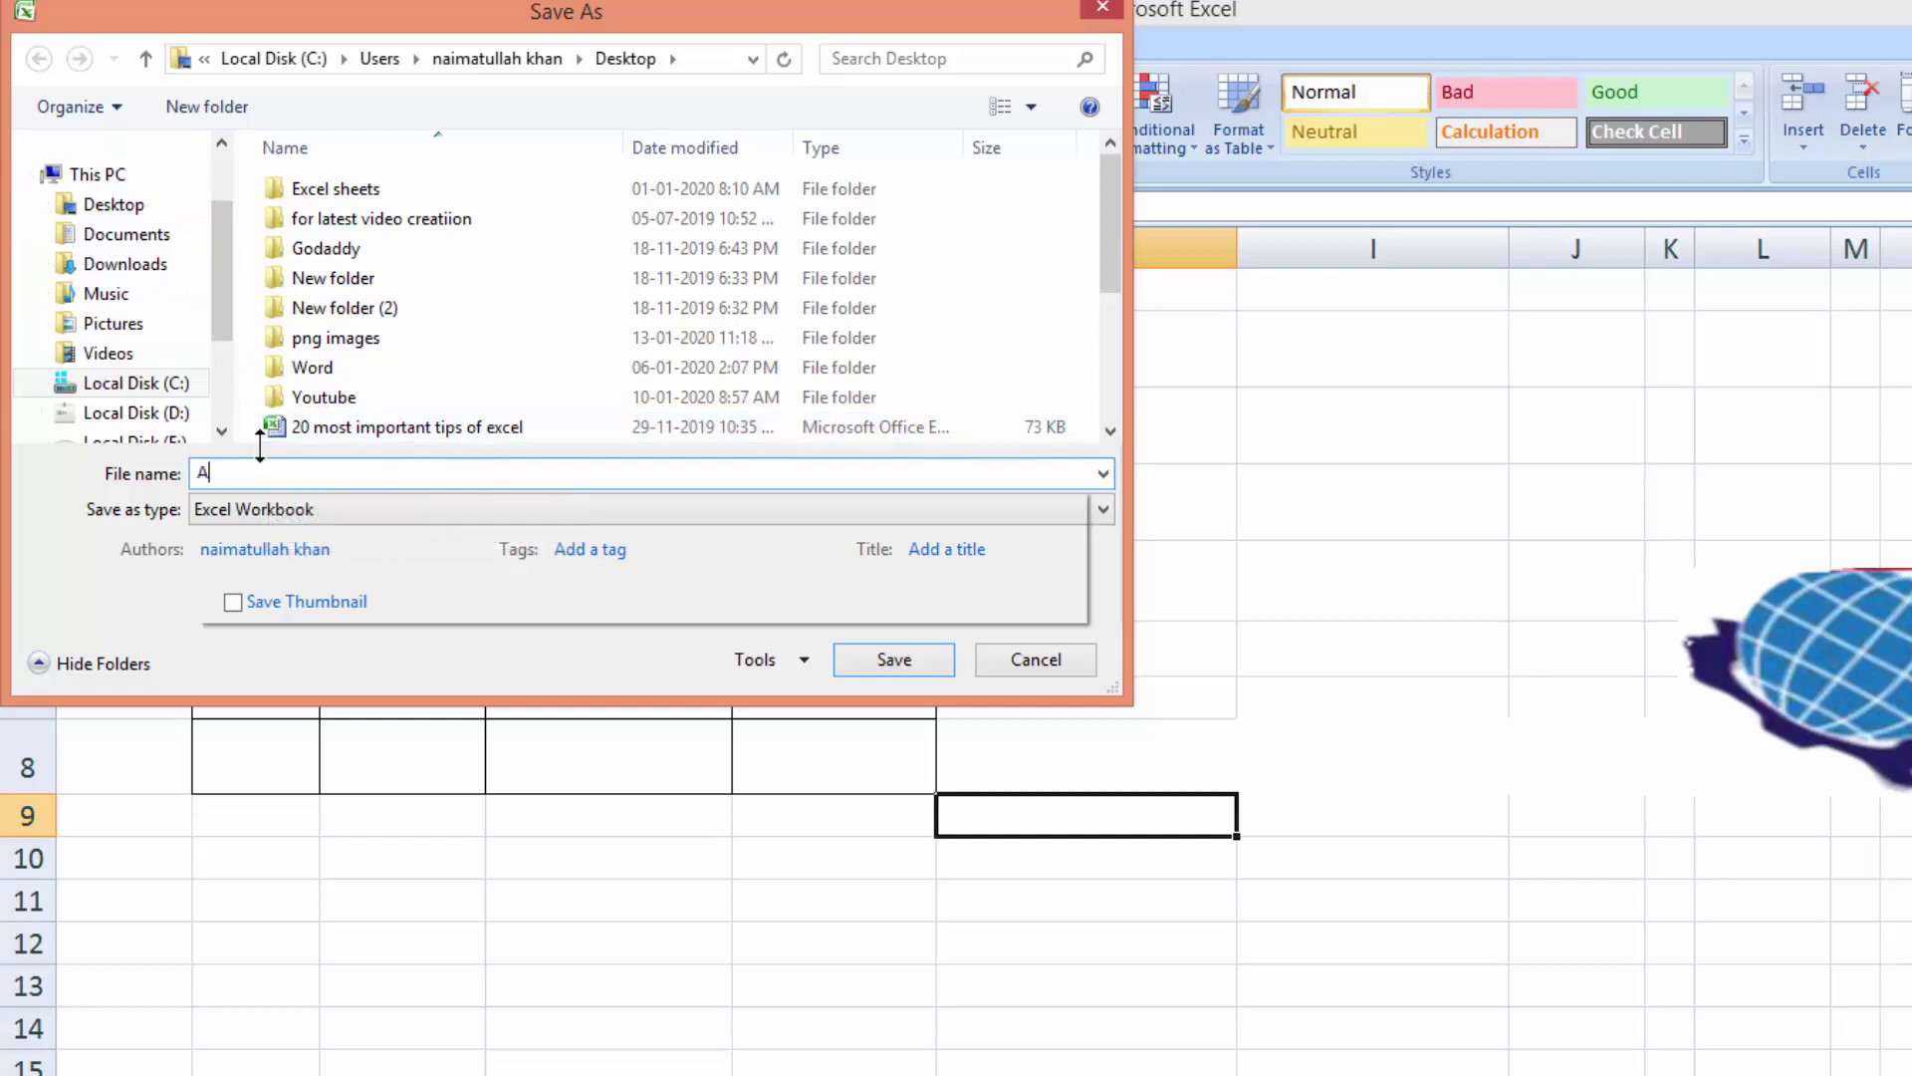
type("B")
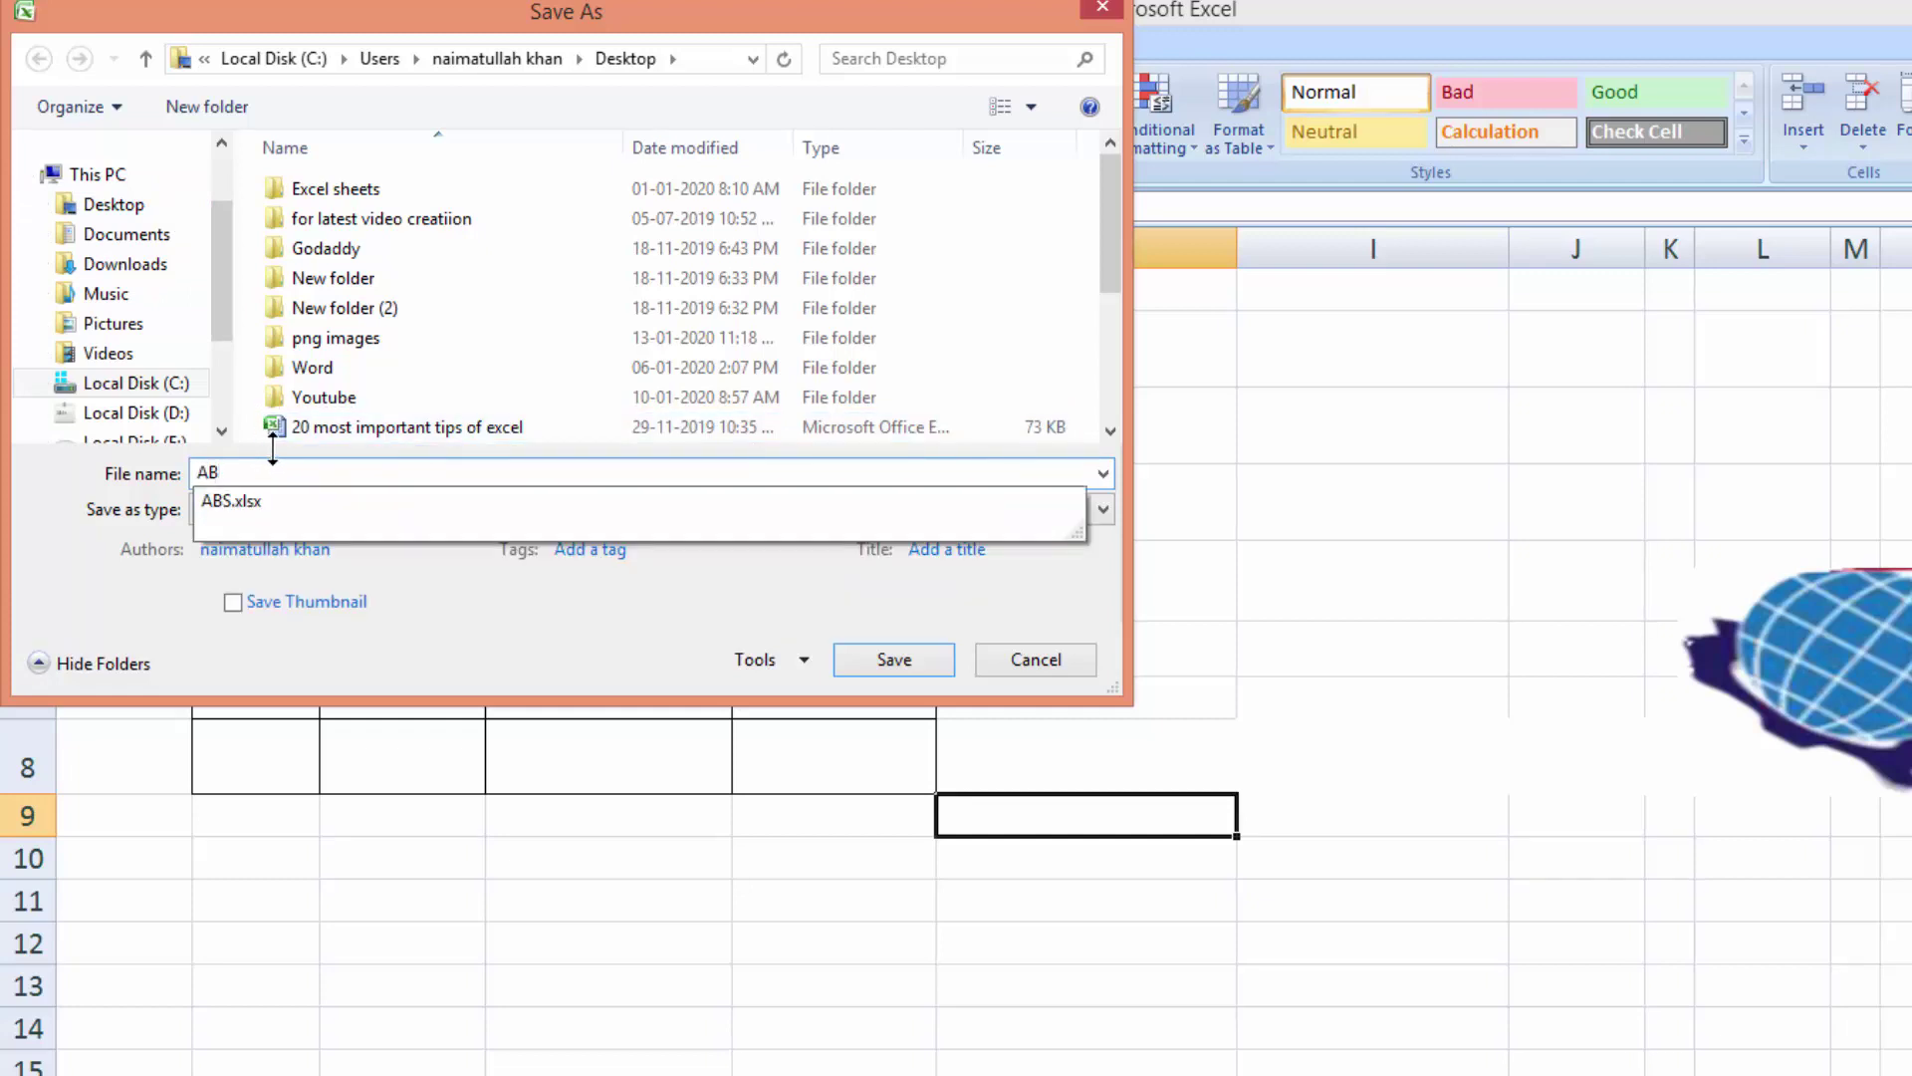
type("S")
key("Escape")
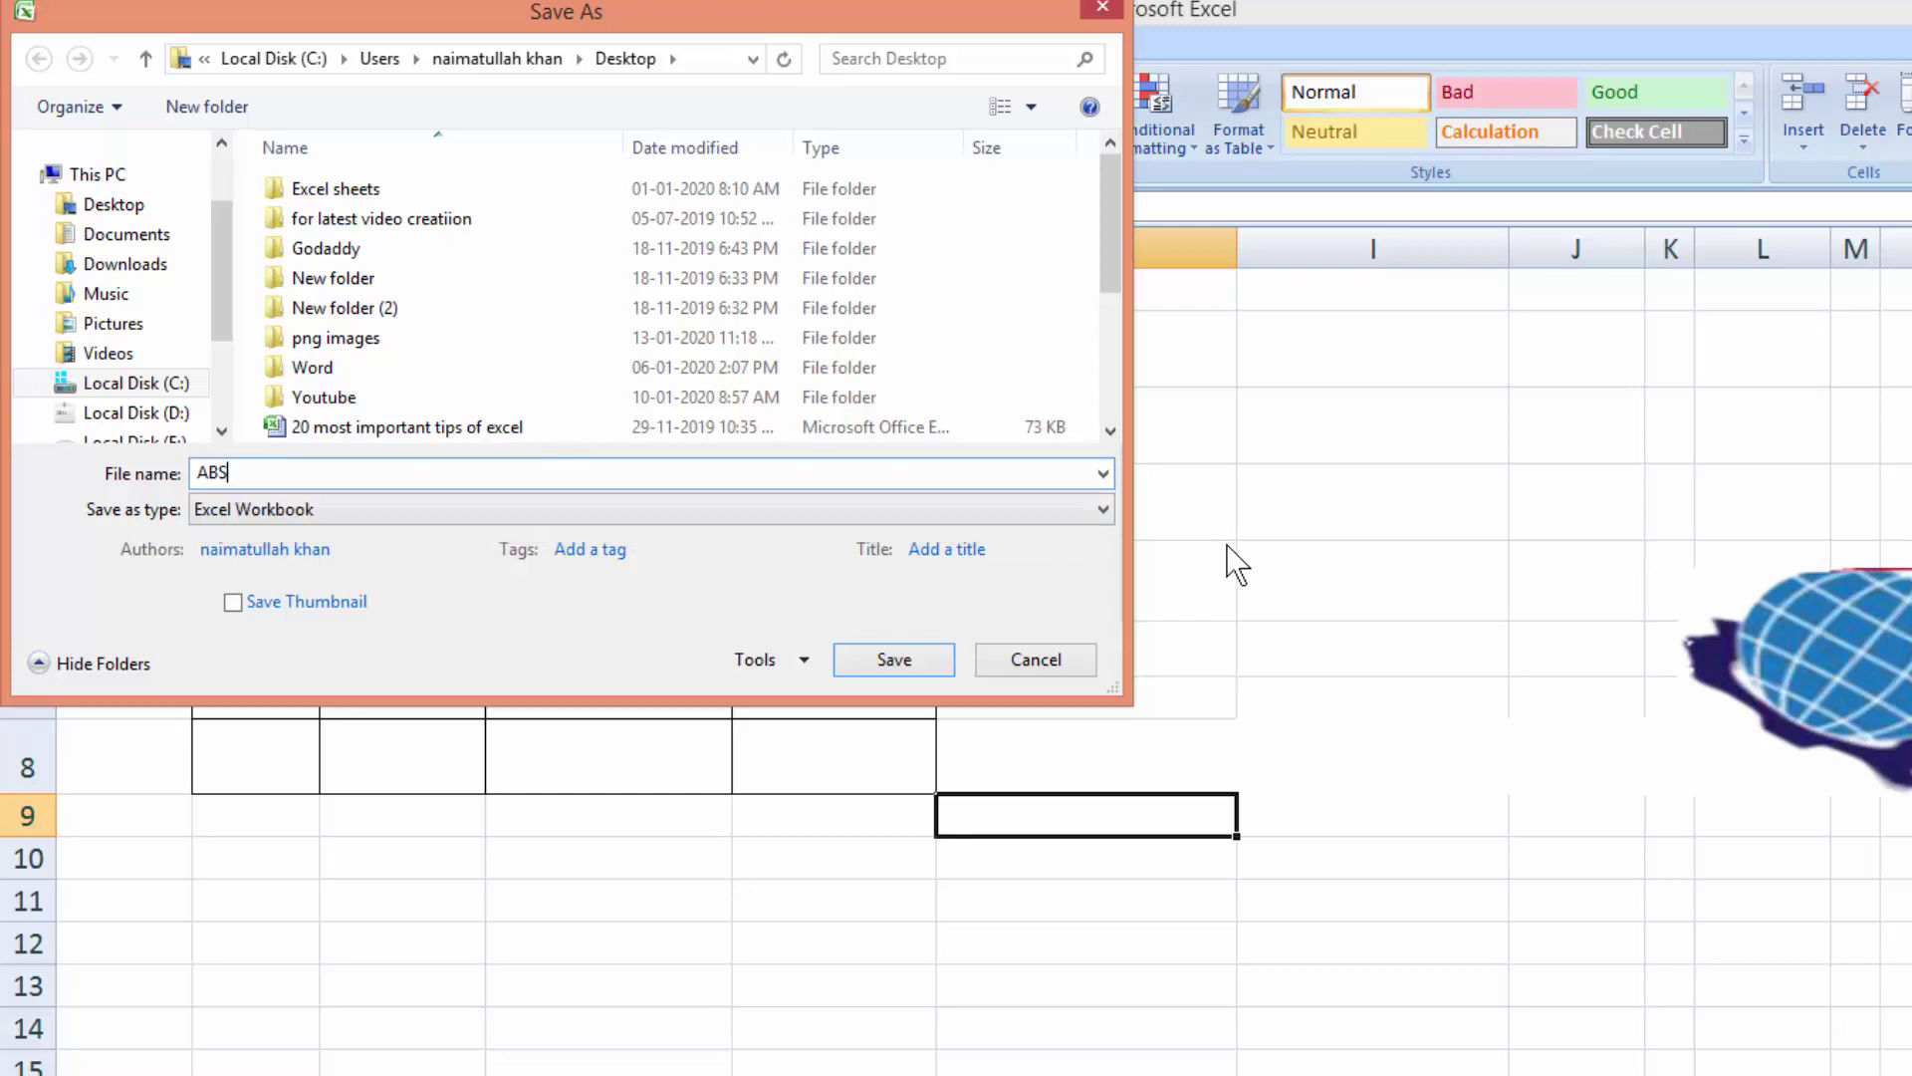
left_click(954, 508)
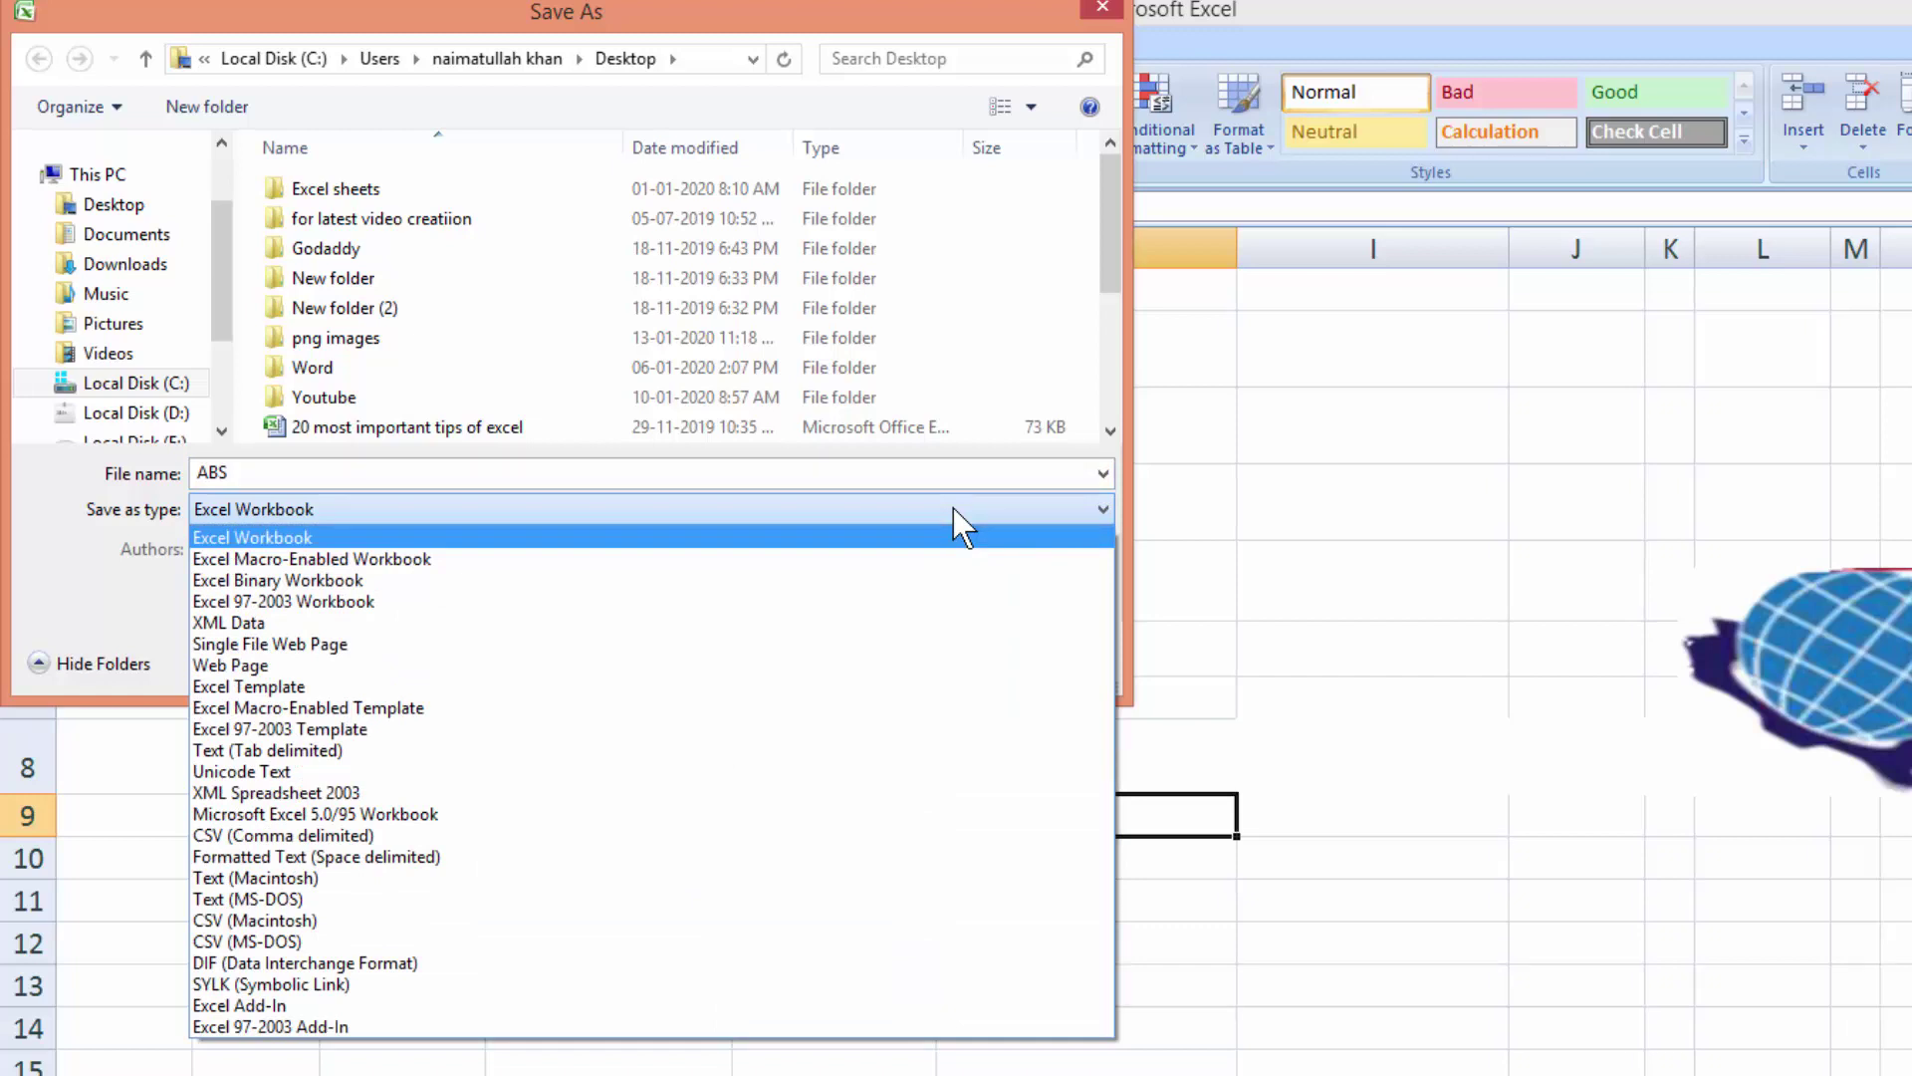
left_click(953, 510)
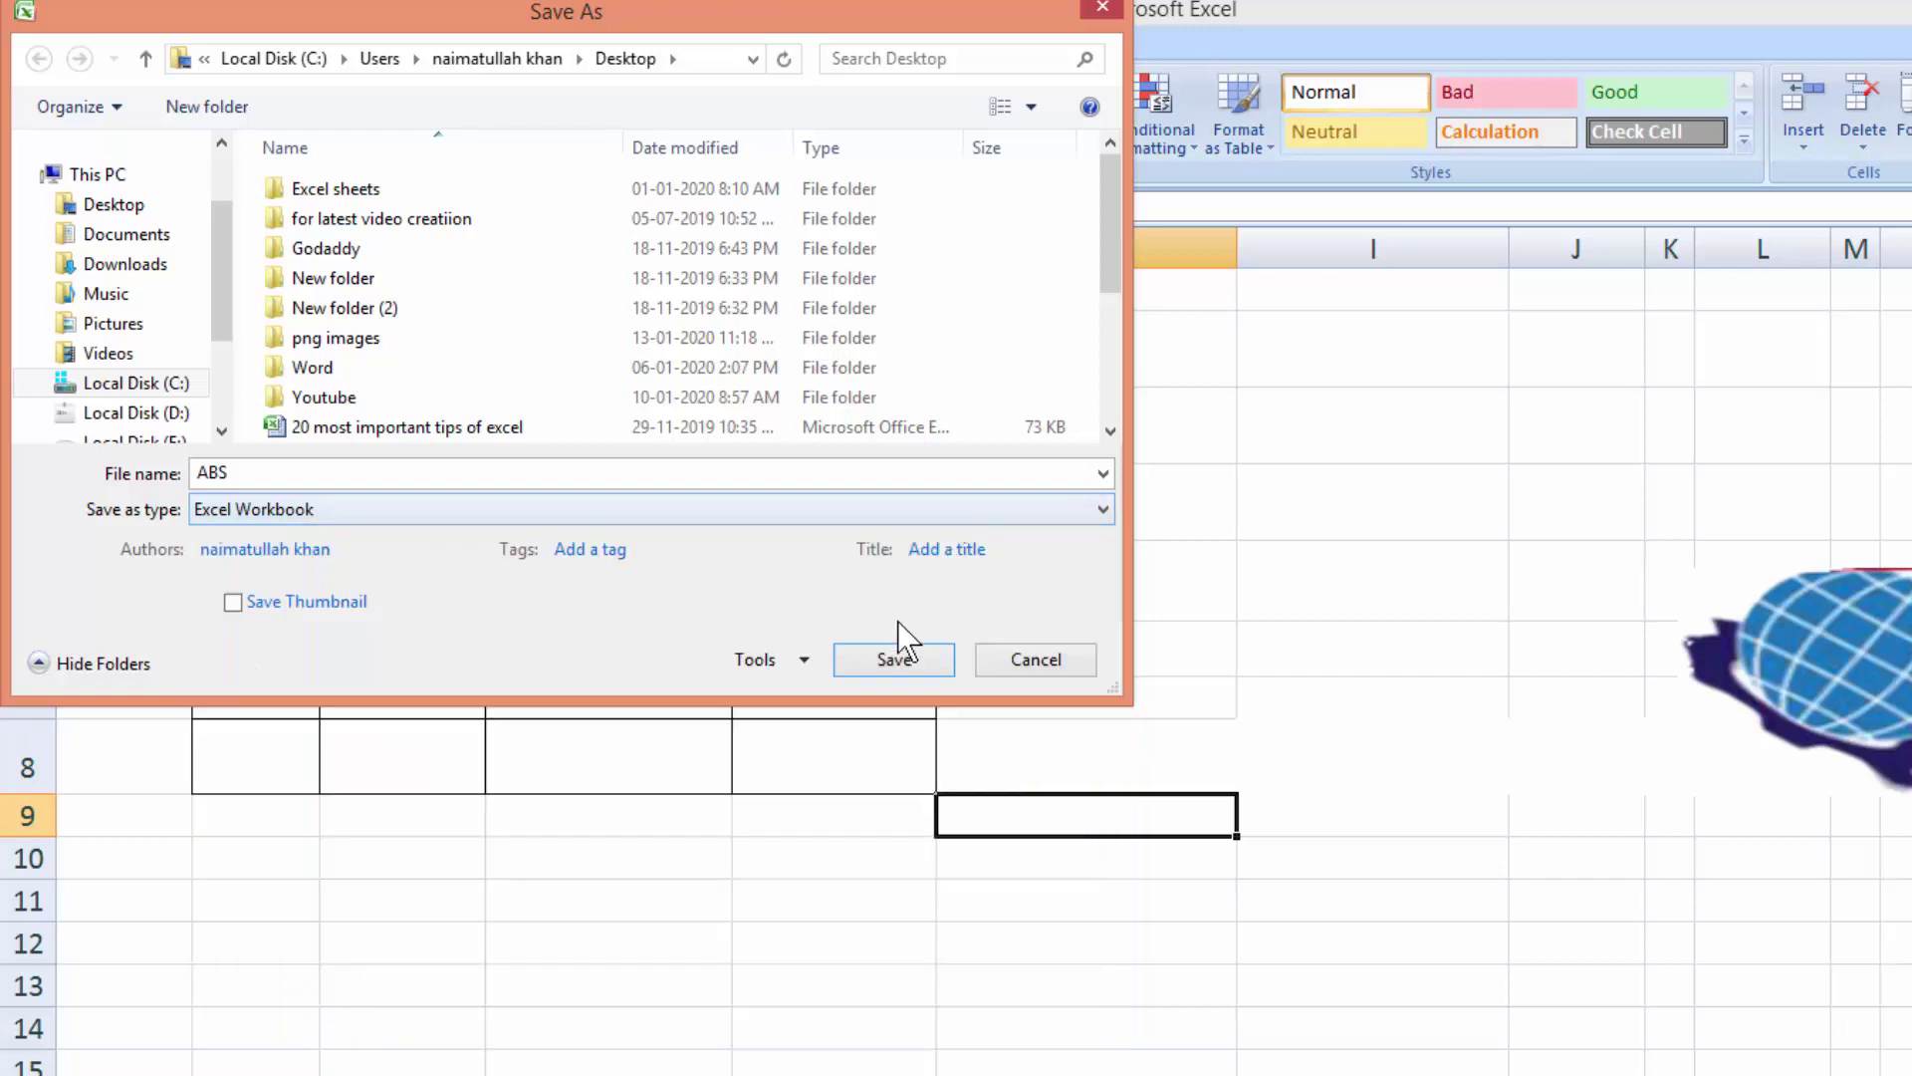
left_click(900, 660)
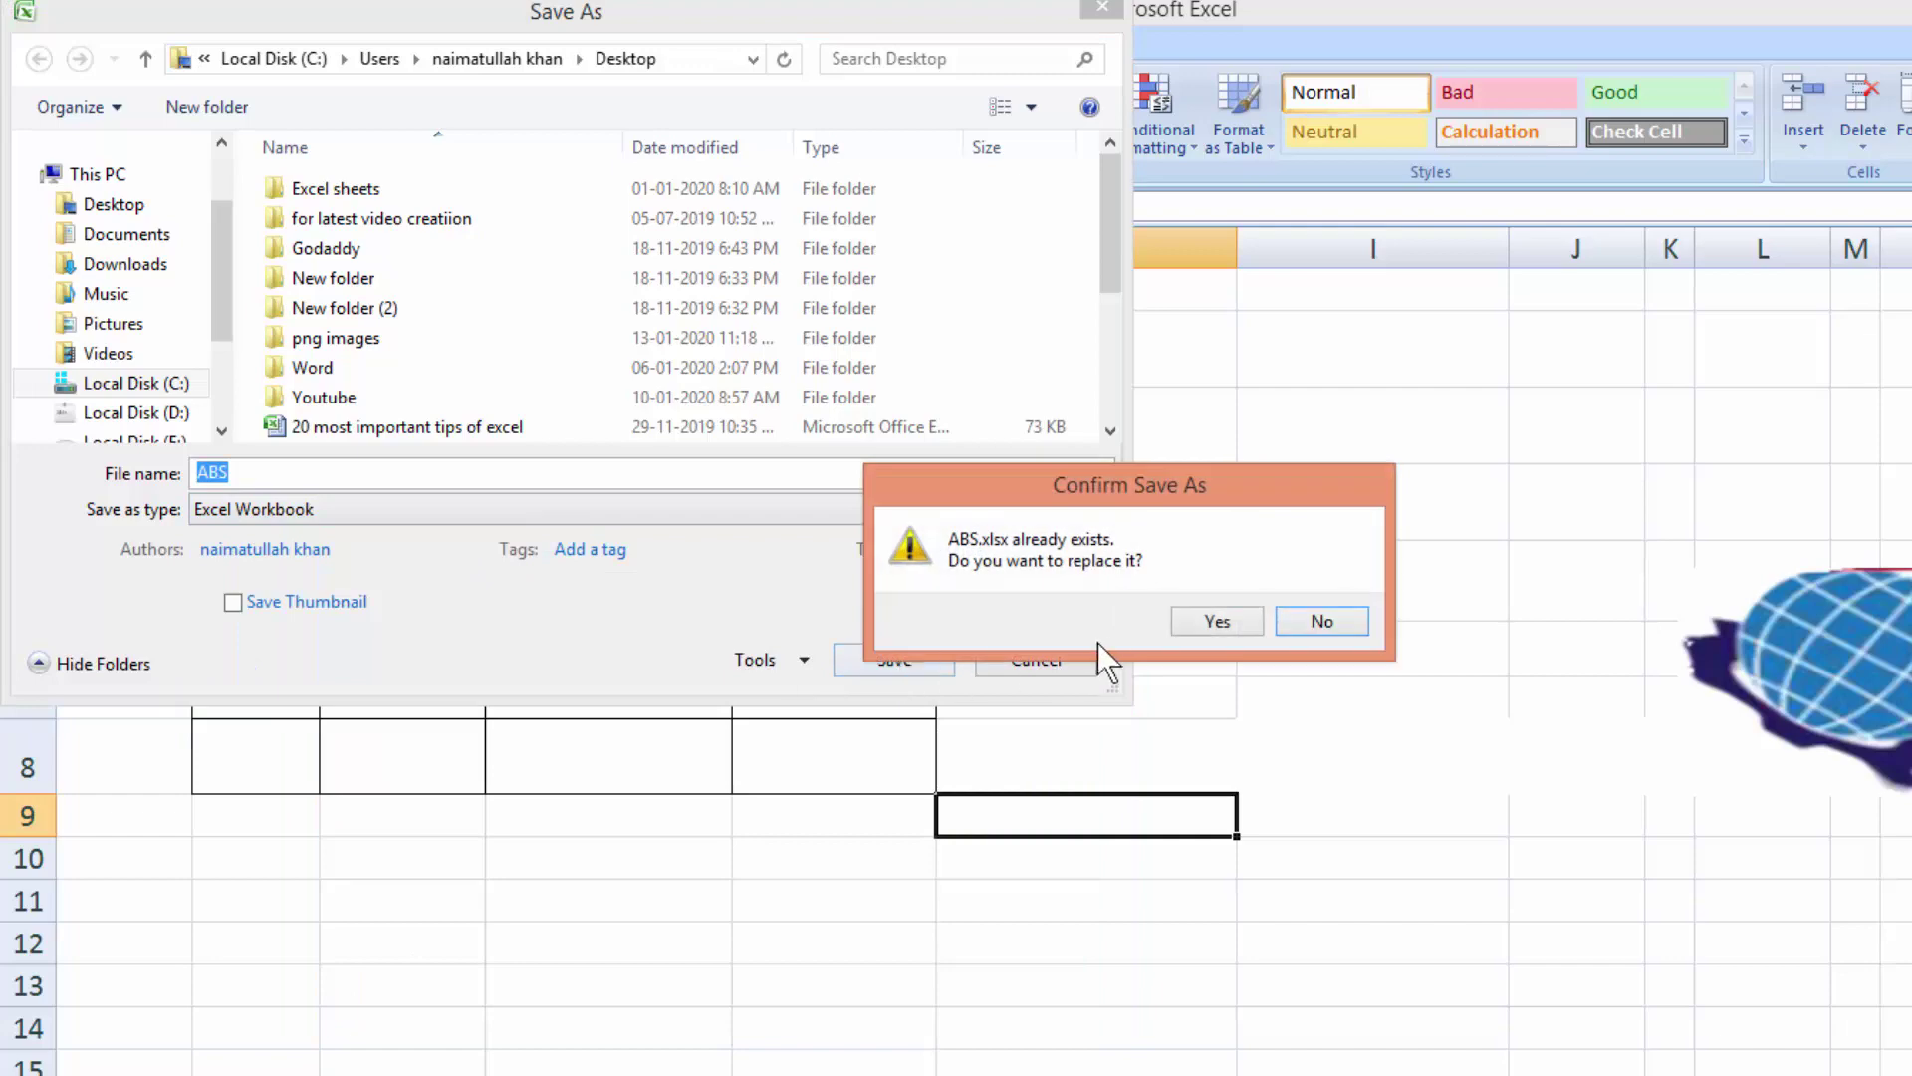
left_click(1198, 619)
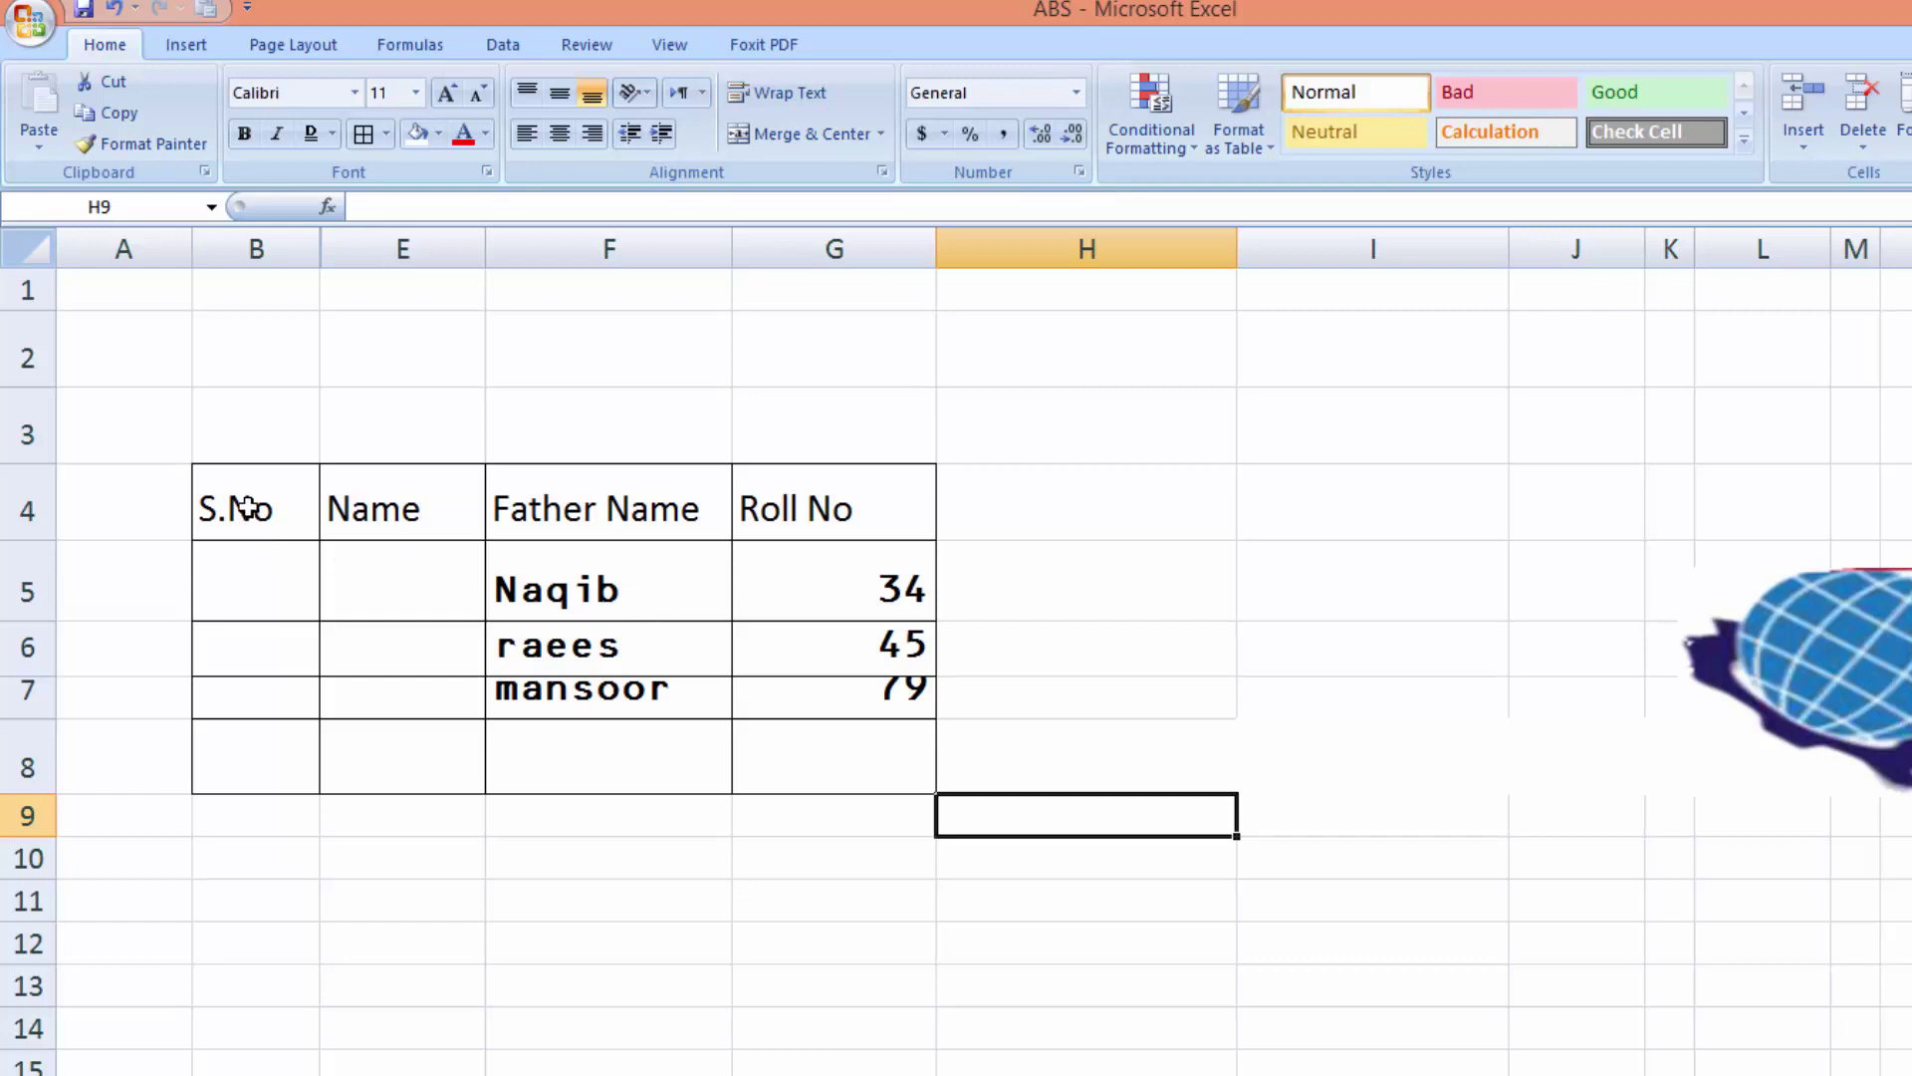
Make header row 4 taller, about 48 points
left_click_drag(247, 508, 860, 751)
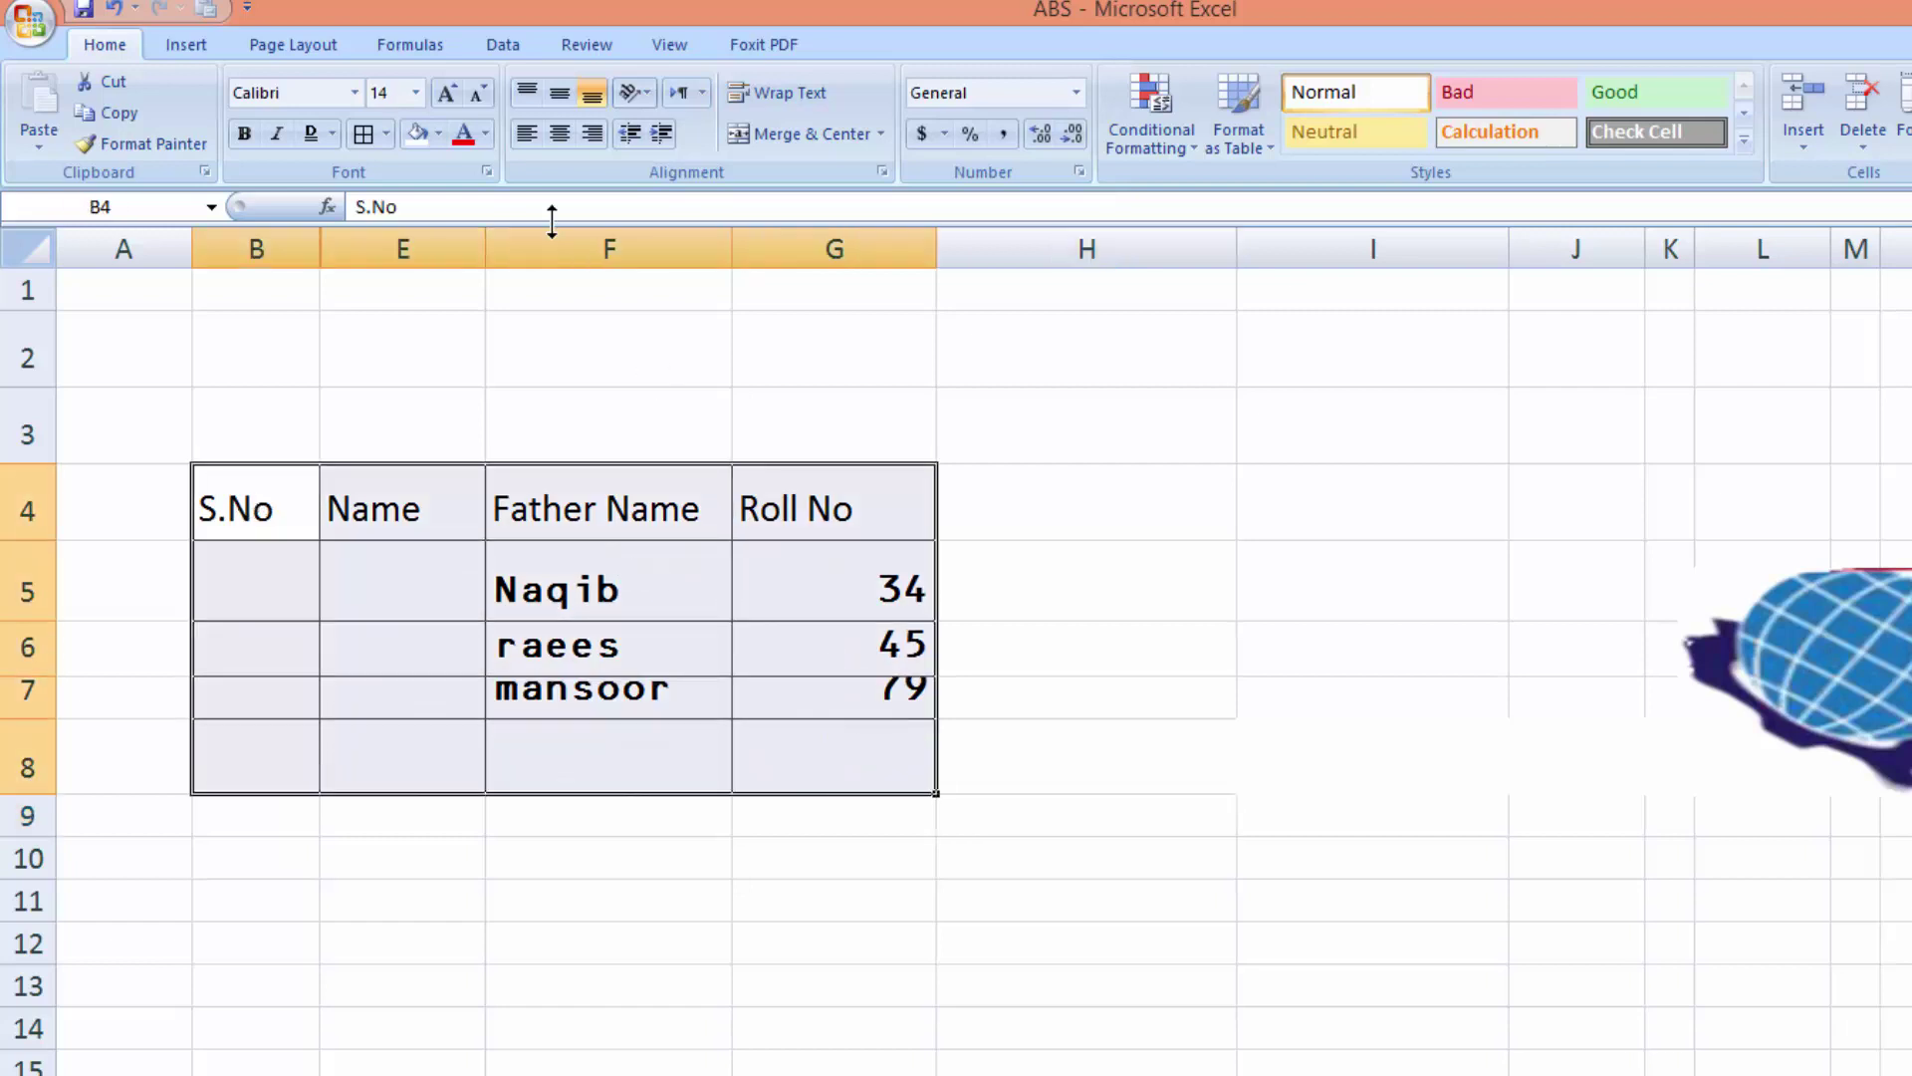
left_click(1136, 700)
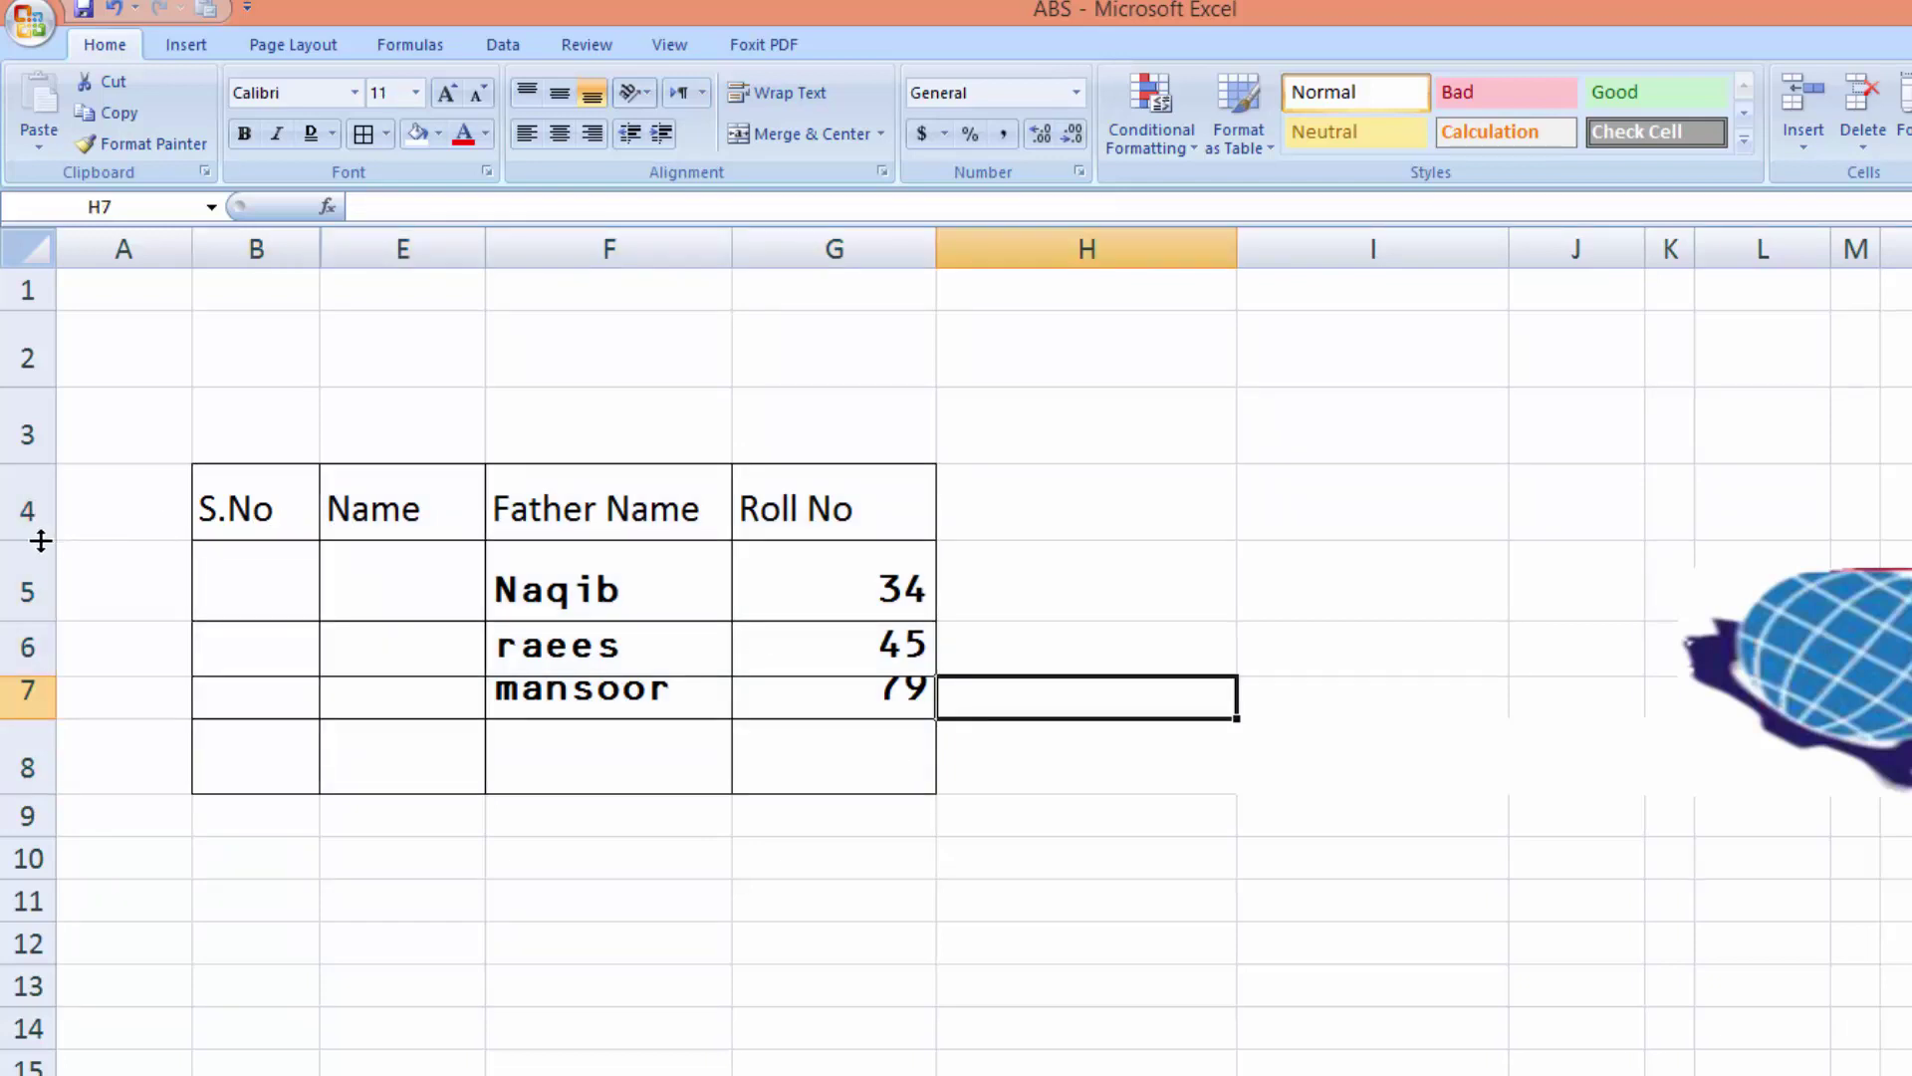
left_click_drag(41, 540, 34, 601)
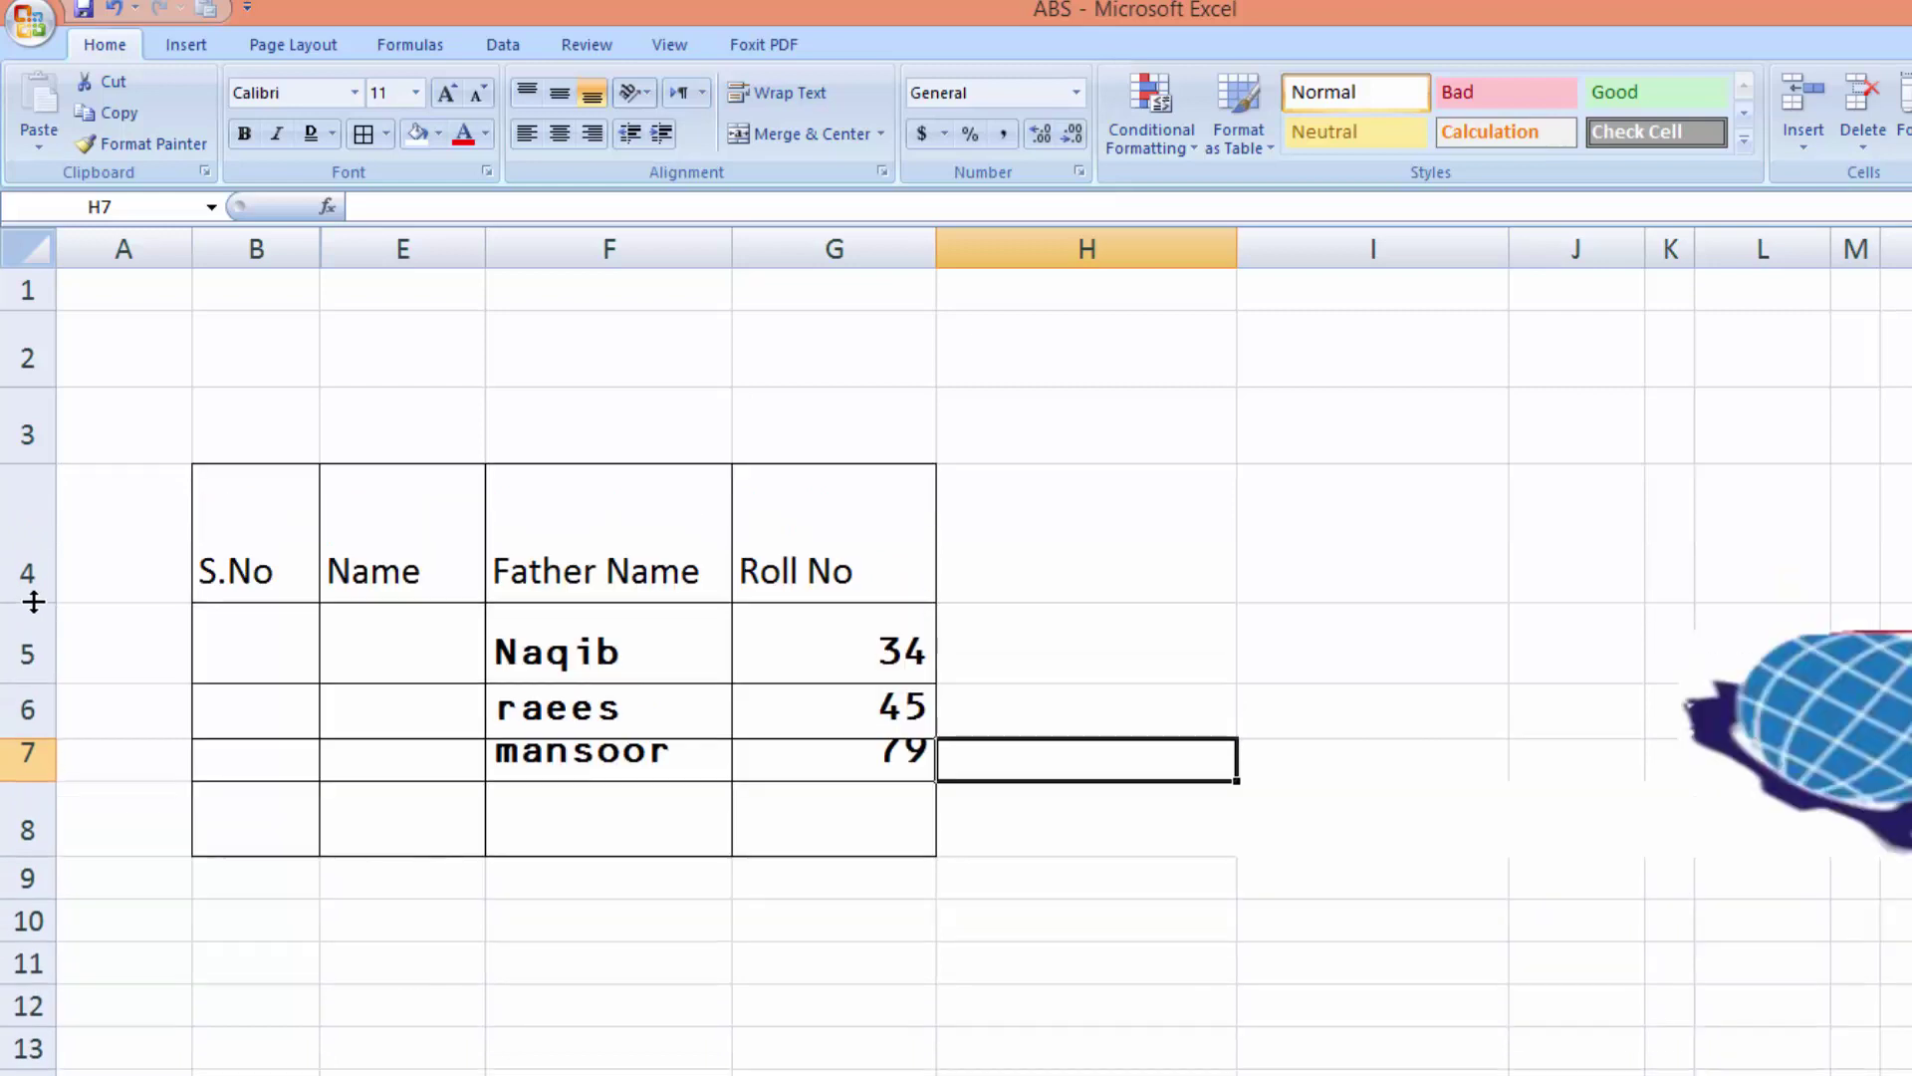
Try top and middle alignment on headers B4:G4, settling on Bottom Align
left_click(239, 567)
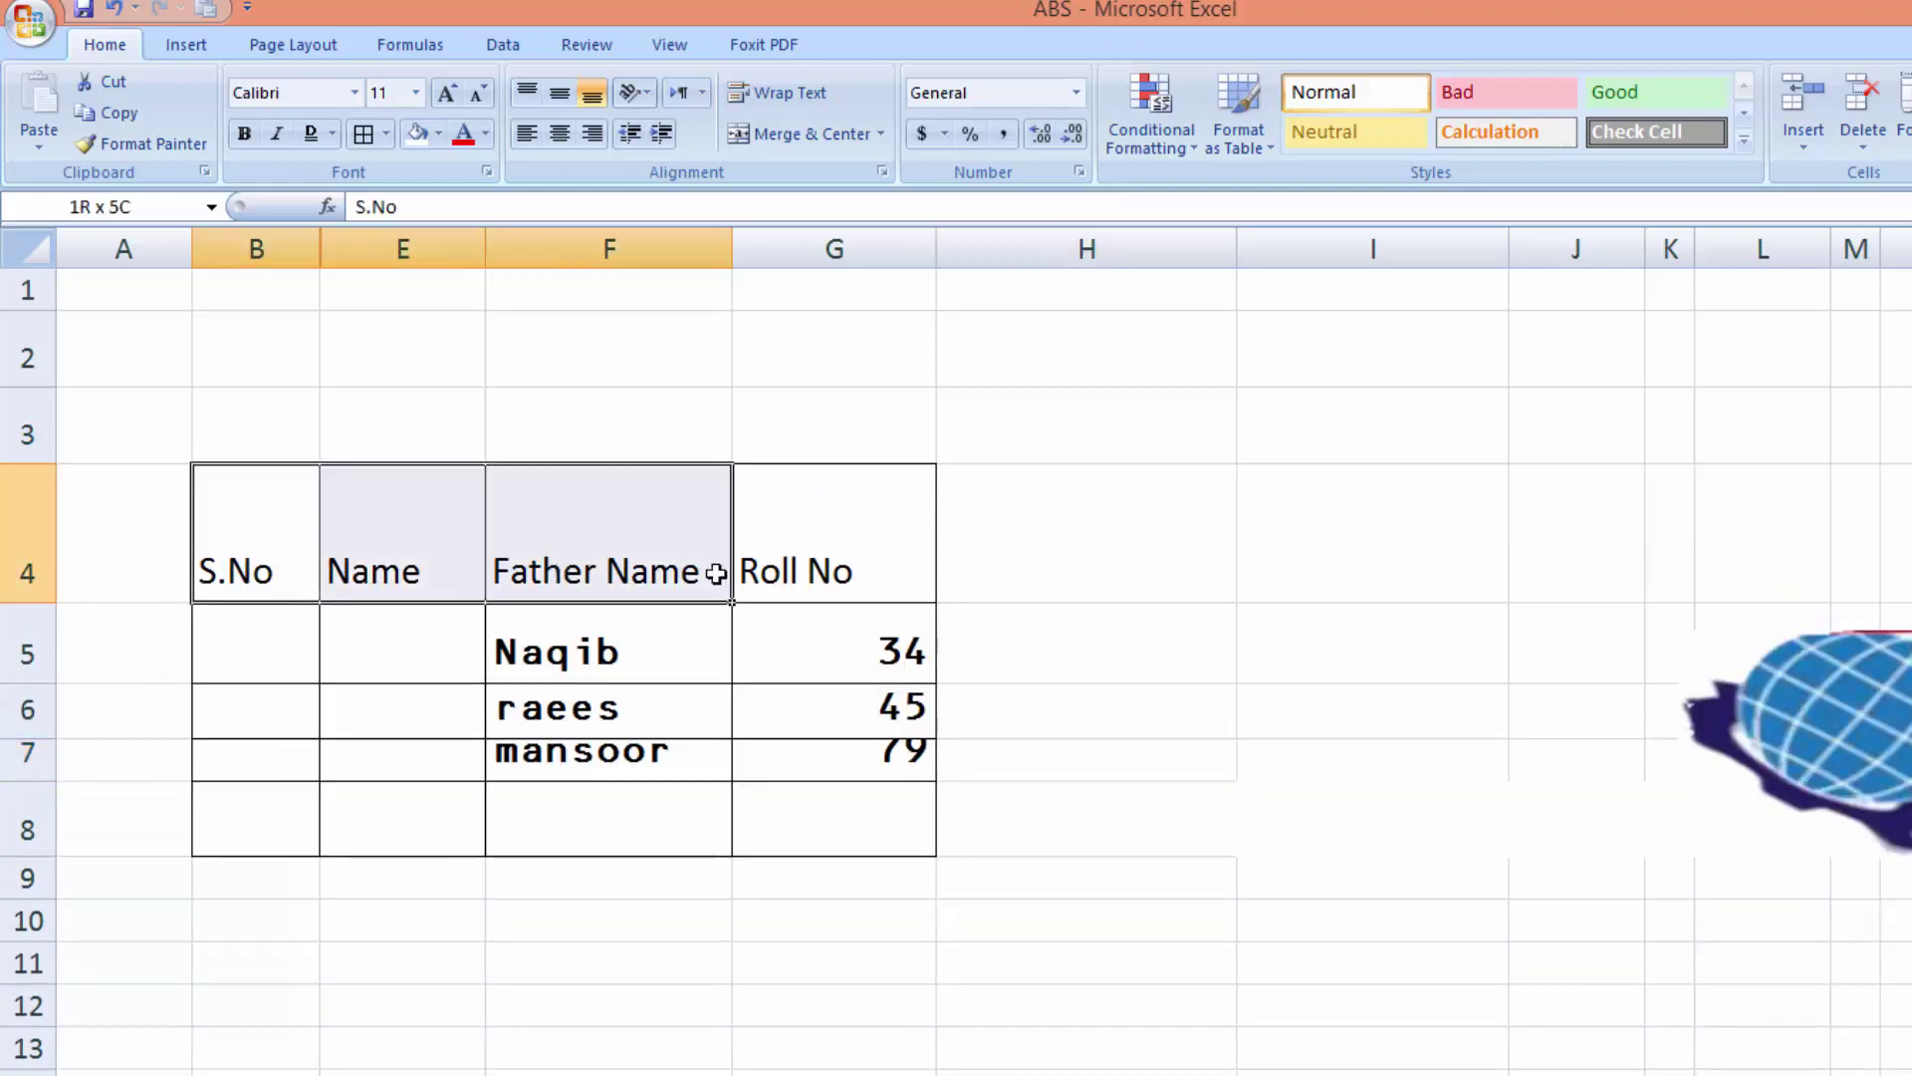
left_click_drag(239, 568, 764, 570)
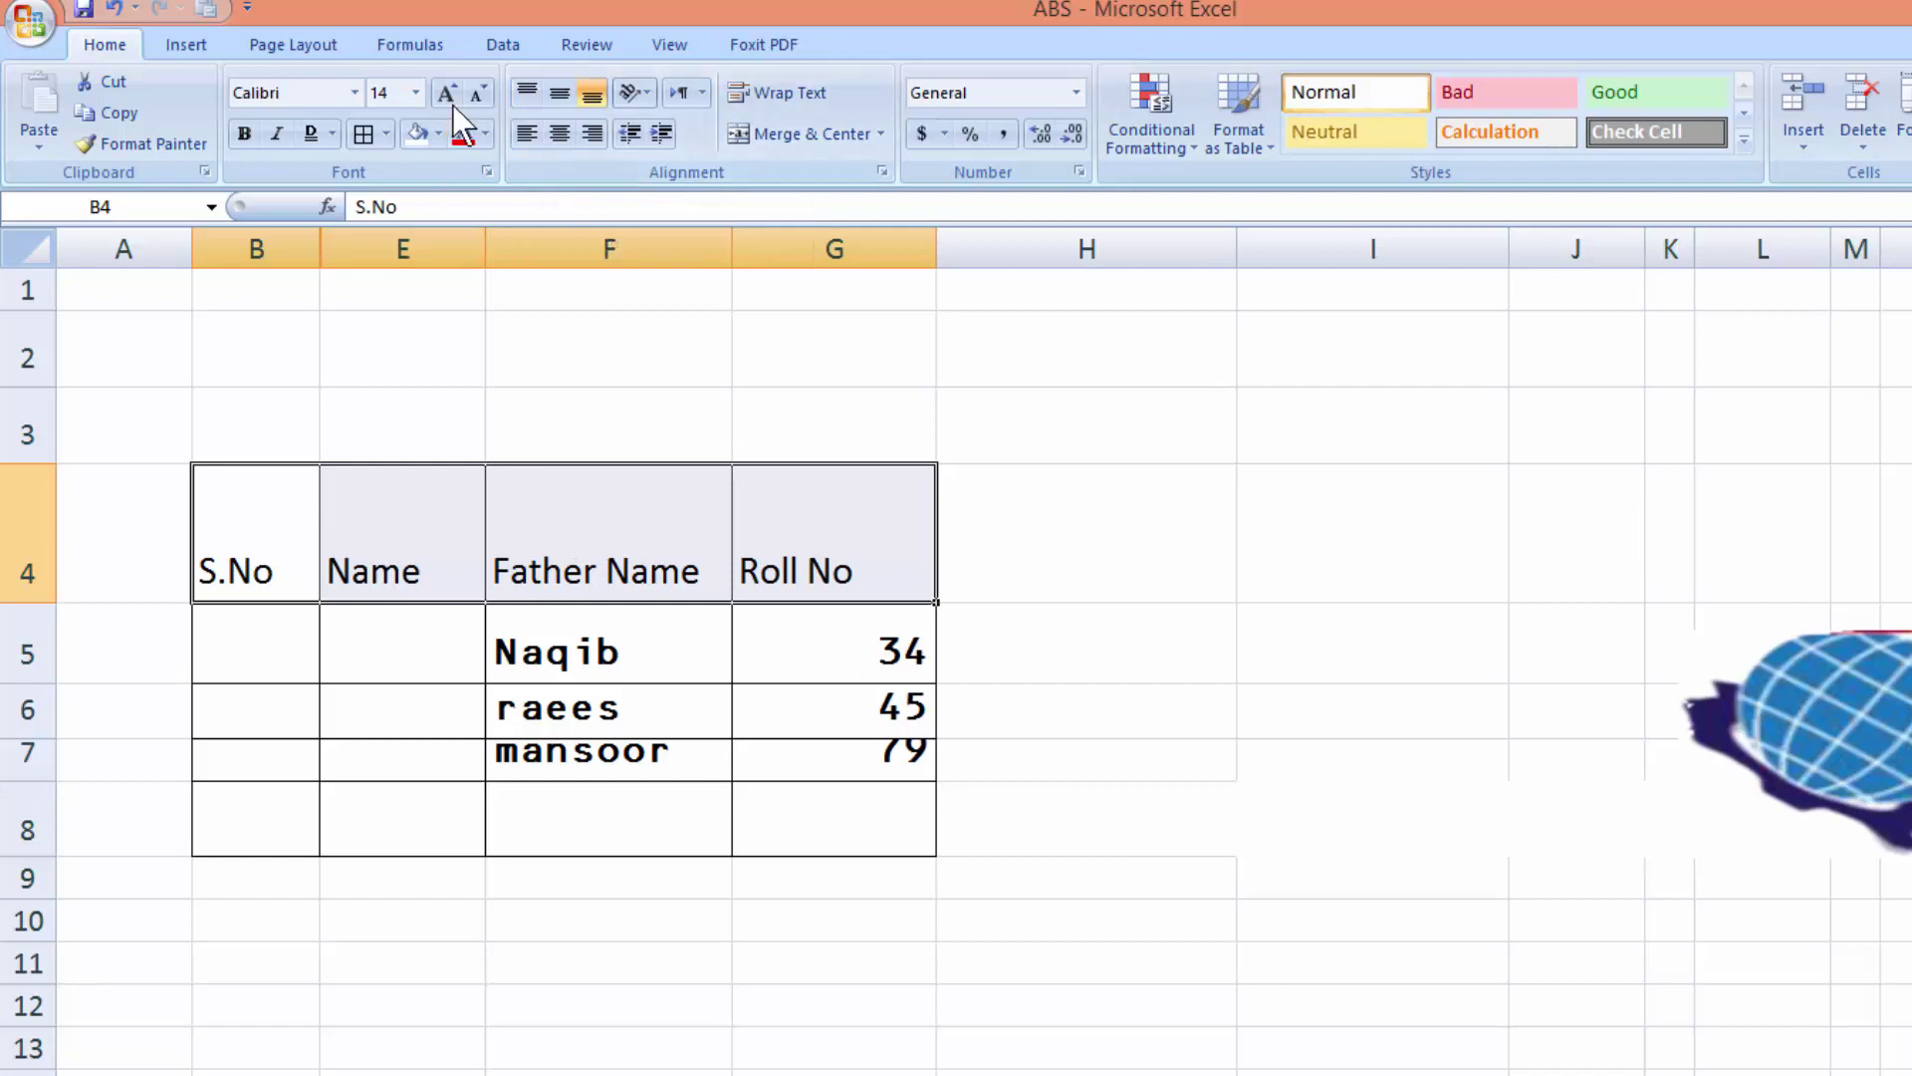
left_click(537, 84)
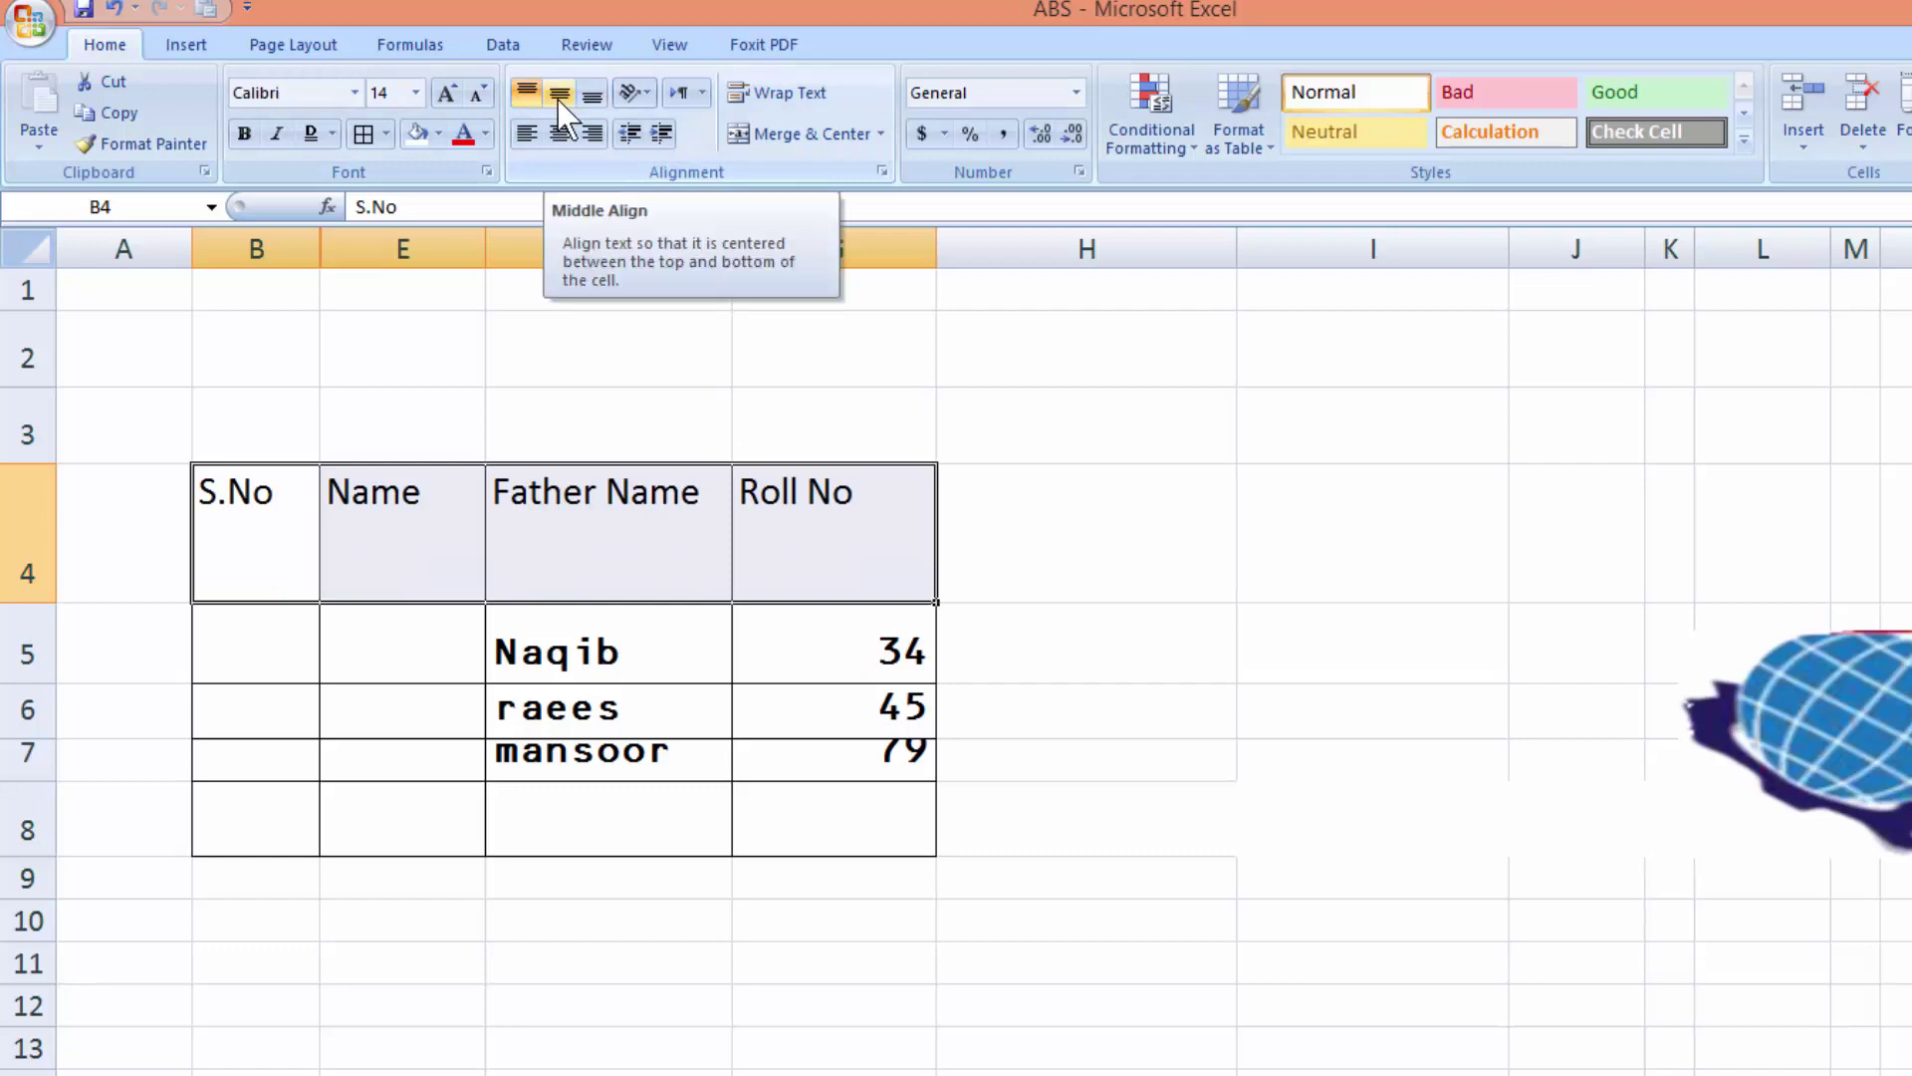
left_click(558, 99)
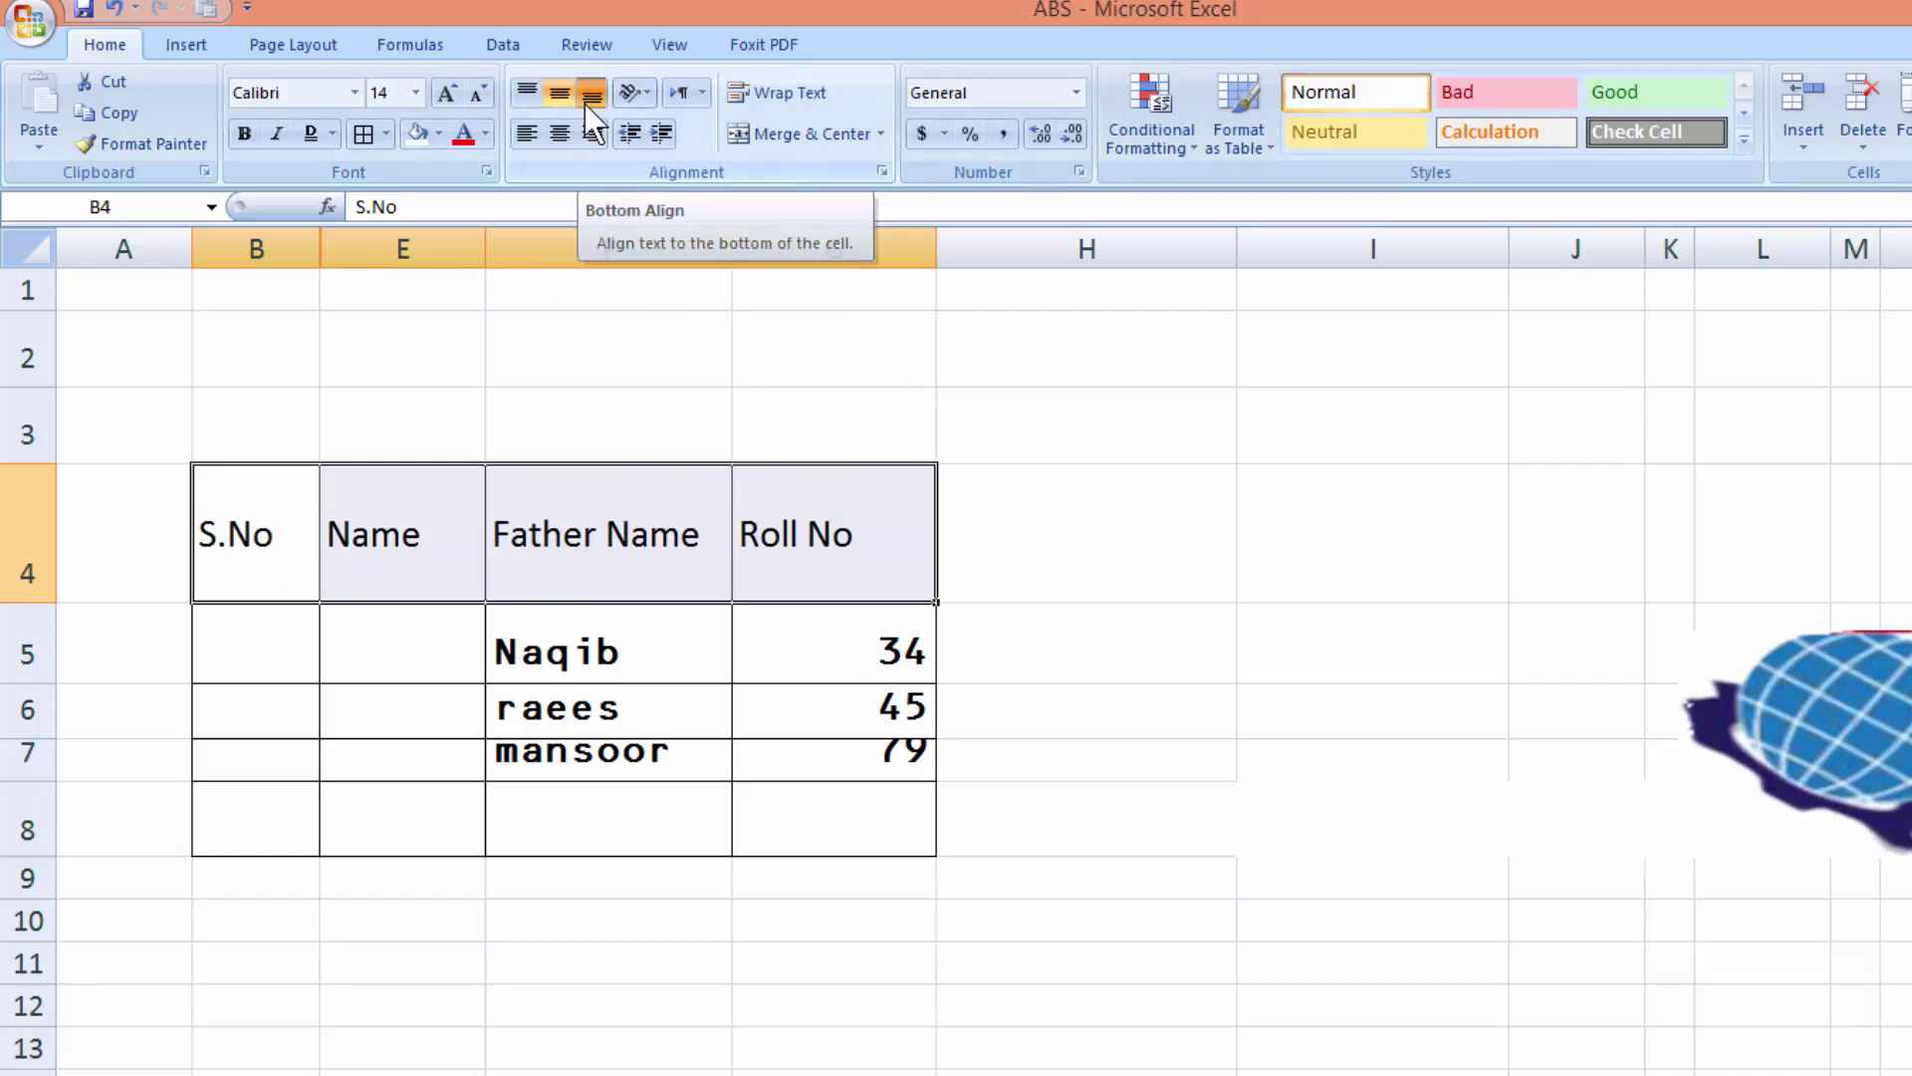
left_click(589, 95)
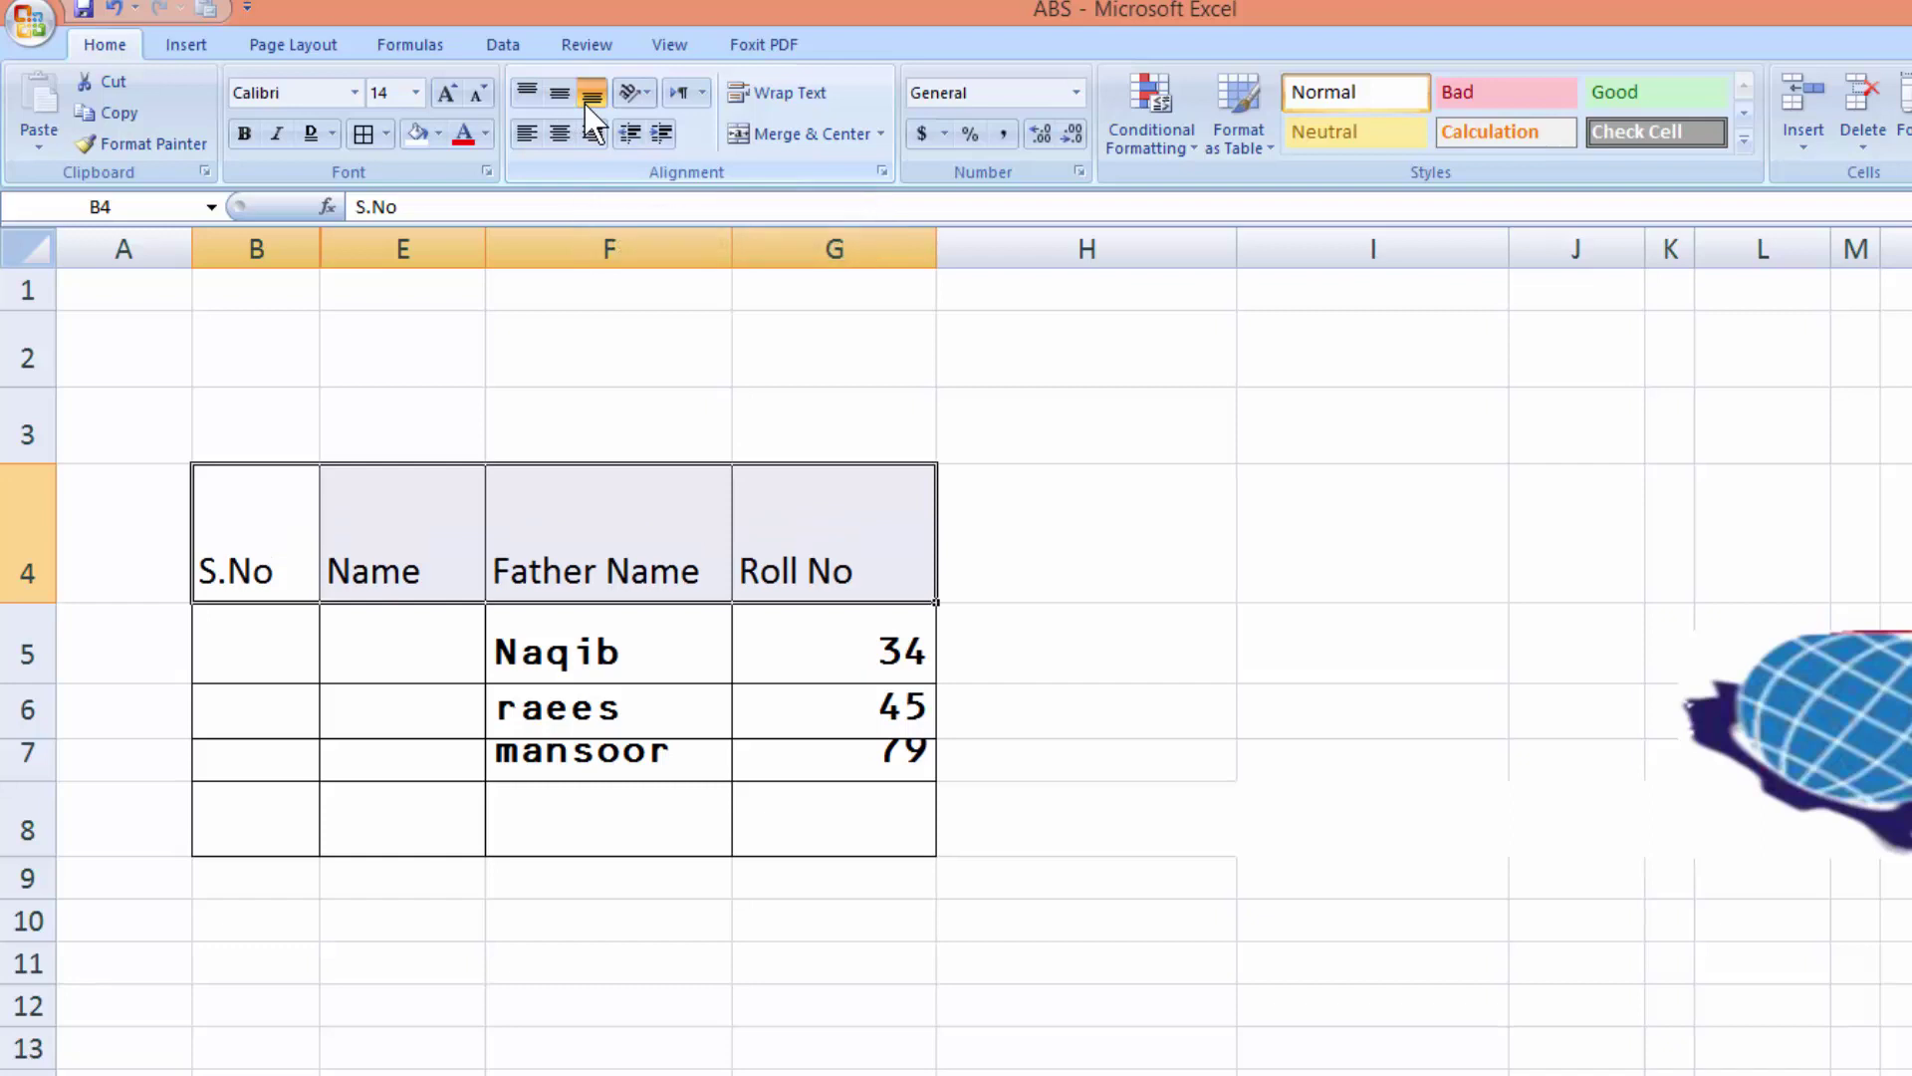
Left-align the headers, widen the S.No, Name, Father Name and Roll No columns, then select B4:G4
left_click(528, 133)
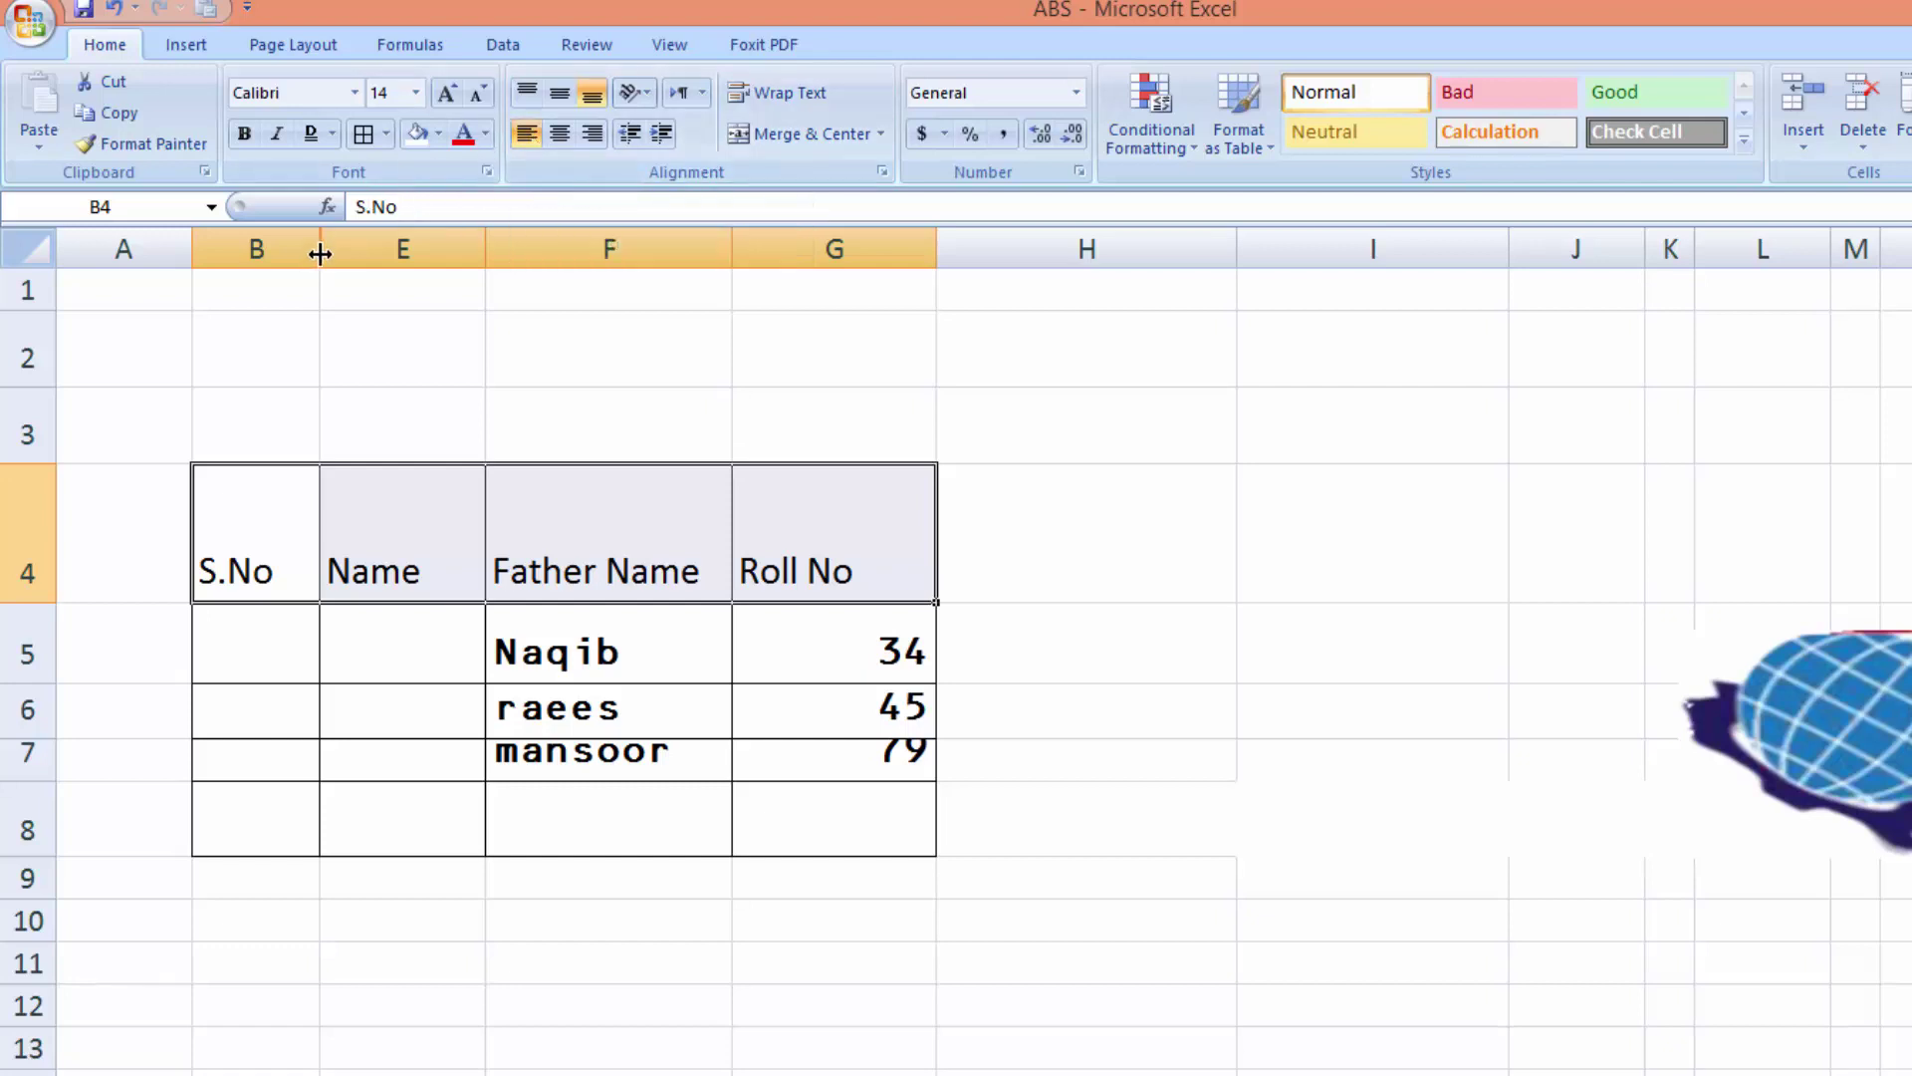
left_click_drag(319, 249, 414, 251)
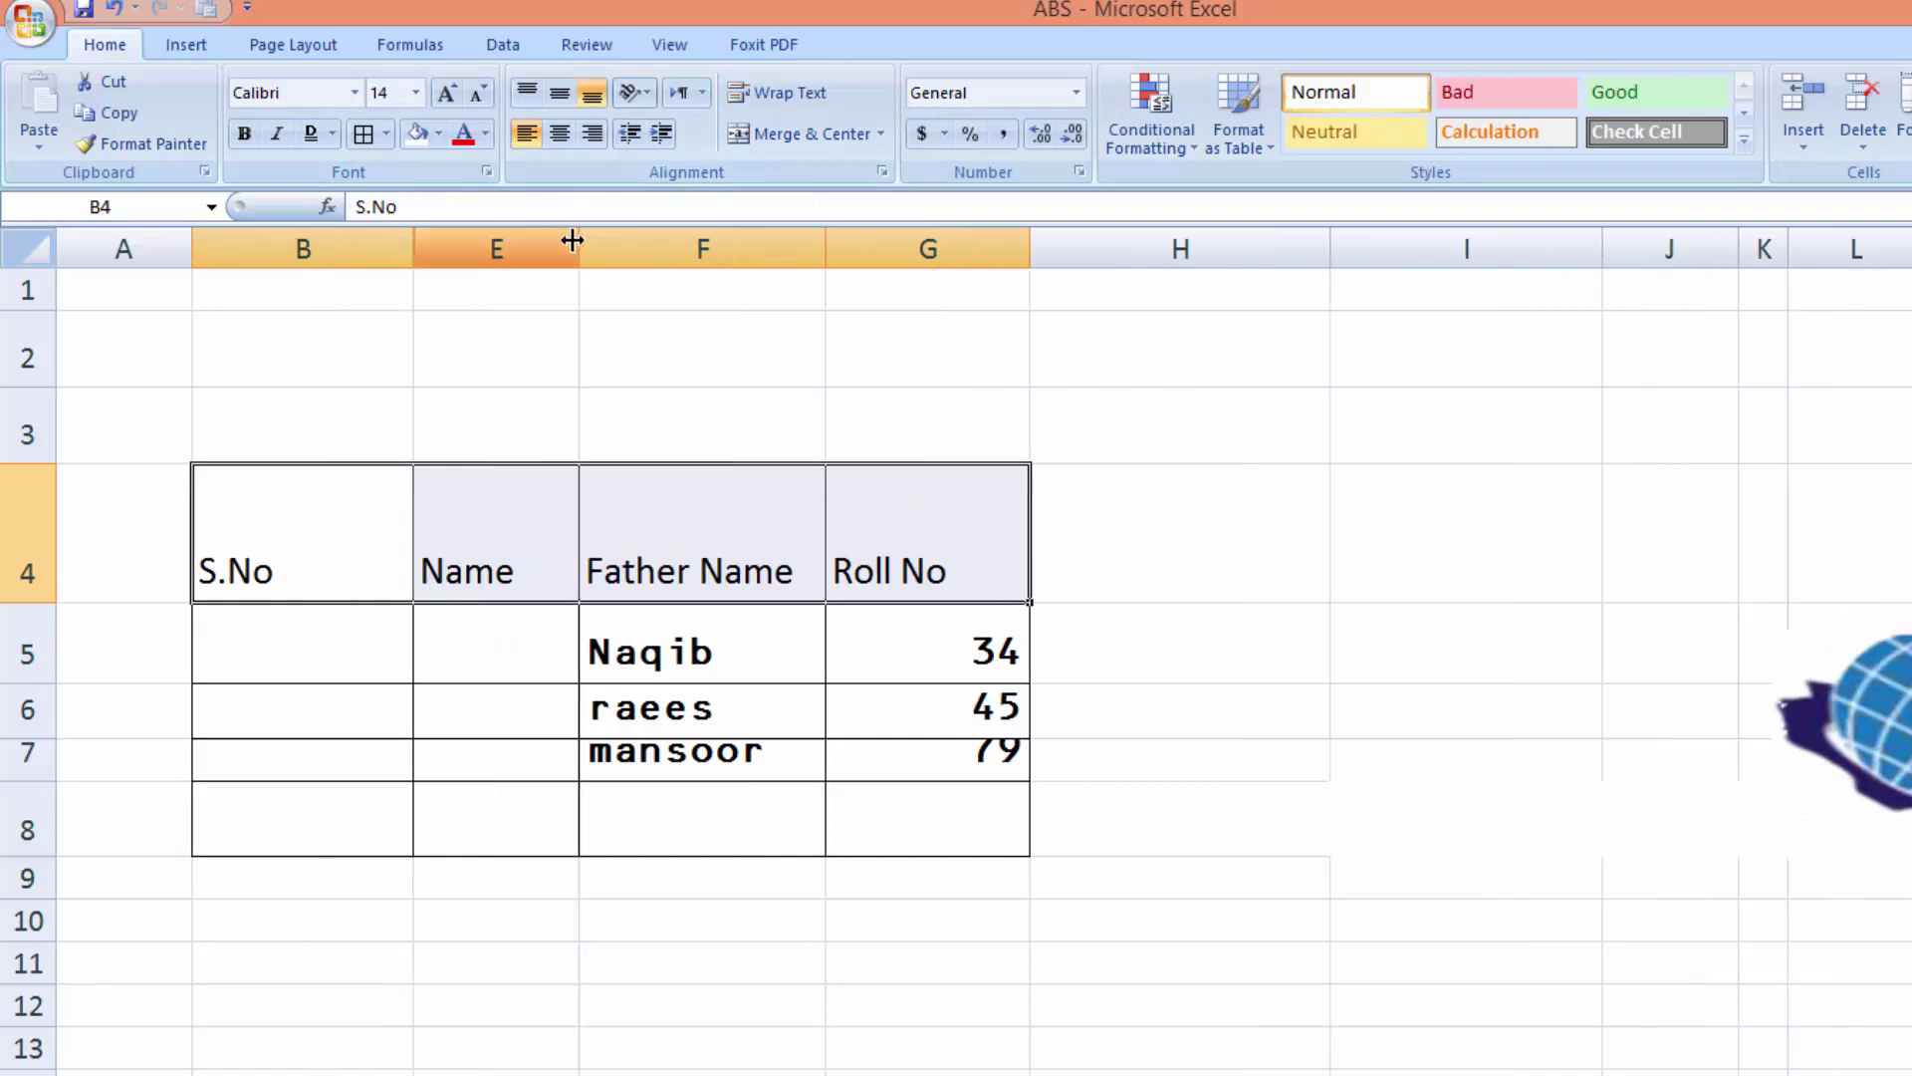
left_click_drag(579, 249, 657, 245)
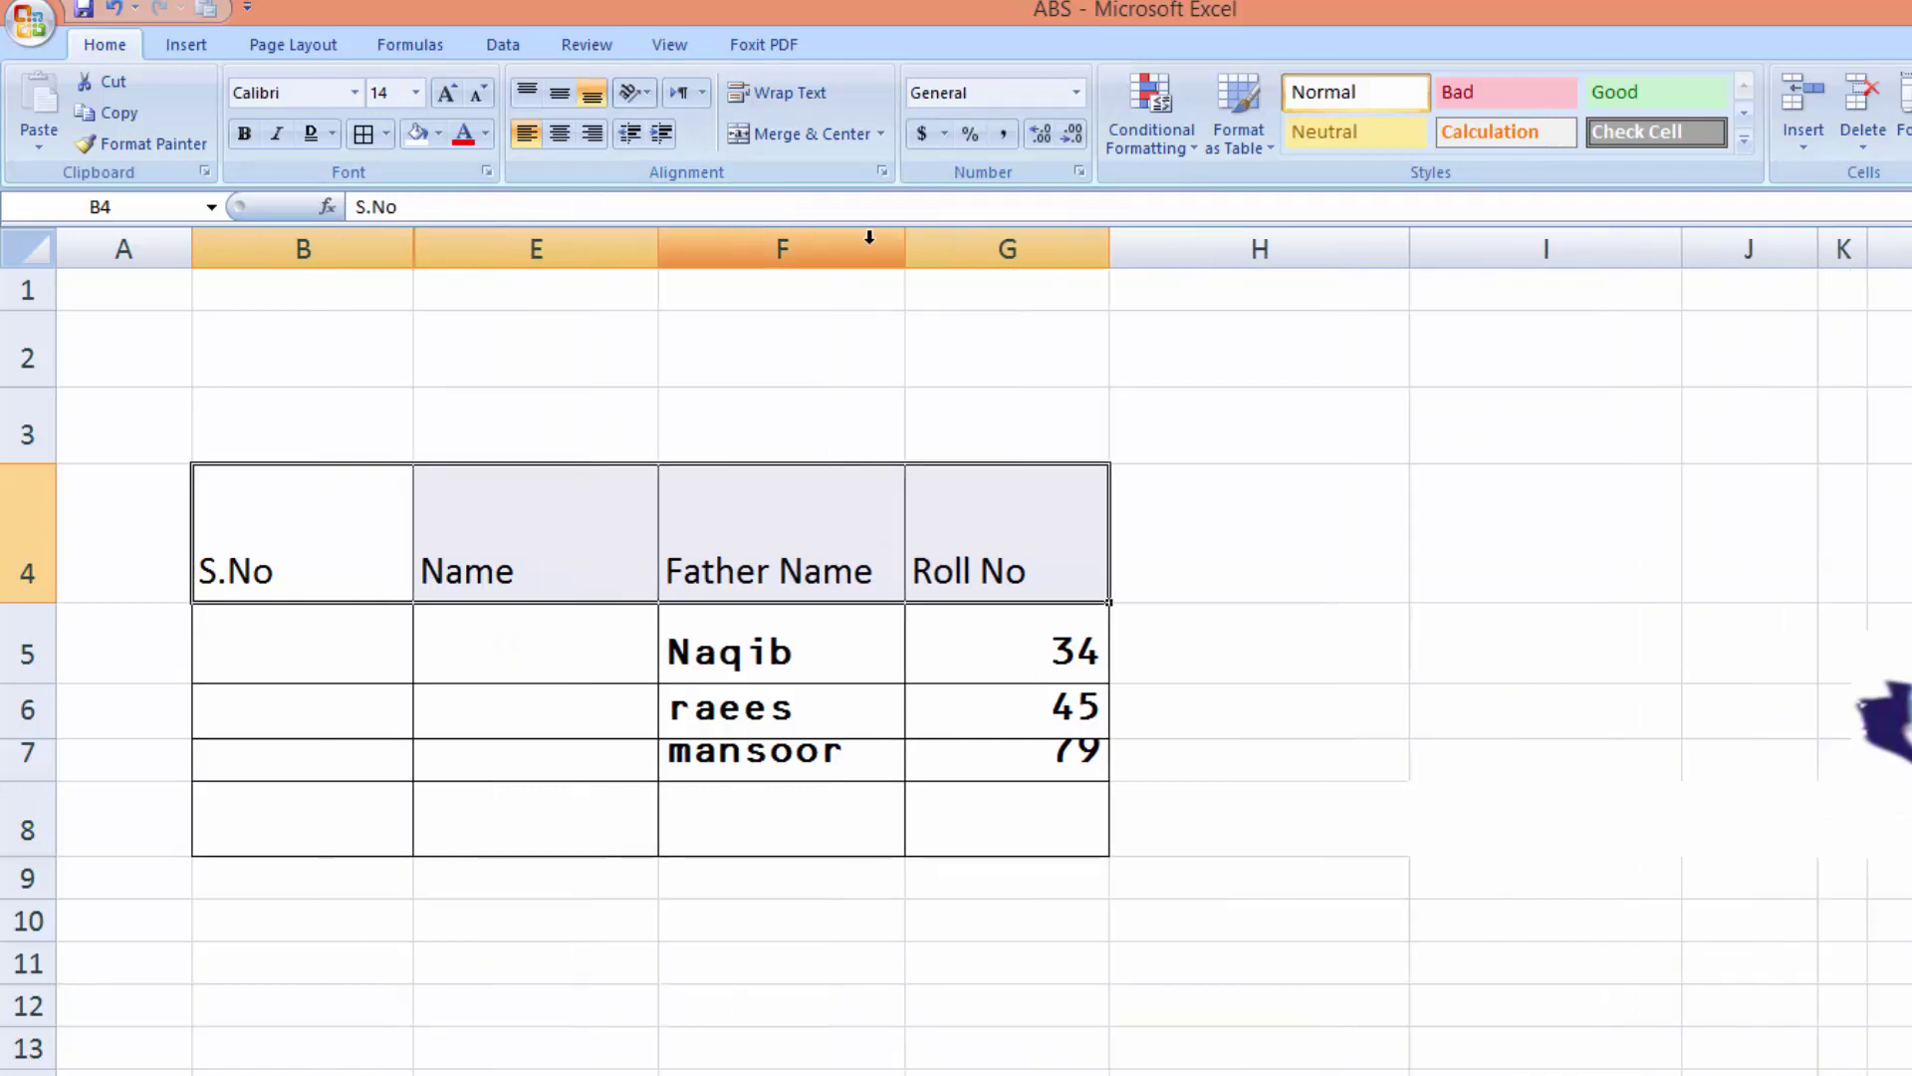
left_click_drag(902, 247, 981, 247)
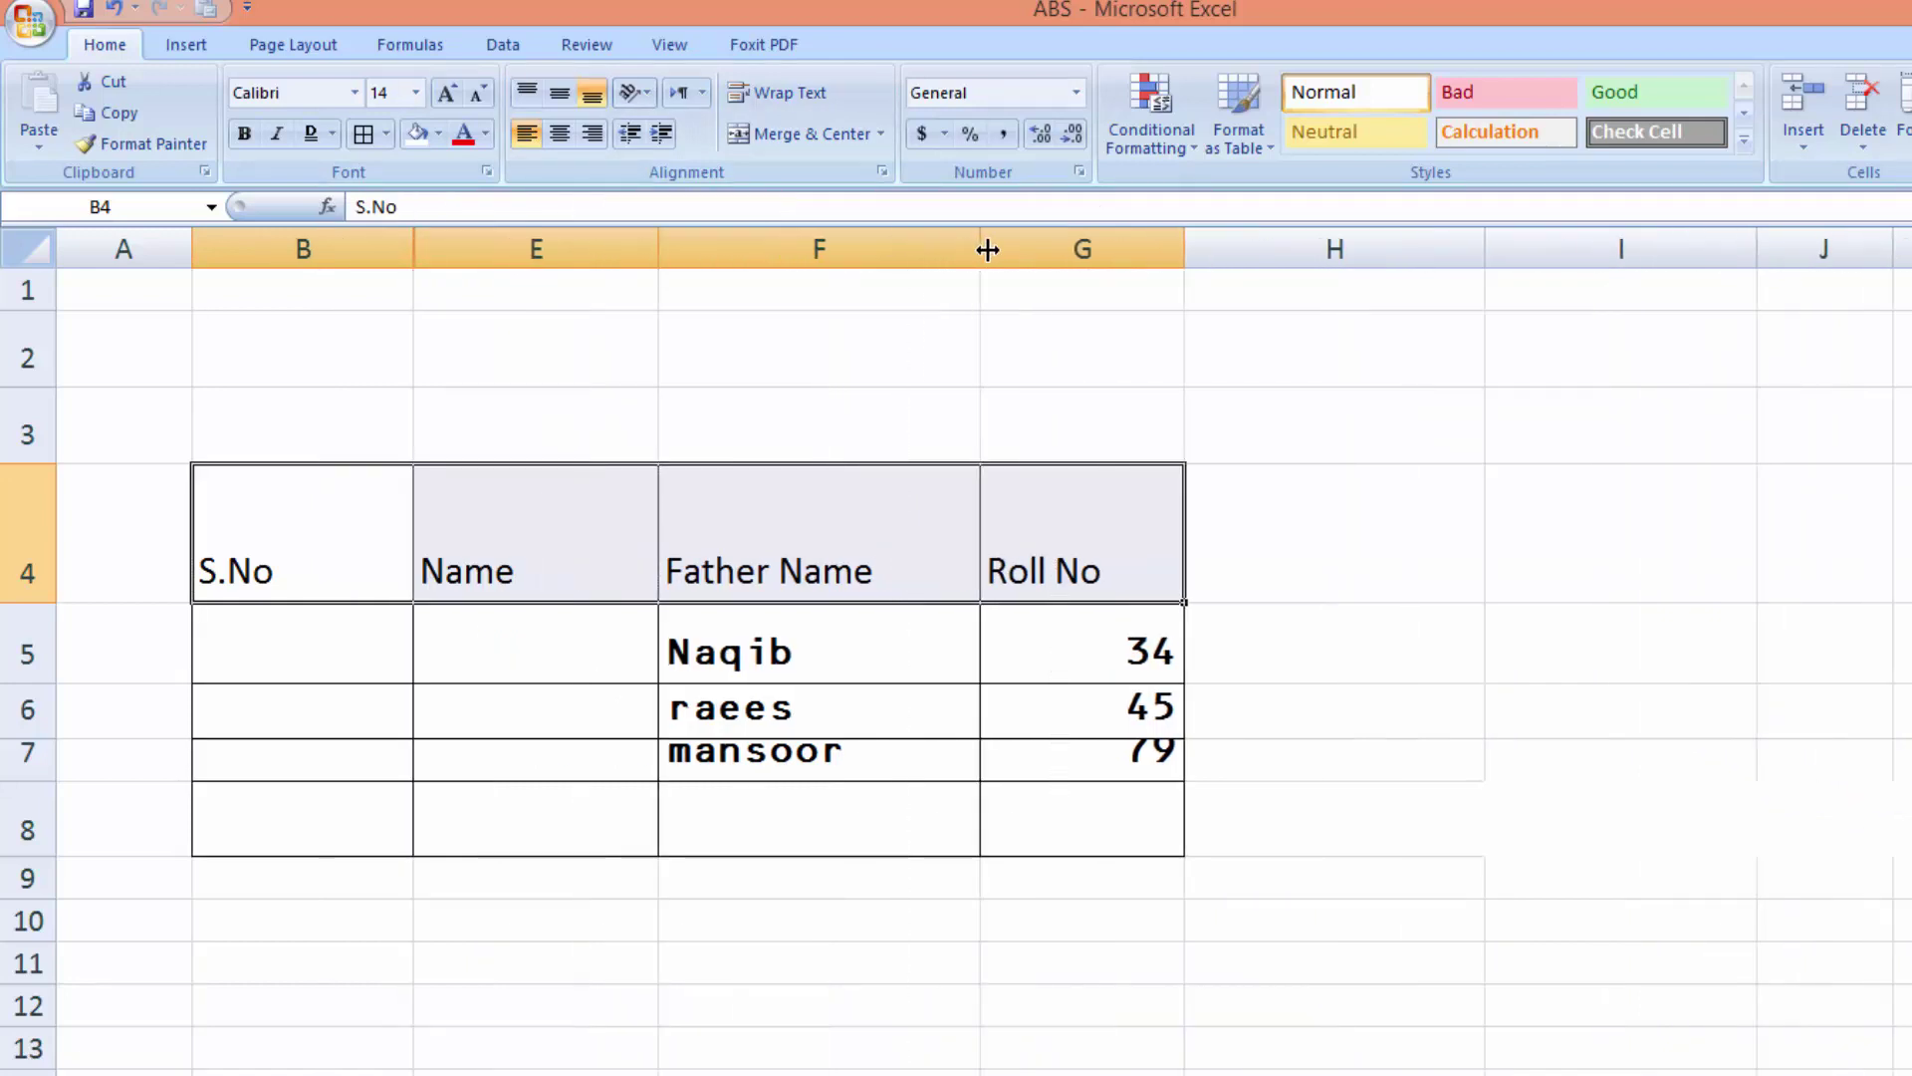
left_click_drag(1191, 249, 1303, 249)
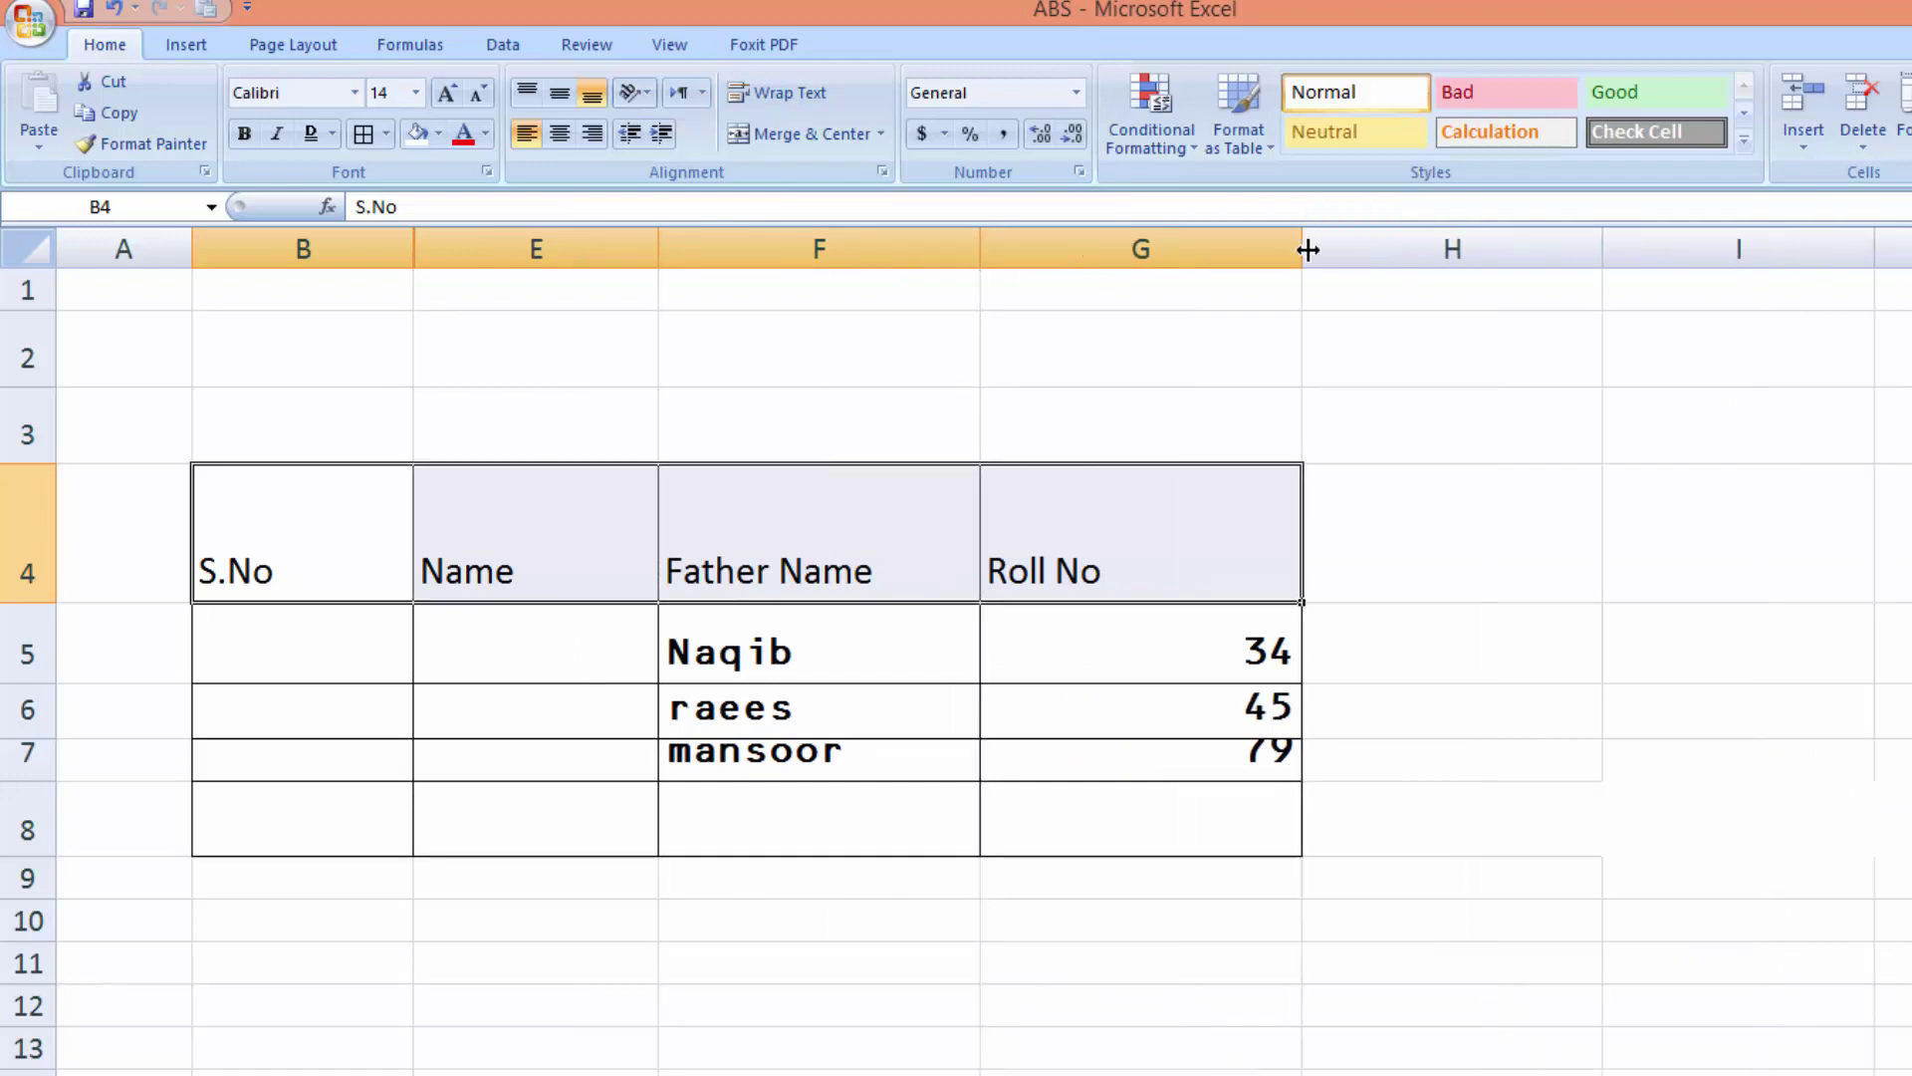
left_click(309, 547)
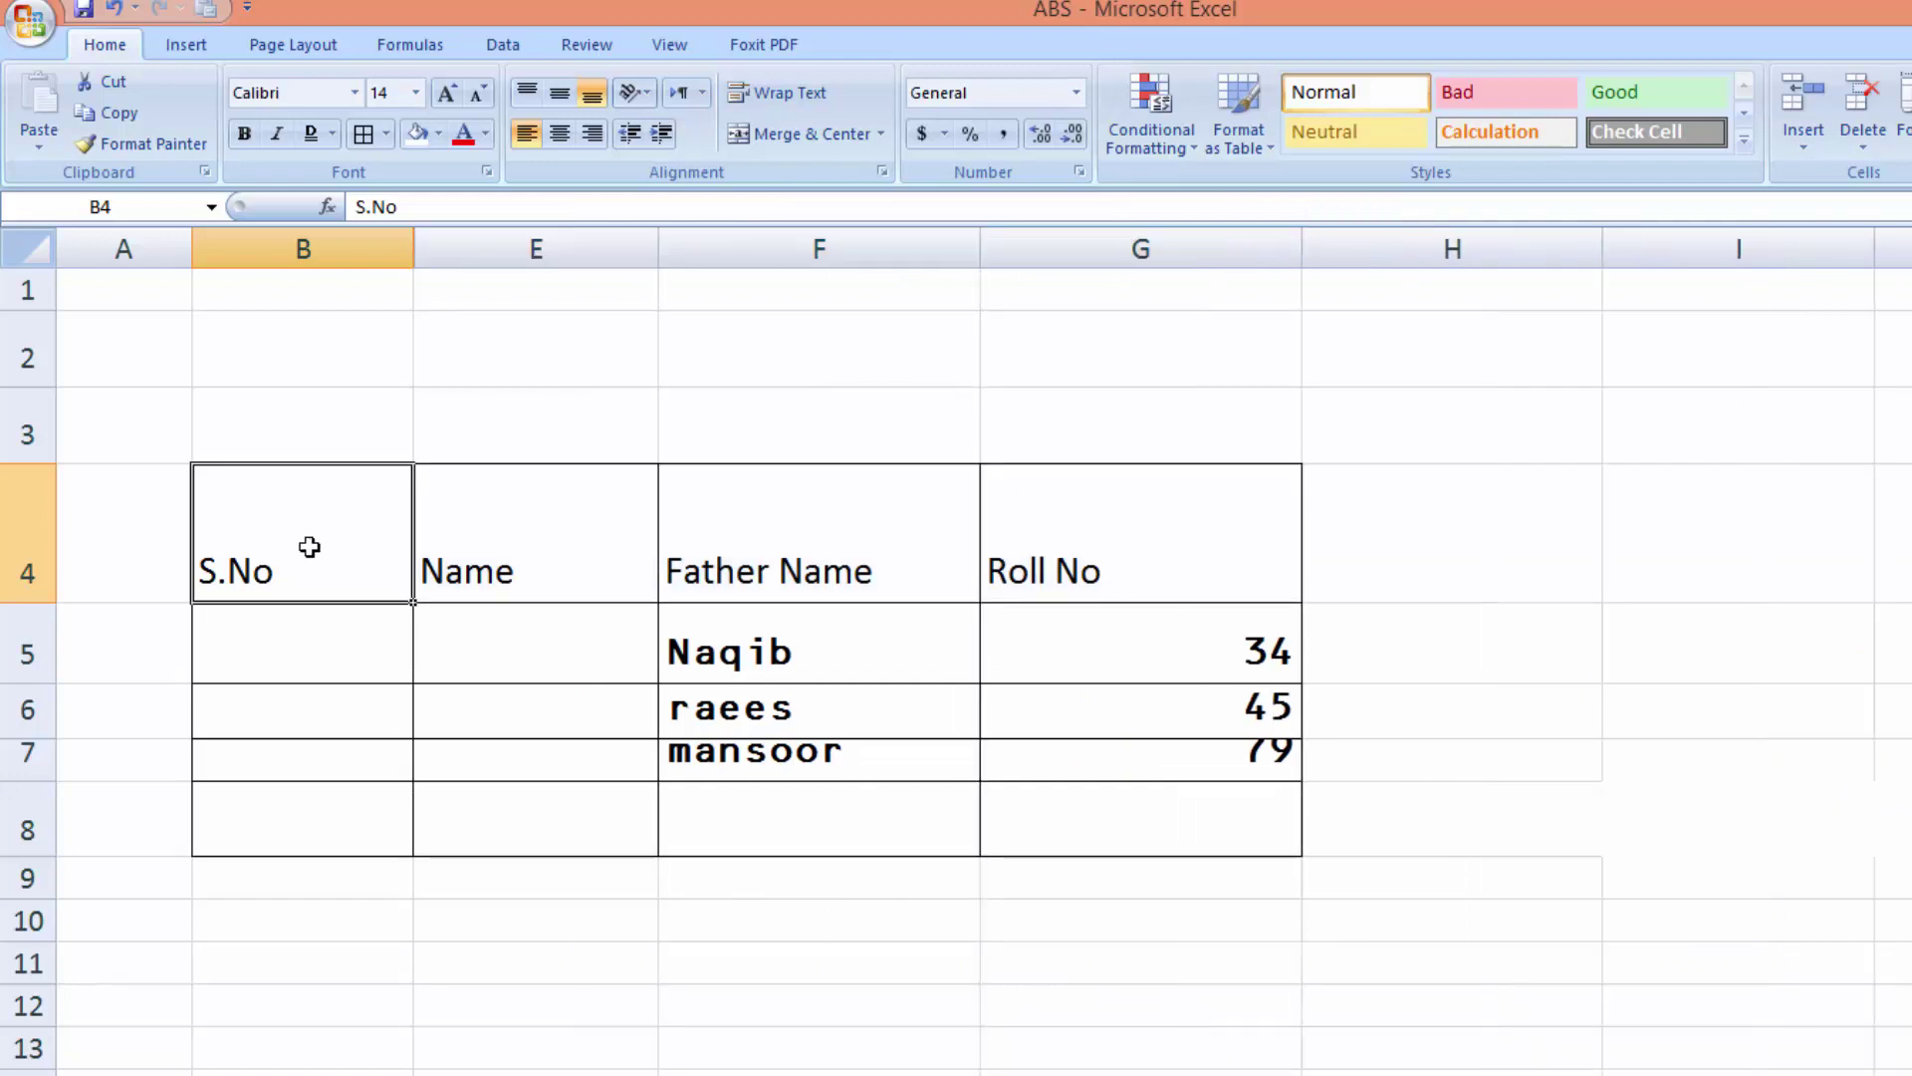
left_click_drag(309, 547, 1087, 548)
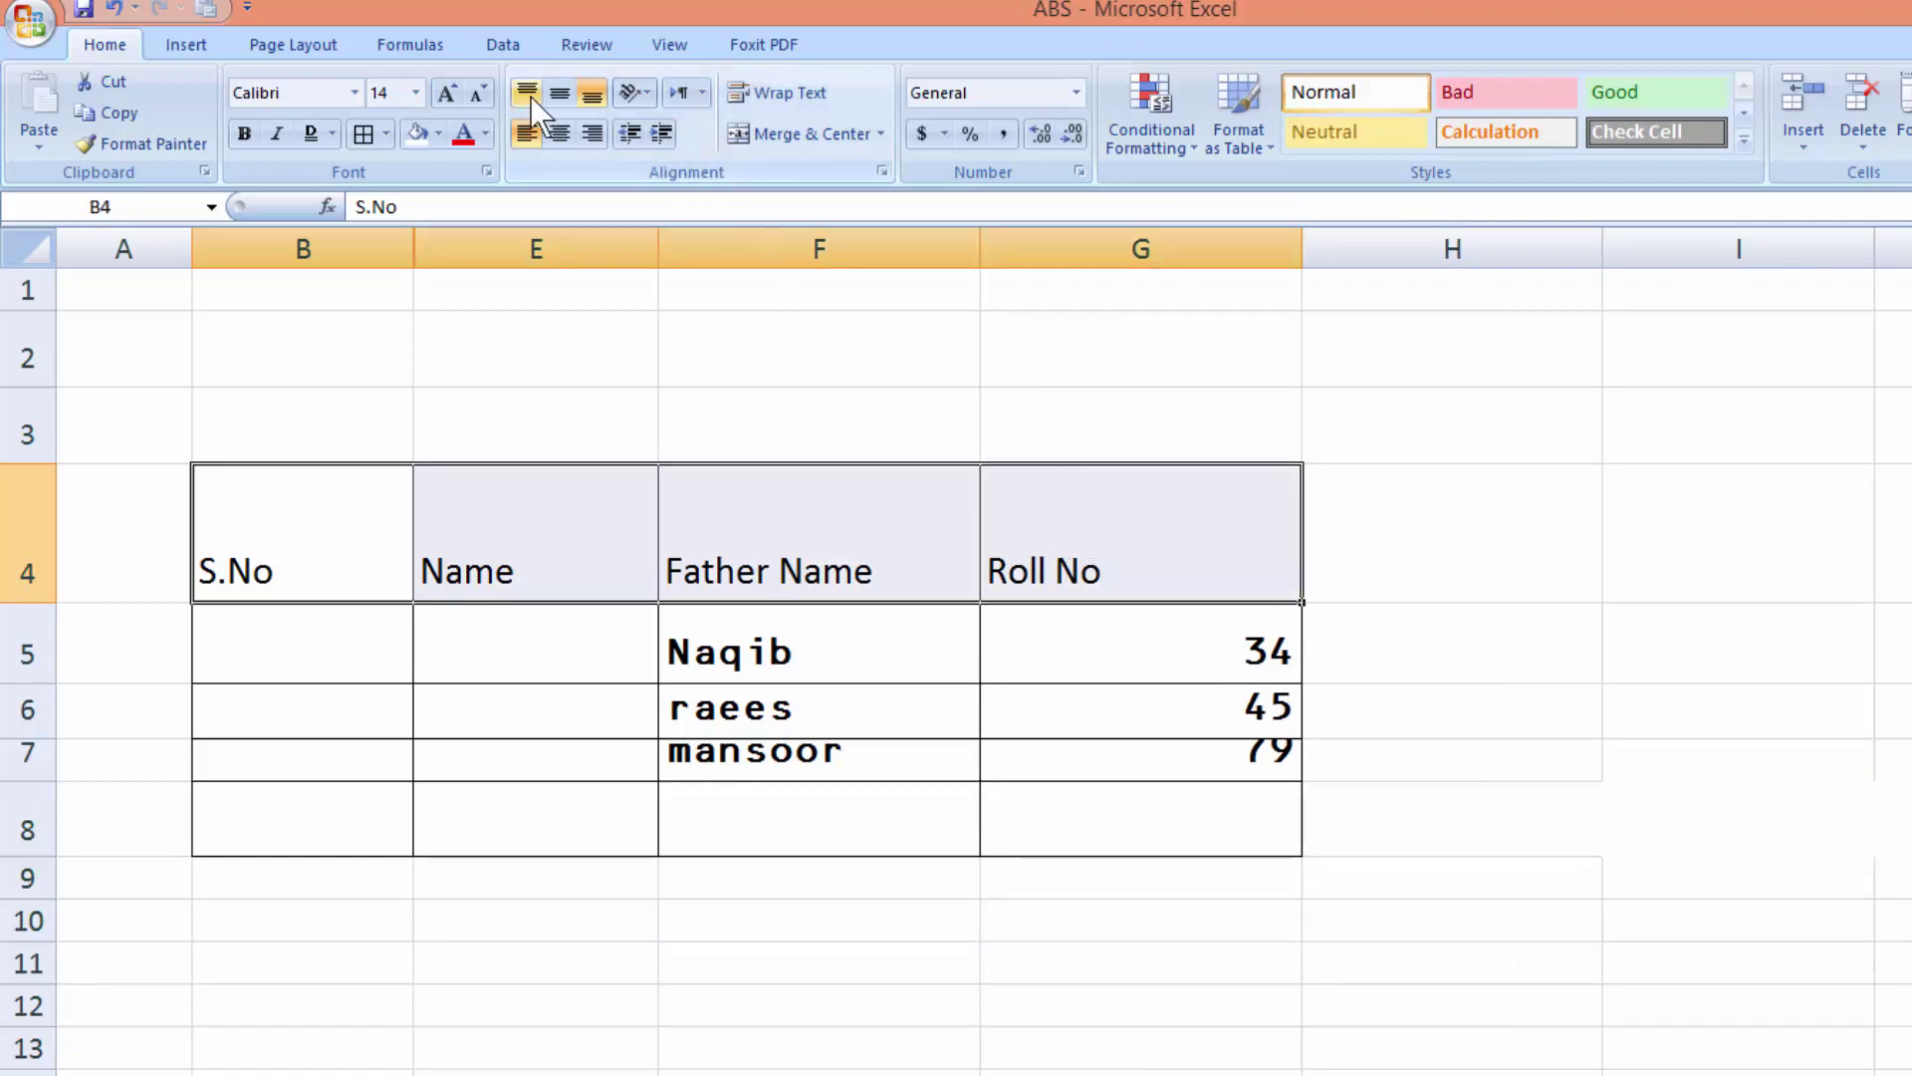
Center the row 4 headers horizontally, after trying right alignment, and middle-align them vertically
left_click(558, 141)
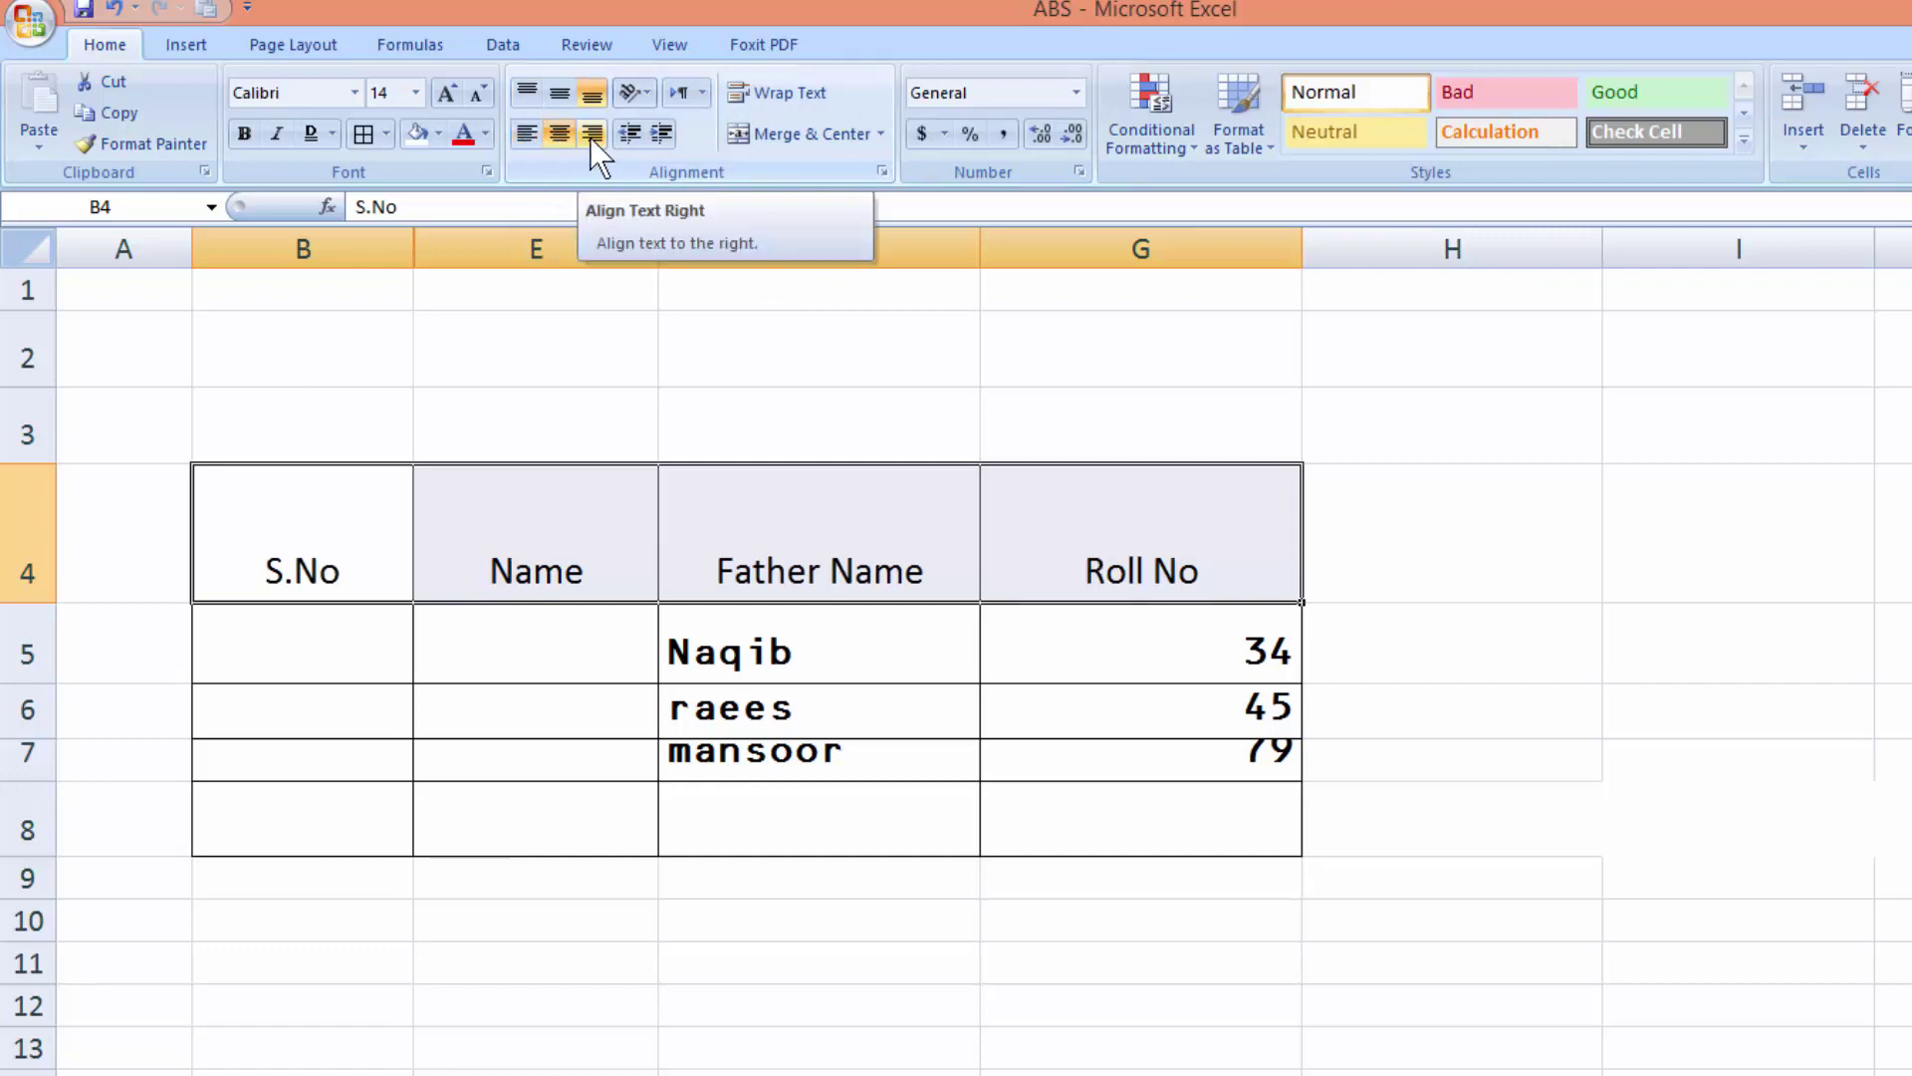
left_click(590, 137)
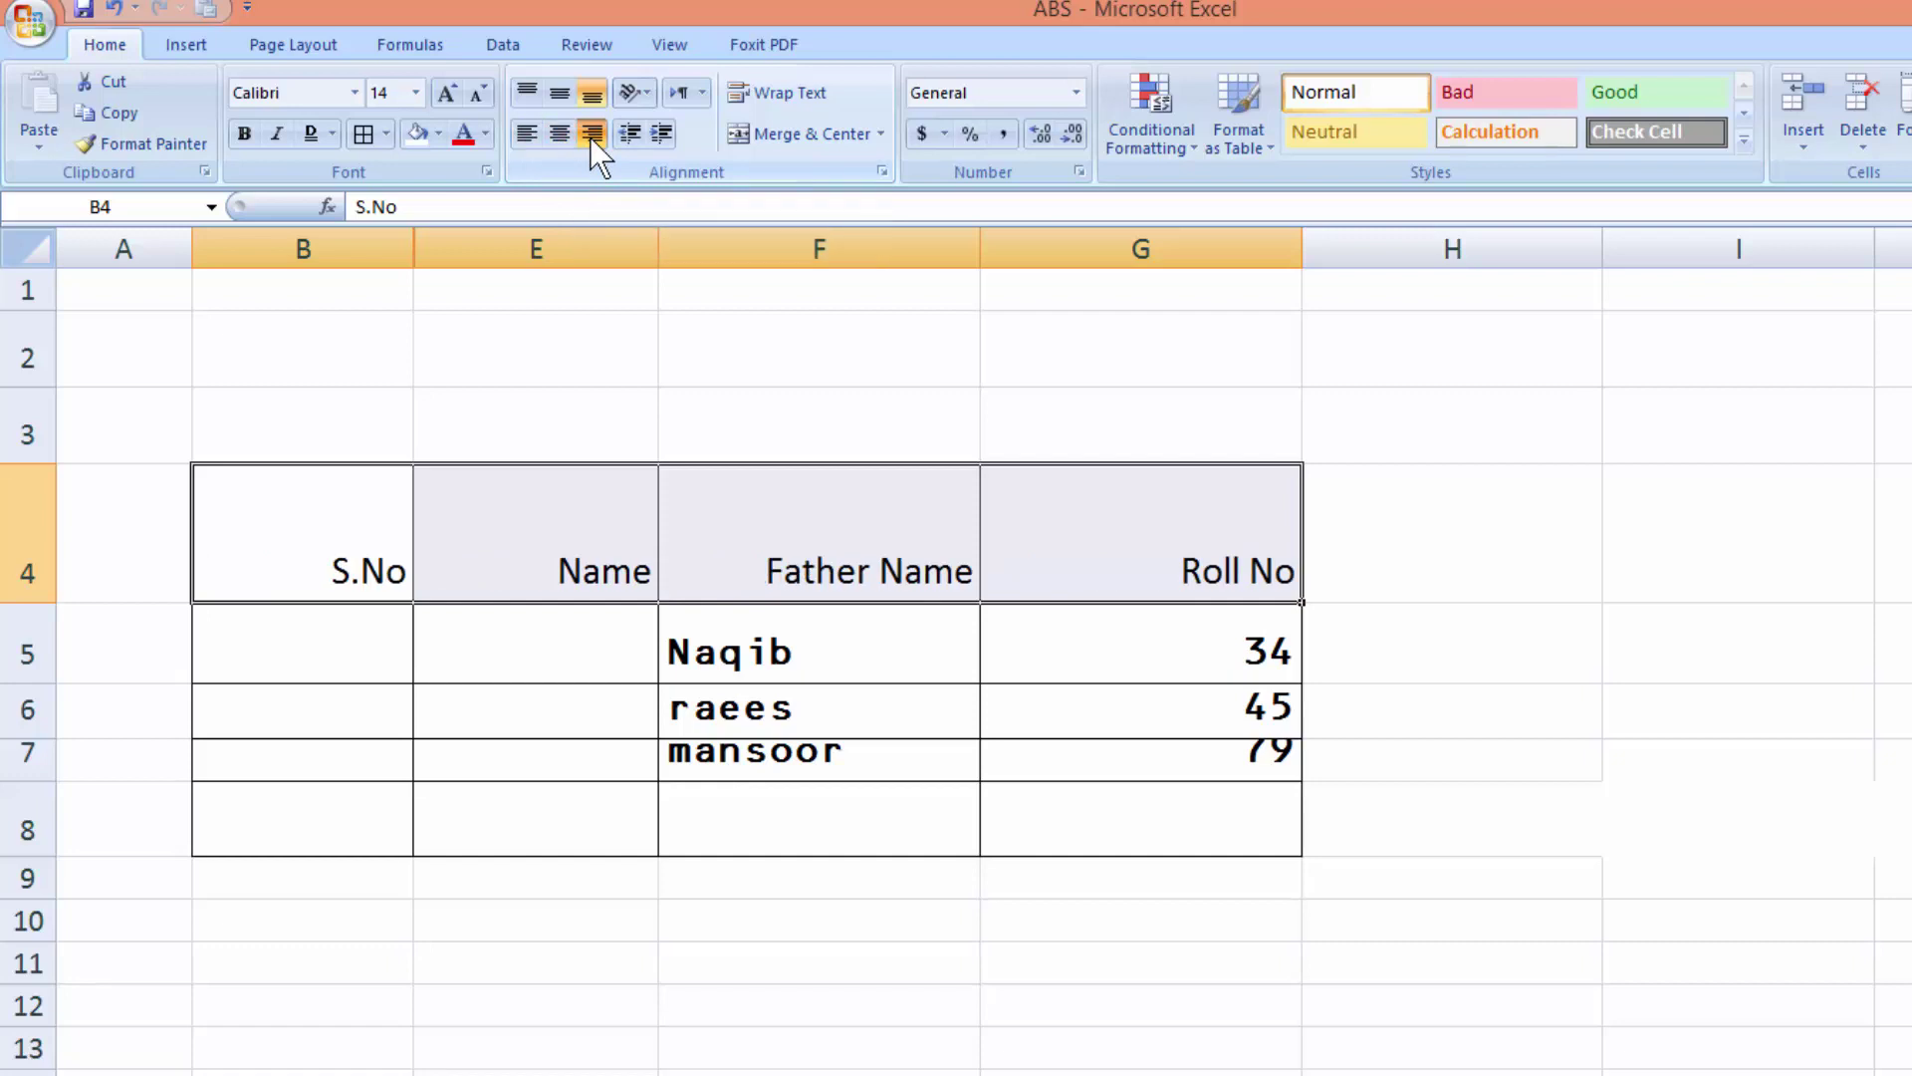
left_click(566, 134)
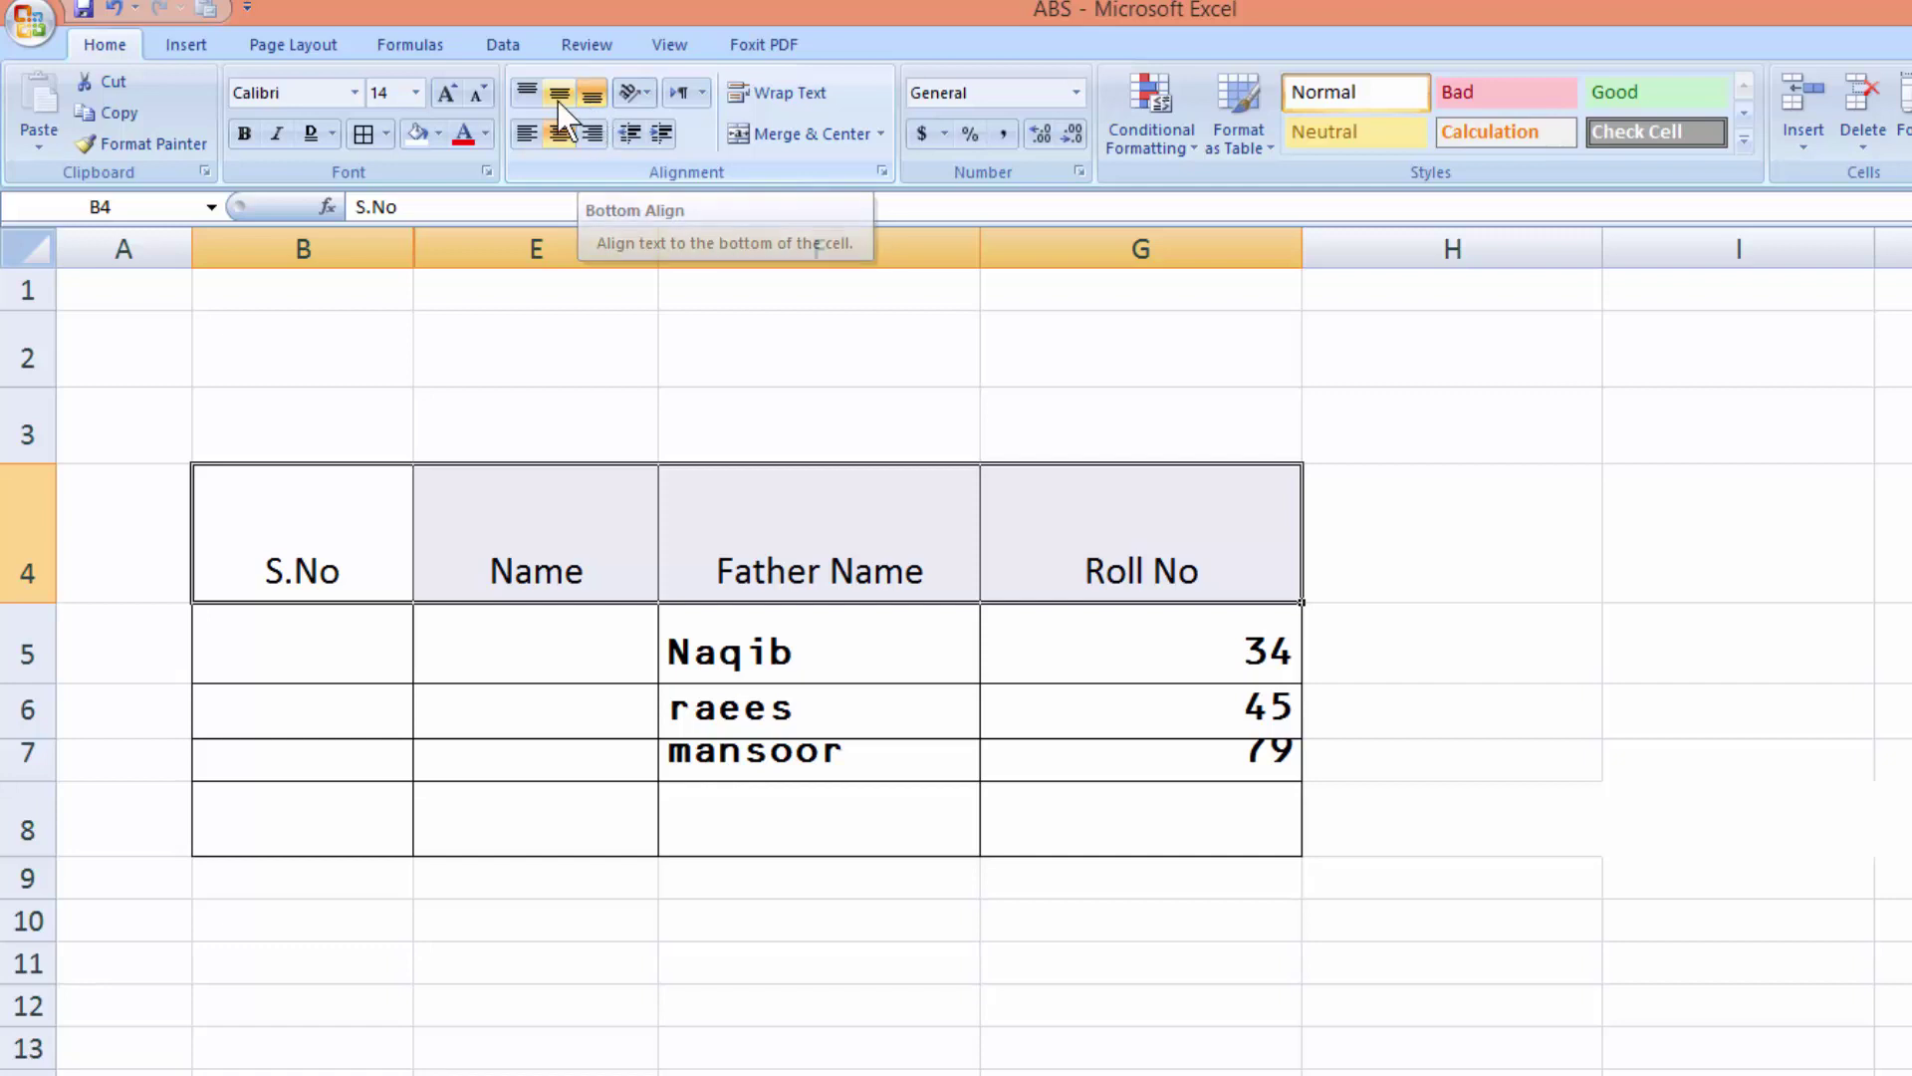
left_click(558, 99)
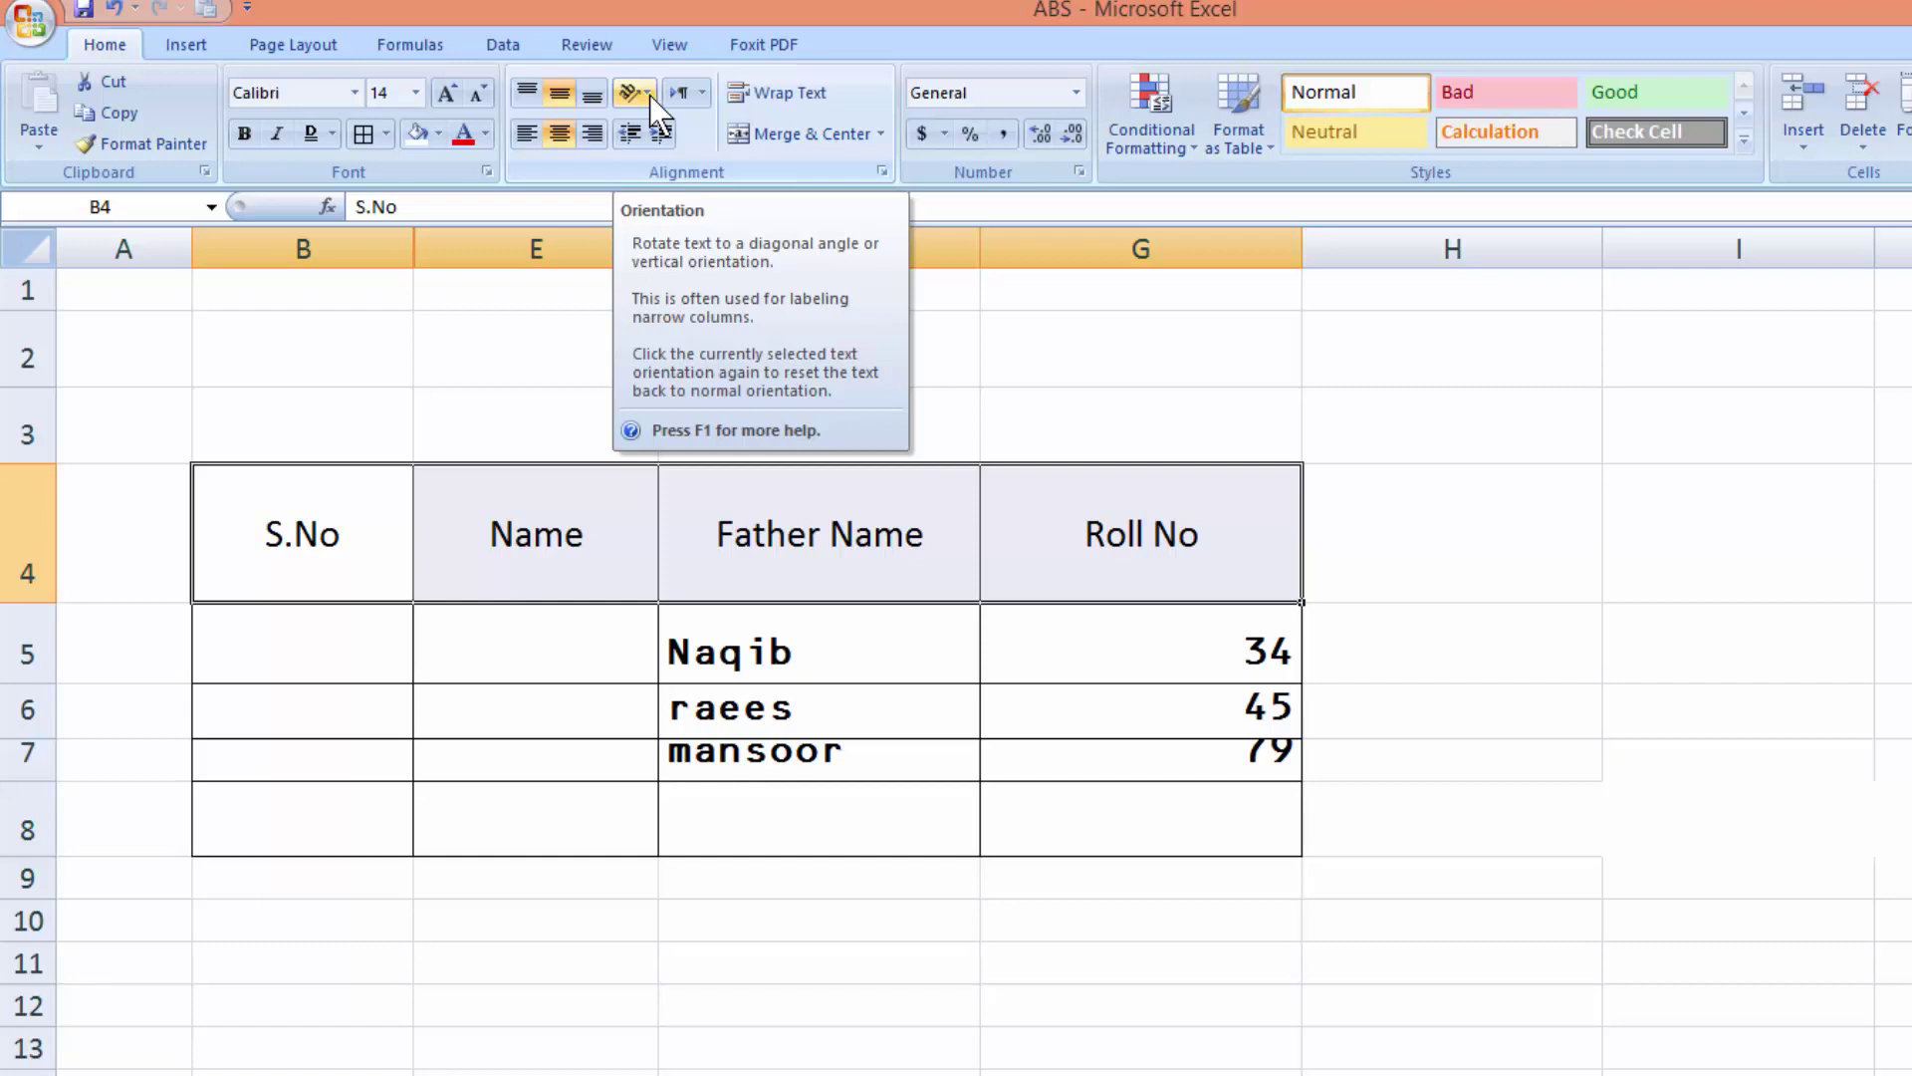
Try counterclockwise, clockwise and vertical stacked orientations on the headers and make row 4 taller
left_click(648, 93)
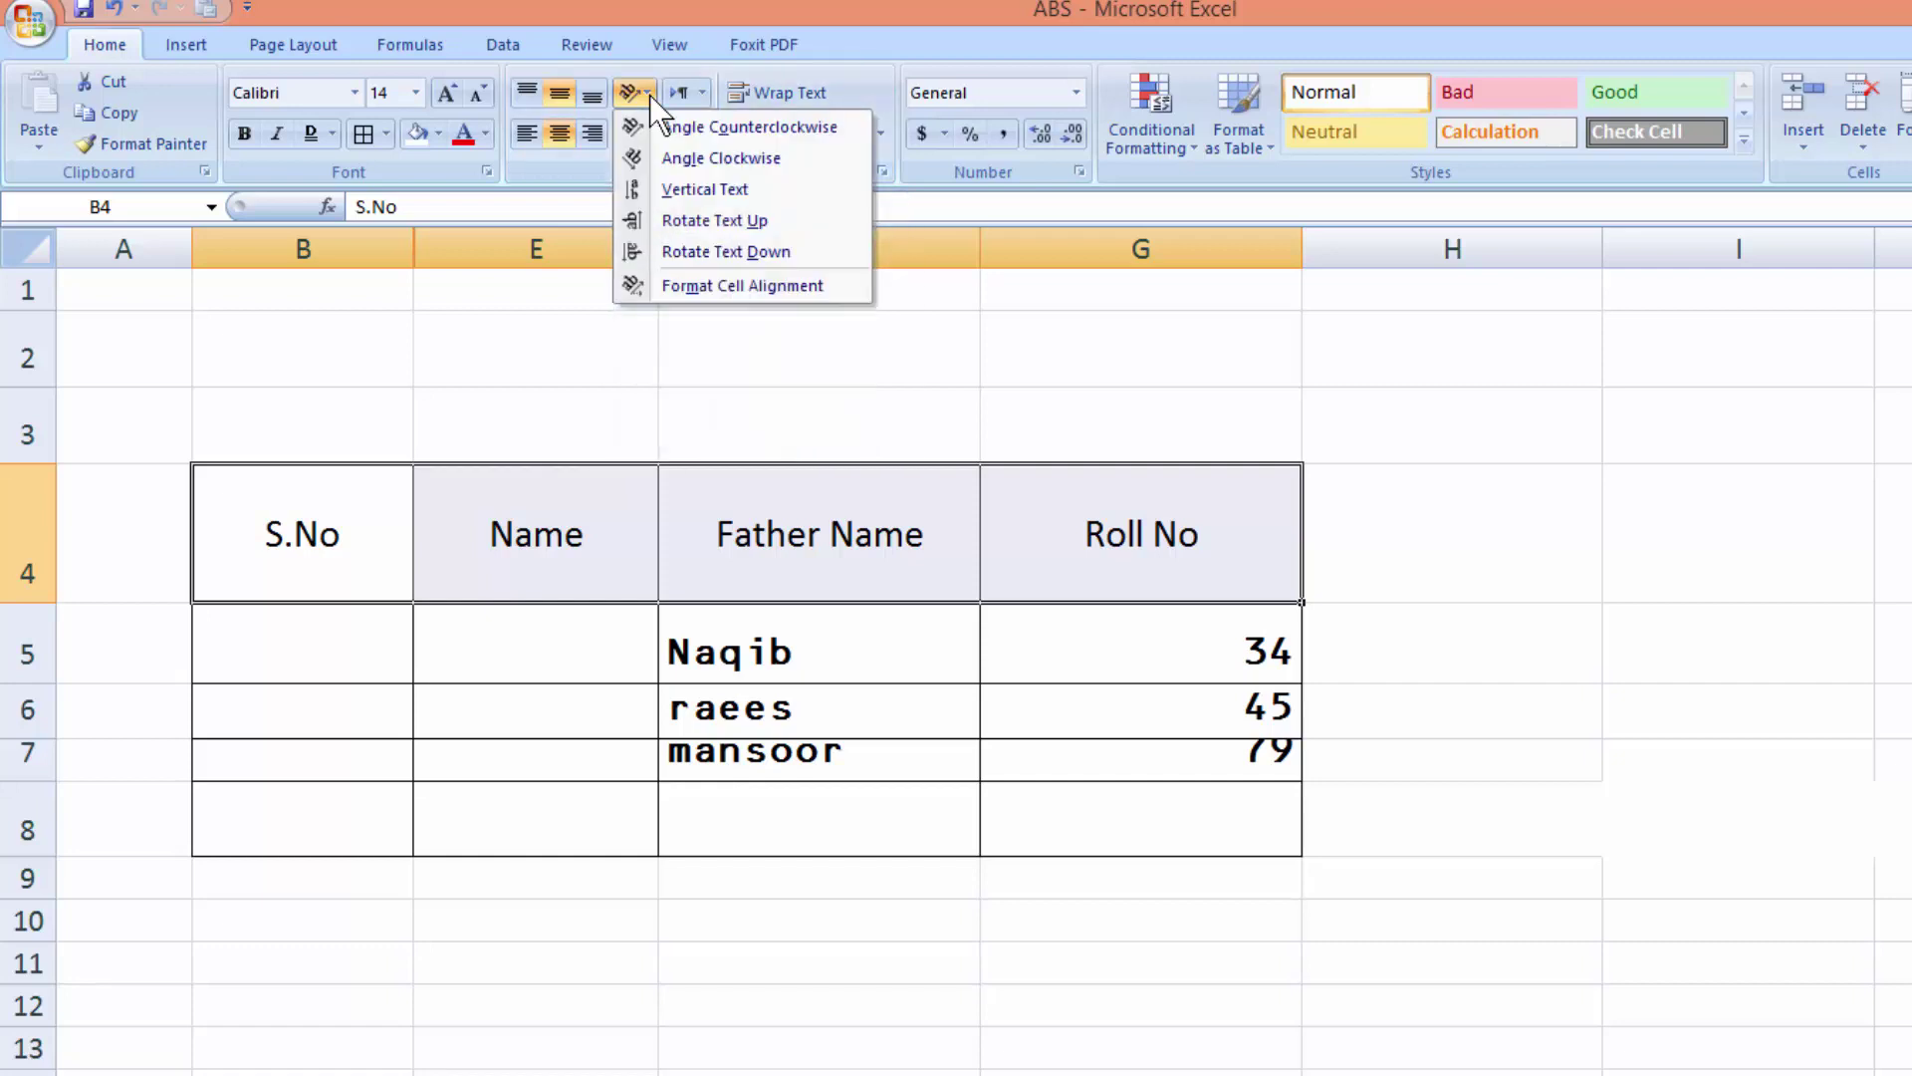
left_click(660, 127)
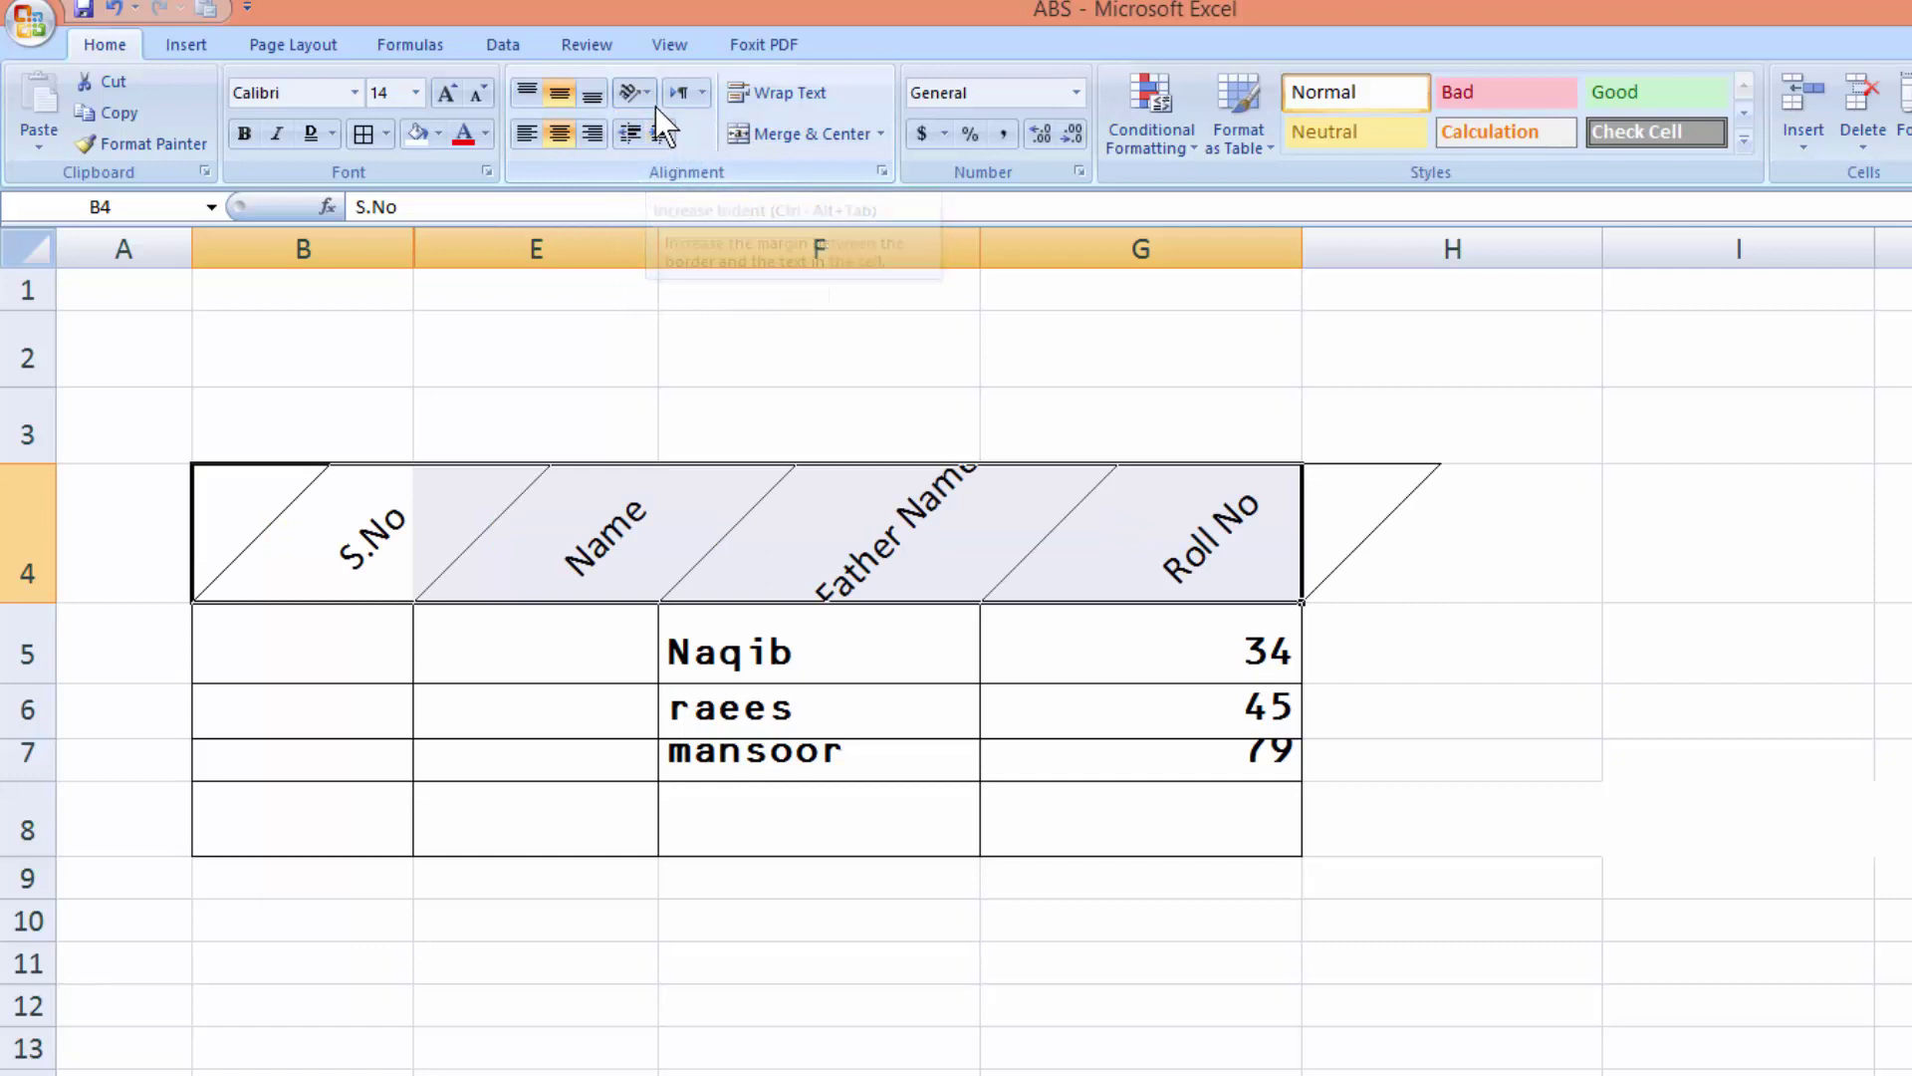
left_click(647, 95)
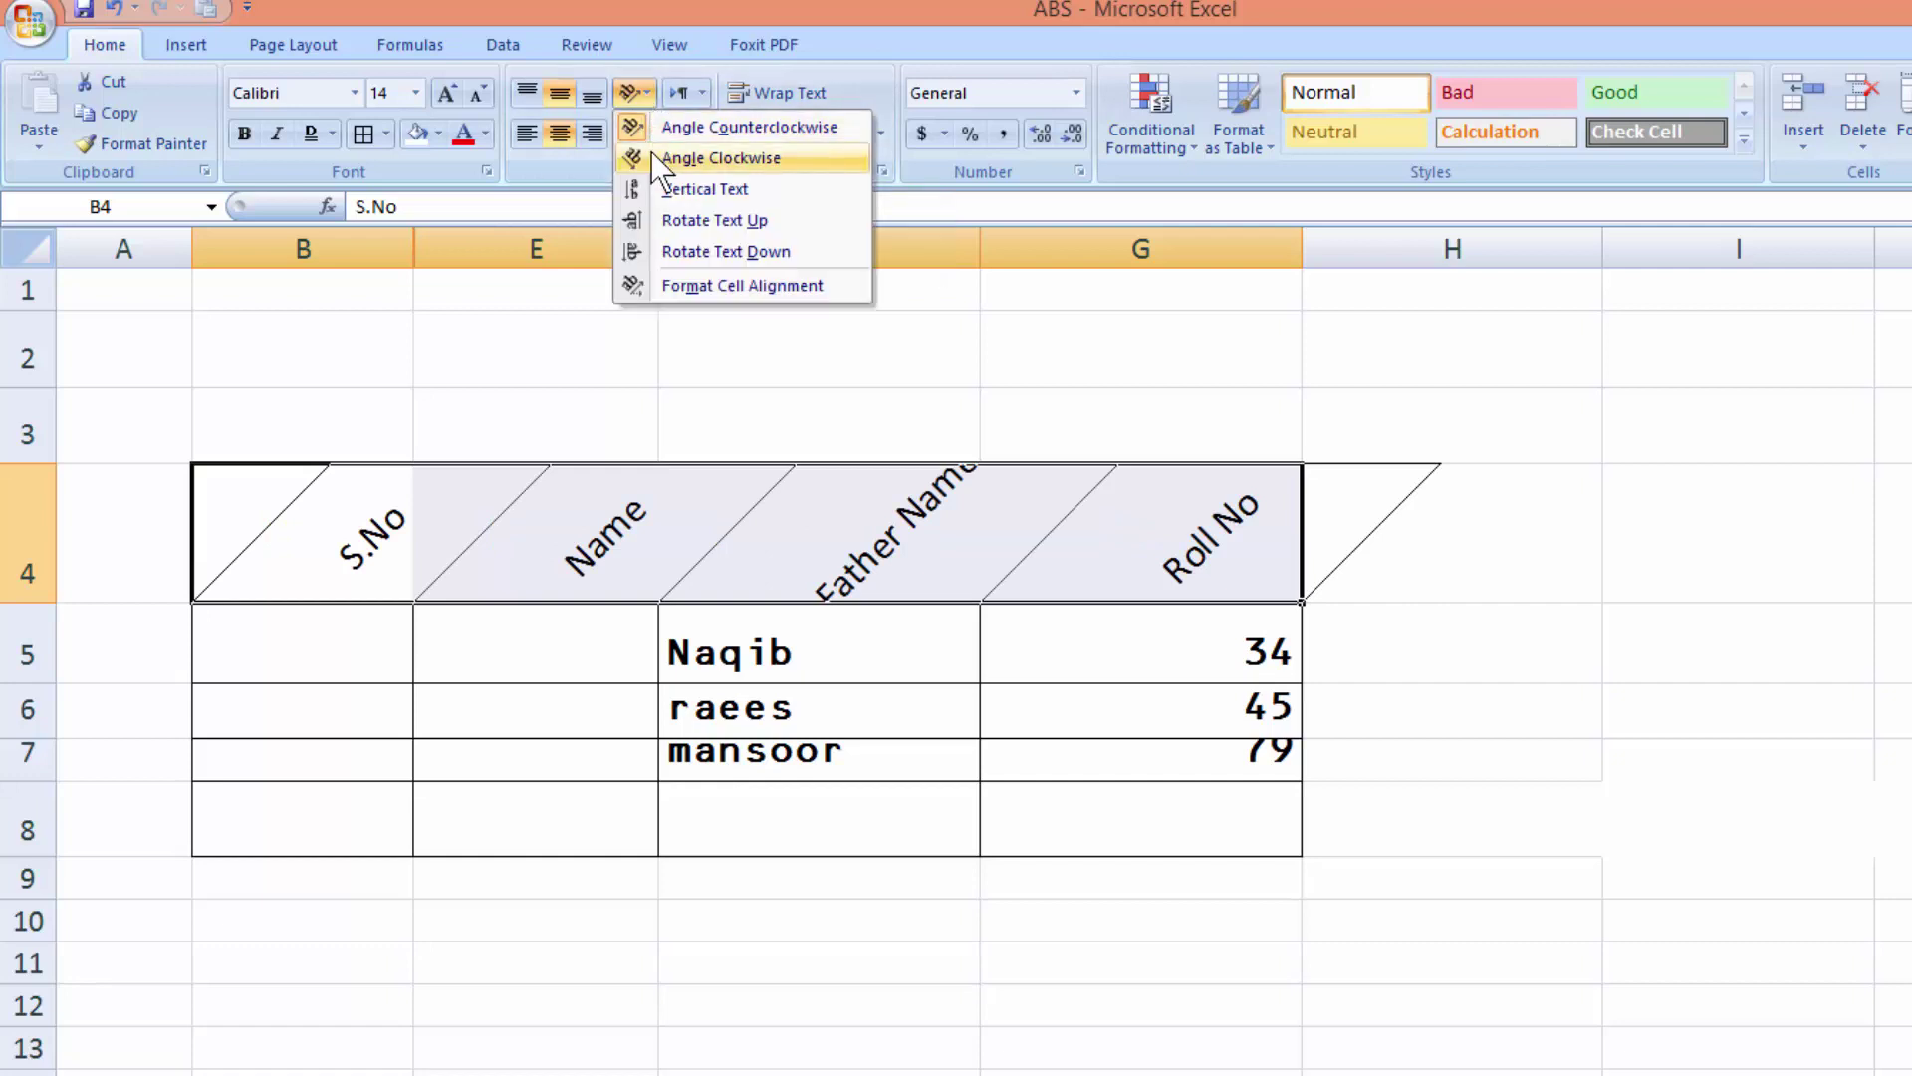
left_click(649, 151)
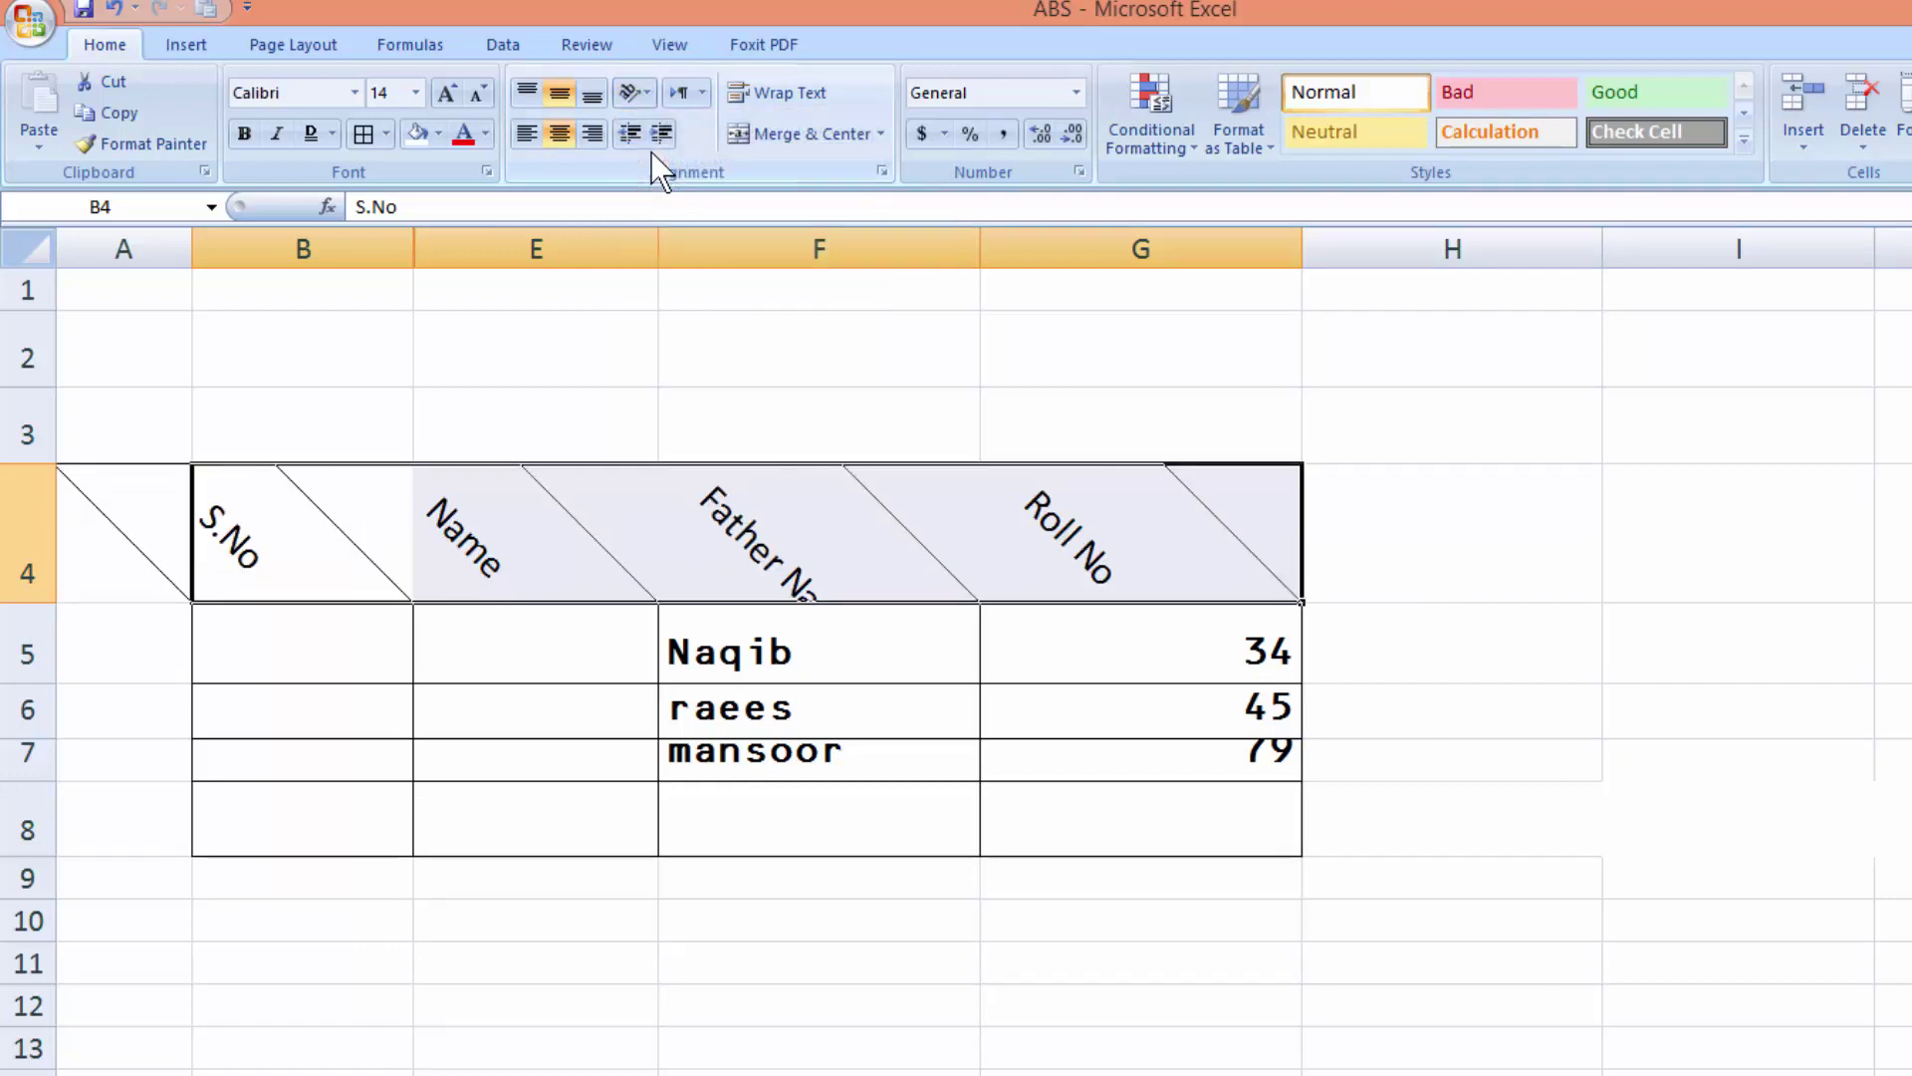
left_click(649, 99)
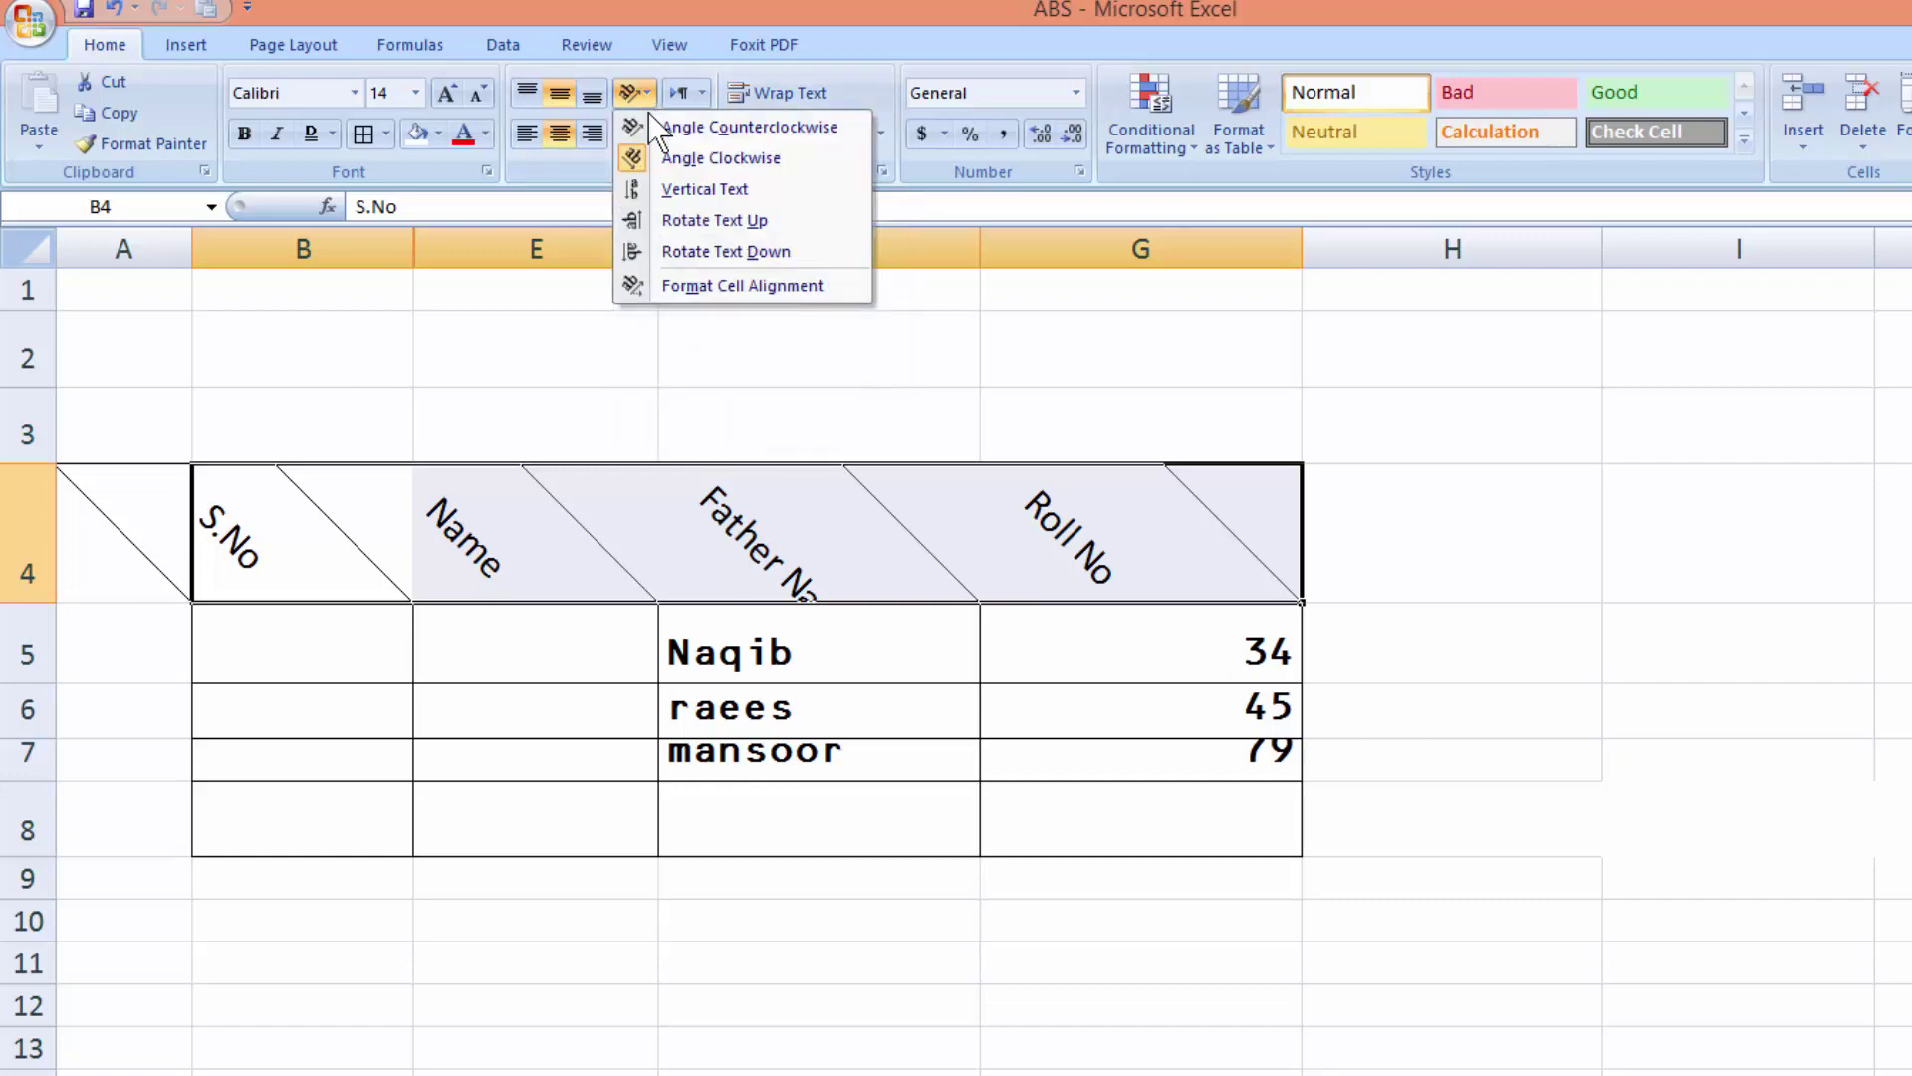
left_click(665, 192)
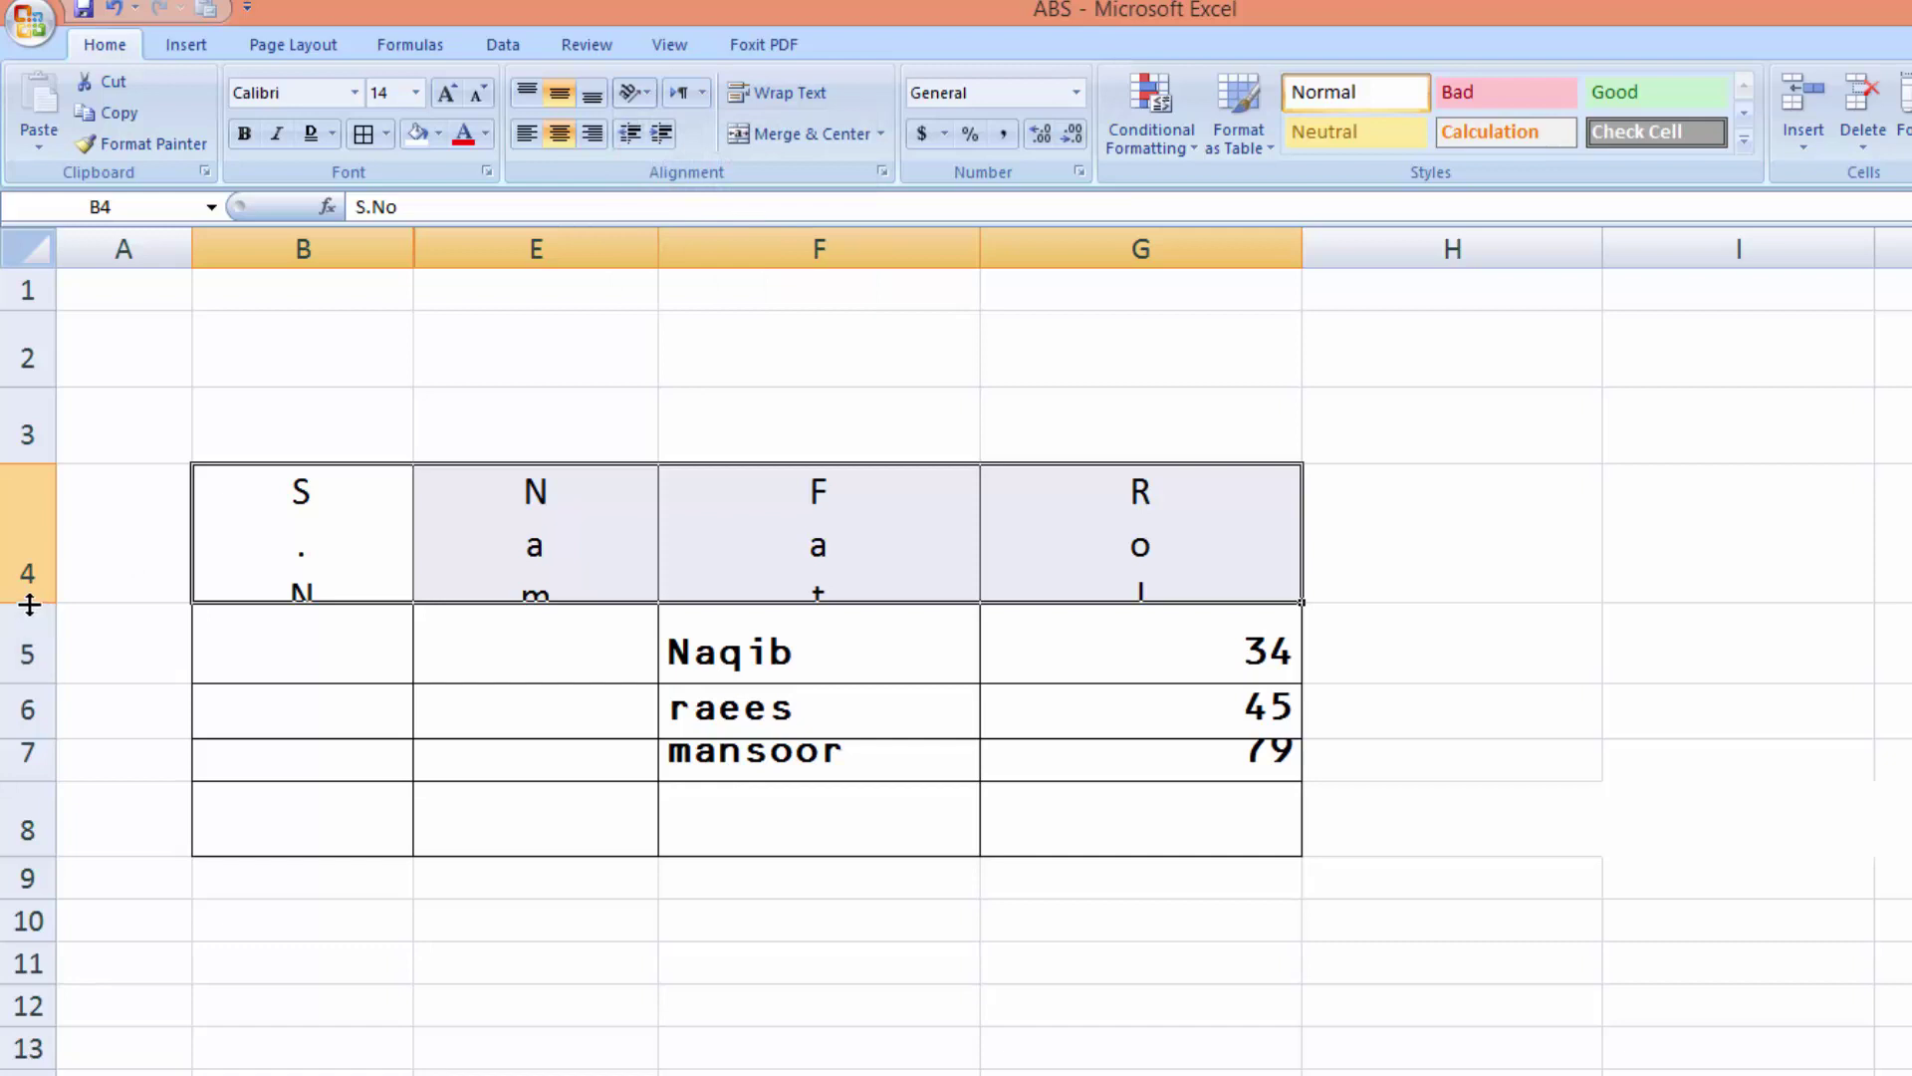
left_click_drag(29, 604, 29, 659)
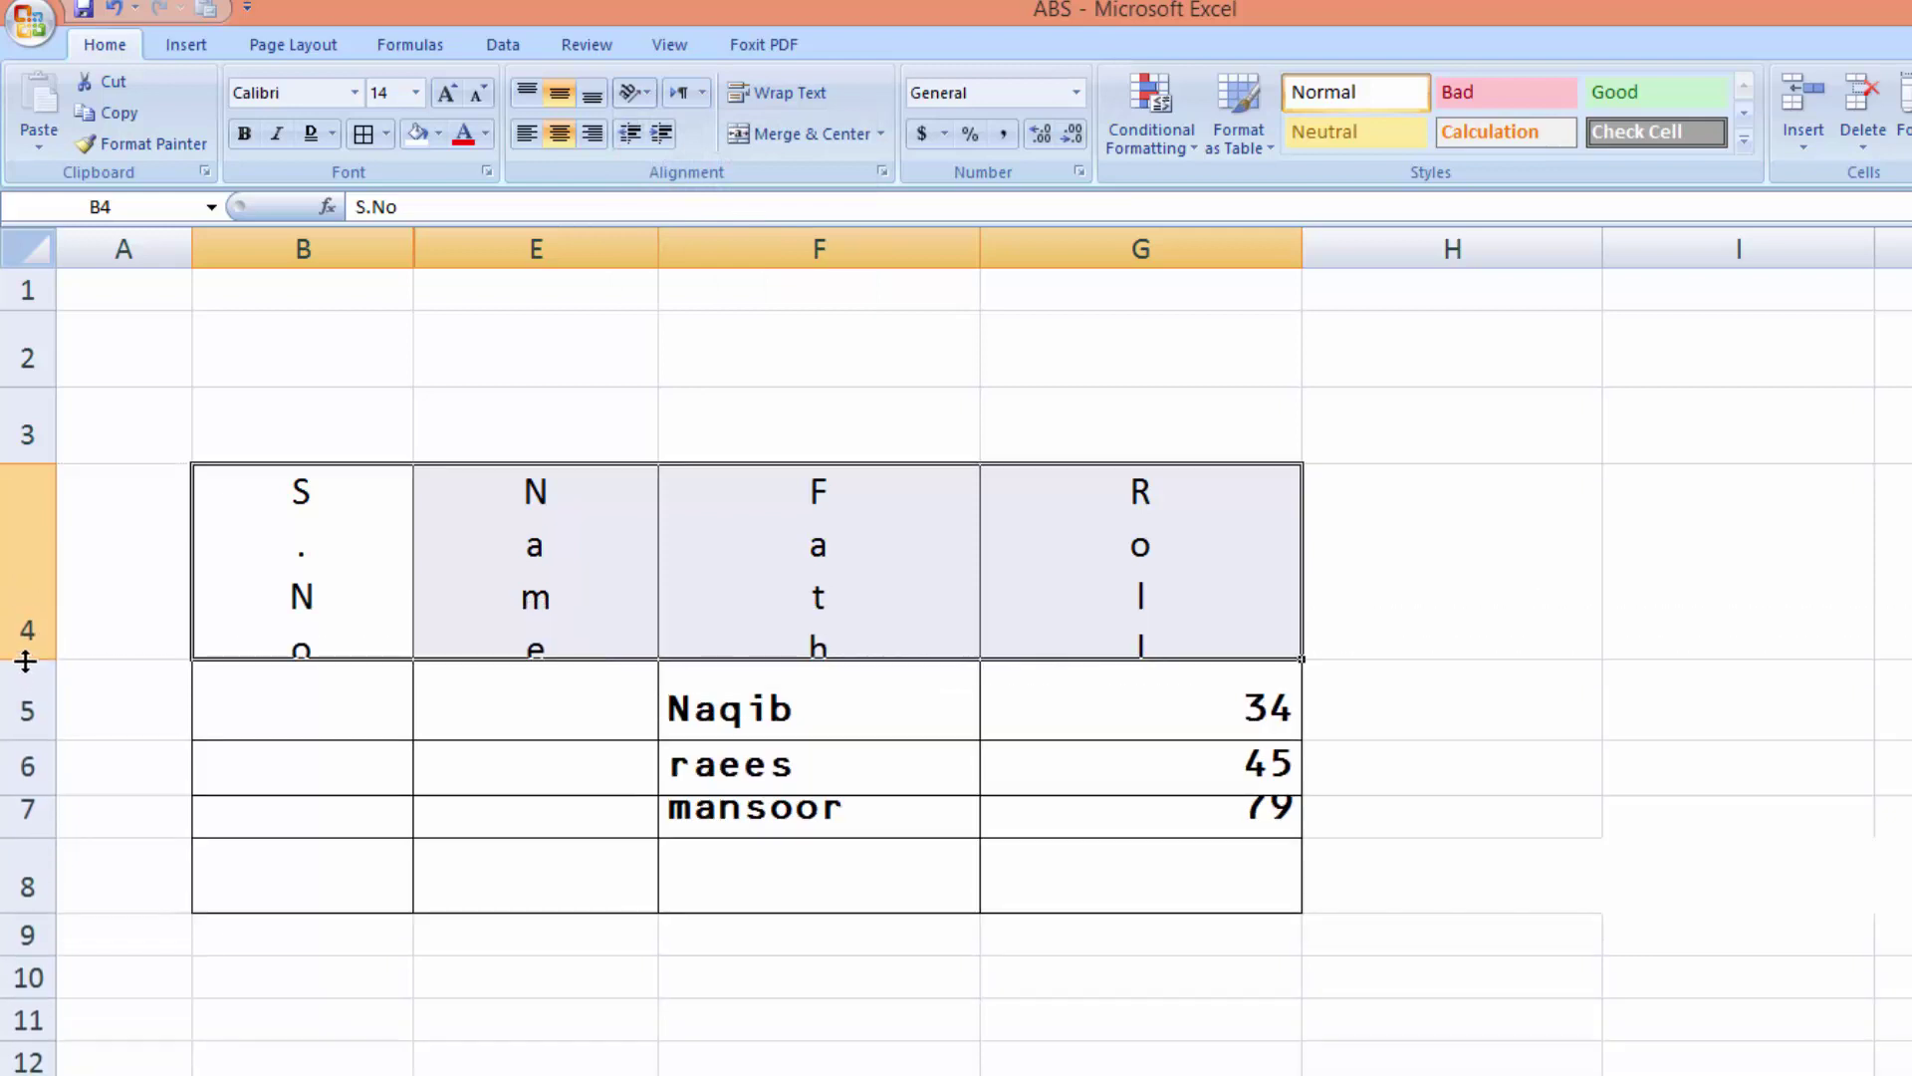
Rotate the header text upward, then downward, and open Format Cell Alignment
left_click(646, 96)
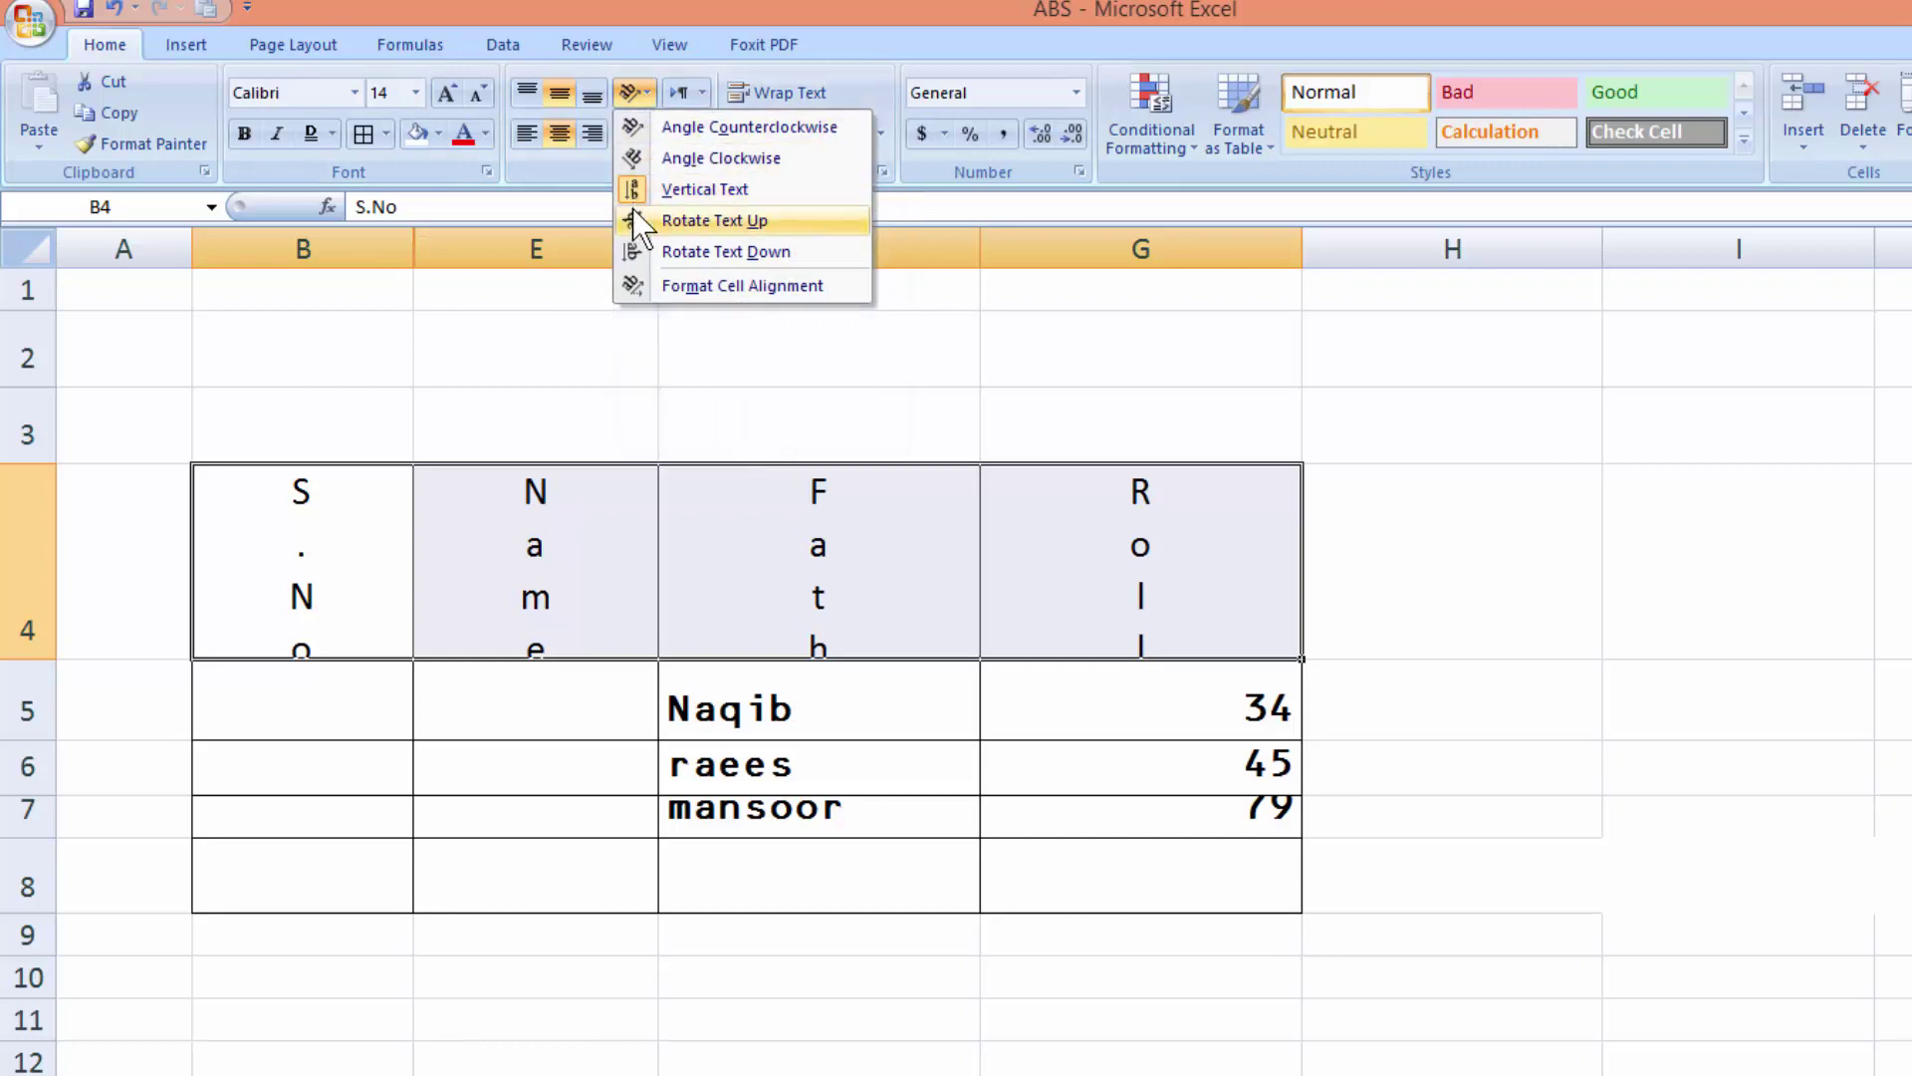
left_click(637, 221)
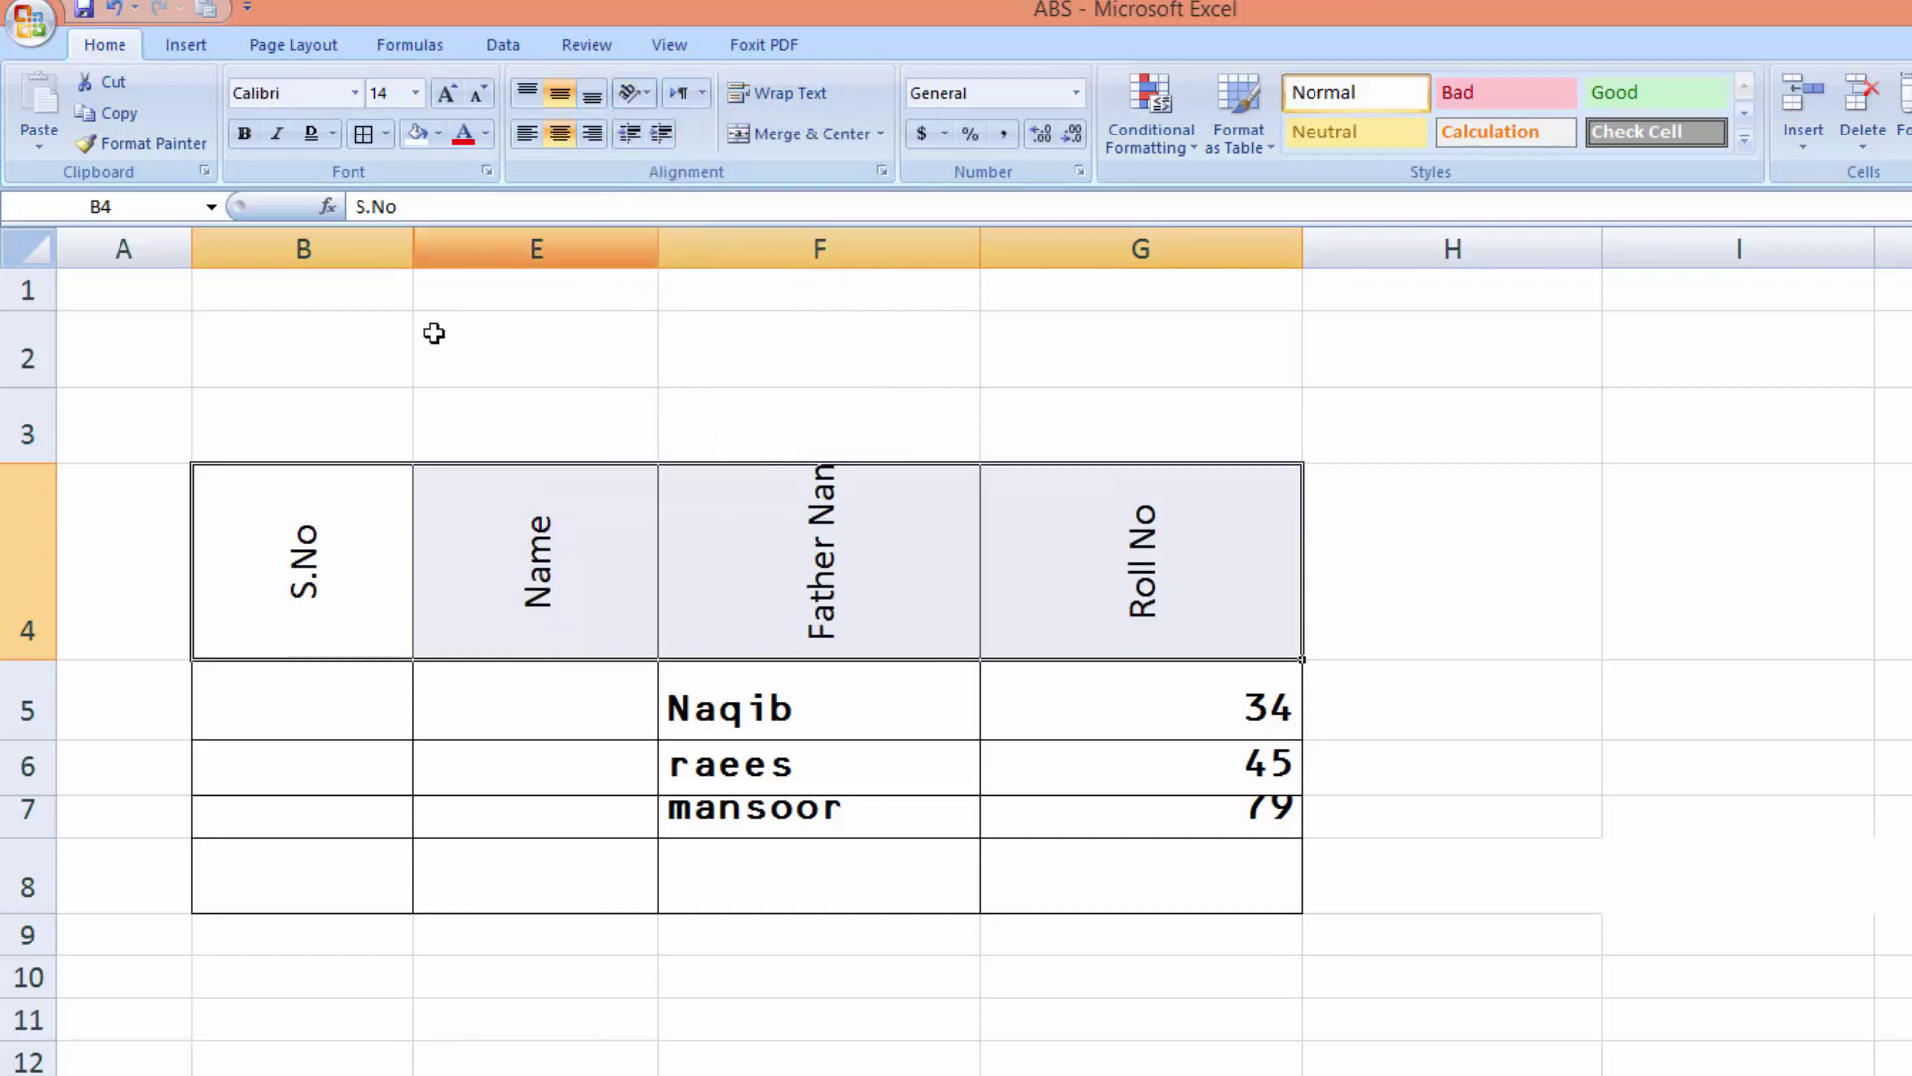
left_click(647, 94)
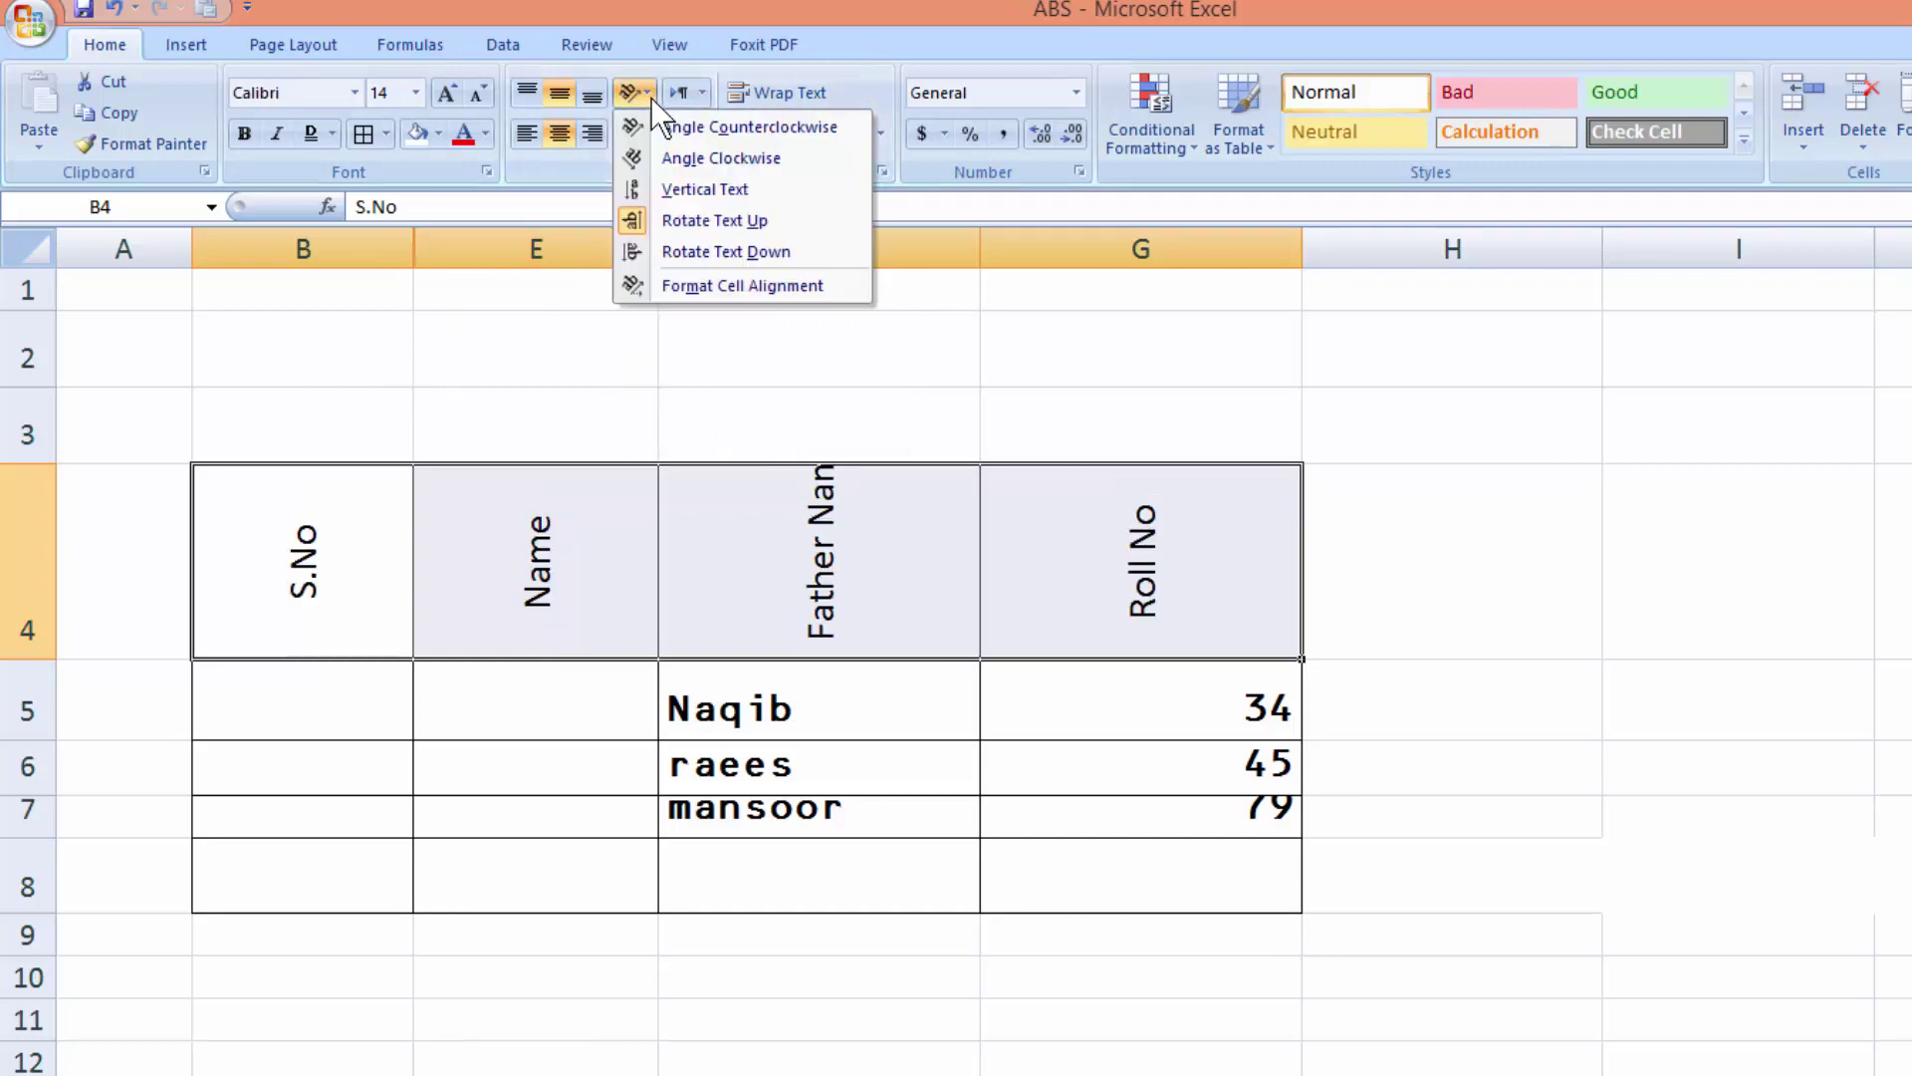
left_click(644, 251)
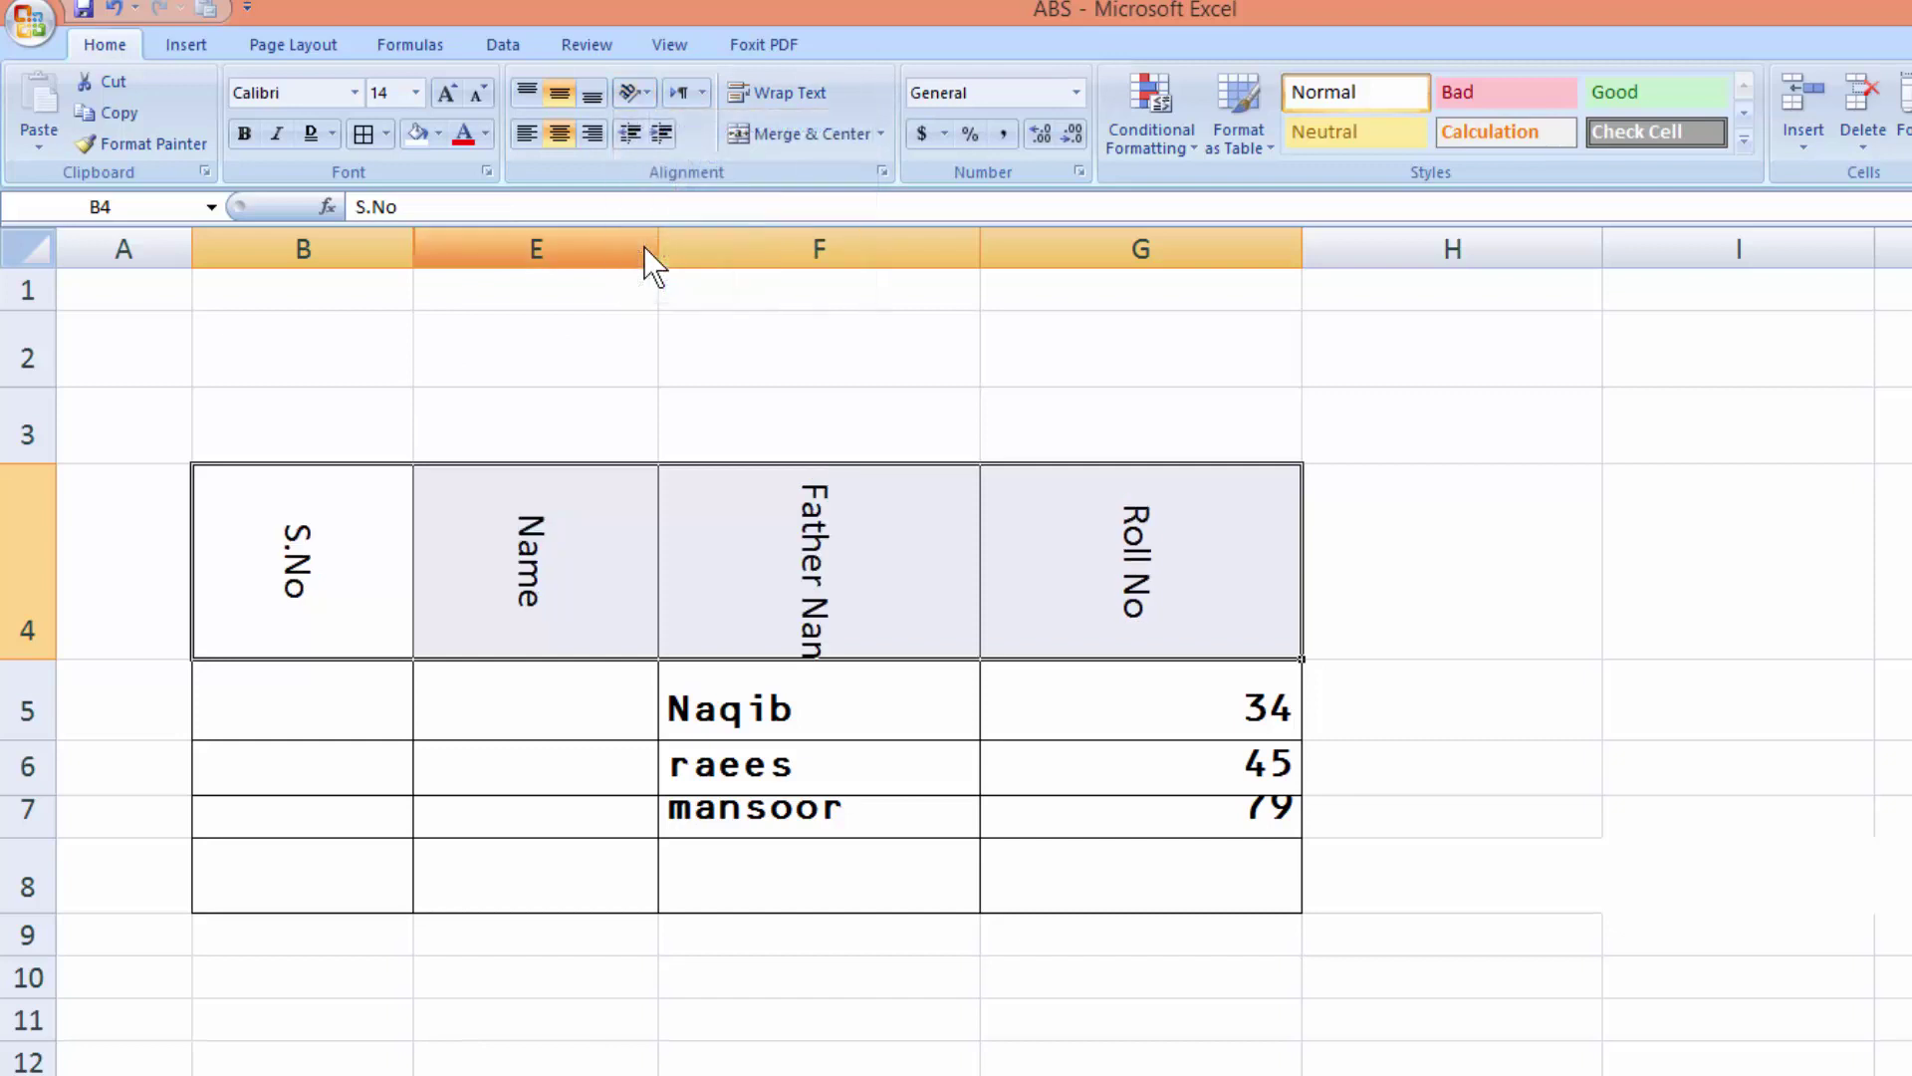
left_click(654, 95)
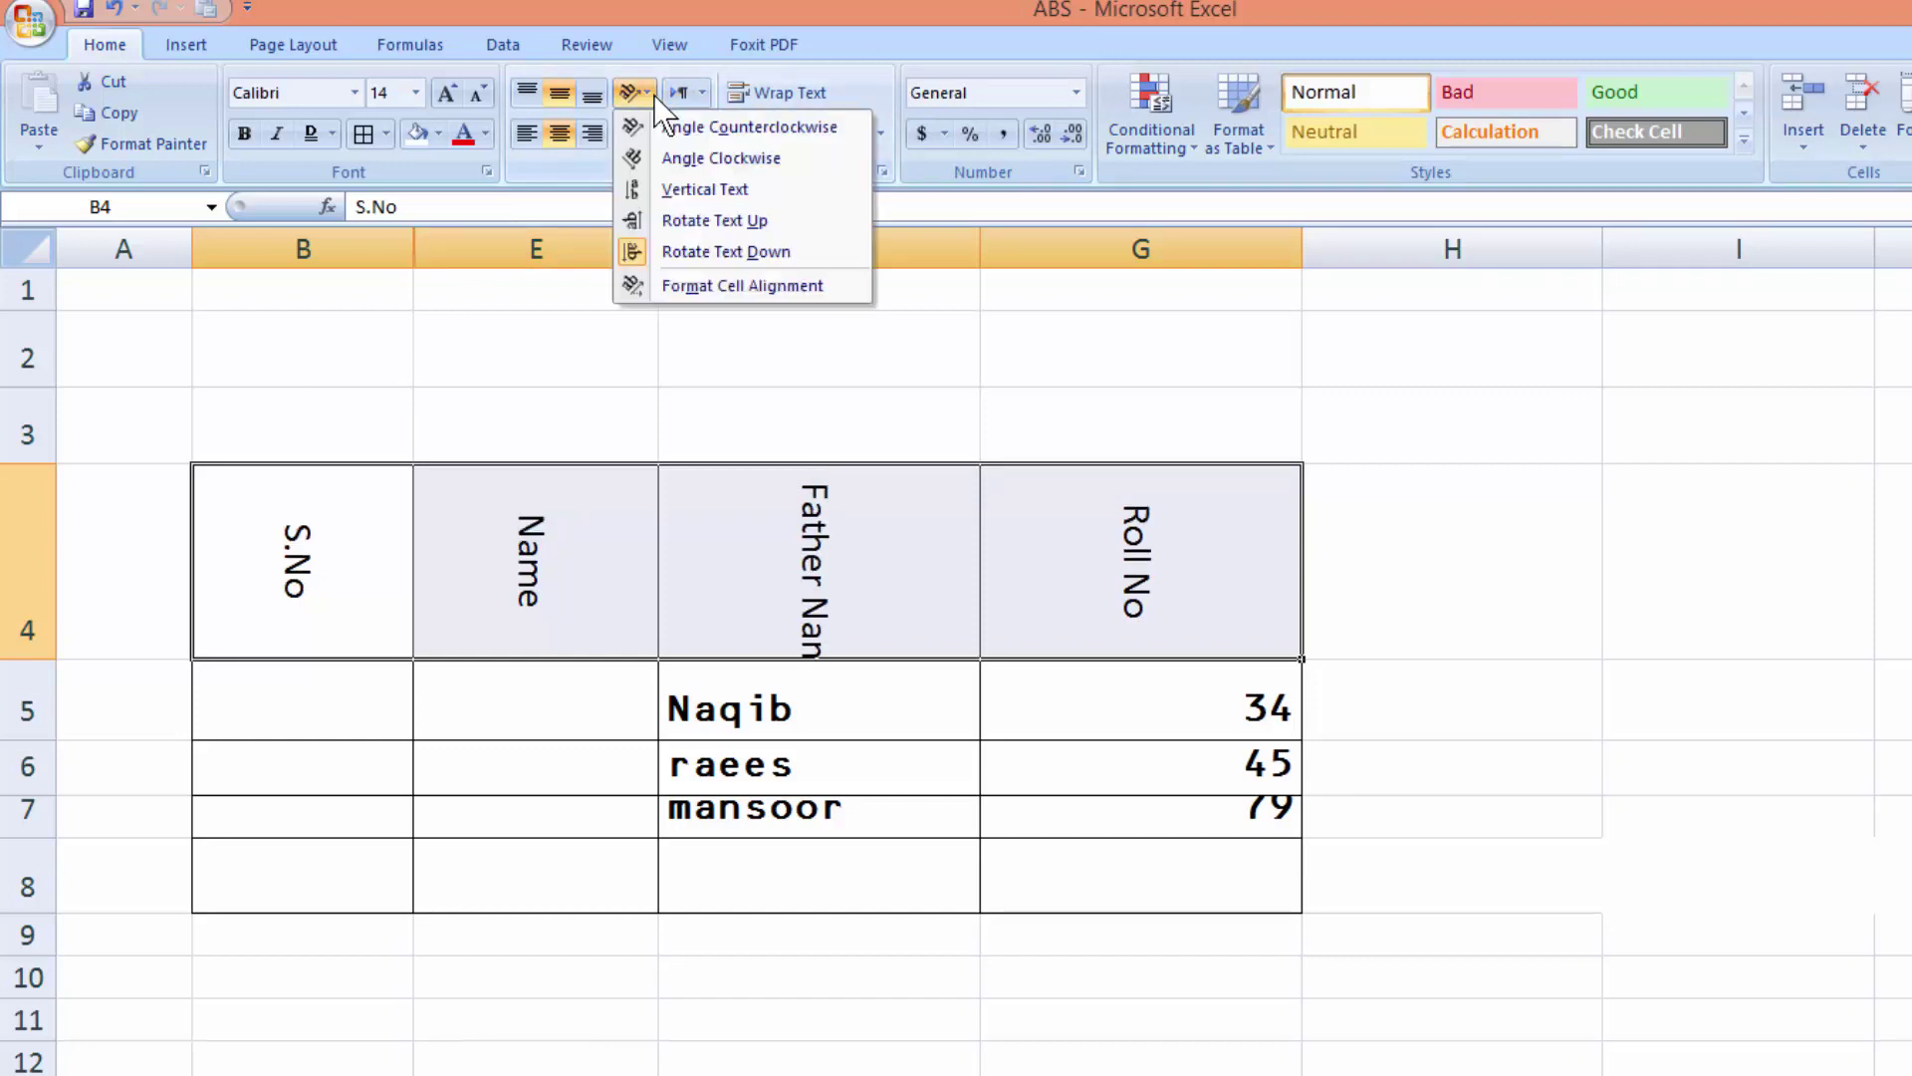
left_click(644, 218)
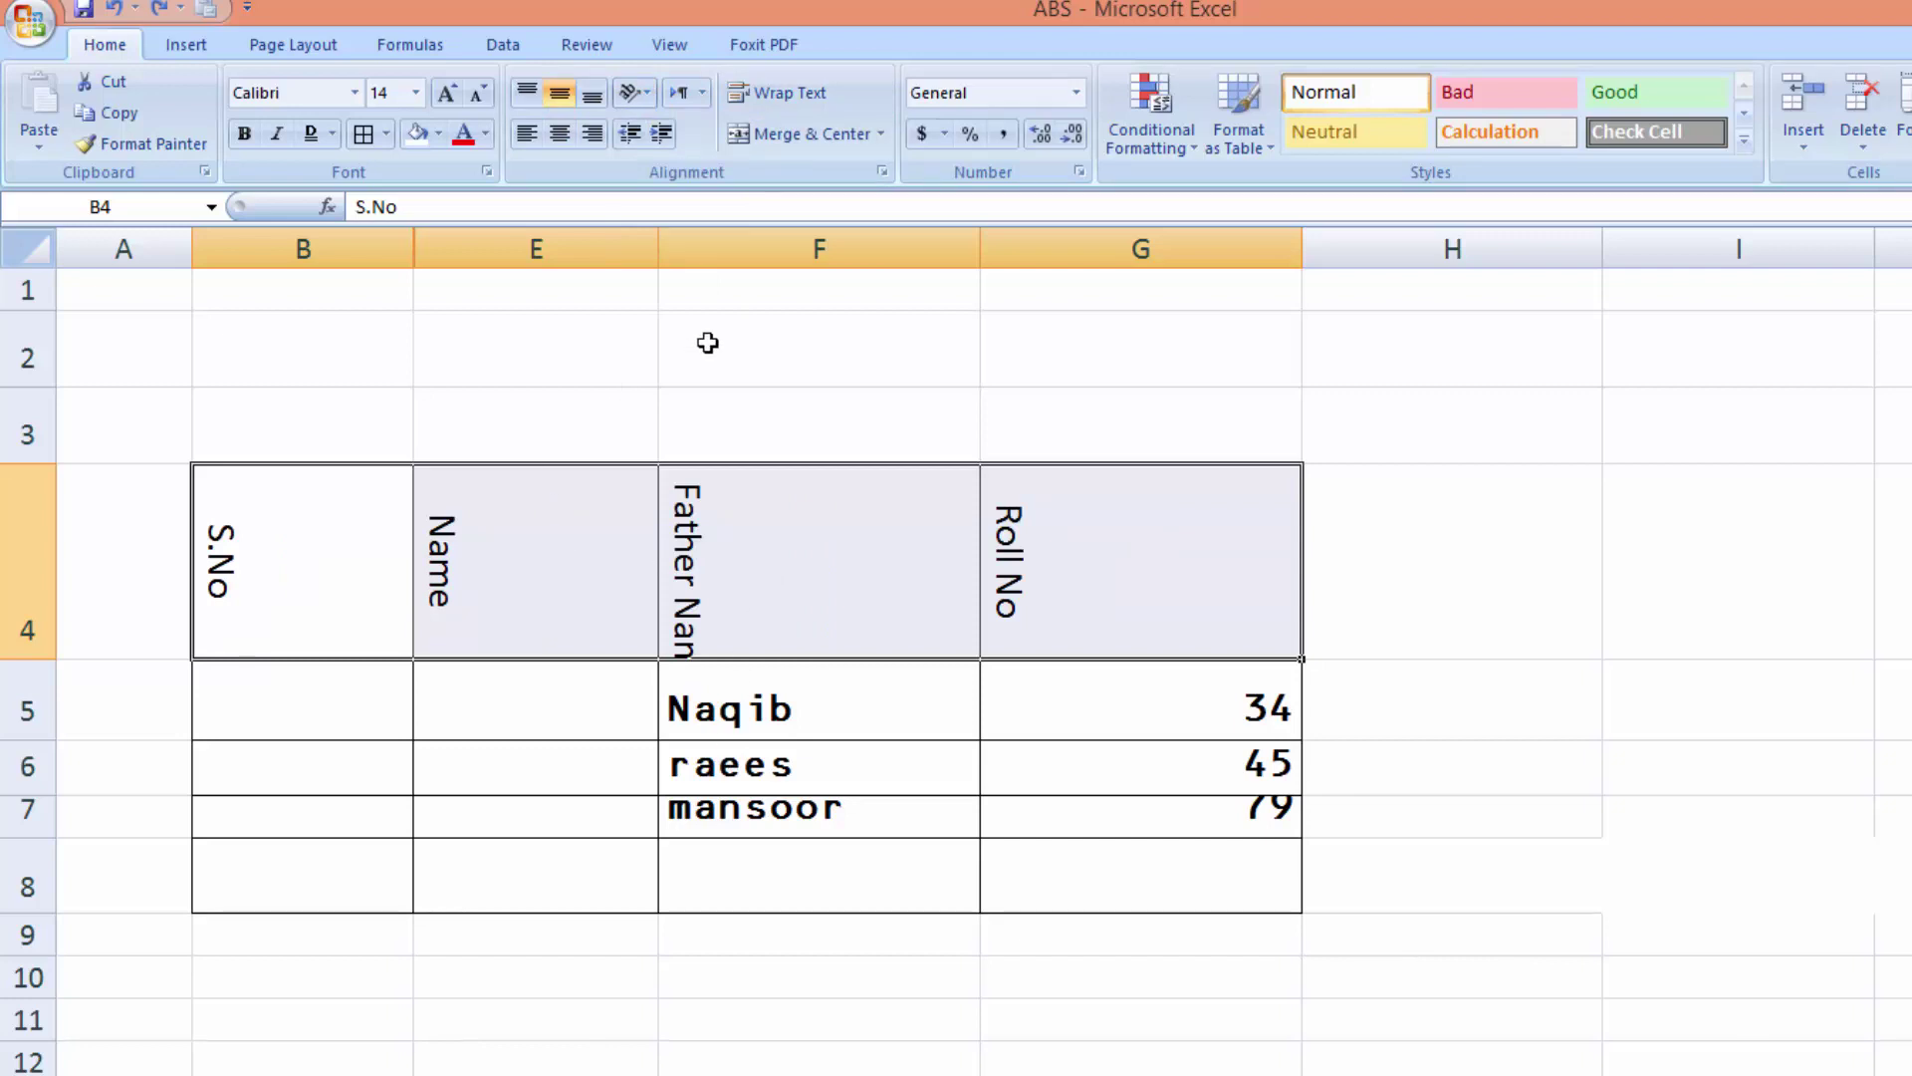
left_click(645, 95)
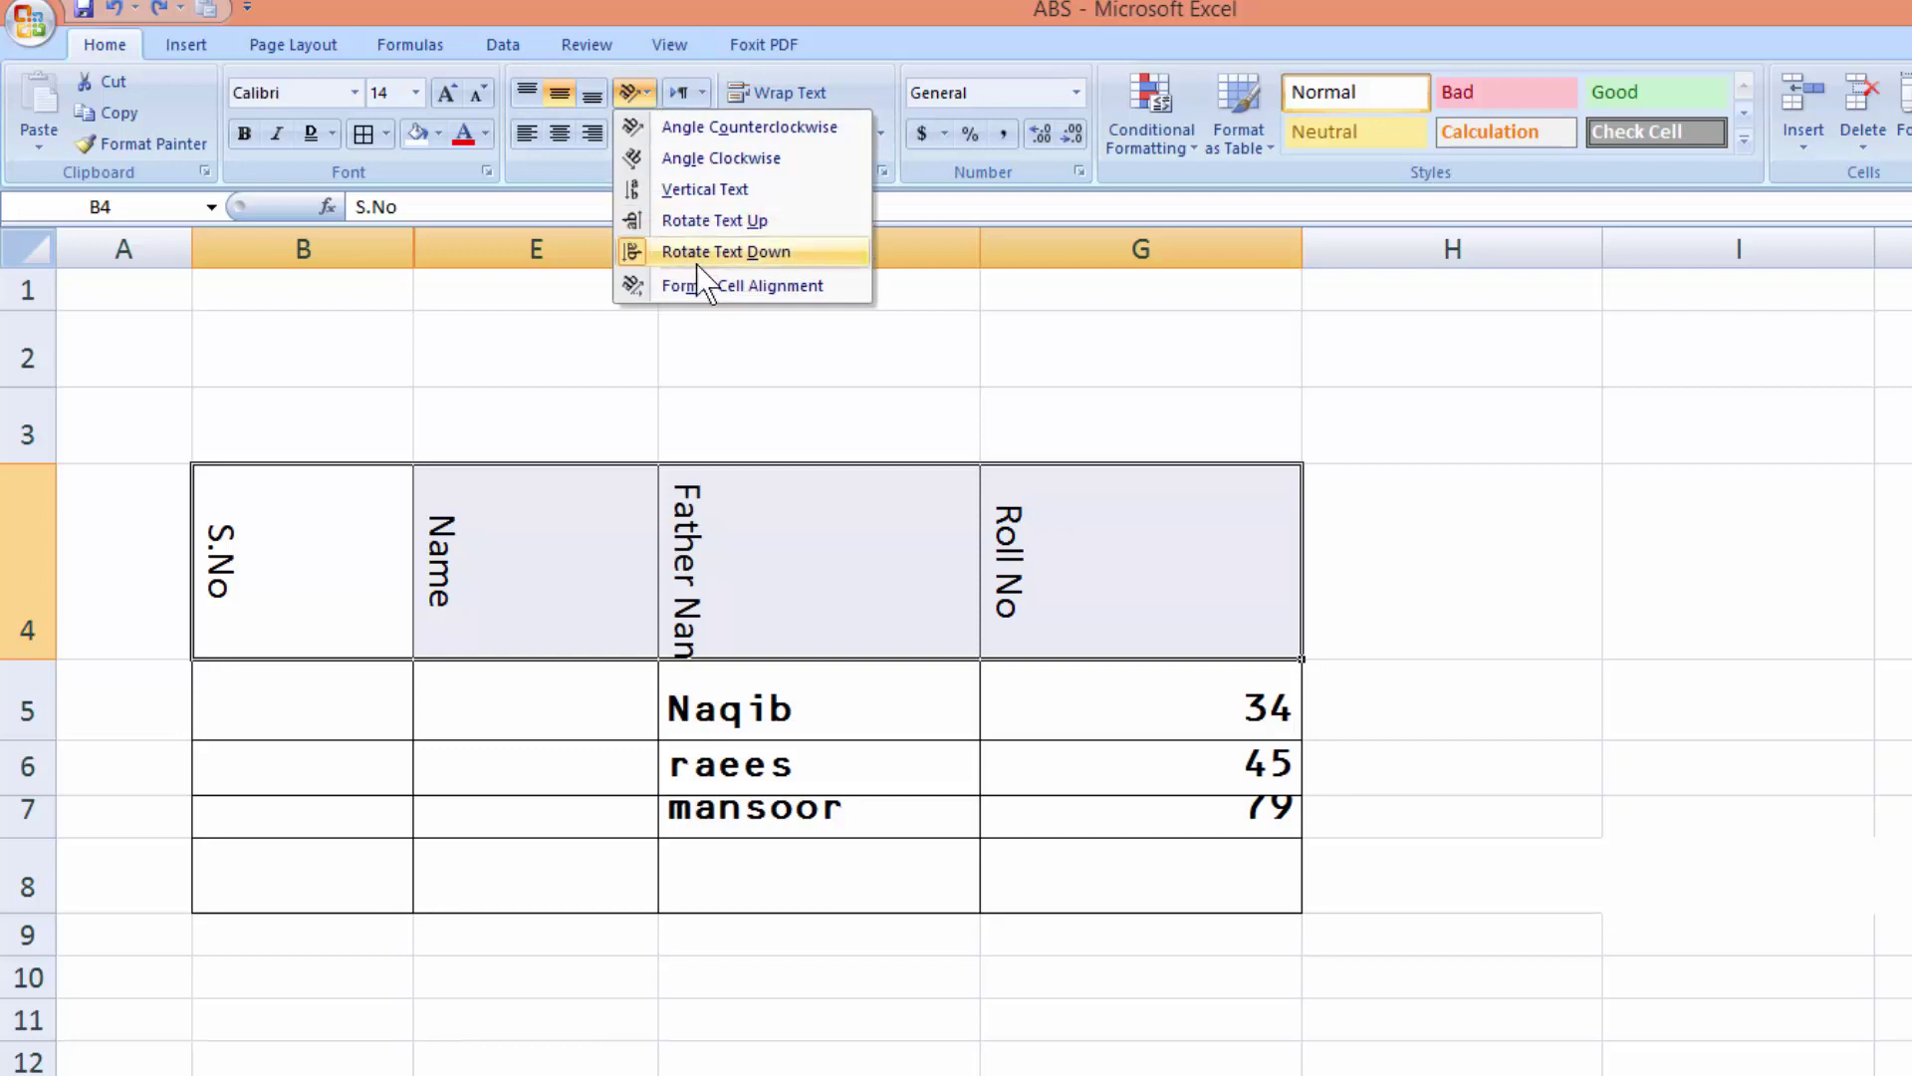
left_click(701, 282)
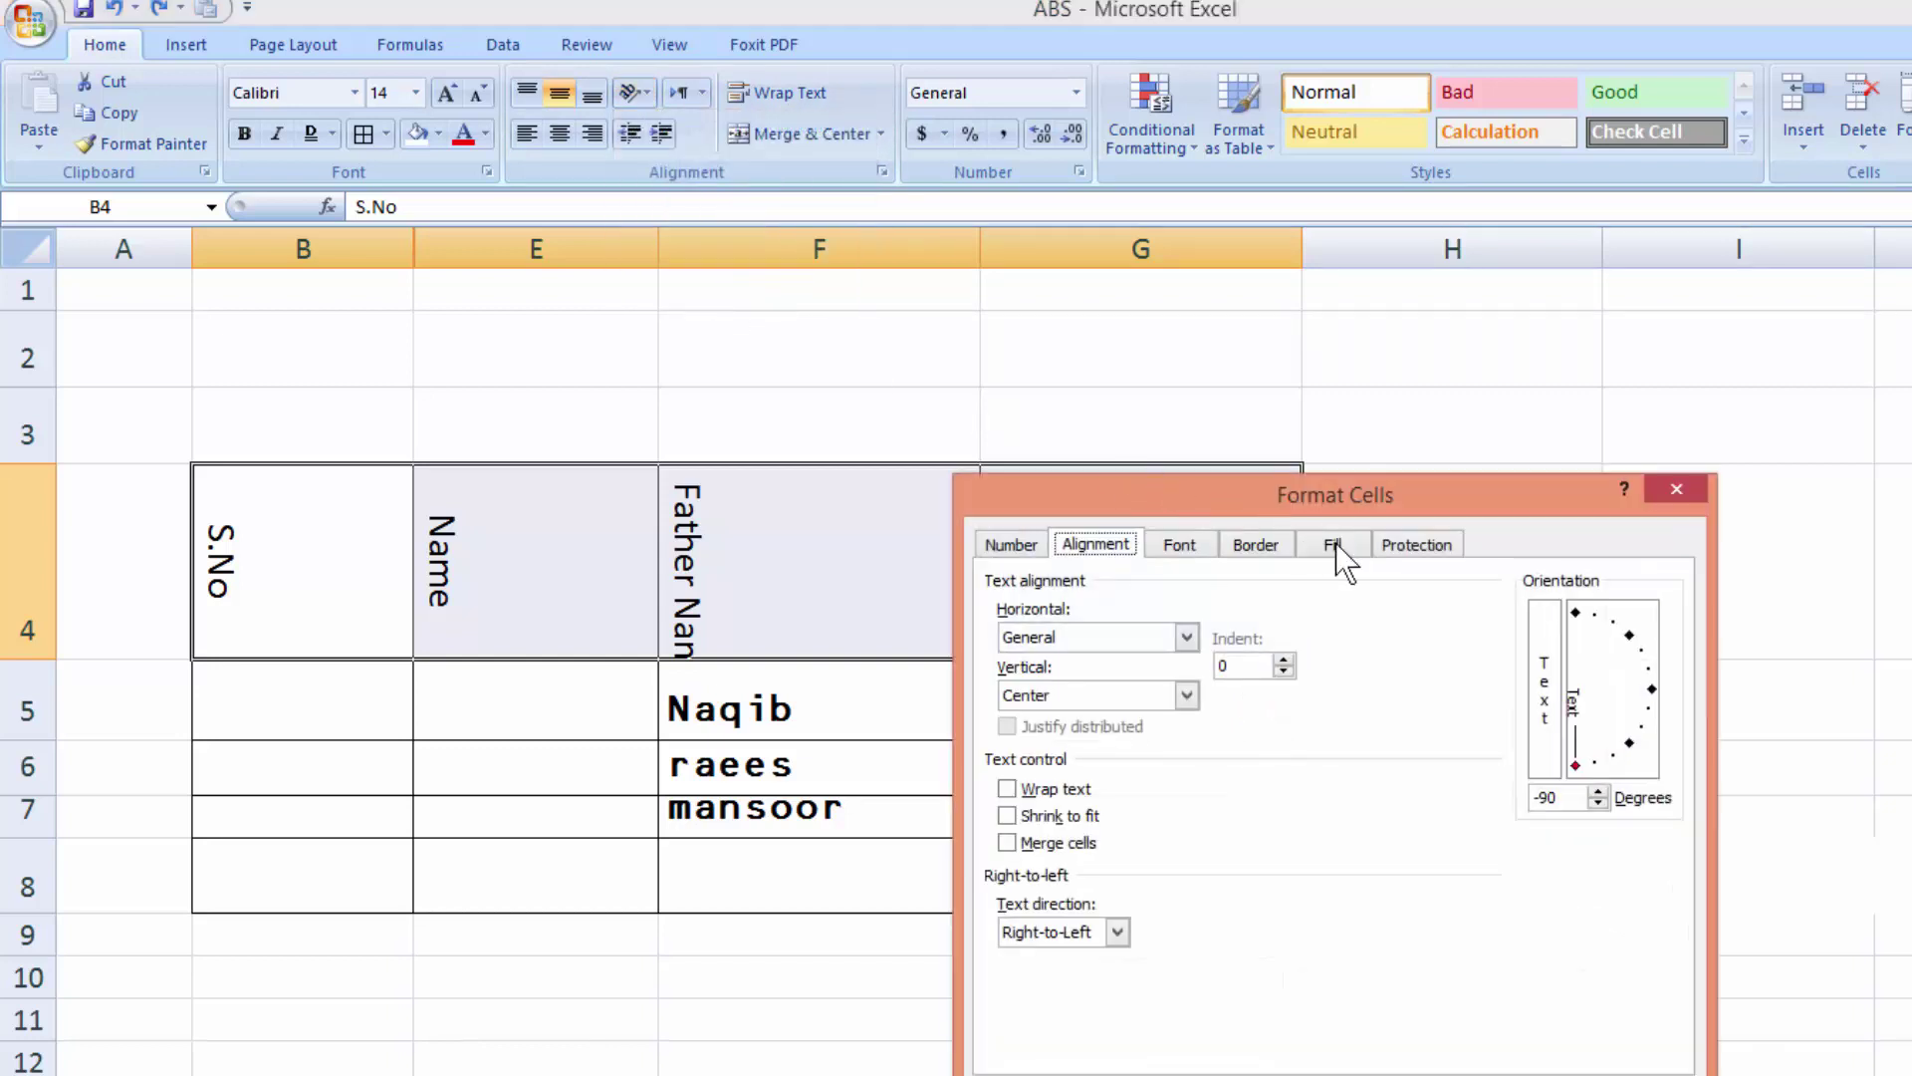
Set the header text orientation back to 0 degrees and apply it
left_click(1653, 690)
left_click(1529, 1066)
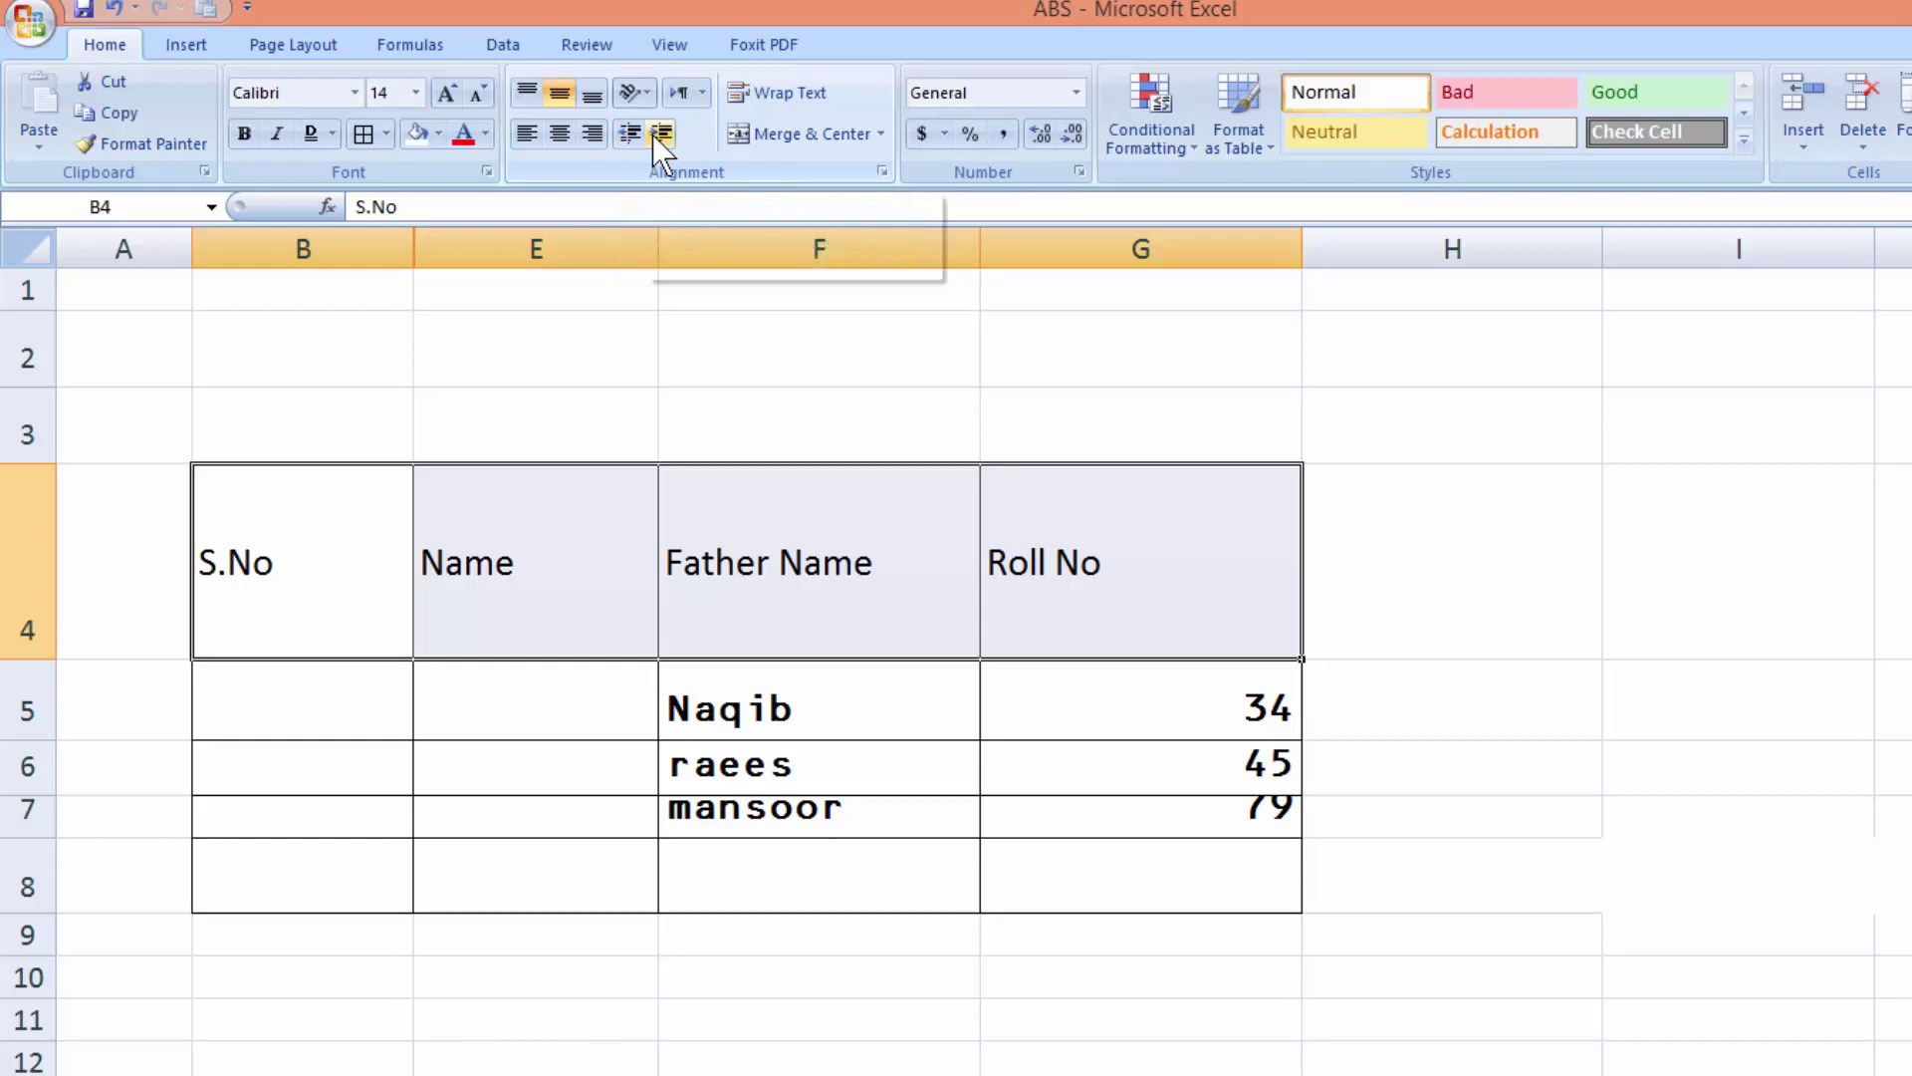
Increase the header text indent by eleven steps
left_click(661, 133)
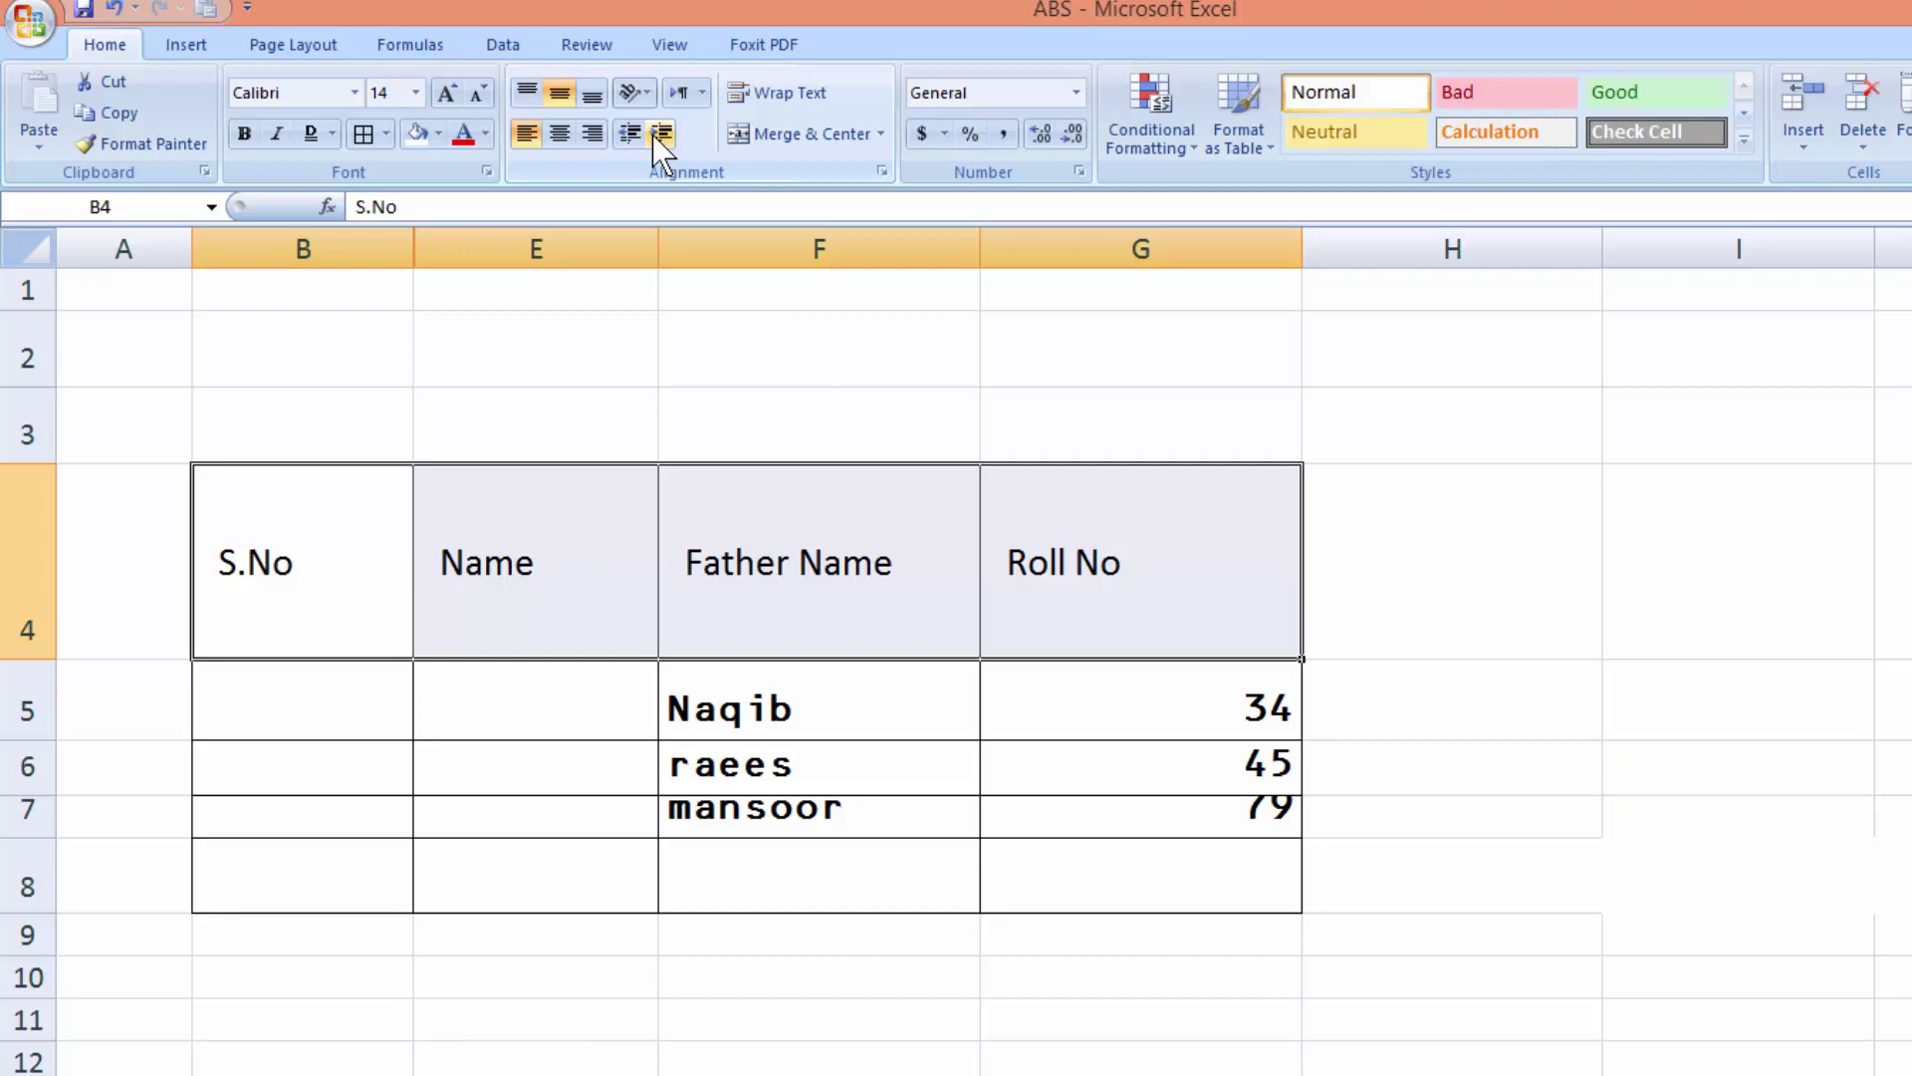
left_click(655, 137)
left_click(655, 137)
left_click(655, 136)
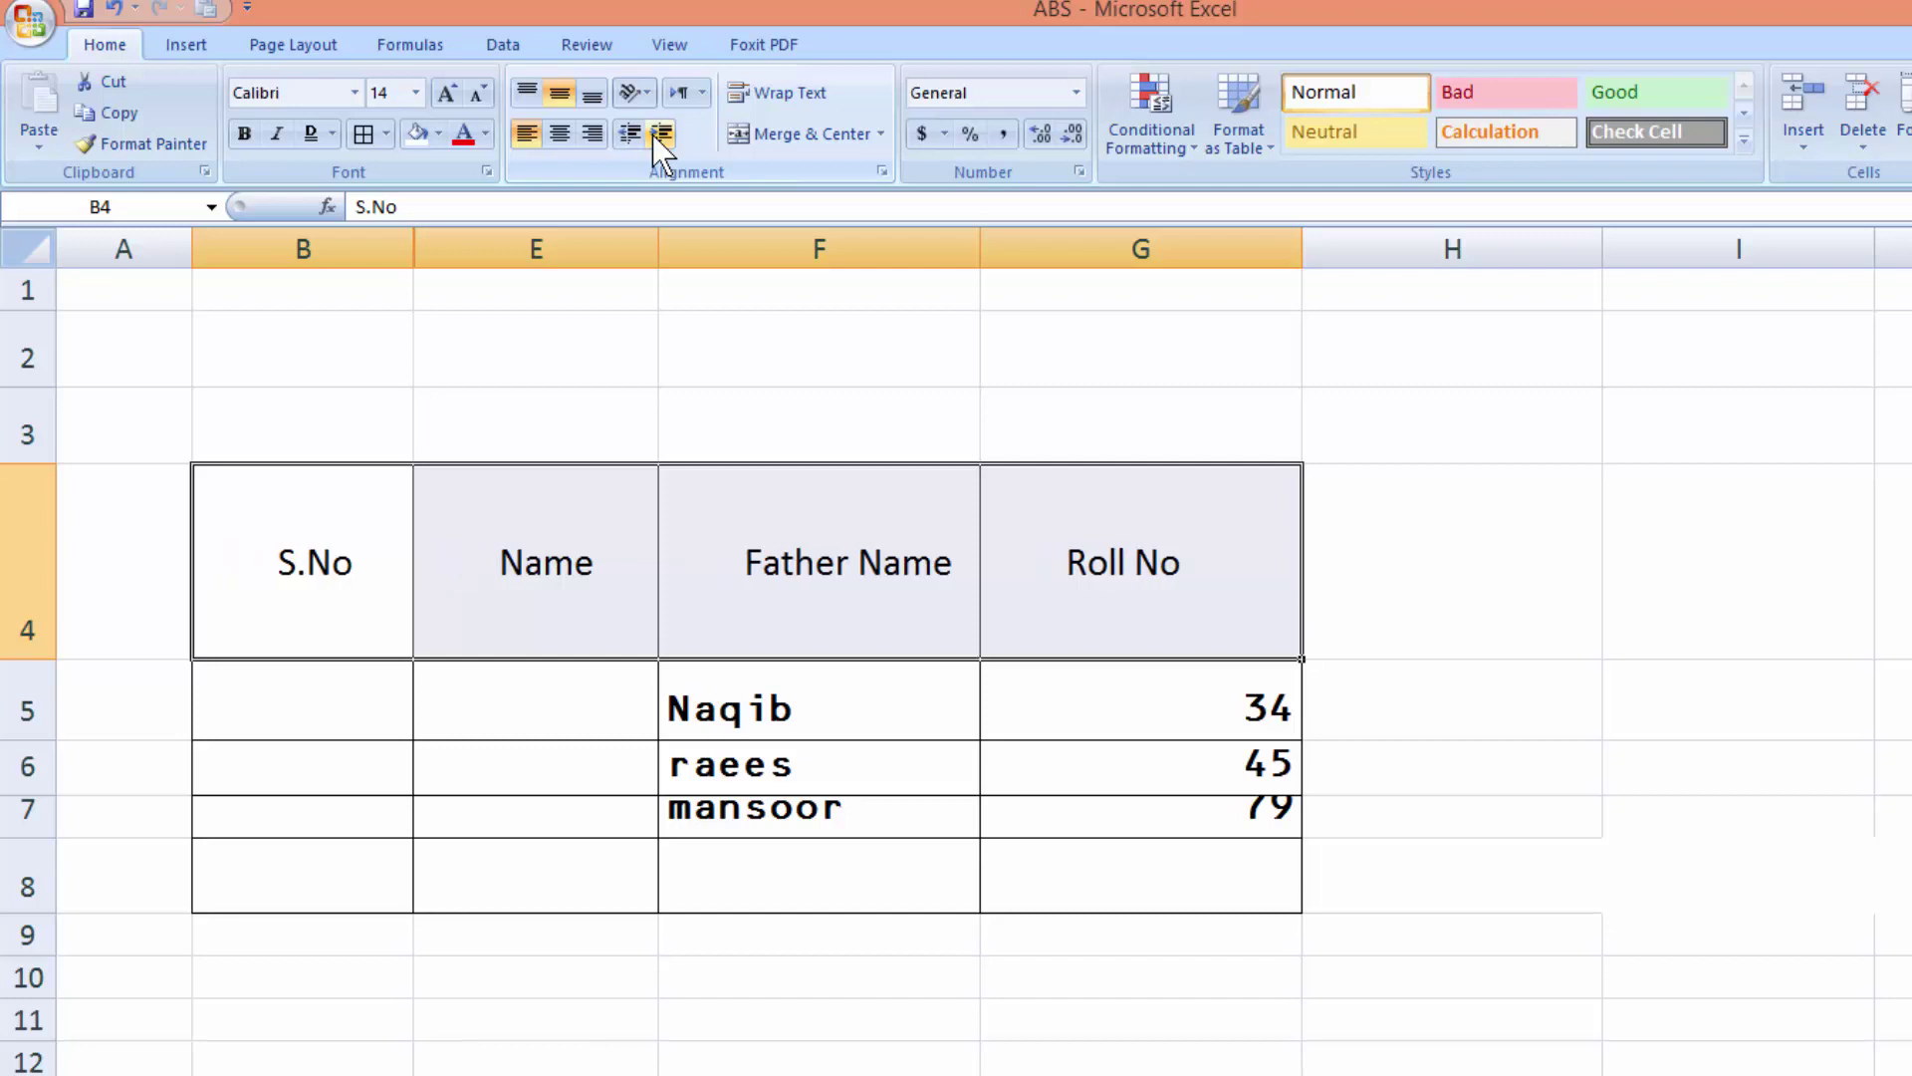
left_click(653, 136)
left_click(653, 136)
left_click(653, 136)
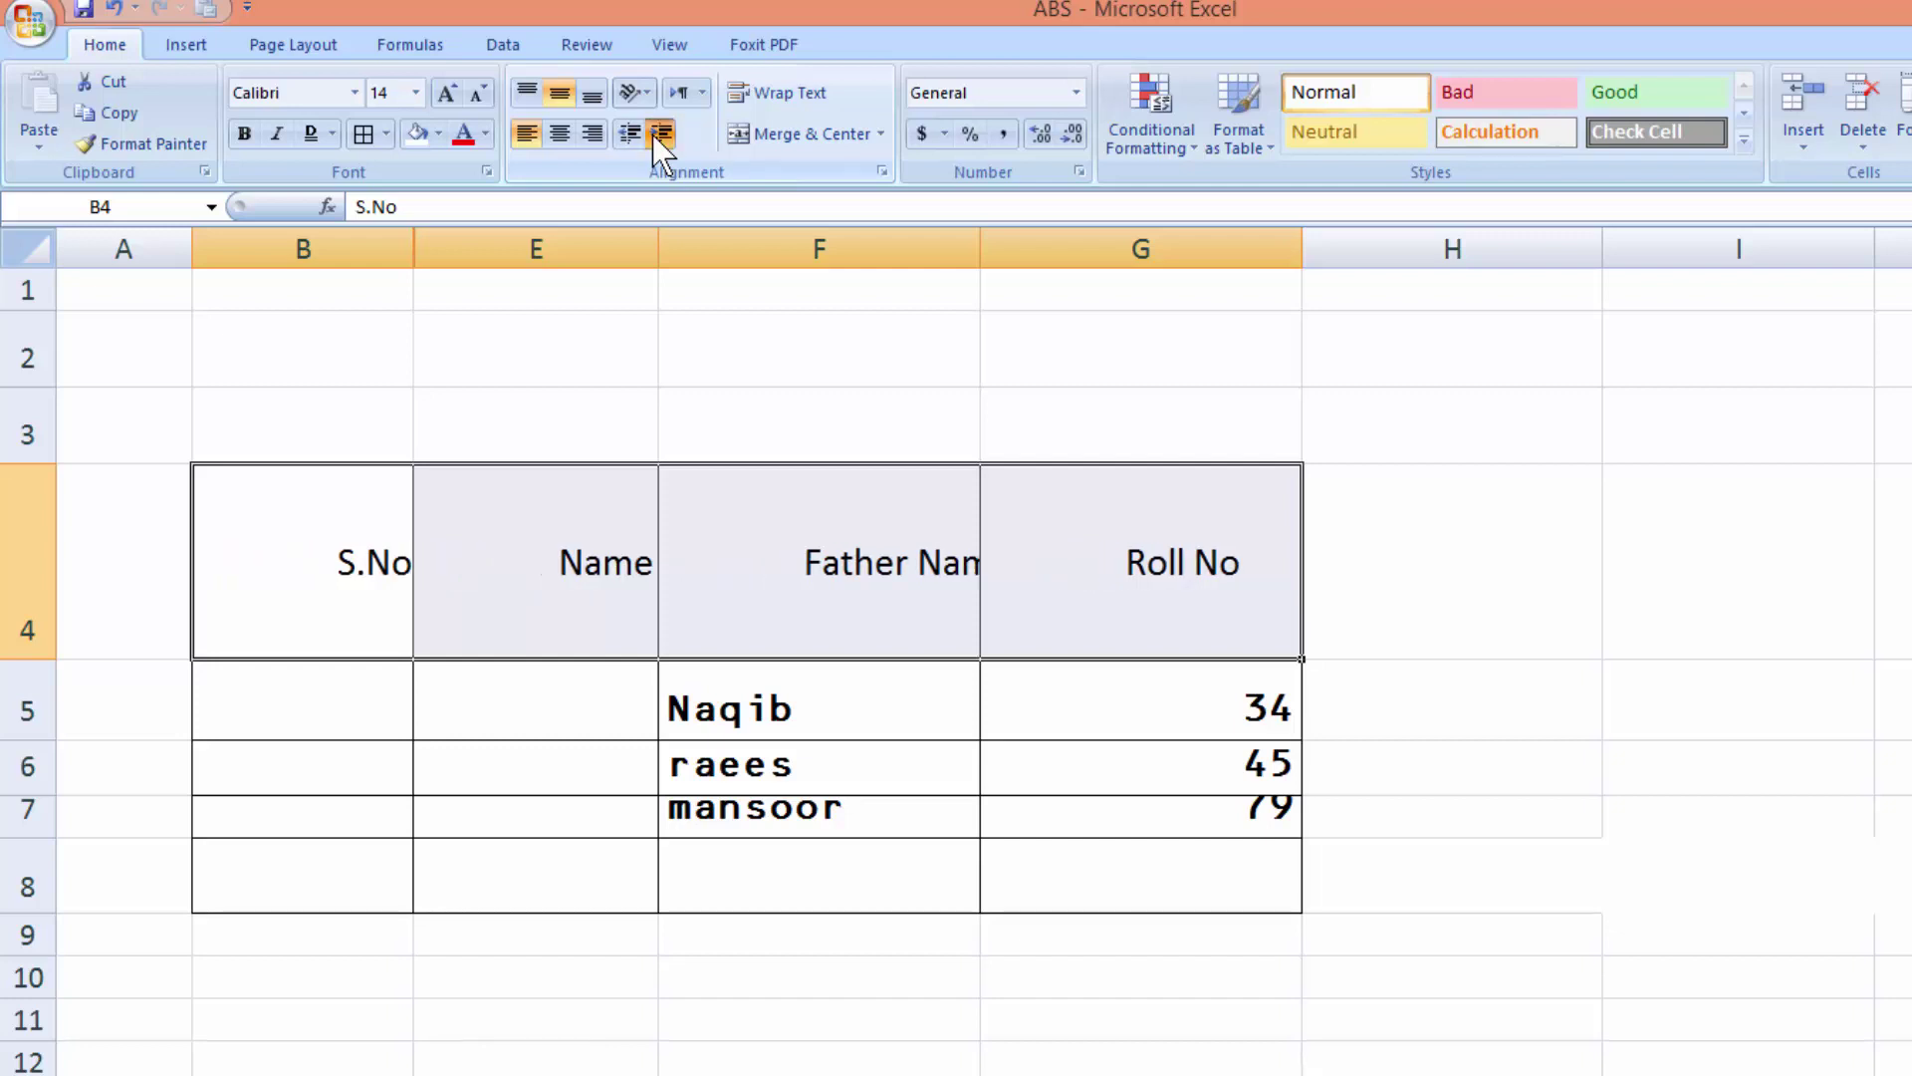
left_click(654, 135)
left_click(654, 135)
left_click(653, 136)
left_click(654, 135)
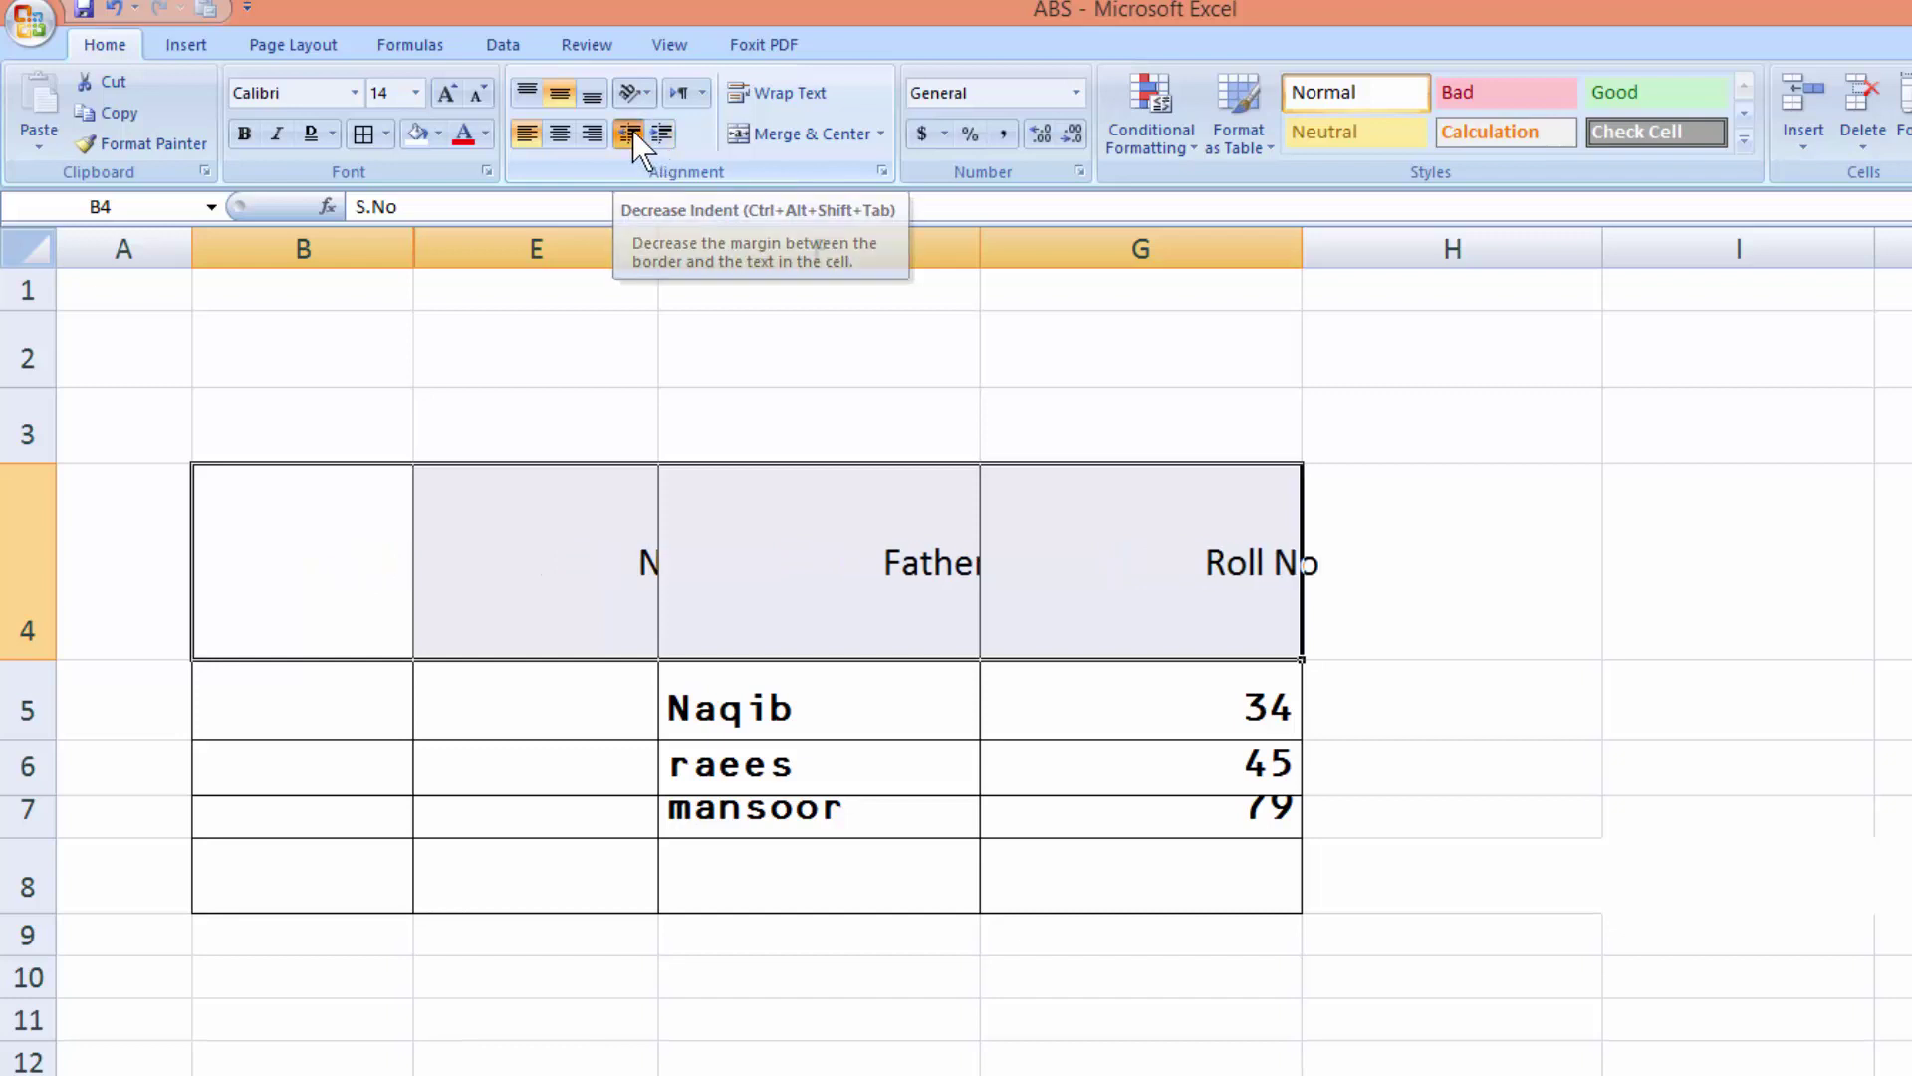
Decrease the indent nine steps, leaving the headers slightly indented from the left
left_click(631, 133)
left_click(632, 132)
left_click(632, 133)
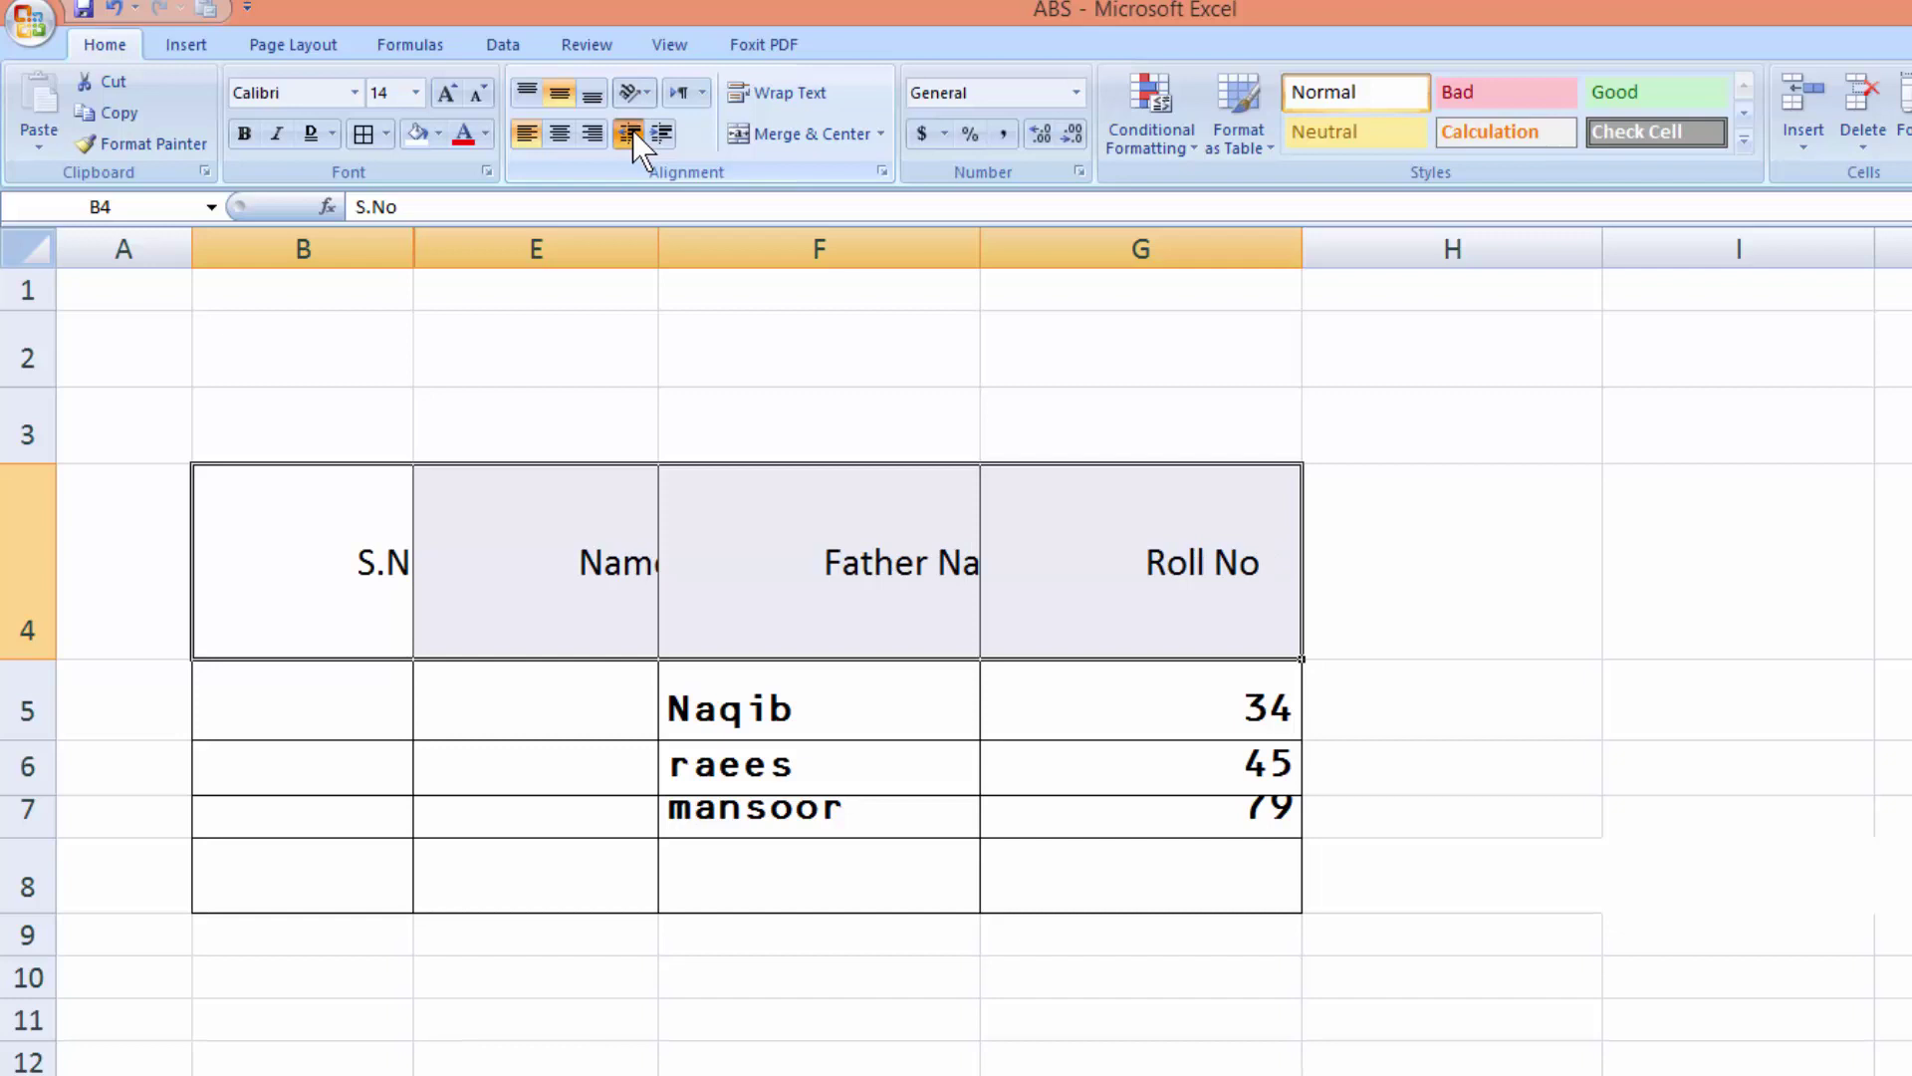
left_click(632, 133)
left_click(632, 133)
left_click(631, 132)
left_click(631, 132)
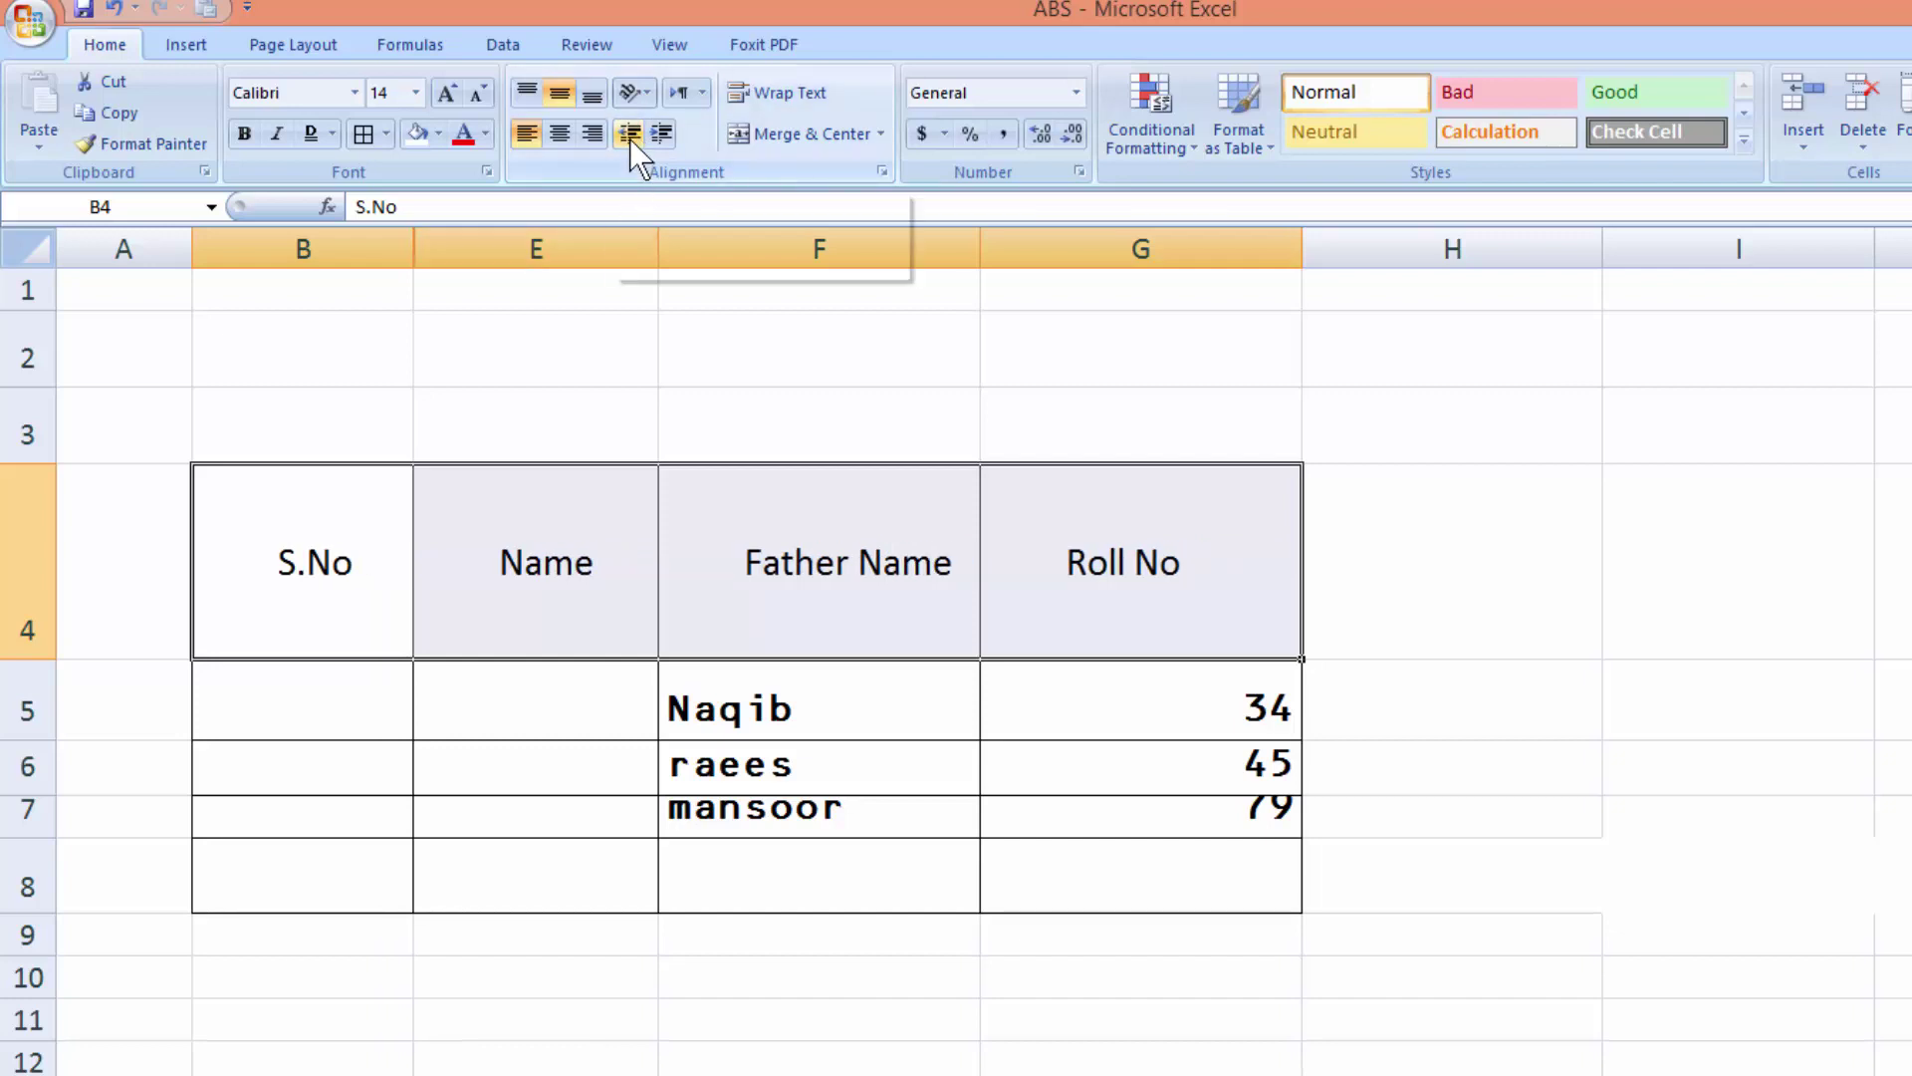
left_click(630, 140)
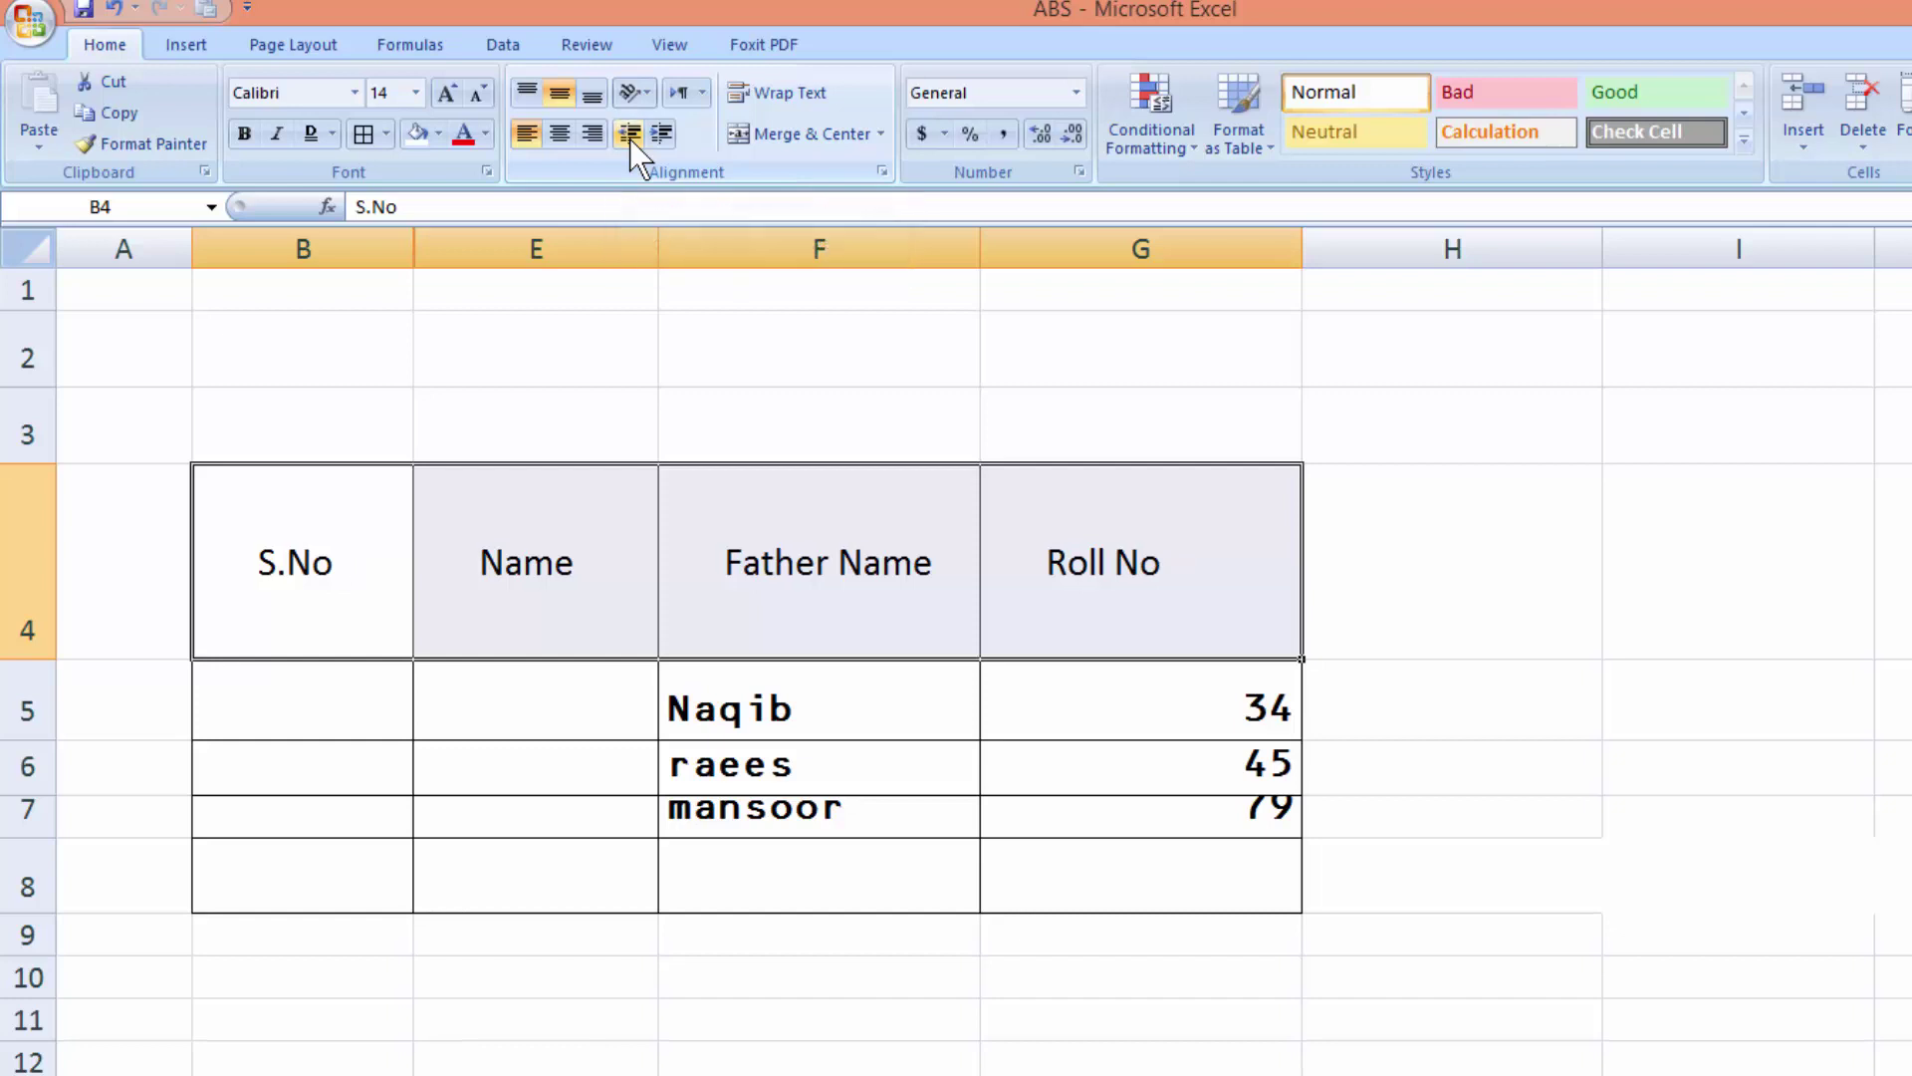
left_click(630, 139)
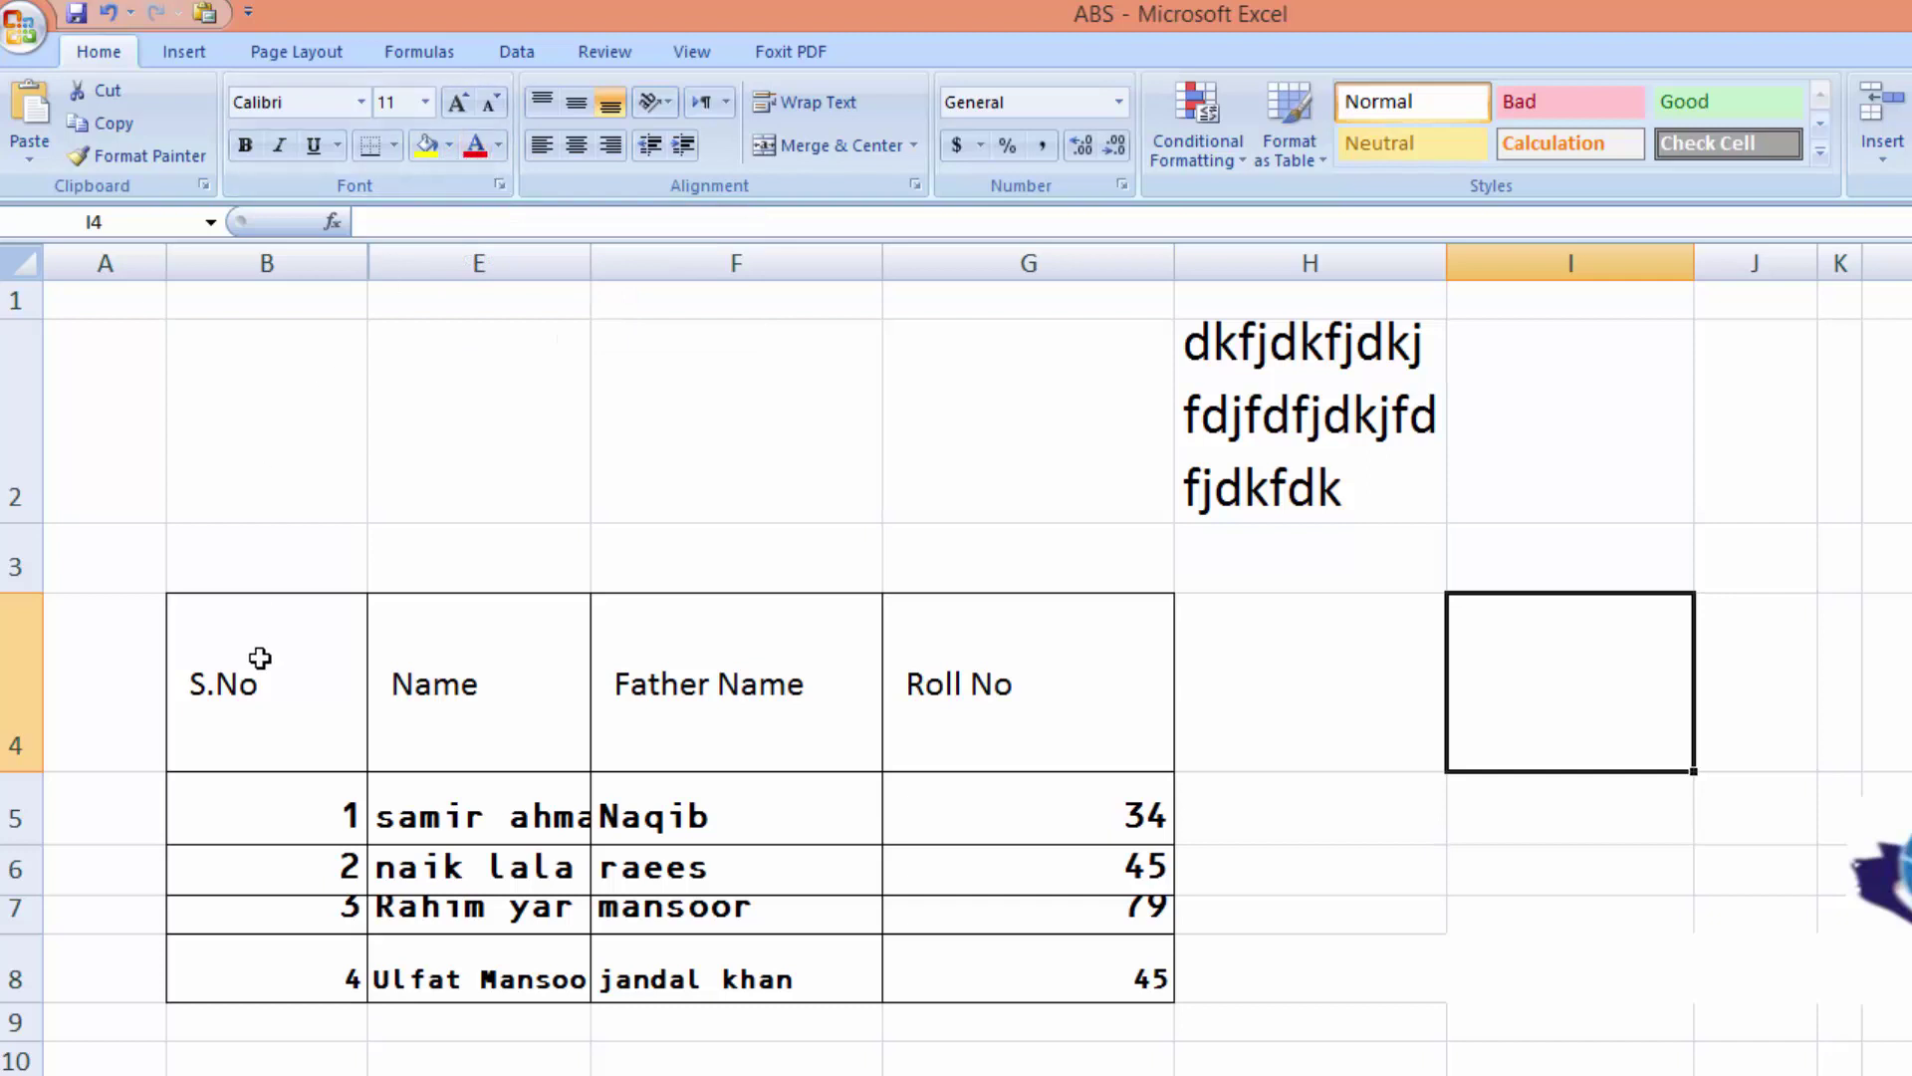
Give the B4:G4 header cells a blue fill with white 20-point text
left_click_drag(260, 657, 1007, 665)
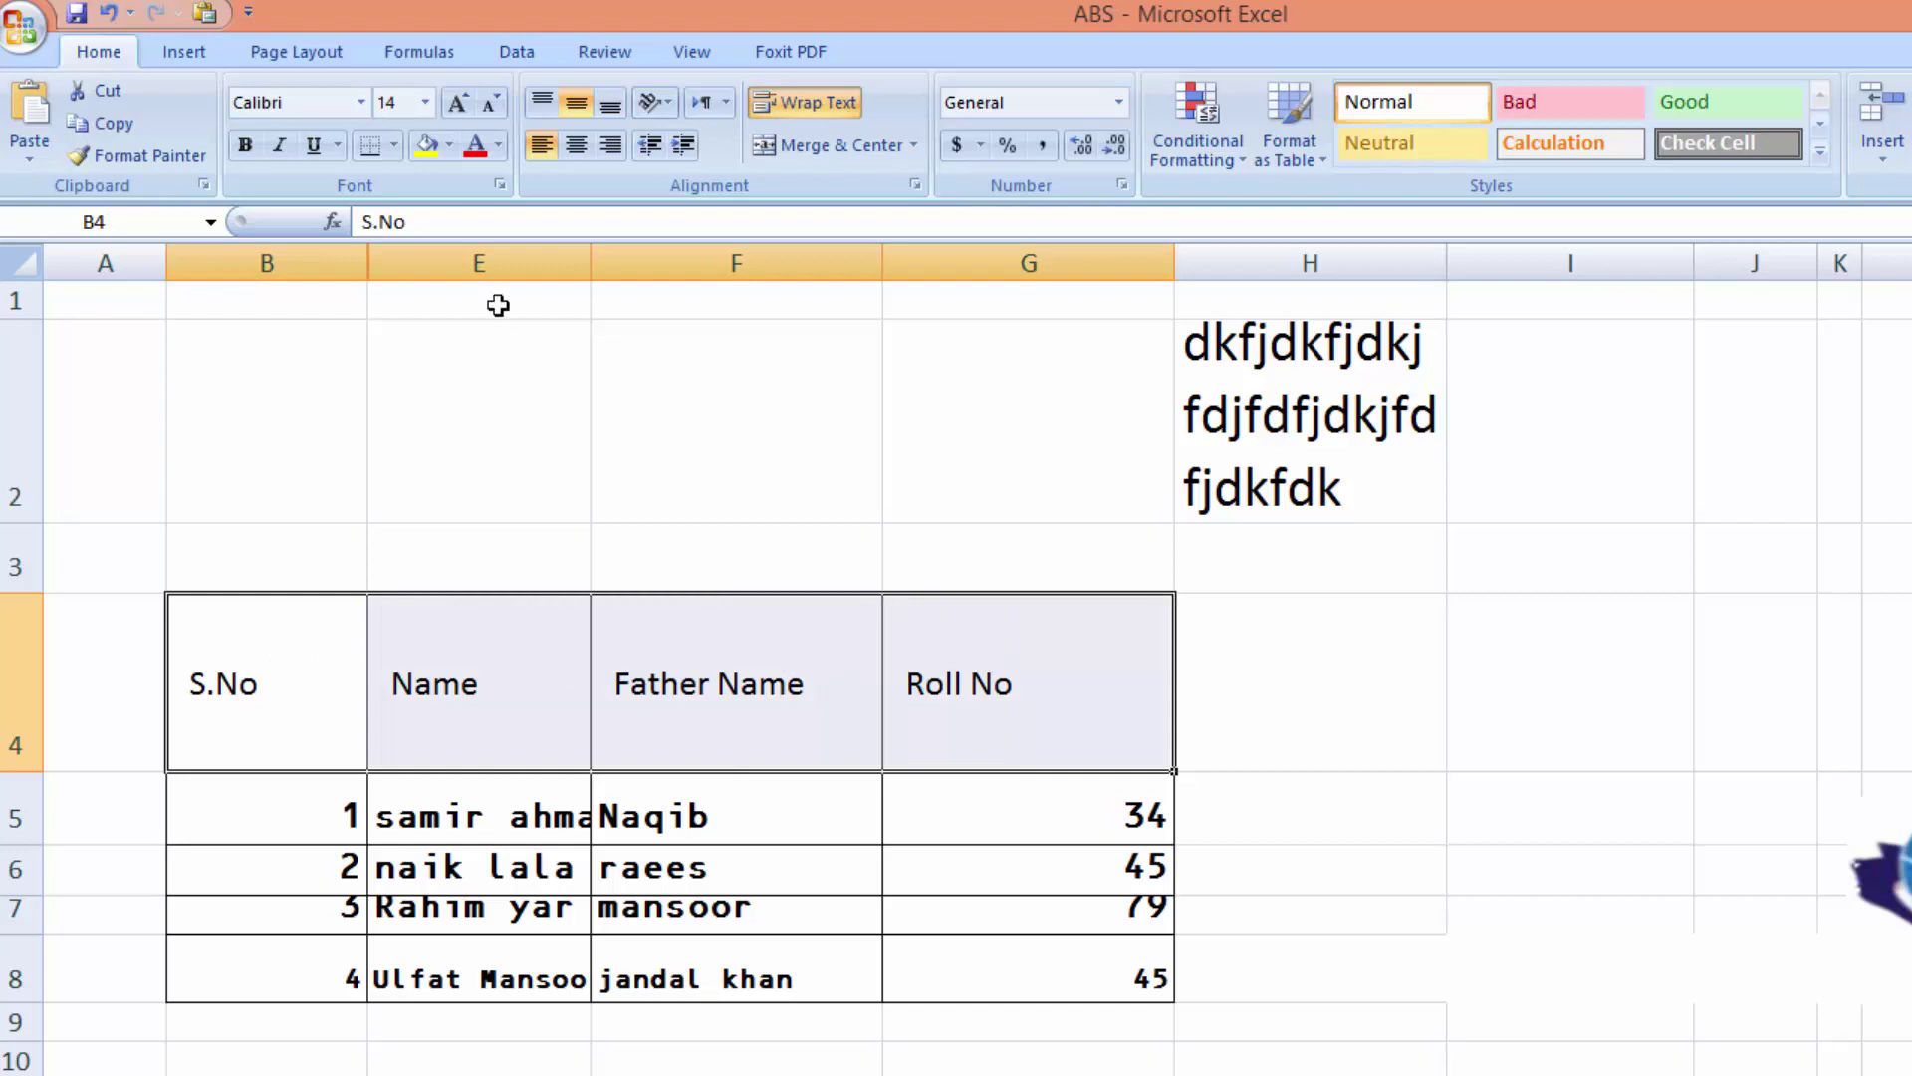
left_click(450, 148)
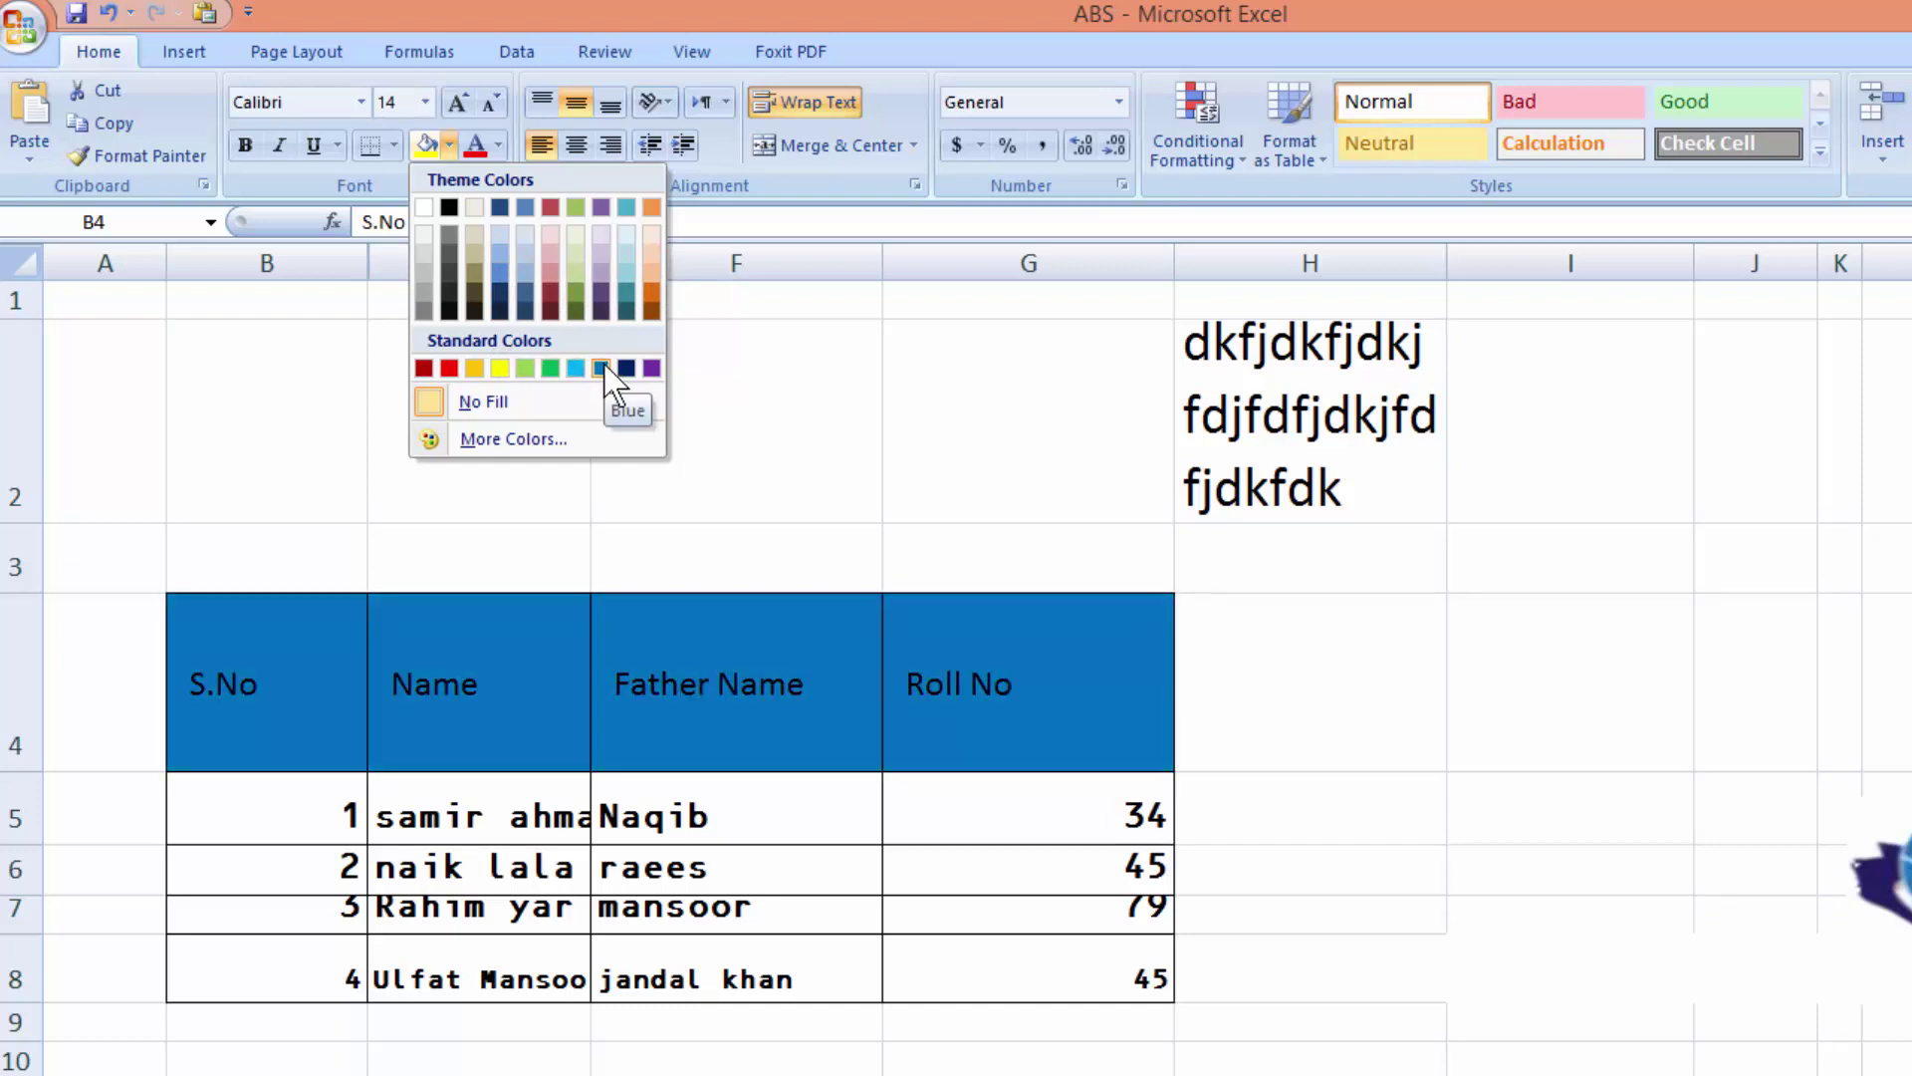
left_click(604, 365)
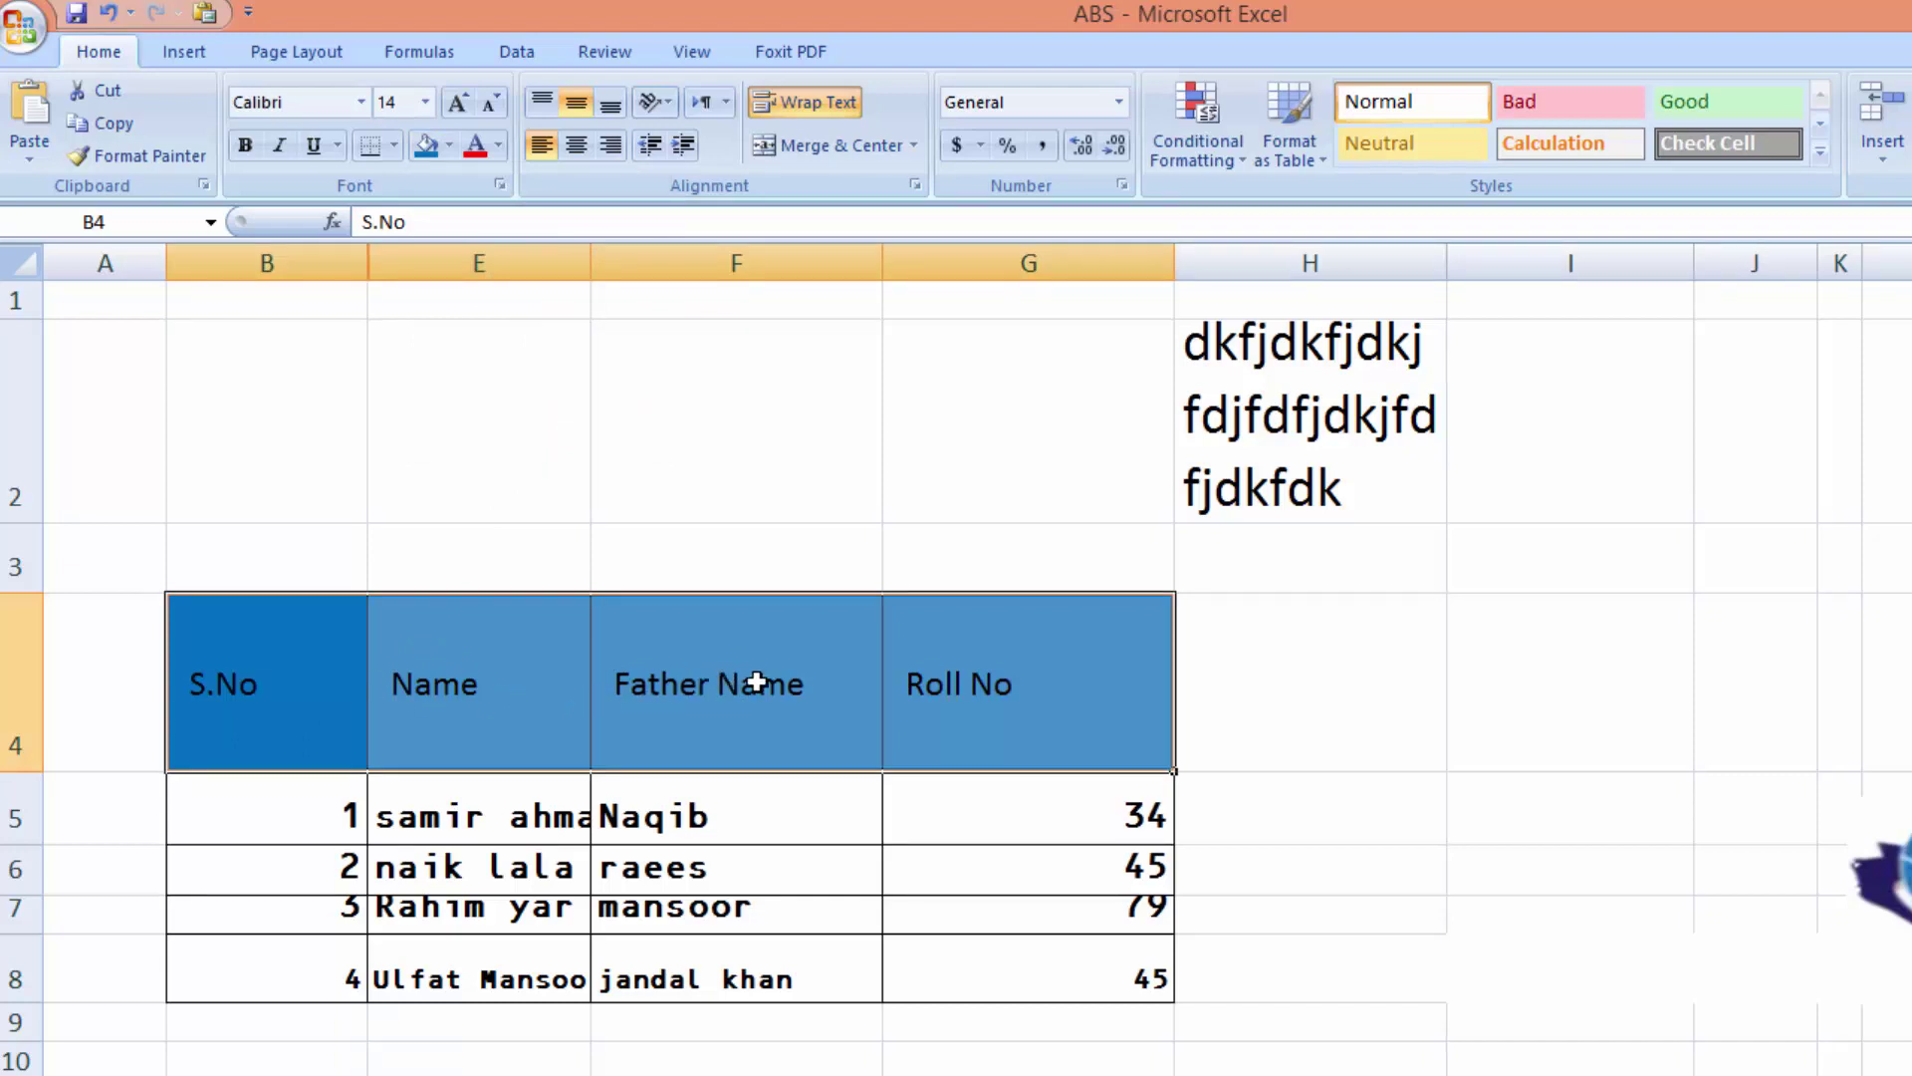
left_click(498, 146)
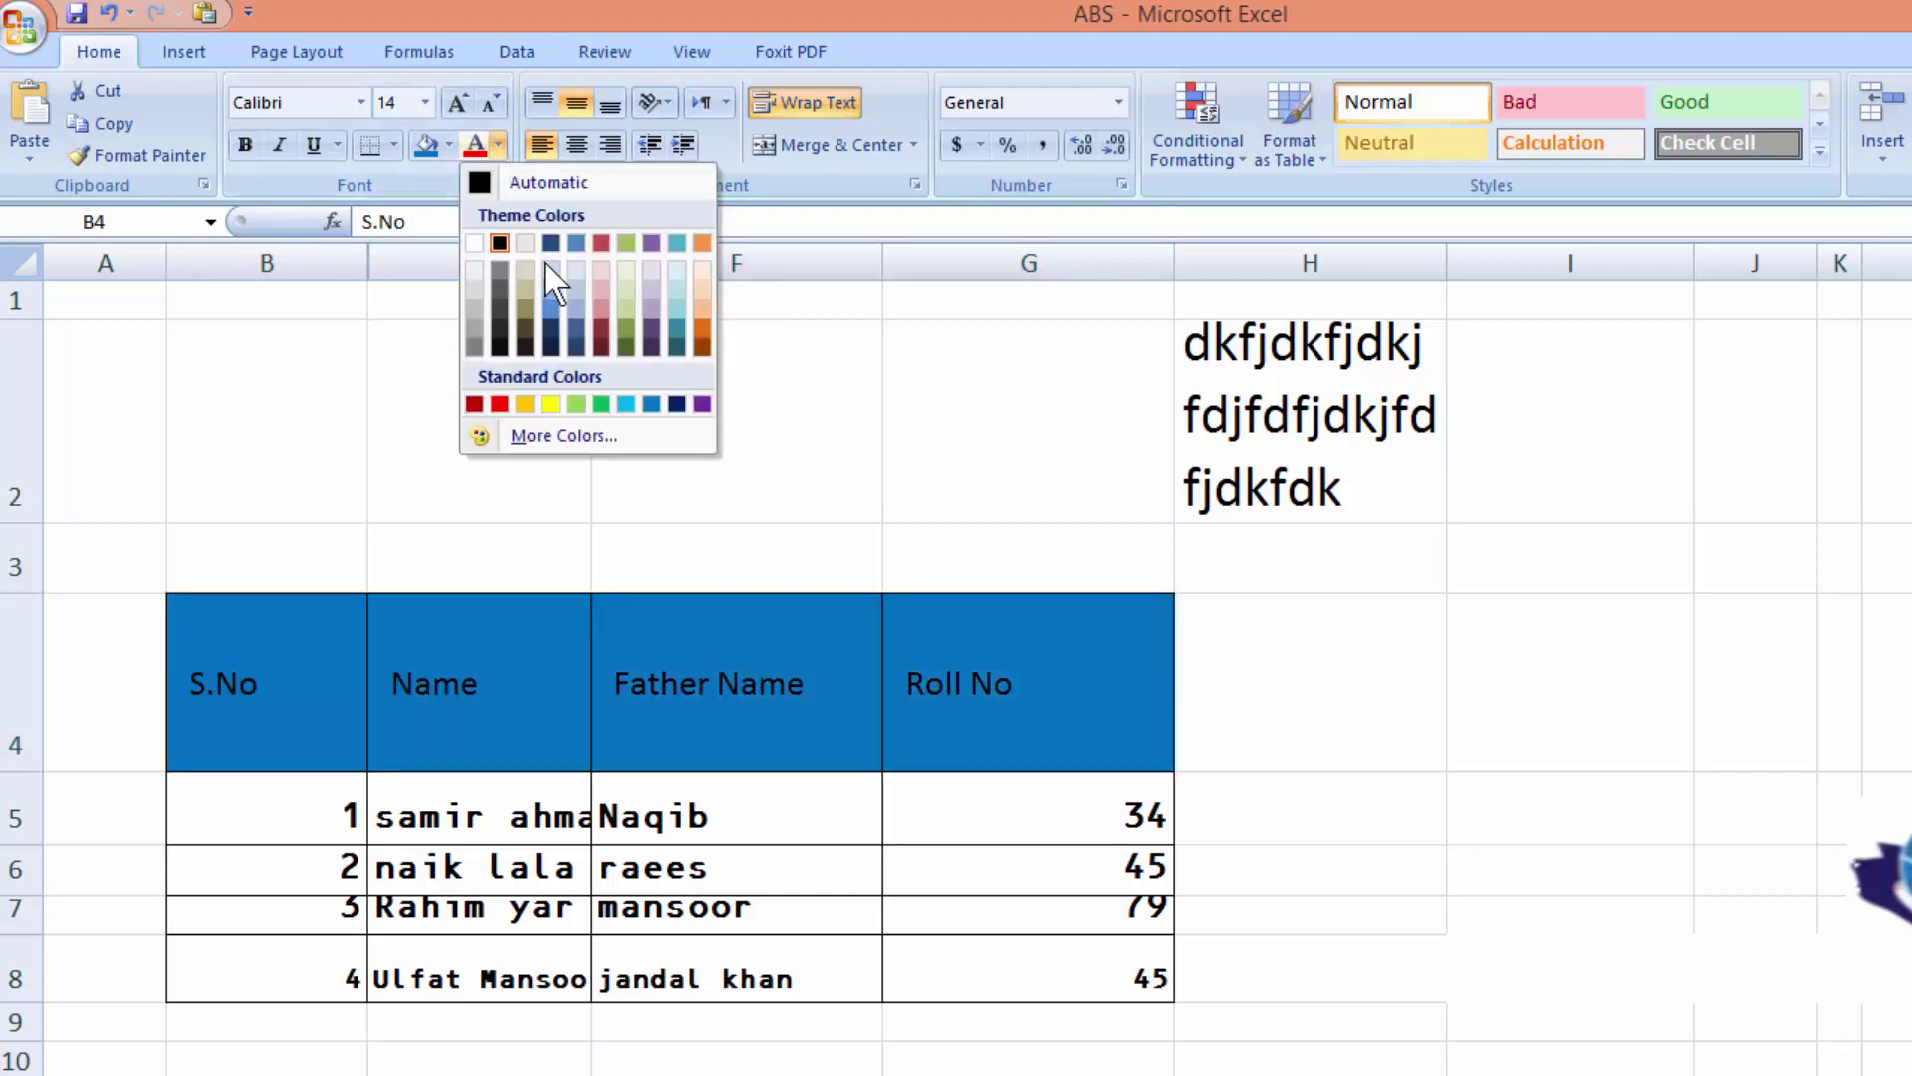
left_click(475, 243)
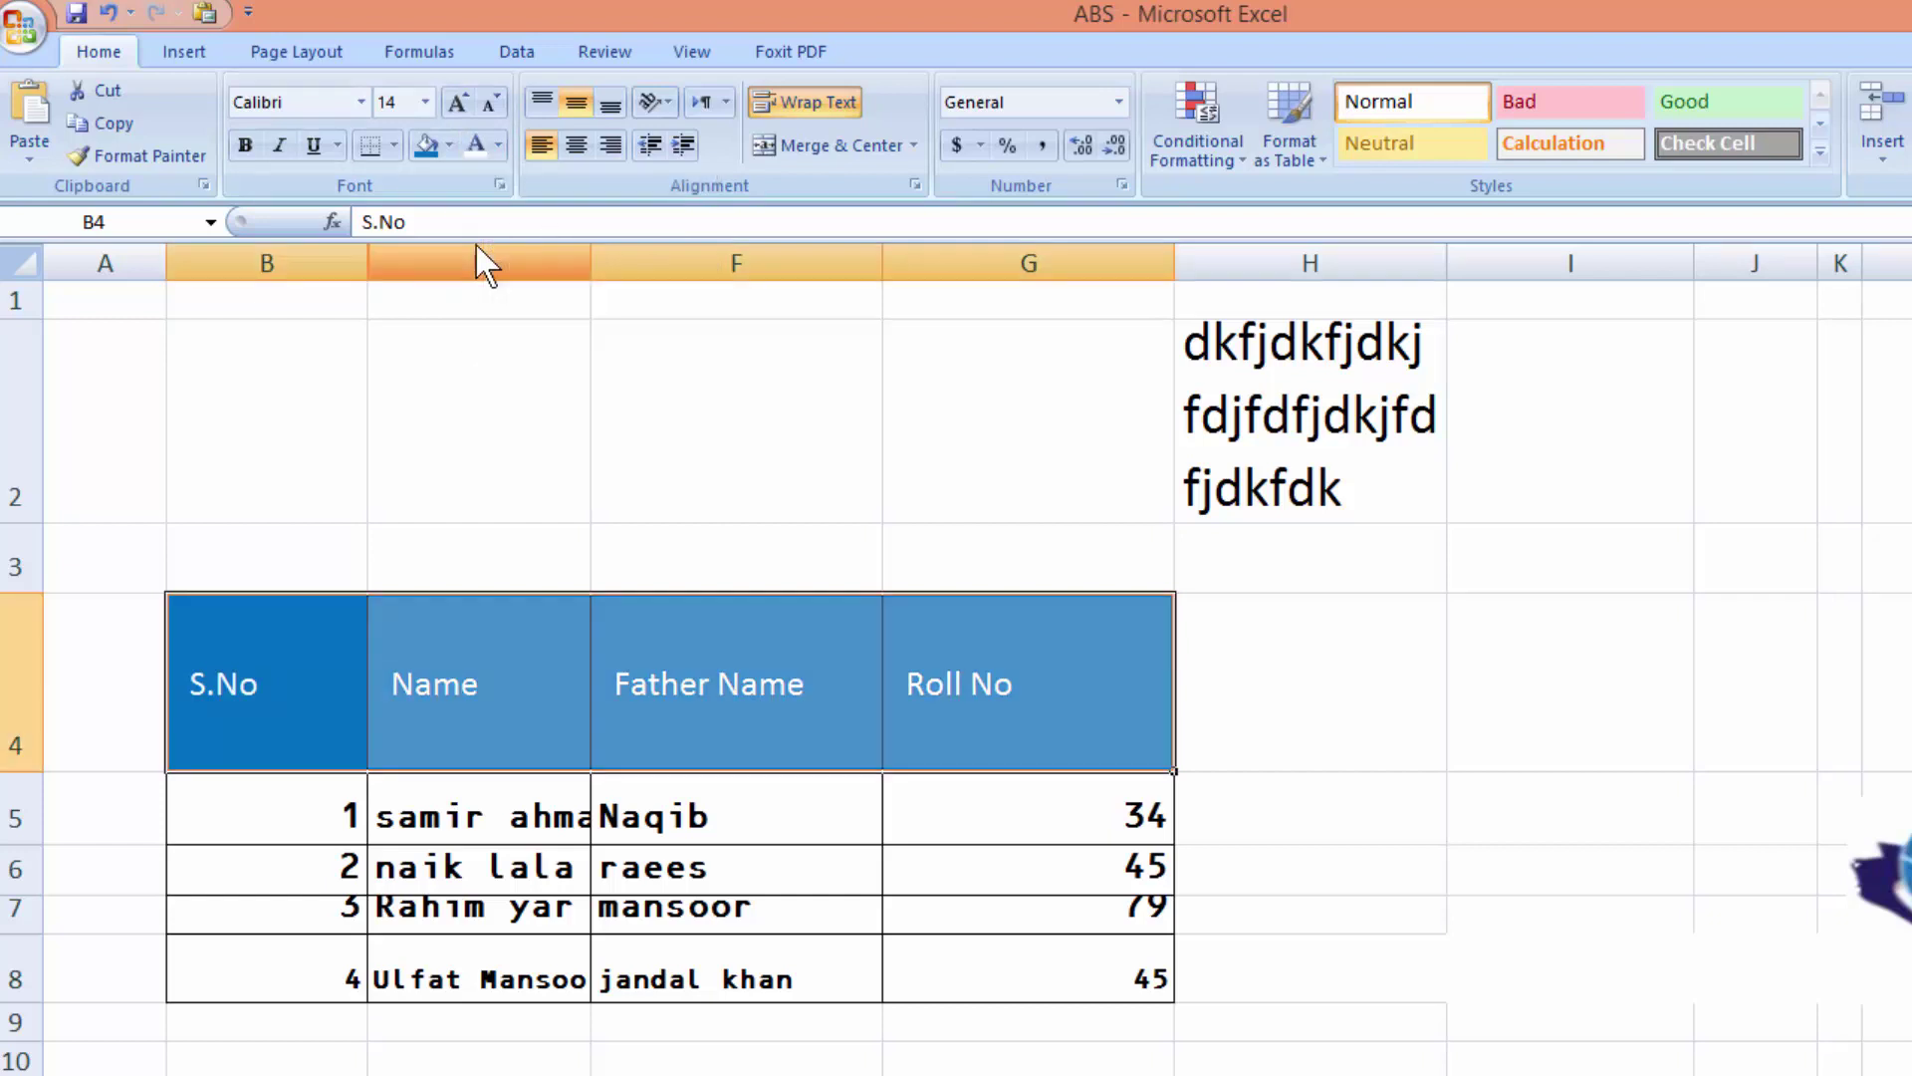
left_click(458, 104)
left_click(459, 103)
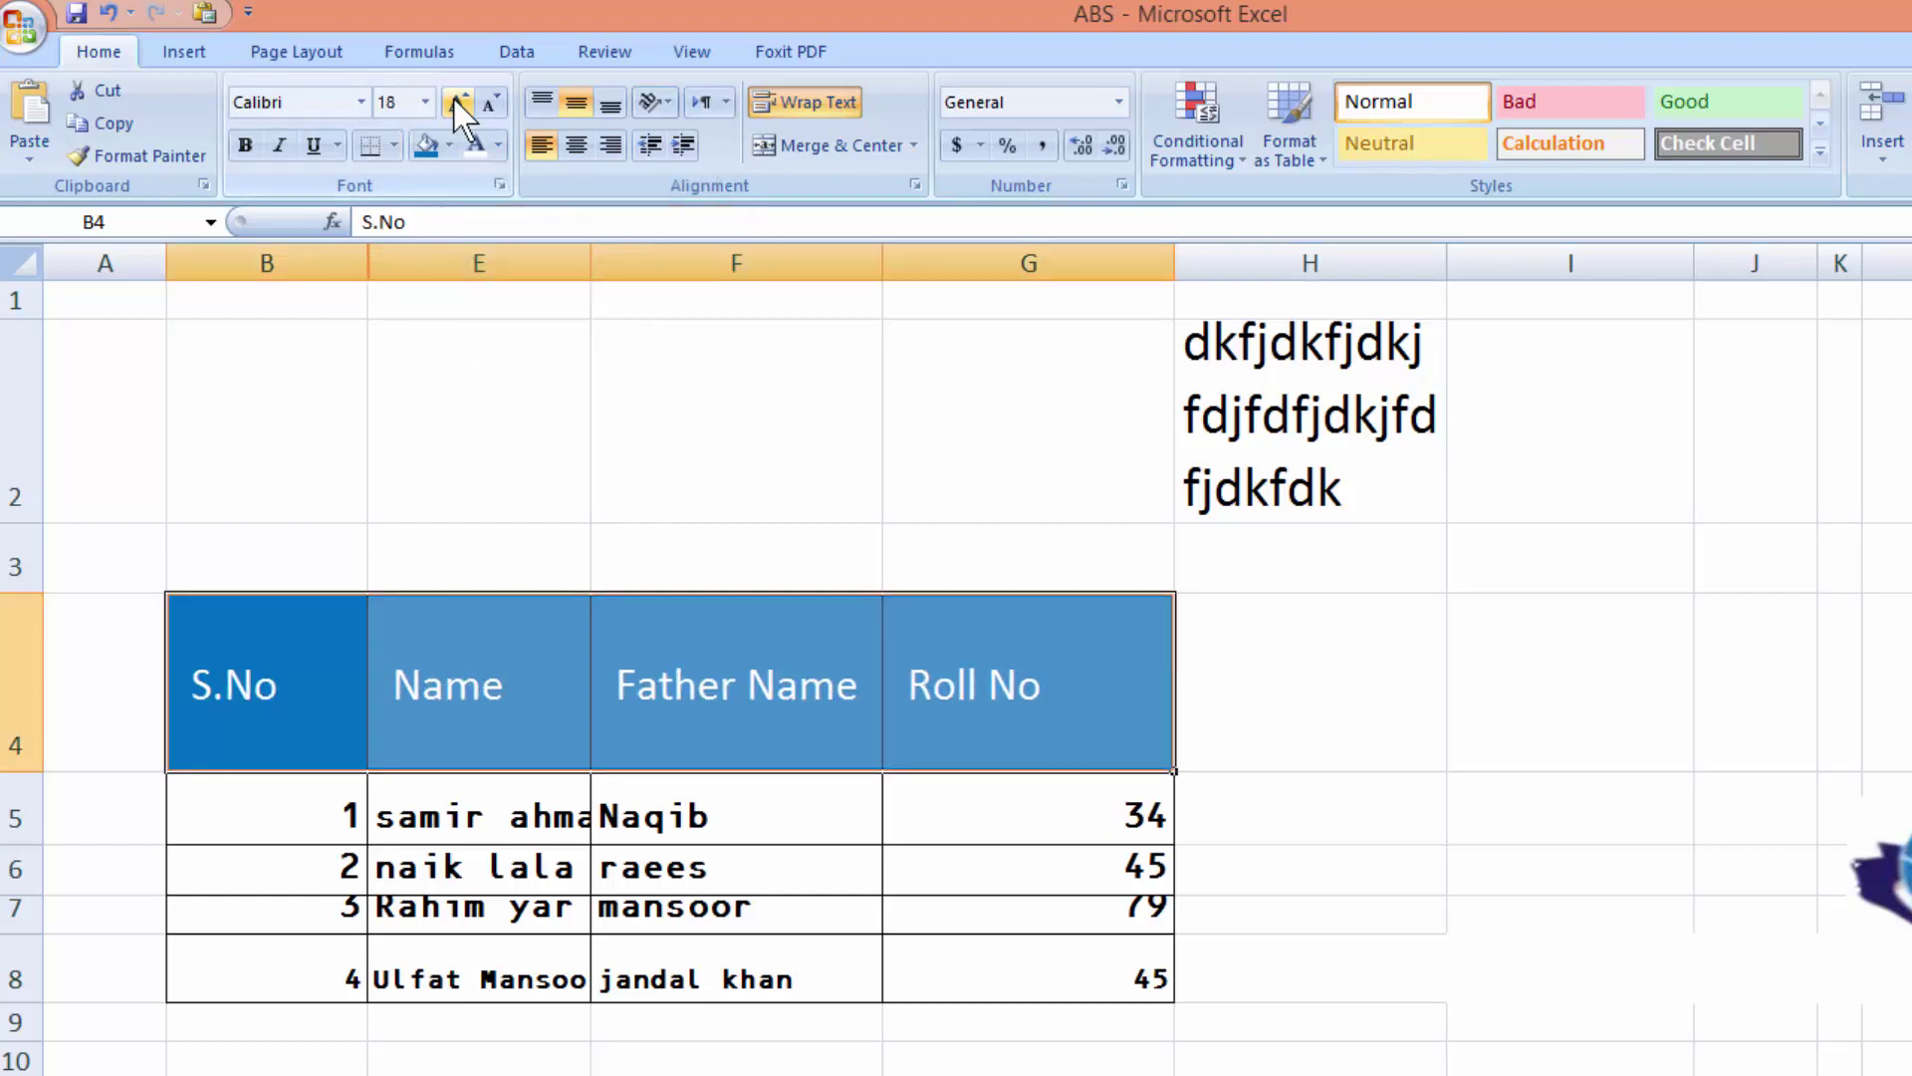
left_click(458, 103)
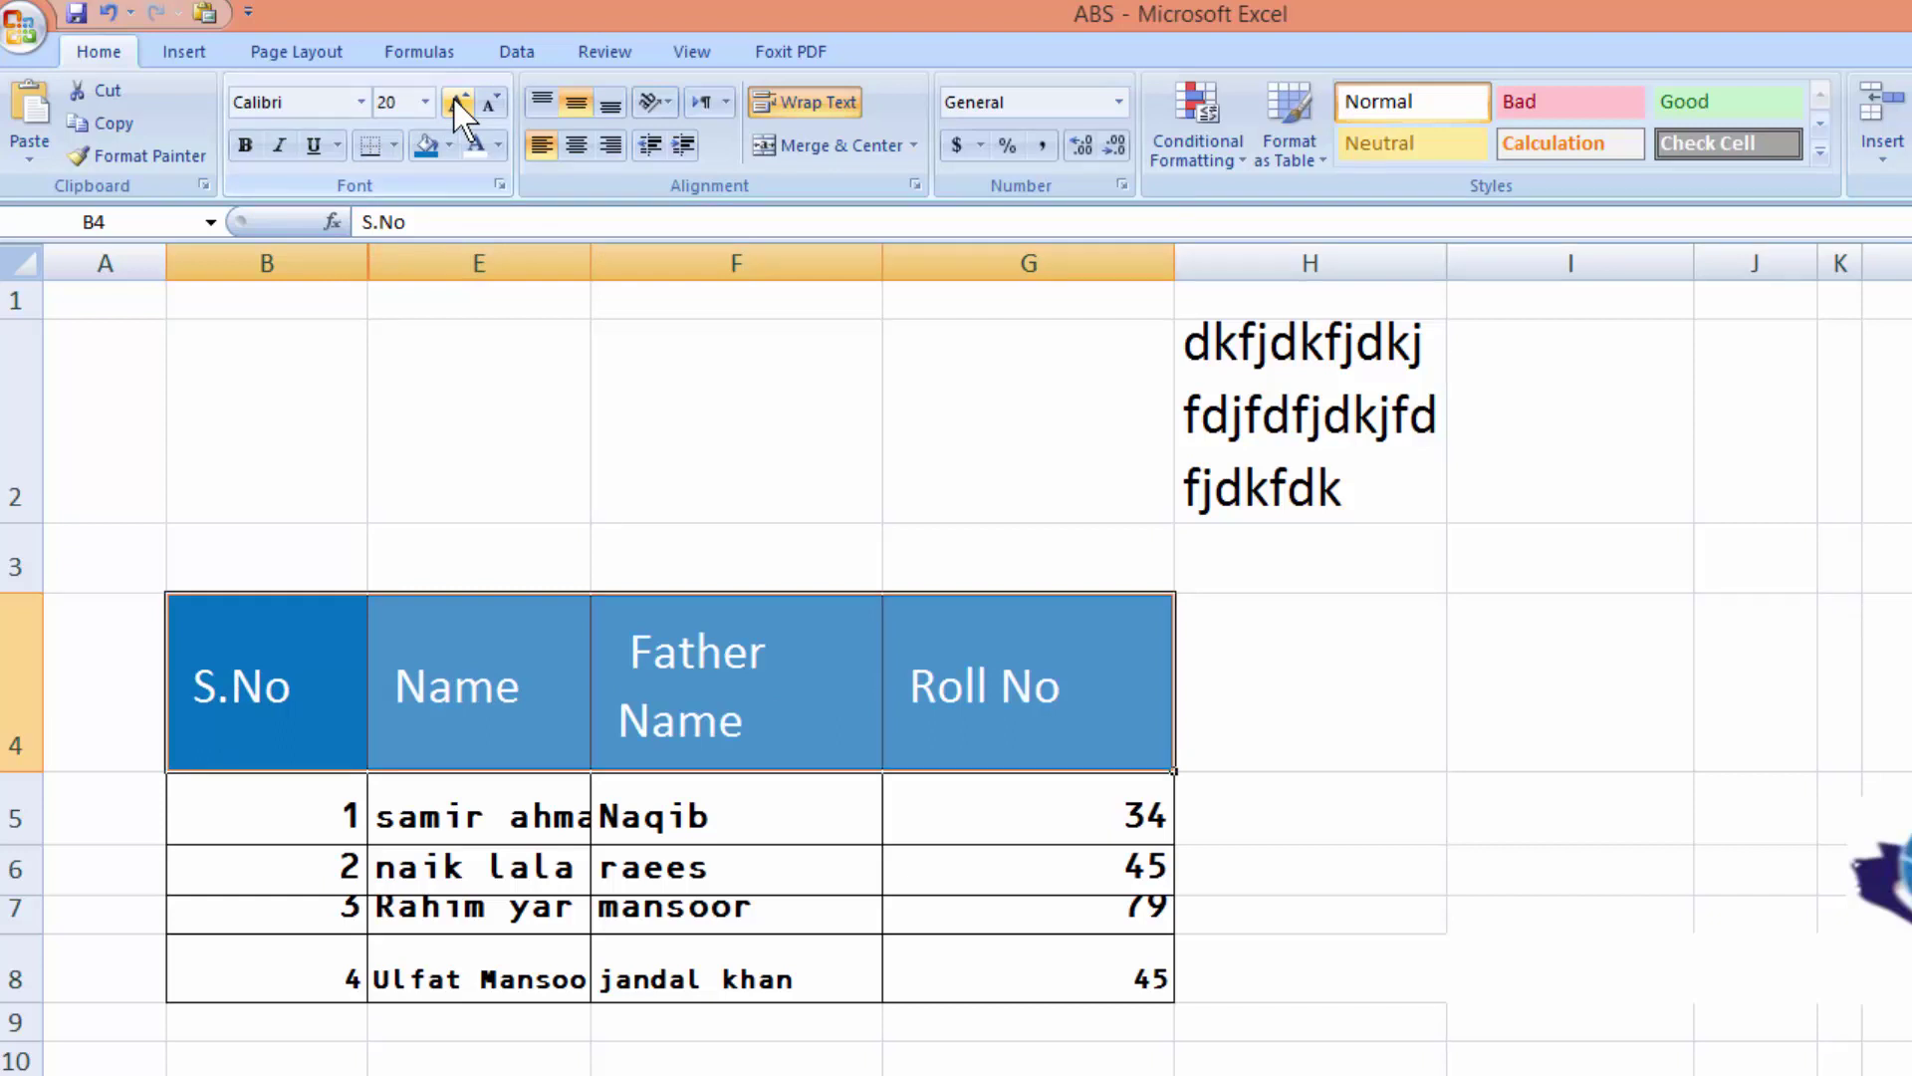
left_click(1500, 790)
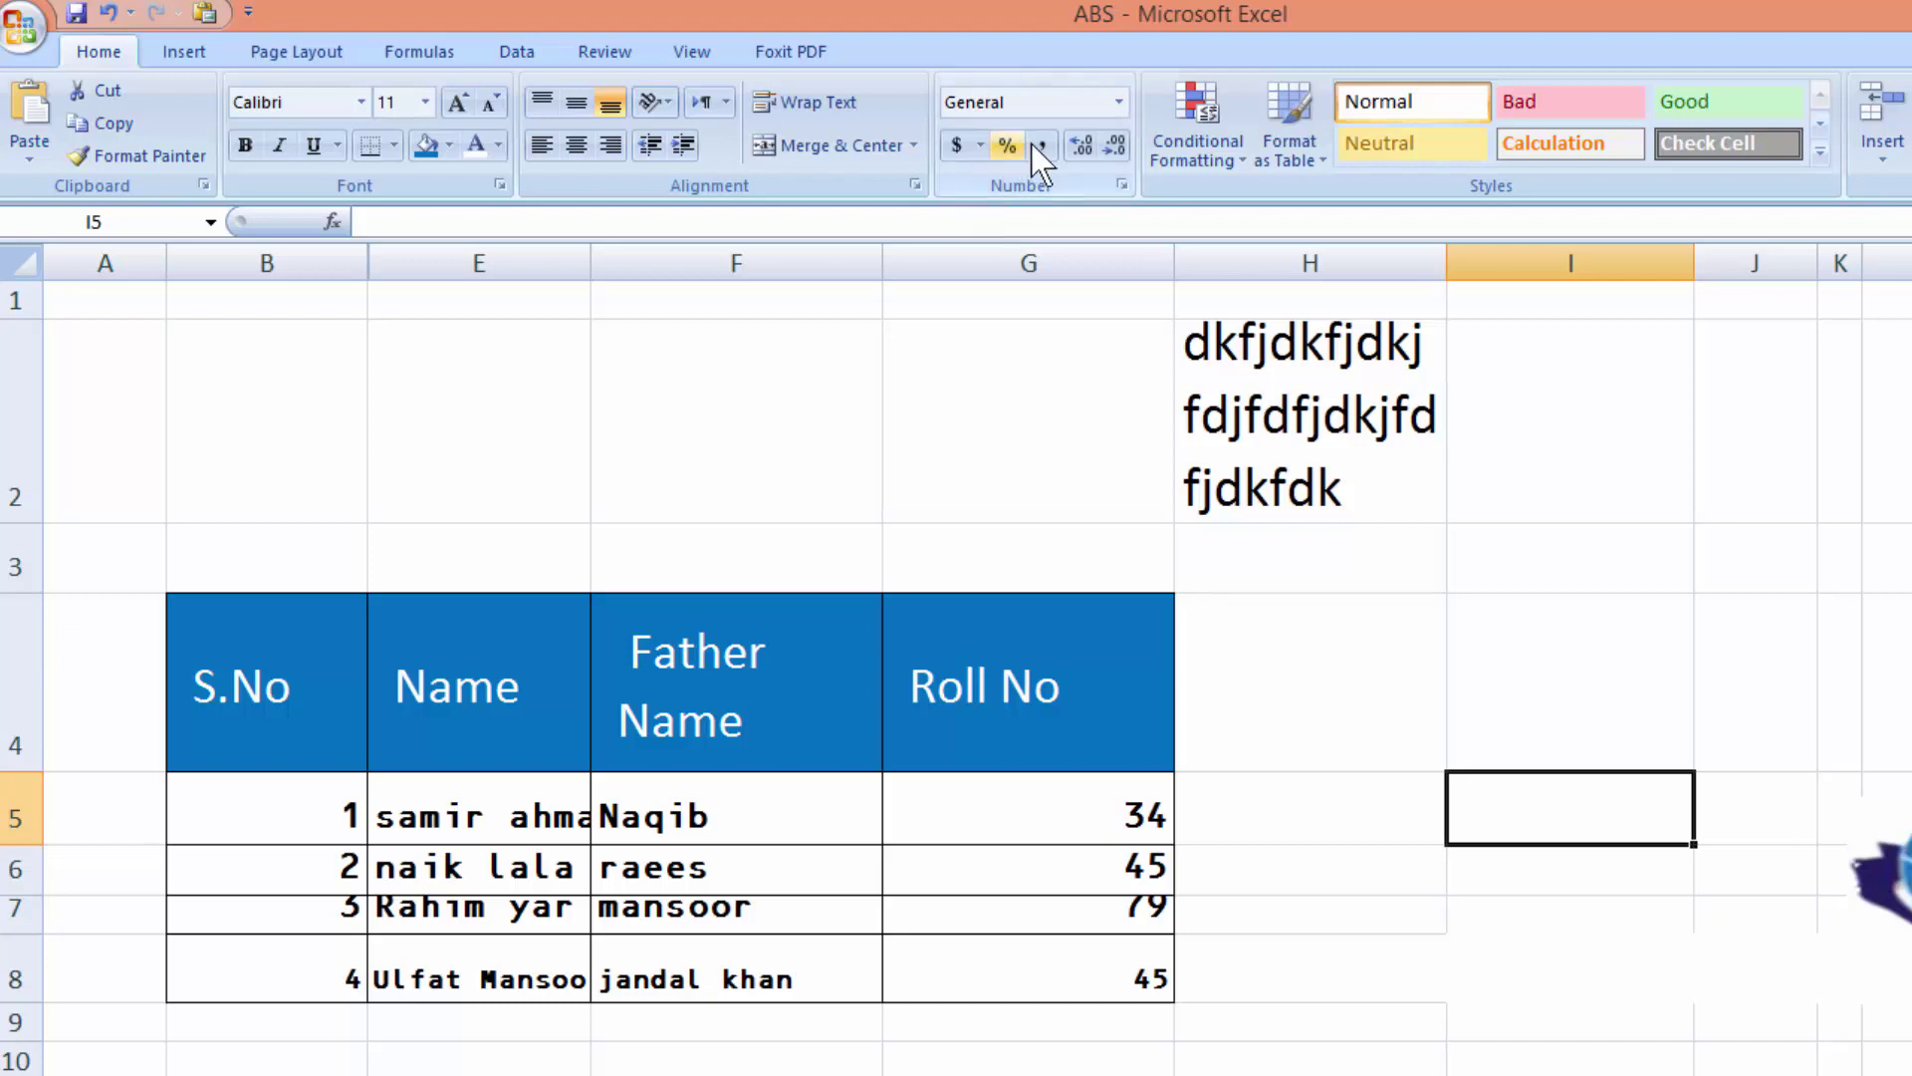
Drag the row 7 border to make the row taller
left_click(1117, 103)
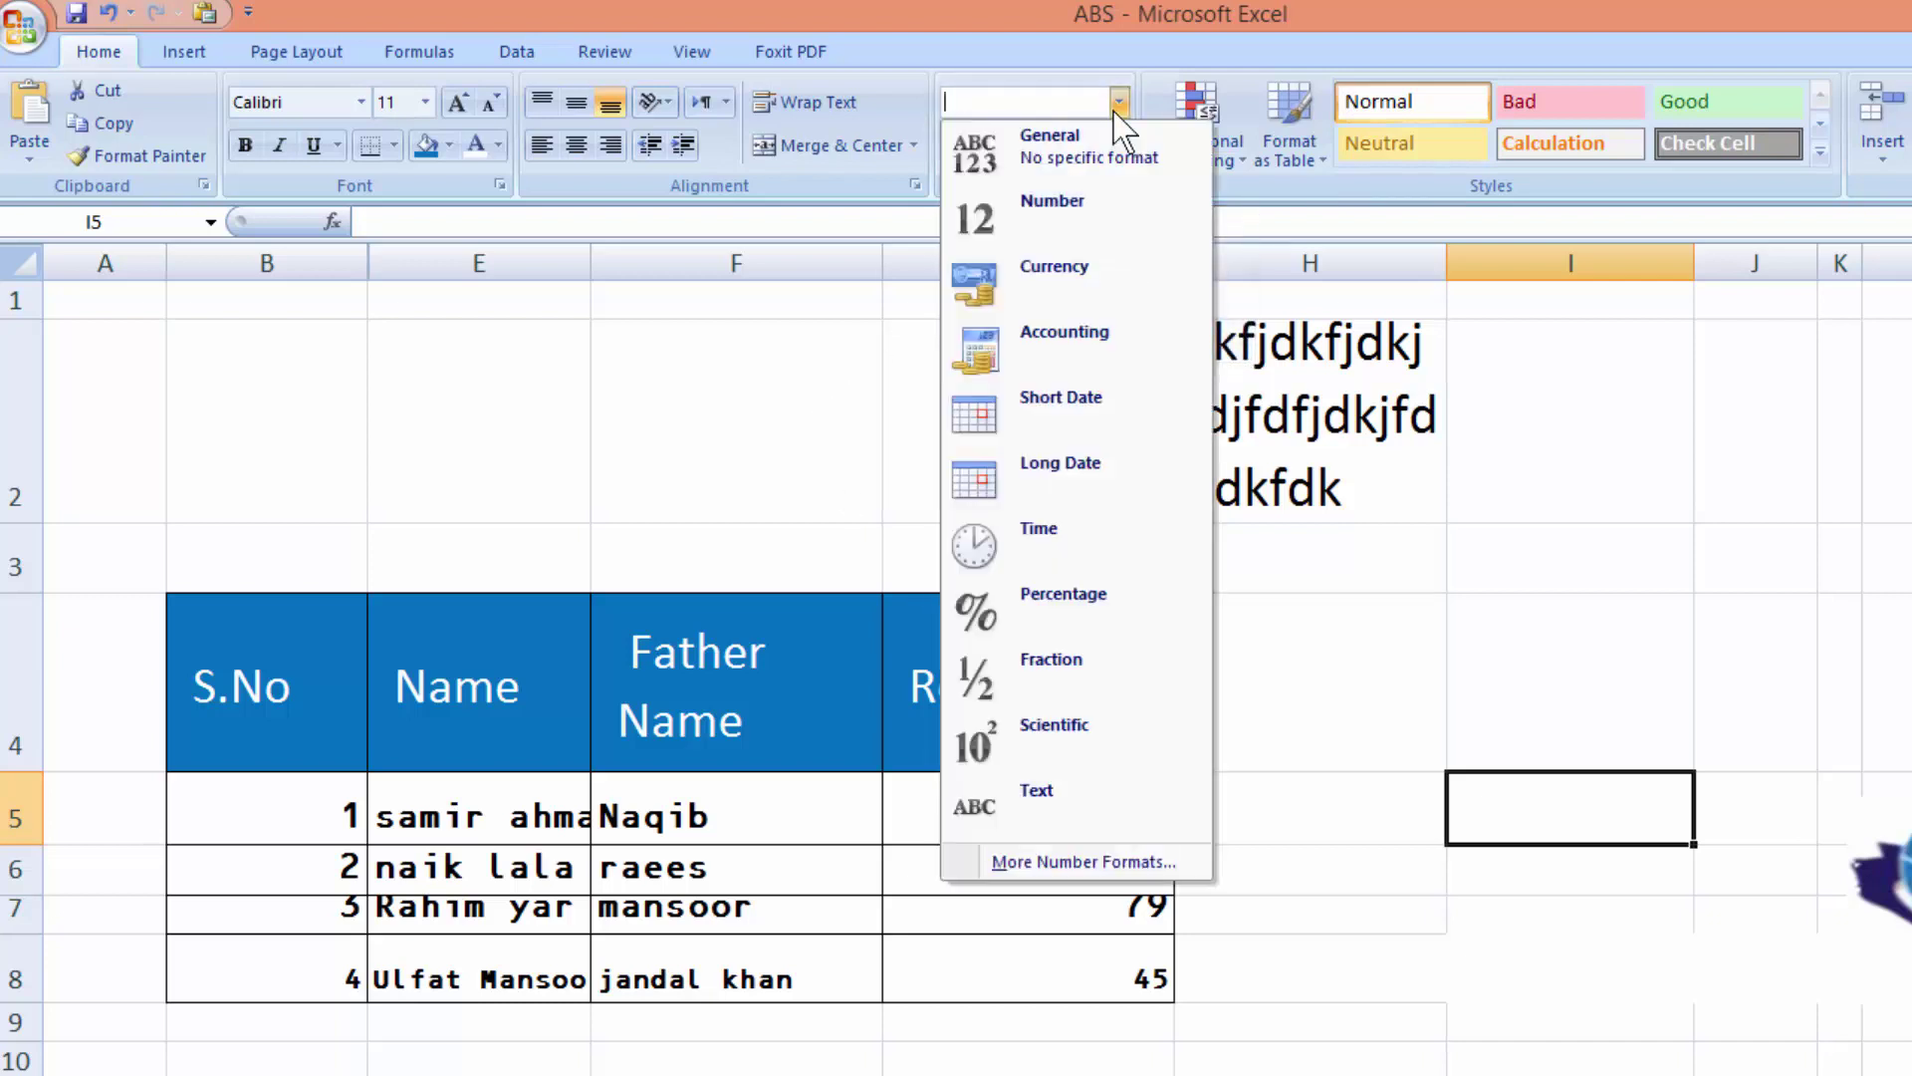
left_click(1464, 649)
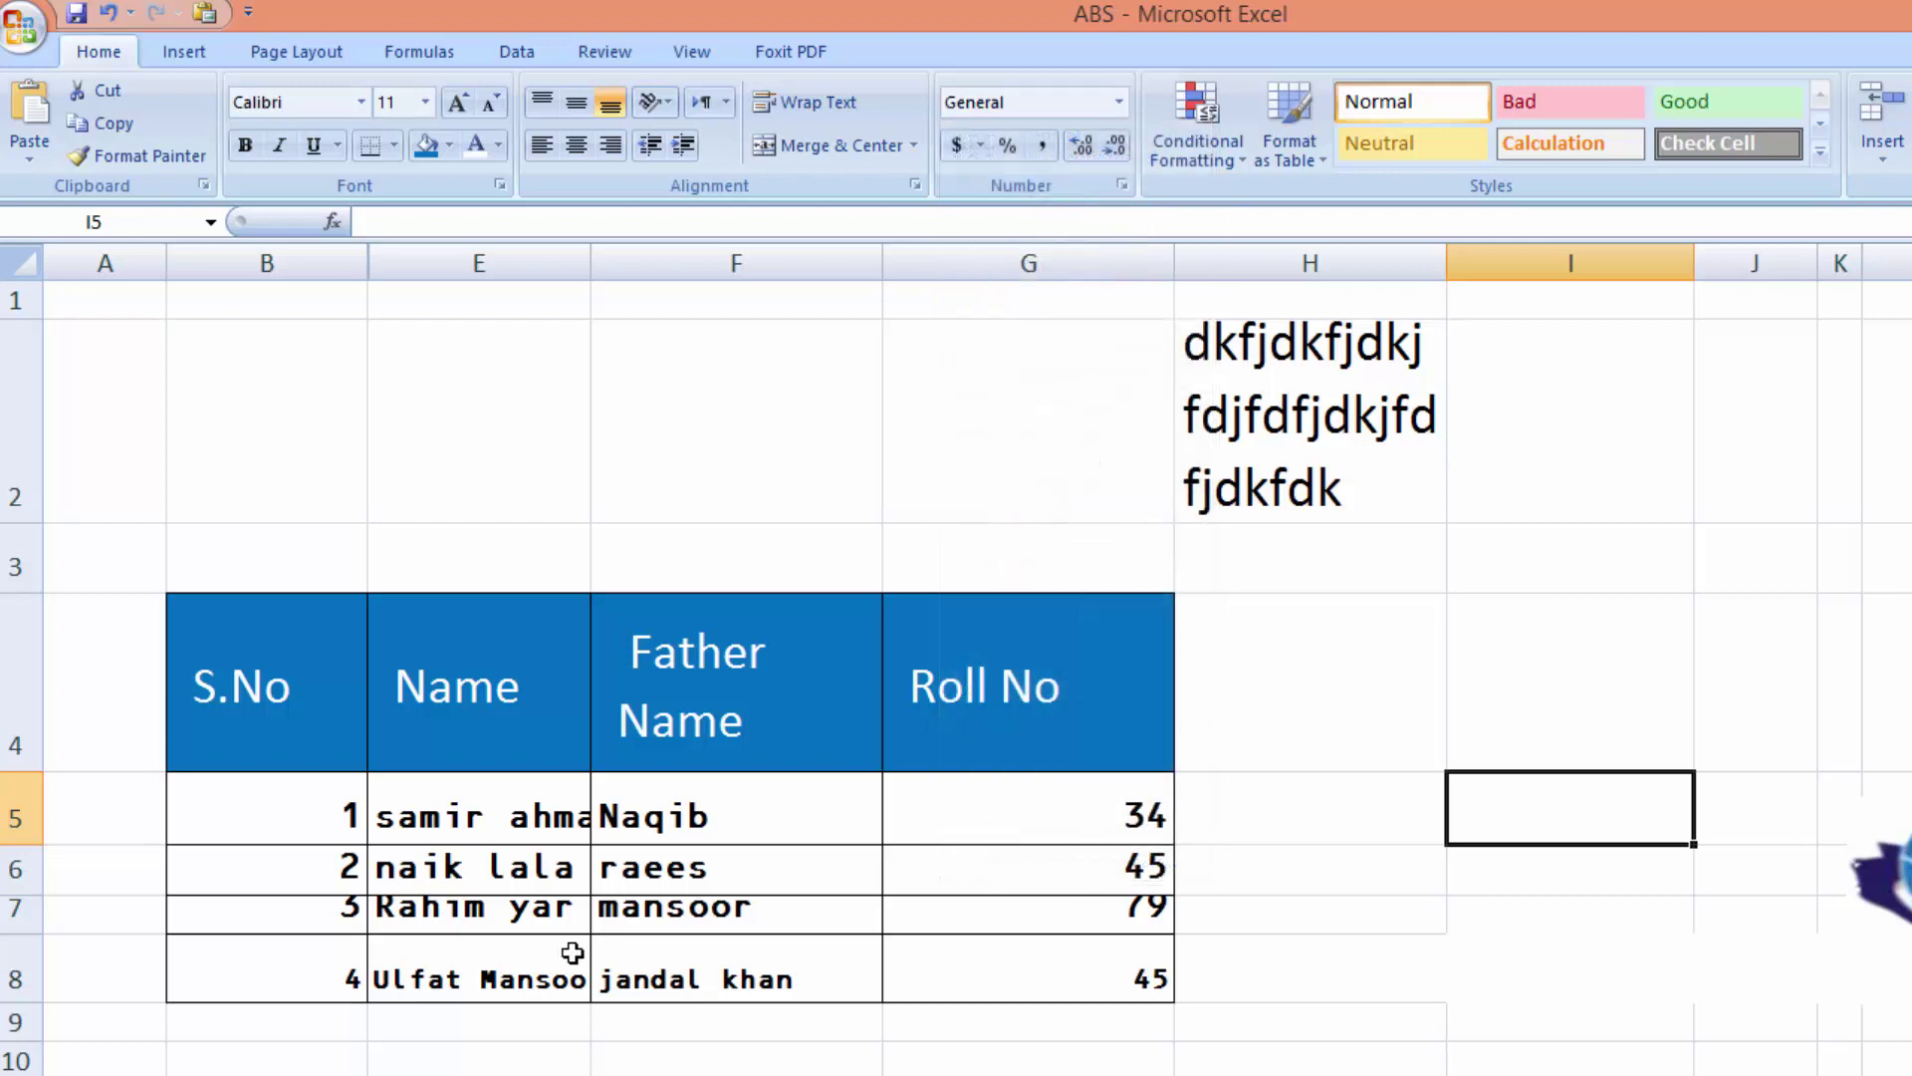
left_click_drag(27, 933, 27, 944)
Format Roll No values G5:G8 as currency: $34.00, $45.00, $79.00, $45.00
left_click_drag(1026, 817, 1031, 991)
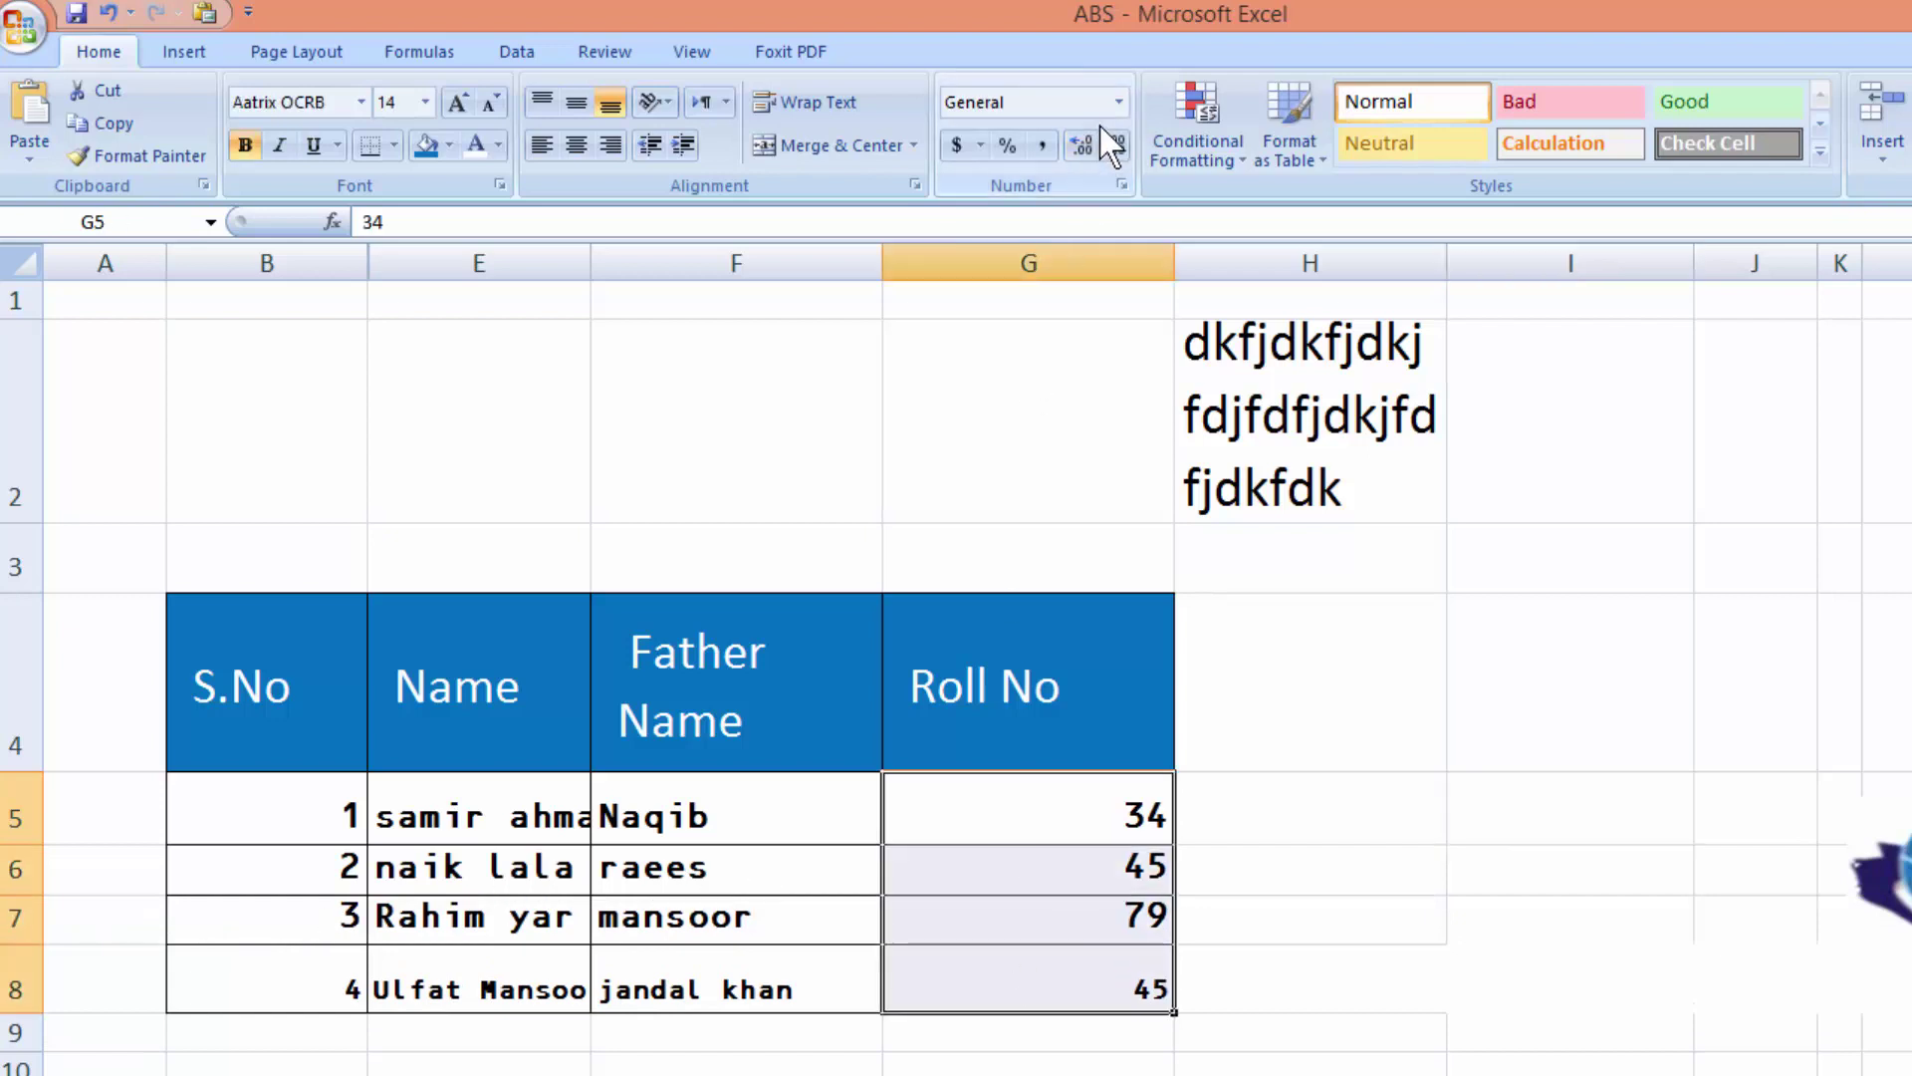
left_click(1117, 105)
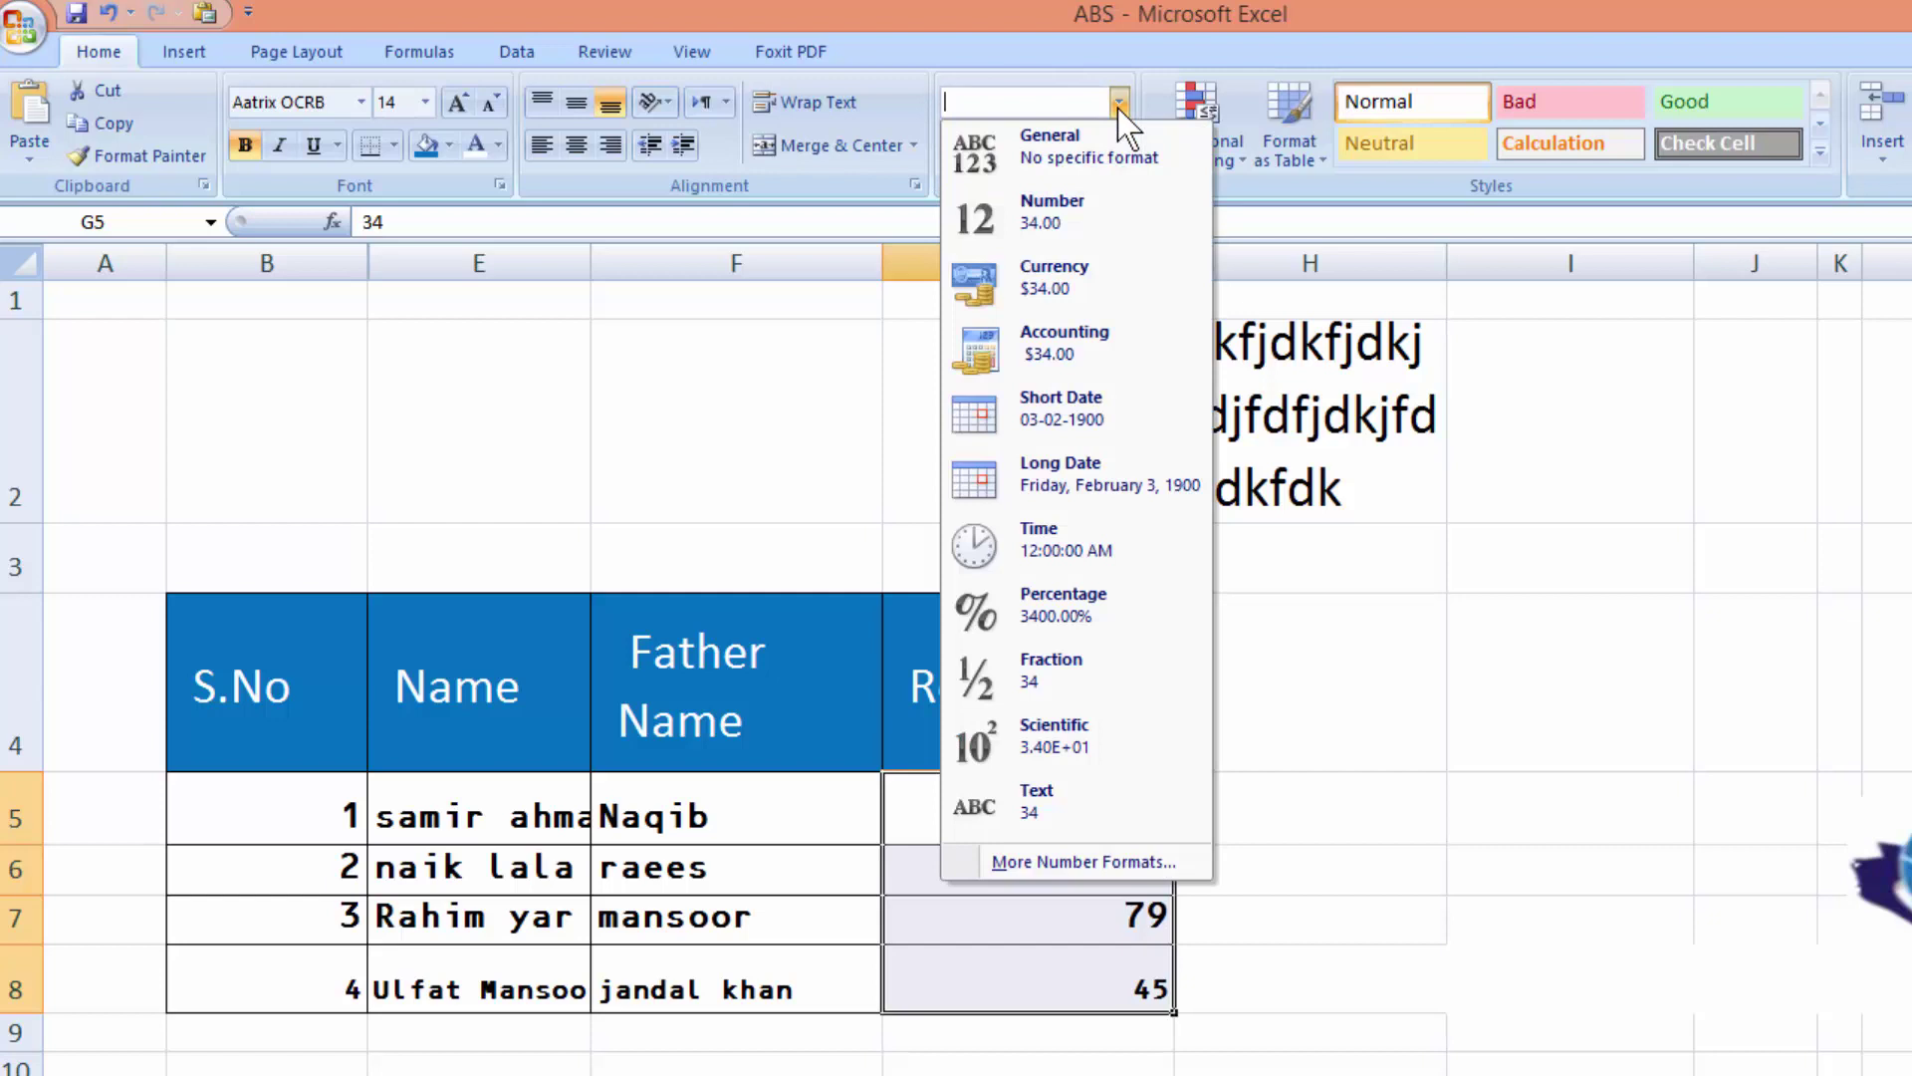
left_click(1096, 175)
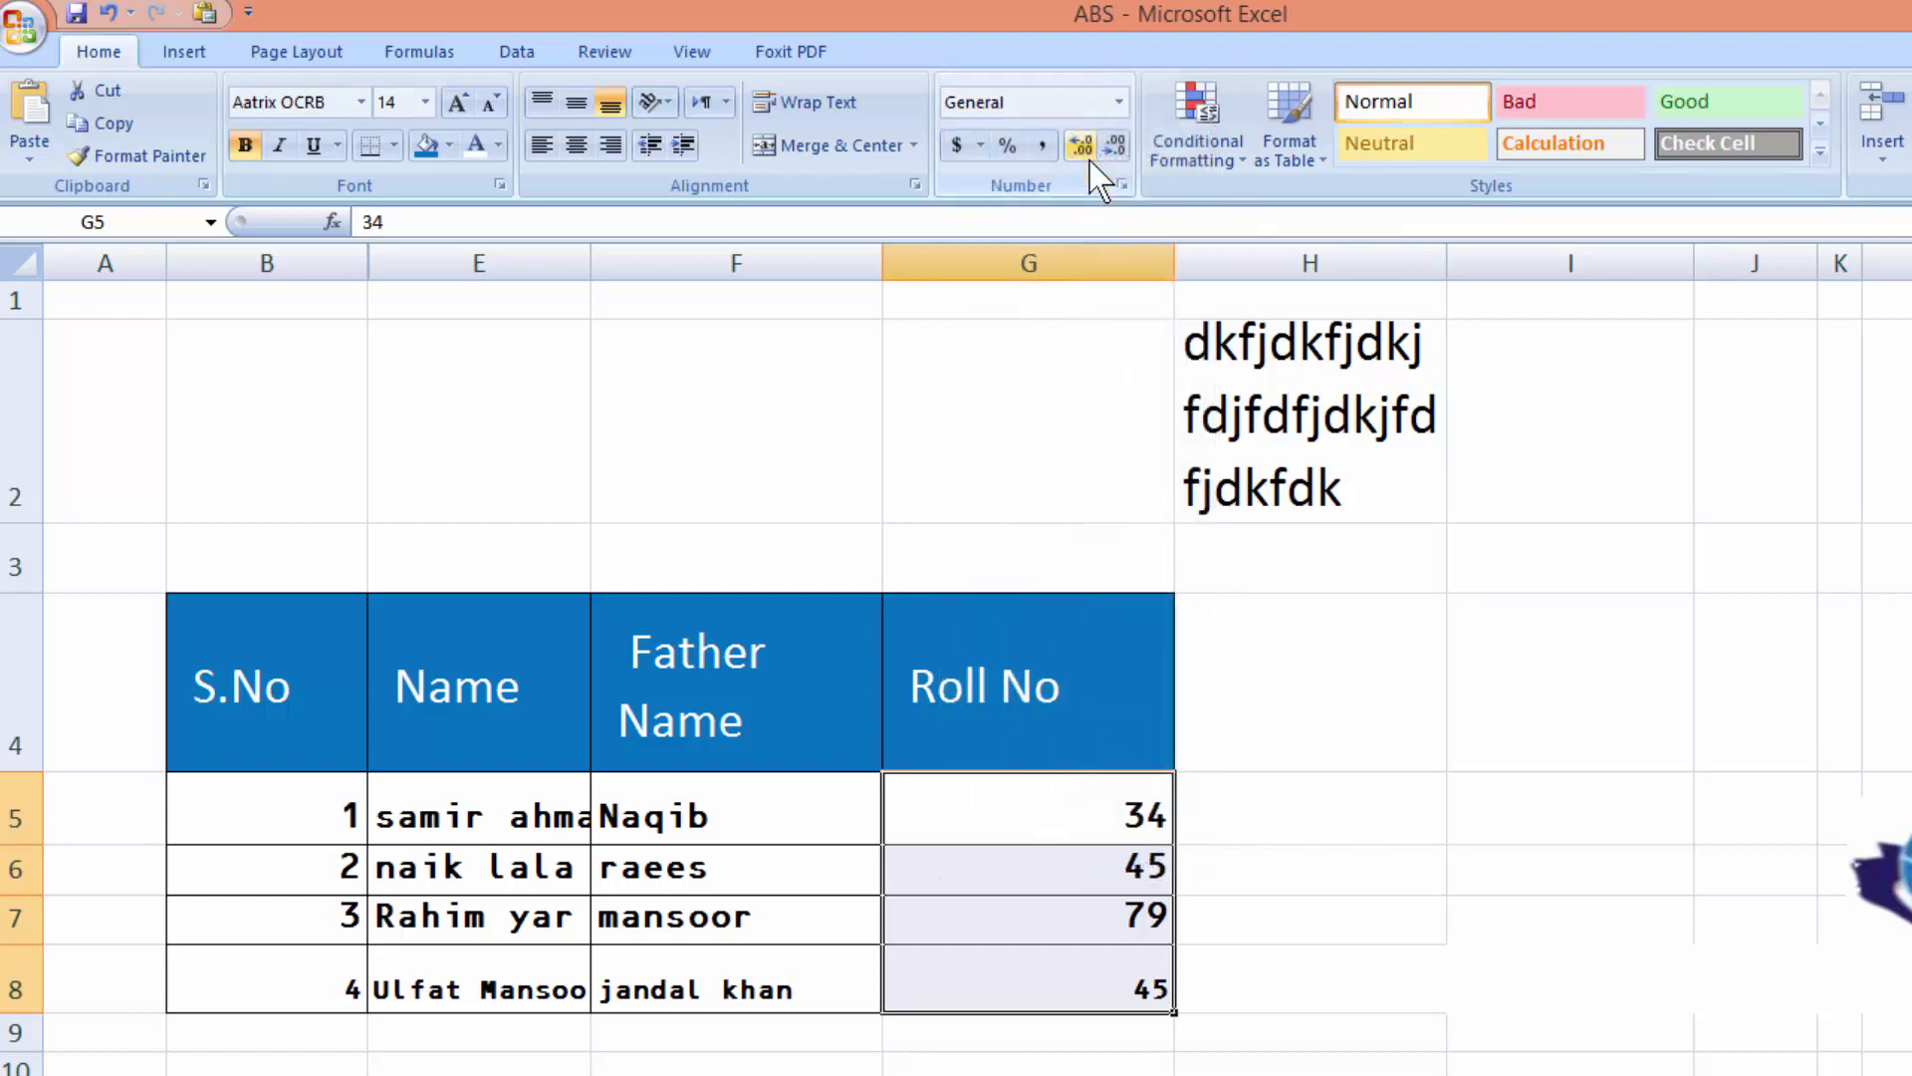
left_click(1117, 100)
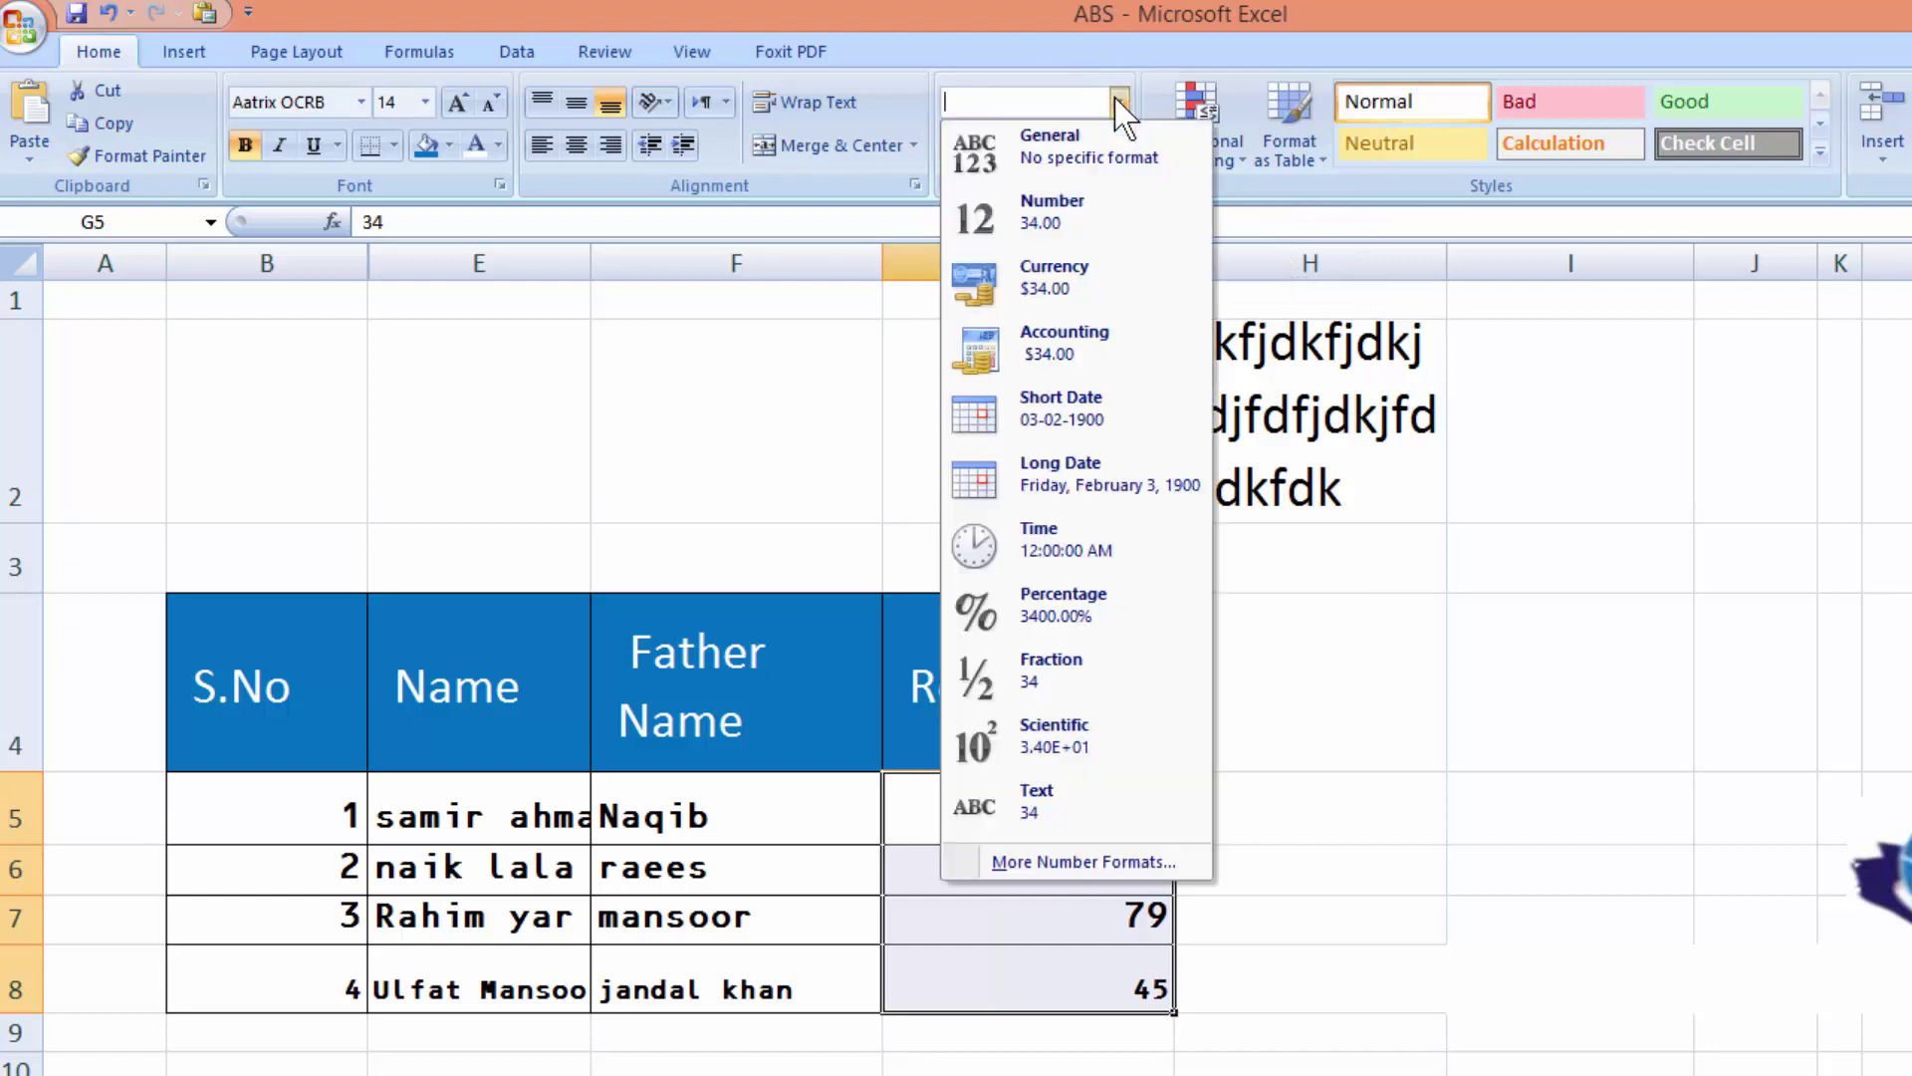
left_click(1088, 205)
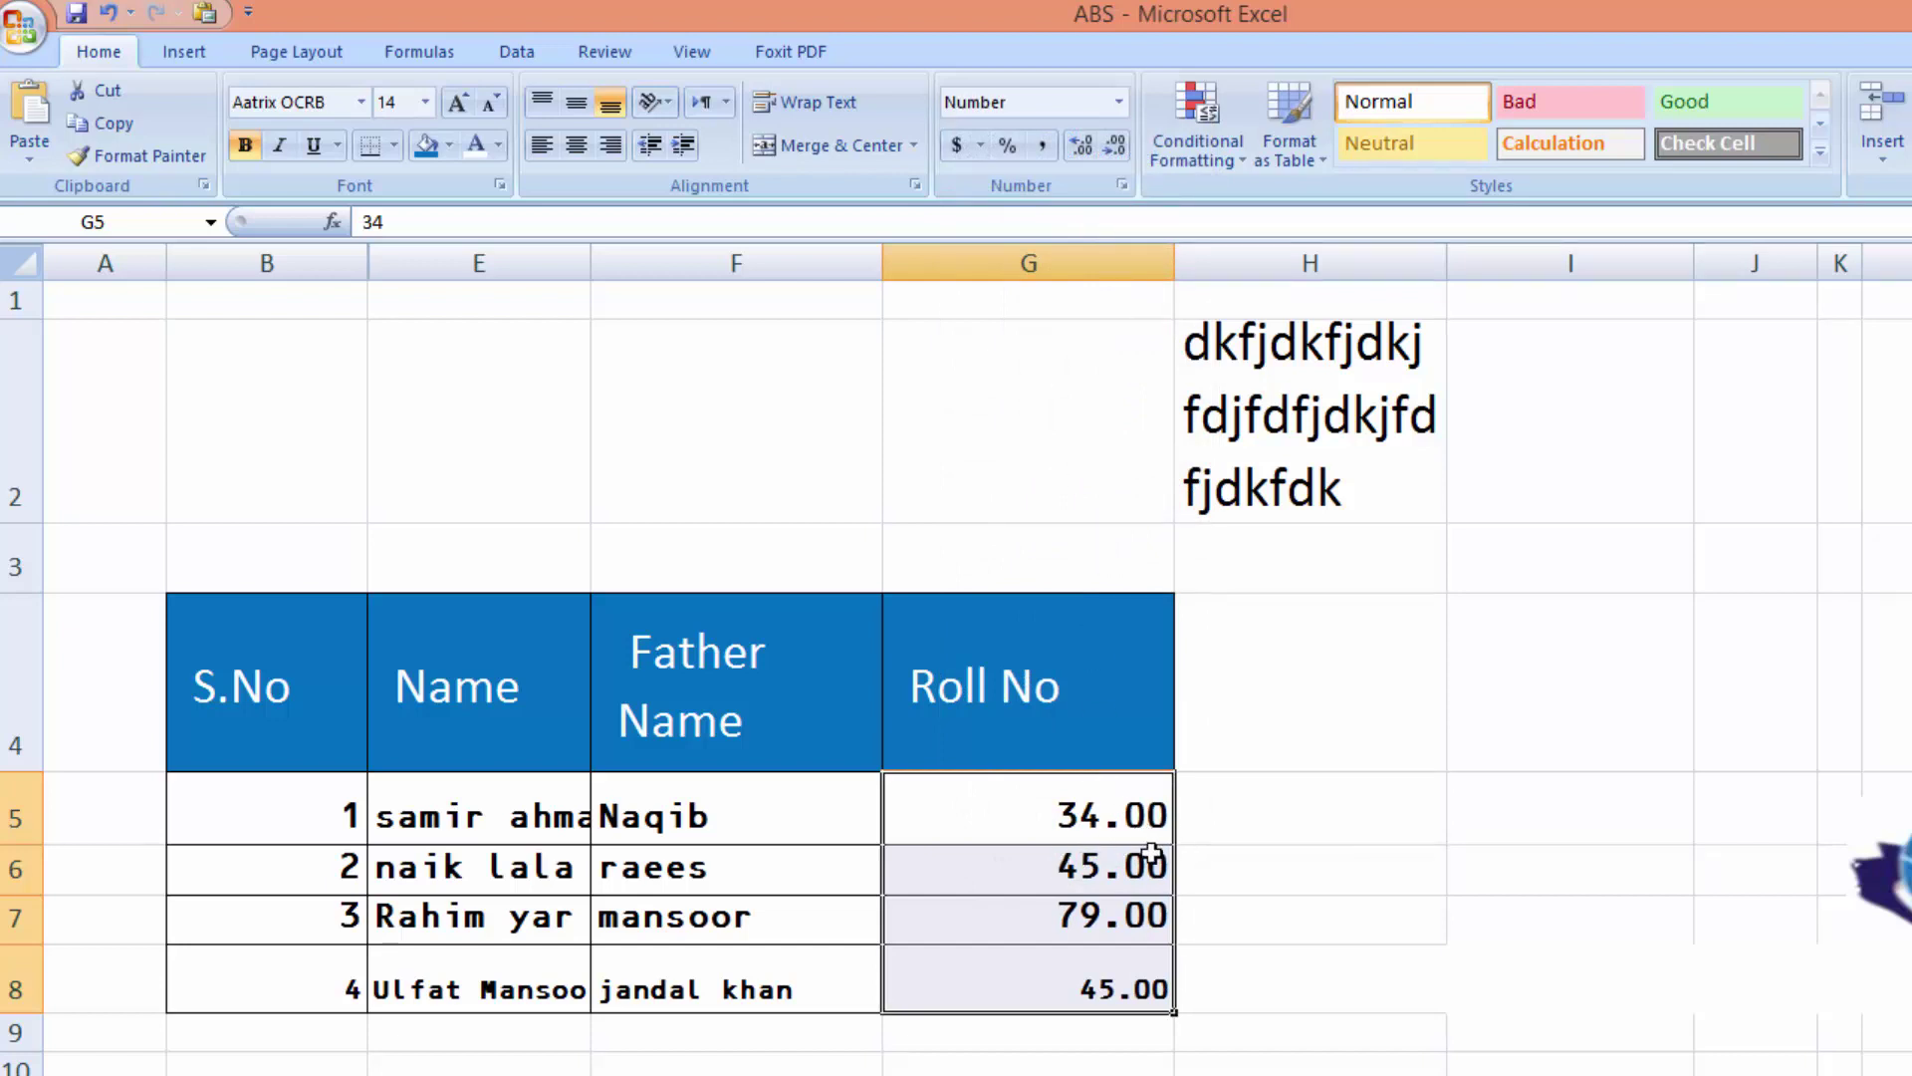
left_click(1122, 104)
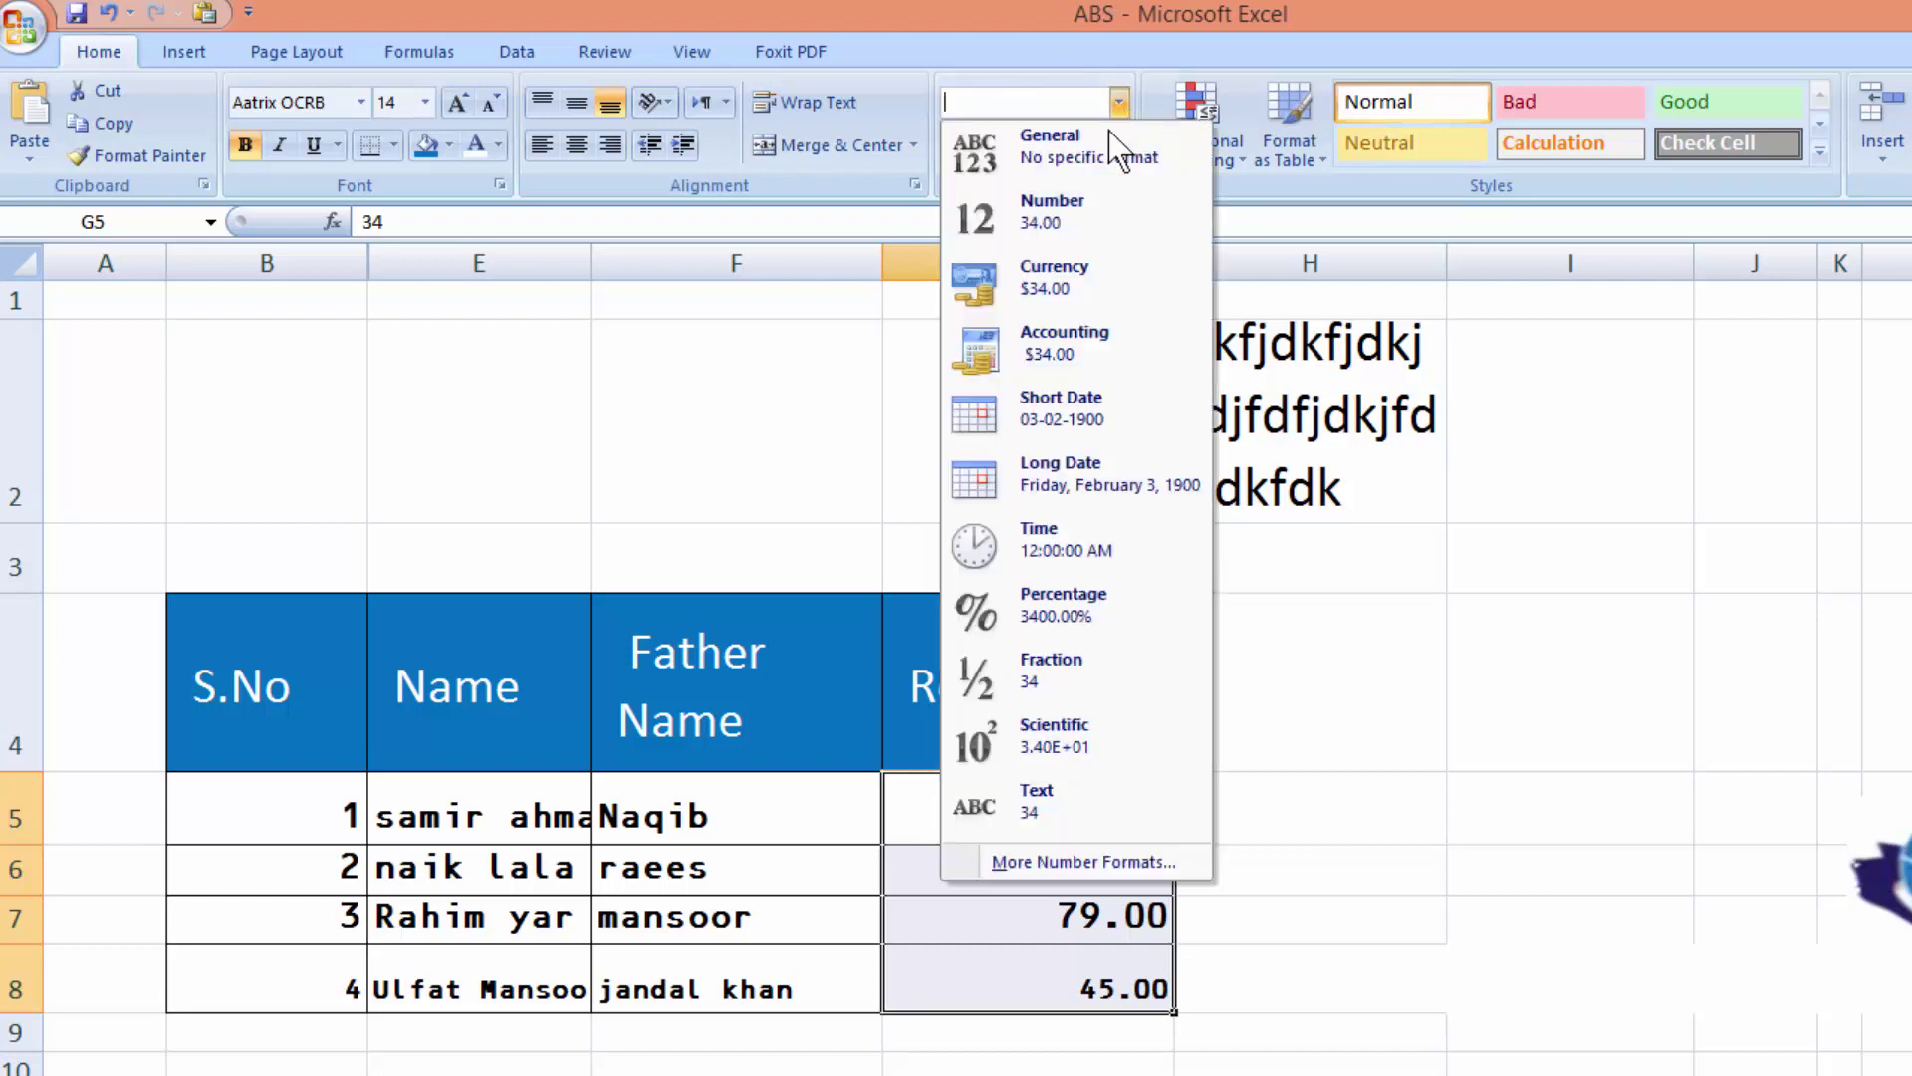
left_click(1084, 294)
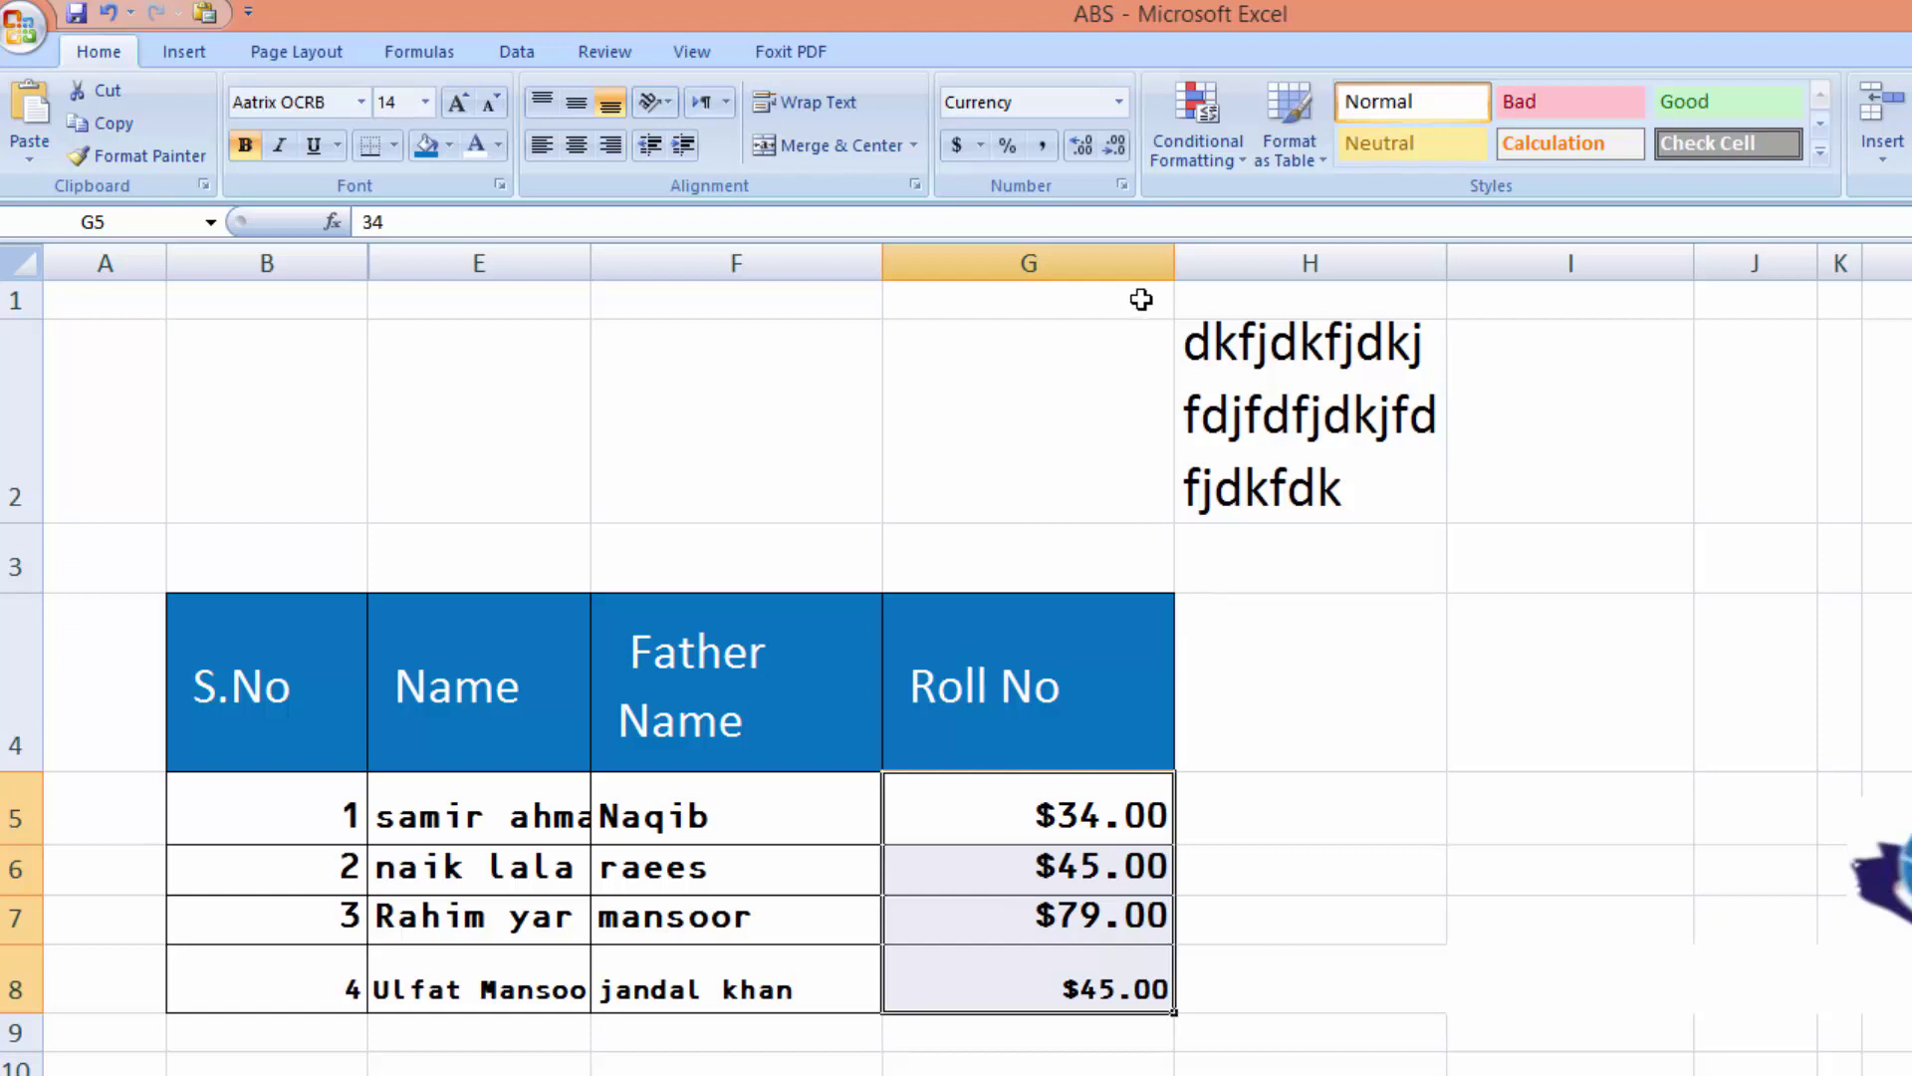
In Format Cells, set the Roll No currency symbol to PKR, giving PKR 34.00 etc
left_click(1122, 186)
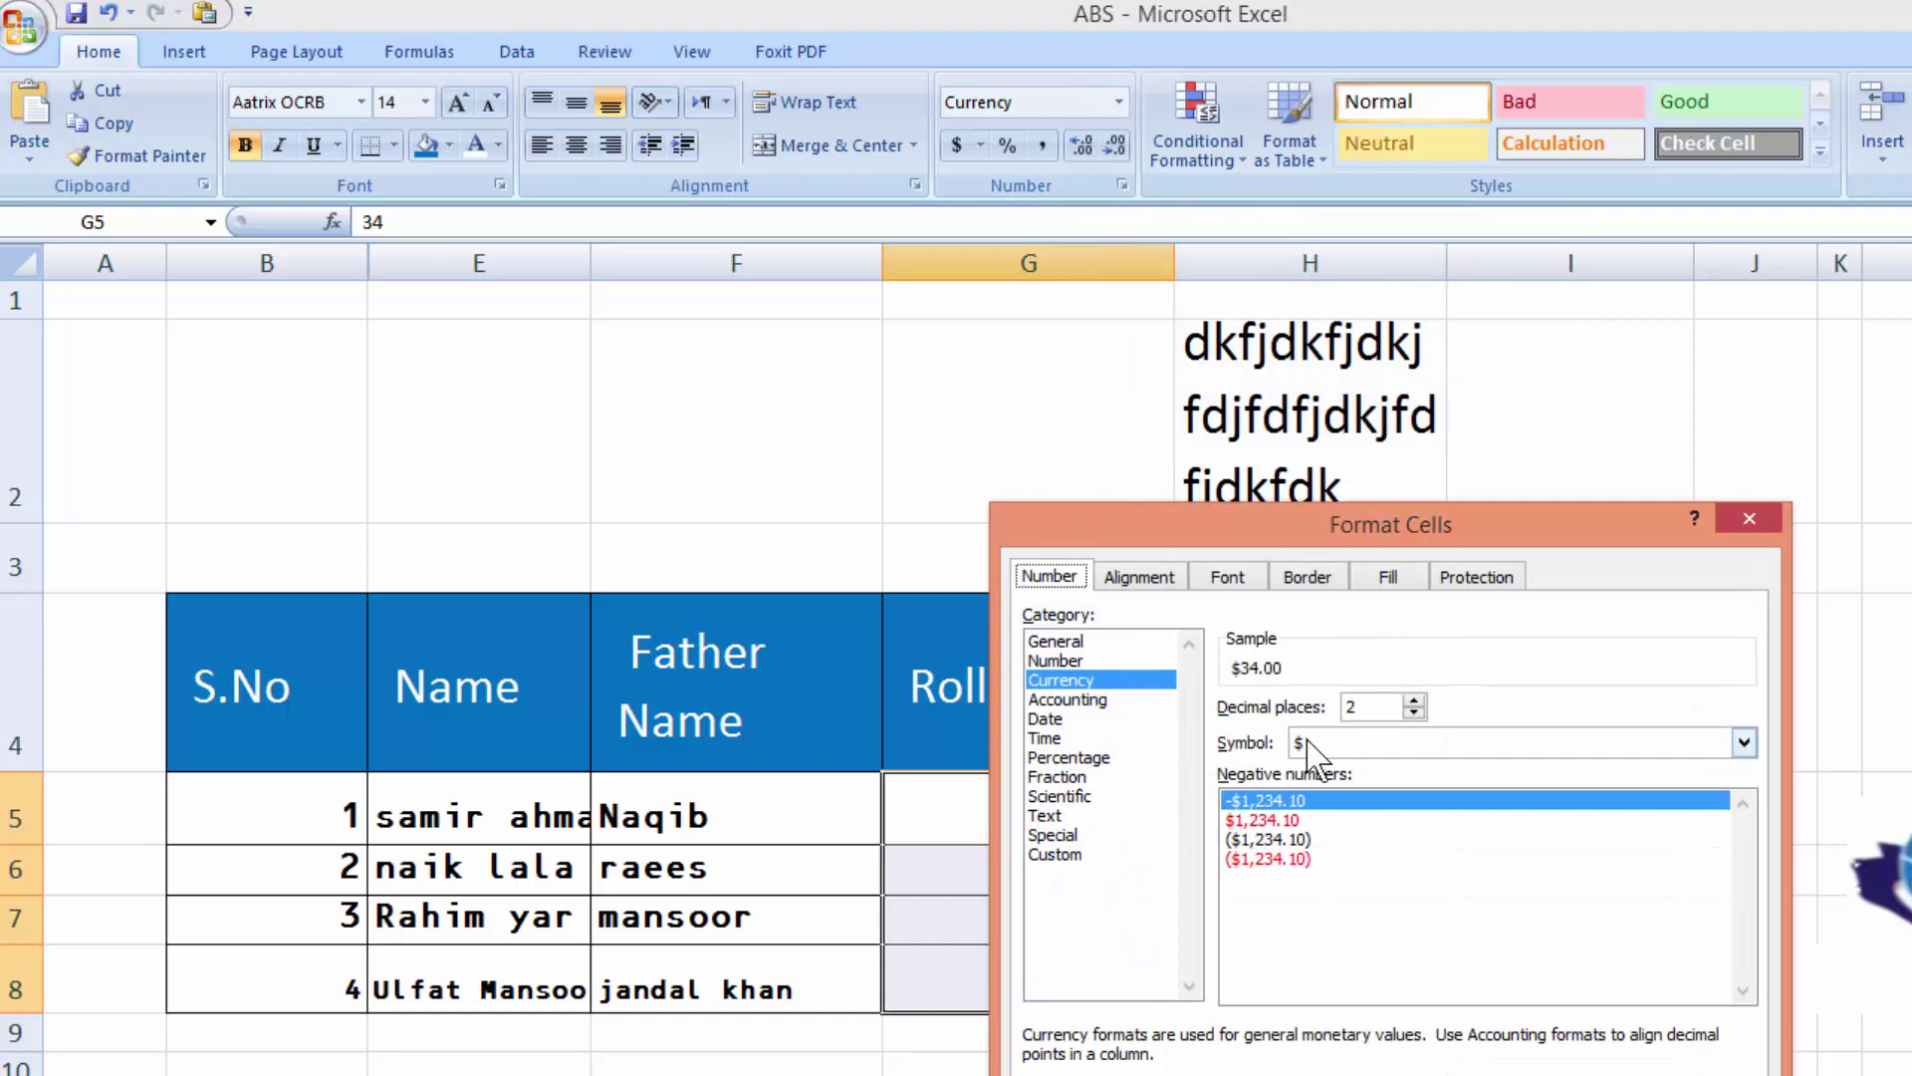
left_click(1743, 743)
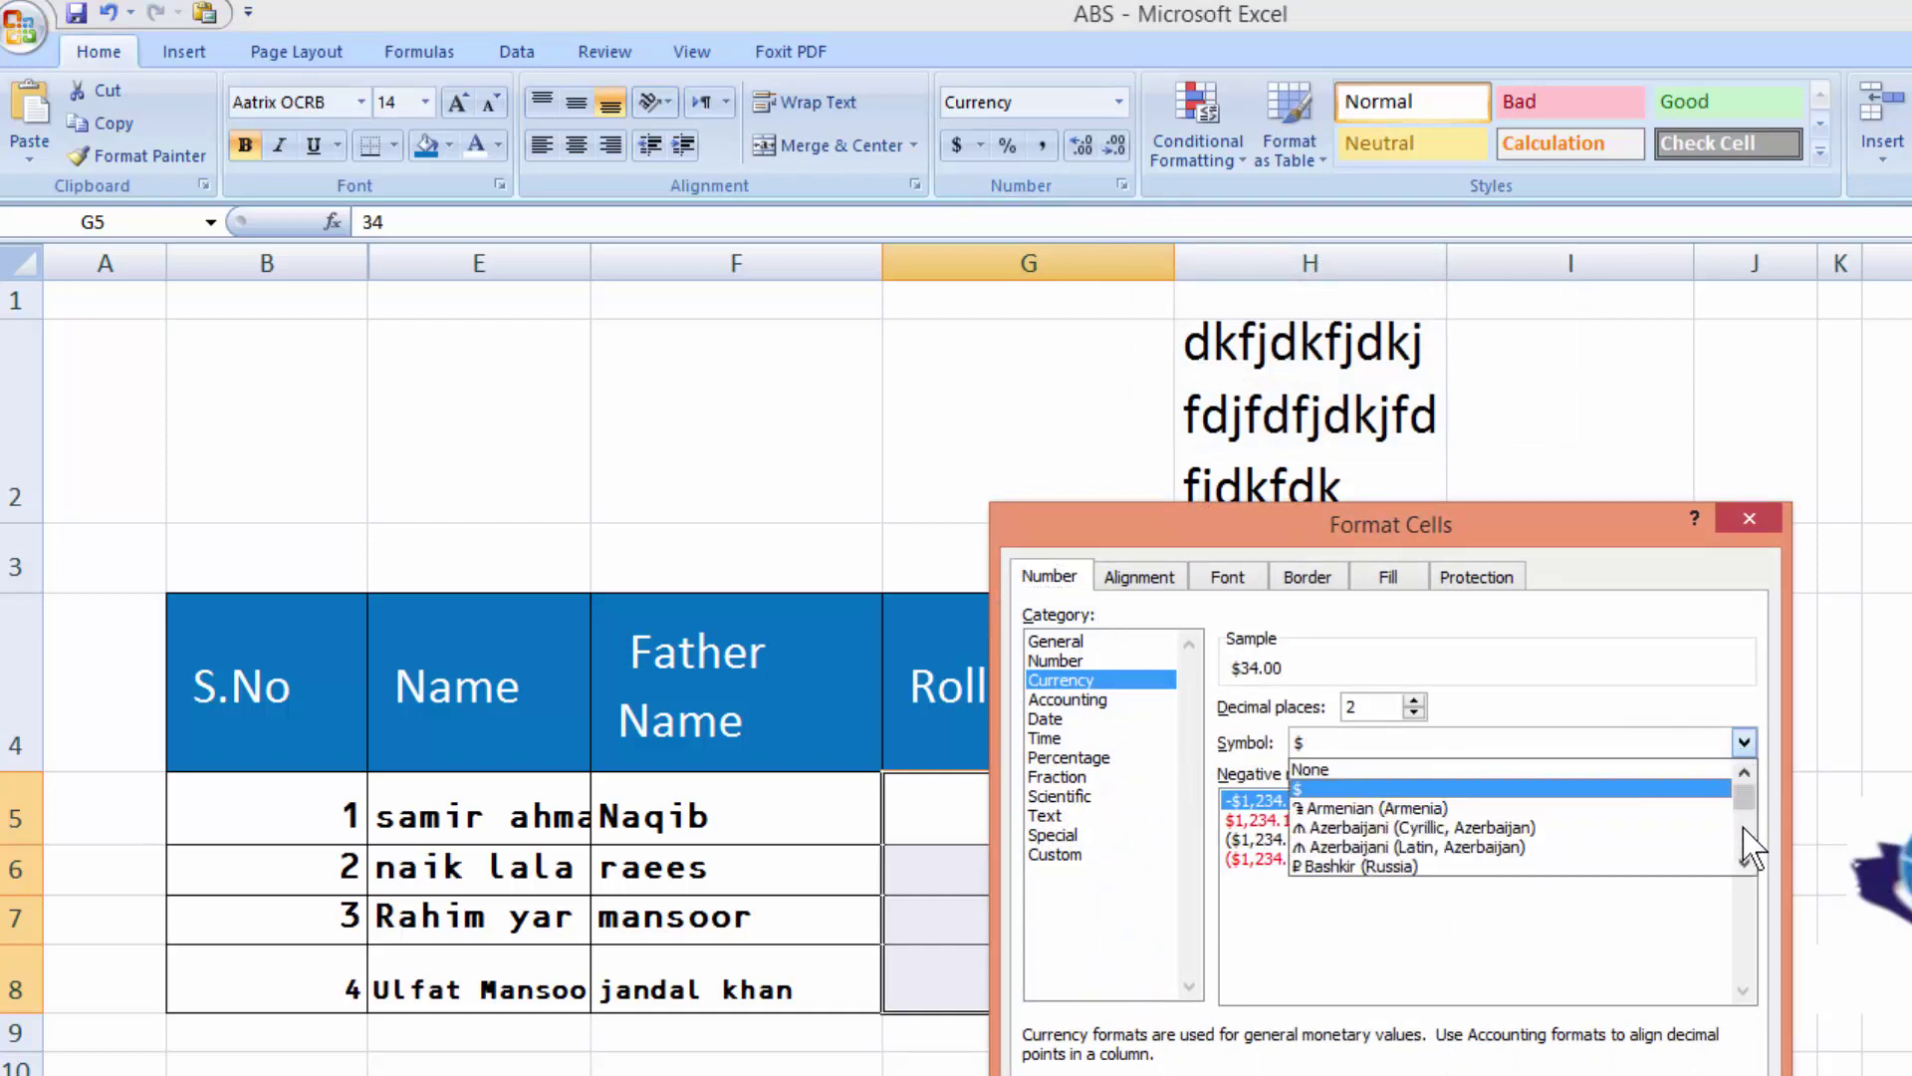
left_click(1590, 745)
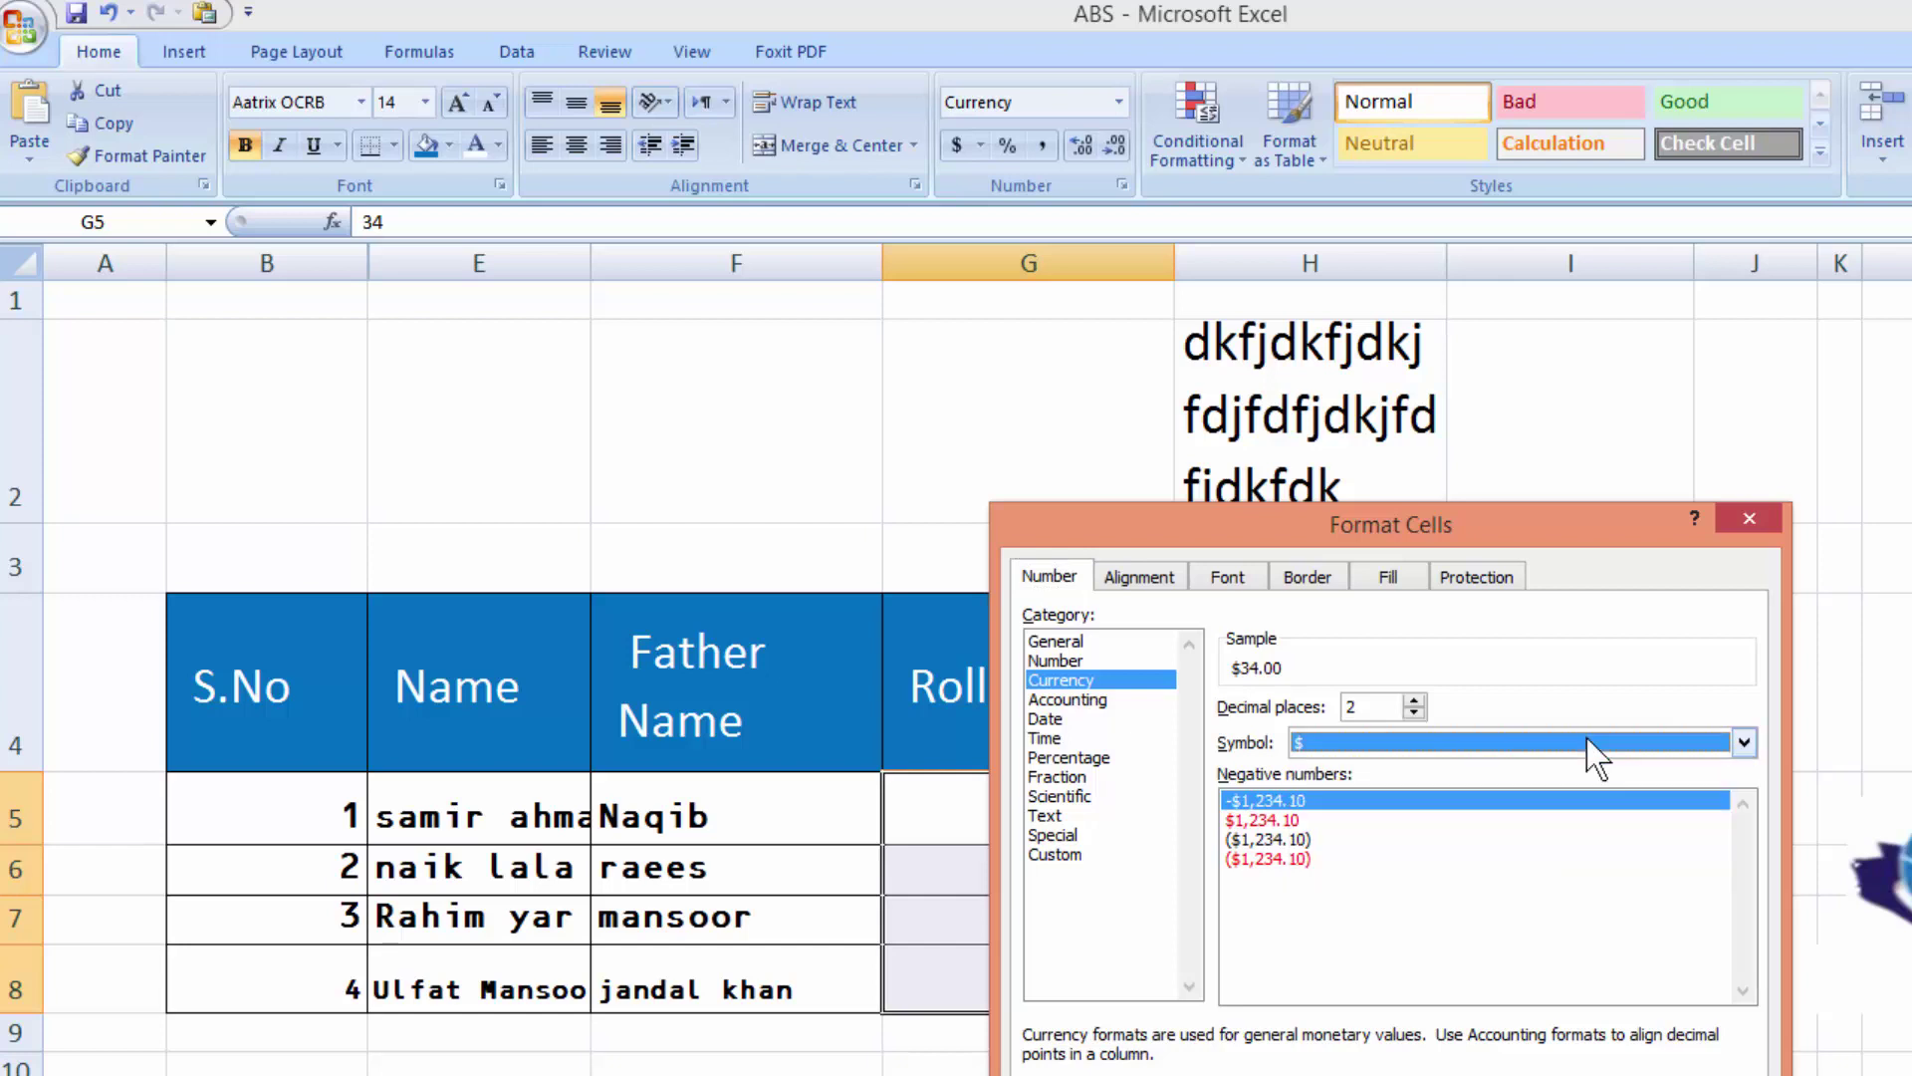
left_click(1587, 742)
type("p")
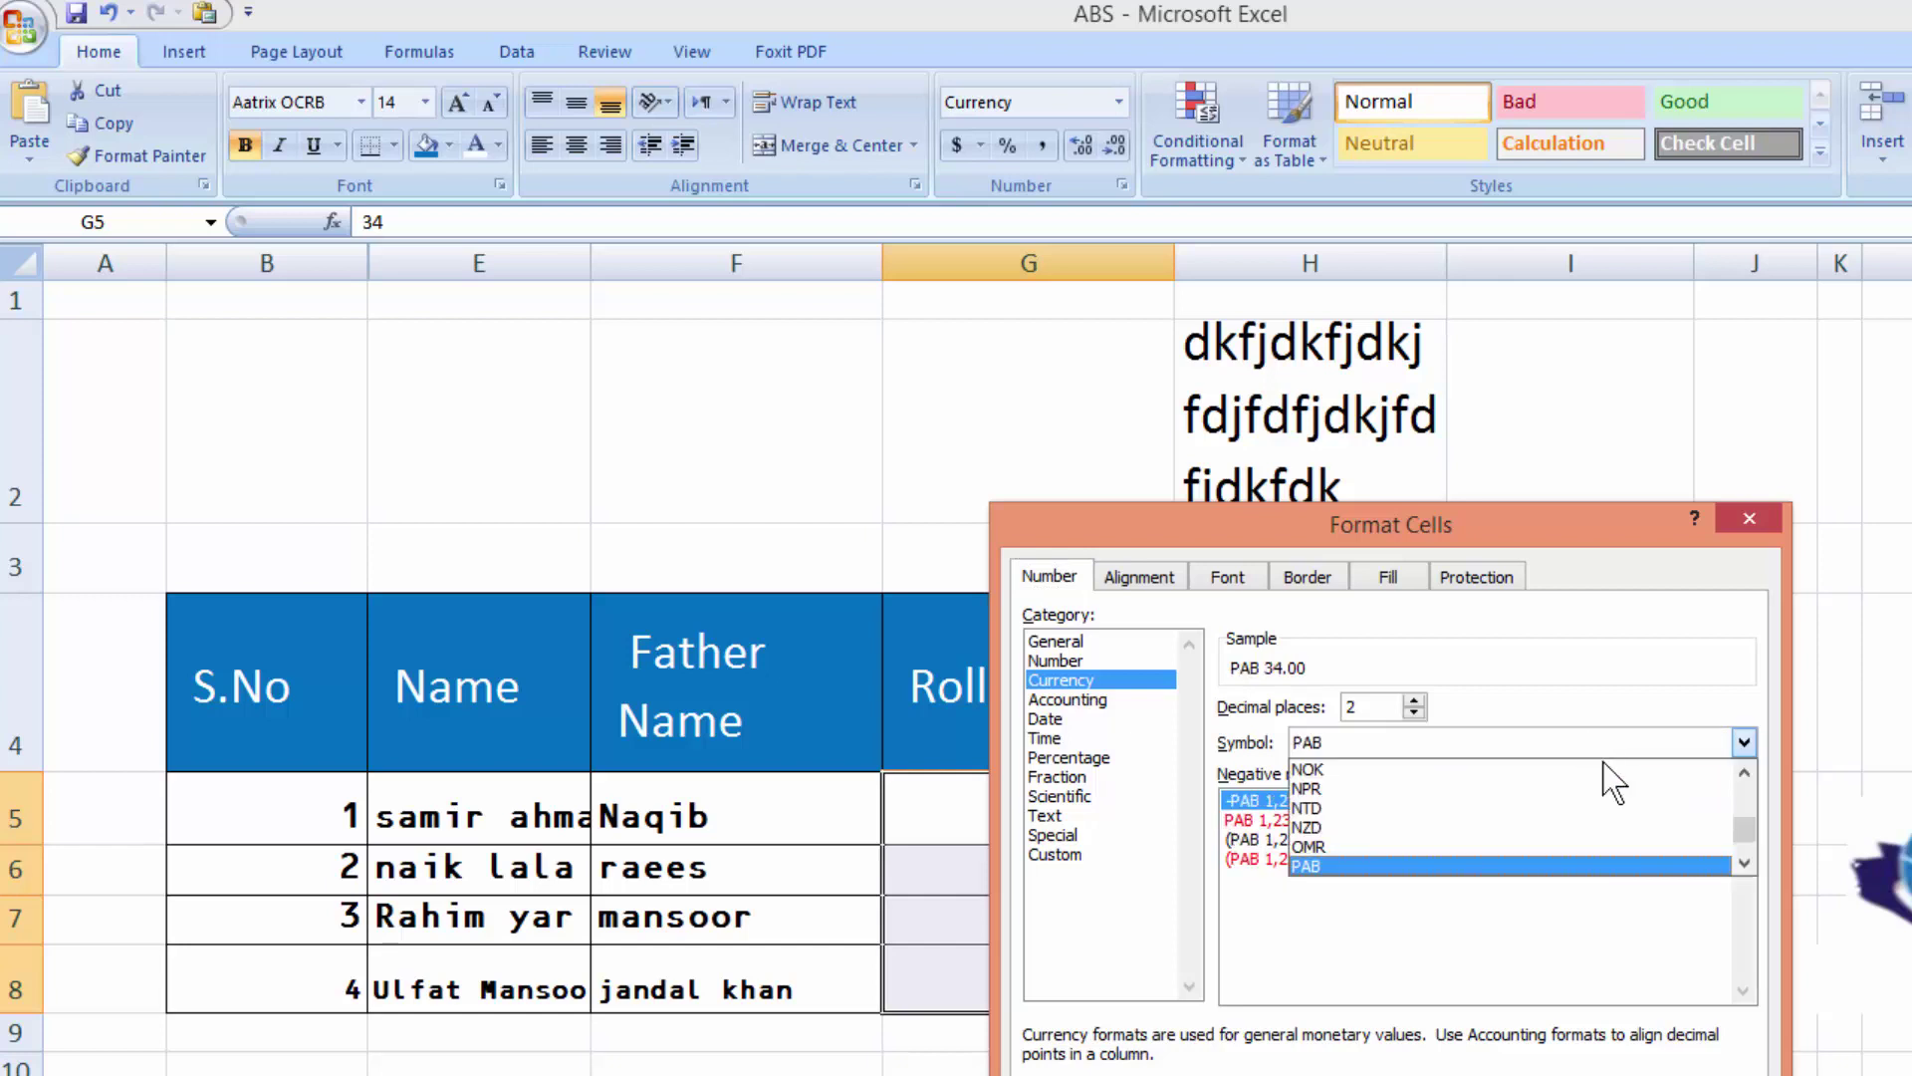
left_click(1744, 865)
left_click(1744, 865)
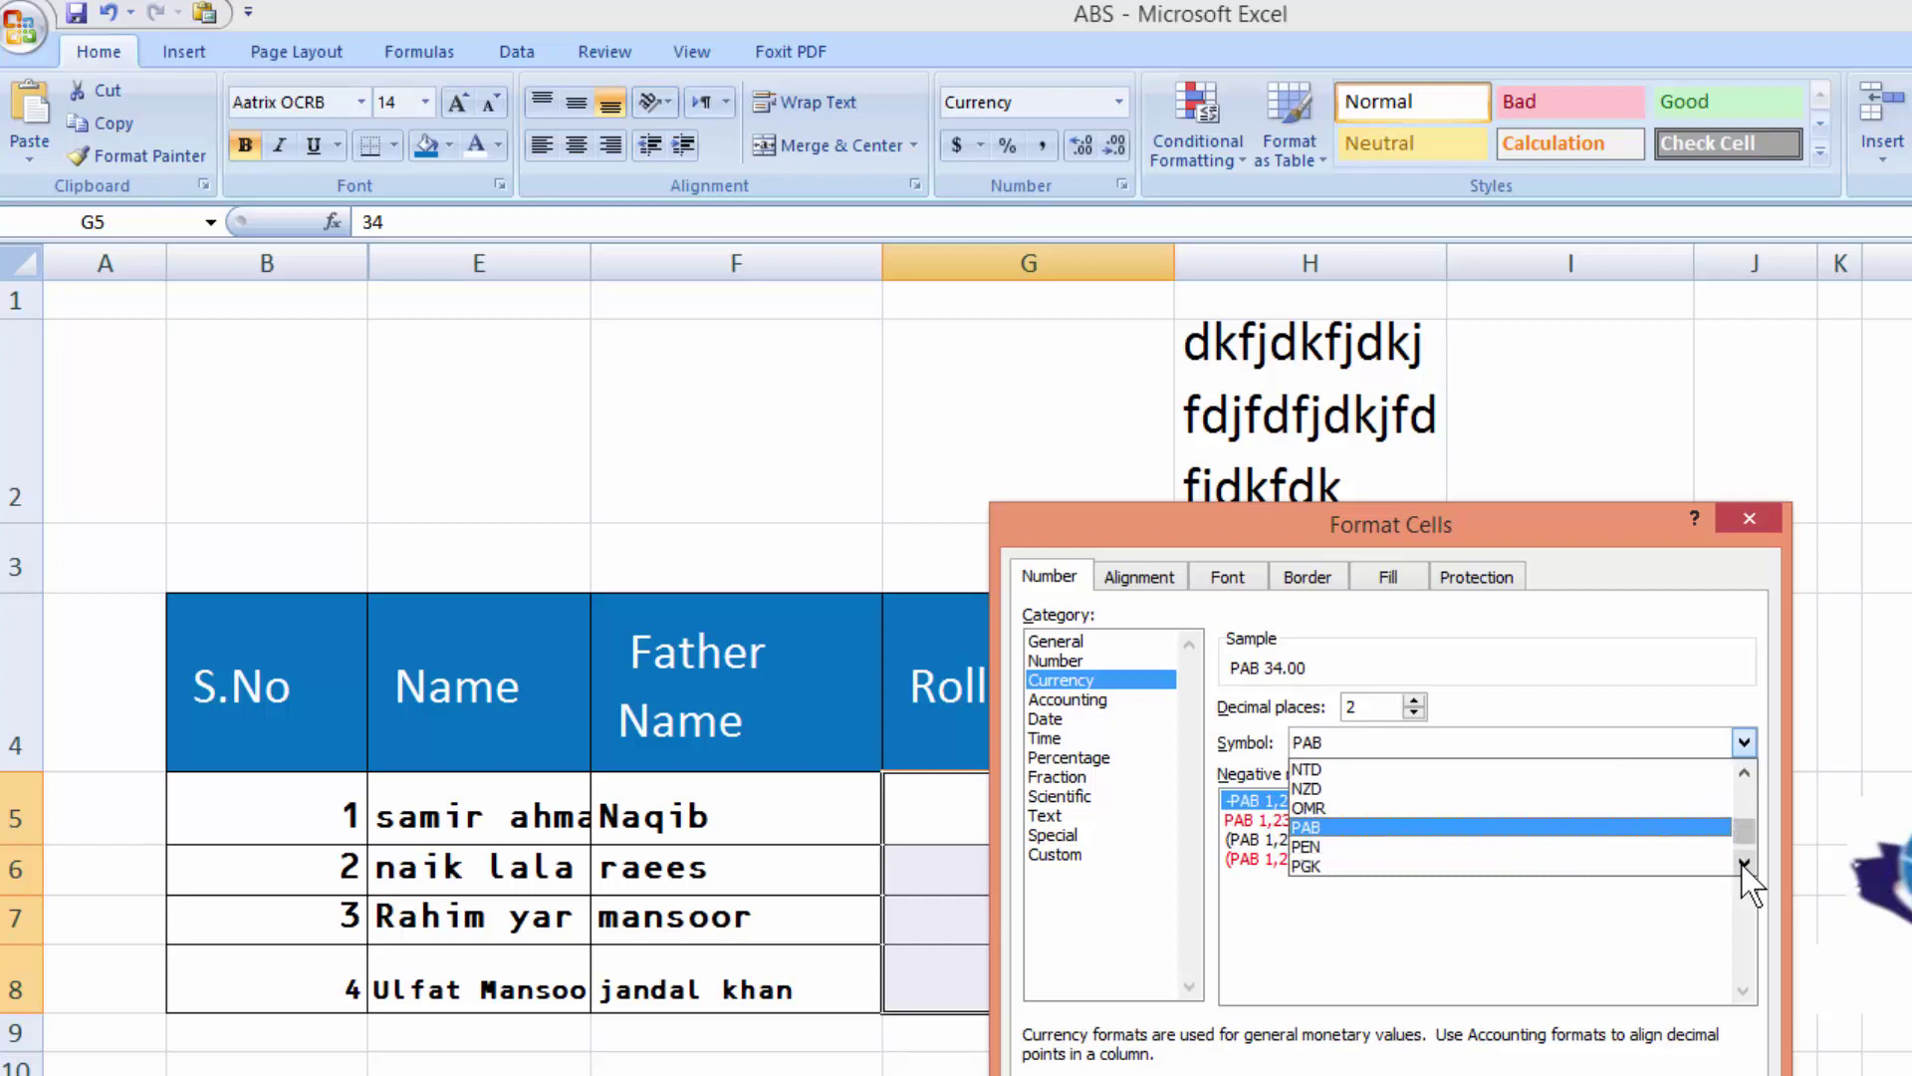
left_click(1744, 865)
left_click(1744, 864)
left_click(1744, 865)
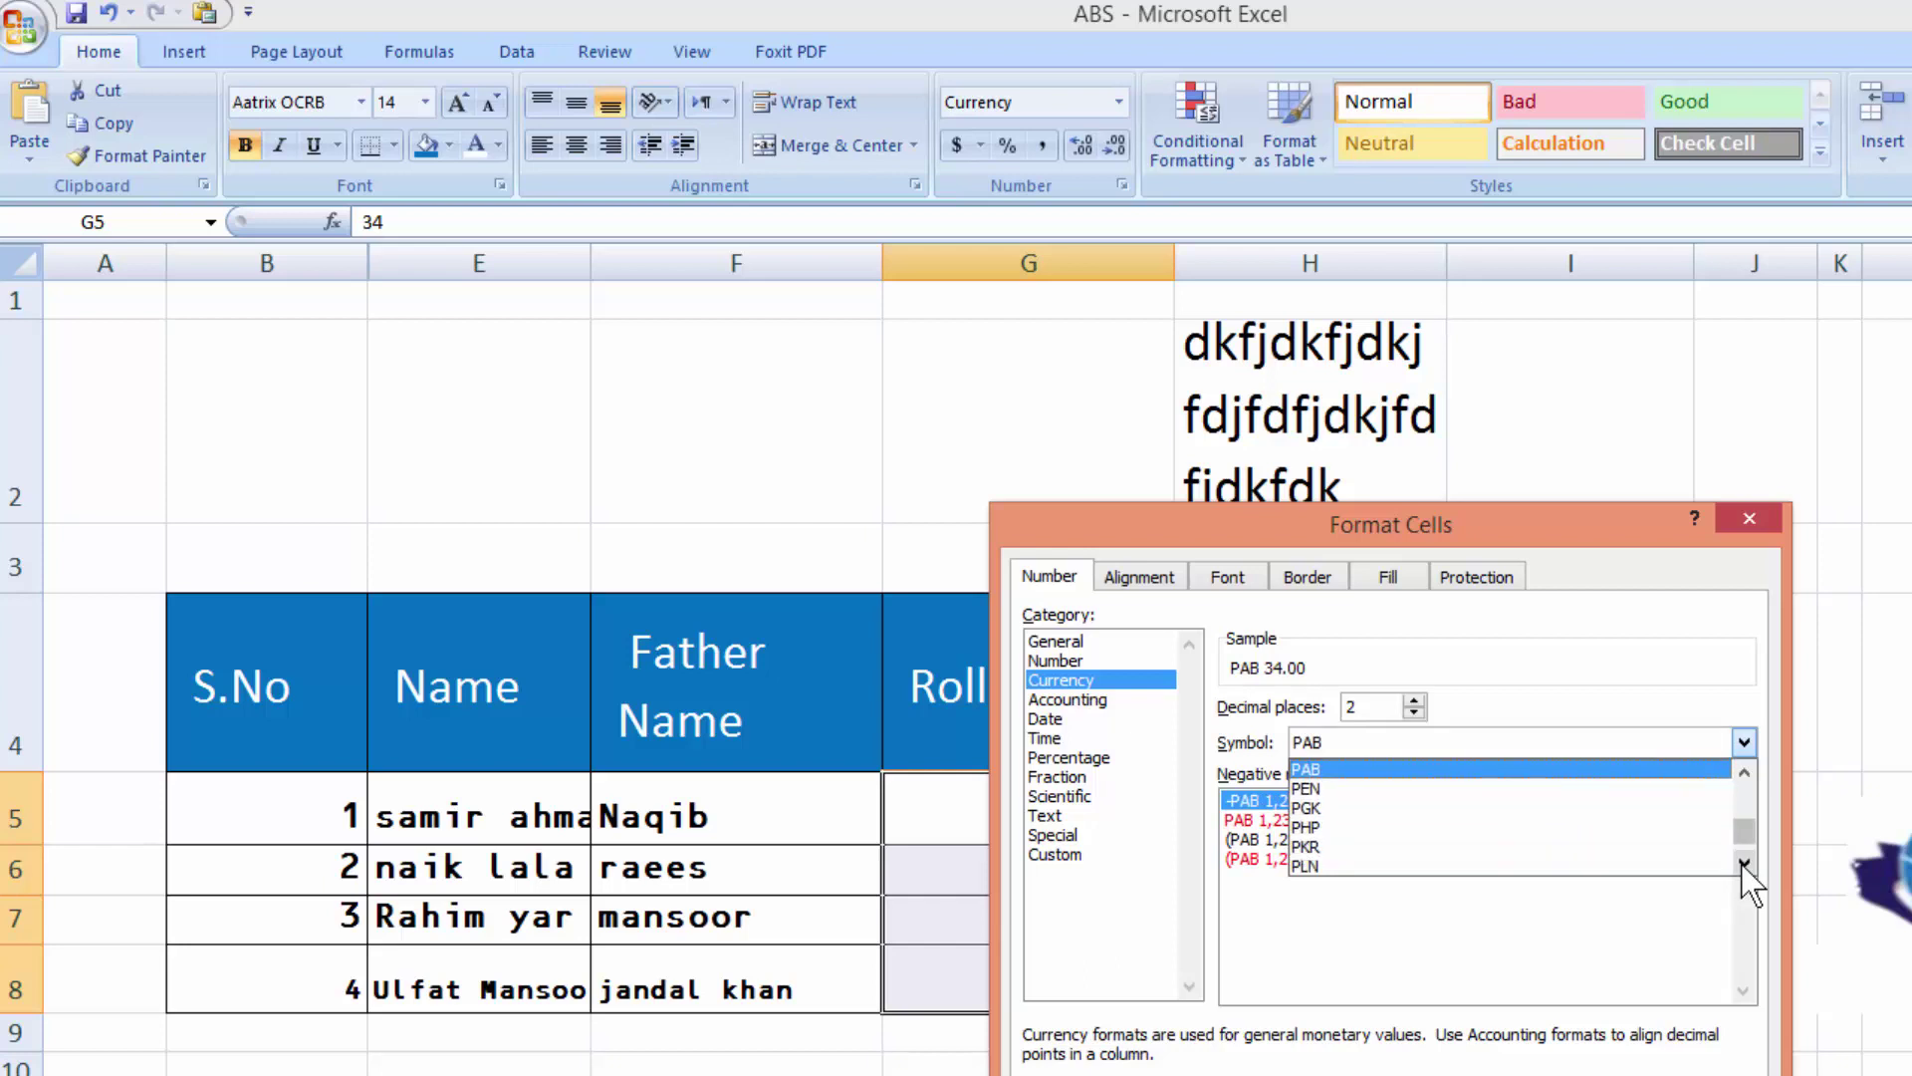
left_click(1529, 845)
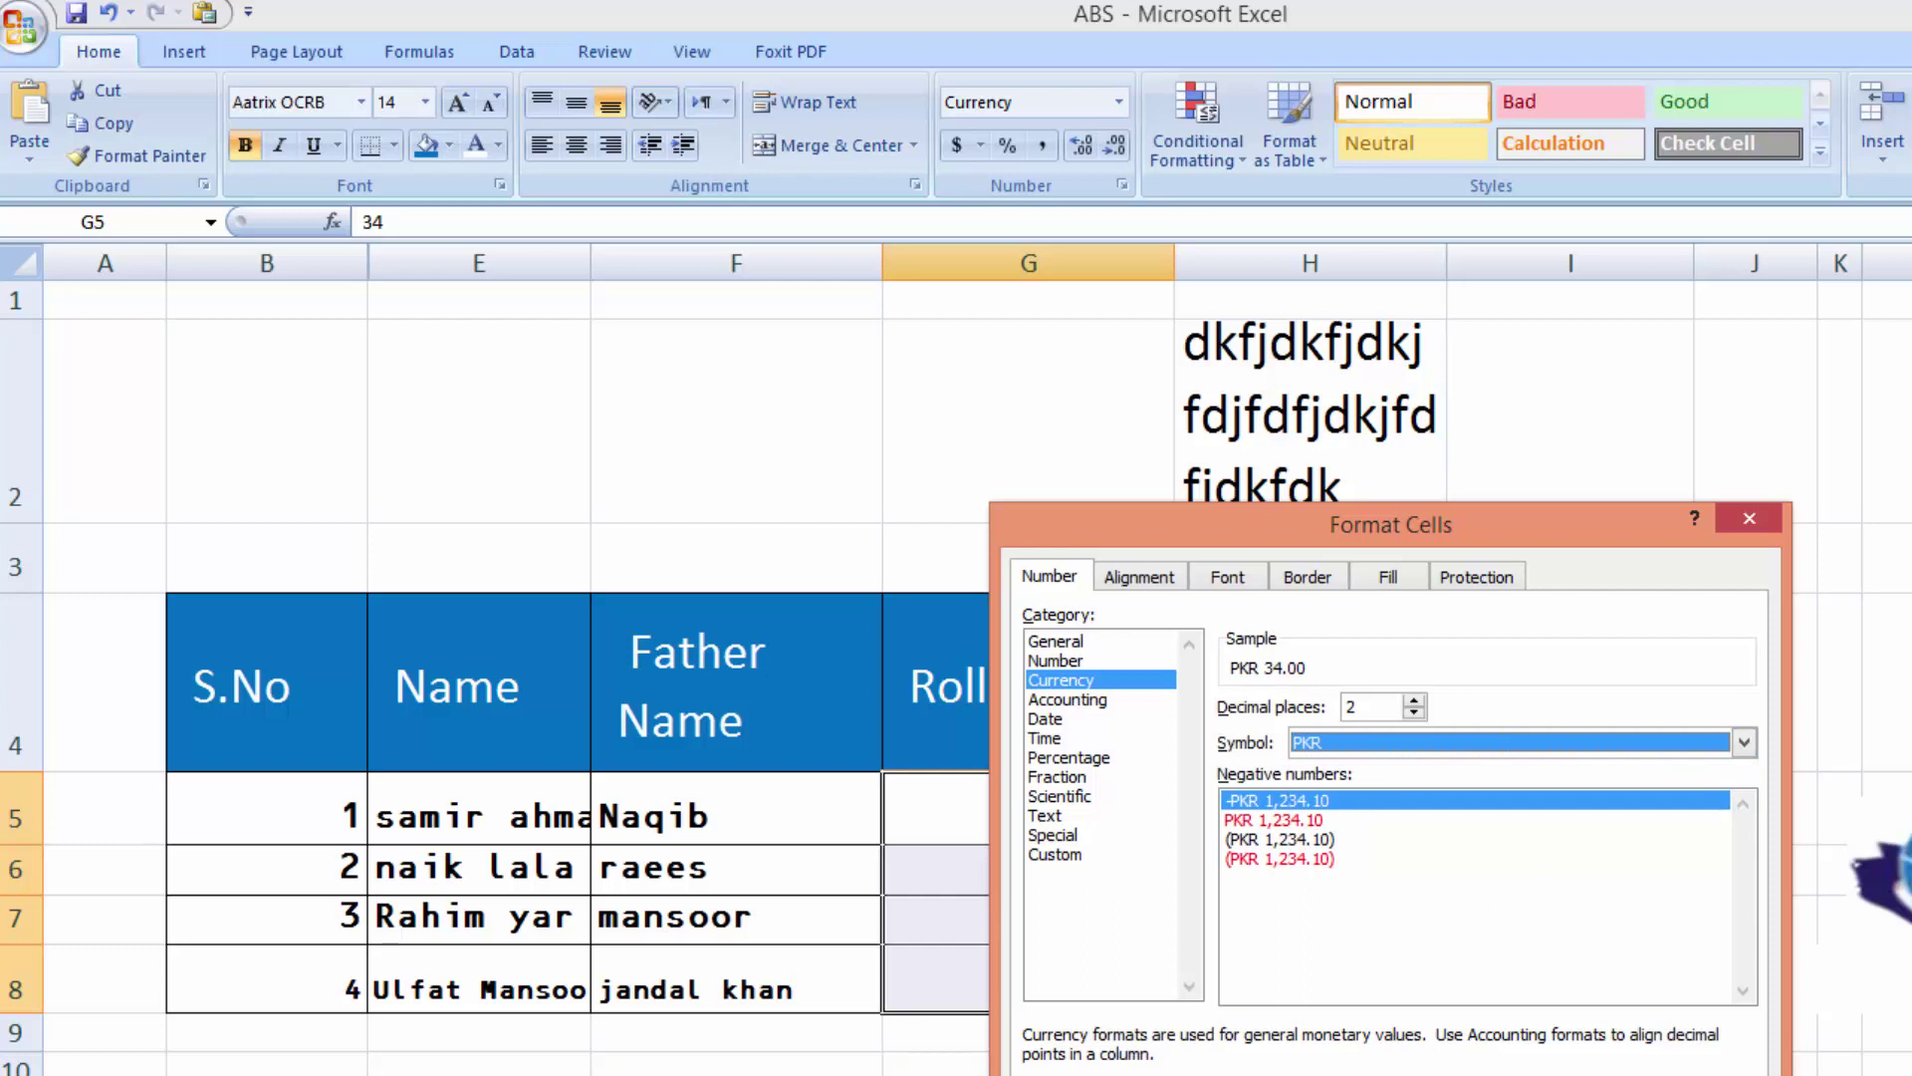
key("Return")
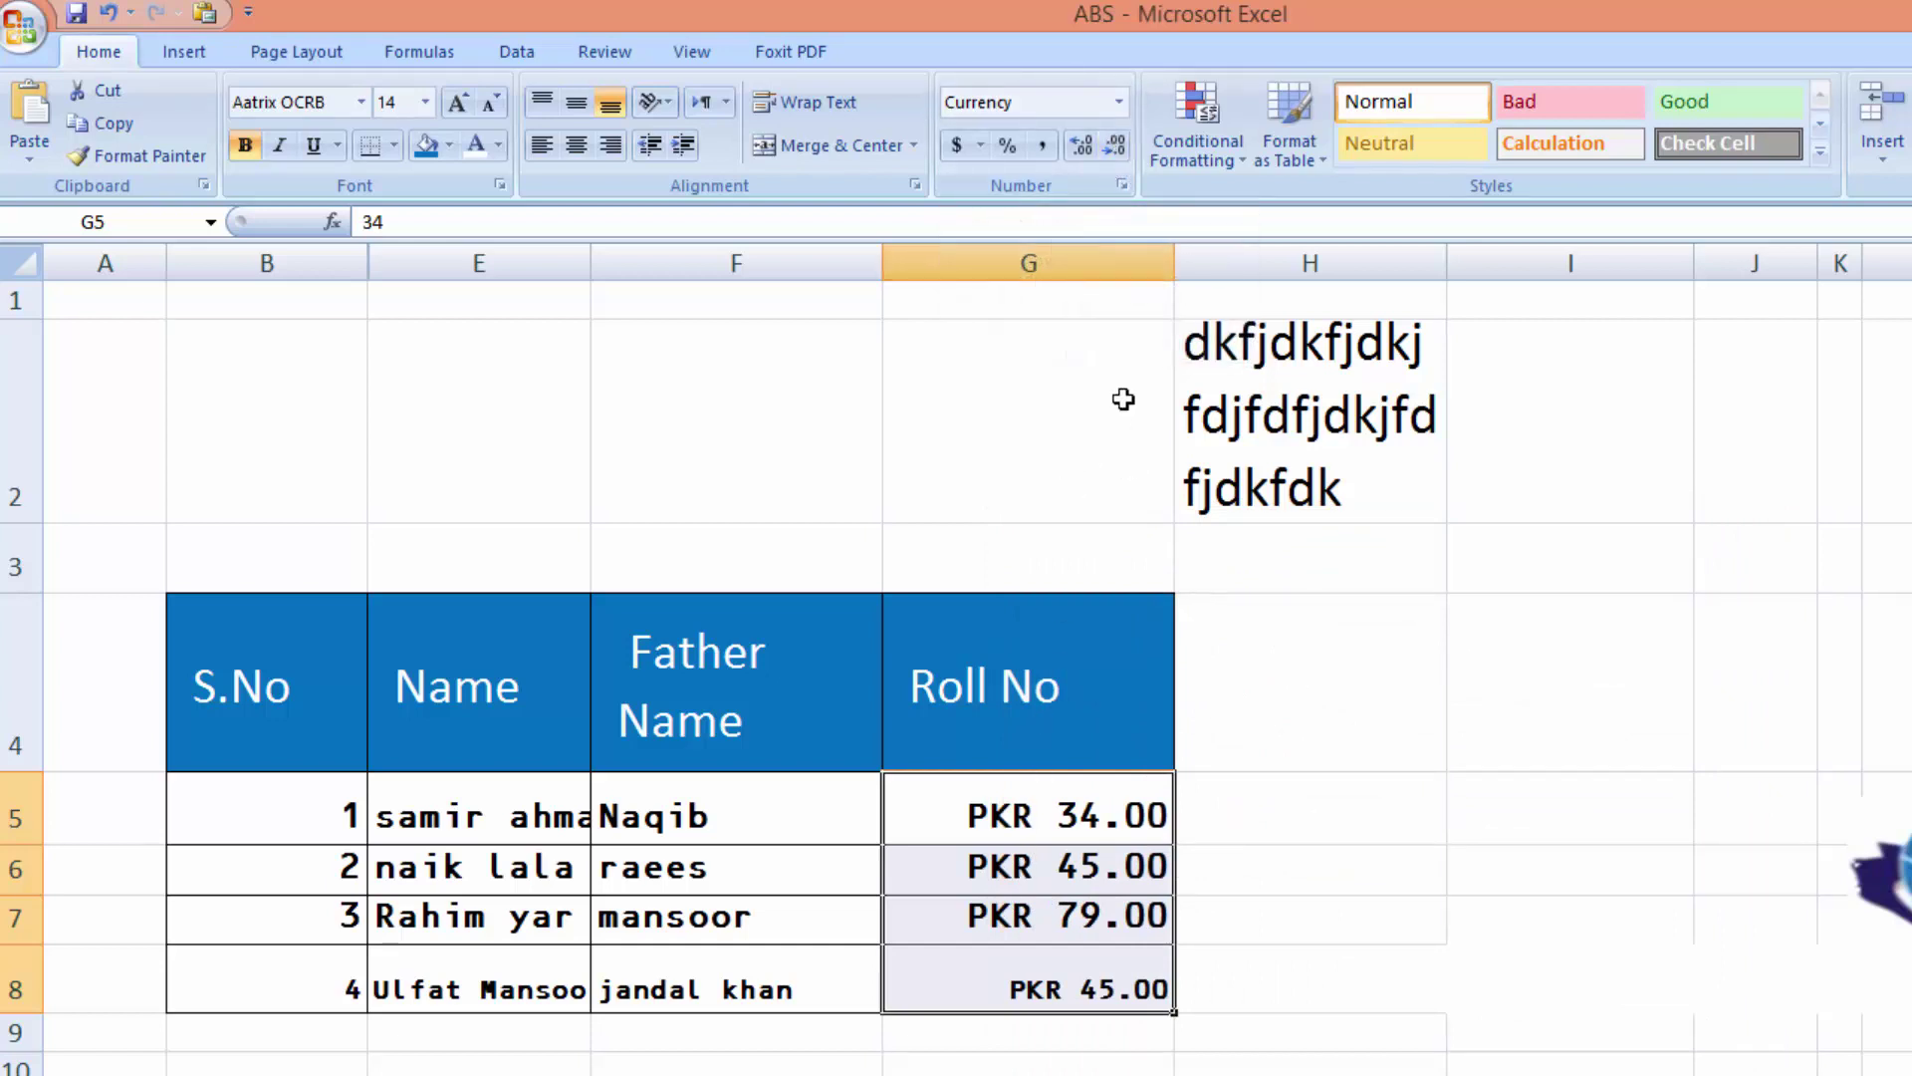
Try Accounting, Short Date and Long Date formats on Roll No, widening column G
left_click(1118, 104)
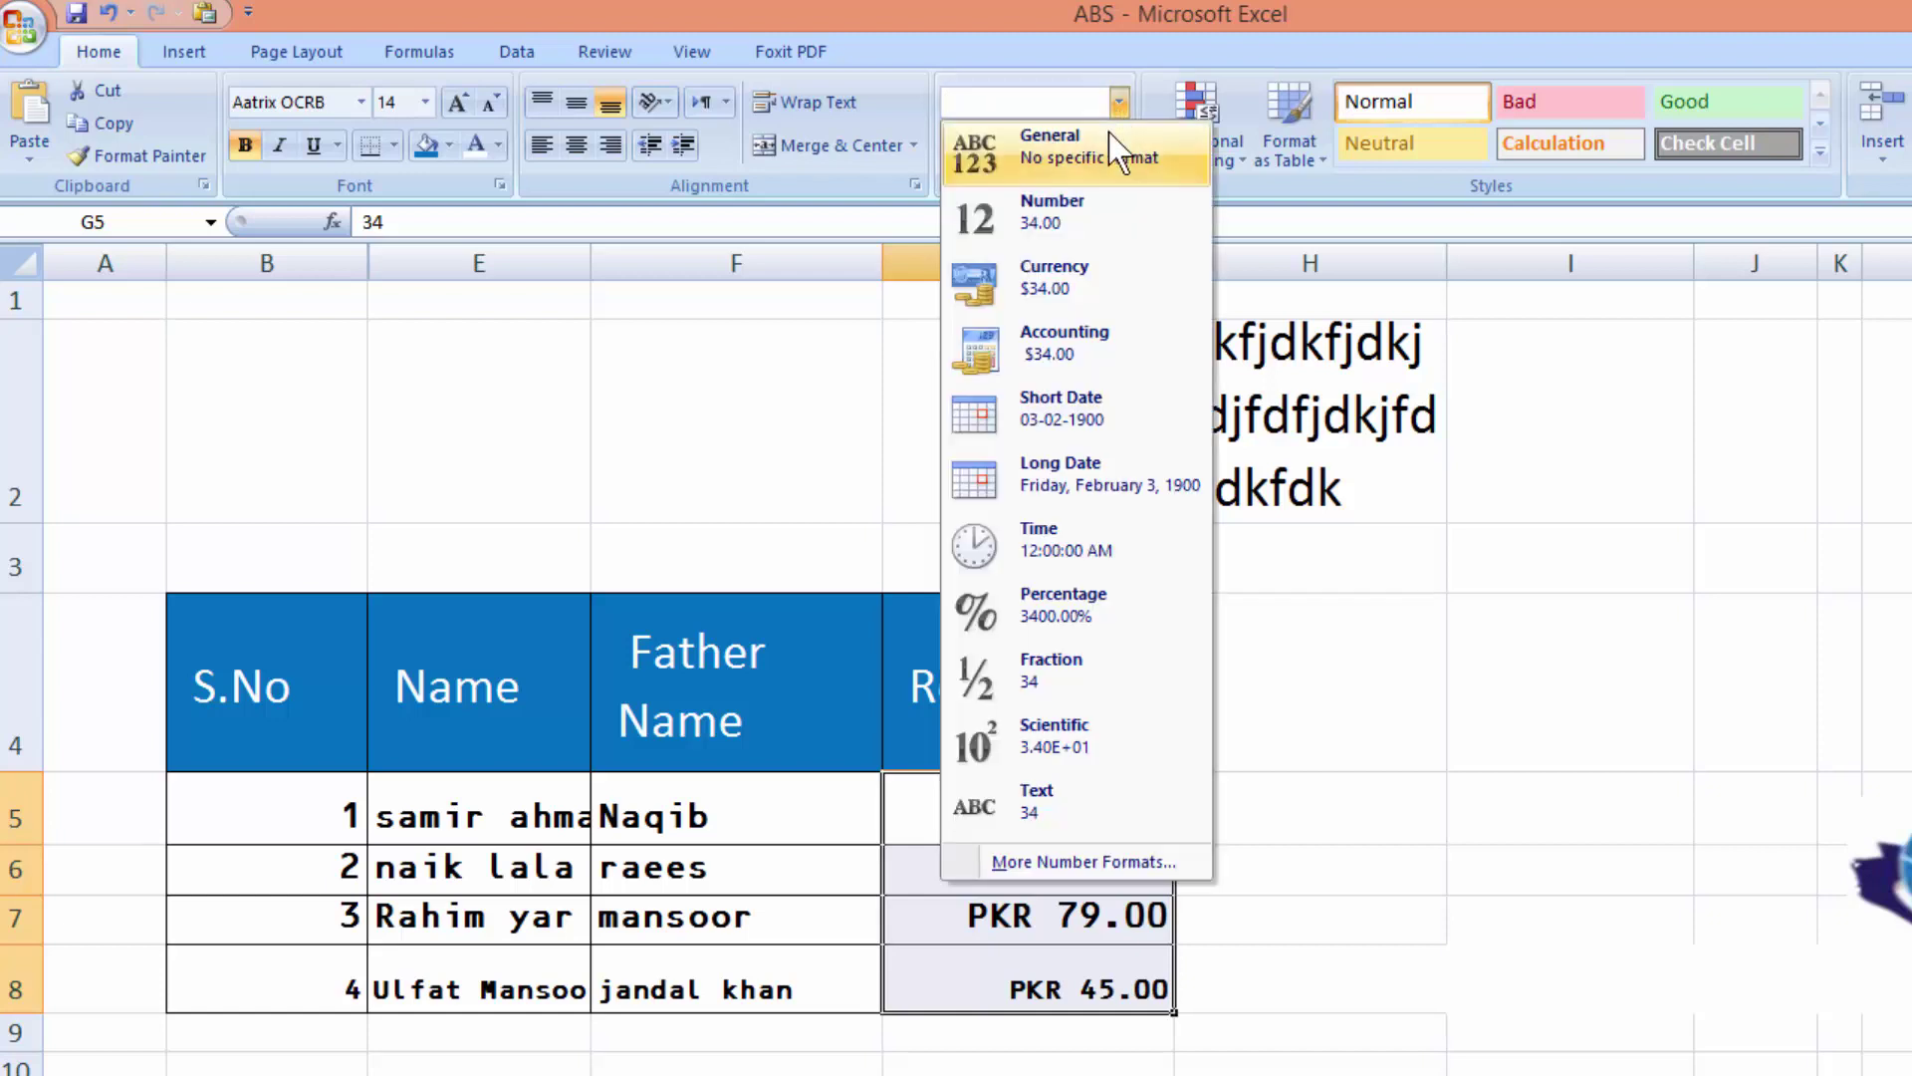
left_click(1102, 345)
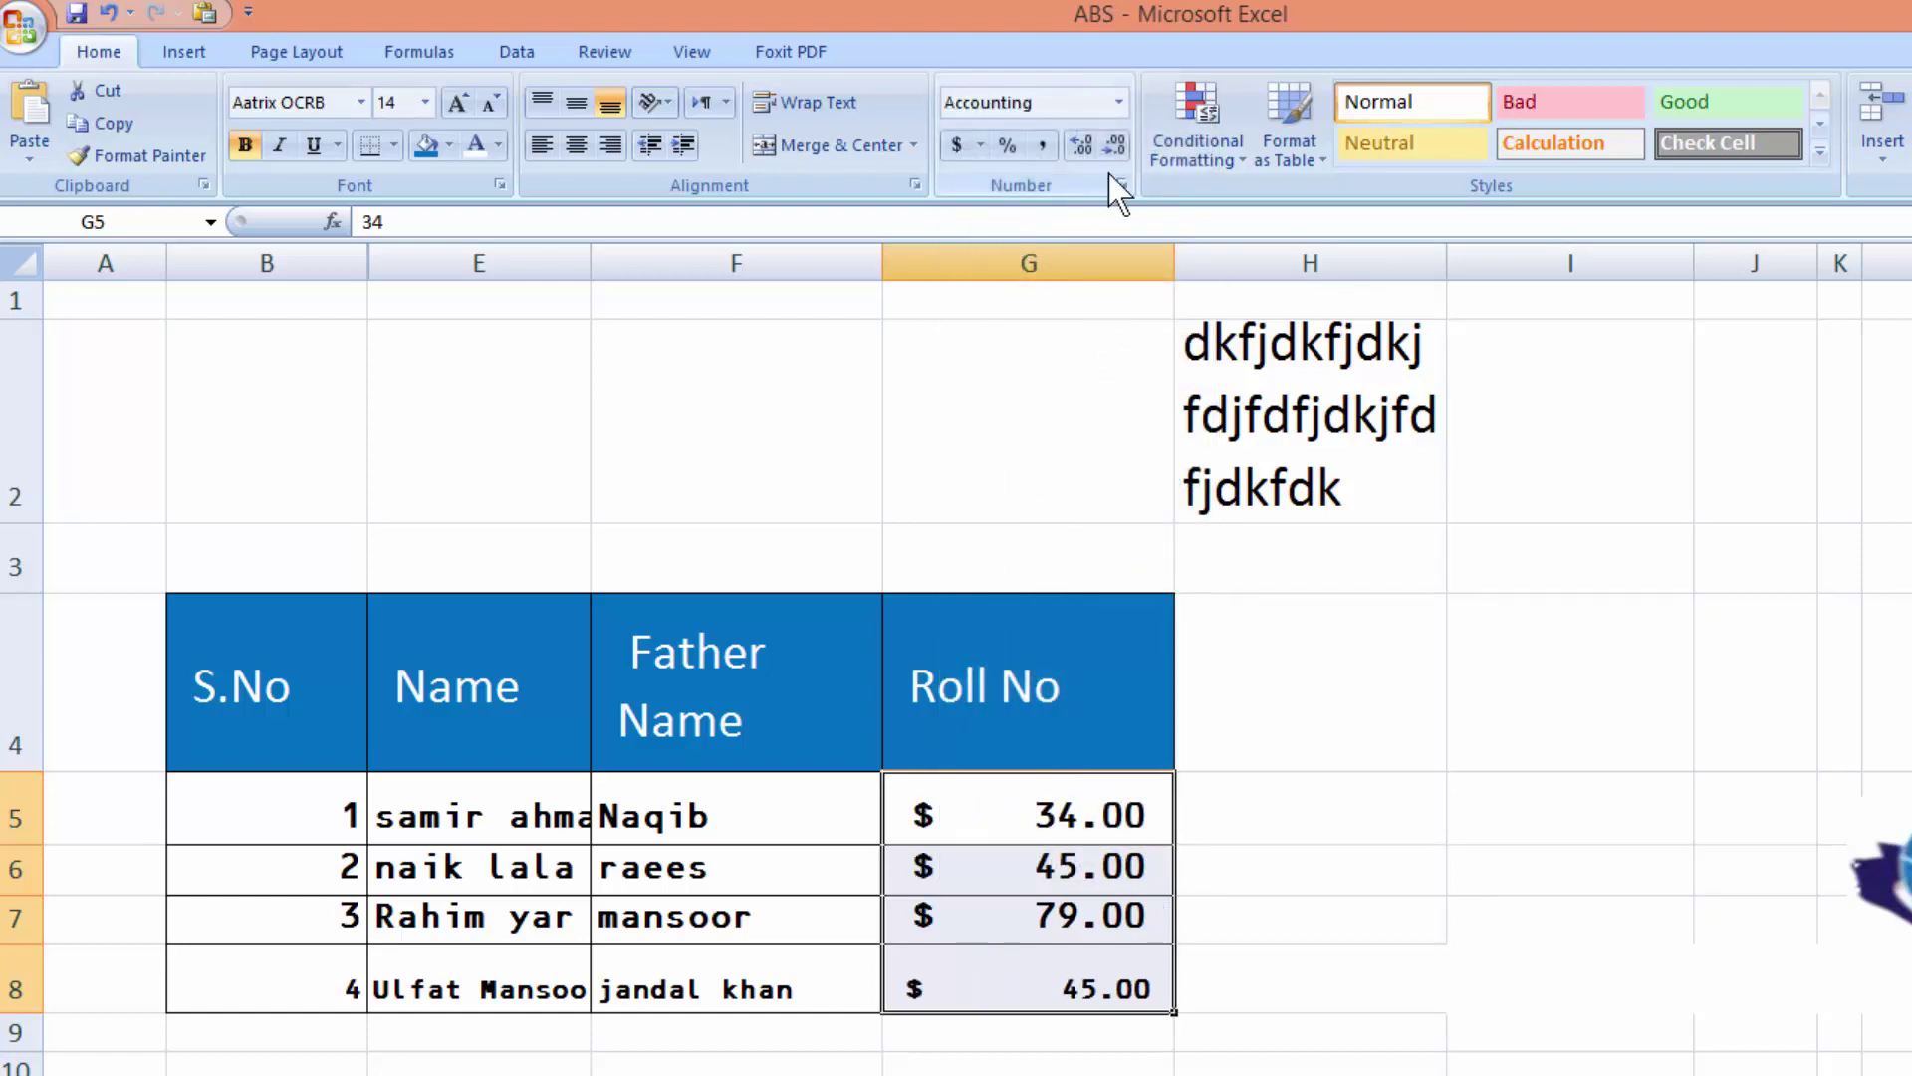
left_click(1118, 103)
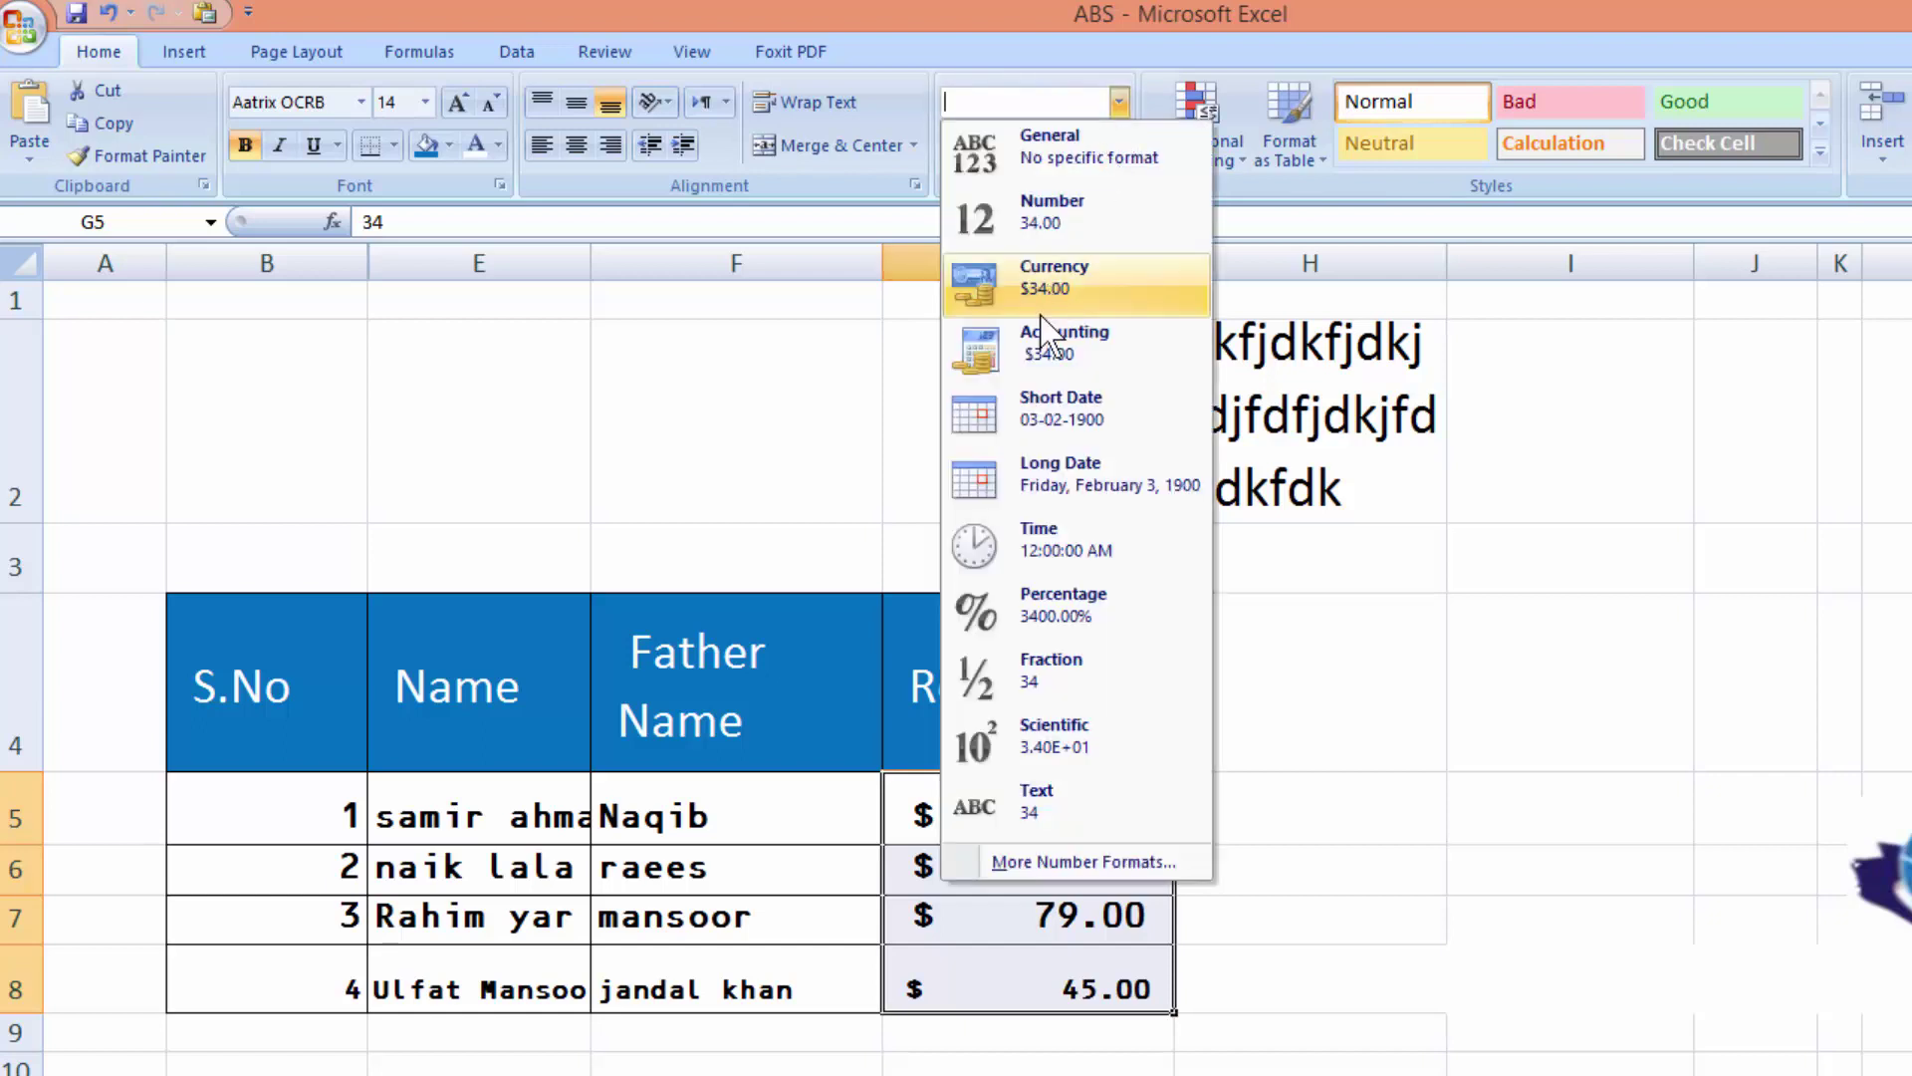
left_click(1054, 423)
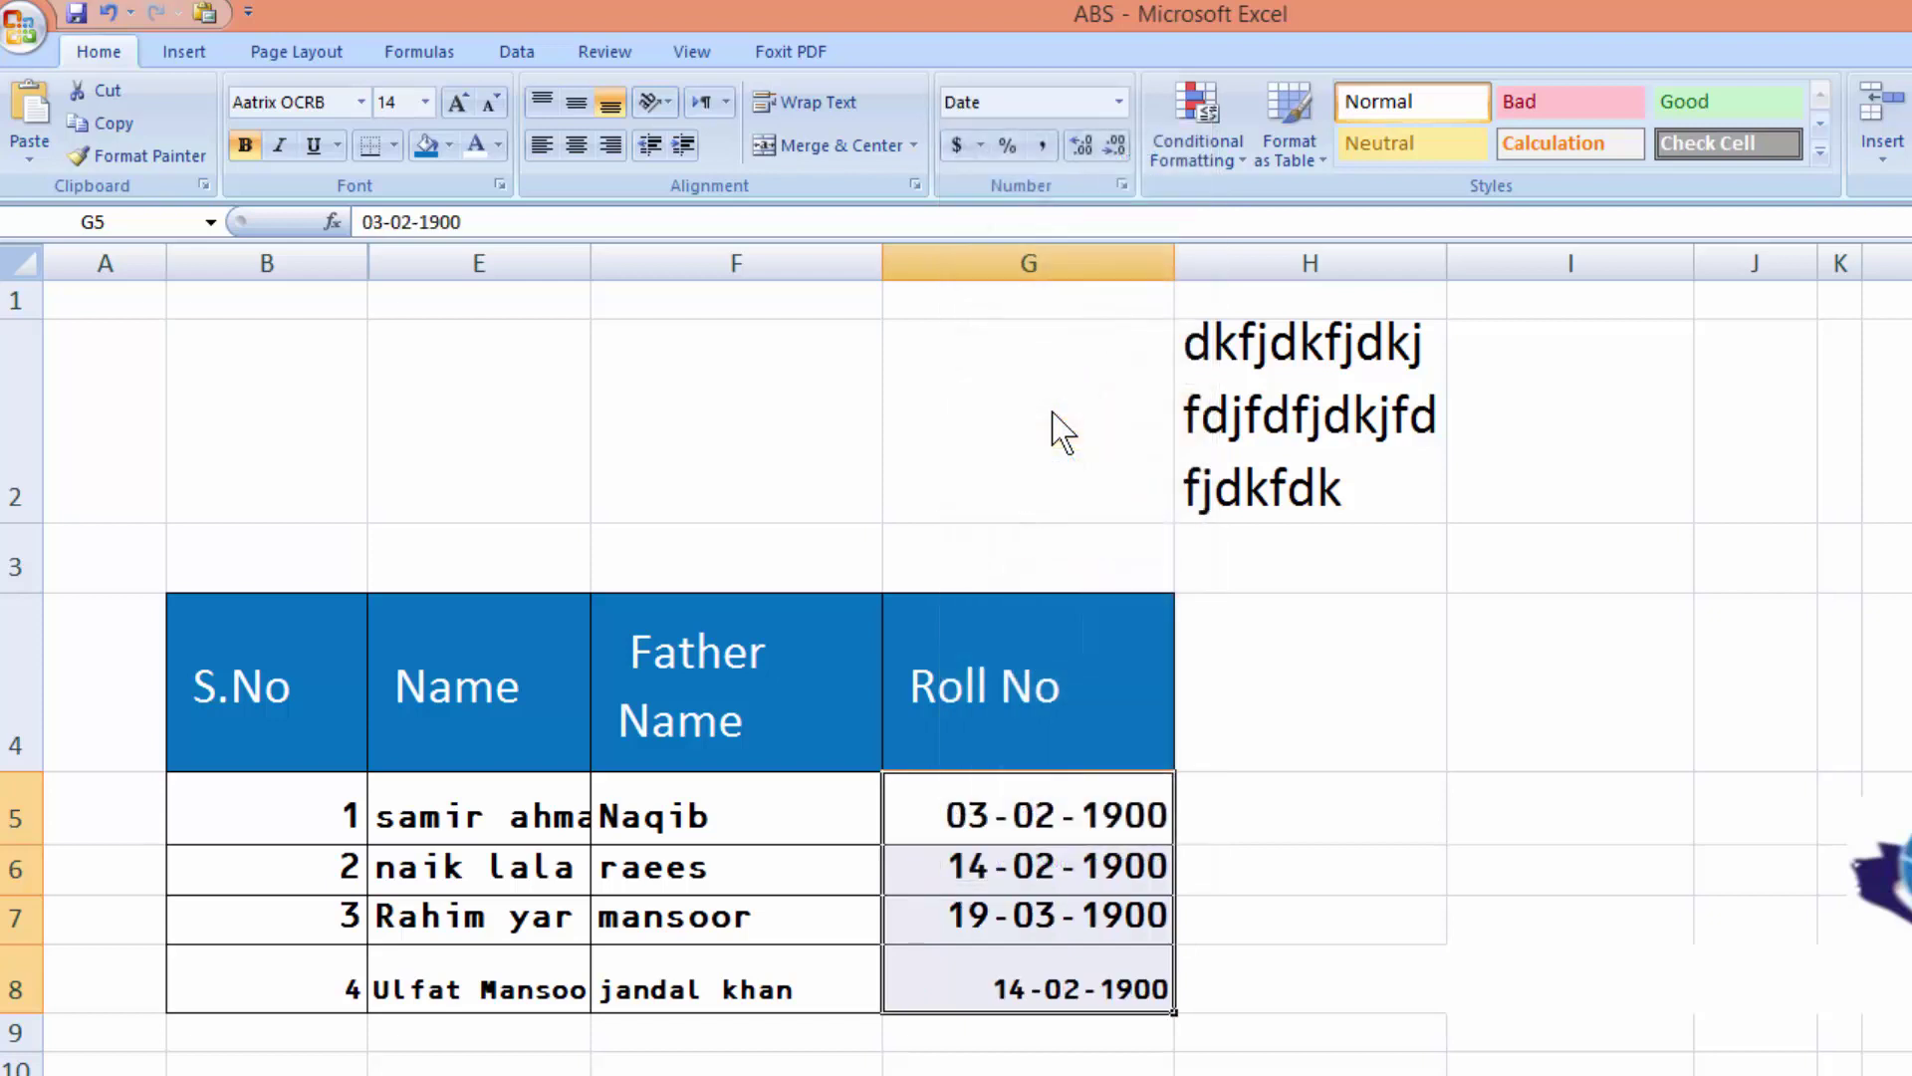
left_click(1118, 103)
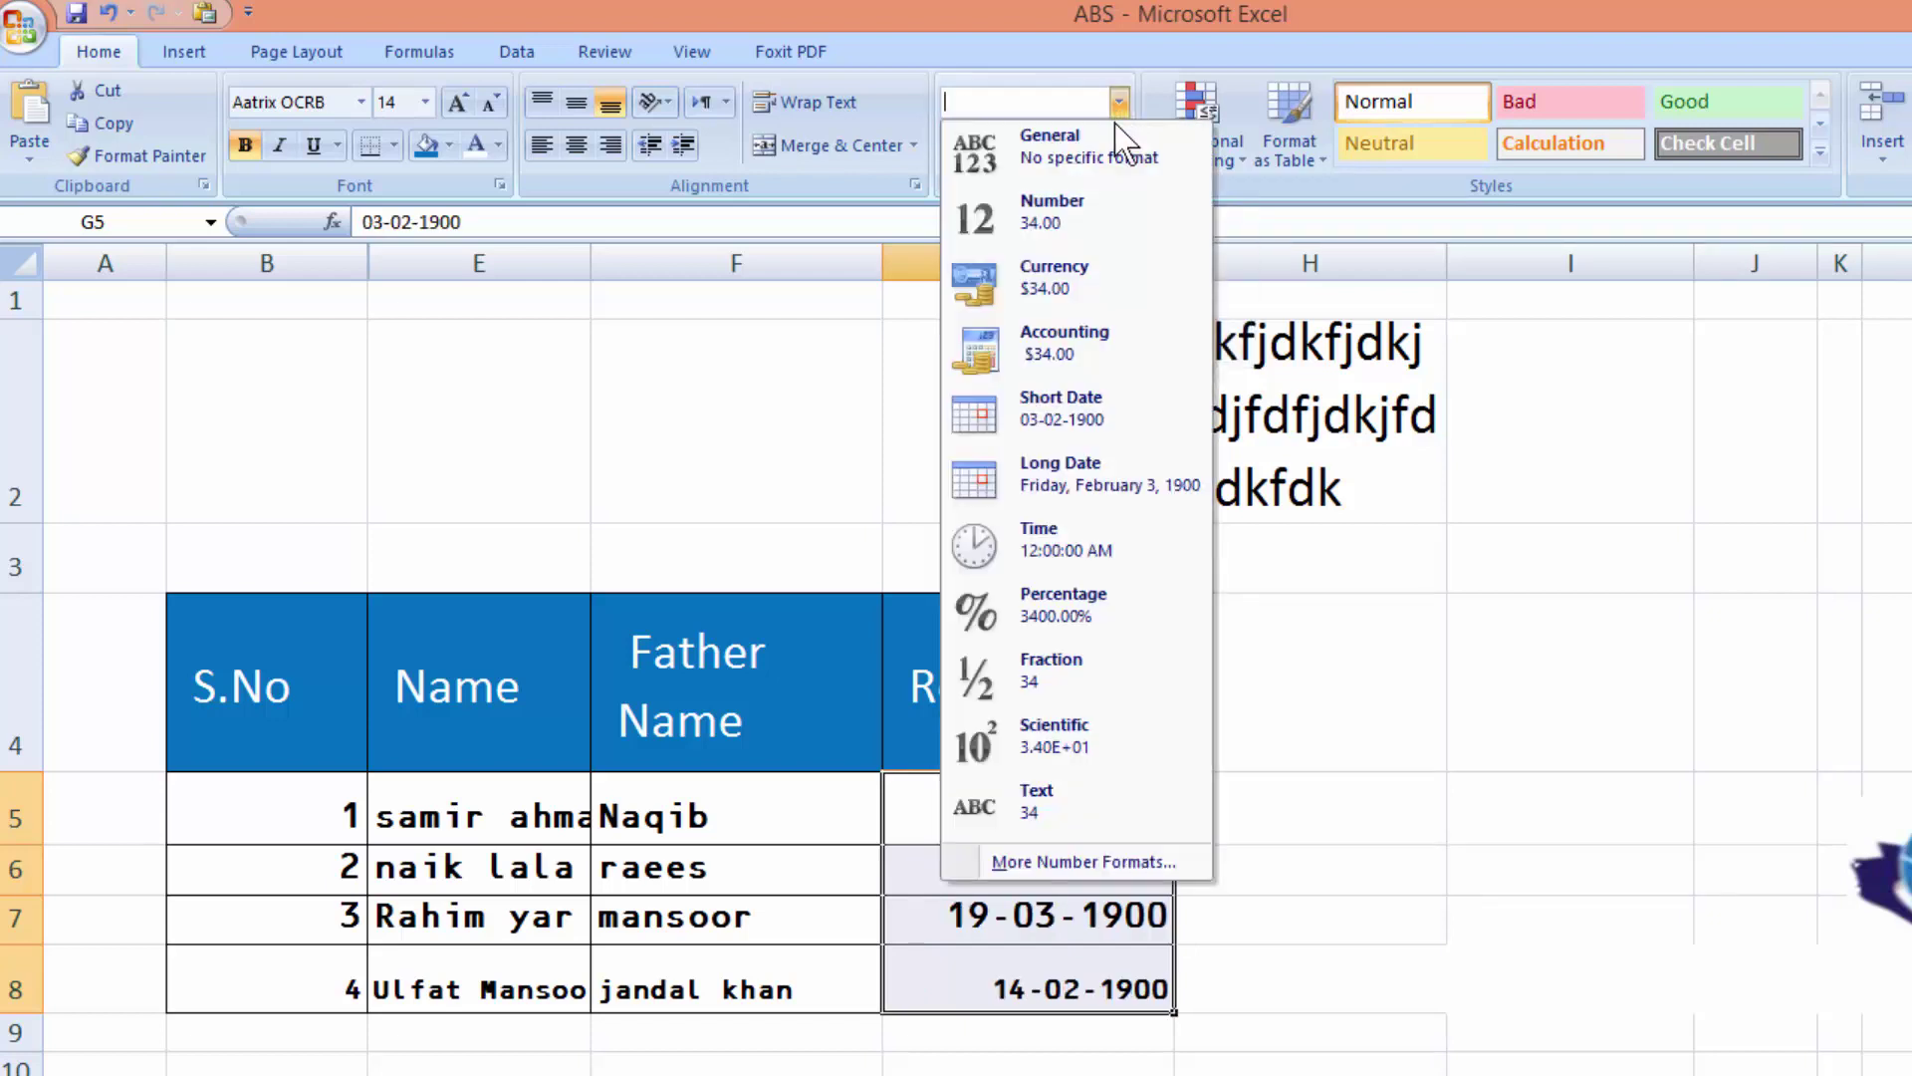
left_click(1092, 495)
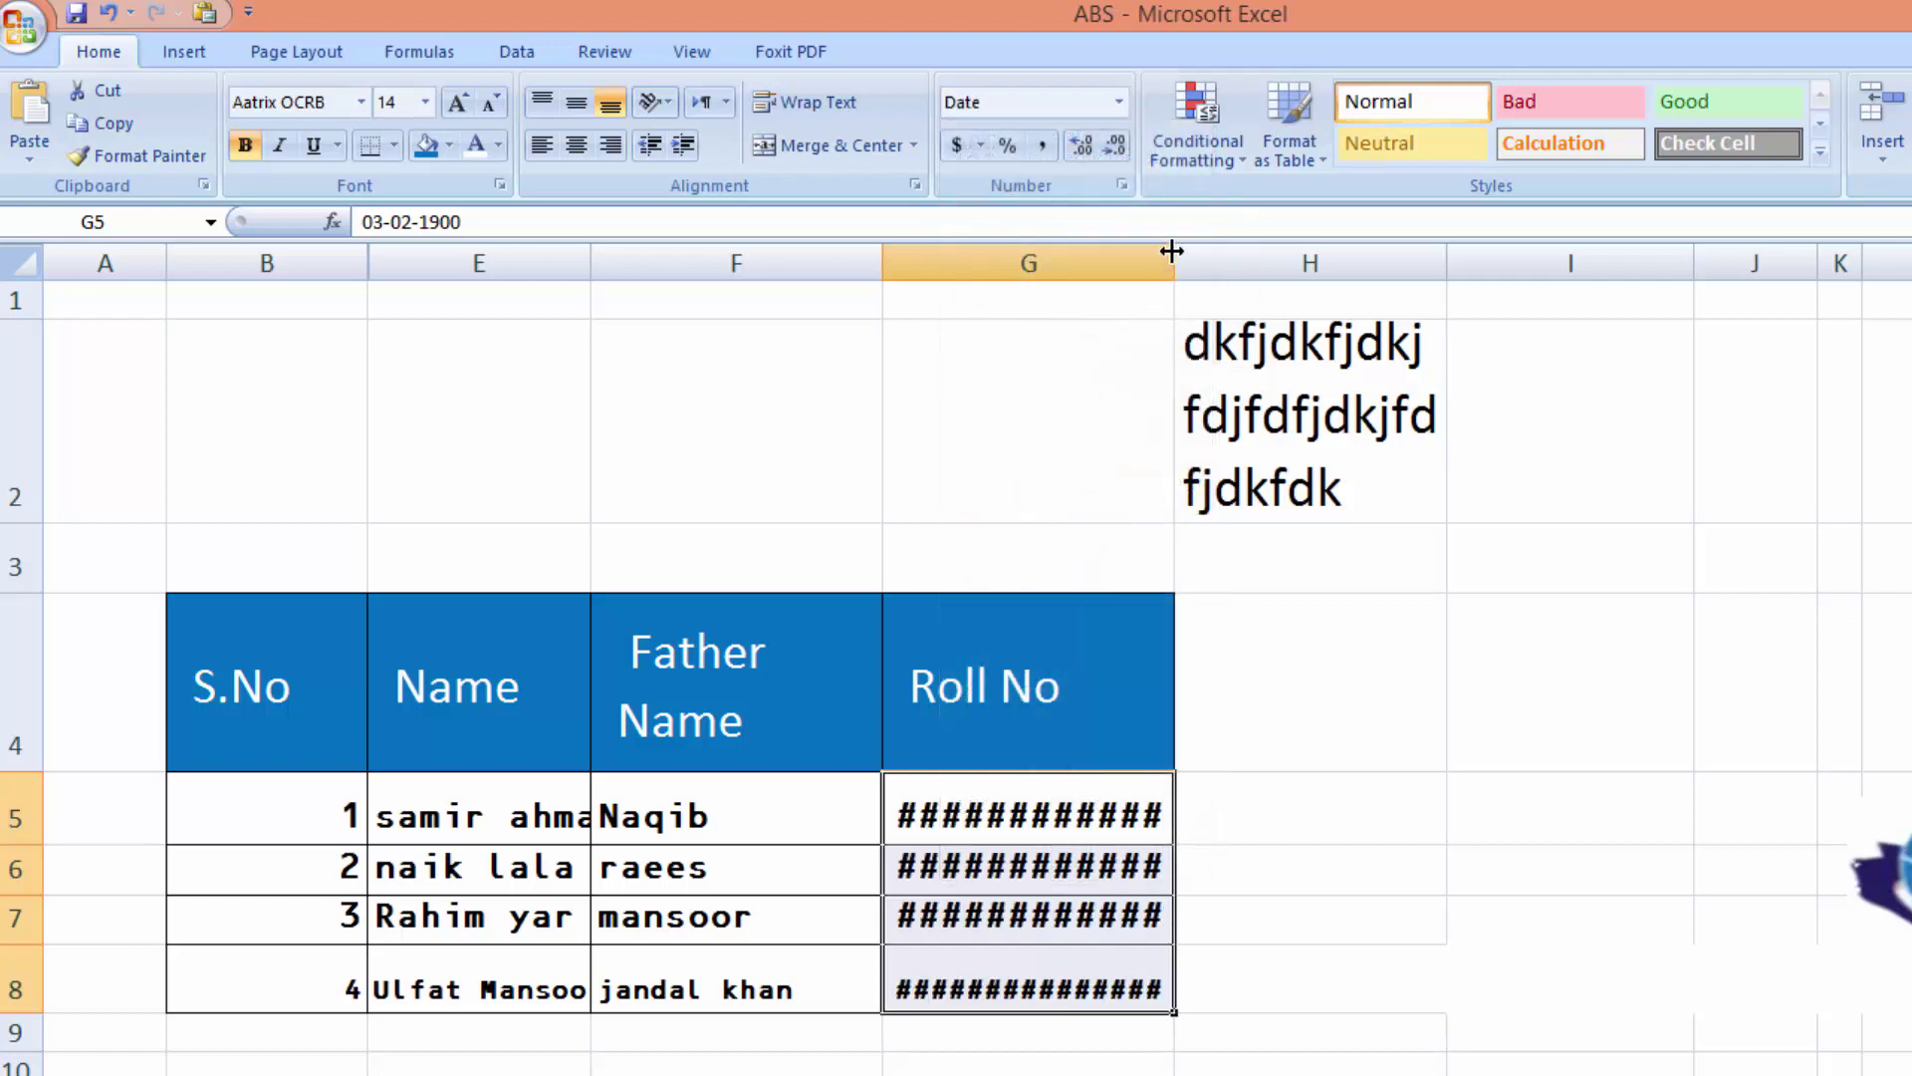
double_click(1173, 263)
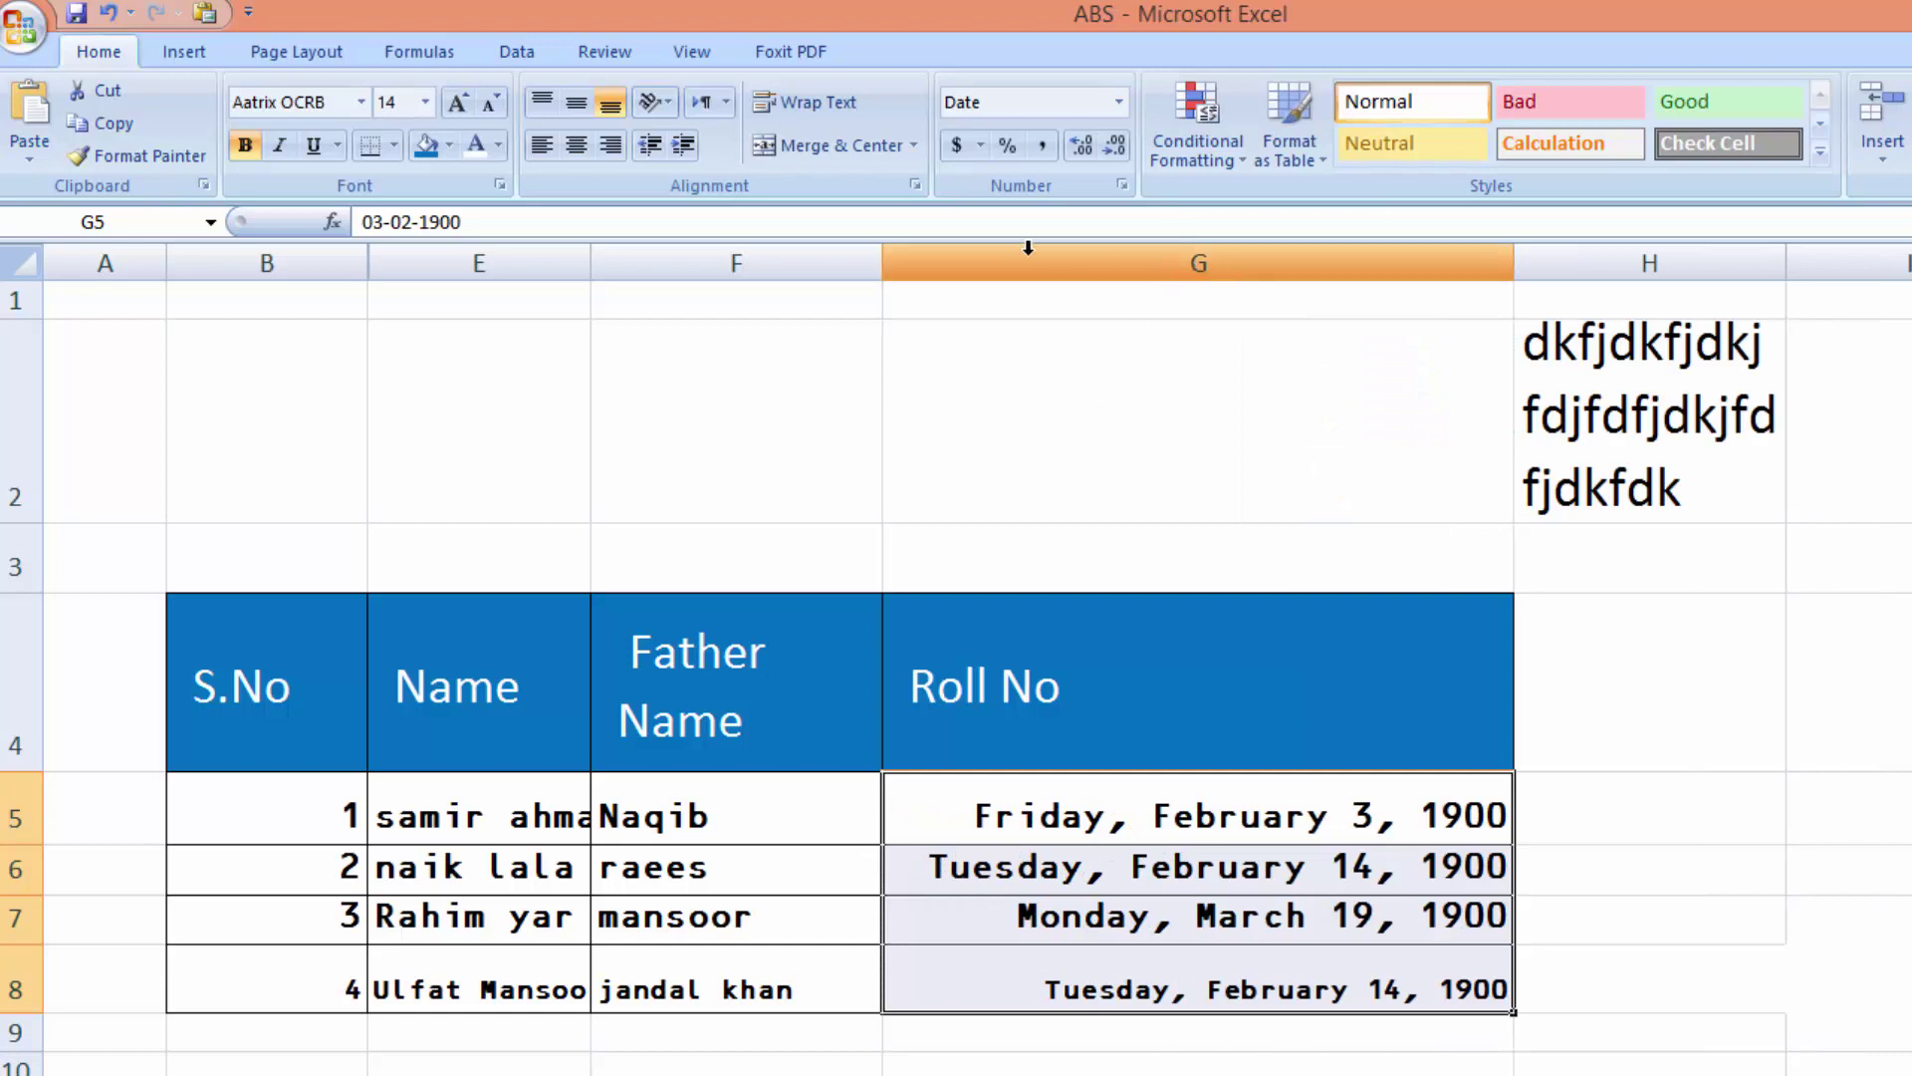
Leave Format Cells without a date format and reselect G5:G8 showing 34, 45, 79, 45
left_click(1118, 106)
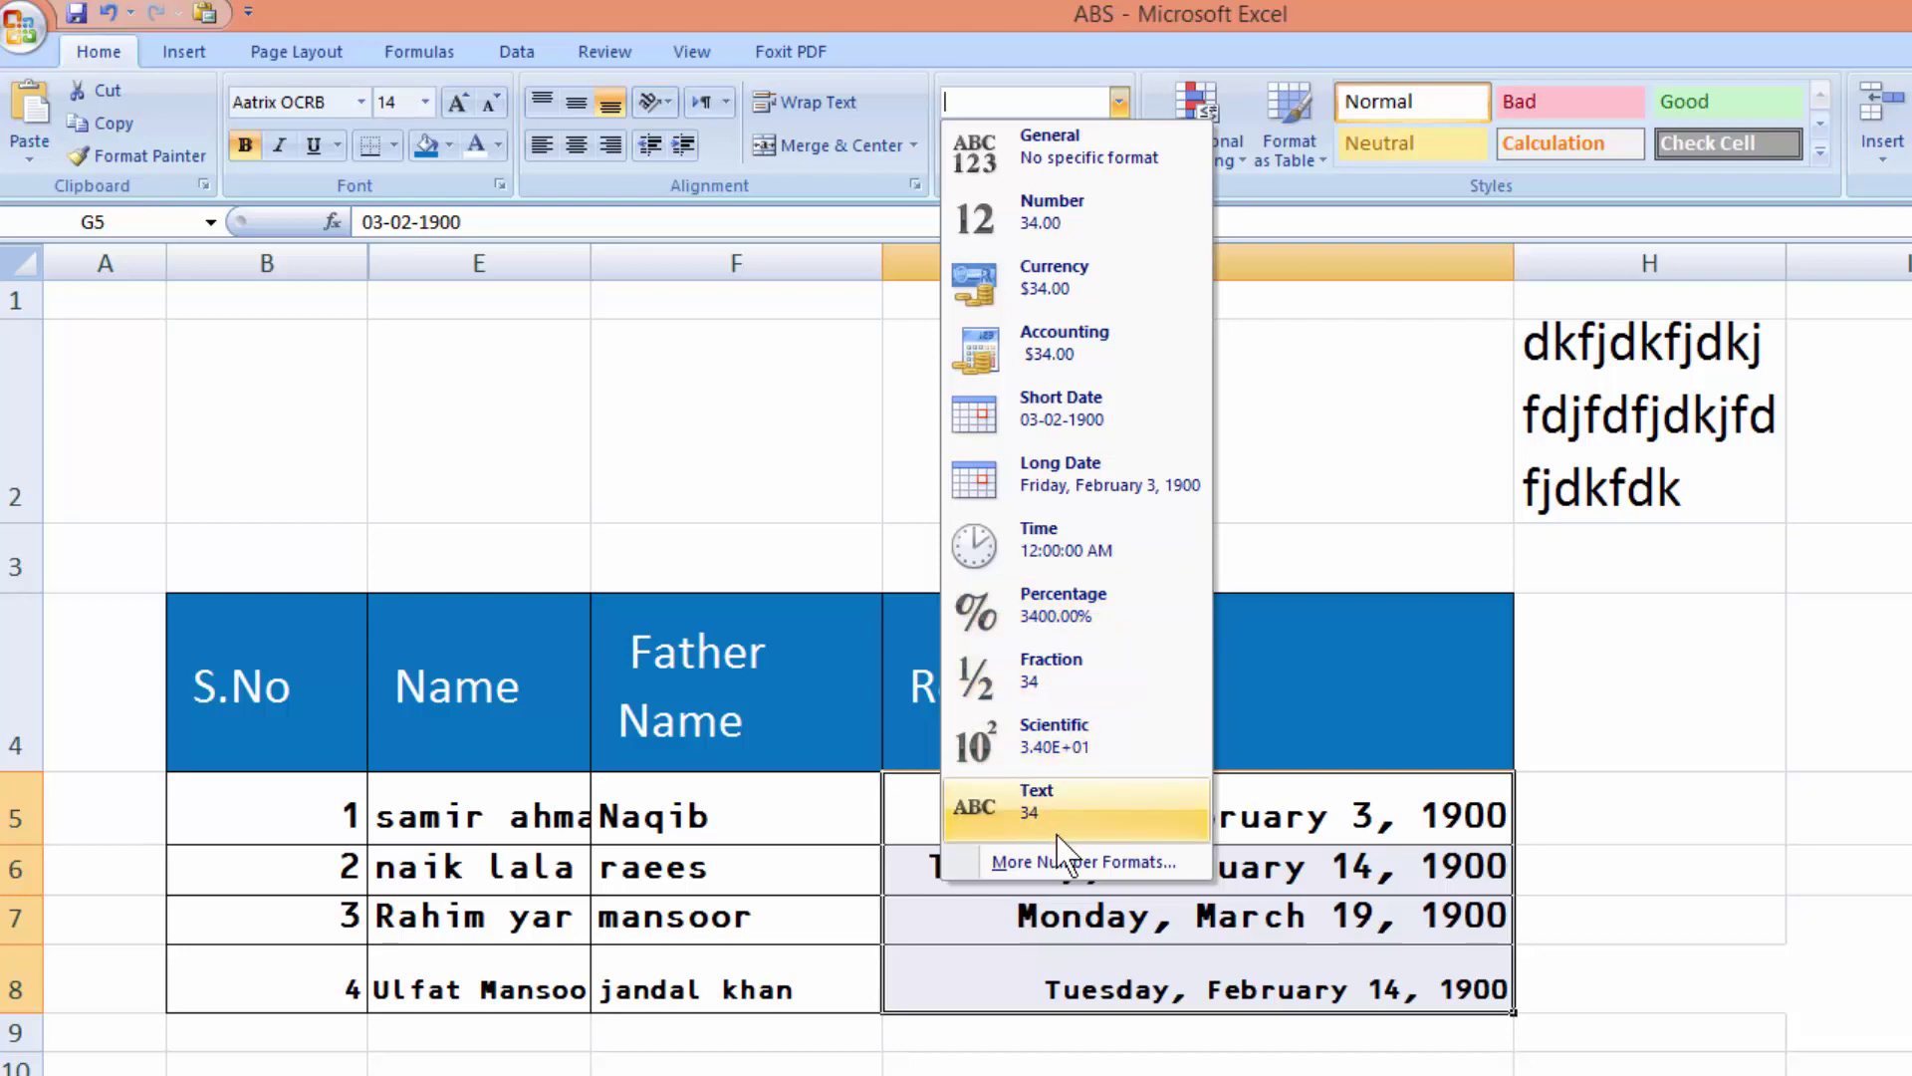
left_click(1099, 864)
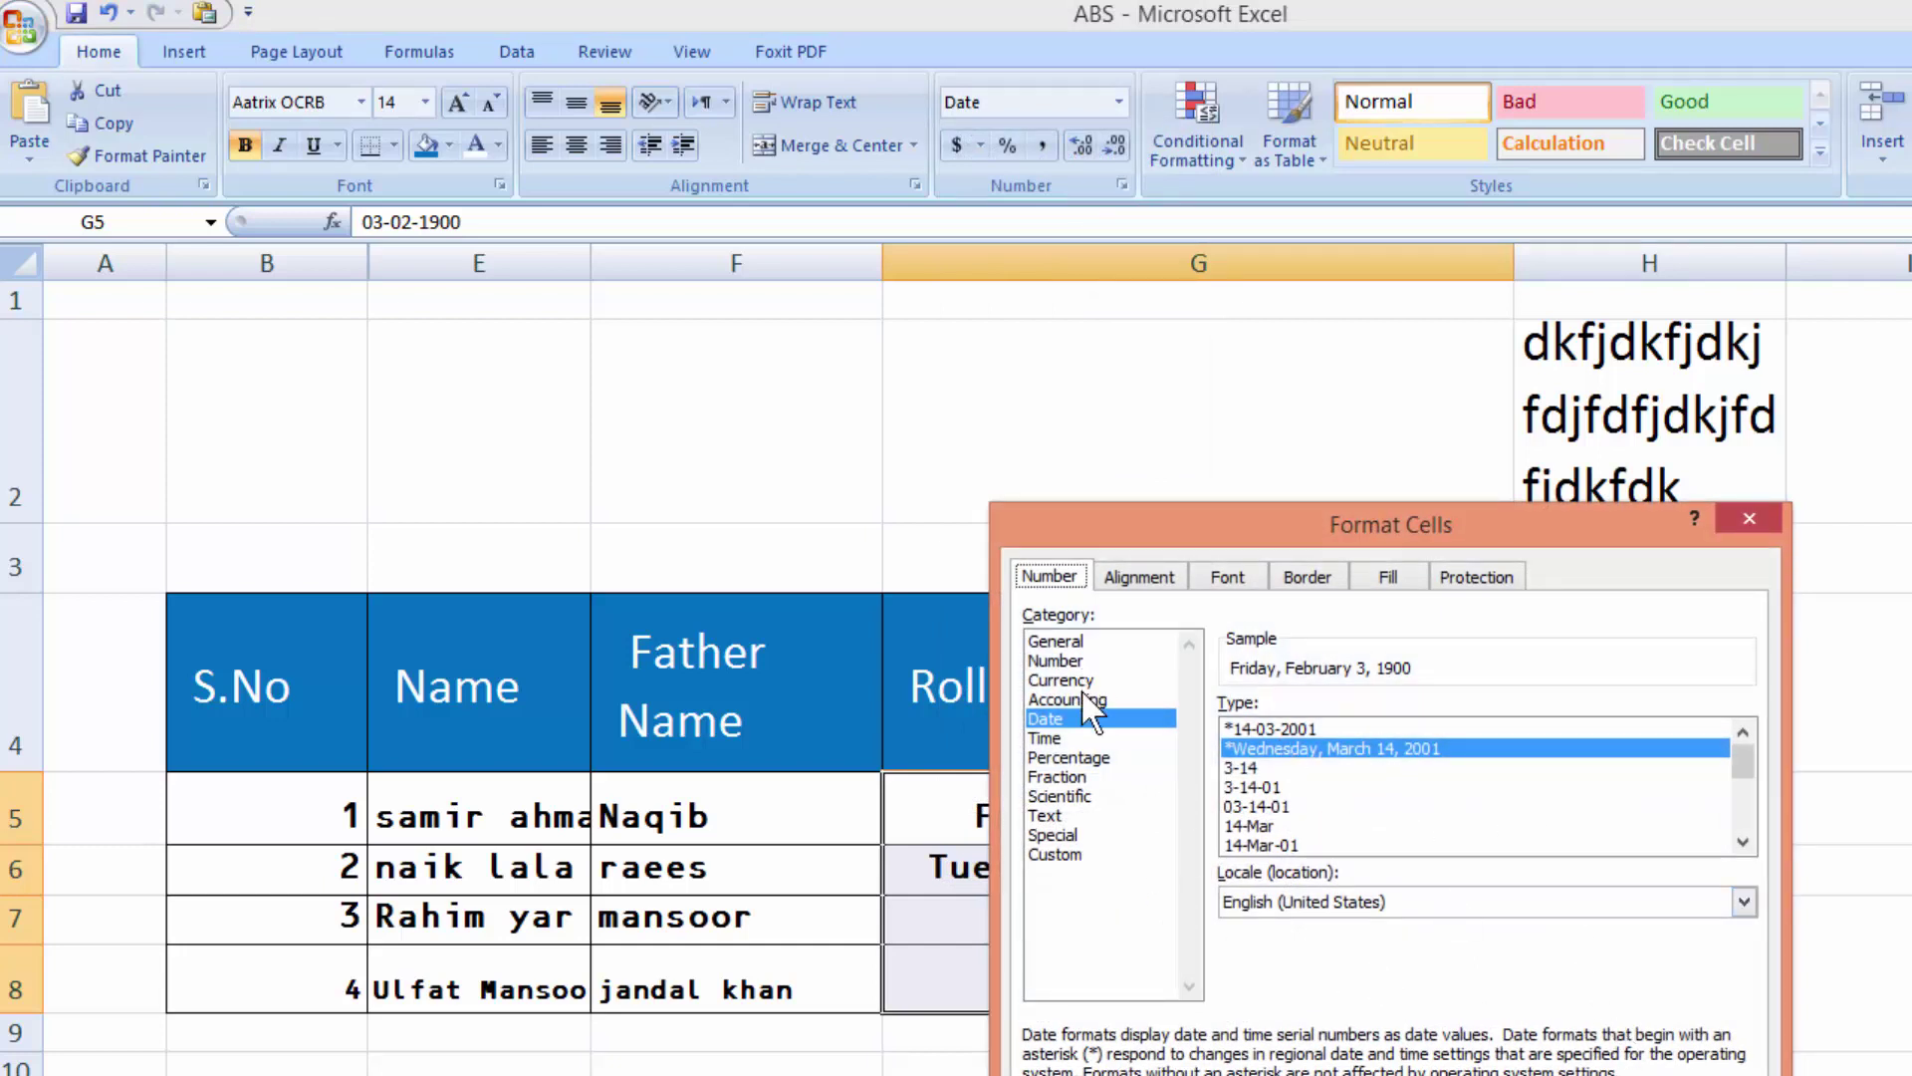
left_click_drag(1026, 815, 1016, 986)
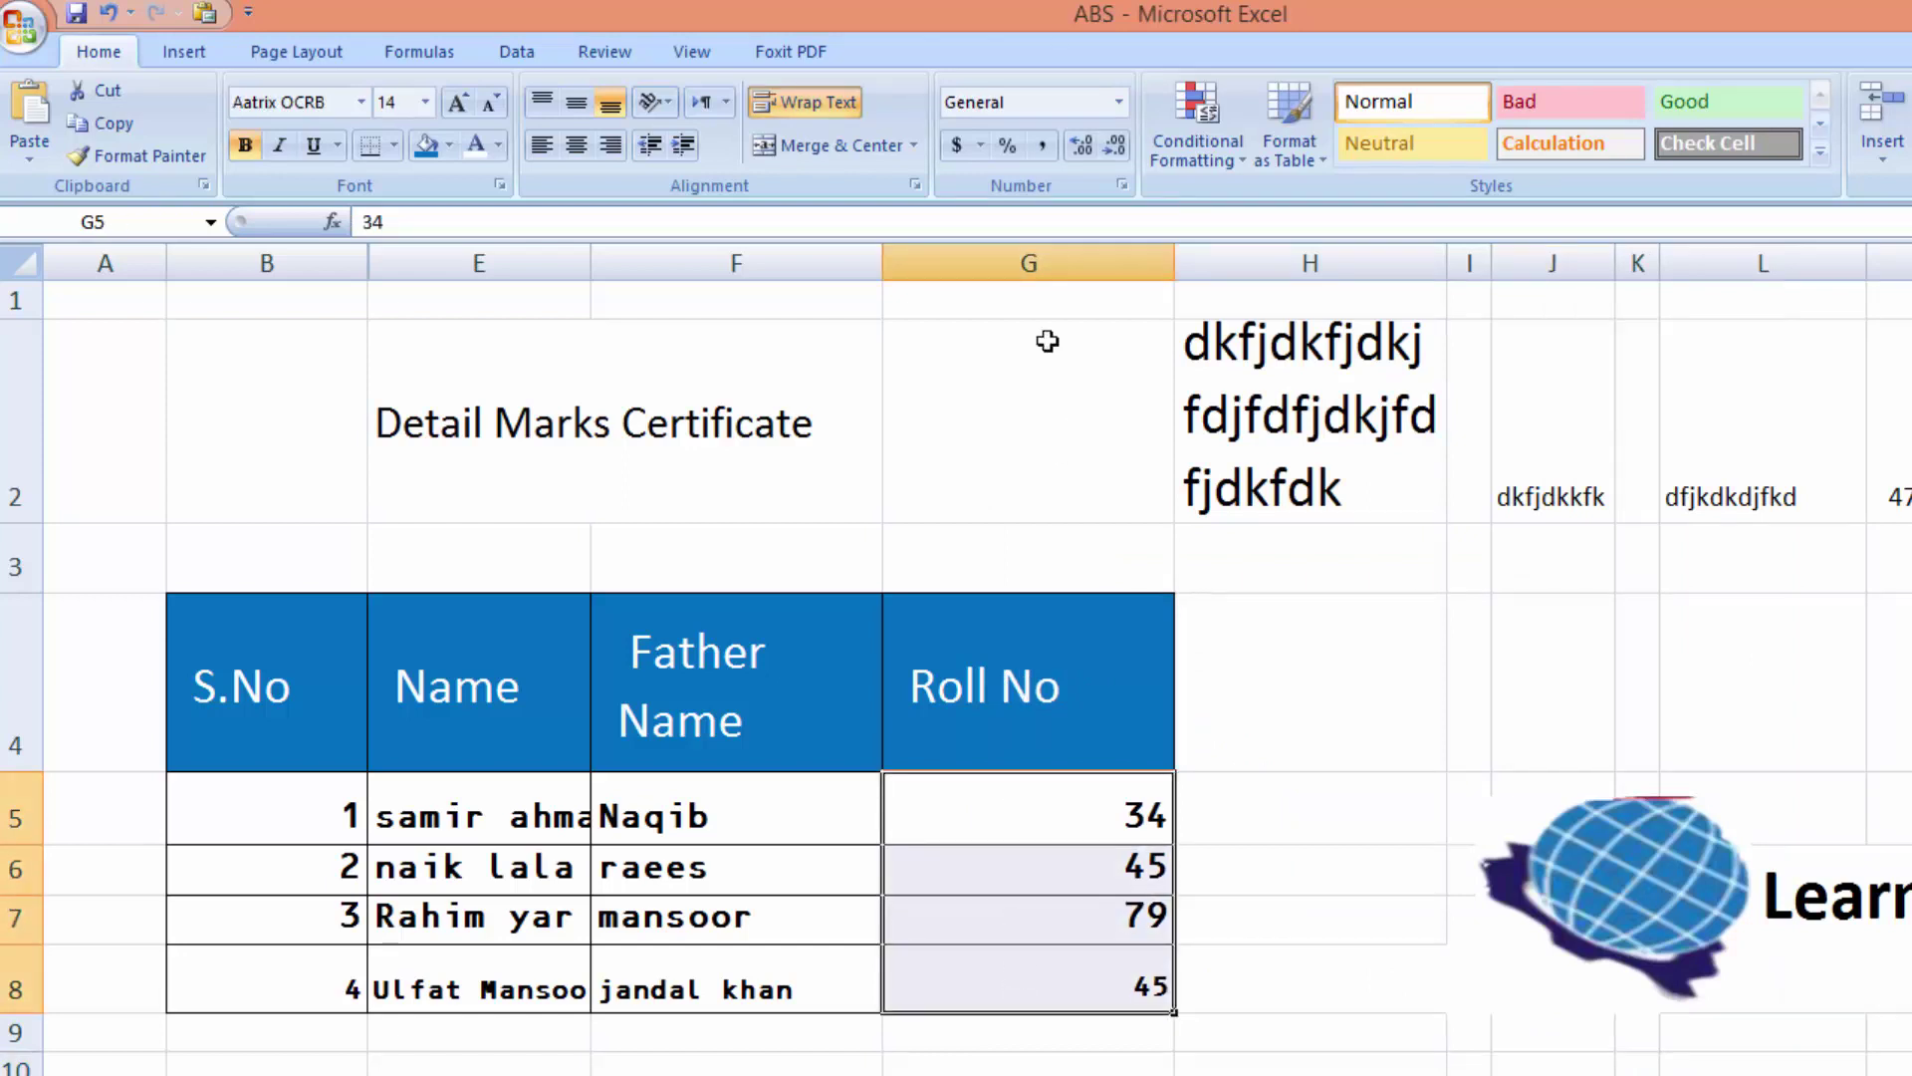
left_click(981, 147)
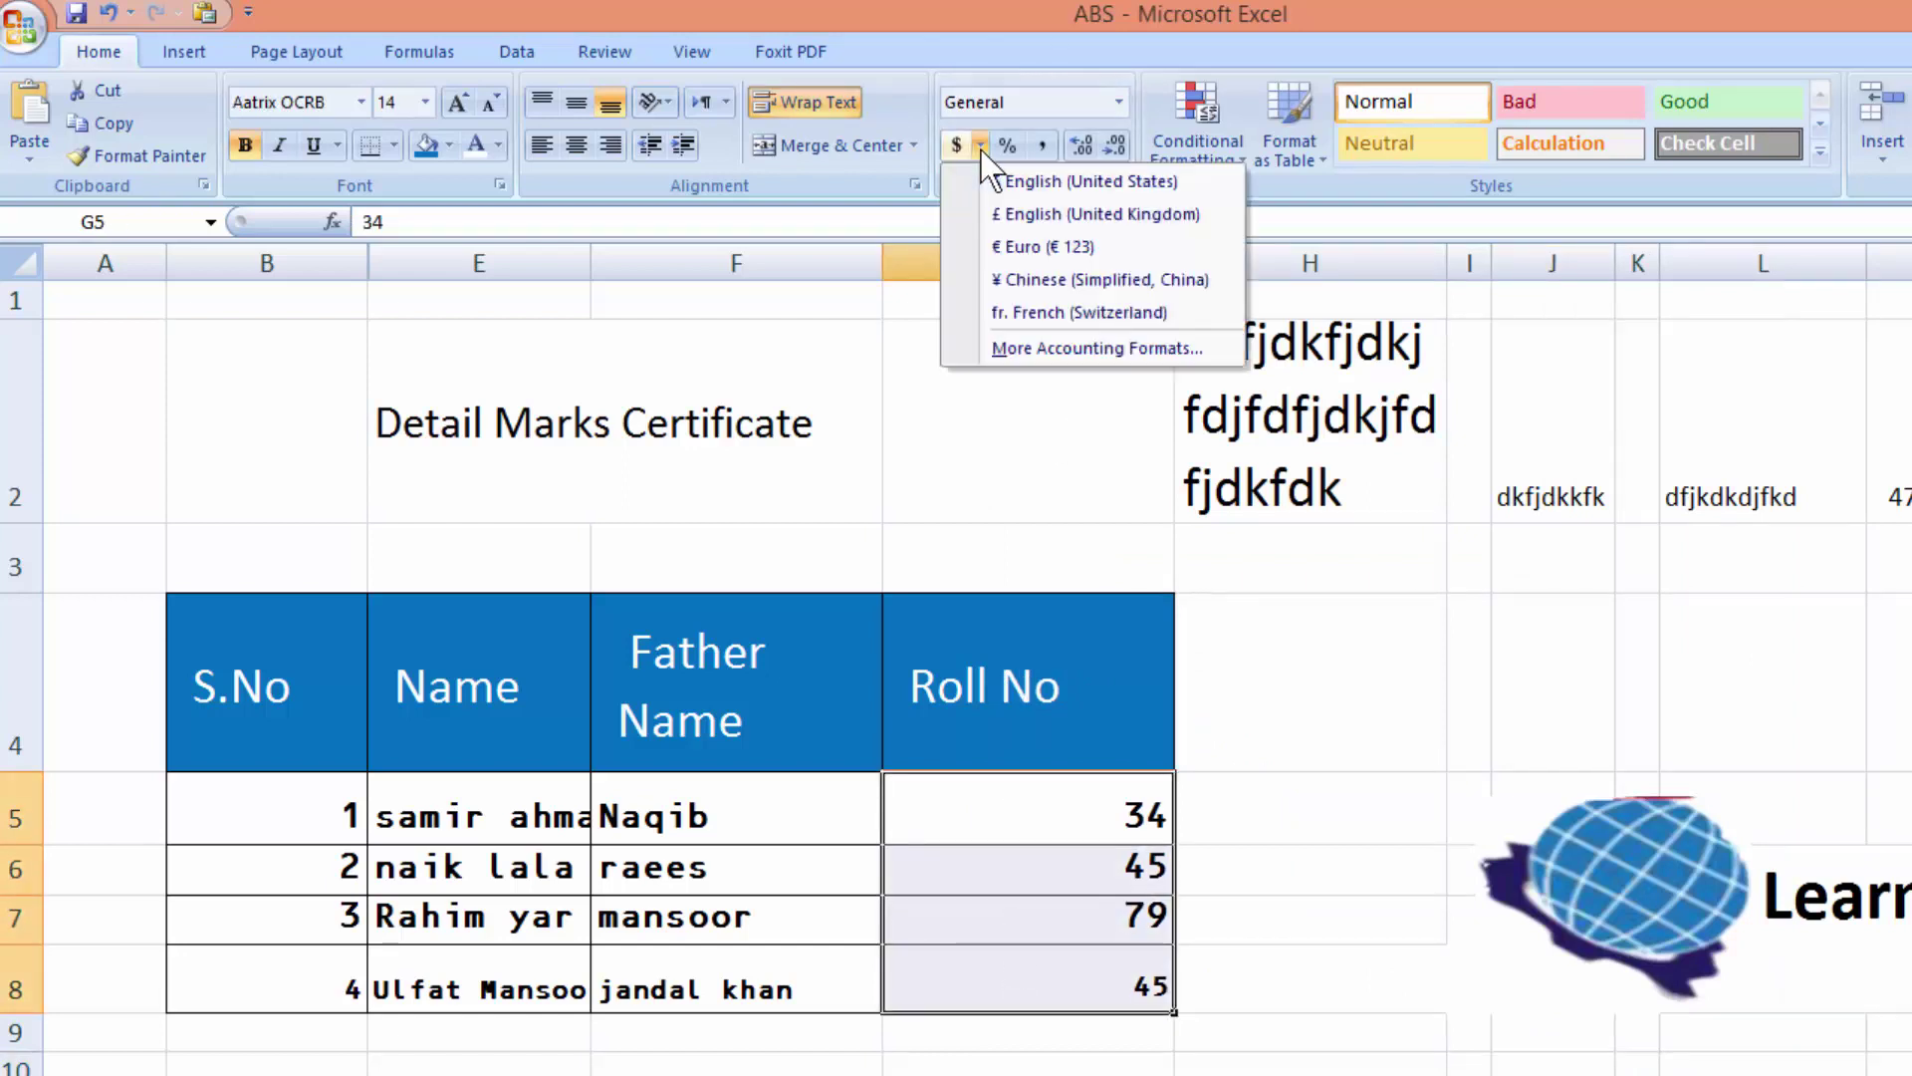
left_click(999, 348)
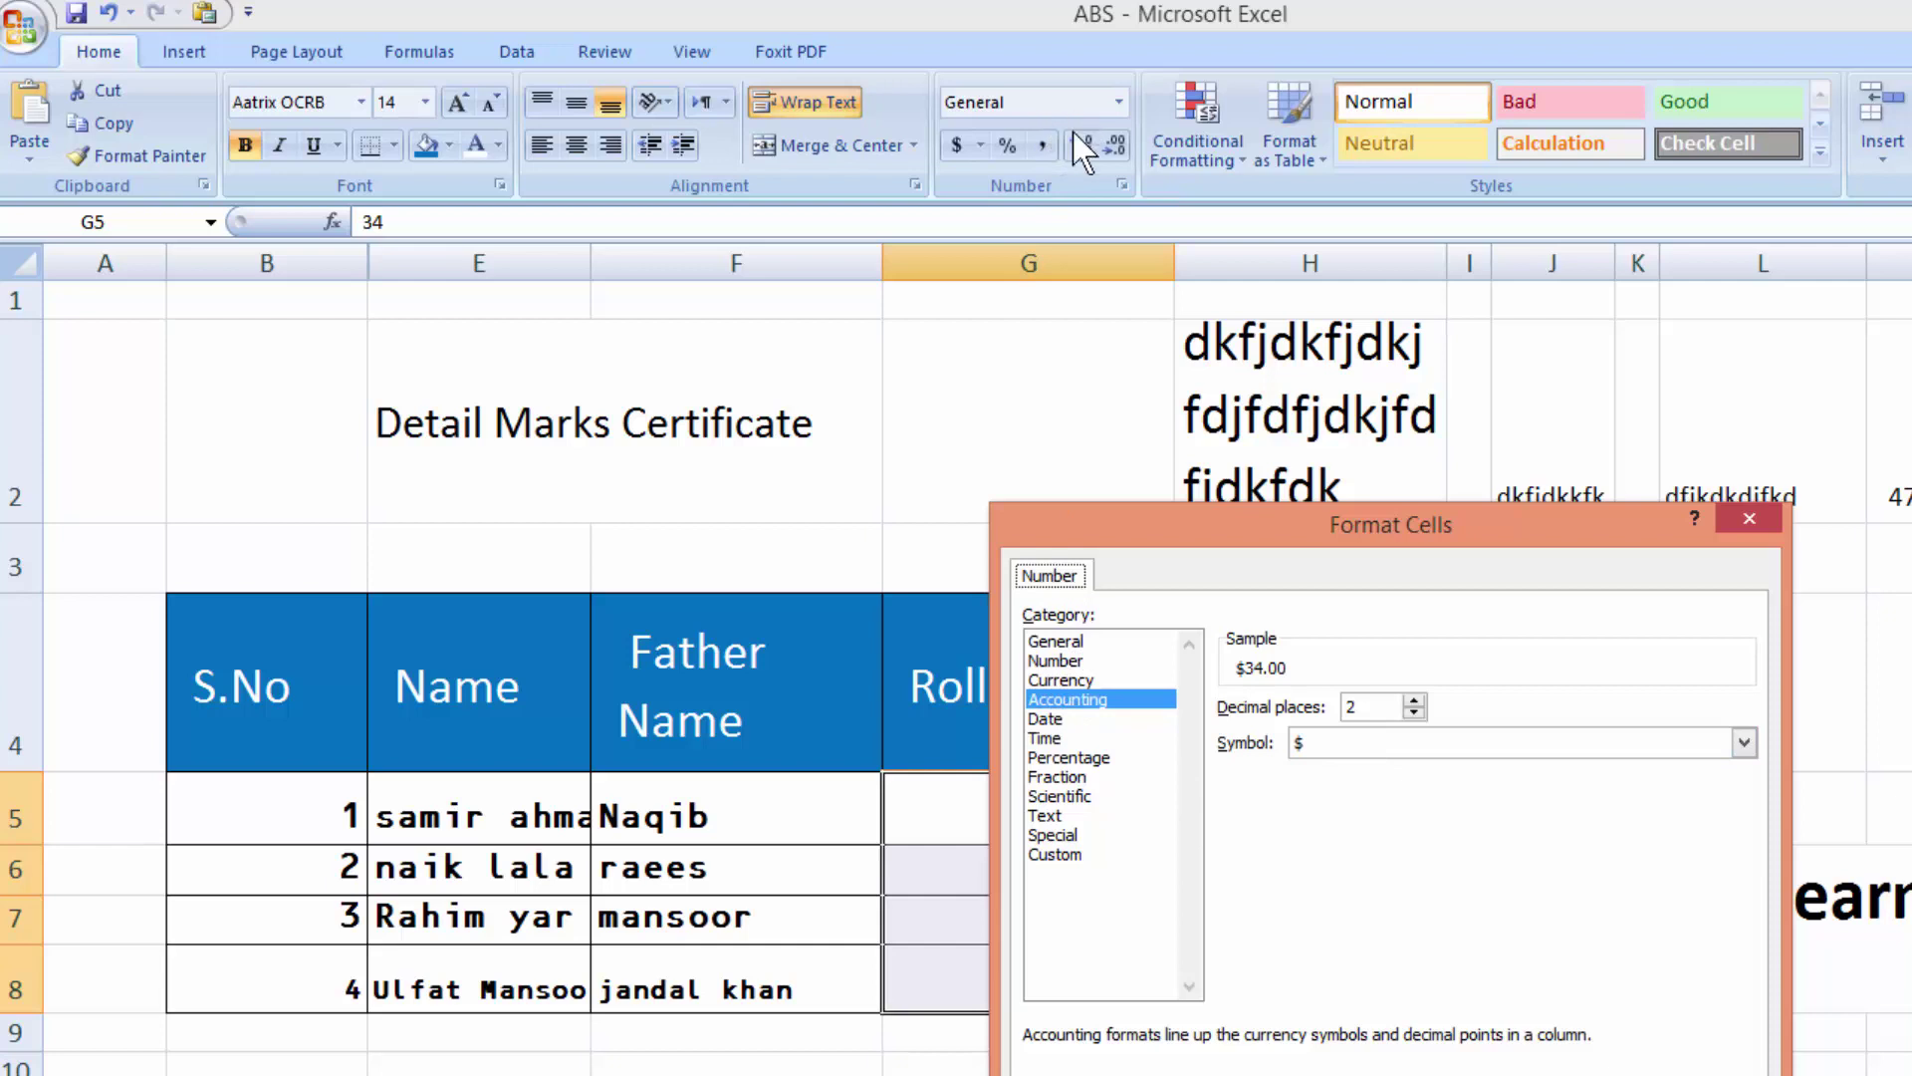
left_click(1431, 733)
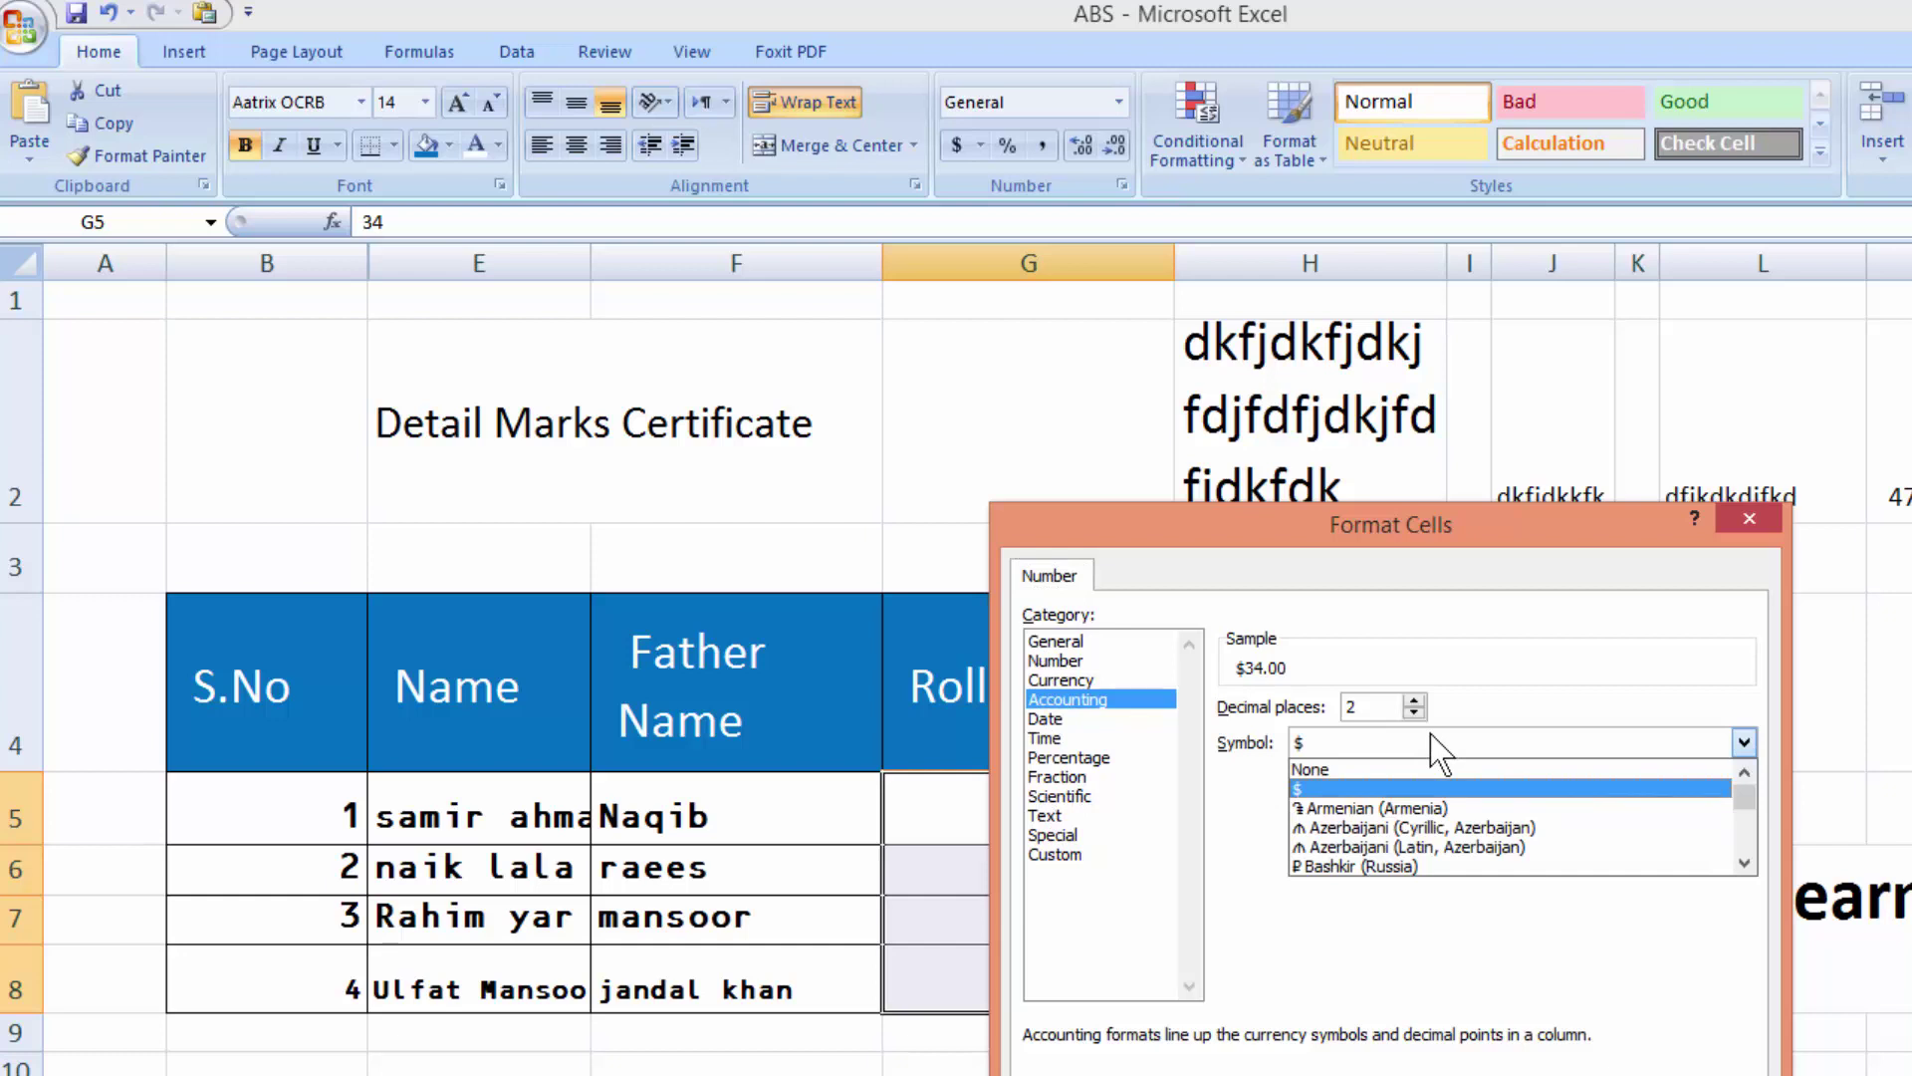
scroll(1745, 857, "down", 2)
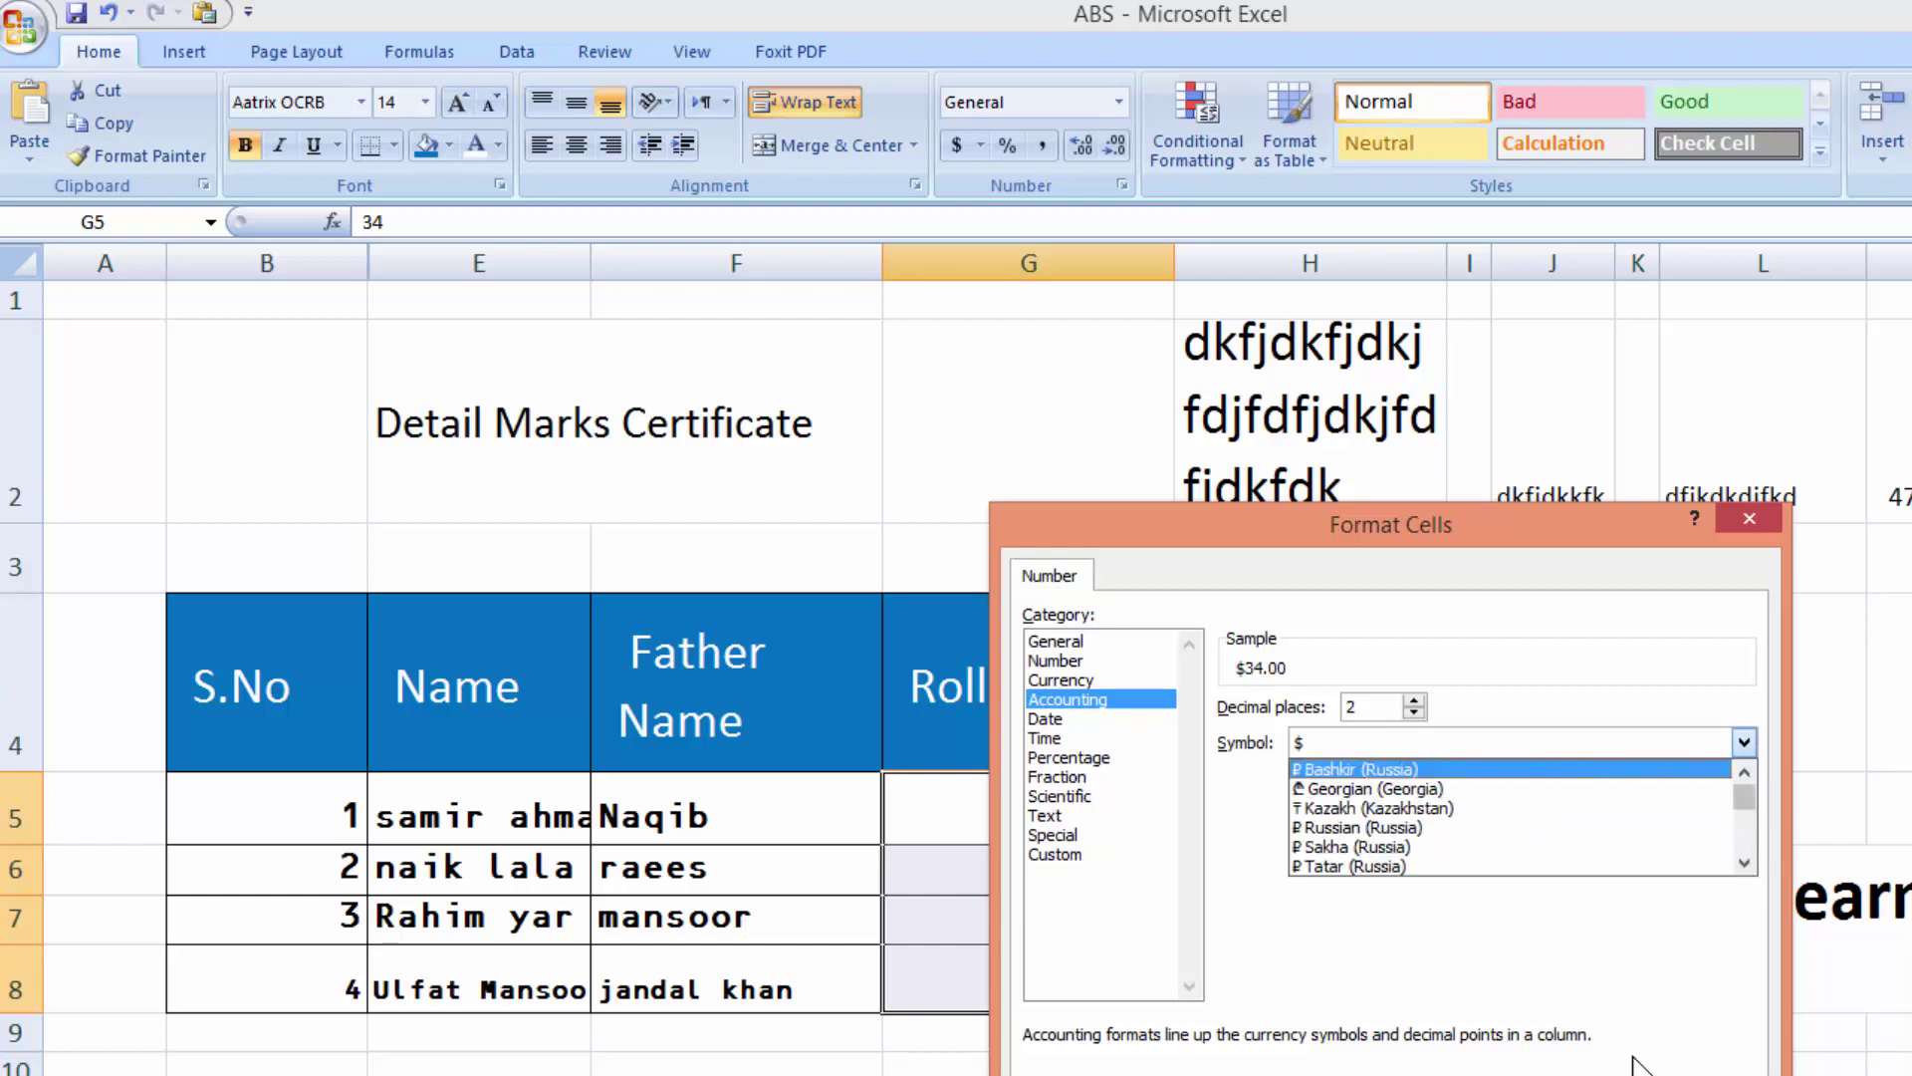
key("Escape")
key("Escape")
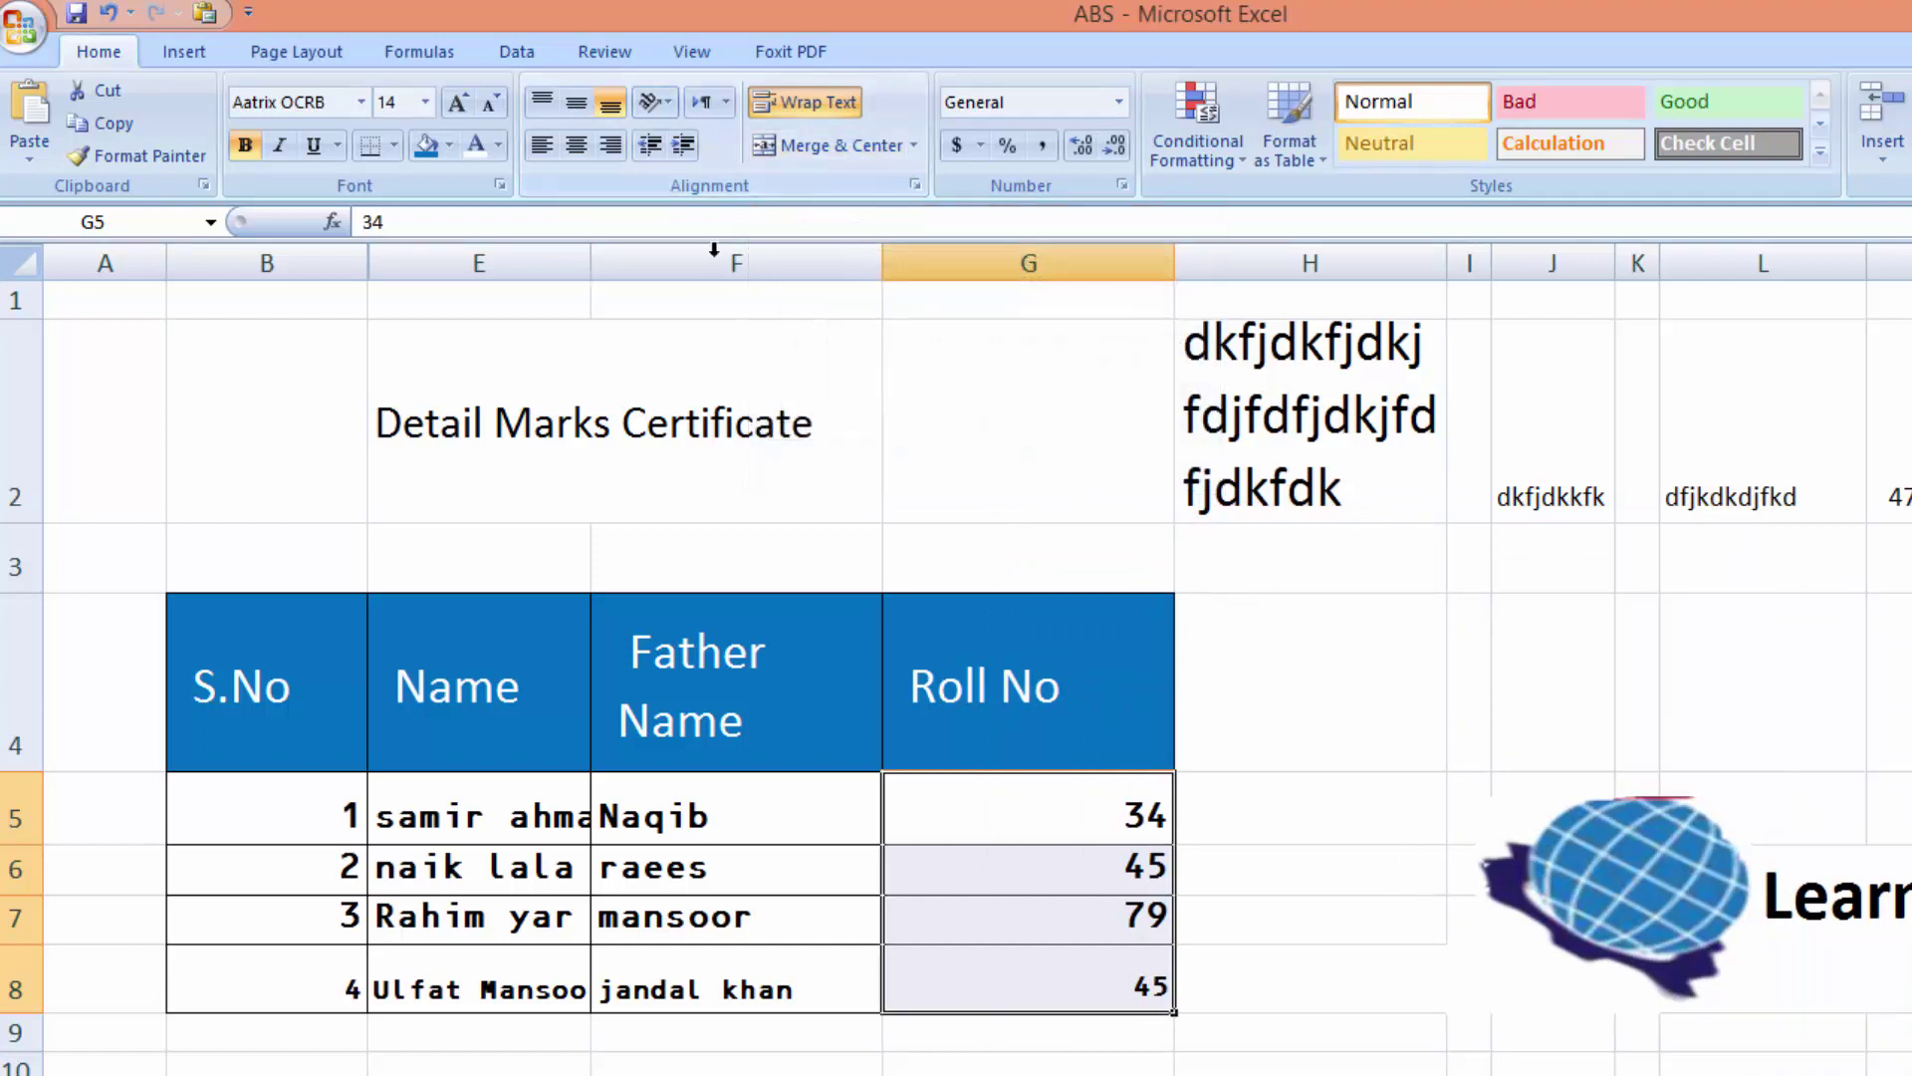
Merge and center E2:F2 so 'Detail Marks Certificate' spans both columns
left_click(640, 409)
left_click(506, 410)
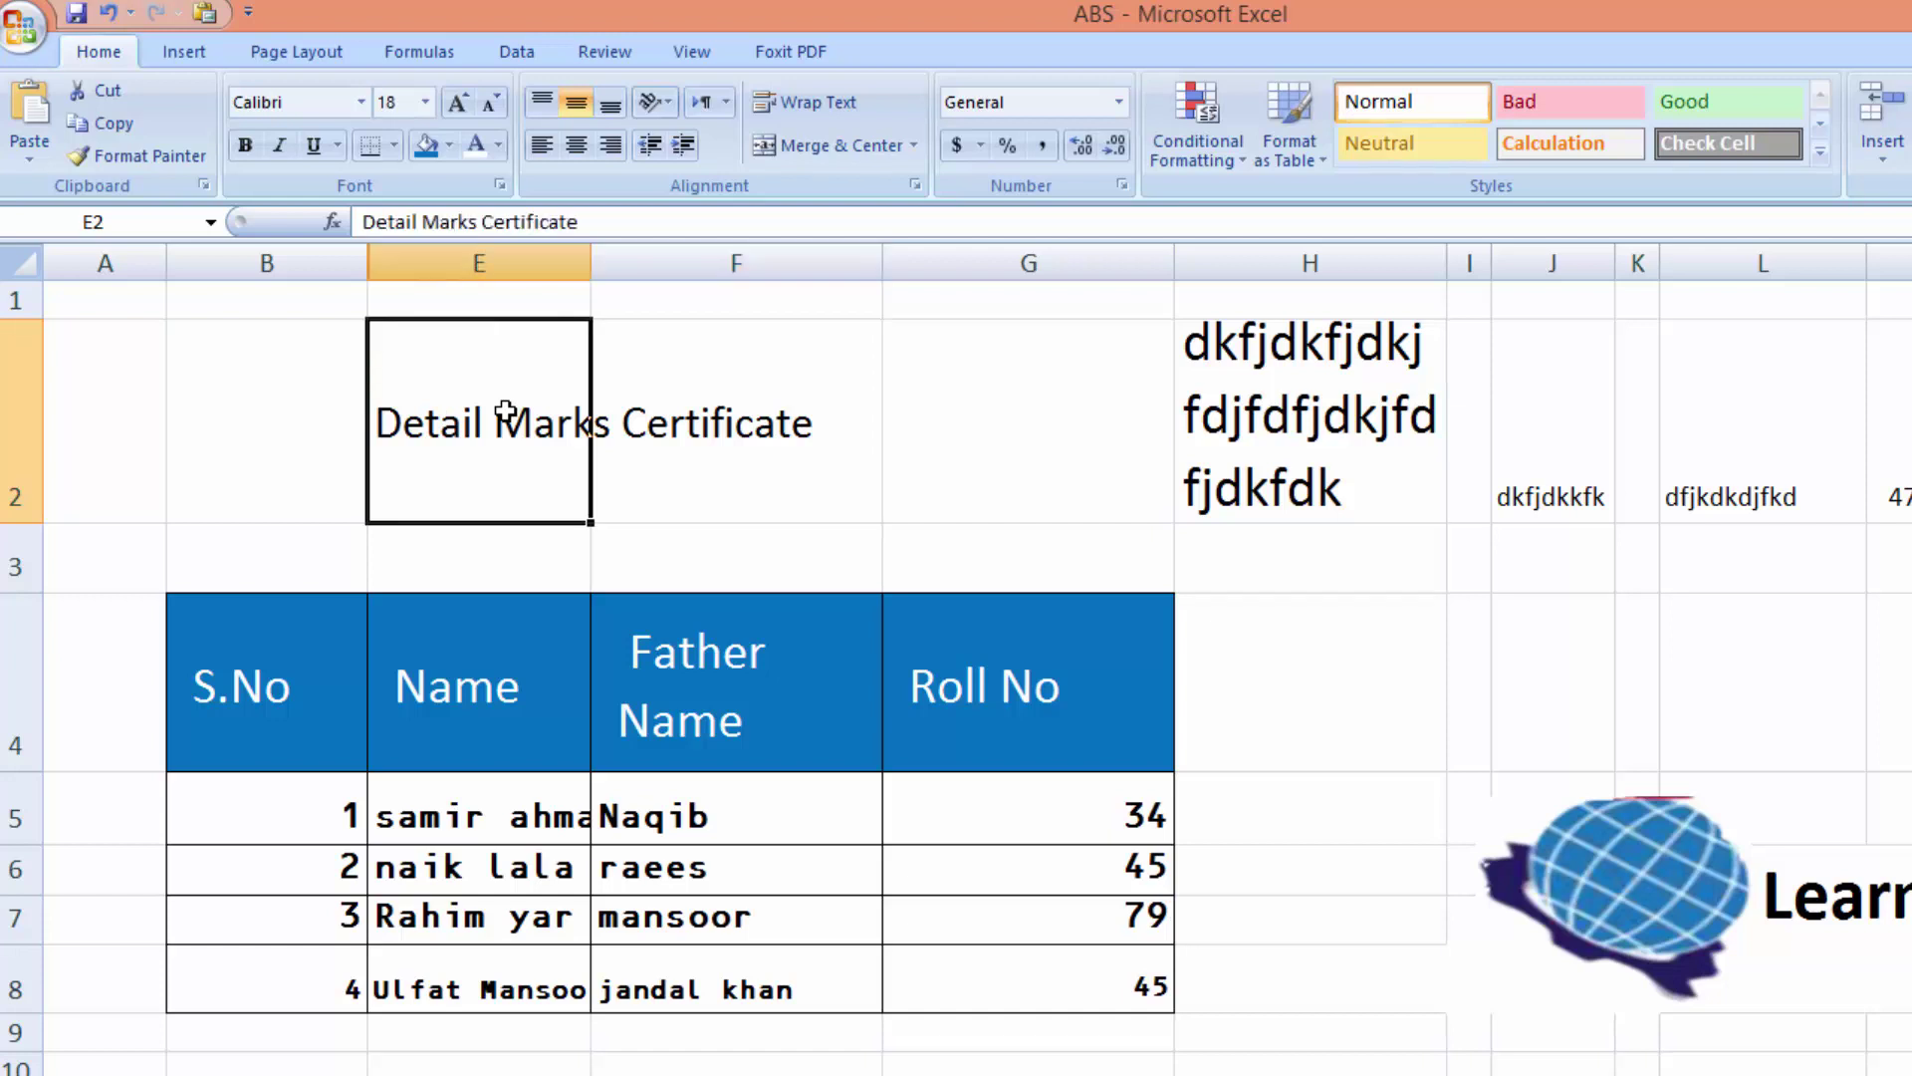
left_click(722, 473)
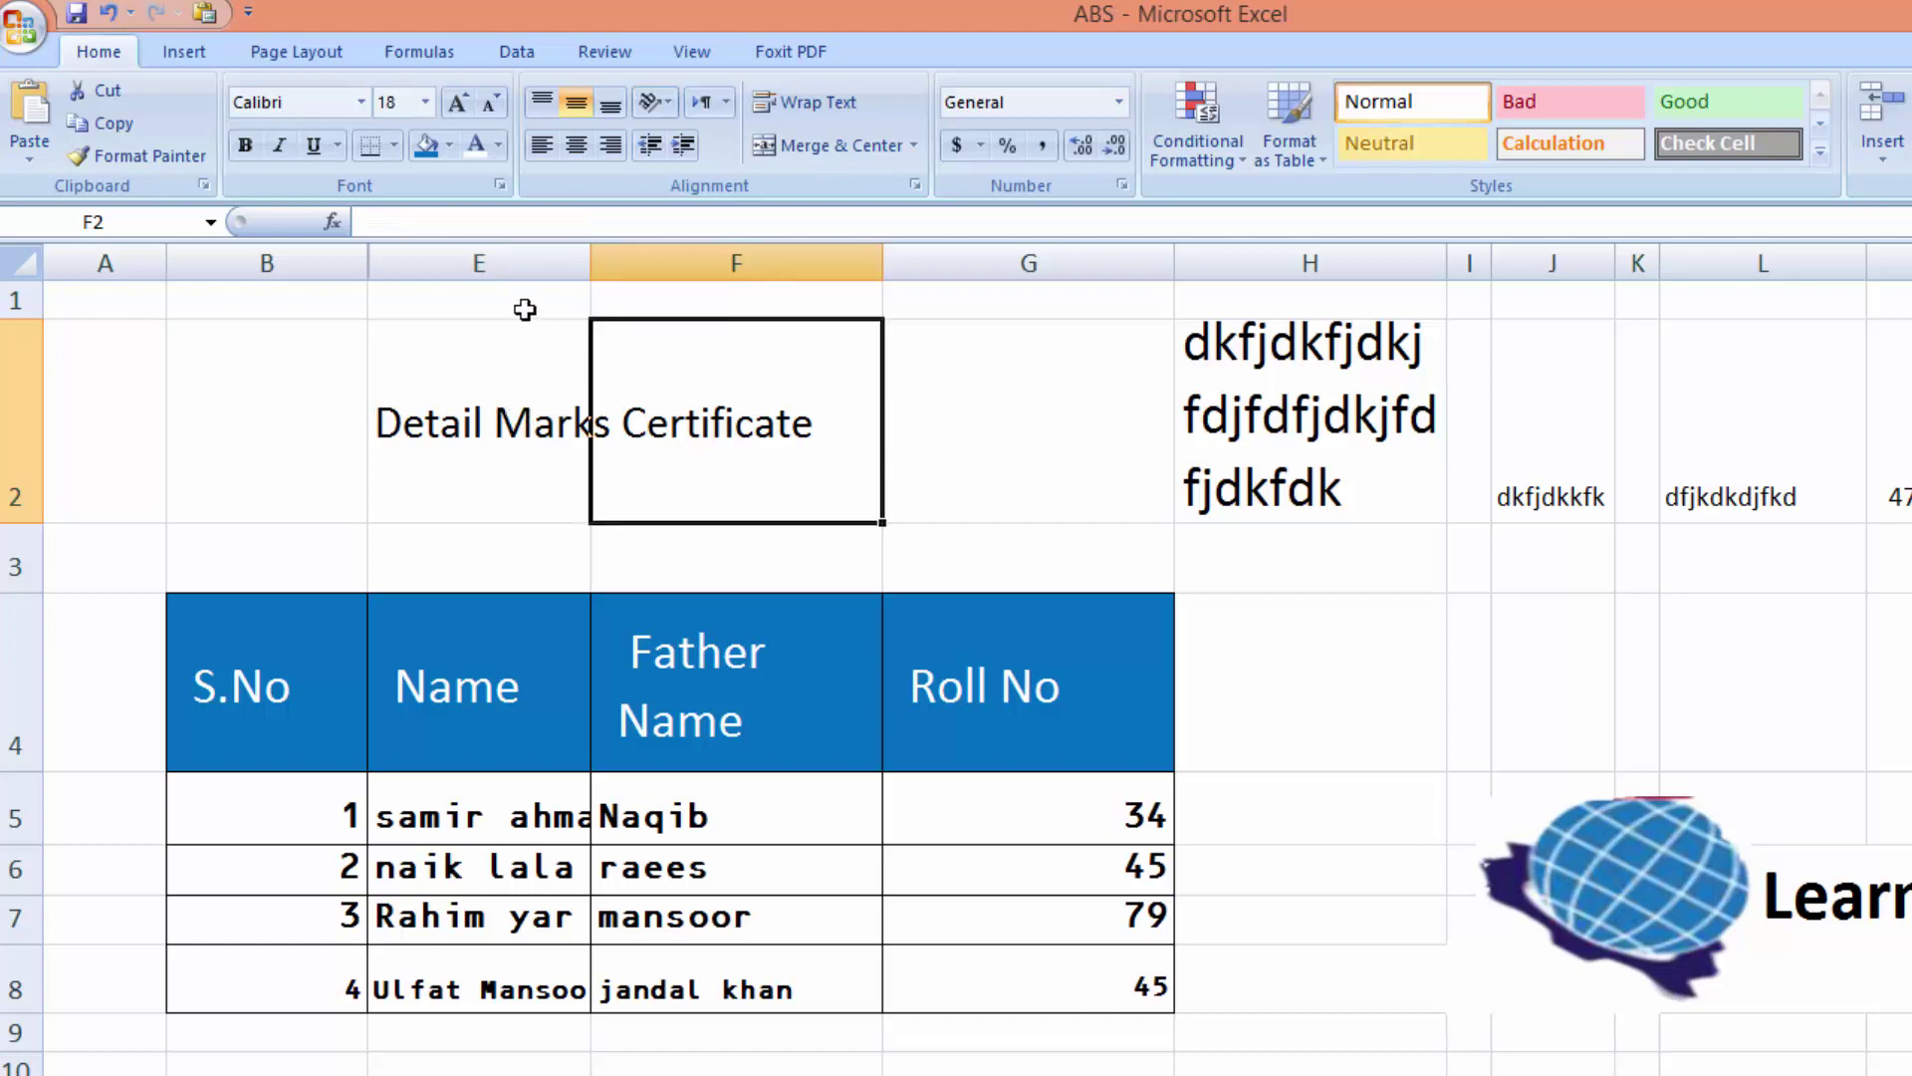
left_click(469, 398)
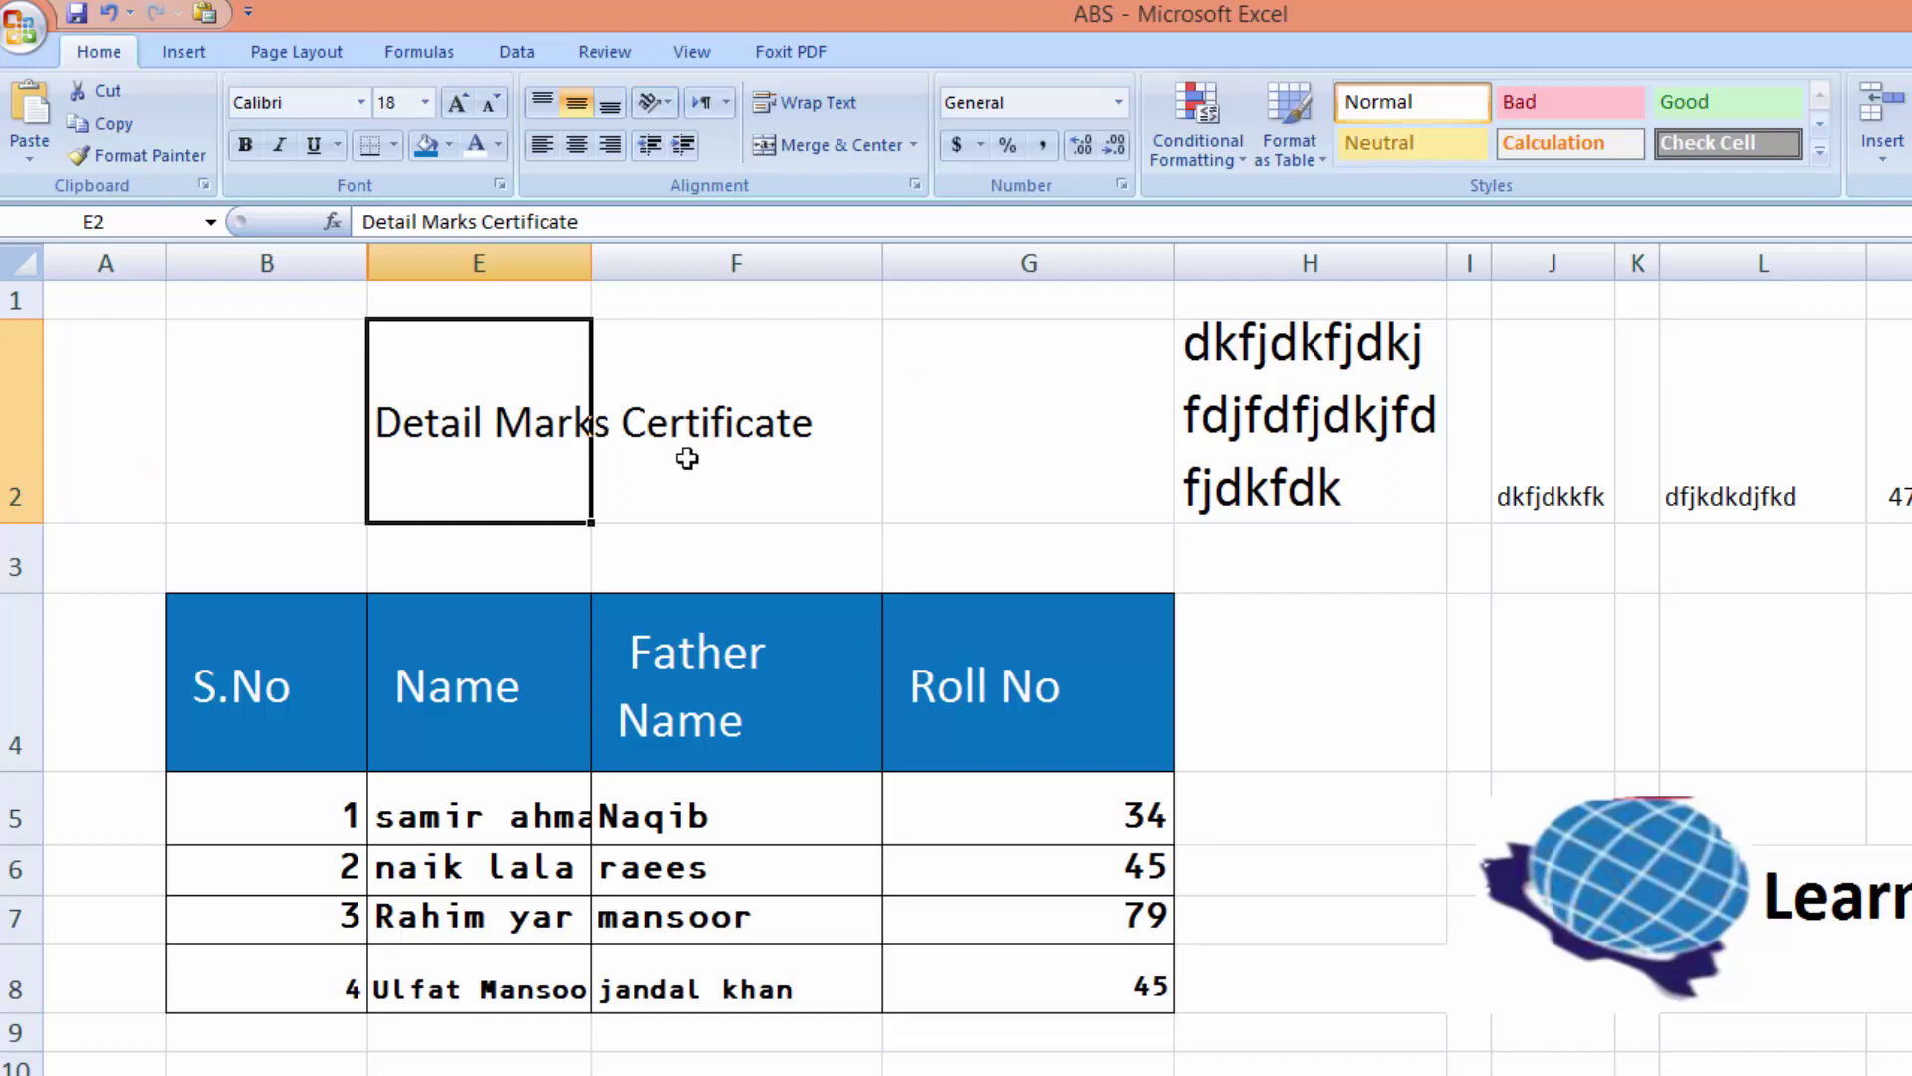
left_click(762, 436)
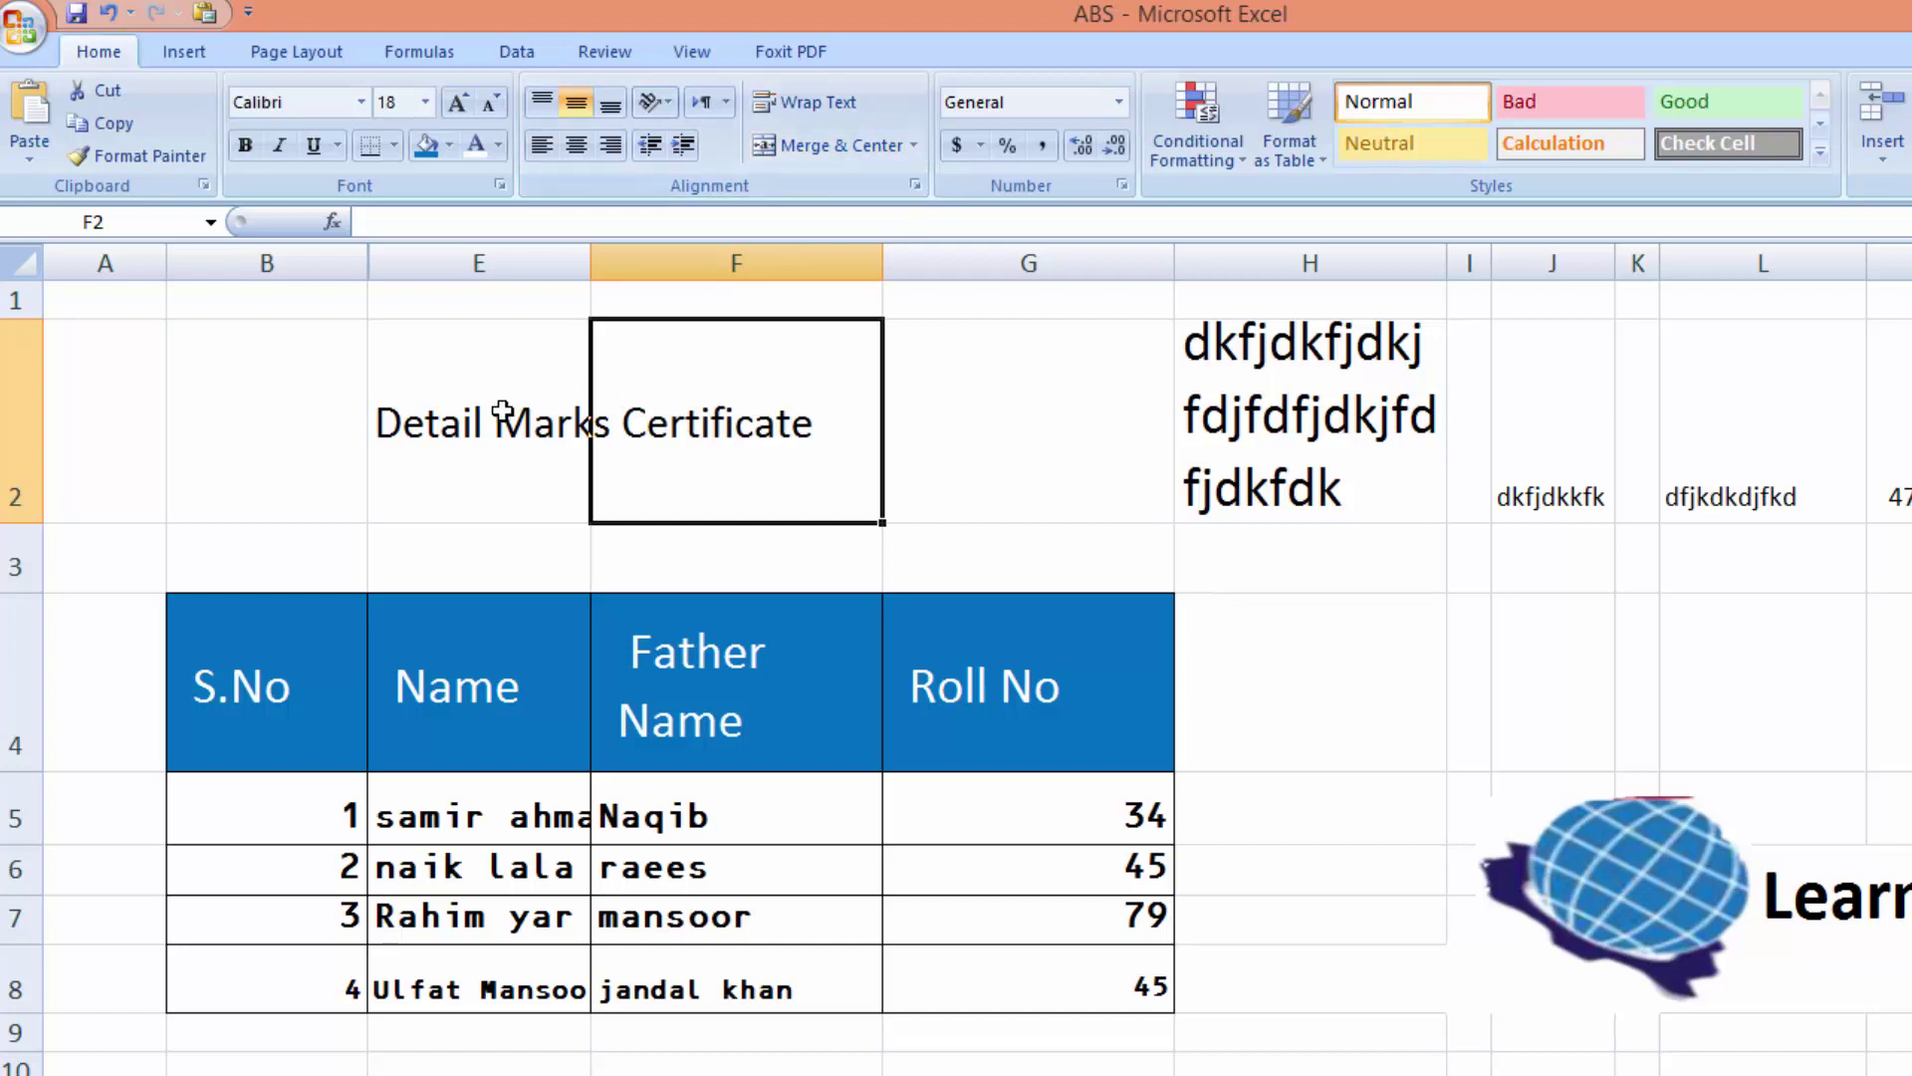
left_click_drag(503, 411, 791, 328)
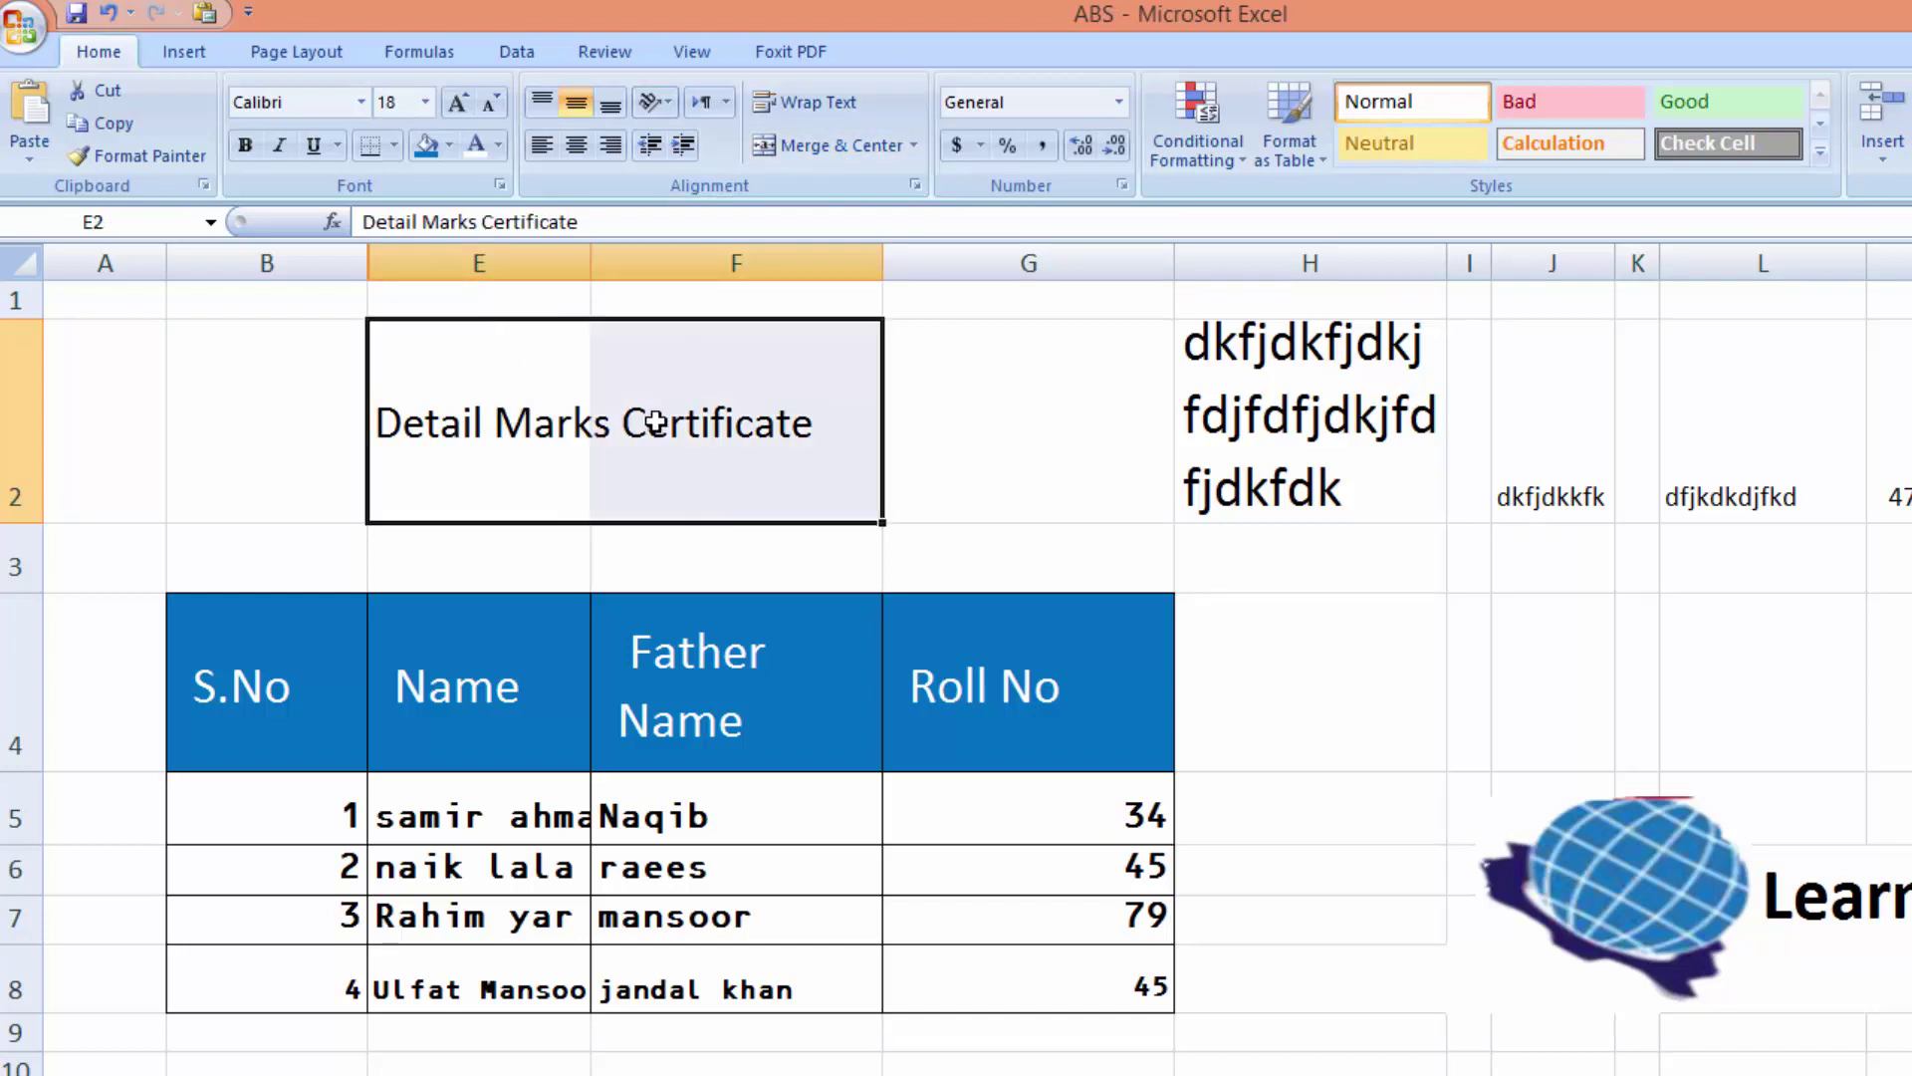
left_click(840, 152)
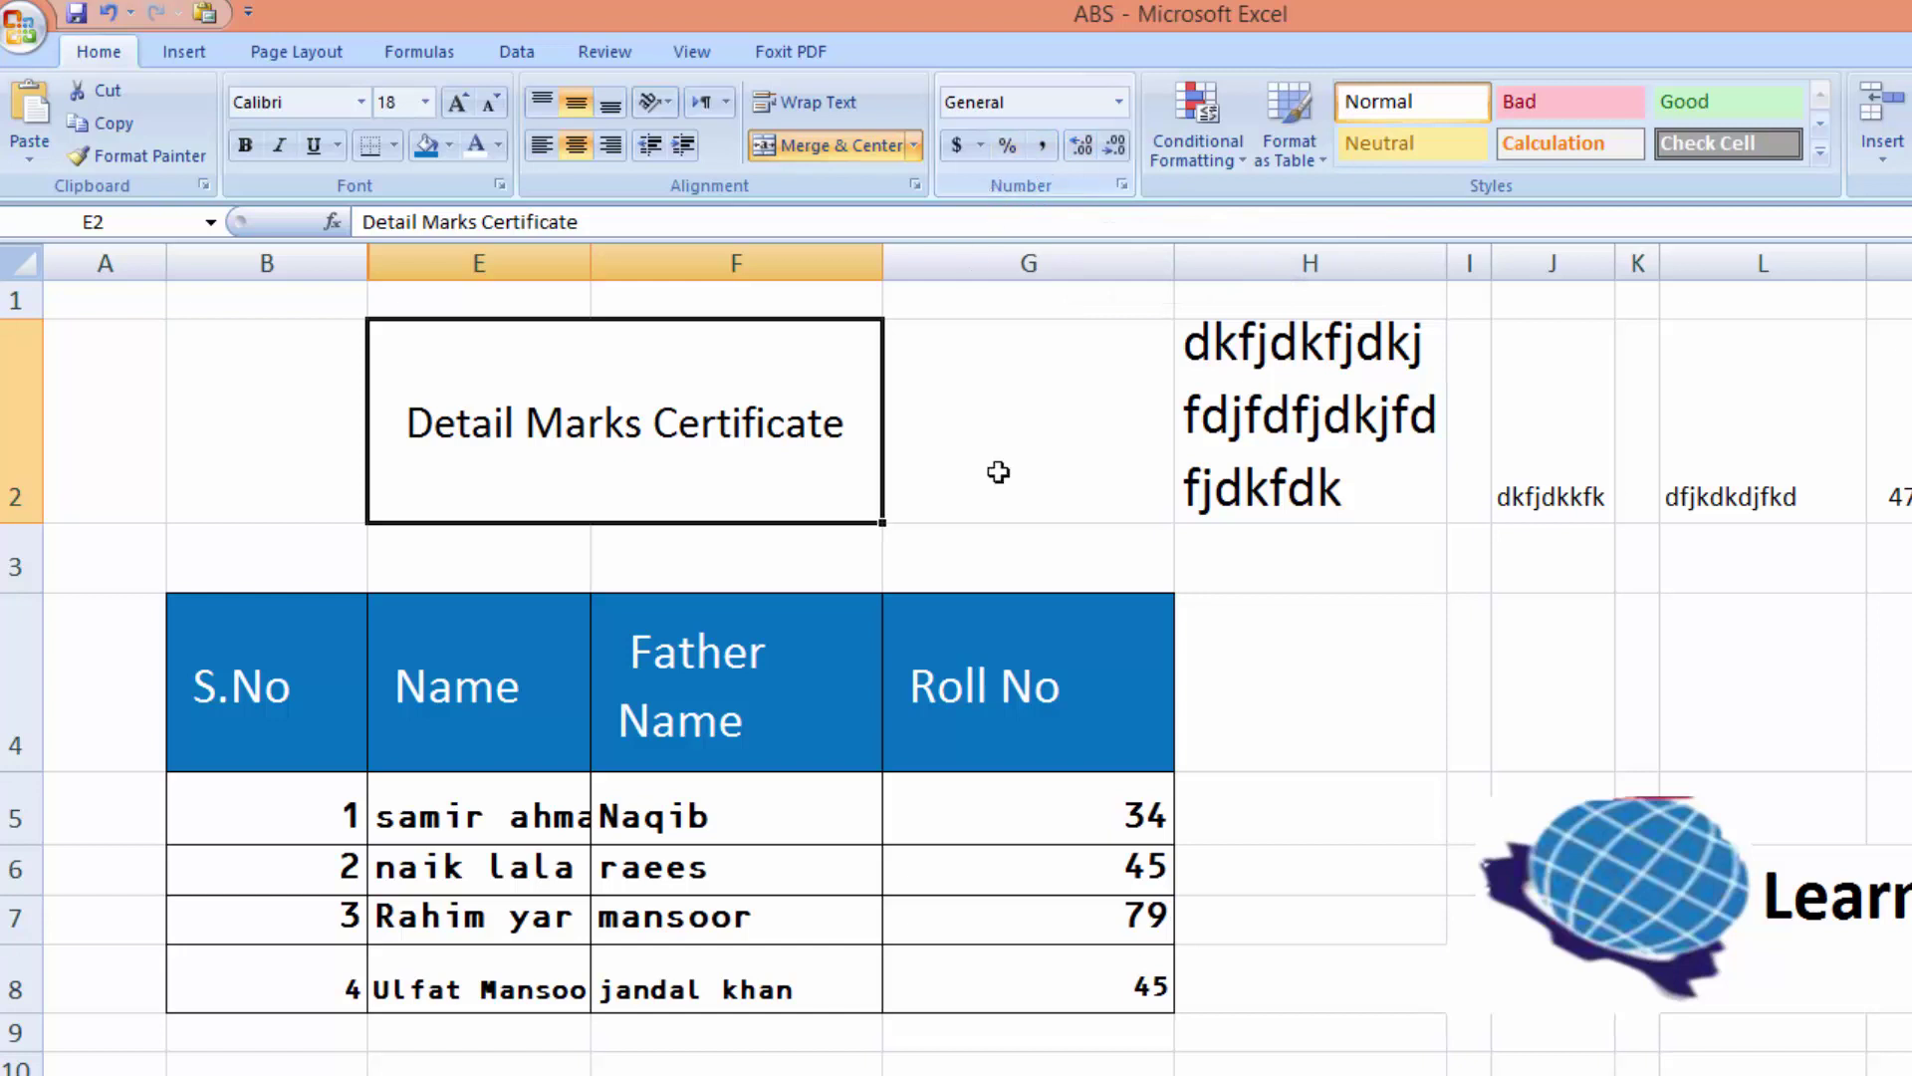
Apply Percent Style to Roll No values G5:G8, then undo it
left_click_drag(1029, 815, 1028, 980)
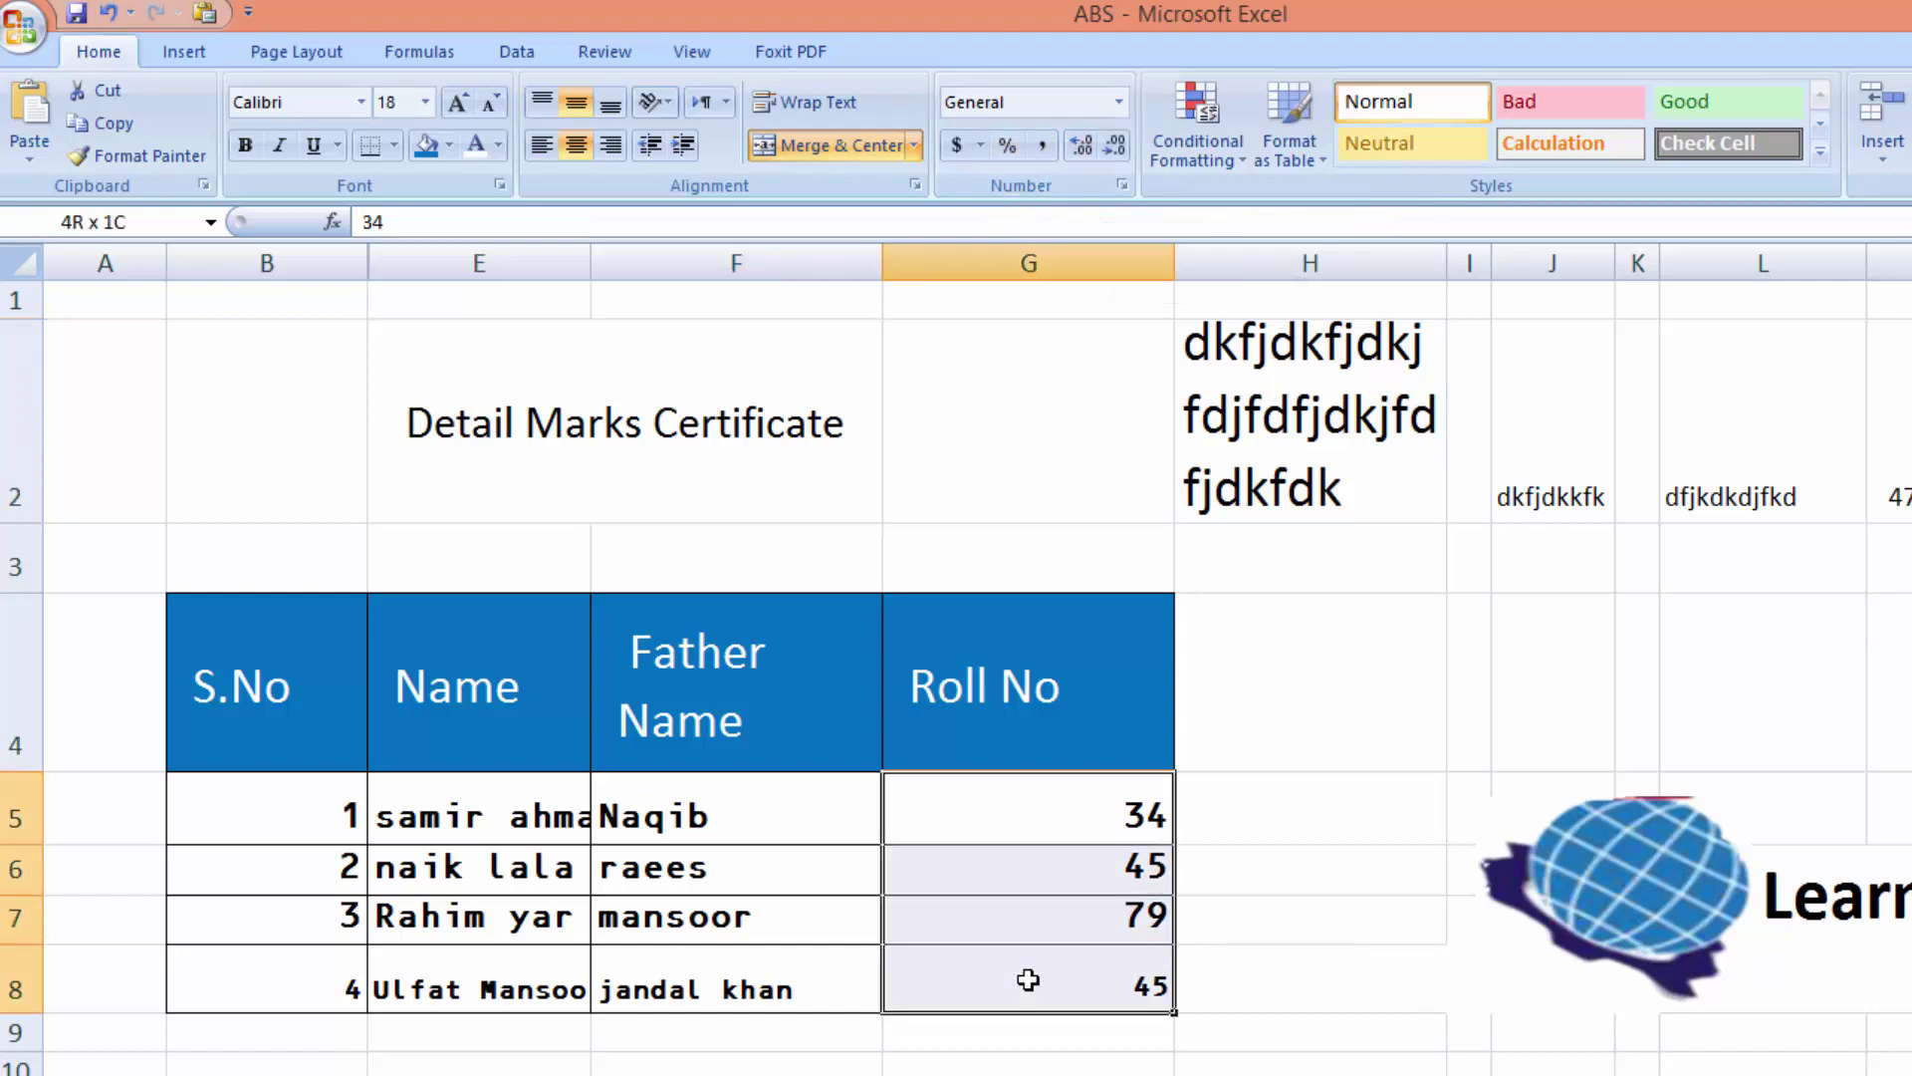
left_click(1017, 157)
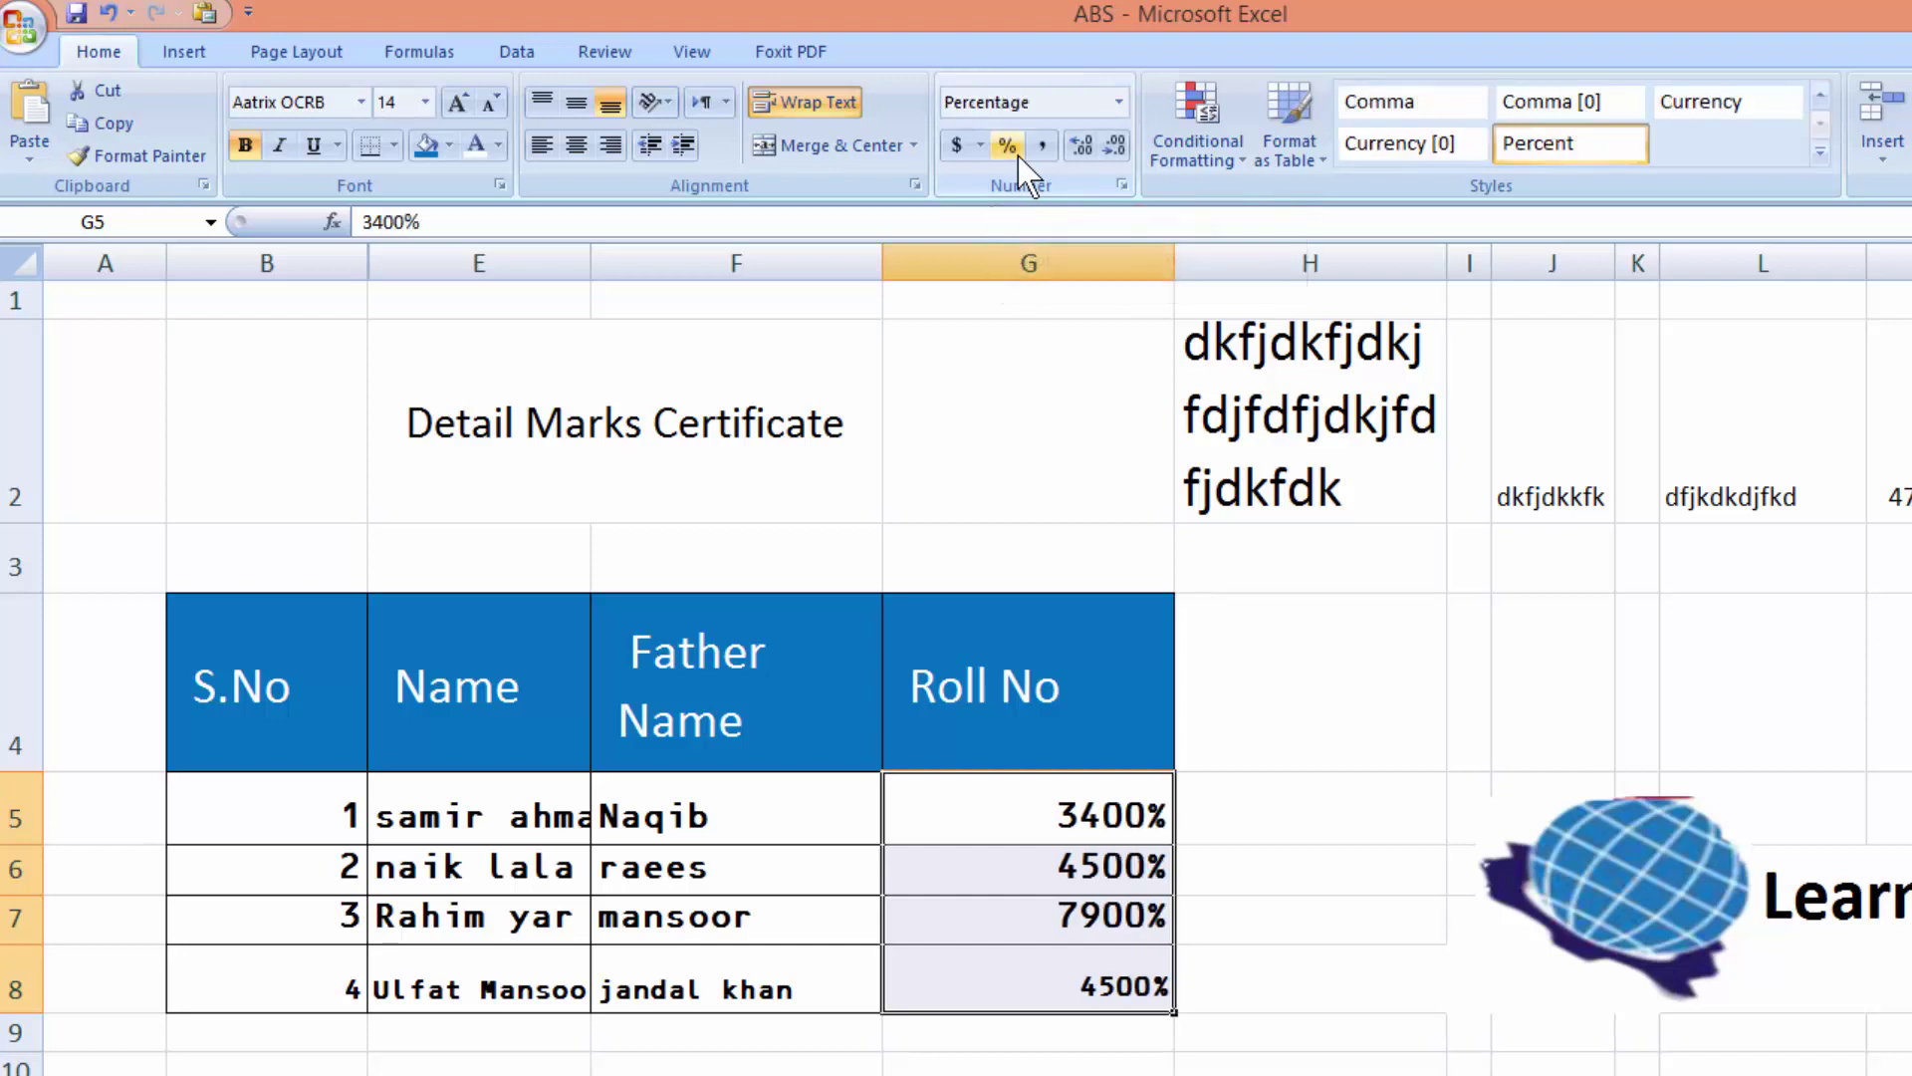
key("ctrl+z")
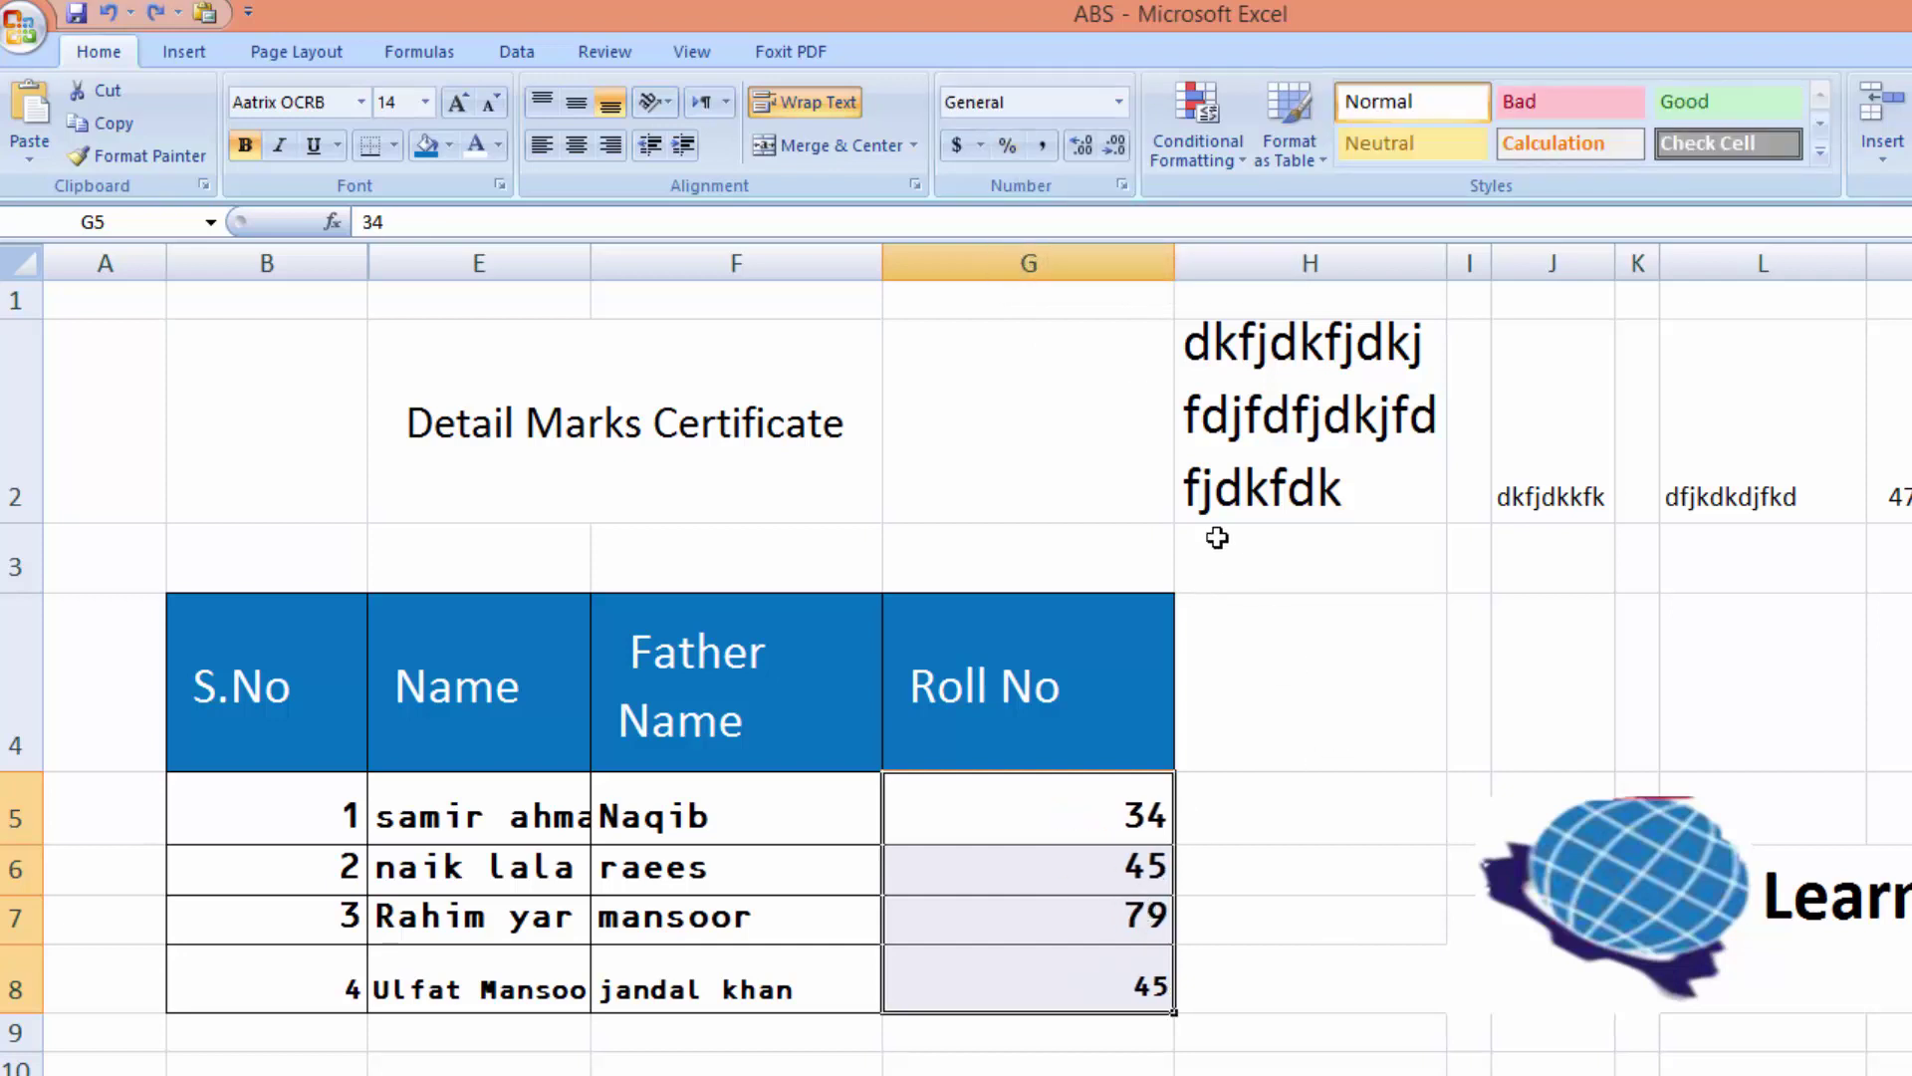
Select cell J3 and raise its font size toward 20
left_click(1406, 624)
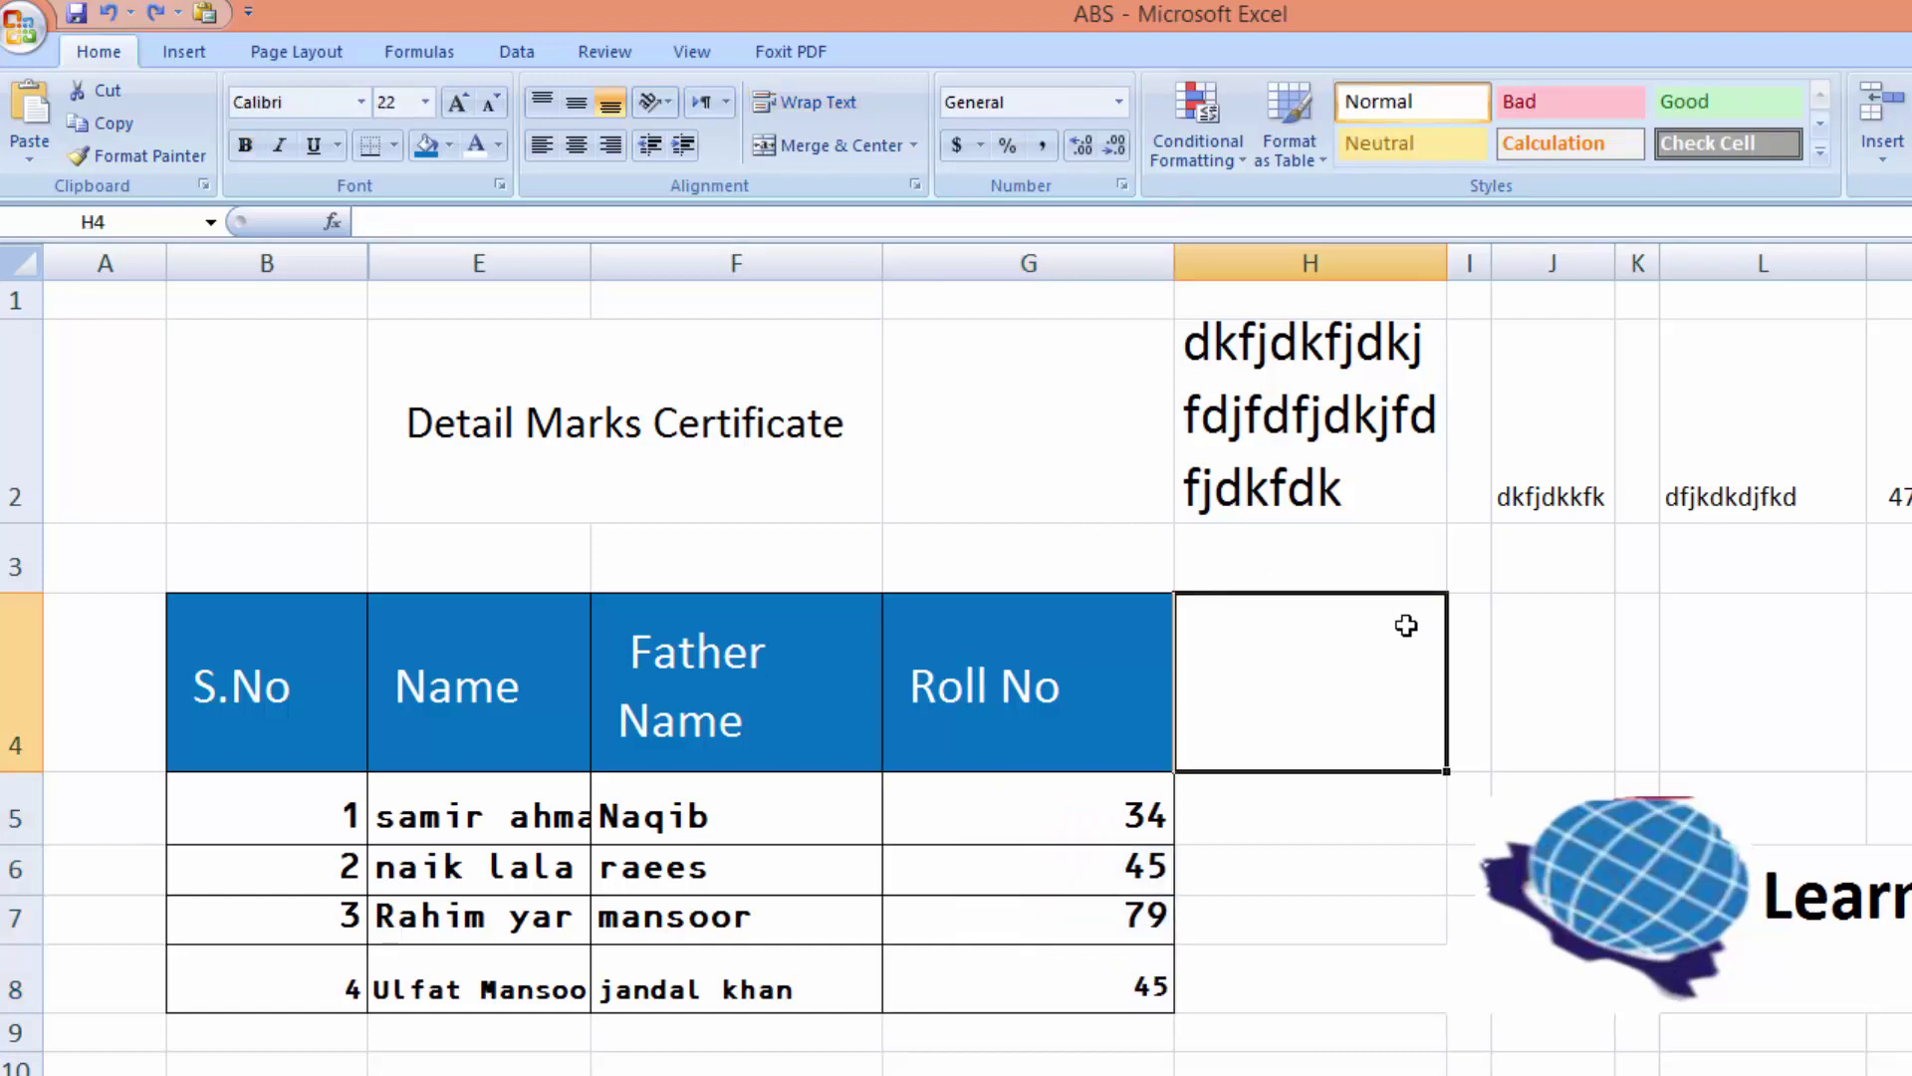
left_click(1626, 625)
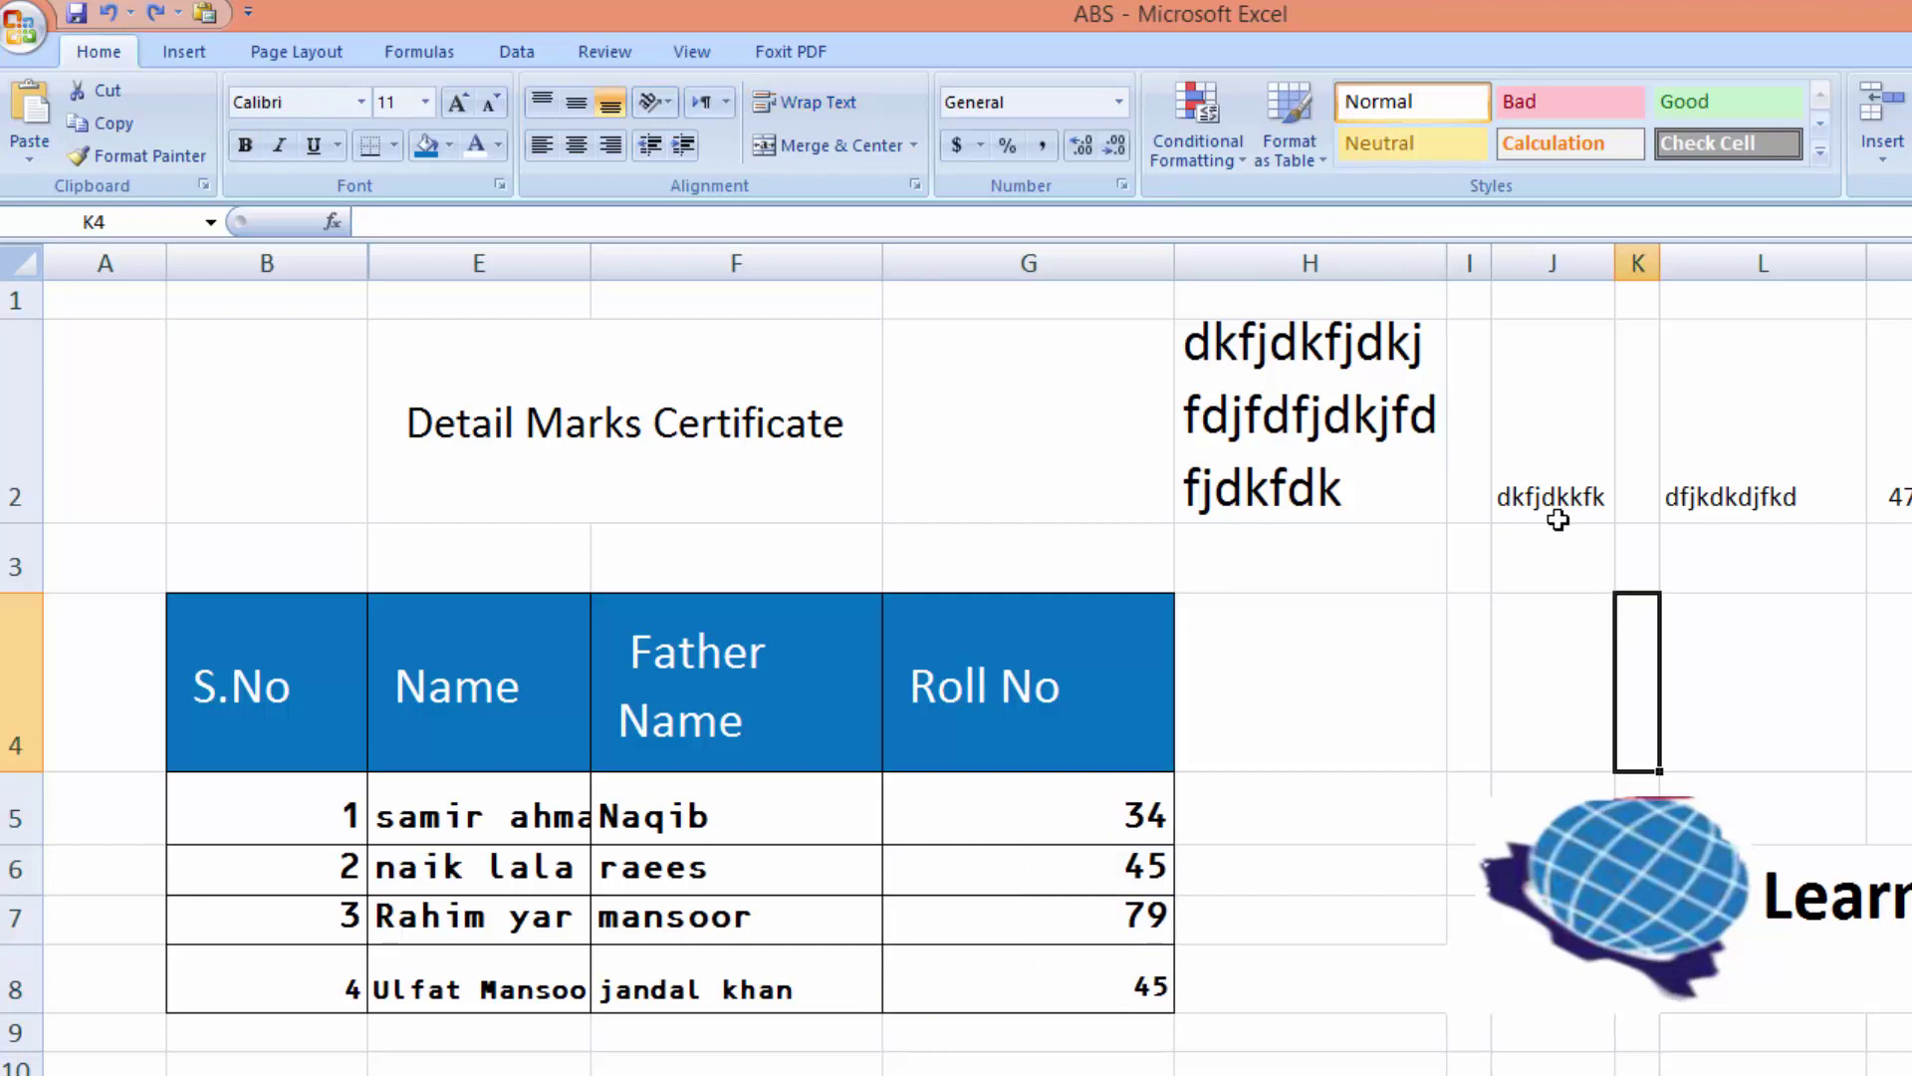
left_click(1513, 582)
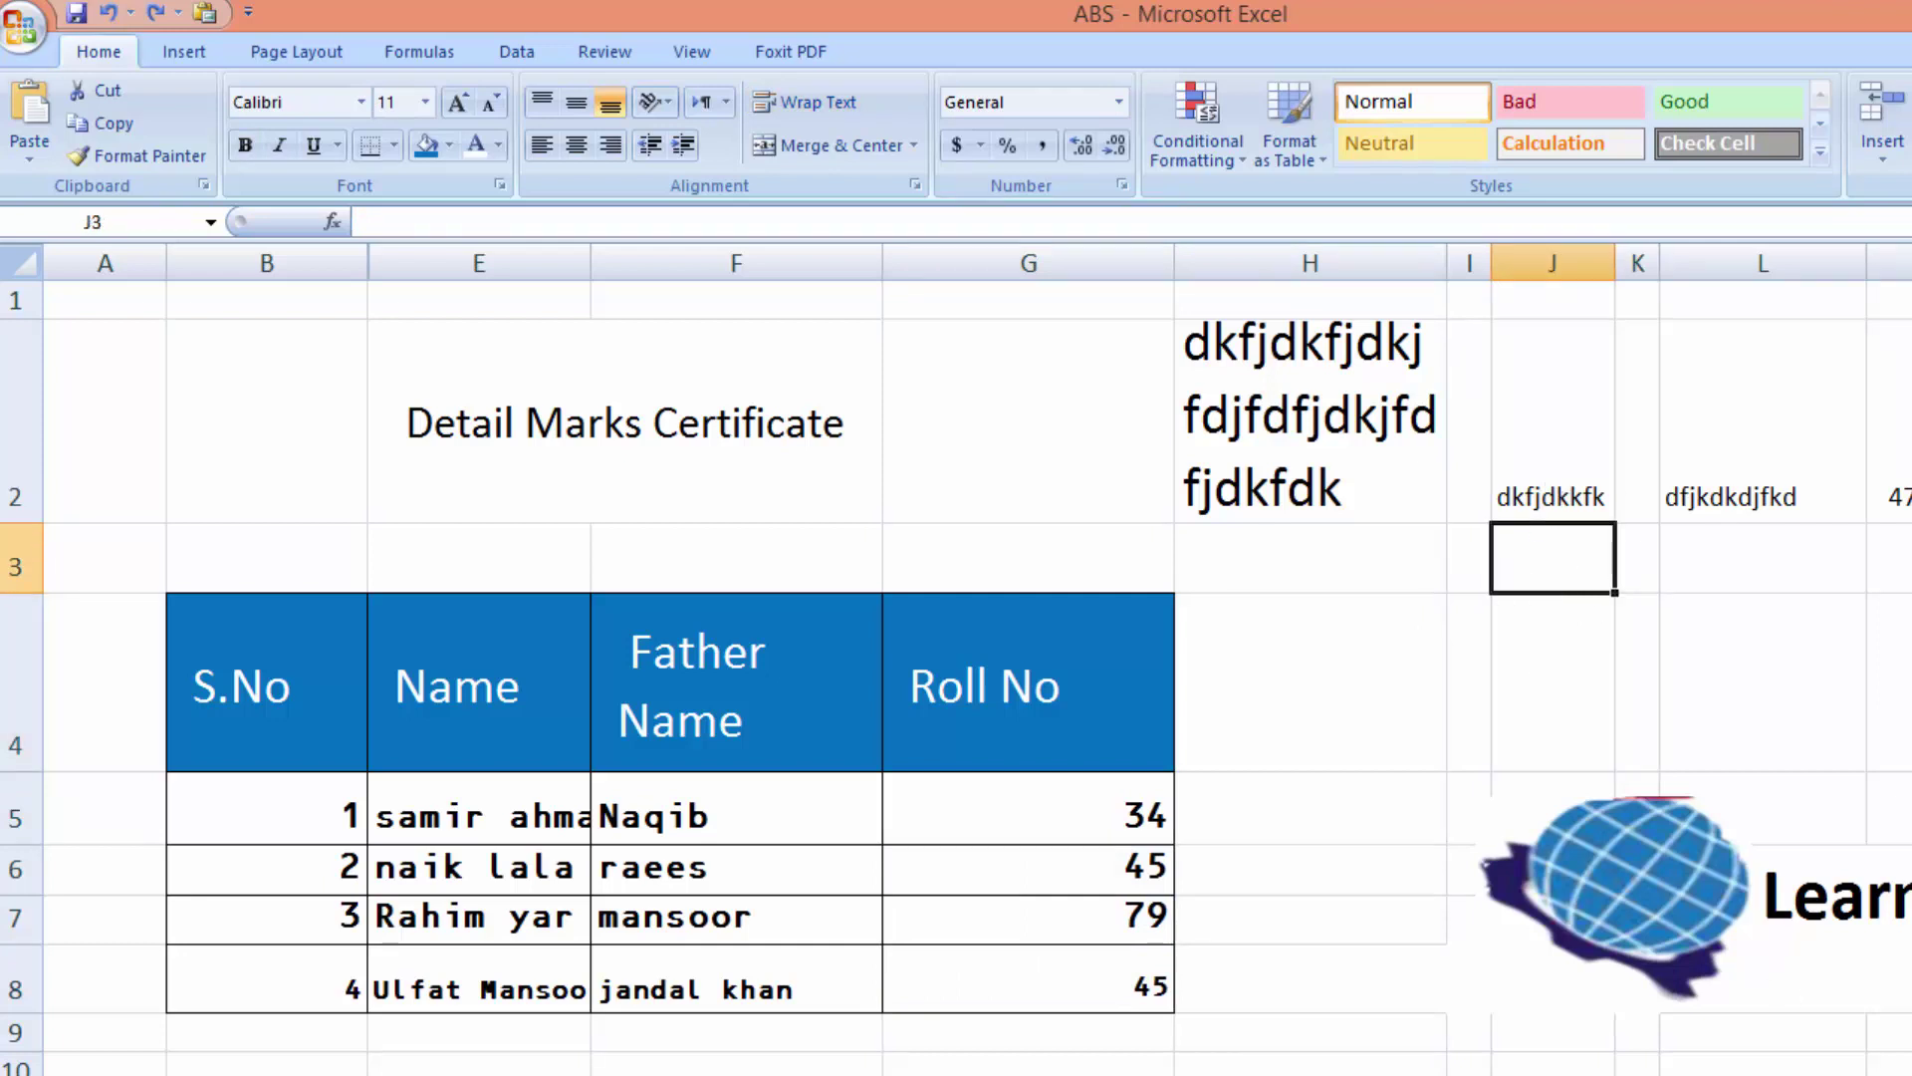
left_click(457, 103)
Enter the 20-point note 'according to new ro' in J3 and undo Roll No decimal formatting
left_click(457, 103)
left_click(457, 102)
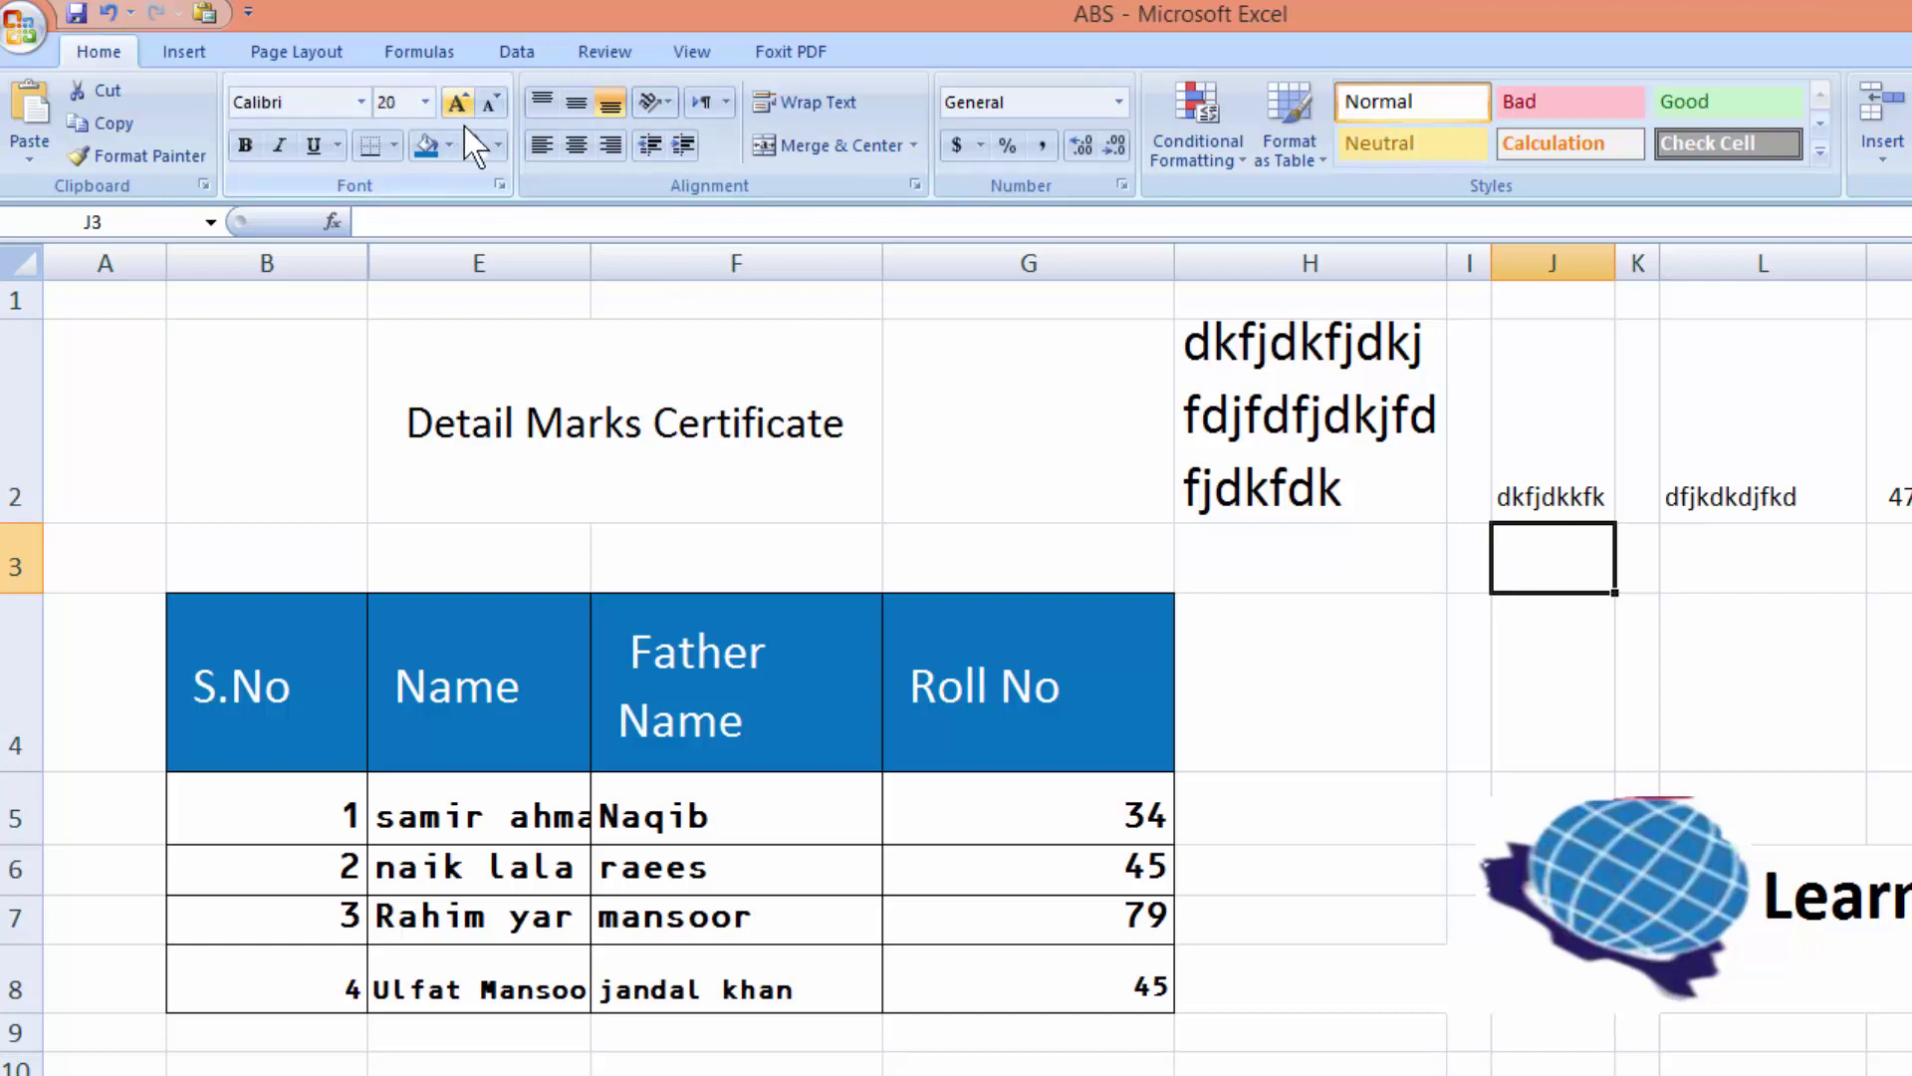
type("dfjdk")
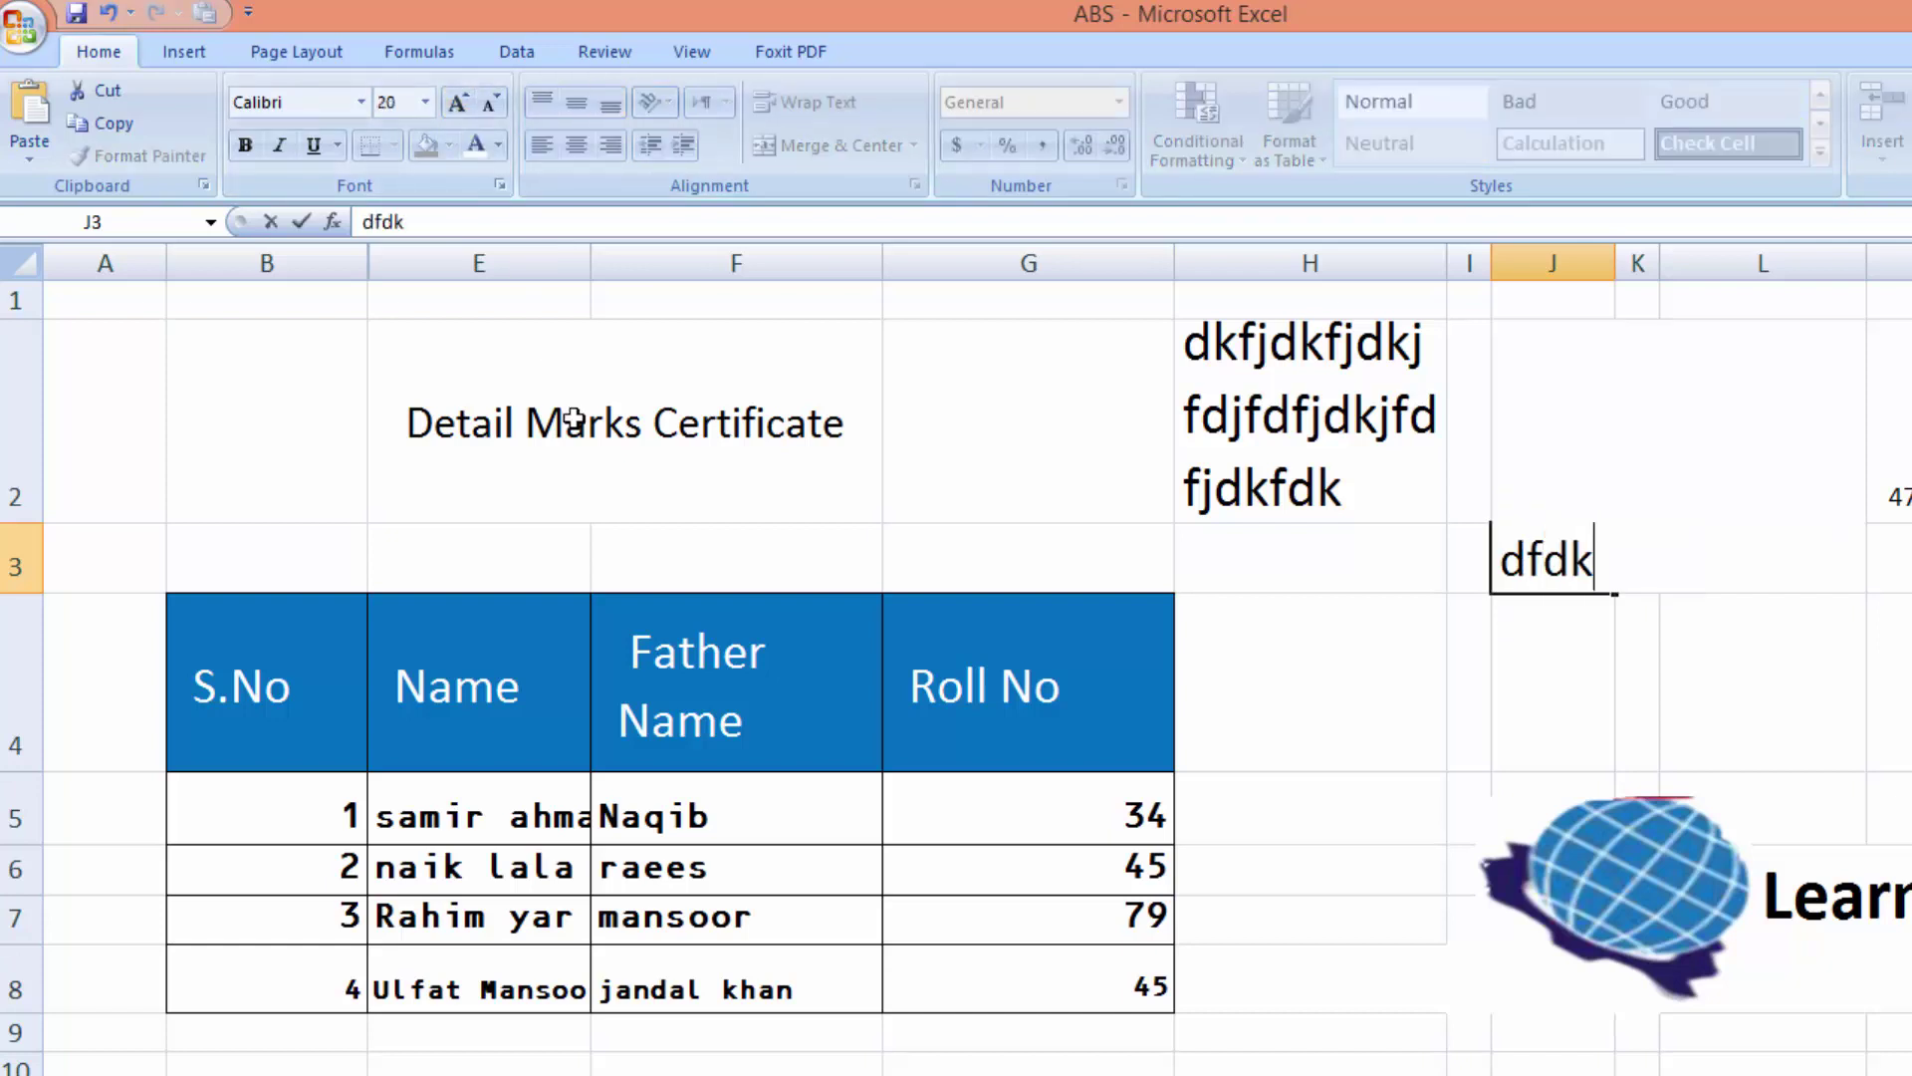
key("BackSpace")
key("BackSpace")
key("BackSpace")
key("BackSpace")
type("a")
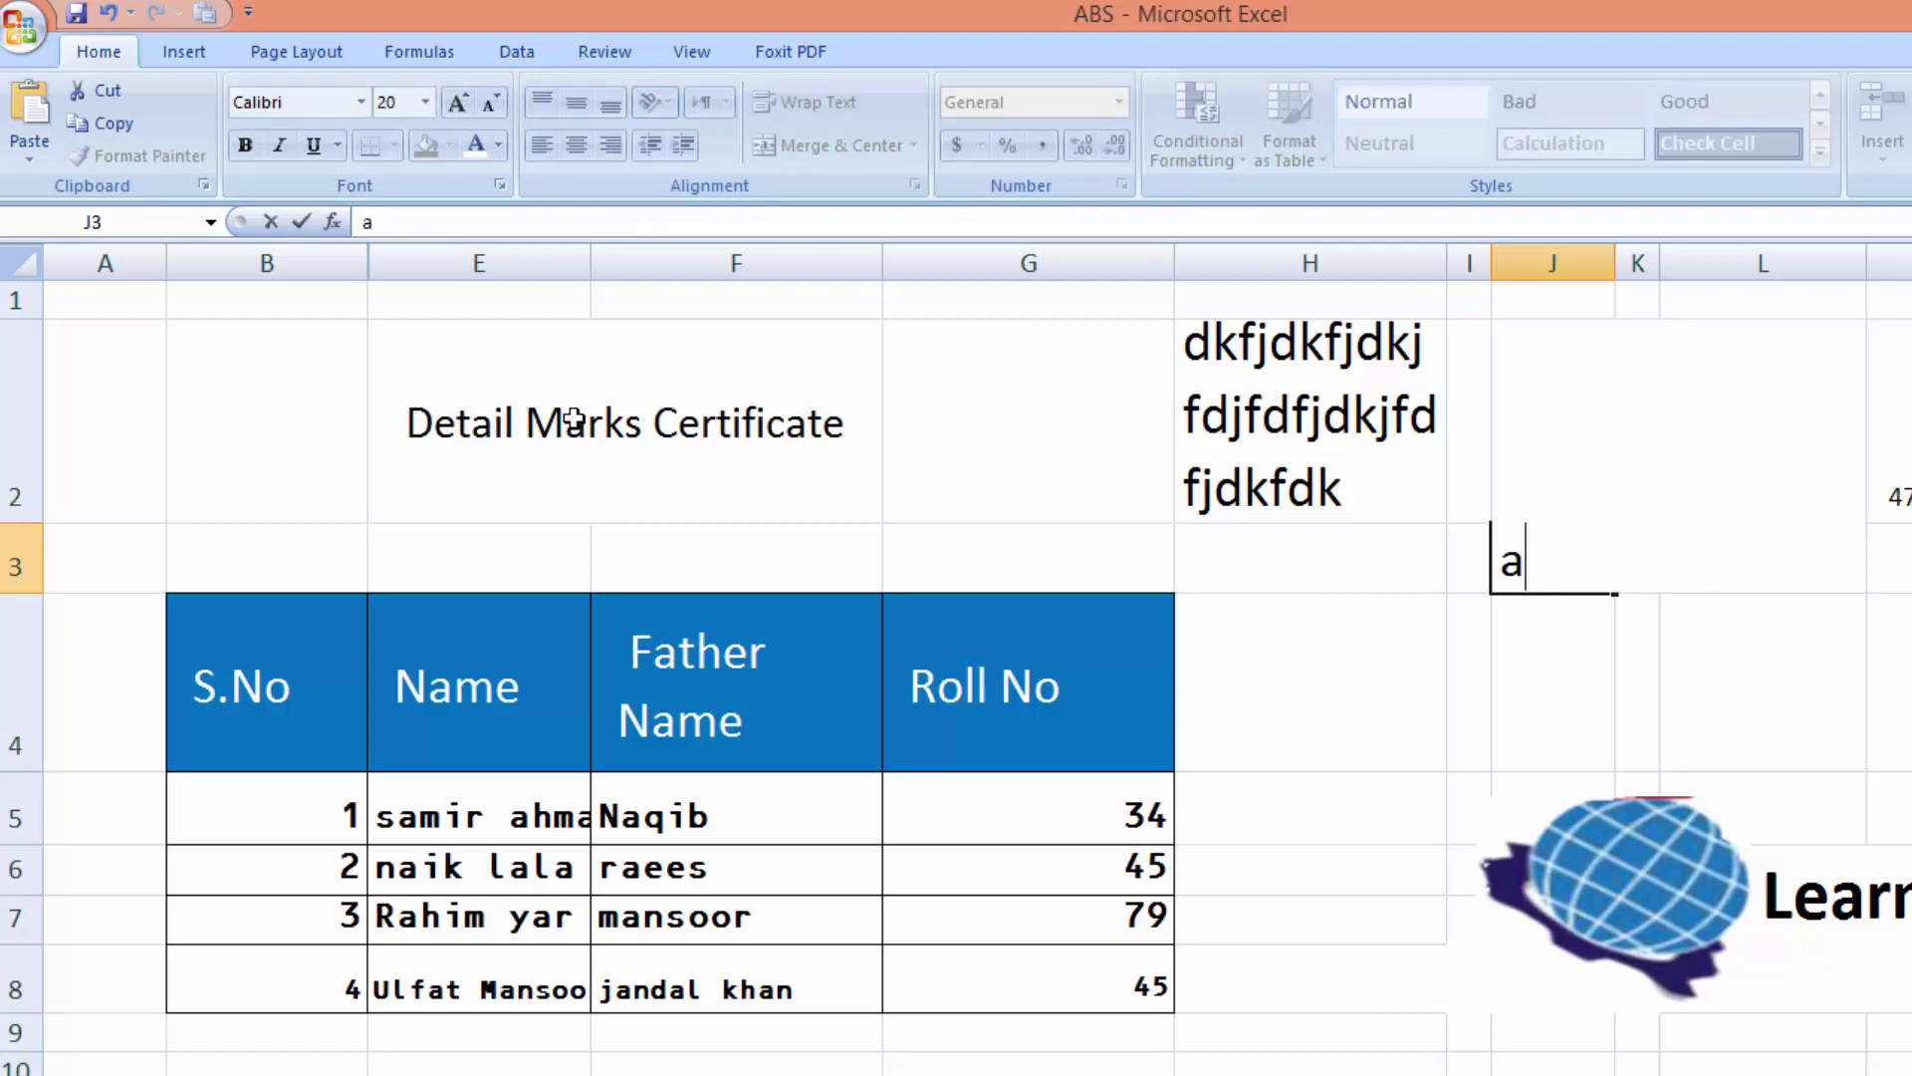
type("ccori")
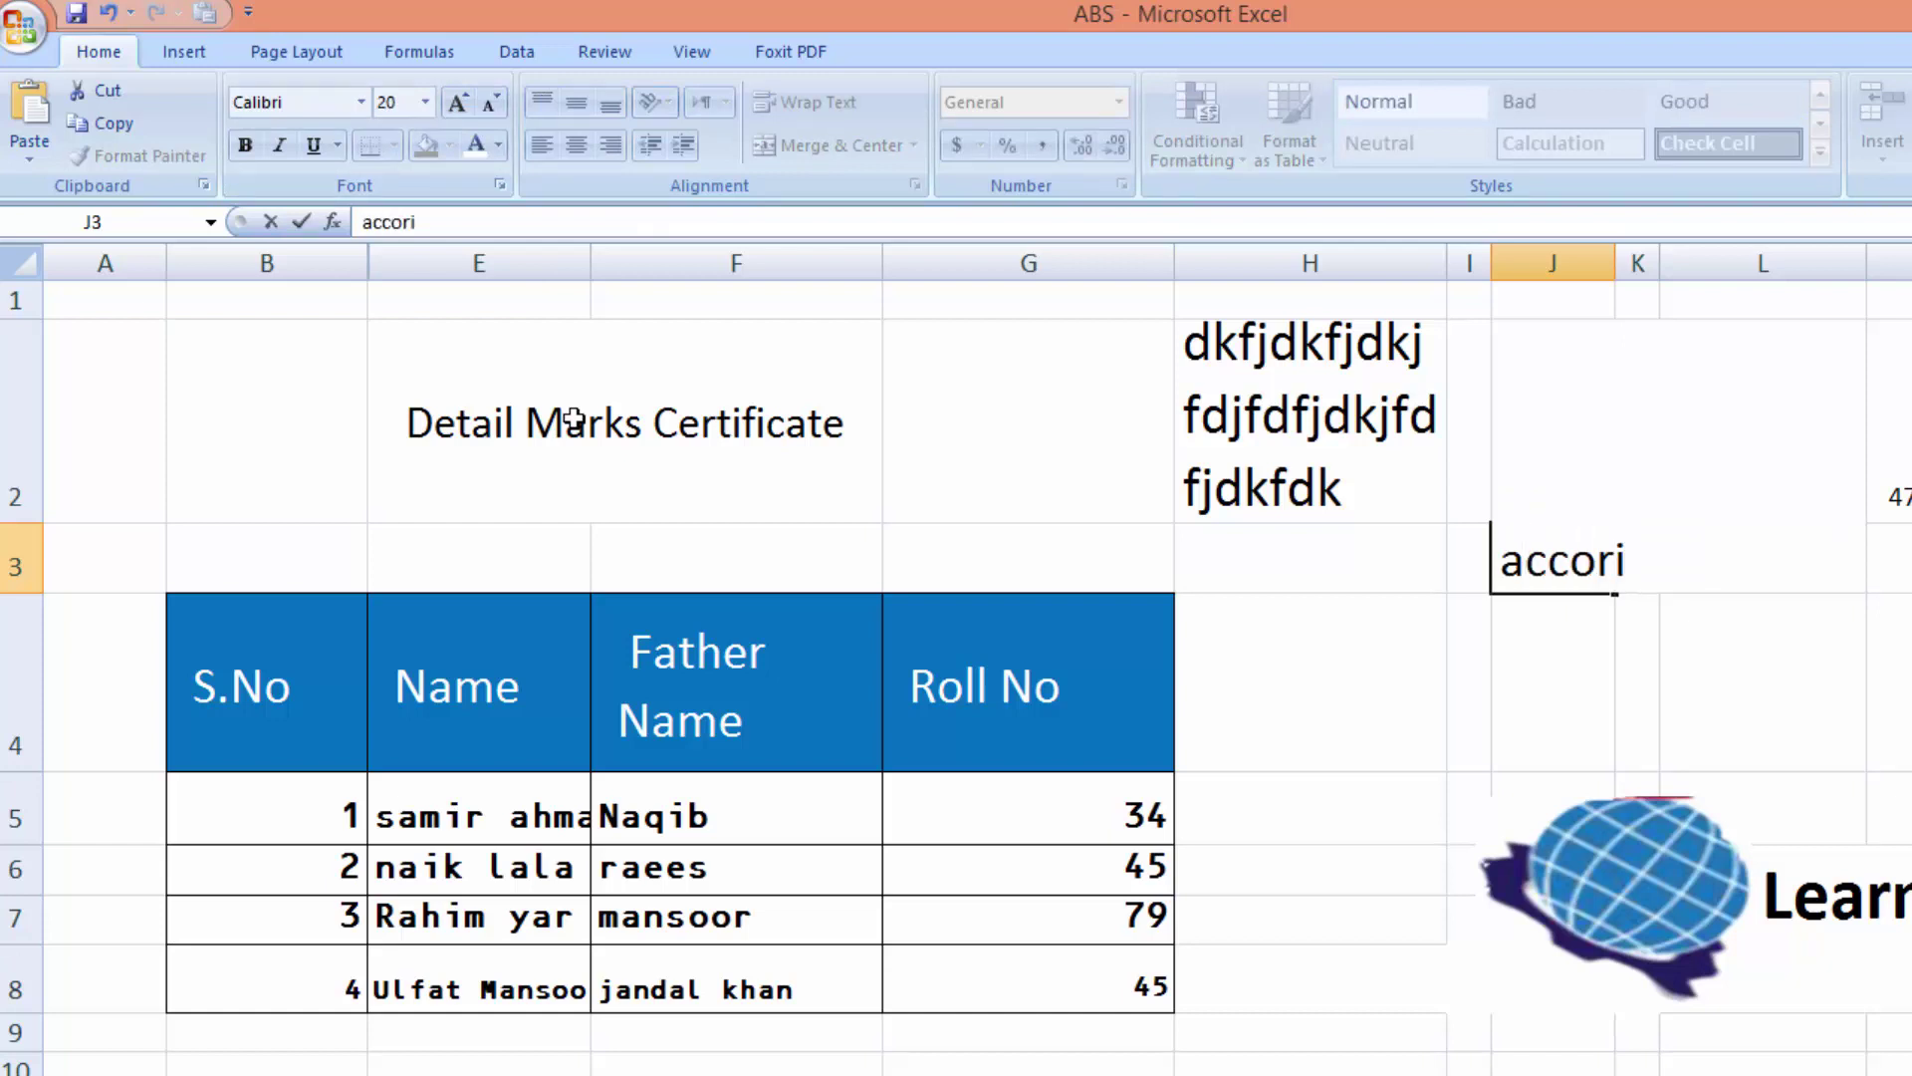
key("BackSpace")
type("ding to n")
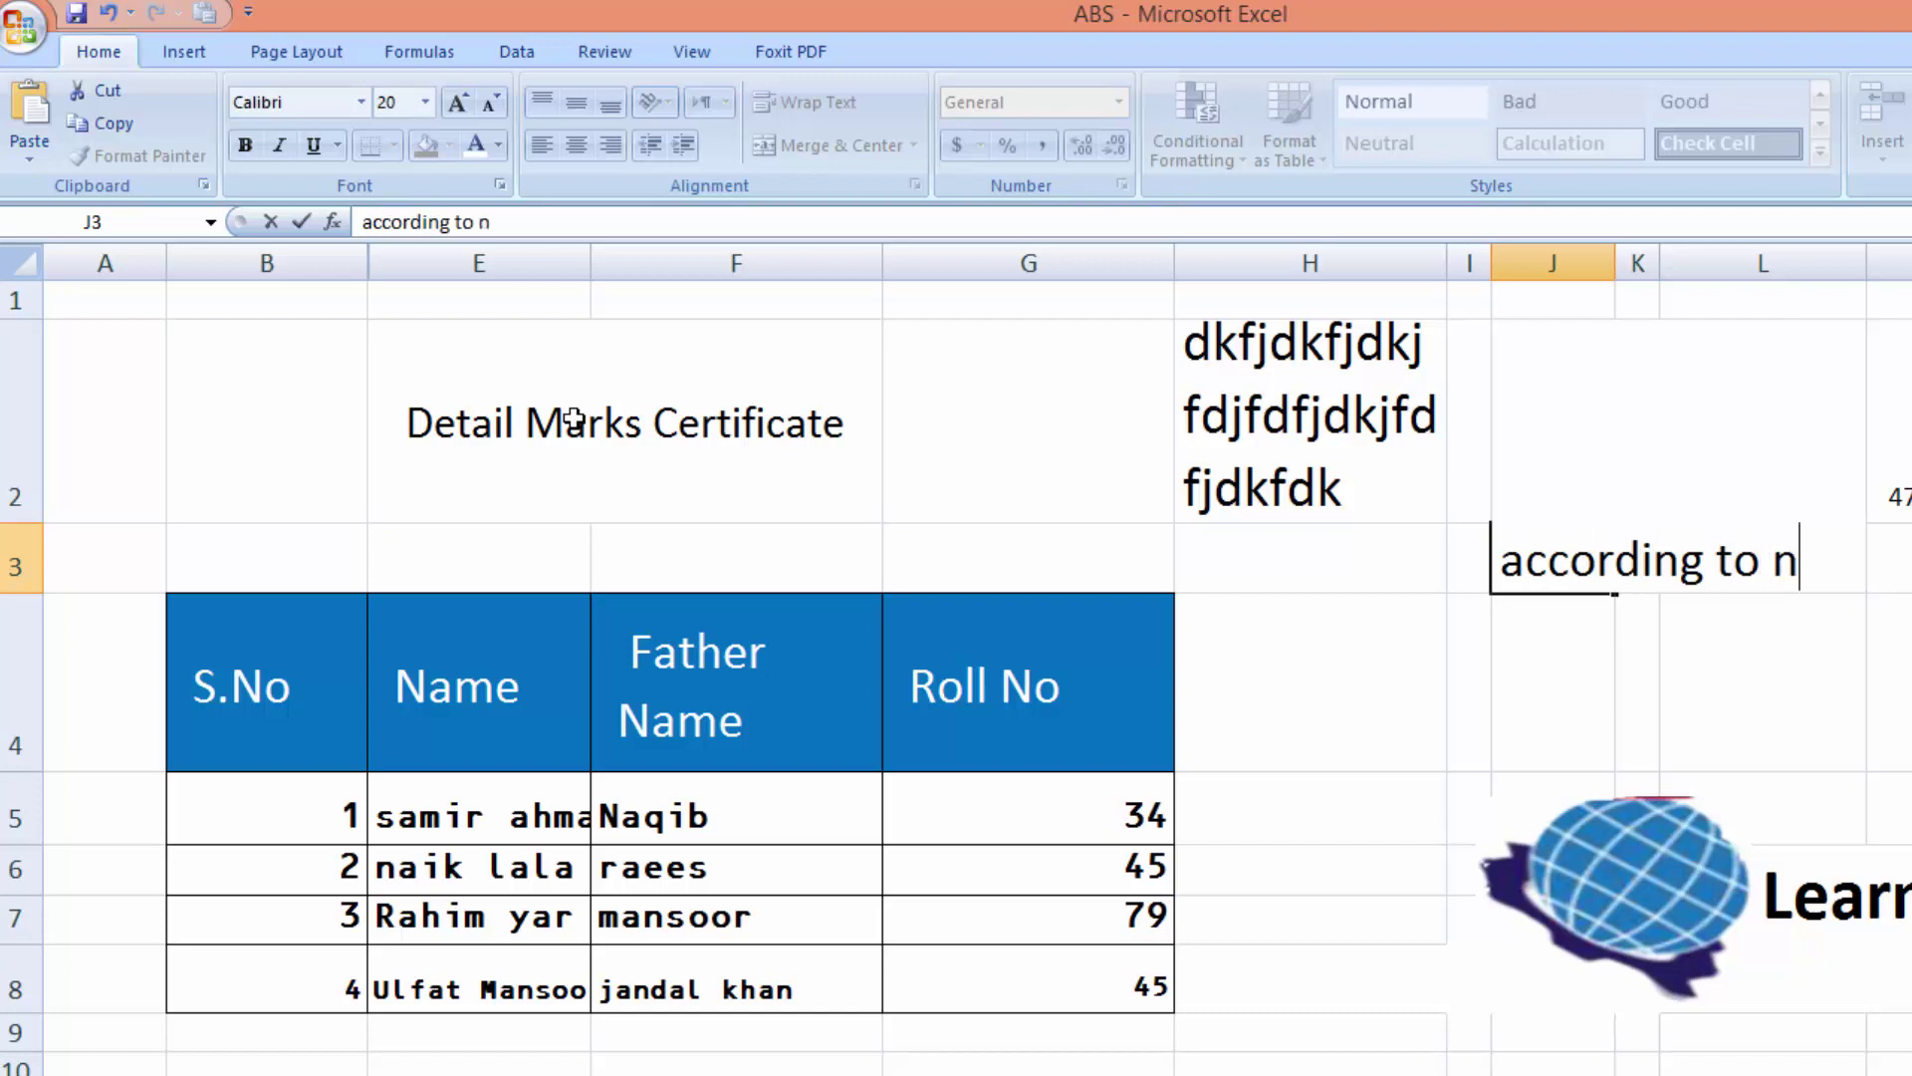
type("ew r")
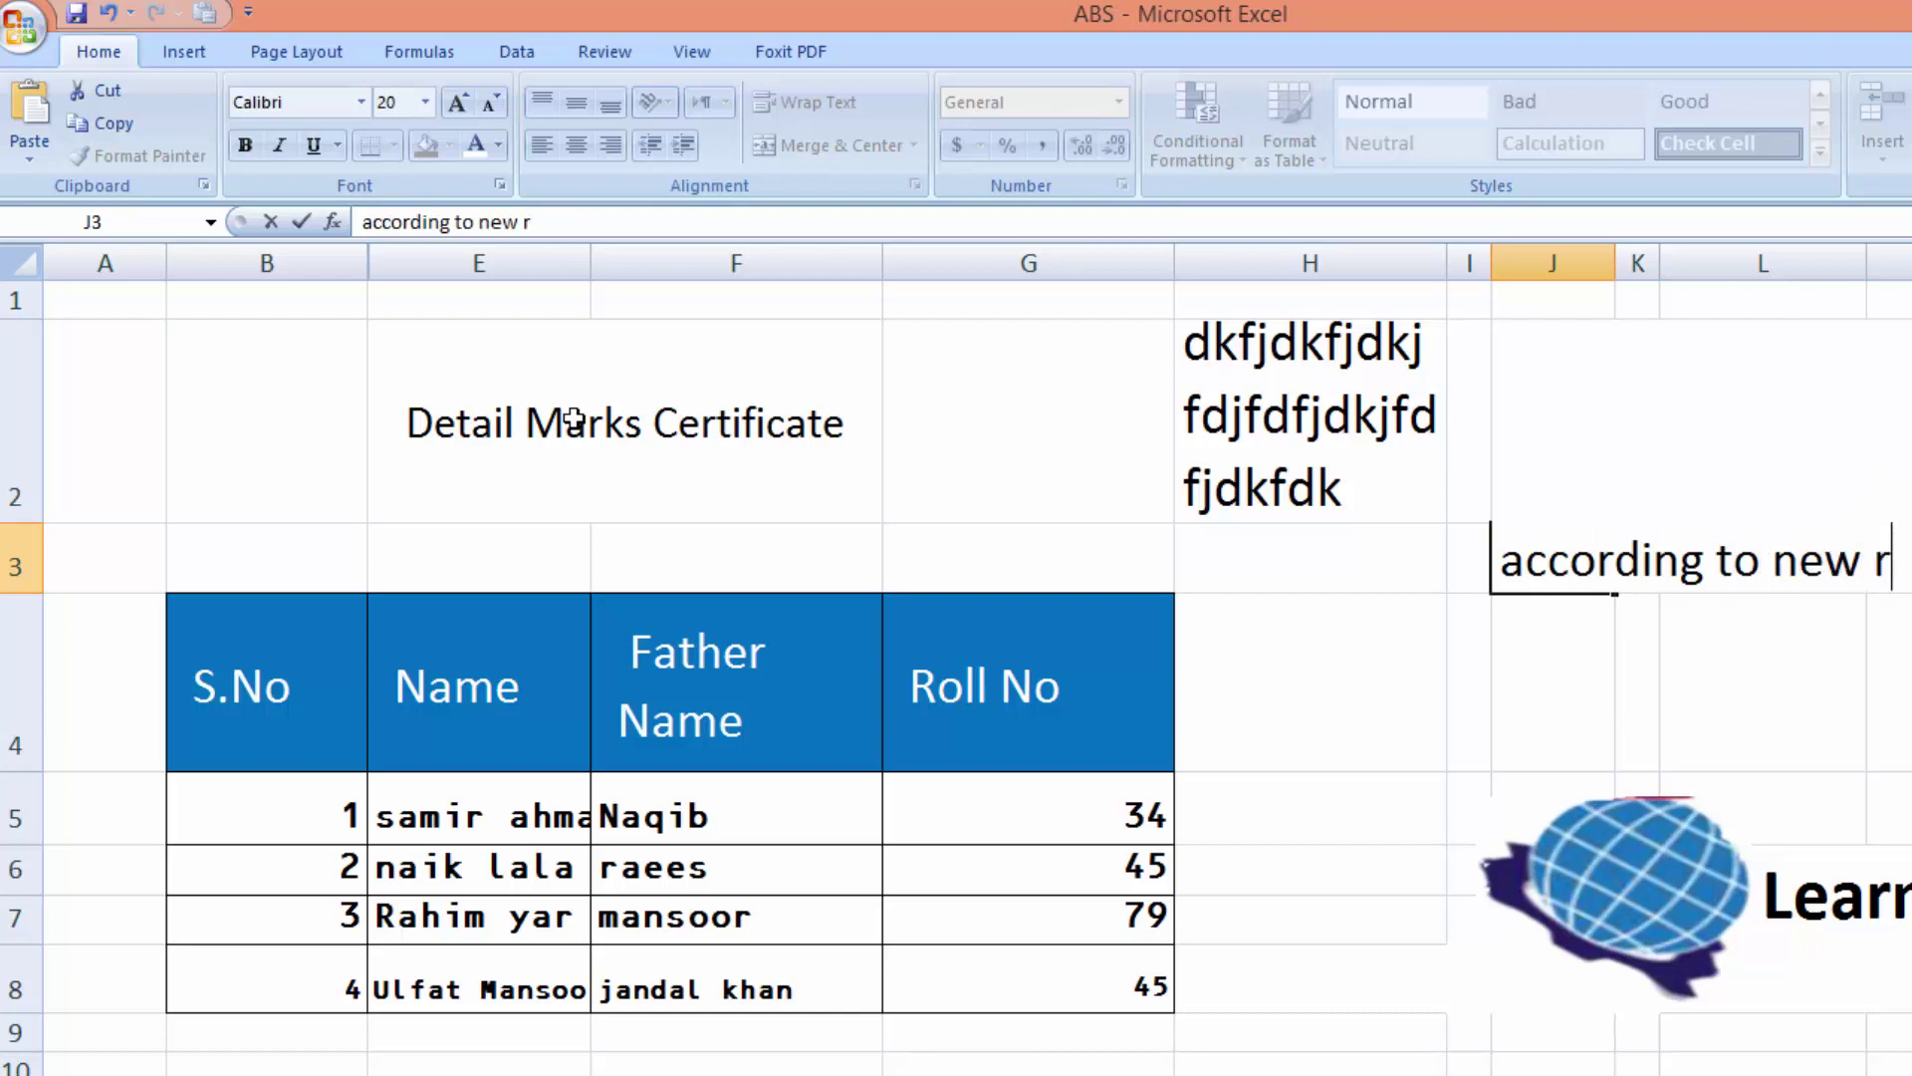
type("ol")
left_click(1473, 710)
key("ctrl+z")
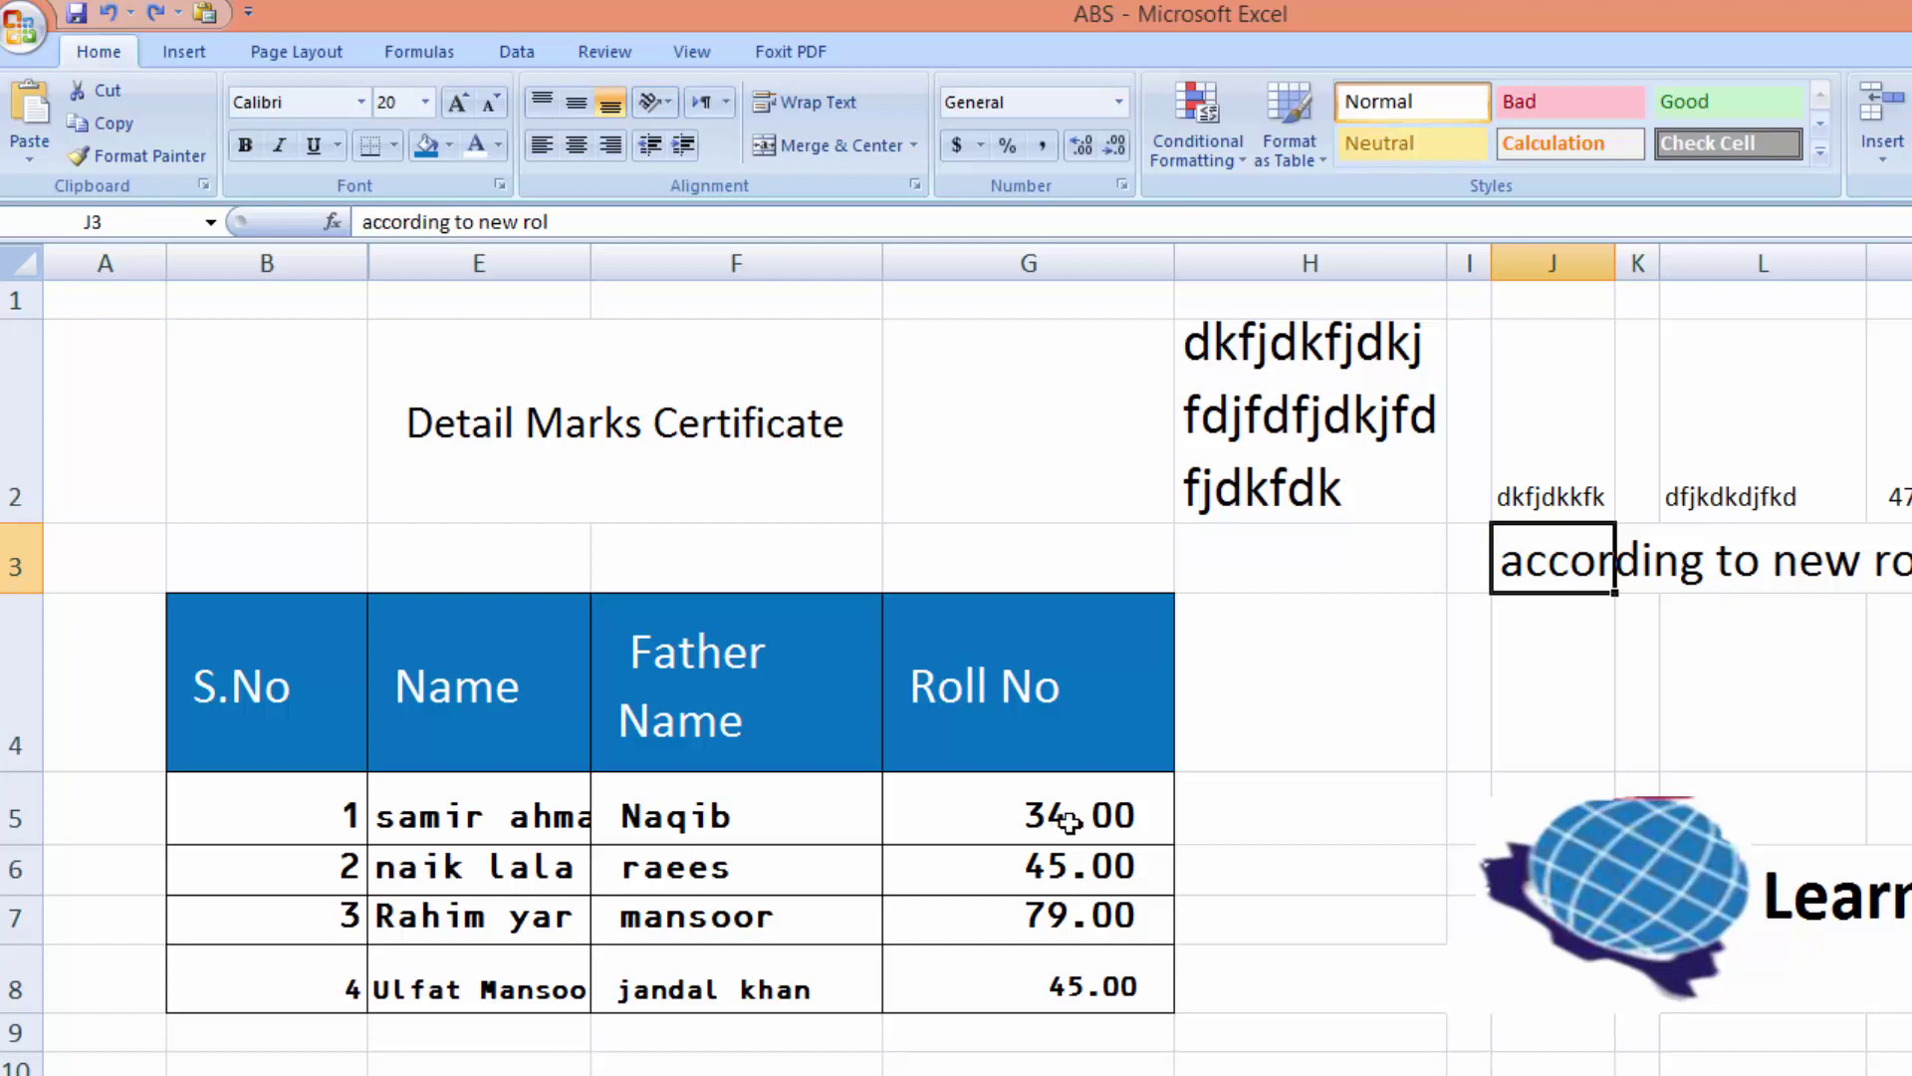
key("ctrl+z")
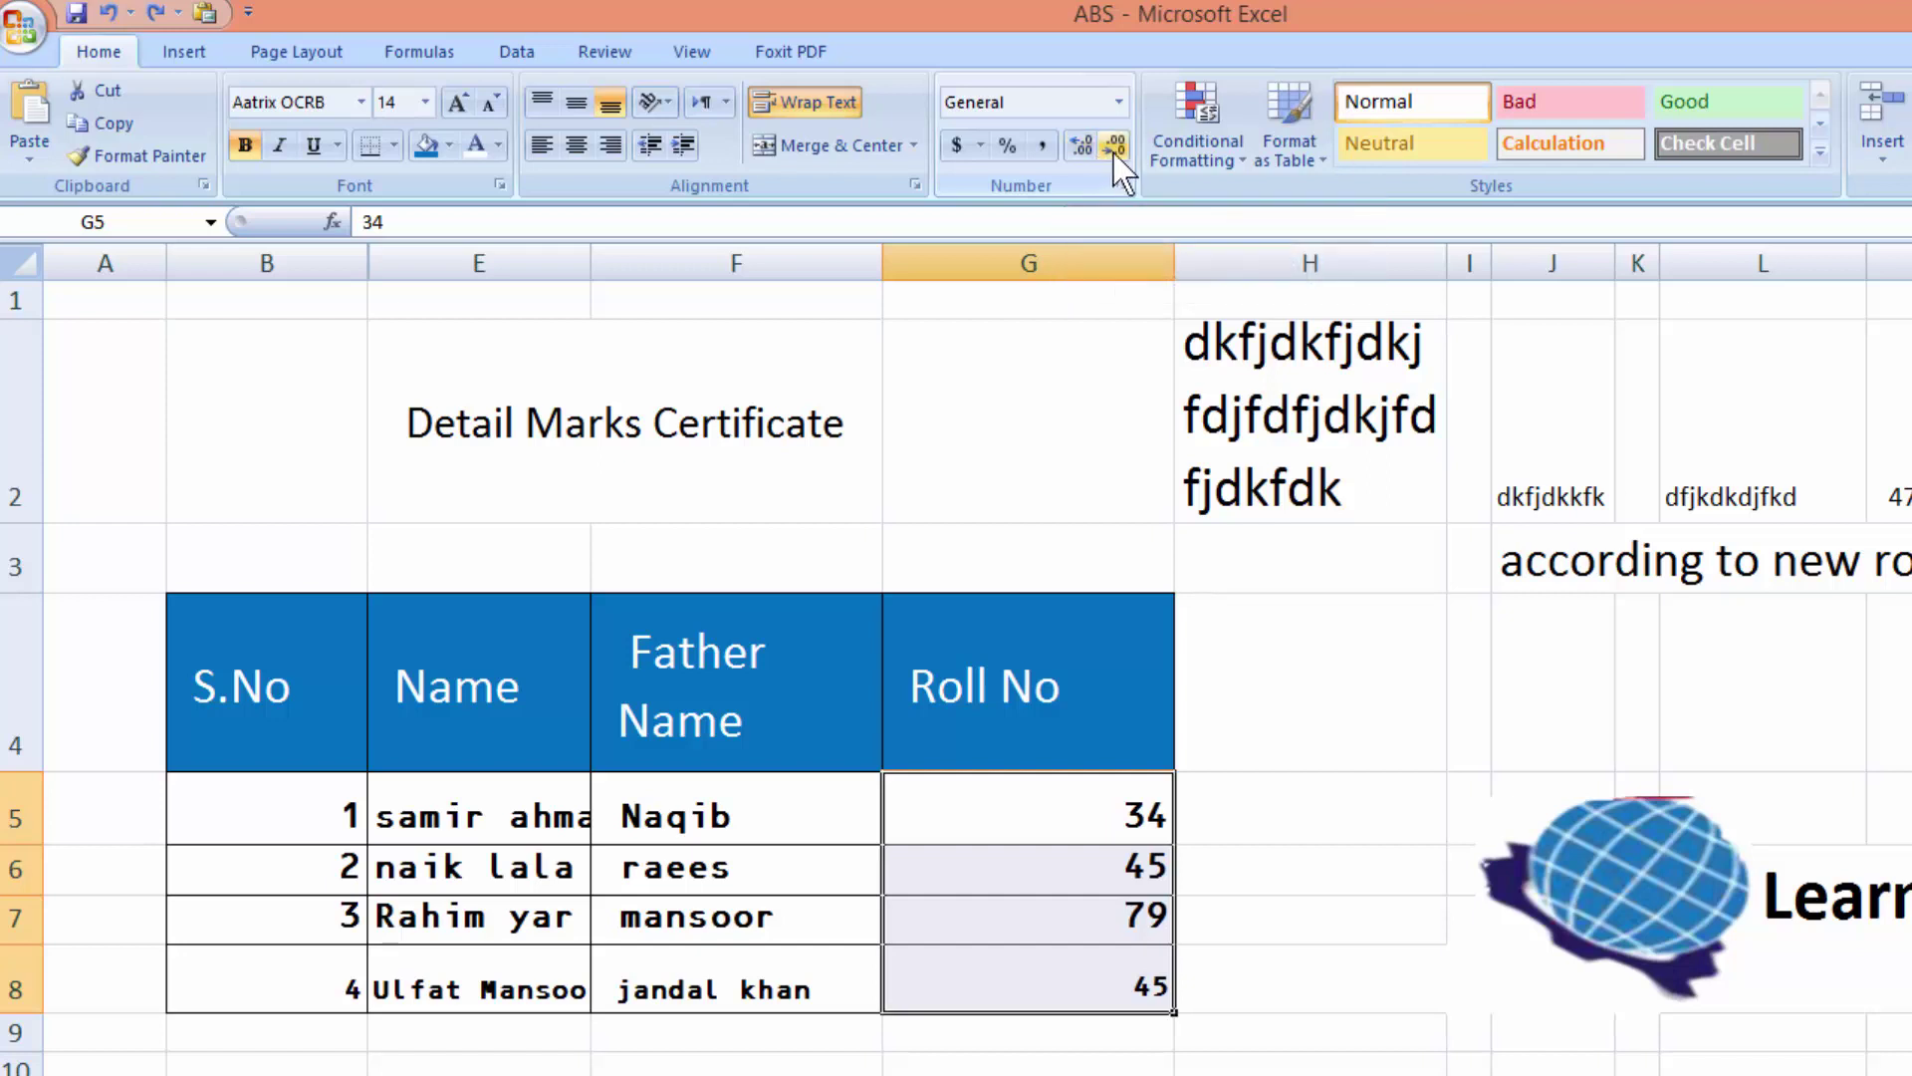
left_click(1321, 948)
left_click_drag(979, 781, 981, 972)
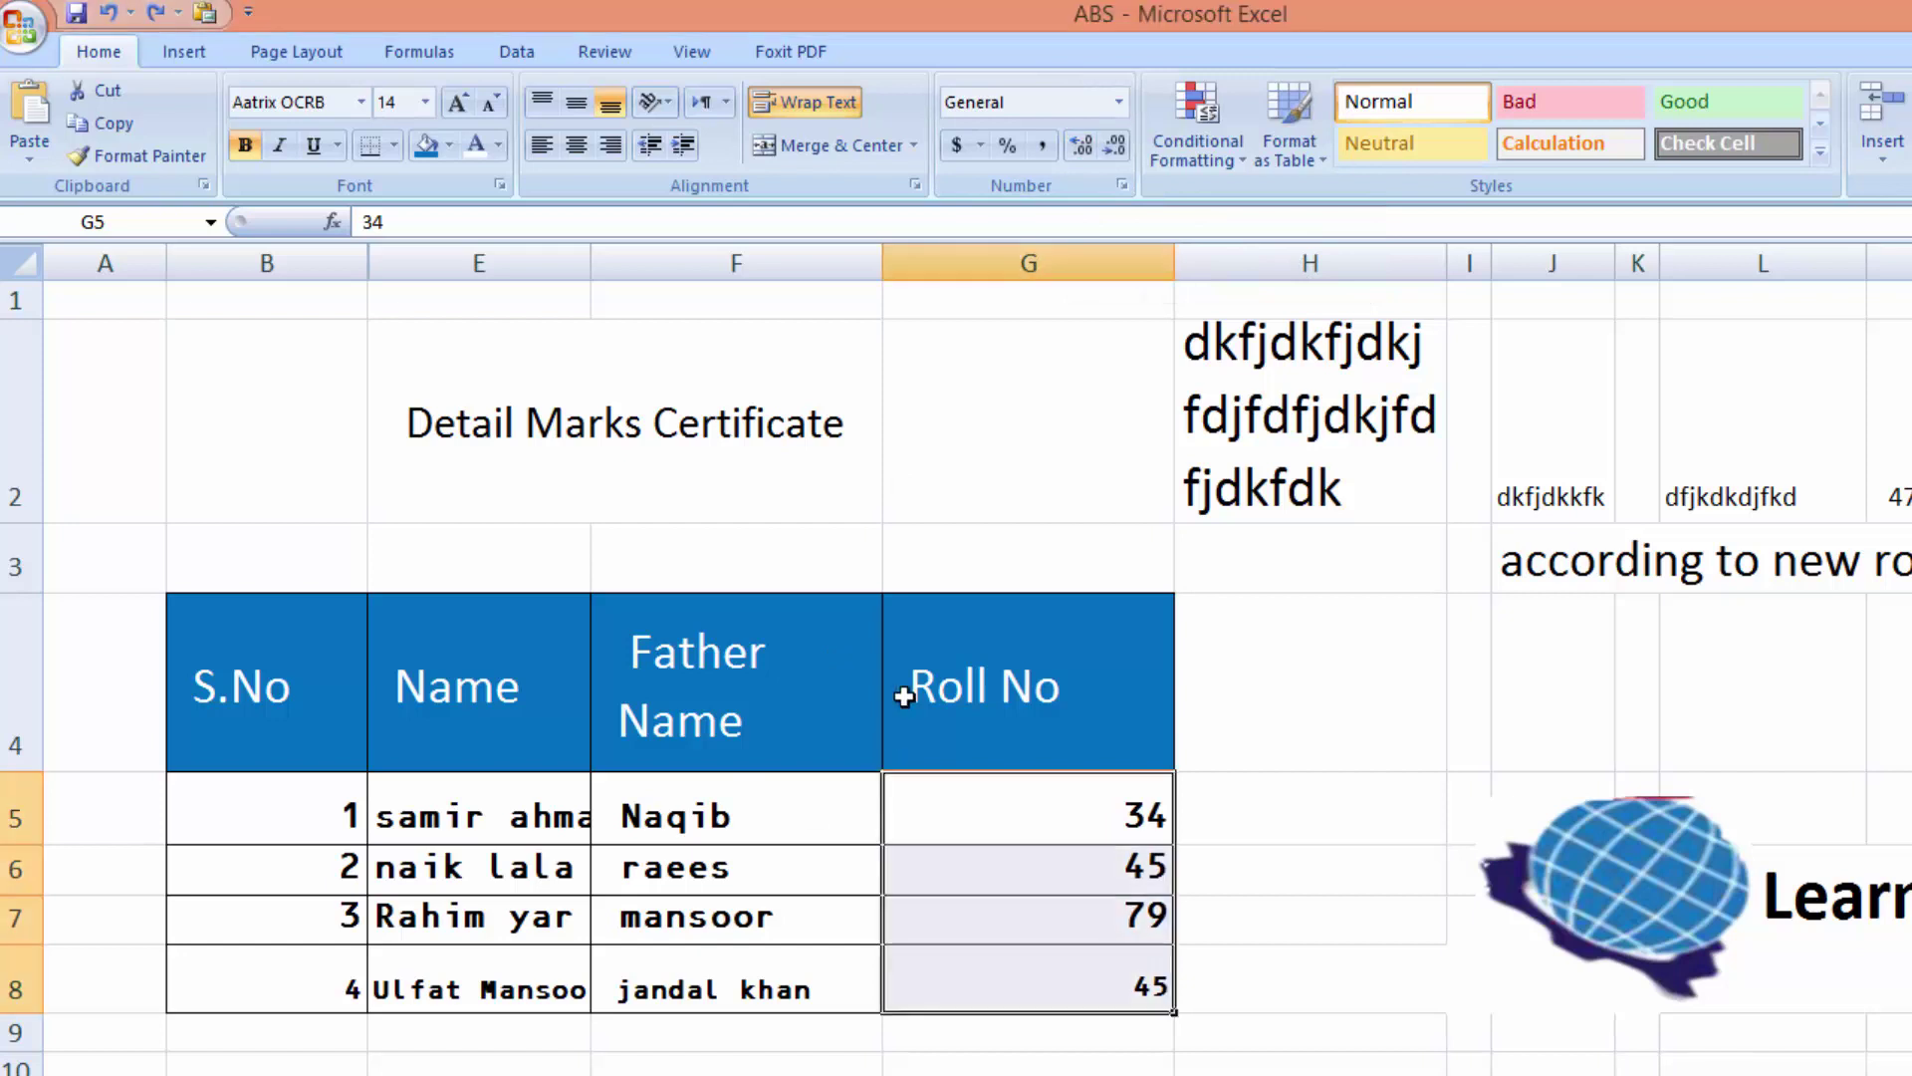
left_click(1088, 147)
left_click(1089, 147)
left_click(1089, 147)
left_click(1088, 148)
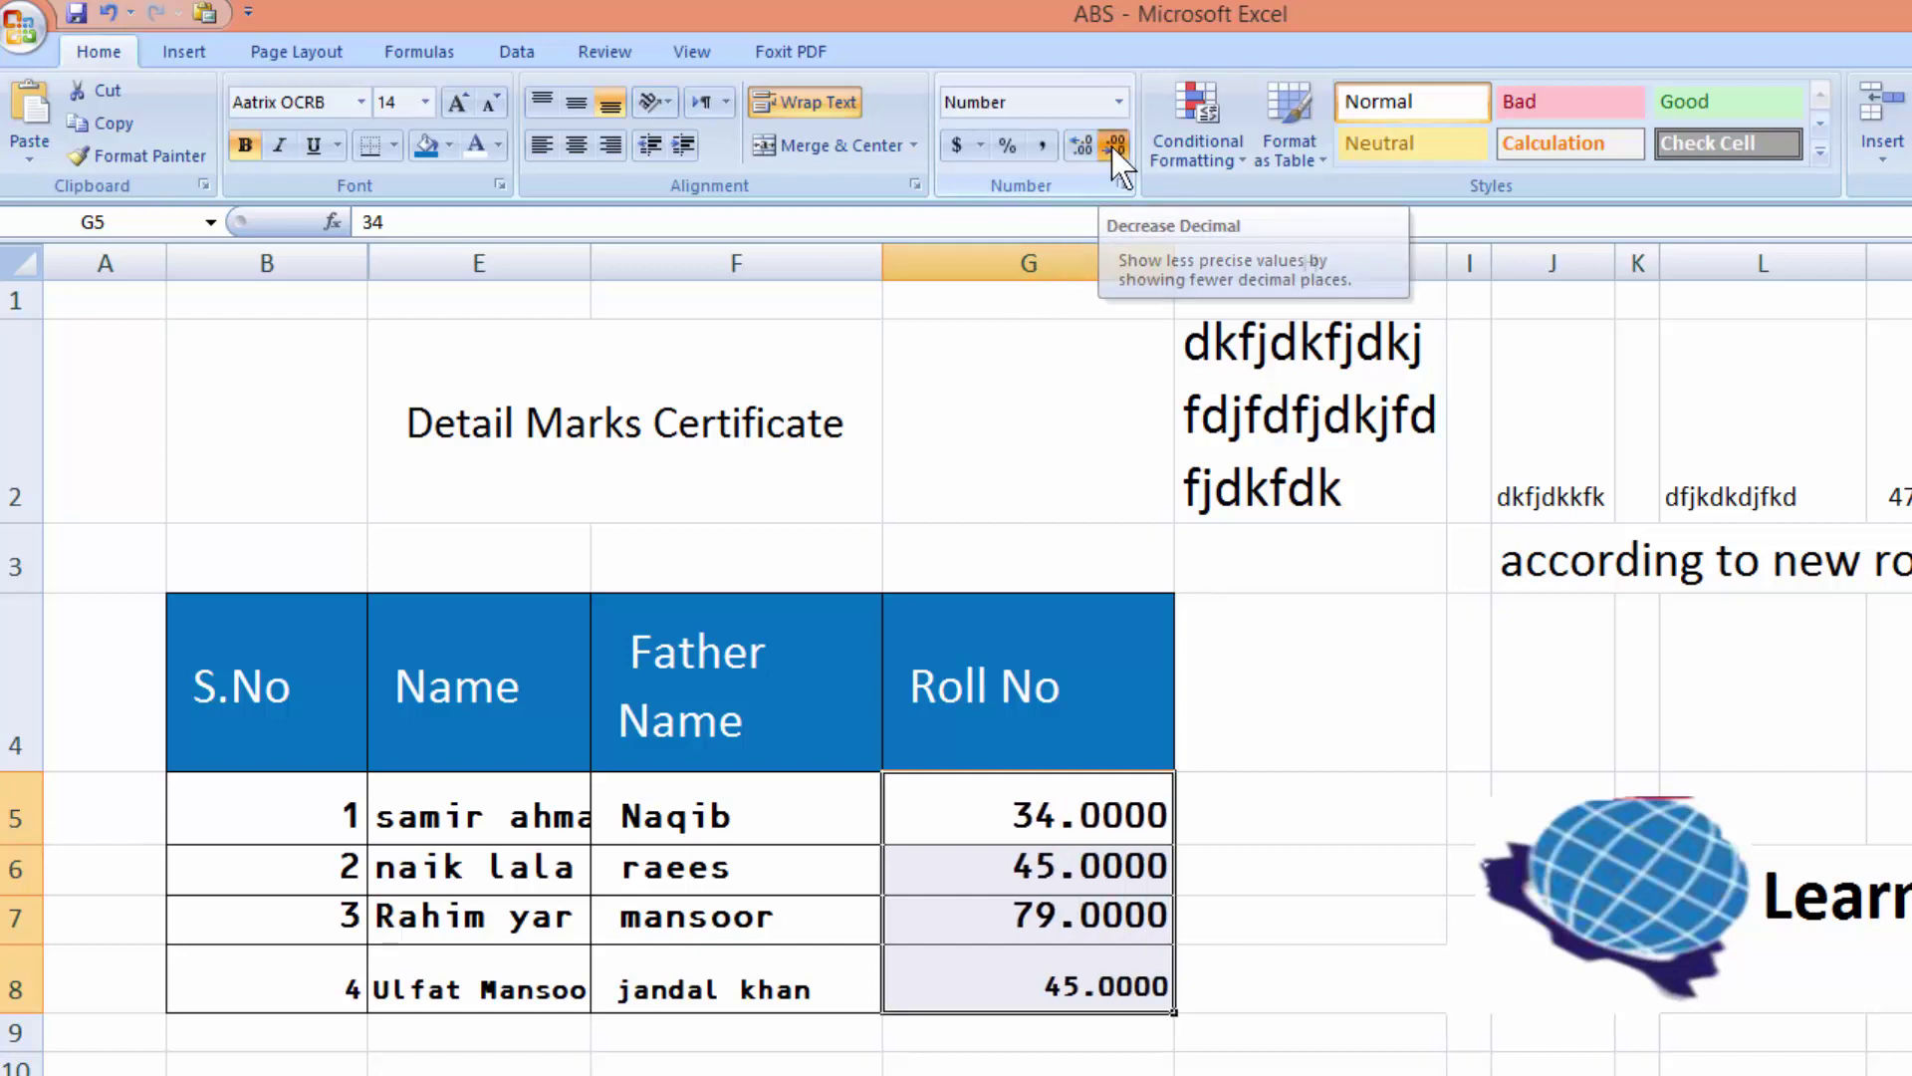
left_click(1112, 147)
left_click(1111, 147)
left_click(1111, 147)
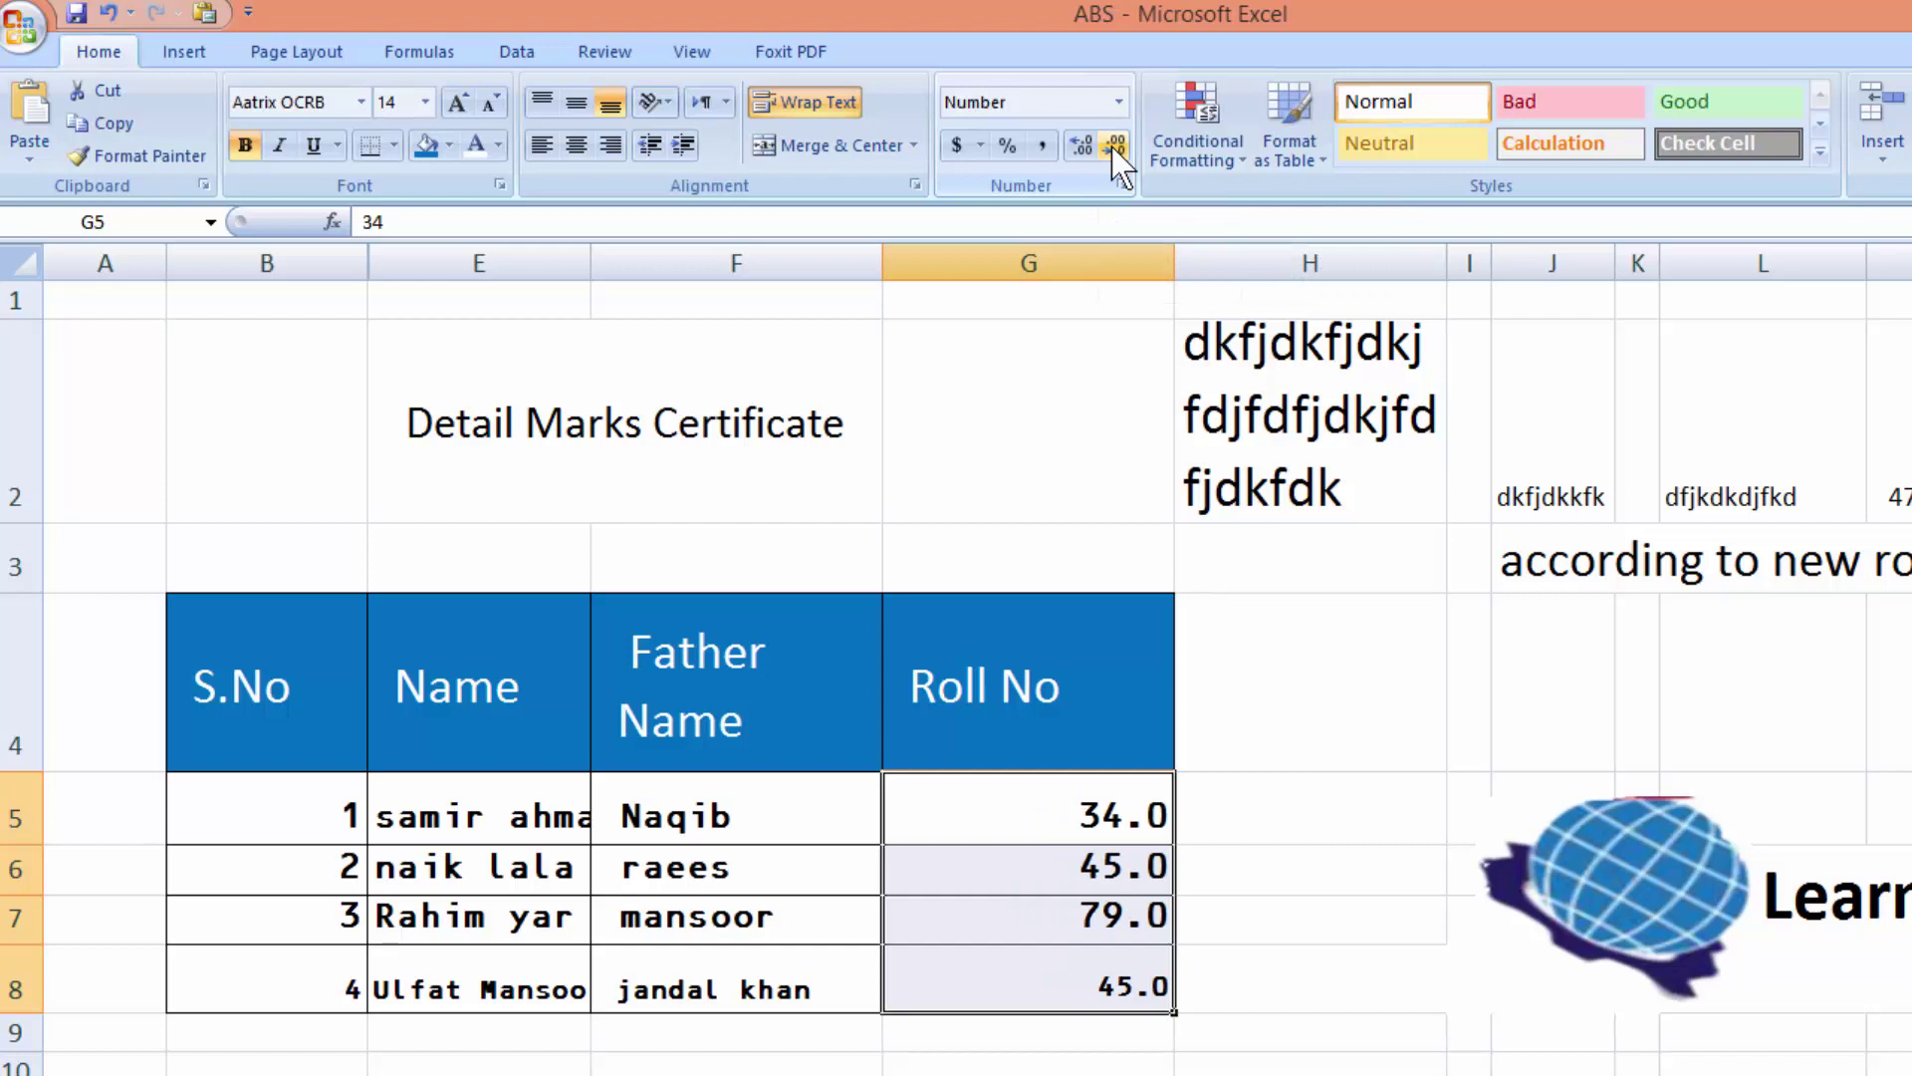
left_click(1086, 149)
left_click(1086, 149)
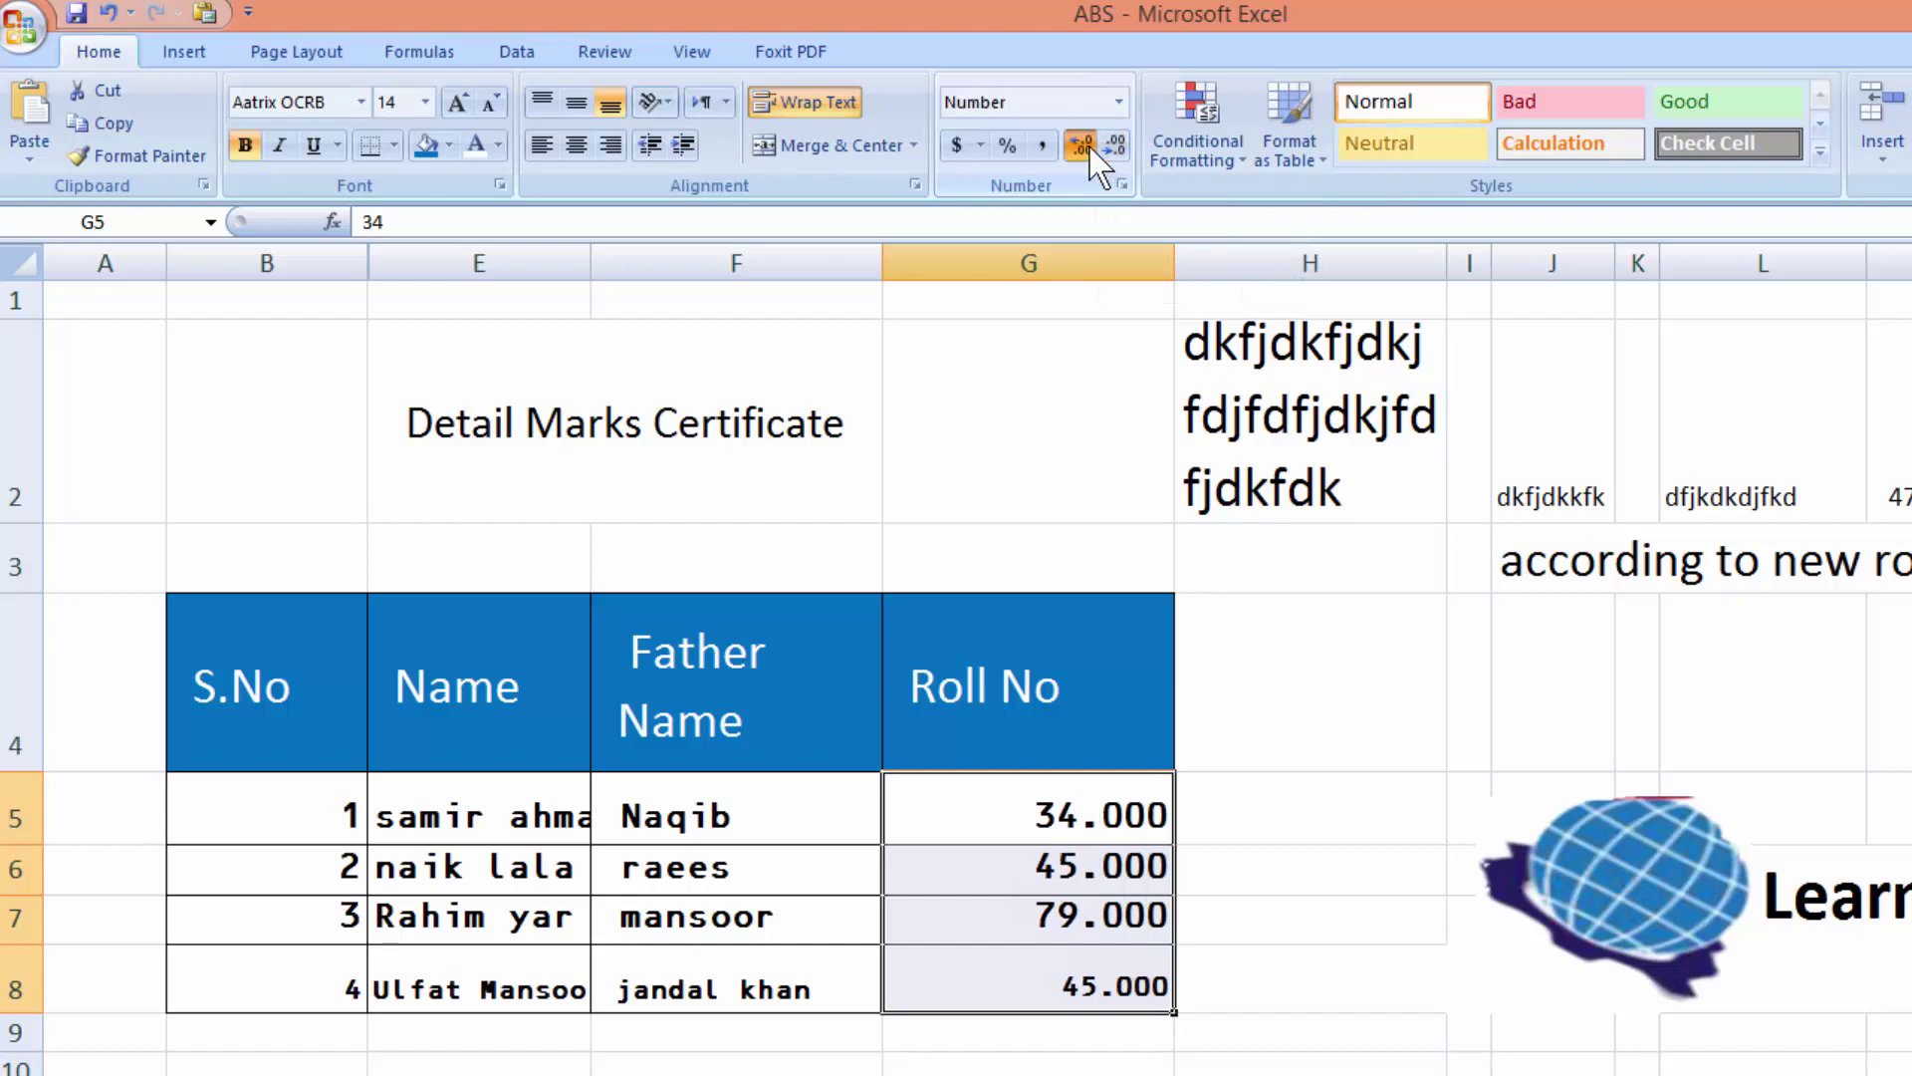
left_click(1082, 147)
left_click(1113, 149)
left_click(1114, 149)
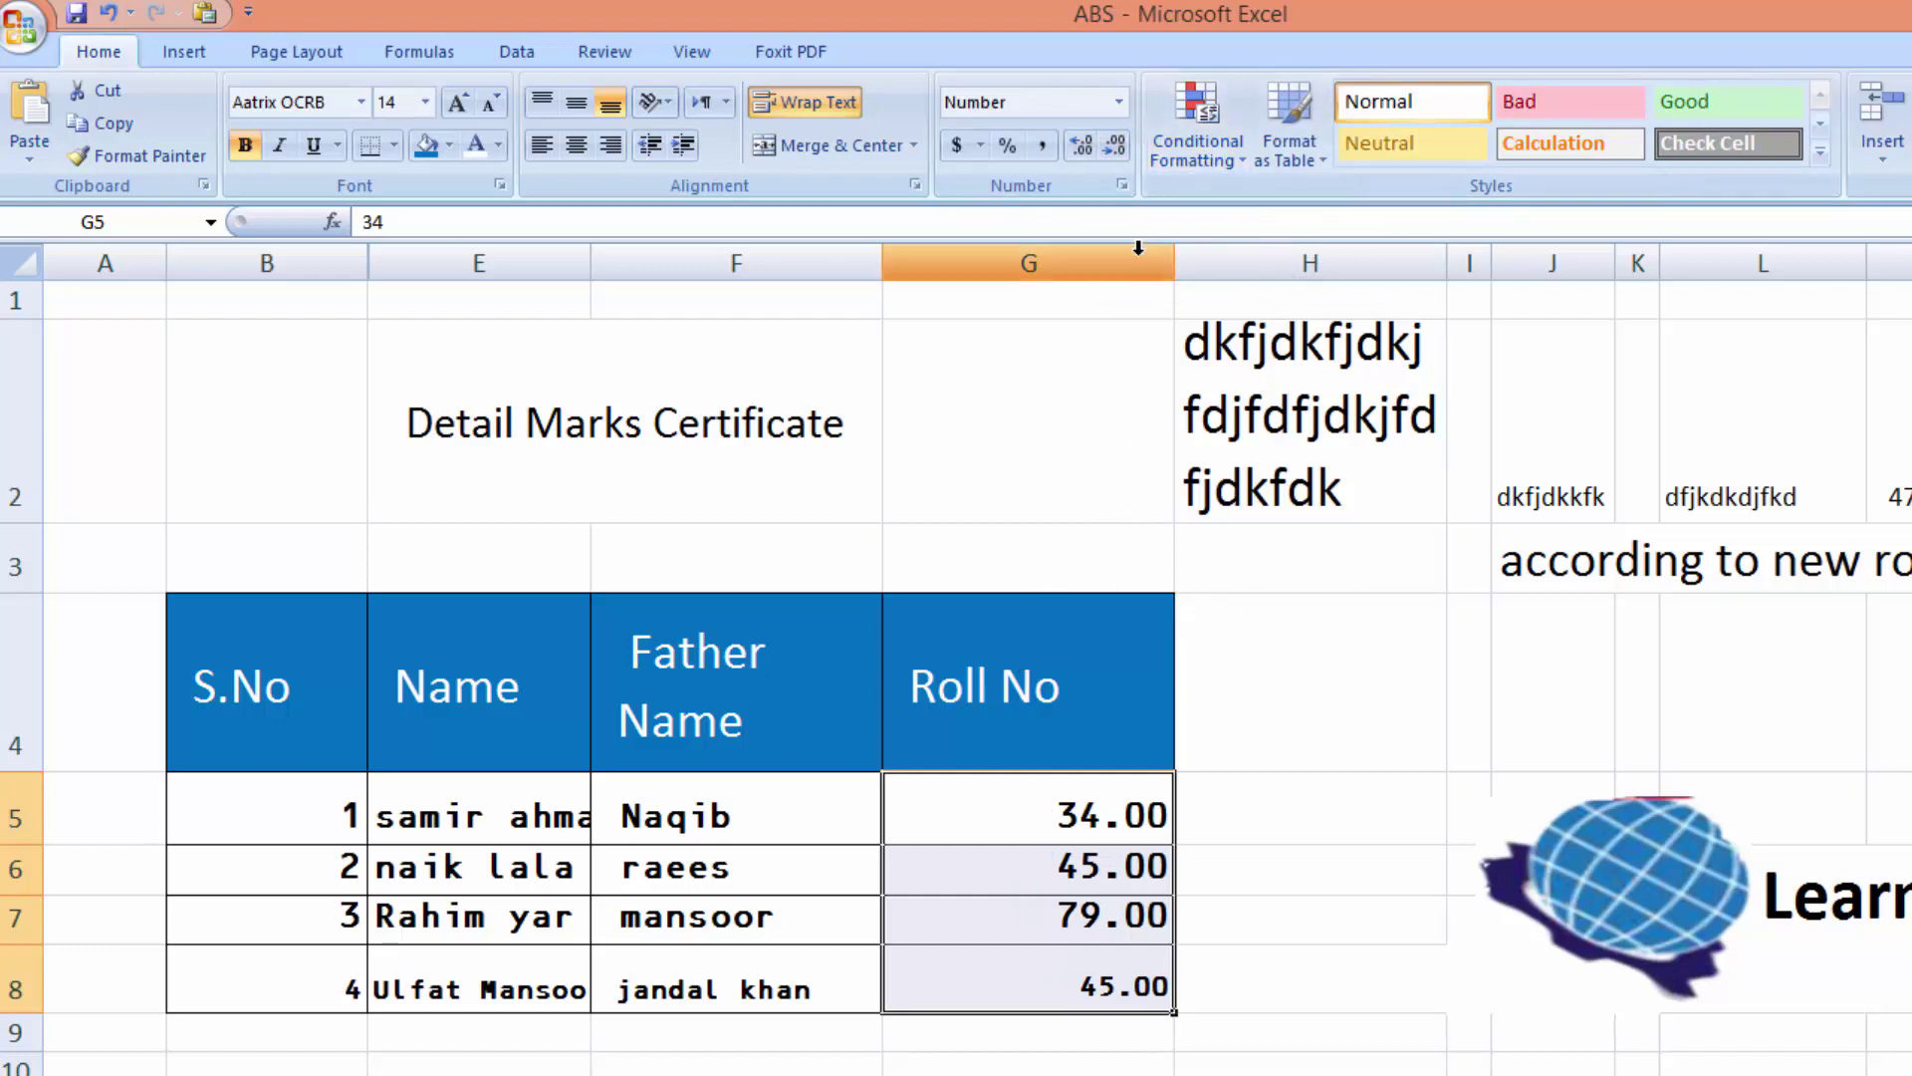
Reselect Roll No cells G5:G8 and open Conditional Formatting's Highlight Cells Rules
left_click(1245, 167)
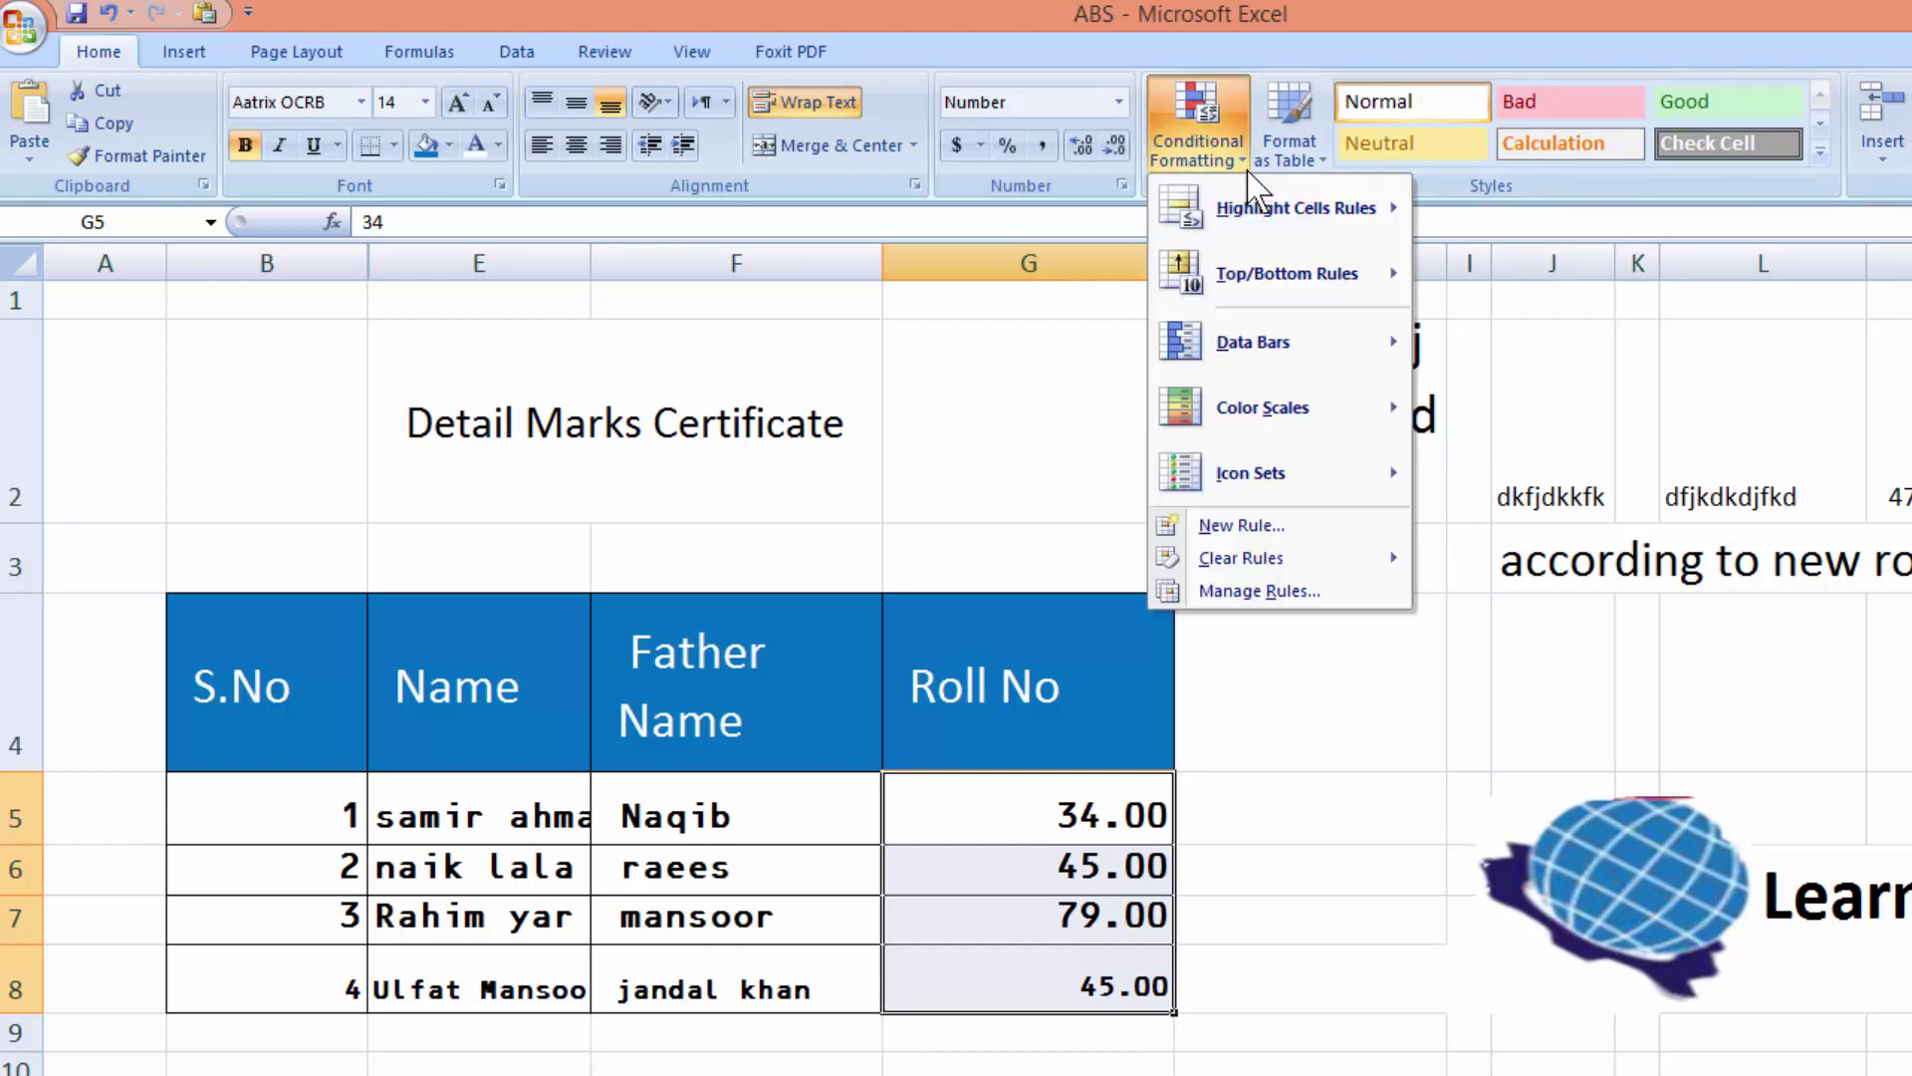
mouse_move(1294, 209)
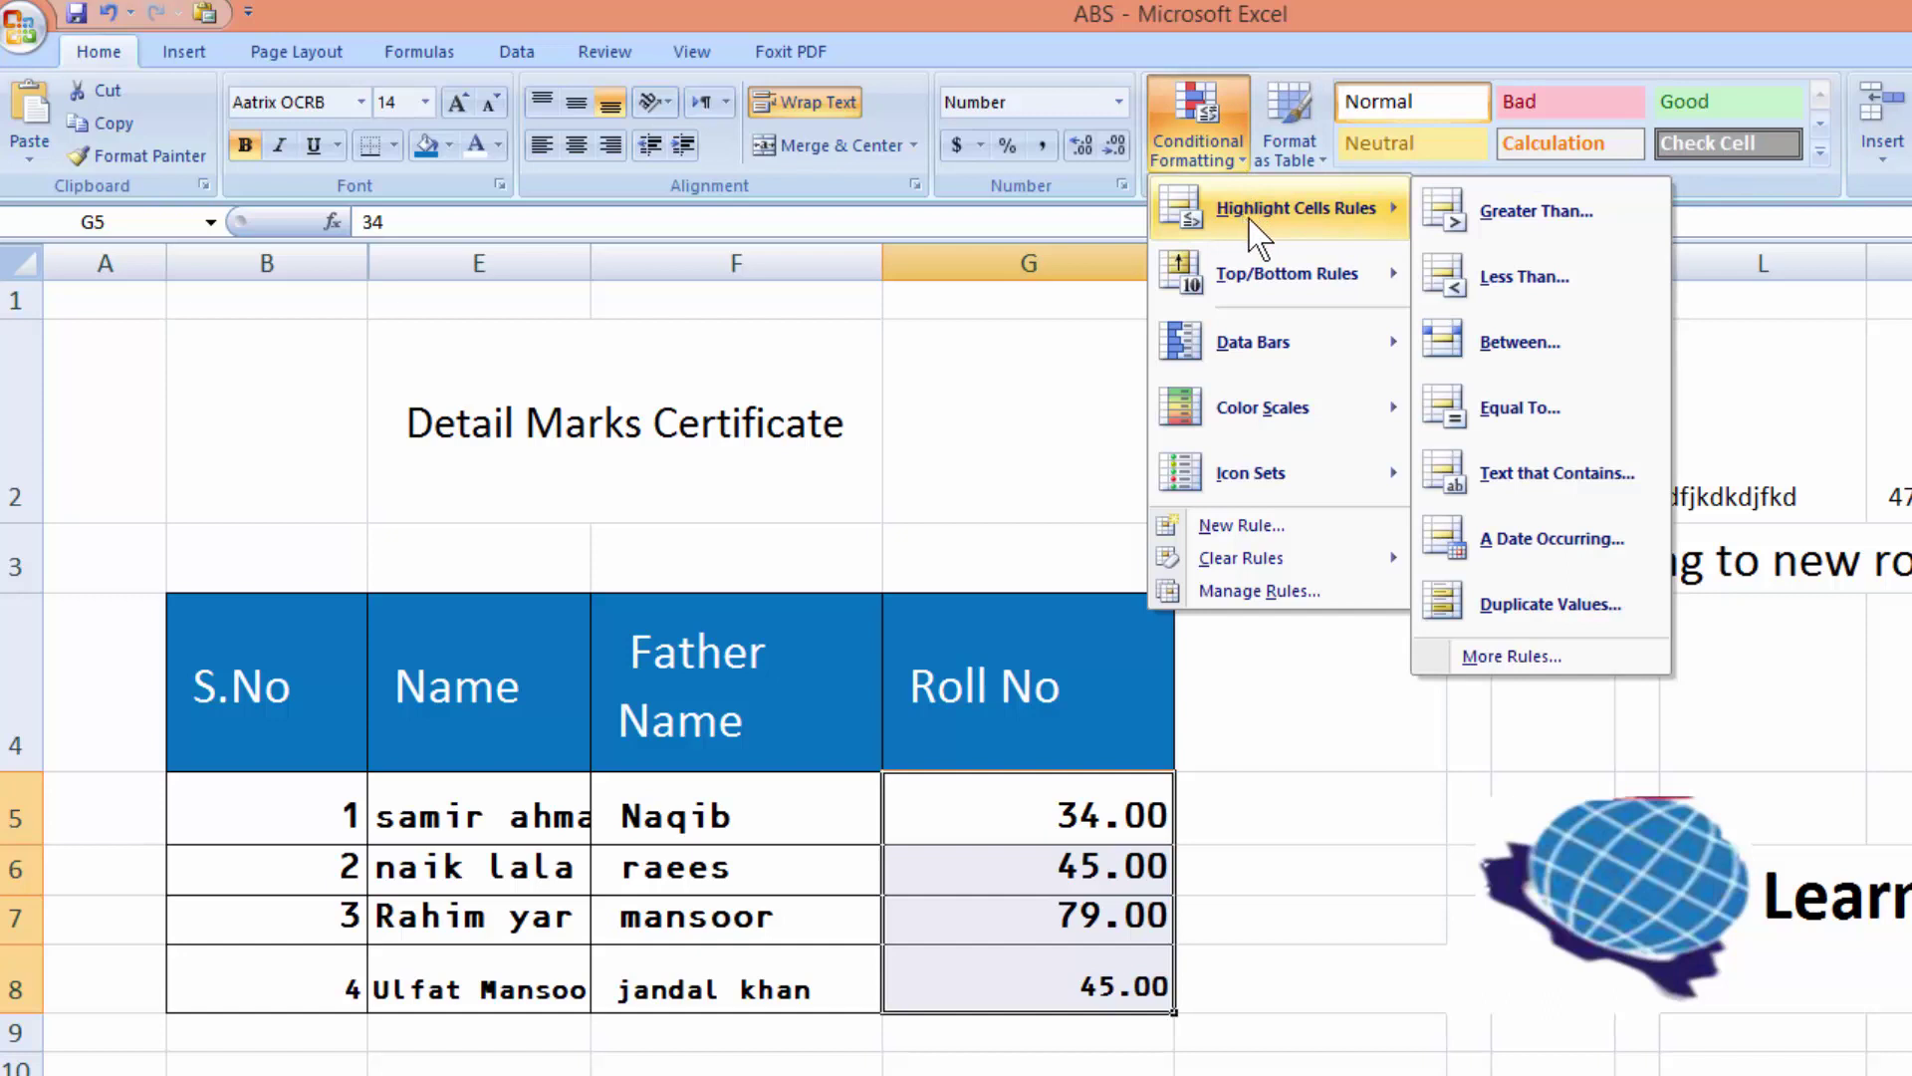
left_click(1841, 391)
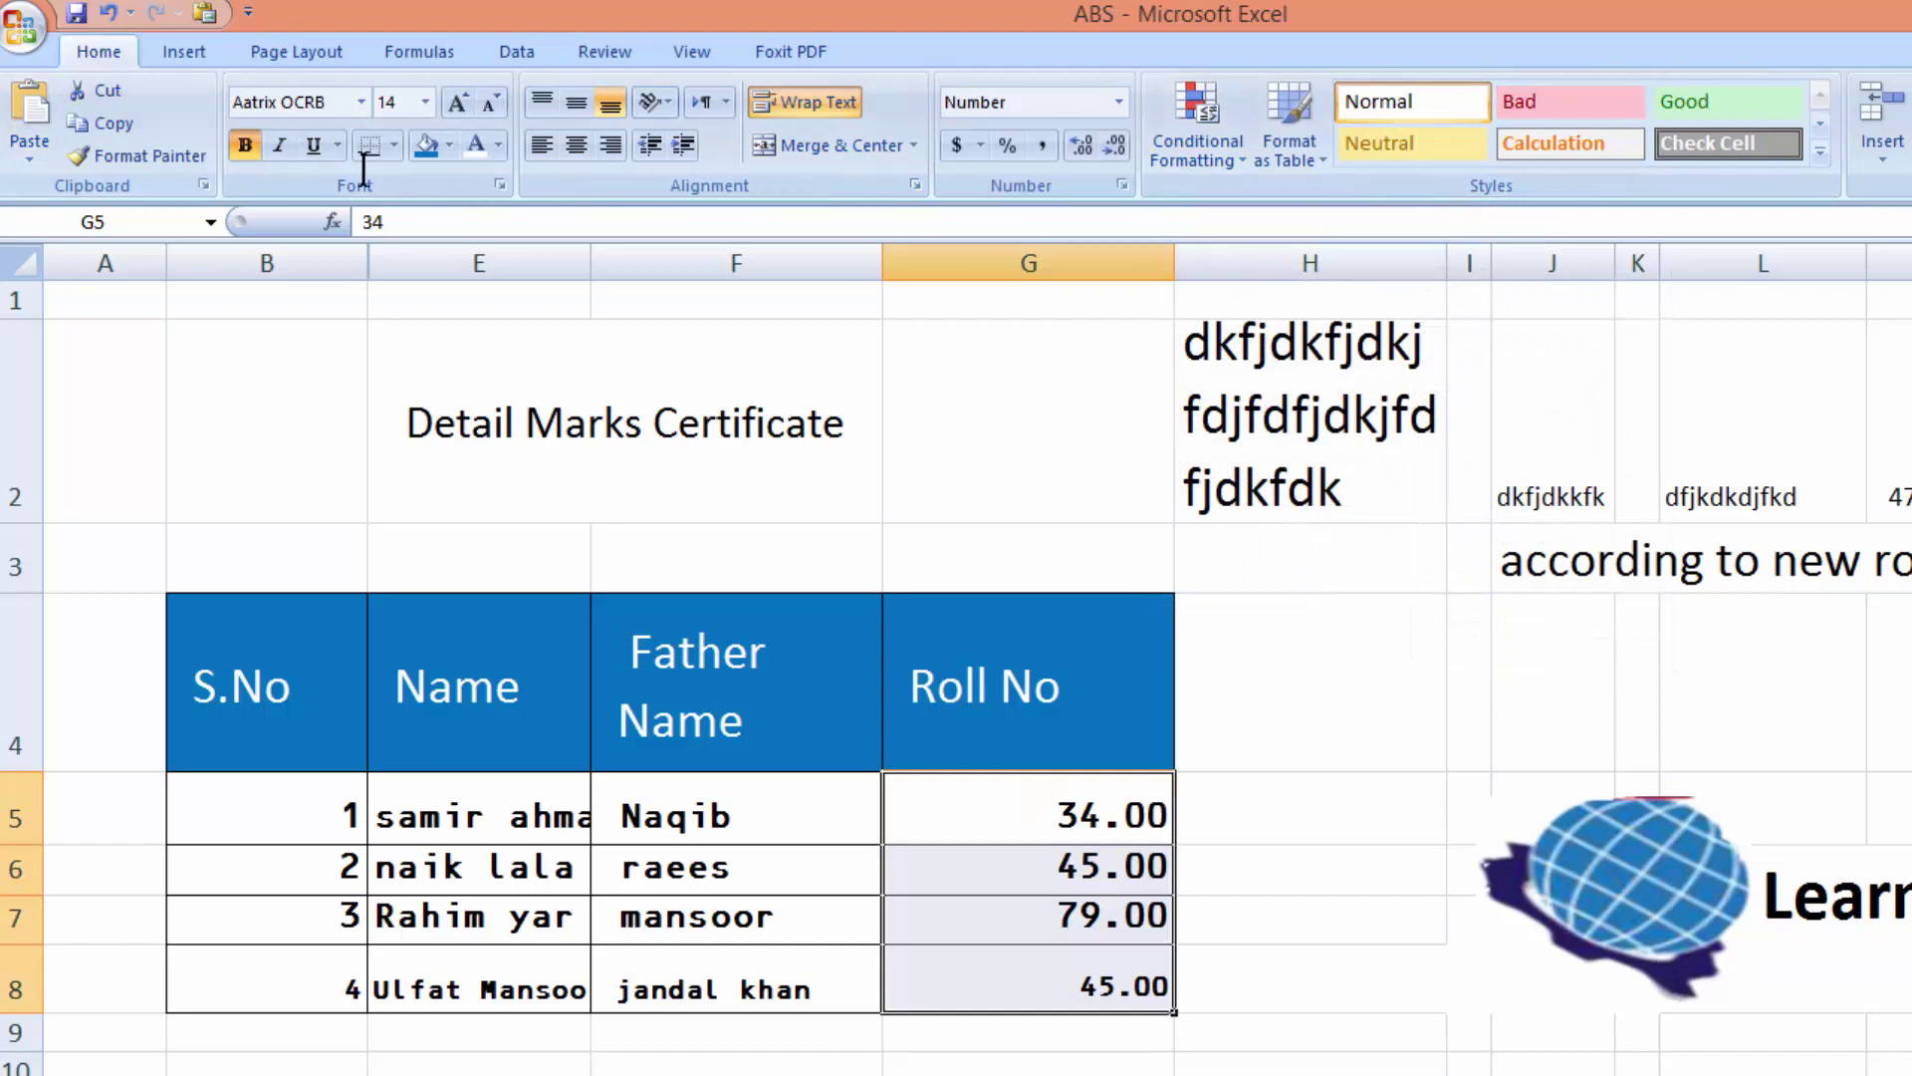
left_click(189, 52)
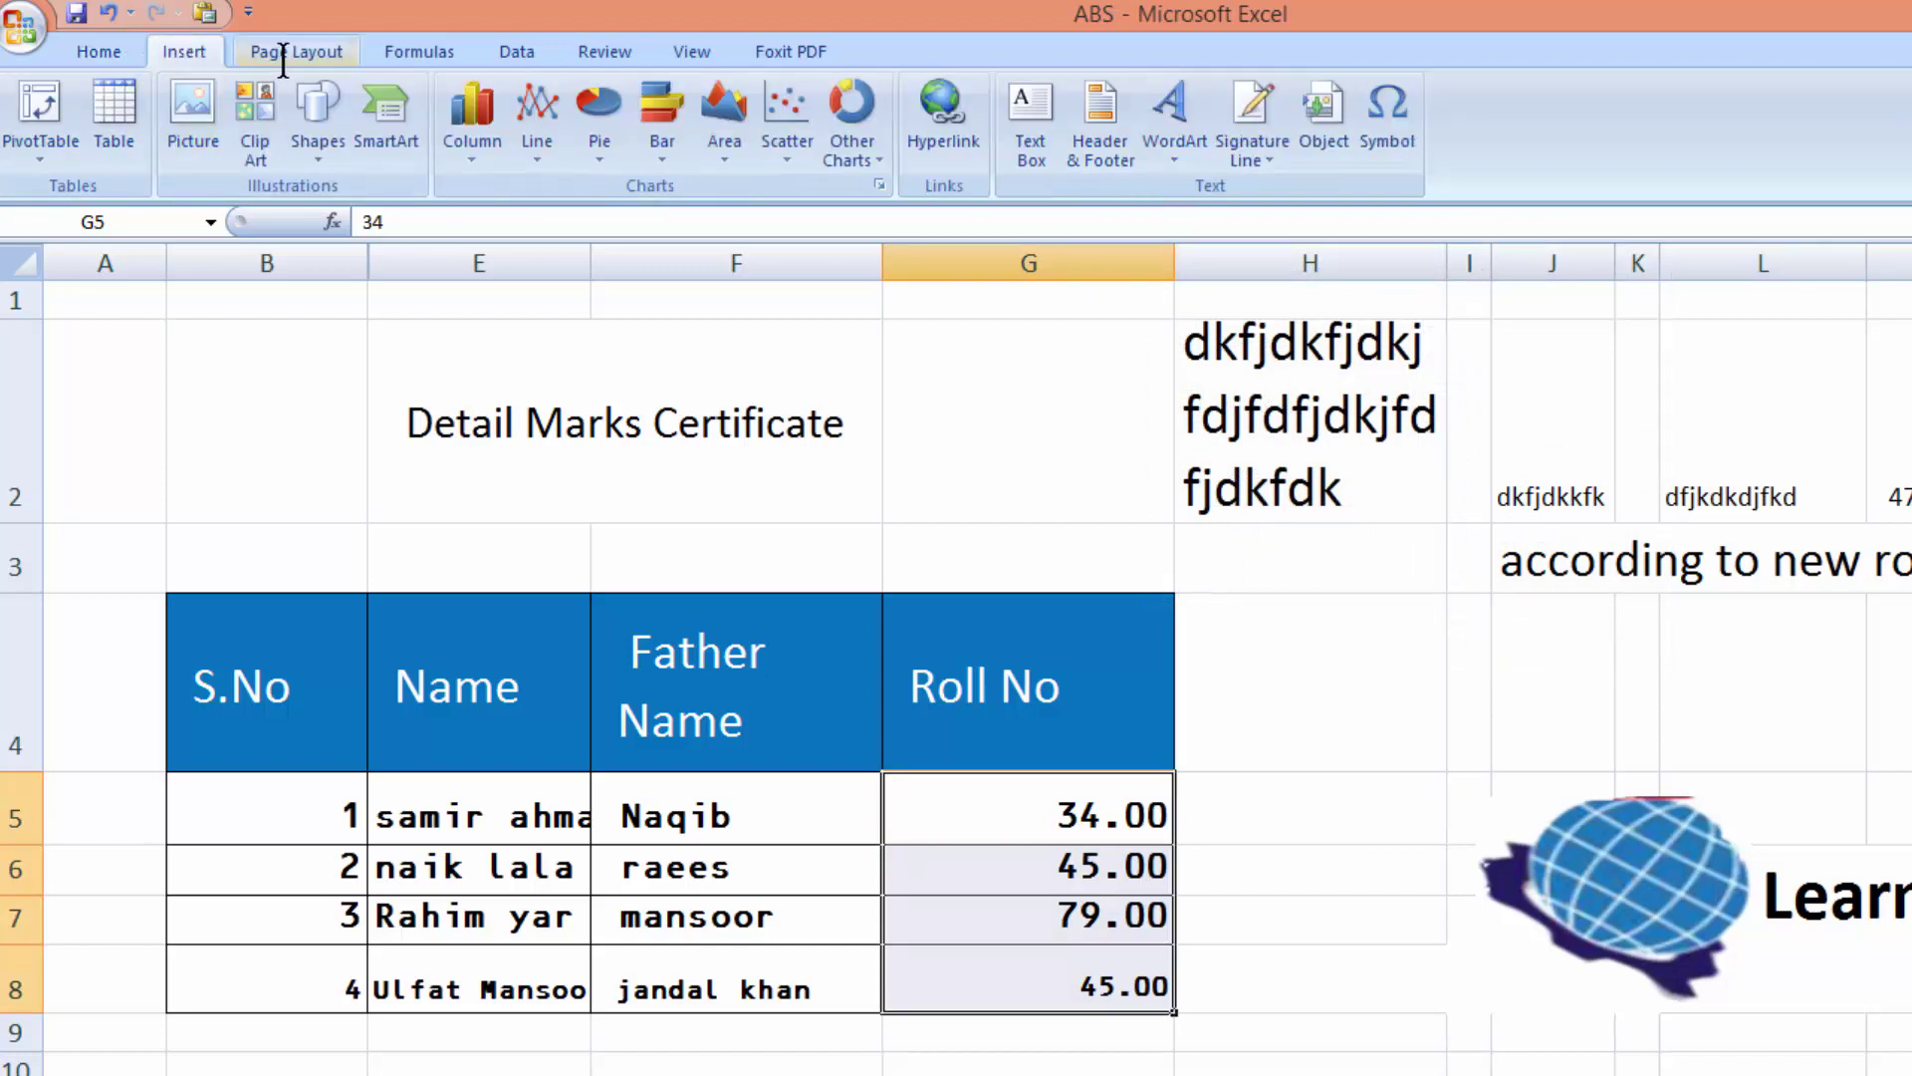
left_click(99, 51)
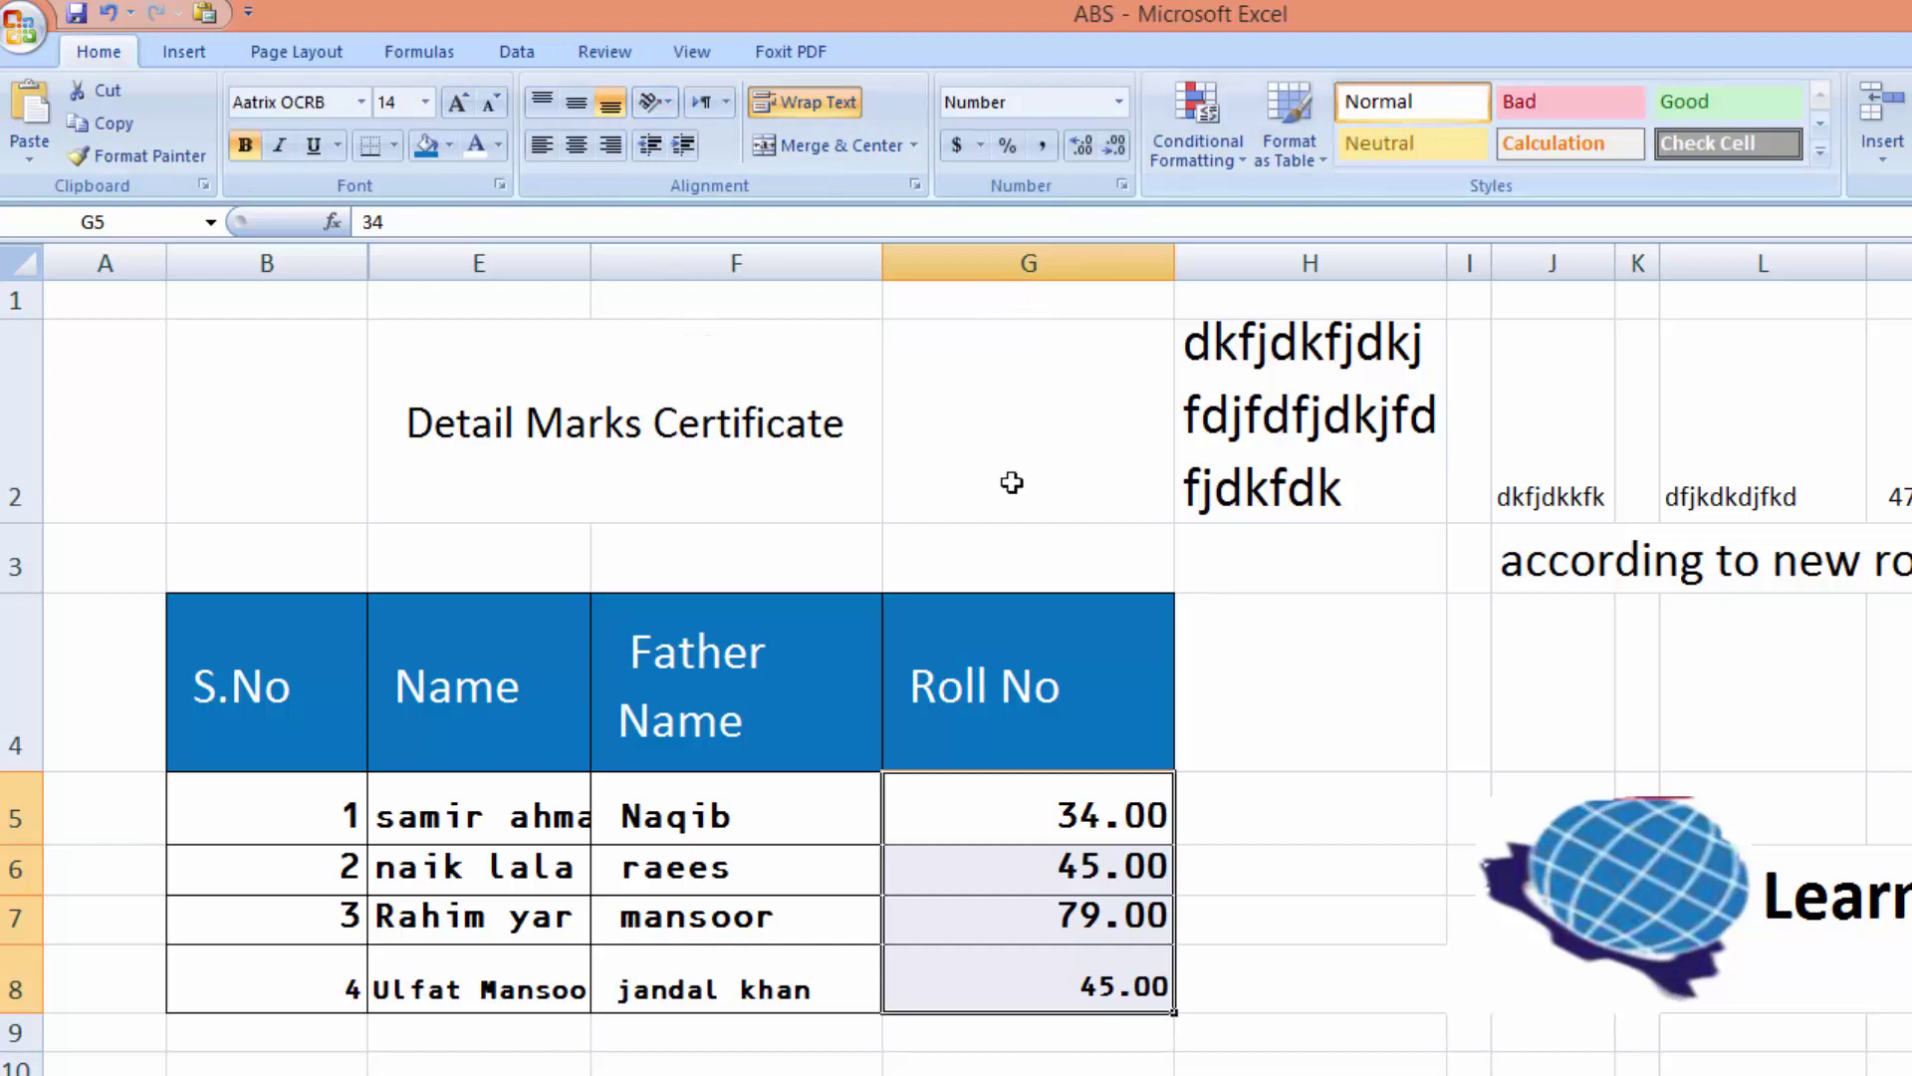
left_click(1285, 981)
left_click_drag(1054, 814, 1059, 981)
left_click(1245, 163)
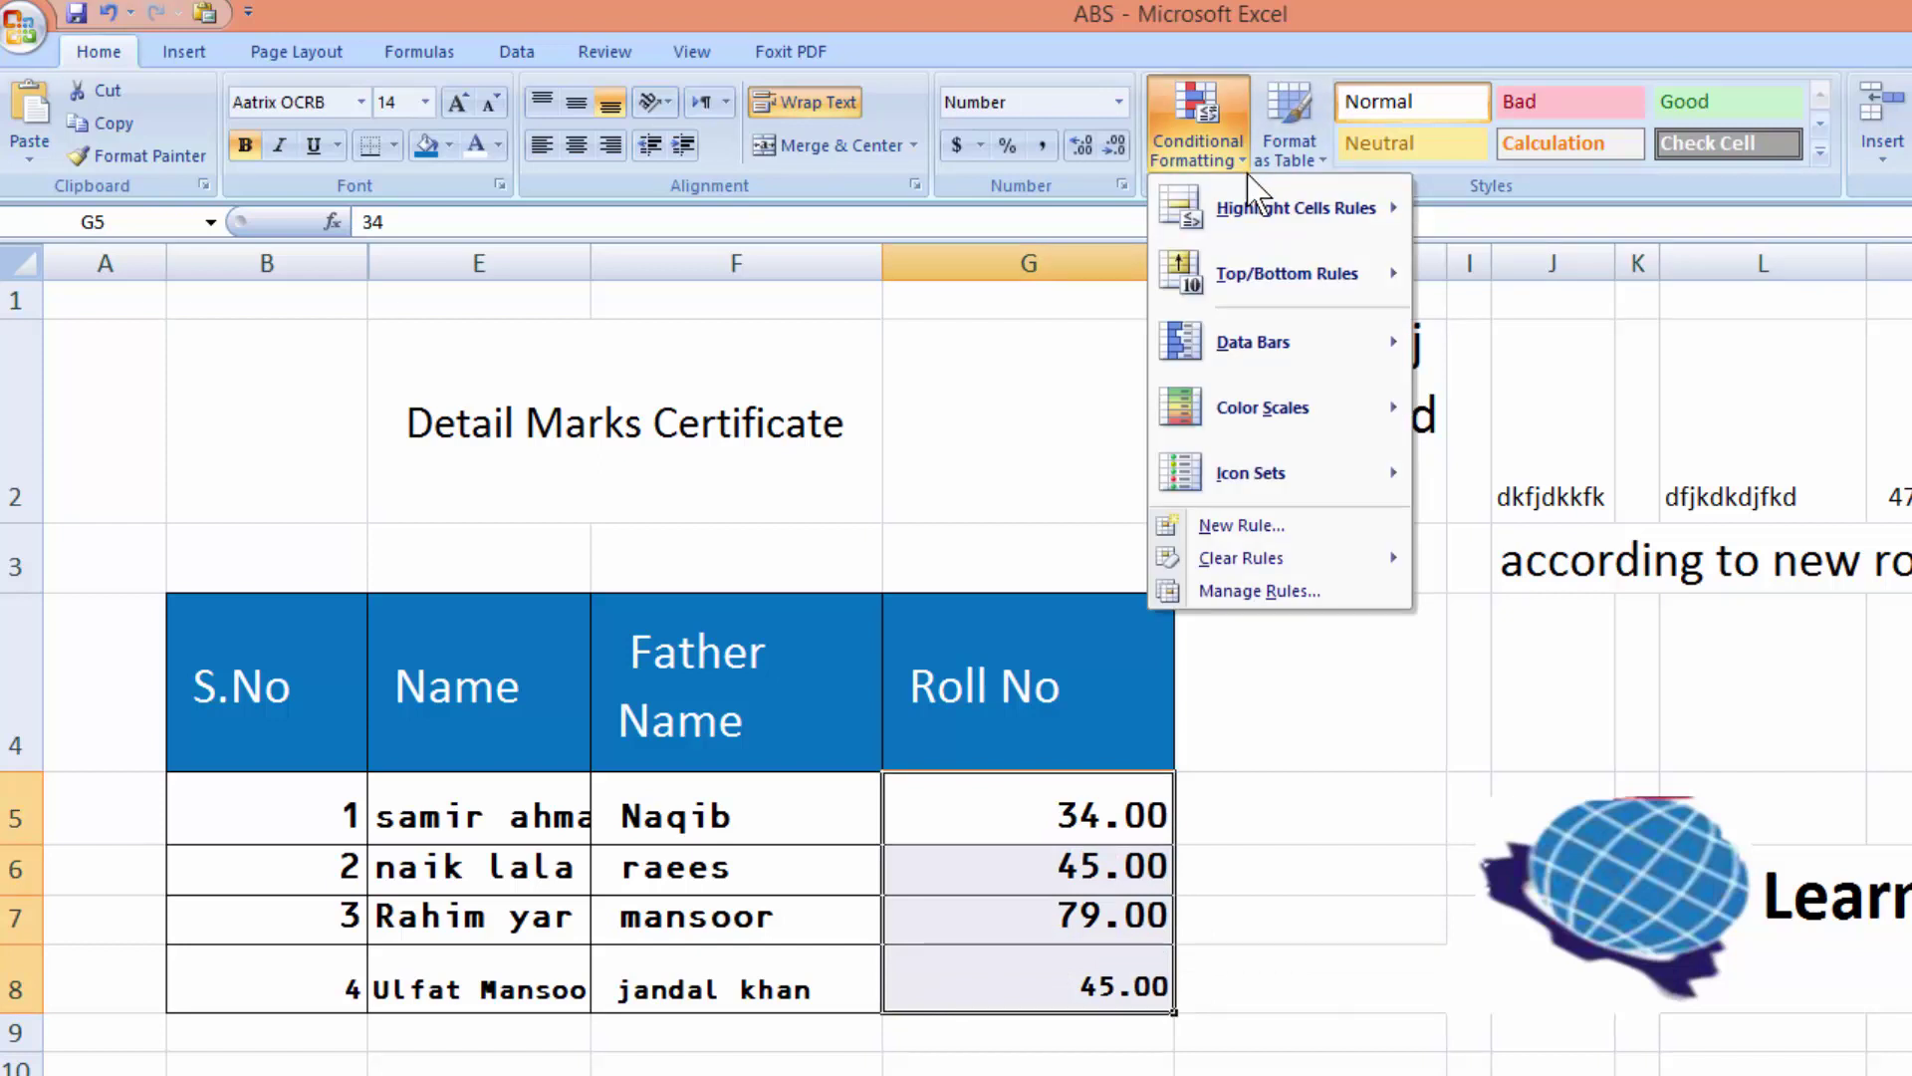
mouse_move(1294, 208)
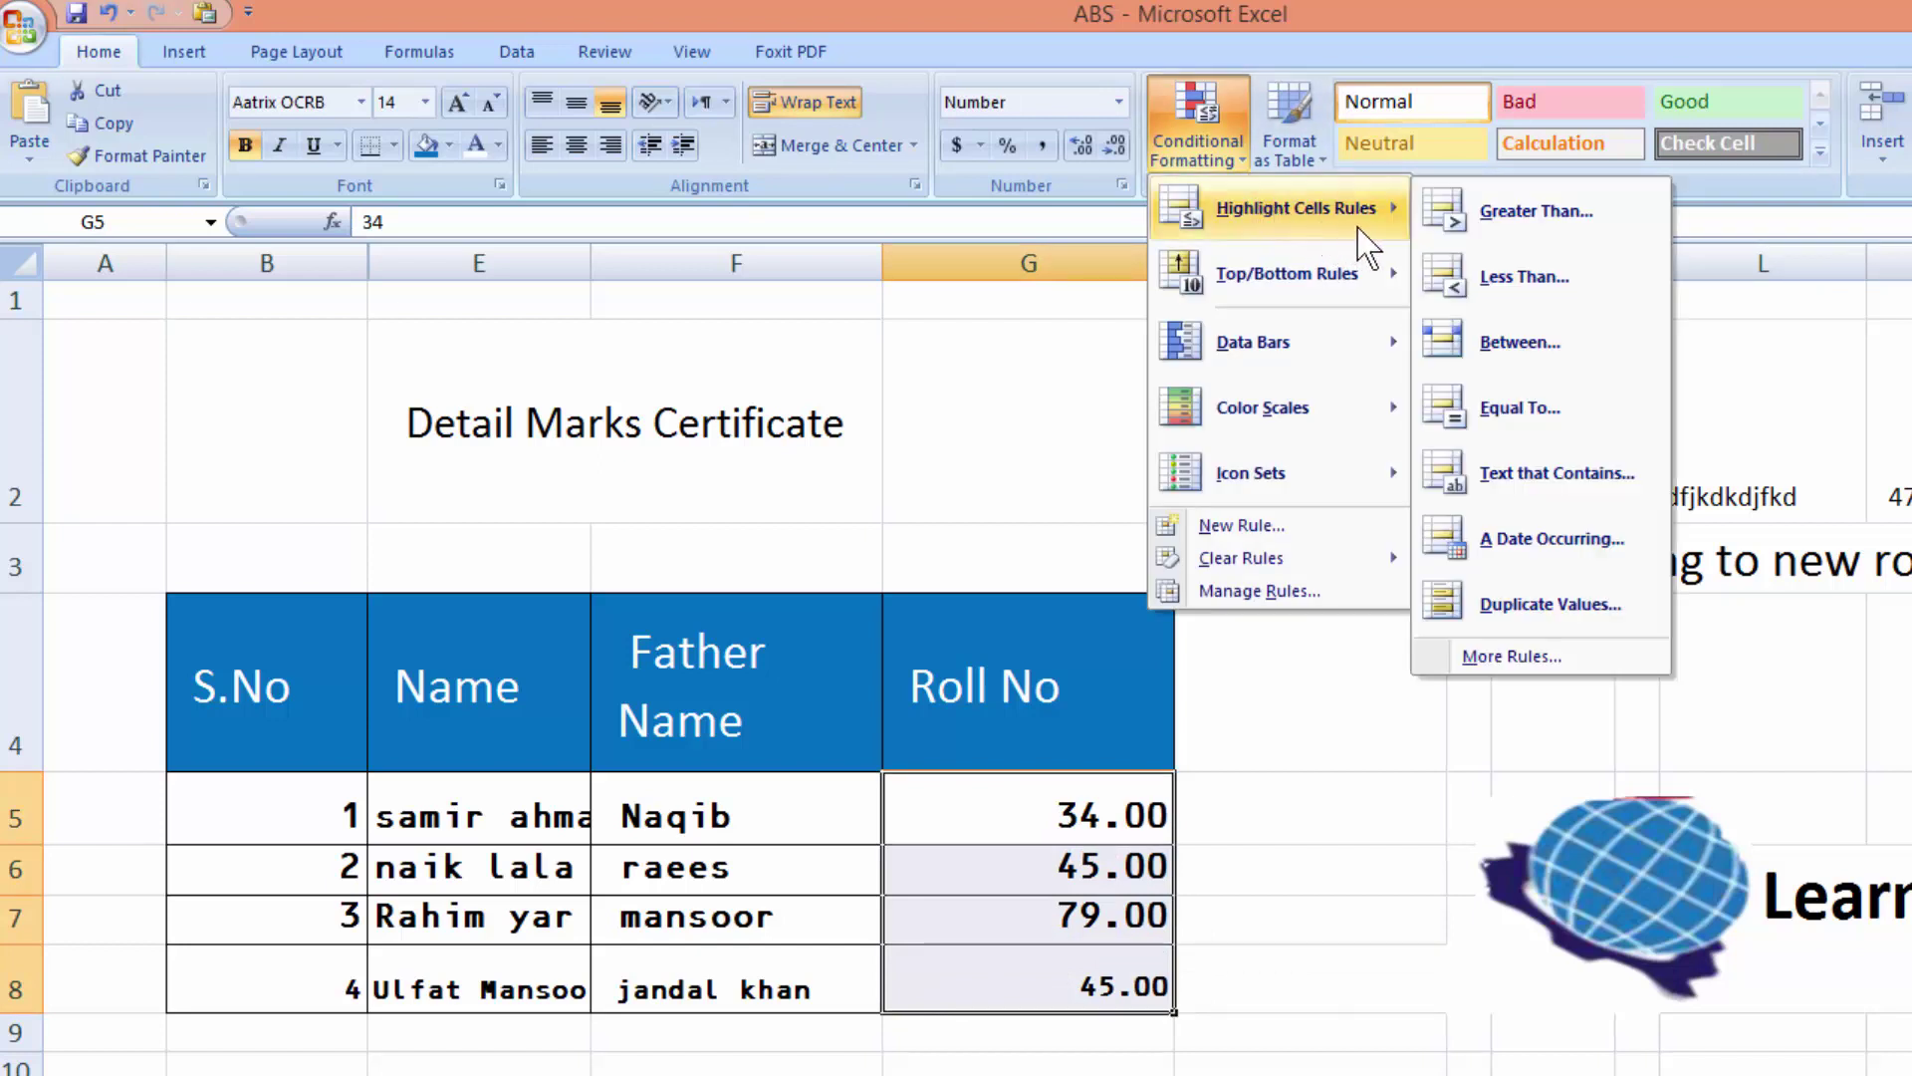
Highlight Roll No values greater than 50 with light red fill and dark red text
left_click(1484, 240)
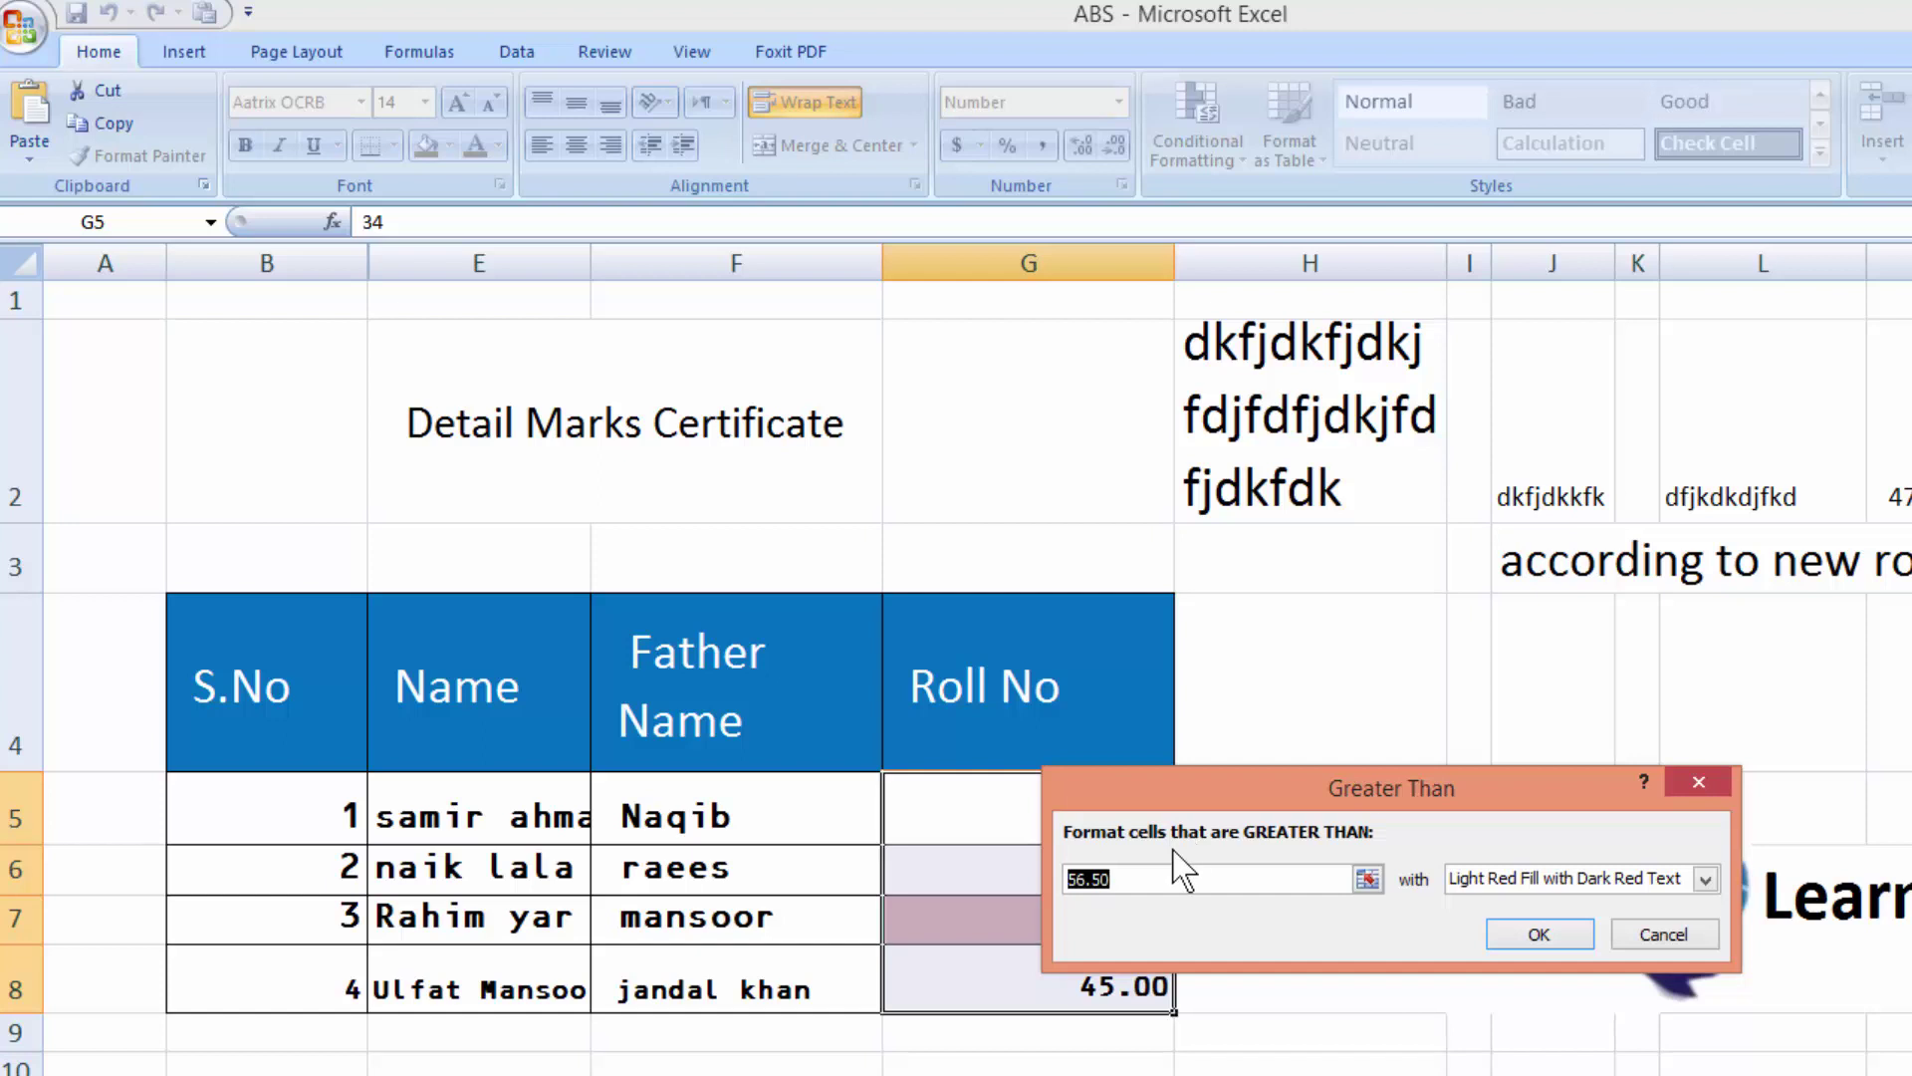
type("5")
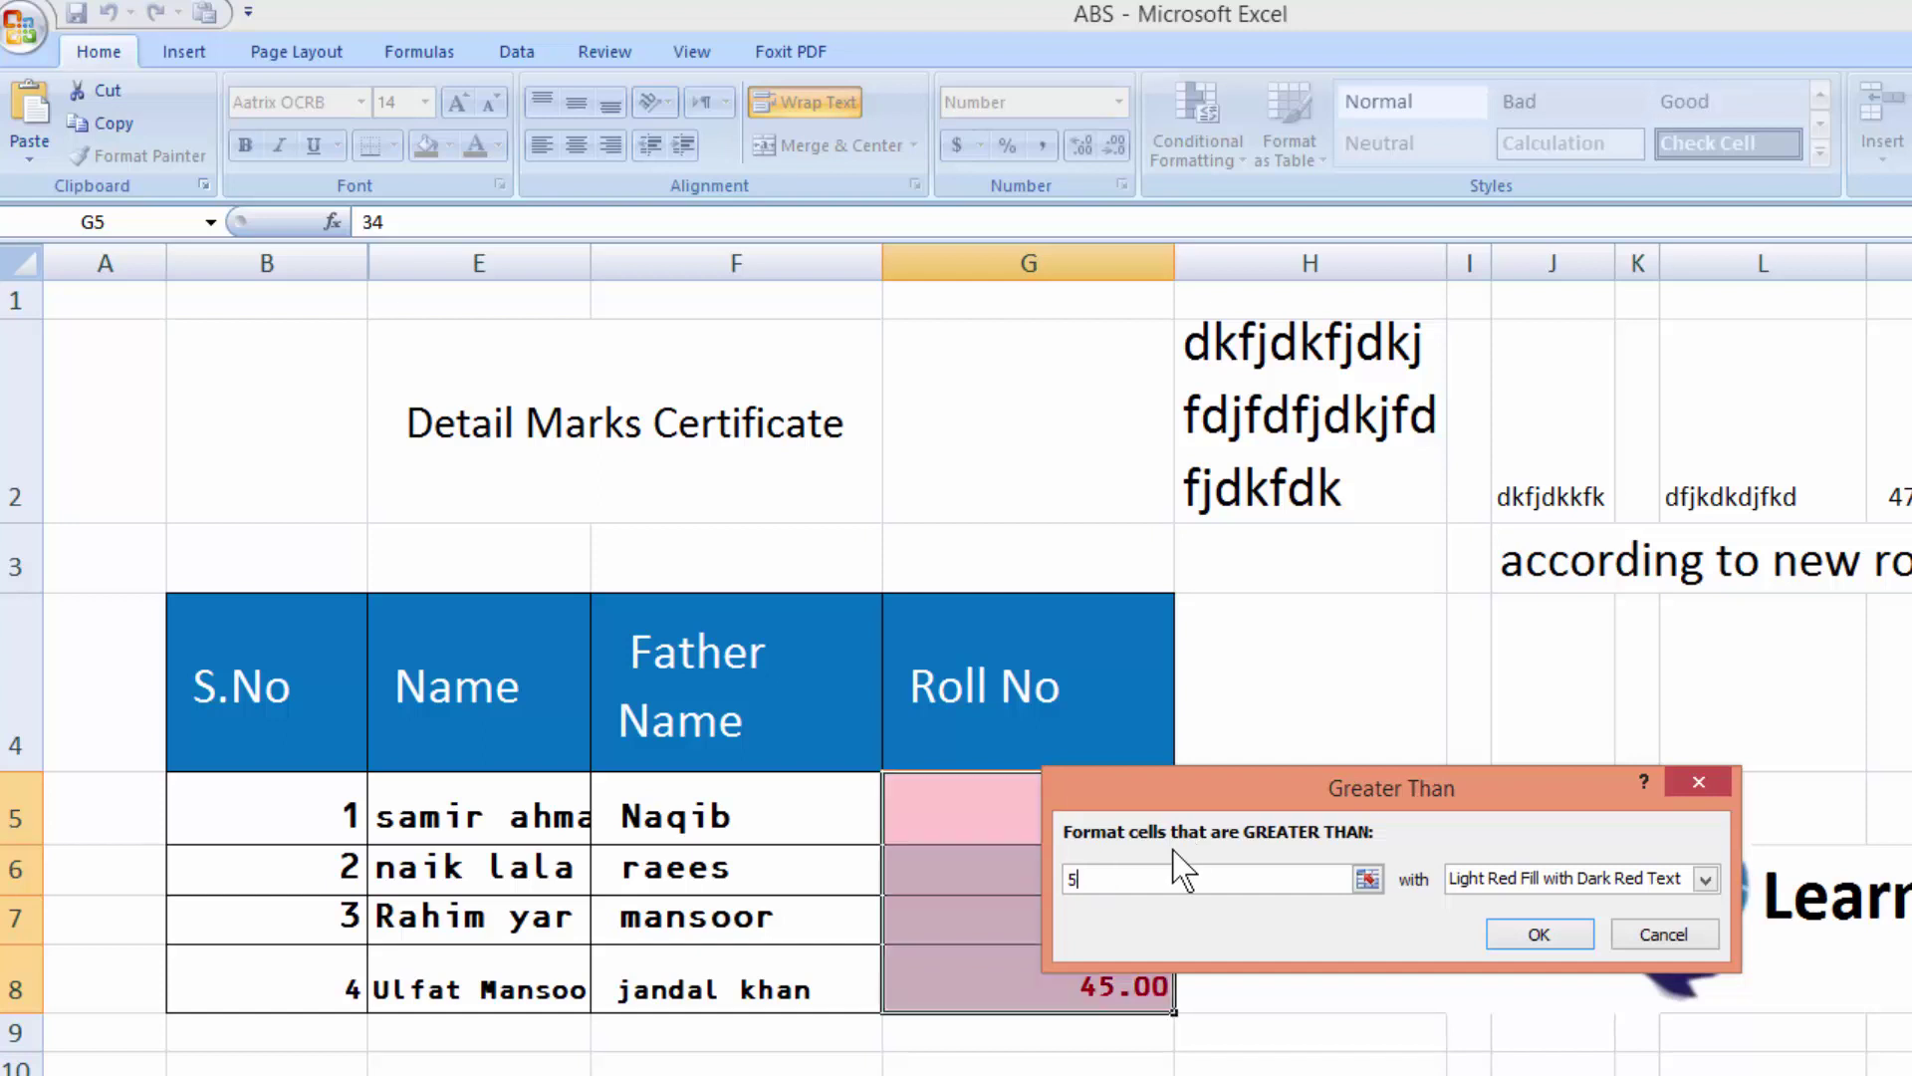
type("0")
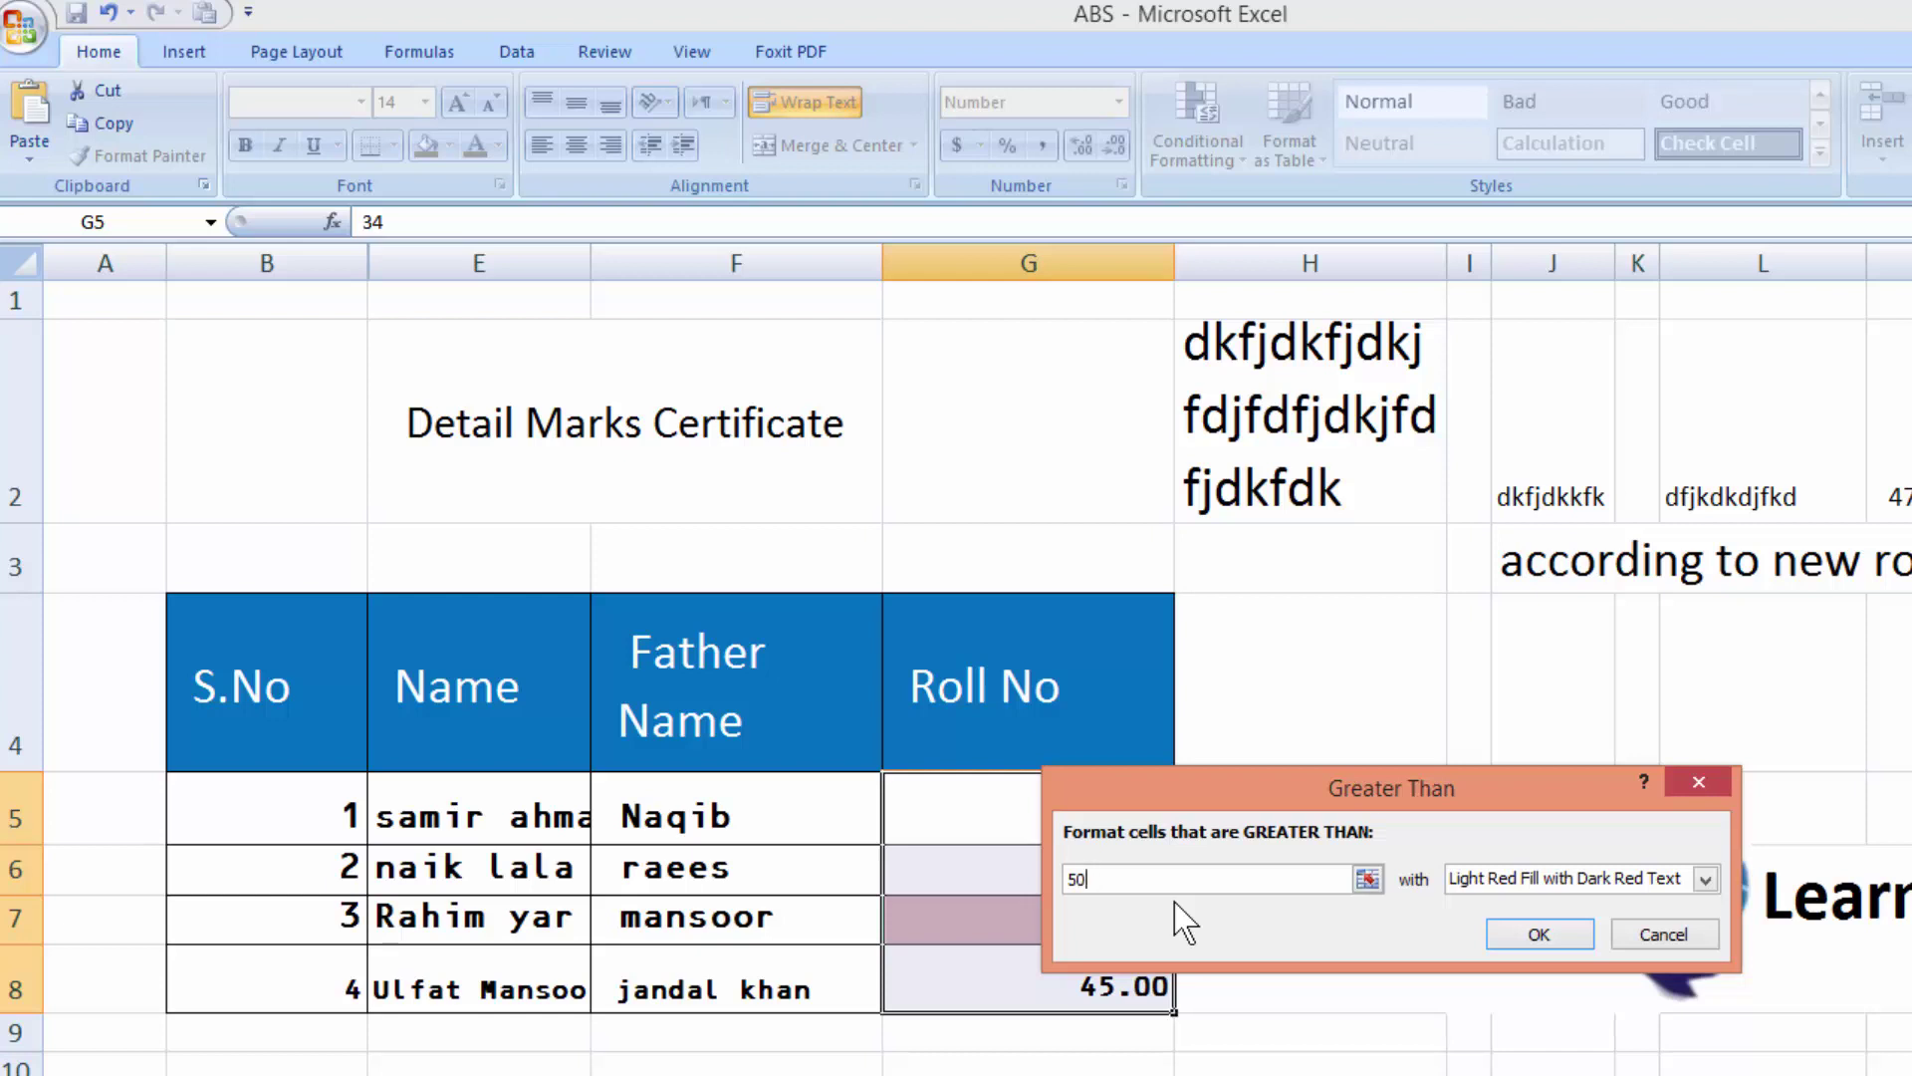
left_click_drag(1271, 780, 1494, 635)
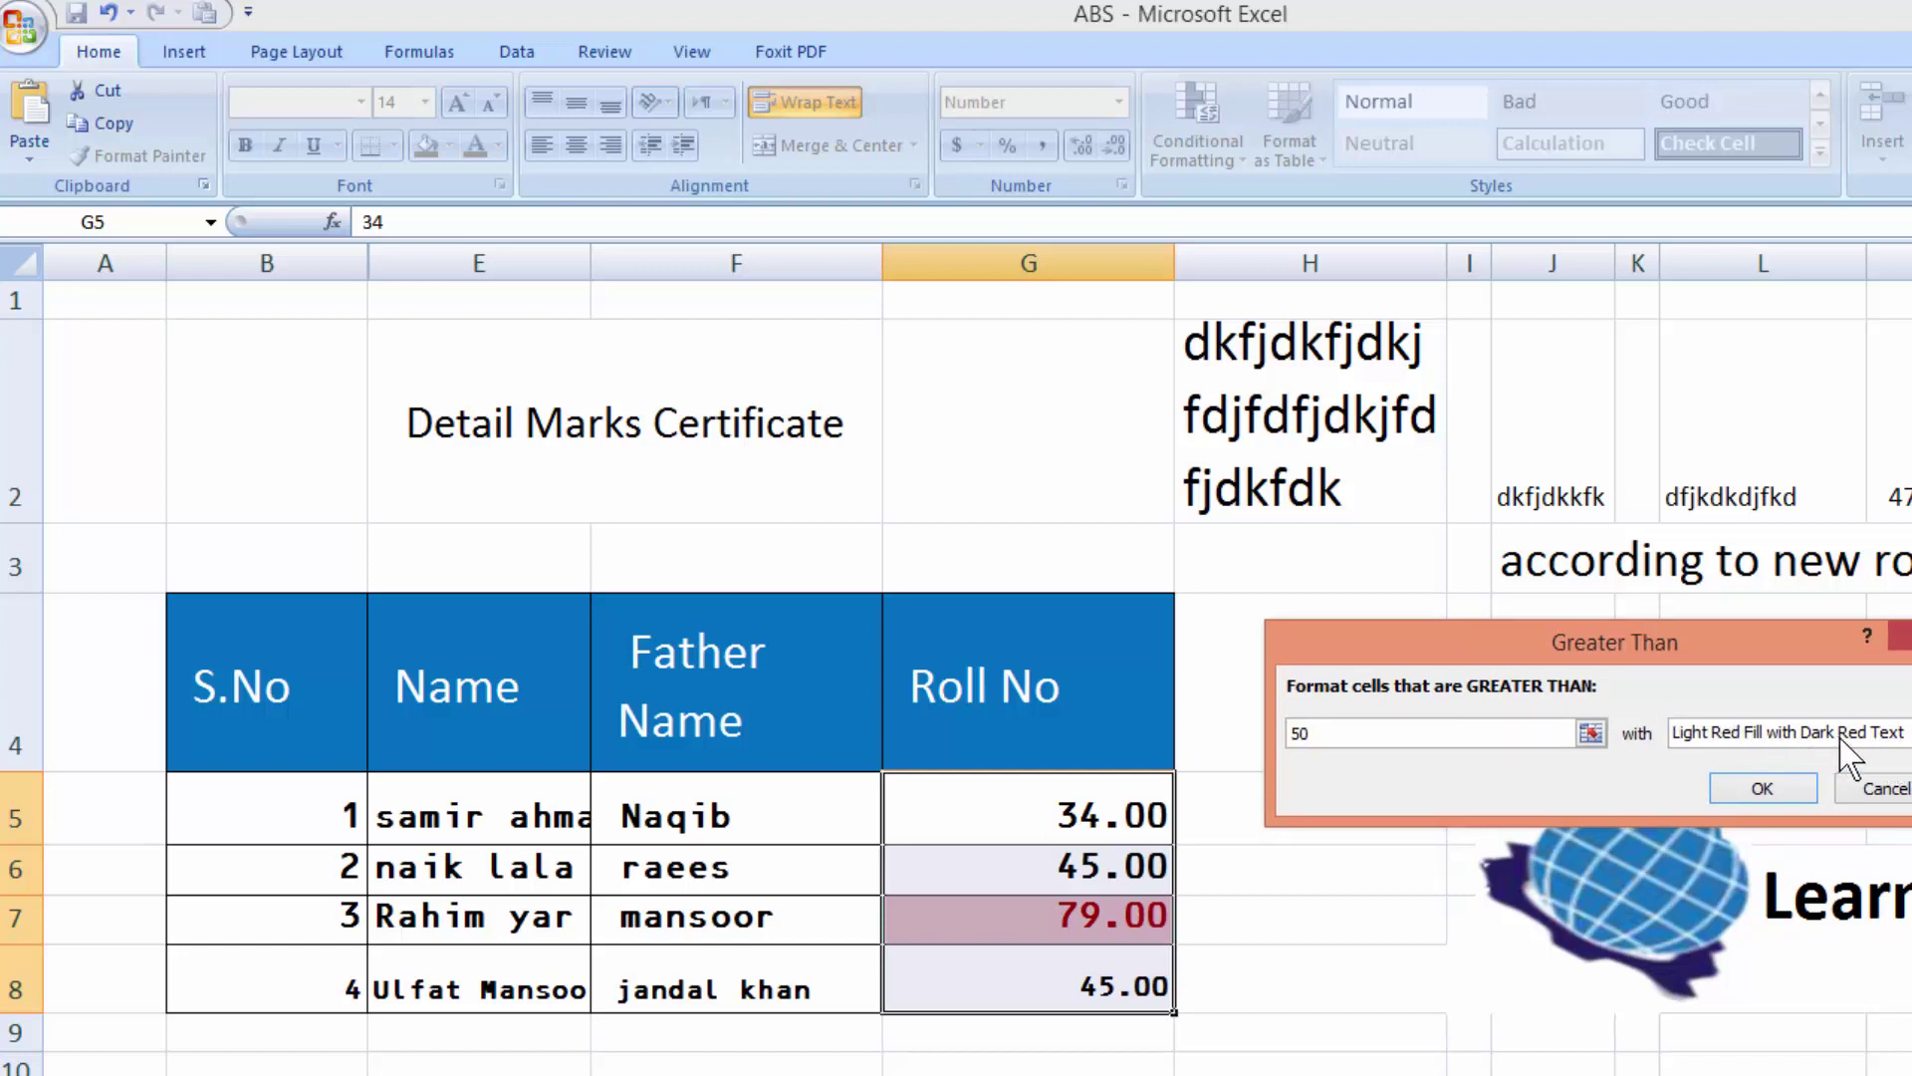
left_click(1770, 791)
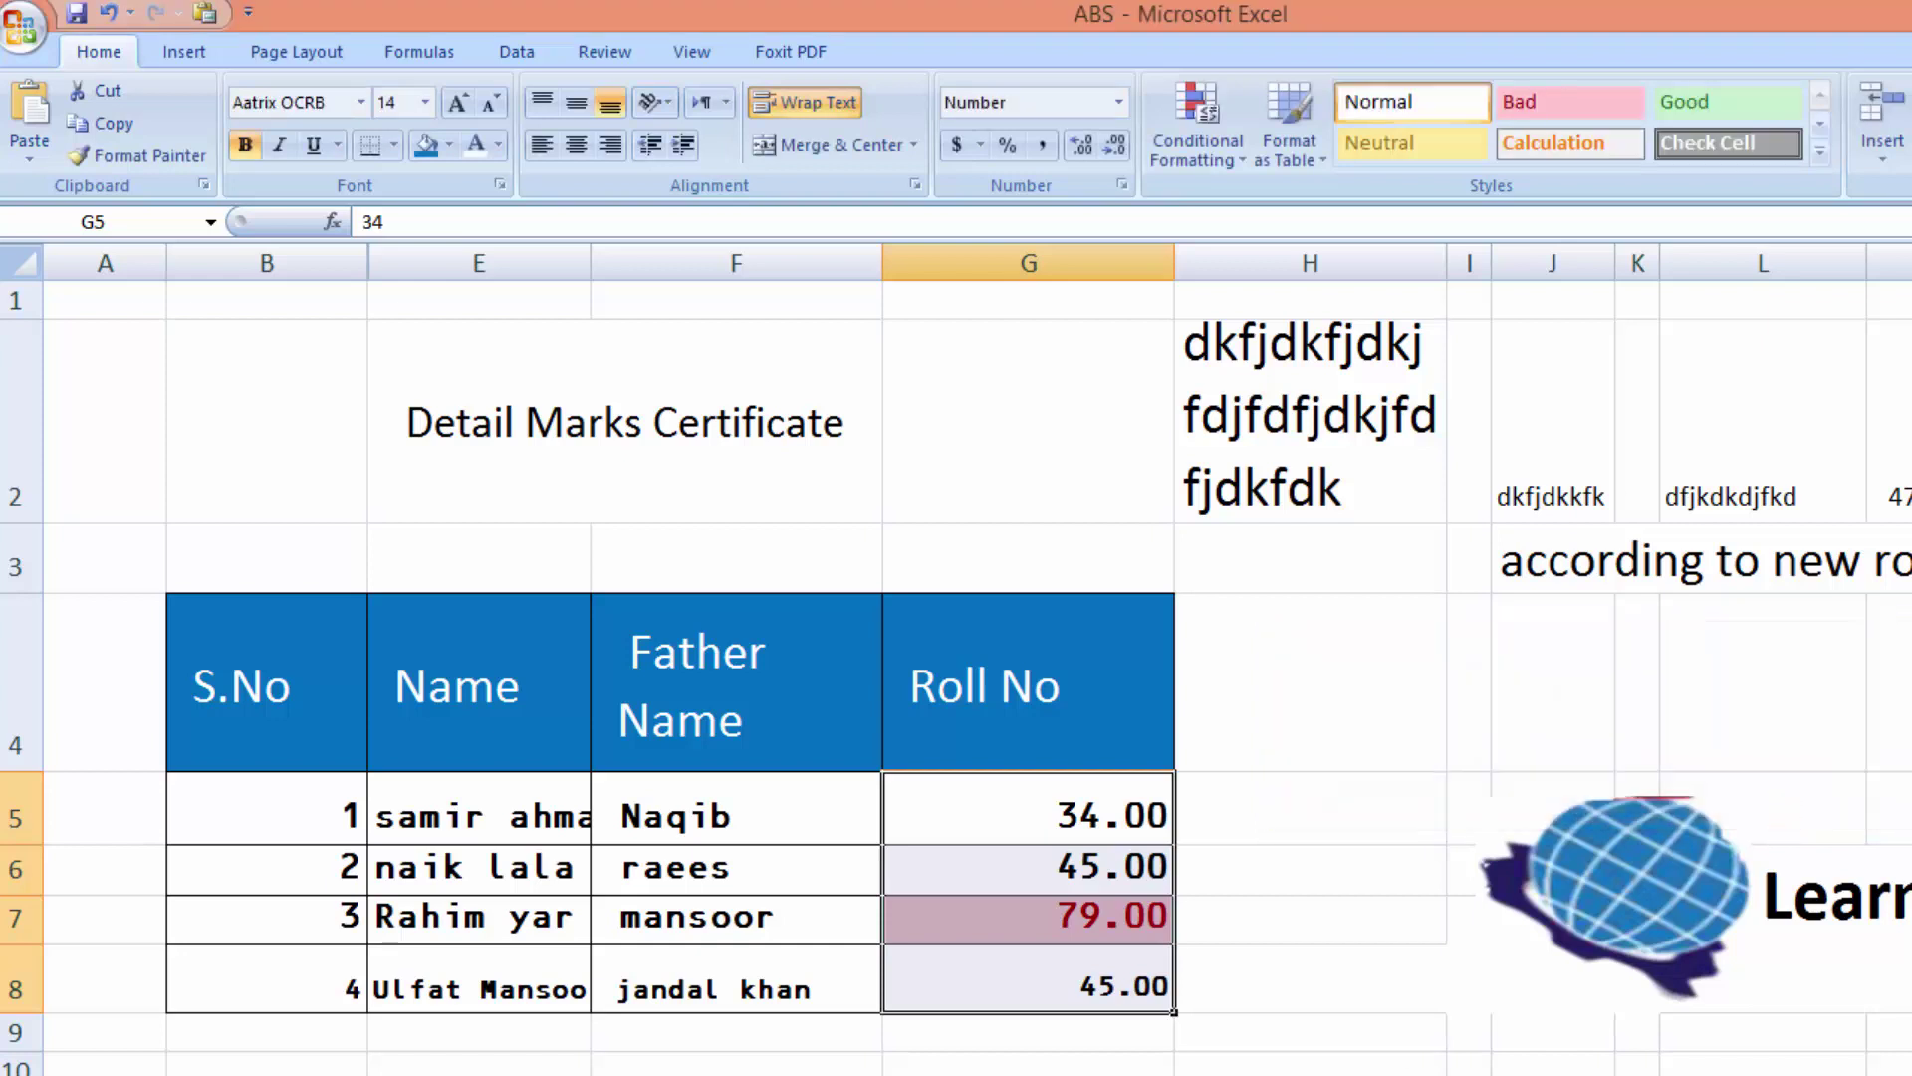
Highlight Roll No values less than 40 with green fill and dark green text
left_click(1239, 158)
mouse_move(1294, 207)
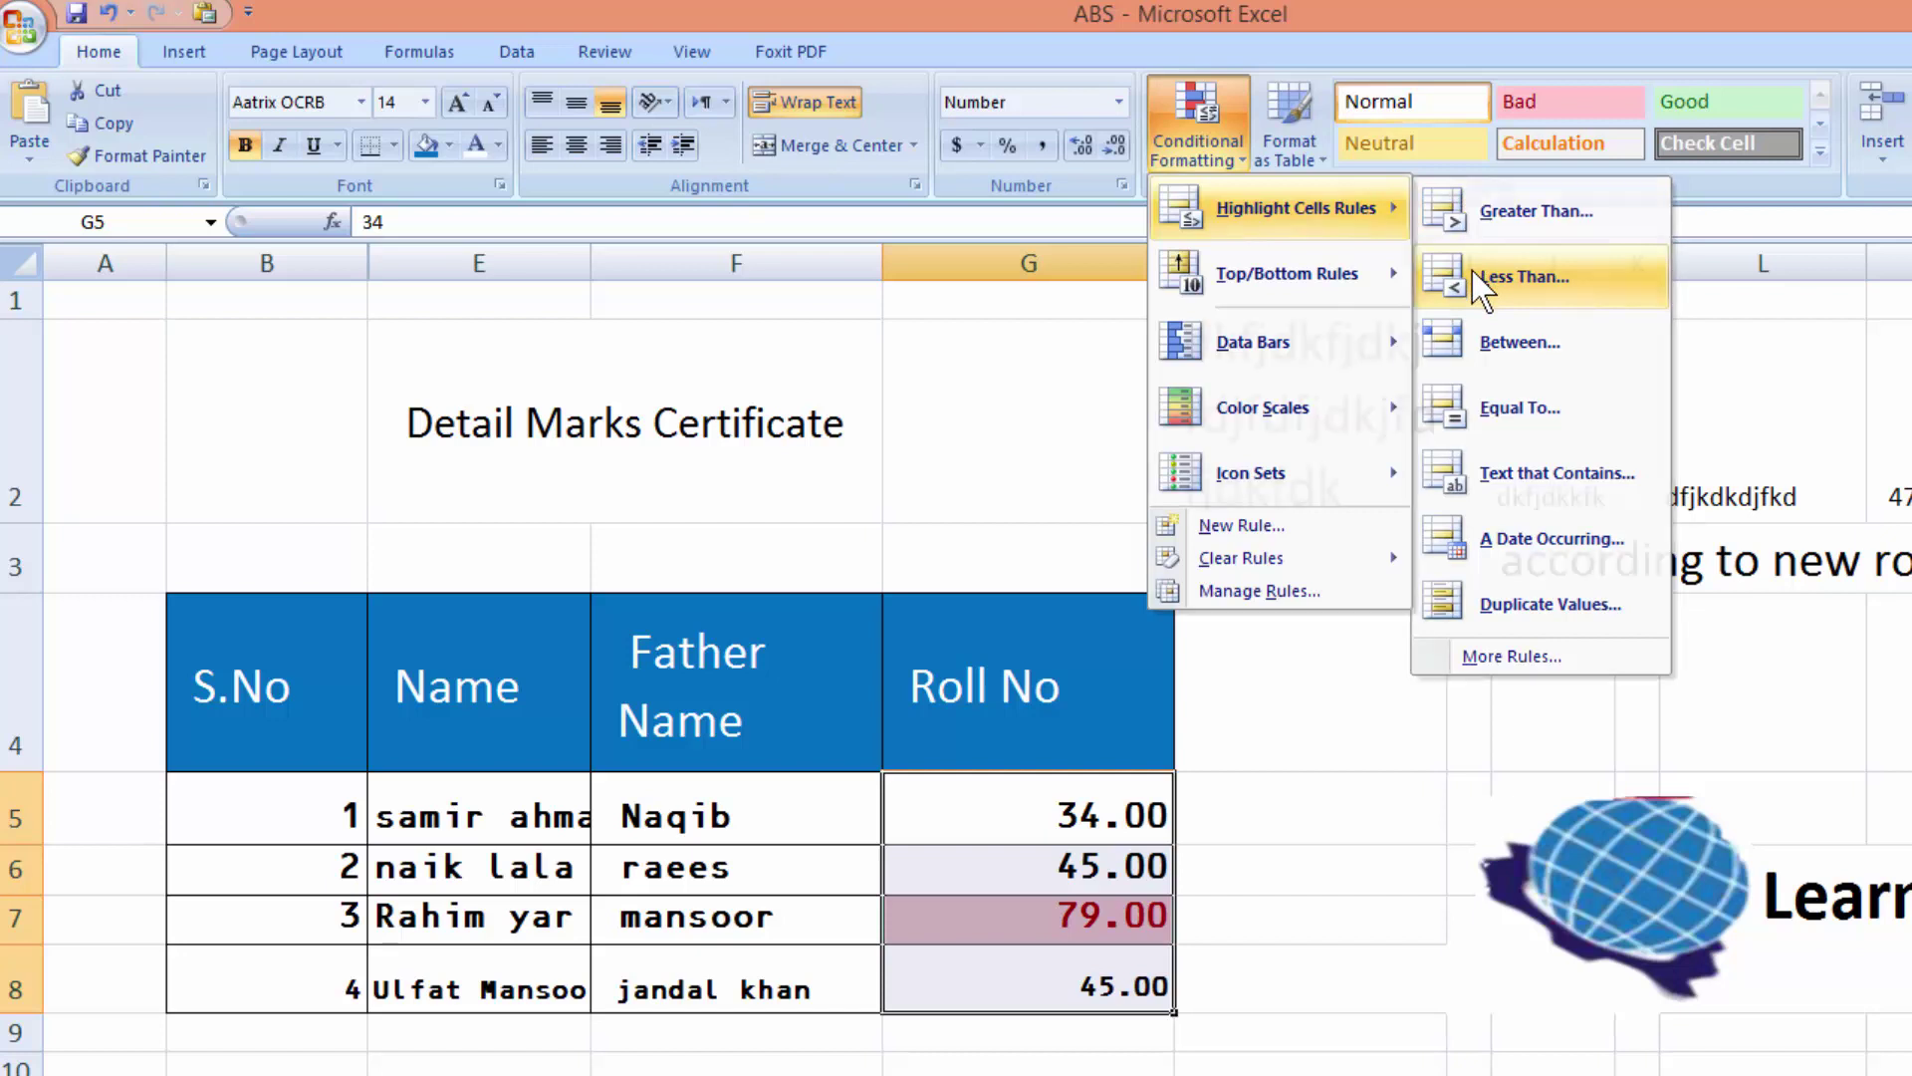
left_click(1524, 277)
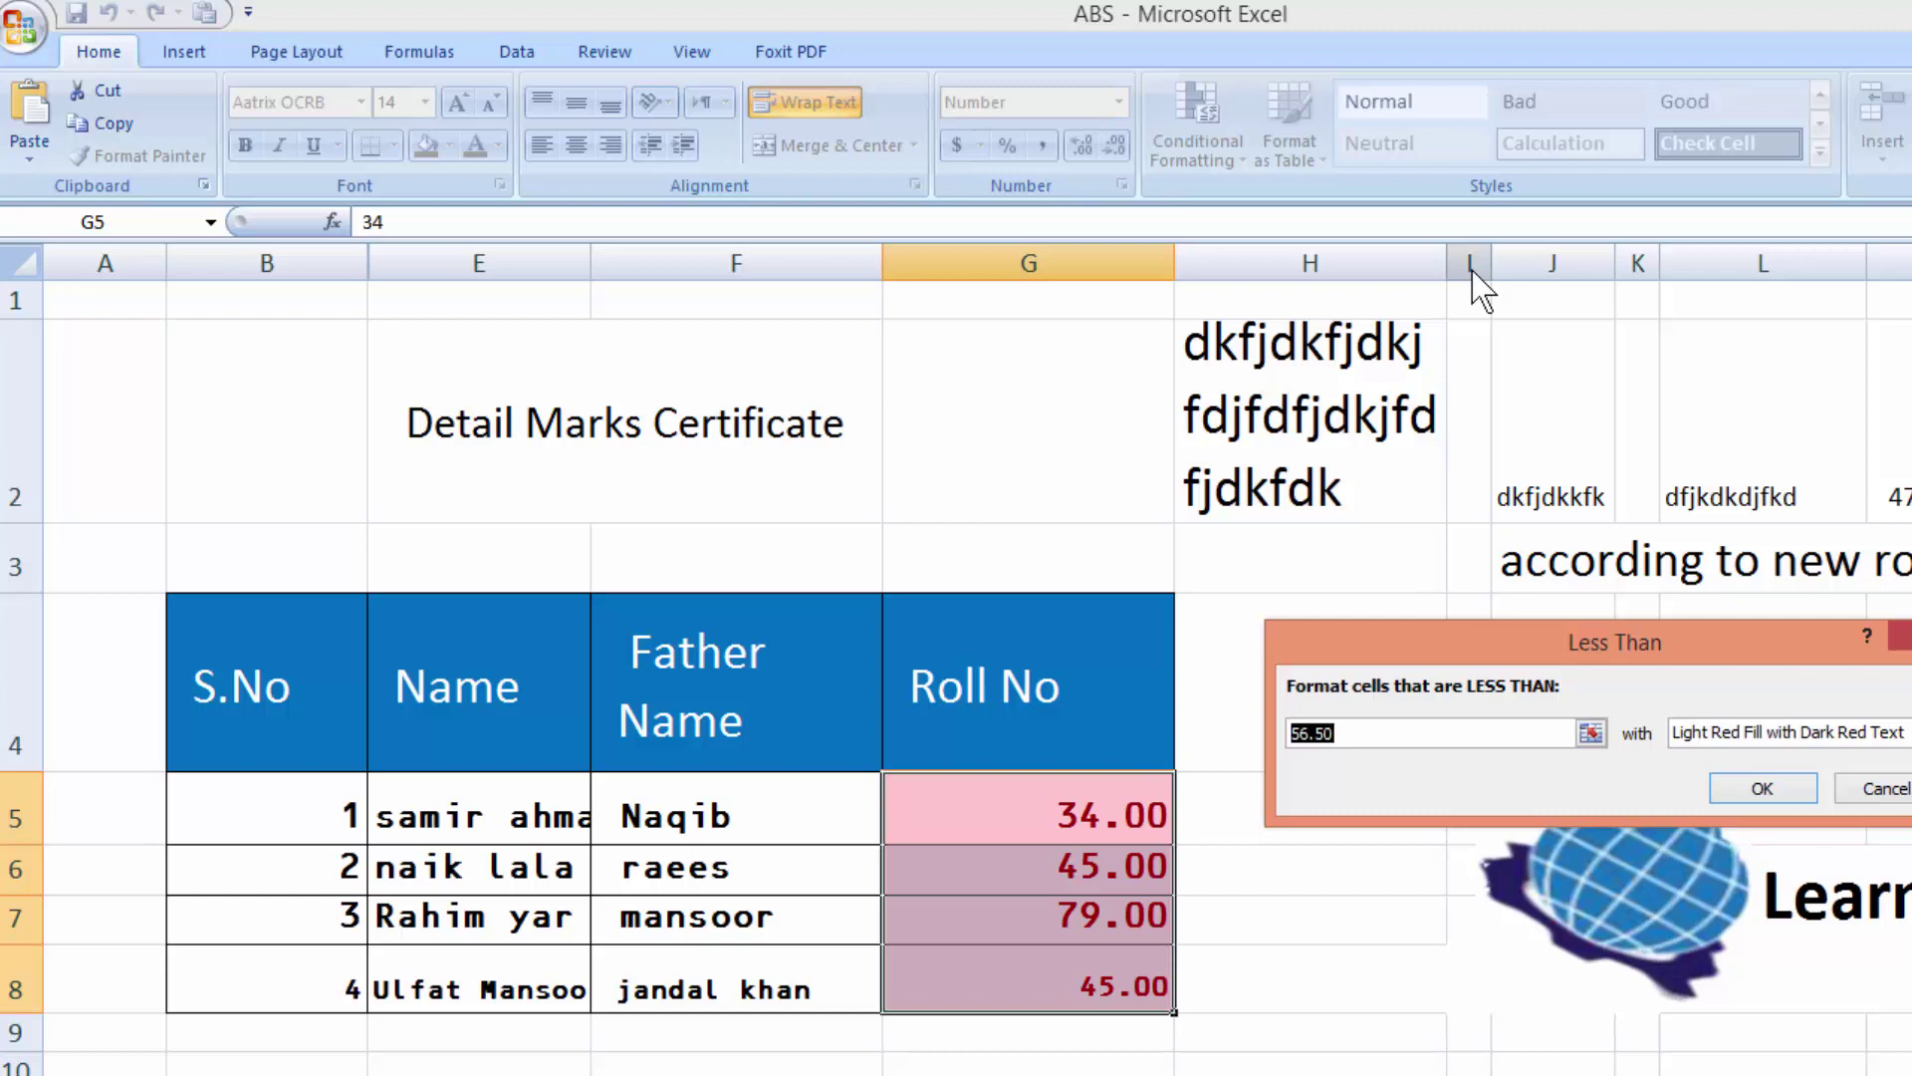
type("40")
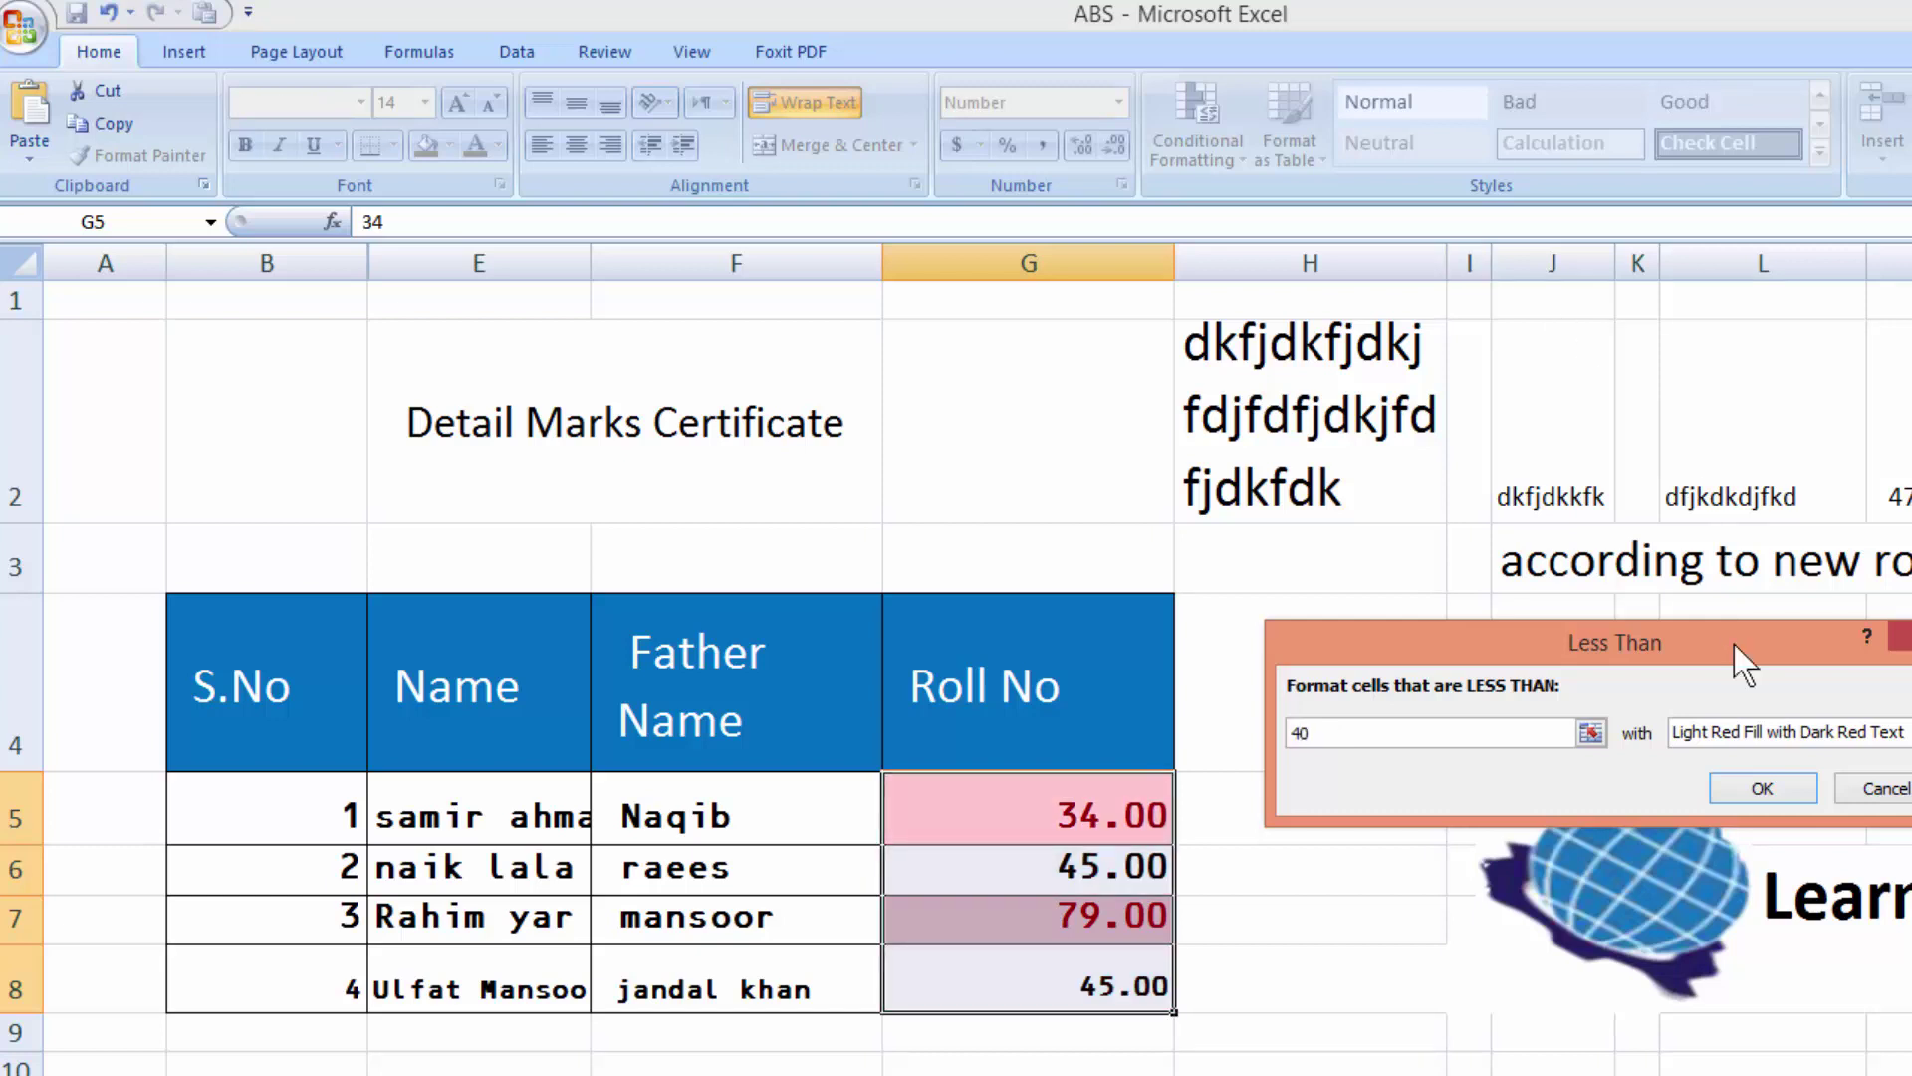
left_click(1905, 733)
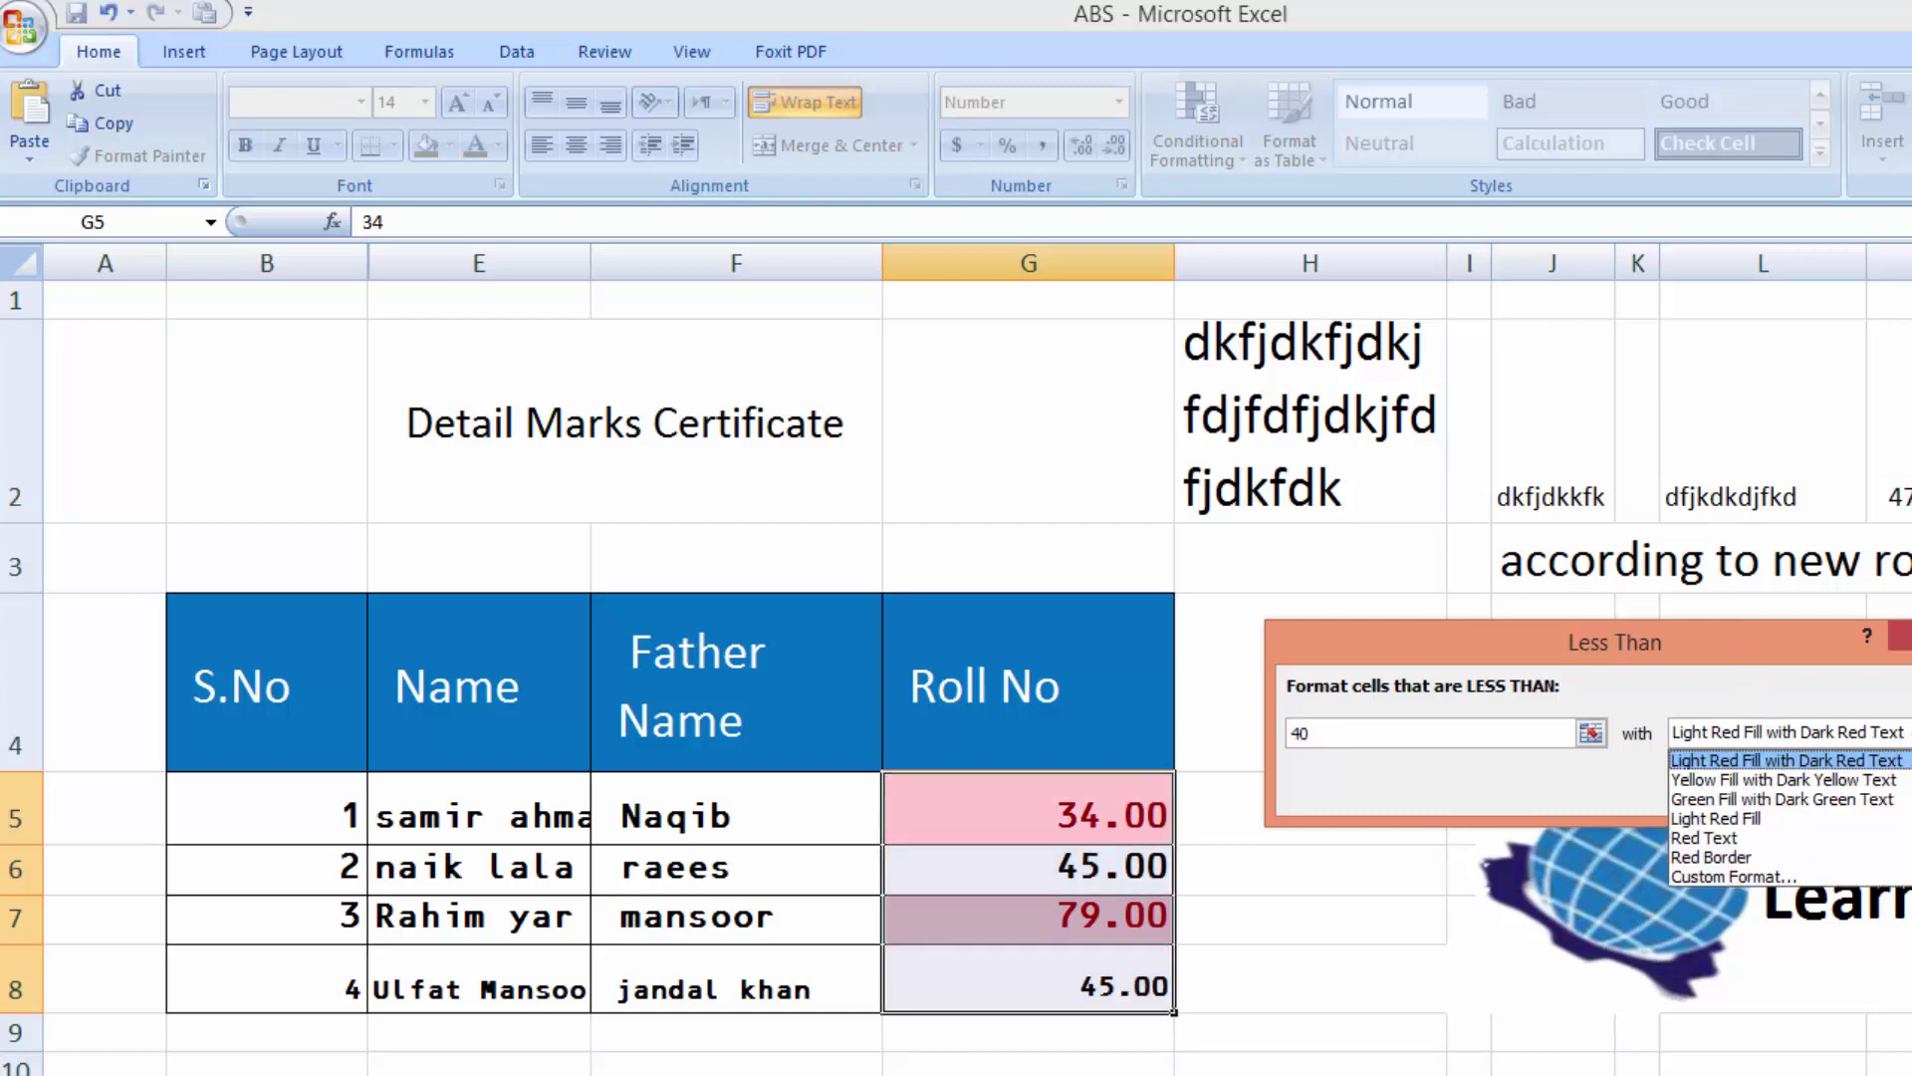
left_click(1885, 799)
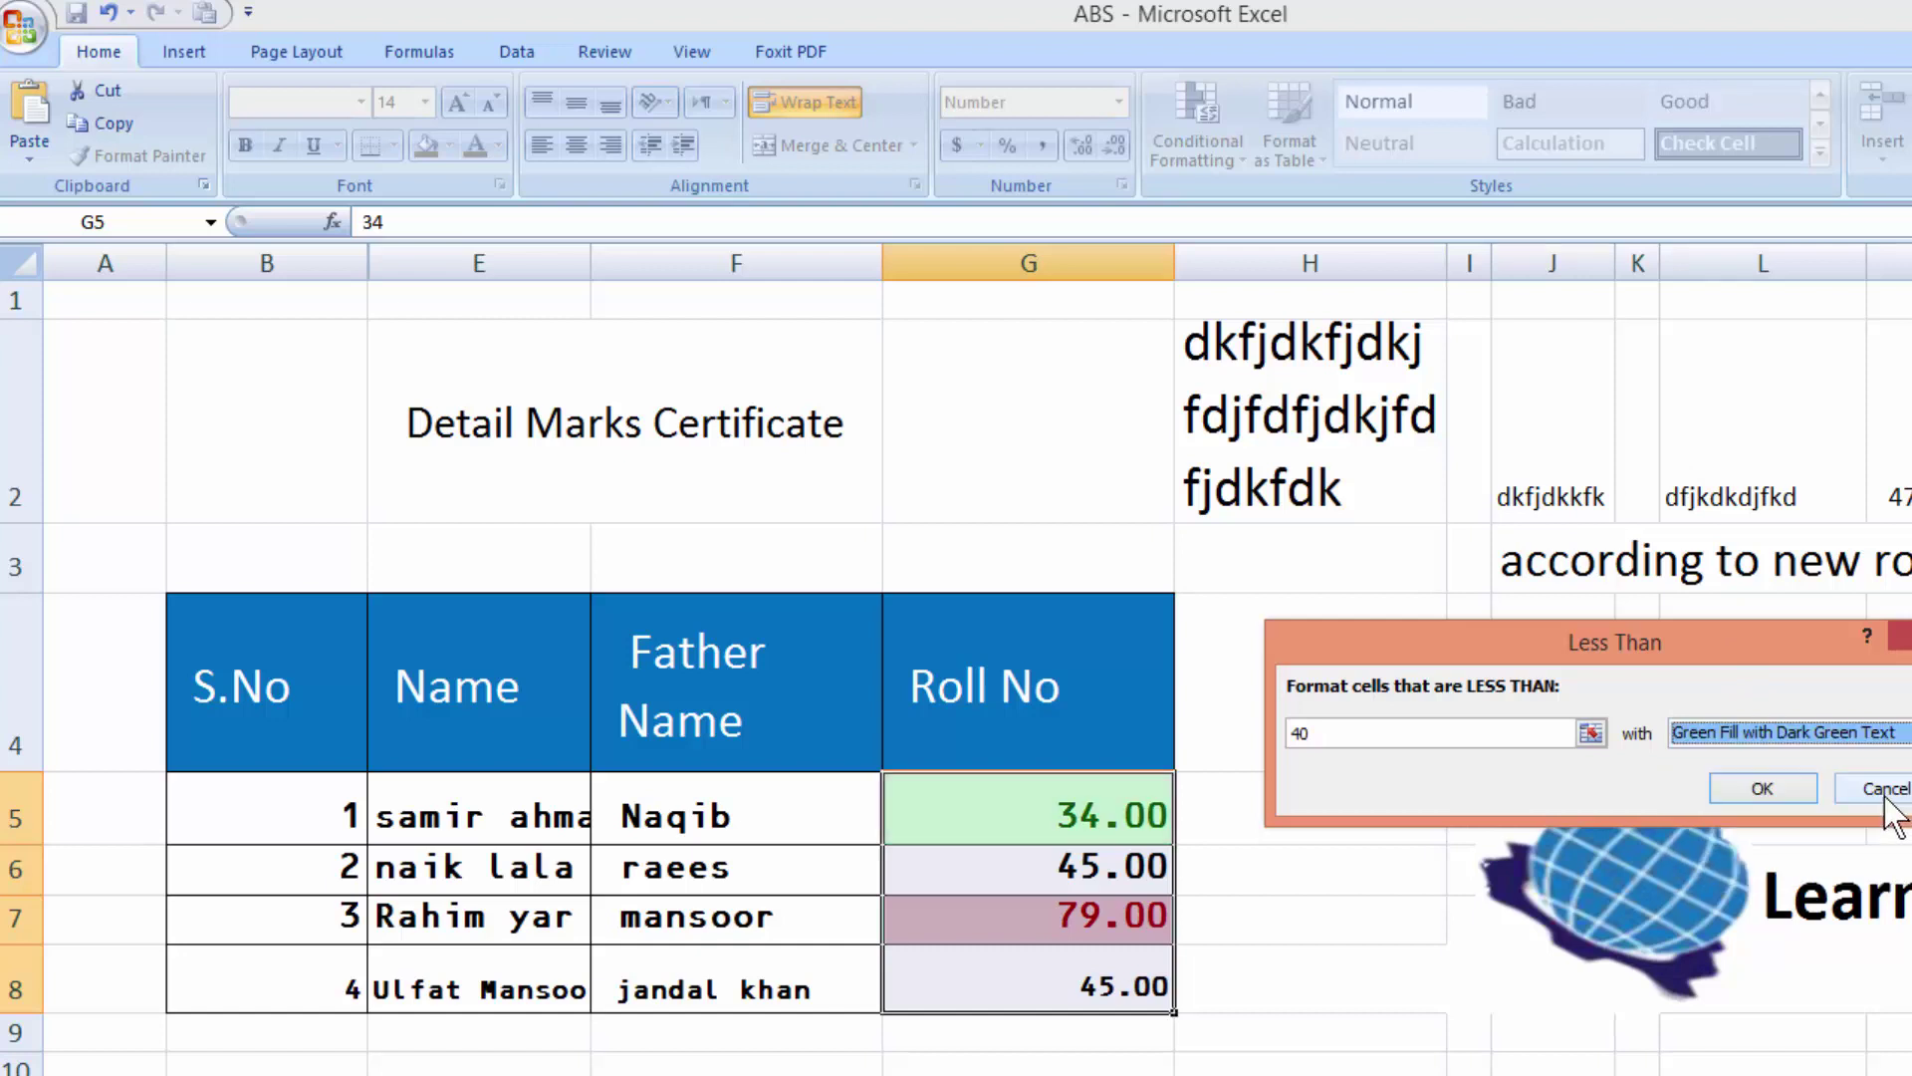
left_click(1762, 789)
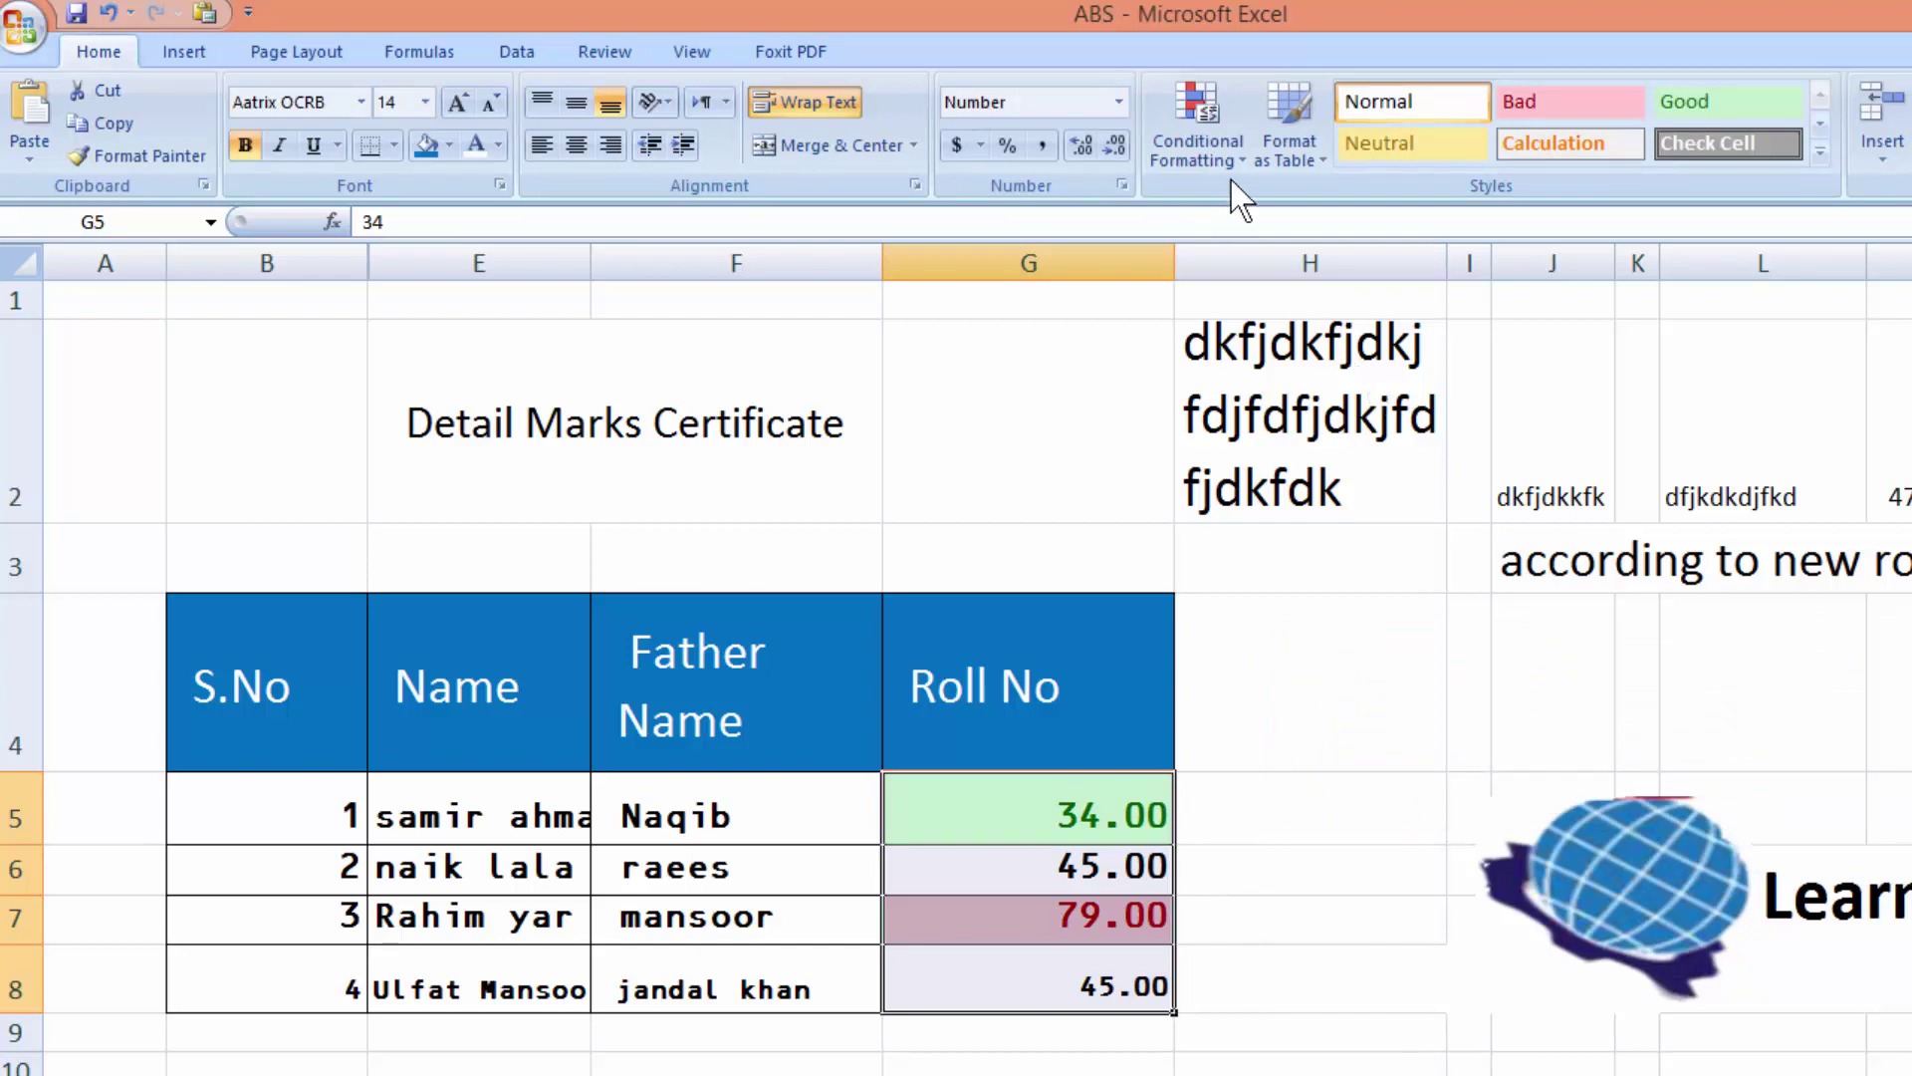
left_click(1200, 144)
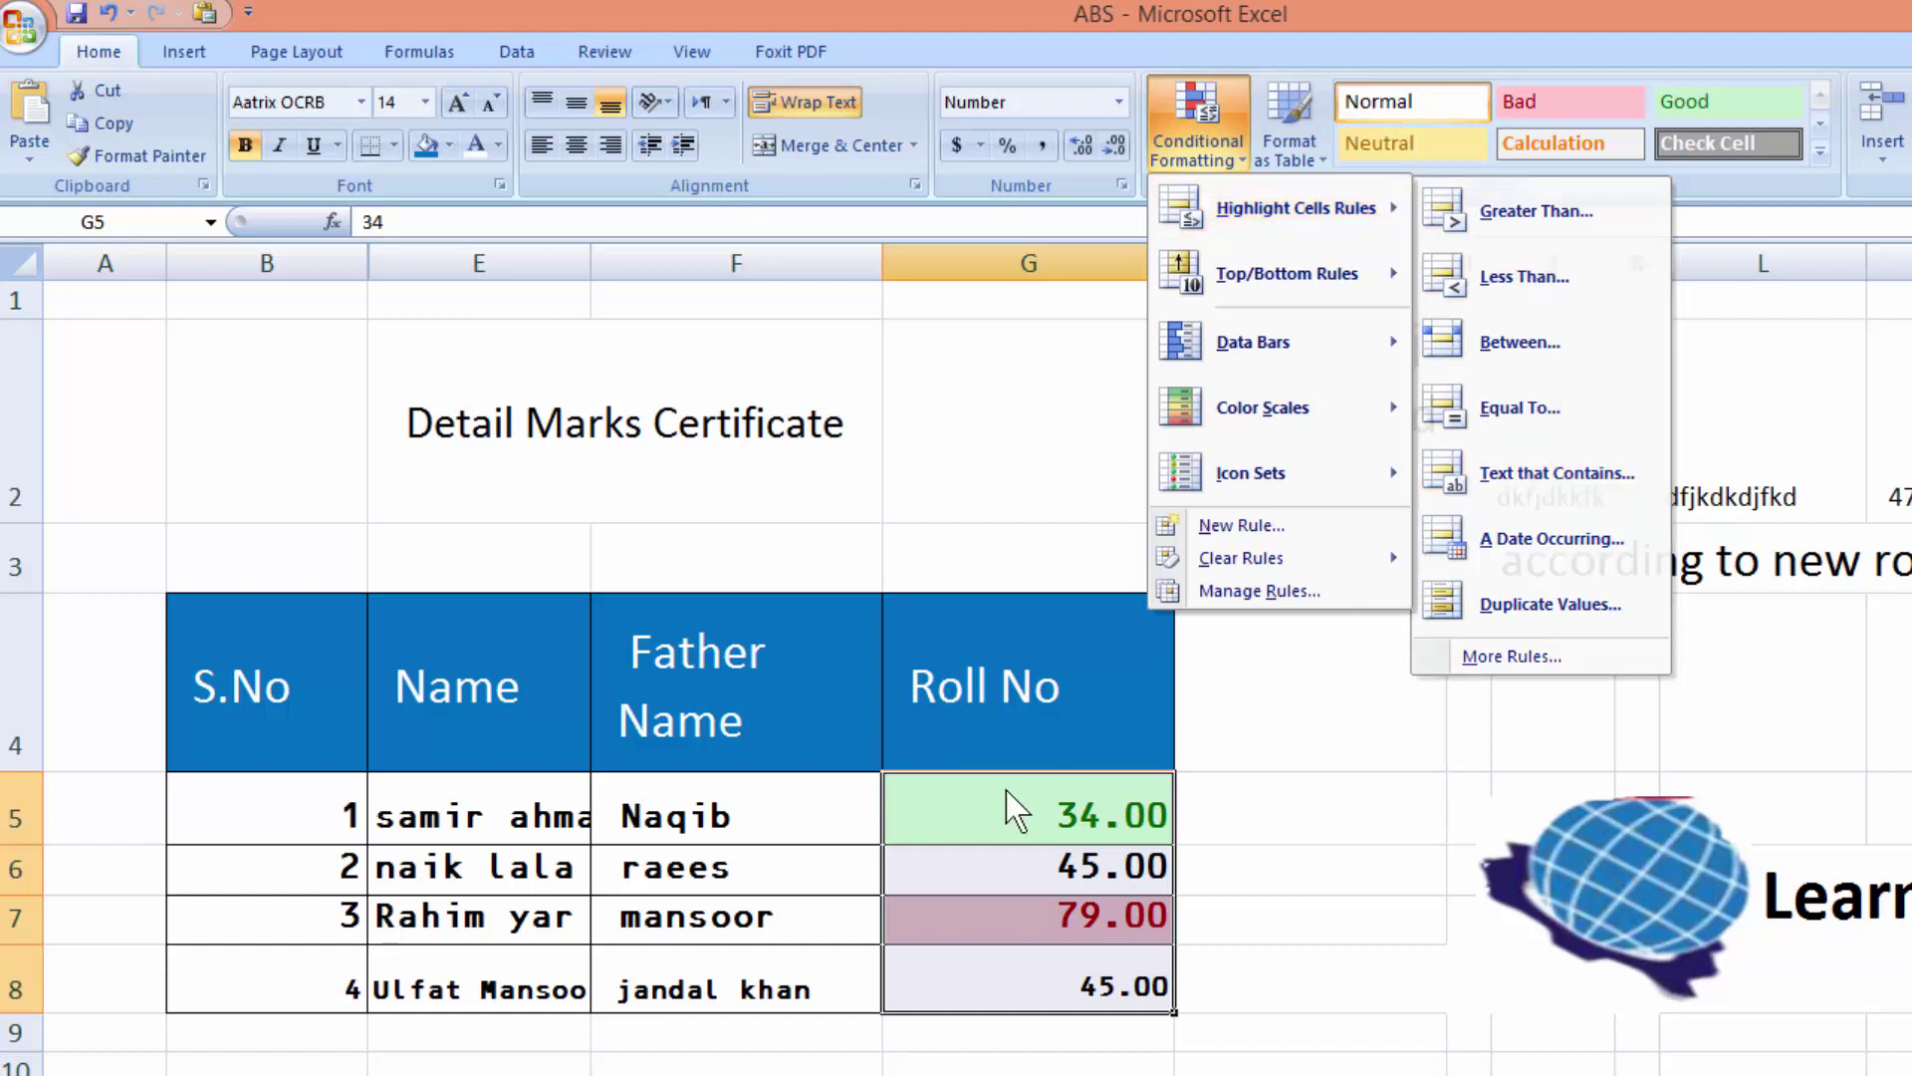
left_click(532, 803)
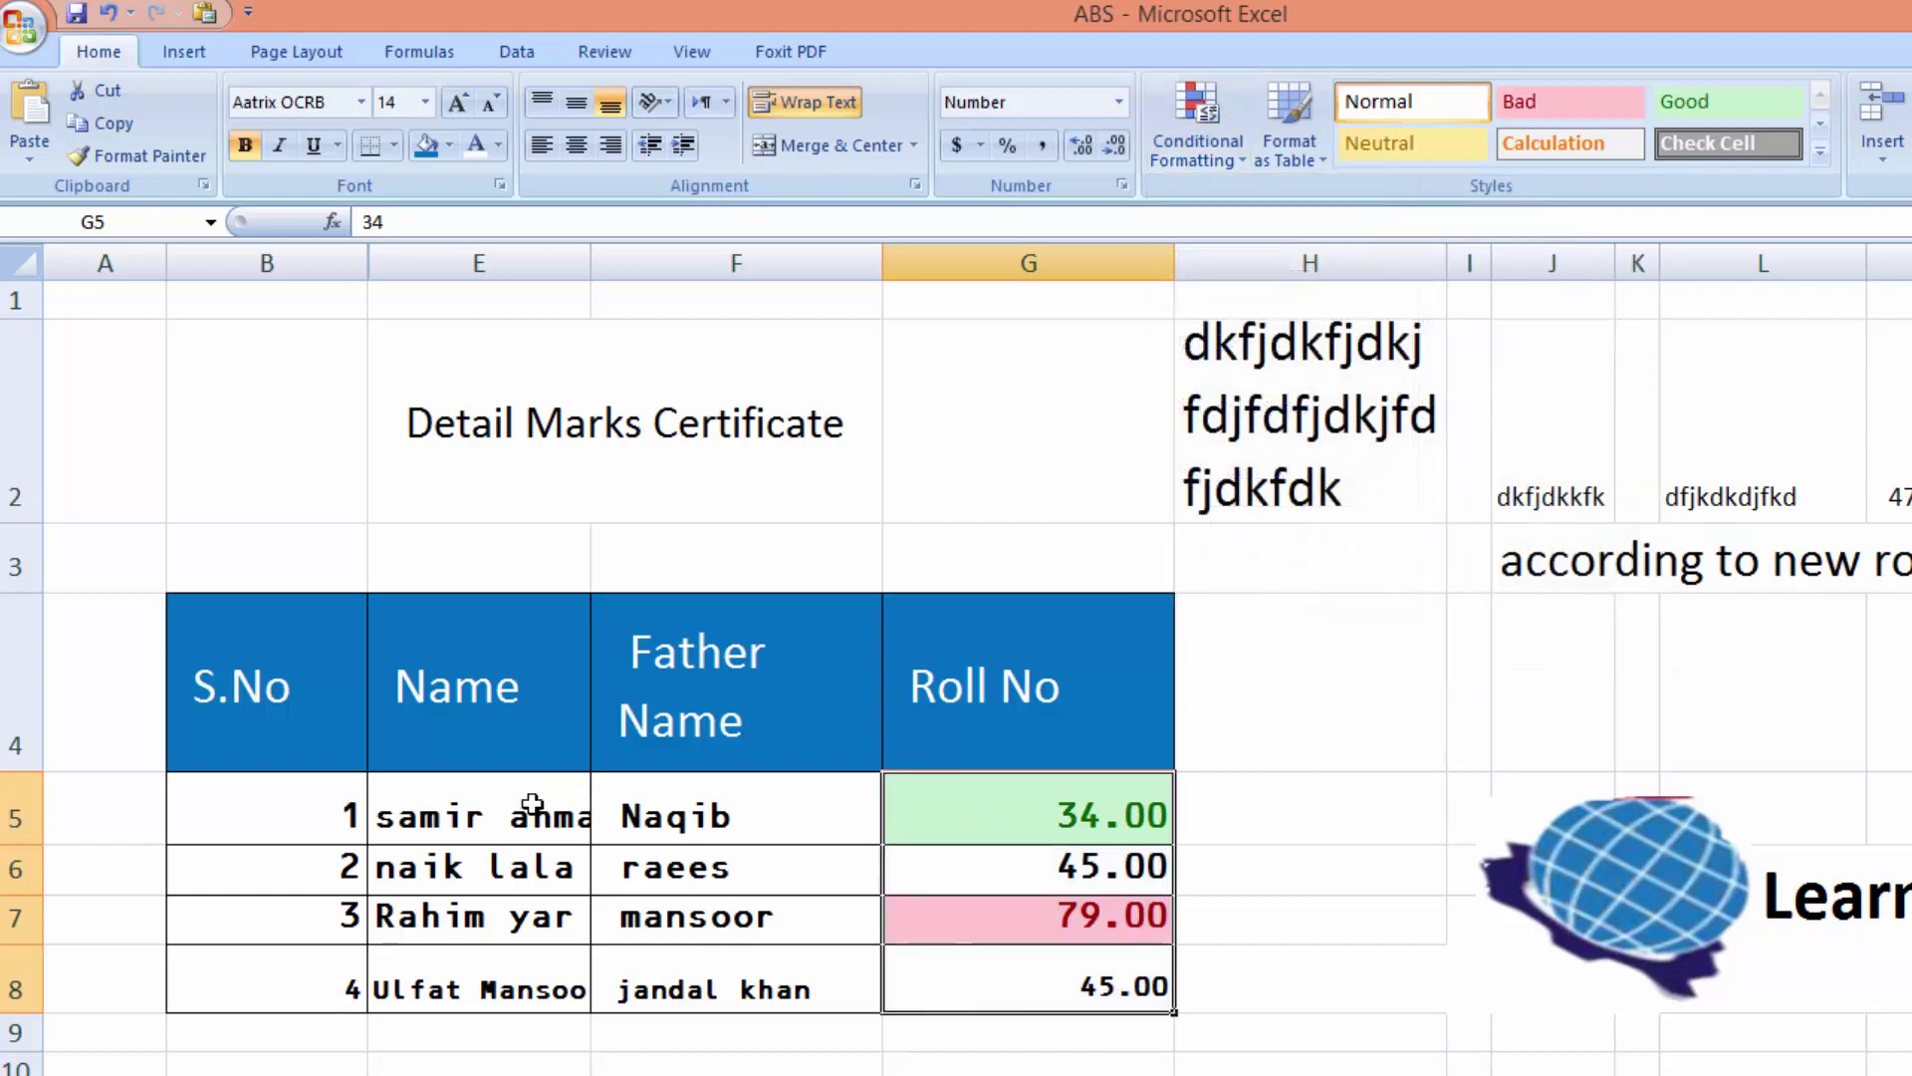
Highlight names in E5:E8 containing 'Y' with light red fill and dark red text
left_click_drag(532, 802, 516, 986)
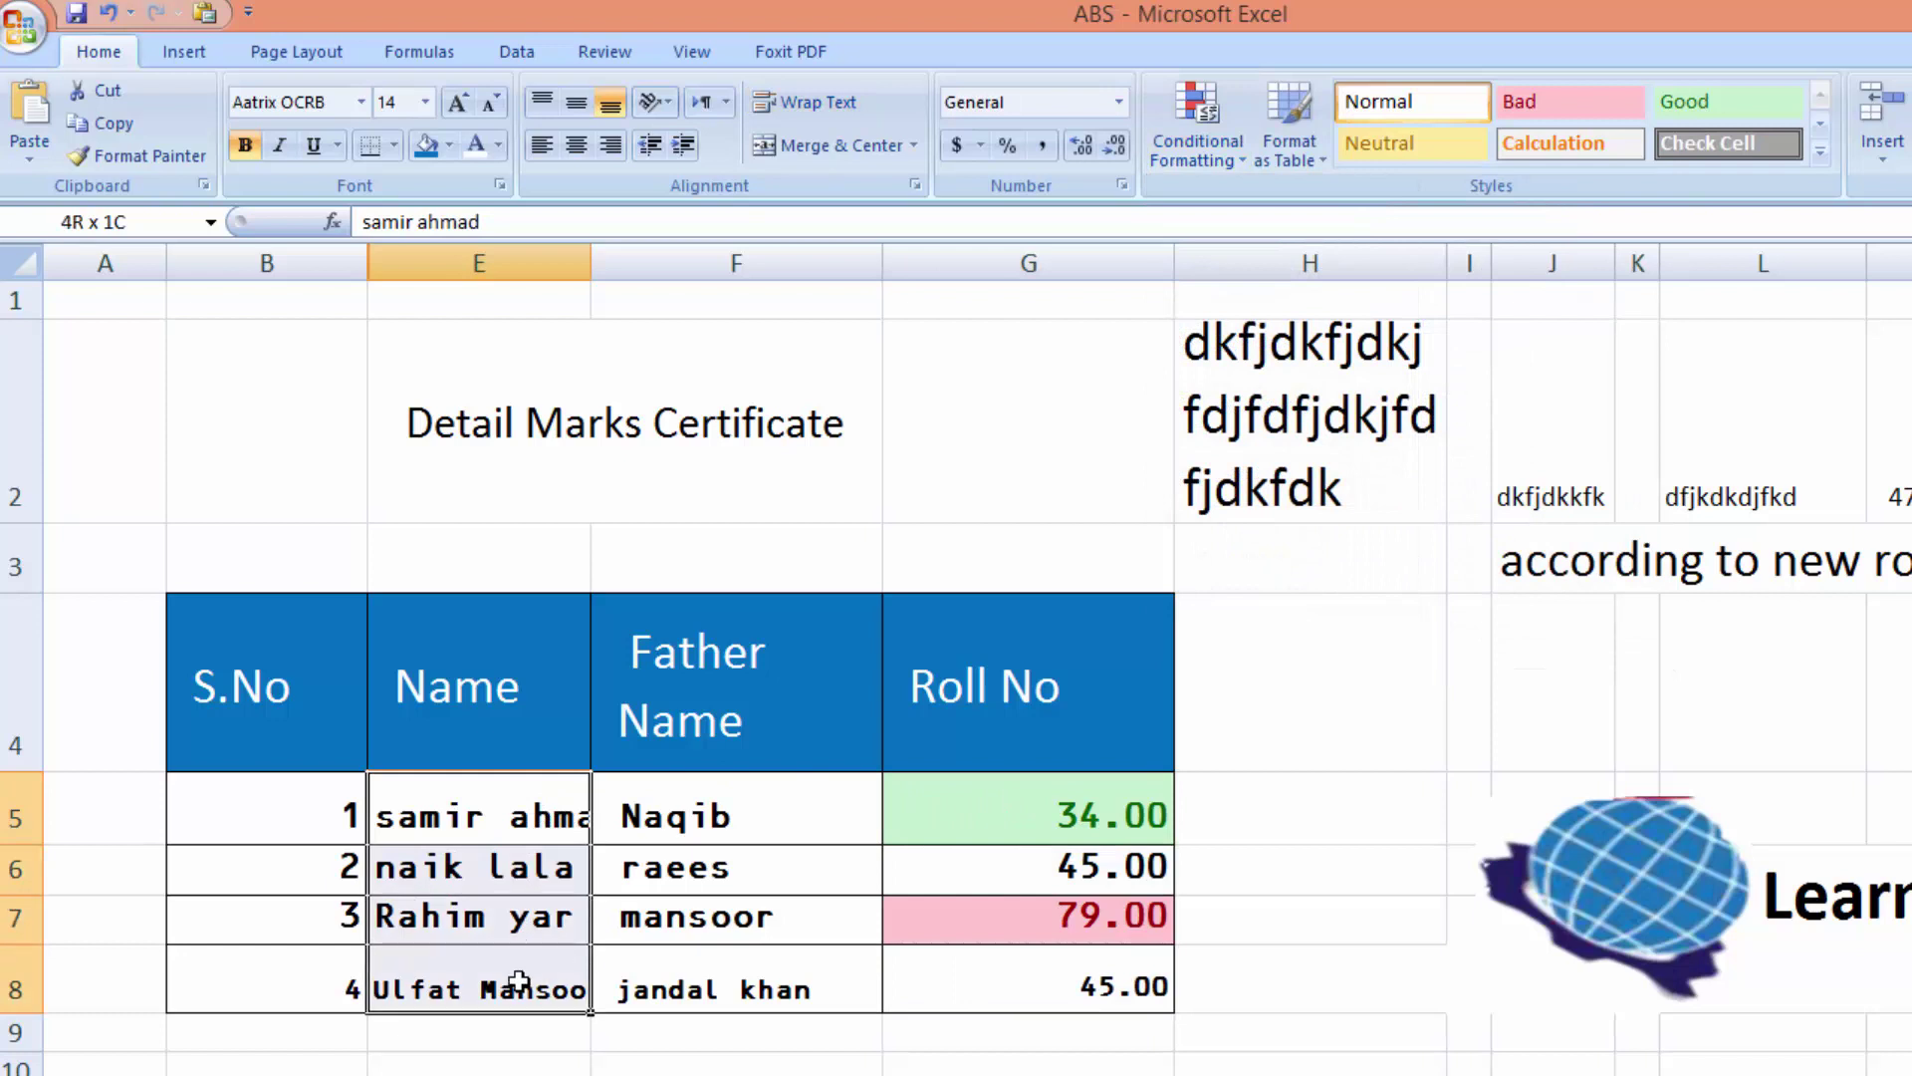
left_click(1187, 160)
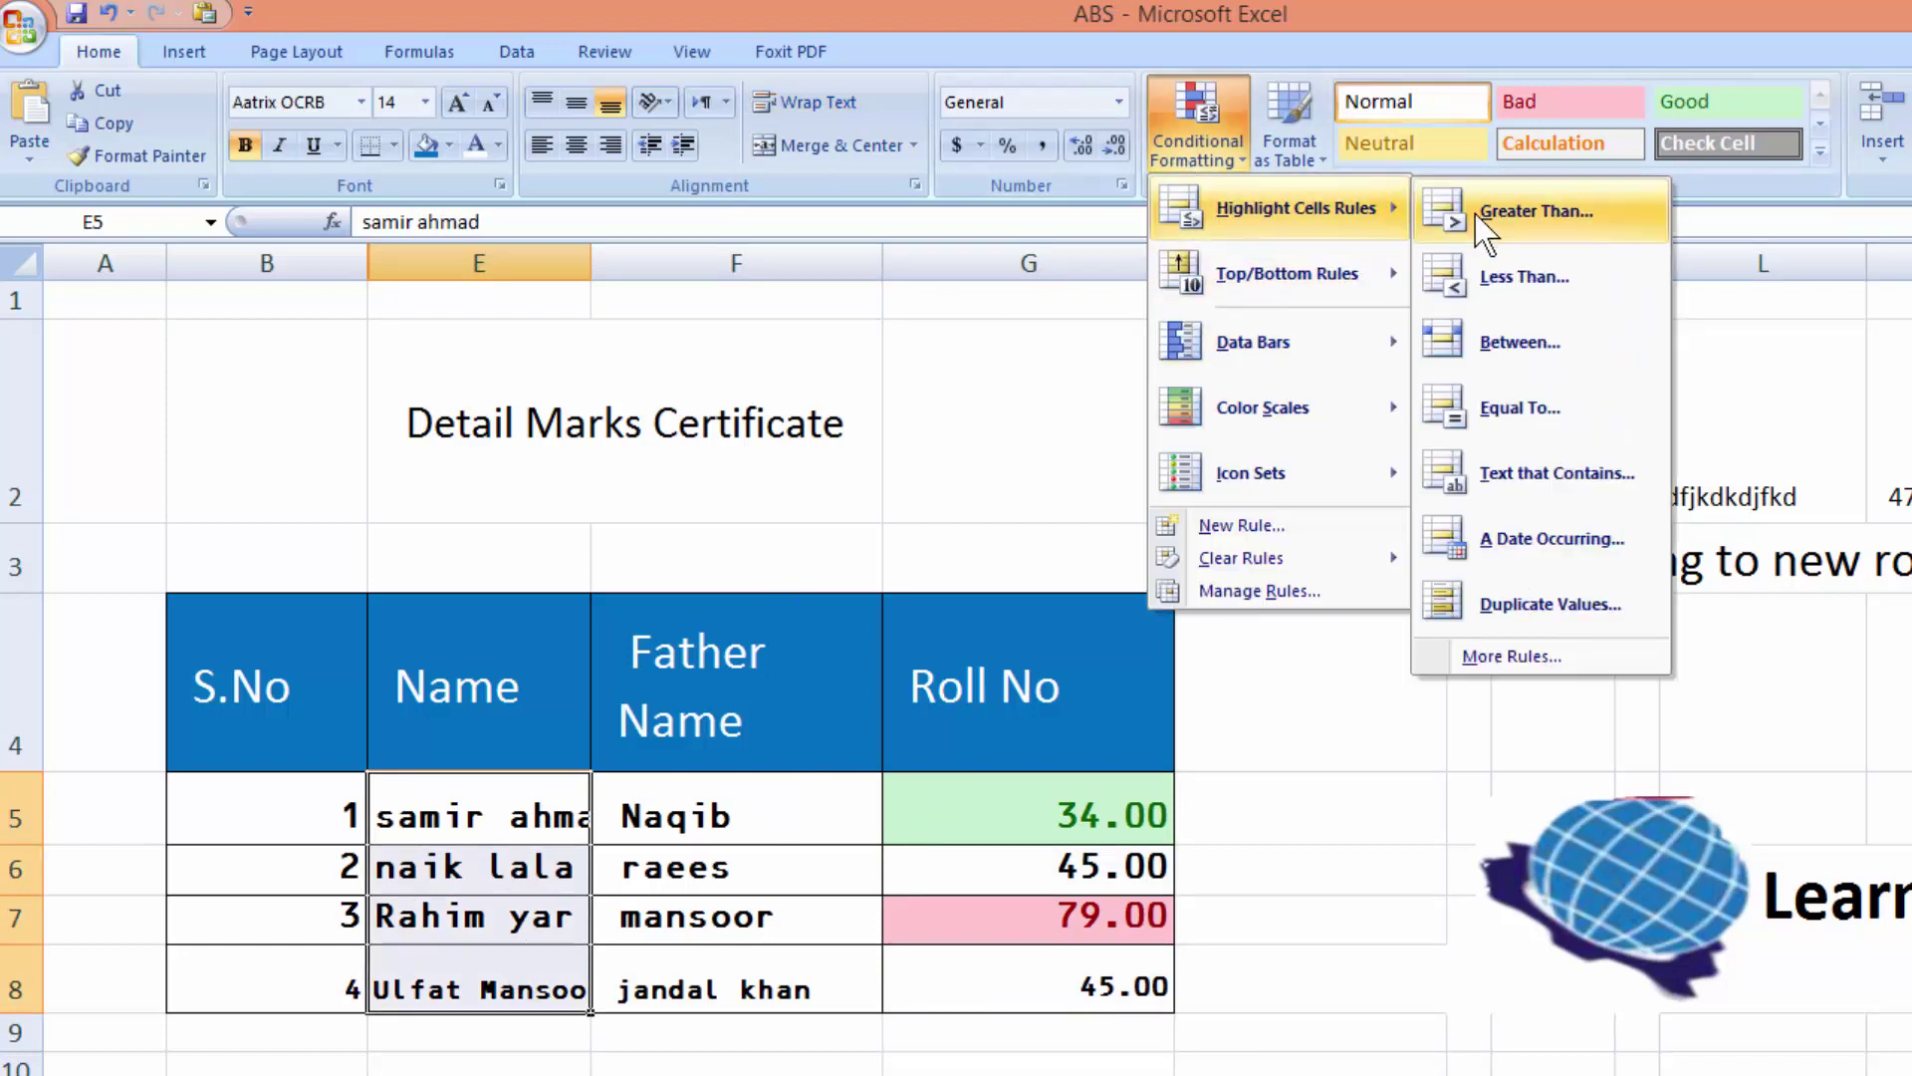
left_click(1509, 486)
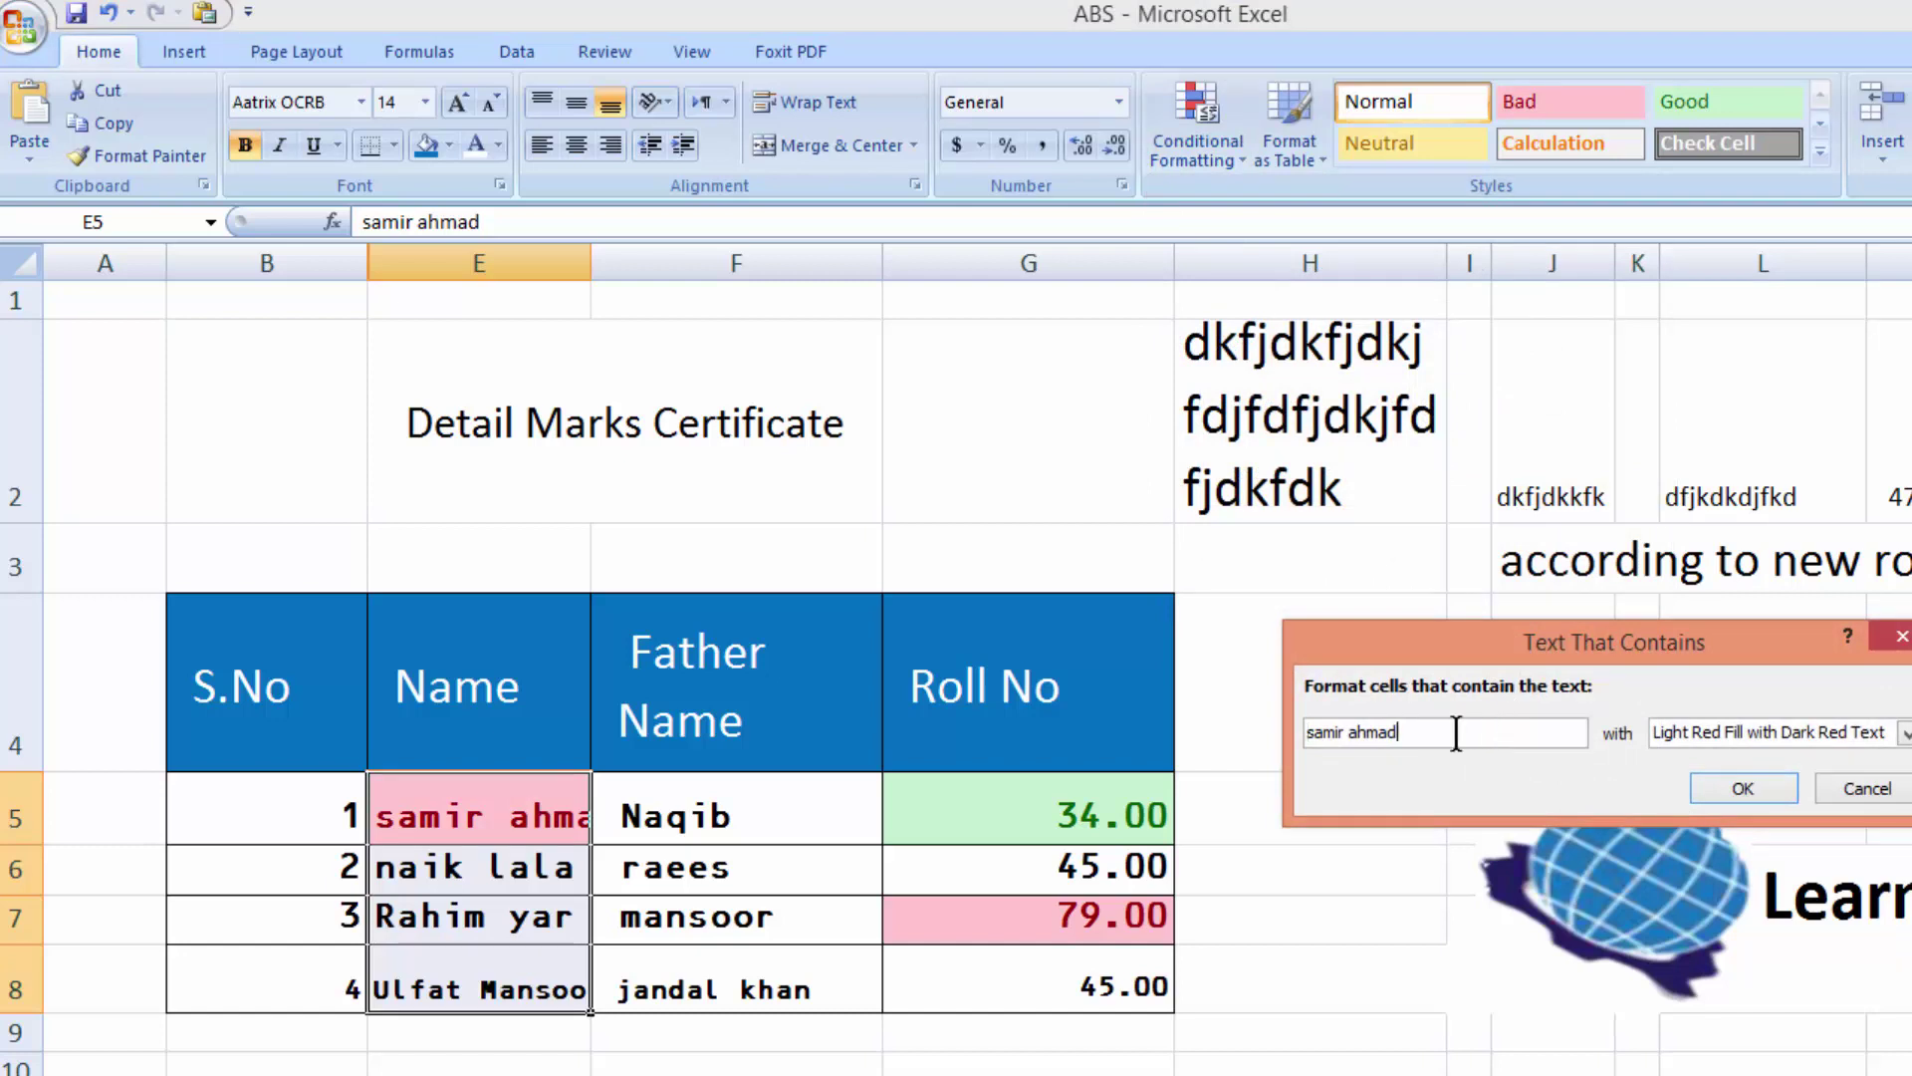
left_click_drag(1456, 733, 1284, 739)
type("R")
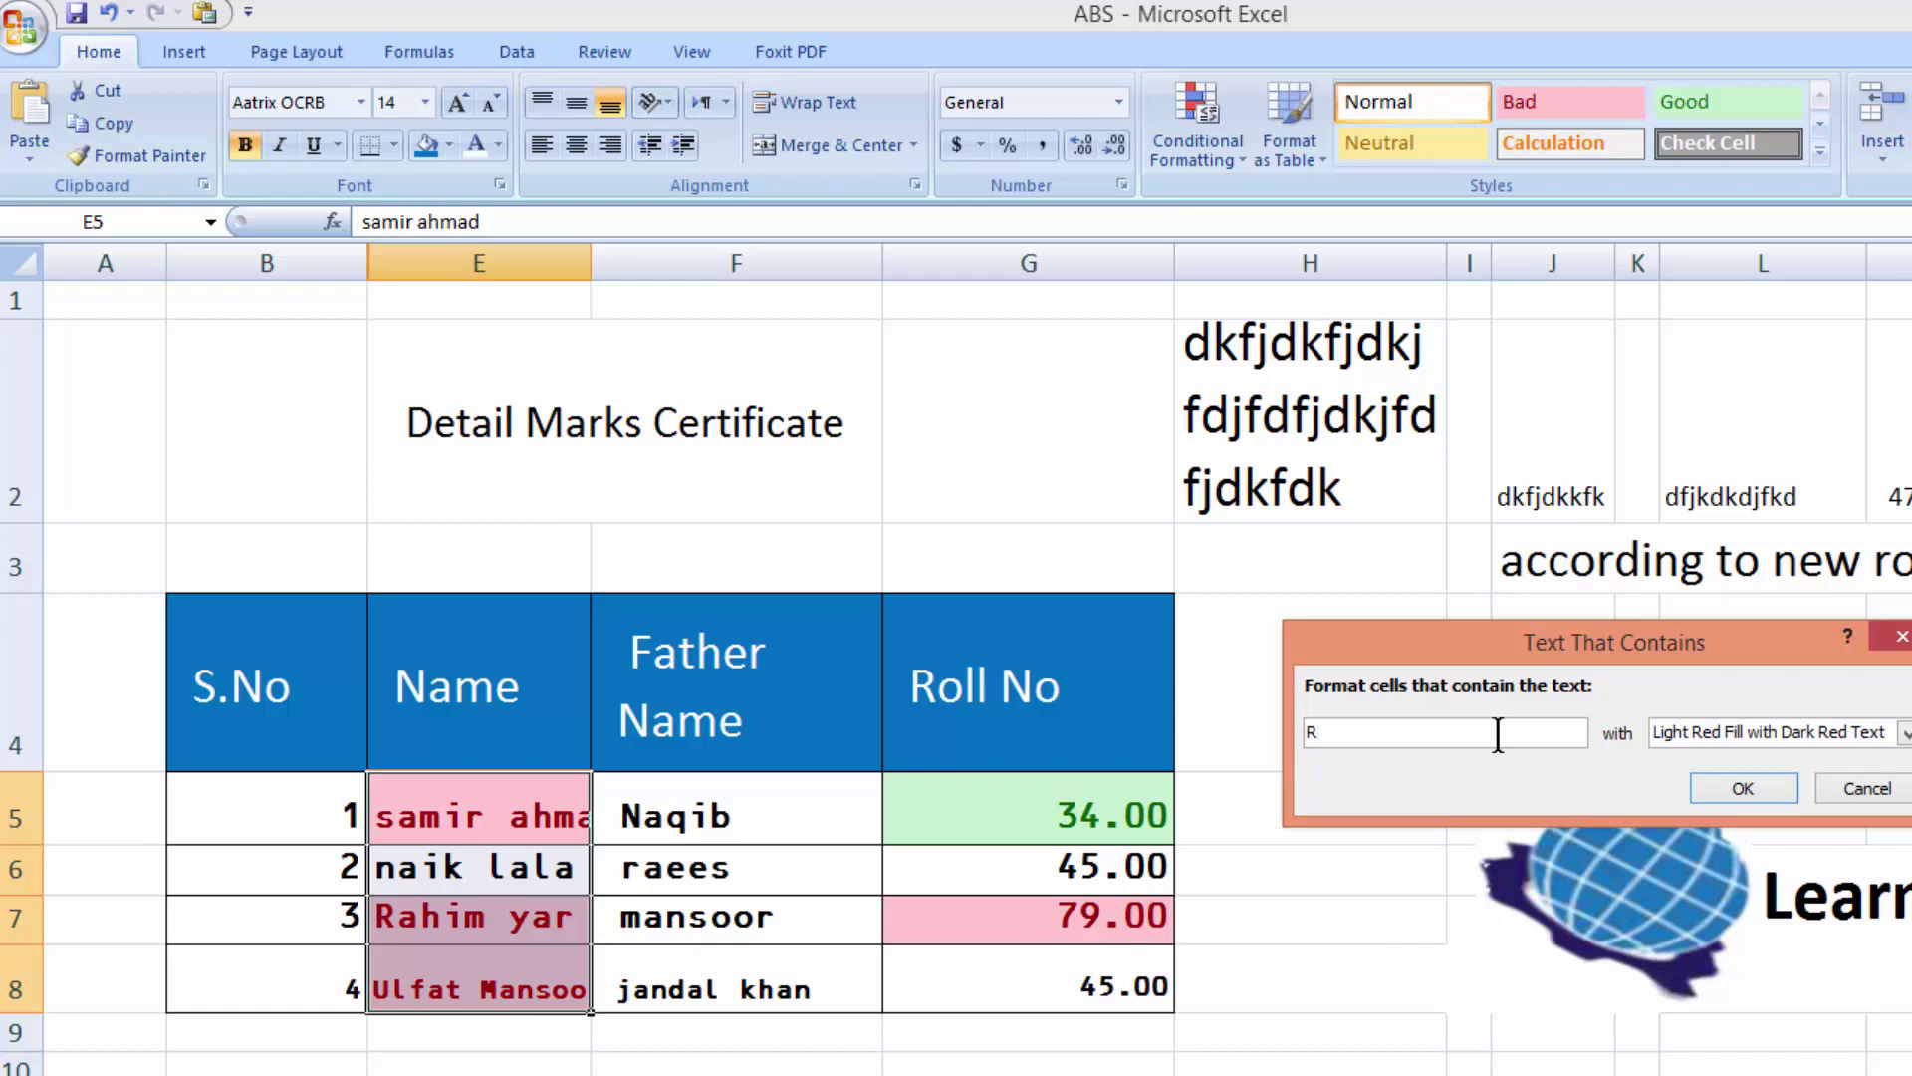
type("Y")
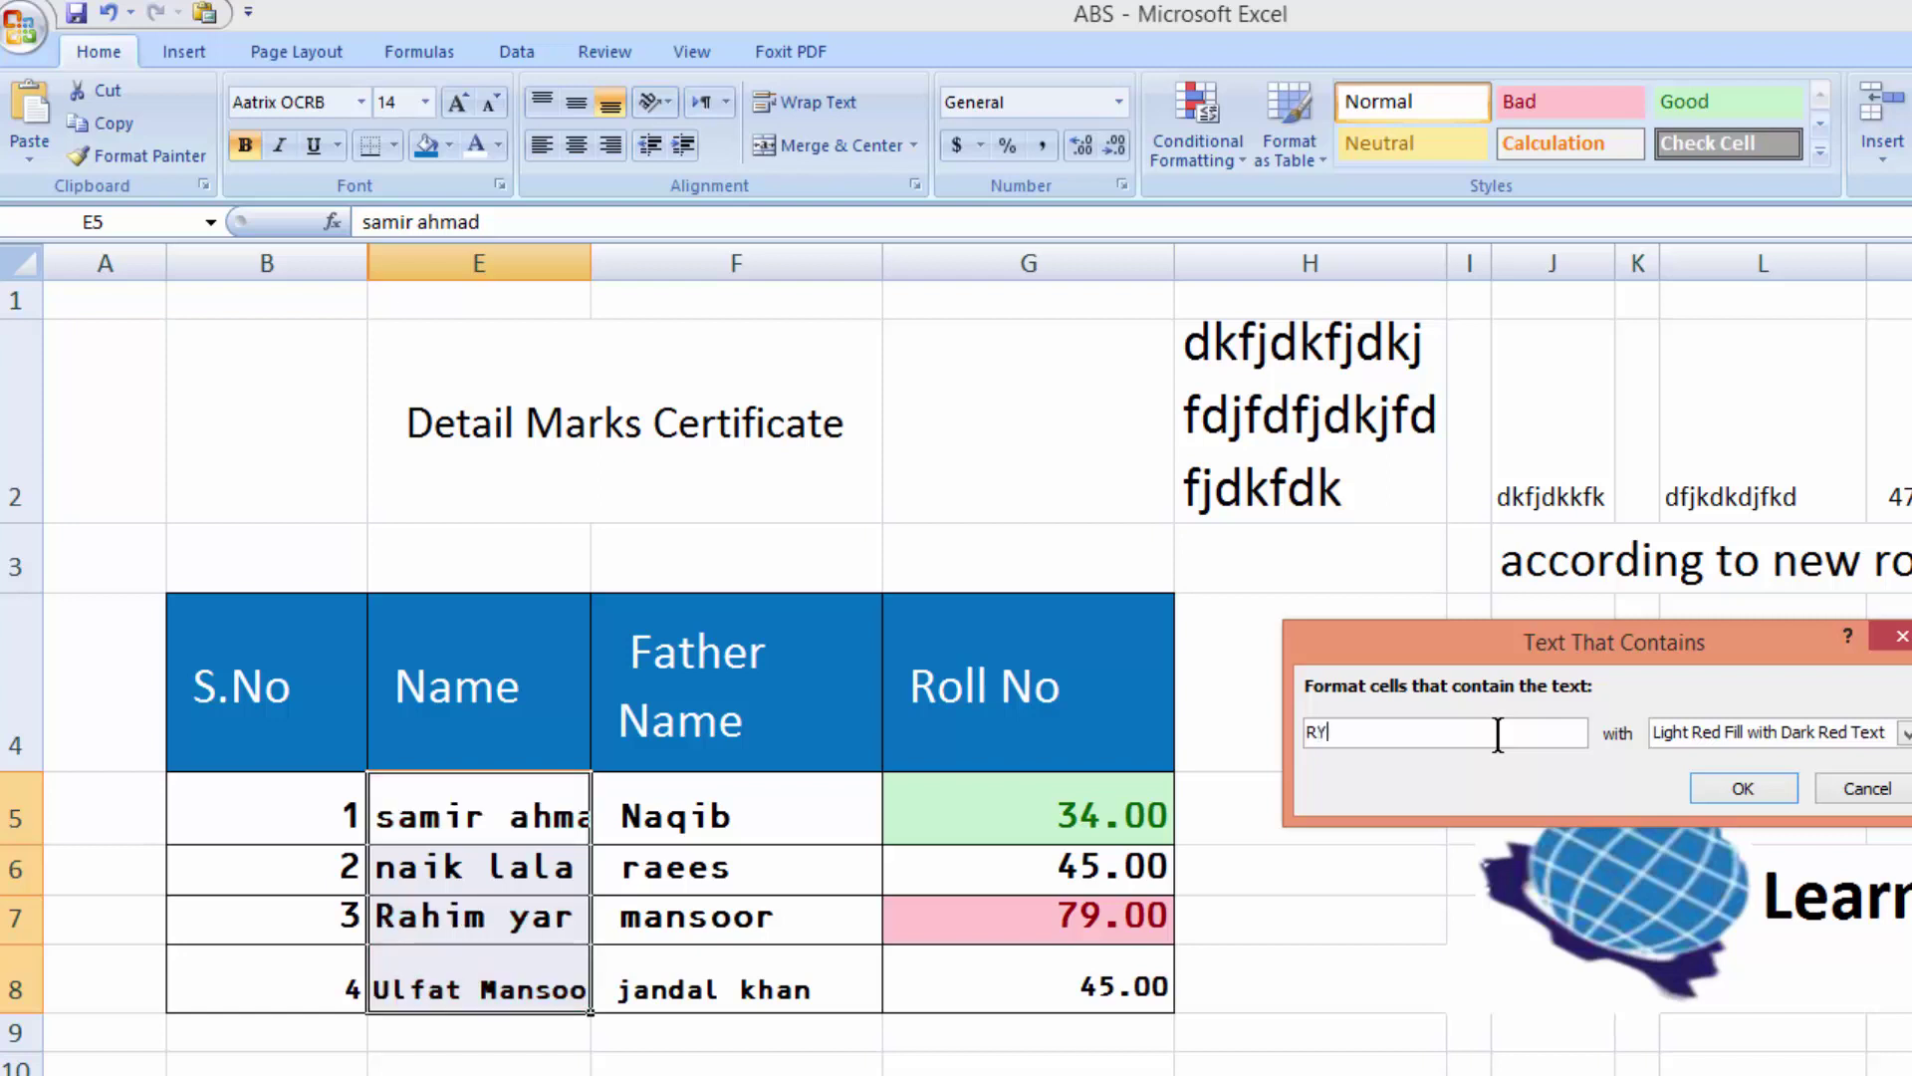
key("BackSpace")
key("BackSpace")
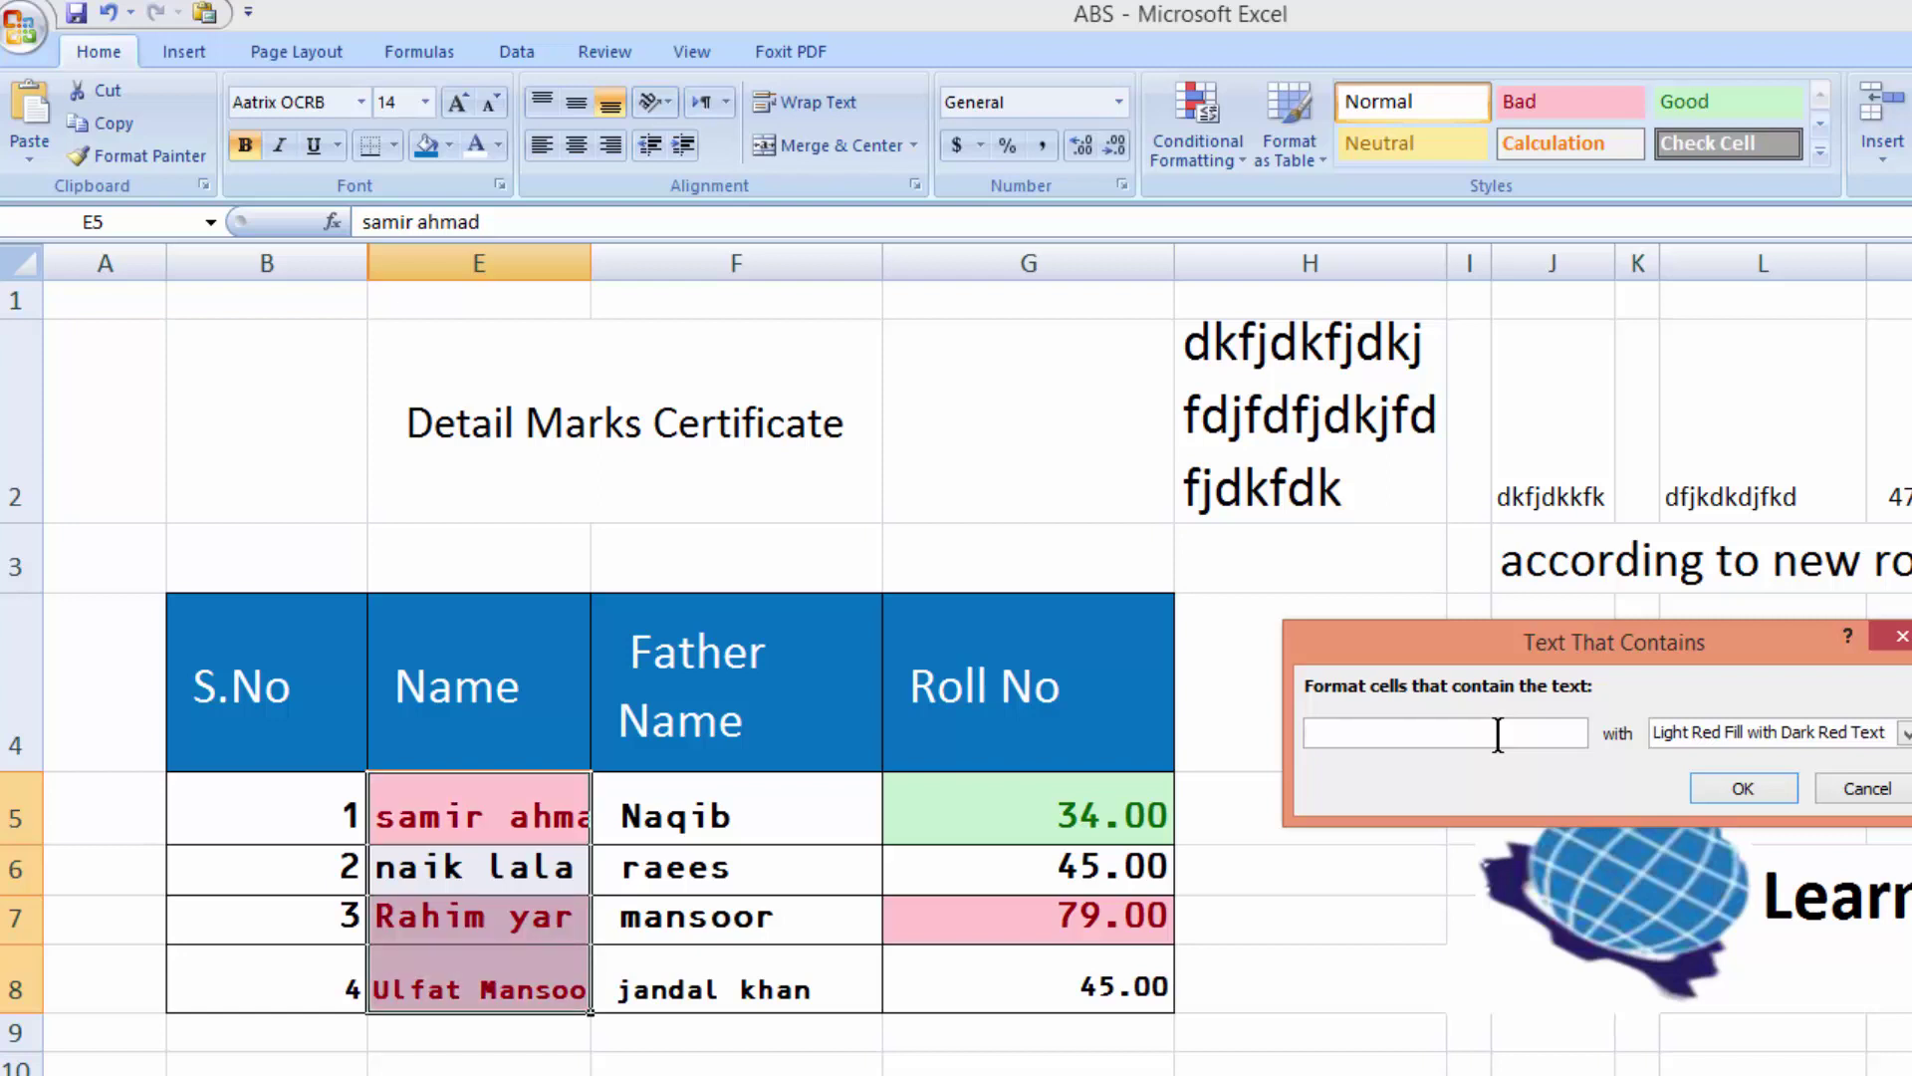
type("Y")
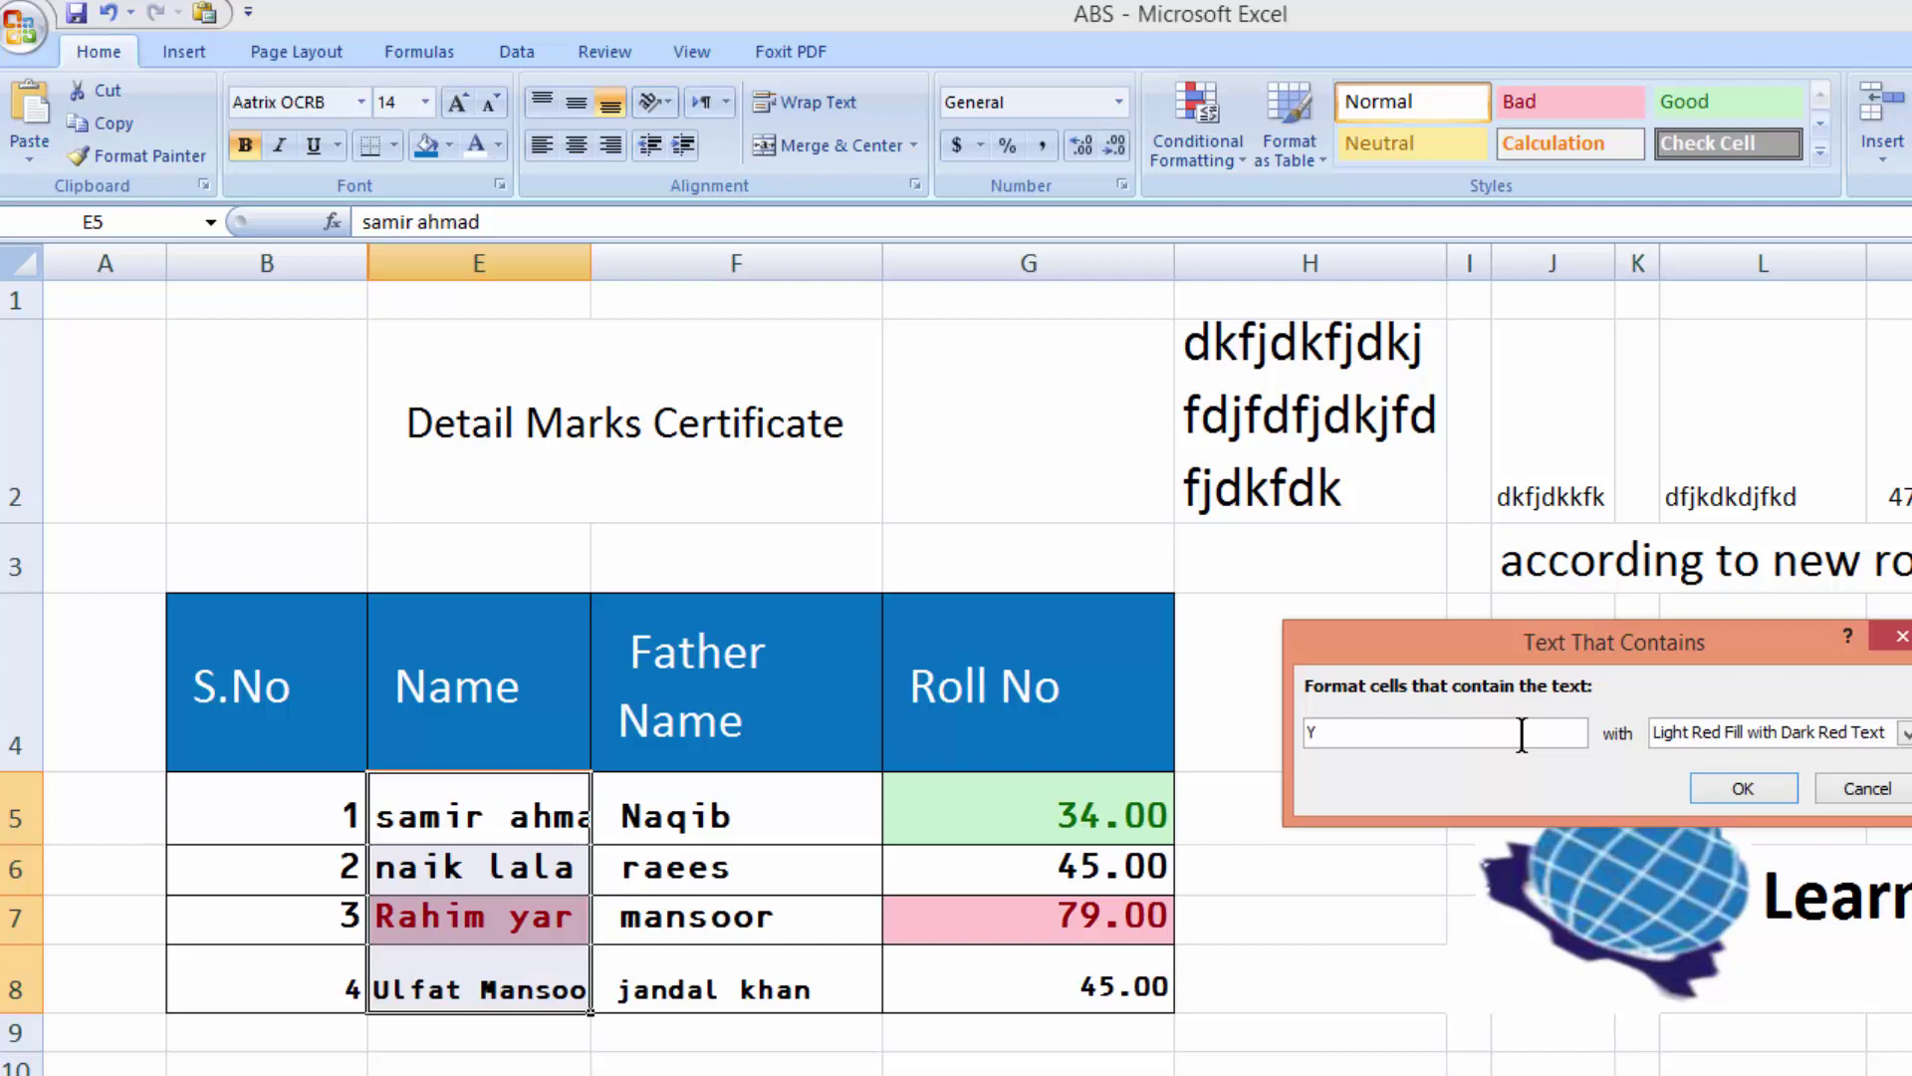
left_click(1761, 792)
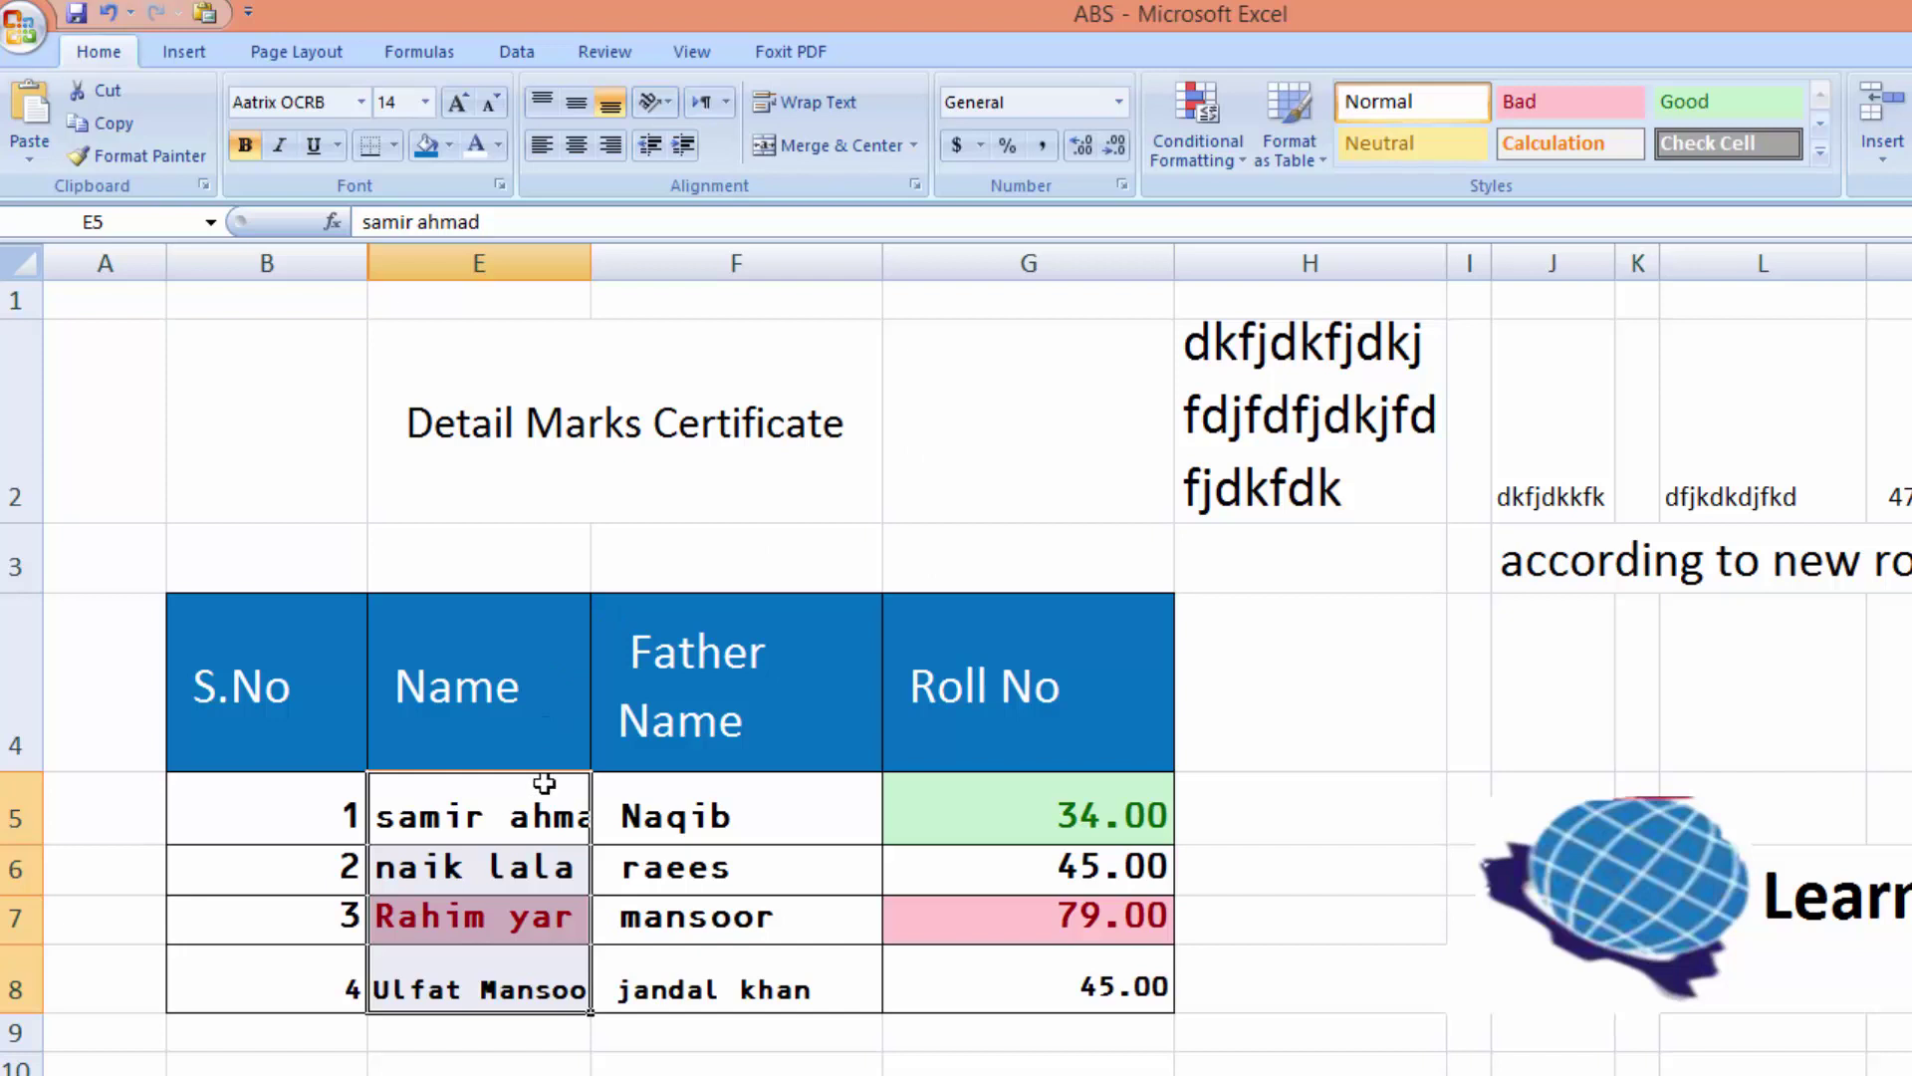
Look at the A Date Occurring highlight rule and cancel it without applying
left_click(1176, 160)
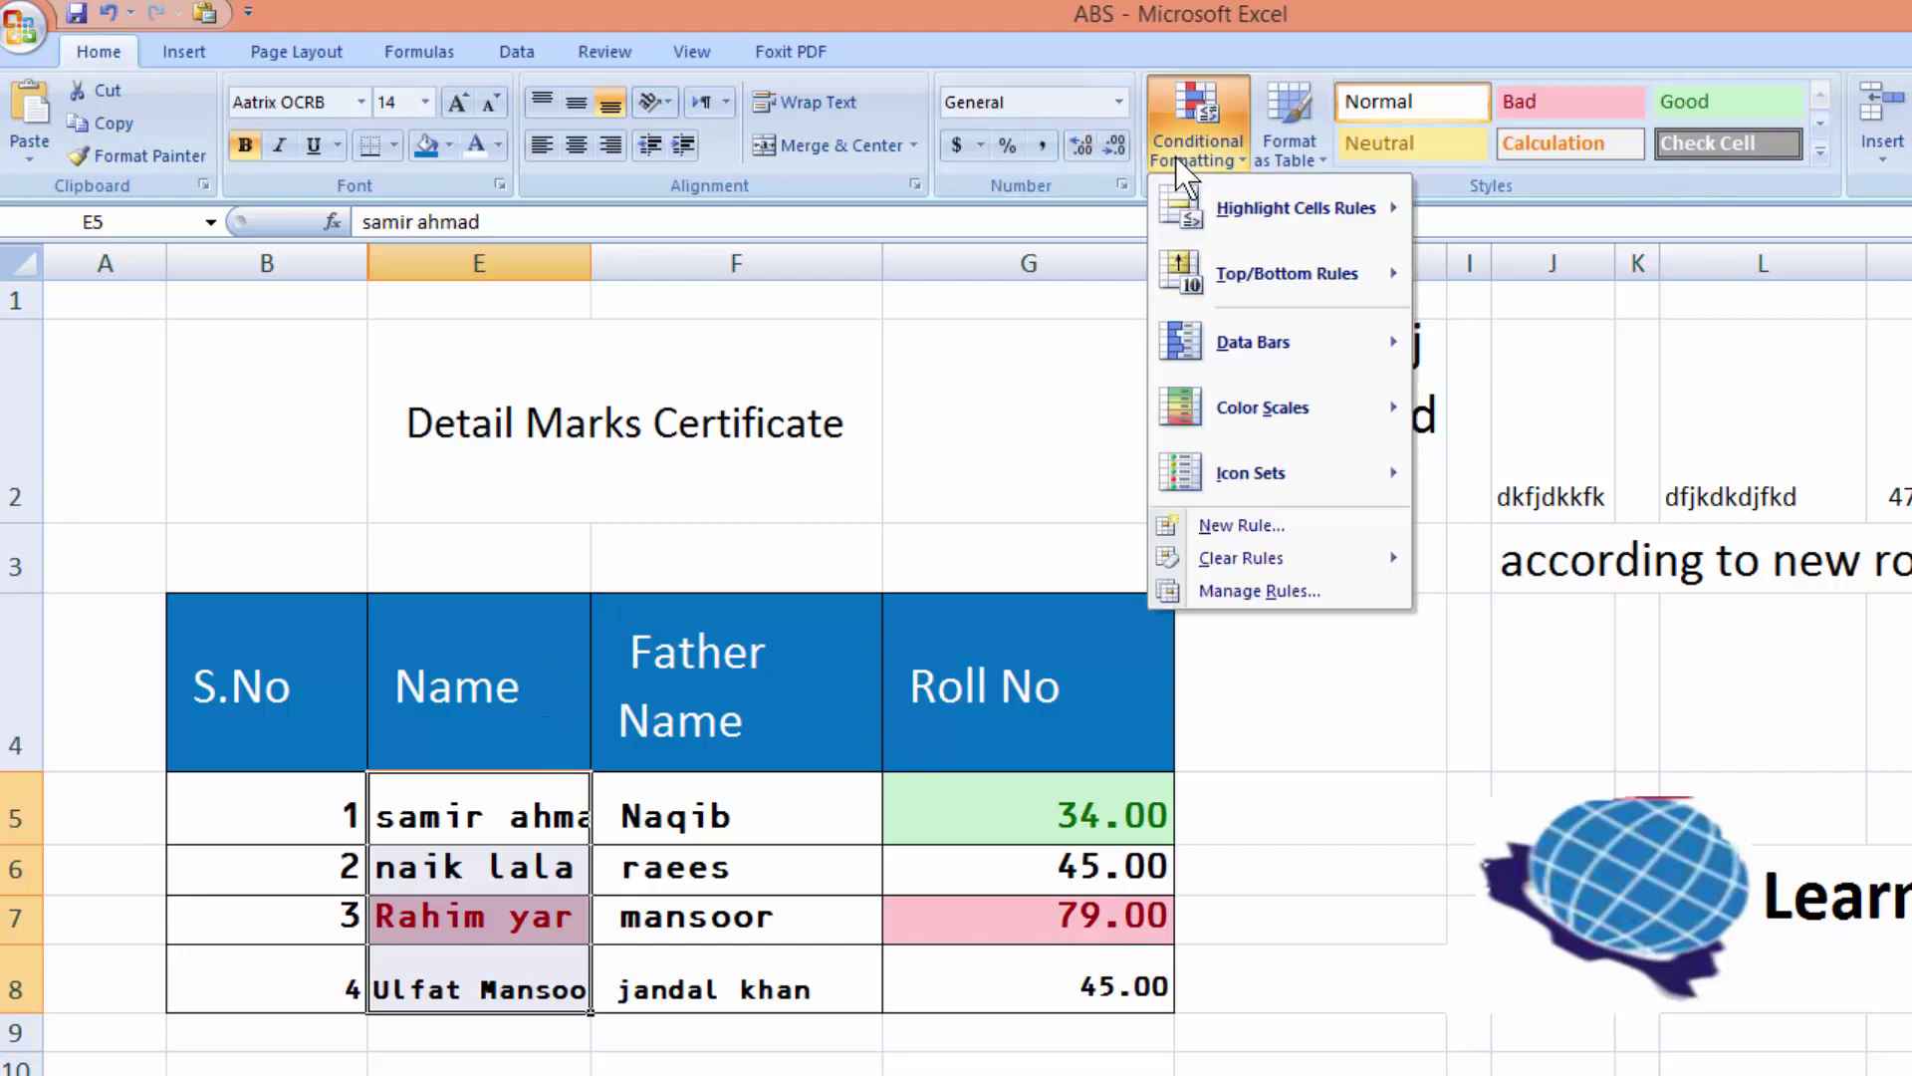
mouse_move(1294, 207)
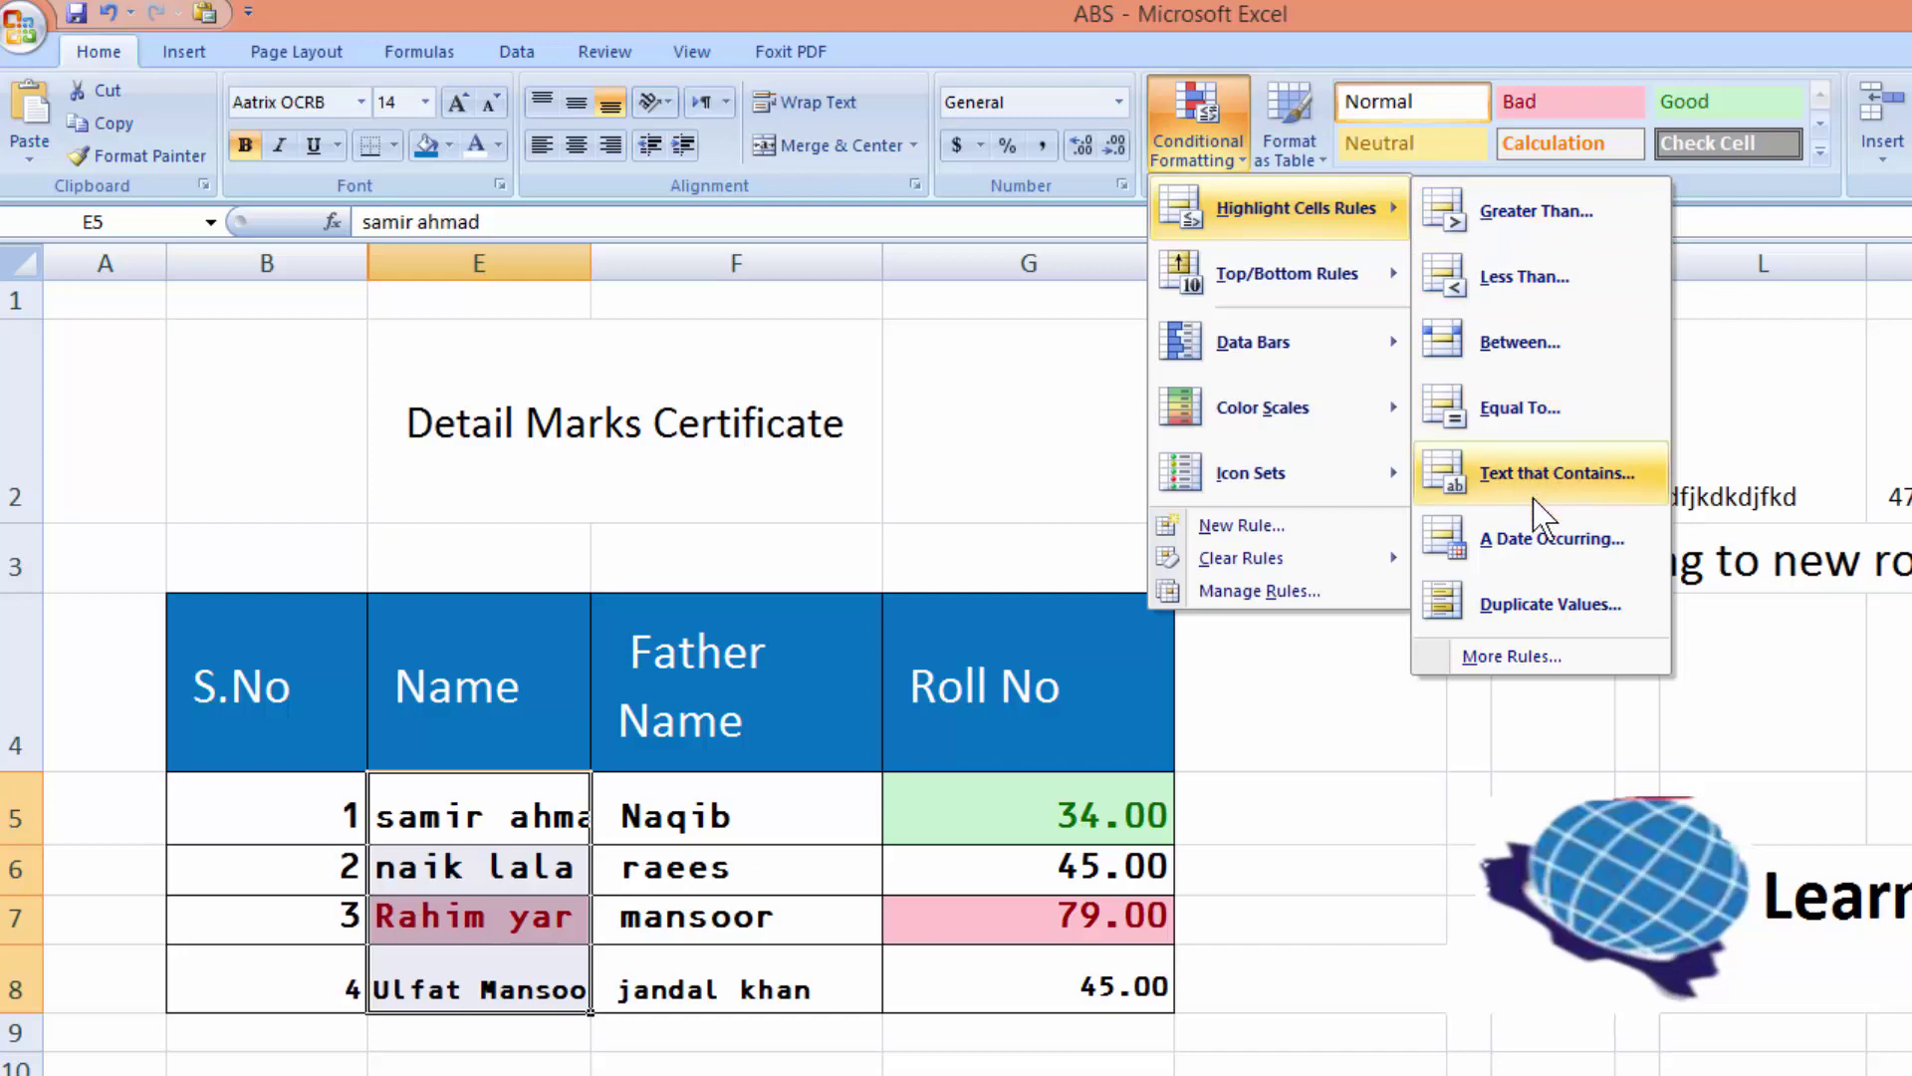
left_click(1539, 573)
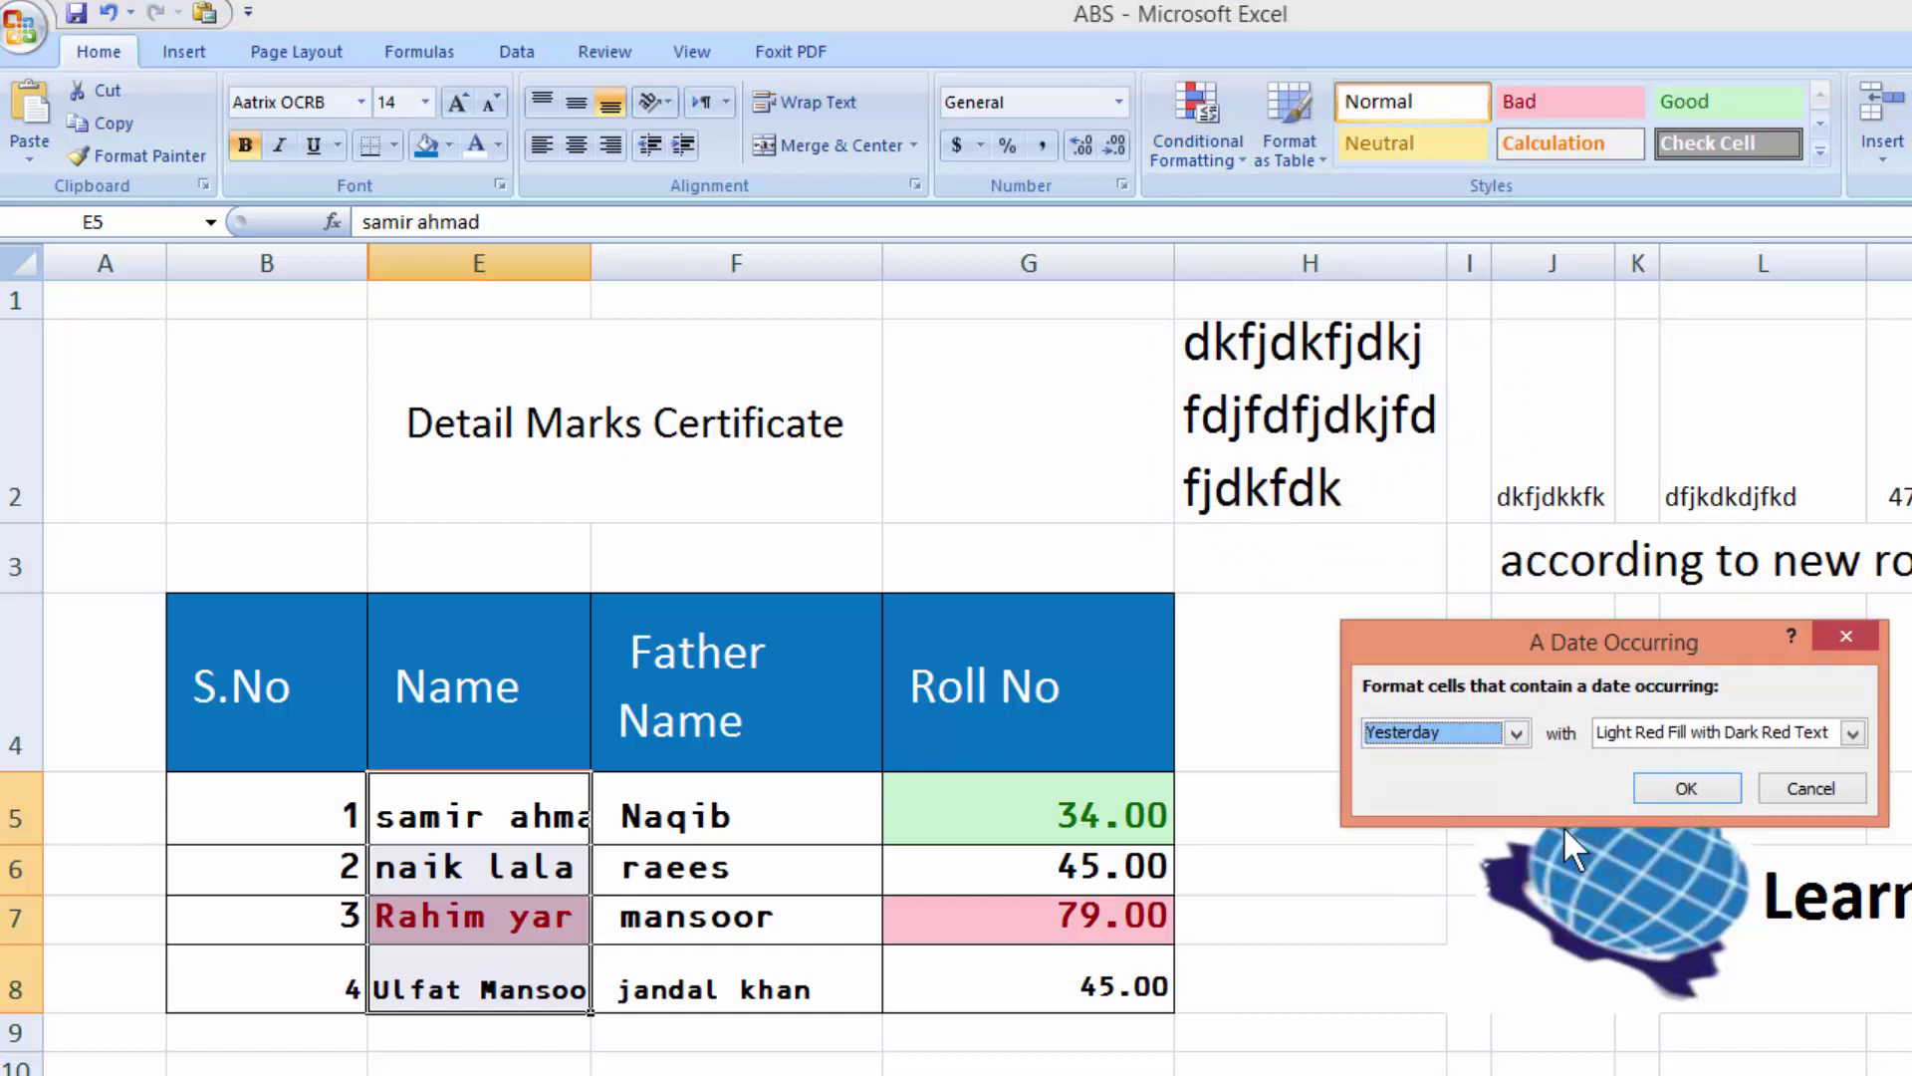
left_click(1811, 789)
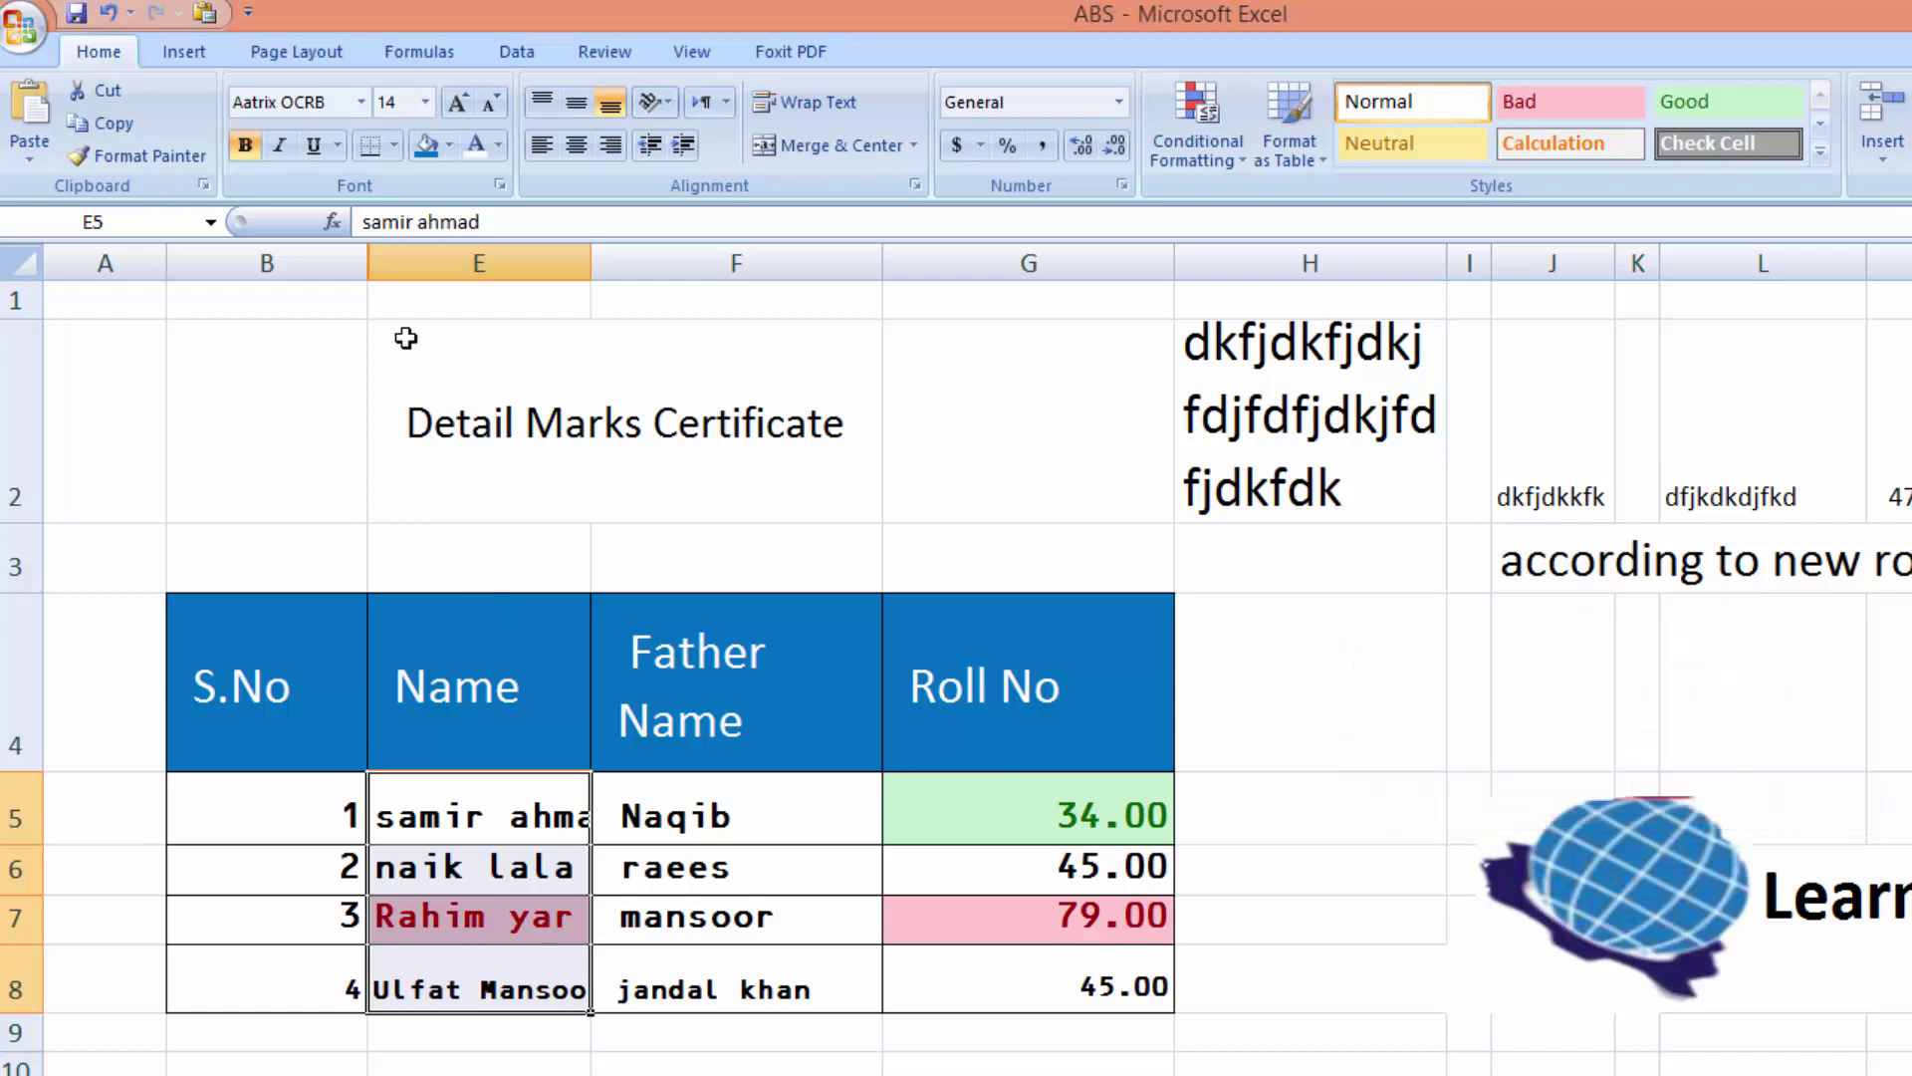
Insert a new column E before Name, head it 'Date', and widen it to fit
right_click(423, 267)
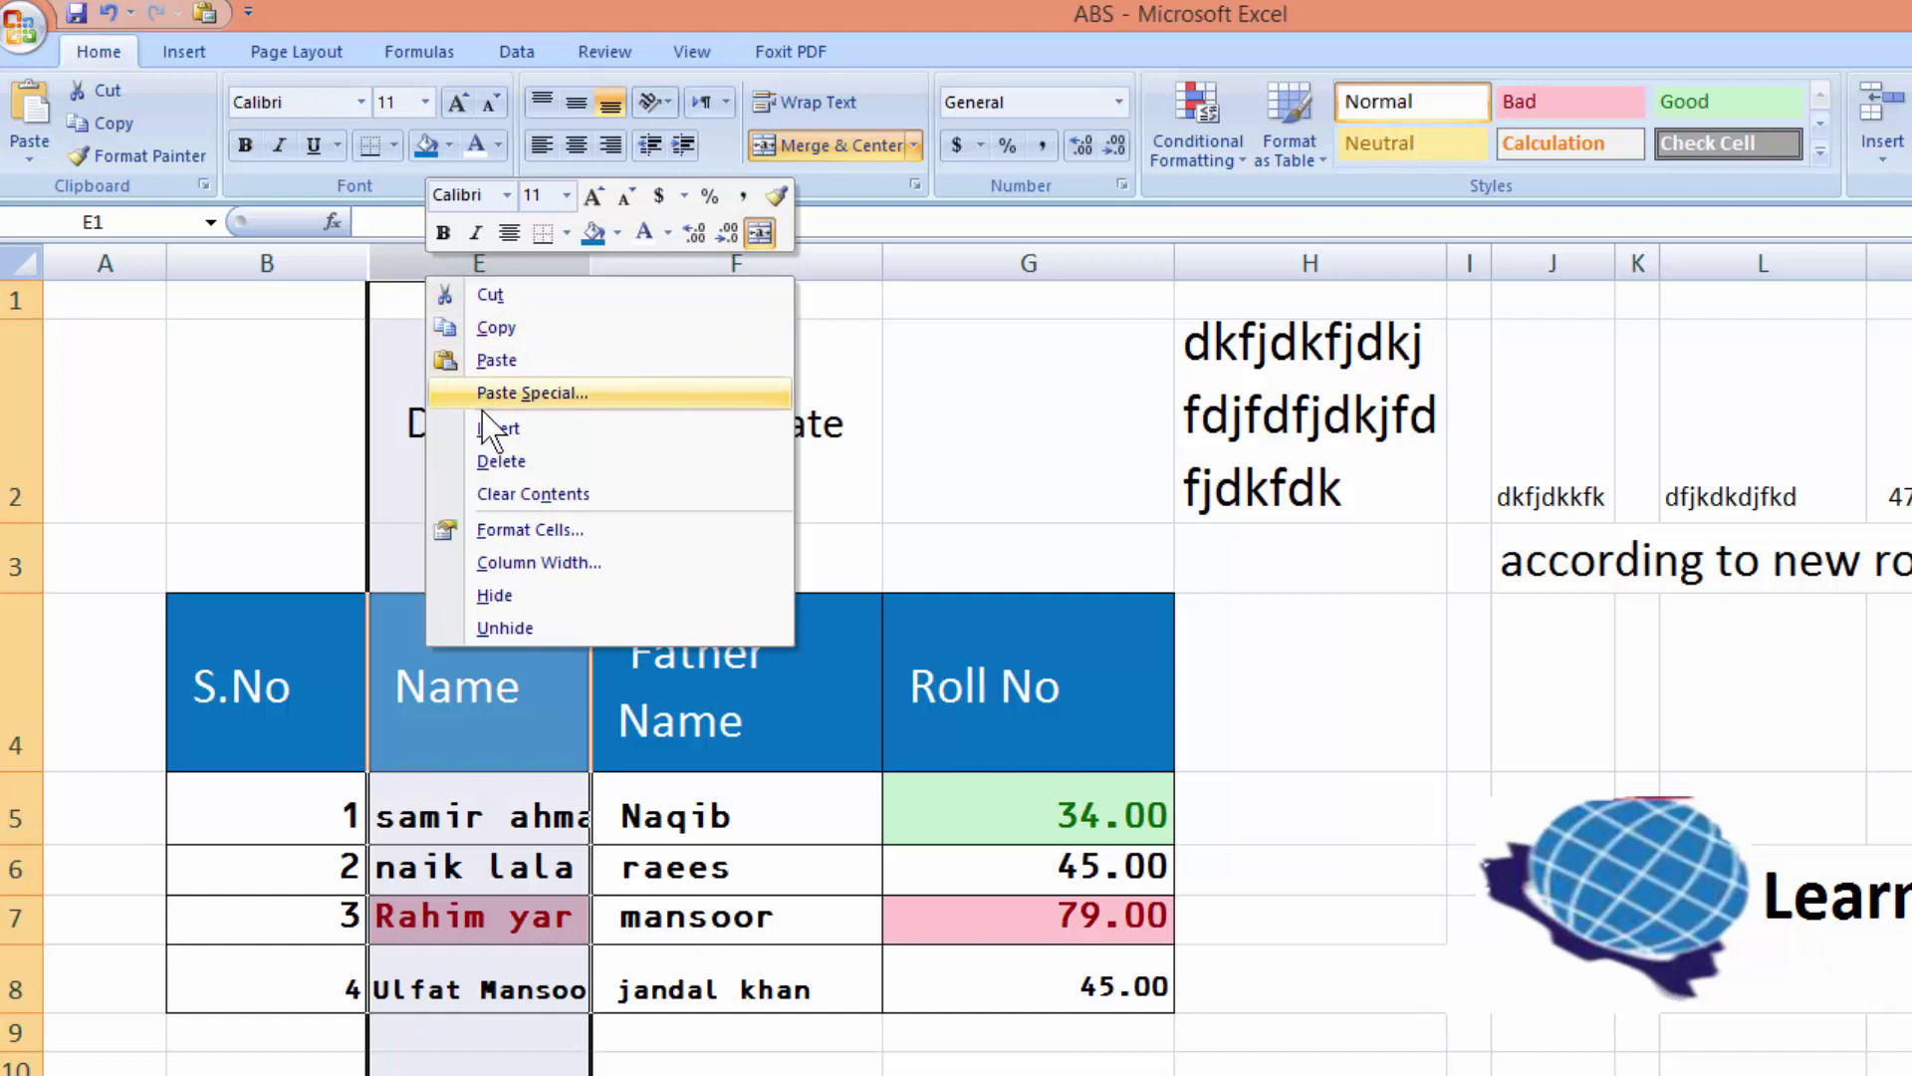
left_click(498, 427)
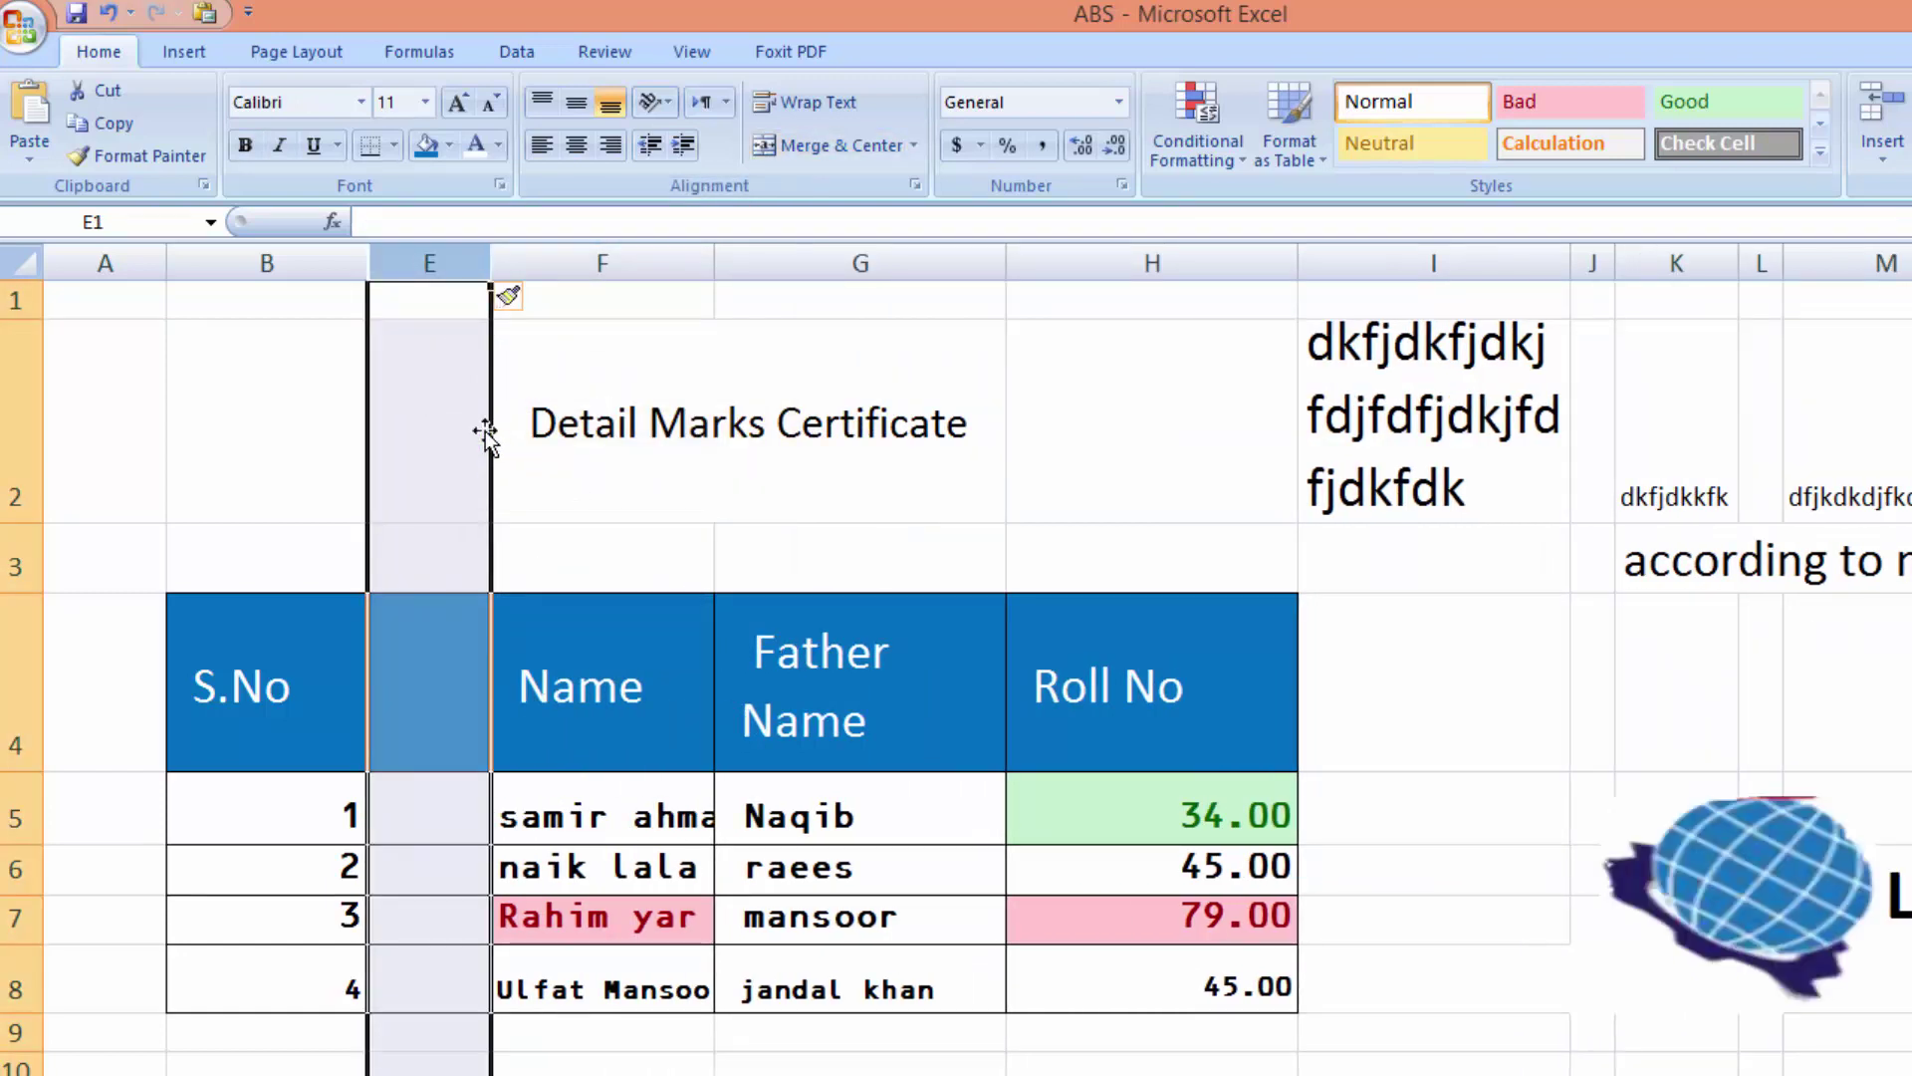
left_click(423, 681)
type("D")
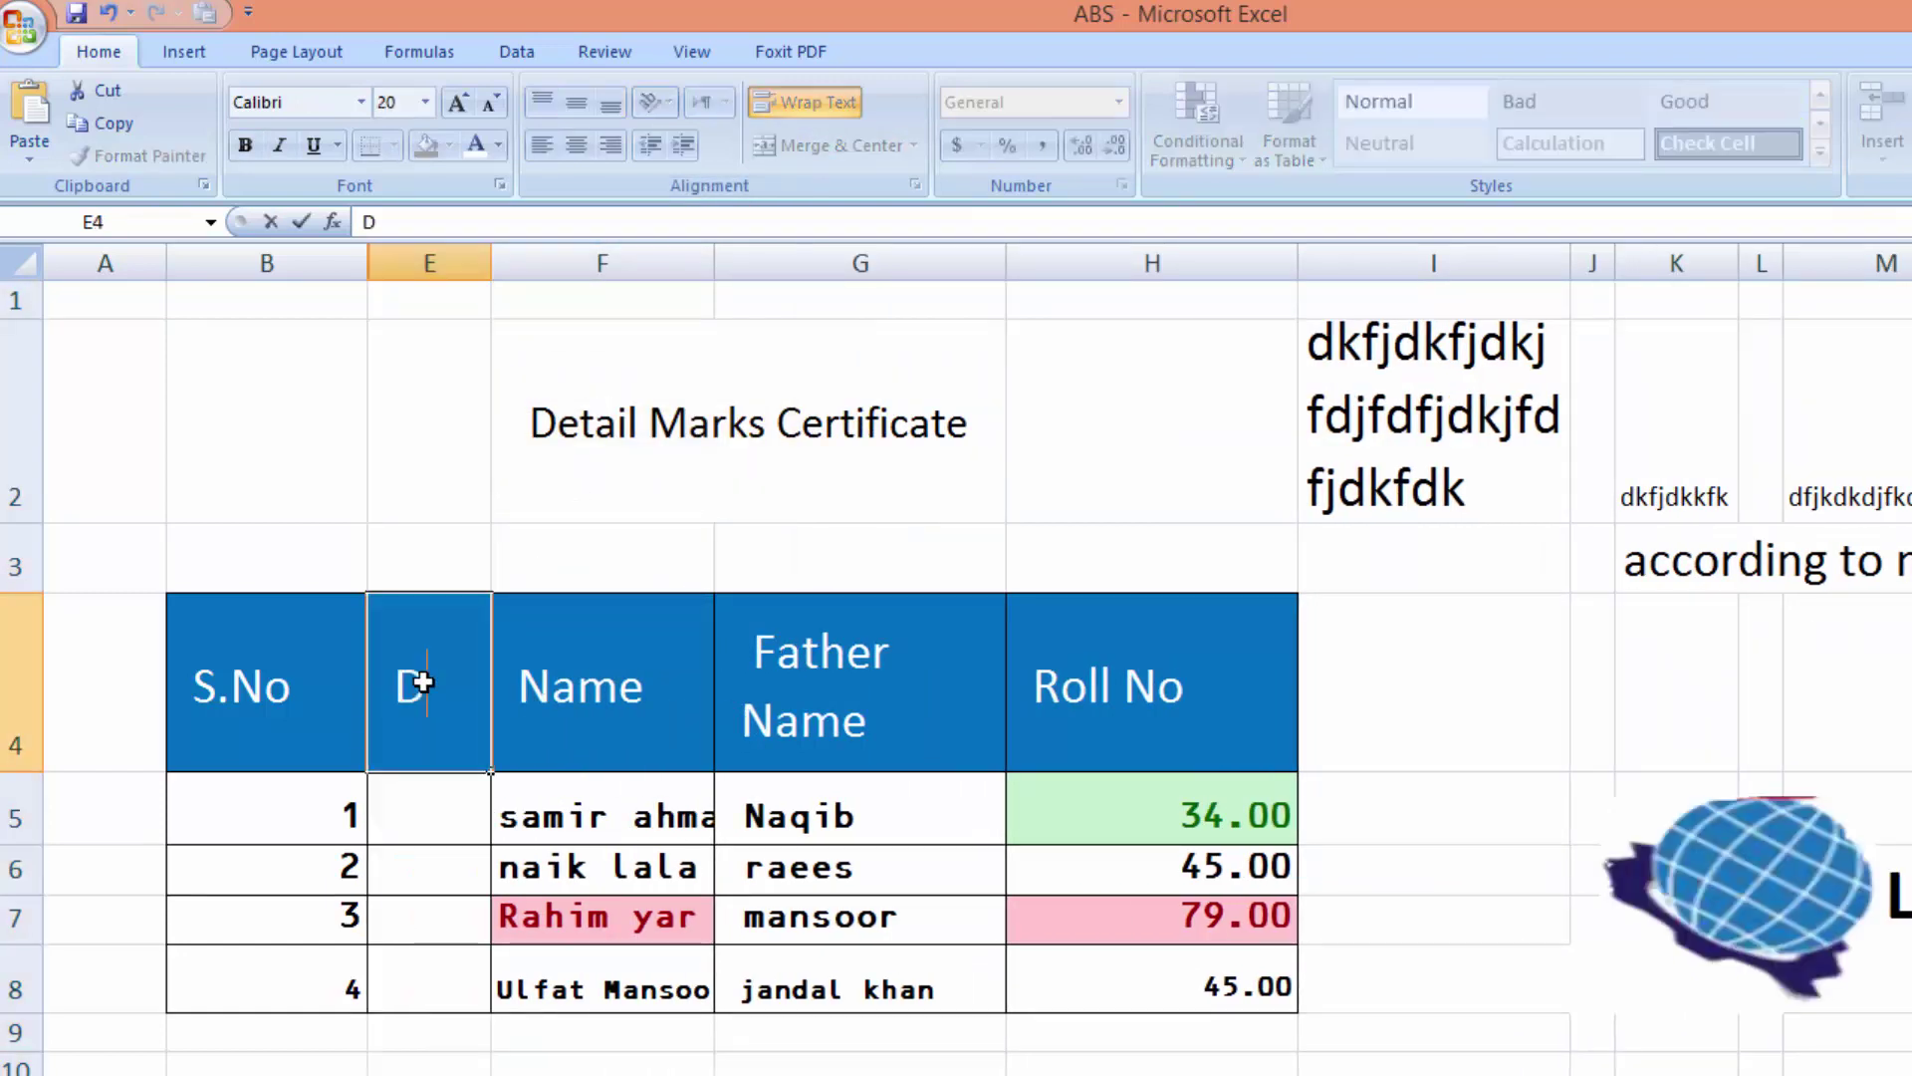
type("ate")
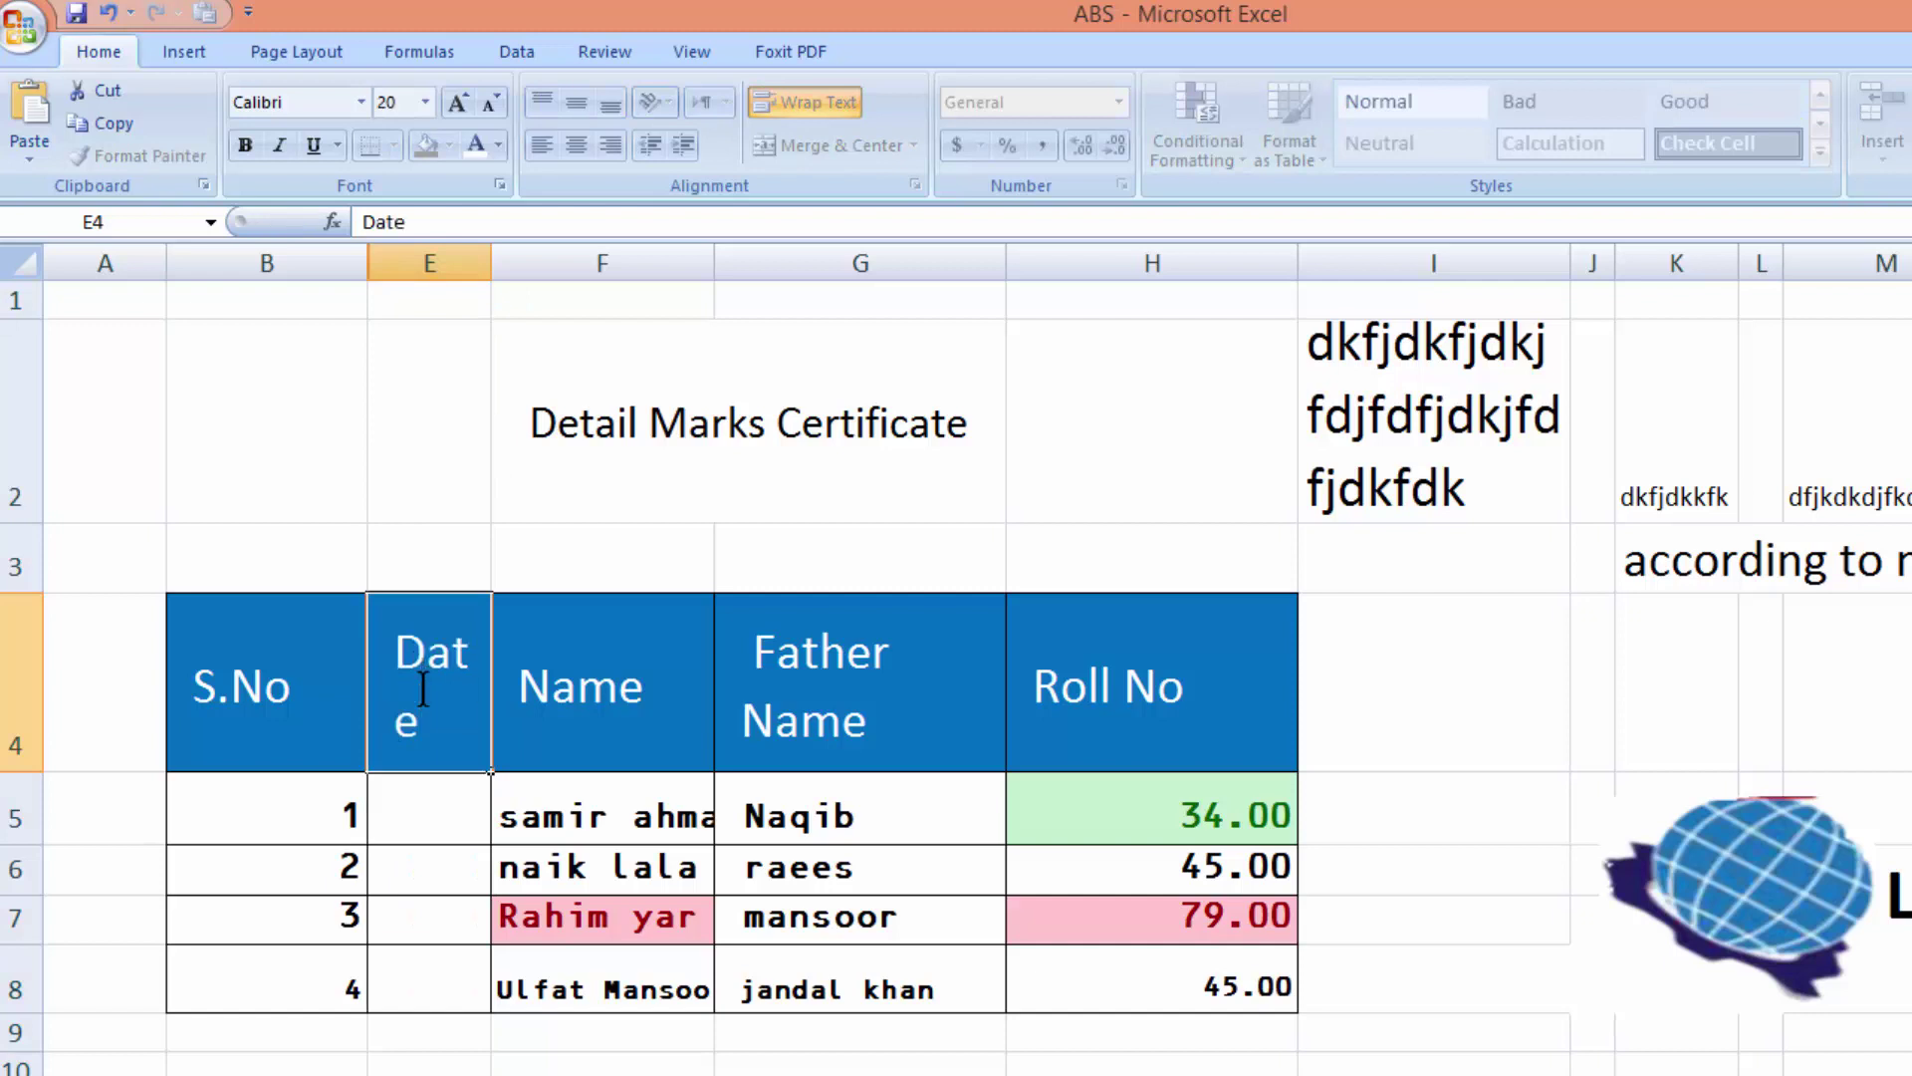
key("Return")
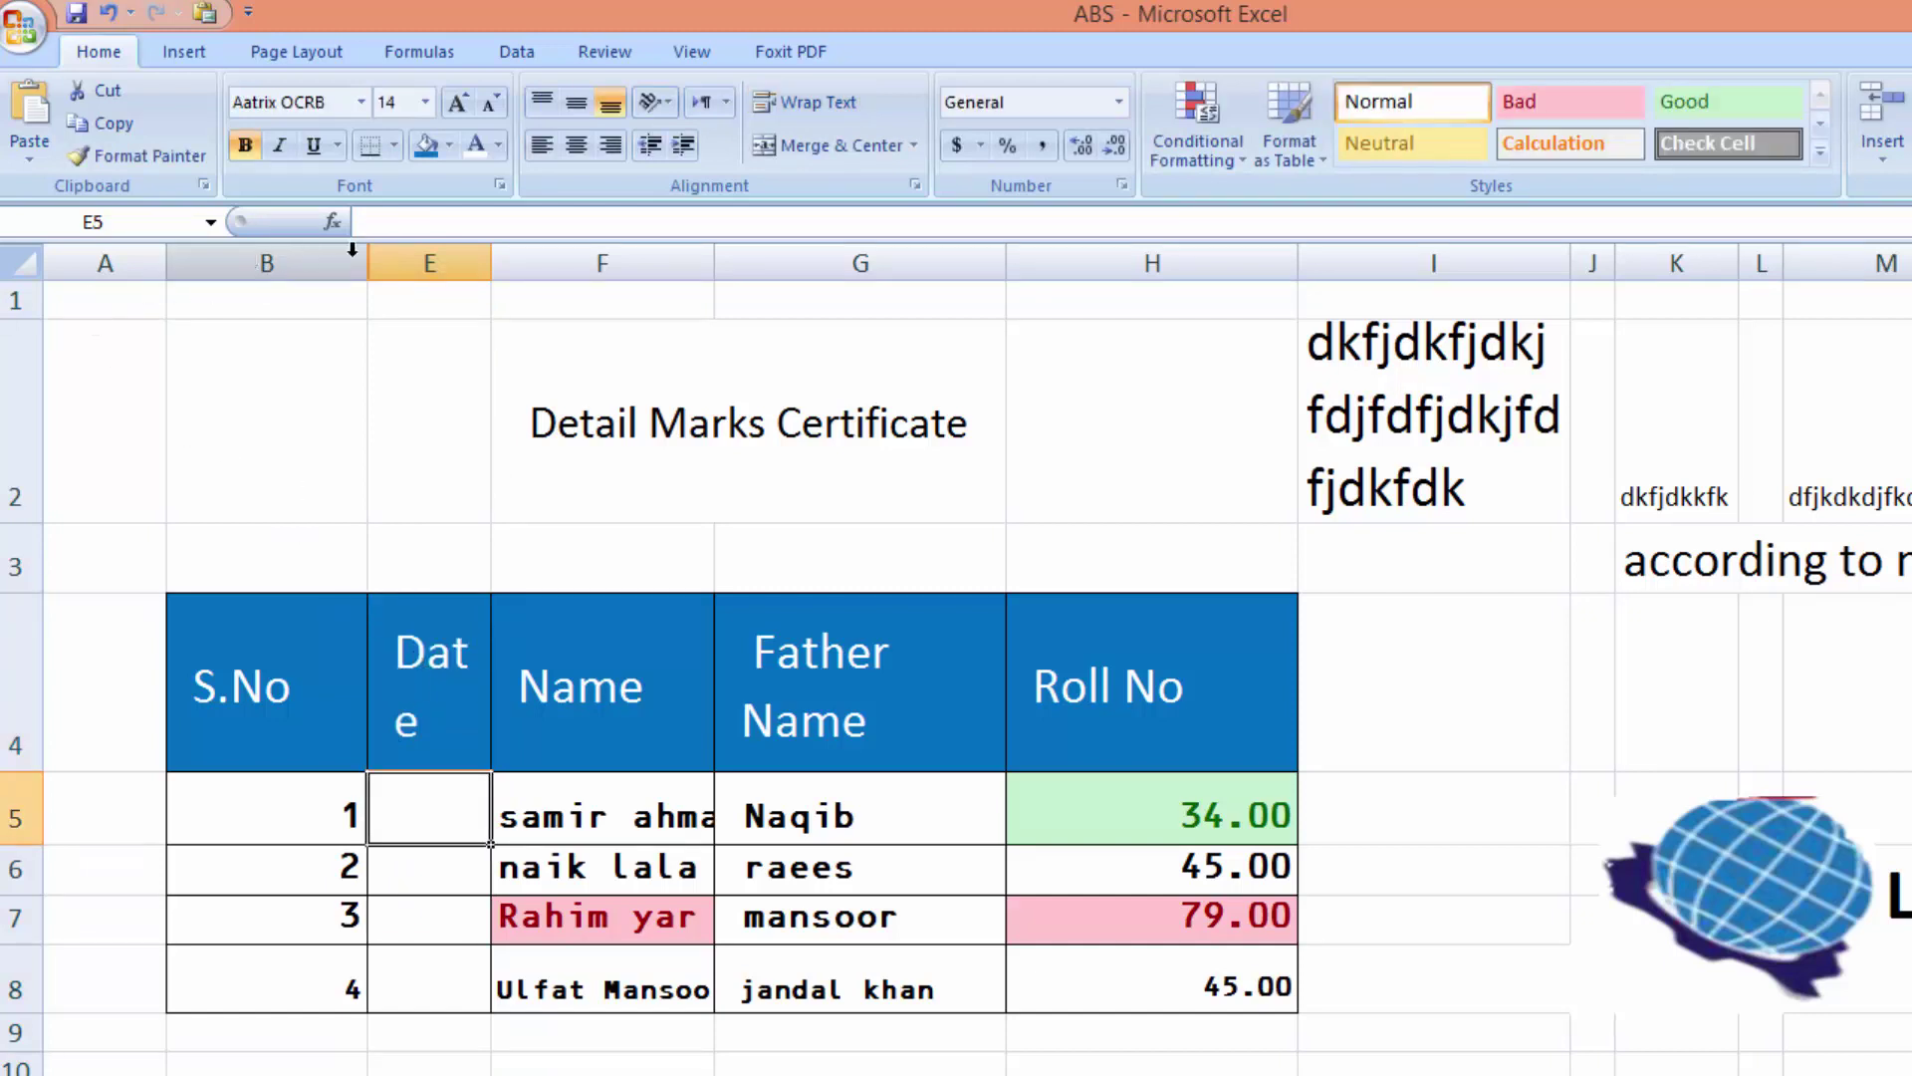
left_click_drag(495, 259, 574, 260)
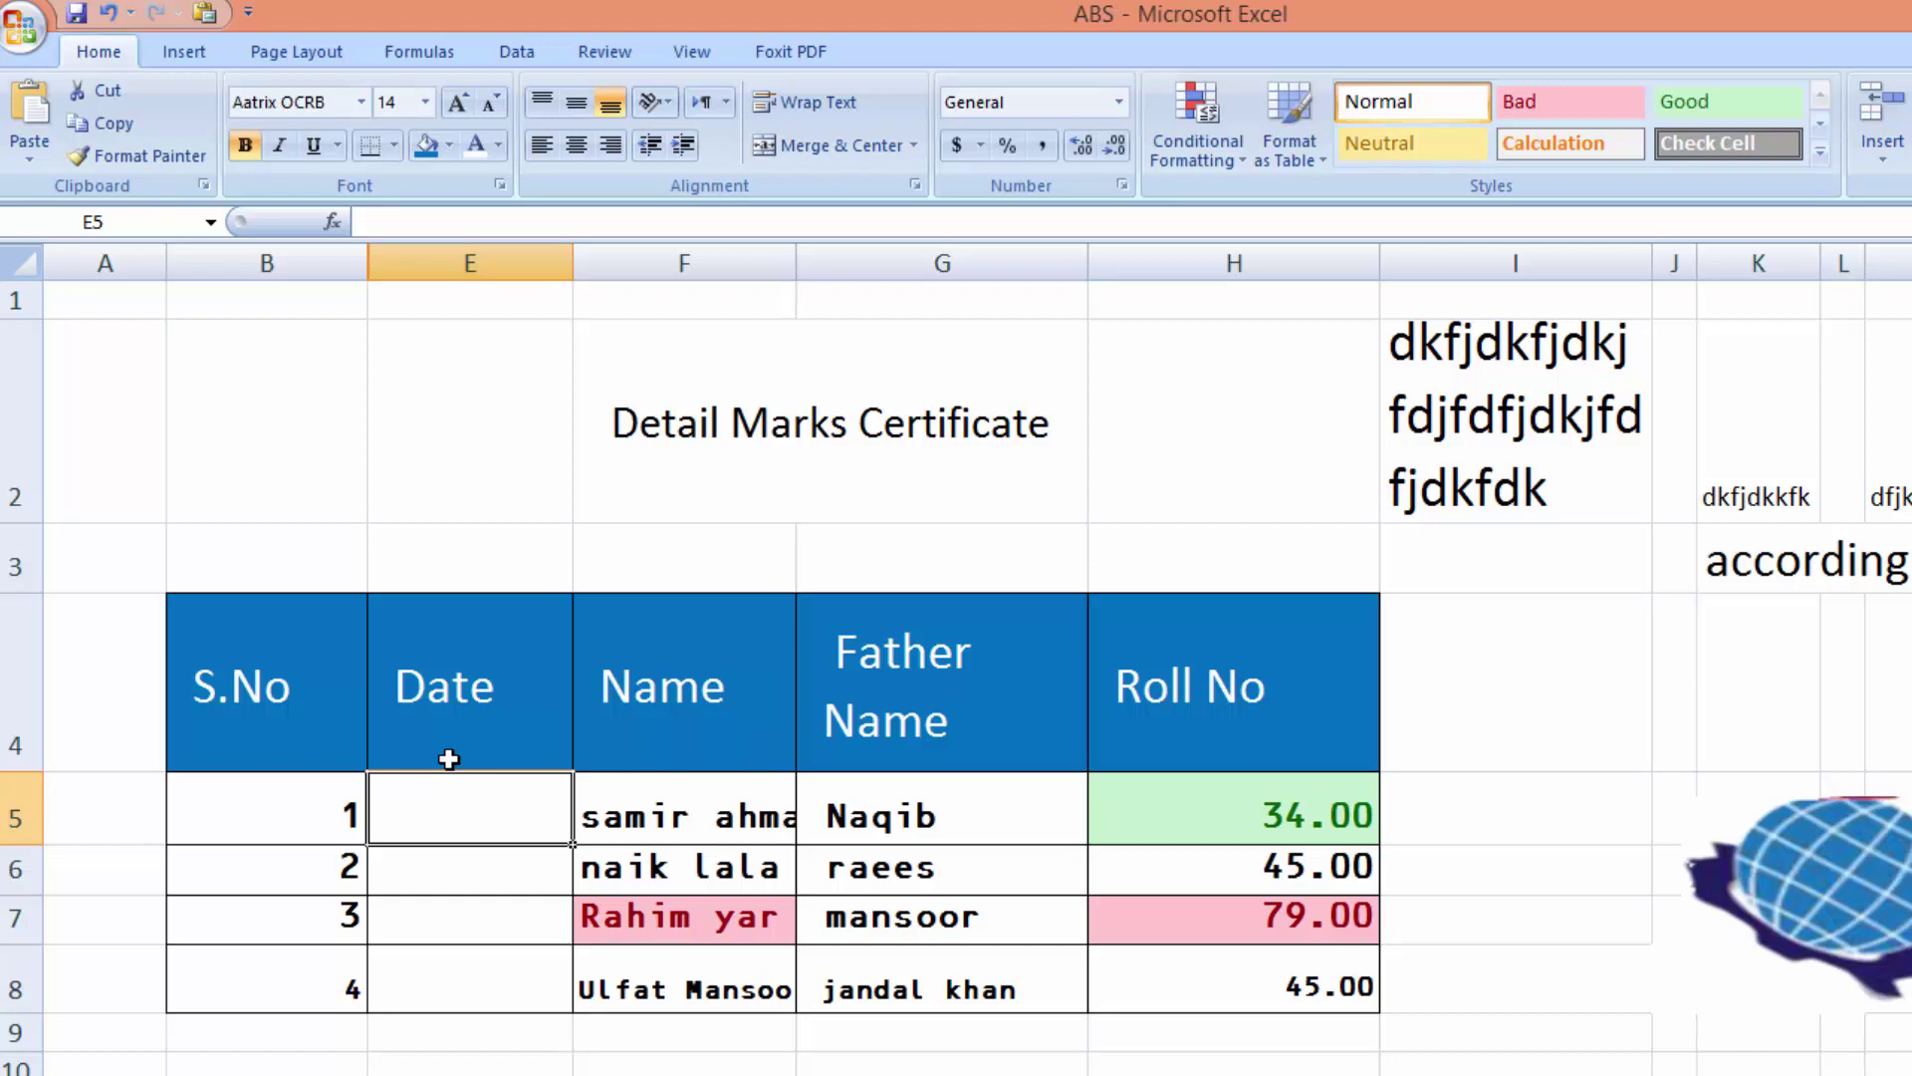
Enter 12/22/2019 in E5 and fill it down to E8
type("12")
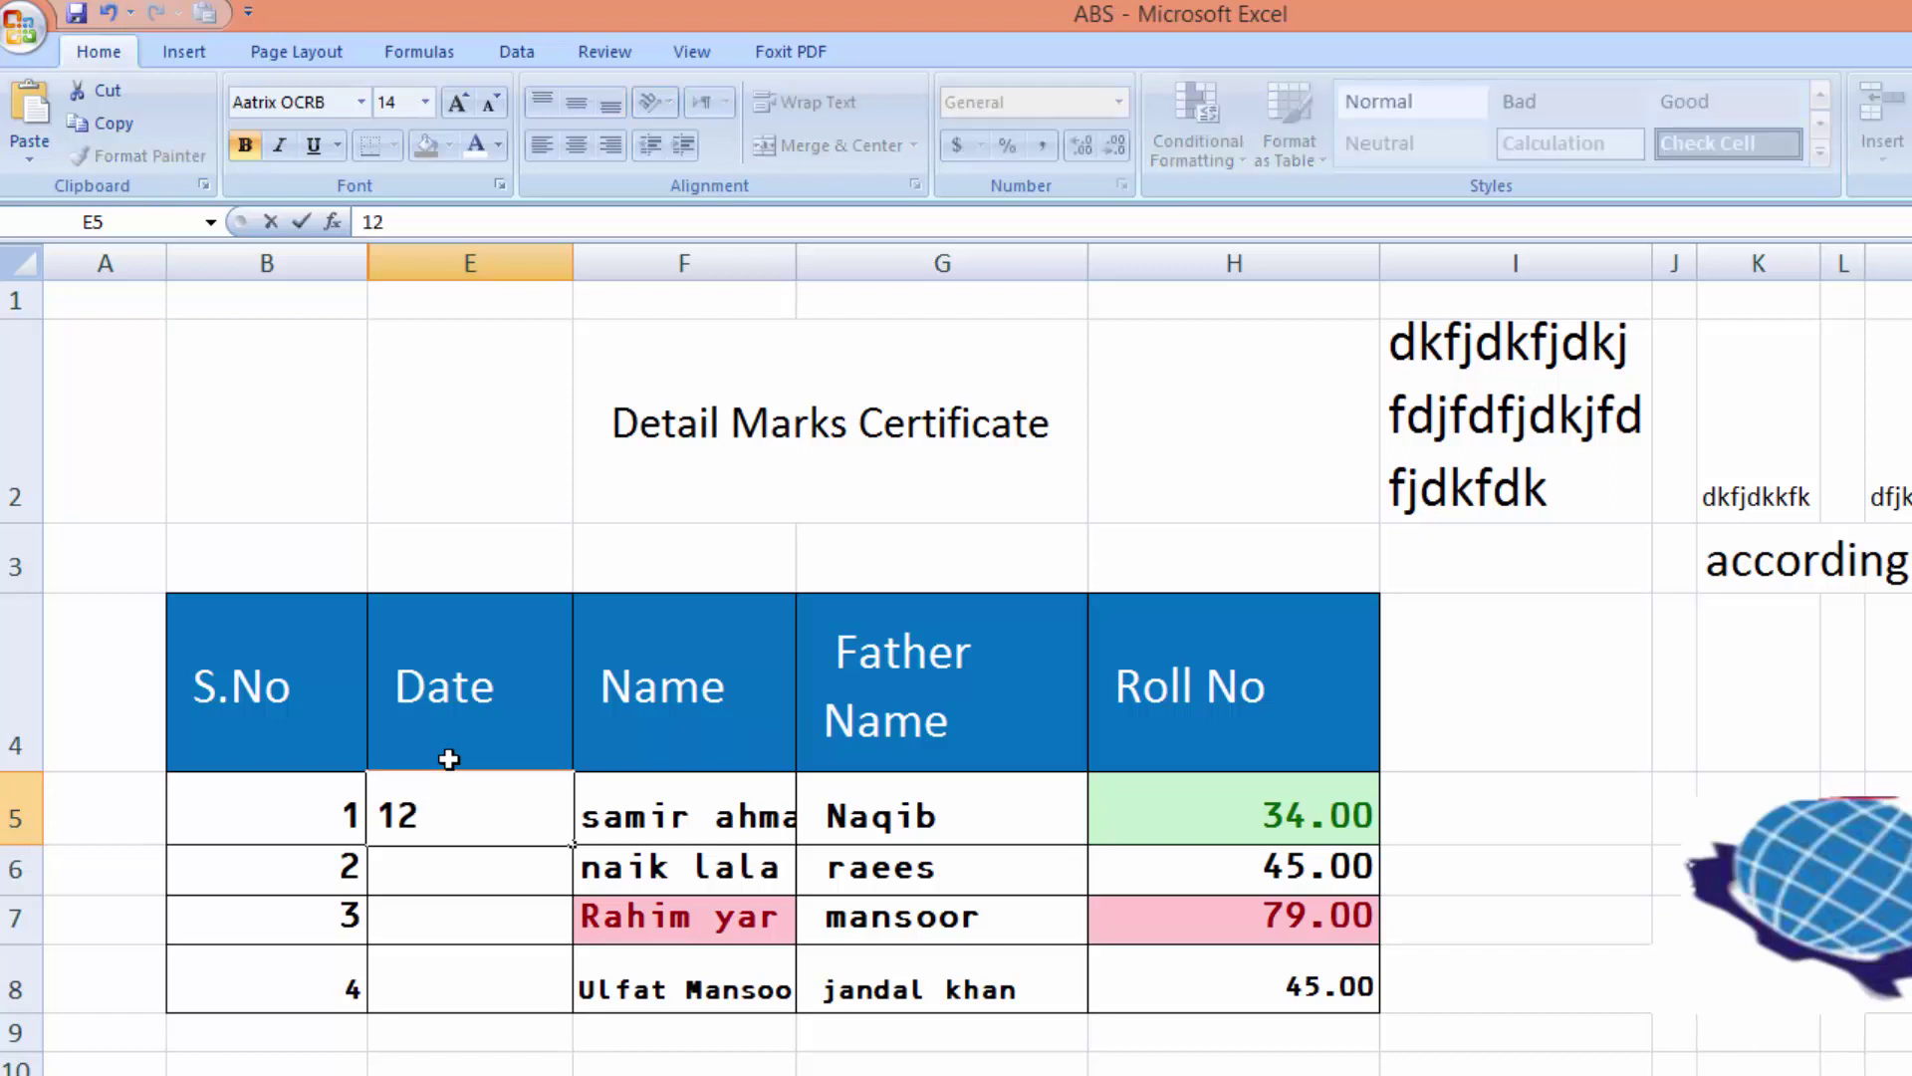
type("/22/")
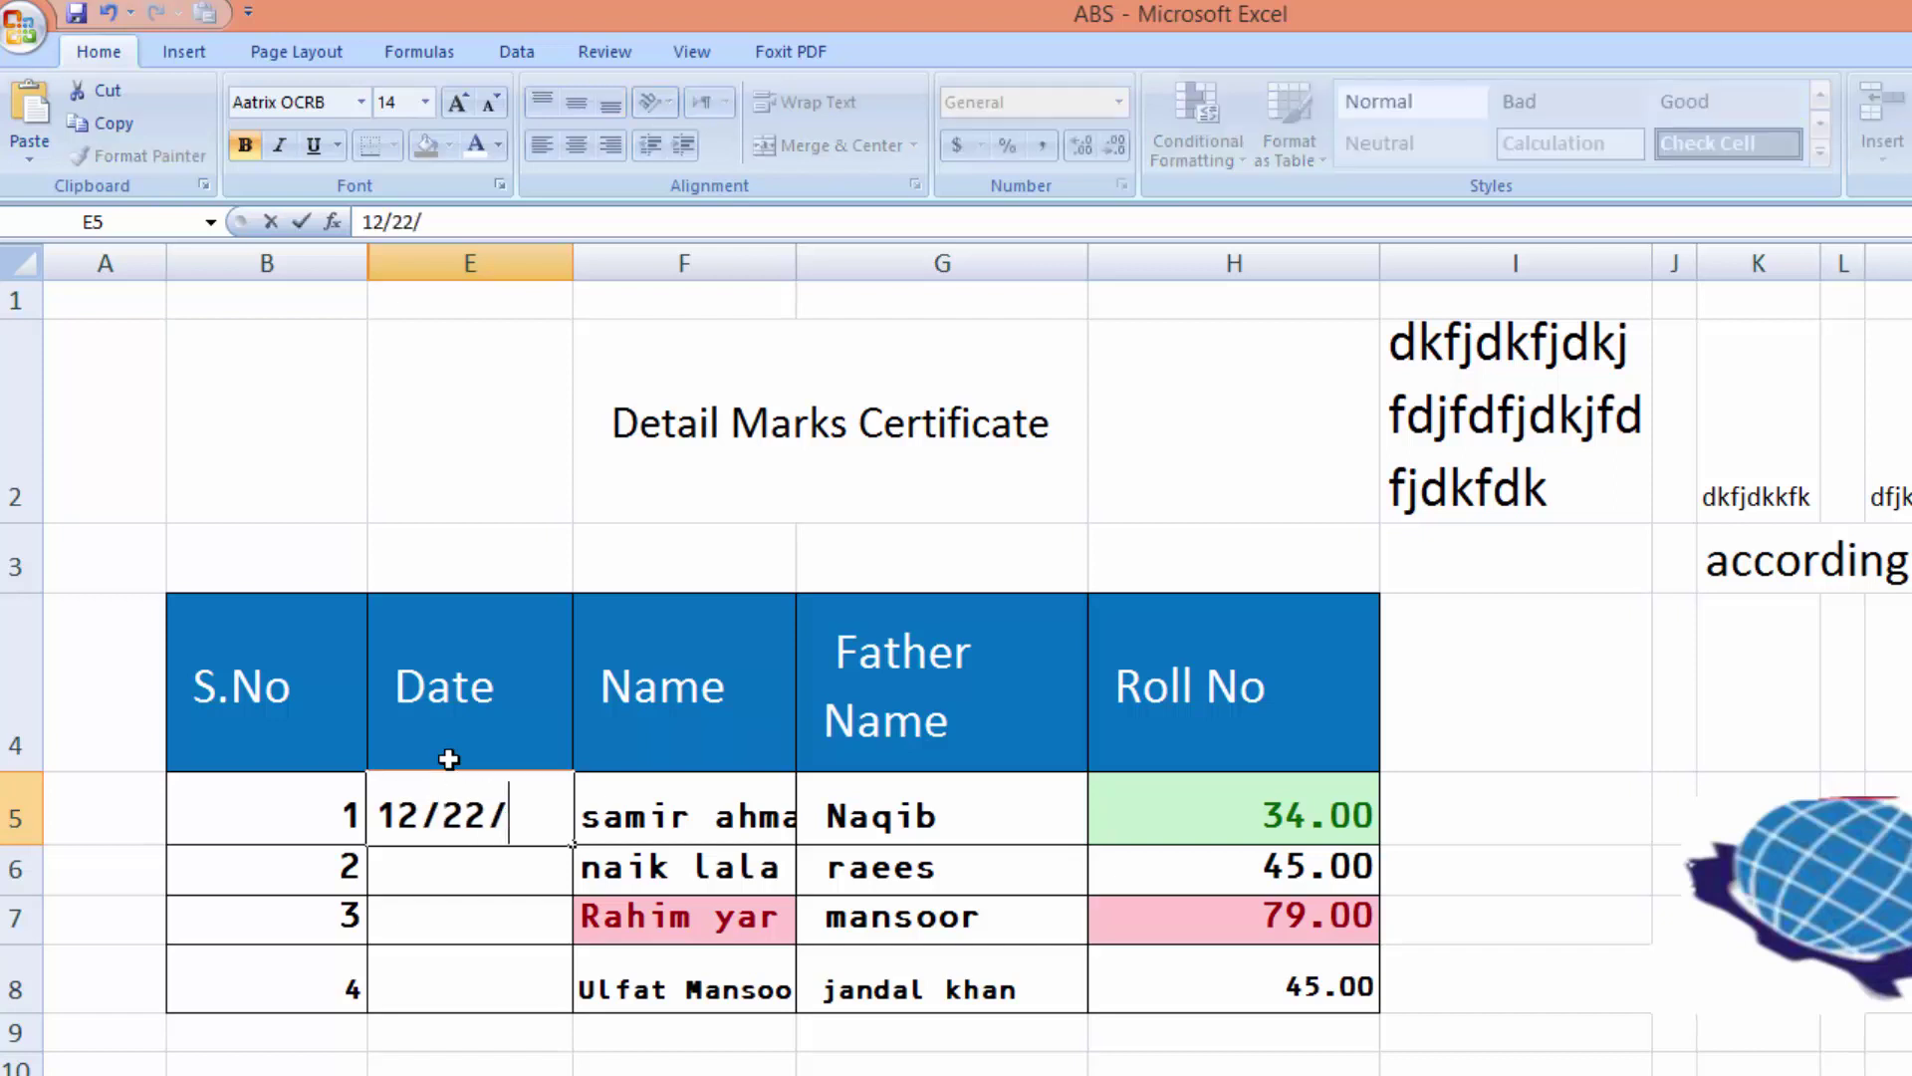
type("2019")
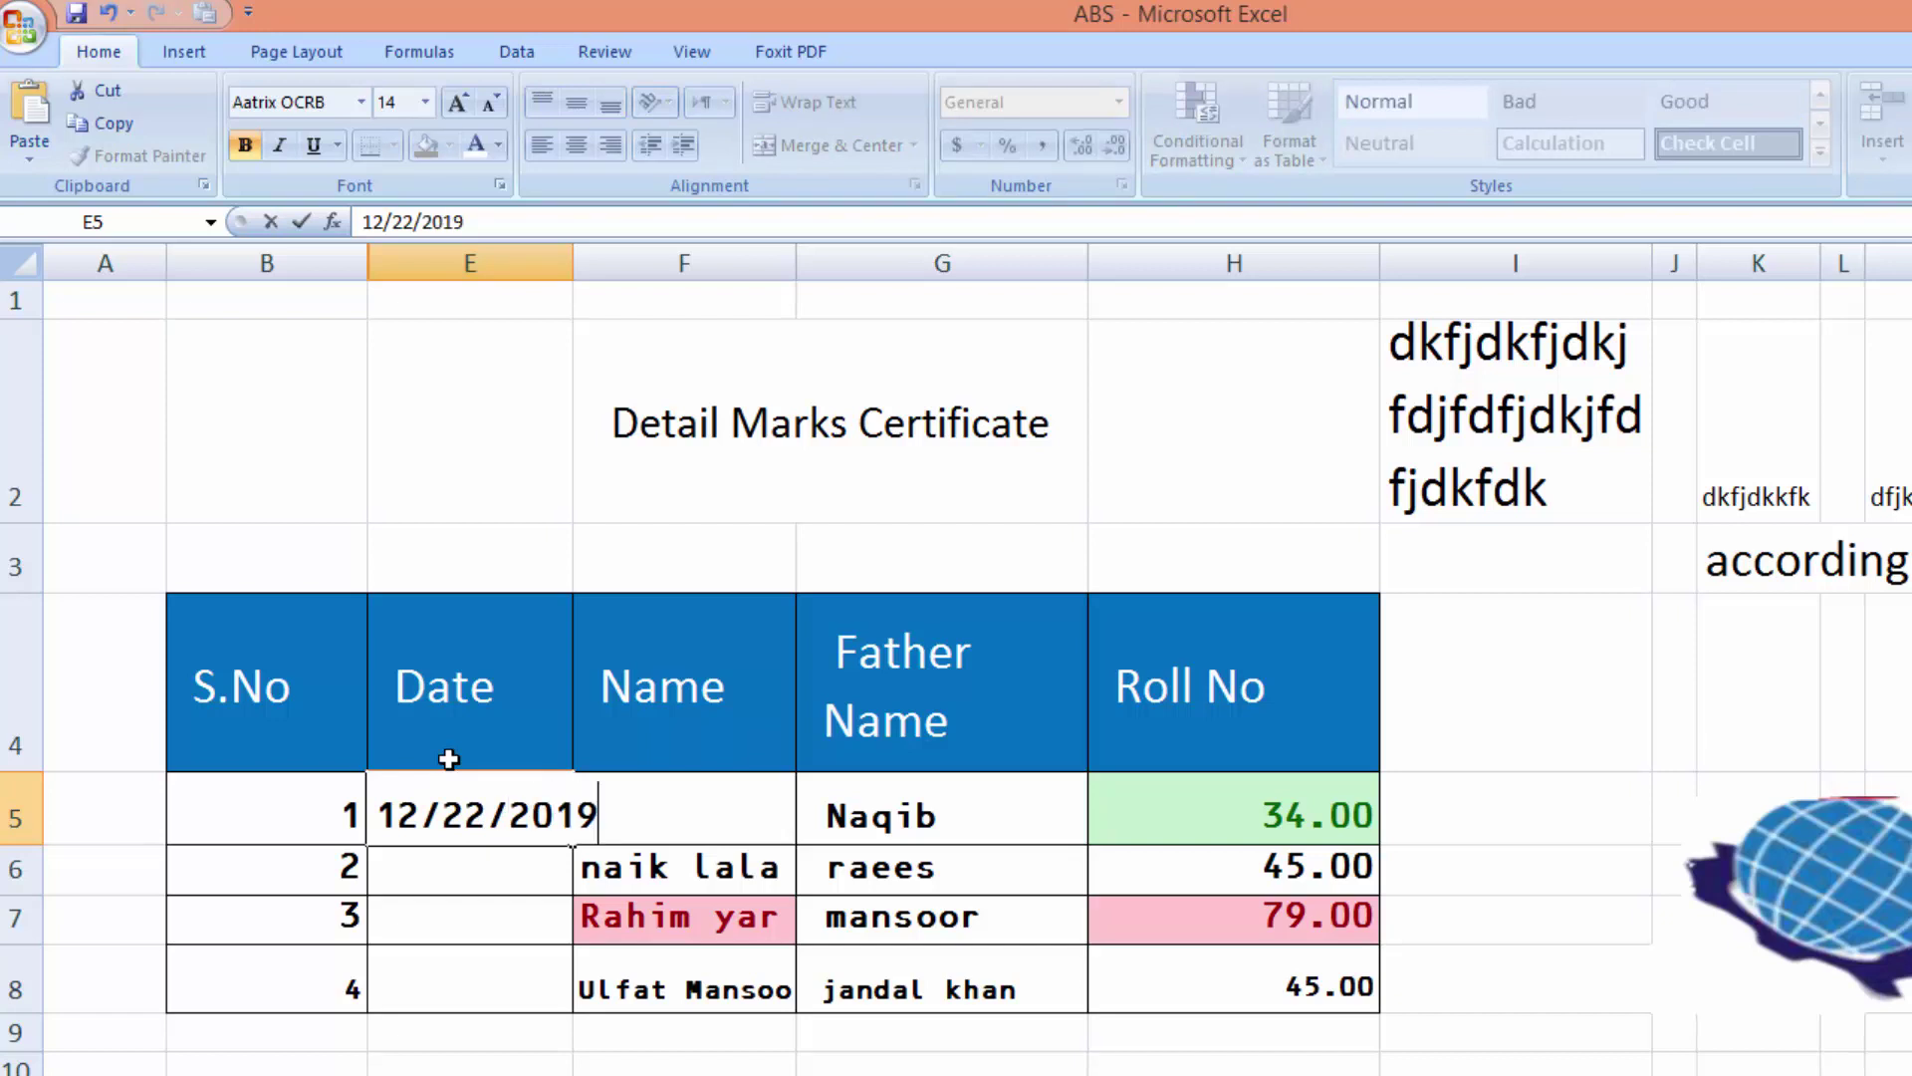
key("Return")
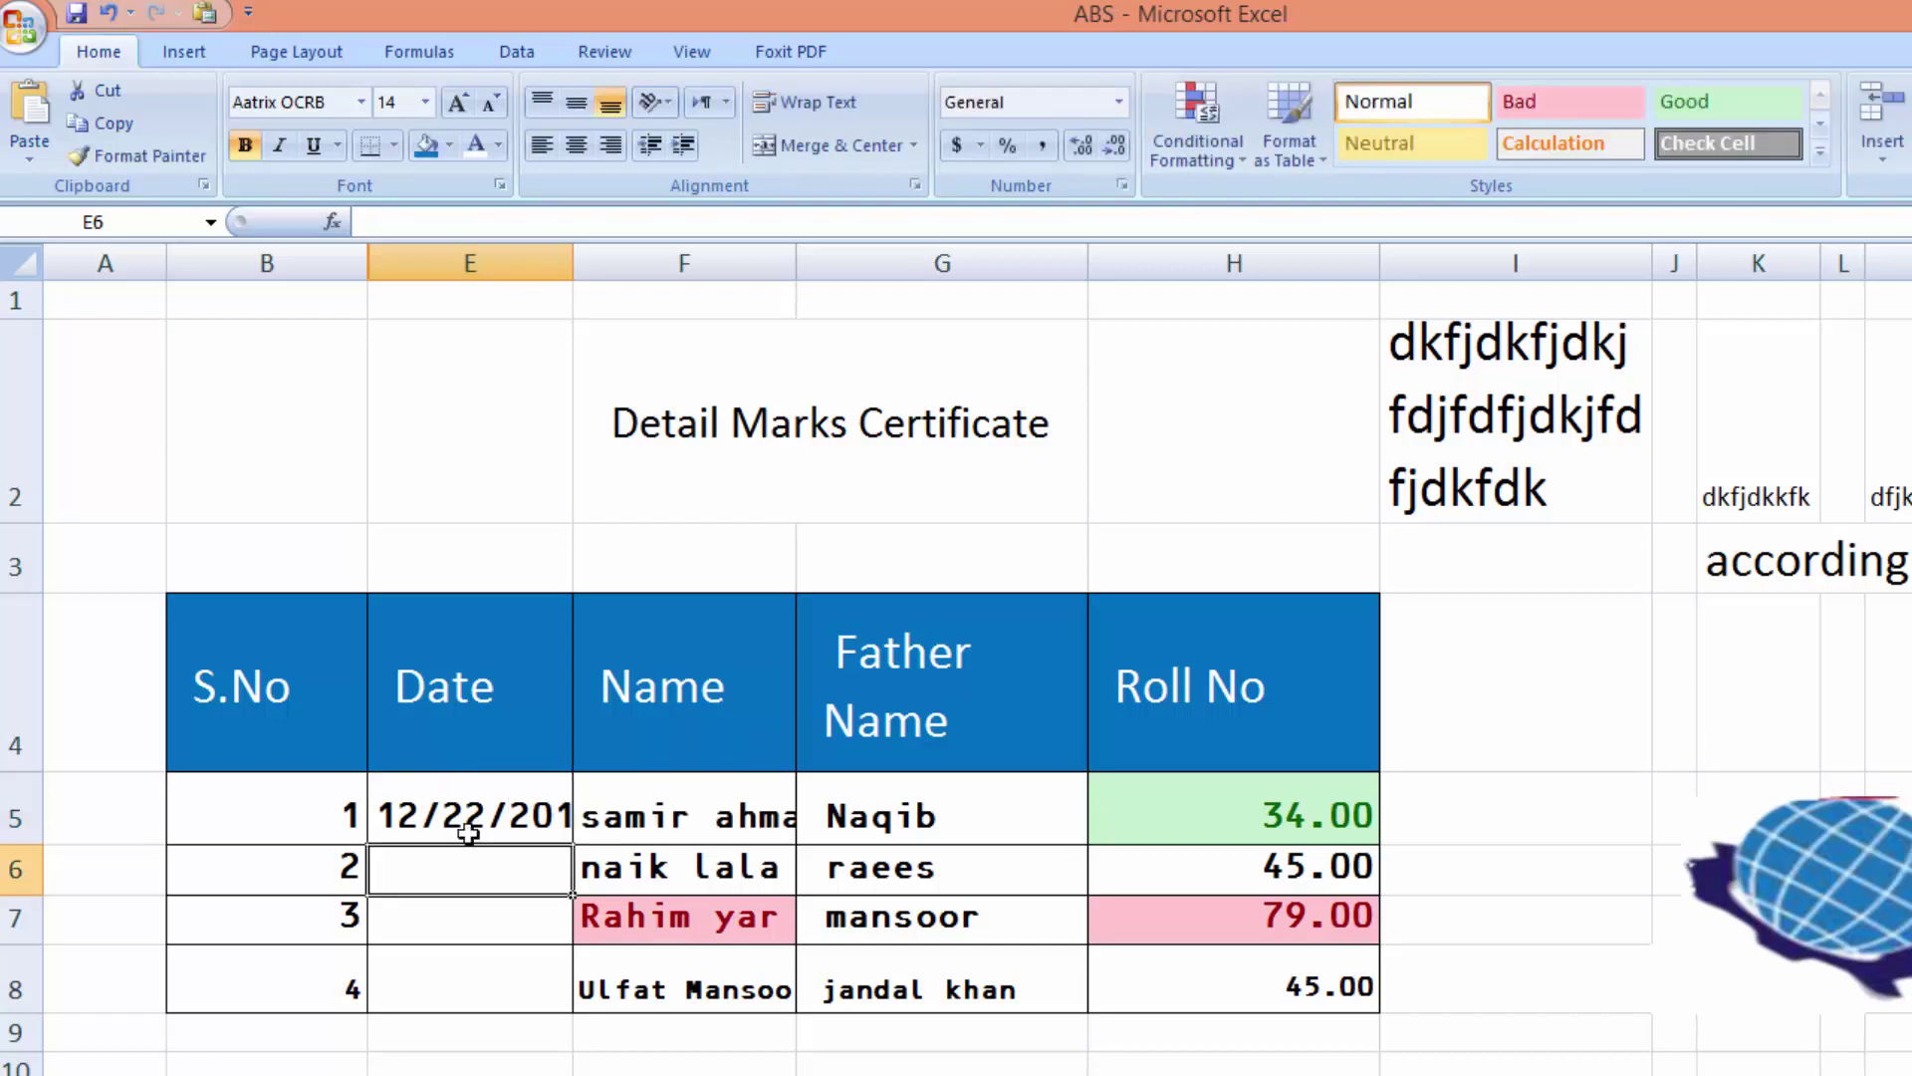
left_click(471, 815)
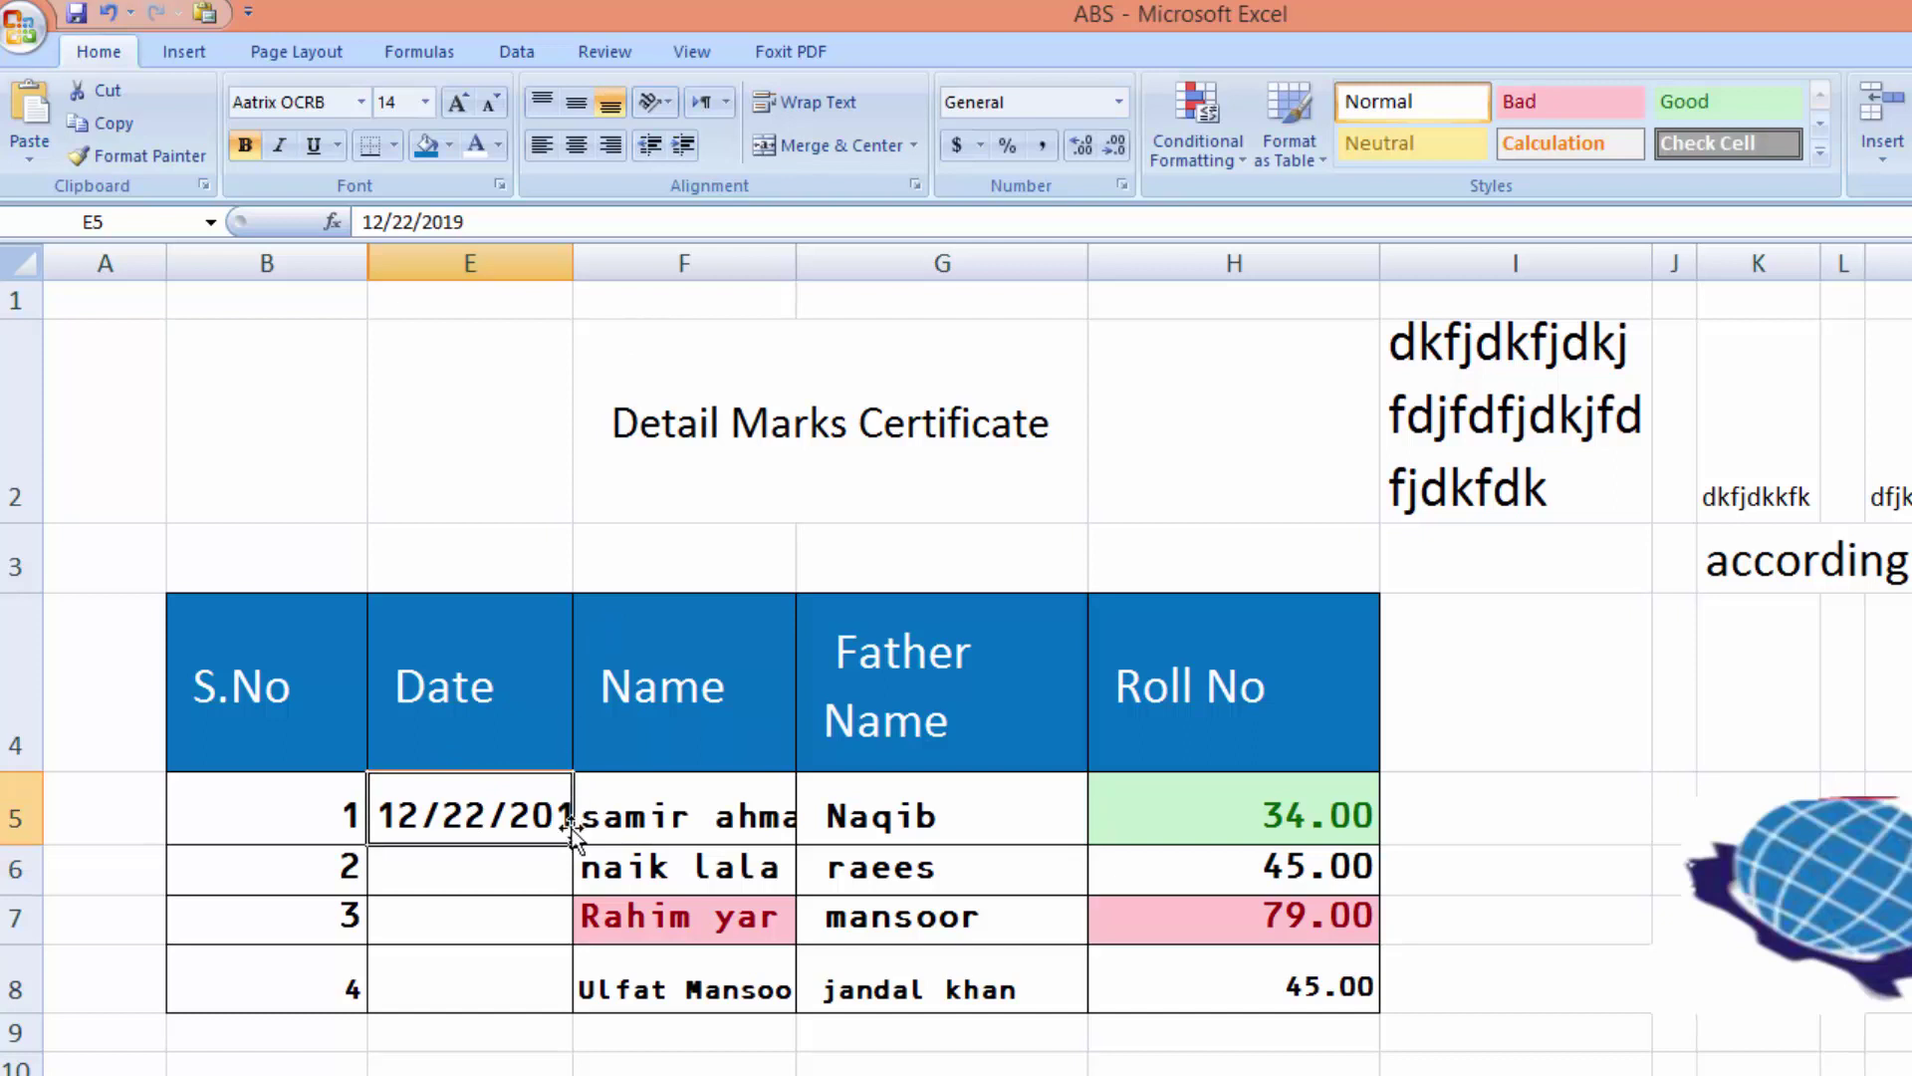
left_click_drag(572, 846, 559, 1016)
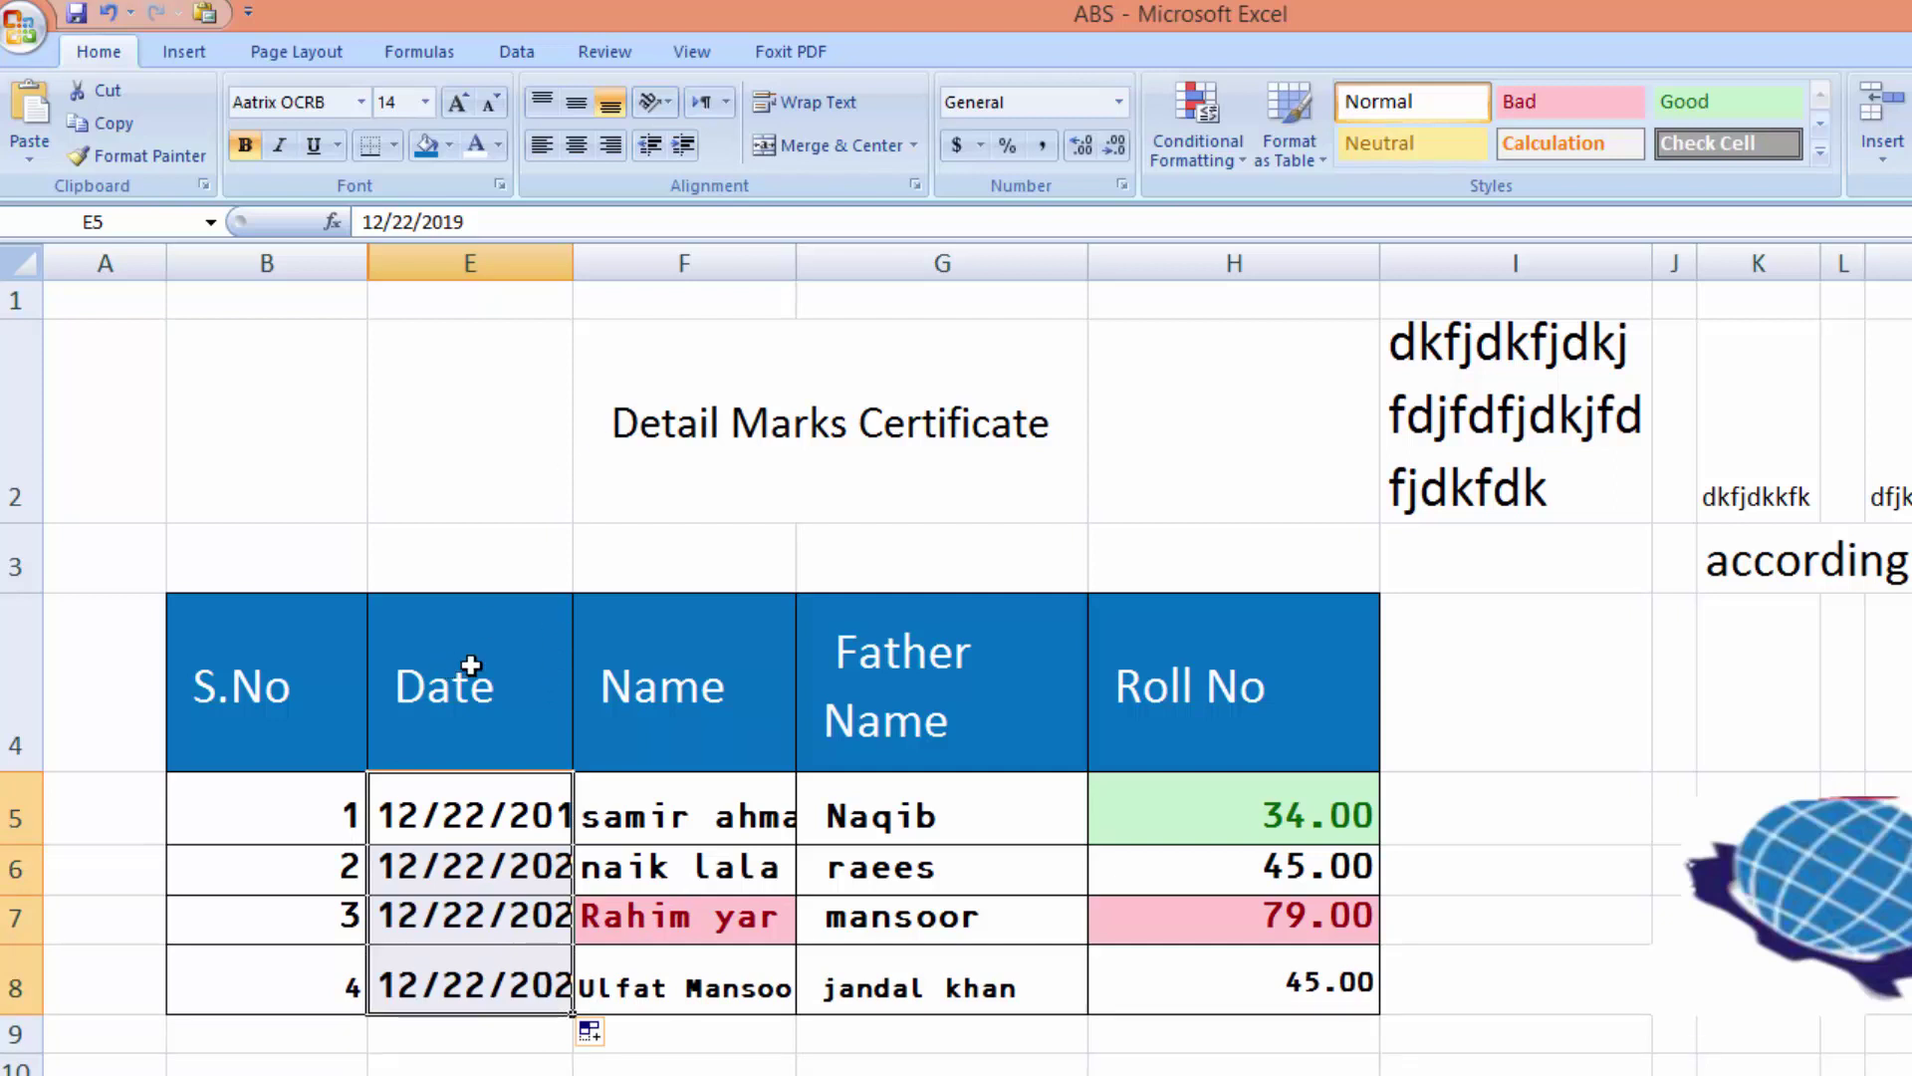
Retype E5 as 22/12/2019, autofit column E, and fill the date series down to E8
left_click(475, 800)
type("2")
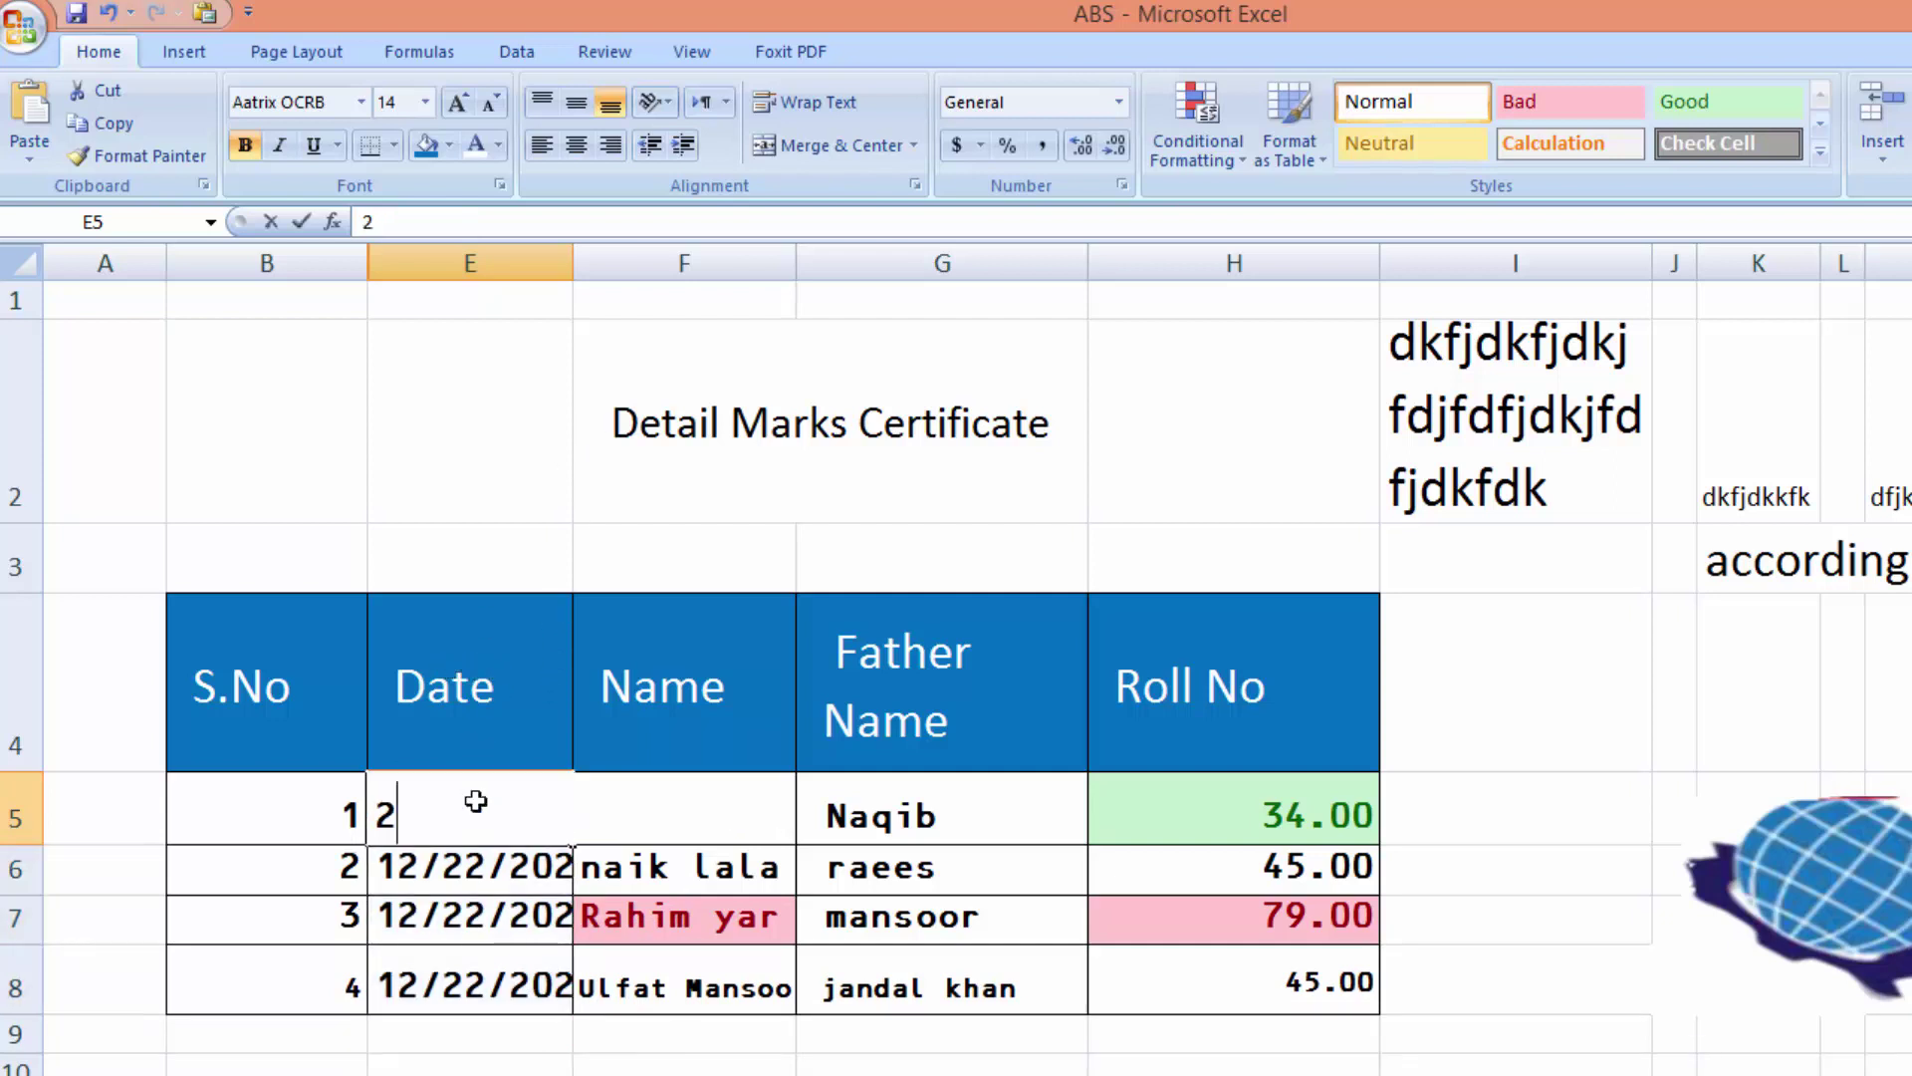
type("2/12/")
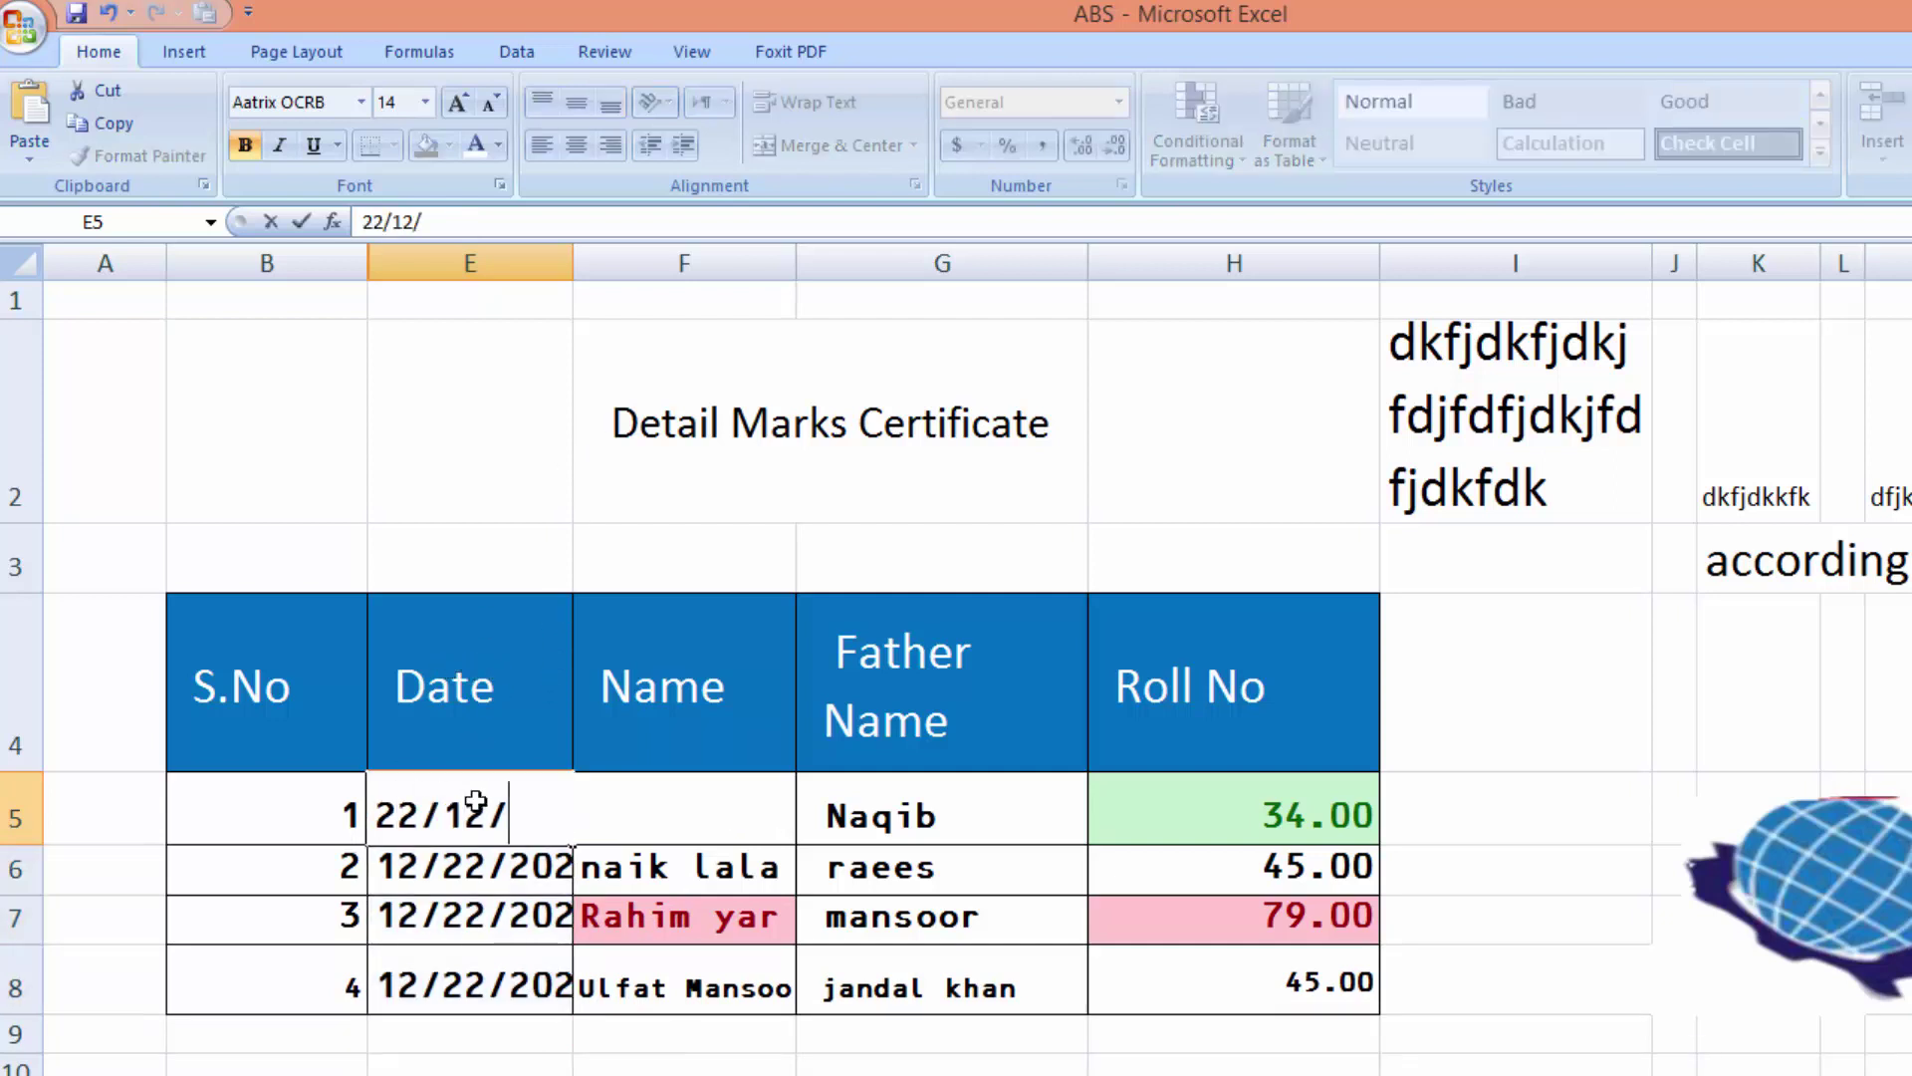
type("2")
type("019")
key("Return")
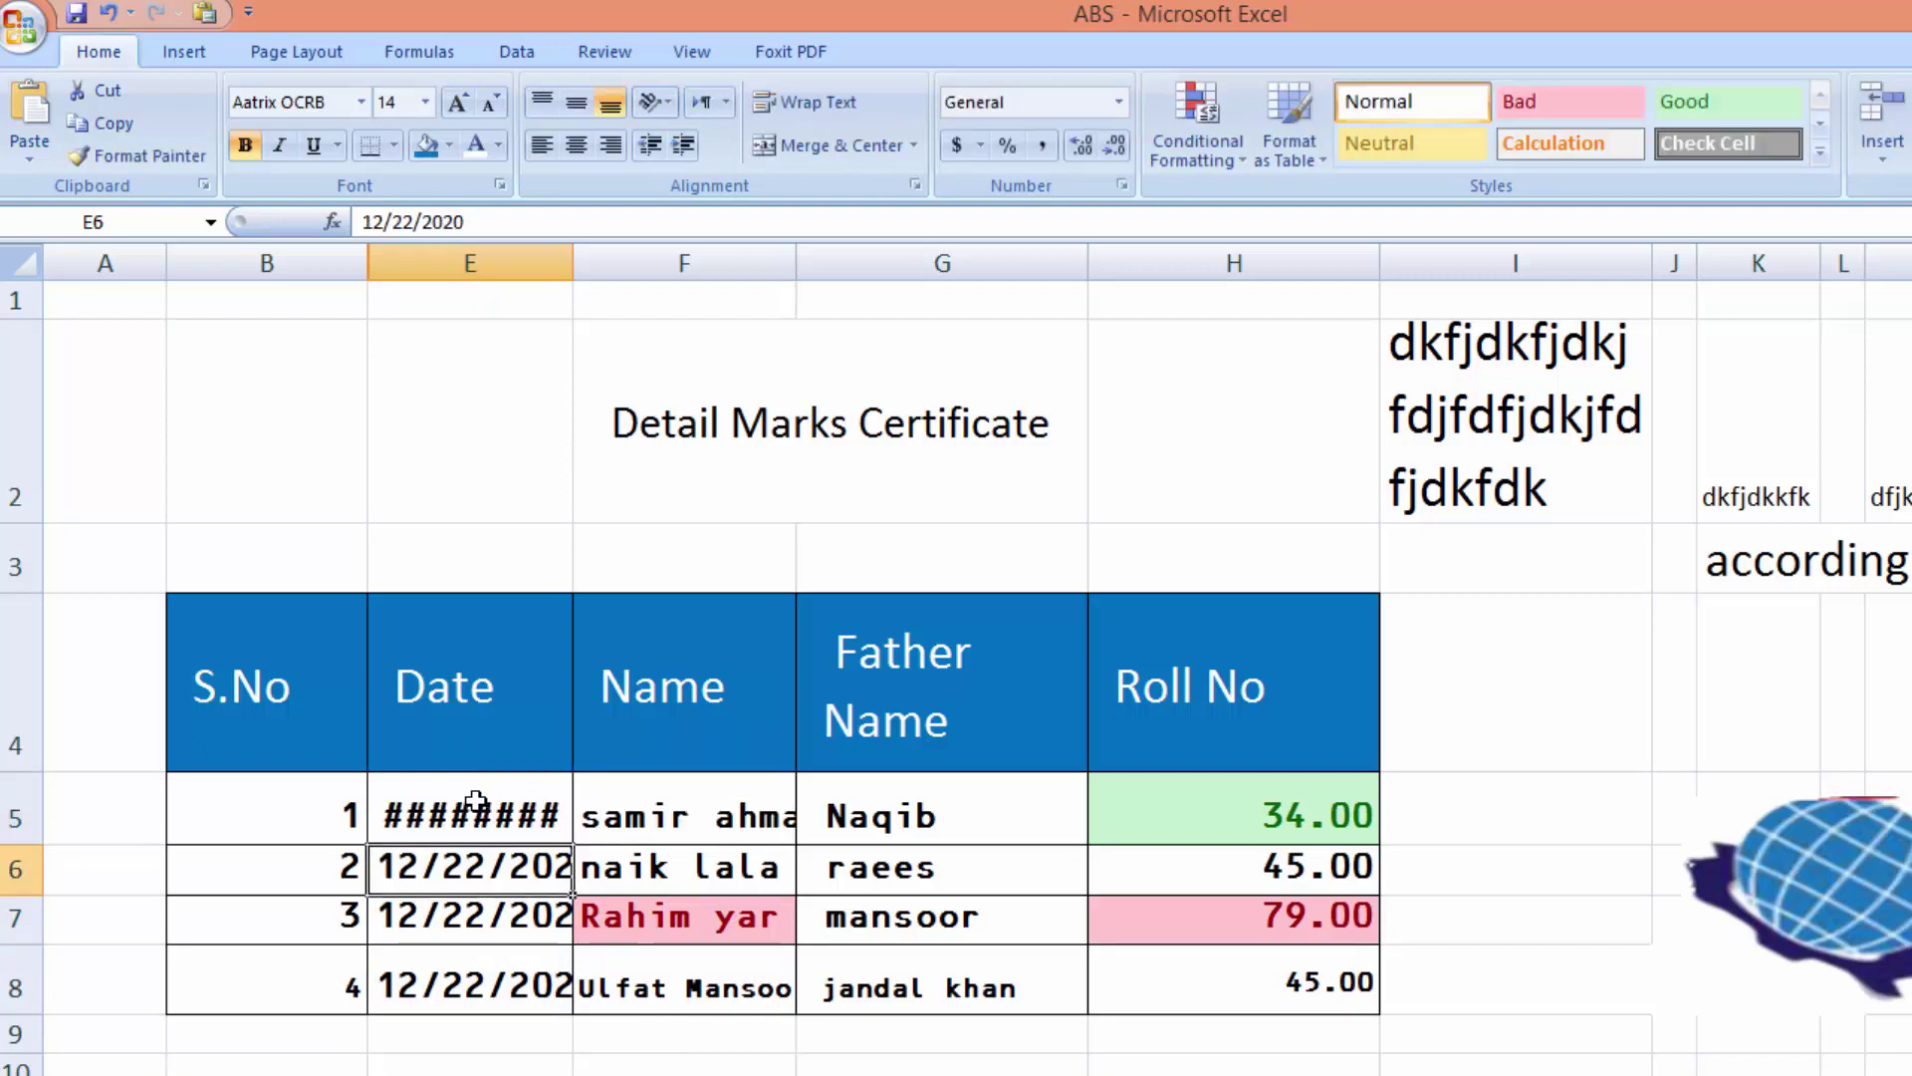
double_click(572, 271)
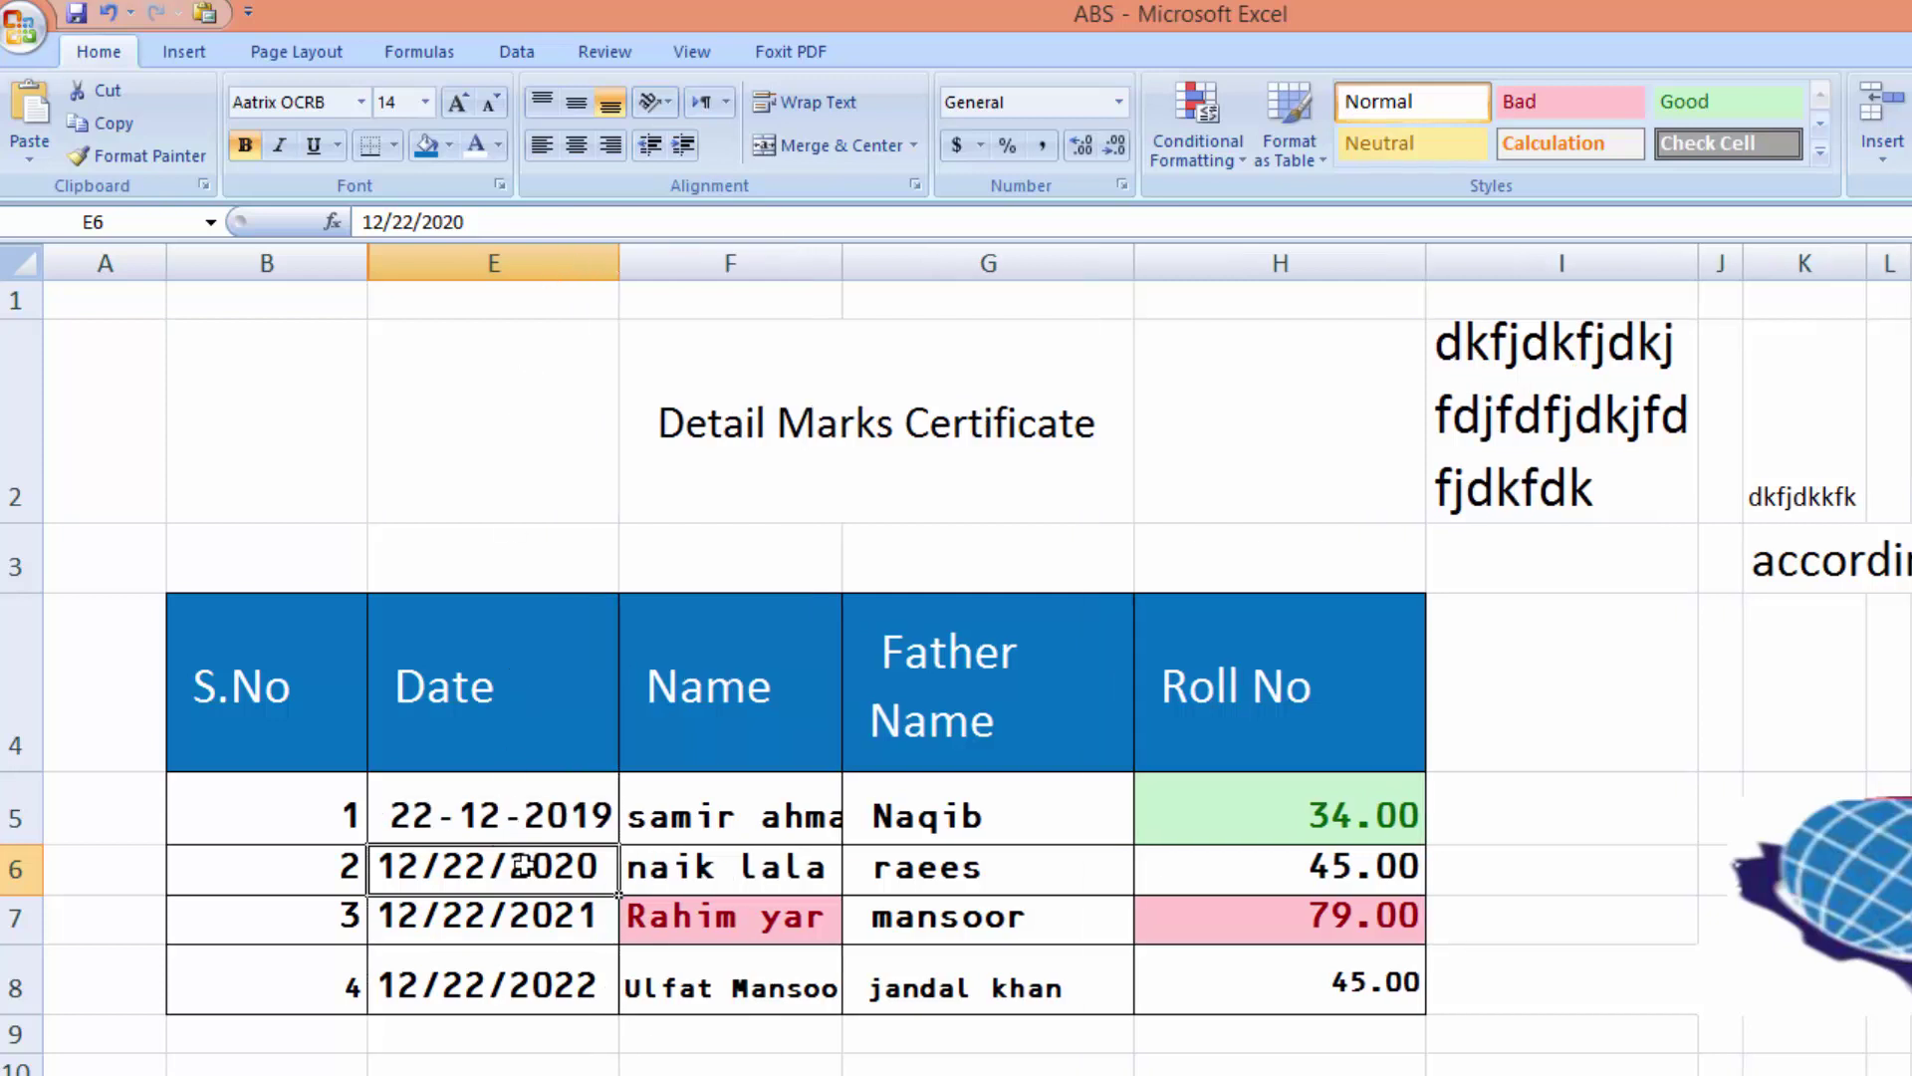
left_click(463, 812)
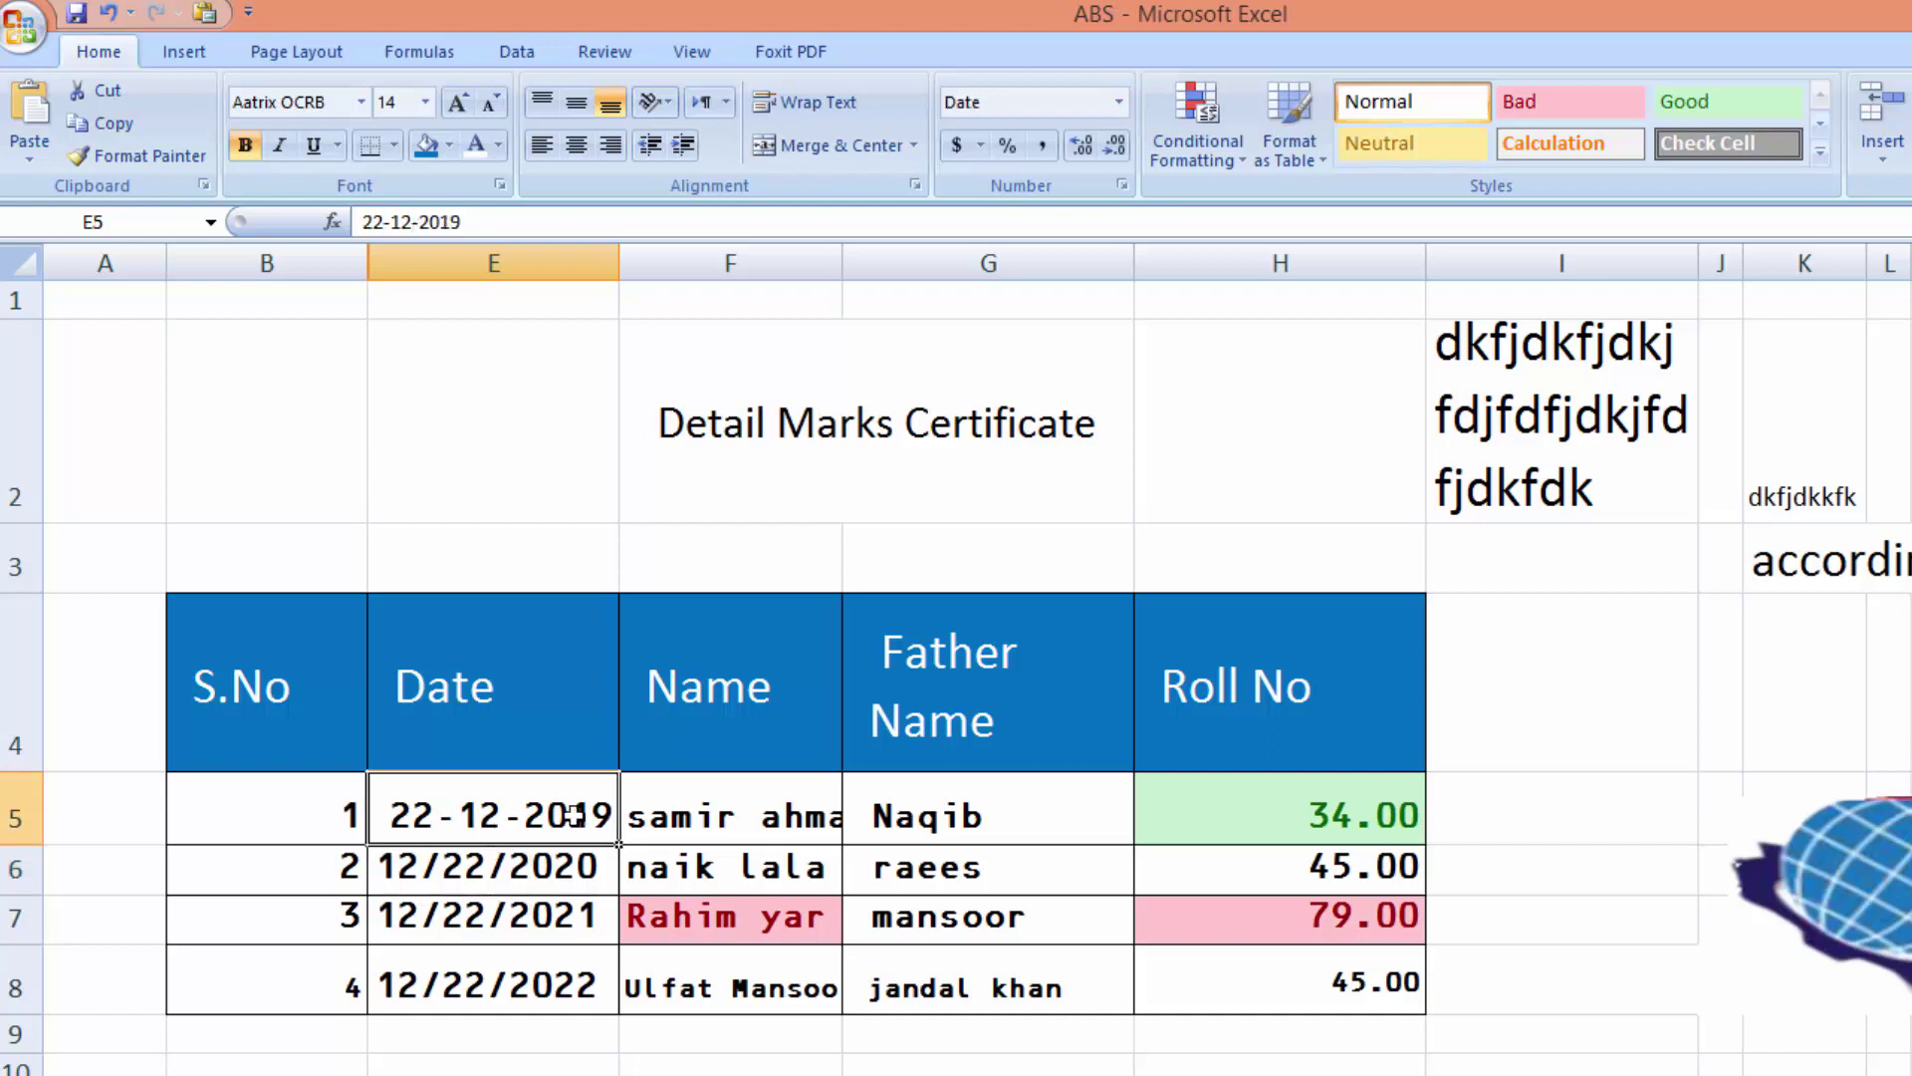
left_click_drag(616, 845, 590, 1006)
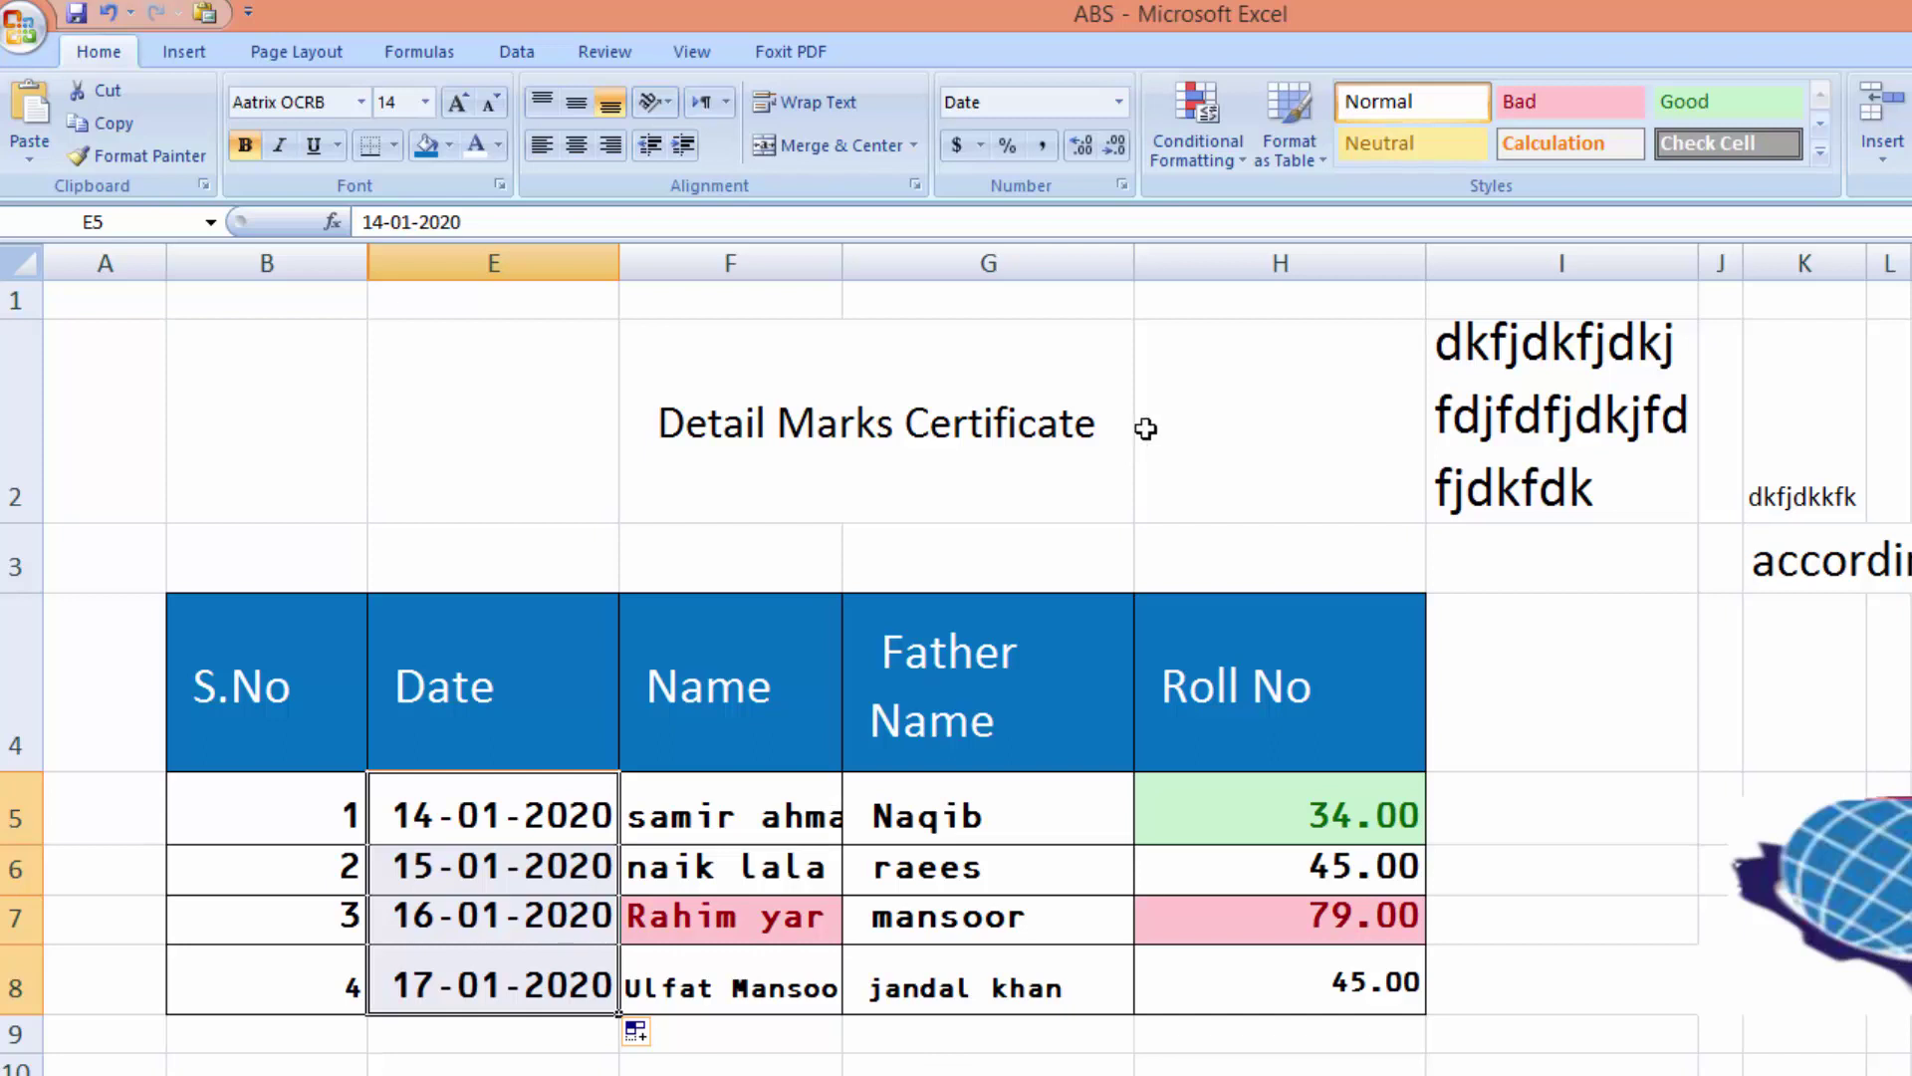
left_click(1243, 163)
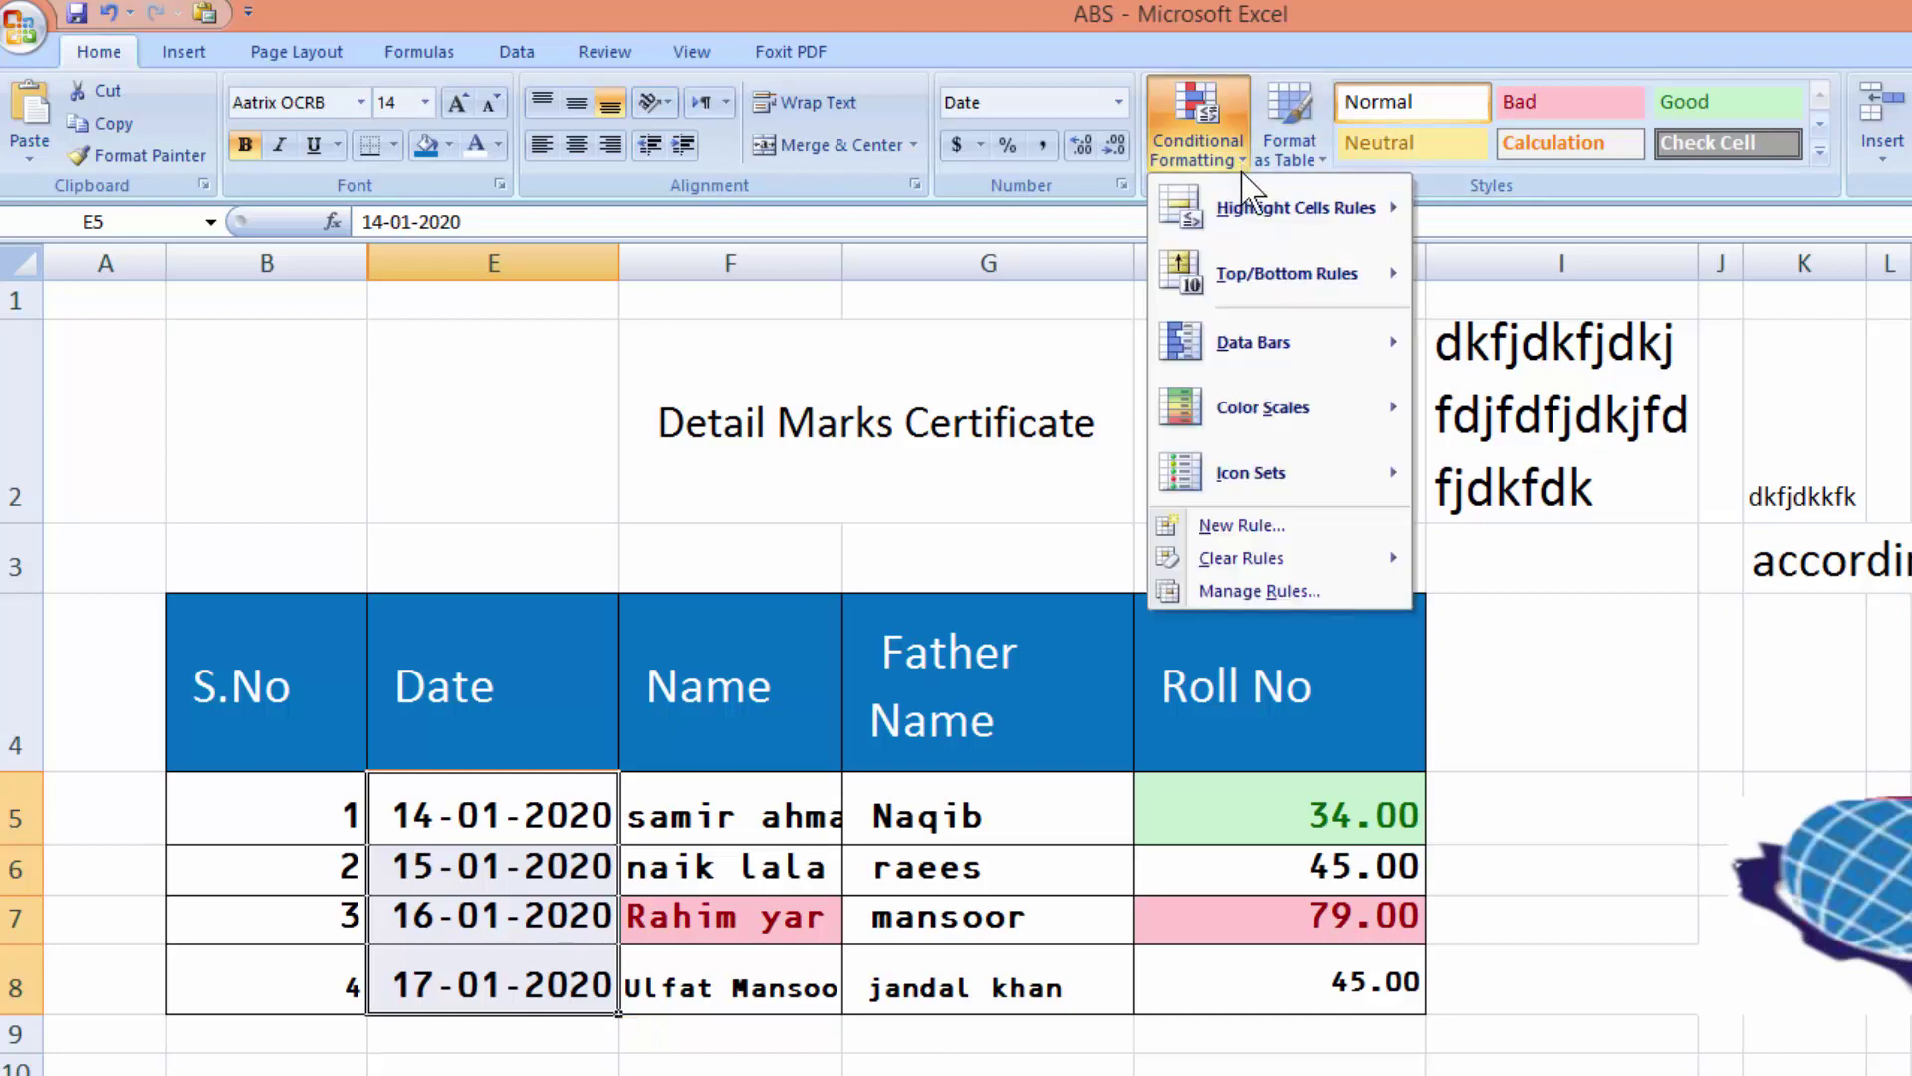
mouse_move(1294, 207)
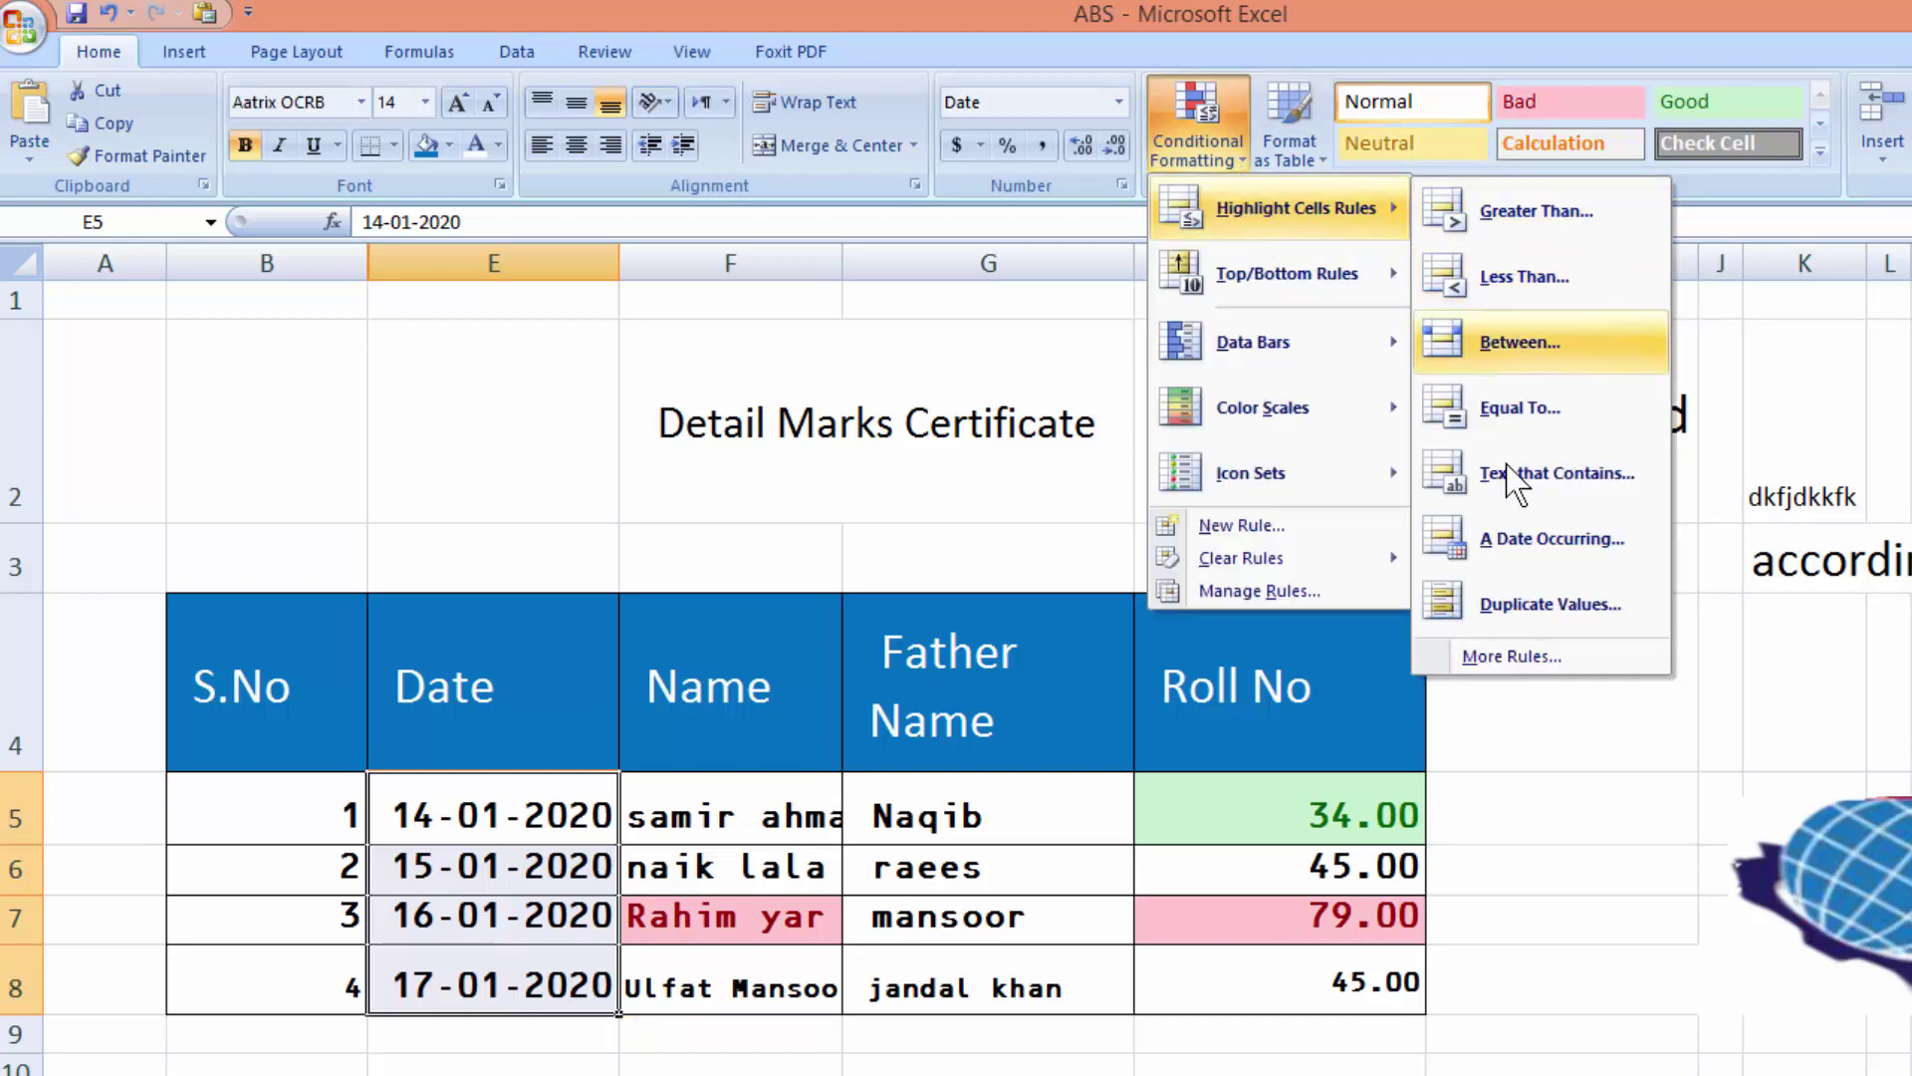
left_click(1525, 558)
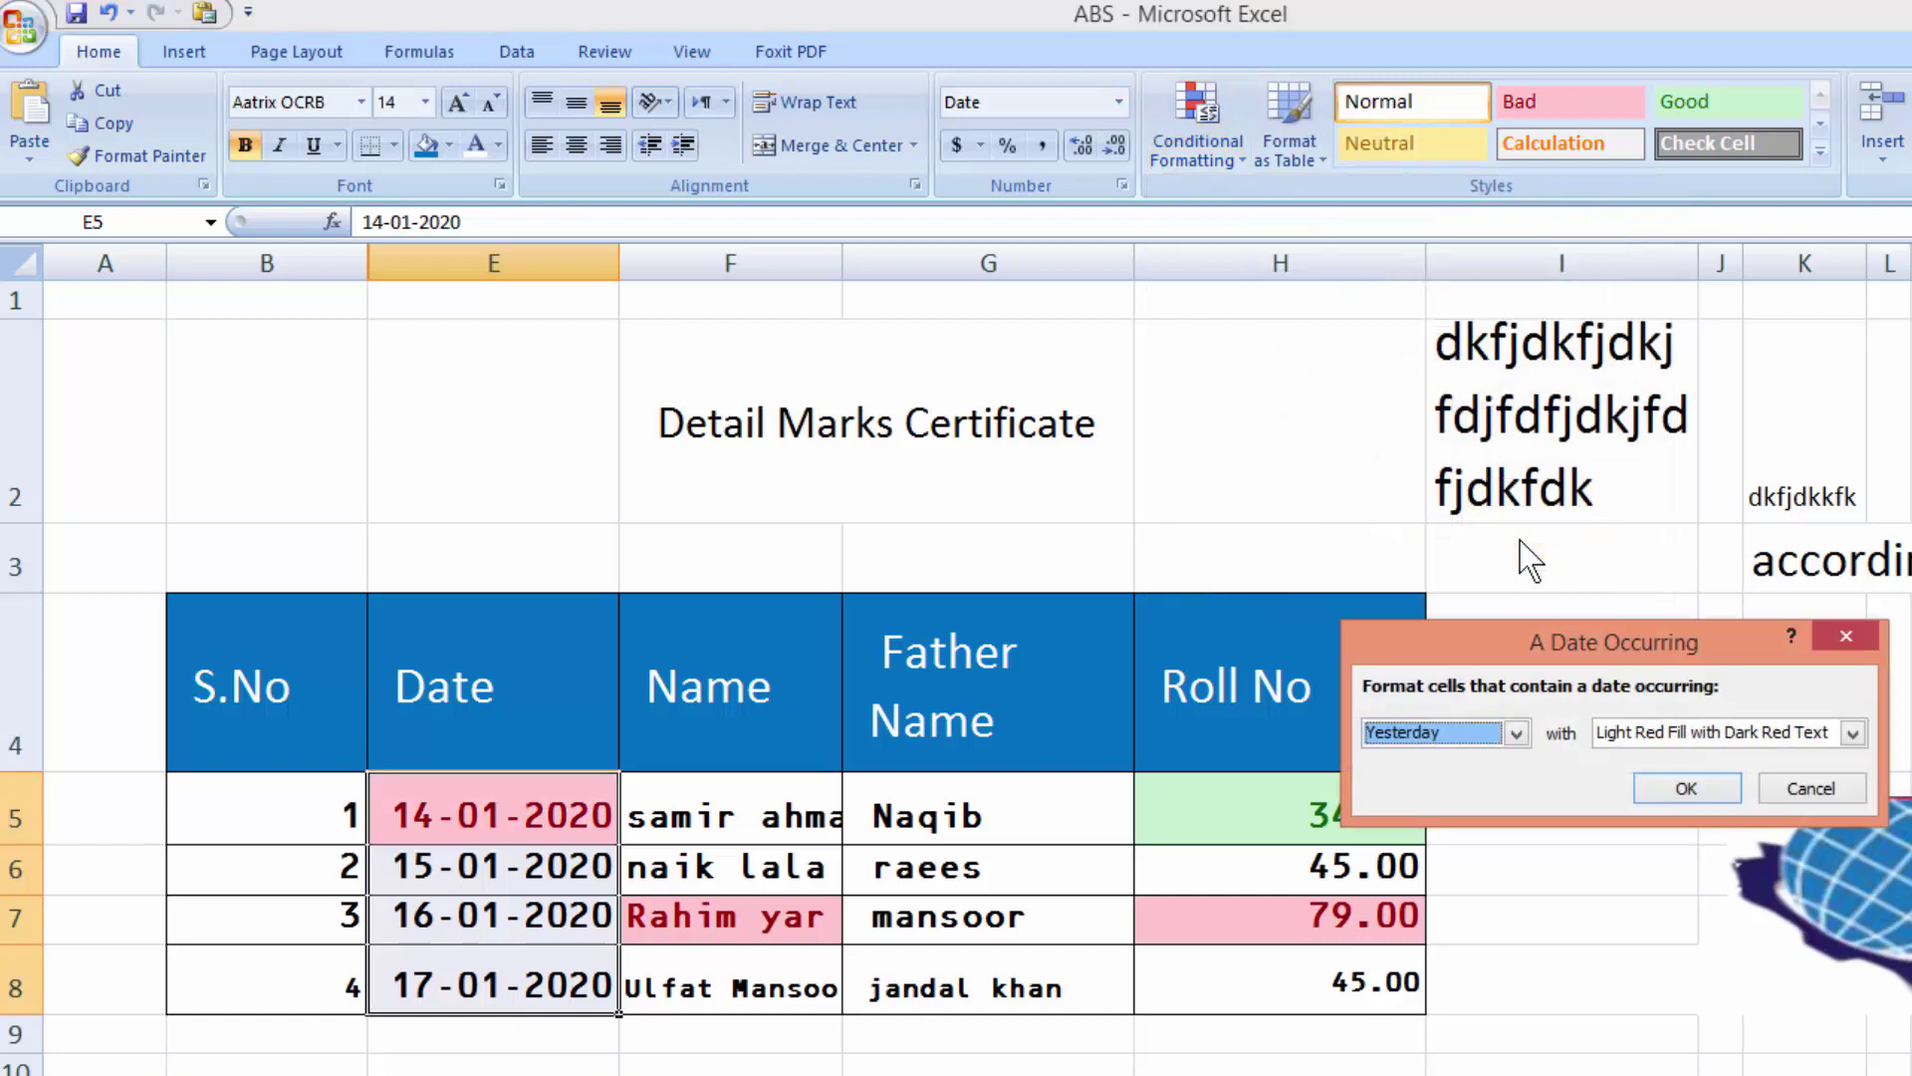
left_click(1516, 733)
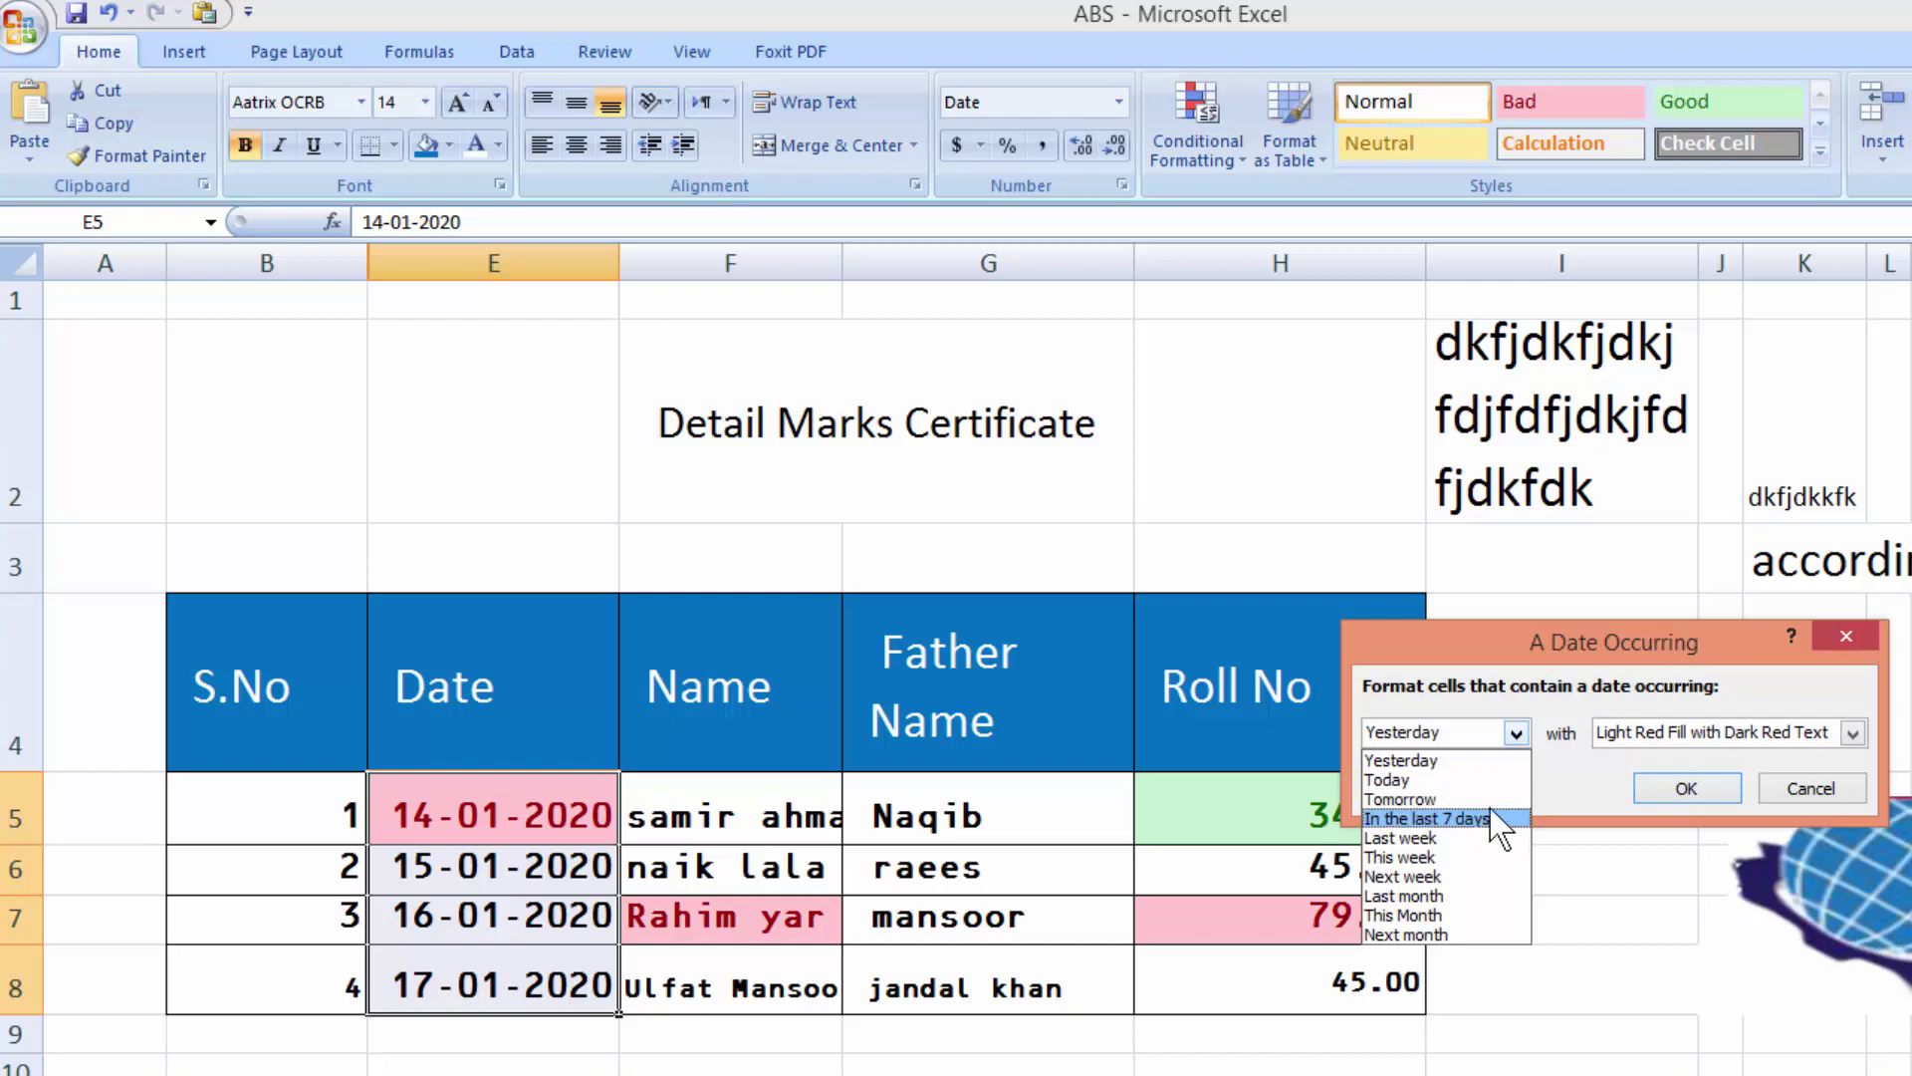
left_click(1482, 763)
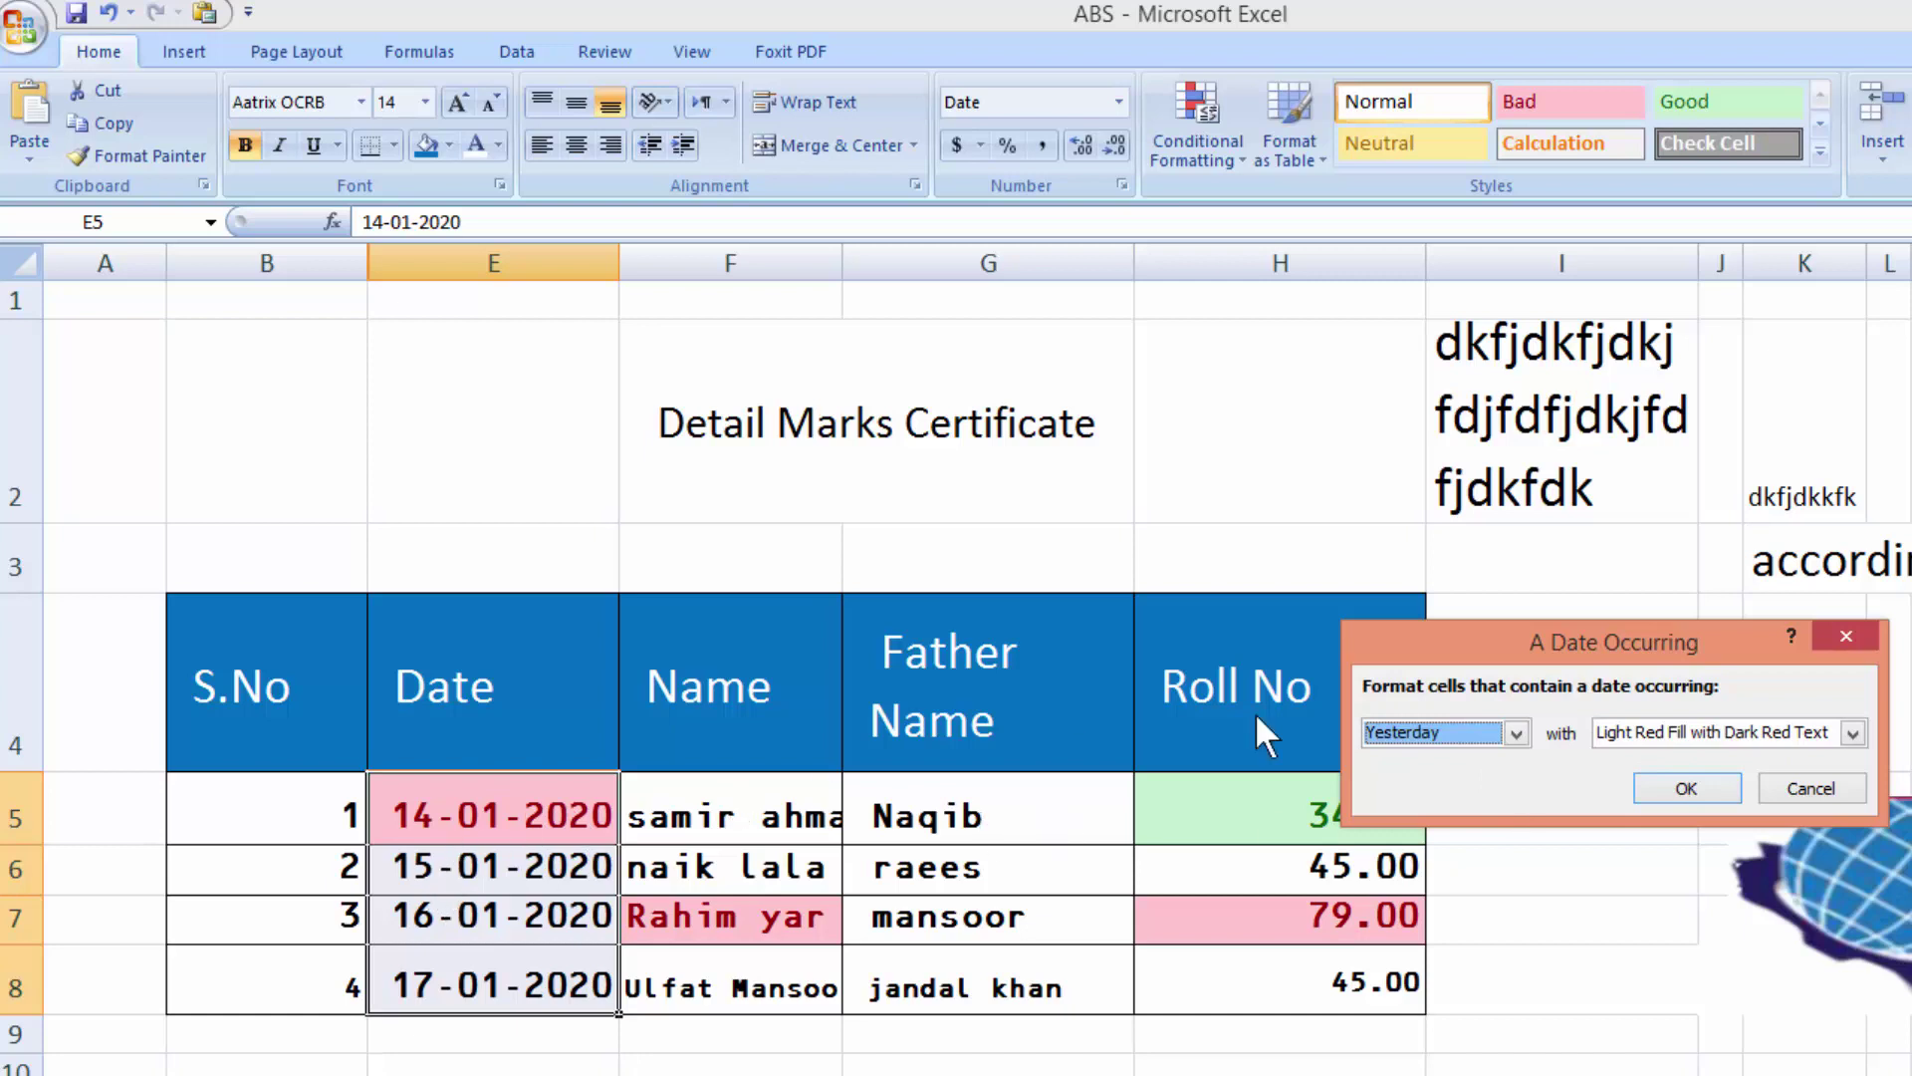
left_click(1811, 789)
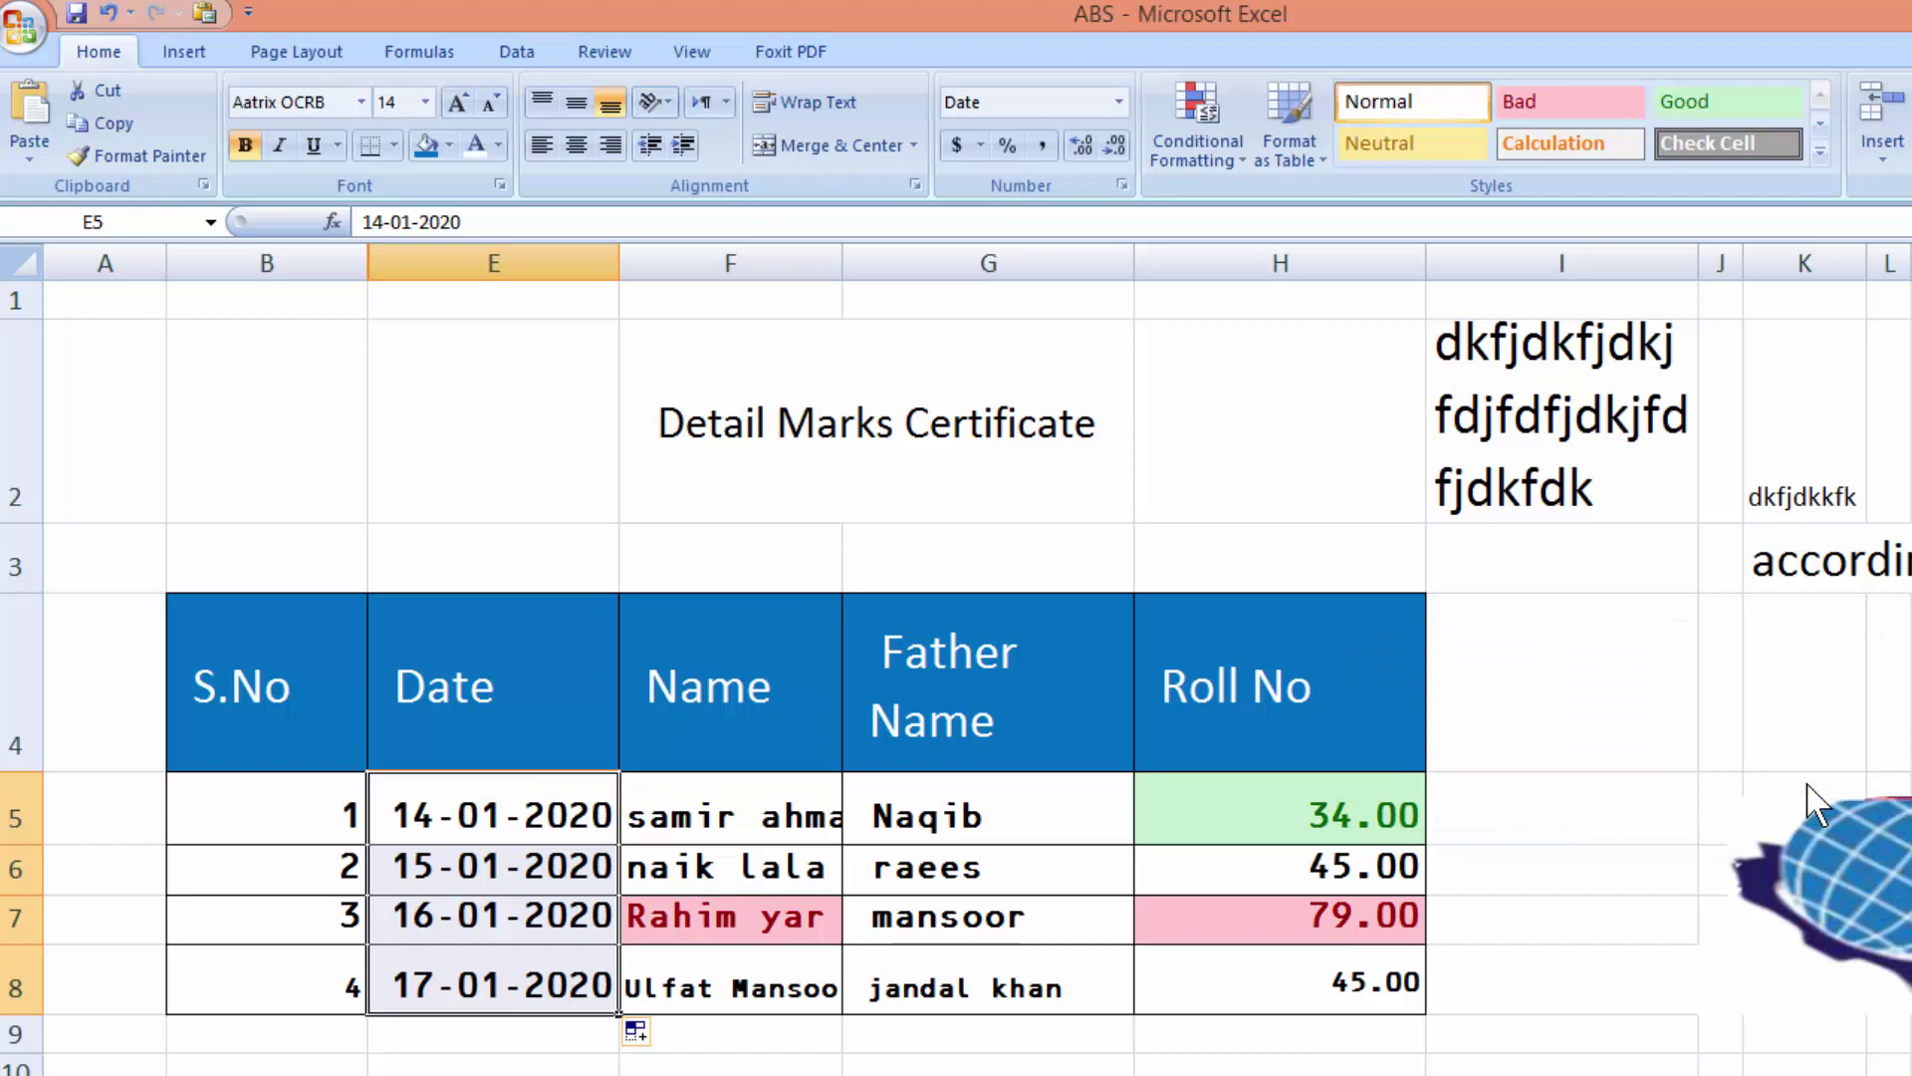
Check the New Formatting Rule dialog, then show the Top/Bottom Rules choices for the dates
left_click(1247, 160)
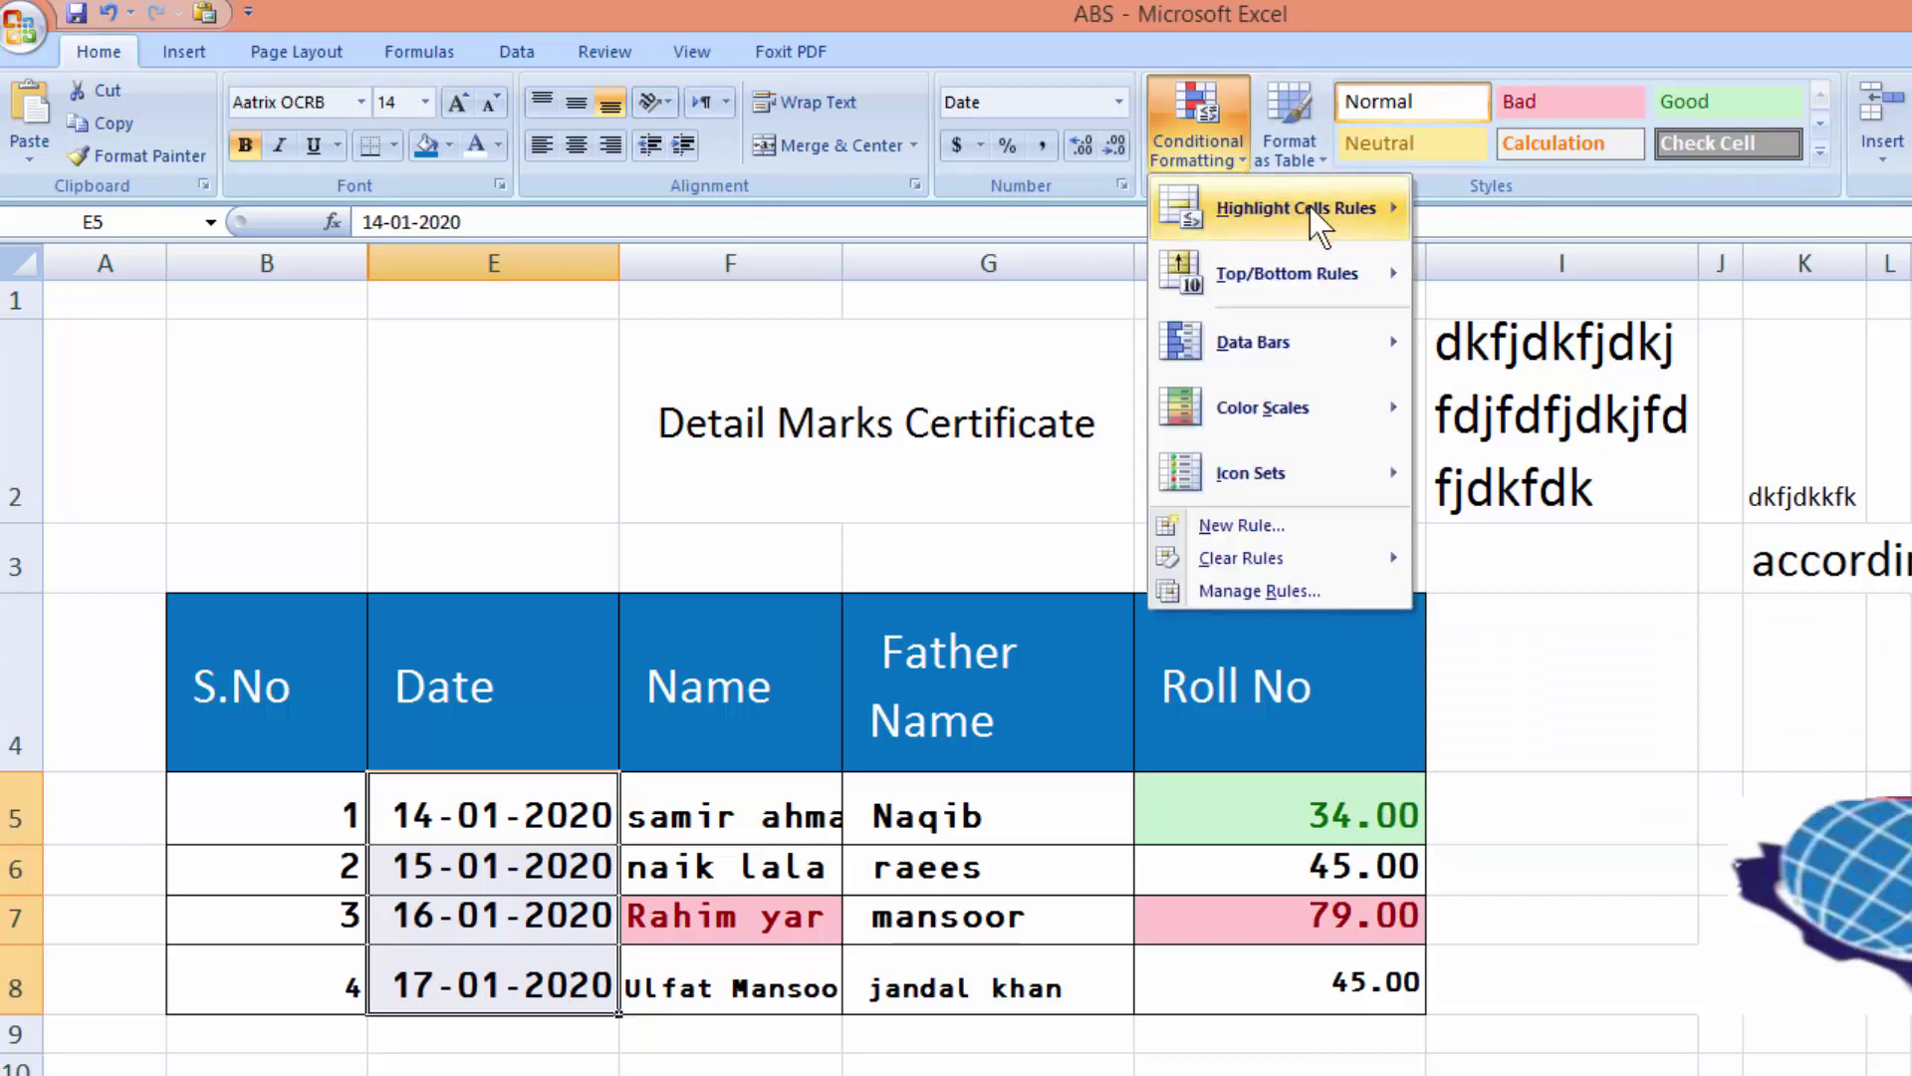
mouse_move(1294, 207)
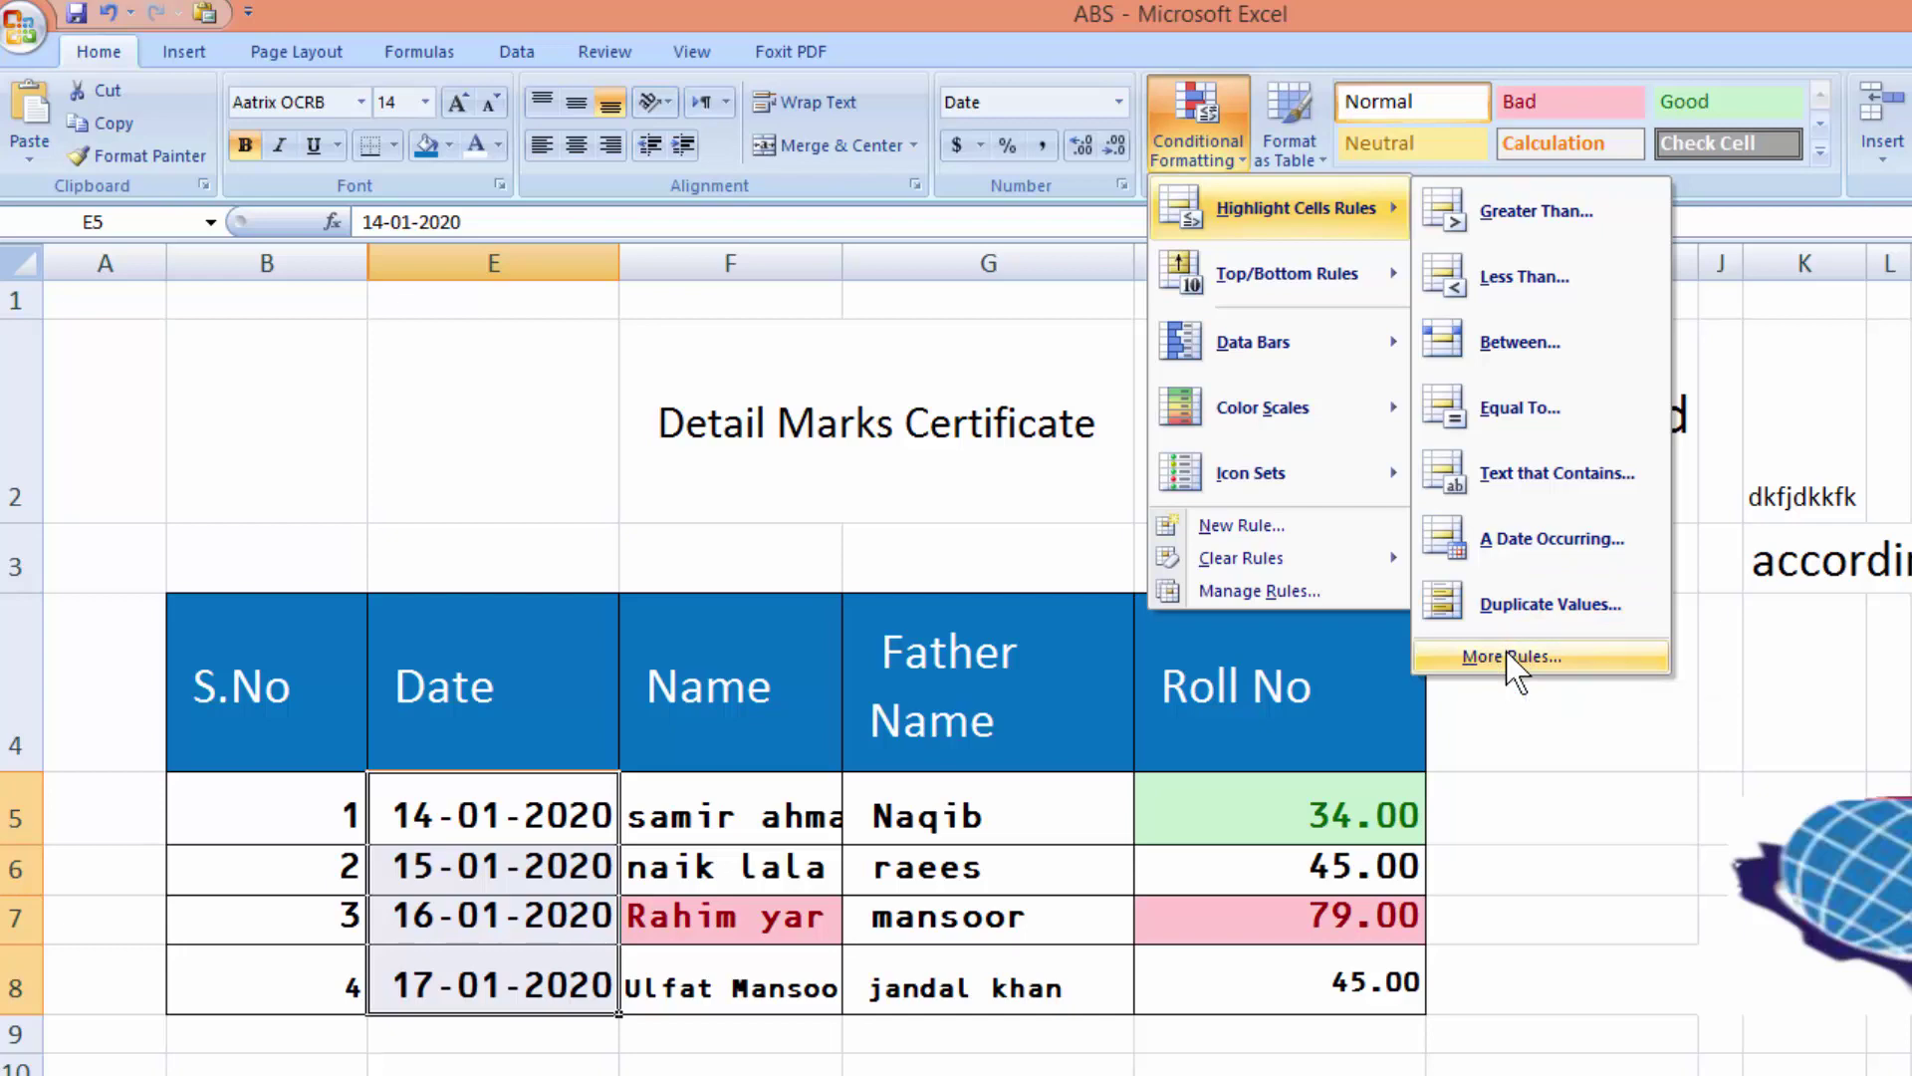
left_click(1514, 657)
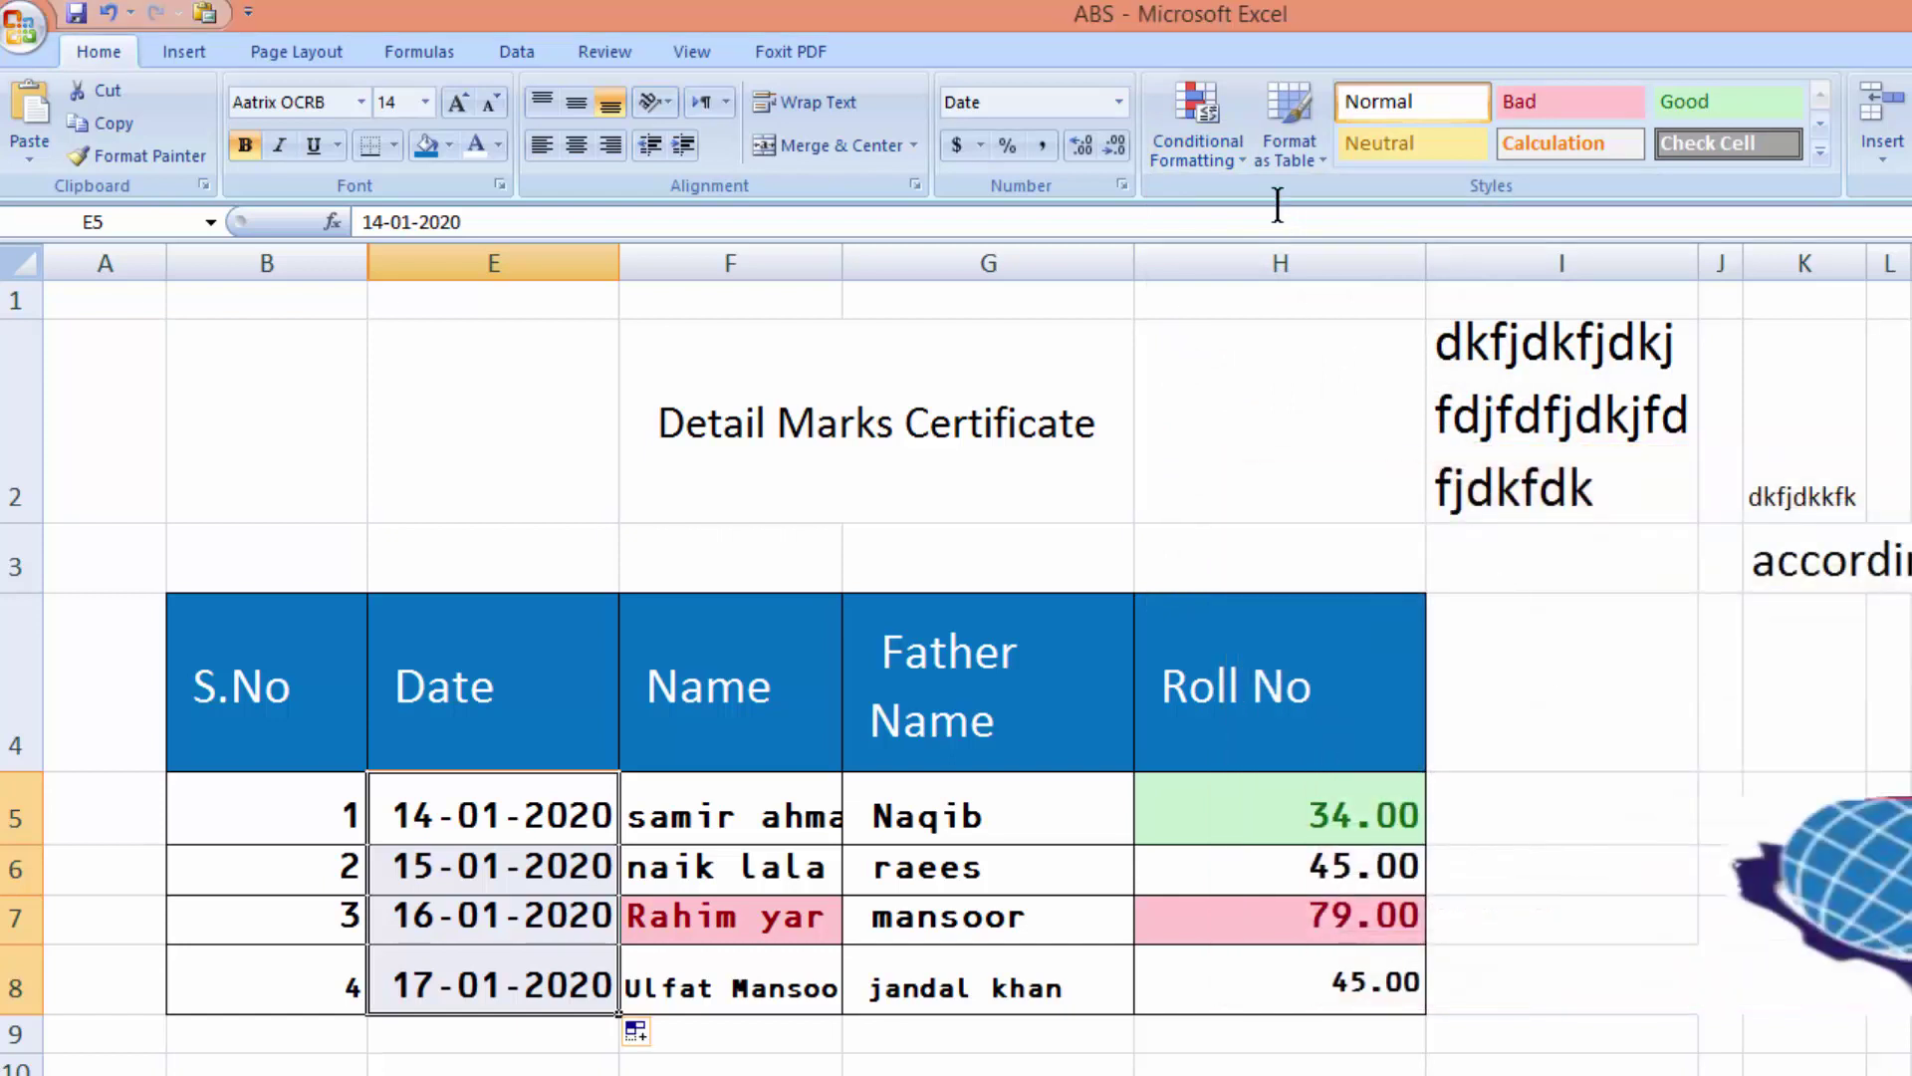
left_click(1243, 164)
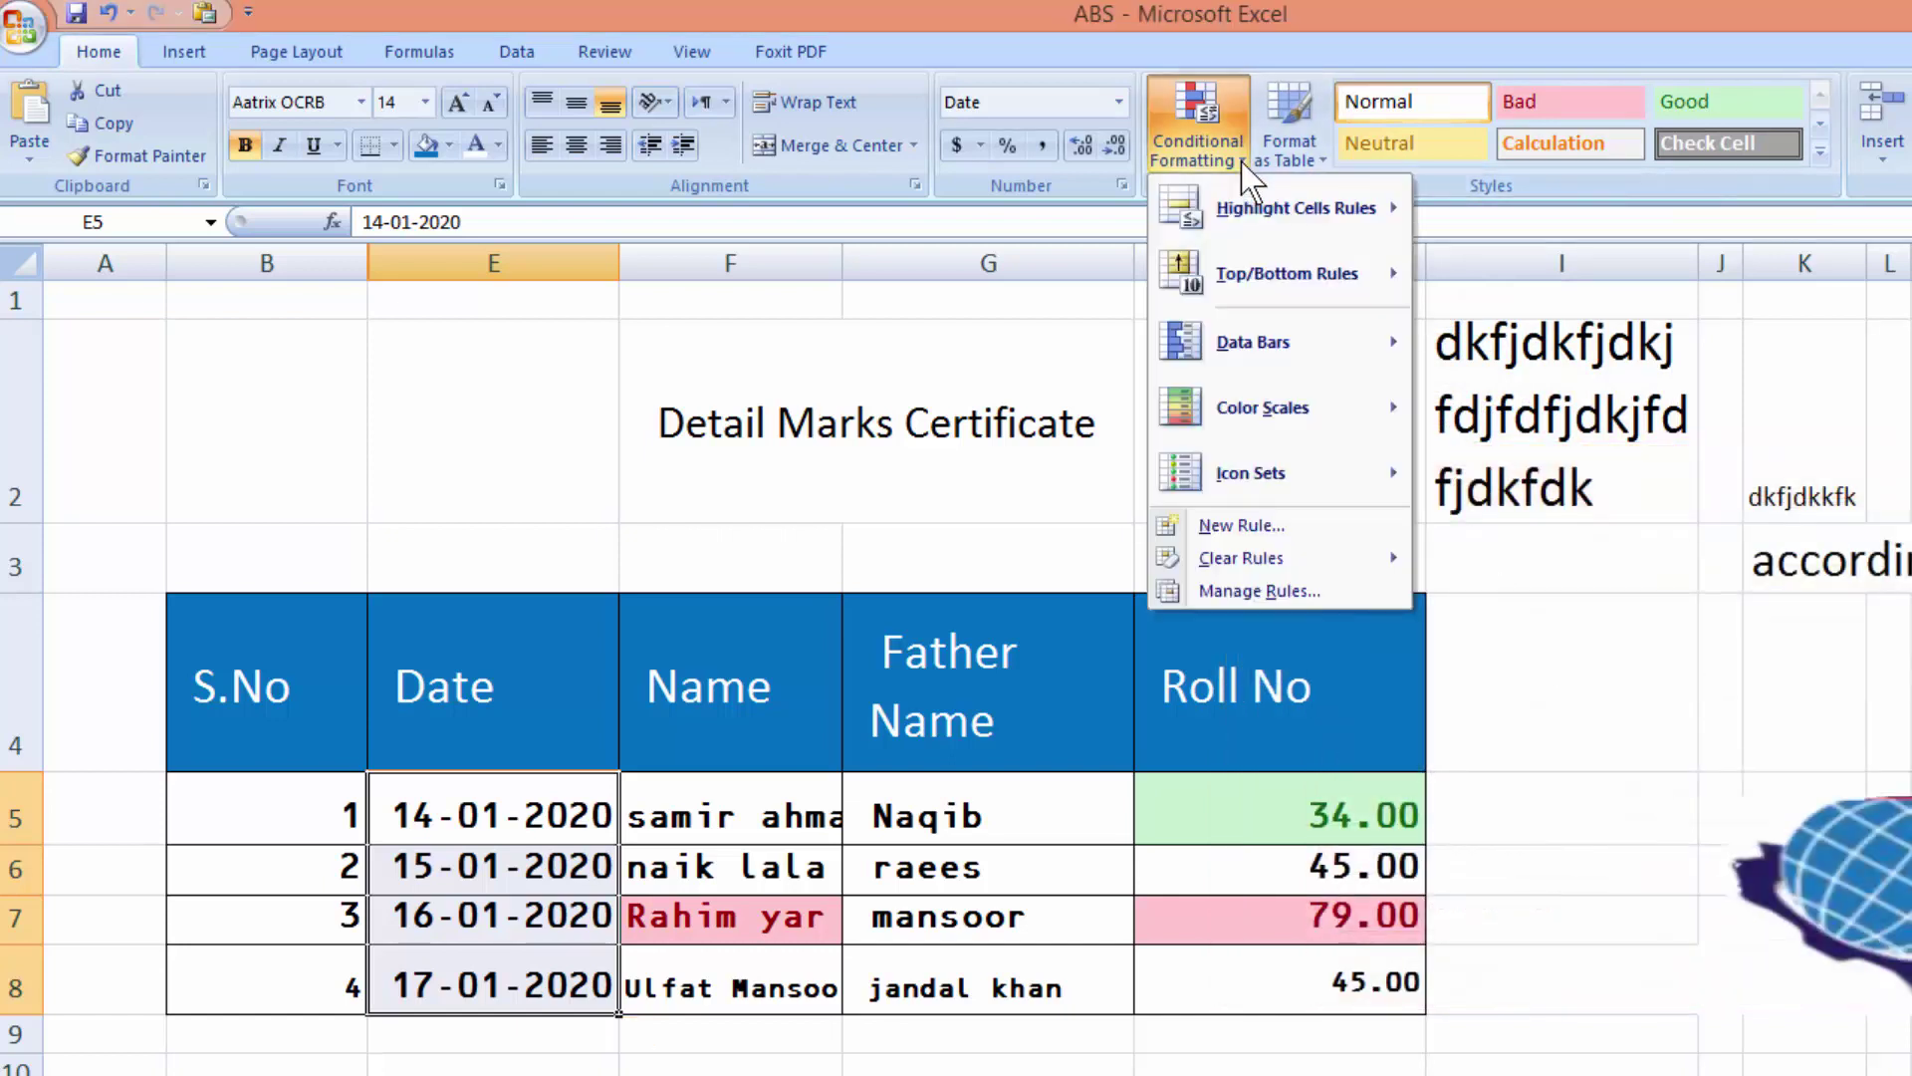
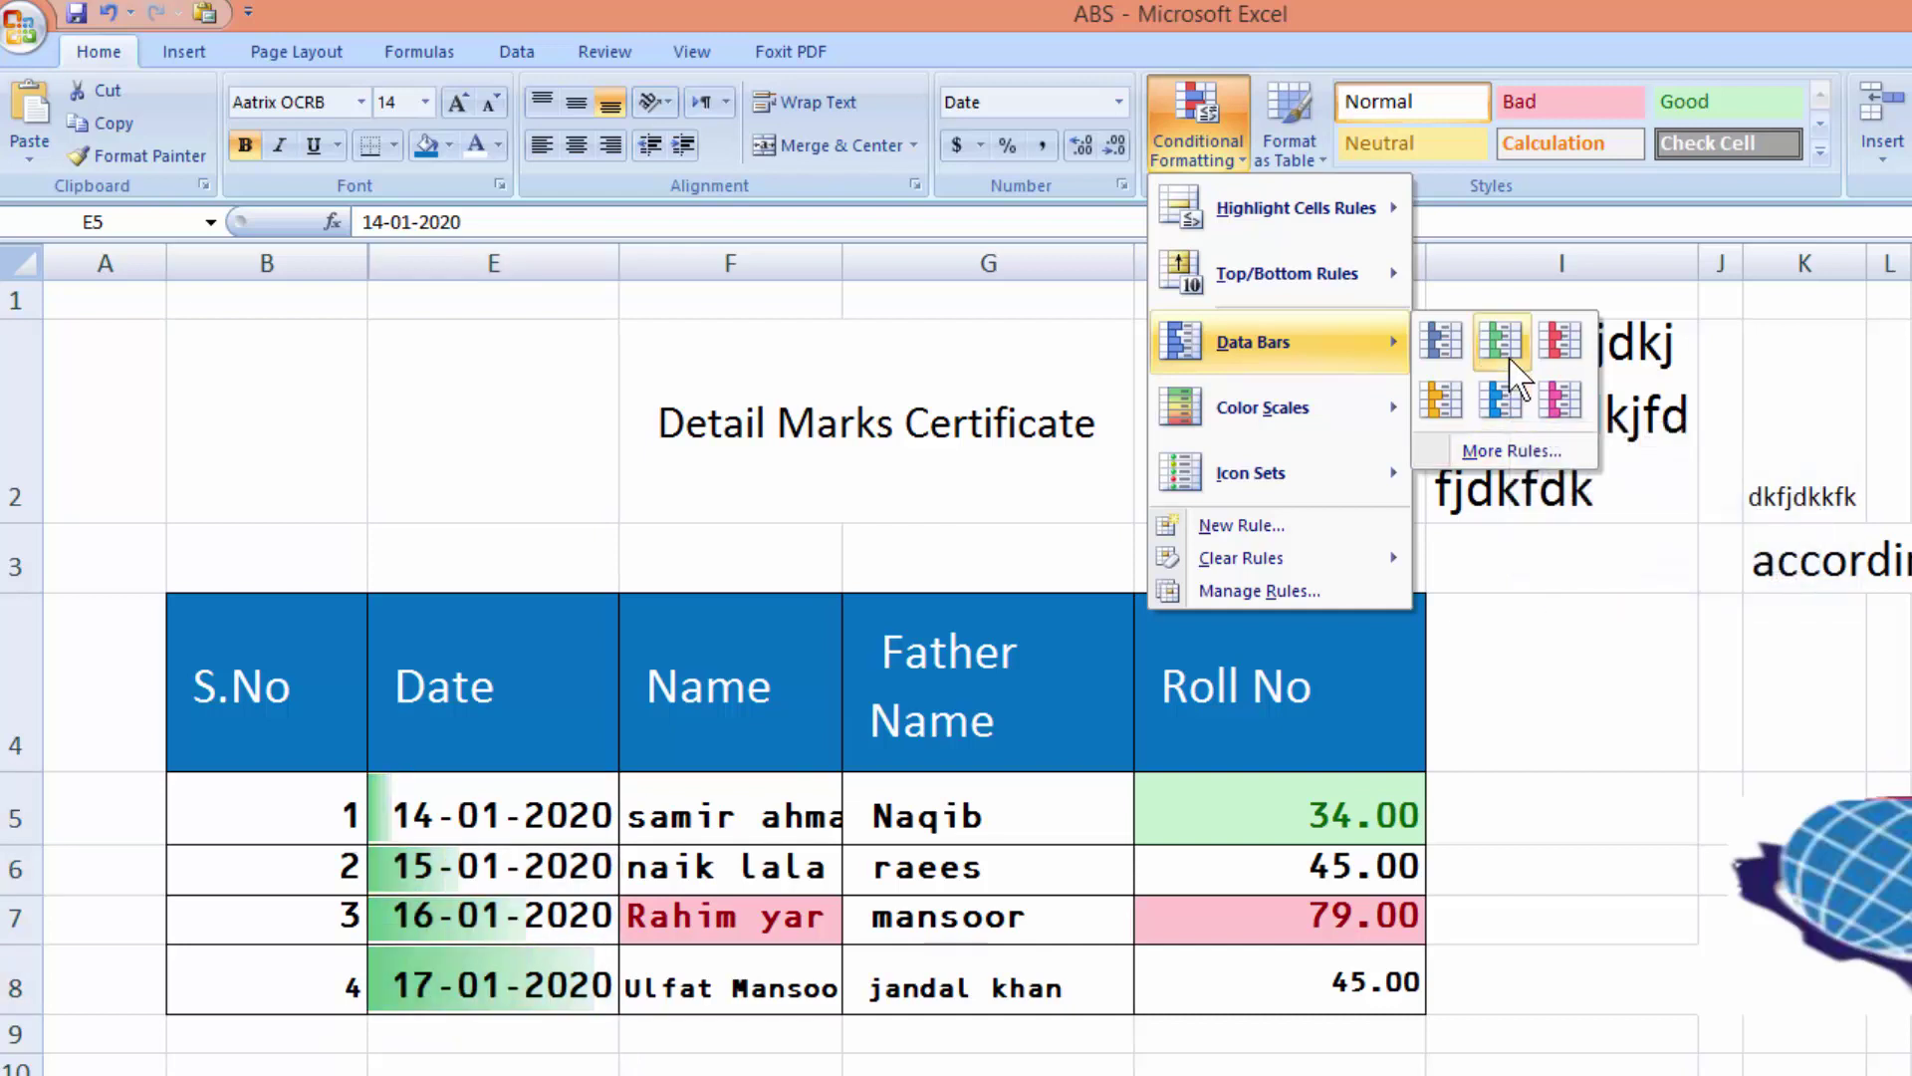
Switch the E5:E8 date data bars to red gradient, previewing Icon Sets without applying them
left_click(1560, 341)
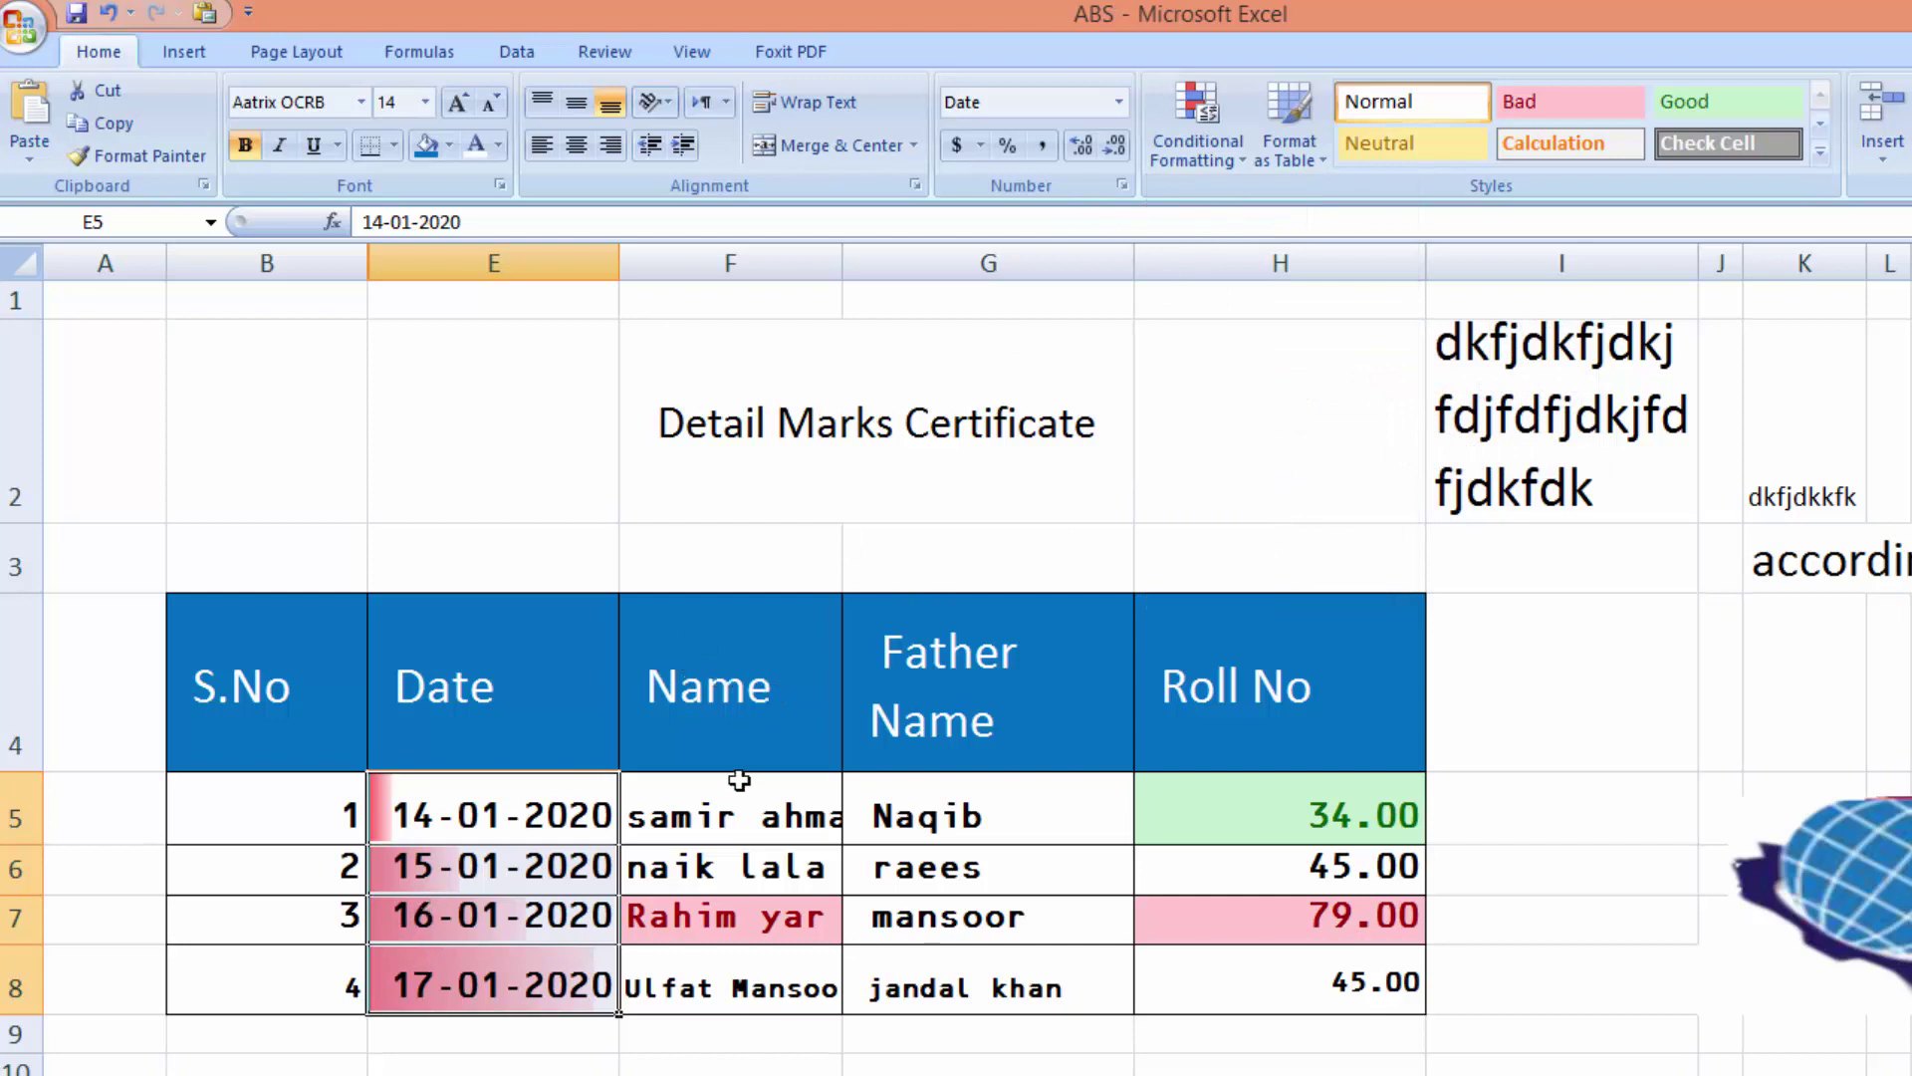
left_click(1233, 169)
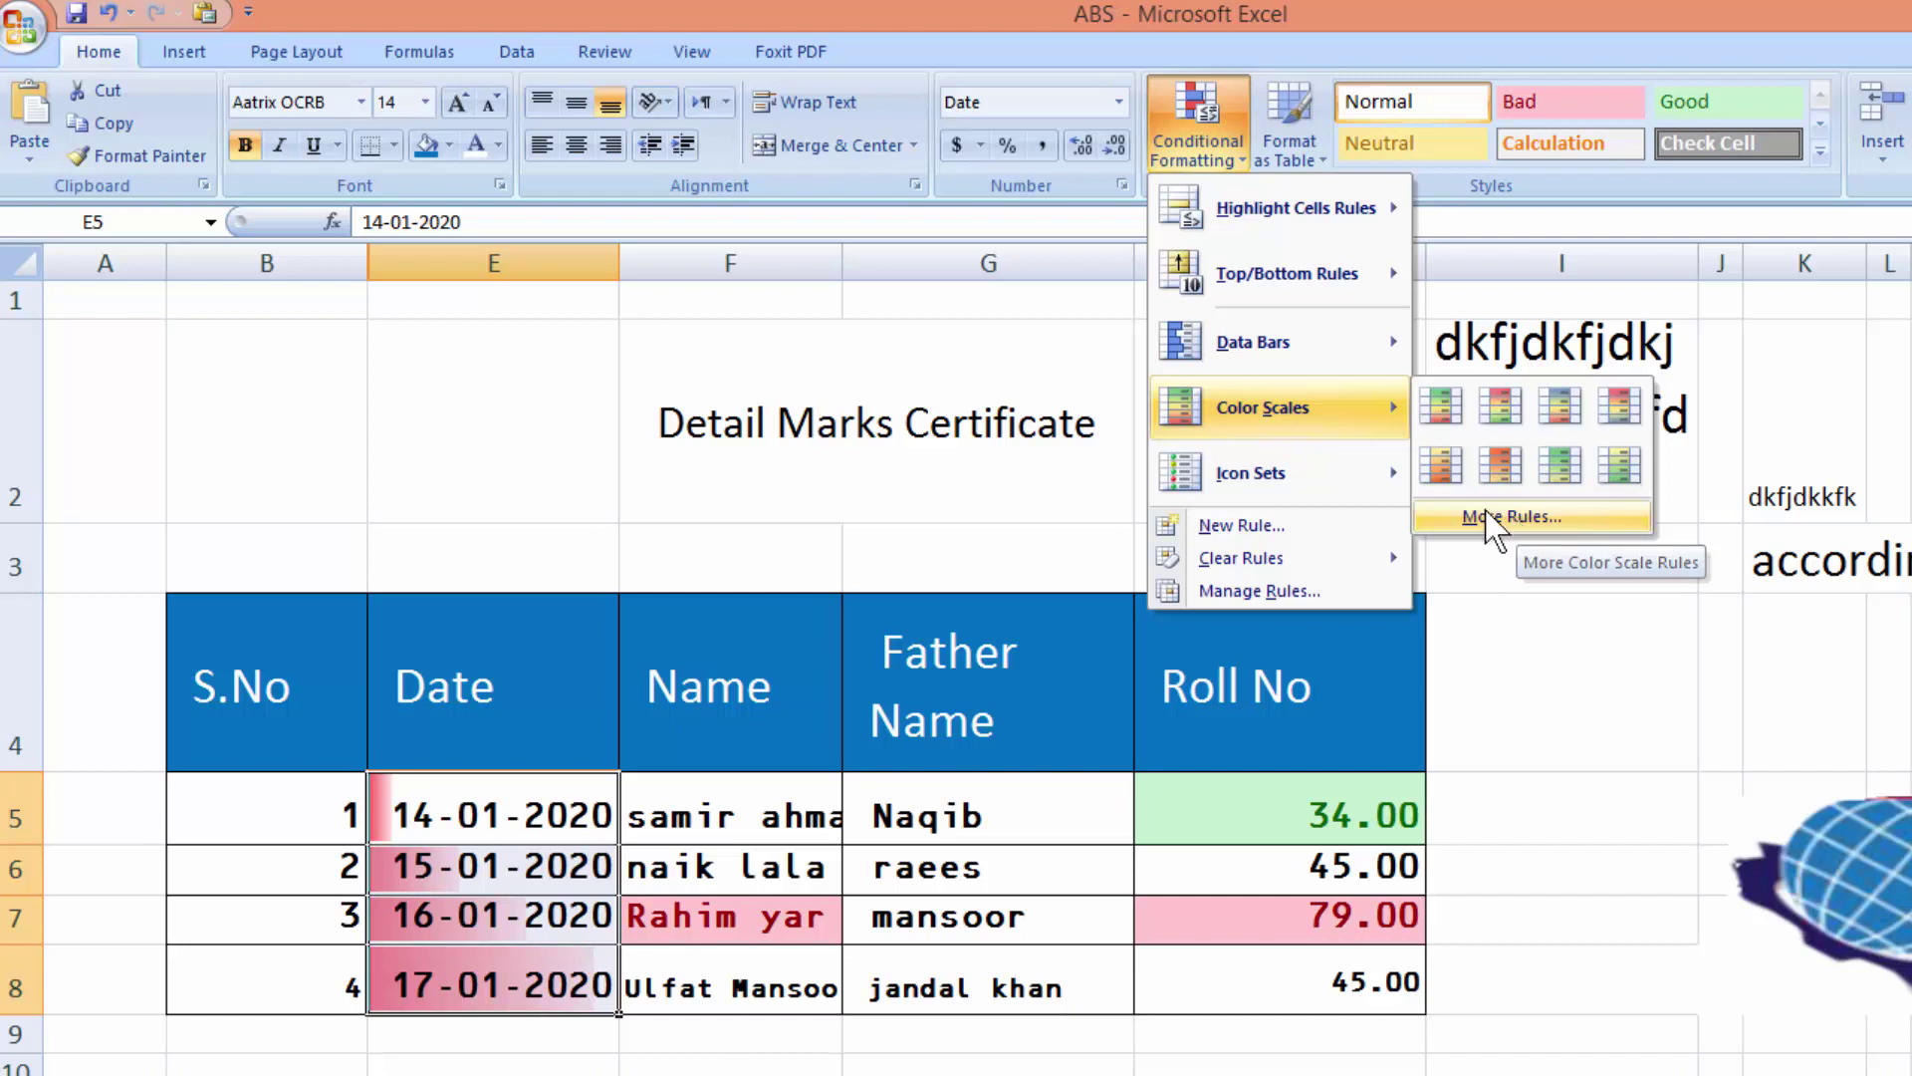
mouse_move(1252, 472)
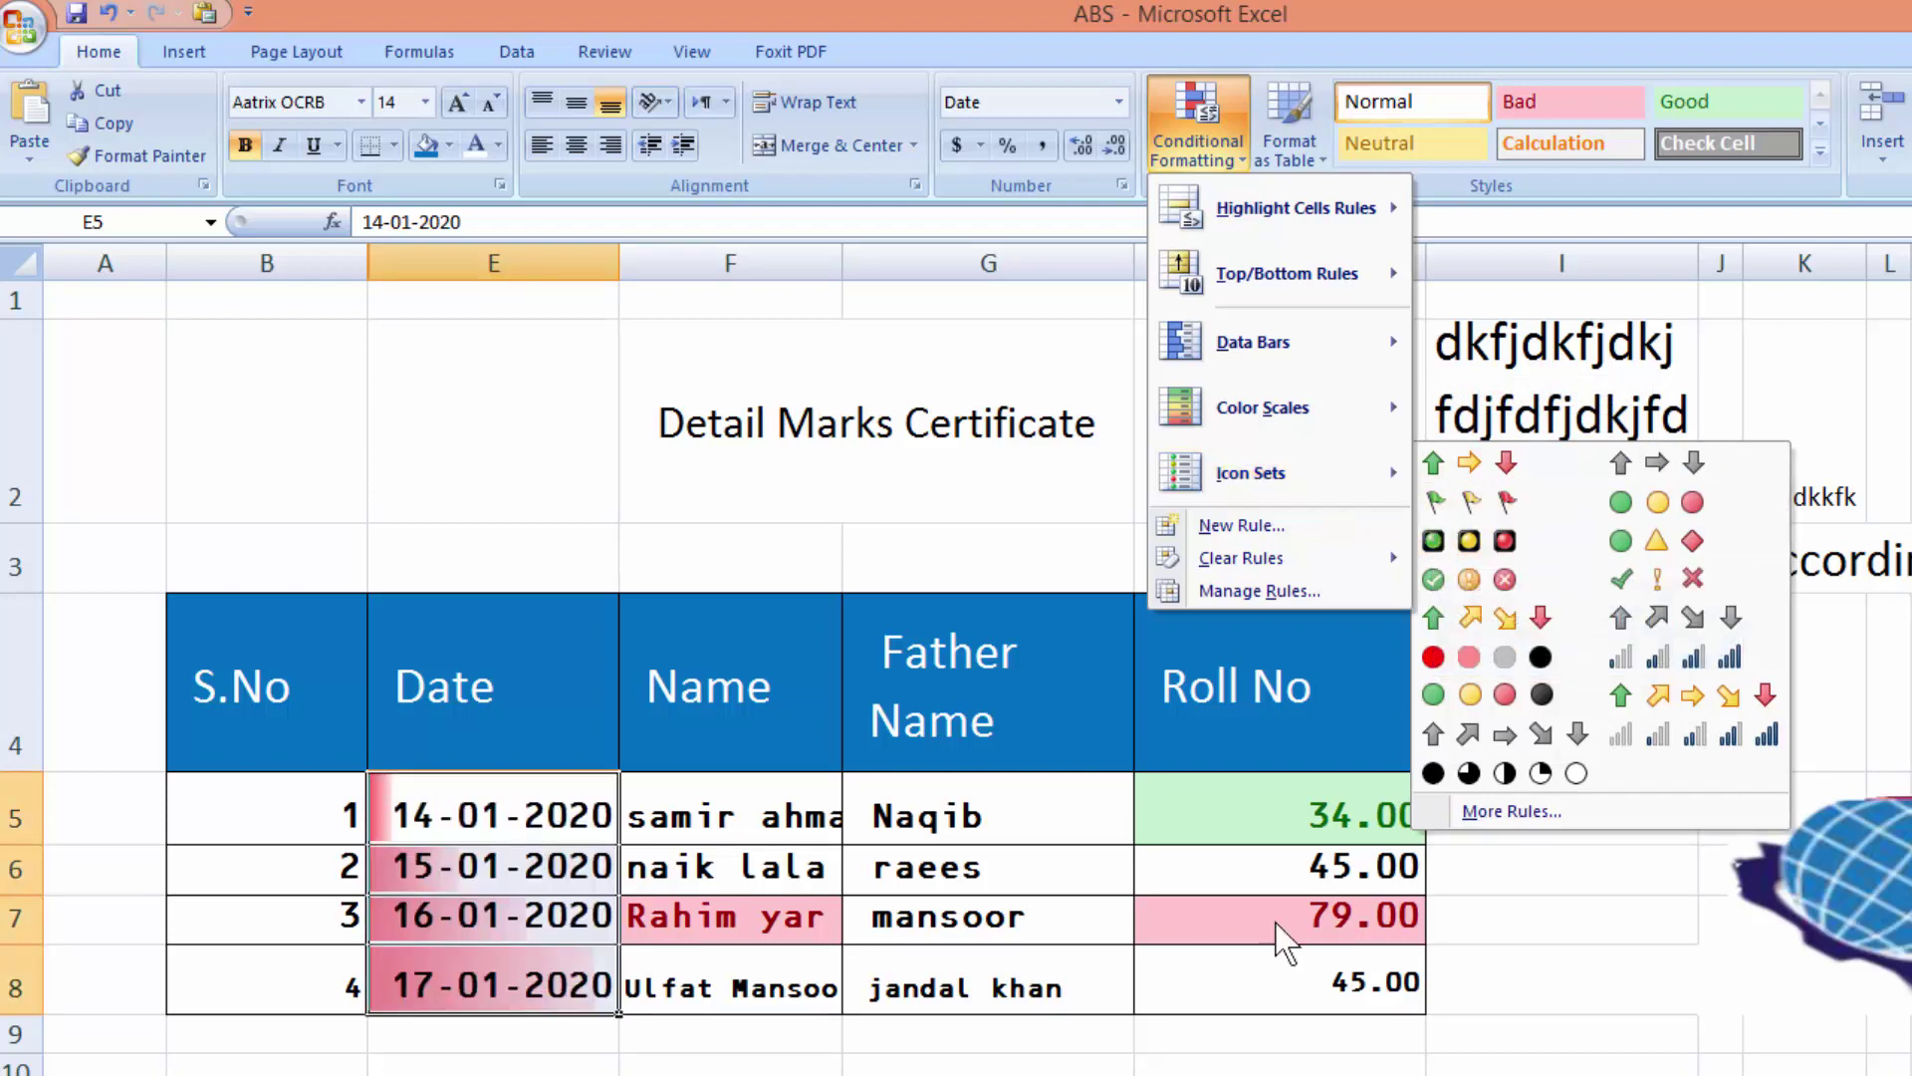
key("Escape")
key("Escape")
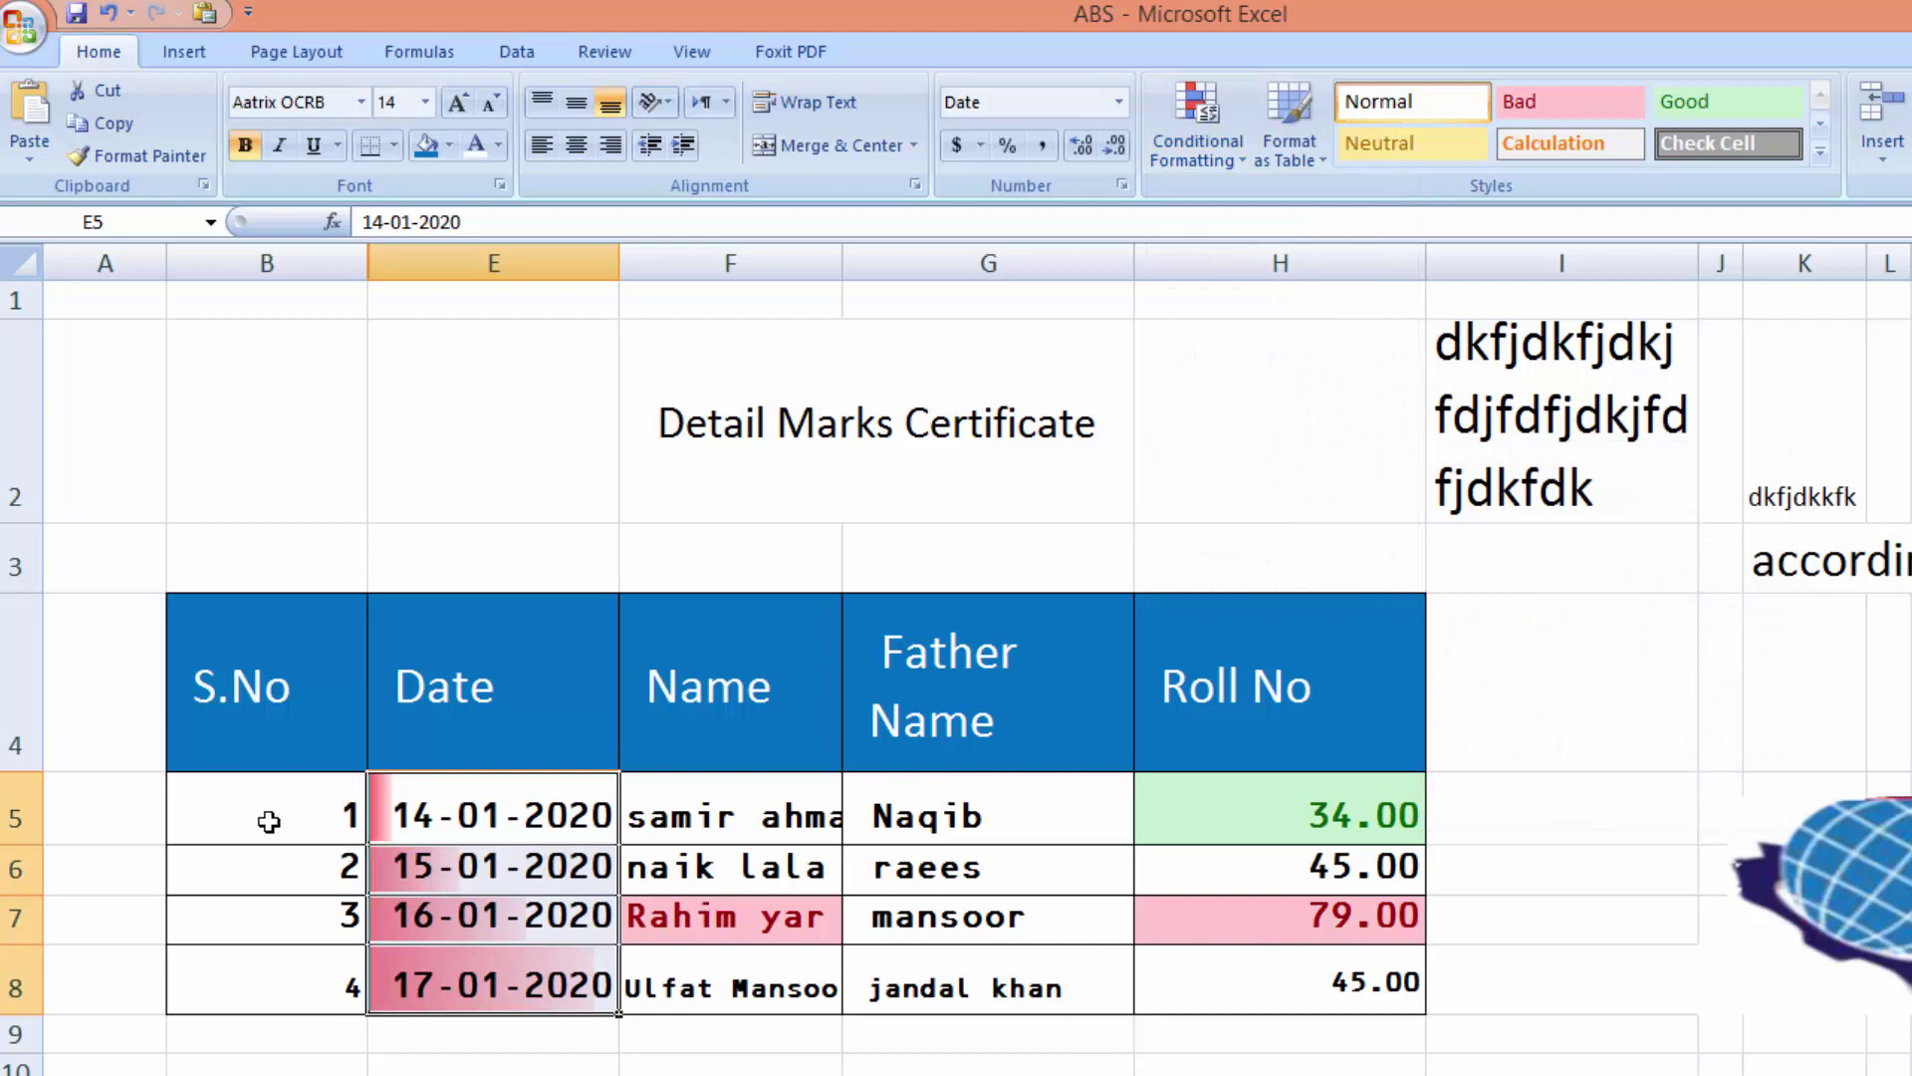
Give serial numbers B5:B8 the 3 Symbols (Circled) icon set
left_click_drag(264, 814, 271, 1032)
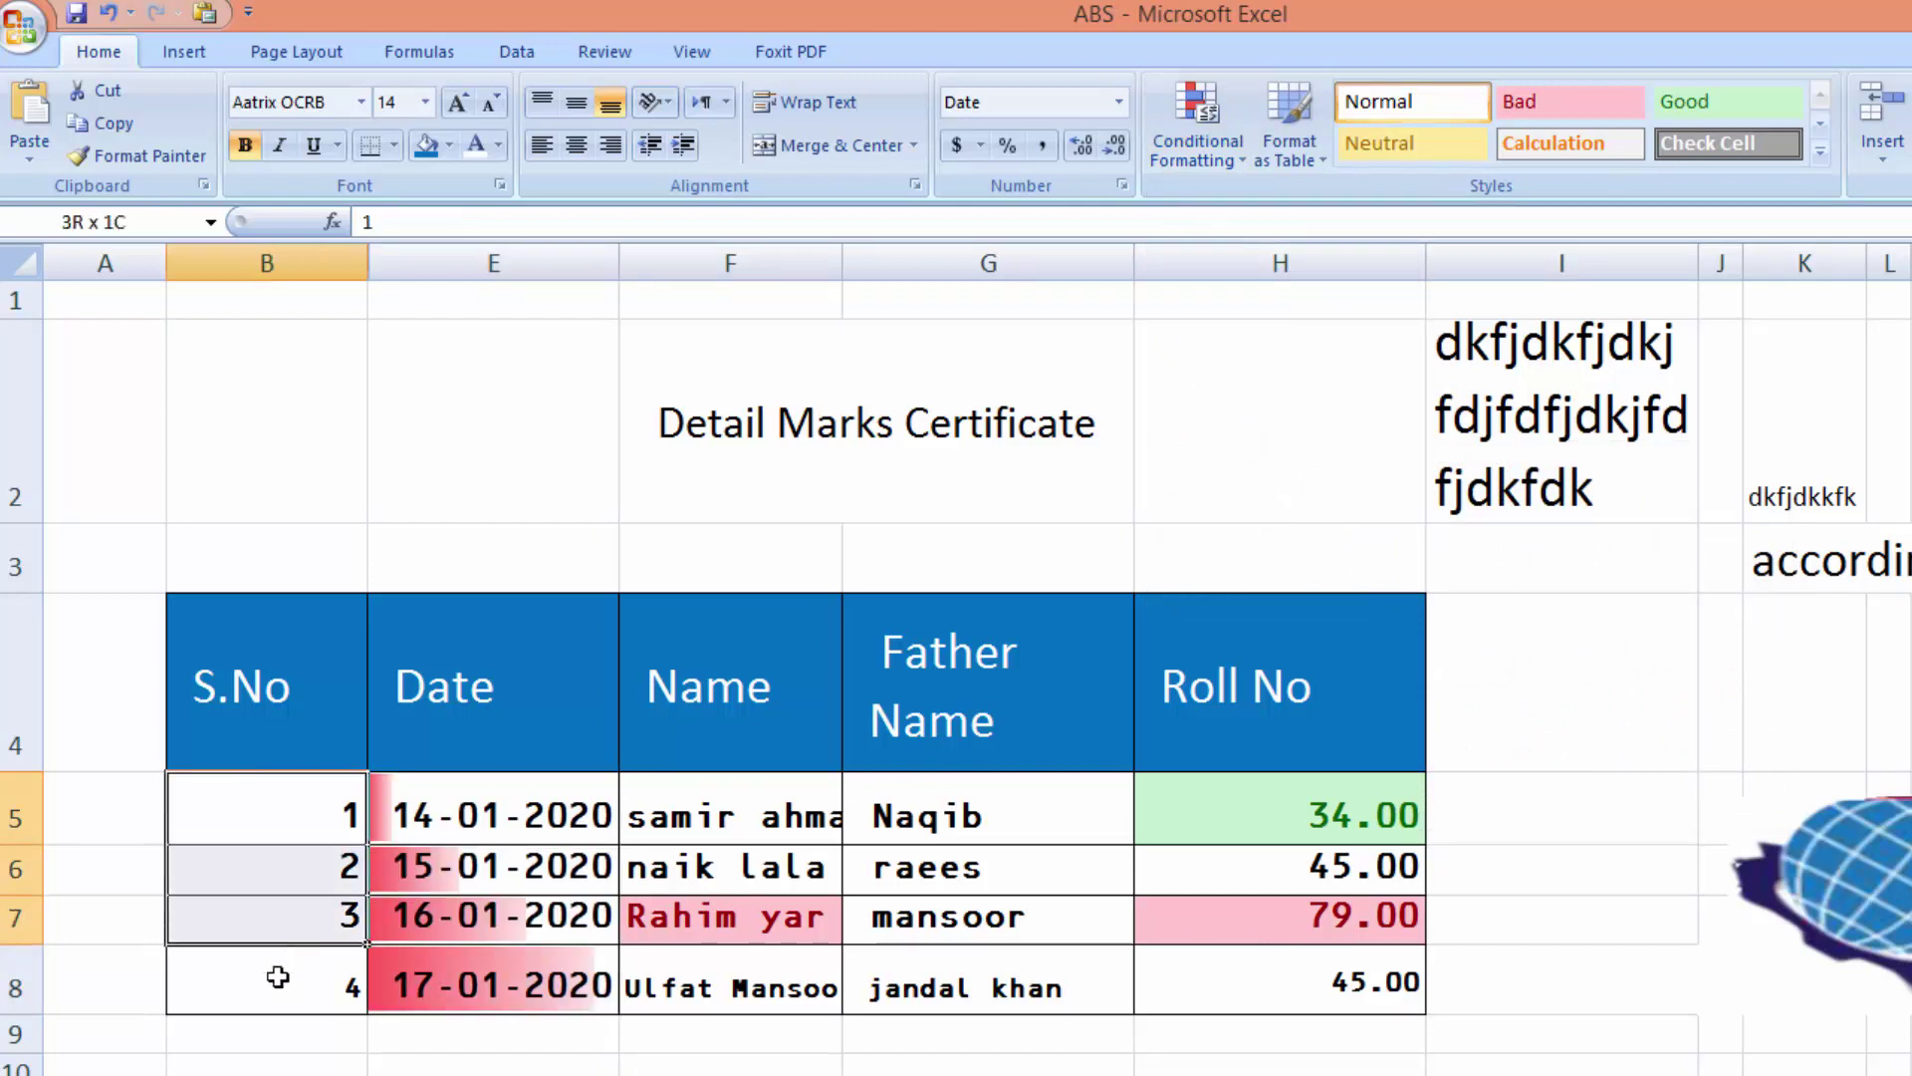
left_click_drag(289, 789, 269, 971)
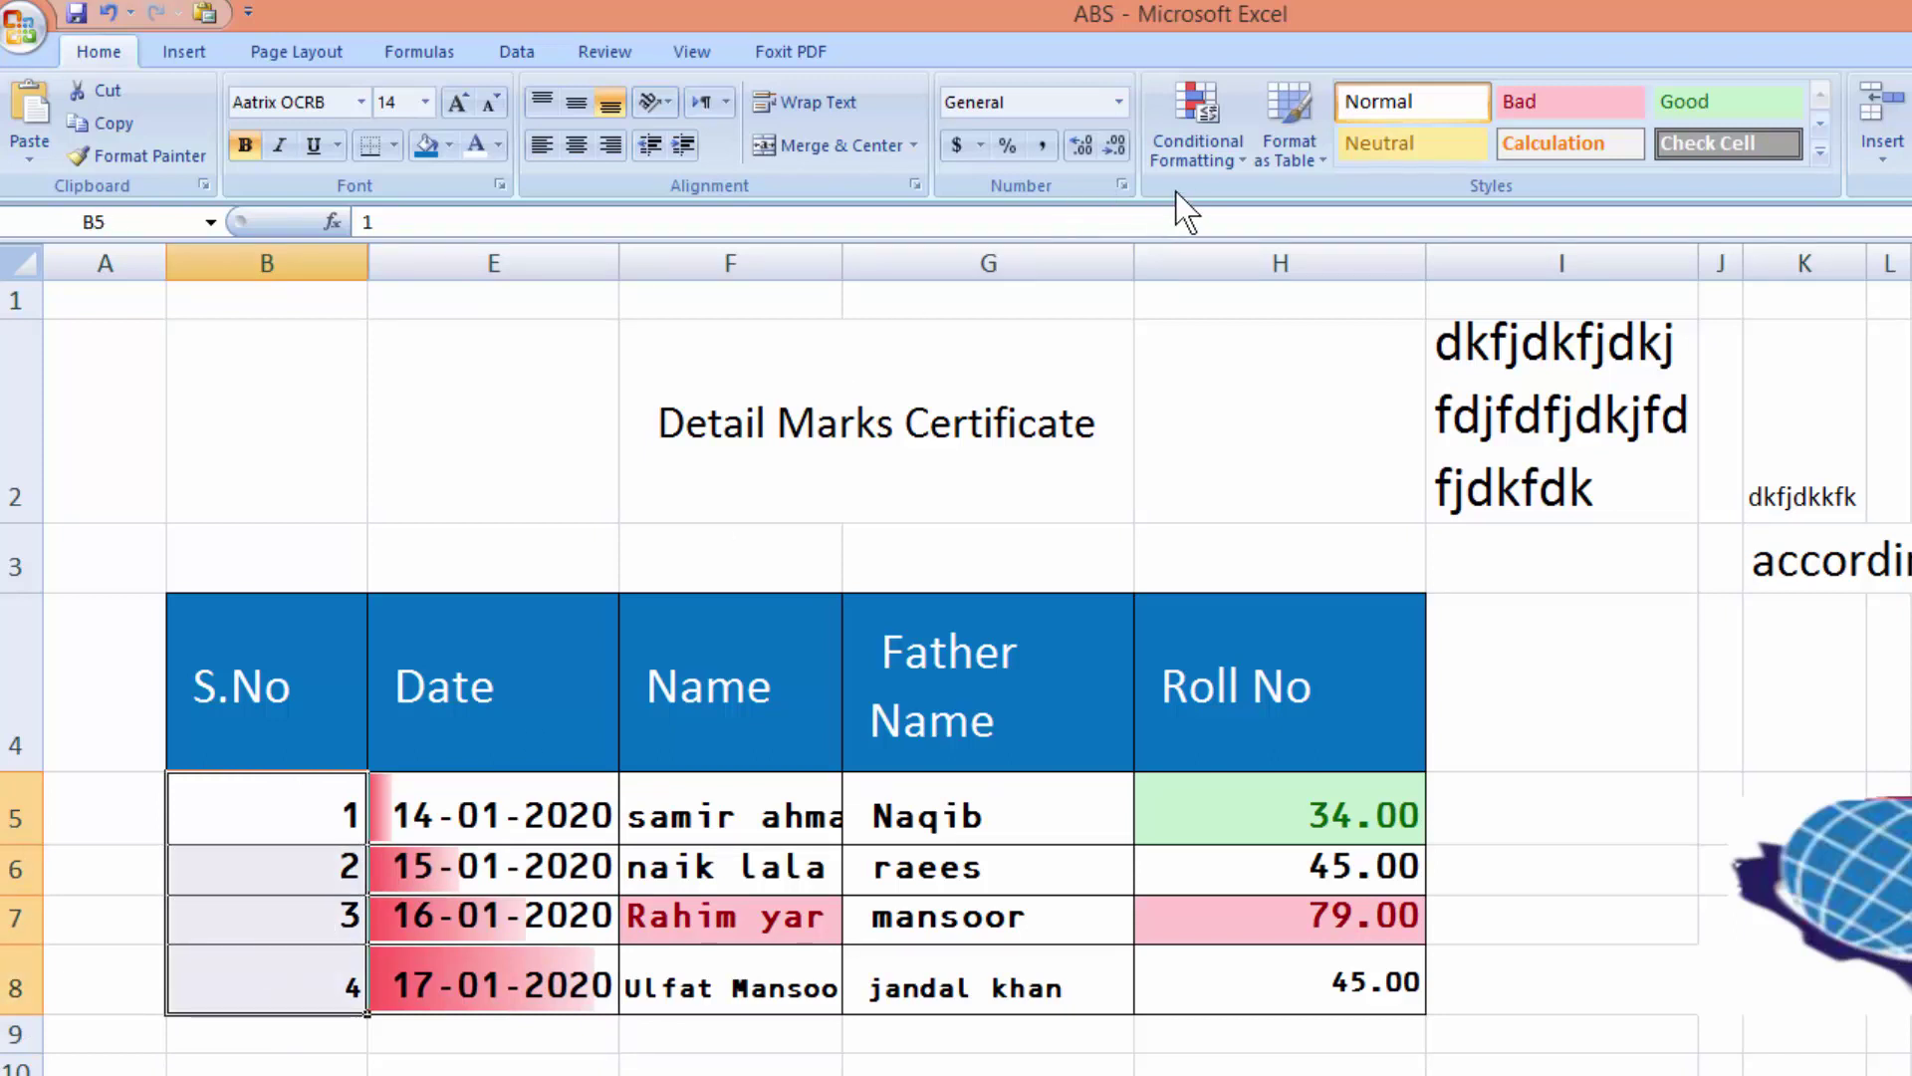
left_click(1205, 150)
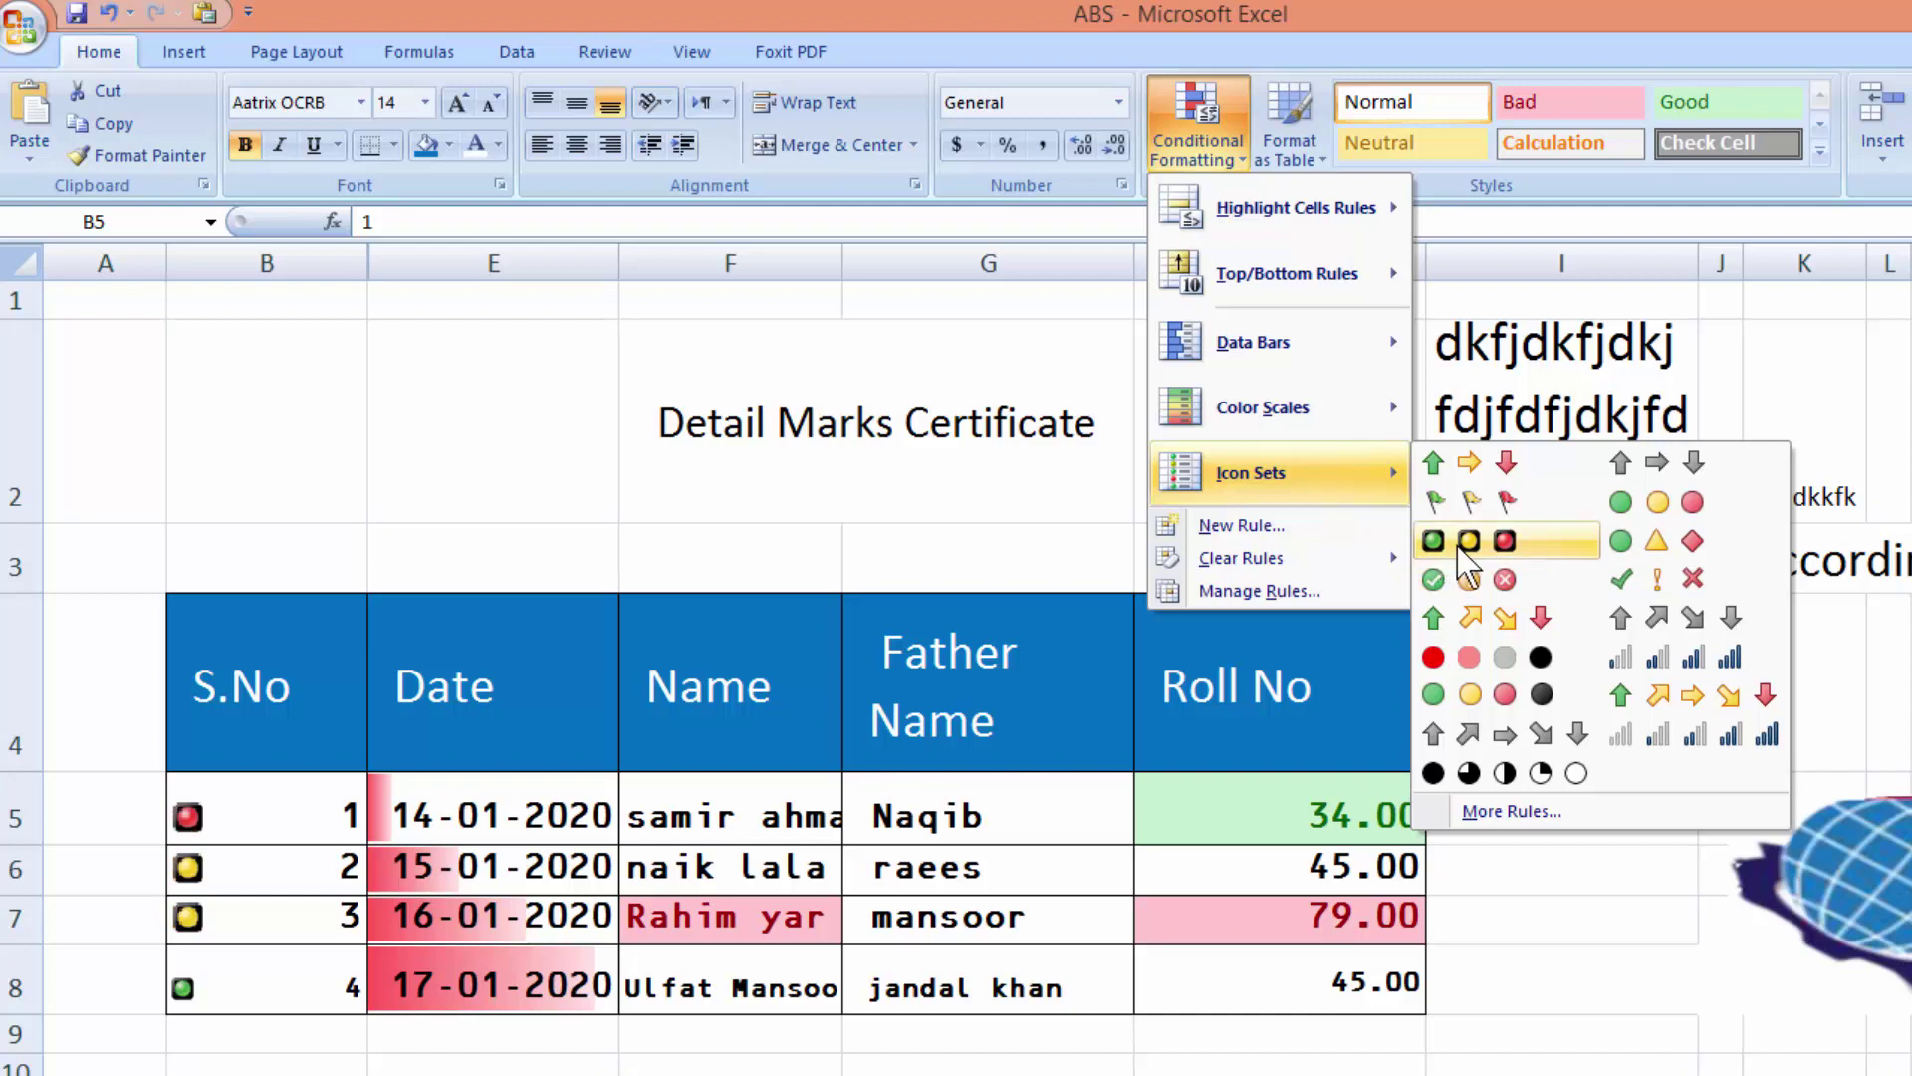
left_click(1437, 586)
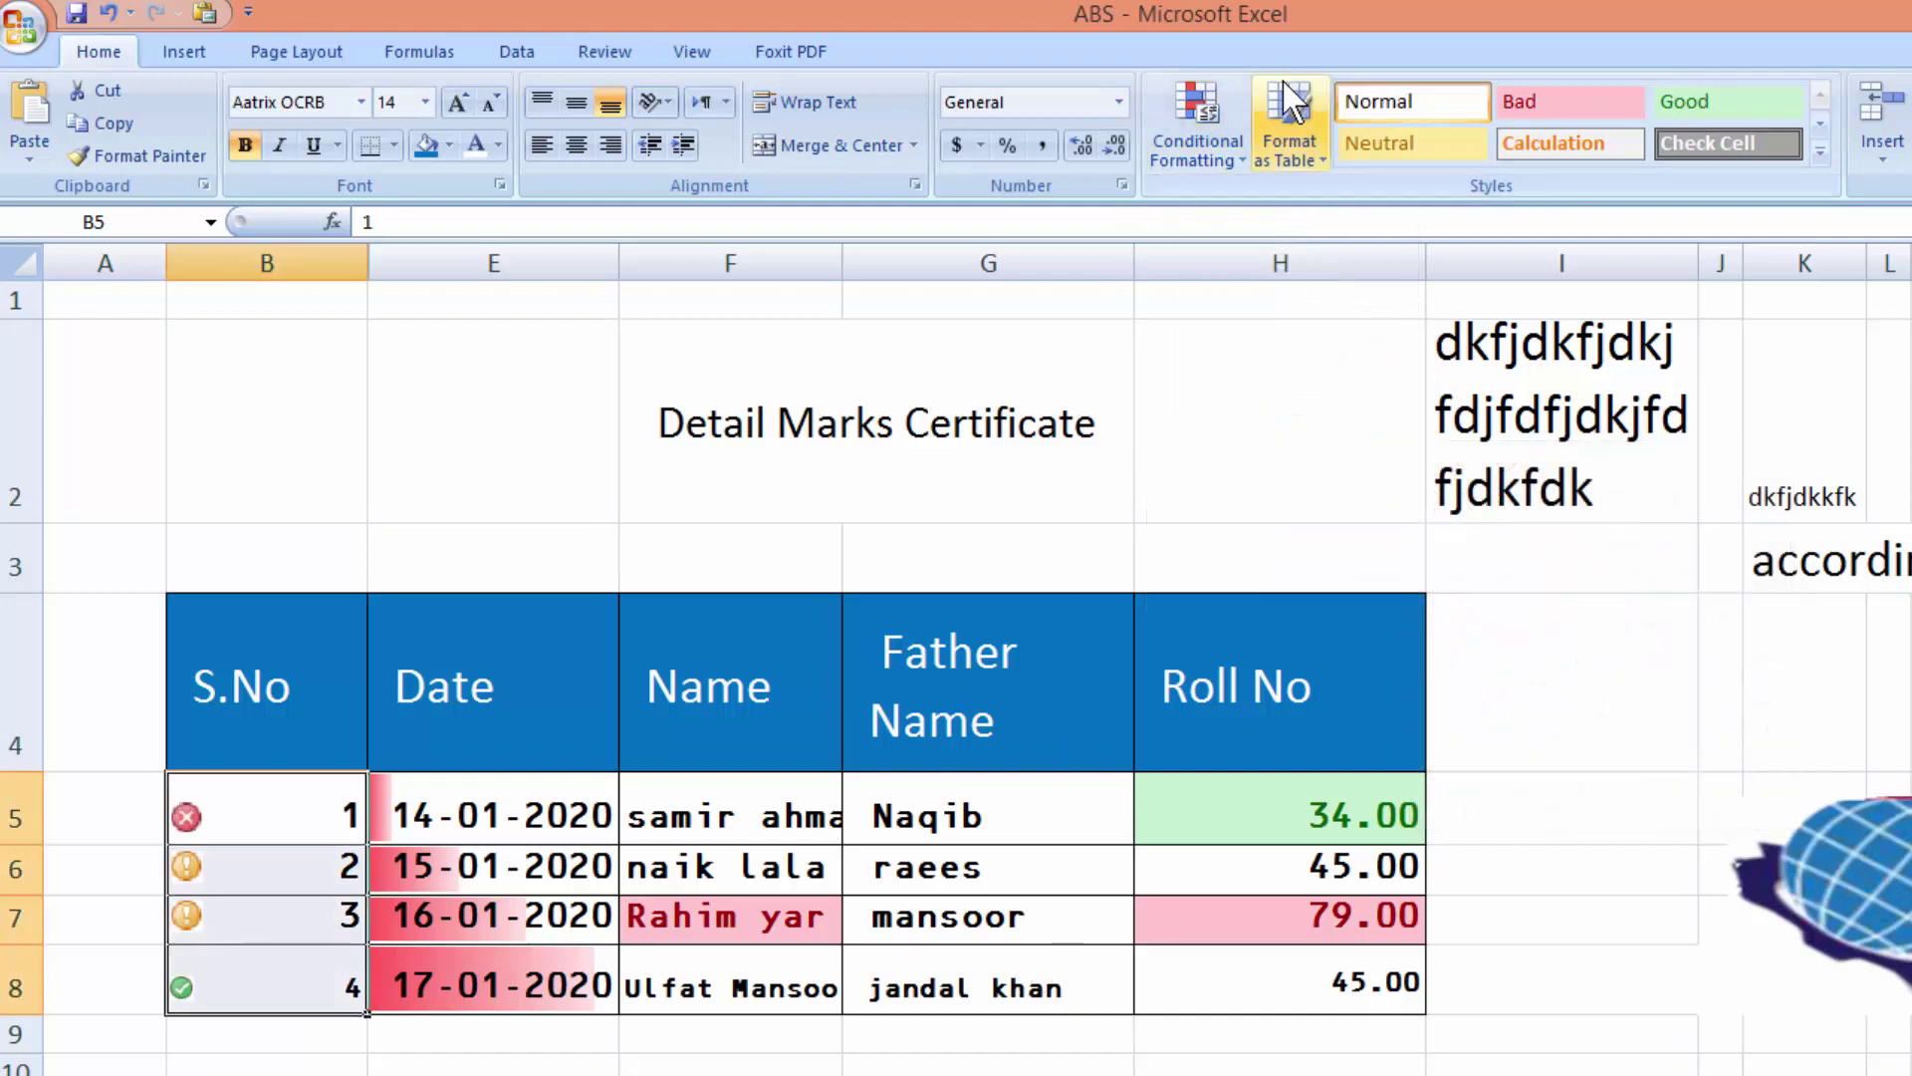
left_click(1243, 151)
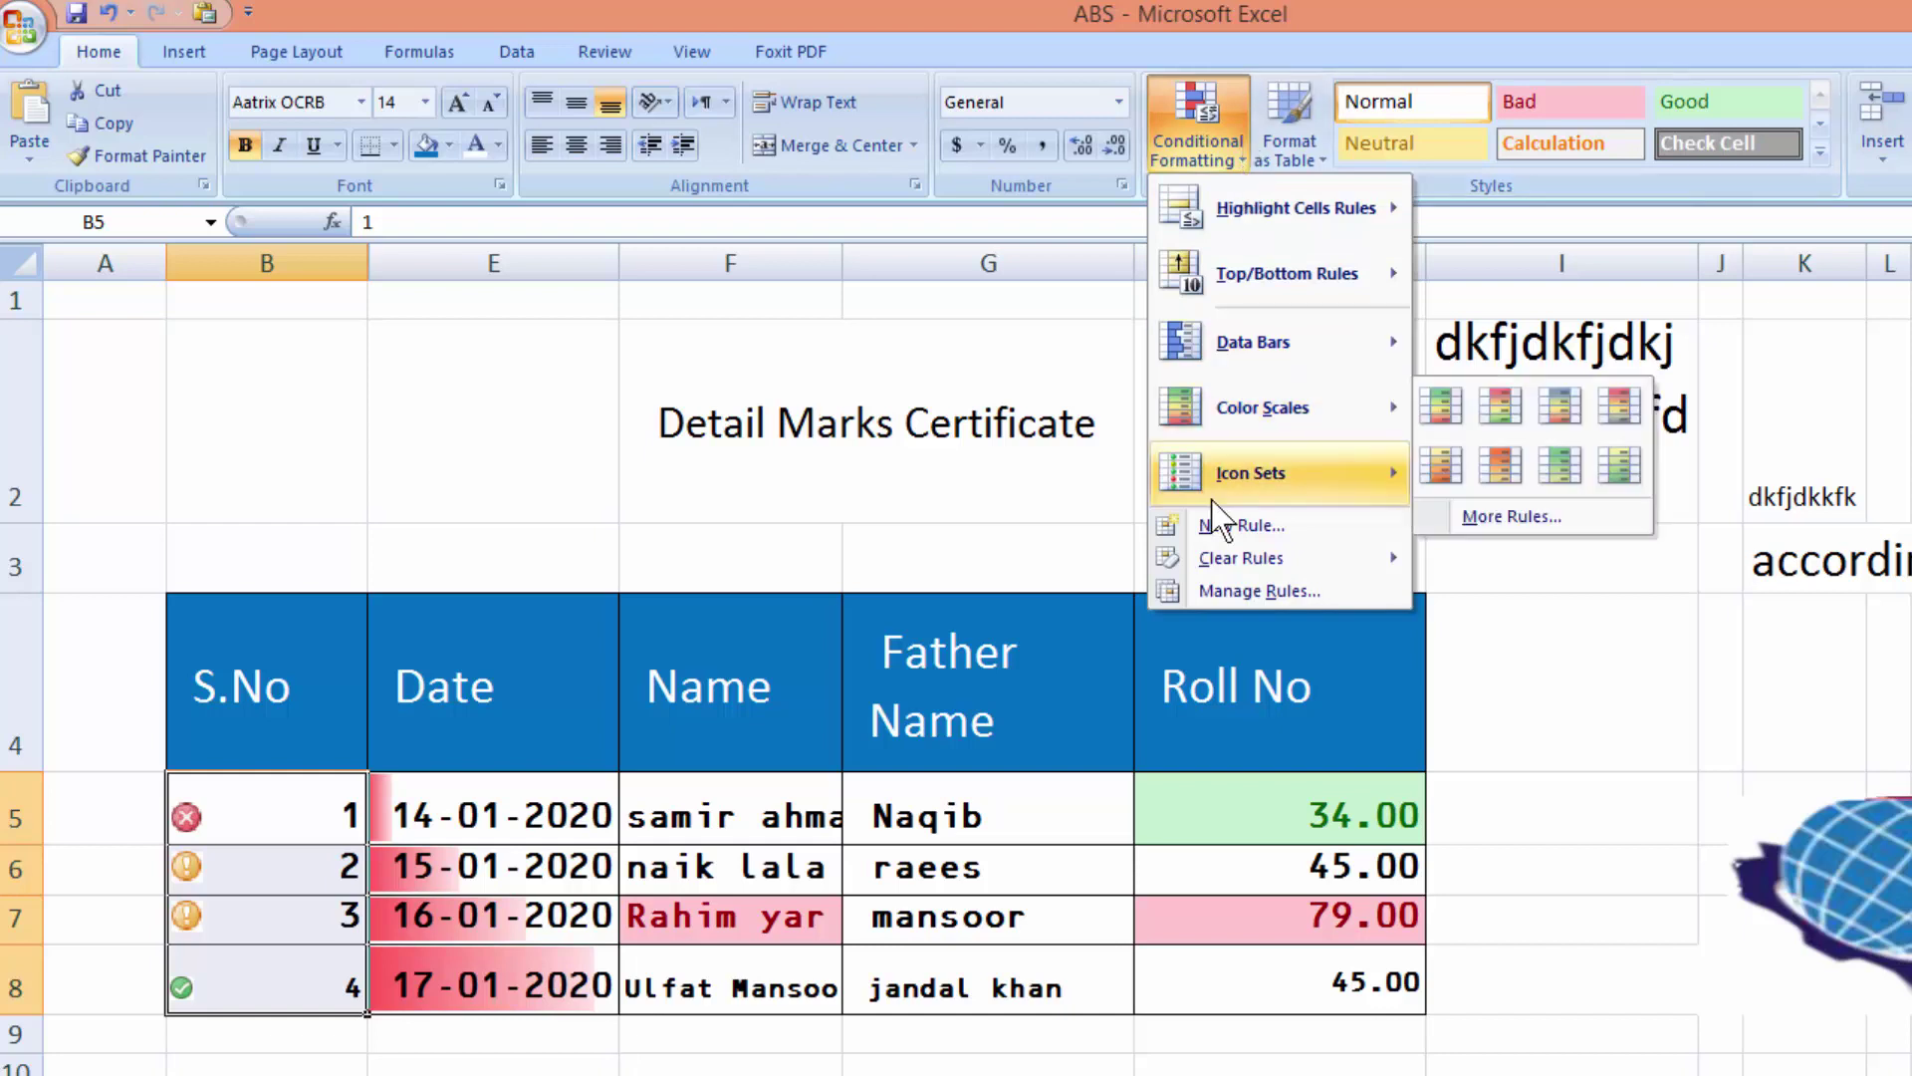
mouse_move(1258, 590)
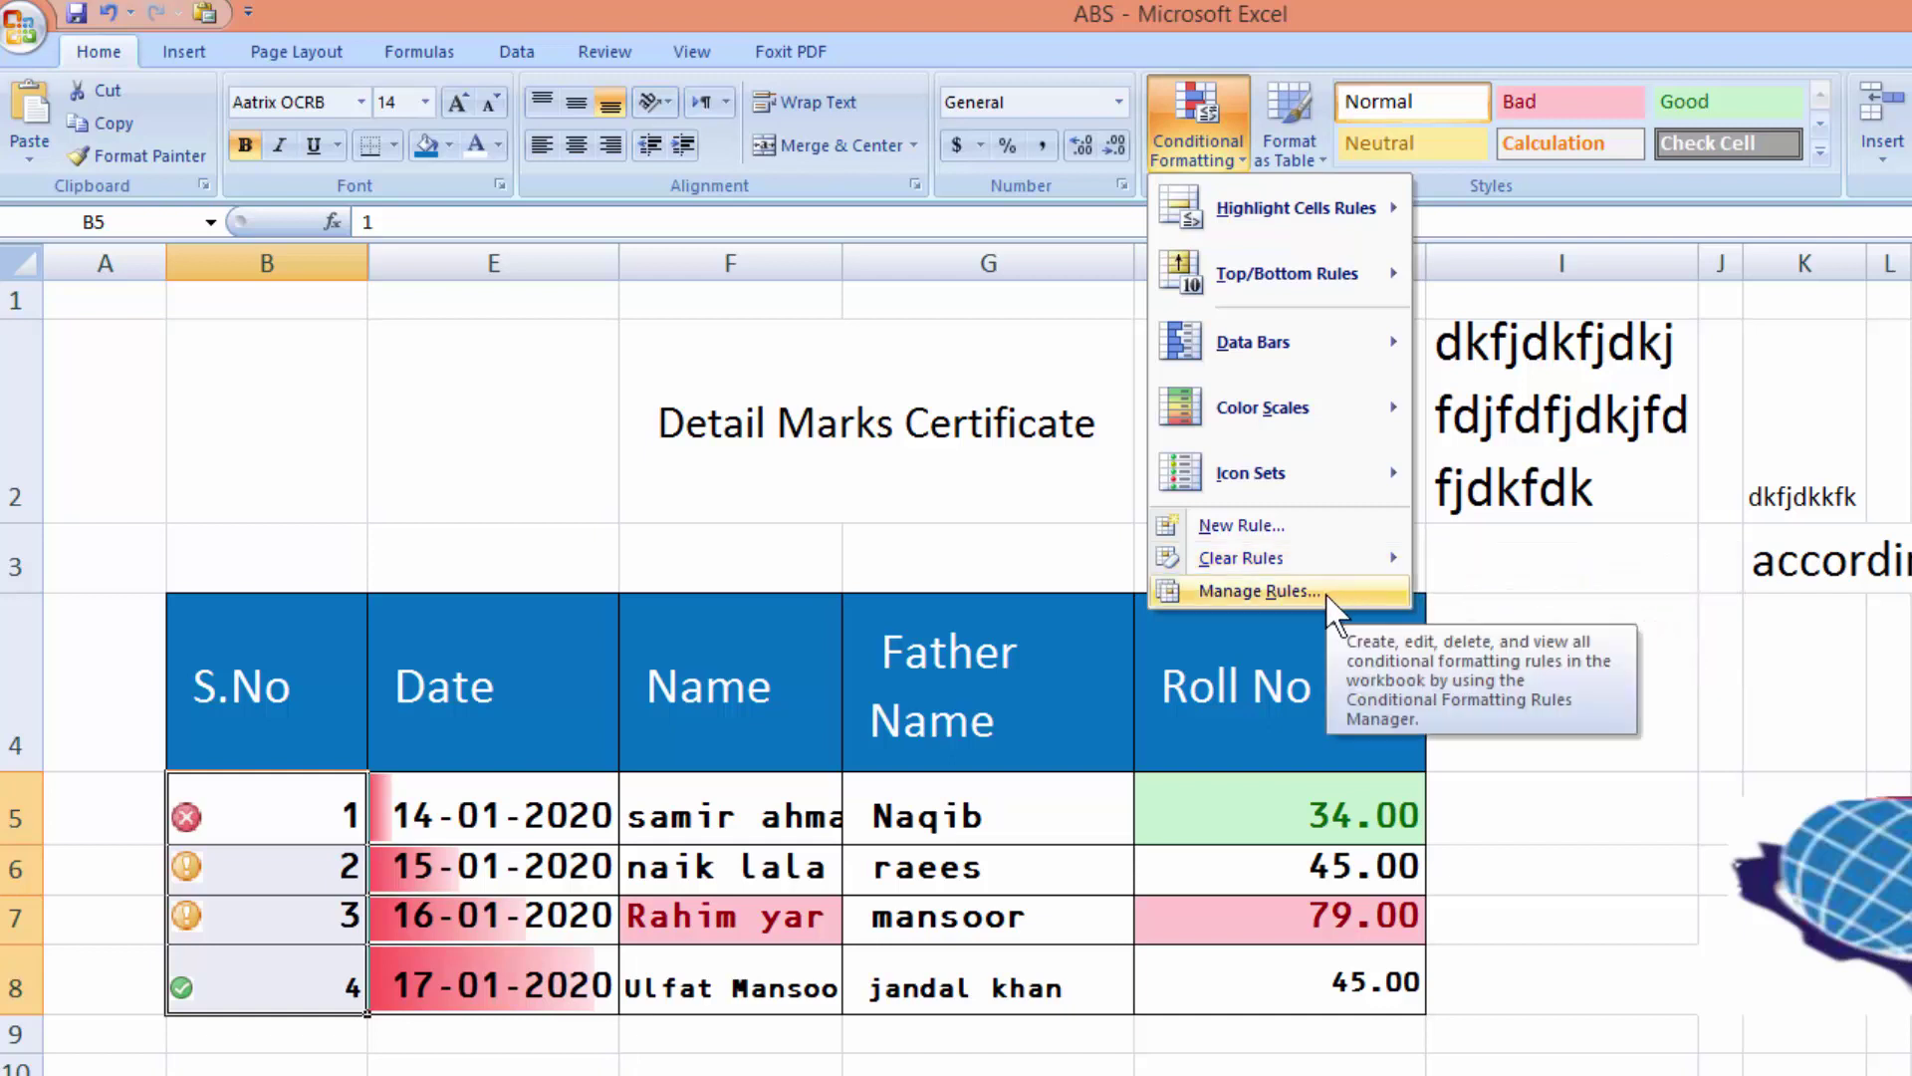
left_click(1520, 792)
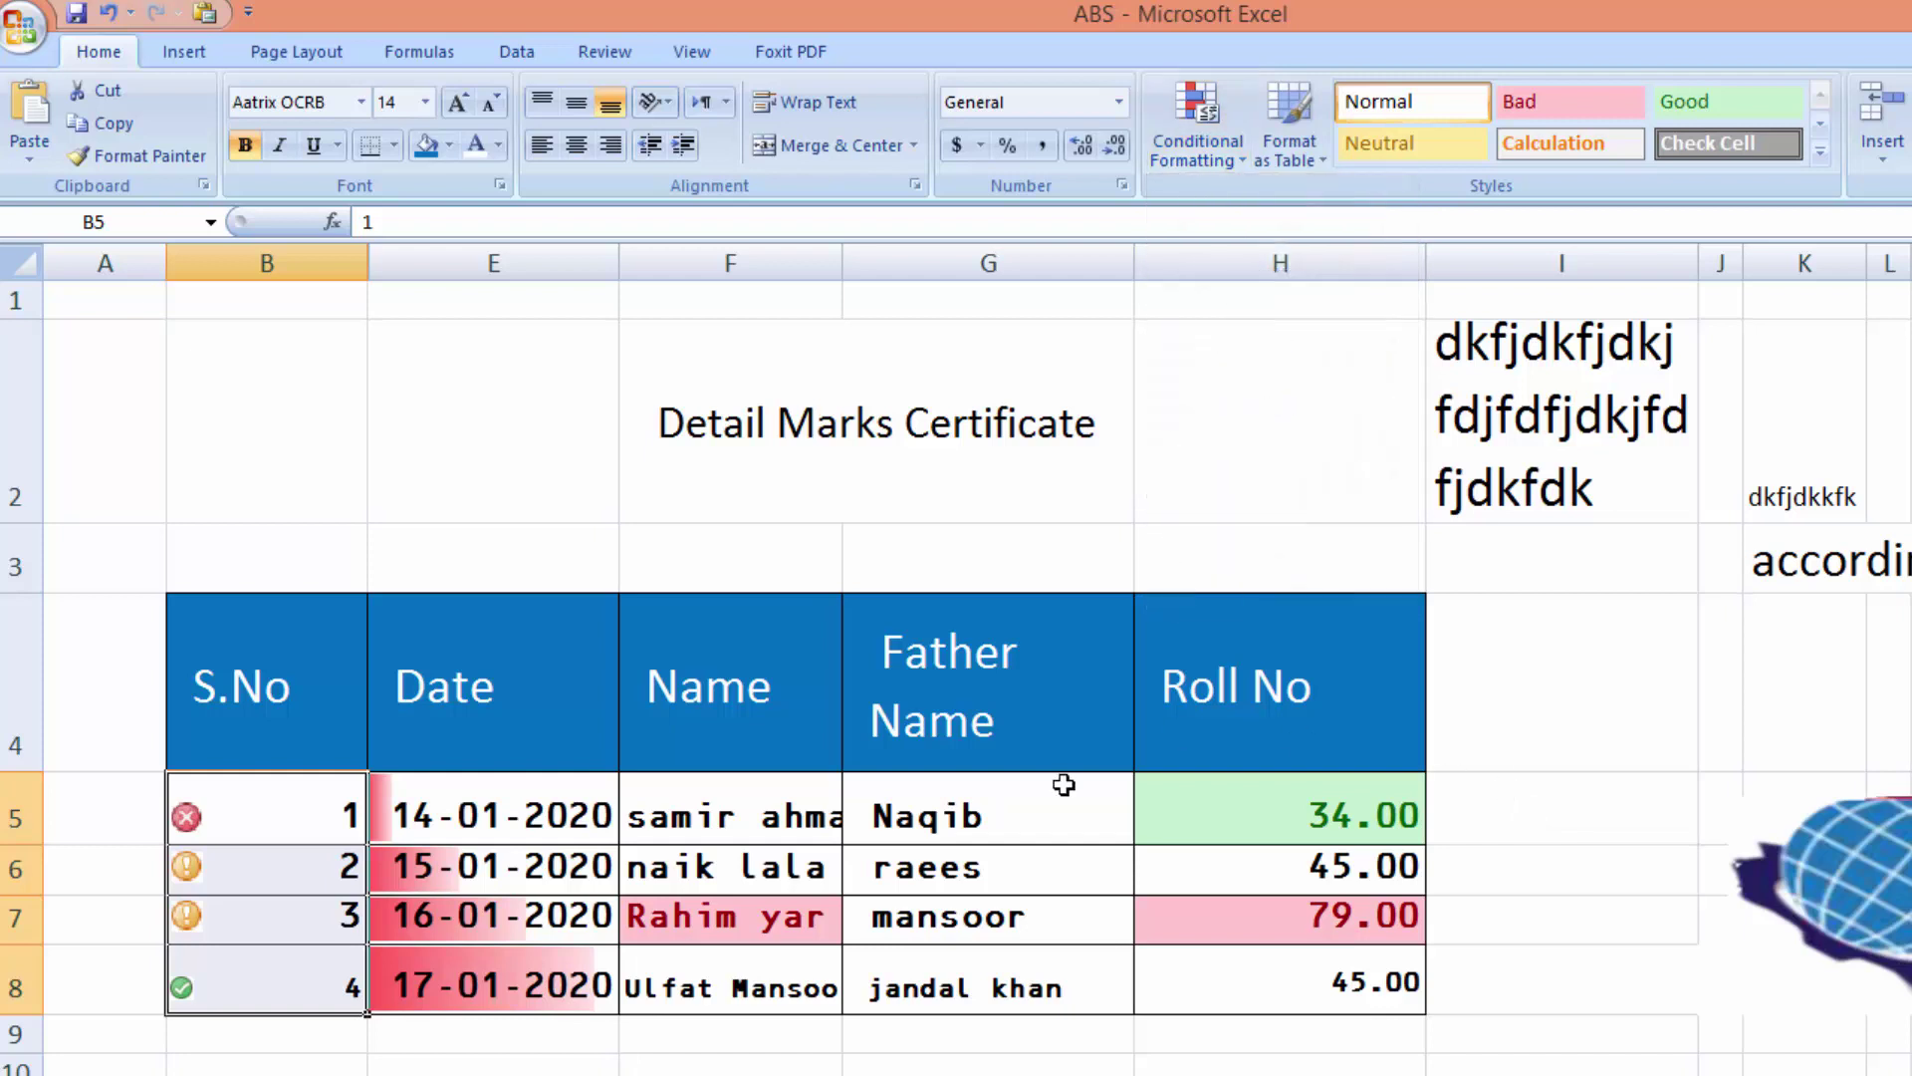
left_click(1307, 159)
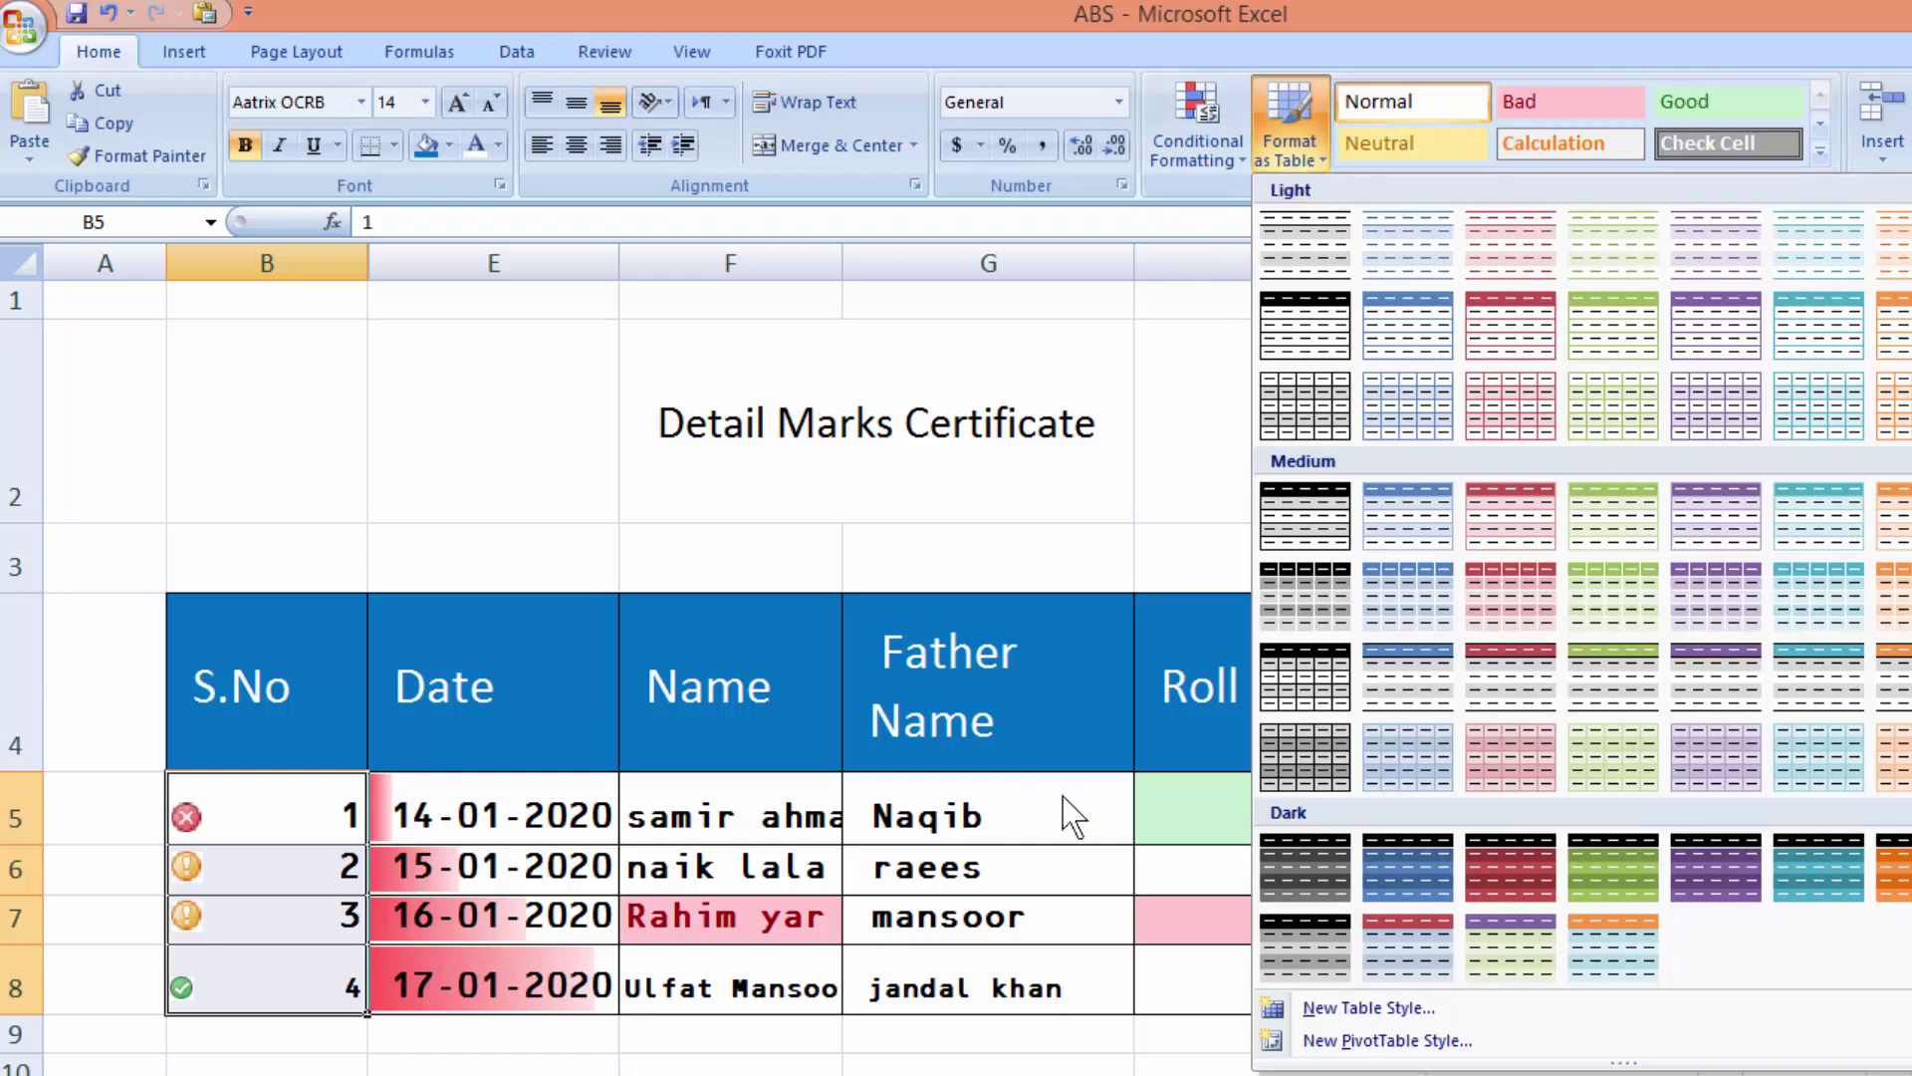
left_click(457, 700)
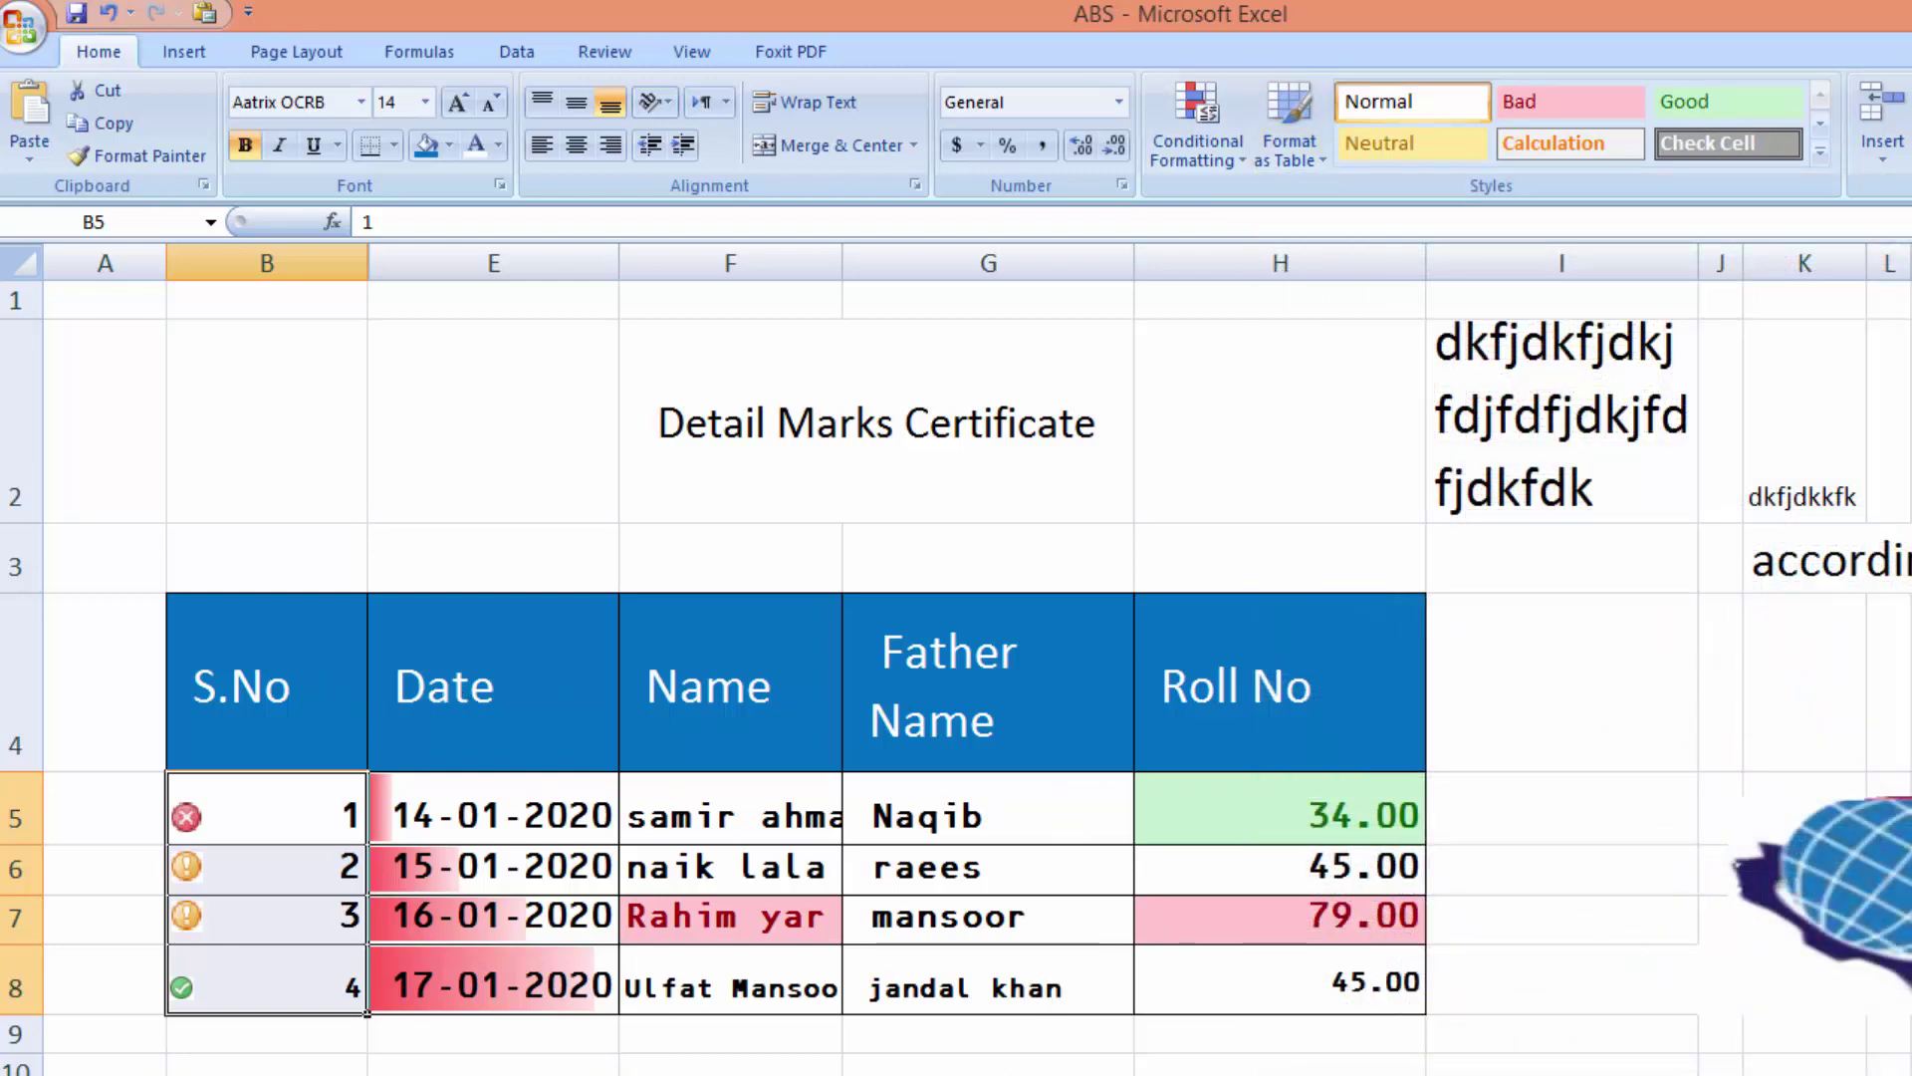
scroll(1311, 1037, "down", 1)
Format the empty block F11:I17 as a table with a dark blue style
left_click(707, 884)
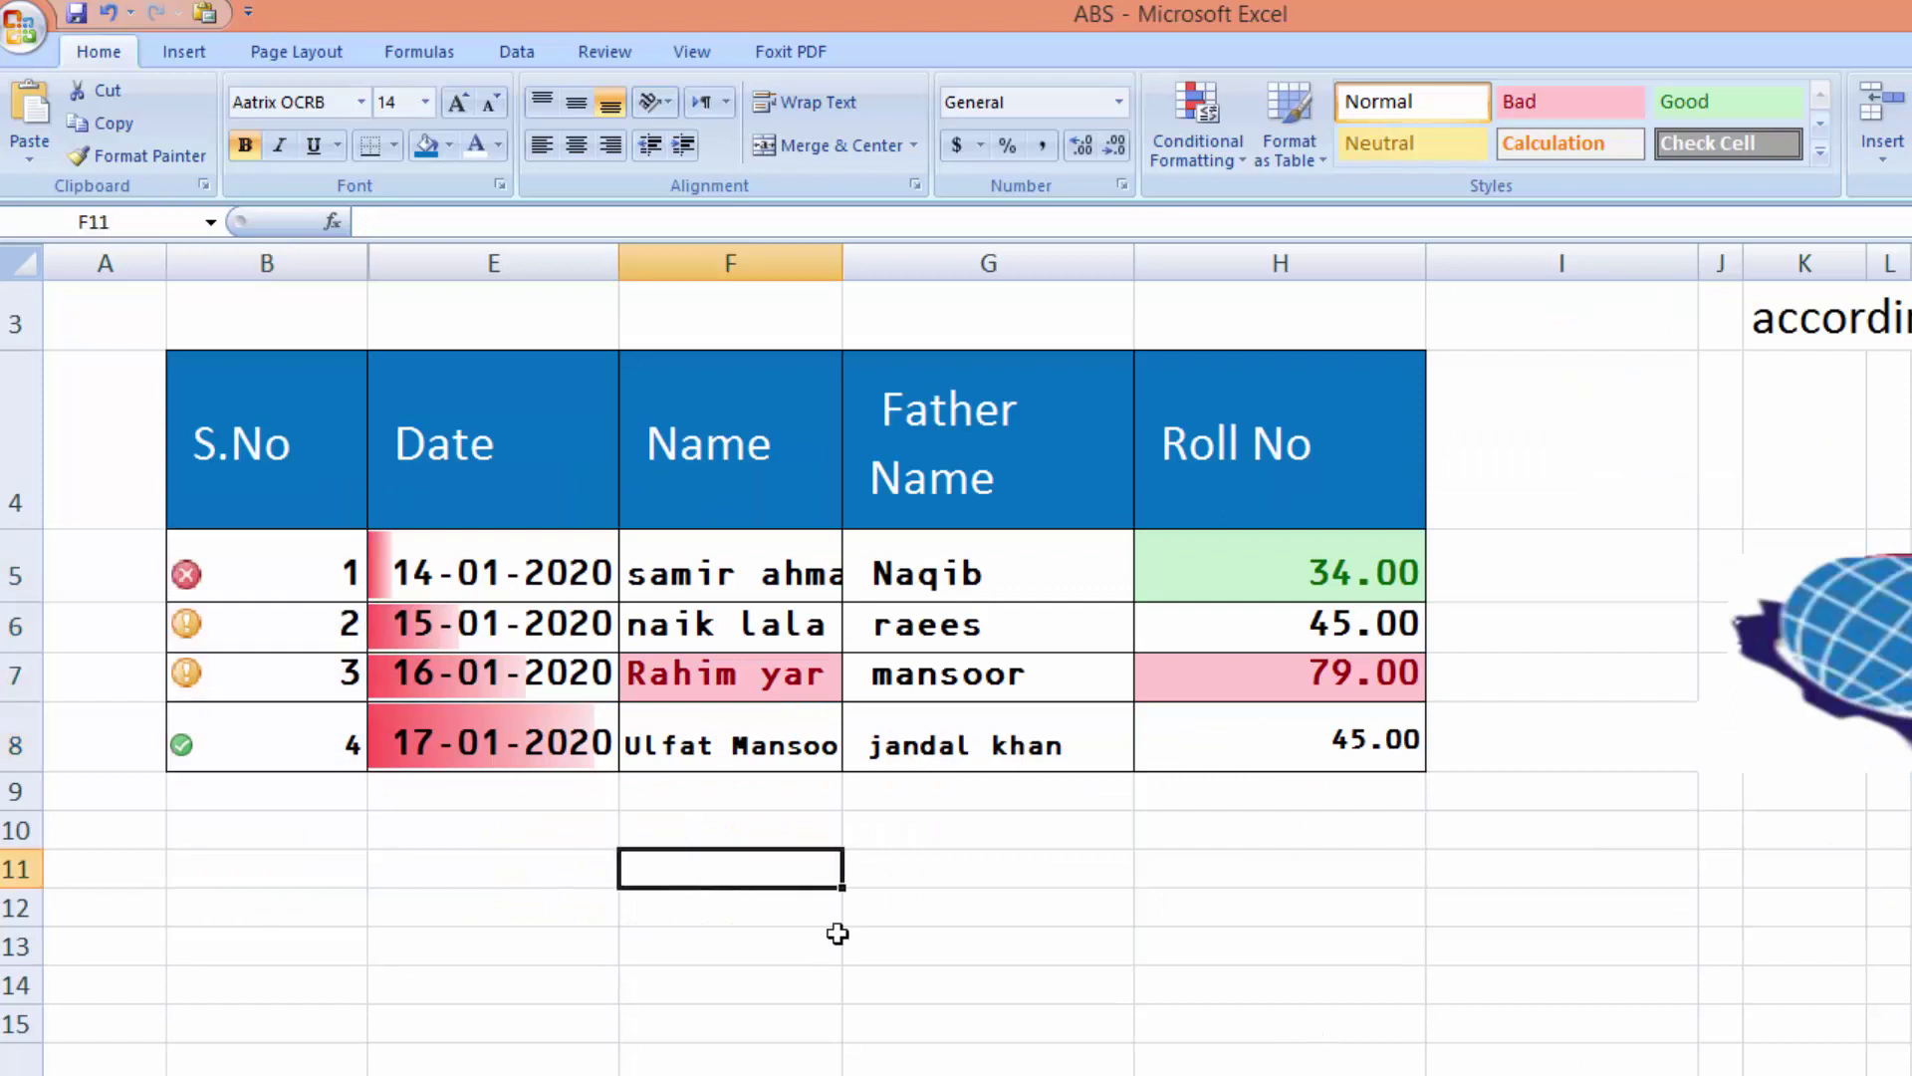
left_click_drag(838, 933, 1644, 1071)
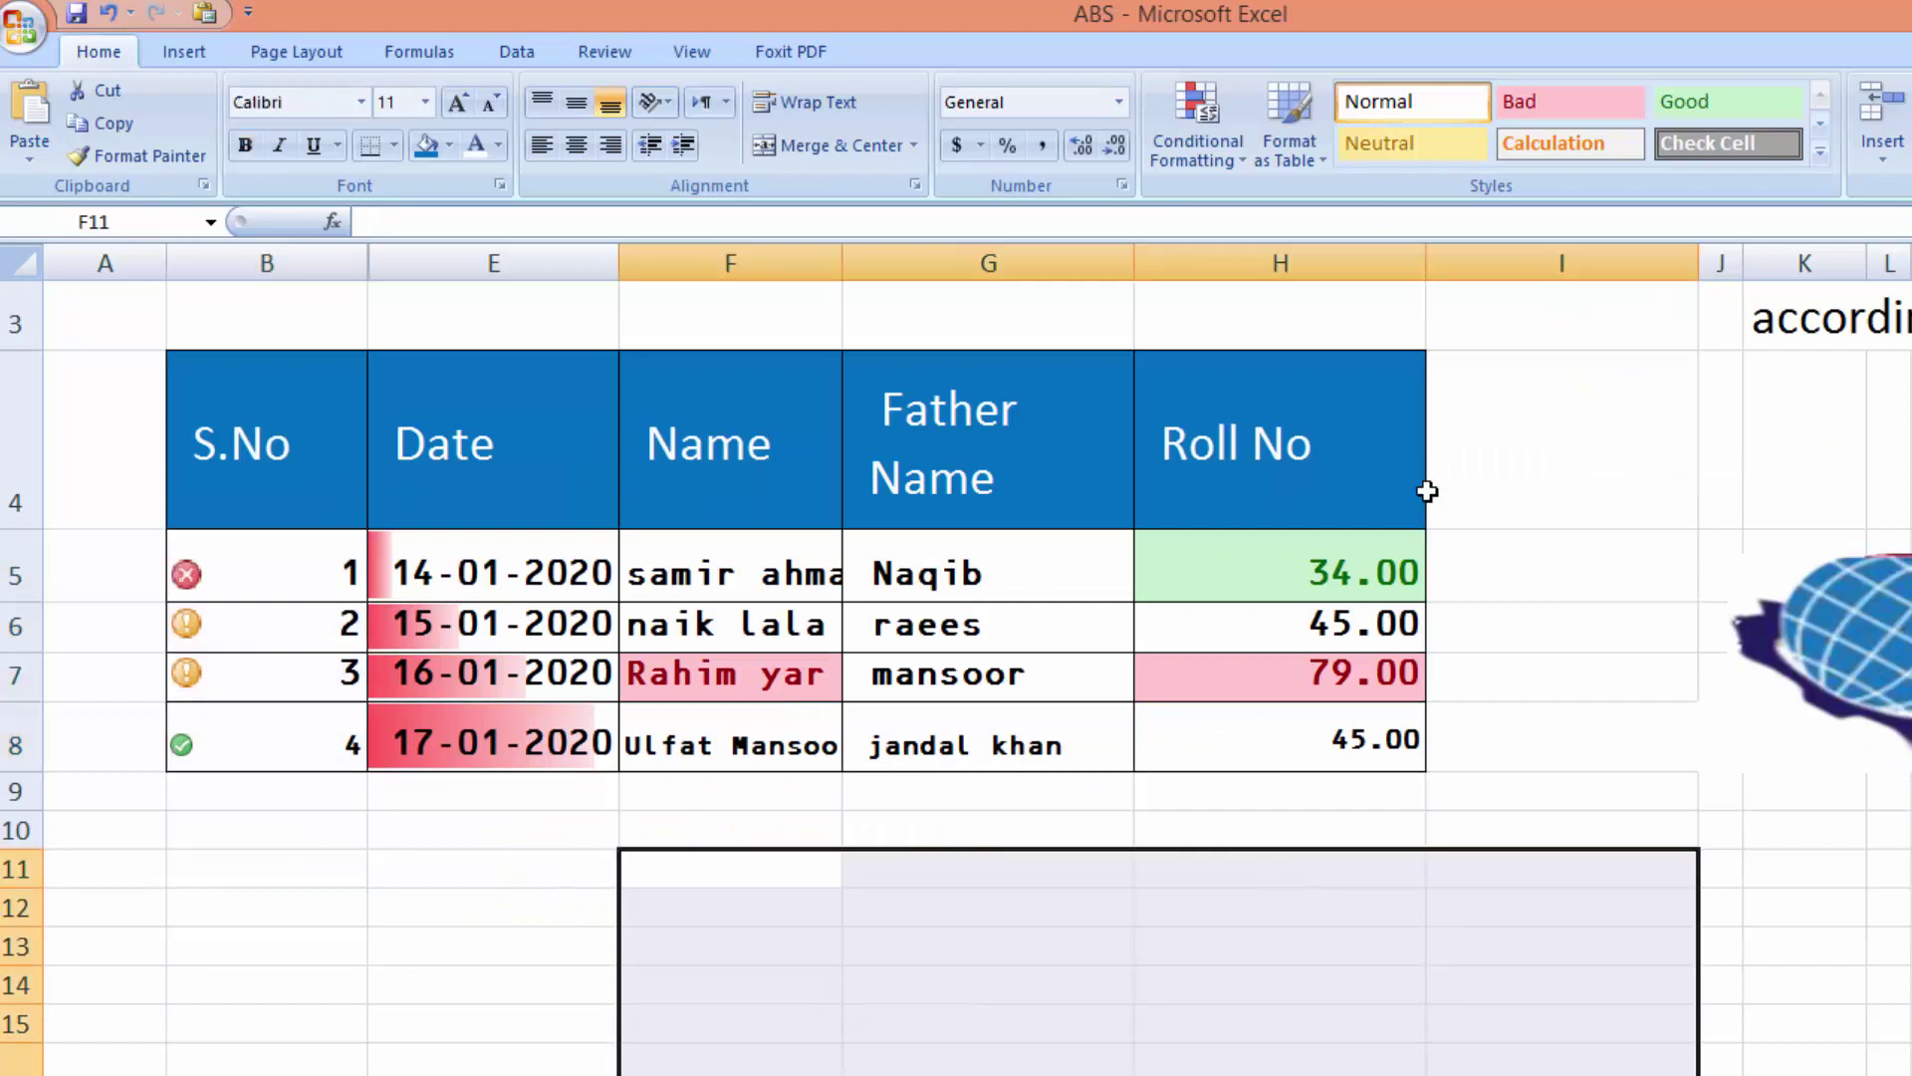
left_click(1320, 168)
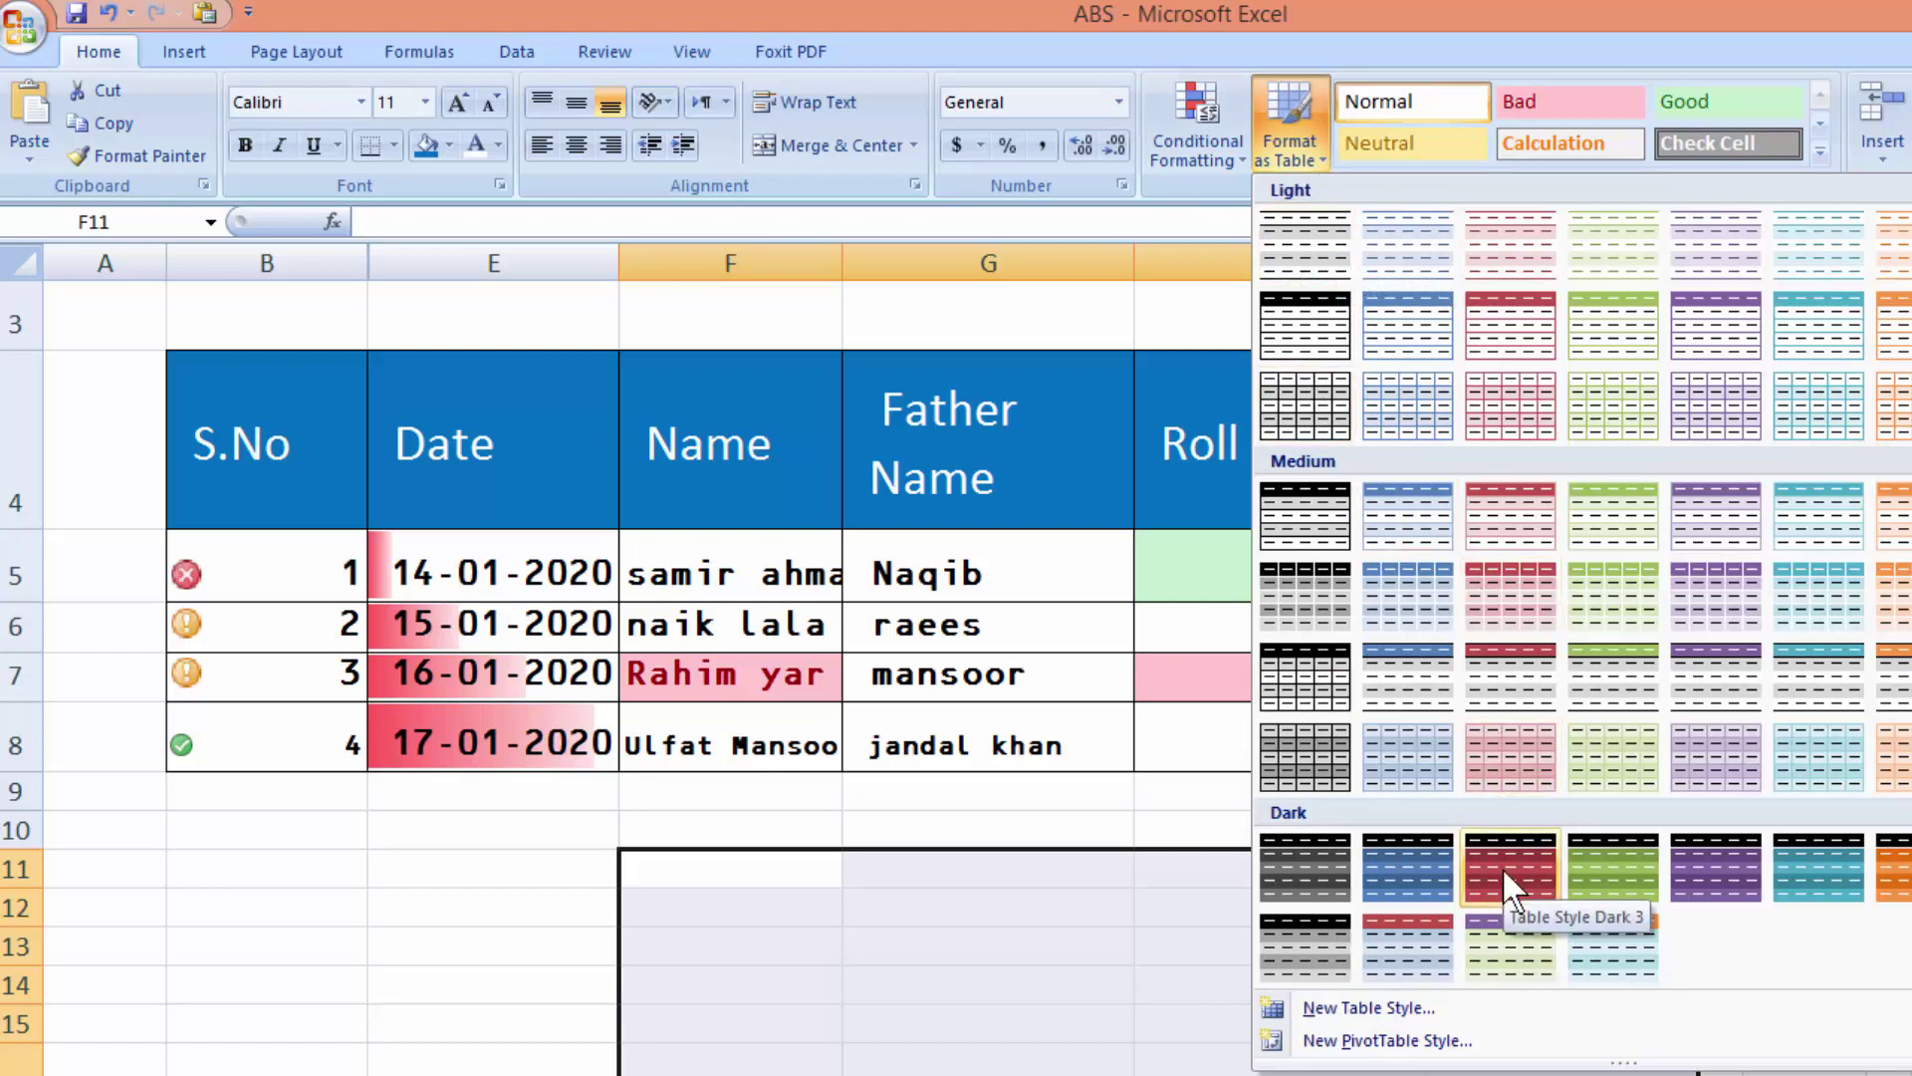
left_click(1420, 868)
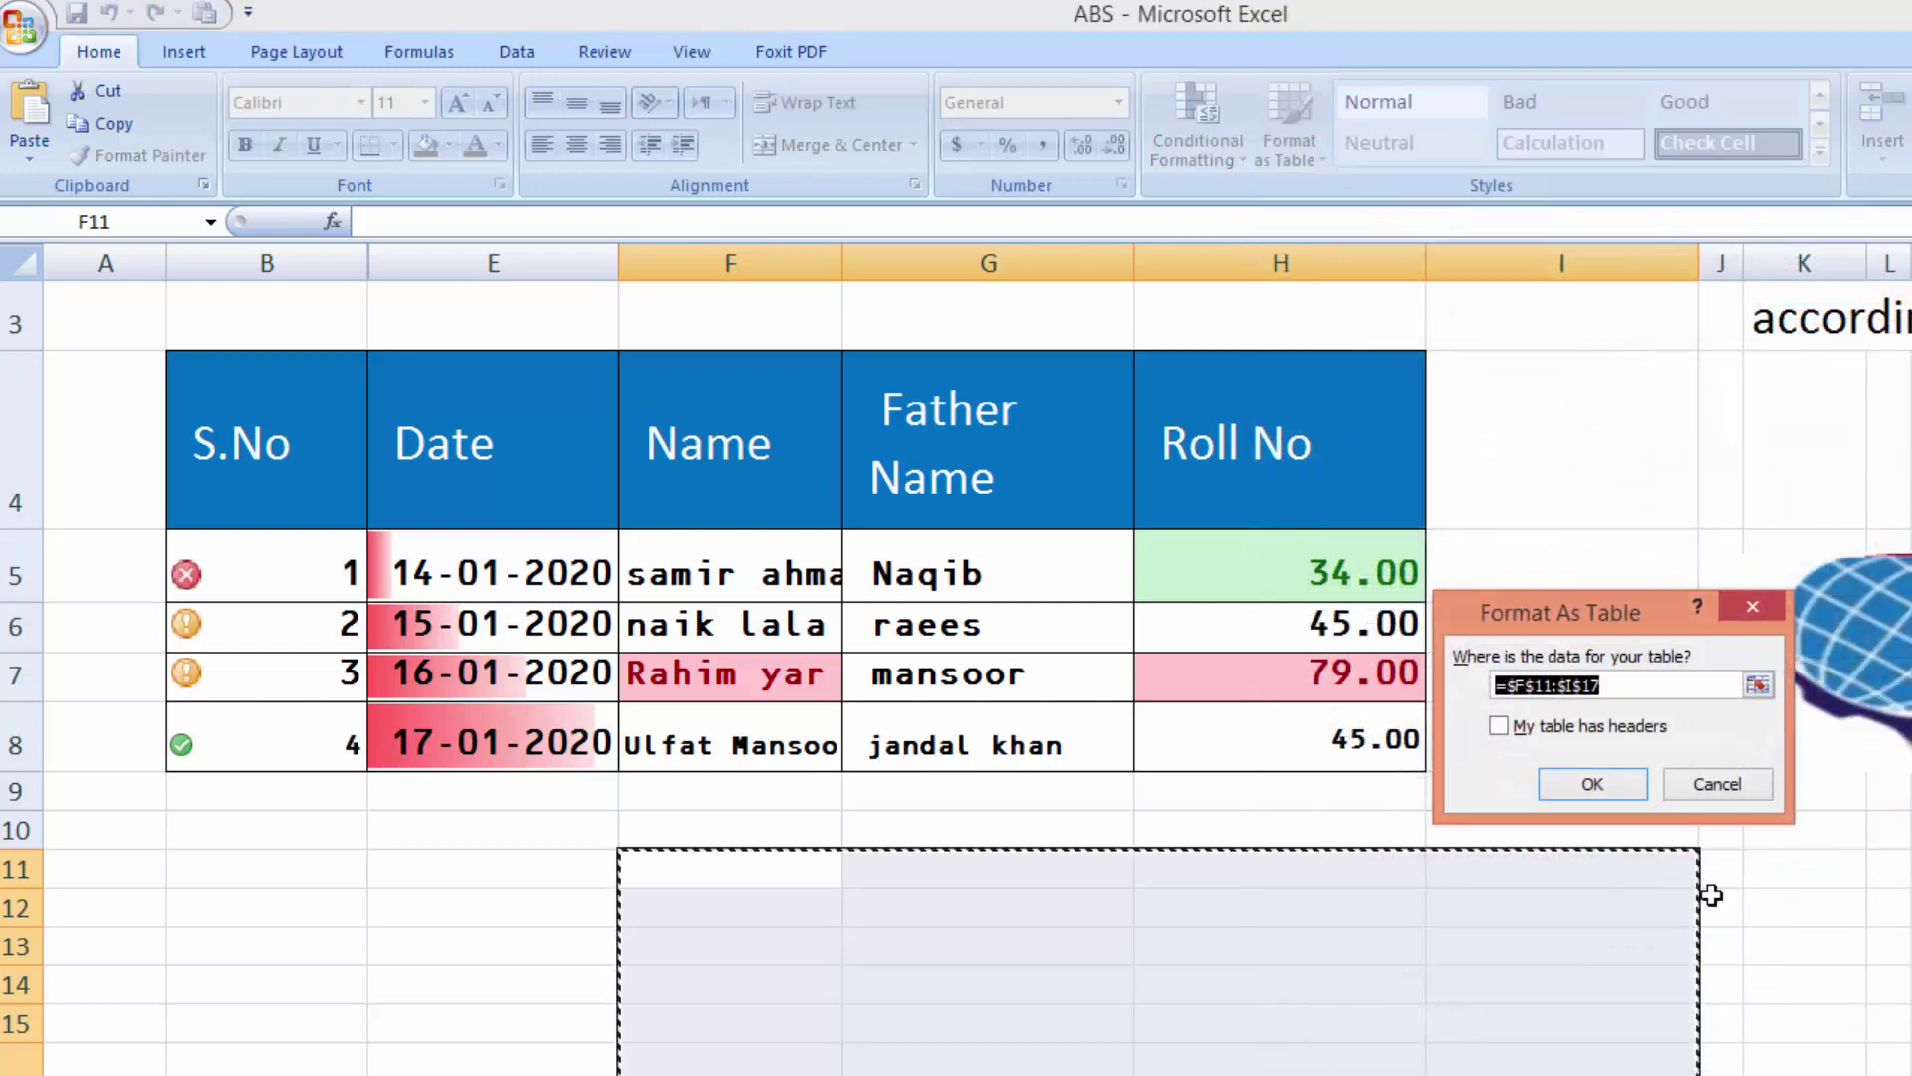
left_click(1612, 787)
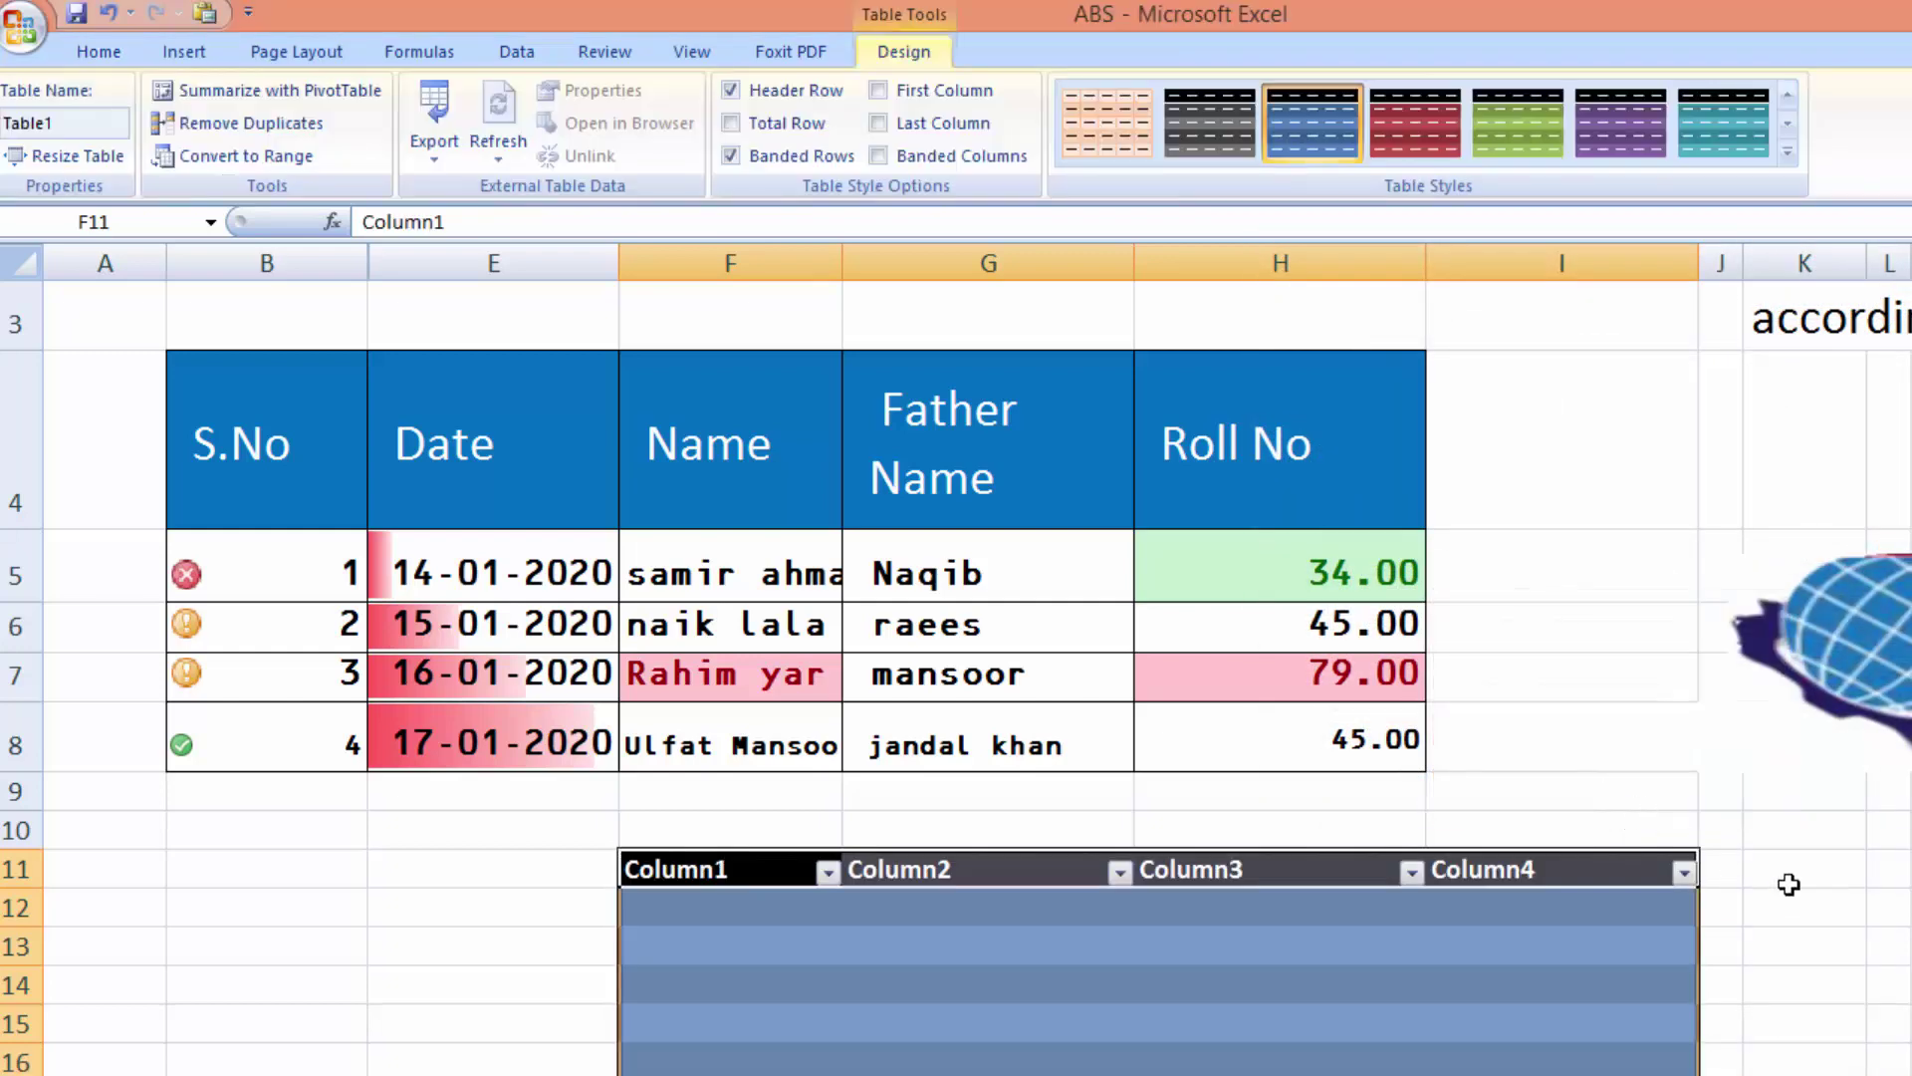
Enter the table headers S.No, Date, Name and Amount
scroll(956, 677, "down", 2)
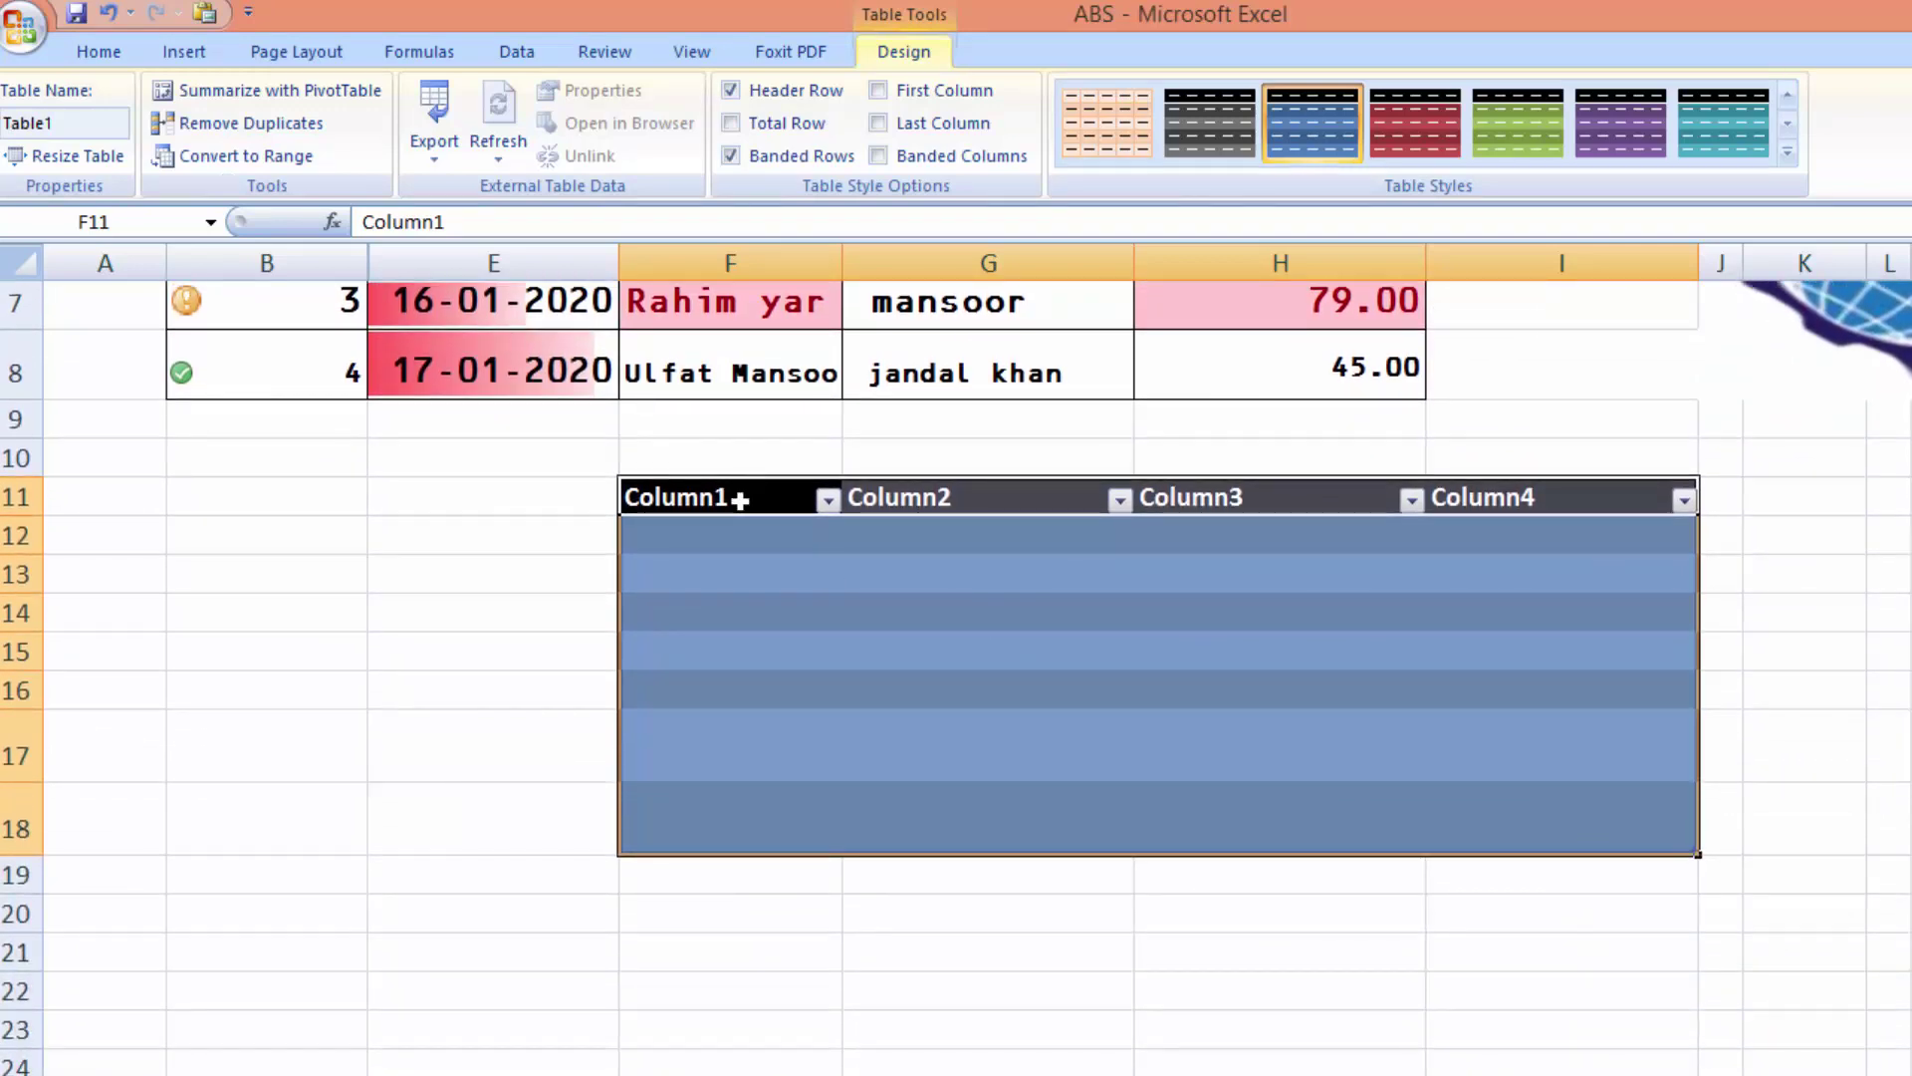
left_click(739, 500)
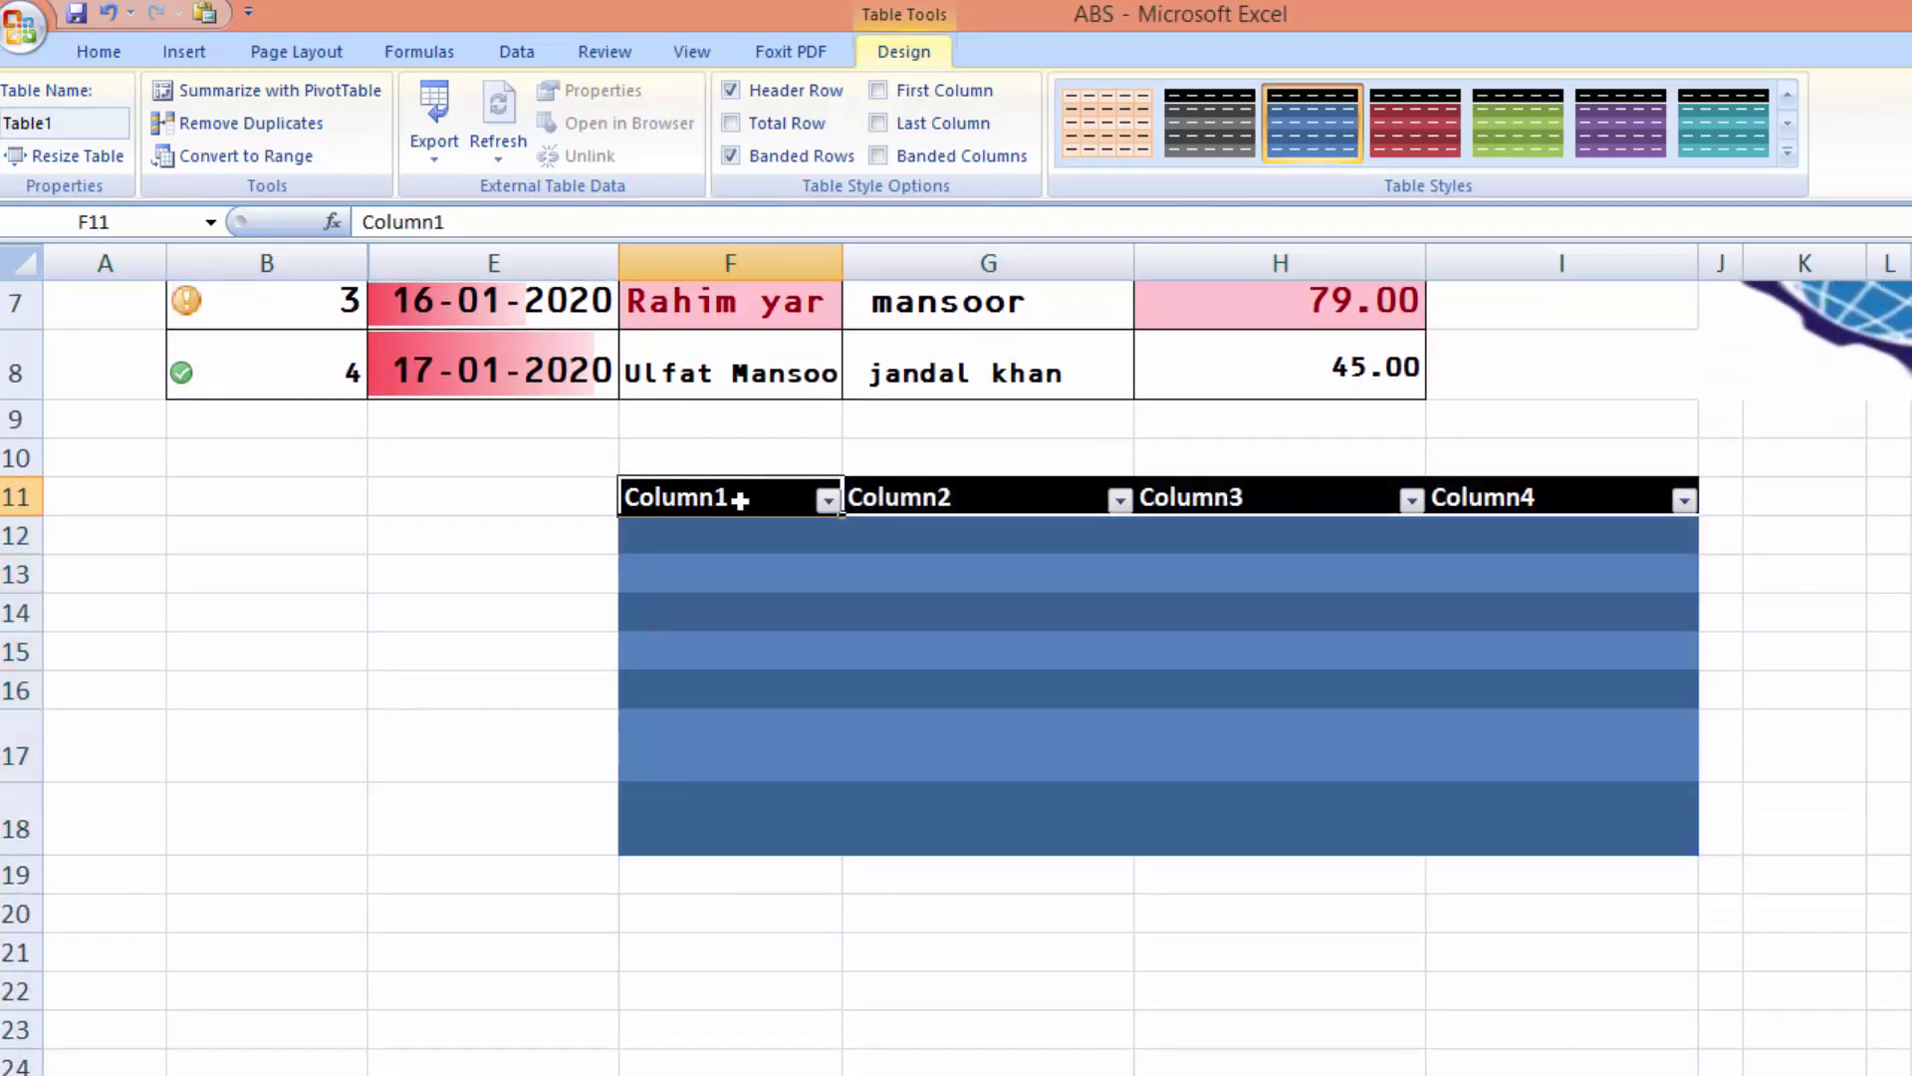
type("S.")
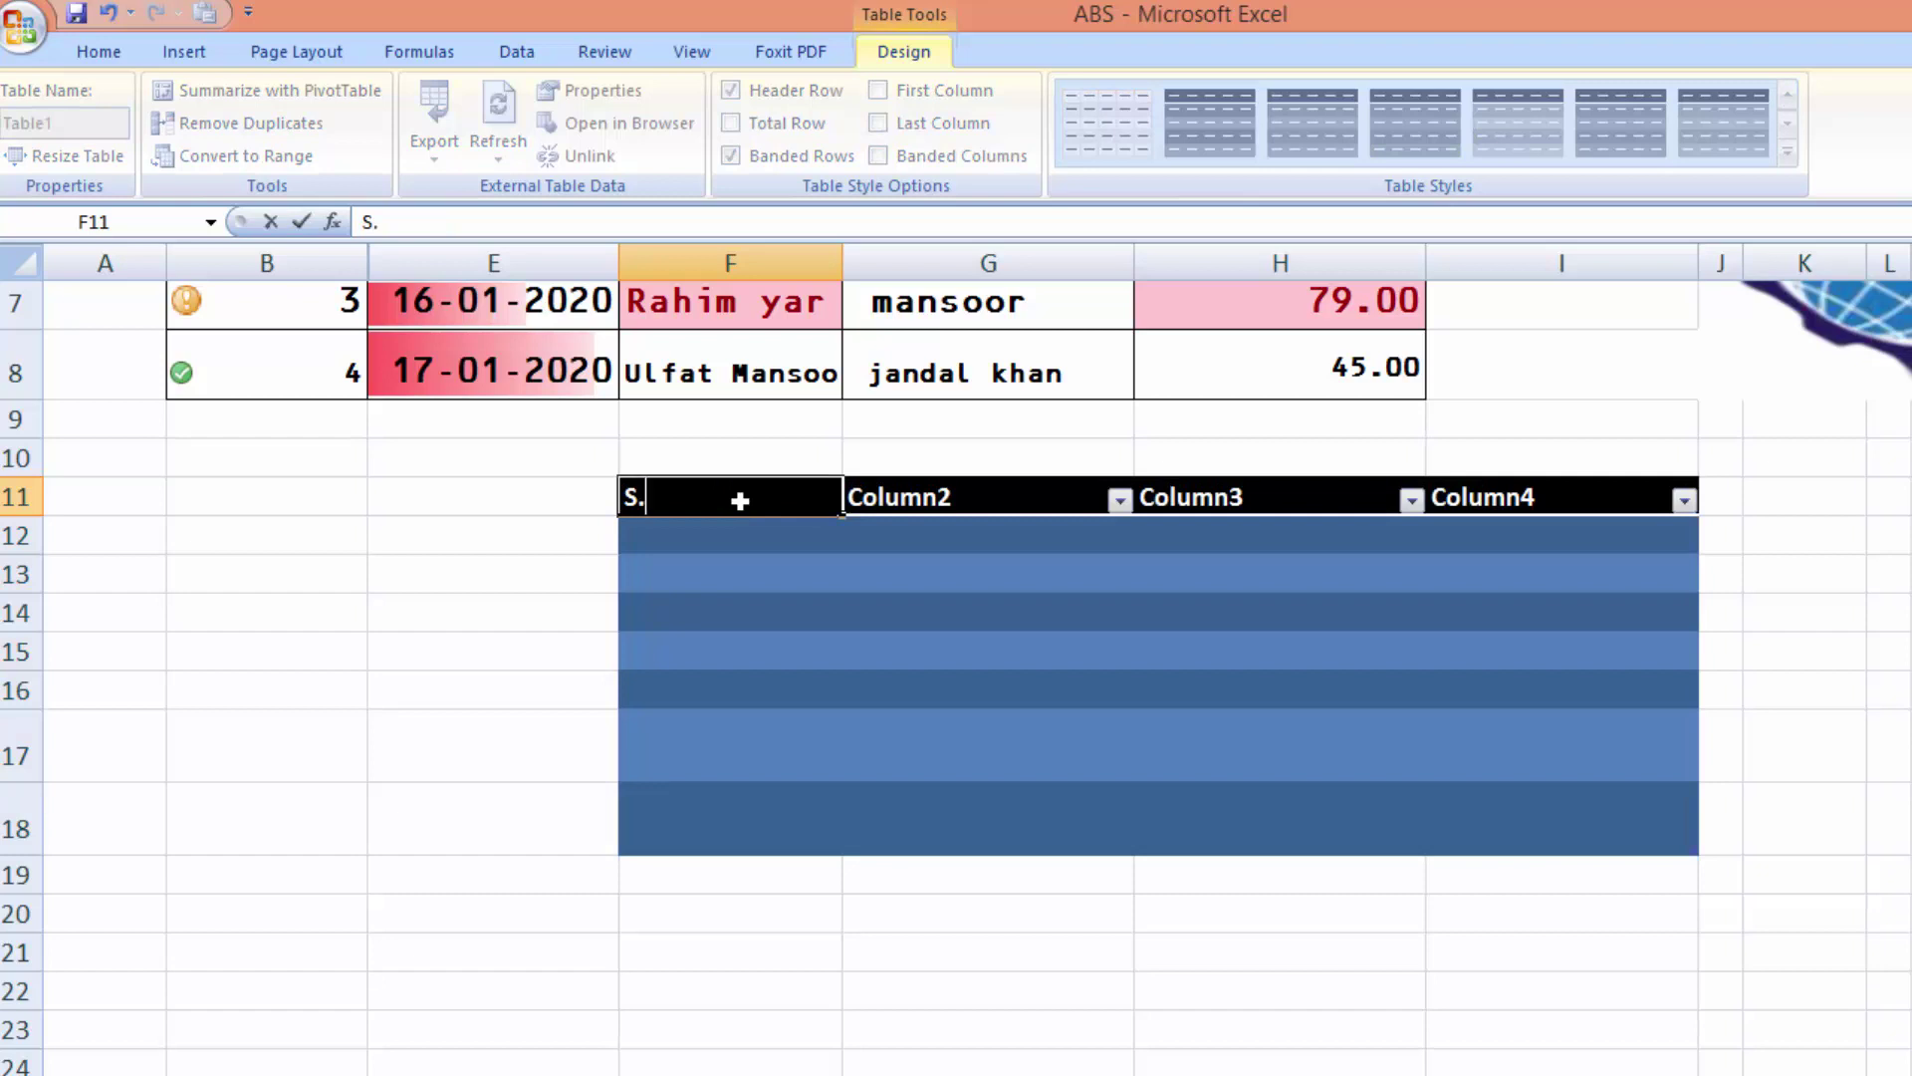
type("No")
key("Tab")
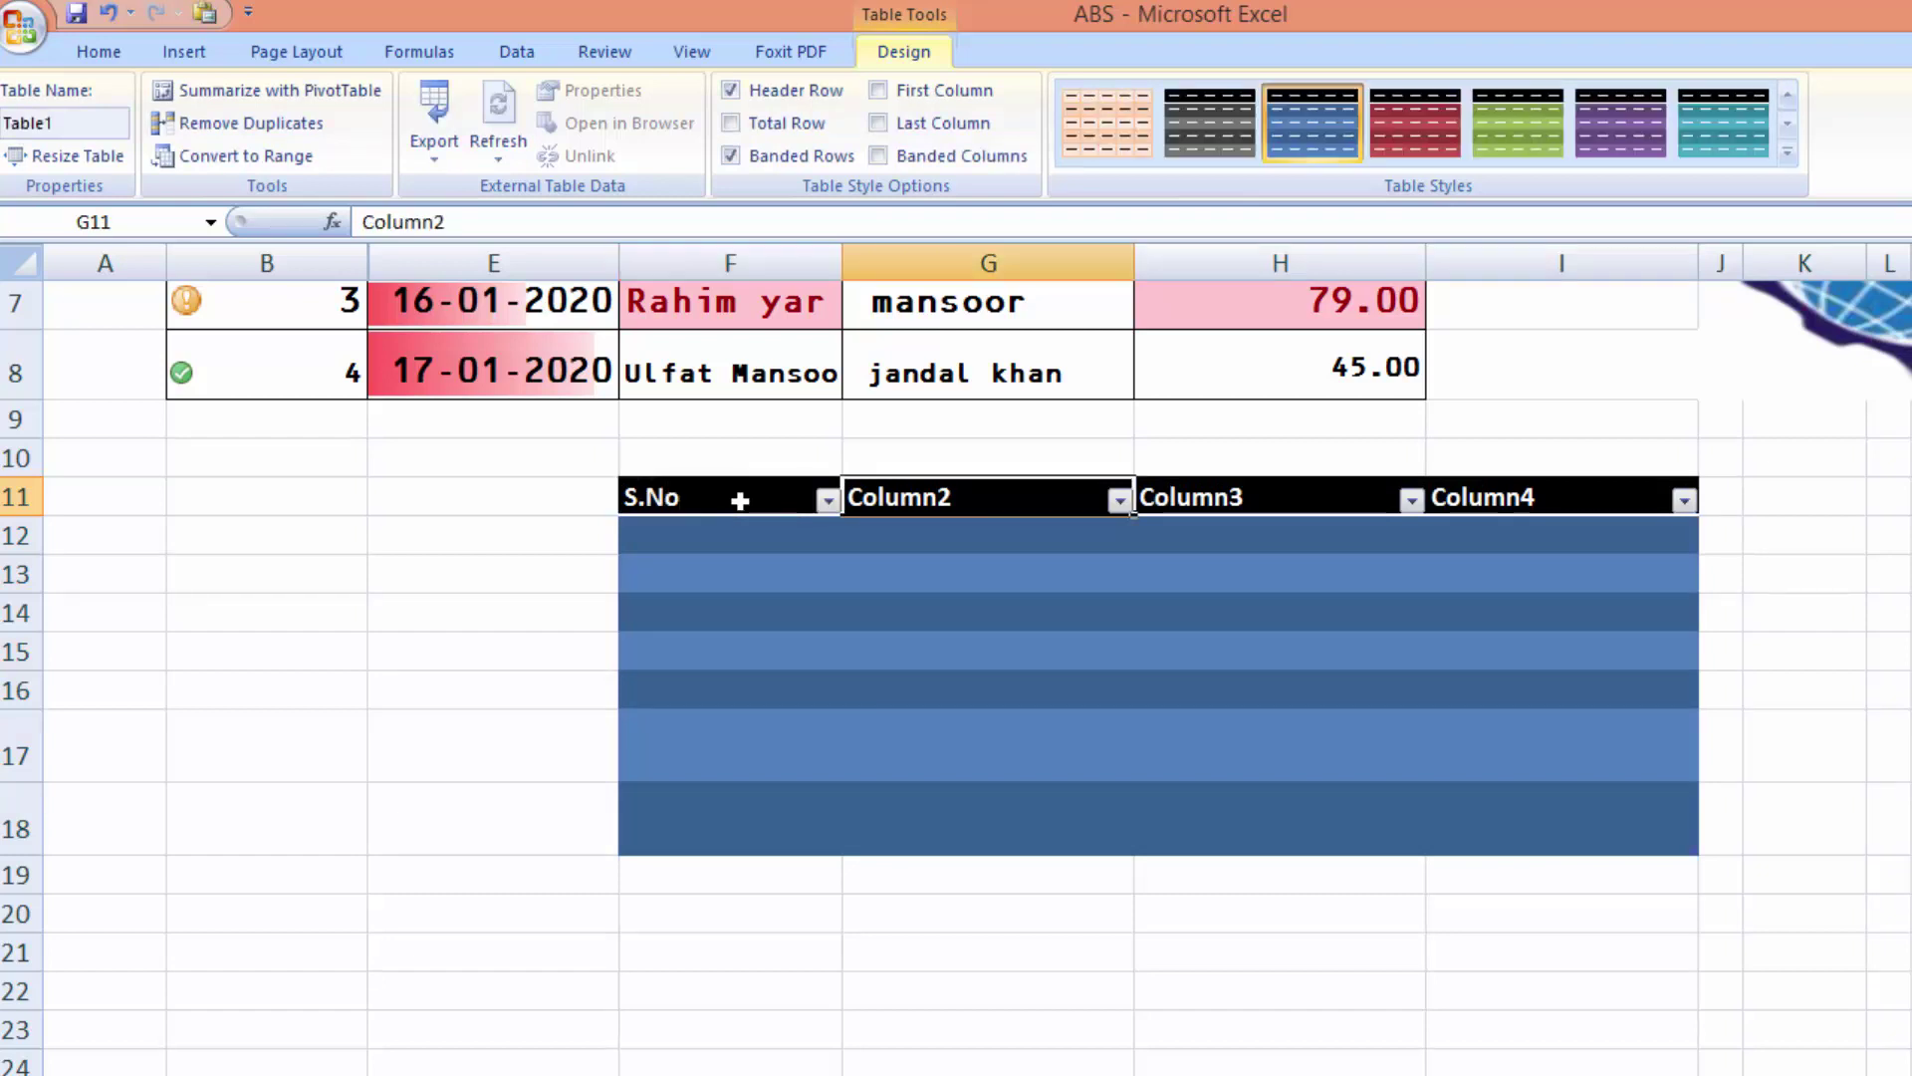
type("Date")
key("Tab")
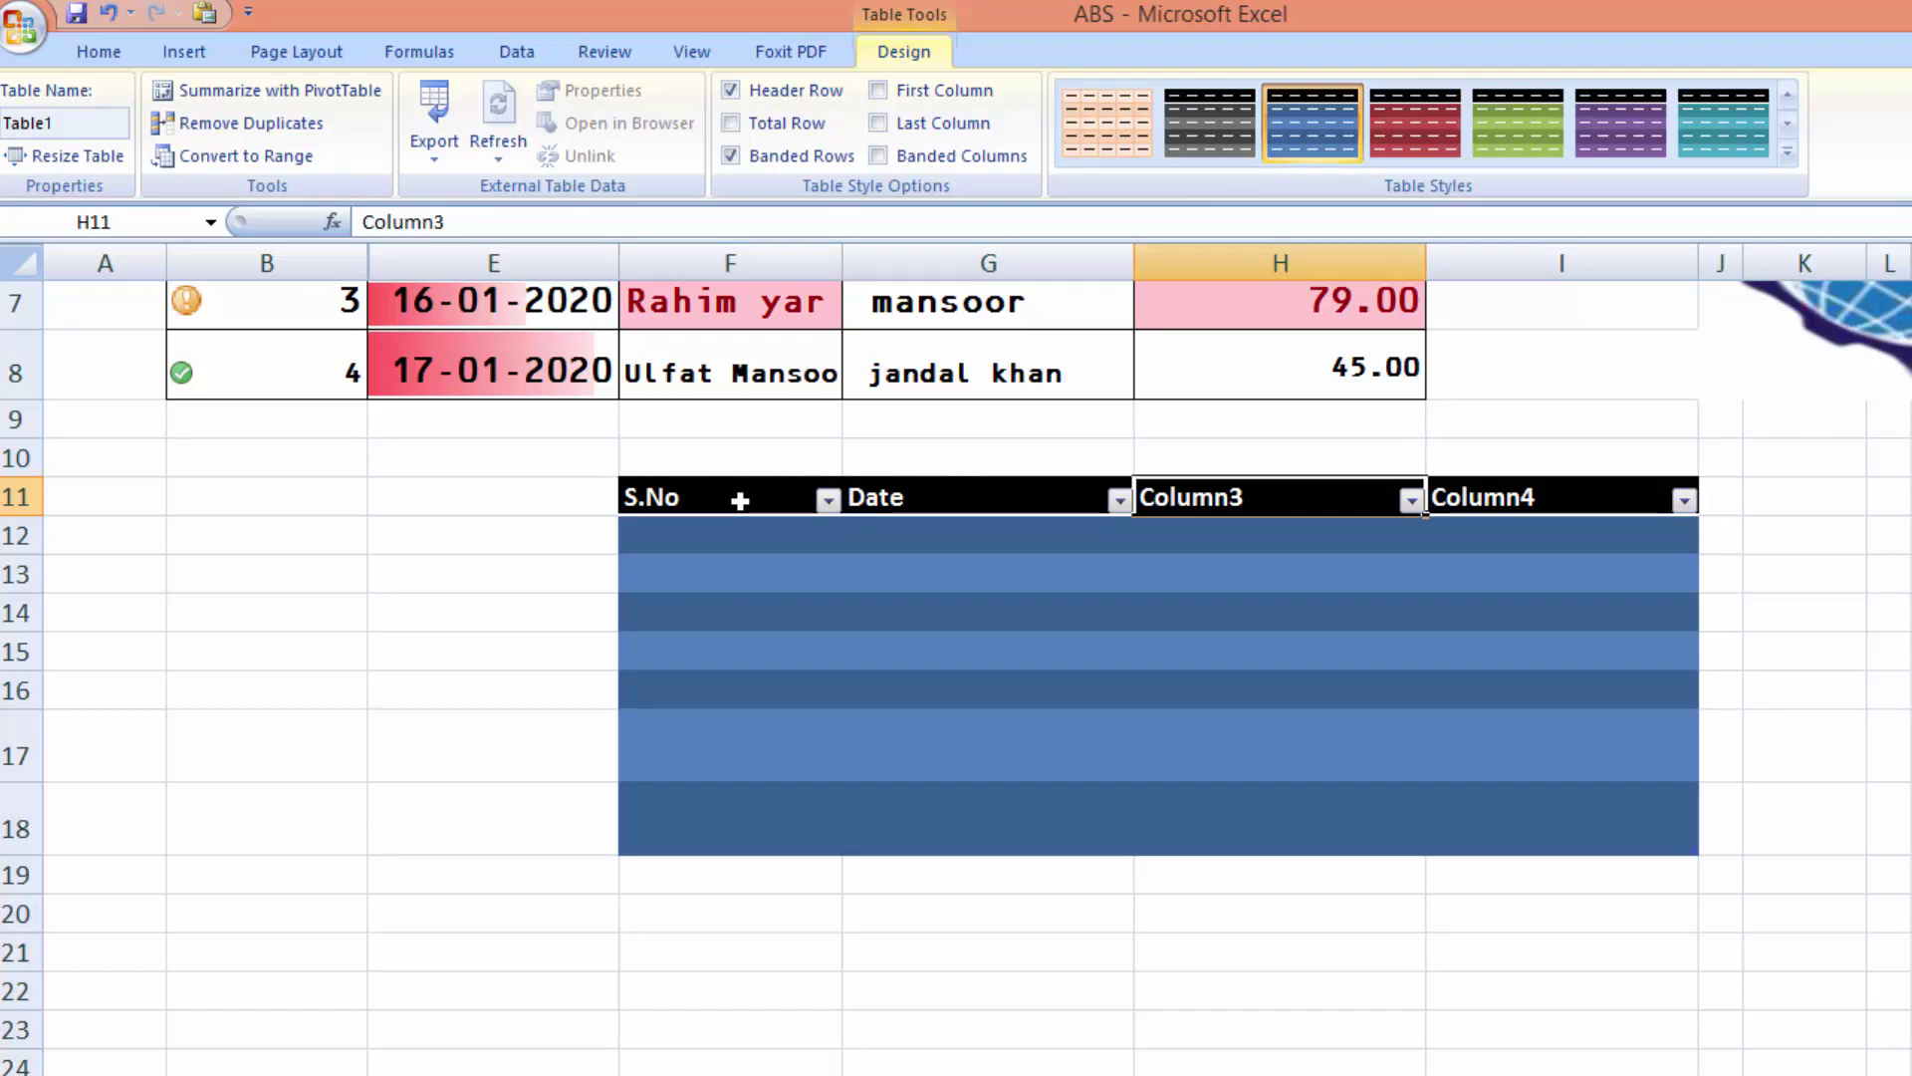
type("Na")
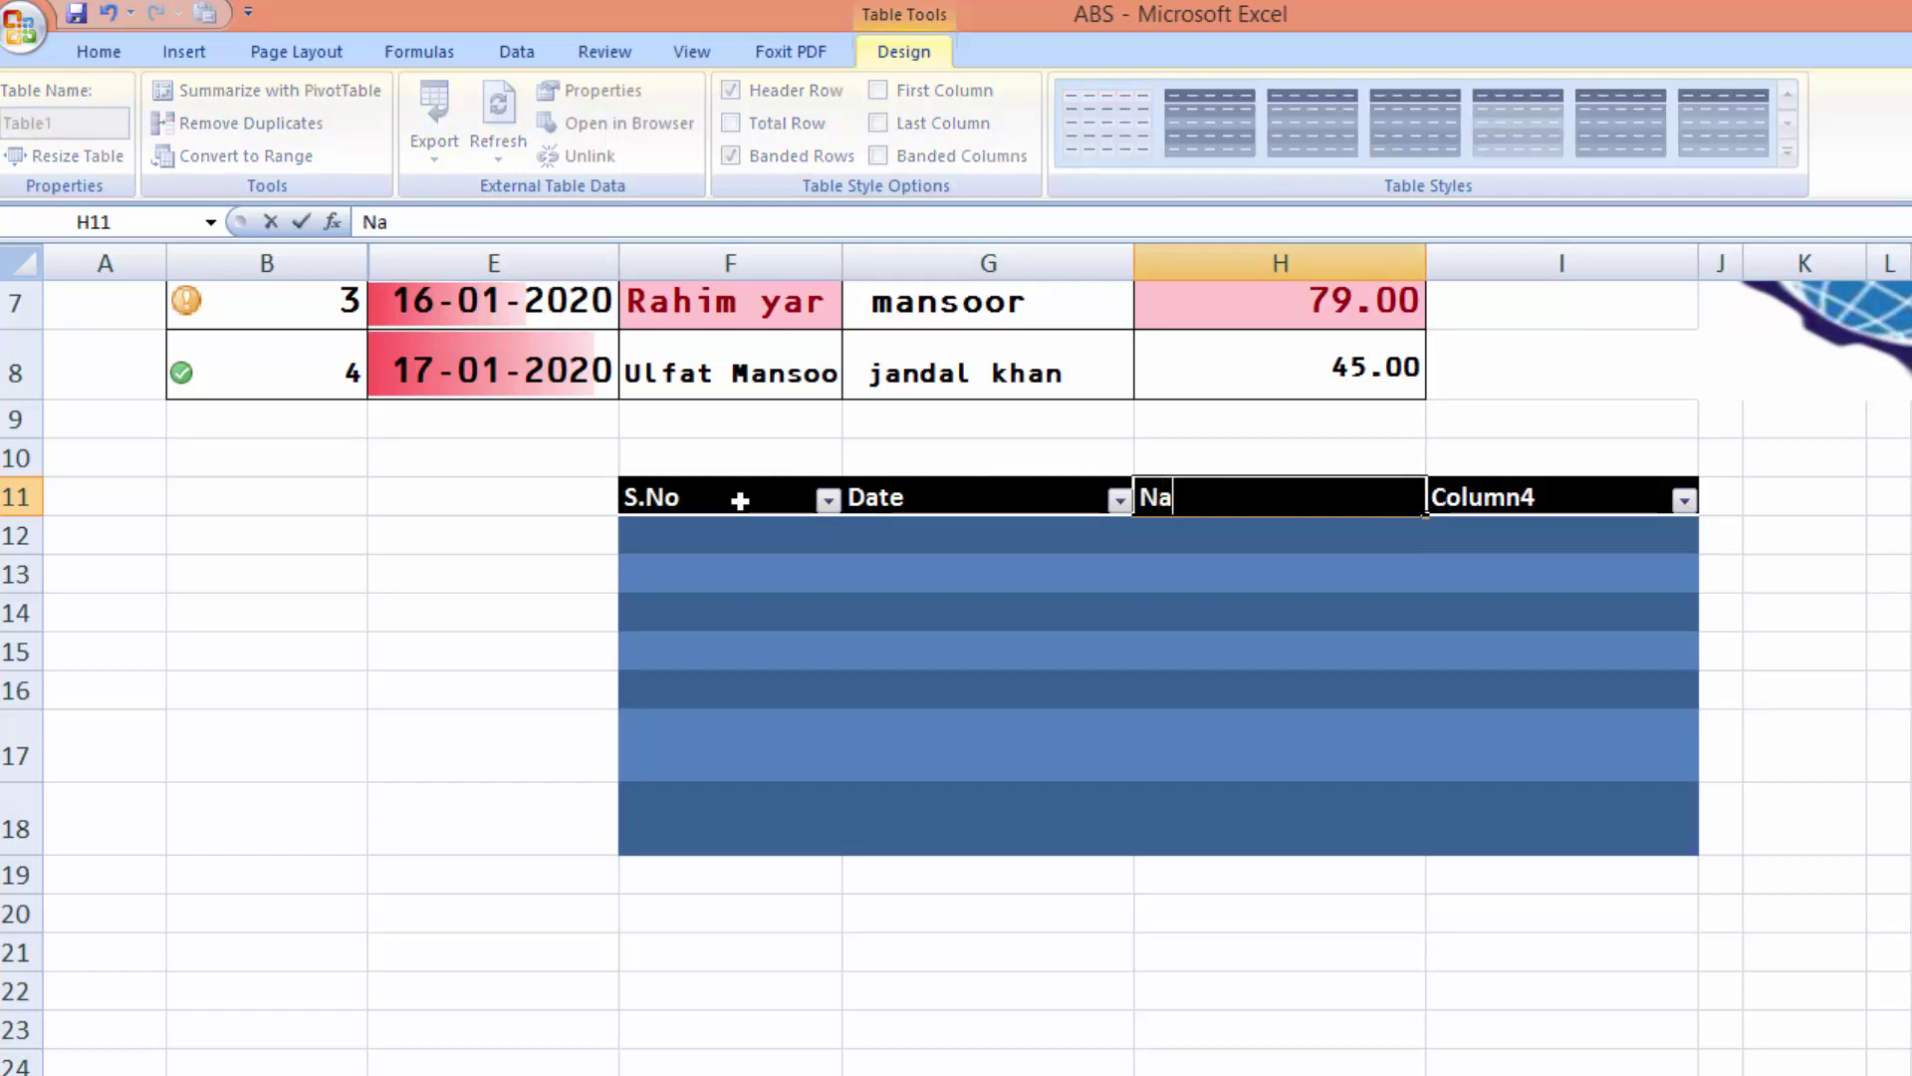
type("me")
key("Tab")
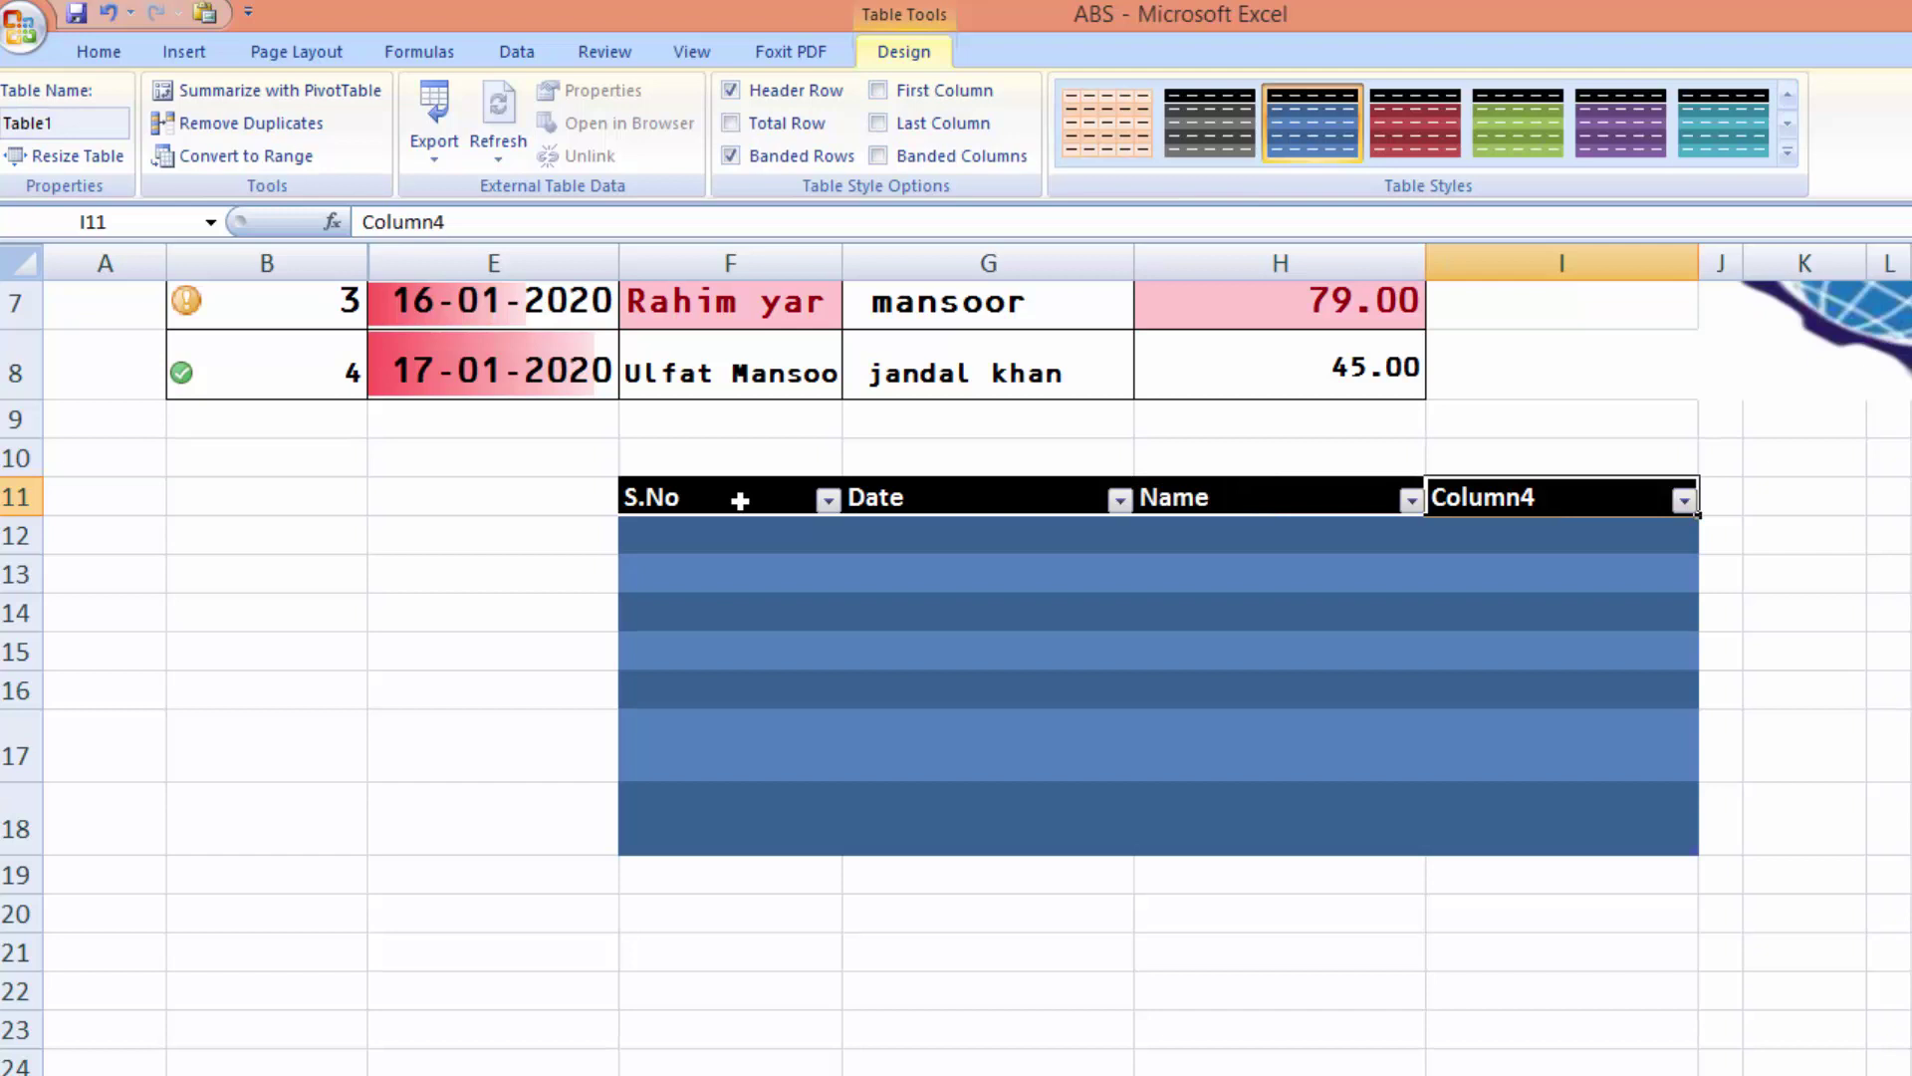
type("Amount")
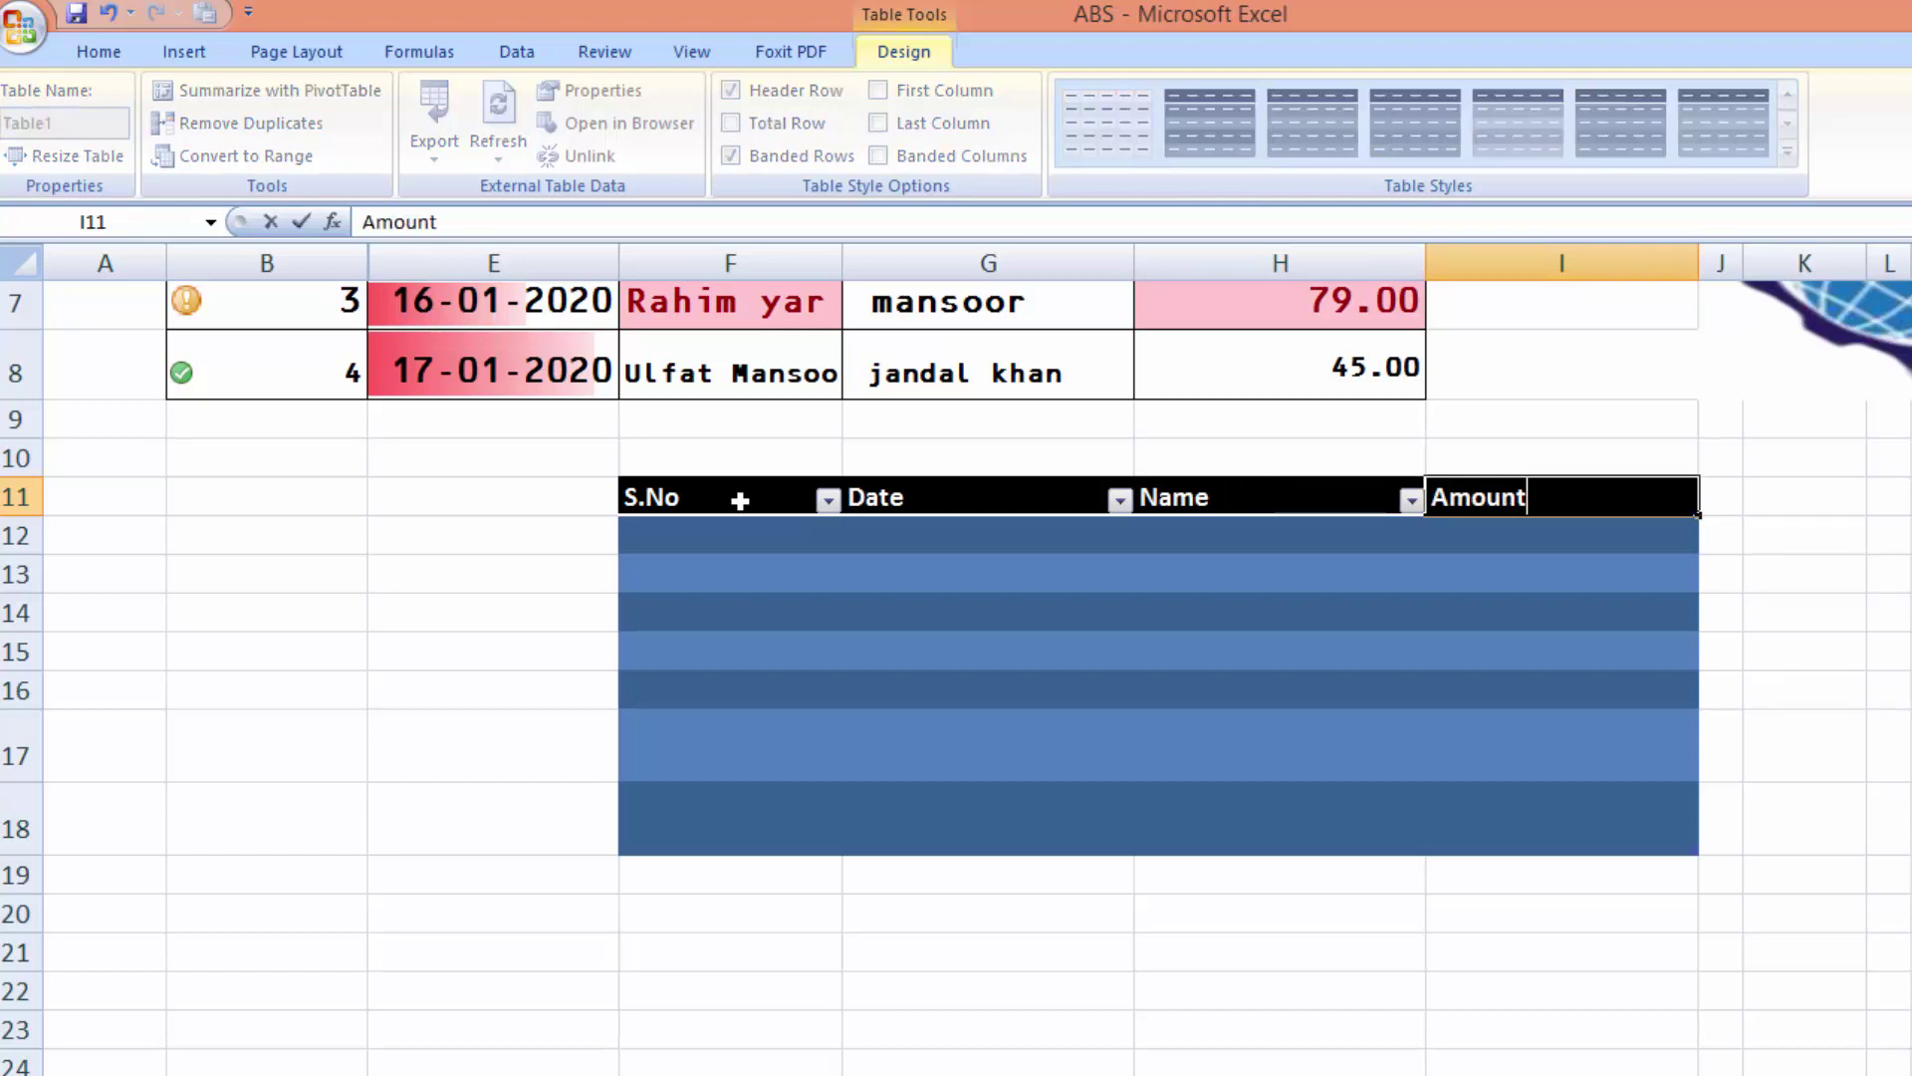
key("Return")
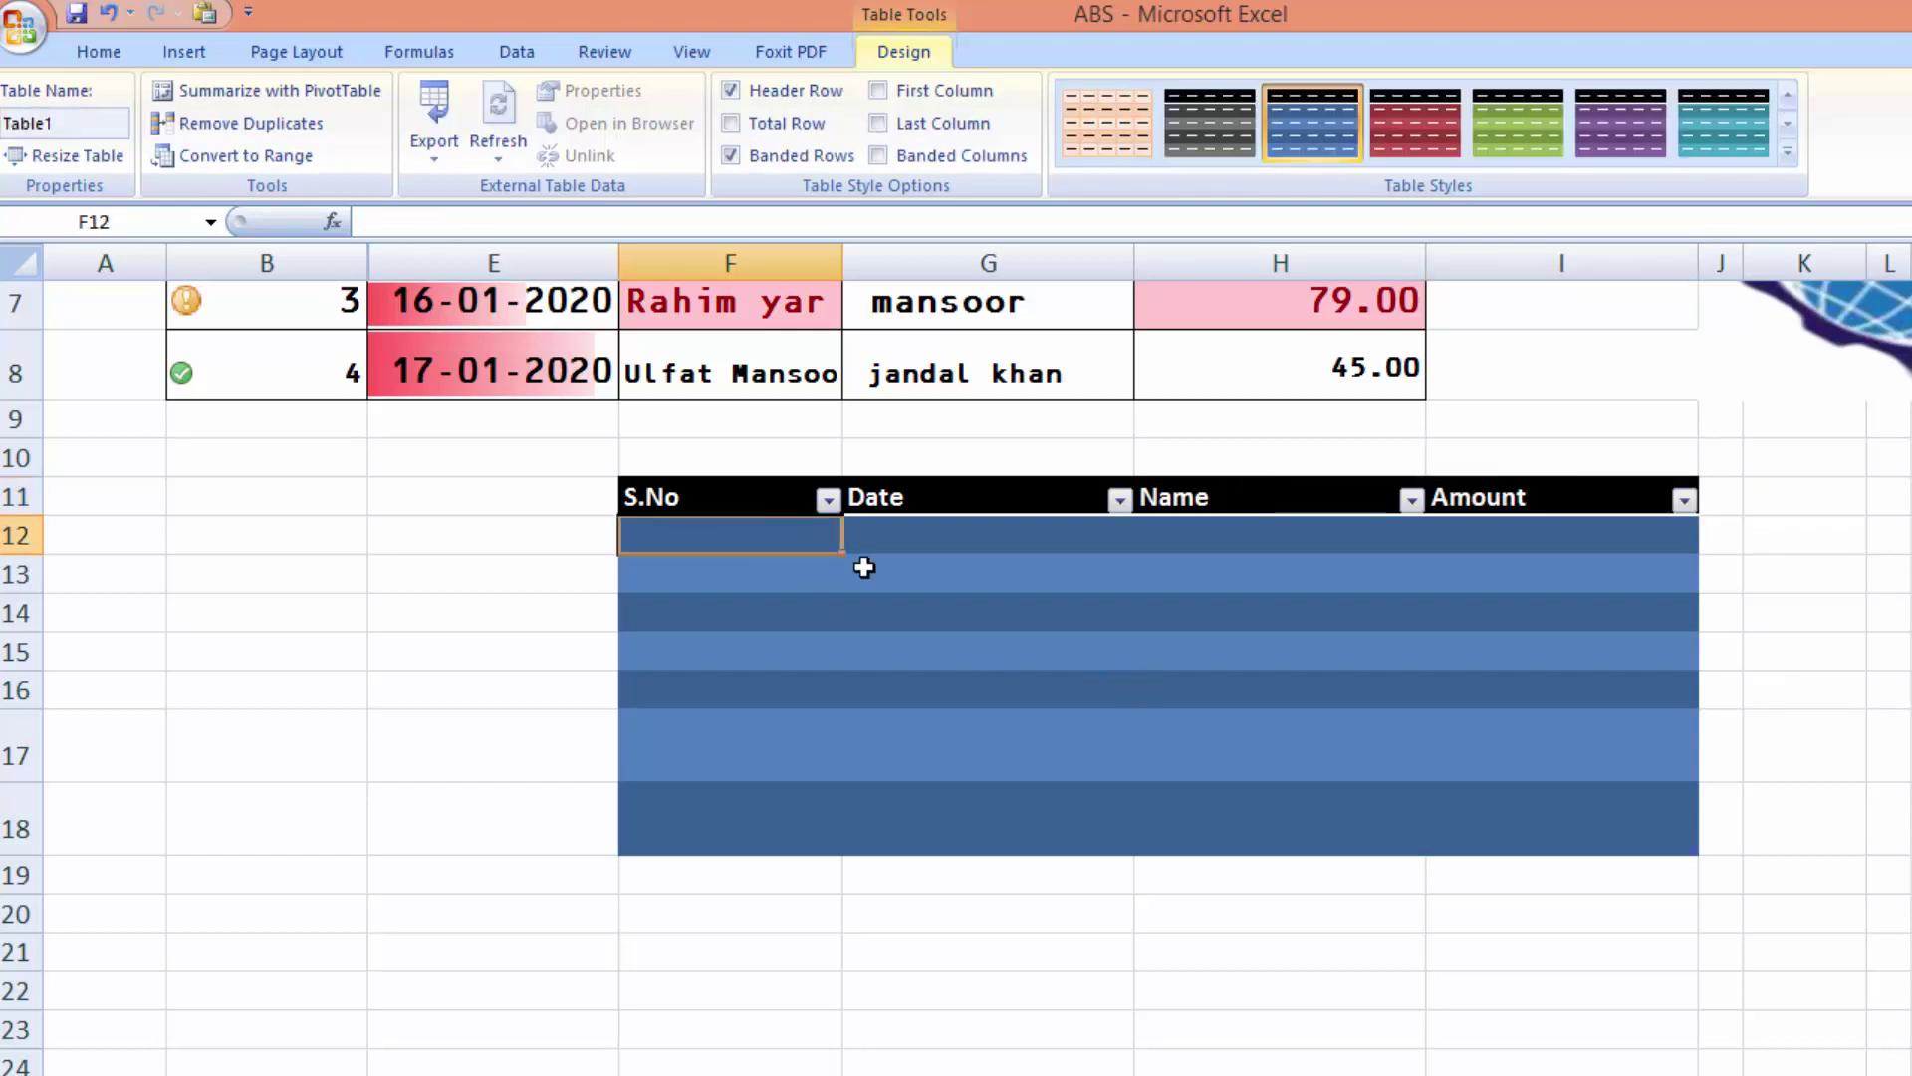
Open and close the S.No filter dropdown, select cells in the new table, then return to Home
left_click(828, 506)
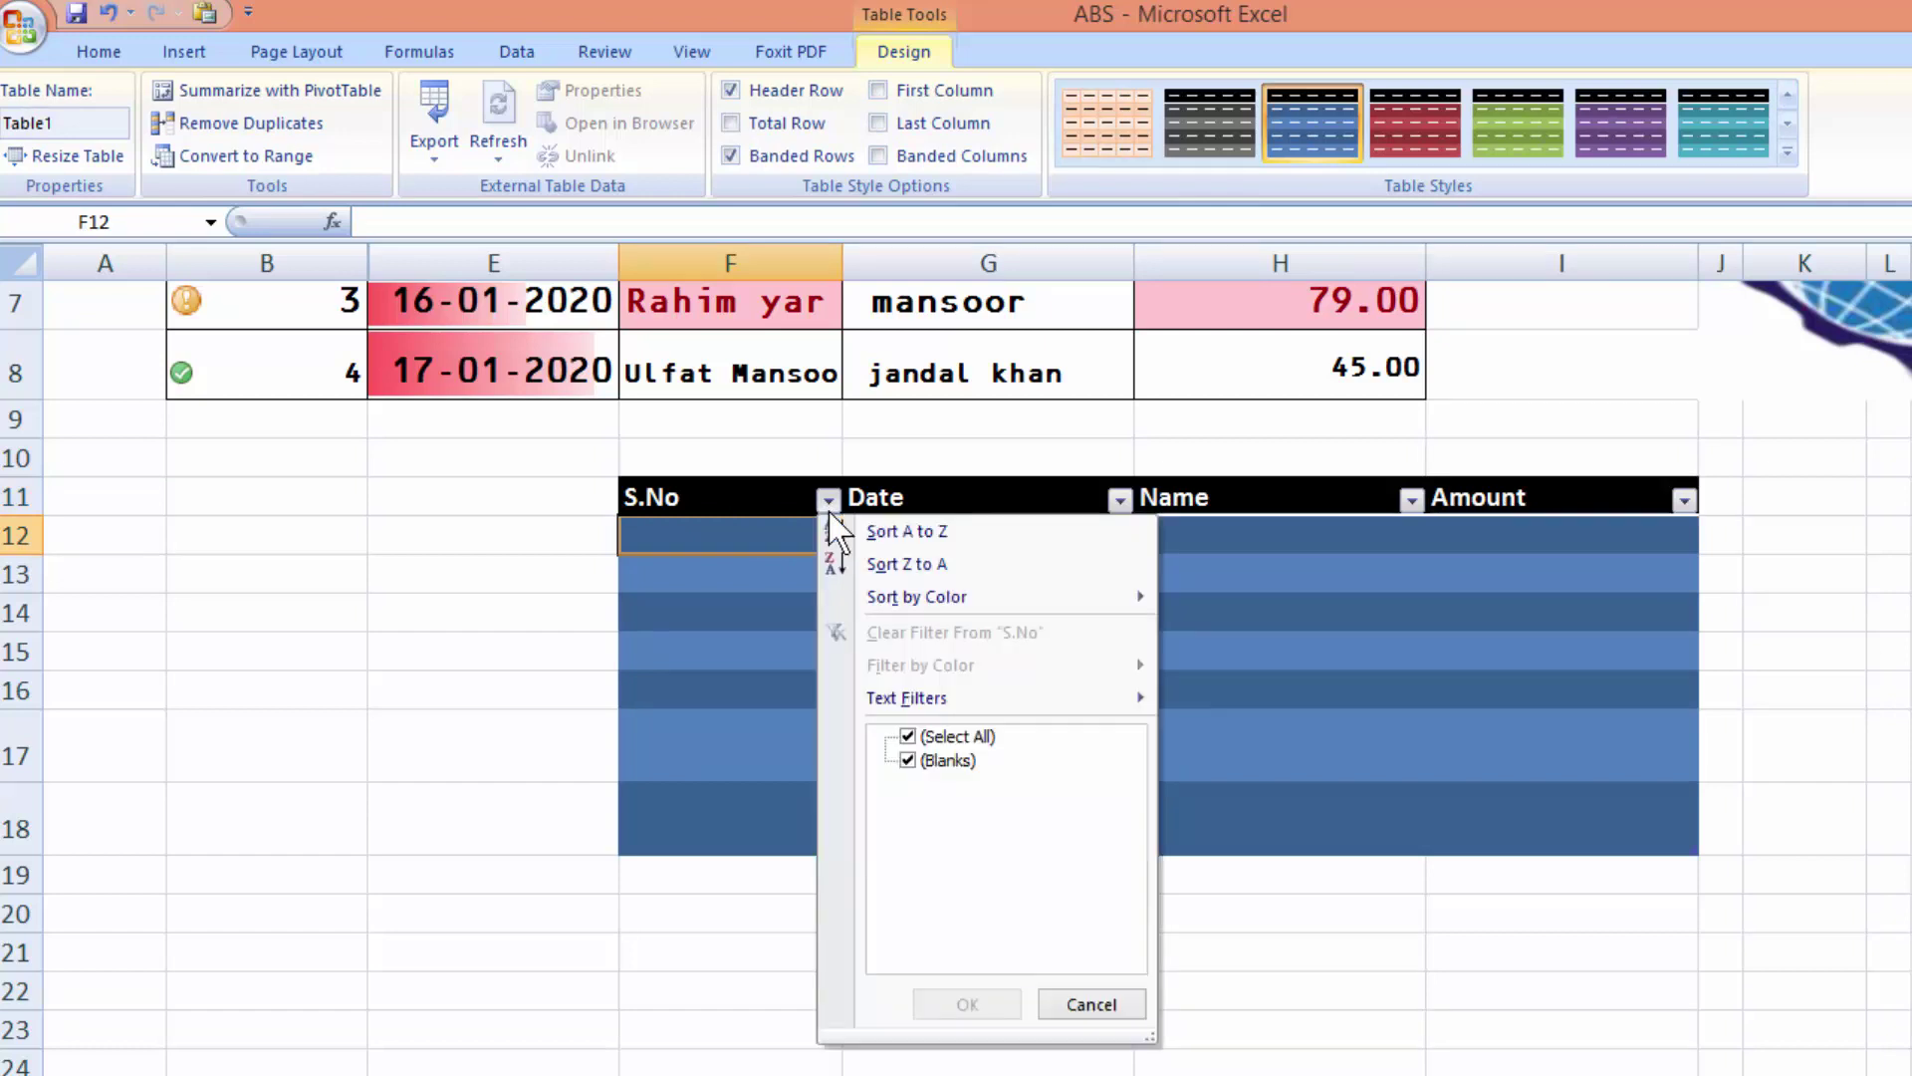
left_click(1562, 743)
left_click(1427, 835)
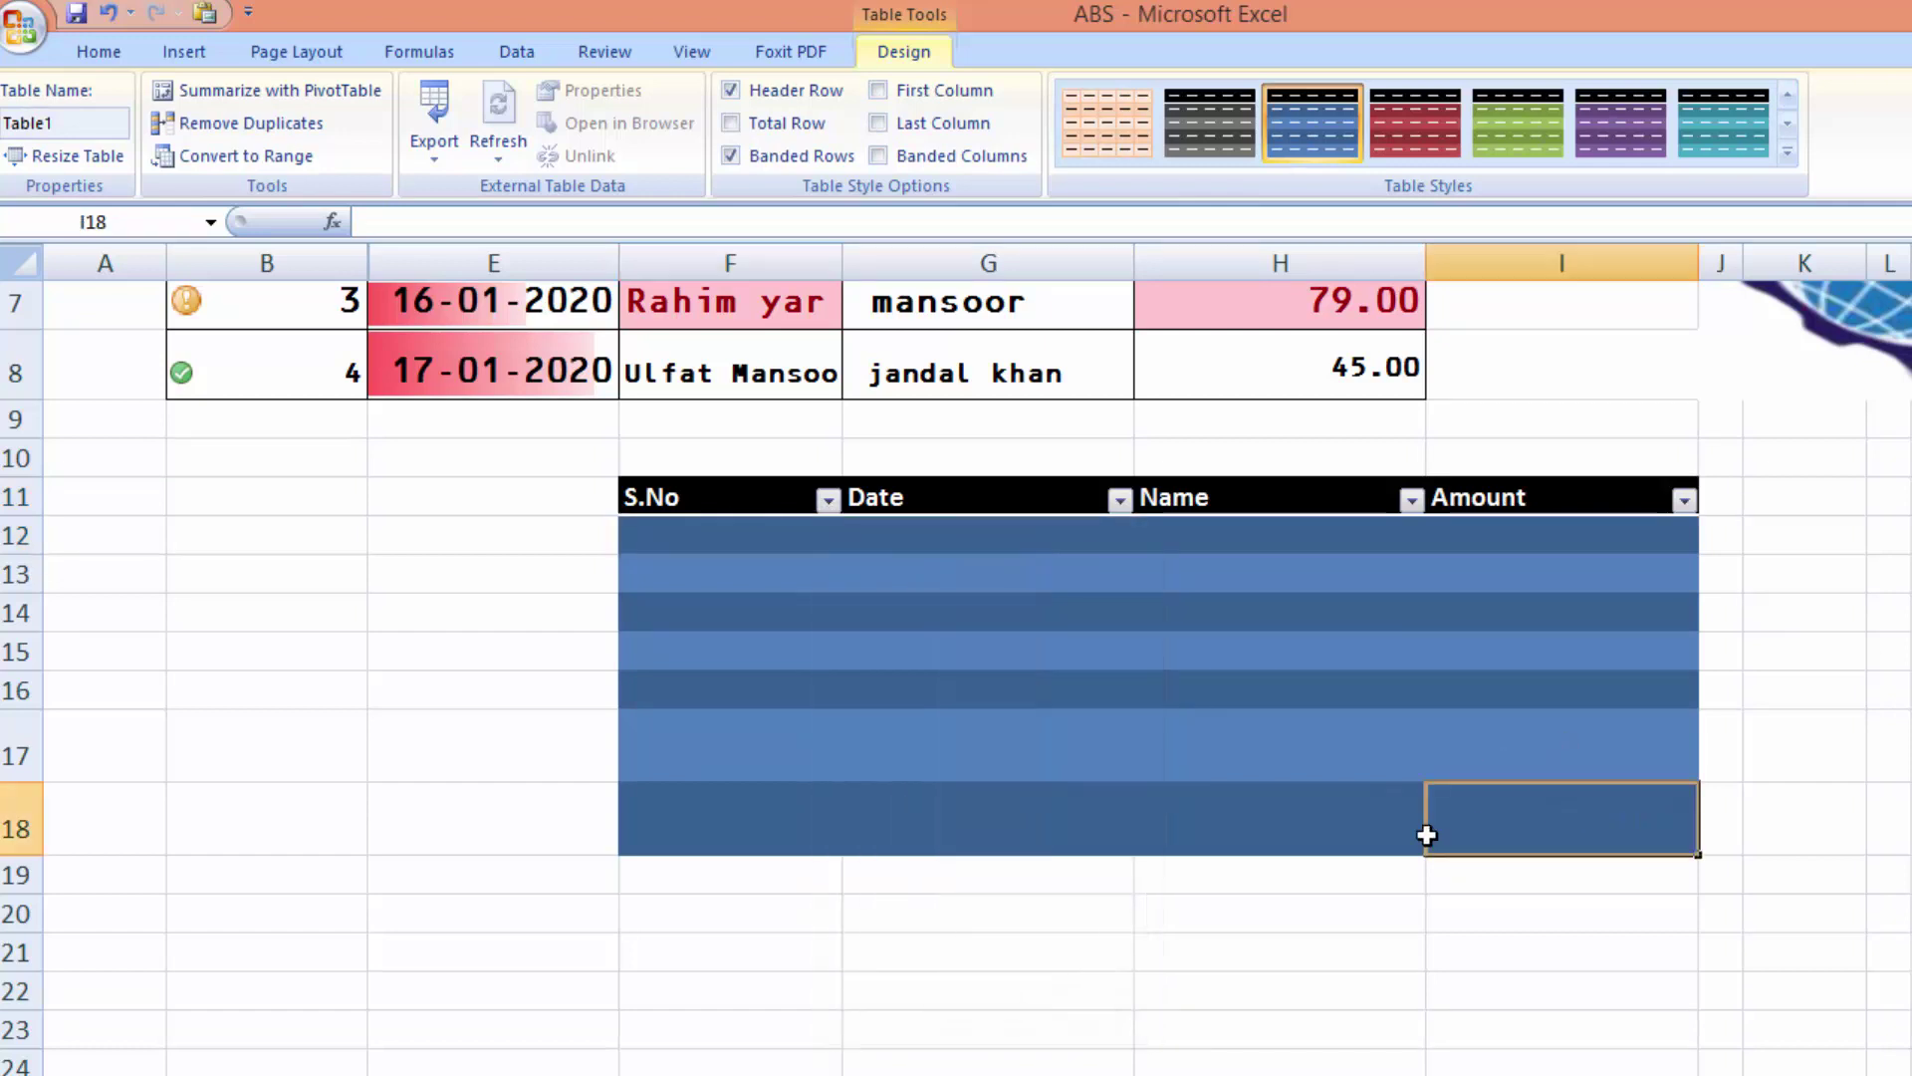
left_click(1190, 639)
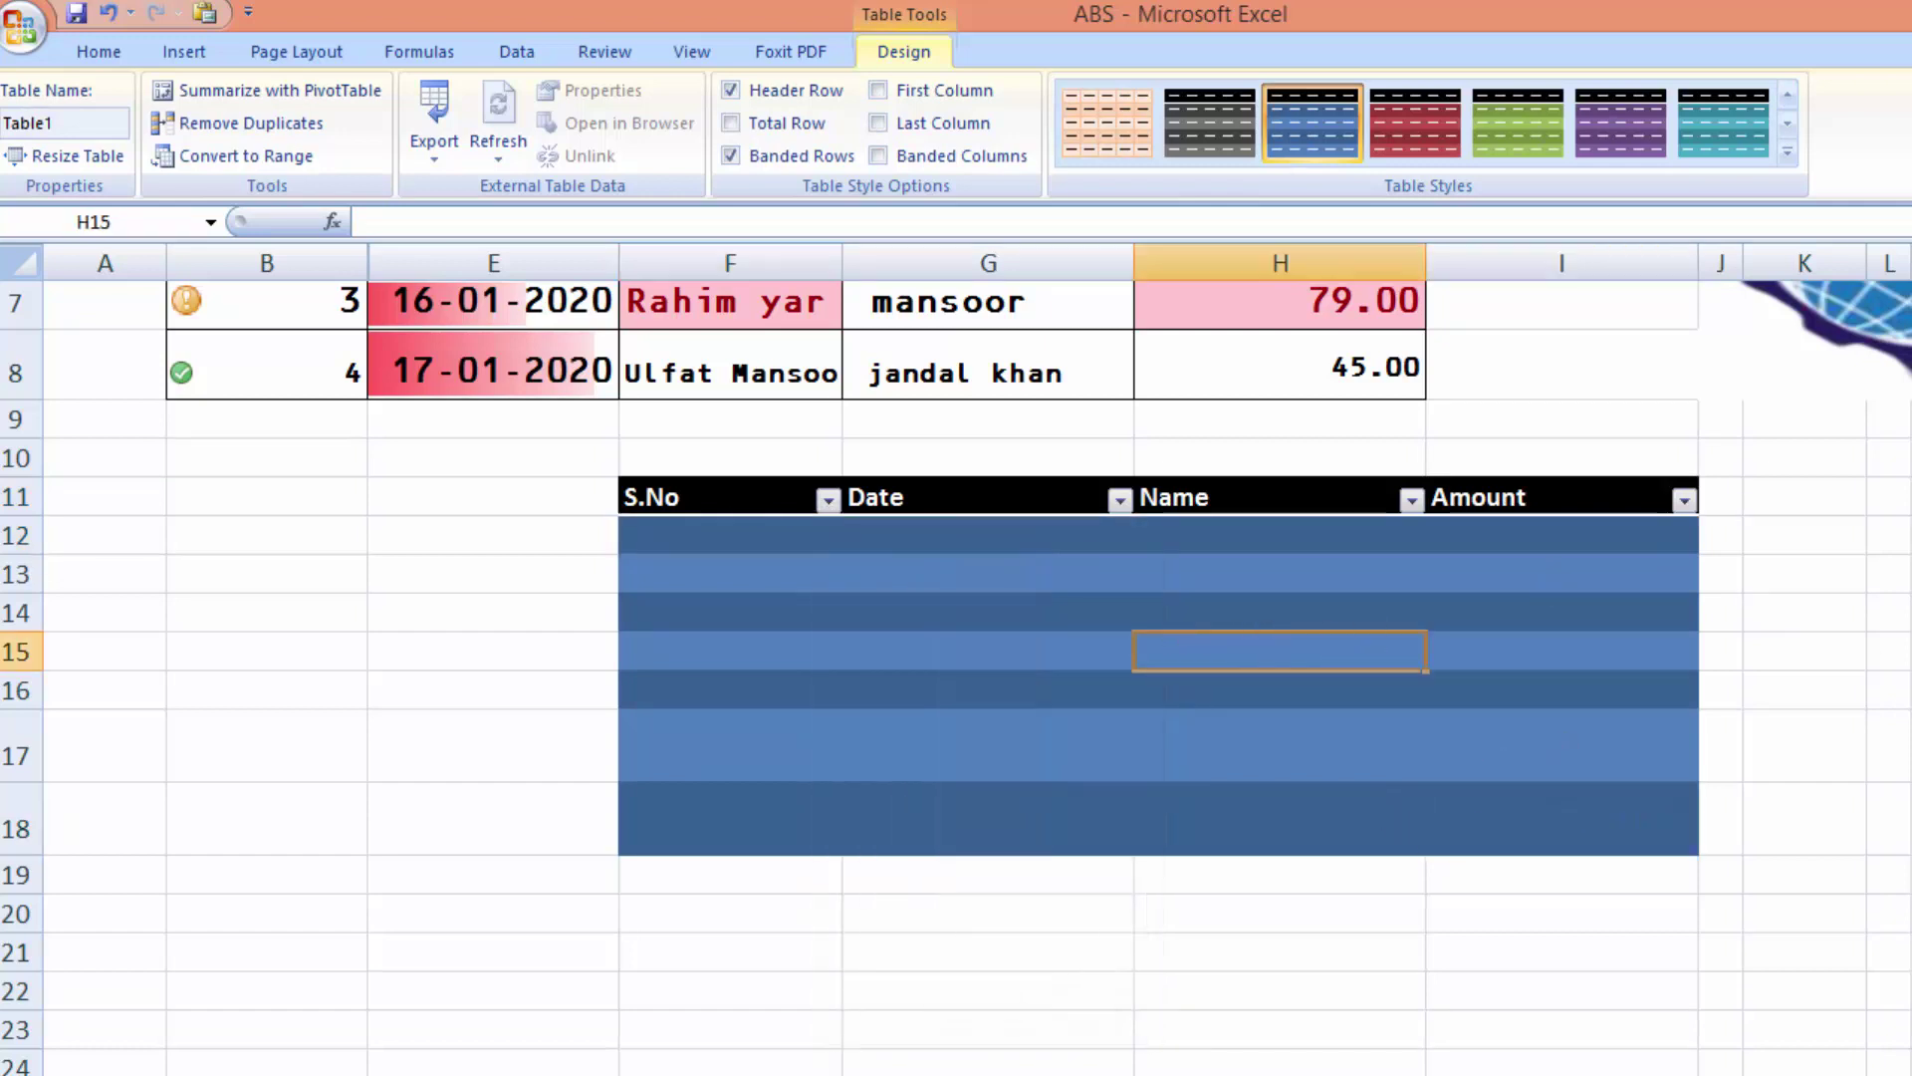
scroll(1191, 648, "up", 2)
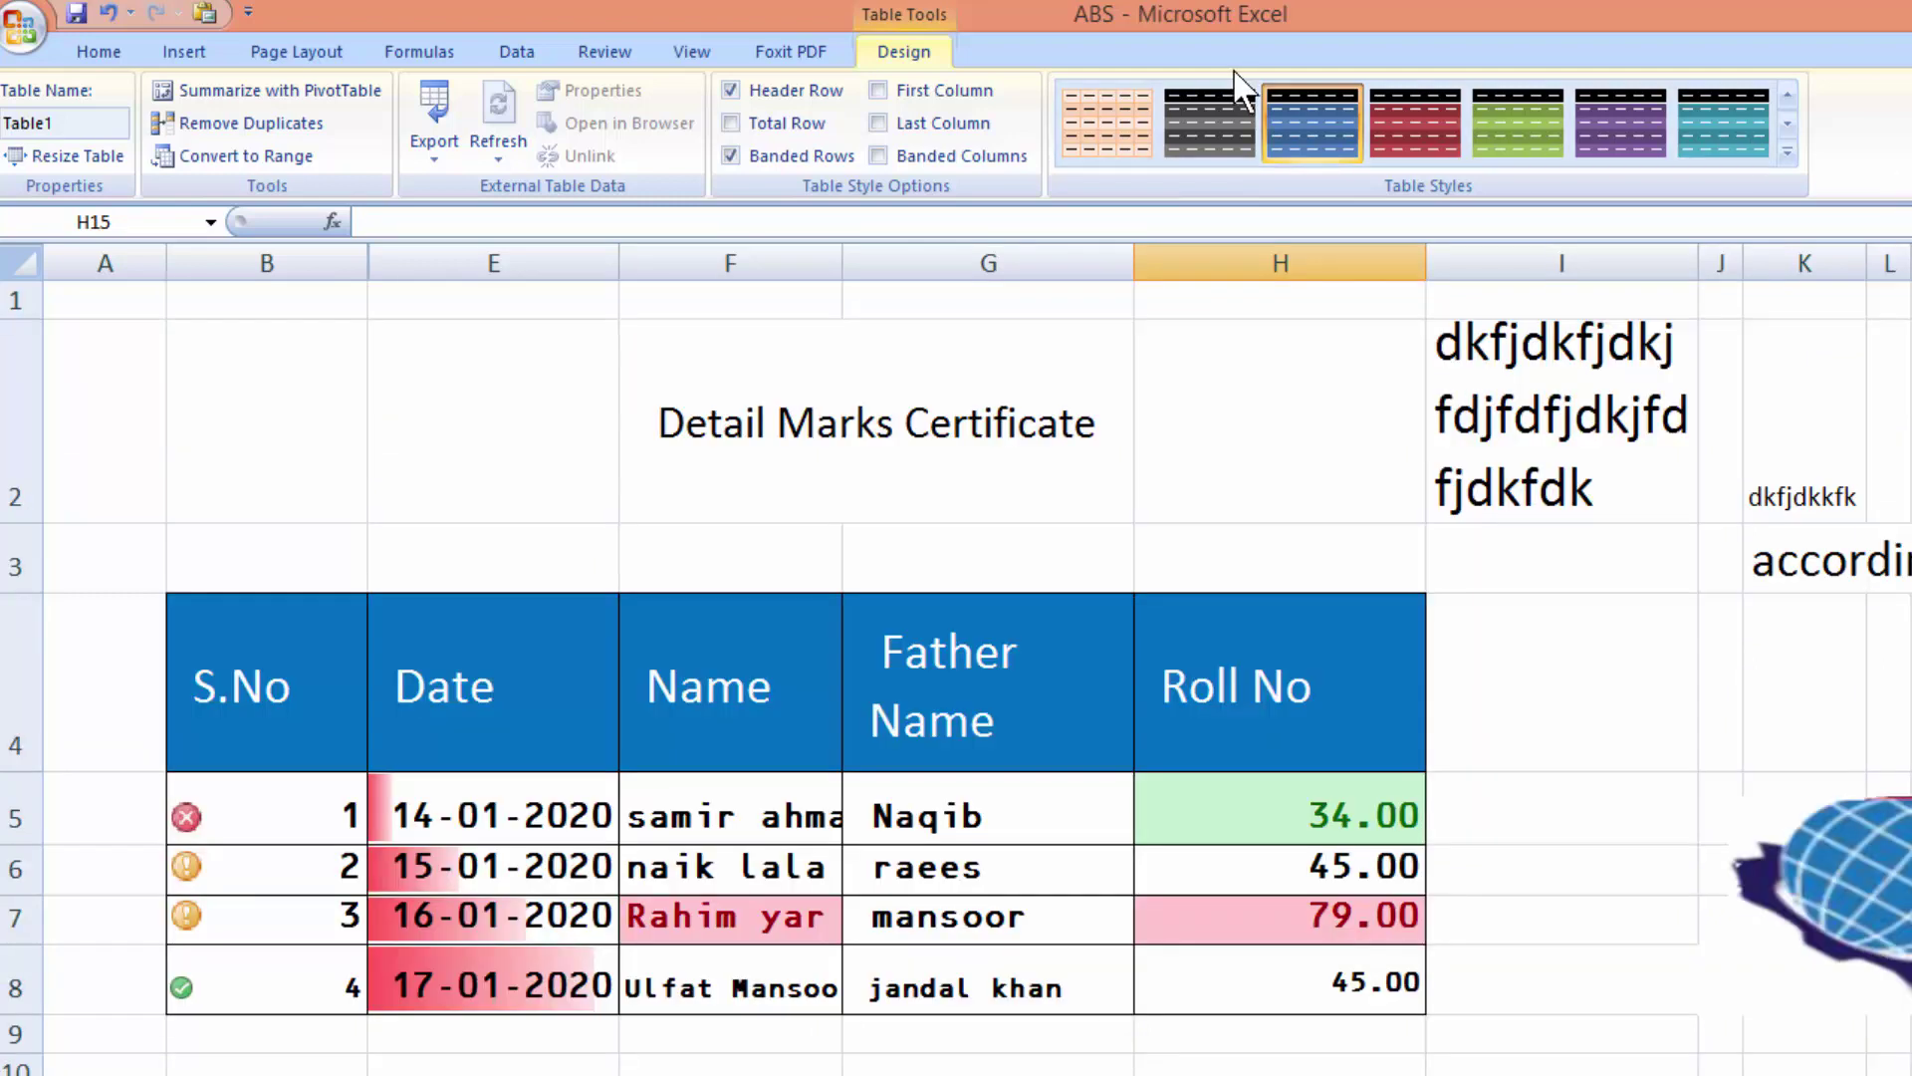
left_click(96, 58)
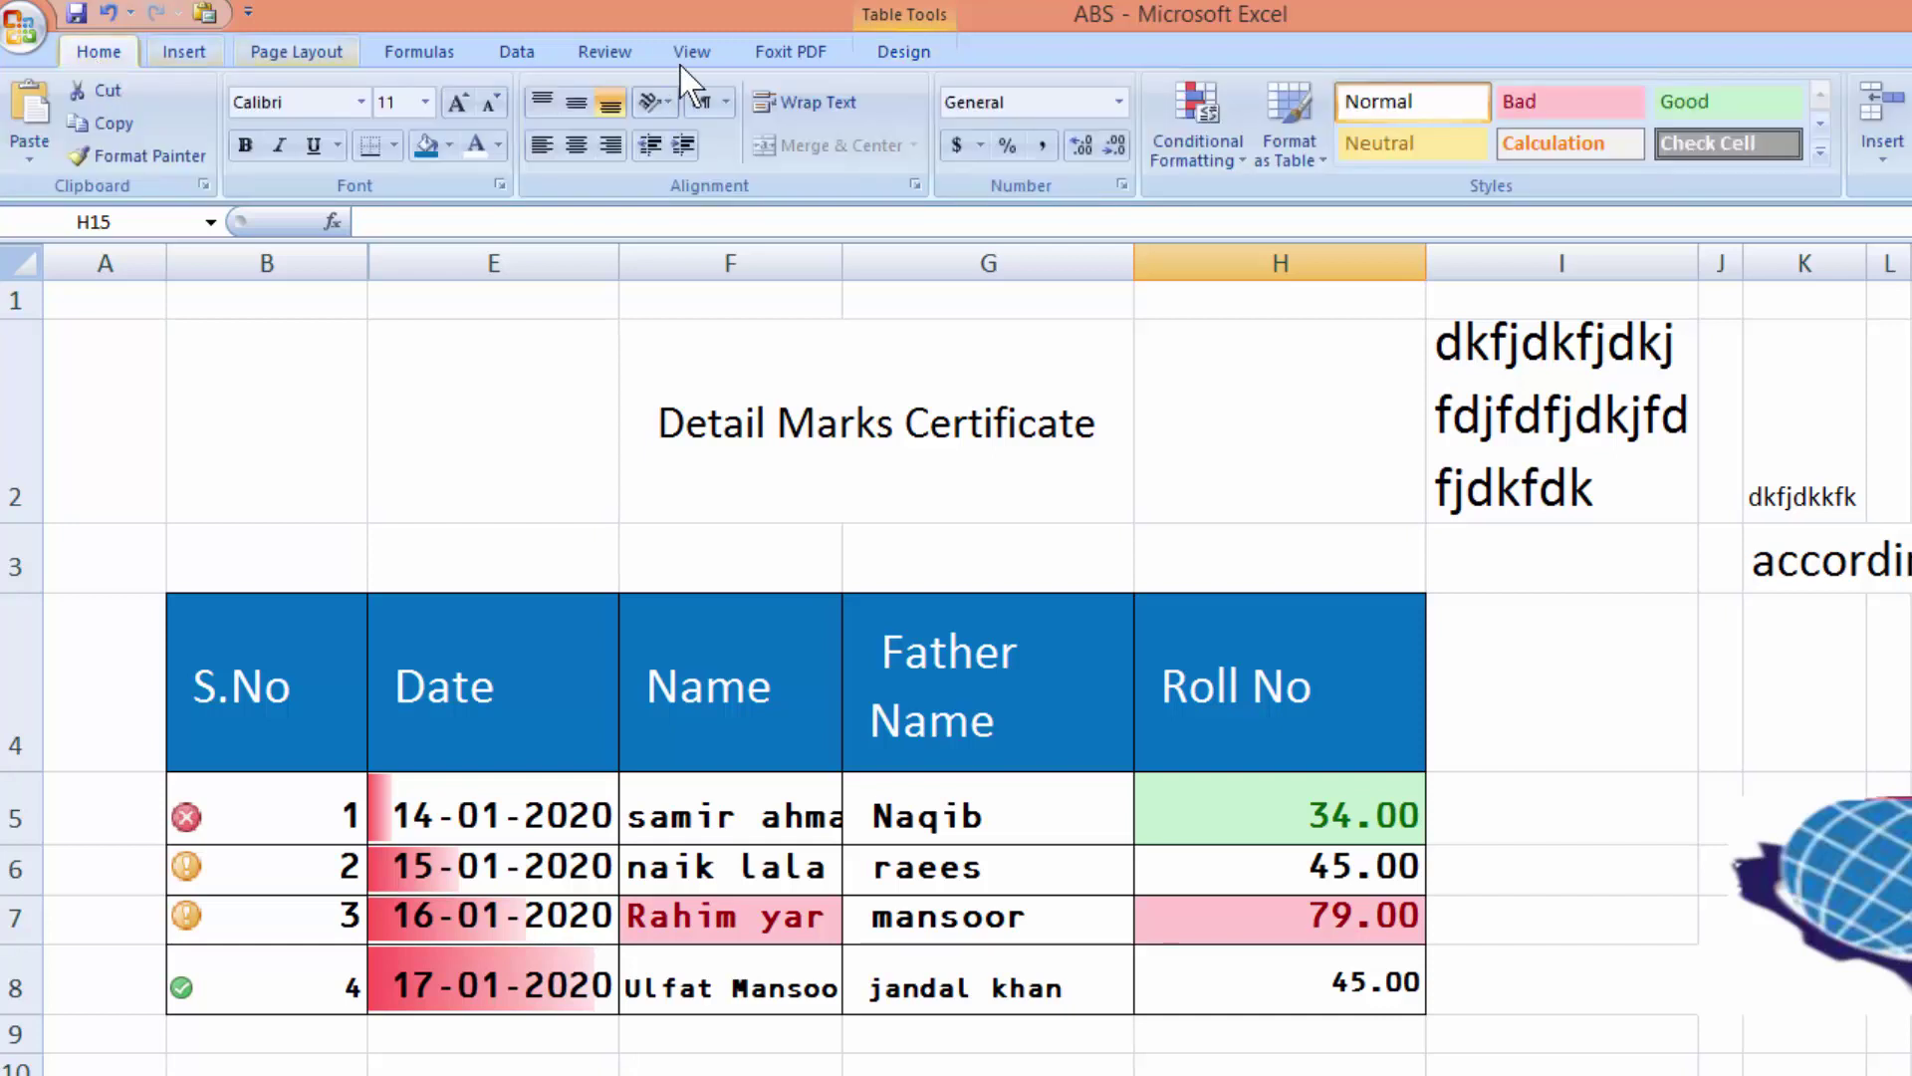
left_click(1295, 160)
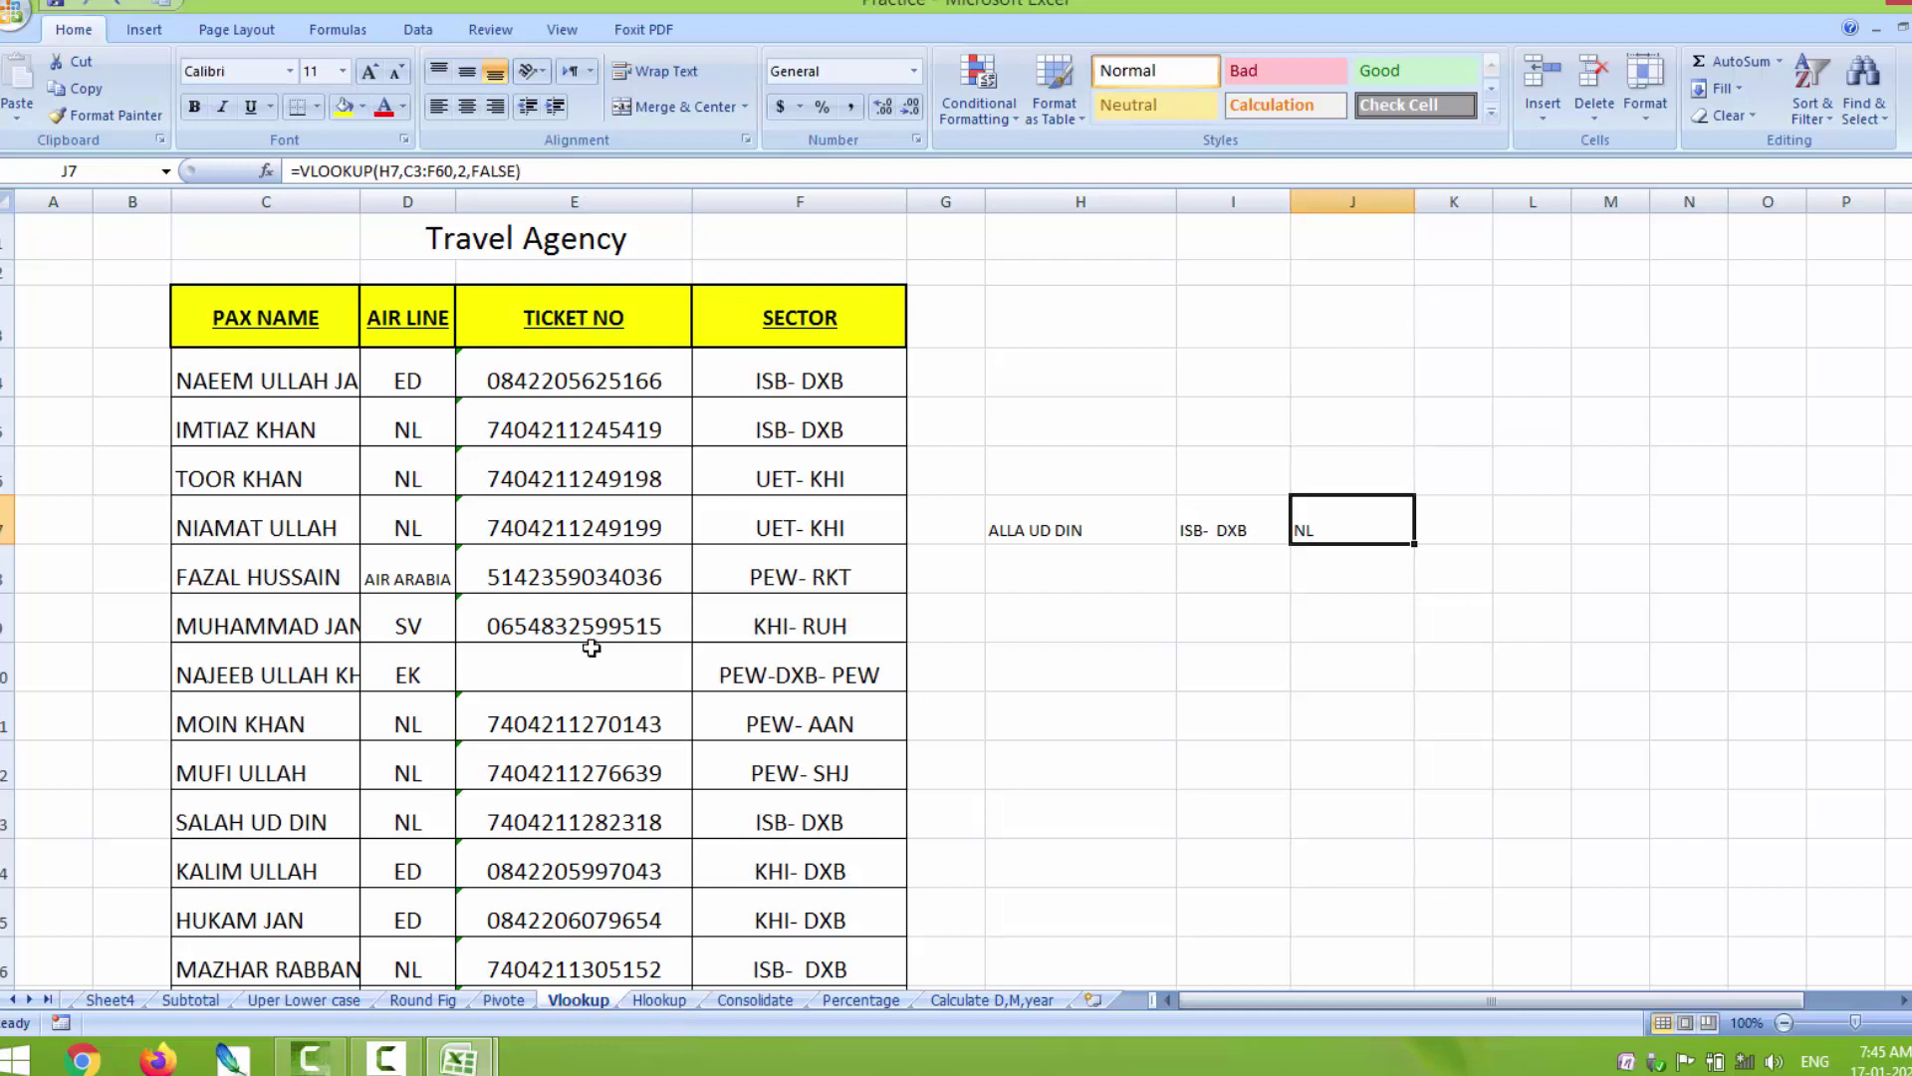
mouse_move(265, 332)
left_mouse_down()
mouse_move(889, 361)
mouse_move(890, 327)
left_mouse_up()
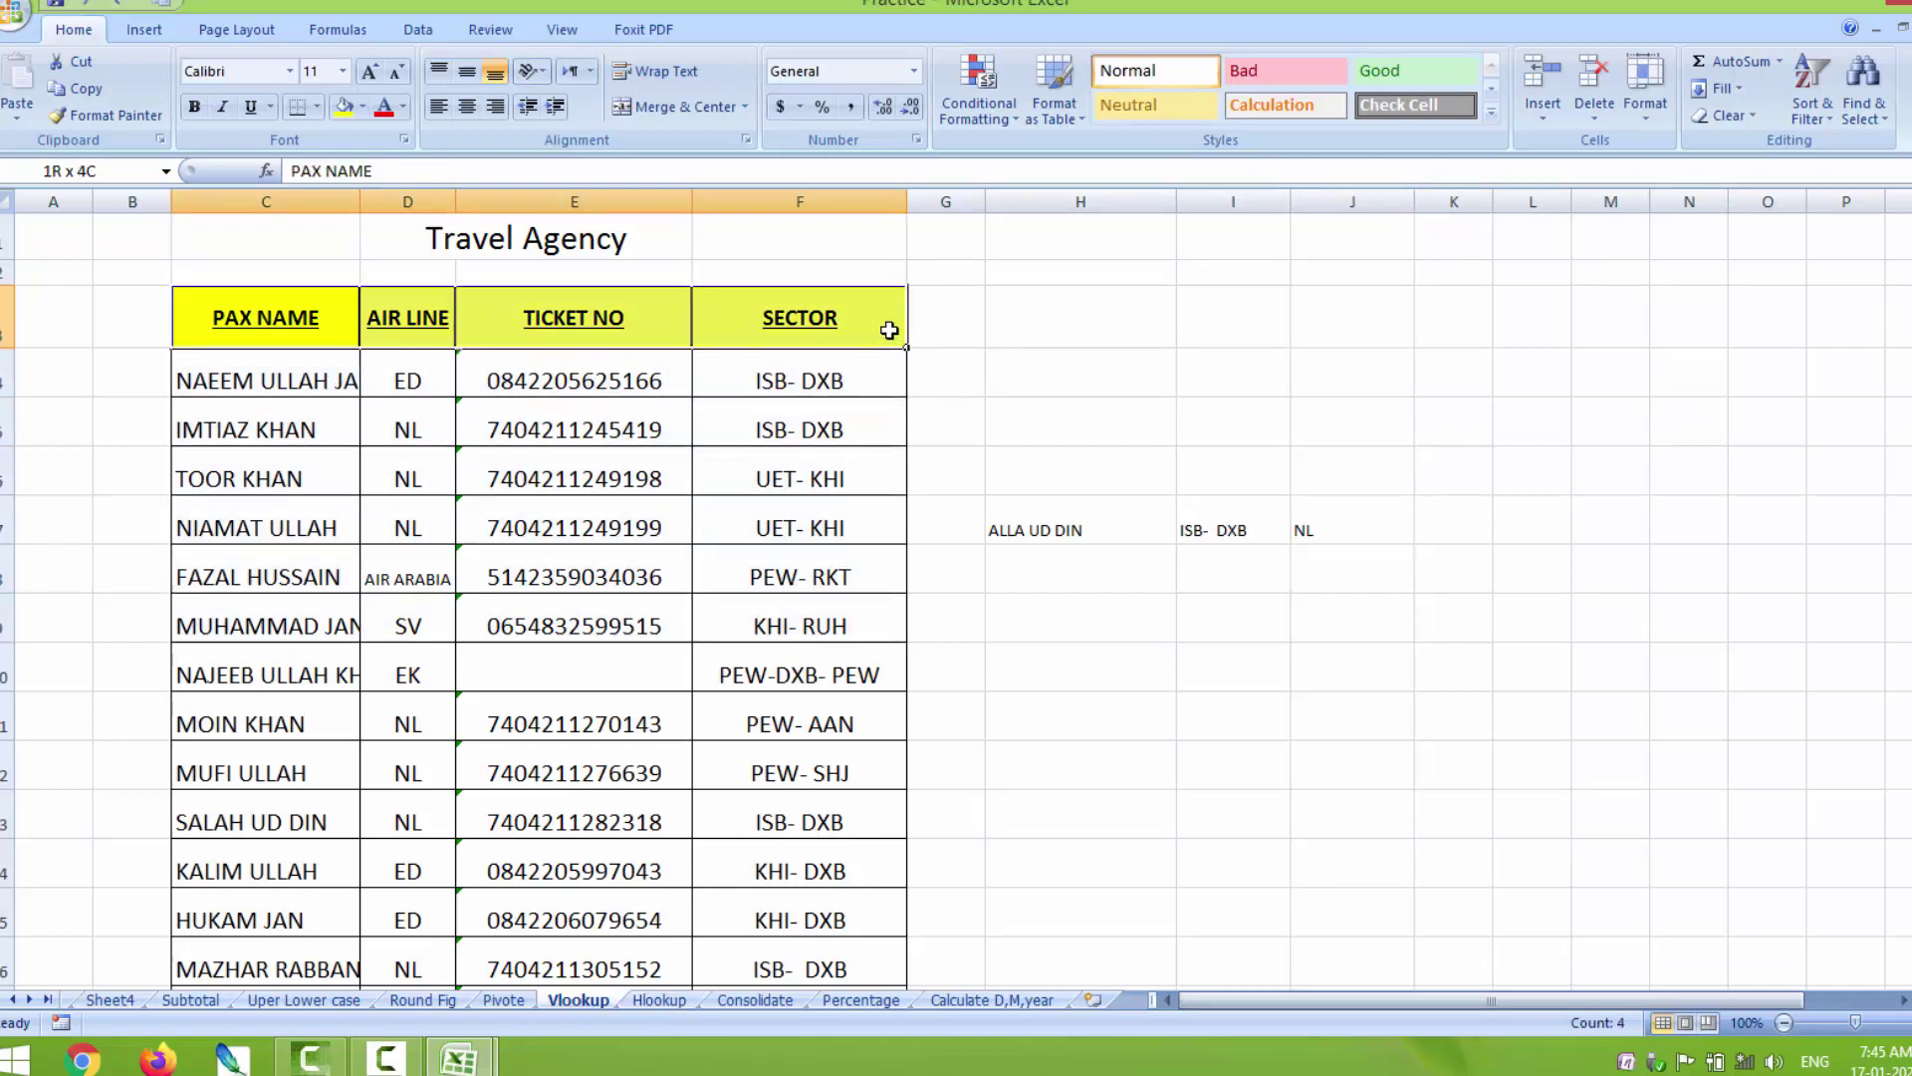
left_click(1491, 118)
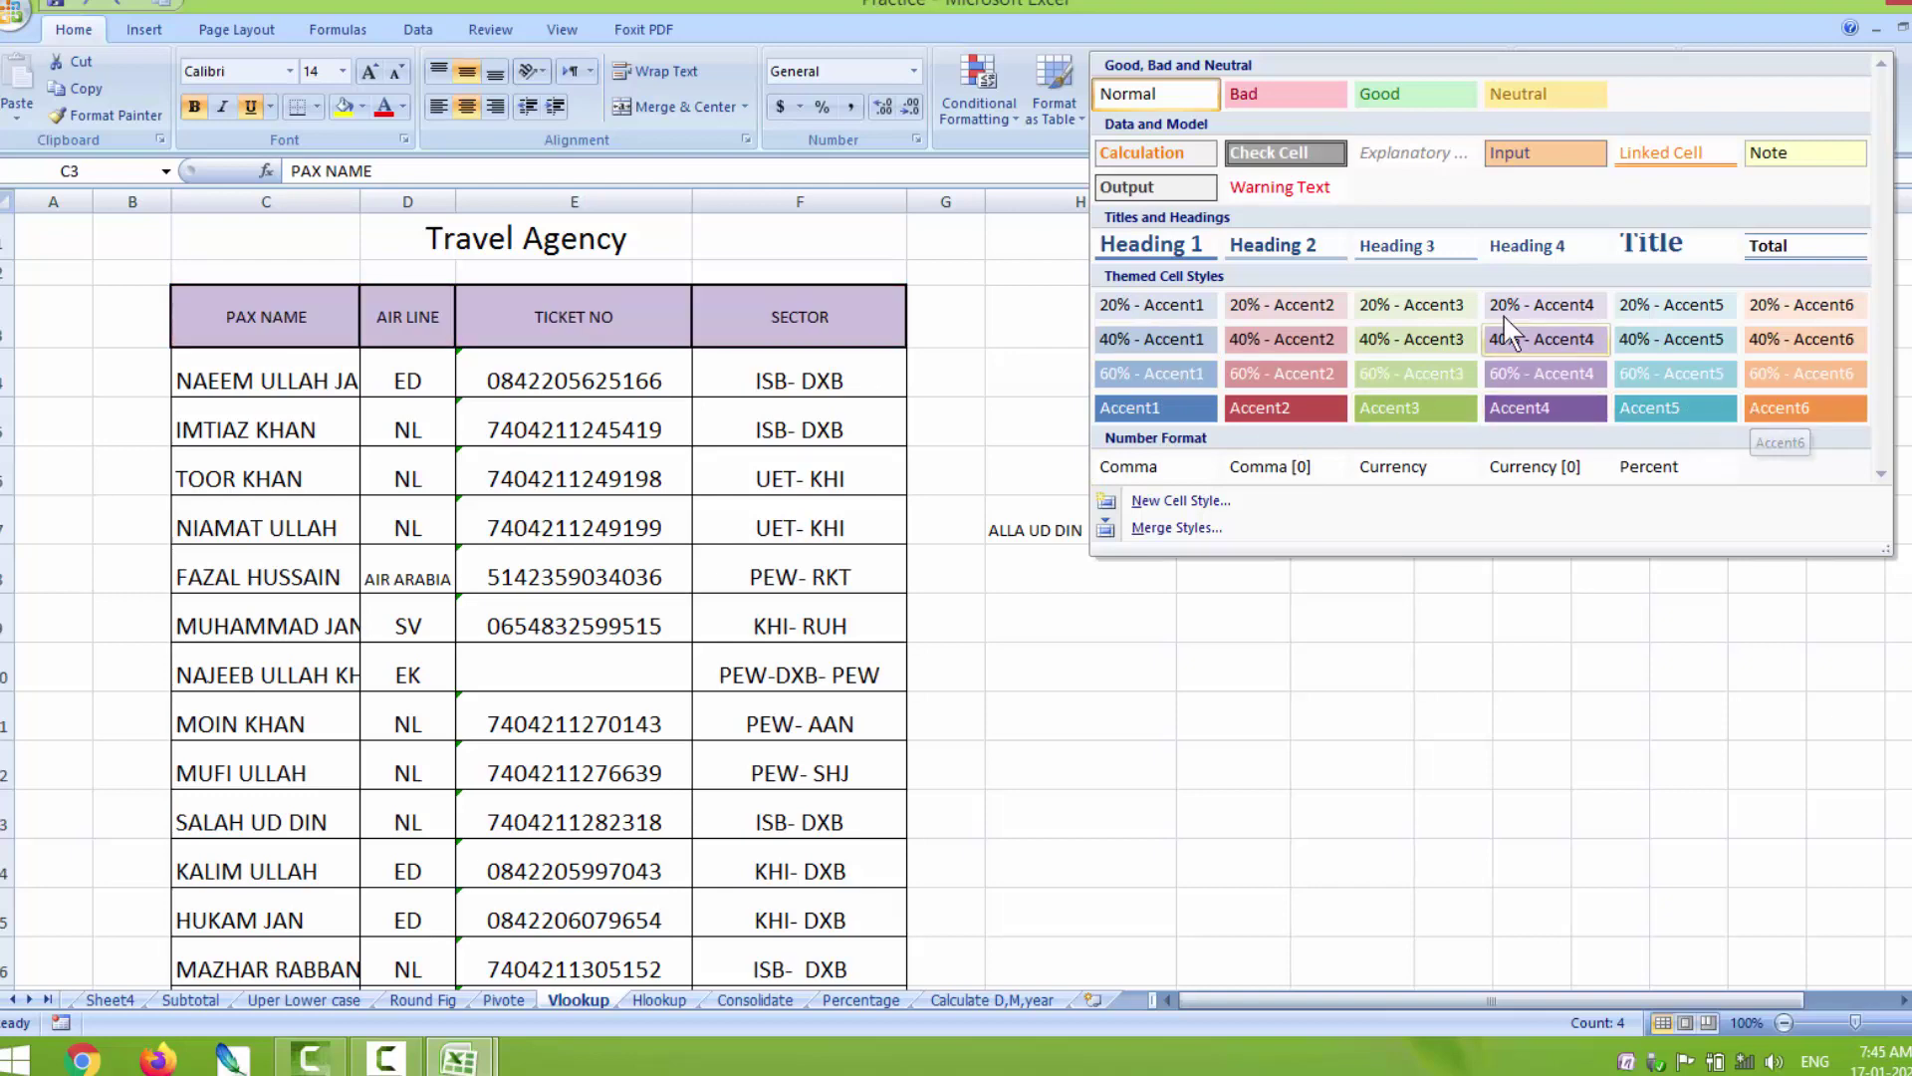
left_click(1200, 647)
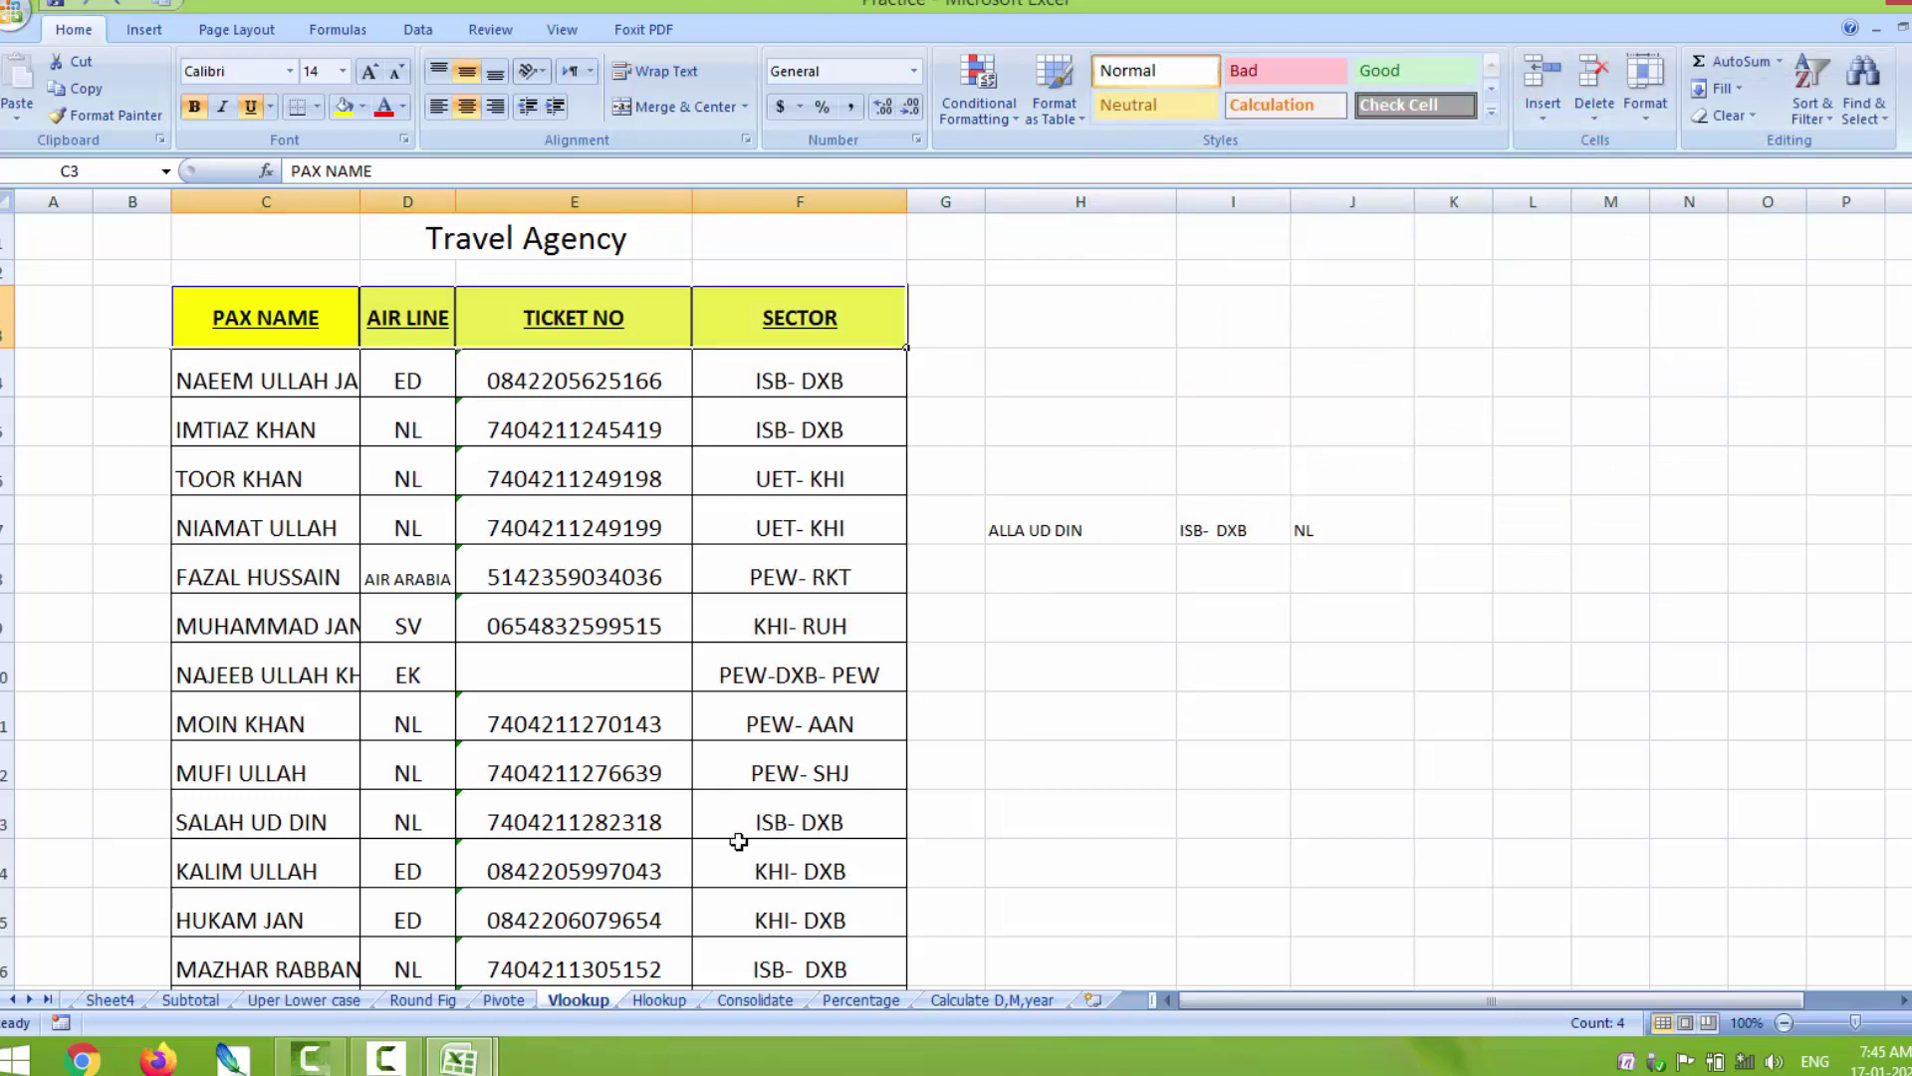
key("Down")
key("Down")
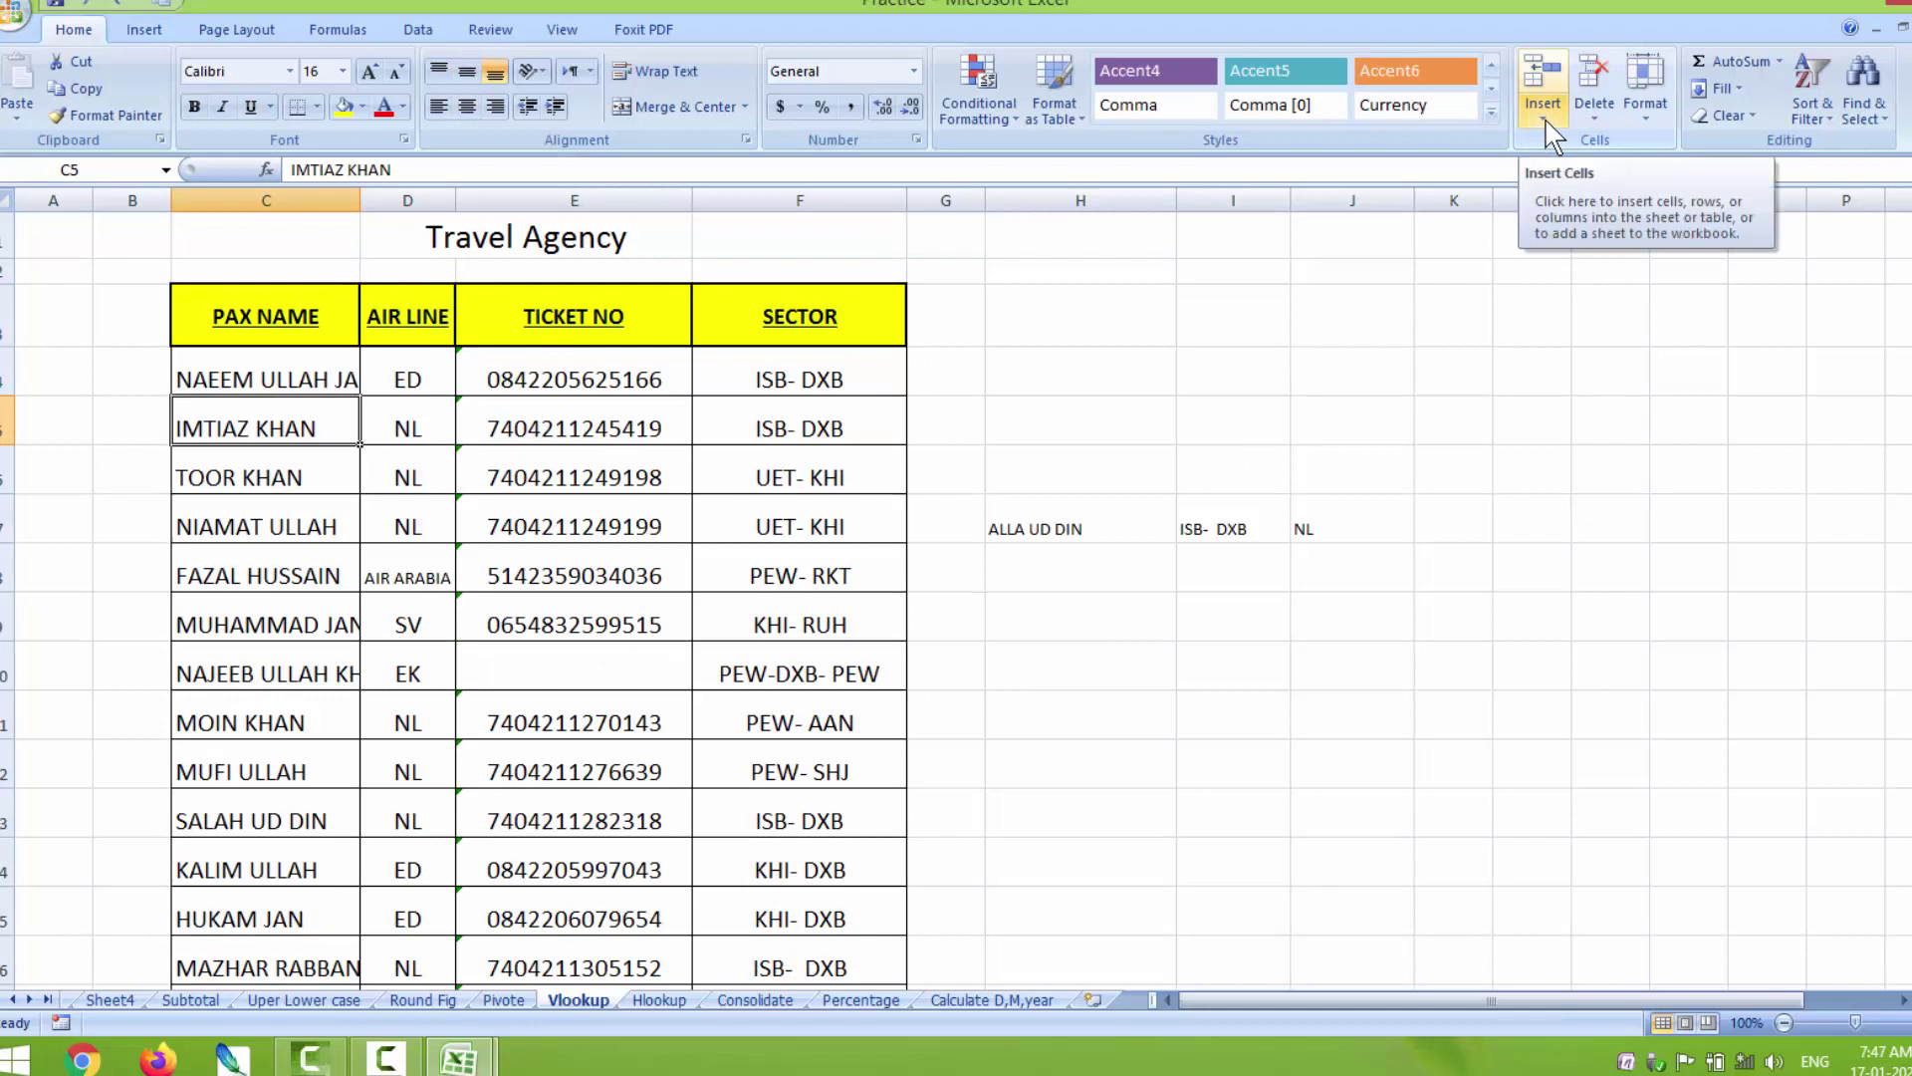
left_click(1303, 402)
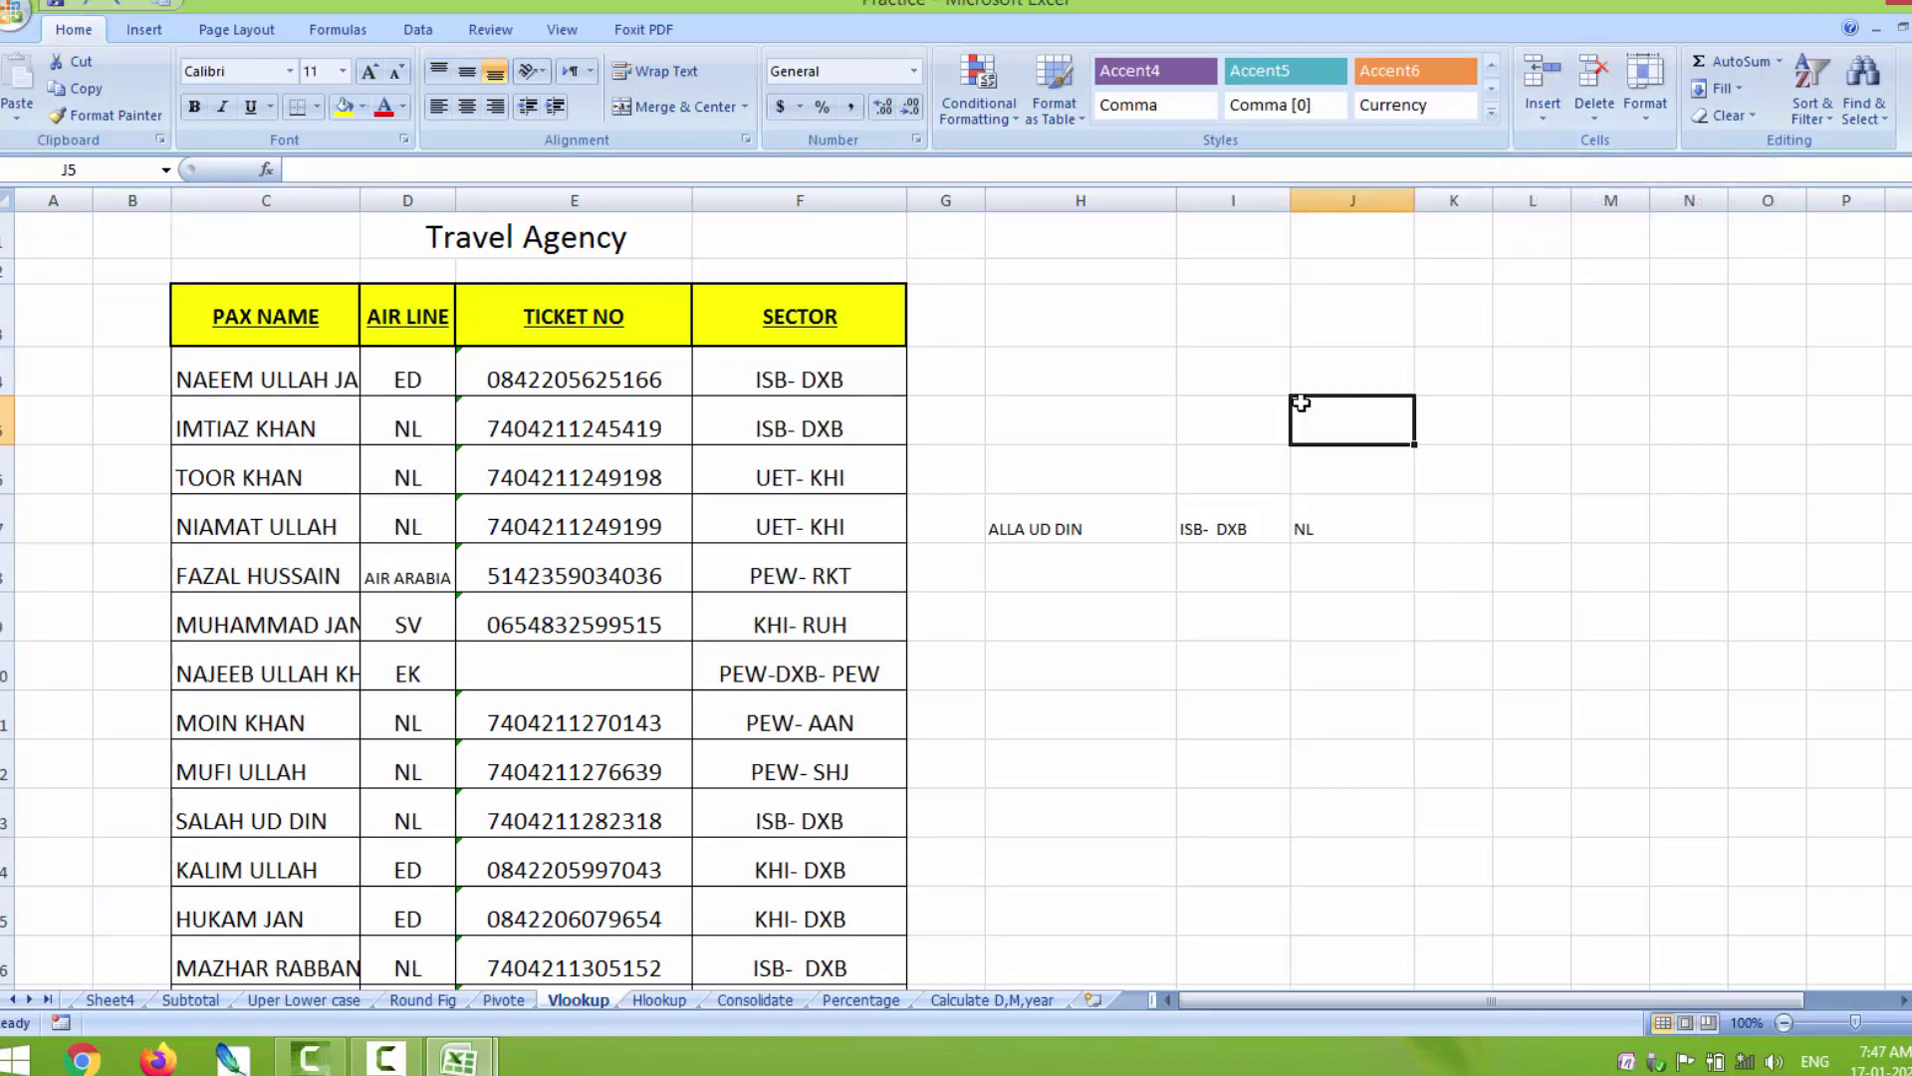
left_click(291, 472)
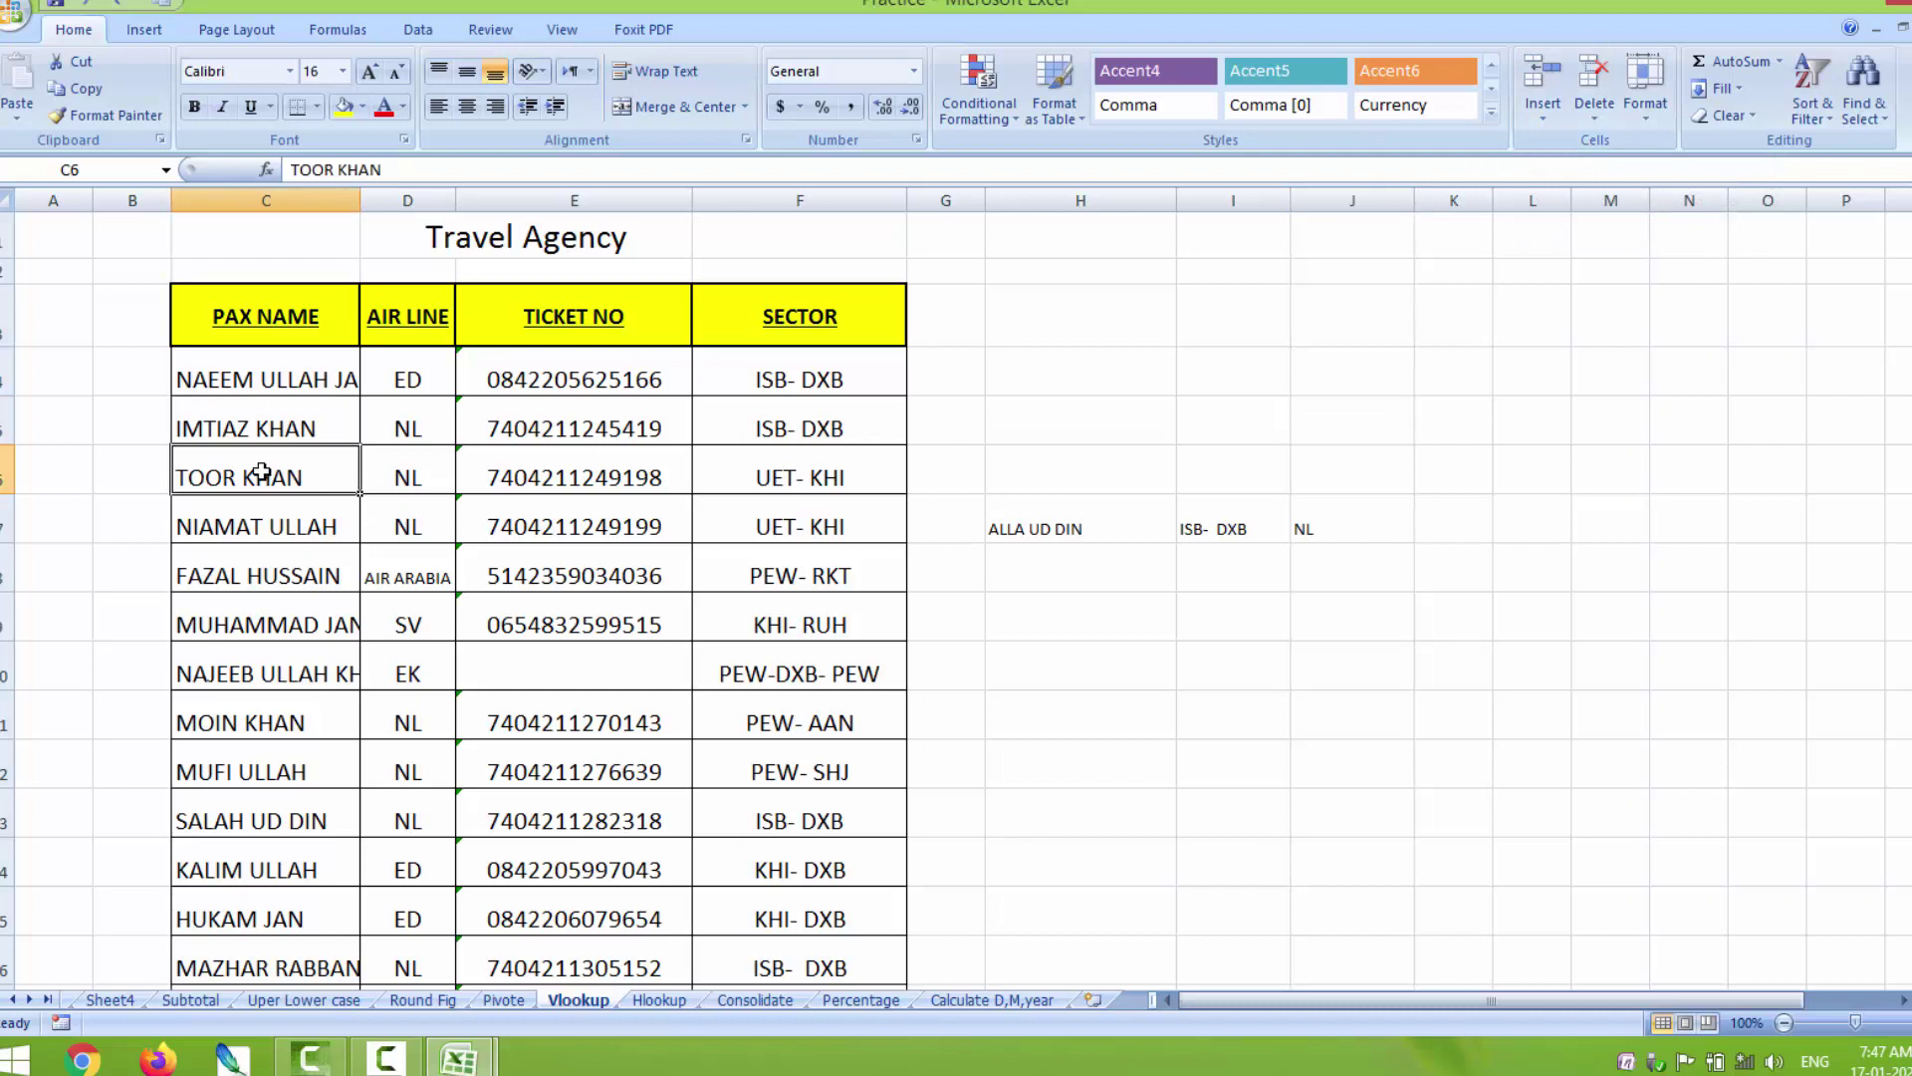
left_click(1543, 118)
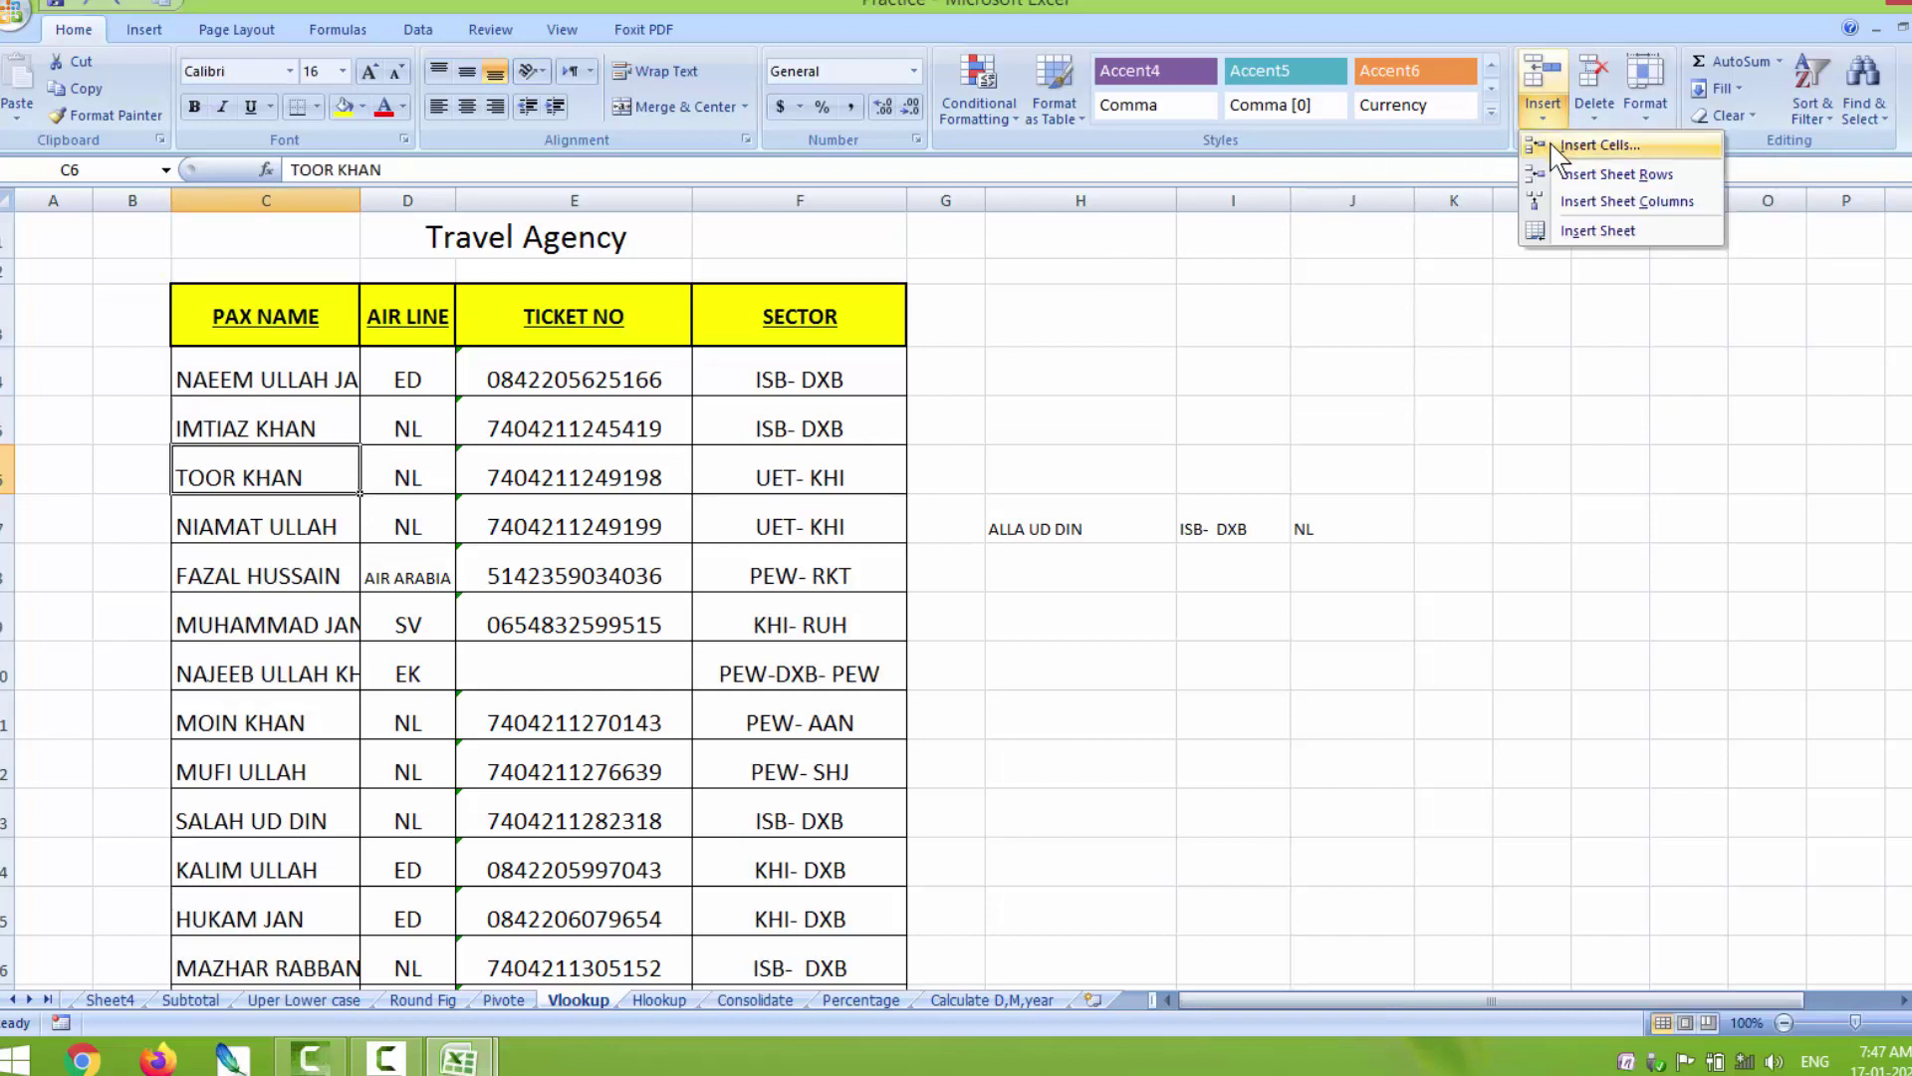
left_click(1598, 145)
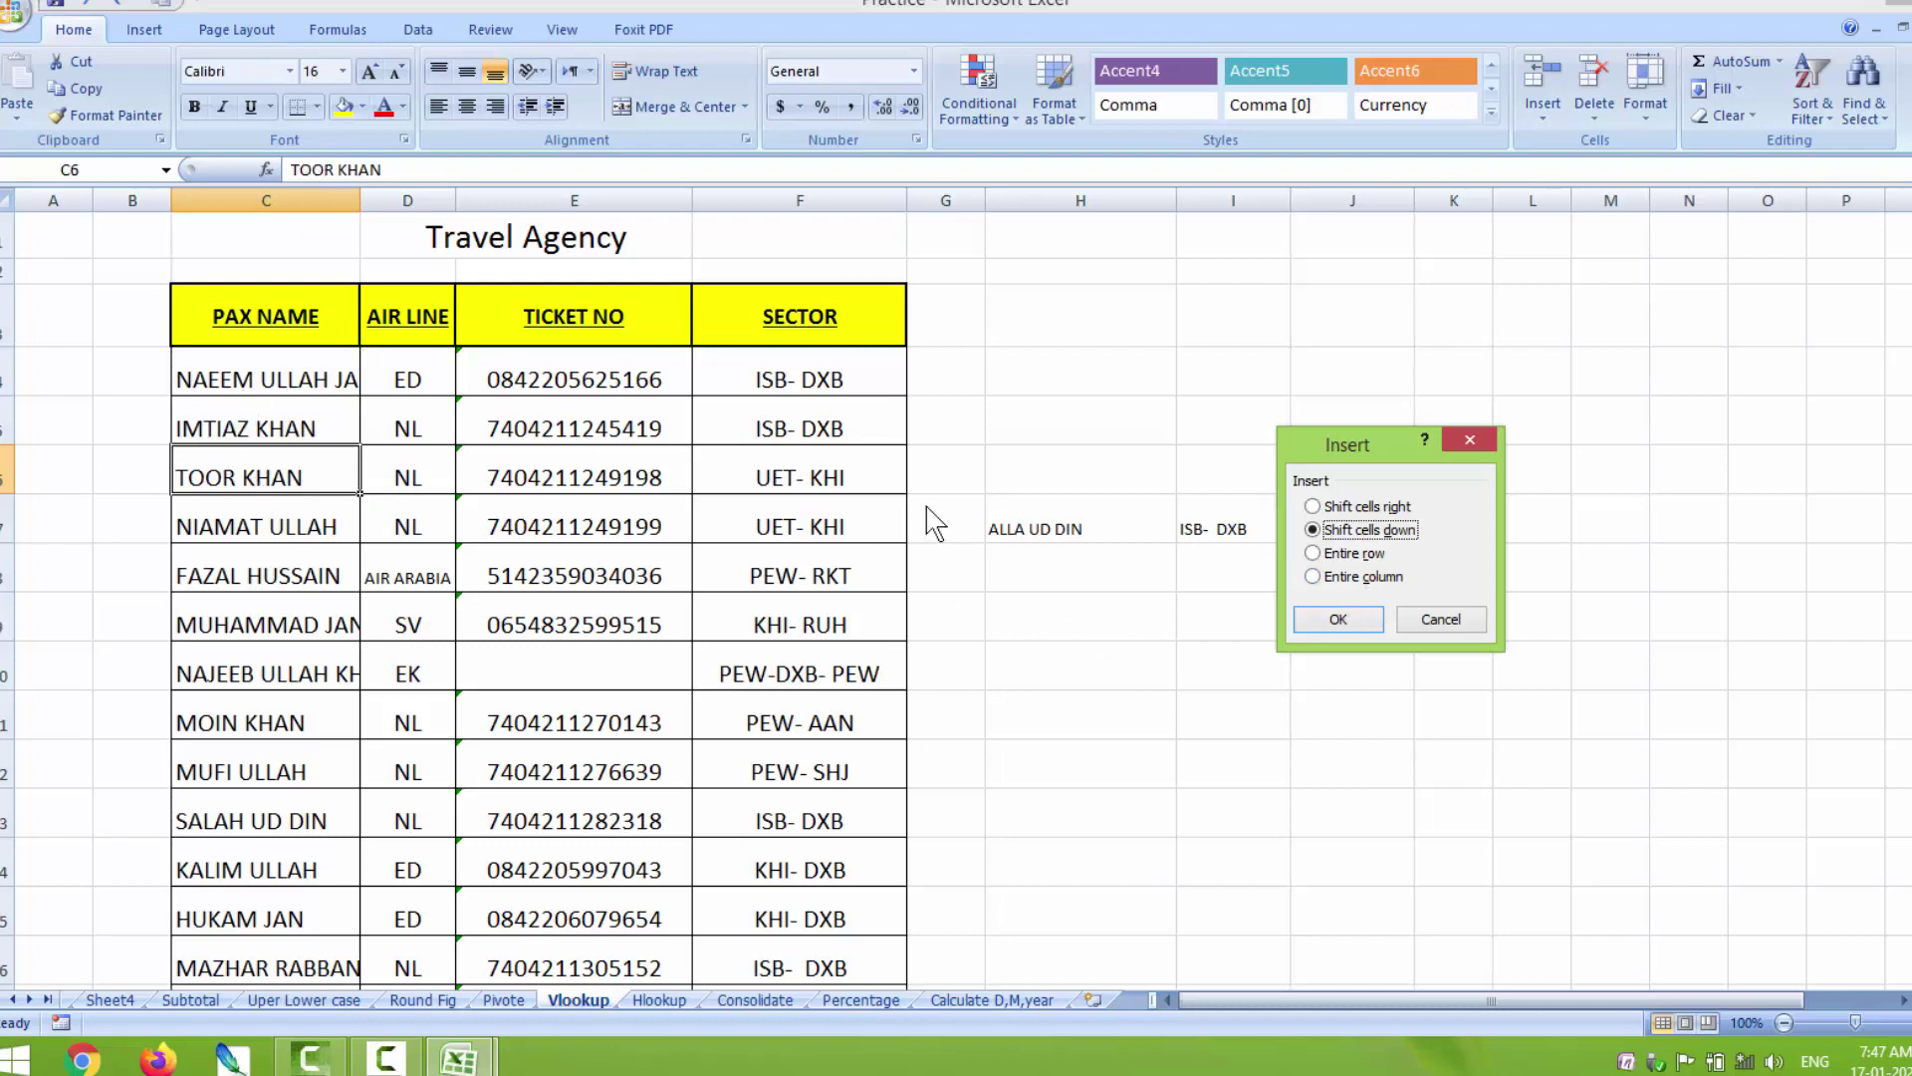
left_click(1335, 619)
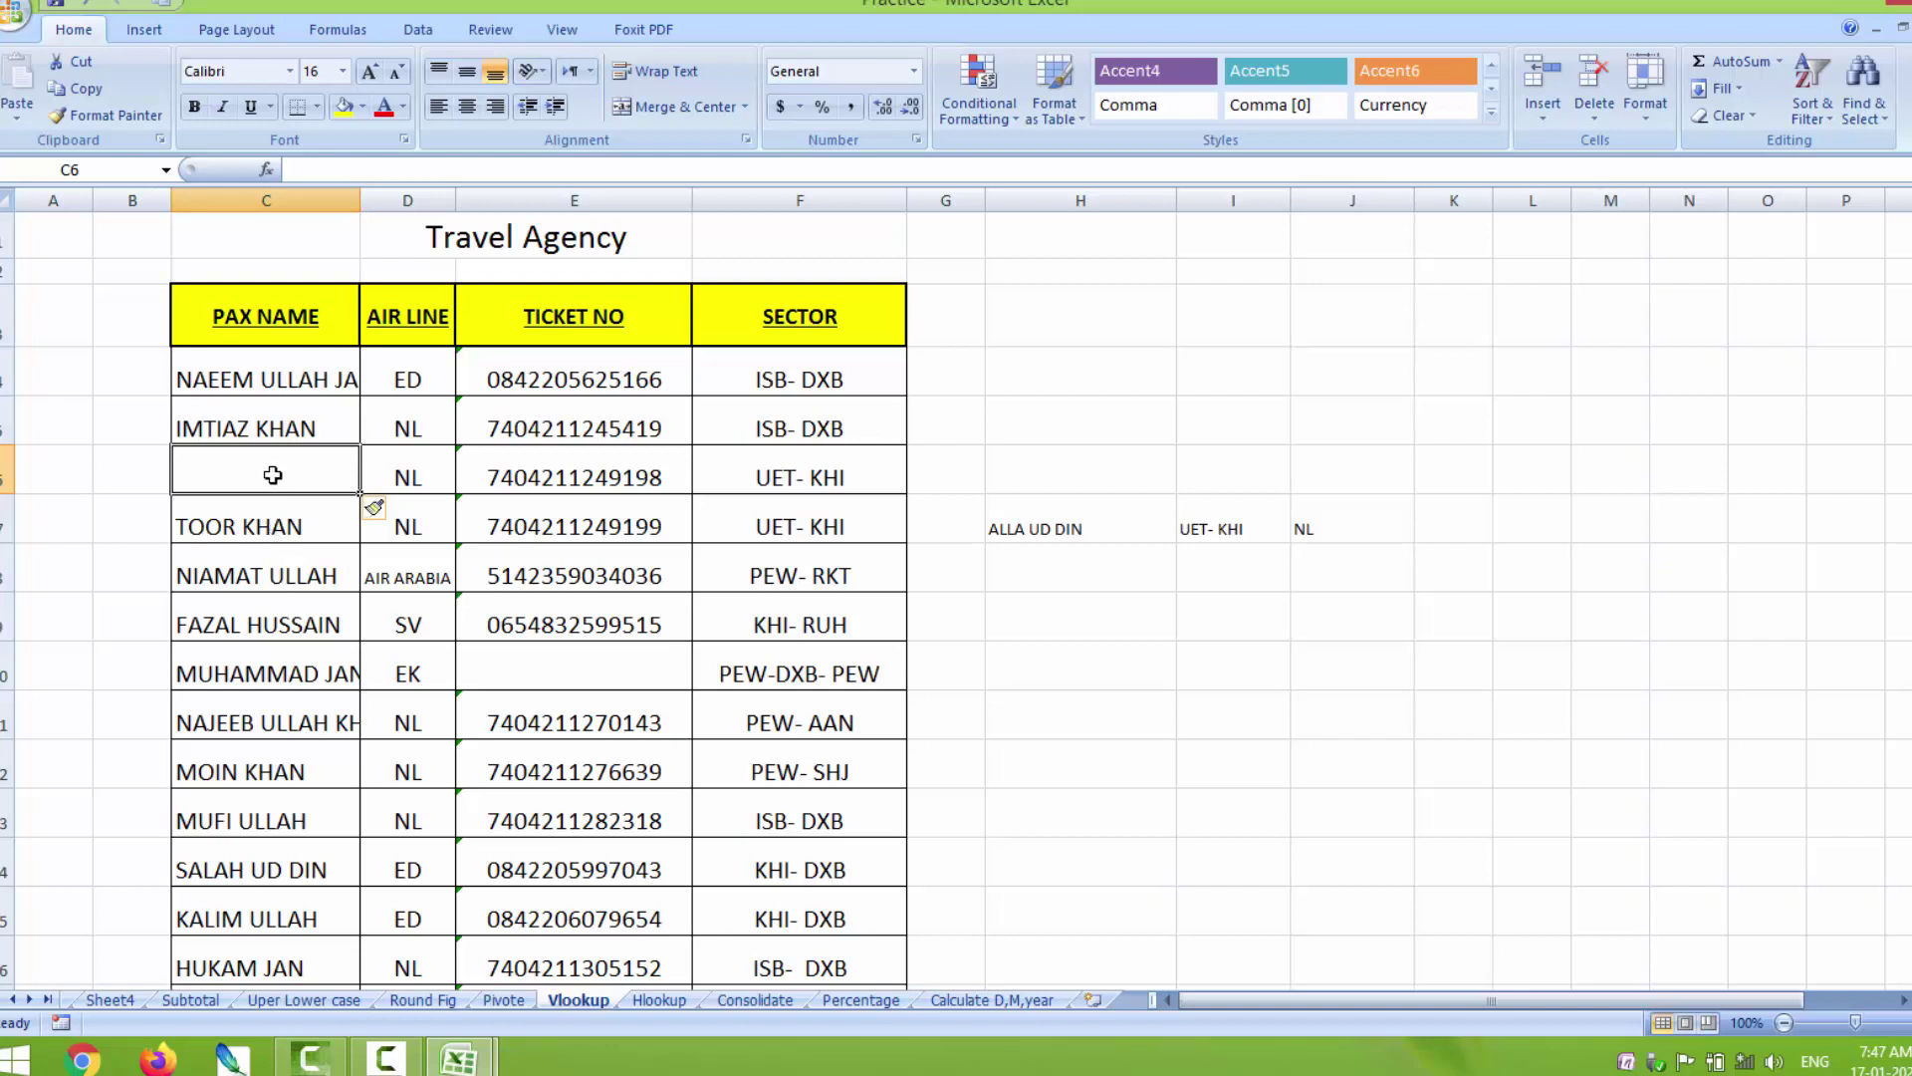
Insert a cell at C7 with Shift cells right, pushing row 7 rightward
left_click(1256, 350)
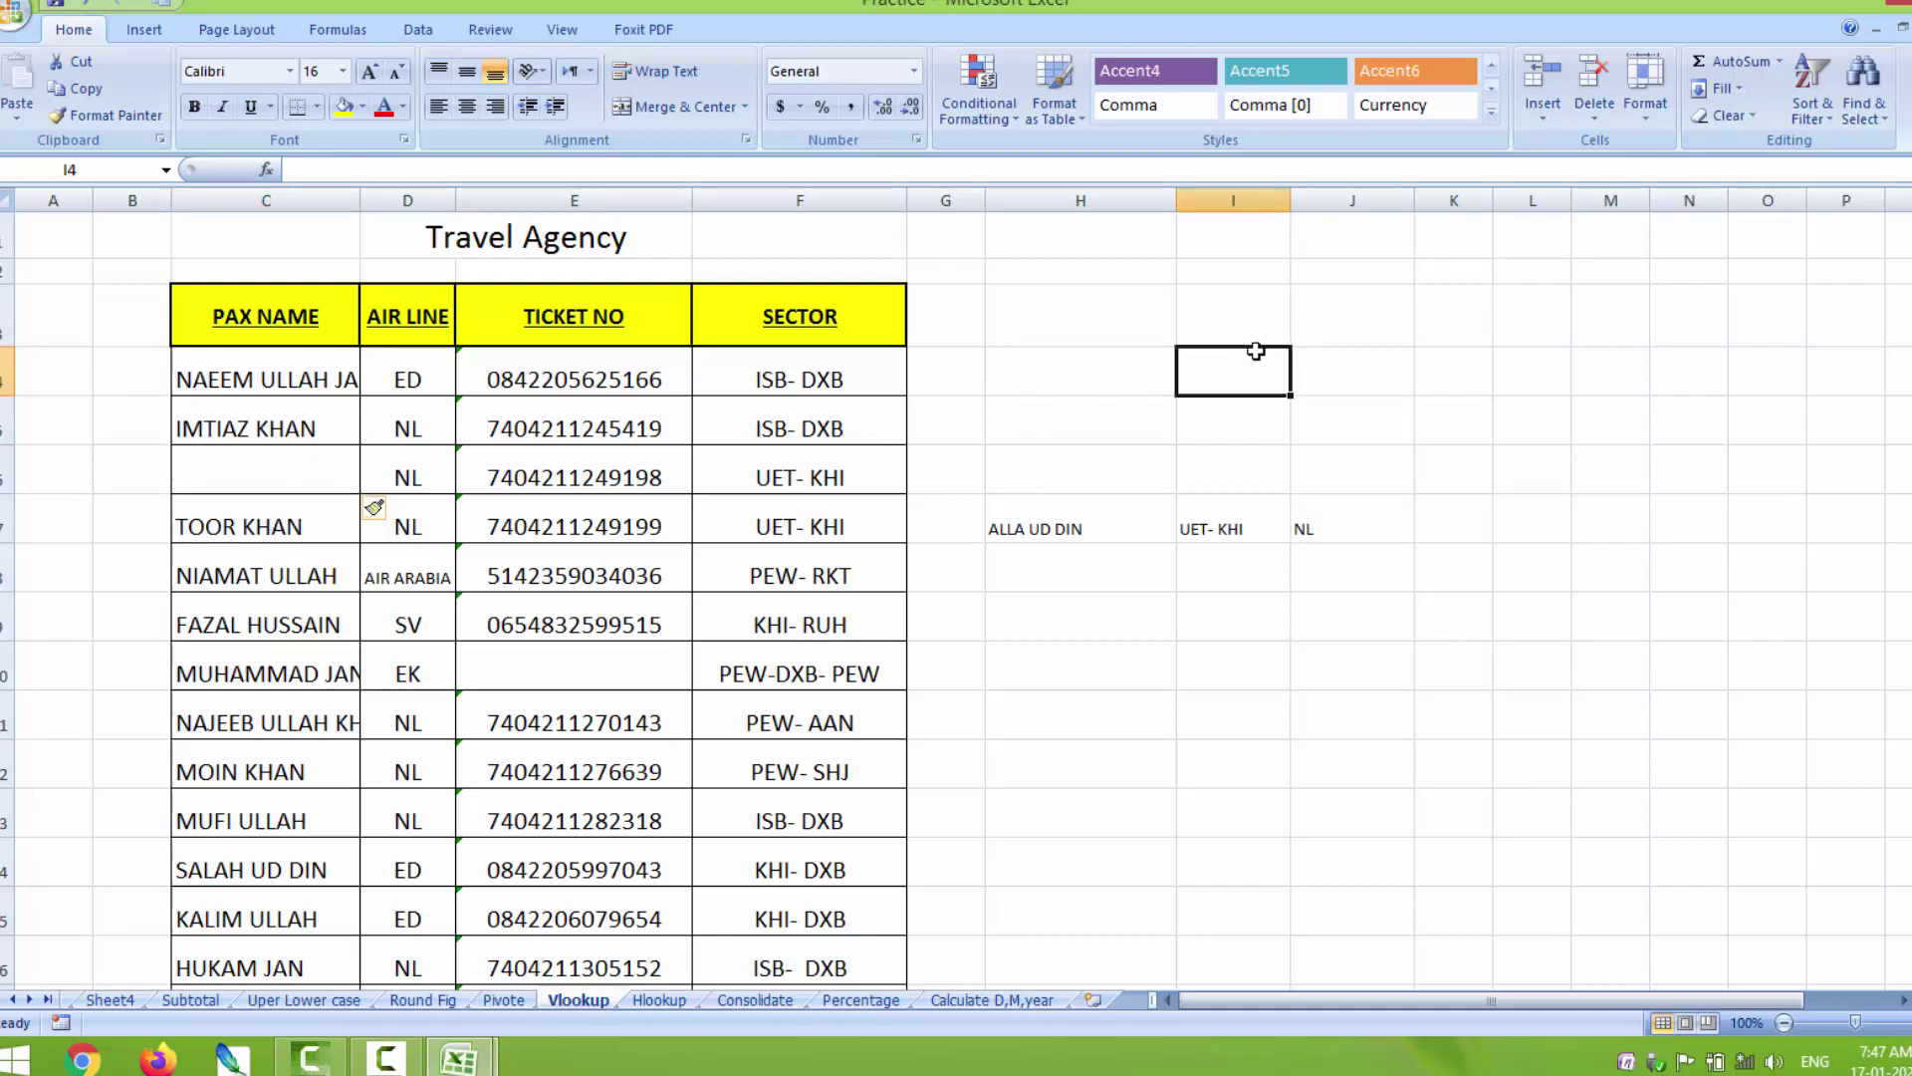
left_click(1418, 370)
left_click(1607, 377)
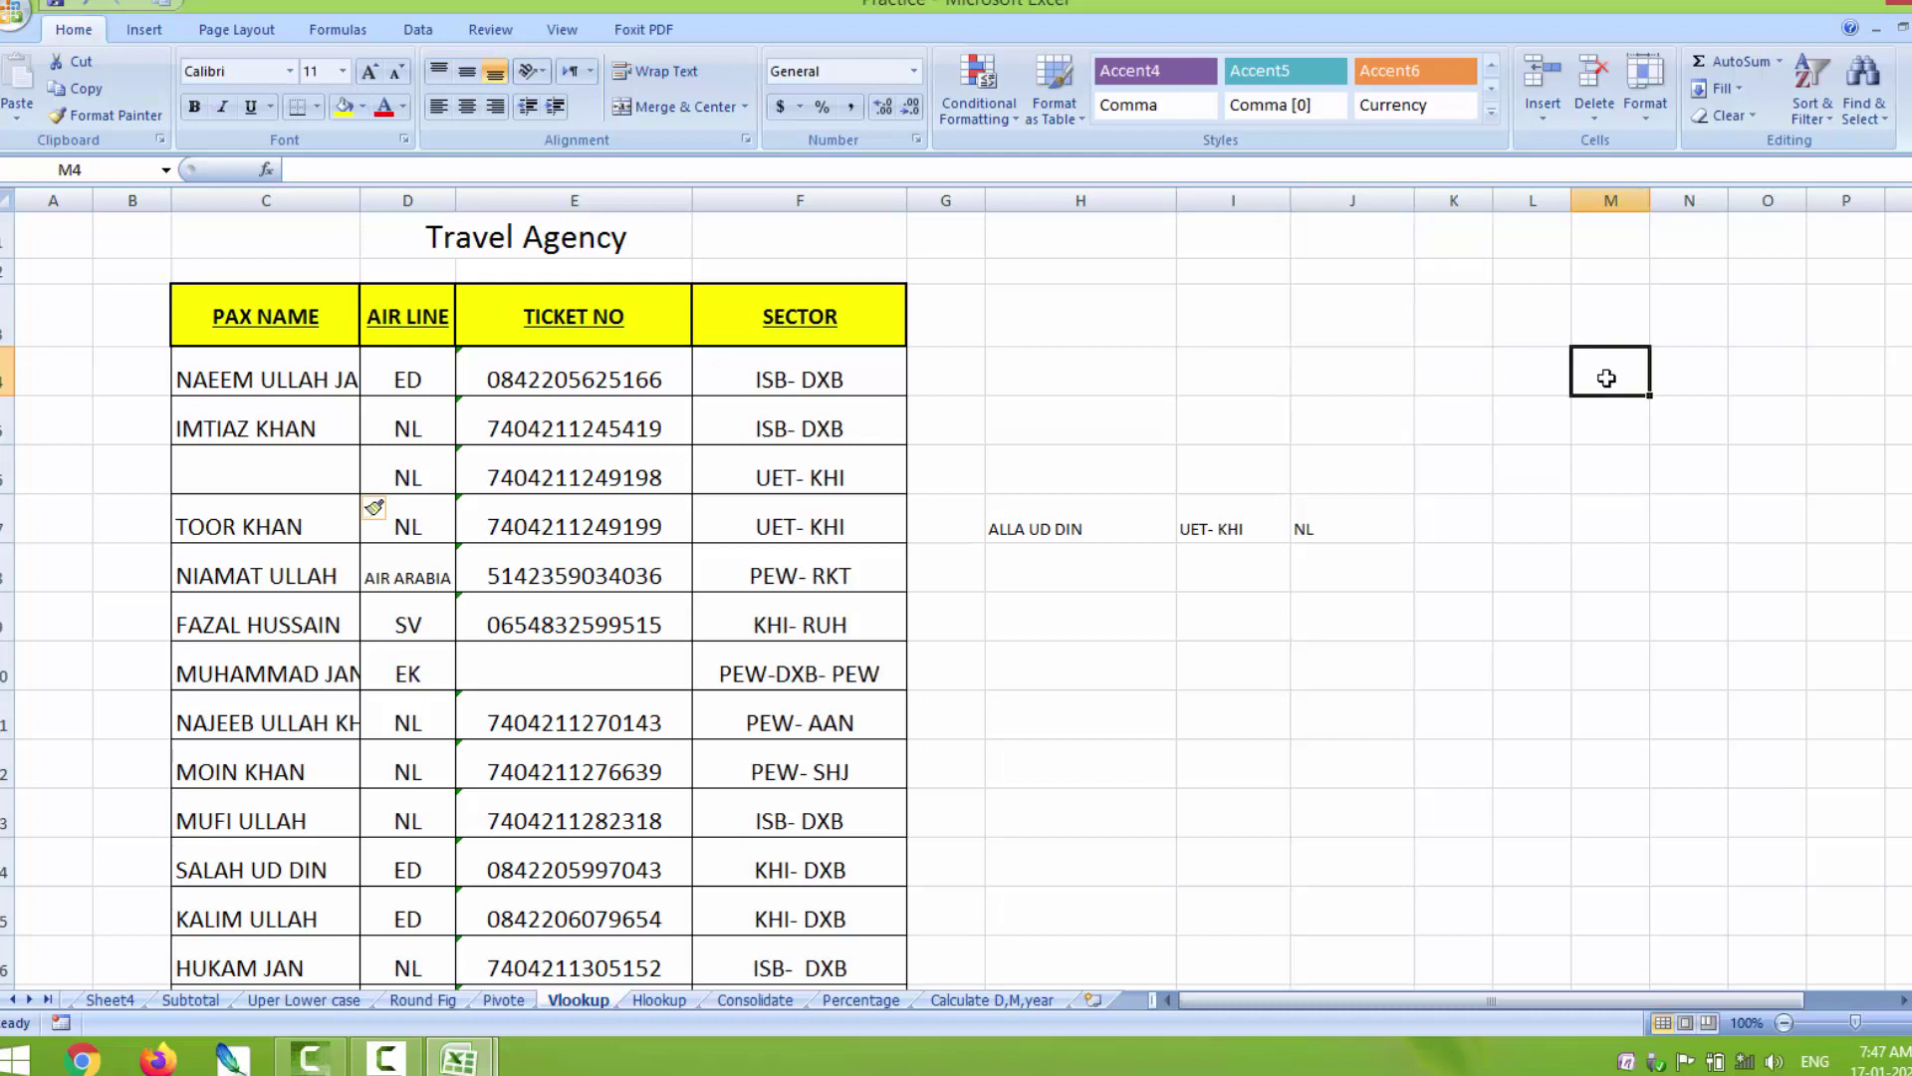
left_click(1640, 553)
left_click(1541, 703)
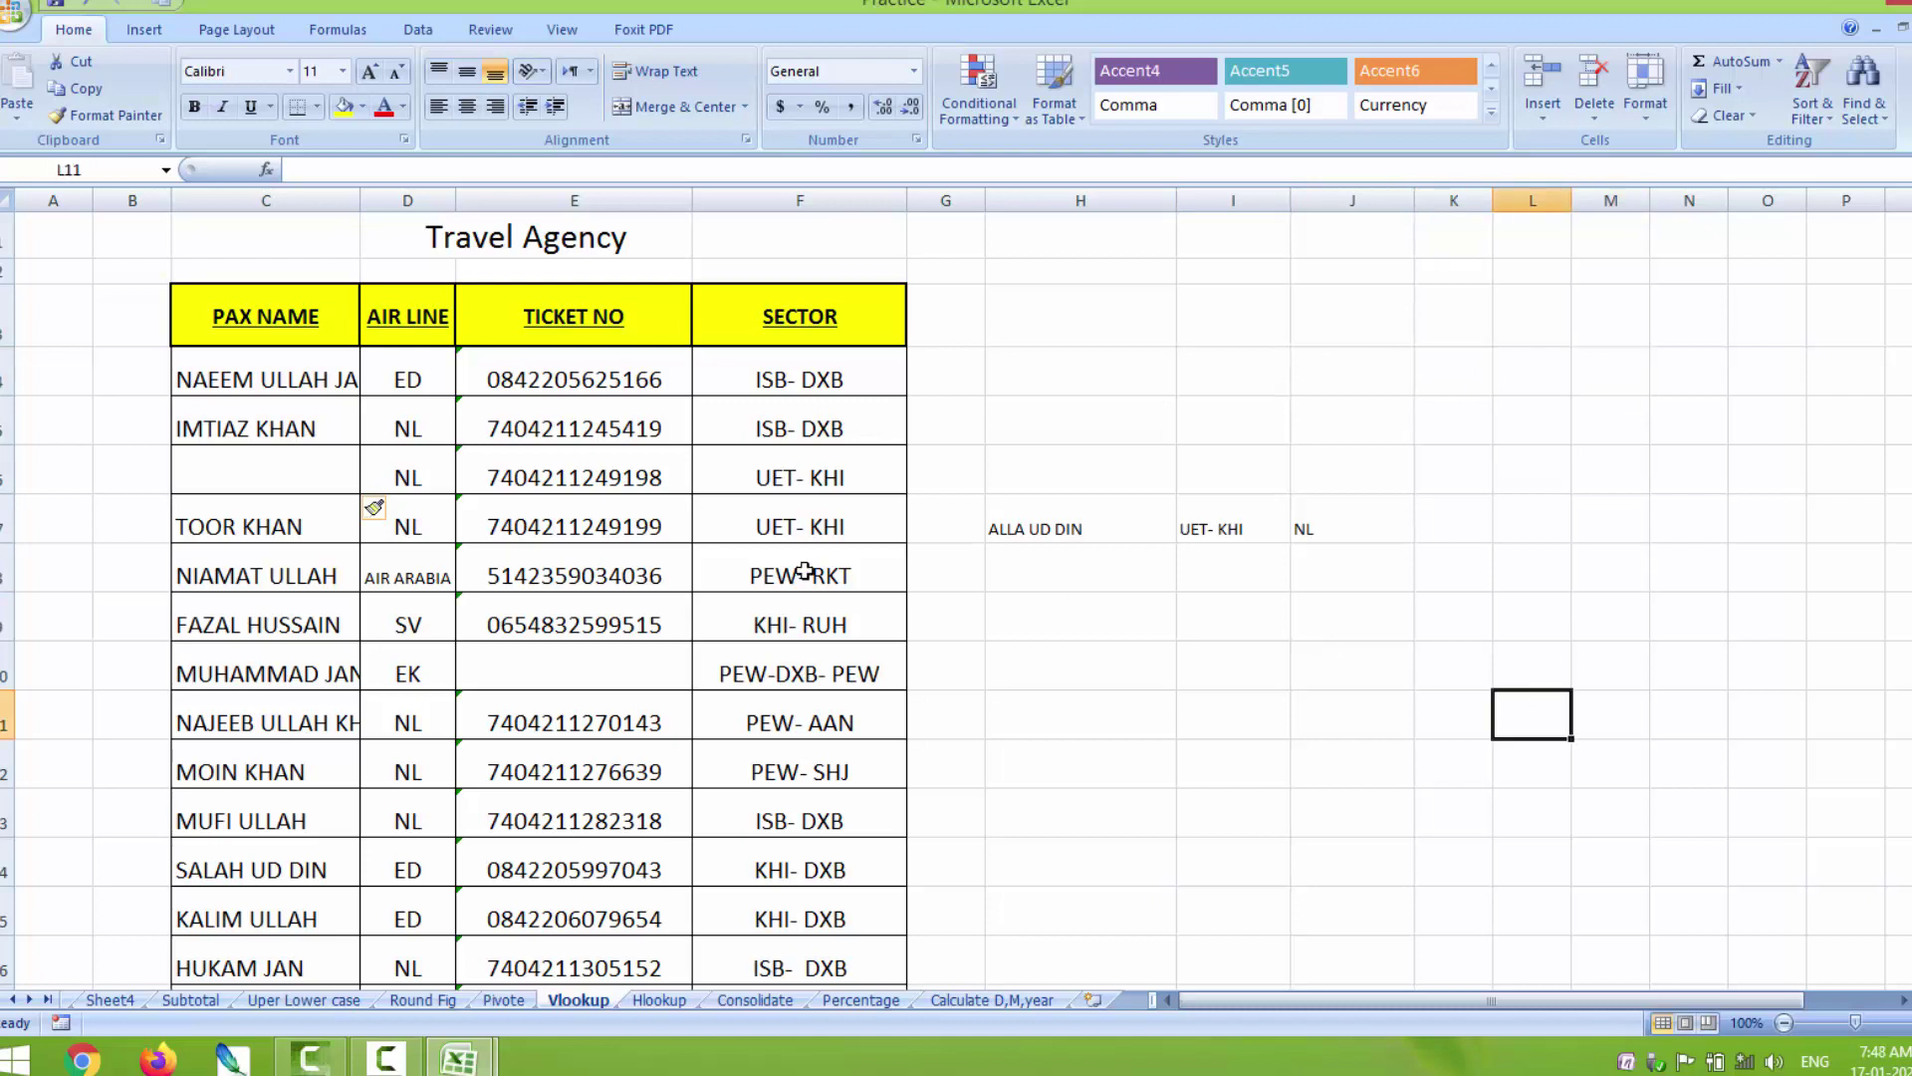
left_click(275, 479)
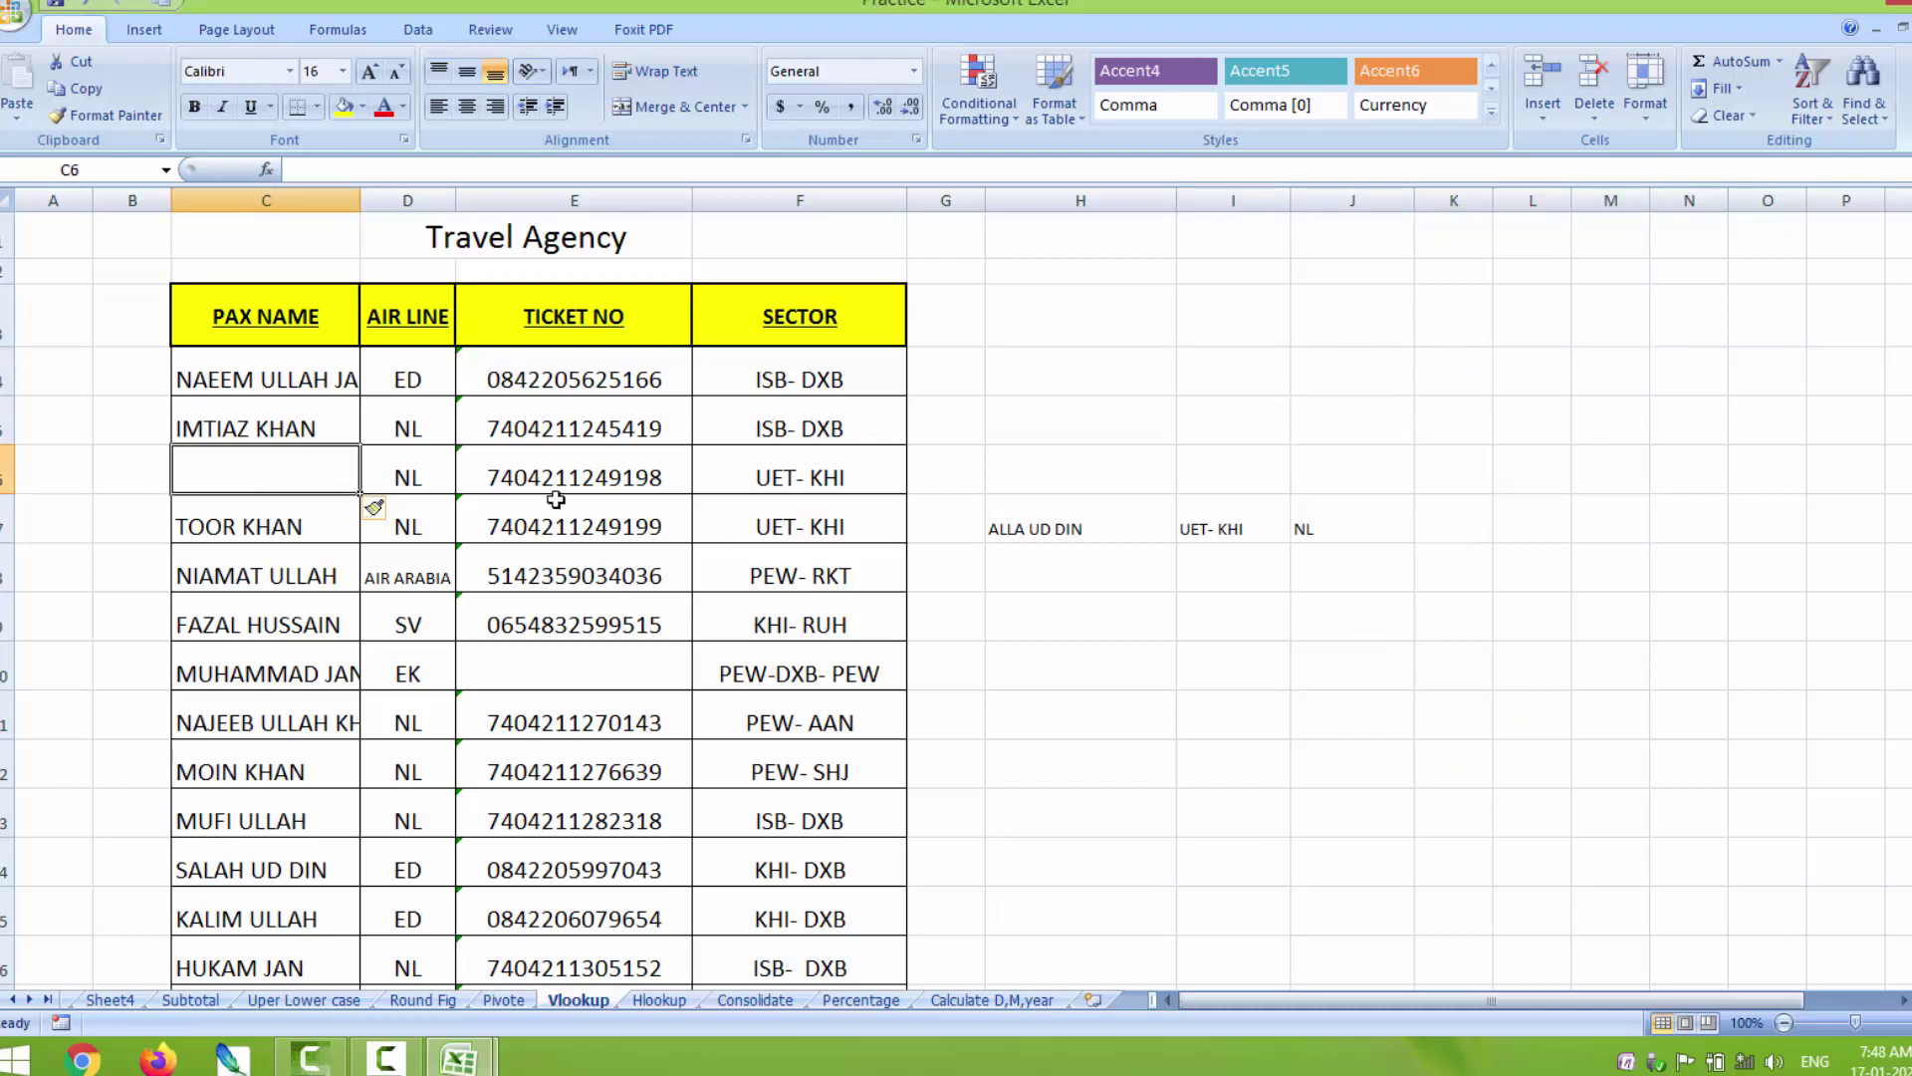
left_click(211, 533)
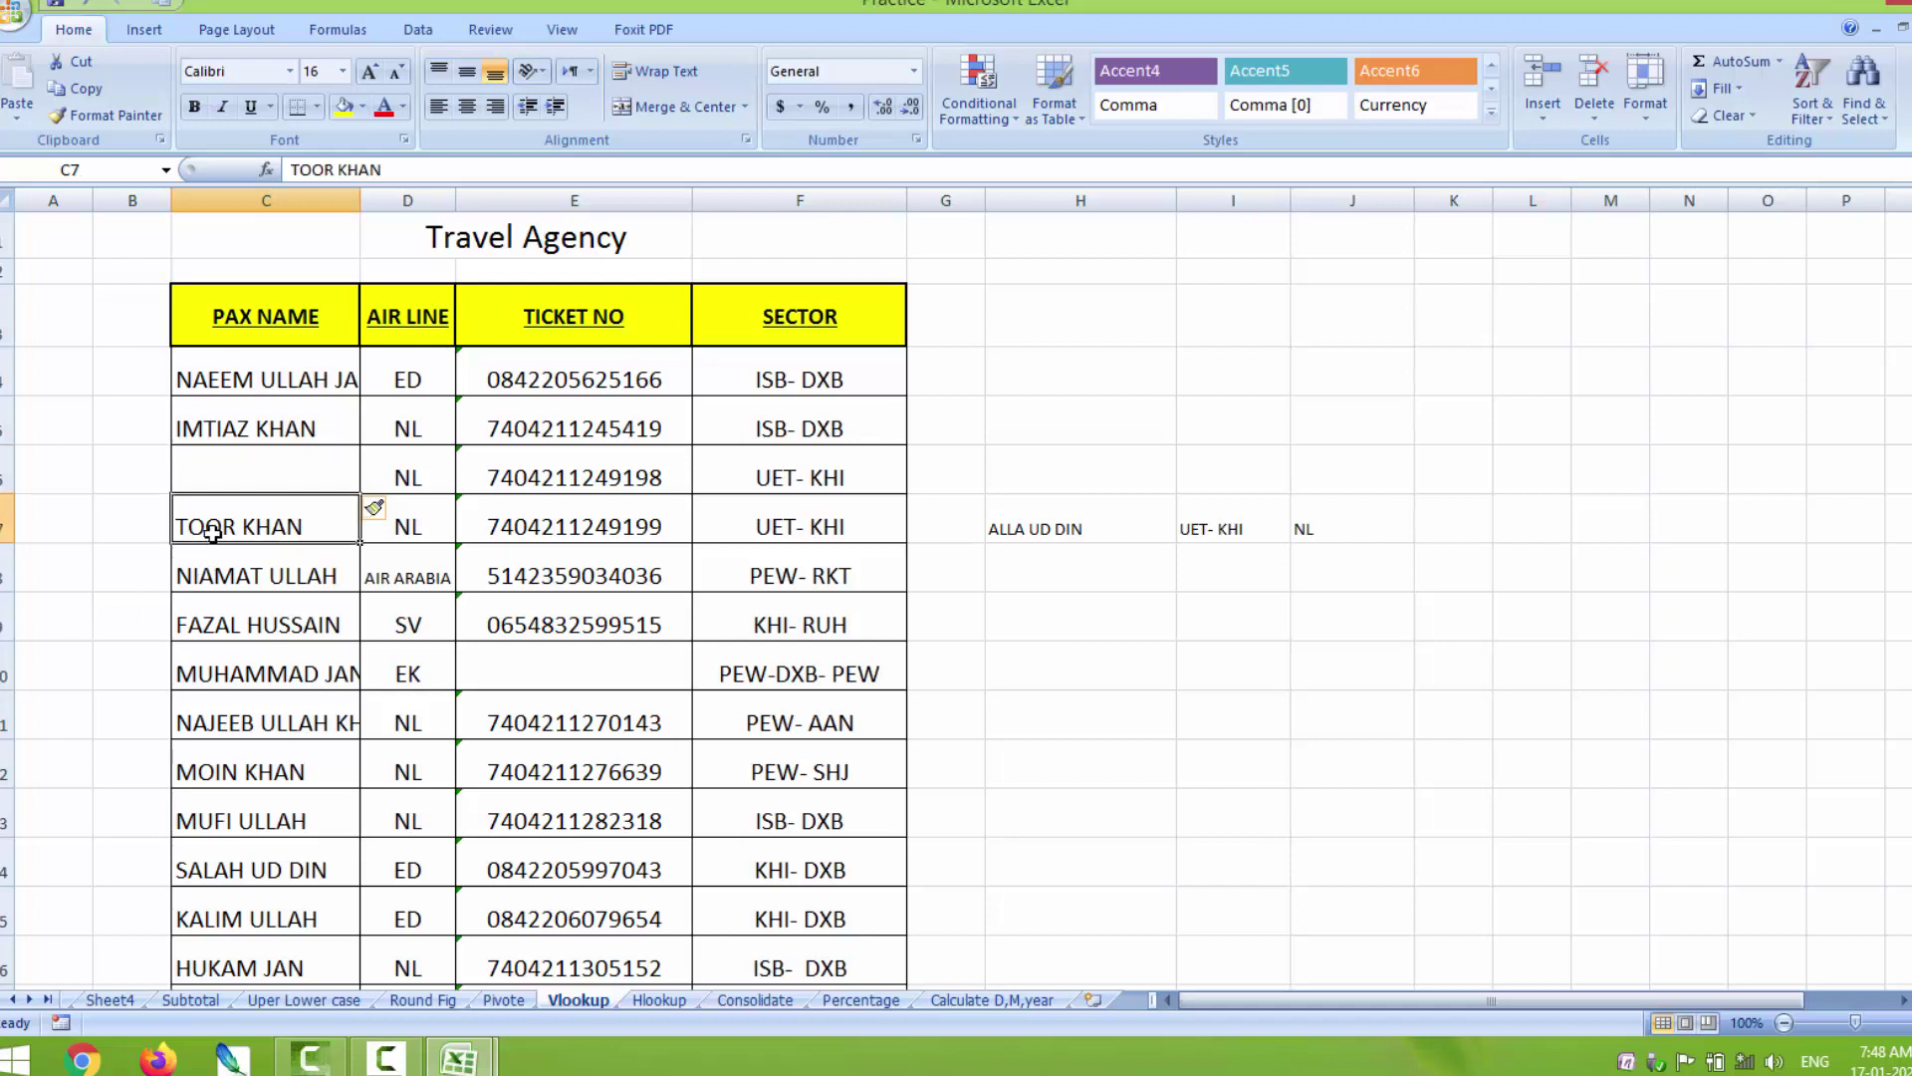
left_click(1543, 117)
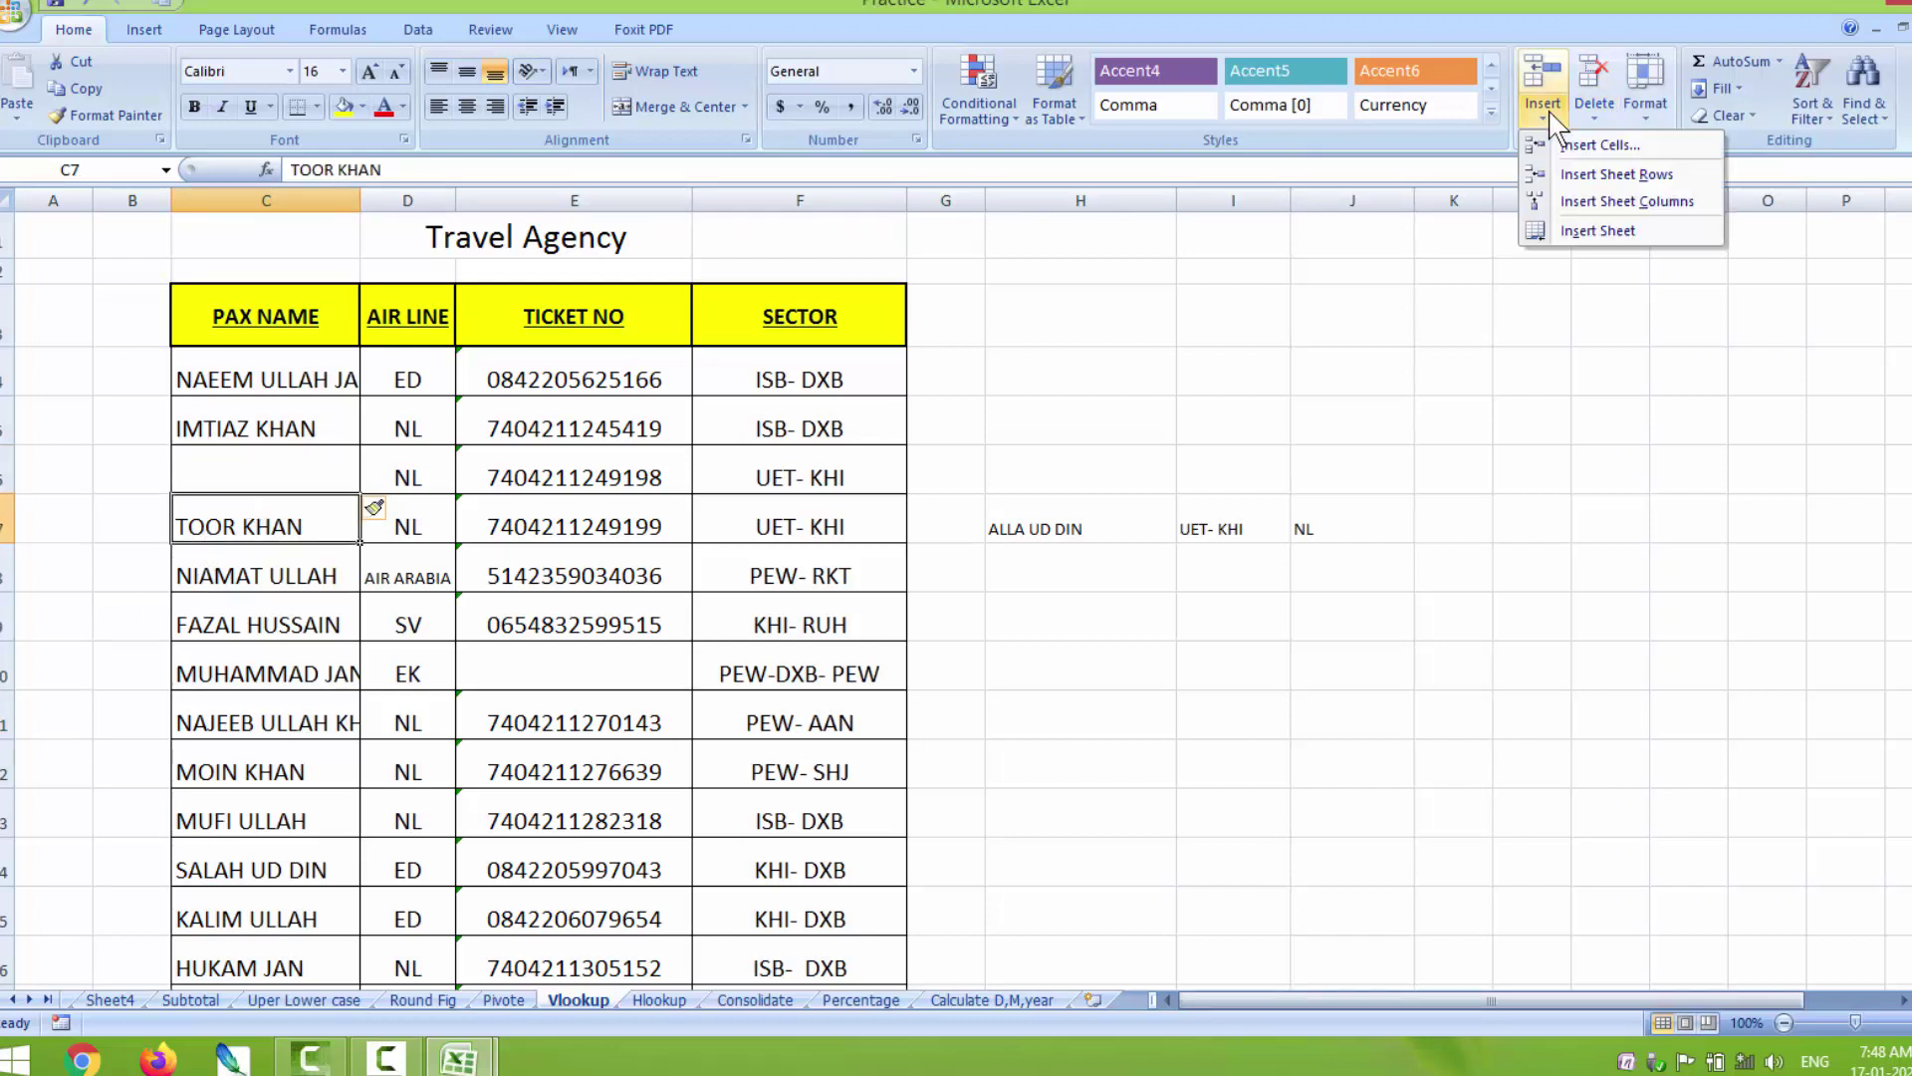
left_click(1566, 145)
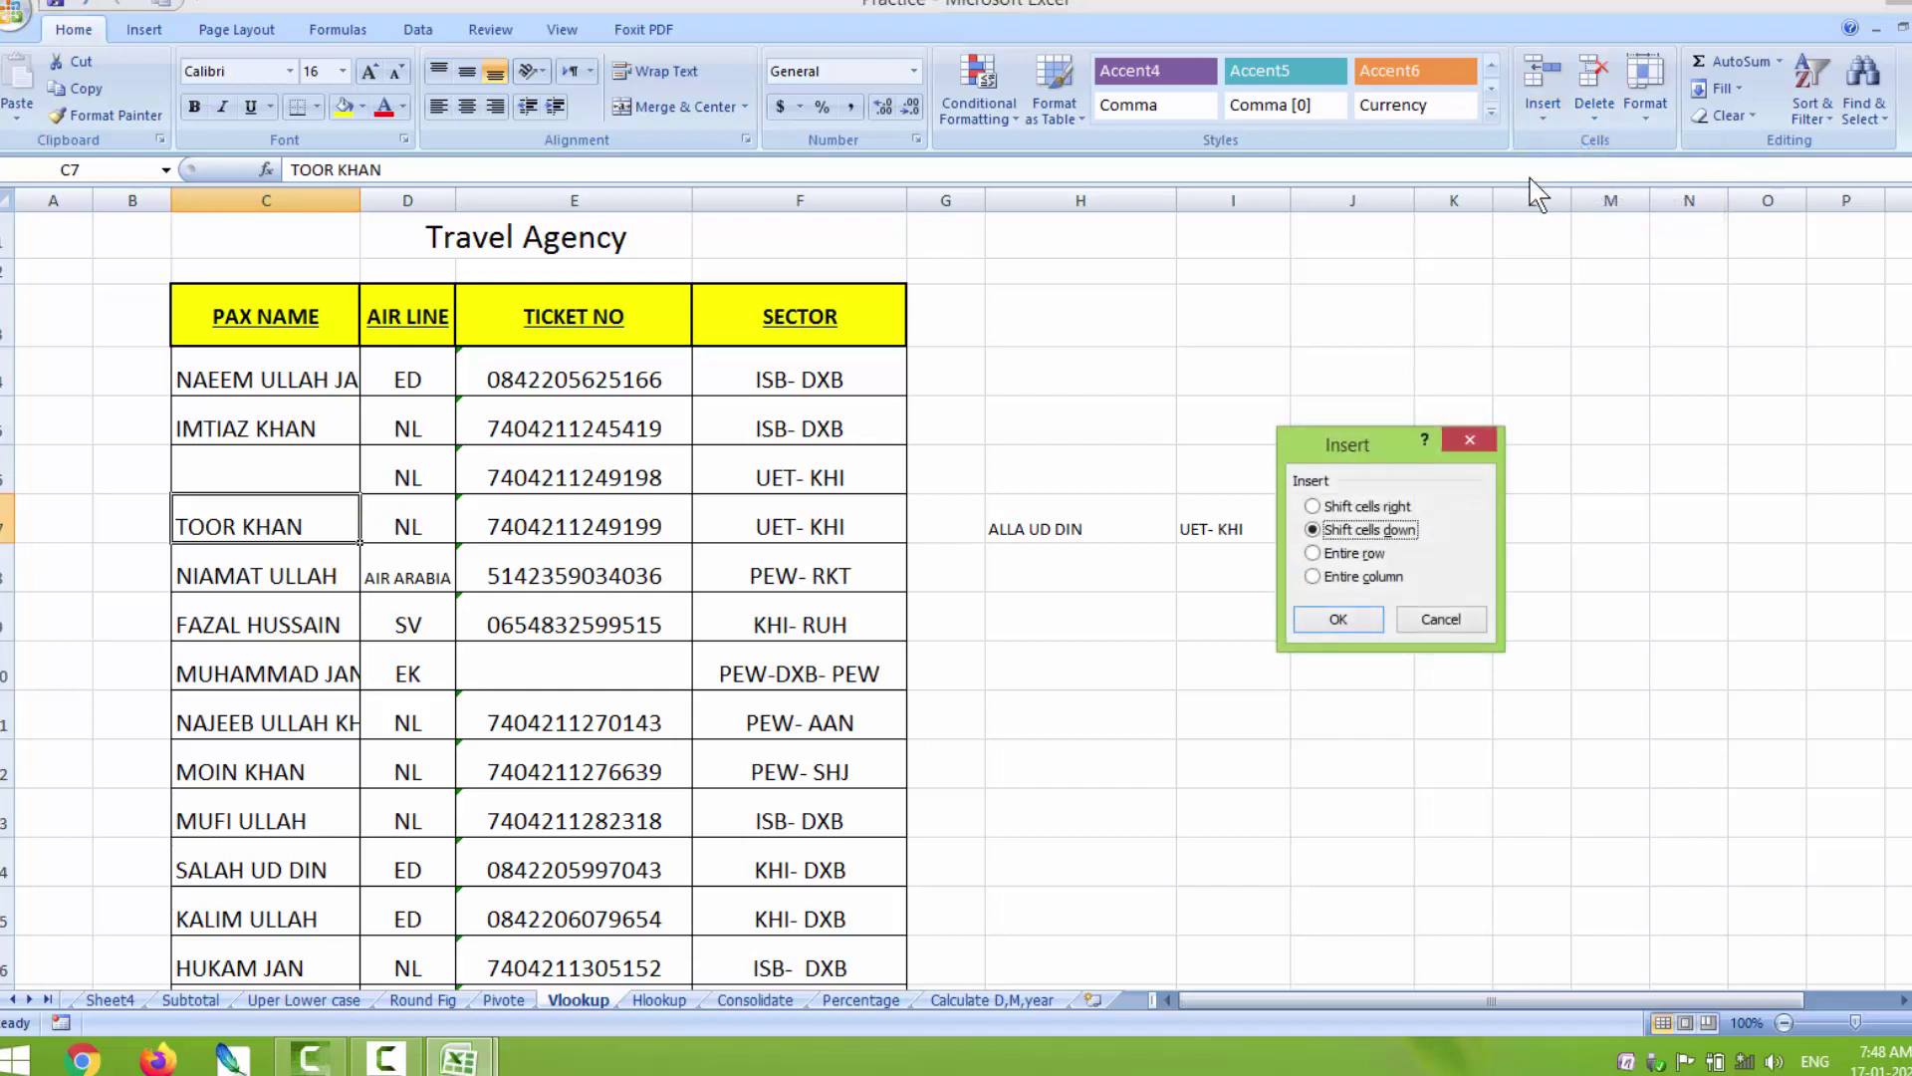
left_click(1332, 508)
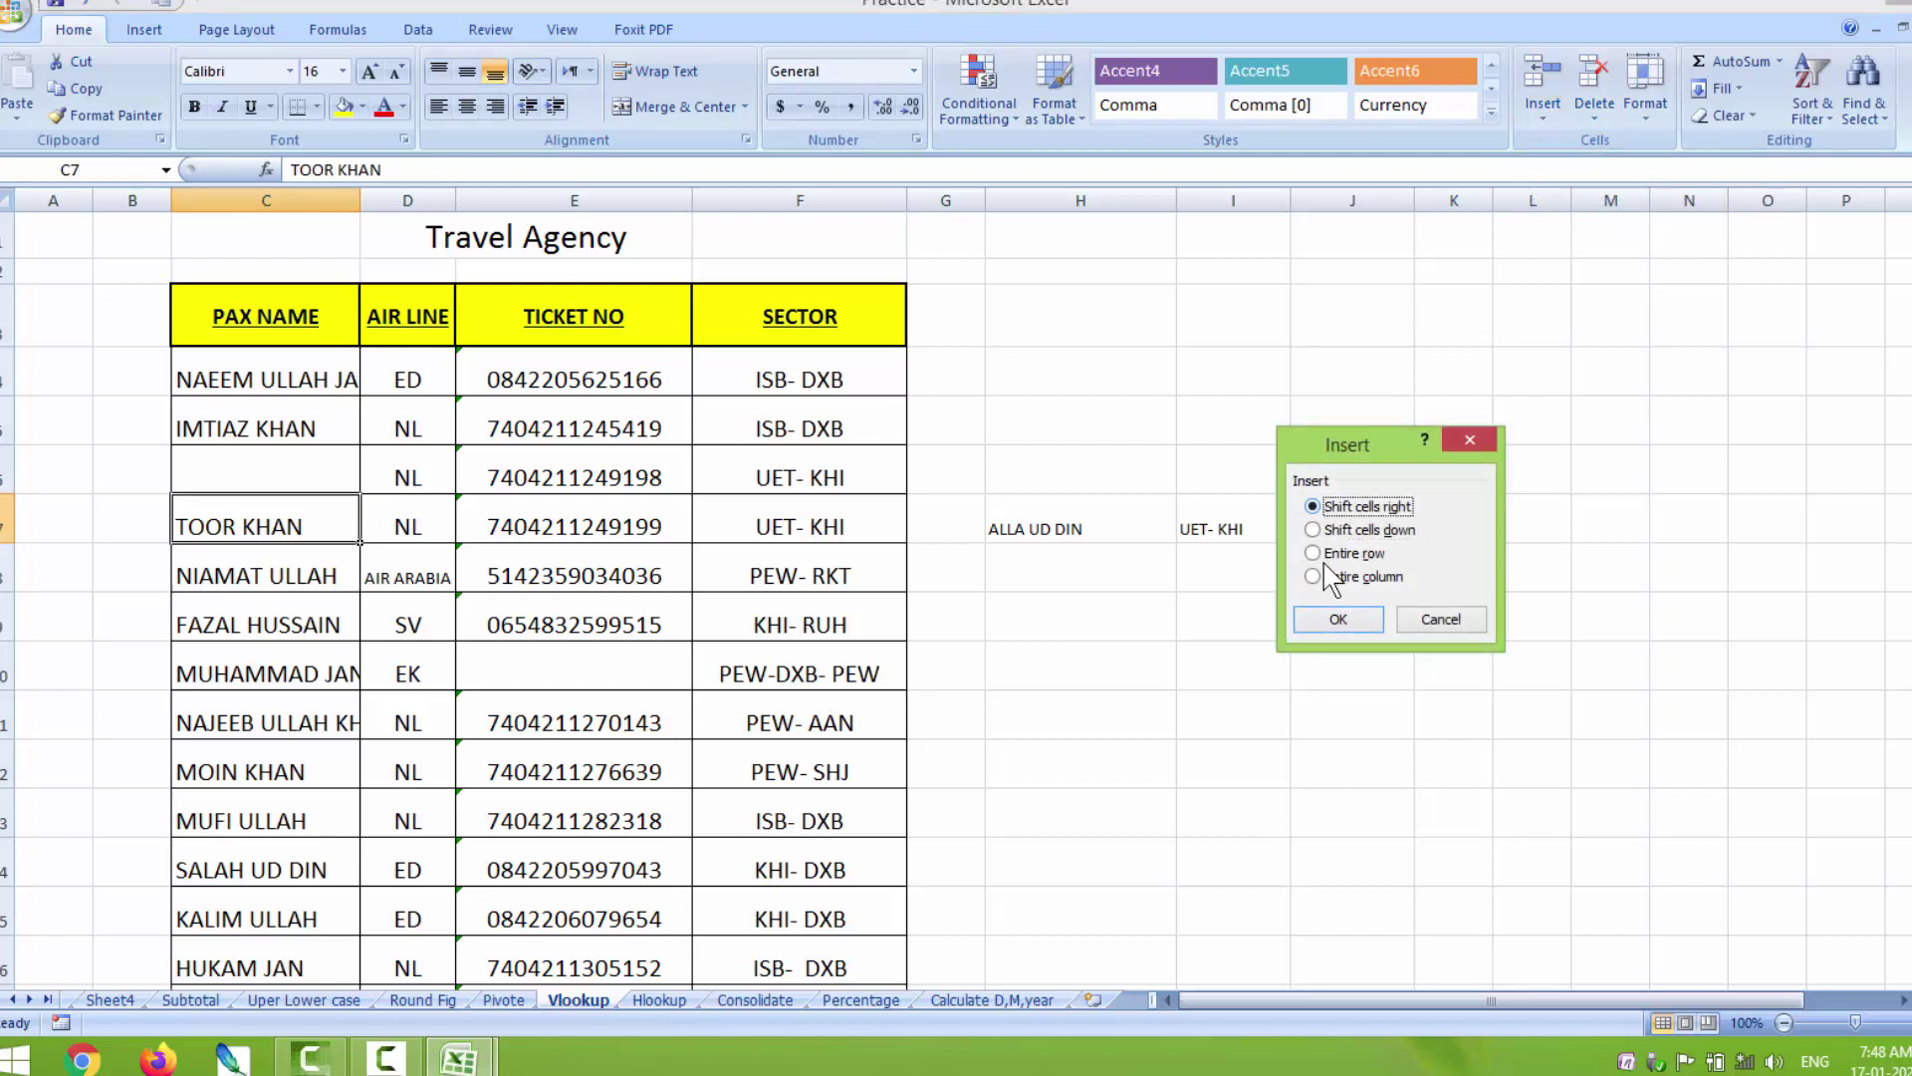
left_click(1336, 618)
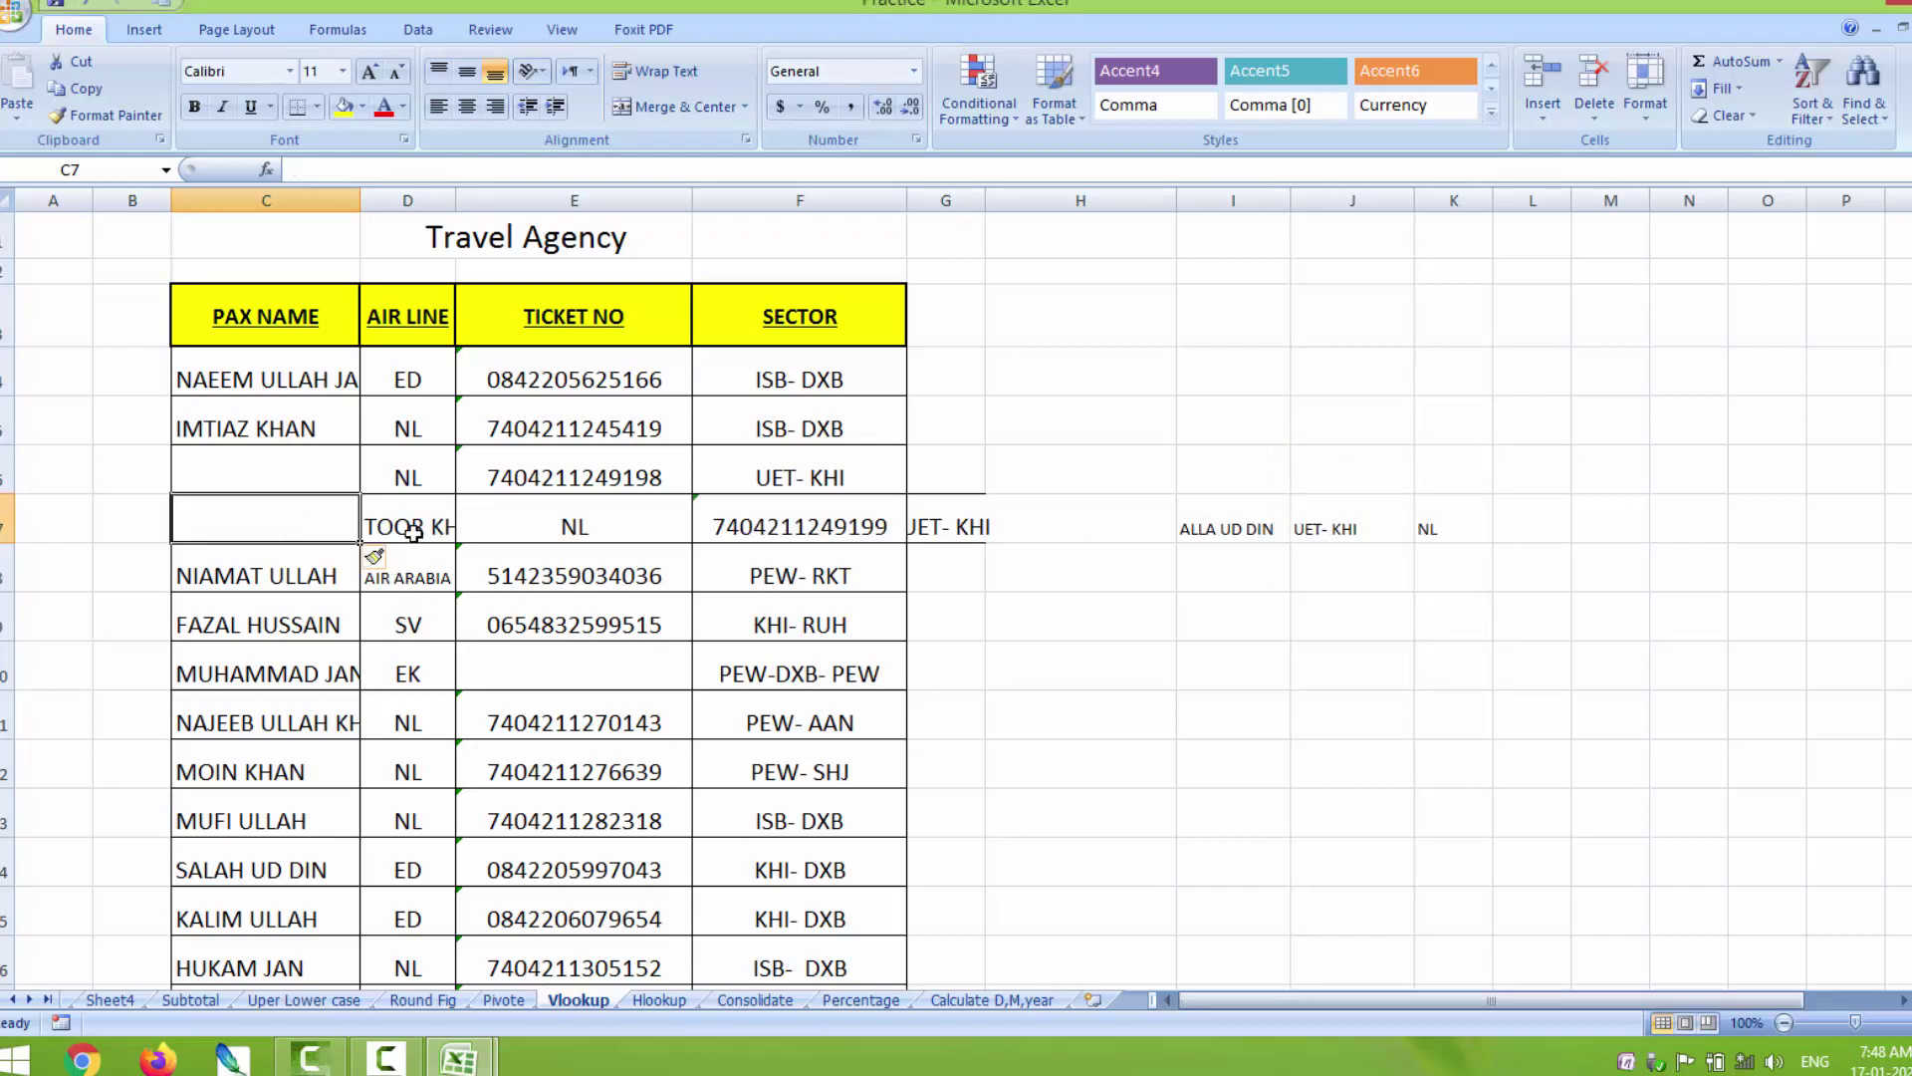
AutoFit column D, then undo both the width change and the rightward insertion
double_click(456, 199)
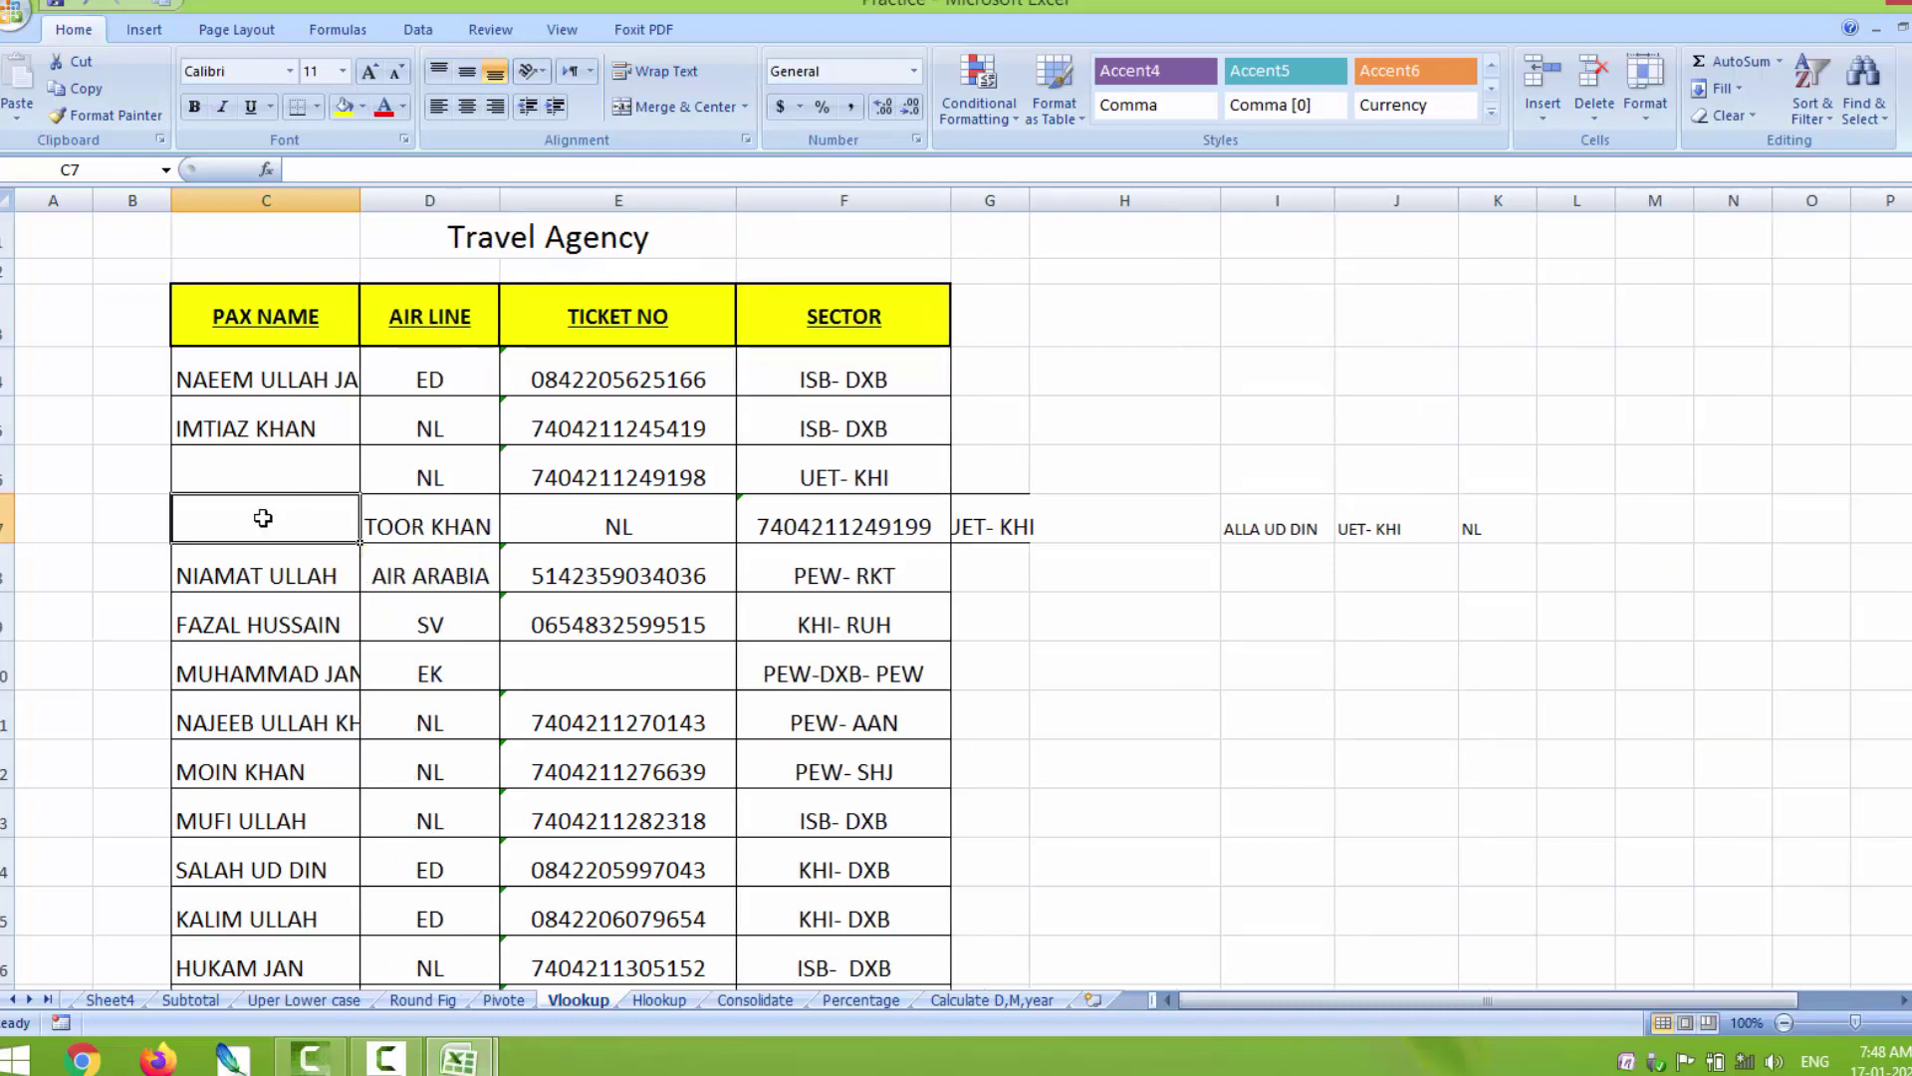
key("ctrl+z")
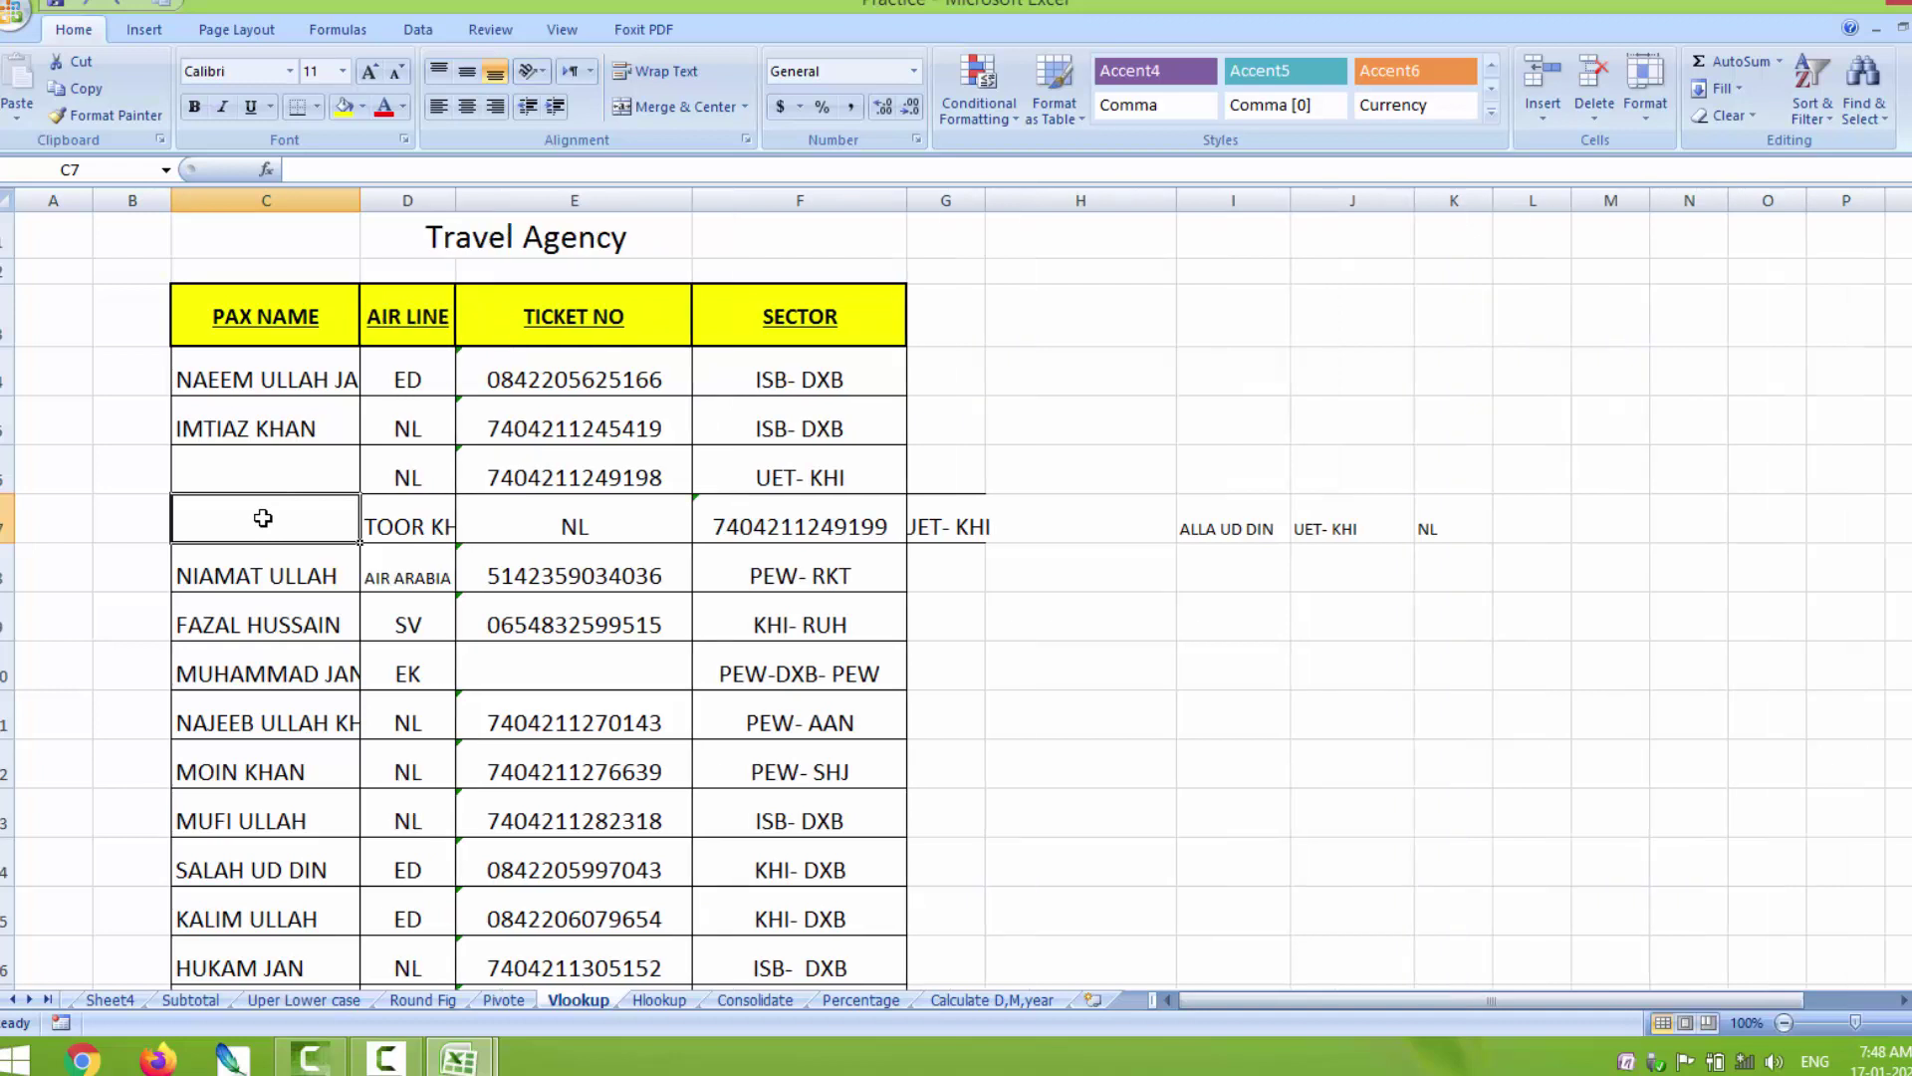
key("ctrl+z")
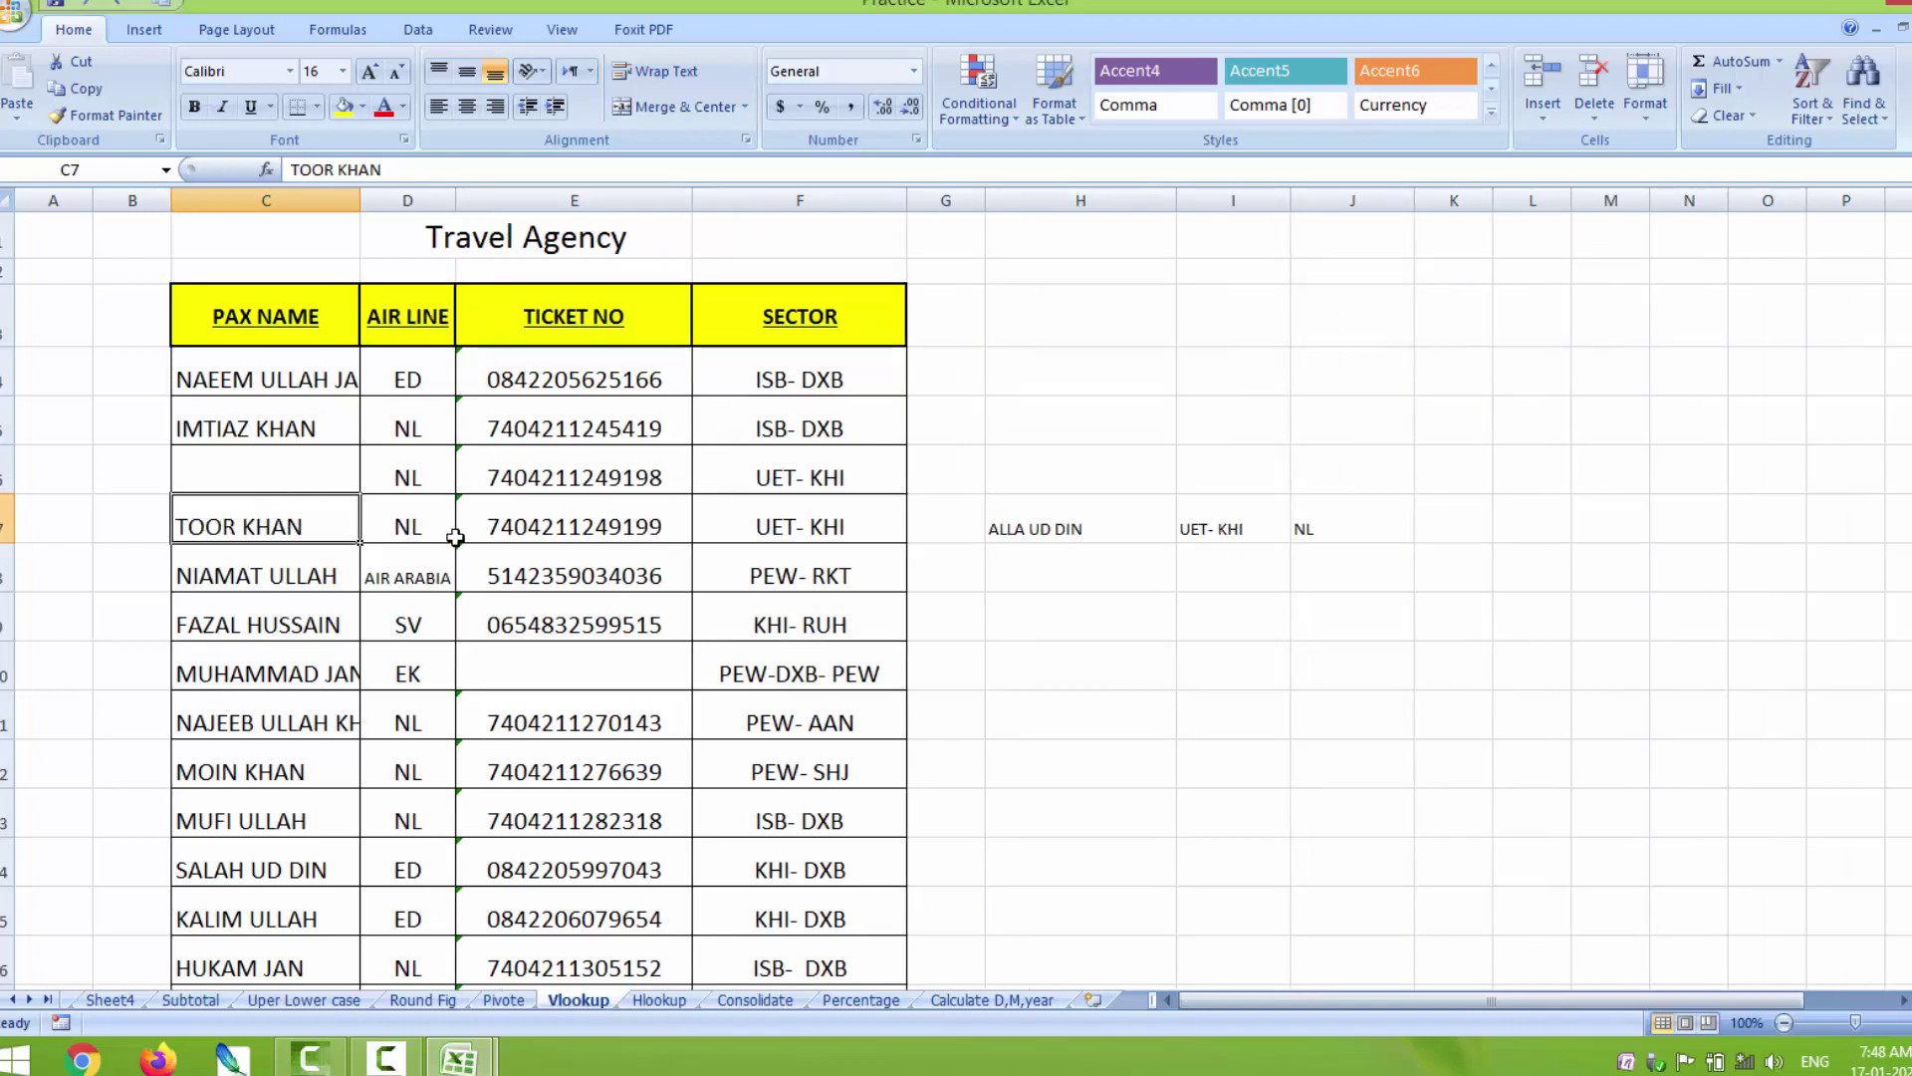
Insert a sheet row and a sheet column, undoing each one
left_click(1547, 117)
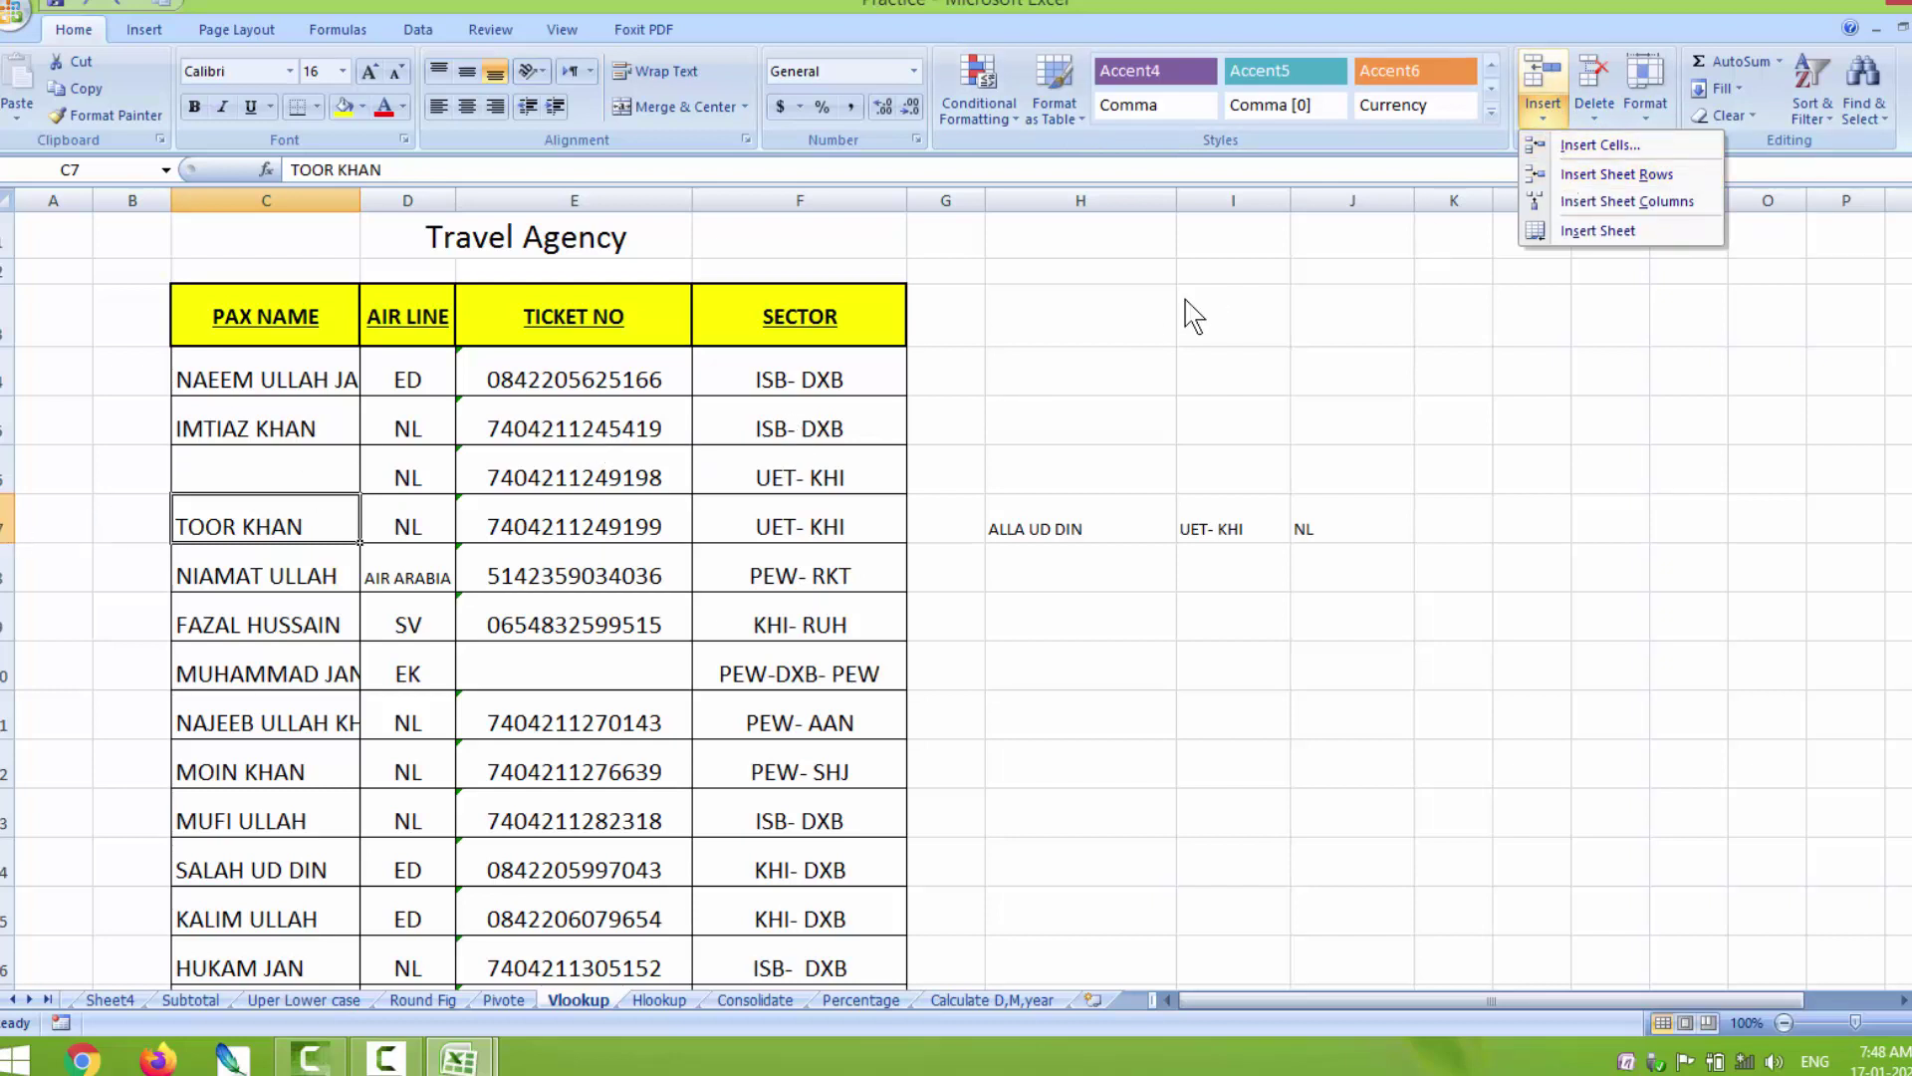
left_click(1627, 177)
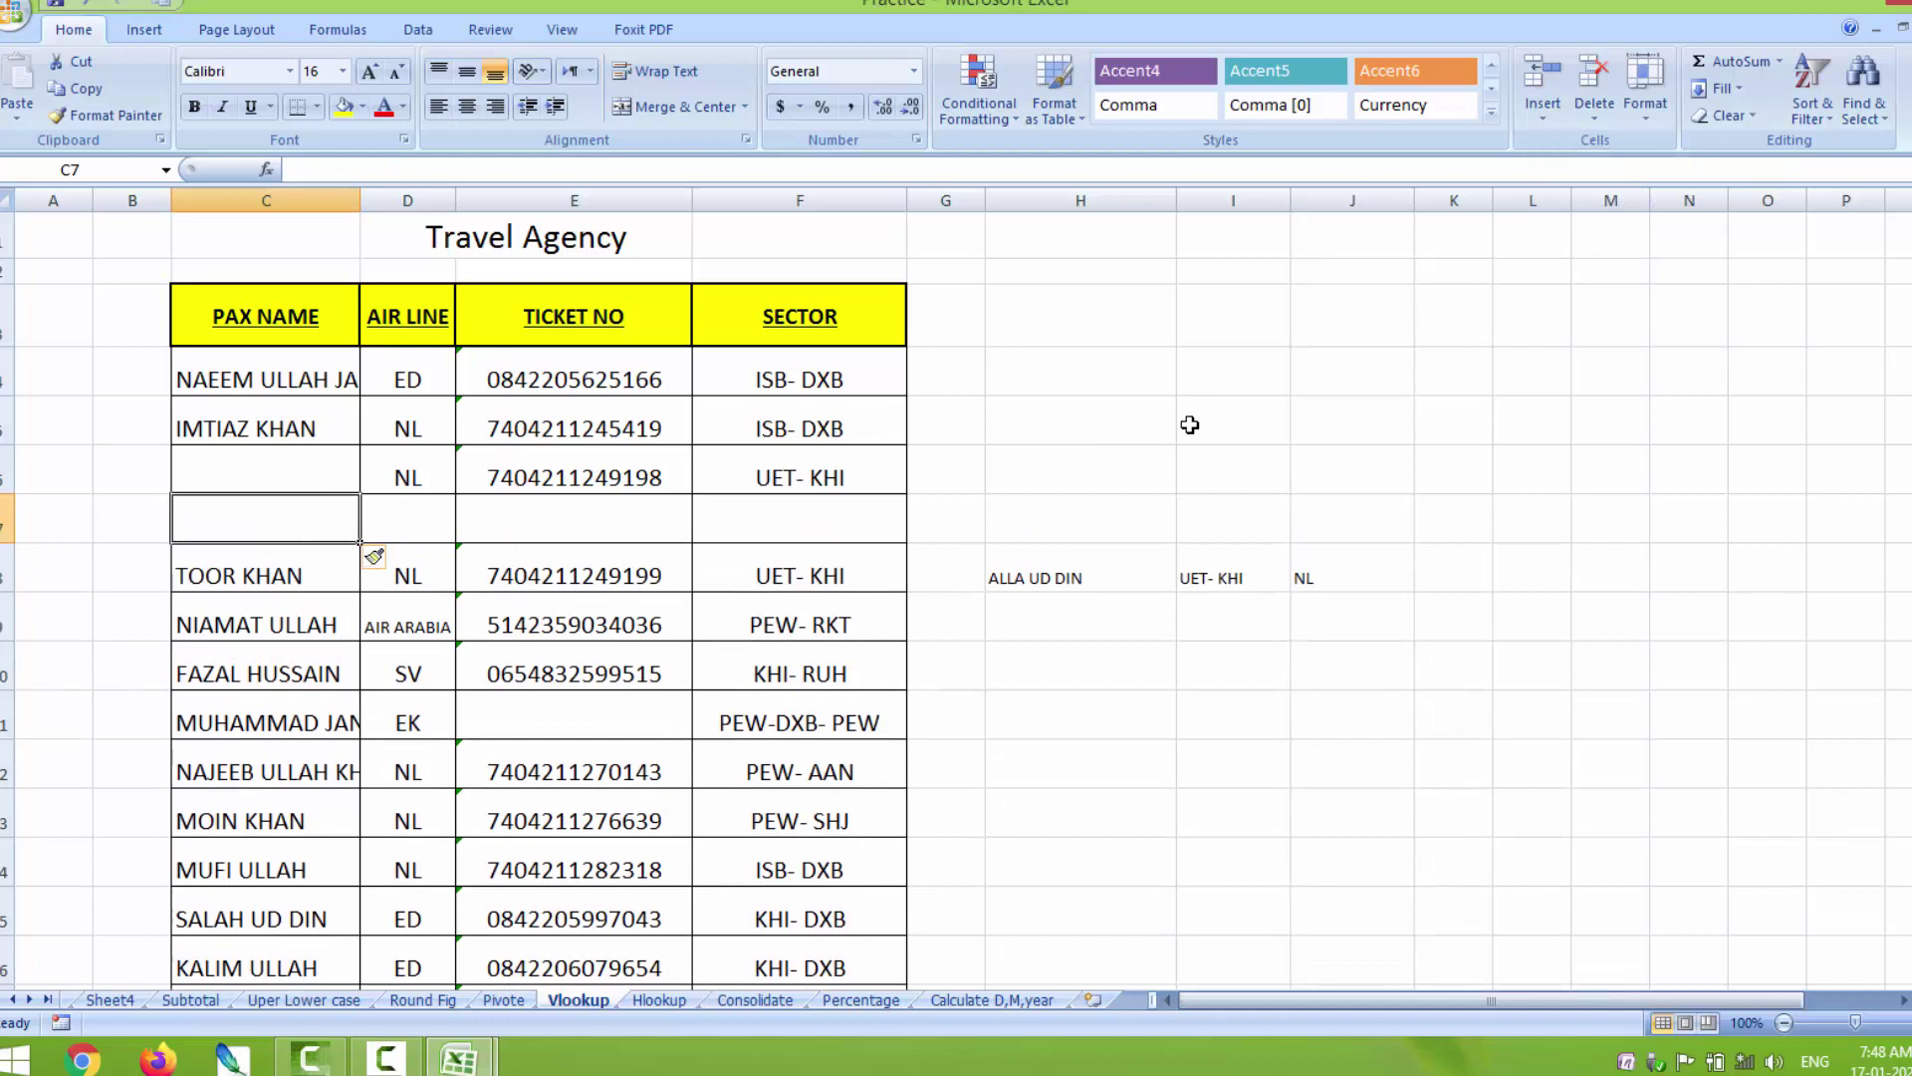
key("ctrl+z")
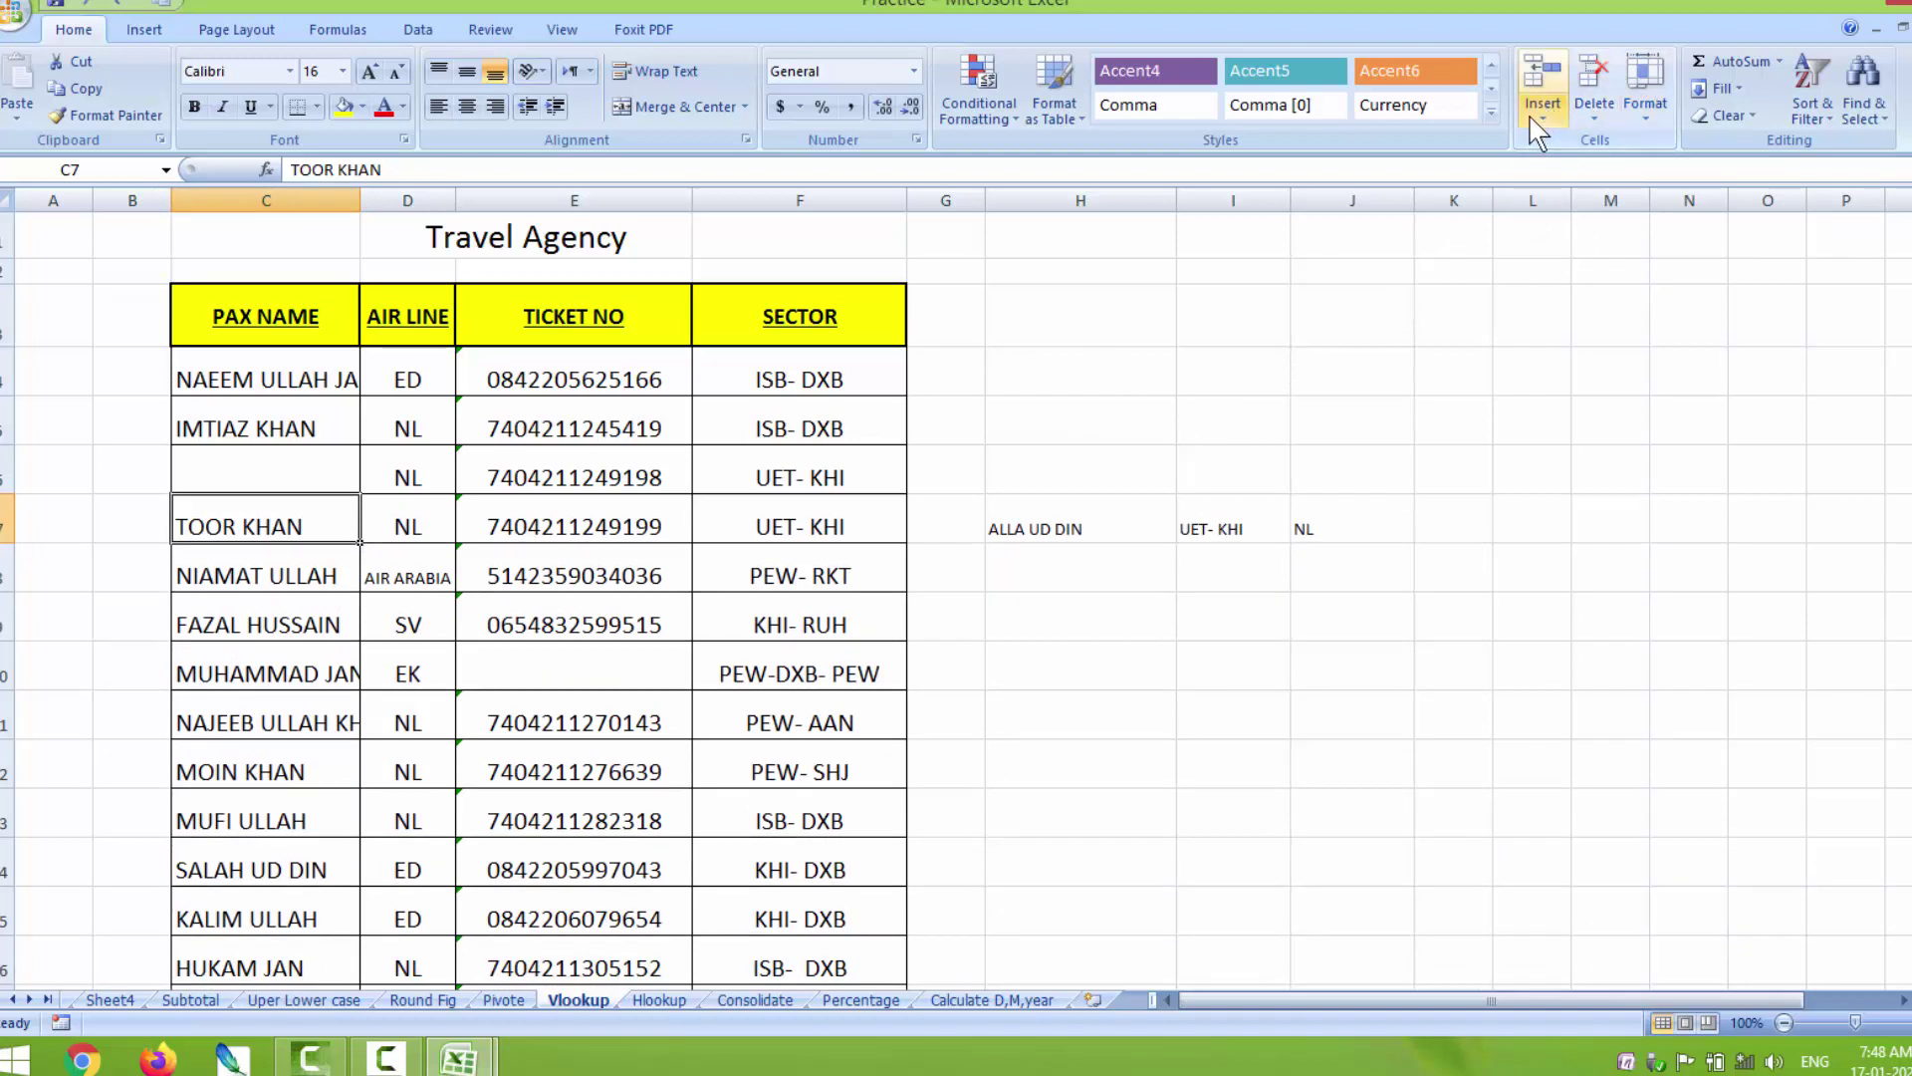
left_click(1539, 120)
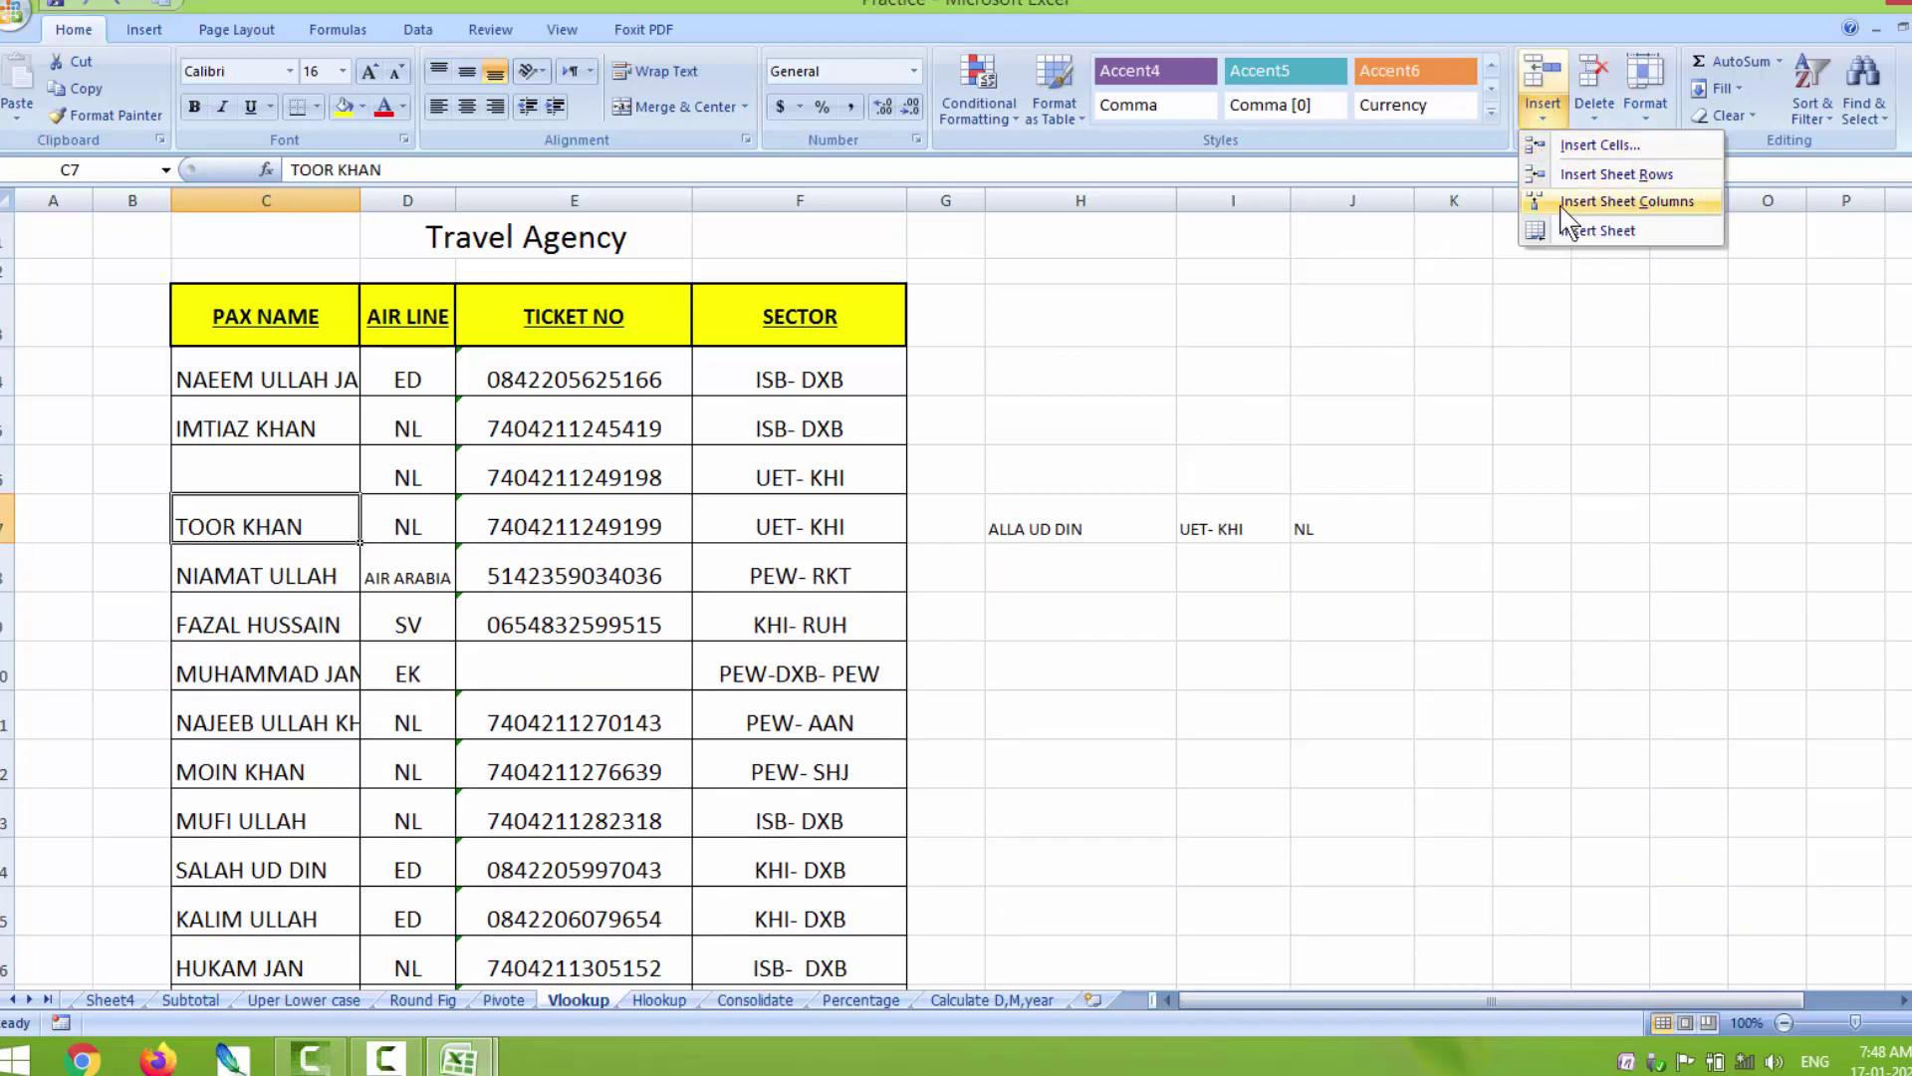
left_click(1627, 201)
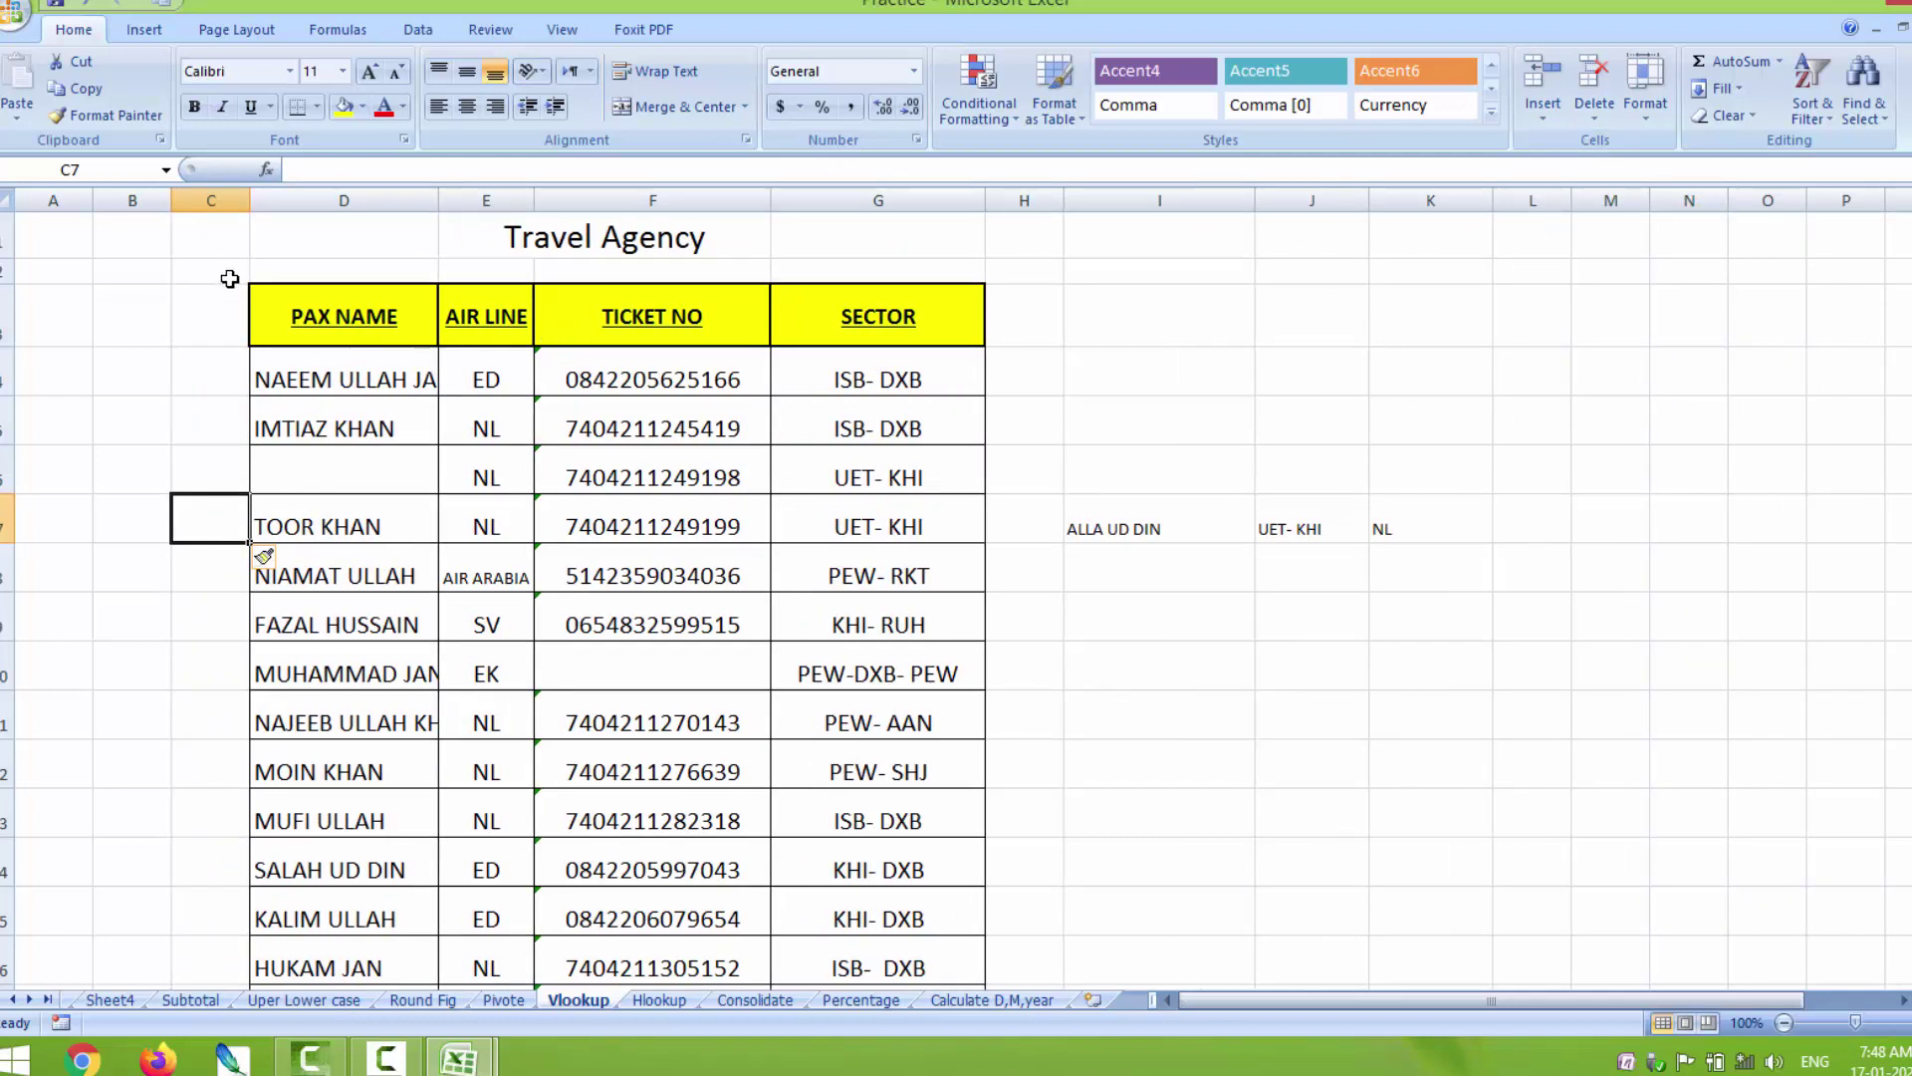
key("ctrl+z")
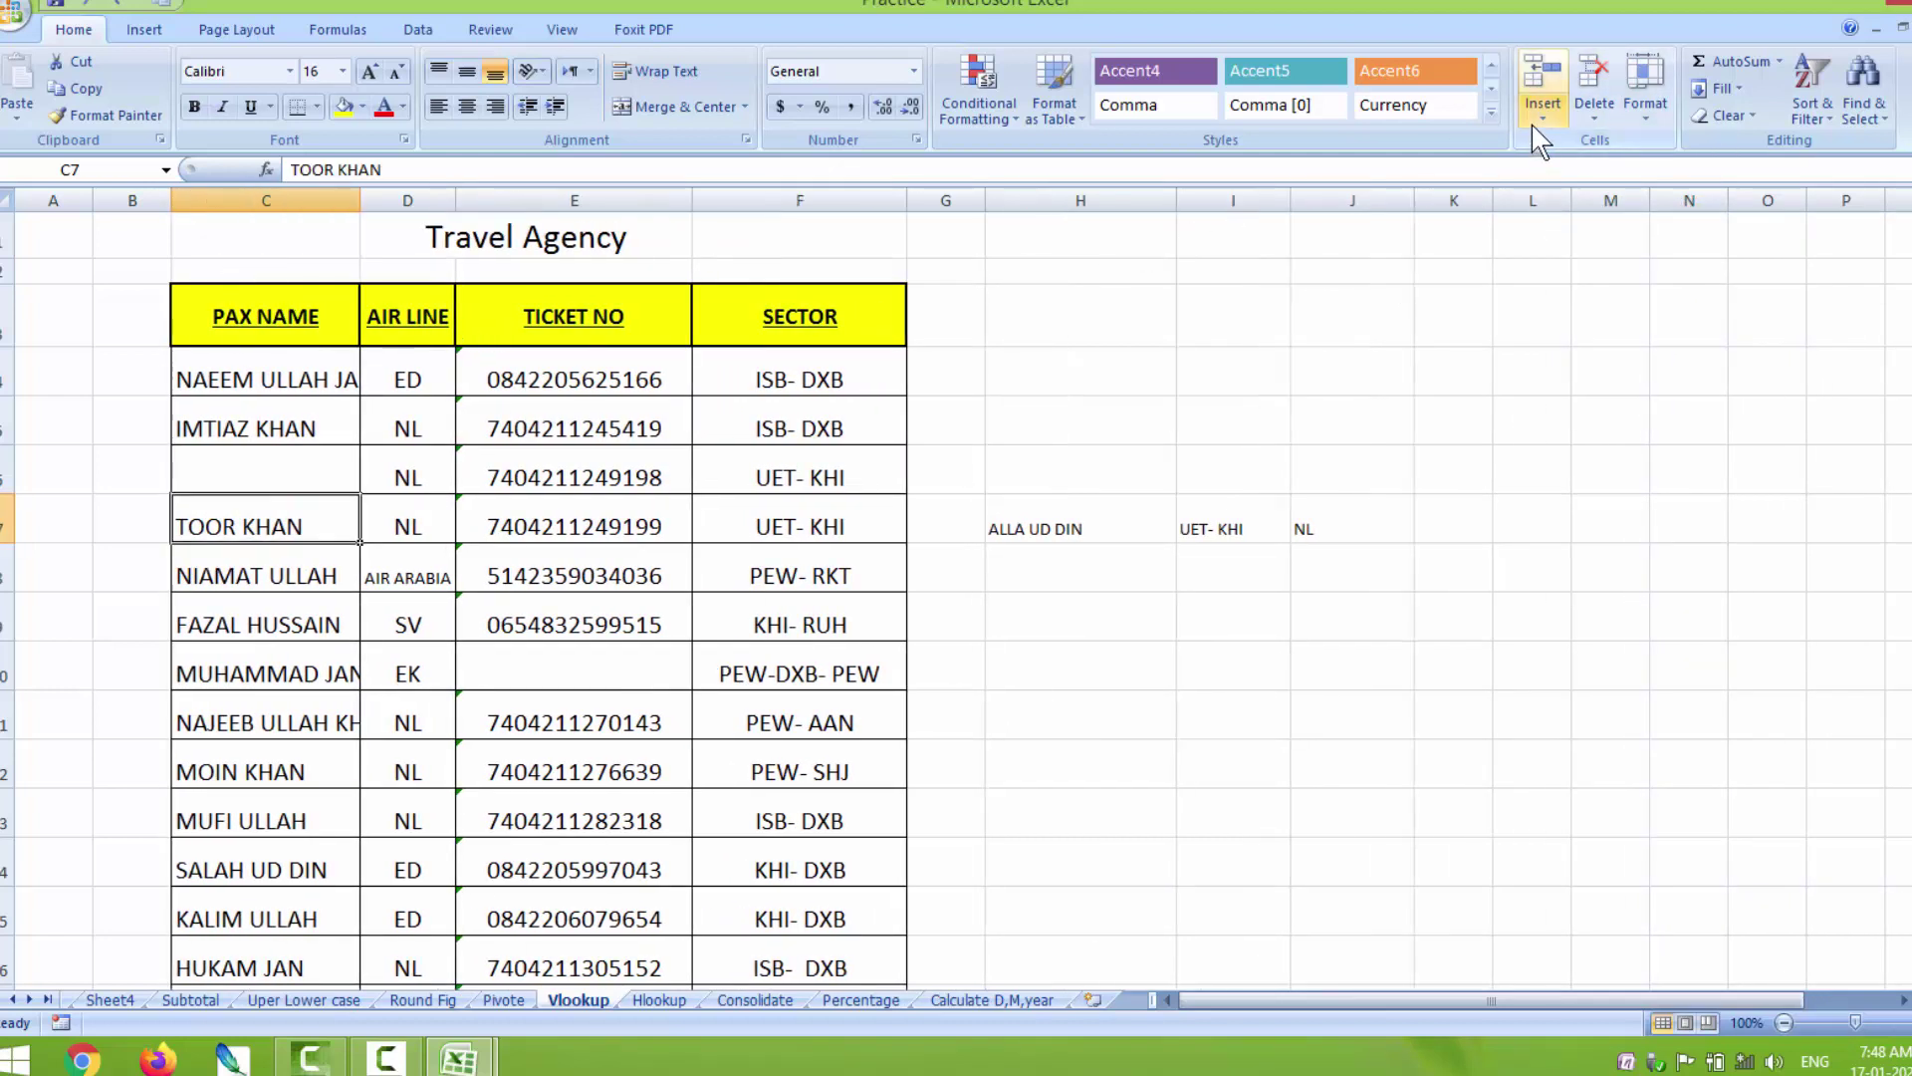
Add a new blank worksheet Sheet5 and return to the Vlookup sheet
left_click(1534, 127)
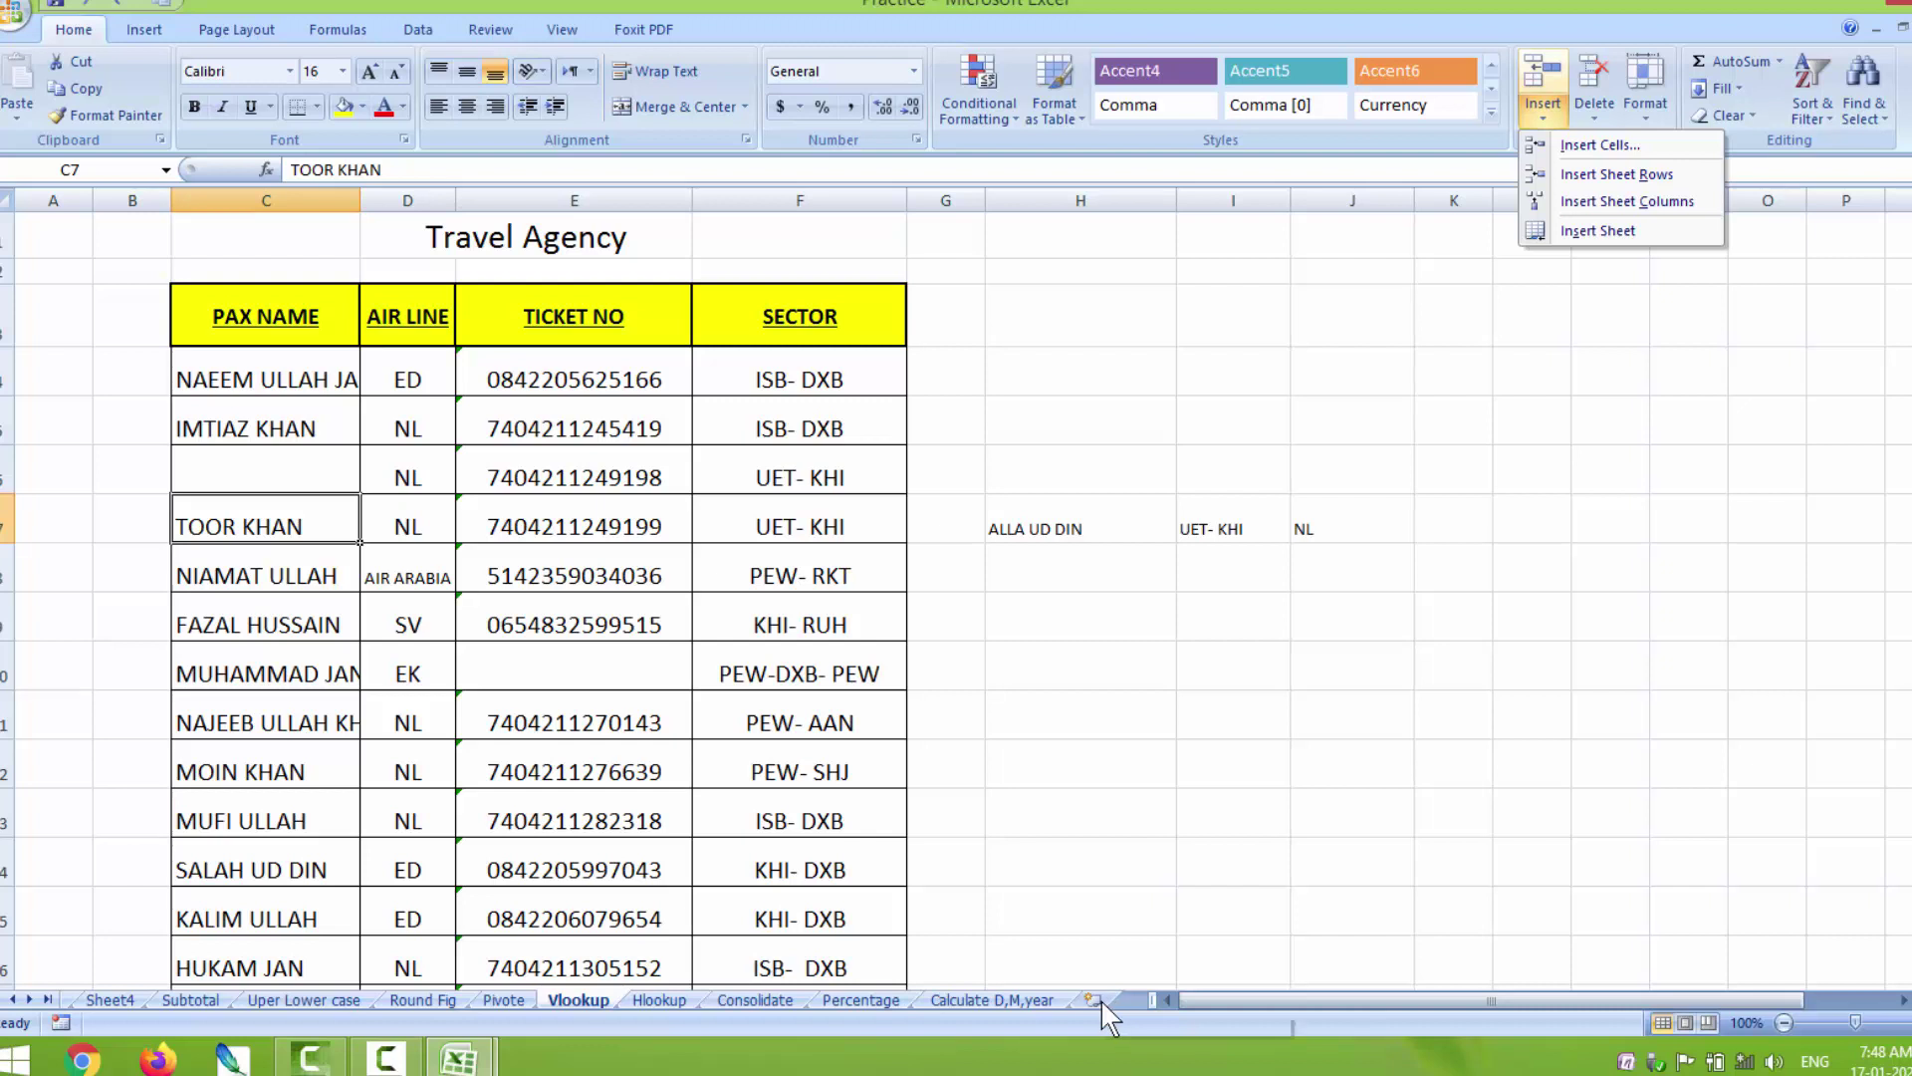
left_click(1605, 232)
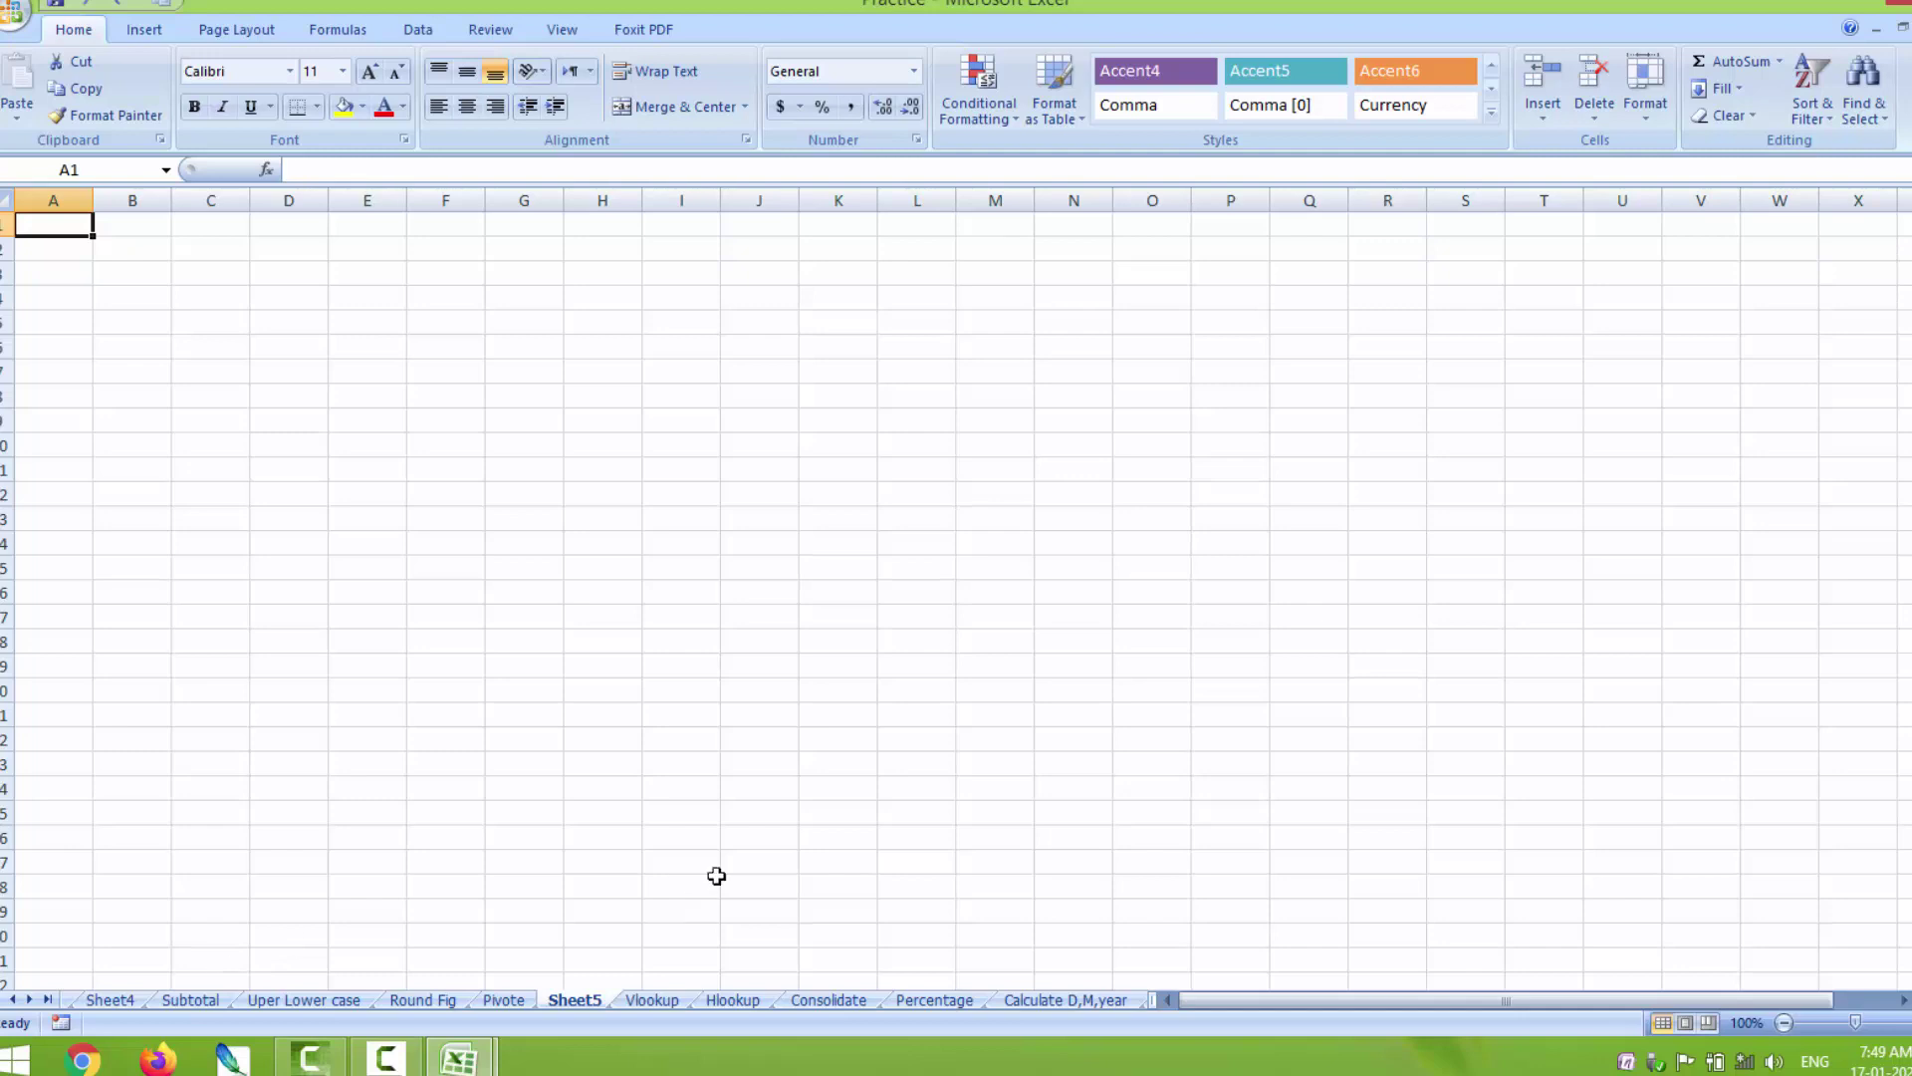
key("ctrl+Page_Down")
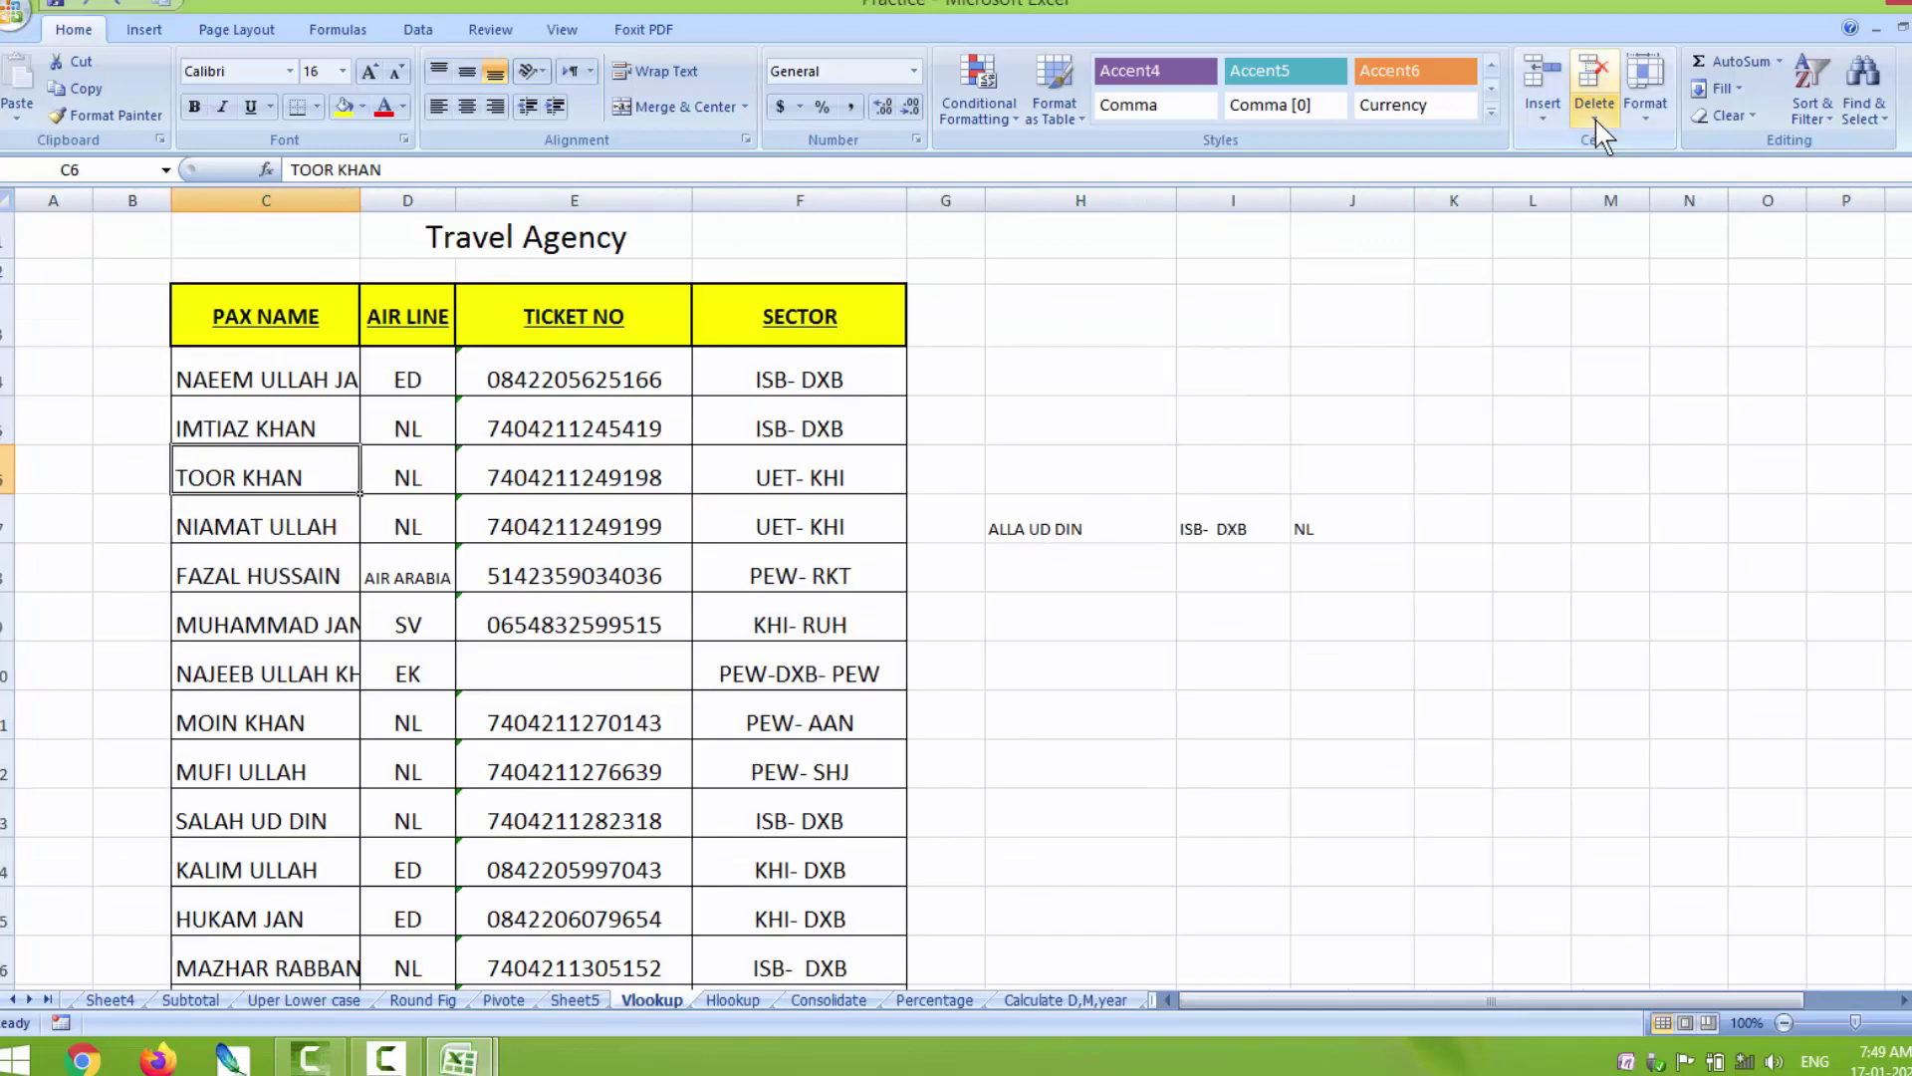
left_click(1596, 120)
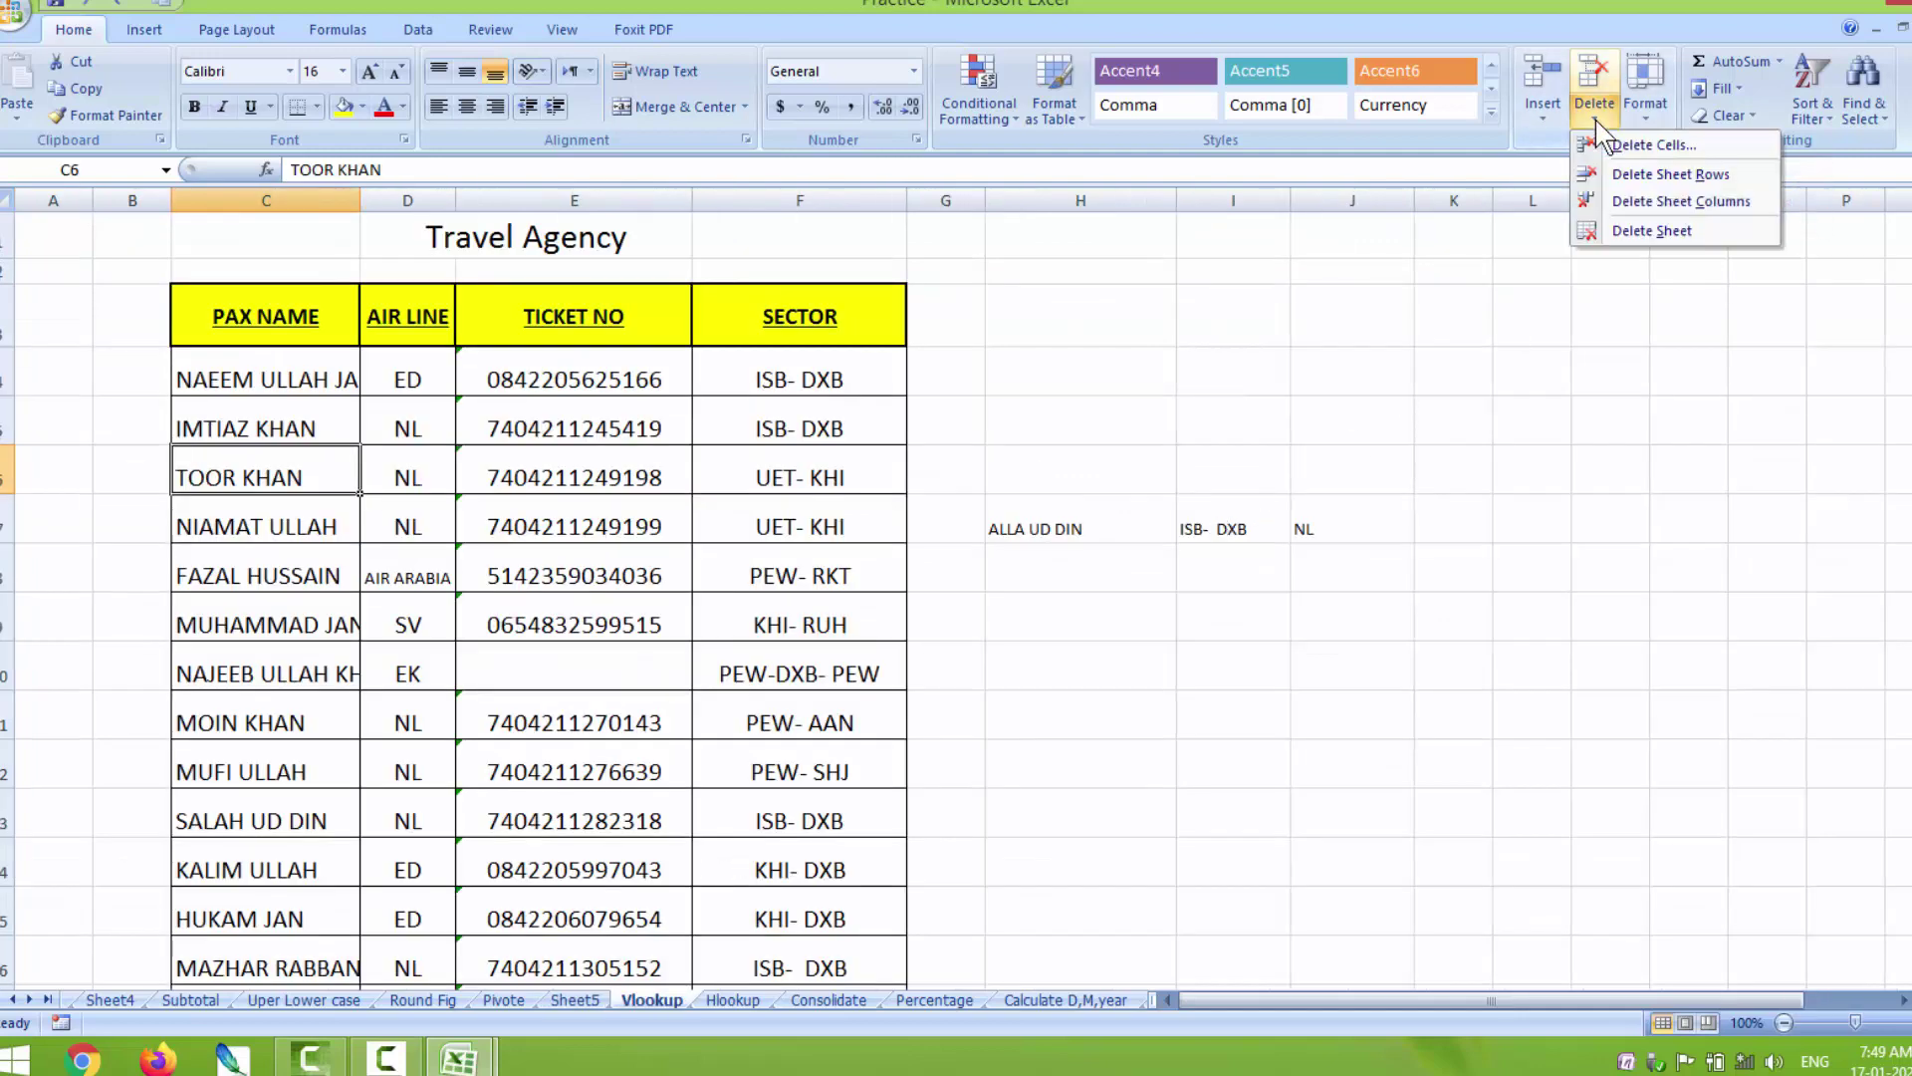
left_click(1542, 119)
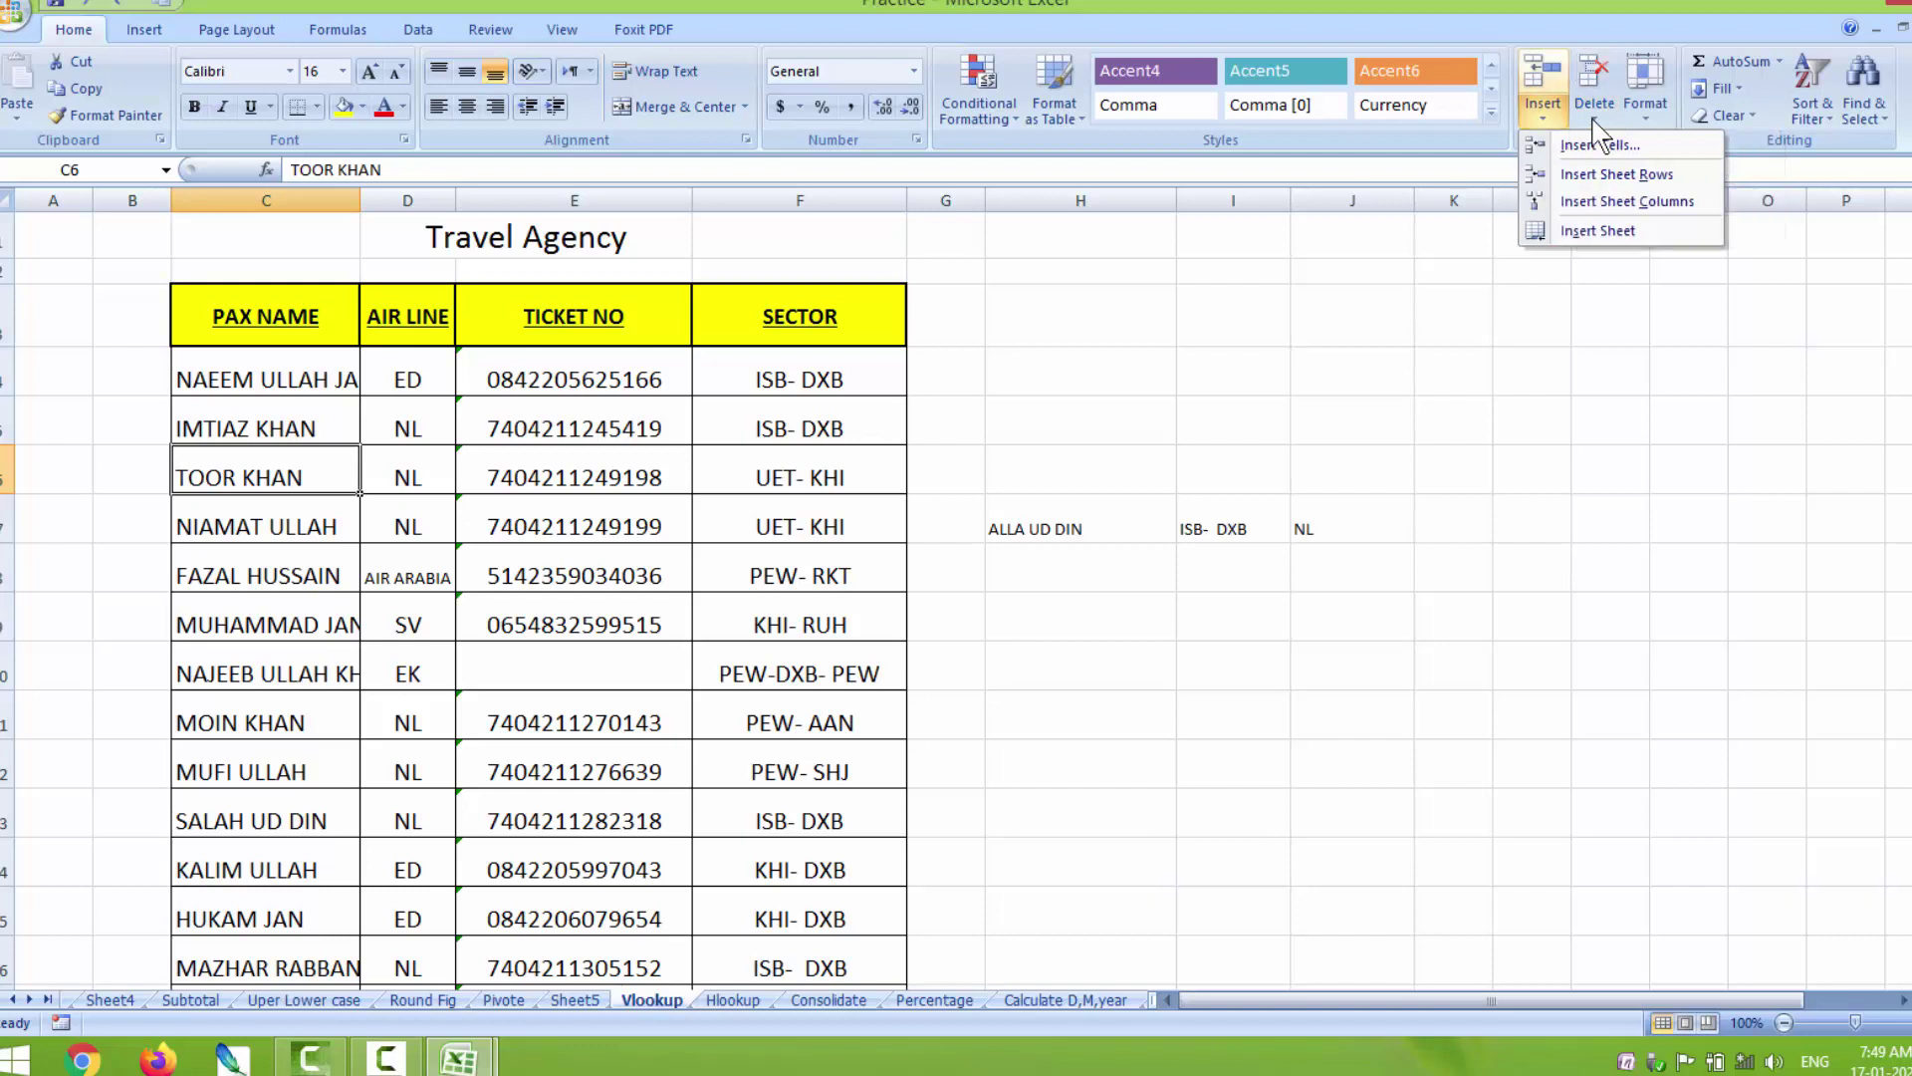
left_click(1594, 119)
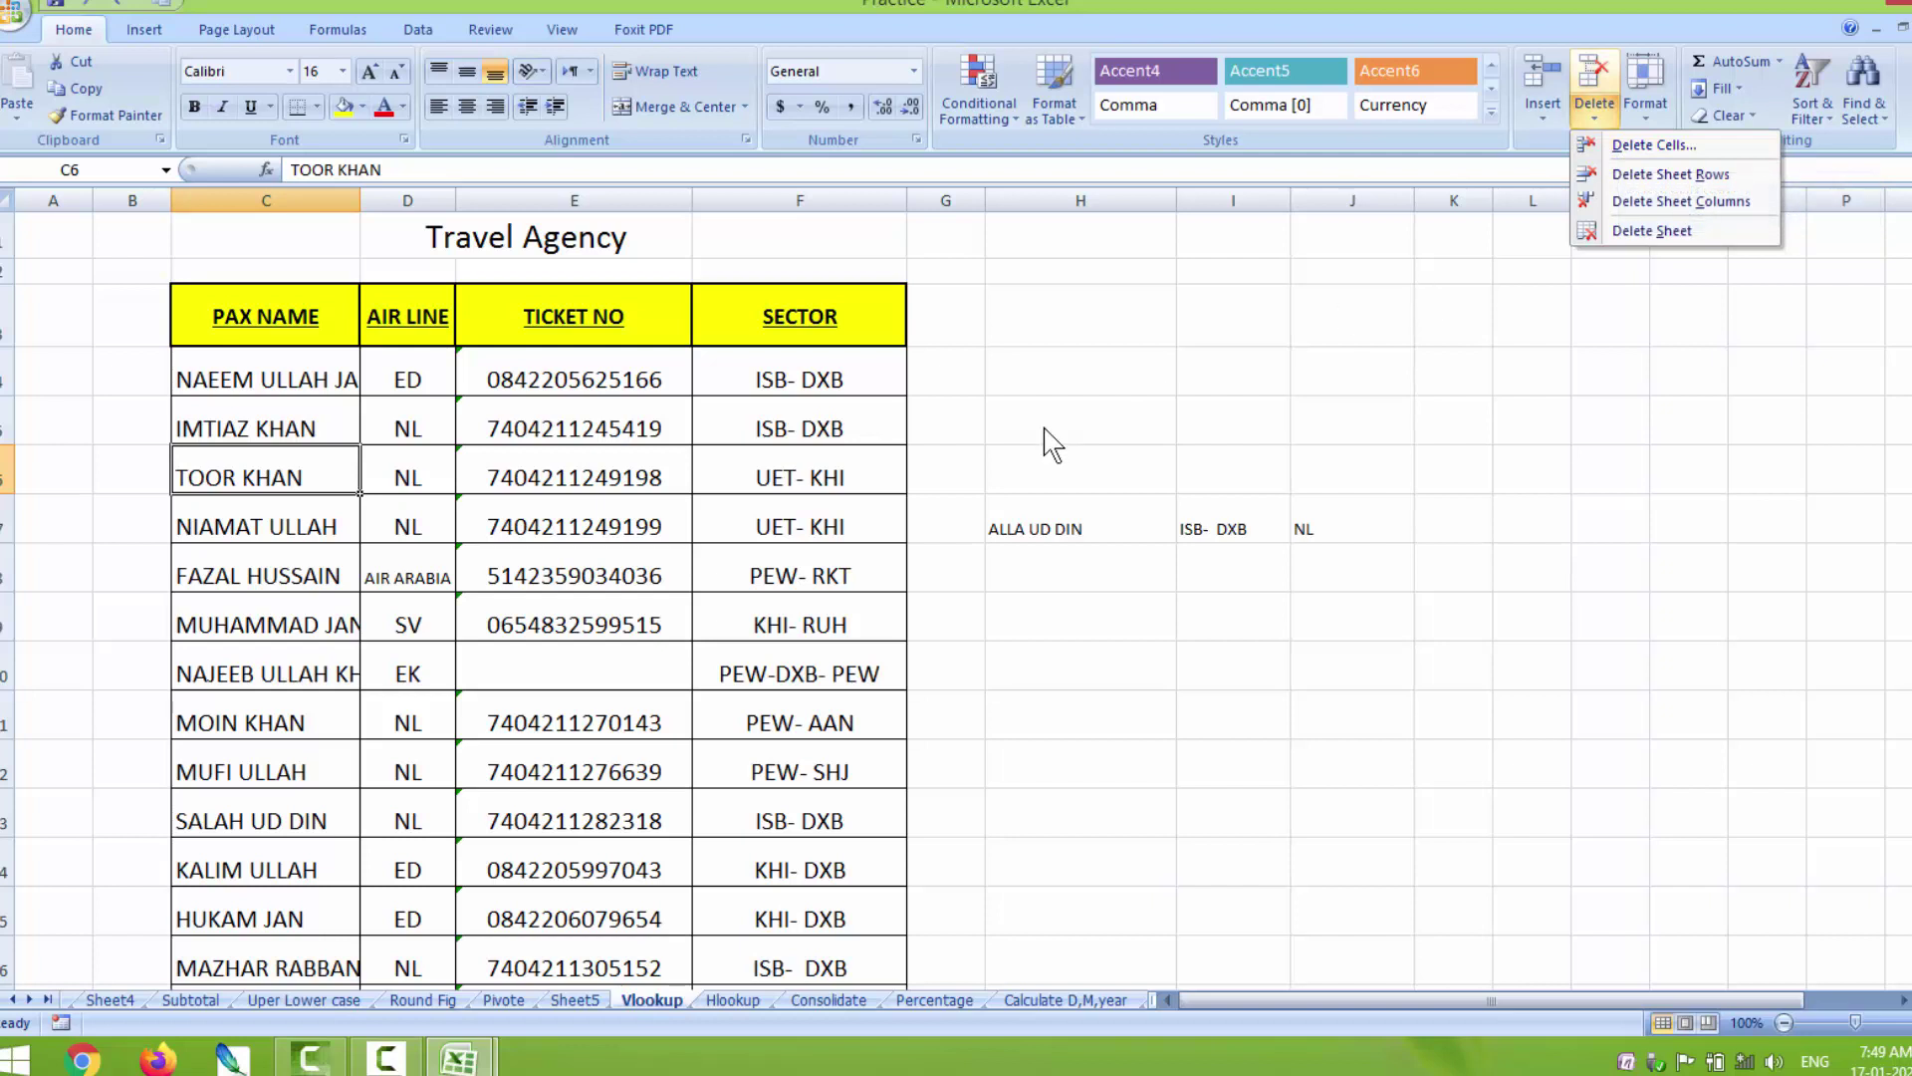
left_click(1017, 527)
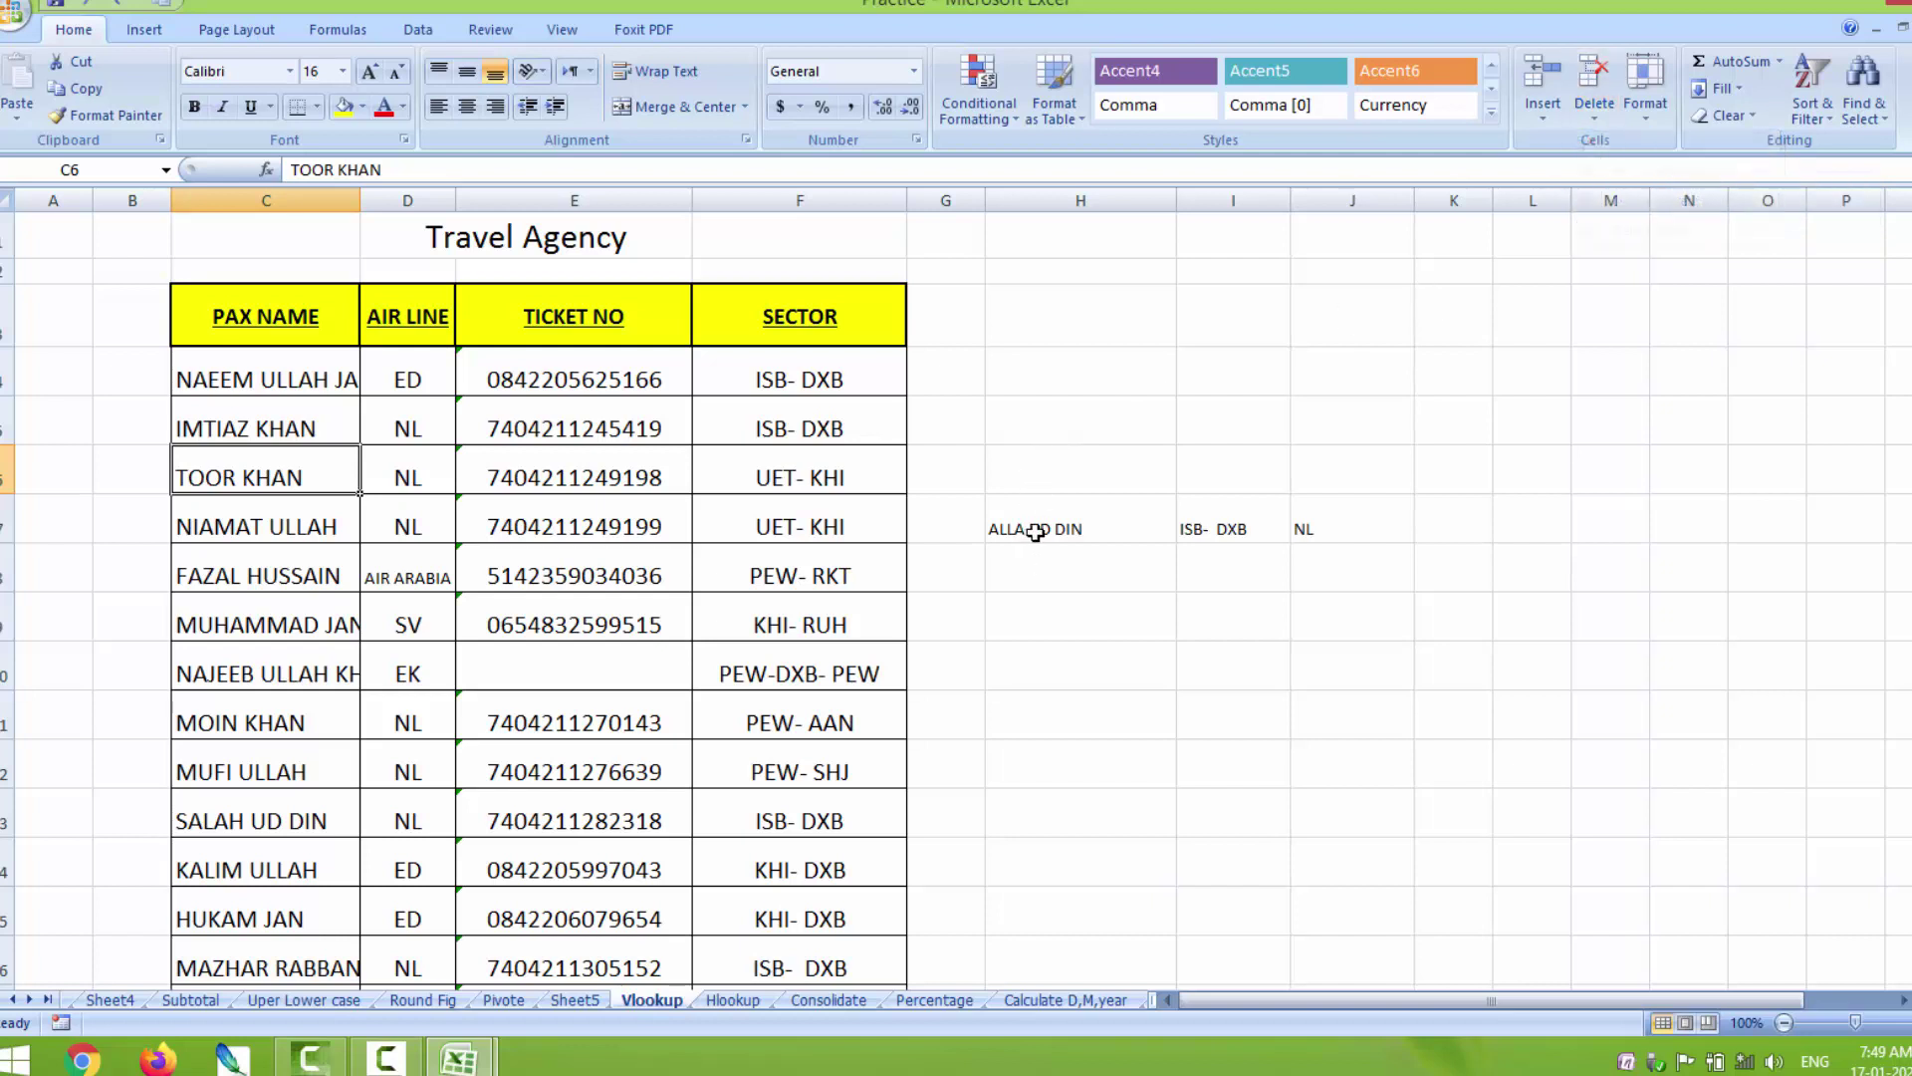
left_click(1146, 528)
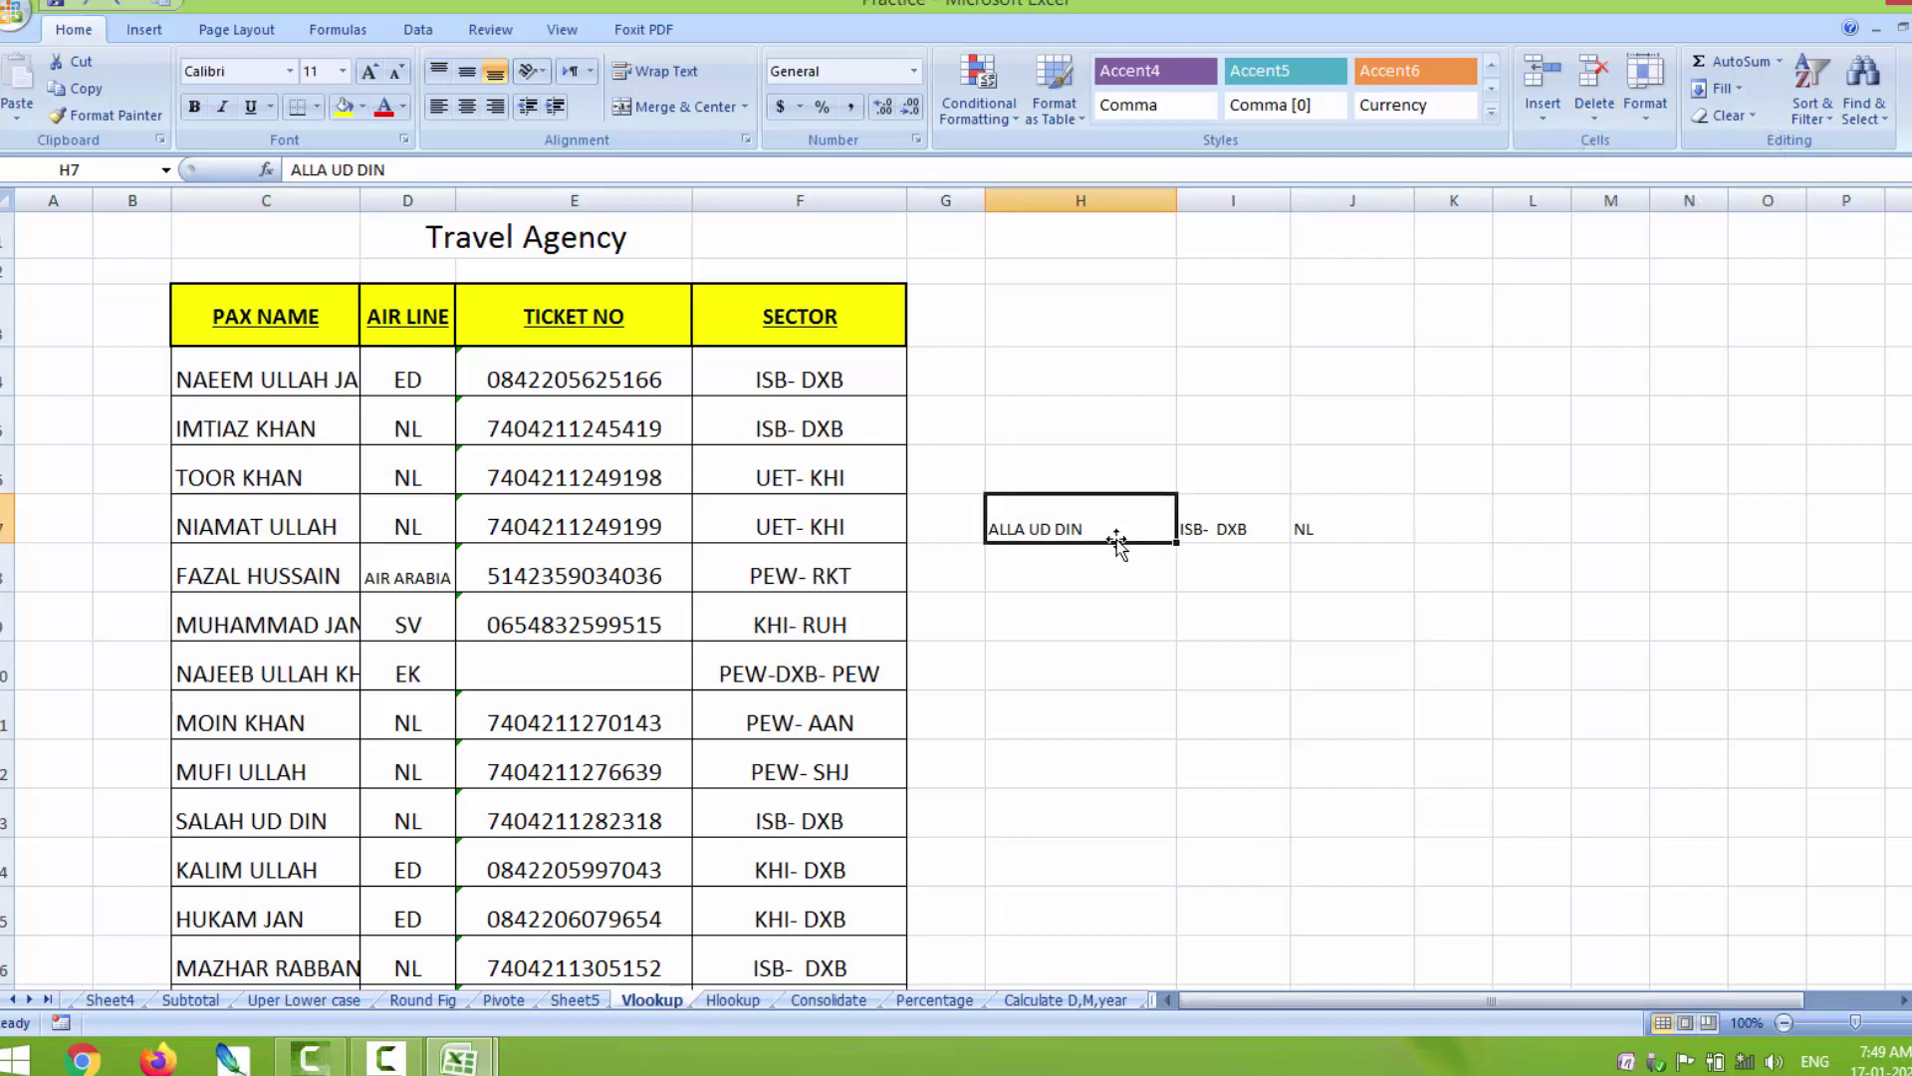
left_click(1594, 118)
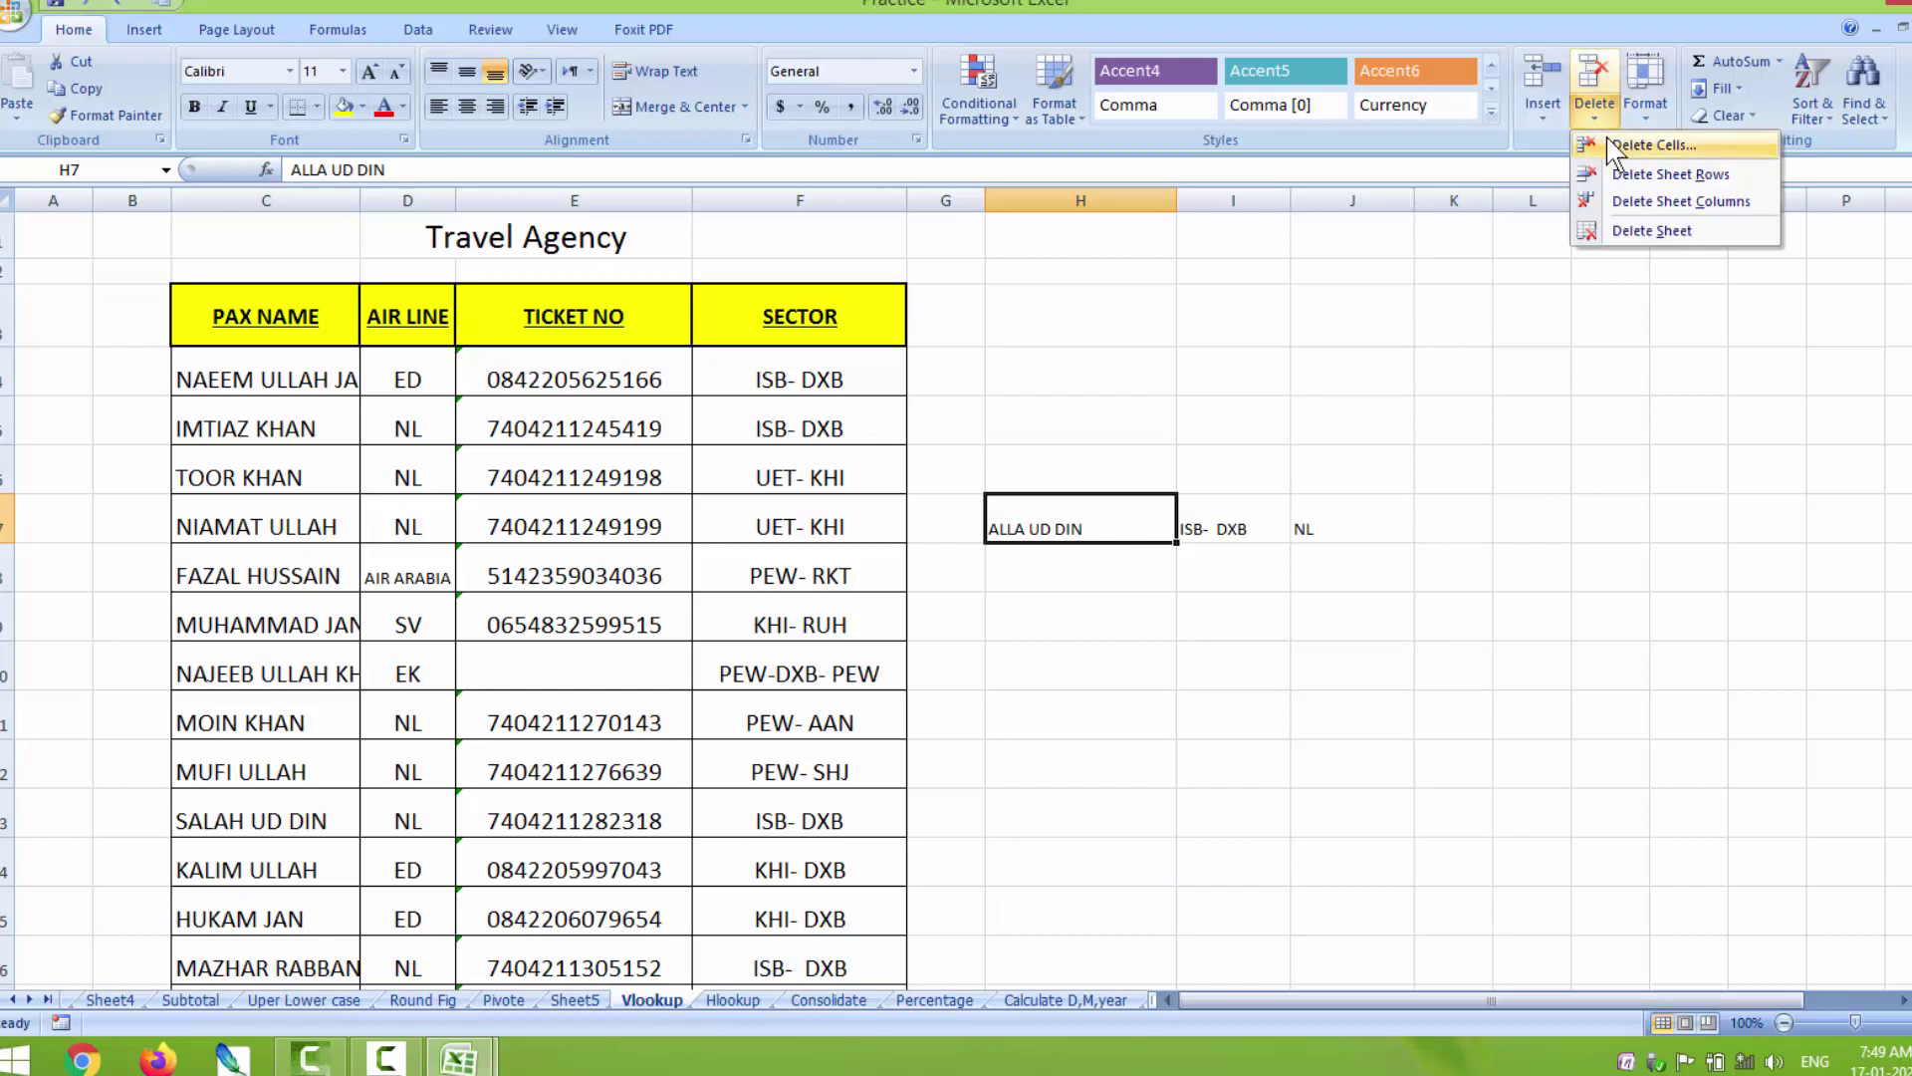
left_click(1633, 145)
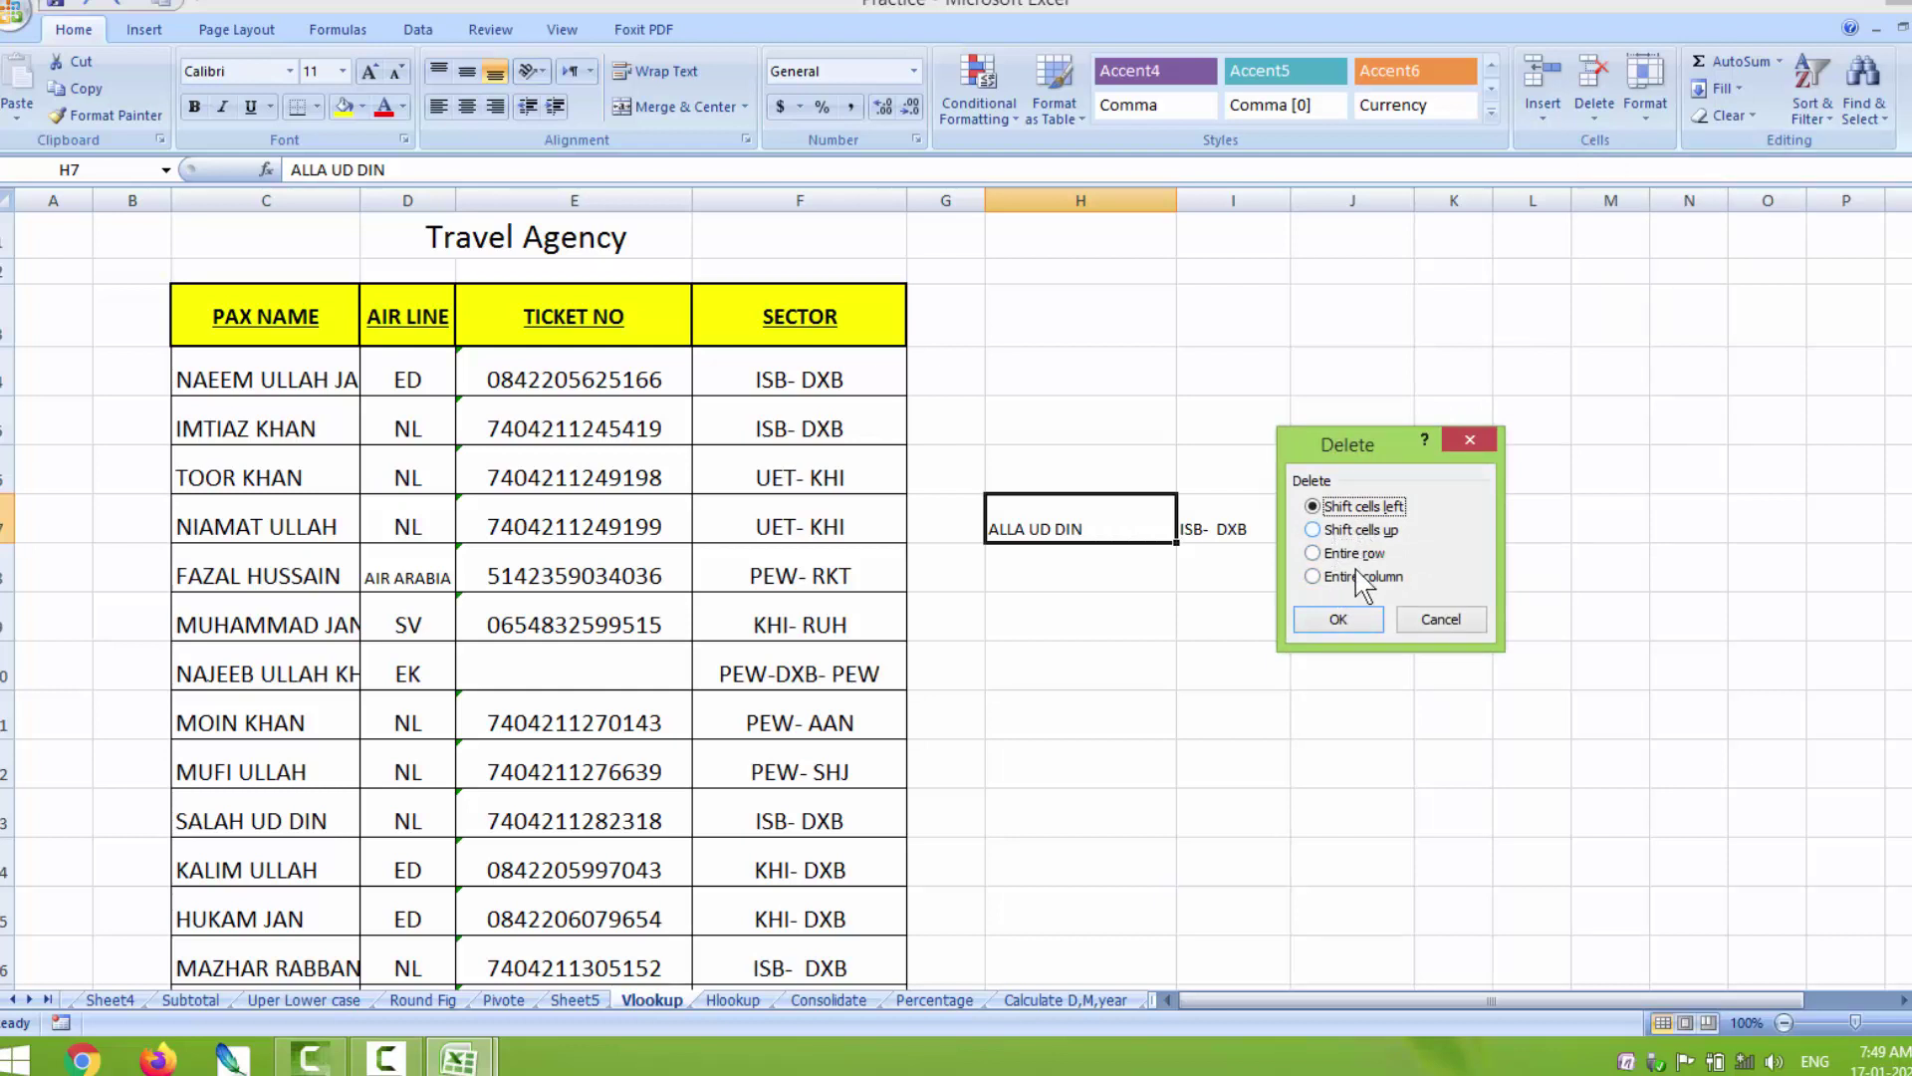
left_click(1340, 619)
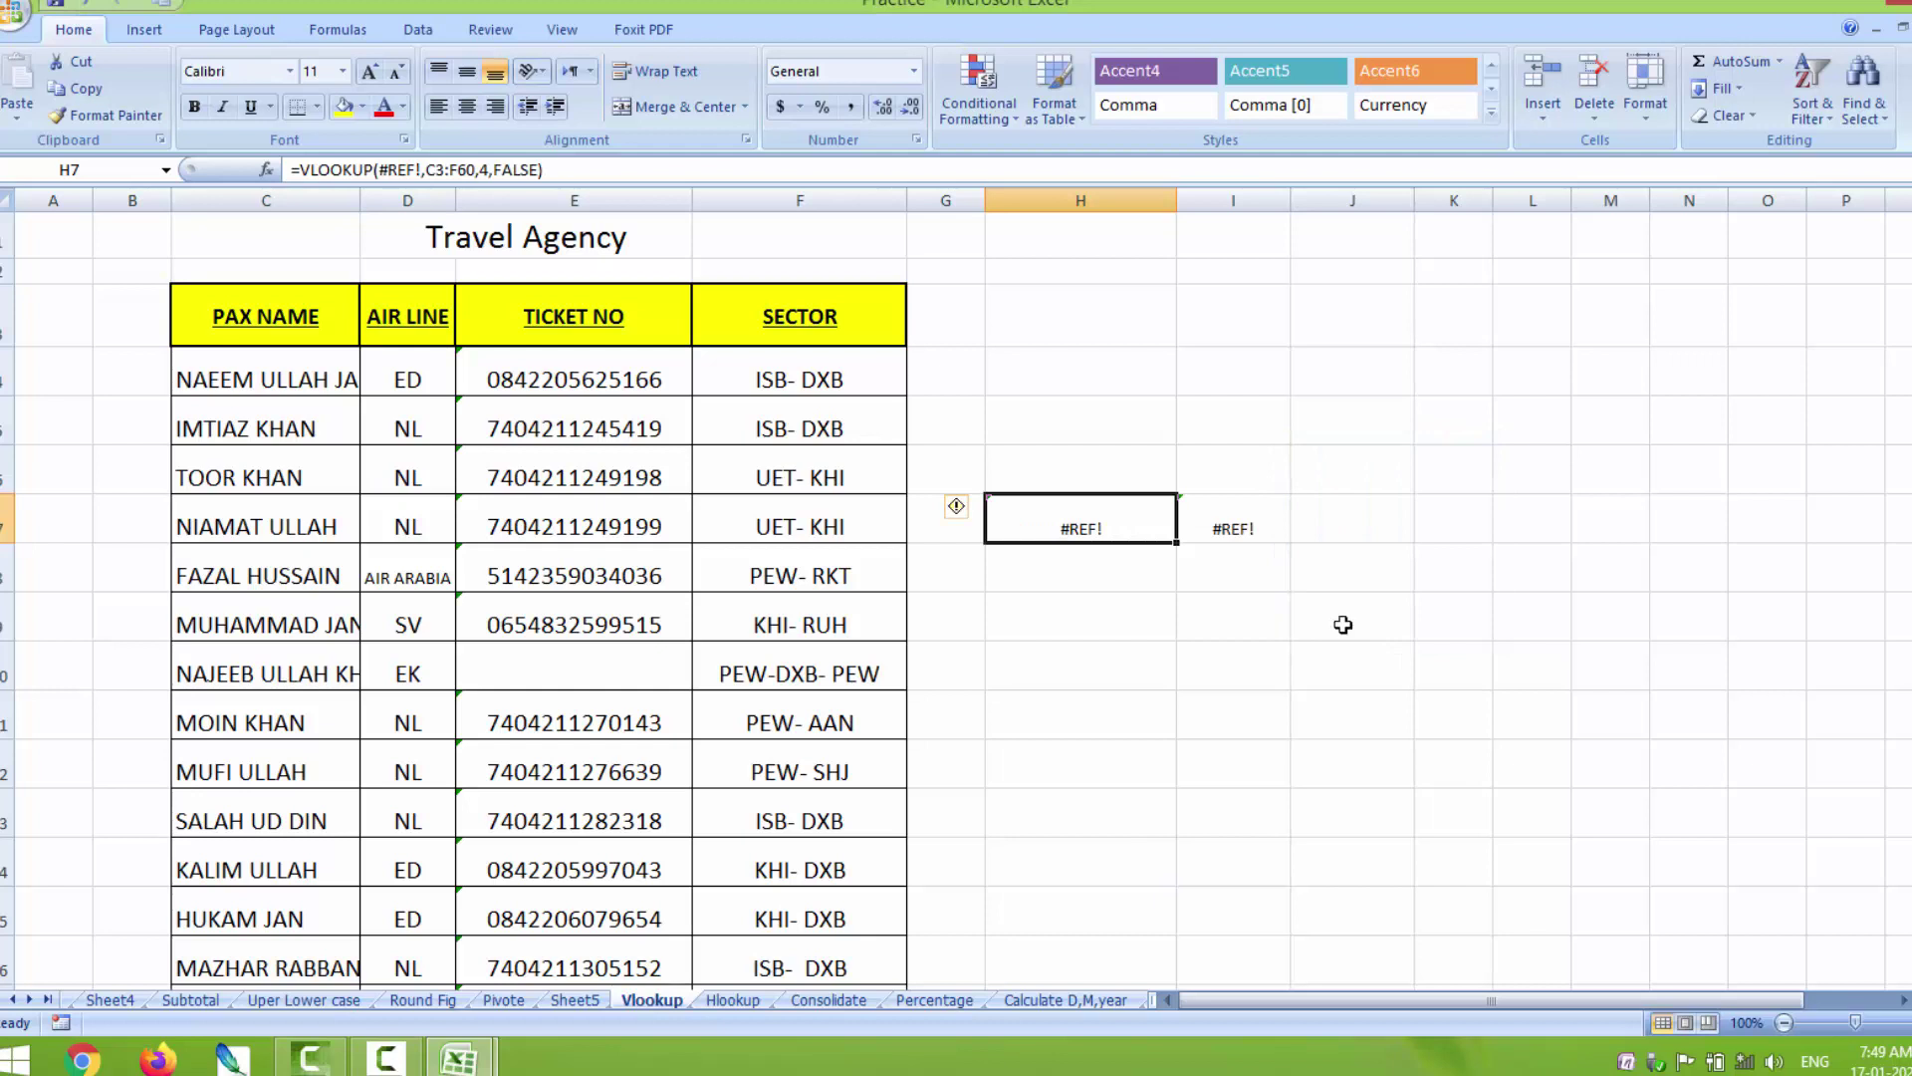
key("ctrl+z")
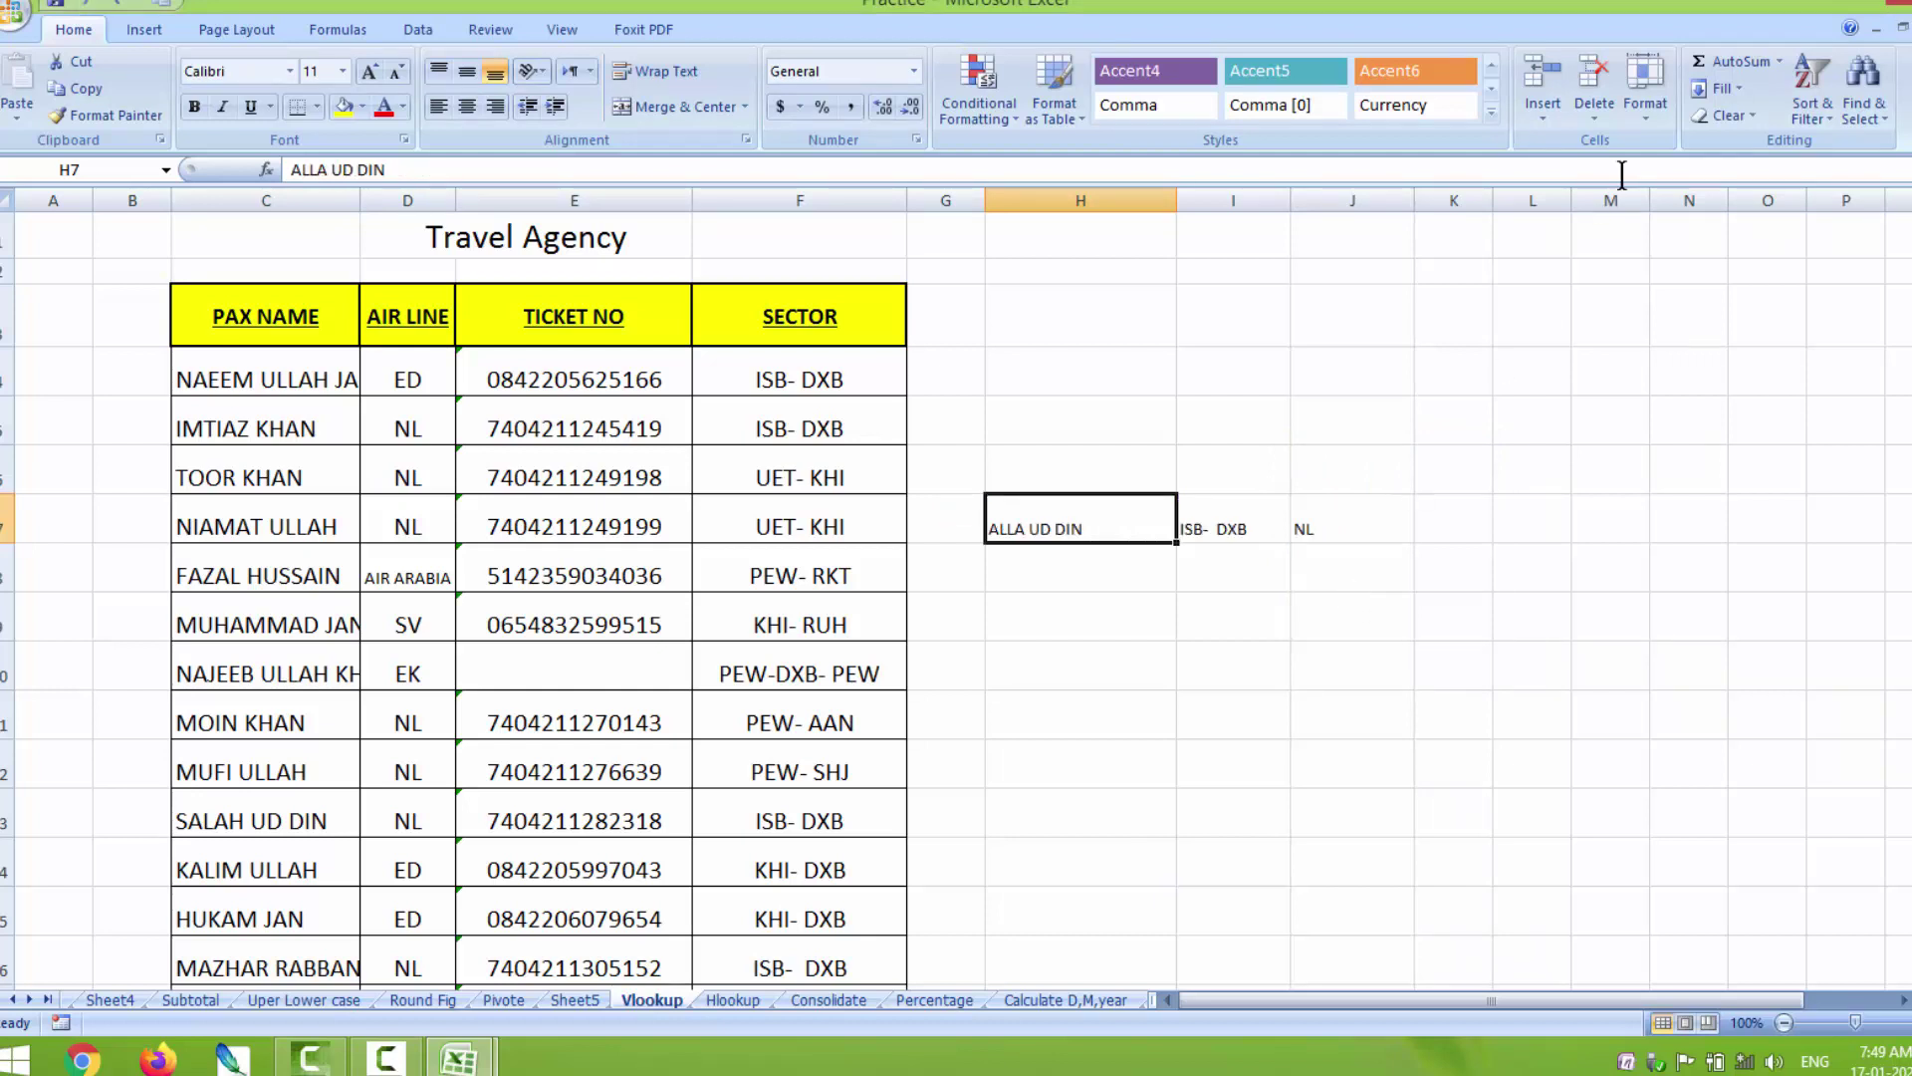
left_click(1603, 122)
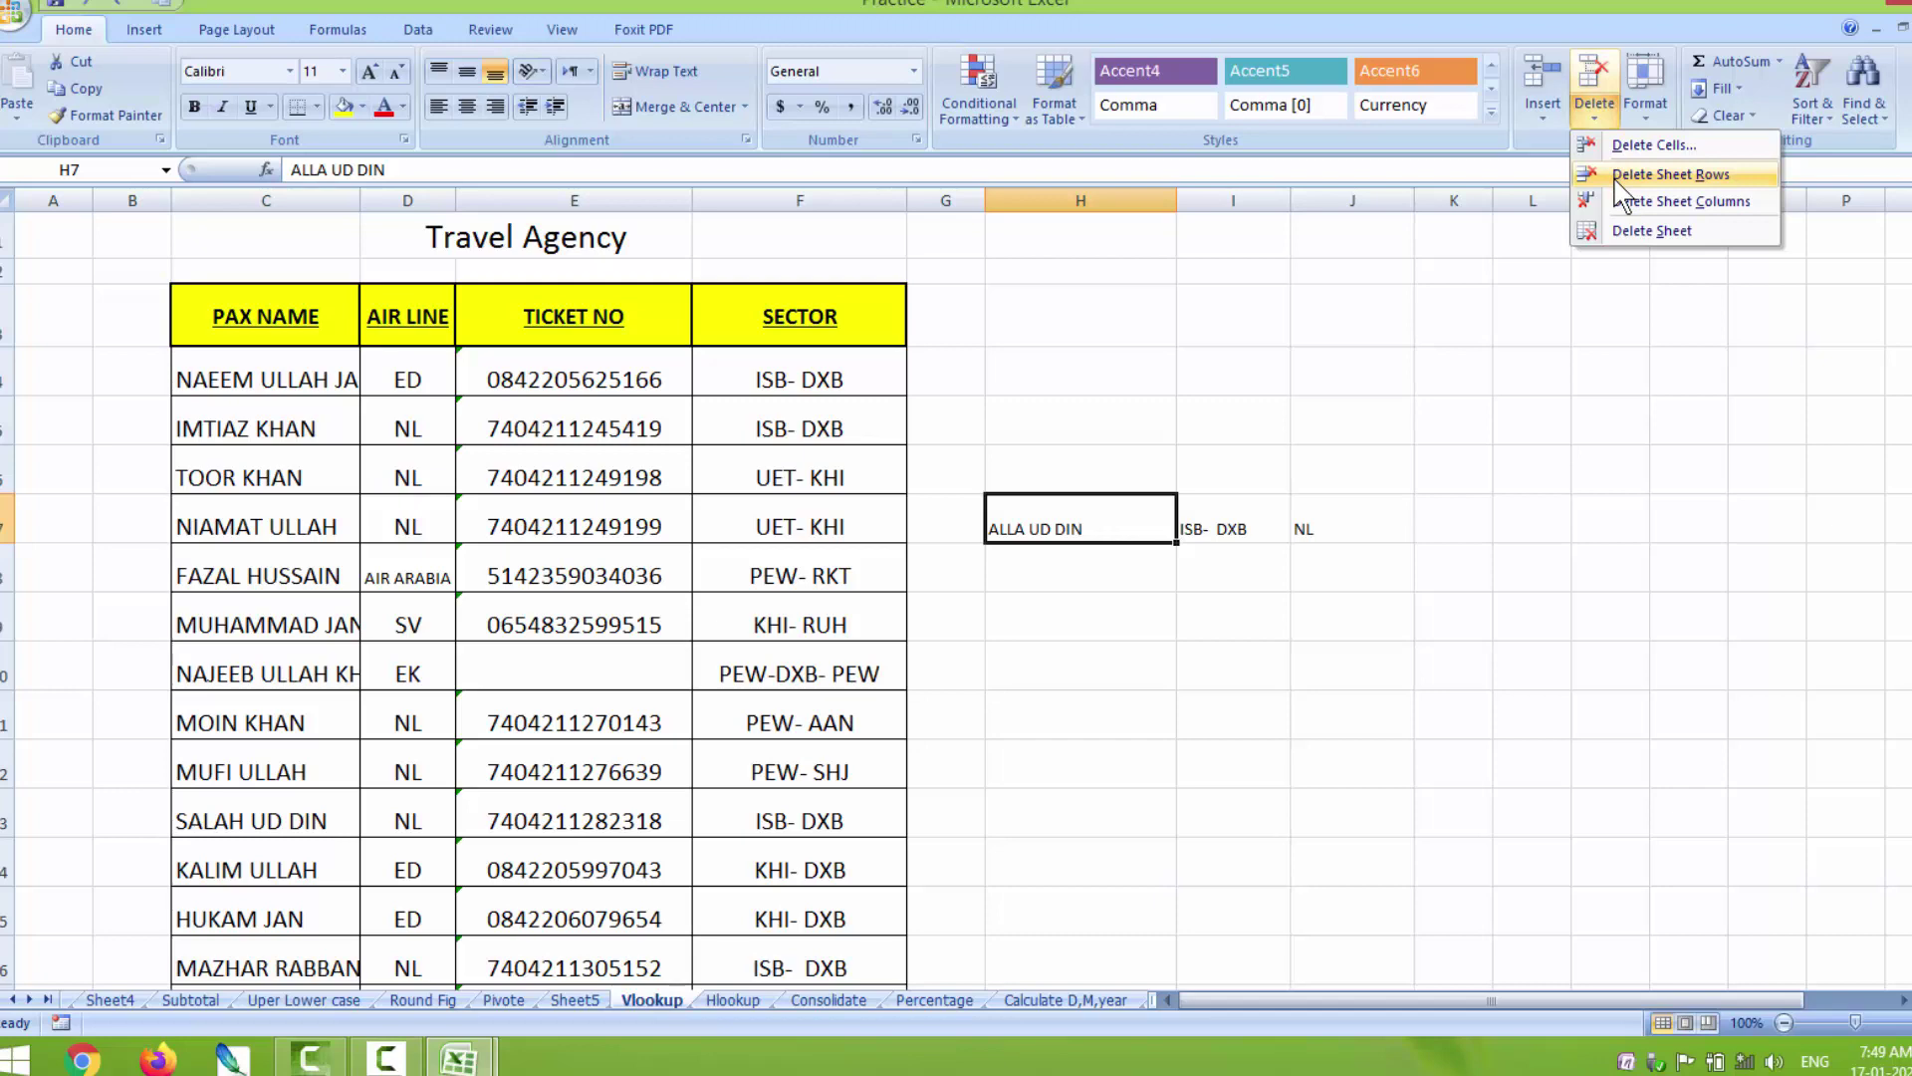
left_click(1616, 183)
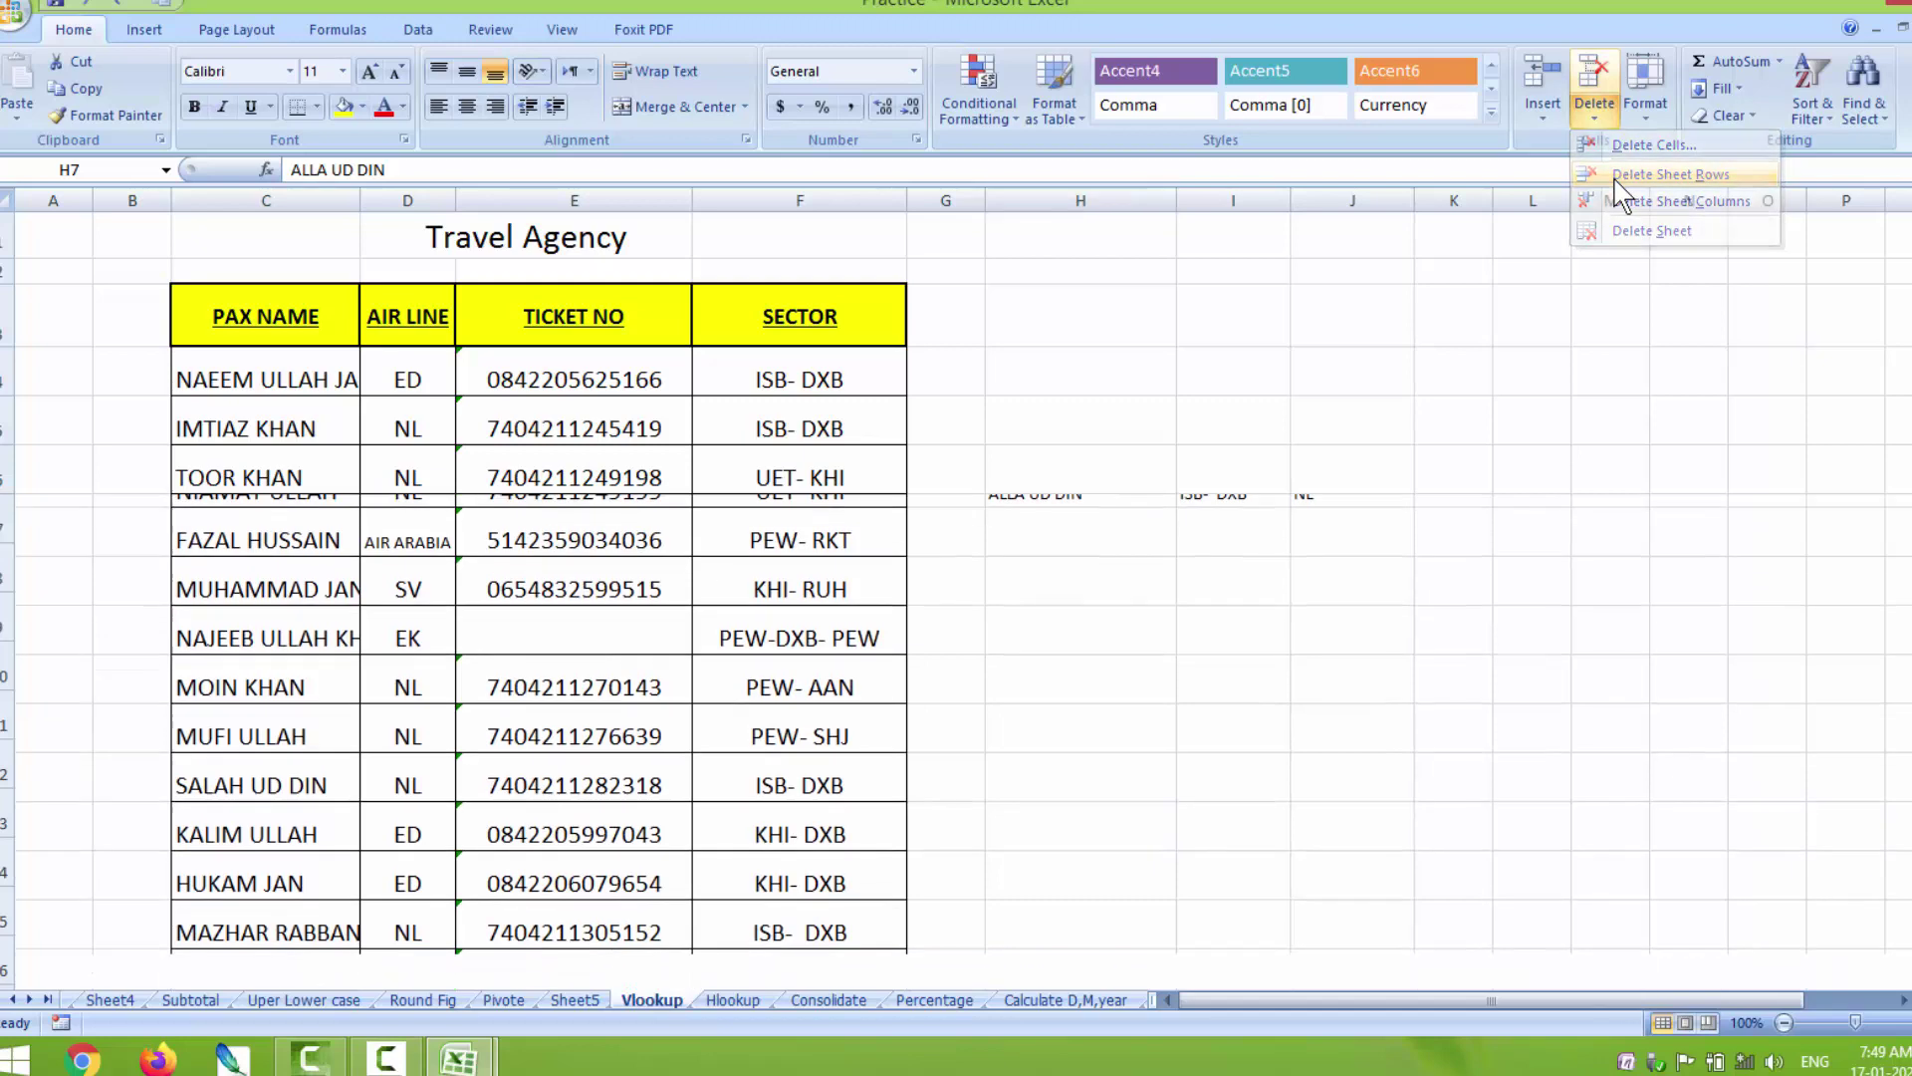
key("ctrl+z")
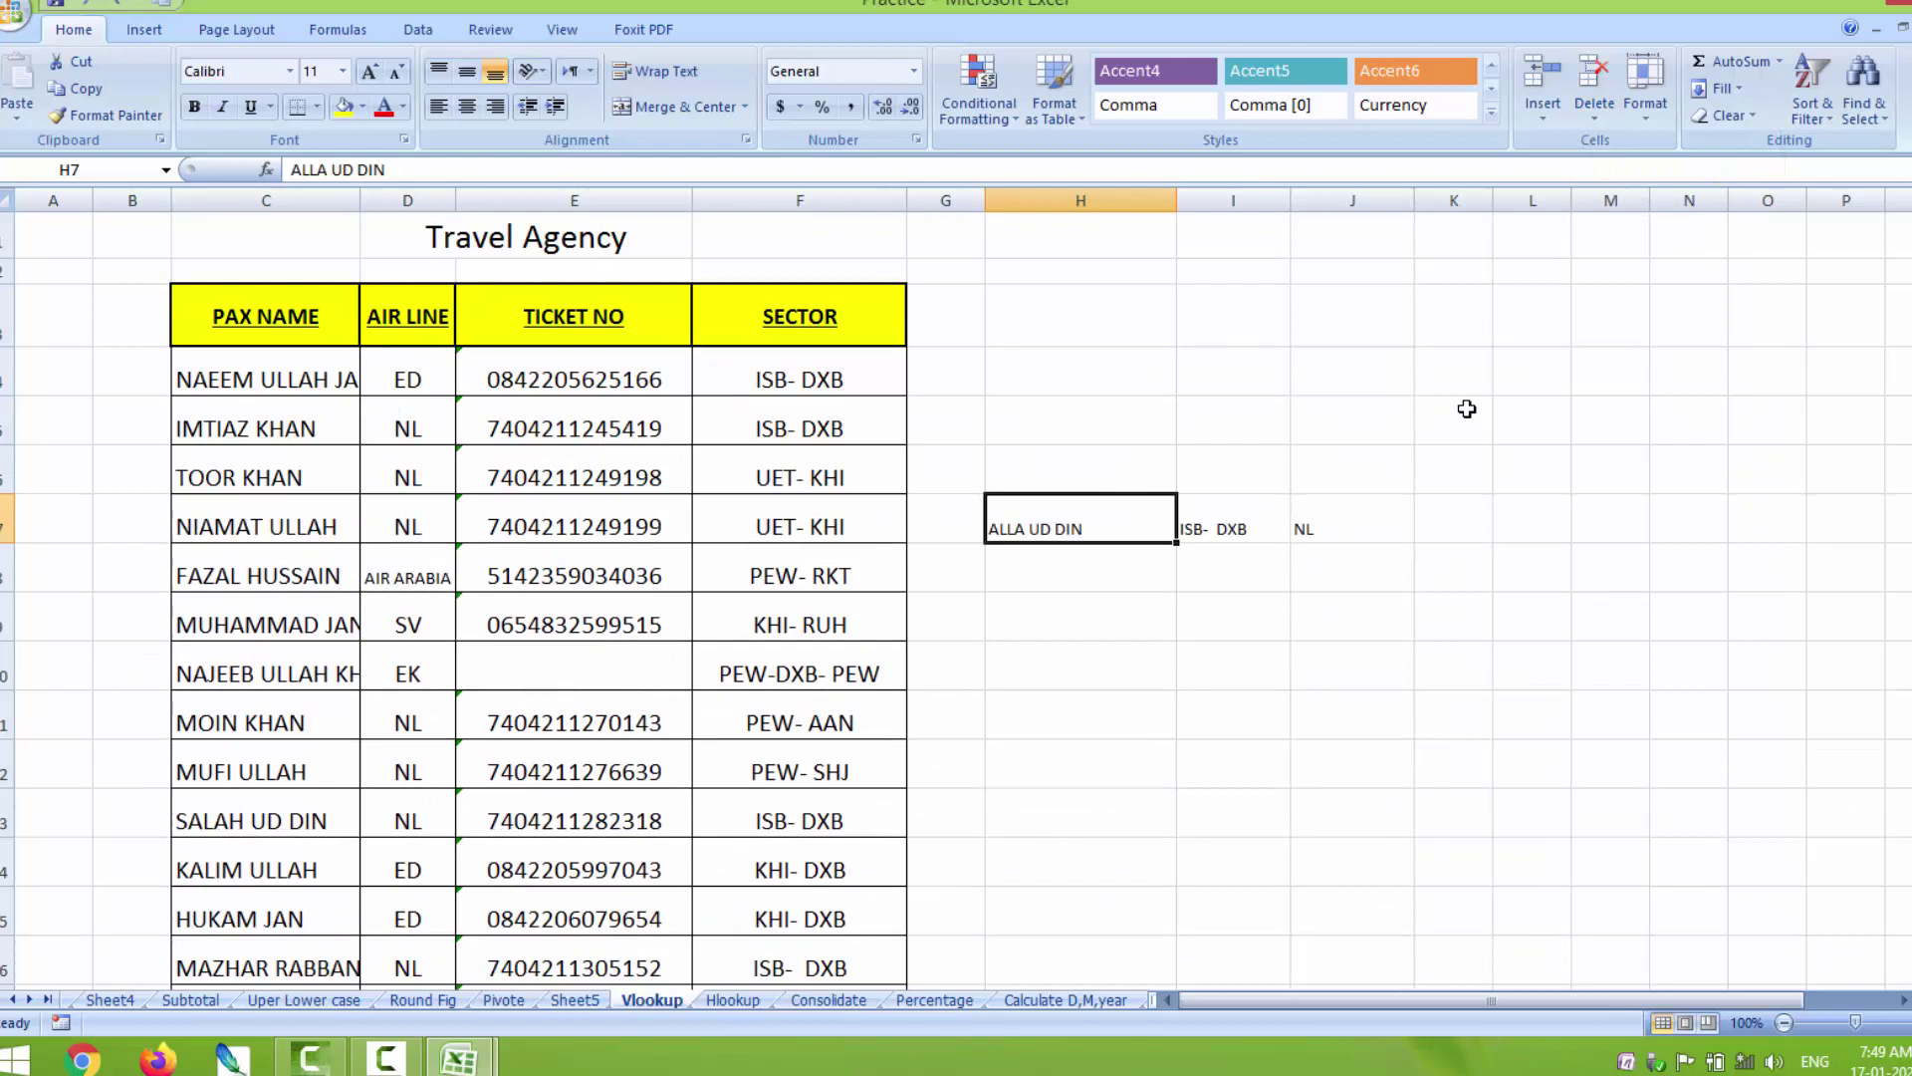
left_click(1543, 121)
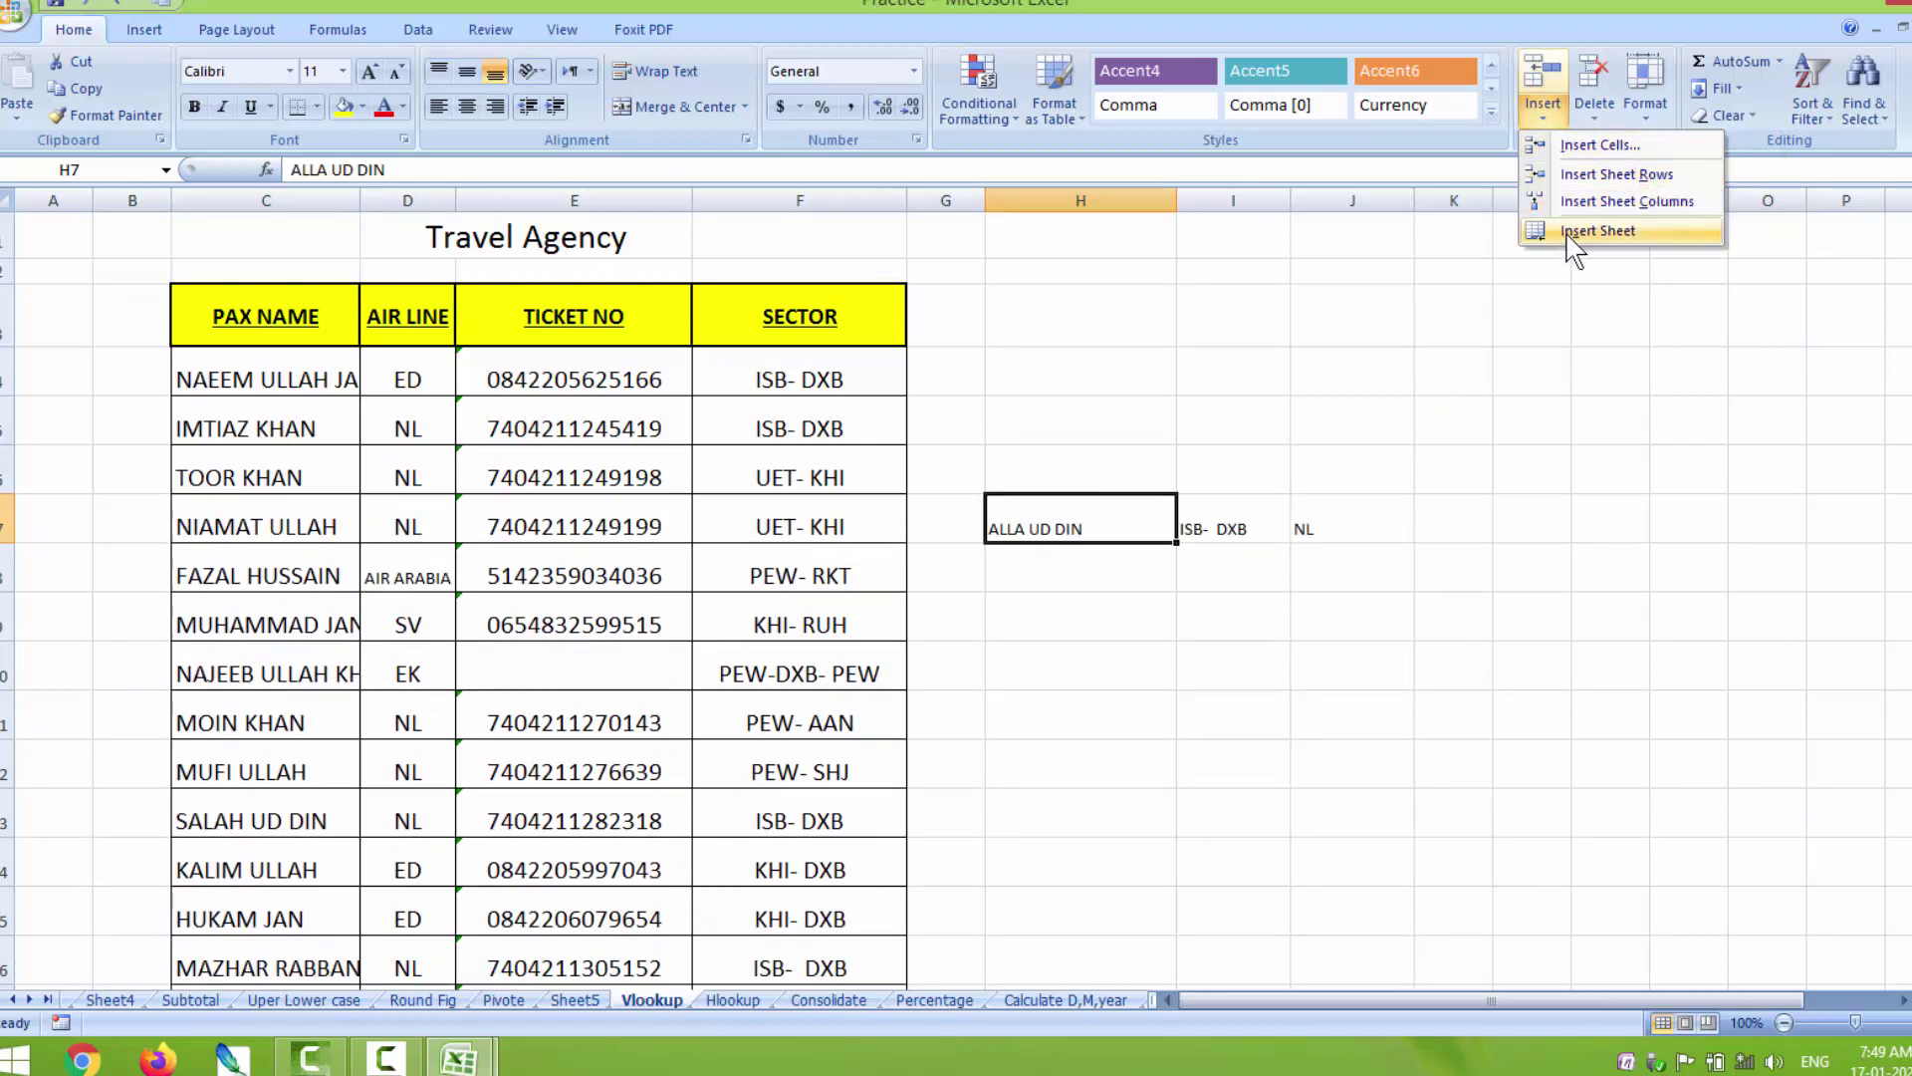
left_click(1596, 118)
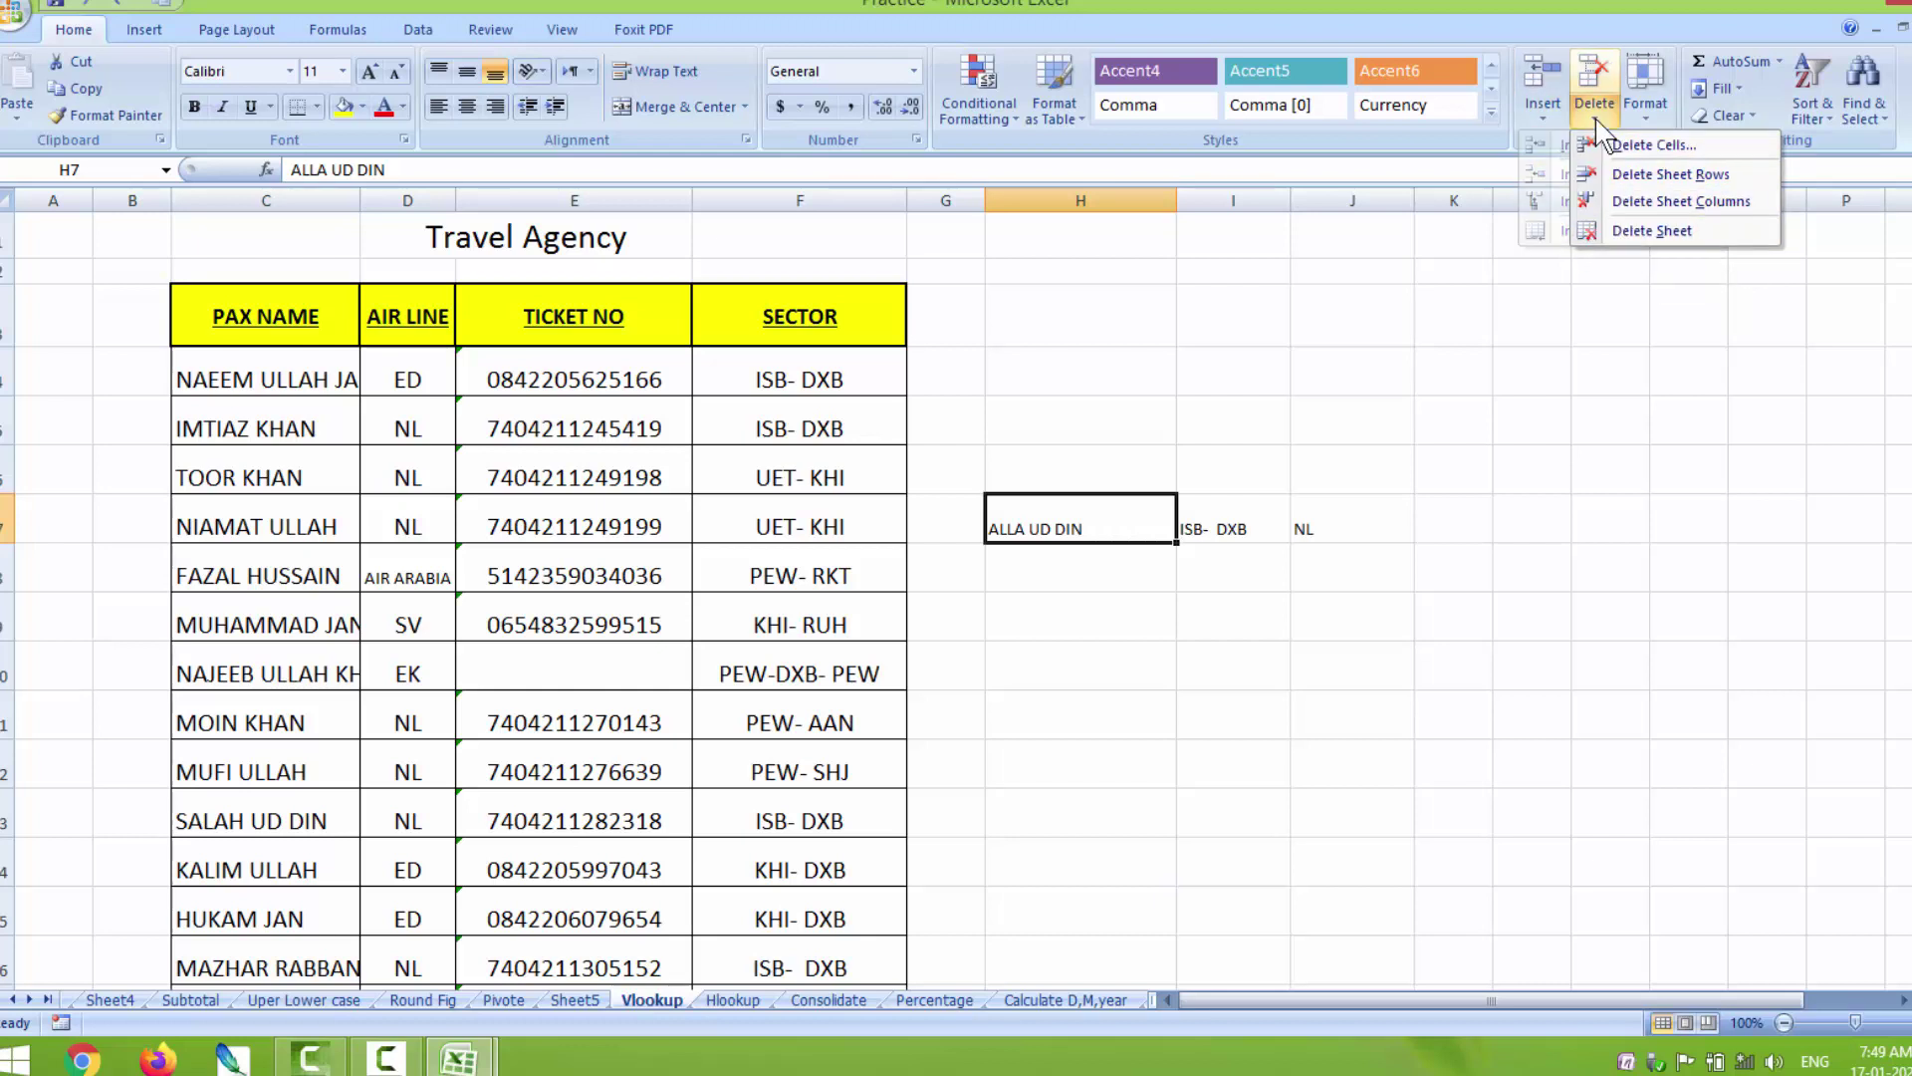
left_click(1626, 202)
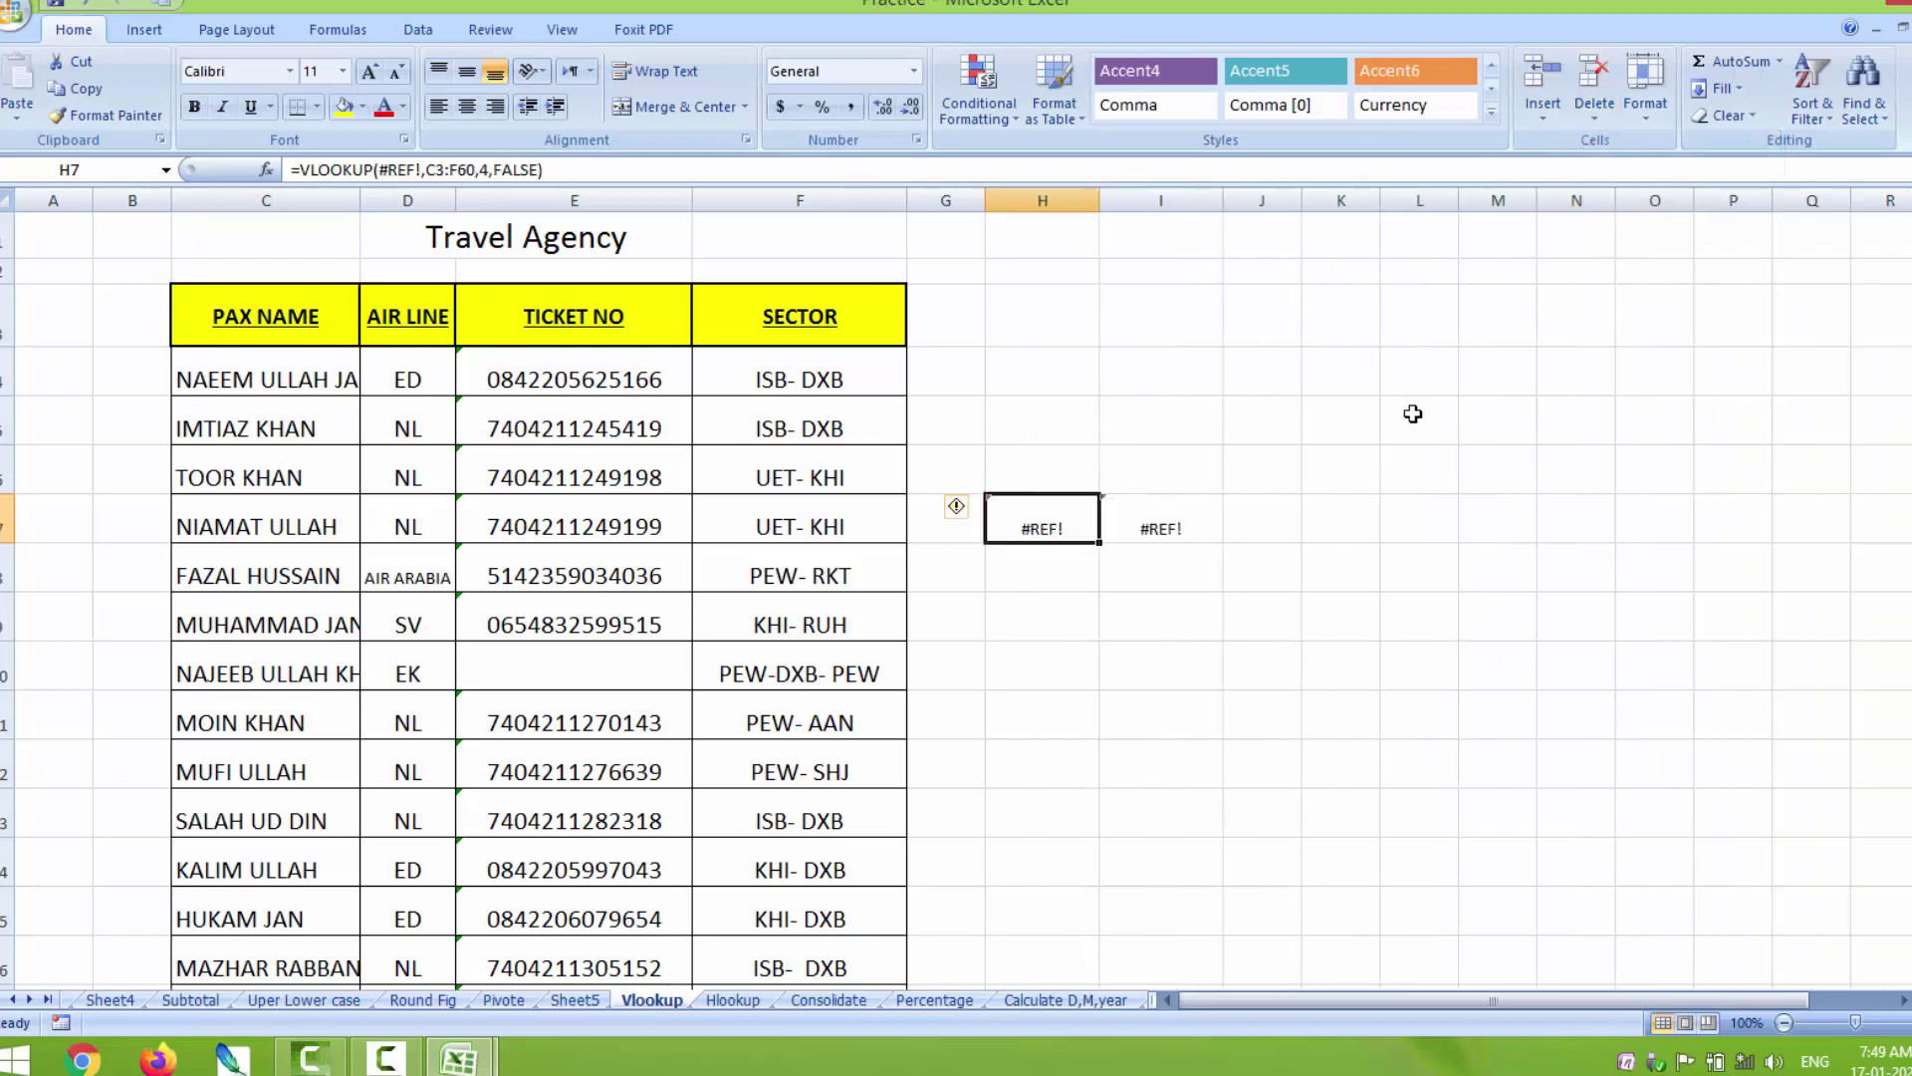
key("ctrl+z")
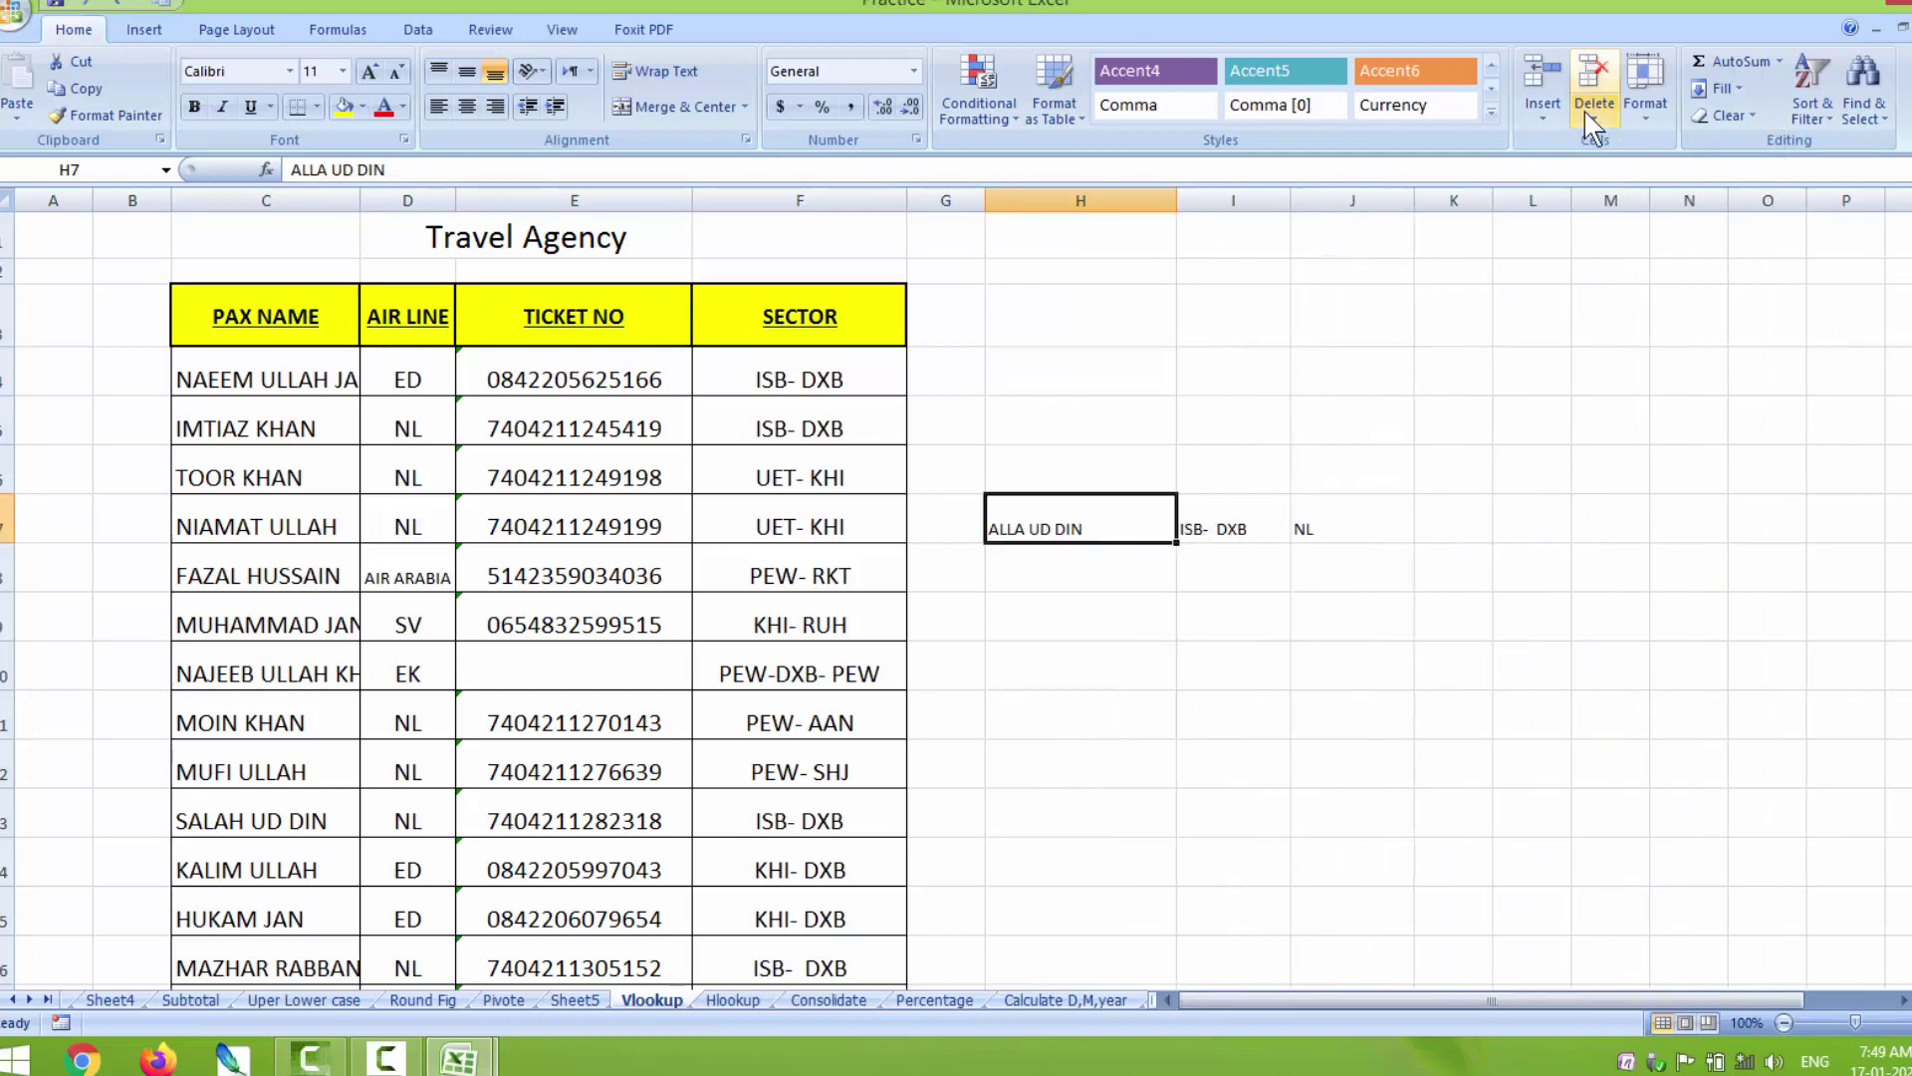
left_click(1592, 115)
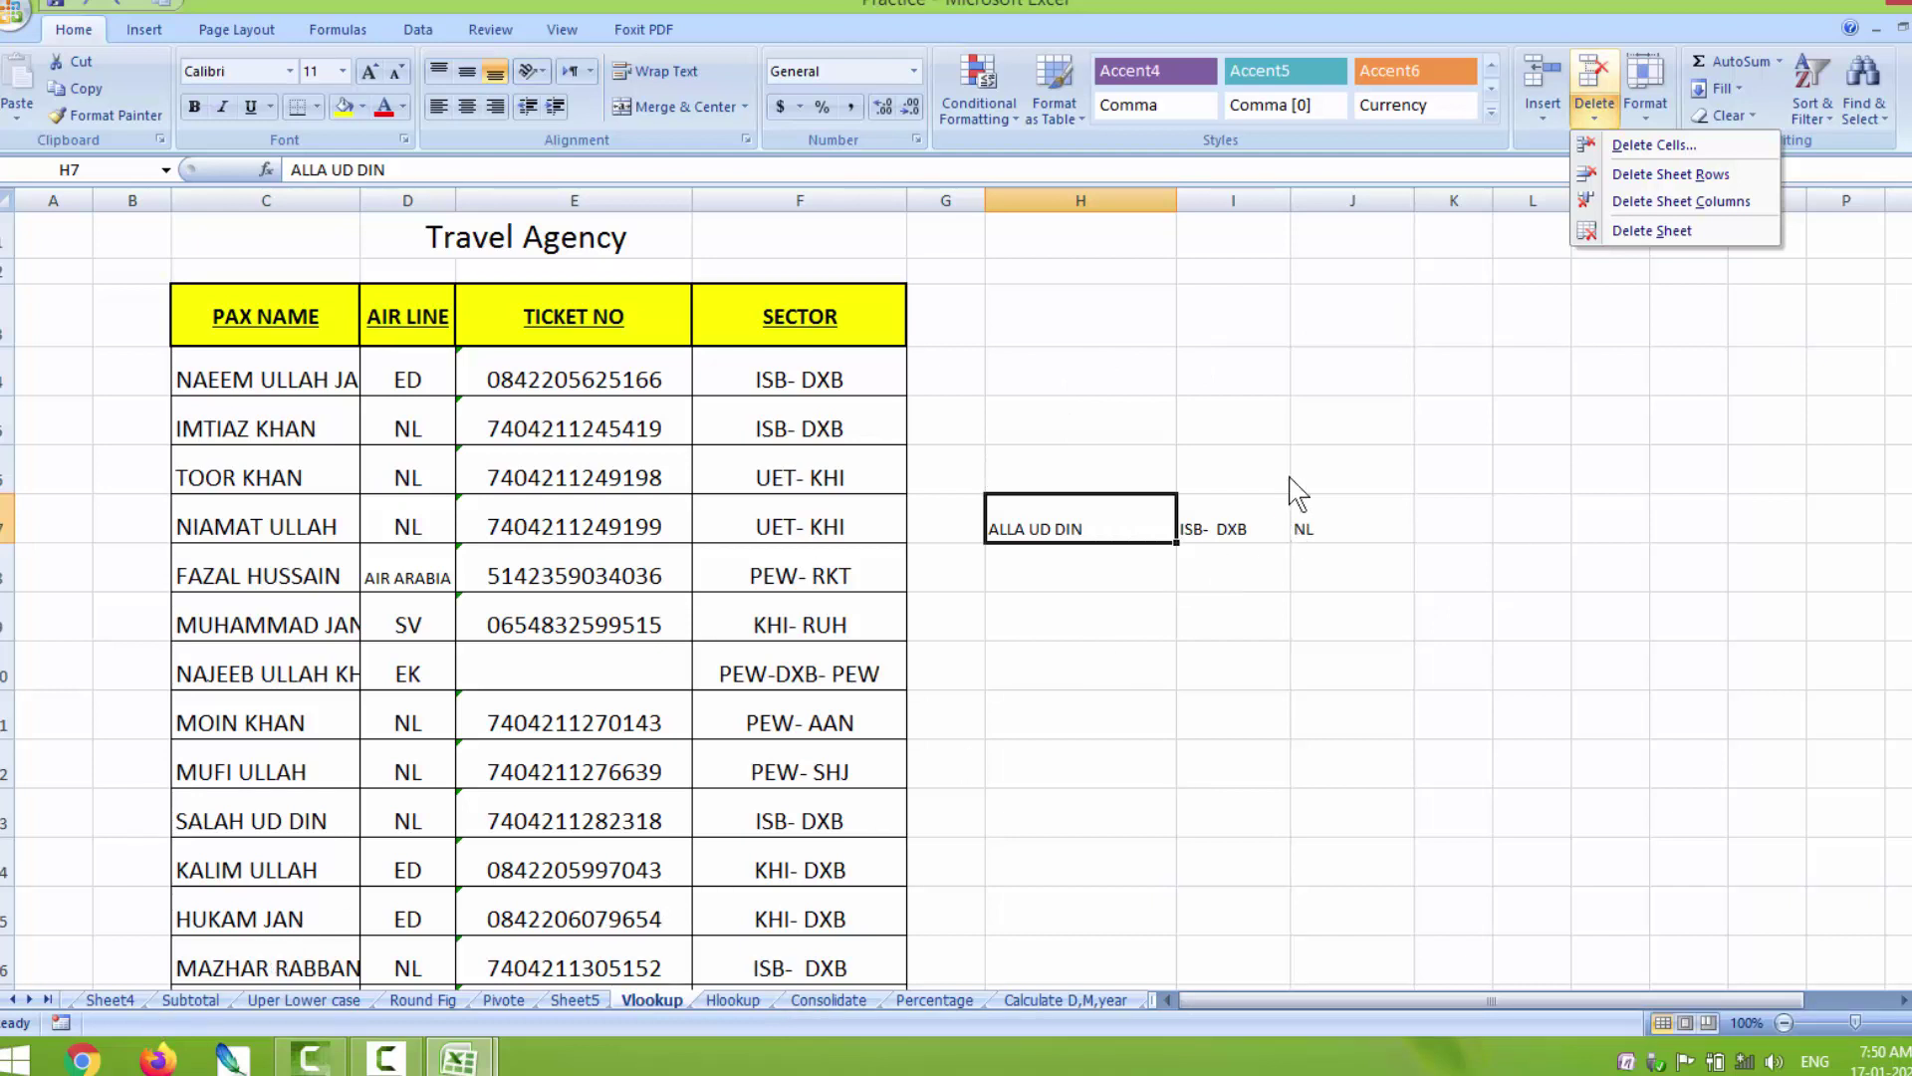
Close the Delete menu and look through the Format options without changing anything
left_click(1553, 356)
left_click(1648, 115)
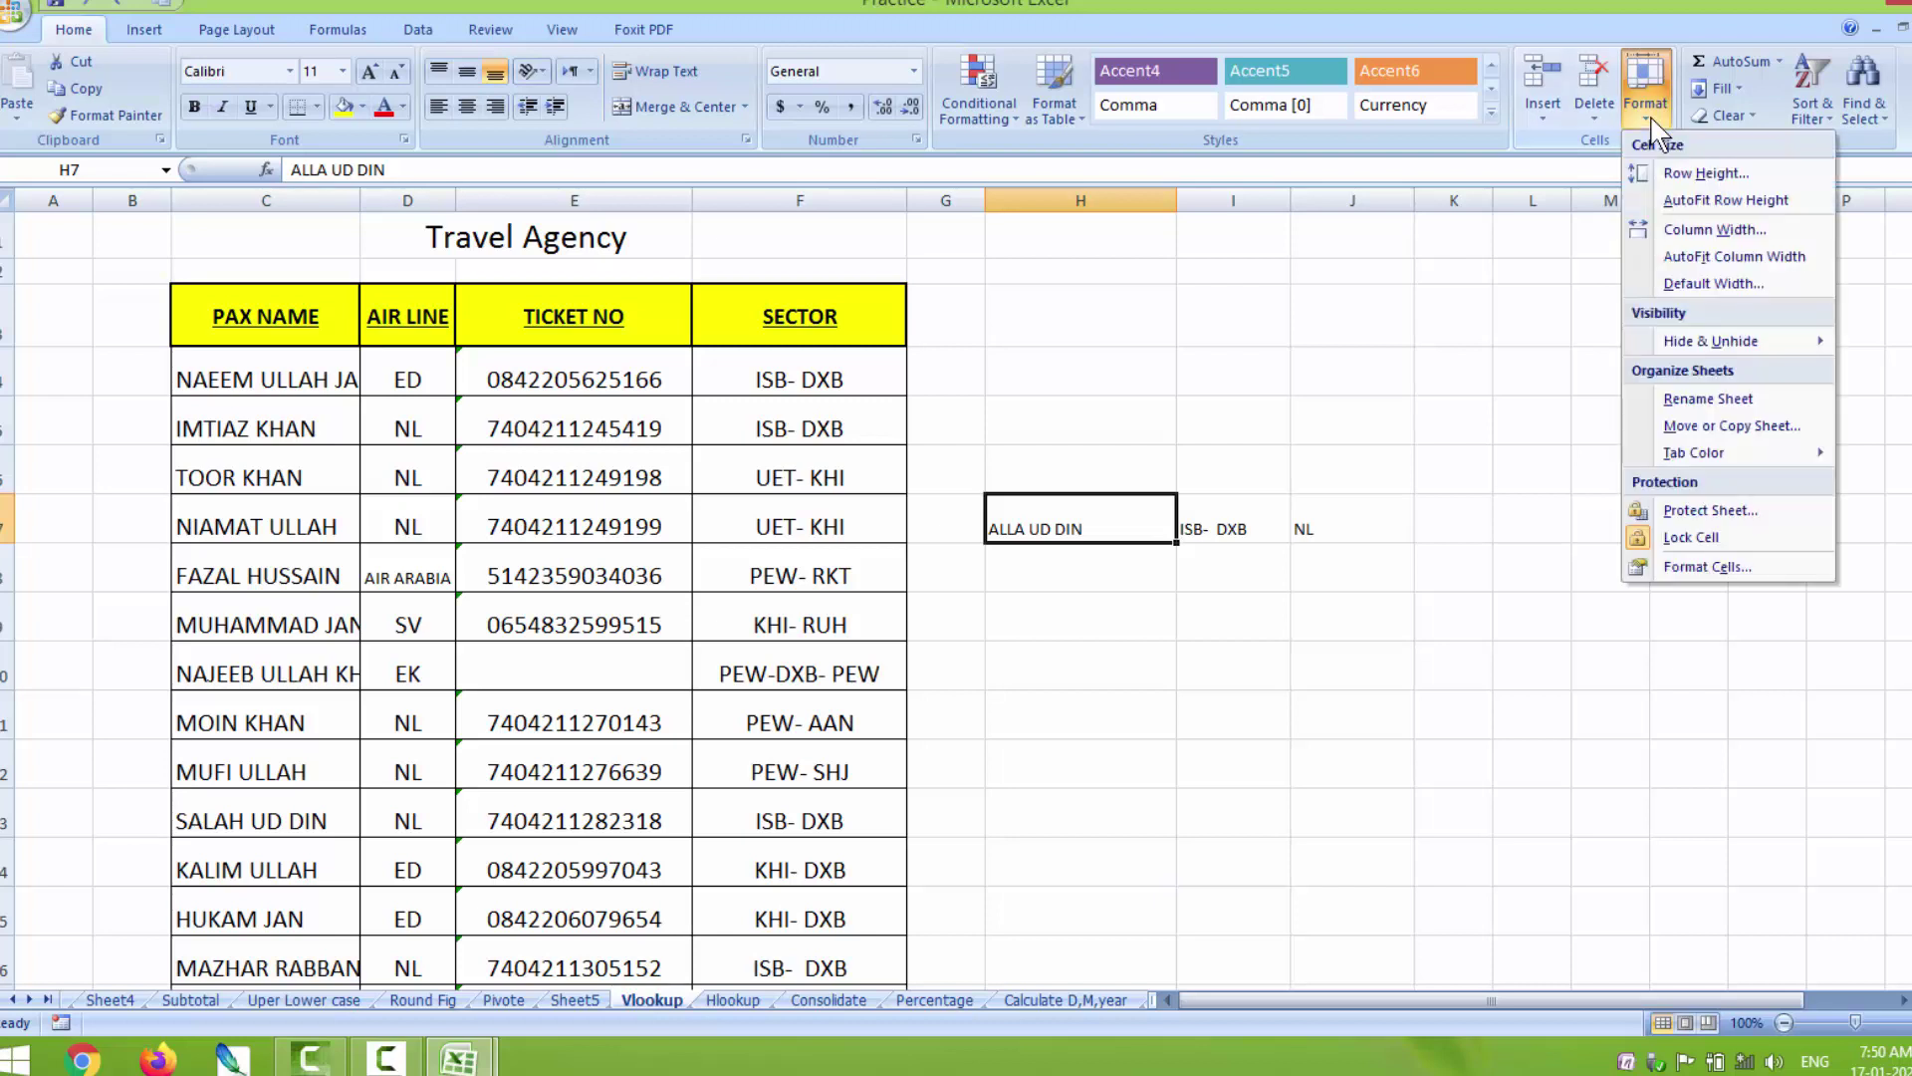
key("Escape")
key("Right")
key("Right")
key("Right")
left_click(1641, 111)
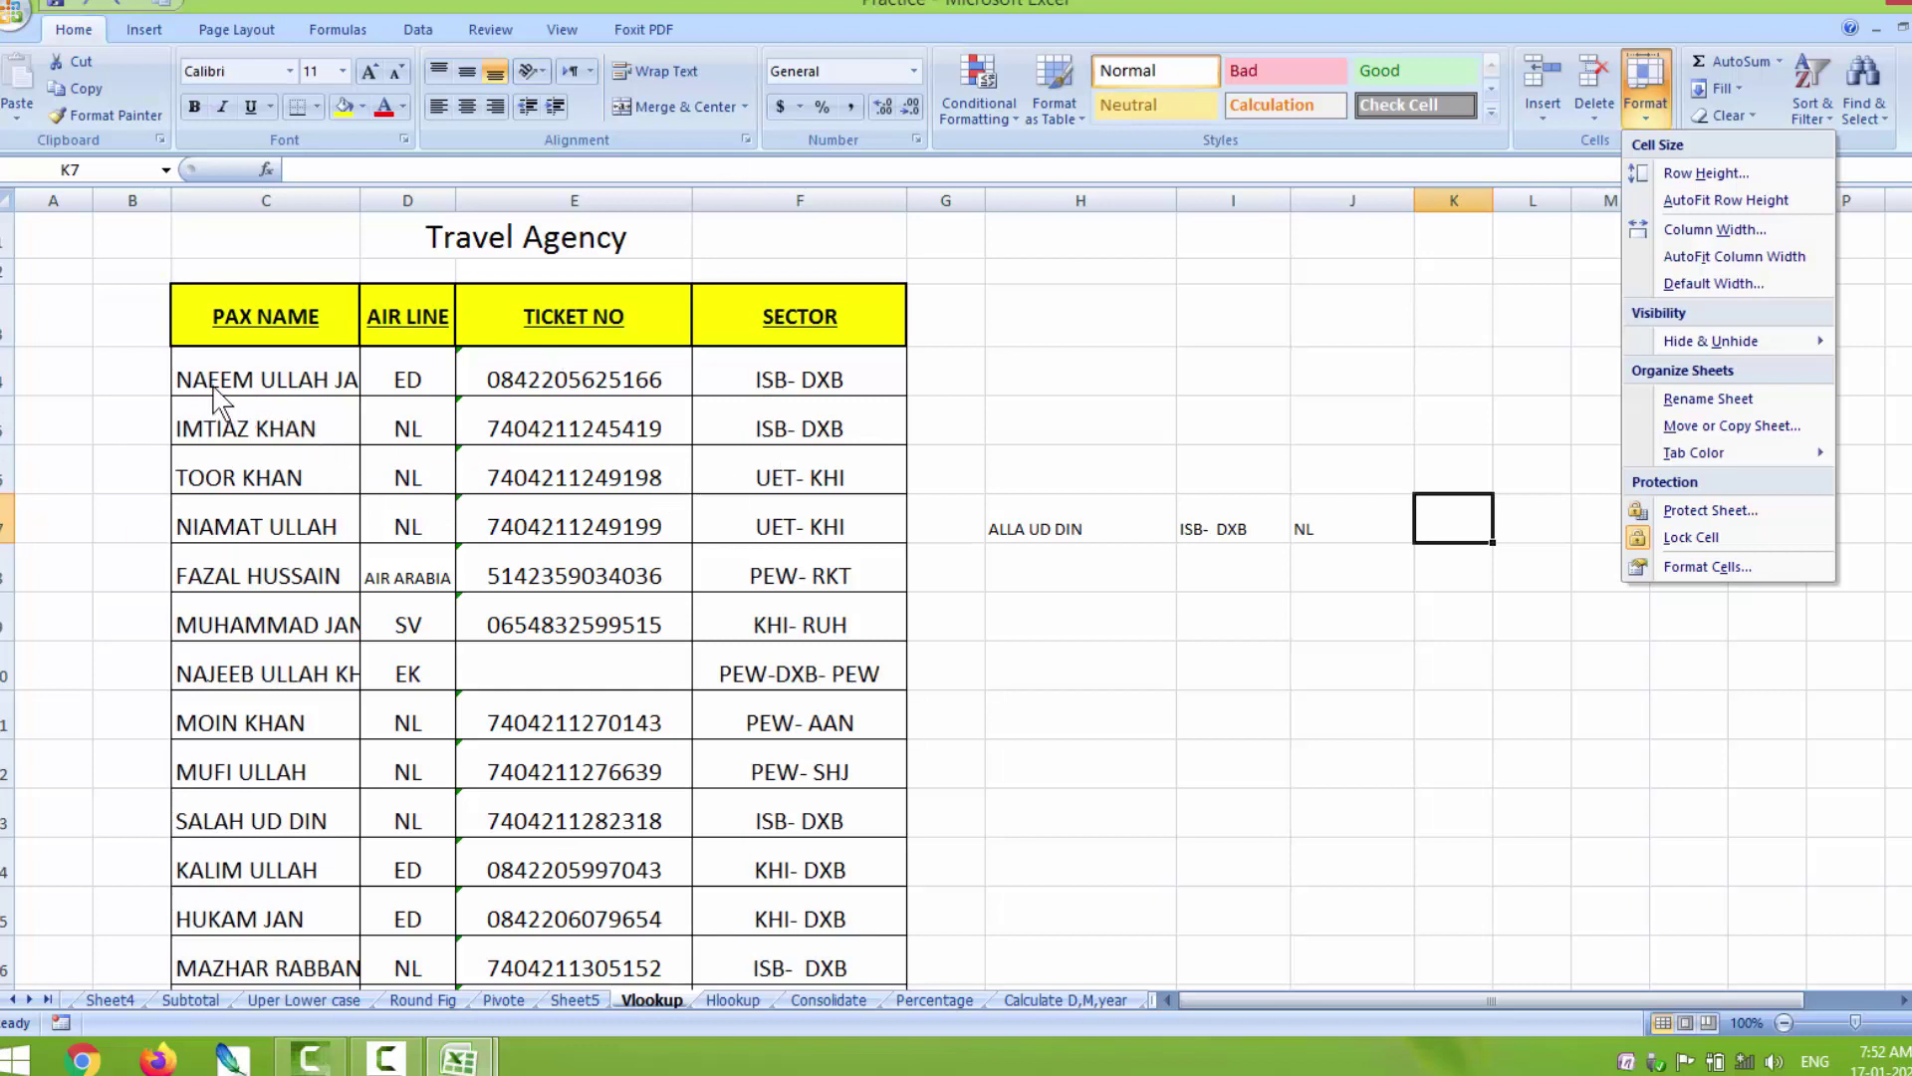
left_click(219, 398)
Set the PAX NAME to SECTOR header row C3:F3 height to 40
left_click(235, 329)
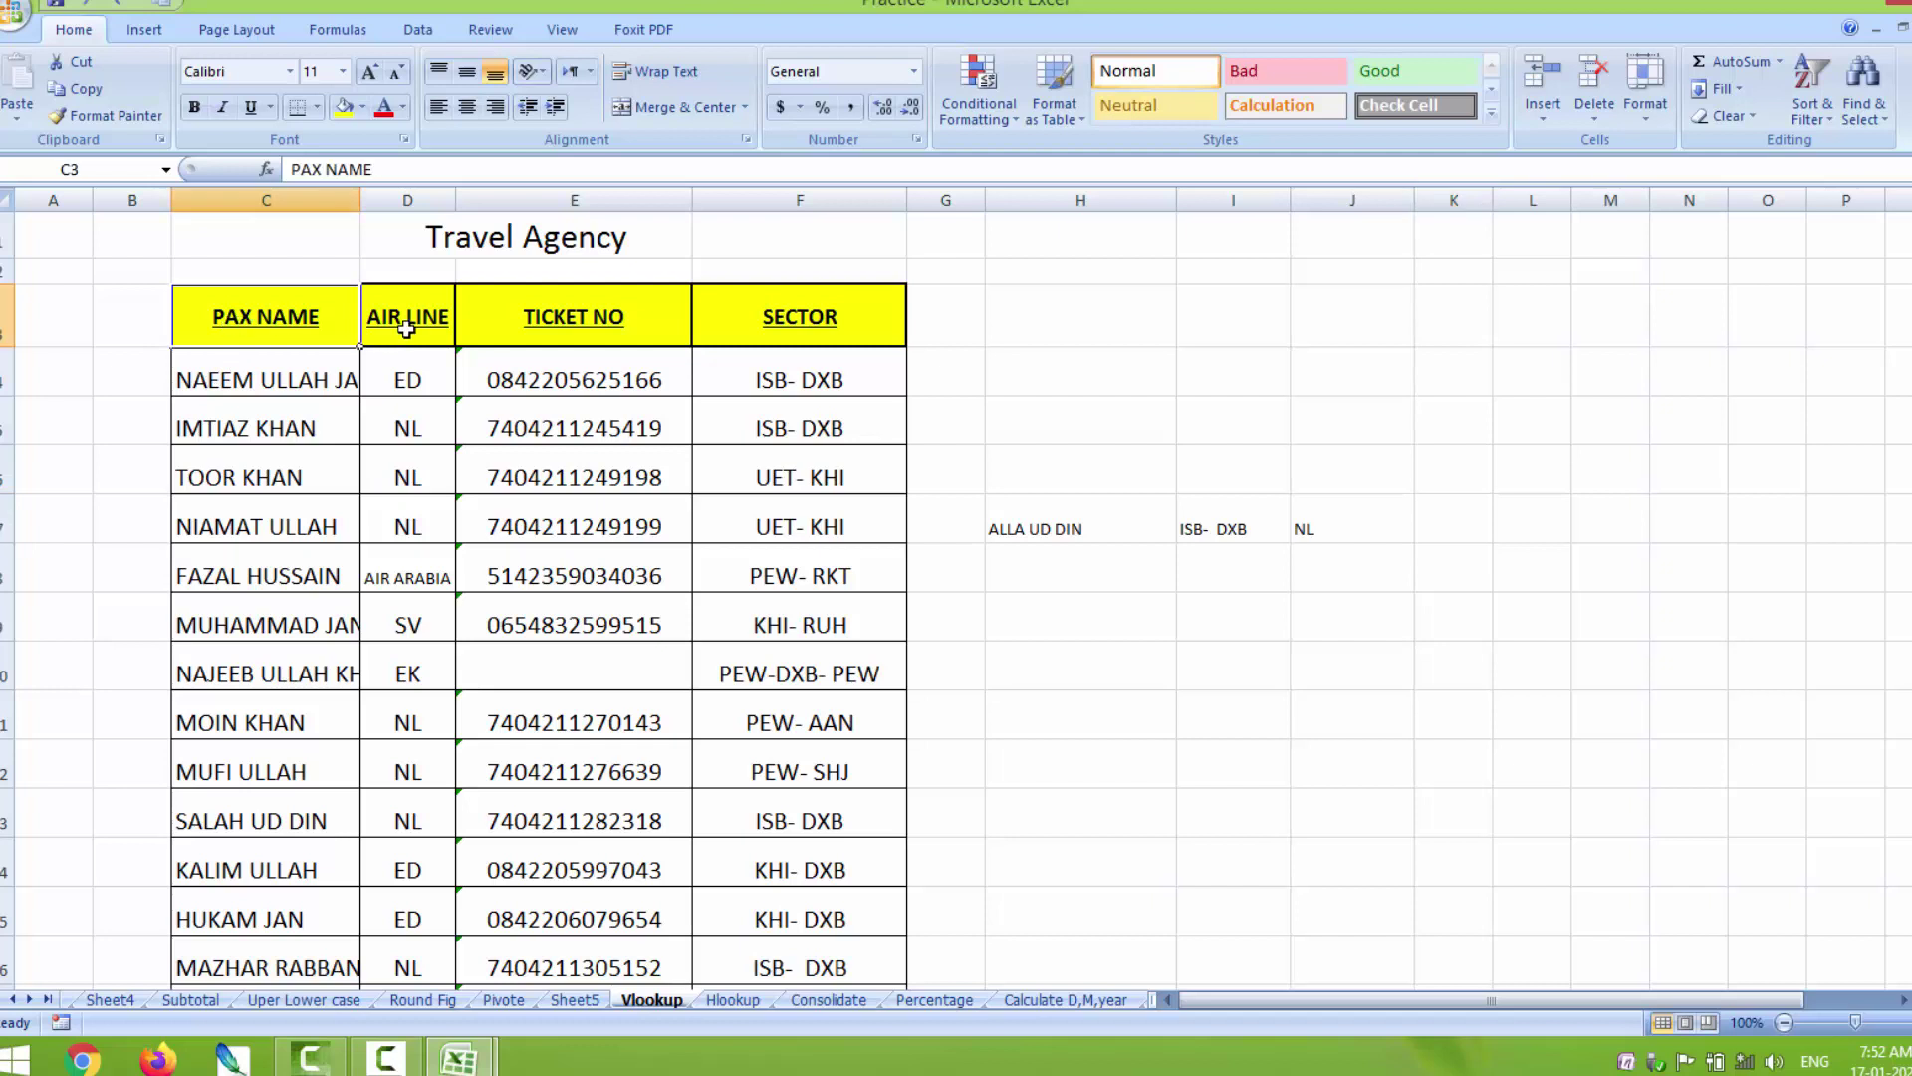
left_click_drag(406, 328, 787, 317)
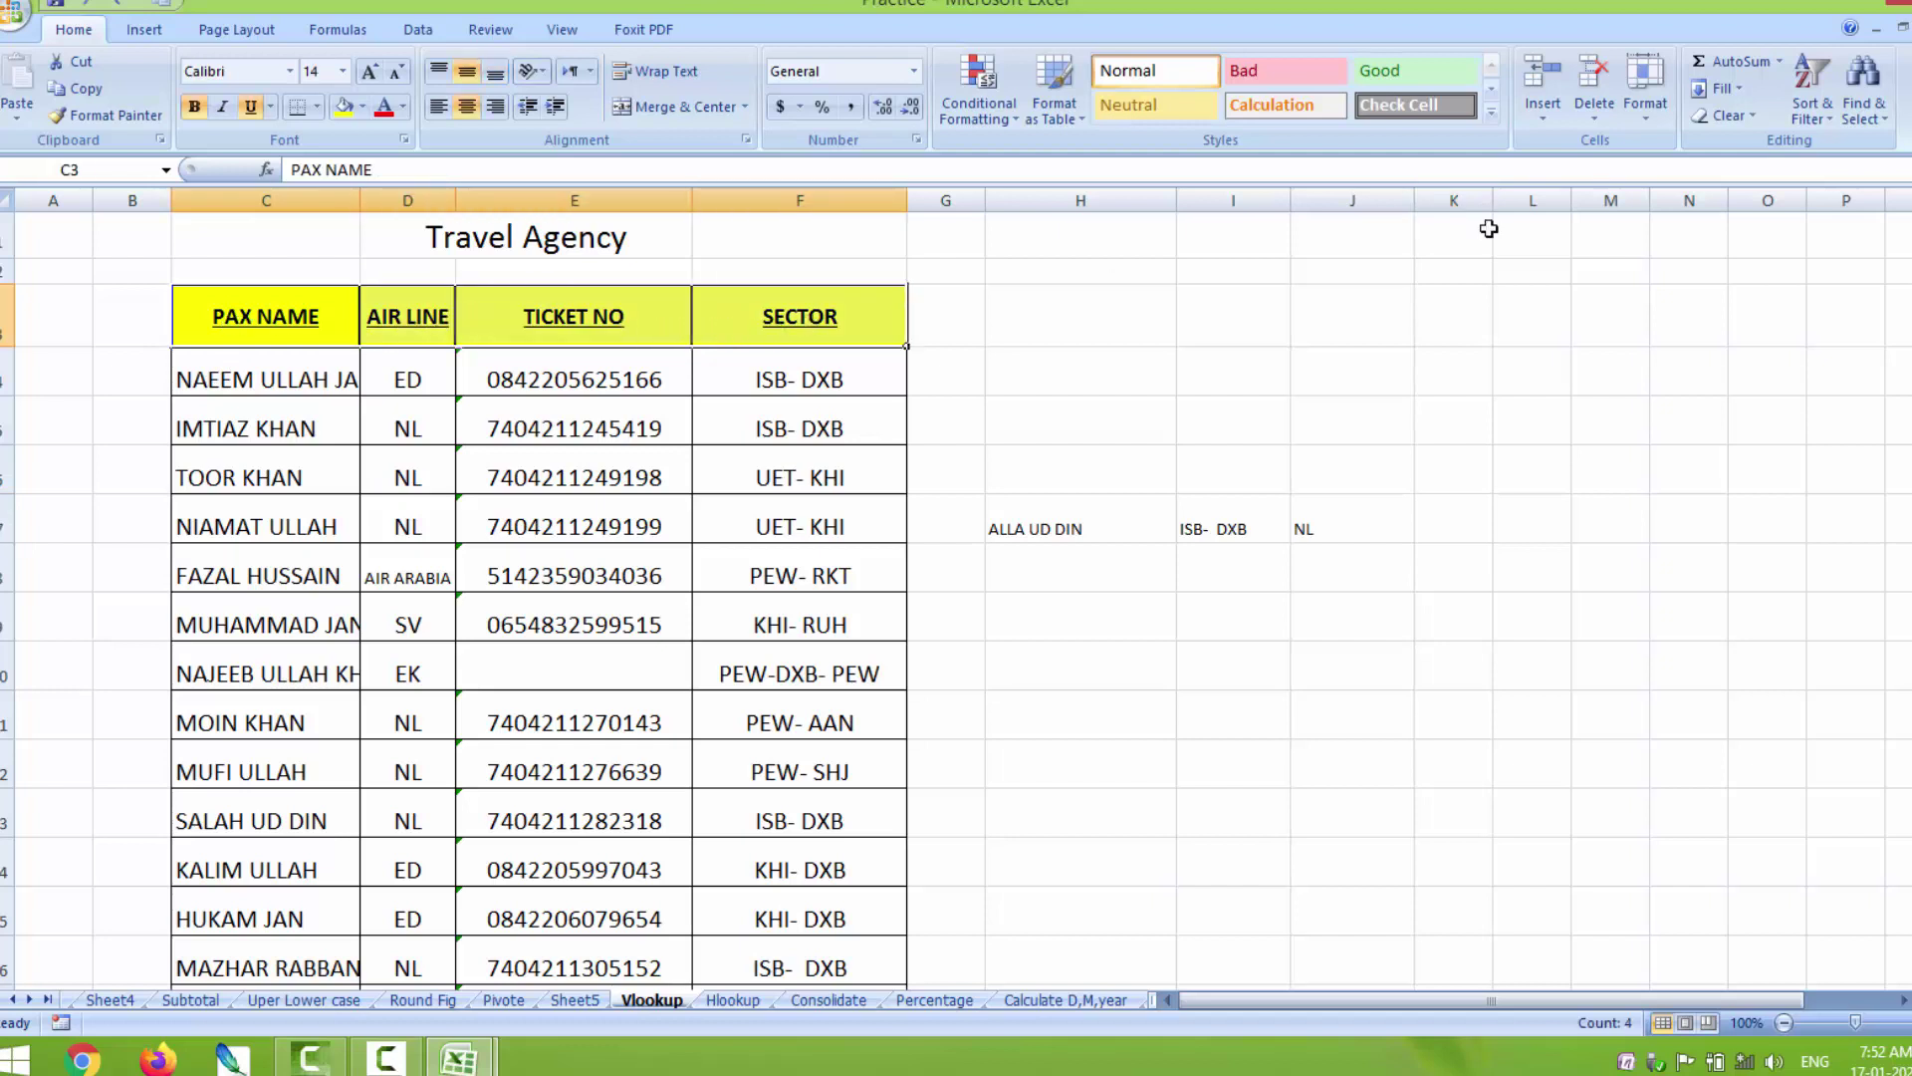
left_click(1643, 126)
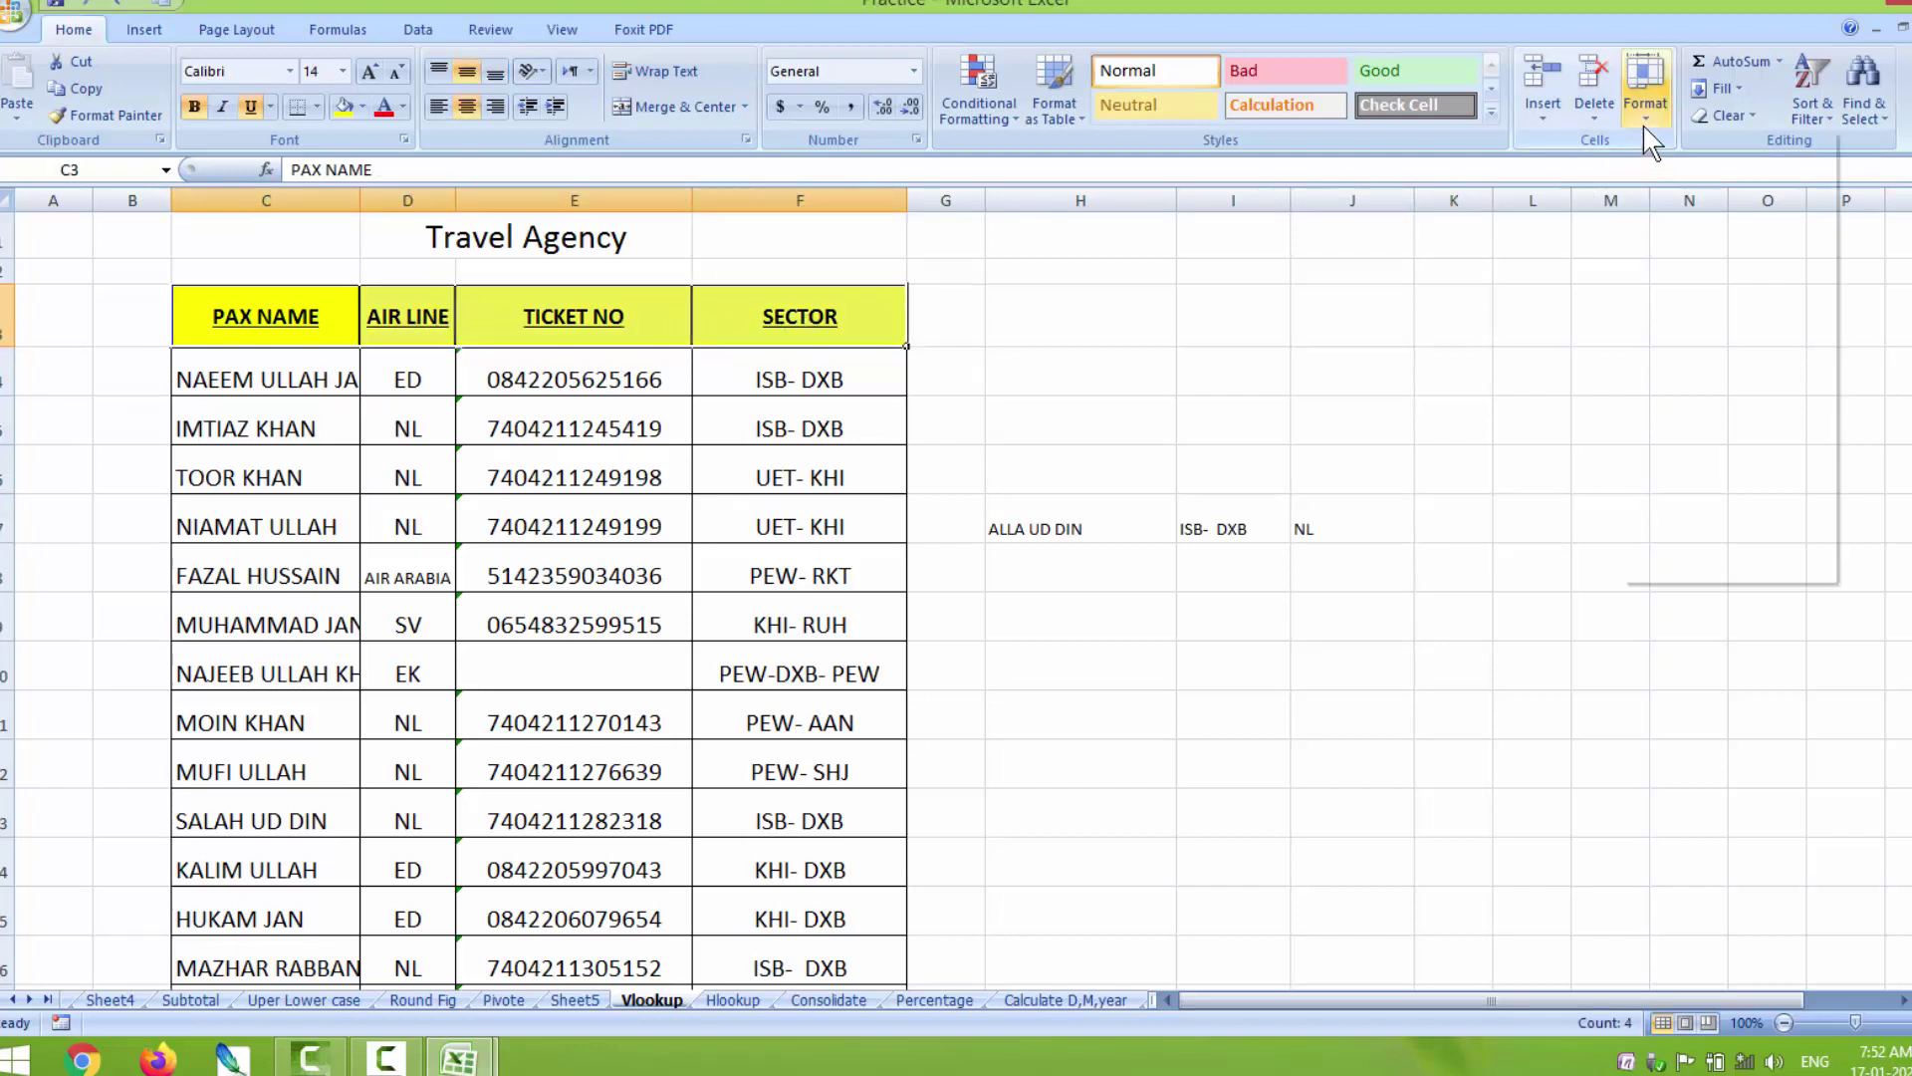
left_click(1676, 175)
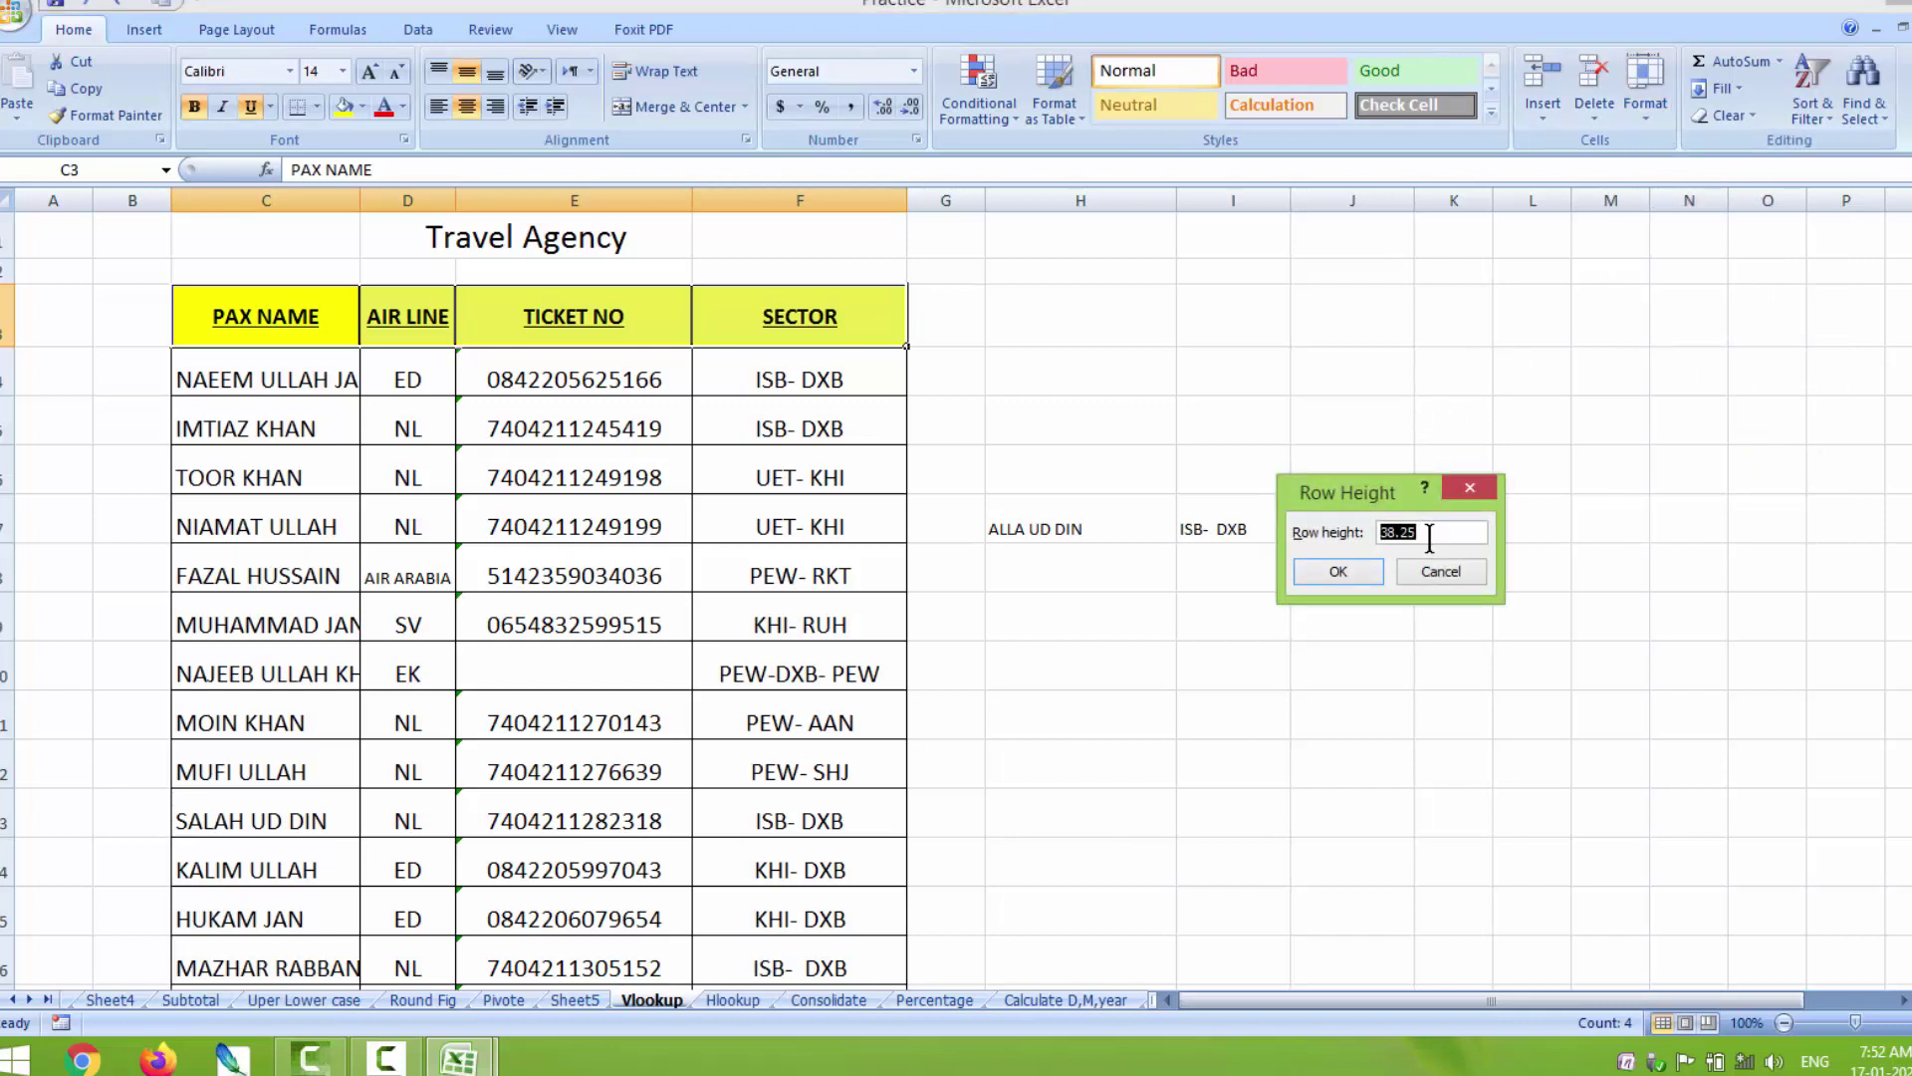
type("40")
left_click(1352, 579)
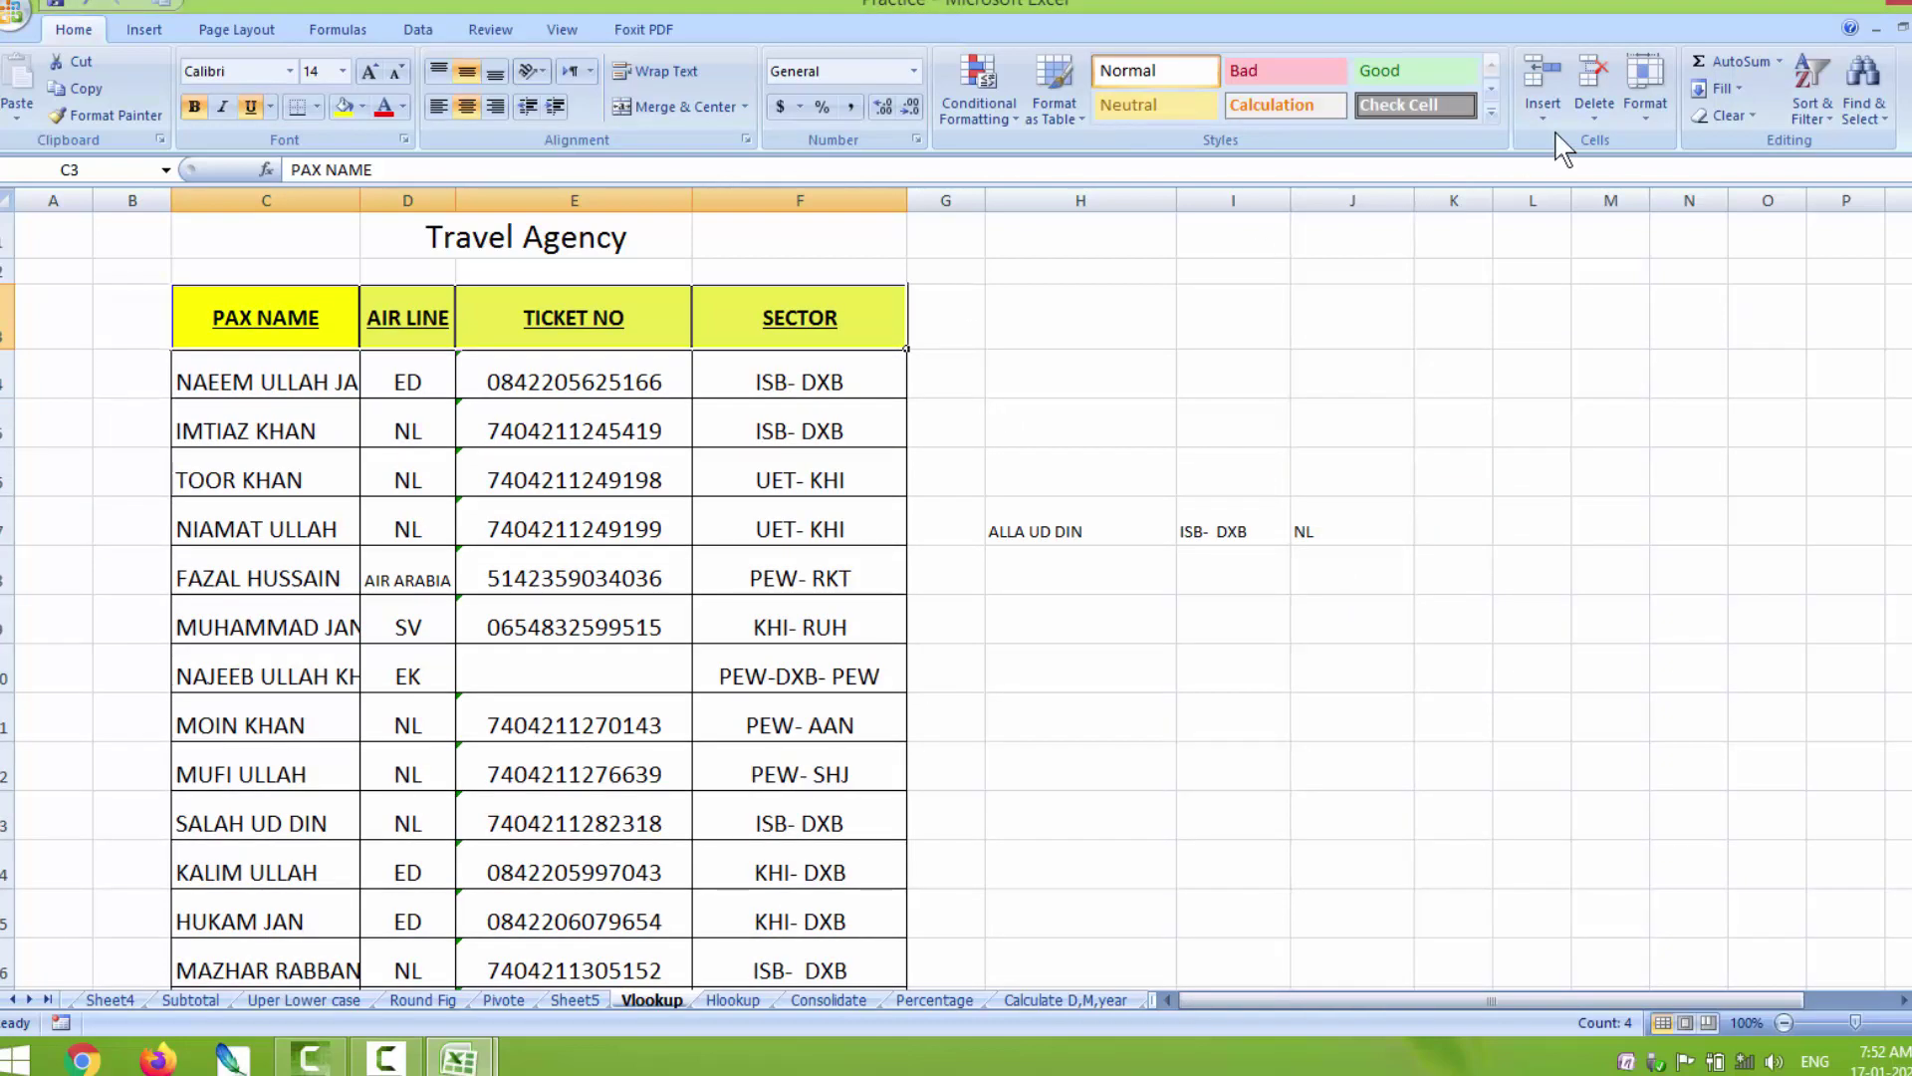
Raise the header row height to 60, then AutoFit the row height
left_click(1660, 112)
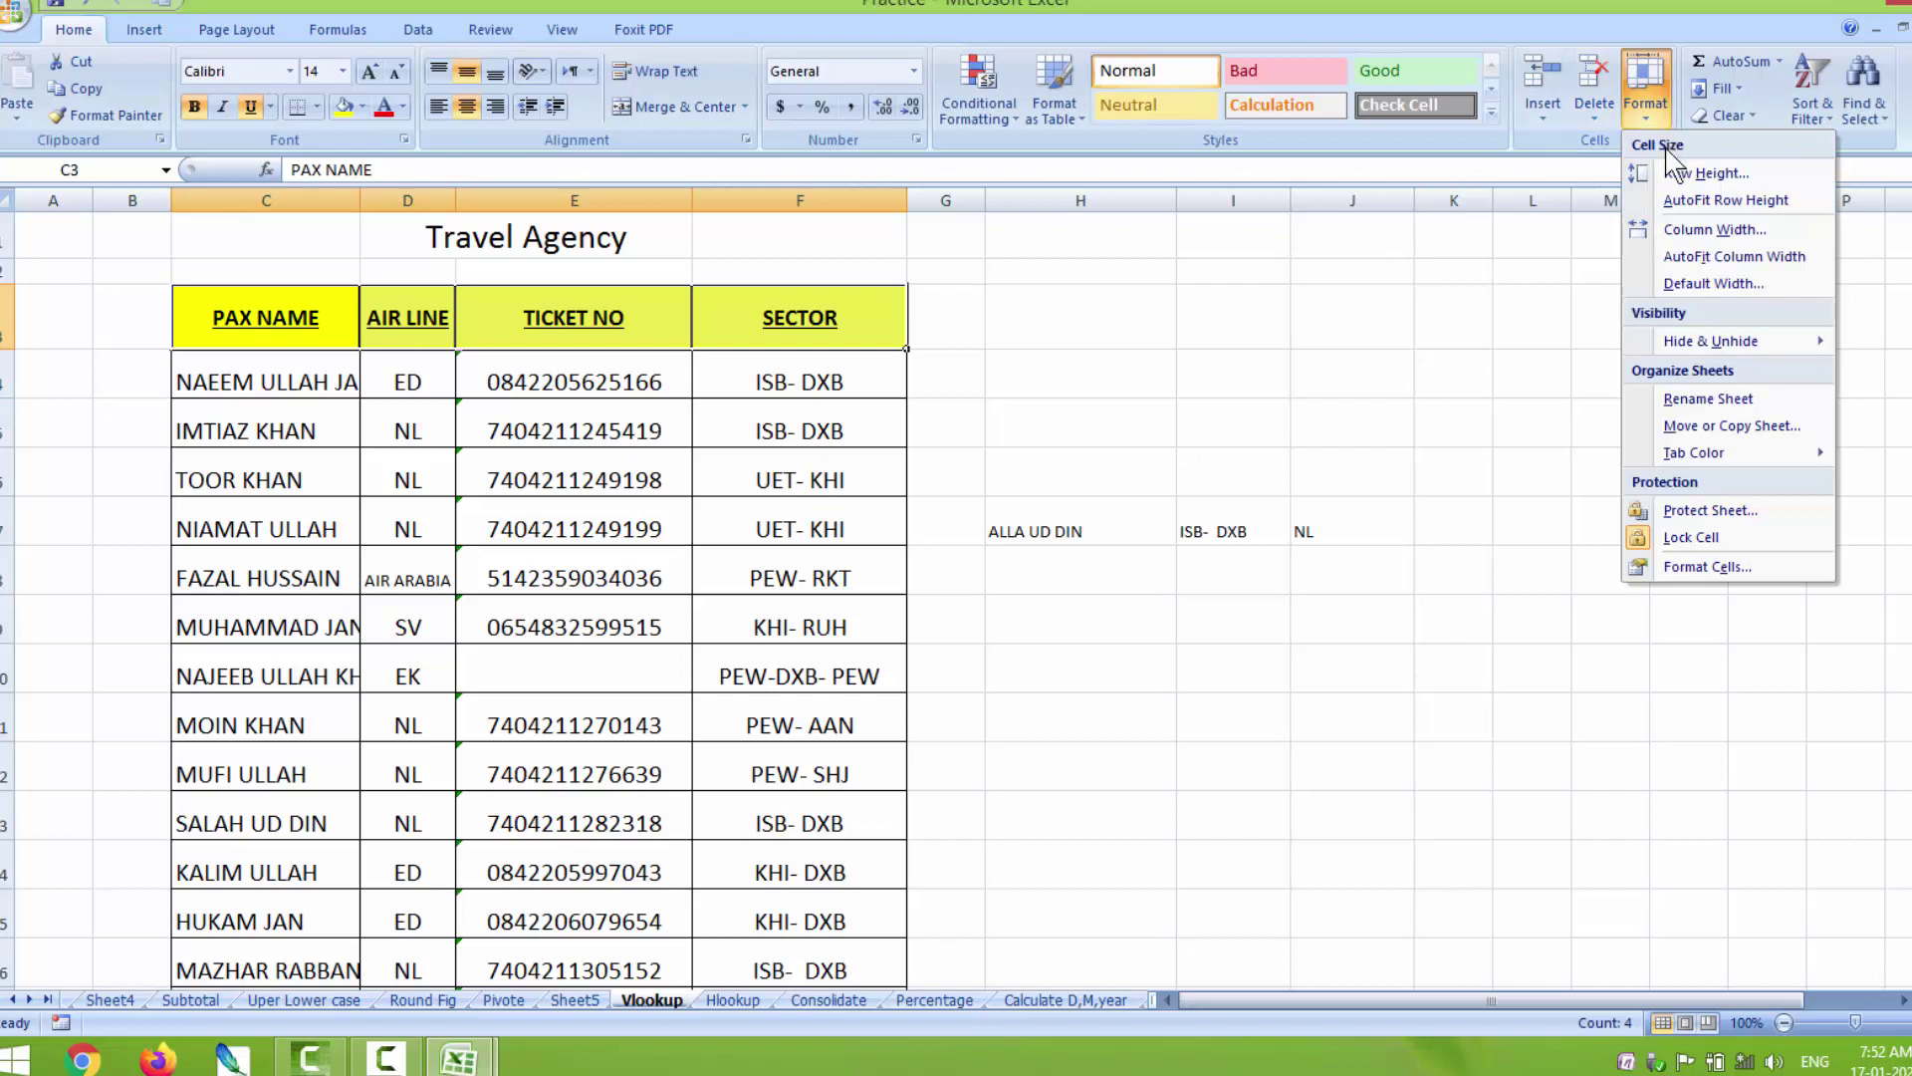
left_click(1705, 173)
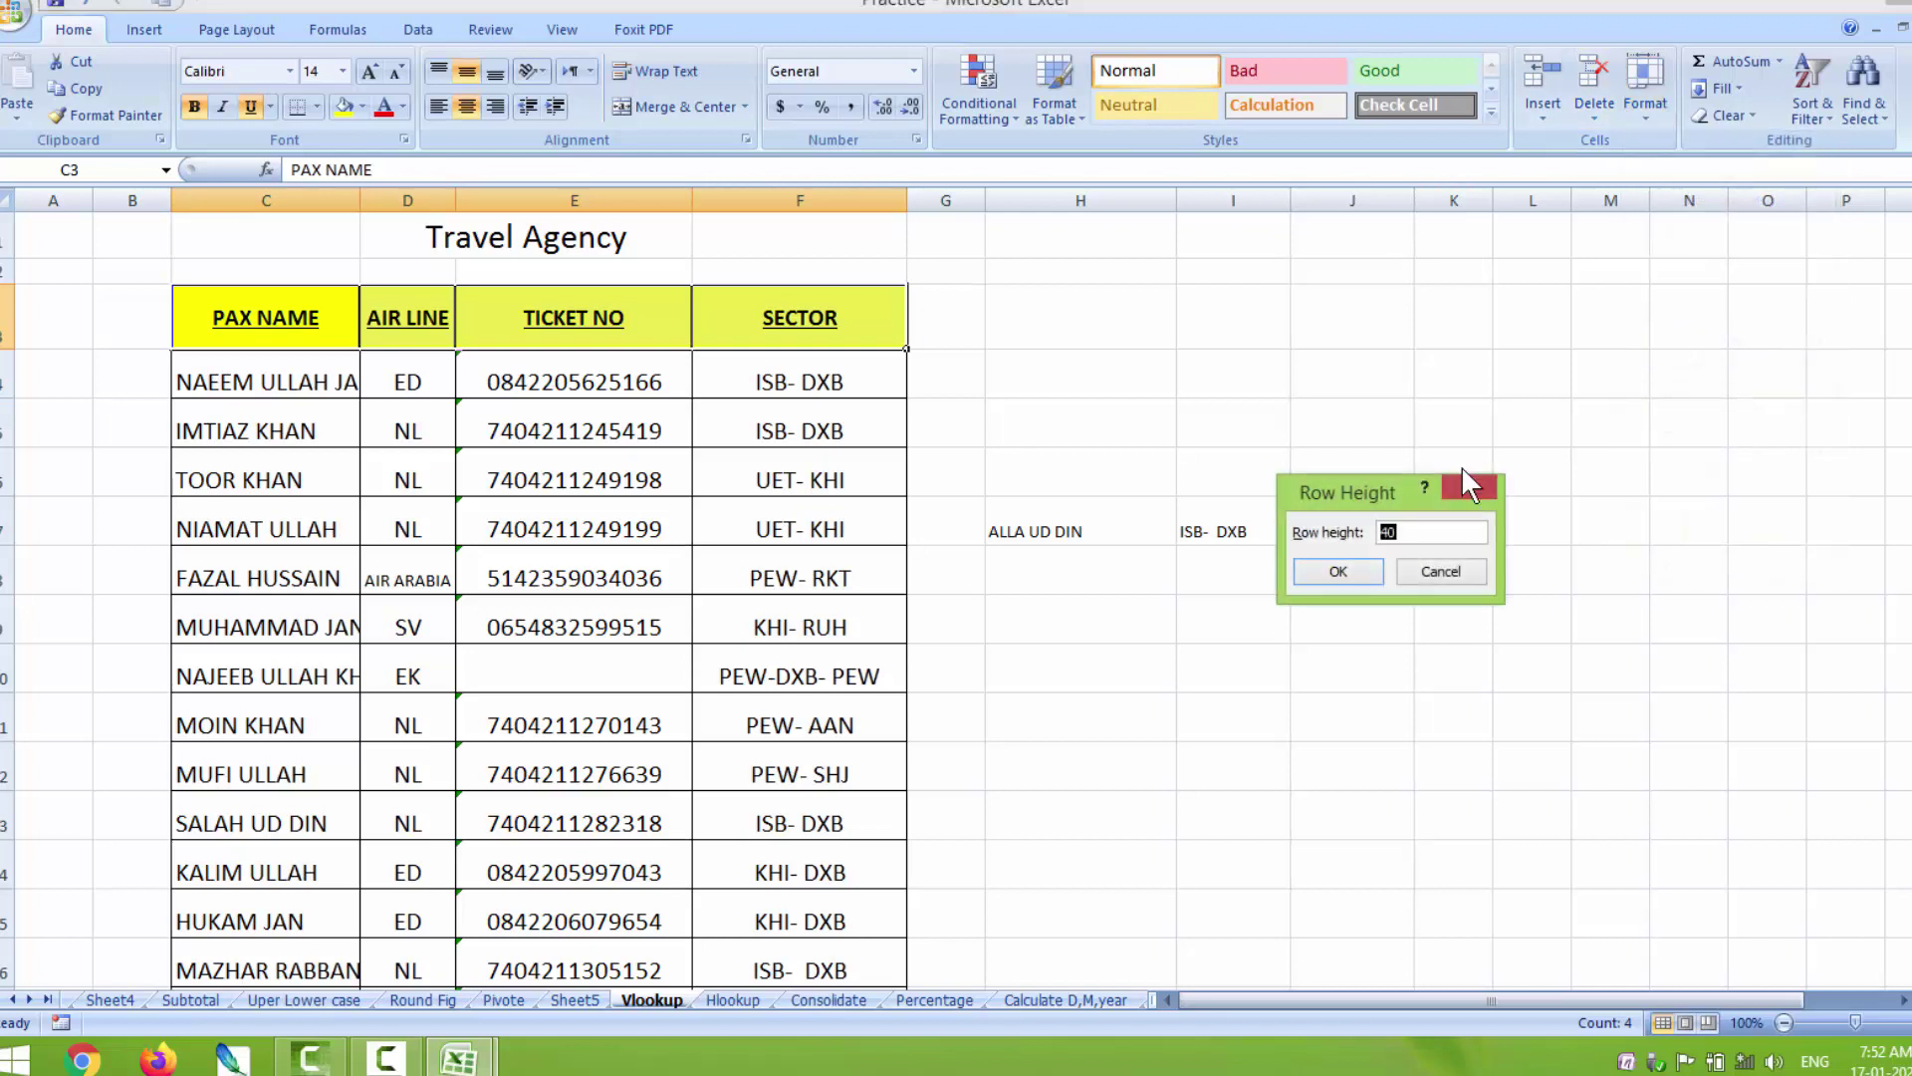
type("60")
left_click(1363, 570)
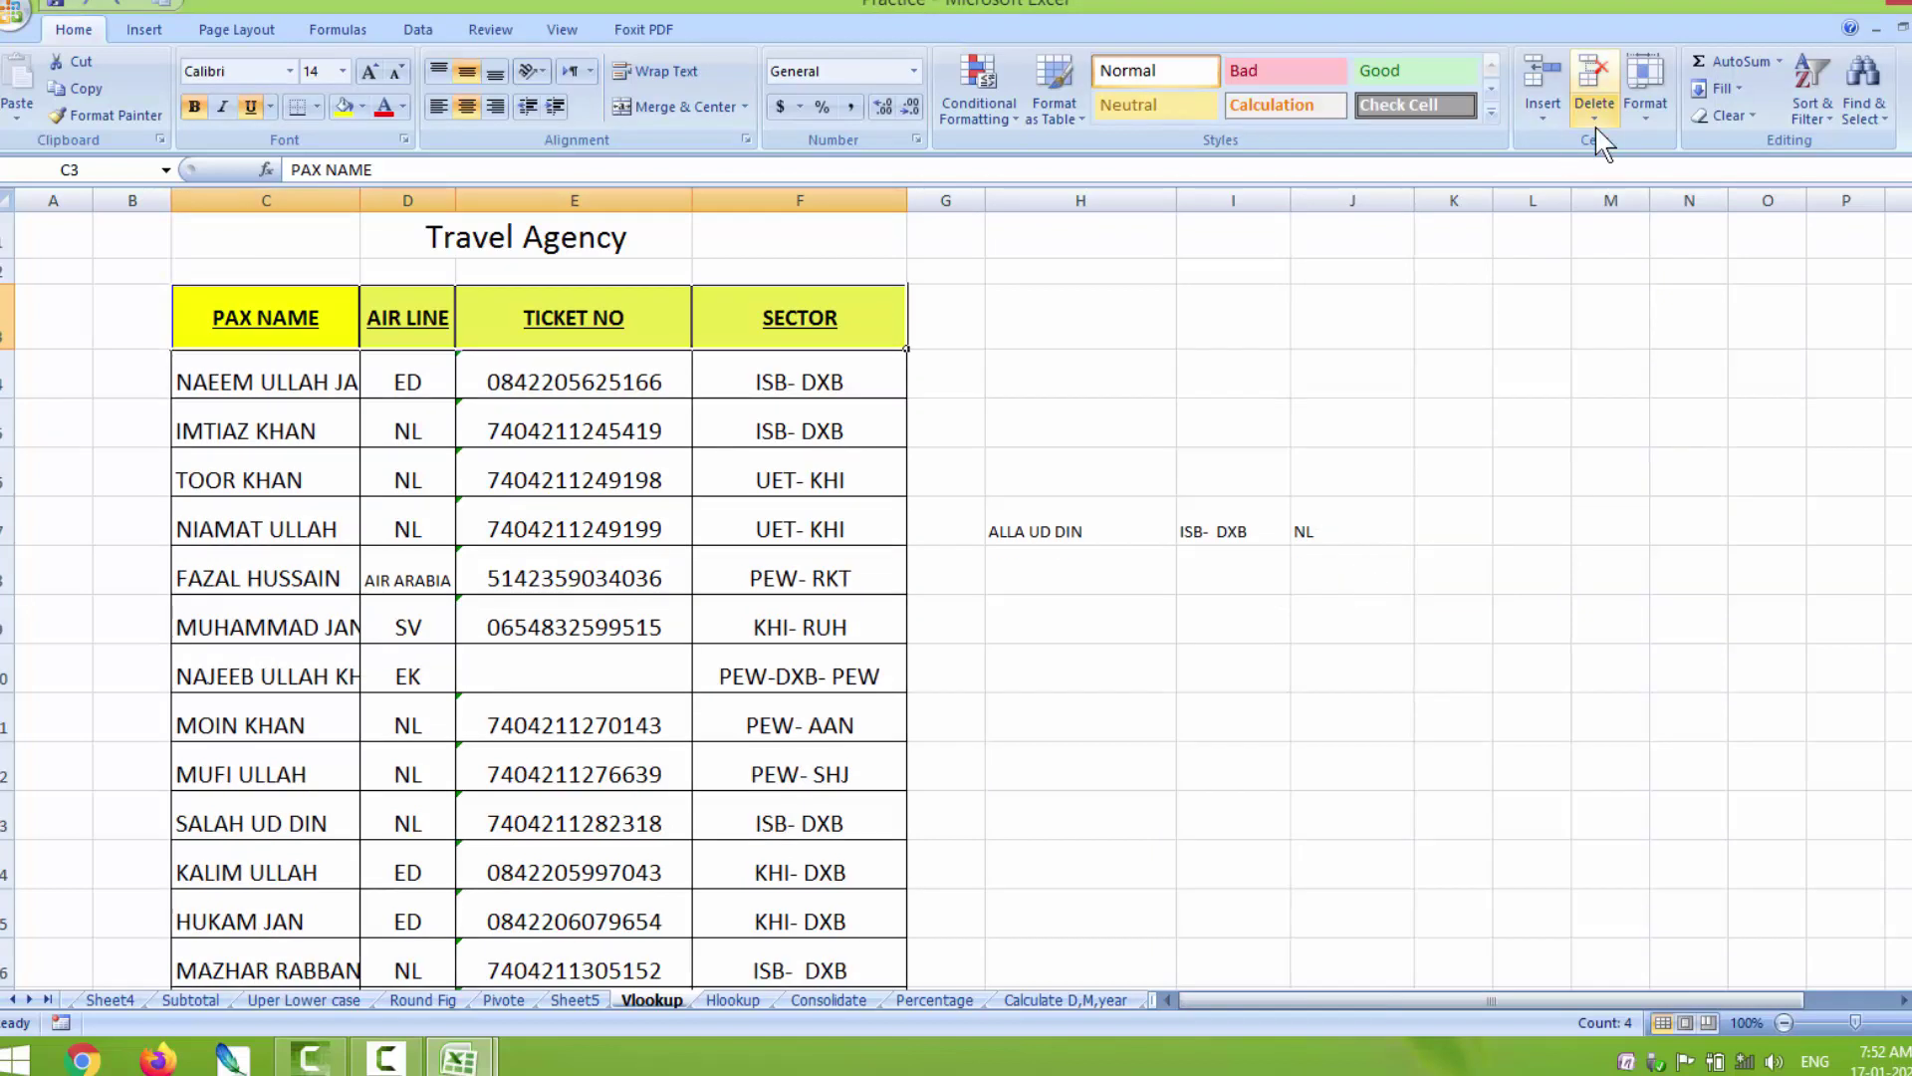
left_click(1642, 110)
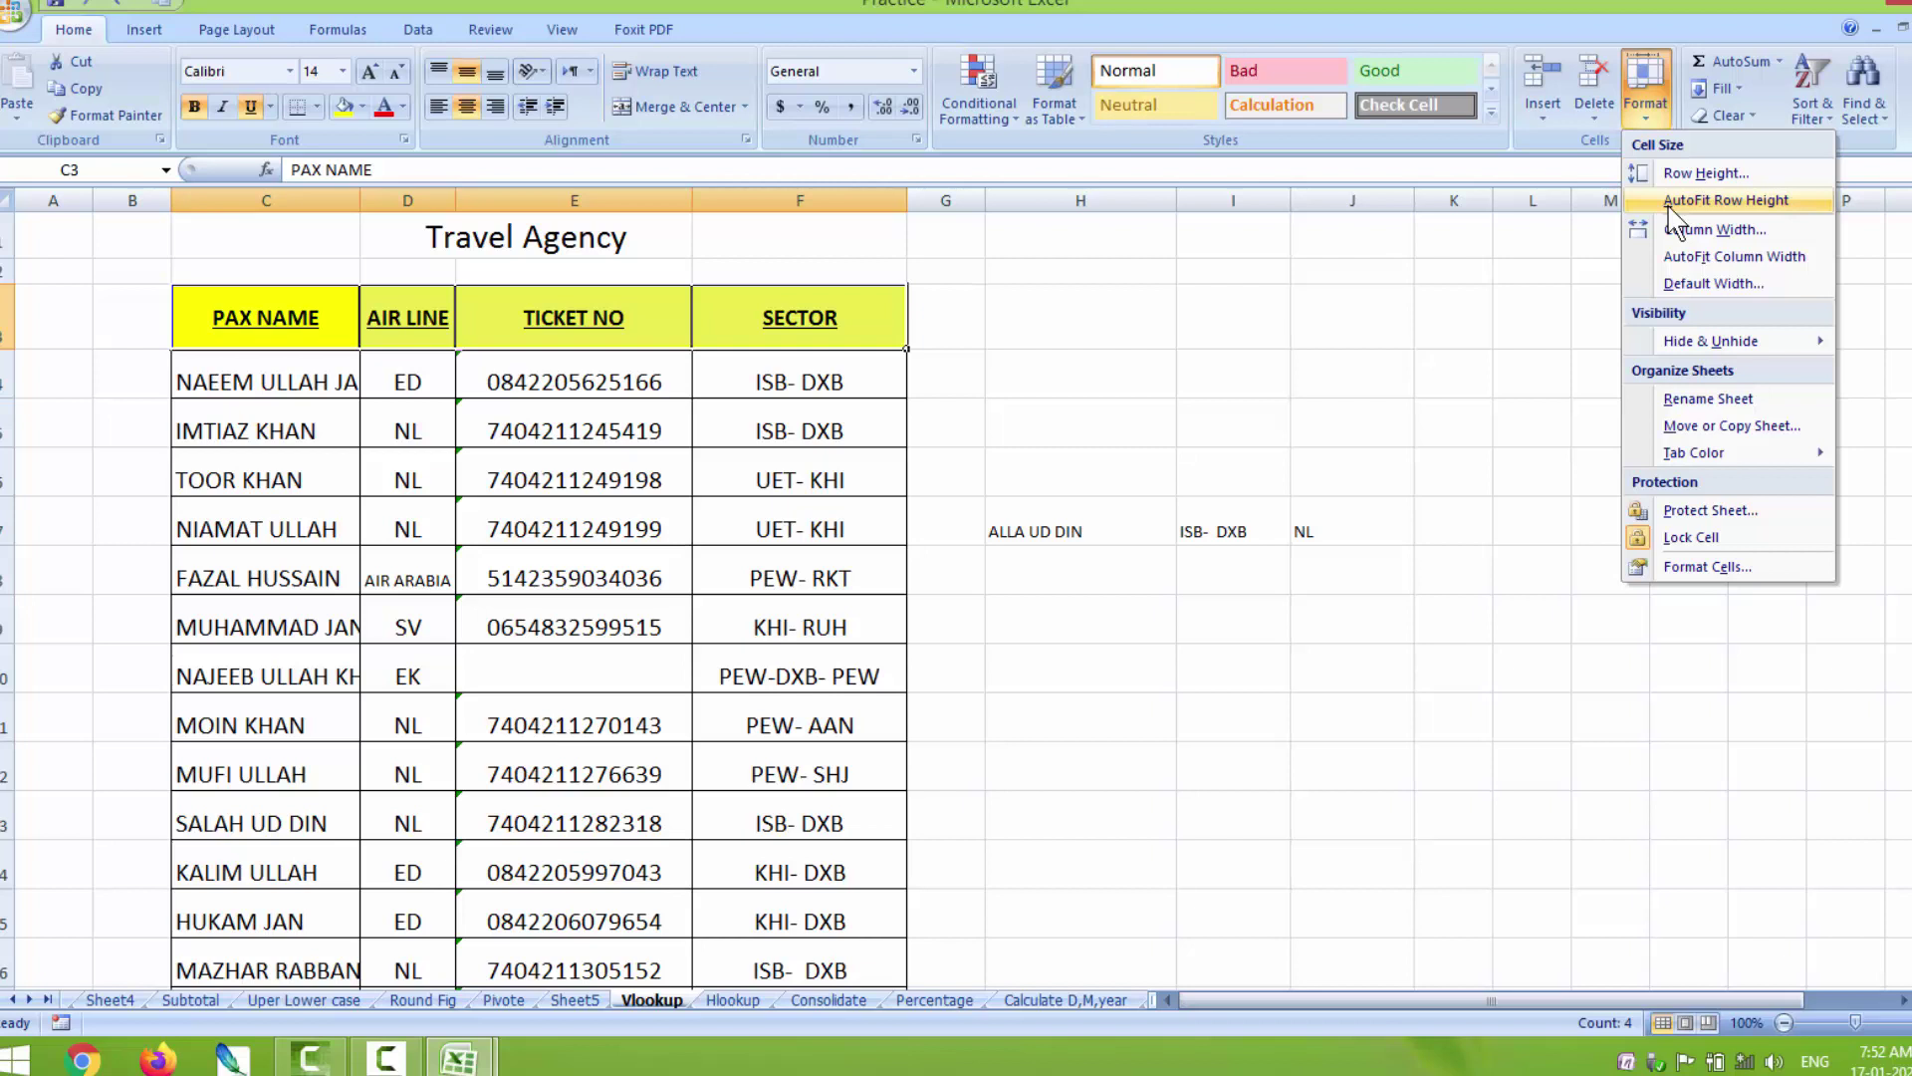
left_click(1669, 204)
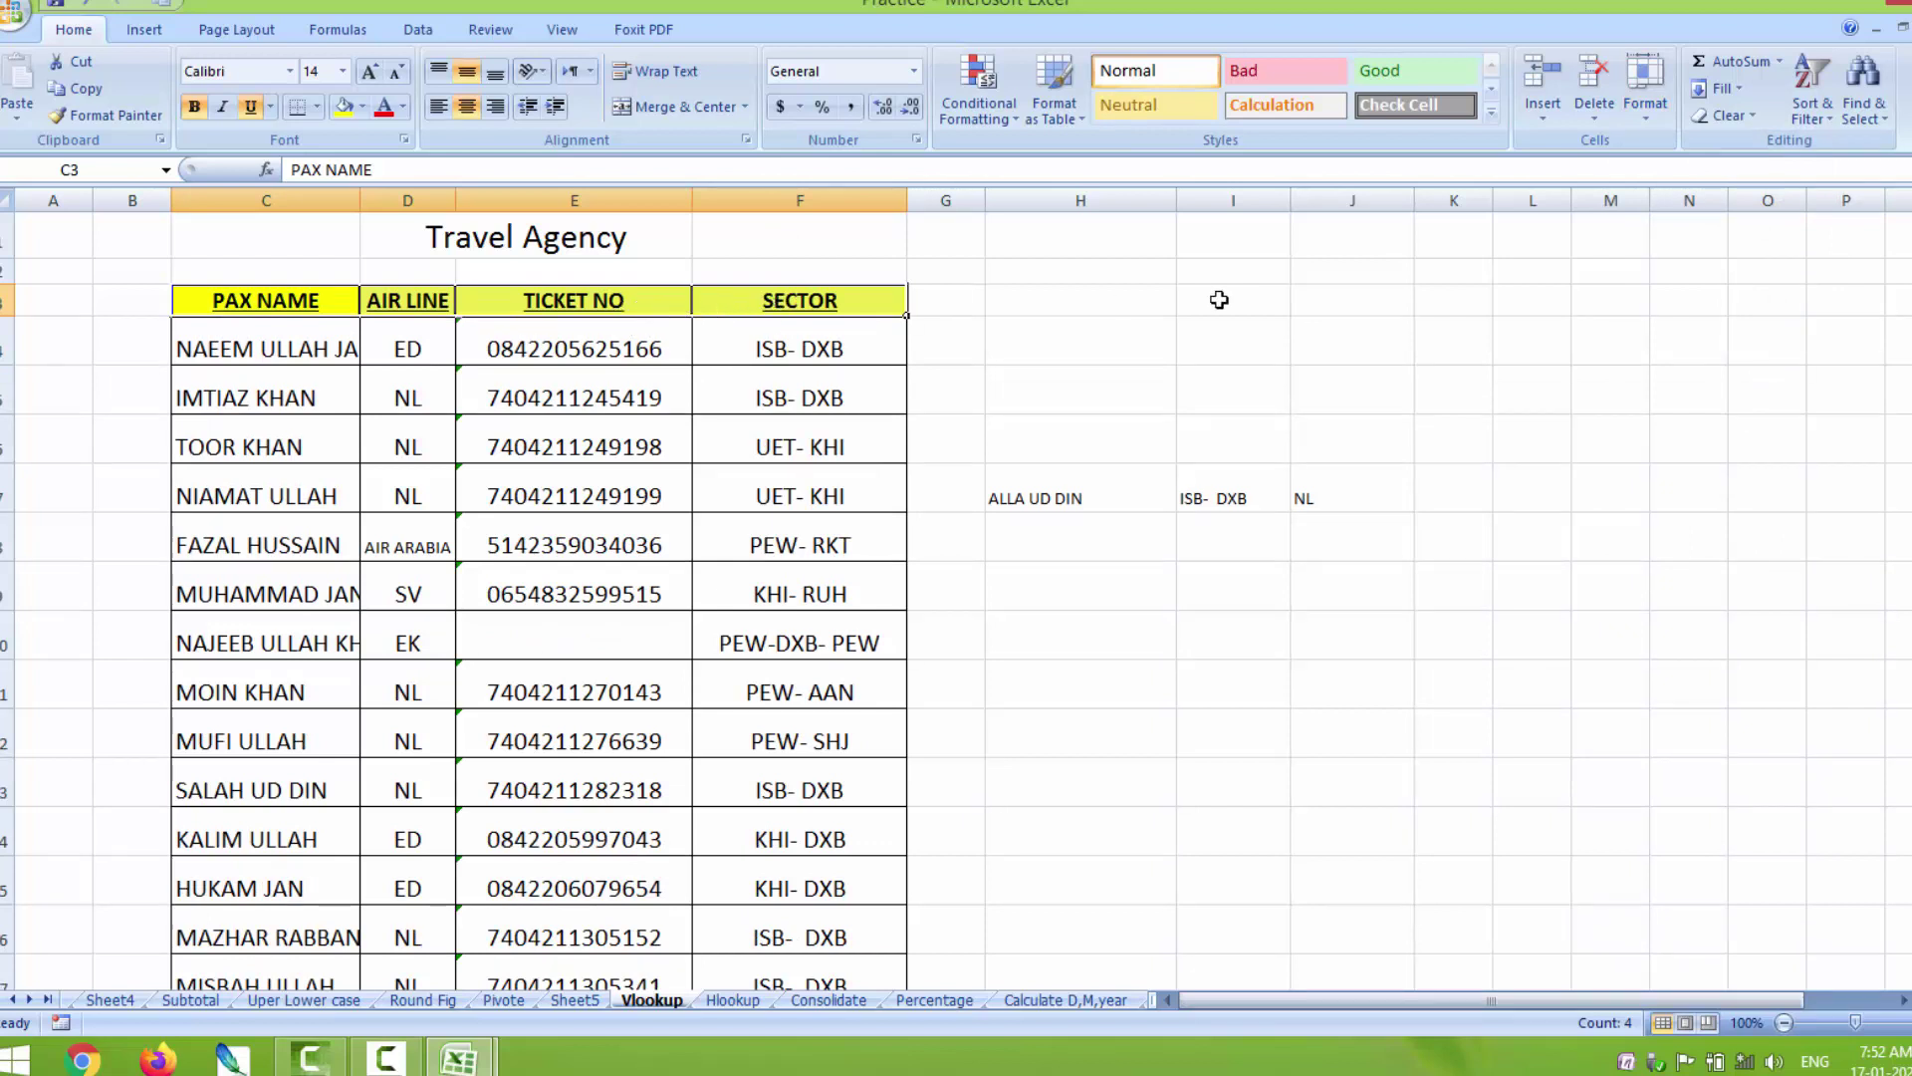
Cancel the Column Width dialog unchanged and select the SECTOR column F alone
left_click(1646, 109)
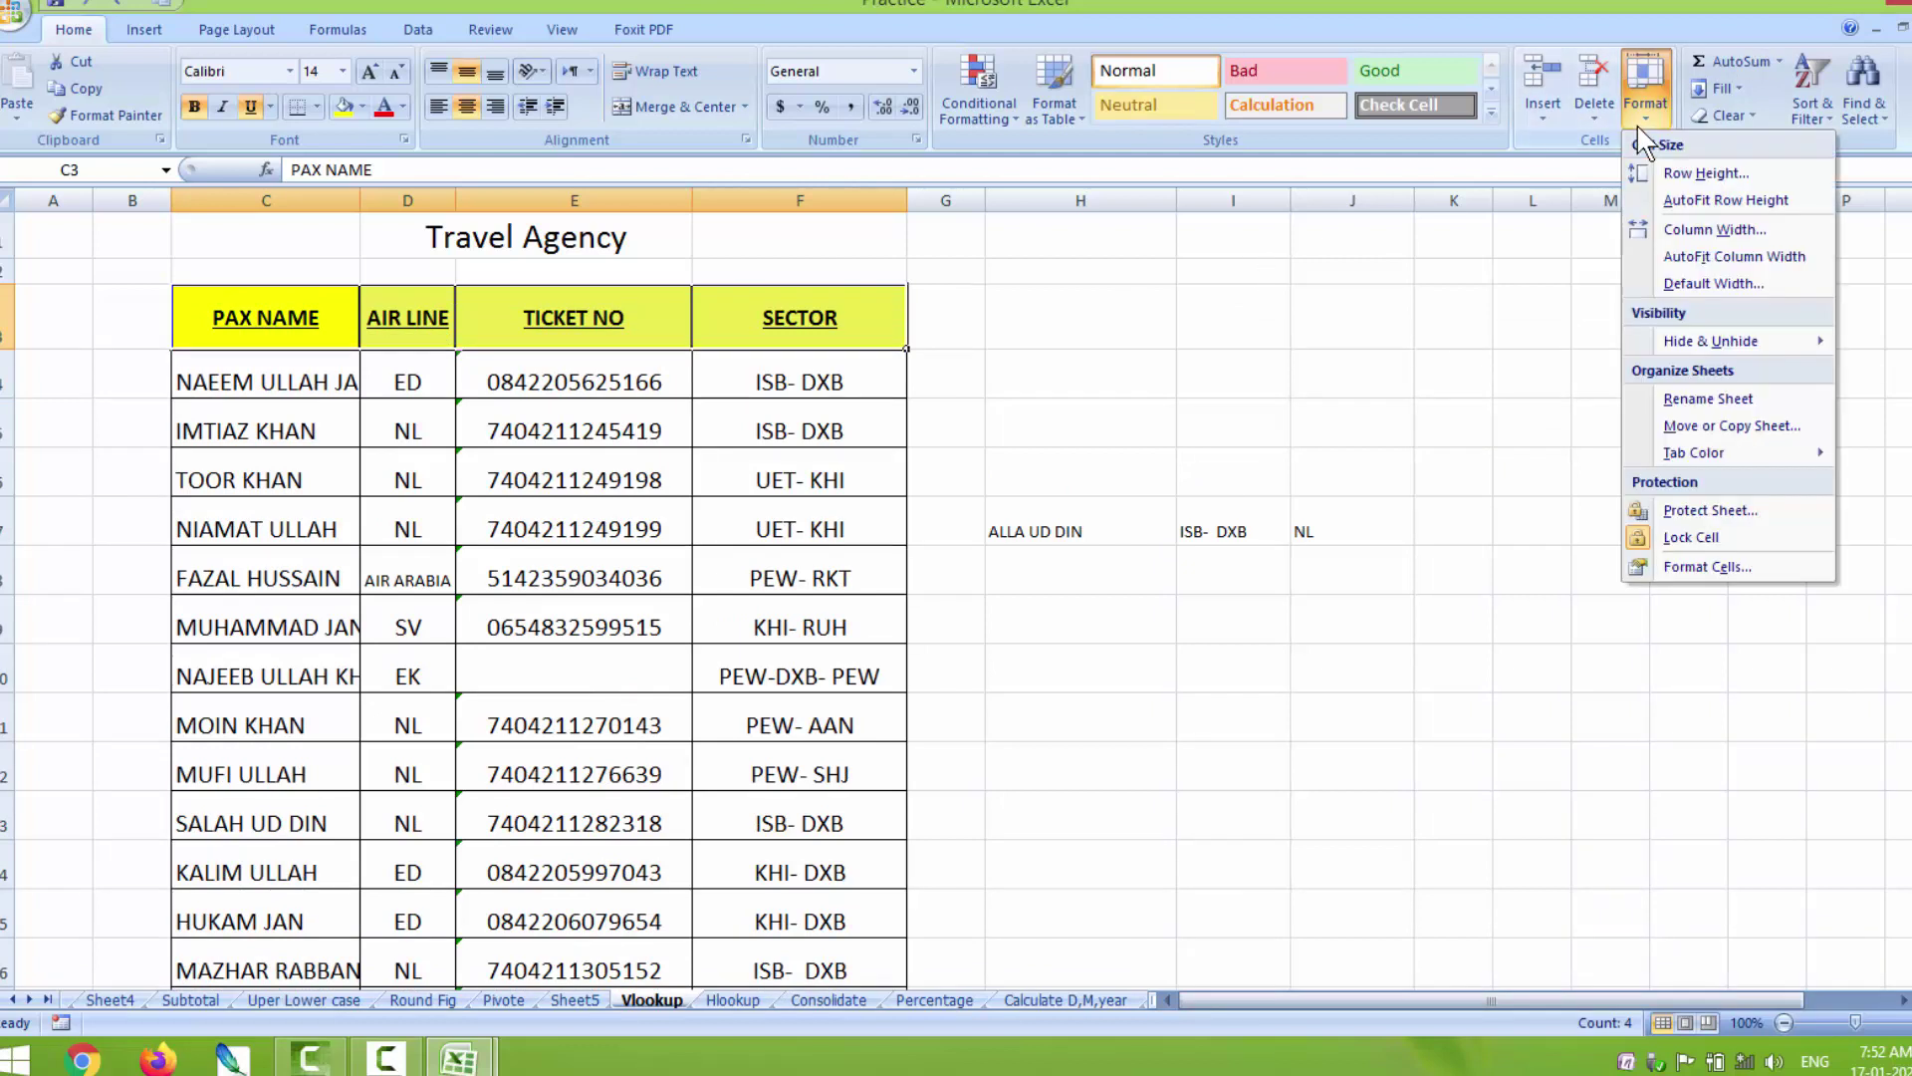
left_click(1664, 230)
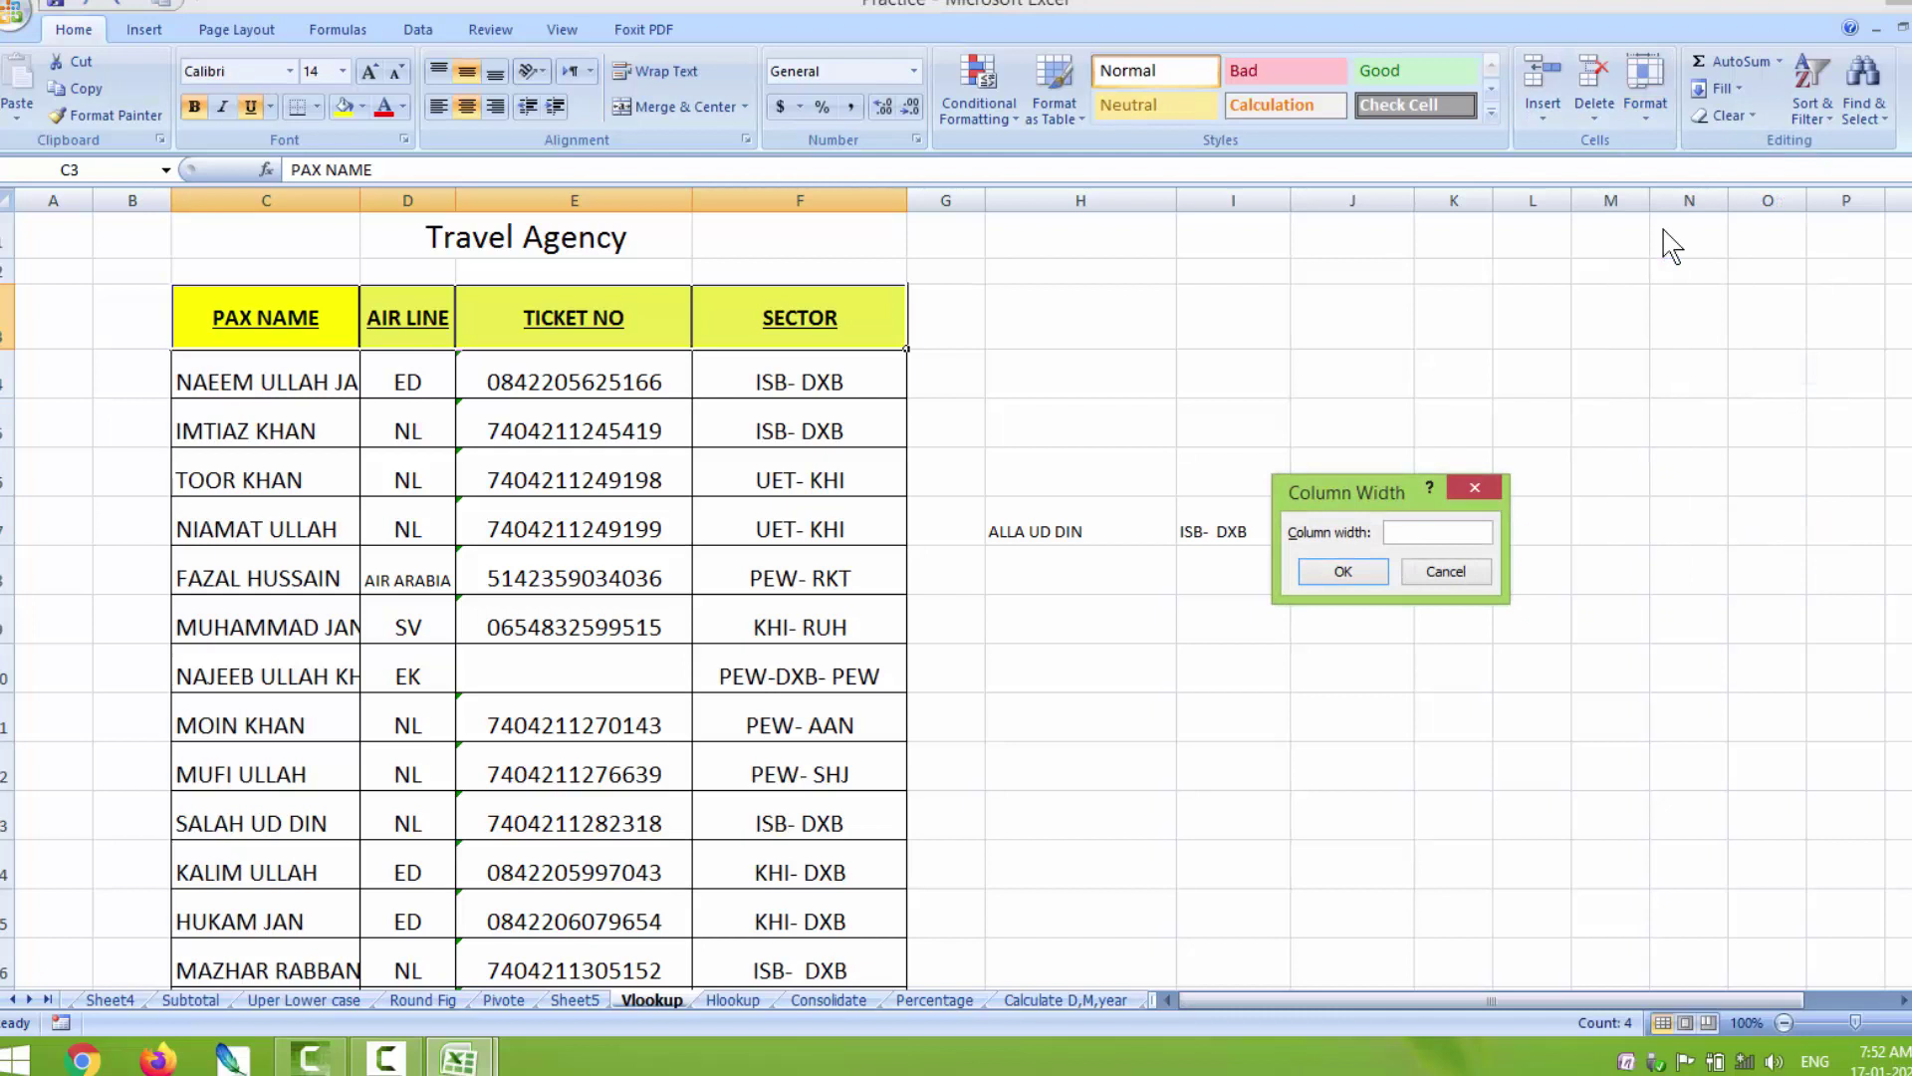
left_click(1465, 578)
left_click(800, 200)
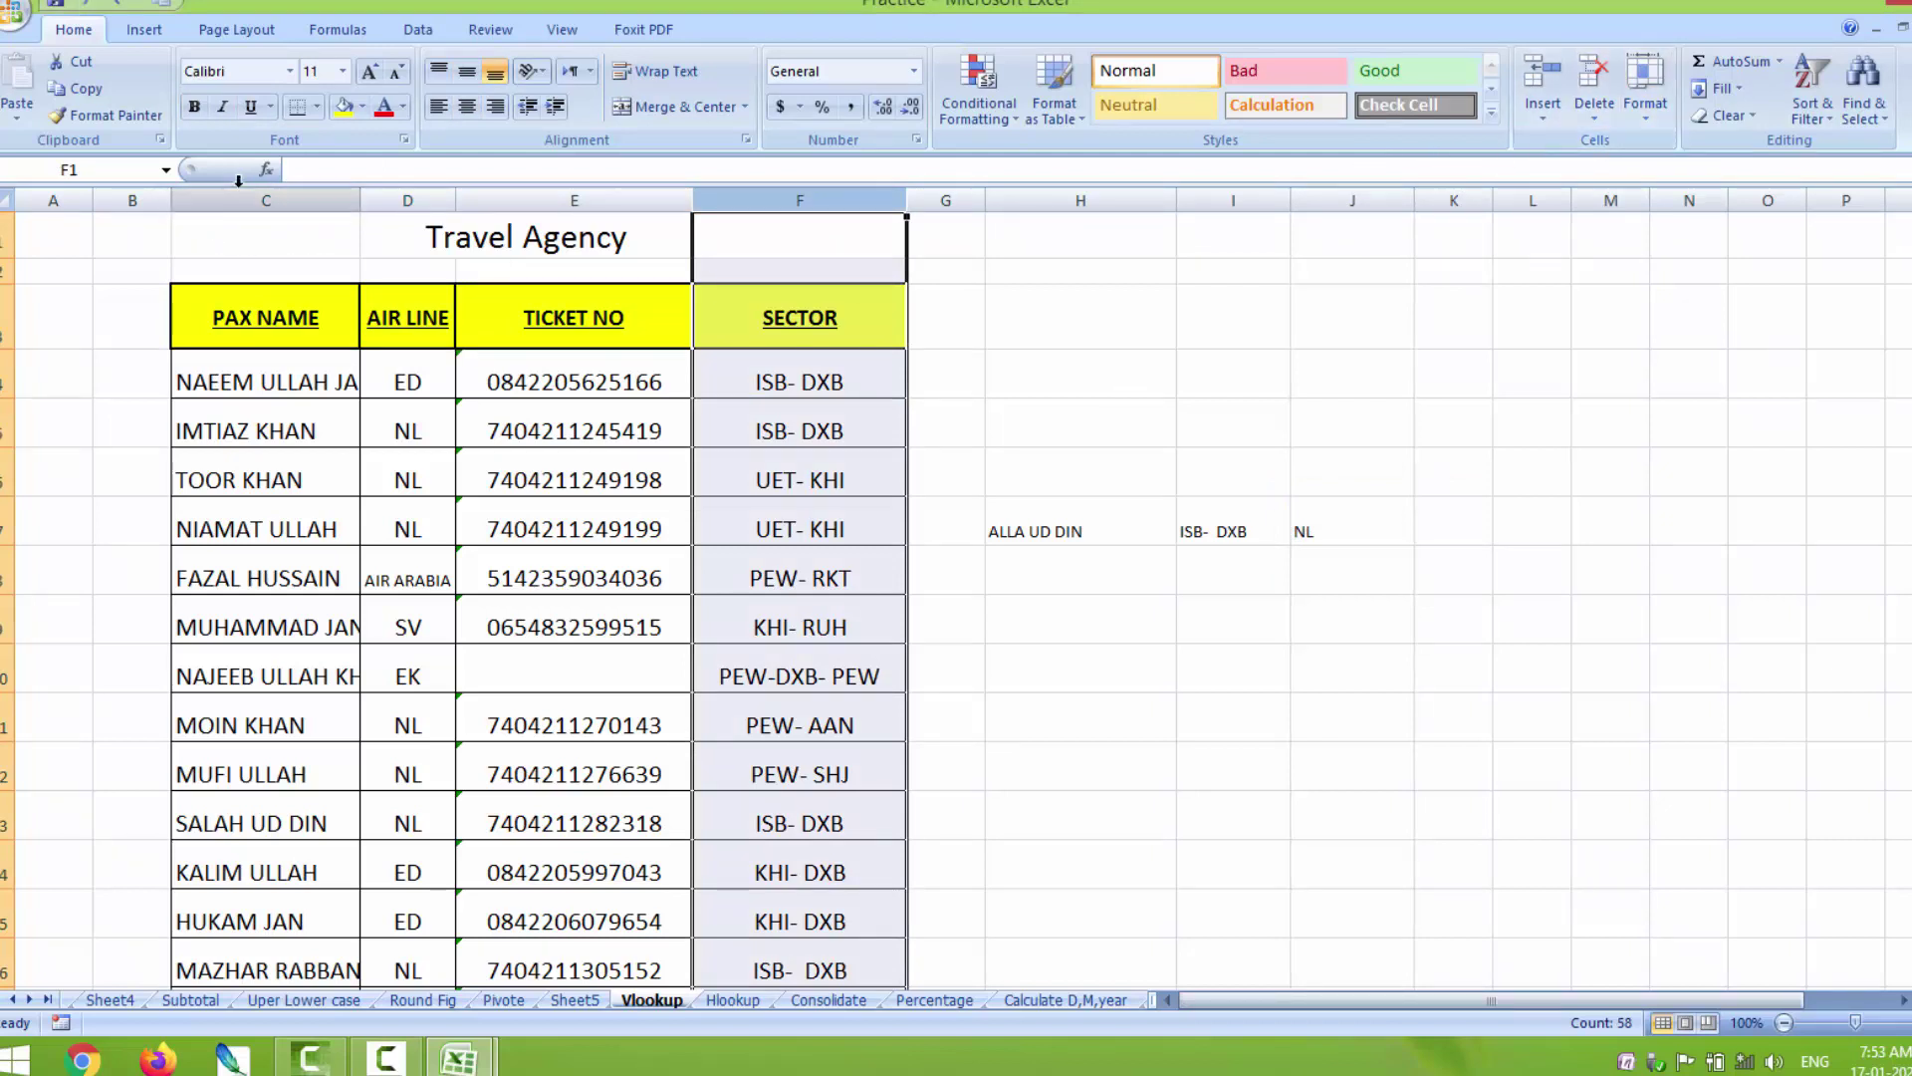
left_click_drag(238, 190, 847, 201)
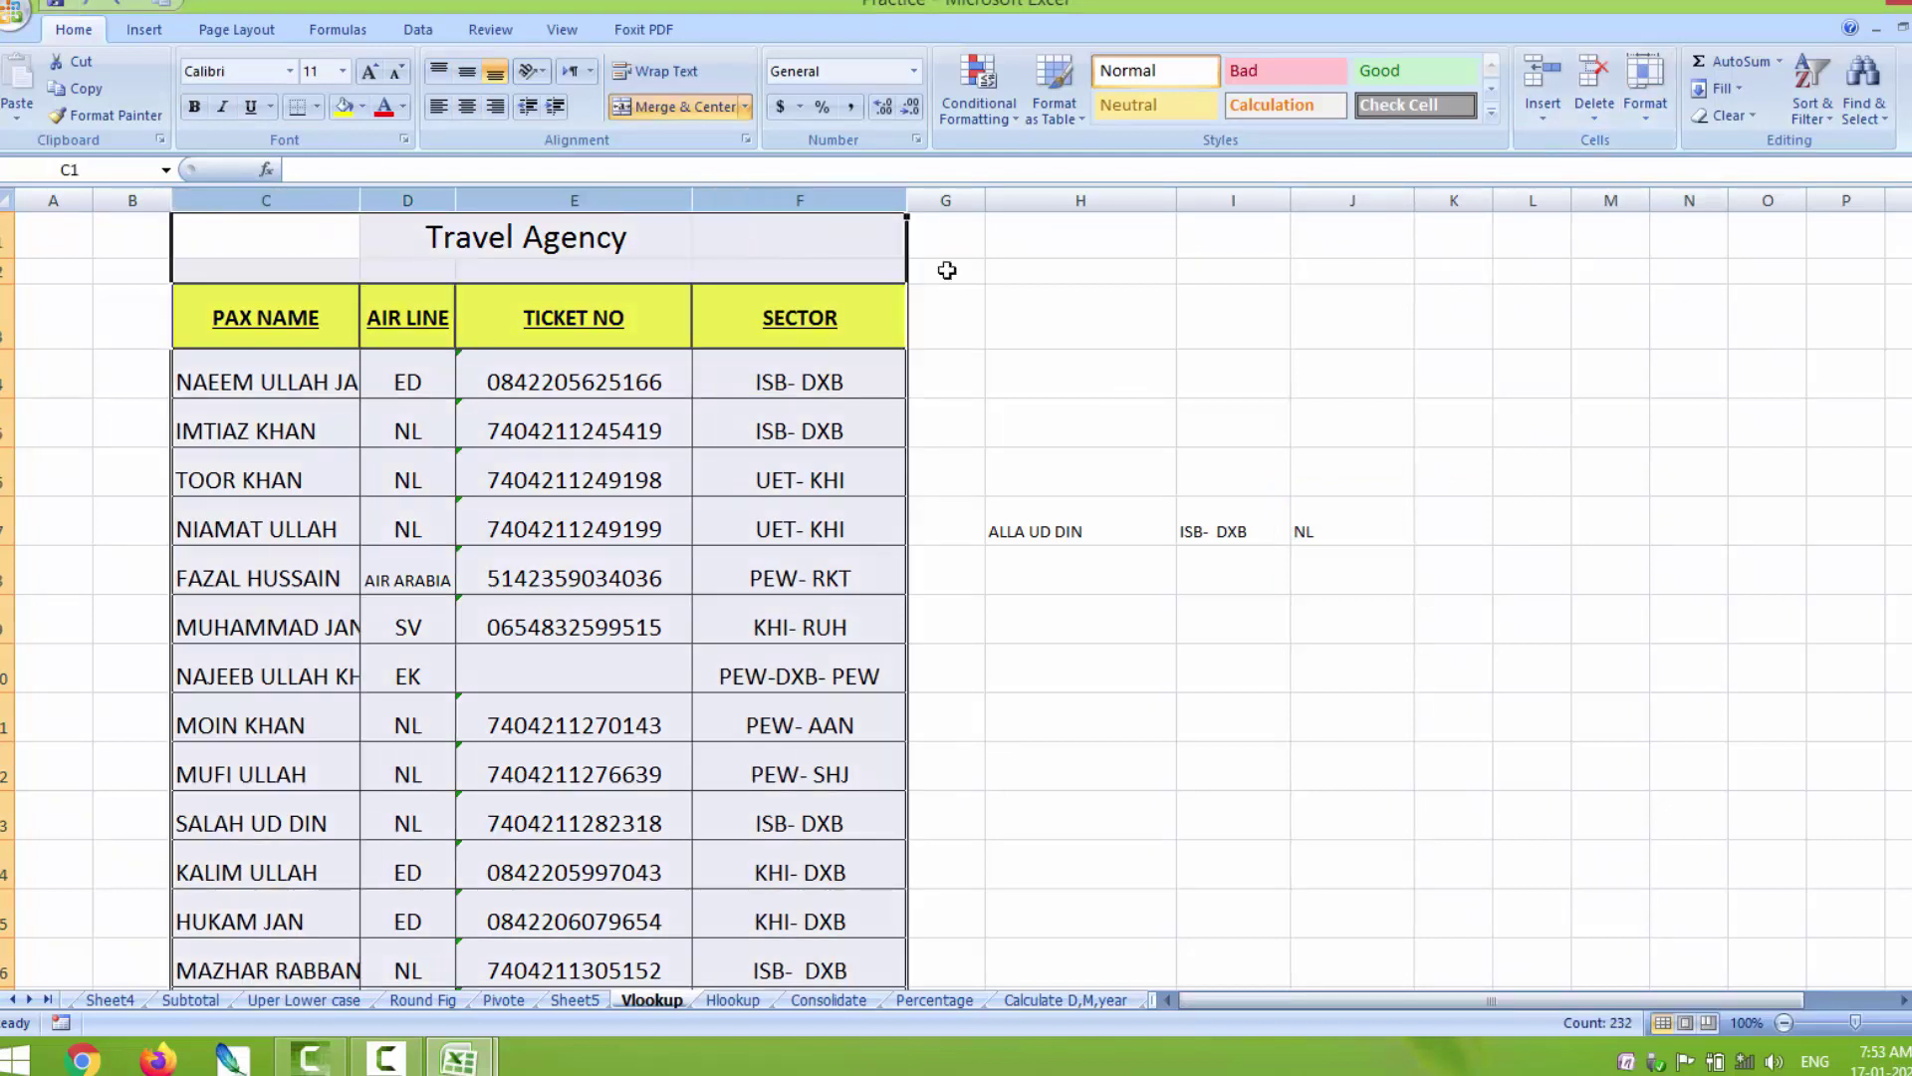
left_click(1045, 309)
left_click(800, 200)
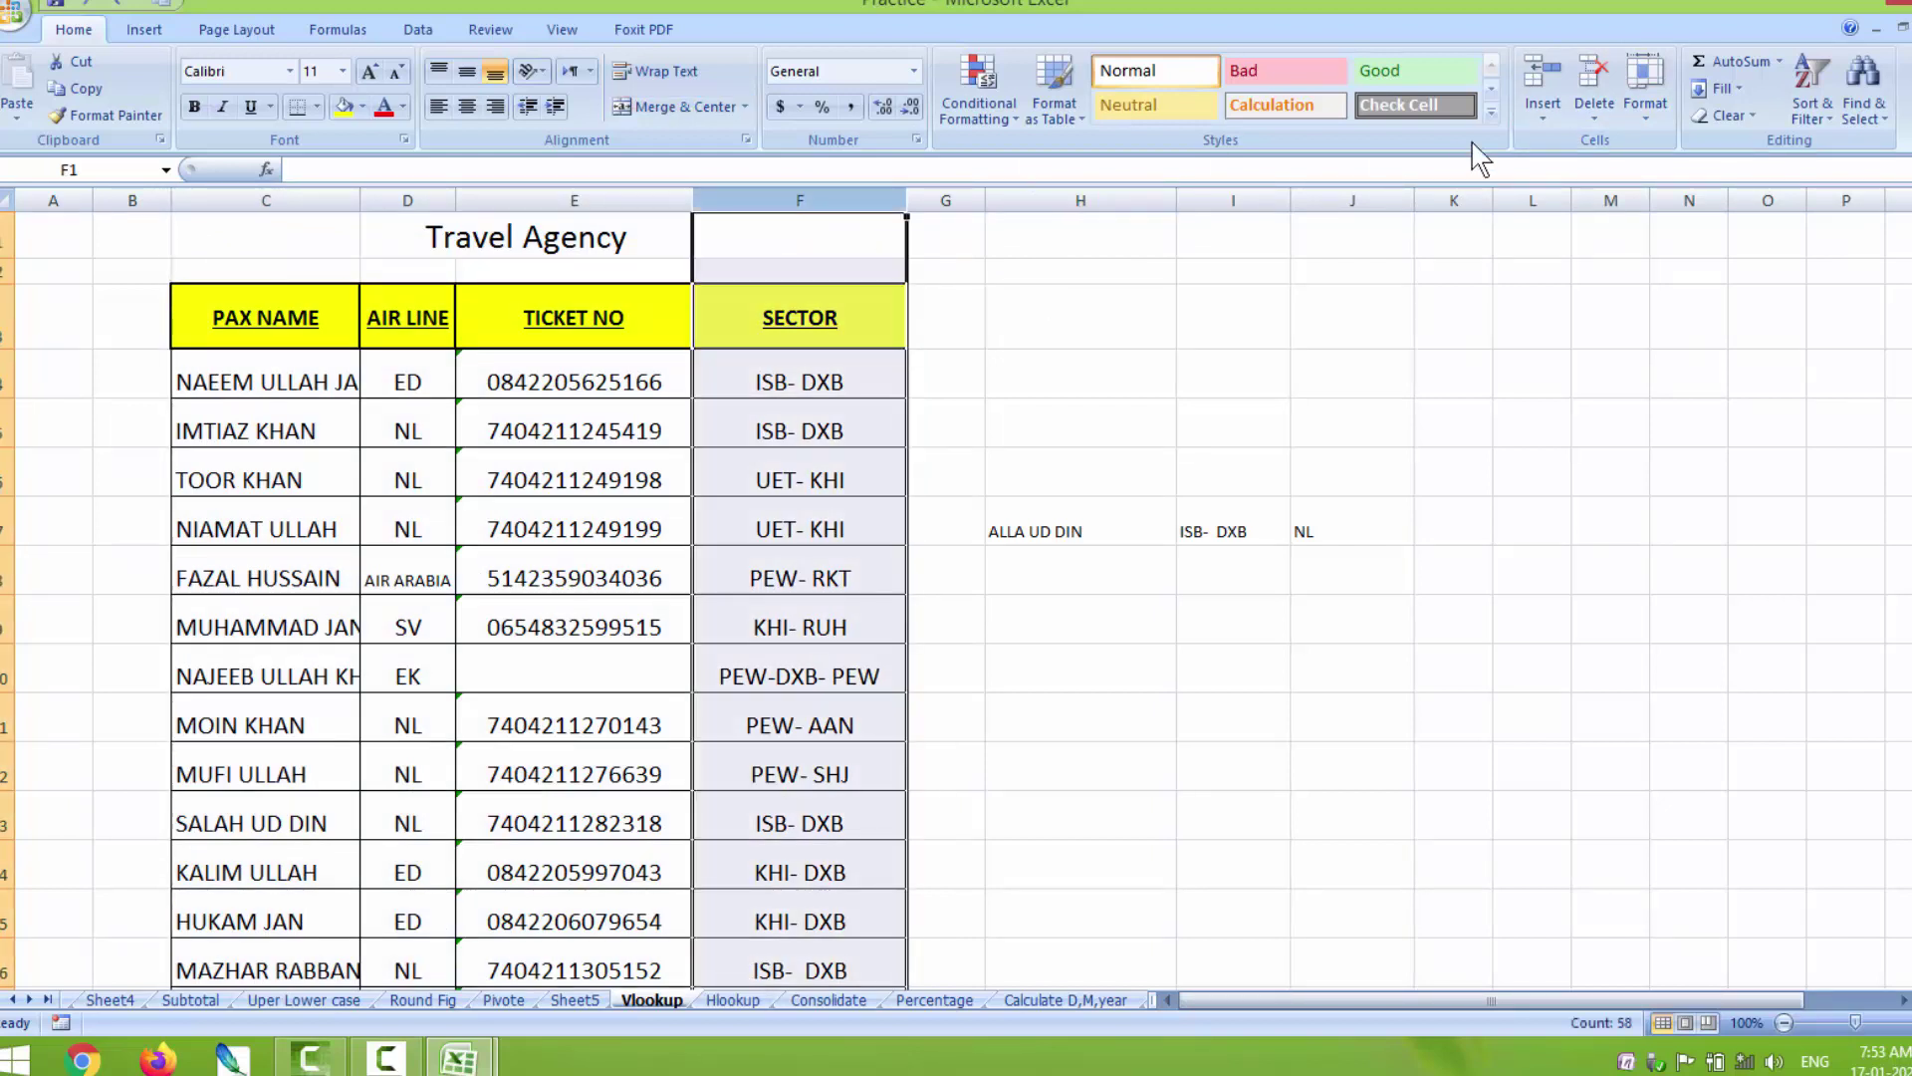
Set column F width to 40, then AutoFit it to its contents
left_click(1644, 119)
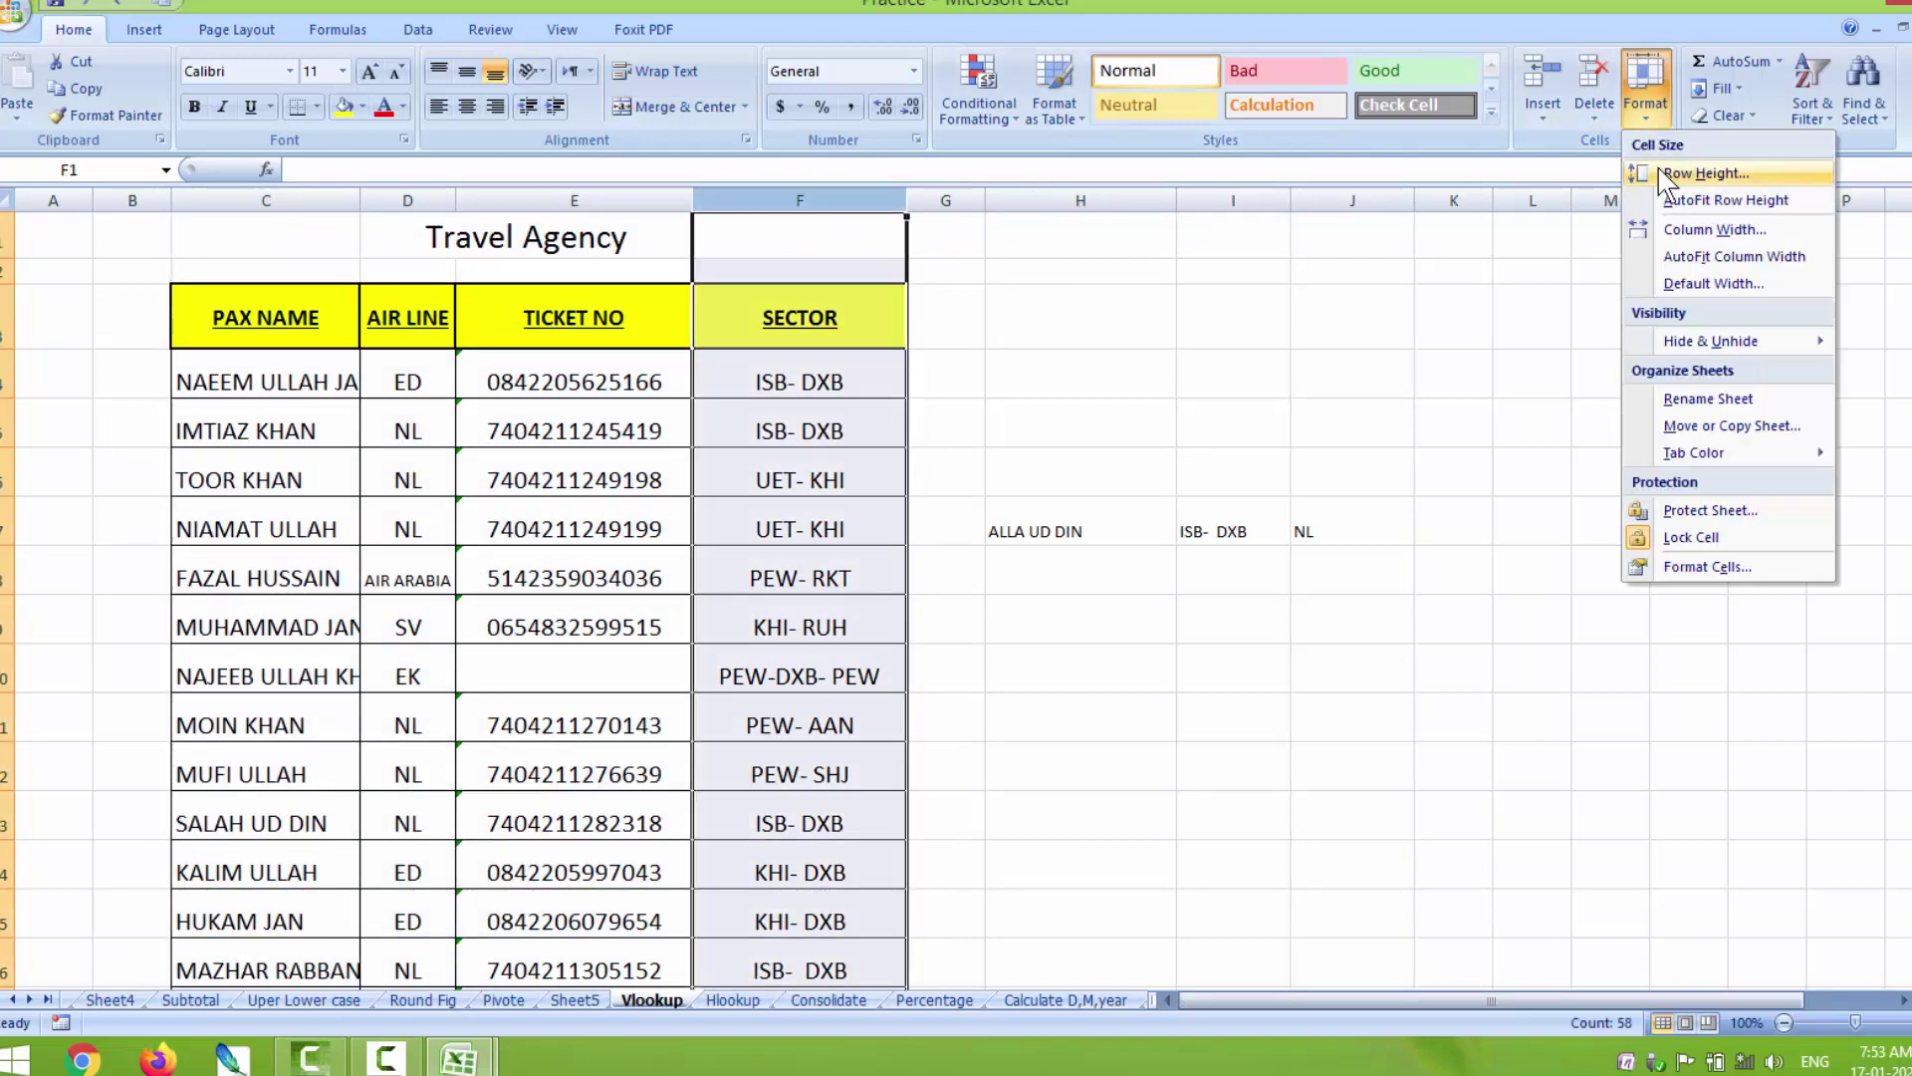
left_click(1682, 231)
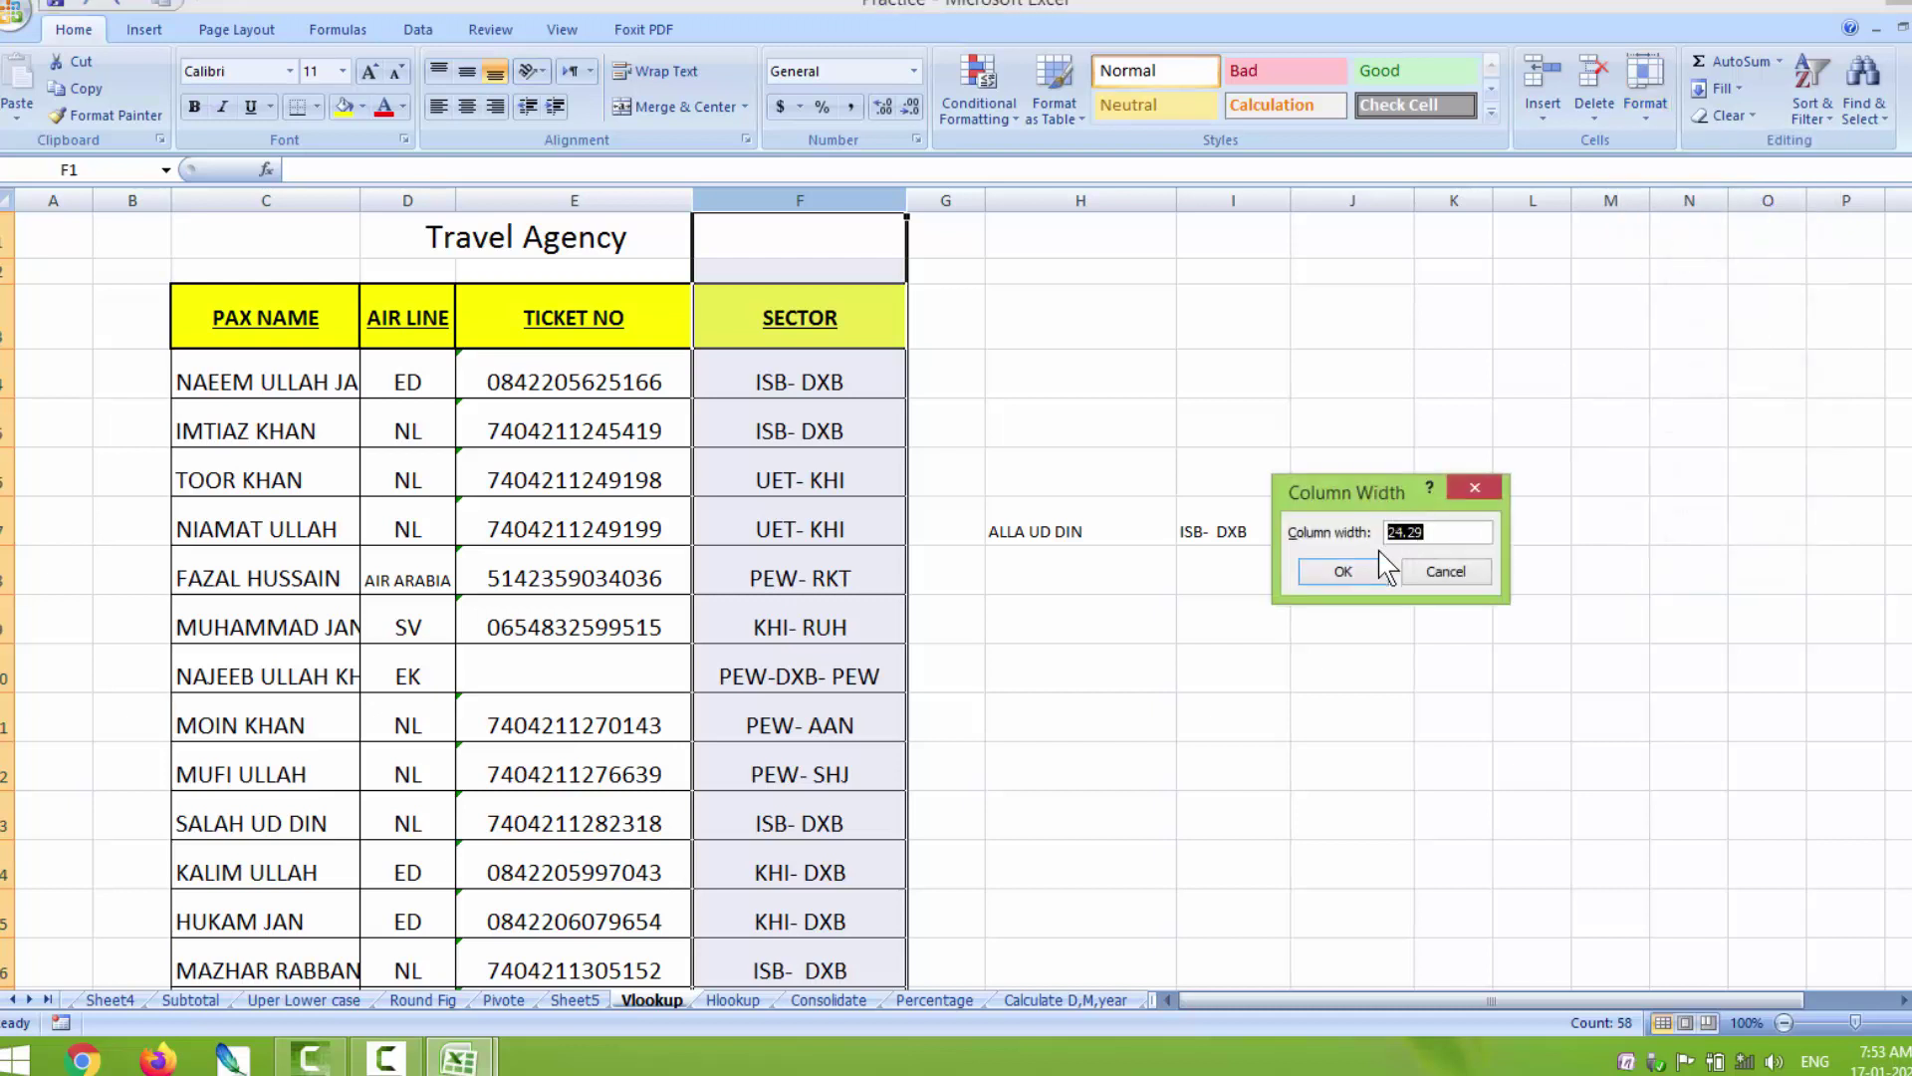
type("4")
type("0")
left_click(1342, 570)
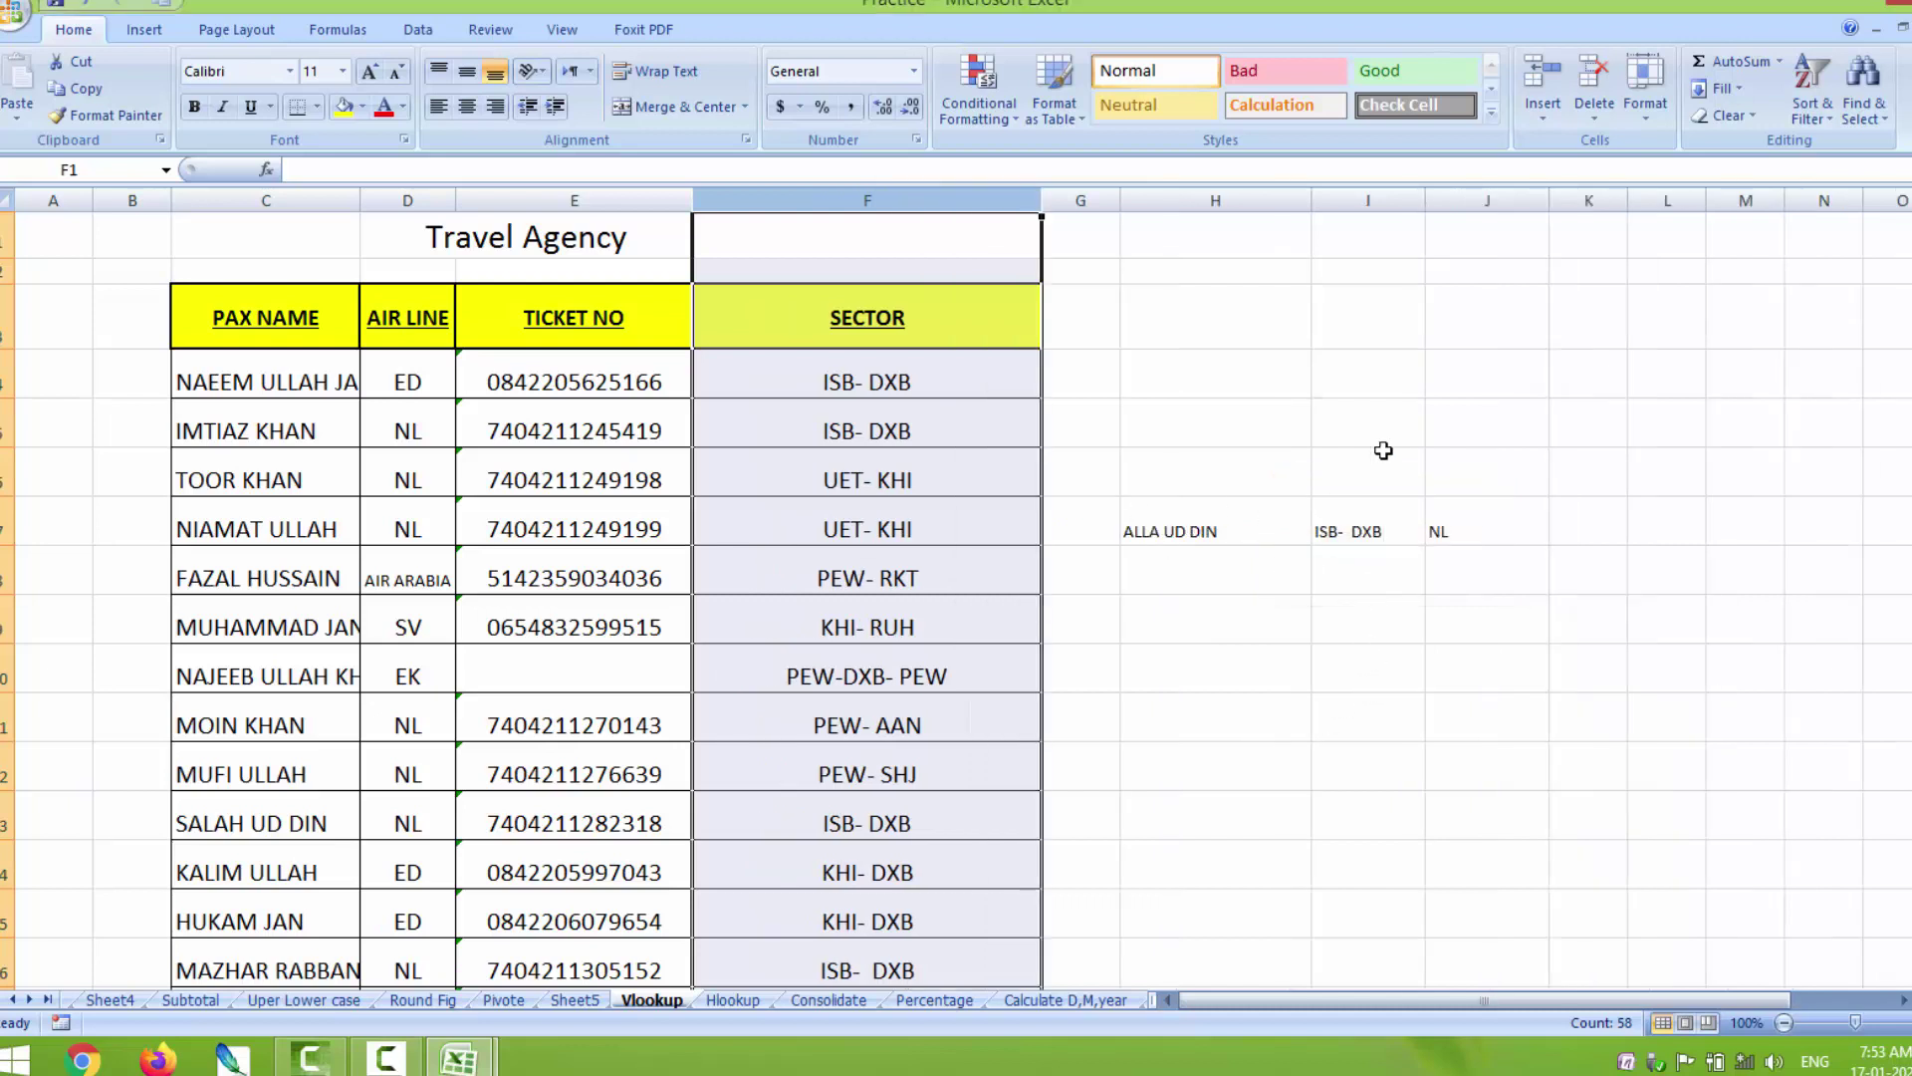
left_click(1650, 125)
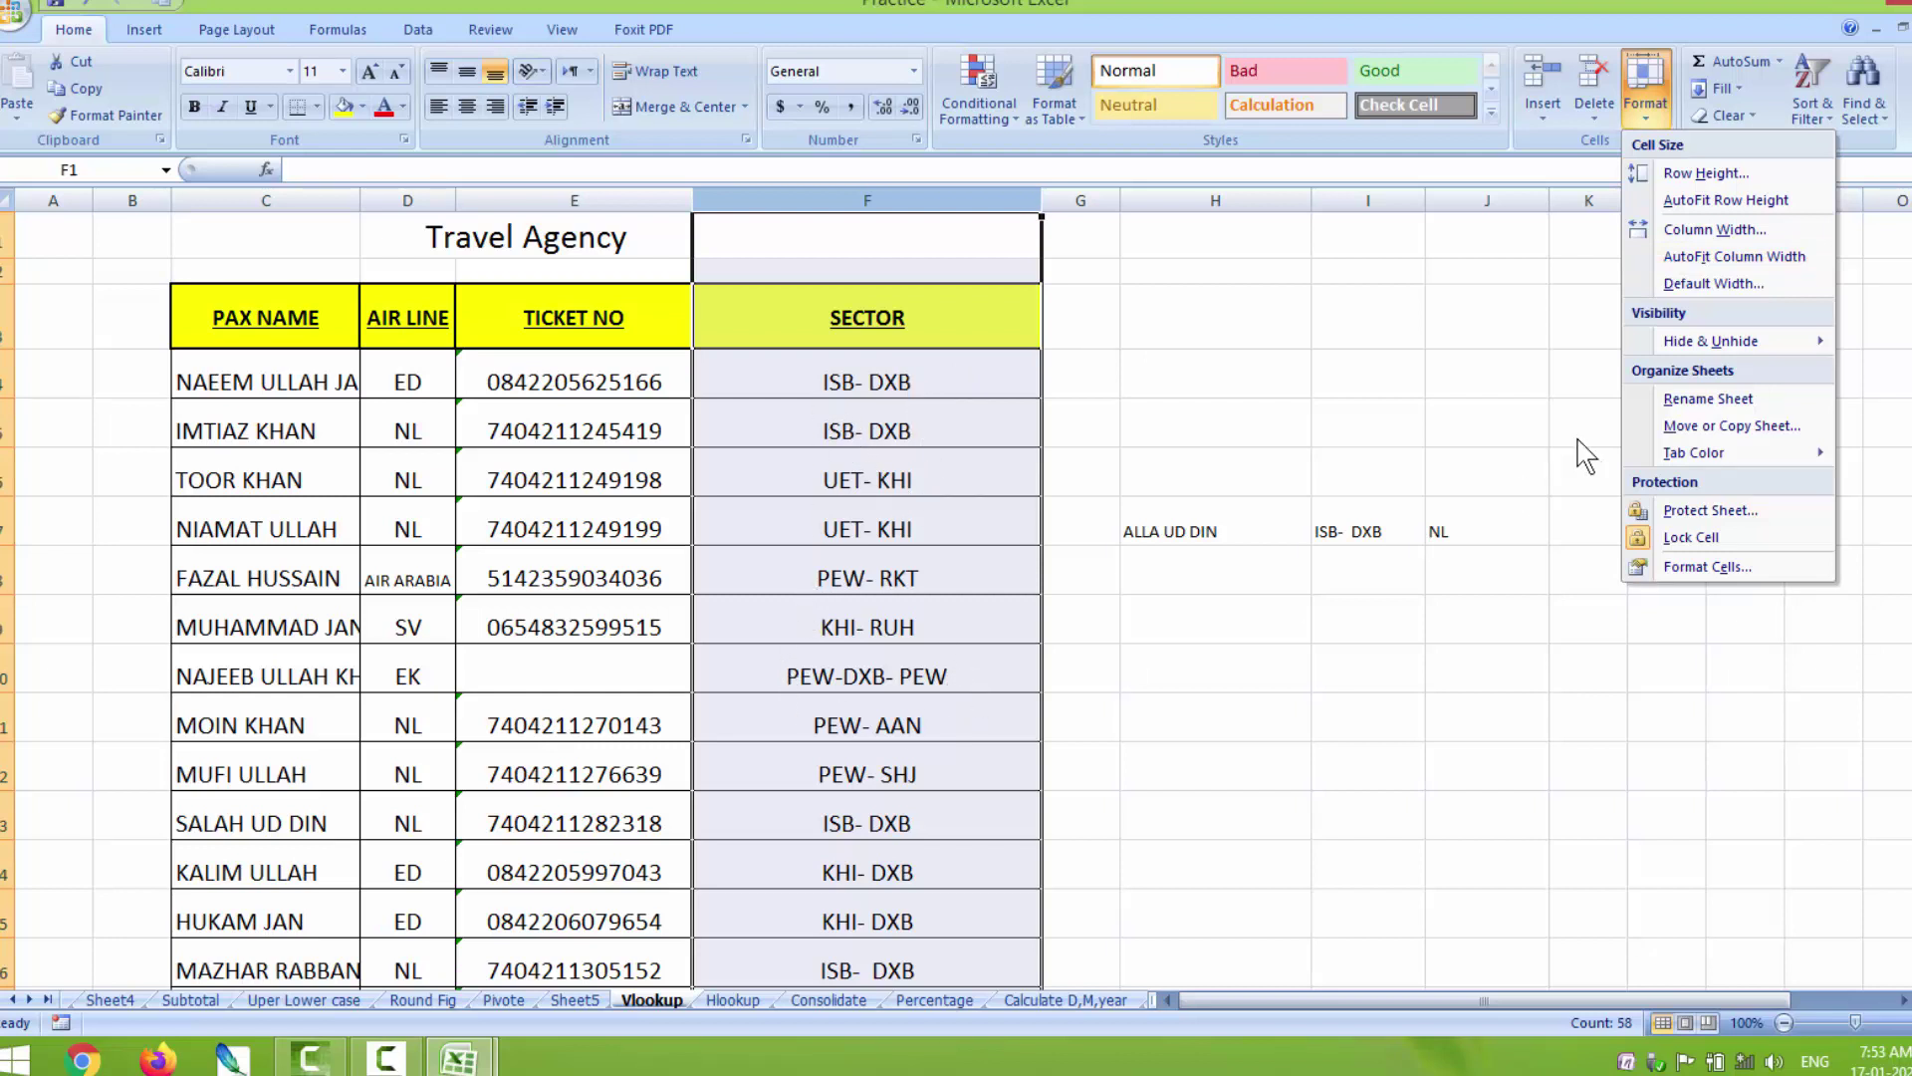
left_click(1670, 261)
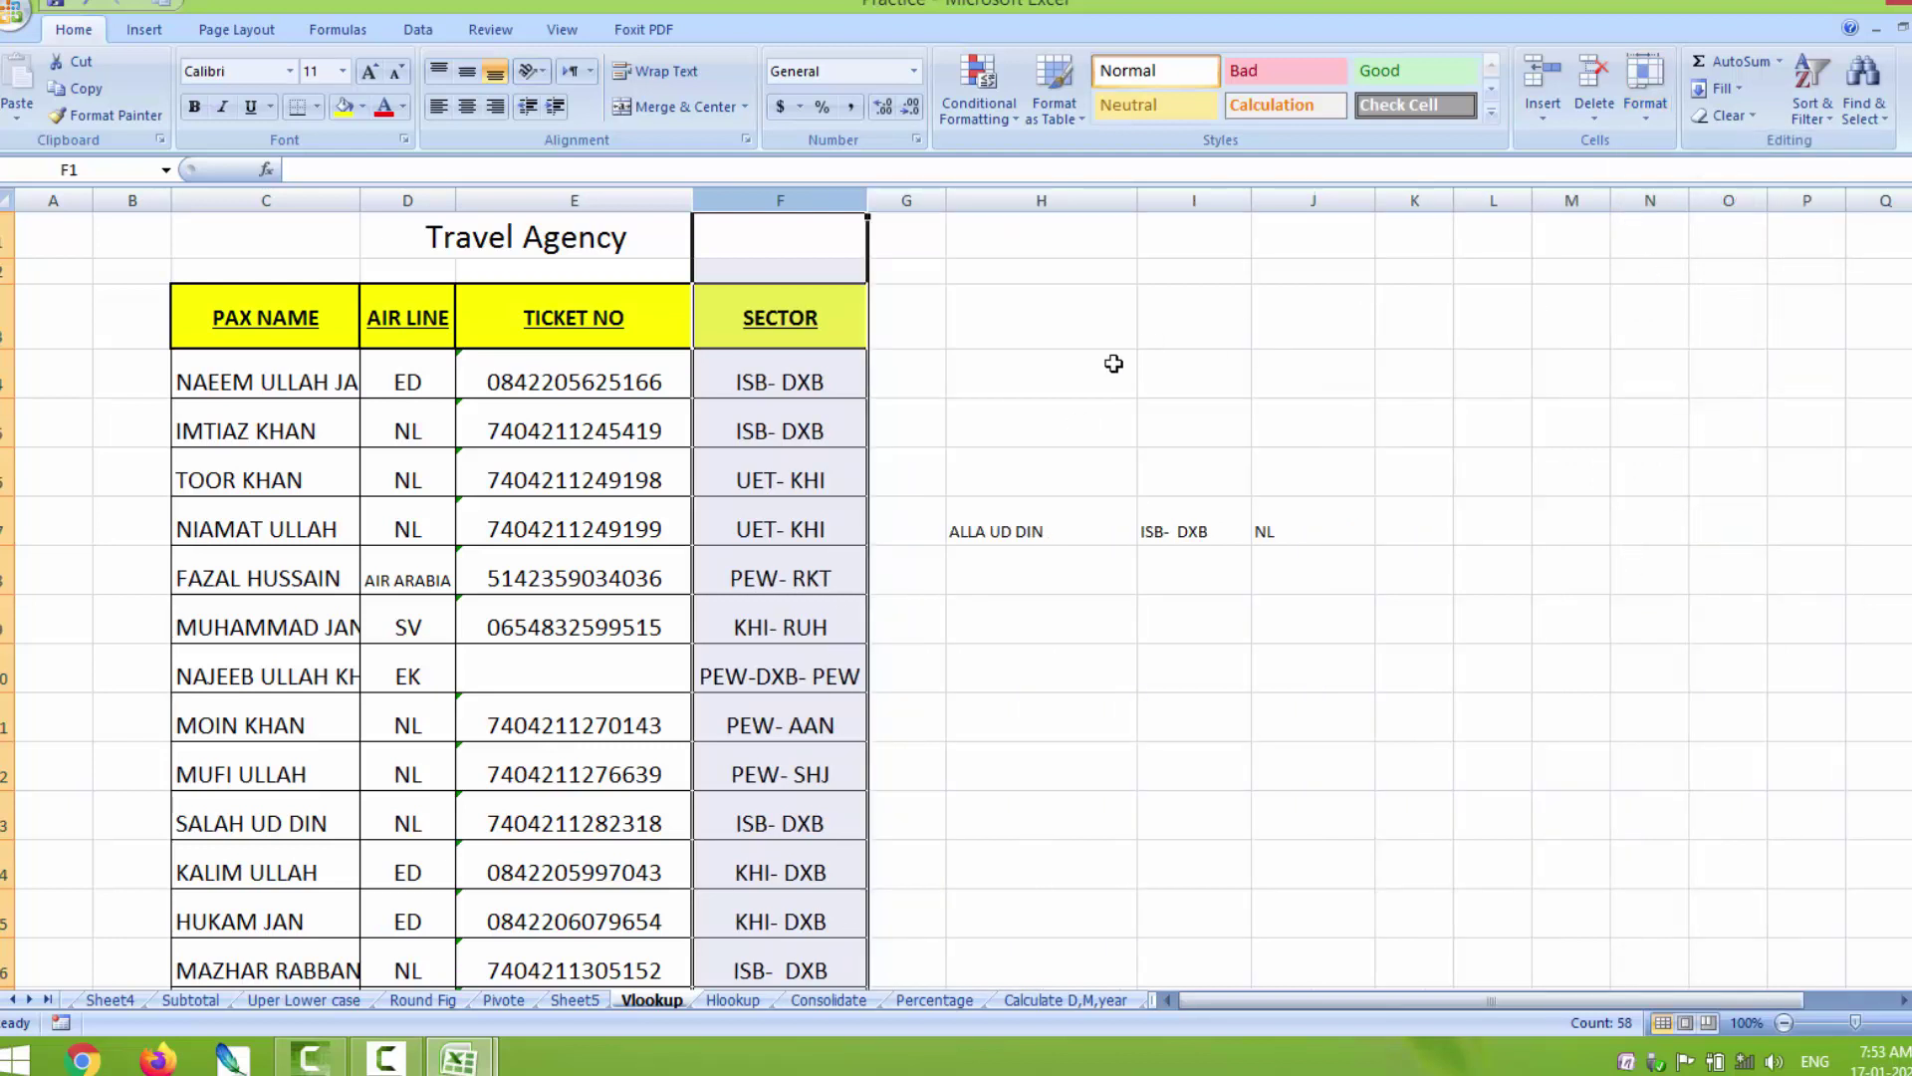
left_click(1645, 109)
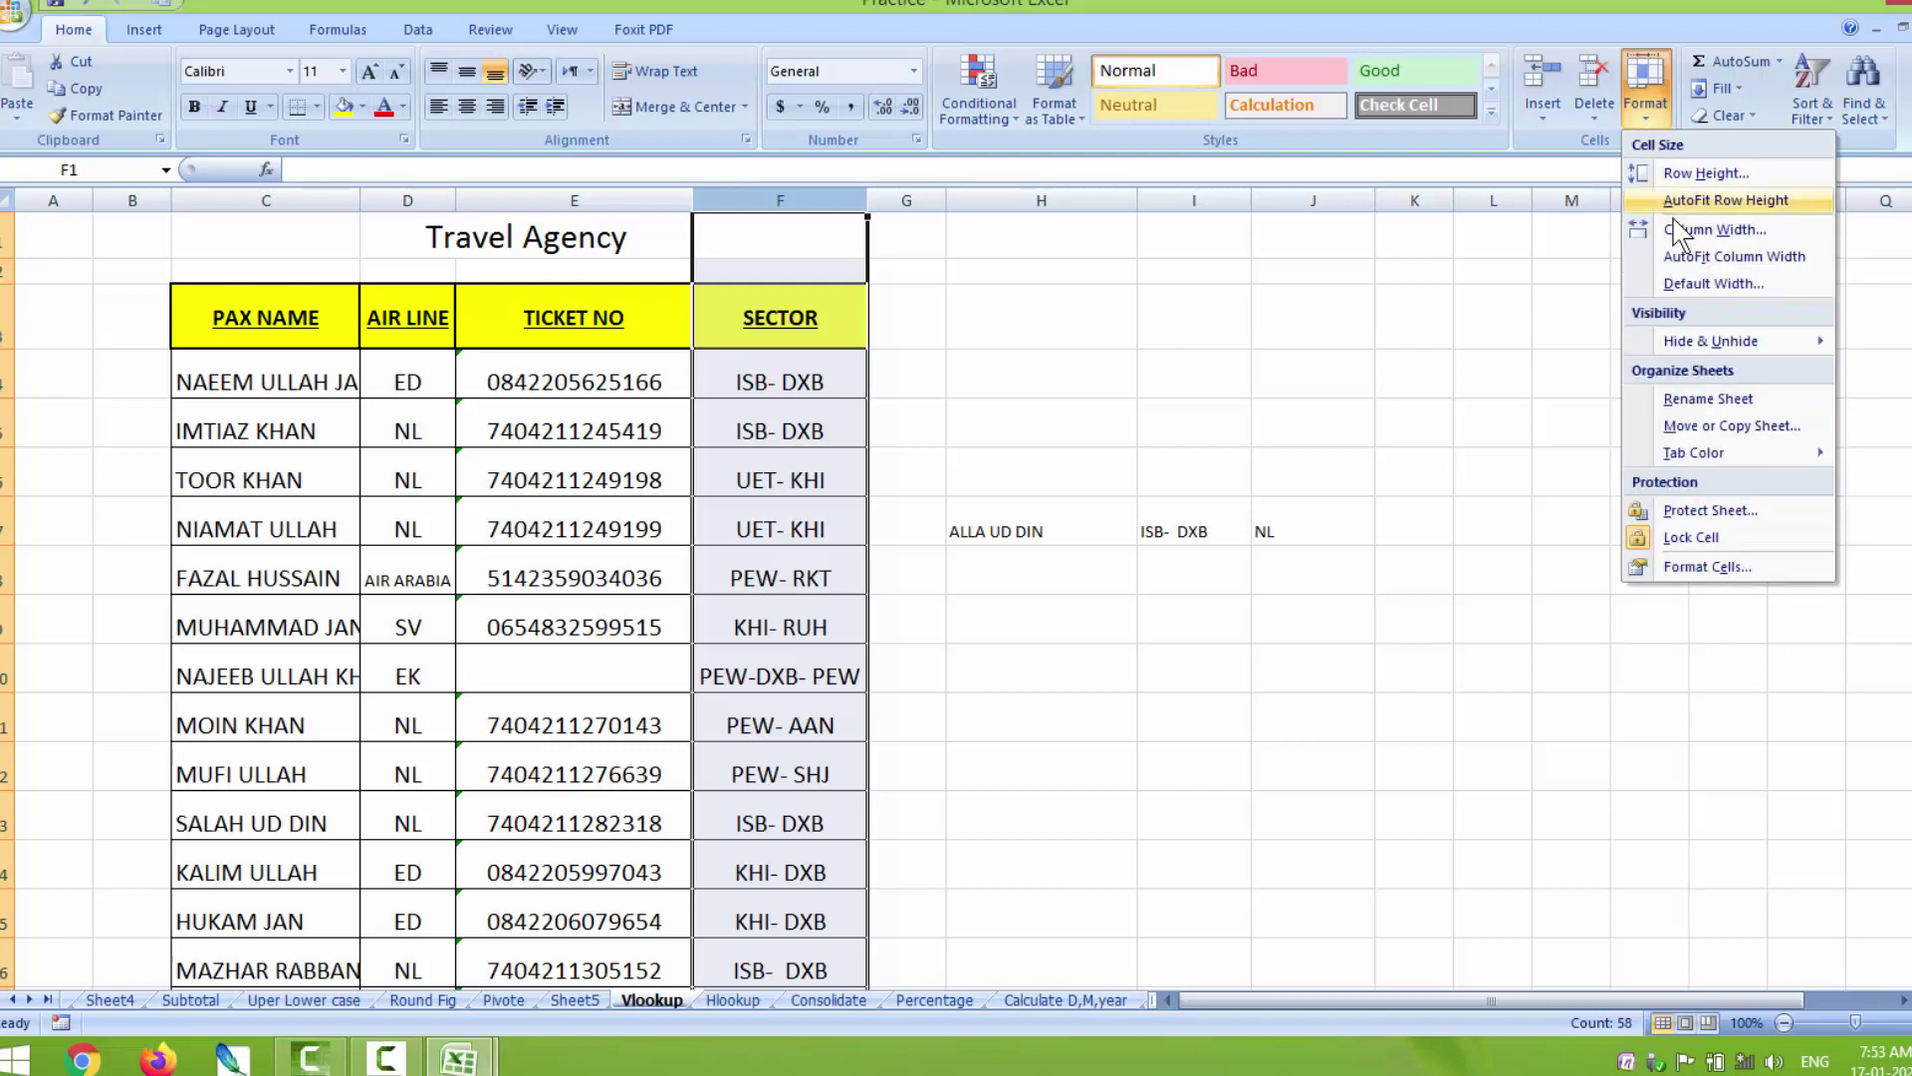
left_click(1688, 284)
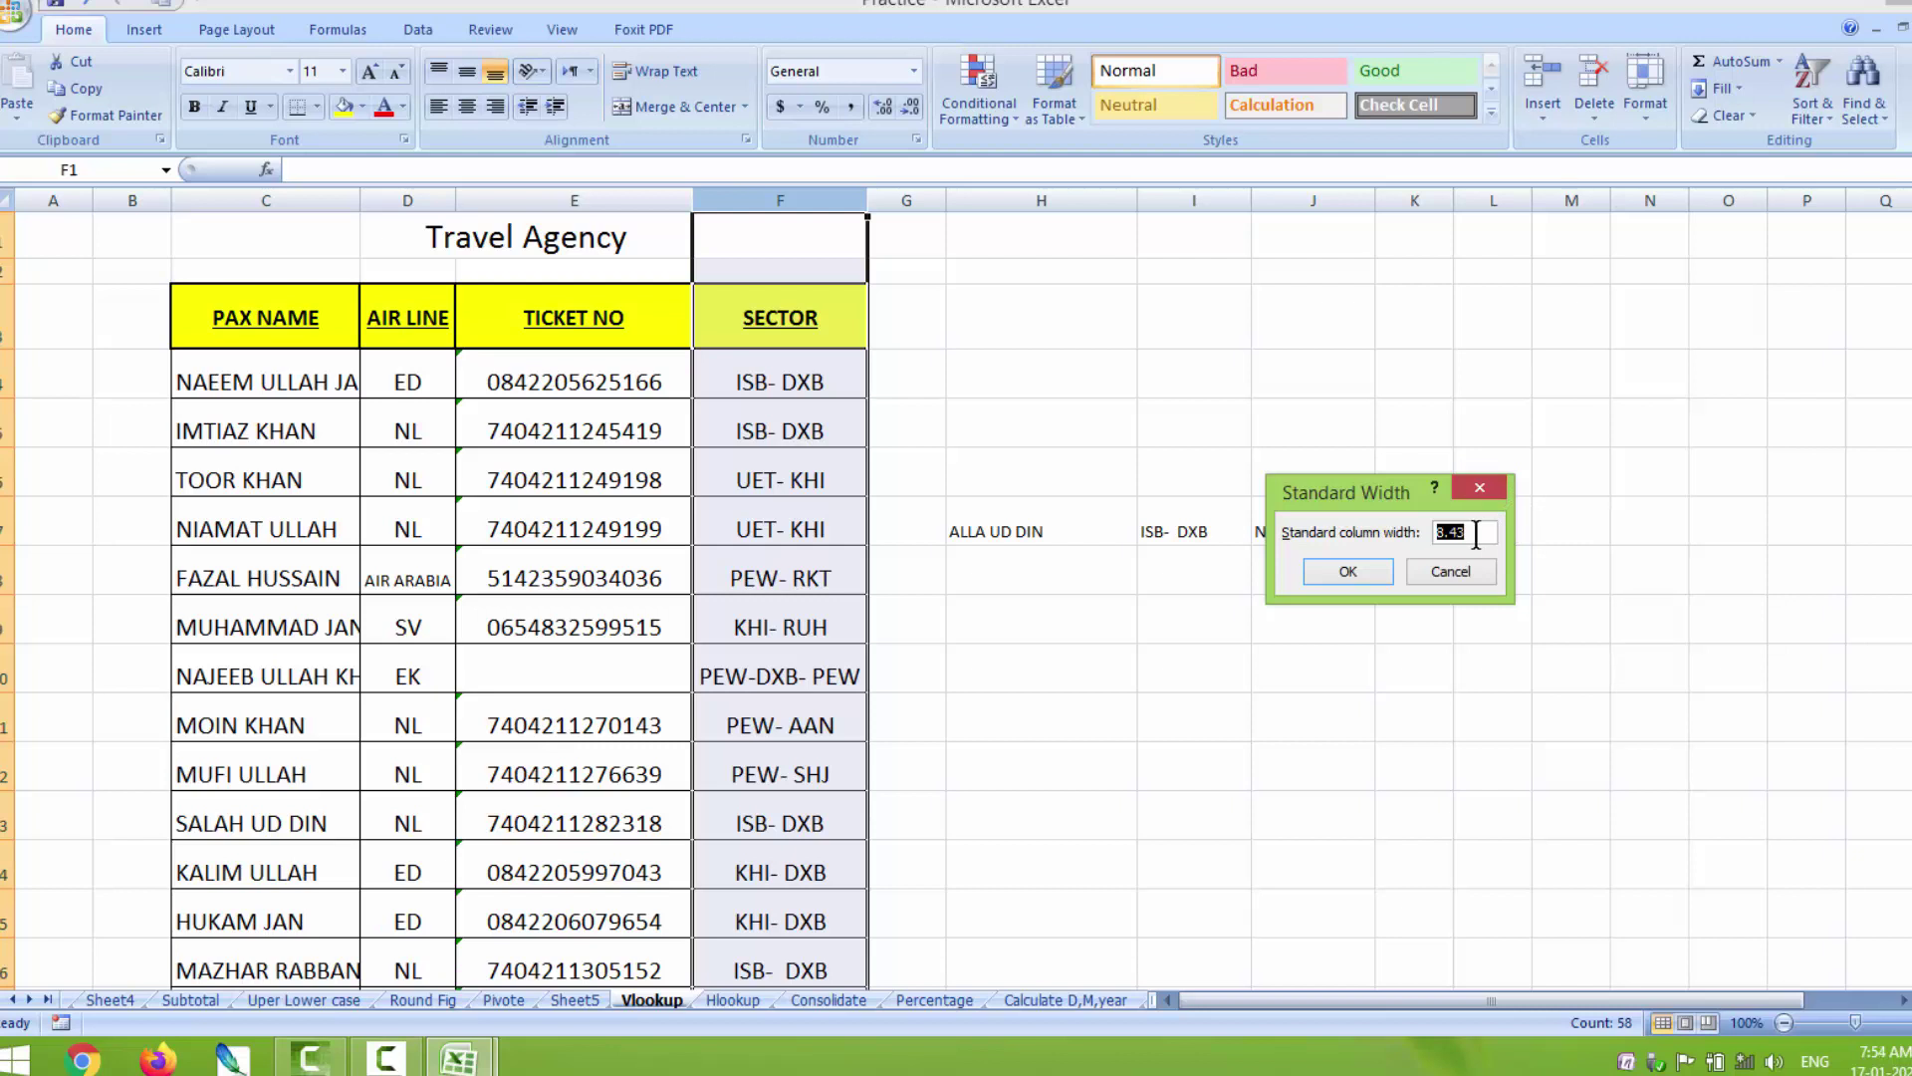
type("40")
left_click(1371, 570)
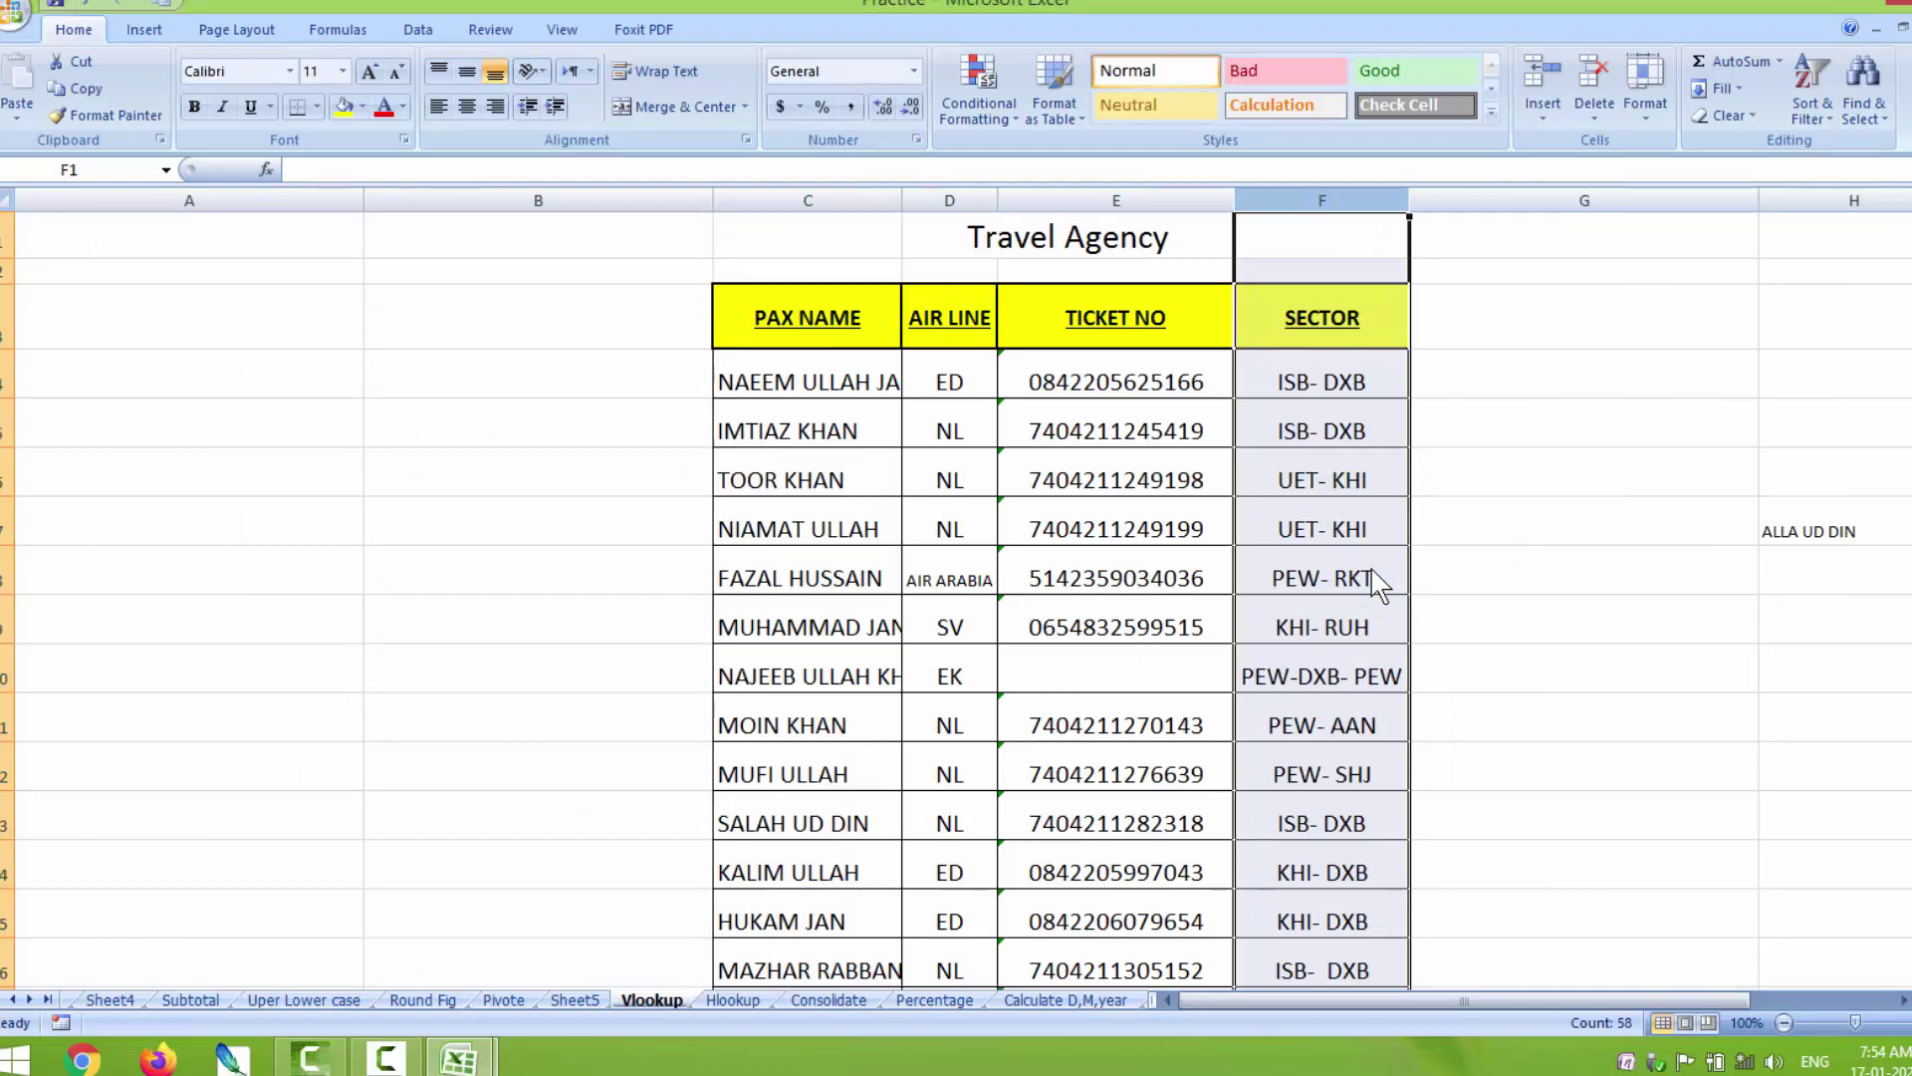
key("ctrl+z")
key("alt+o")
key("c")
key("d")
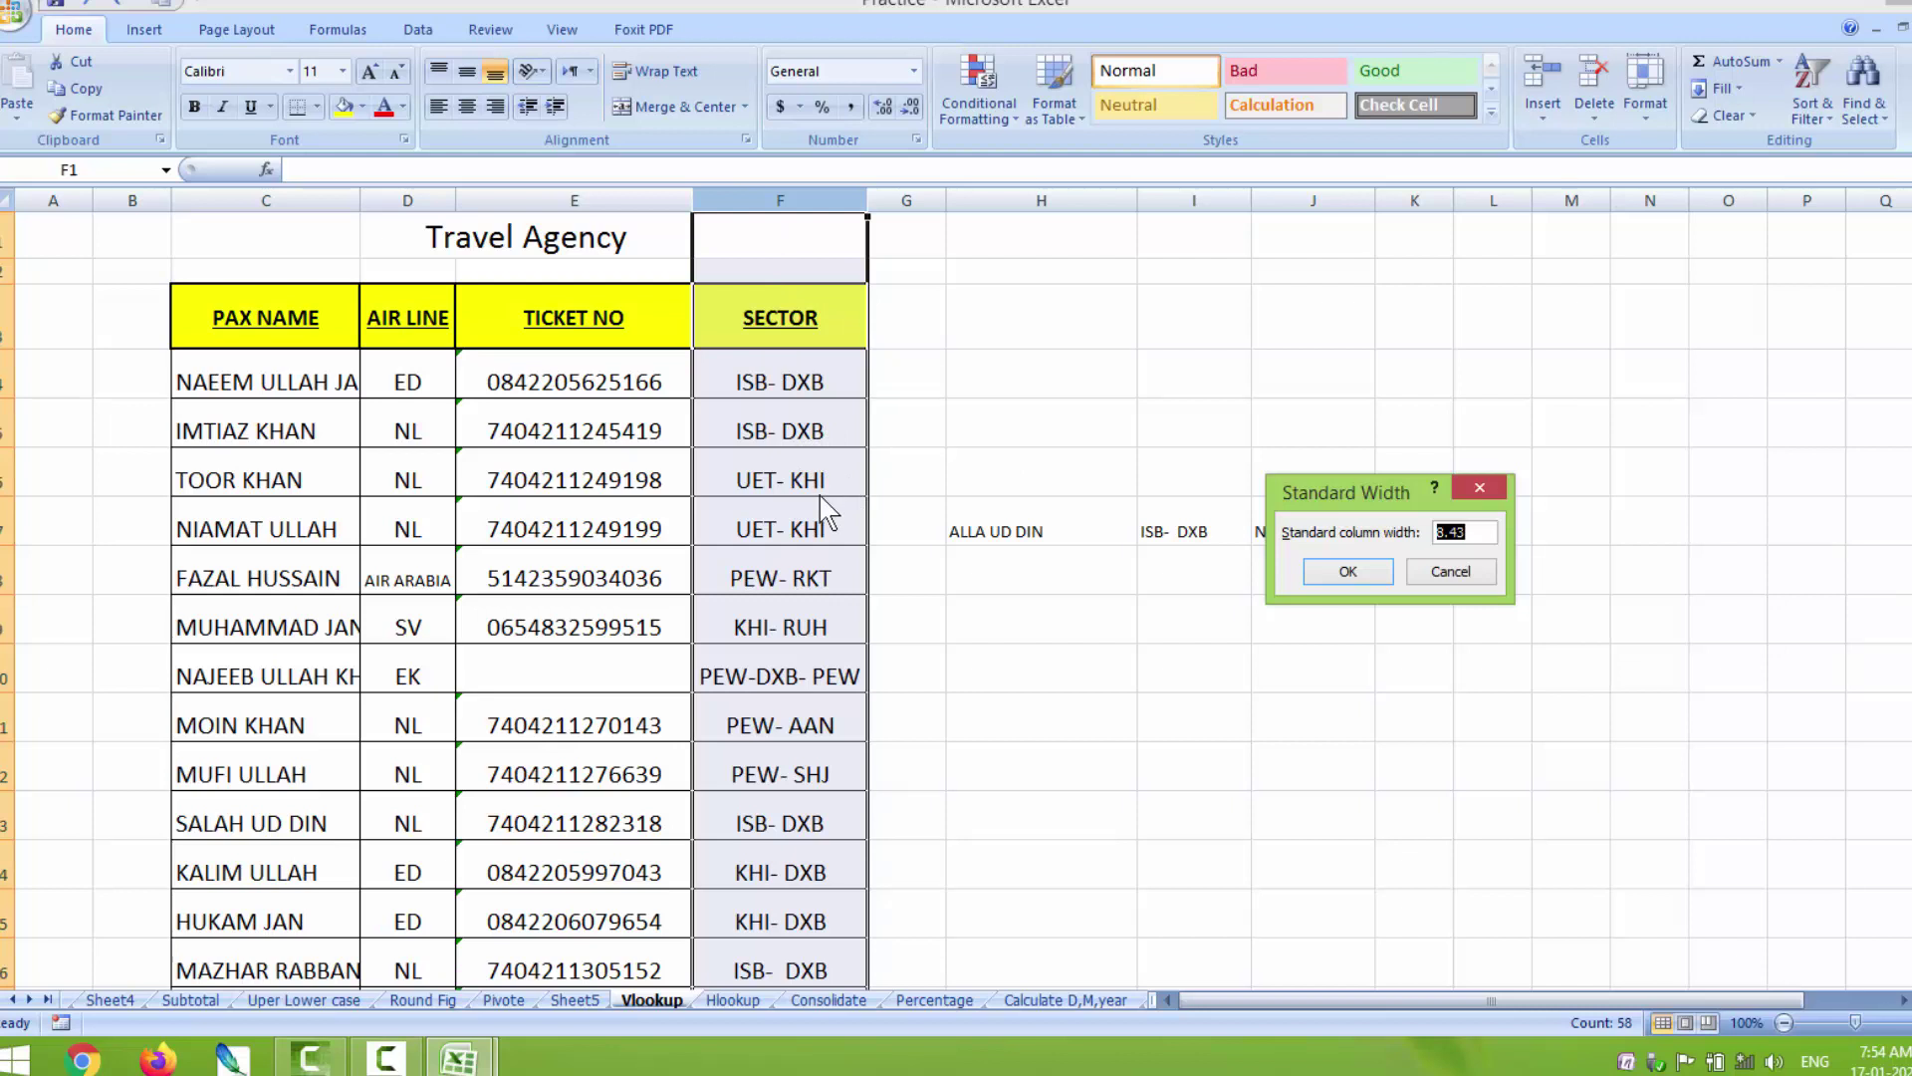
left_click(1348, 571)
left_click(1649, 120)
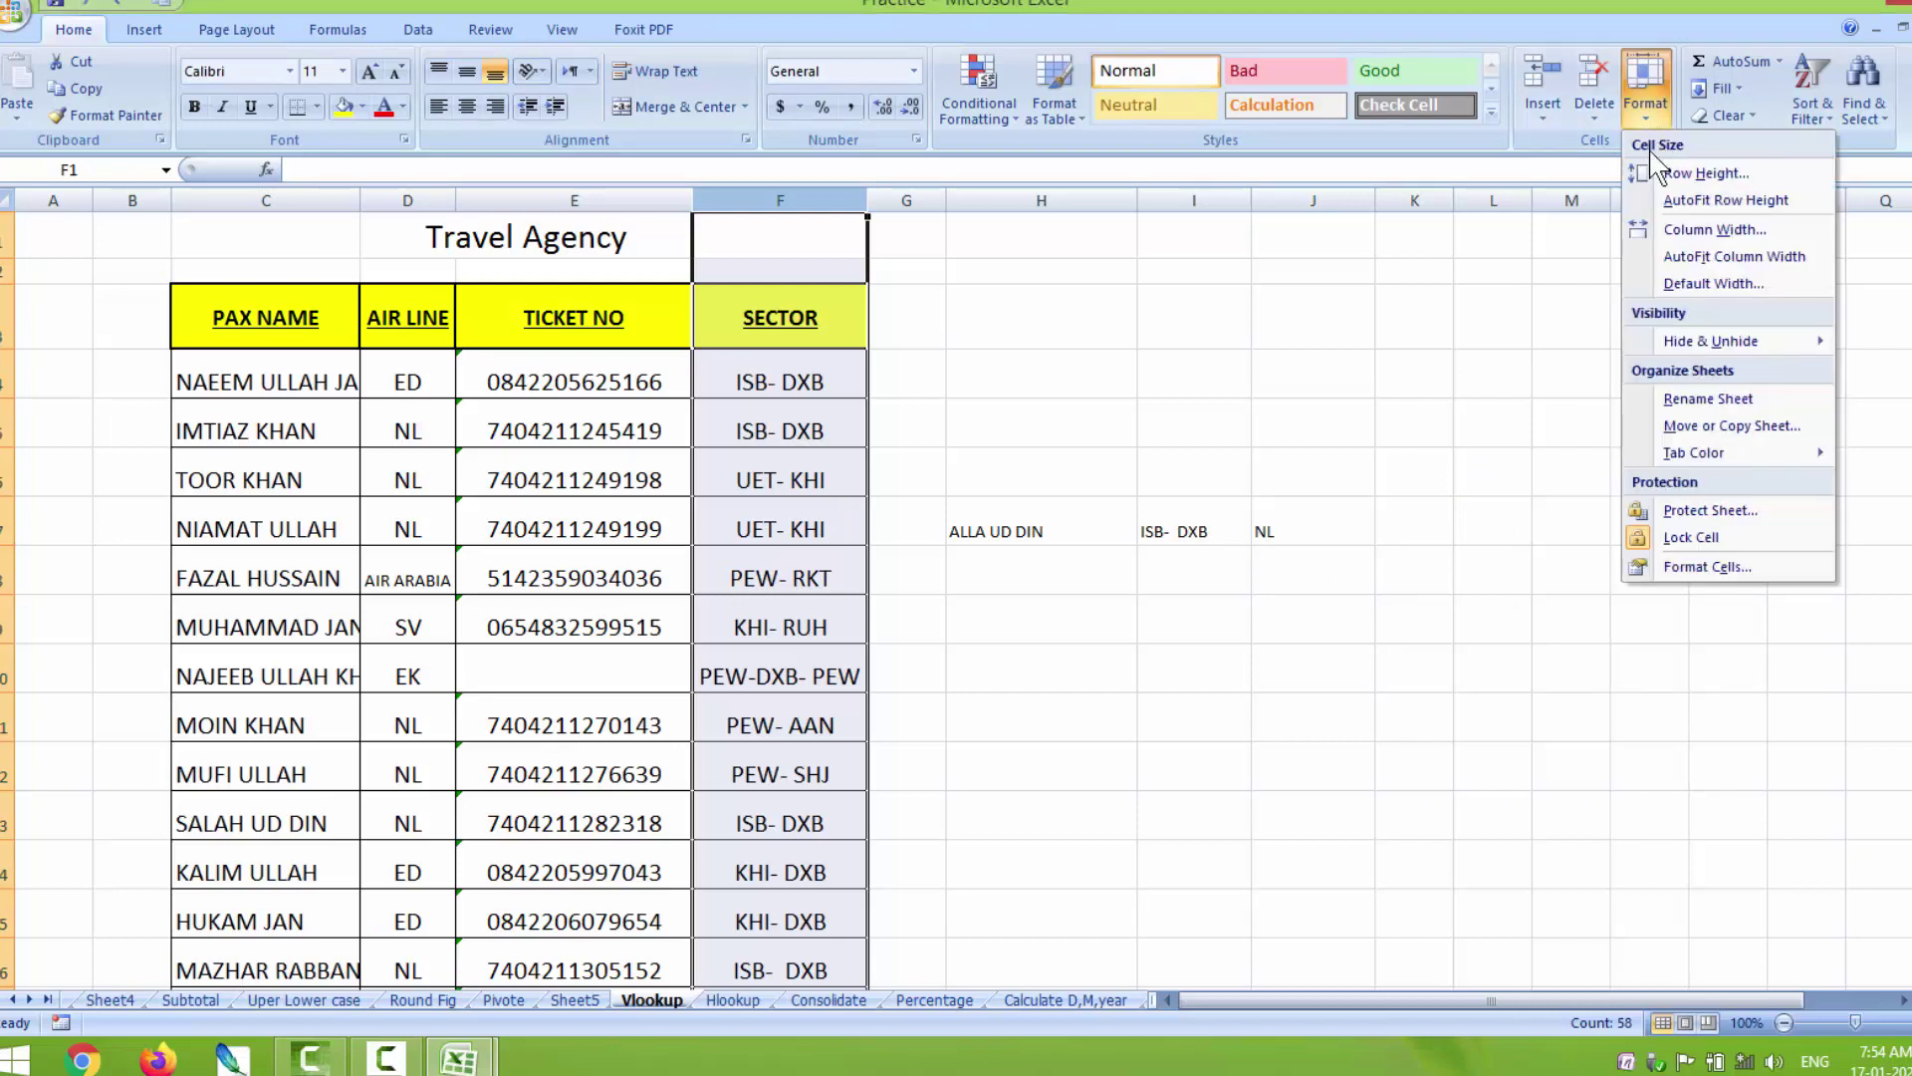
mouse_move(1711, 340)
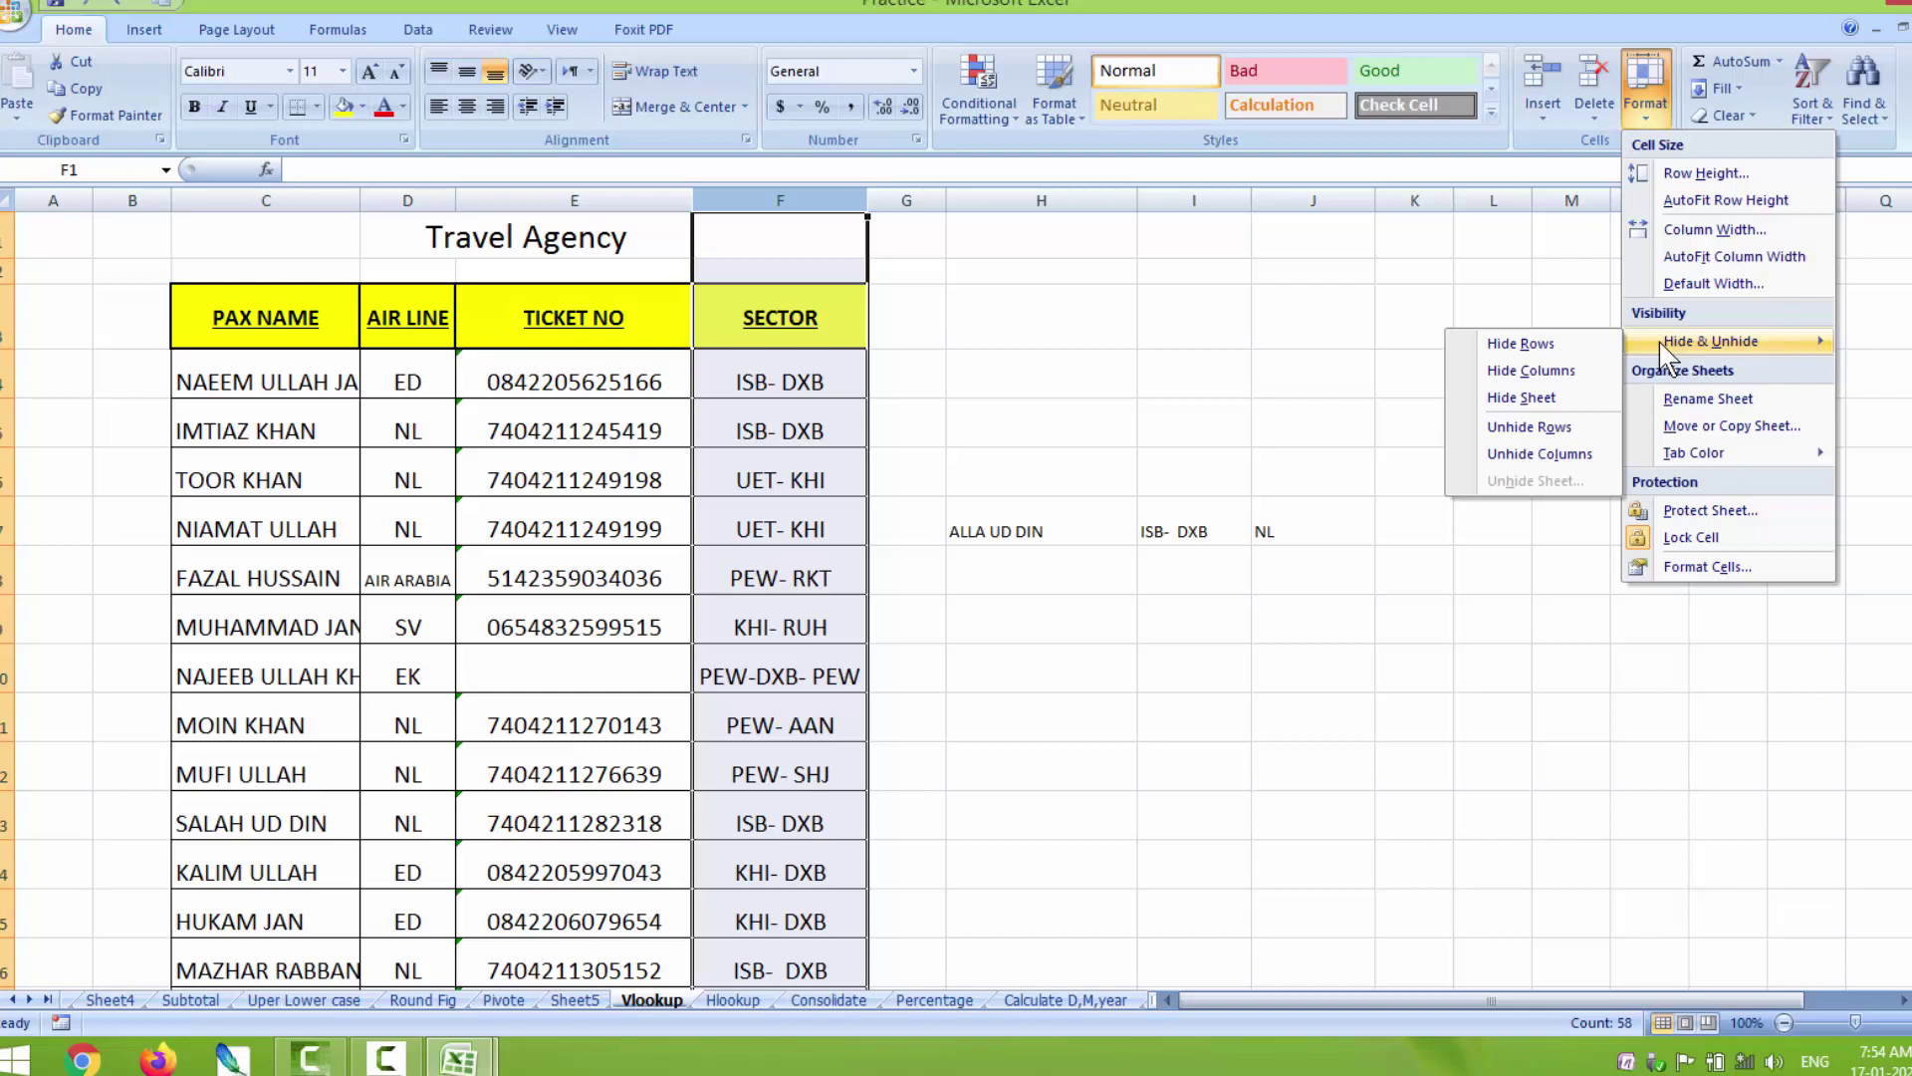
Hide the SECTOR column F, then unhide it
left_click(1580, 370)
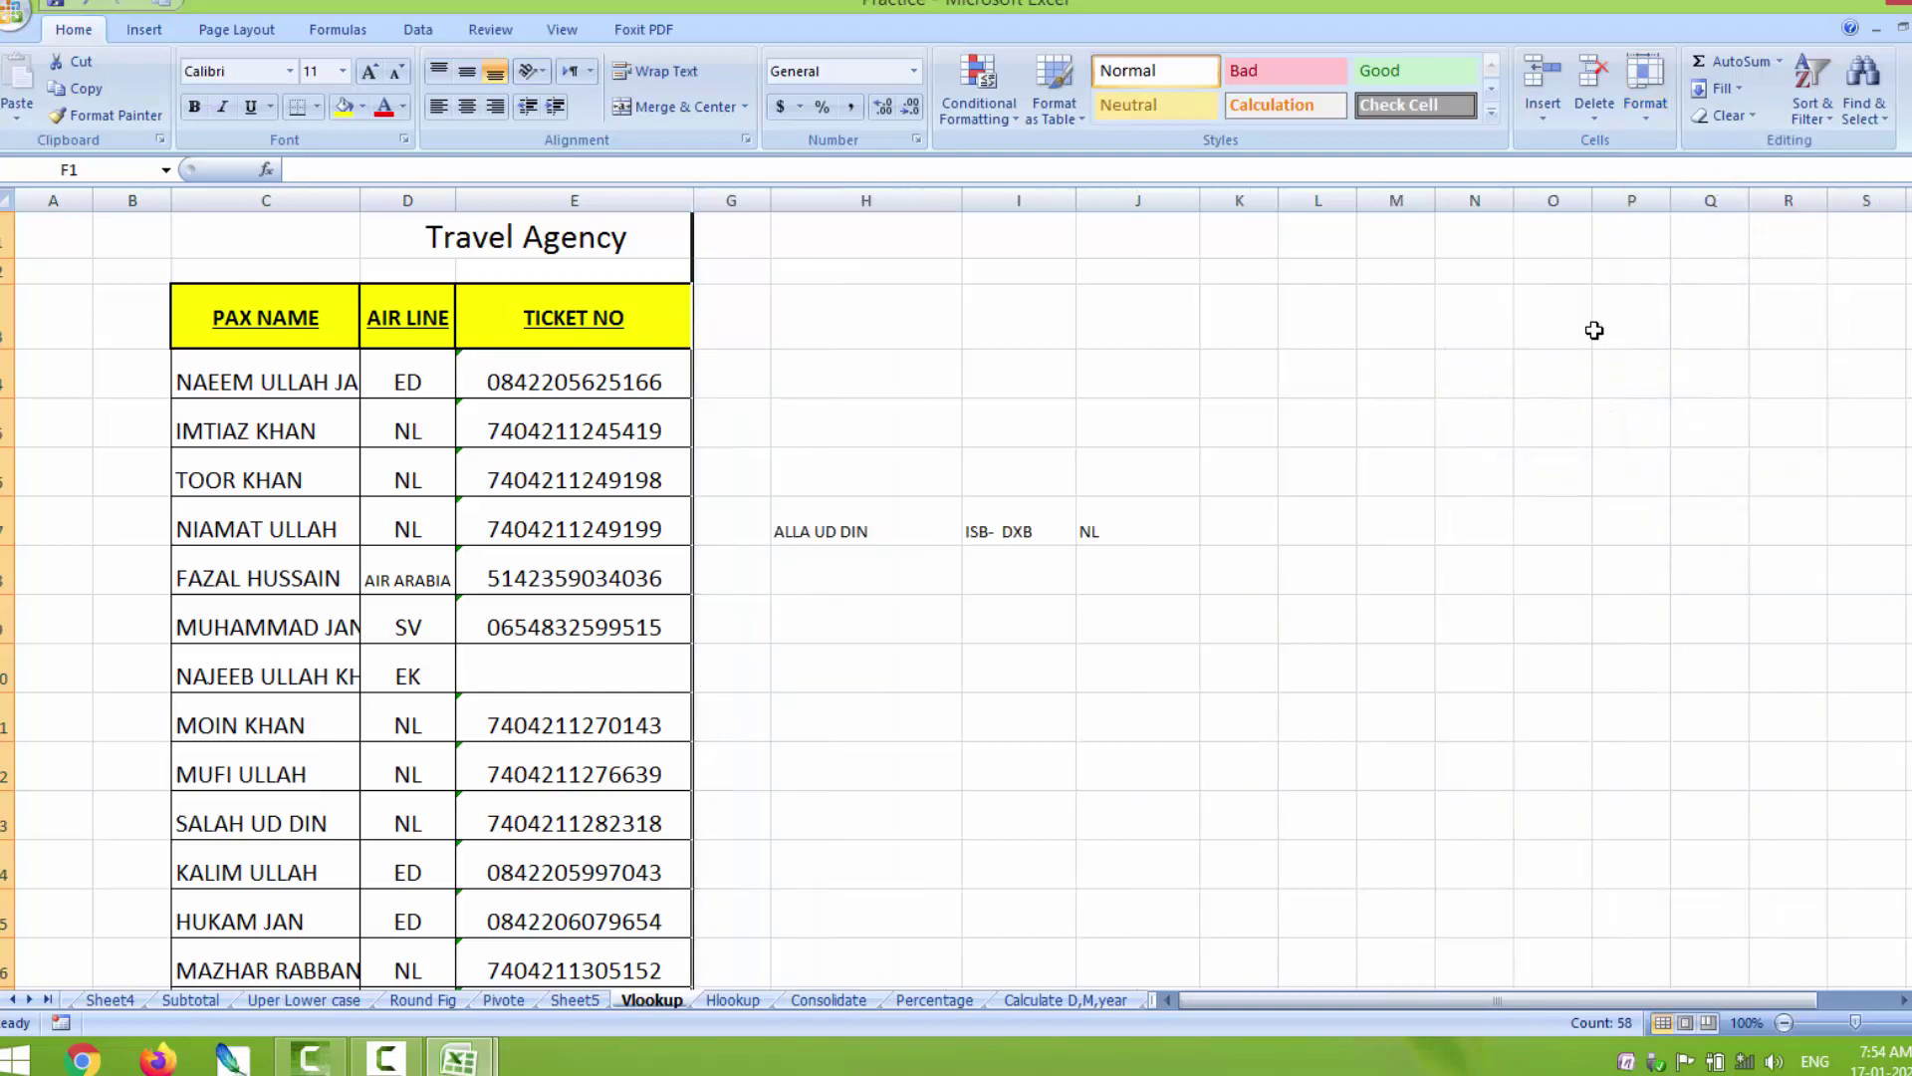
left_click(1653, 118)
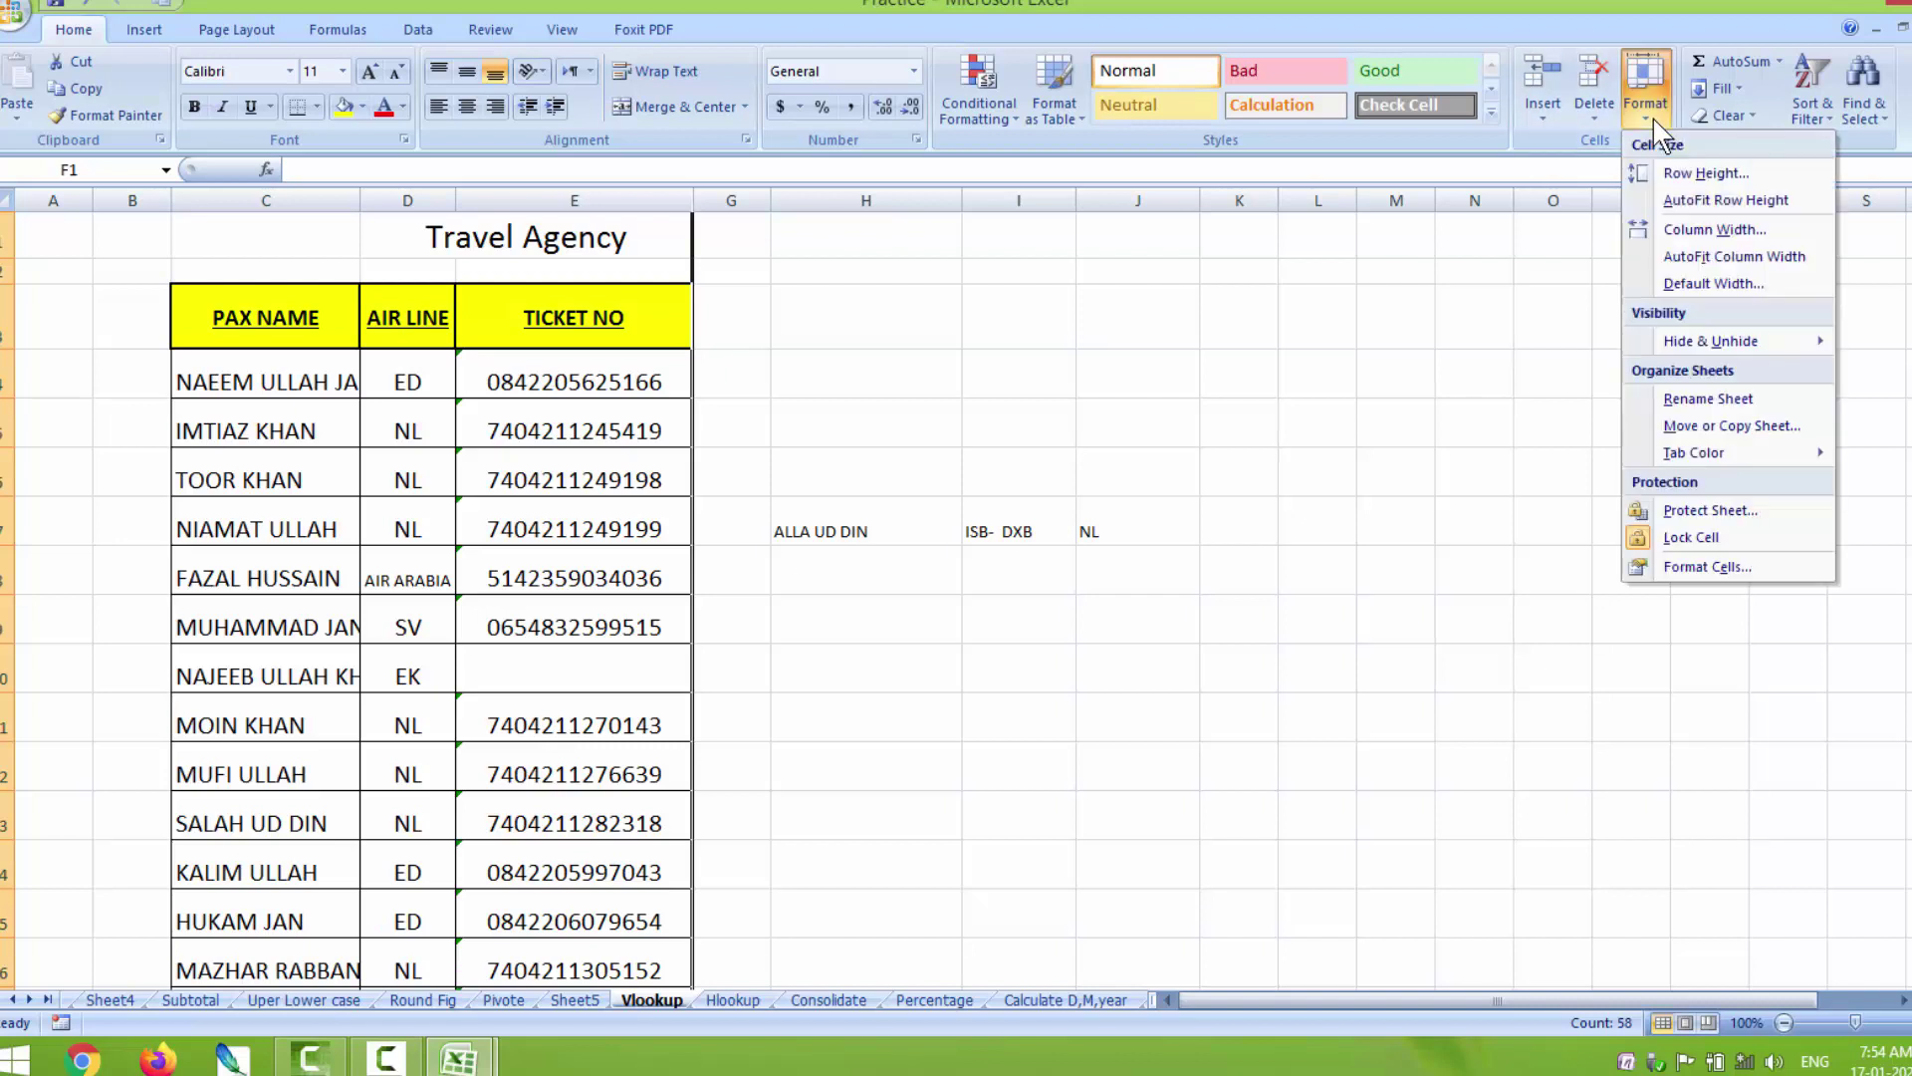
mouse_move(1711, 340)
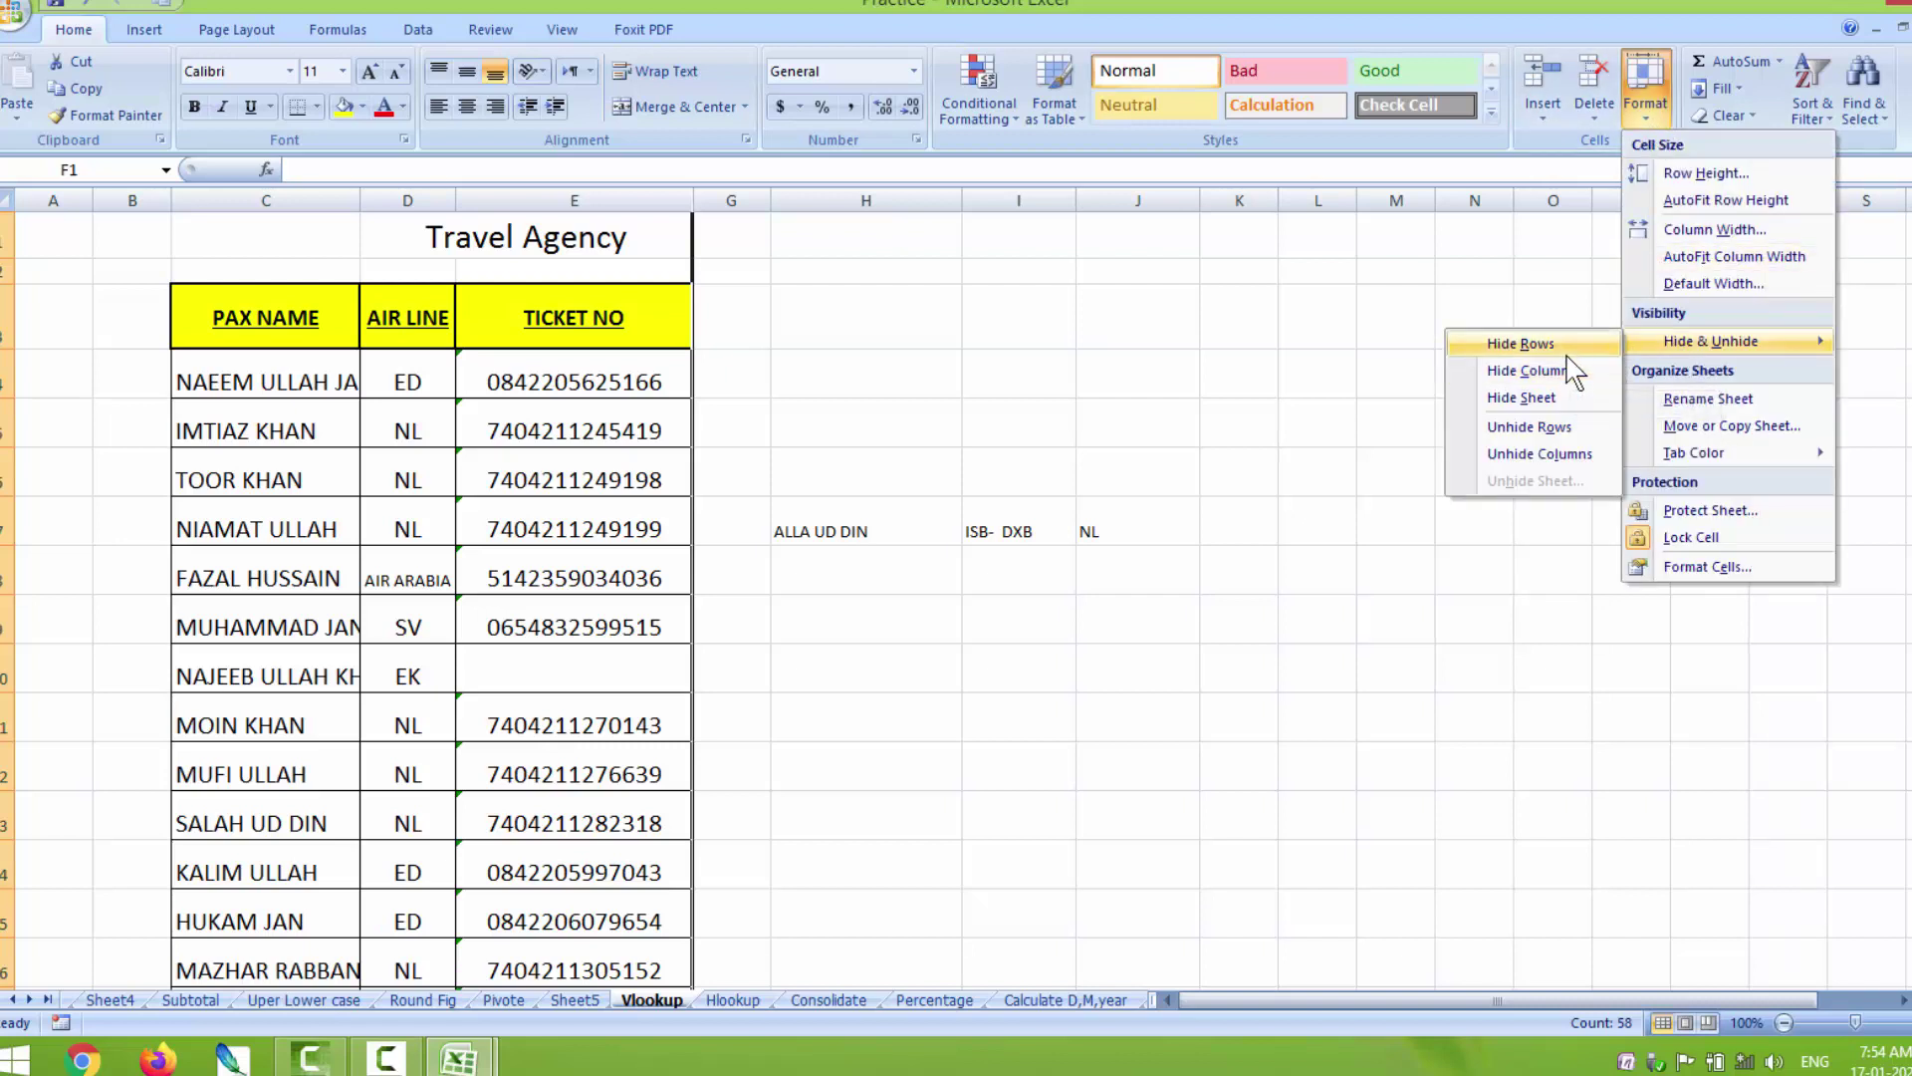
left_click(1559, 454)
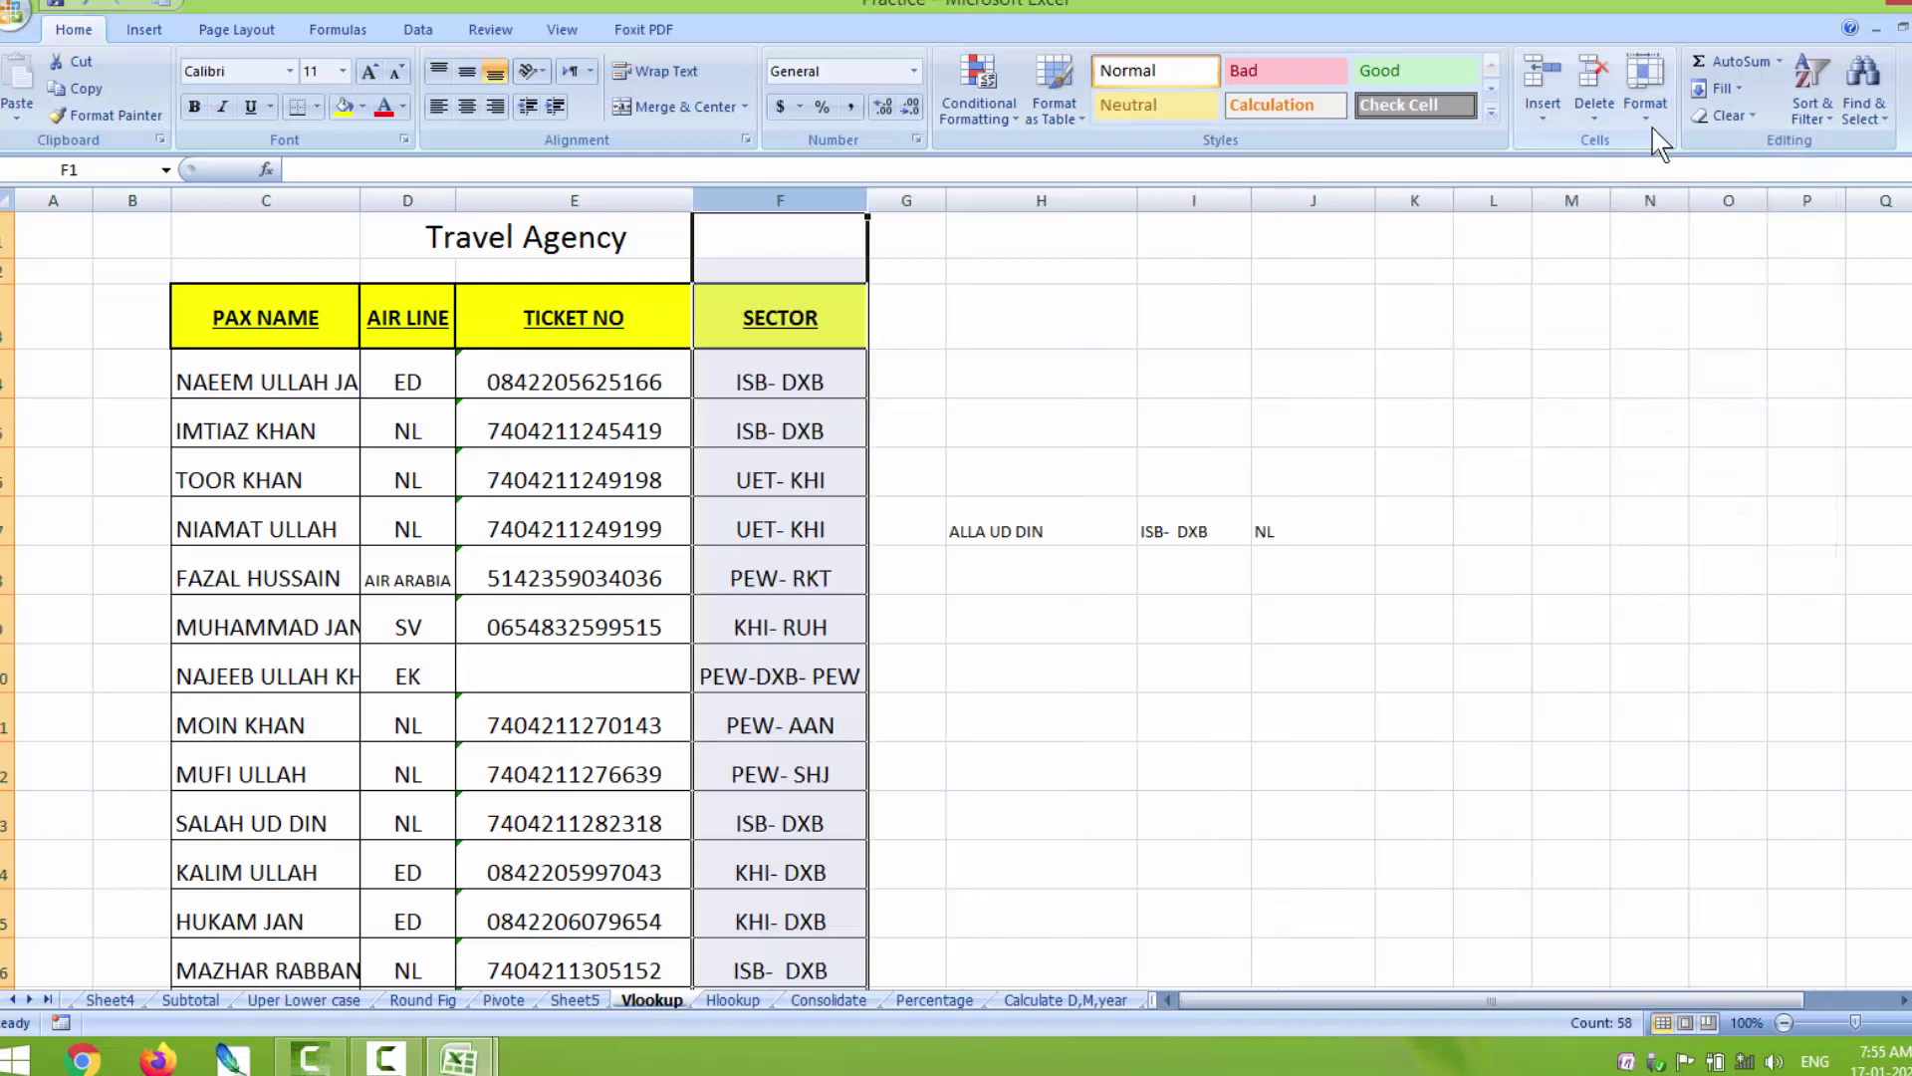
left_click(1646, 95)
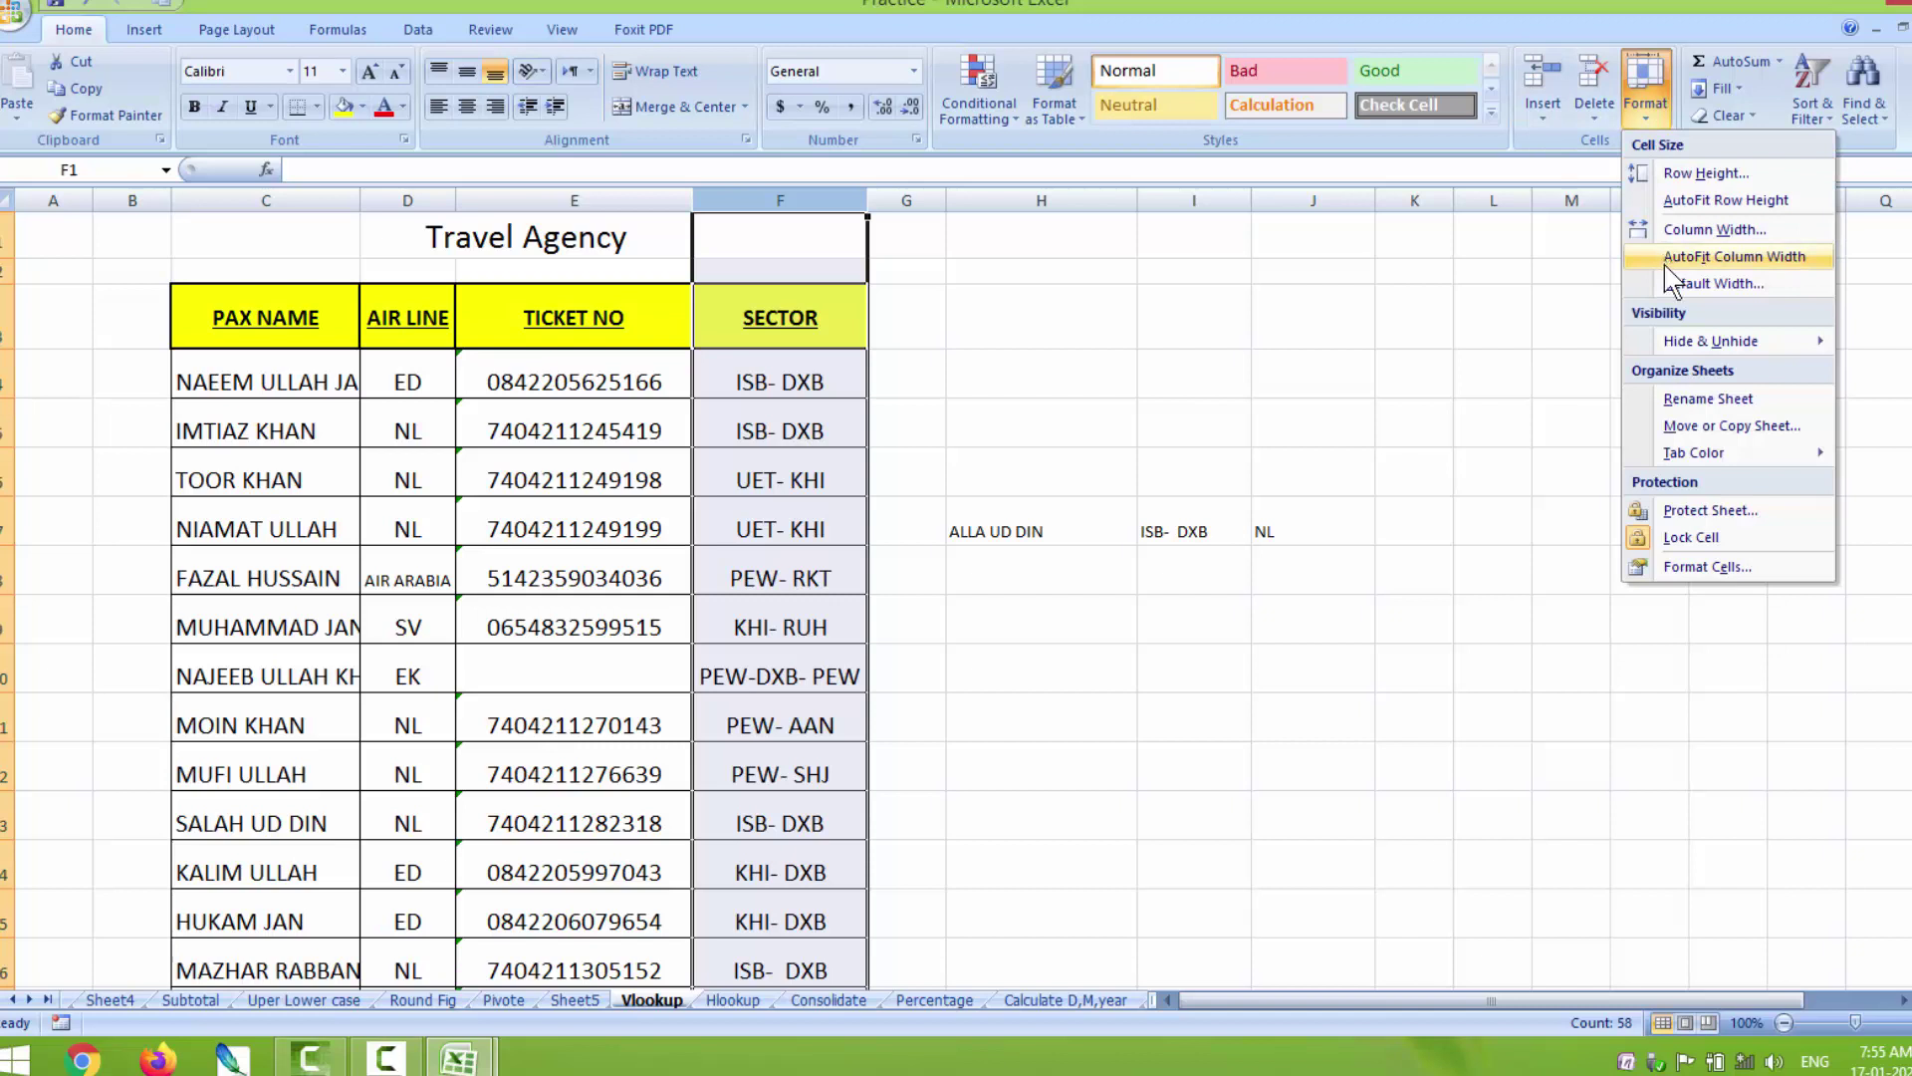
mouse_move(1719, 341)
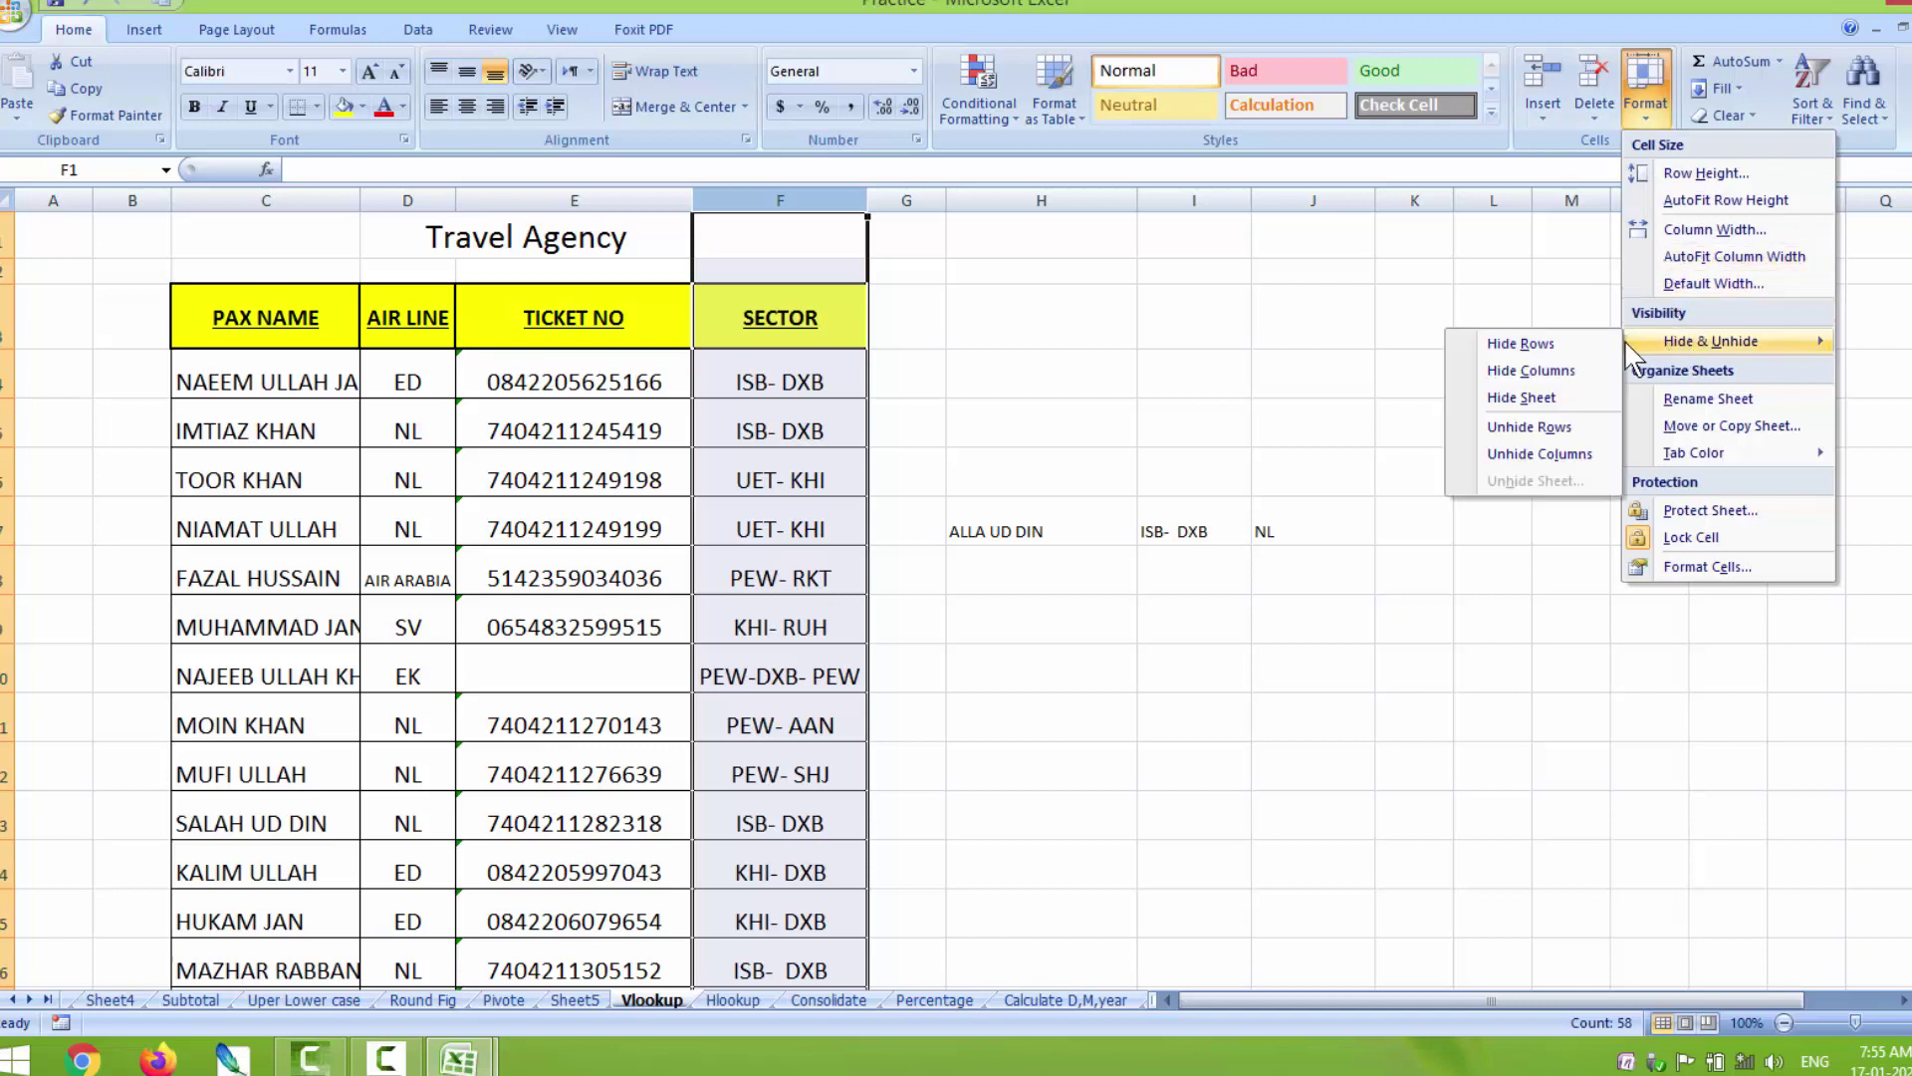
left_click(1019, 456)
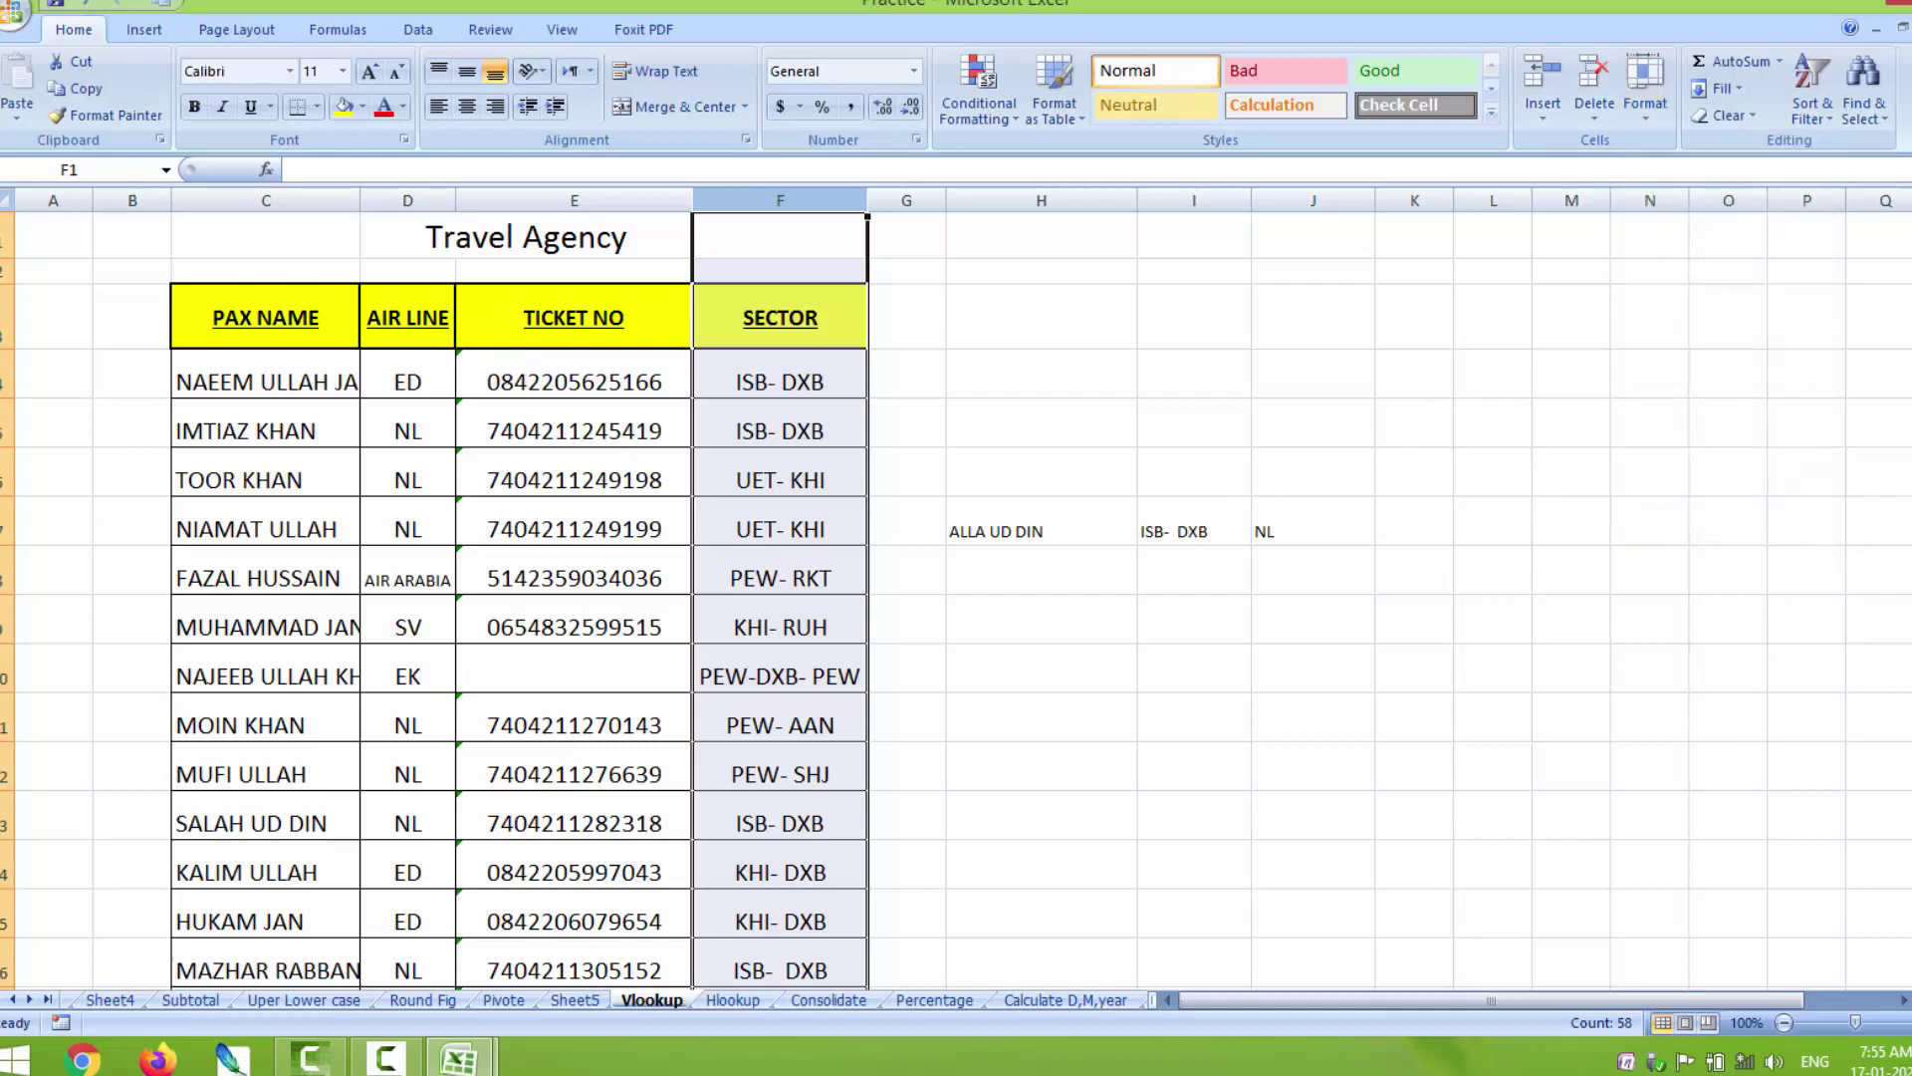
Hide header row 3 and unhide it again, reopening the Format options
left_click(6, 317)
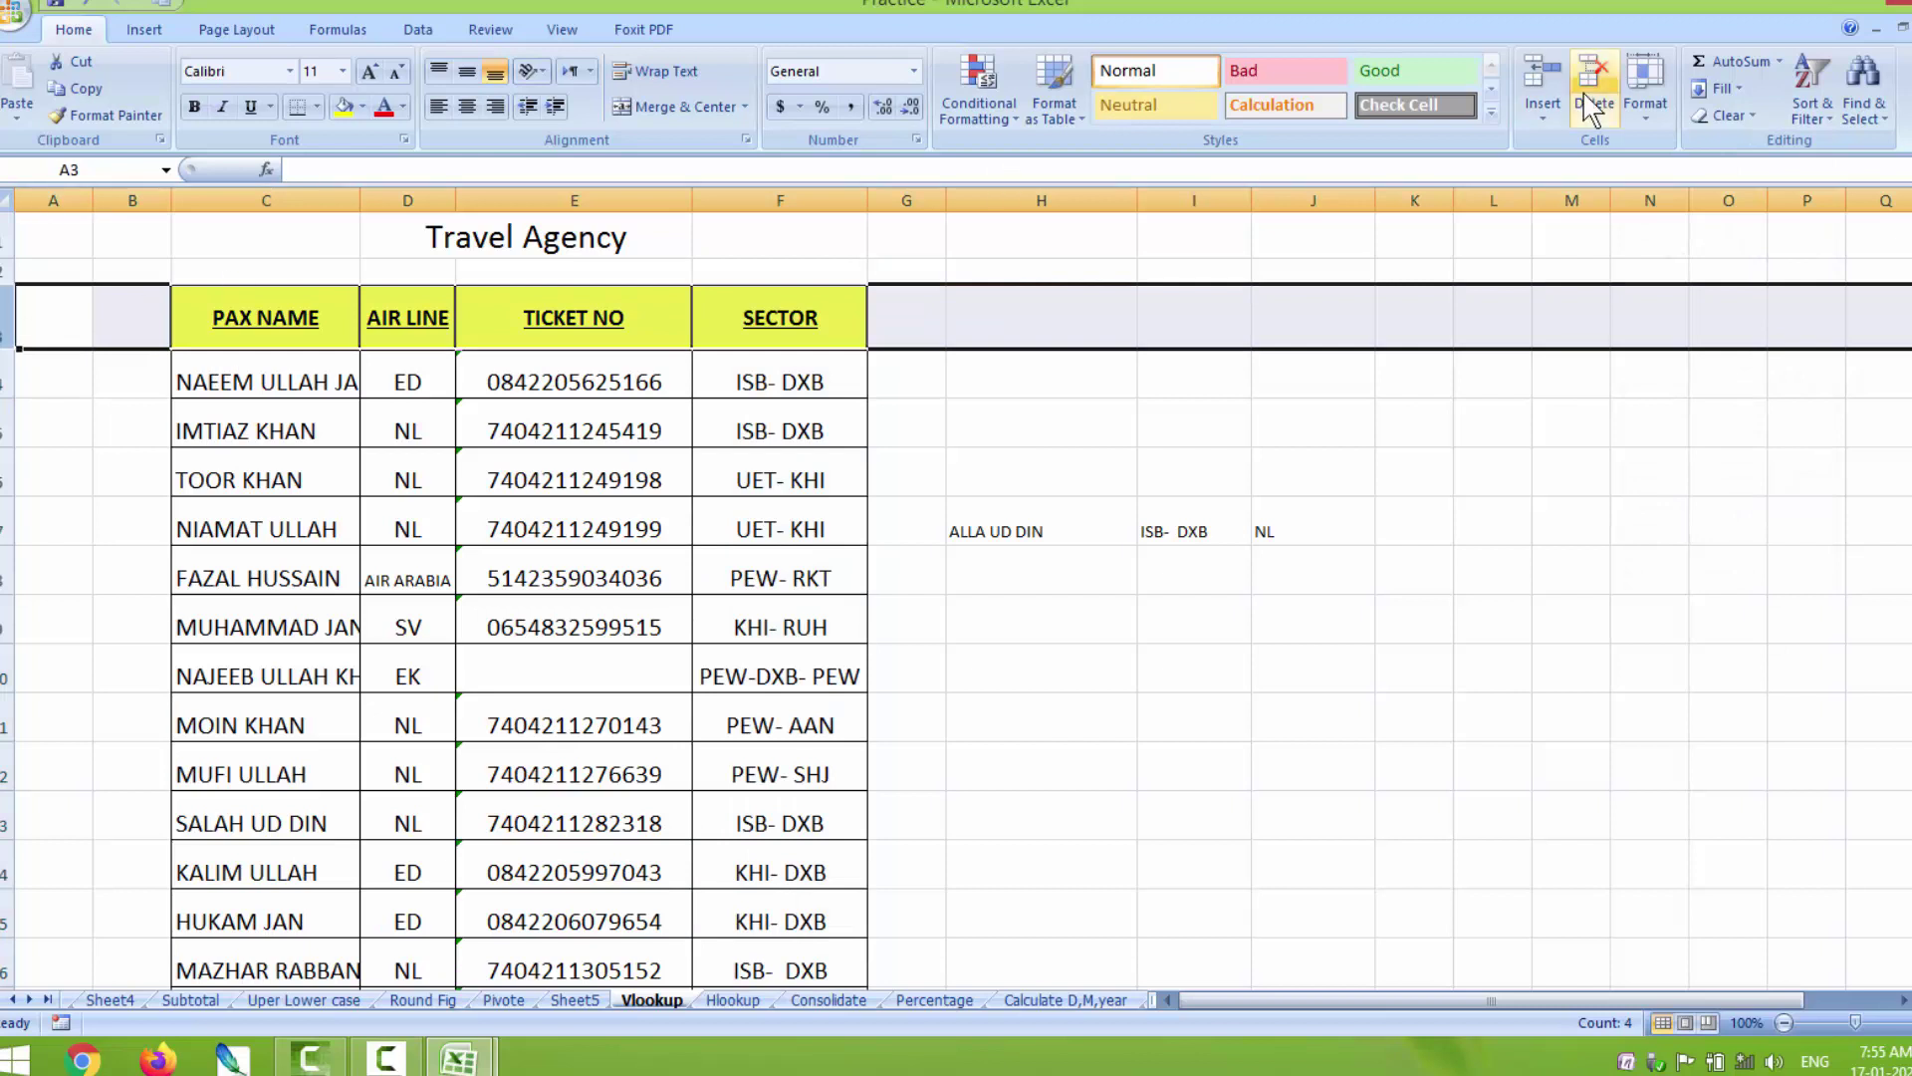
left_click(1643, 105)
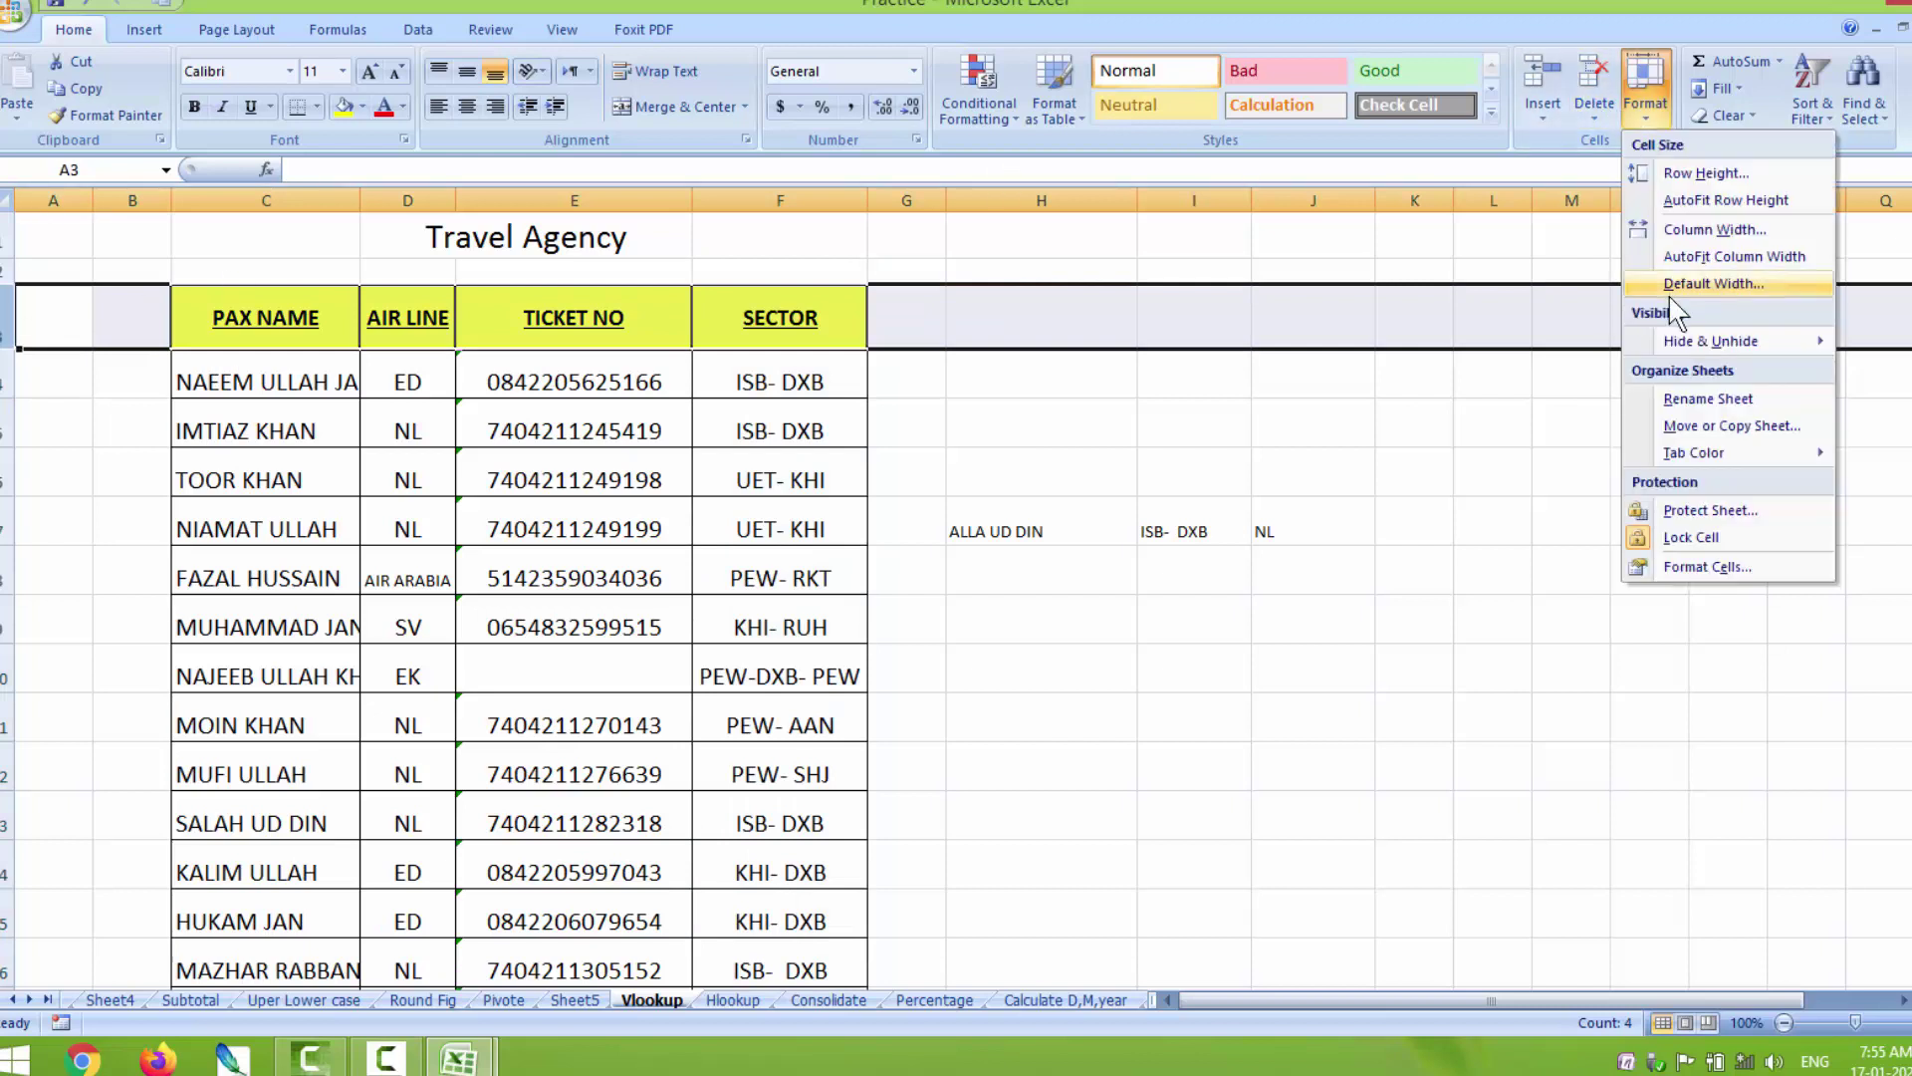
left_click(1693, 340)
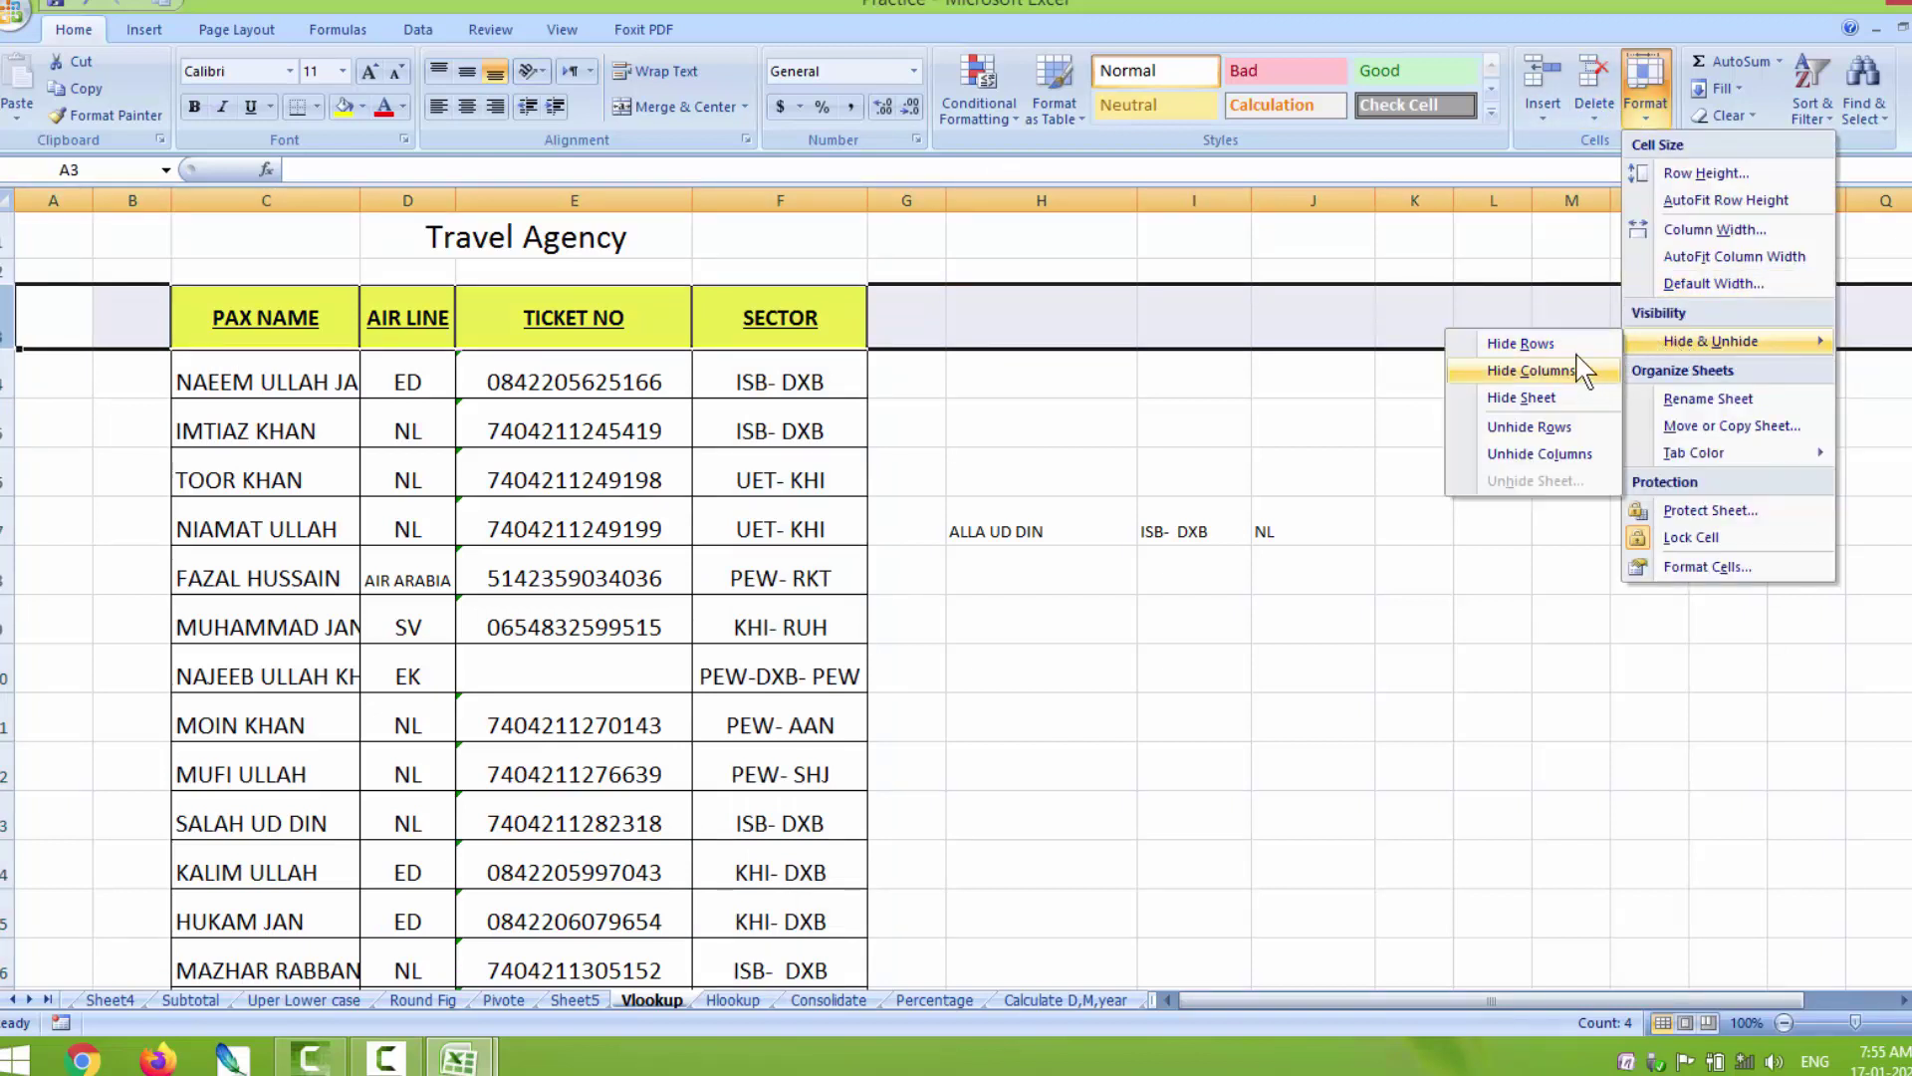
left_click(1562, 343)
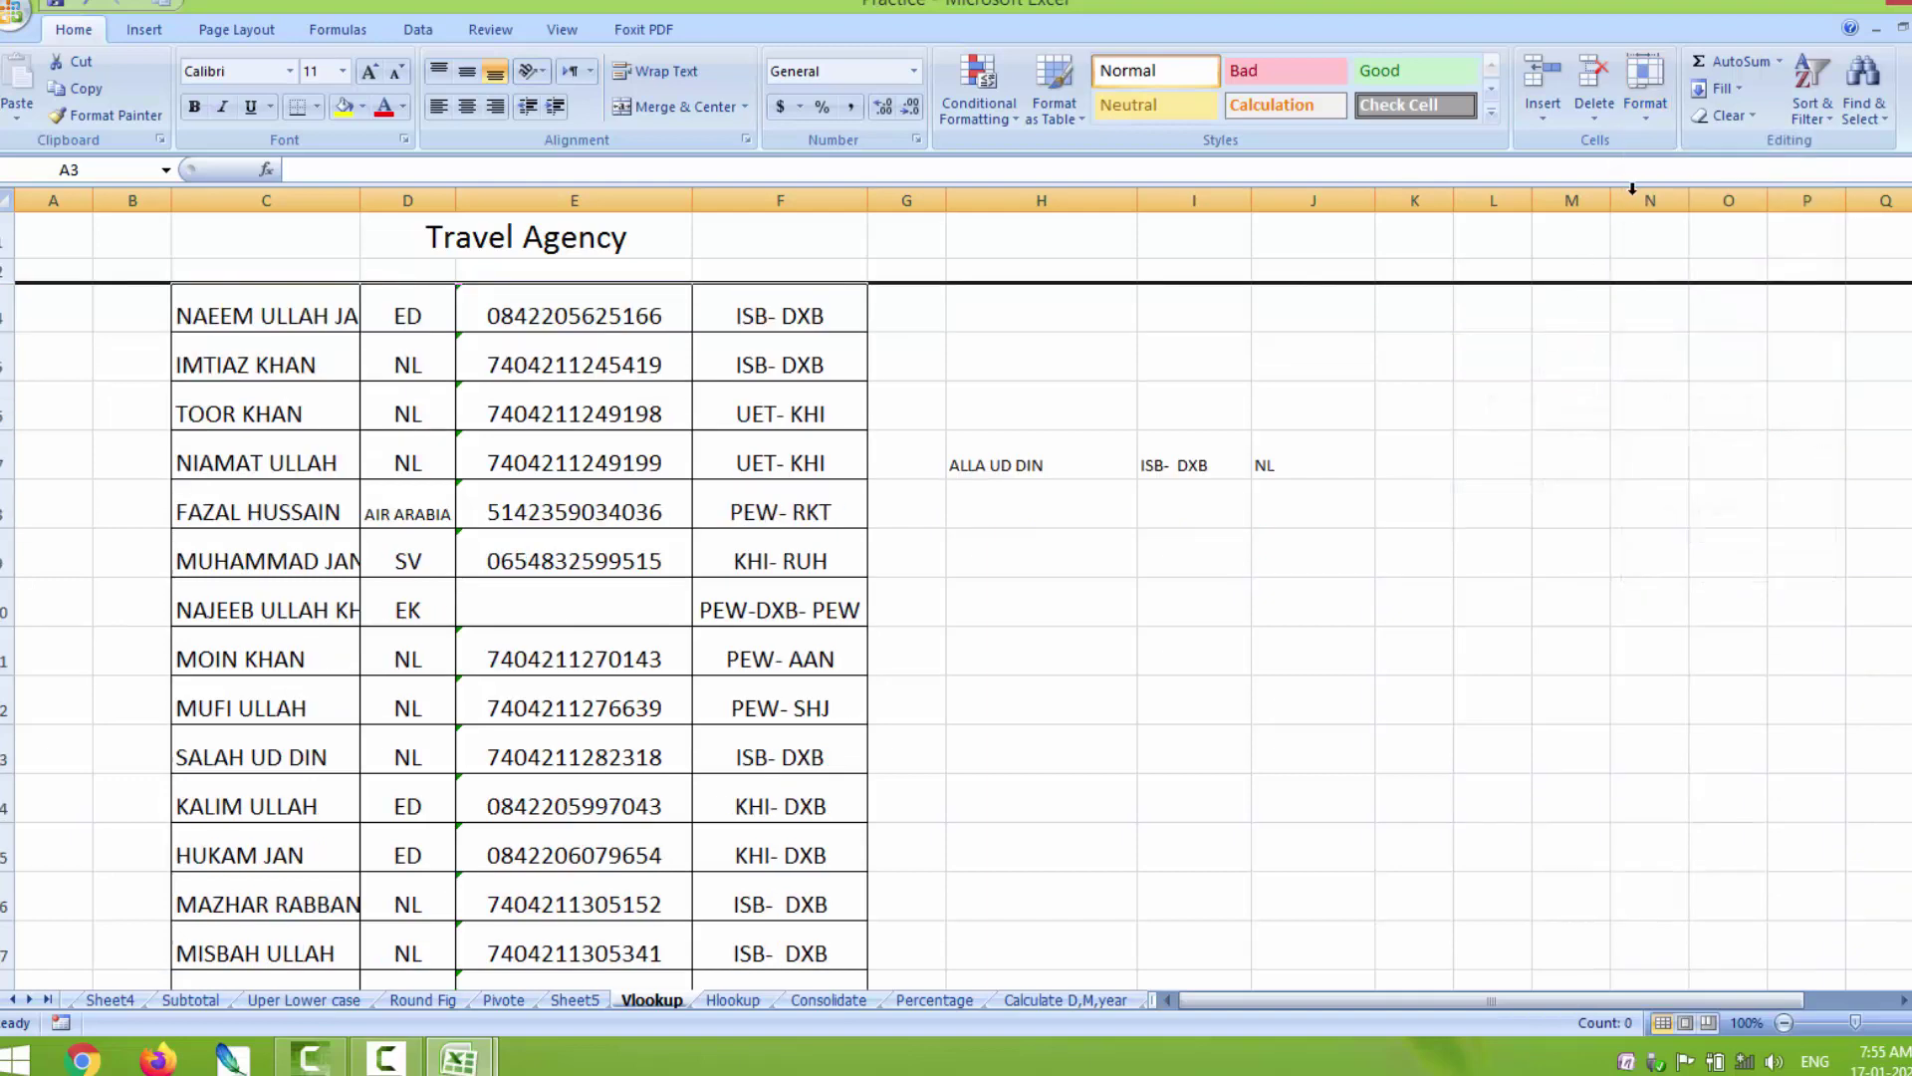
left_click(1644, 122)
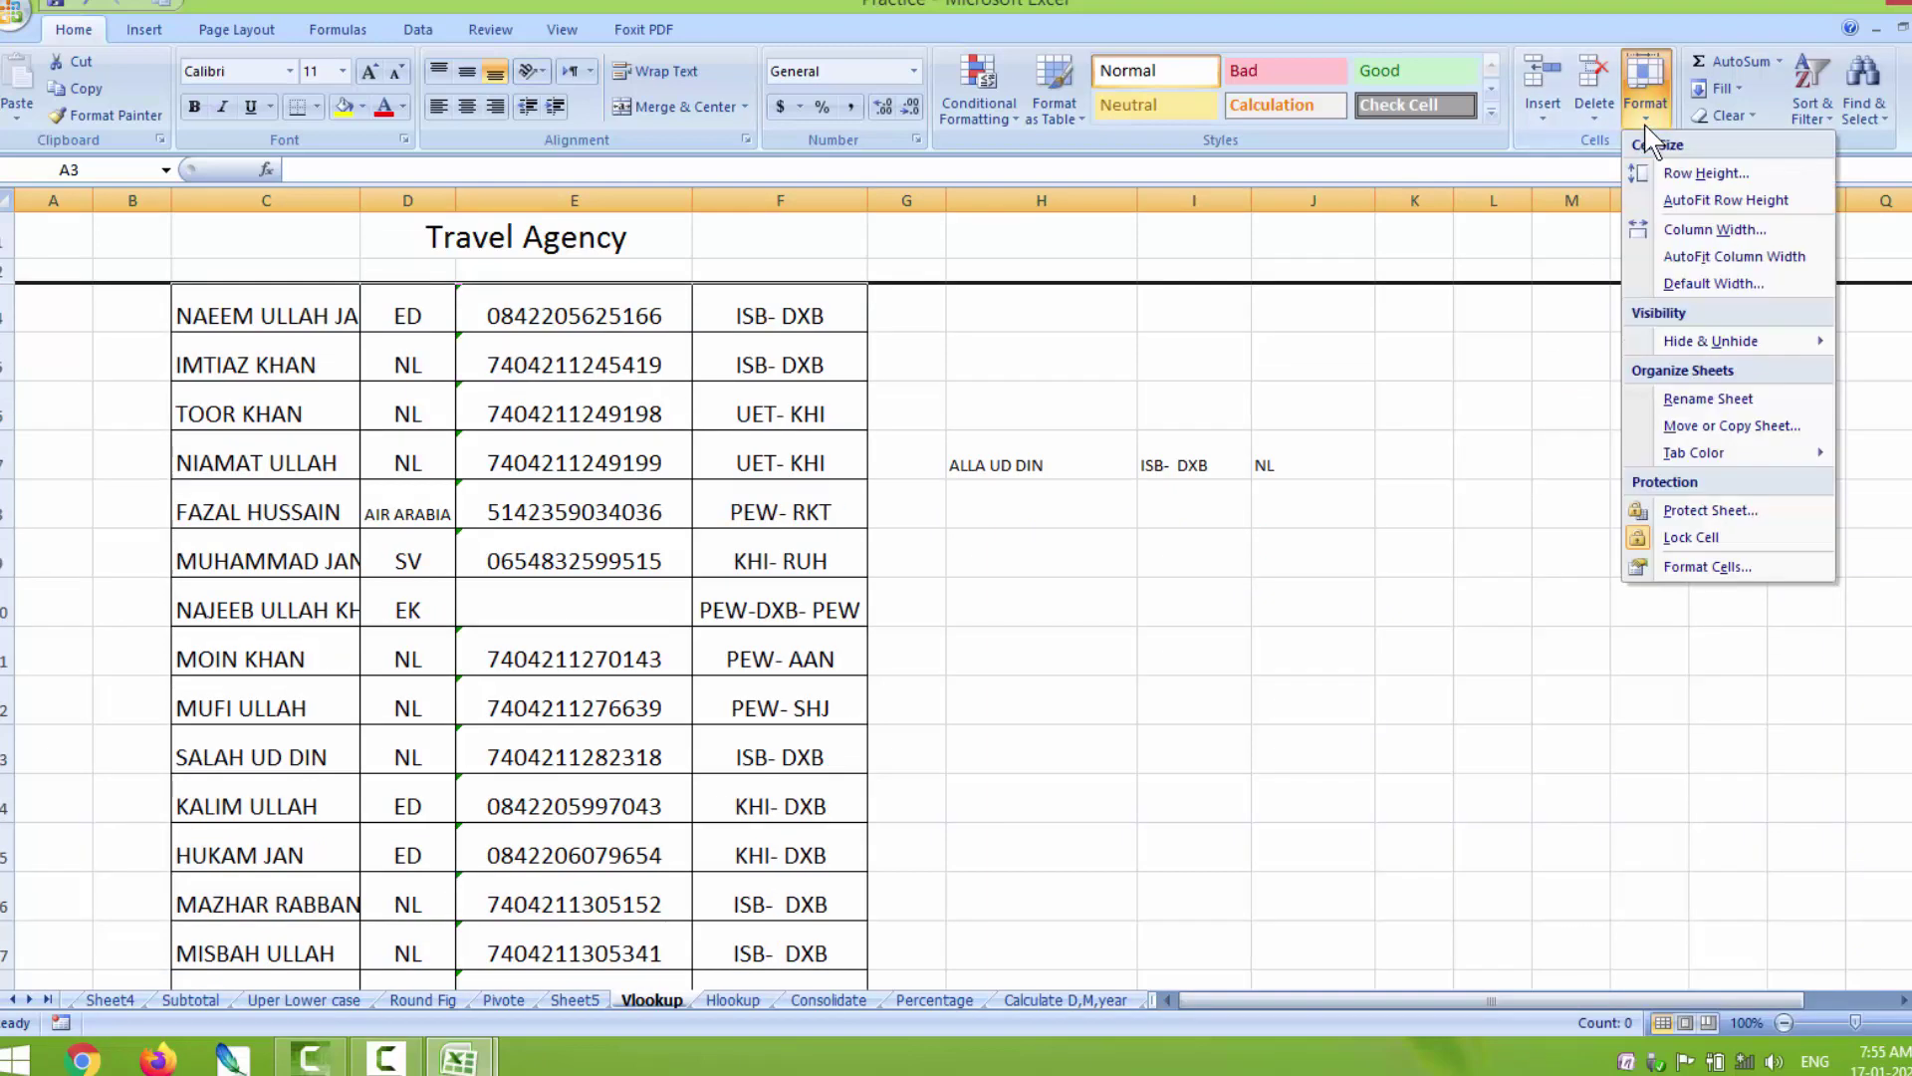
mouse_move(1711, 341)
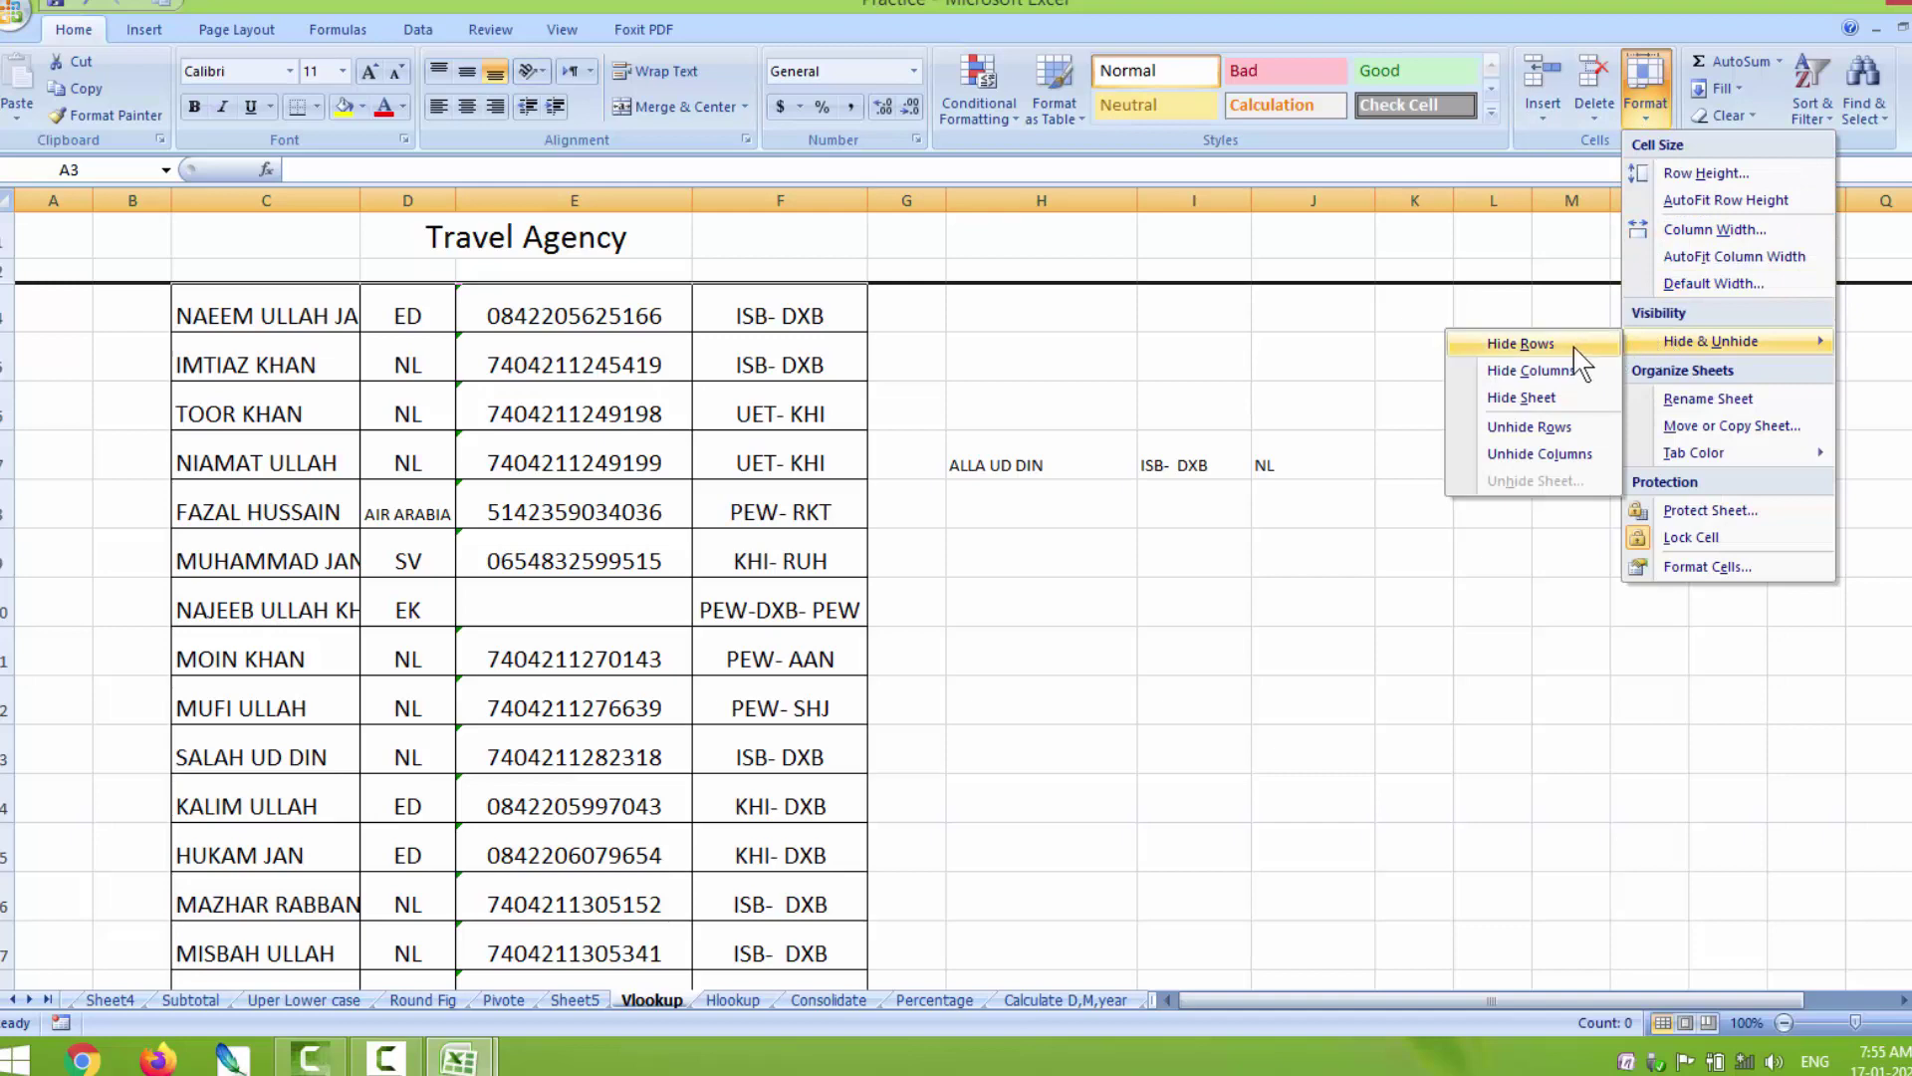
left_click(1563, 430)
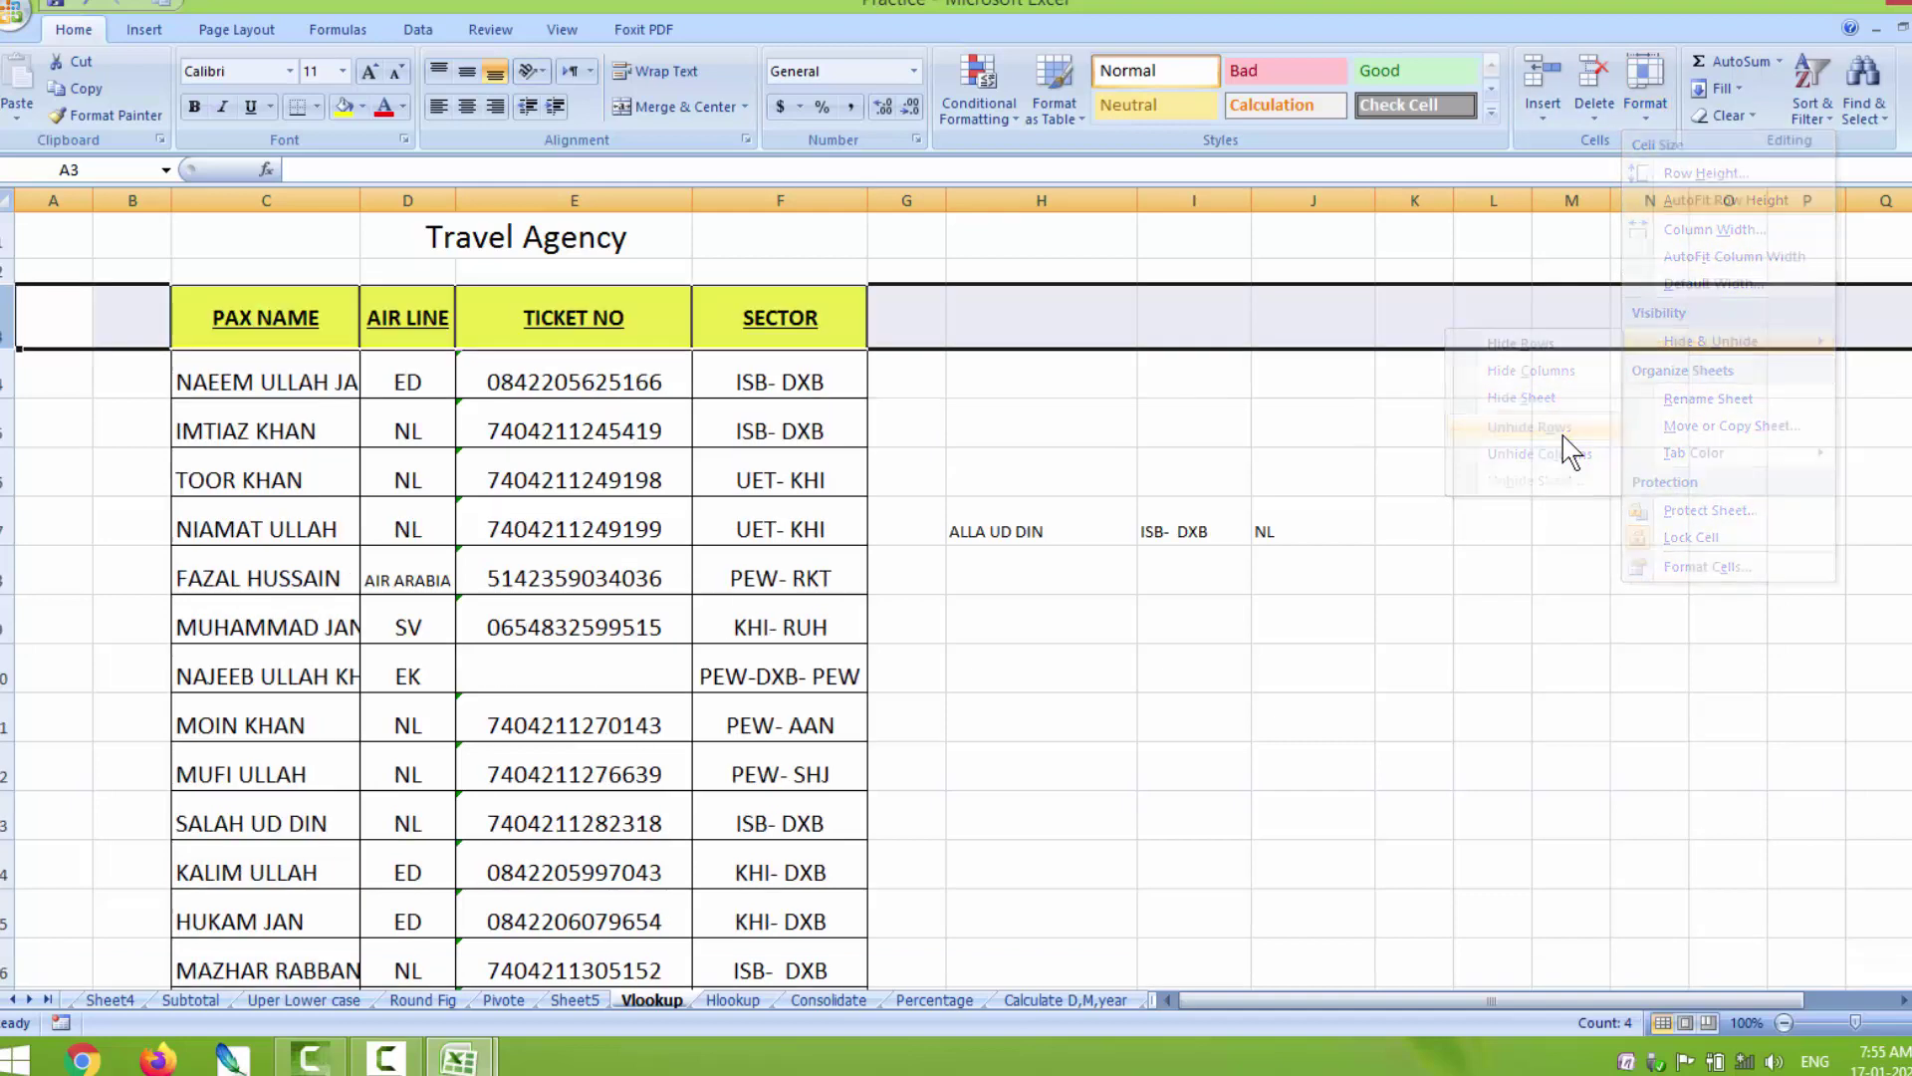
left_click(1648, 122)
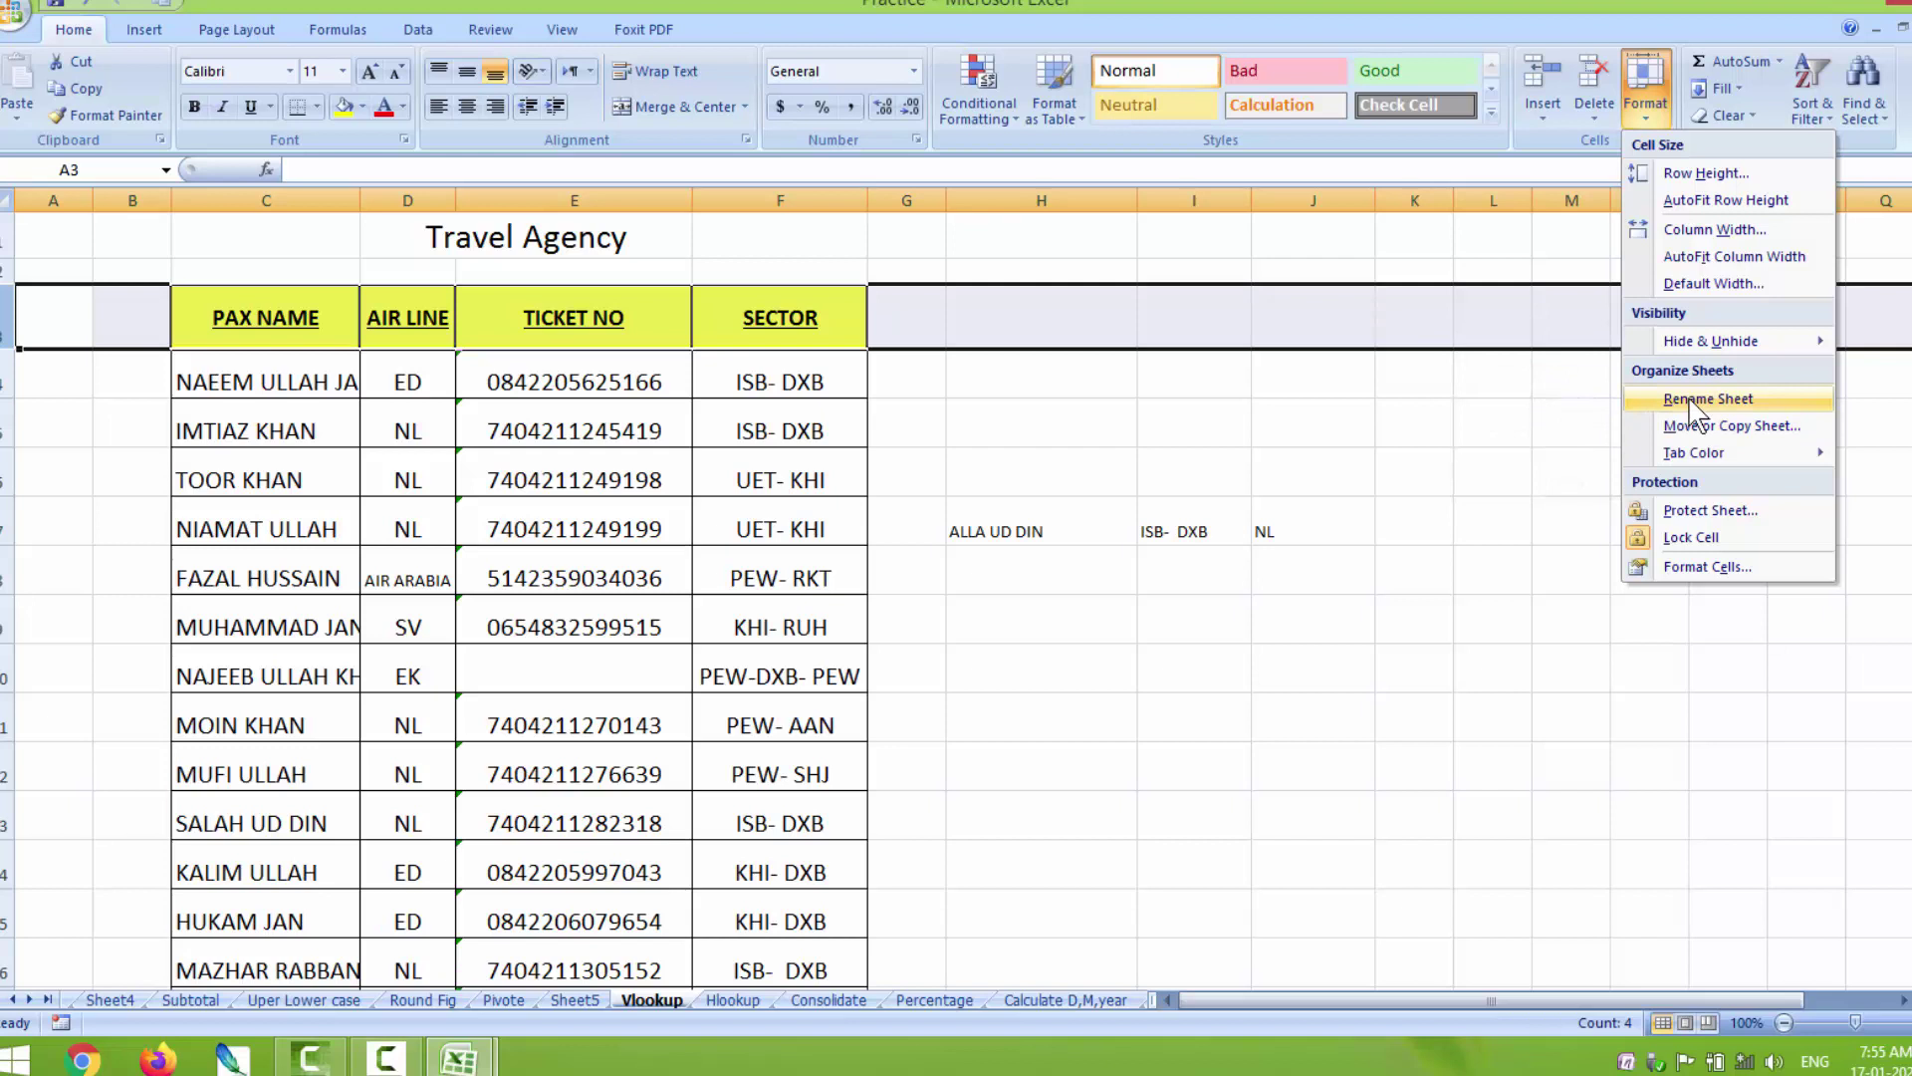
Rename the Vlookup sheet tab to 'vlookup' using Format > Rename Sheet
left_click(1690, 399)
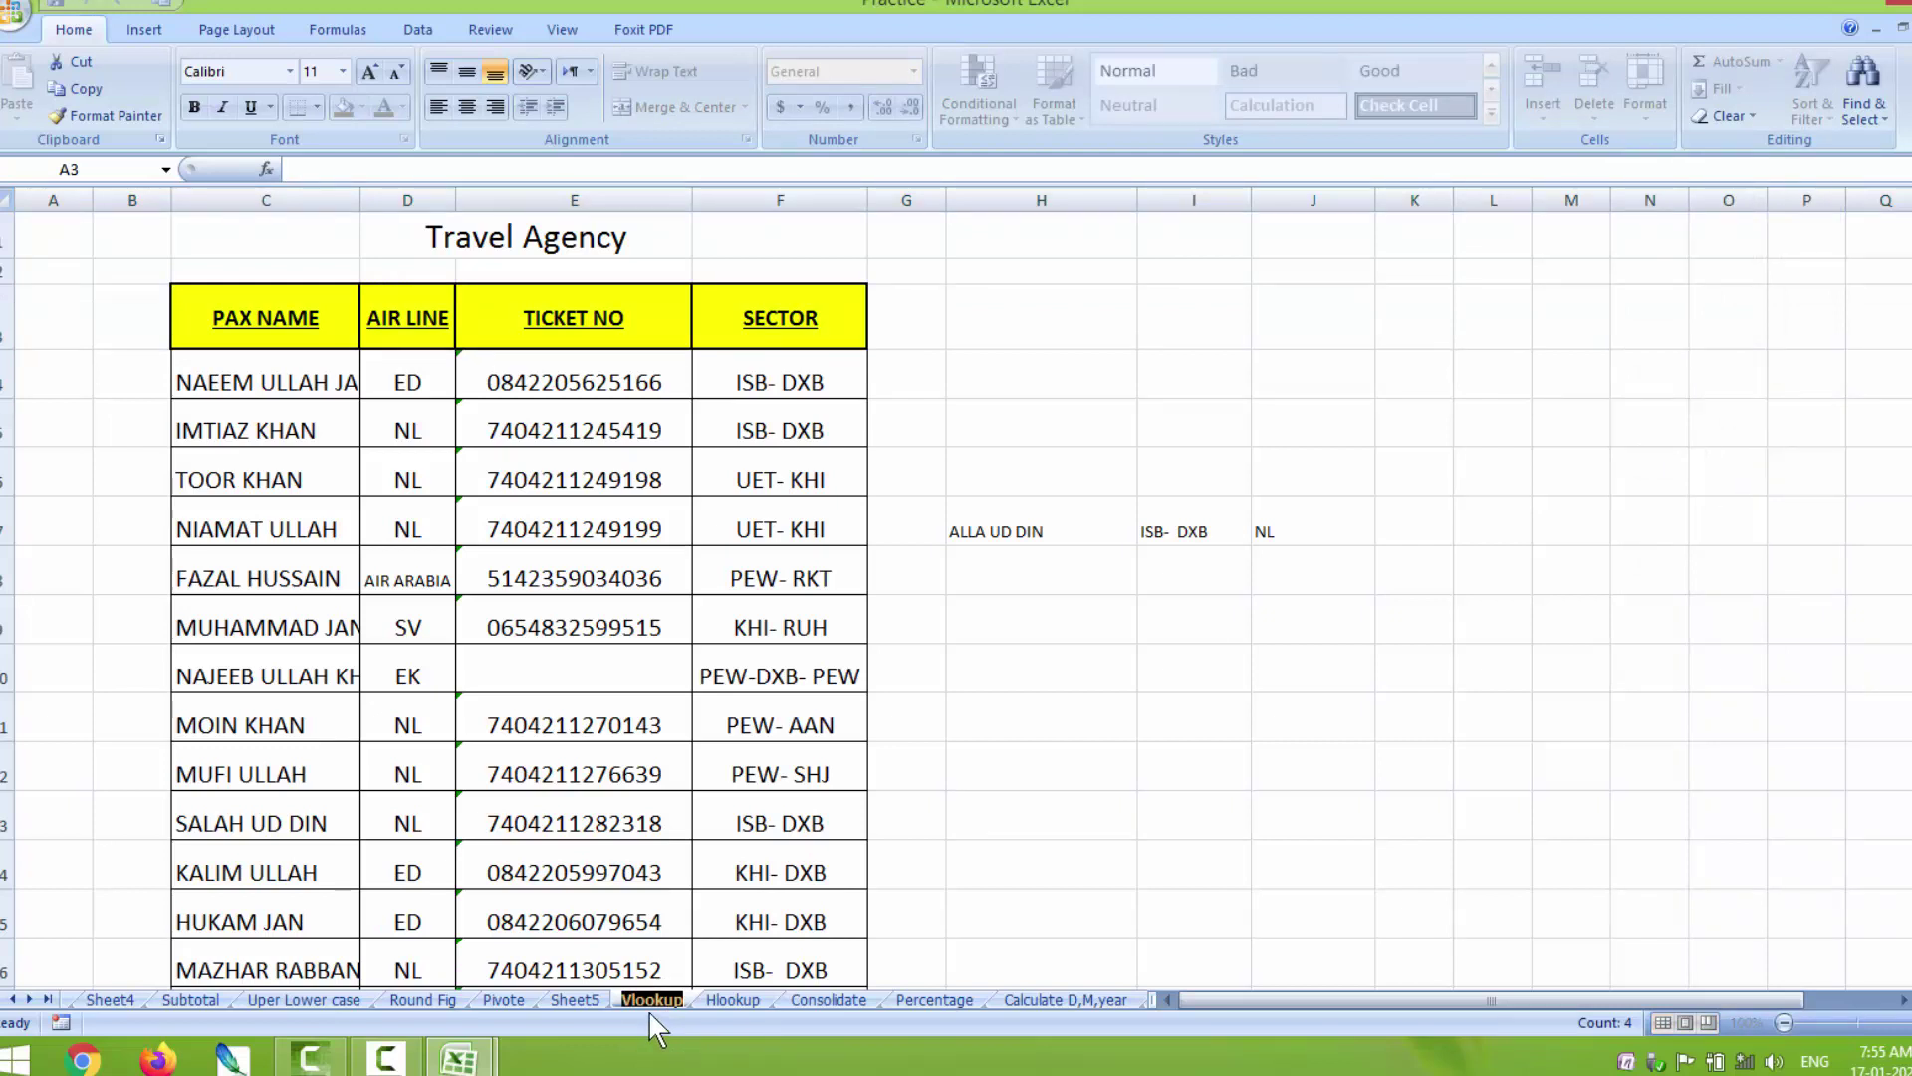
type("fl")
key("BackSpace")
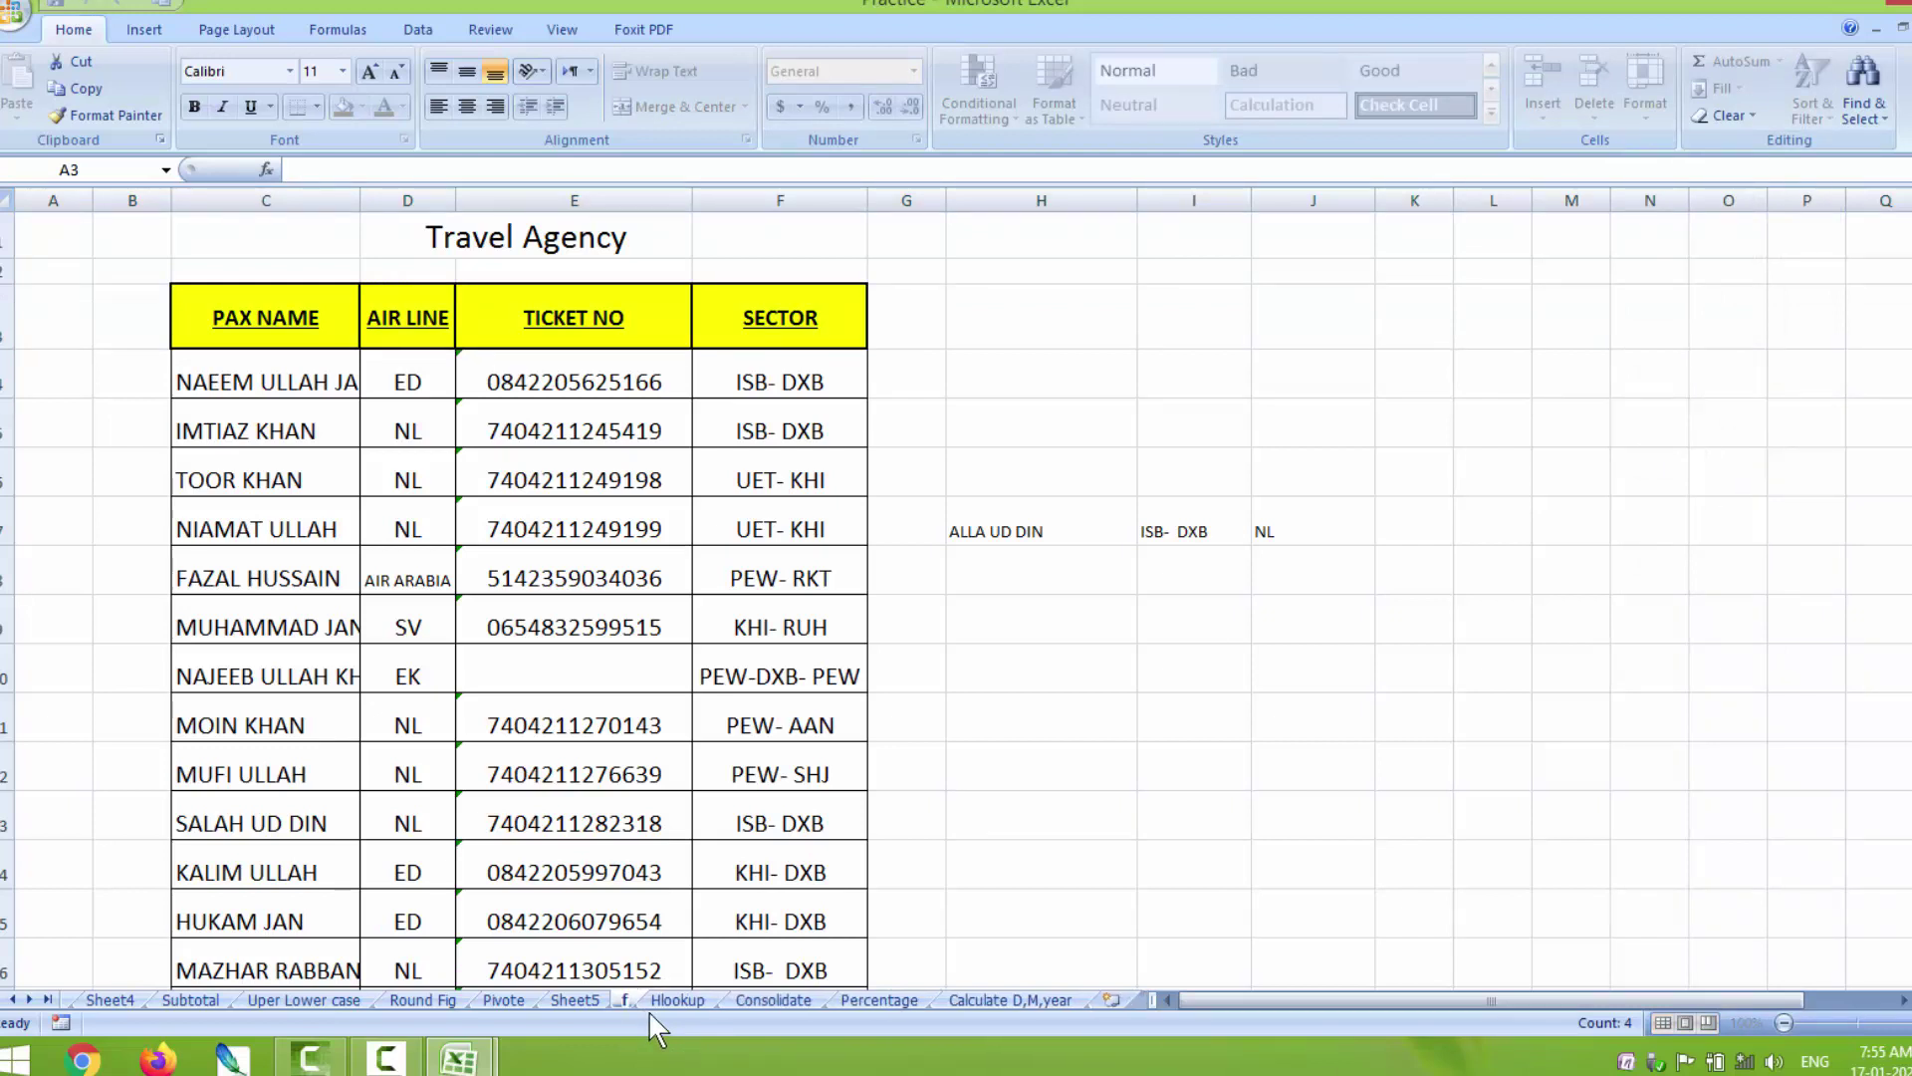
key("BackSpace")
type("vloo")
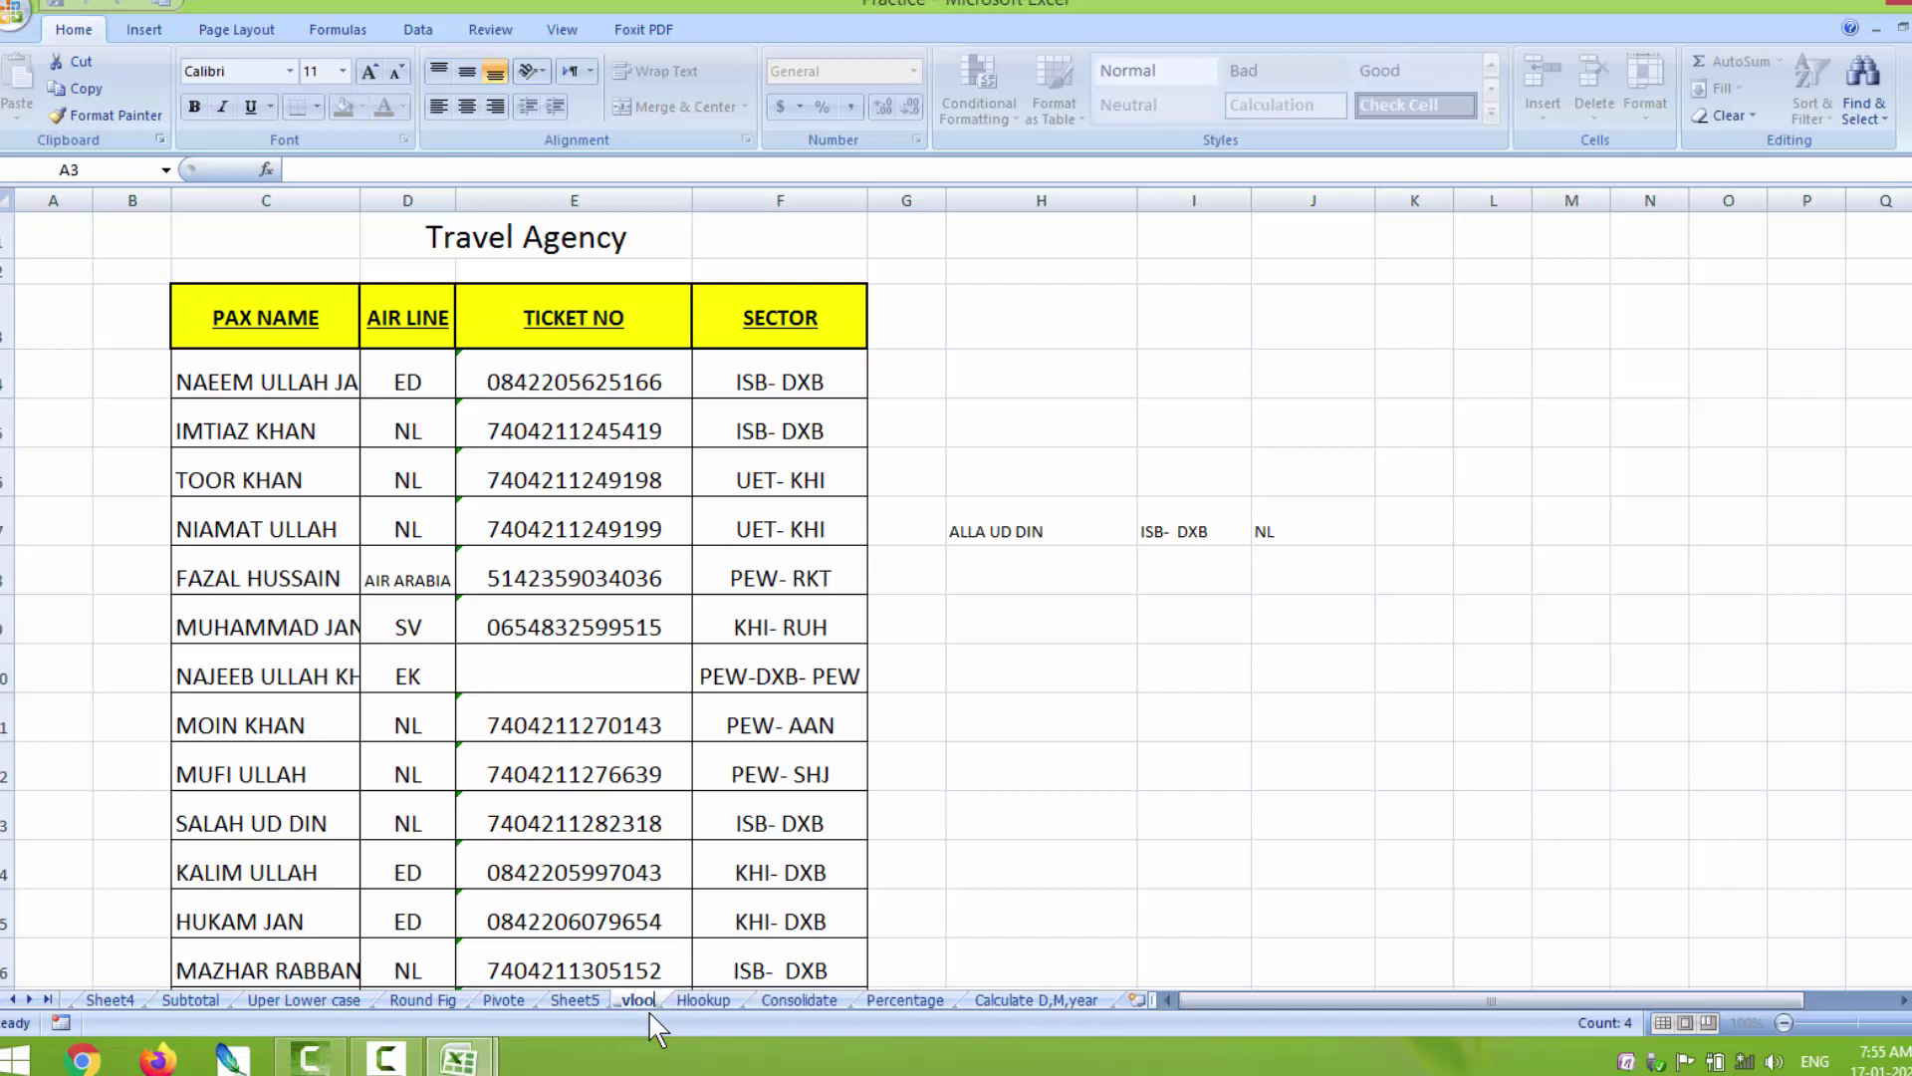
type("kup")
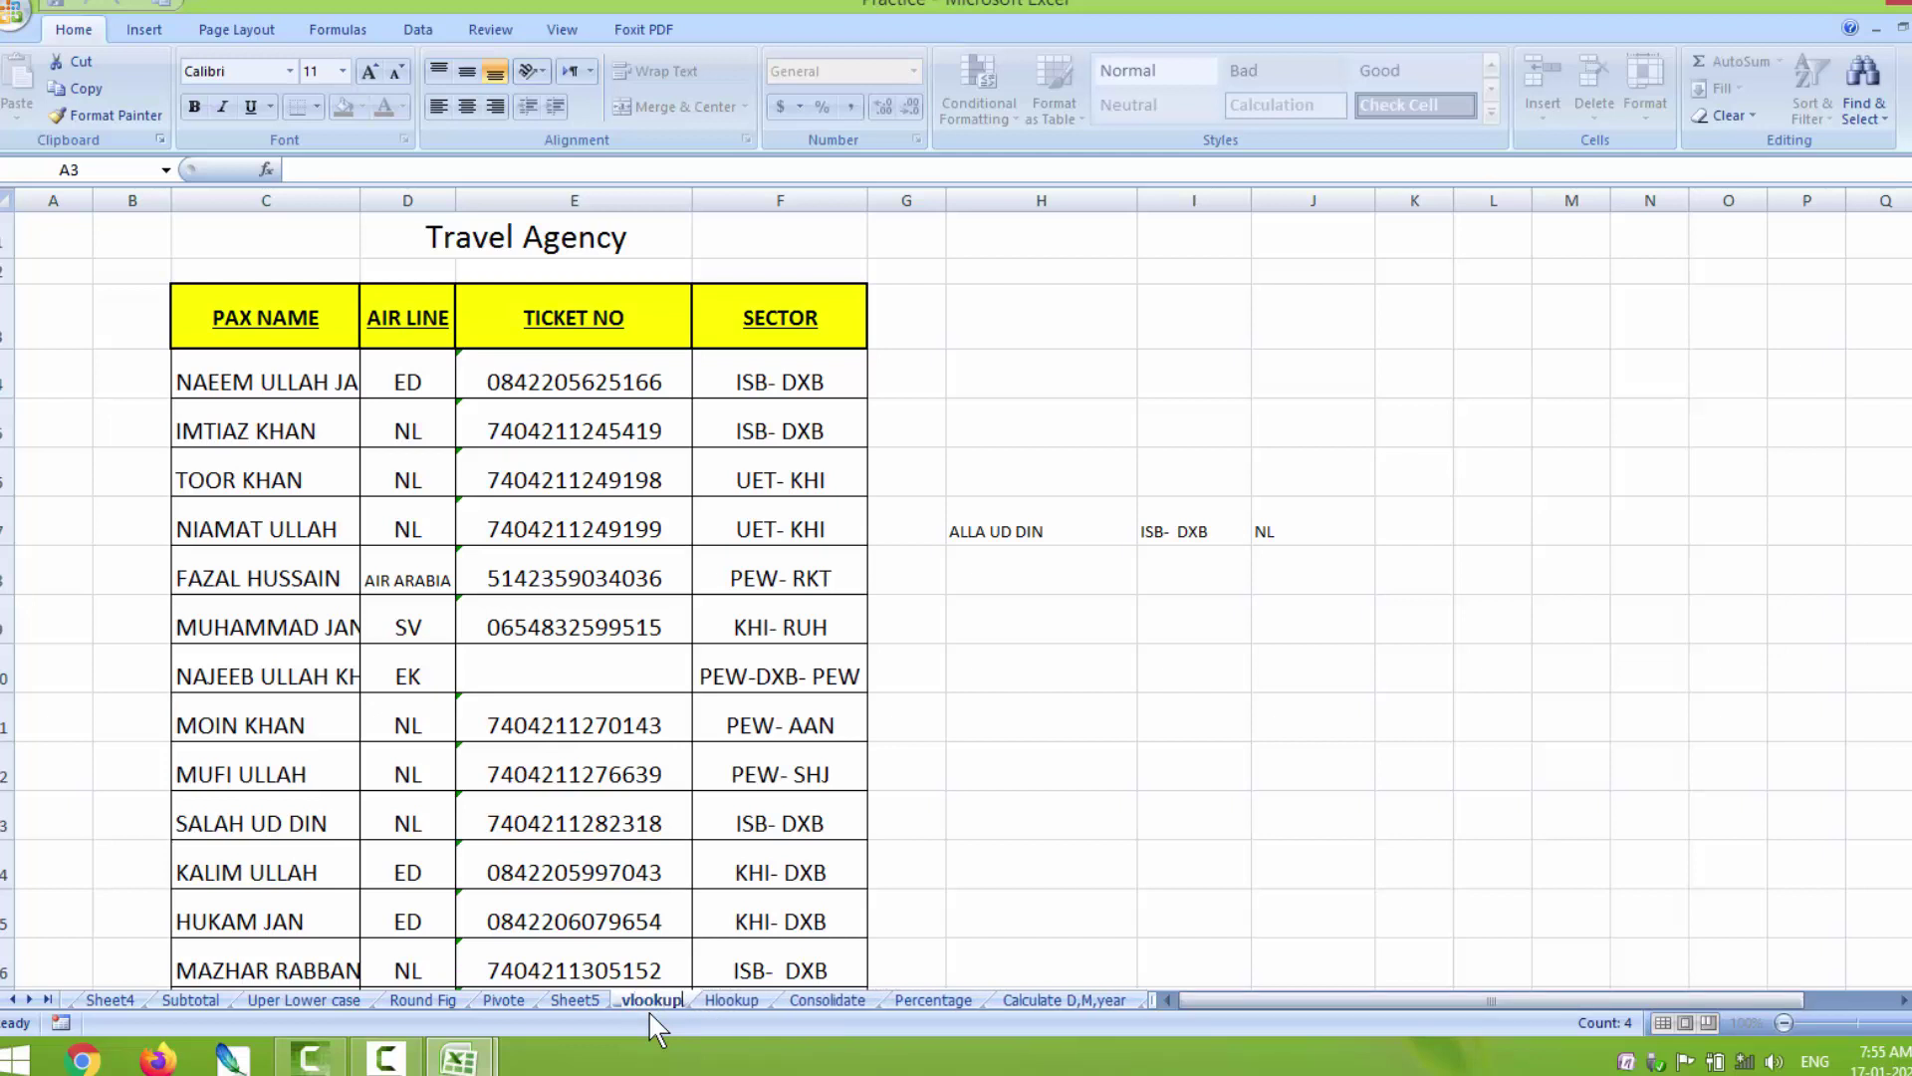
left_click(1139, 717)
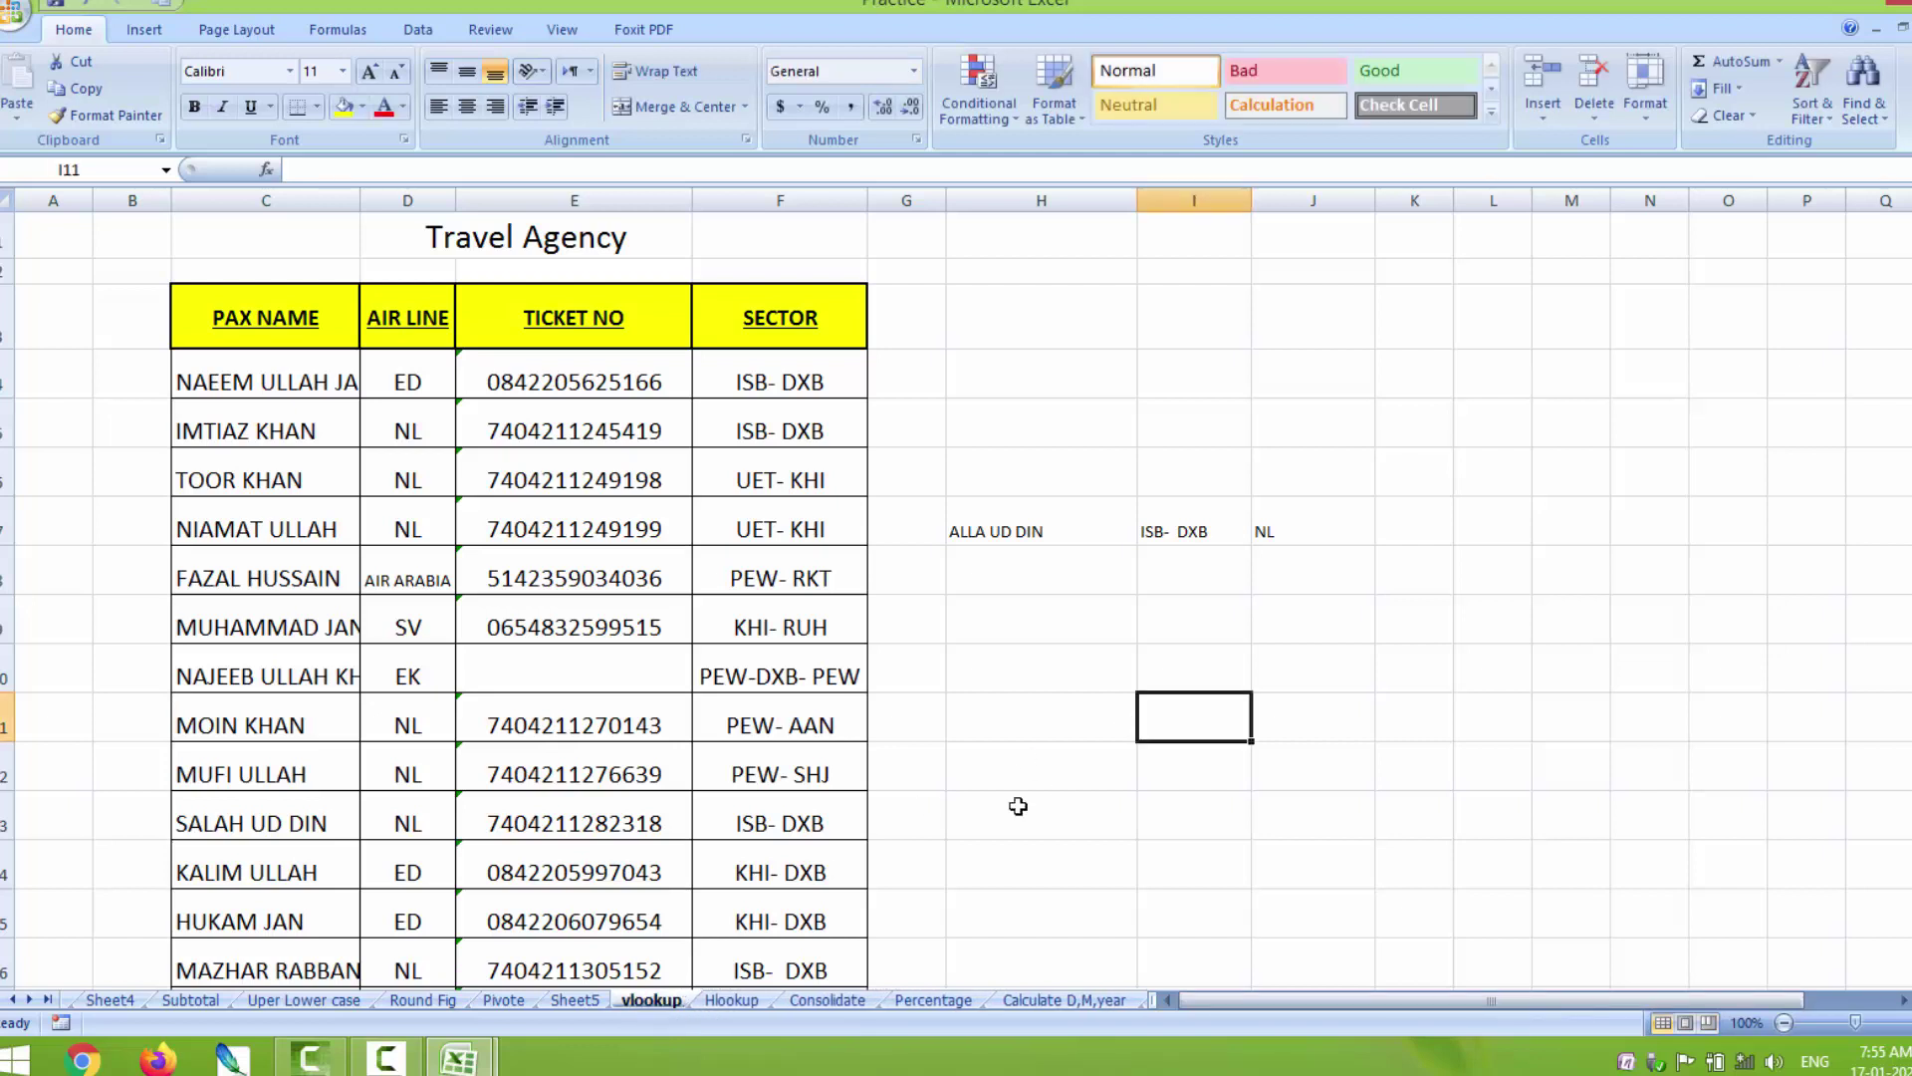
Use Move or Copy on the Percentage sheet to place it before the vlookup sheet
right_click(943, 1002)
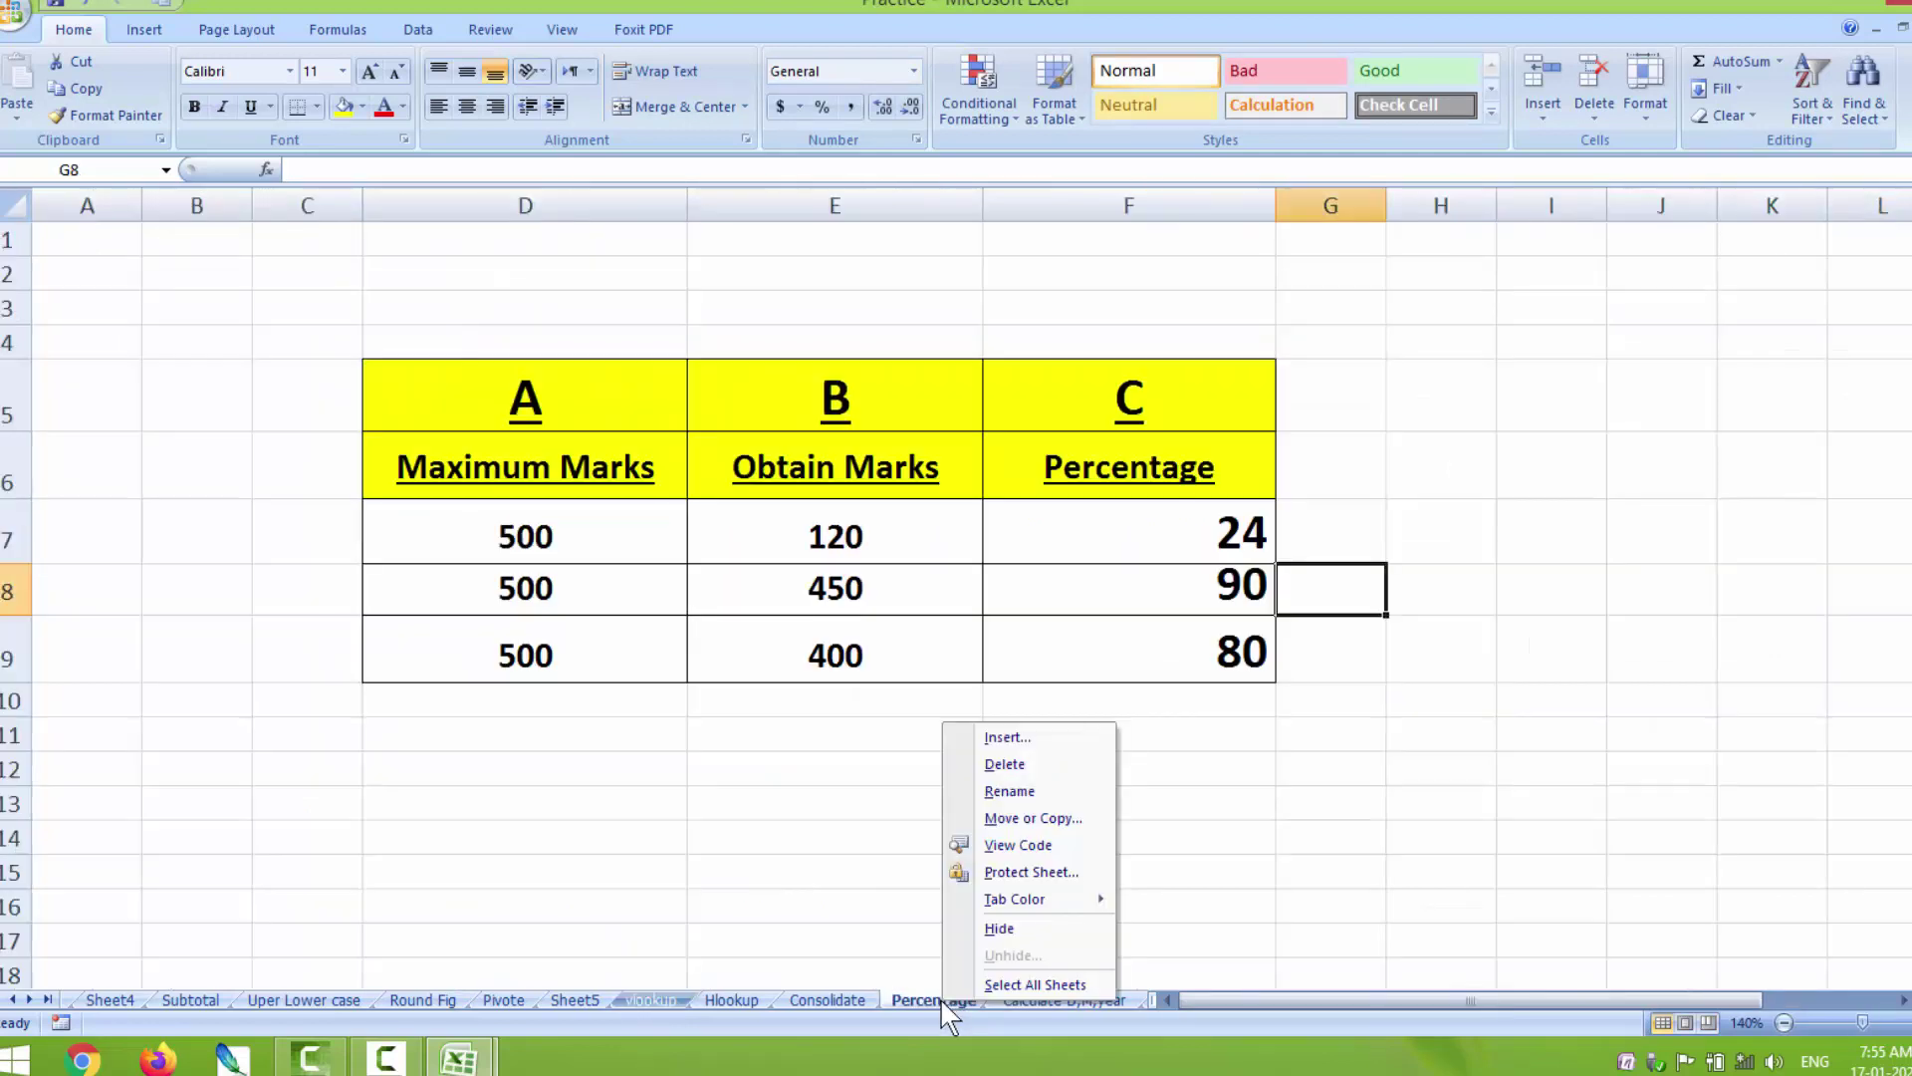
left_click(1039, 789)
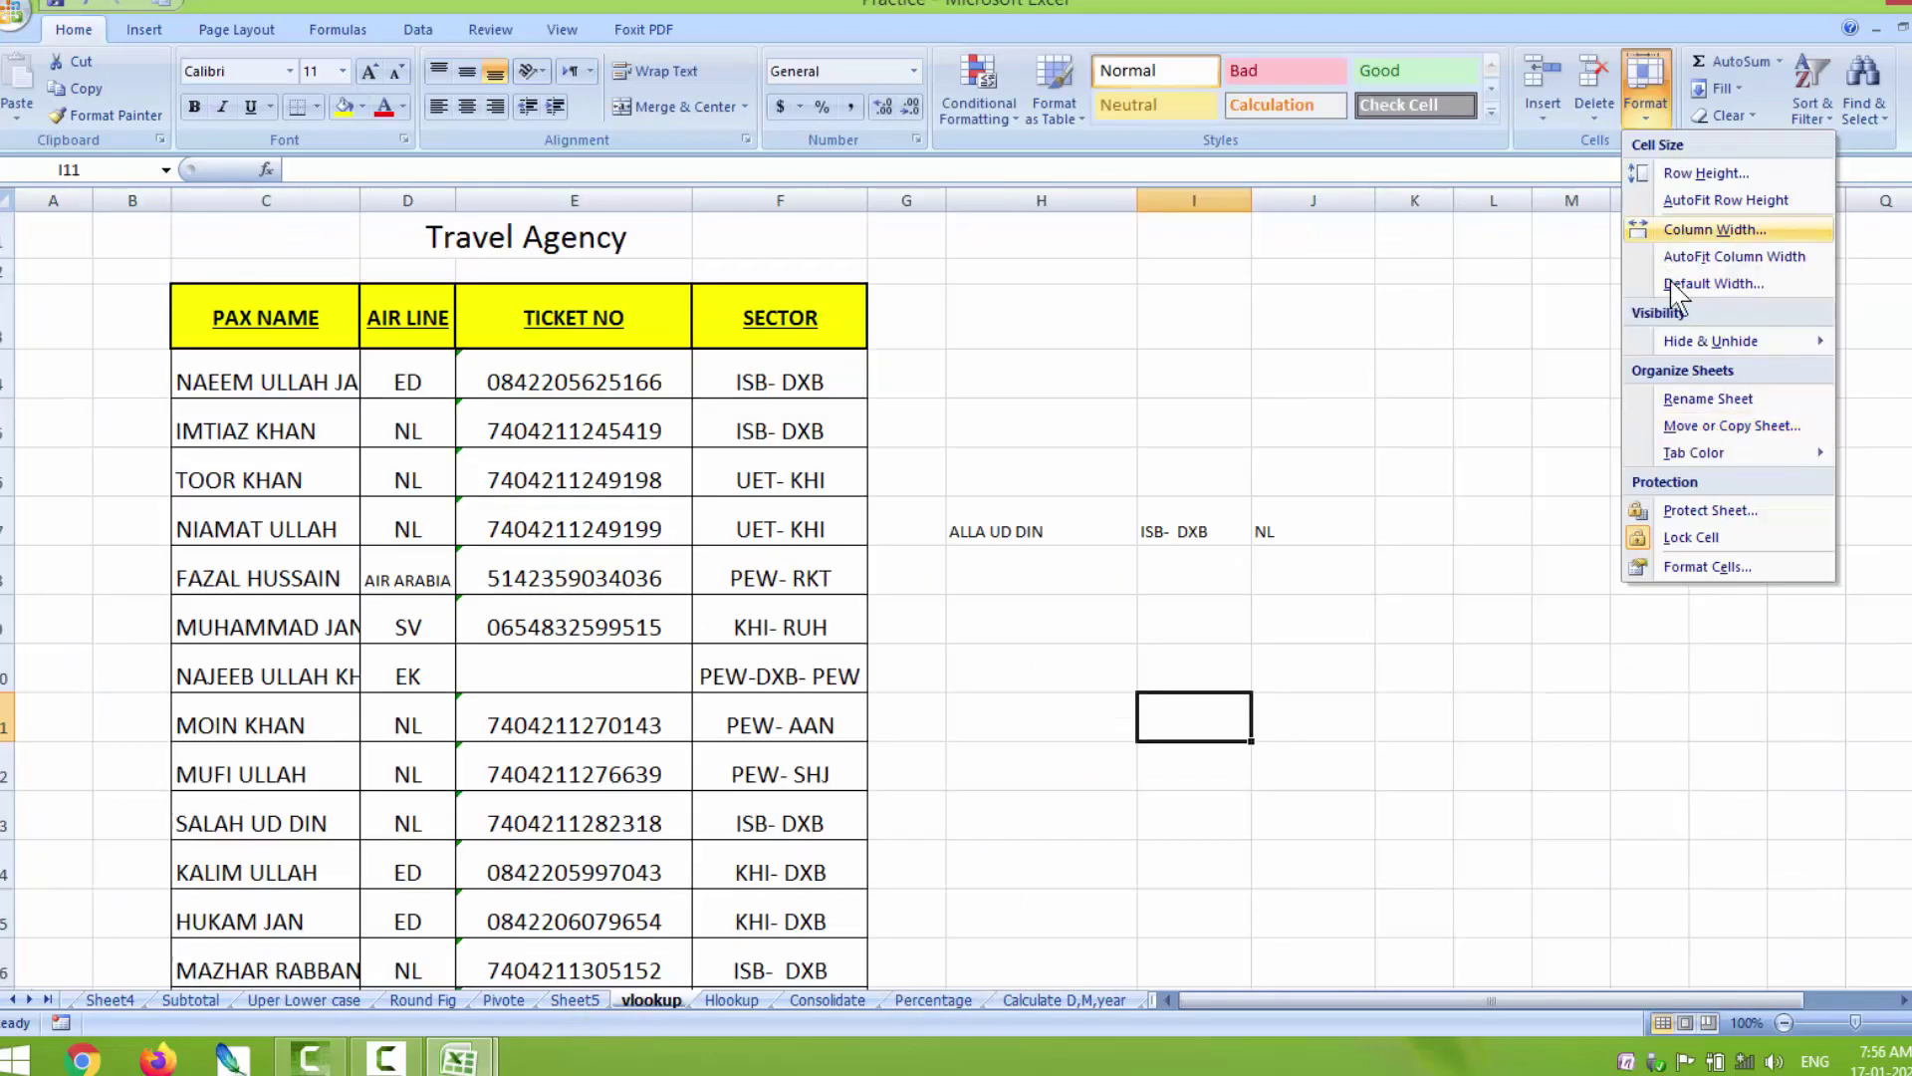
mouse_move(1711, 340)
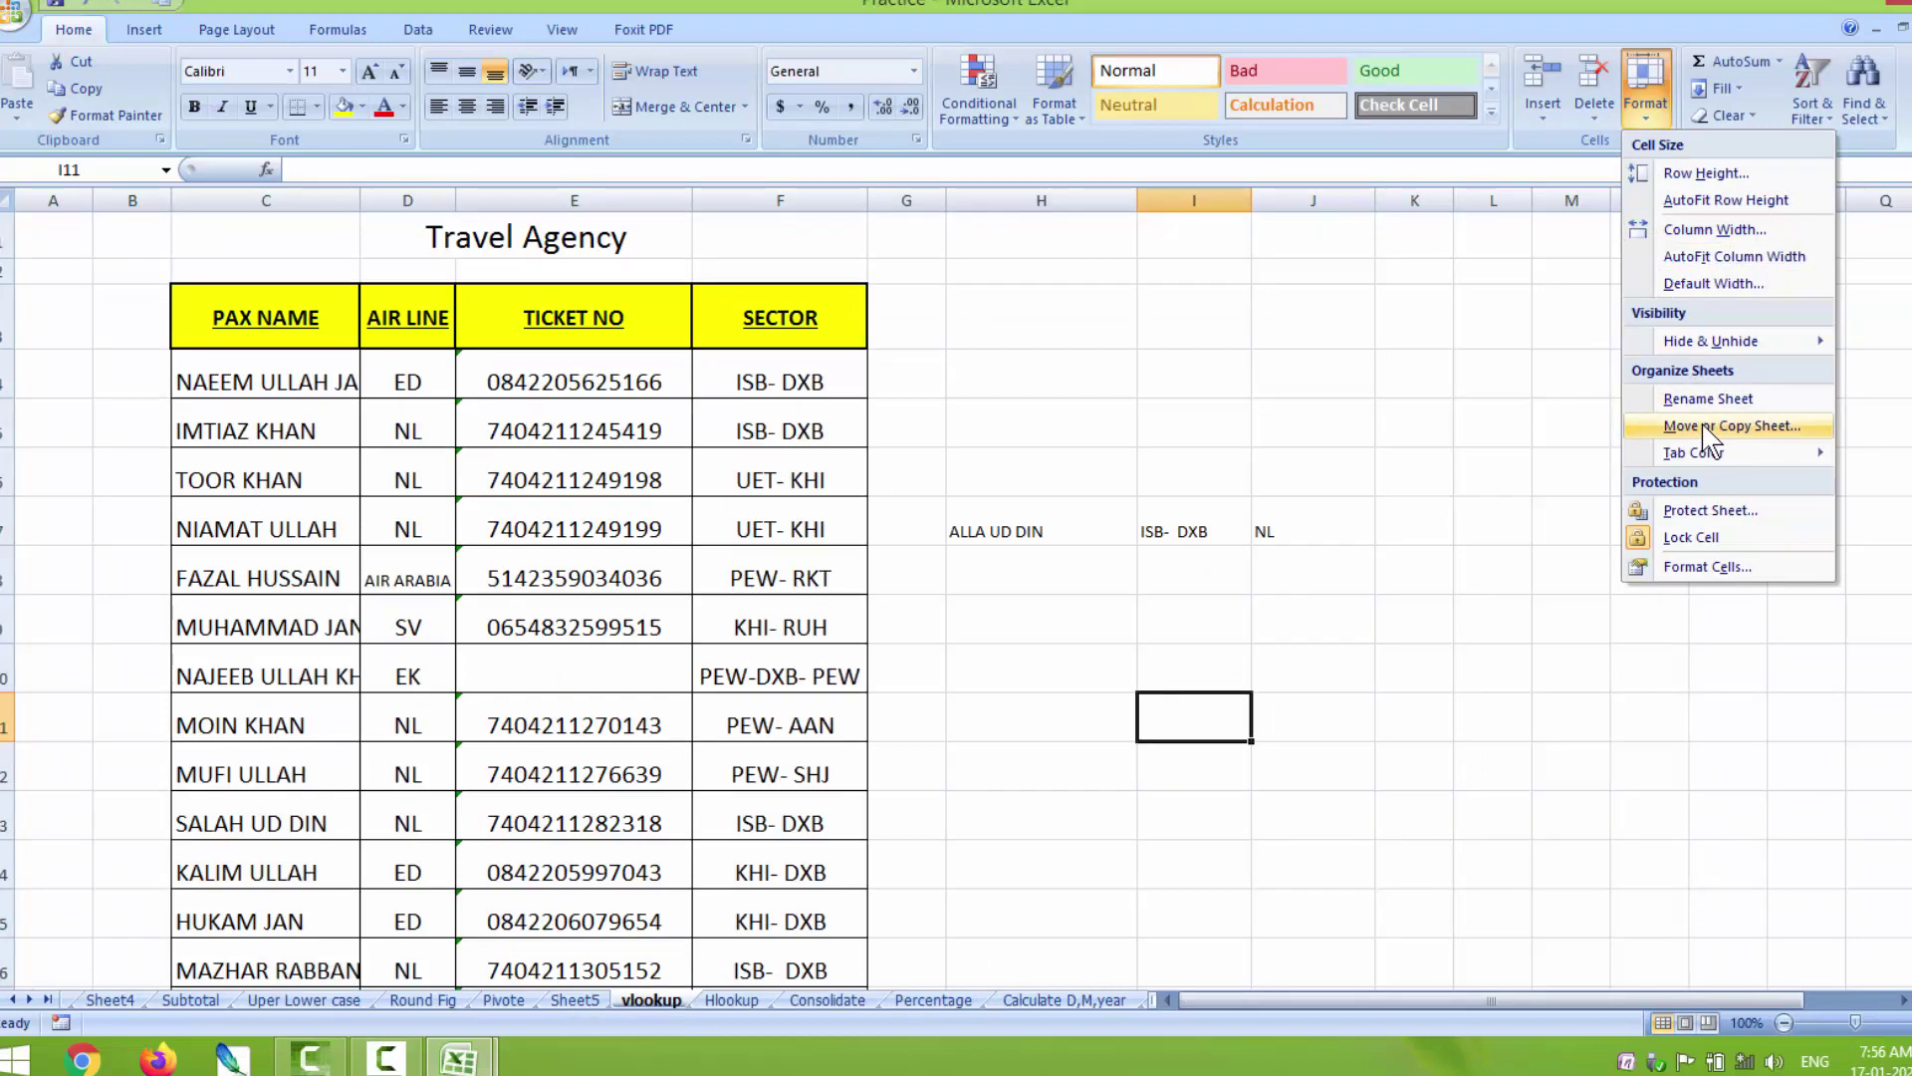
left_click(1704, 427)
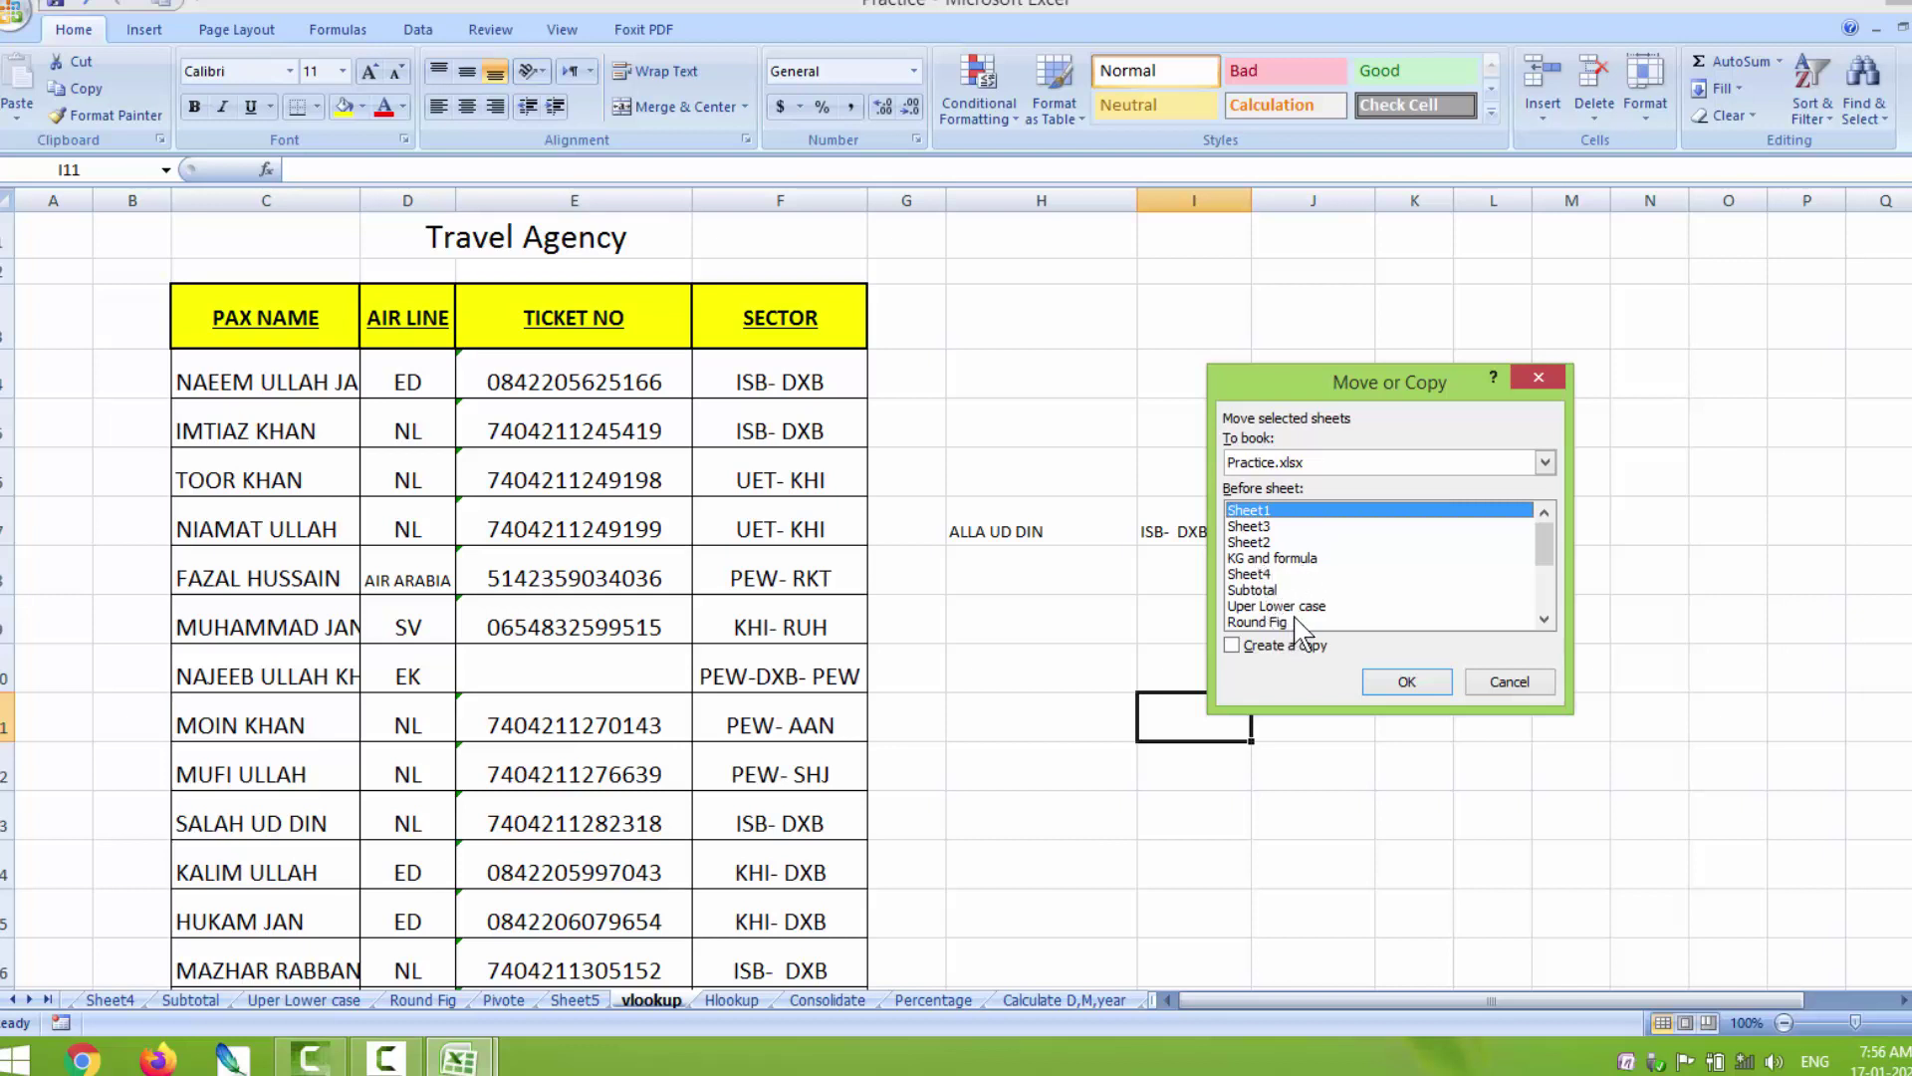
left_click(1545, 617)
left_click(1545, 617)
left_click(1545, 616)
left_click(1545, 617)
left_click(1544, 617)
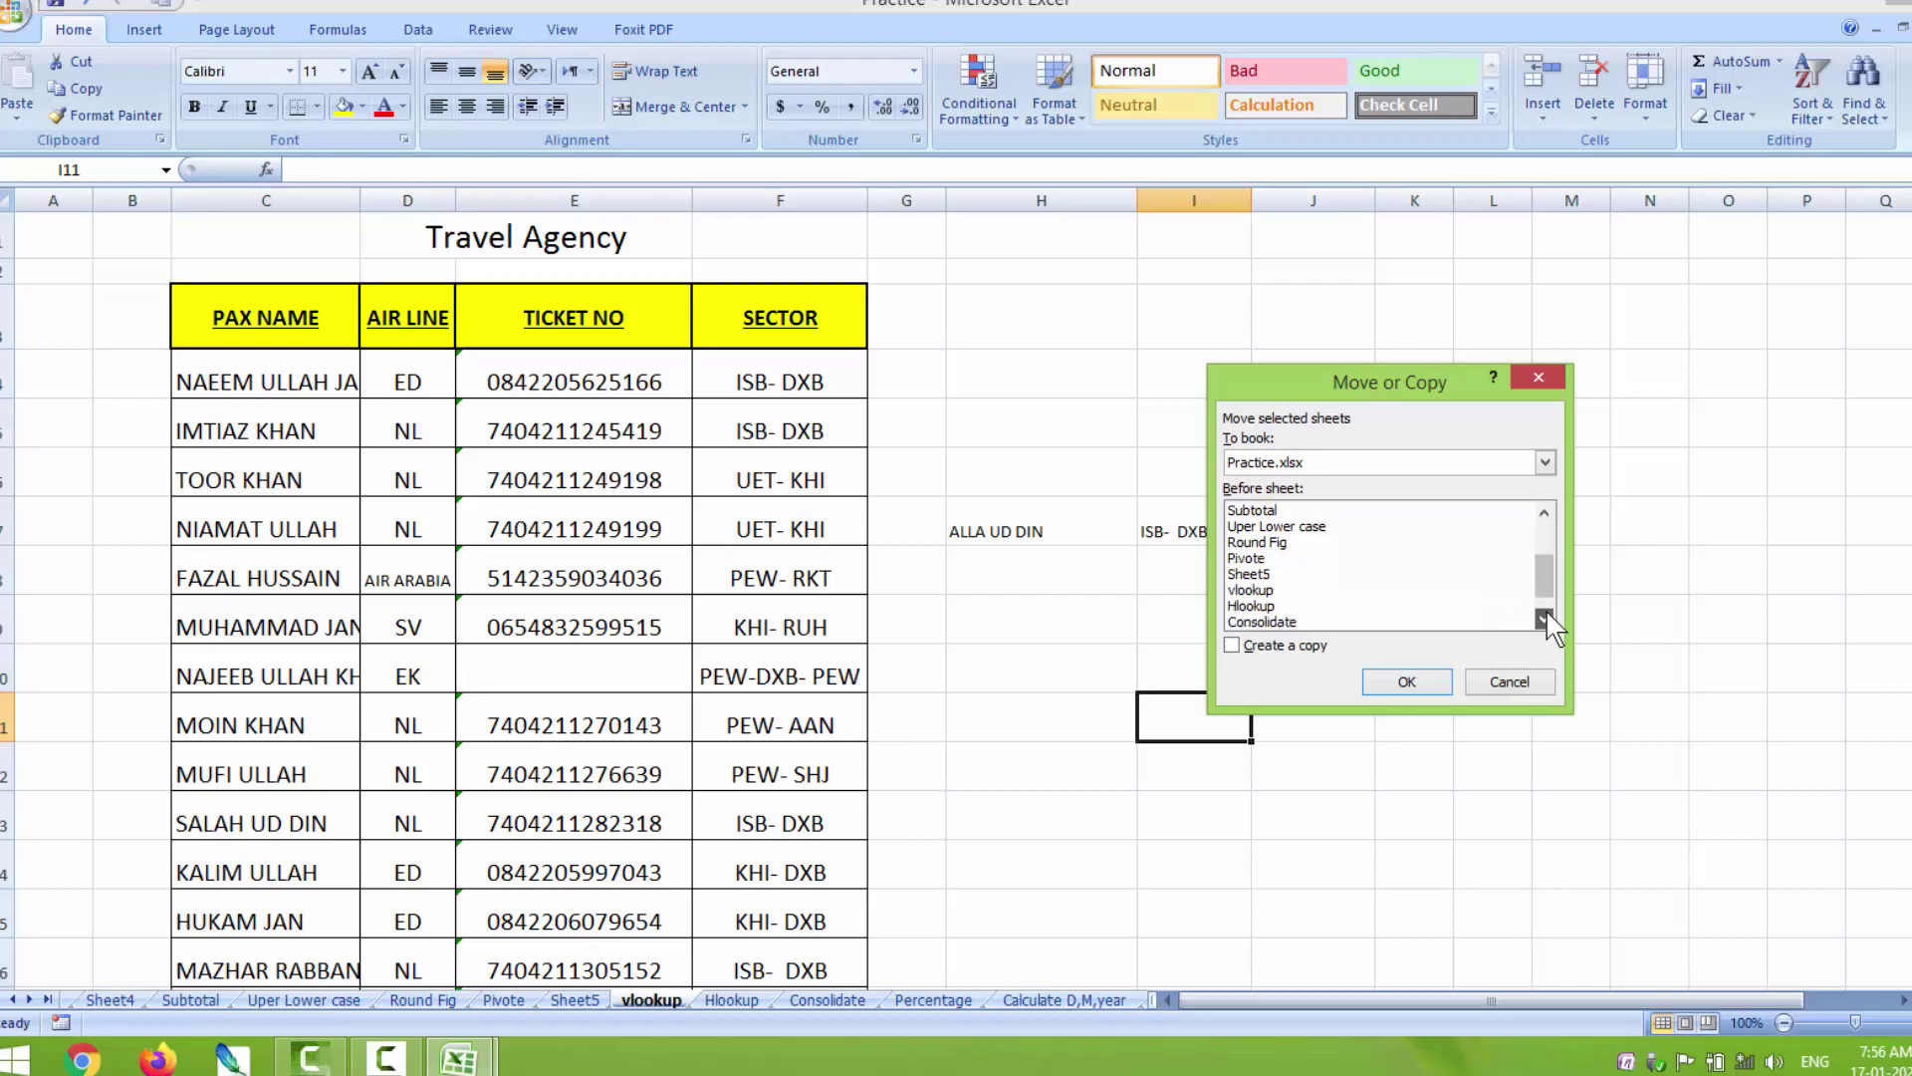
left_click(1545, 617)
left_click(1544, 616)
left_click(1545, 617)
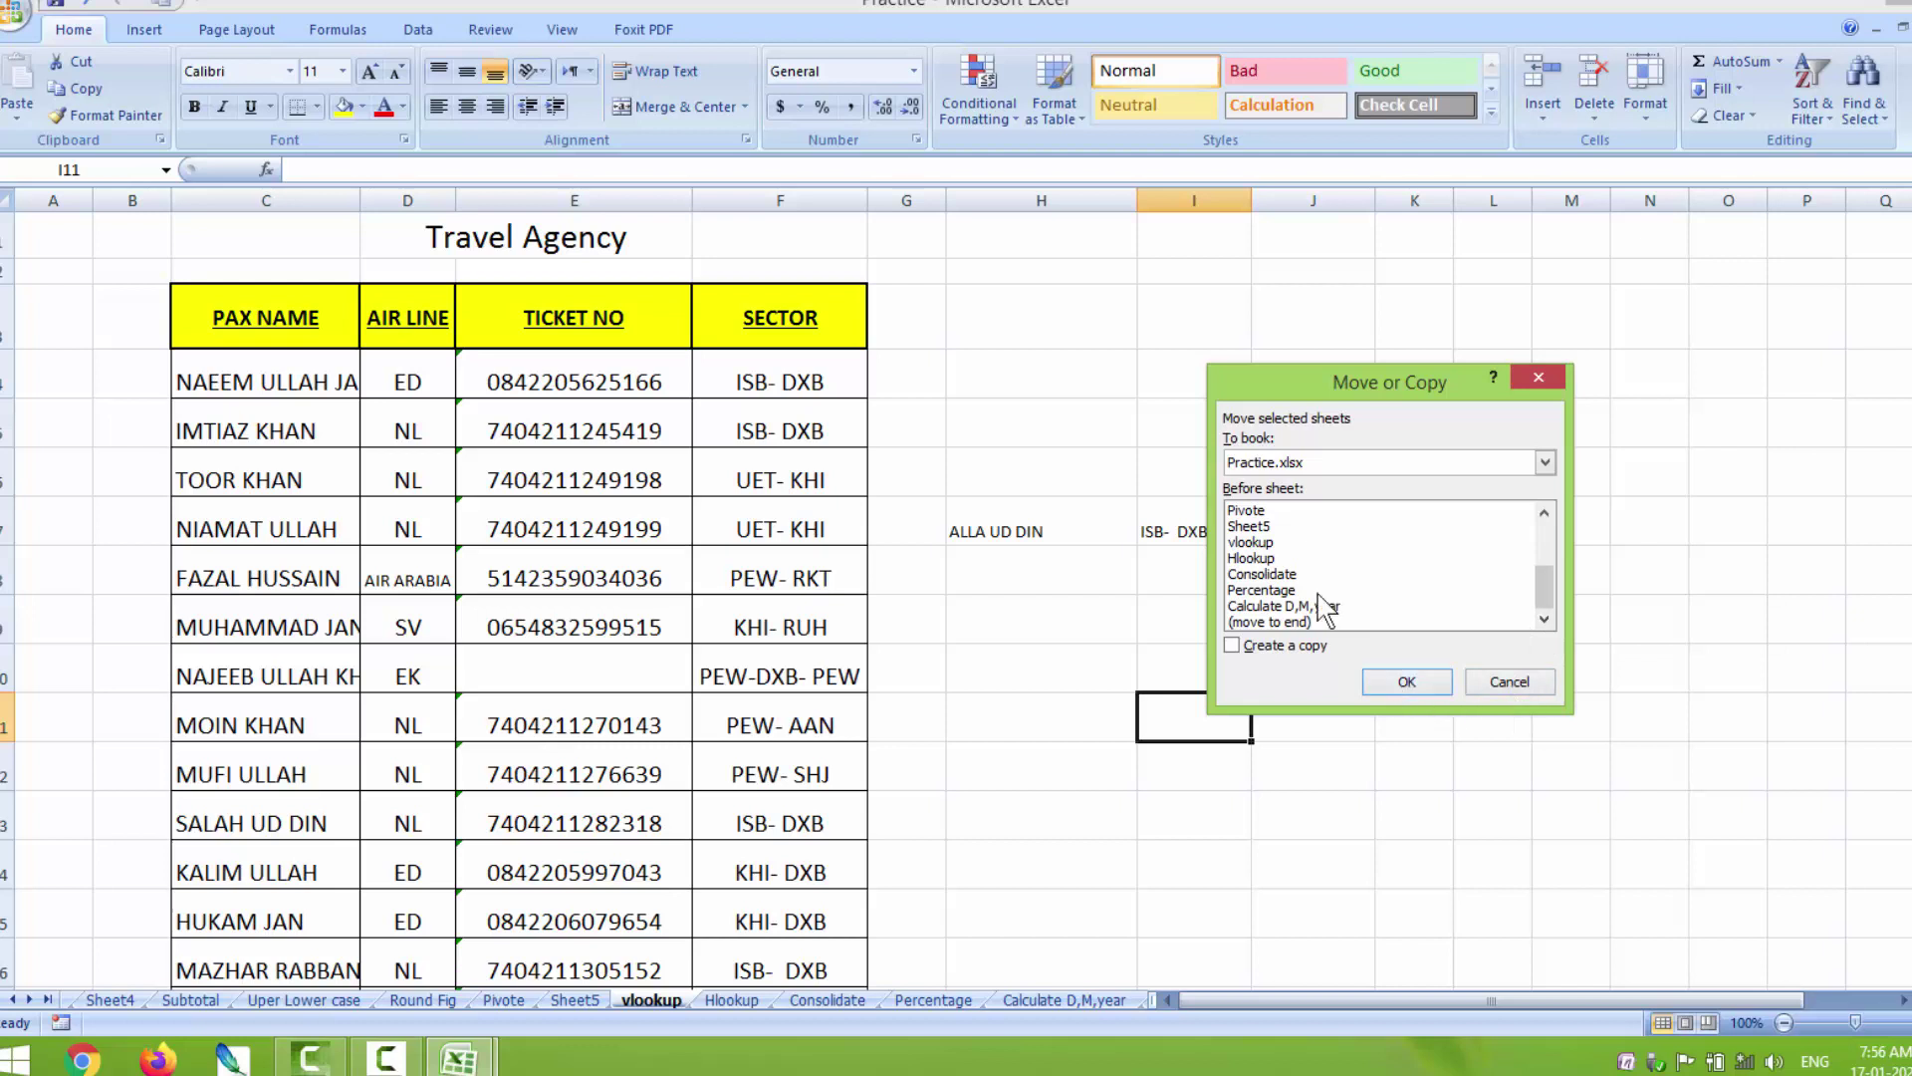
left_click(1258, 544)
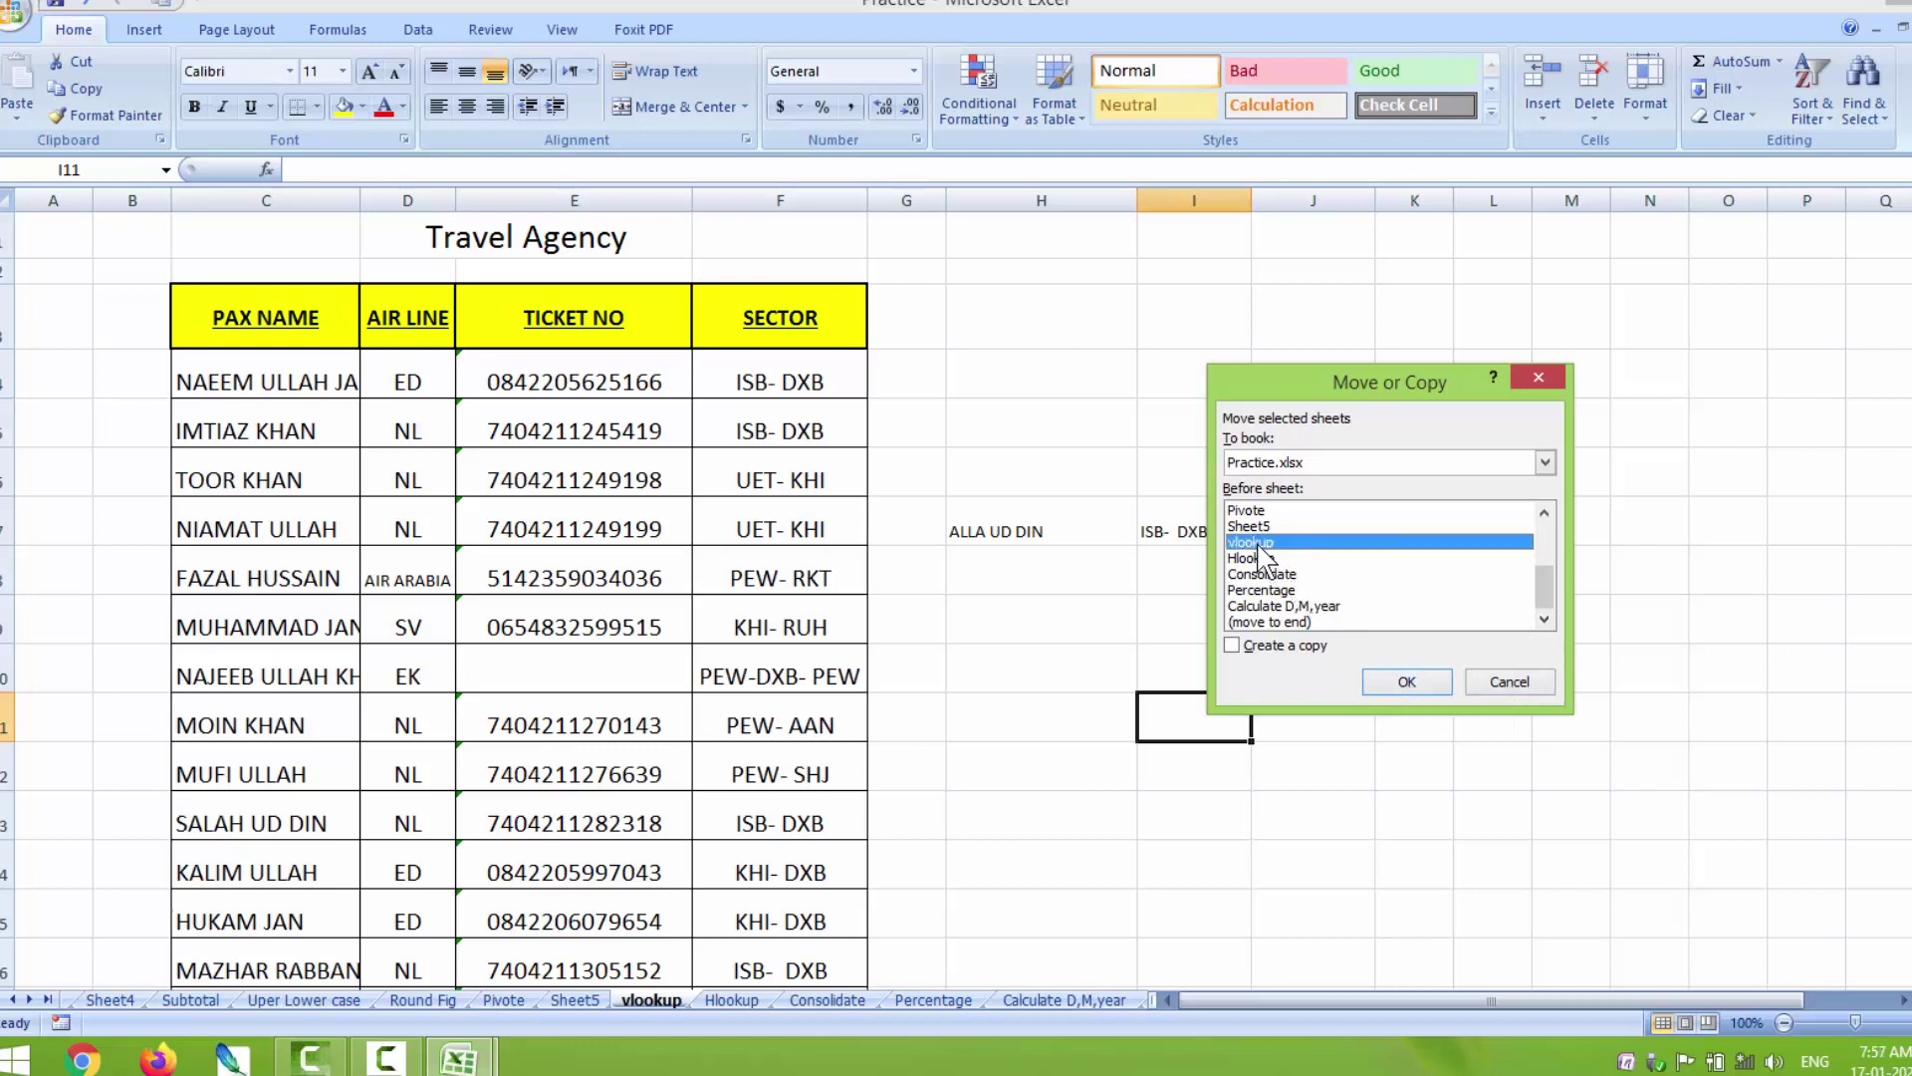
left_click(1421, 681)
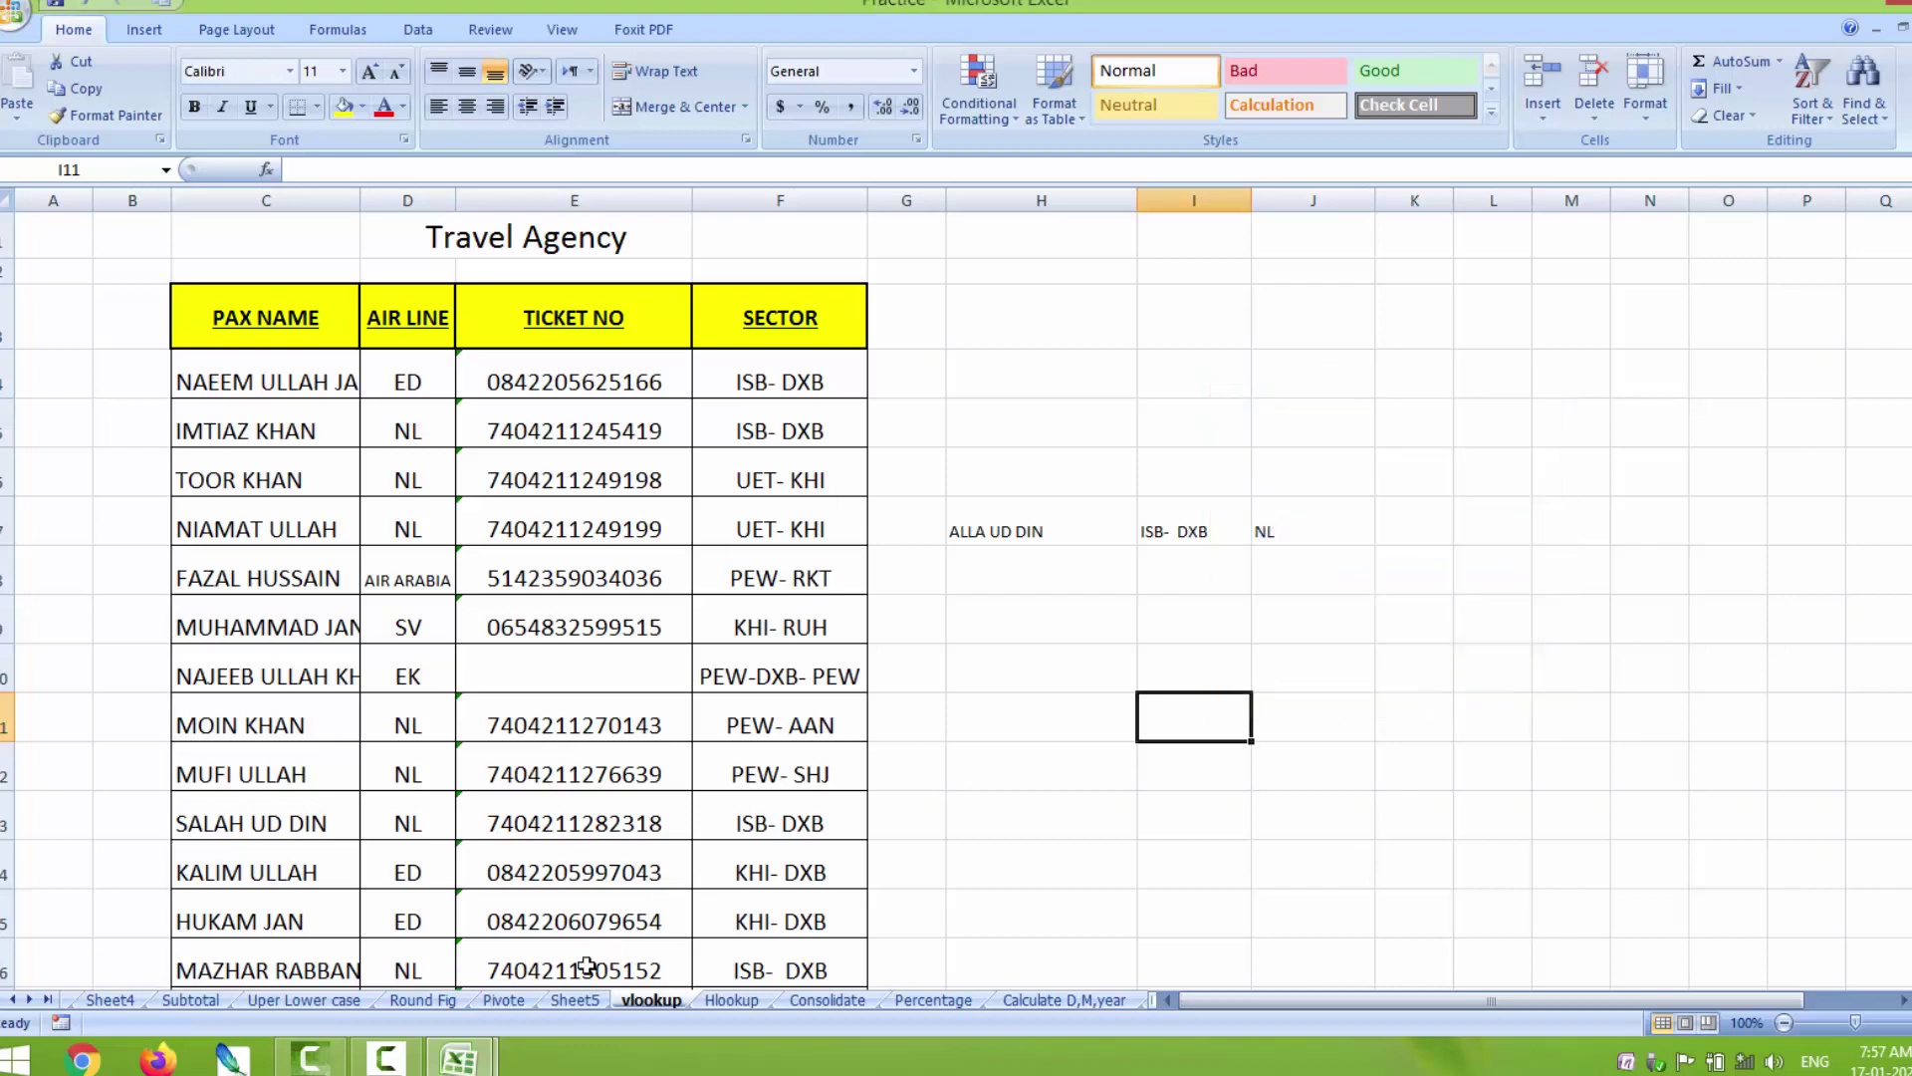
Switch between Sheet5 and the vlookup sheet, ending on vlookup with the Tab Color choices showing
left_click(577, 1001)
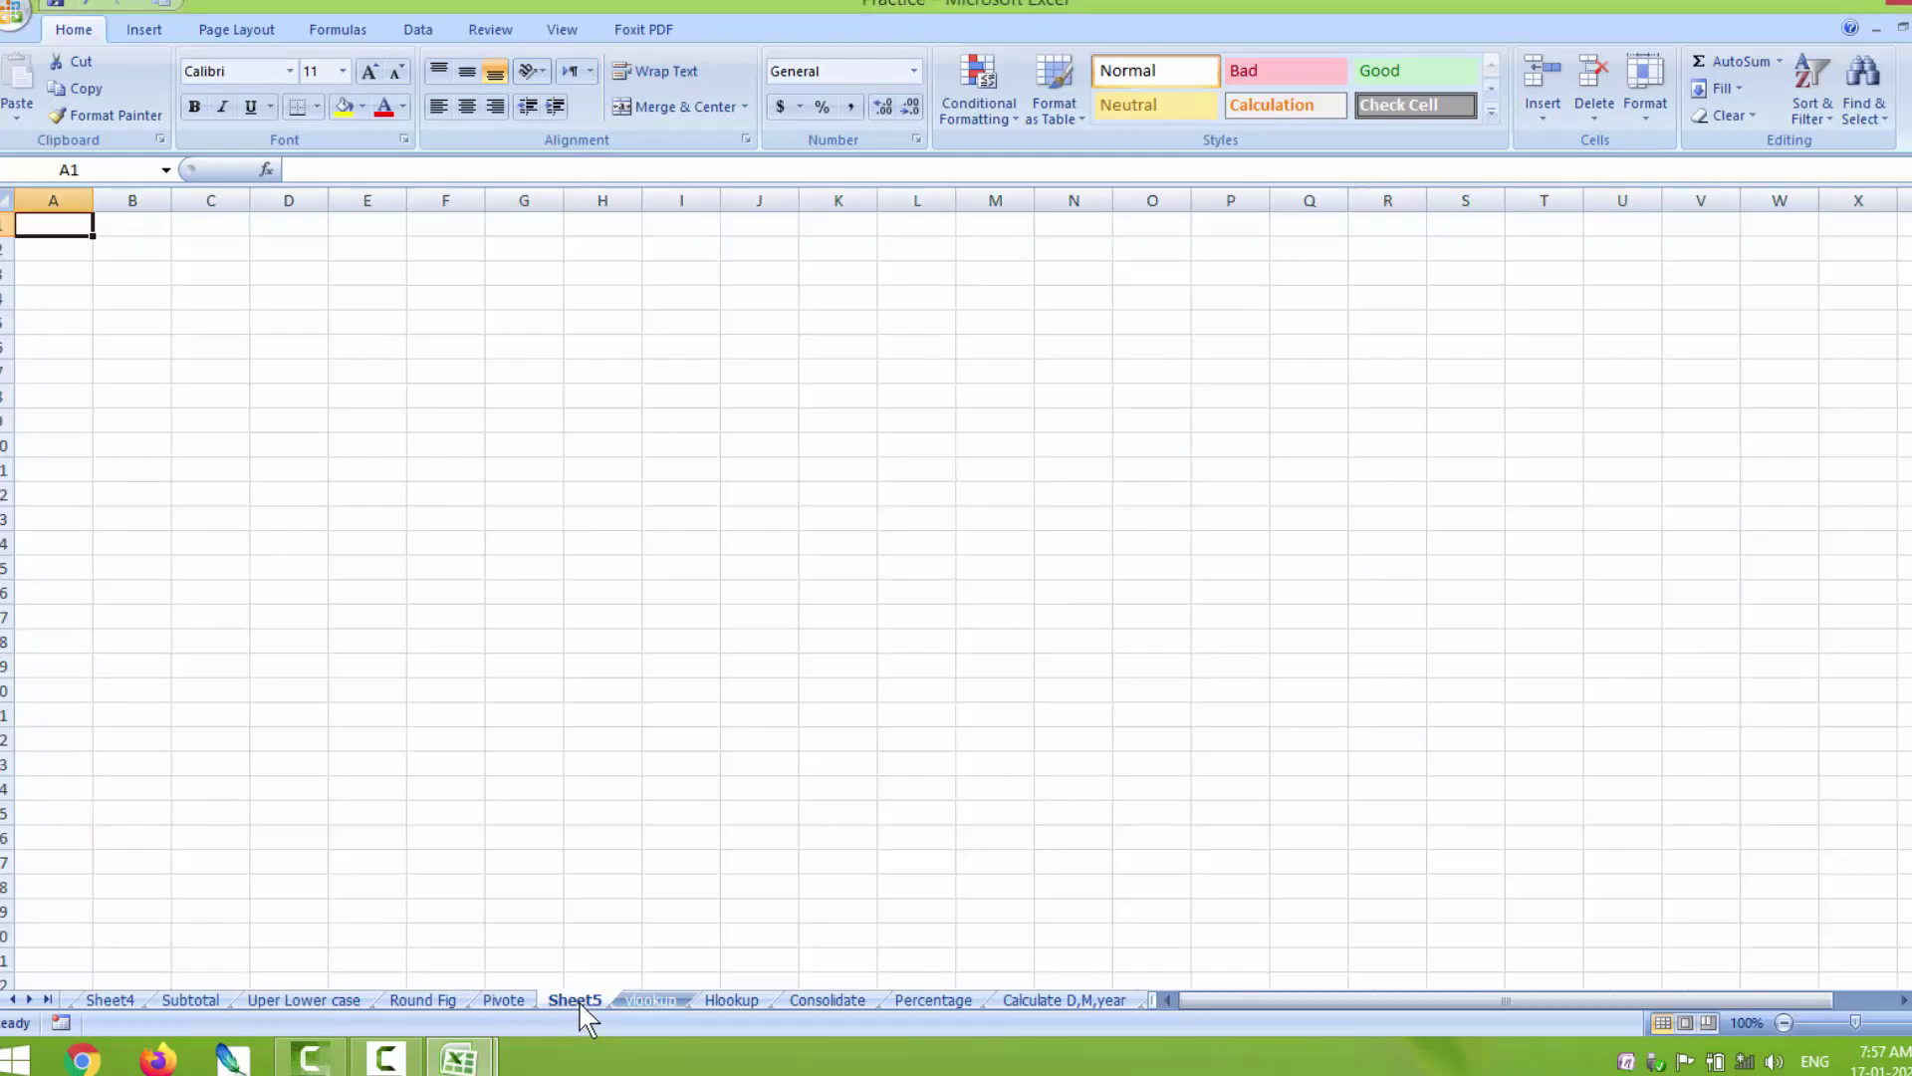
left_click(643, 1000)
left_click(598, 999)
left_click(652, 1000)
left_click(1646, 94)
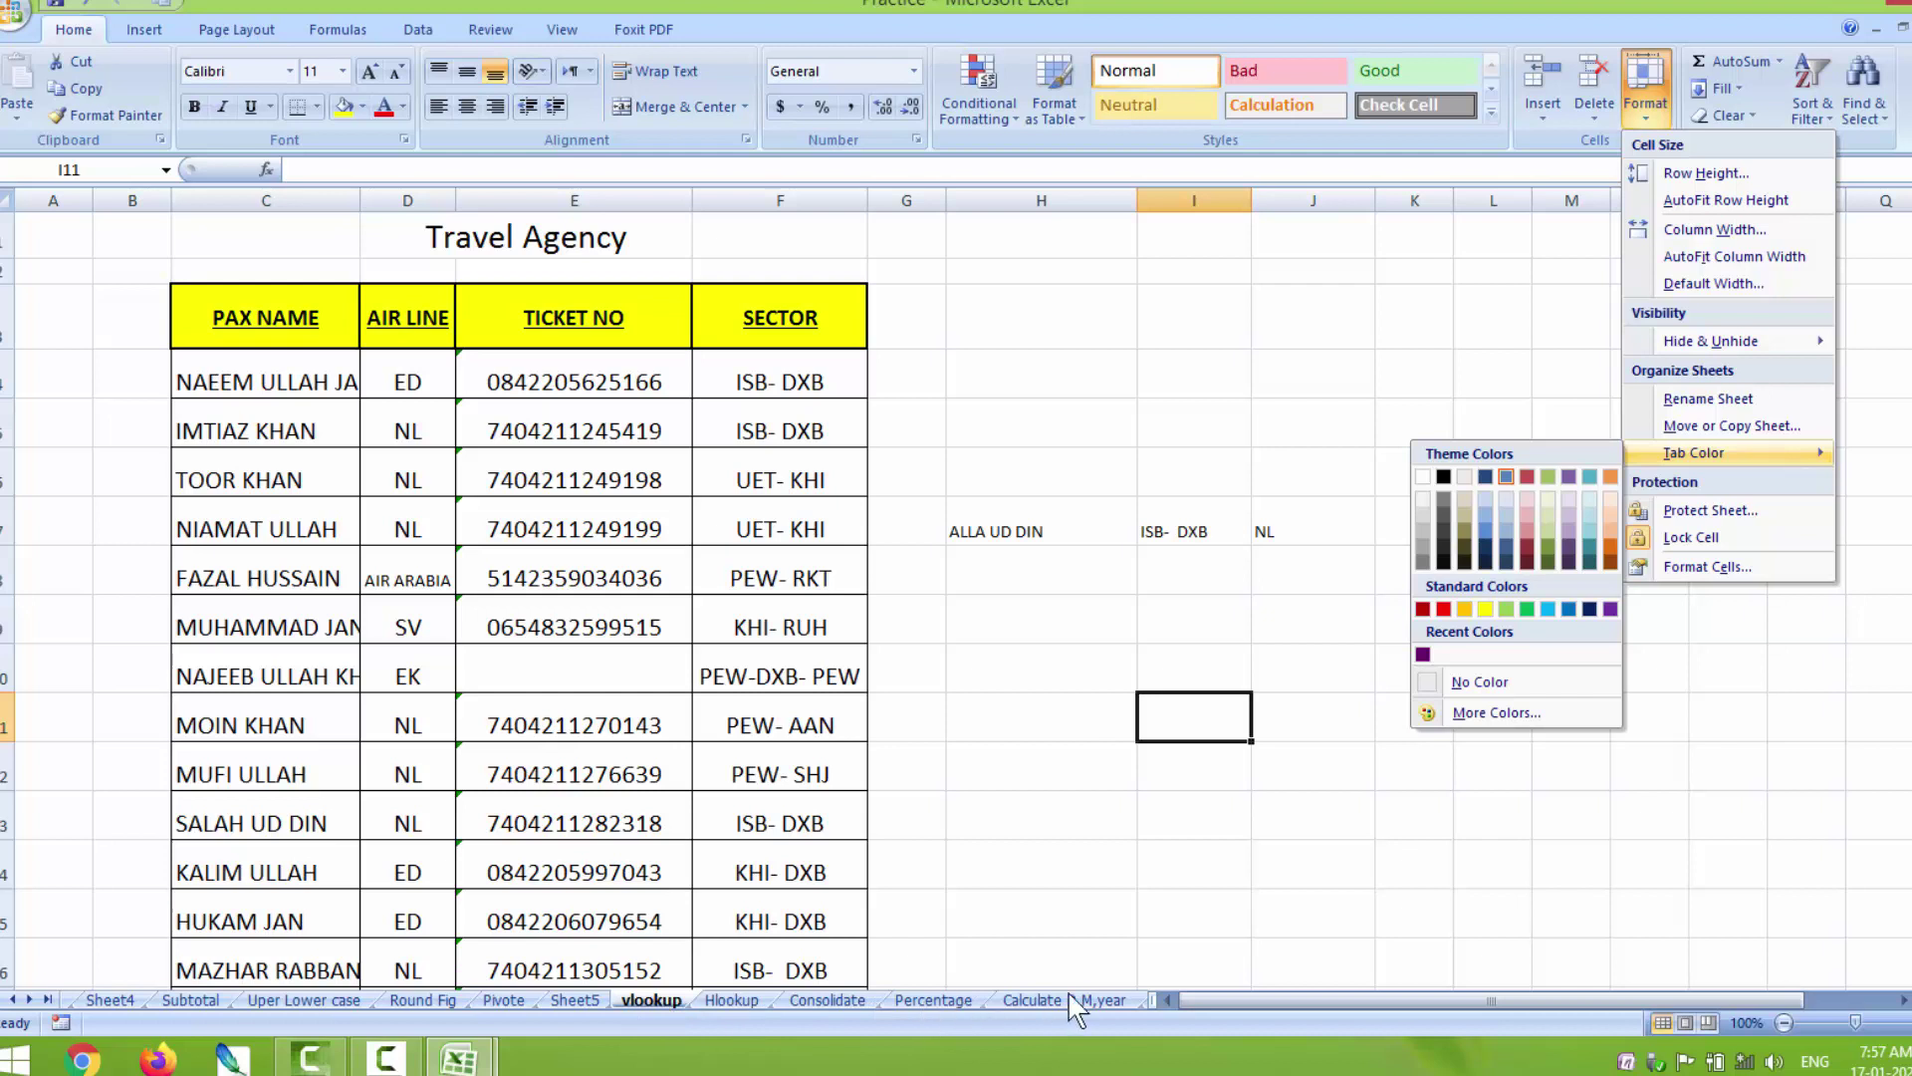
Colour the vlookup sheet tab red, then change it to black from Theme Colors
left_click(1442, 613)
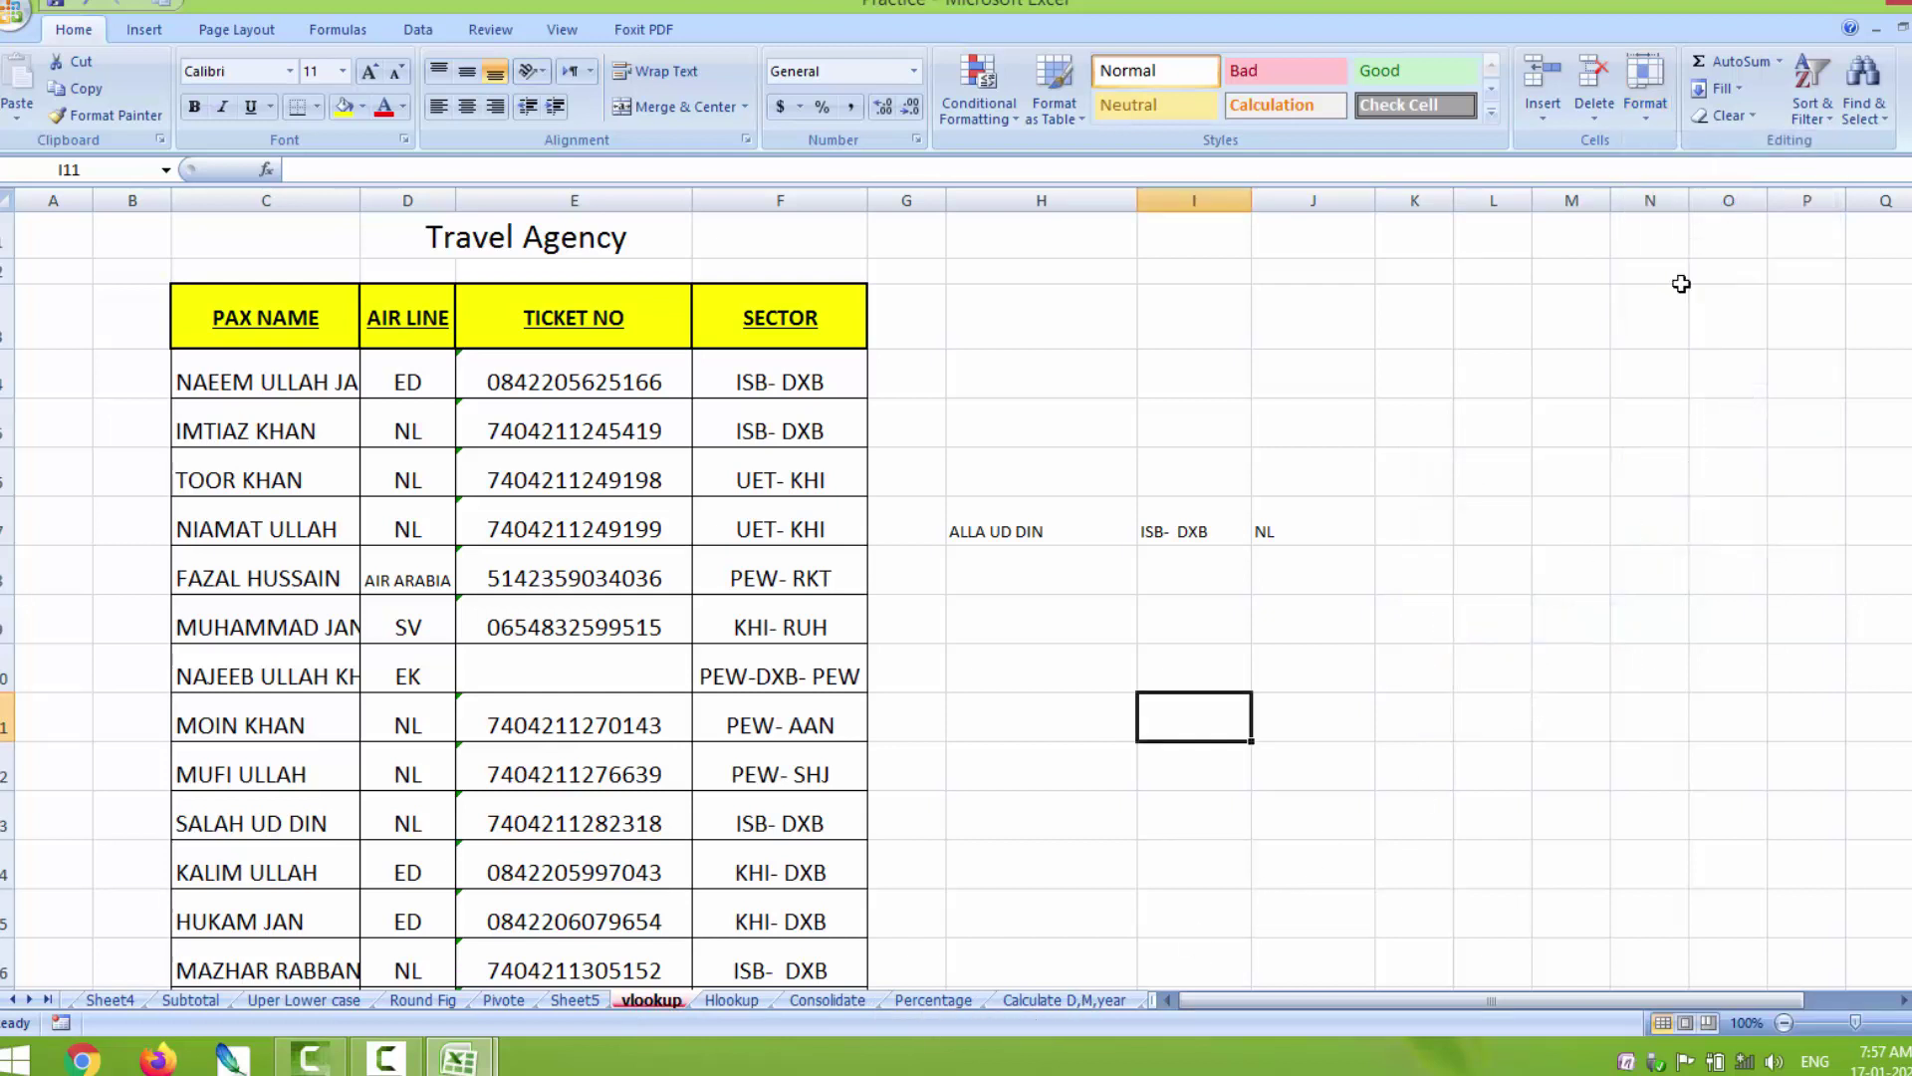
left_click(1651, 122)
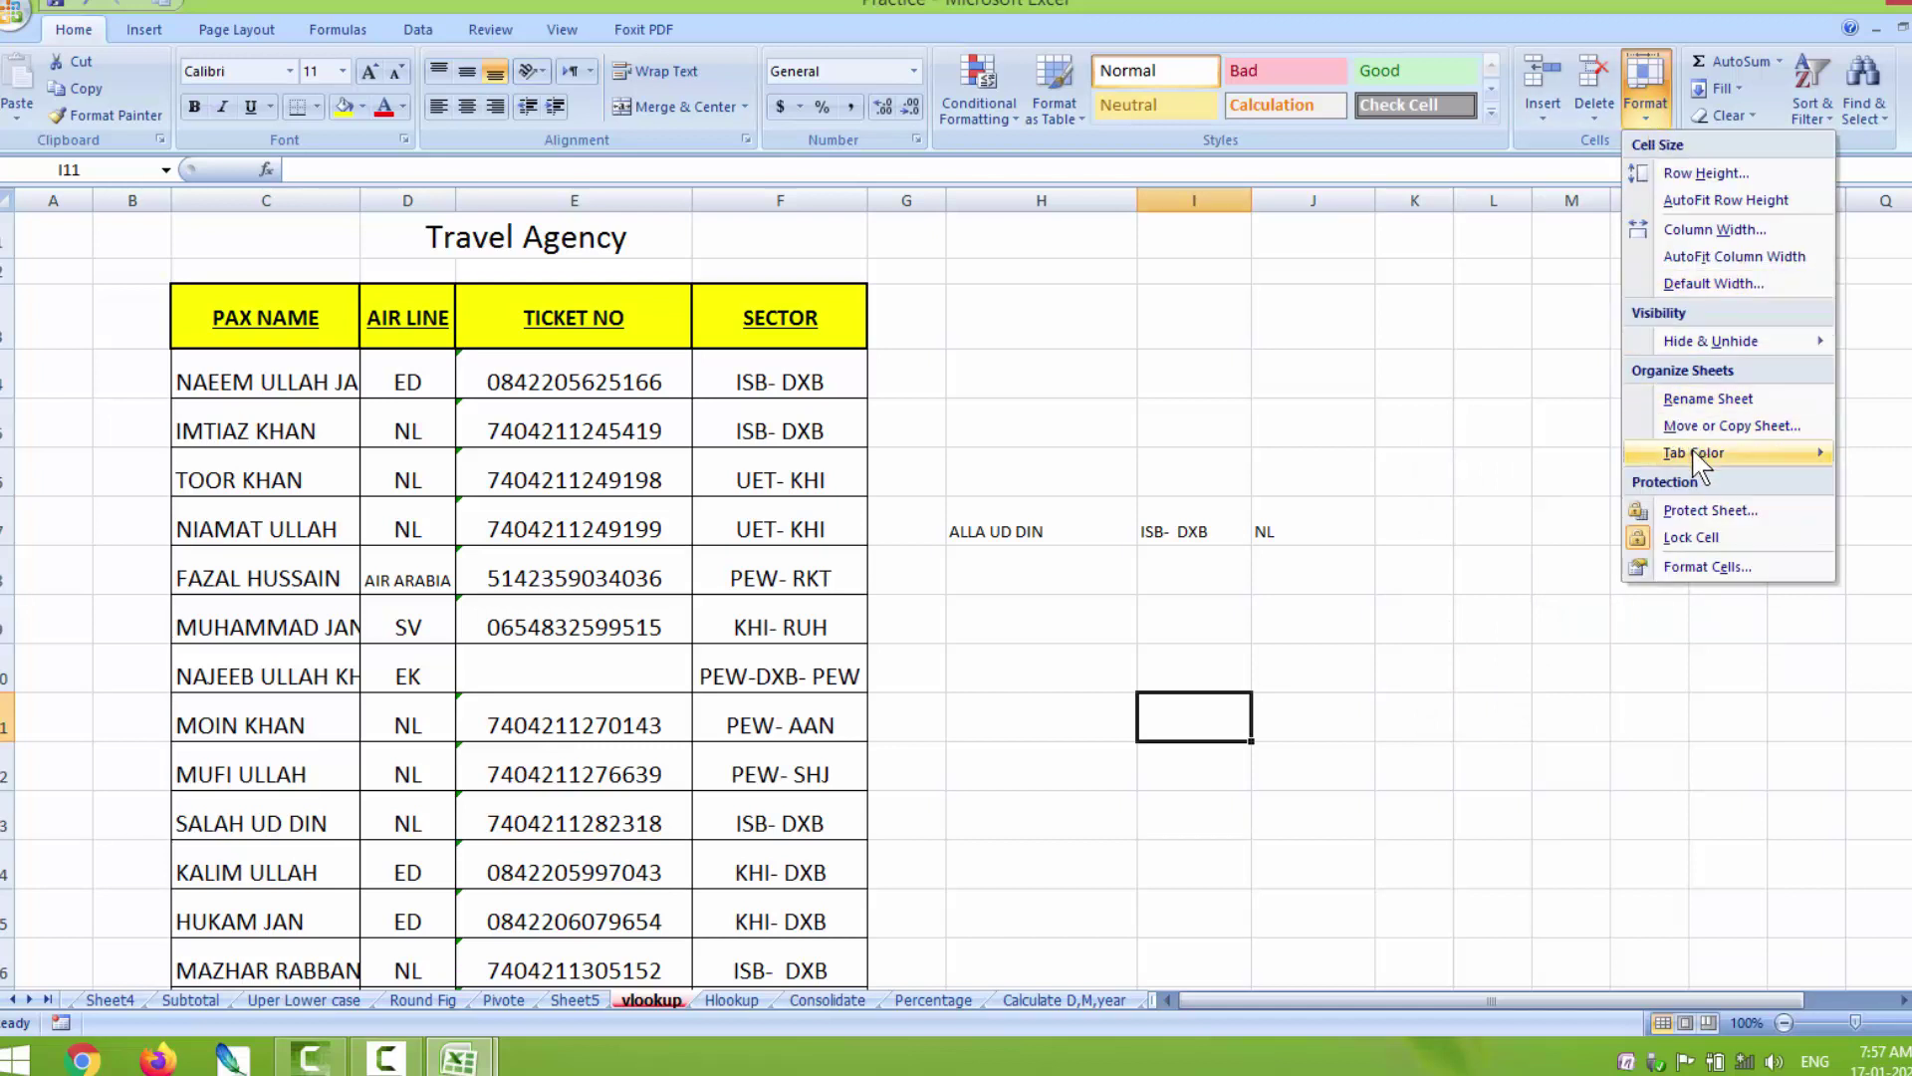
mouse_move(1718, 452)
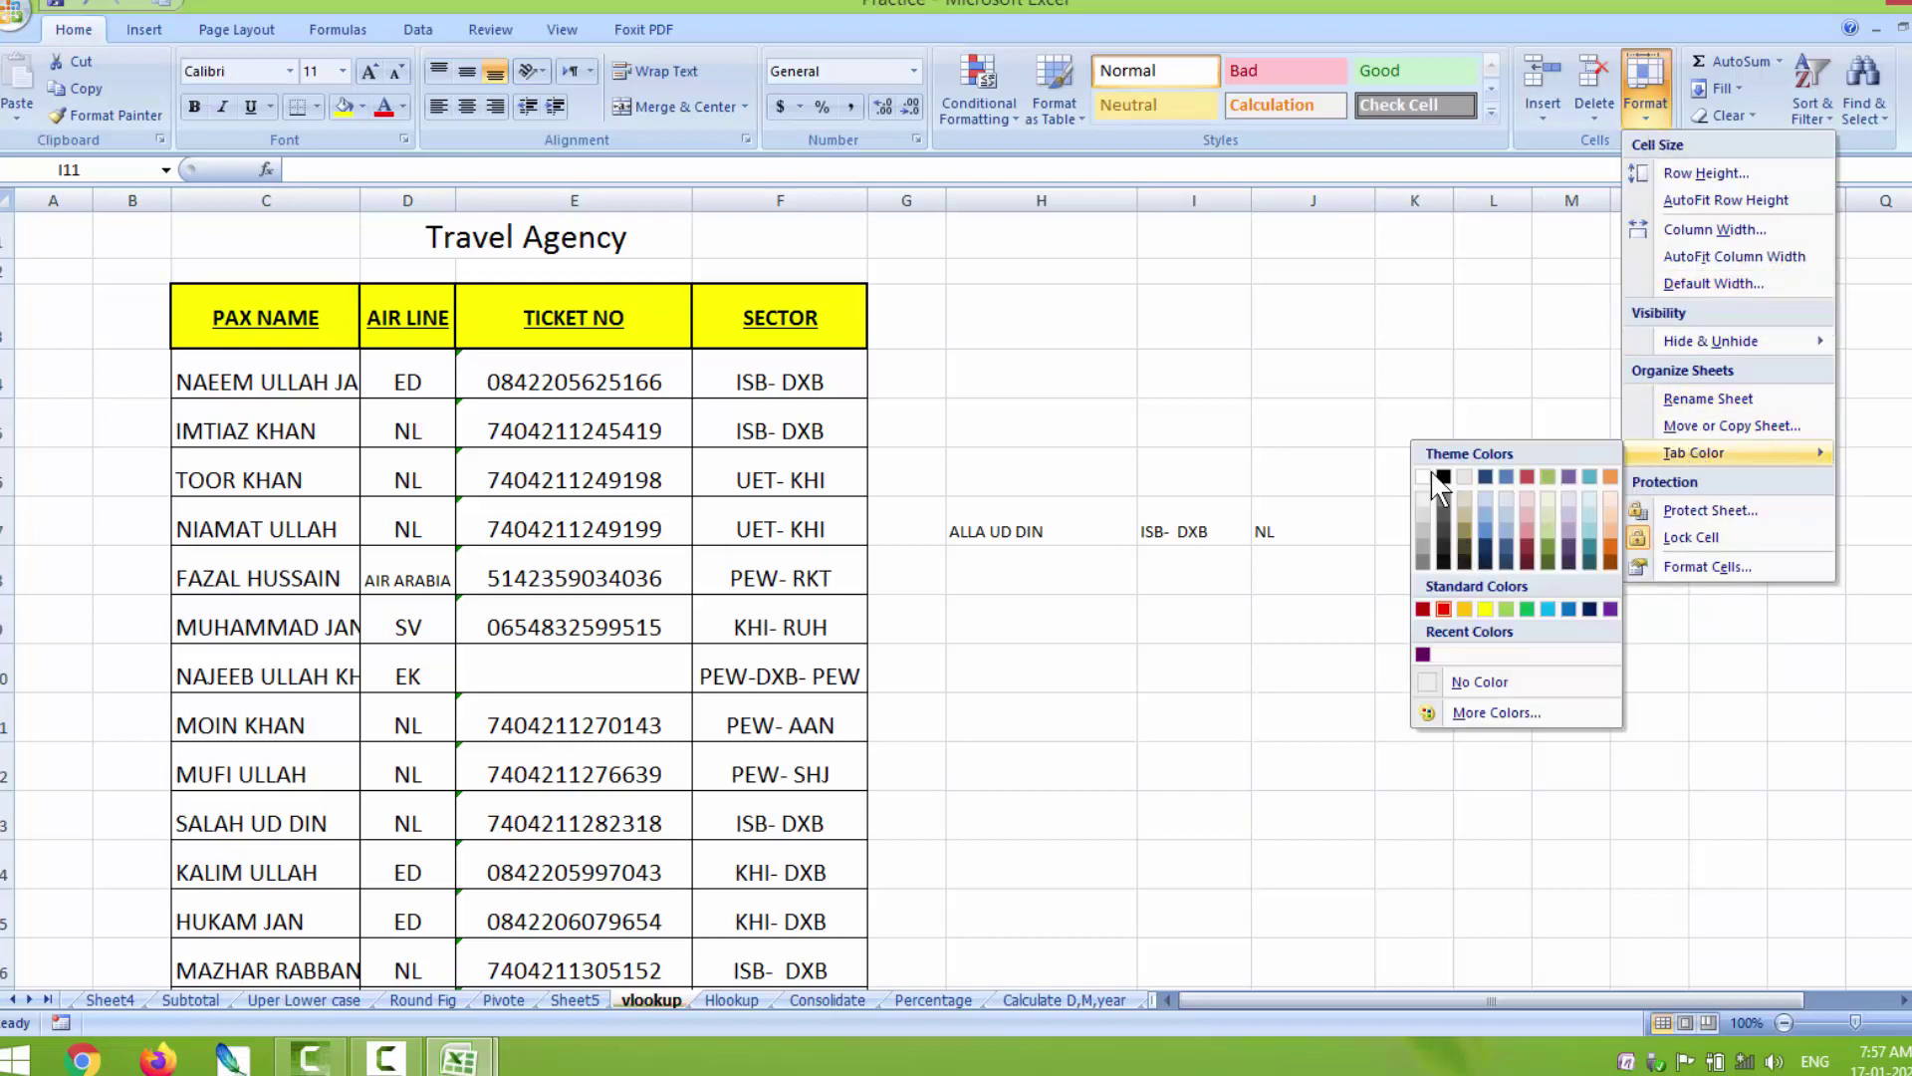
left_click(1443, 478)
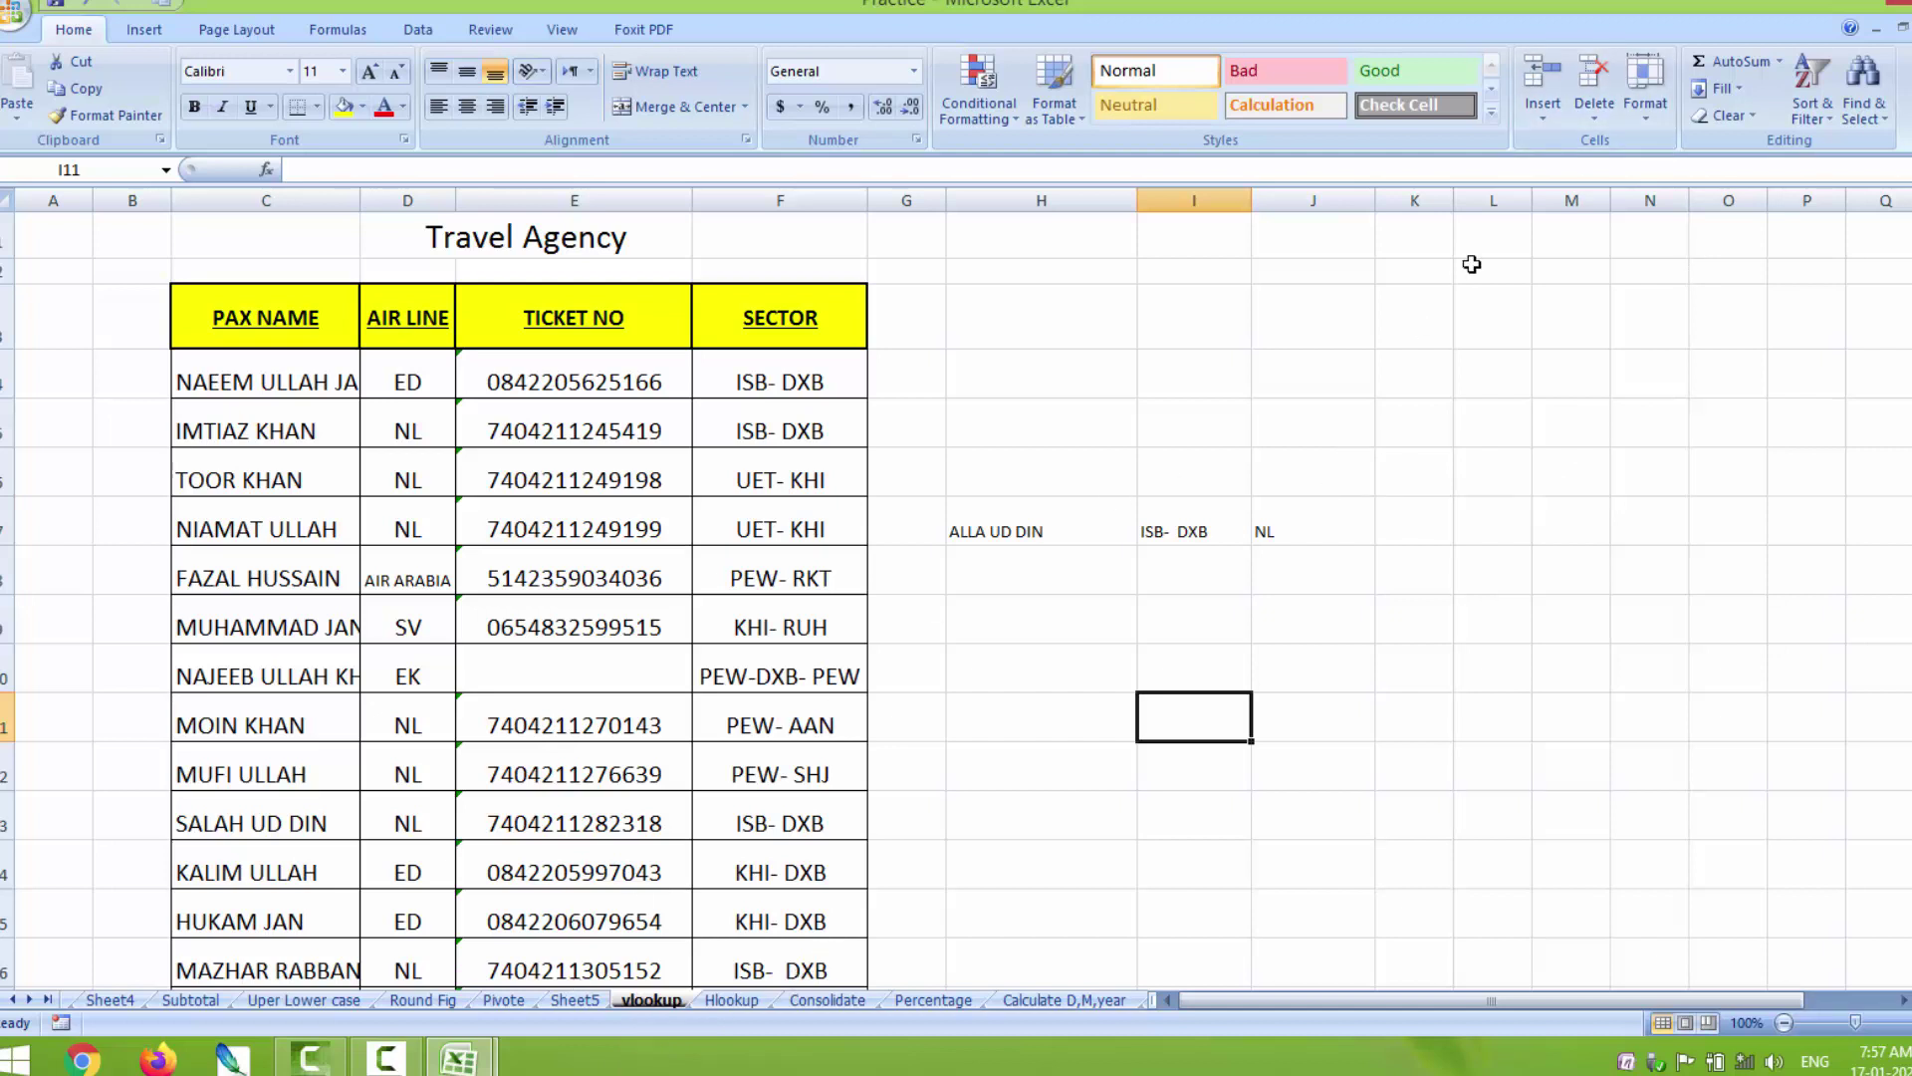
left_click(1659, 118)
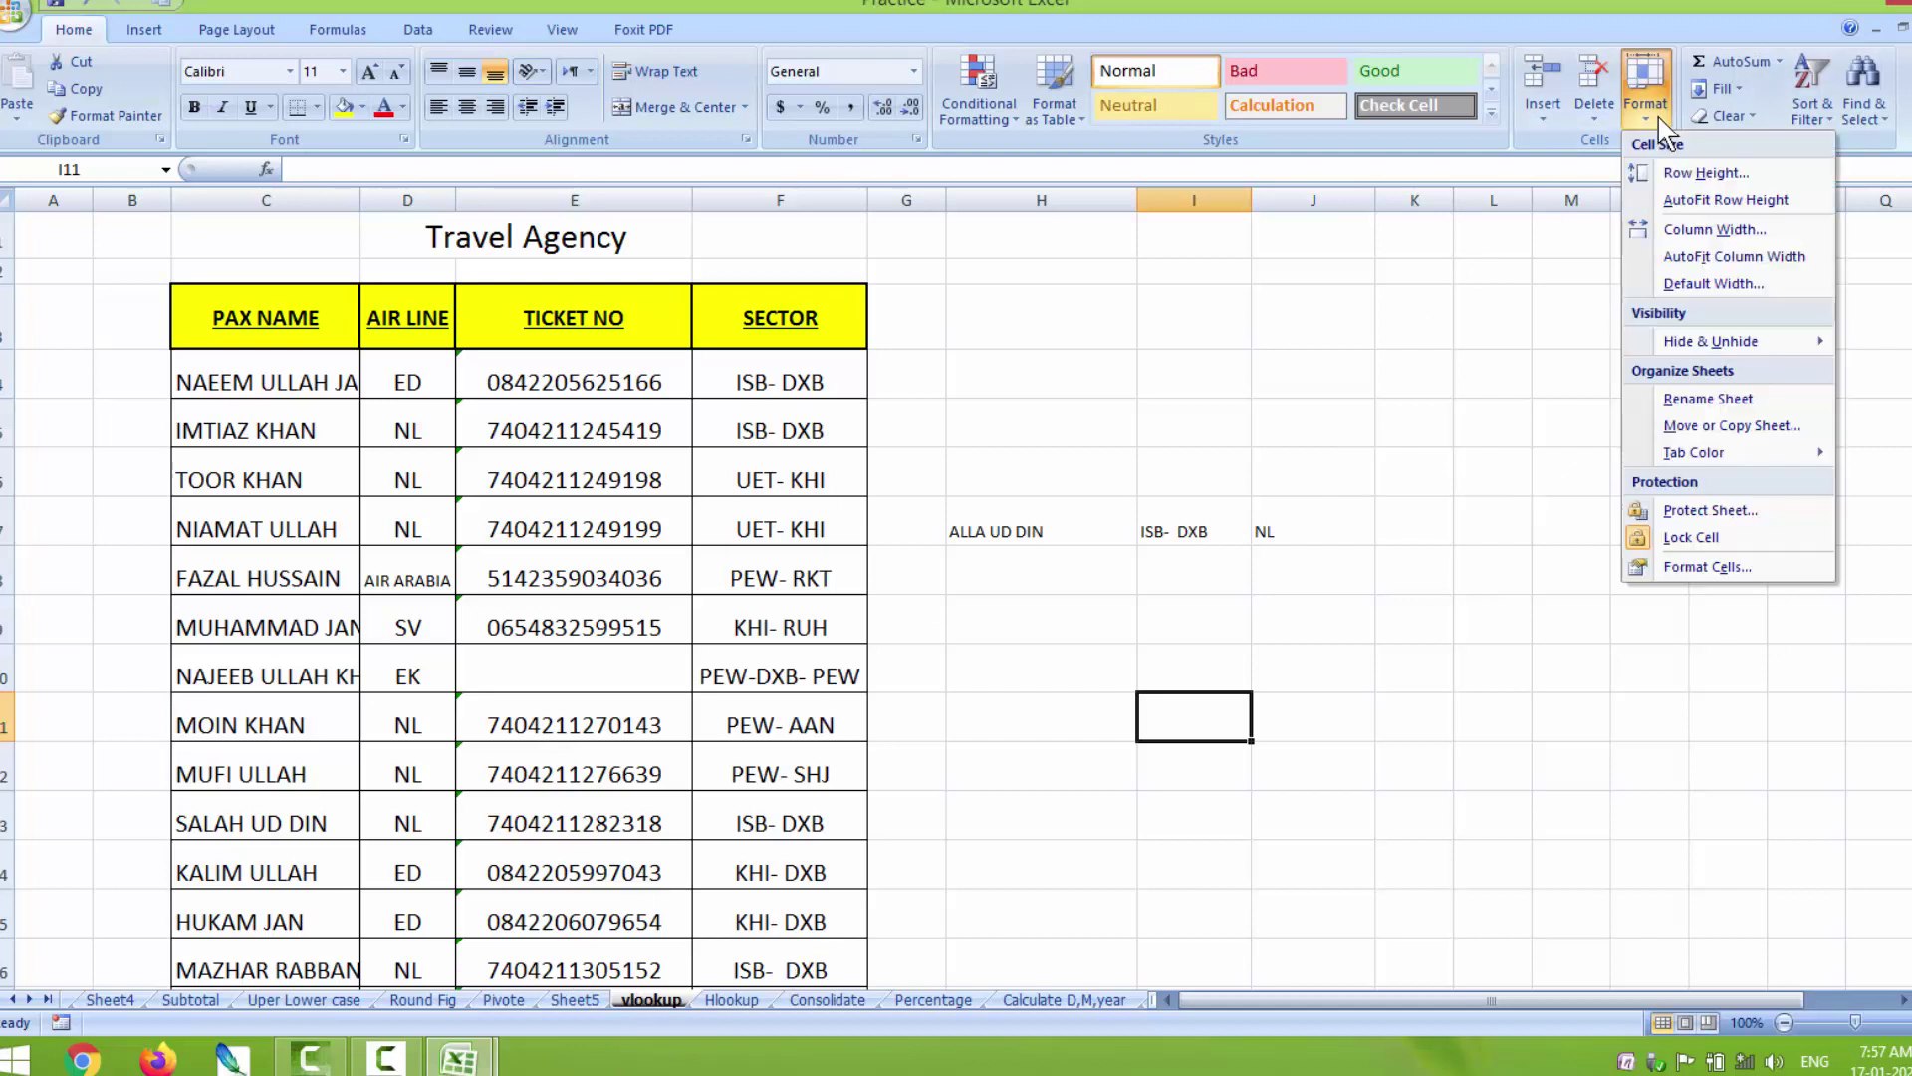
Protect the vlookup sheet with a password, entering it twice to confirm
left_click(1708, 511)
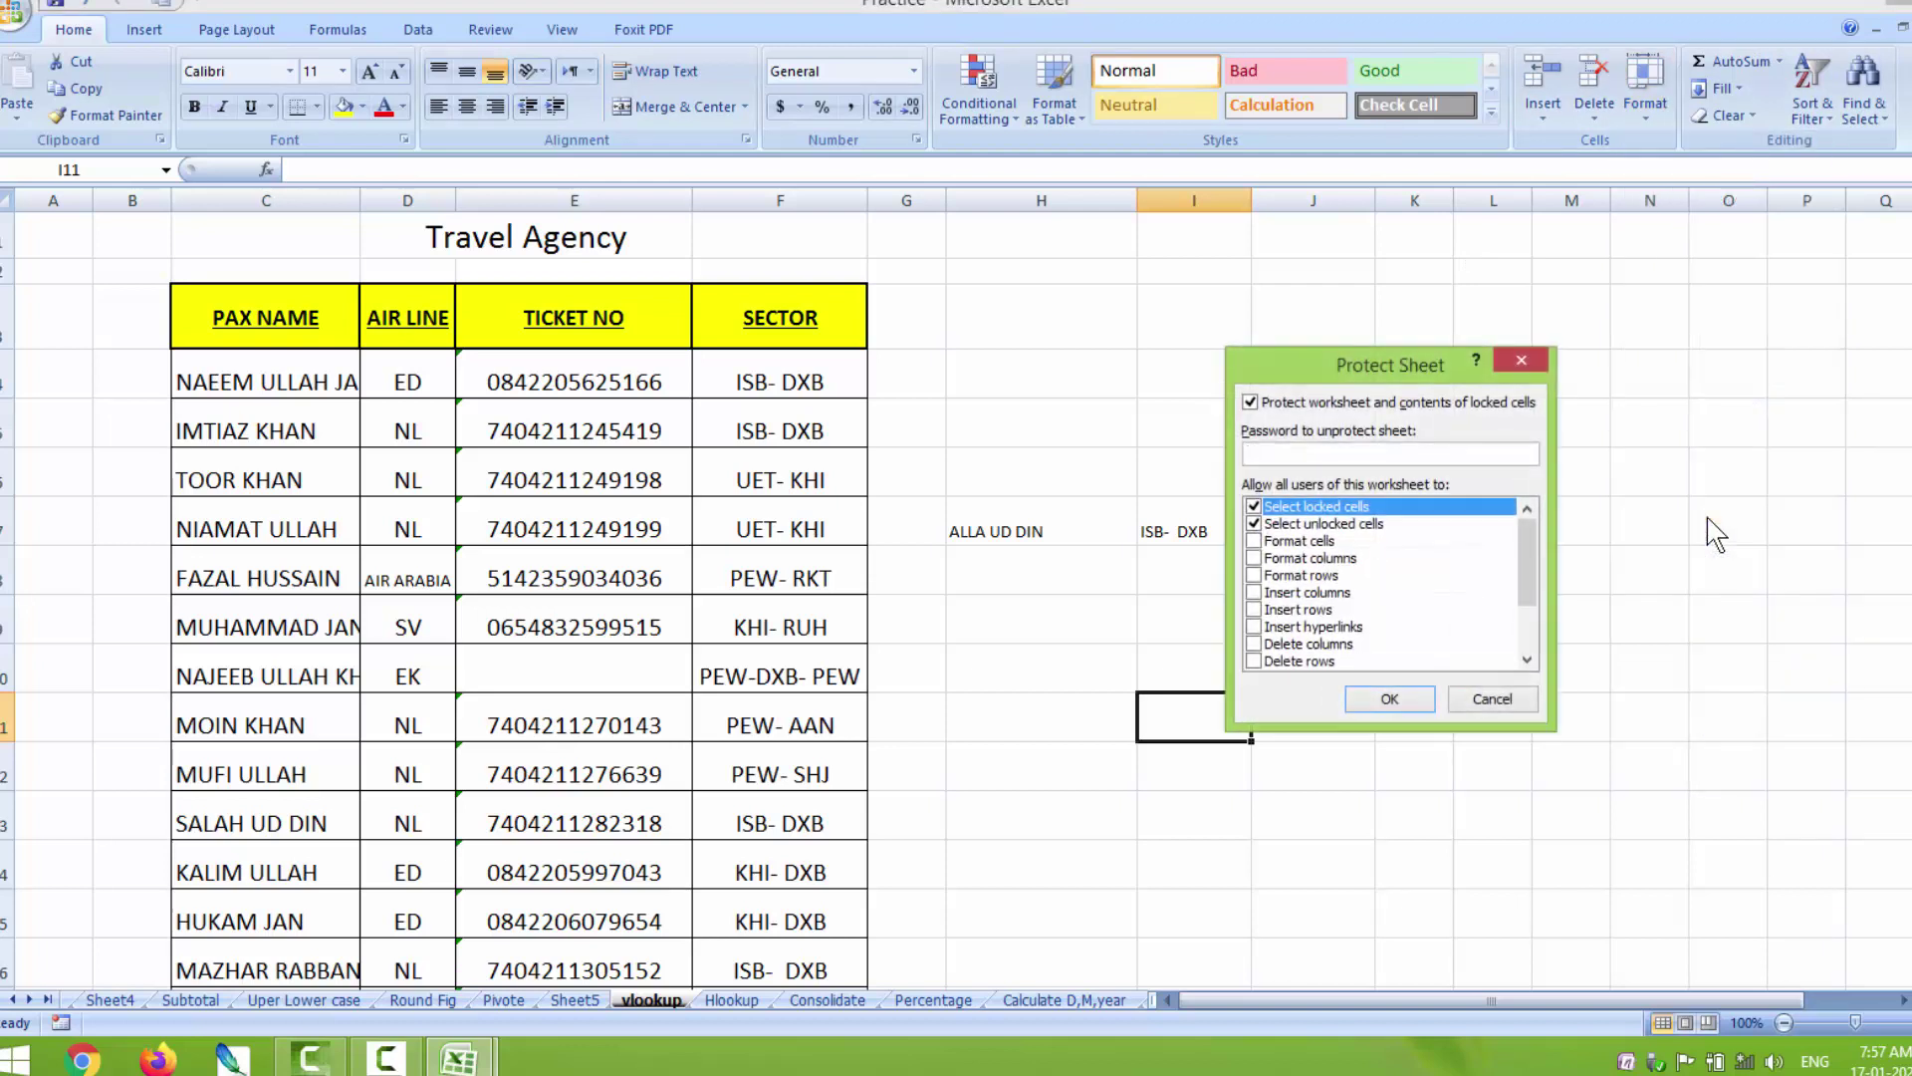
left_click(1400, 700)
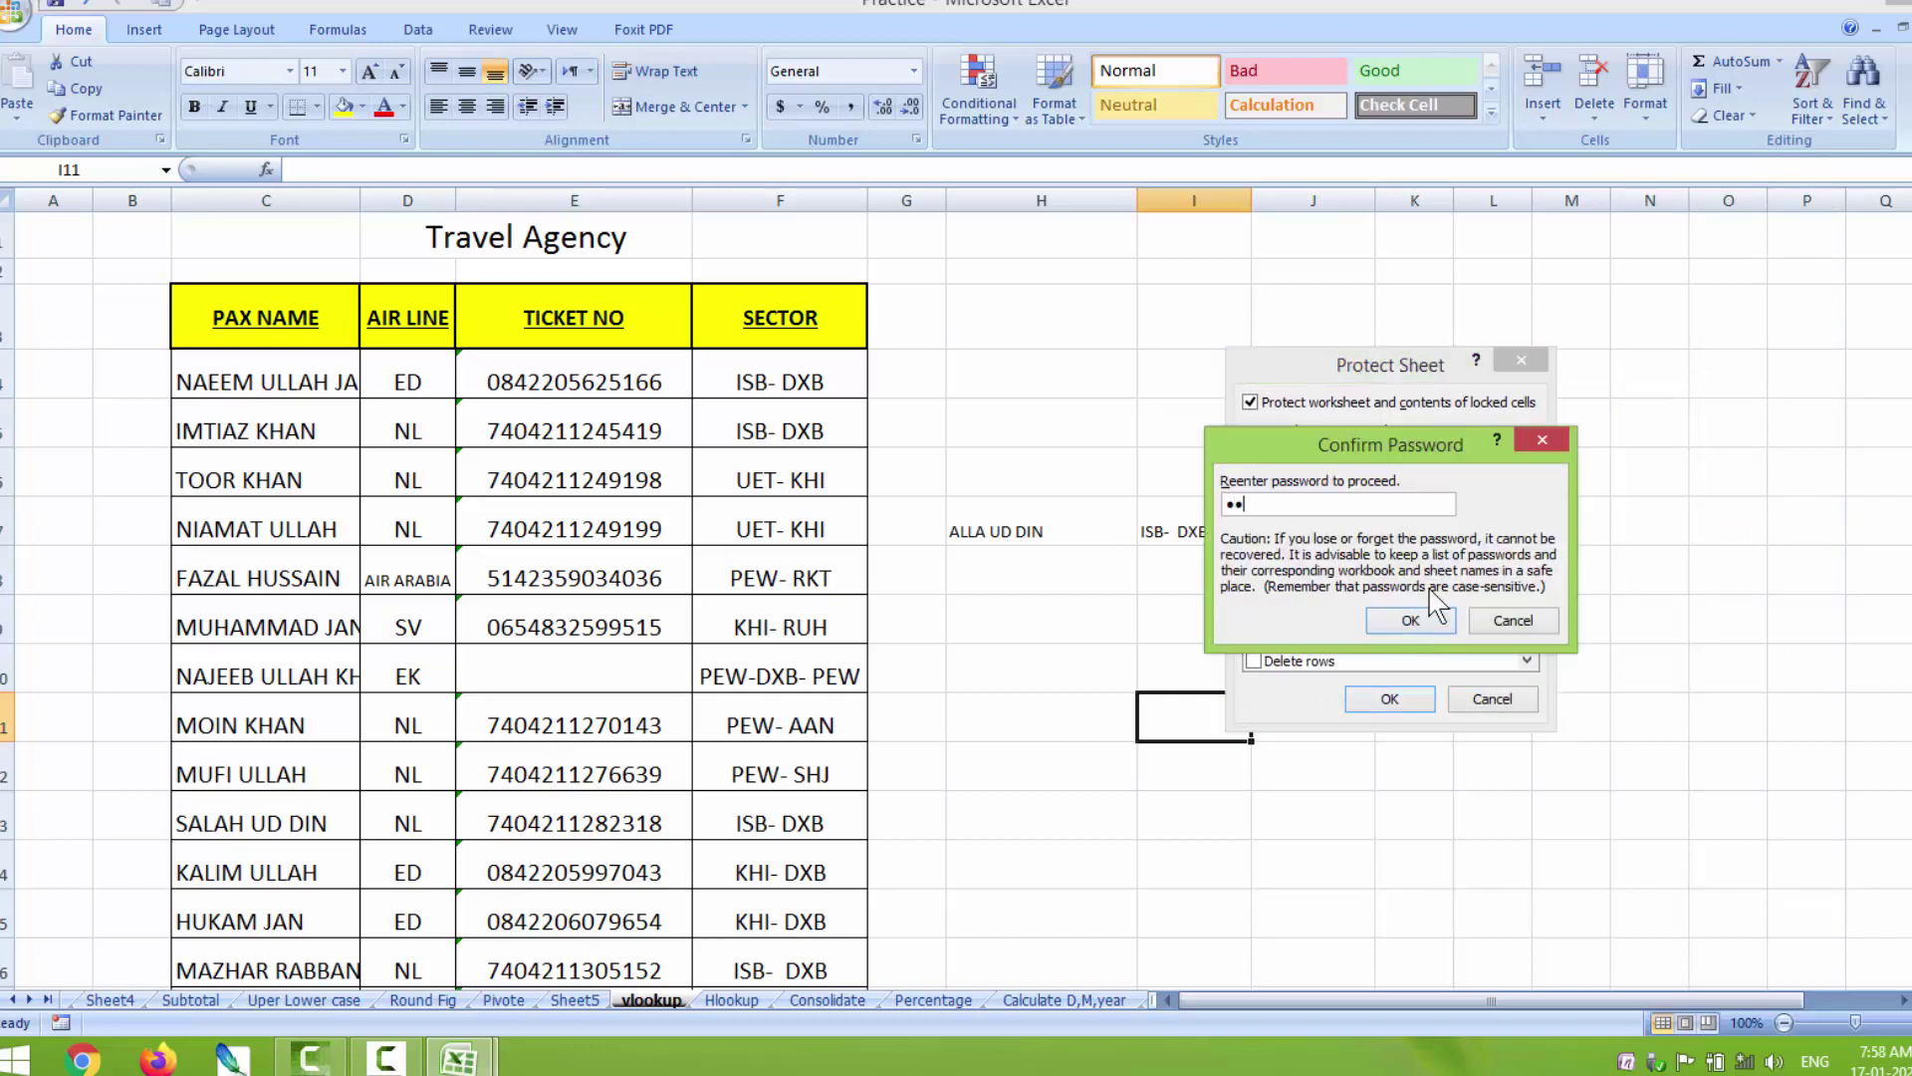
left_click(1411, 621)
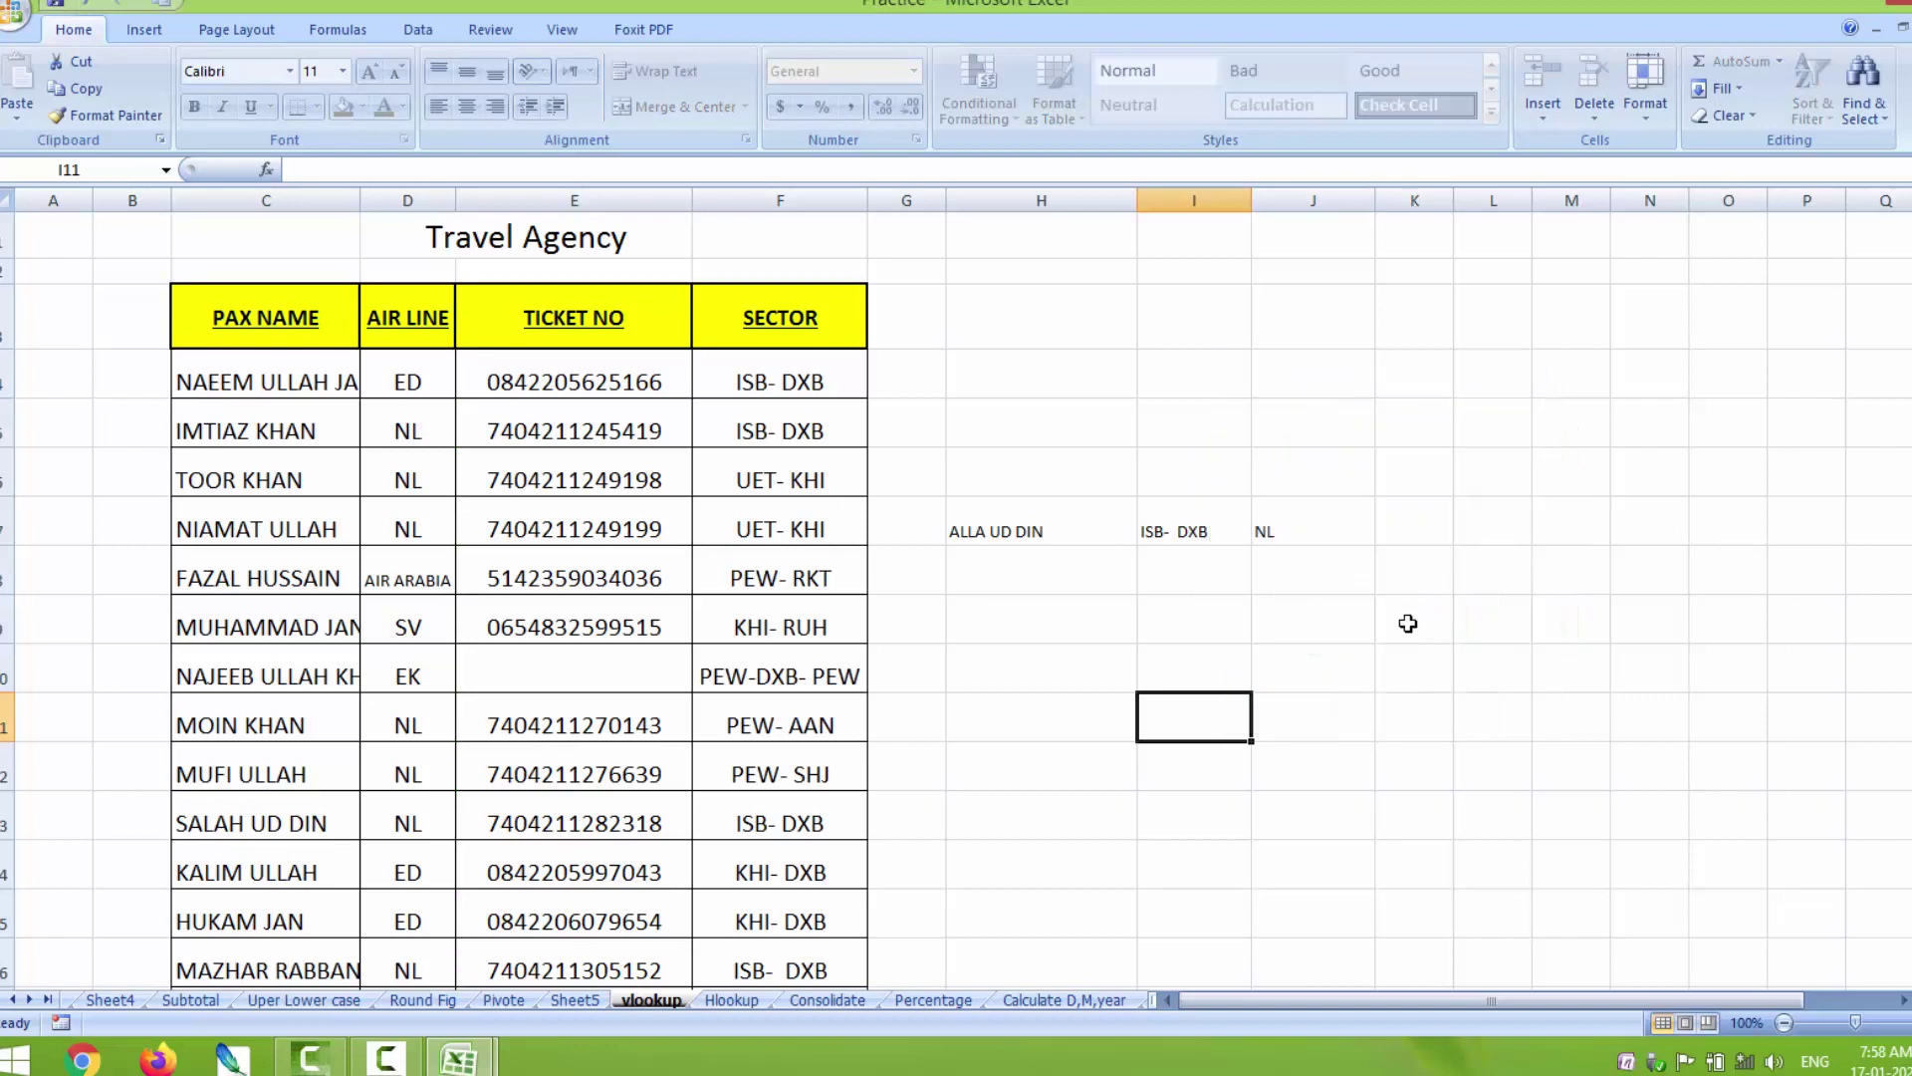
left_click(1310, 575)
Try editing protected cells G6, I4 and L6, dismissing each read-only warning
left_click(1405, 453)
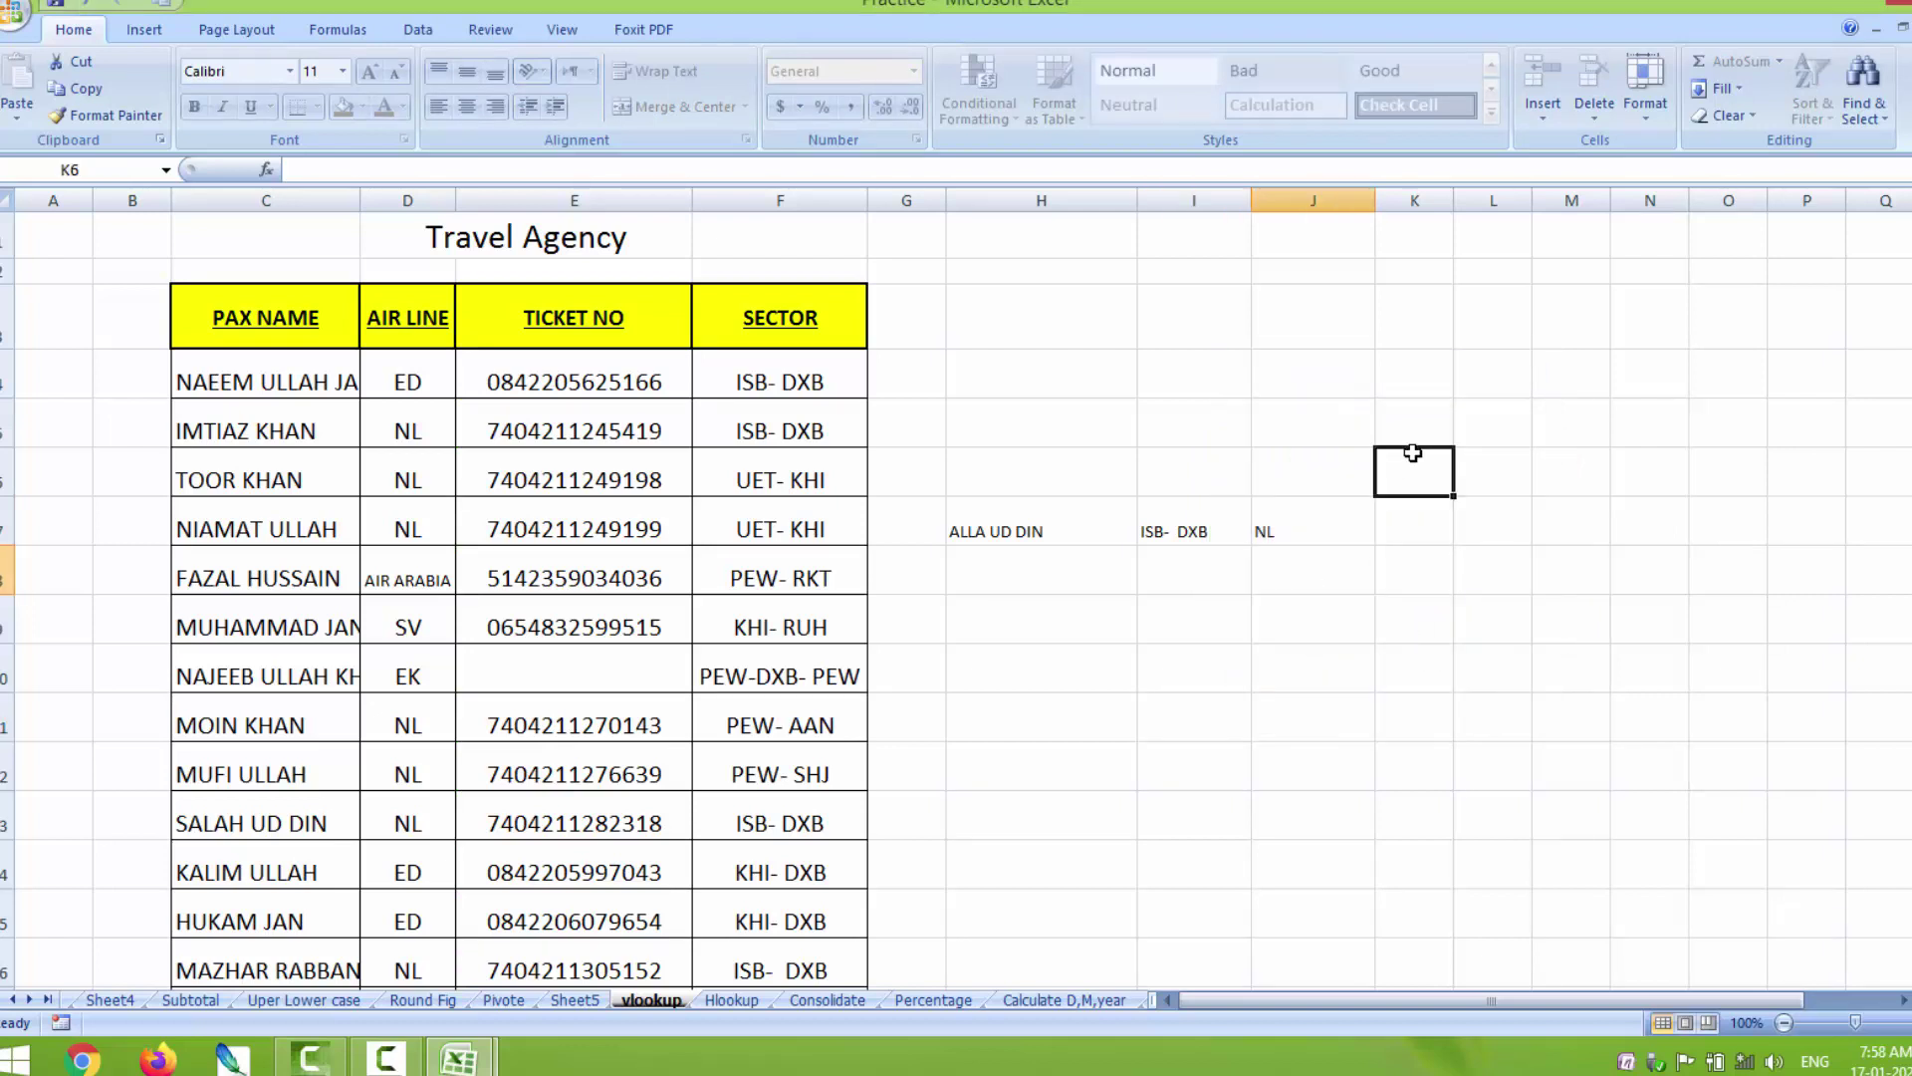
left_click(919, 454)
double_click(920, 454)
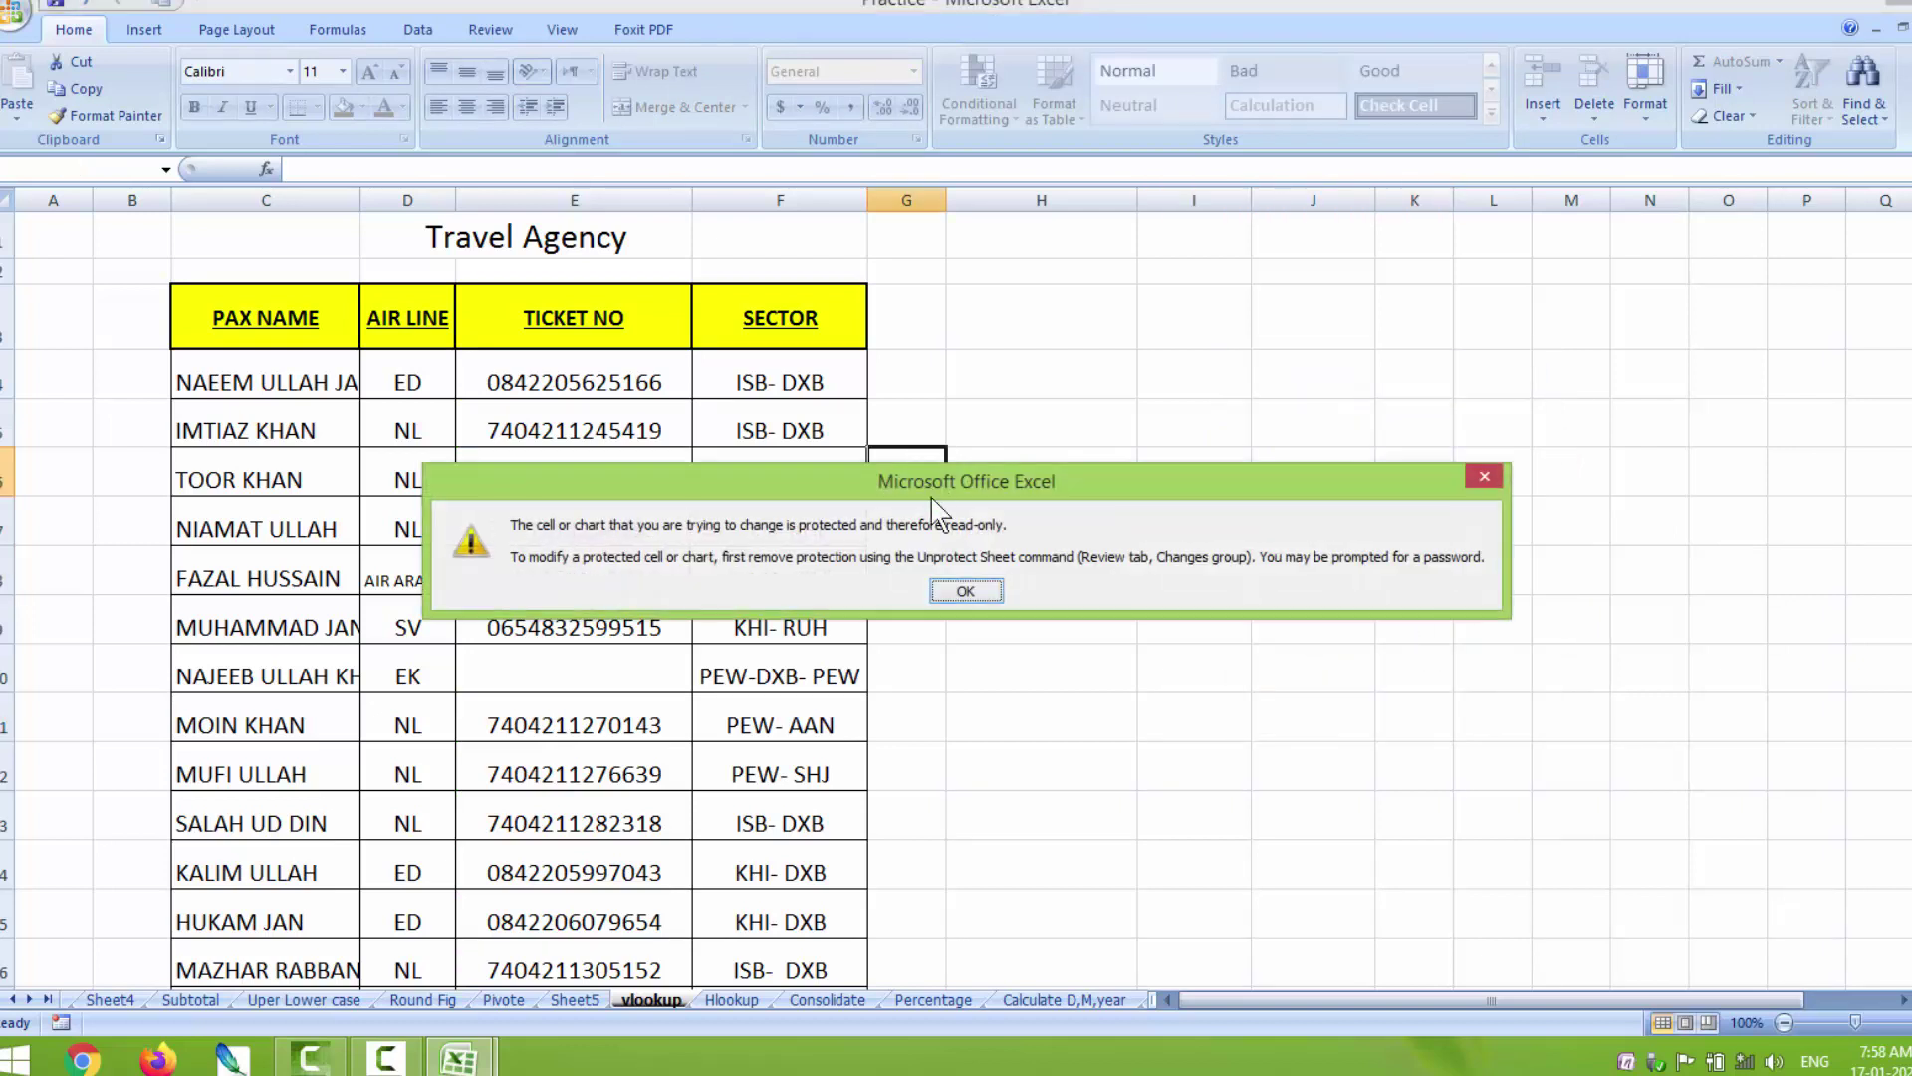
left_click(964, 591)
left_click(1153, 356)
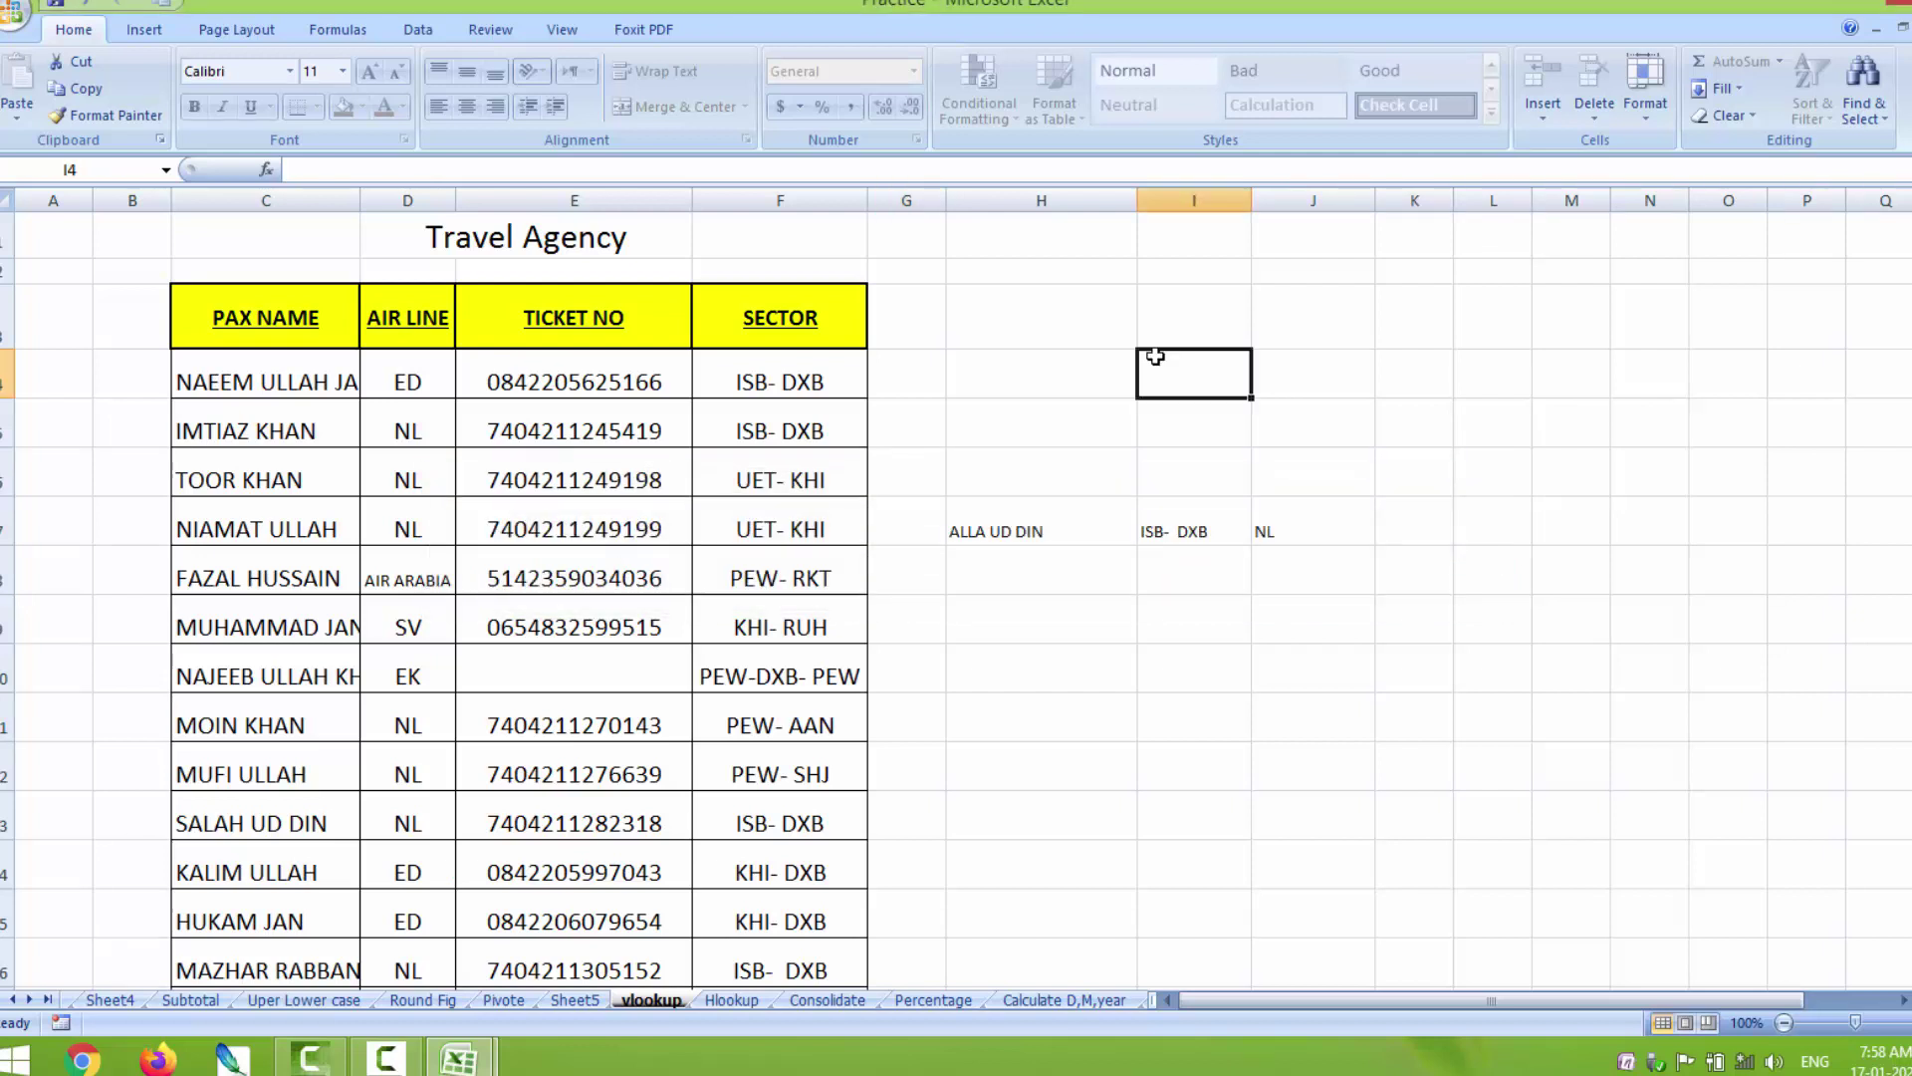
double_click(1153, 357)
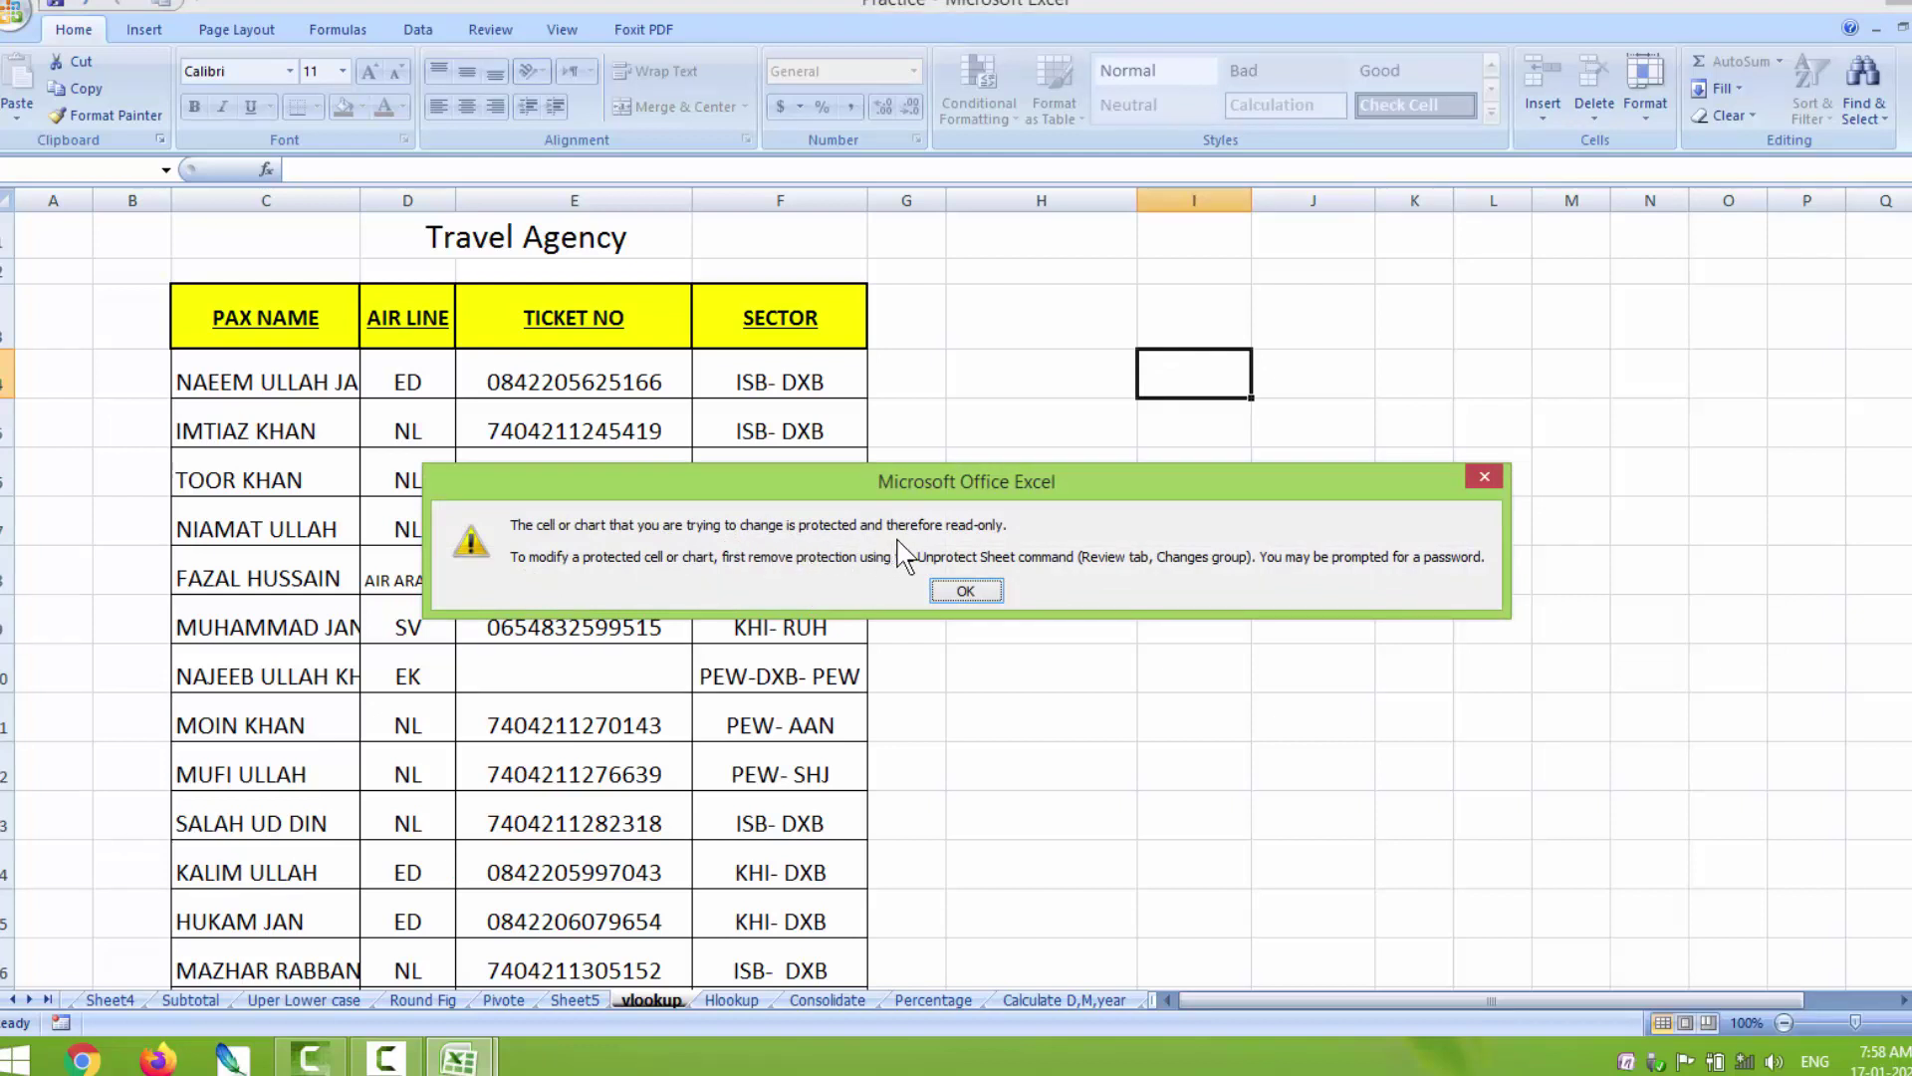
left_click(966, 592)
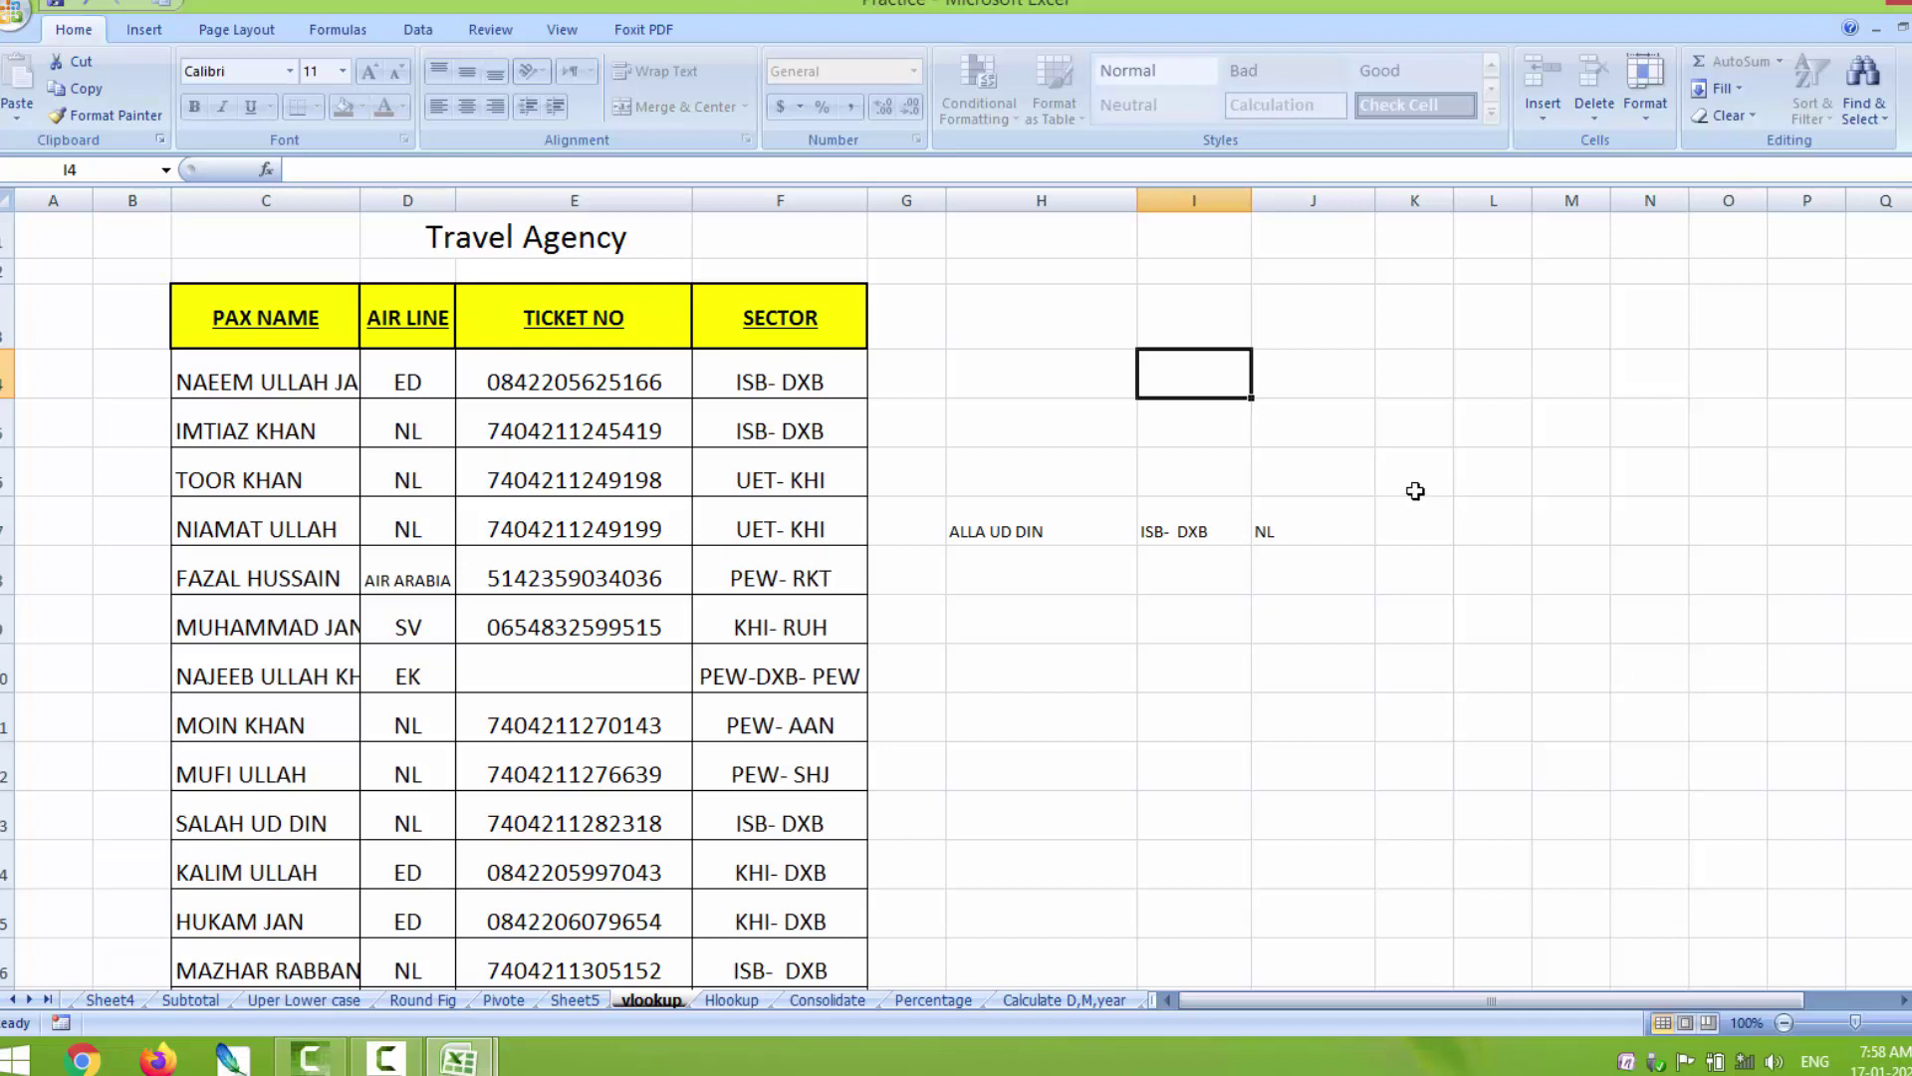
left_click(1483, 453)
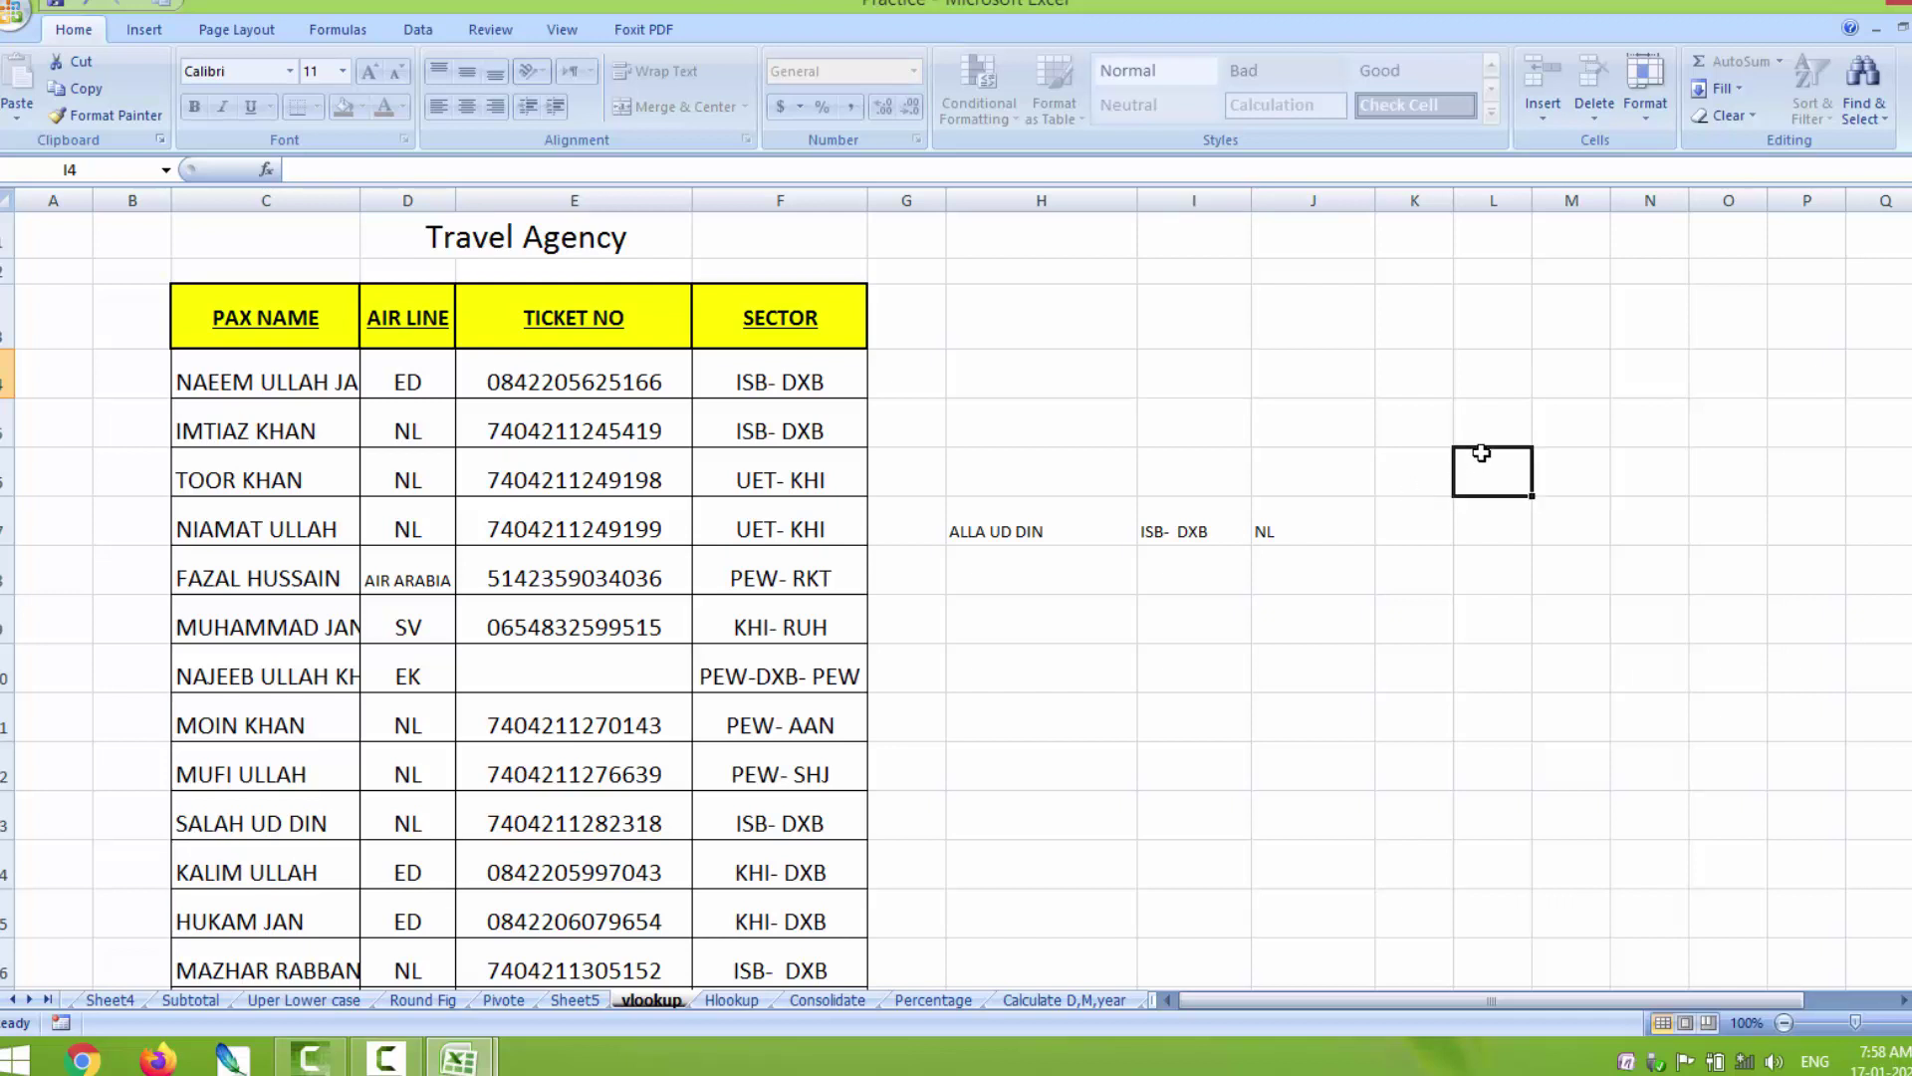
double_click(1482, 453)
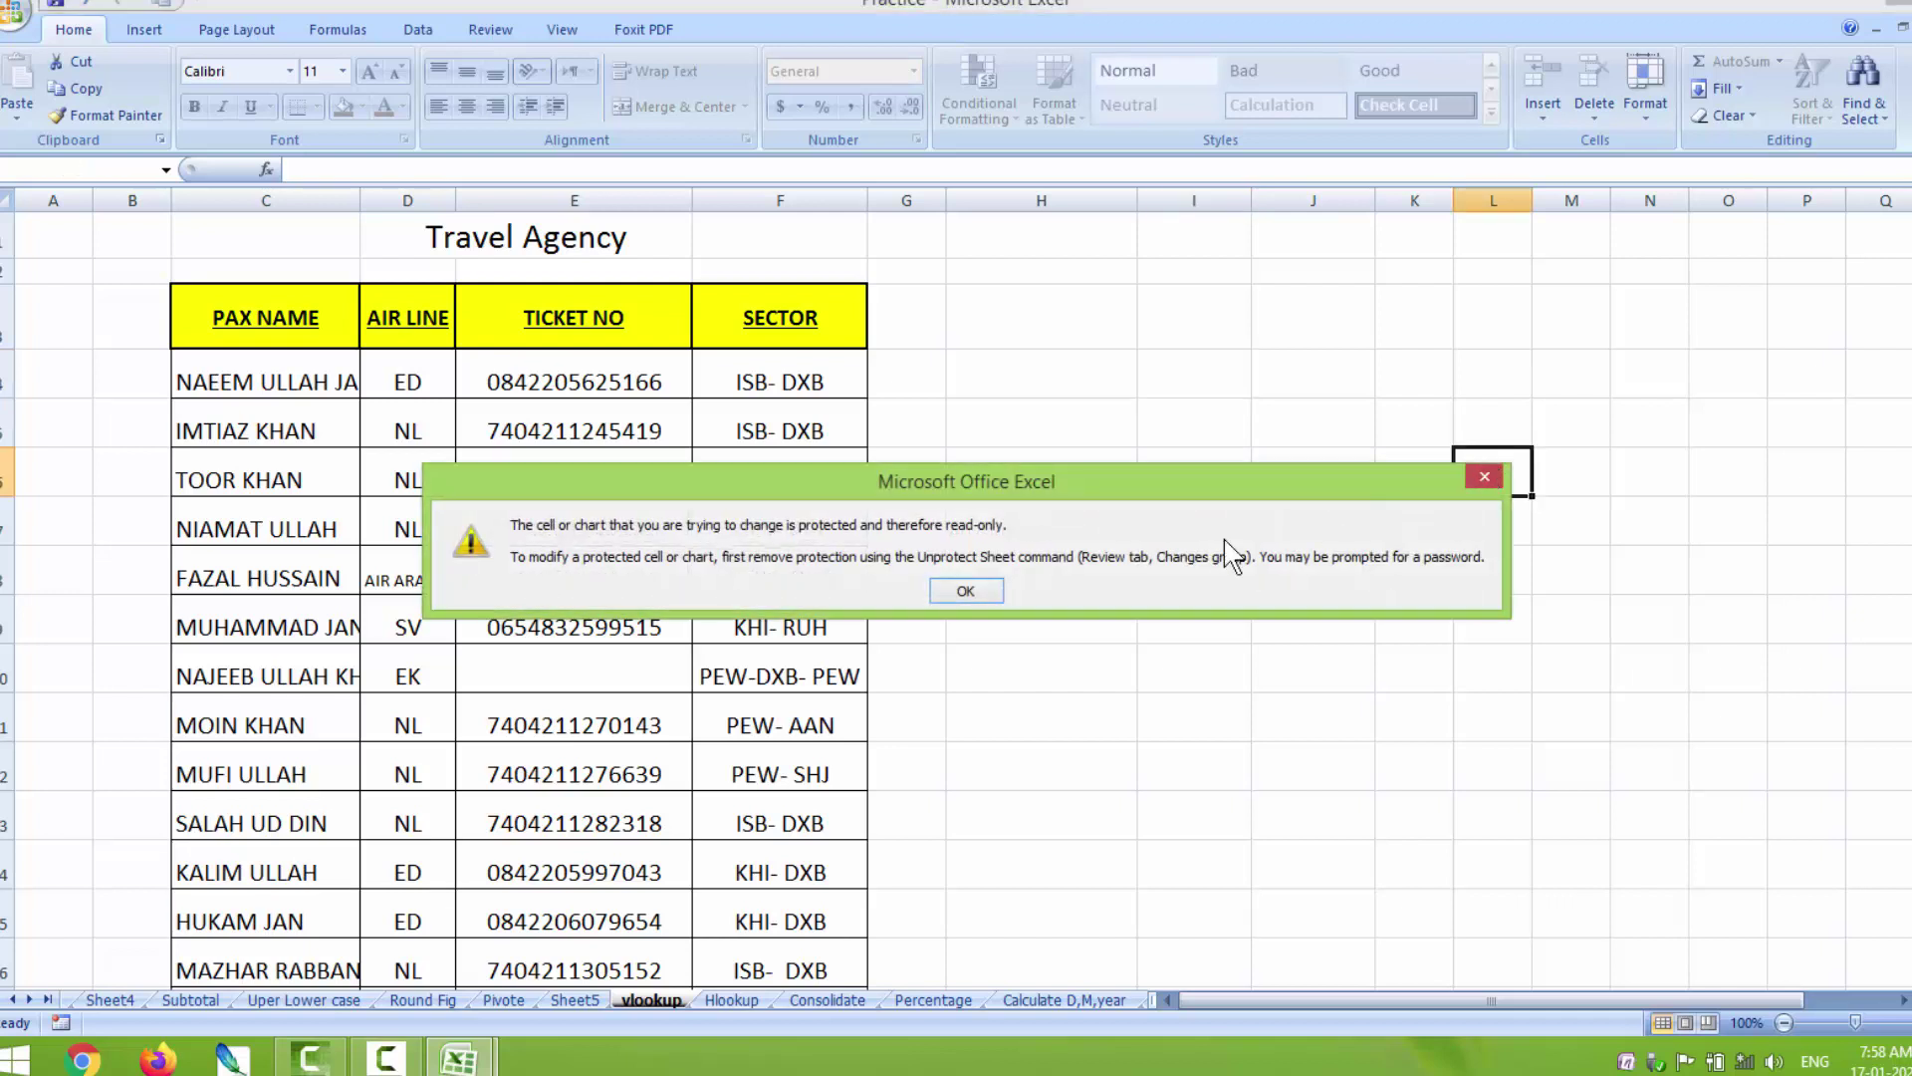
left_click(988, 588)
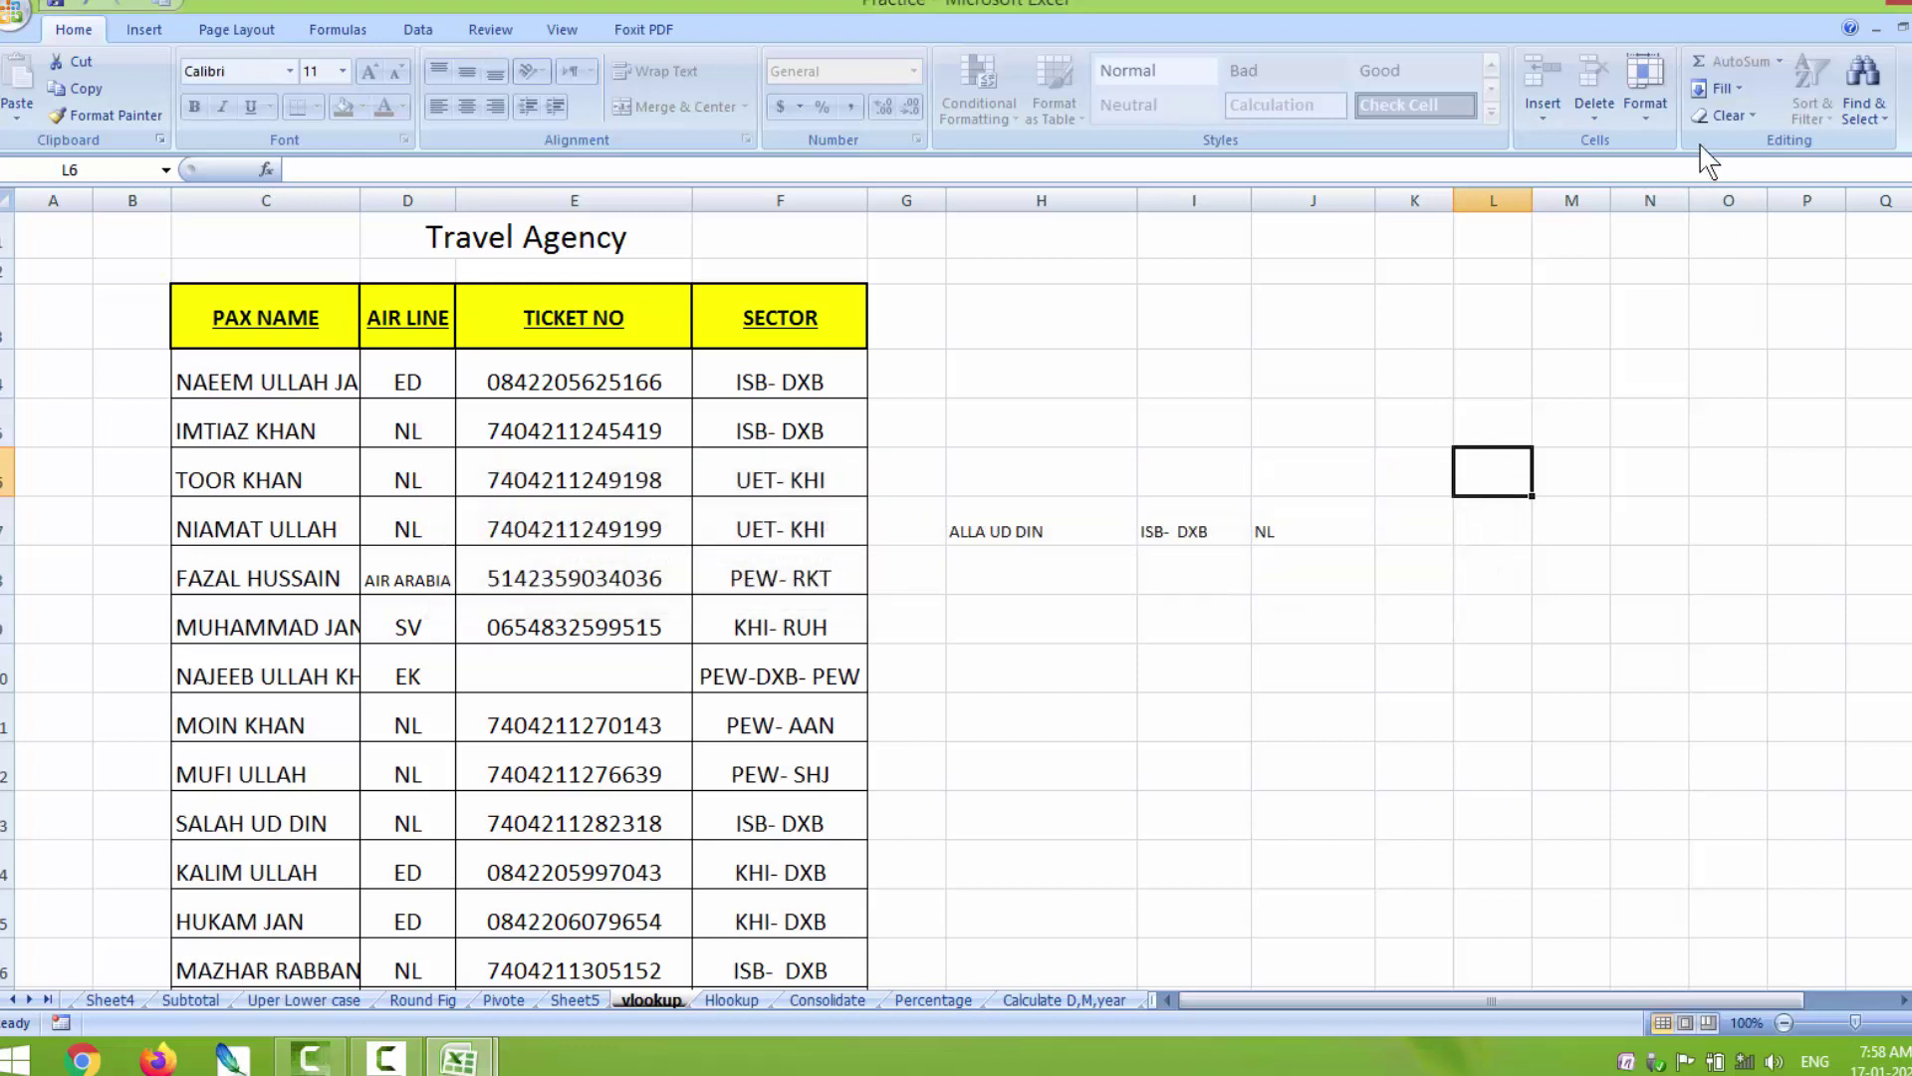
Unprotect the vlookup sheet with its password, then view the AutoSum function list
left_click(1645, 94)
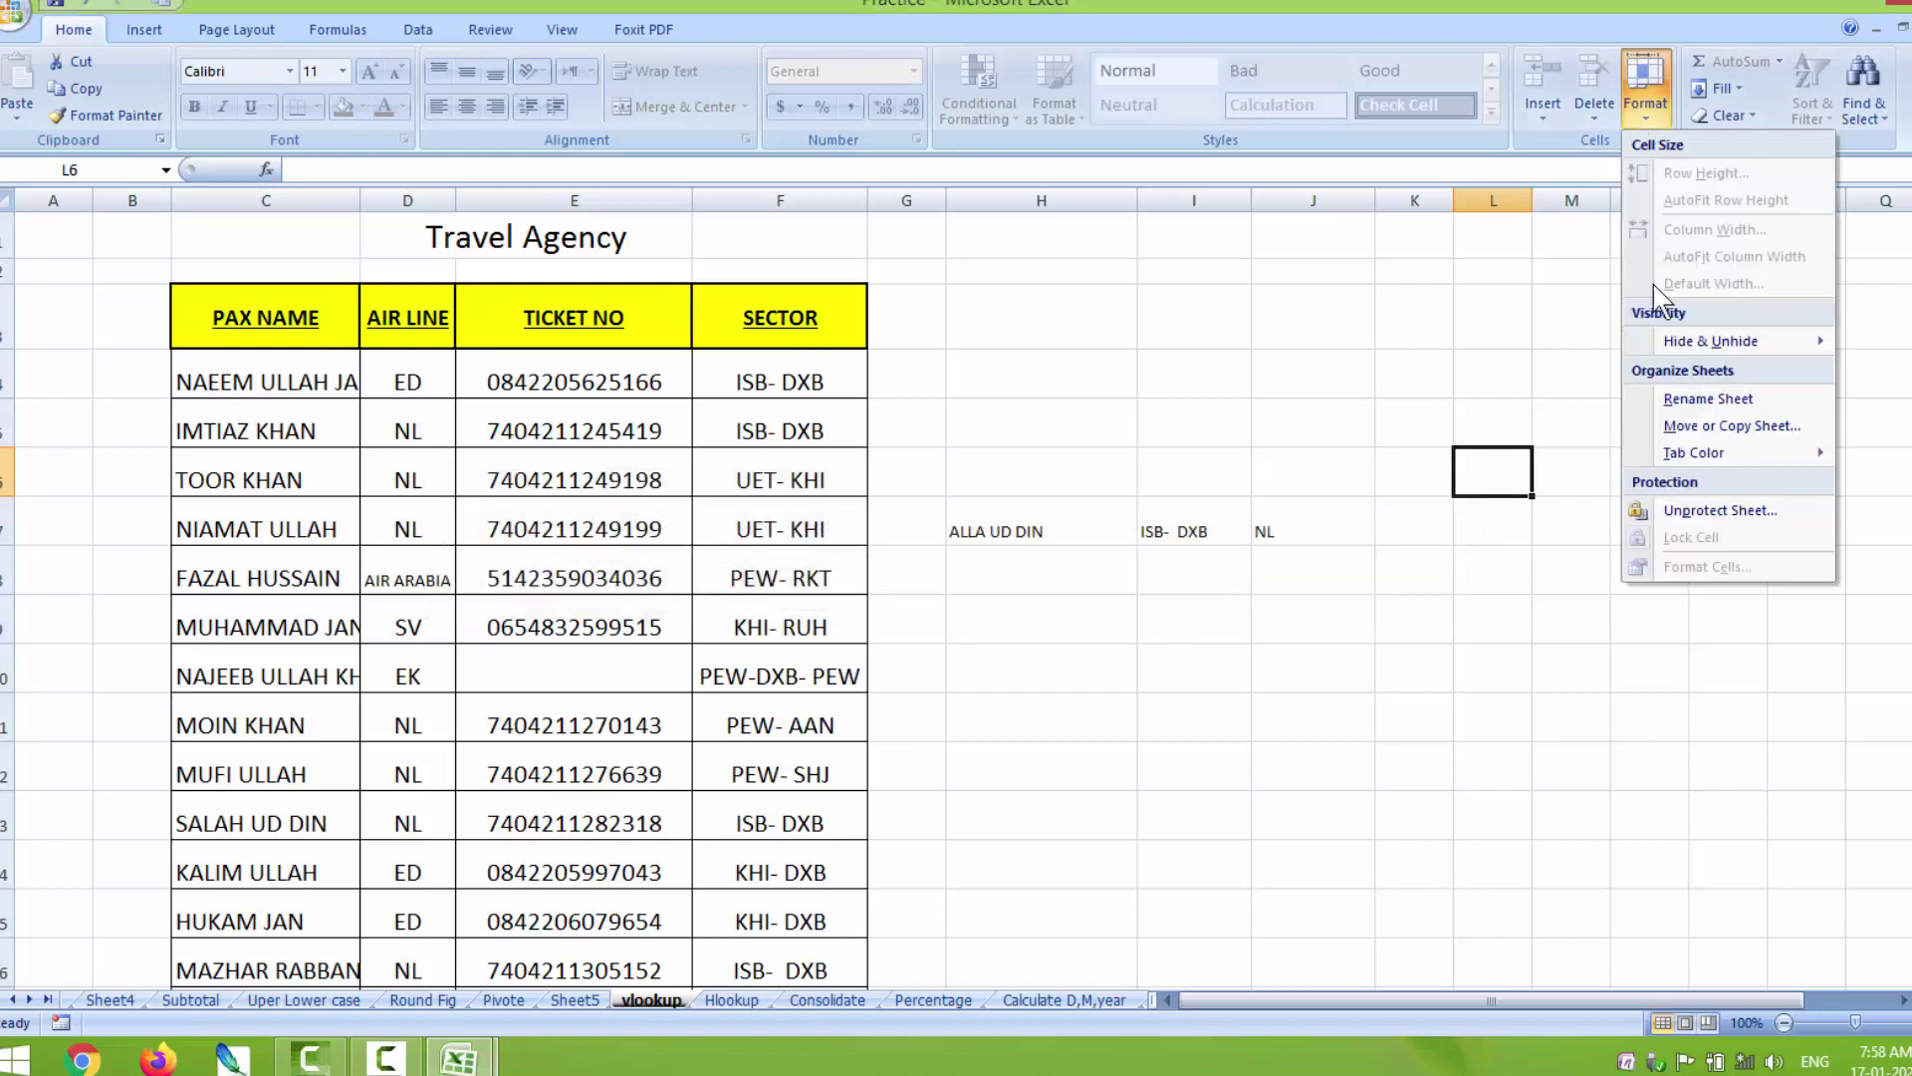
left_click(1695, 508)
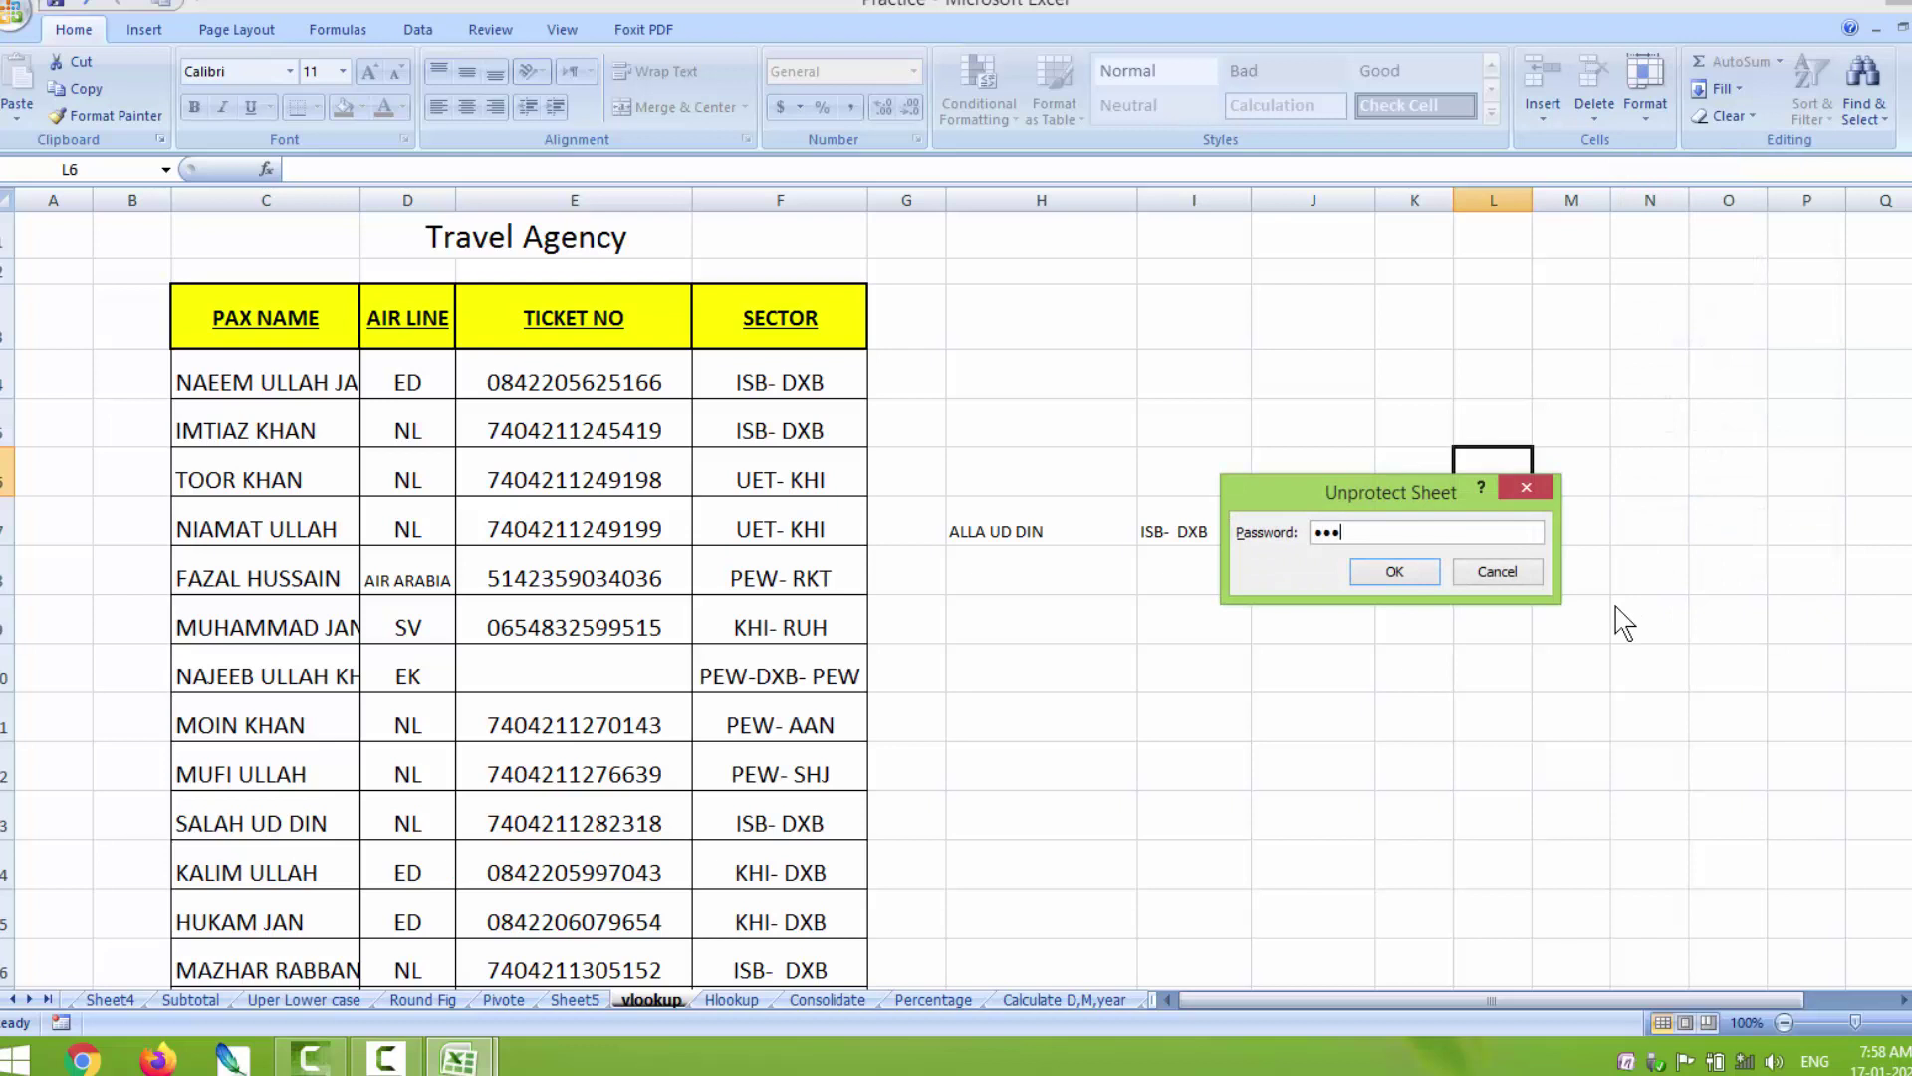
left_click(1397, 574)
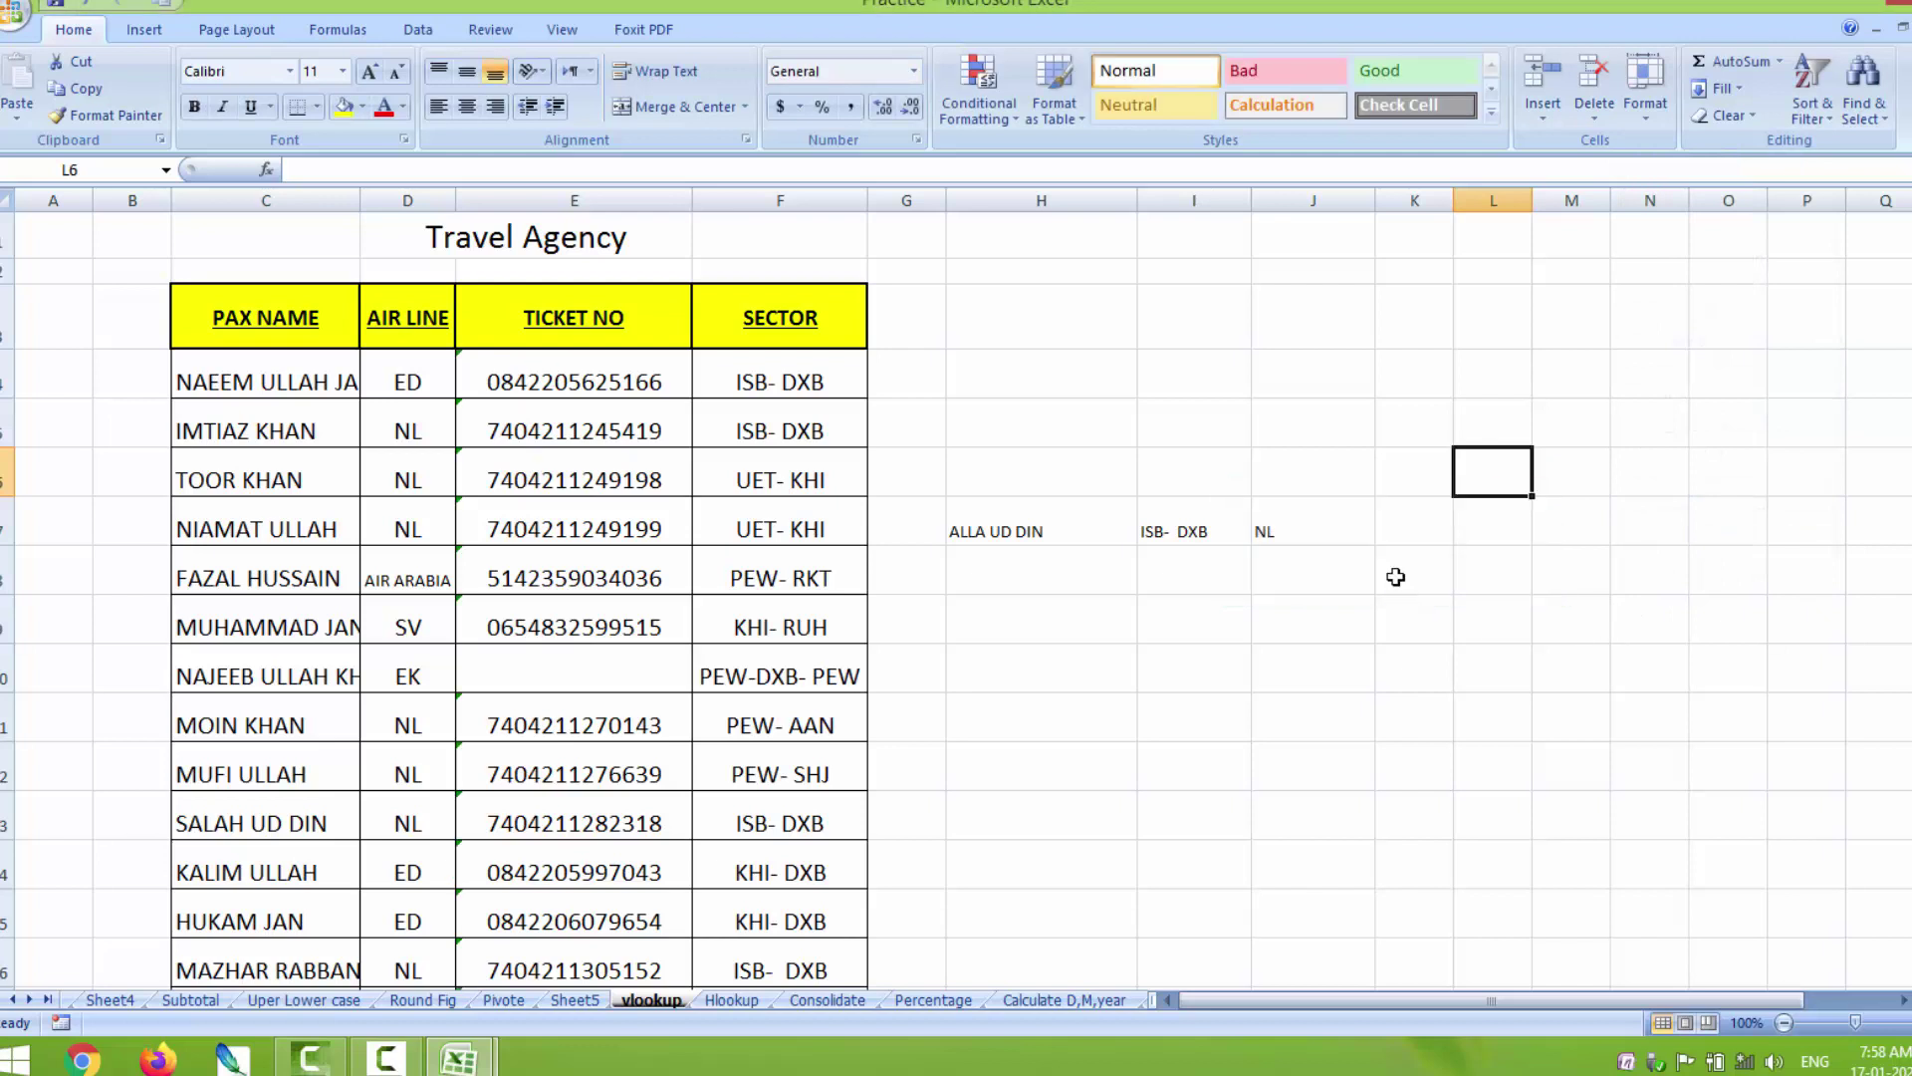
left_click(1395, 577)
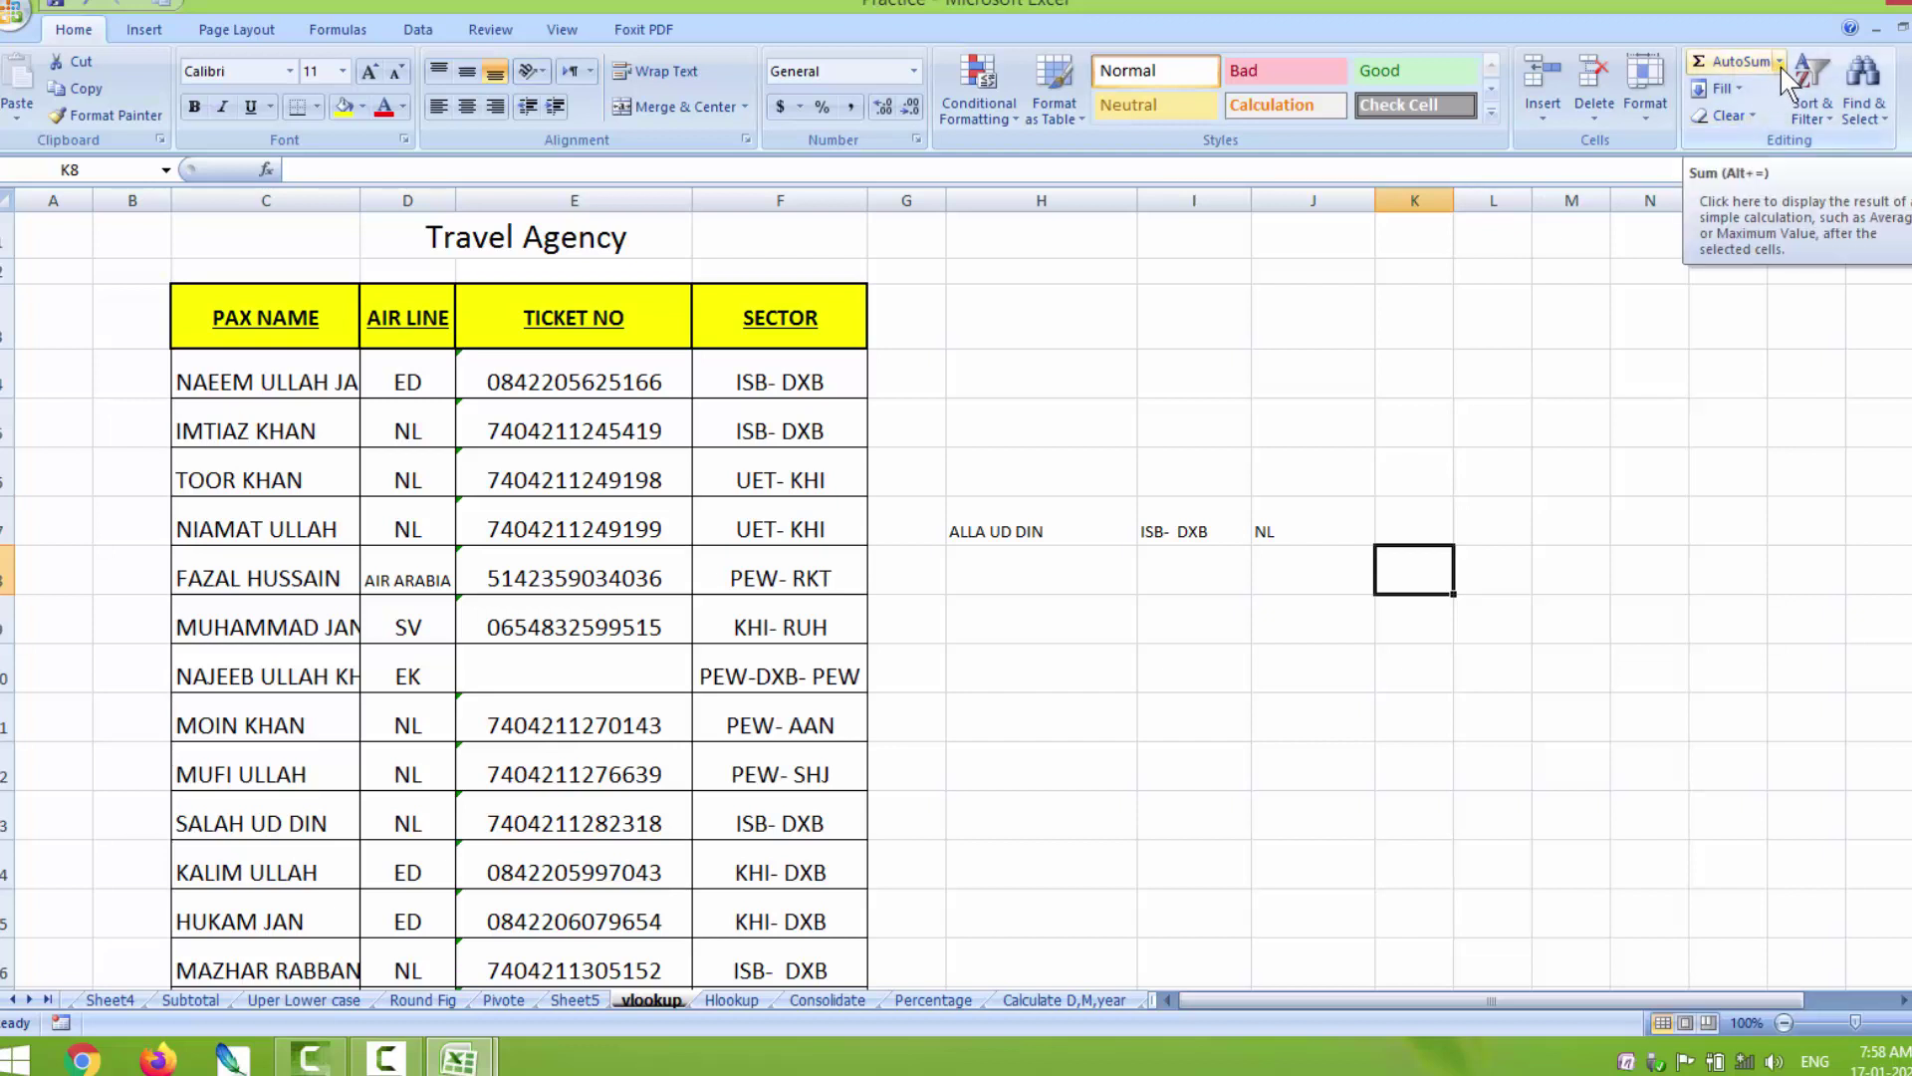
left_click(1780, 65)
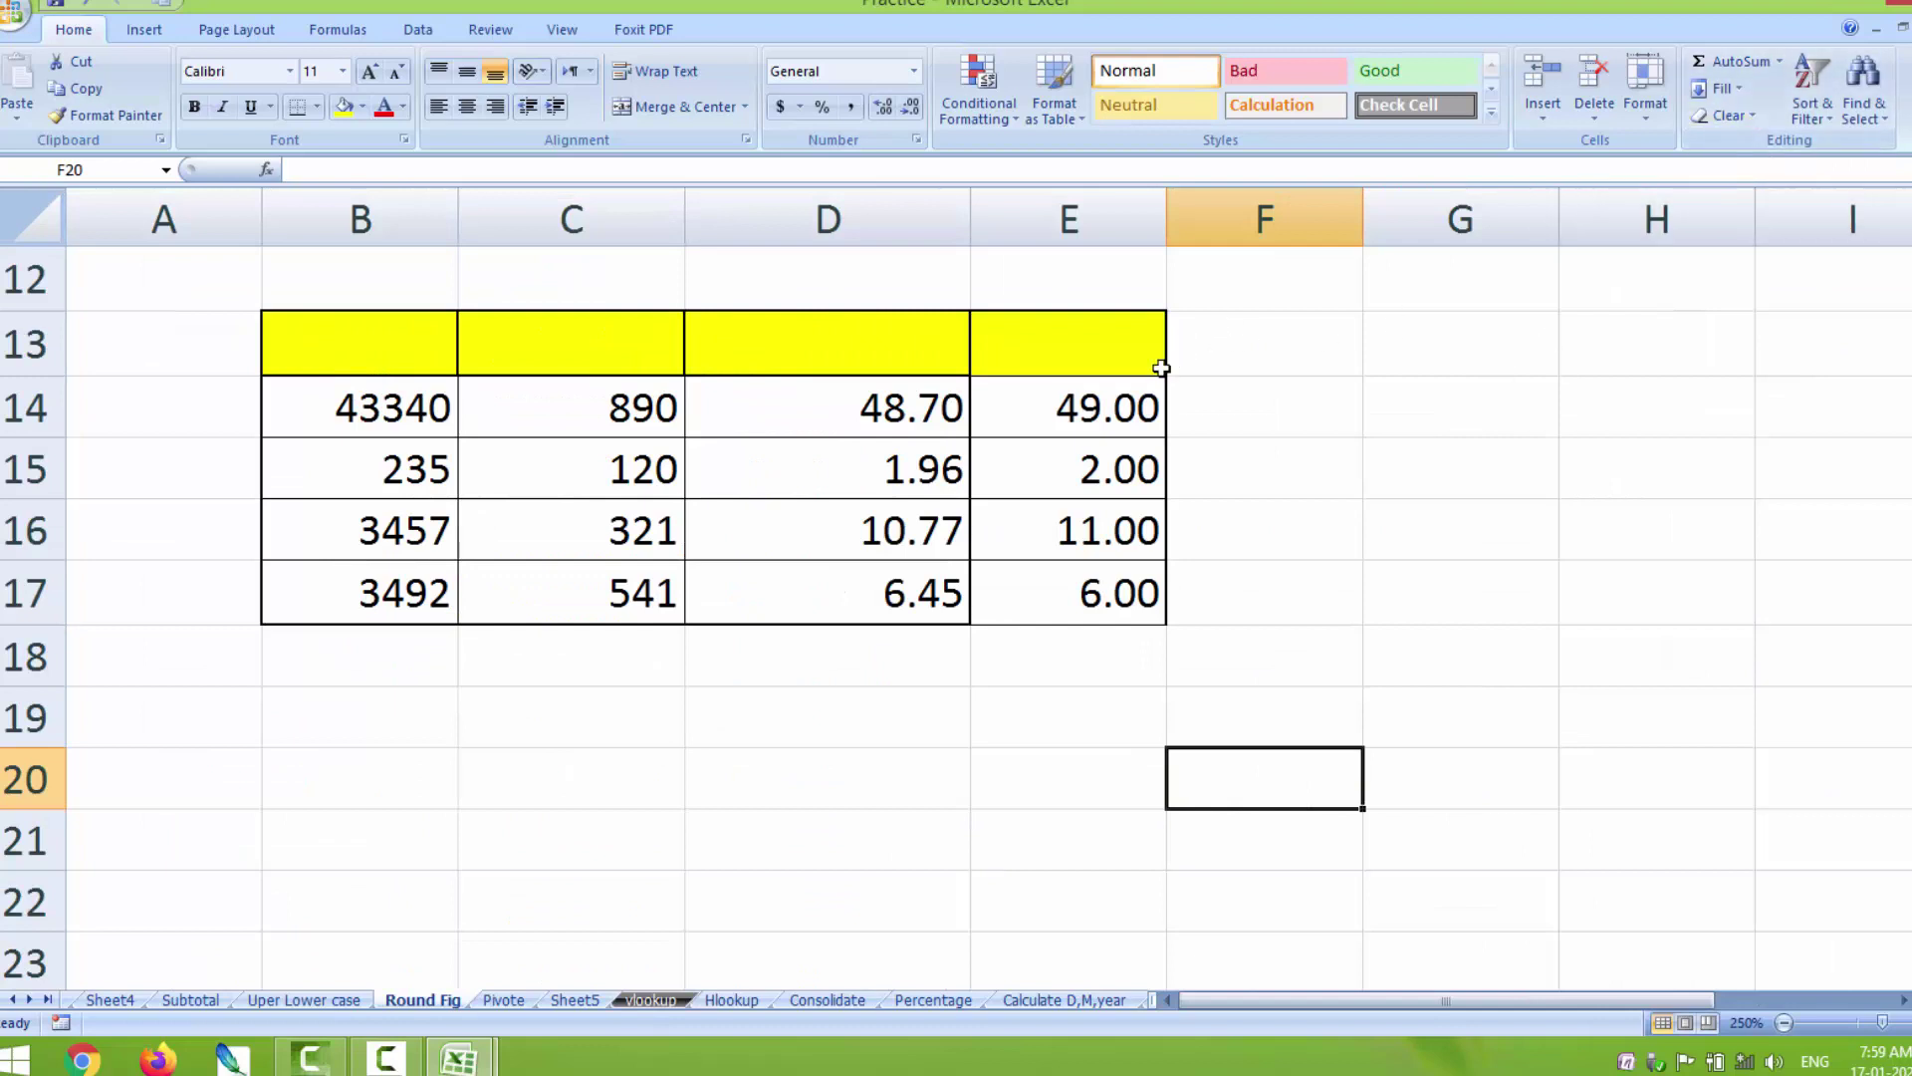
Add Sum, Average, Count, Max (68.00) and Min (2.00) of the rounded values in E18:E22
left_click_drag(1121, 403, 1113, 595)
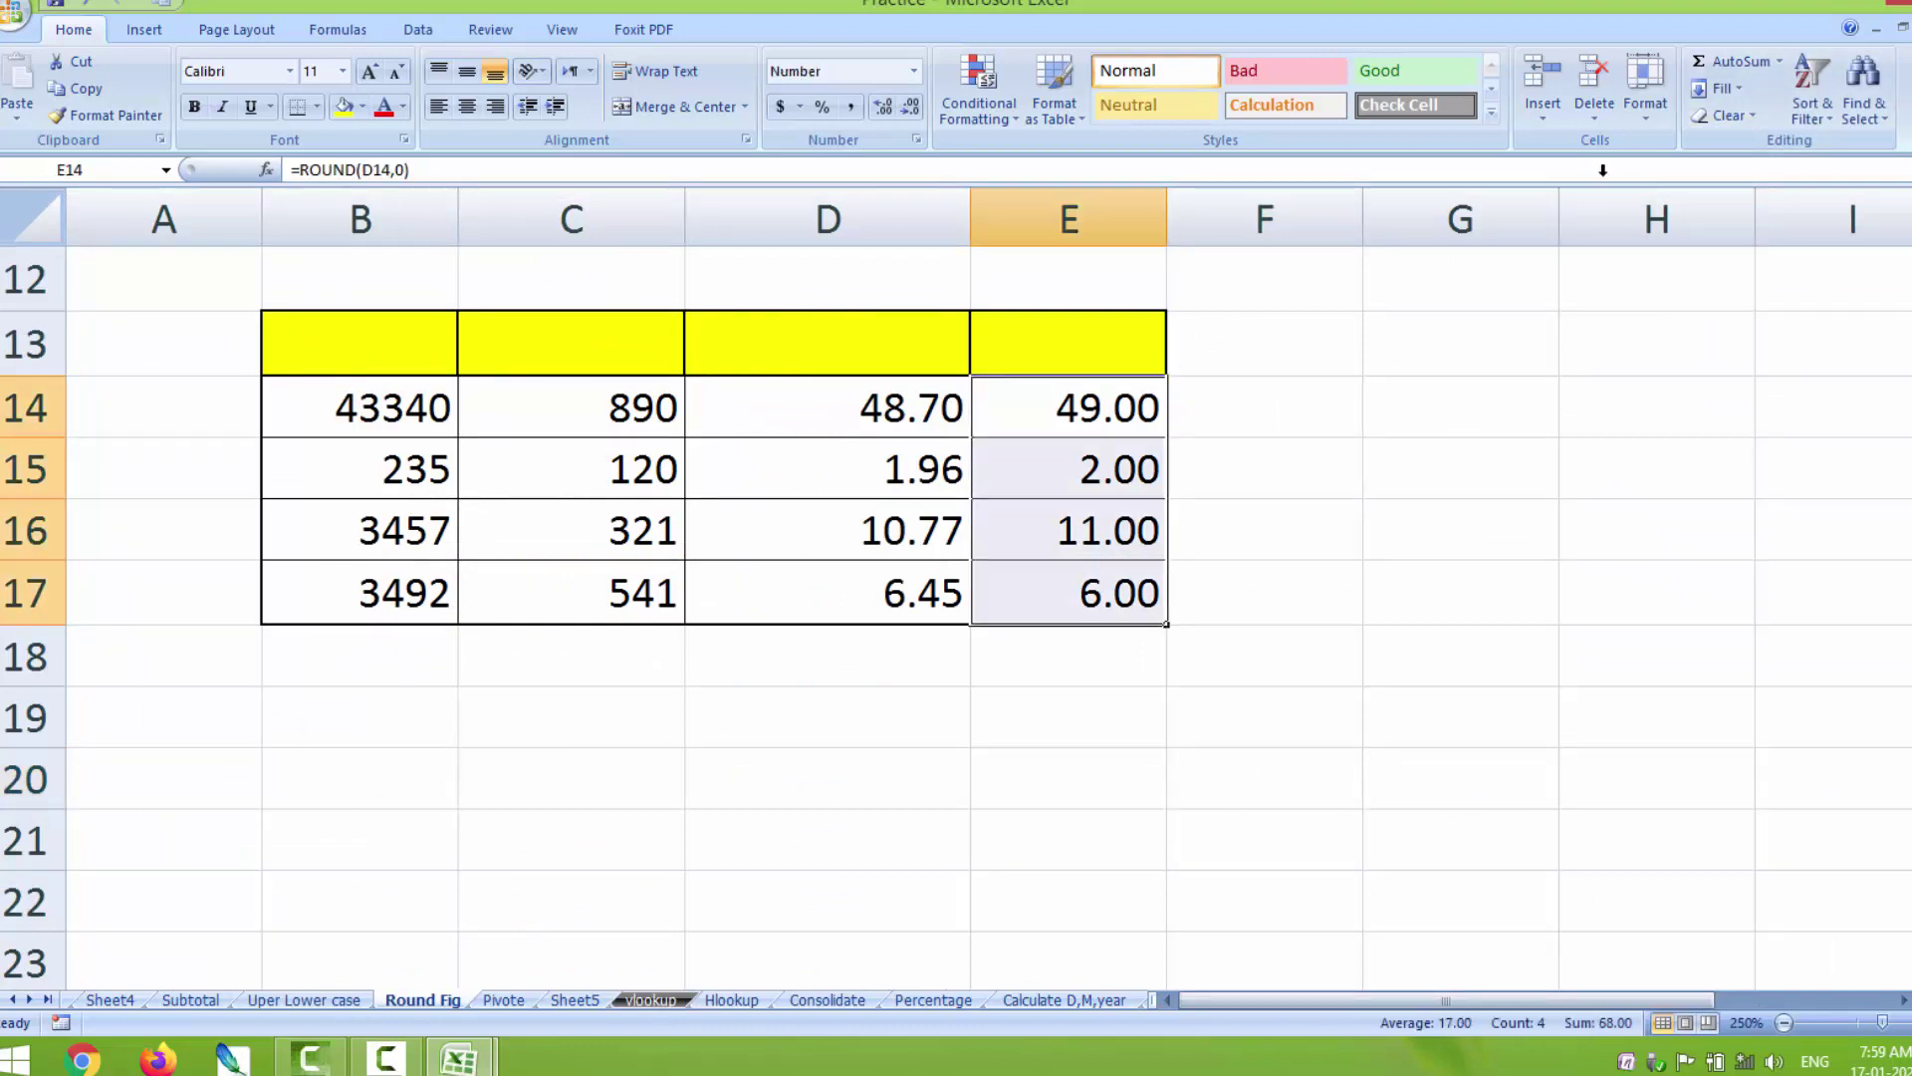
left_click(1778, 63)
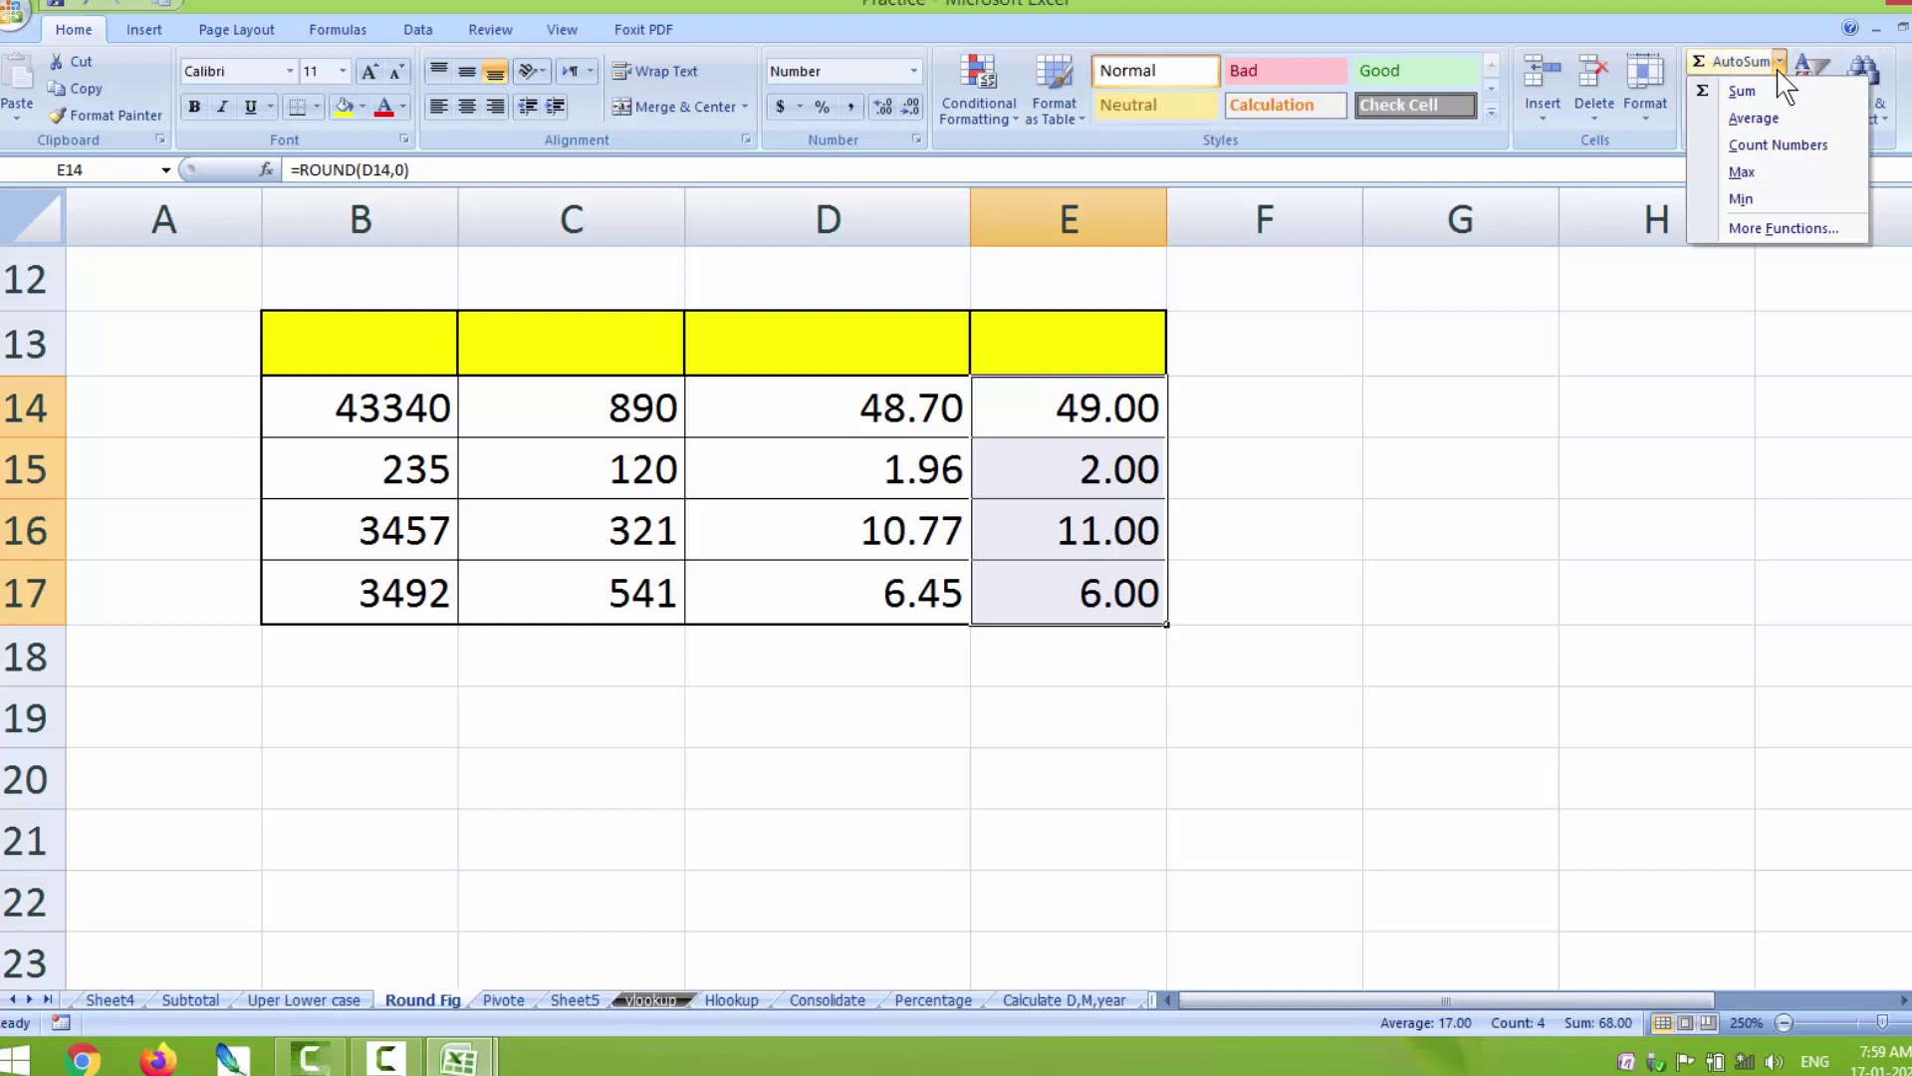
left_click(1748, 91)
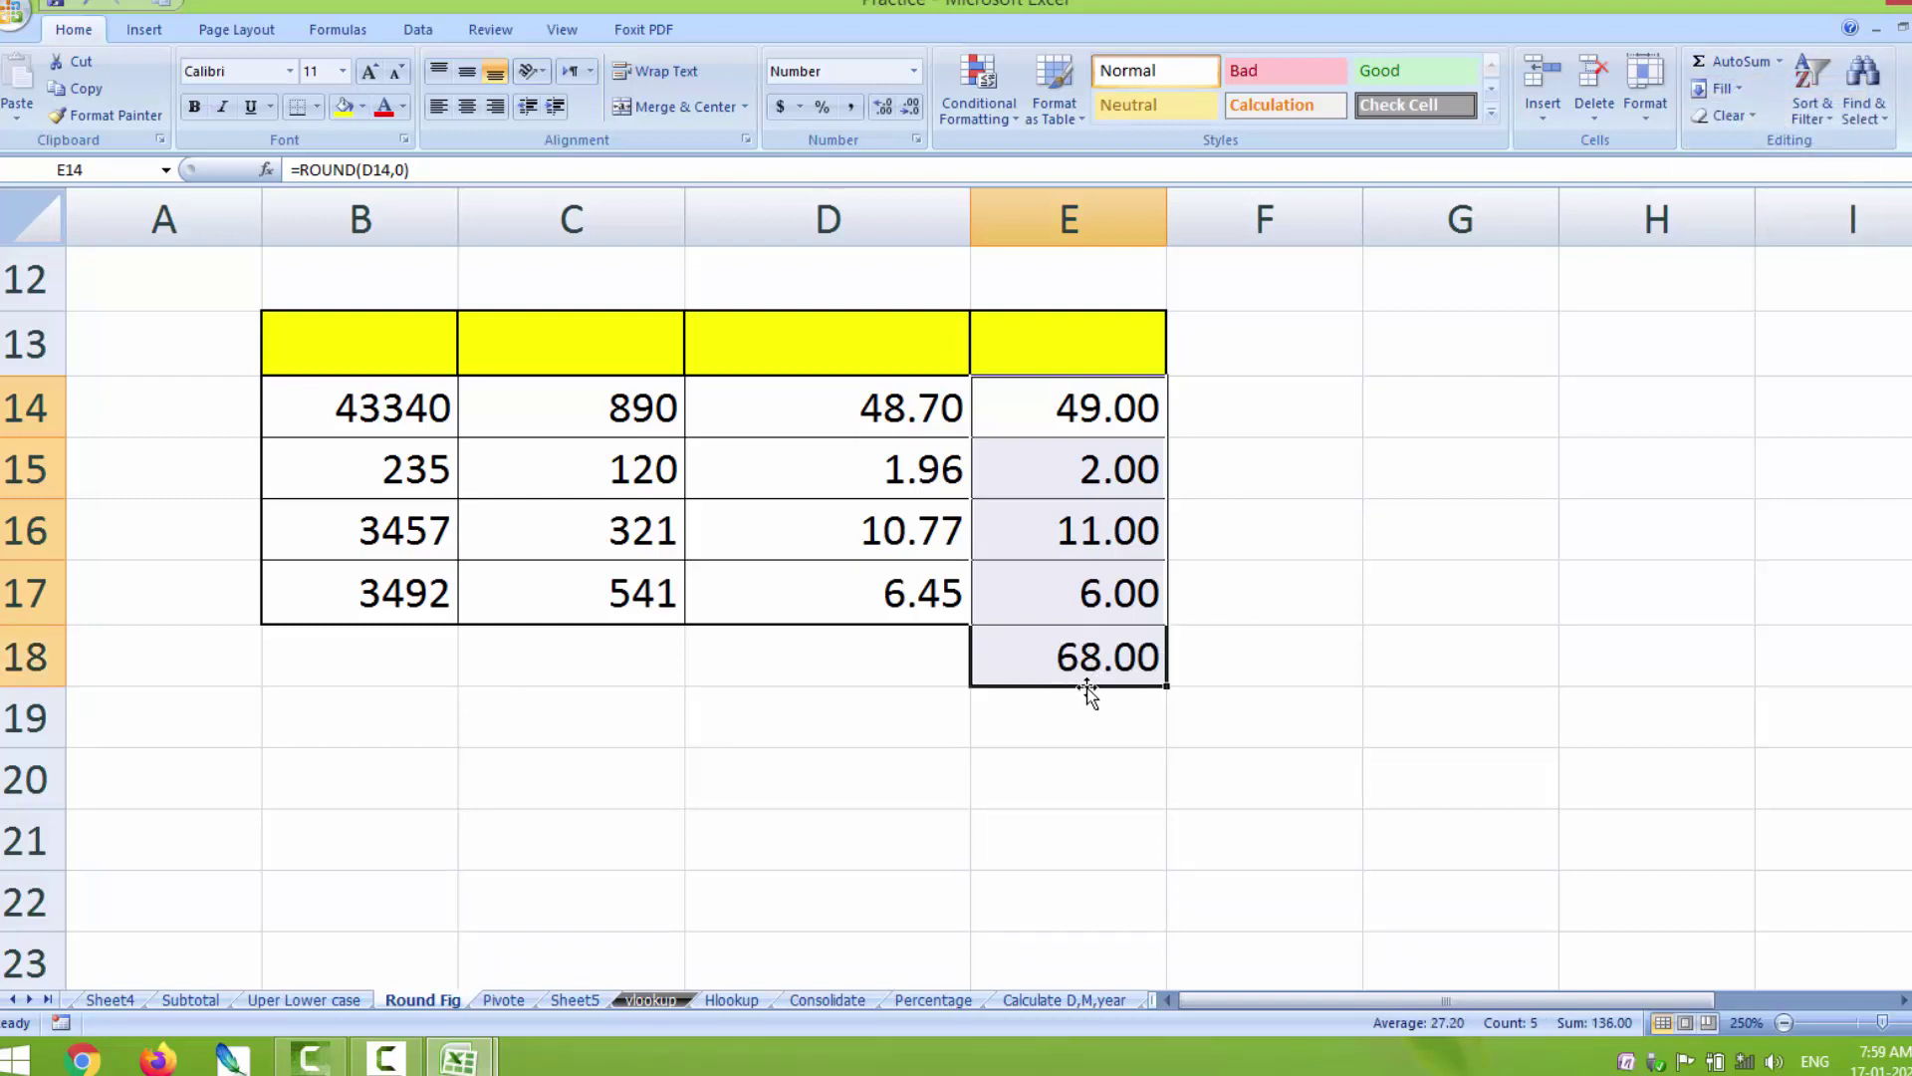
left_click(1781, 63)
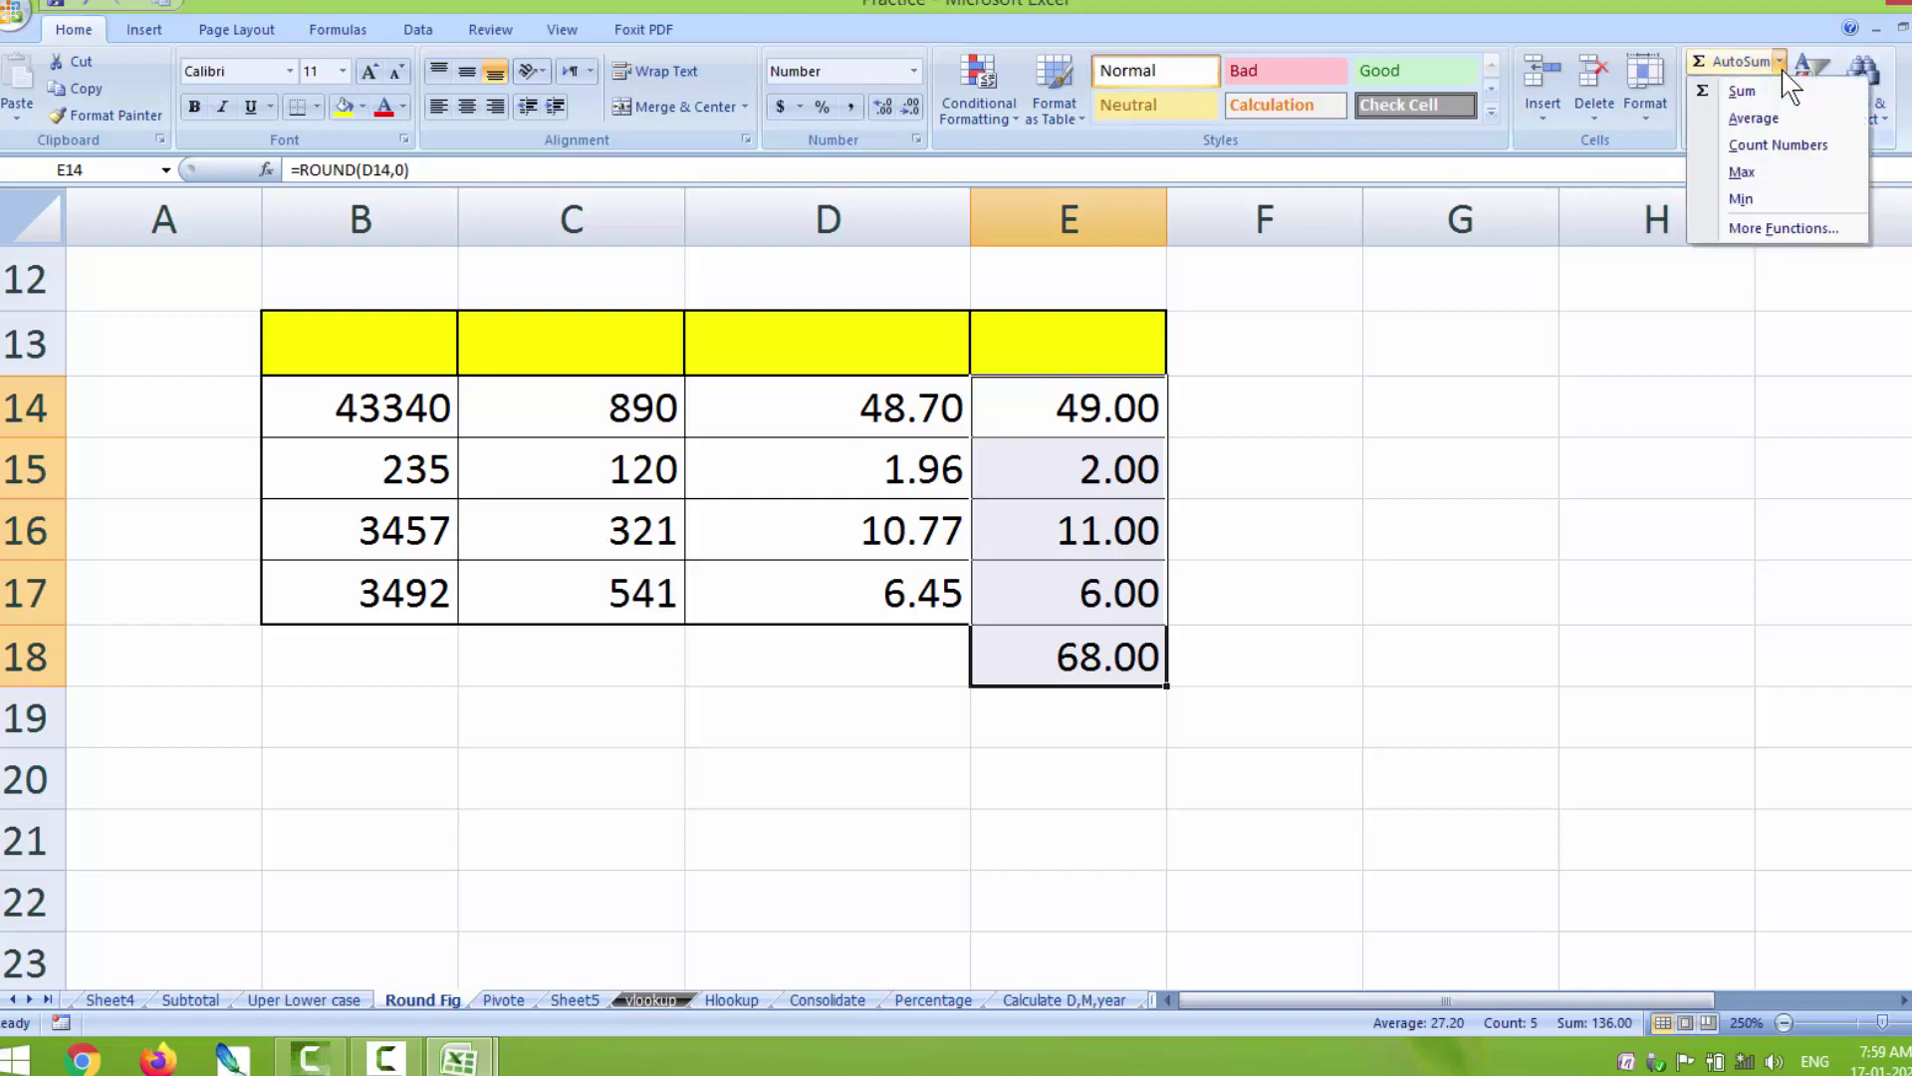
left_click(1764, 120)
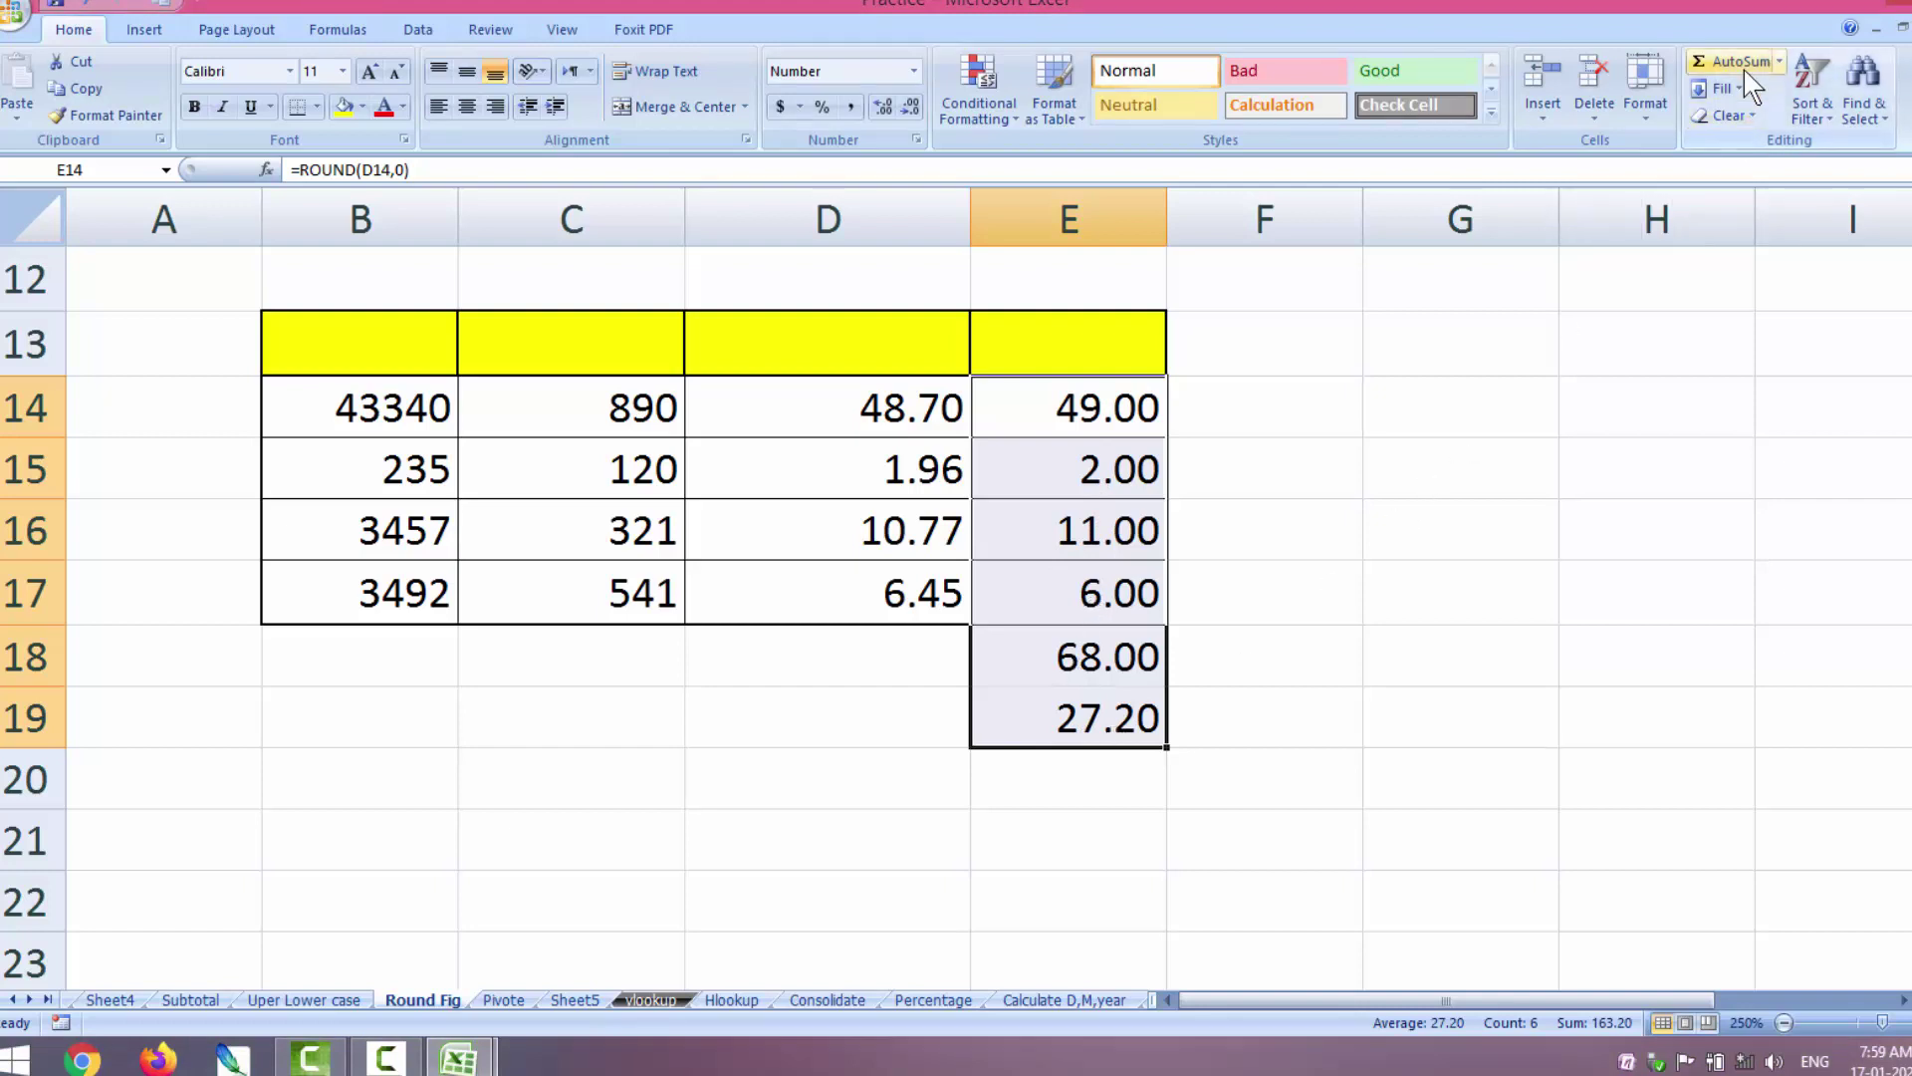
left_click(1779, 63)
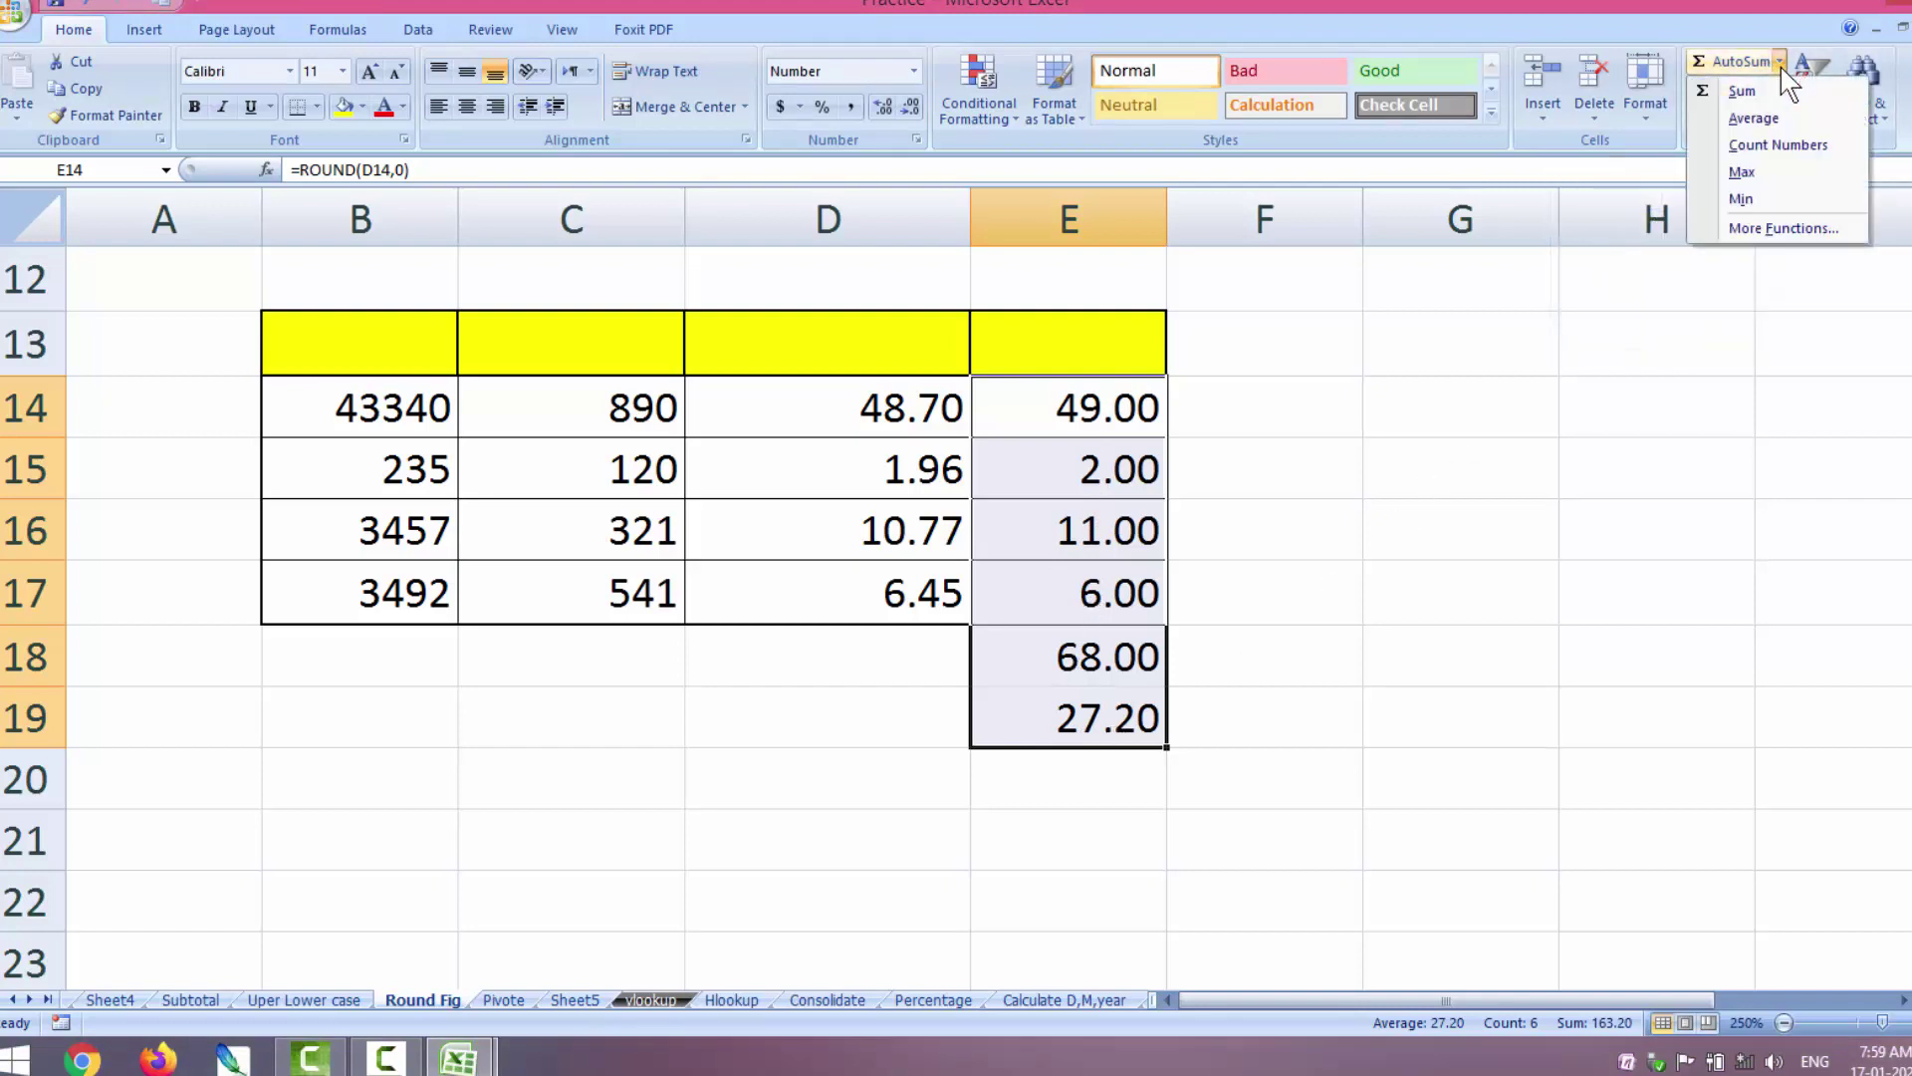
left_click(1771, 145)
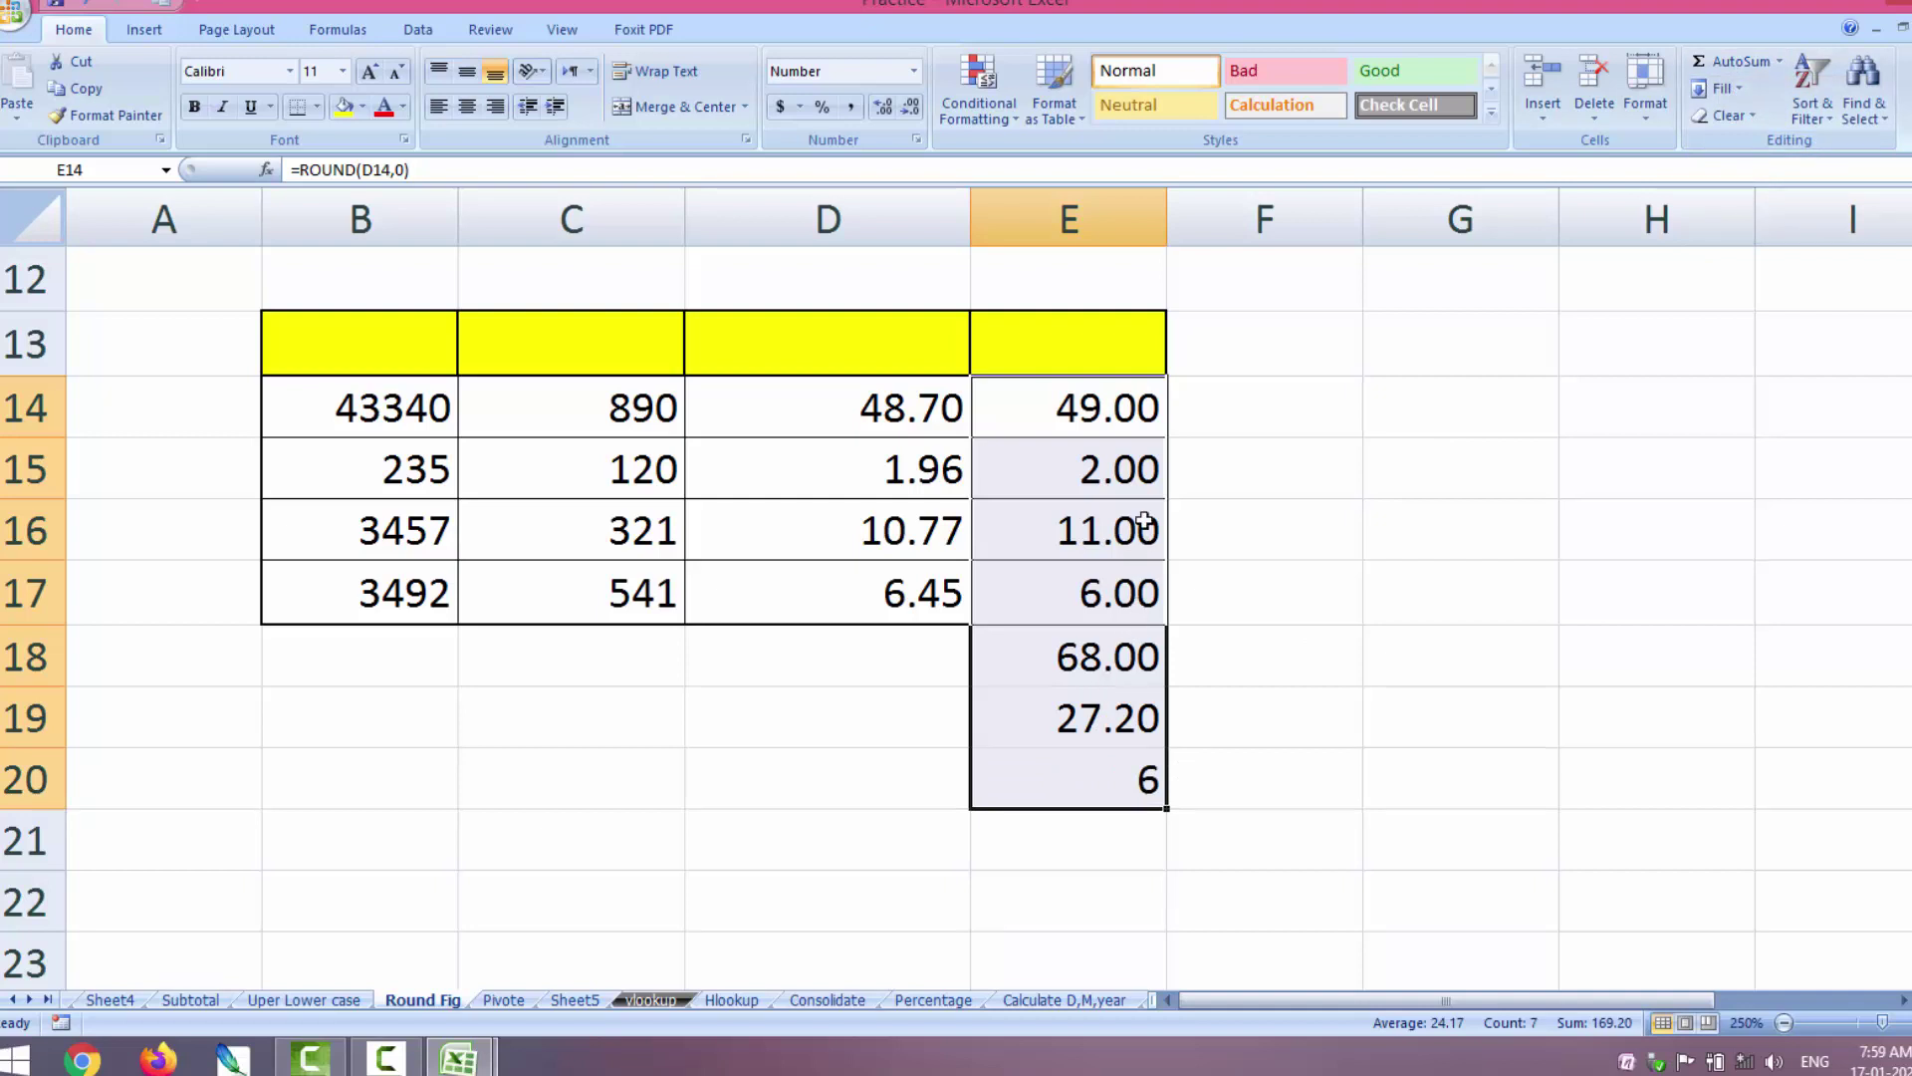
left_click(1778, 62)
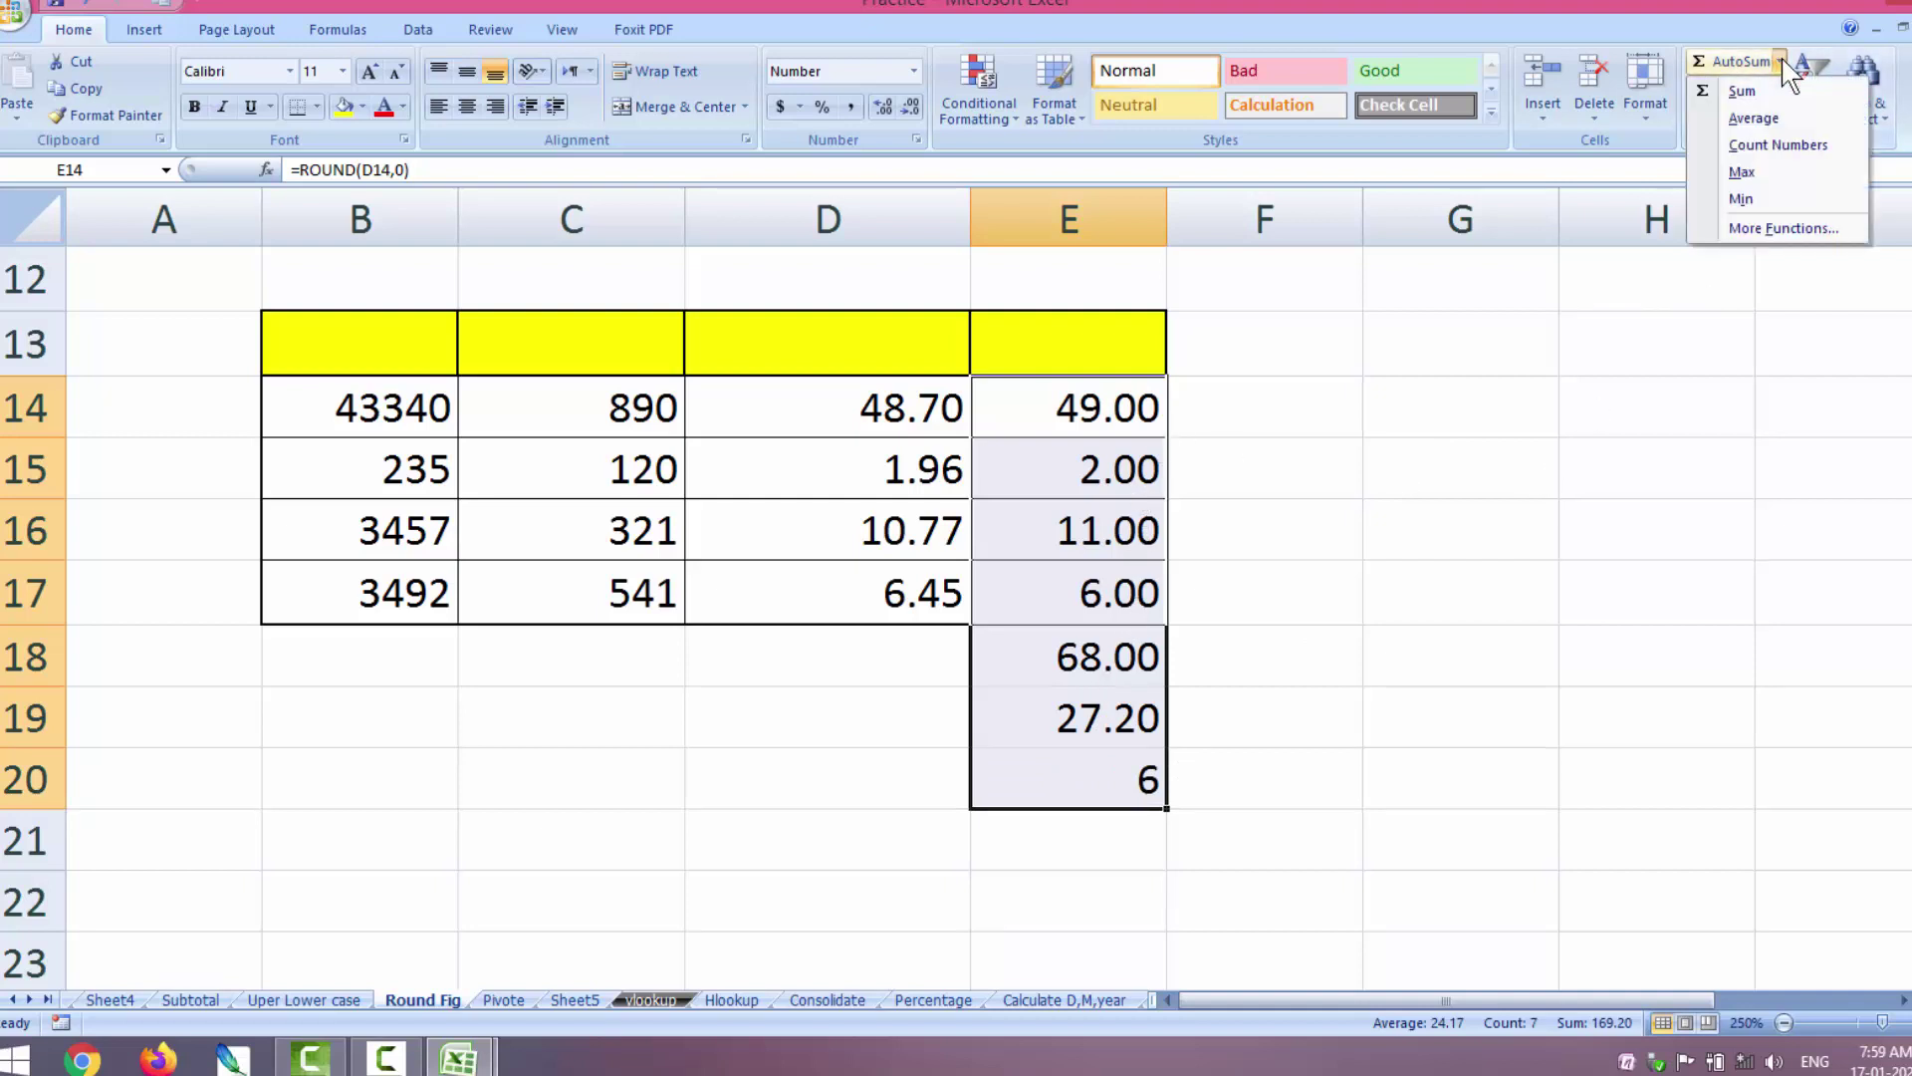
left_click(1758, 175)
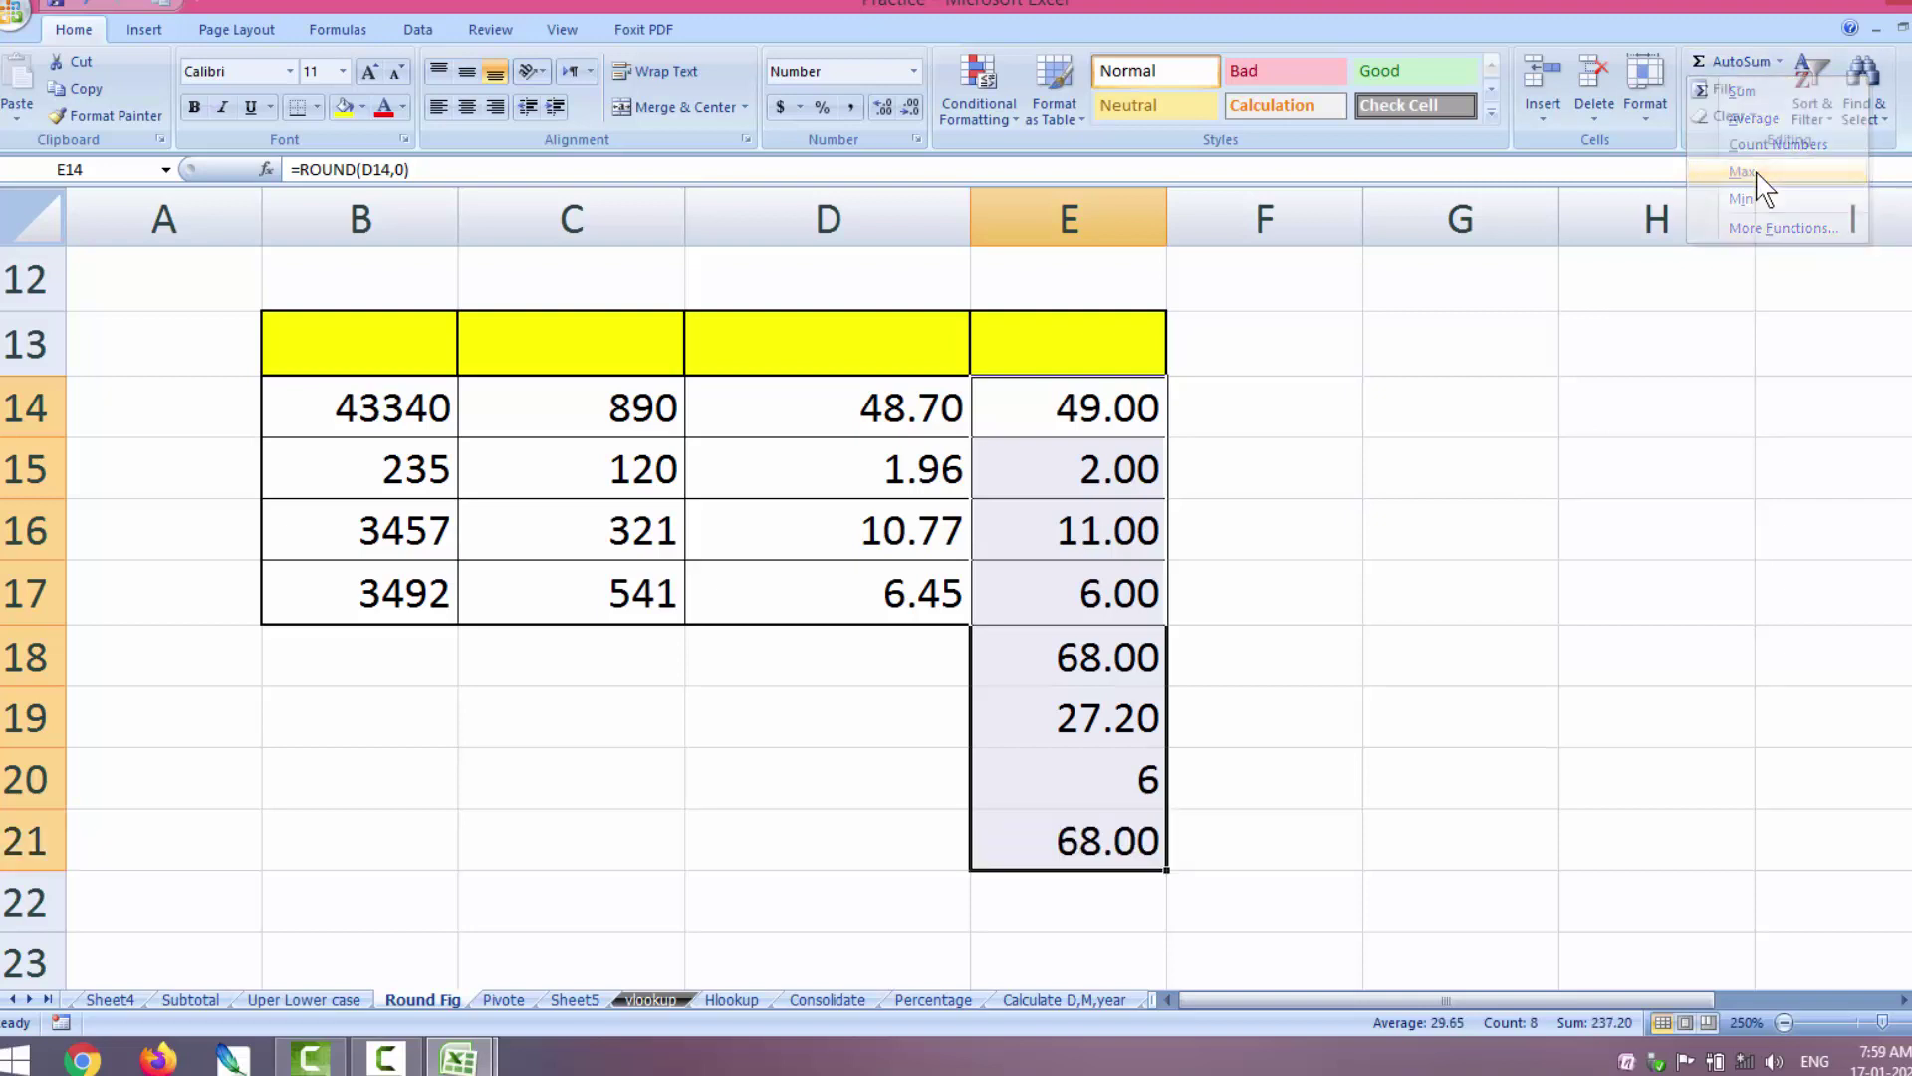
left_click(1780, 62)
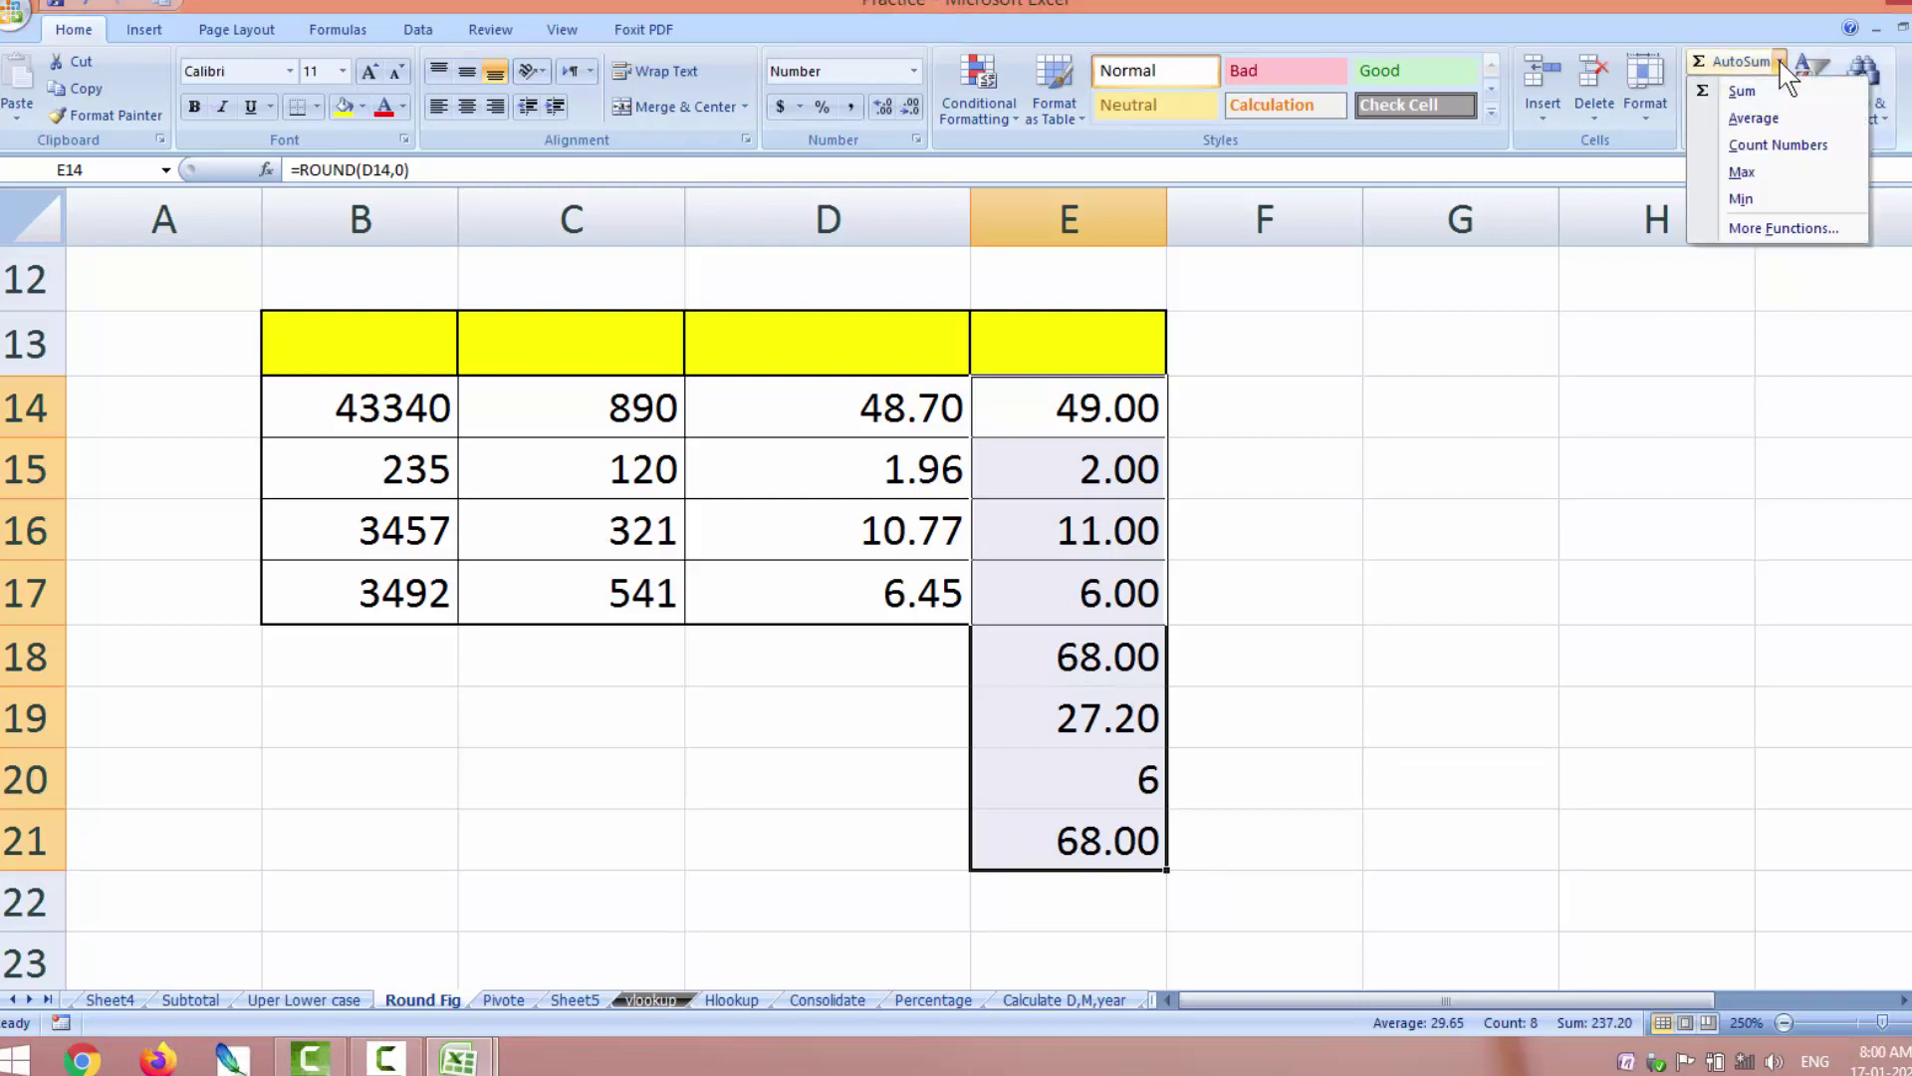
left_click(1760, 199)
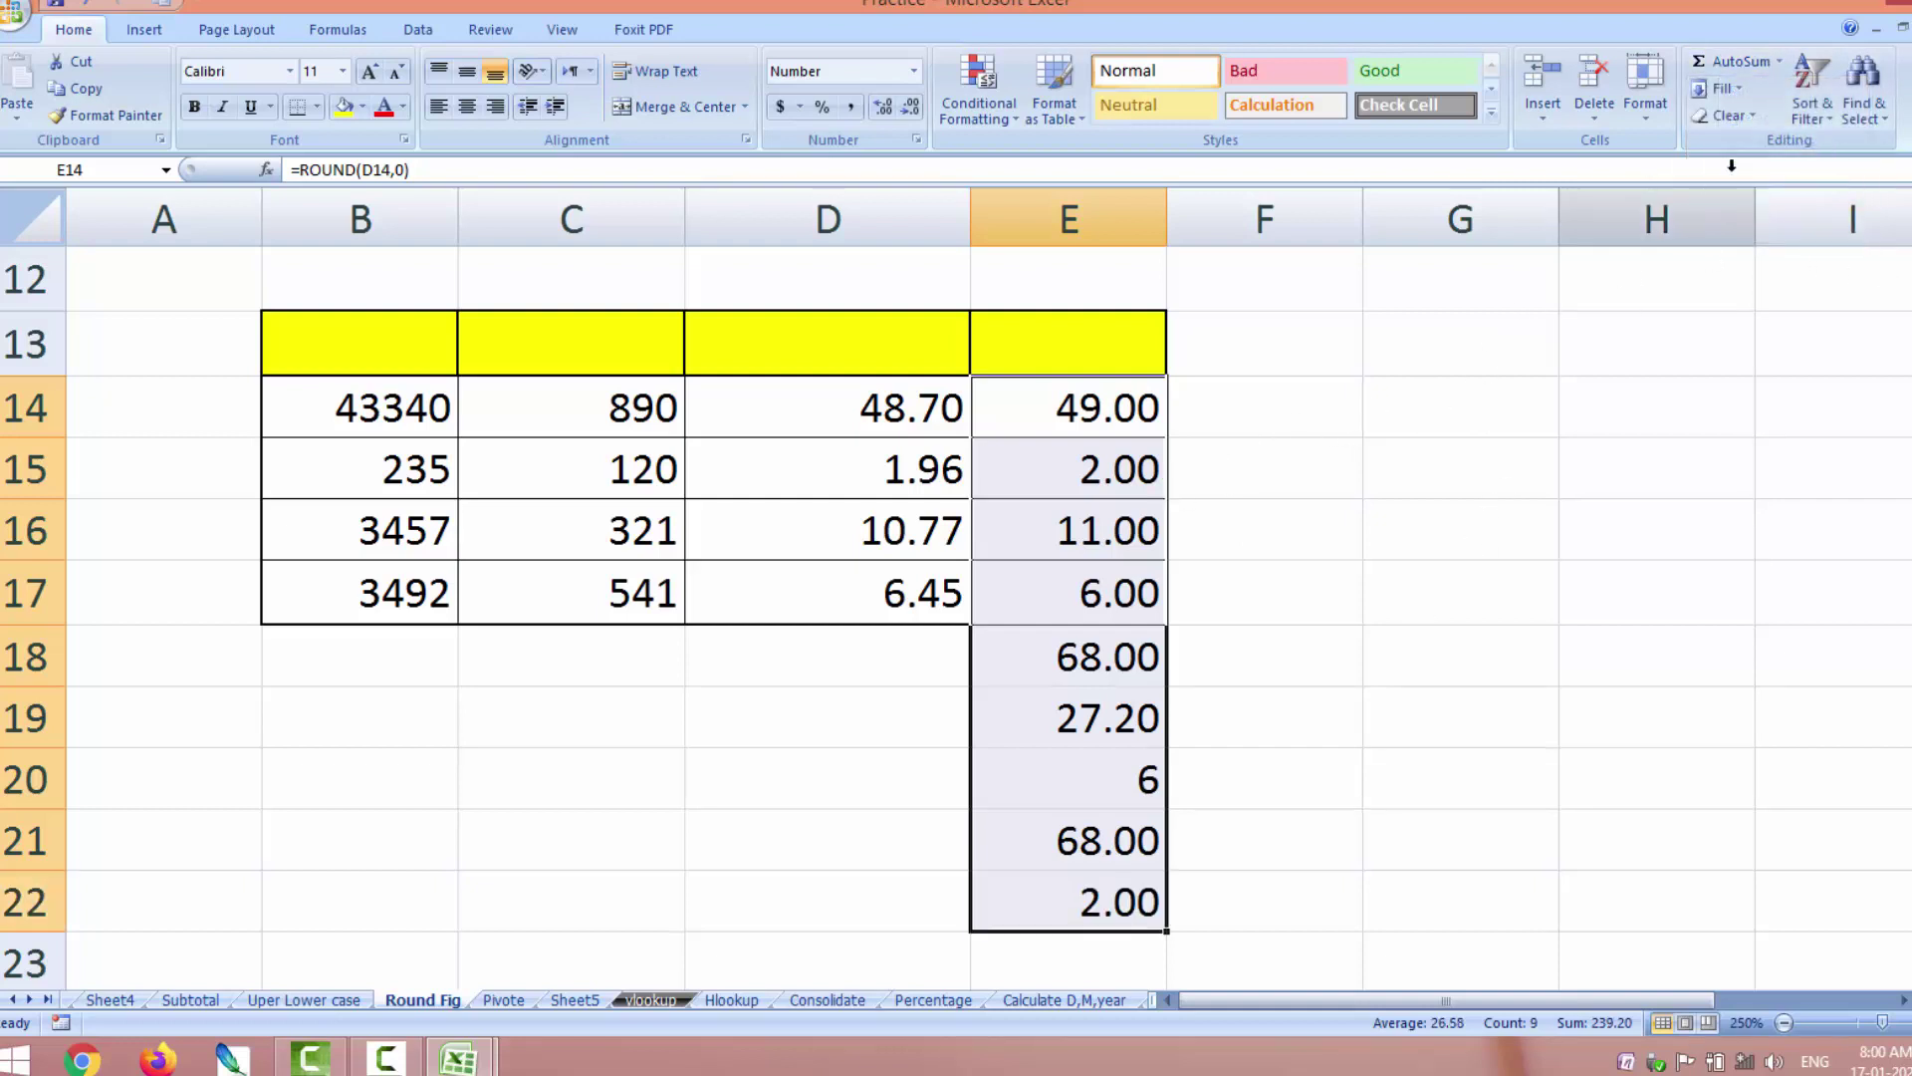
left_click(1779, 61)
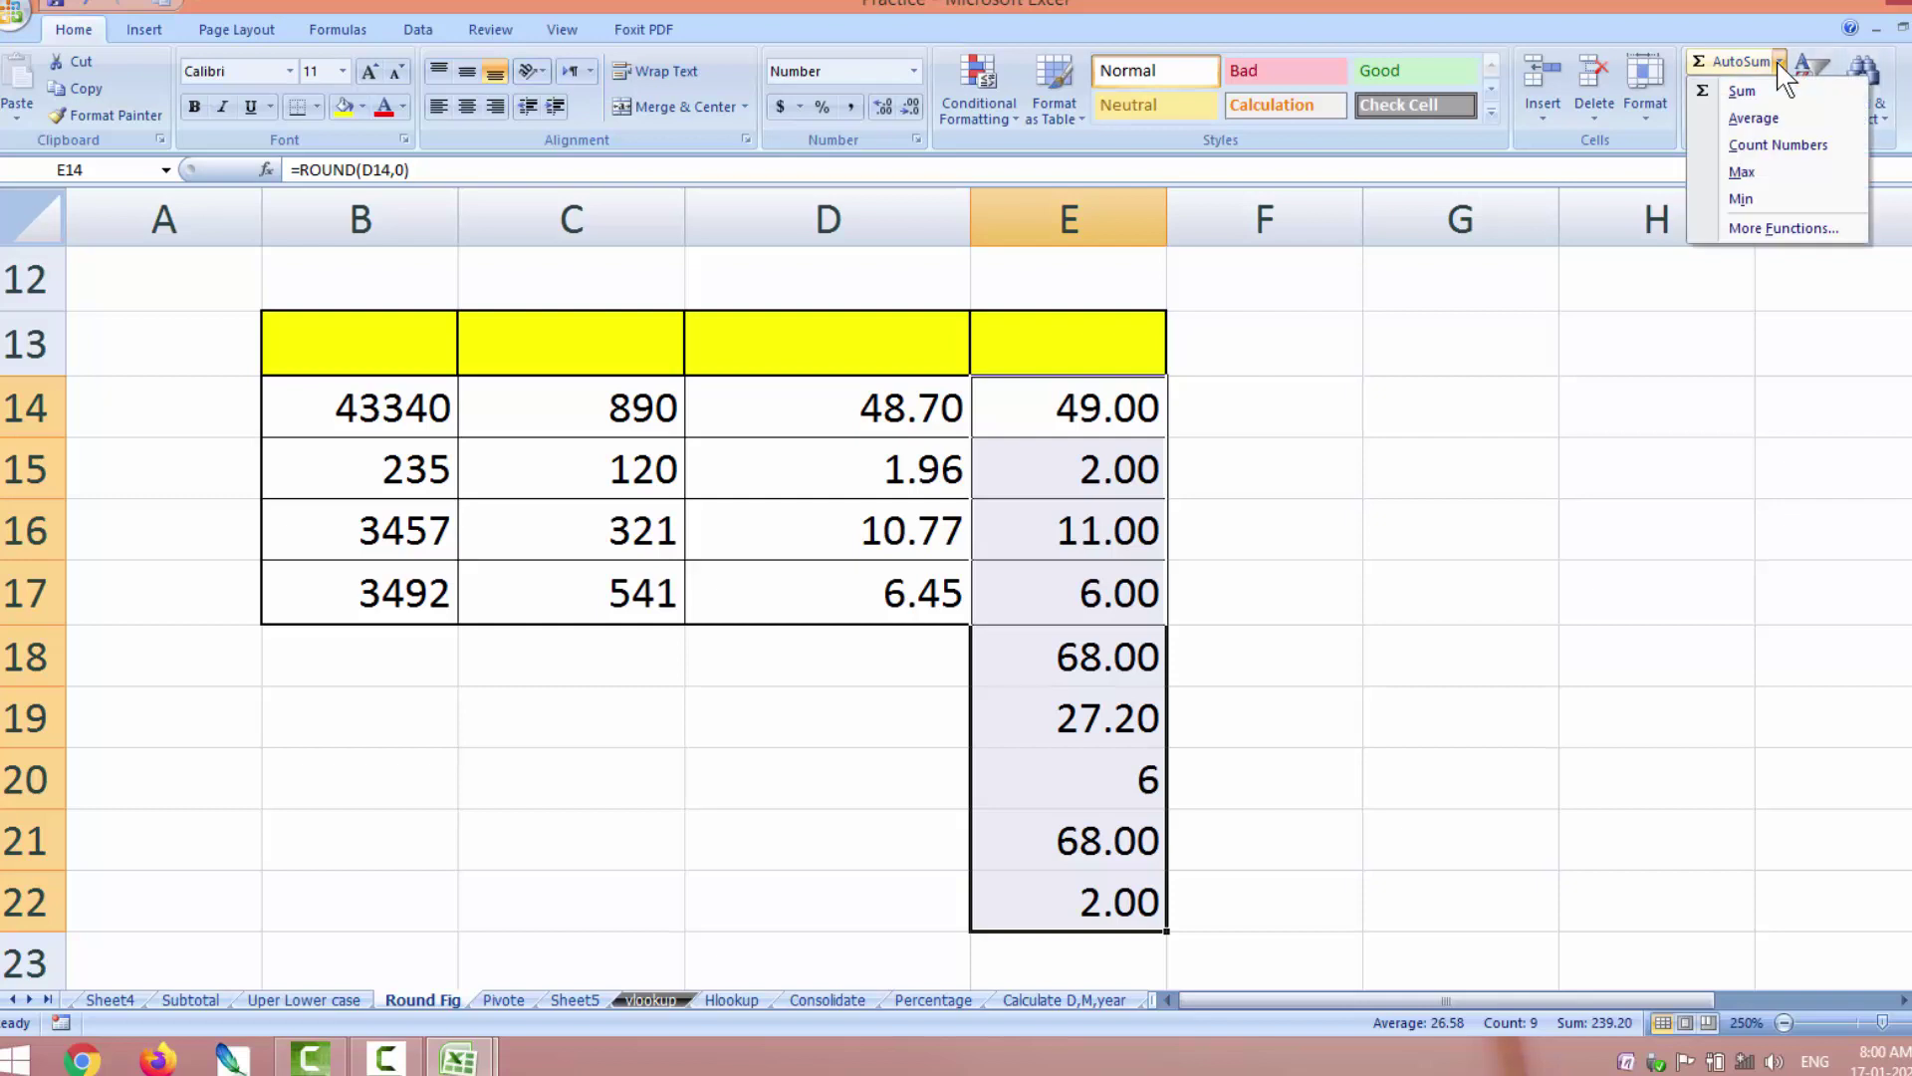
View the ROUND formula's arguments, close them unchanged, and show the Fill options
left_click(1751, 227)
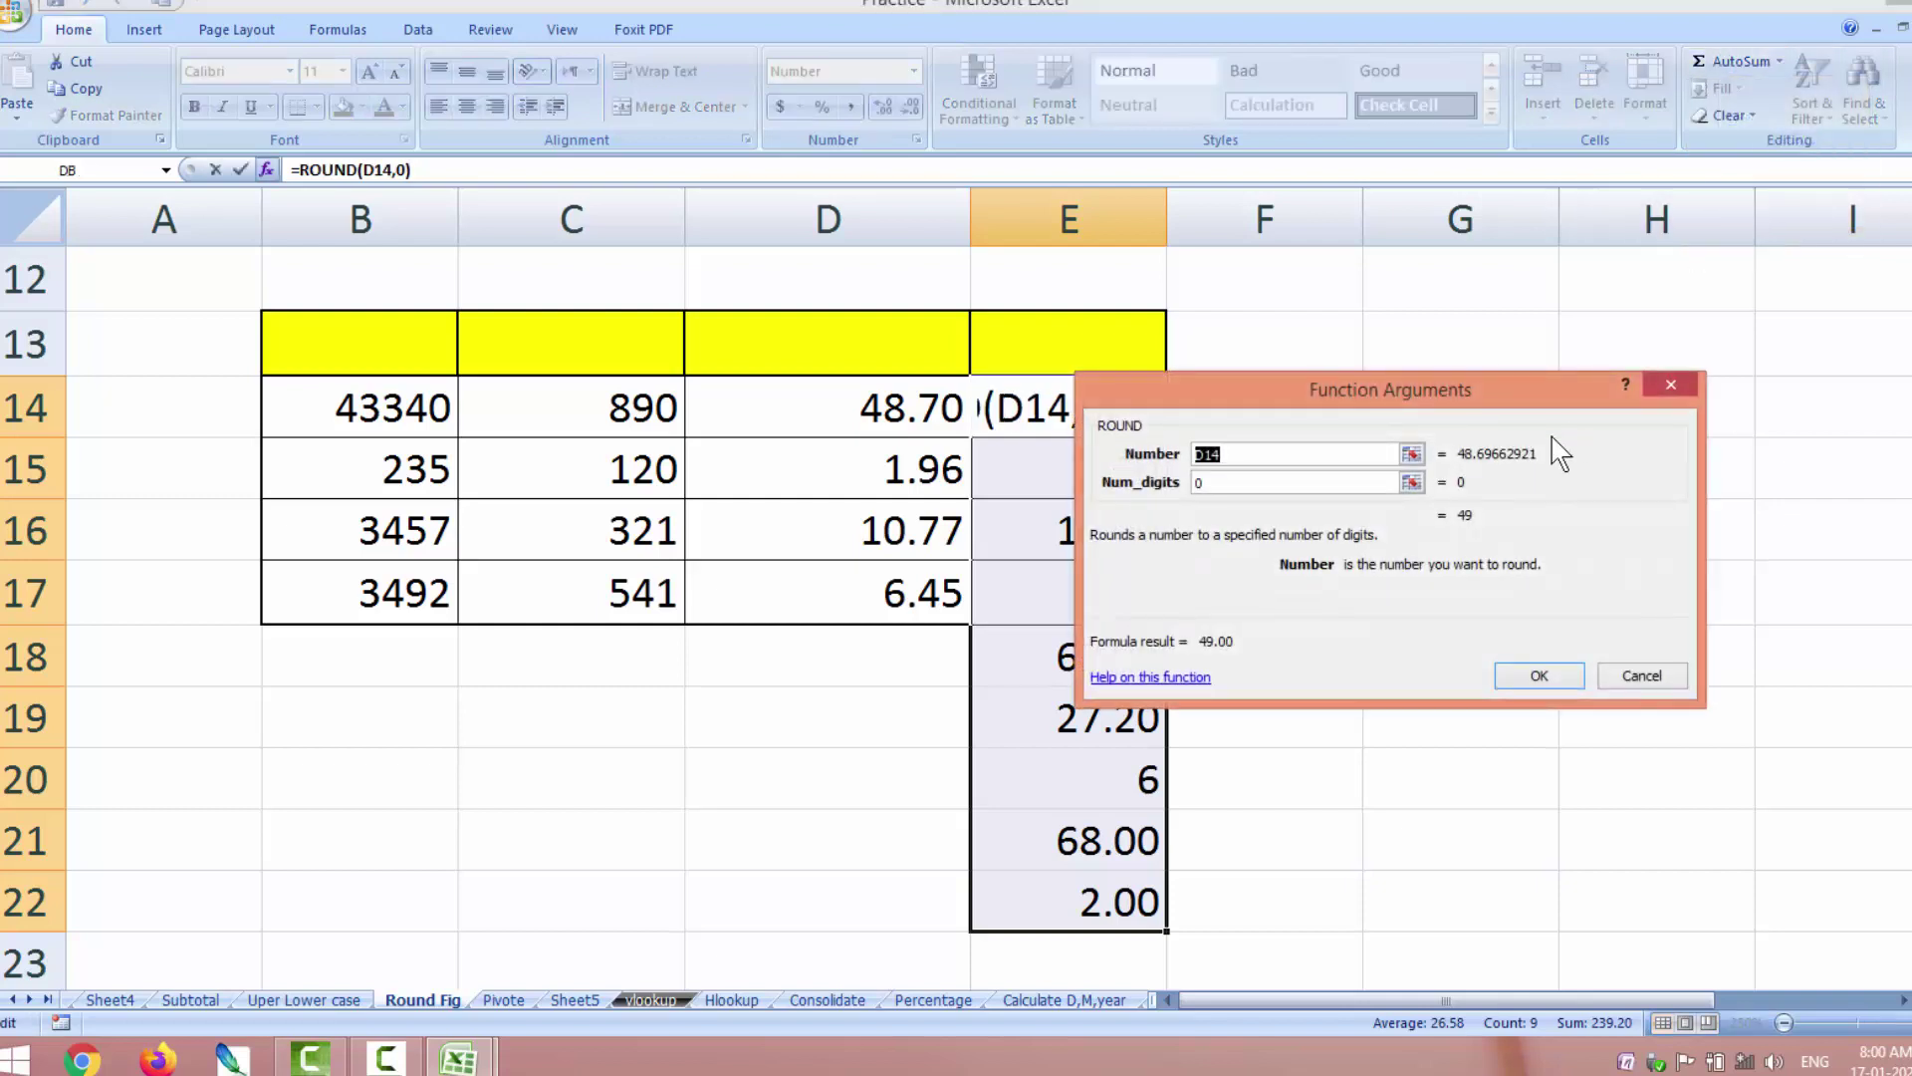
left_click(1639, 676)
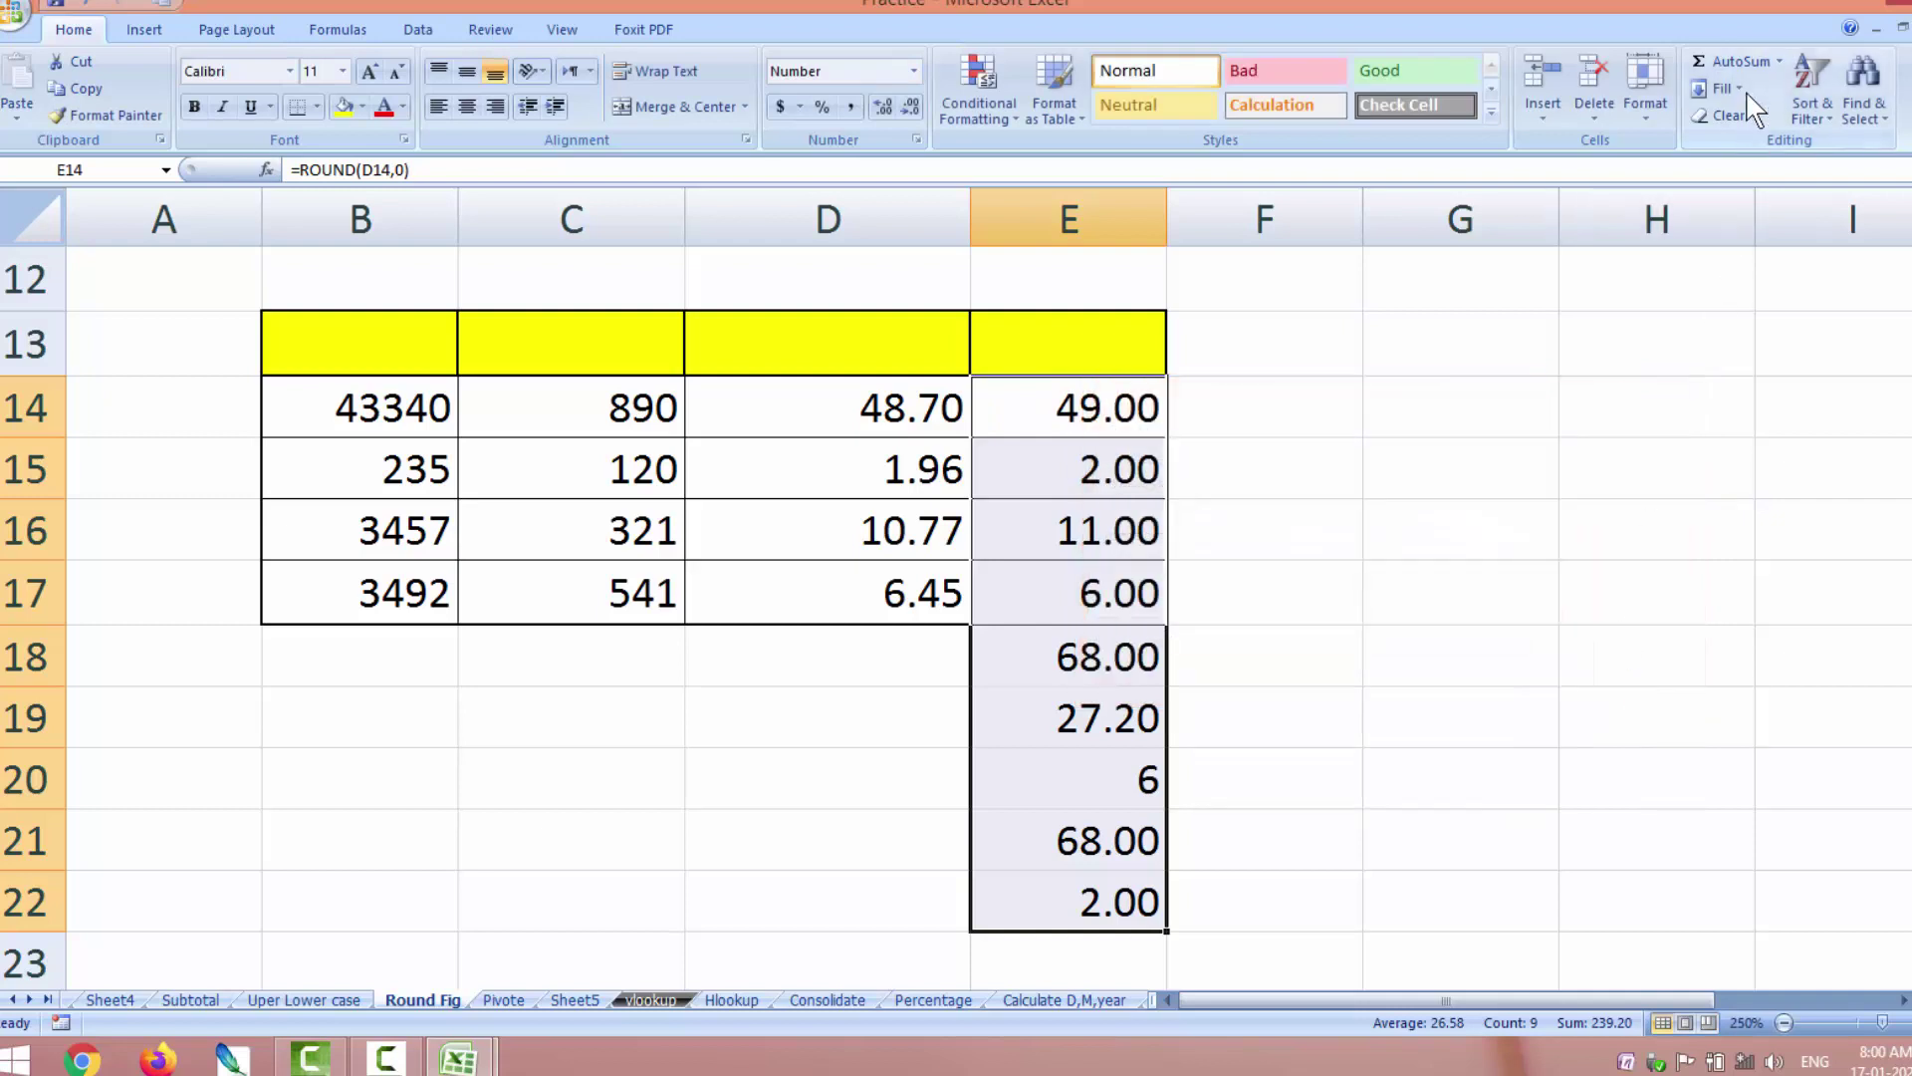
left_click(1743, 89)
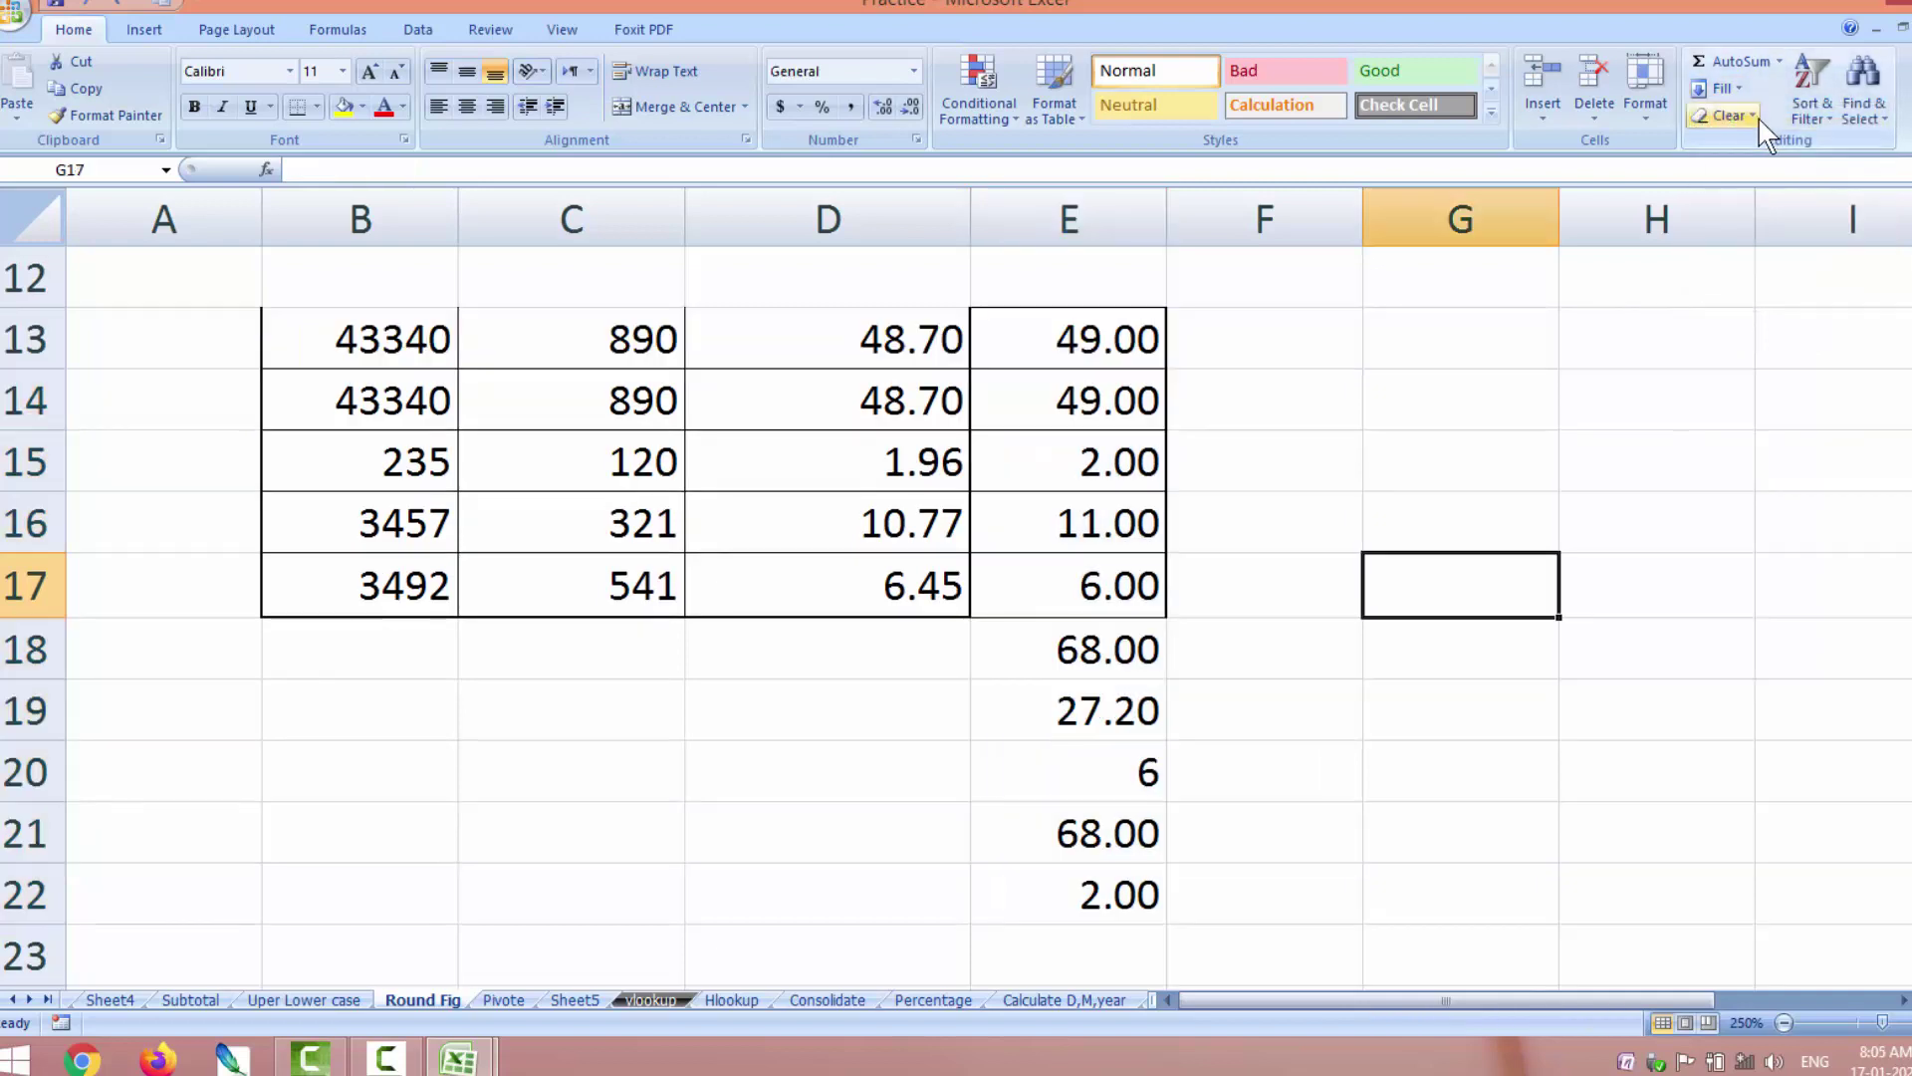
Select E13:E17, apply Clear All, and undo it
left_click(1731, 116)
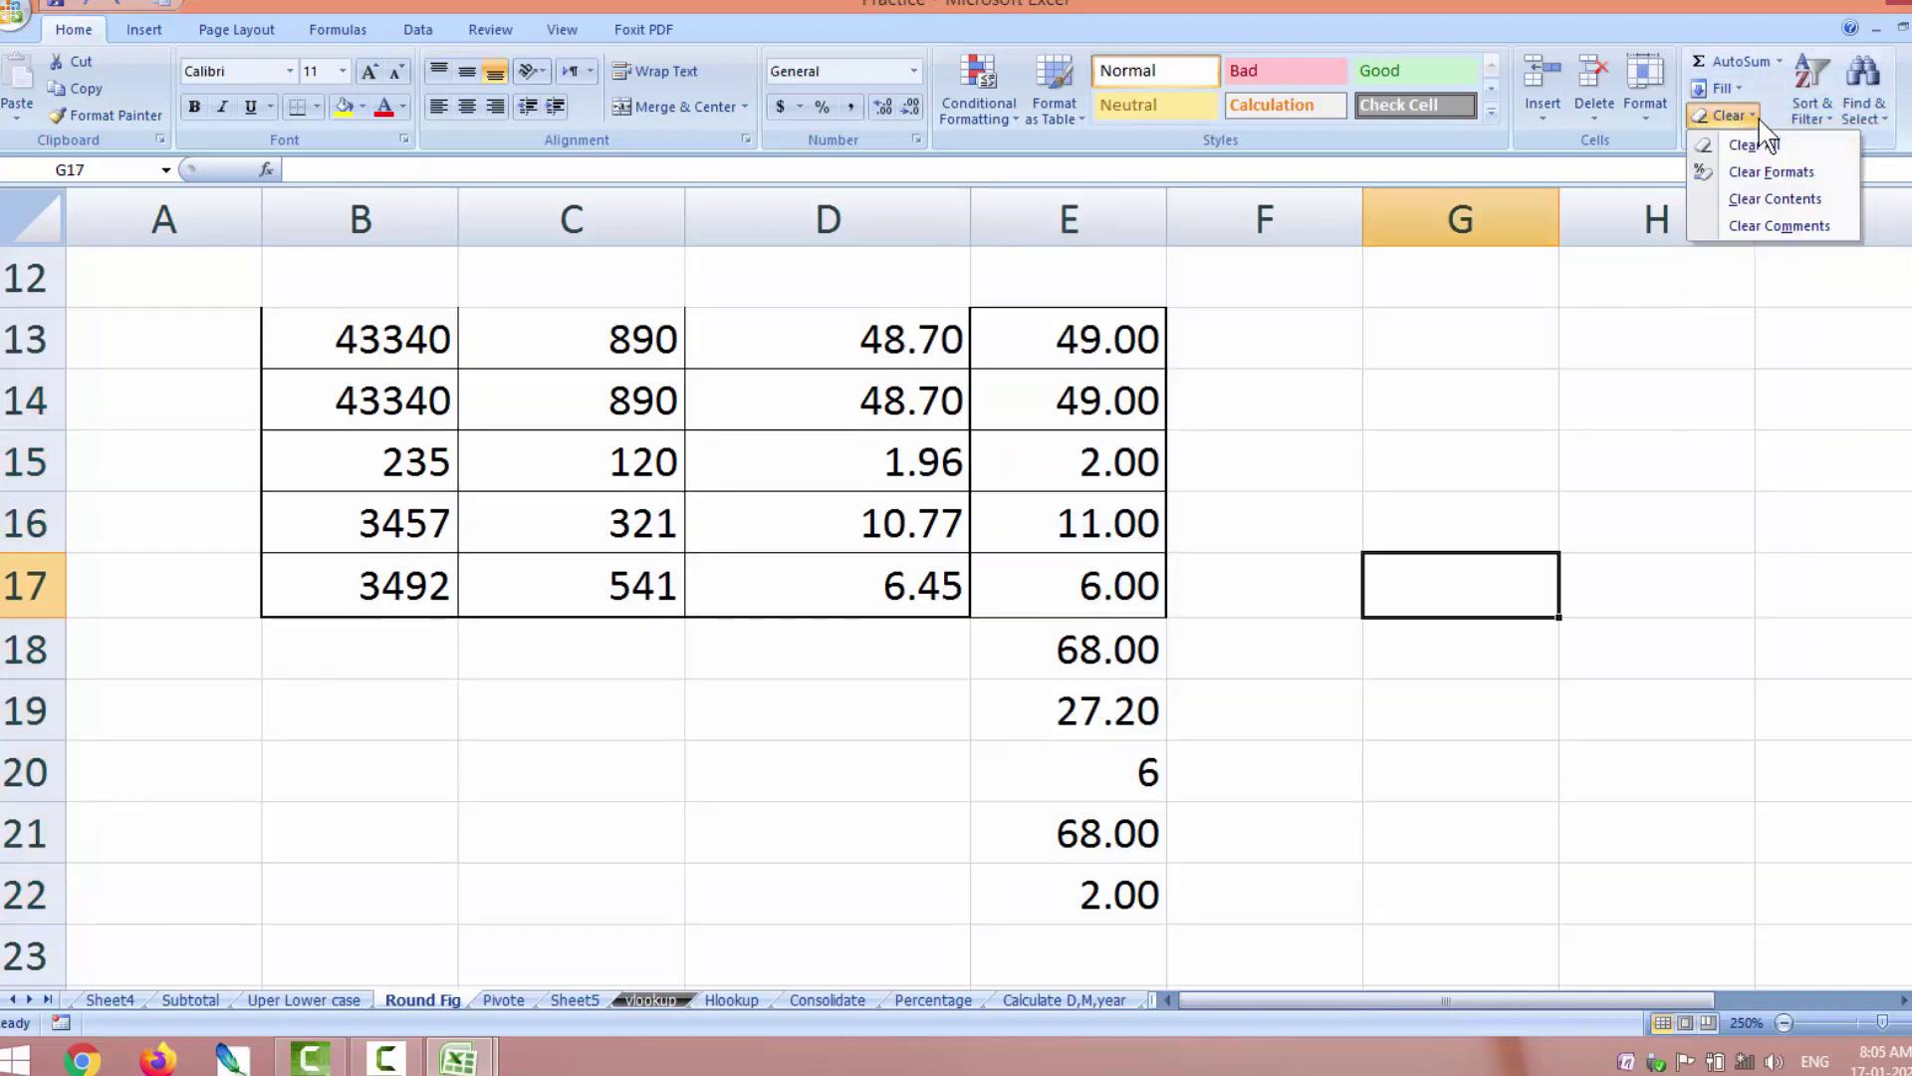
left_click(1263, 495)
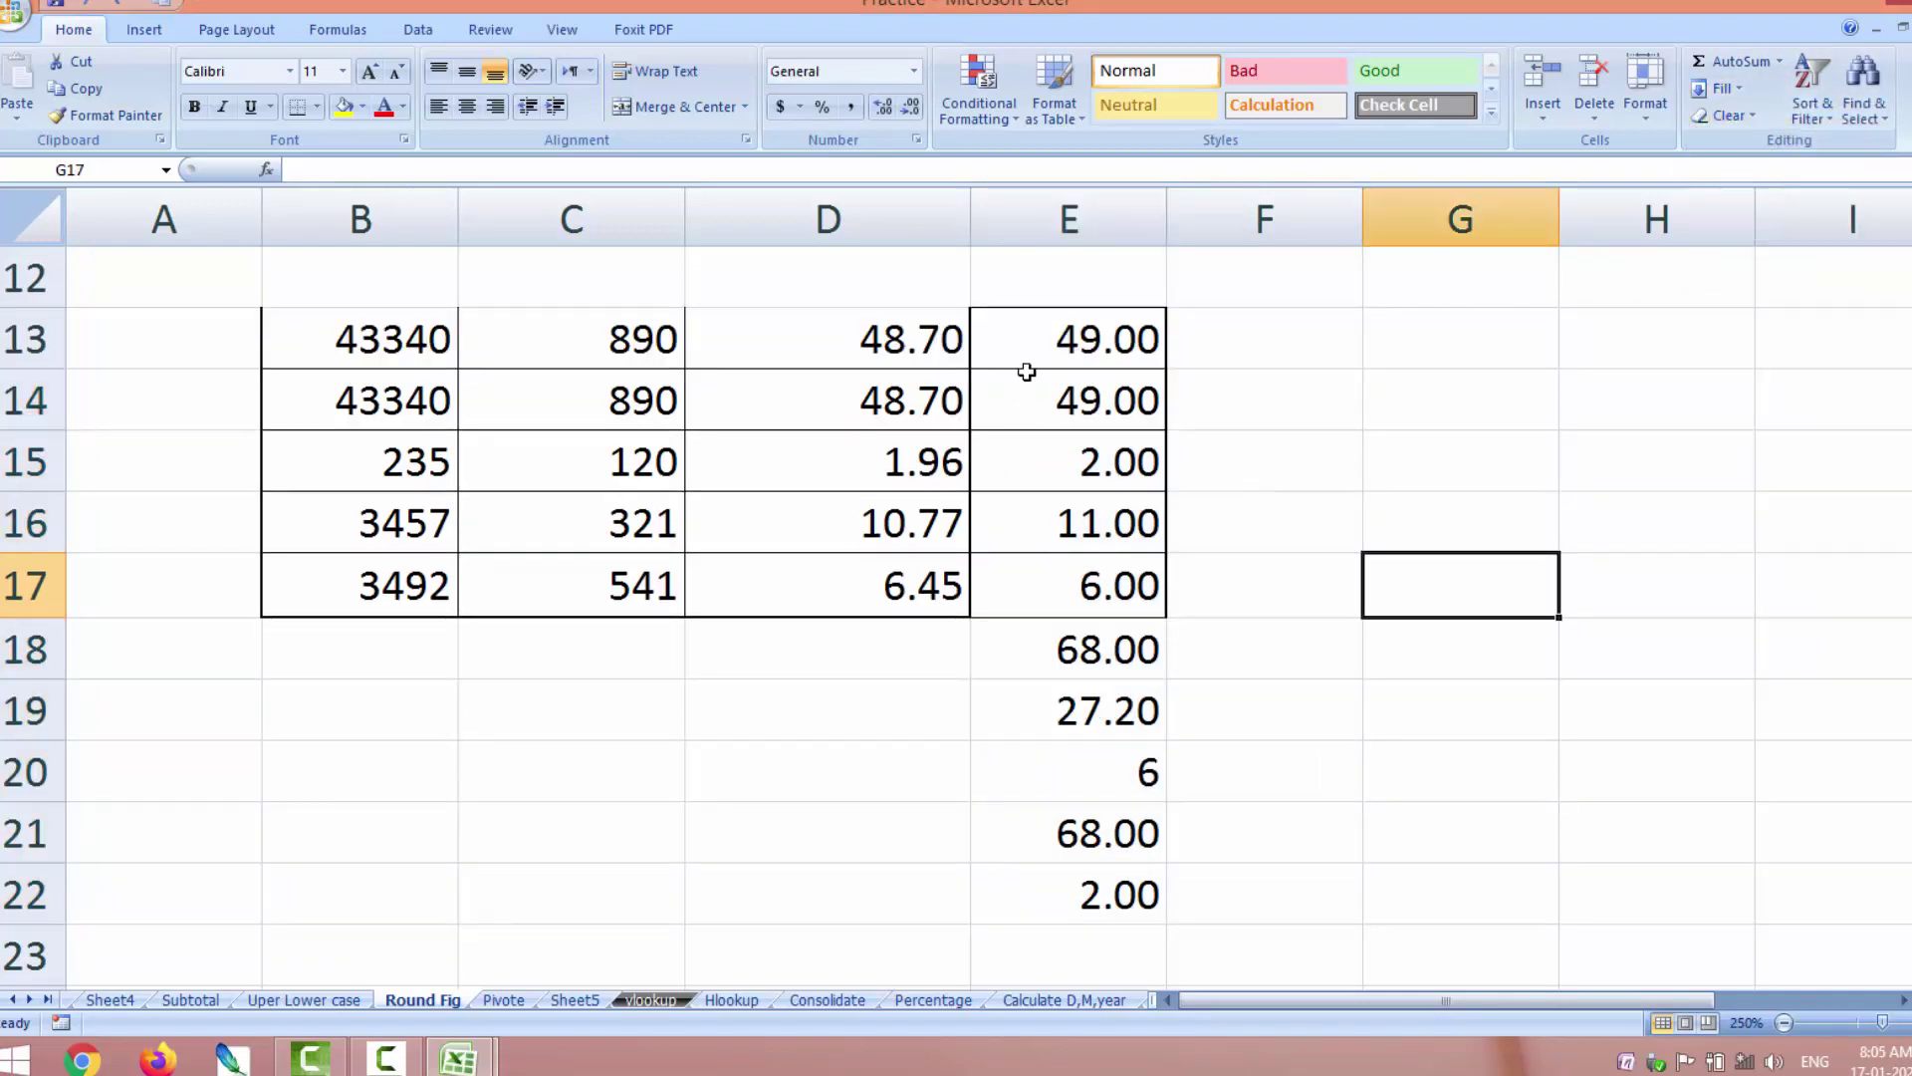
left_click_drag(996, 338, 1053, 594)
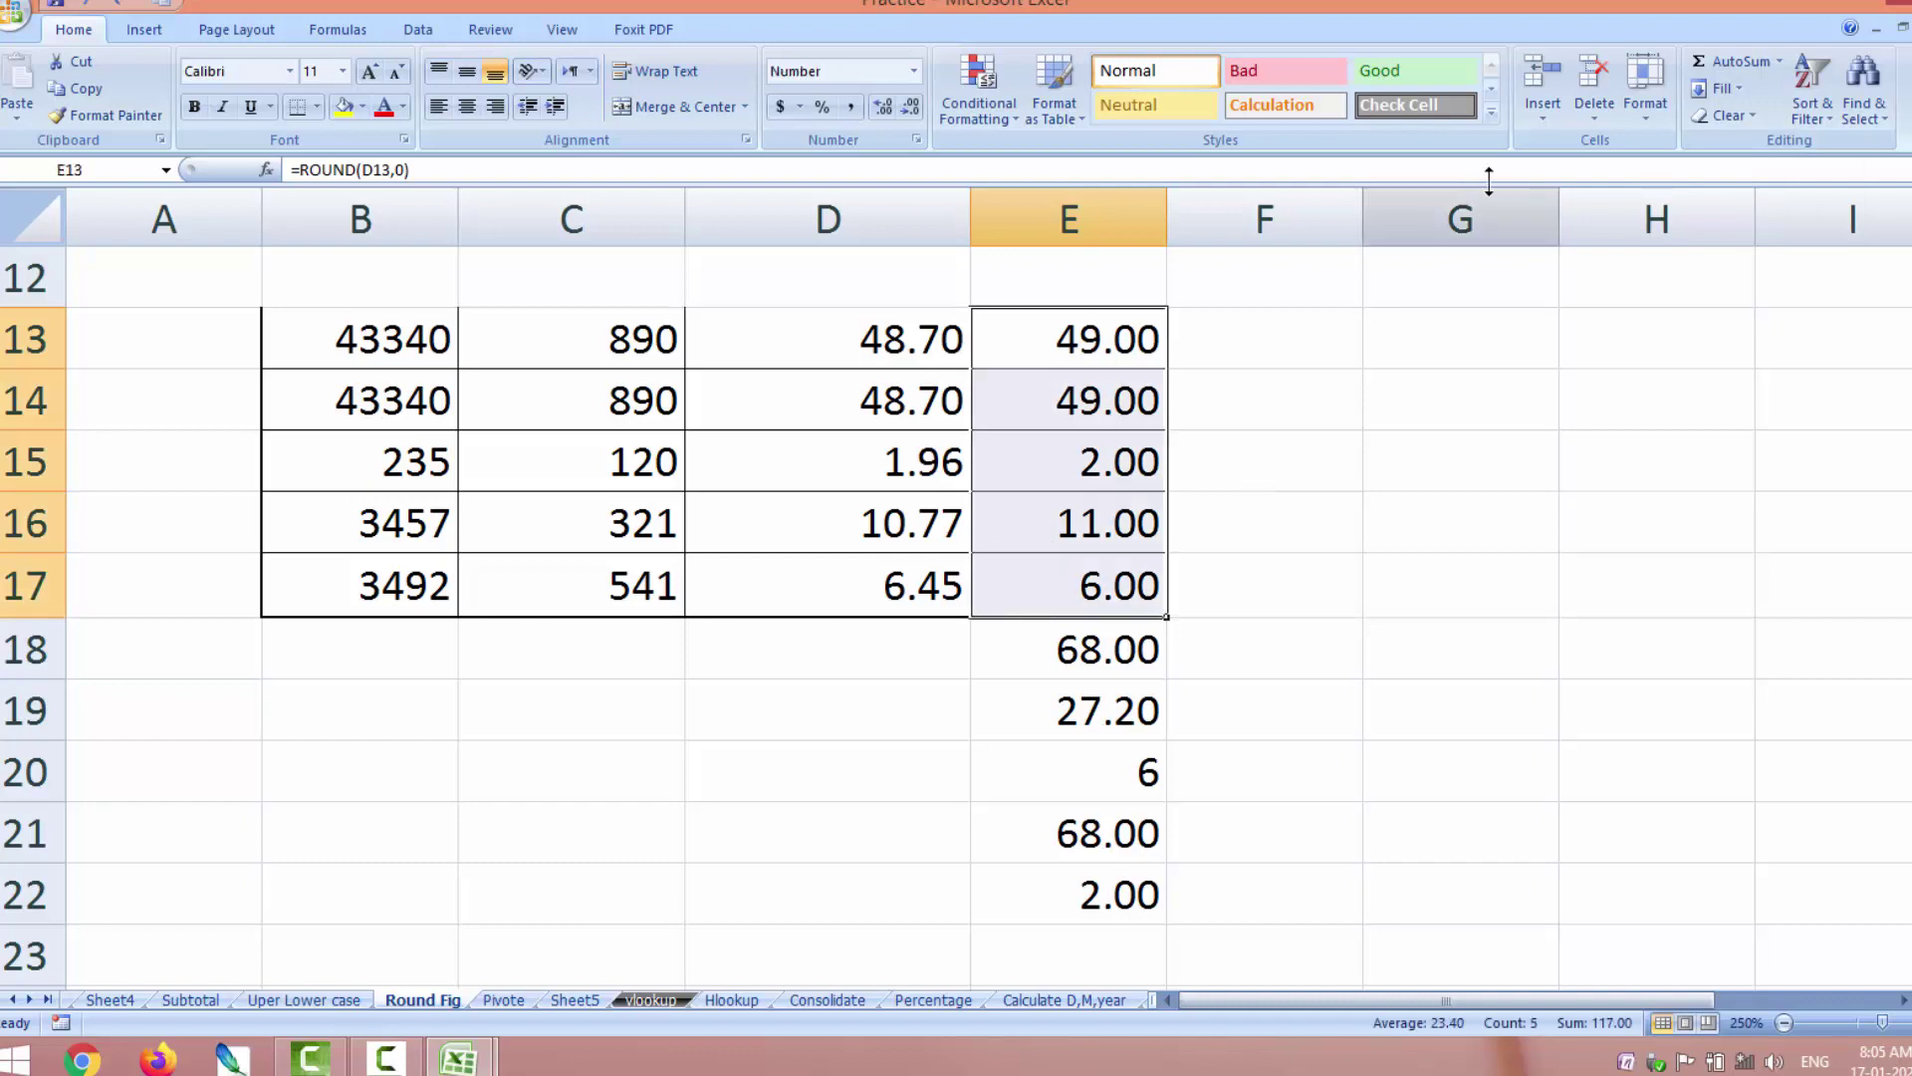
left_click(1755, 116)
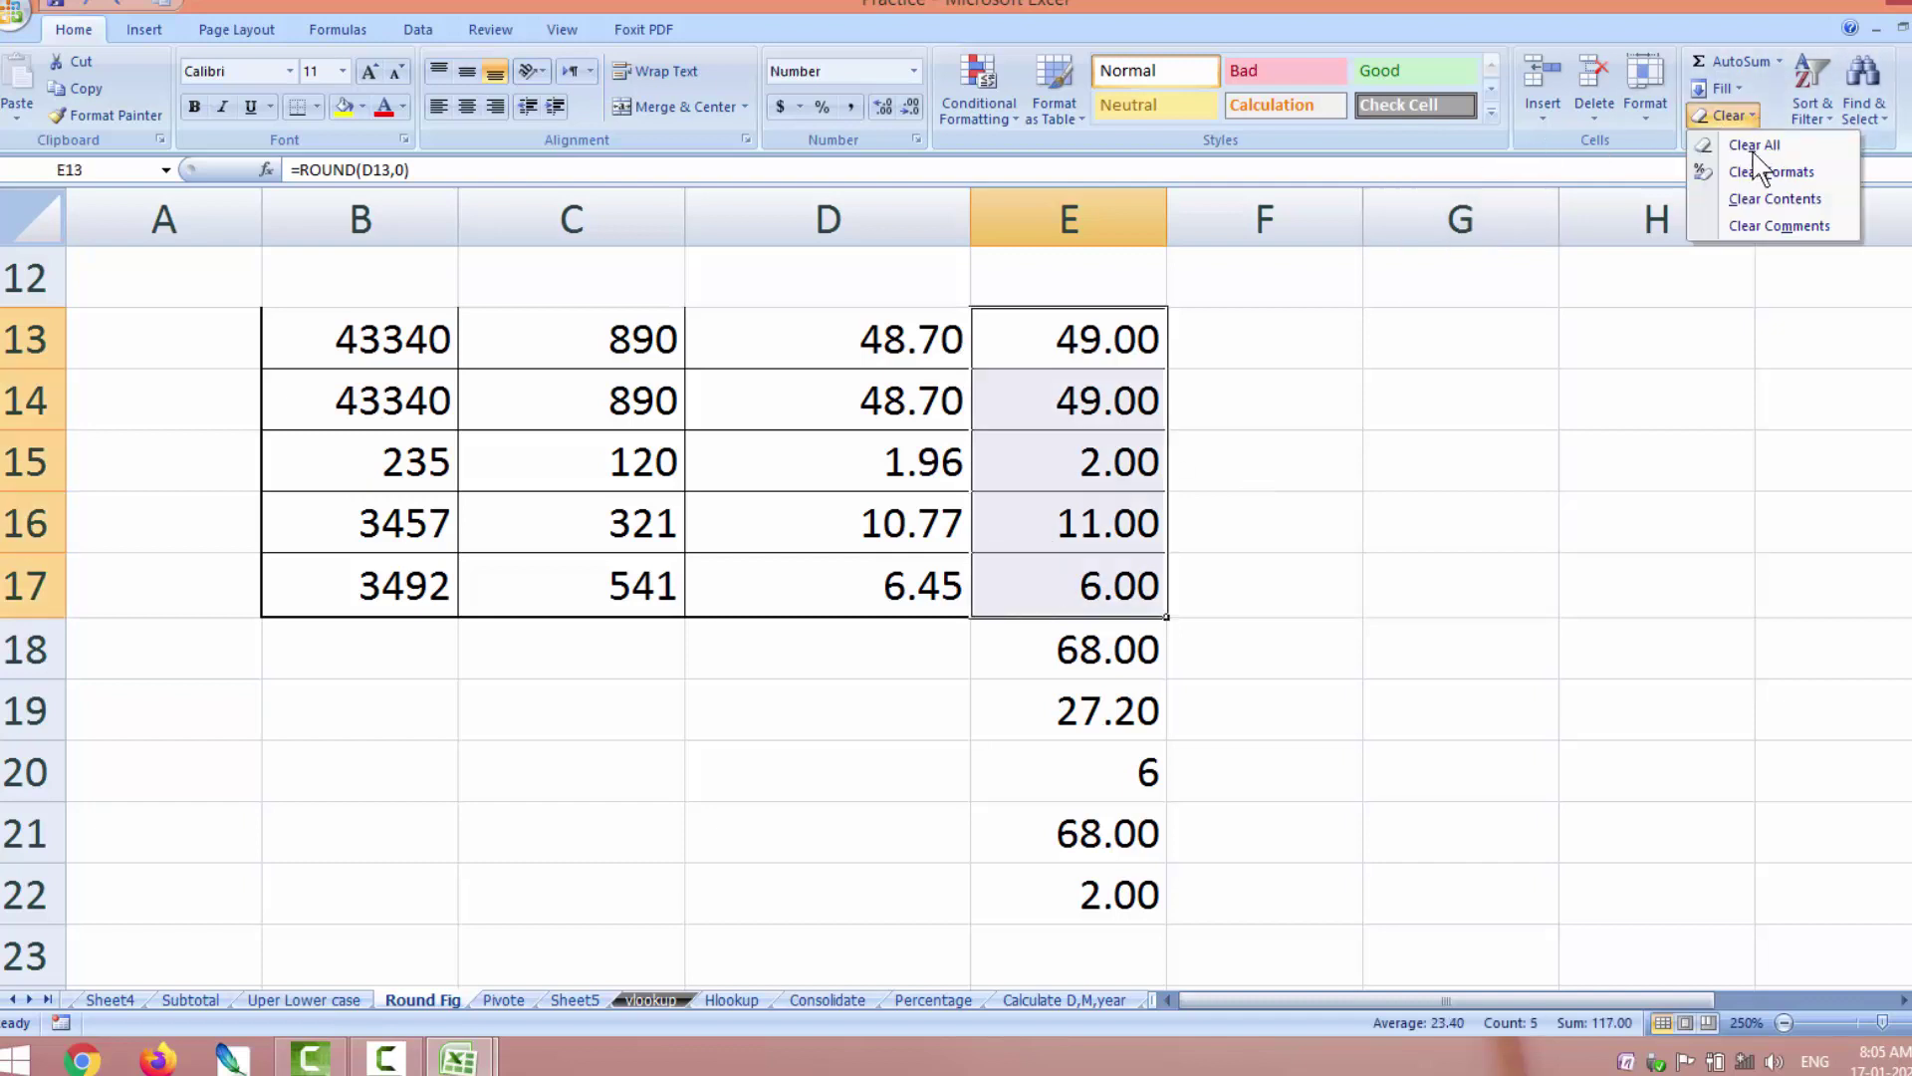
left_click(1750, 149)
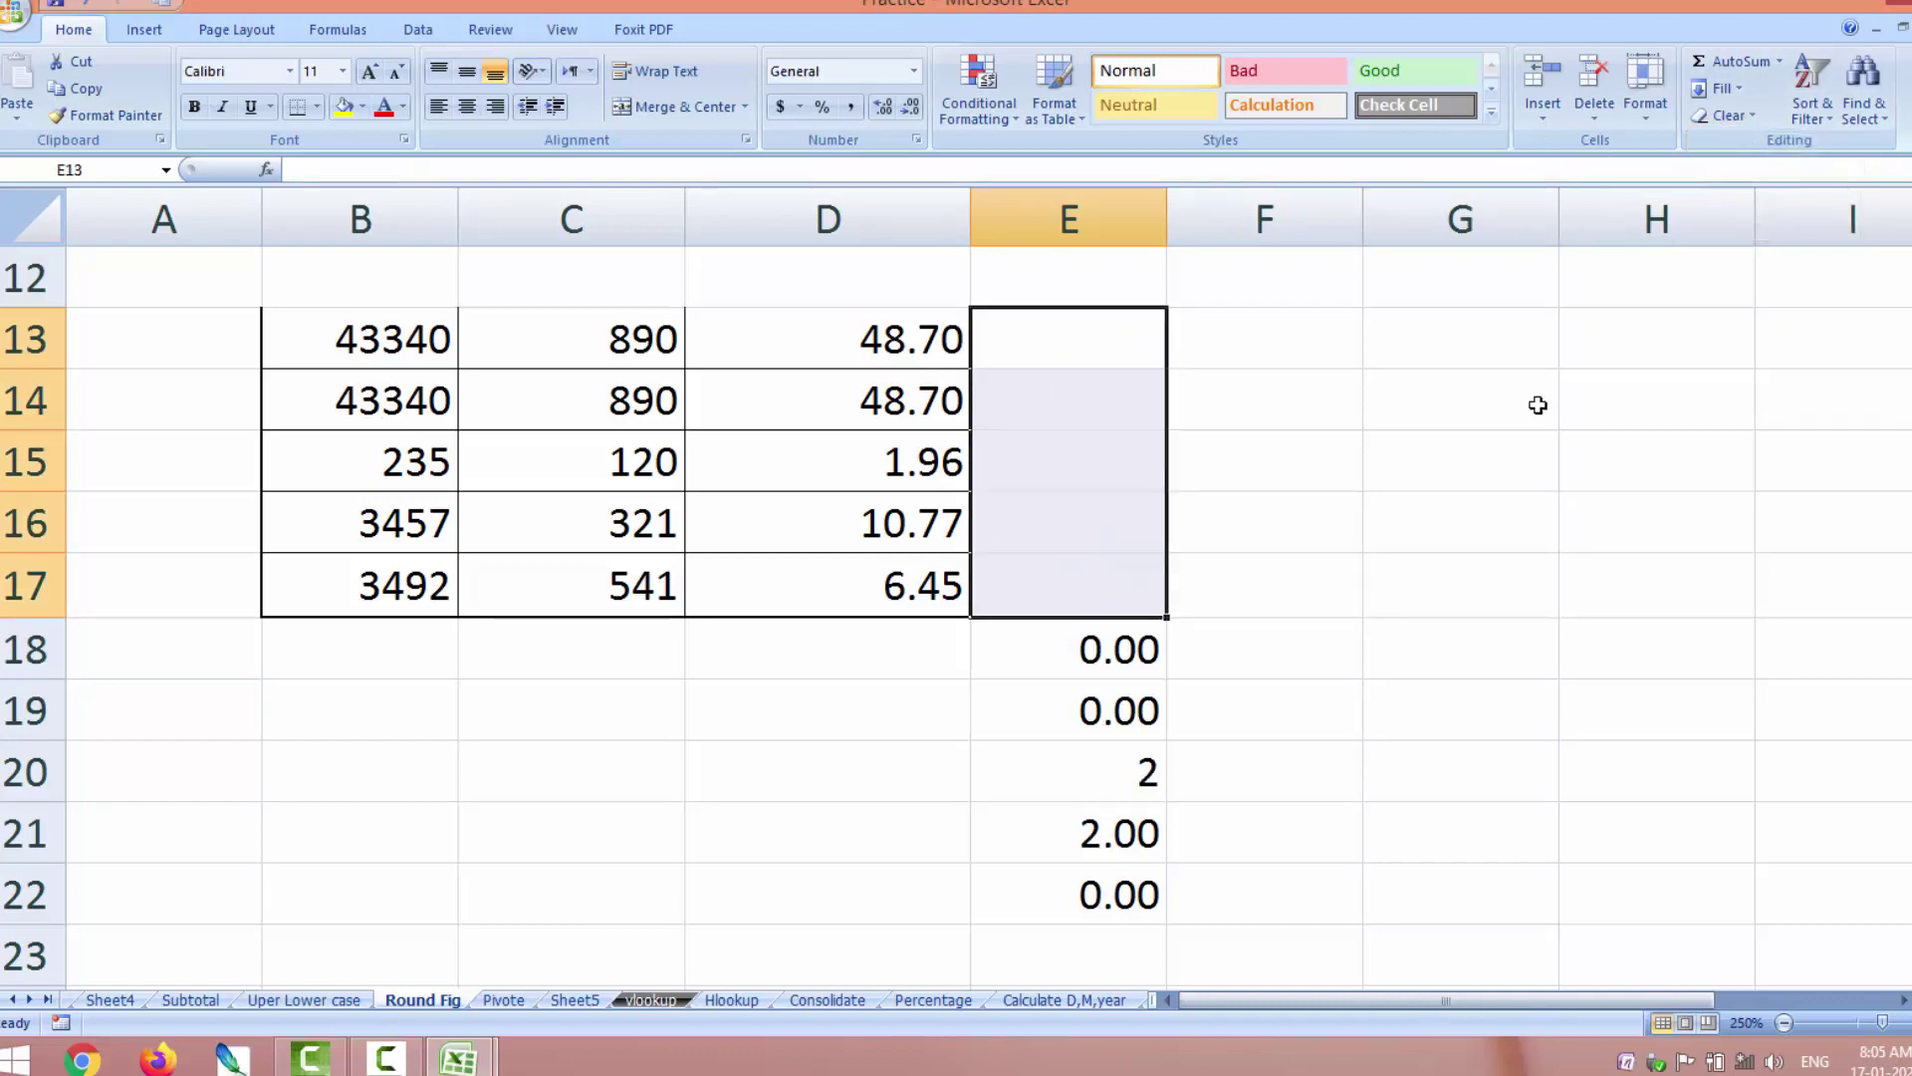
key("ctrl+z")
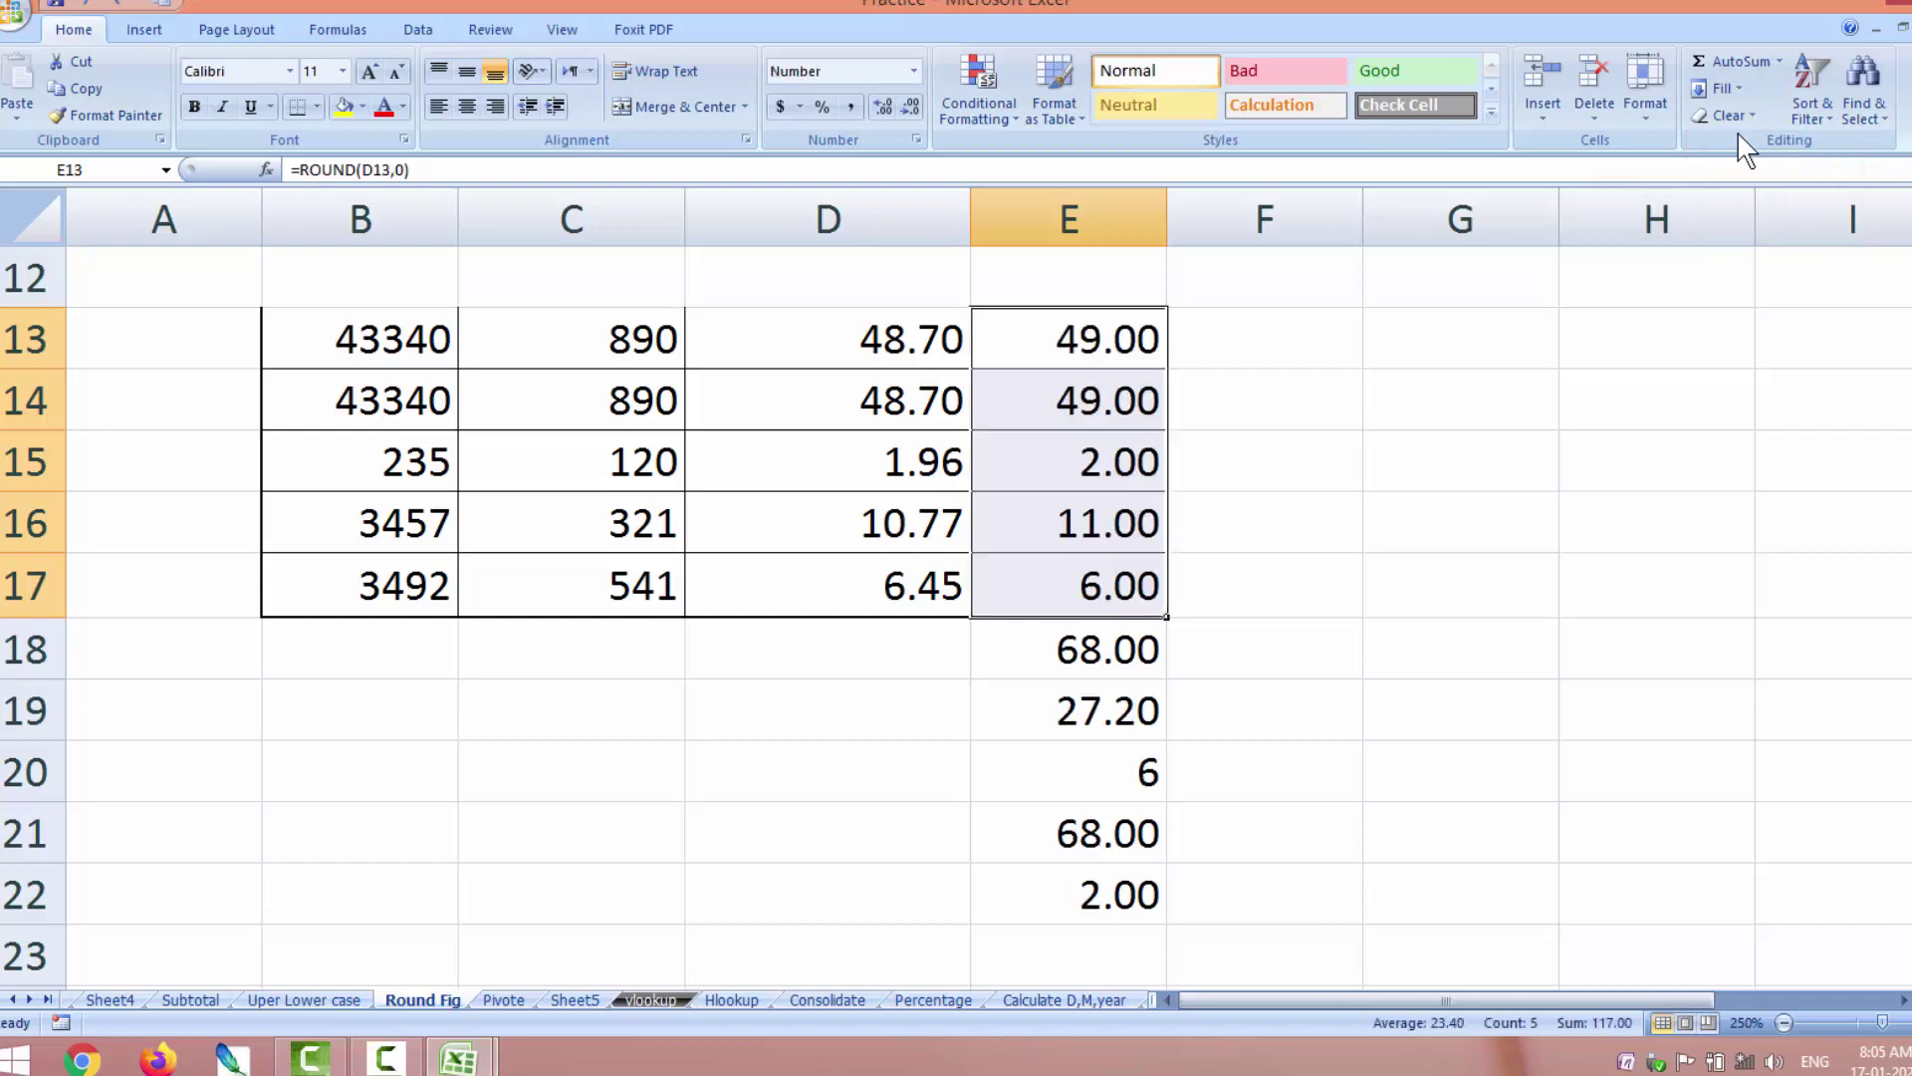
Try Clear Formats and Clear Contents on E13:E17, undoing each, then apply Clear Comments
left_click(1740, 122)
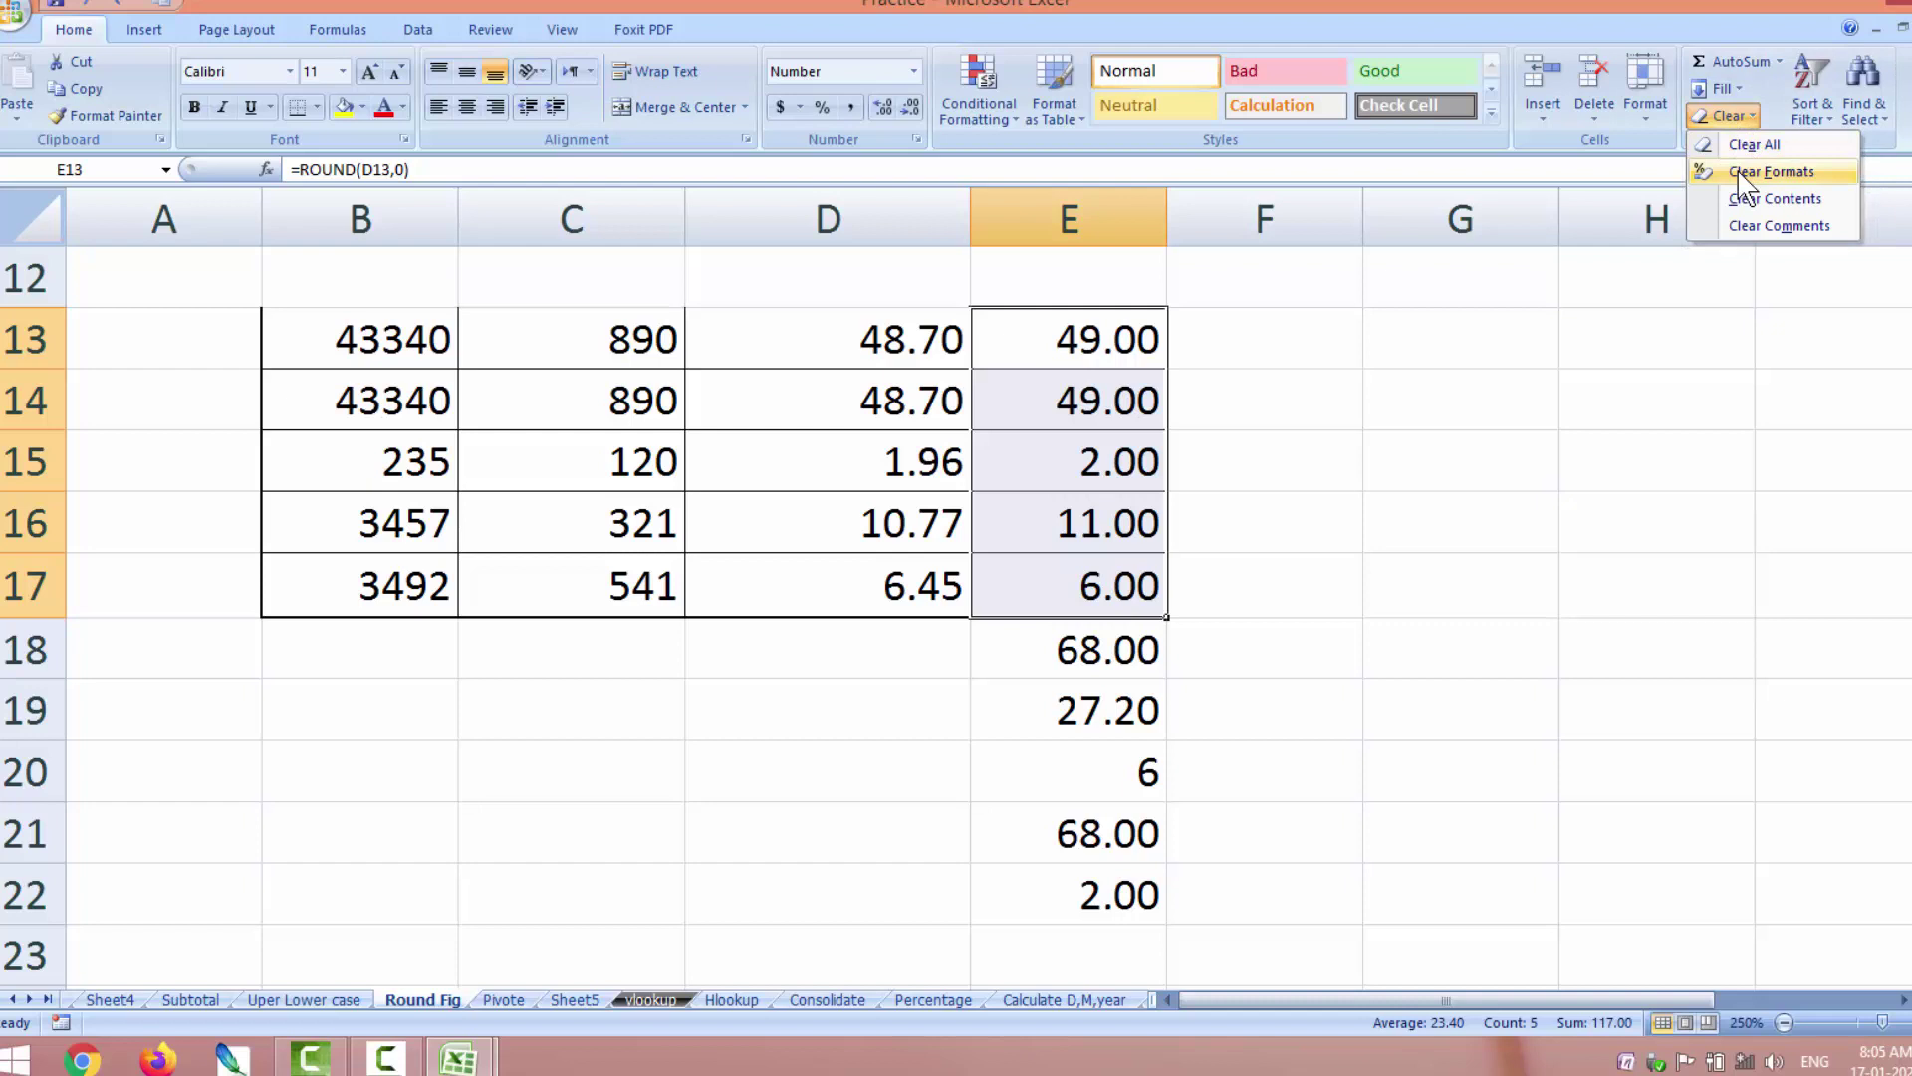
left_click(1737, 172)
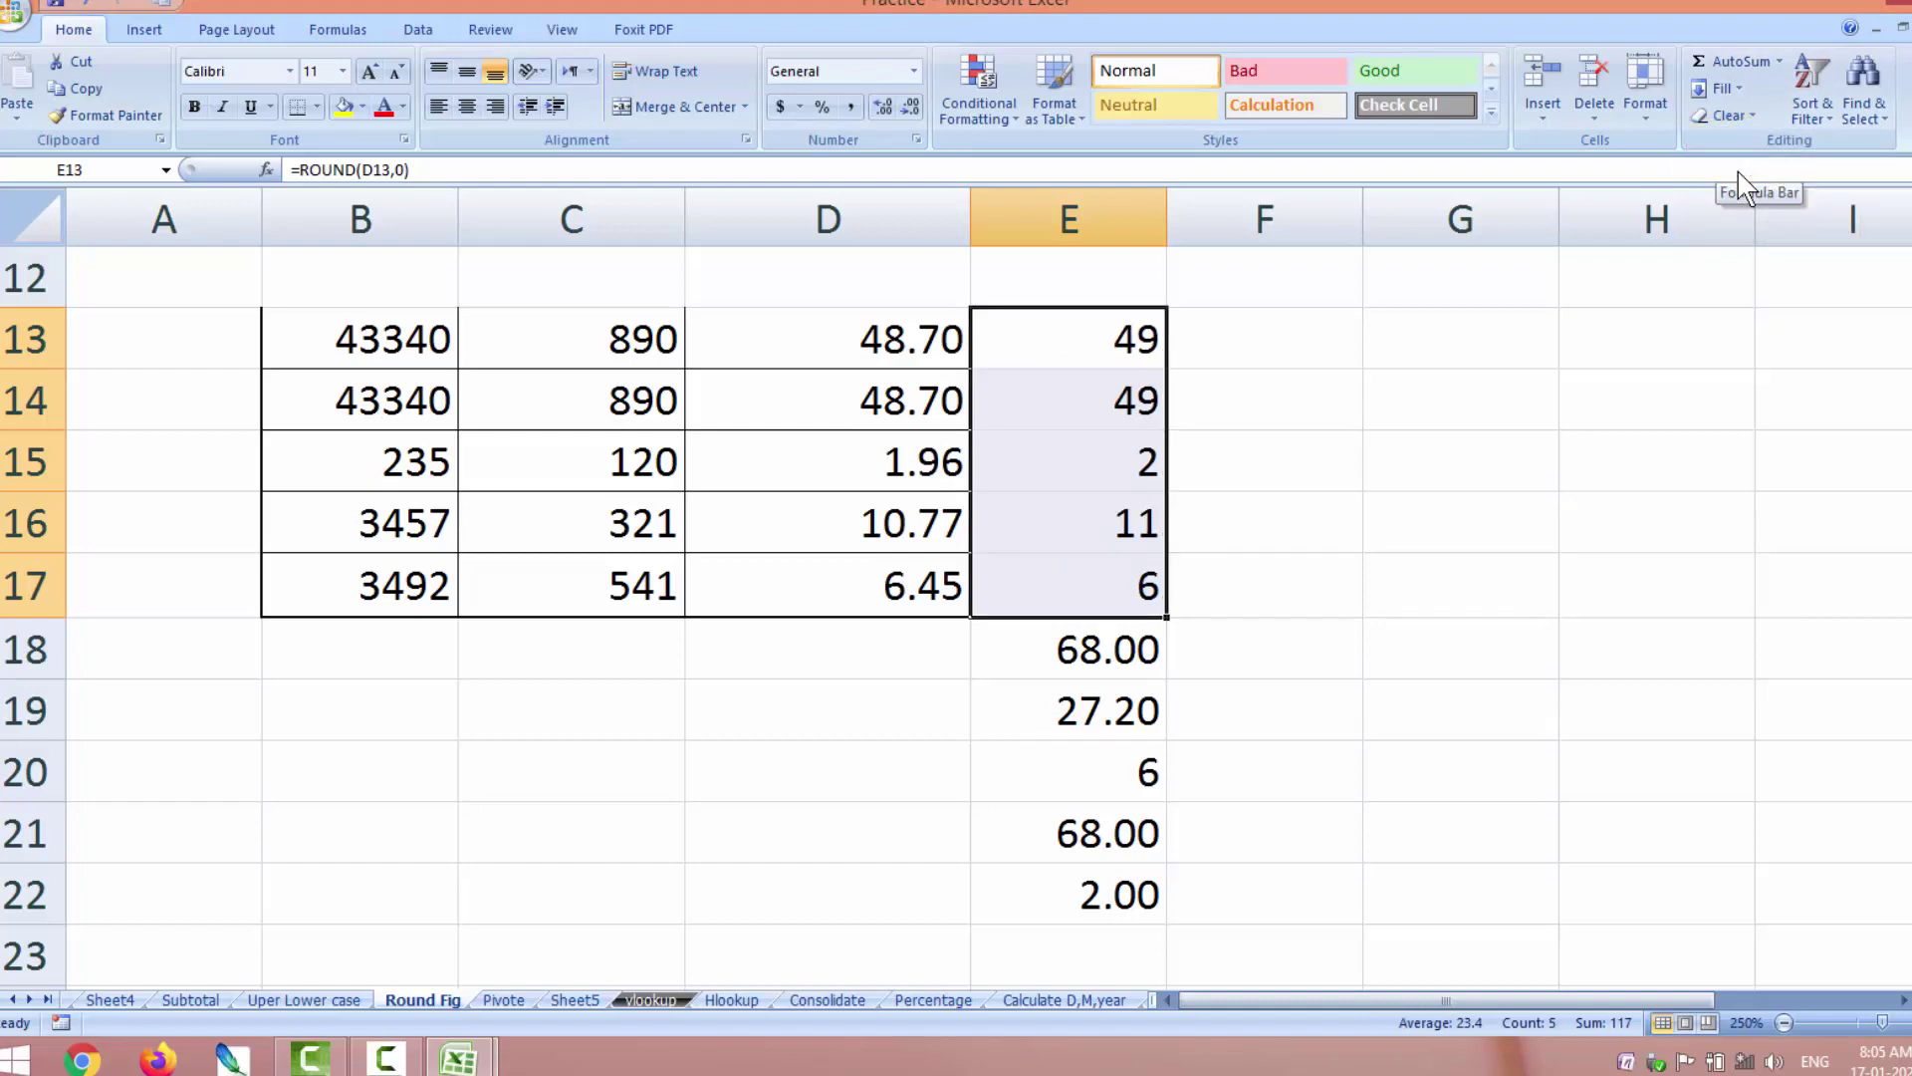
key("ctrl+z")
left_click(1750, 117)
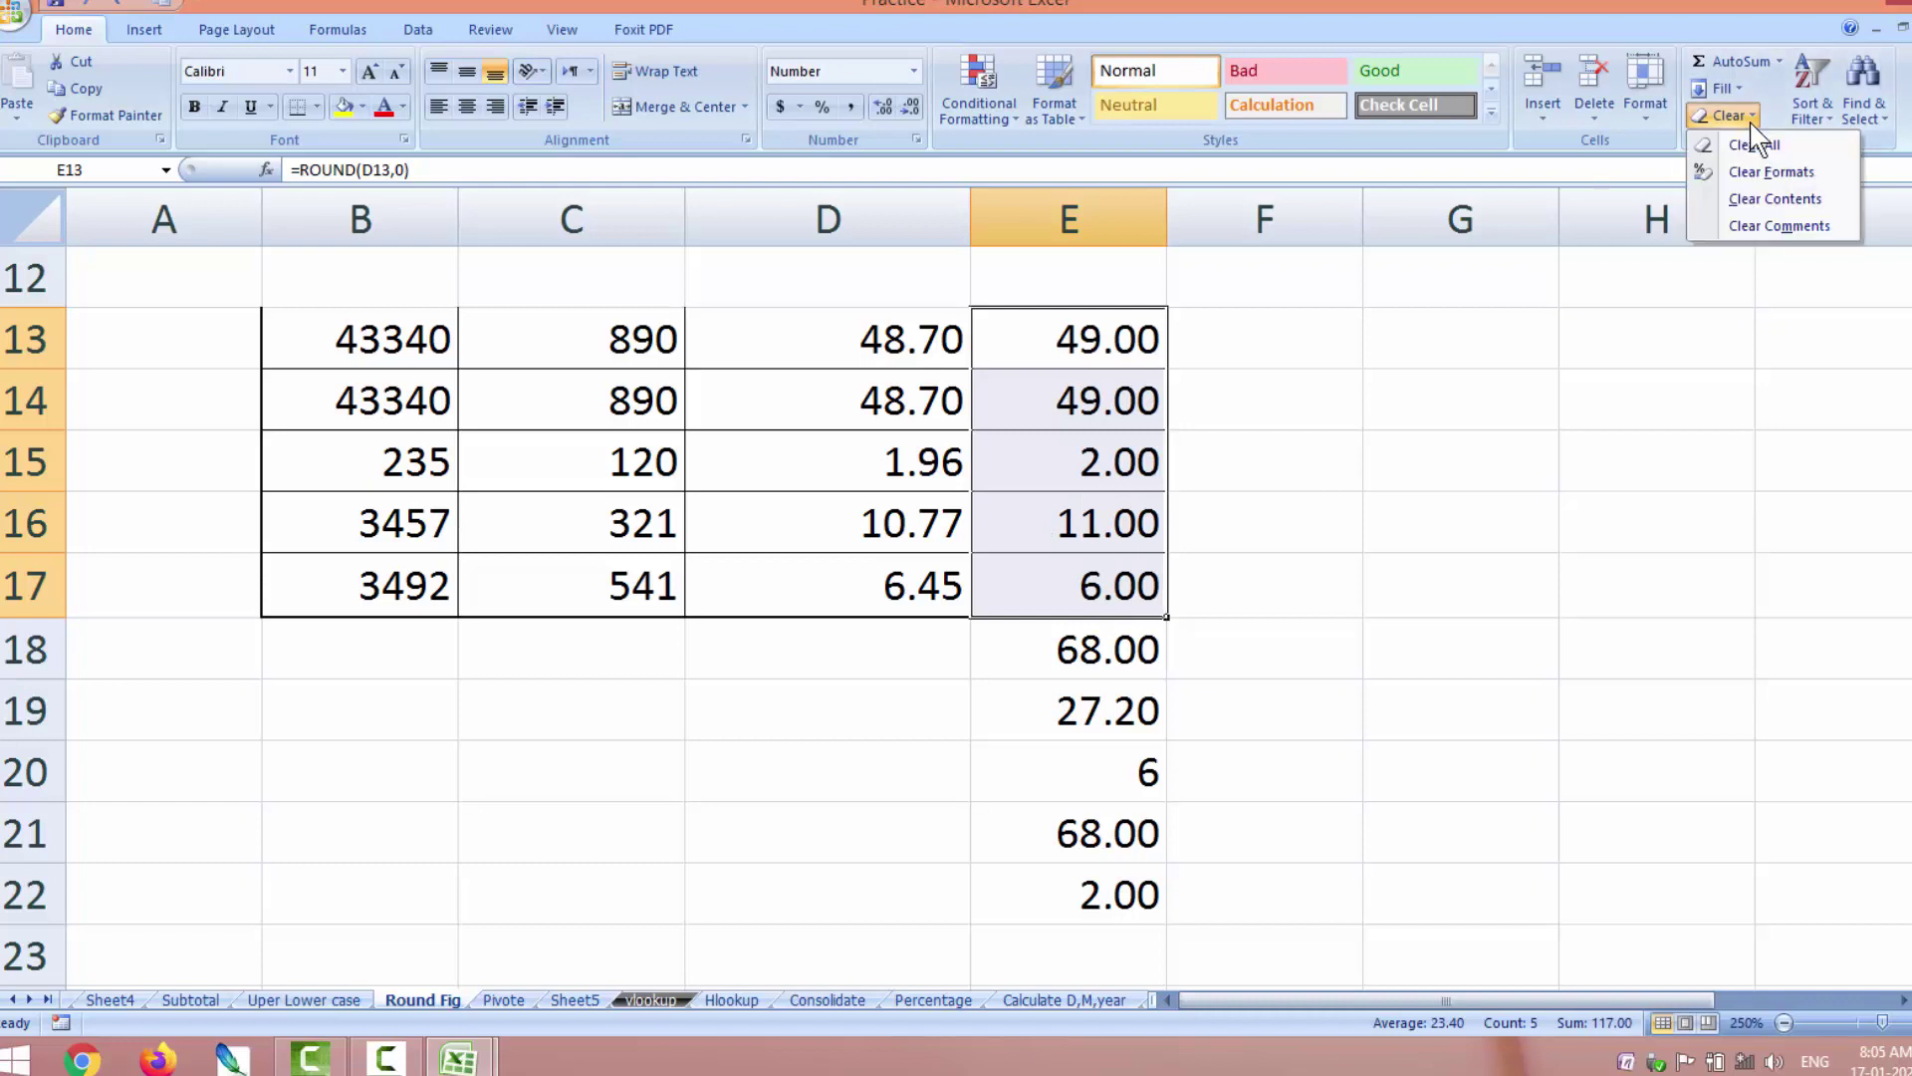
left_click(1751, 199)
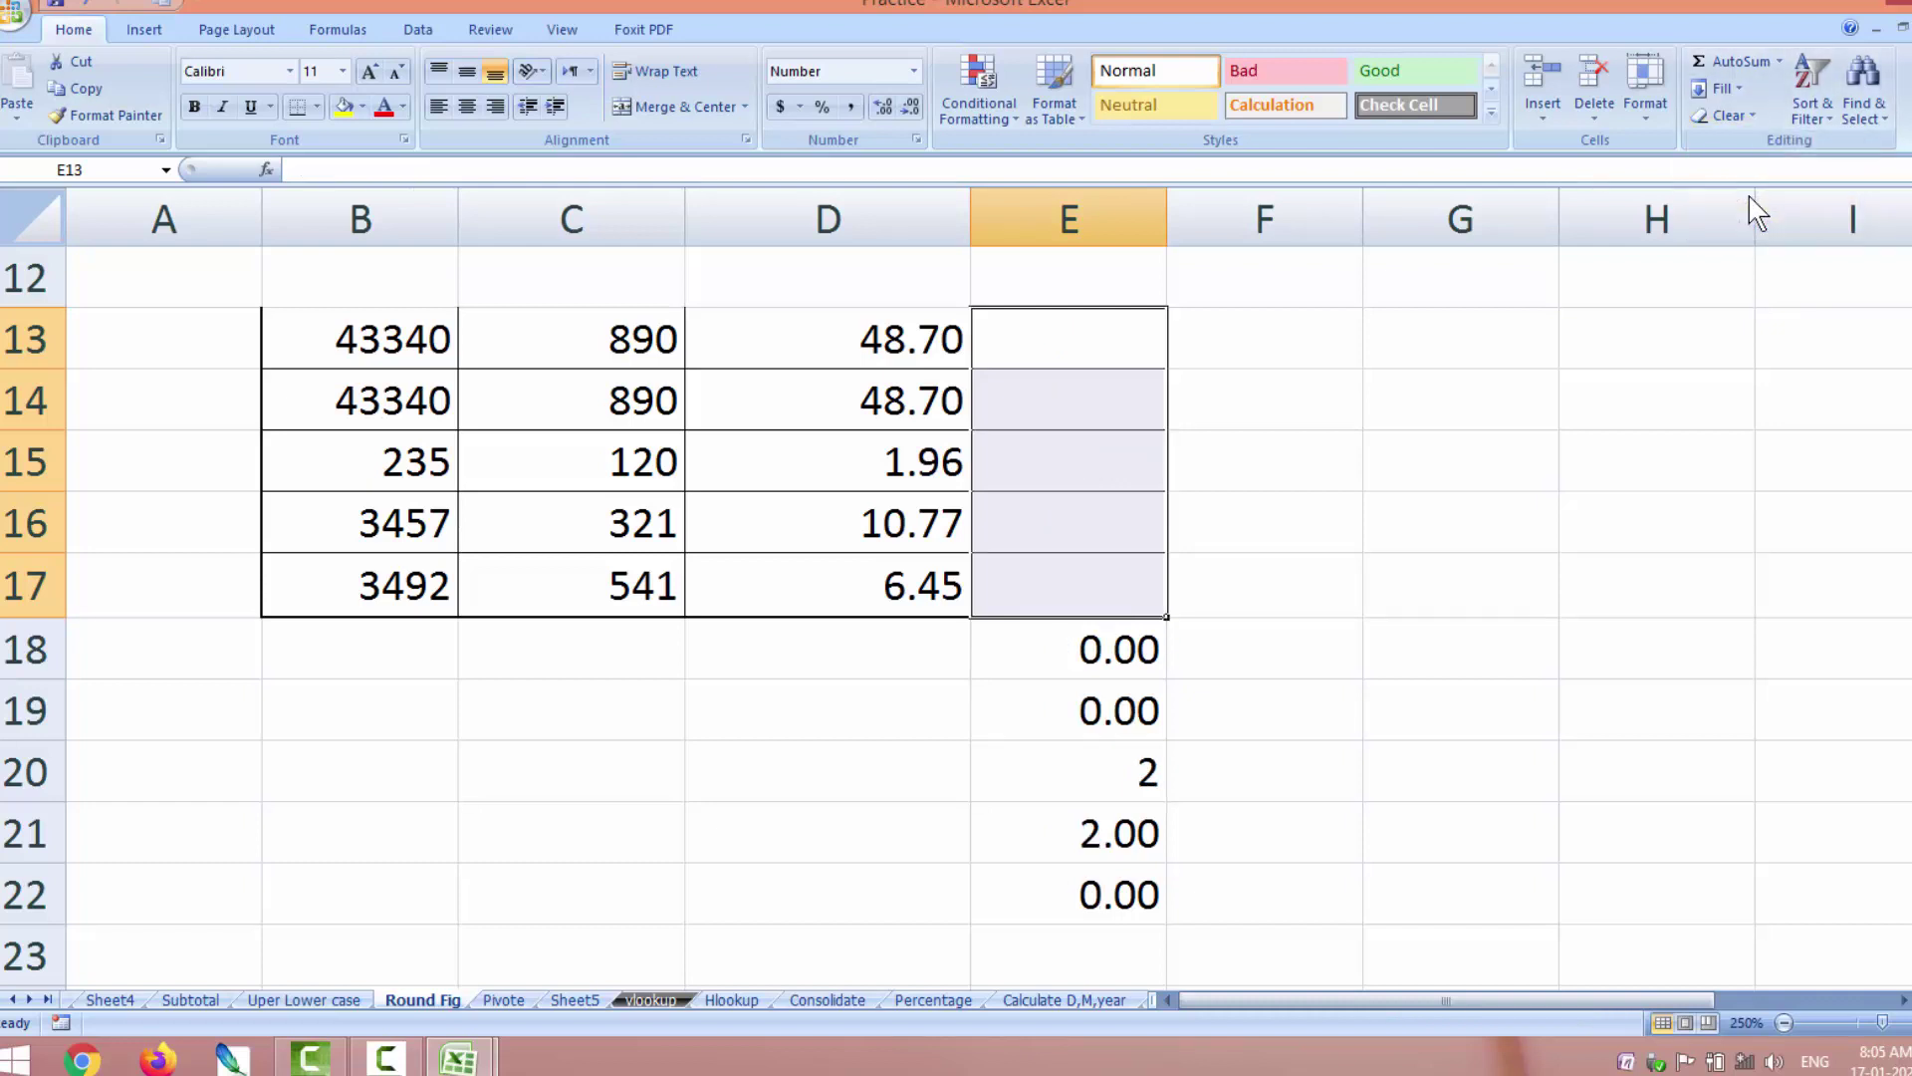
key("ctrl+z")
left_click(1754, 120)
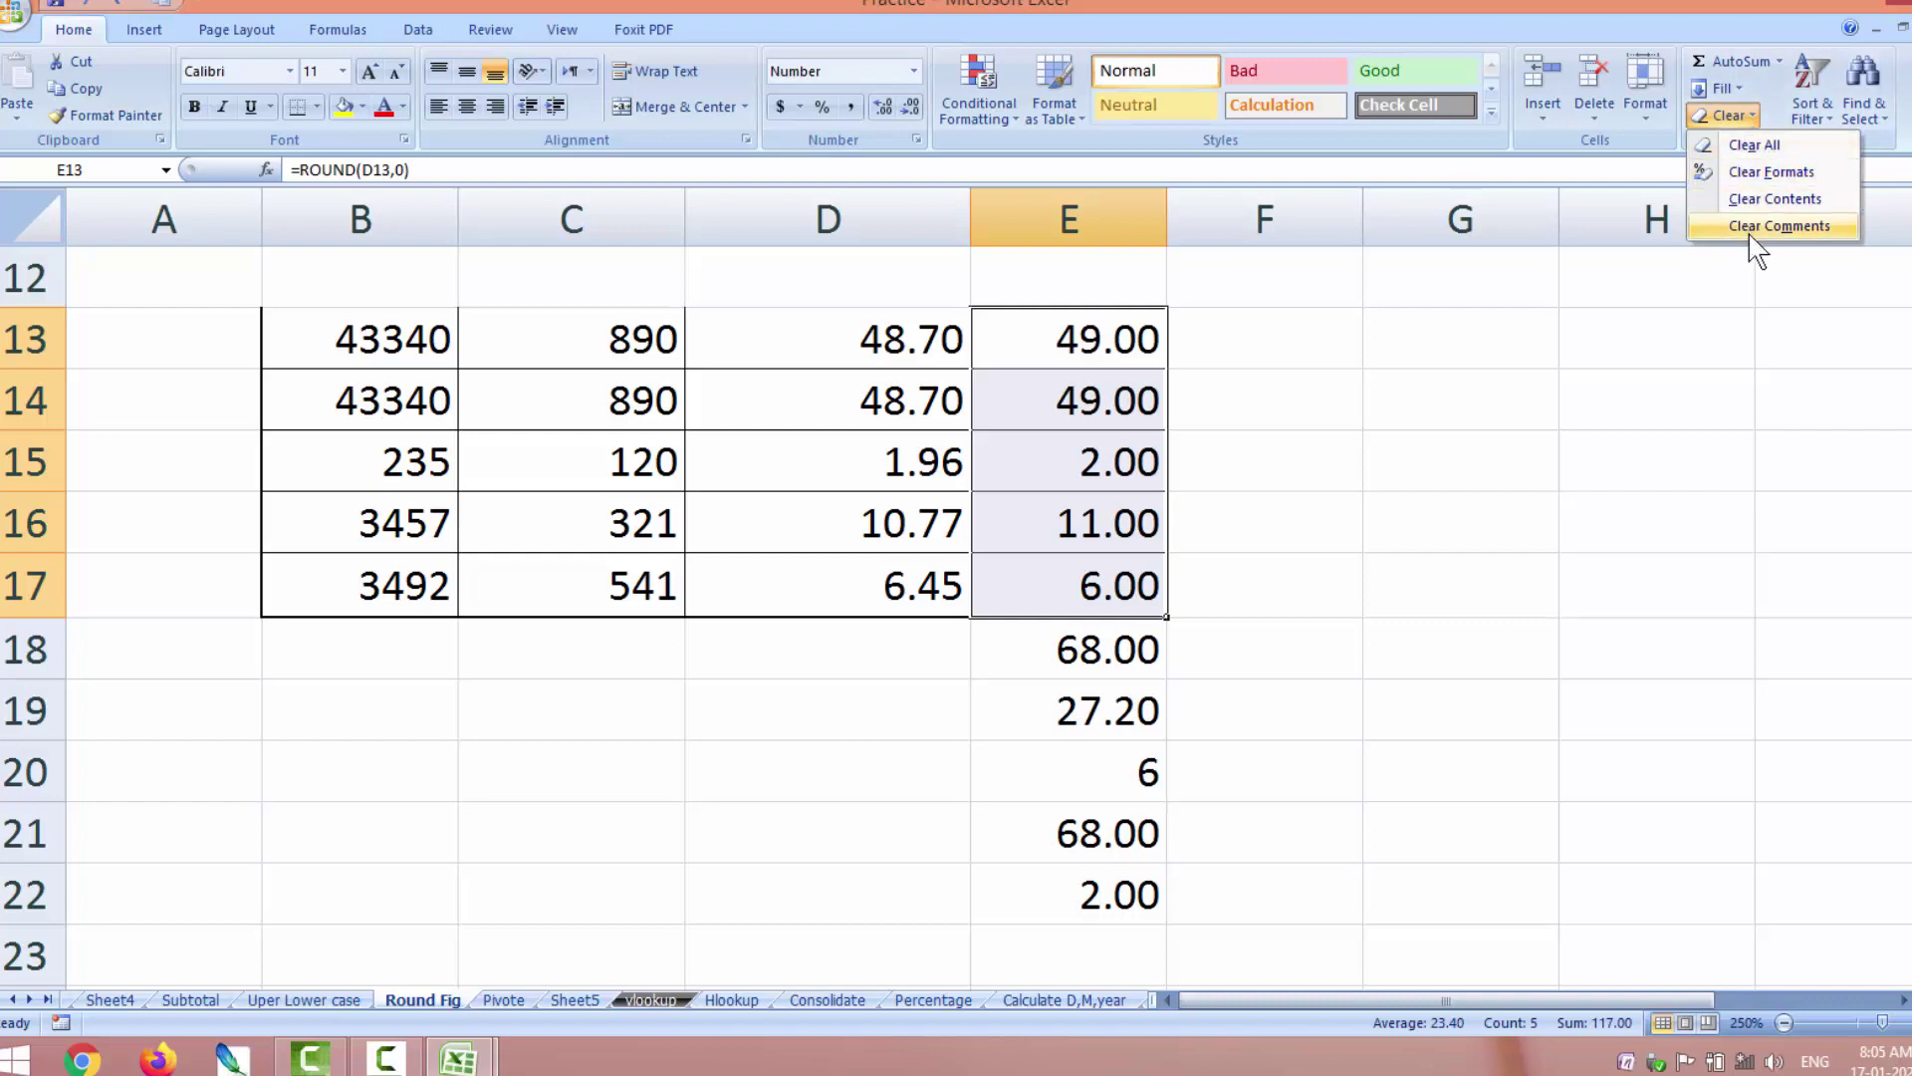
left_click(1749, 235)
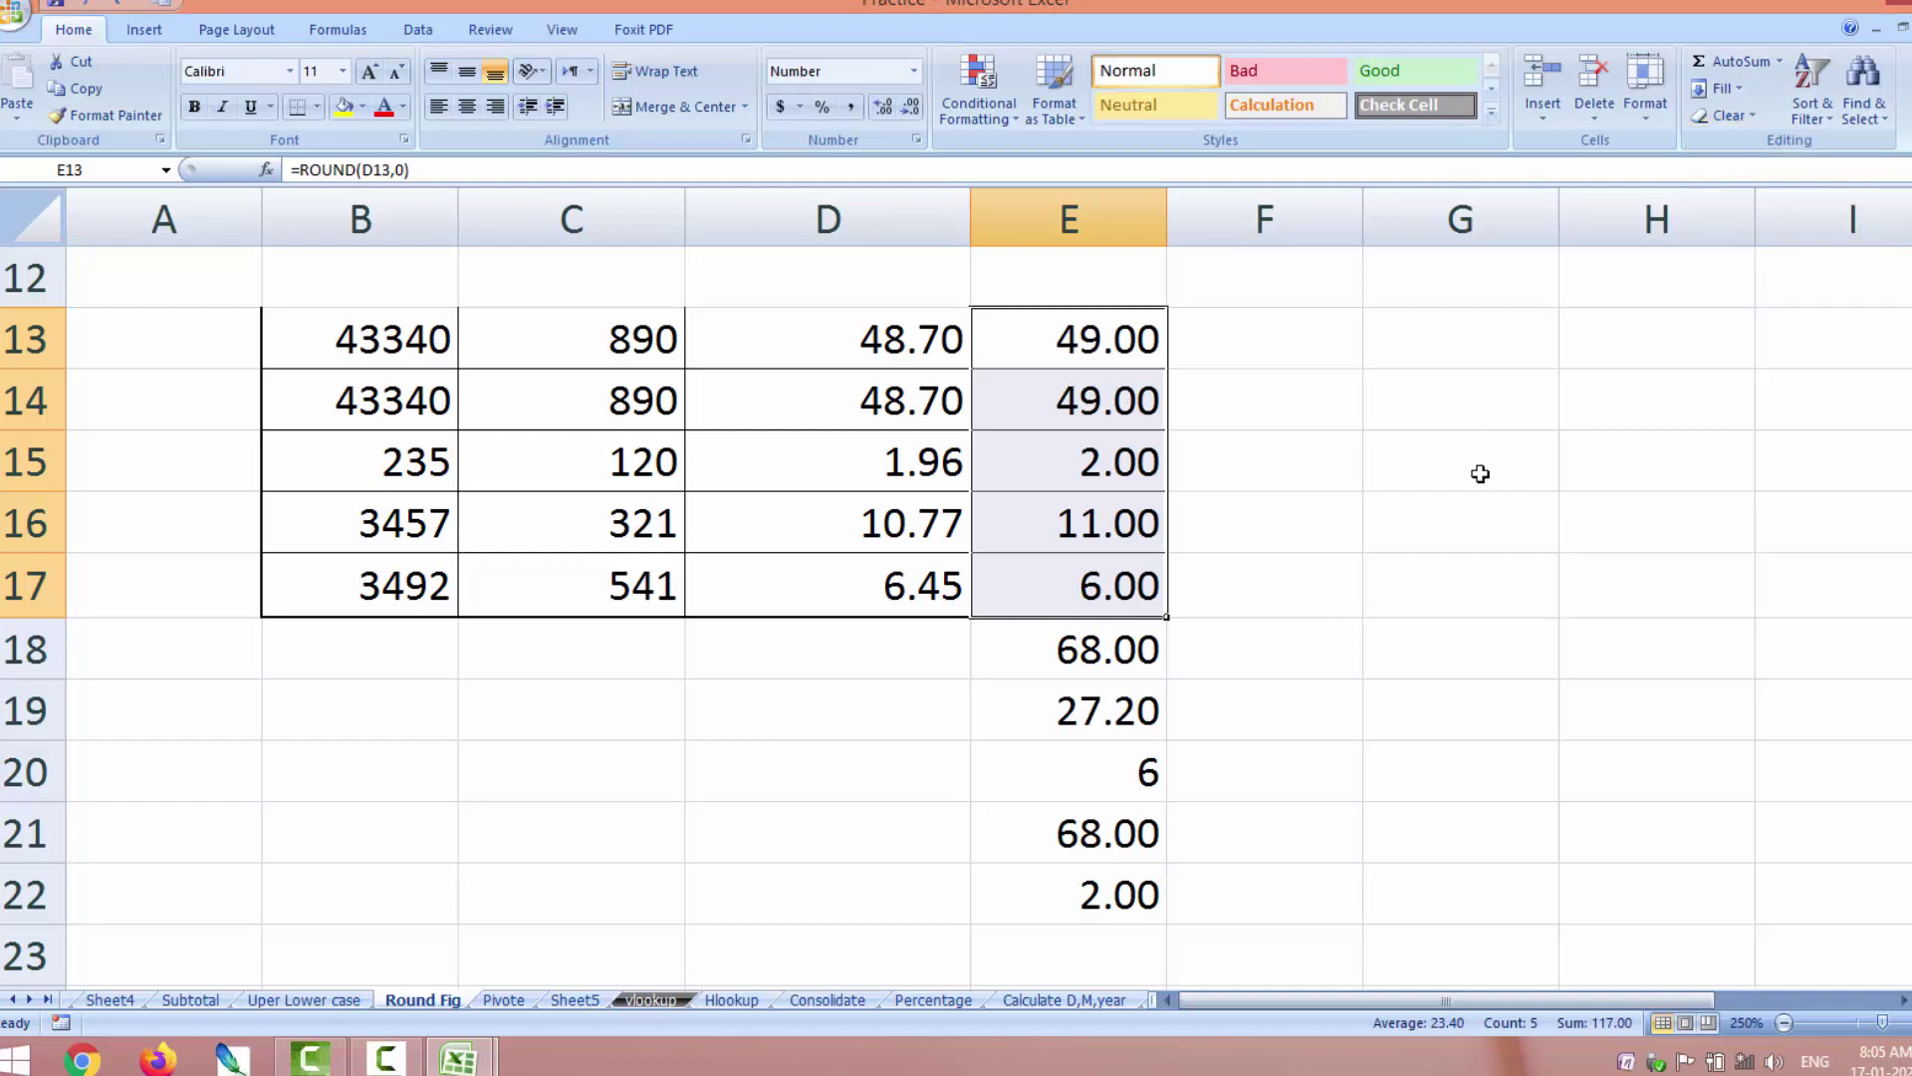
Show the Sort & Filter menu, close it, and reopen it to reveal Sort Smallest to Largest
left_click(1807, 114)
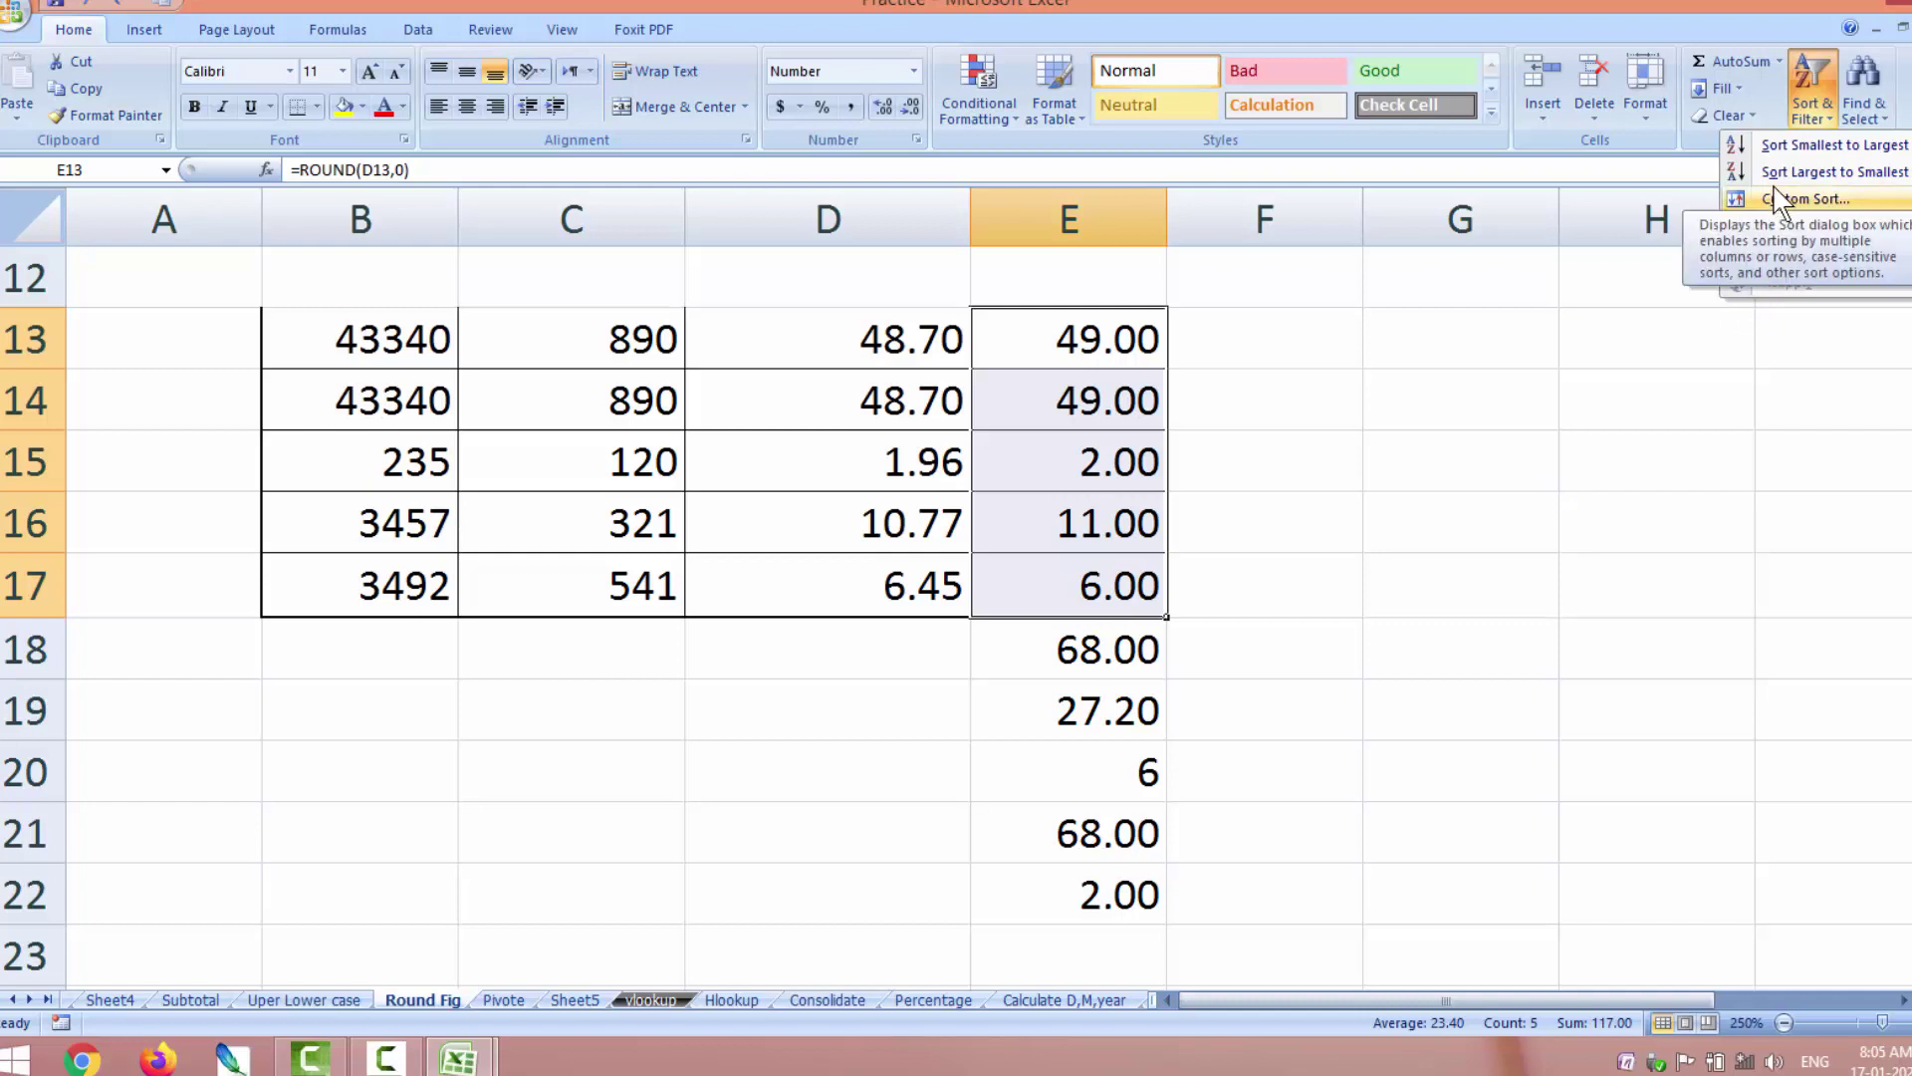
left_click(1613, 386)
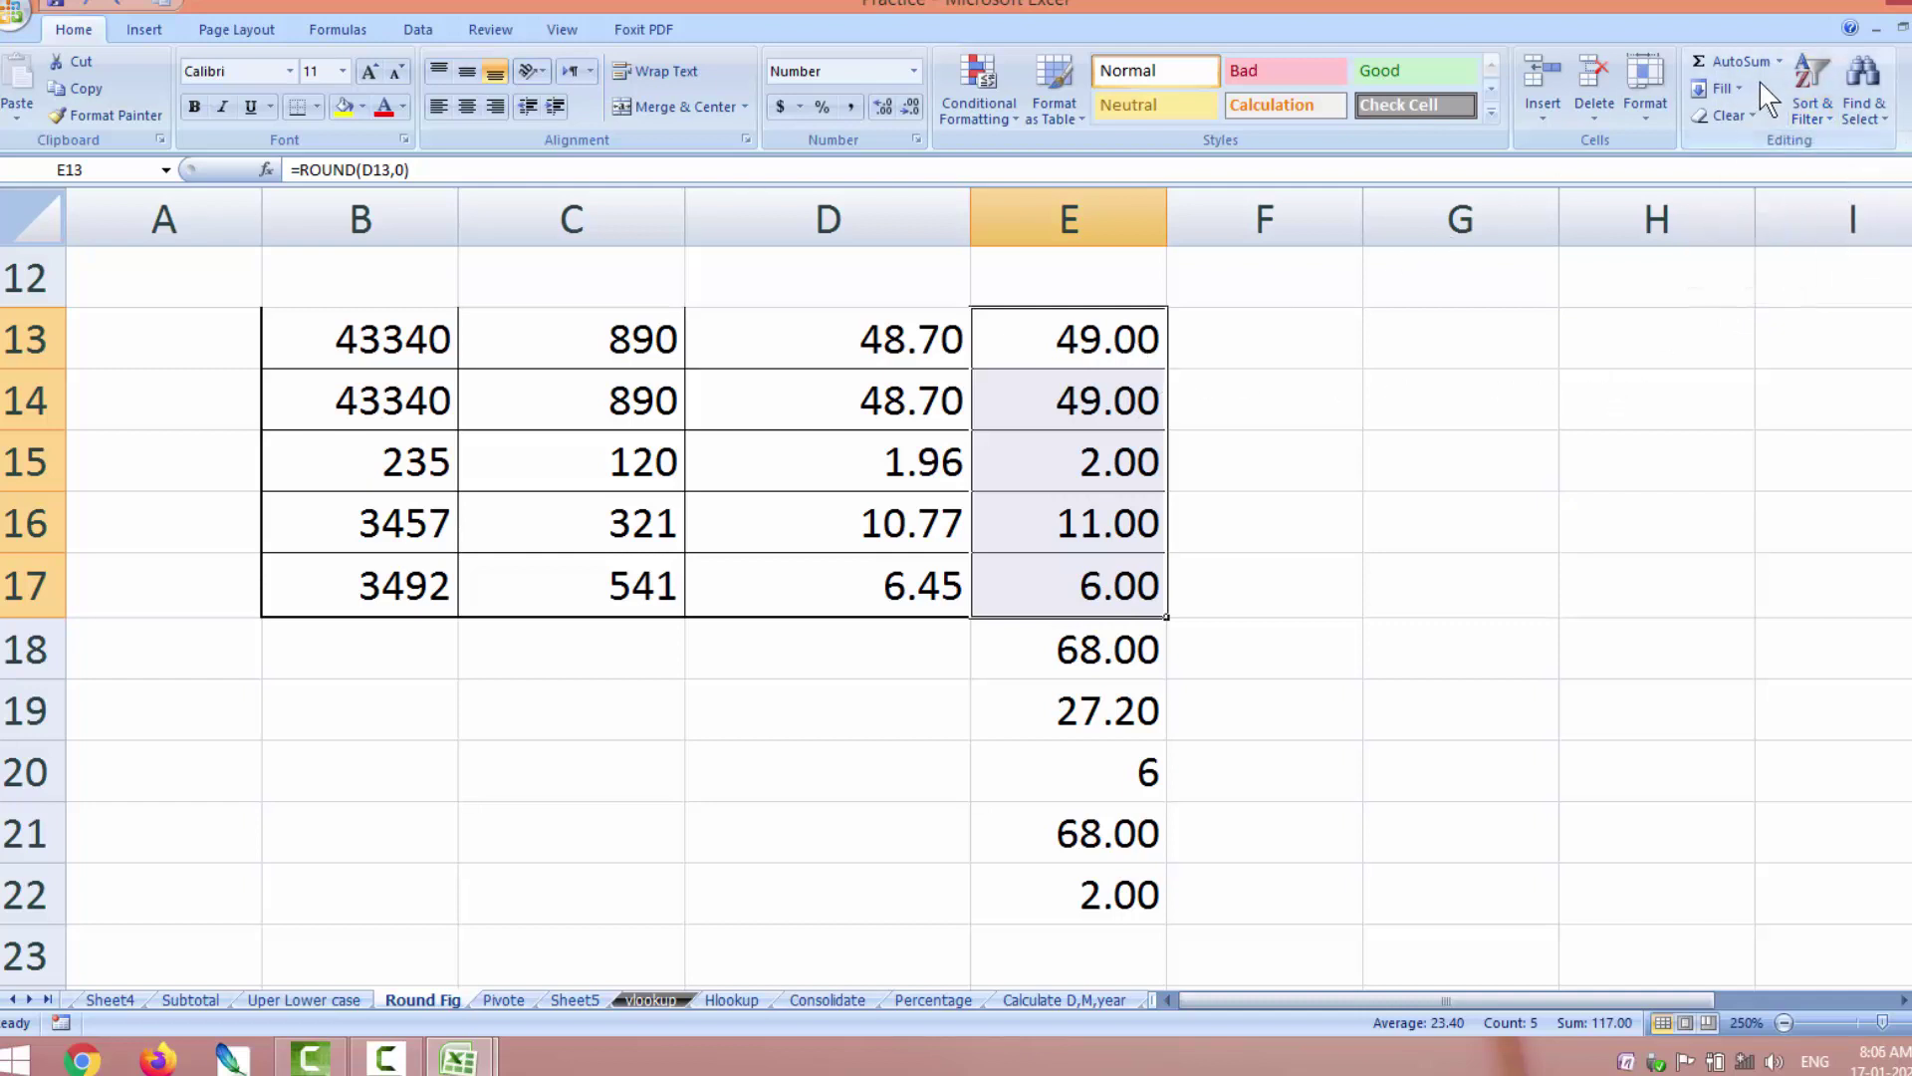
left_click(1798, 108)
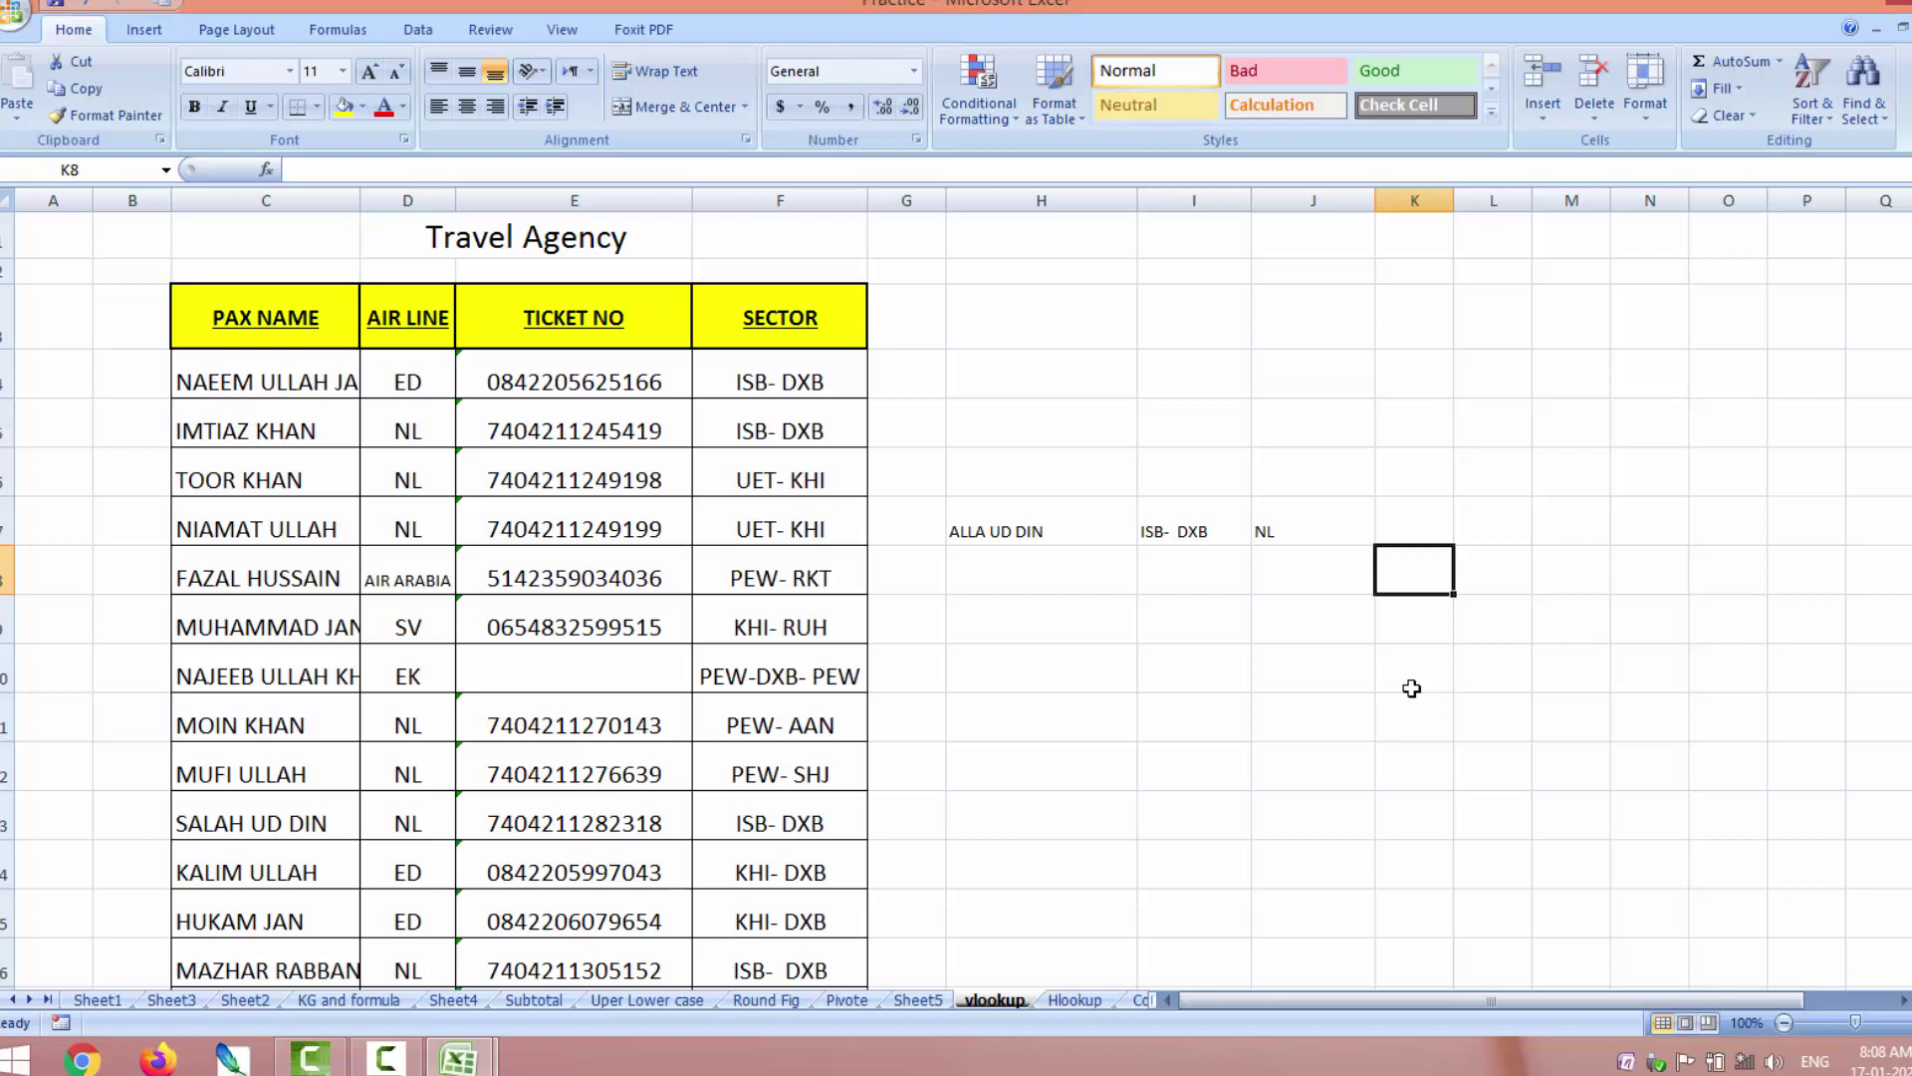
Enter the letters A, B, C, D, E and F down cells L4:L9
mouse_move(780, 382)
left_mouse_down()
mouse_move(790, 426)
mouse_move(739, 623)
mouse_move(780, 677)
left_mouse_up()
left_click(1490, 359)
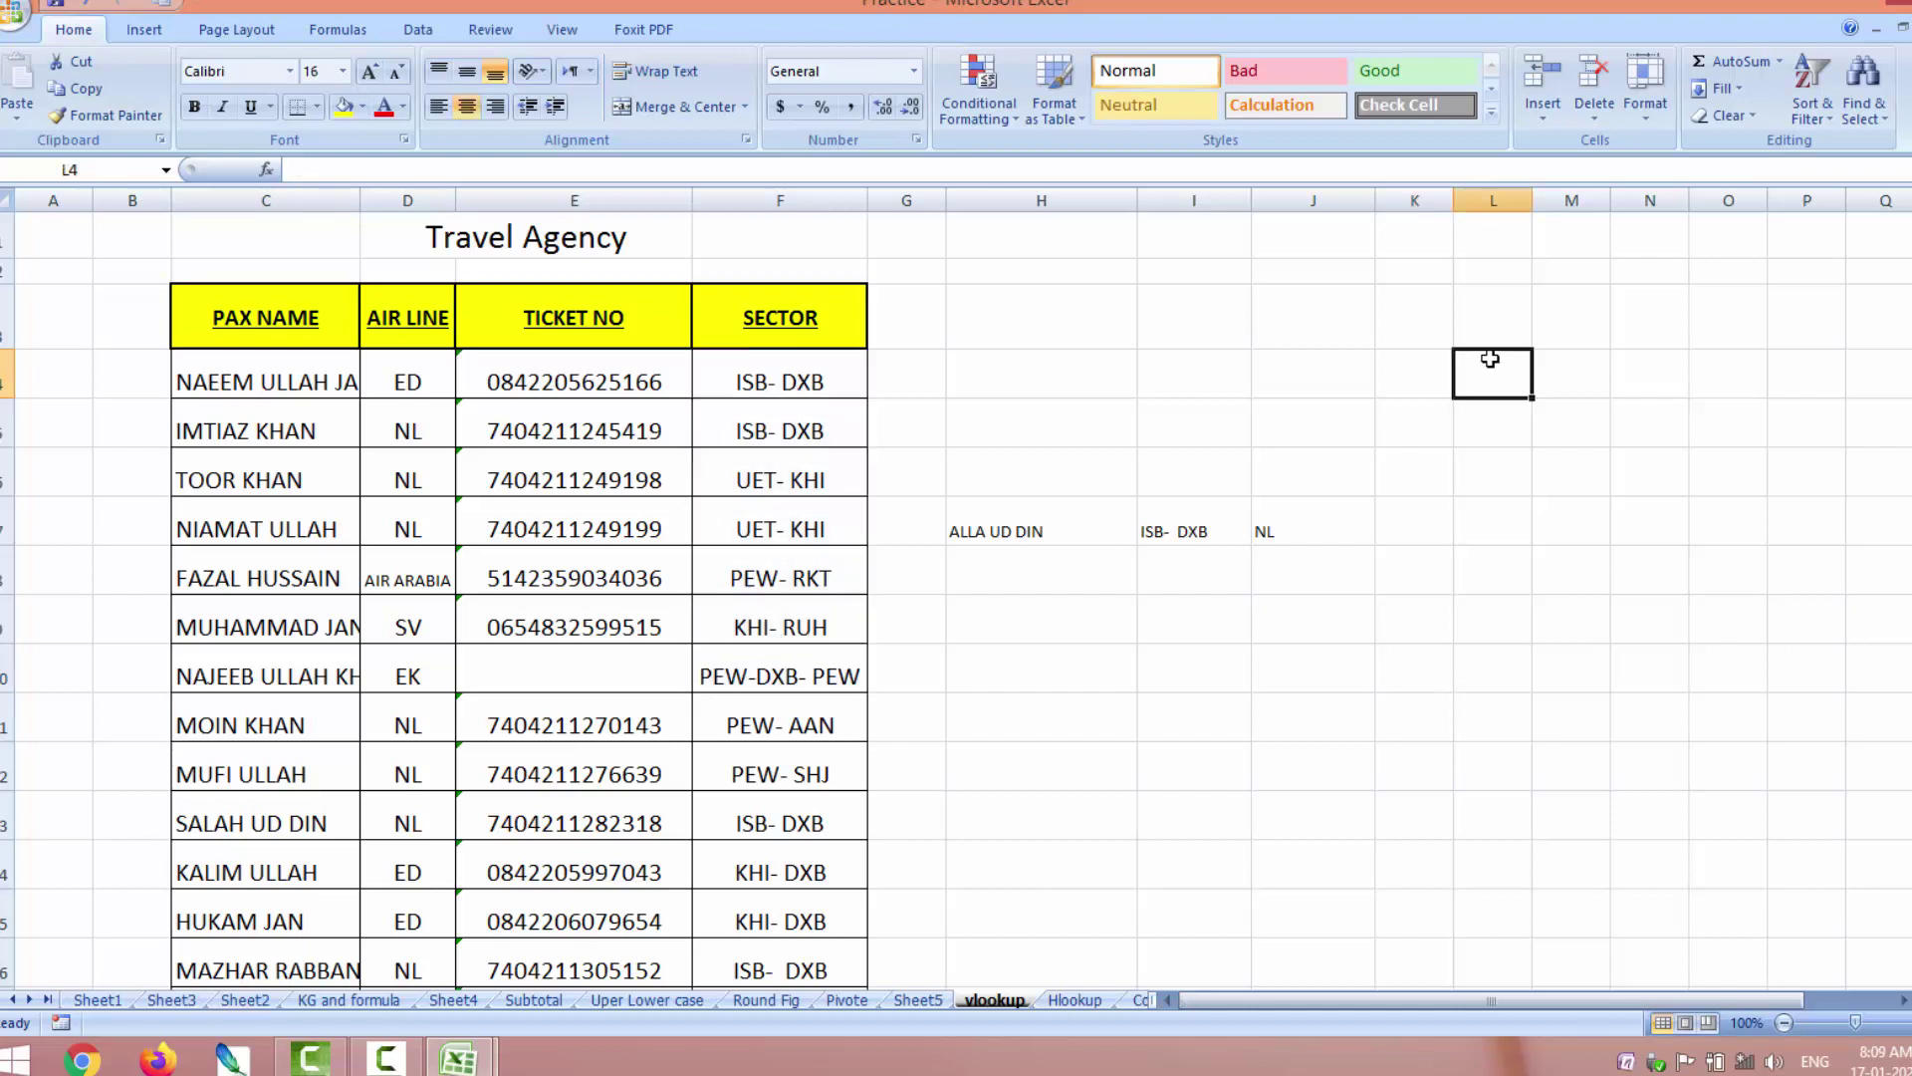
type("A")
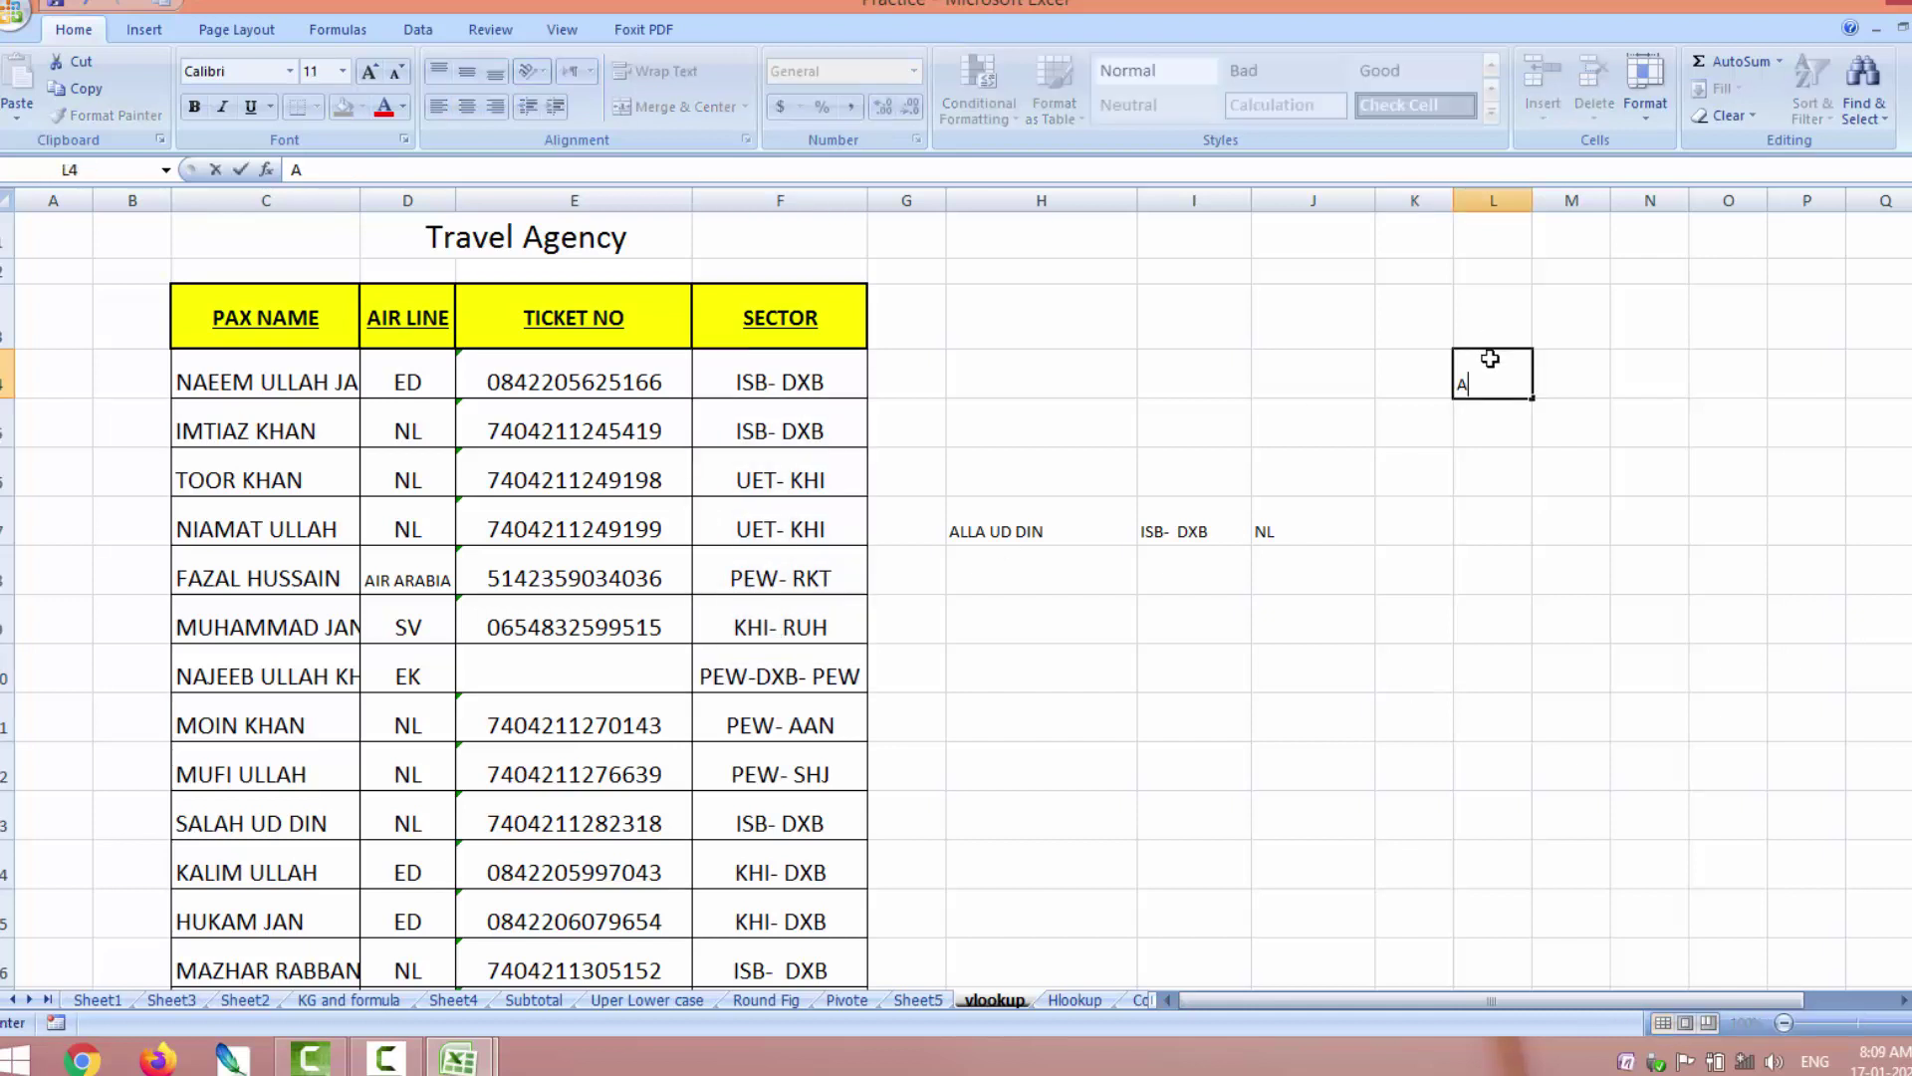
key("Return")
type("B")
key("Return")
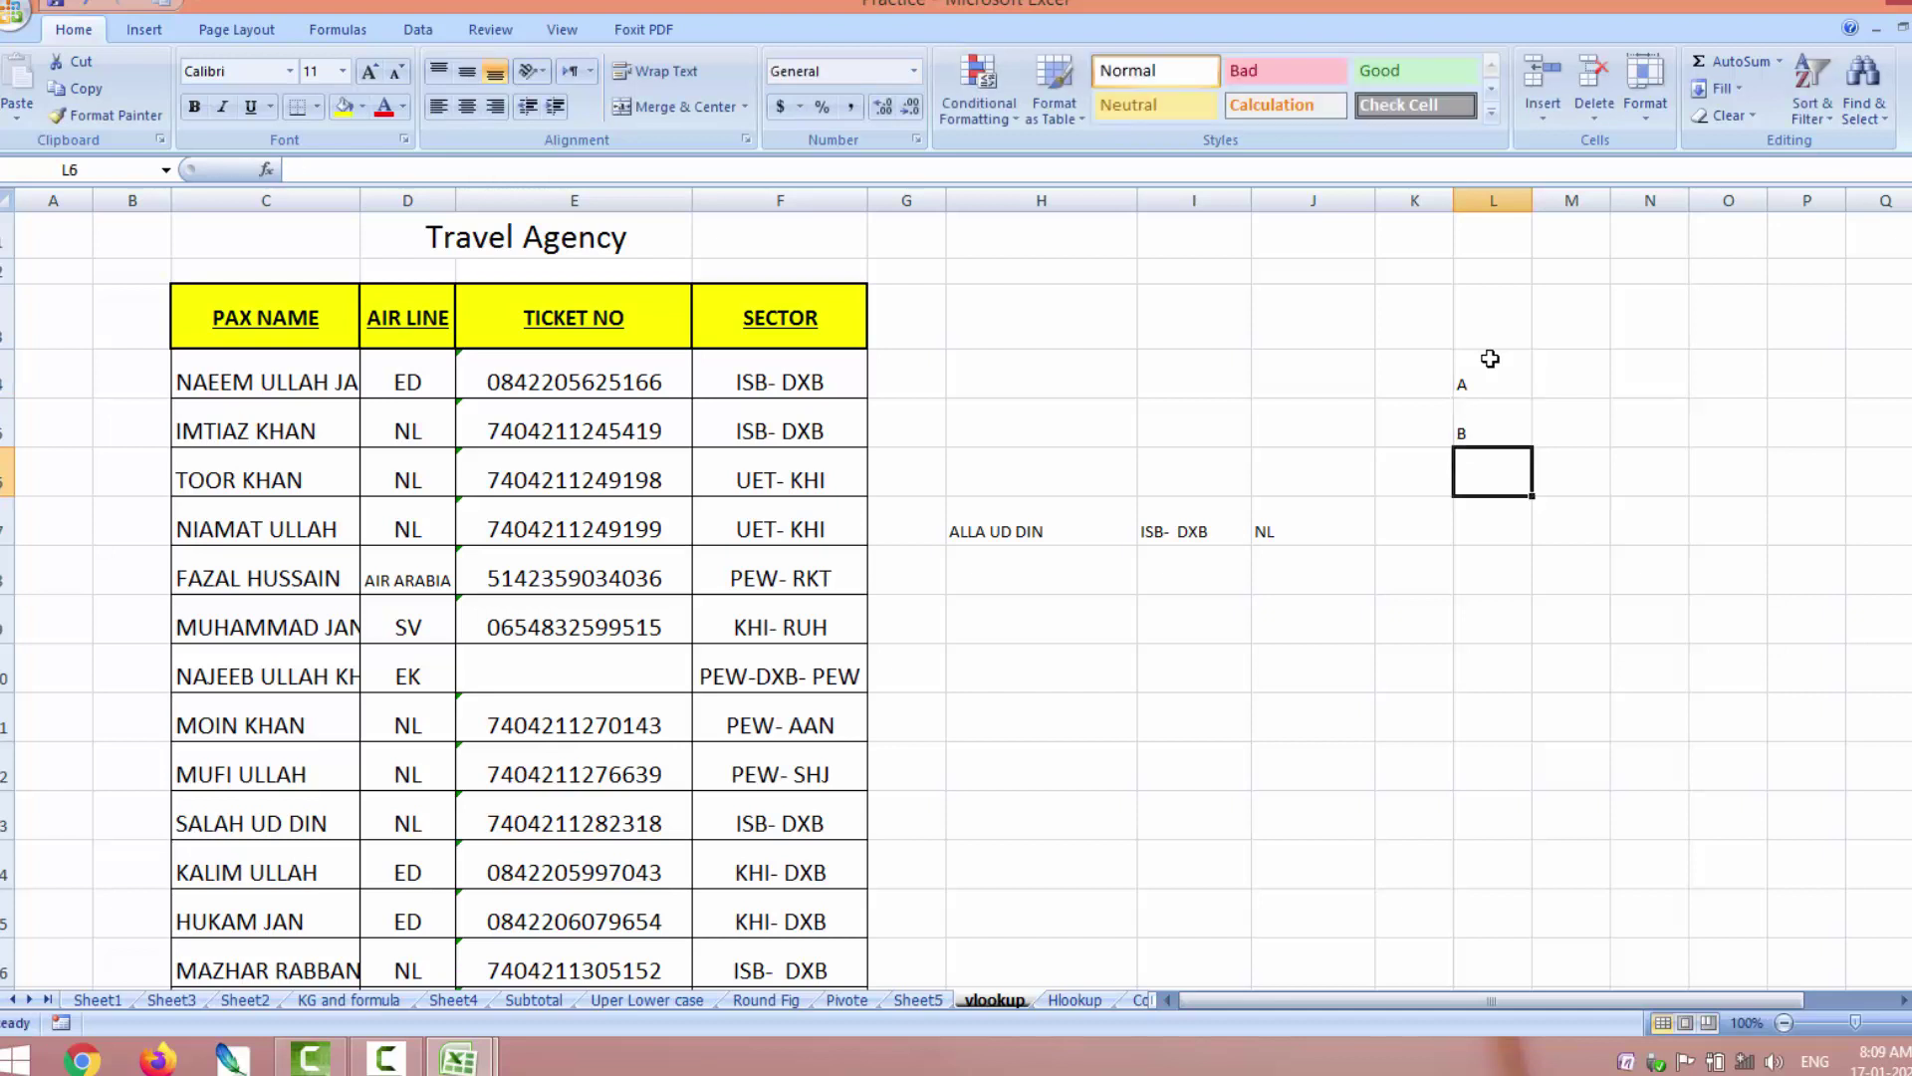
type("C")
key("Return")
type("D")
key("Return")
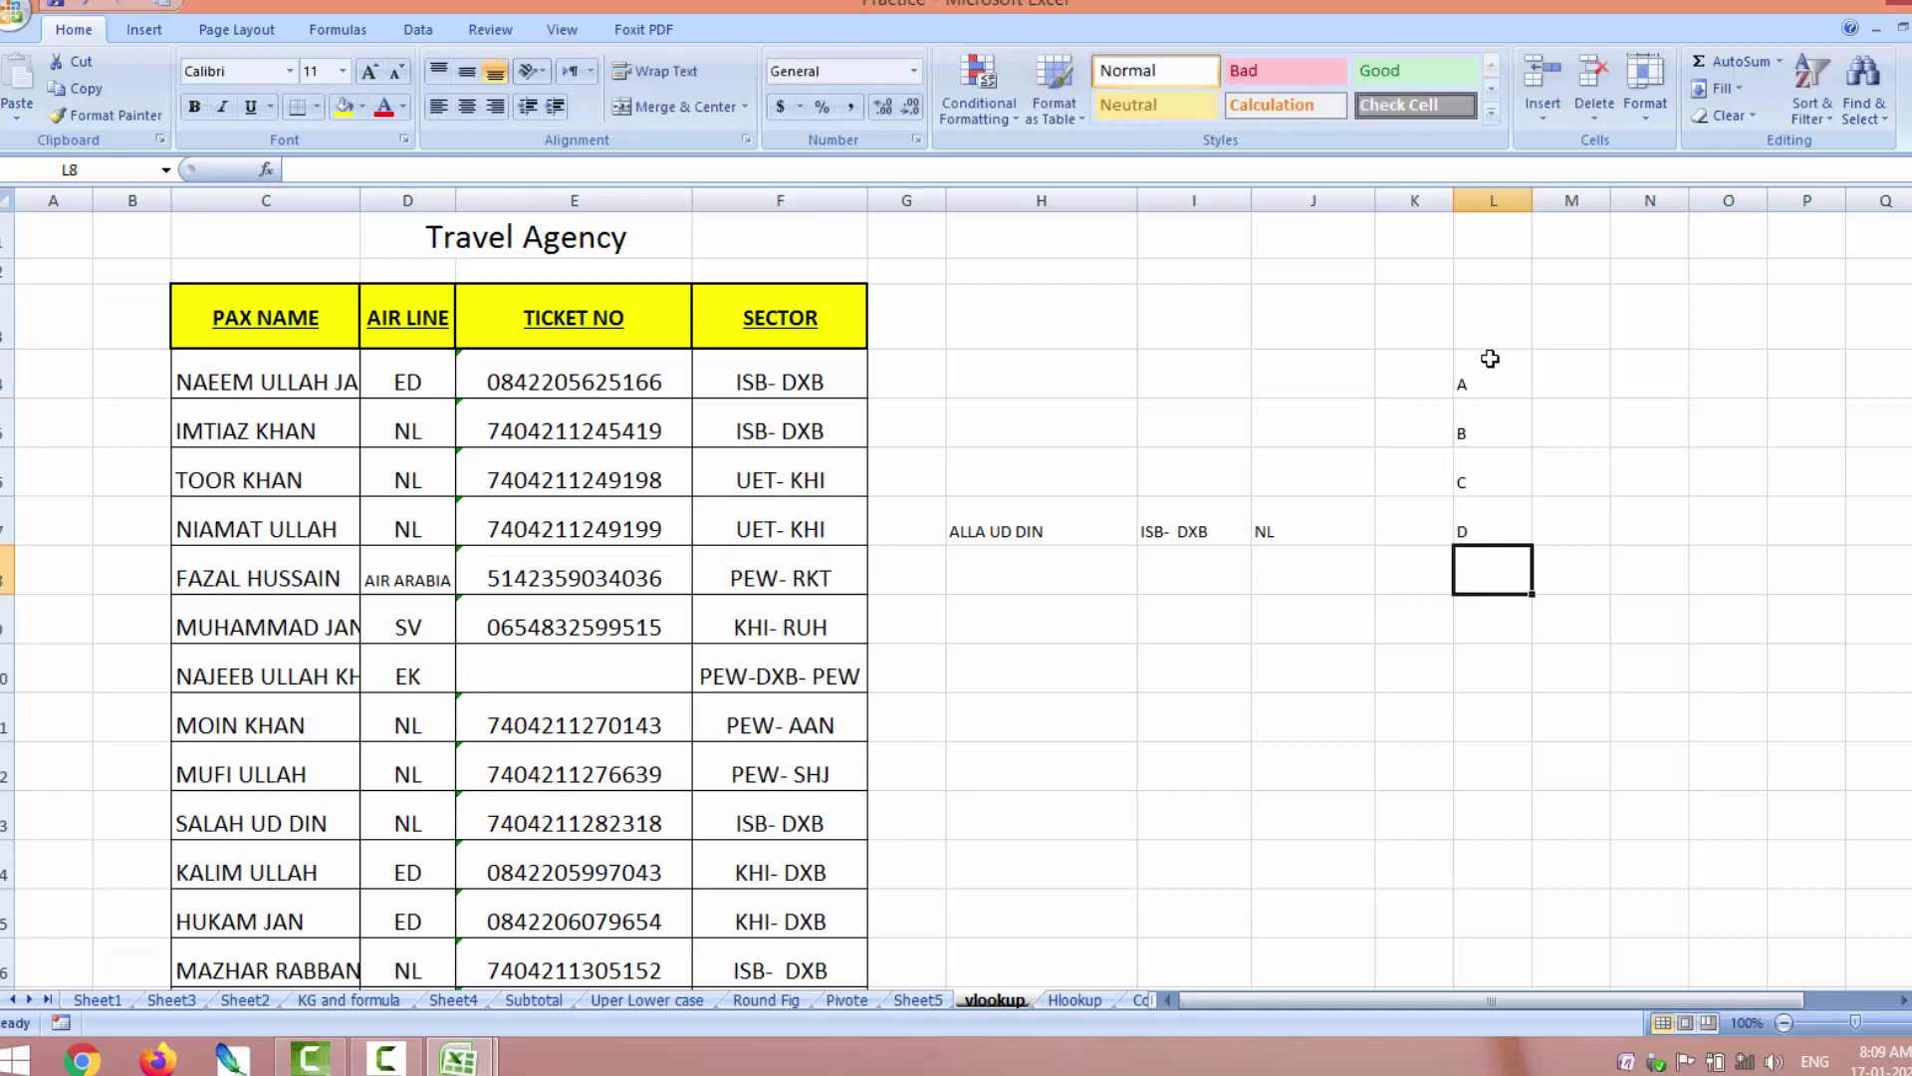
type("E")
key("Return")
type("F")
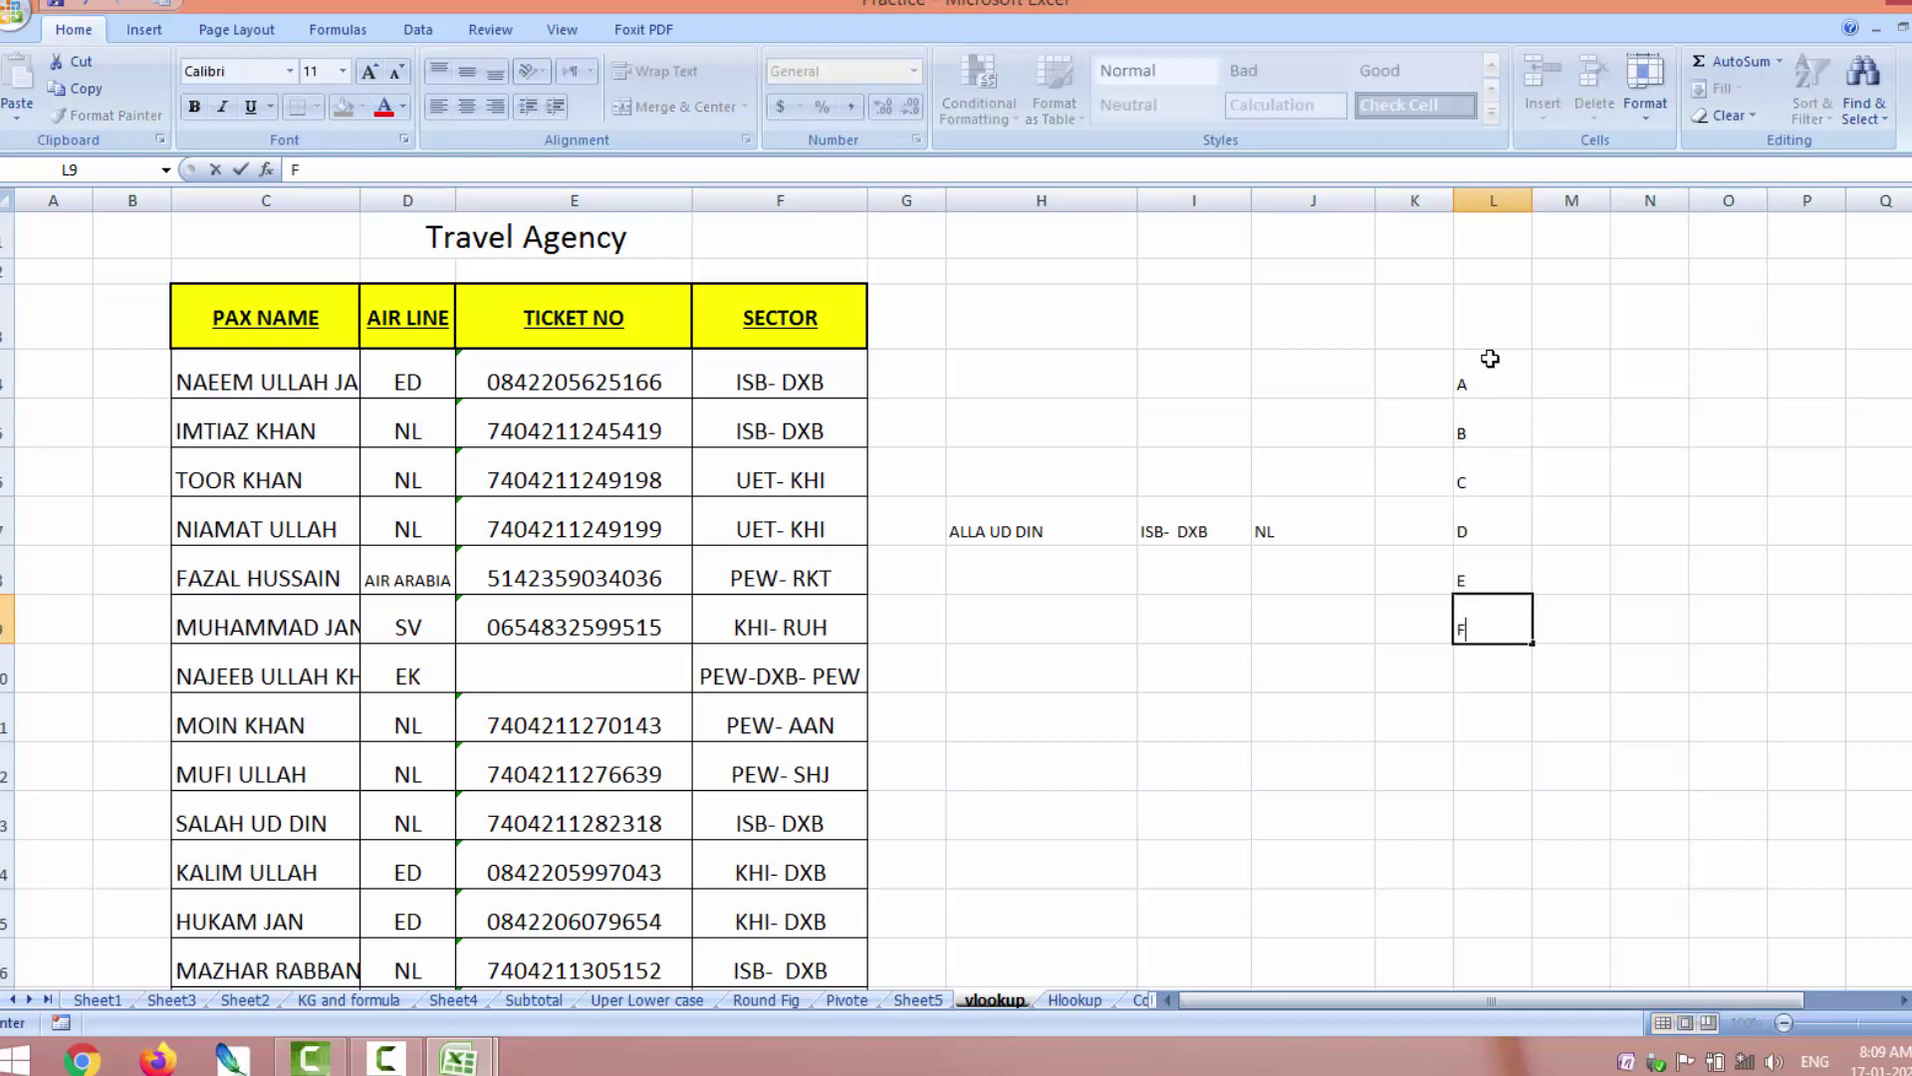
key("Return")
Enlarge the letters in L4:L9 to font size 20
left_click_drag(1487, 370, 1484, 628)
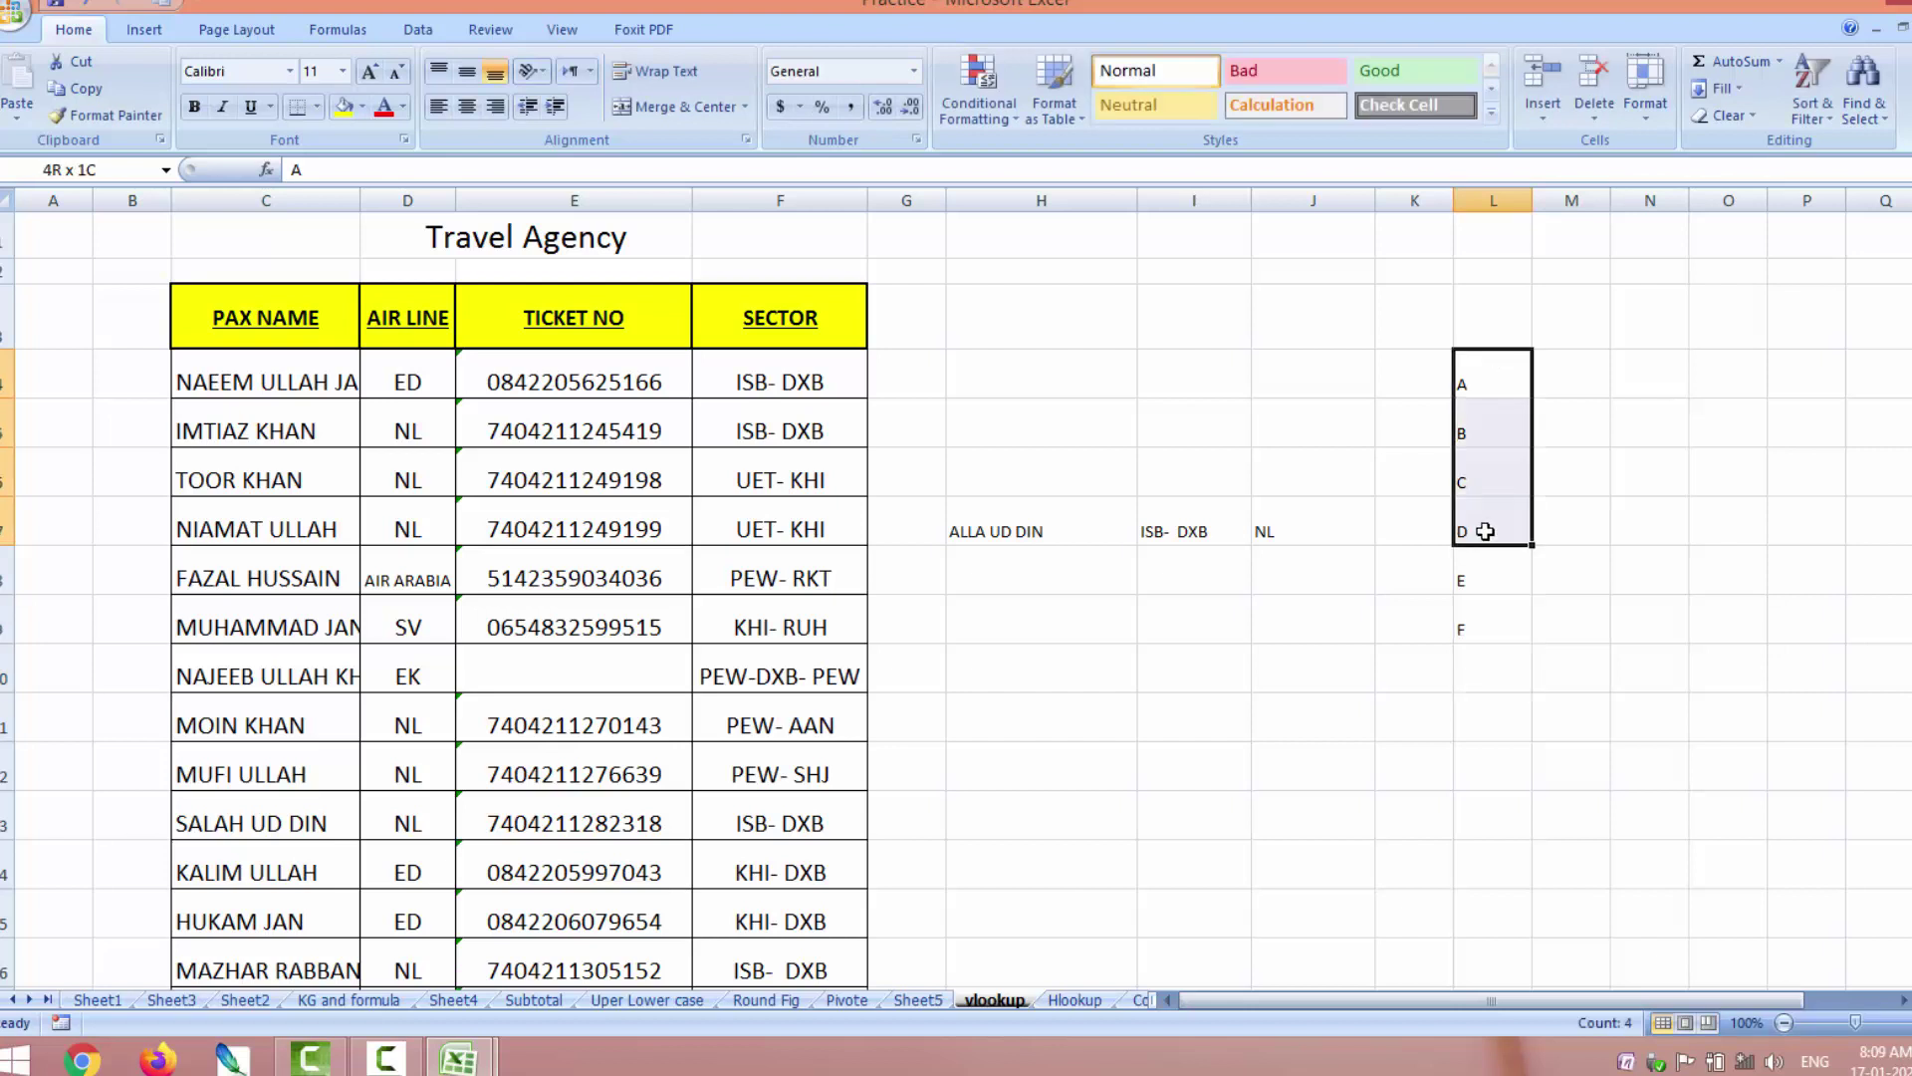
left_click(373, 66)
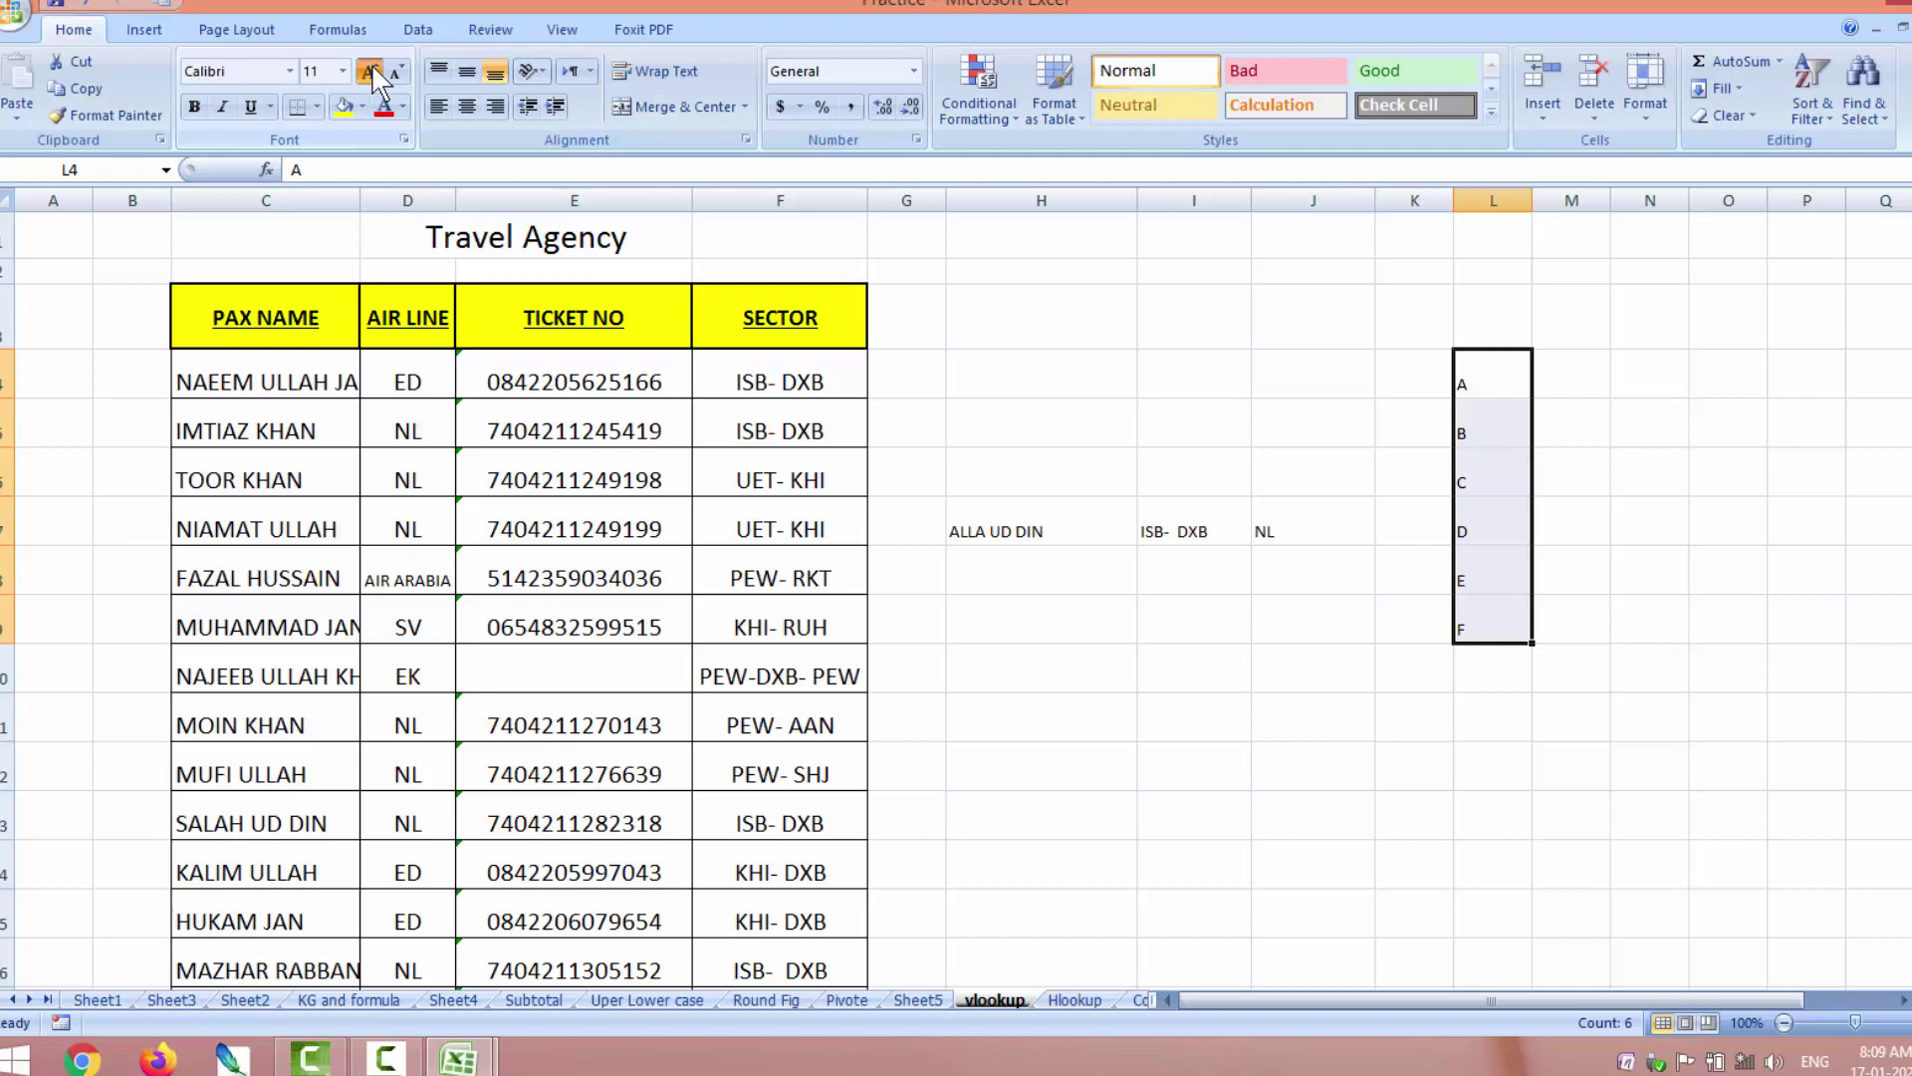
left_click(374, 66)
left_click(374, 66)
left_click(373, 65)
left_click(373, 66)
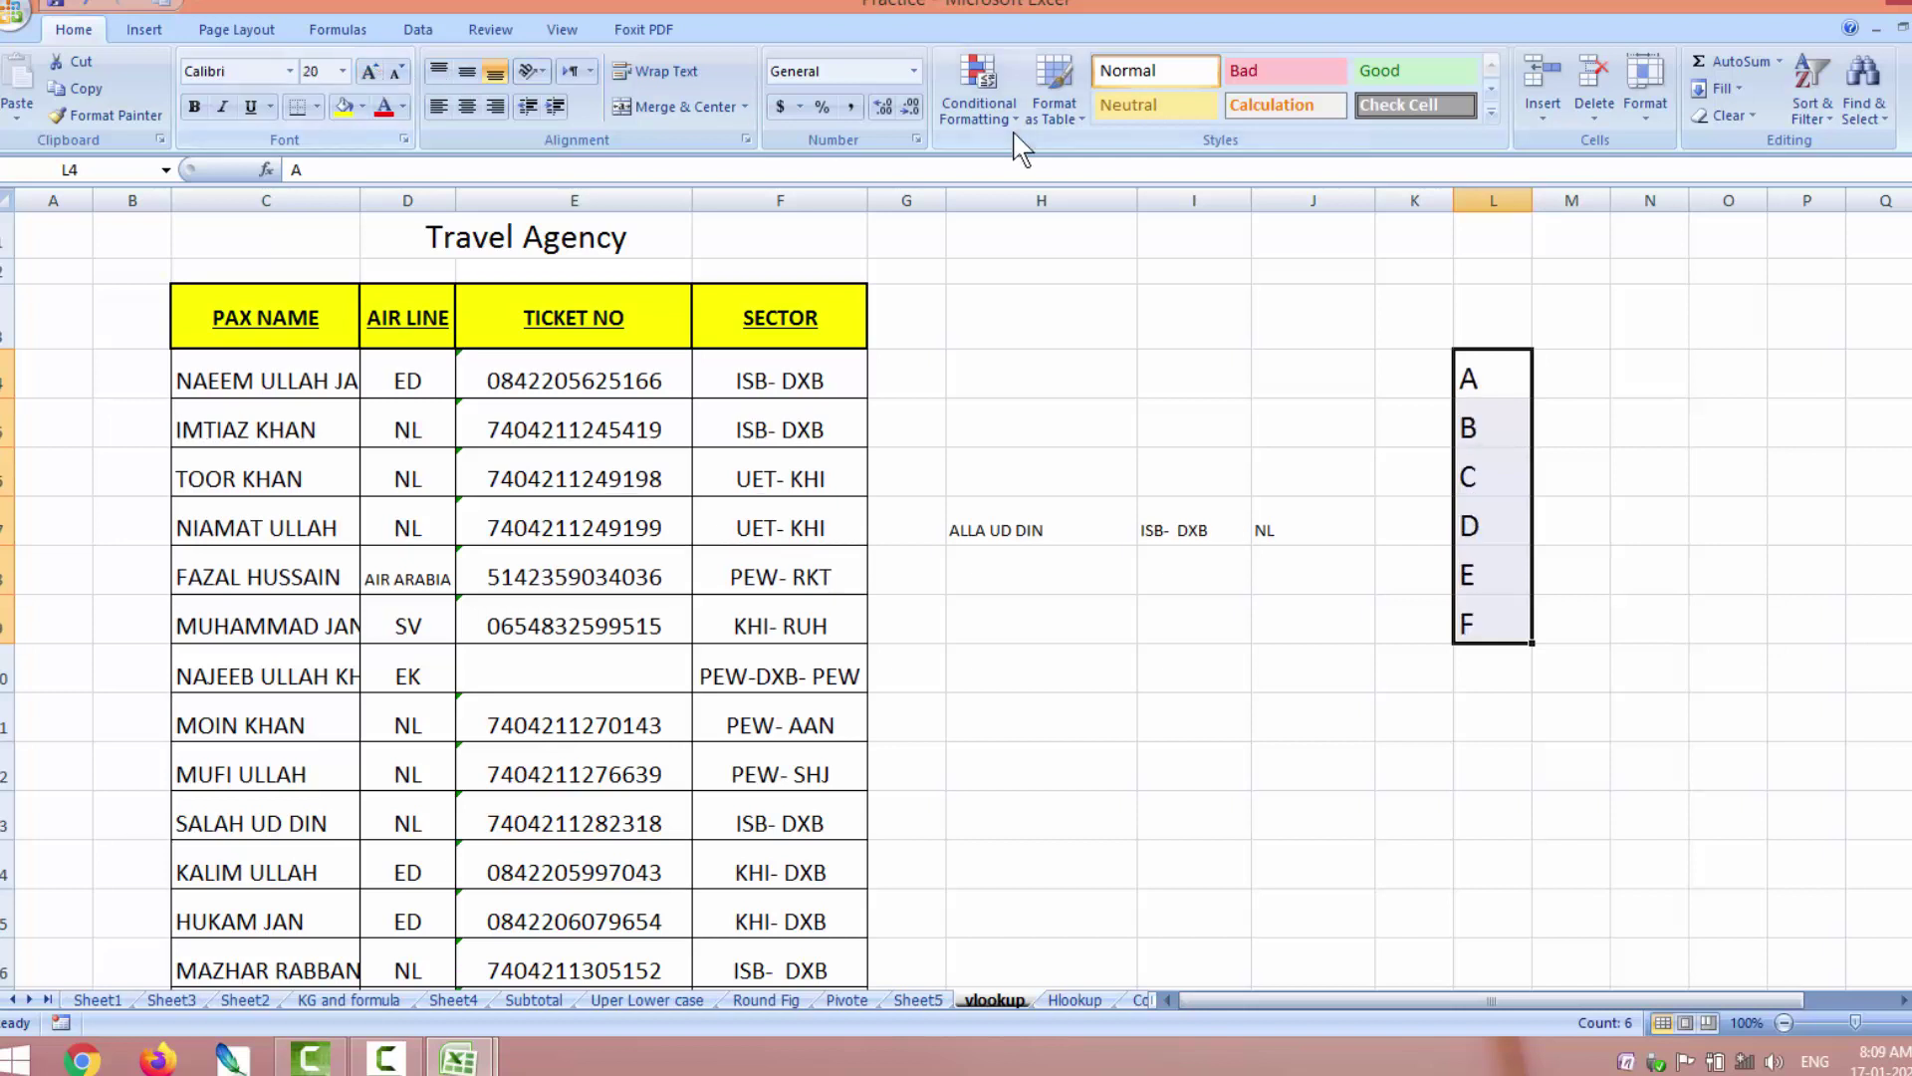
Sort the L4:L9 letters F to A, back to A to Z, then bring up Custom Sort
left_click(1834, 138)
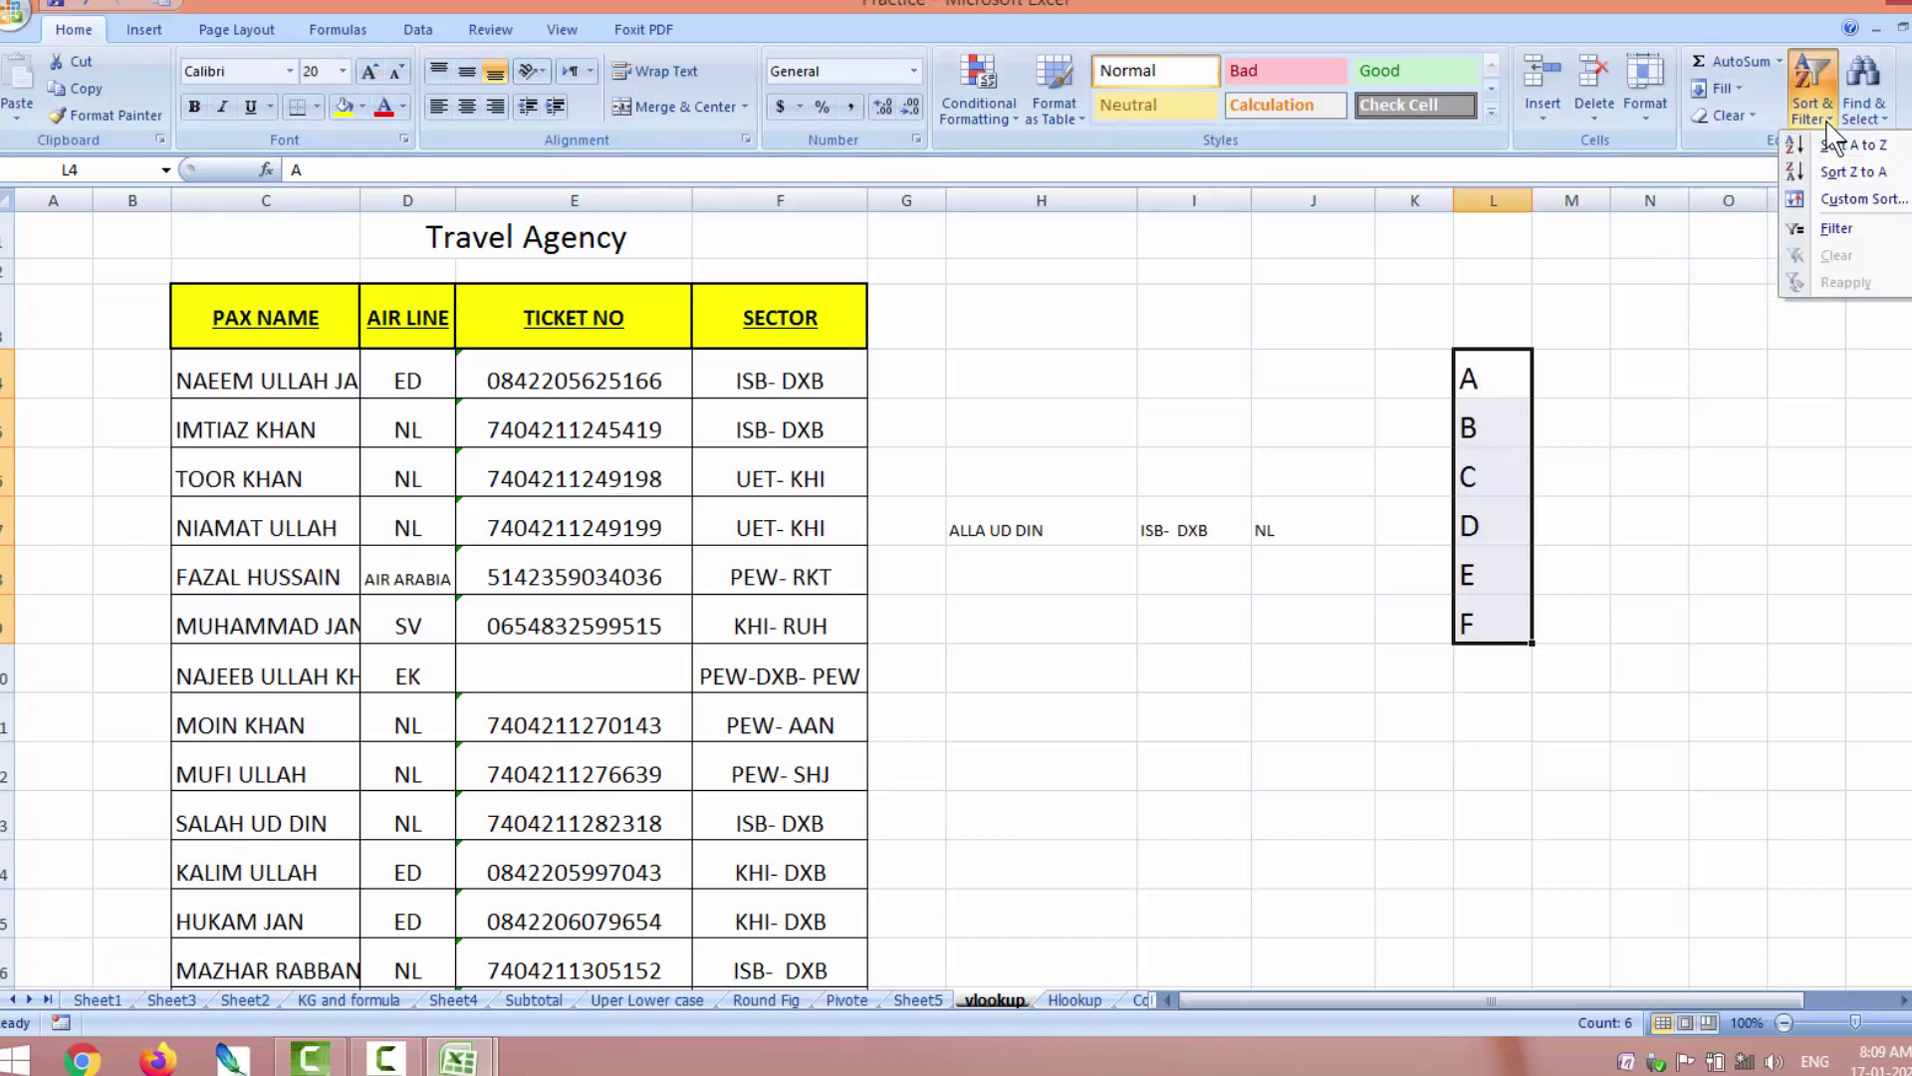
left_click(1823, 115)
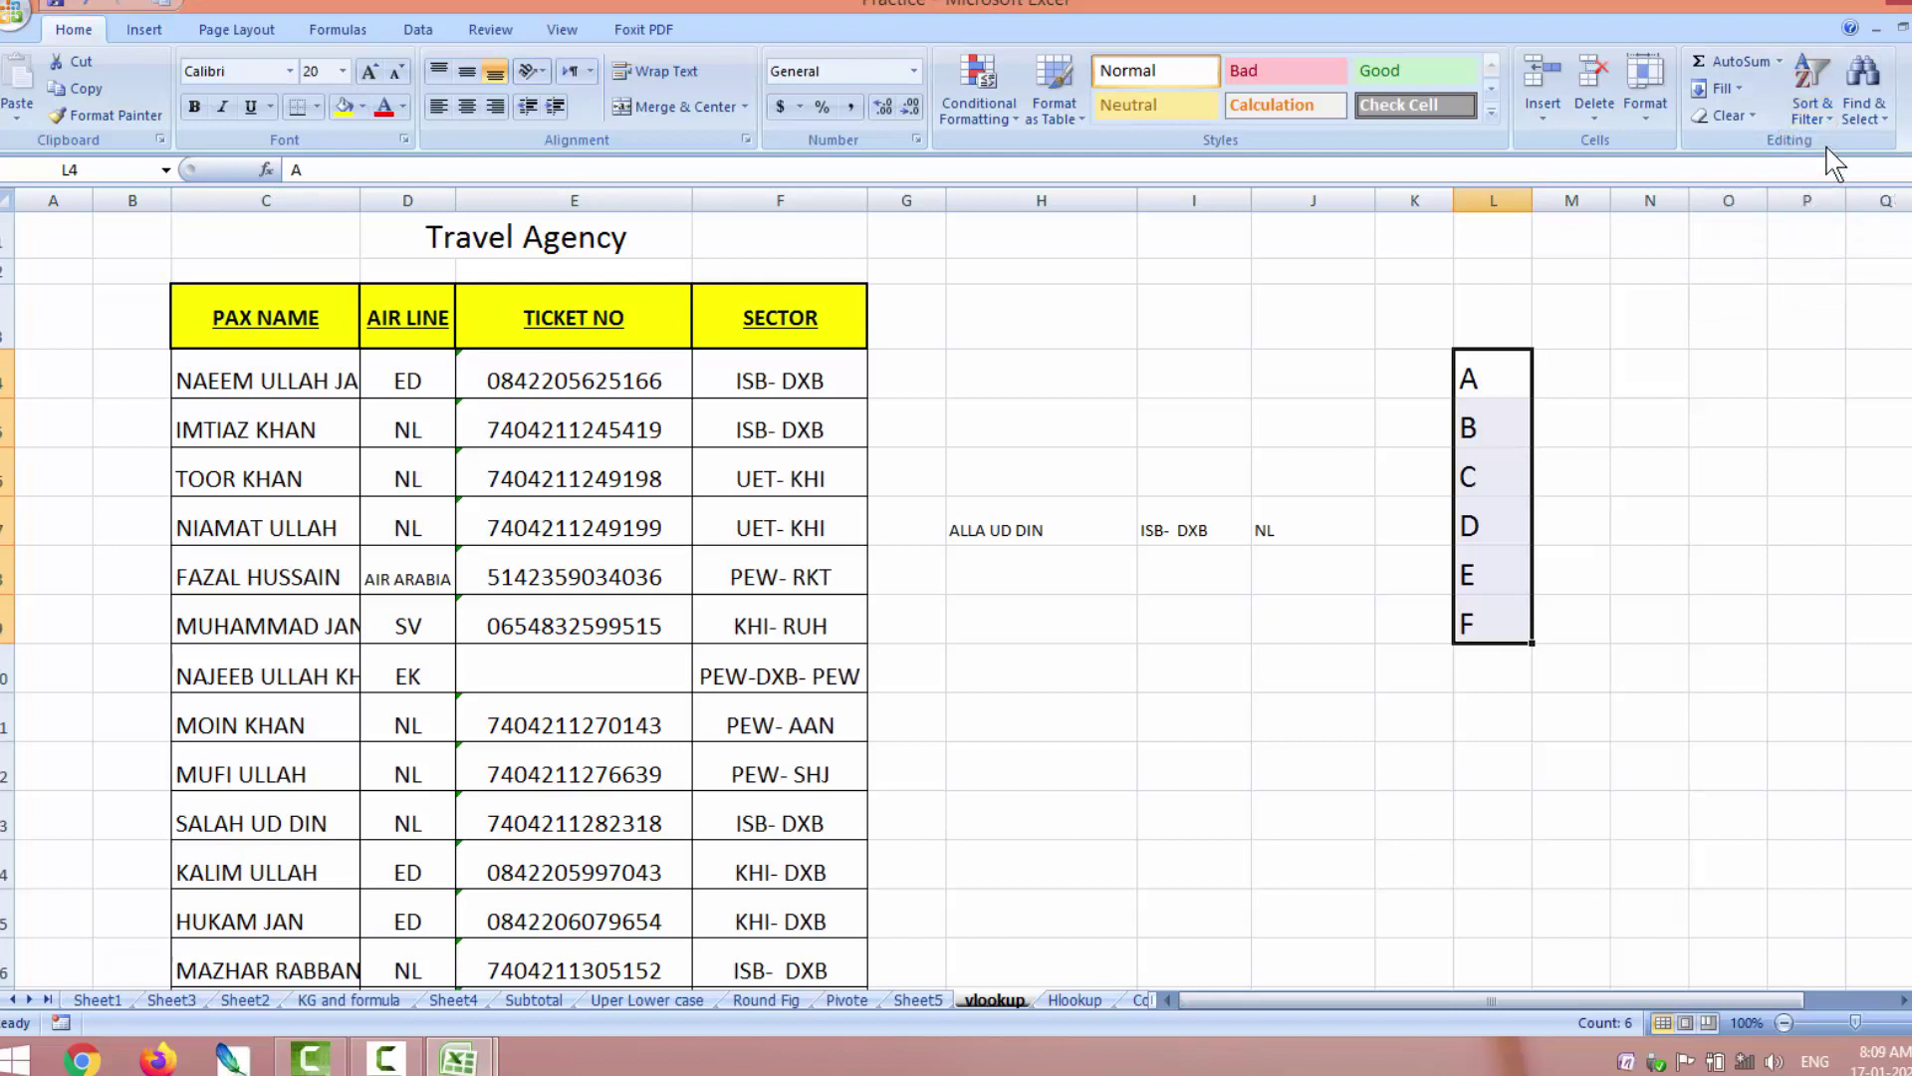
left_click(1826, 118)
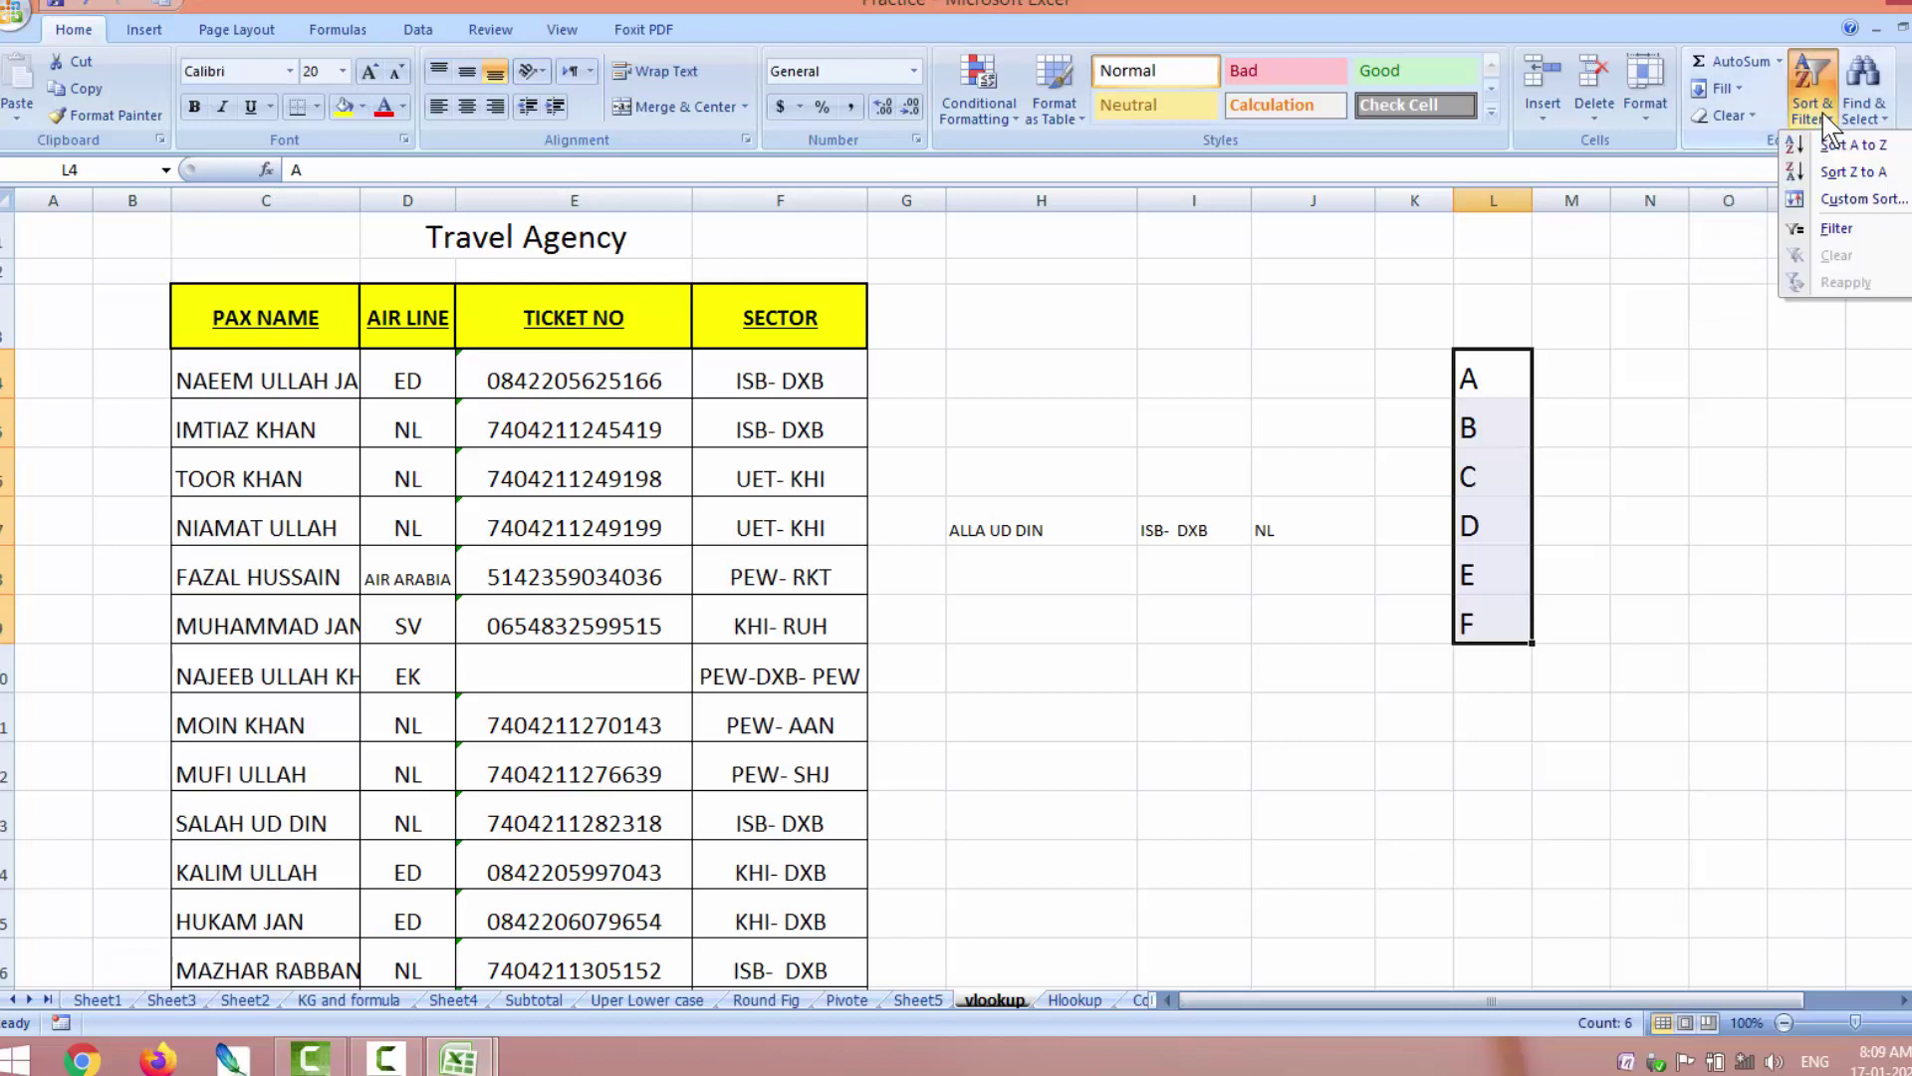
left_click(1832, 174)
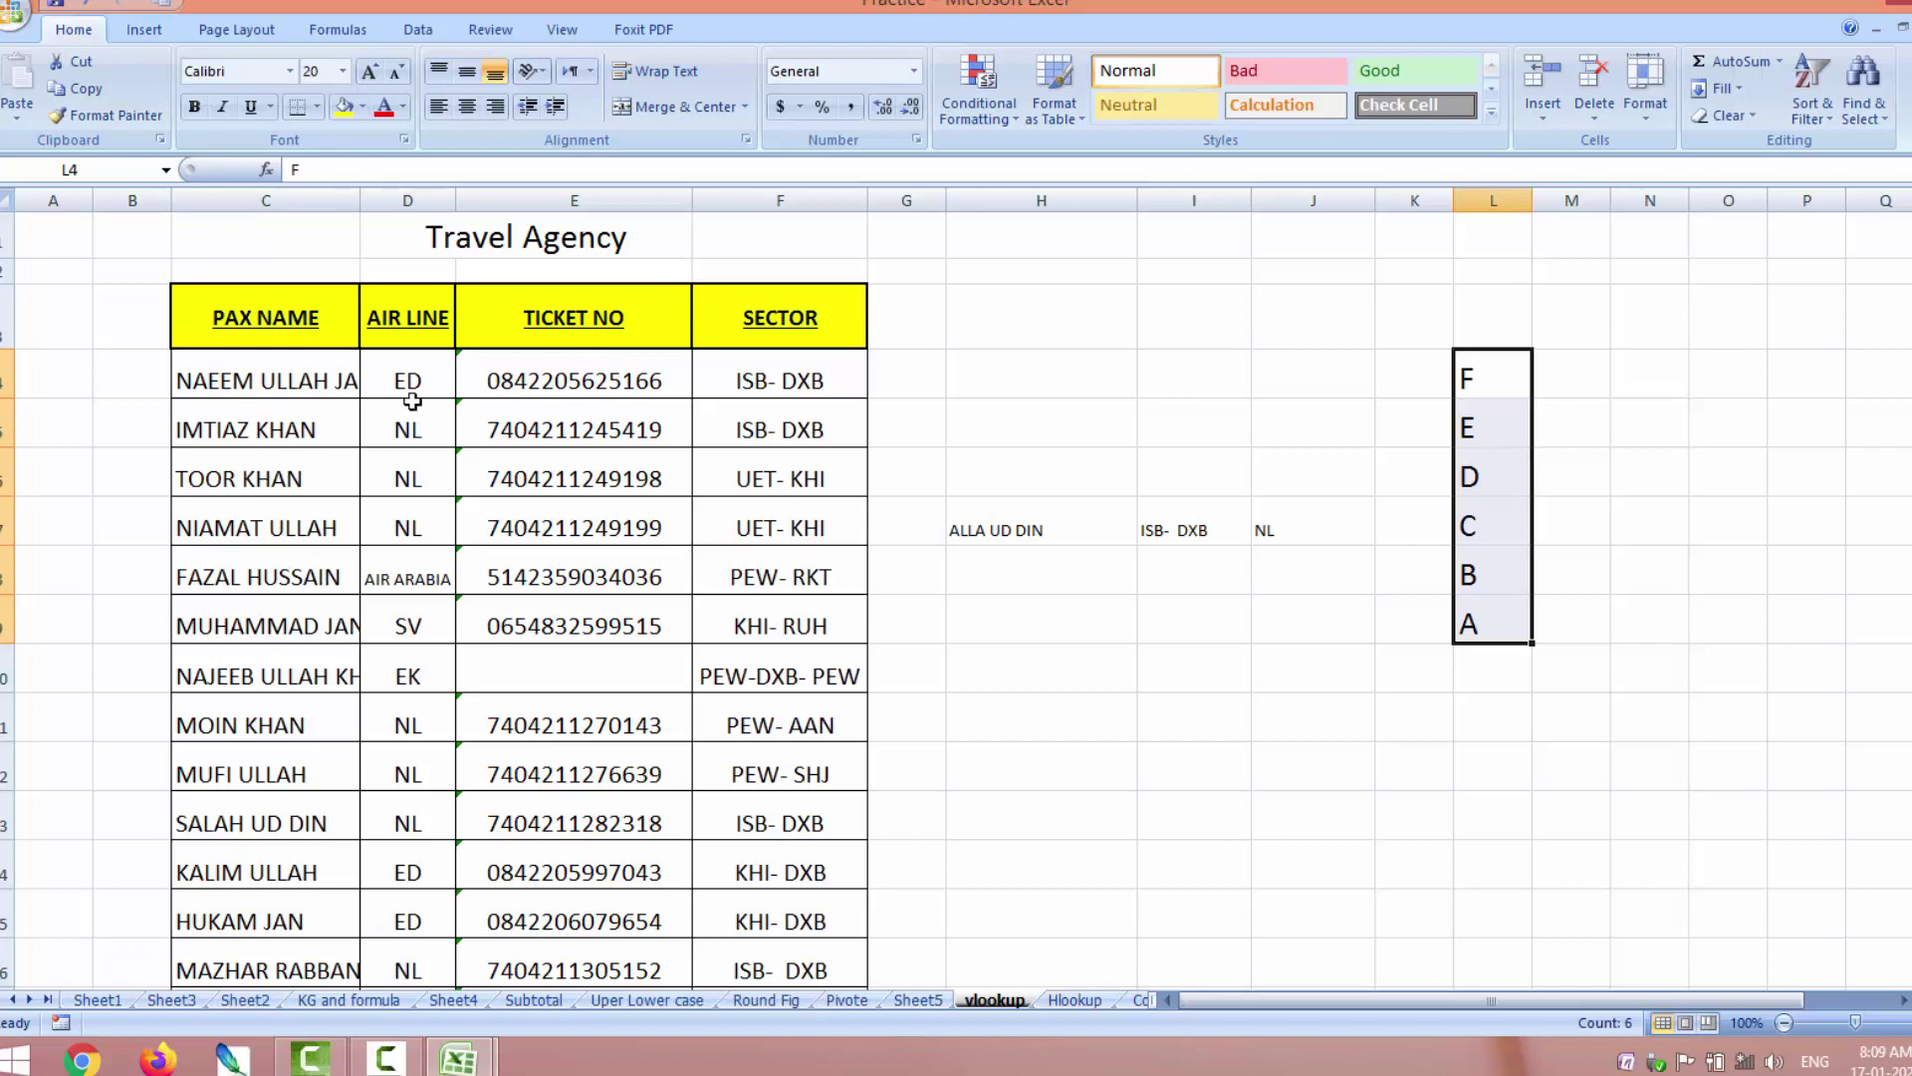
left_click(1812, 124)
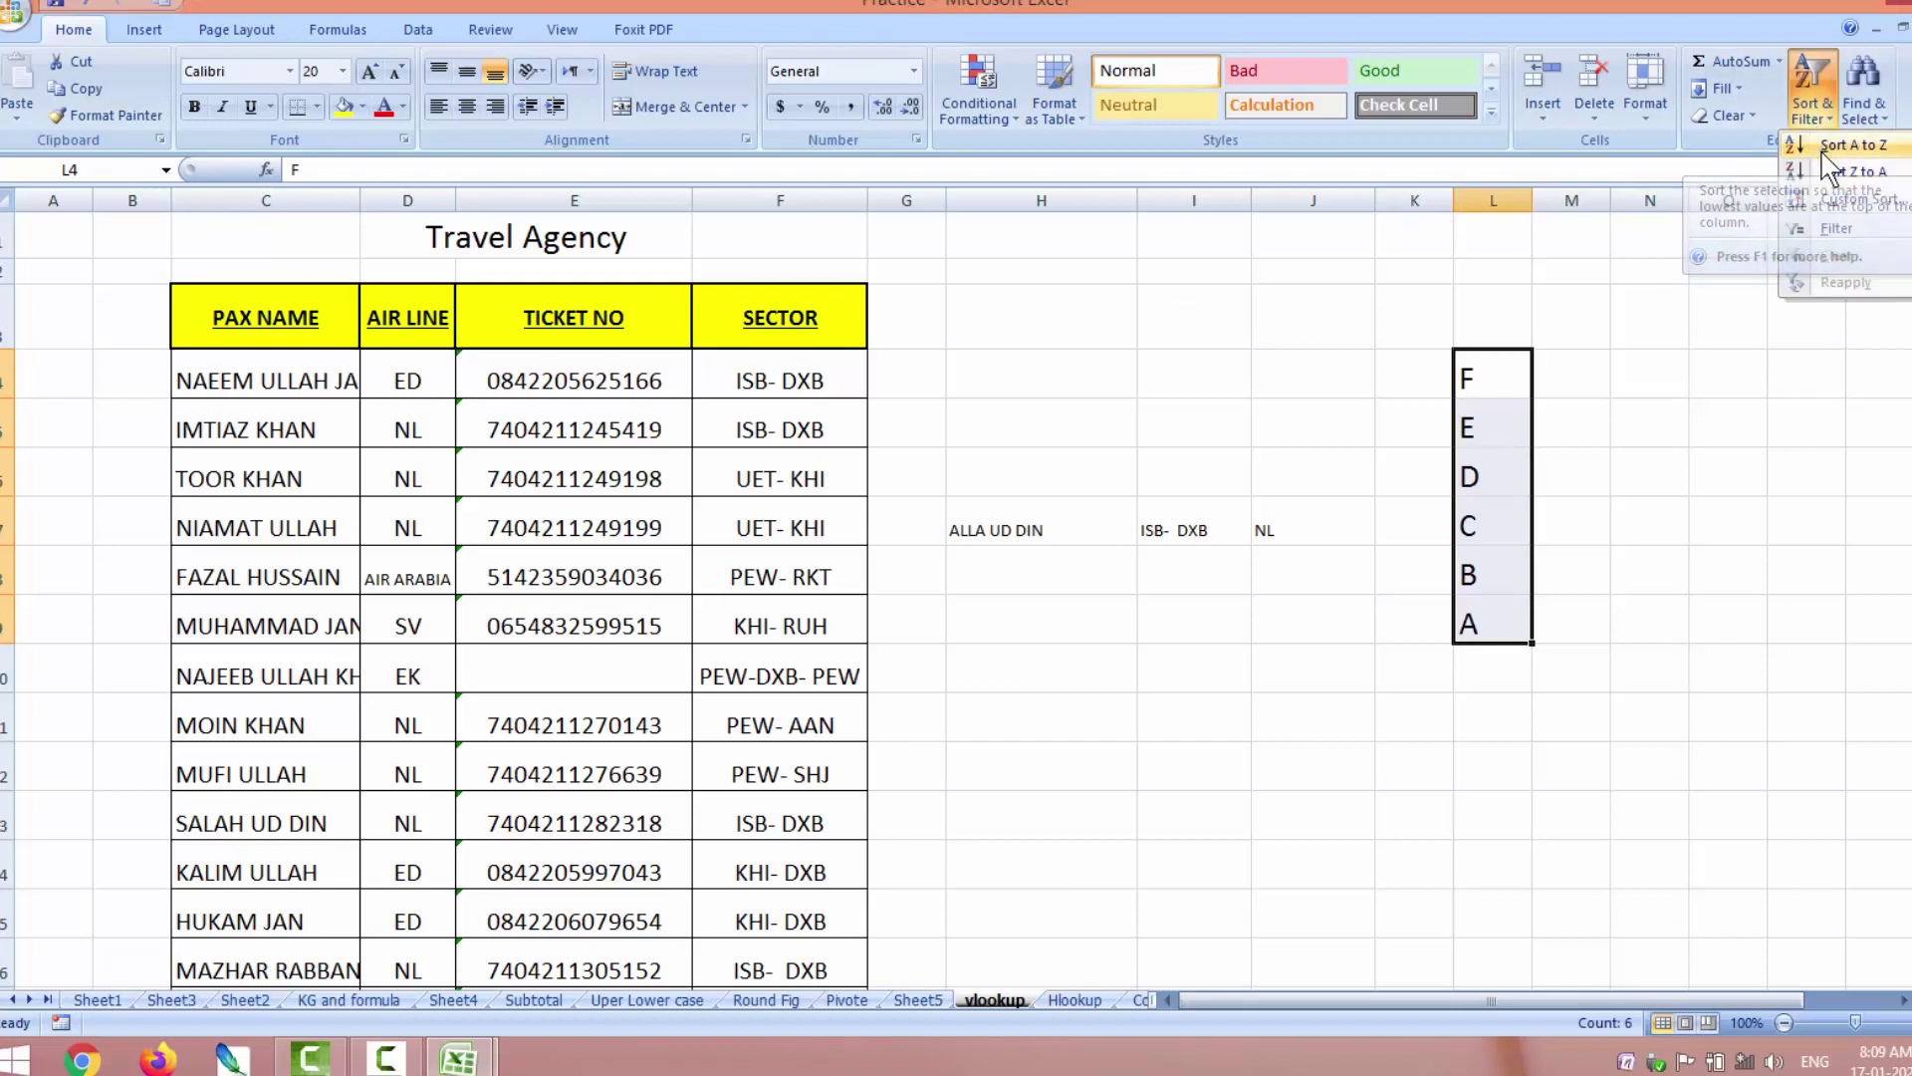
left_click(1827, 164)
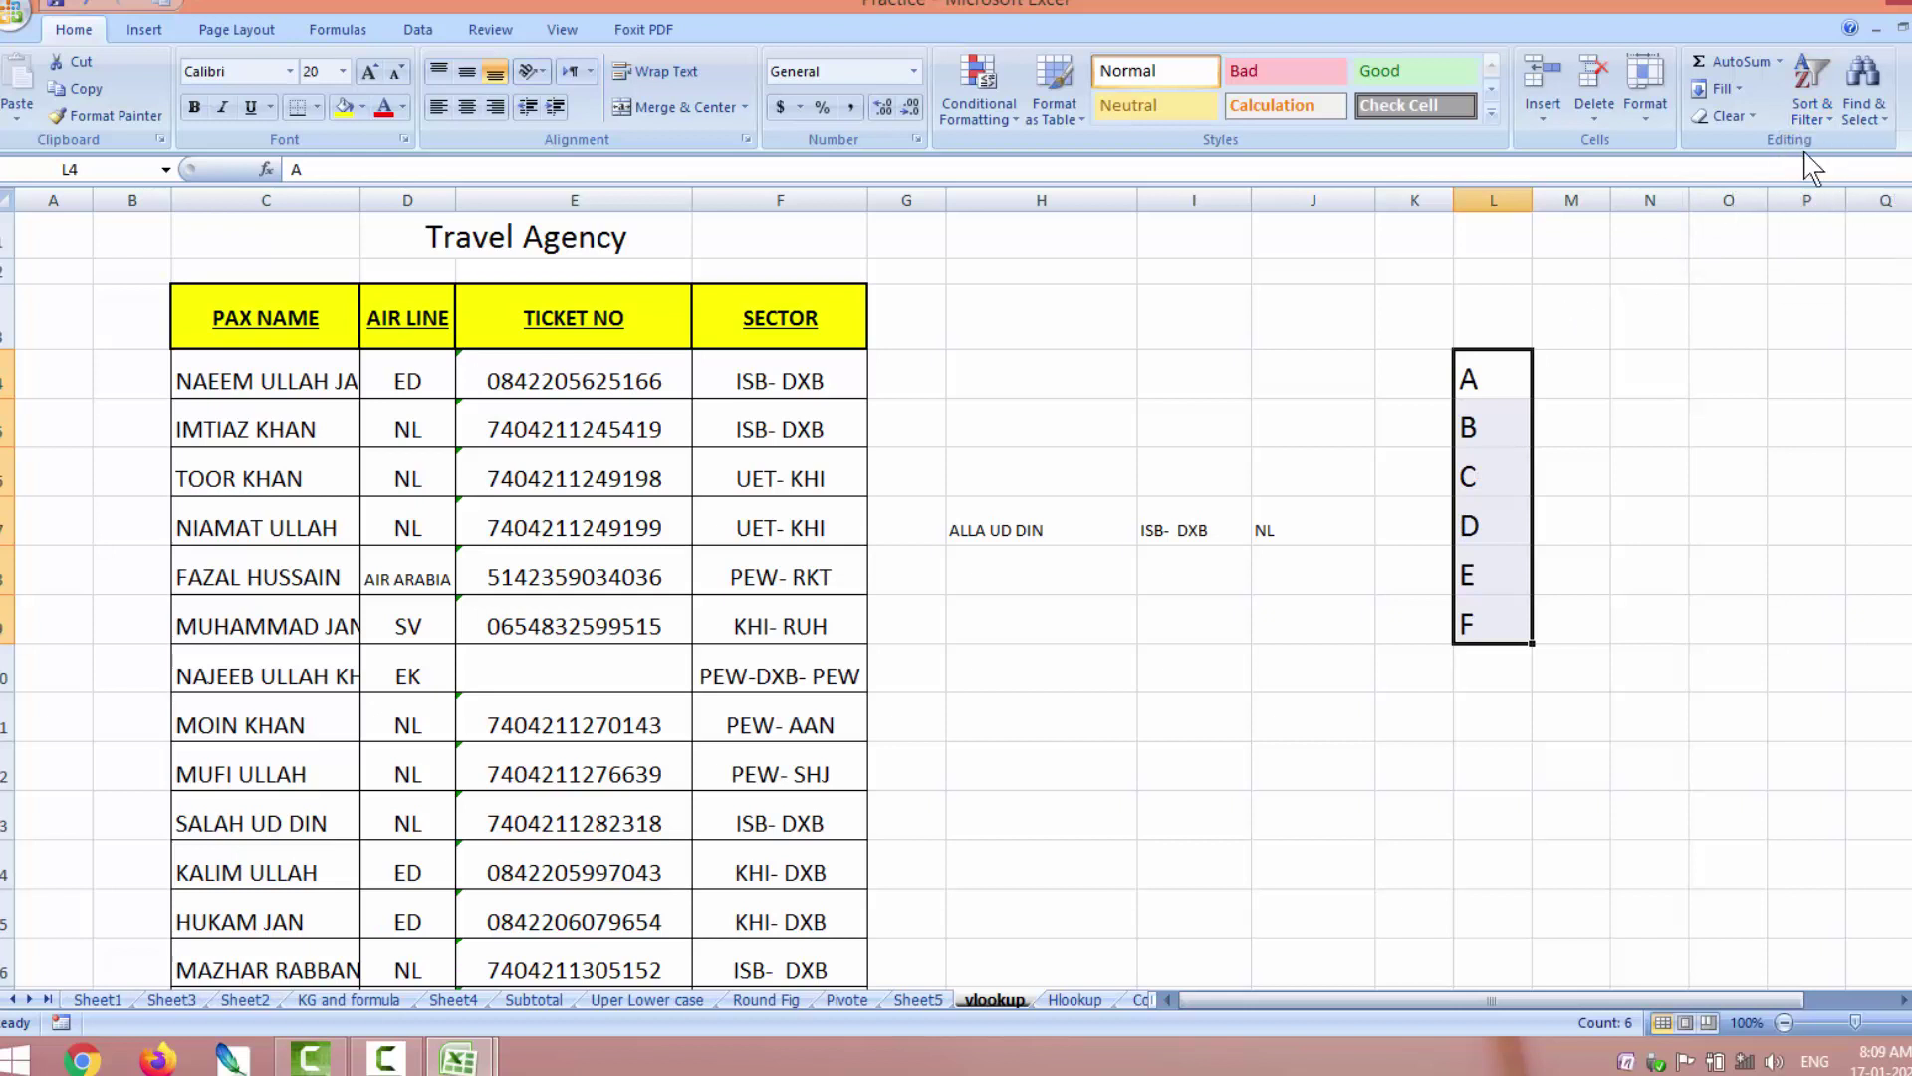
left_click(1810, 123)
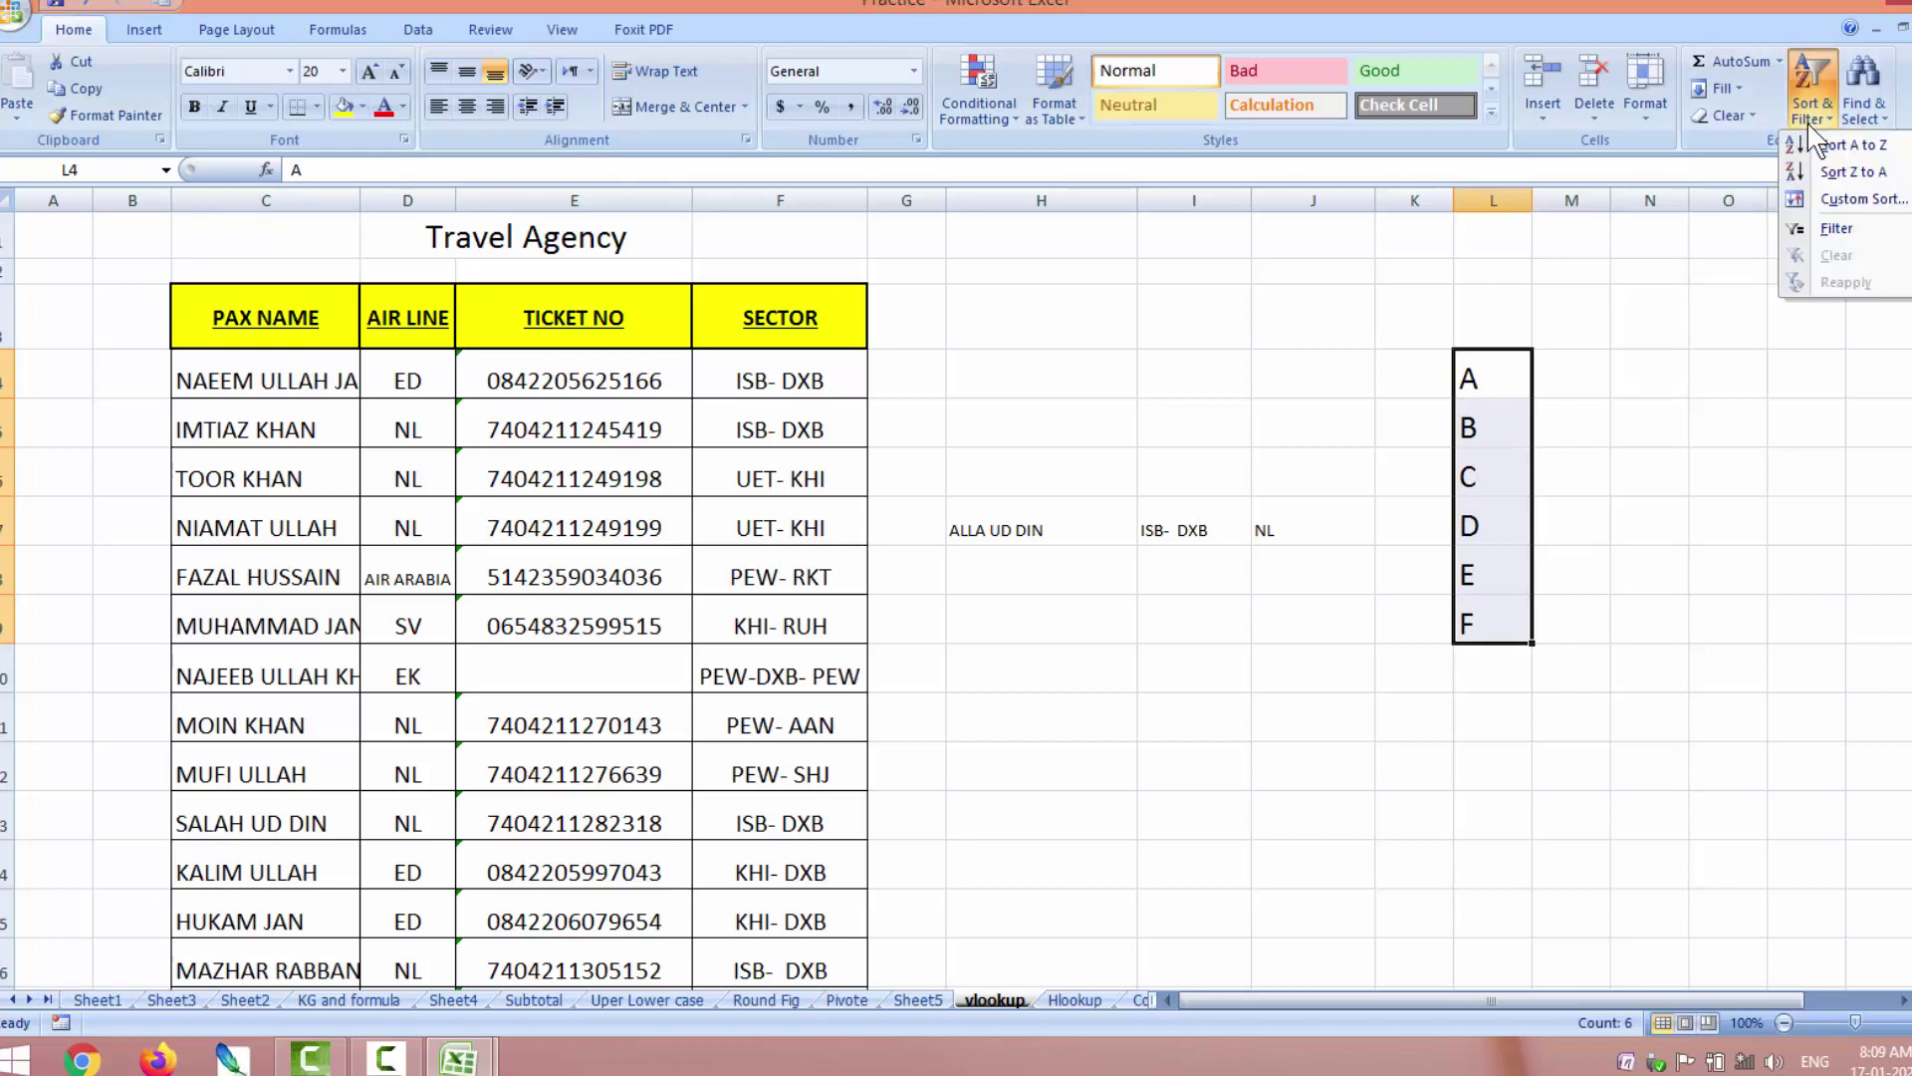
left_click(1830, 196)
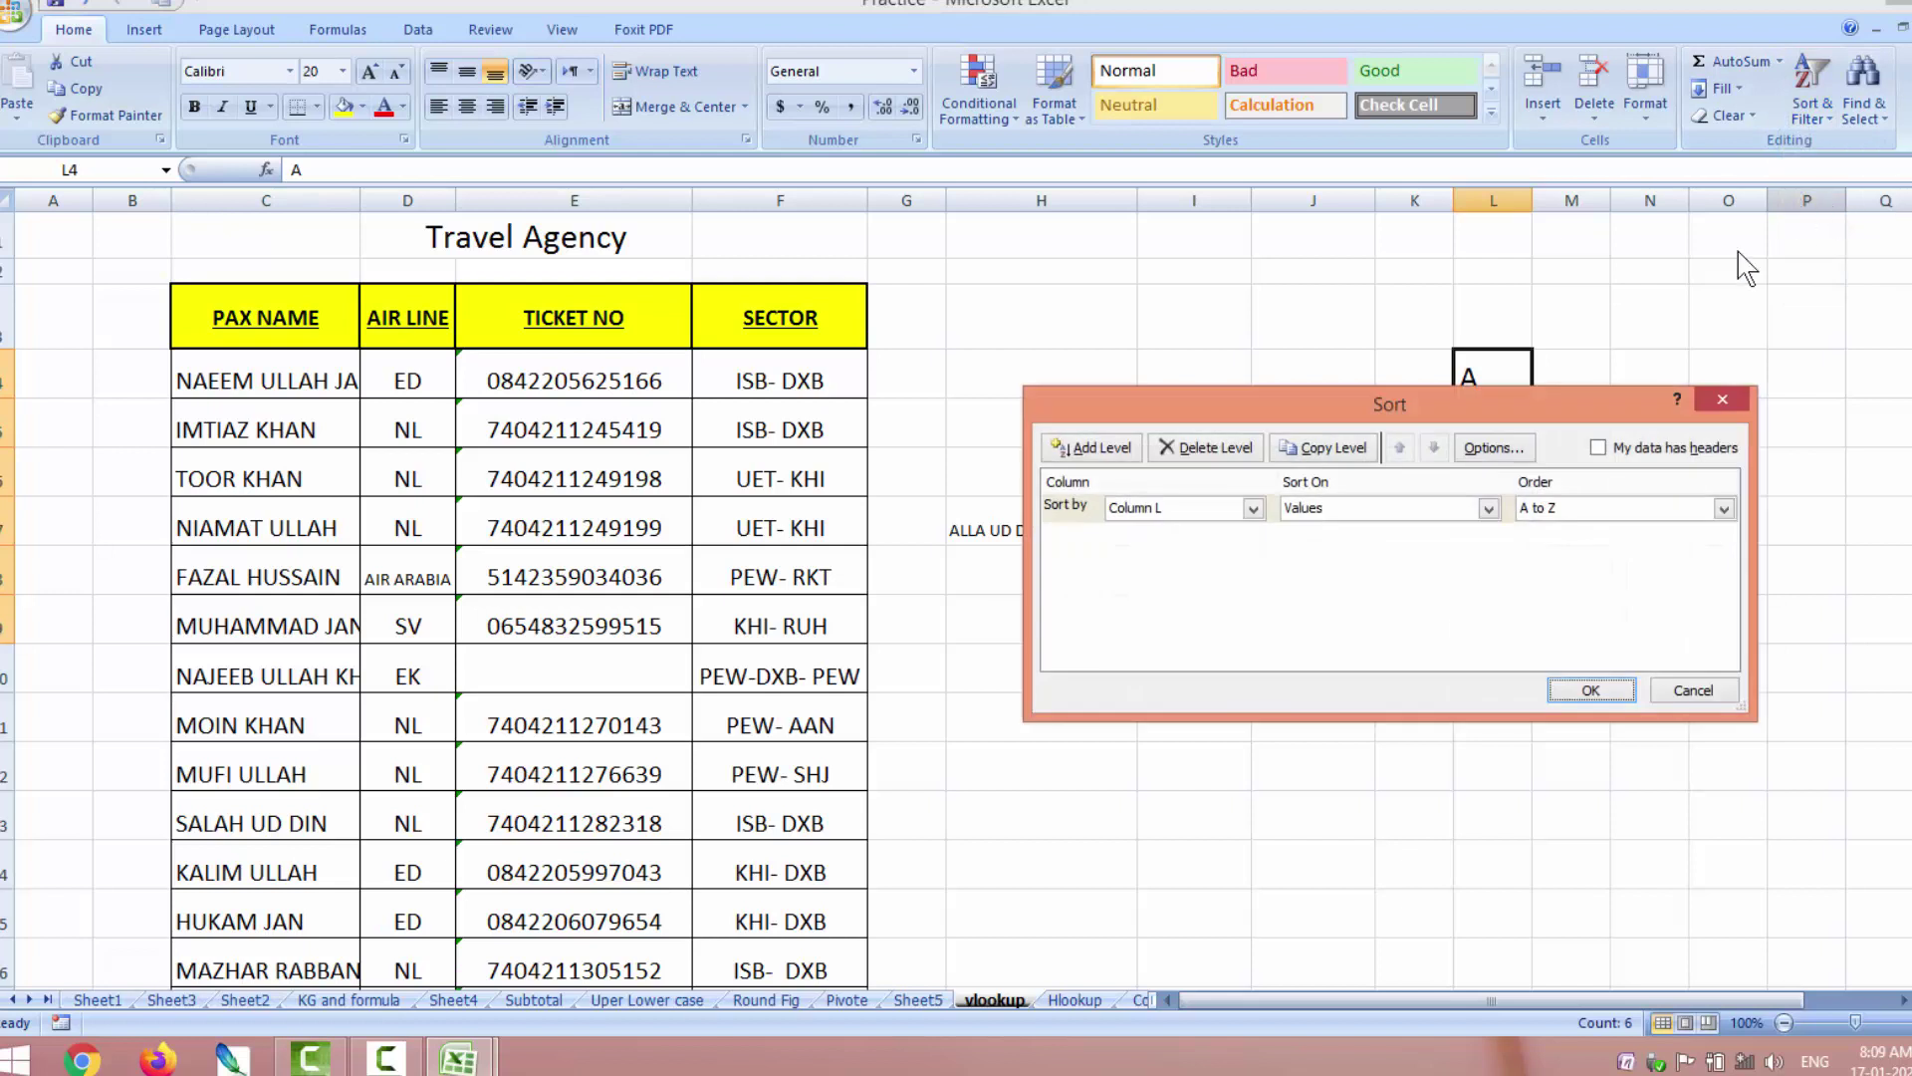
Keep top-to-bottom orientation and sort column L's letters in Z to A order
left_click(1479, 448)
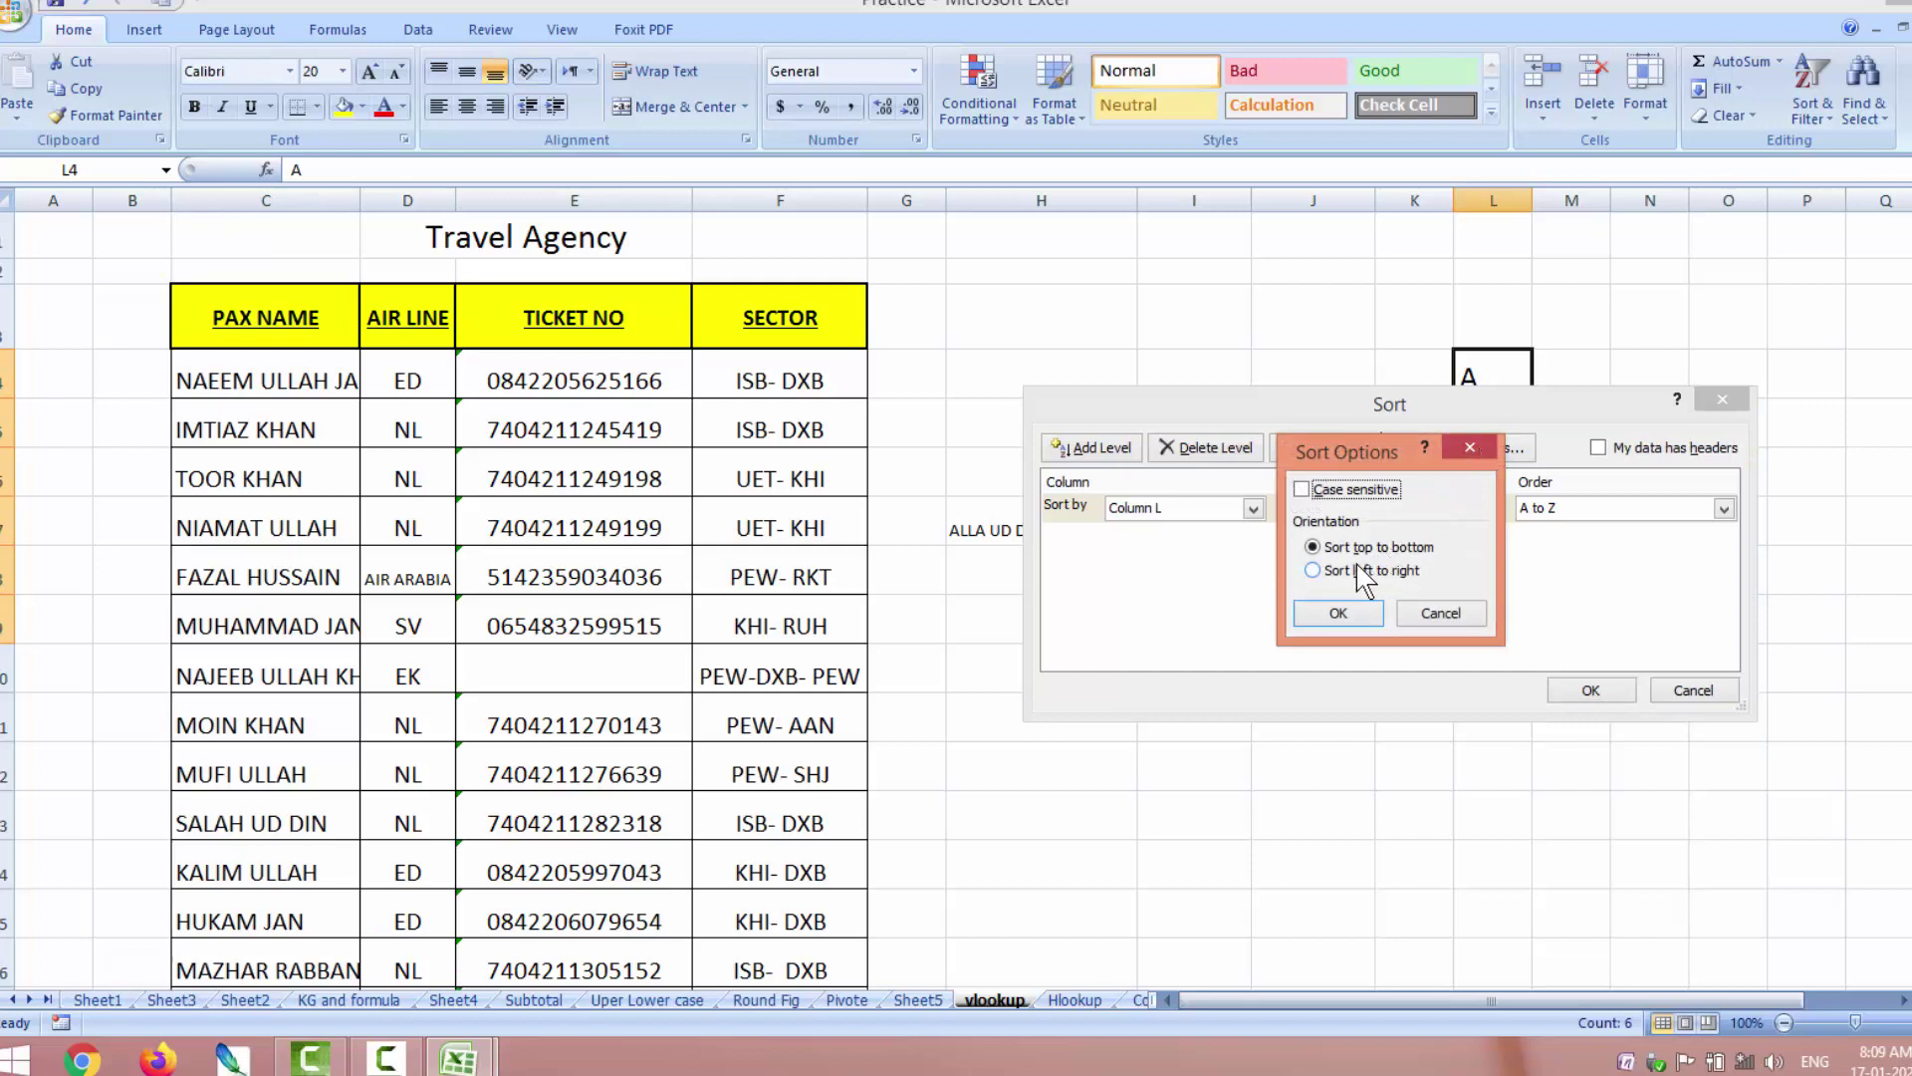
left_click(1356, 618)
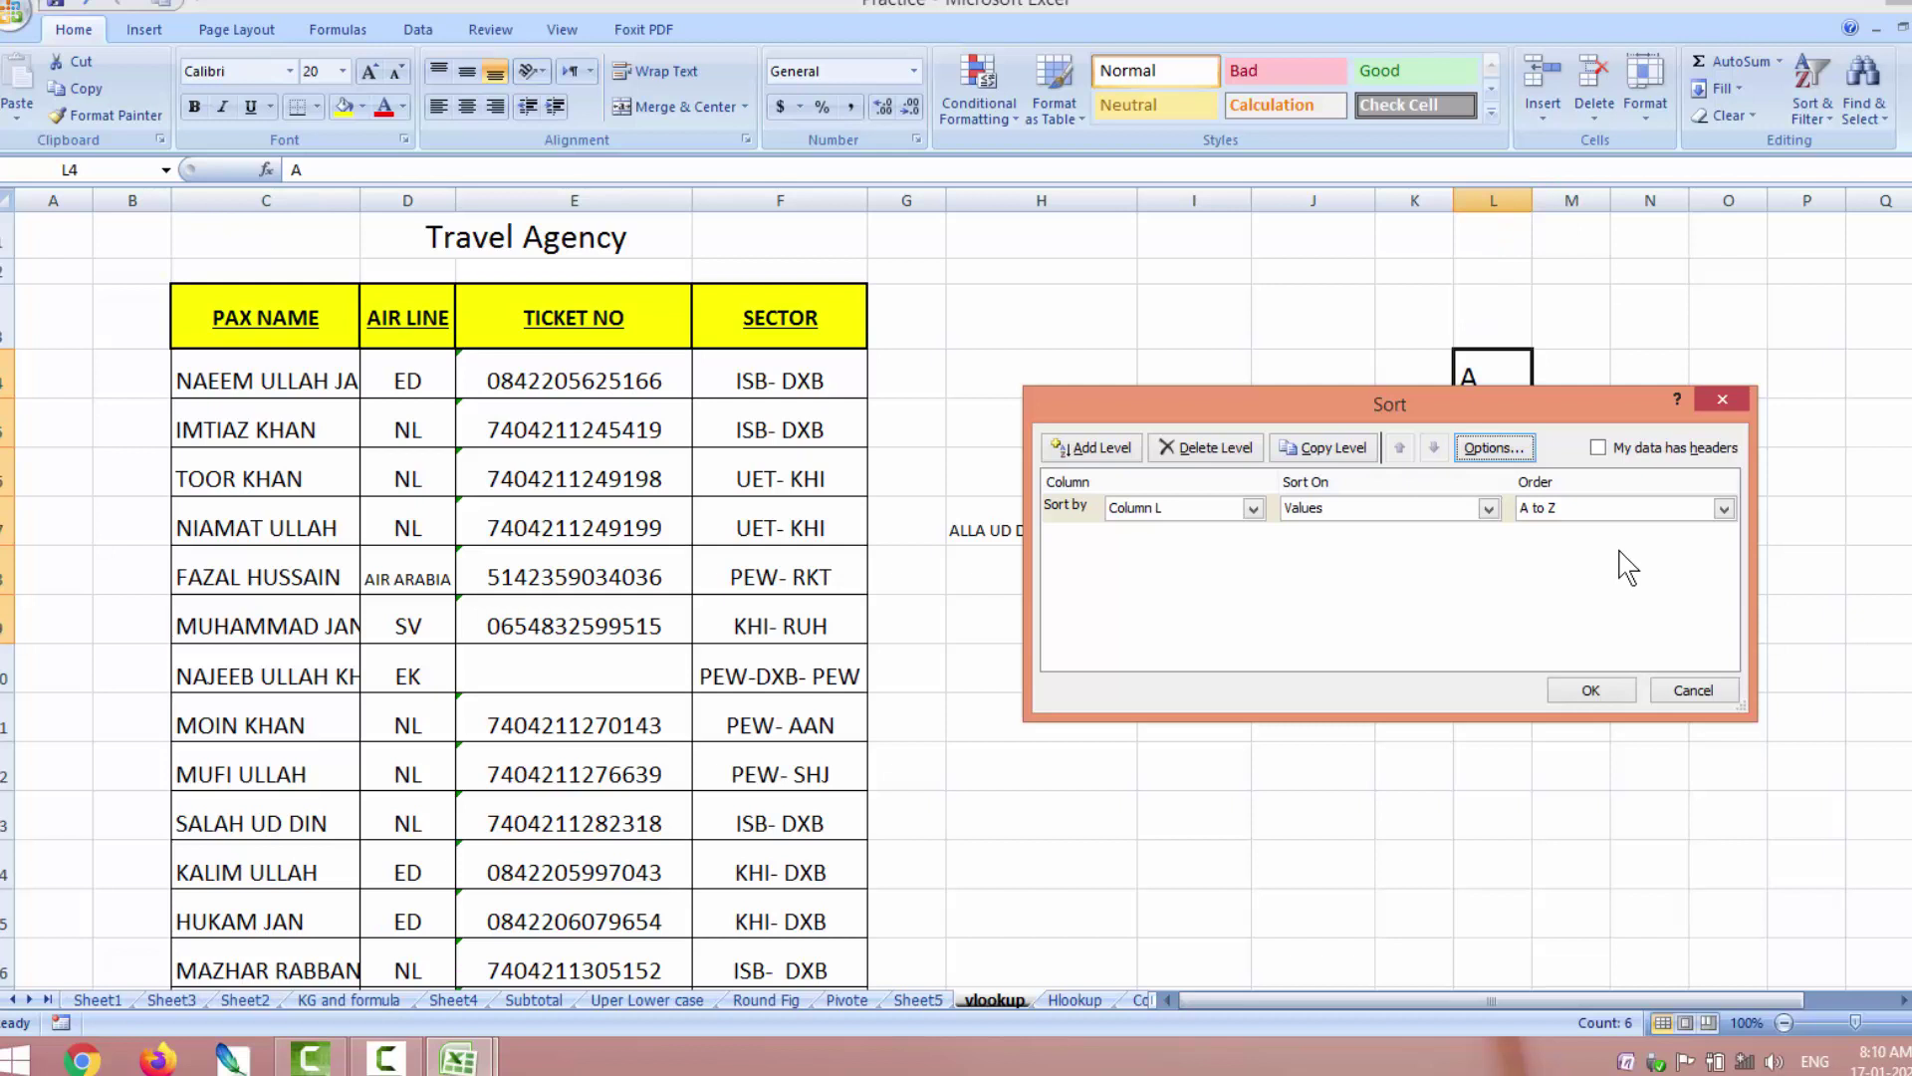
left_click(1722, 510)
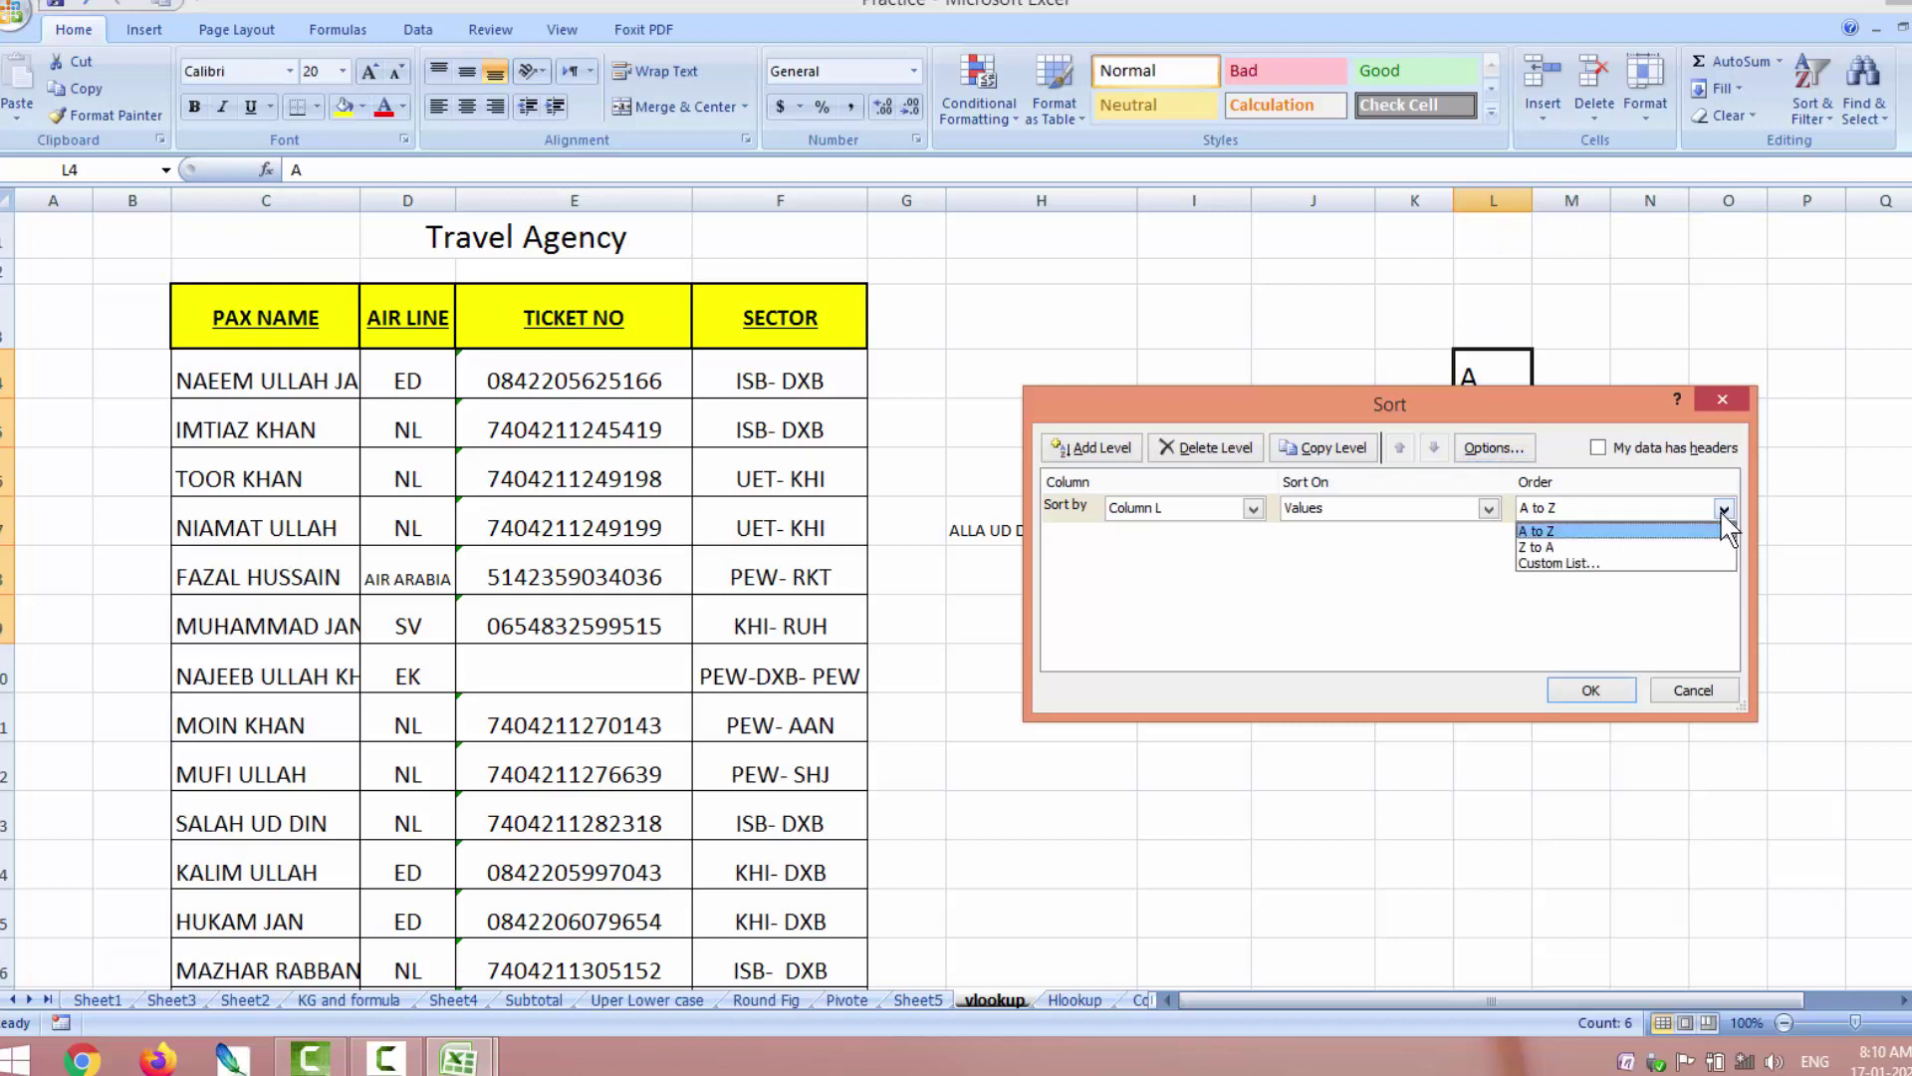
left_click(1653, 546)
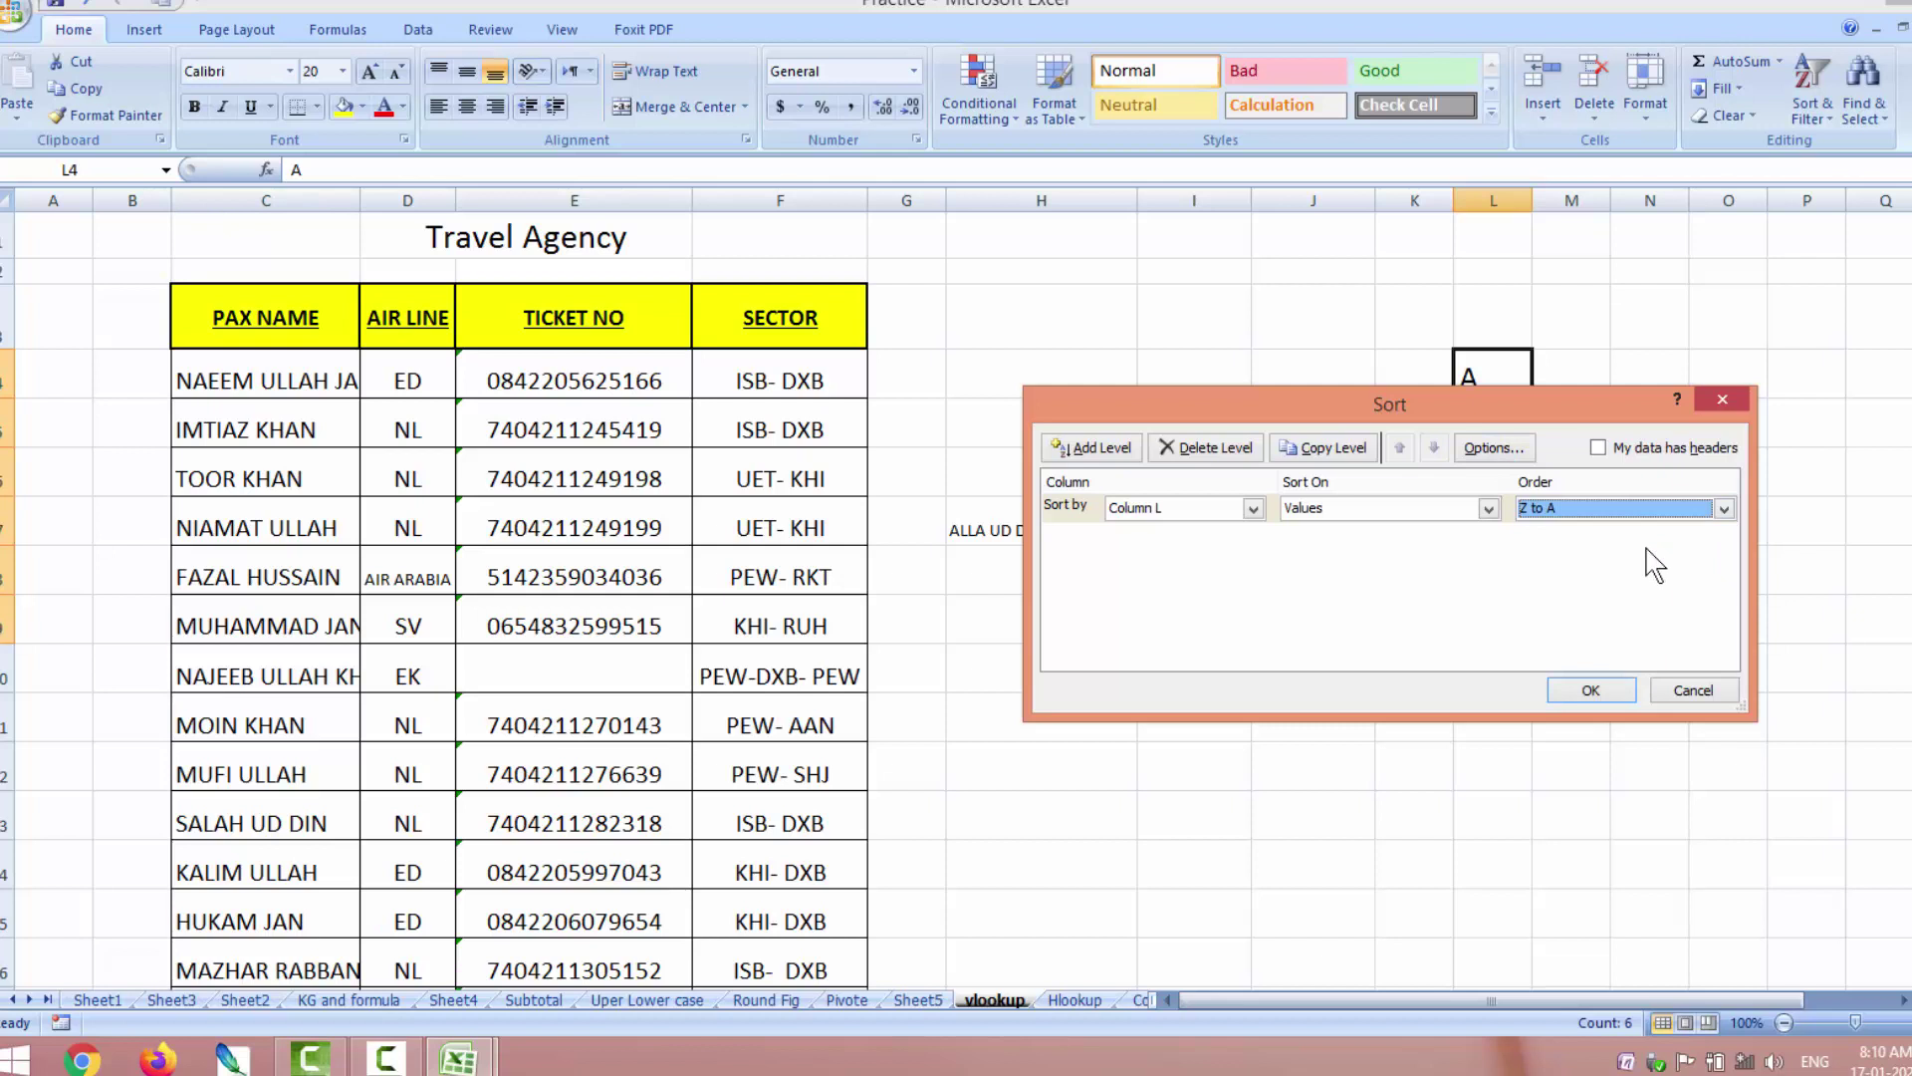
left_click(1599, 689)
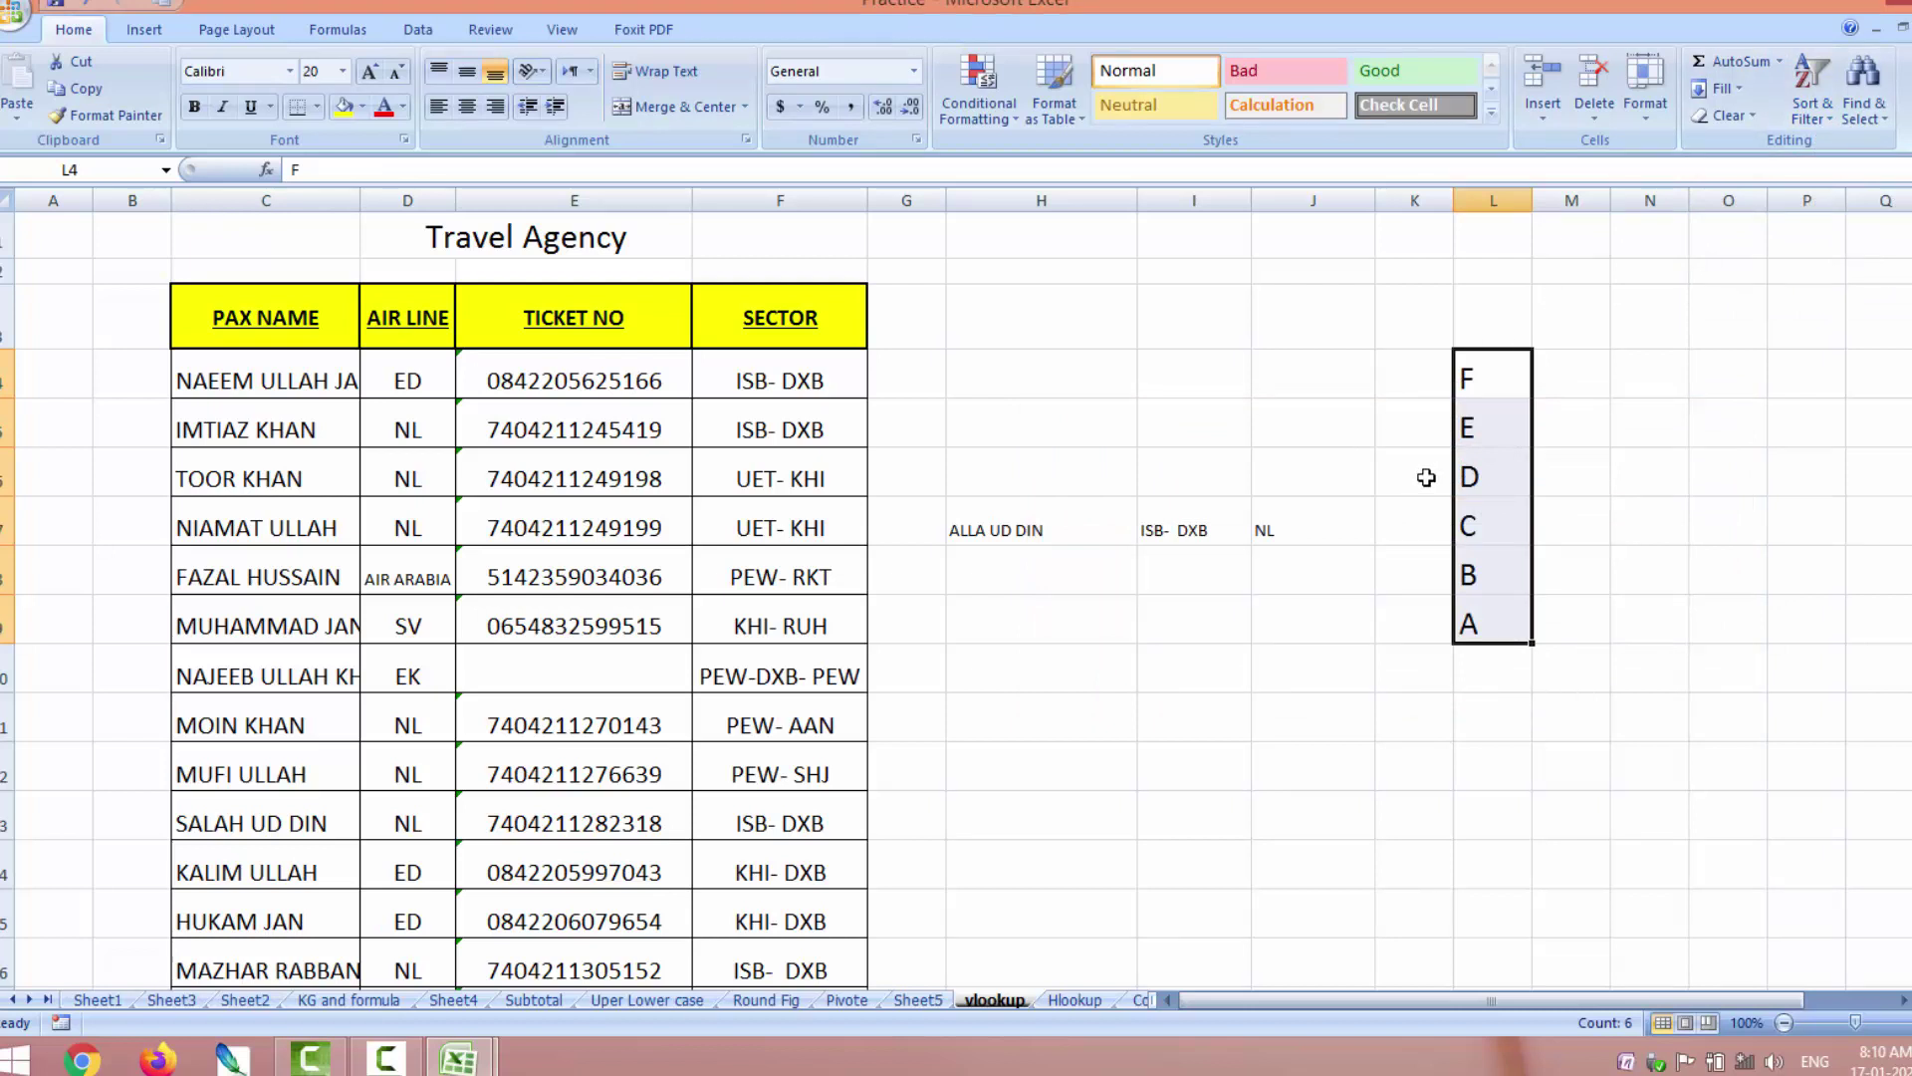
Enter the letters A, B, c, D, E, F across cells K11 to P11
double_click(1395, 717)
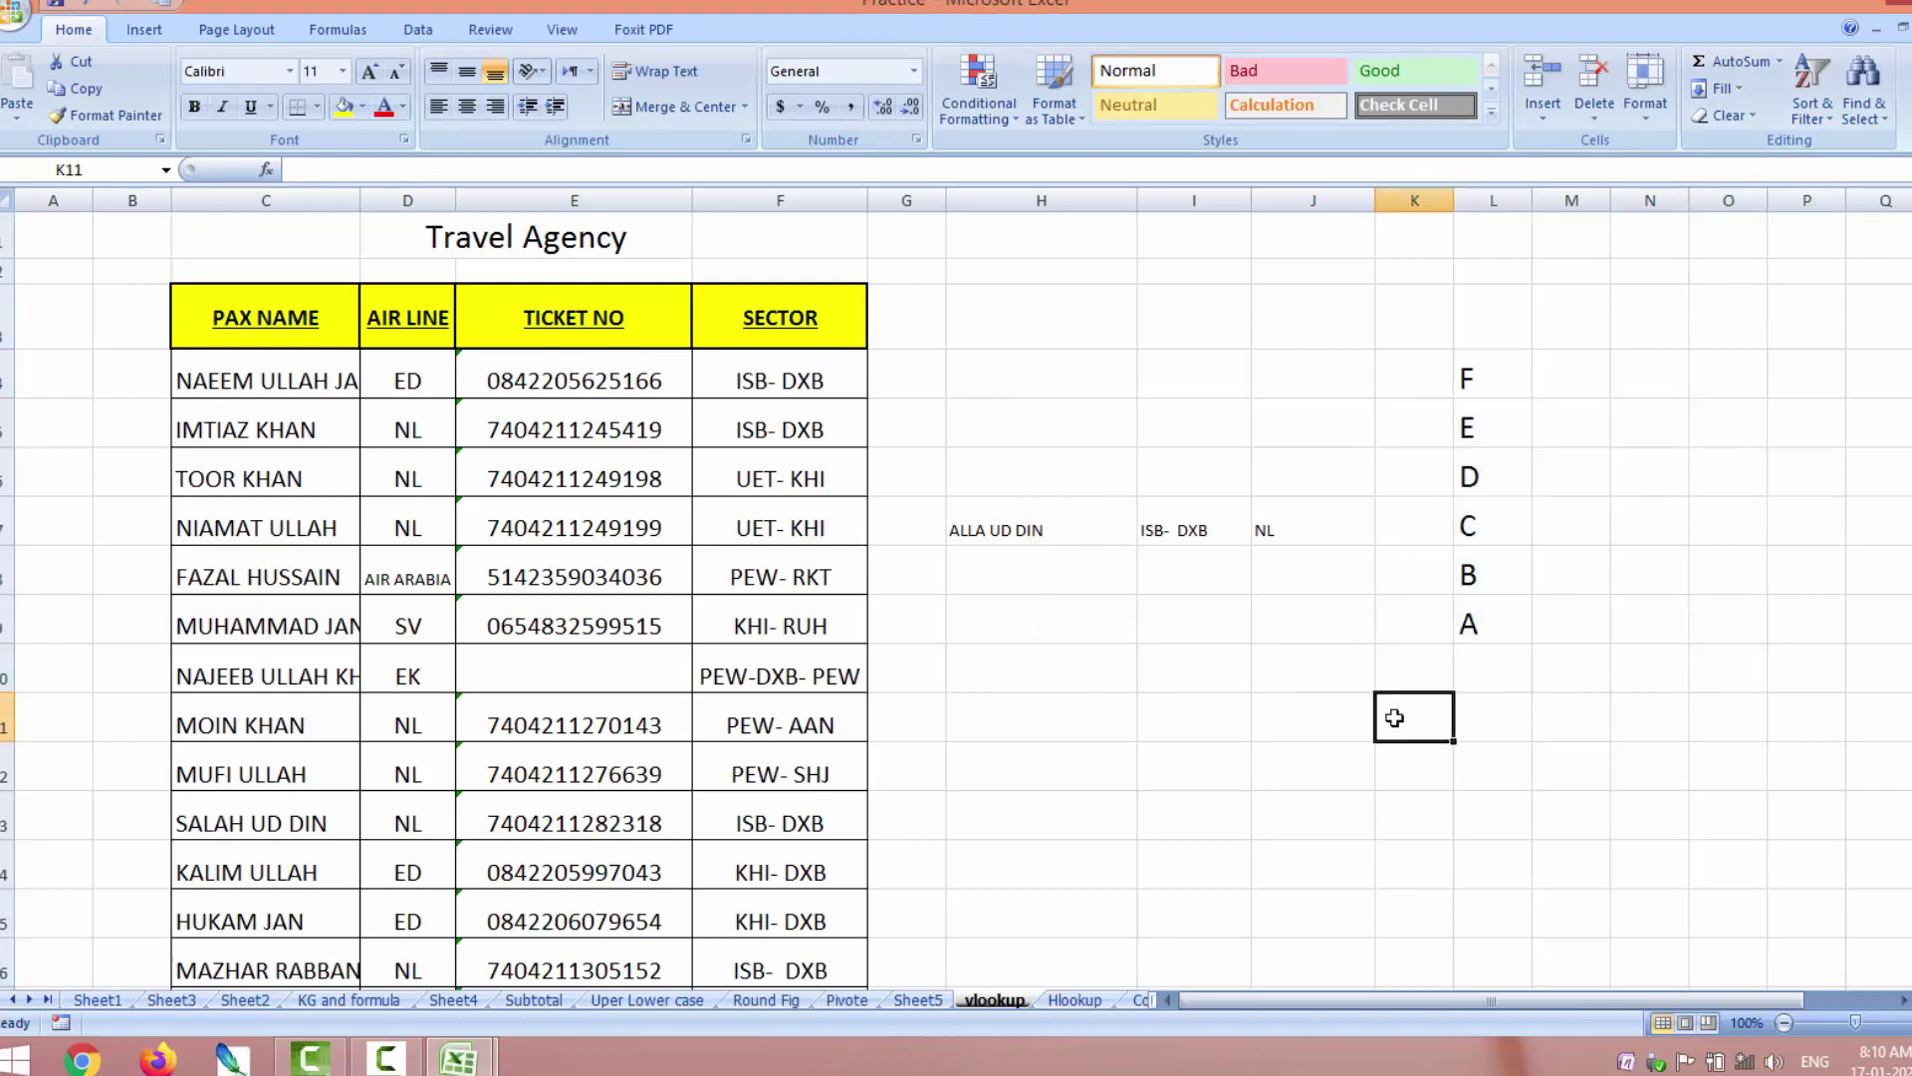
type("A")
key("Tab")
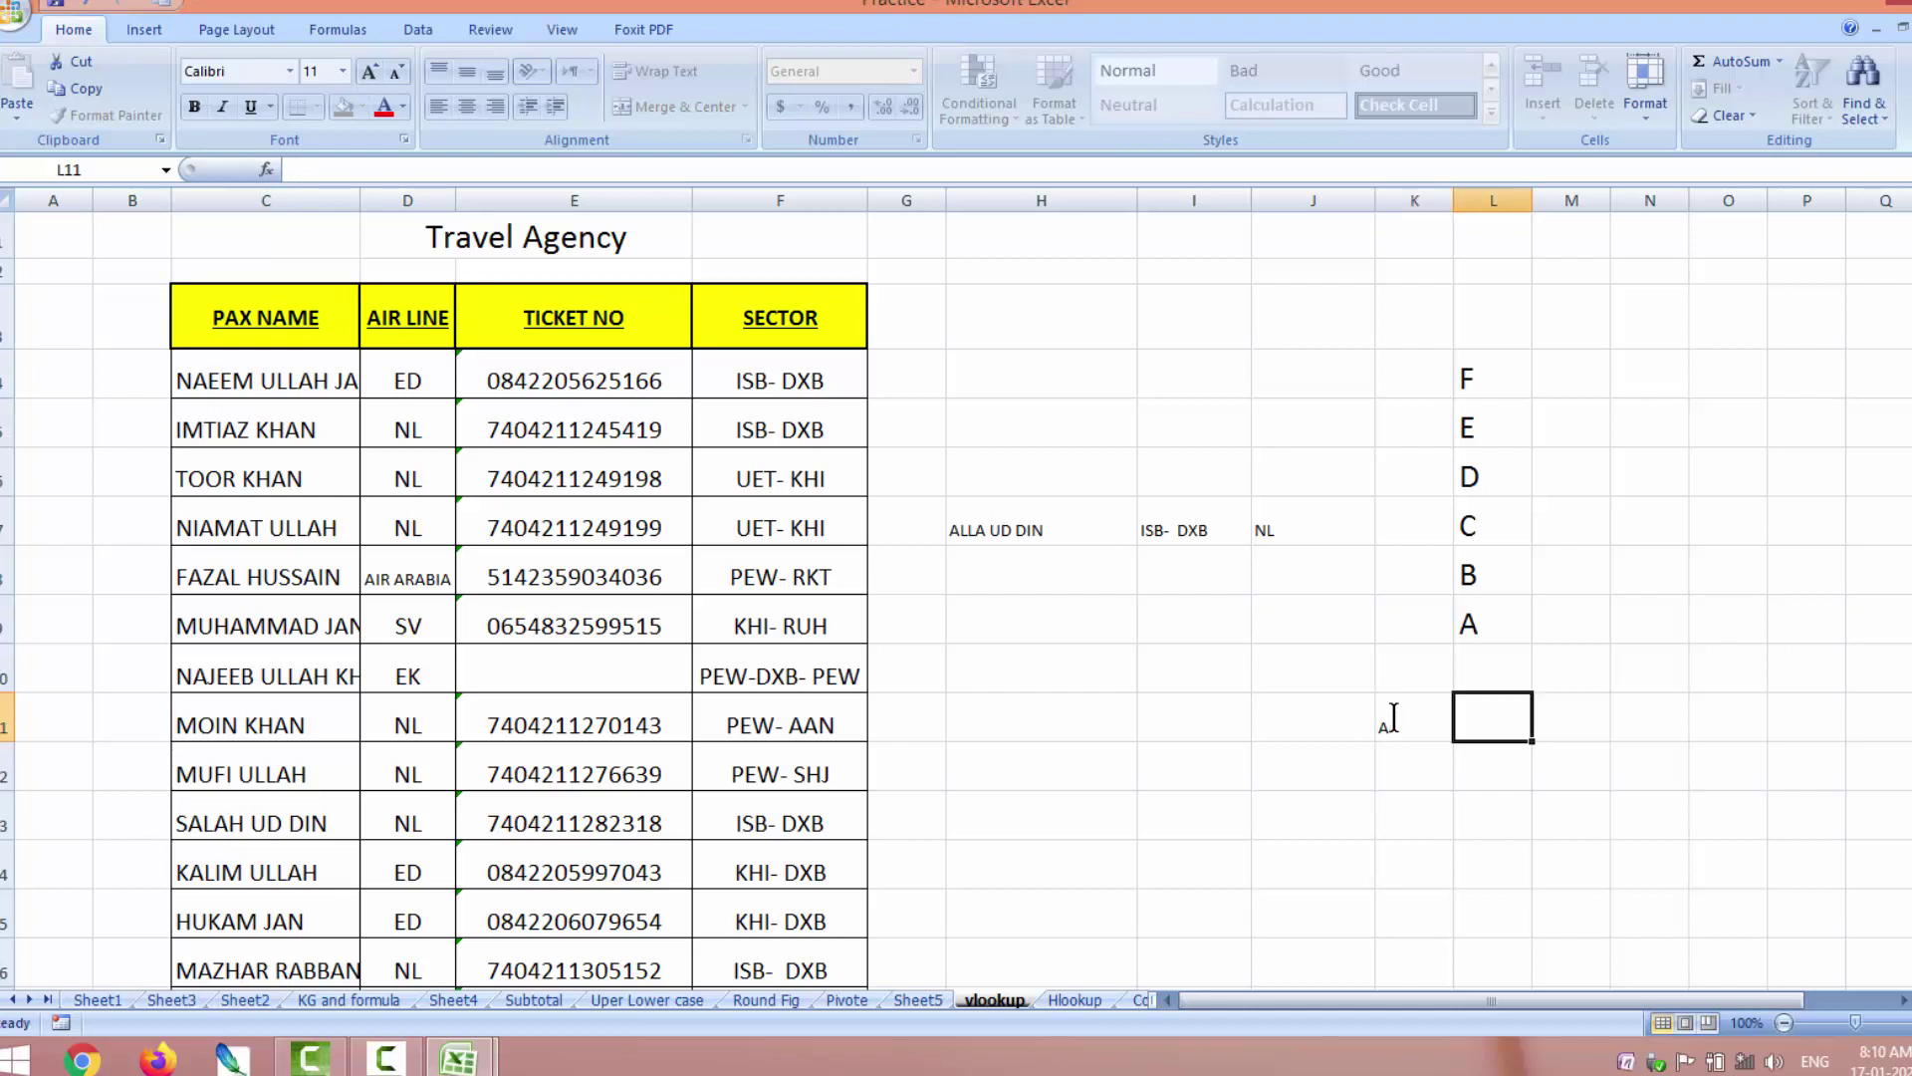
type("B")
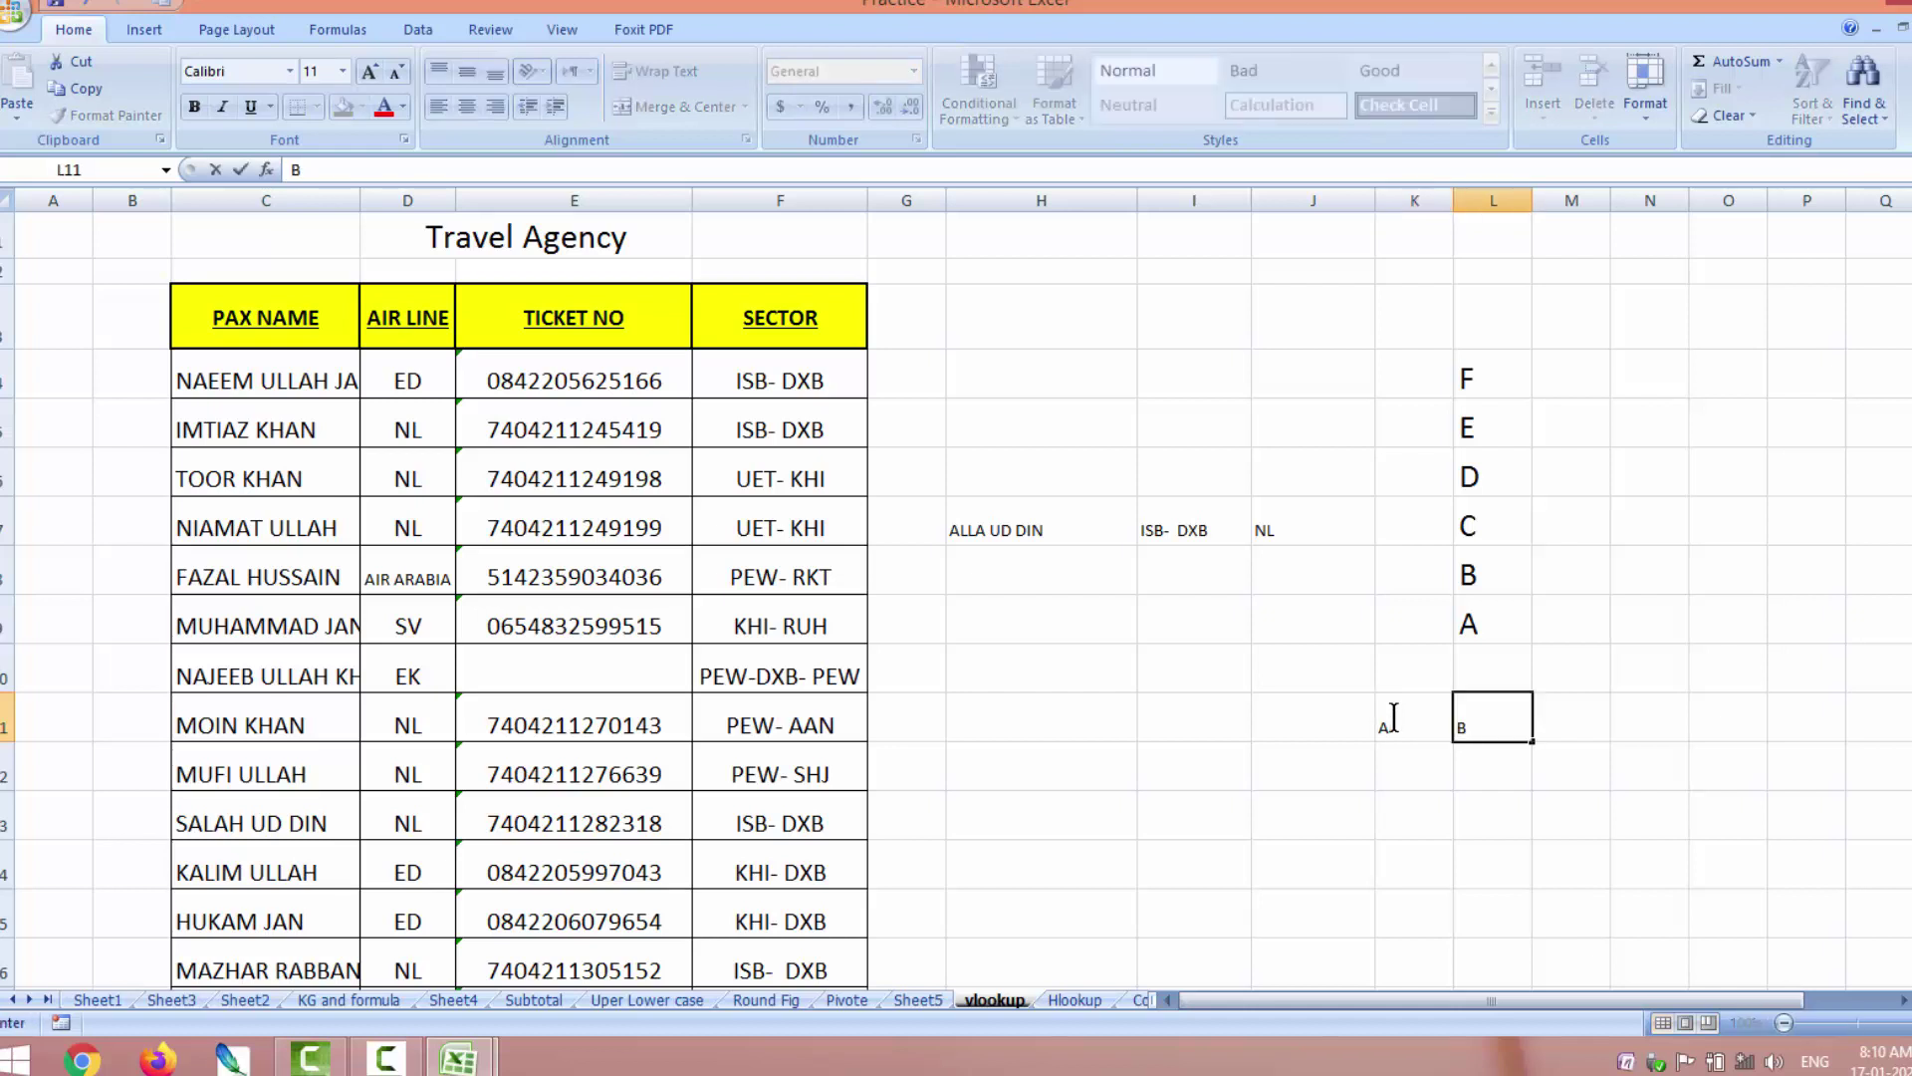
key("Tab")
type("c")
key("Tab")
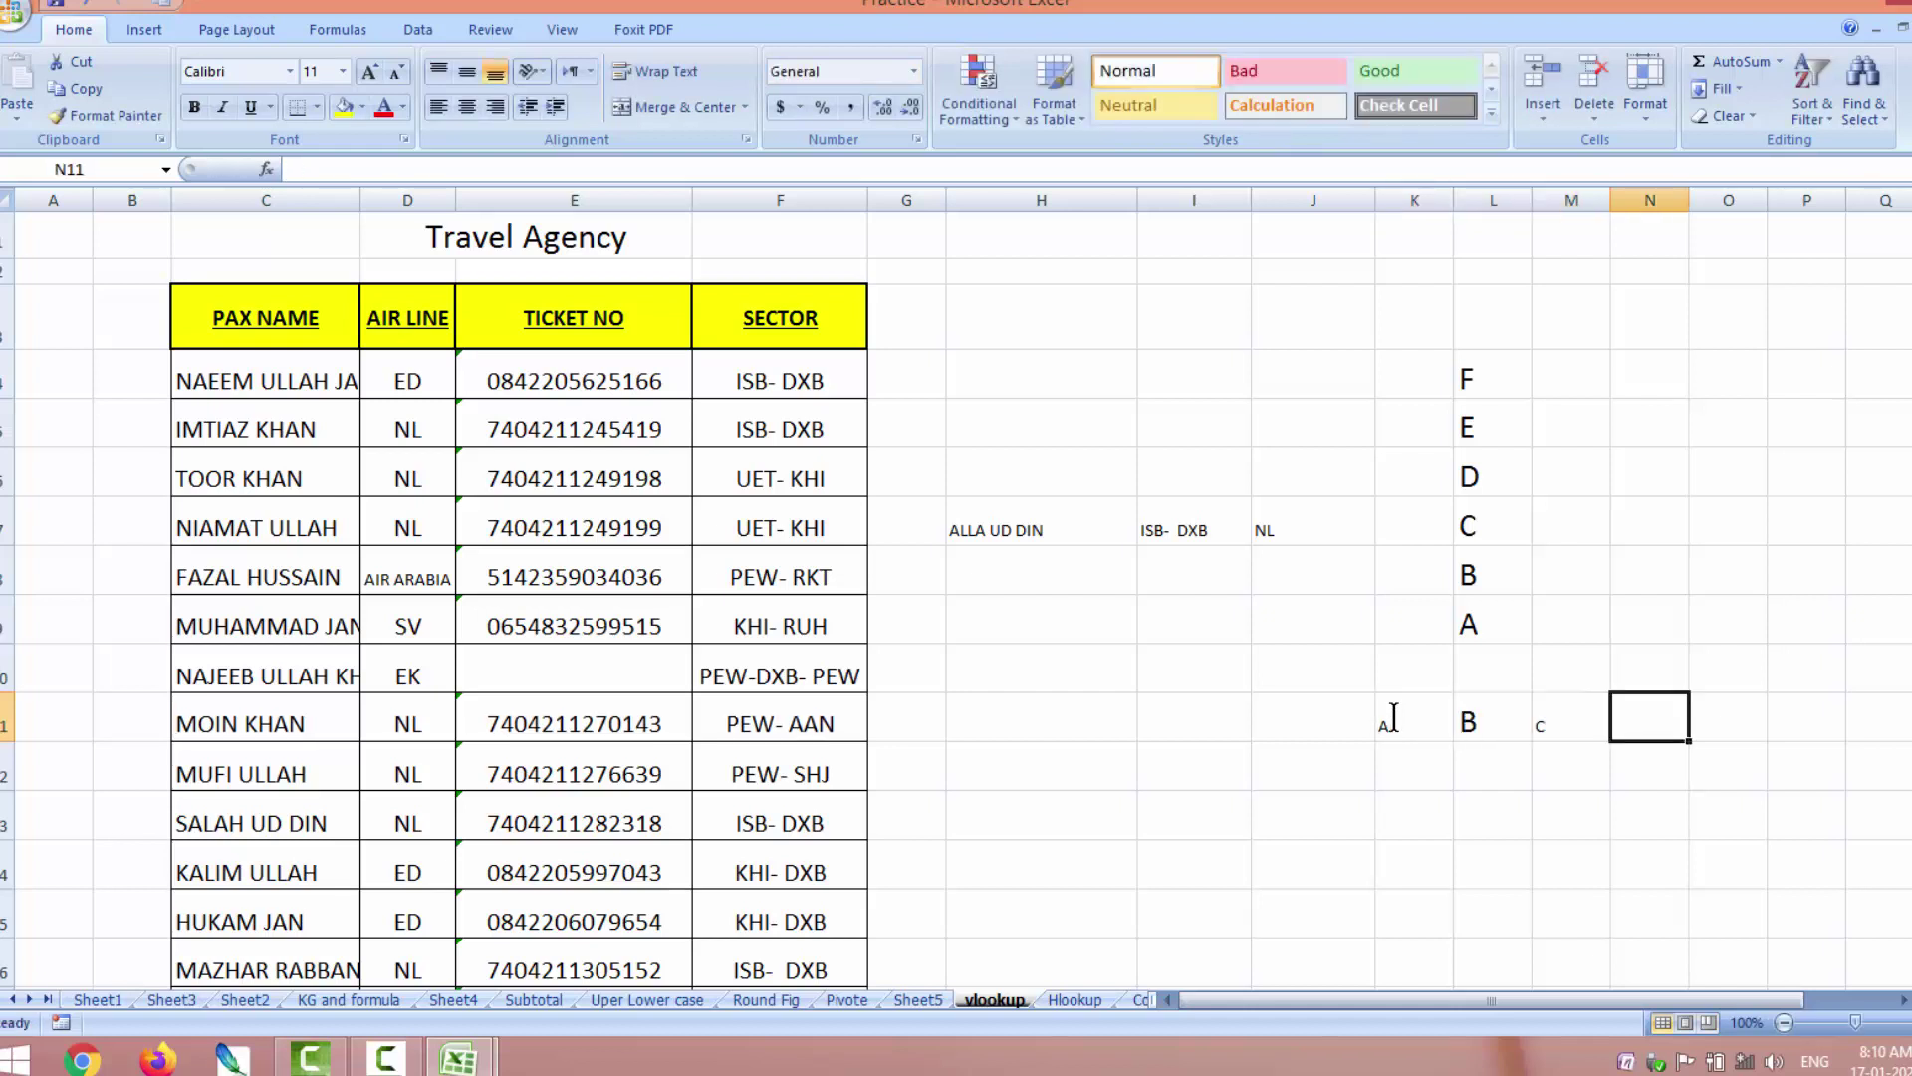
type("D")
key("Tab")
type("E")
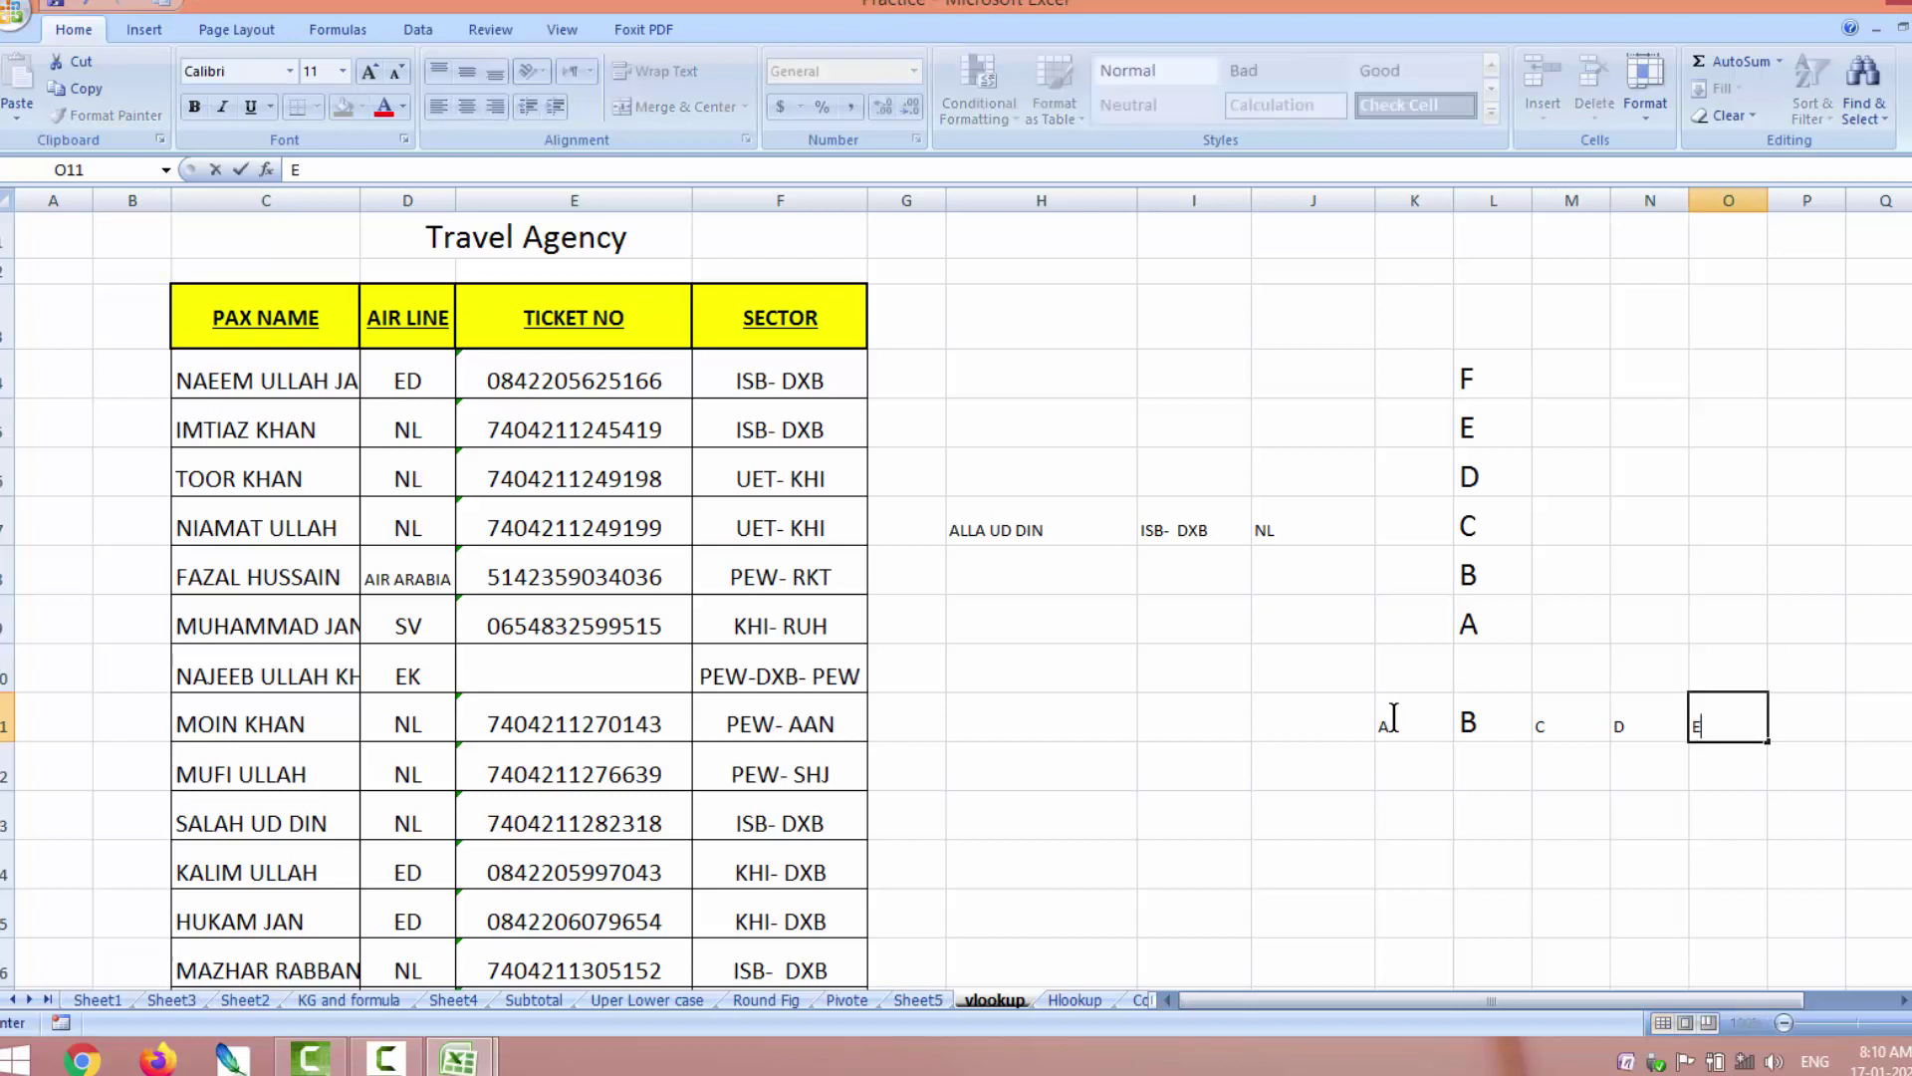
key("Tab")
type("F")
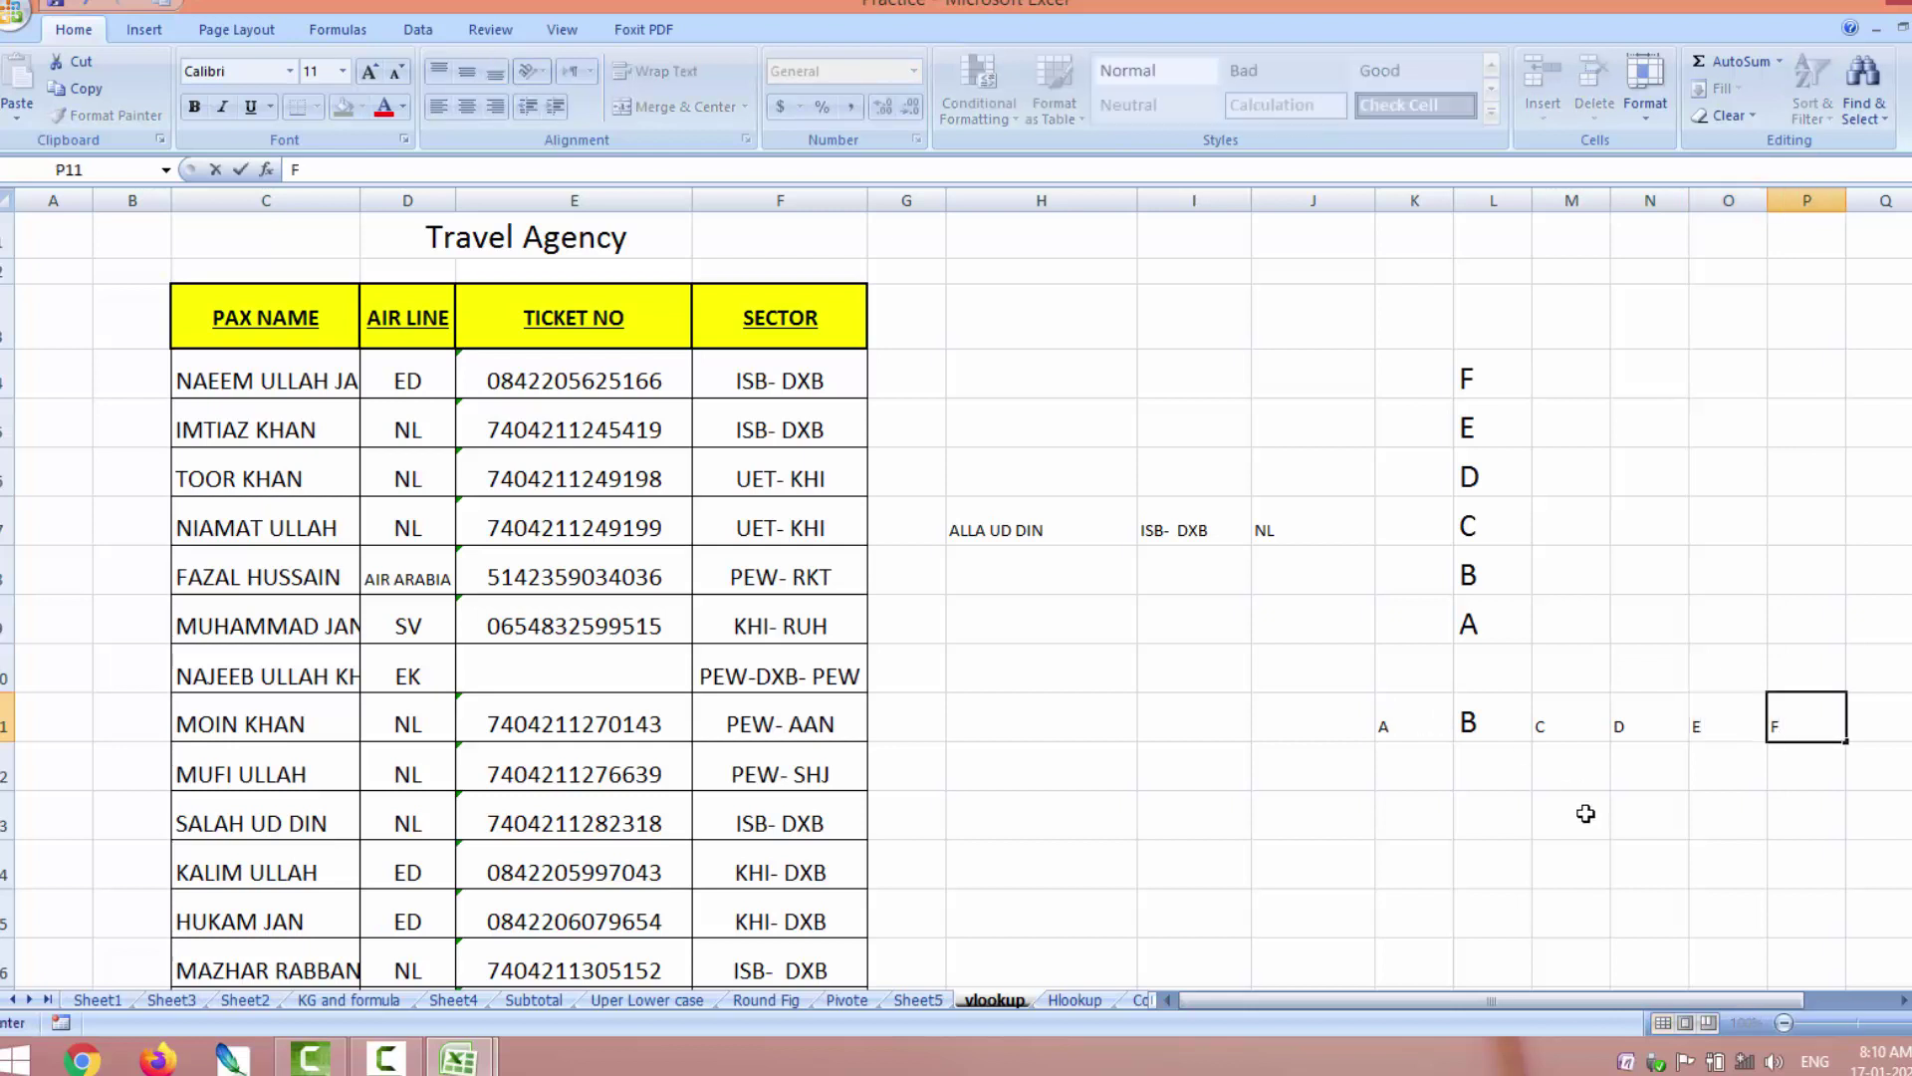
left_click(1568, 809)
Increase the font of K11:P11 to 20 point
left_click(1422, 727)
left_click_drag(1421, 727, 1805, 733)
left_click(380, 78)
left_click(379, 78)
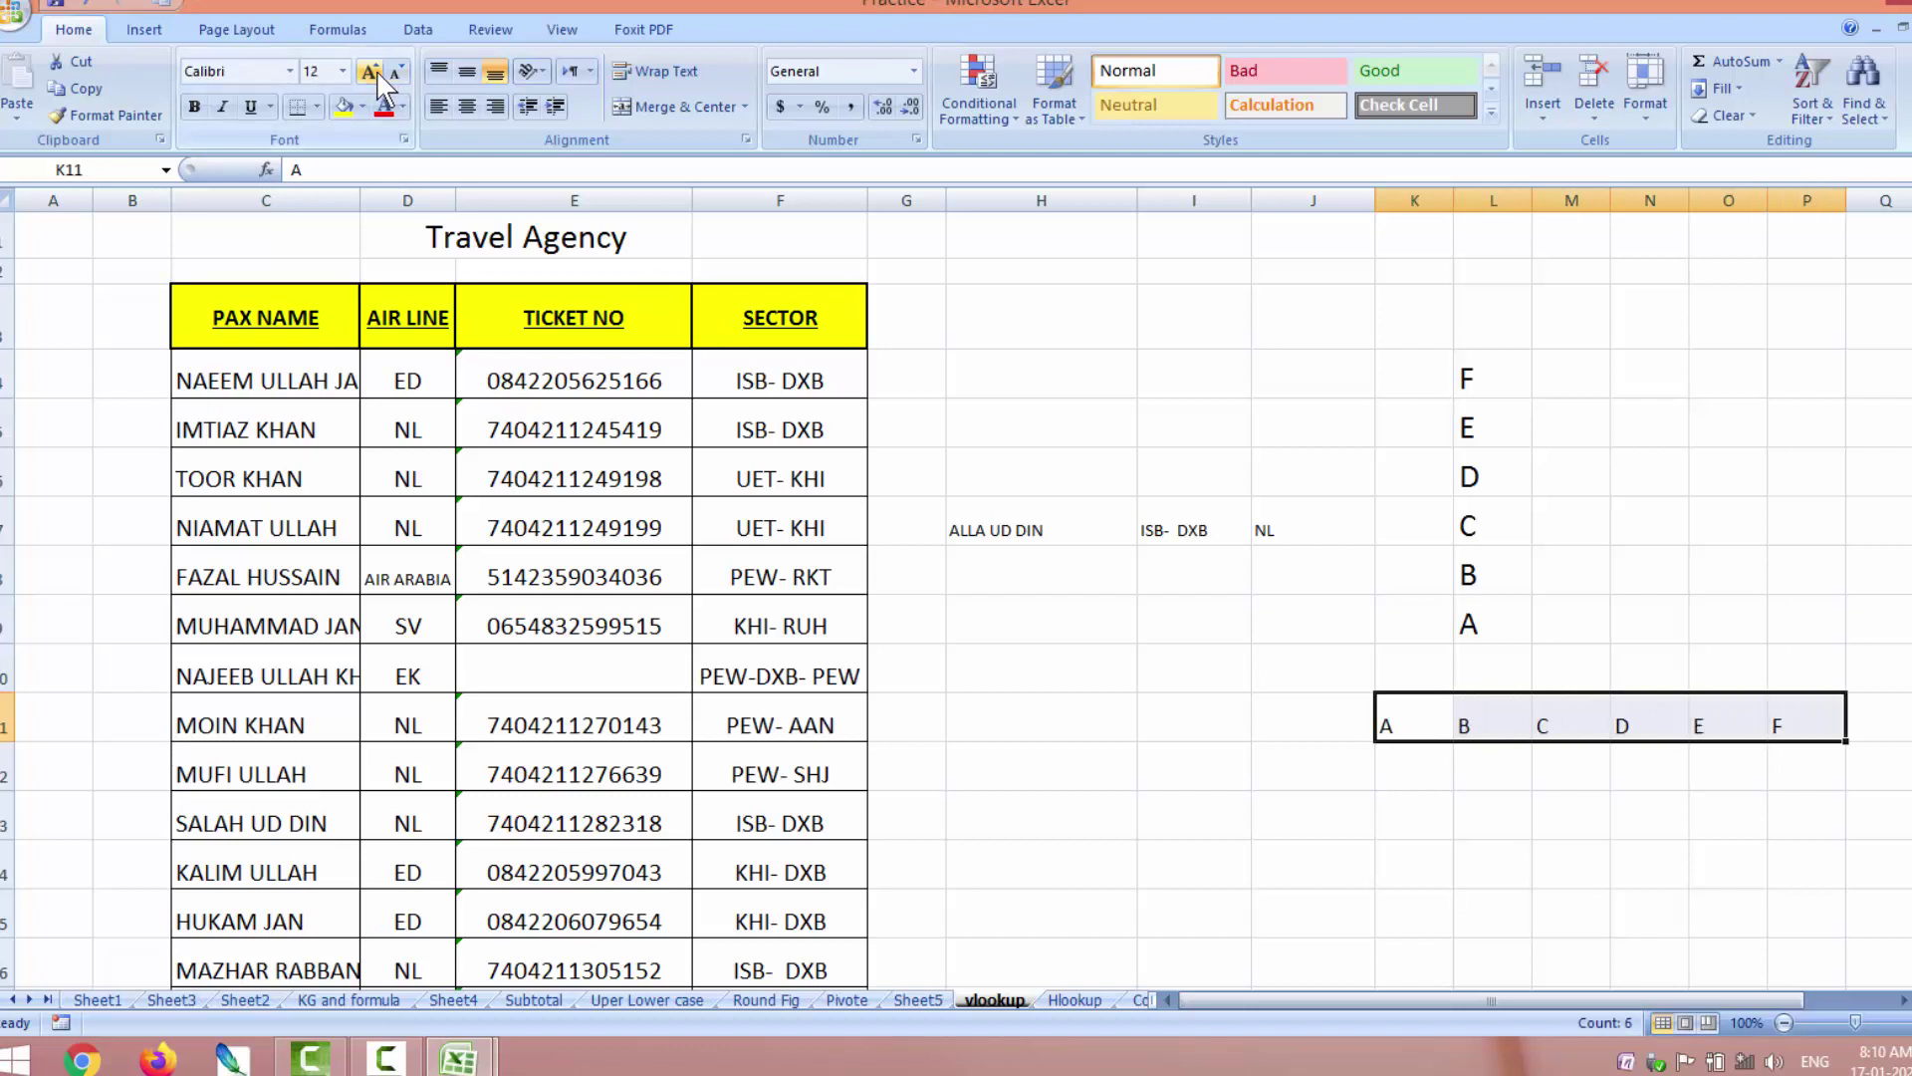
left_click(379, 78)
left_click(379, 77)
left_click(379, 78)
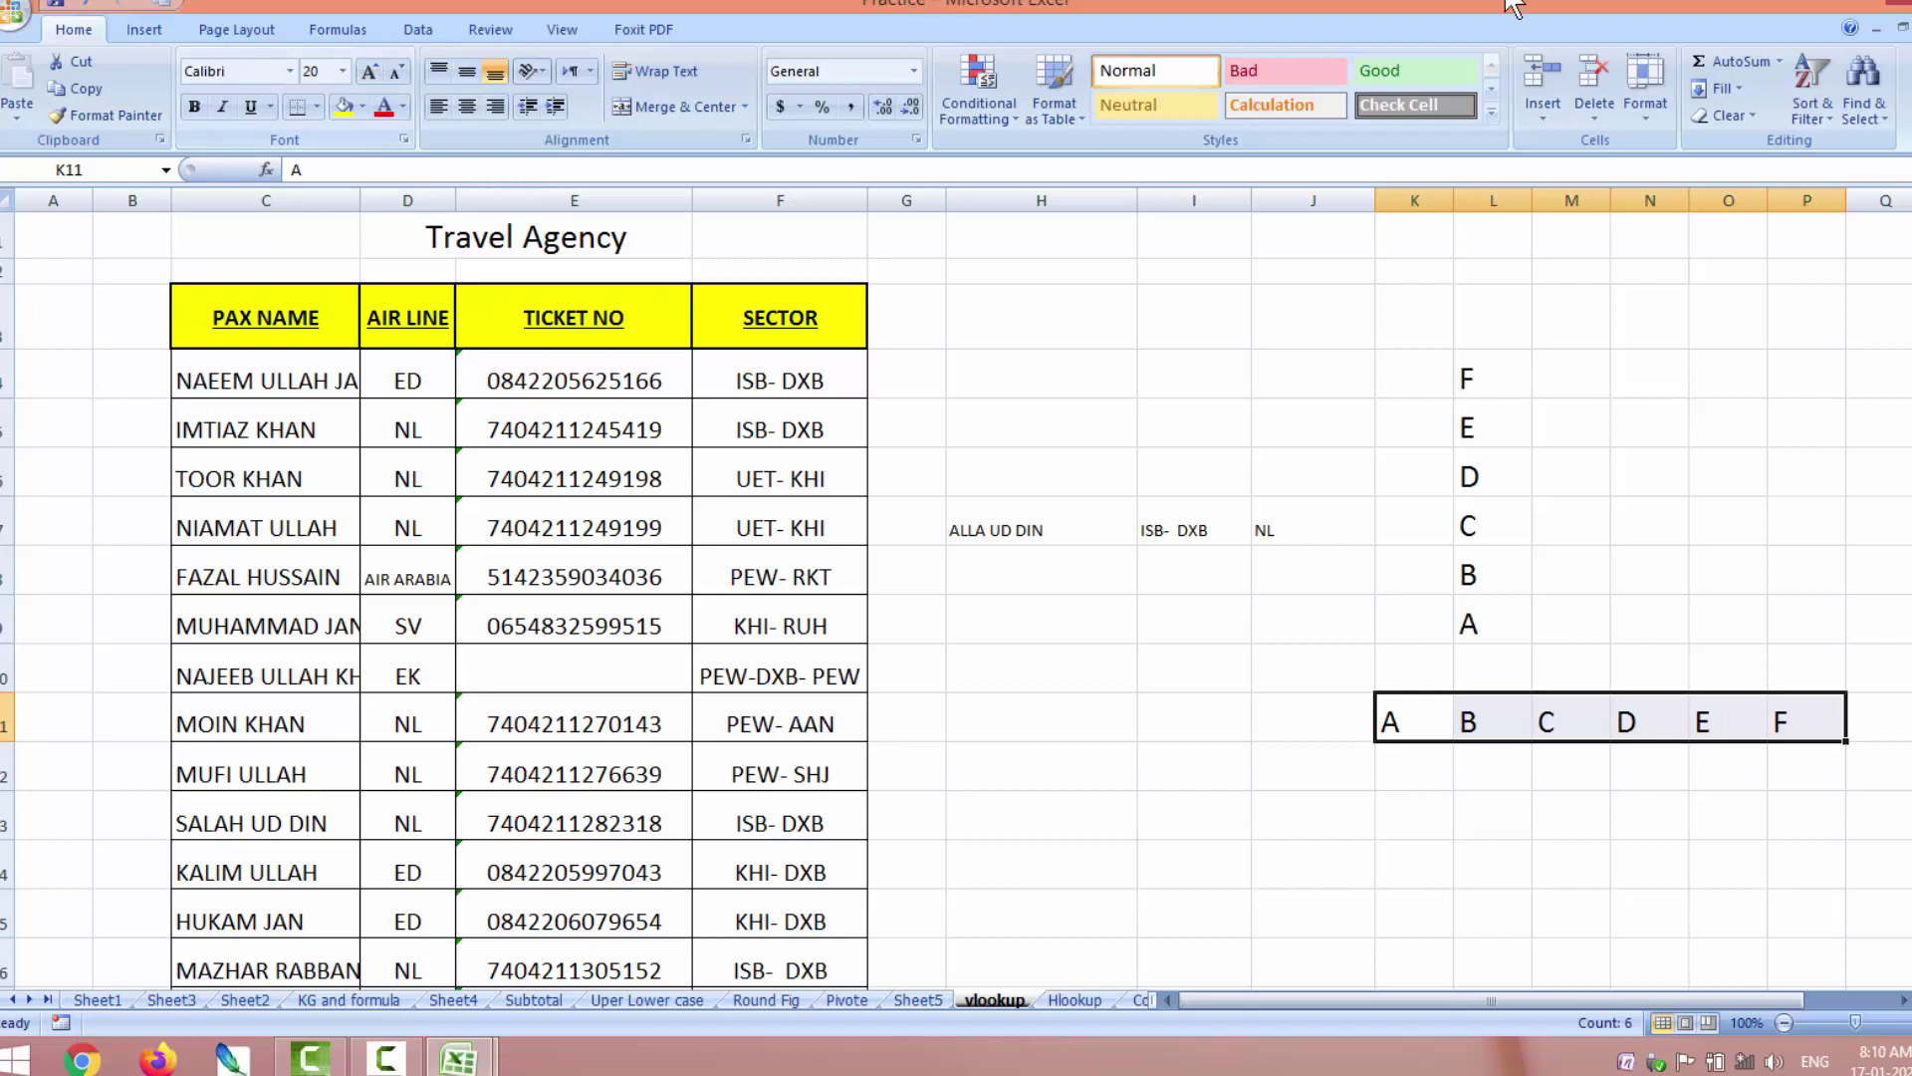
Start a Custom Sort with its orientation switched to sort left to right
left_click(1824, 115)
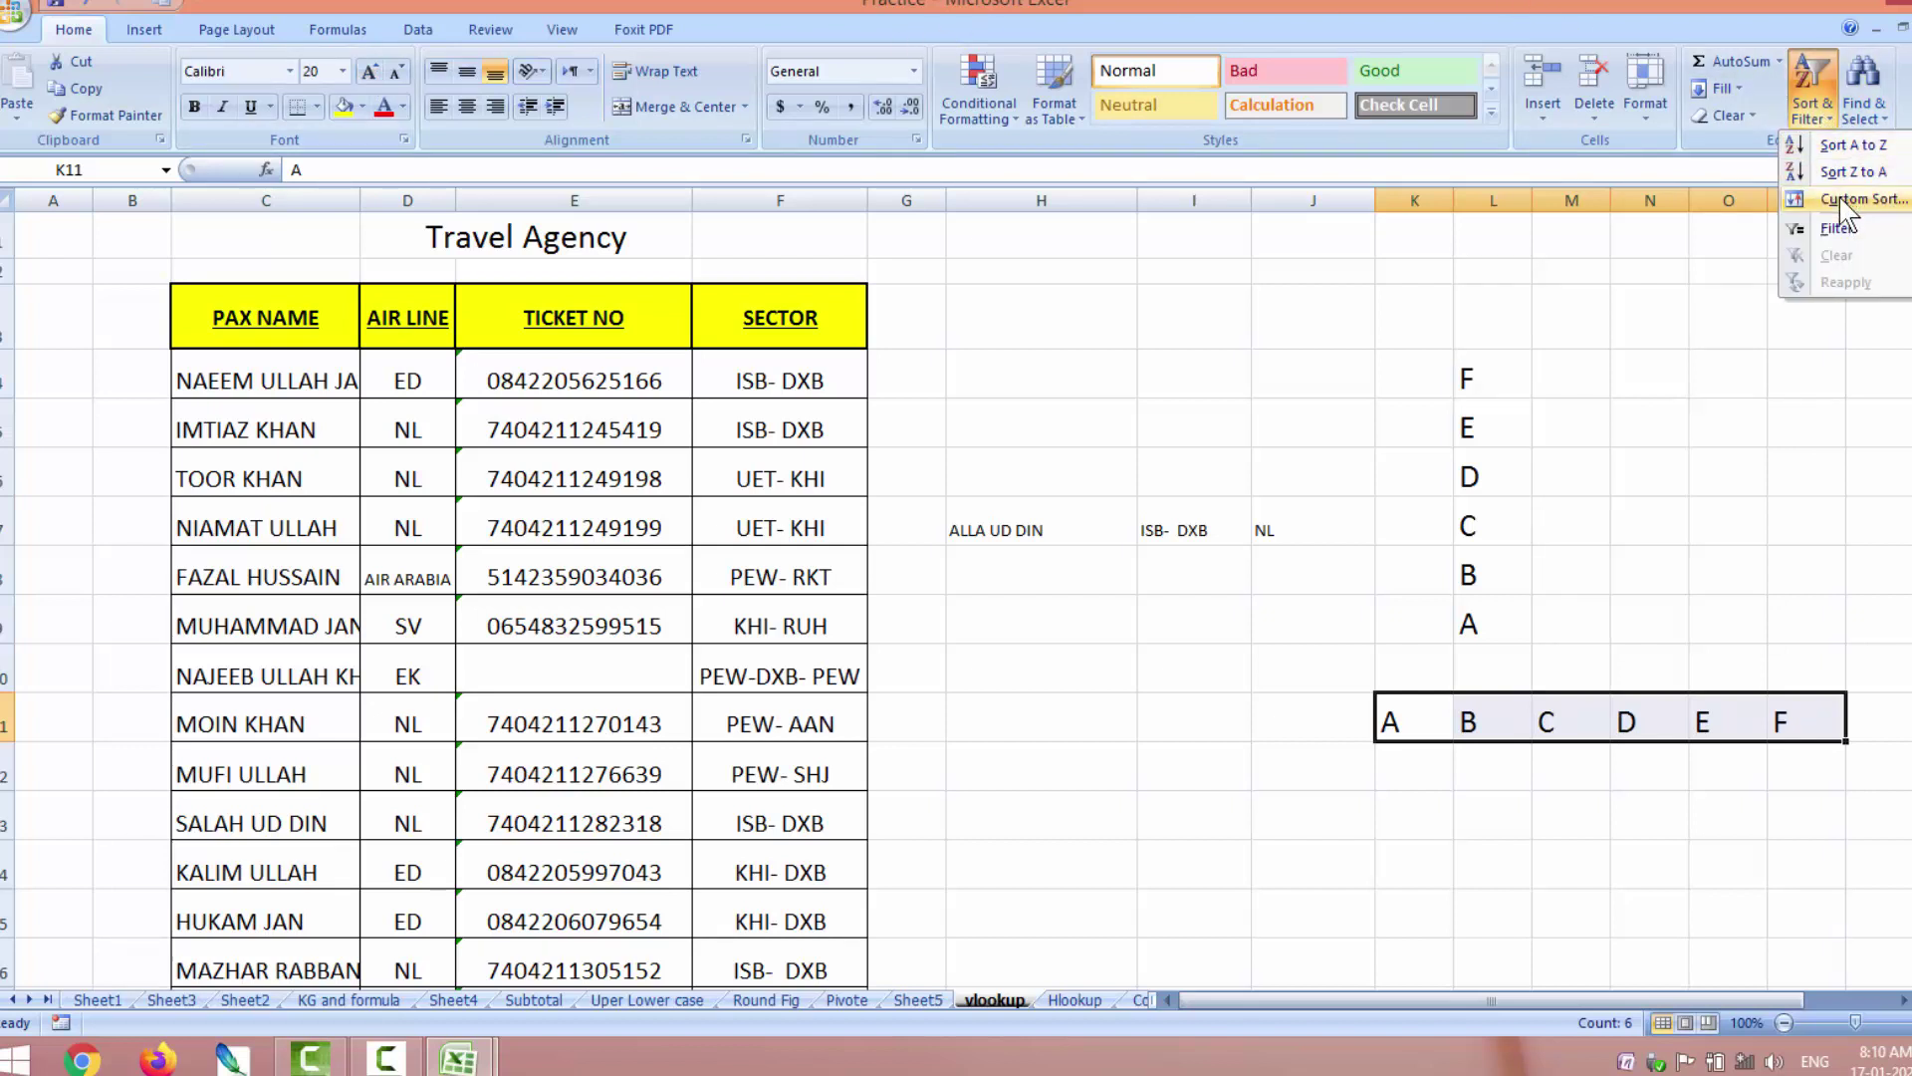
left_click(1839, 198)
left_click(1499, 450)
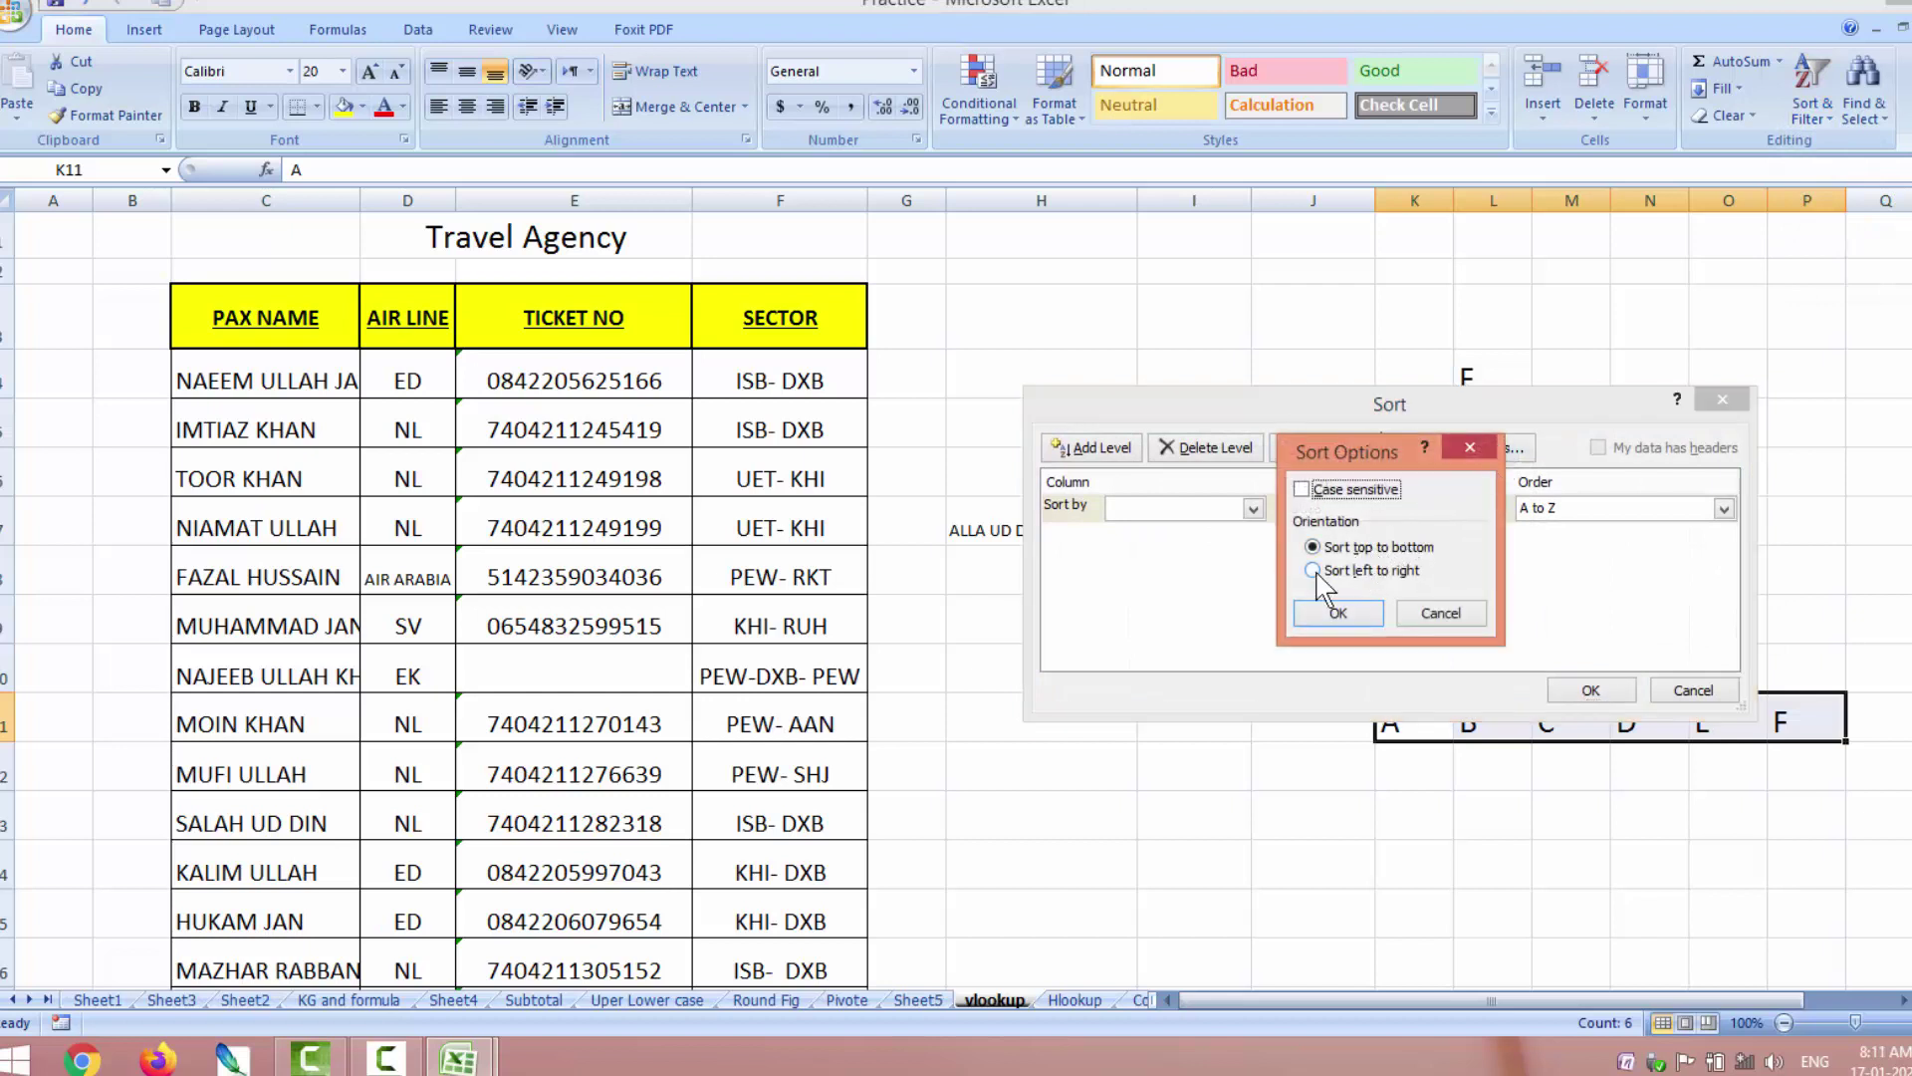
left_click(1313, 571)
left_click(1332, 616)
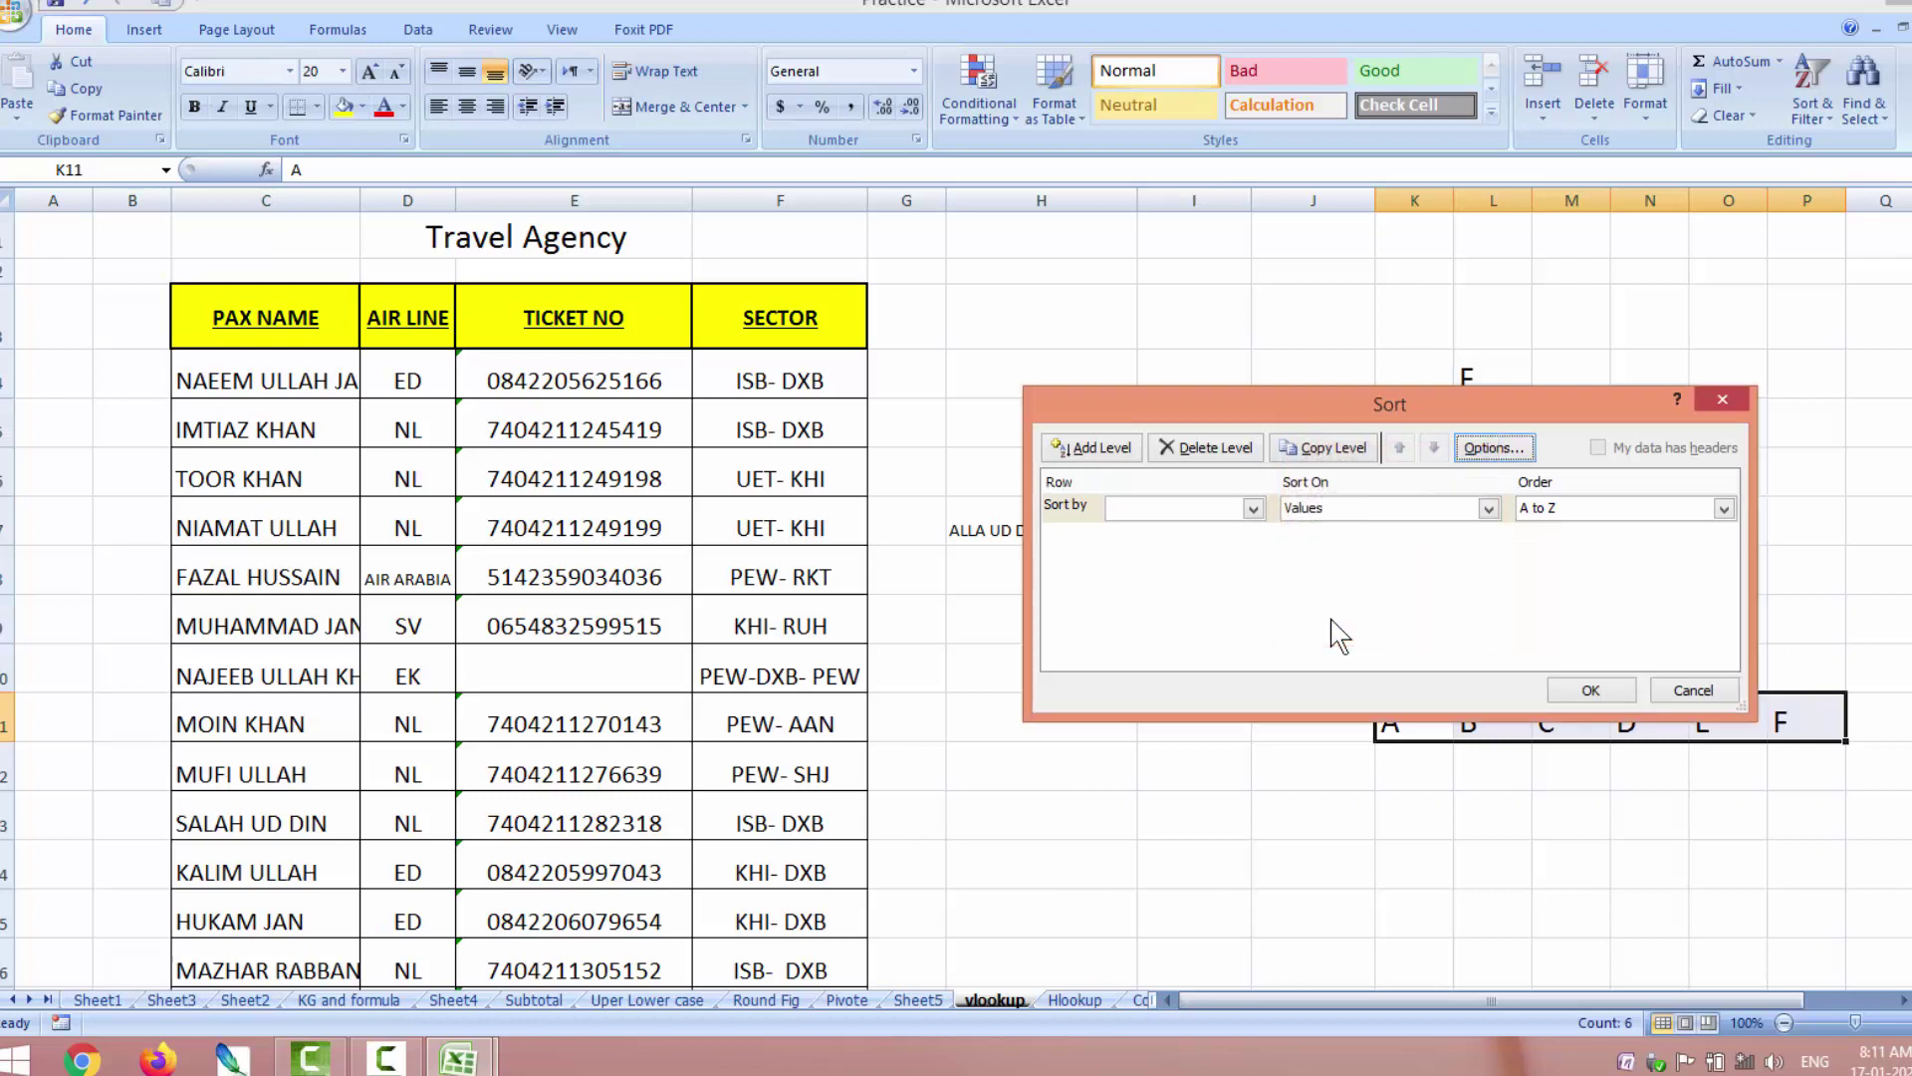
Sort by Row 11 in Z to A order, reversing the letters to F through A
left_click(1724, 510)
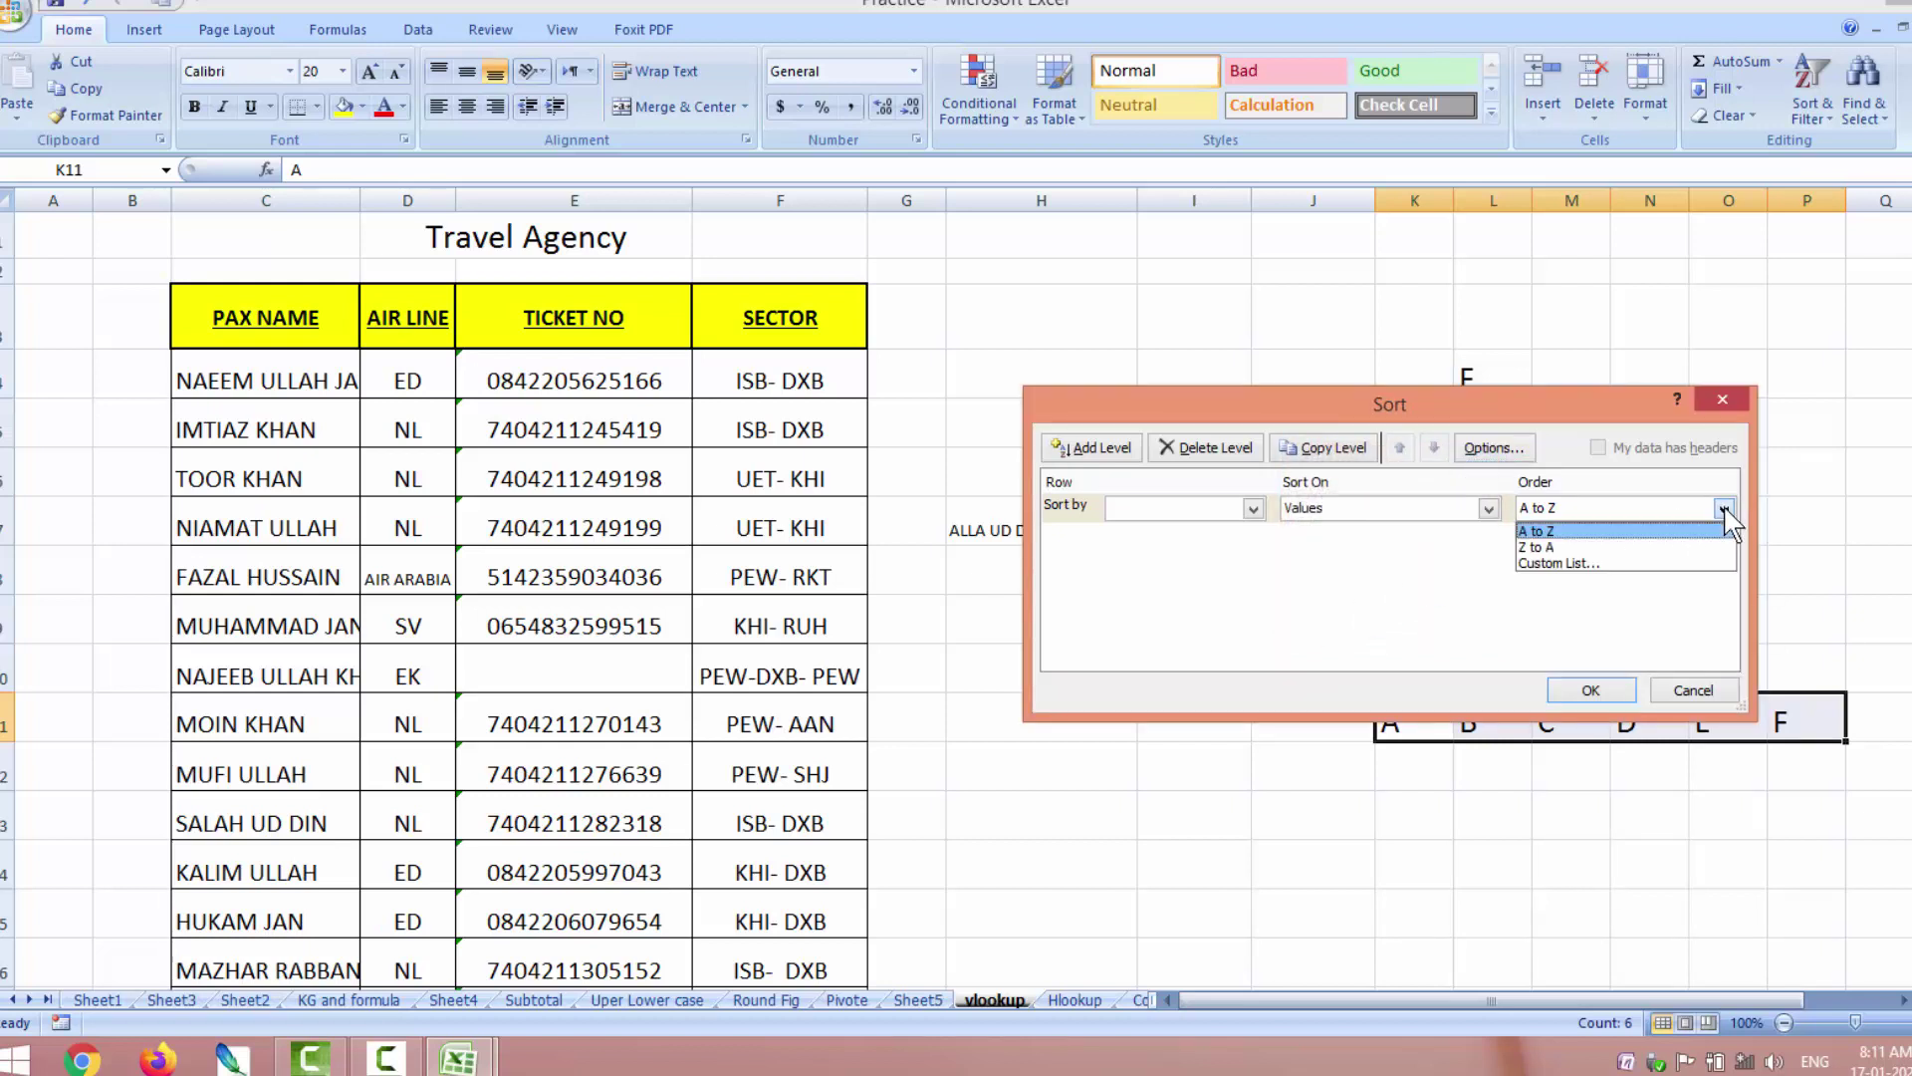
left_click(1669, 547)
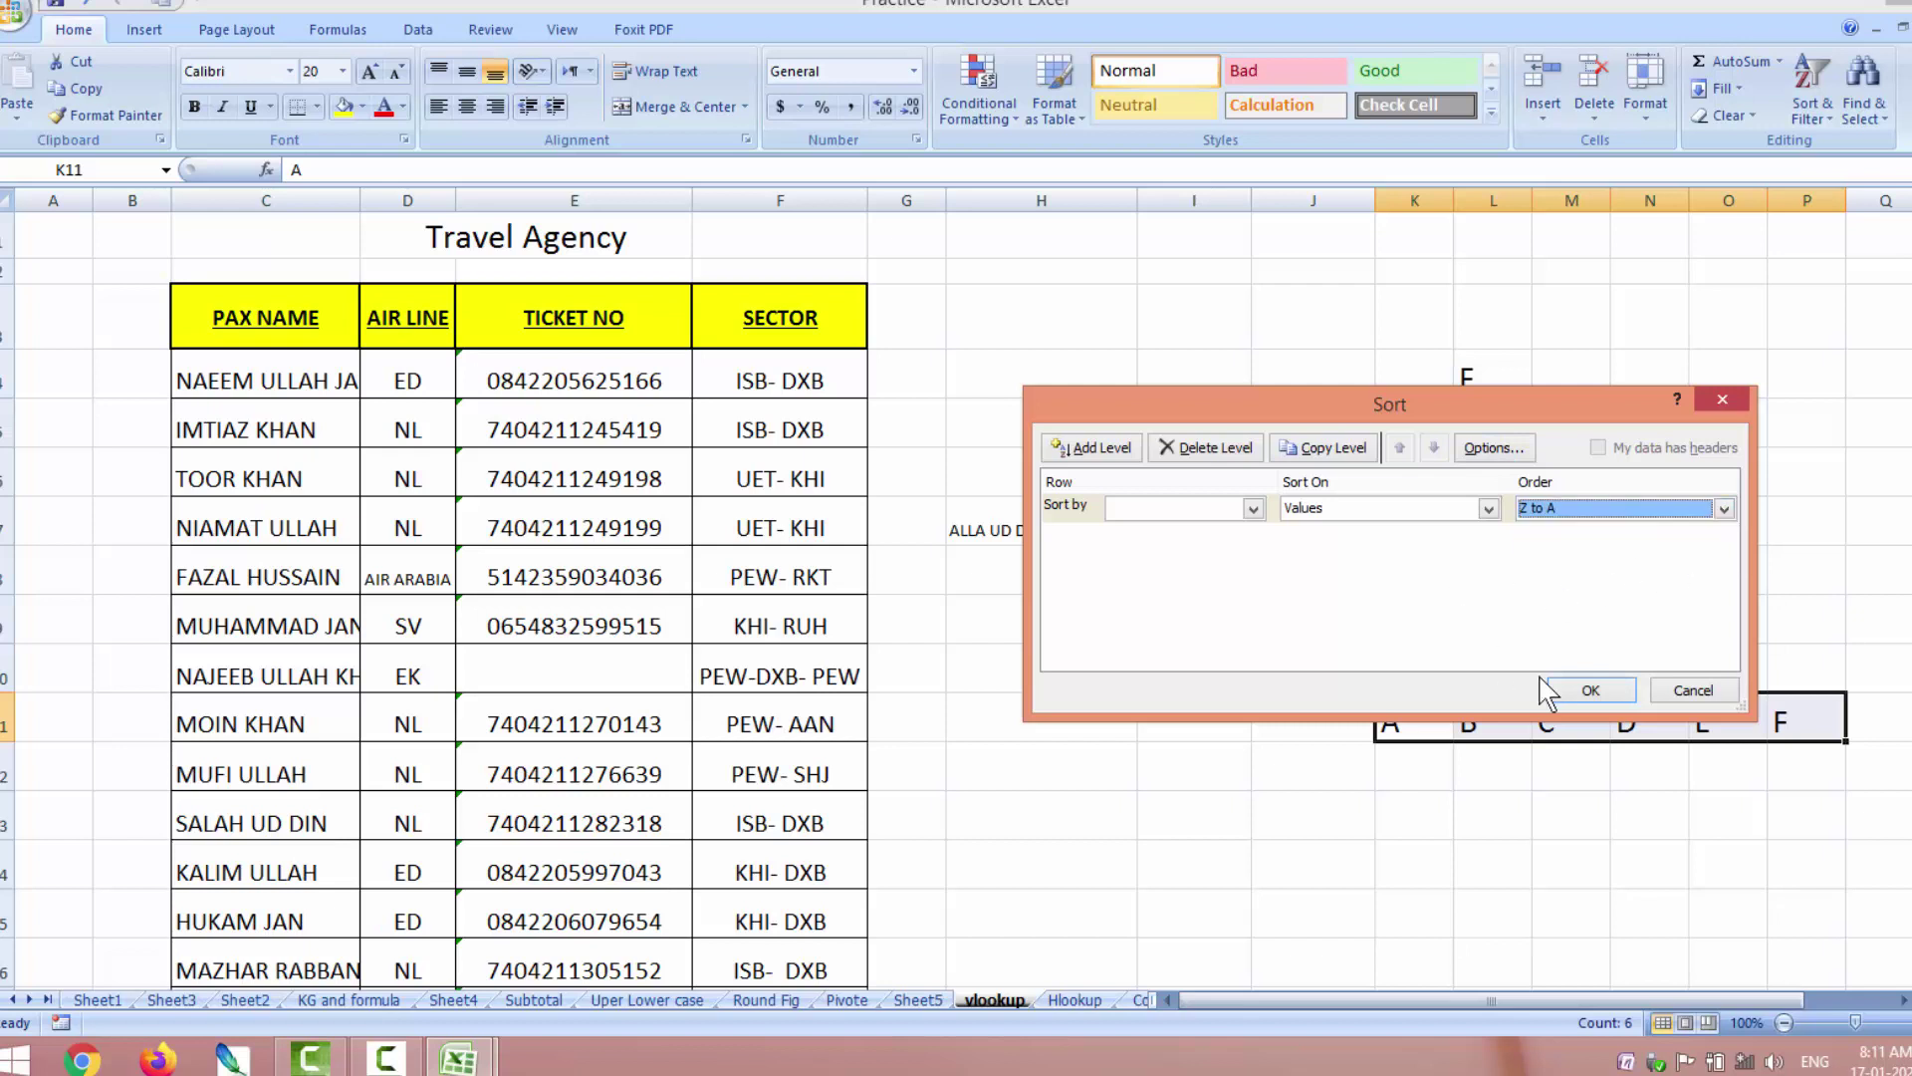
left_click(1253, 509)
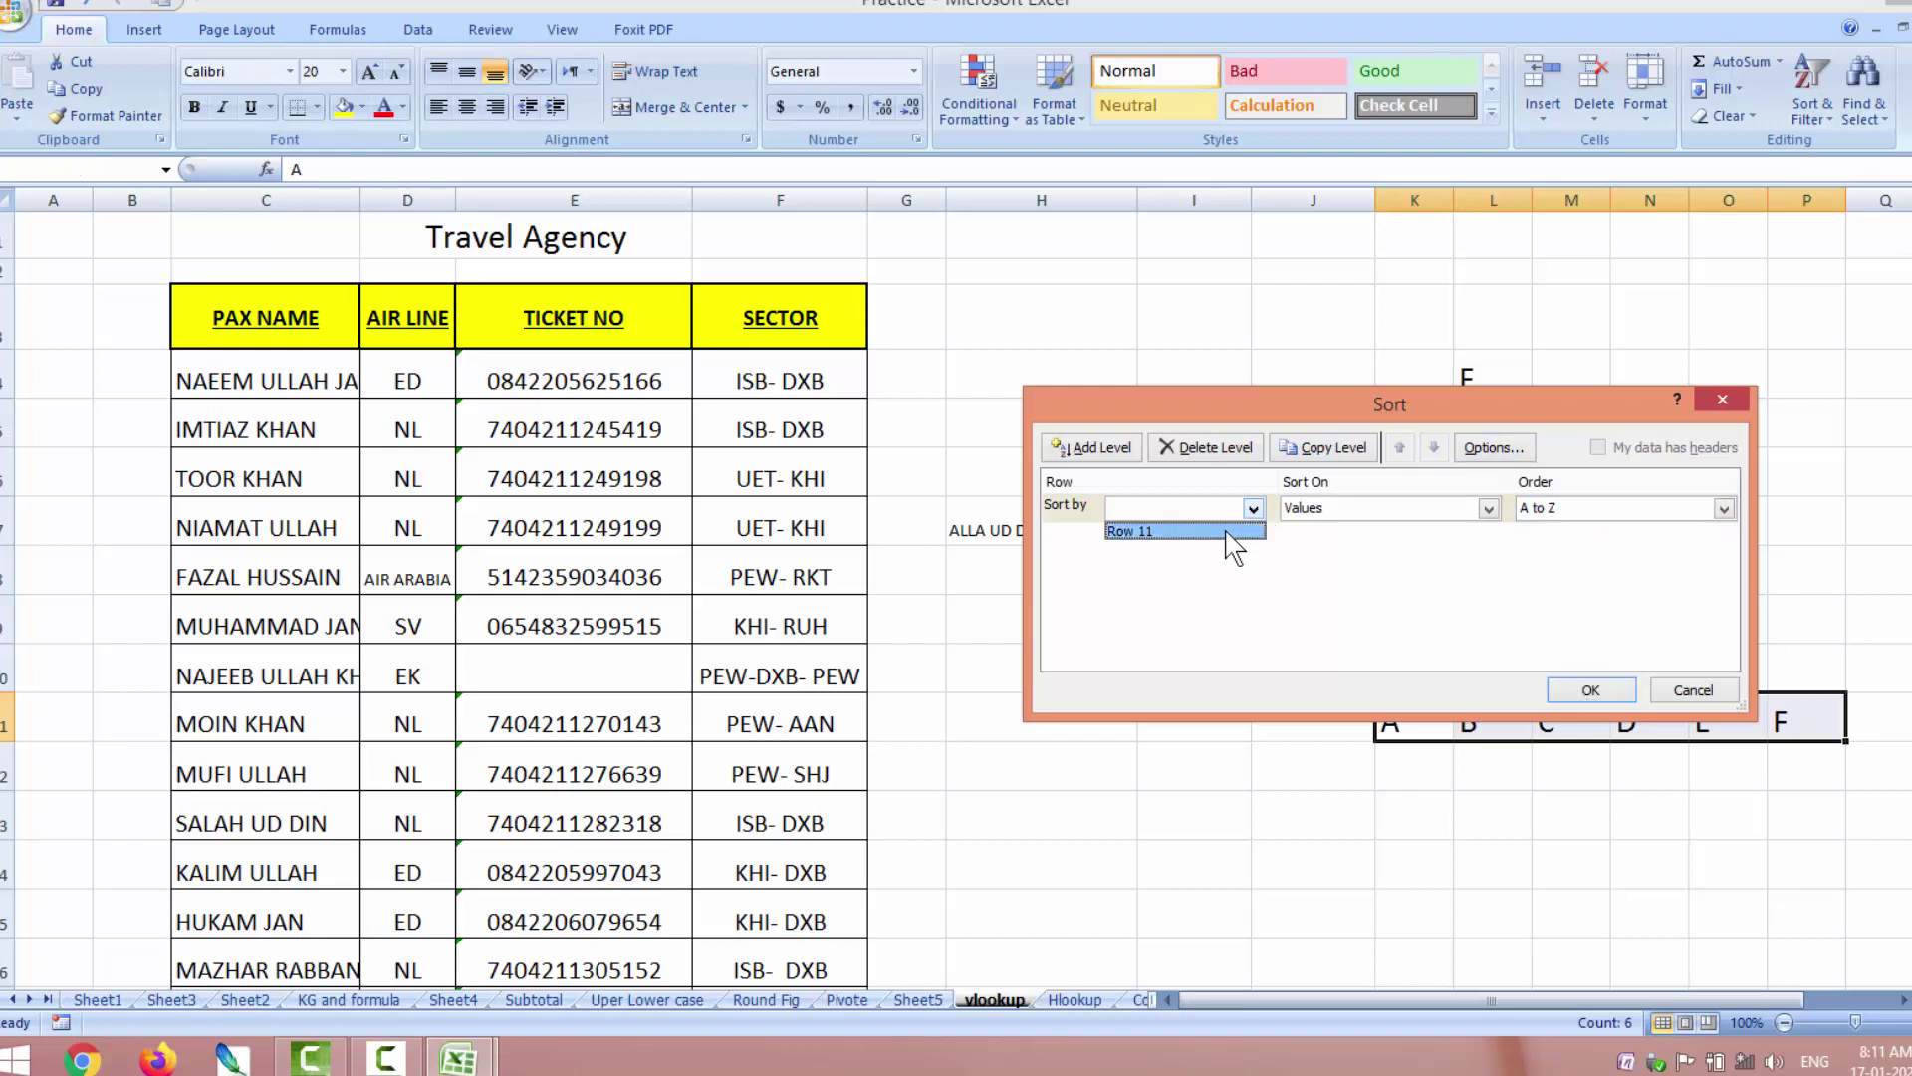
left_click(1231, 533)
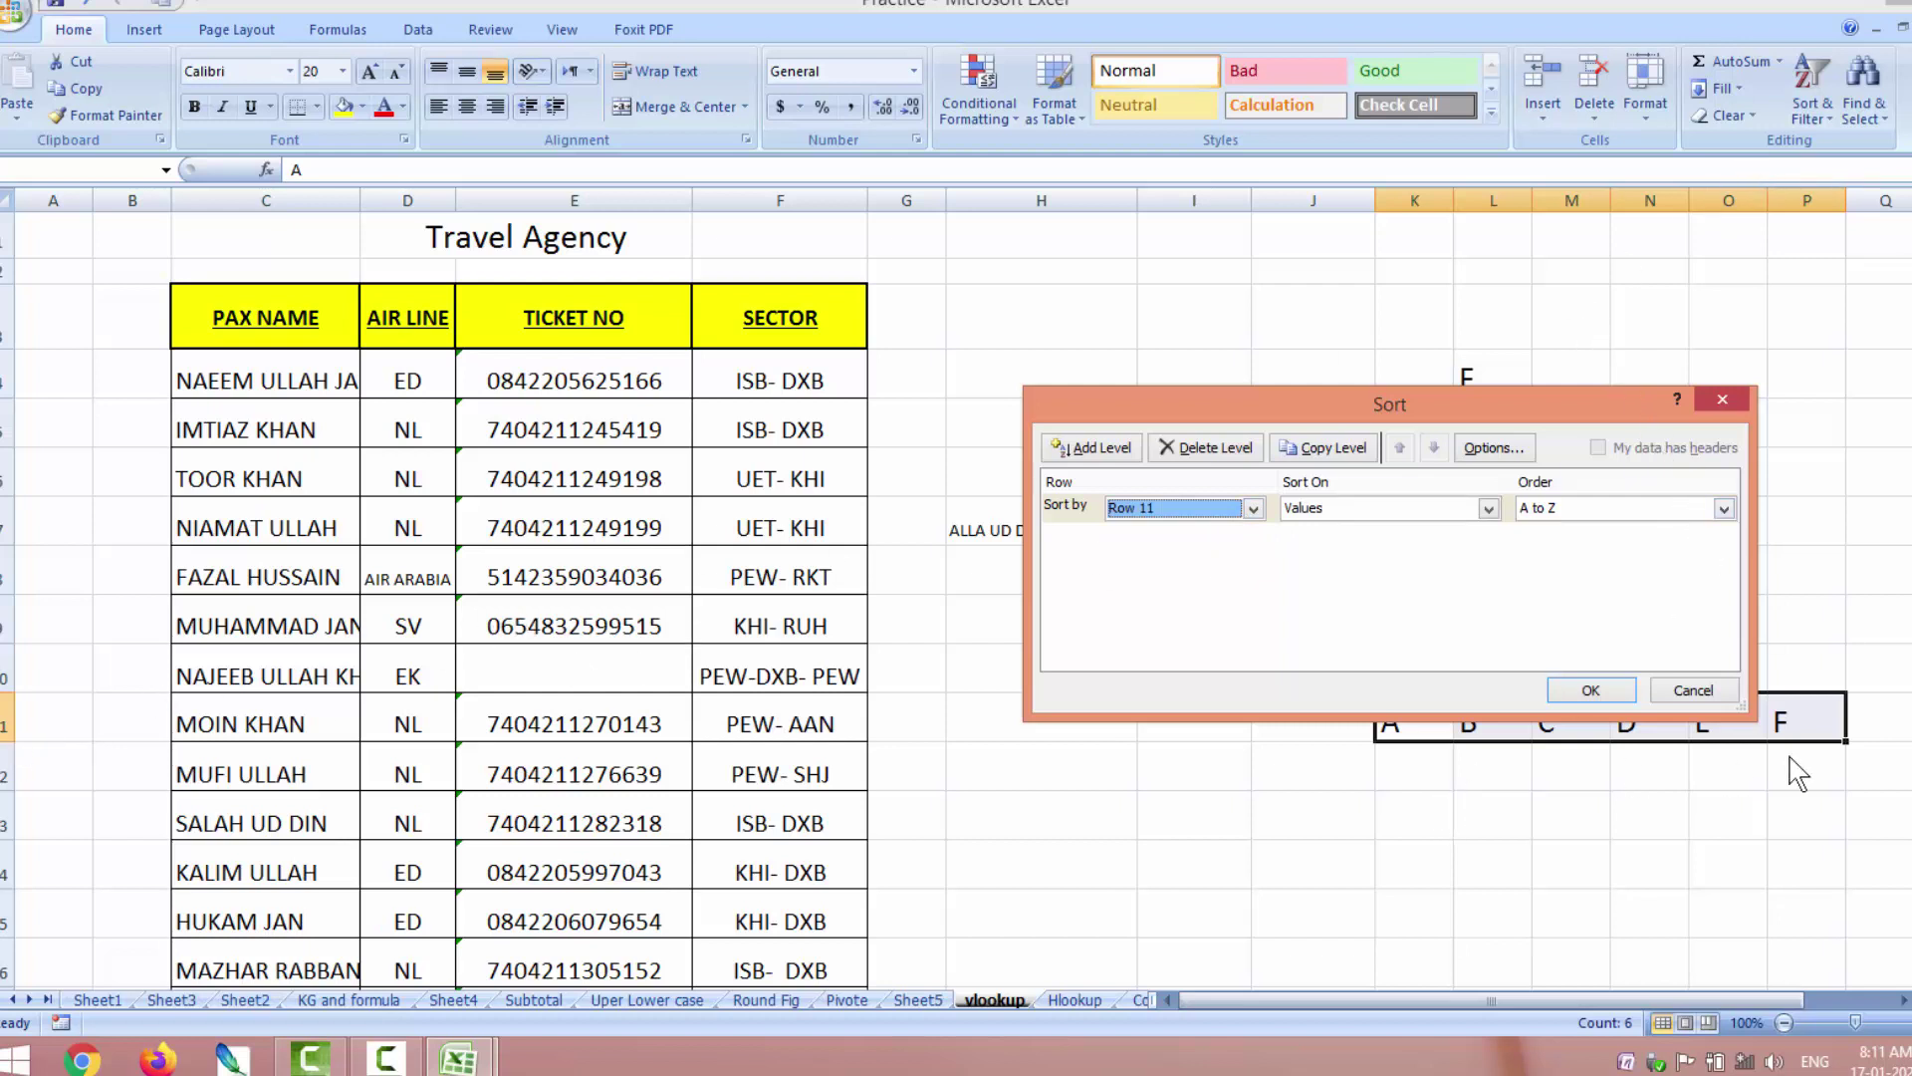
left_click(1723, 508)
left_click(1675, 541)
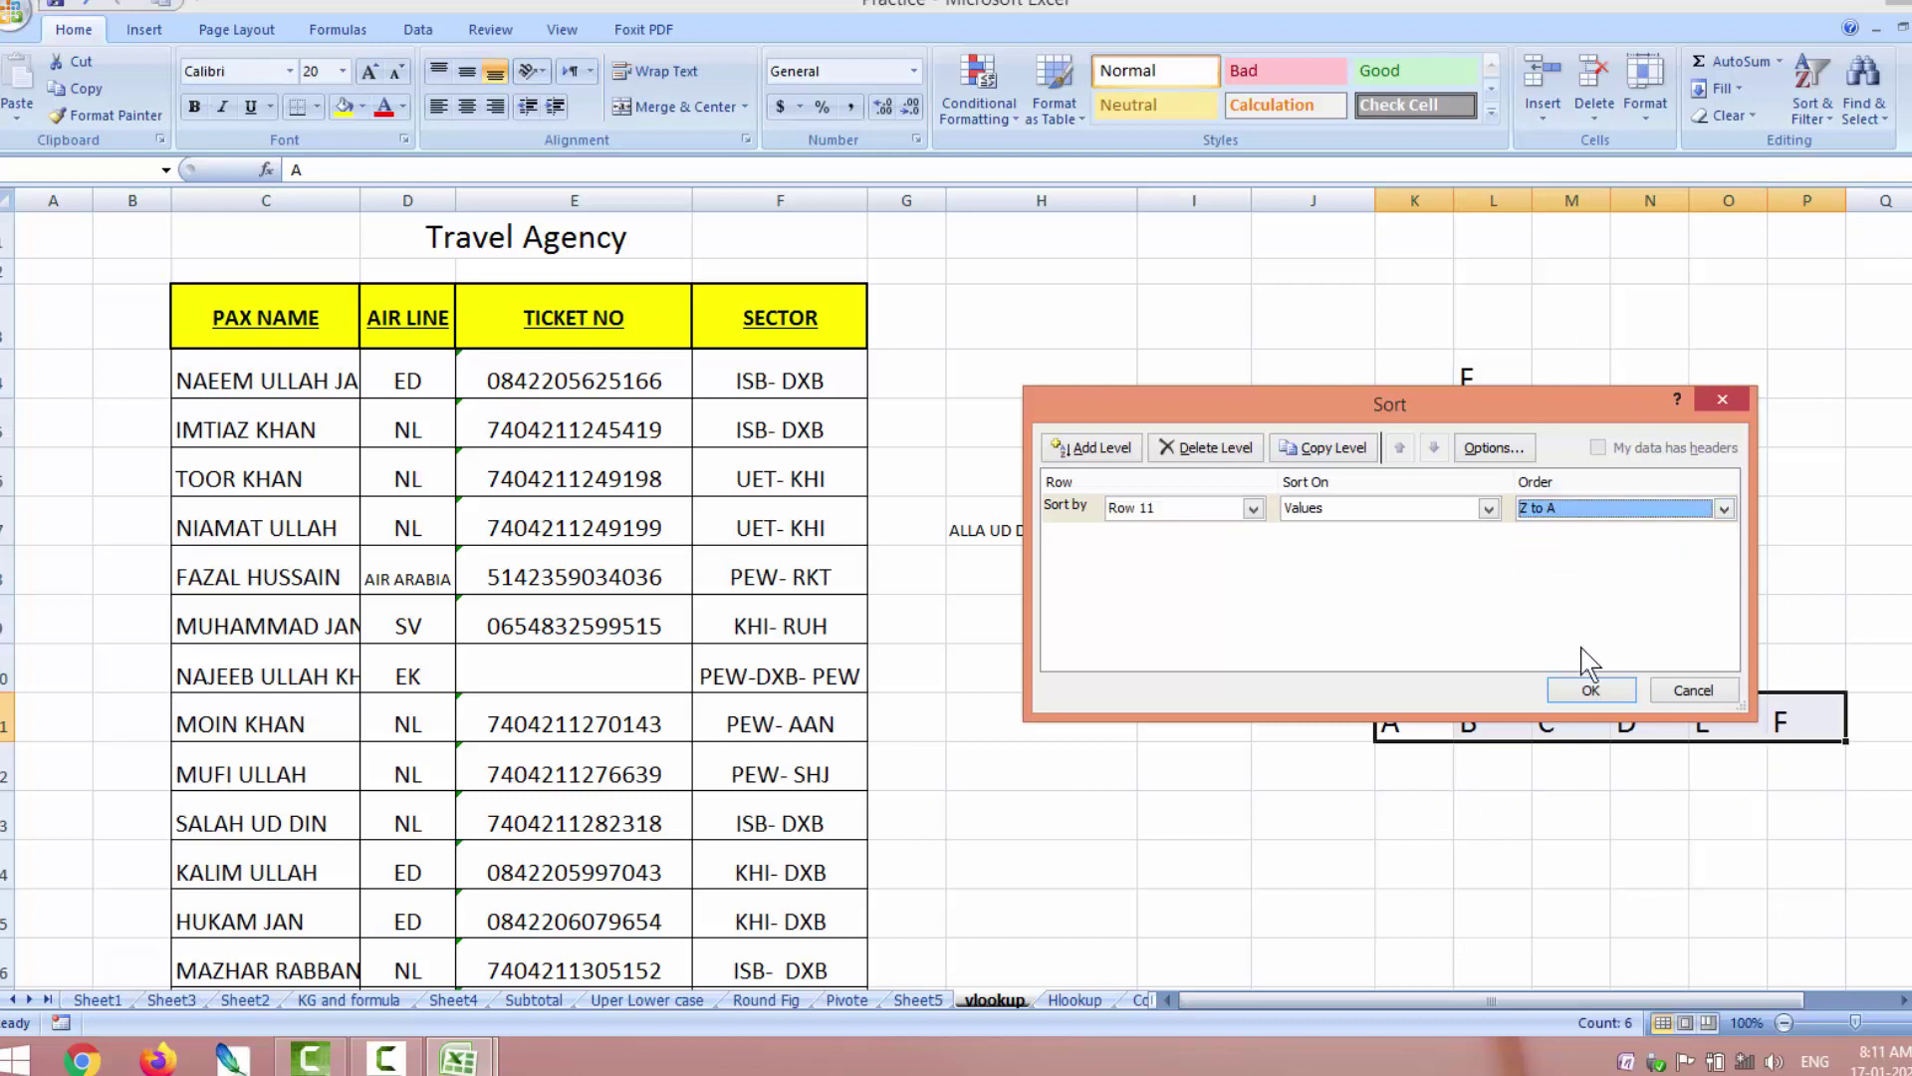
left_click(1589, 689)
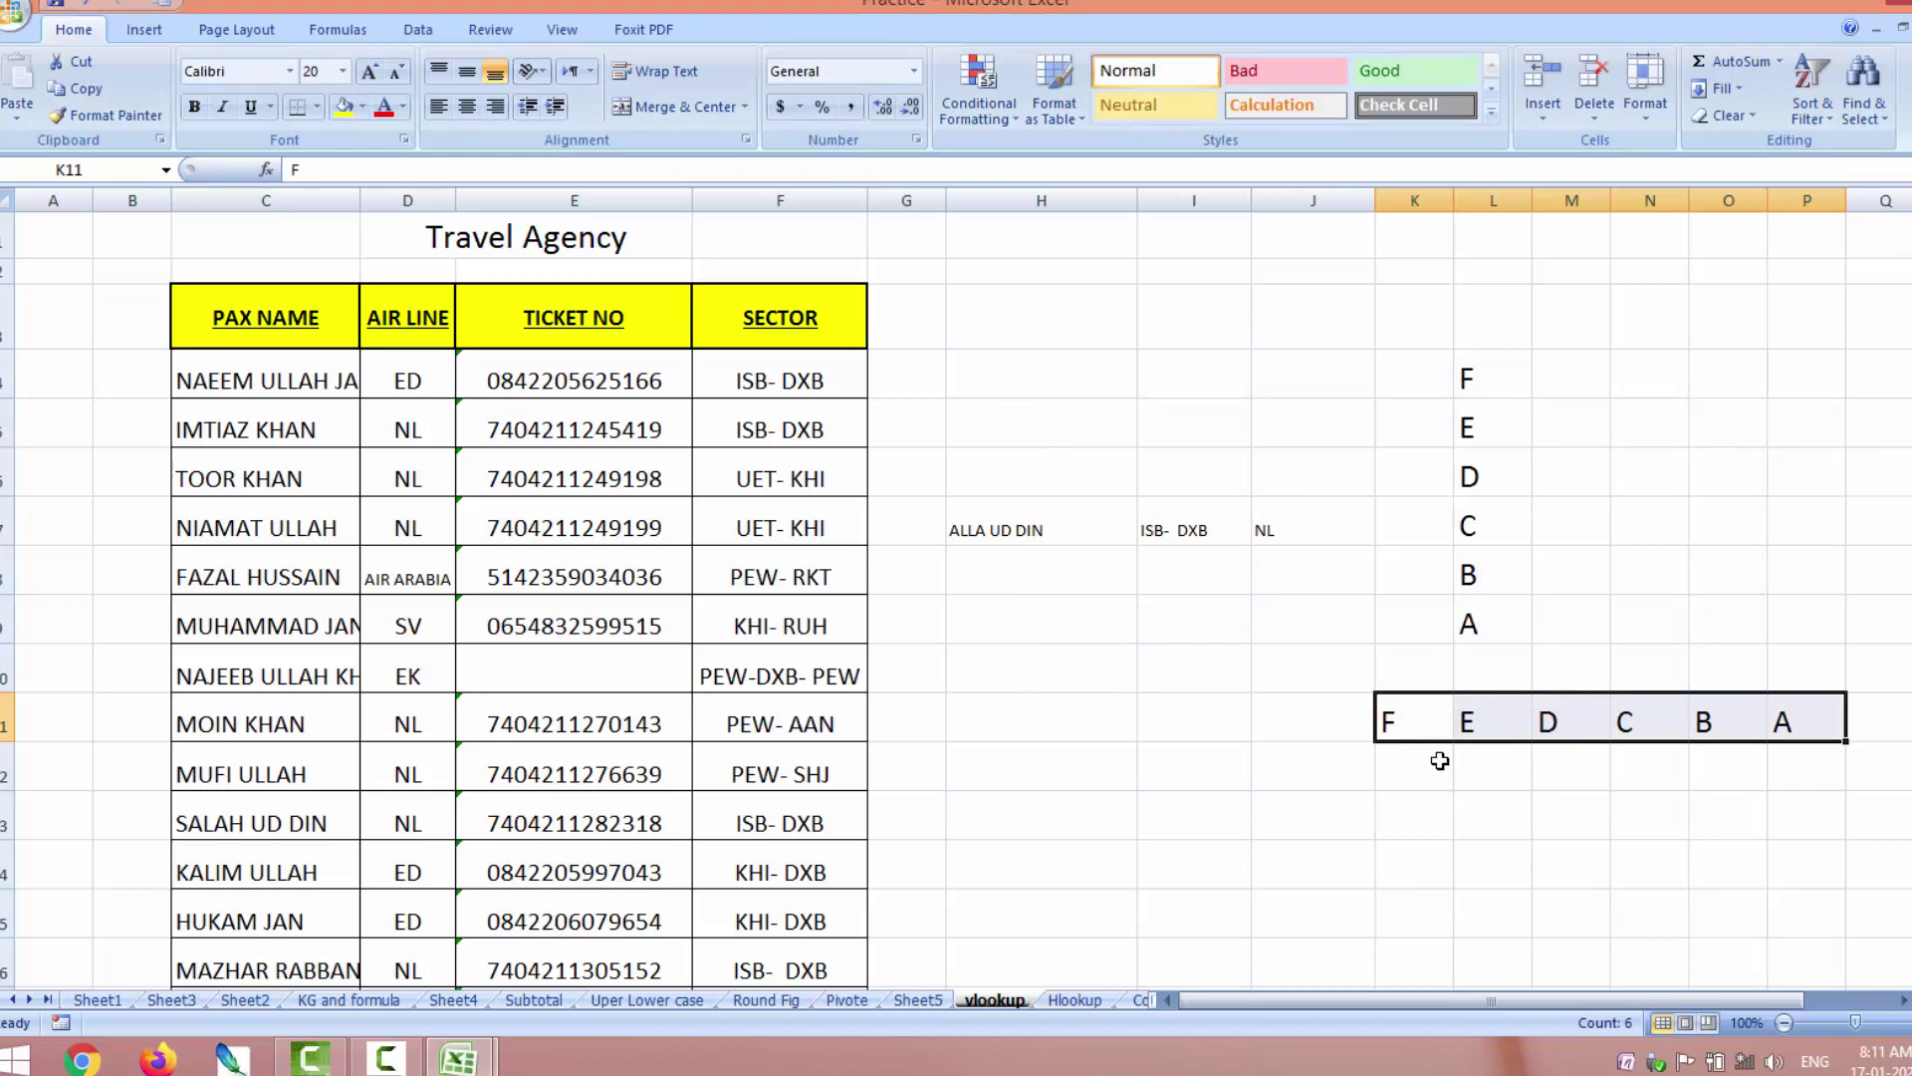
left_click(1811, 105)
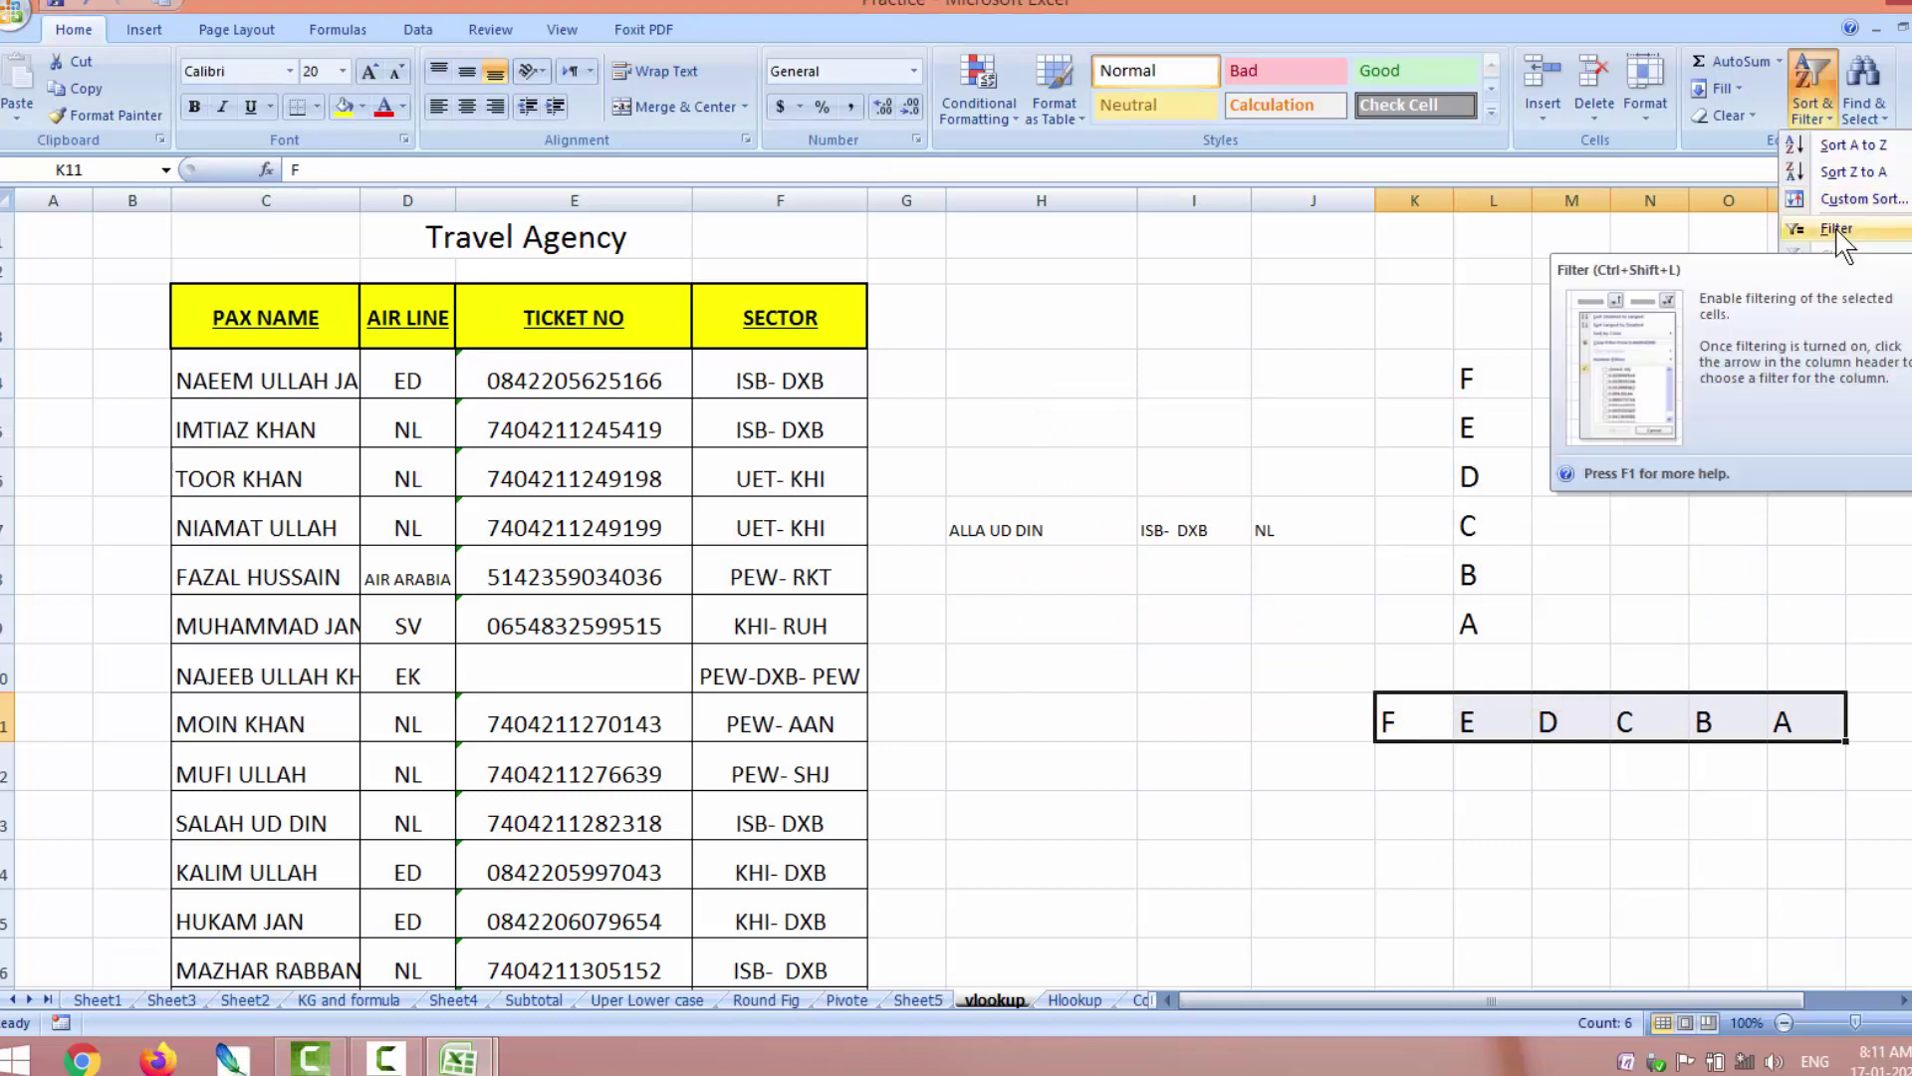
left_click(255, 377)
left_click(261, 377)
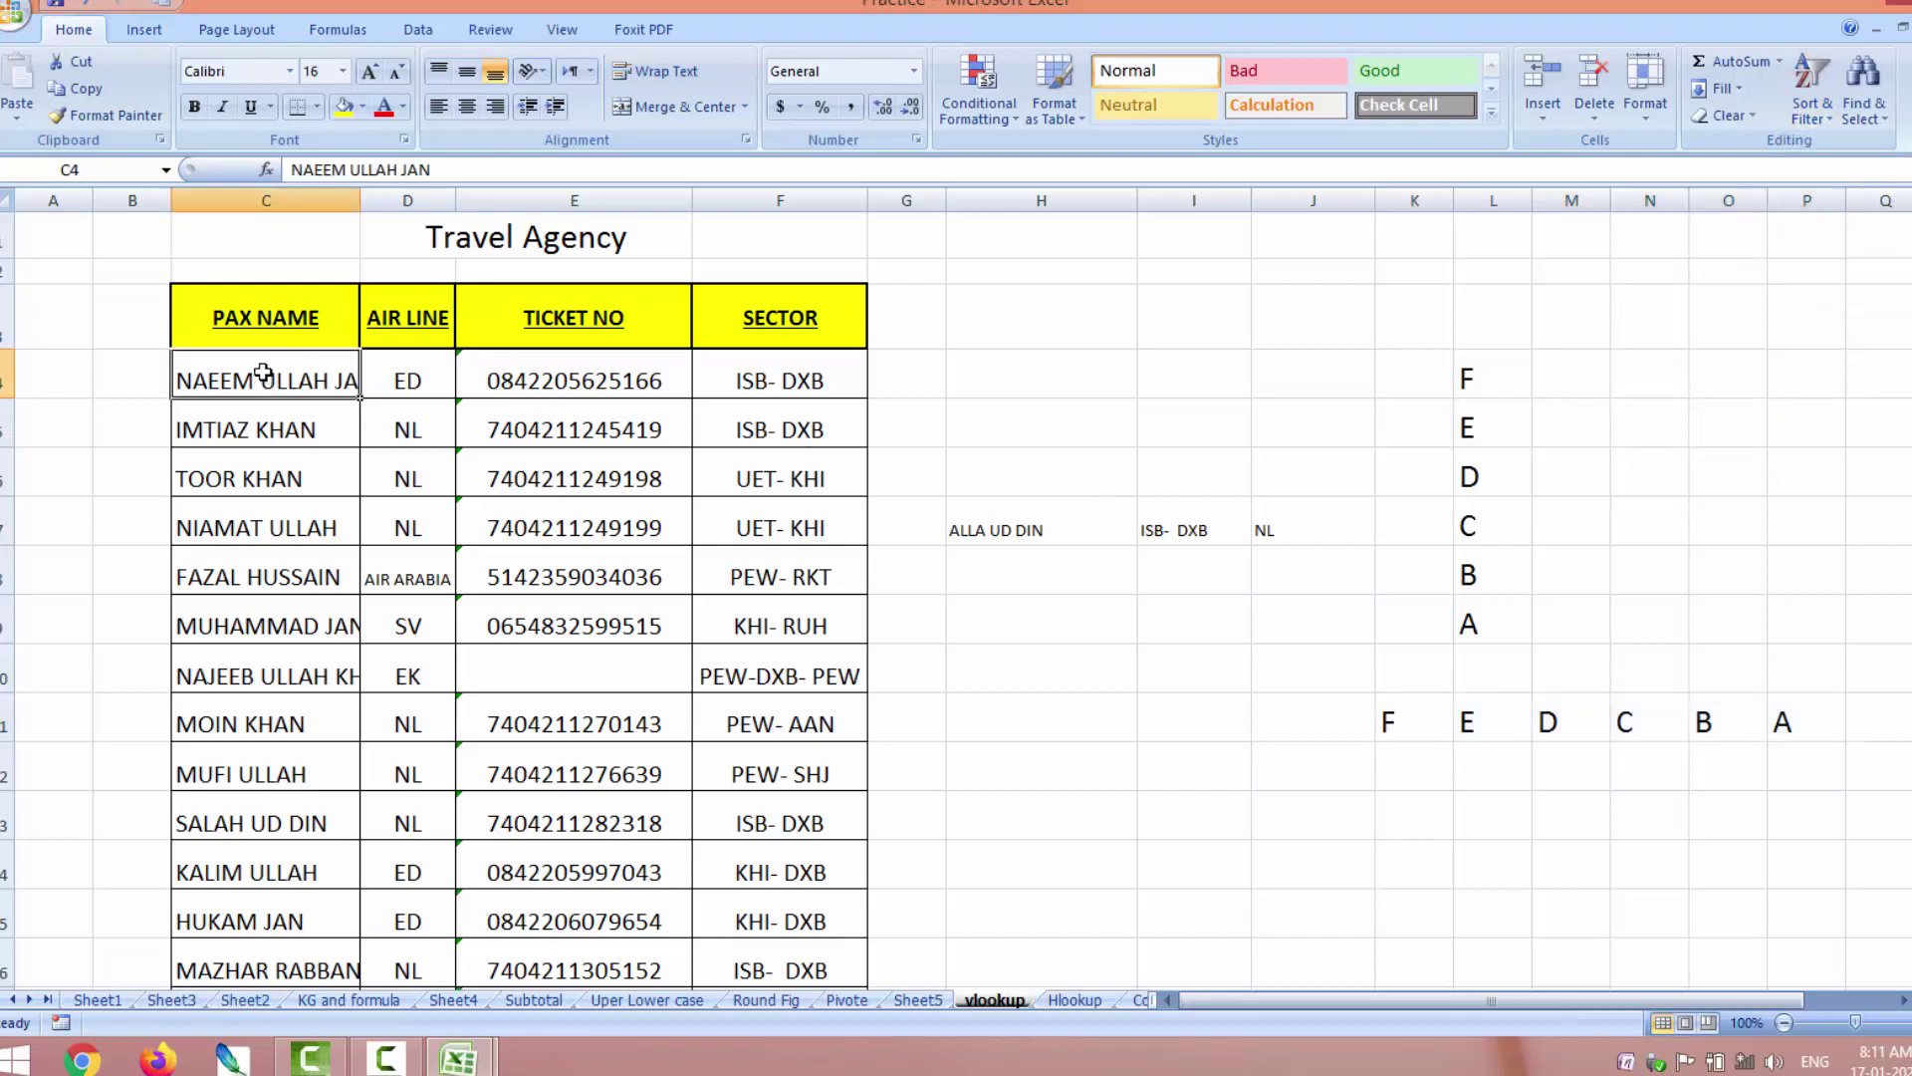
left_click_drag(262, 372, 777, 971)
left_click(290, 316)
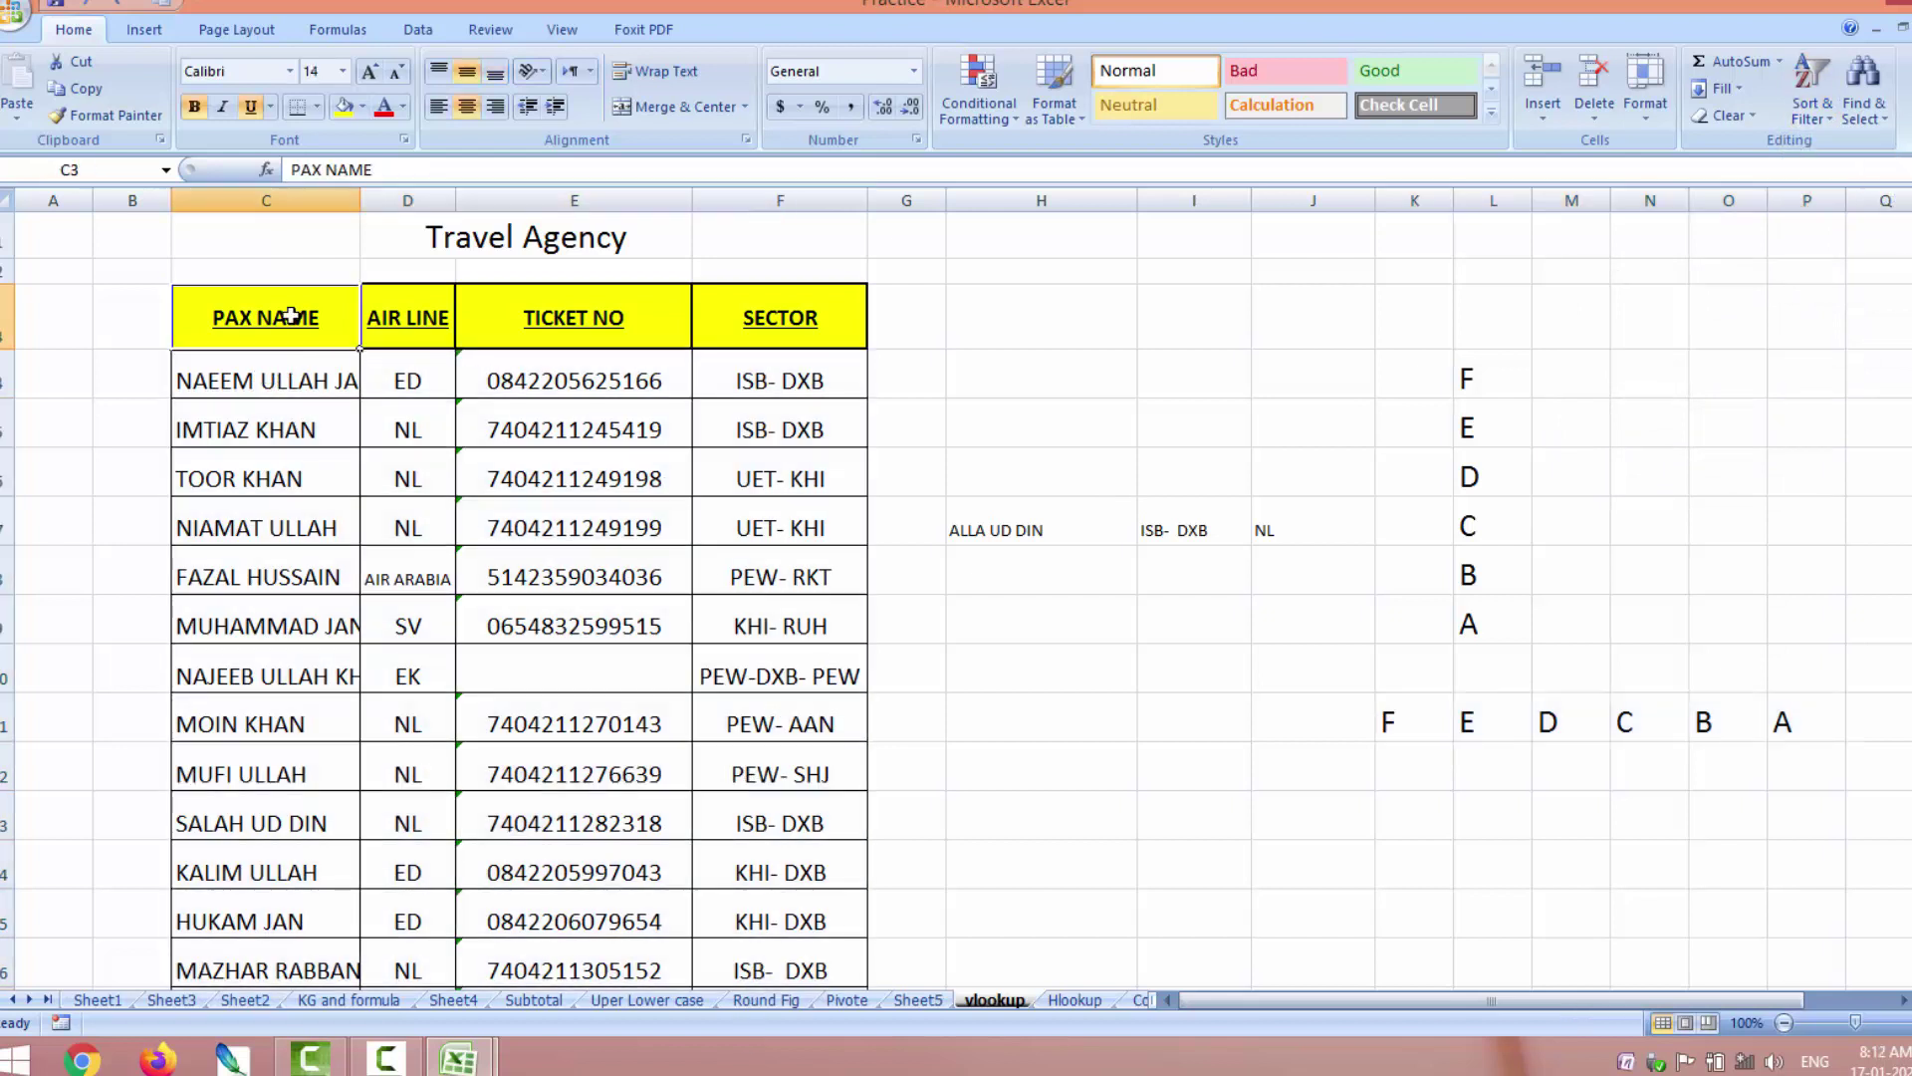
left_click_drag(290, 316, 780, 316)
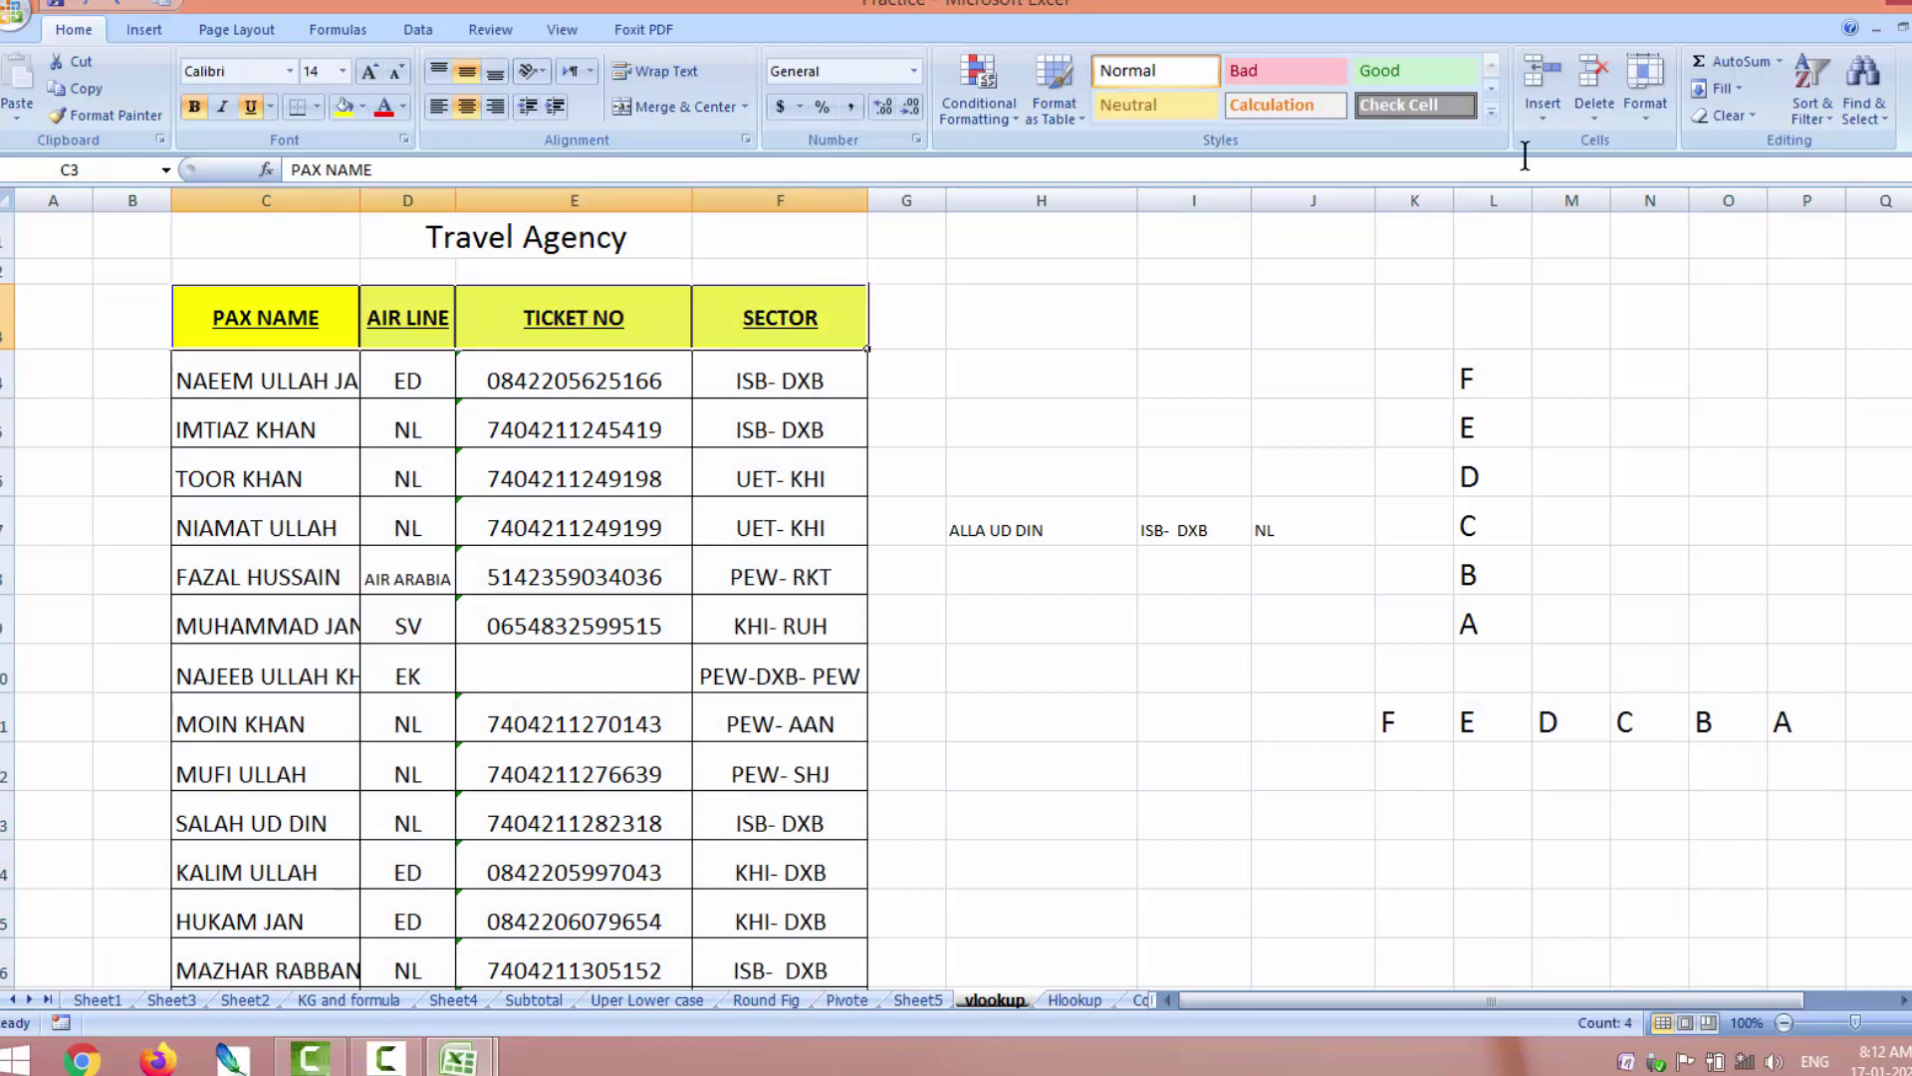
left_click(1811, 100)
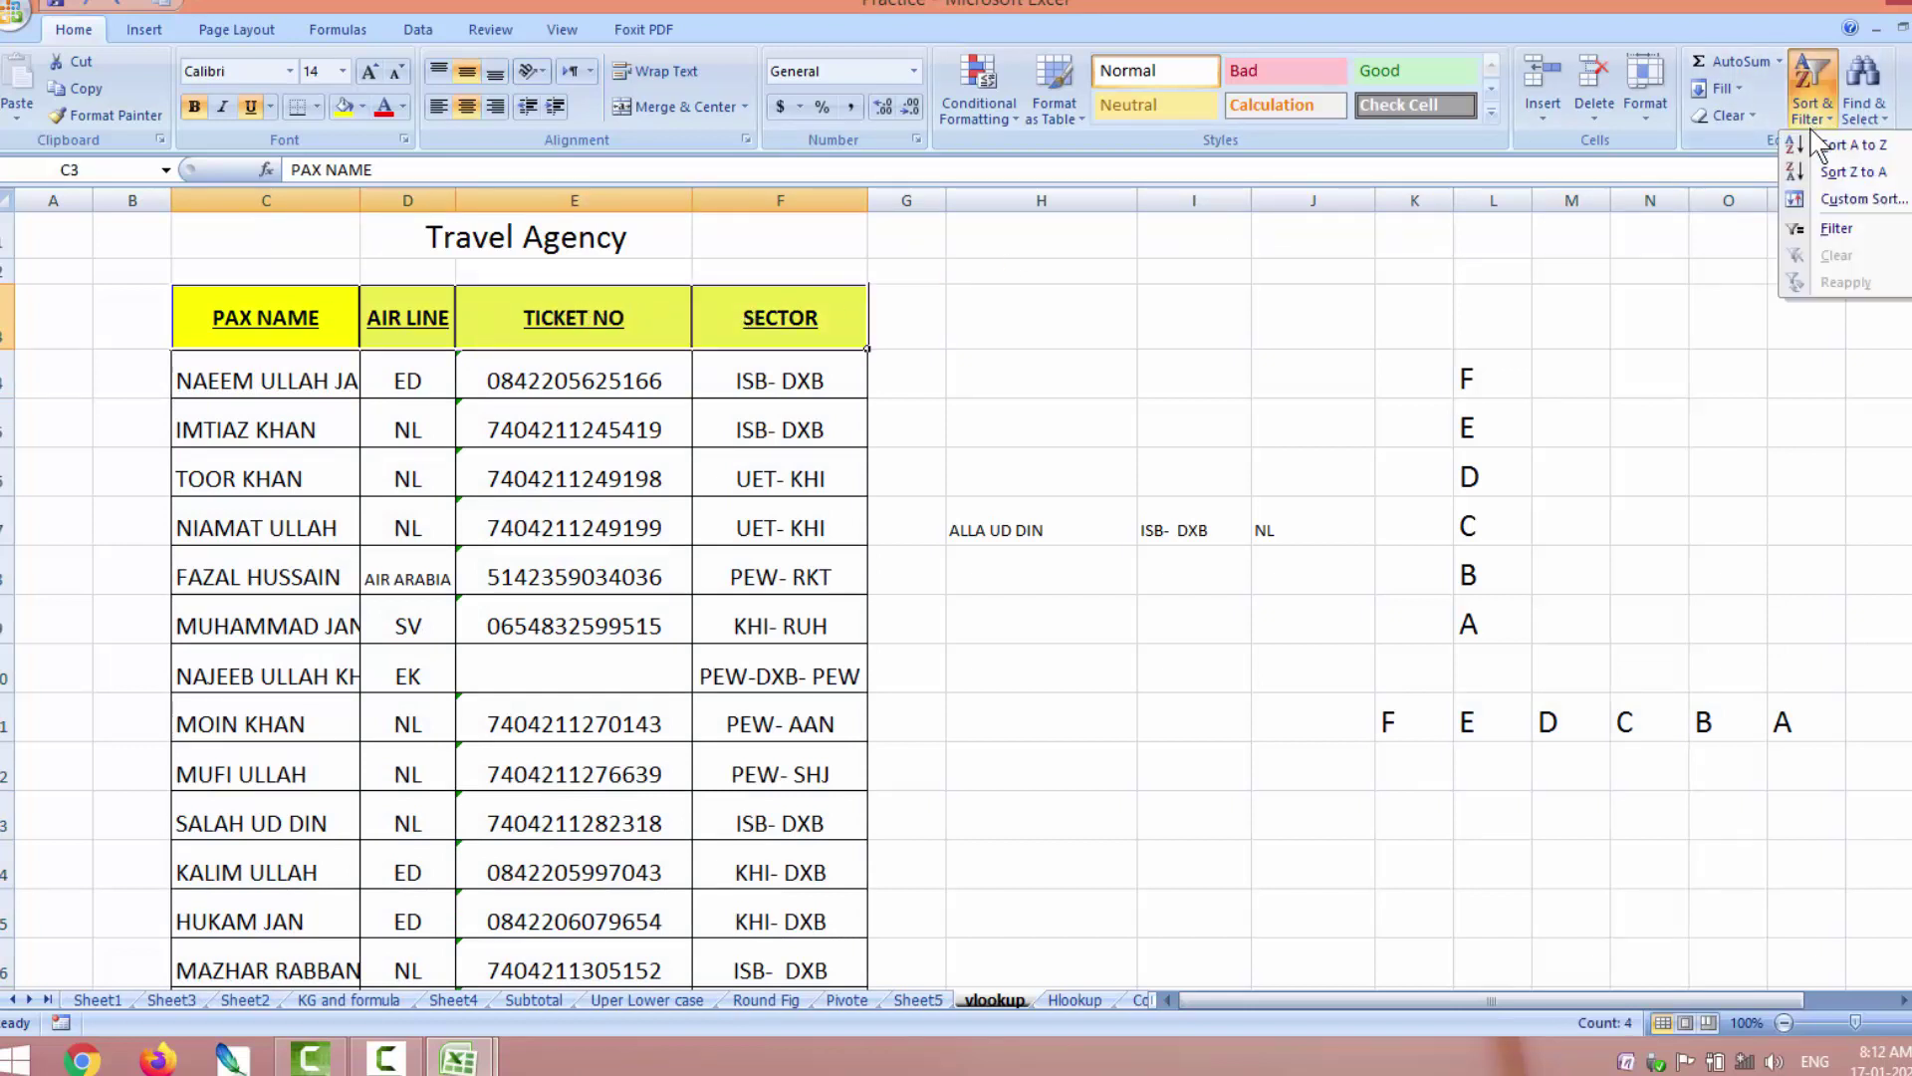
left_click(1835, 229)
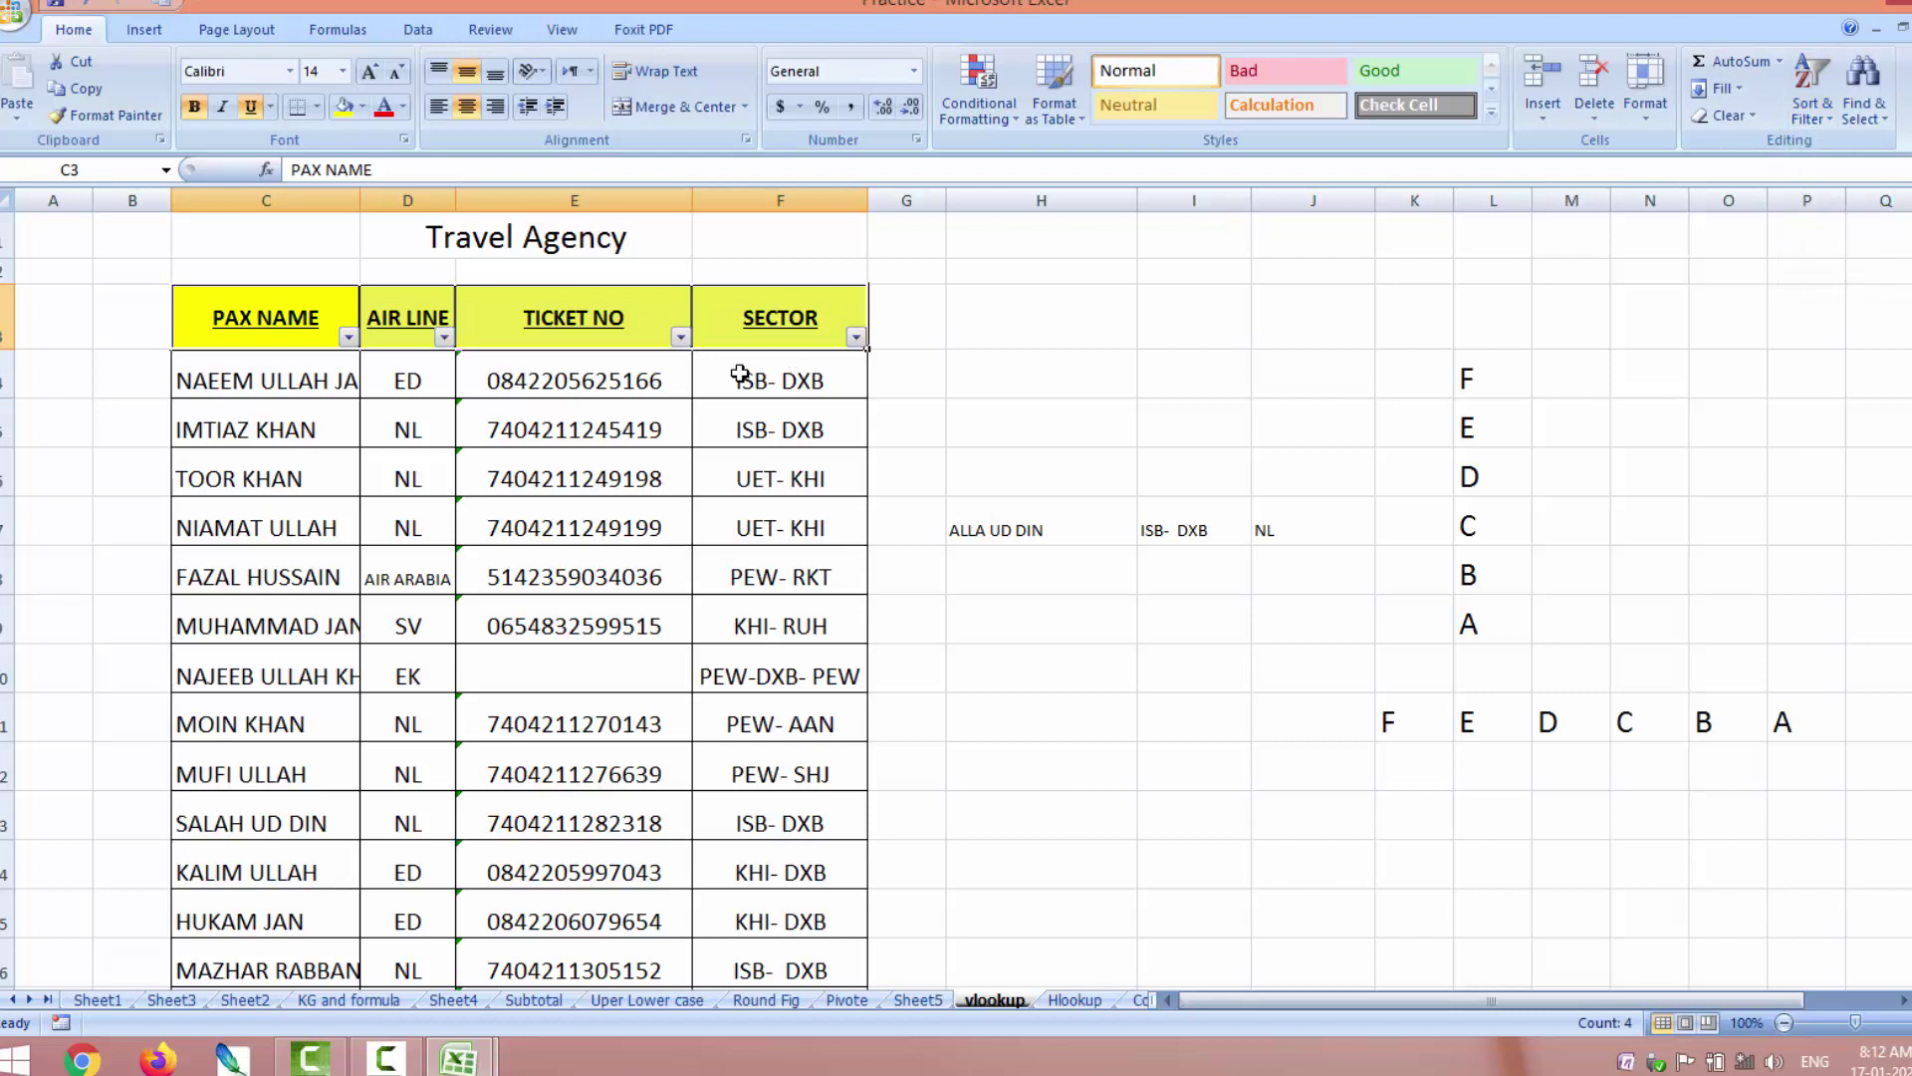
left_click(348, 337)
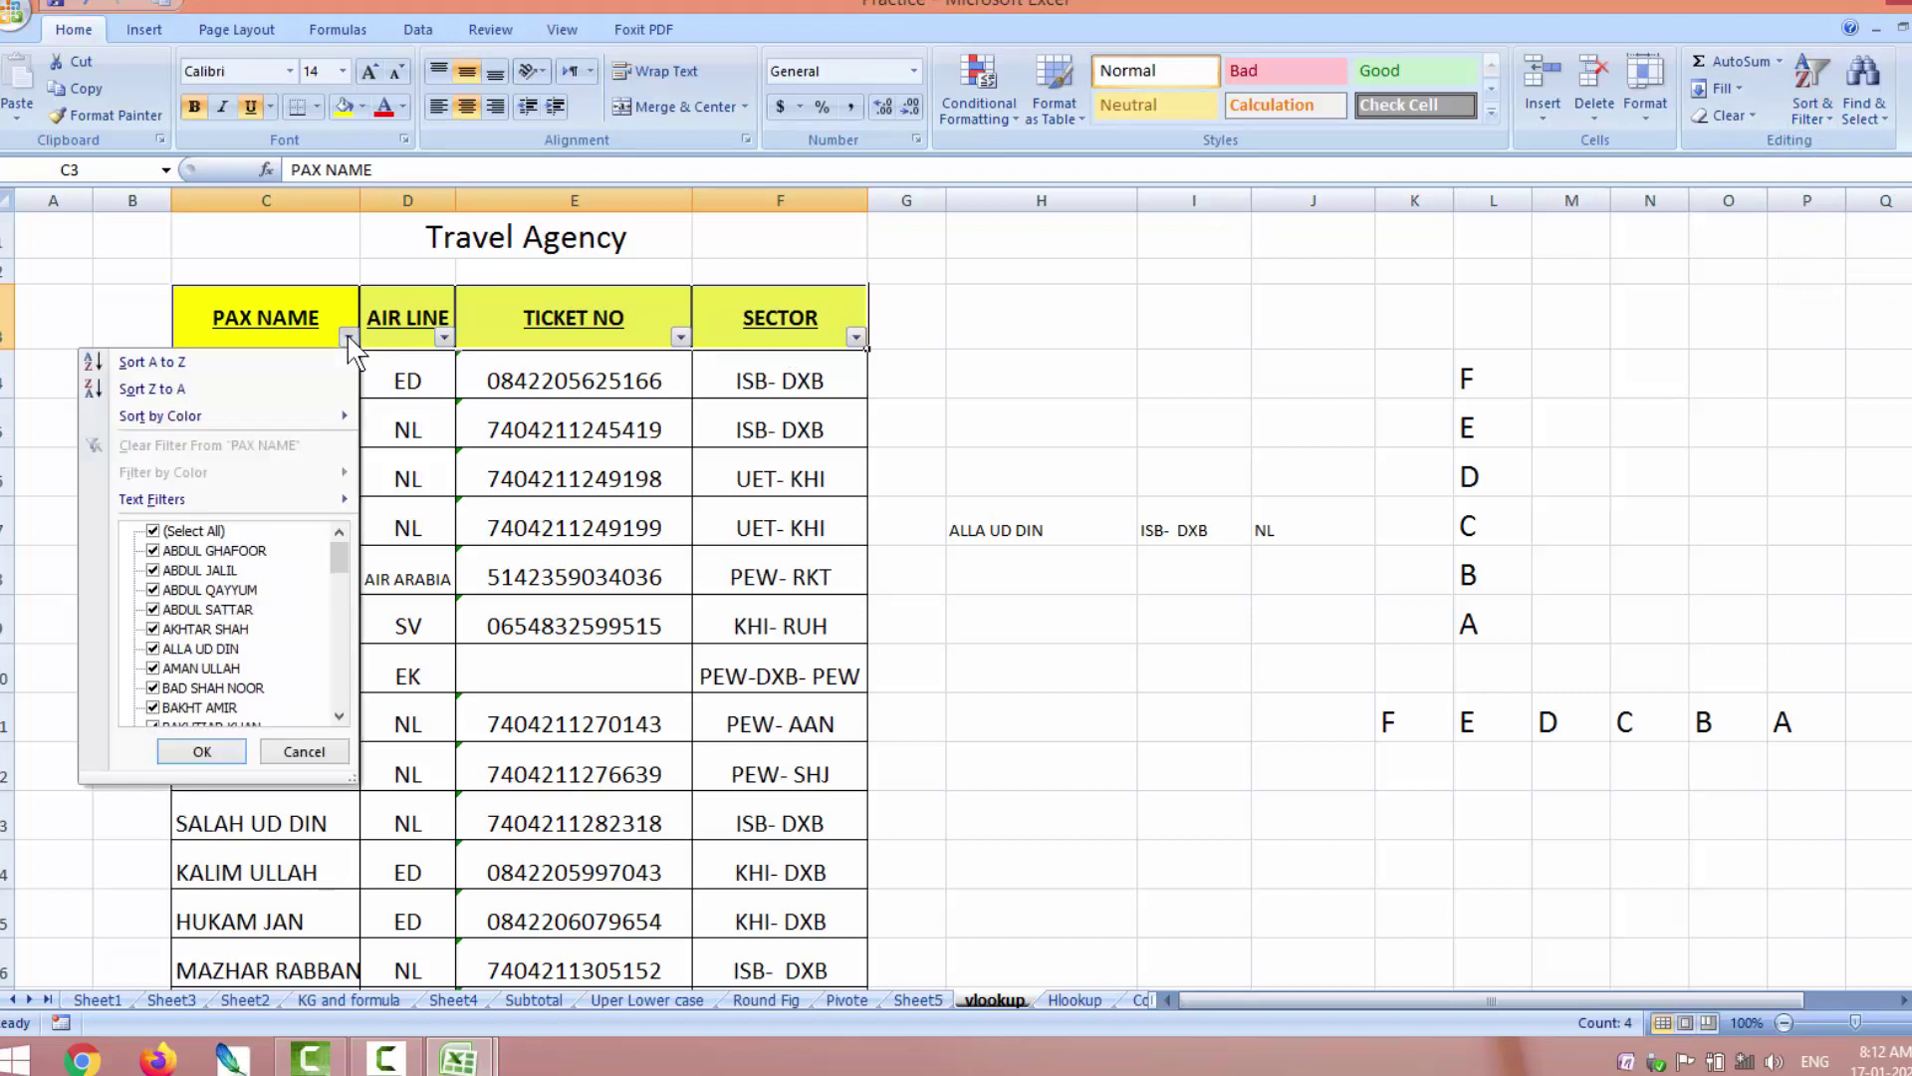
mouse_move(224, 499)
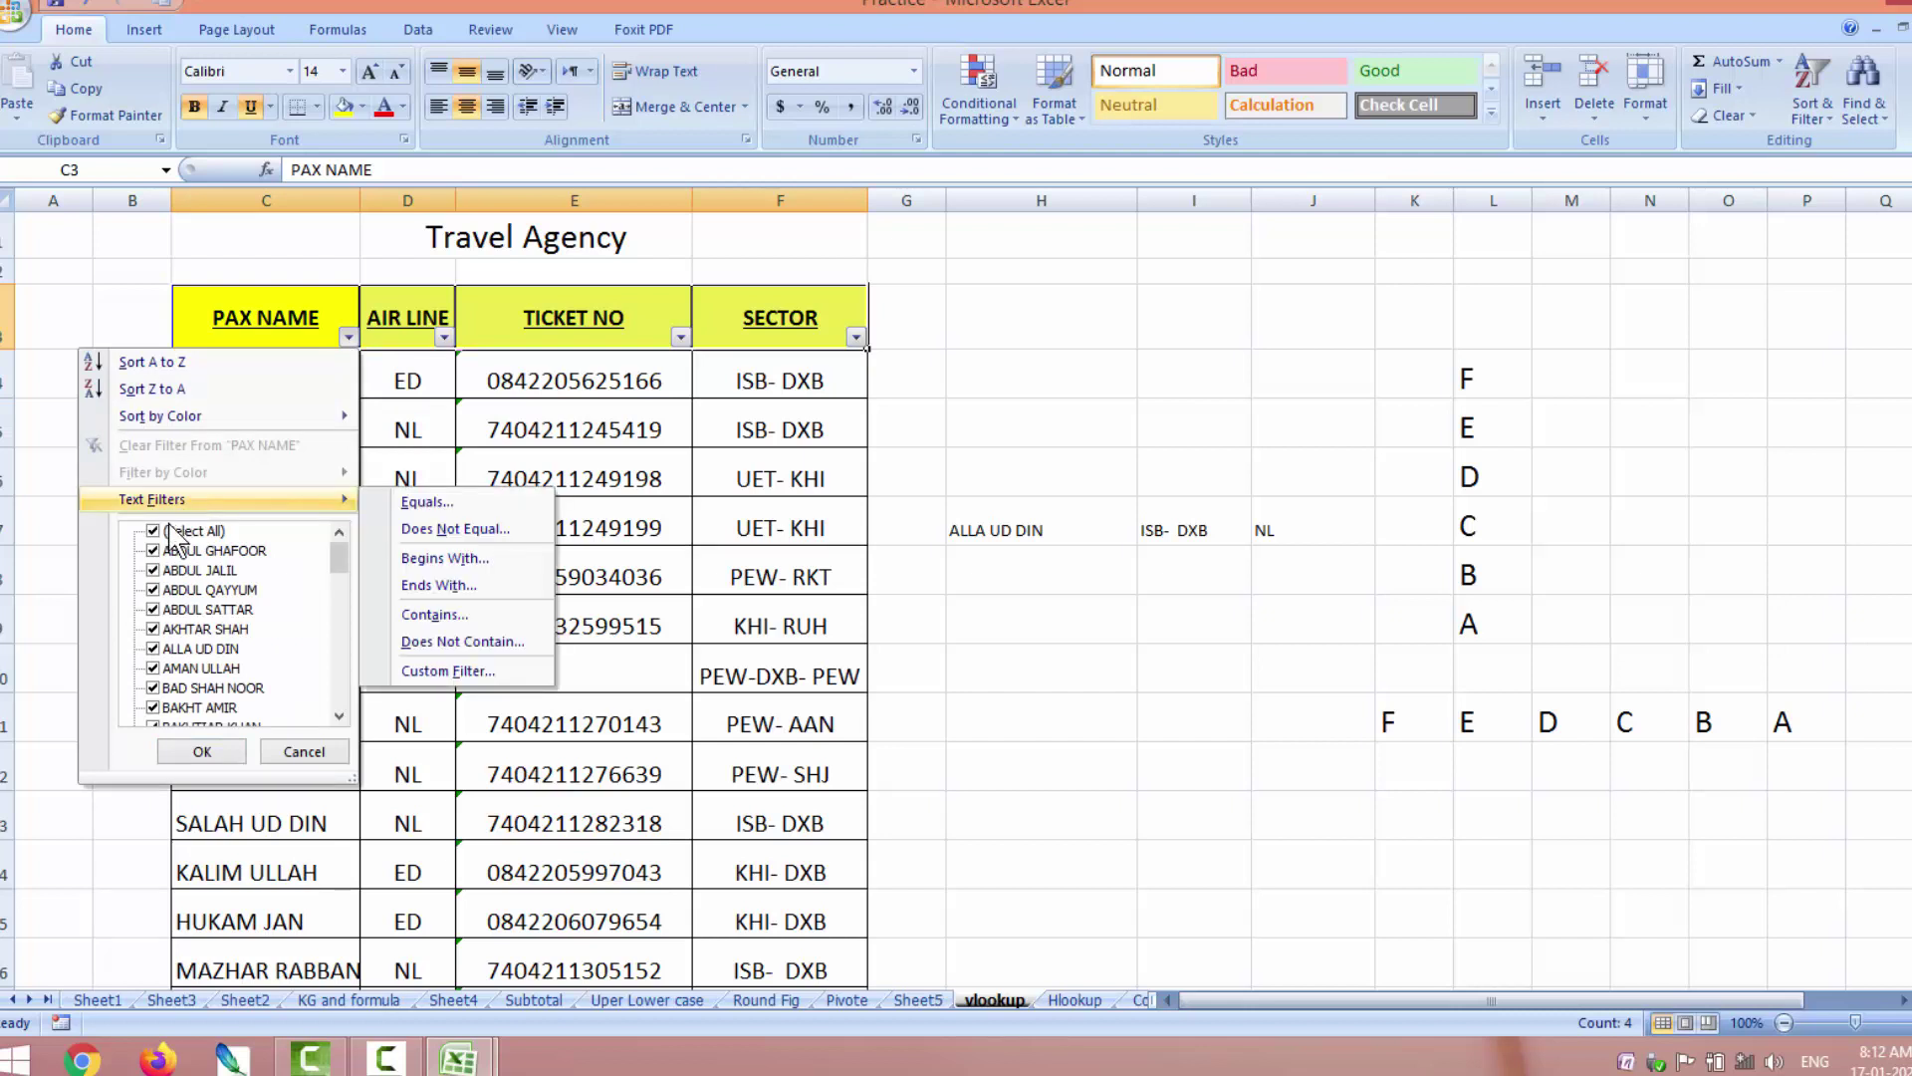
left_click(155, 533)
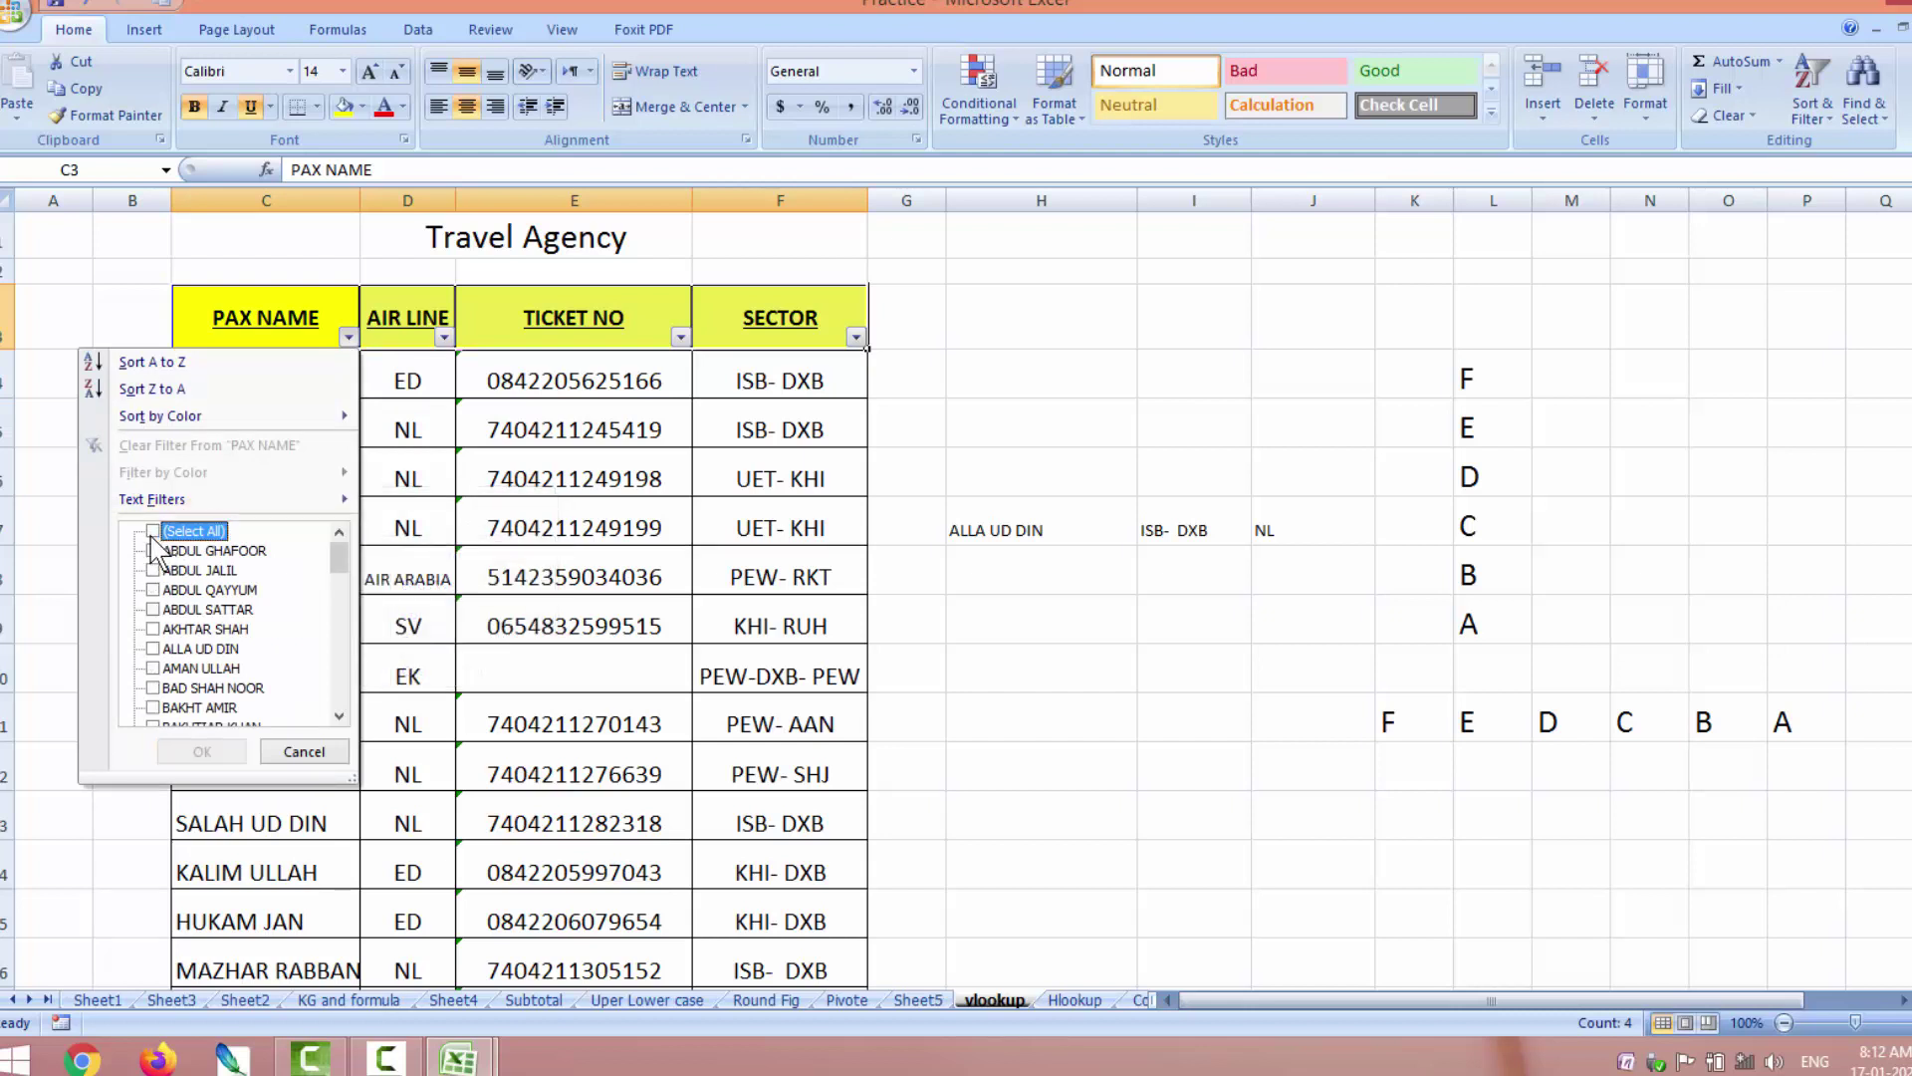
left_click(155, 649)
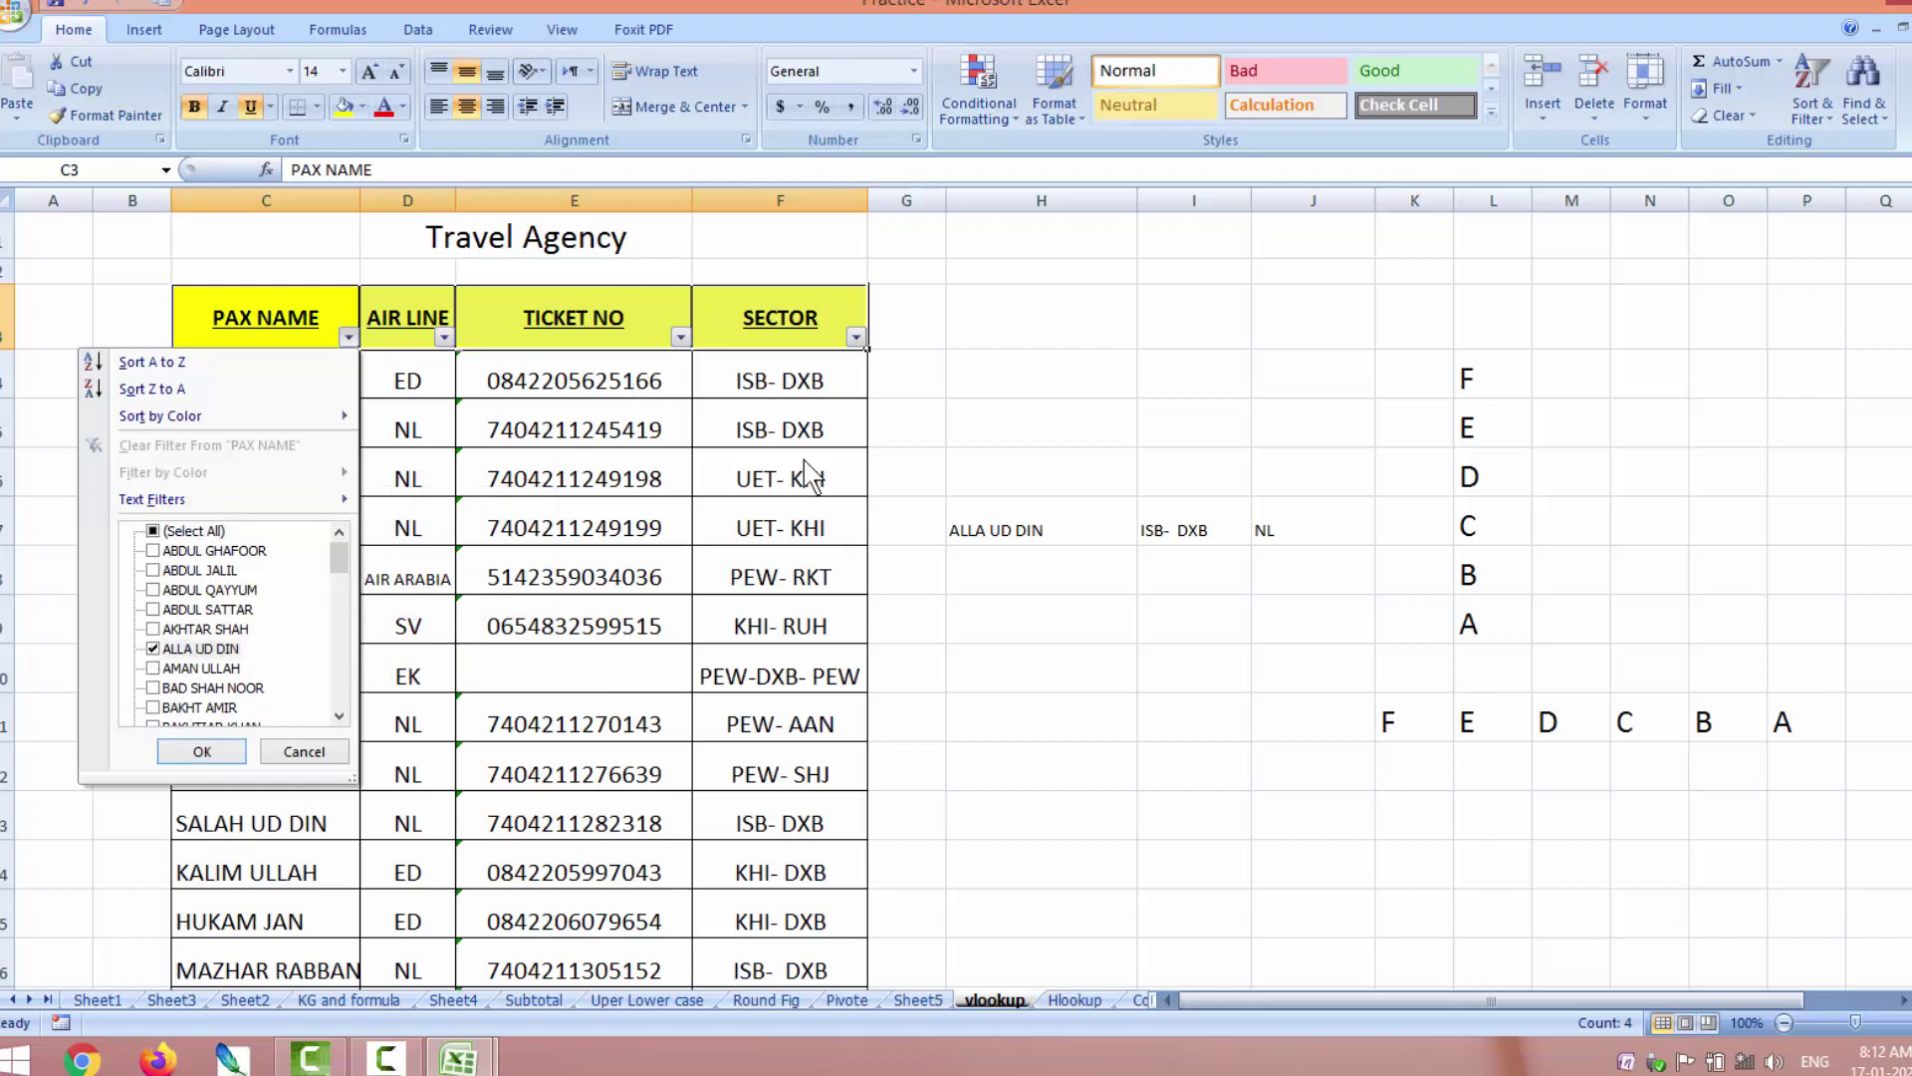
left_click(225, 745)
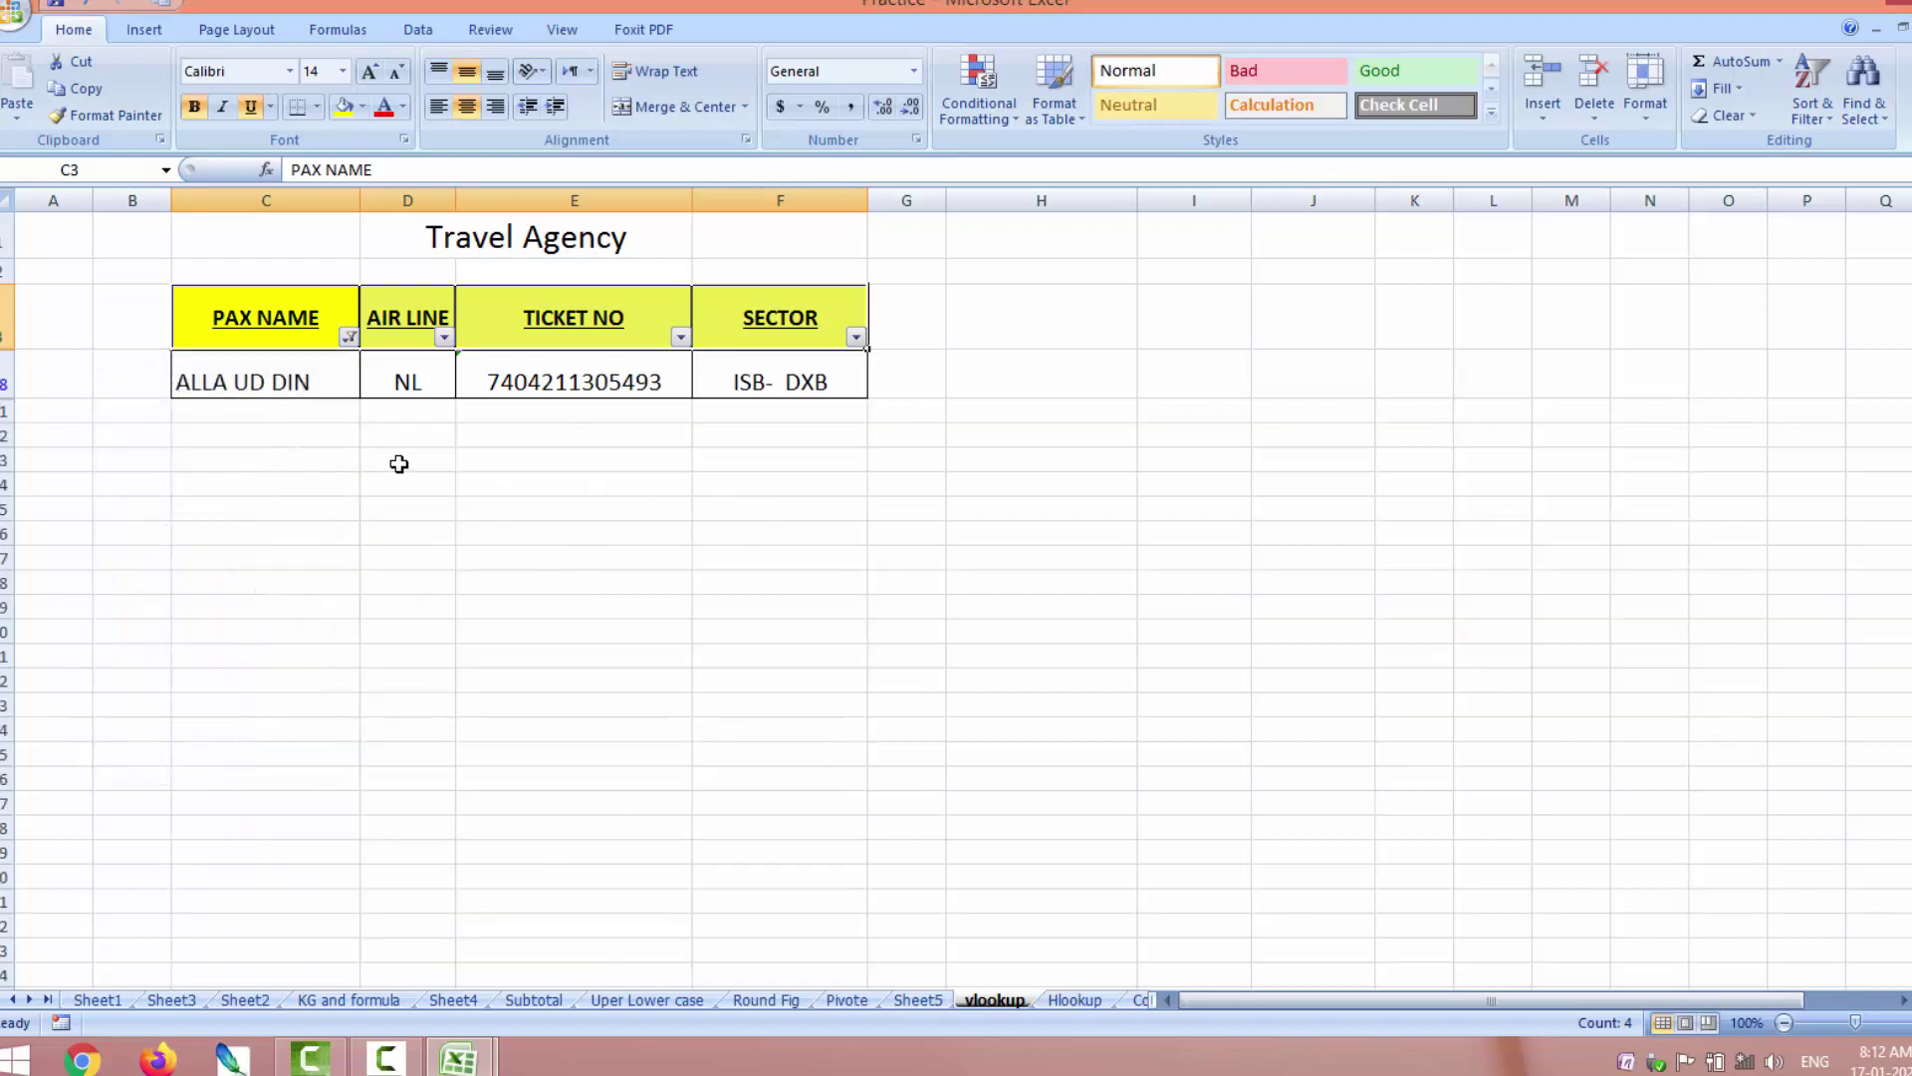
left_click(349, 339)
mouse_move(153, 499)
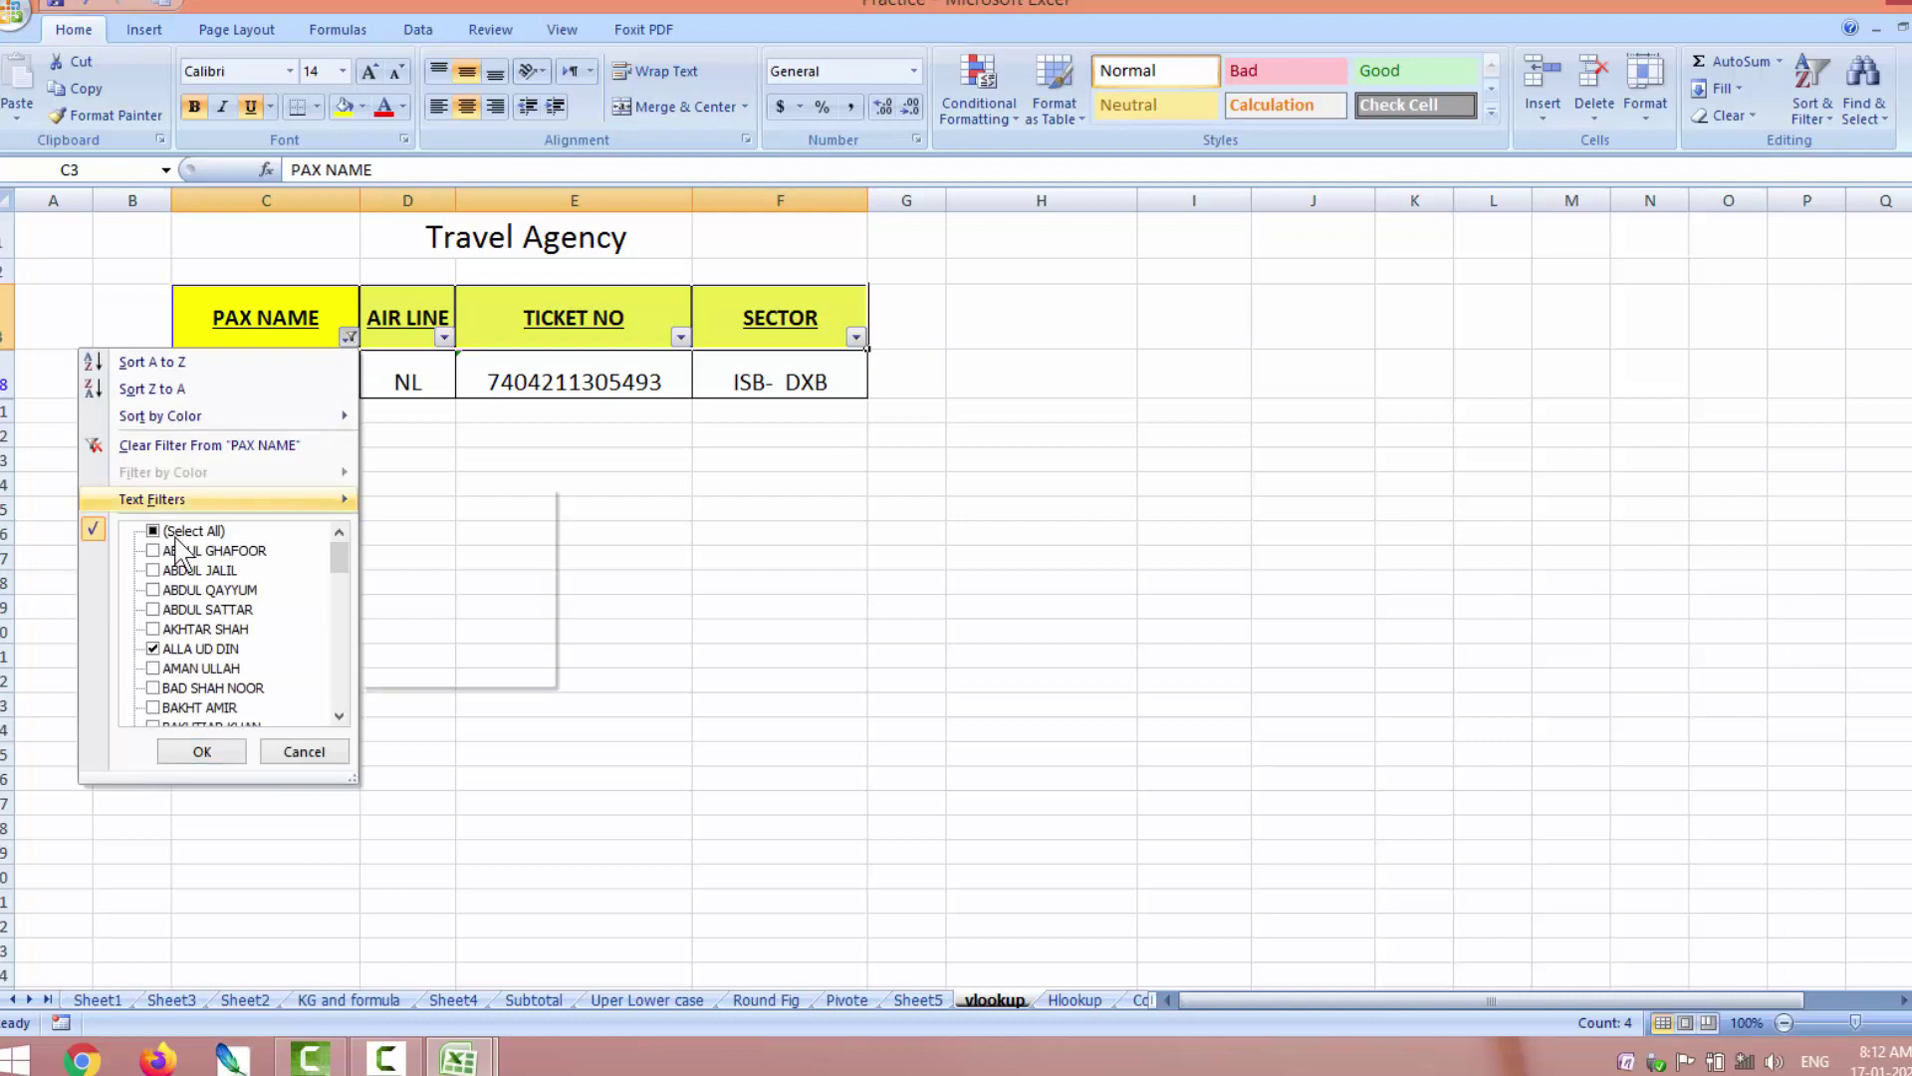
left_click(159, 594)
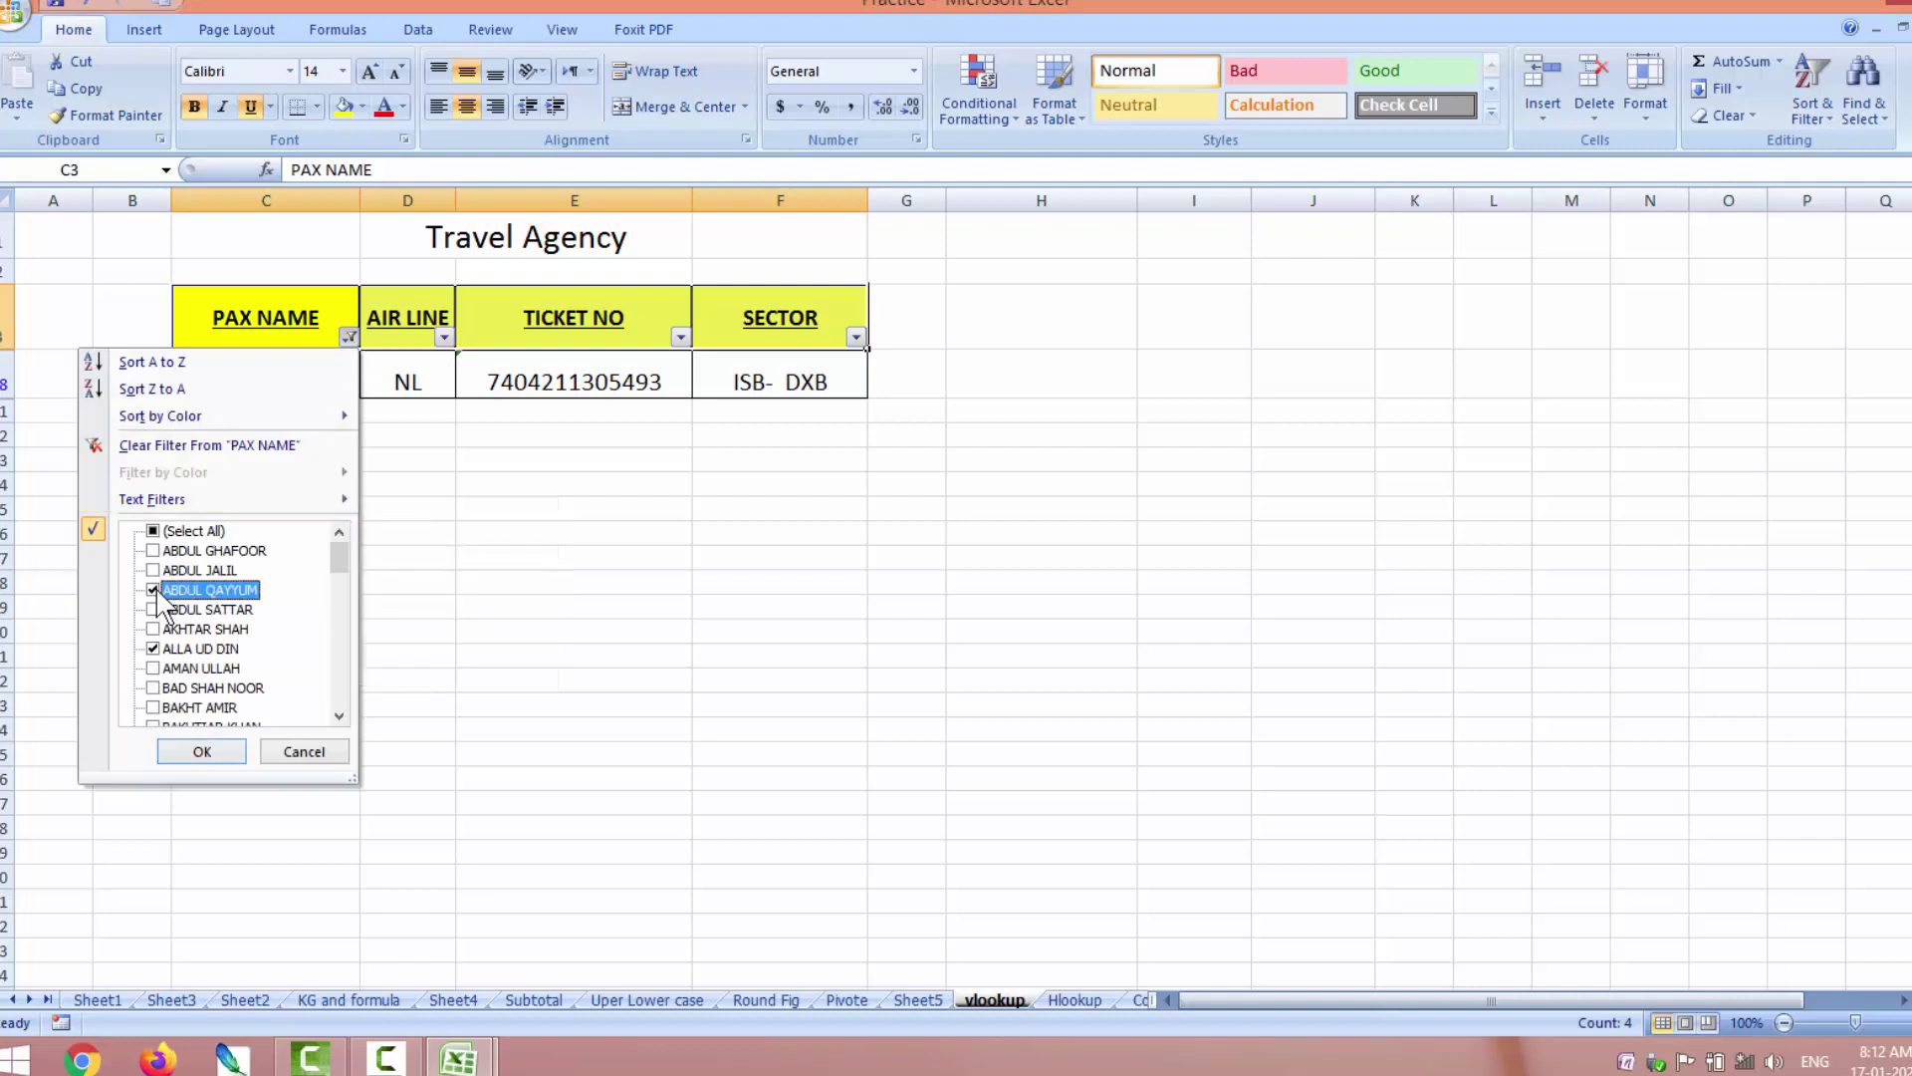
left_click(154, 570)
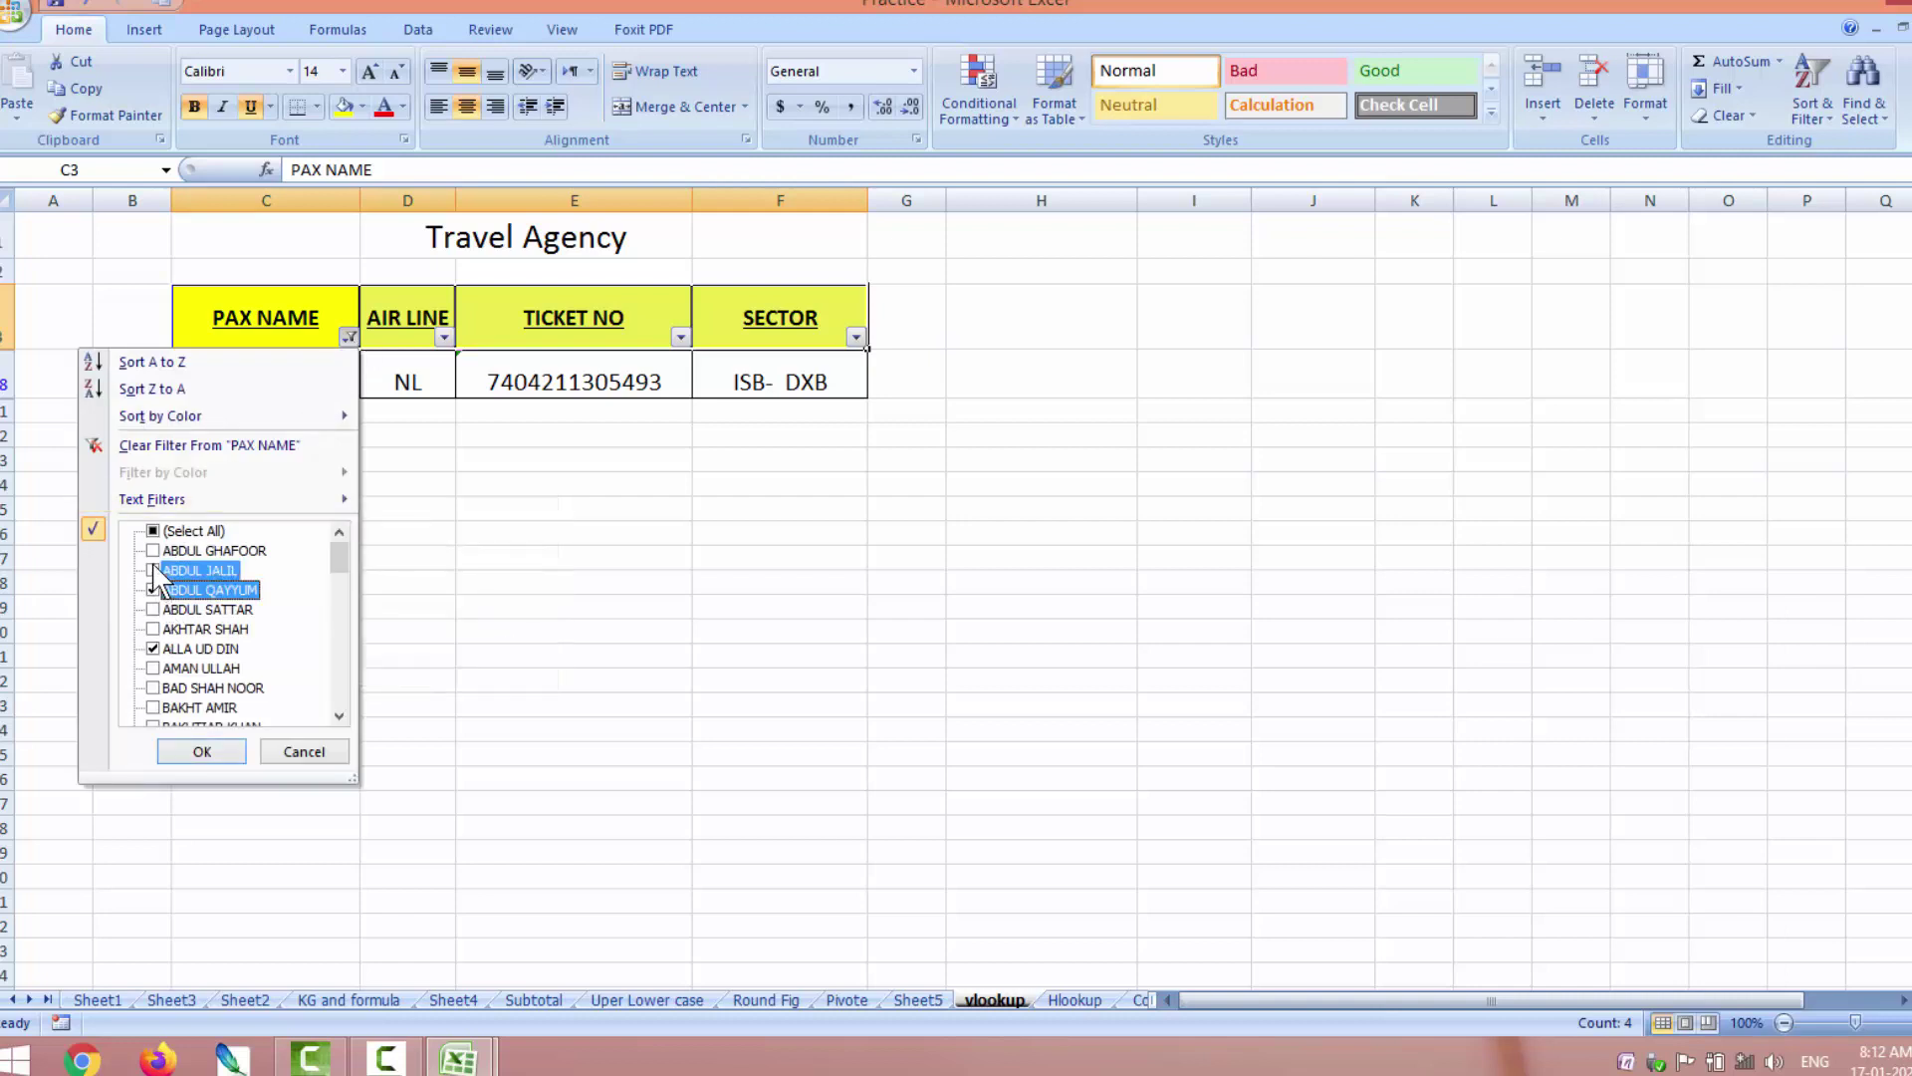
left_click(154, 687)
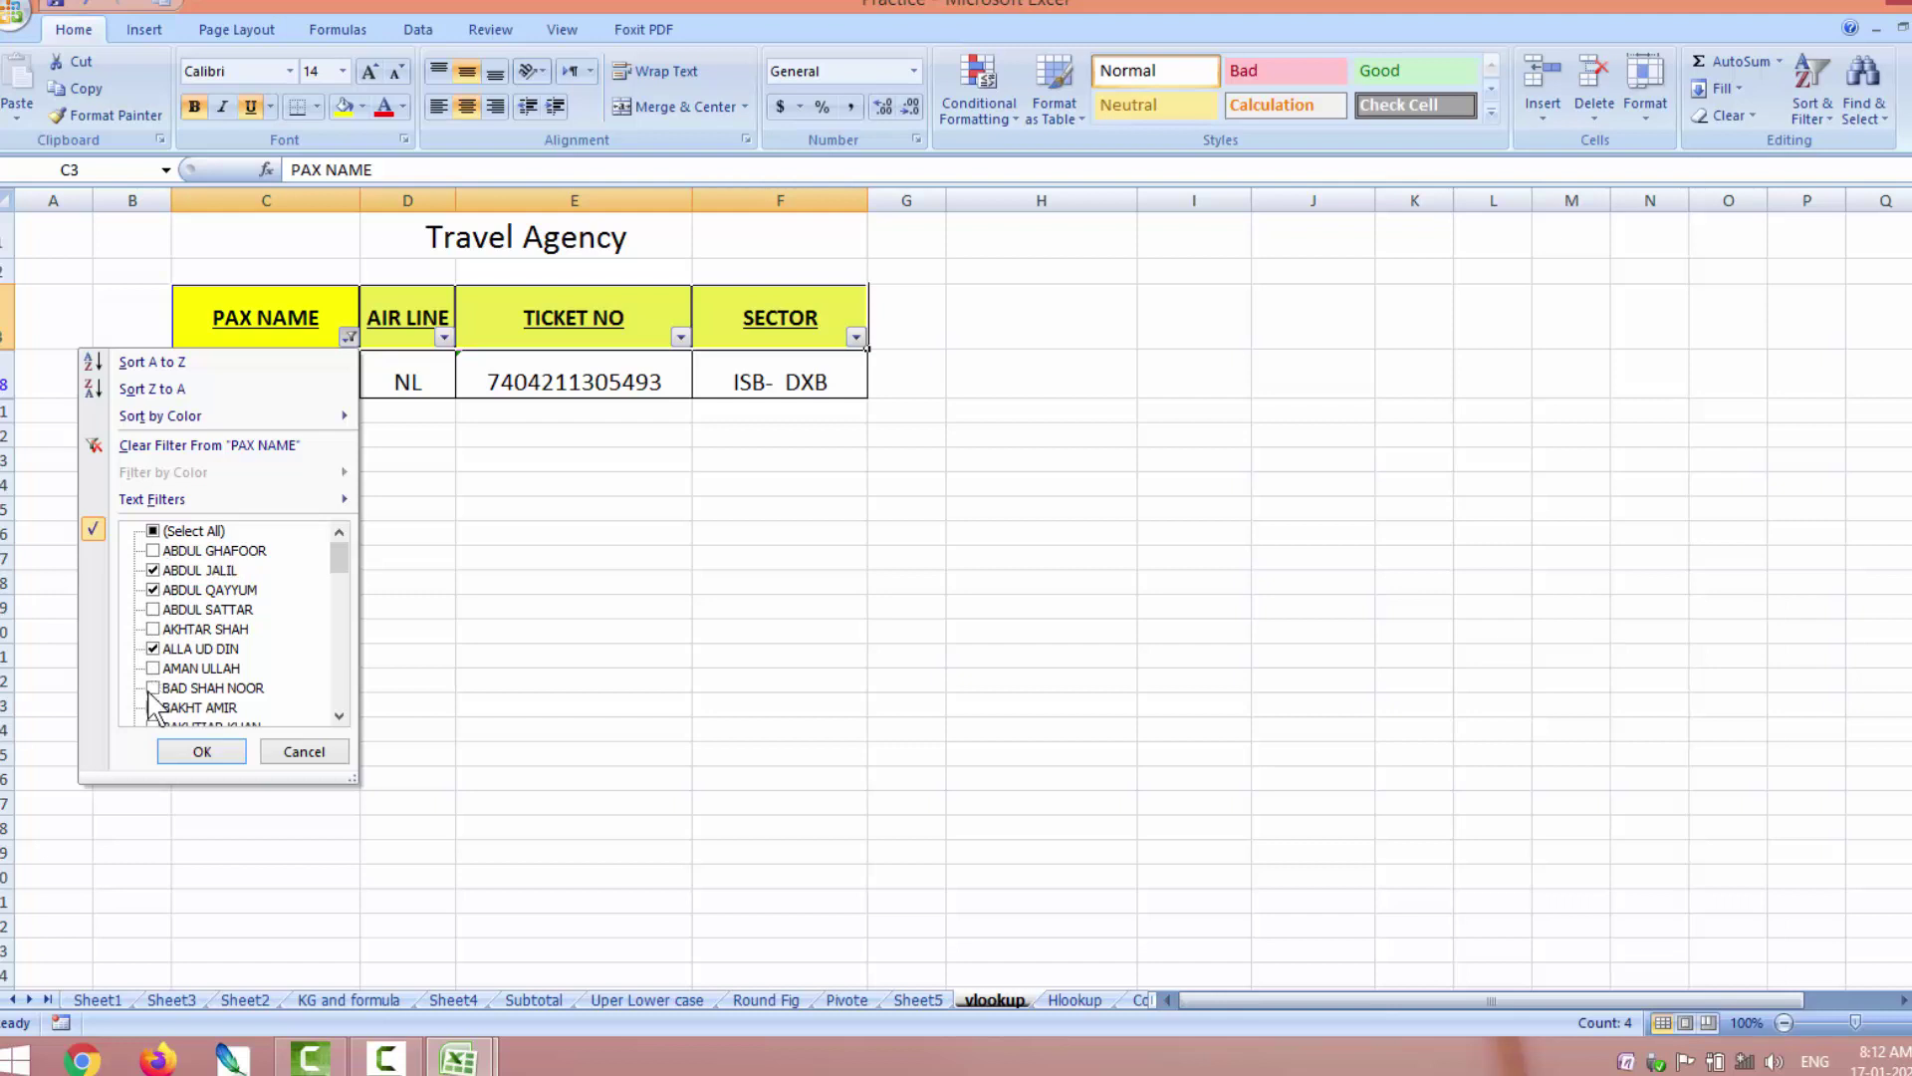
left_click(202, 754)
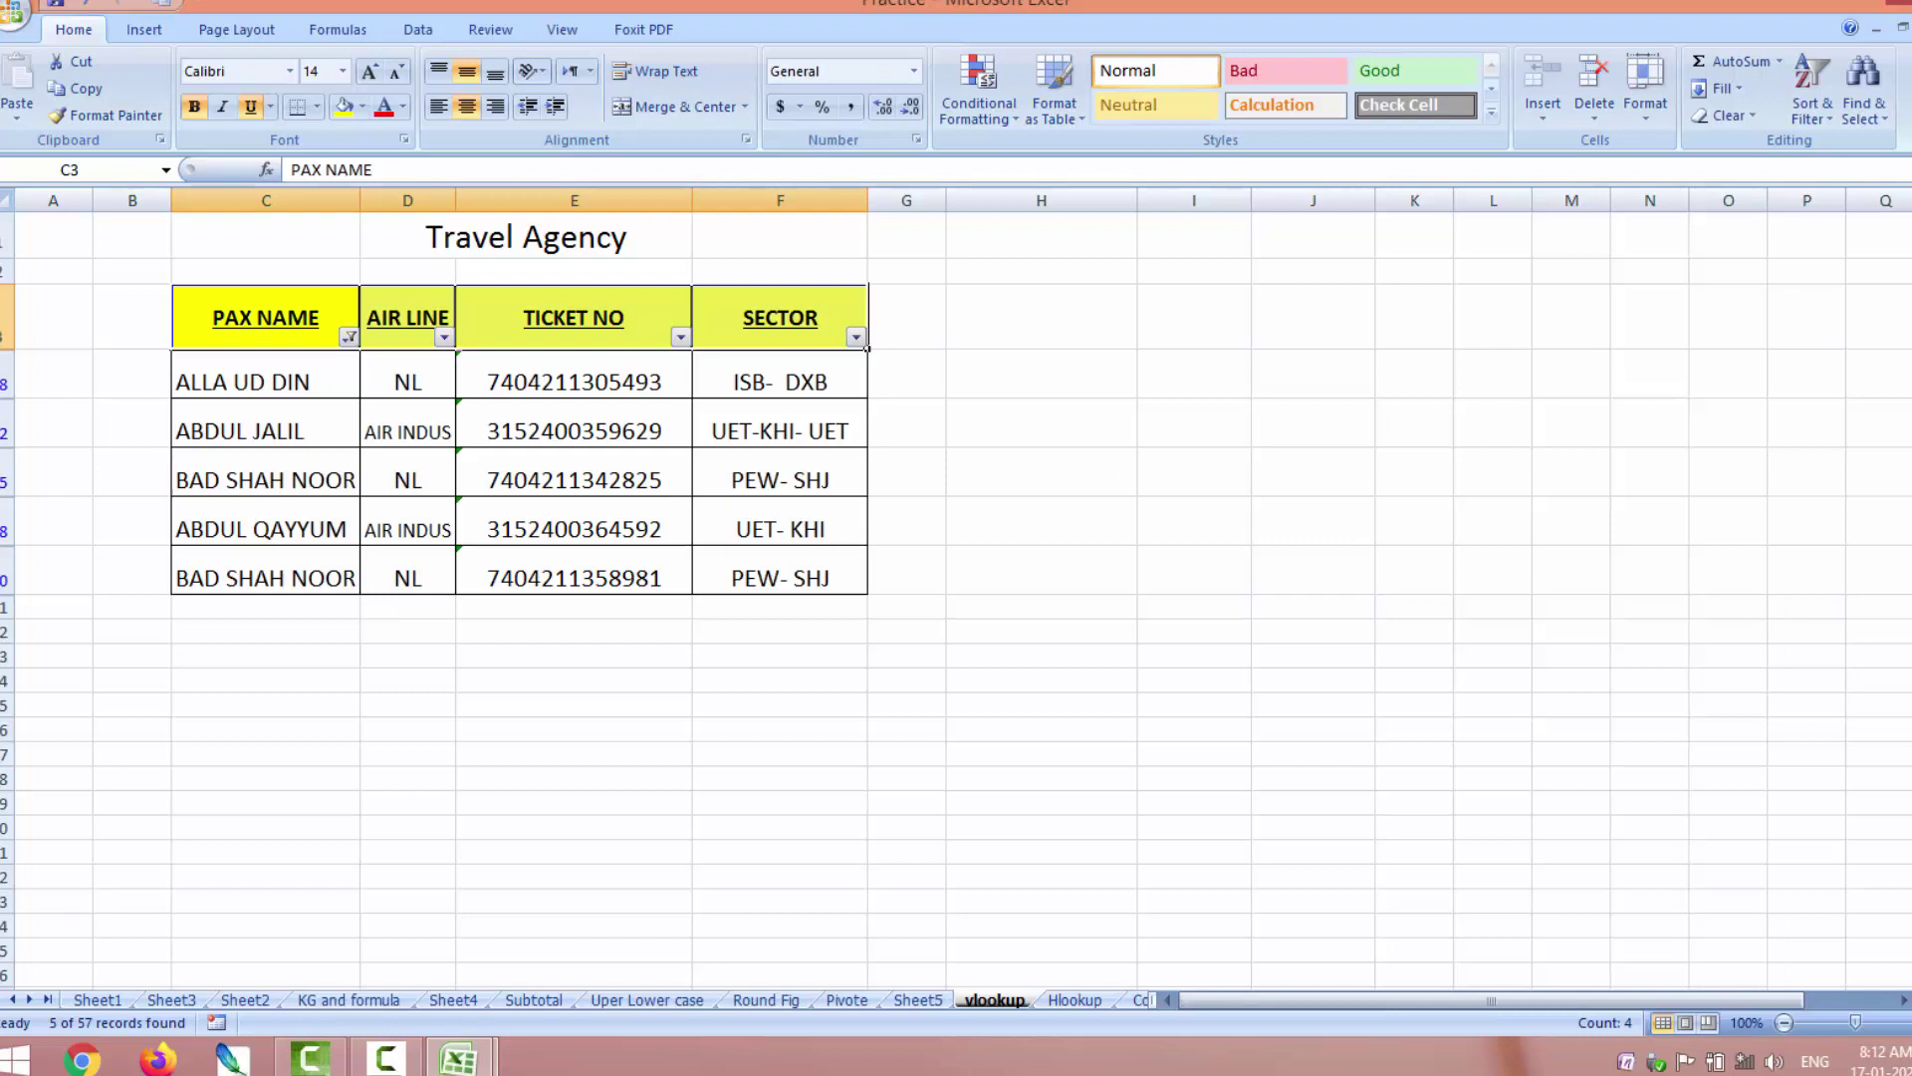
left_click(1814, 111)
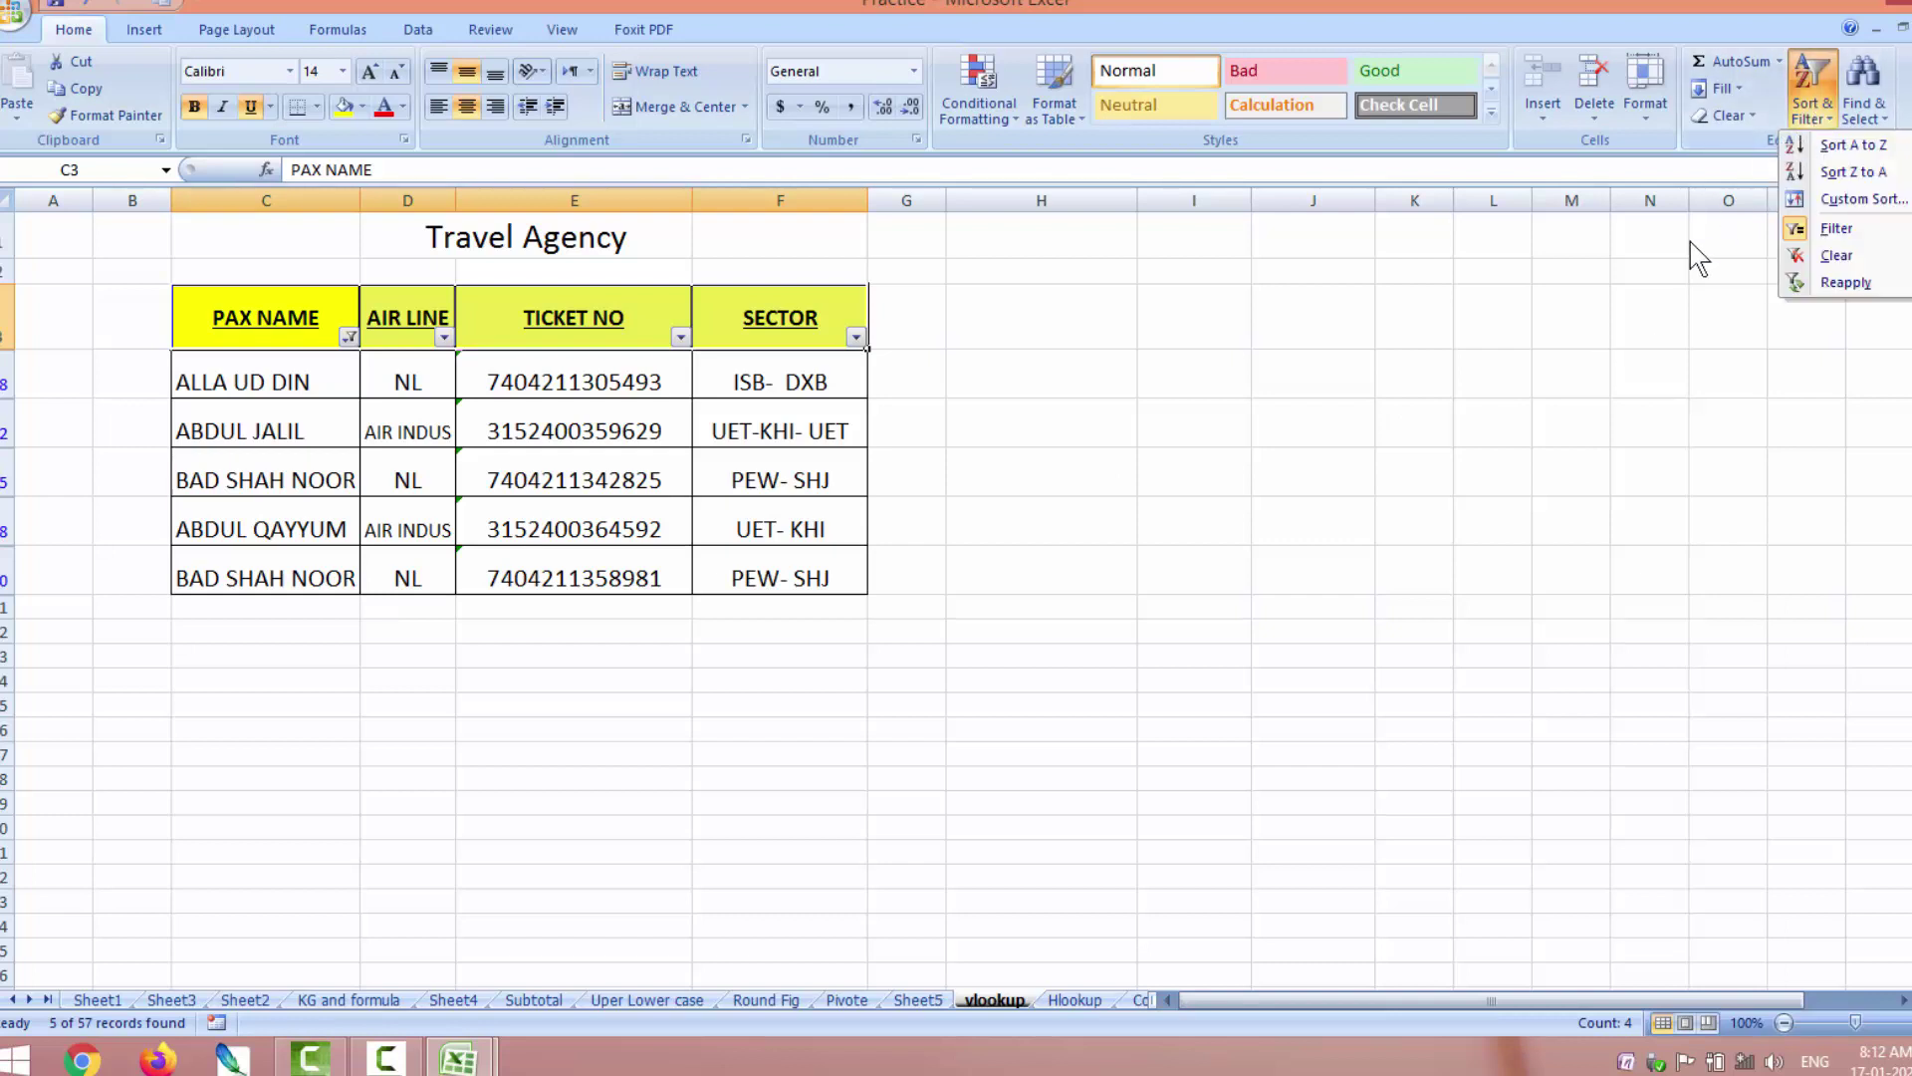
left_click(1240, 480)
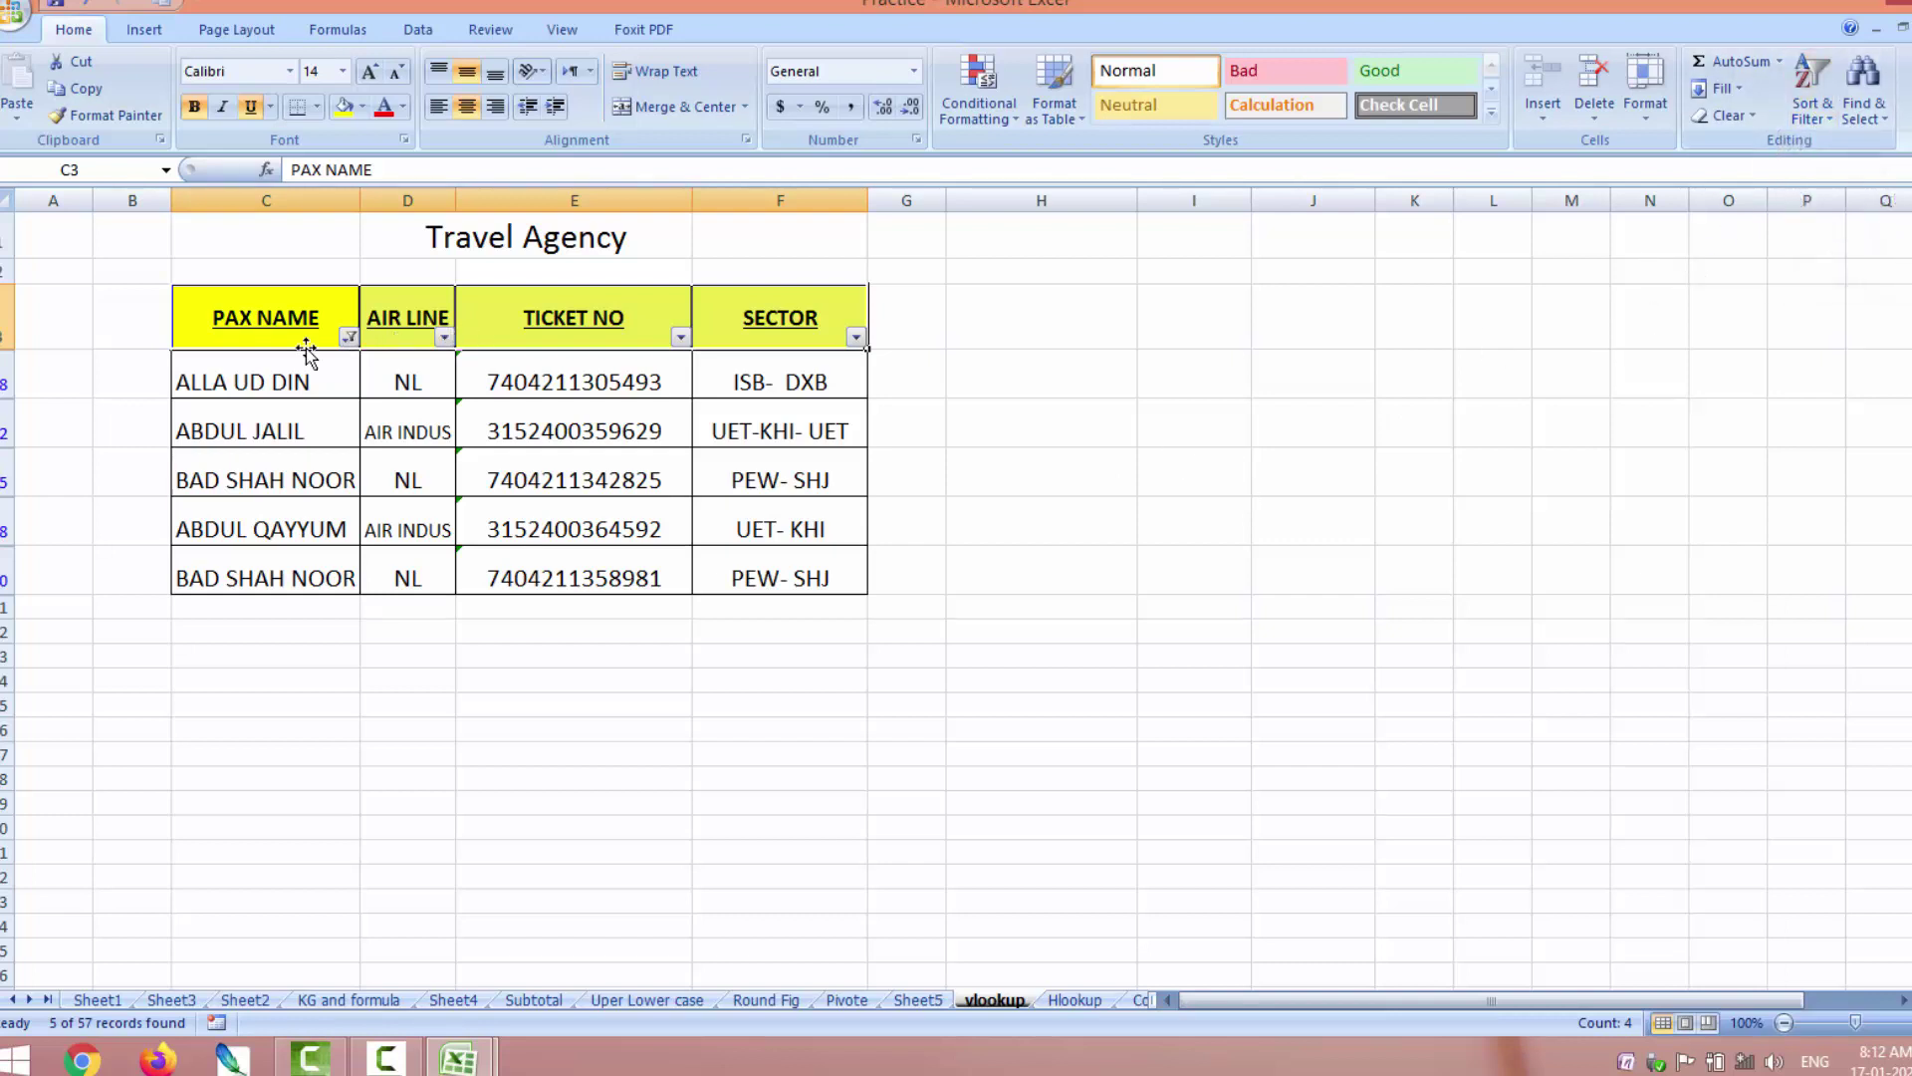
key("ctrl+z")
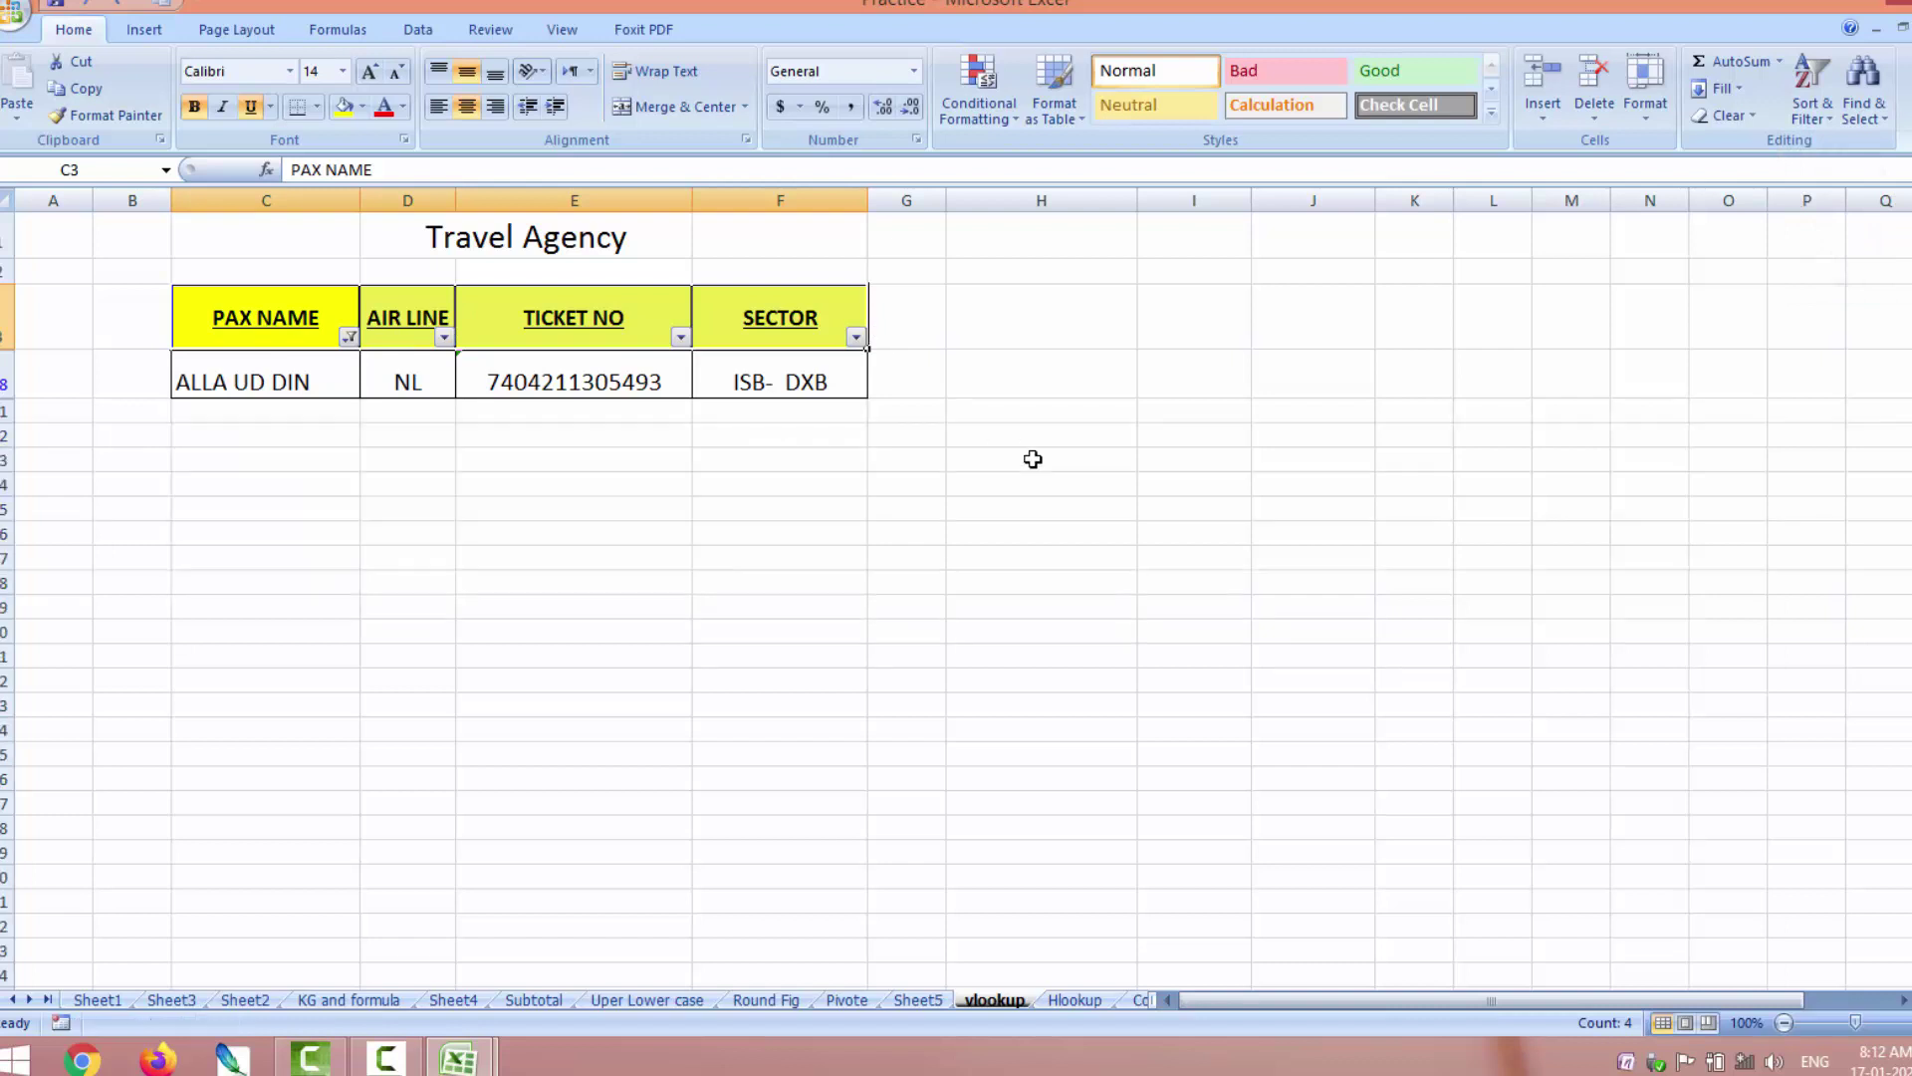
key("ctrl+z")
key("ctrl+z")
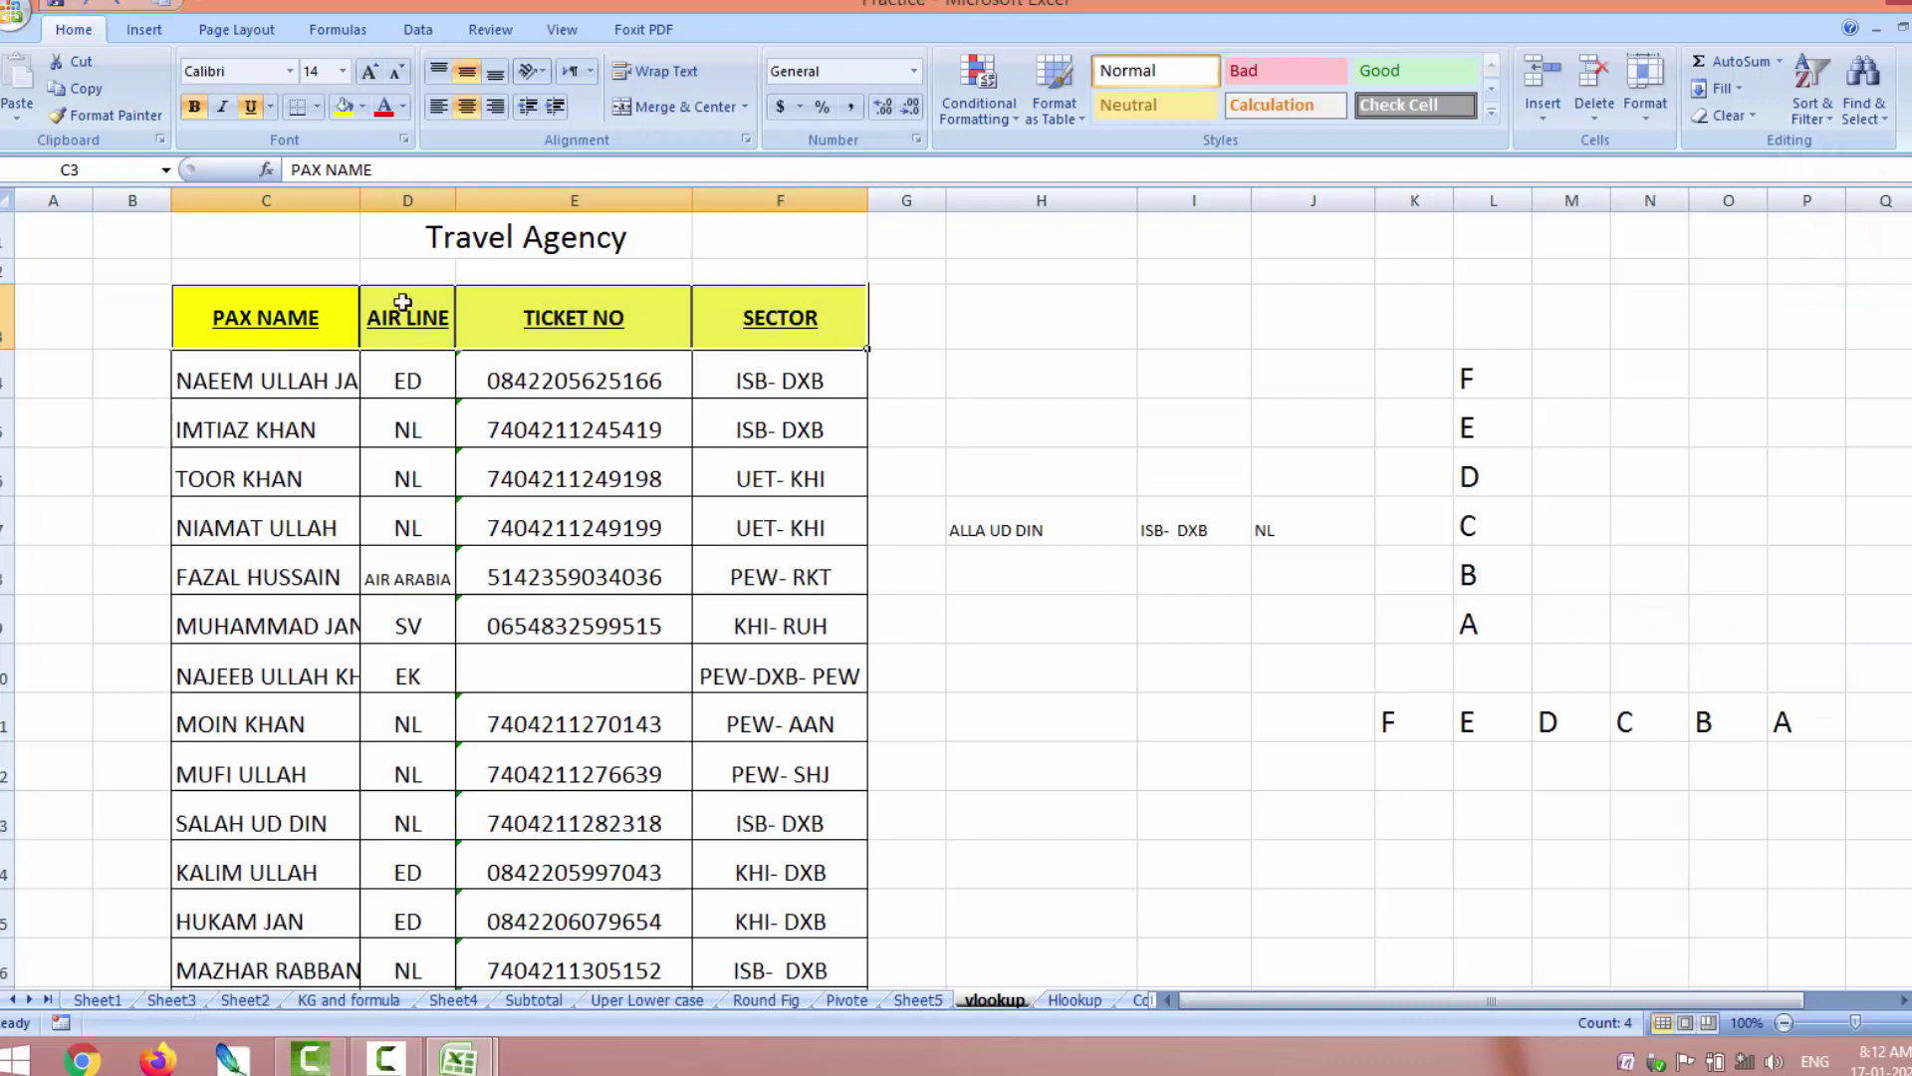
Turn on AutoFilter for the header cells PAX NAME through SECTOR
left_click_drag(299, 316, 771, 301)
left_click(1811, 118)
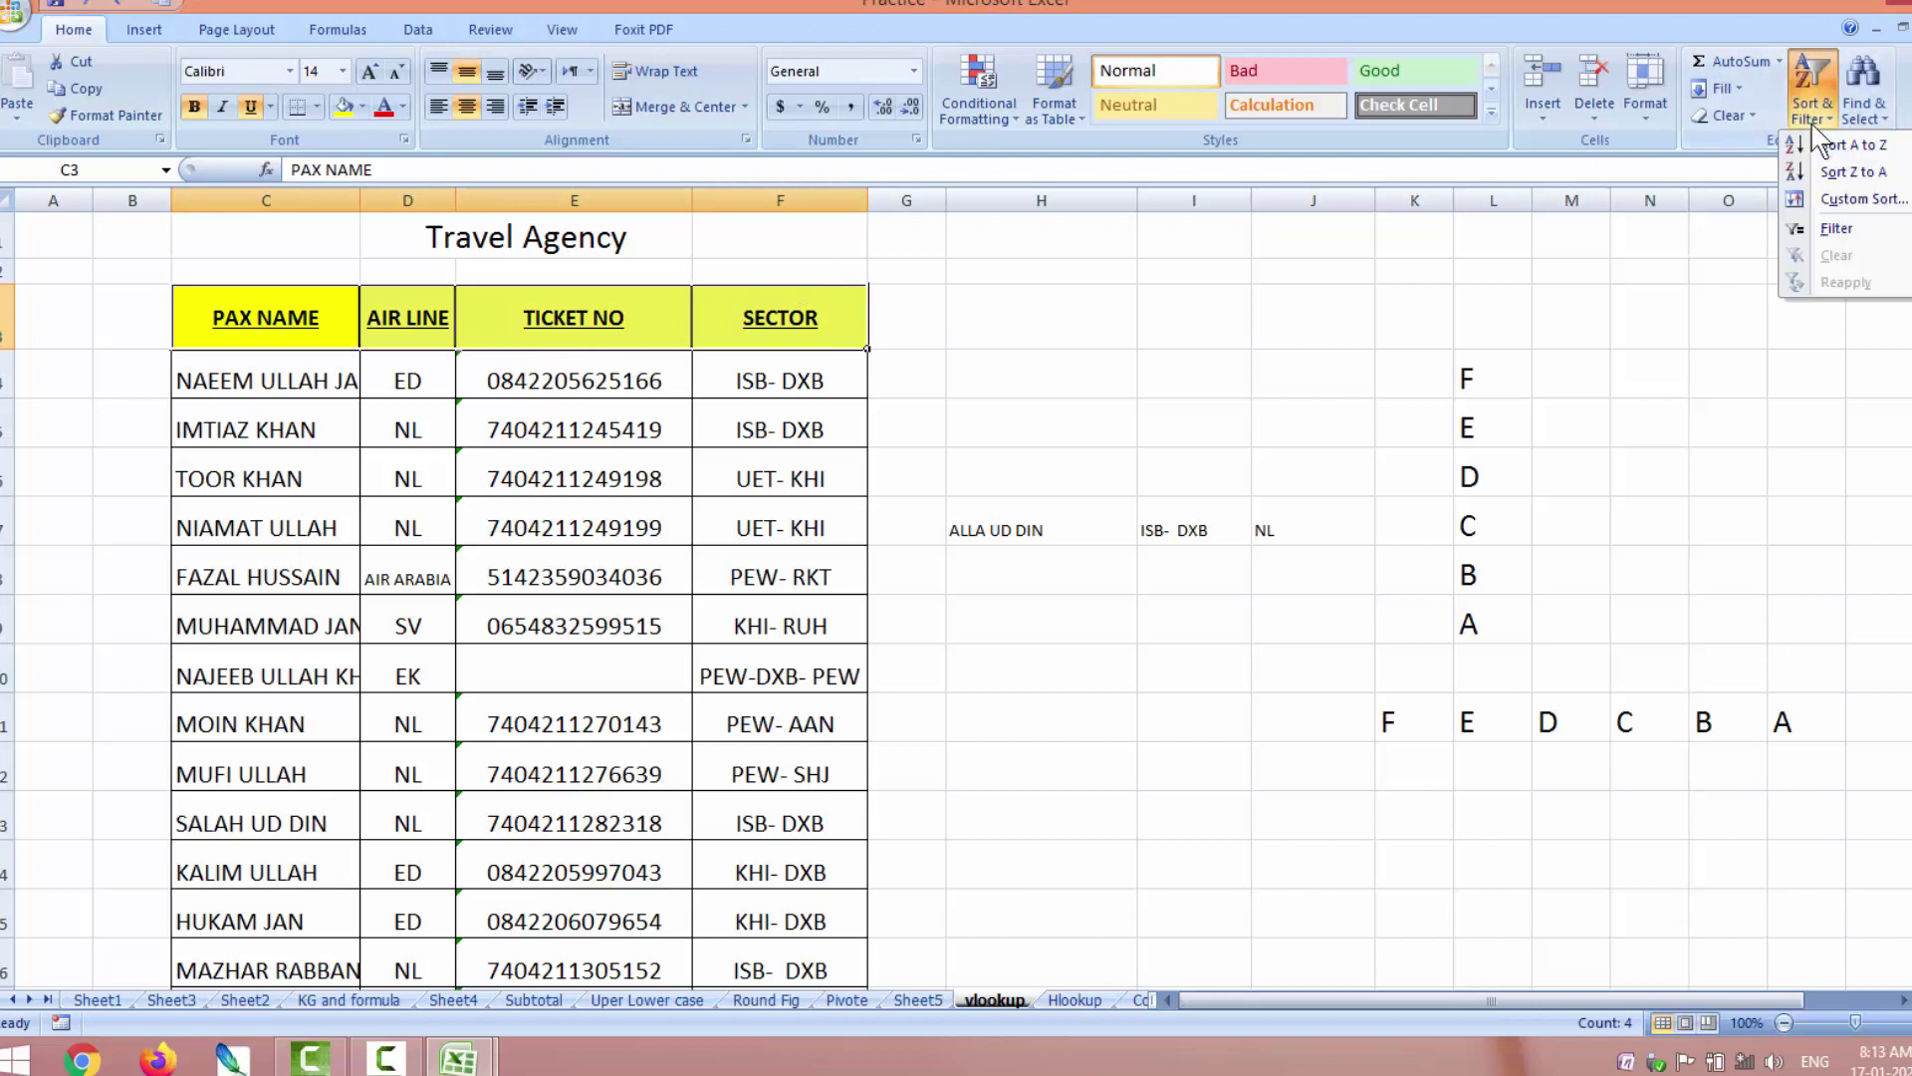
left_click(1828, 229)
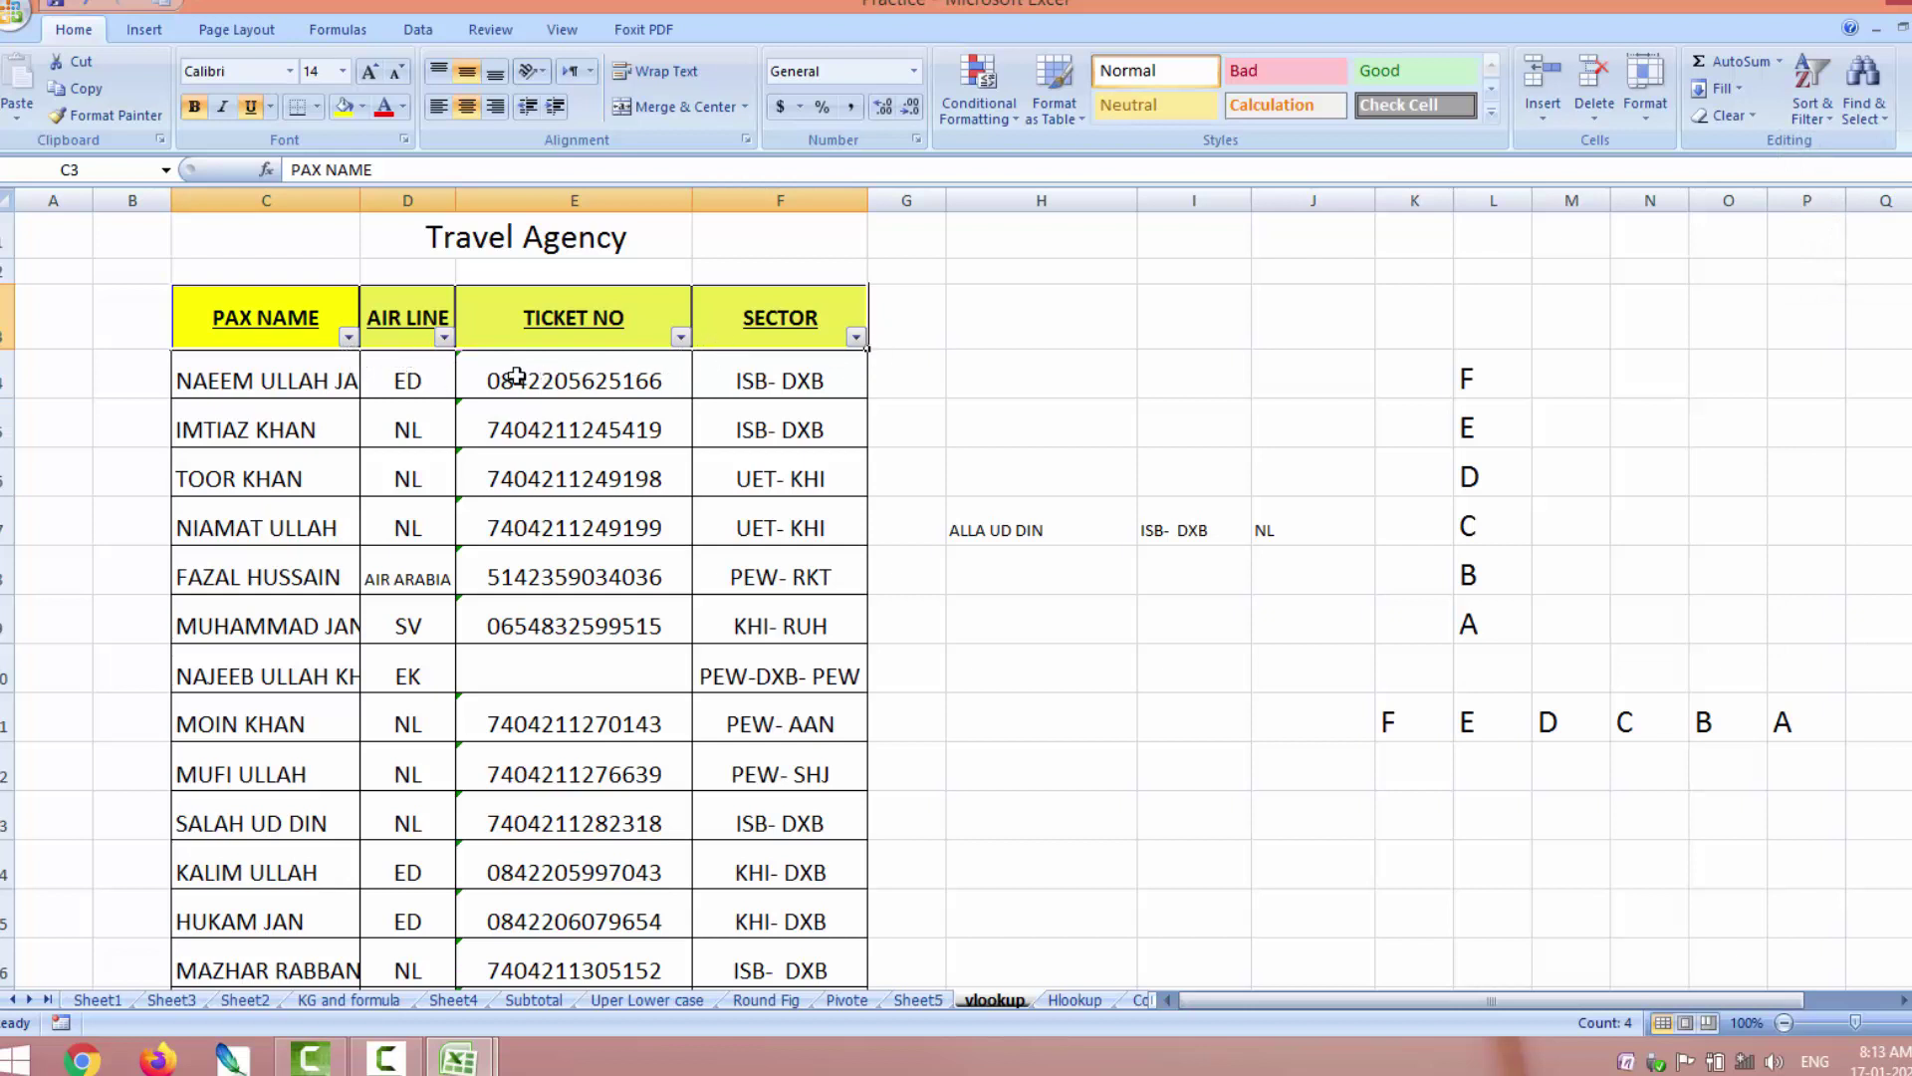
Filter the AIR LINE column to show only PK passengers
left_click(444, 338)
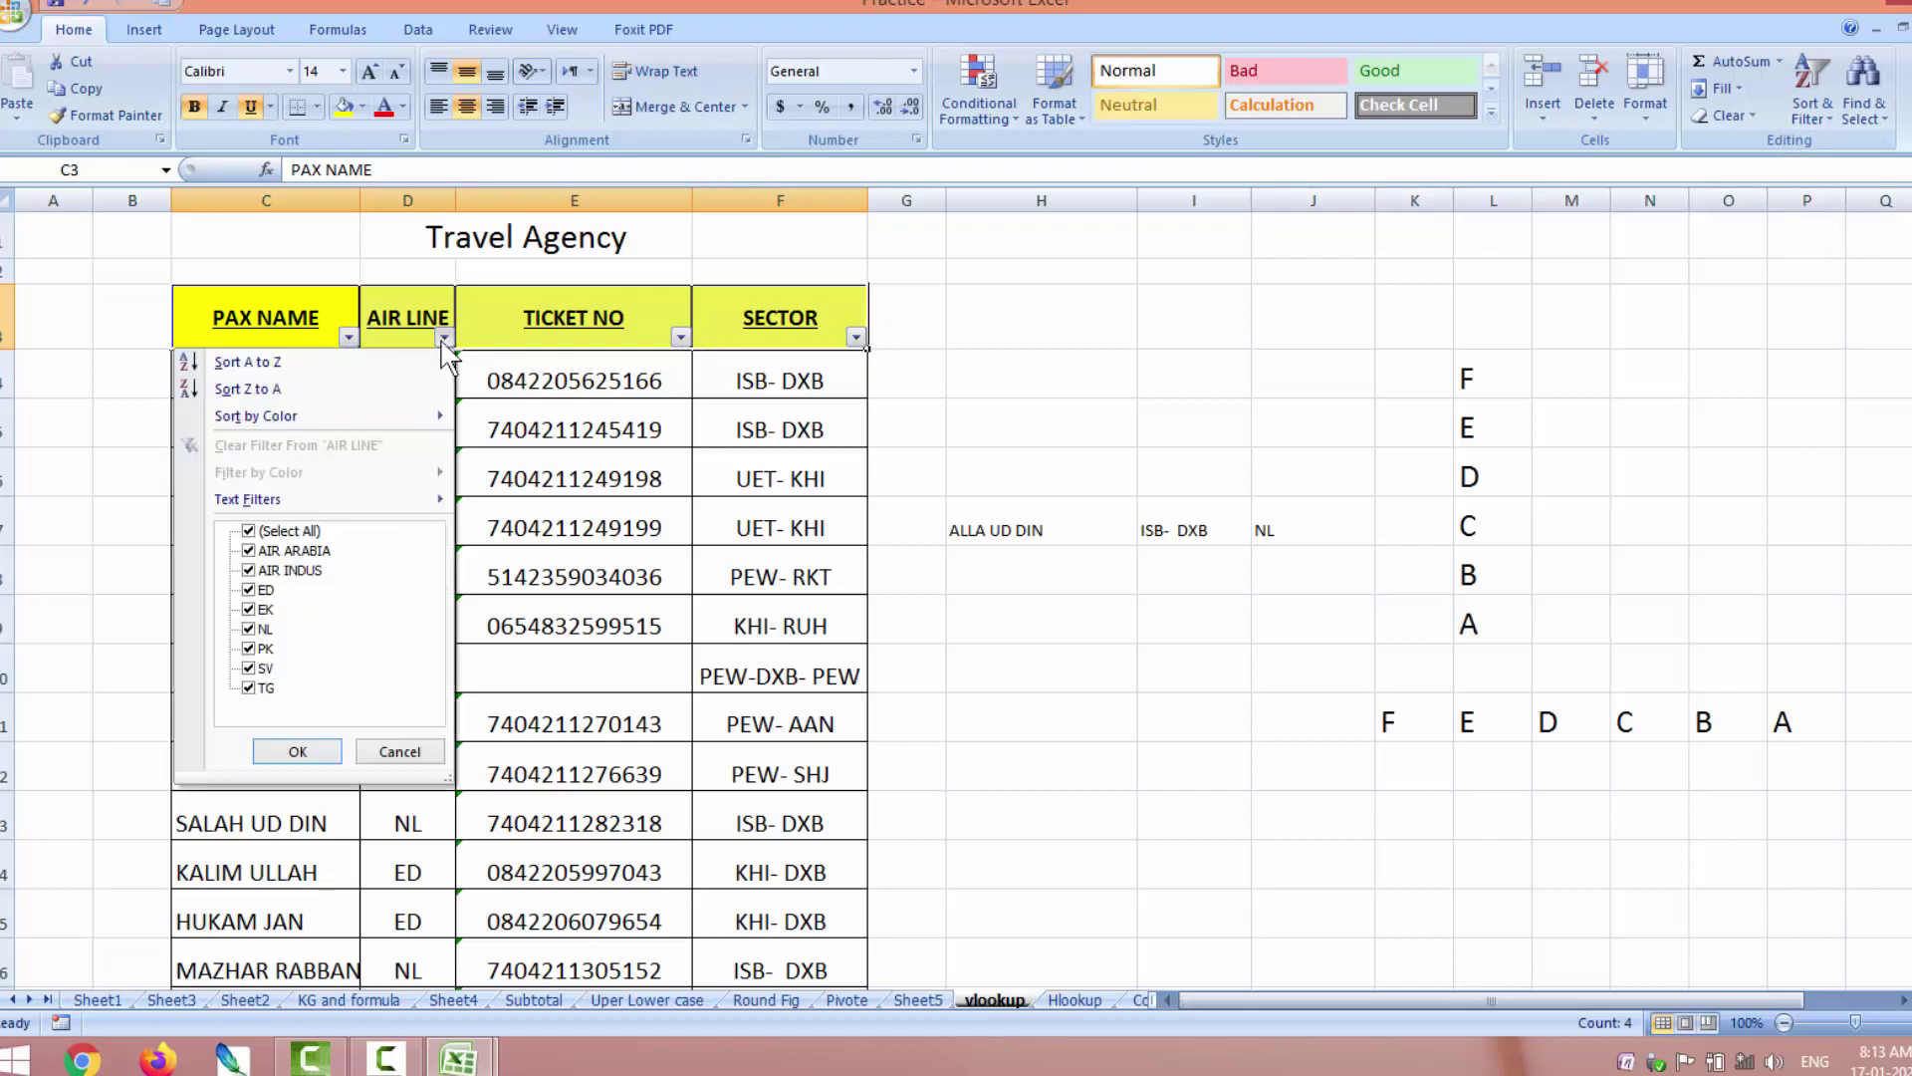
left_click(249, 531)
left_click(249, 531)
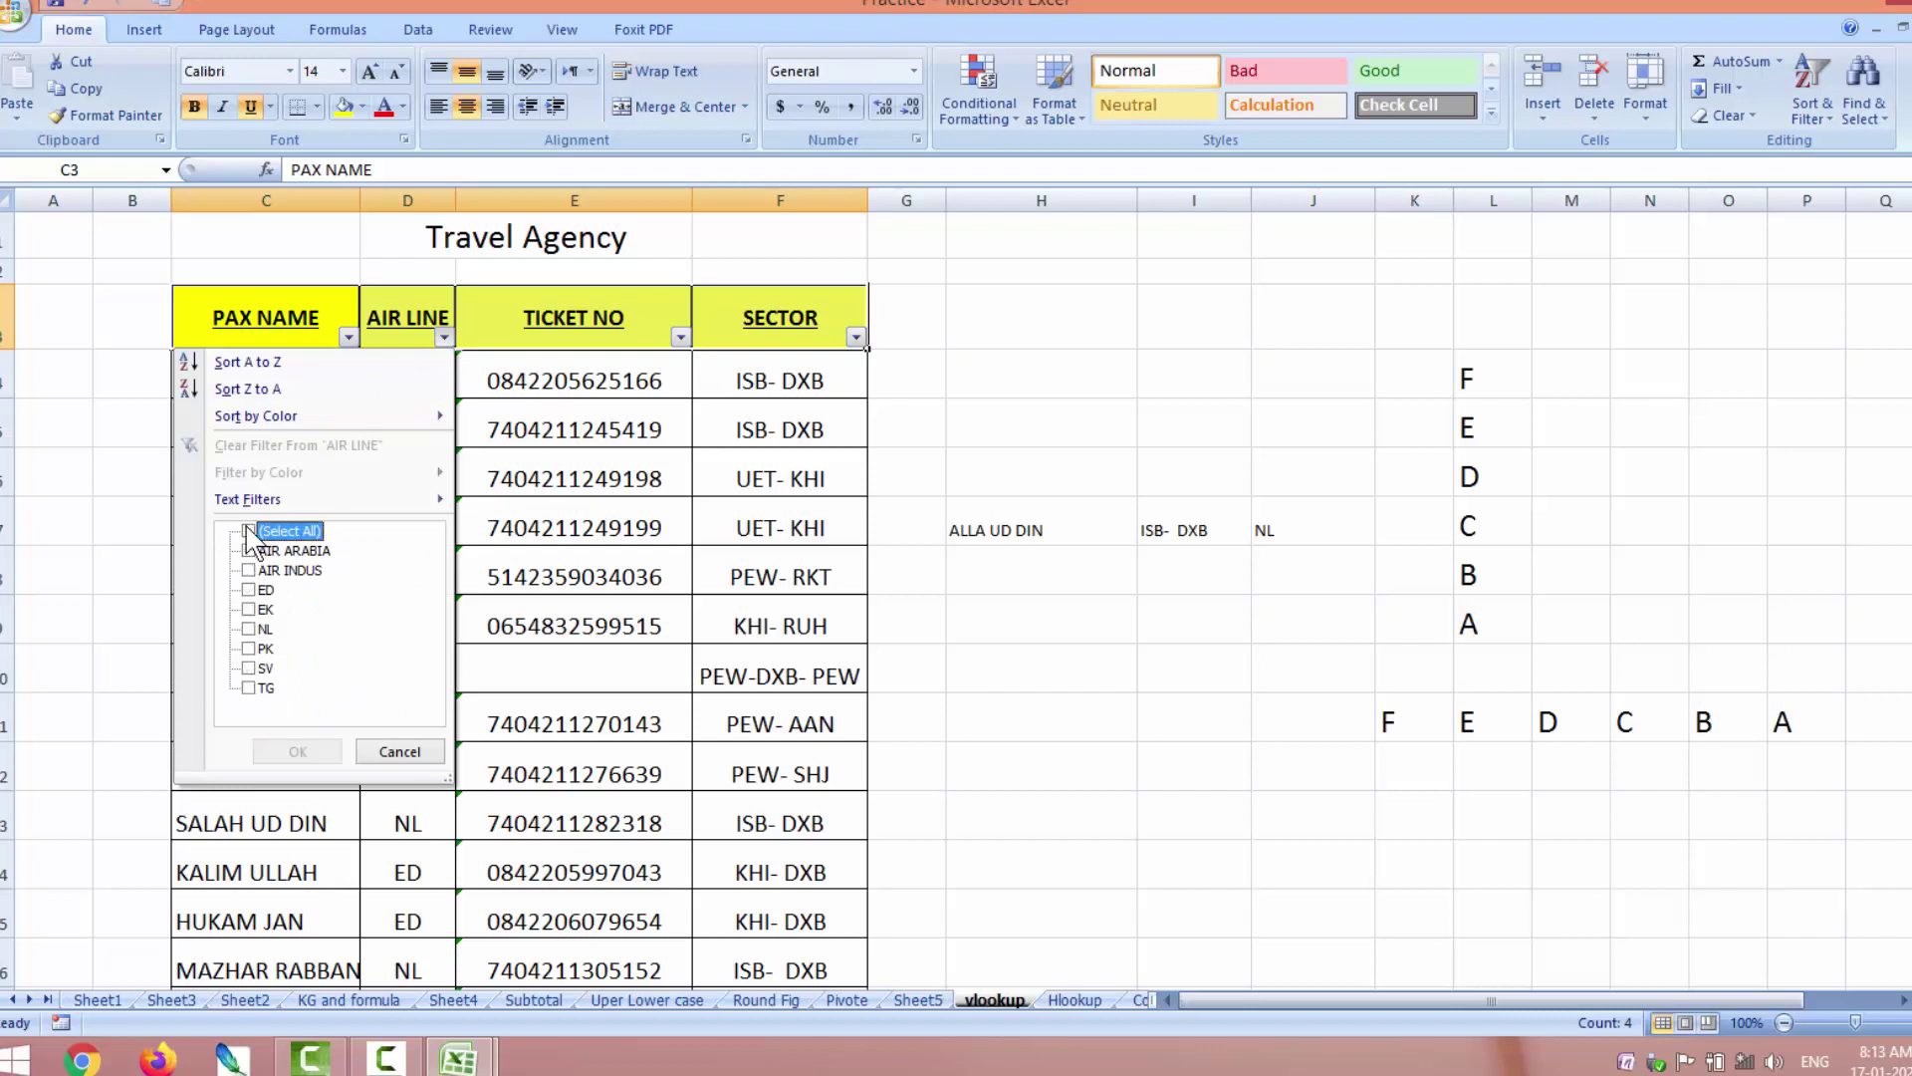
left_click(248, 629)
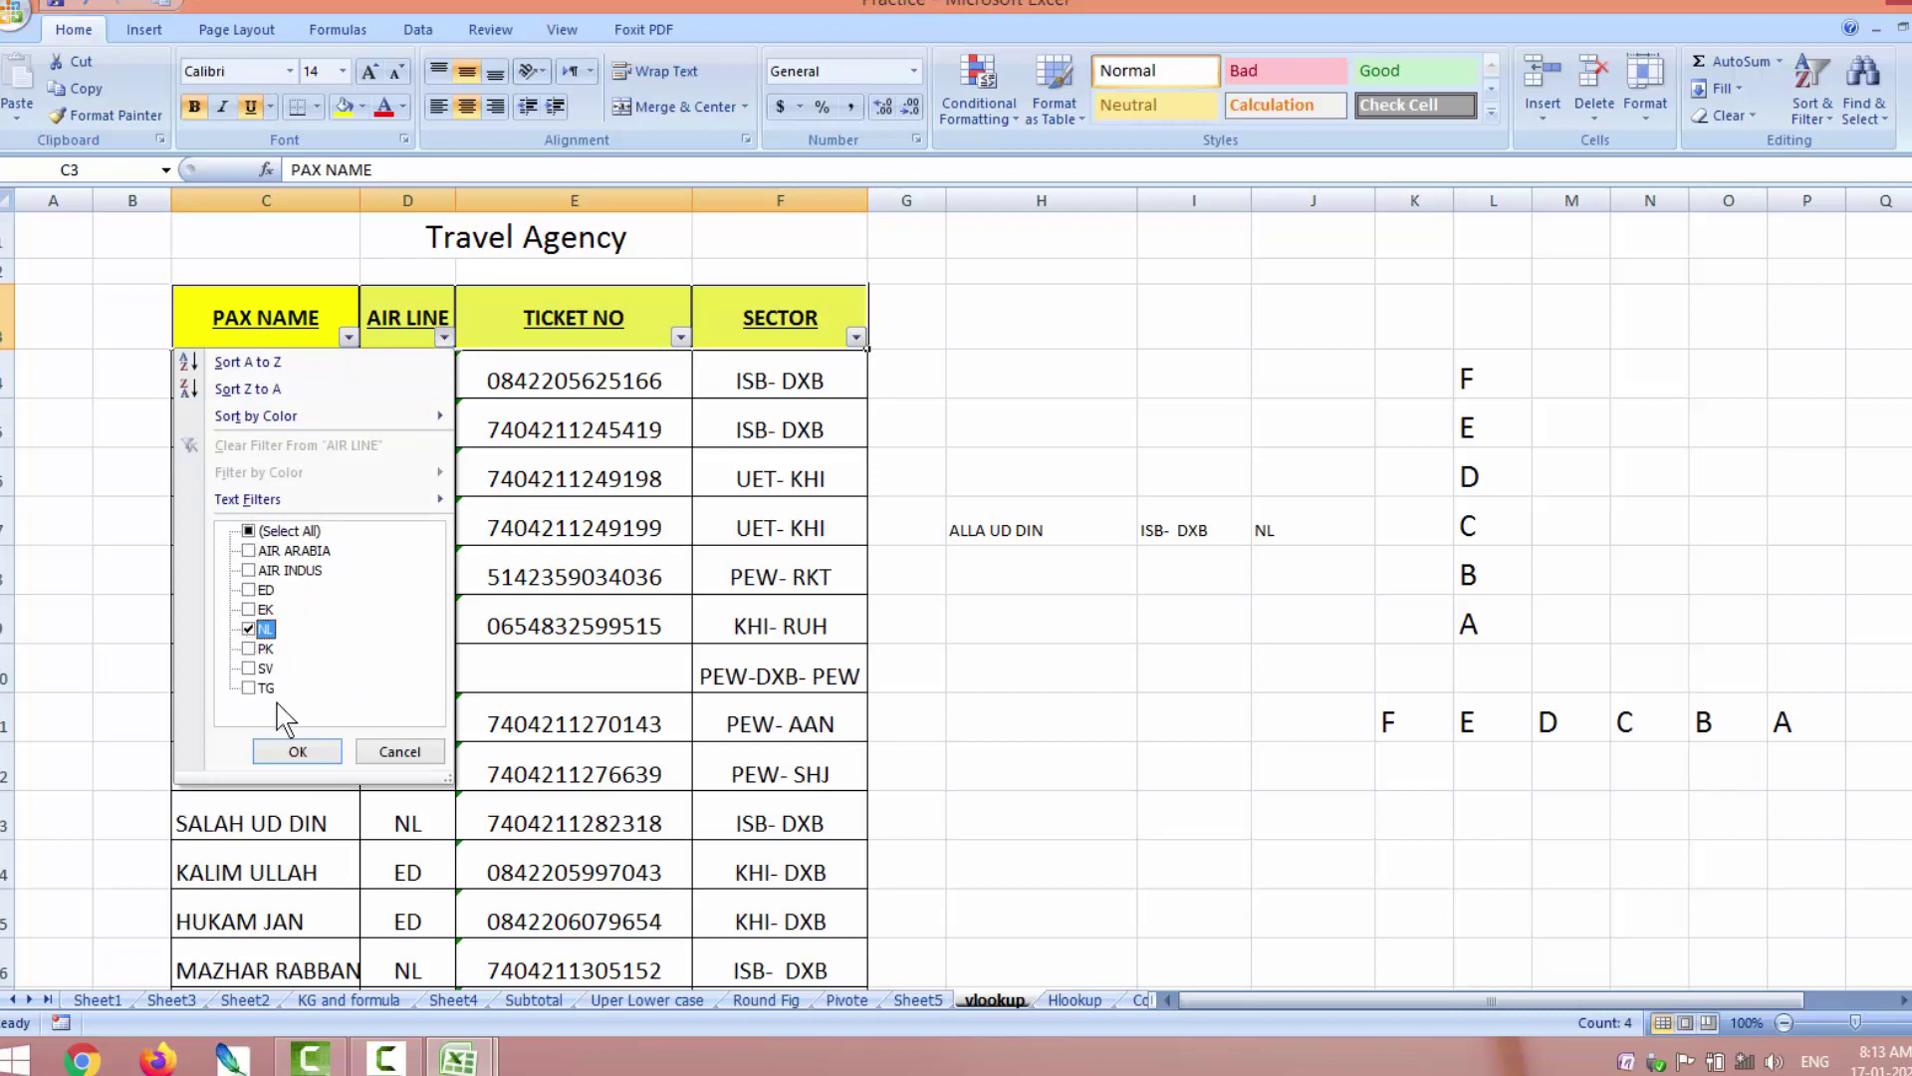
left_click(249, 649)
left_click(249, 628)
left_click(290, 750)
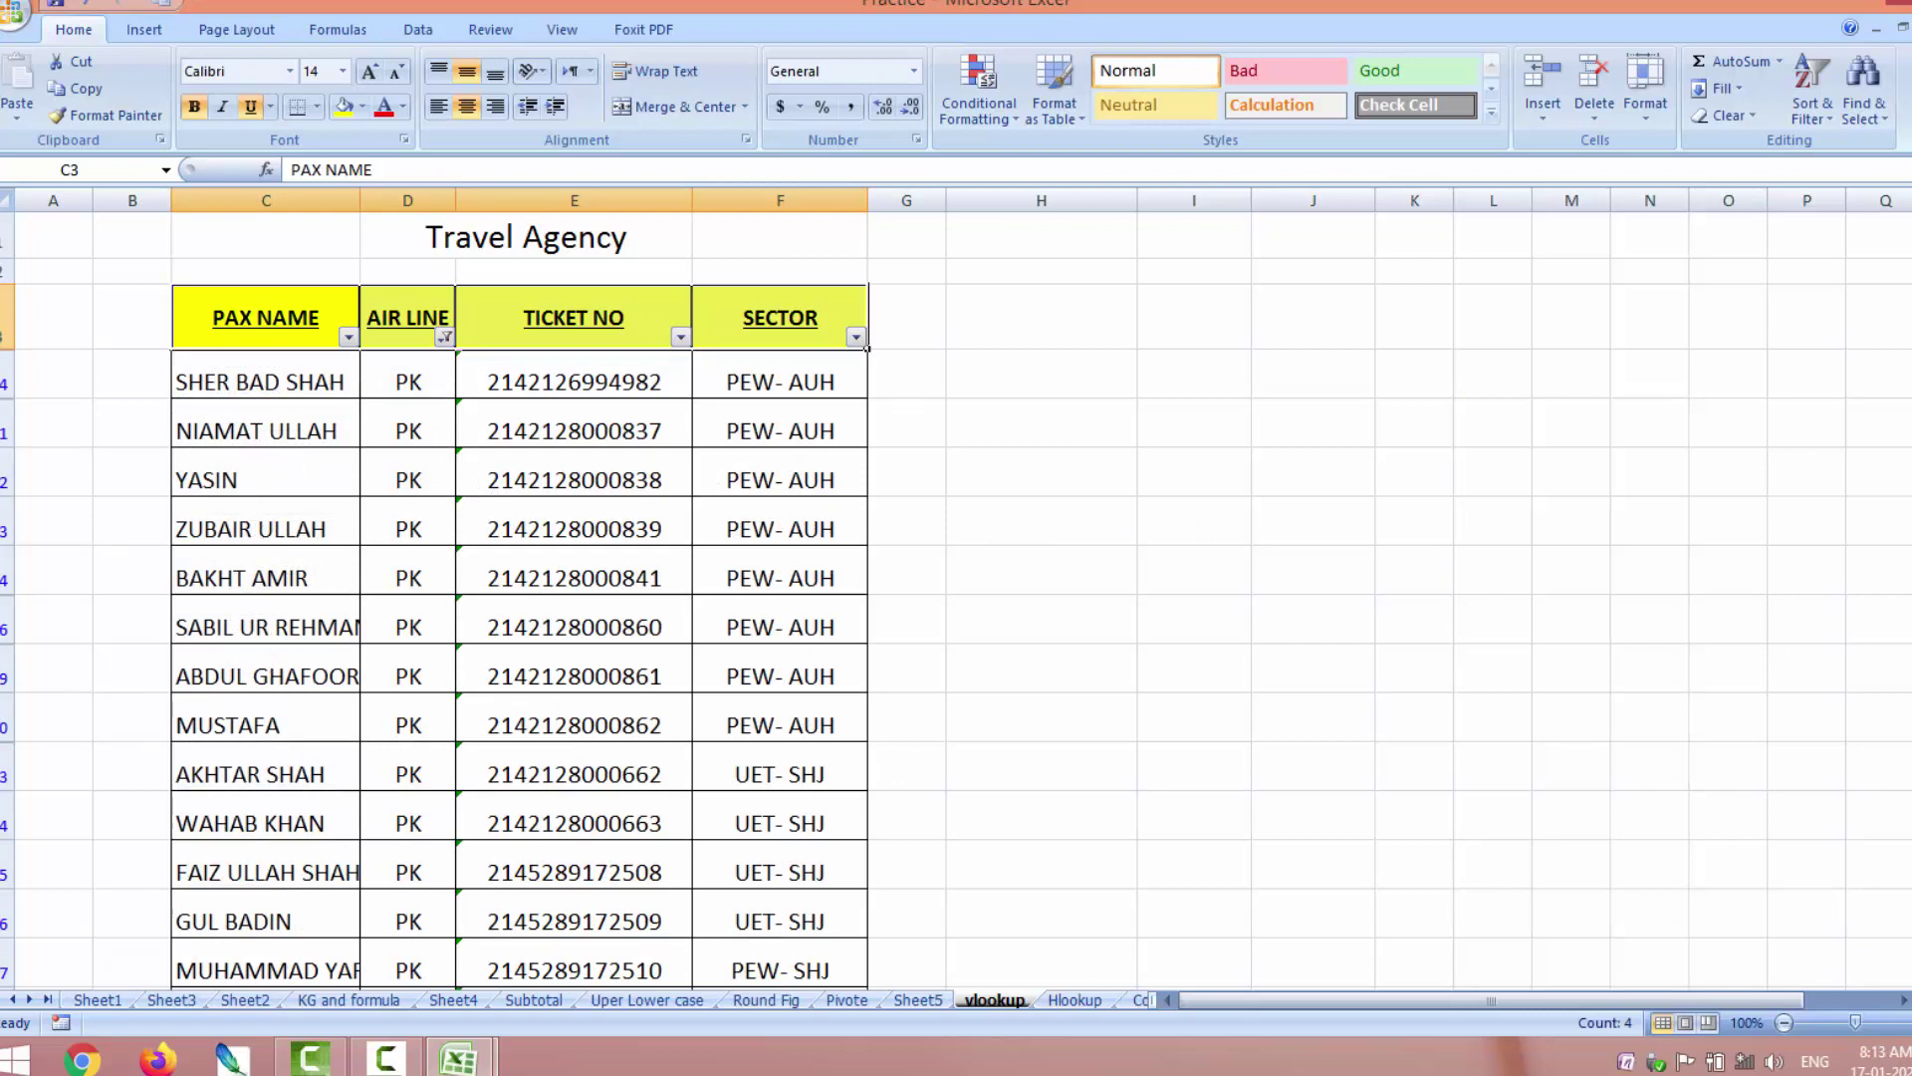
scroll(956, 597, "down", 10)
scroll(956, 598, "up", 10)
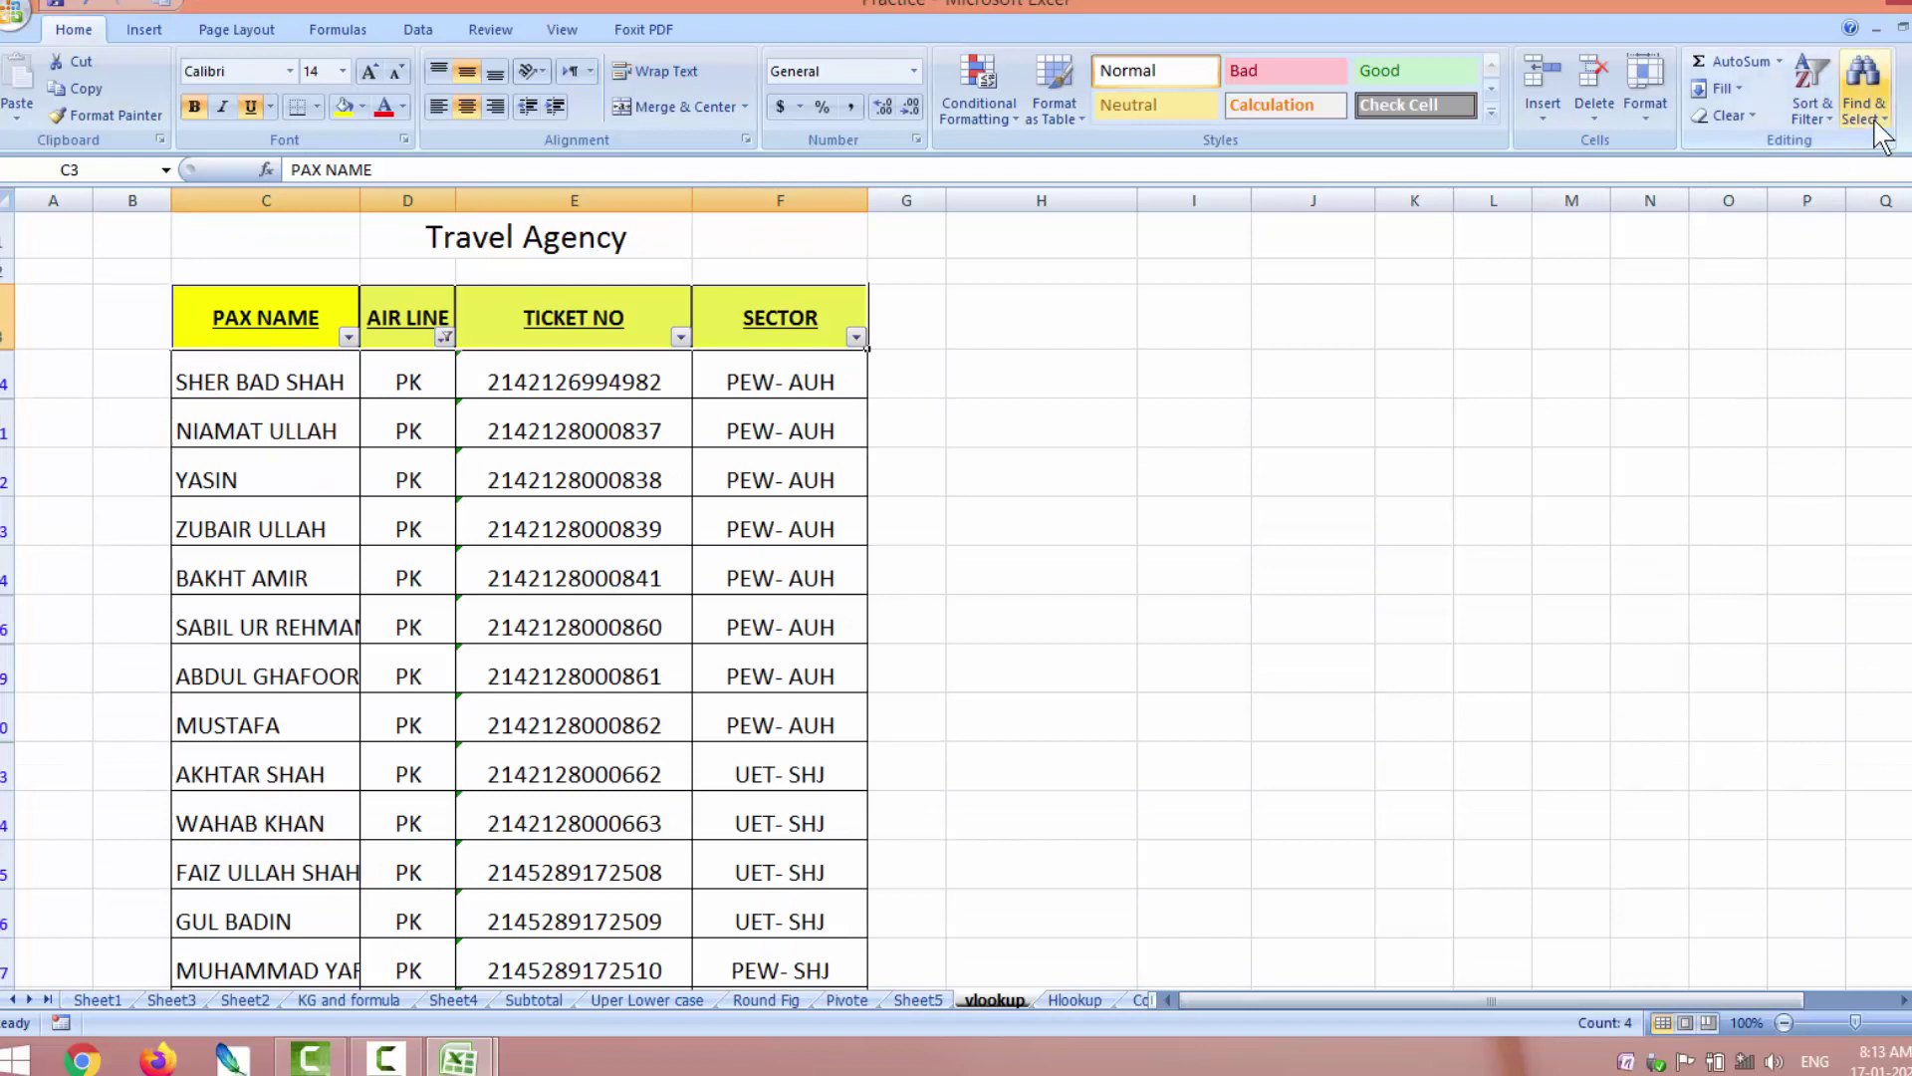
Open Find and Replace via Find & Select and focus the empty Find what box
left_click(1386, 411)
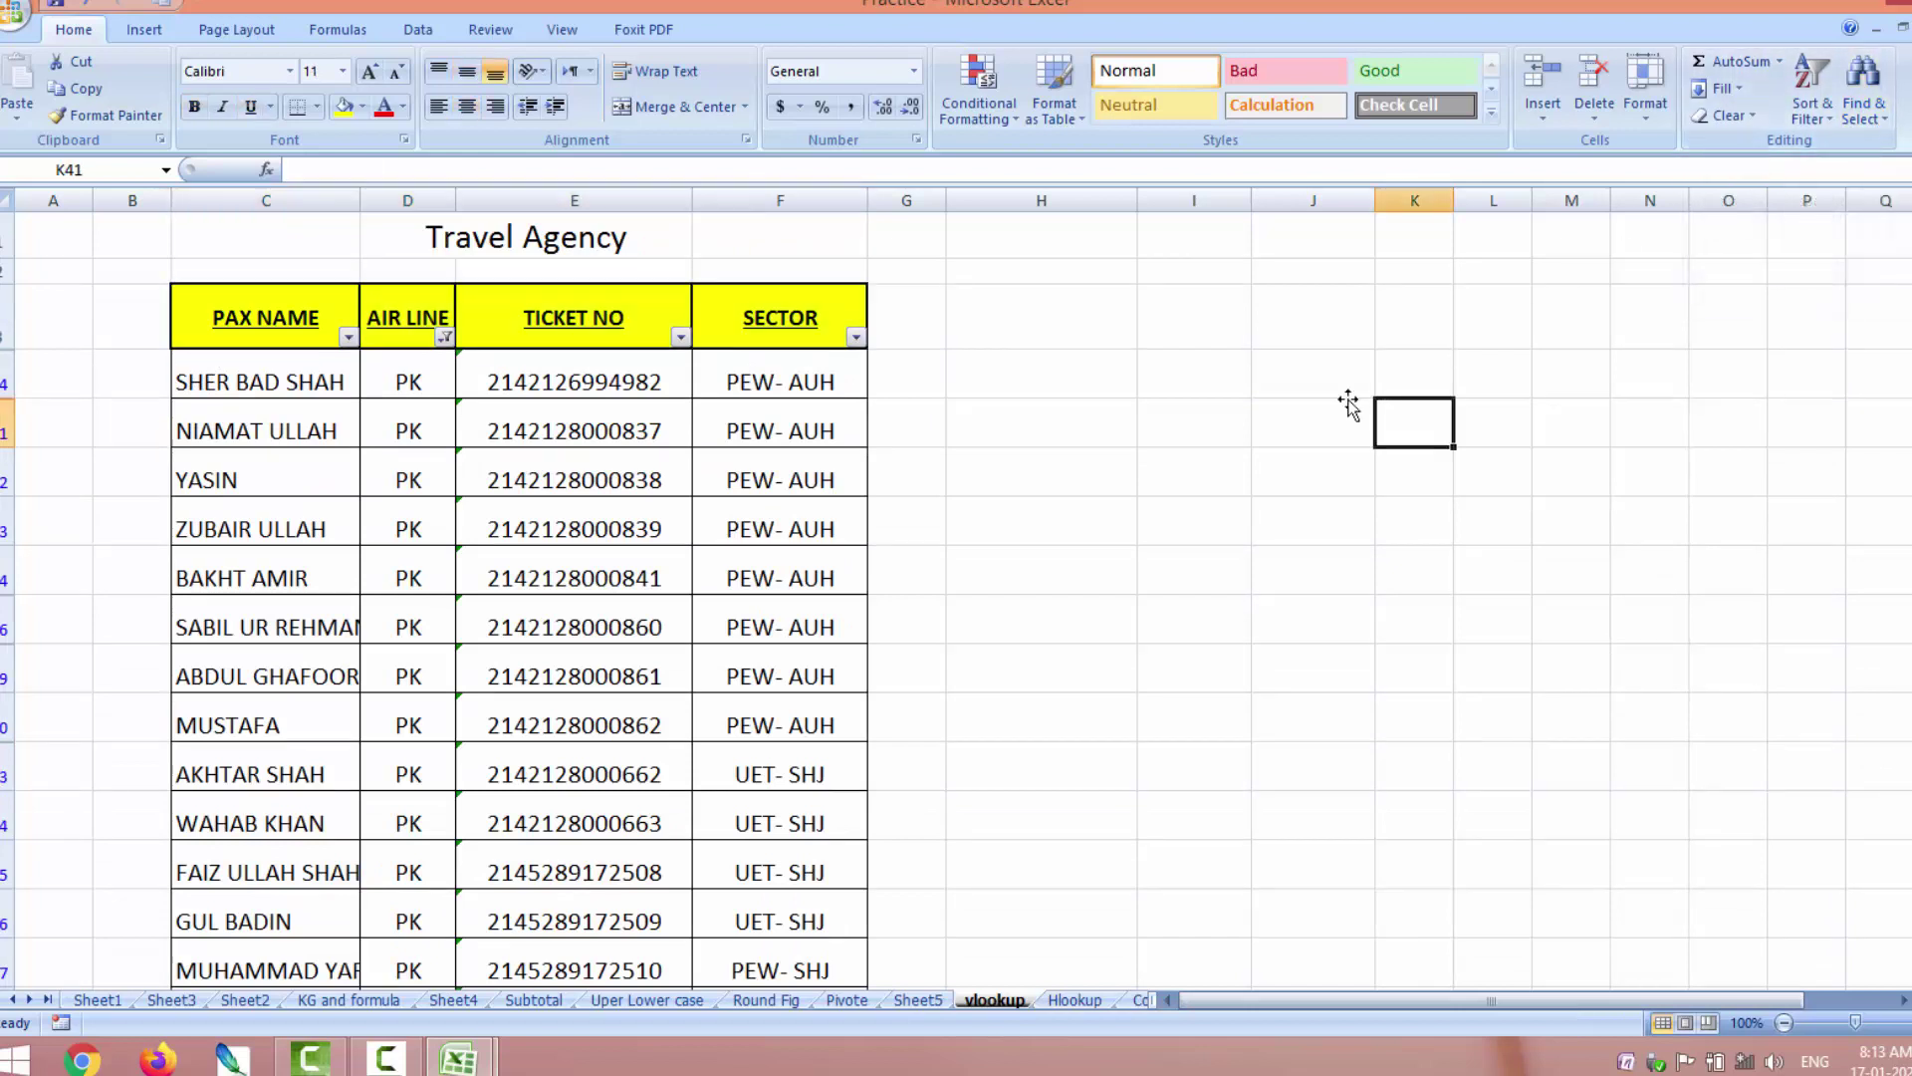
left_click(1892, 102)
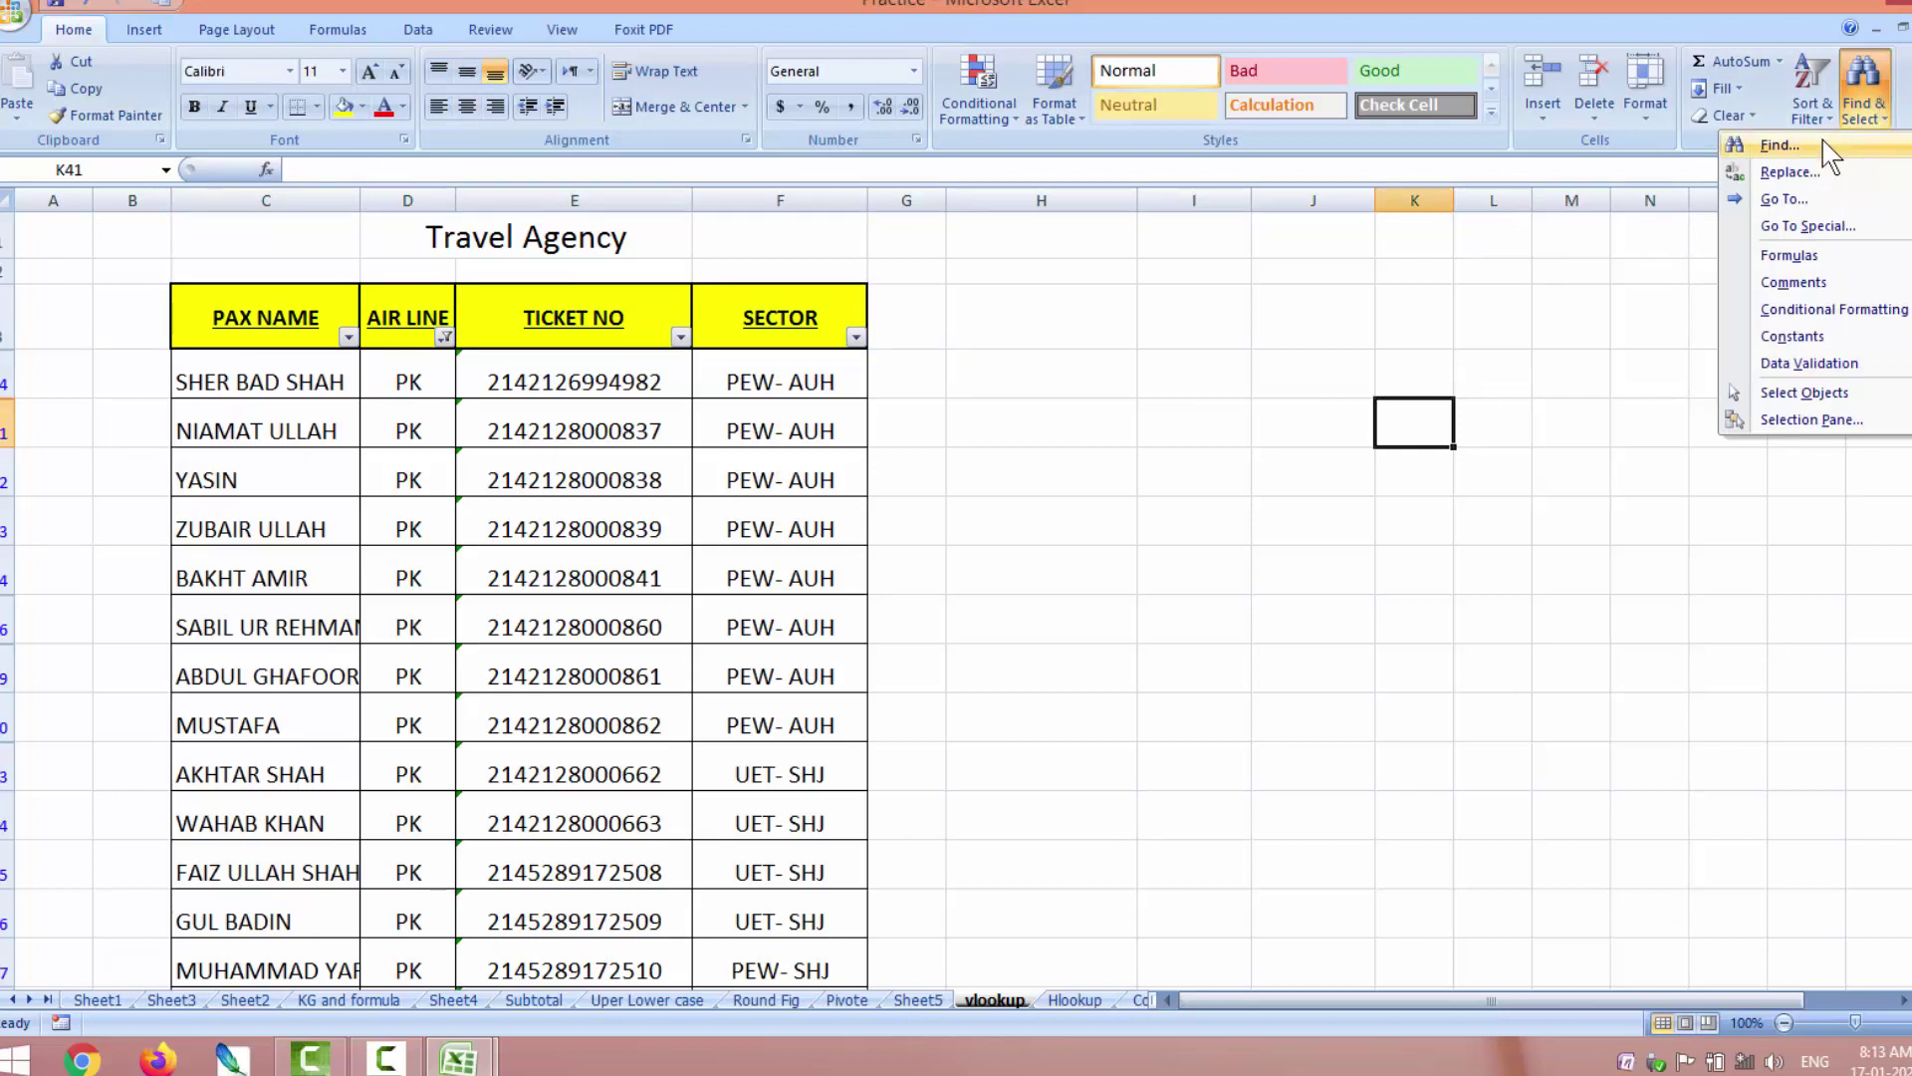
key("Escape")
left_click_drag(283, 377, 867, 946)
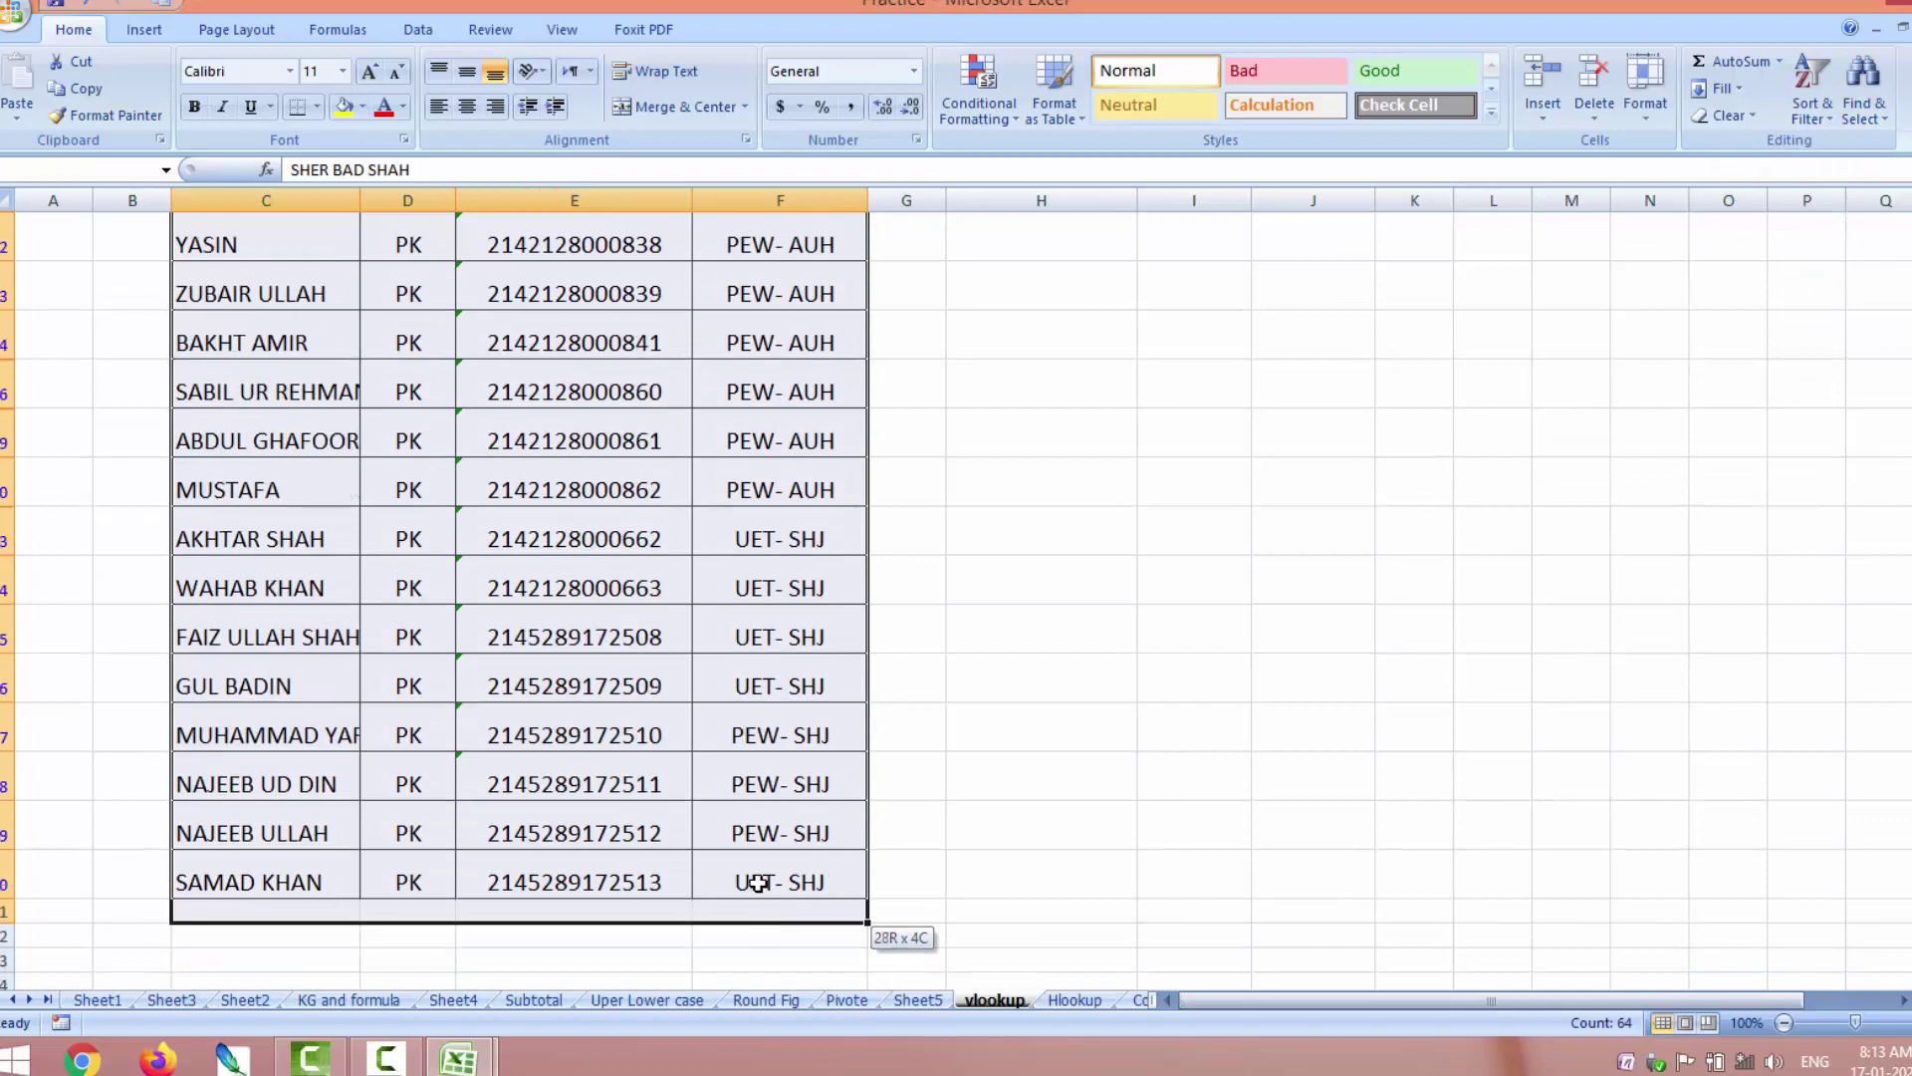
left_click_drag(867, 946, 867, 898)
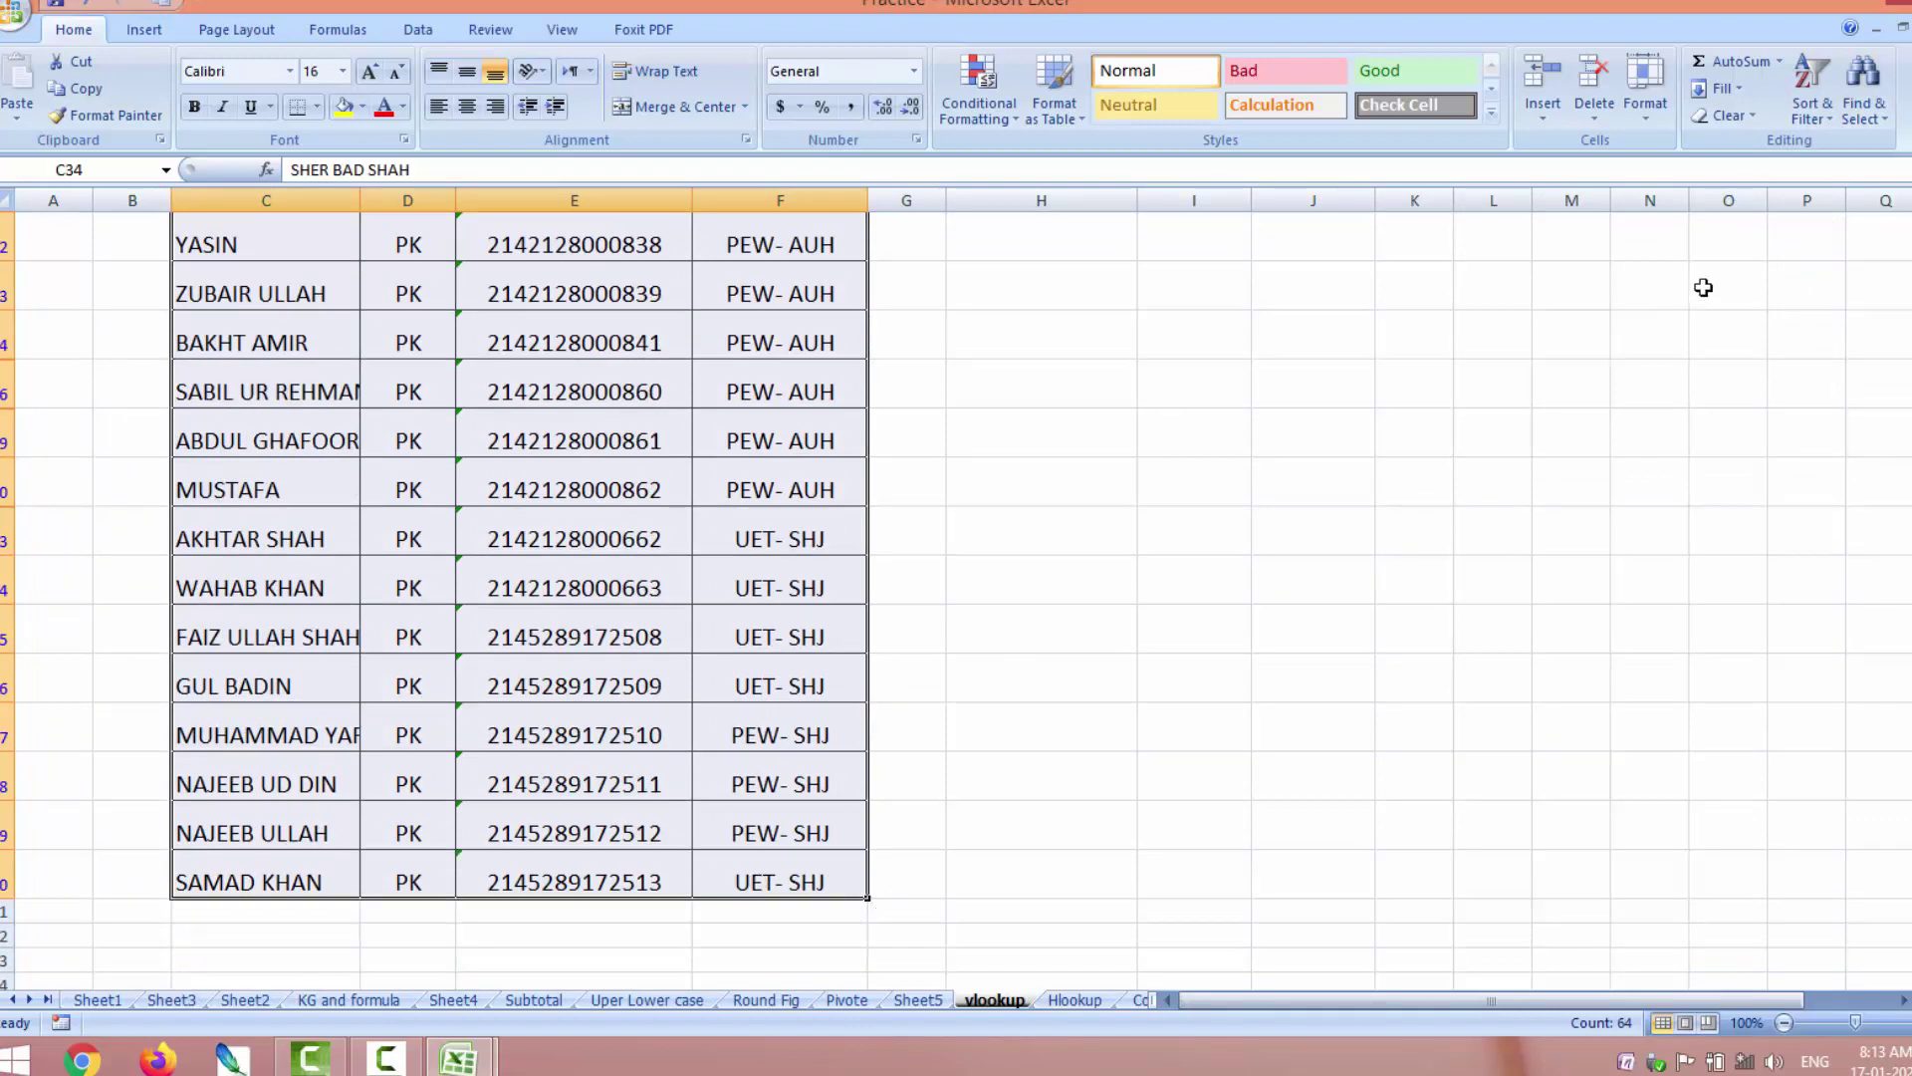
left_click(1858, 117)
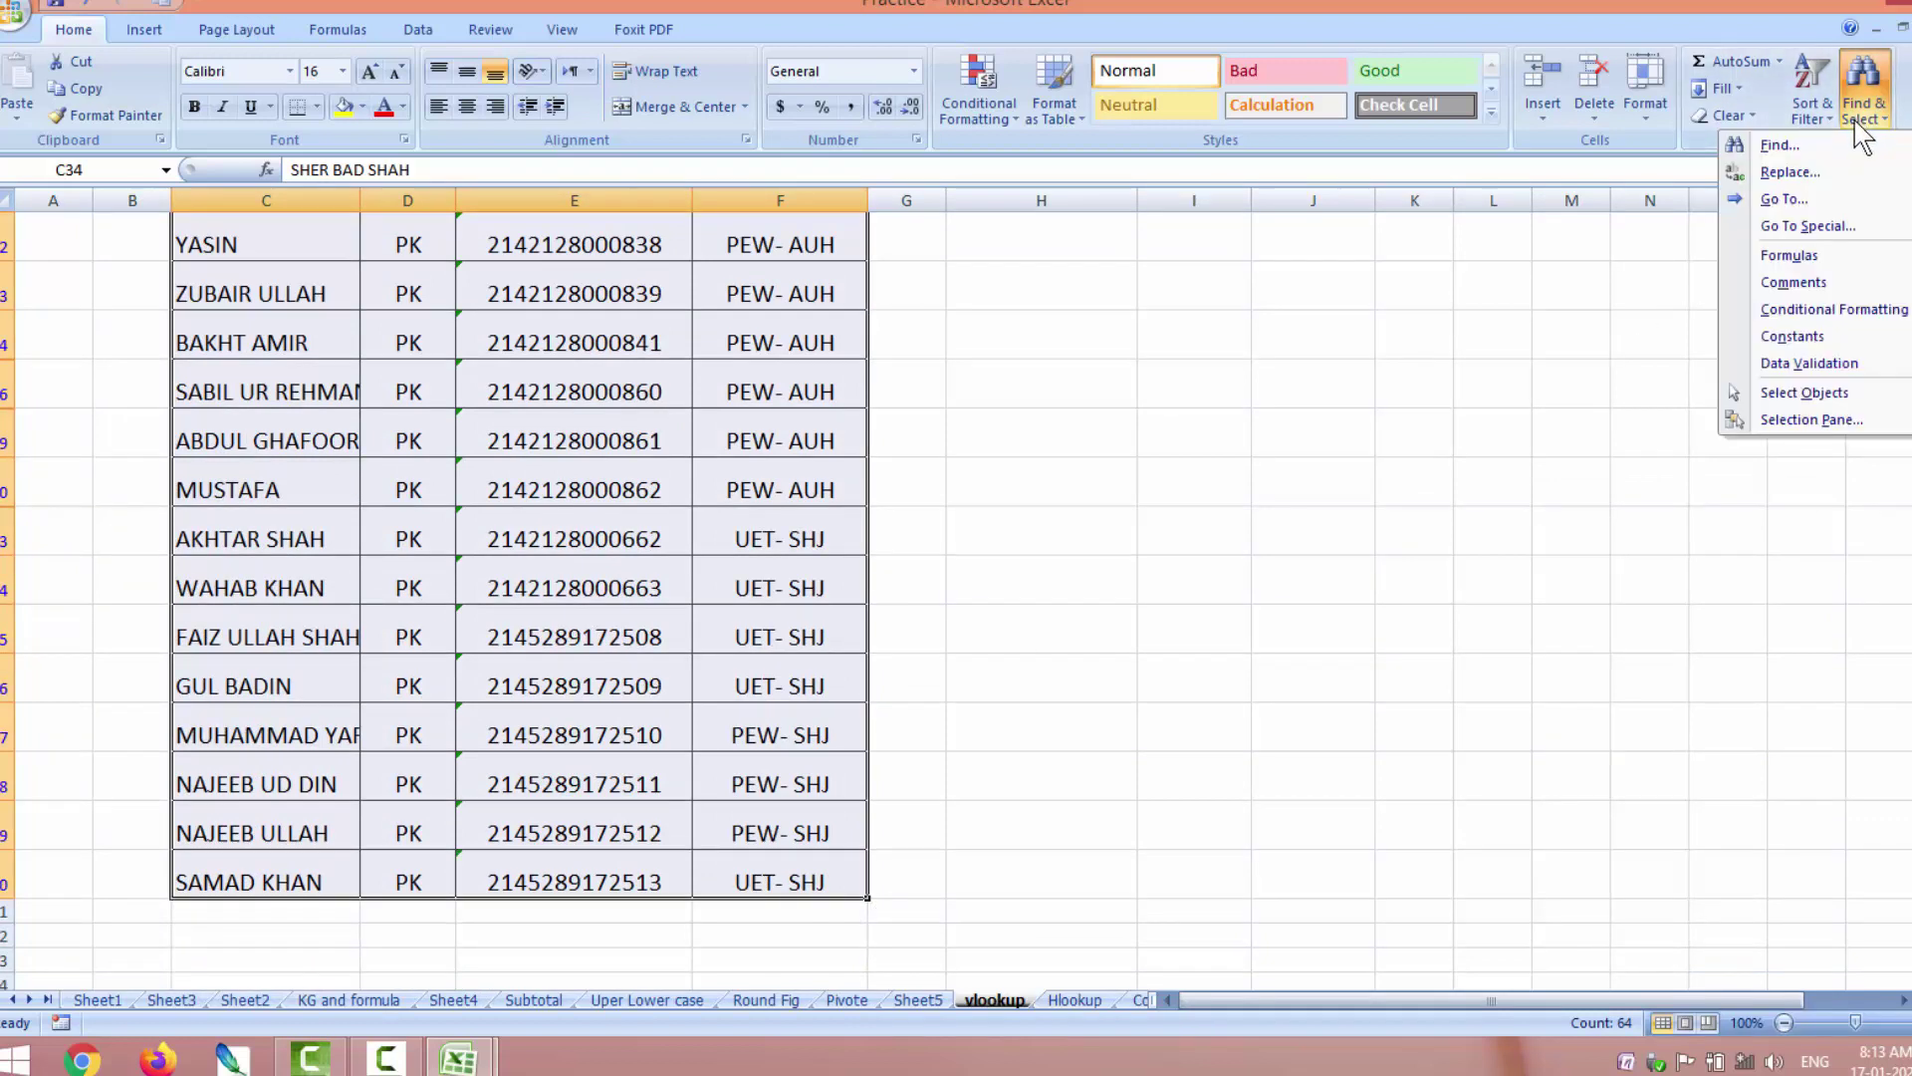
left_click(1839, 145)
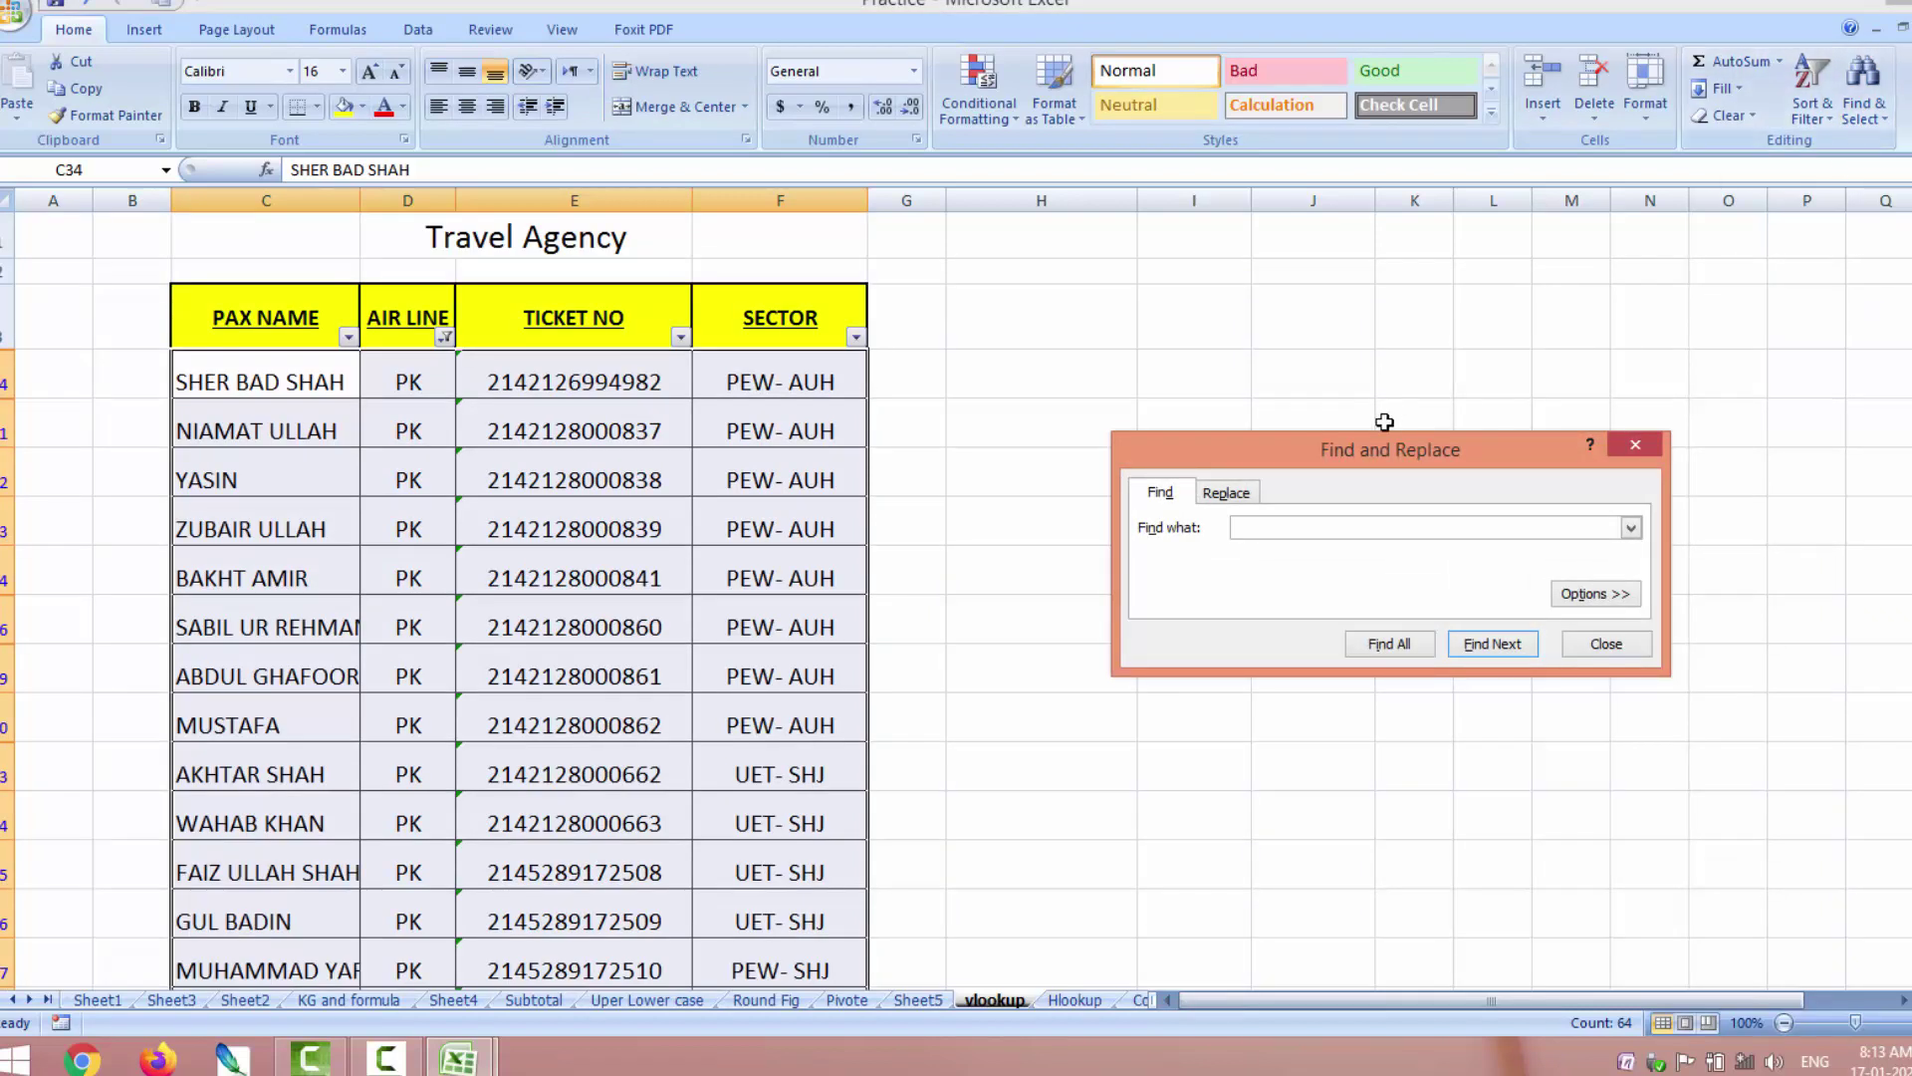
left_click(1631, 529)
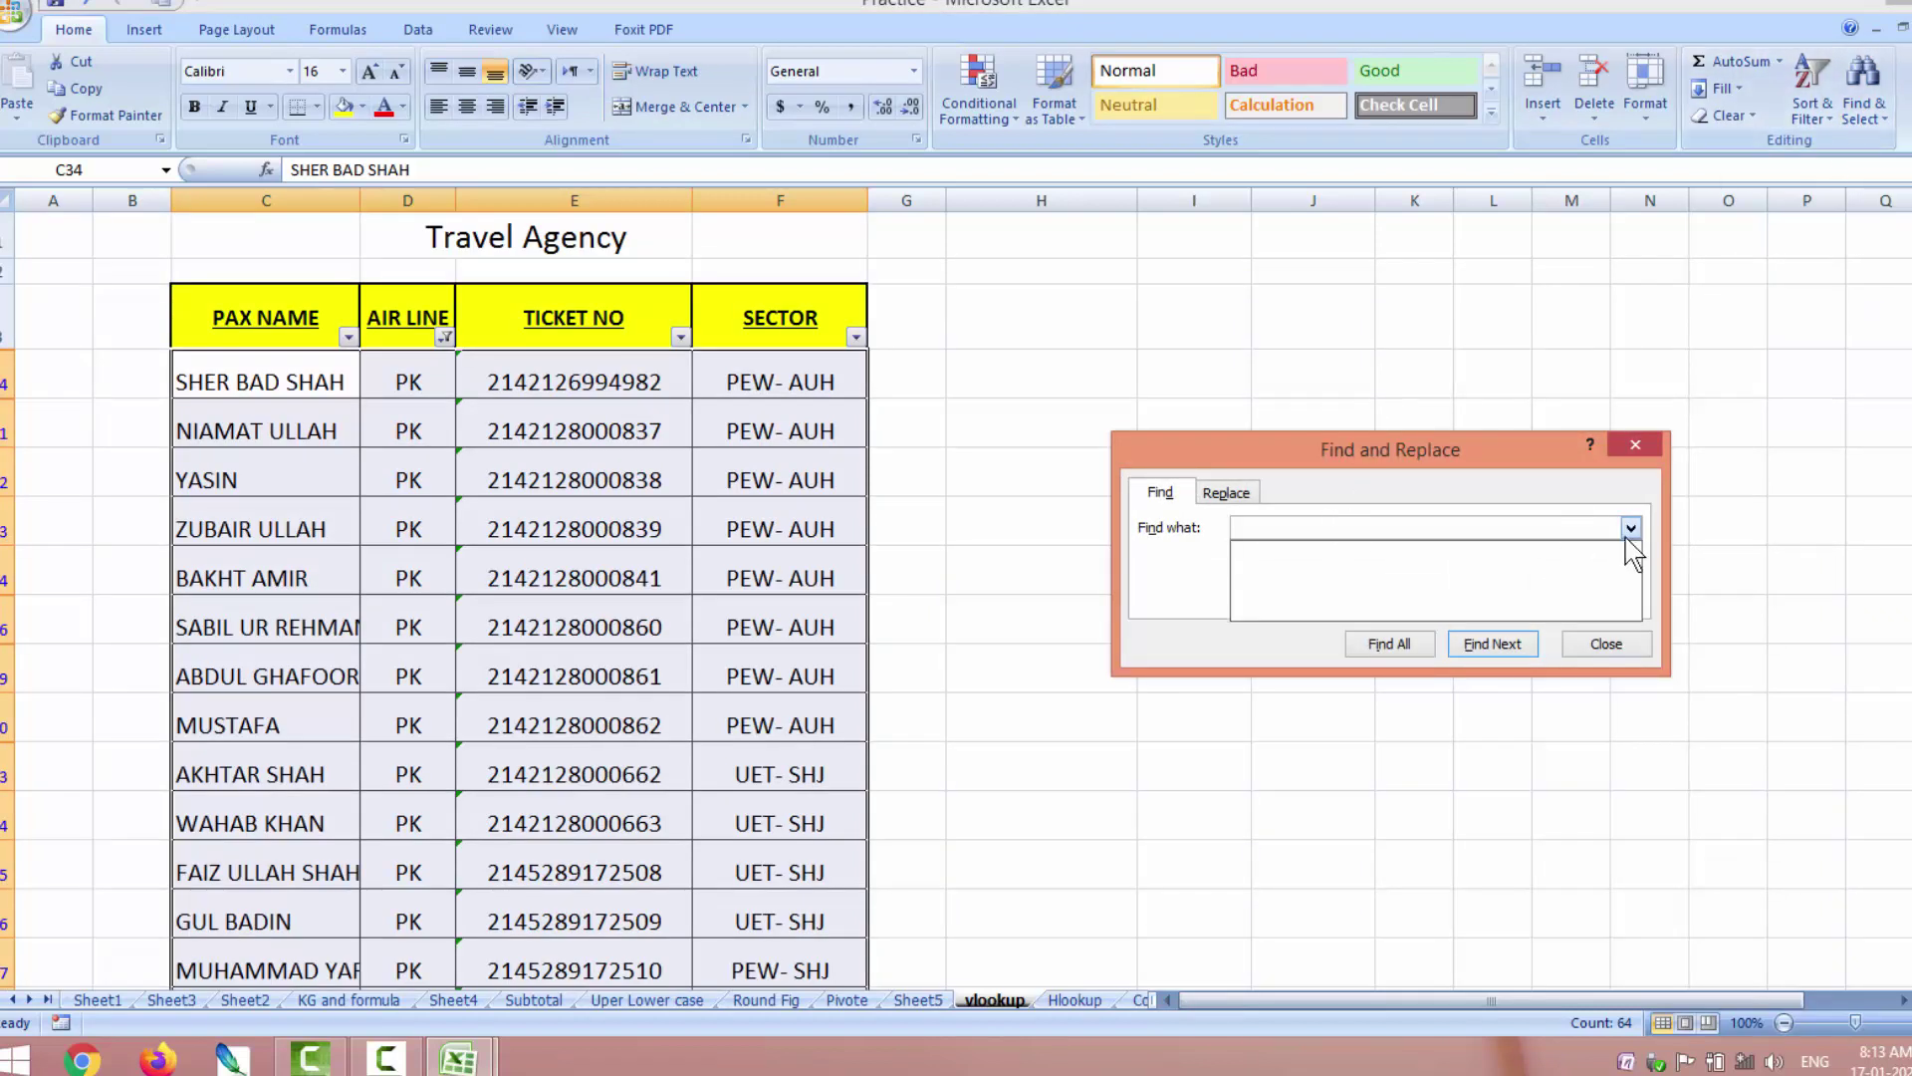
left_click(1437, 528)
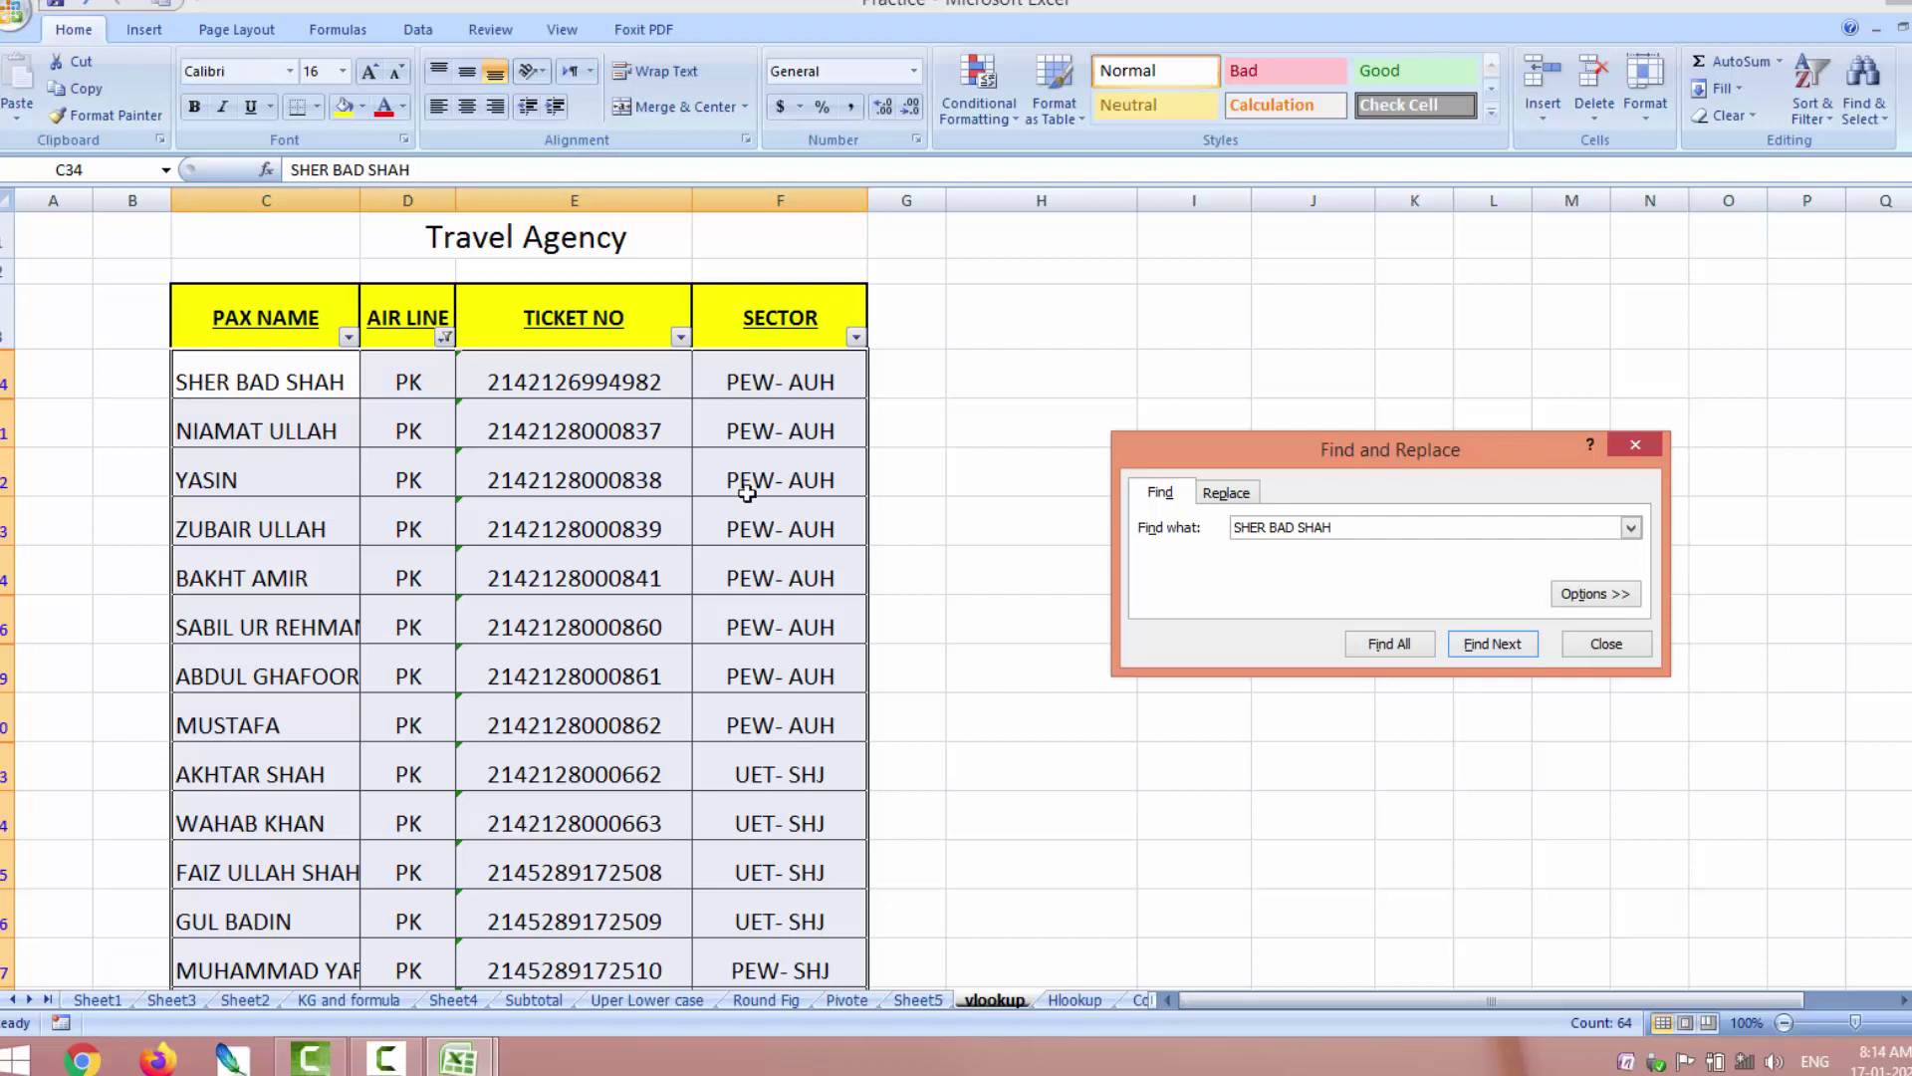
Find all occurrences of the searched passenger name, locating only cell C34, then close the search
left_click(1408, 642)
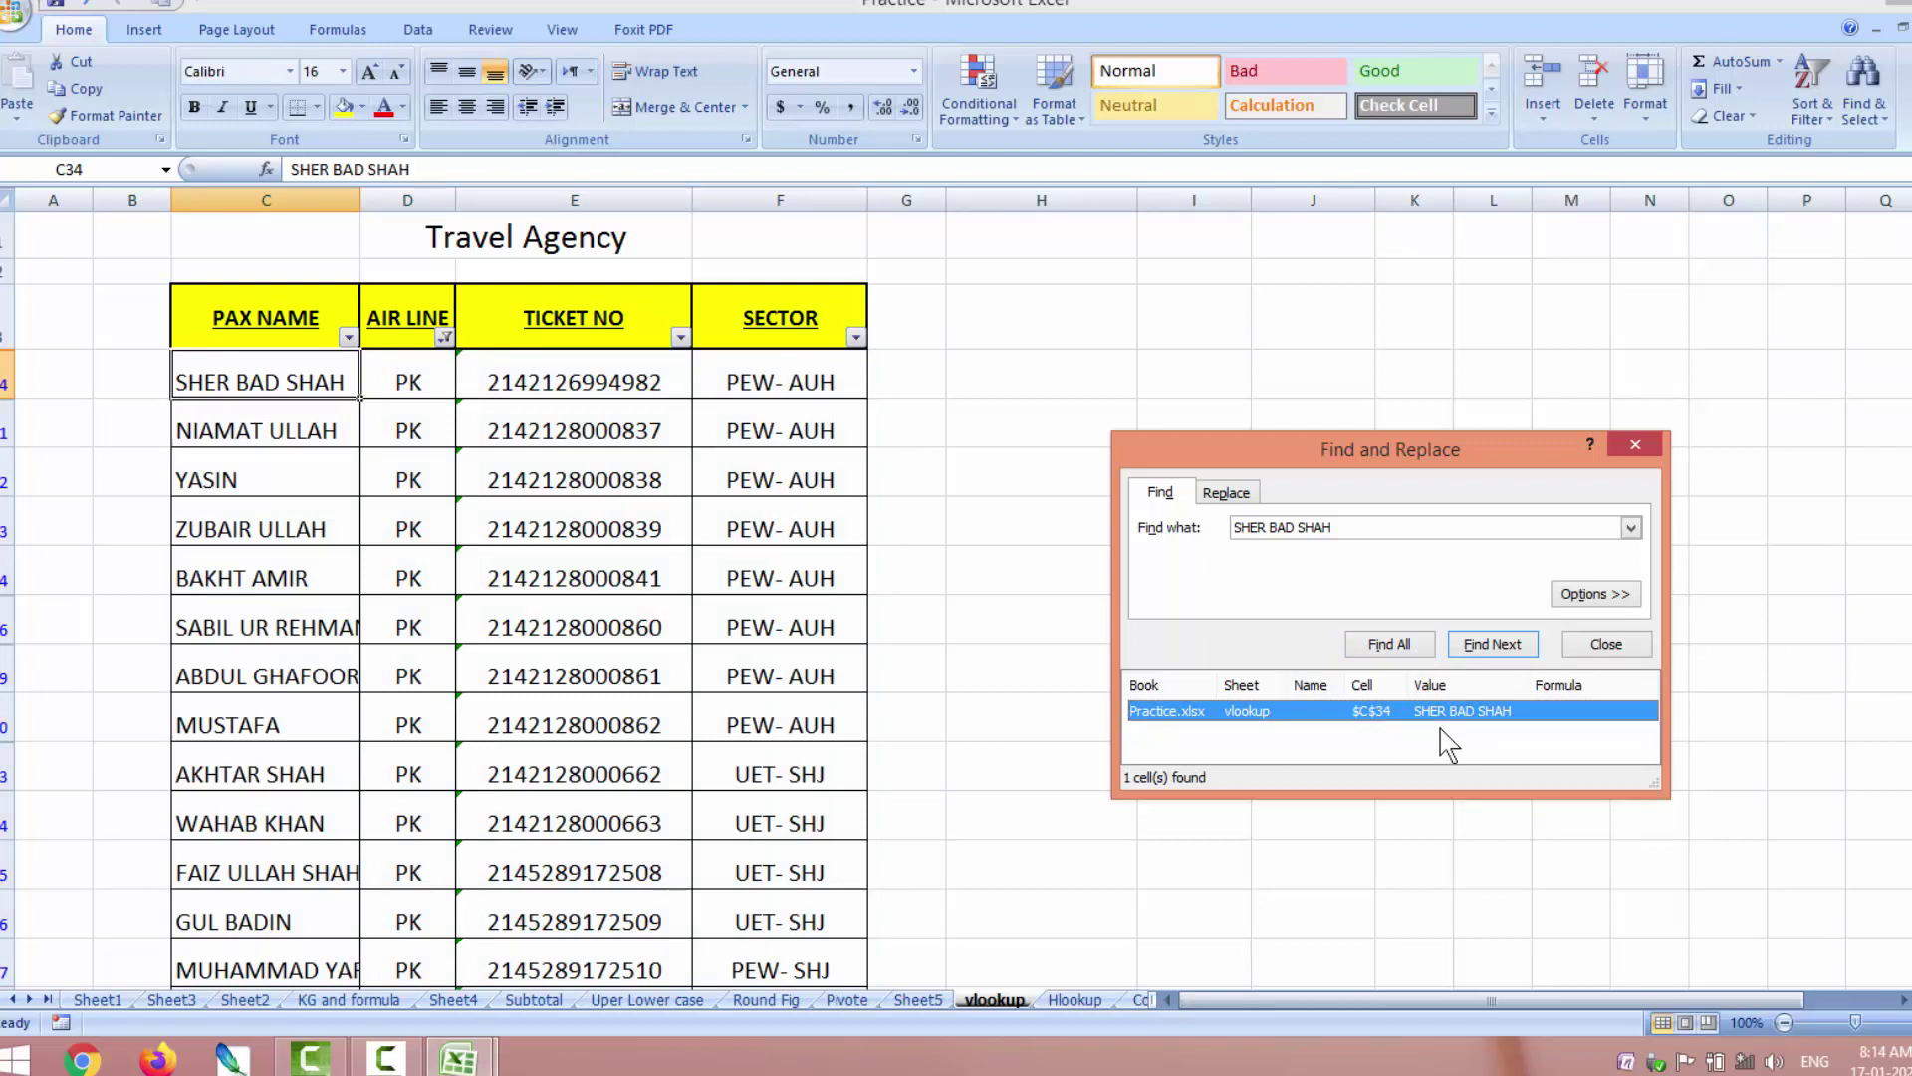
left_click(1620, 648)
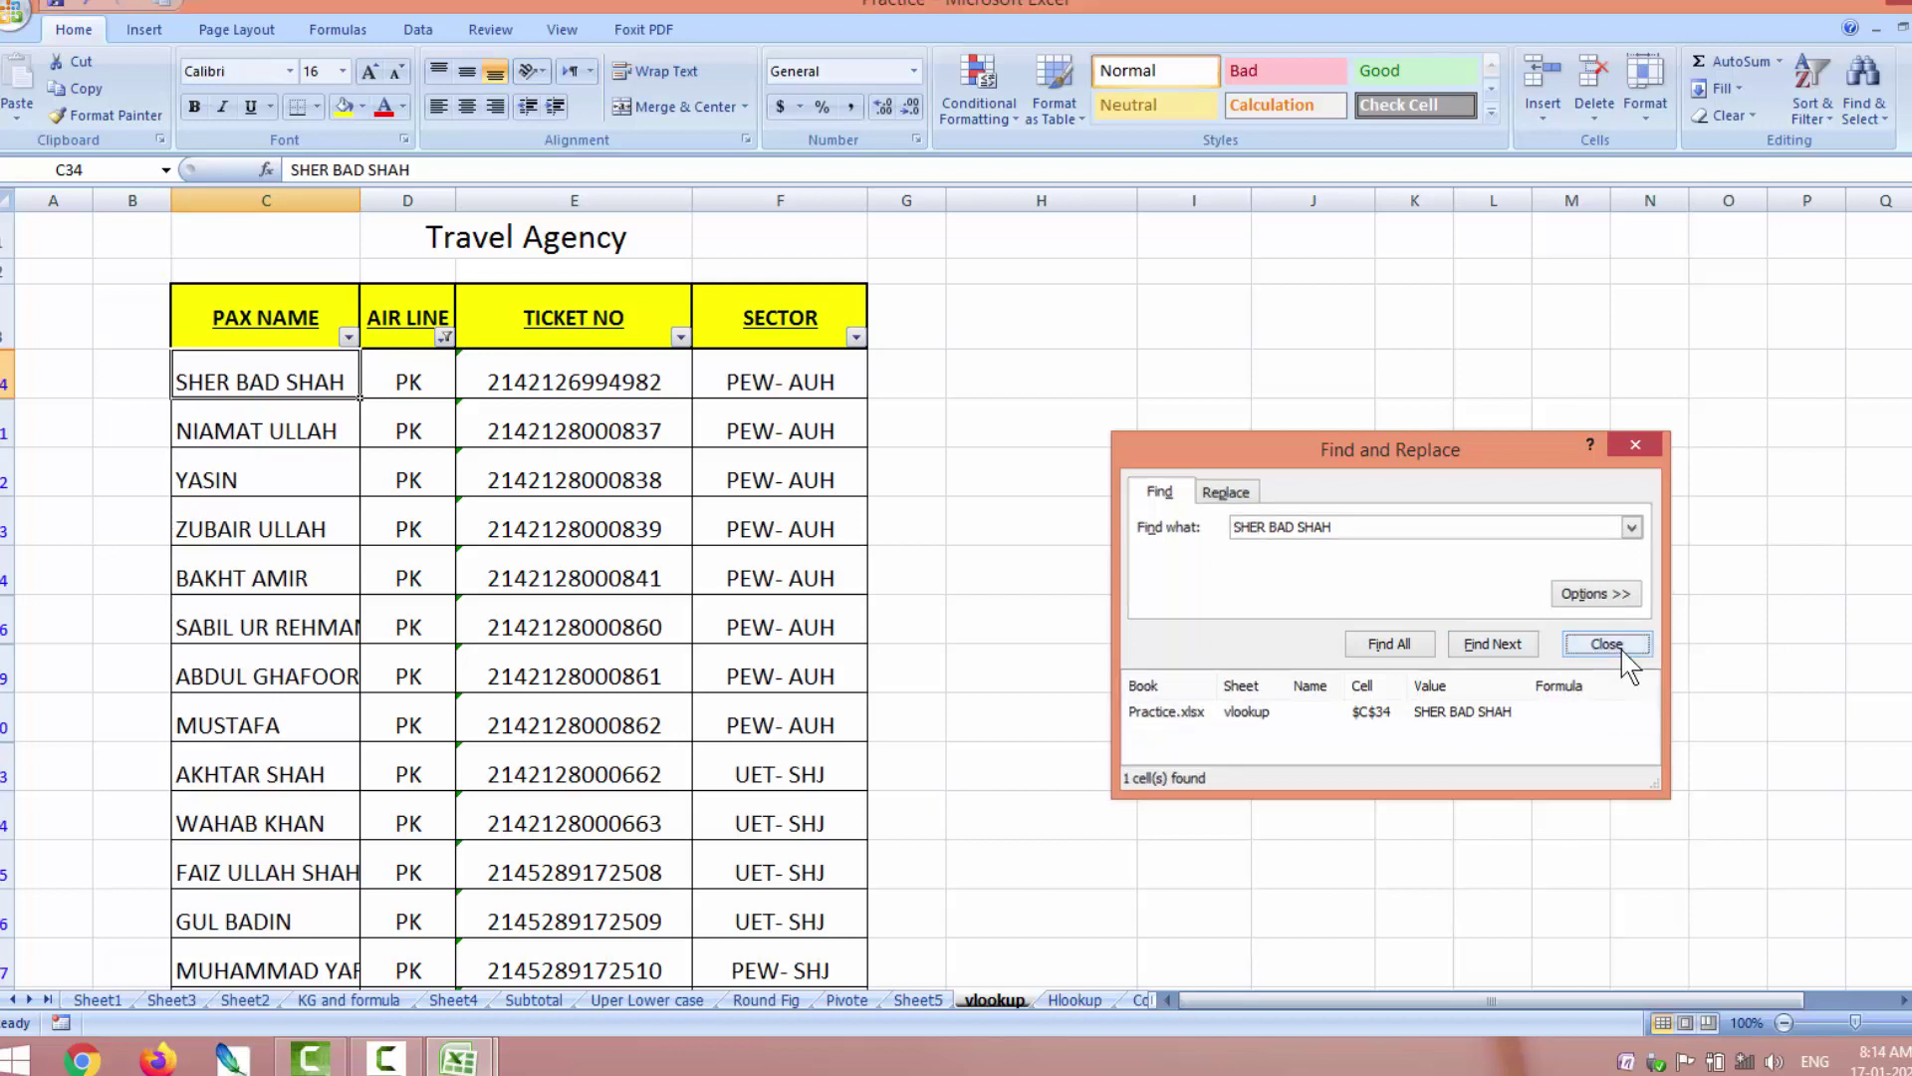
left_click(1859, 108)
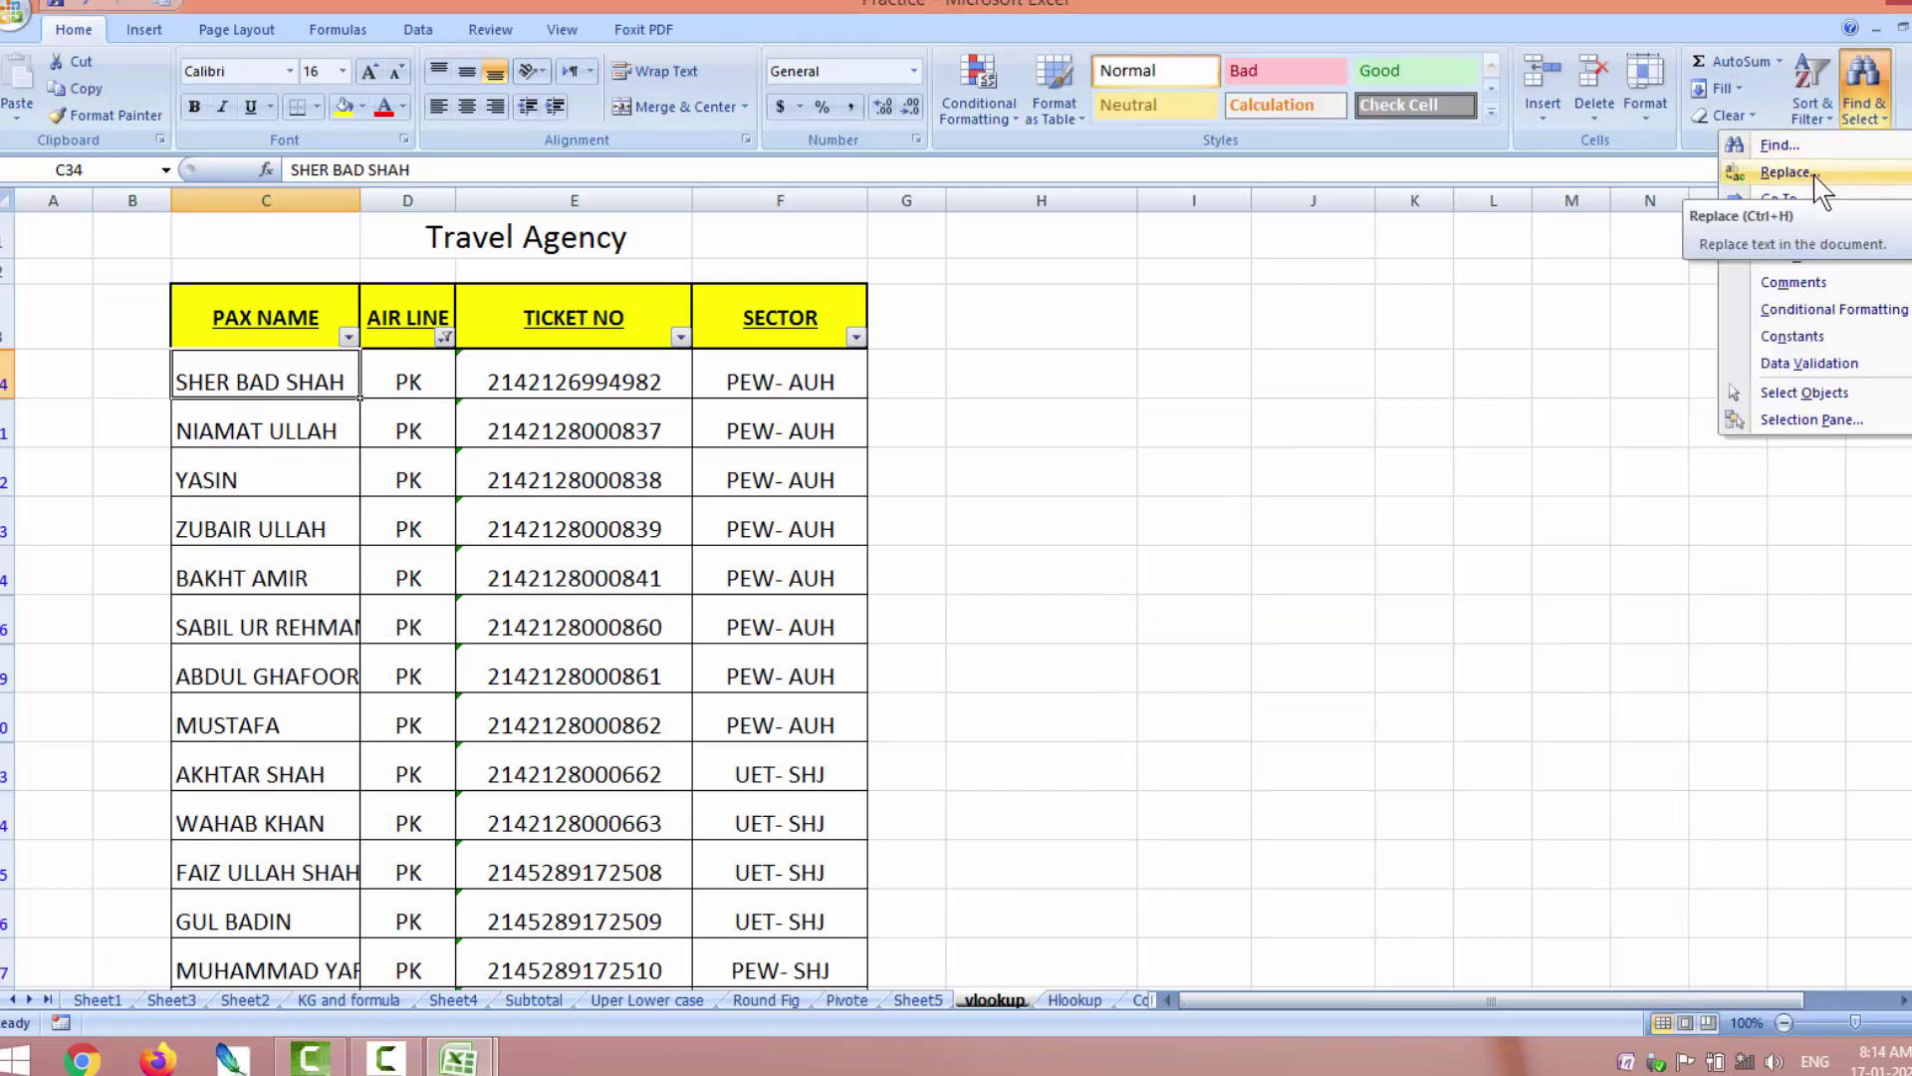
left_click(1200, 577)
Select the Travel Agency table and use Replace to change C34's passenger name to the new name
left_click(1040, 615)
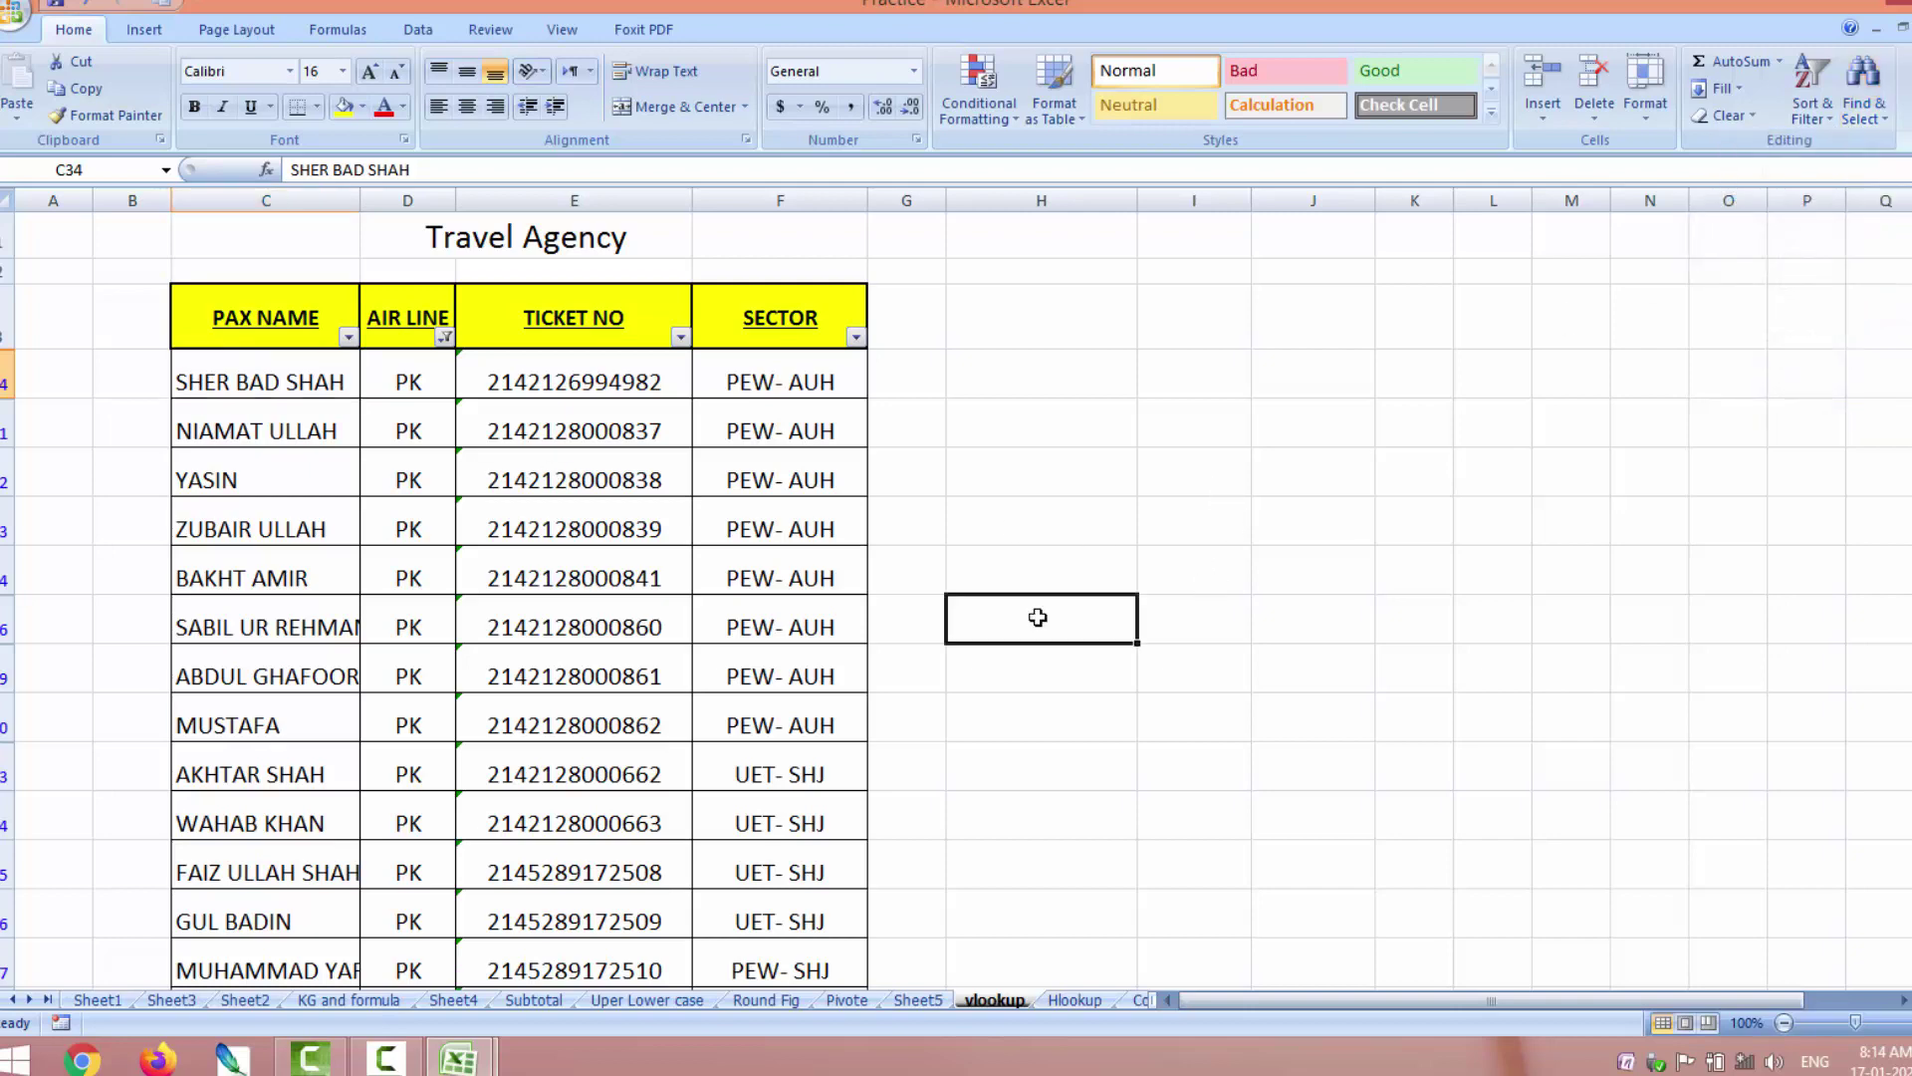
left_click(308, 386)
left_click_drag(576, 546, 834, 934)
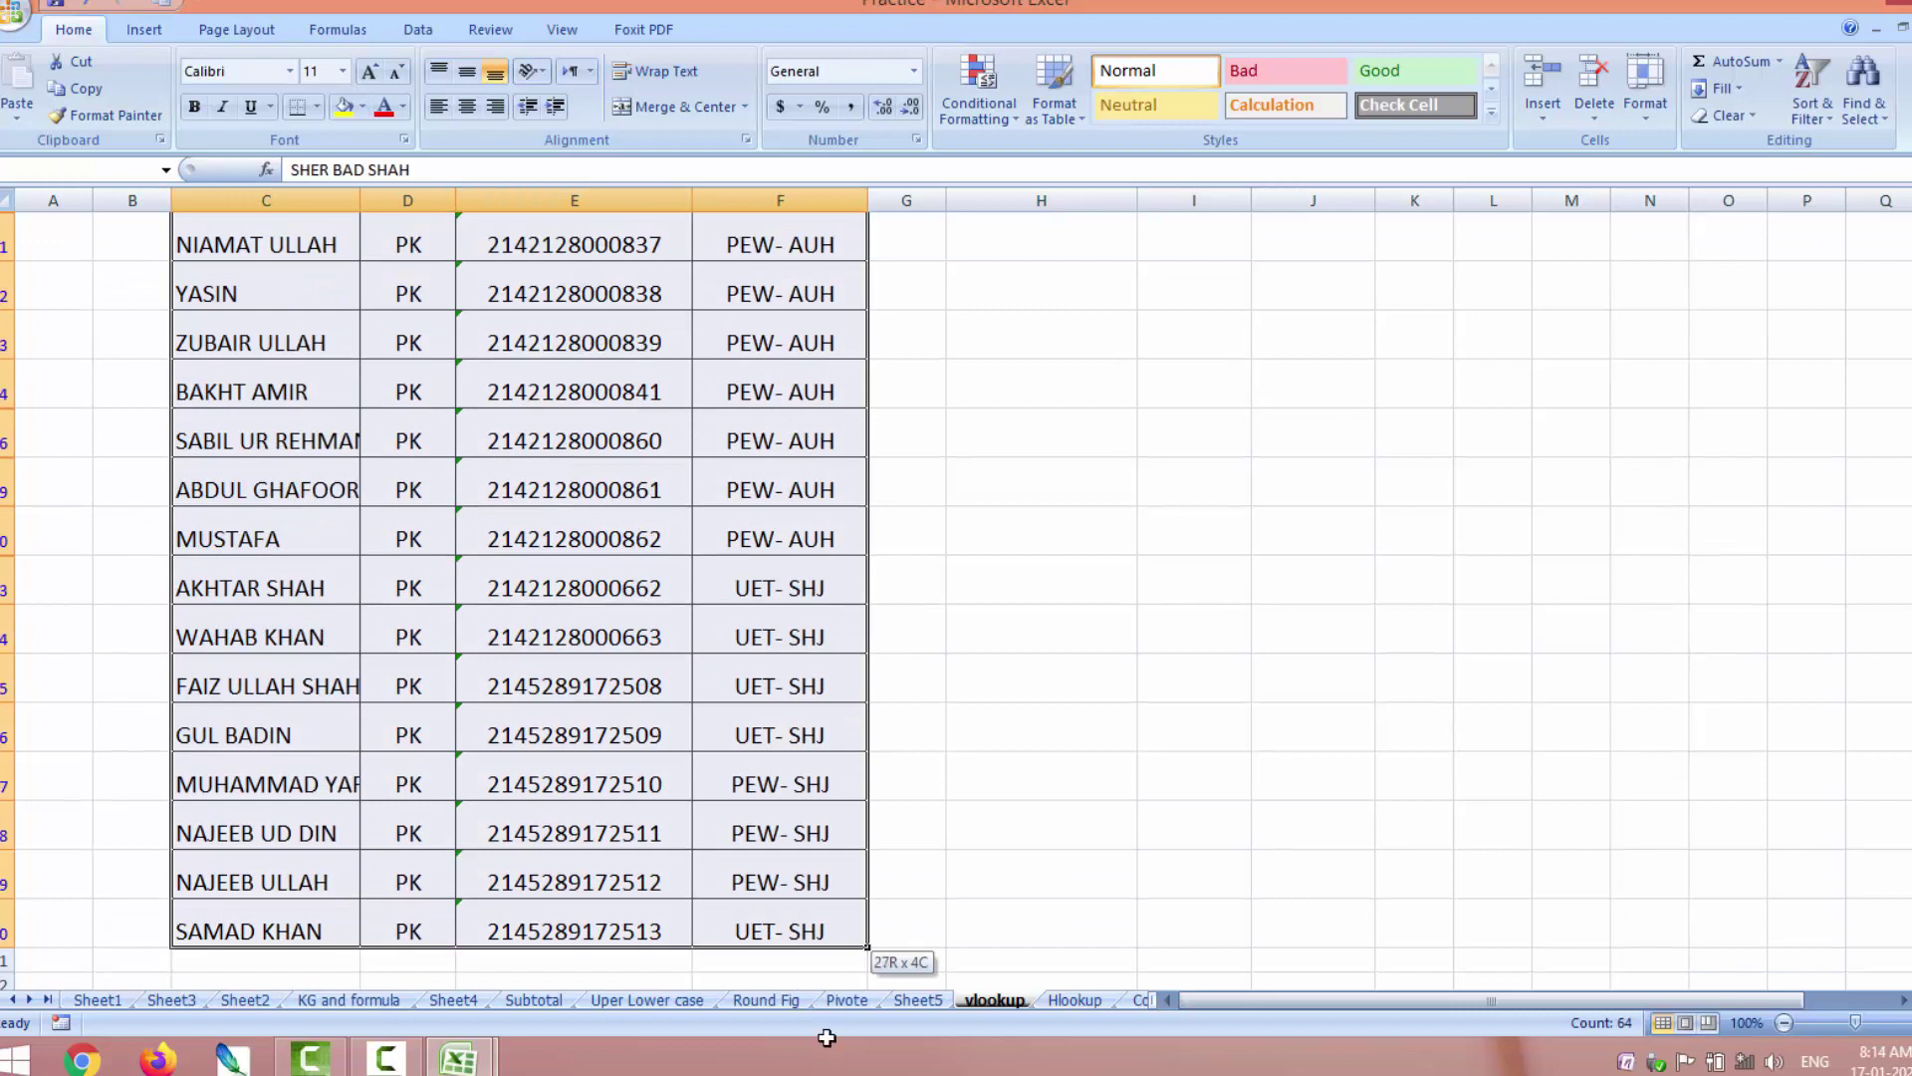
left_click(1866, 110)
left_click(1790, 172)
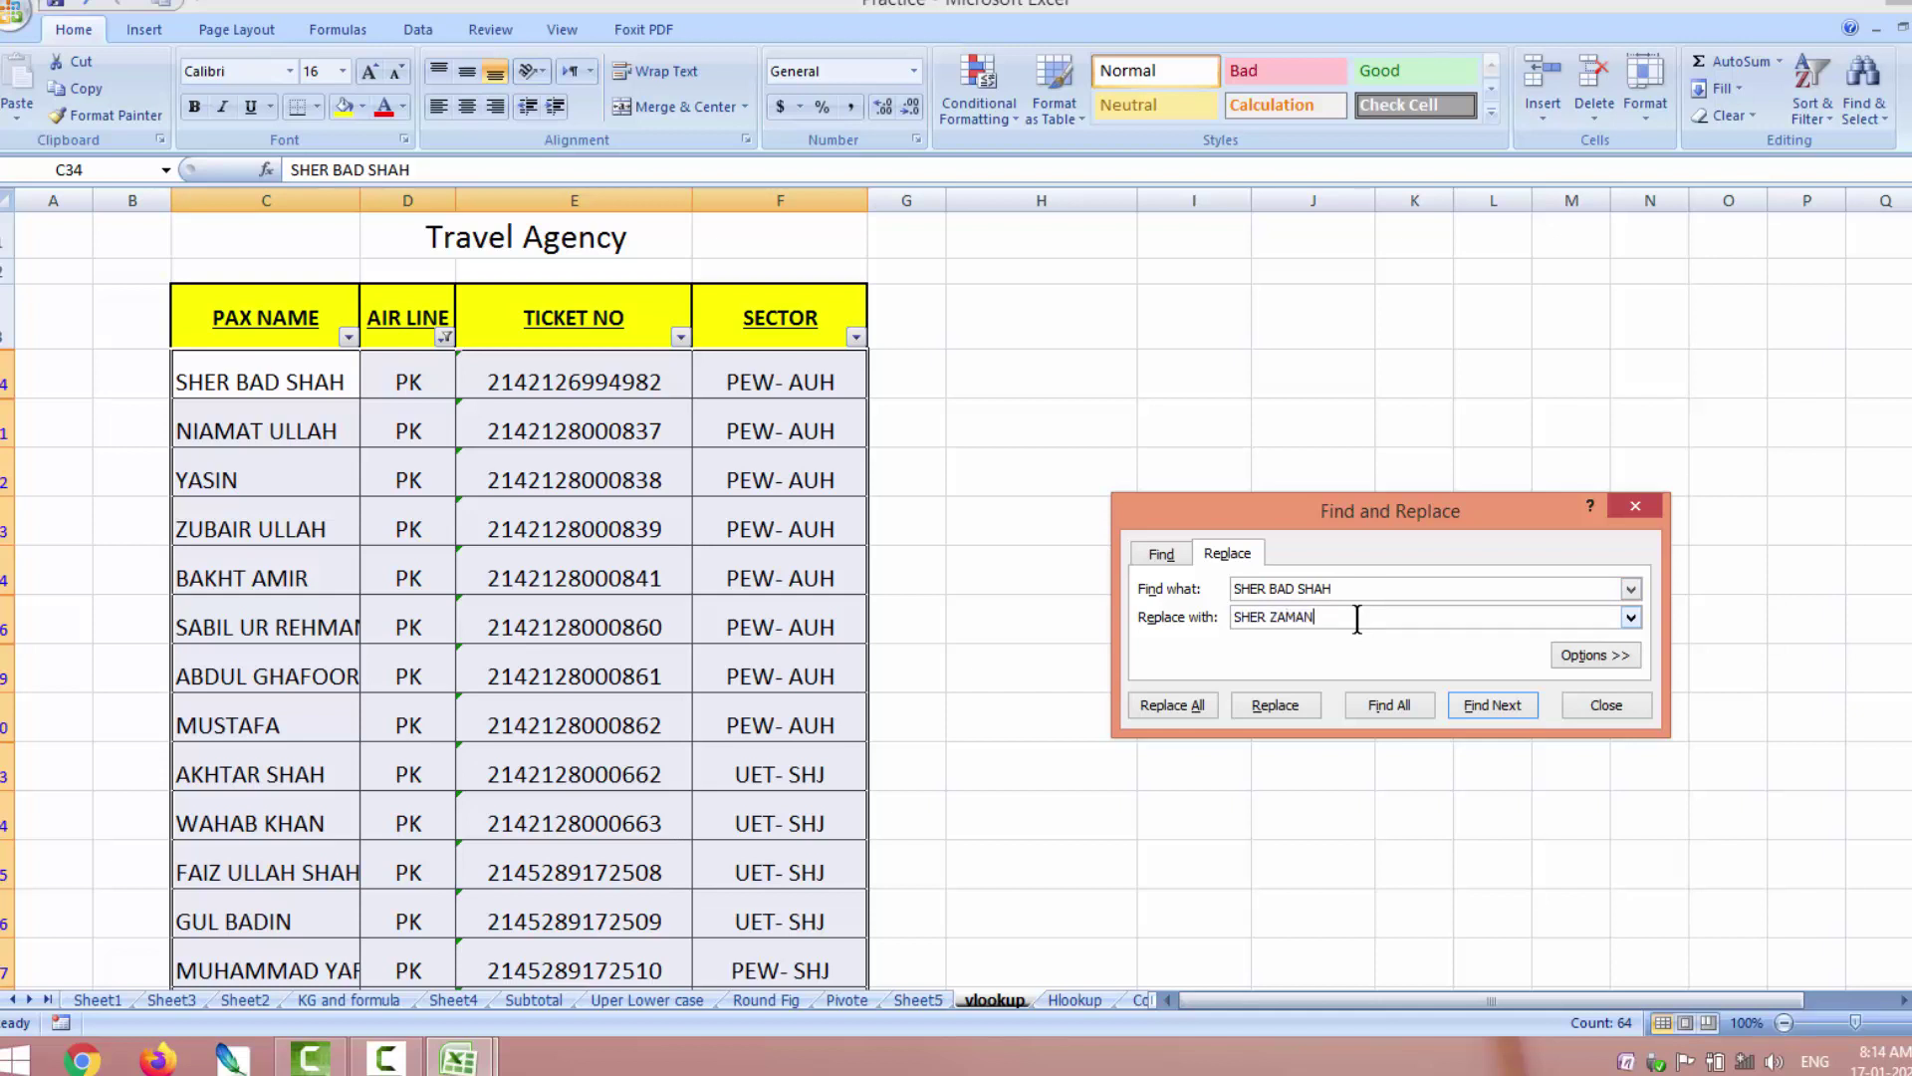
left_click(1285, 707)
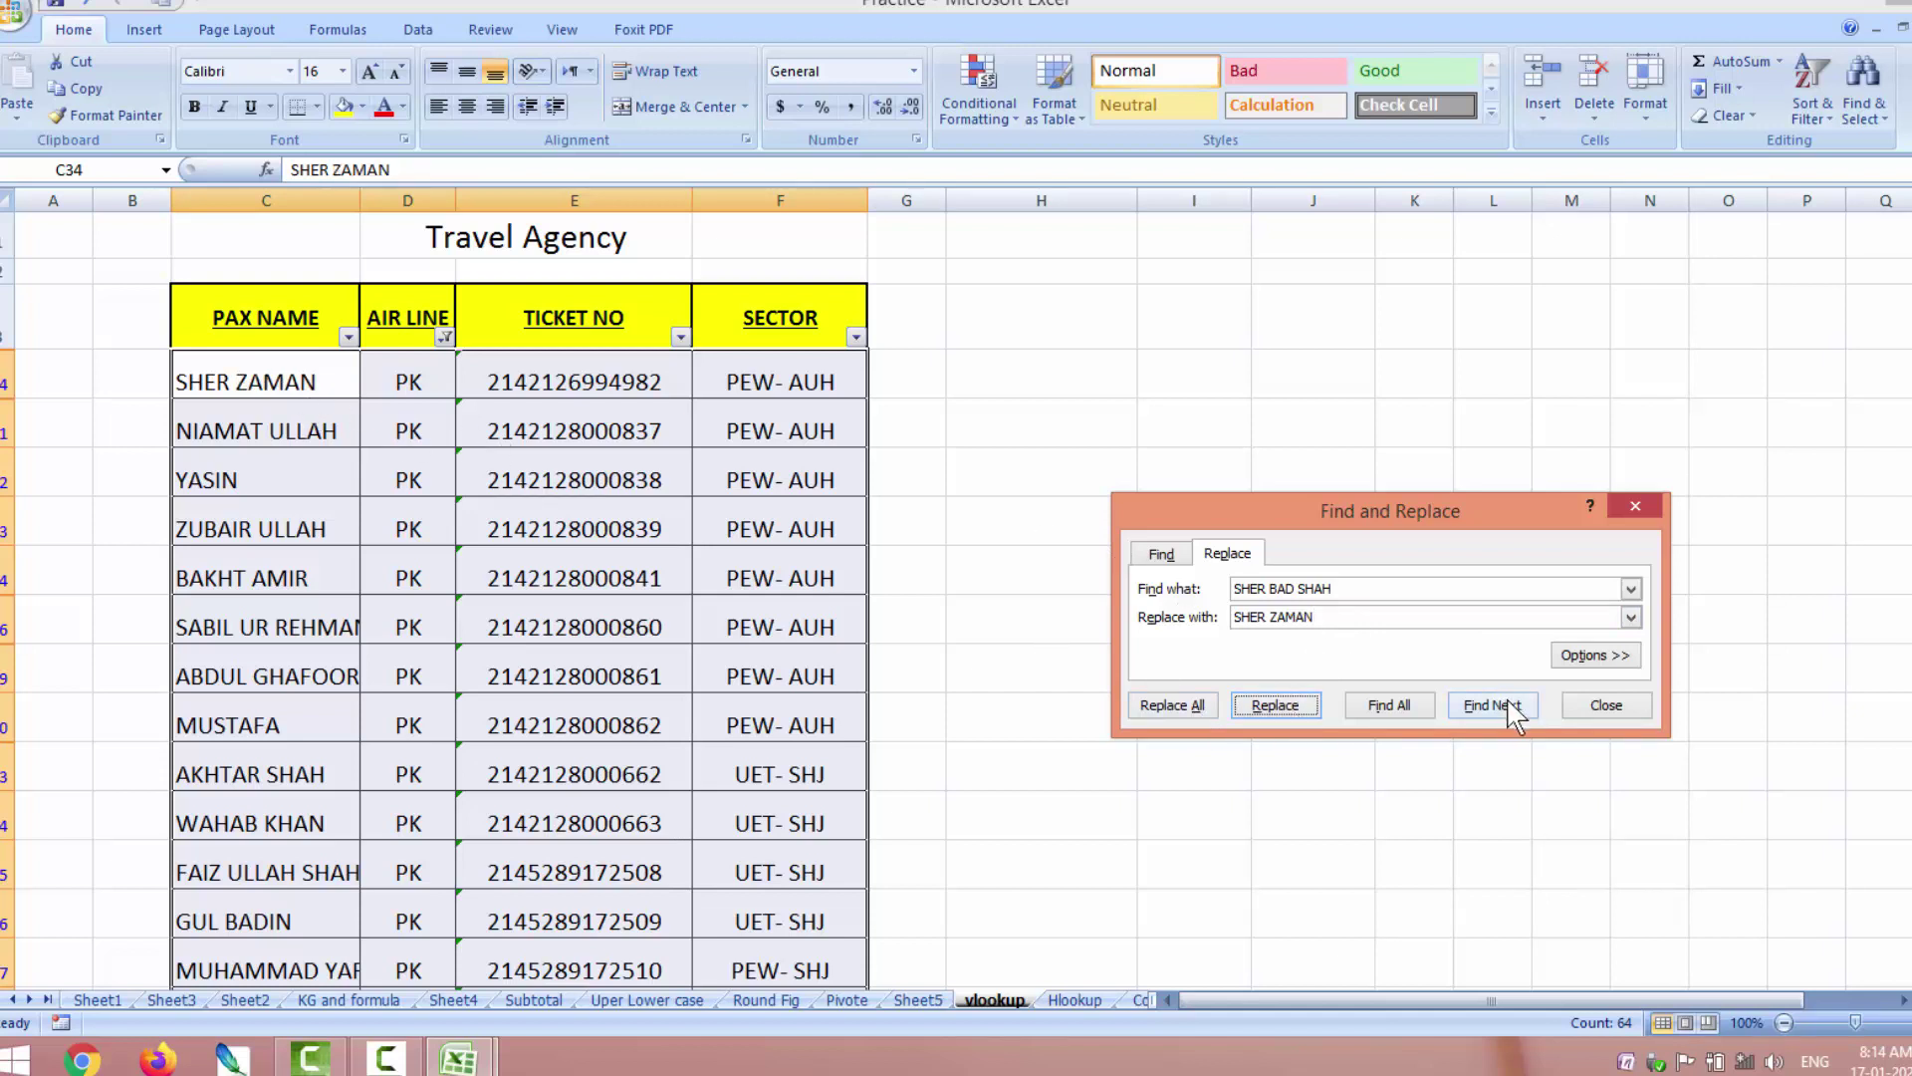
left_click(1605, 705)
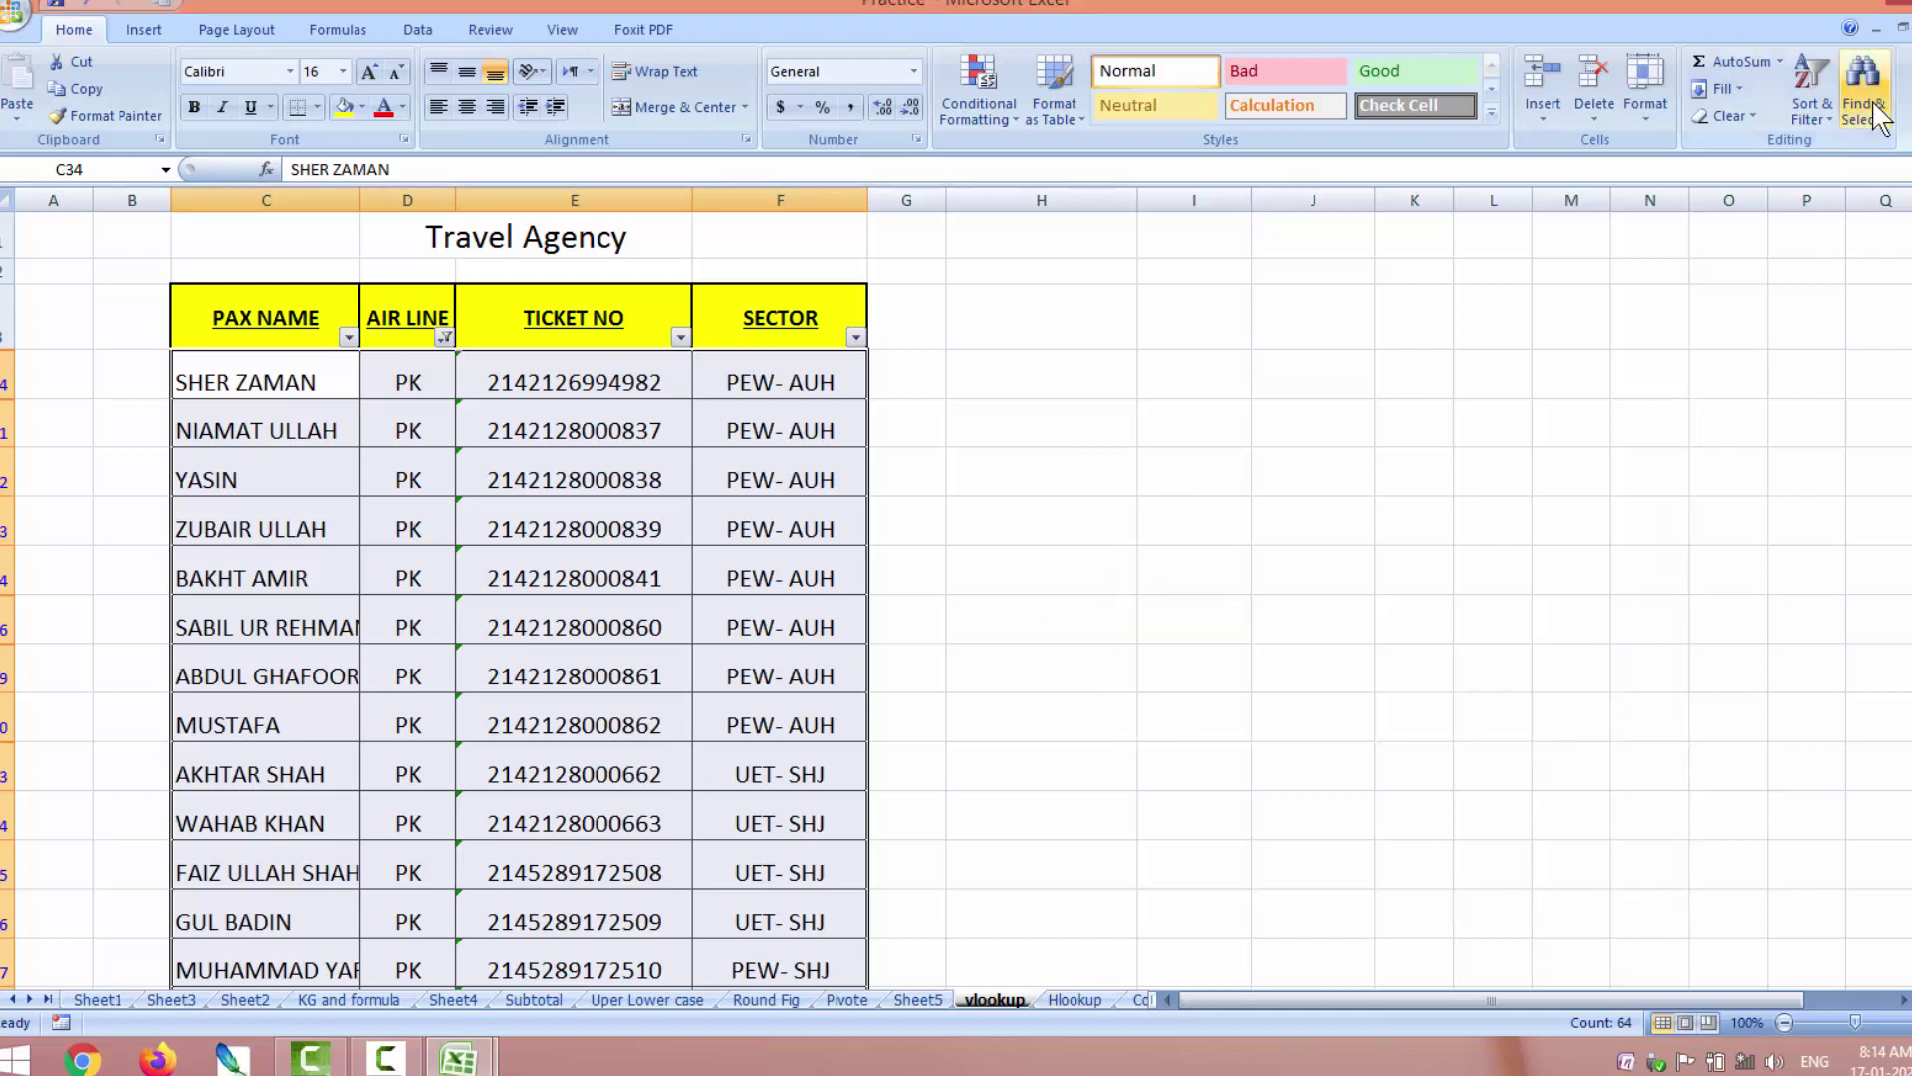
Undo the replacement in C34 and open Go To Special, cancelling without a choice
key("ctrl+z")
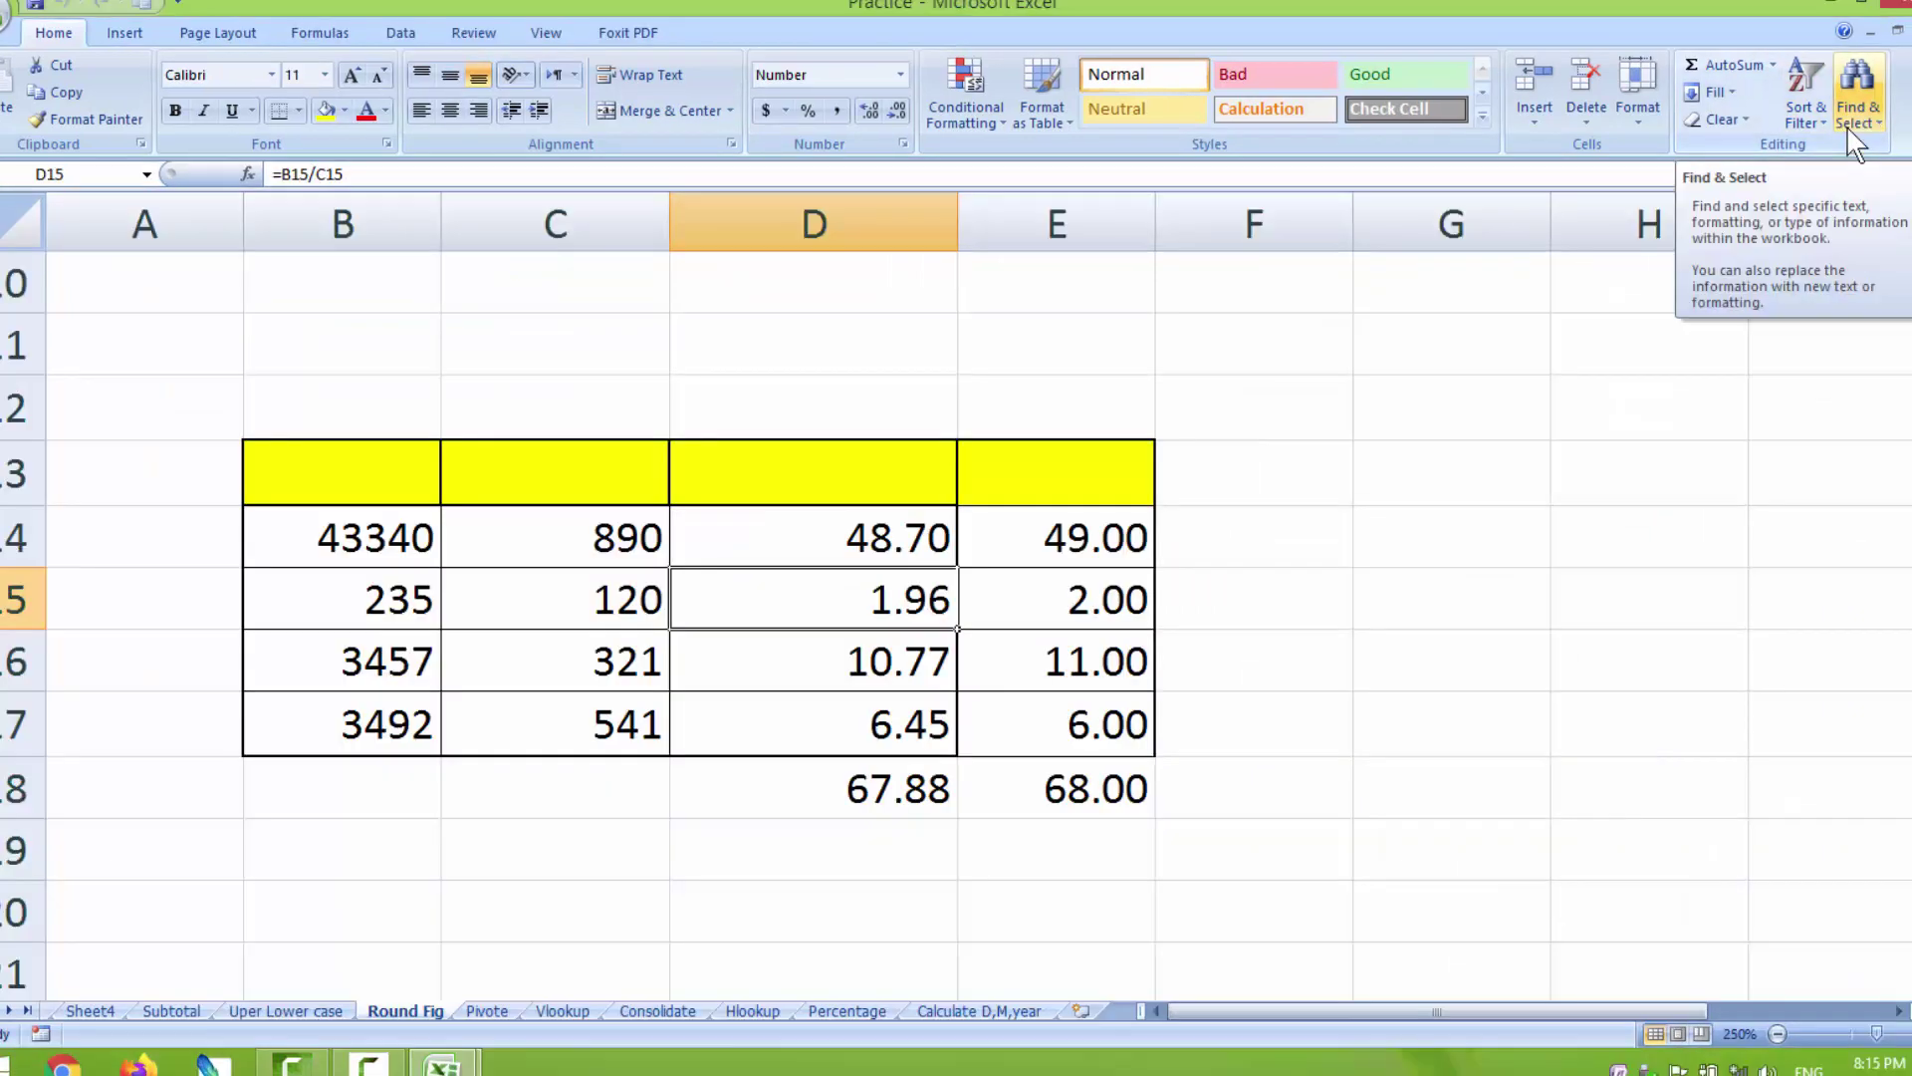
left_click(1855, 117)
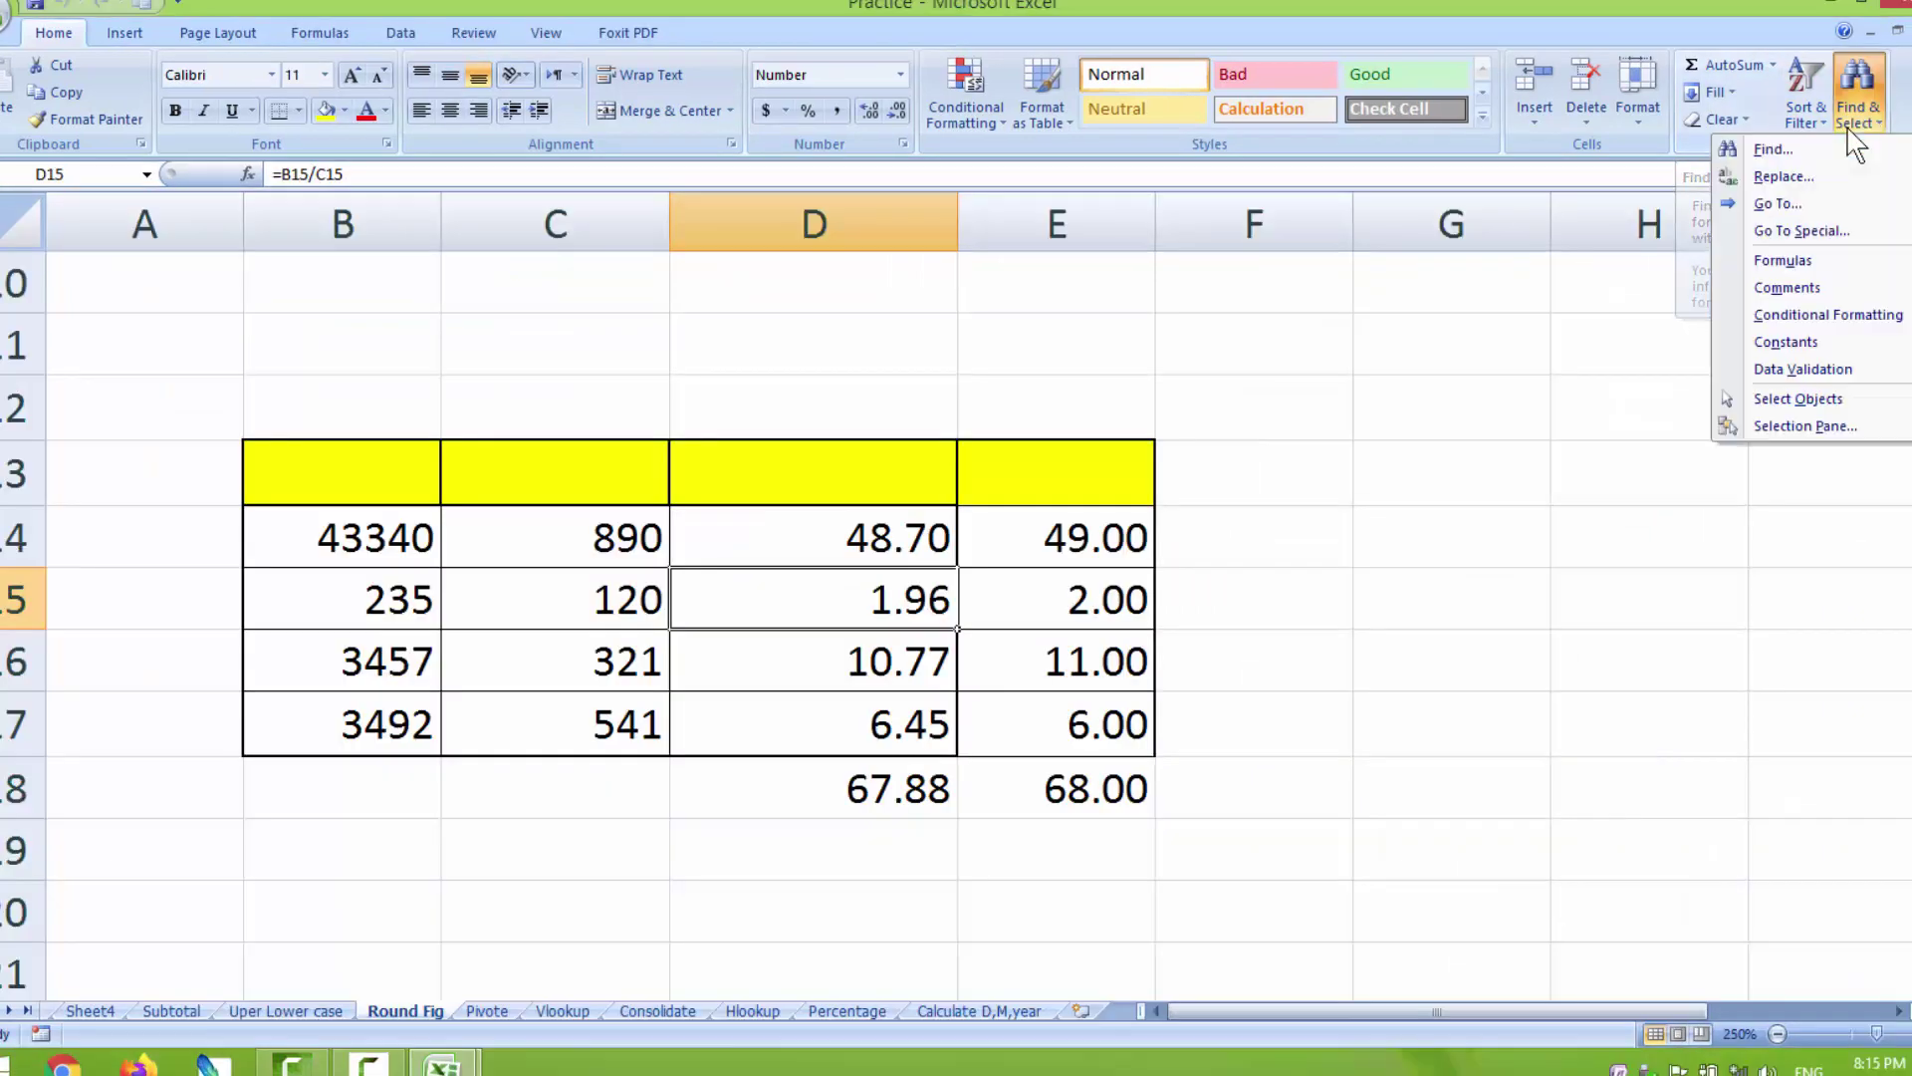
left_click(1826, 239)
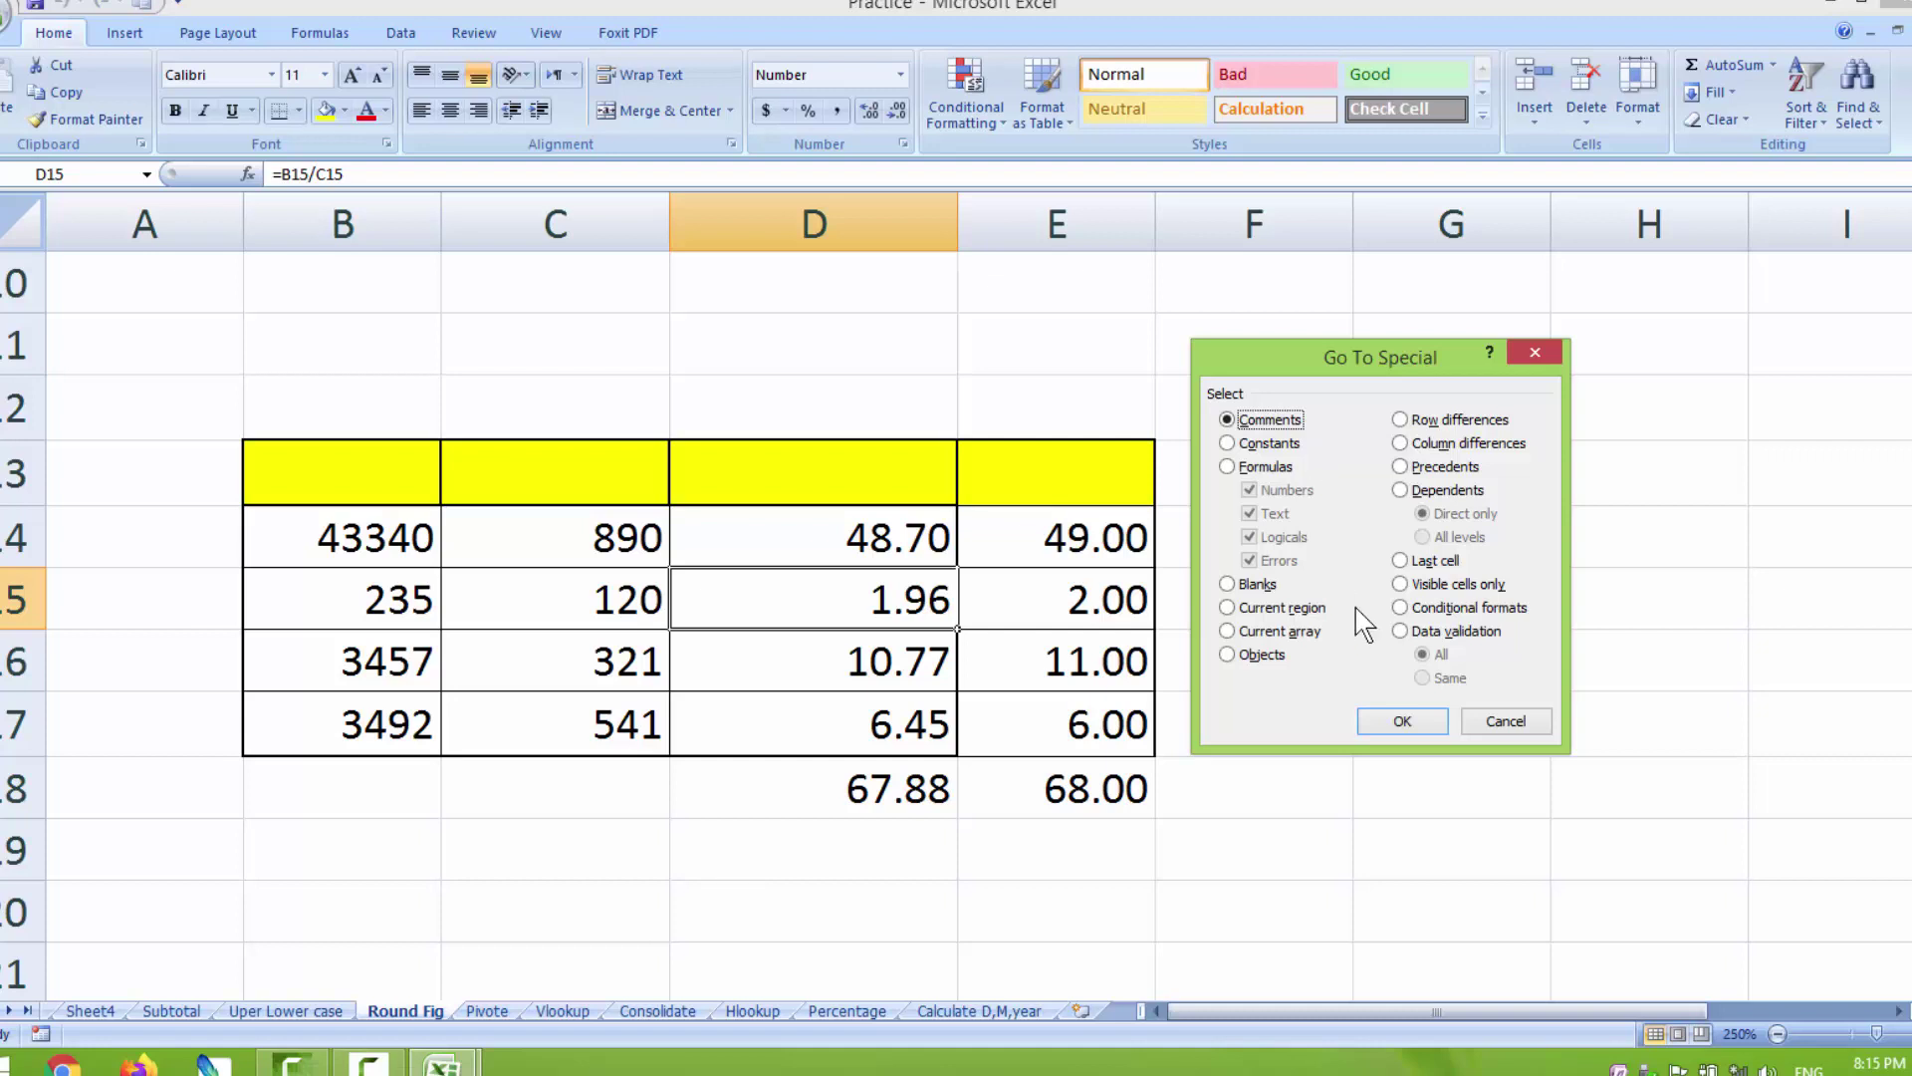
left_click(1505, 721)
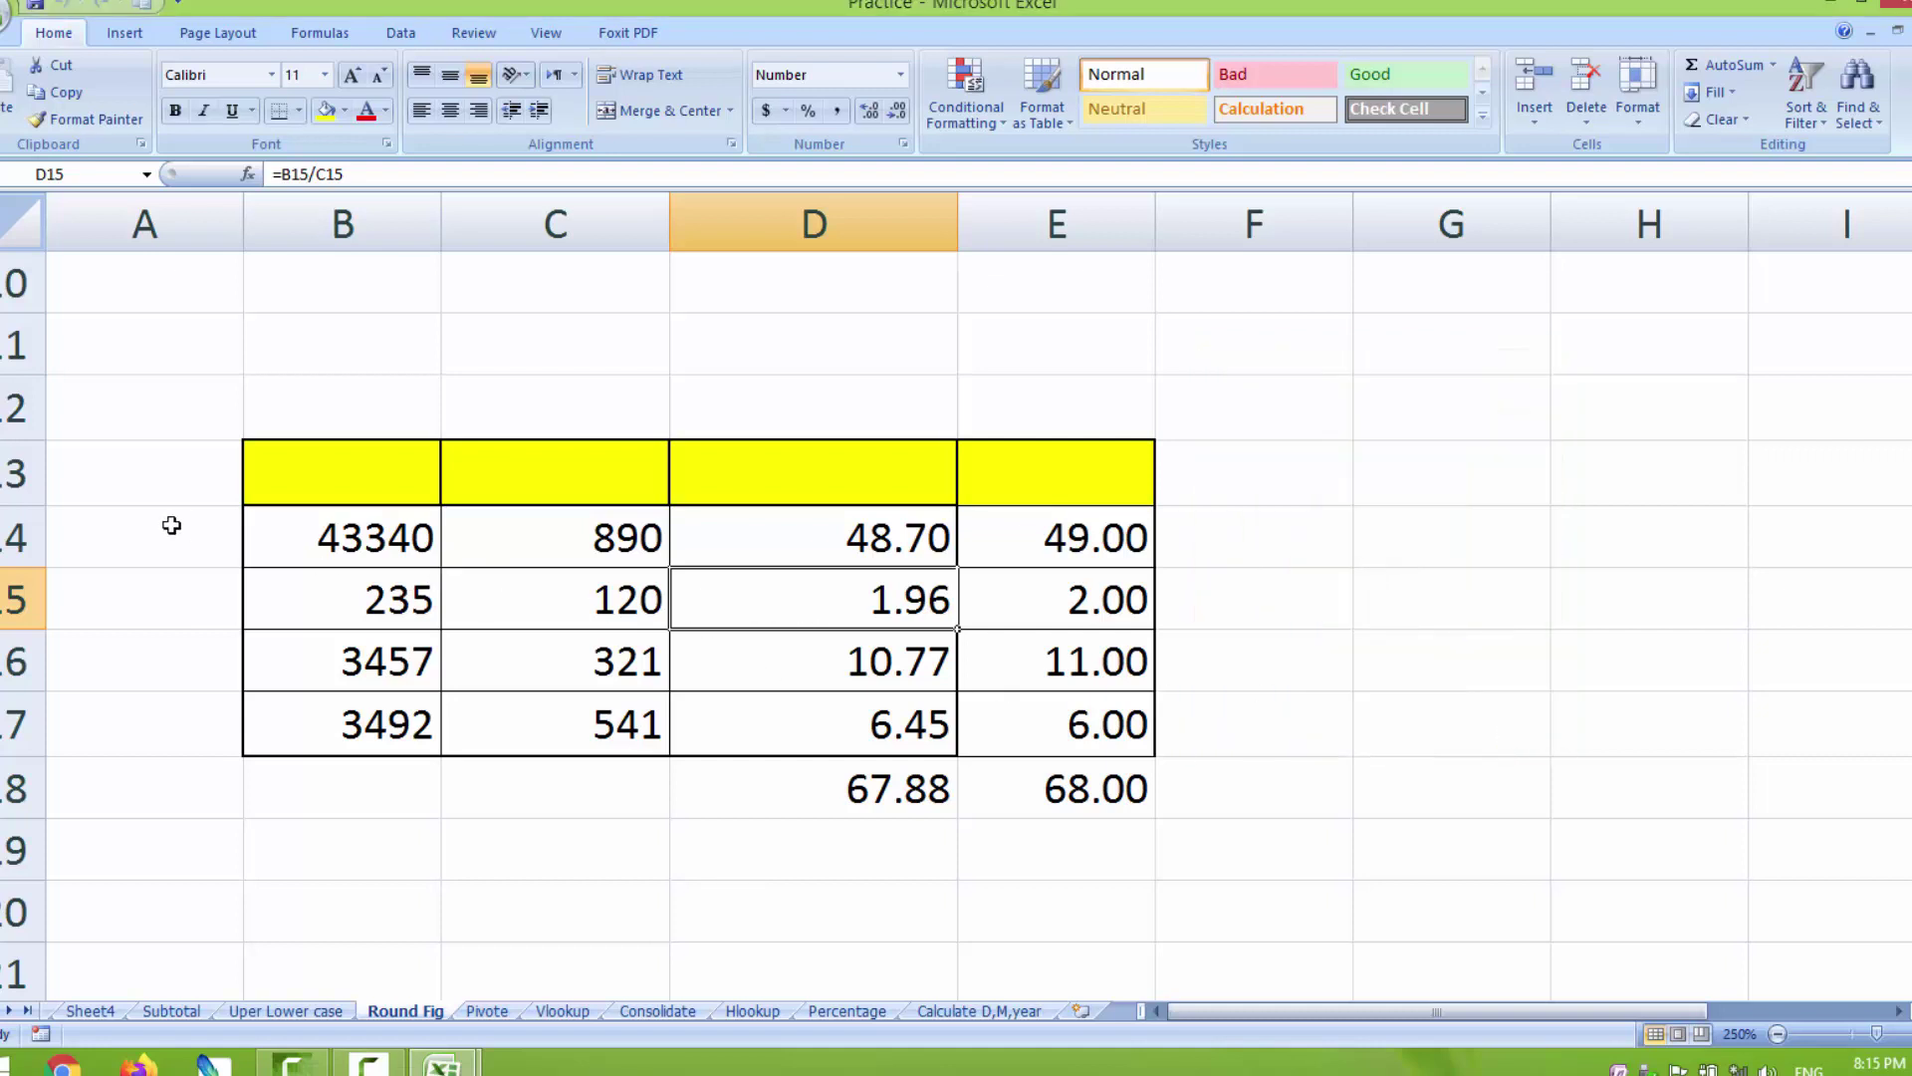
Enter the header Name in A13 and three person names in A14:A16
left_click(171, 478)
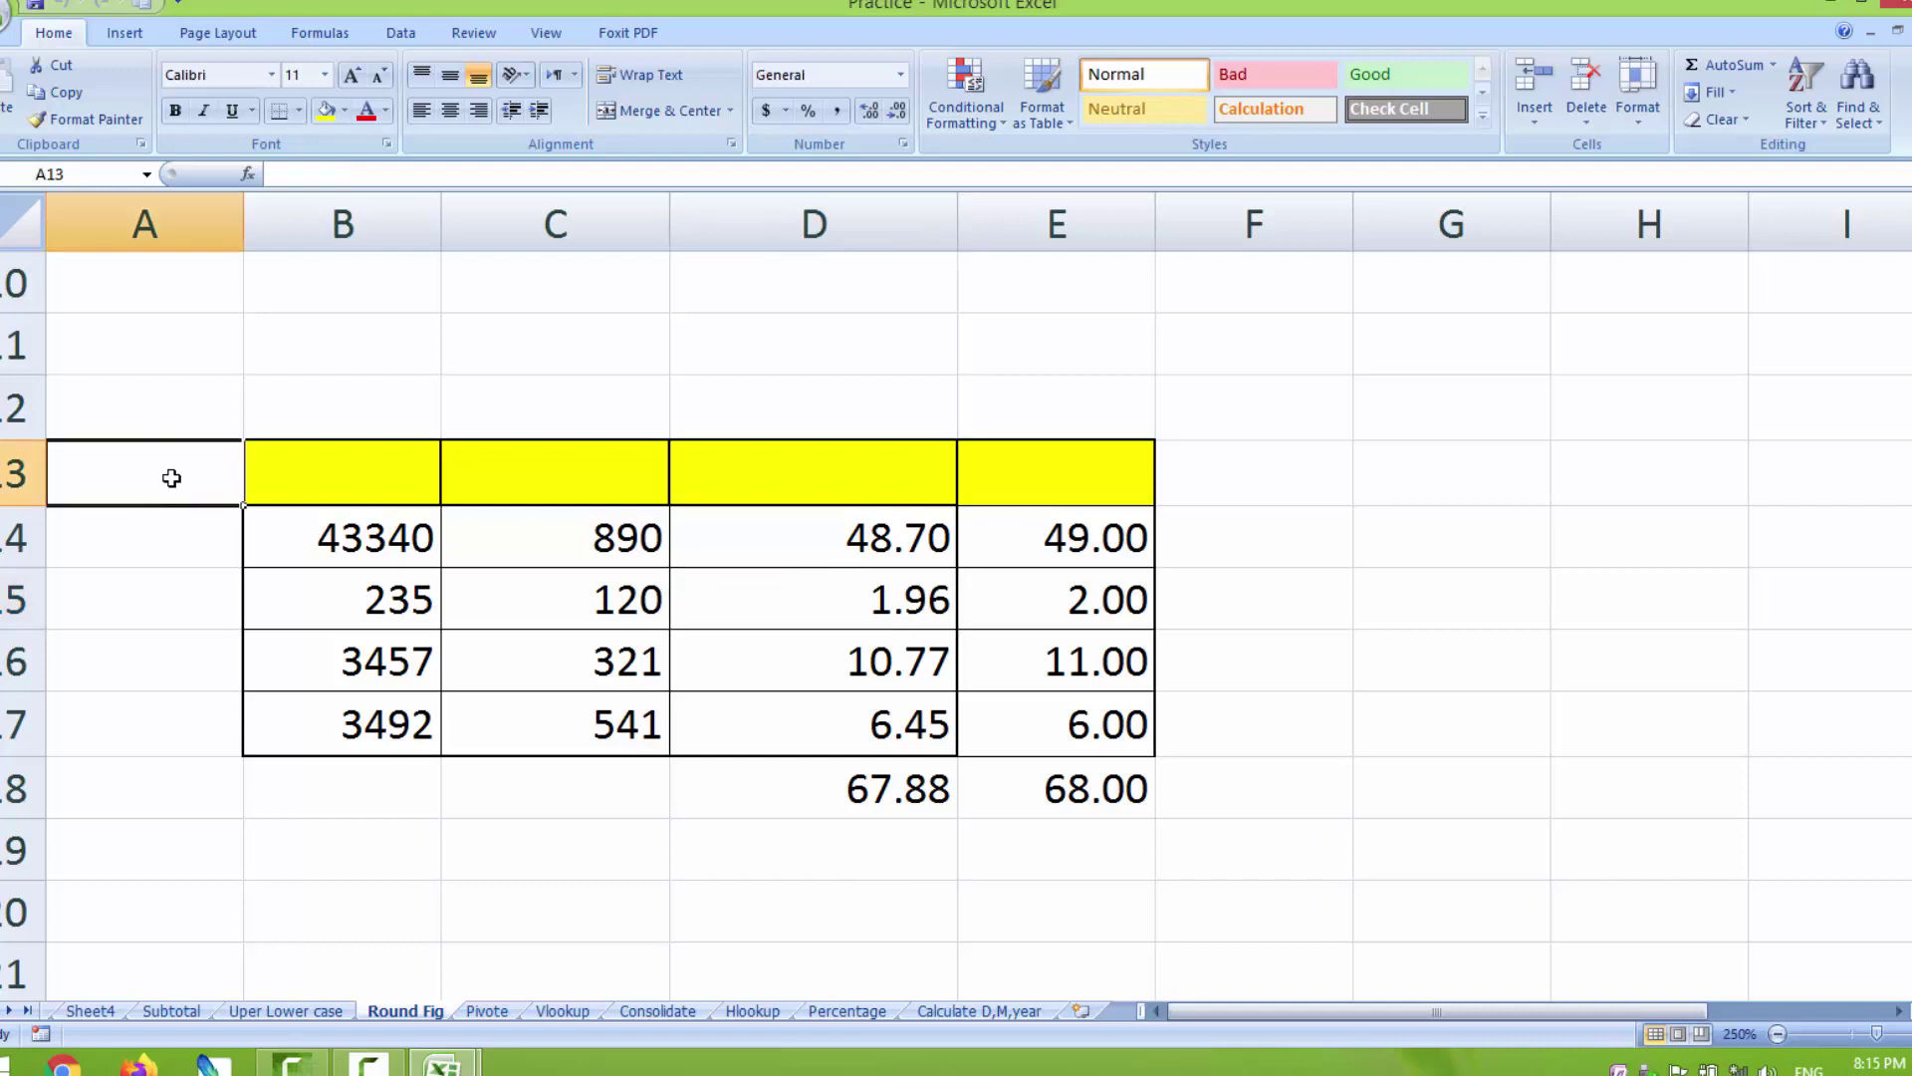
type("N")
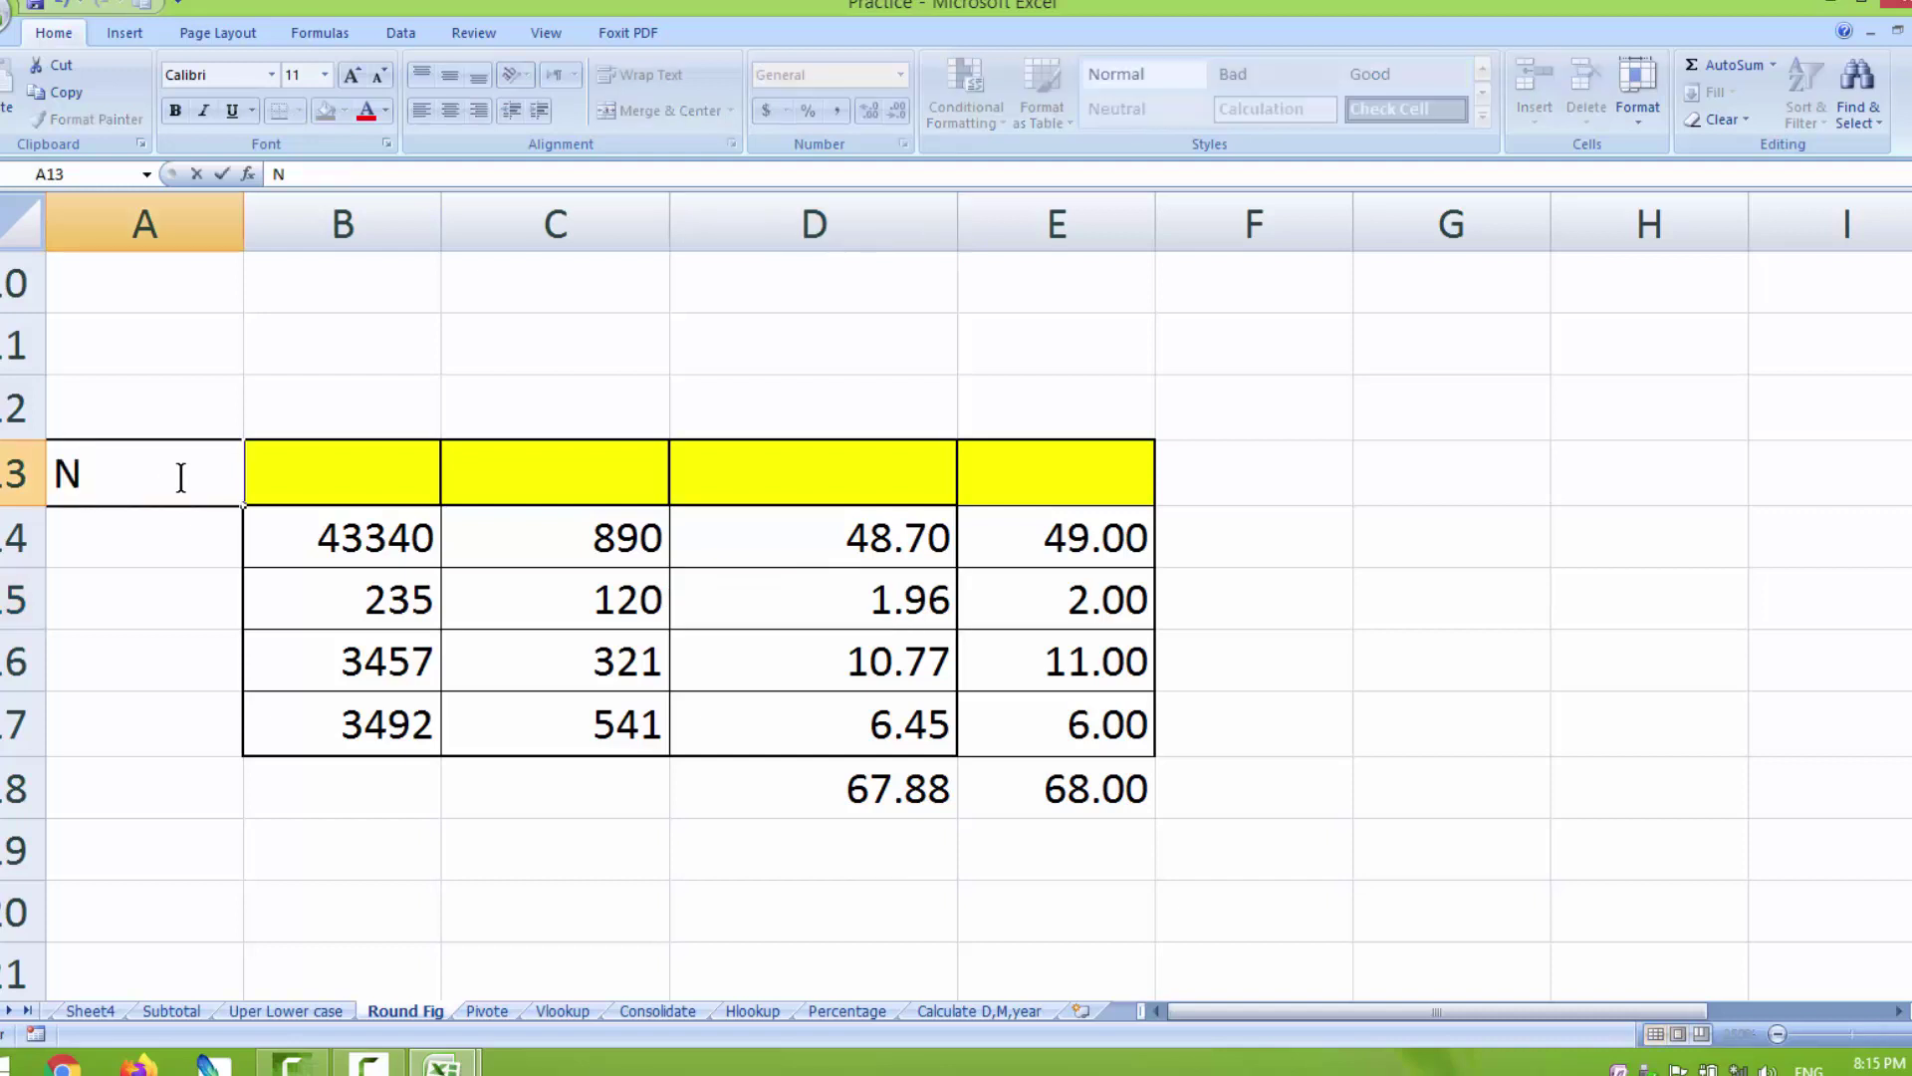
type("ame")
key("Return")
type("A")
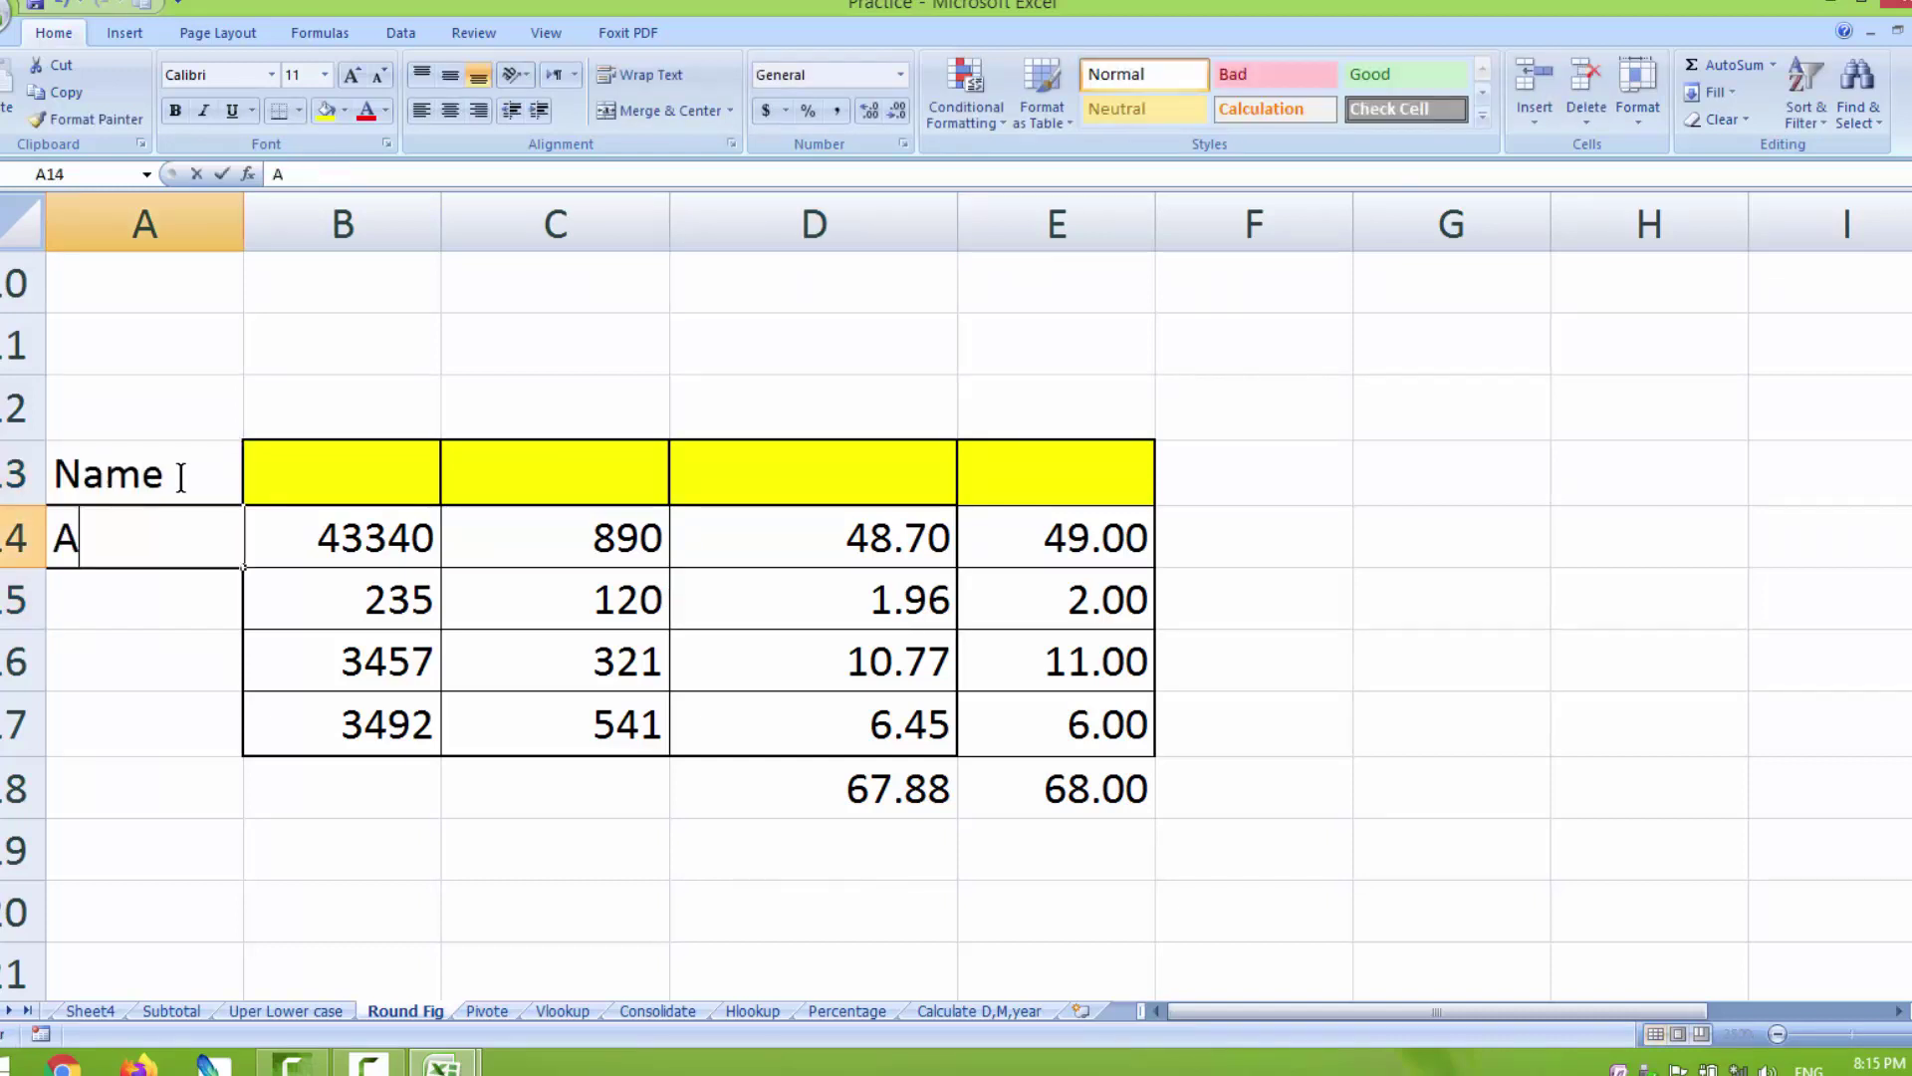
type("mir")
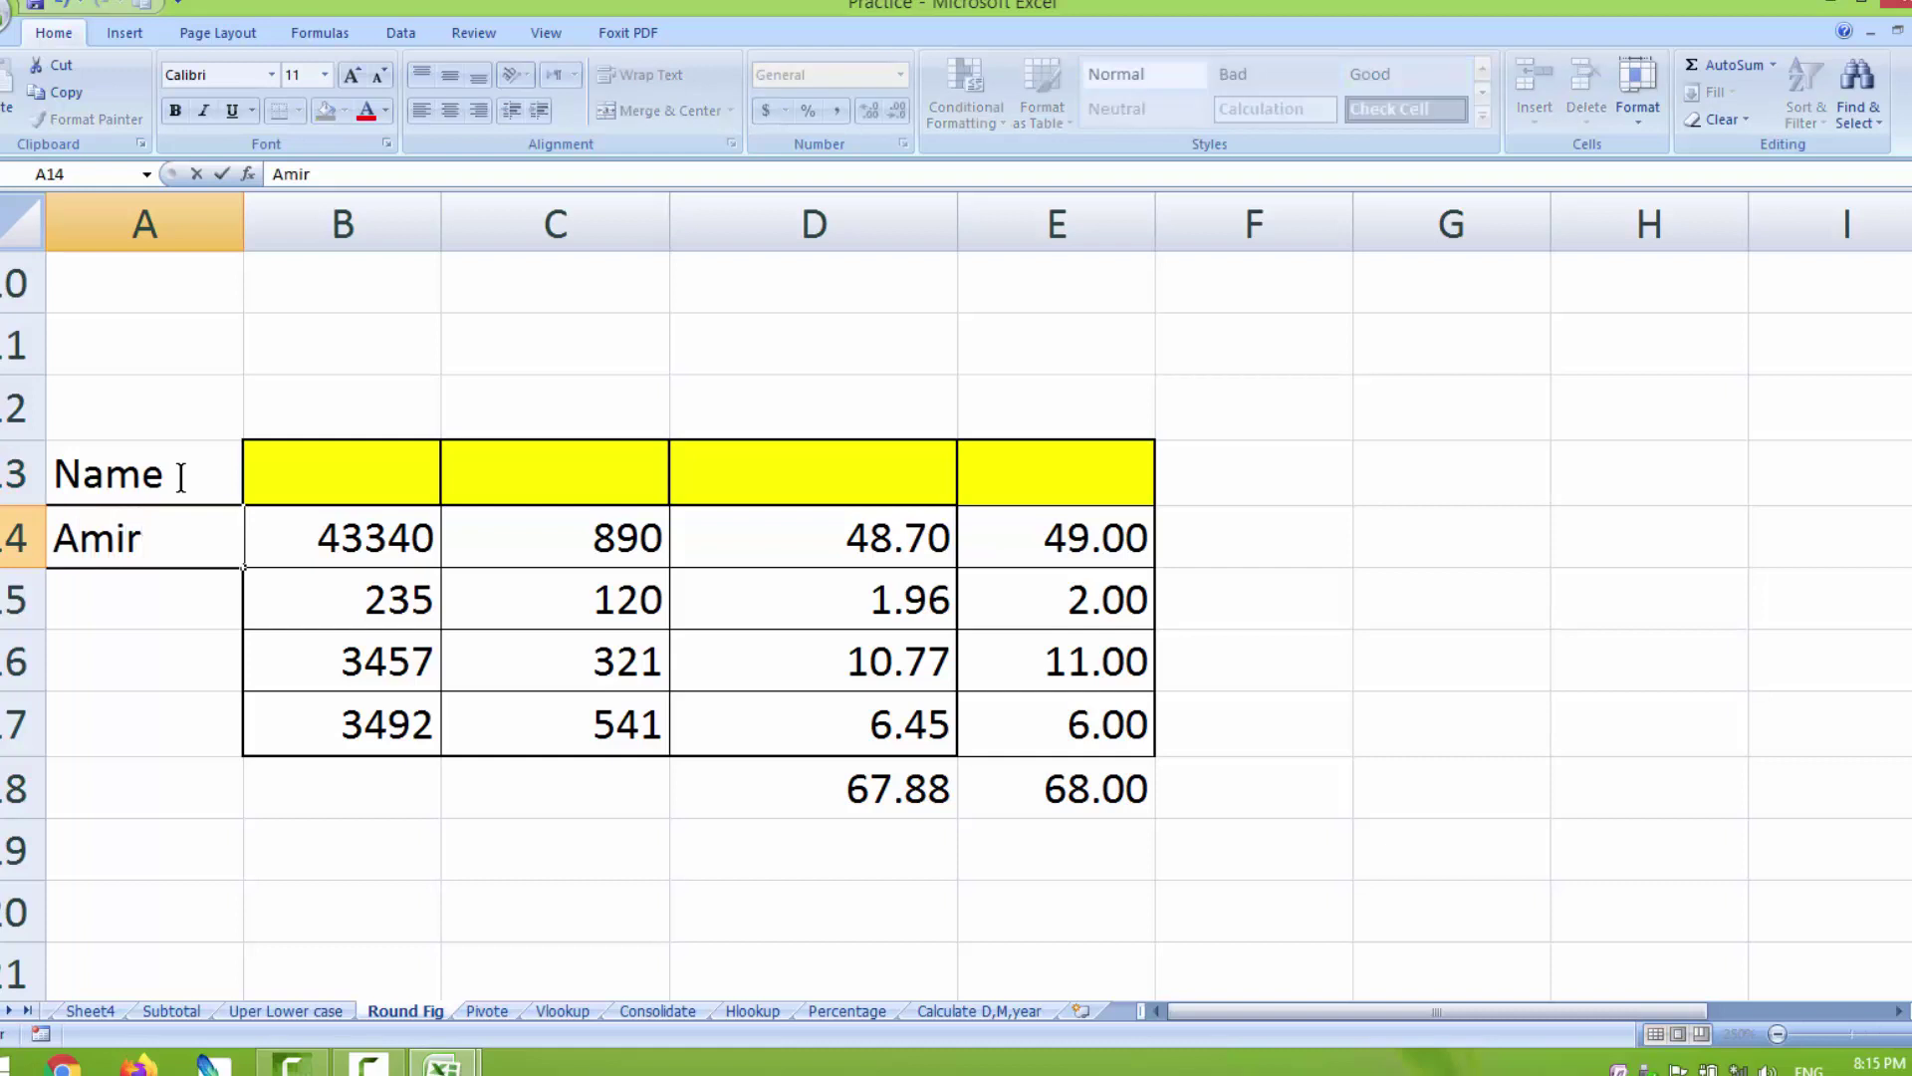
key("Return")
type("liaqa")
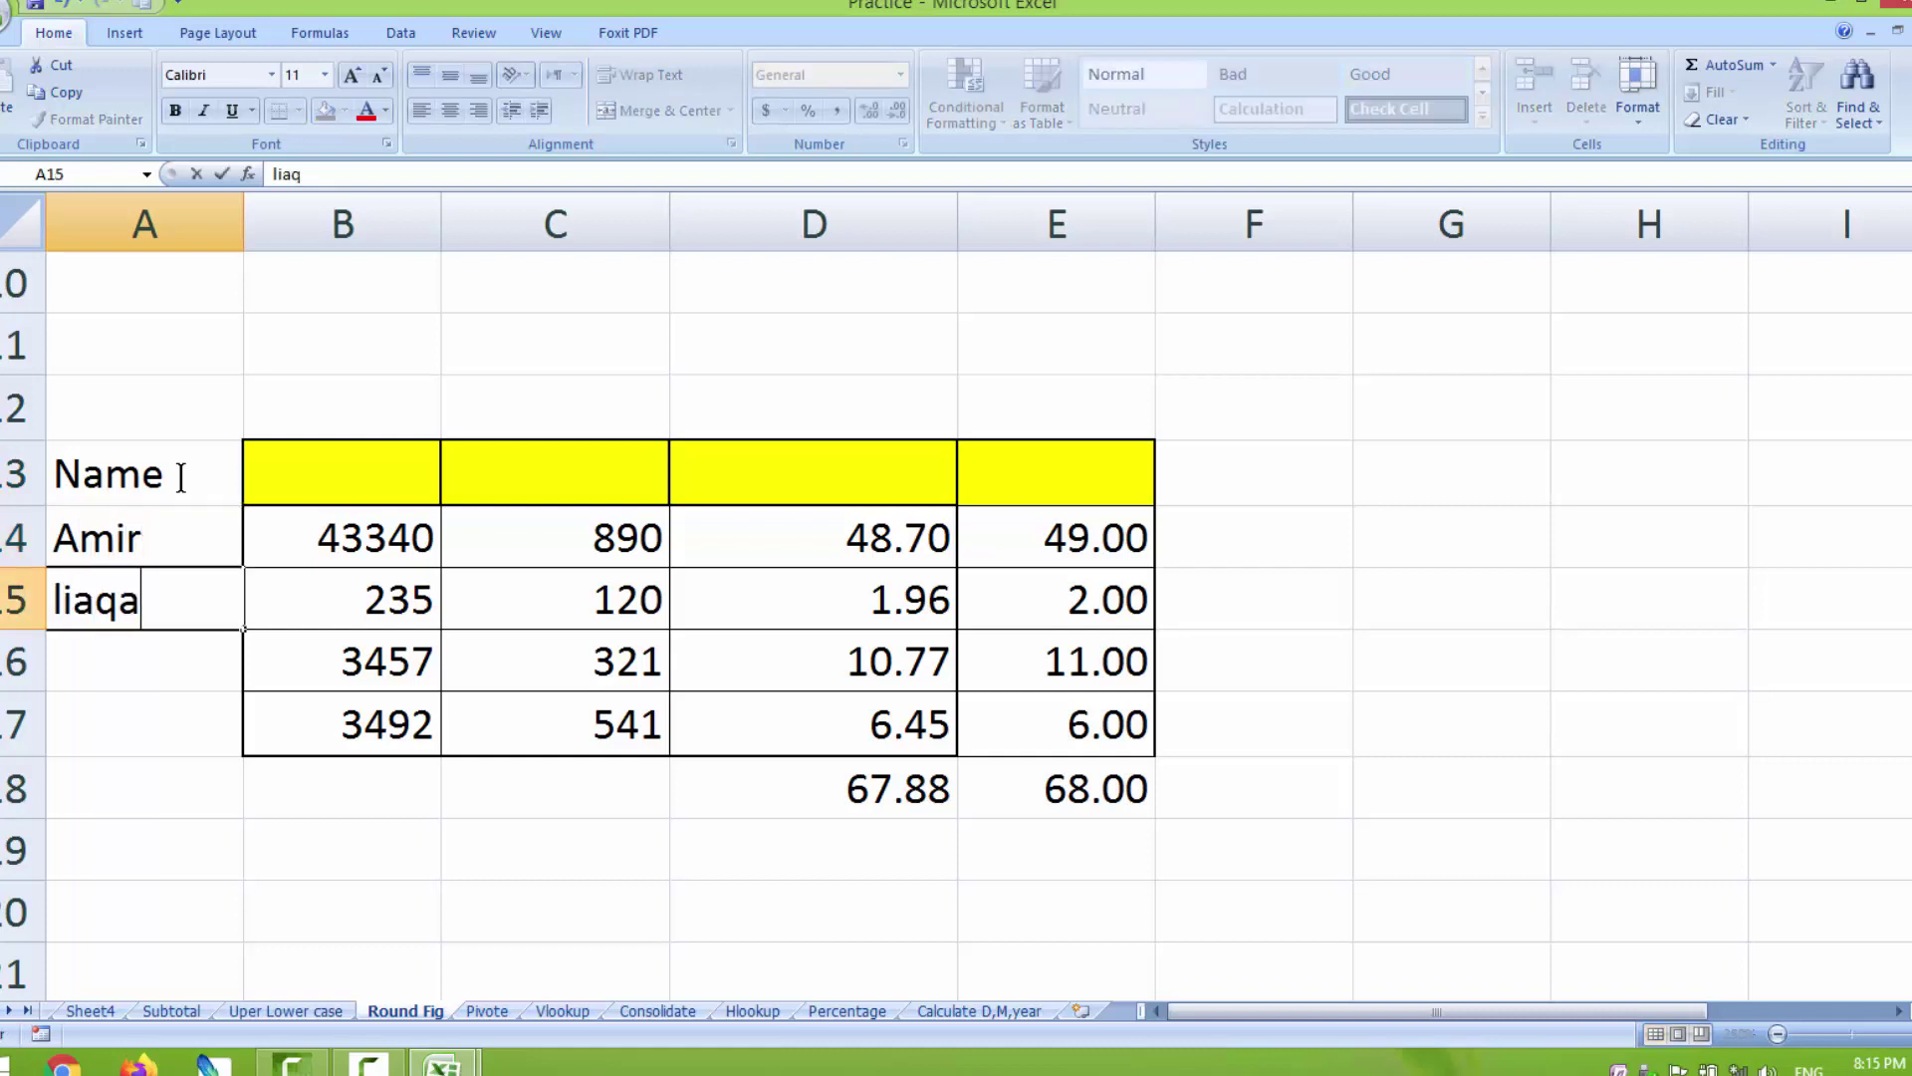
type("t")
key("Return")
type("s")
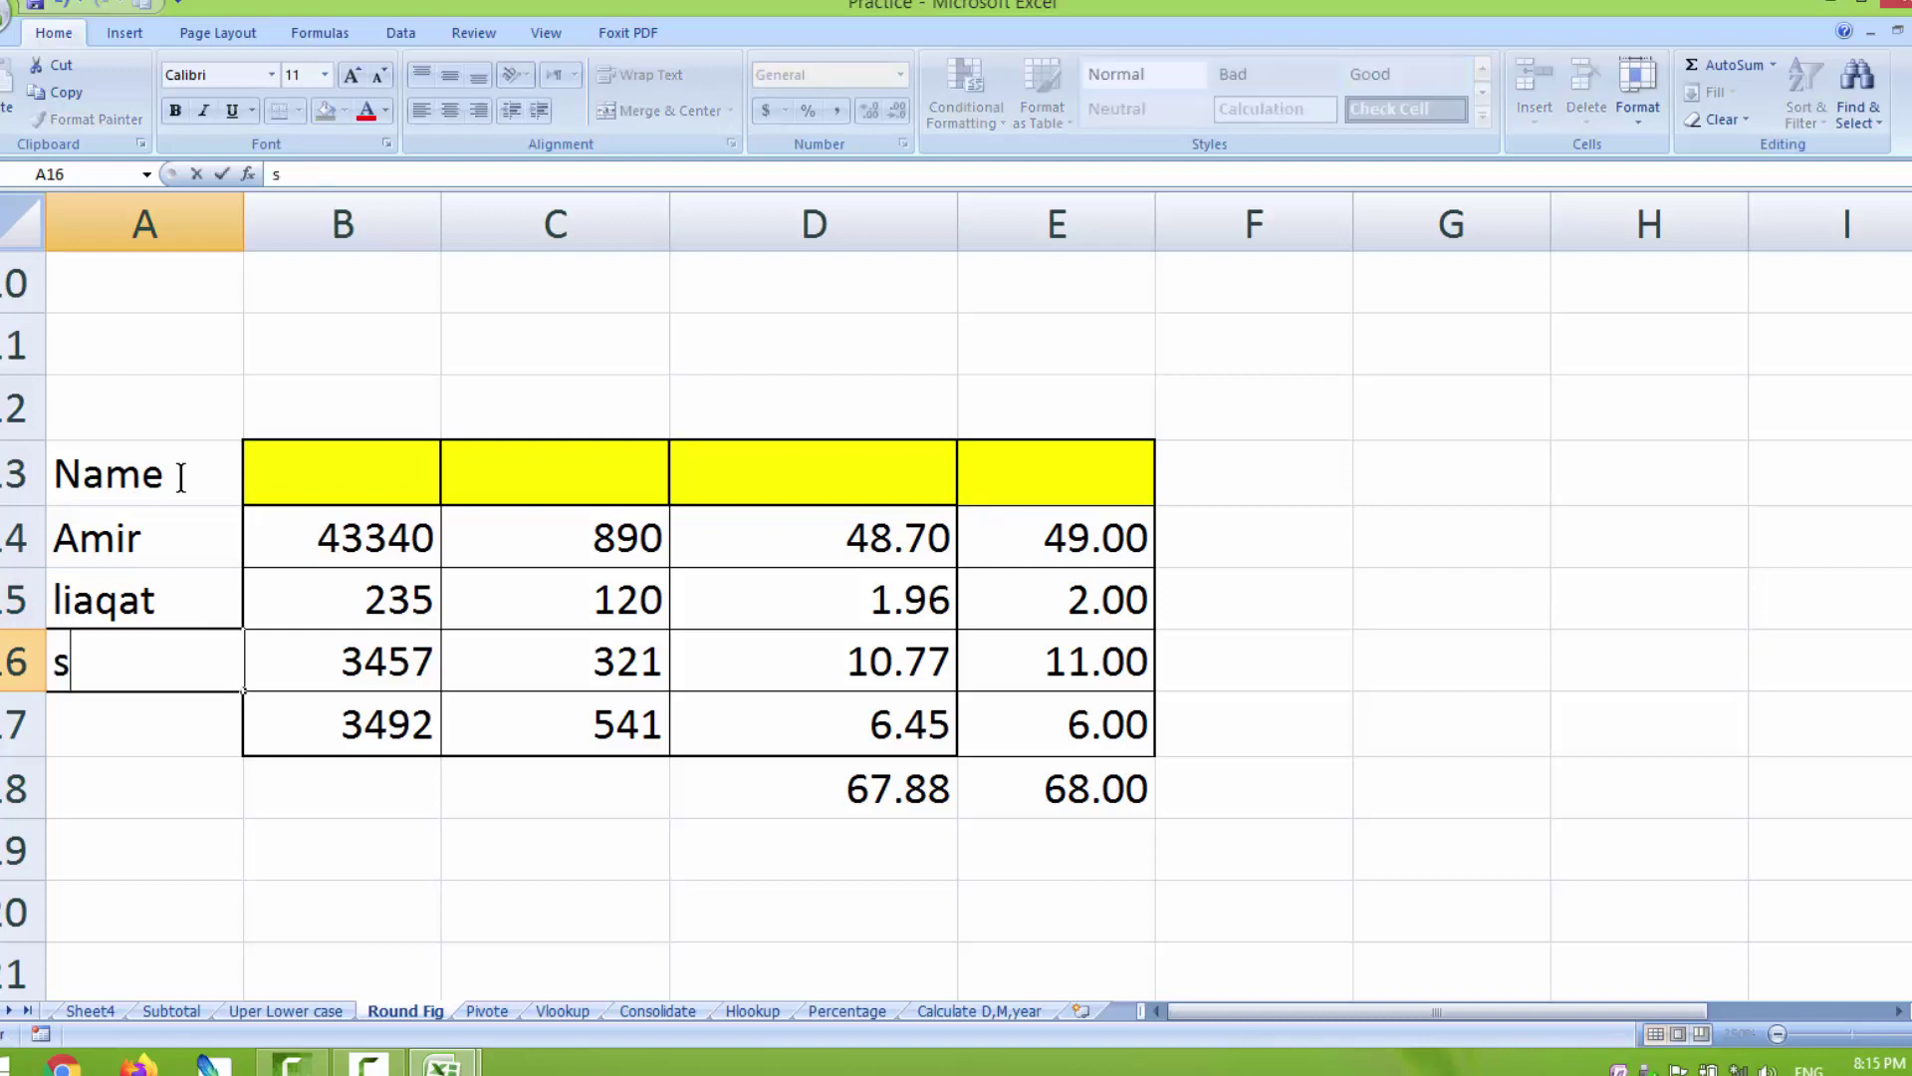
type("ajjad")
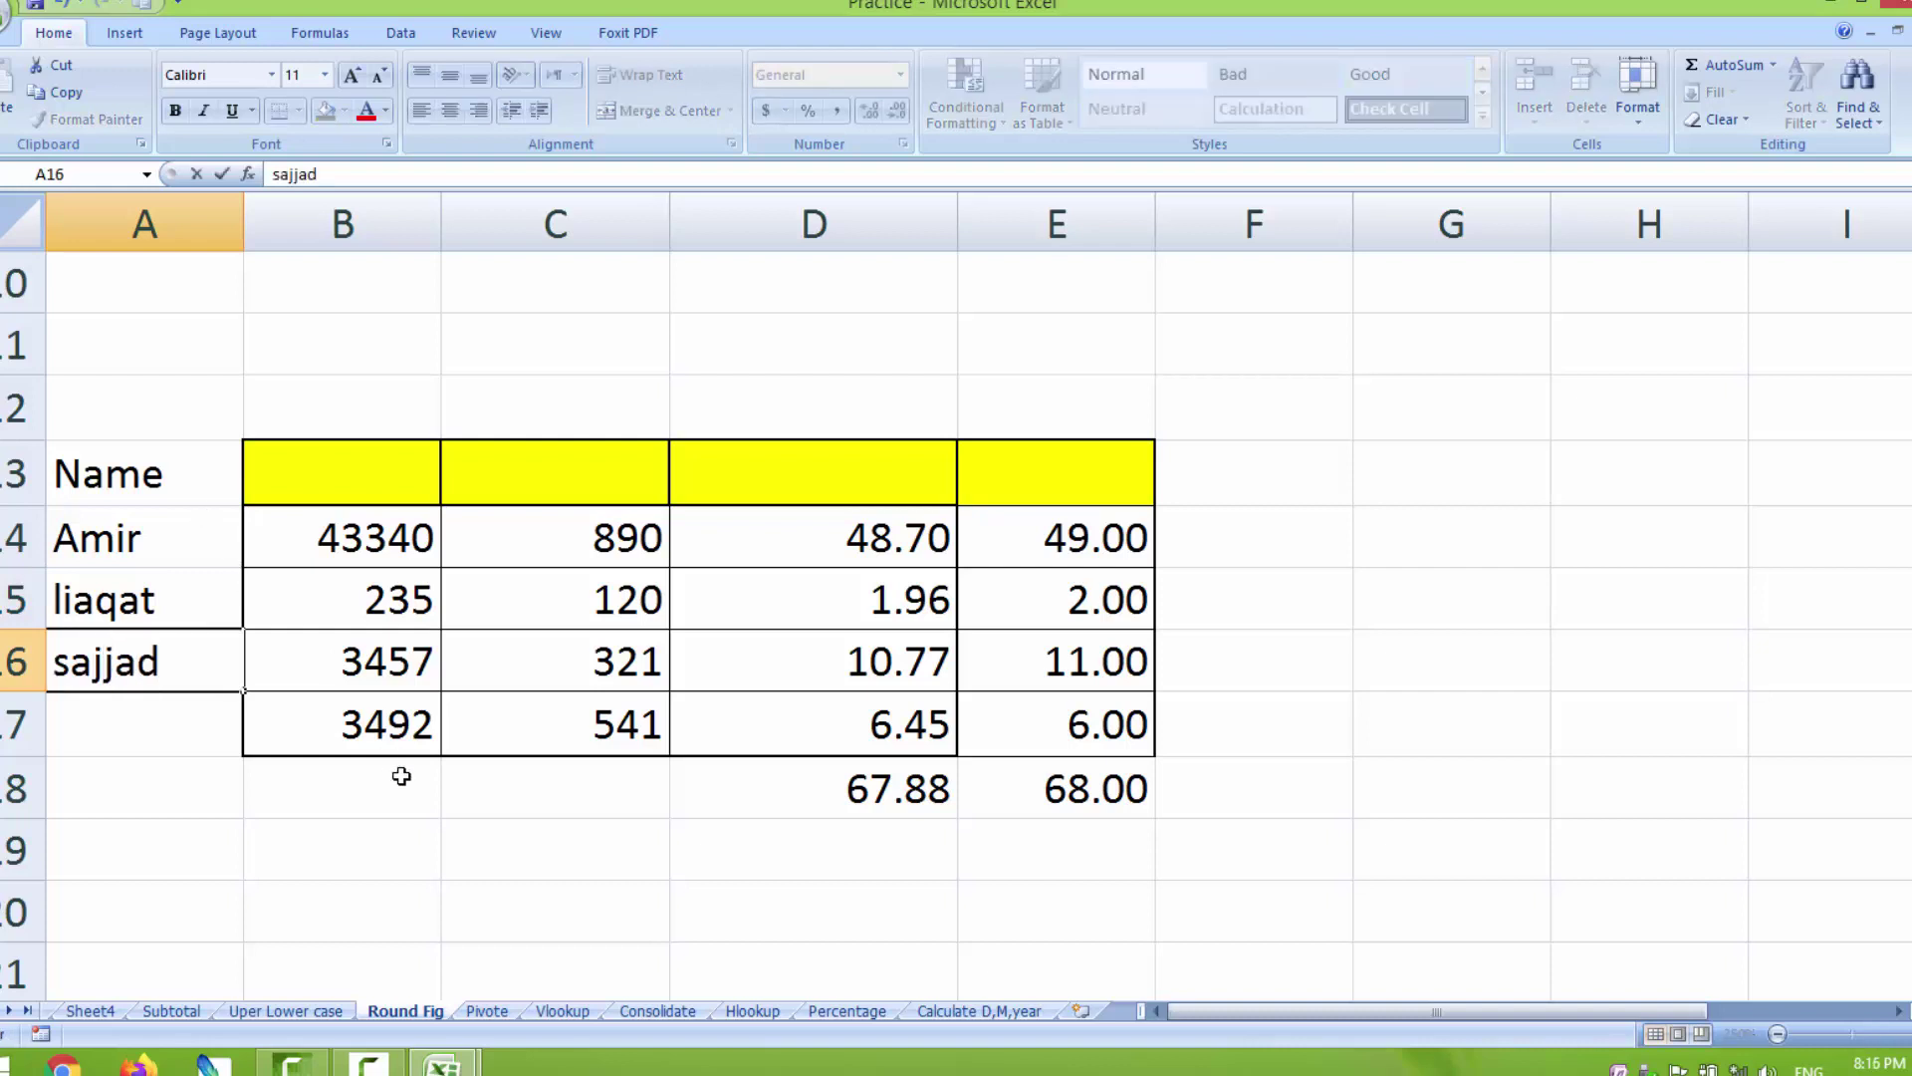
left_click(403, 832)
Apply All Borders to A13:A17 and a Thick Box Border around A13:E17
left_click_drag(144, 476, 166, 704)
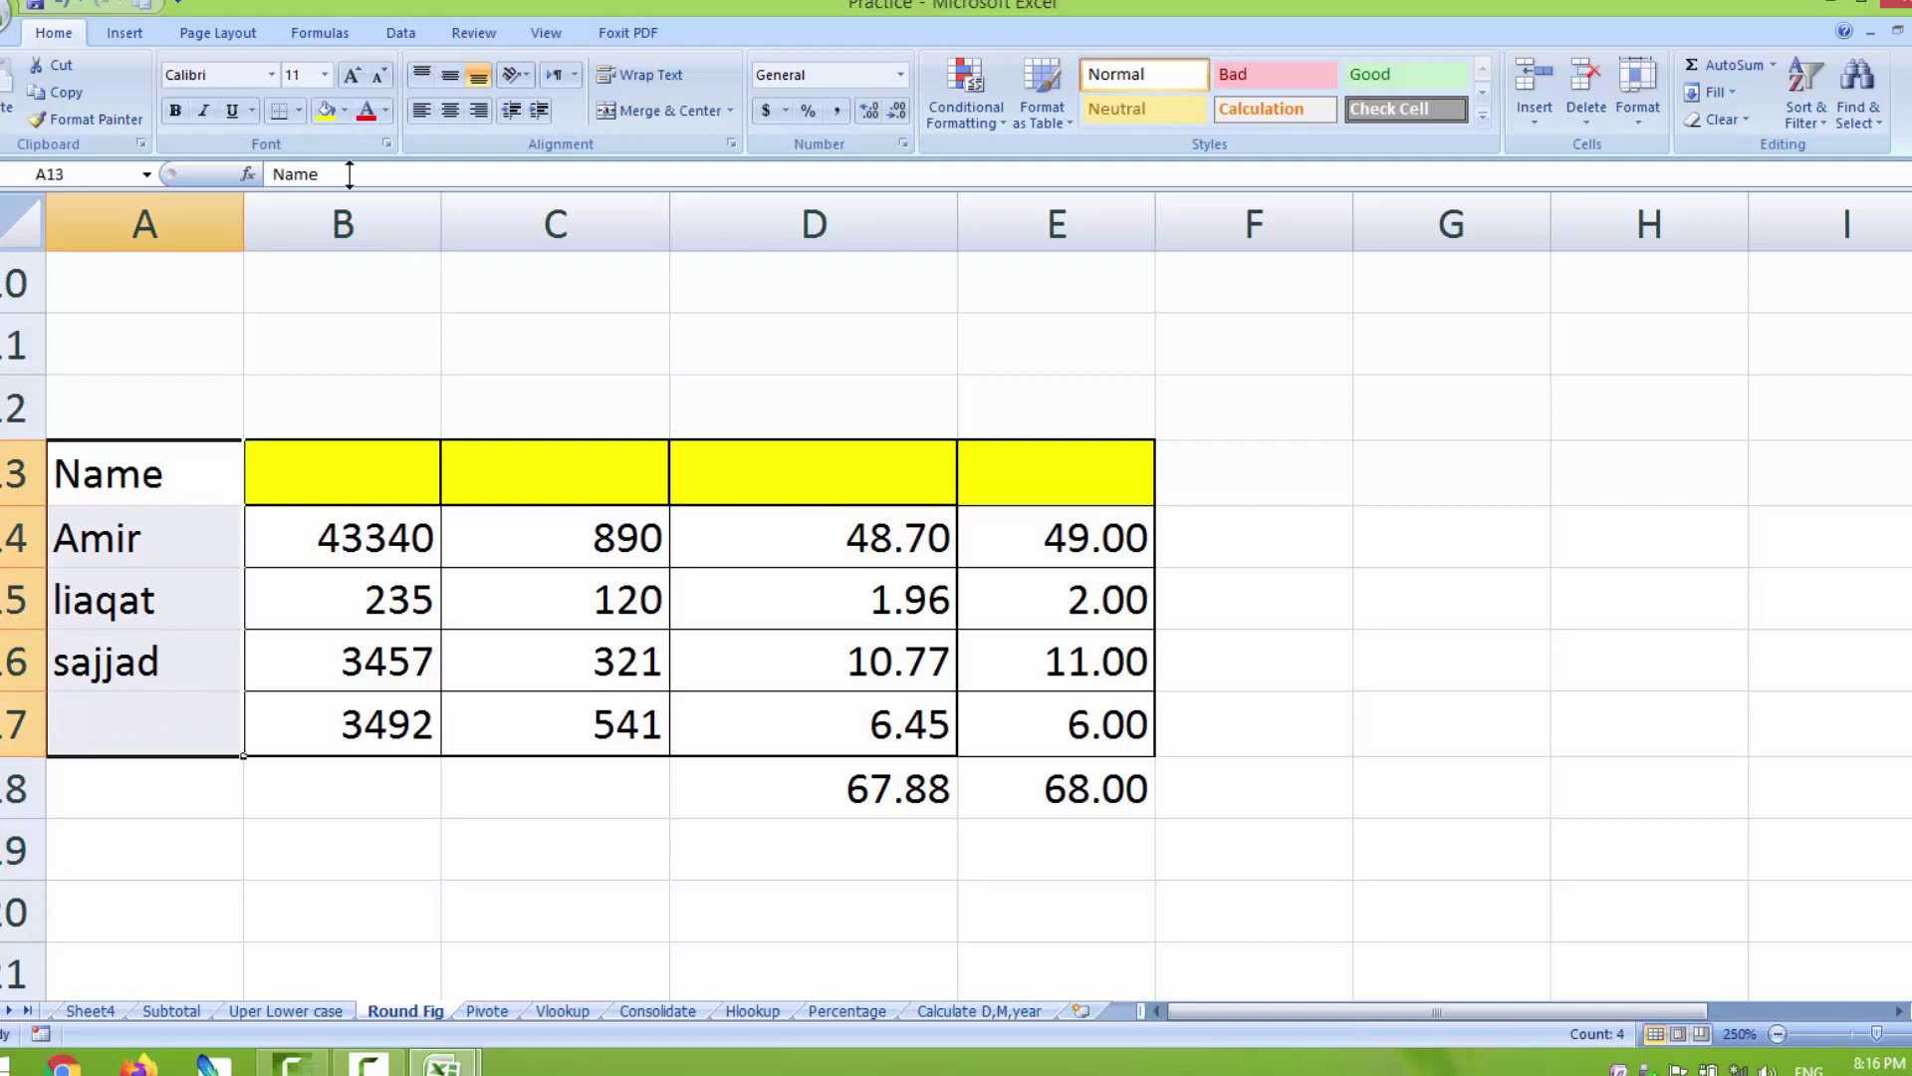
left_click(299, 111)
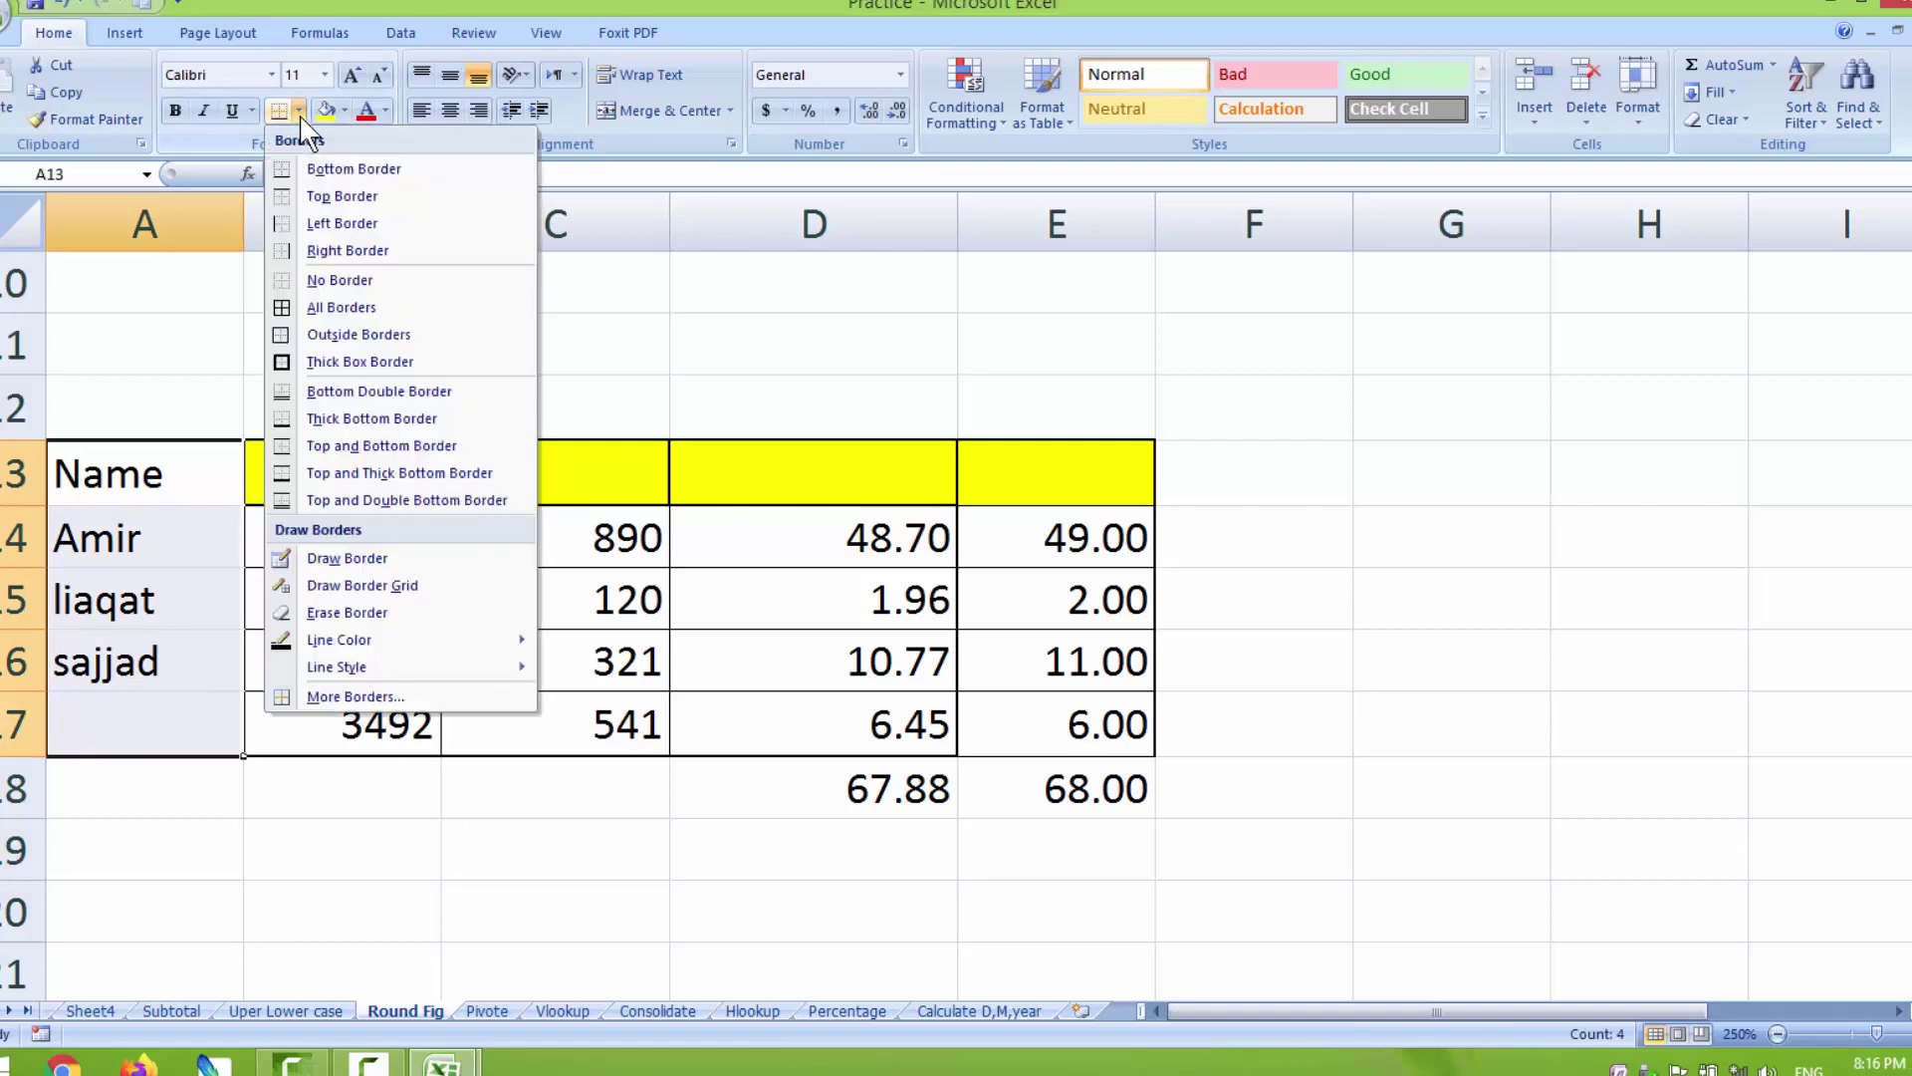
left_click(282, 309)
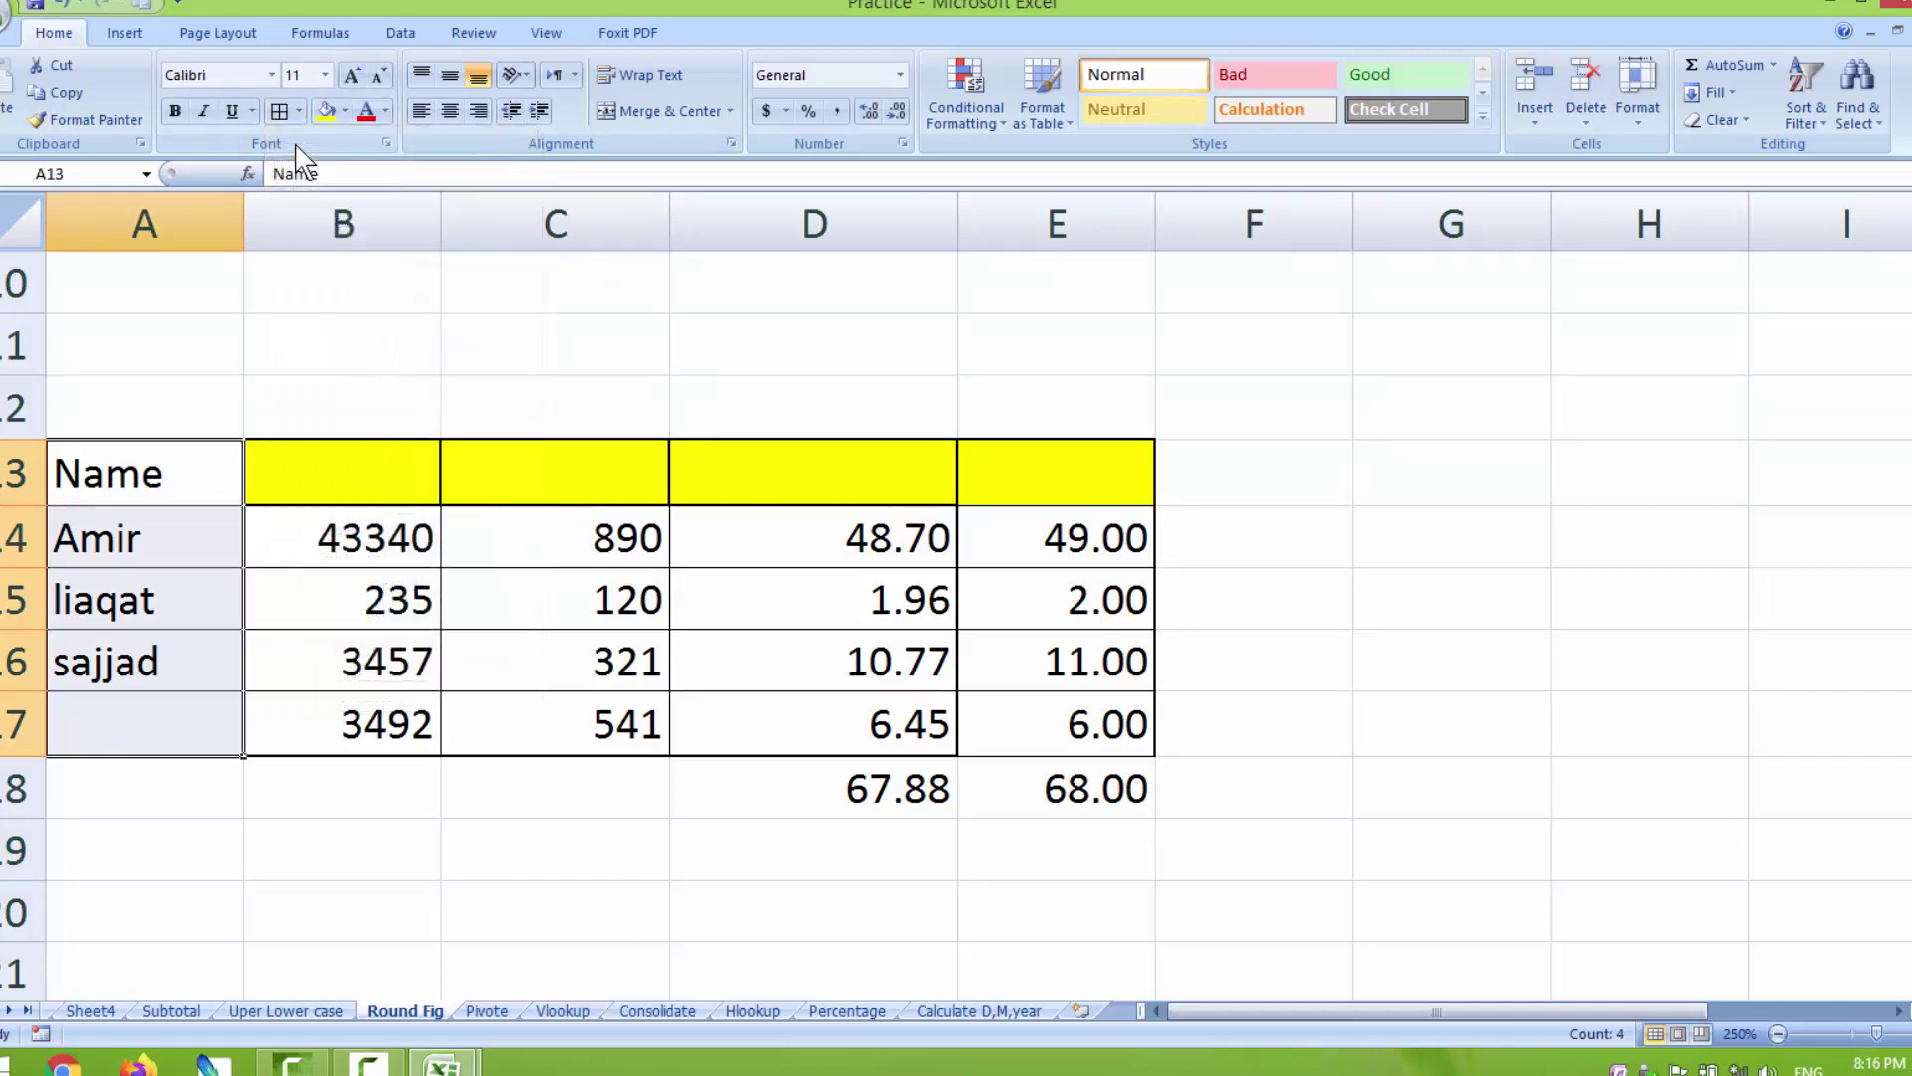
left_click(130, 484)
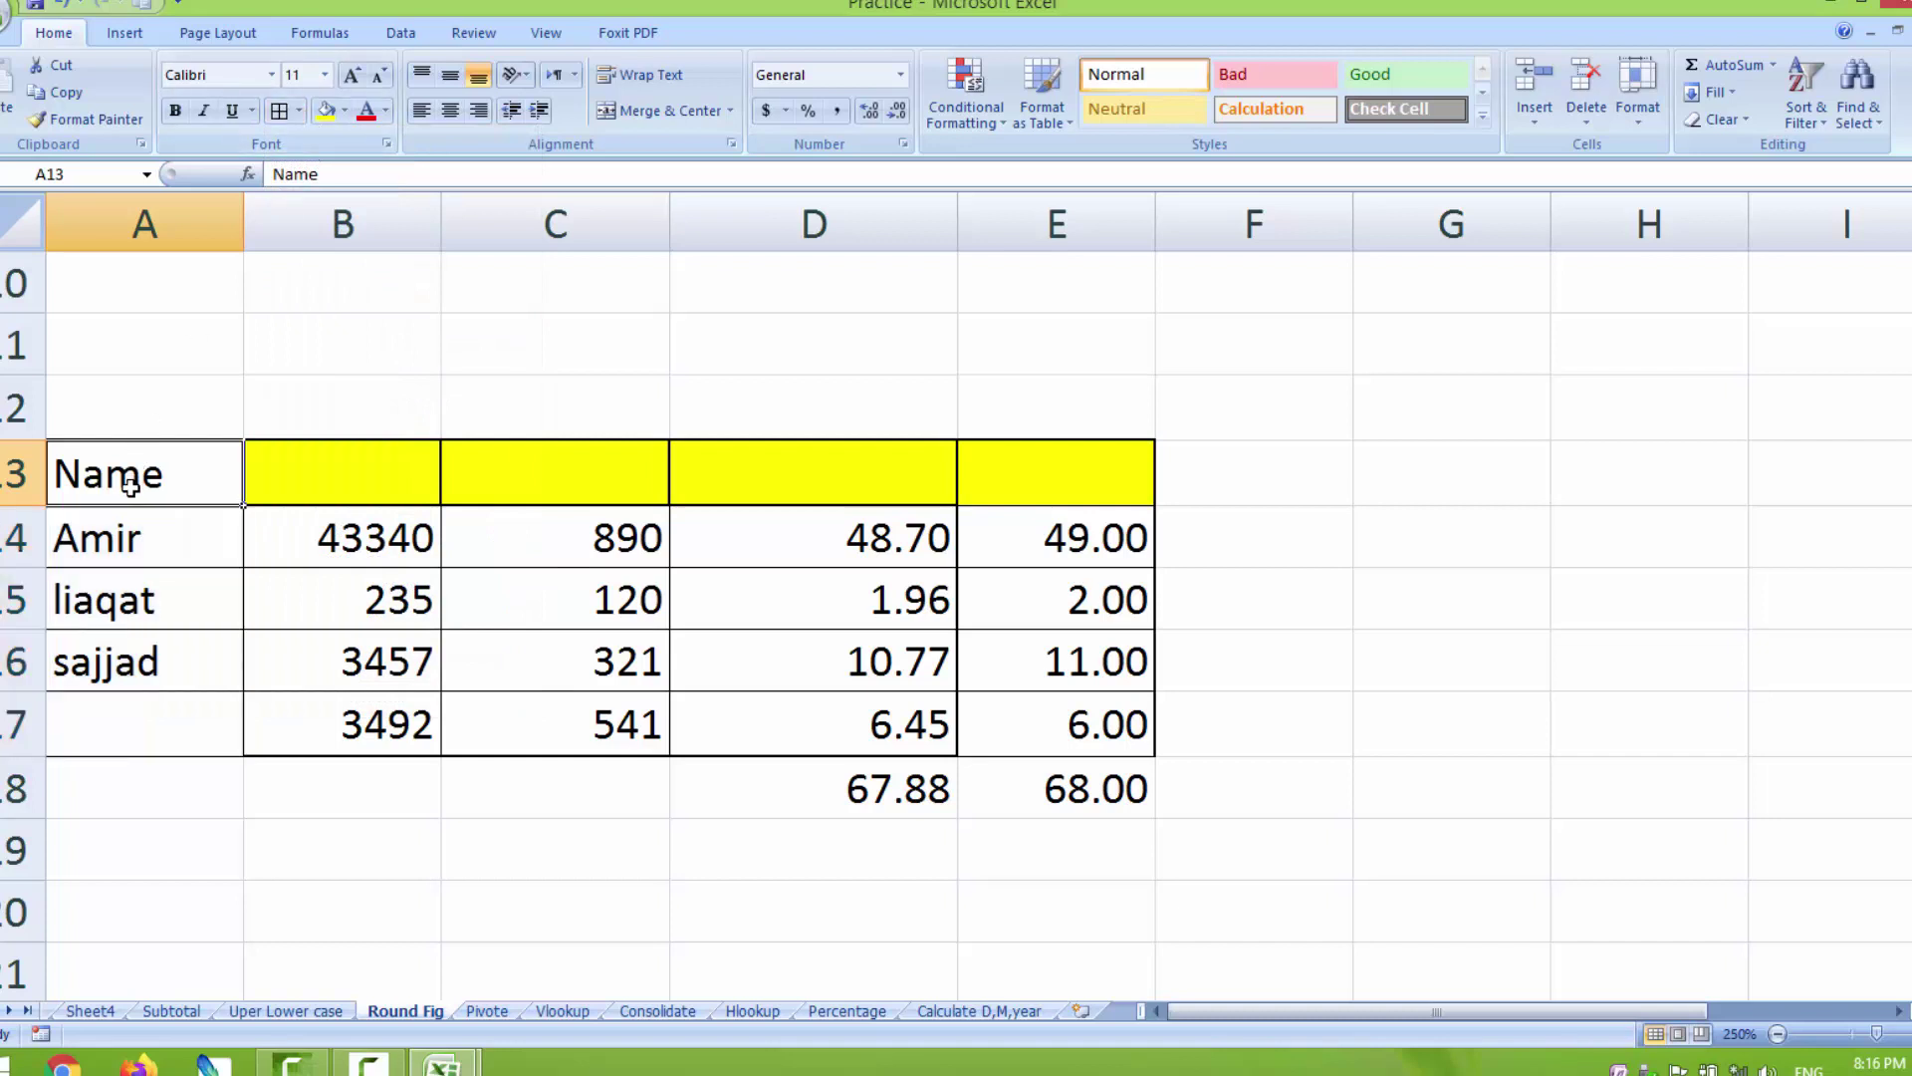
mouse_move(130, 485)
left_mouse_down()
mouse_move(649, 748)
mouse_move(1050, 726)
left_mouse_up()
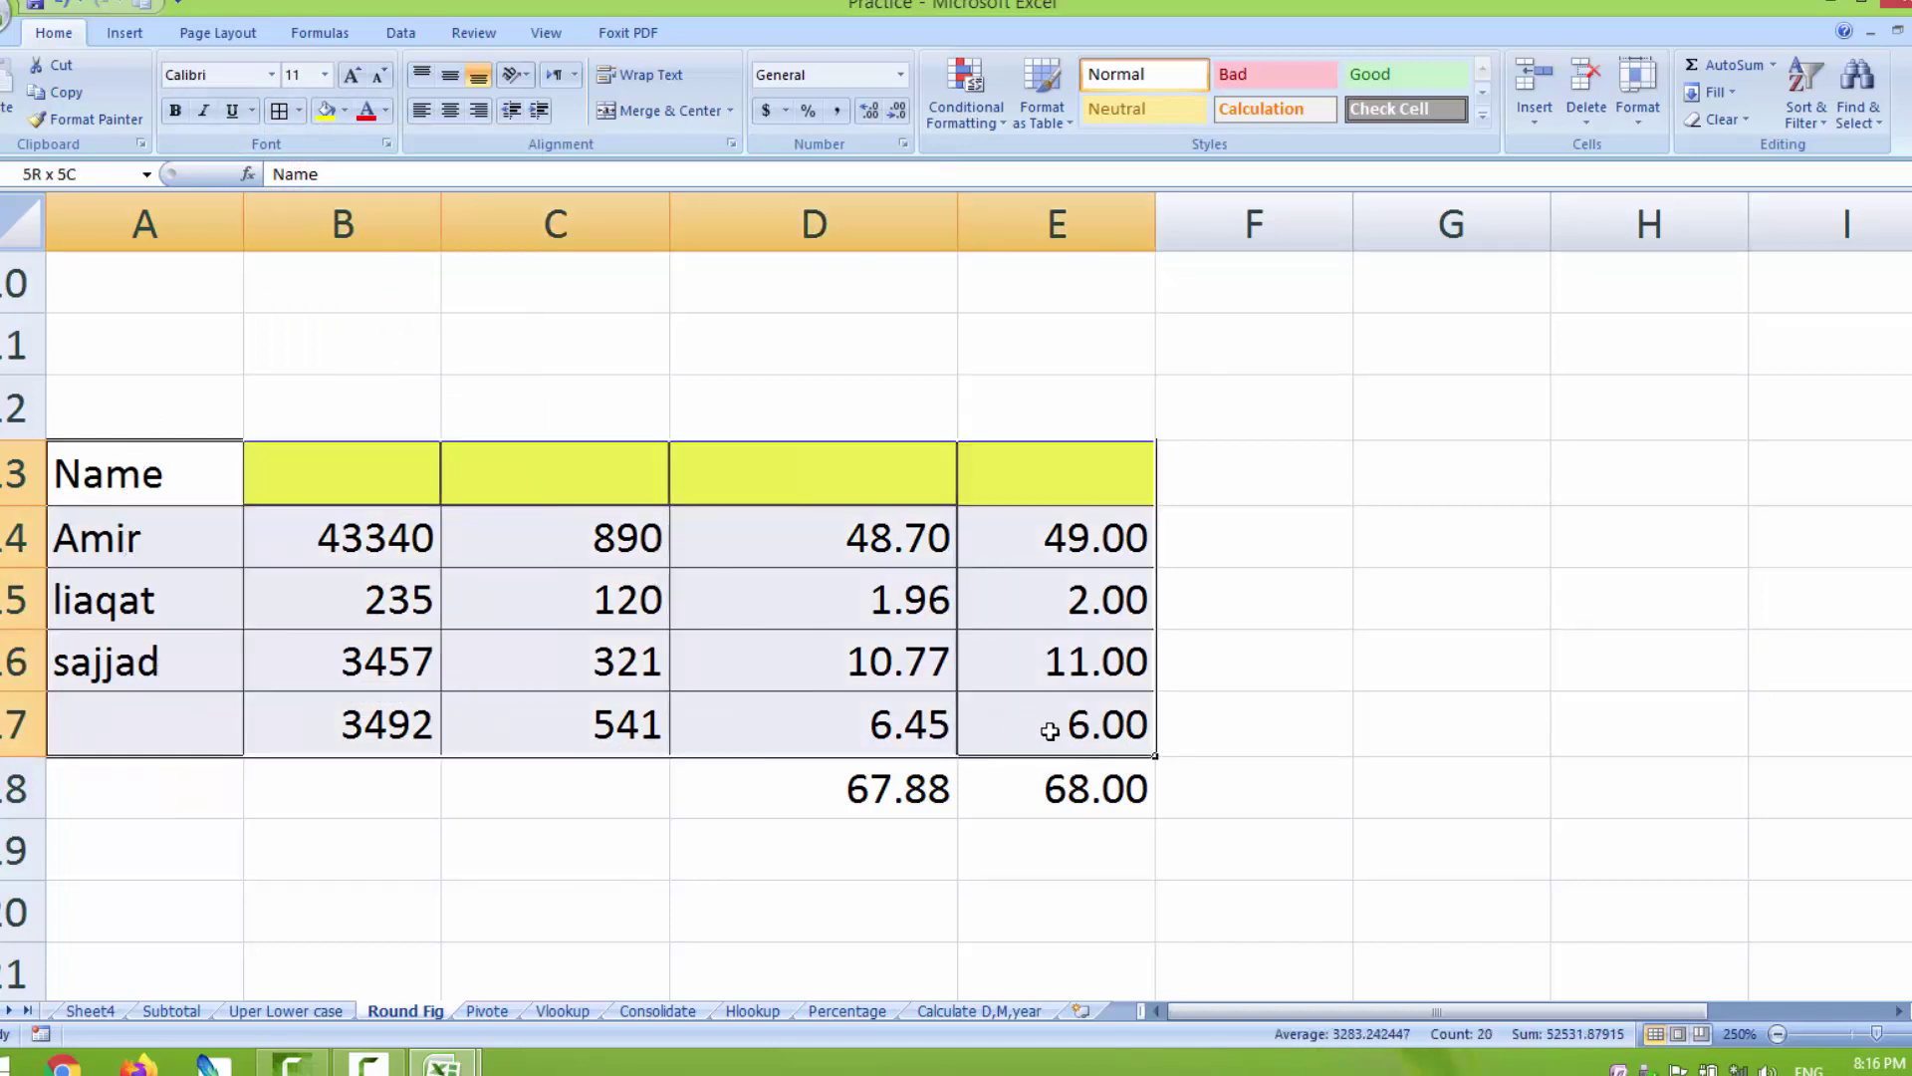
left_click(300, 111)
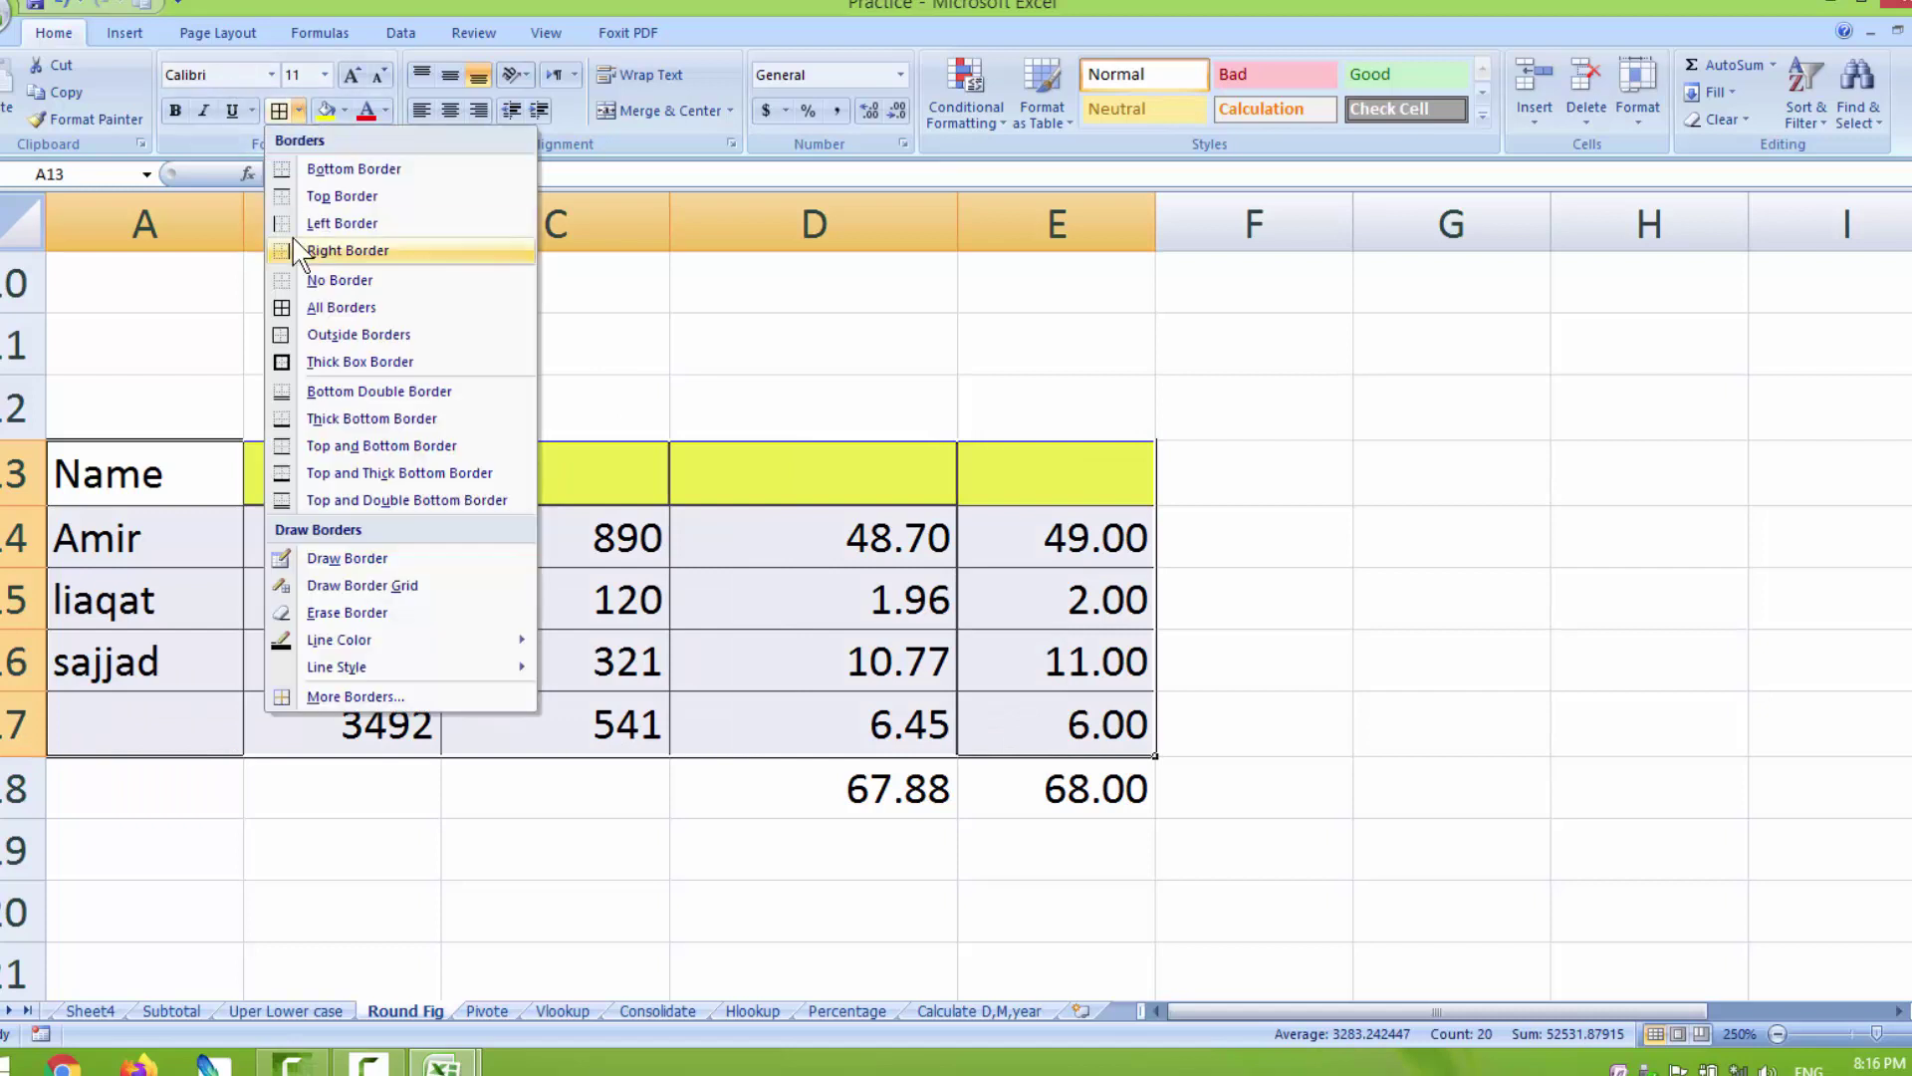
left_click(315, 365)
left_click(445, 870)
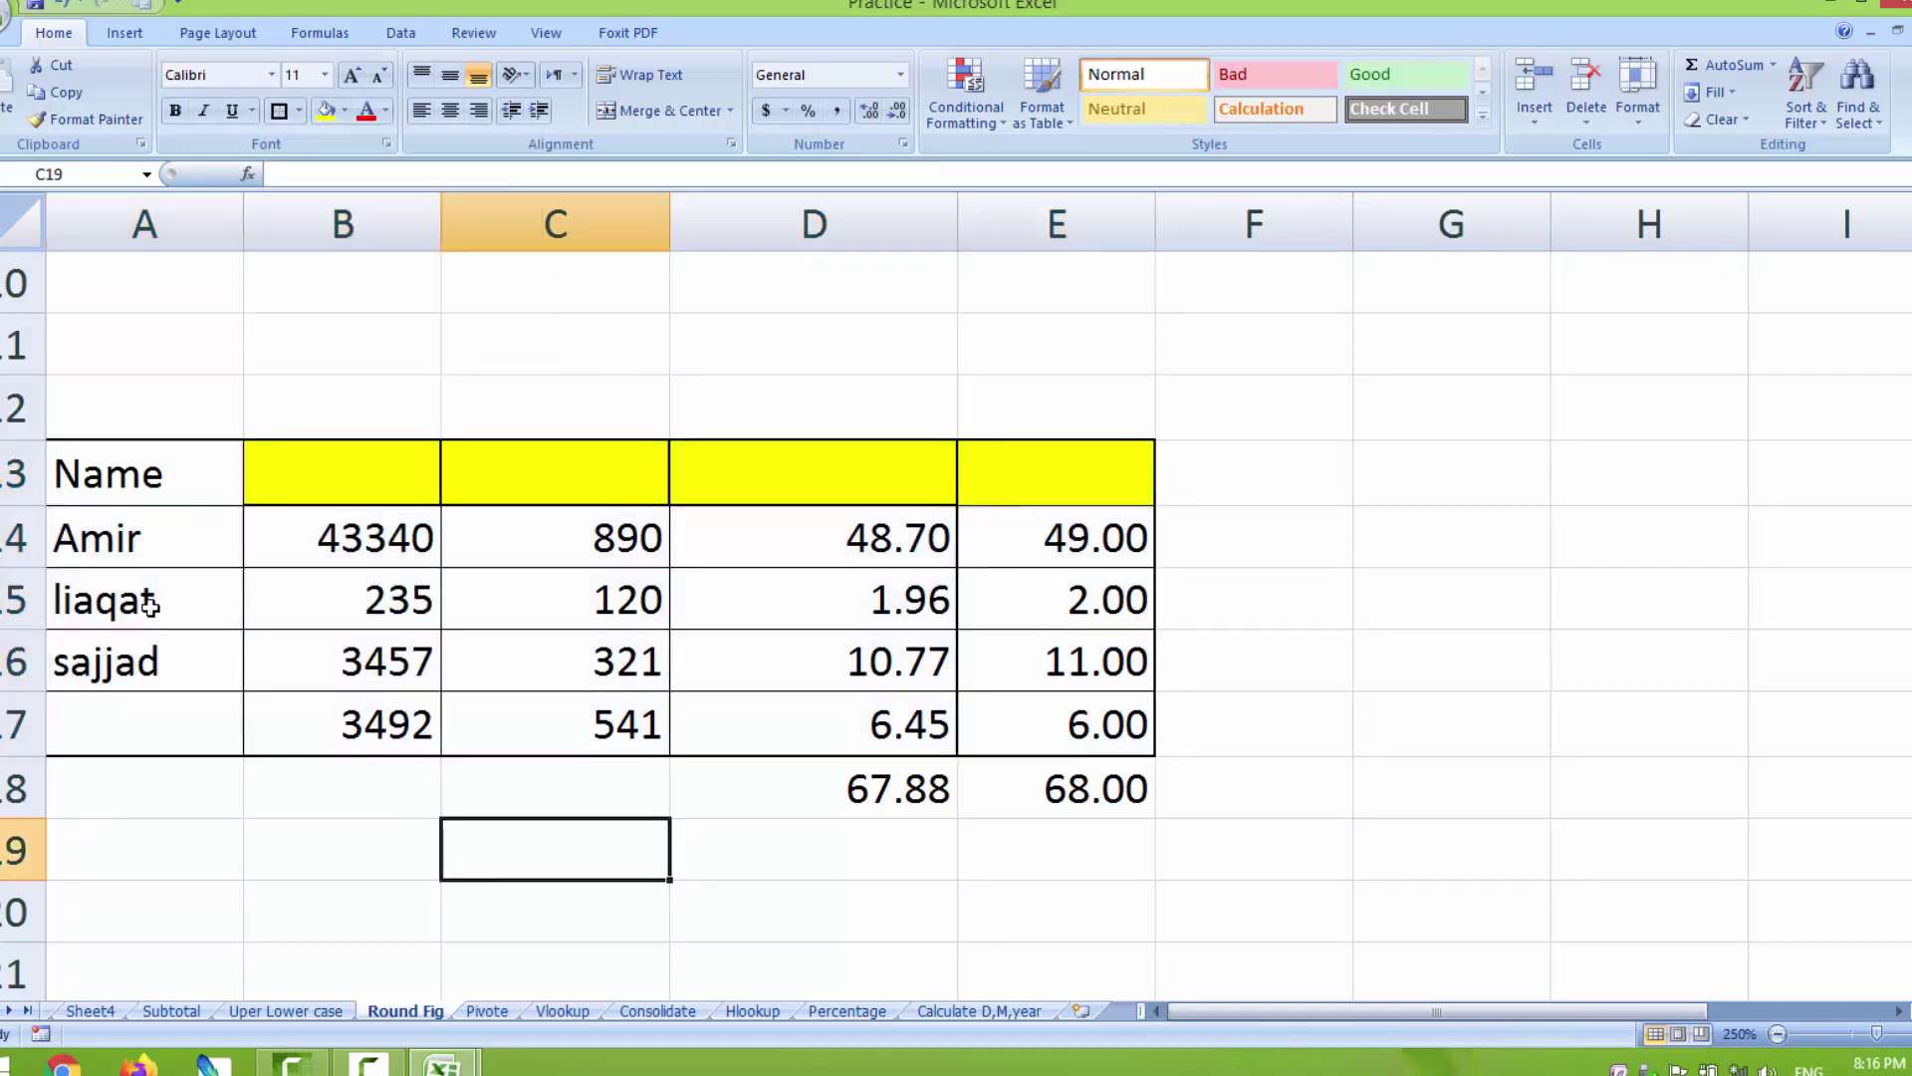
left_click(150, 605)
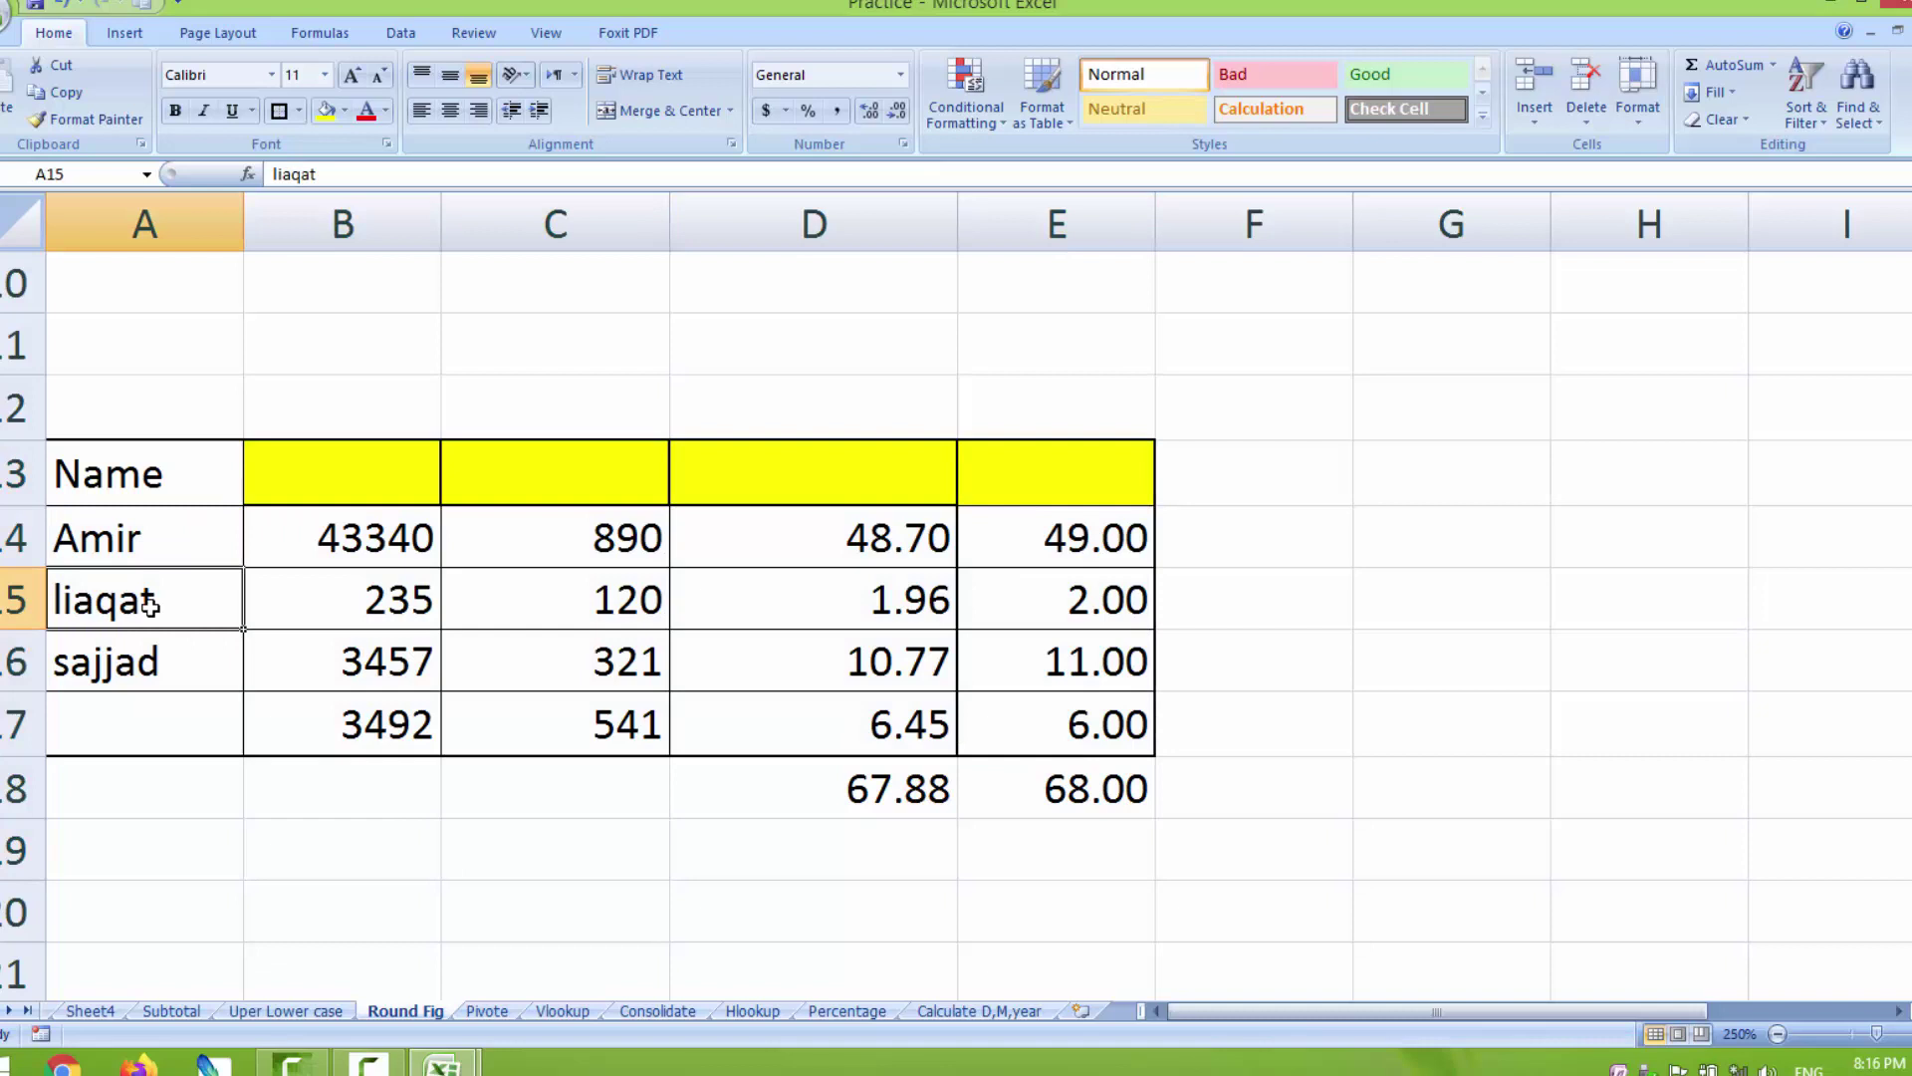
Add a comment to cell A15 noting the person's father's name
right_click(149, 605)
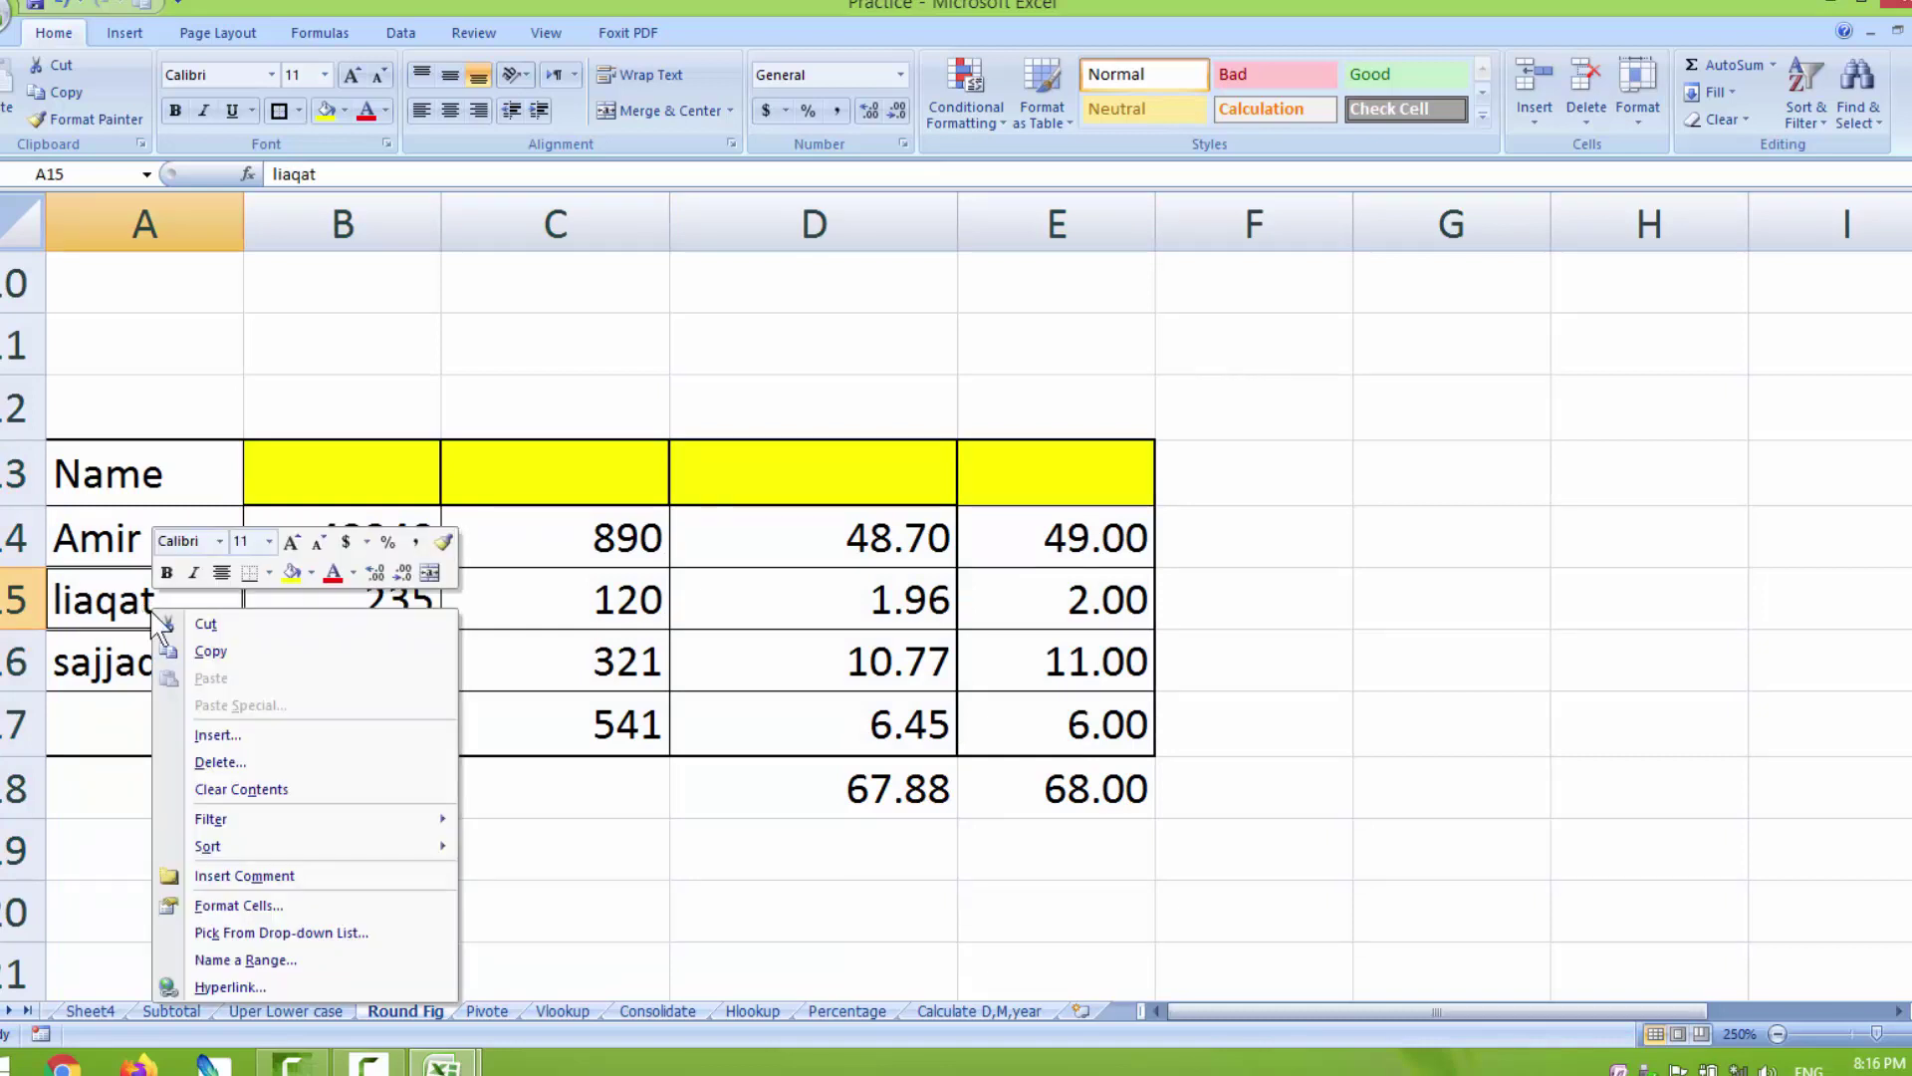
left_click(209, 880)
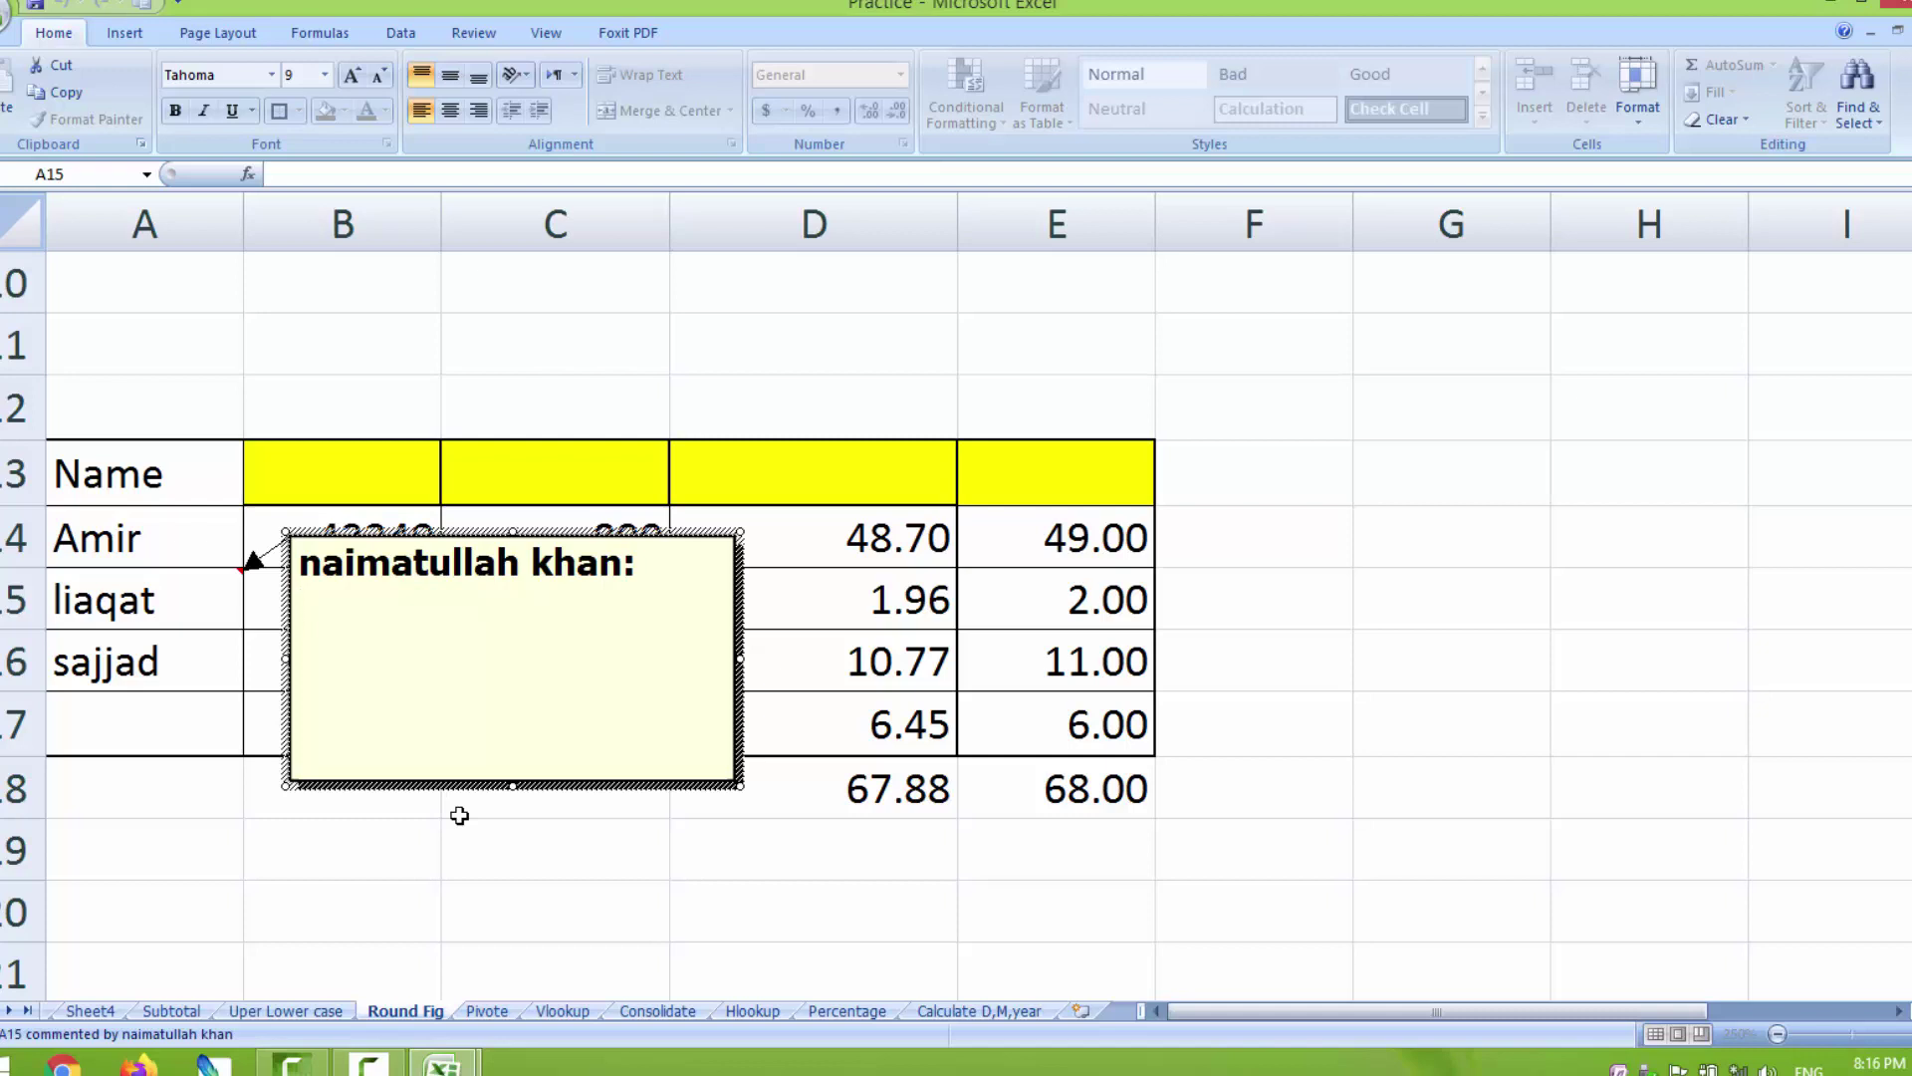
type("s/")
type("o ")
type("shoaib")
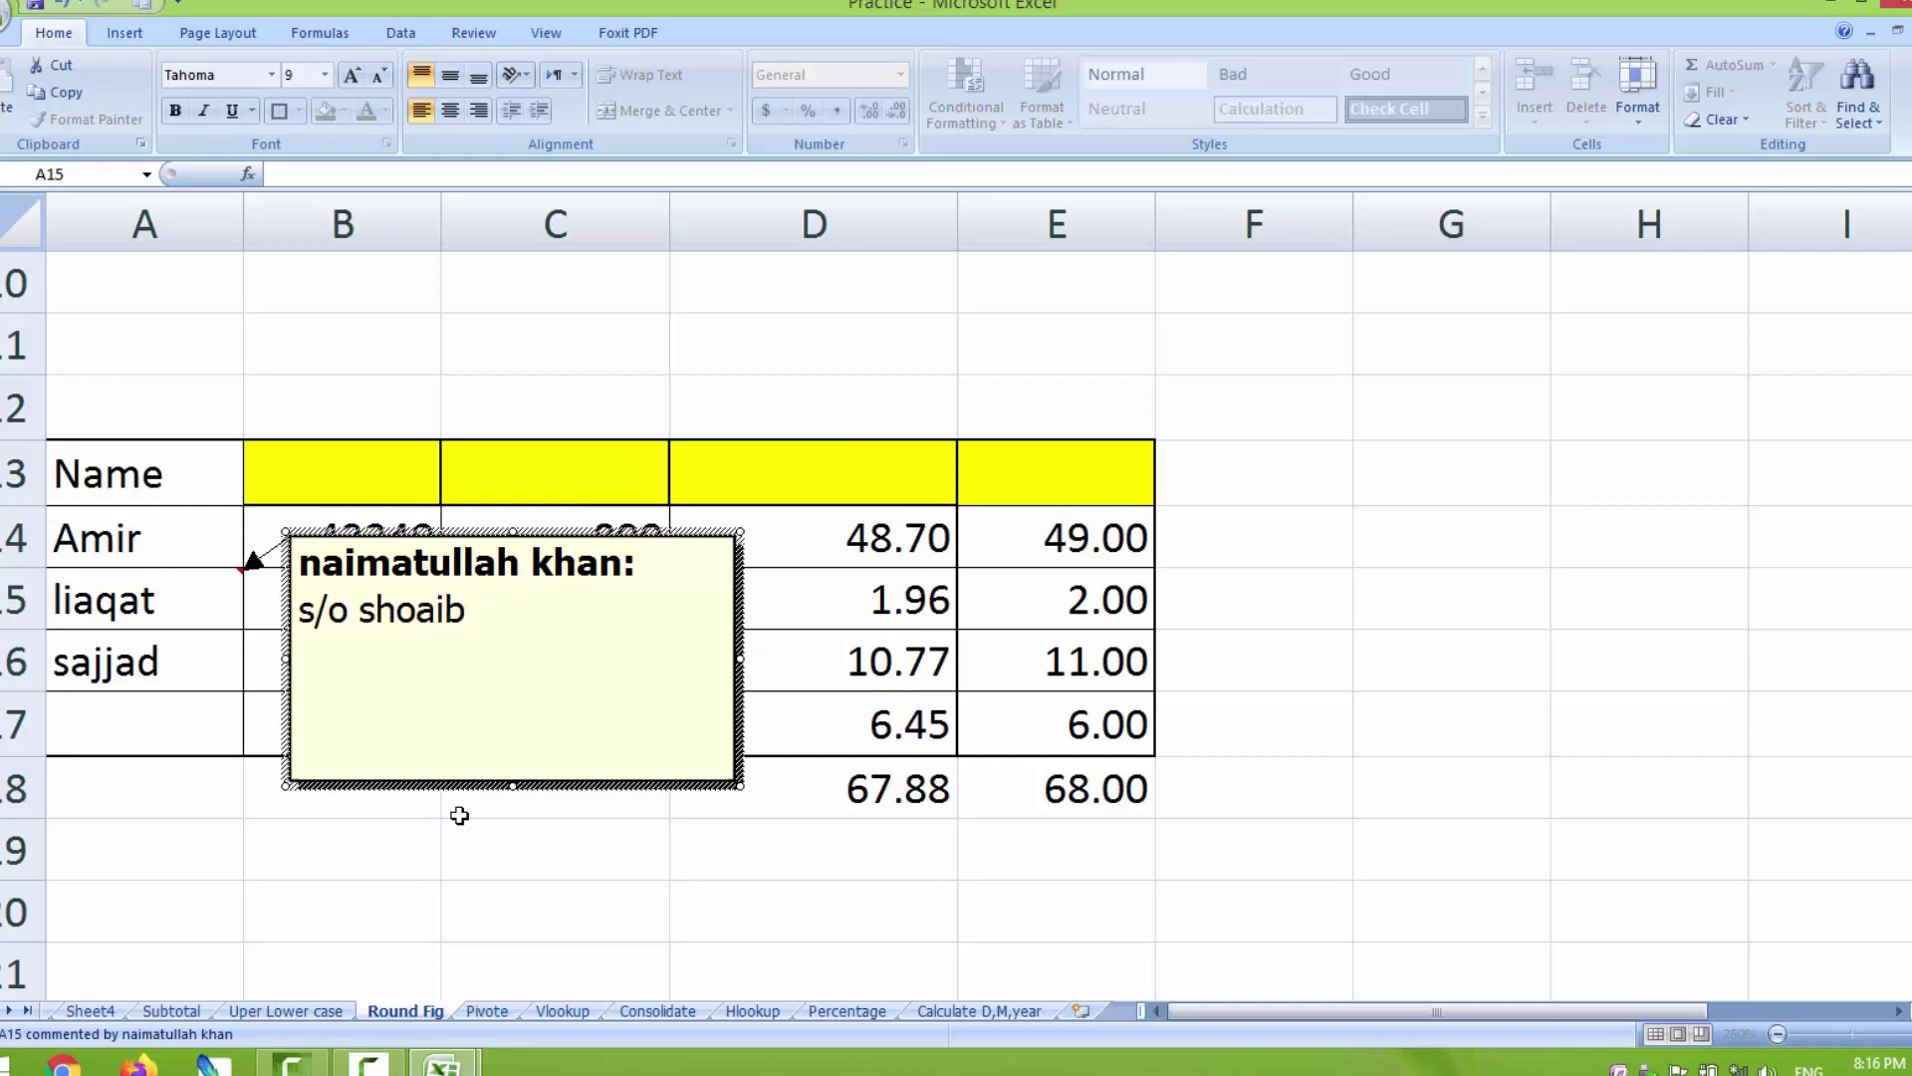
left_click(525, 889)
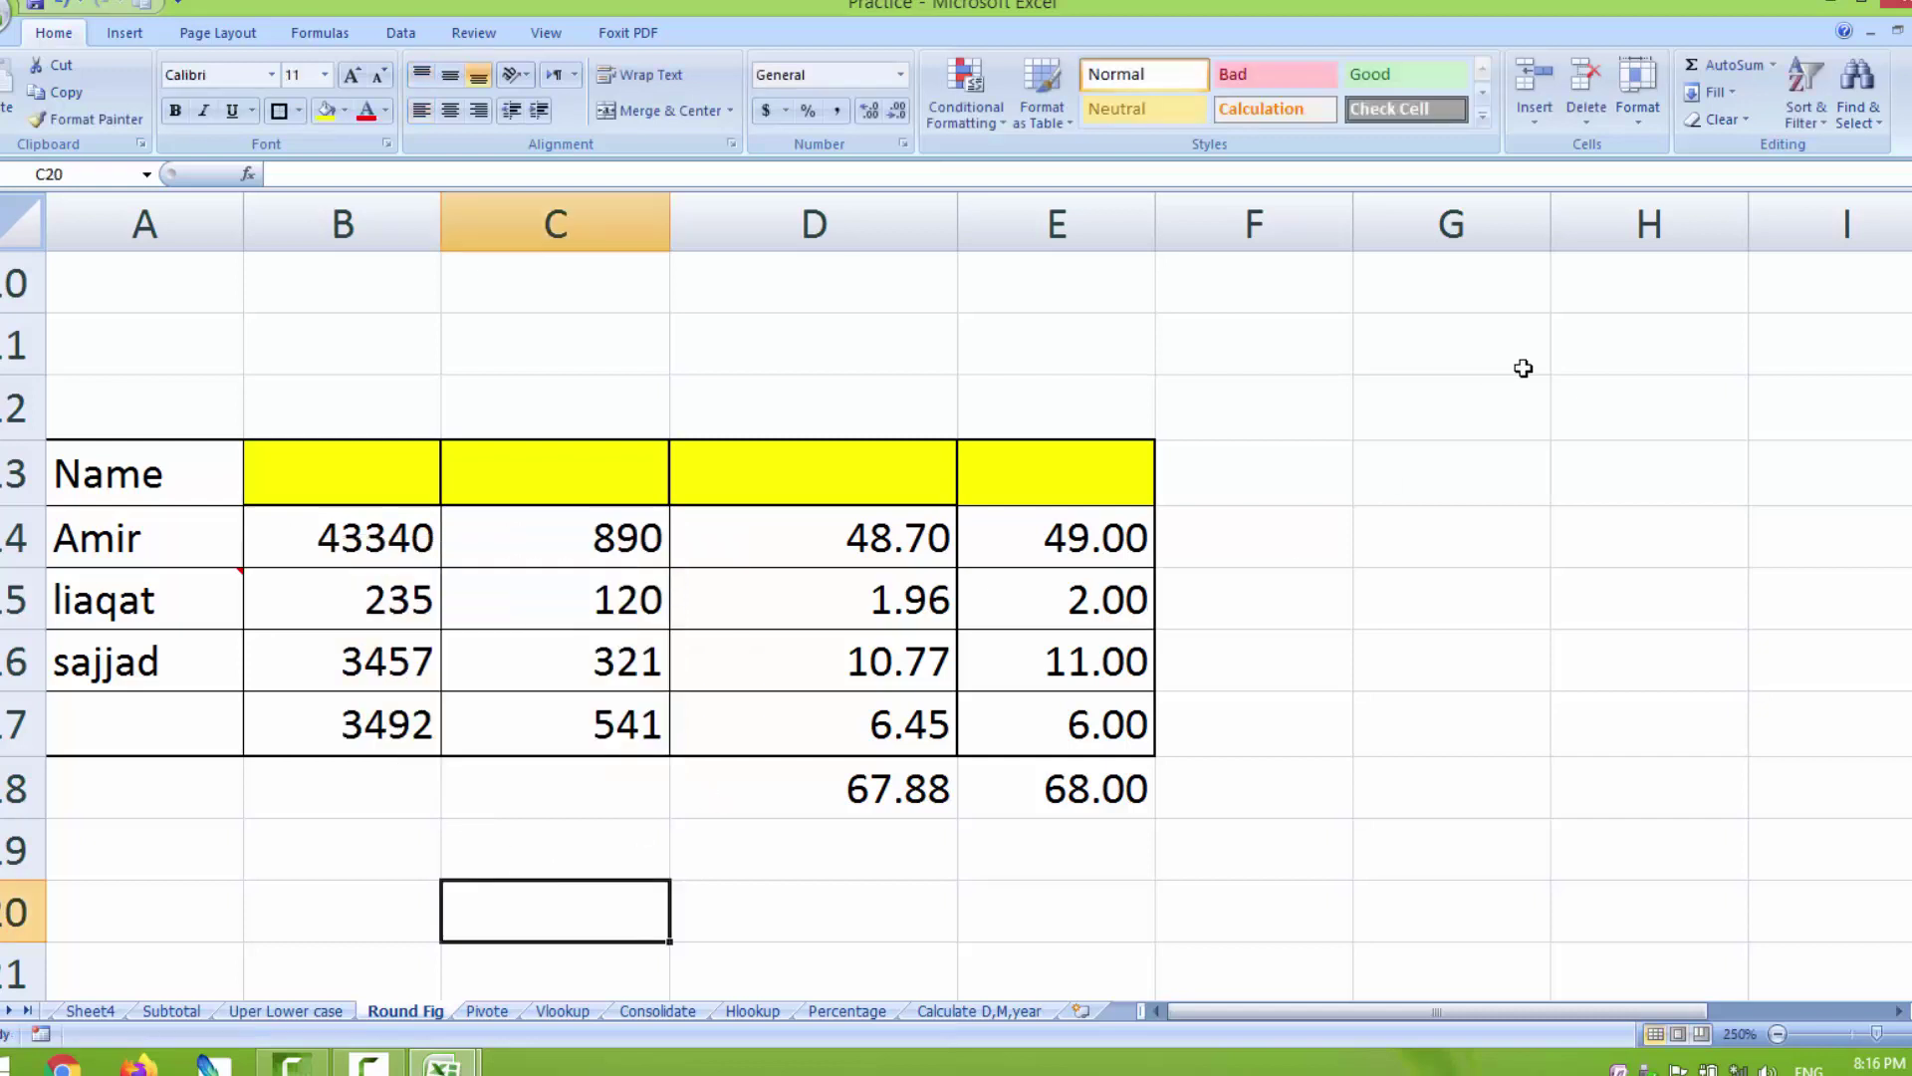
Use Go To Special > Comments to select the only commented cell, A15
left_click(1851, 100)
left_click(1801, 231)
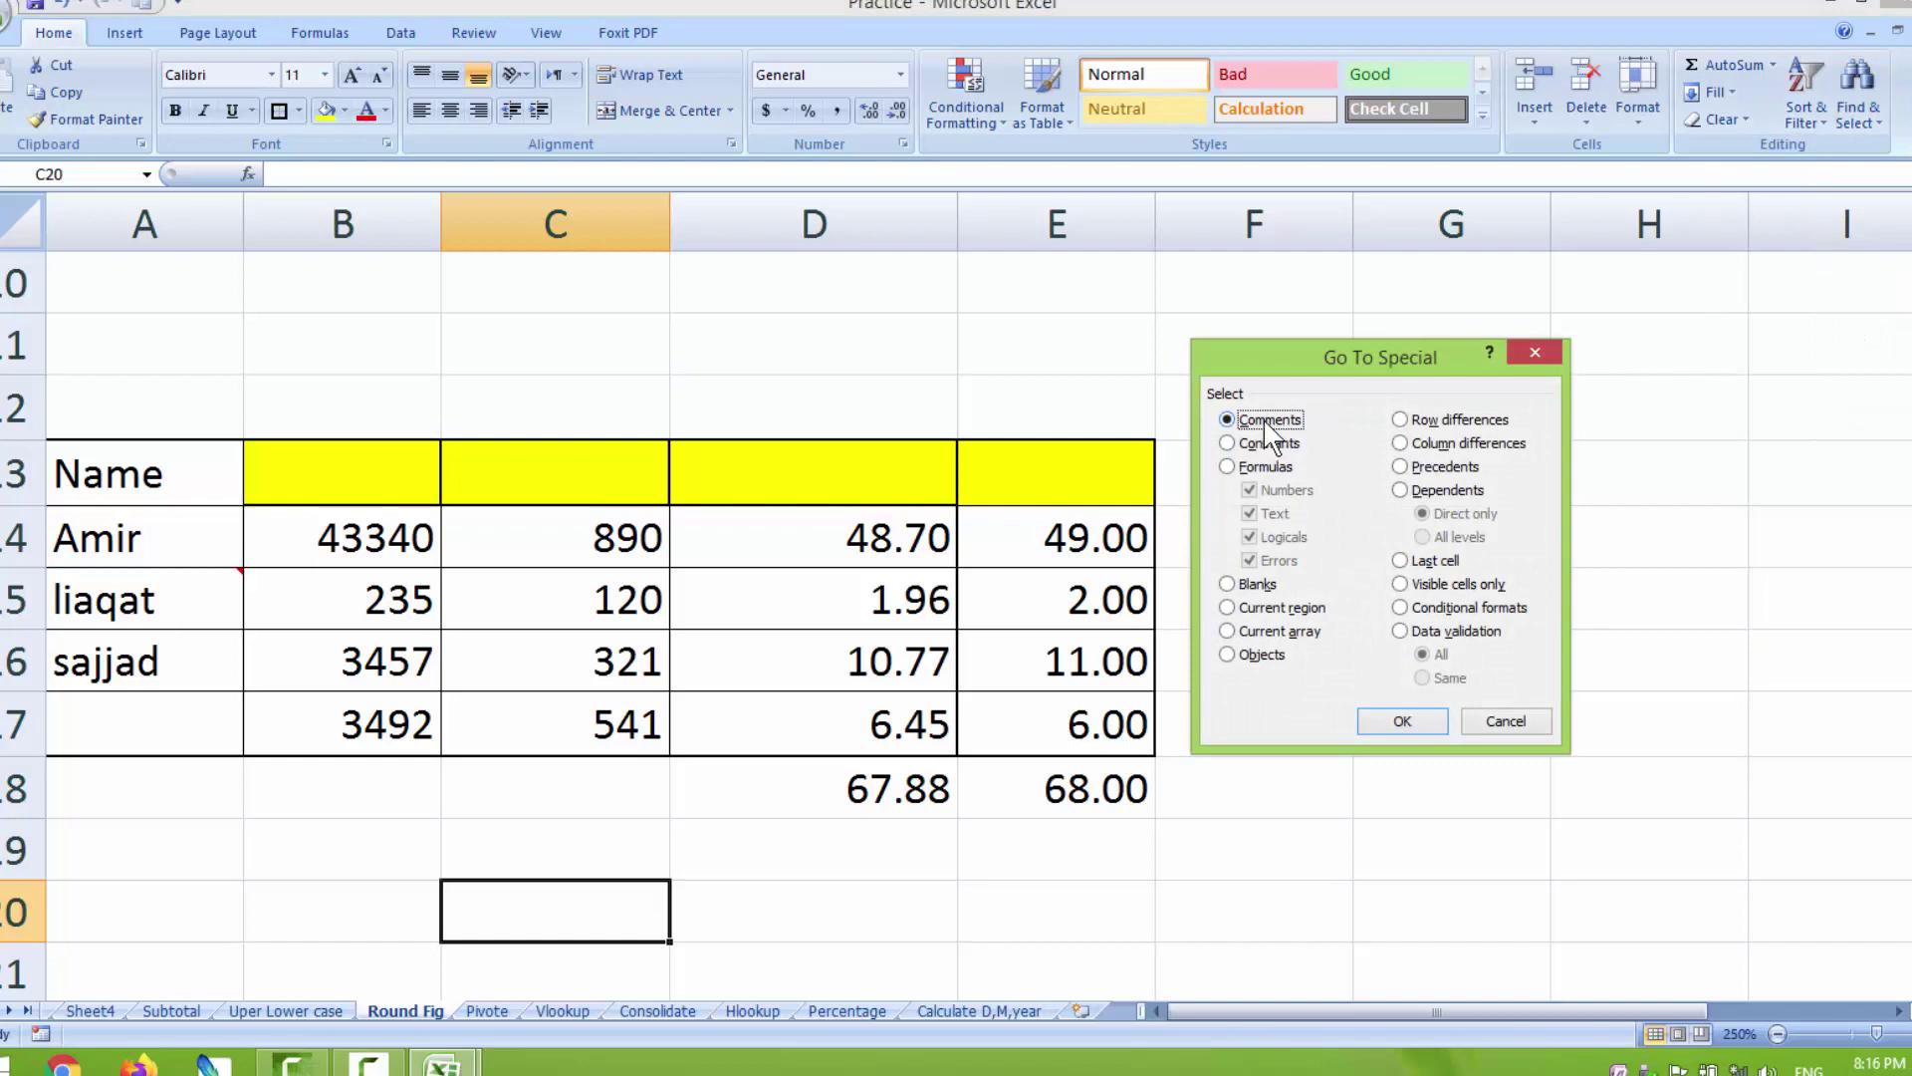
left_click(1399, 722)
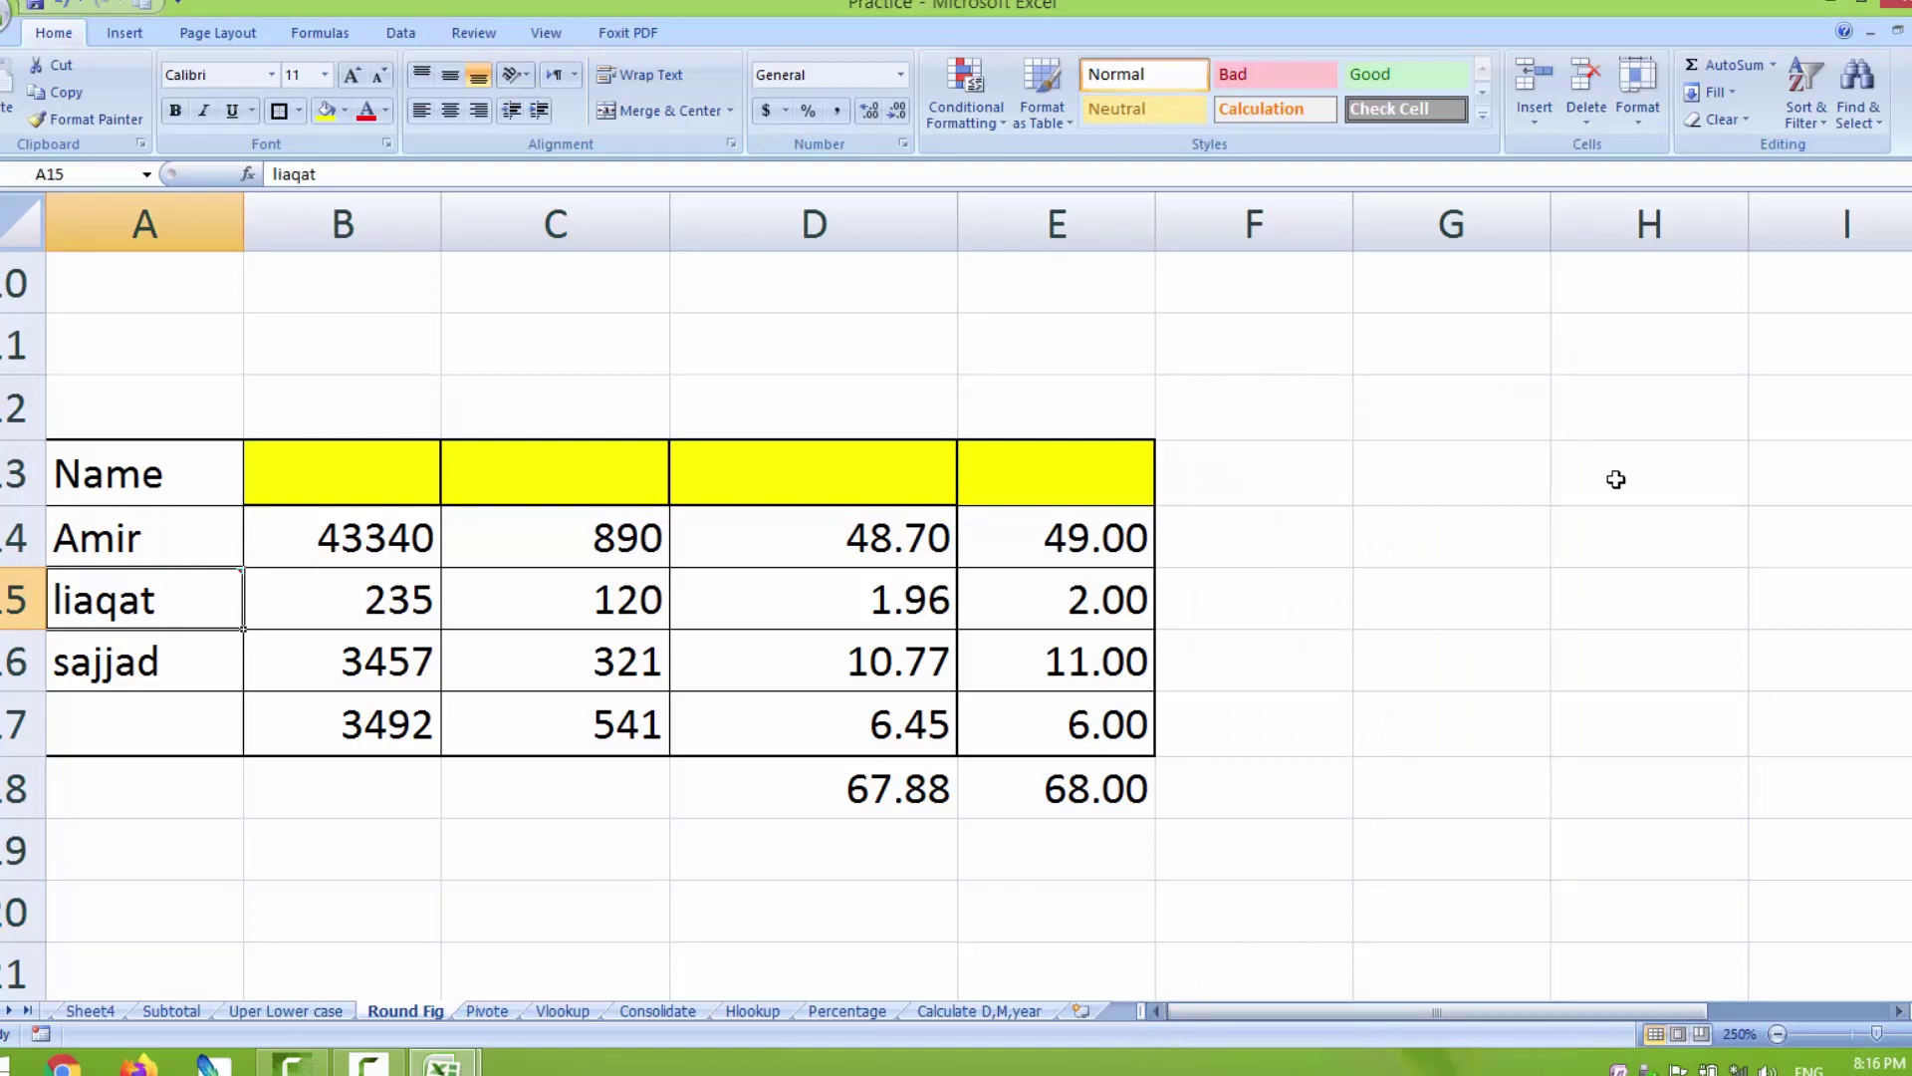
Select all constant cells with Go To Special (Count 12, Sum 52396), then check D14's formula =B14/C14
left_click(1859, 115)
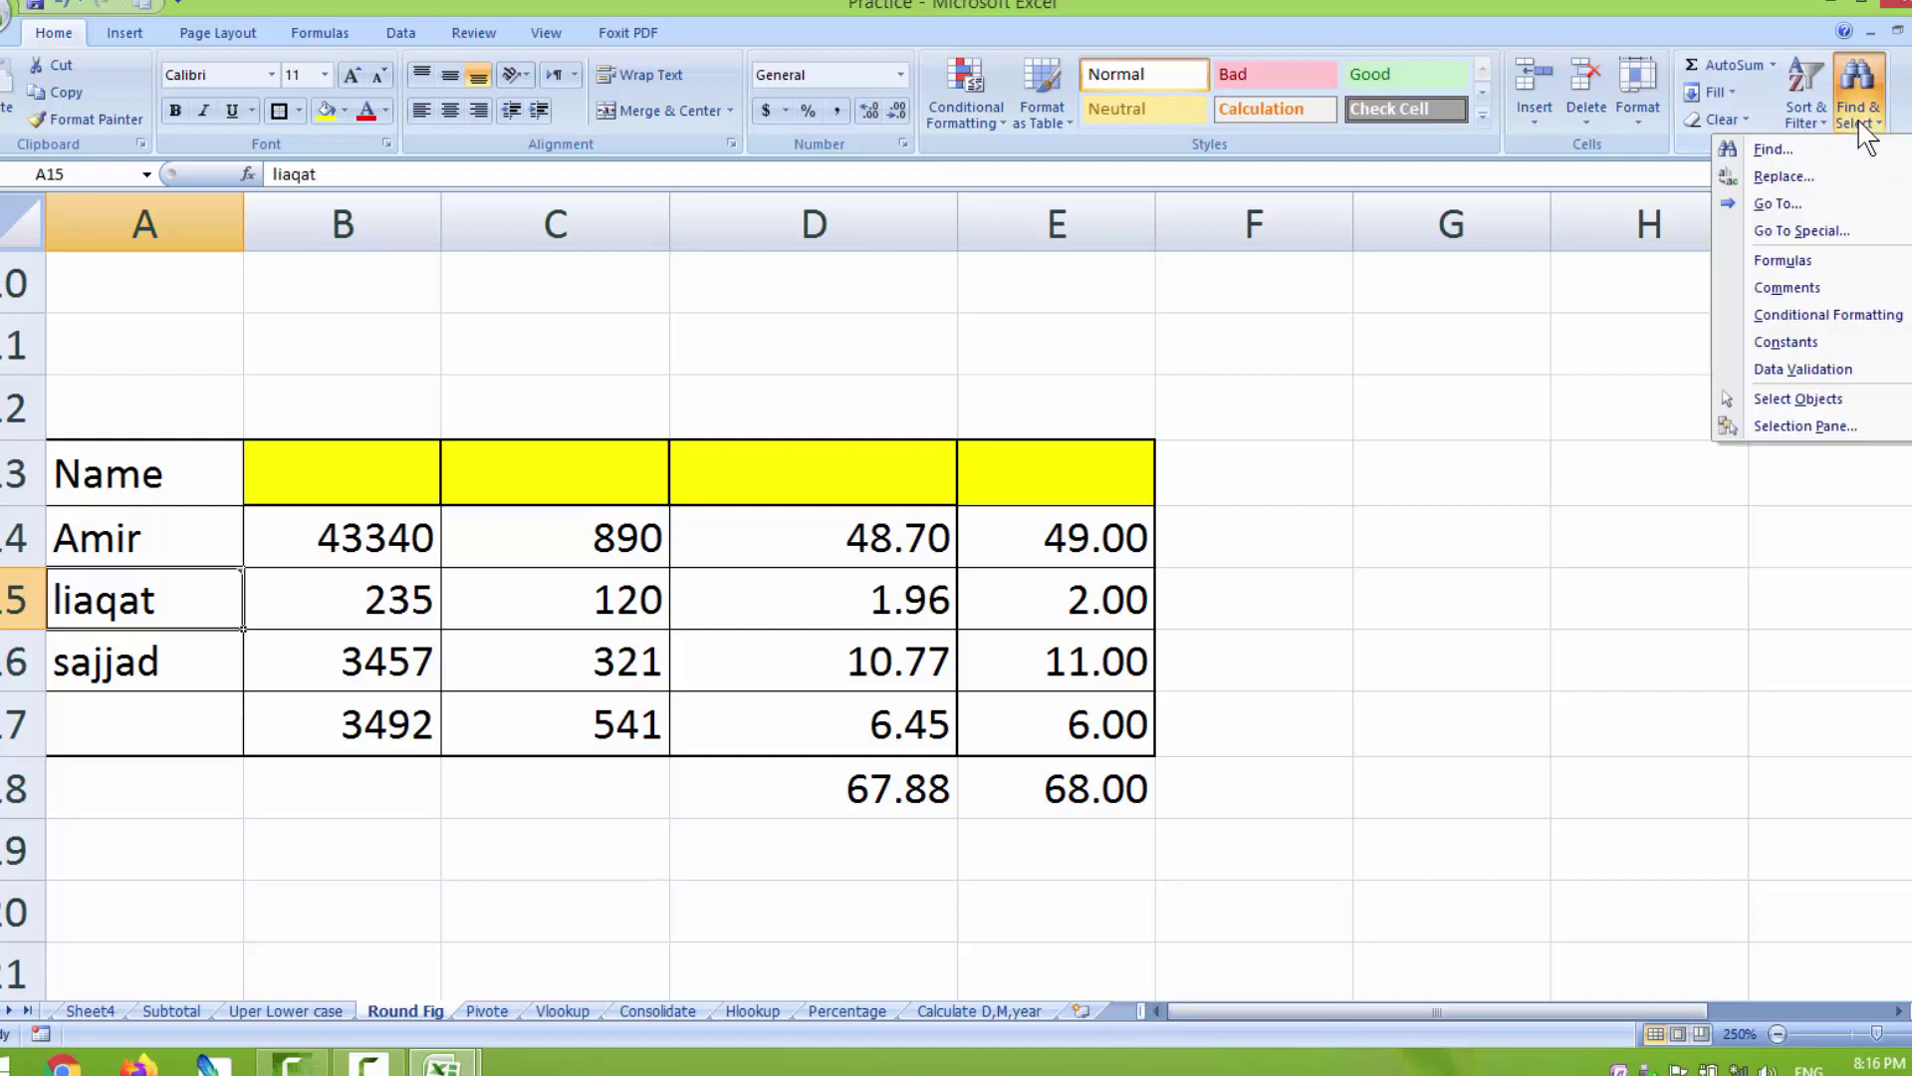
left_click(1819, 239)
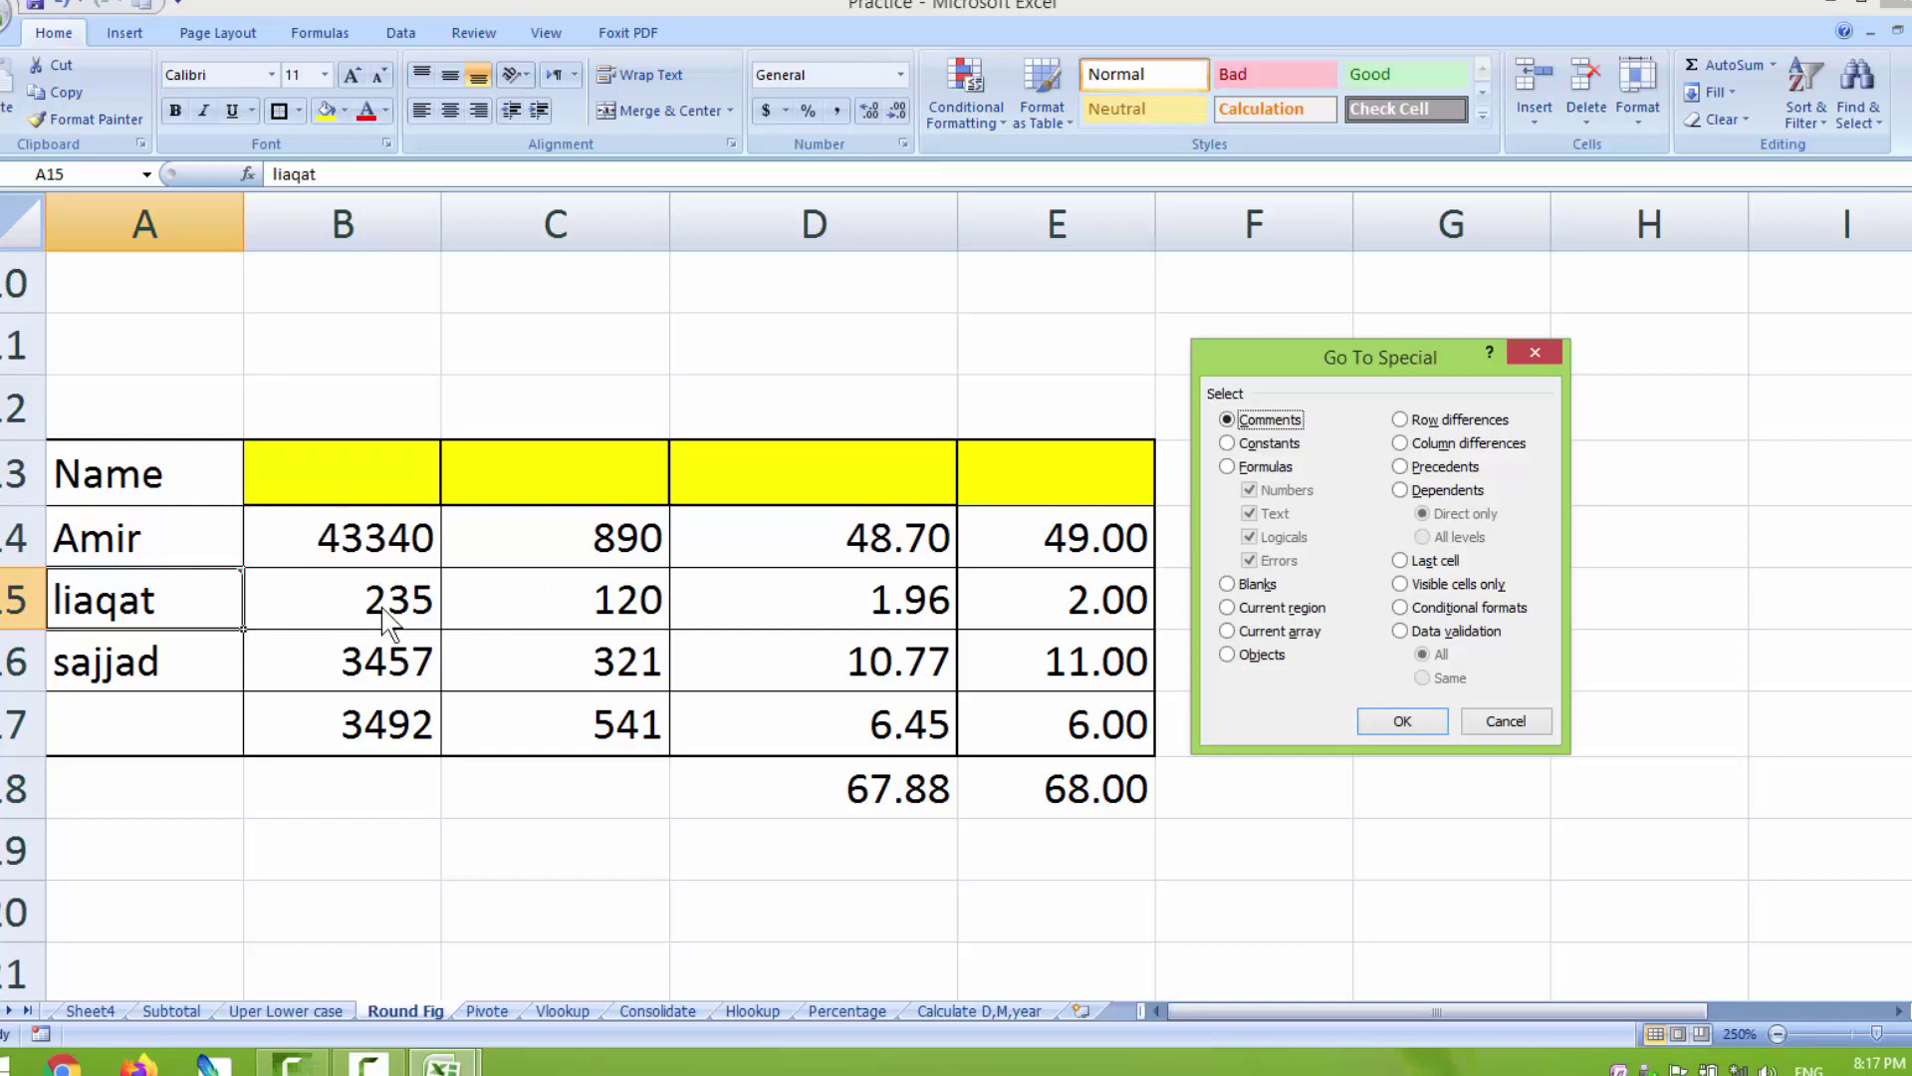
left_click(1236, 446)
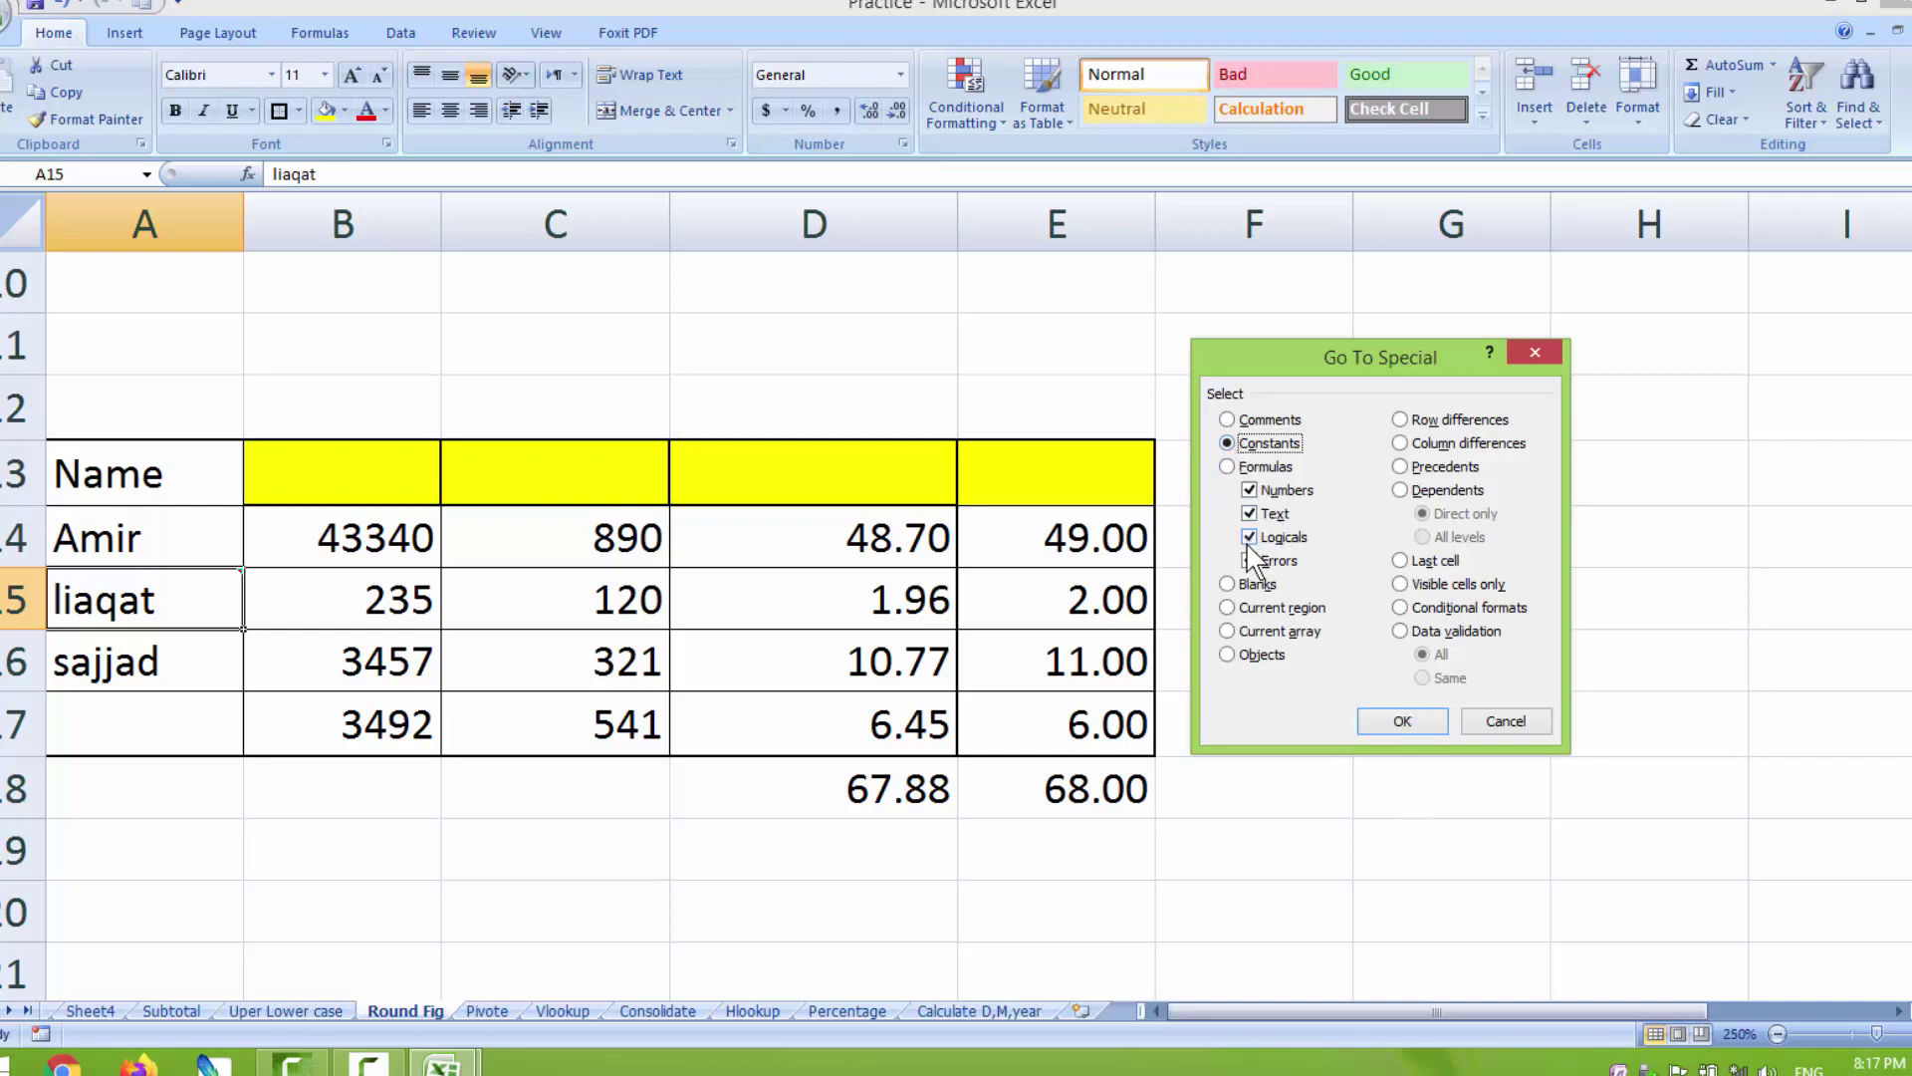
left_click(1403, 719)
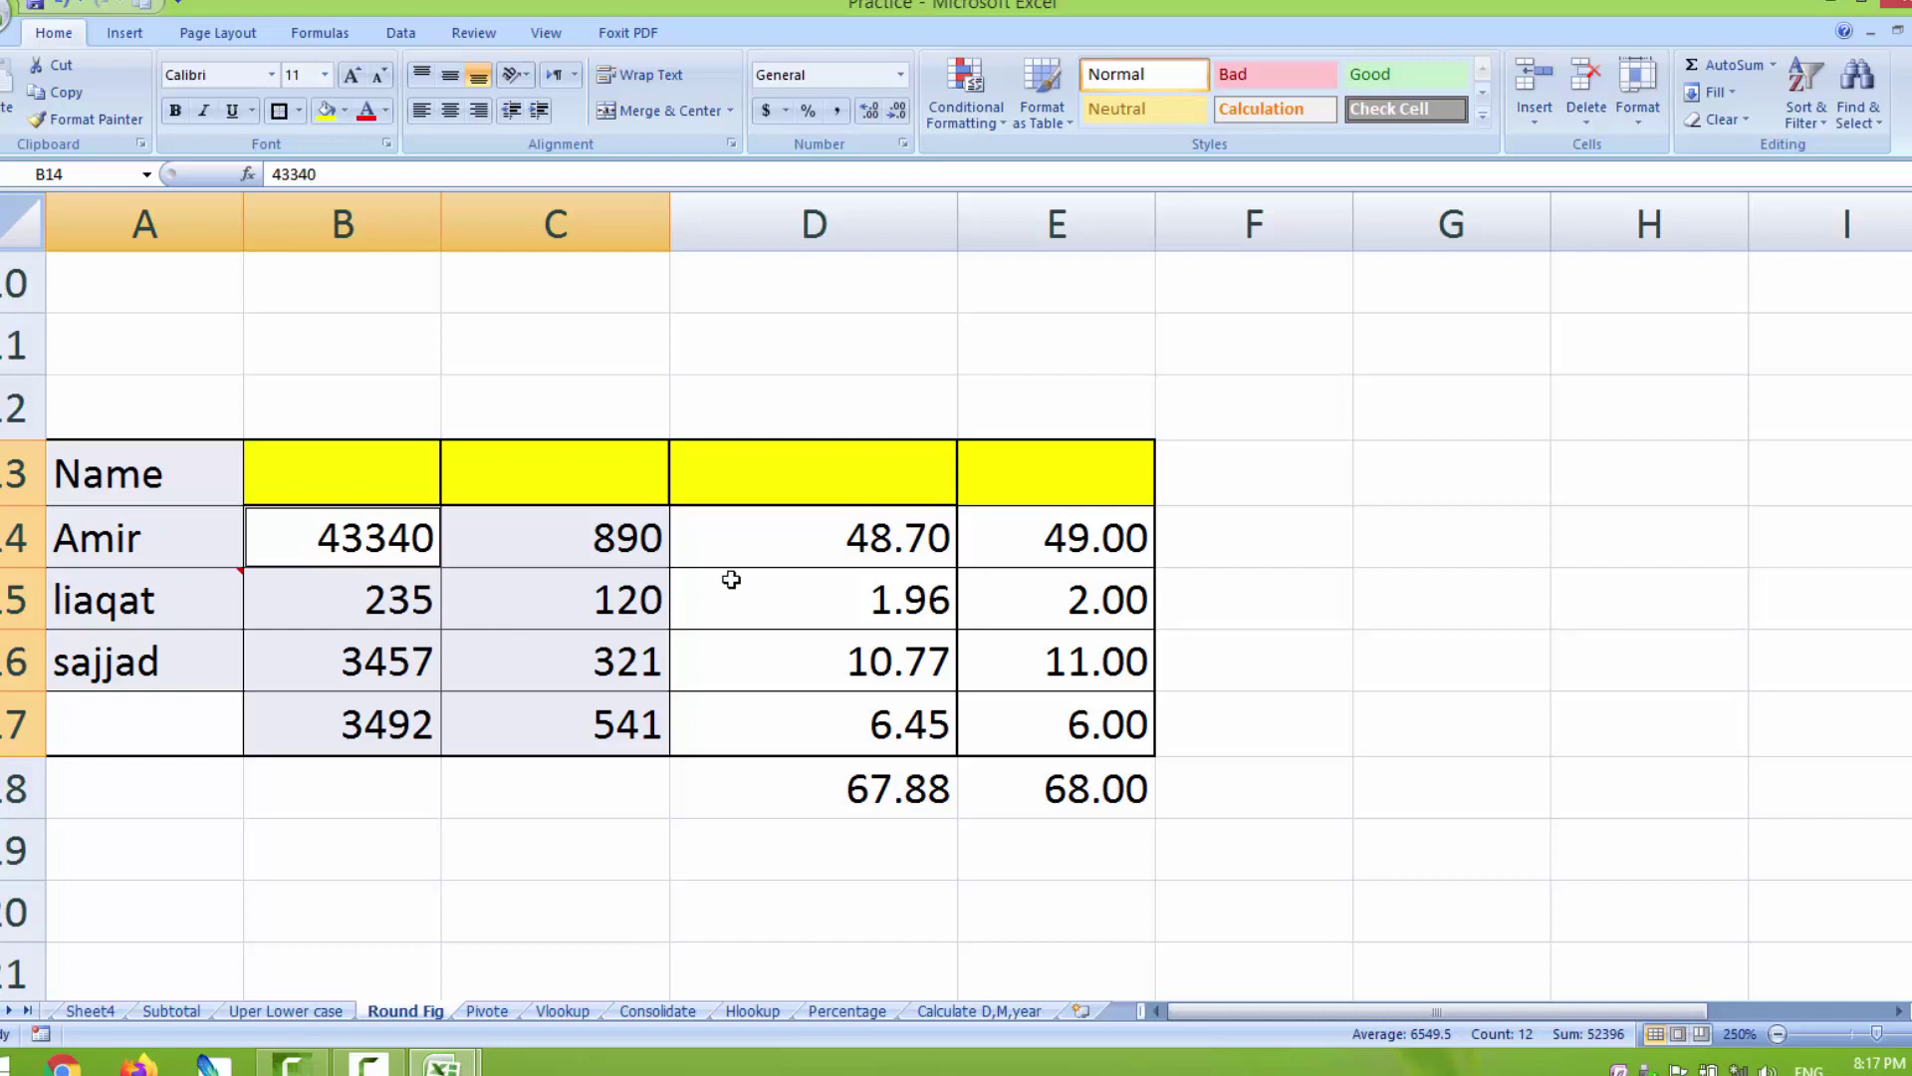
left_click(814, 560)
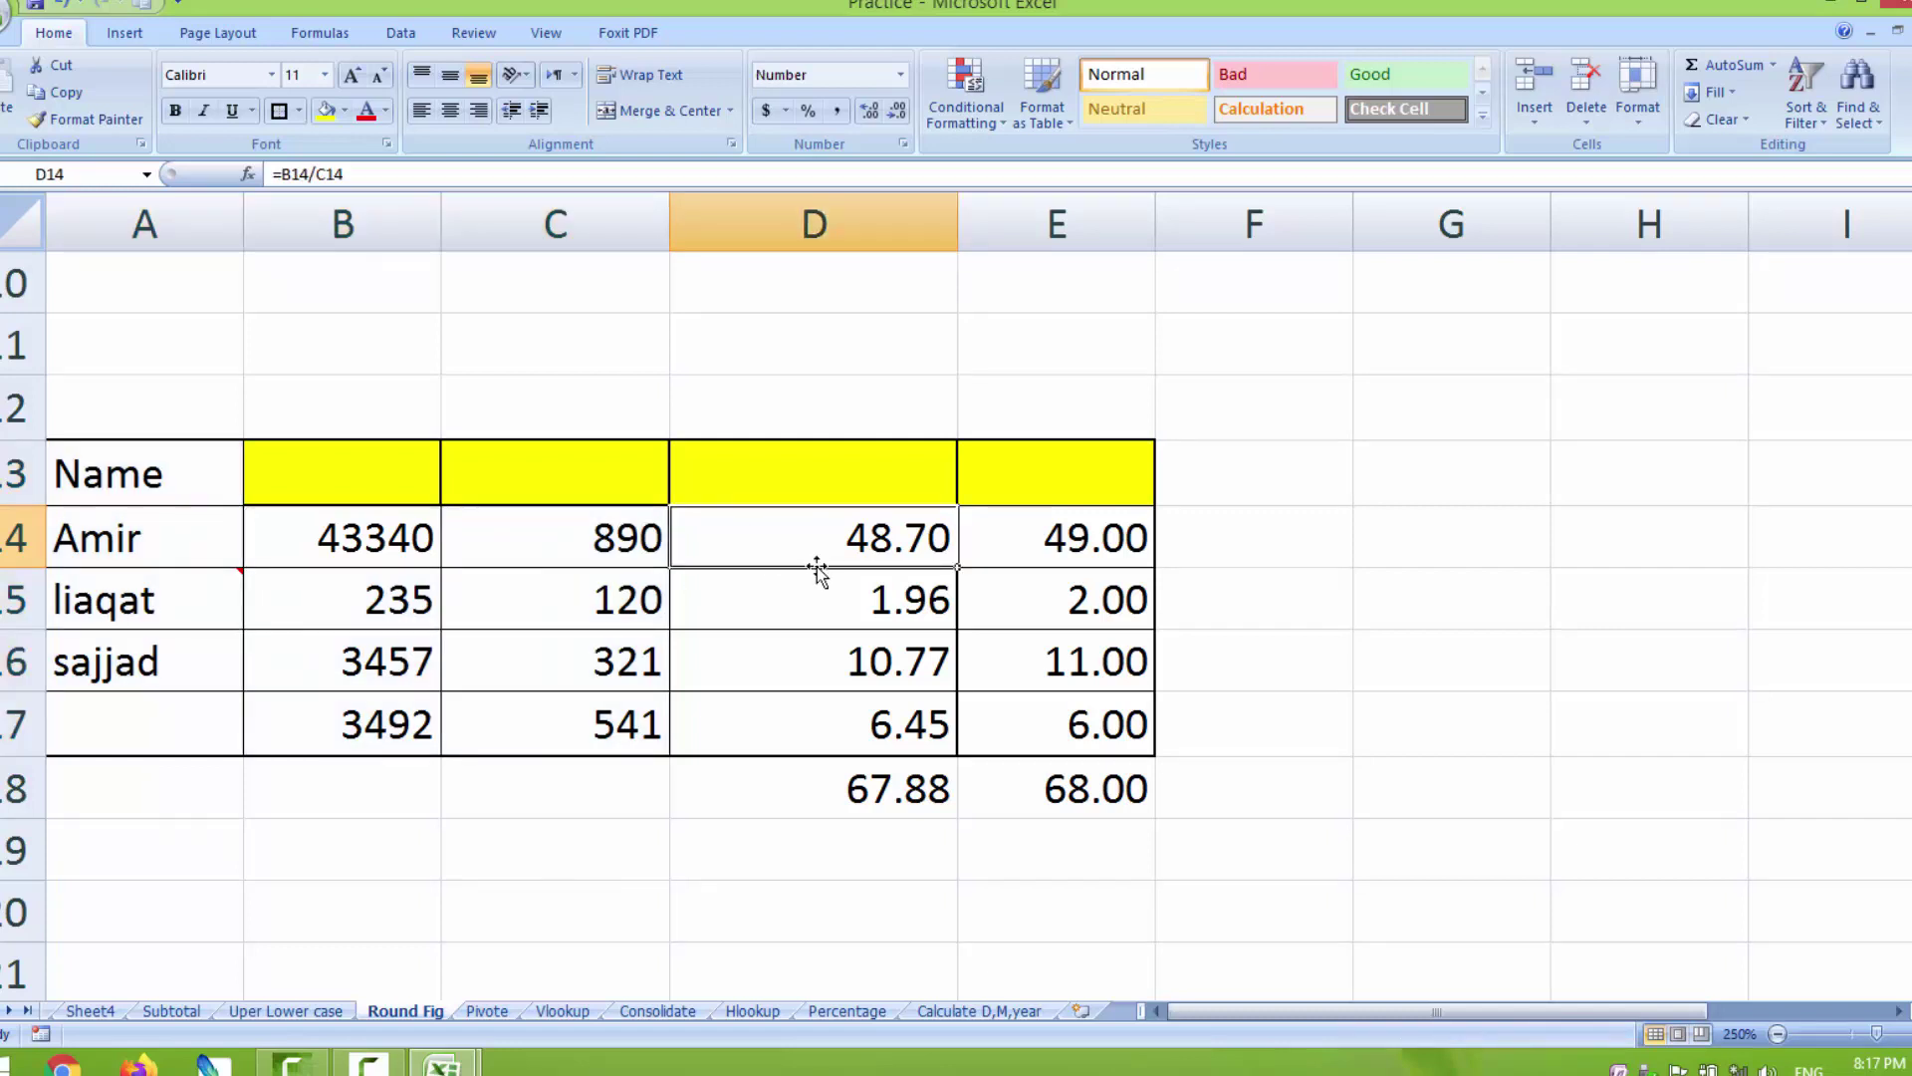
Check the formulas in E14 (=ROUND(D14,0)) and D15
left_click(842, 603)
left_click(1042, 563)
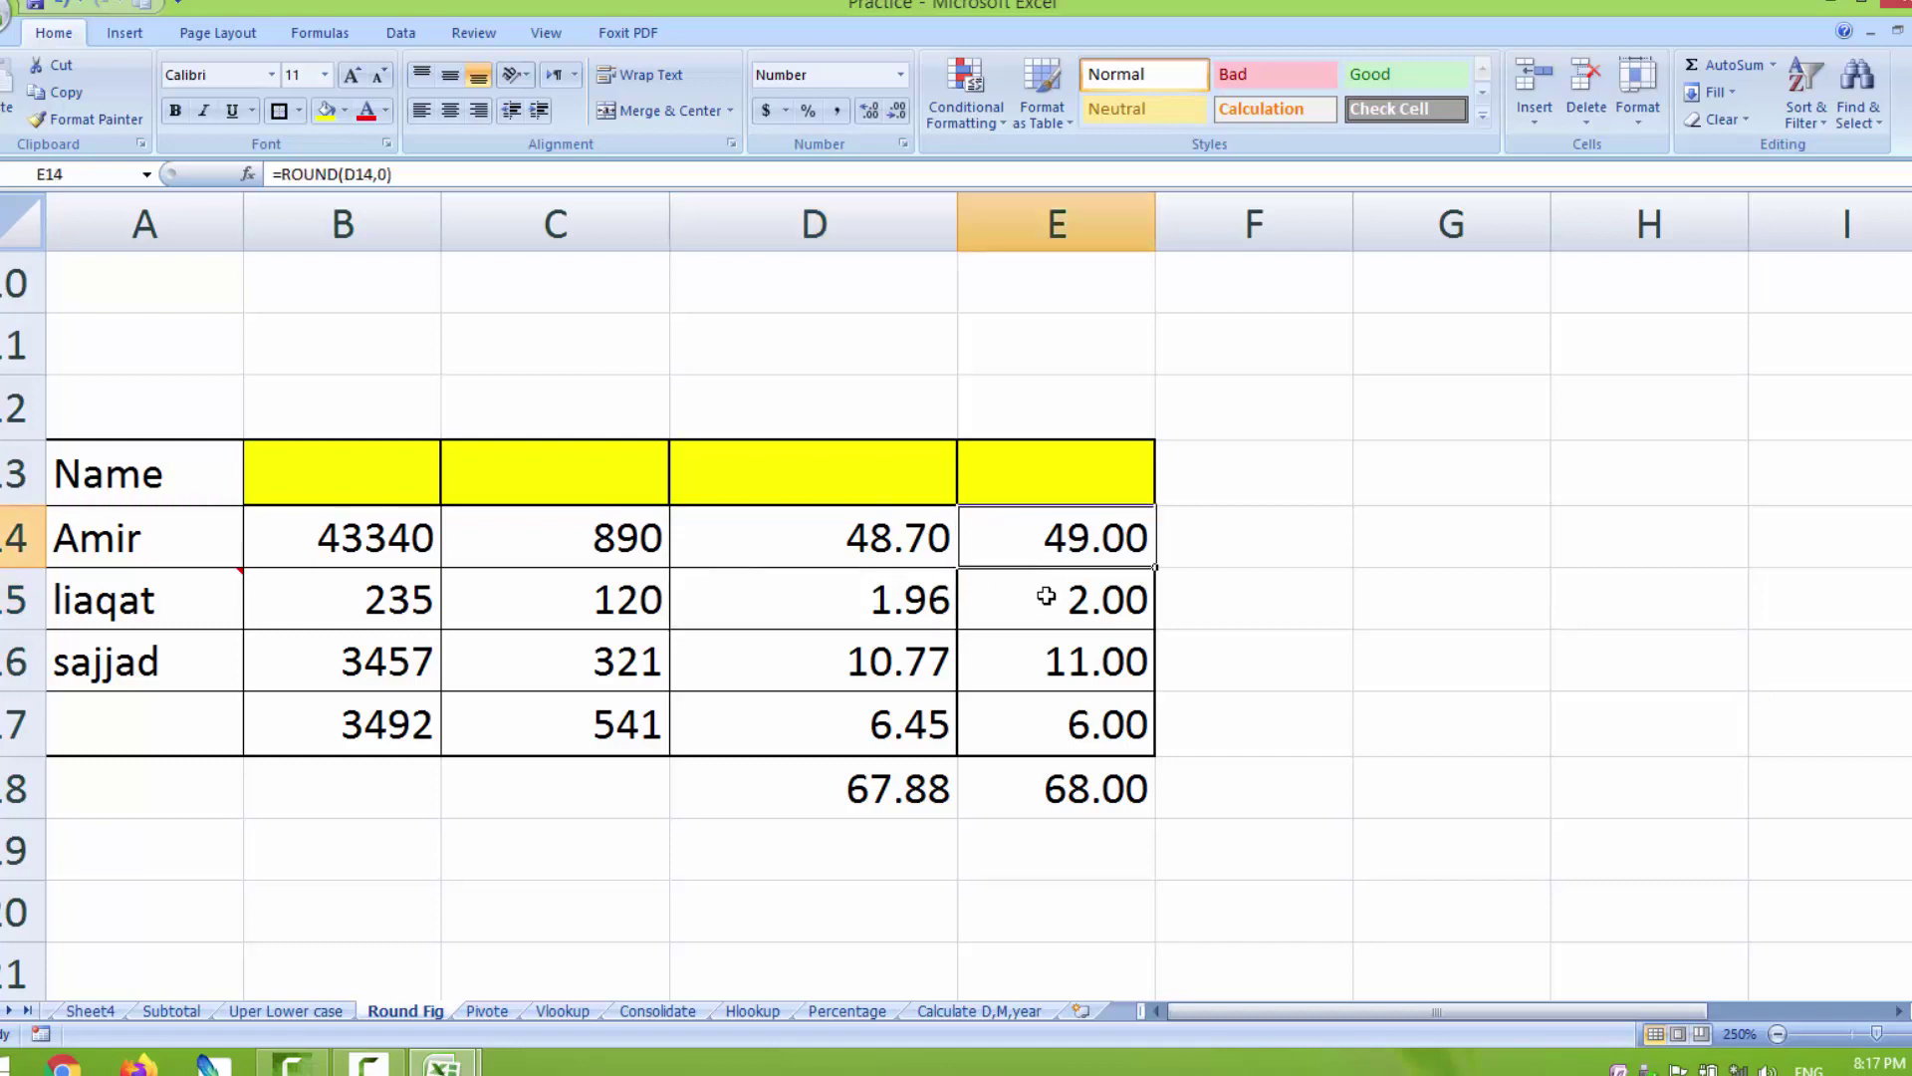
left_click(1047, 598)
left_click(836, 610)
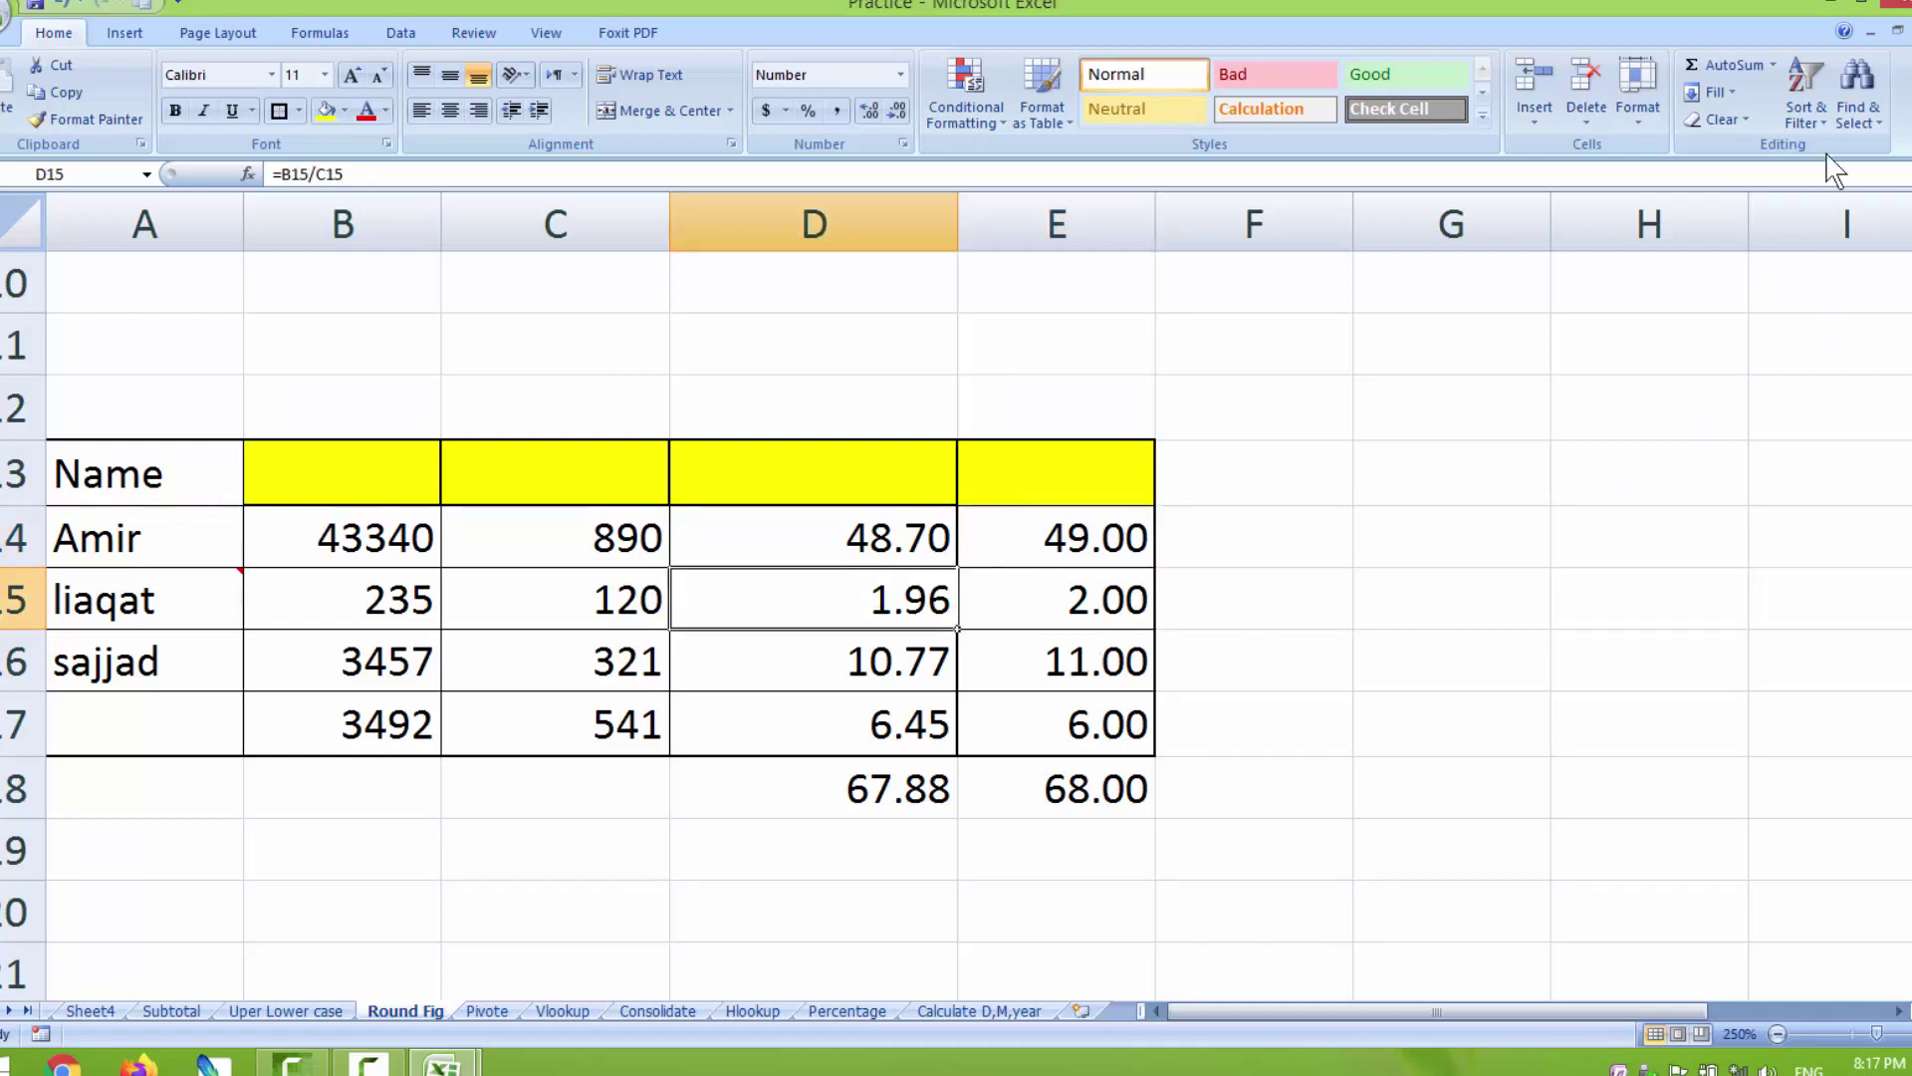
Select the constant cells again via Go To Special > Constants, then deselect by clicking G13
left_click(1858, 117)
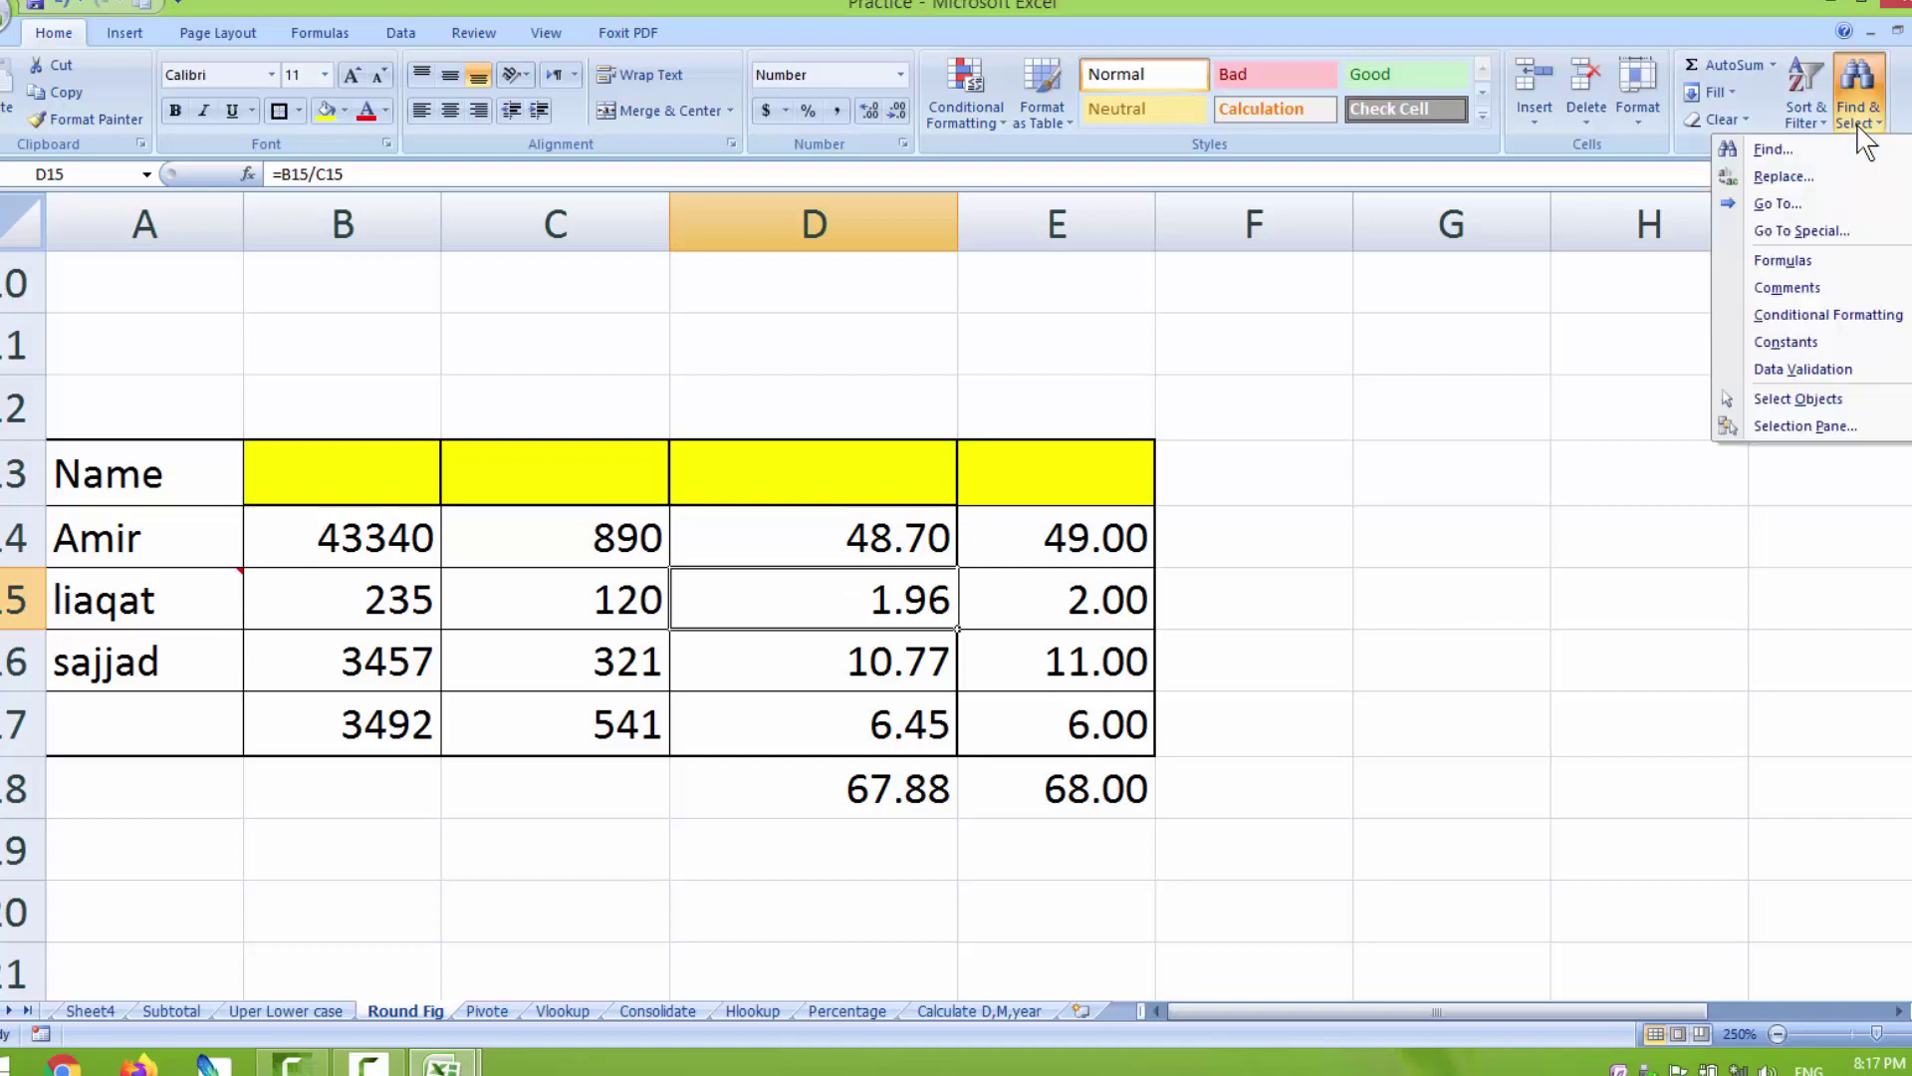
left_click(1811, 231)
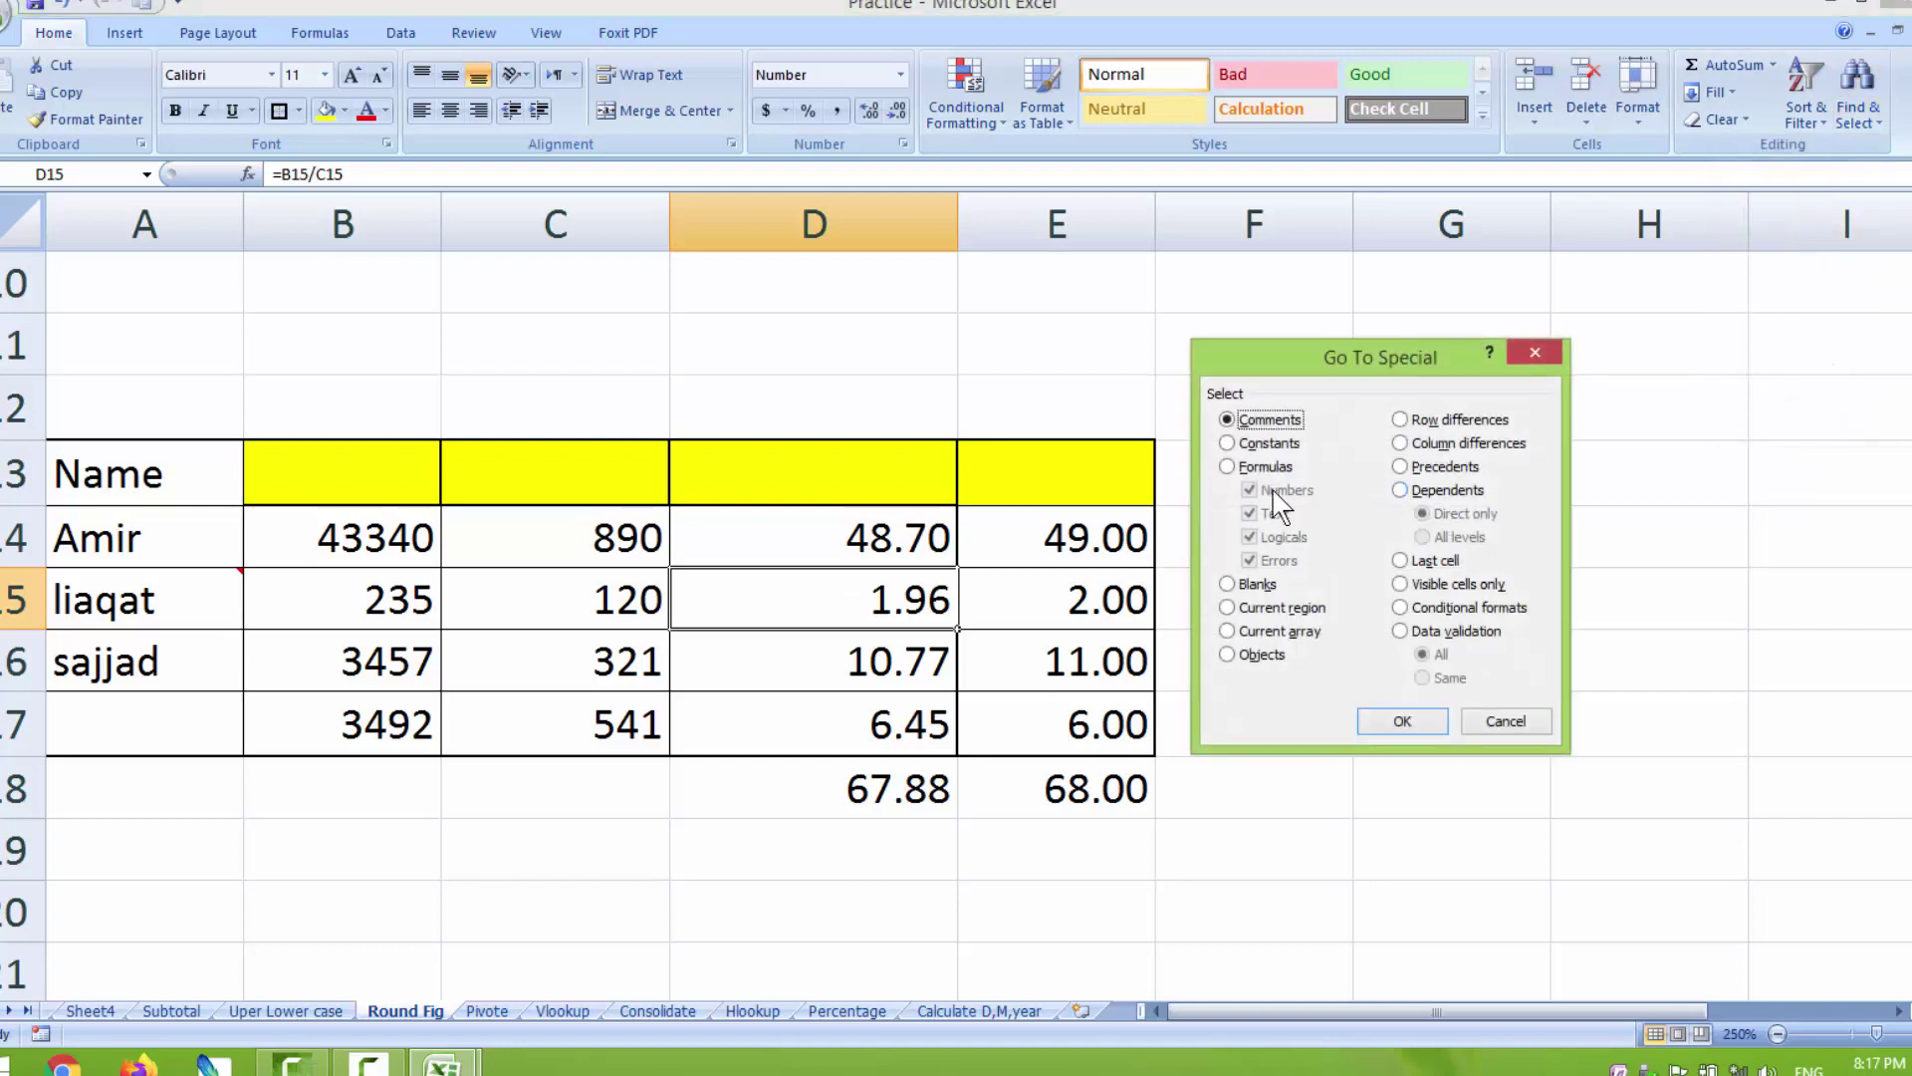
left_click(1235, 444)
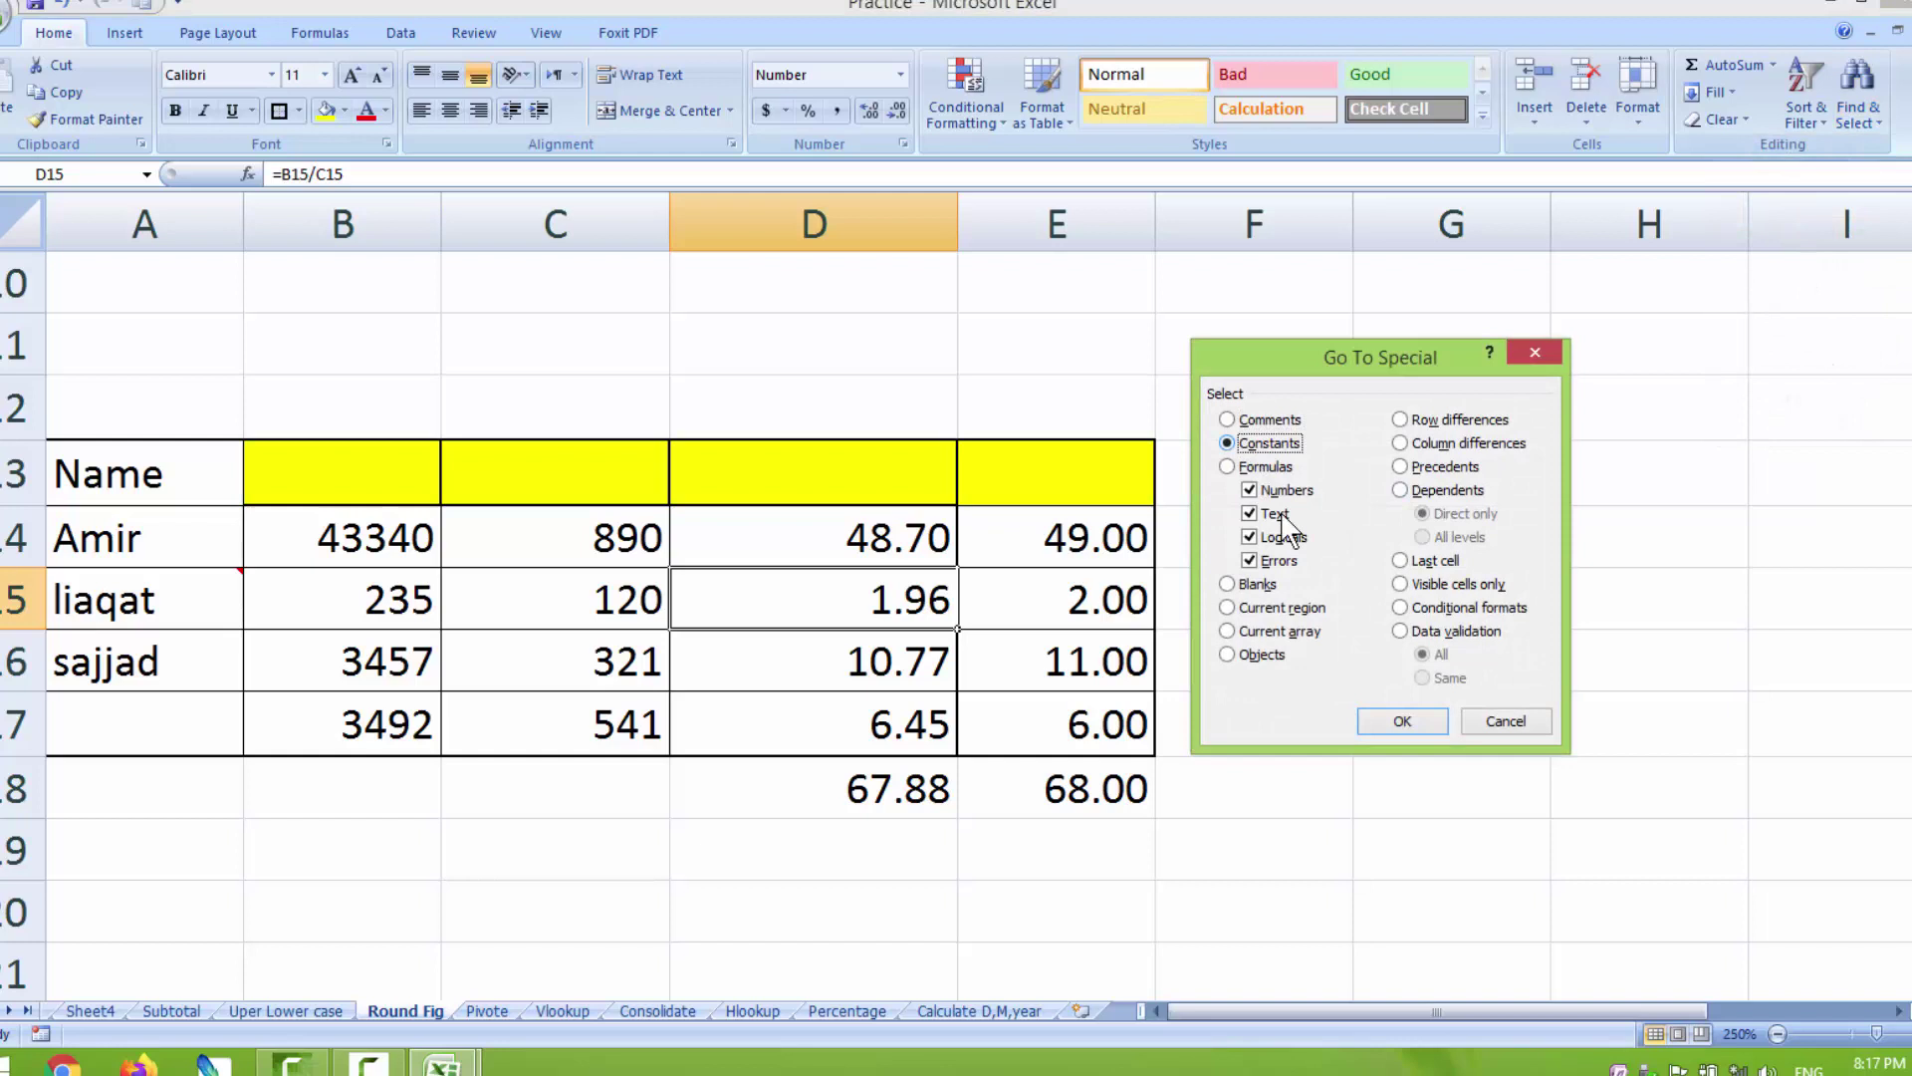
left_click(1387, 721)
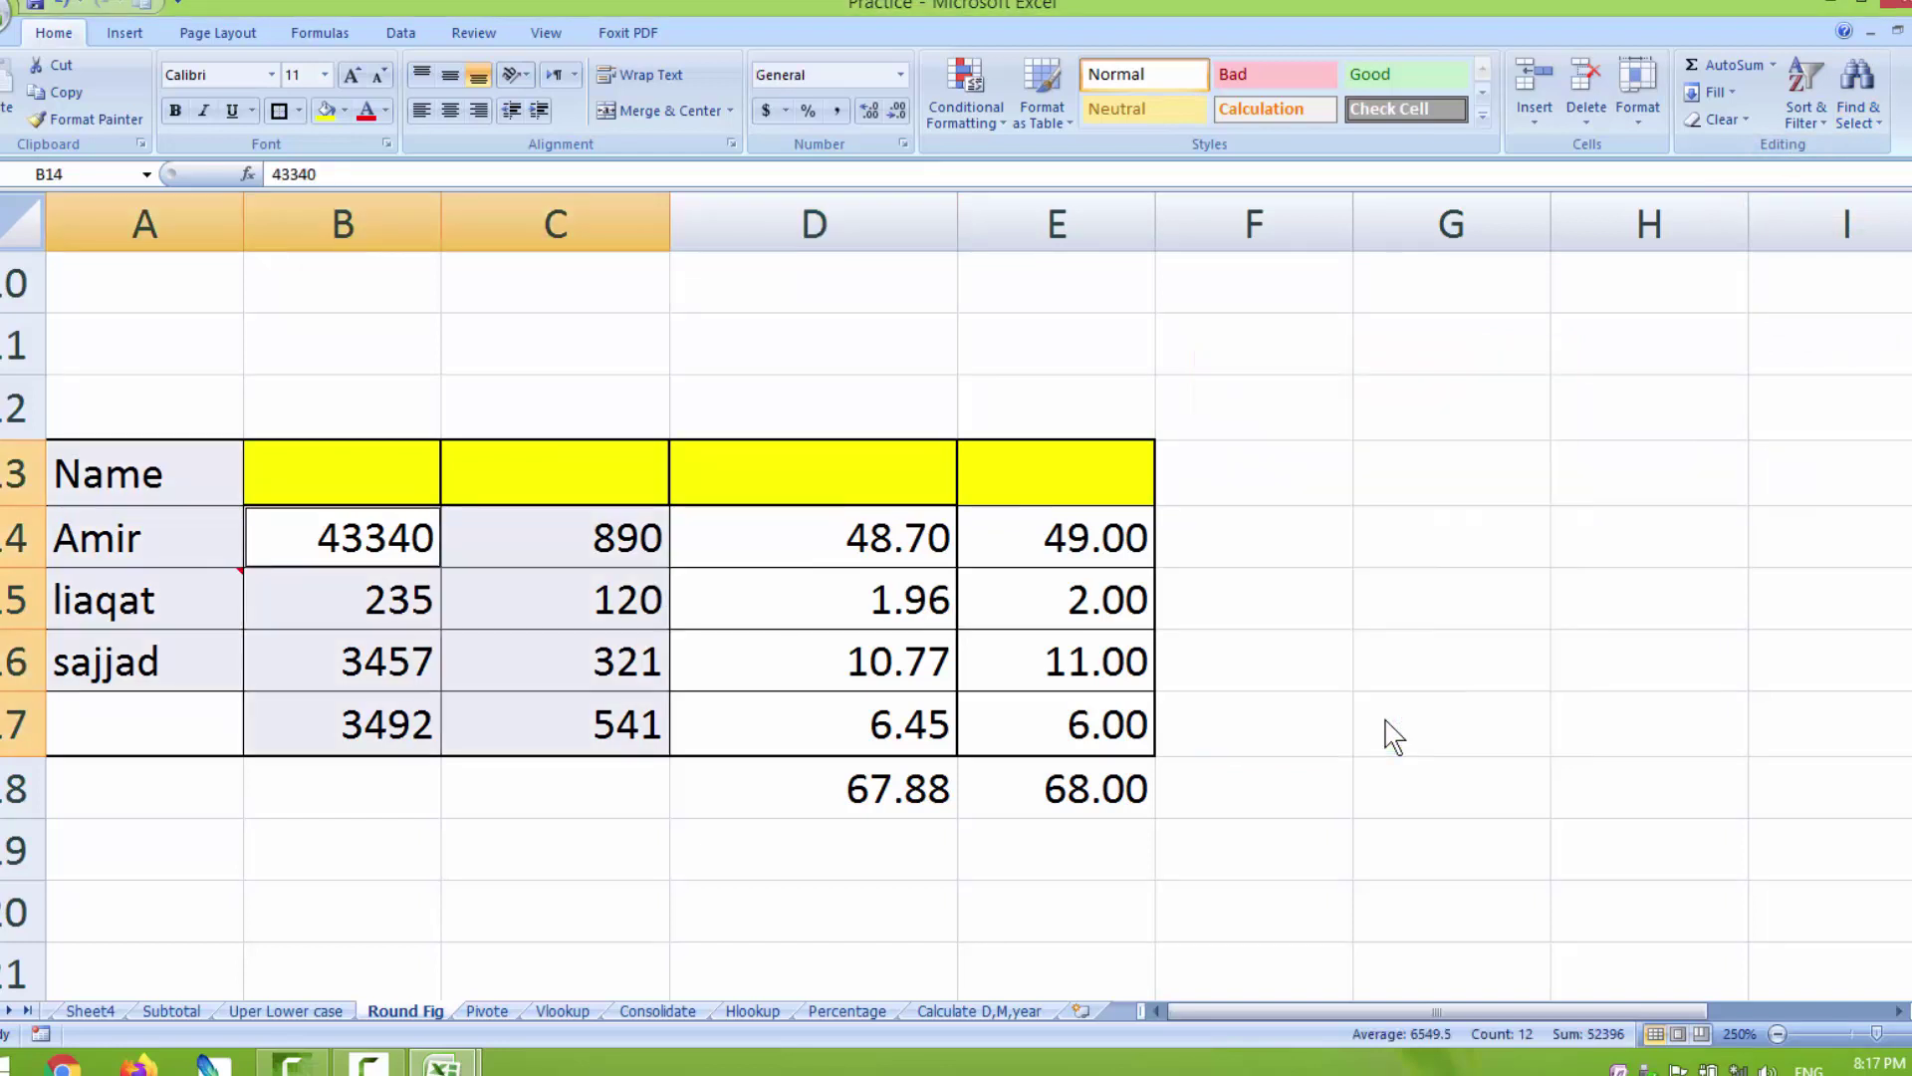
left_click(1453, 470)
Select the ten formula cells D14:E18 via Go To Special > Formulas (Sum 271.76), then deselect
left_click(1845, 123)
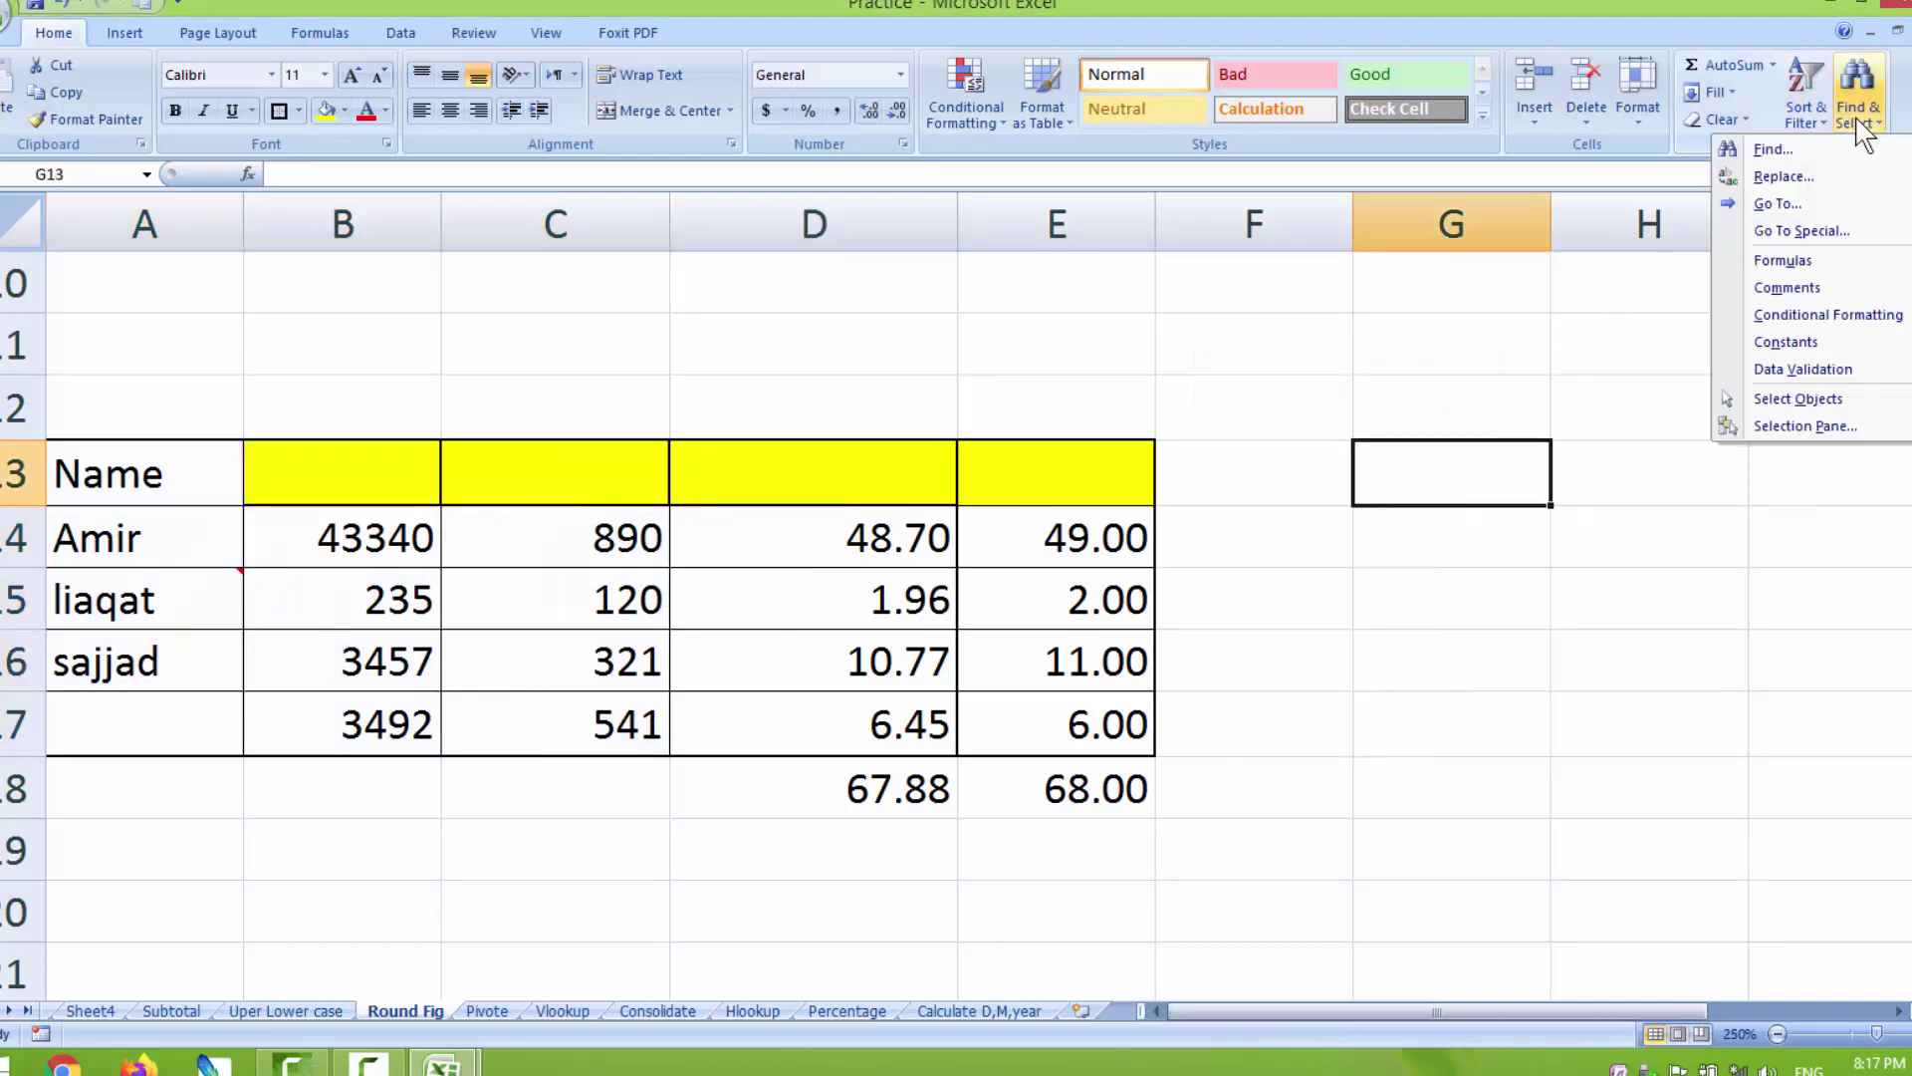
left_click(1811, 235)
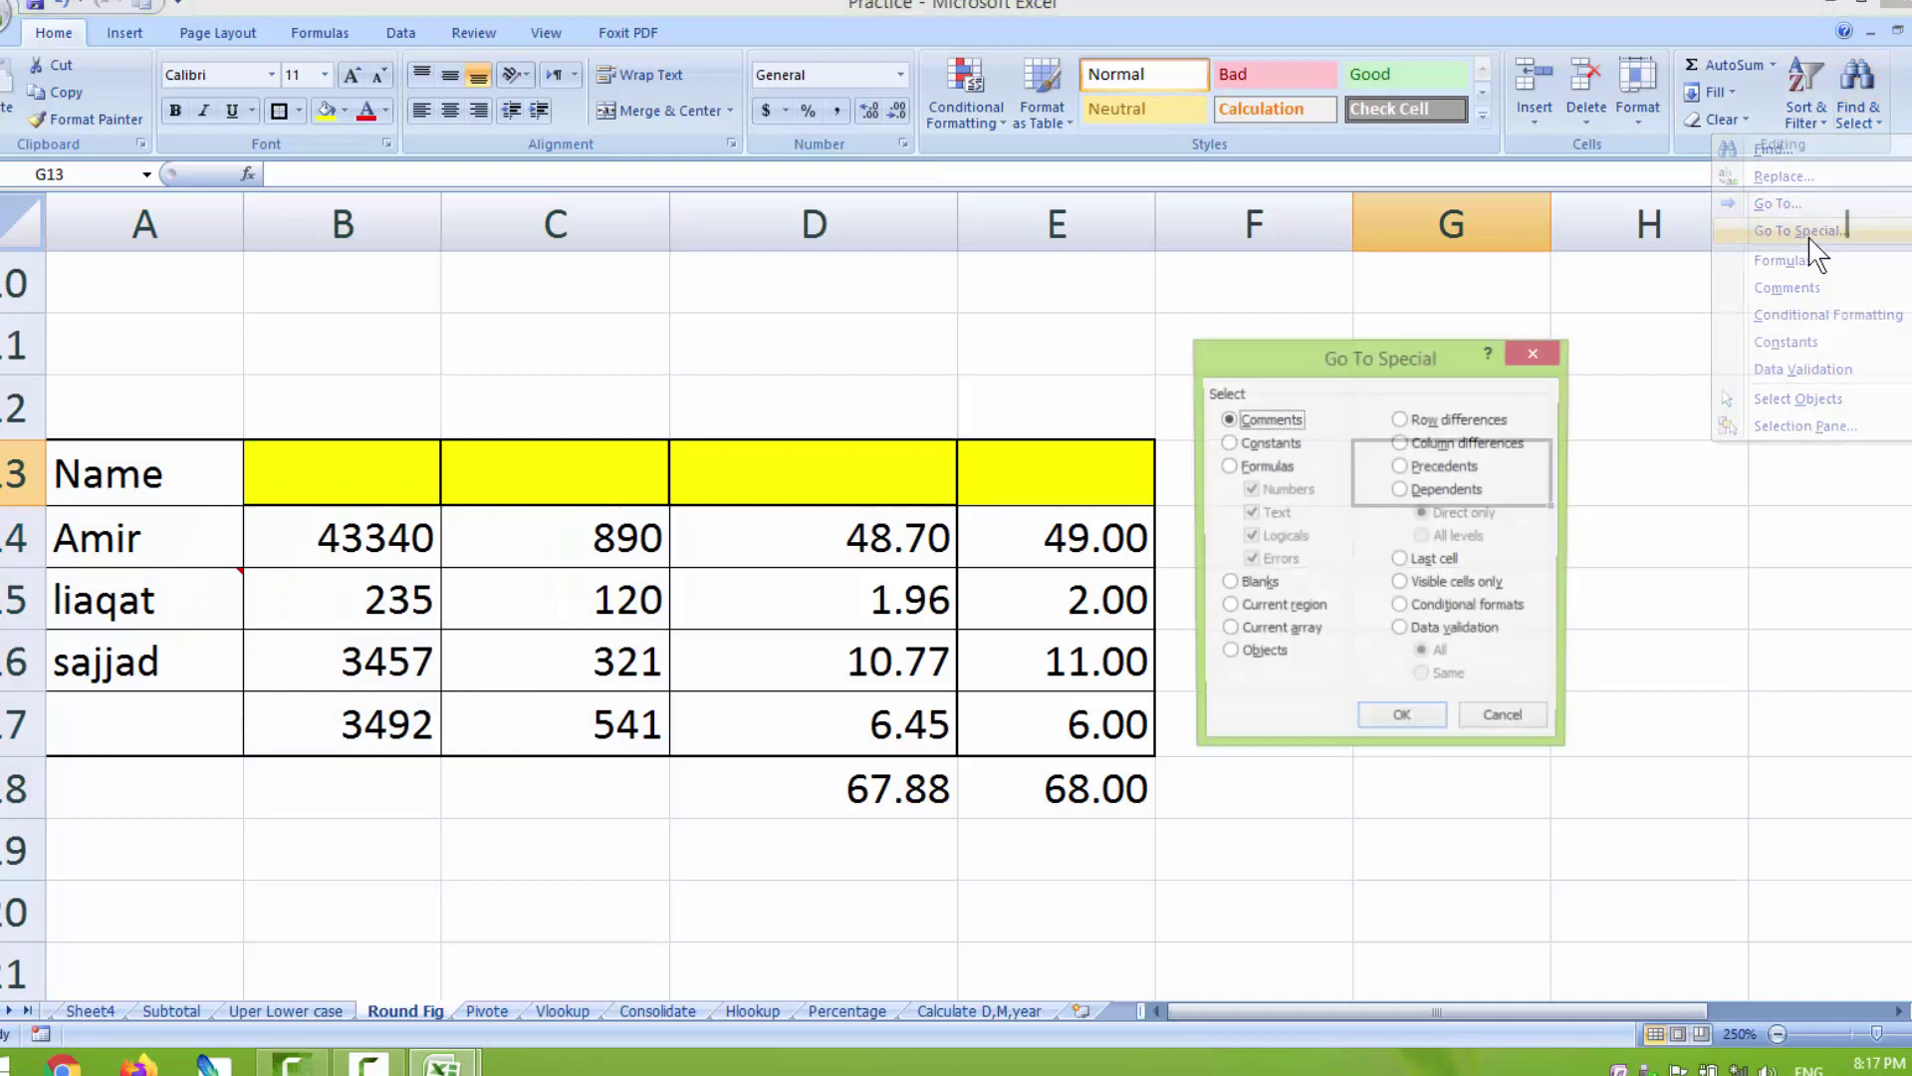
left_click(1228, 467)
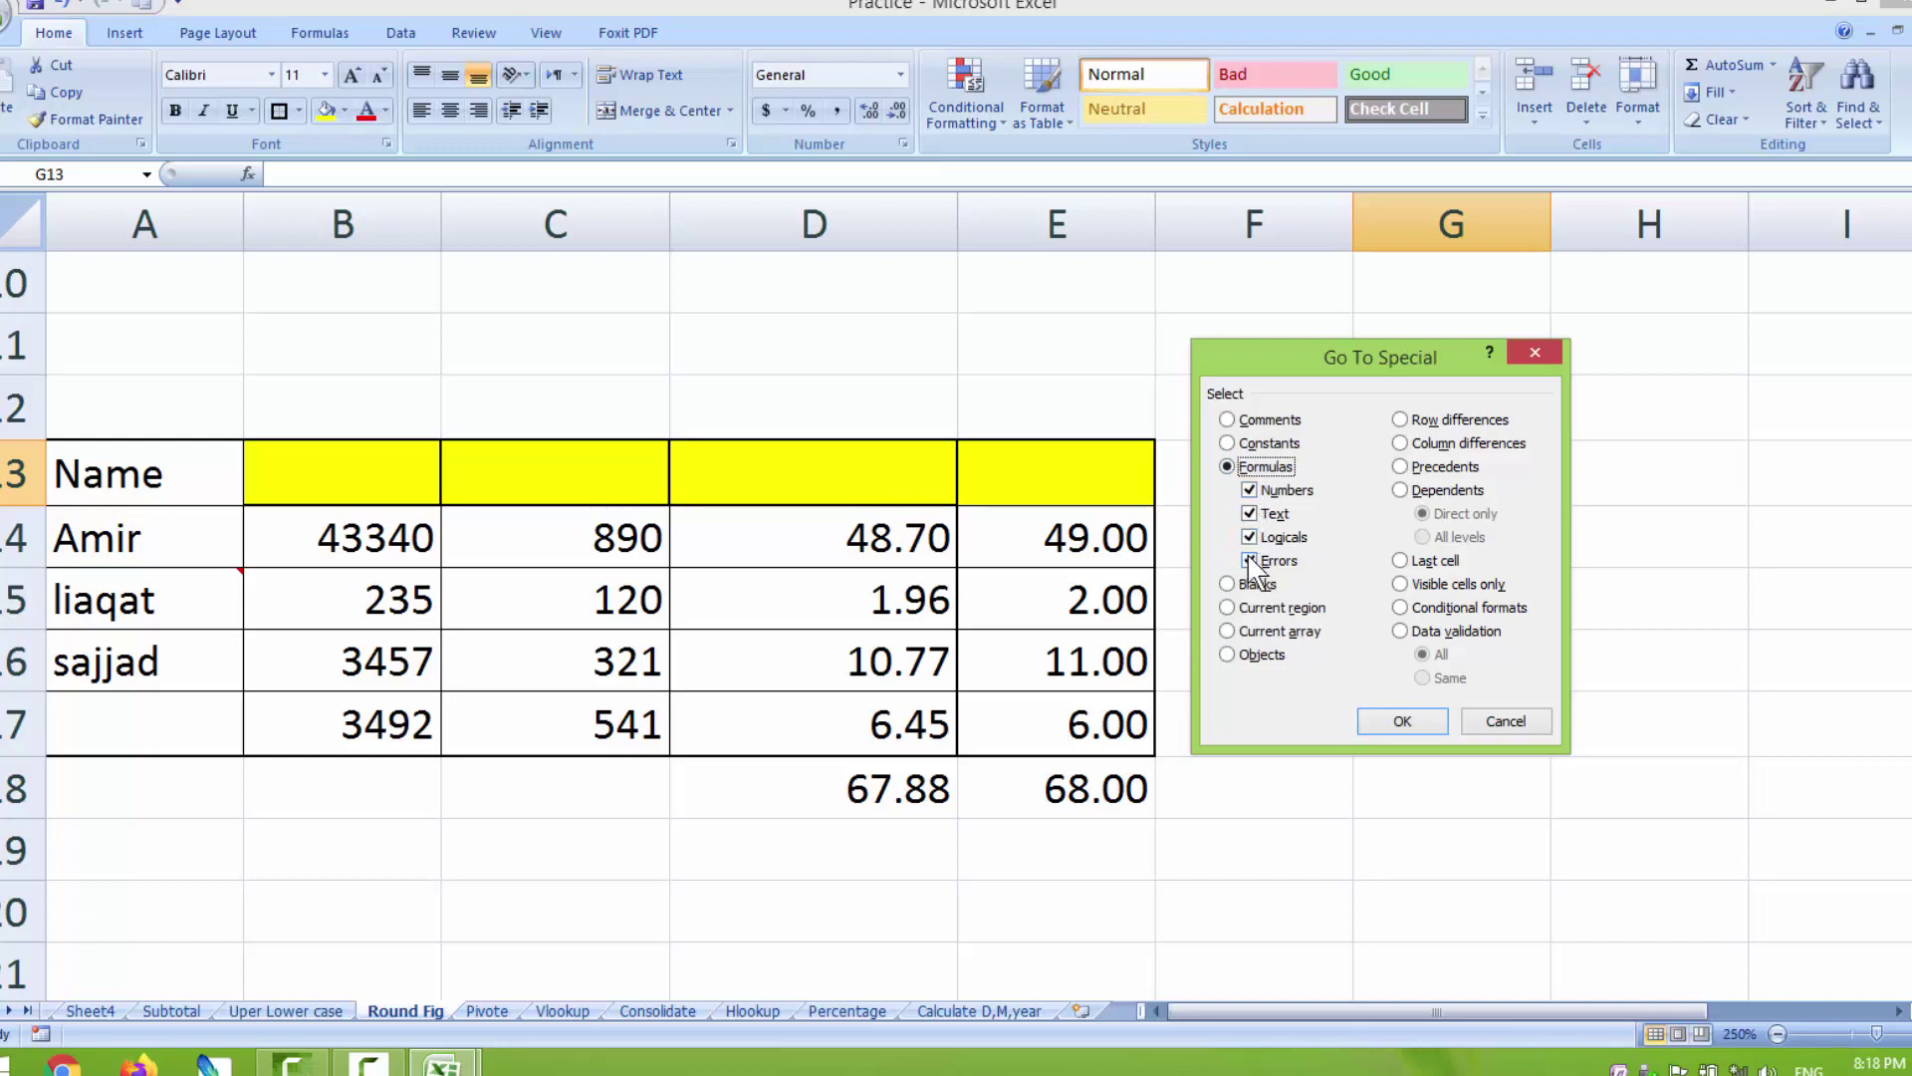
left_click(1250, 557)
left_click(1251, 539)
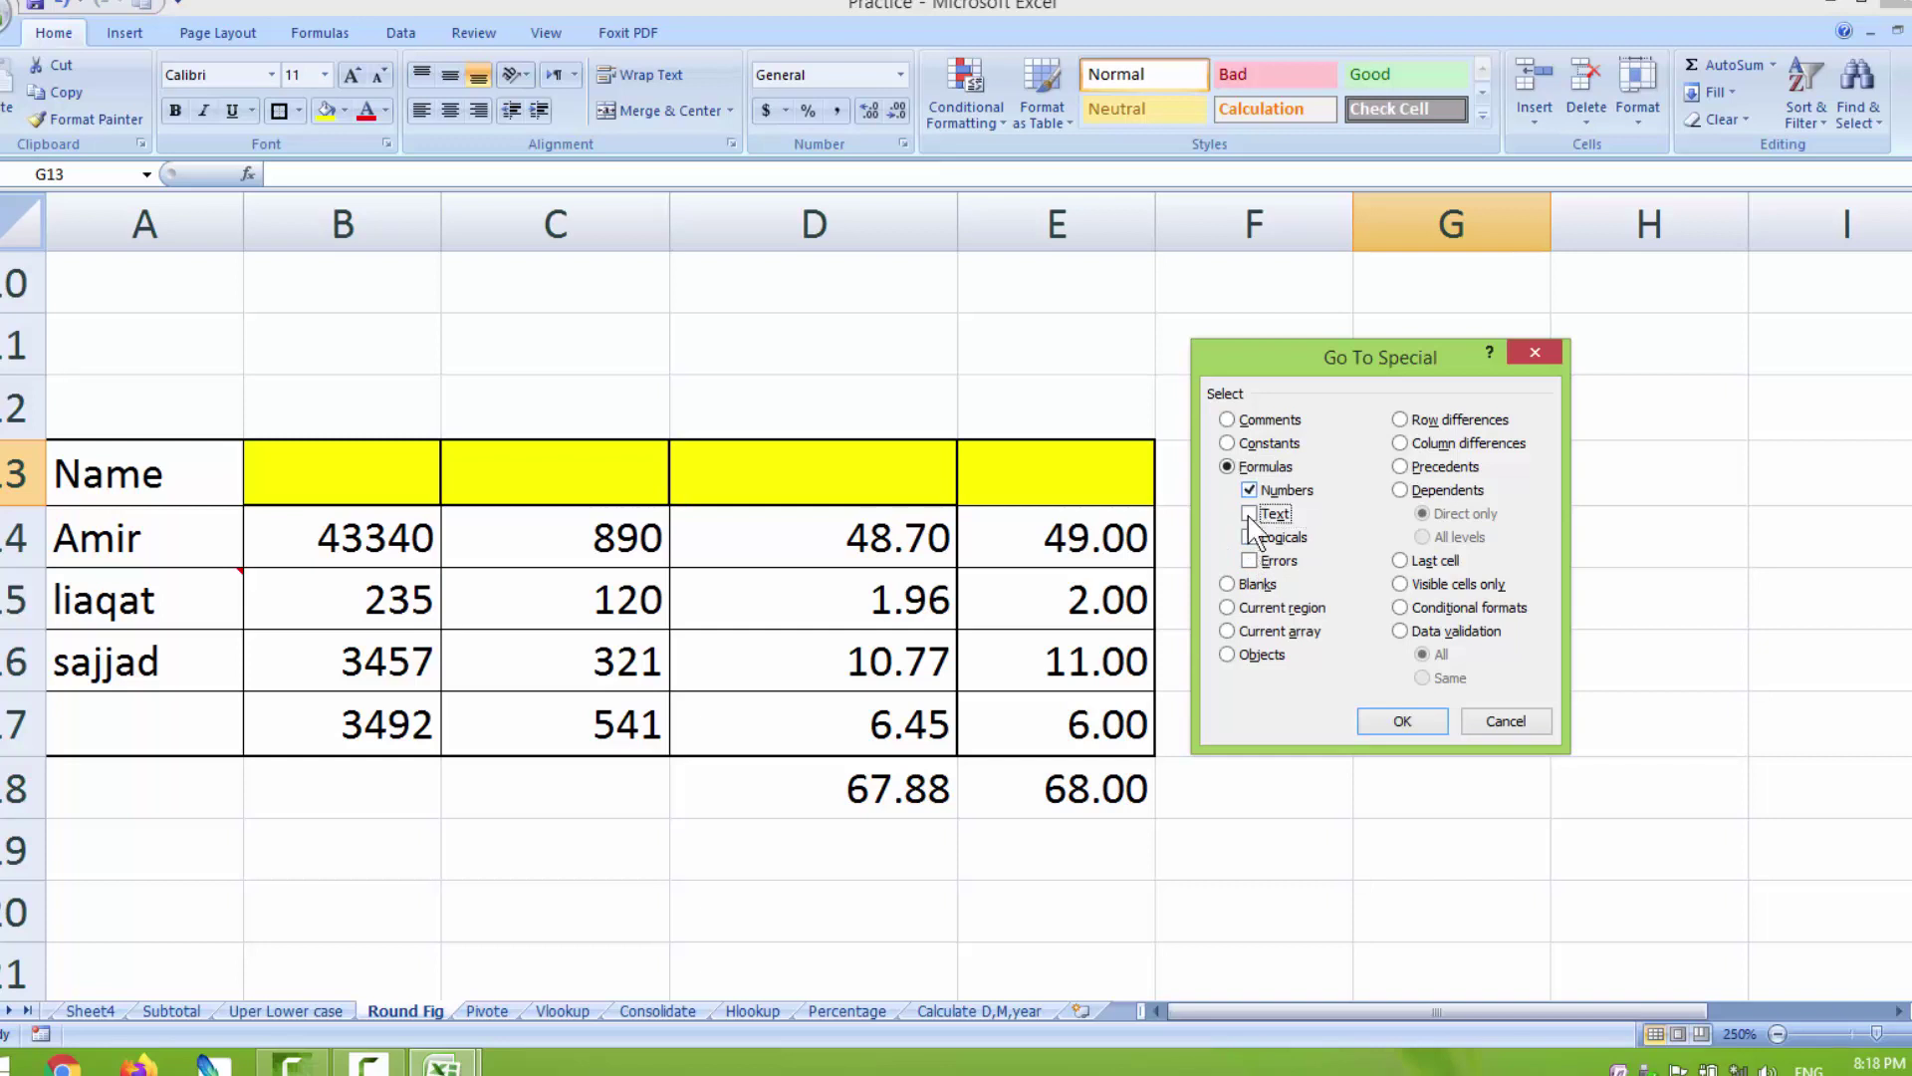
left_click(1251, 514)
left_click(1250, 538)
left_click(1251, 560)
left_click(1401, 723)
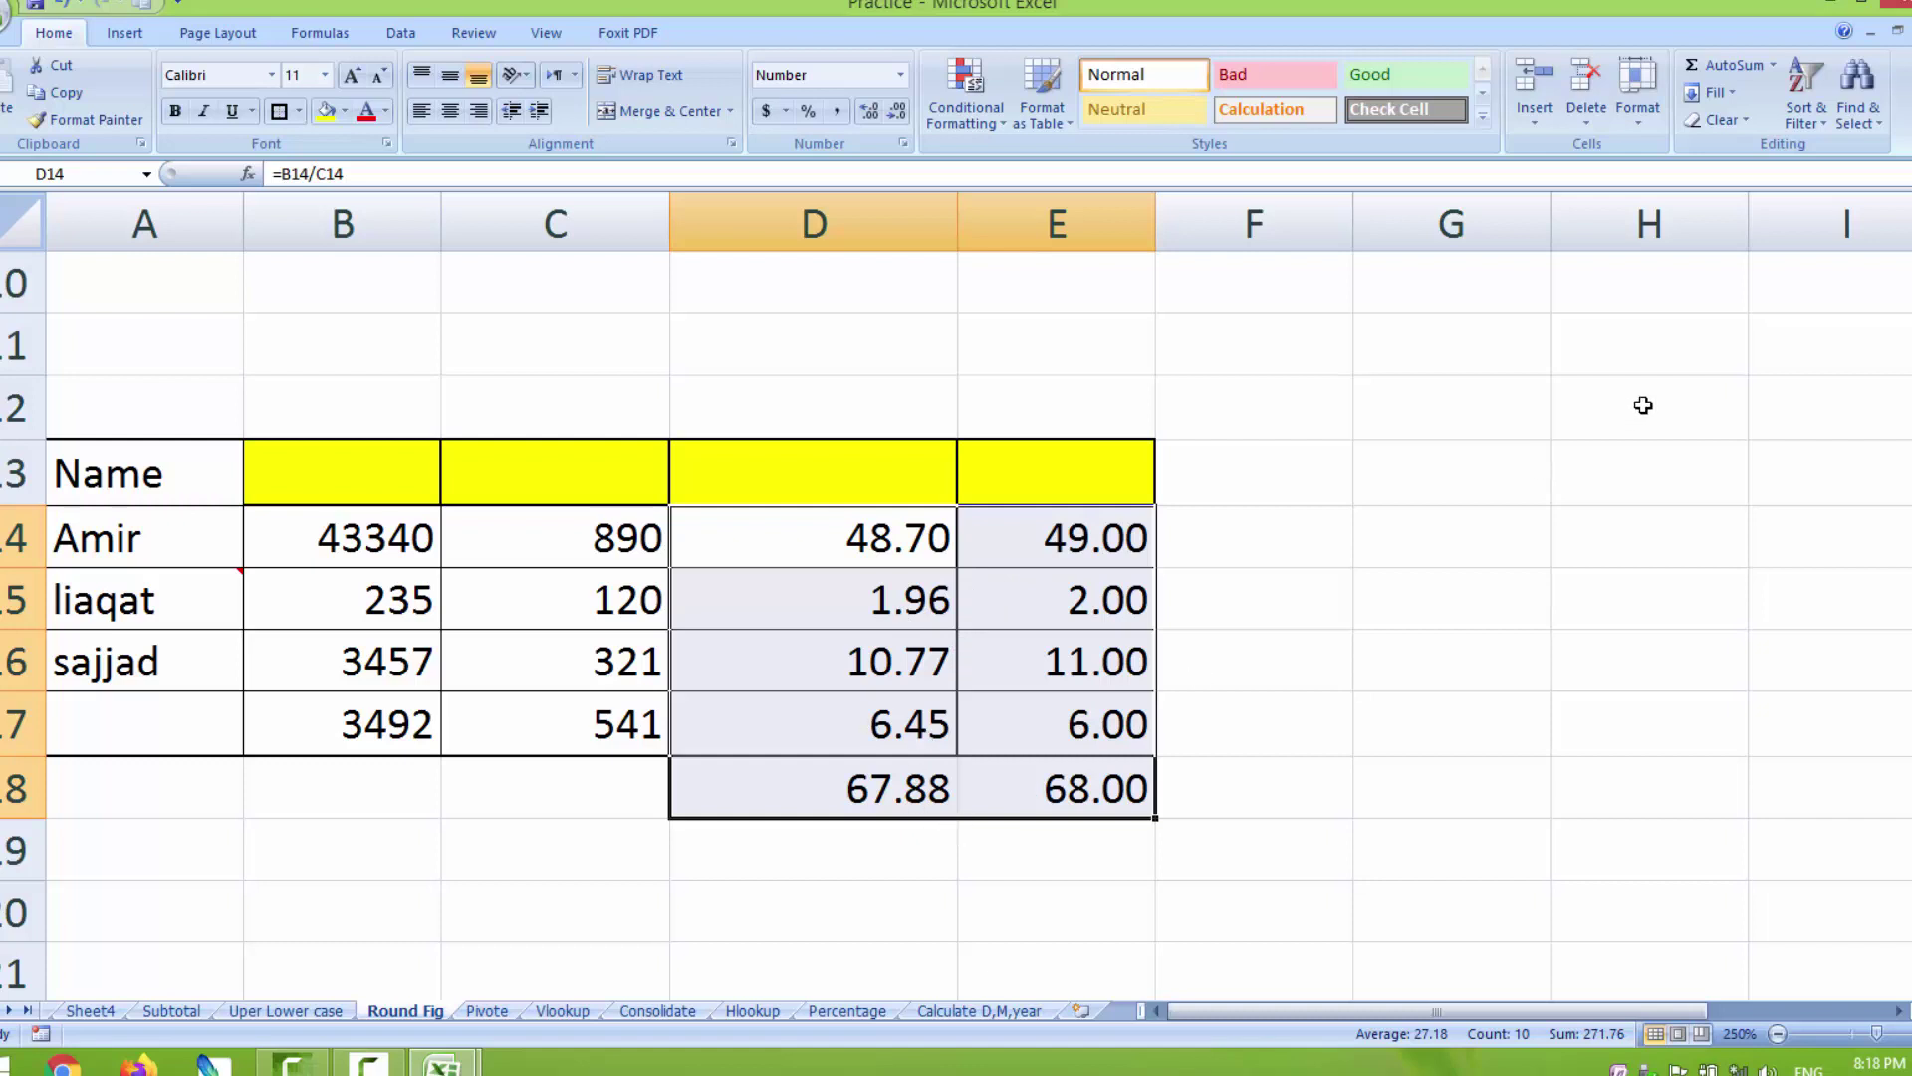
left_click(1604, 364)
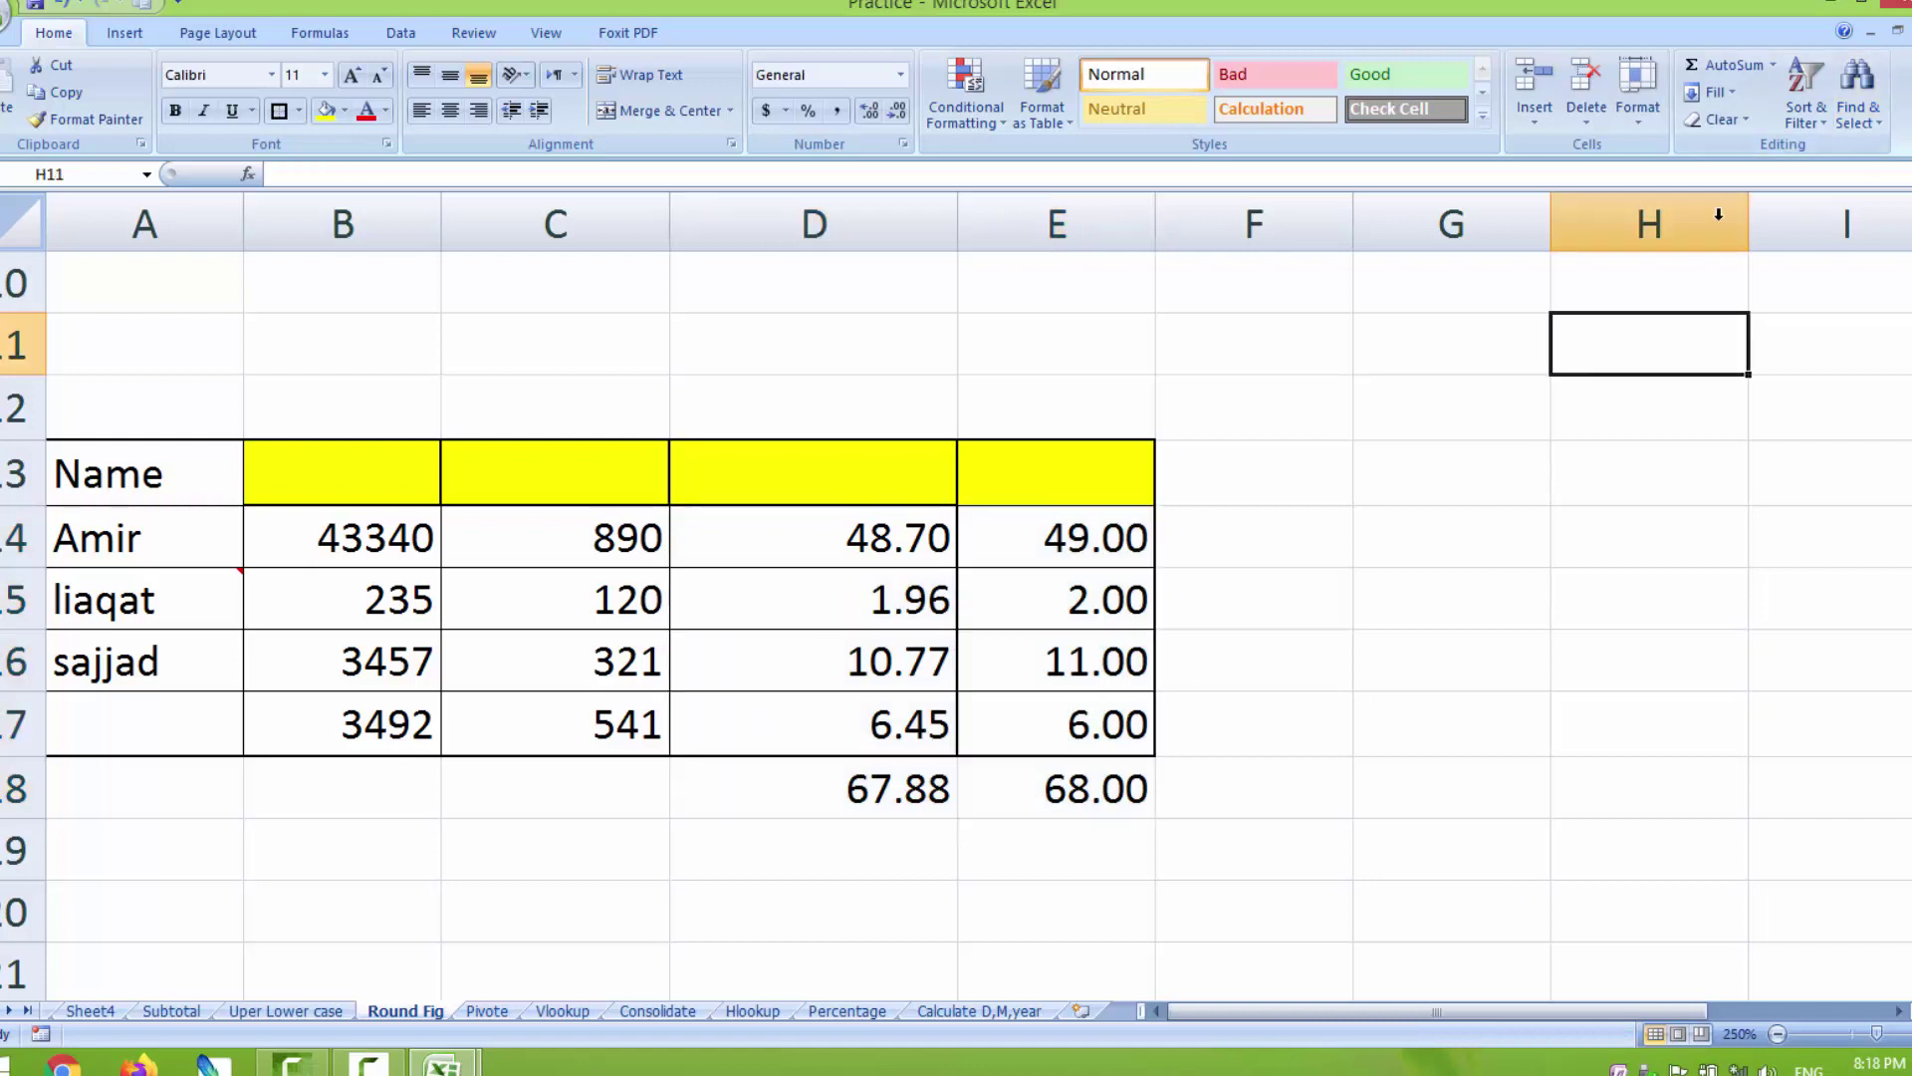
Select the blank cells around the table with Go To Special > Blanks, then click H16
left_click(1855, 147)
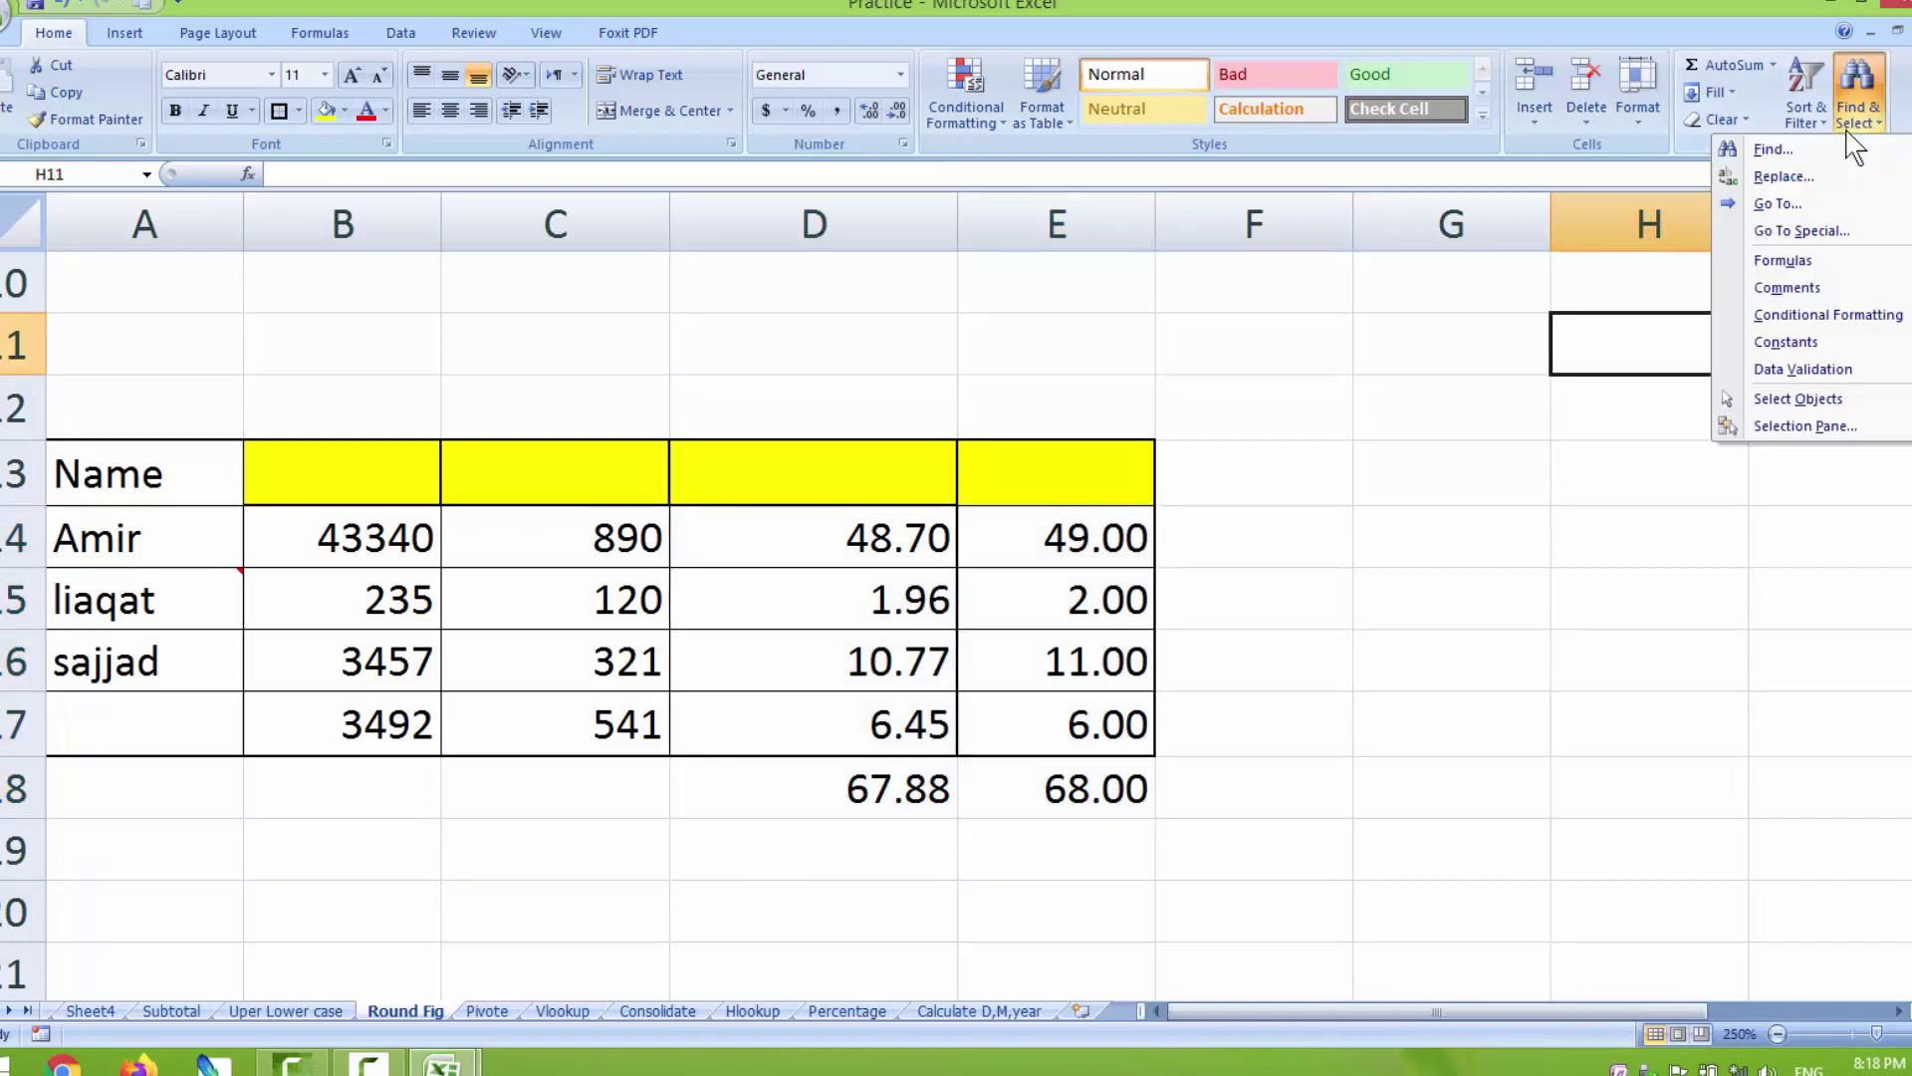
left_click(1804, 232)
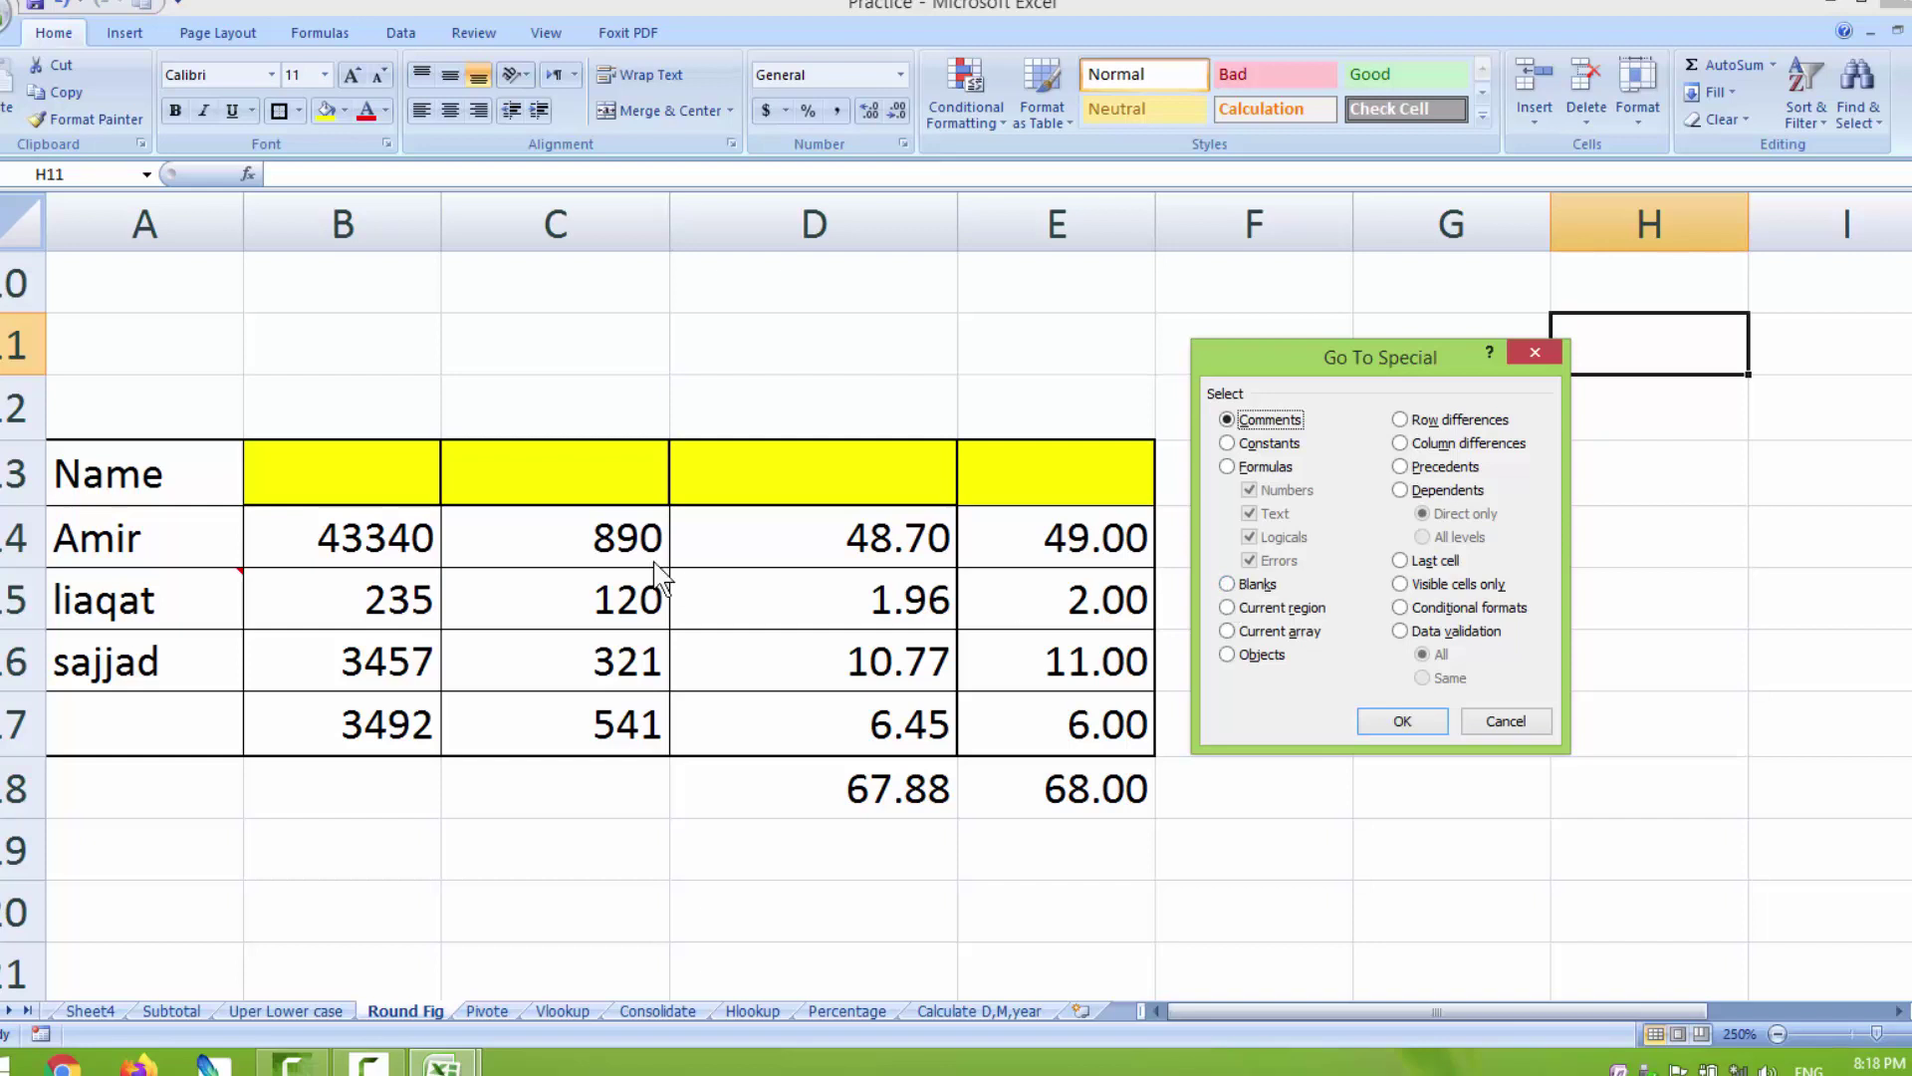
left_click(1392, 725)
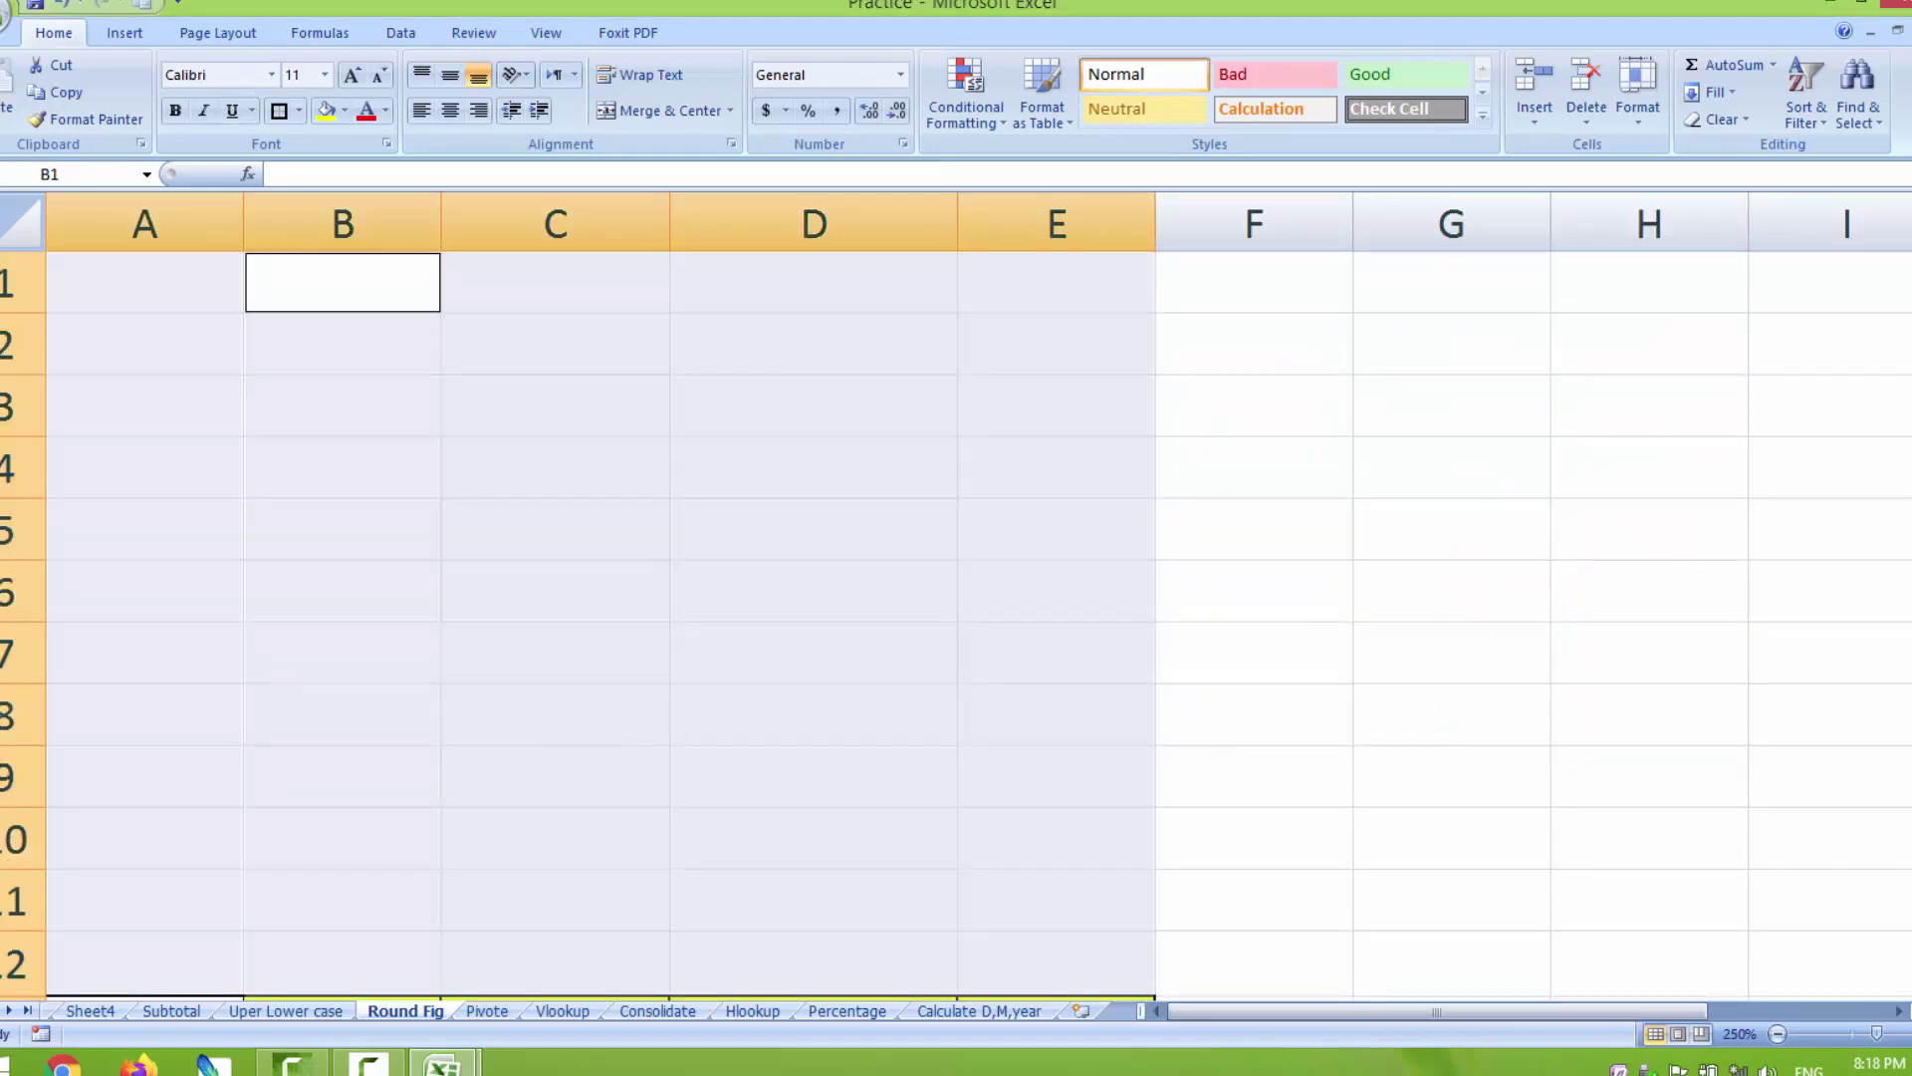
scroll(956, 597, "down", 4)
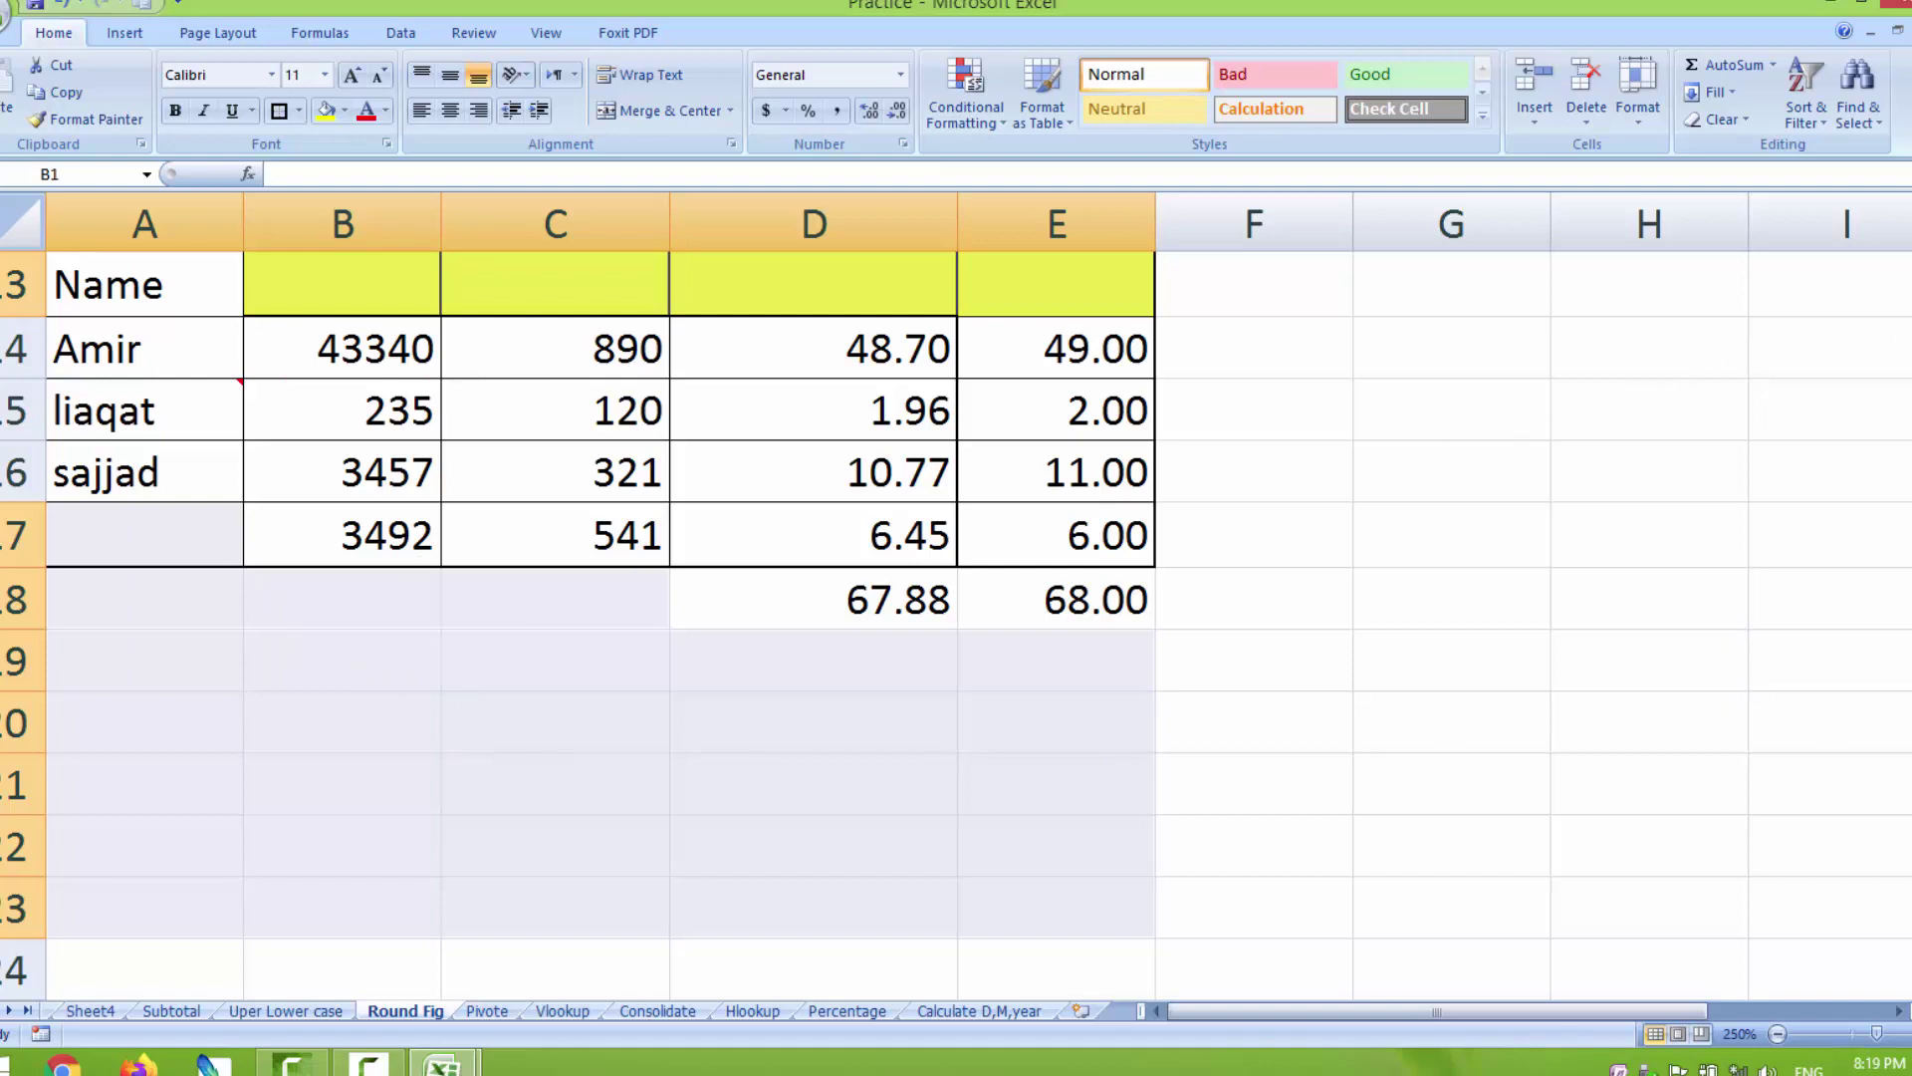
scroll(956, 598, "up", 4)
scroll(956, 597, "down", 4)
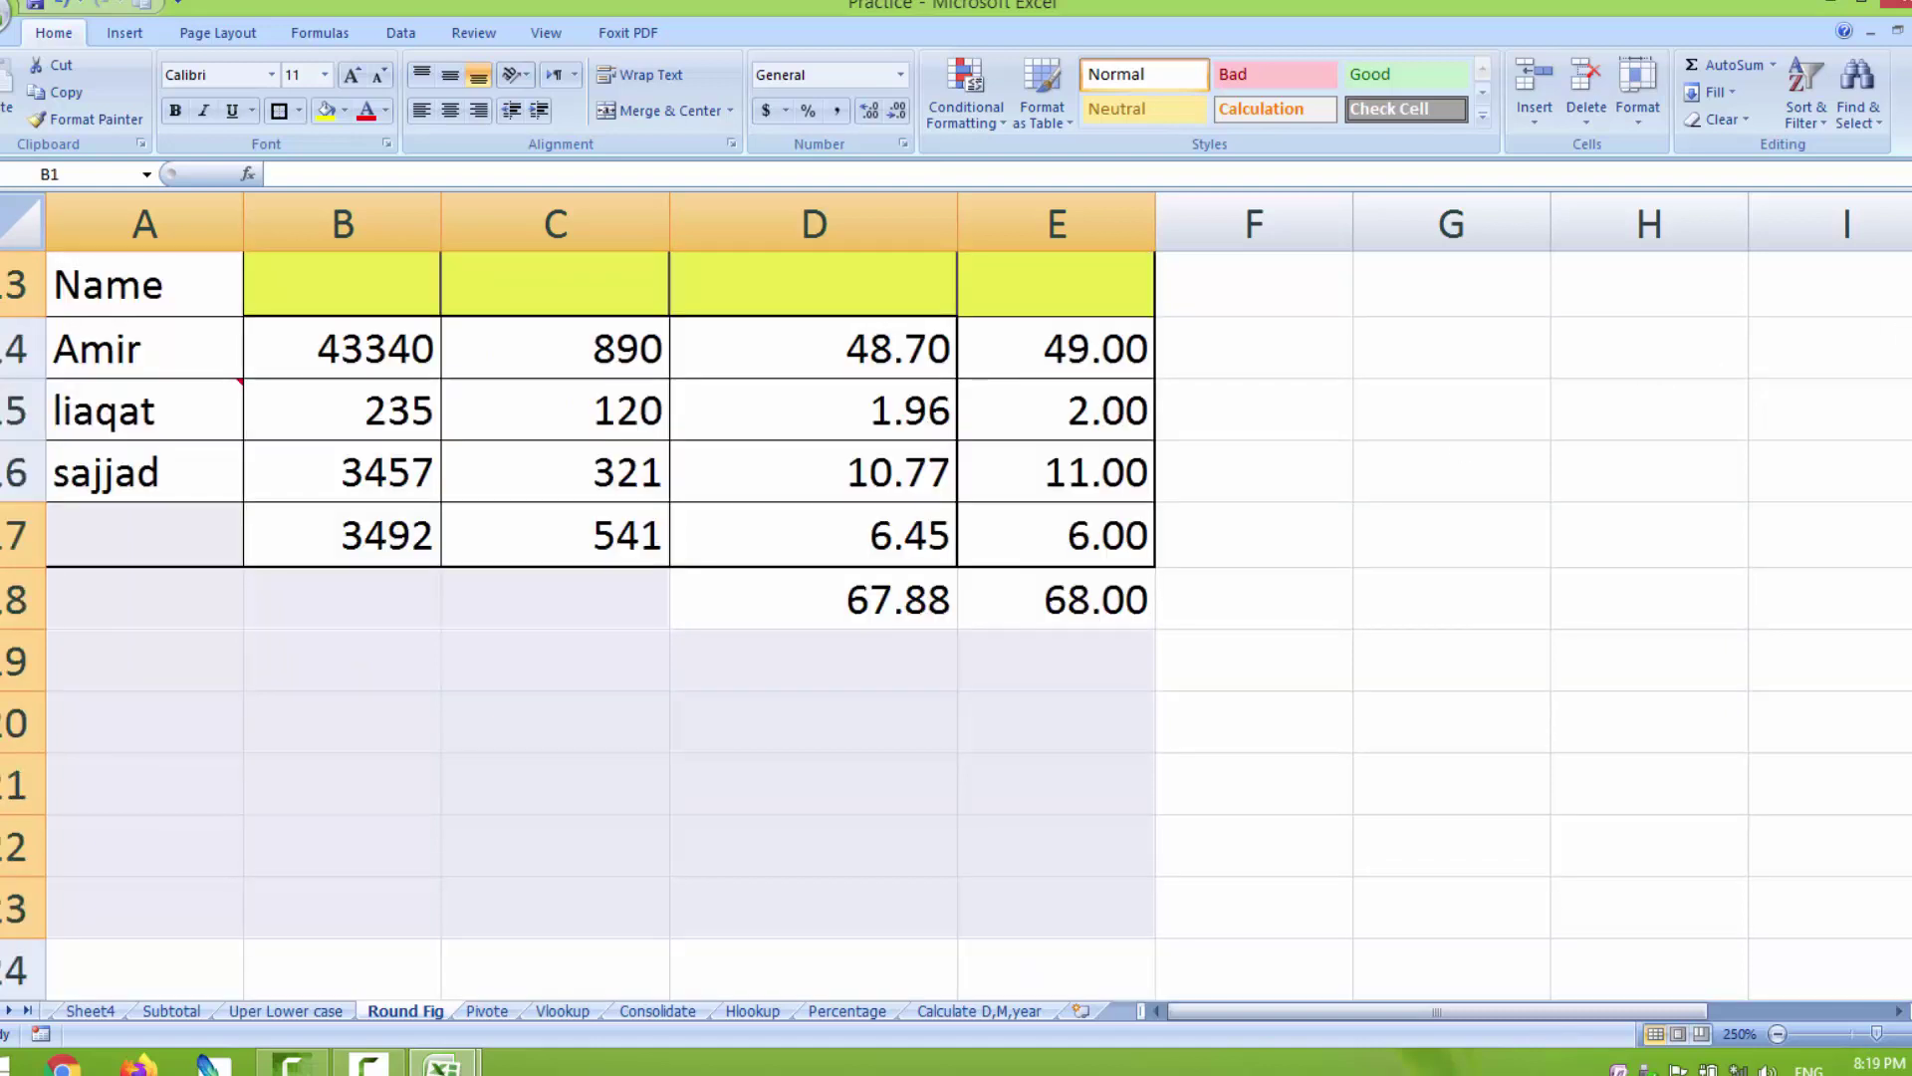
left_click(1613, 465)
Run Go To Special > Current region from empty cell H16, then return to the Name table
left_click(1860, 108)
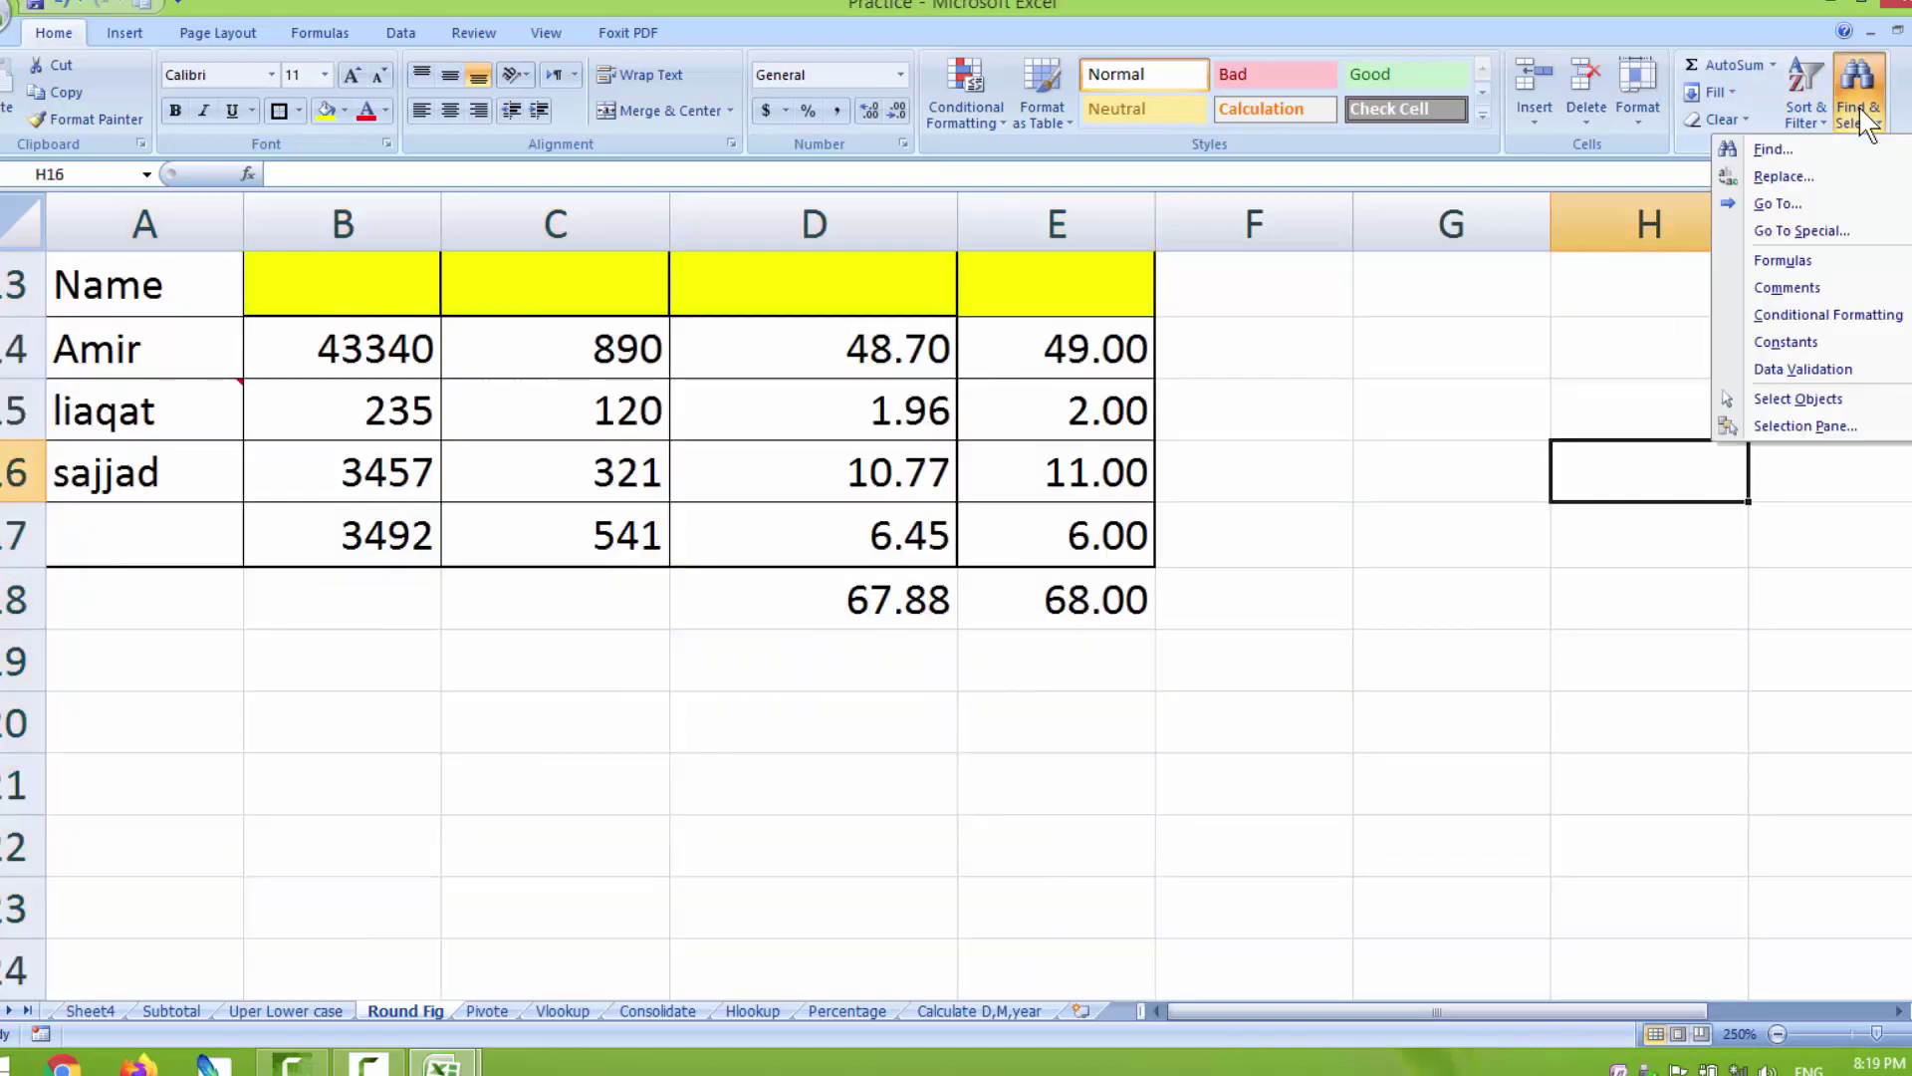
left_click(1813, 233)
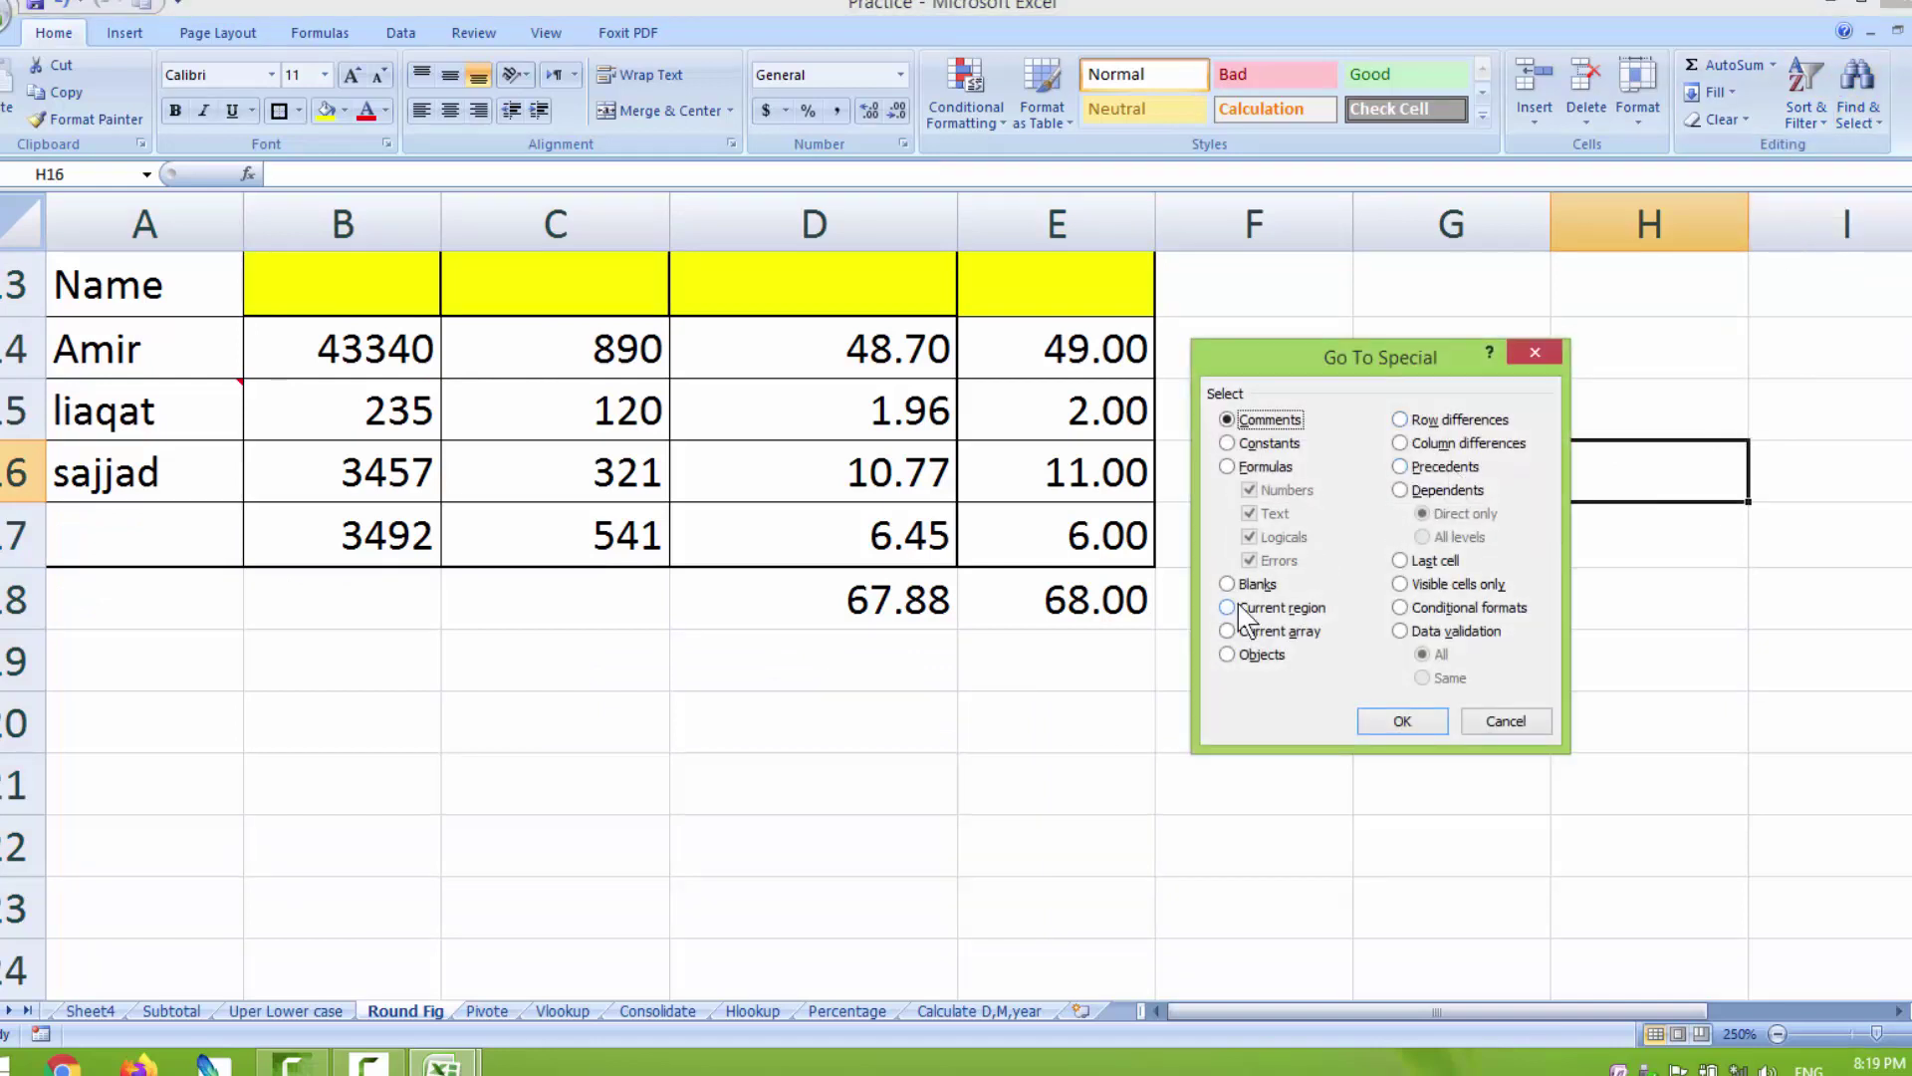
left_click(1235, 607)
left_click(1384, 723)
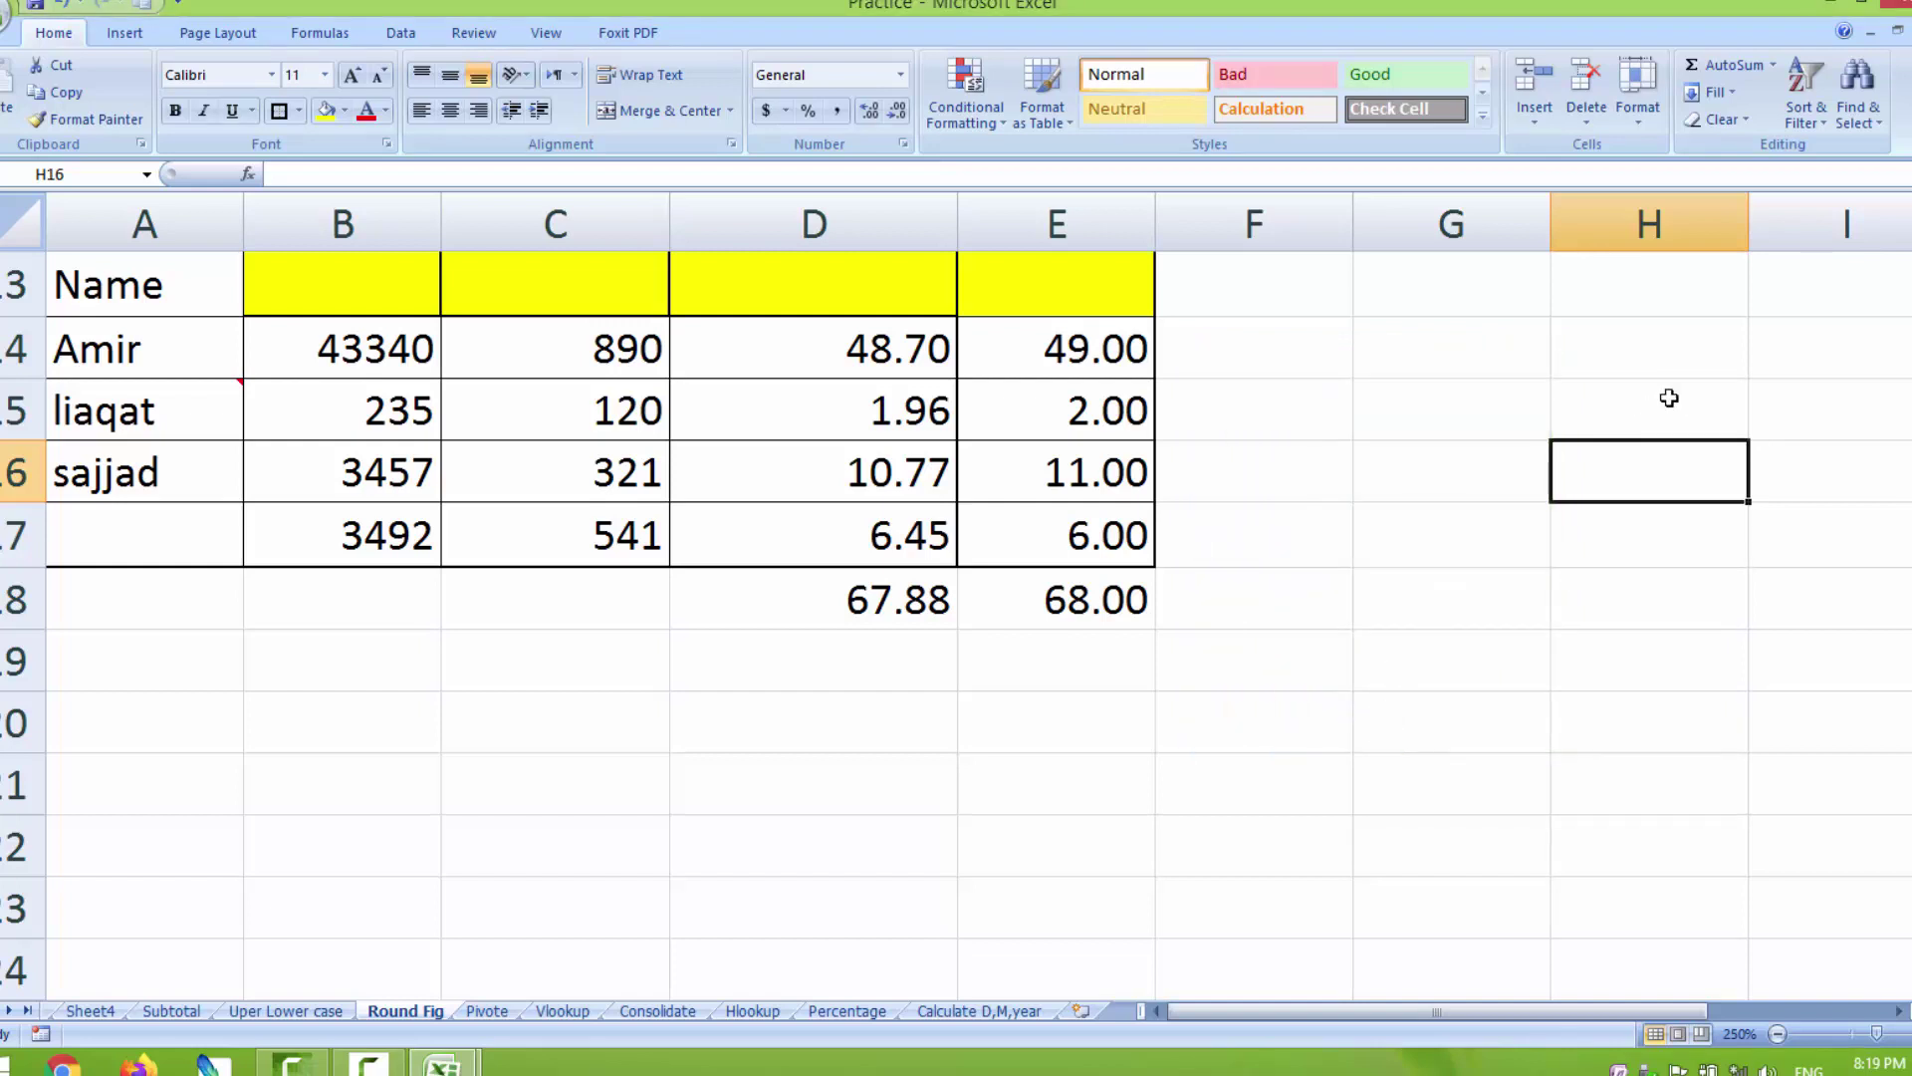
scroll(1669, 398, "up", 1)
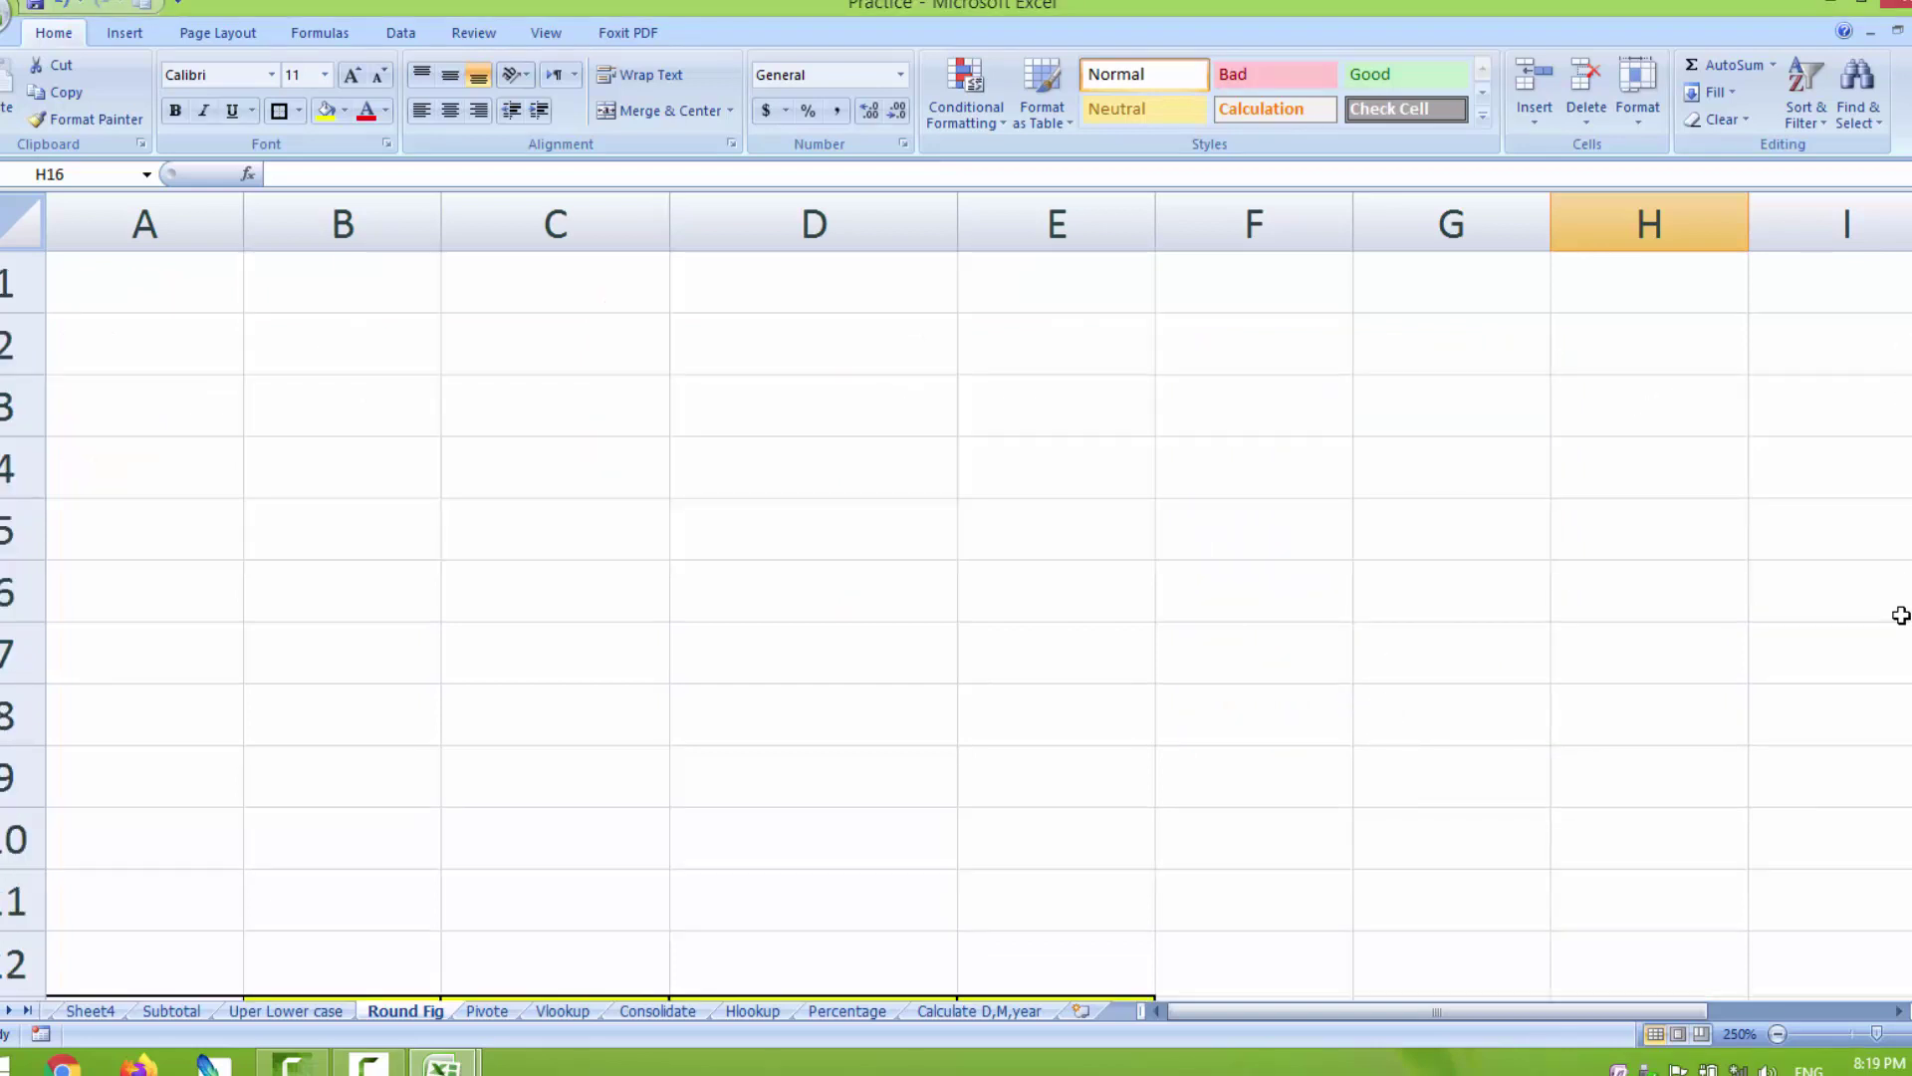
scroll(1901, 615, "down", 4)
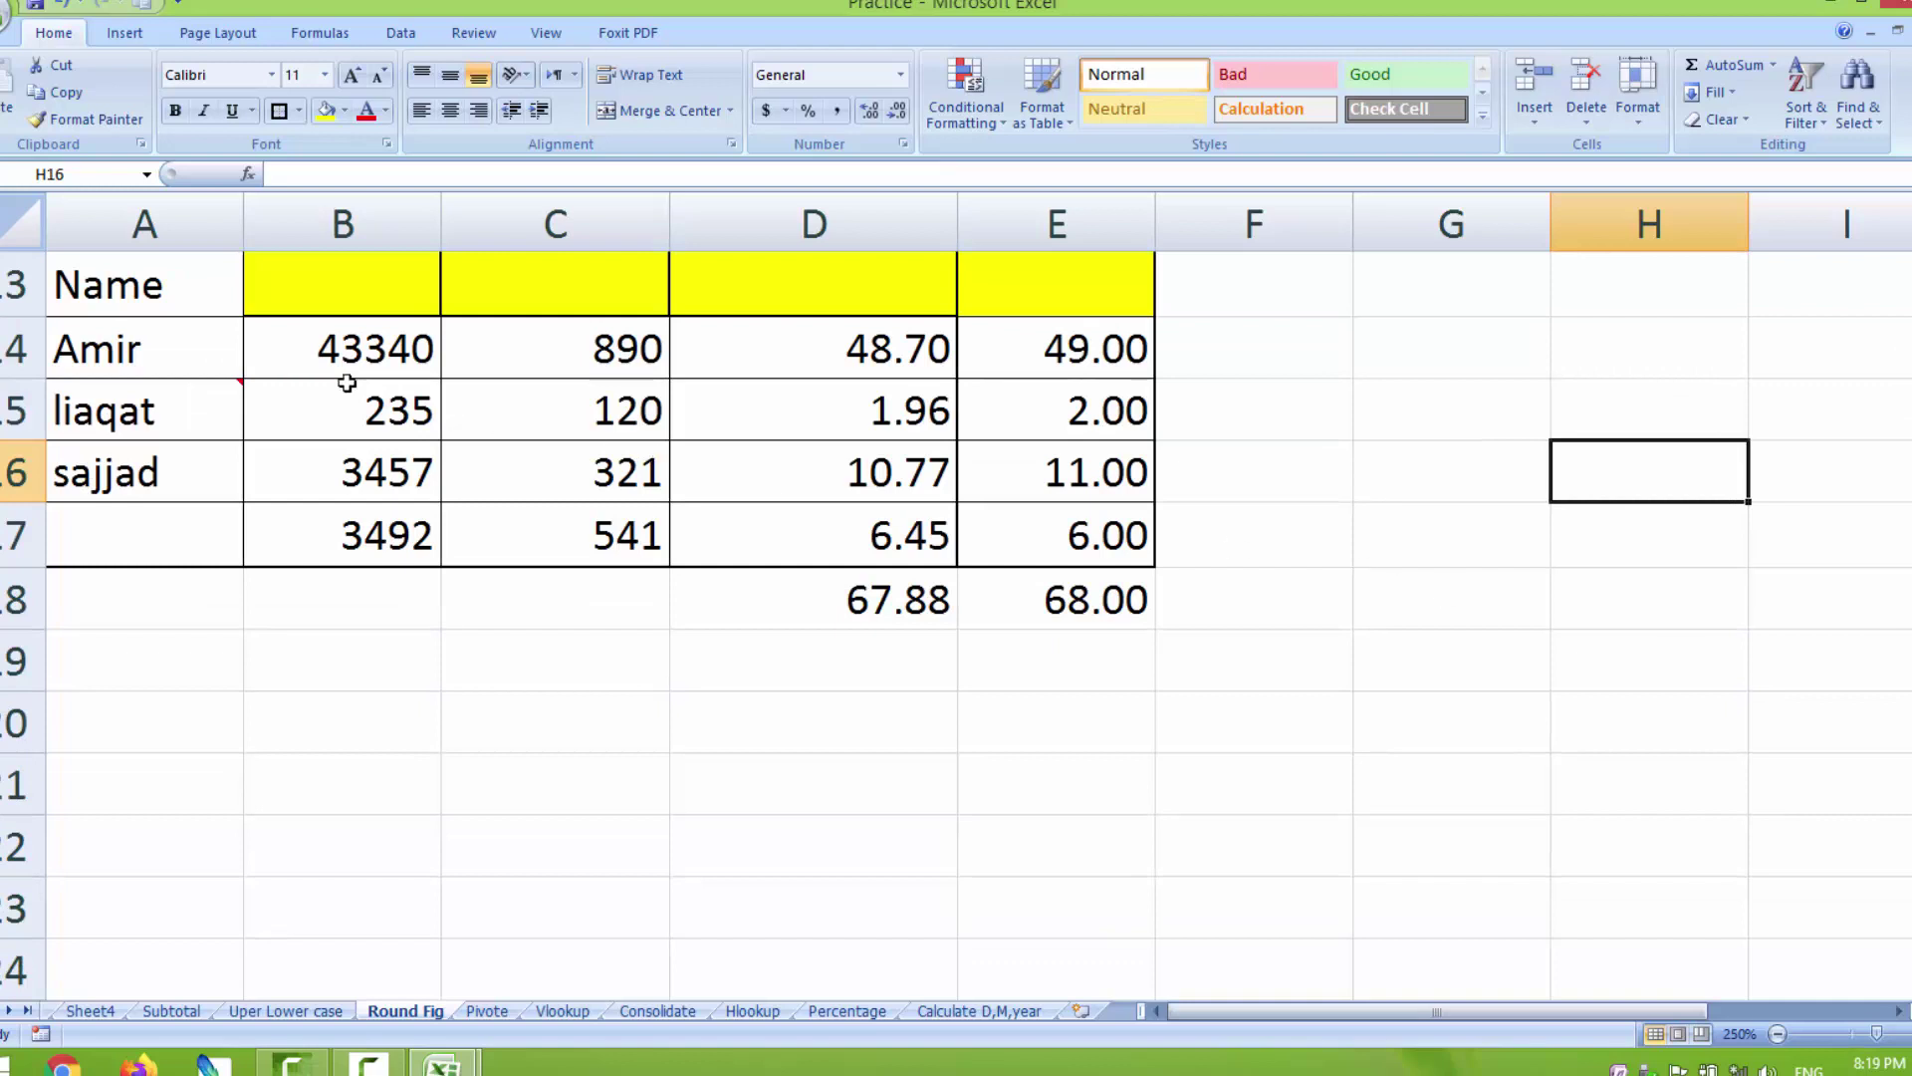
left_click(206, 301)
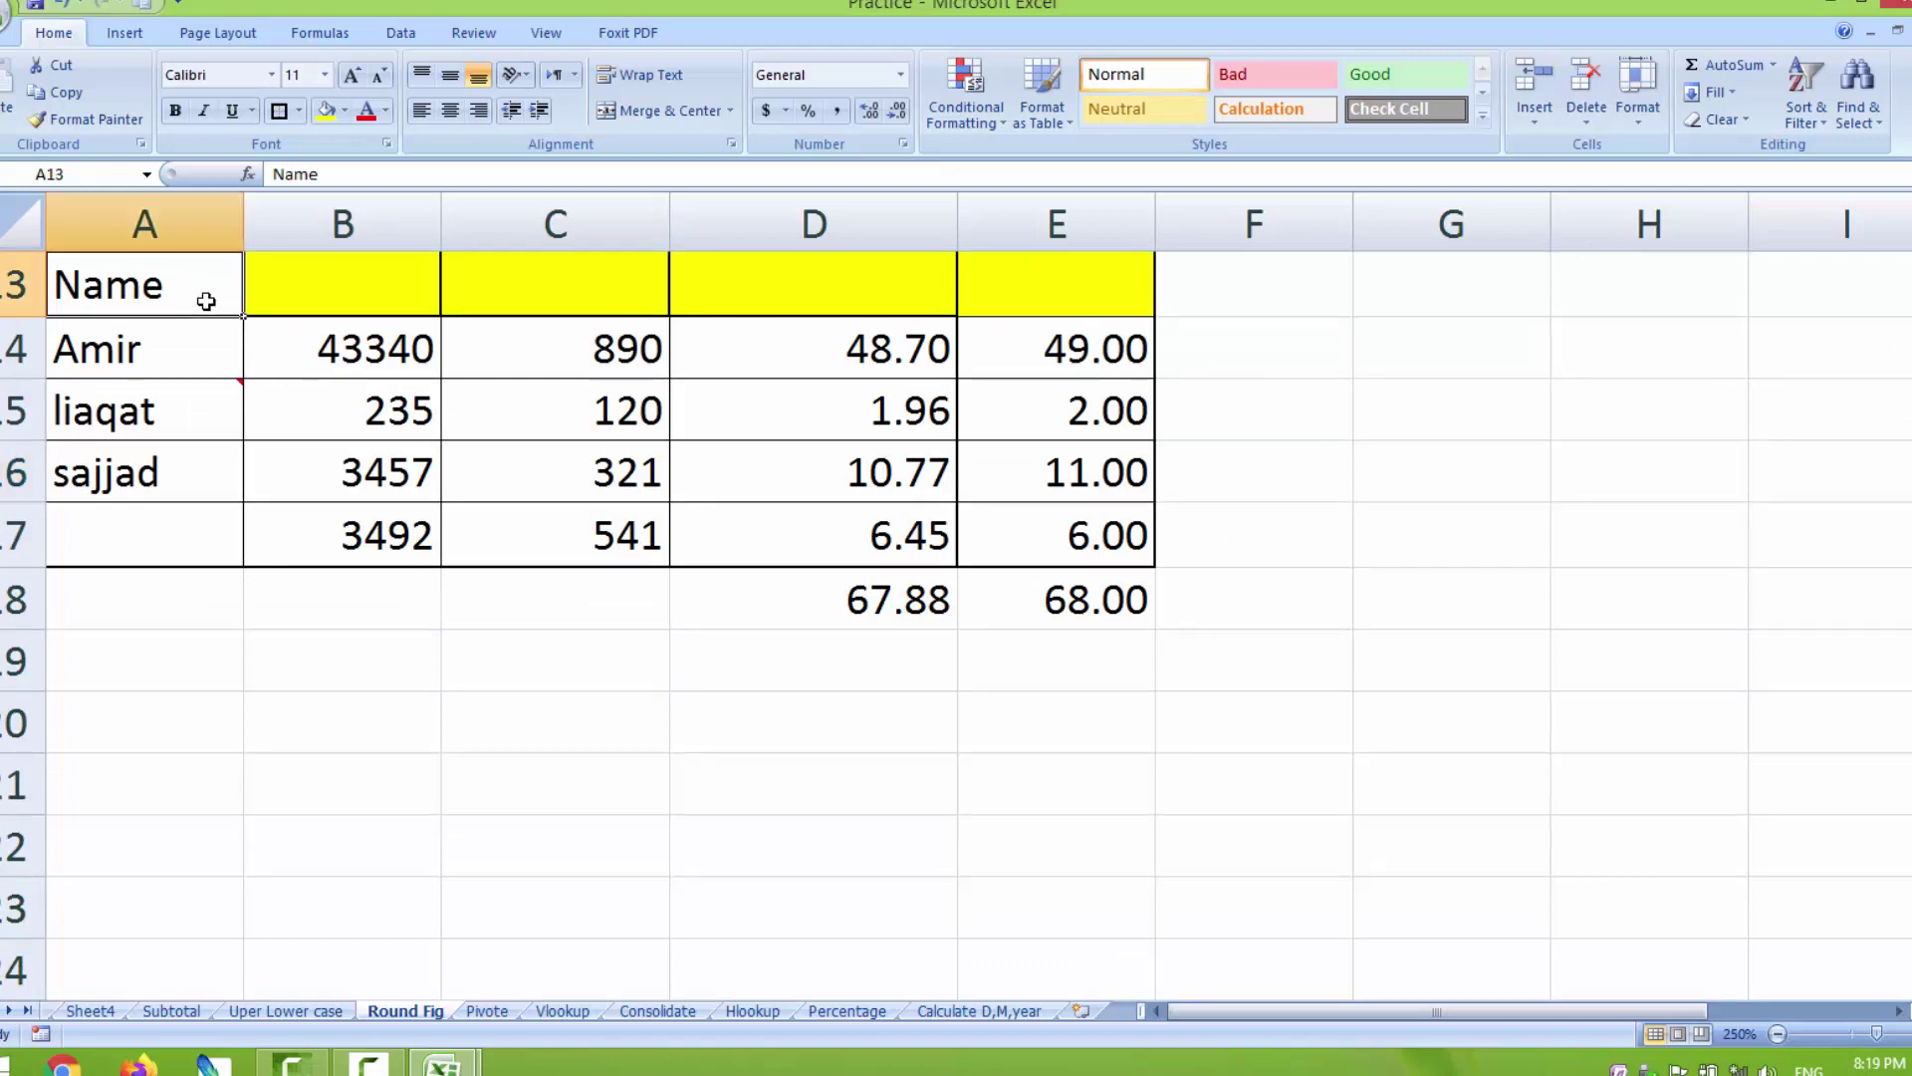
Select the Name table's current region A13:E18 with Go To Special
left_click(1851, 124)
left_click(1823, 230)
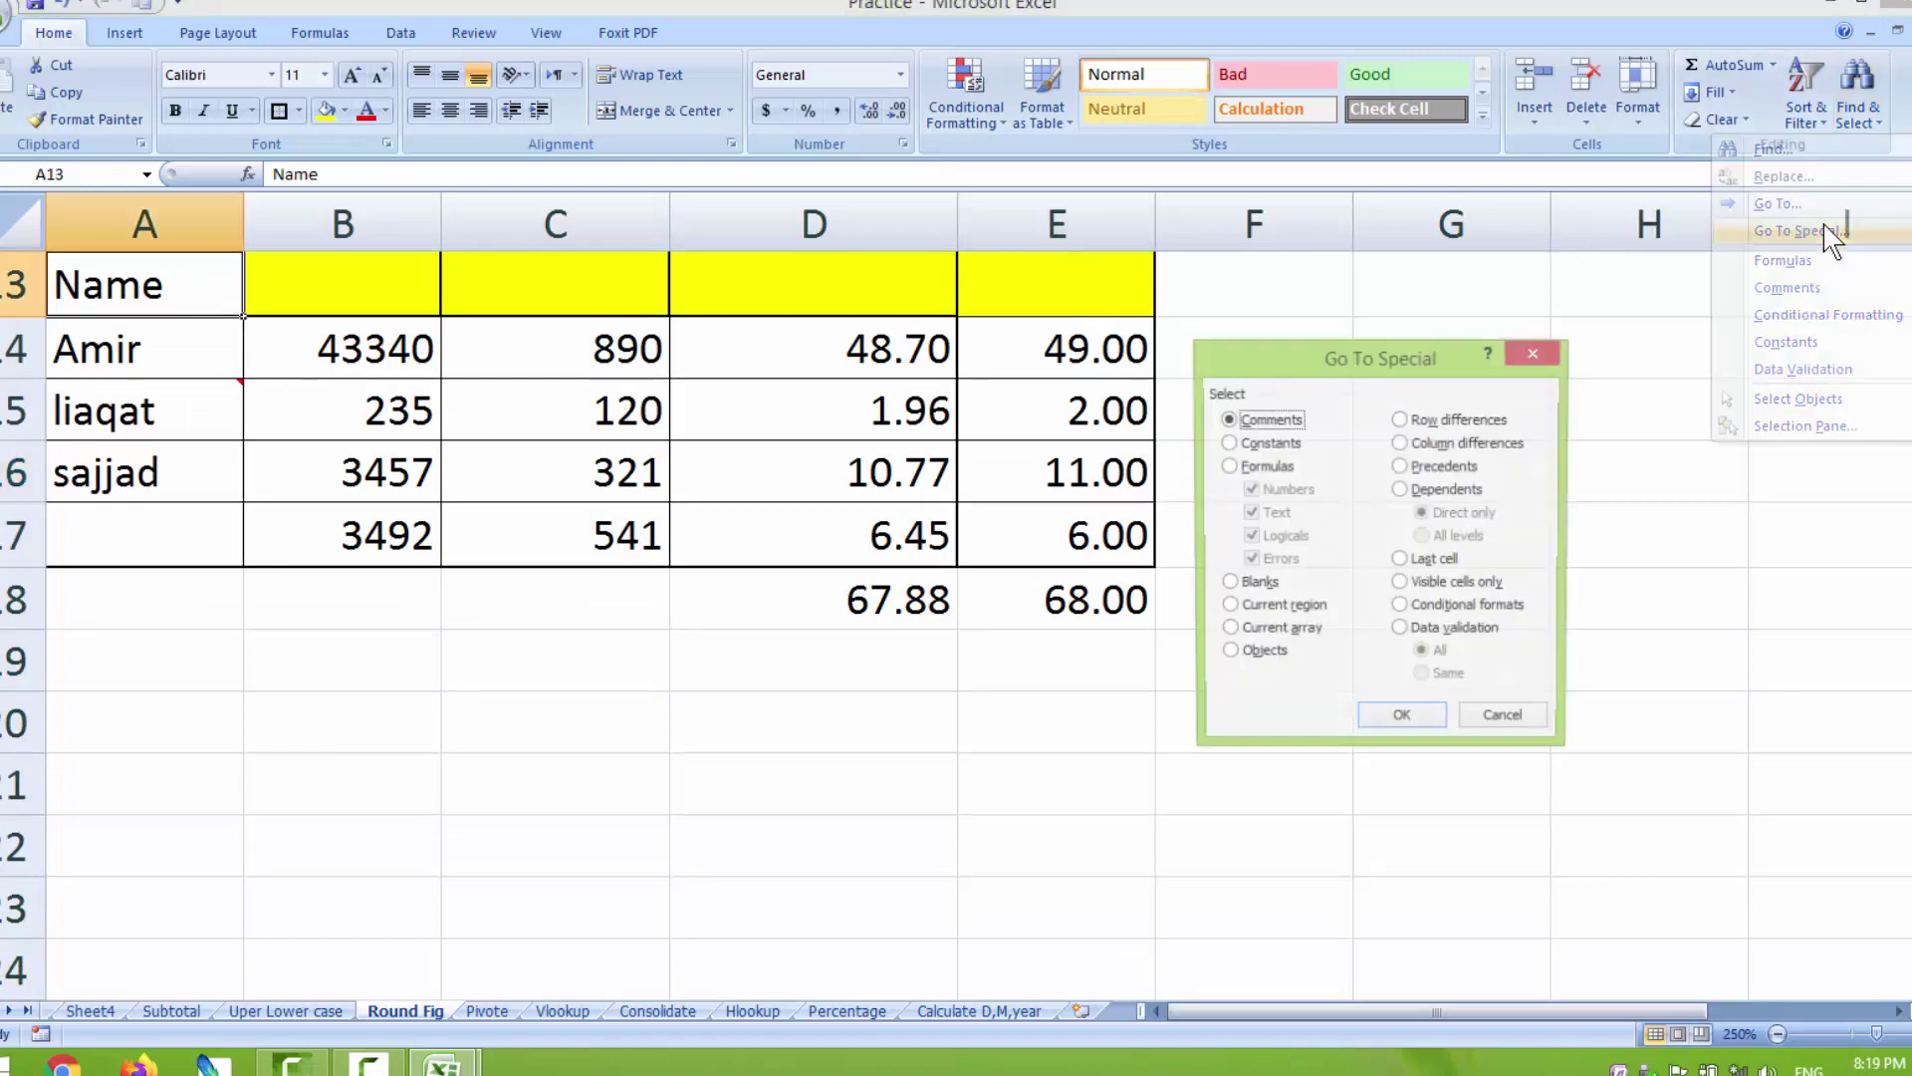
left_click(1244, 608)
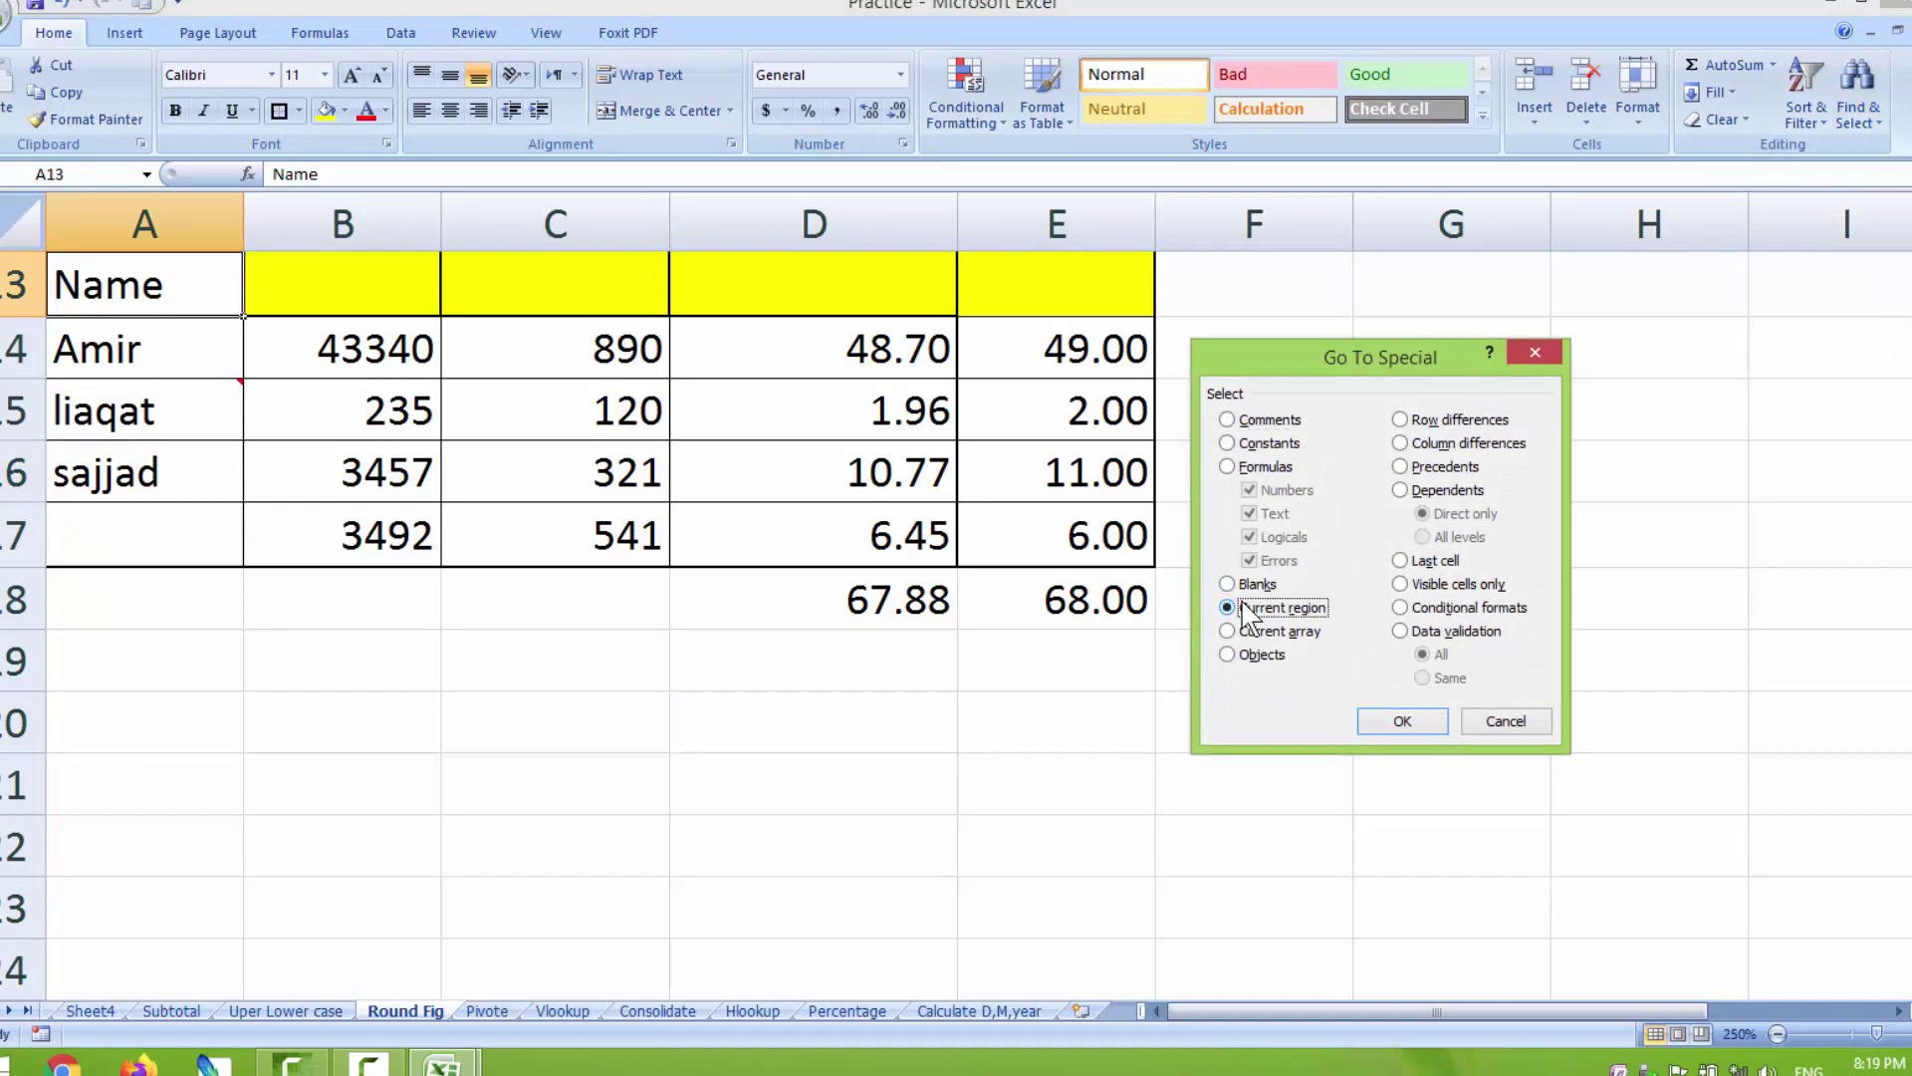
left_click(1402, 720)
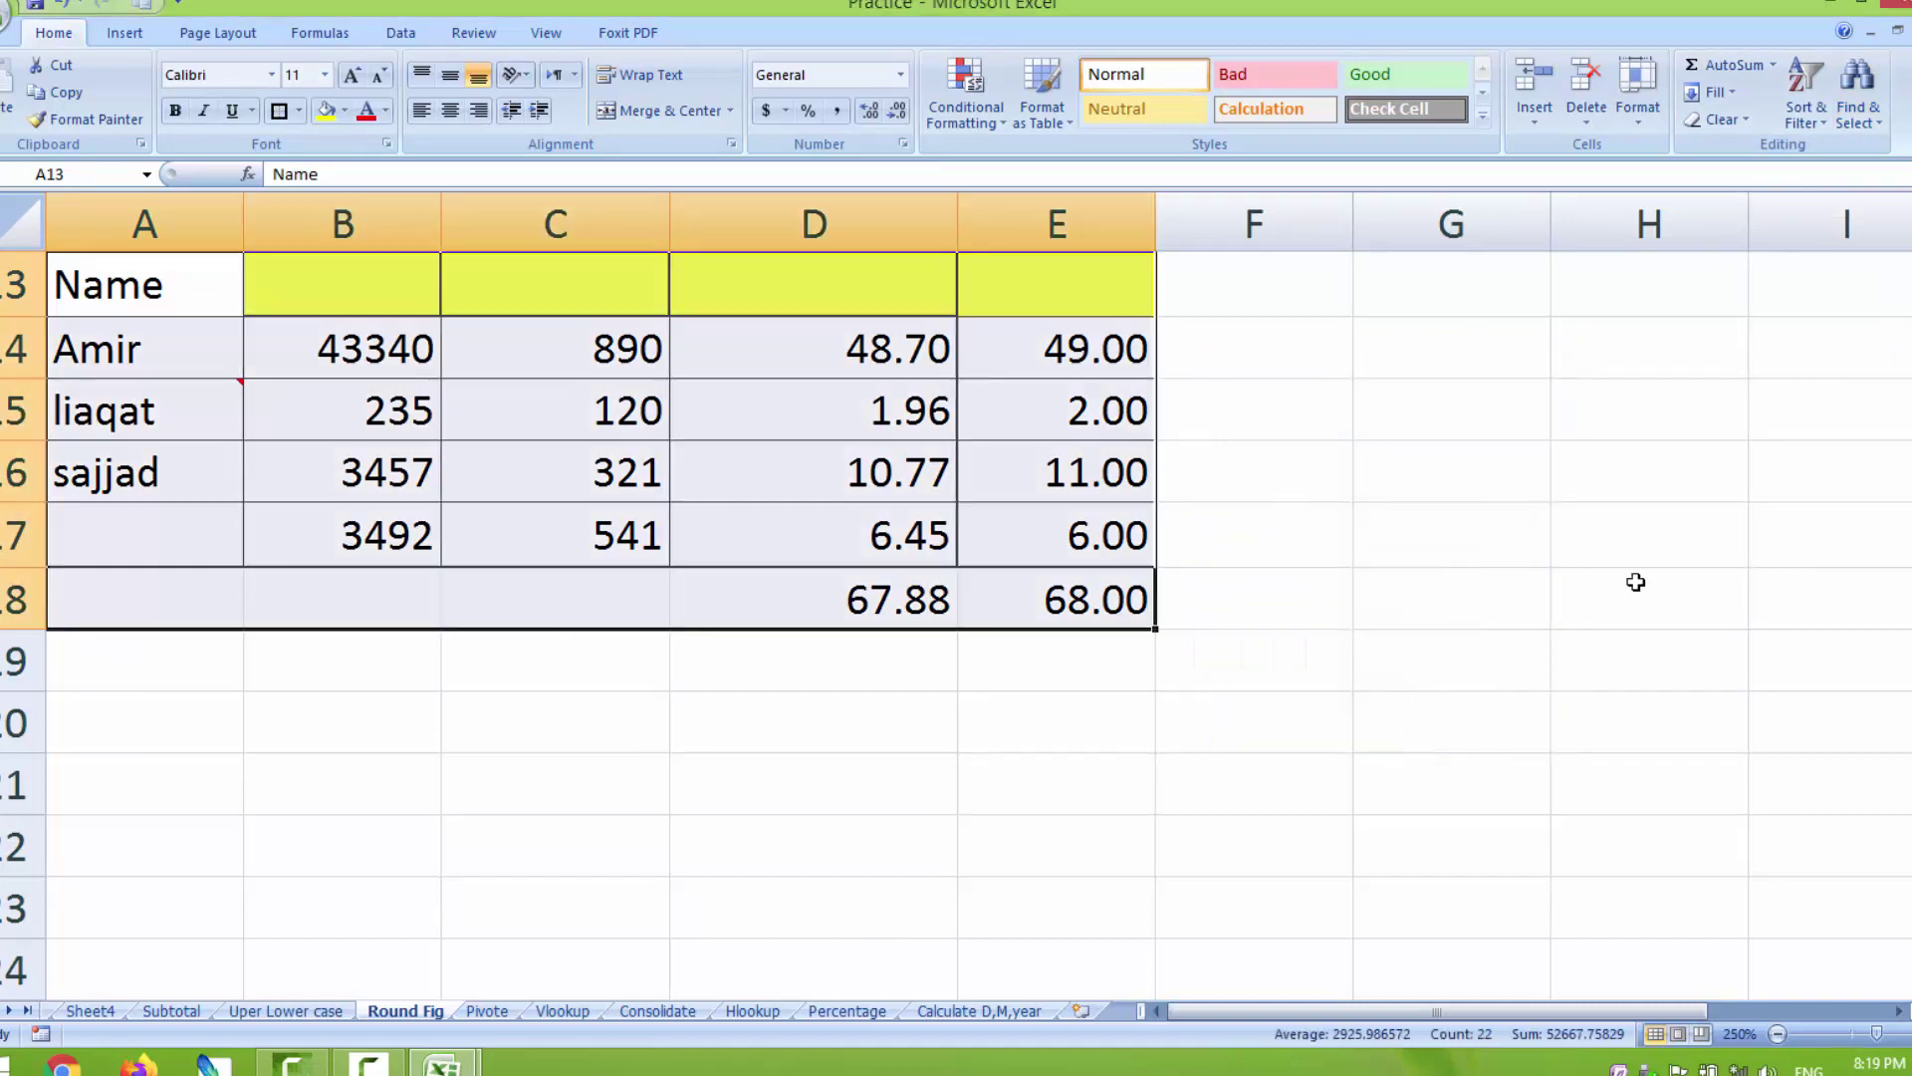
scroll(1213, 482, "up", 1)
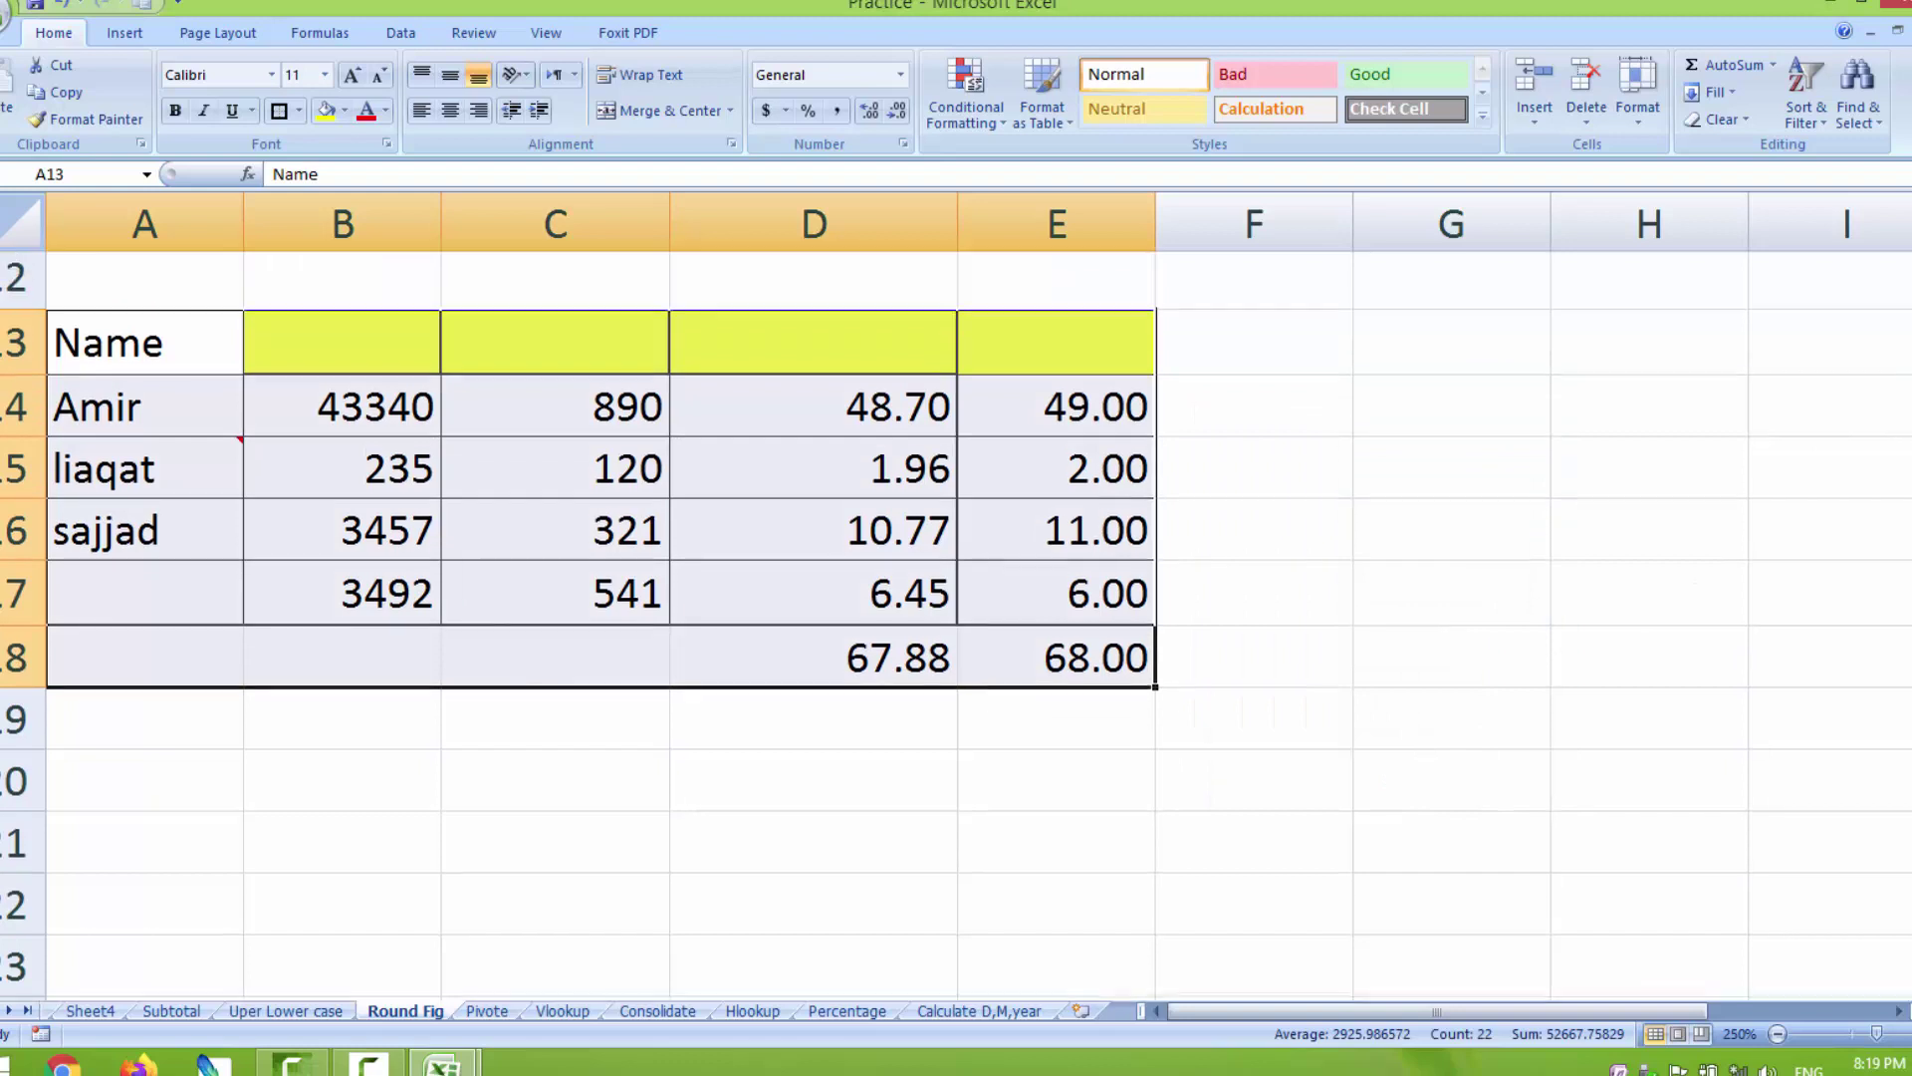
scroll(1212, 483, "up", 2)
scroll(1212, 482, "up", 1)
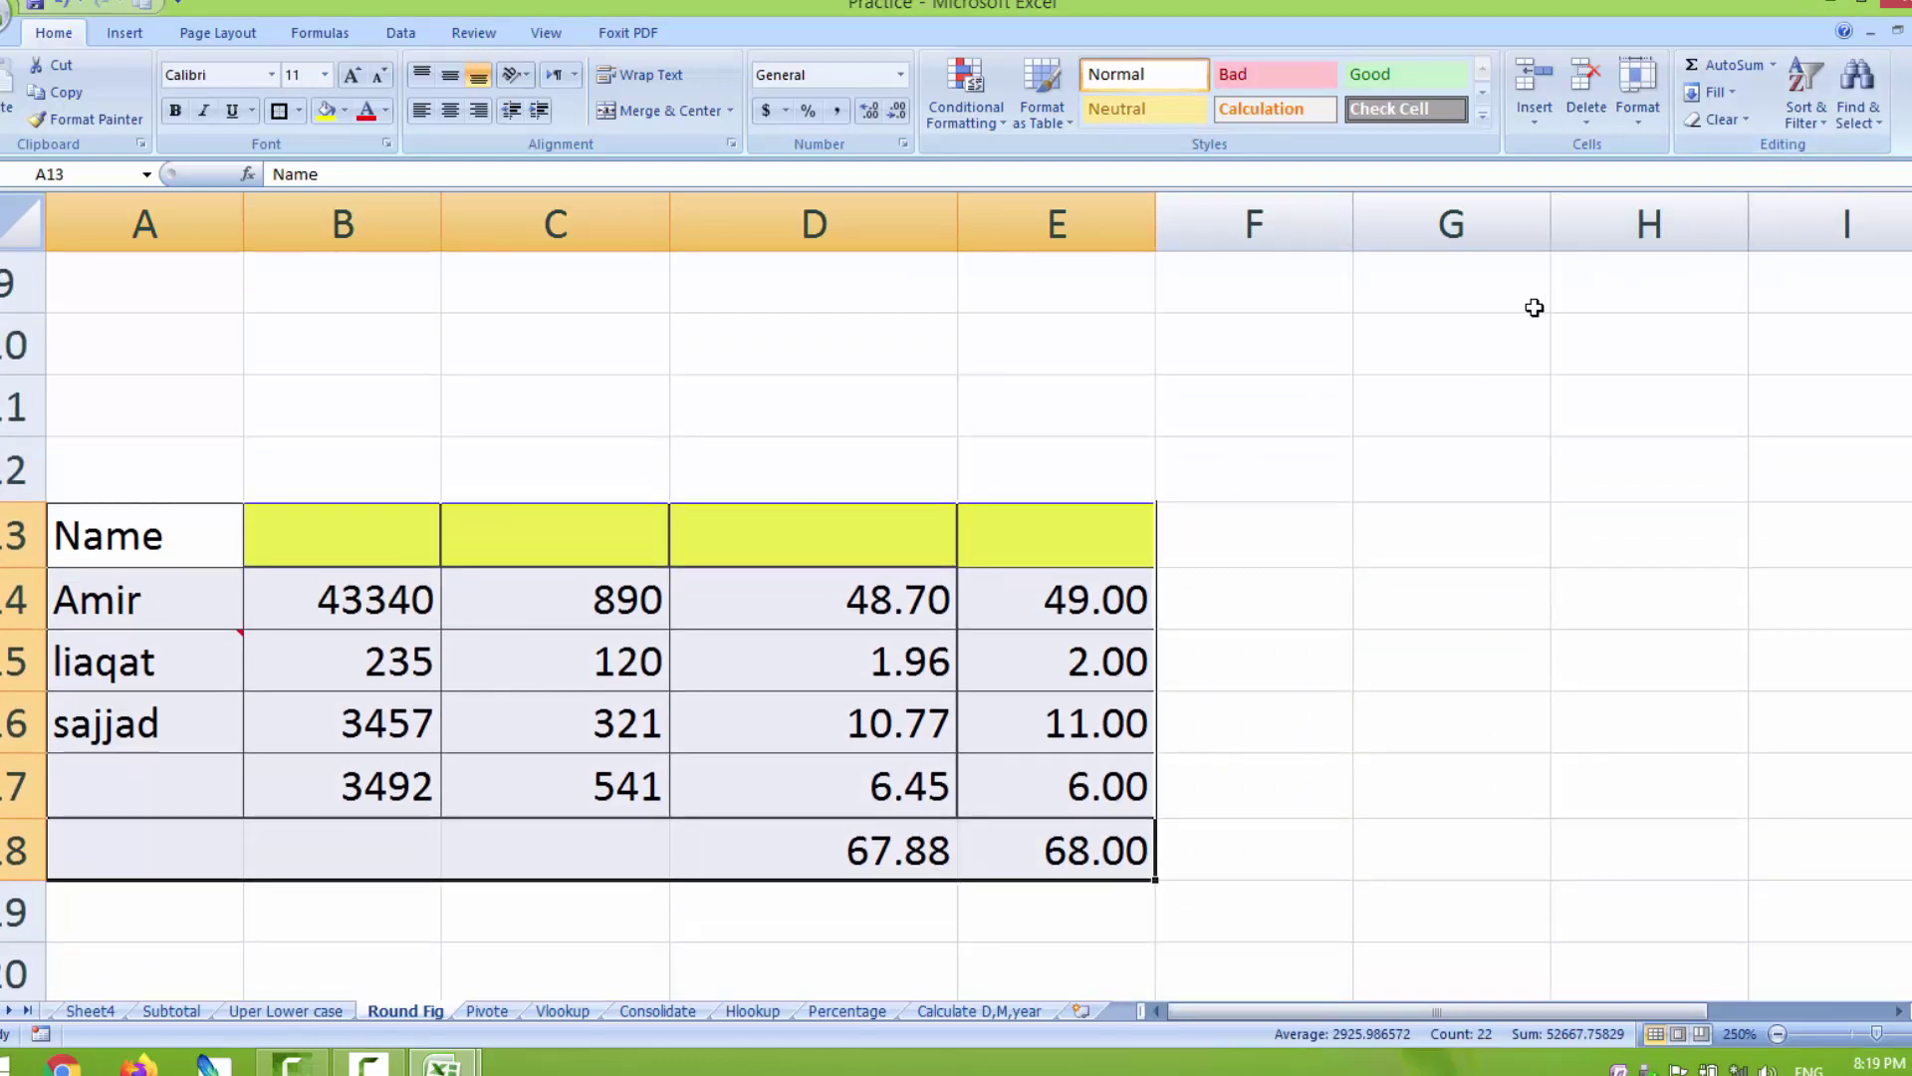
Search for a current array, dismiss the no-cells-found notice, and select cell G15
left_click(1868, 131)
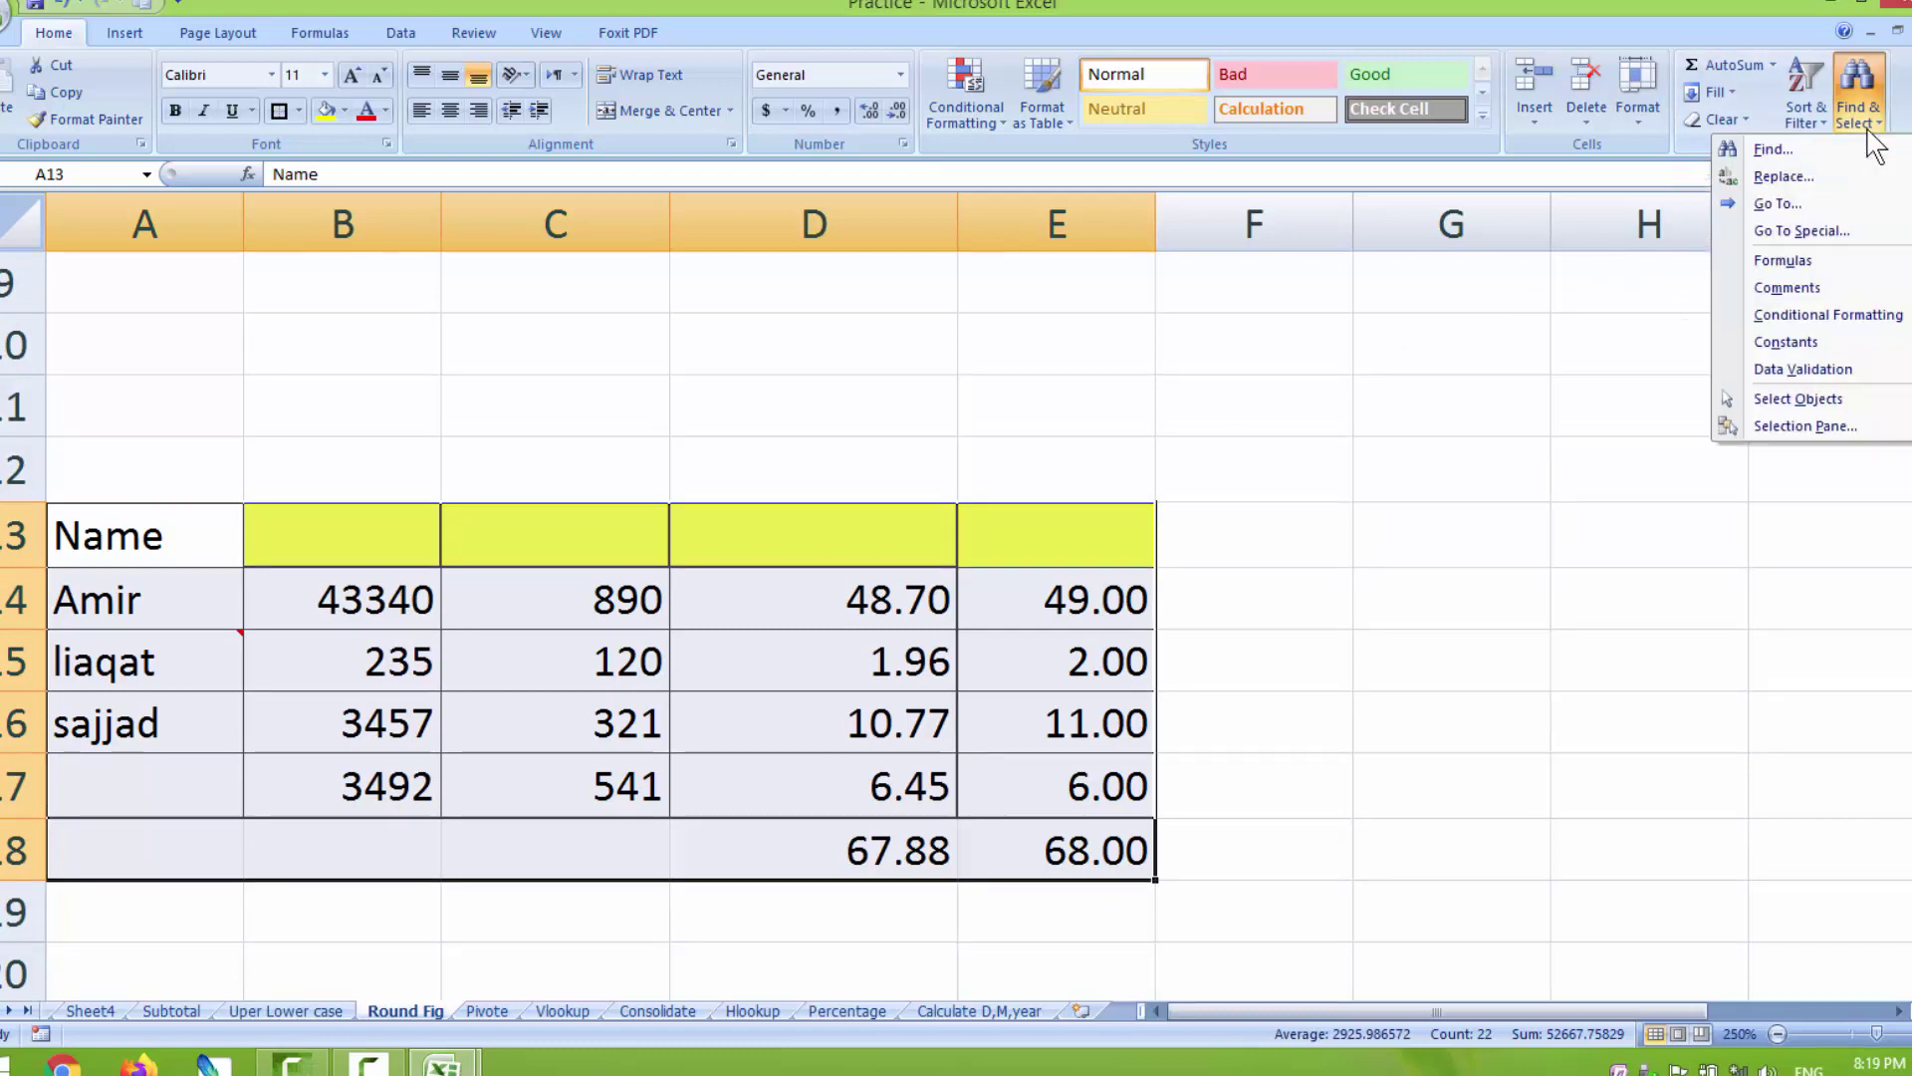
left_click(1783, 231)
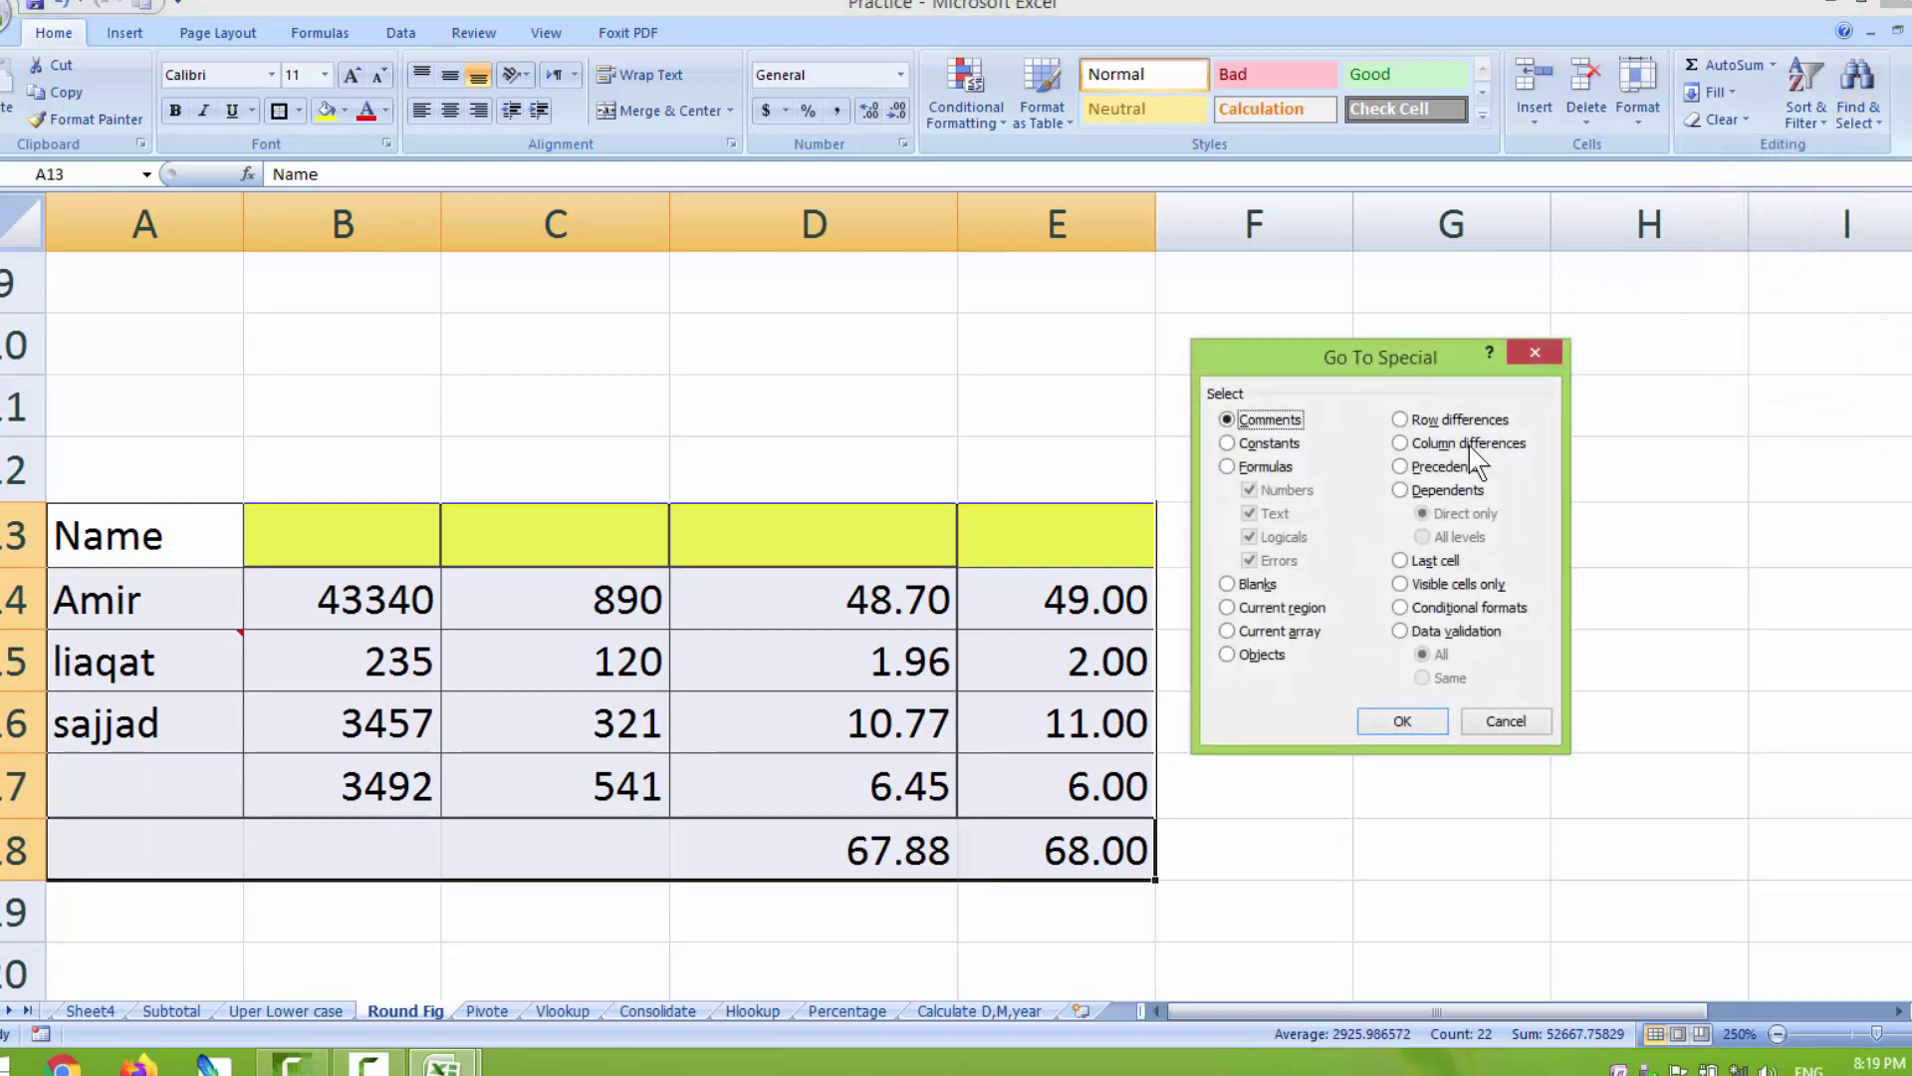
left_click(1230, 636)
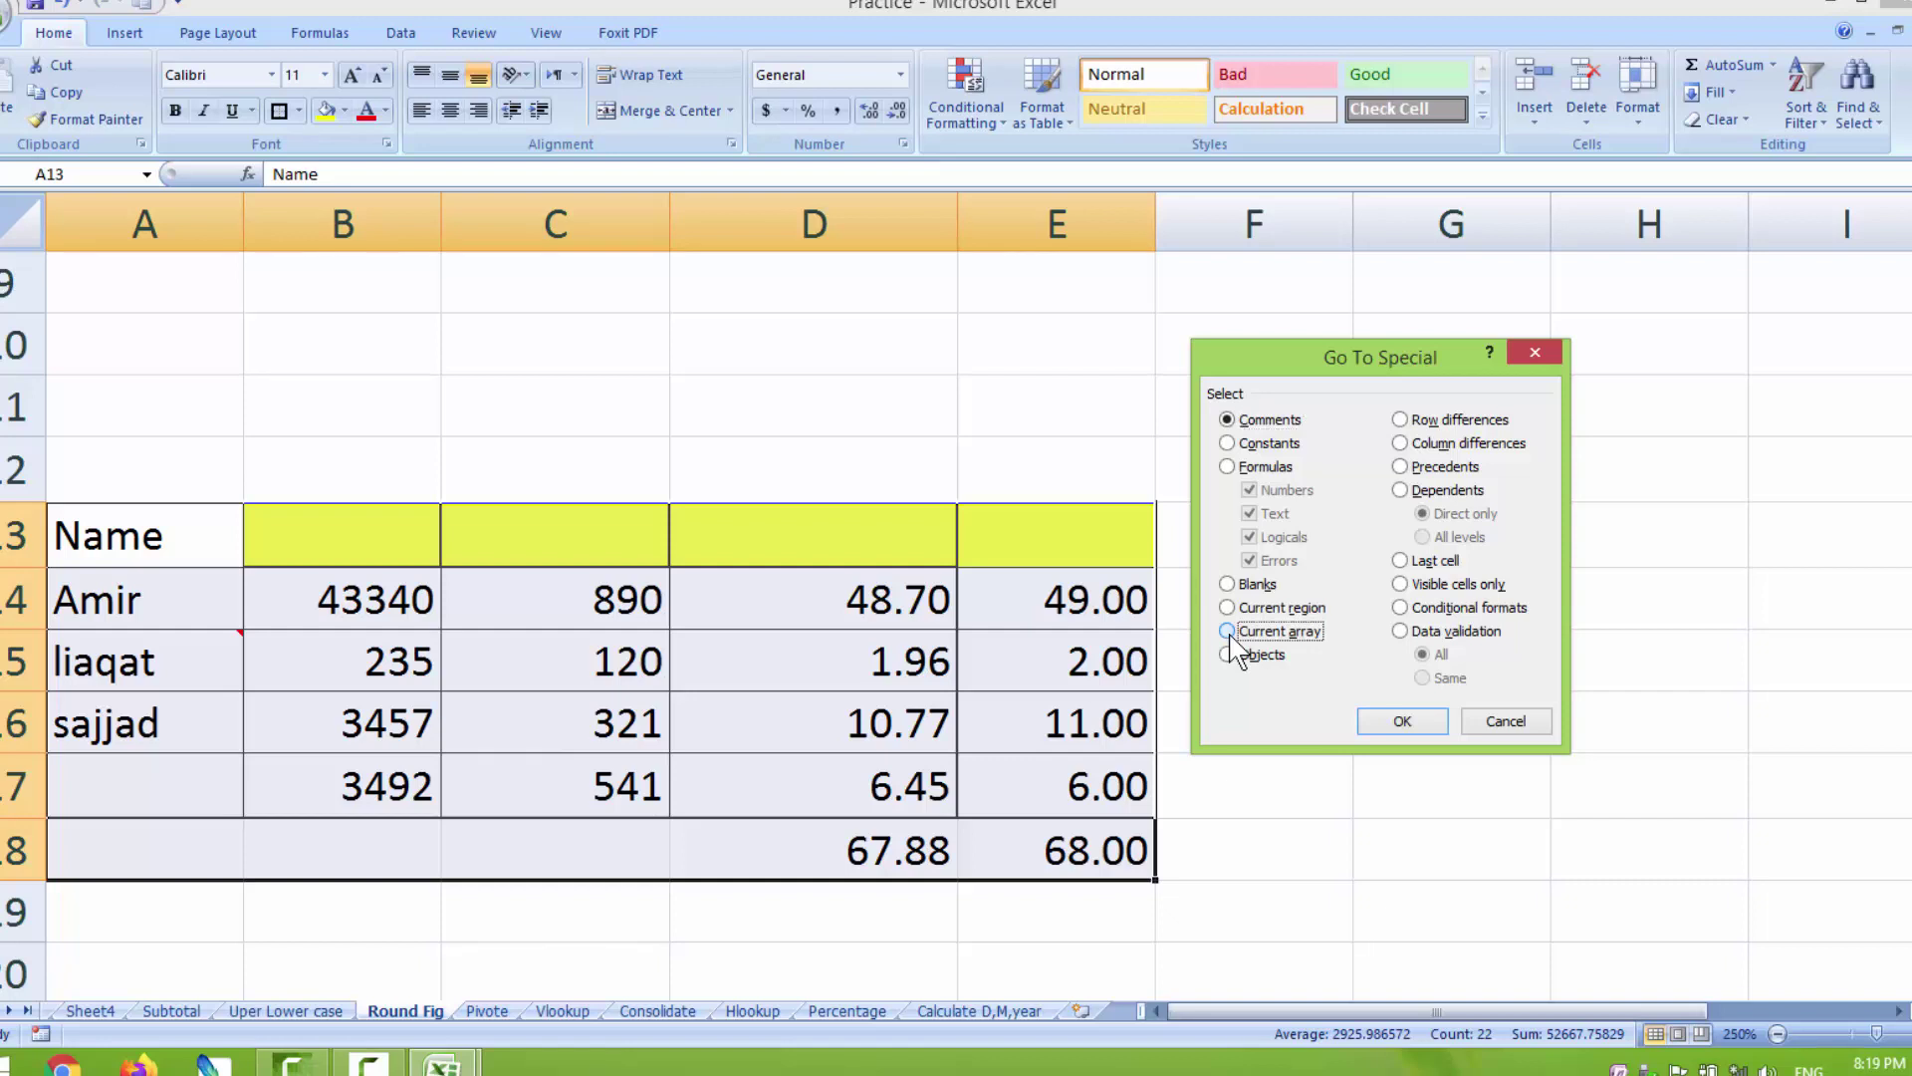
left_click(1402, 720)
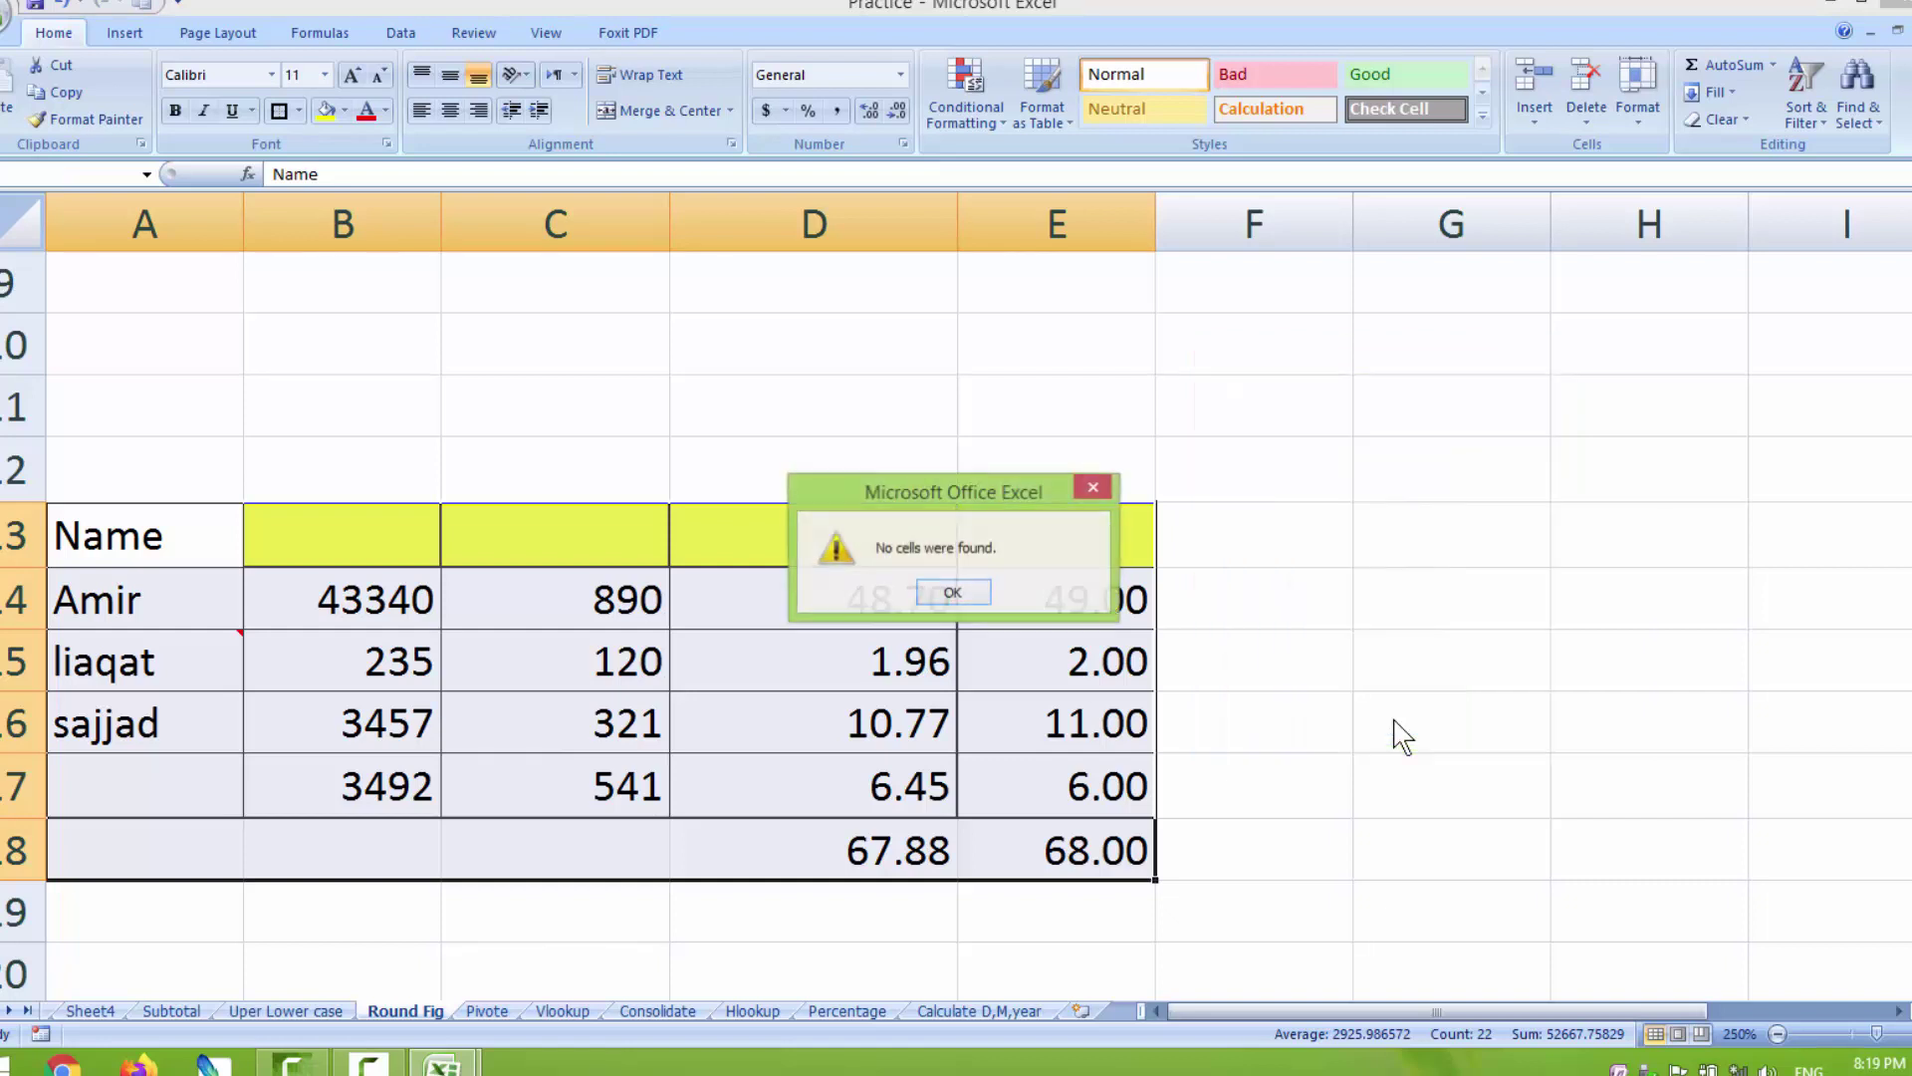
left_click(953, 592)
left_click(1499, 675)
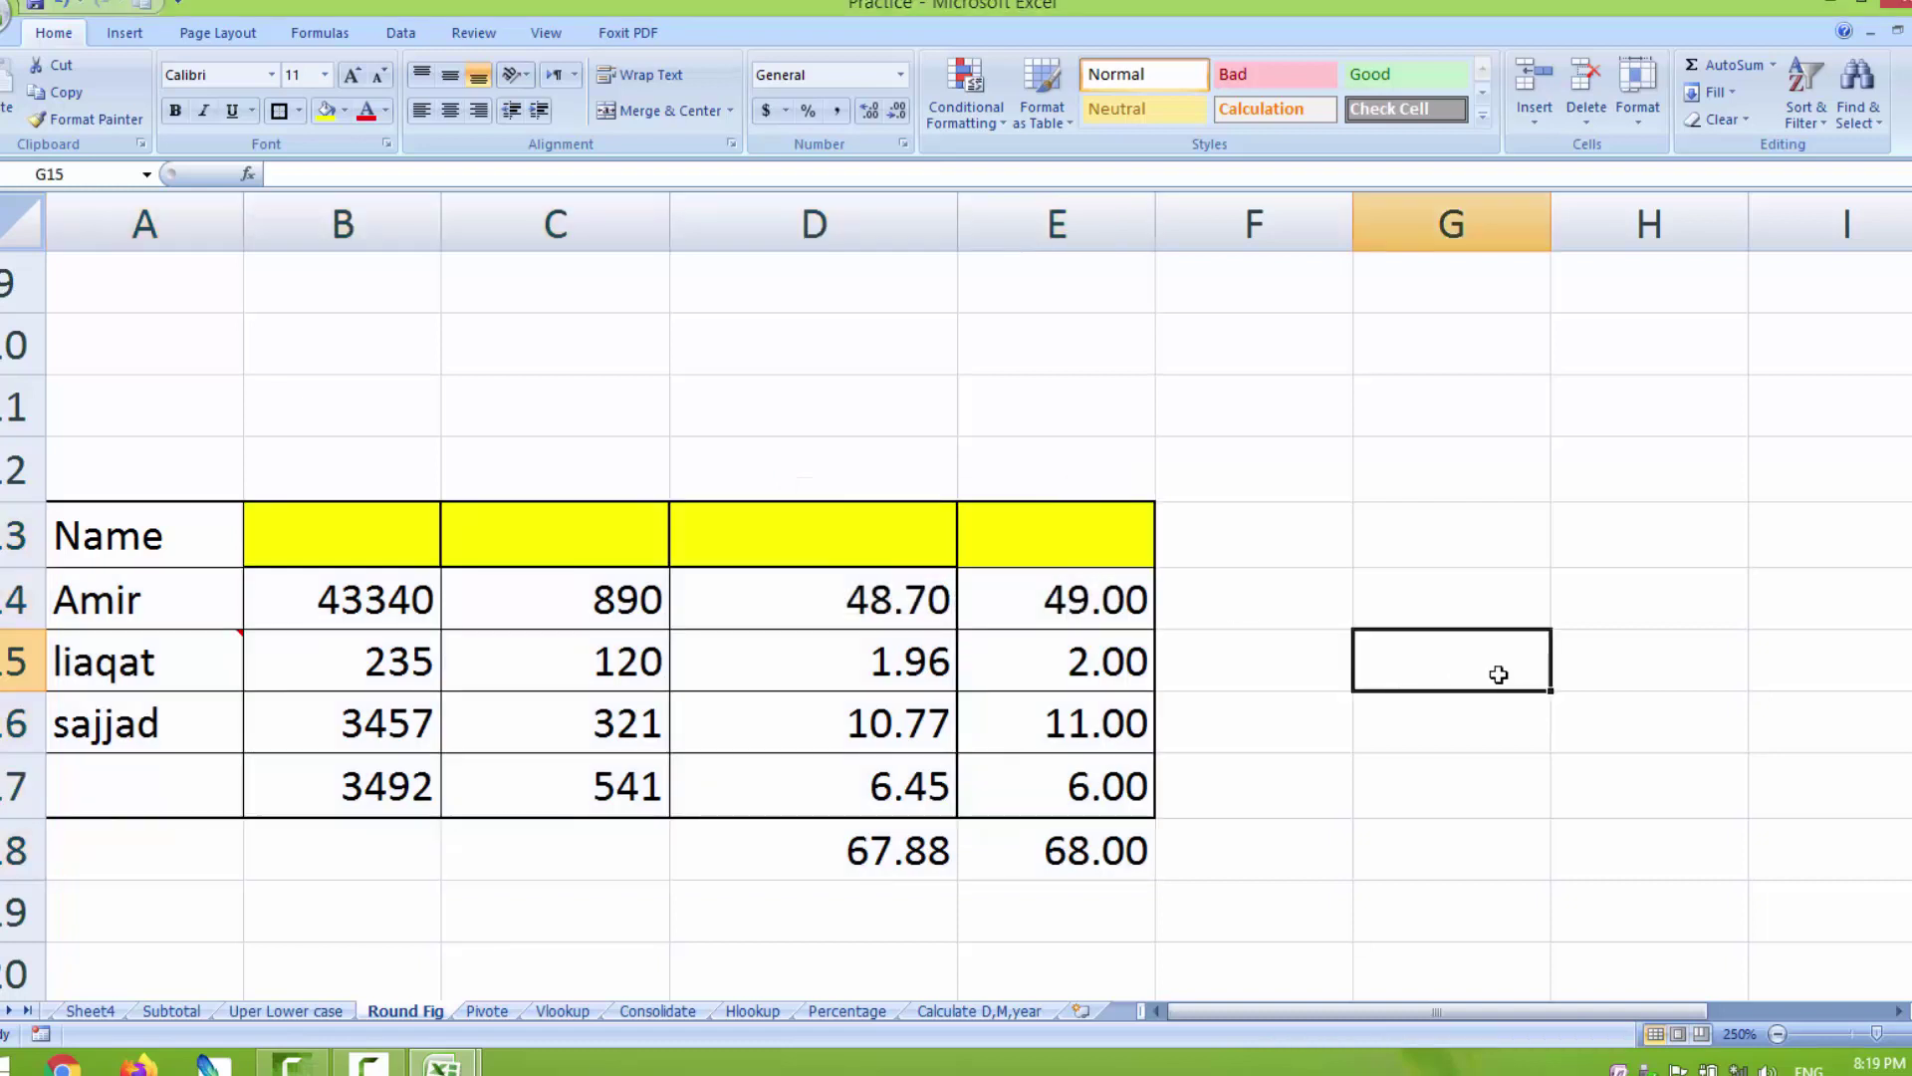
Search the sheet for objects with Go To Special and dismiss the nothing-found notice
left_click(1858, 110)
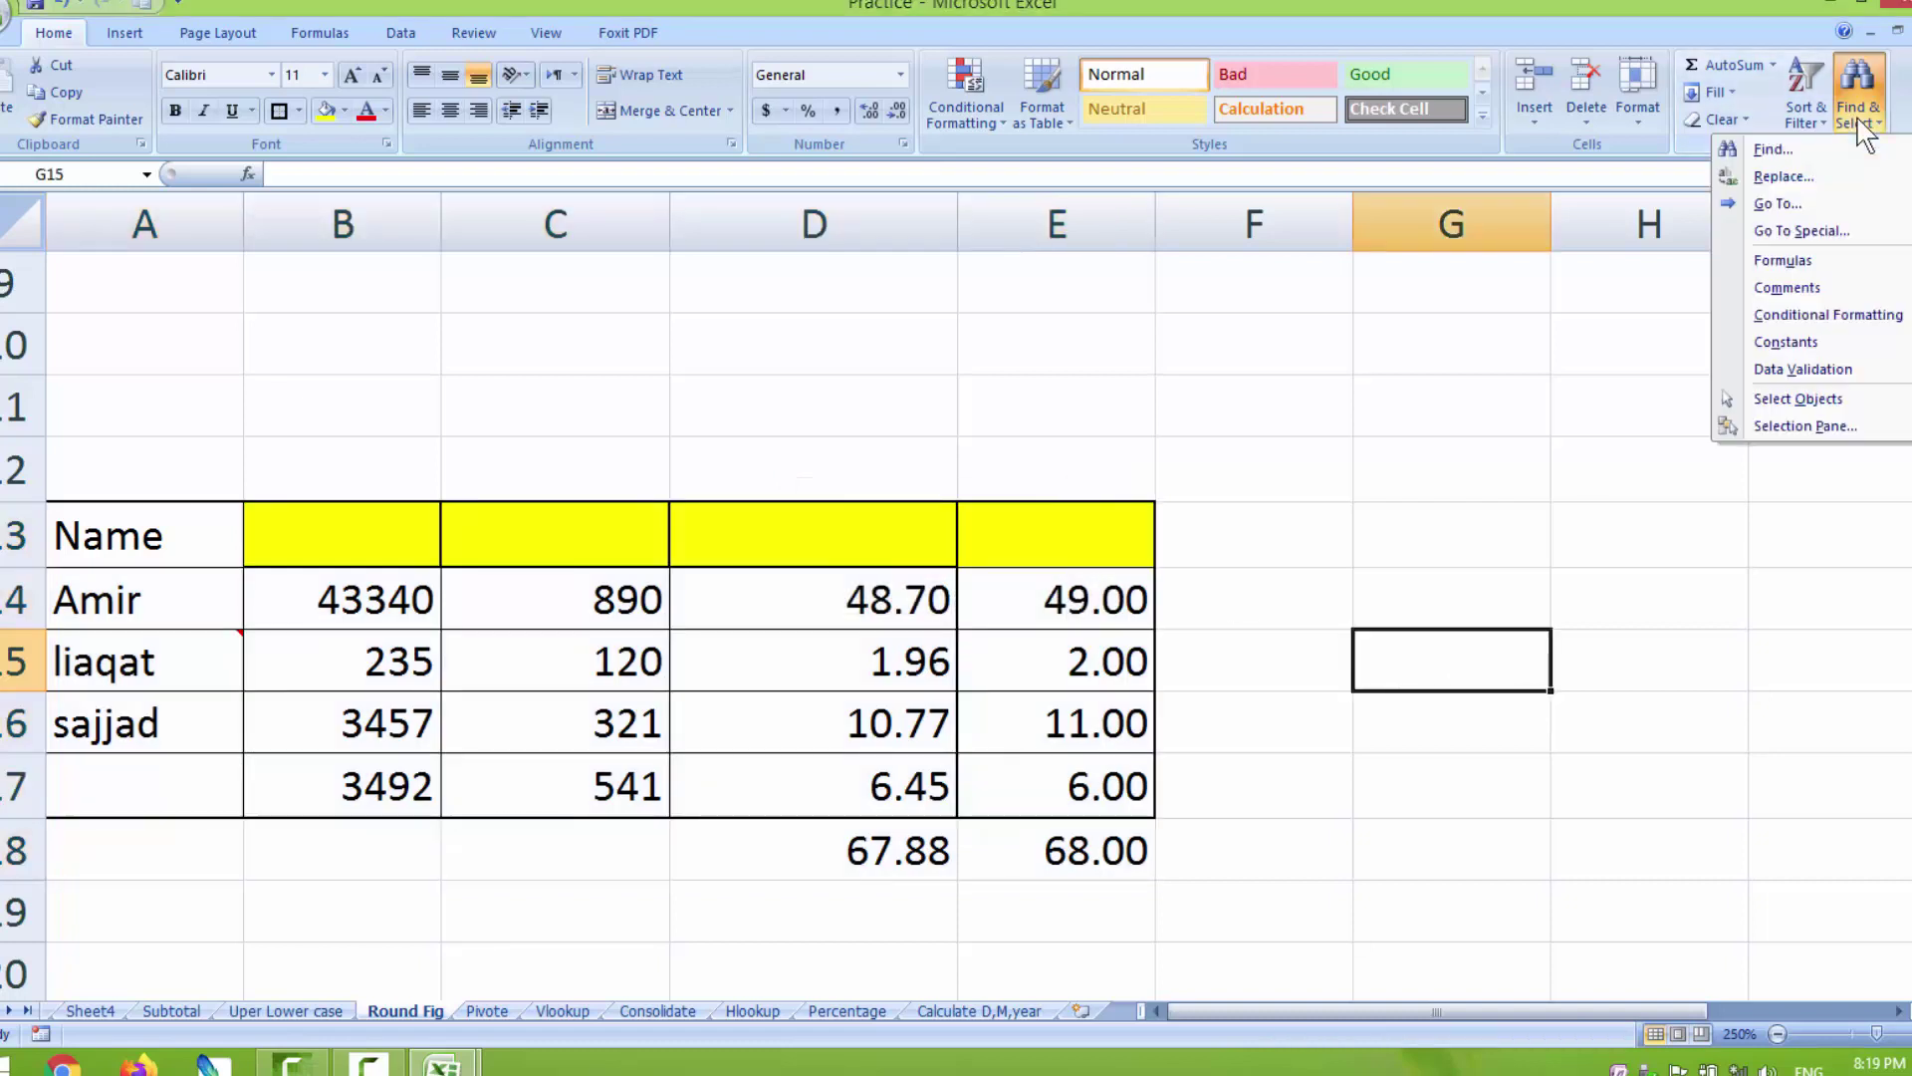
left_click(1767, 232)
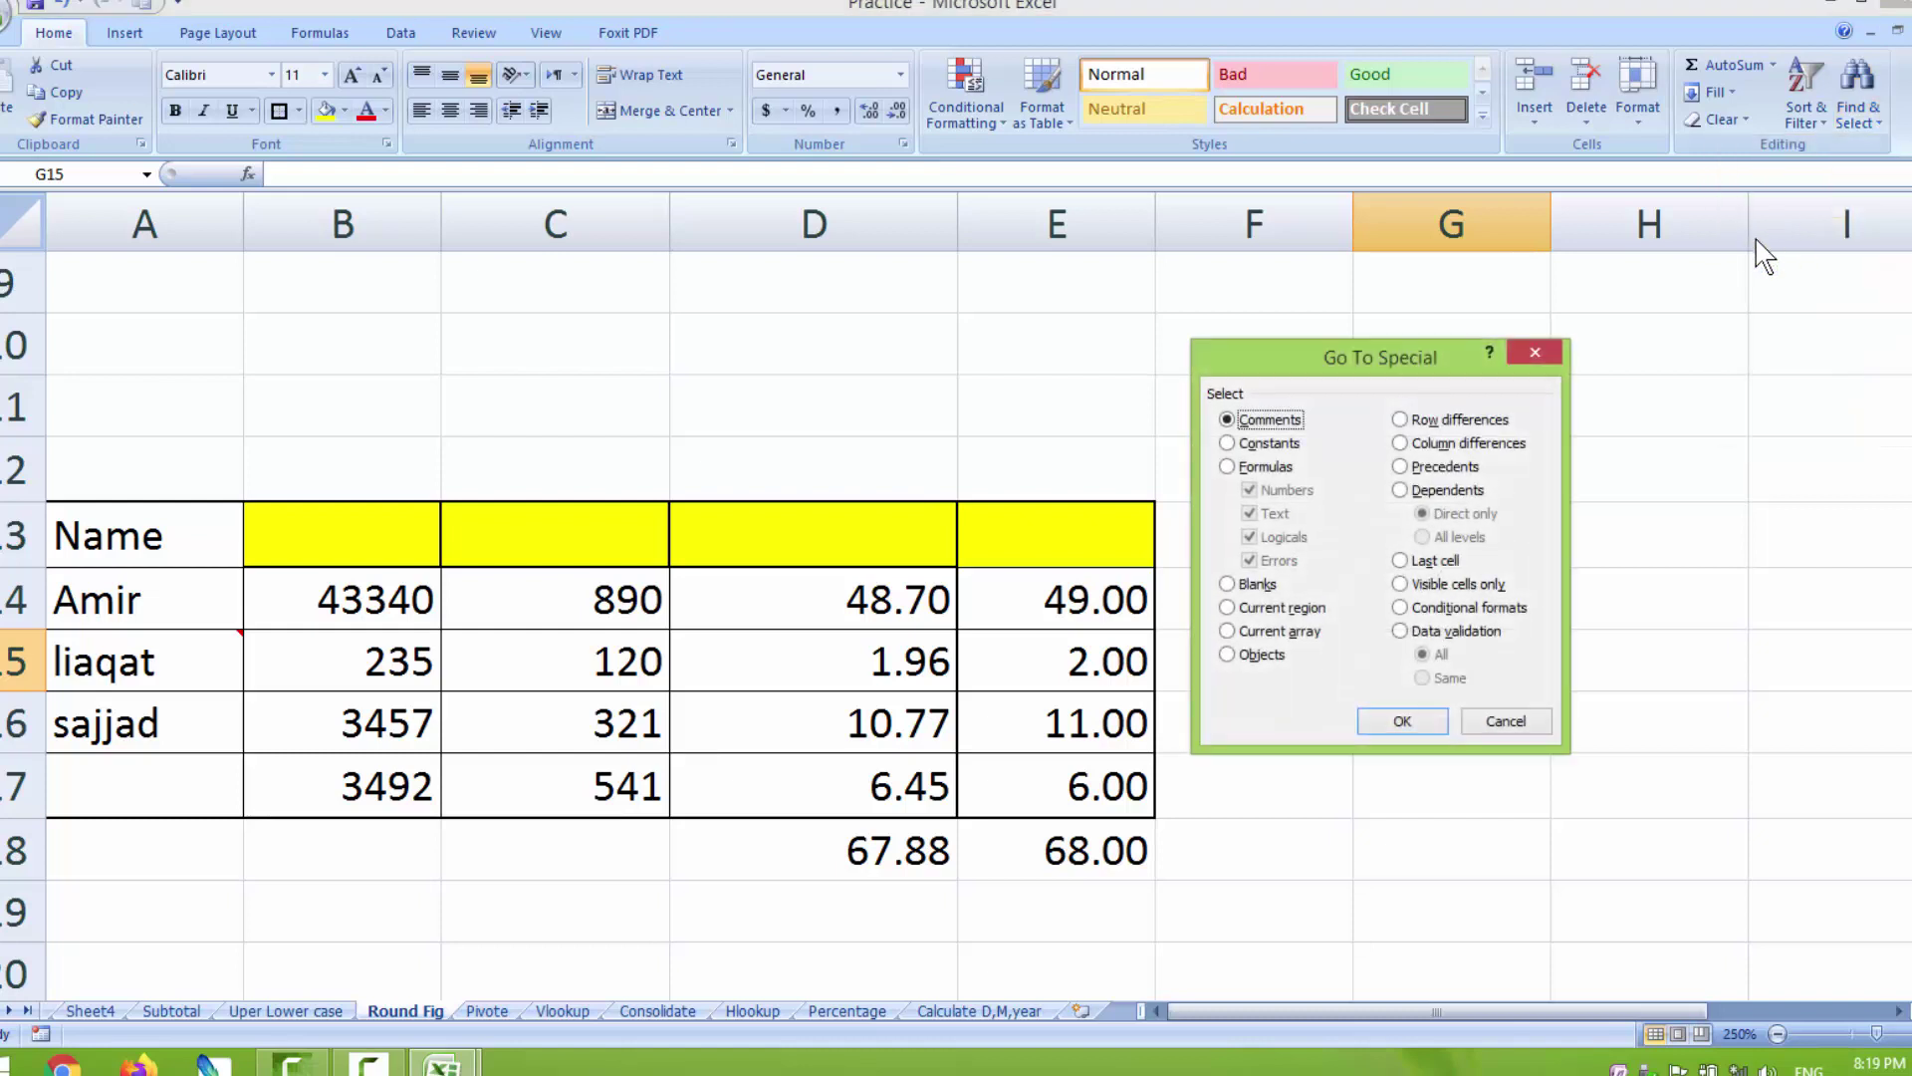
left_click(1228, 653)
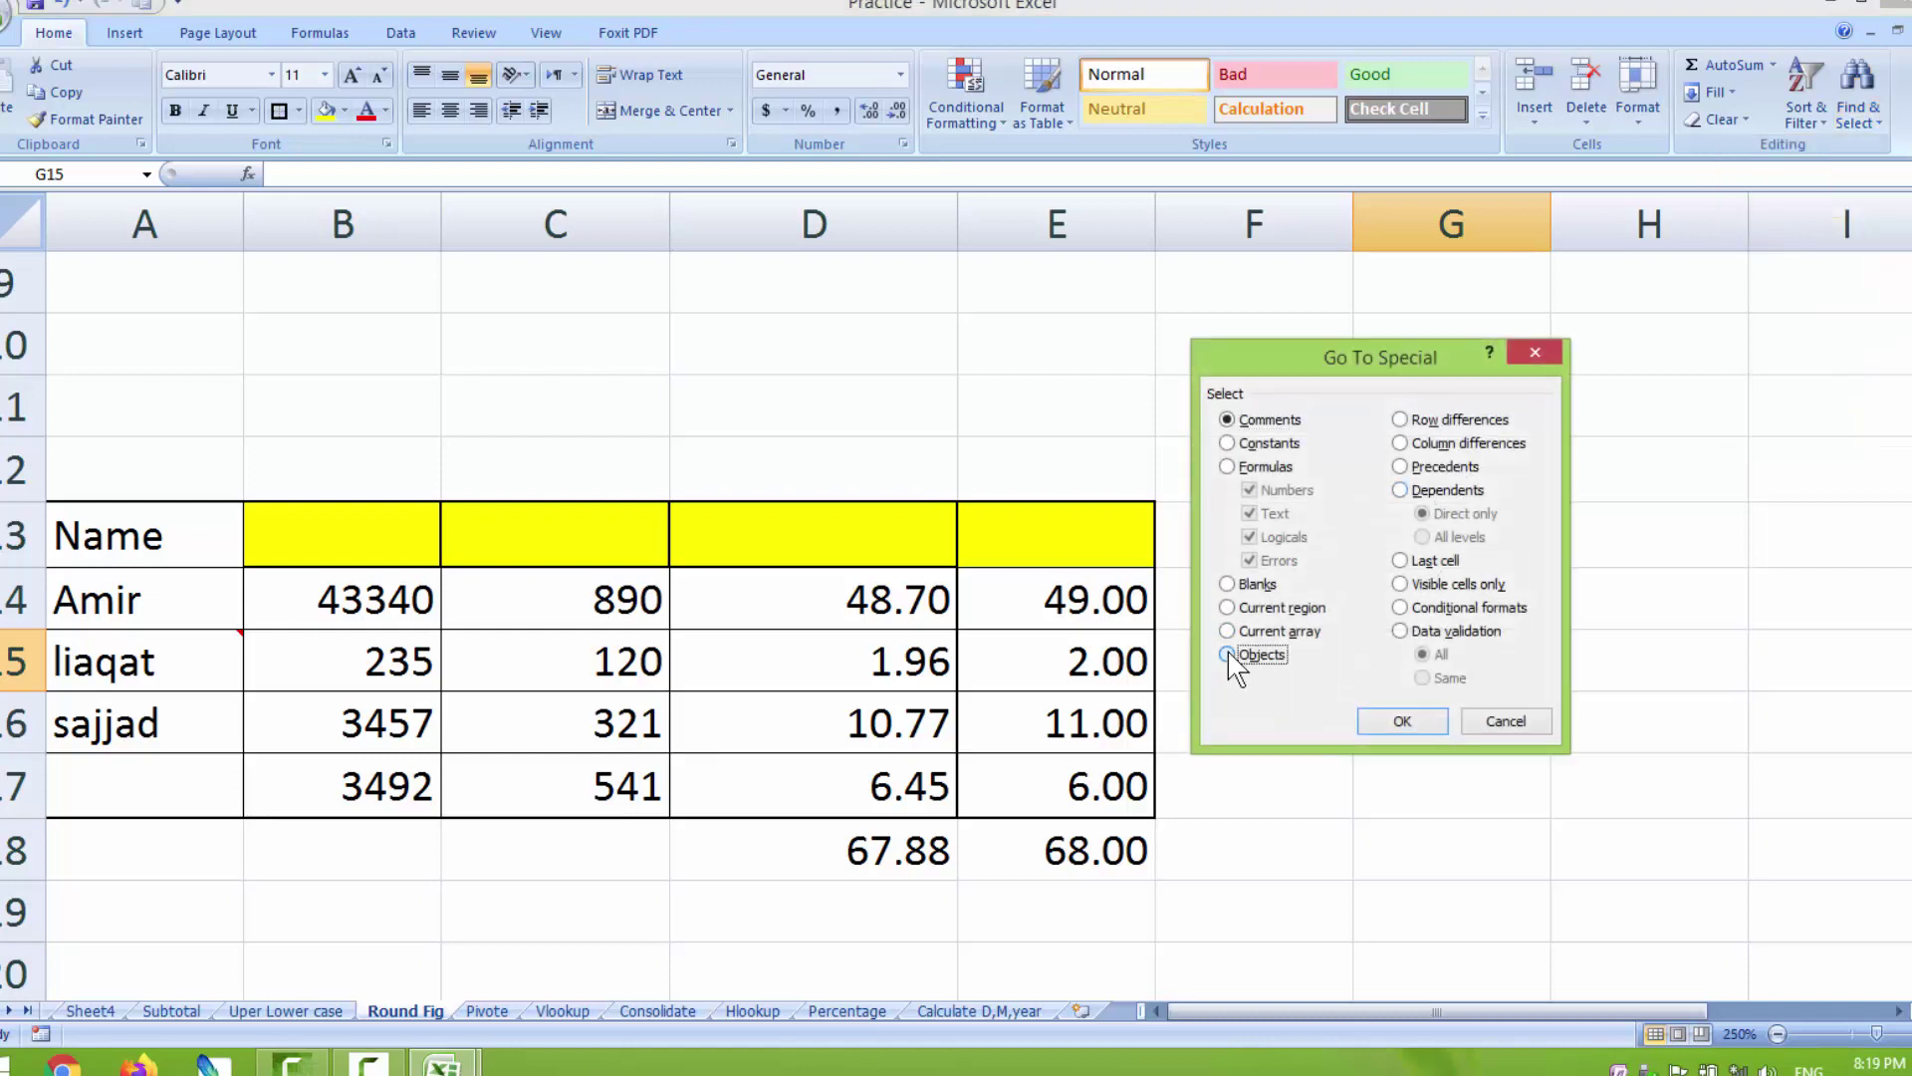
left_click(1402, 722)
left_click(949, 593)
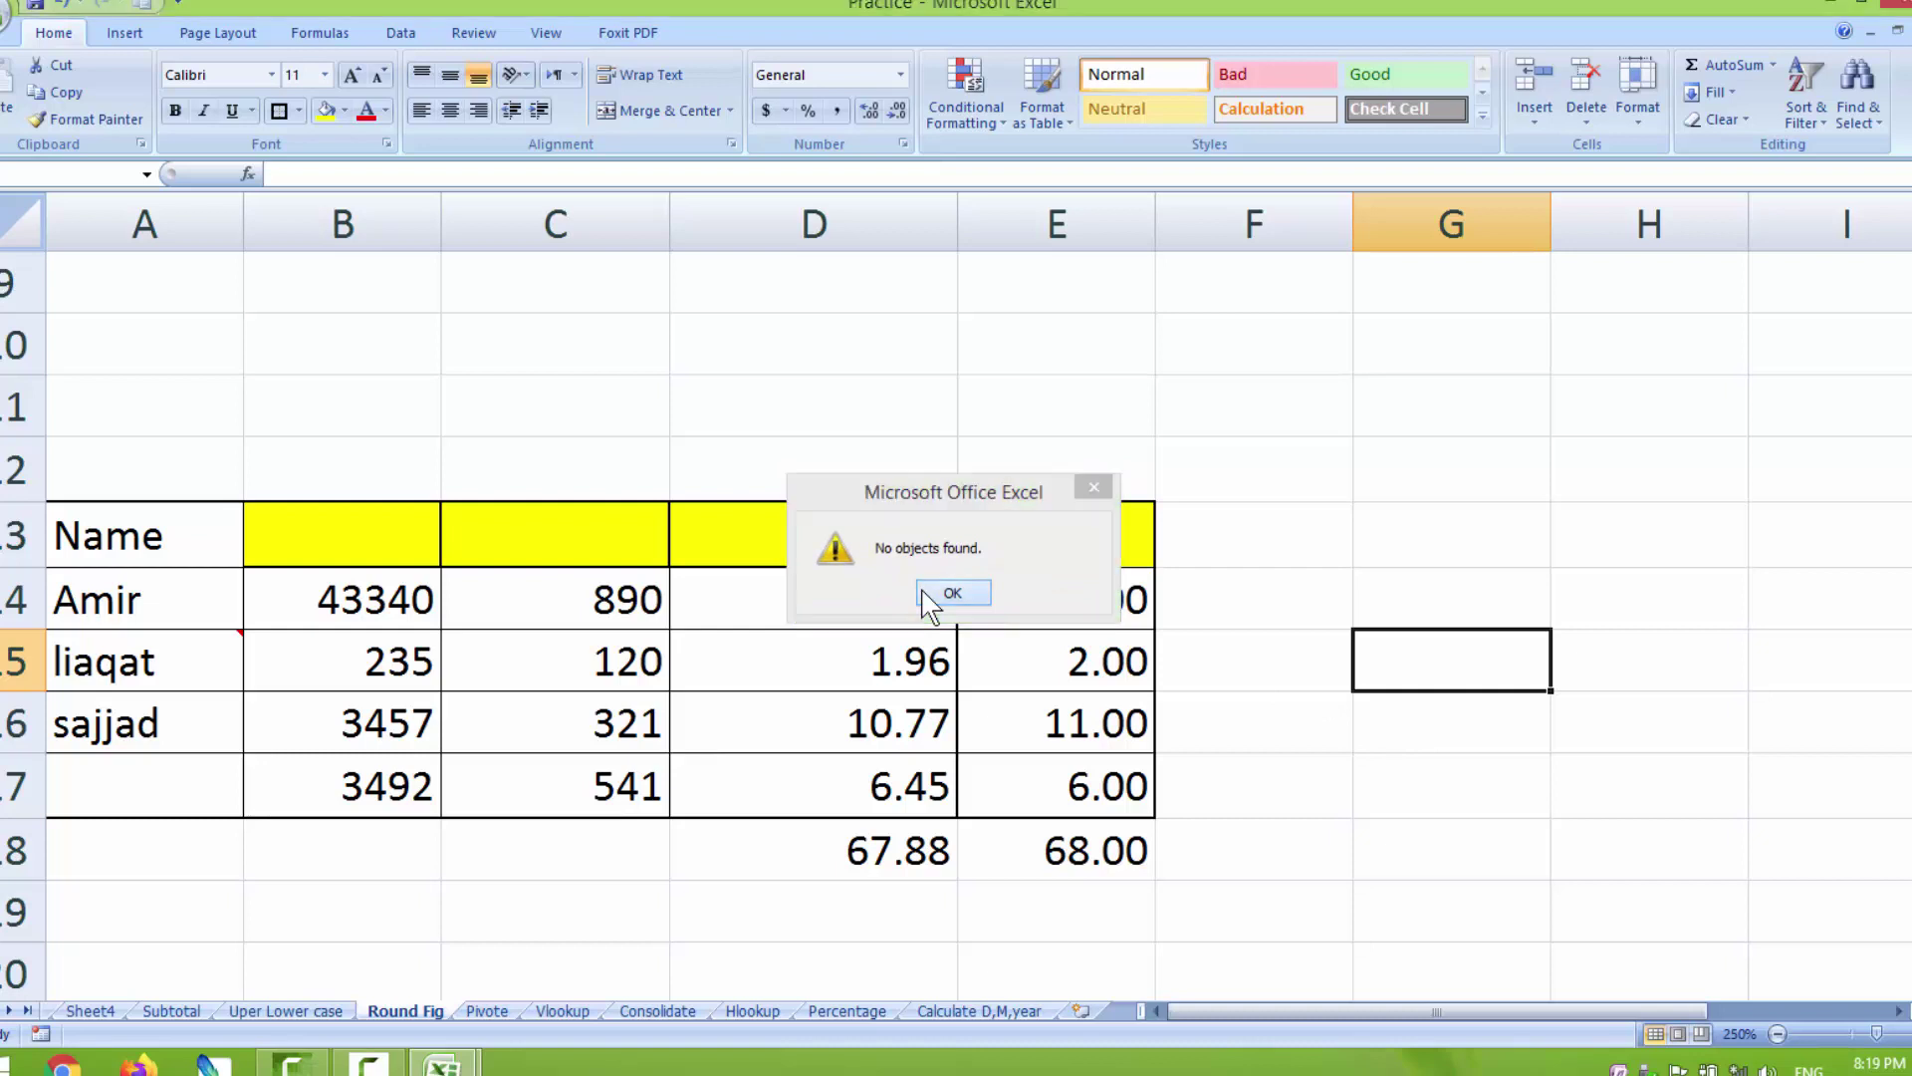
Search for row differences and dismiss the no-cells-found notice
left_click(1865, 117)
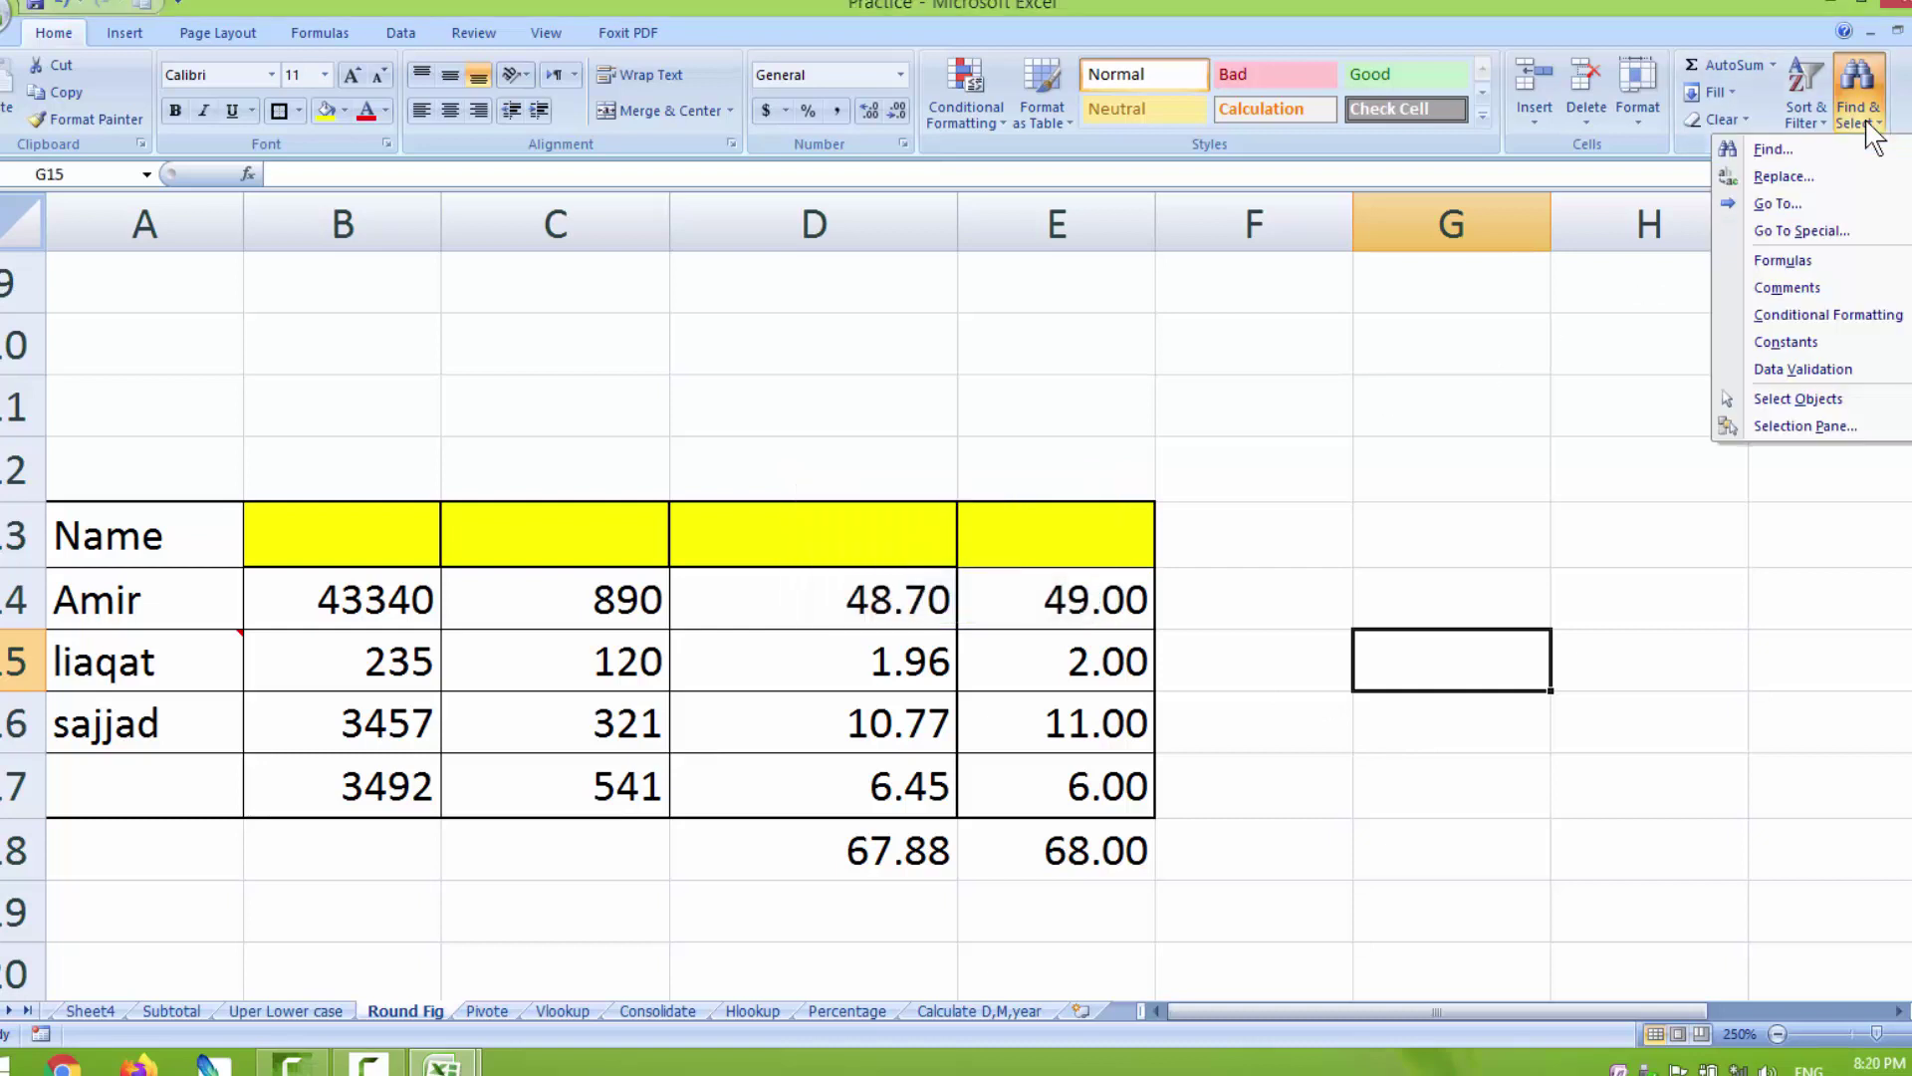
left_click(1803, 230)
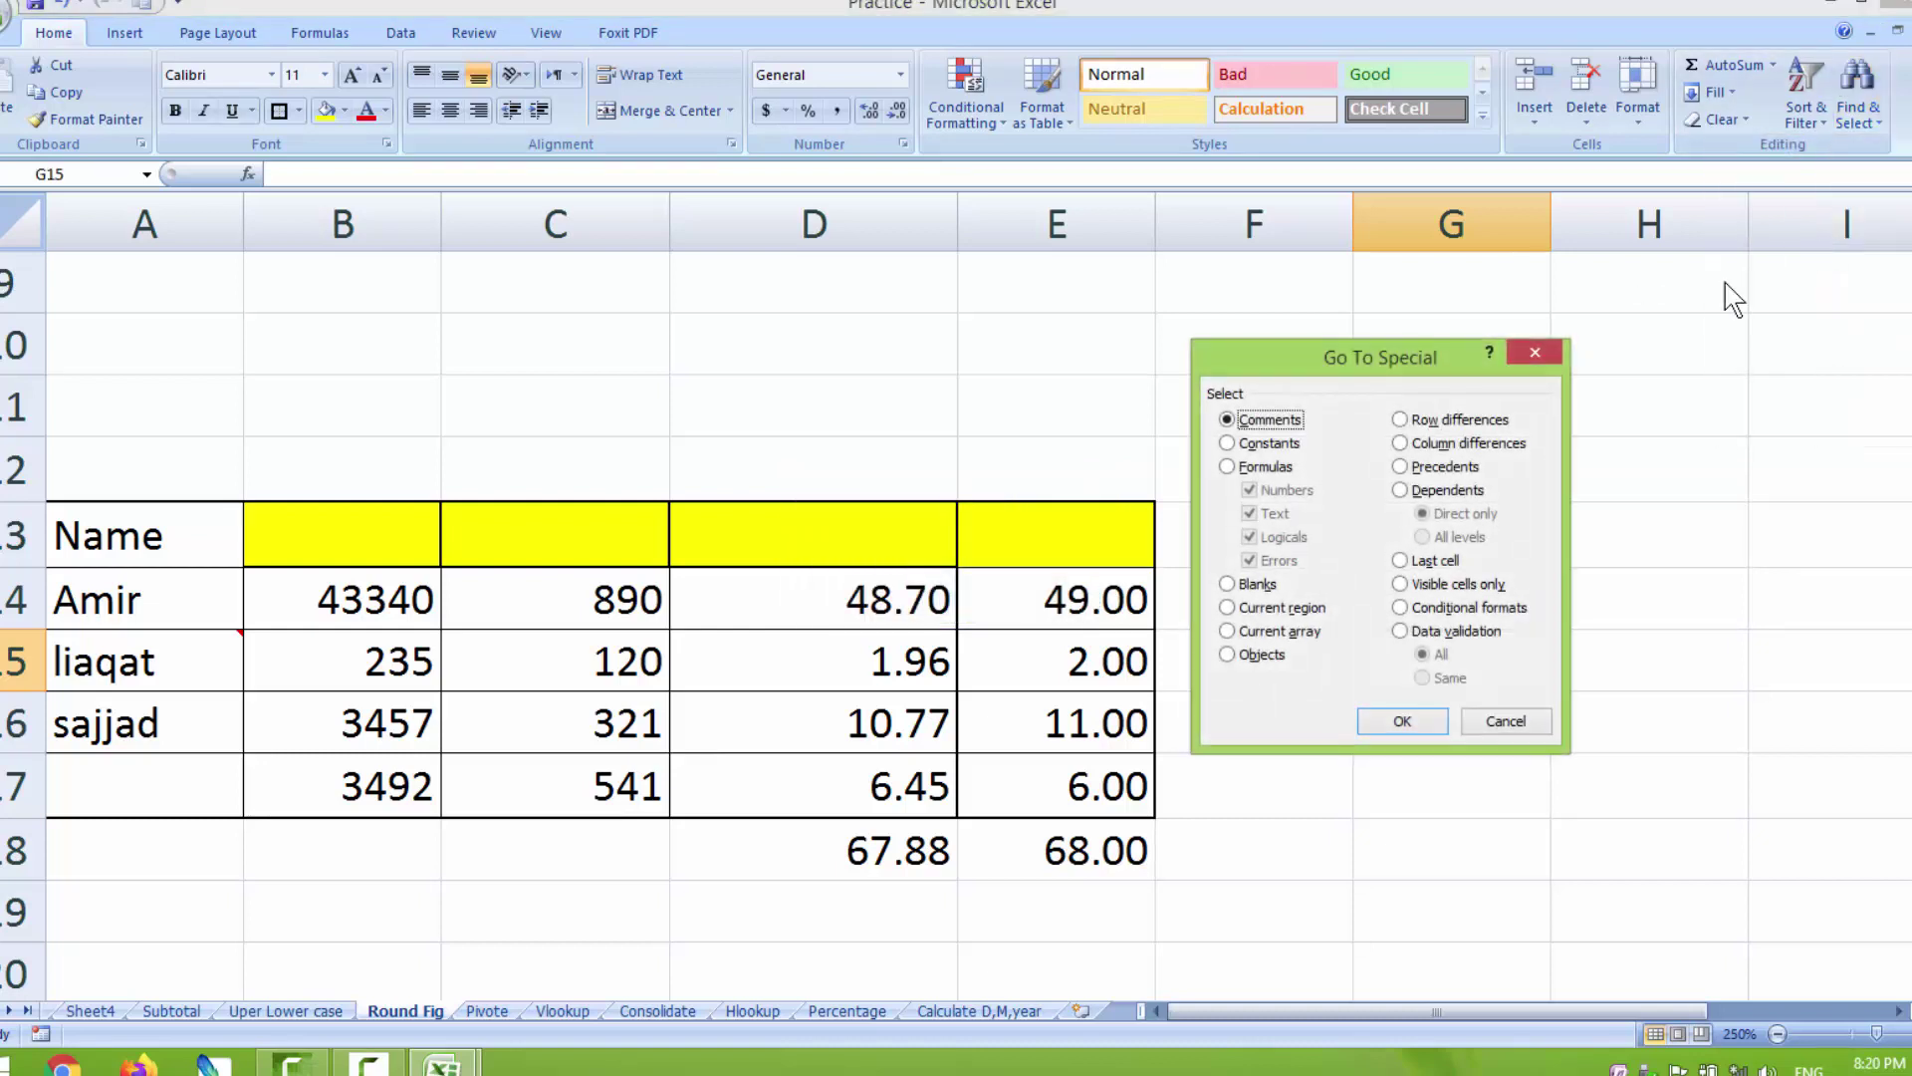
left_click(1419, 421)
left_click(1420, 710)
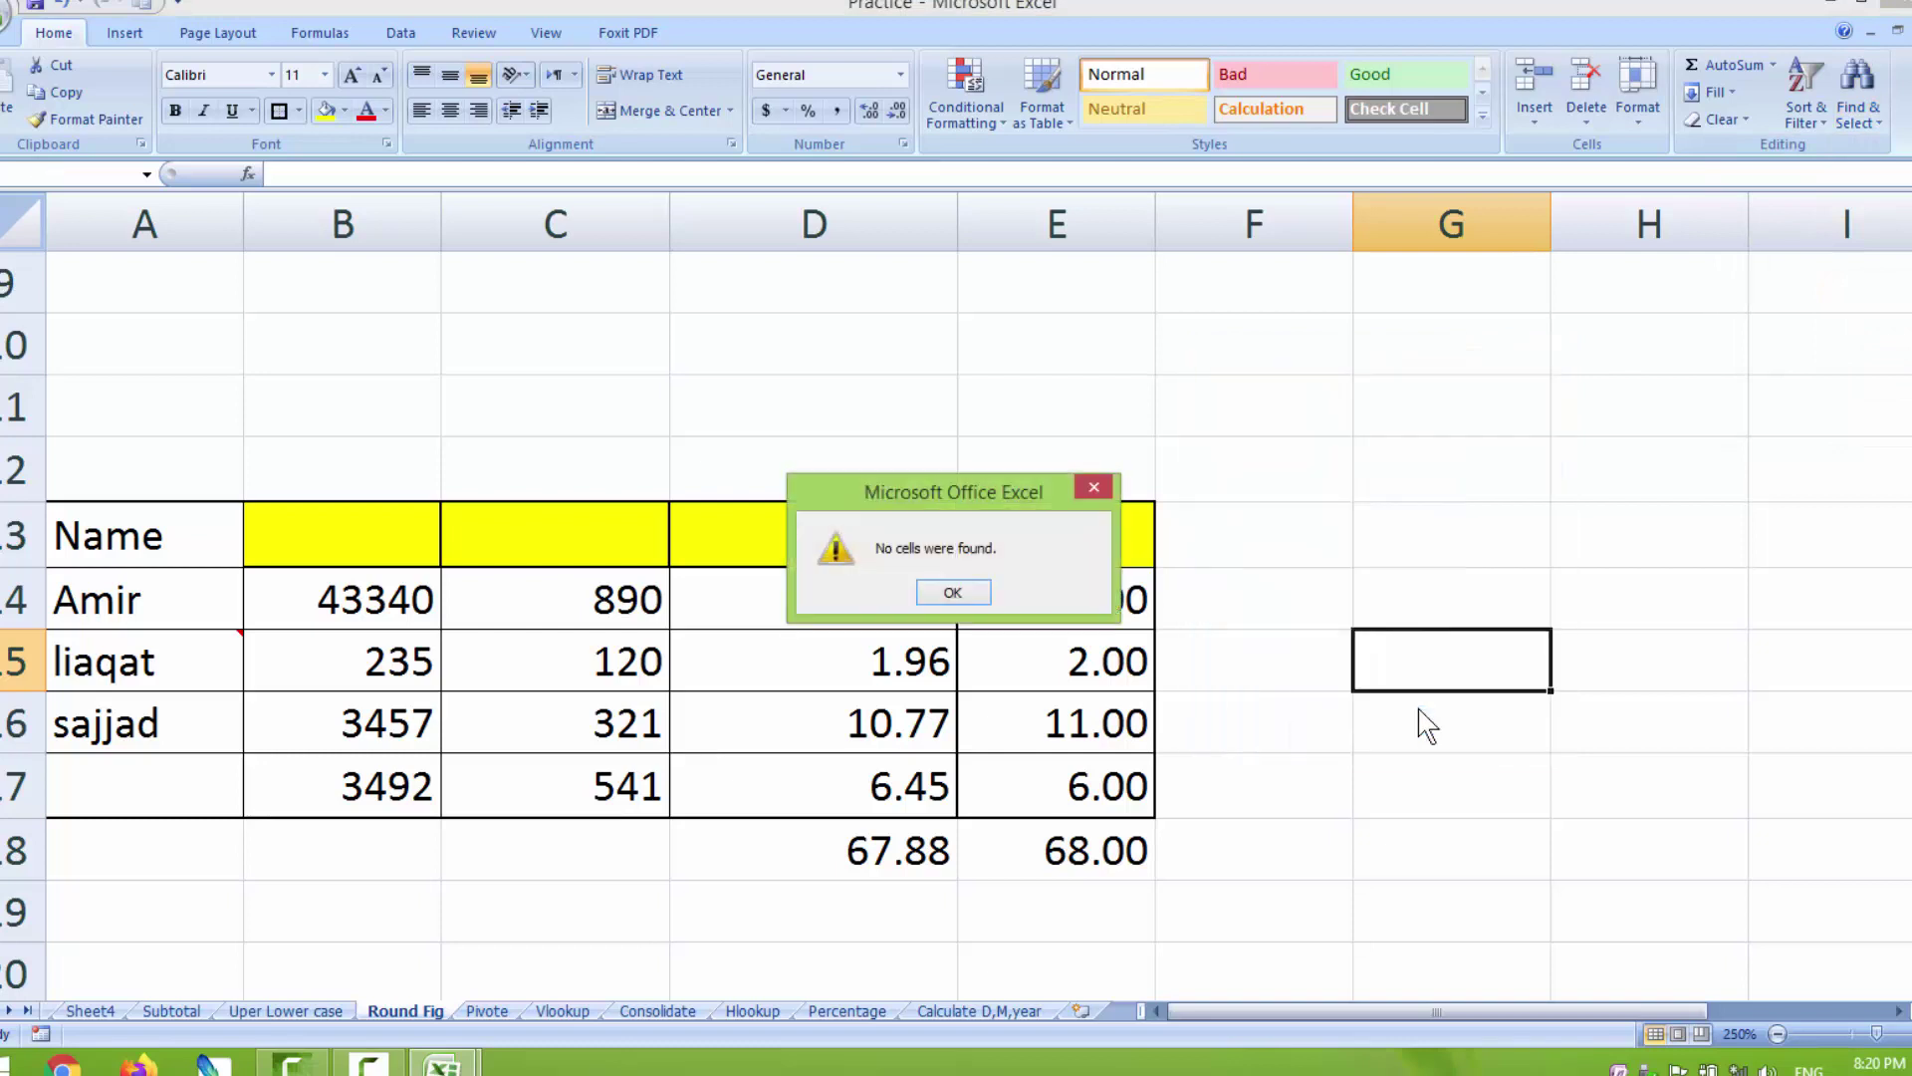
left_click(949, 595)
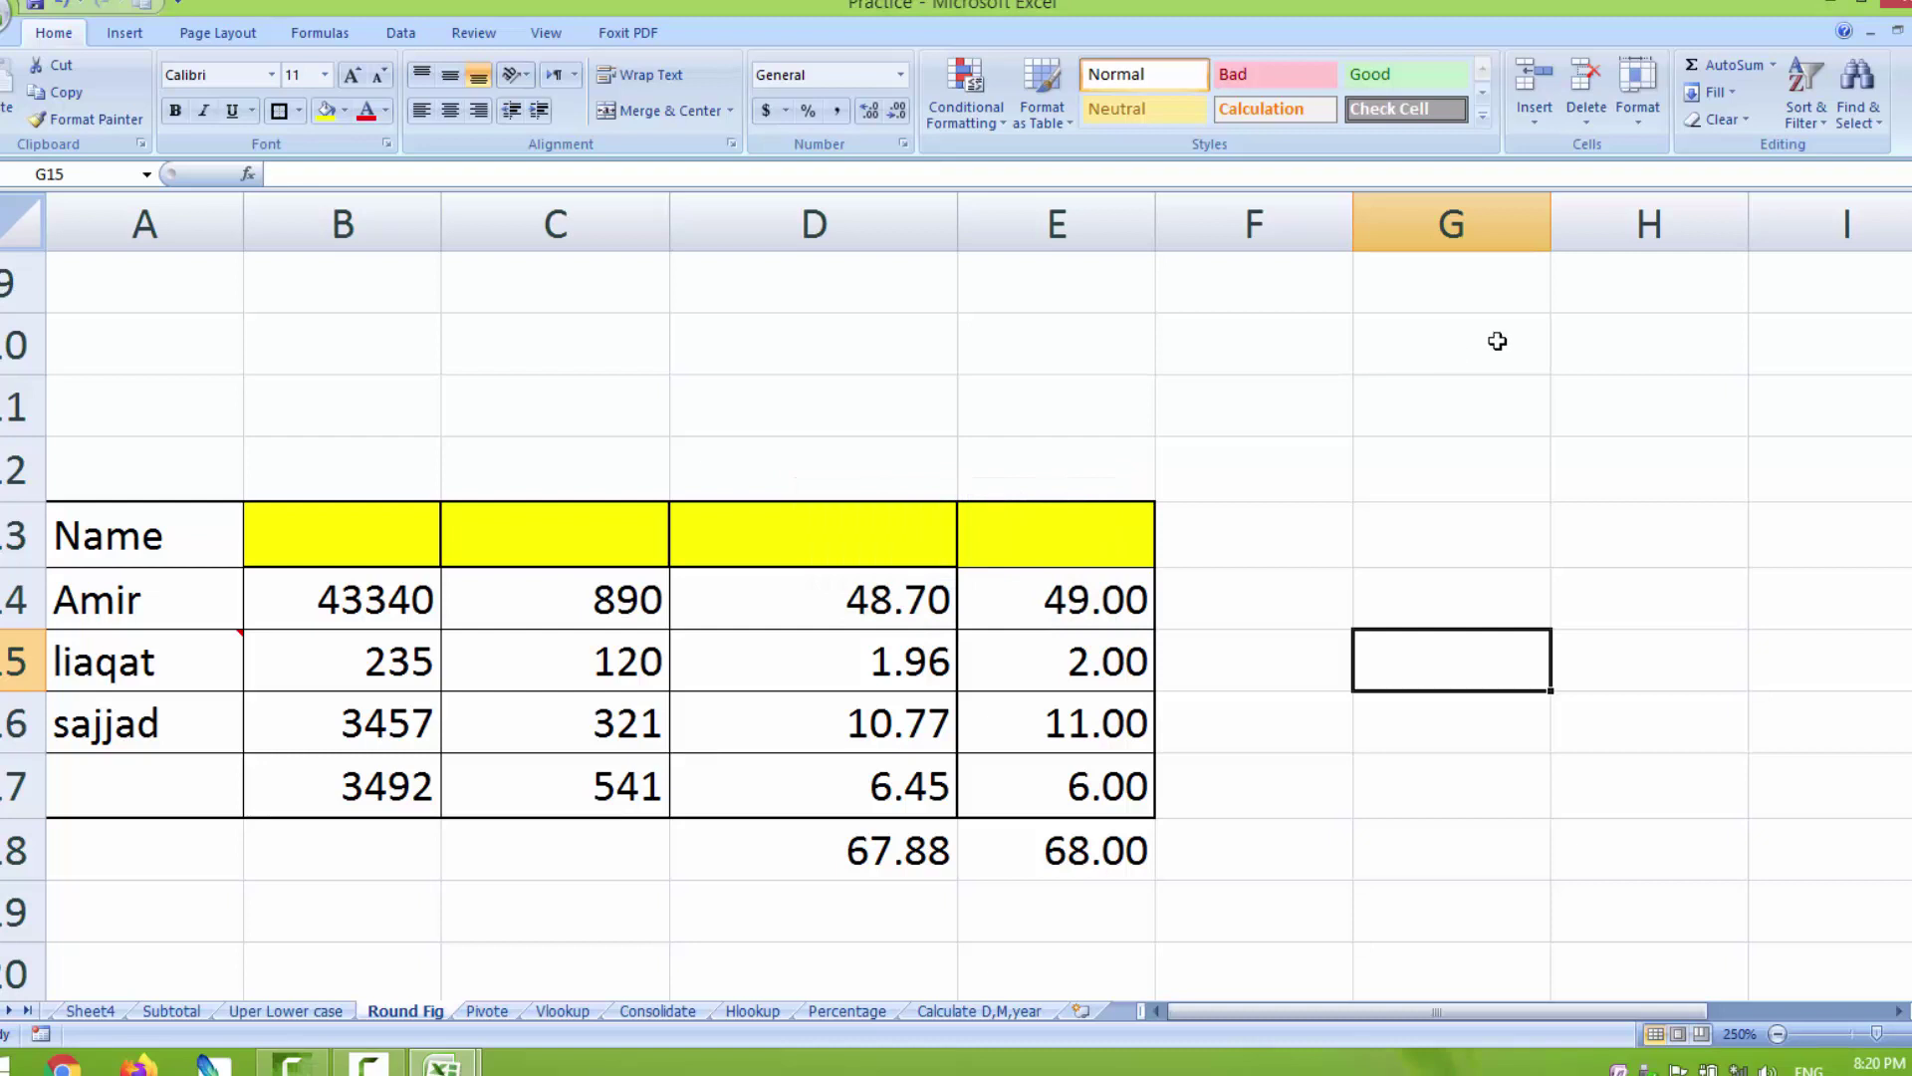
Reopen Go To Special, close it without a choice, and select cell E11
left_click(1879, 128)
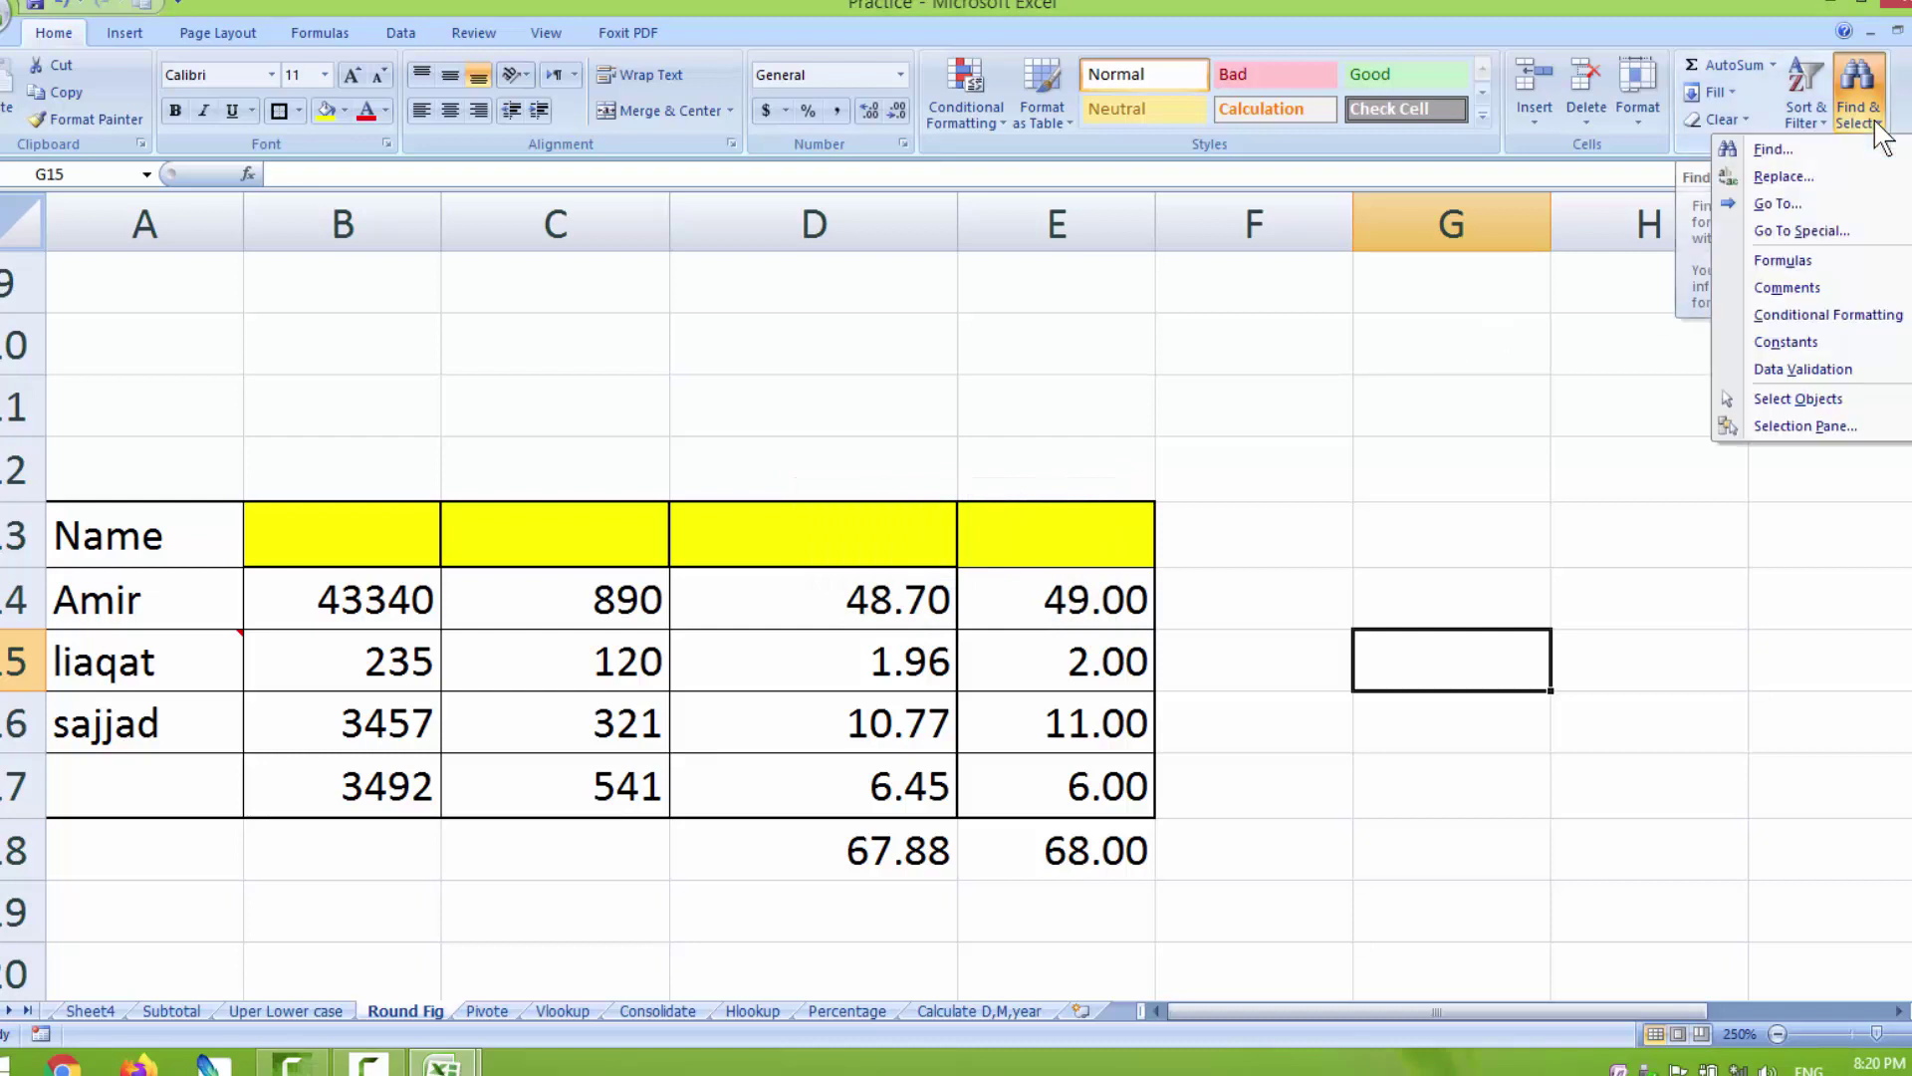
left_click(1808, 231)
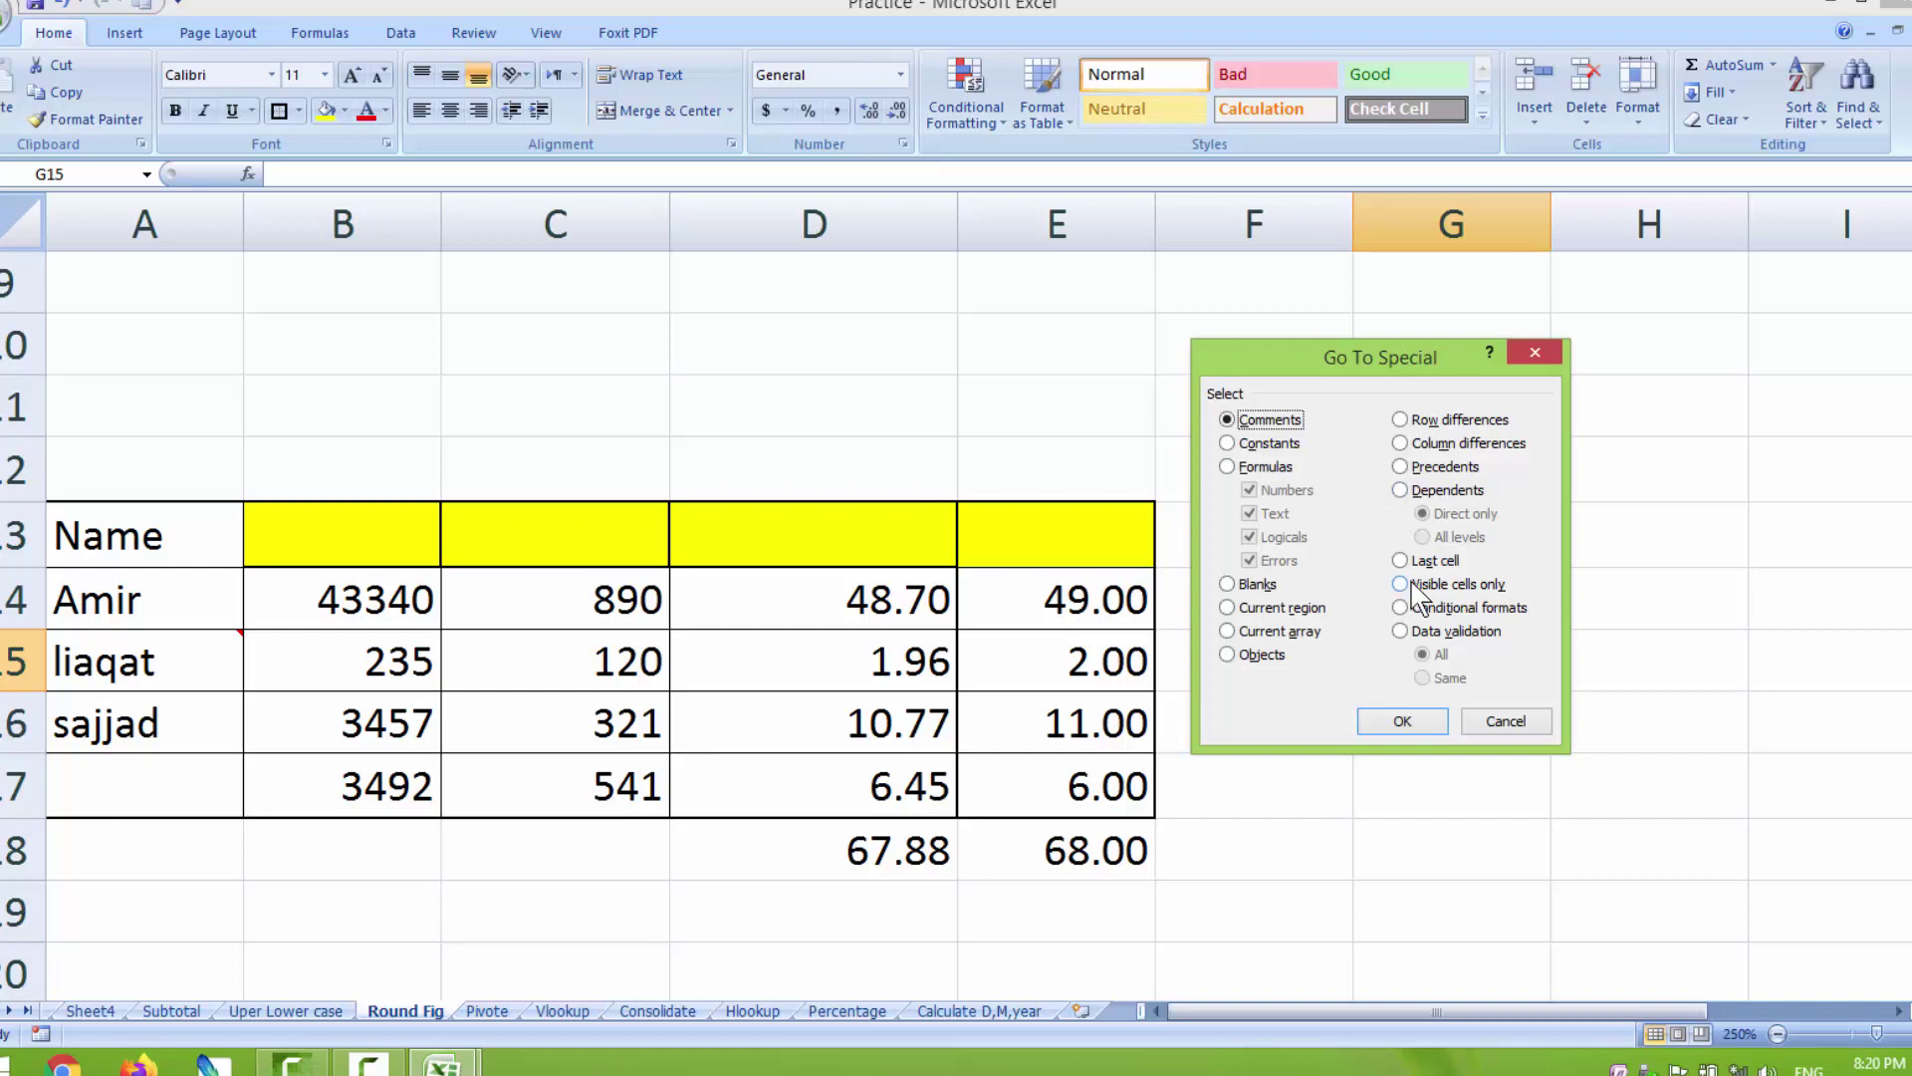
left_click(1509, 722)
left_click(1054, 407)
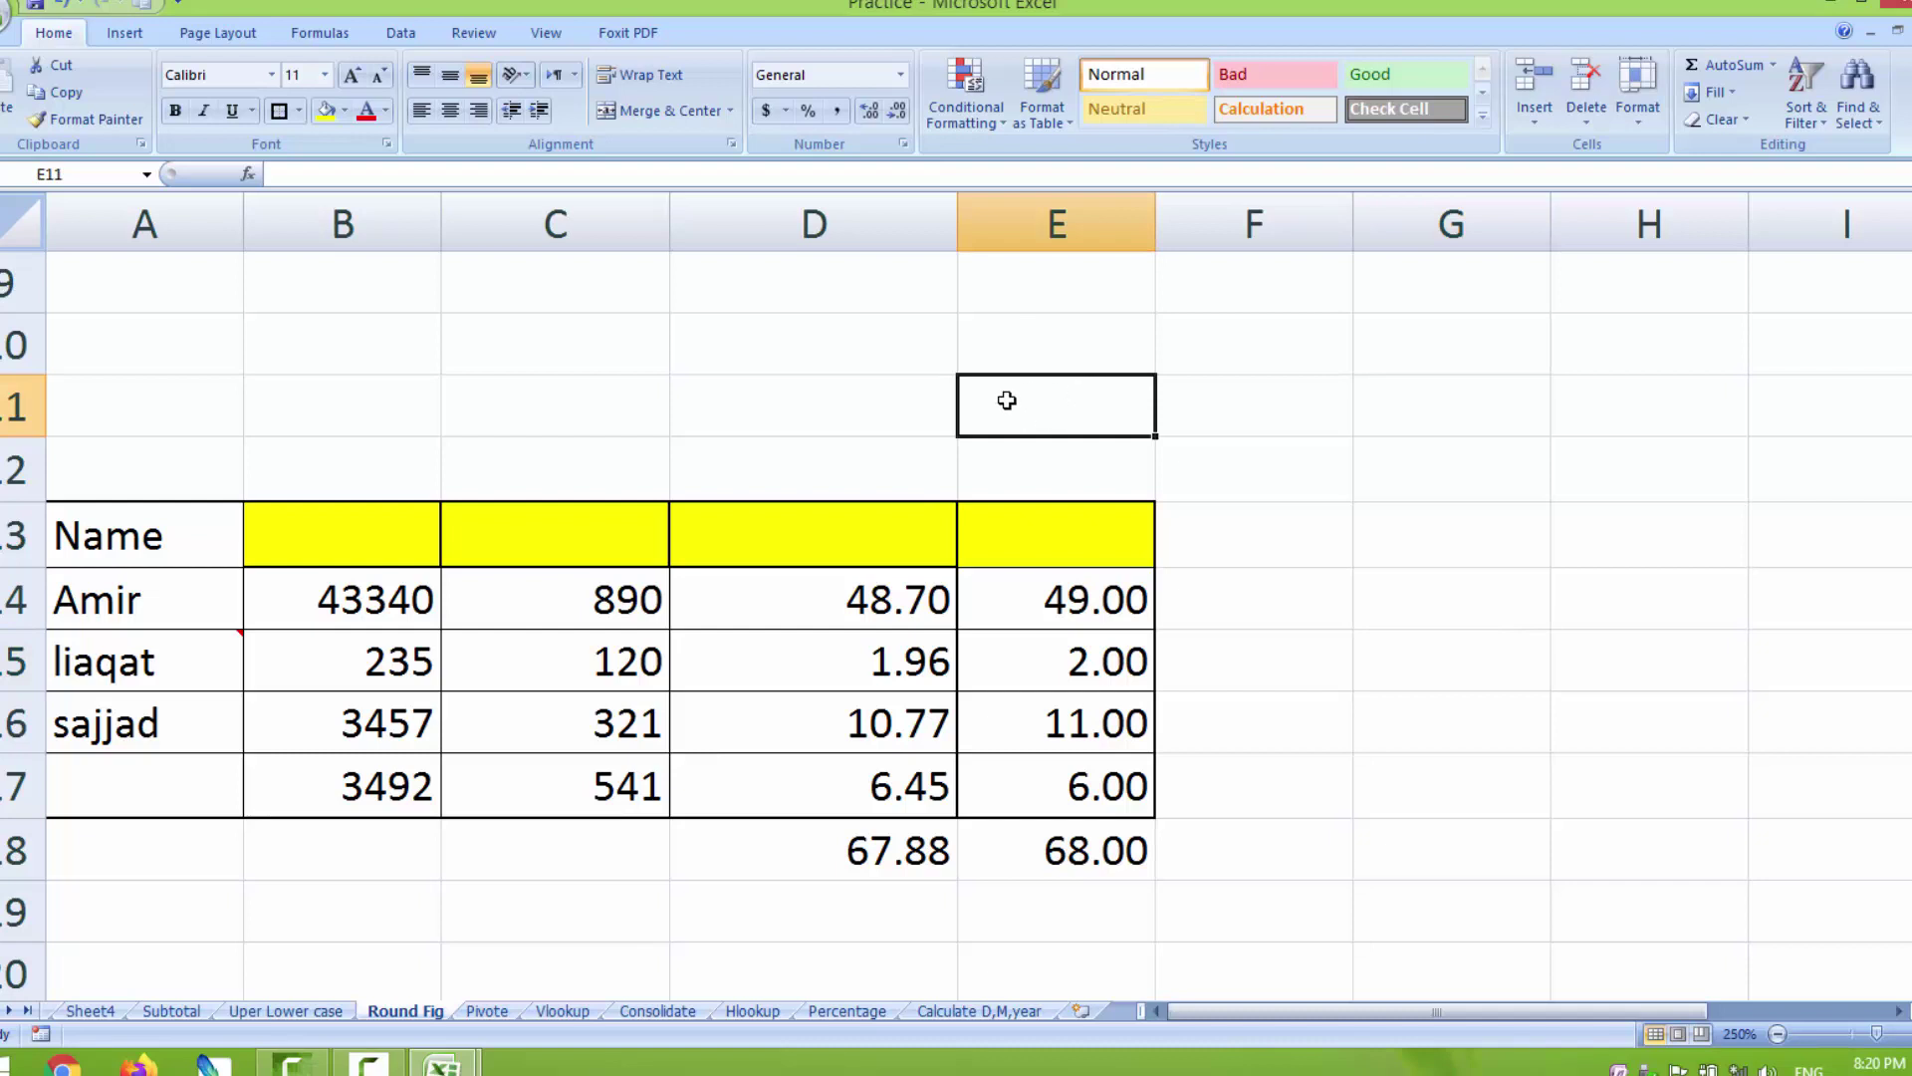
Jump to the sheet's last used cell E23 with Go To Special
left_click(1844, 106)
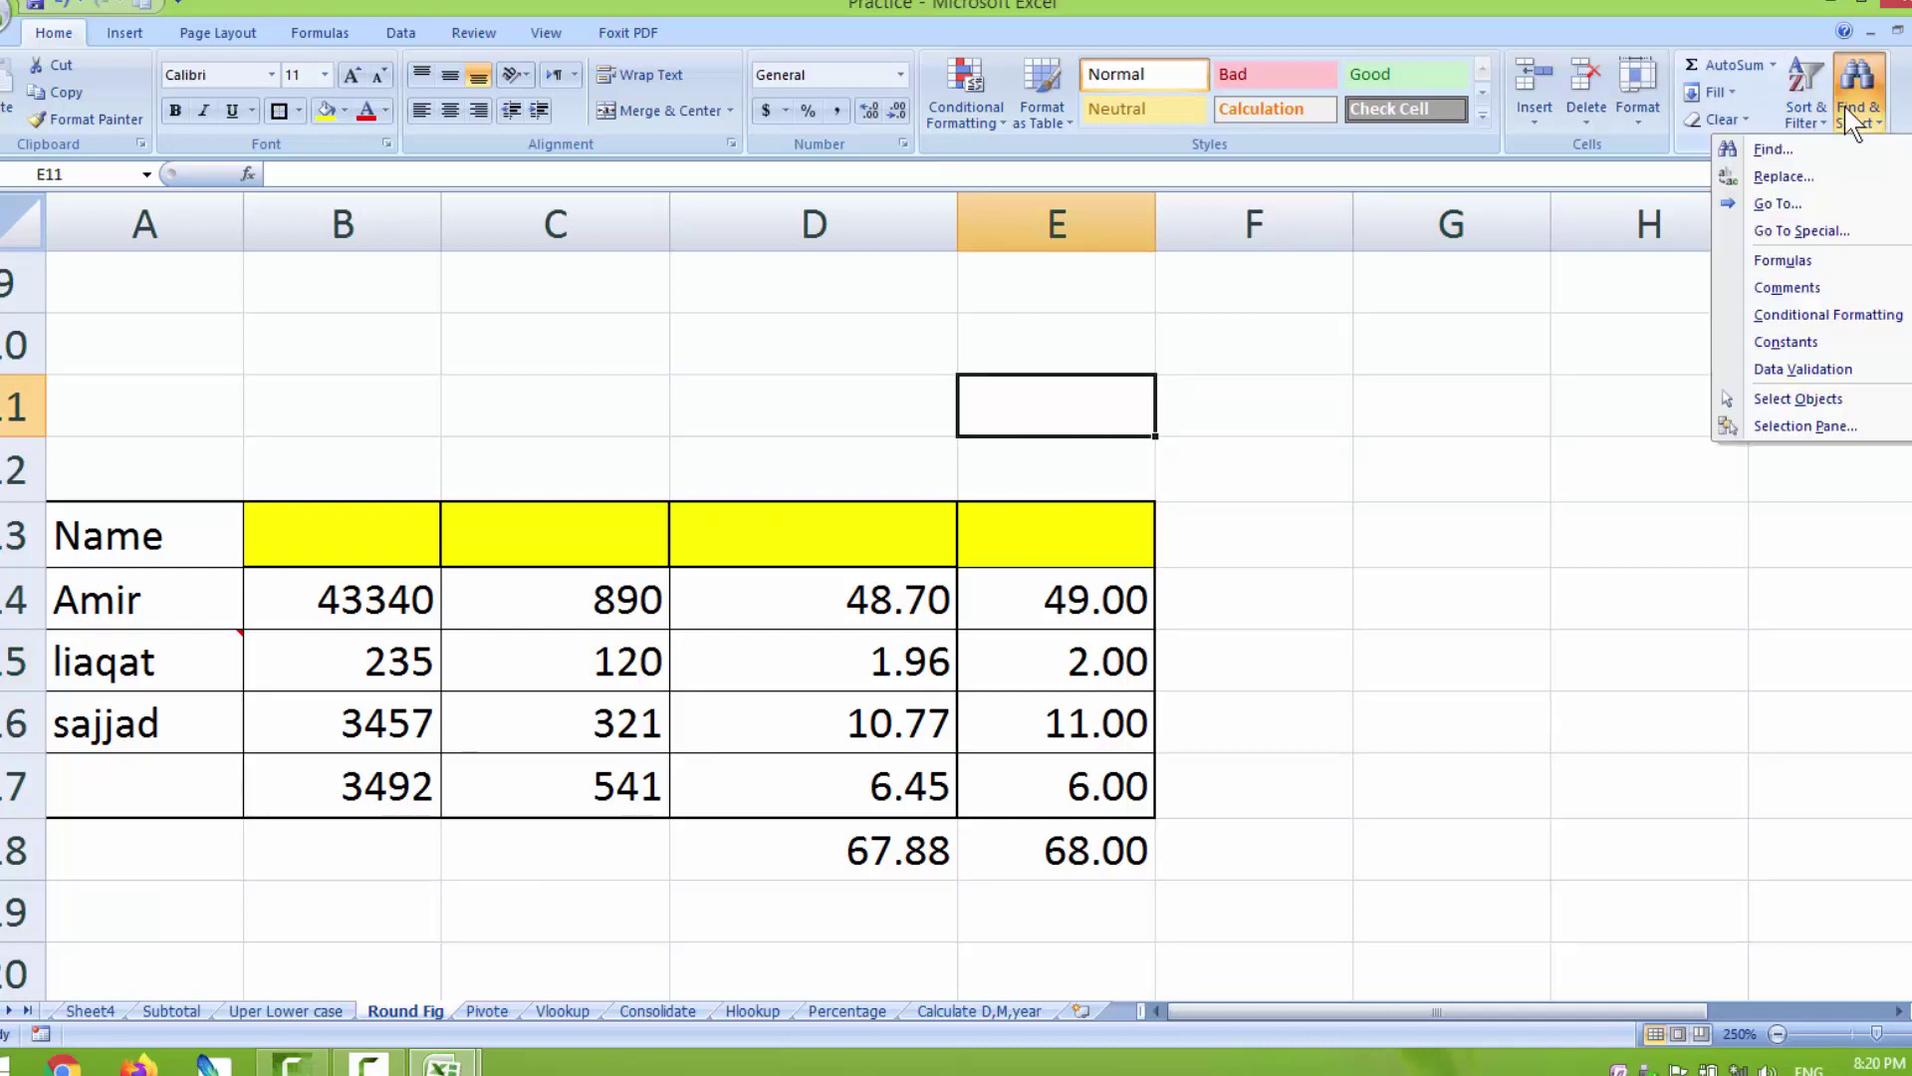
left_click(1801, 231)
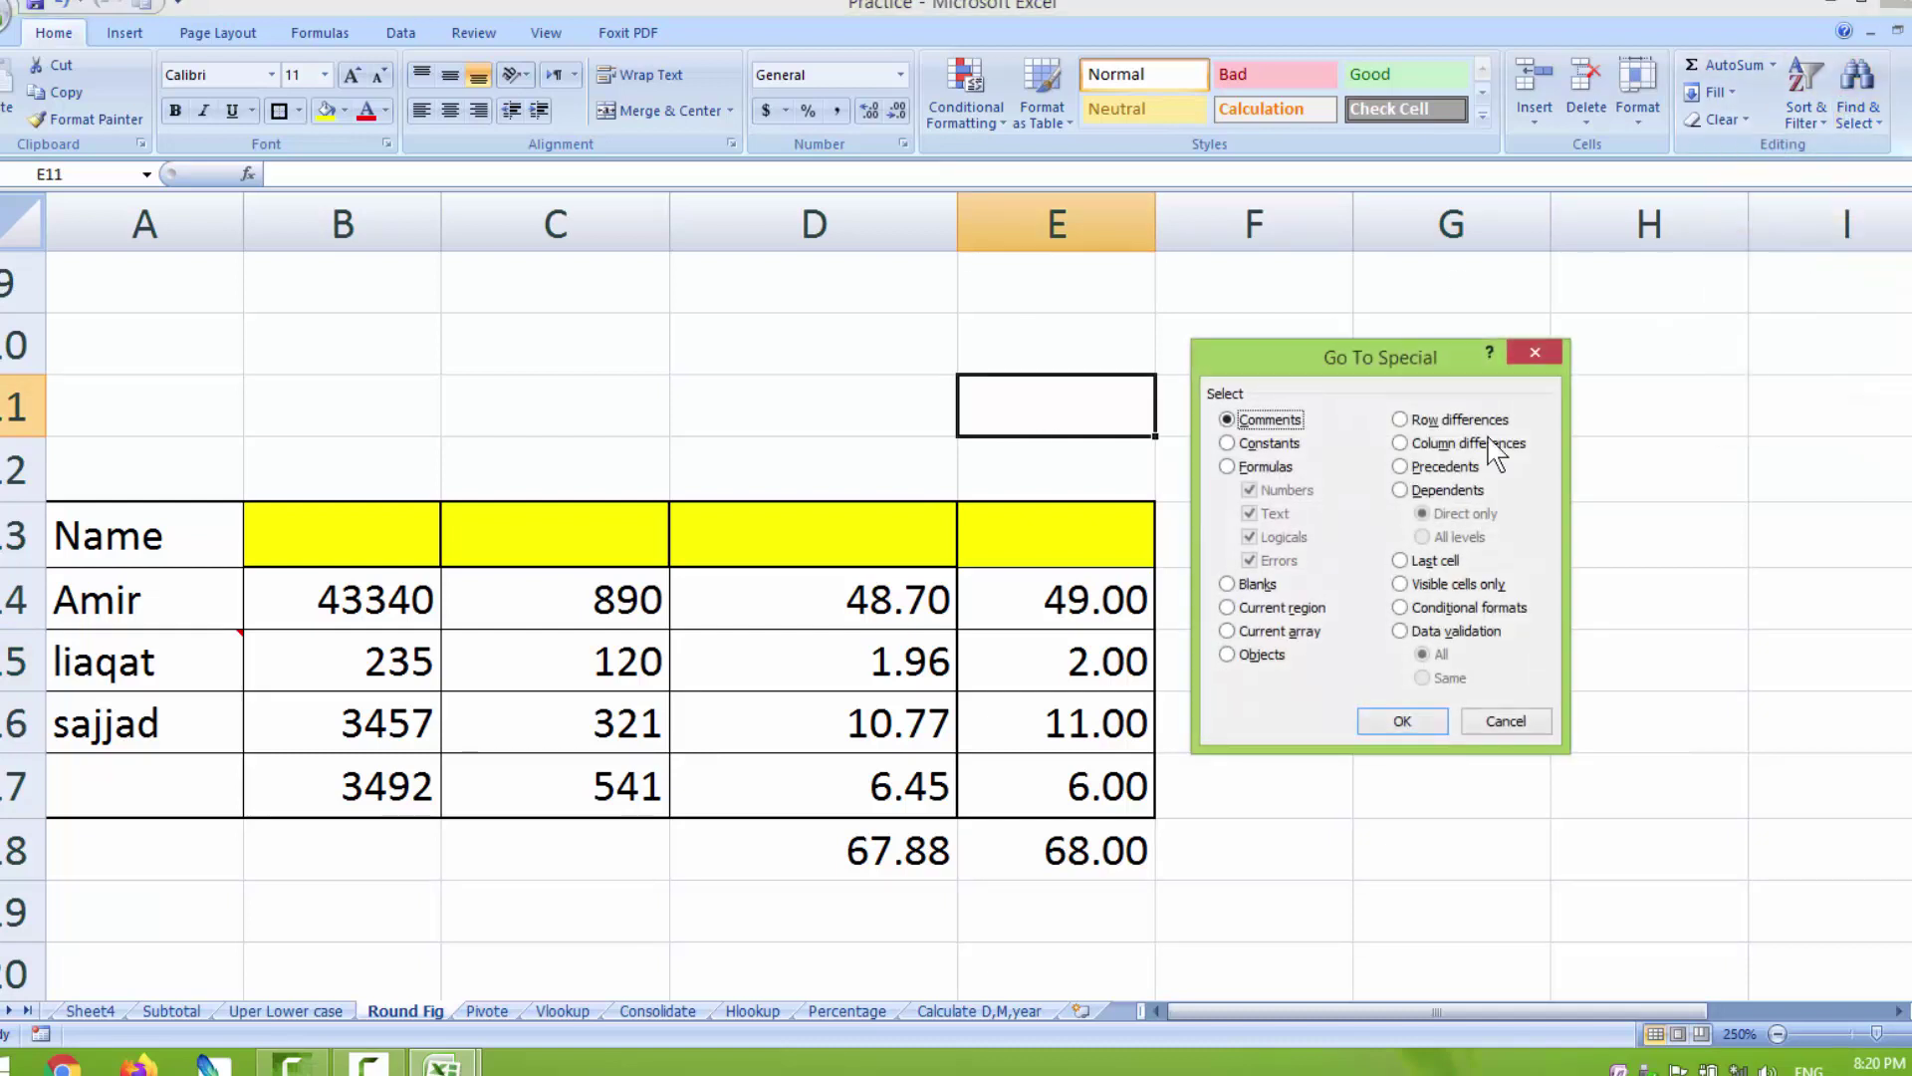
left_click(1414, 559)
left_click(1413, 718)
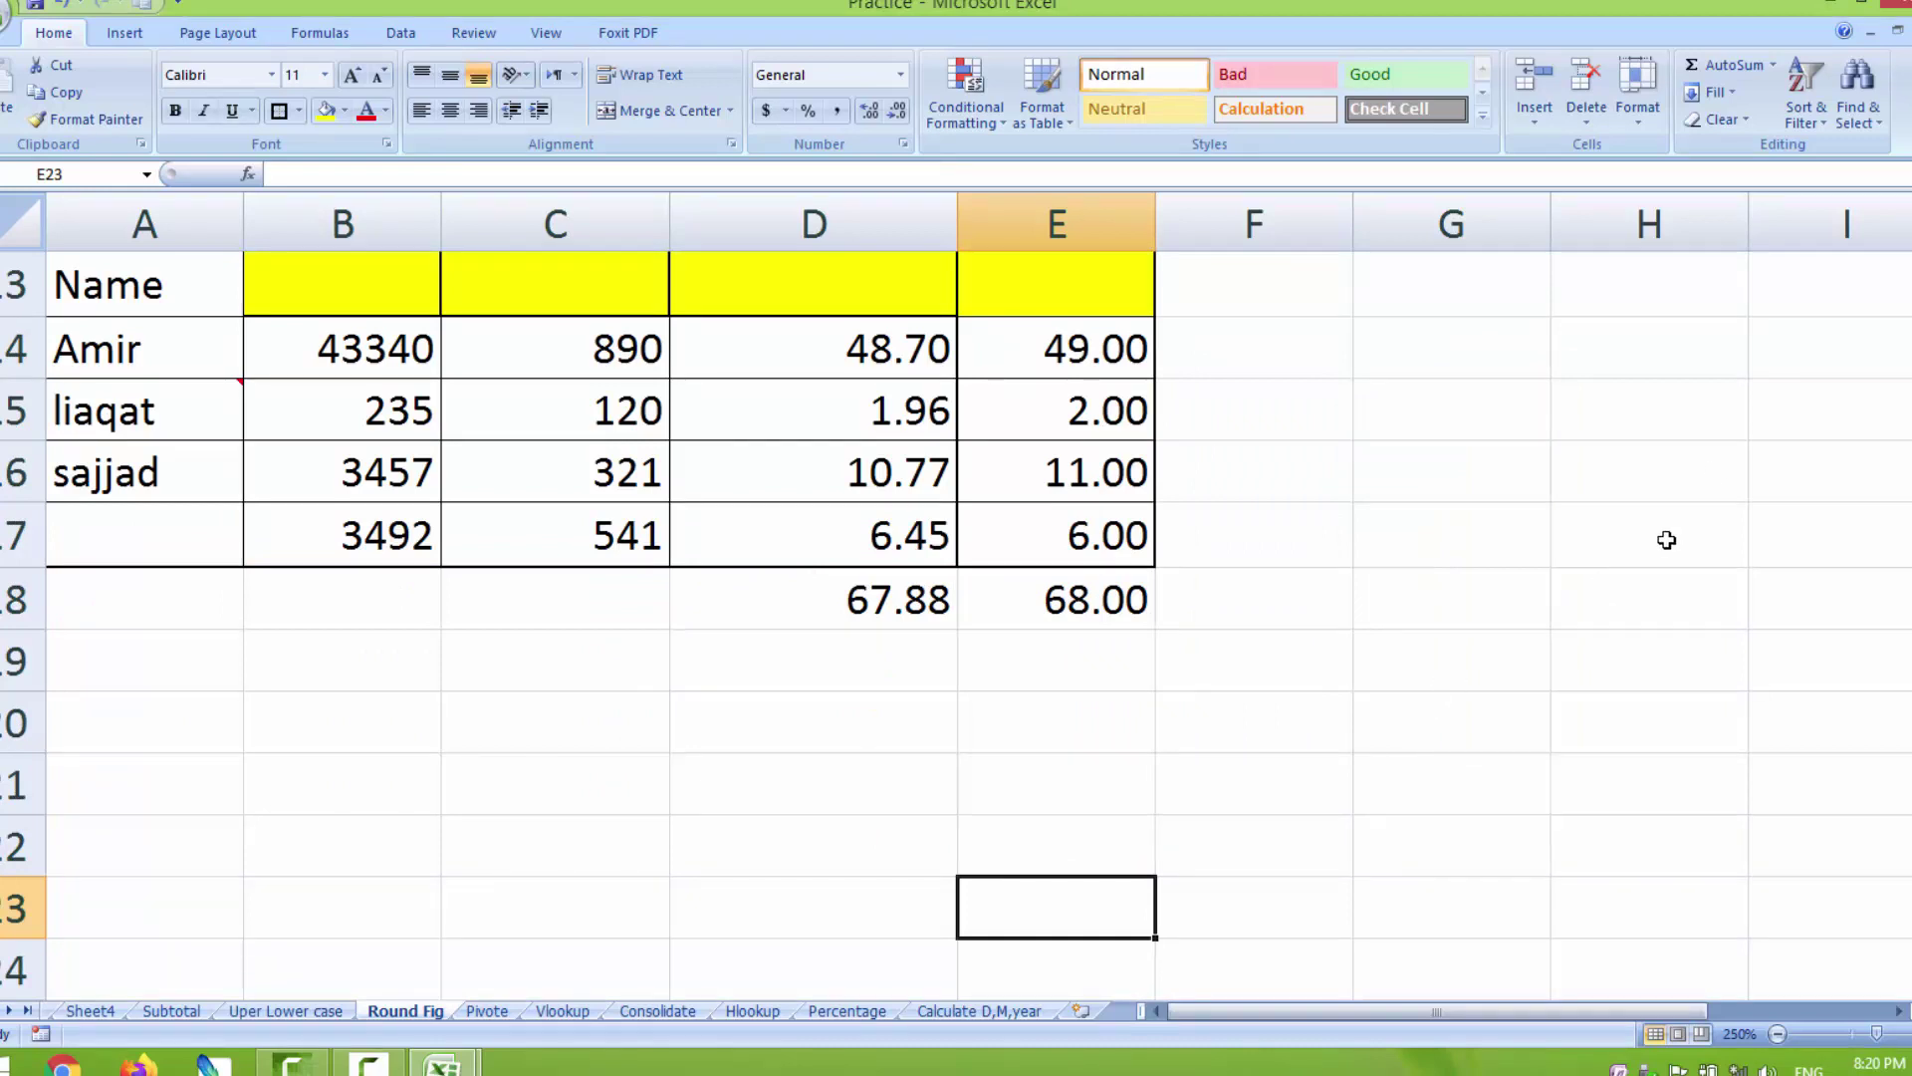
Select visible cells only, then bring the Go To Special choices up again
left_click(1870, 115)
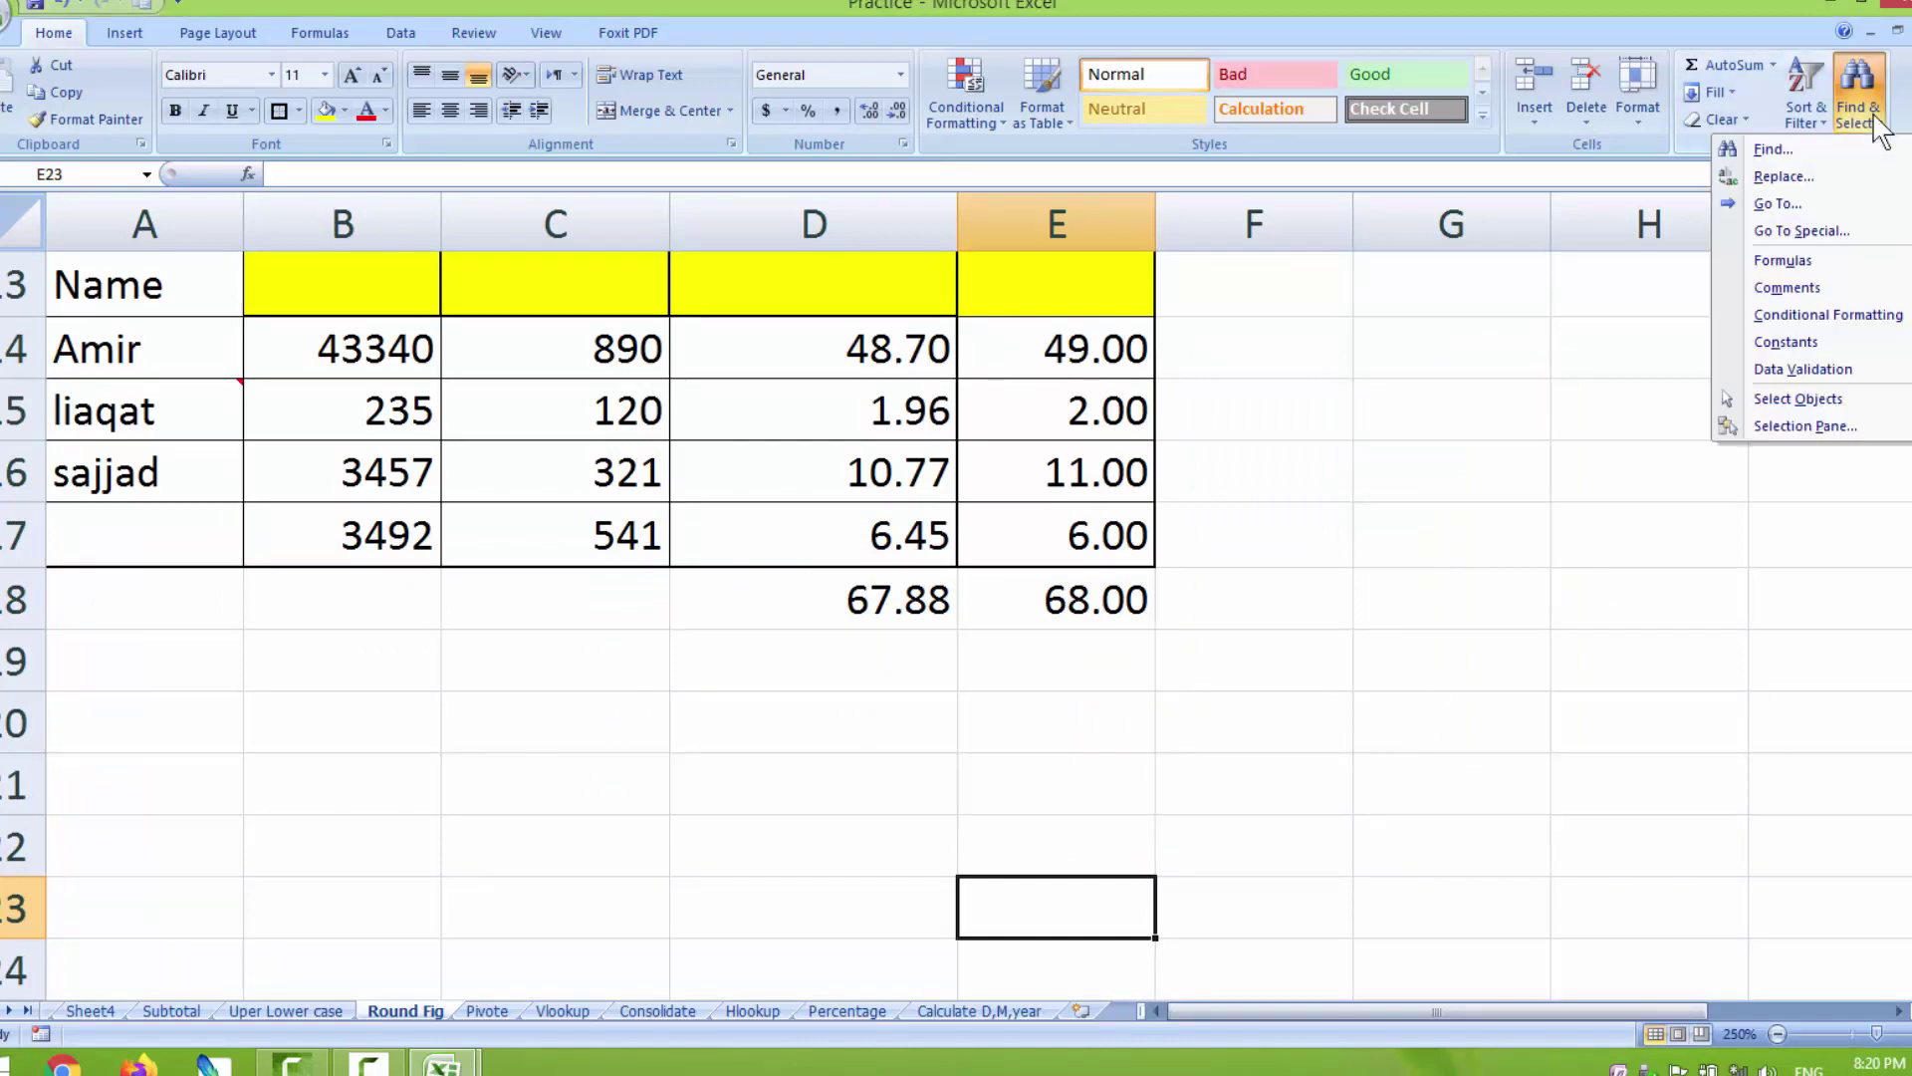
left_click(1824, 237)
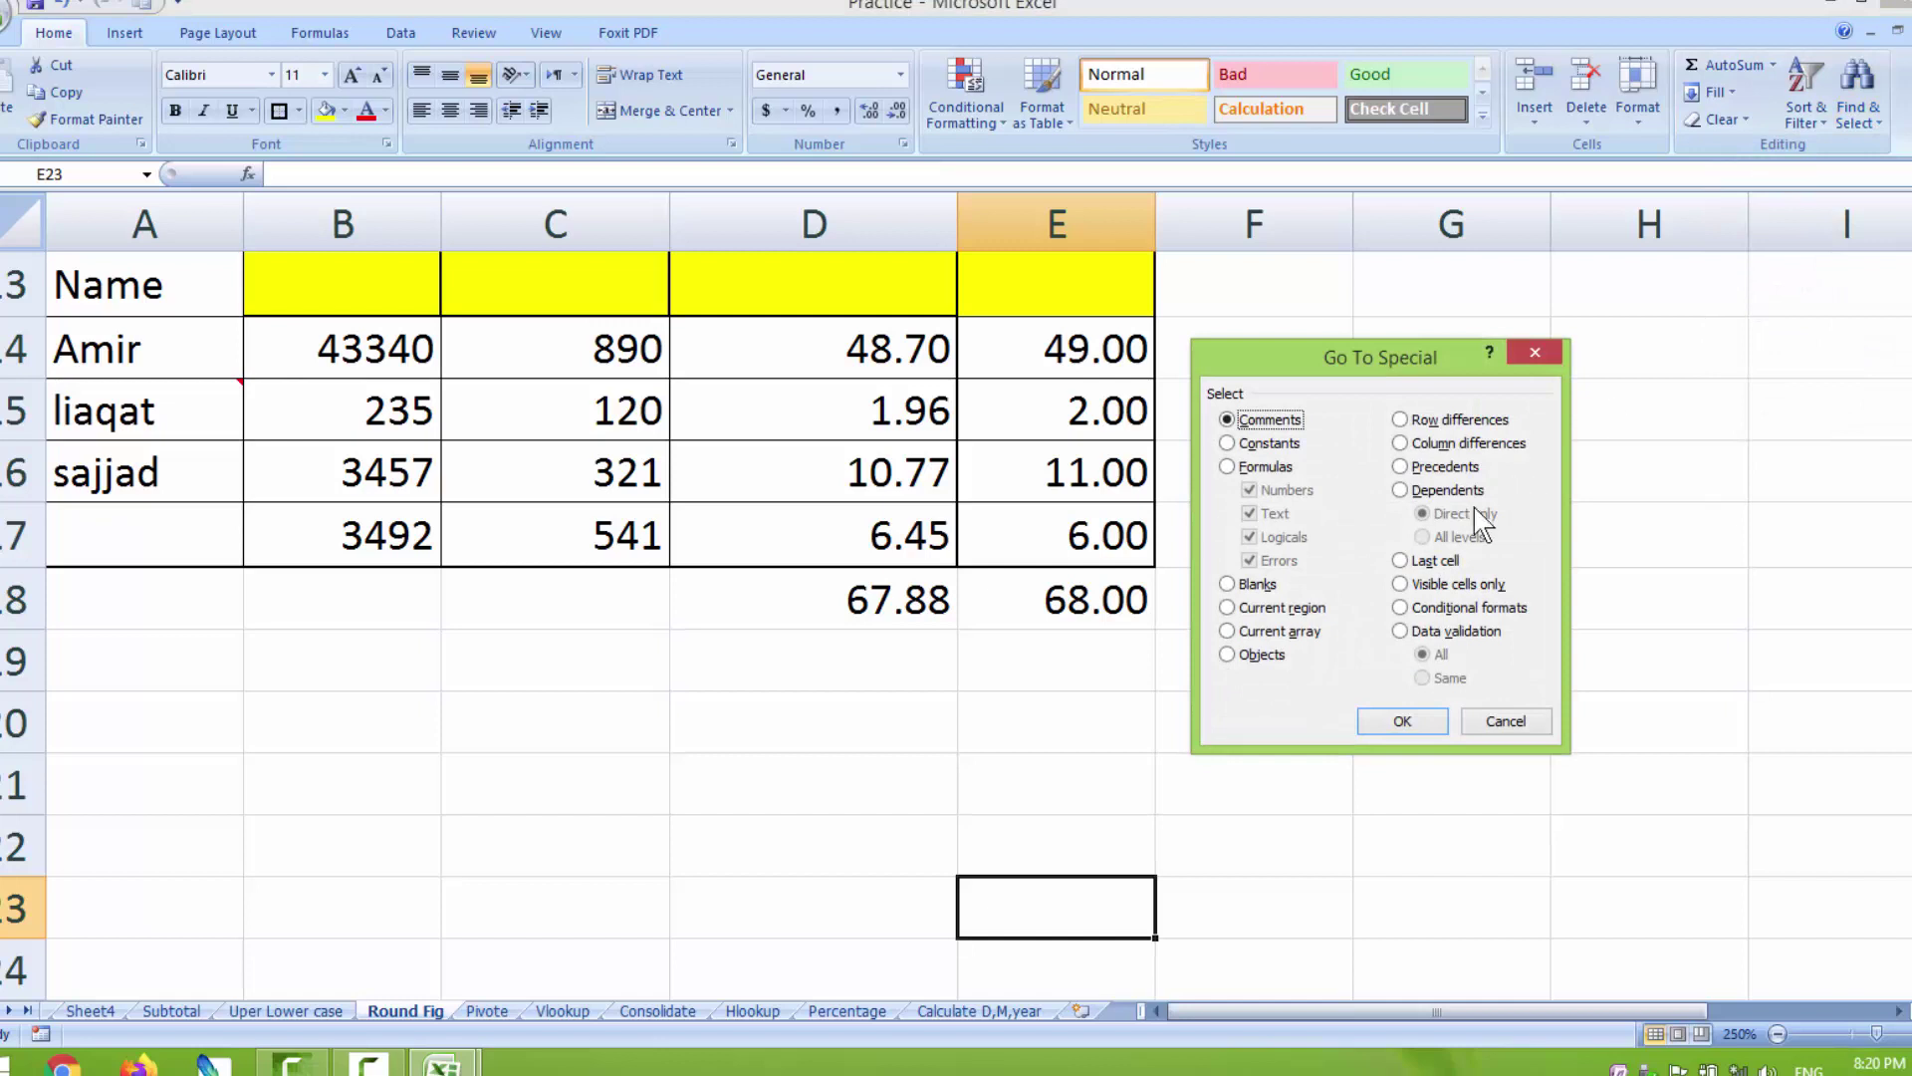
left_click(1405, 588)
left_click(1405, 719)
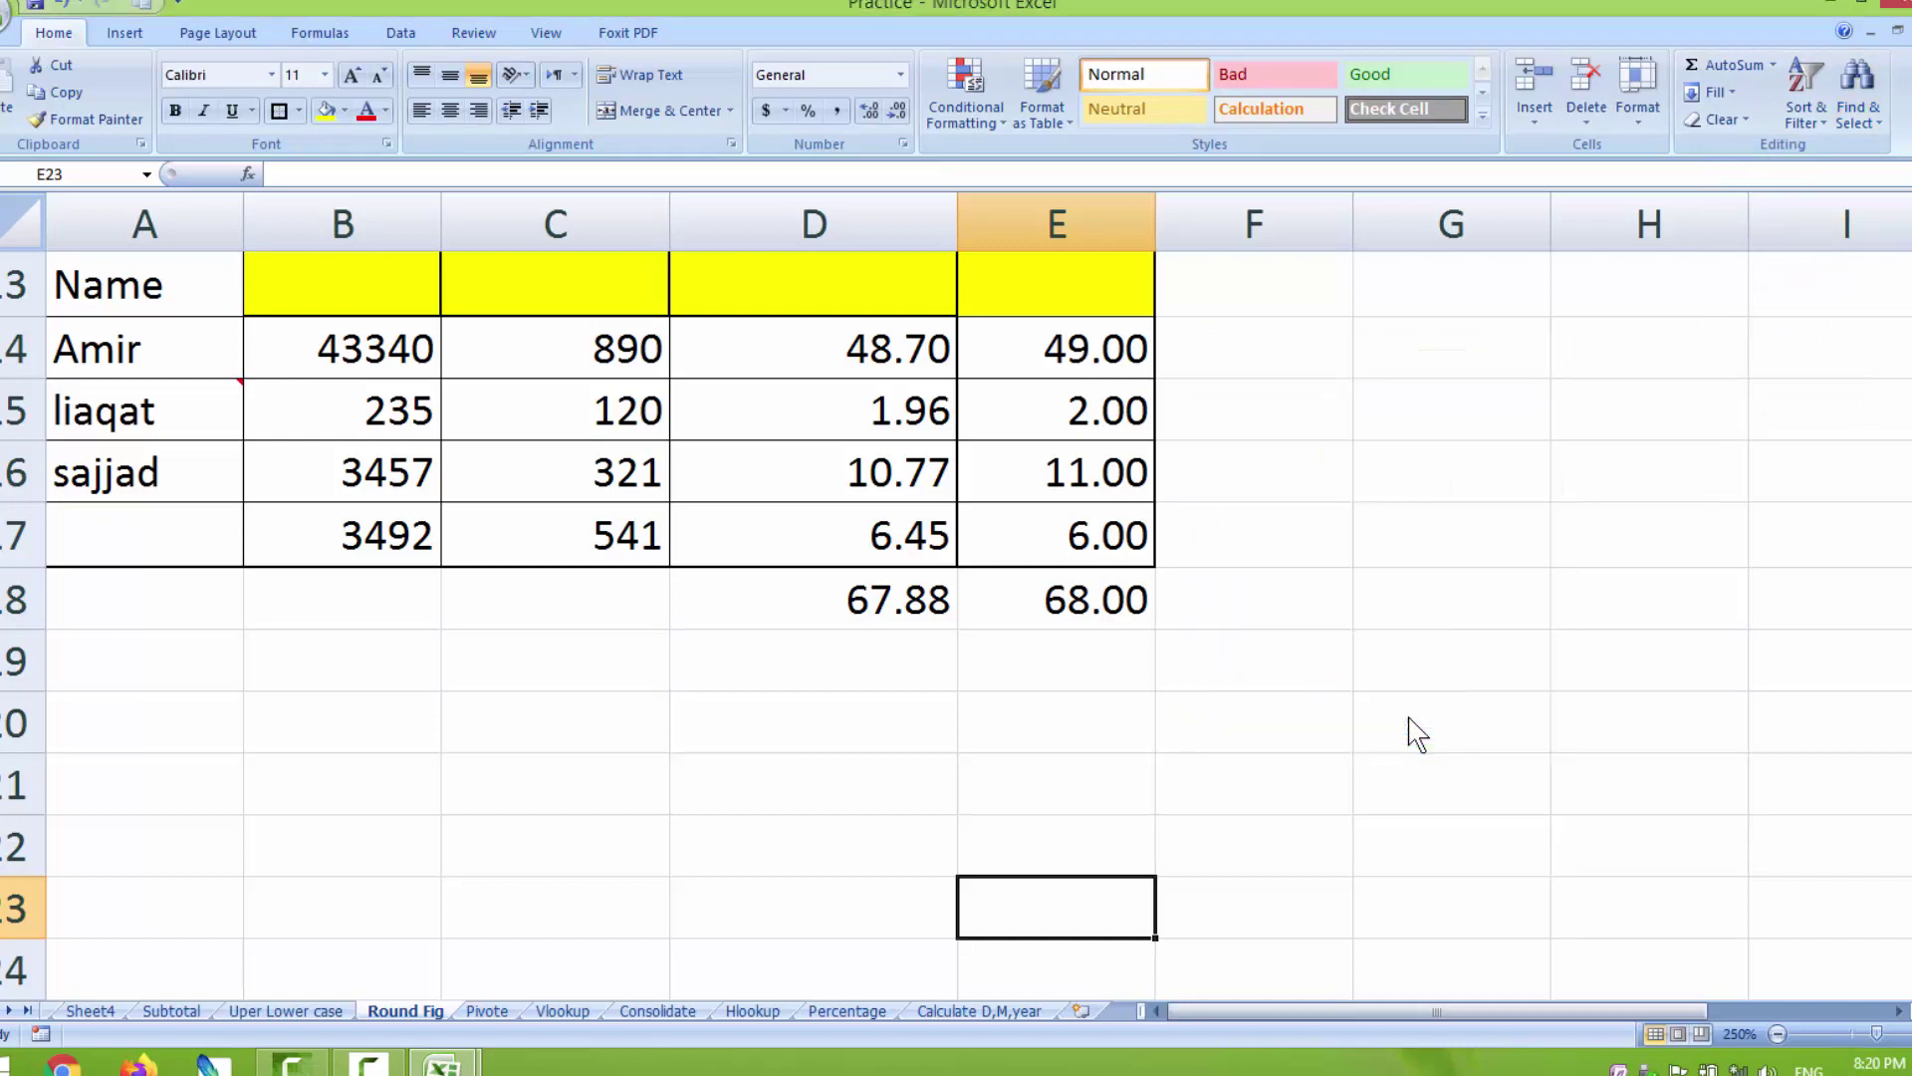
left_click(1857, 105)
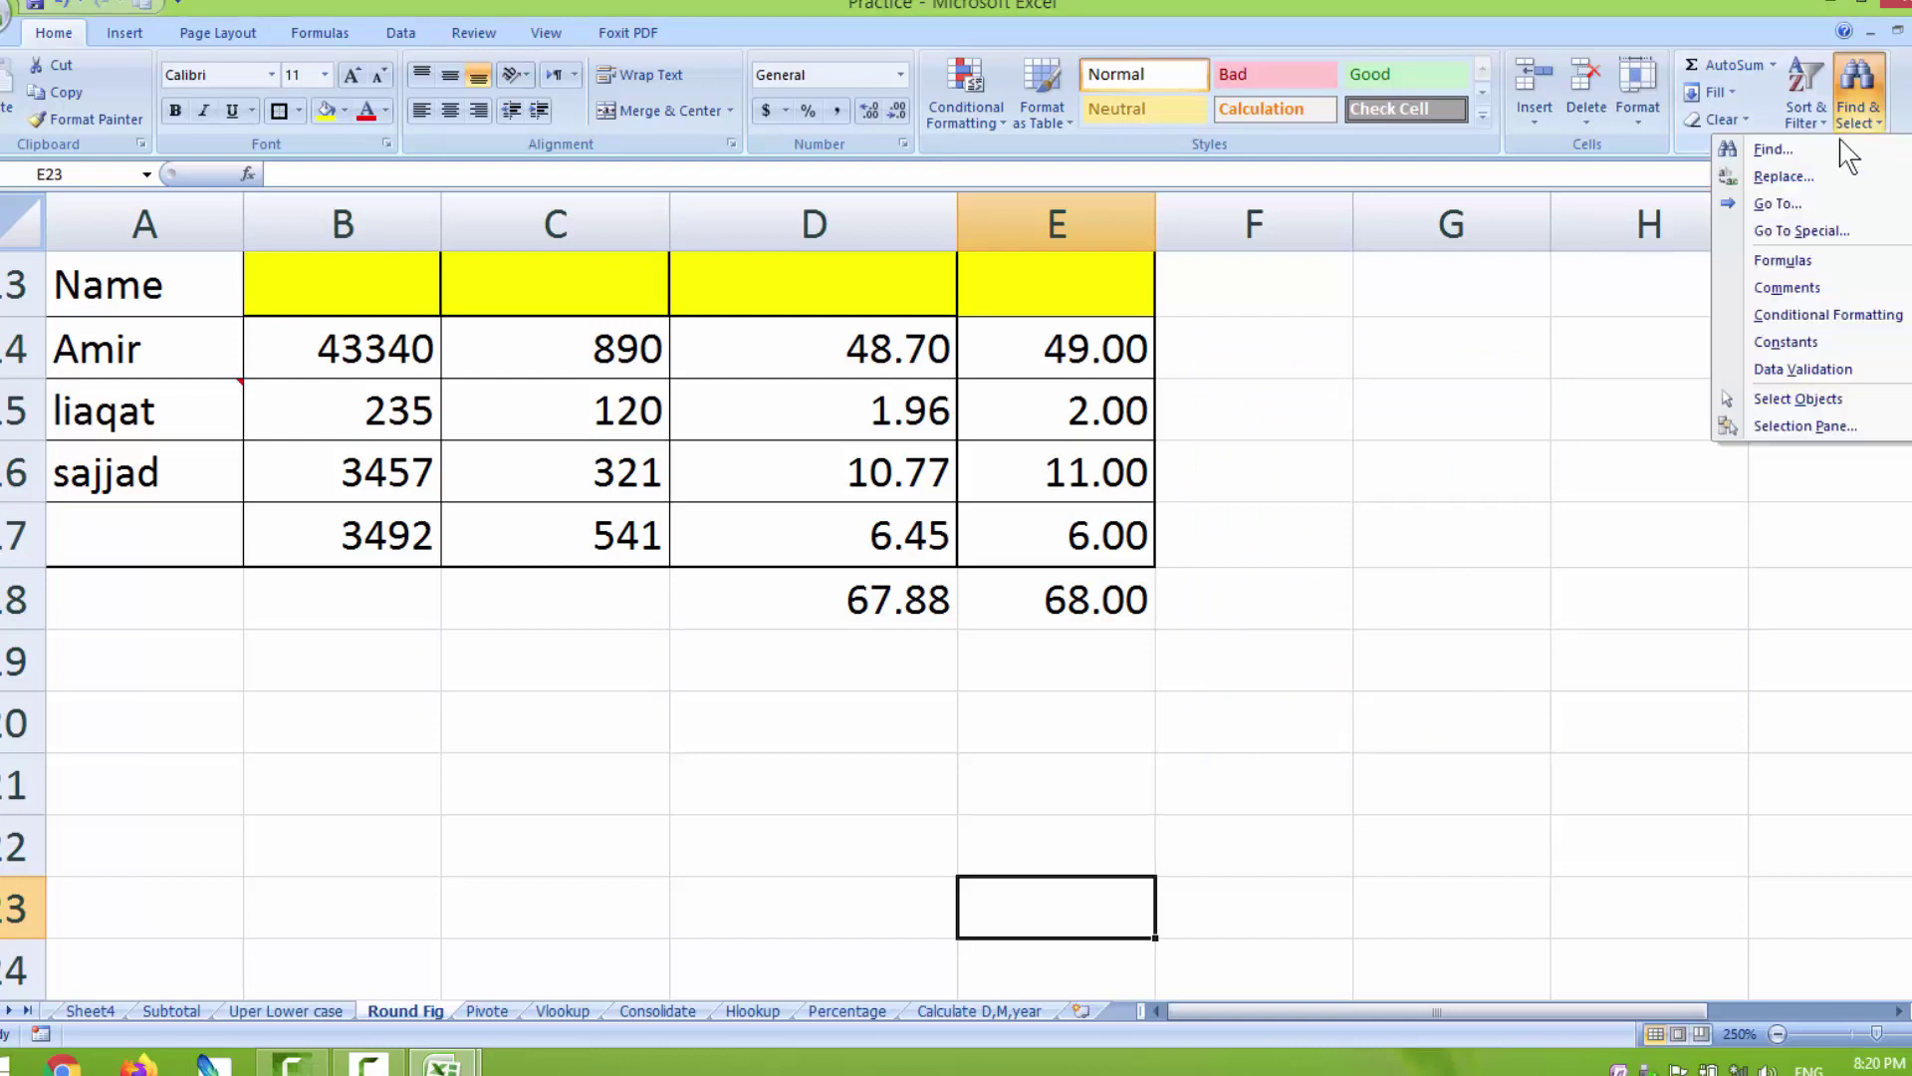
left_click(1793, 233)
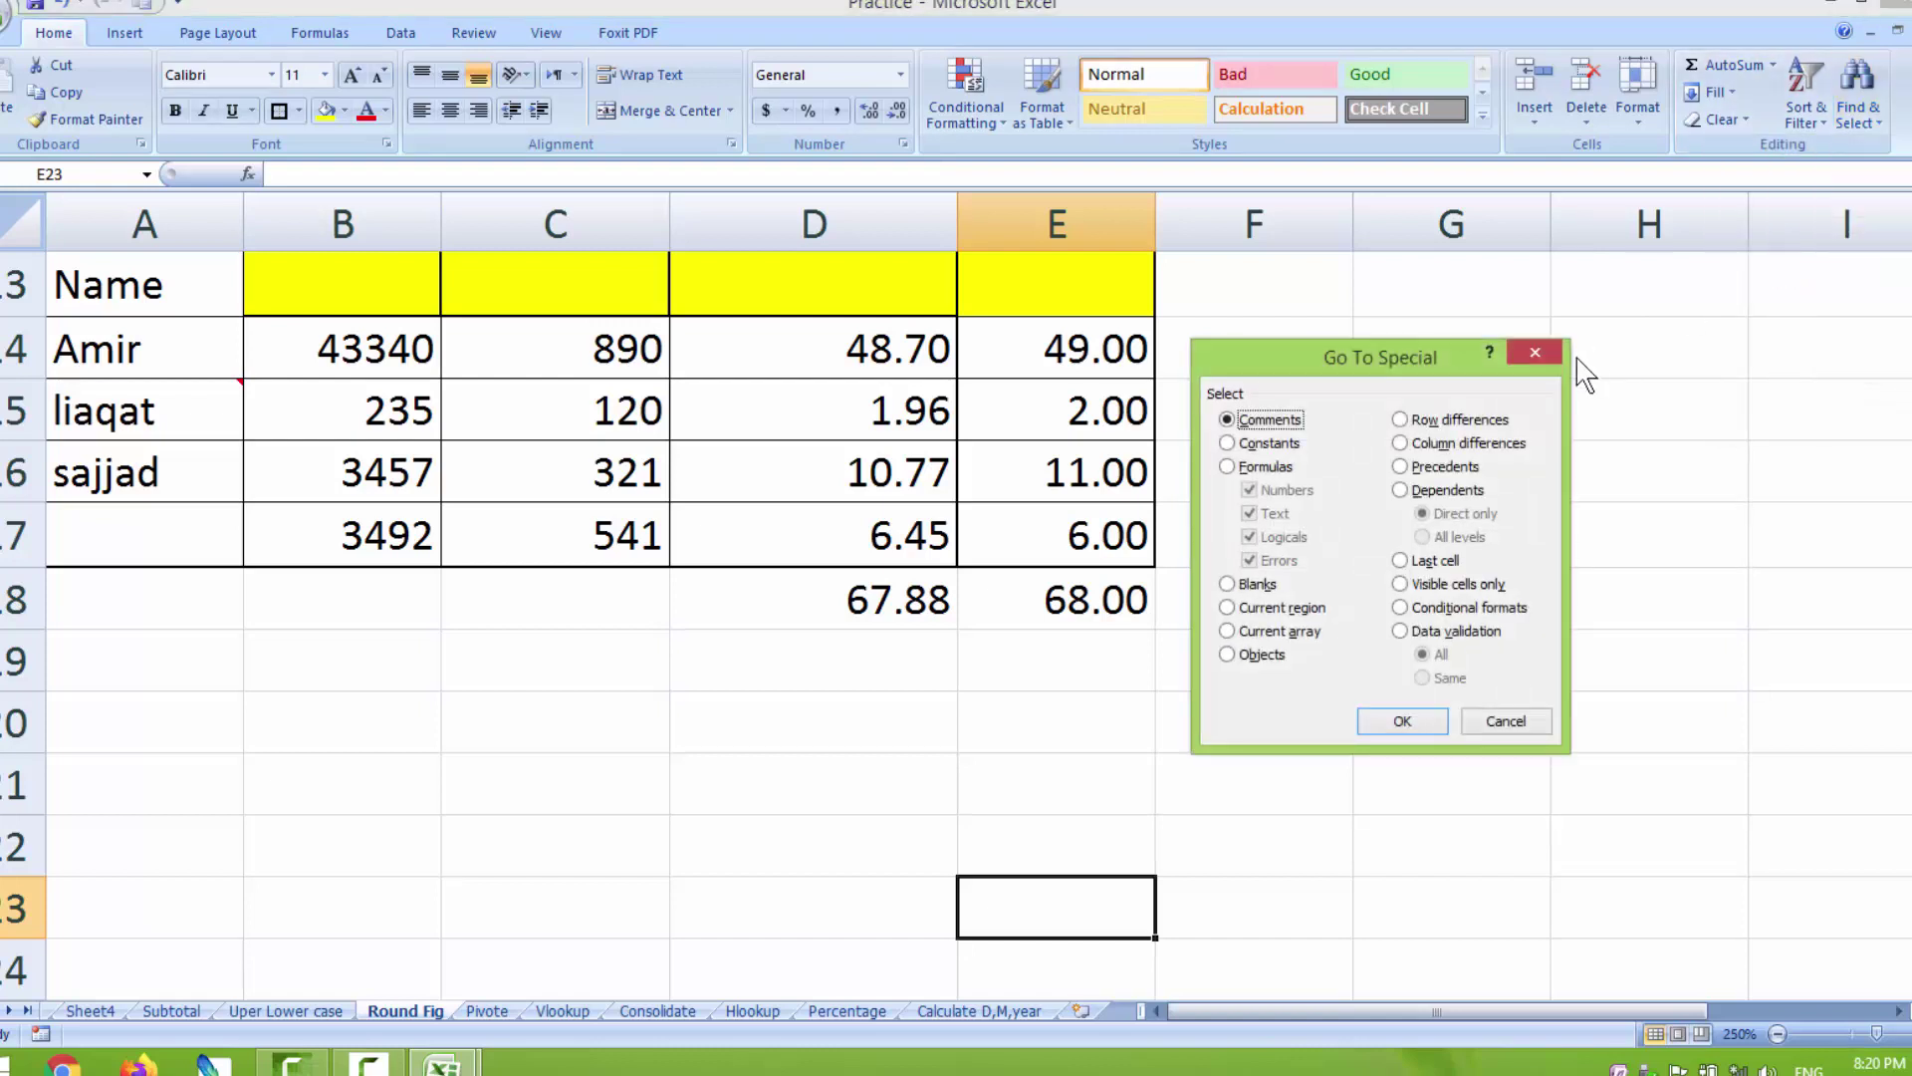